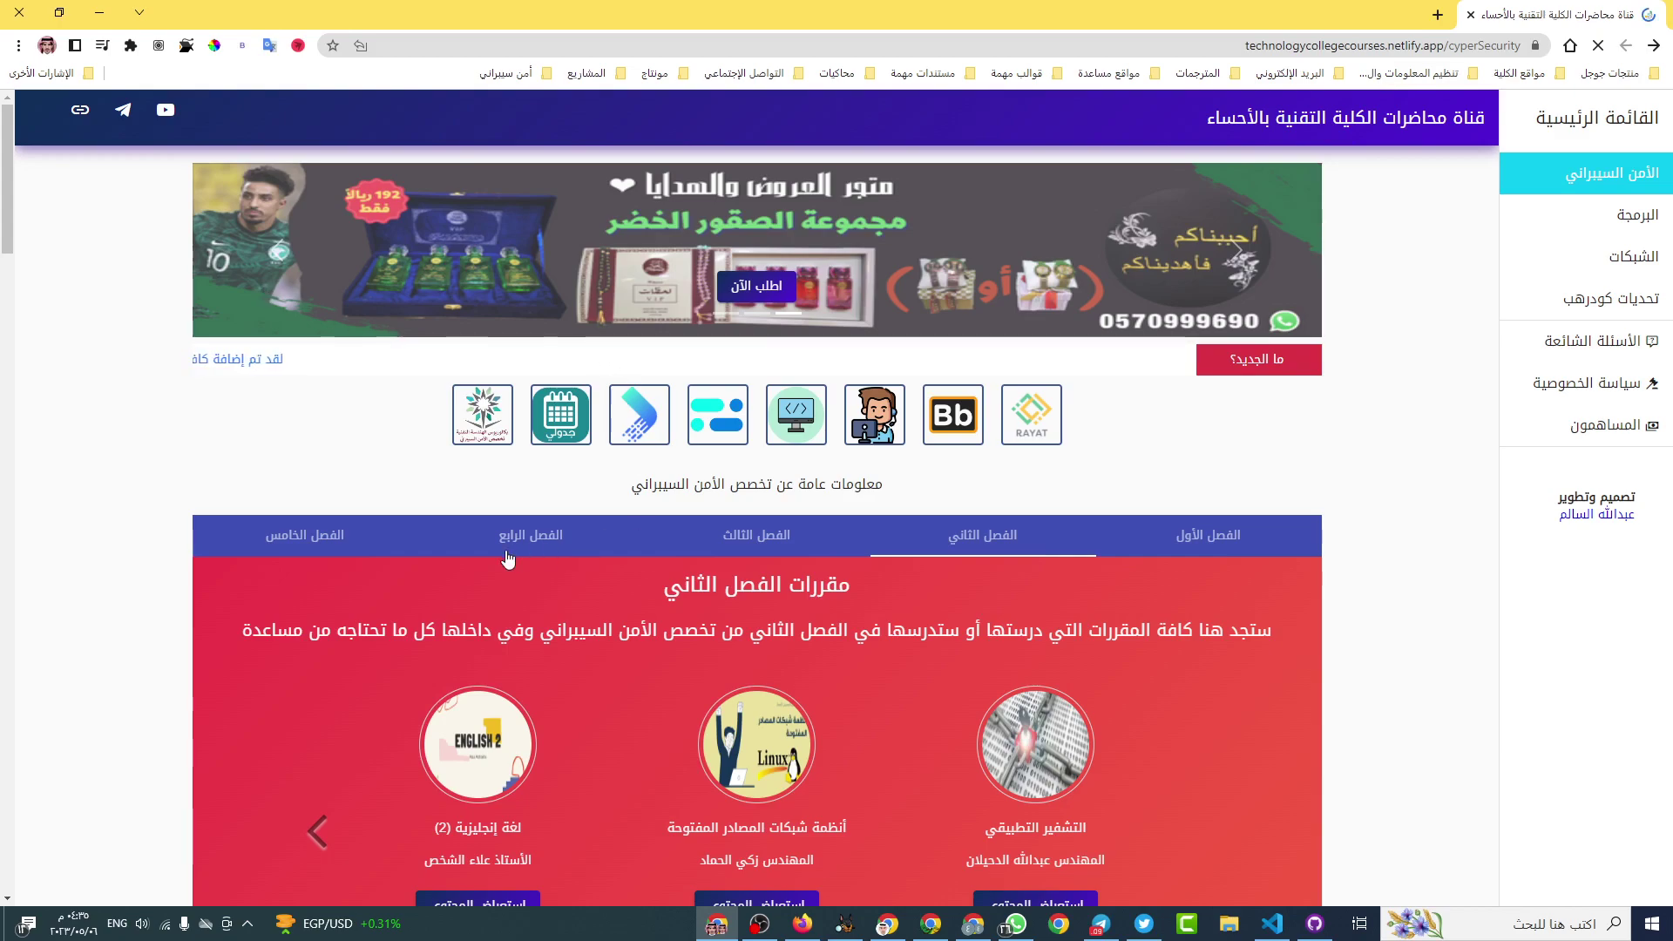
From the fifth-semester courses, open the graduation project's first helpful-files folder in Google Drive
left_click(383, 540)
scroll(852, 538, "down", 2)
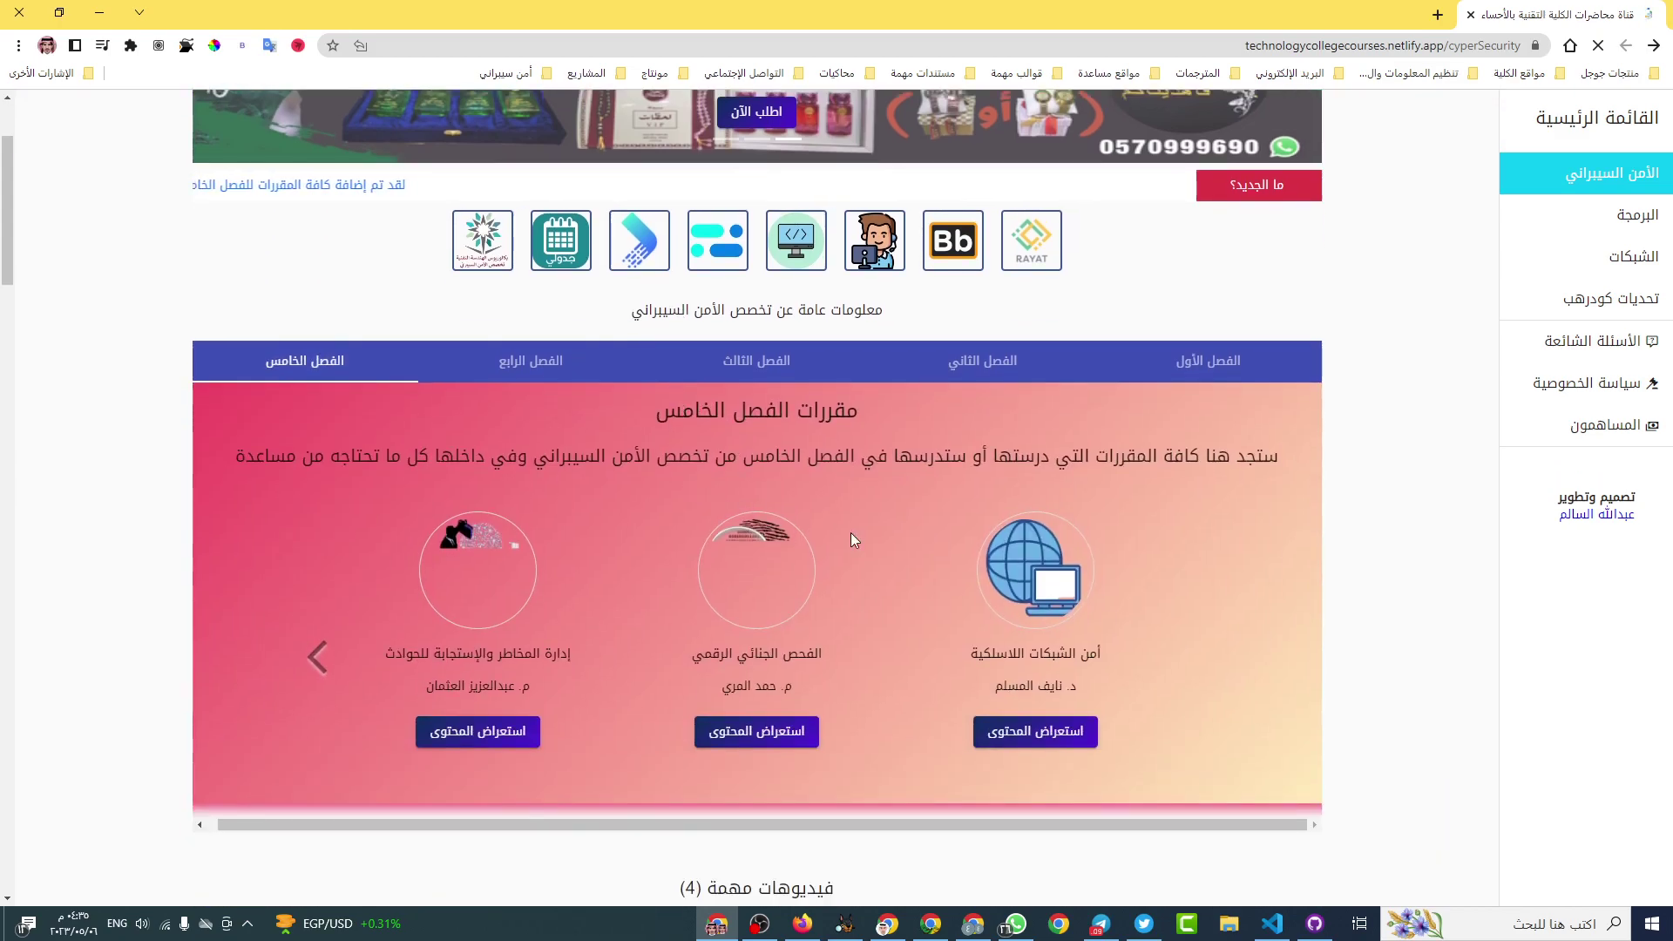
left_click(316, 658)
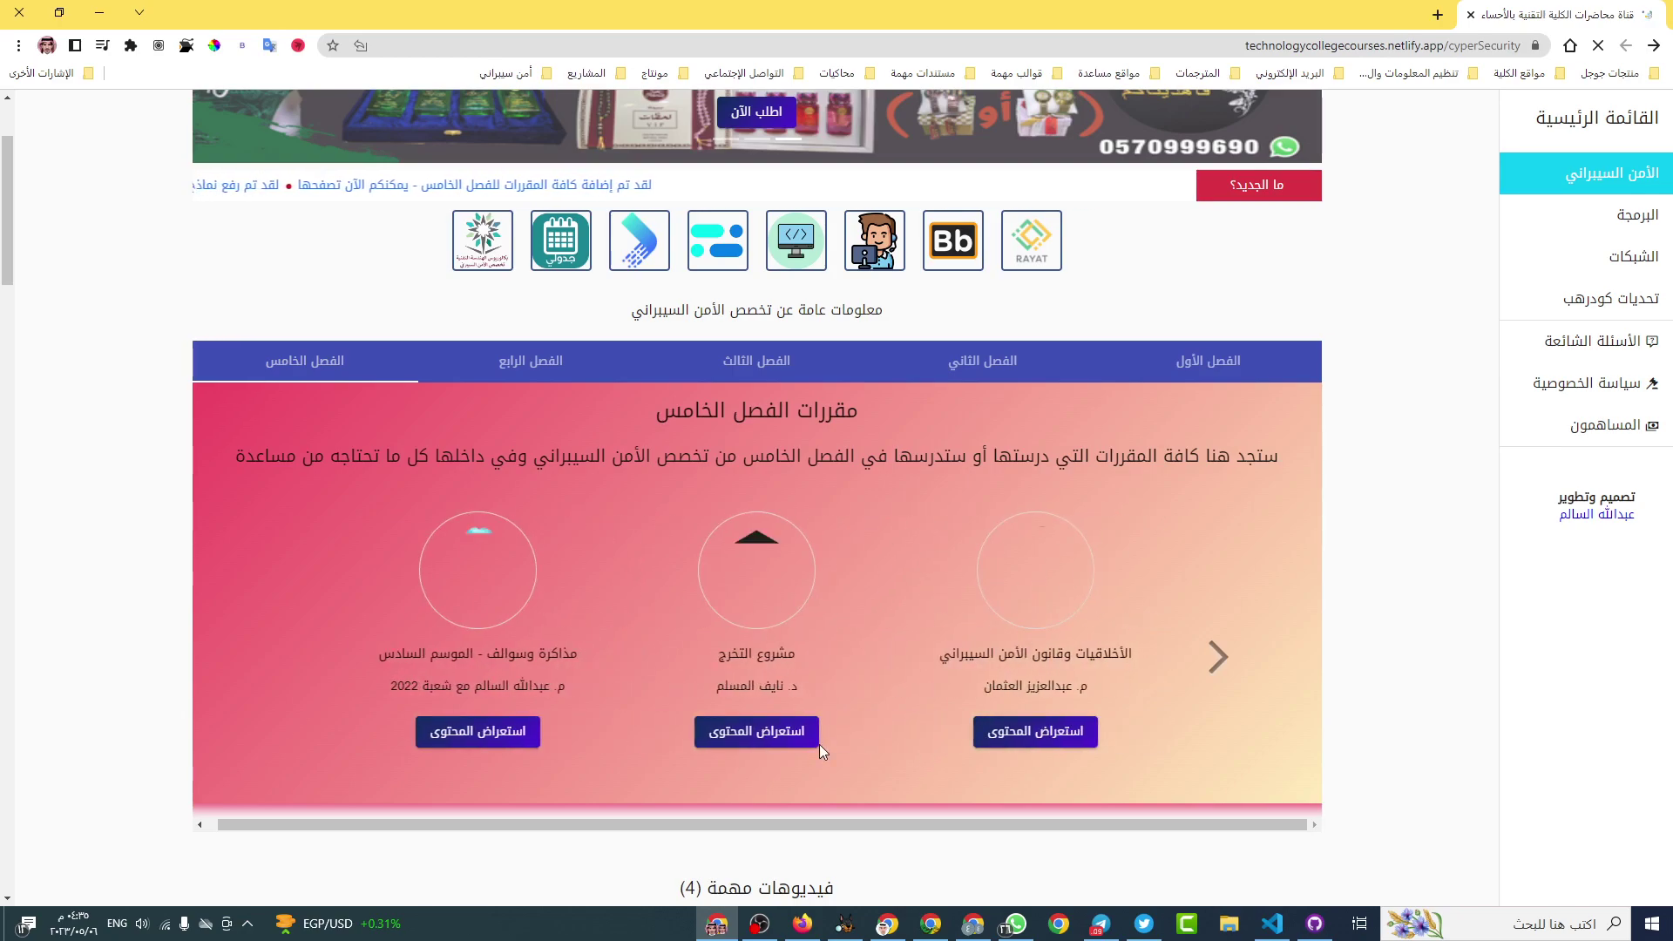
left_click(768, 745)
left_click(871, 398)
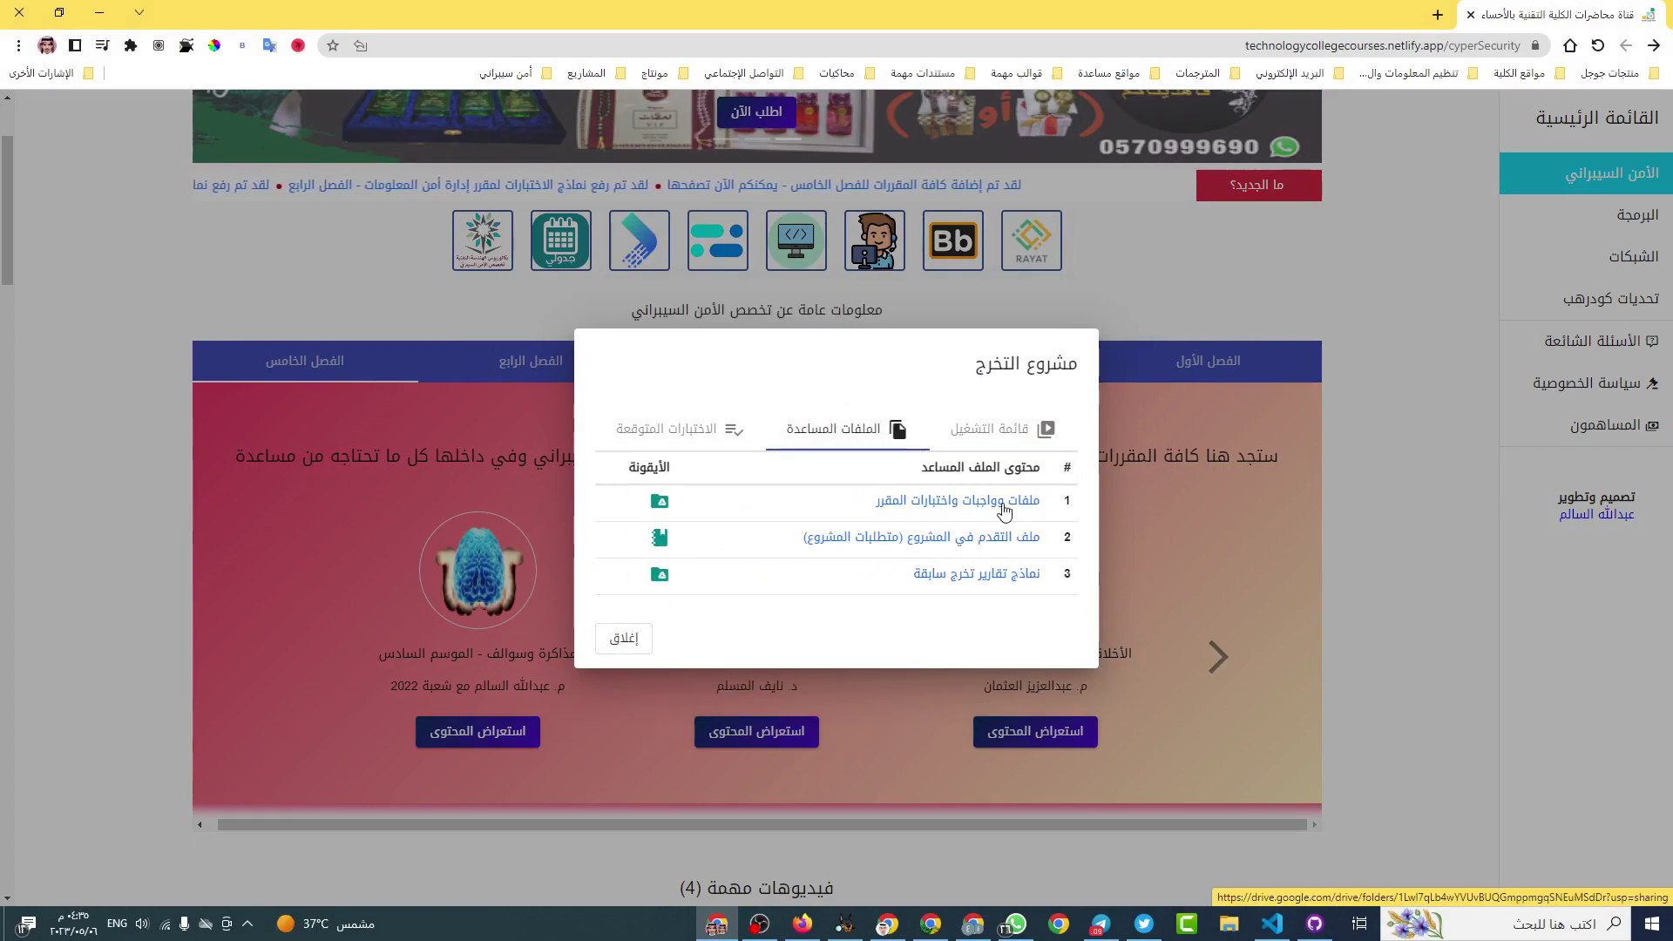
left_click(1022, 506)
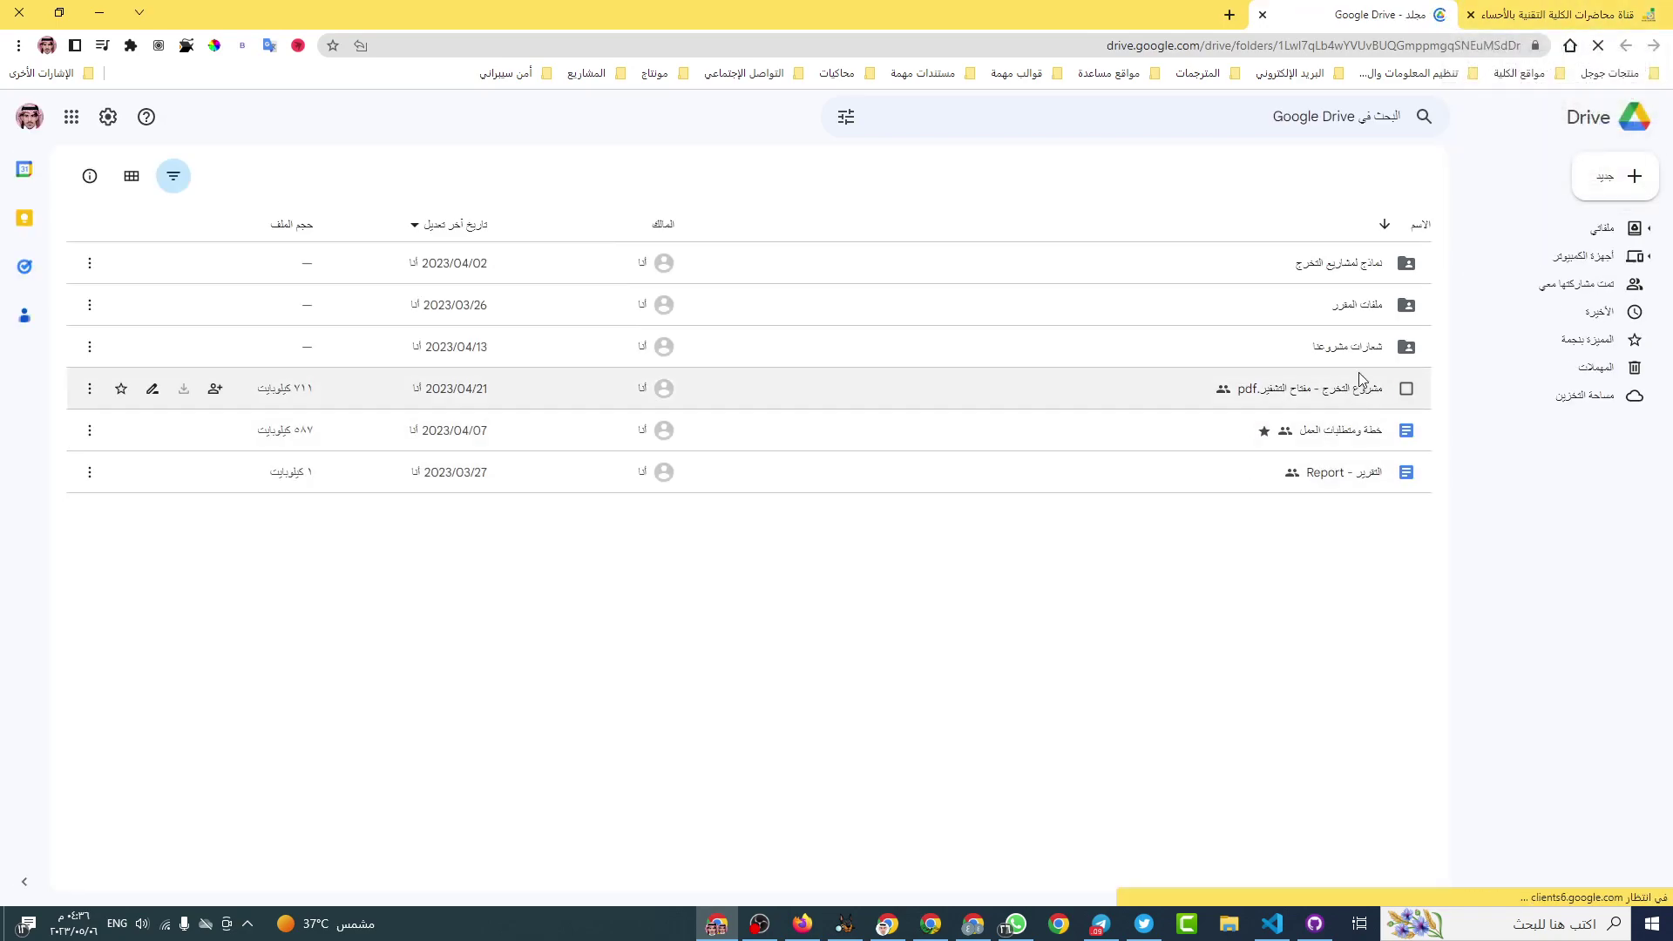
Open the نماذج لمشاريع التخرج sample-projects folder, then switch to the other browser window
double_click(1370, 316)
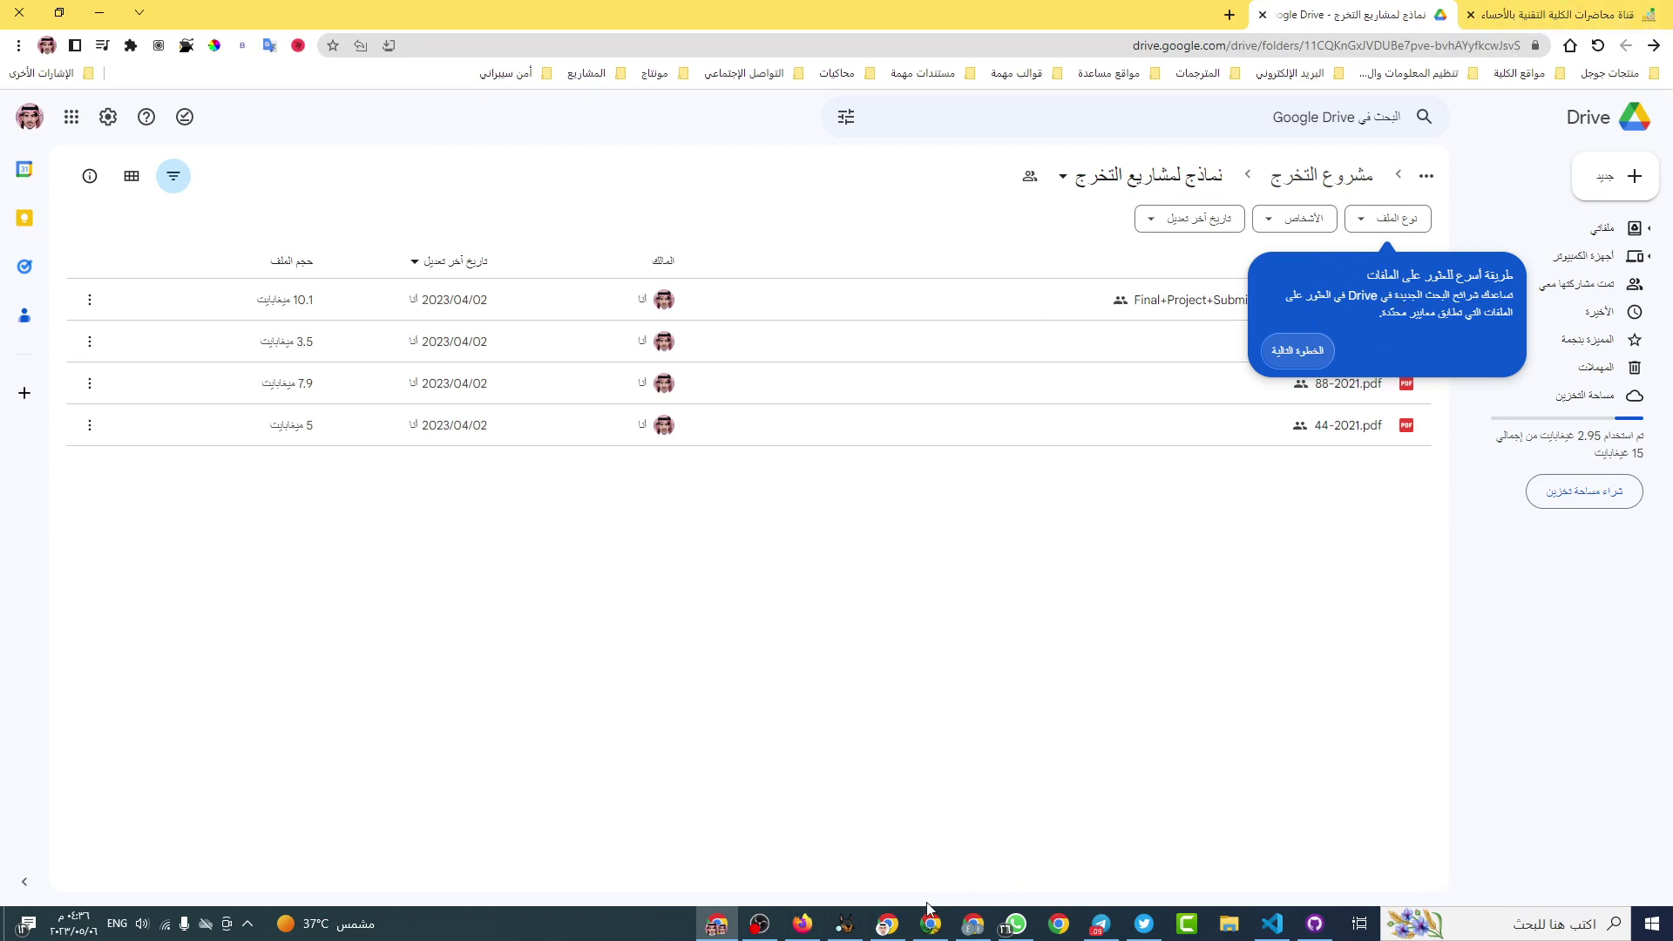
left_click(887, 923)
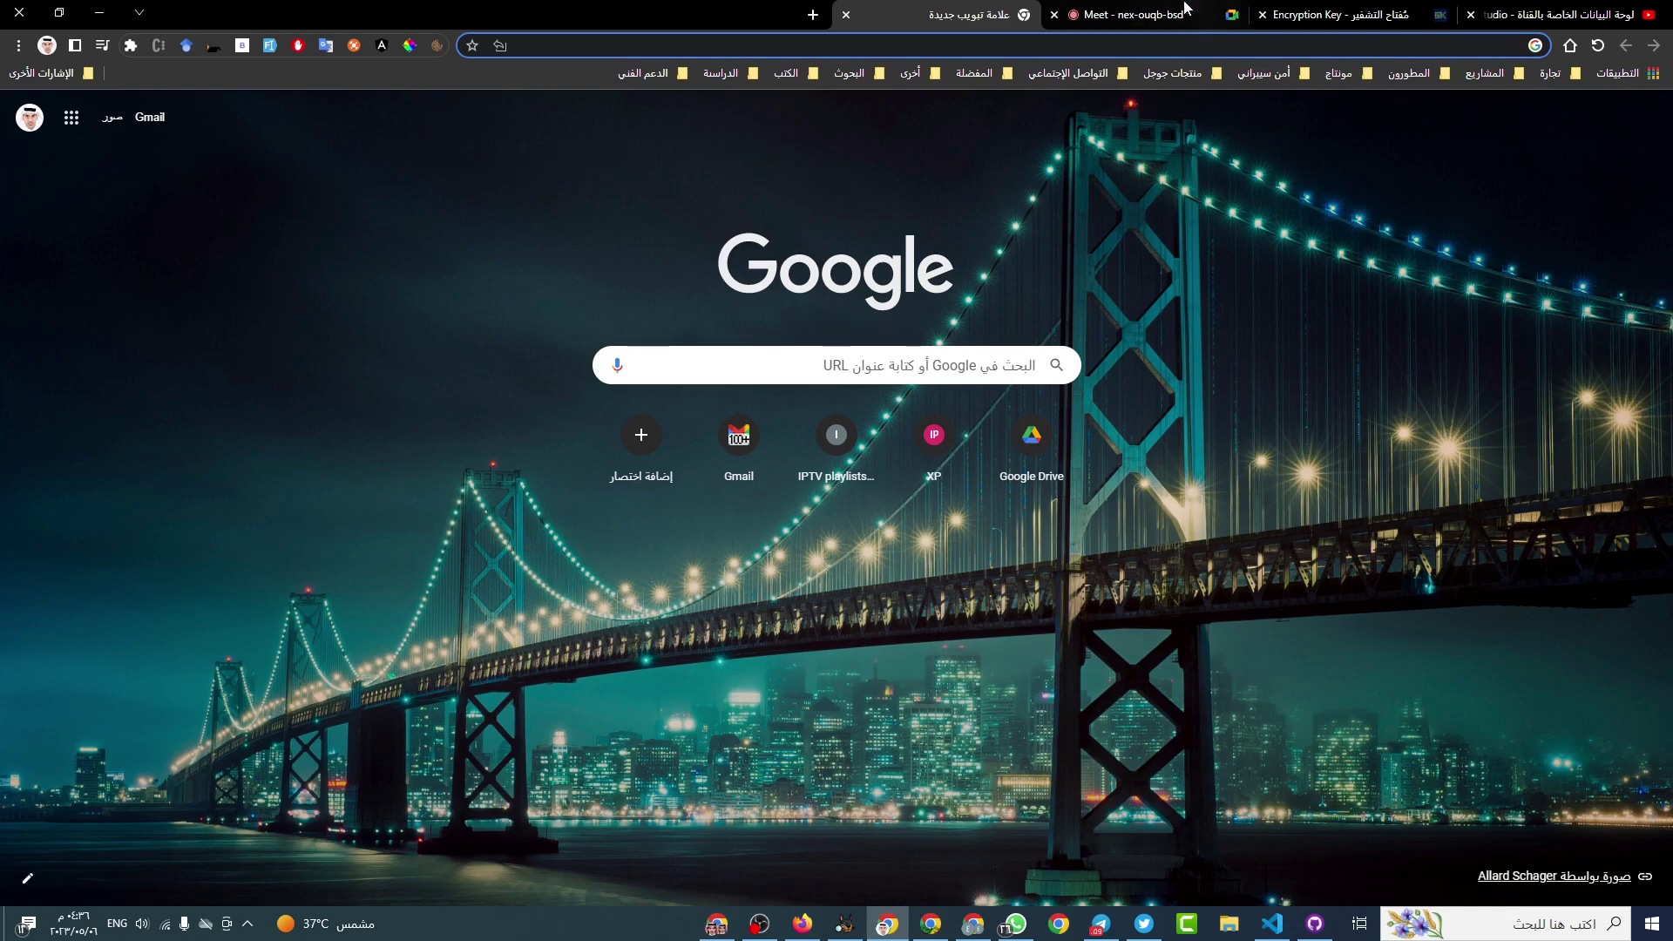
Present the entire Screen 1 in the Google Meet call, then close the new tab and minimize the window
left_click(1328, 13)
left_click(1132, 14)
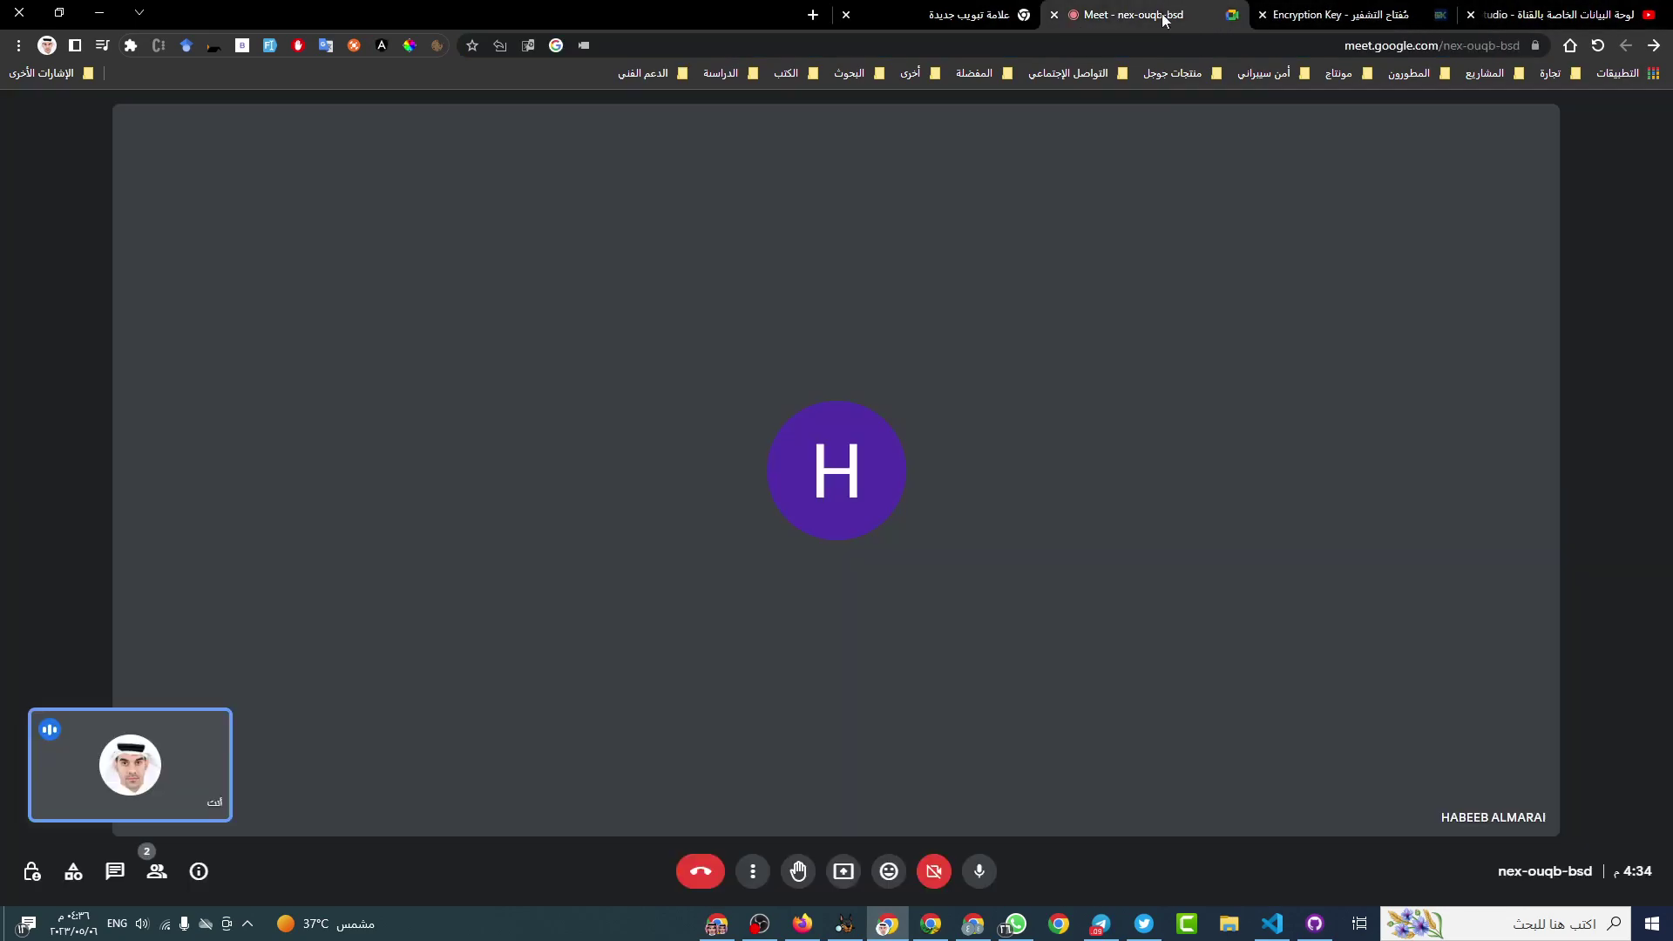
left_click(843, 871)
left_click(806, 742)
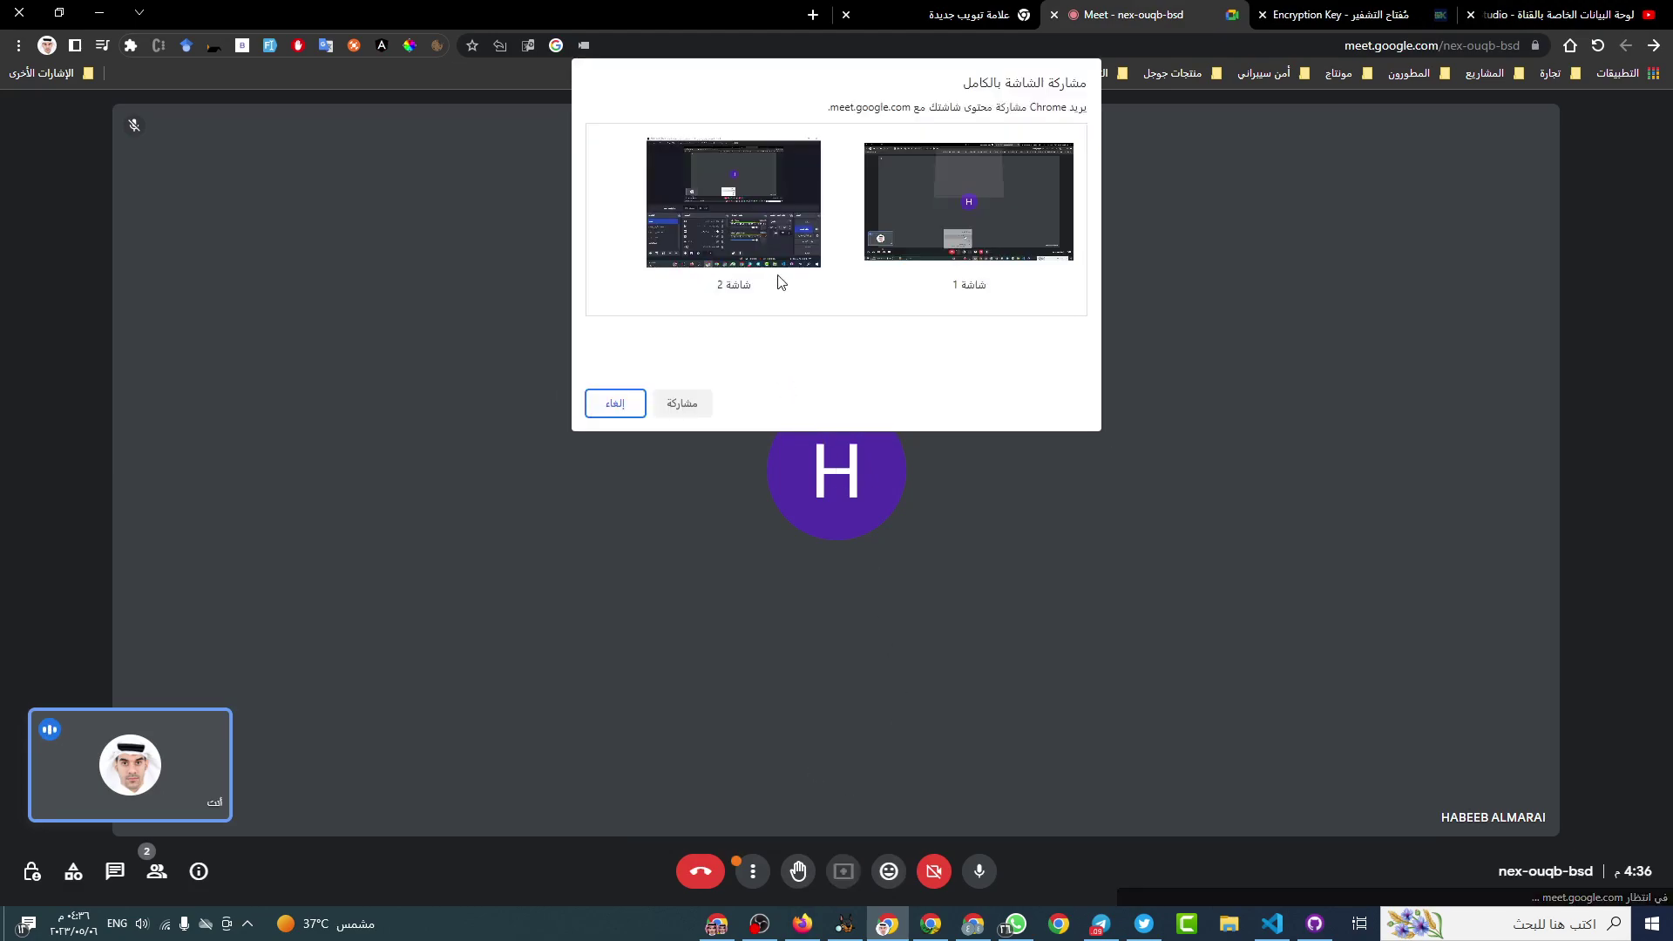
left_click(963, 273)
left_click(664, 412)
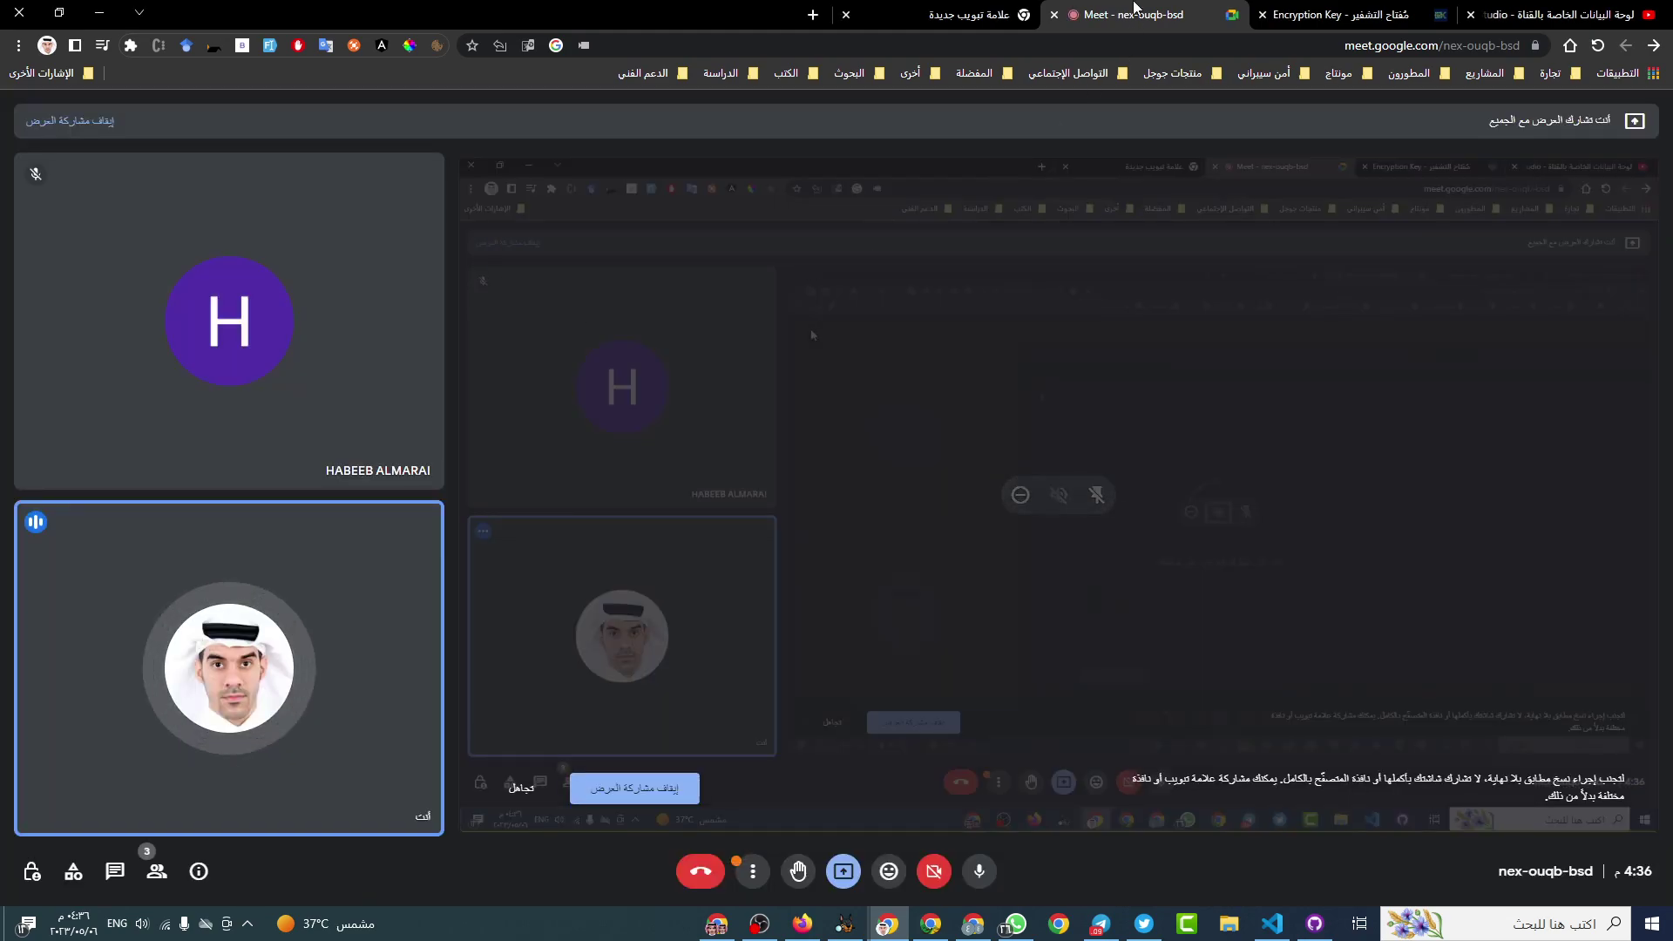
left_click(845, 15)
left_click(100, 12)
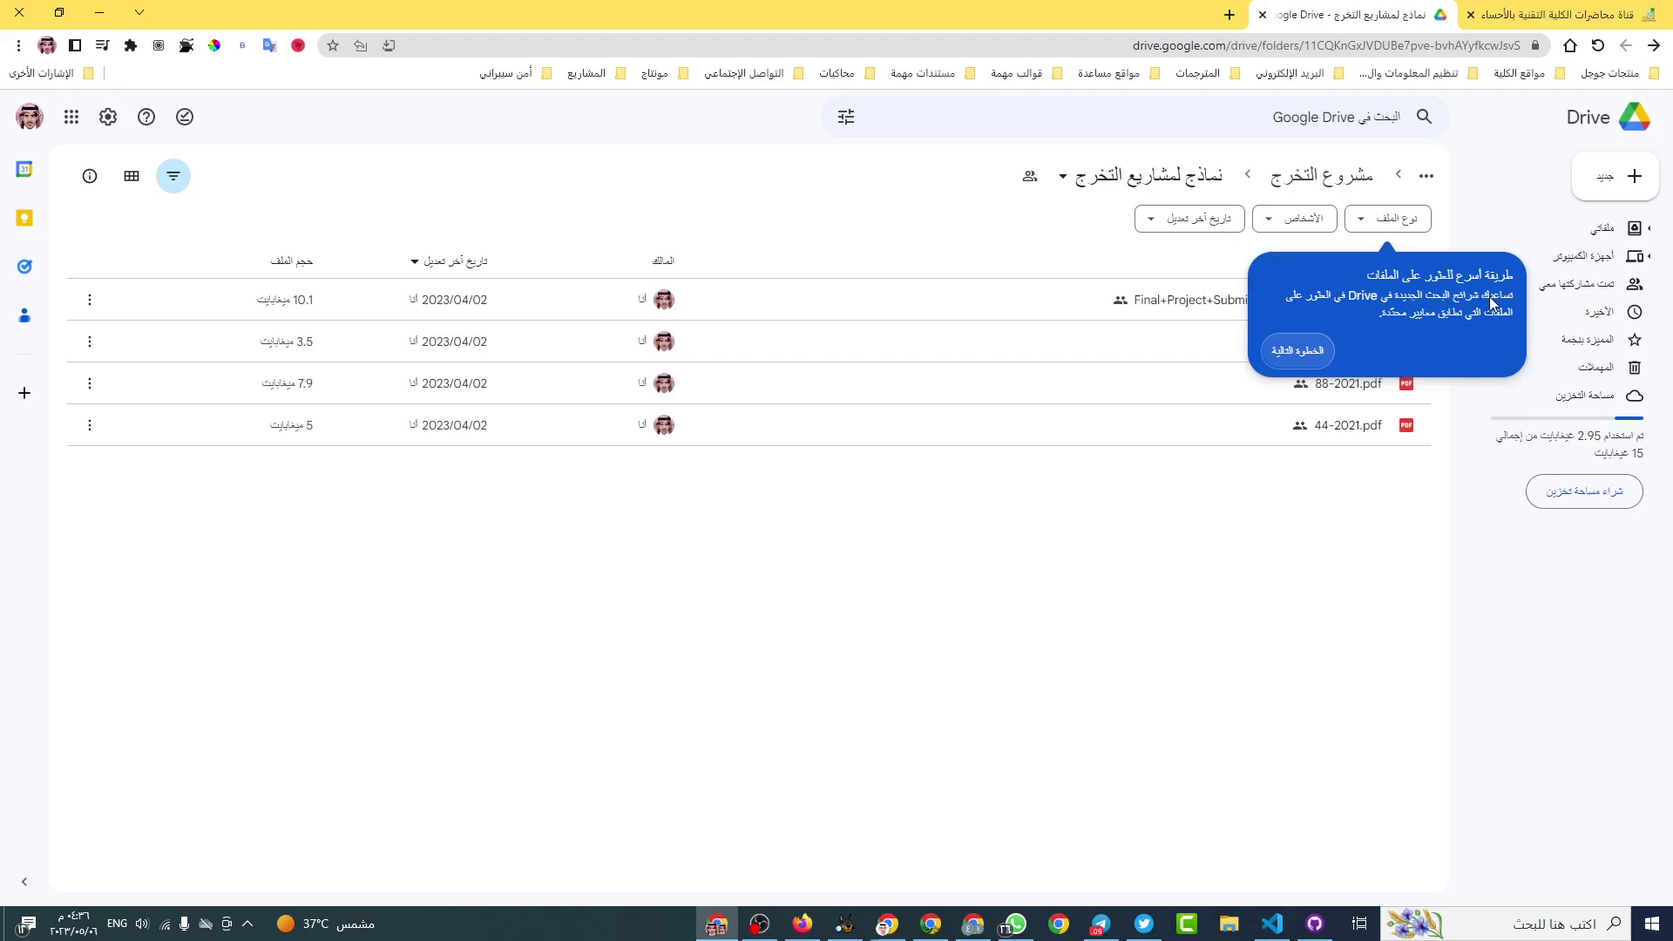
Dismiss the Drive tip and preview the 91-2021.pdf sample project
left_click(1391, 230)
left_click(1393, 223)
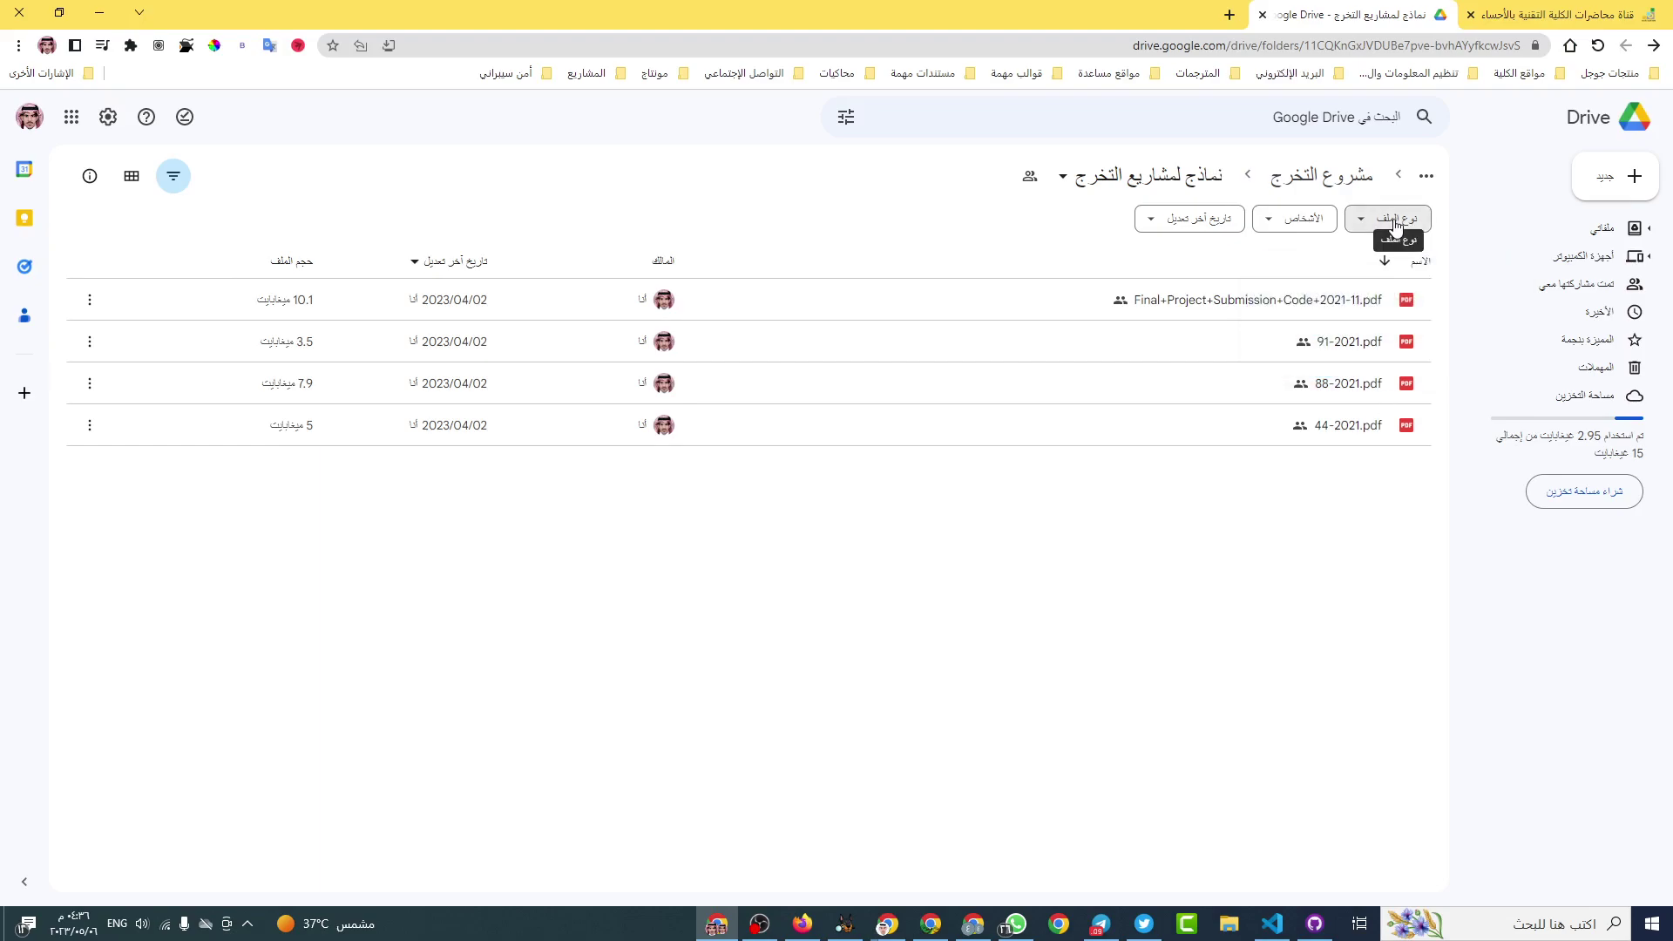
left_click(1393, 223)
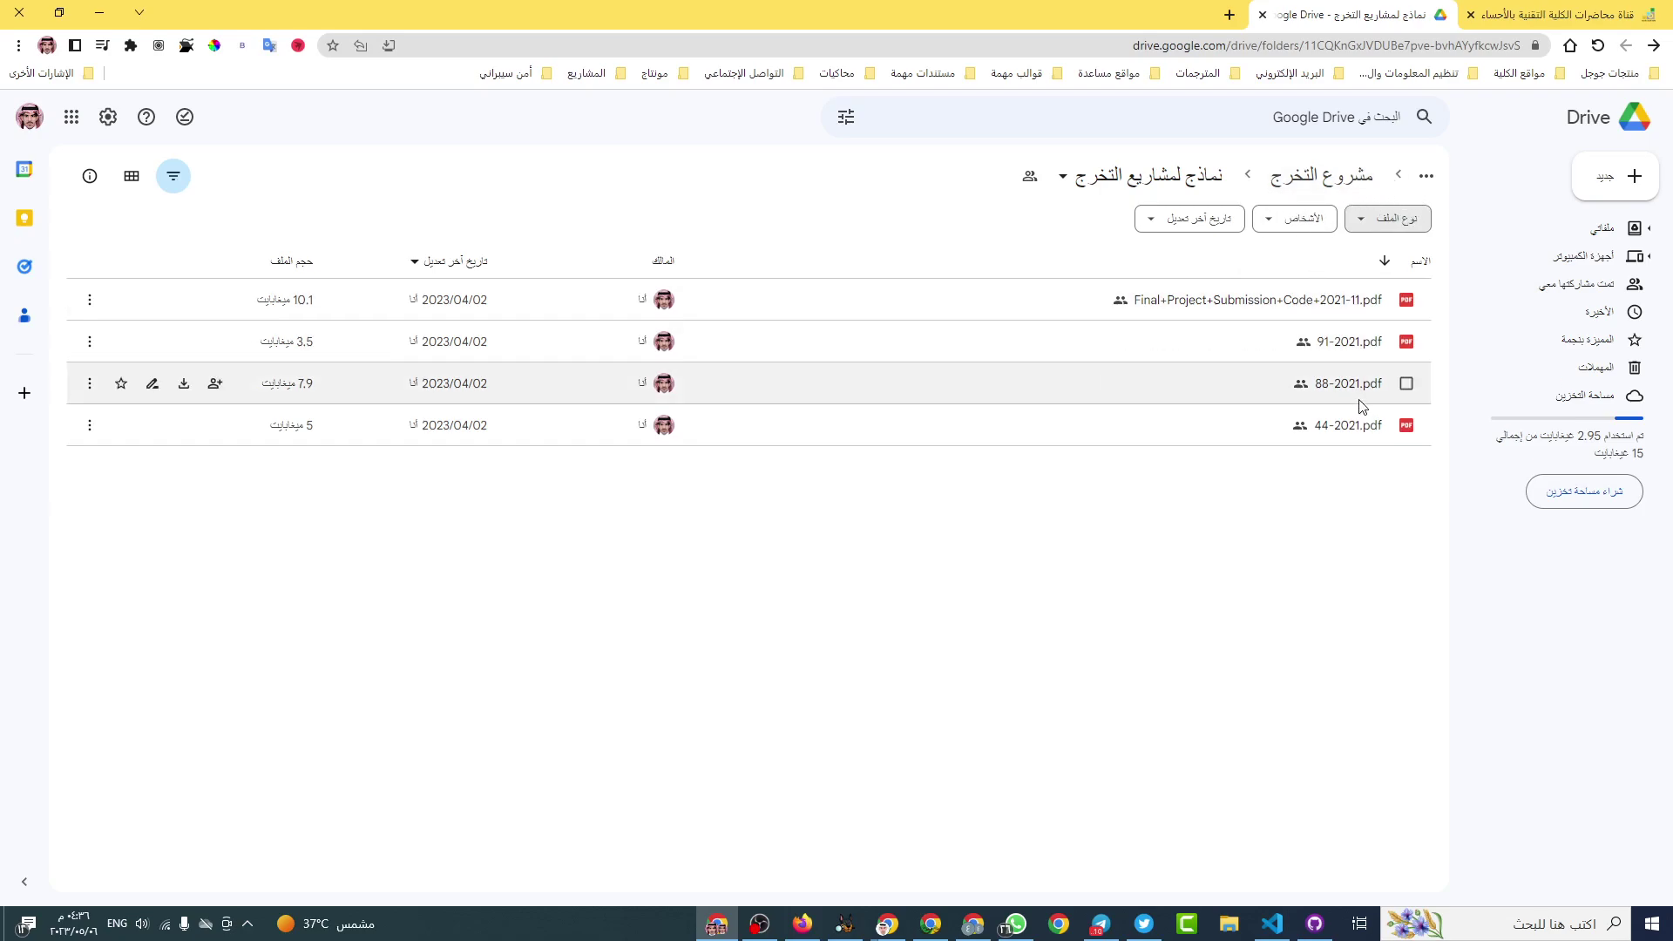
left_click(1335, 345)
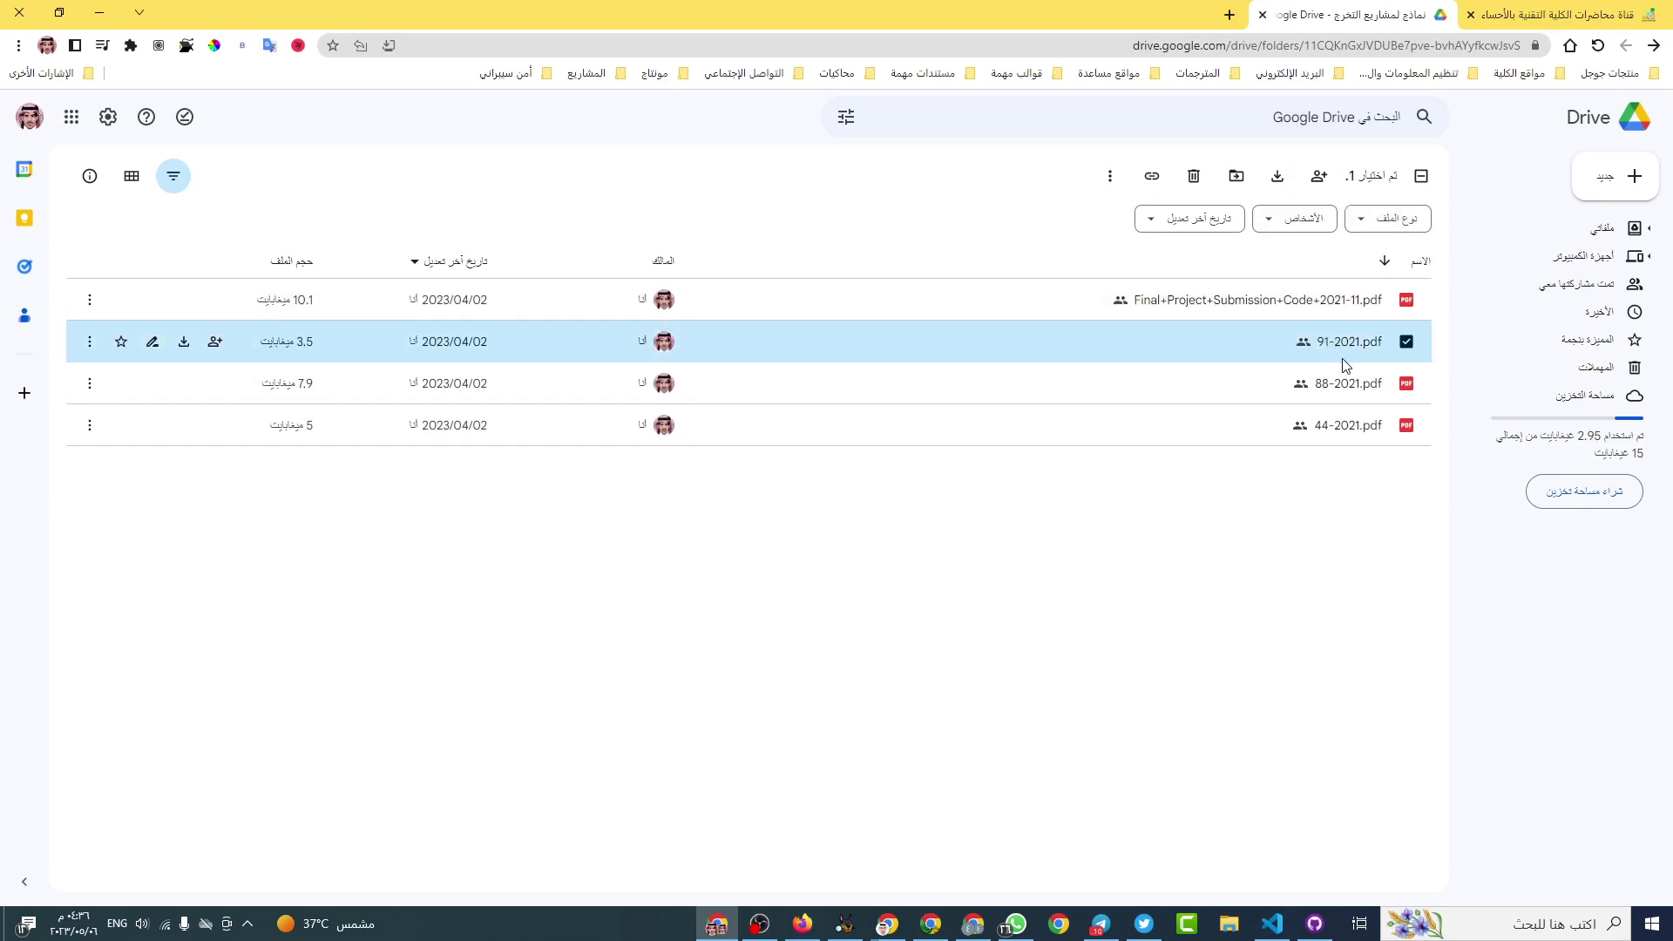
double_click(1331, 349)
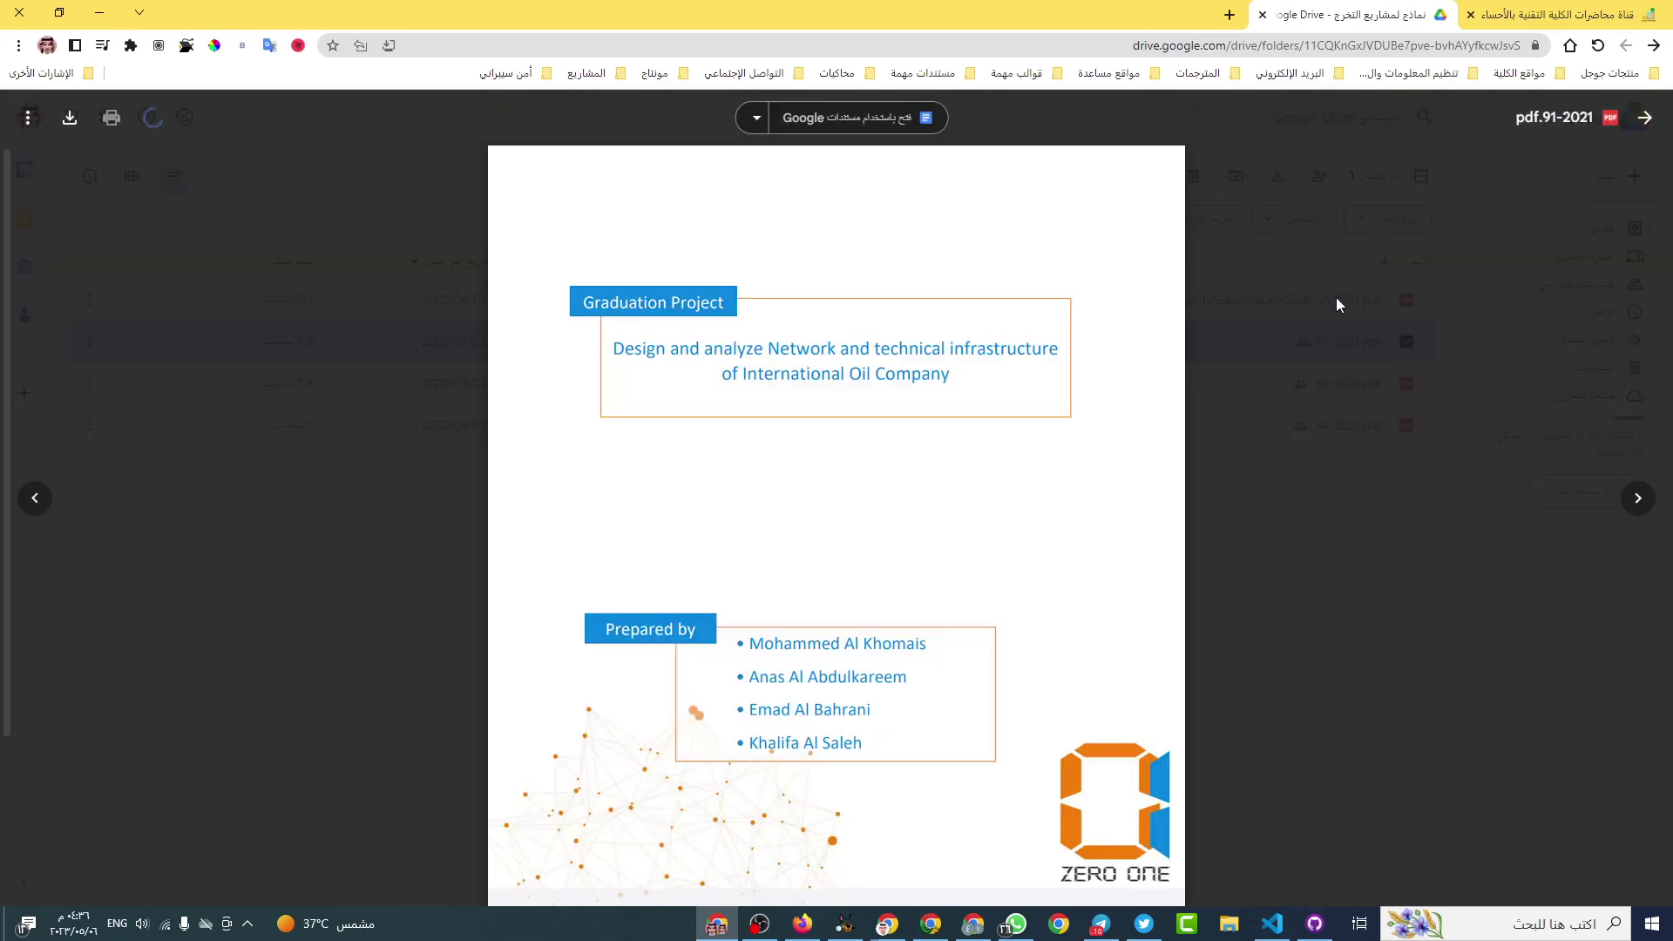
left_click(1335, 296)
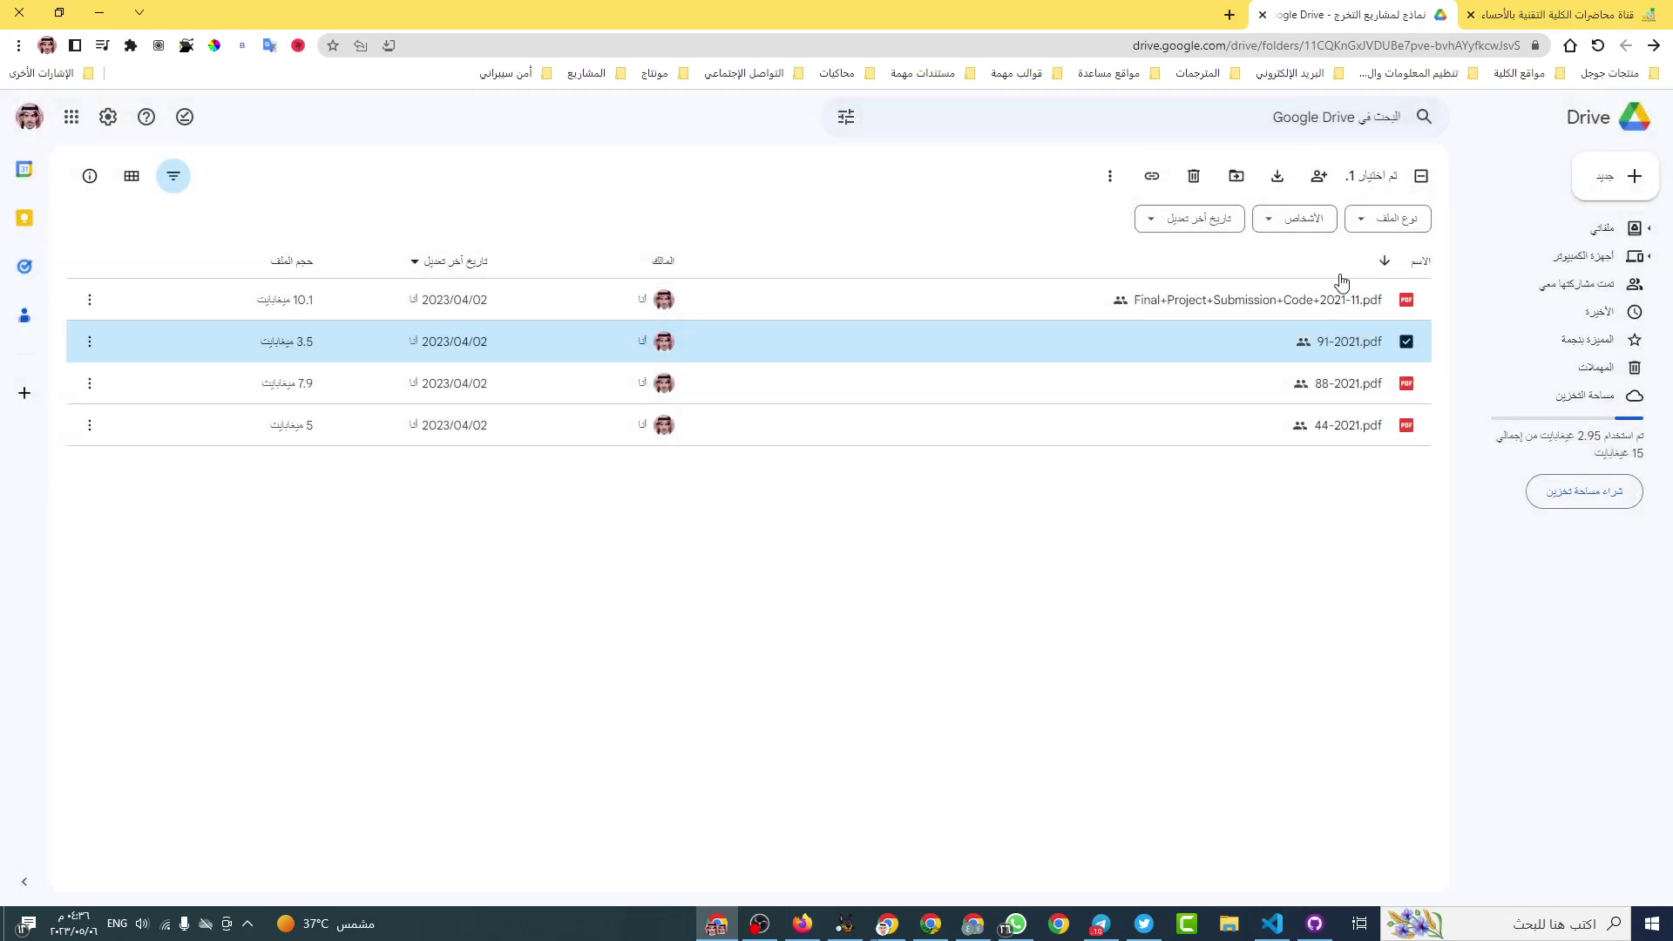
left_click(1431, 571)
Go back to مشروع التخرج and open Progress-Report-3.doc from the ملفات المقرر folder
left_click(1322, 175)
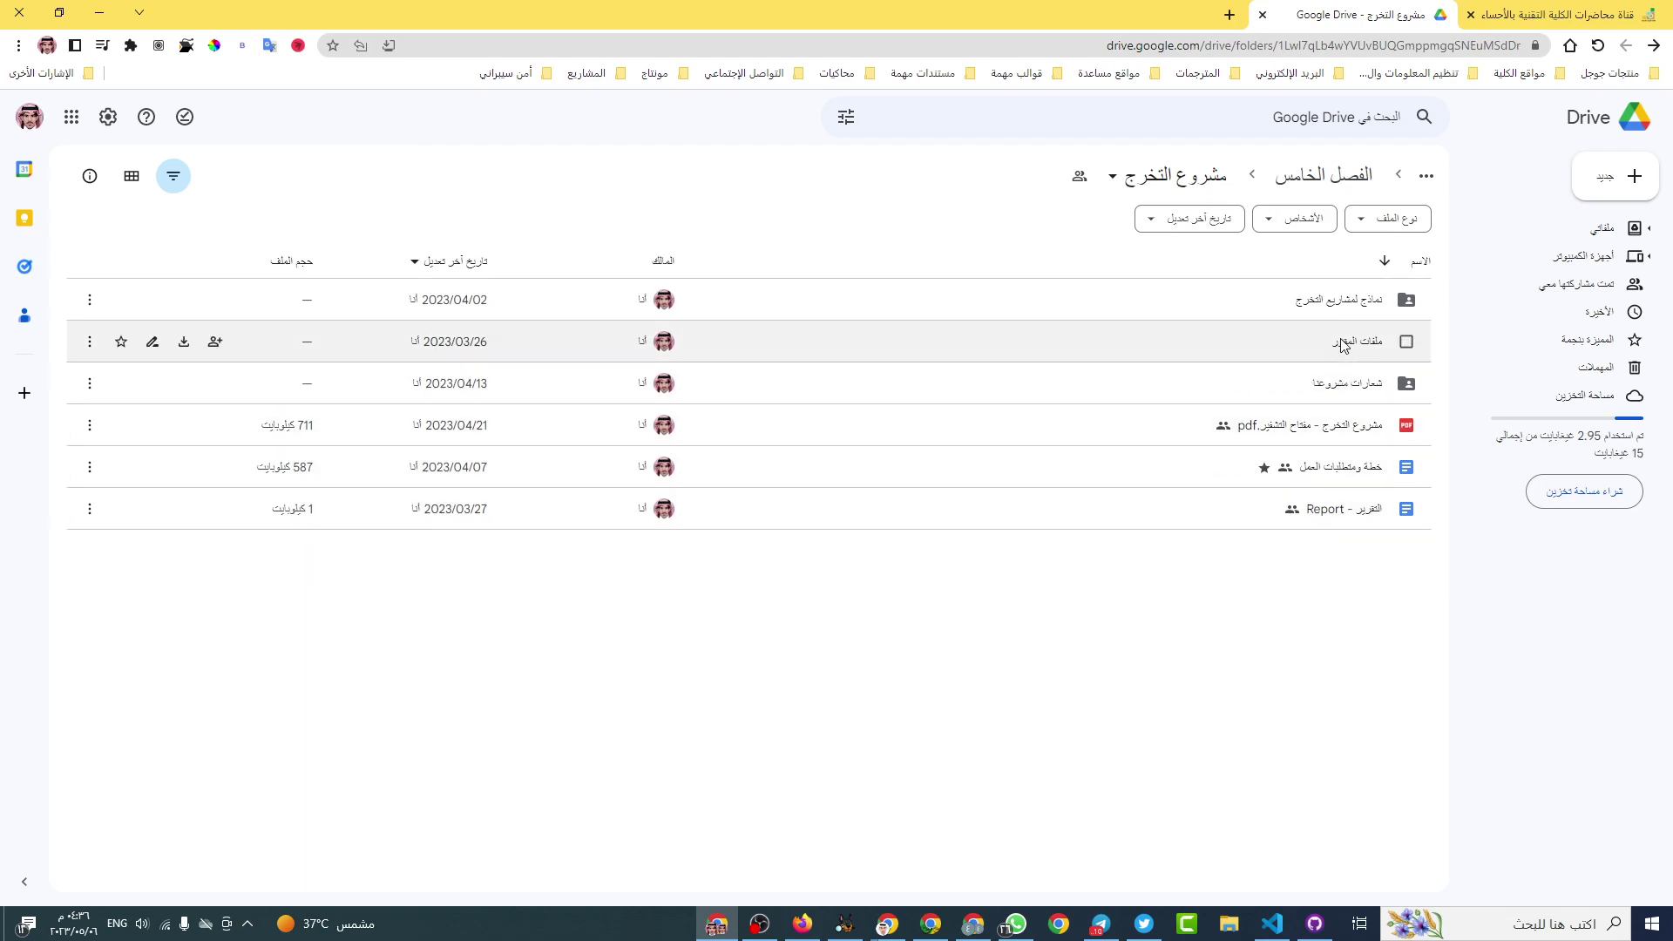
double_click(1342, 345)
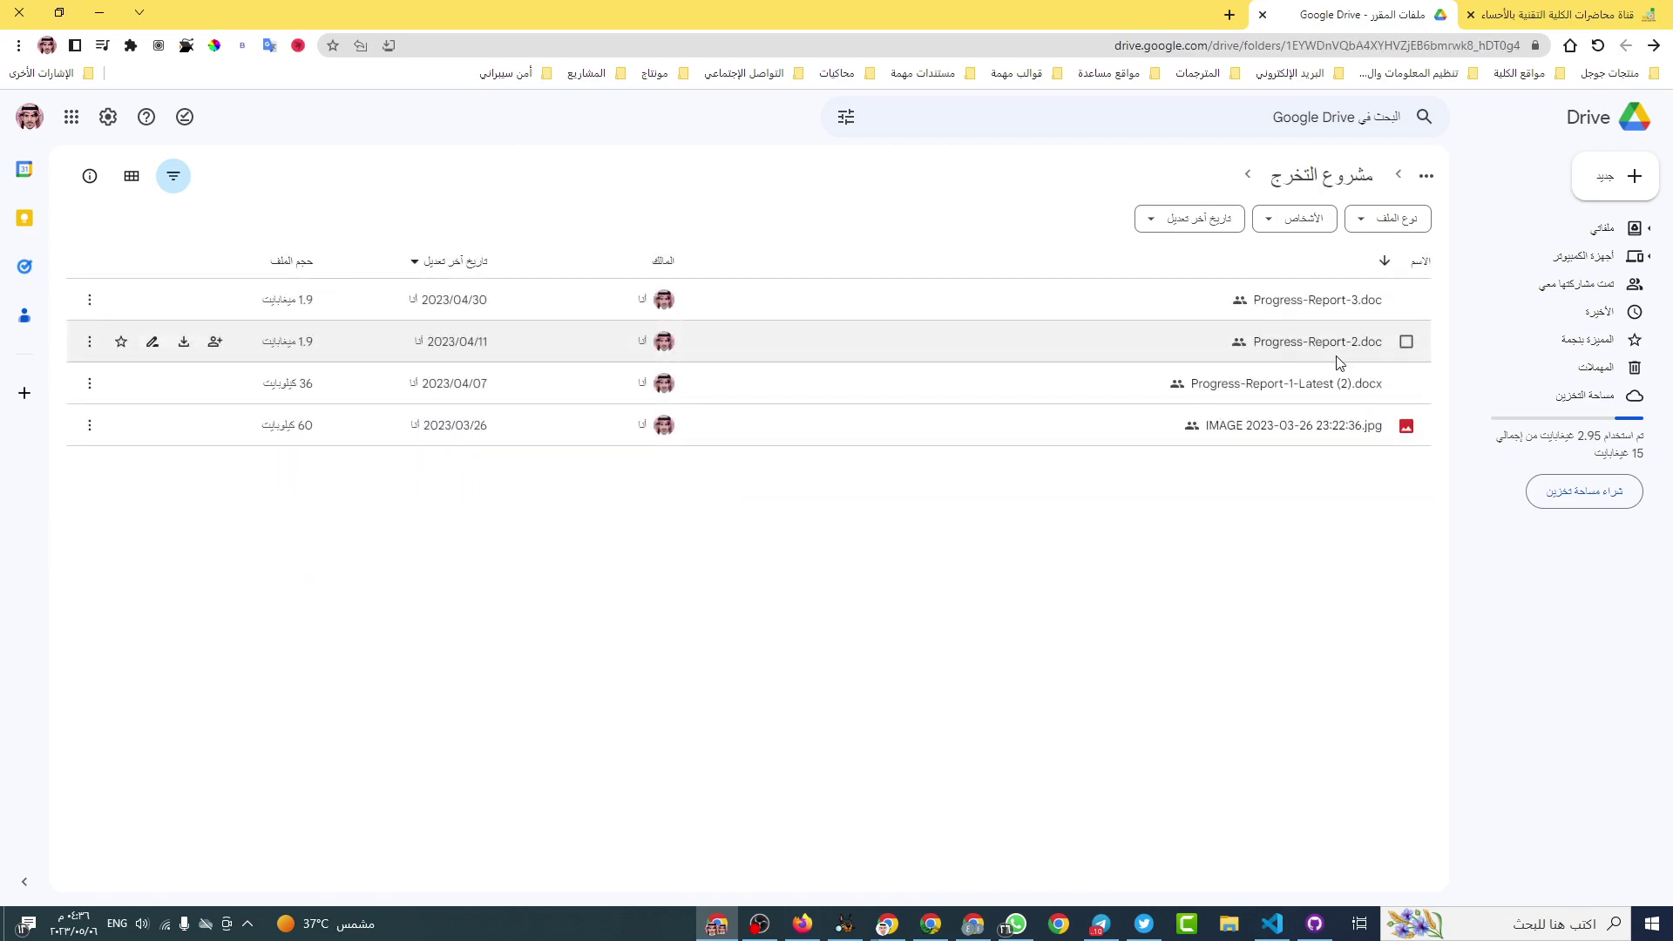
double_click(1333, 302)
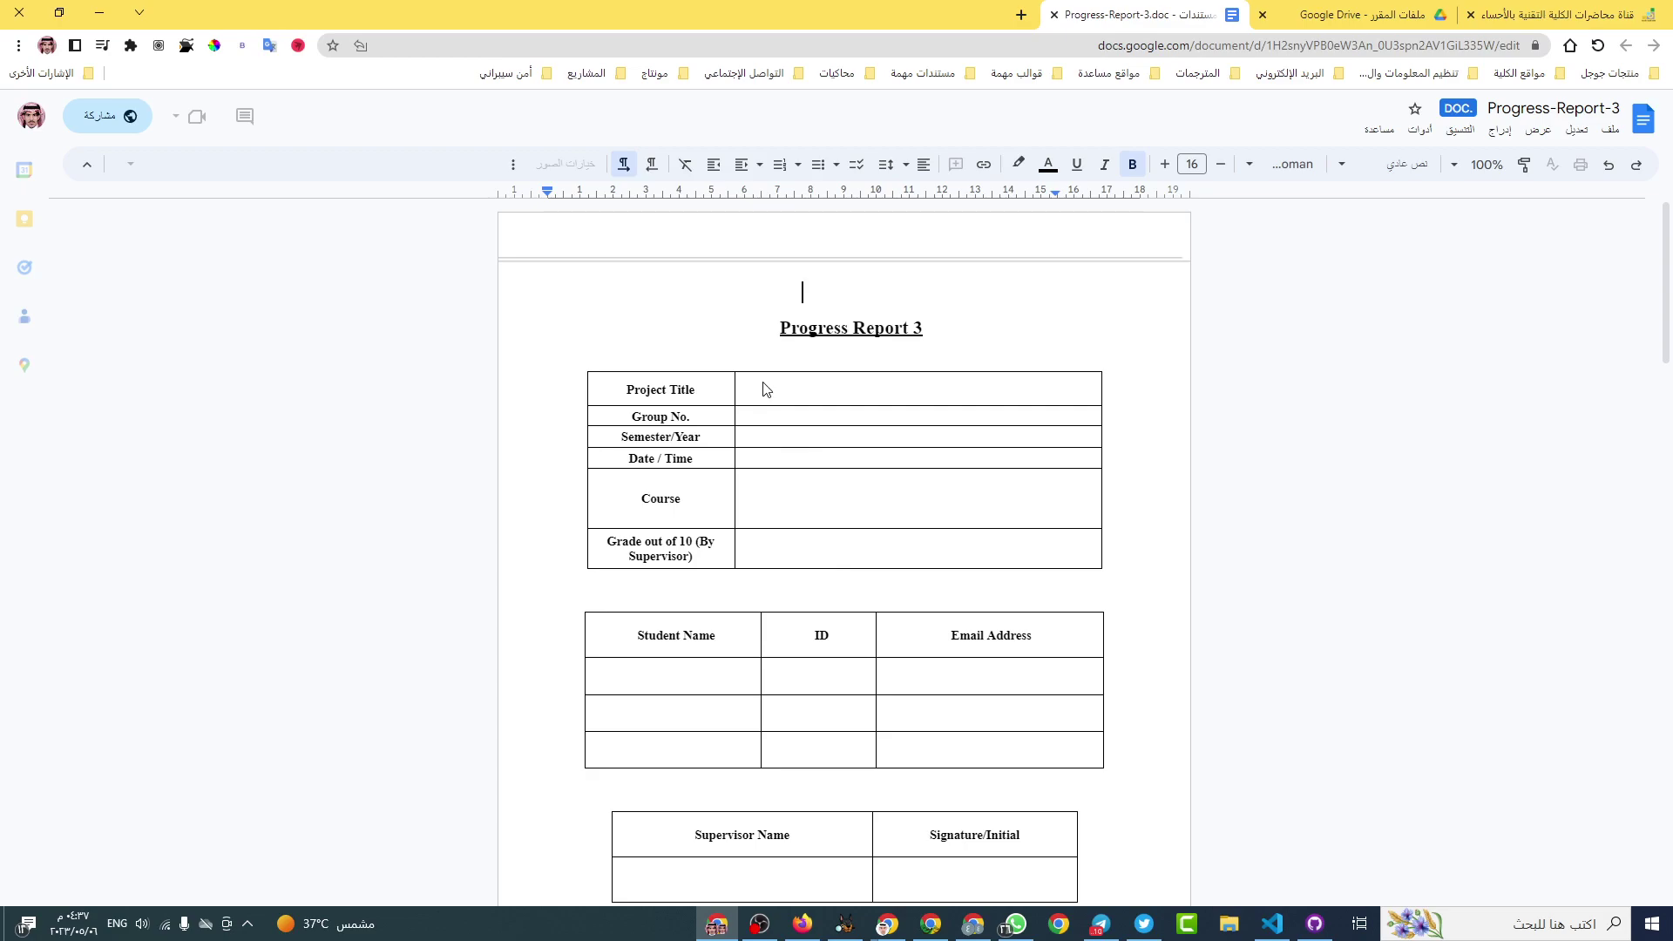
Scroll Progress-Report-3 to the Literature Review Chapter Checklist & Marking Guide, then open a new tab
scroll(775, 515, "down", 9)
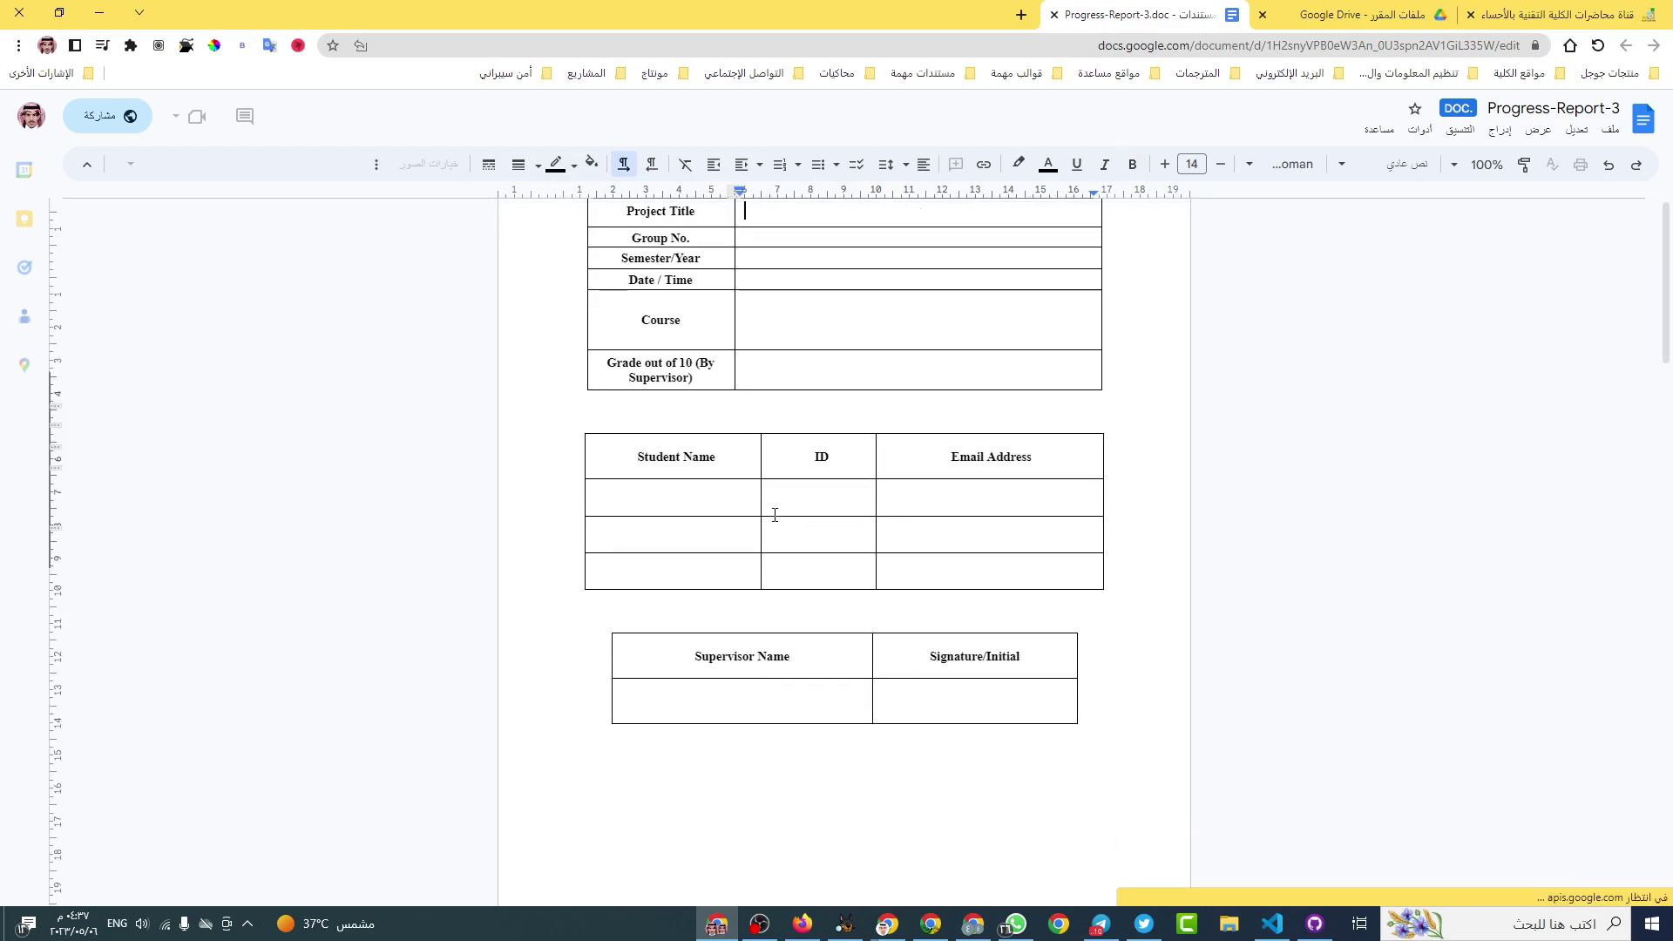
scroll(774, 515, "down", 2)
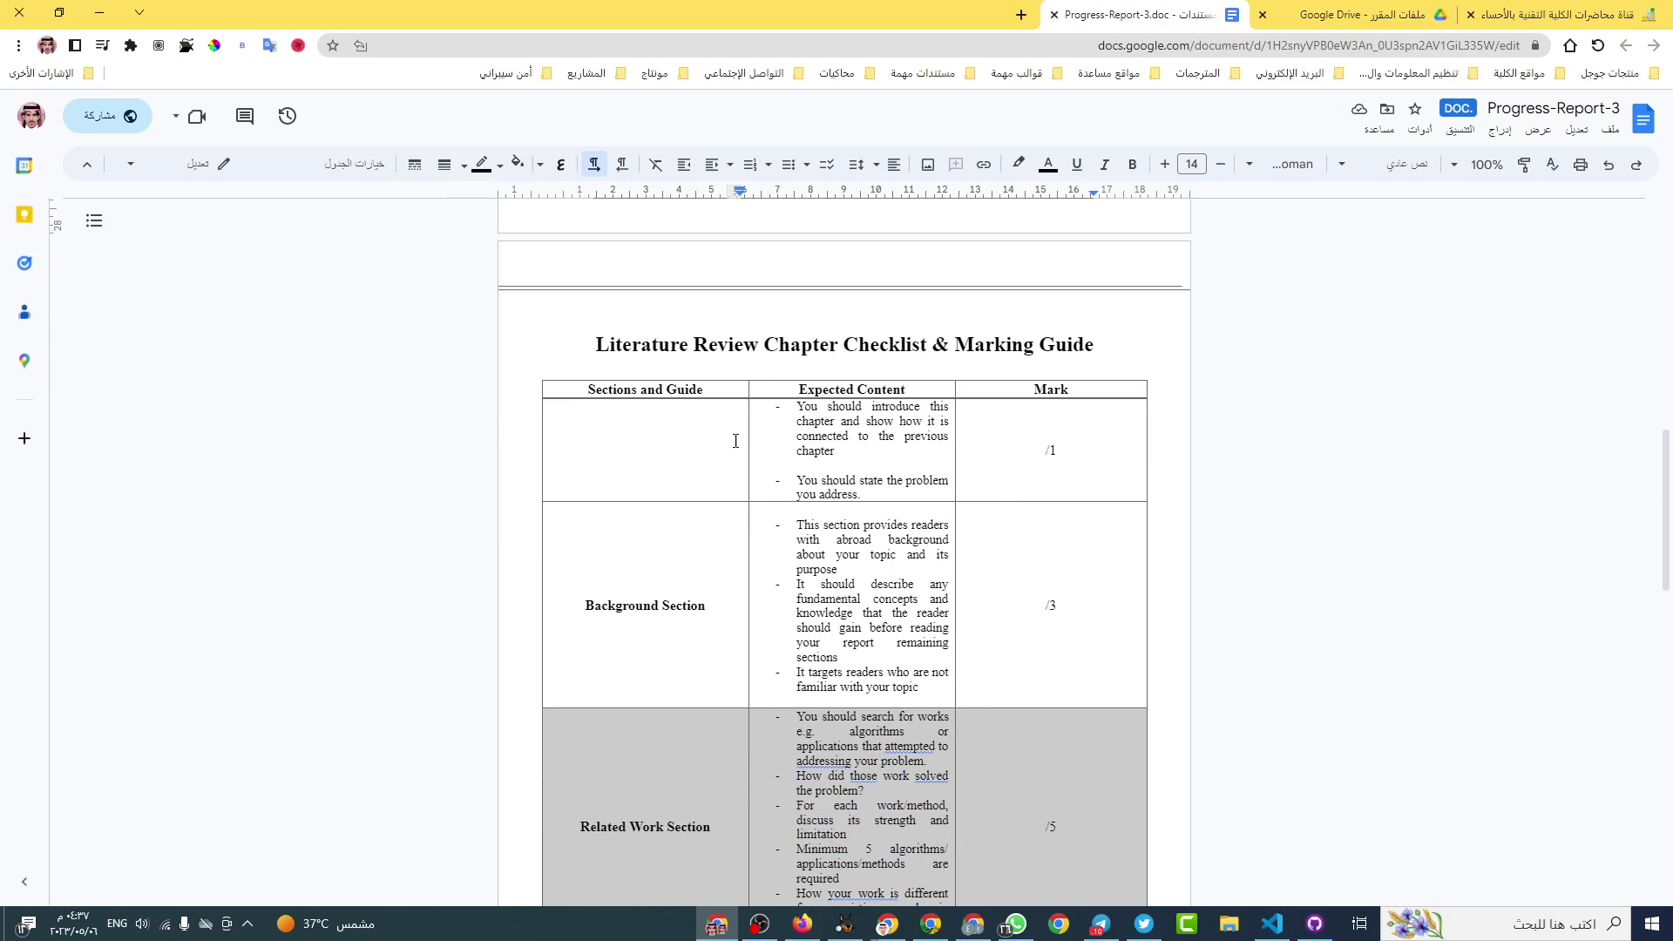
scroll(880, 536, "down", 10)
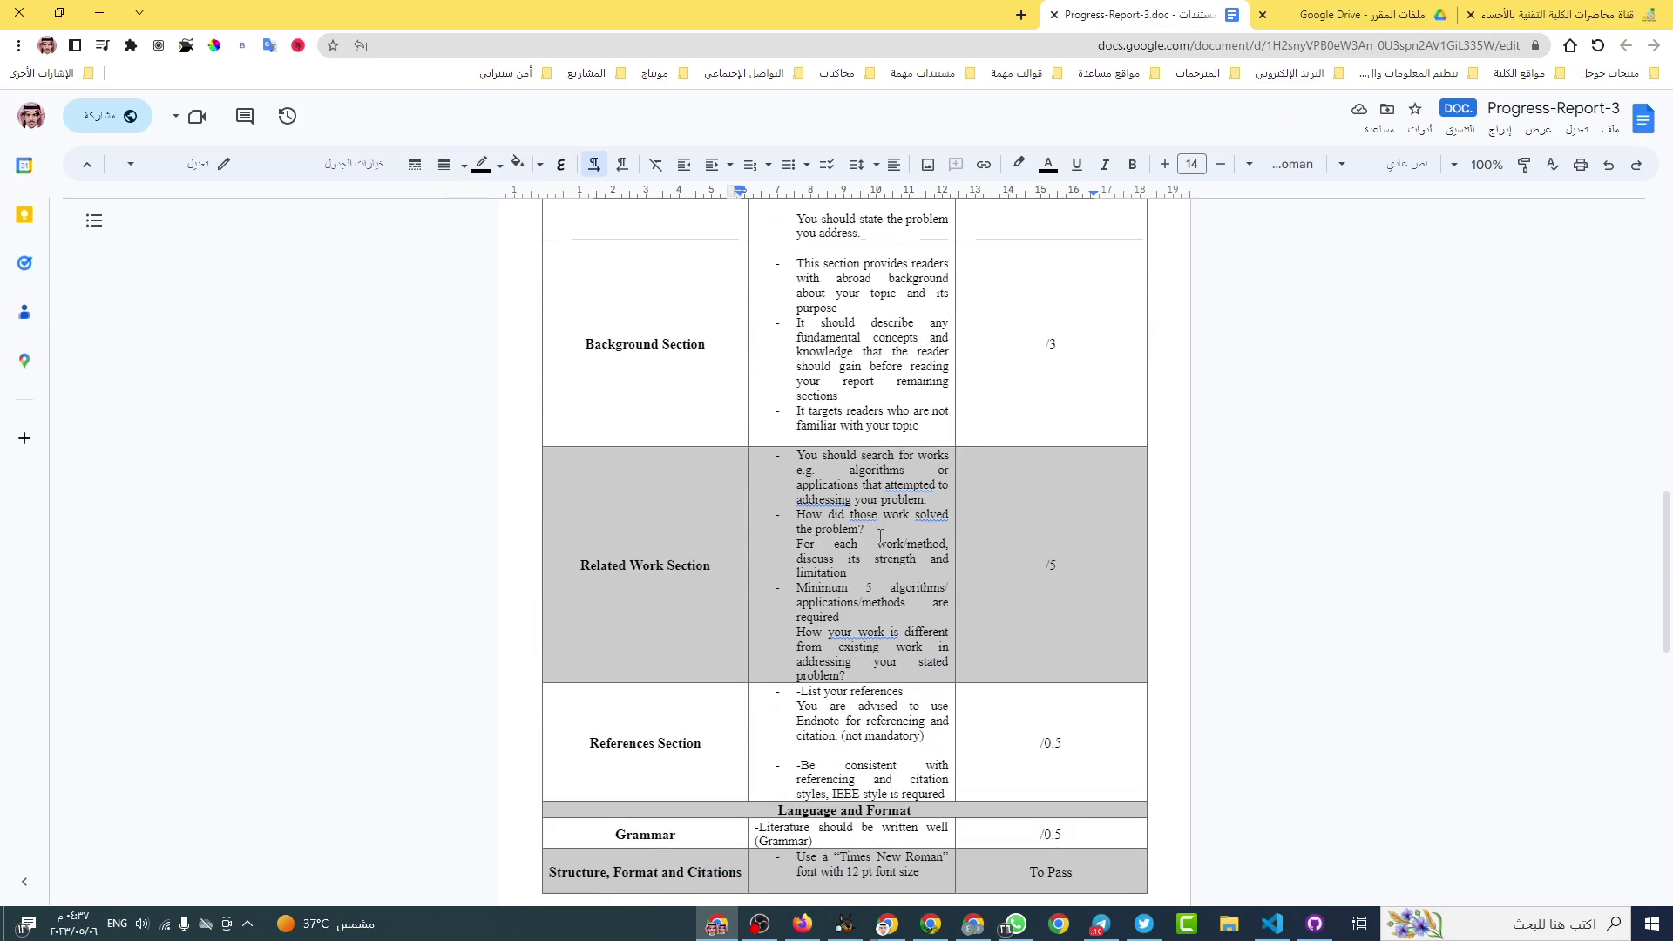
scroll(880, 536, "up", 2)
scroll(880, 536, "up", 12)
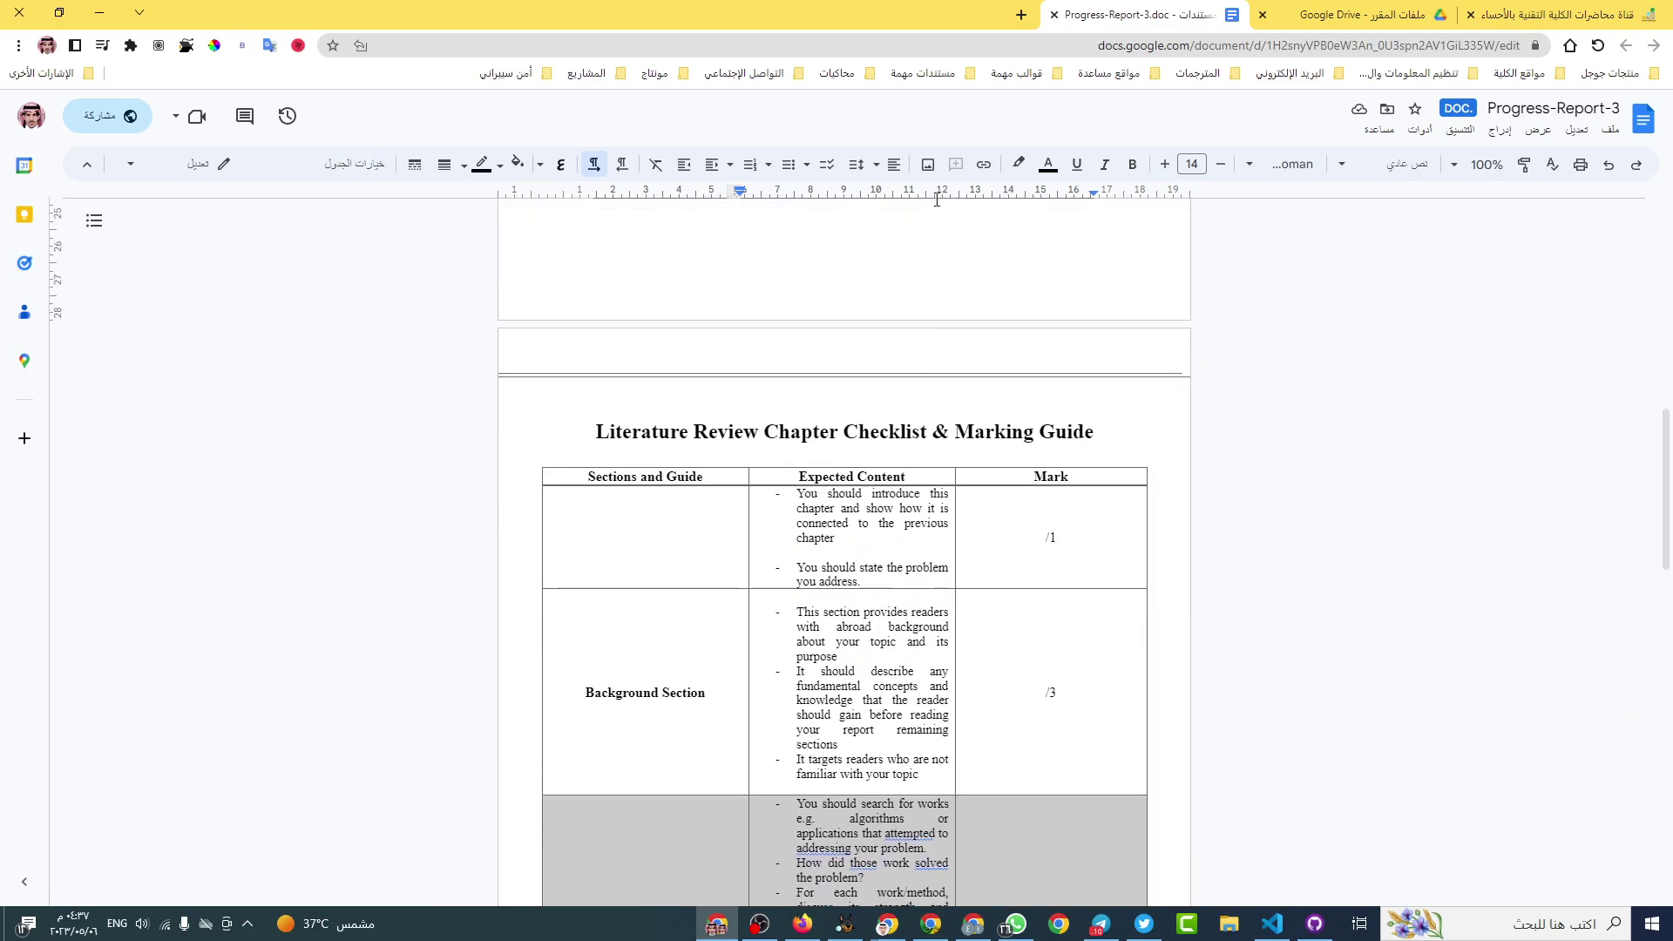
left_click(1021, 14)
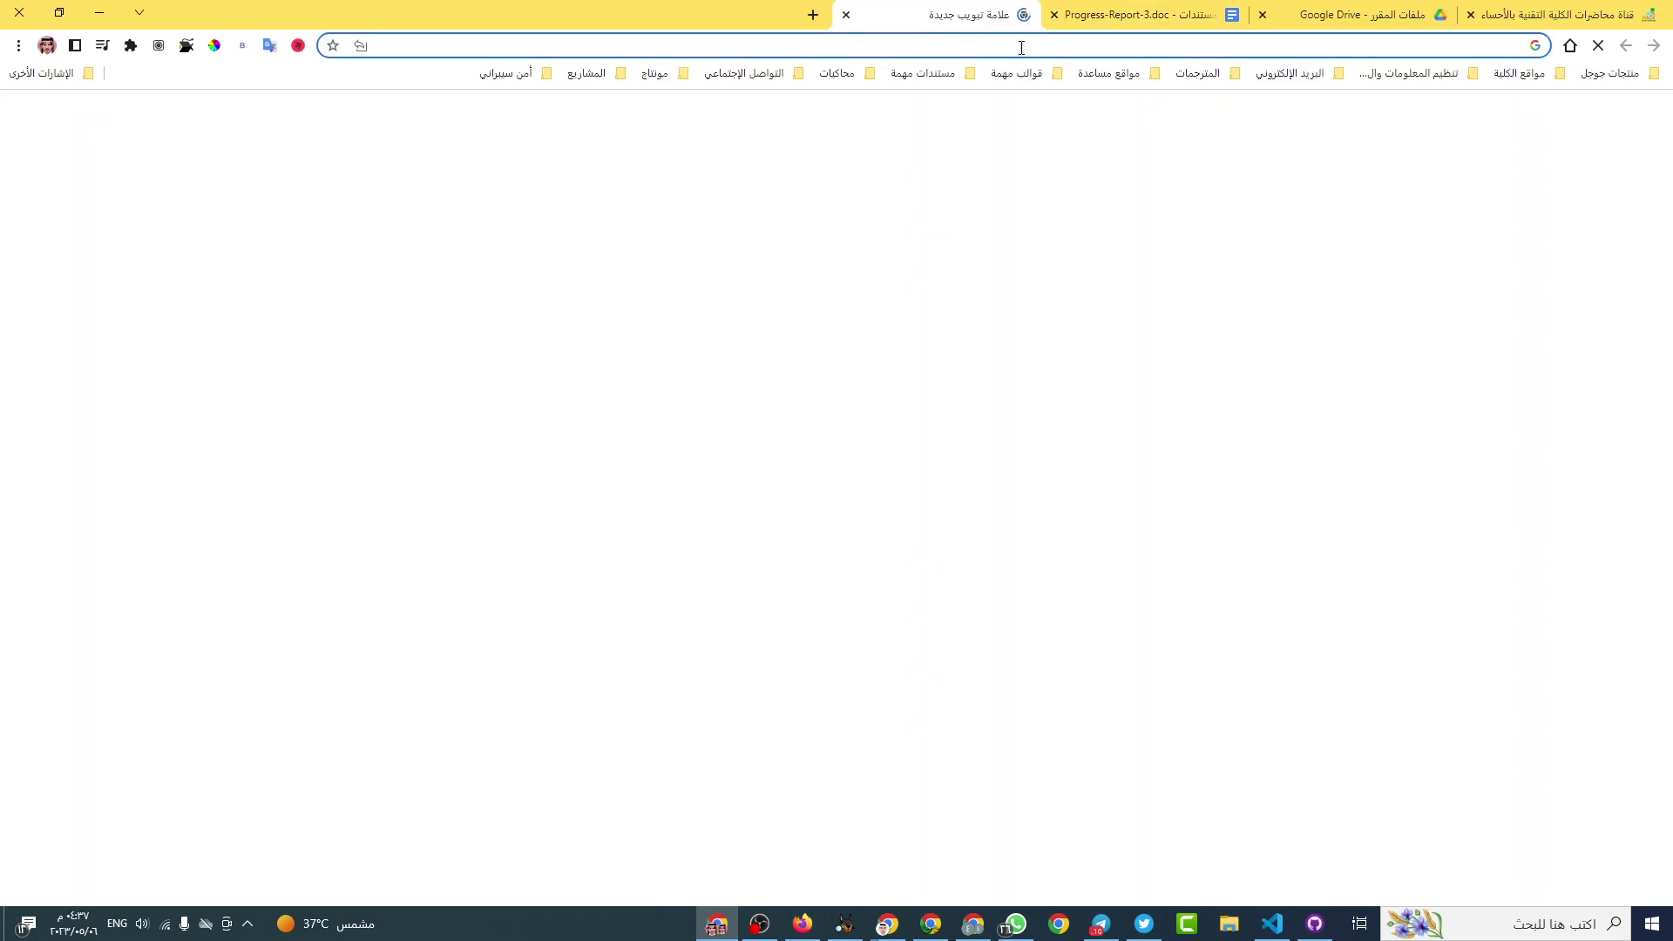
Go to canva.com and open the 'Proccess Report 3 - مفتاح التشفير - عربي' recent design
left_click(1021, 45)
type("canva.com")
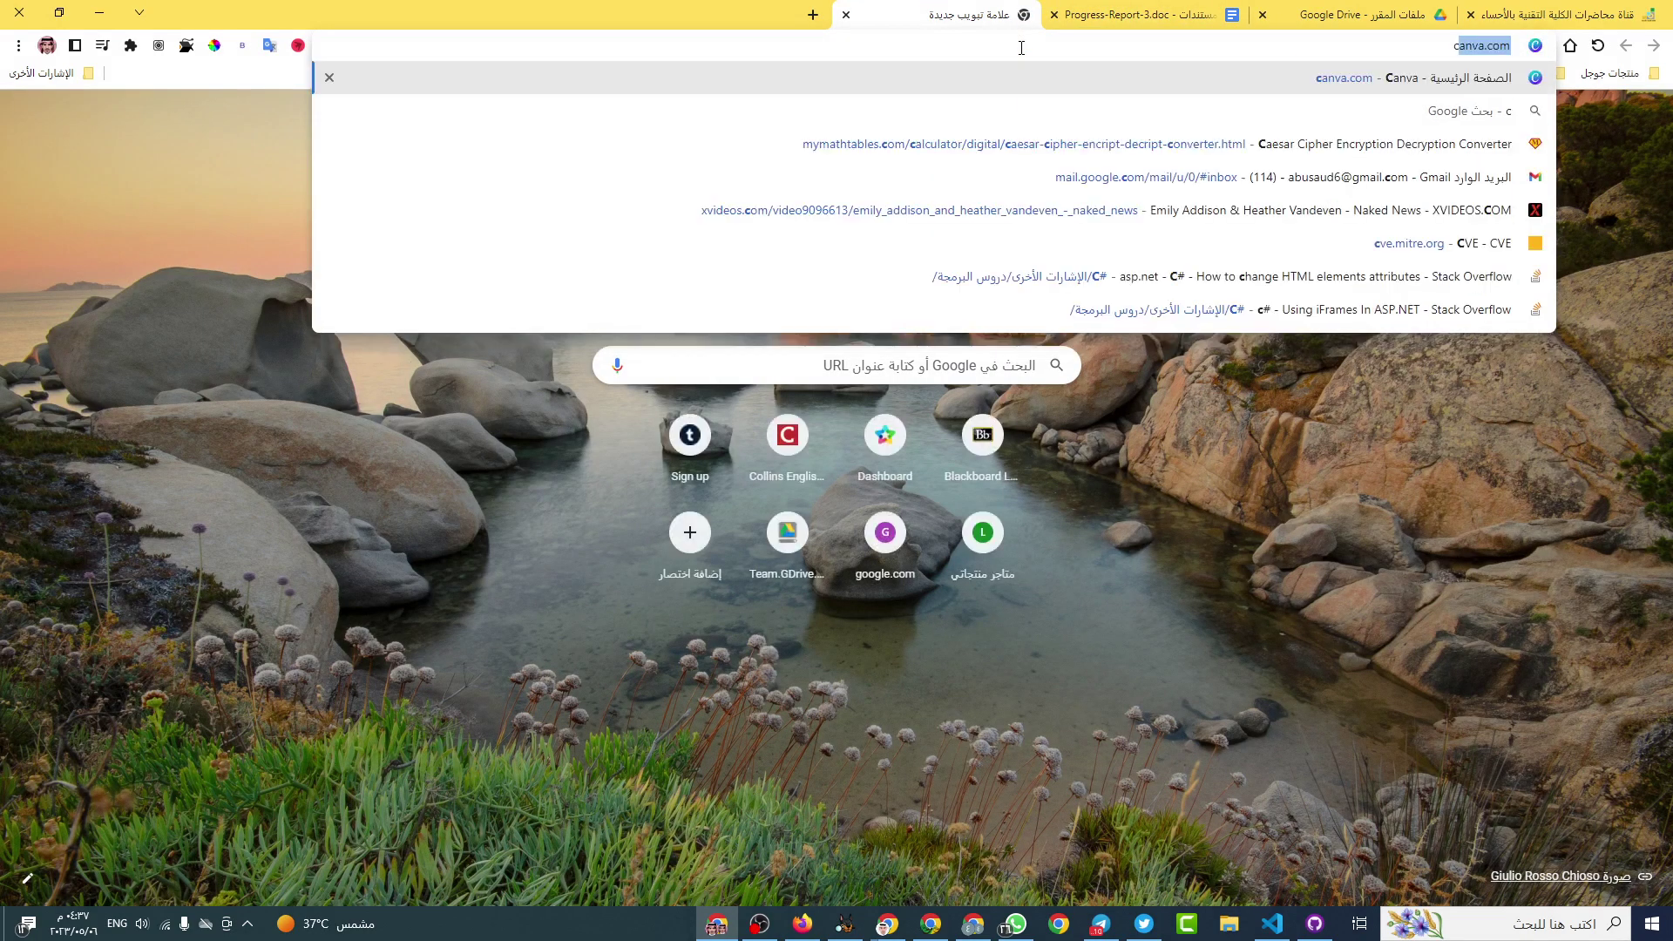
key("Return")
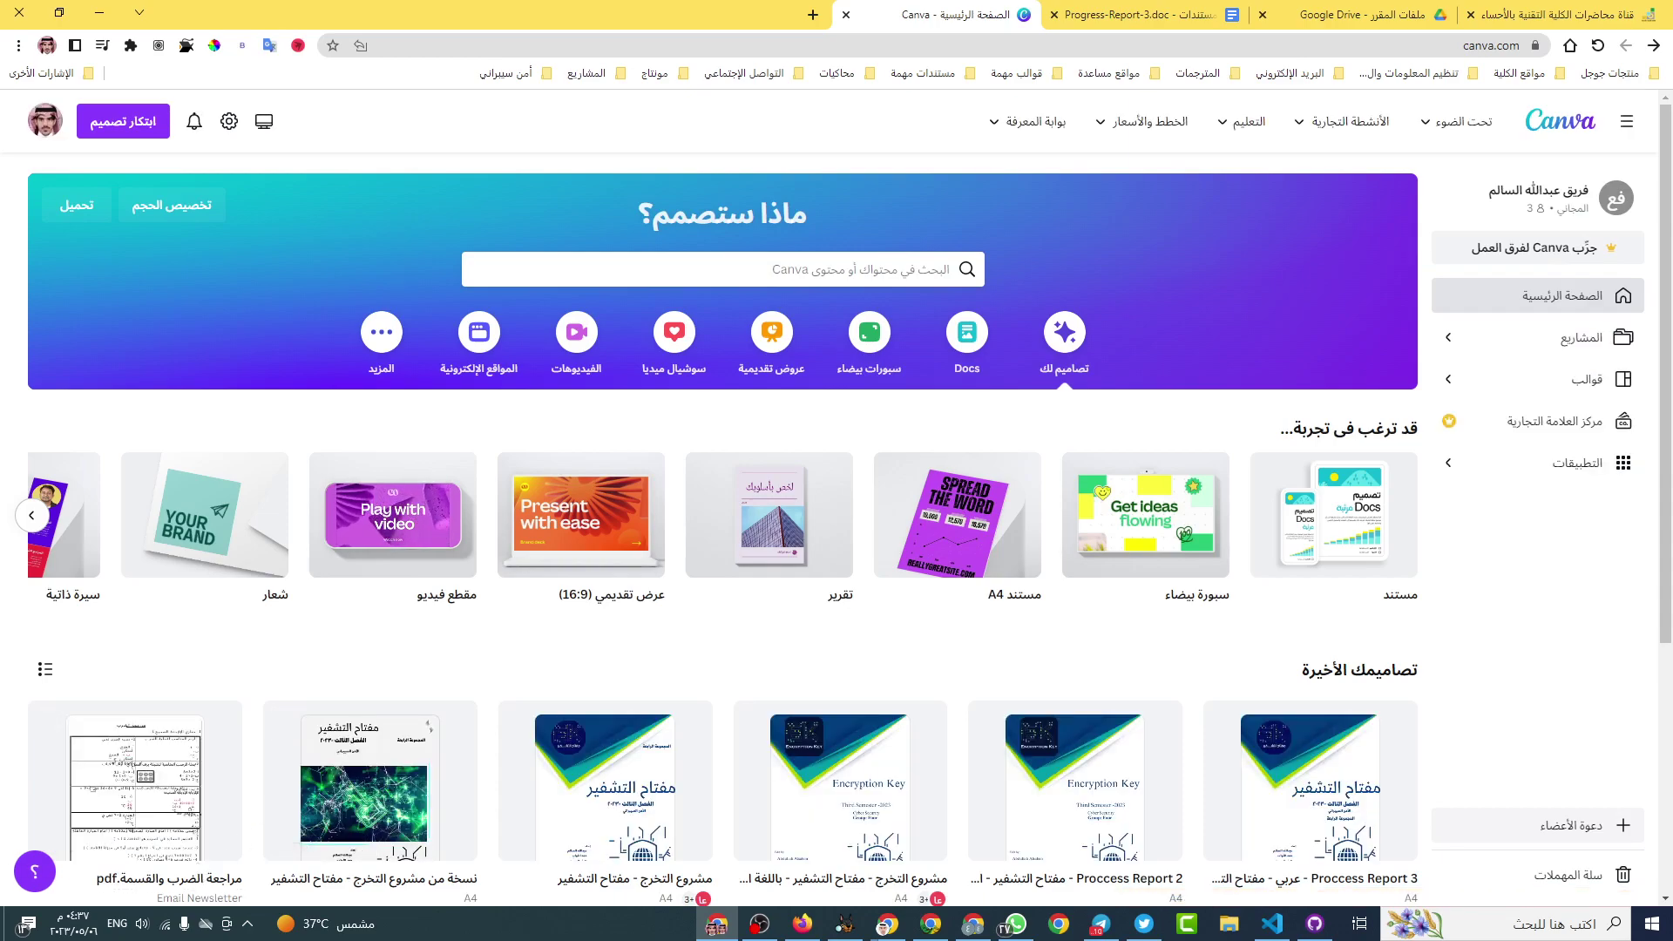
scroll(1154, 579, "down", 2)
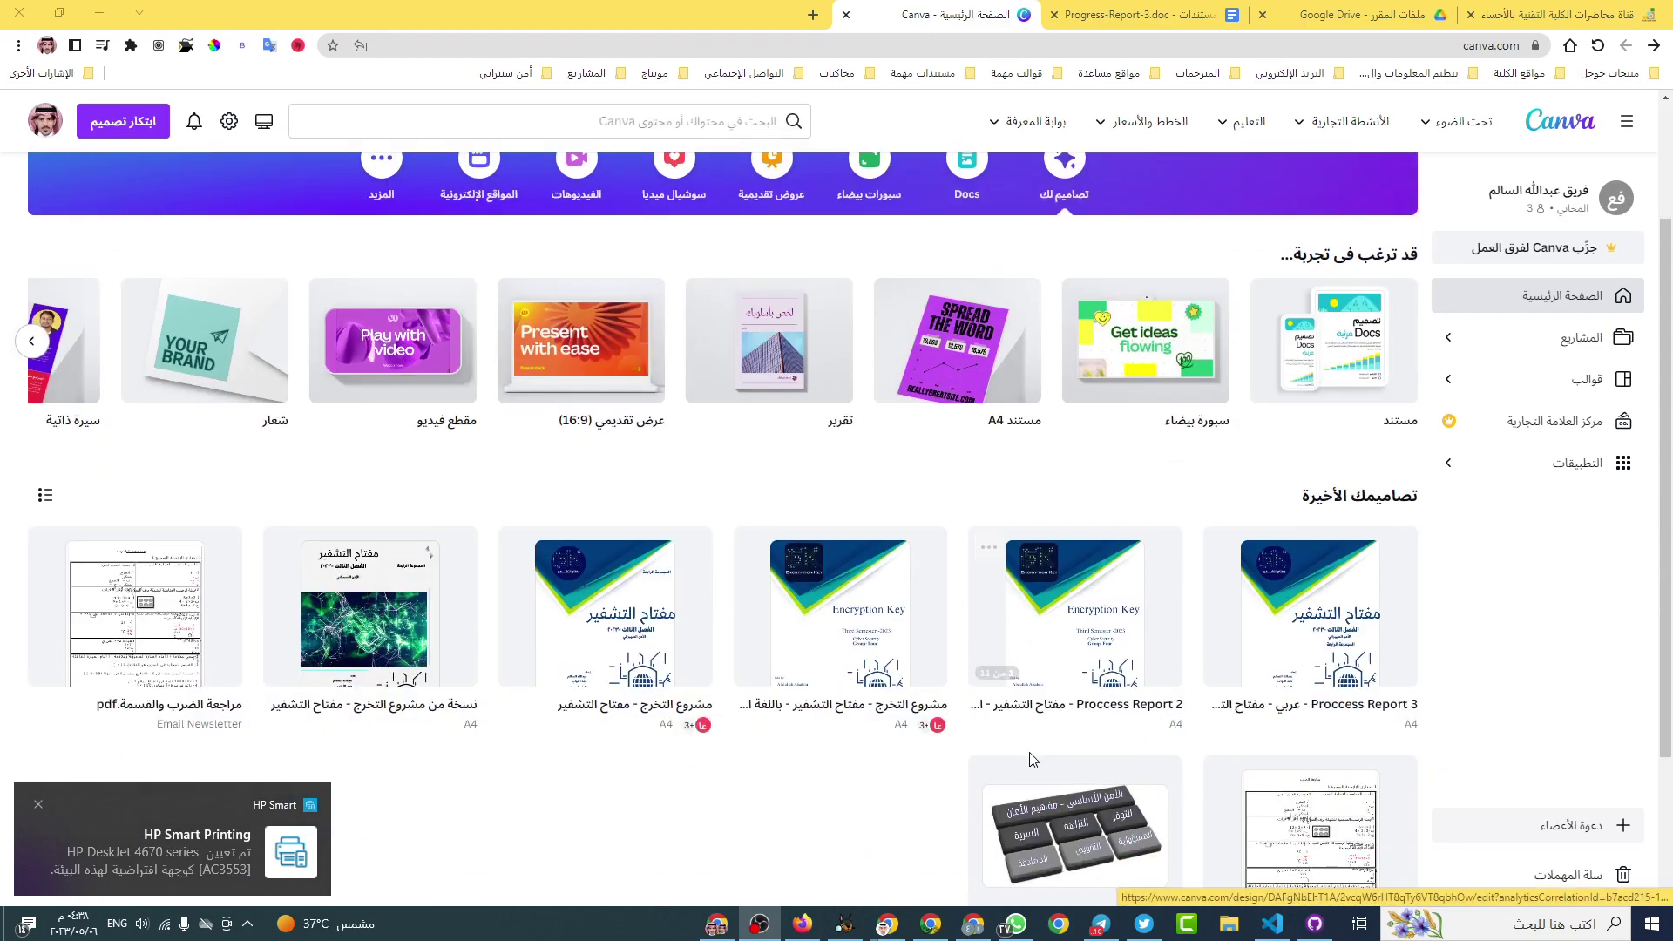
left_click(1346, 642)
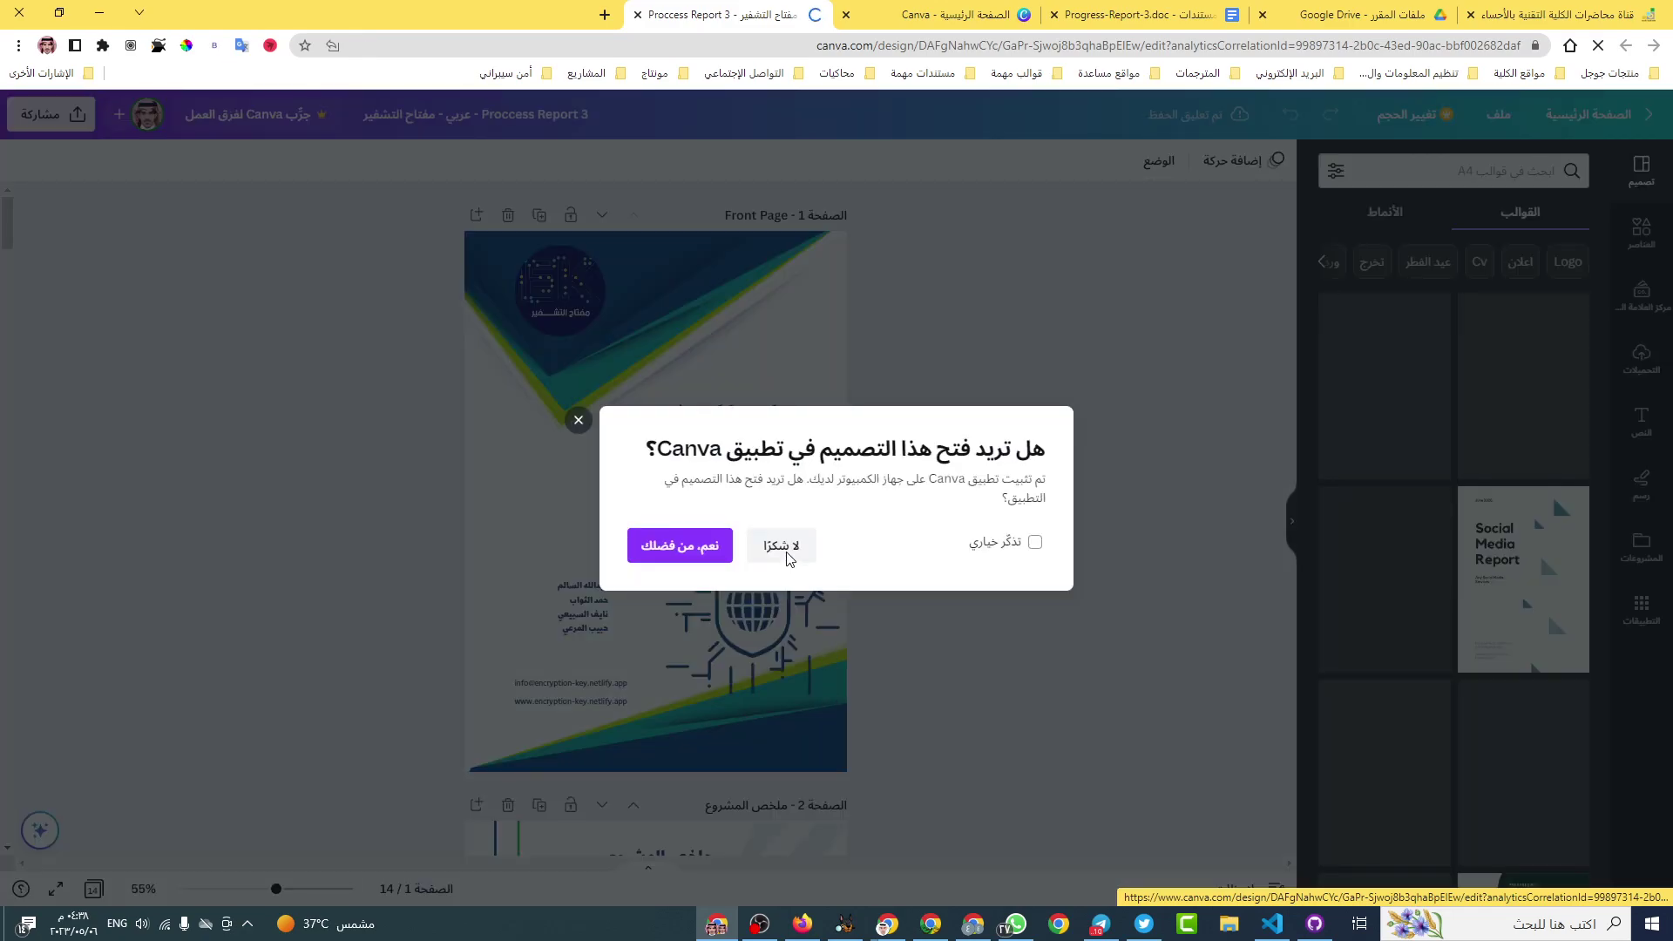
Stay in the browser editor and follow the قسم الأعمال ذات الصلة contents entry's link
left_click(787, 554)
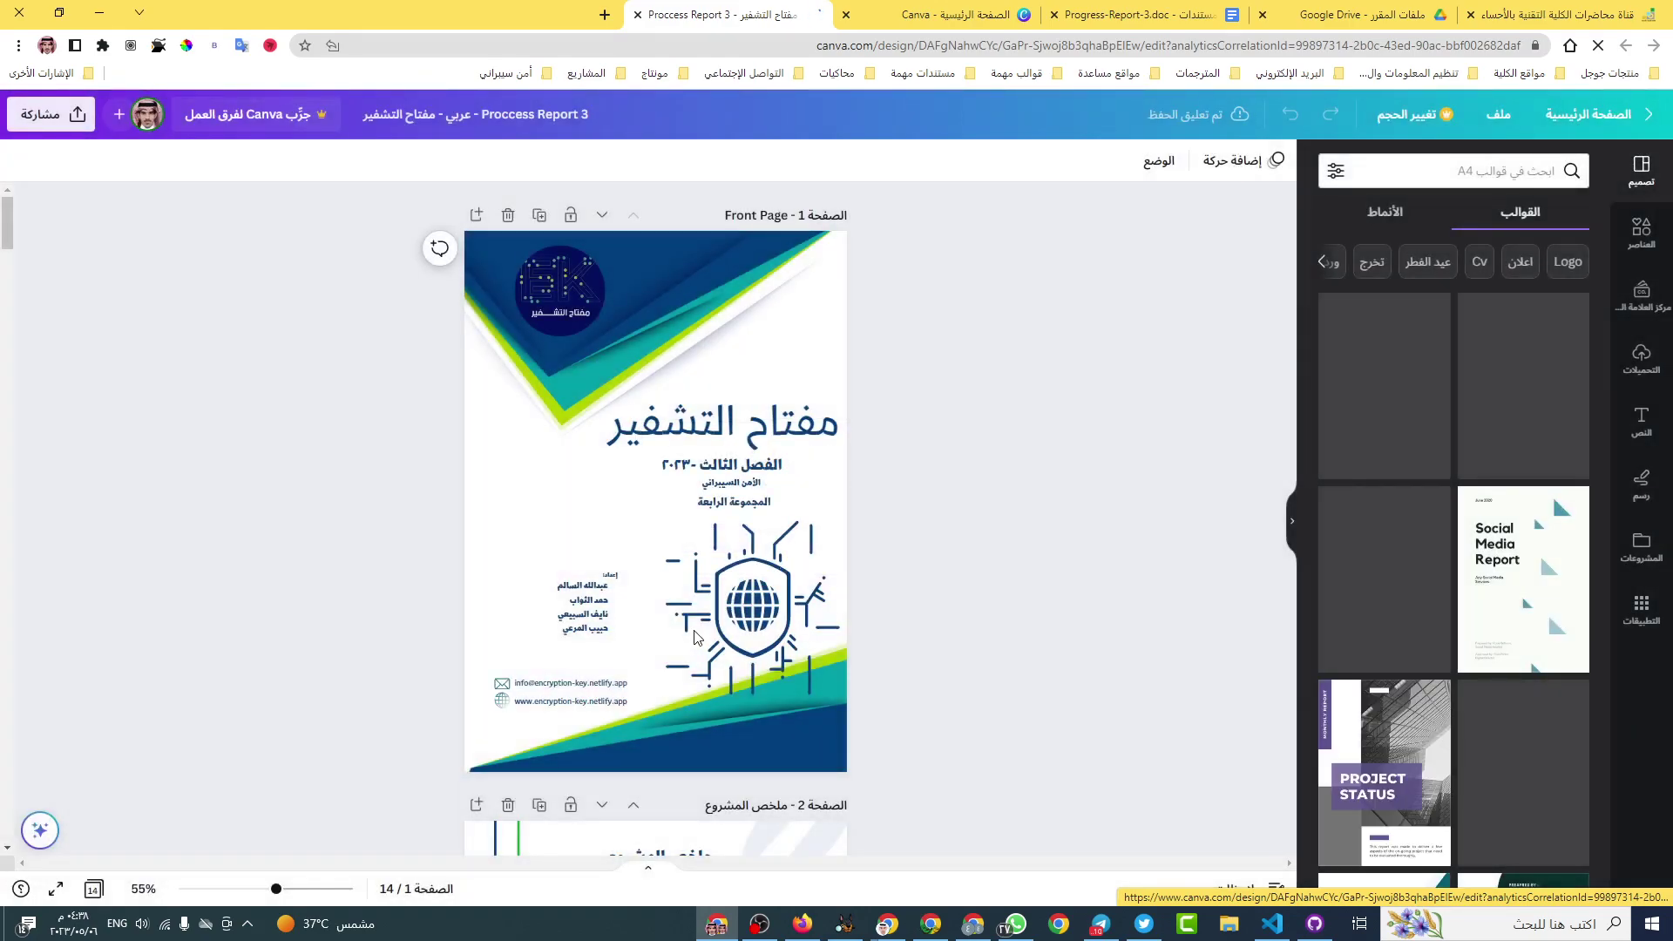
scroll(694, 637, "down", 10)
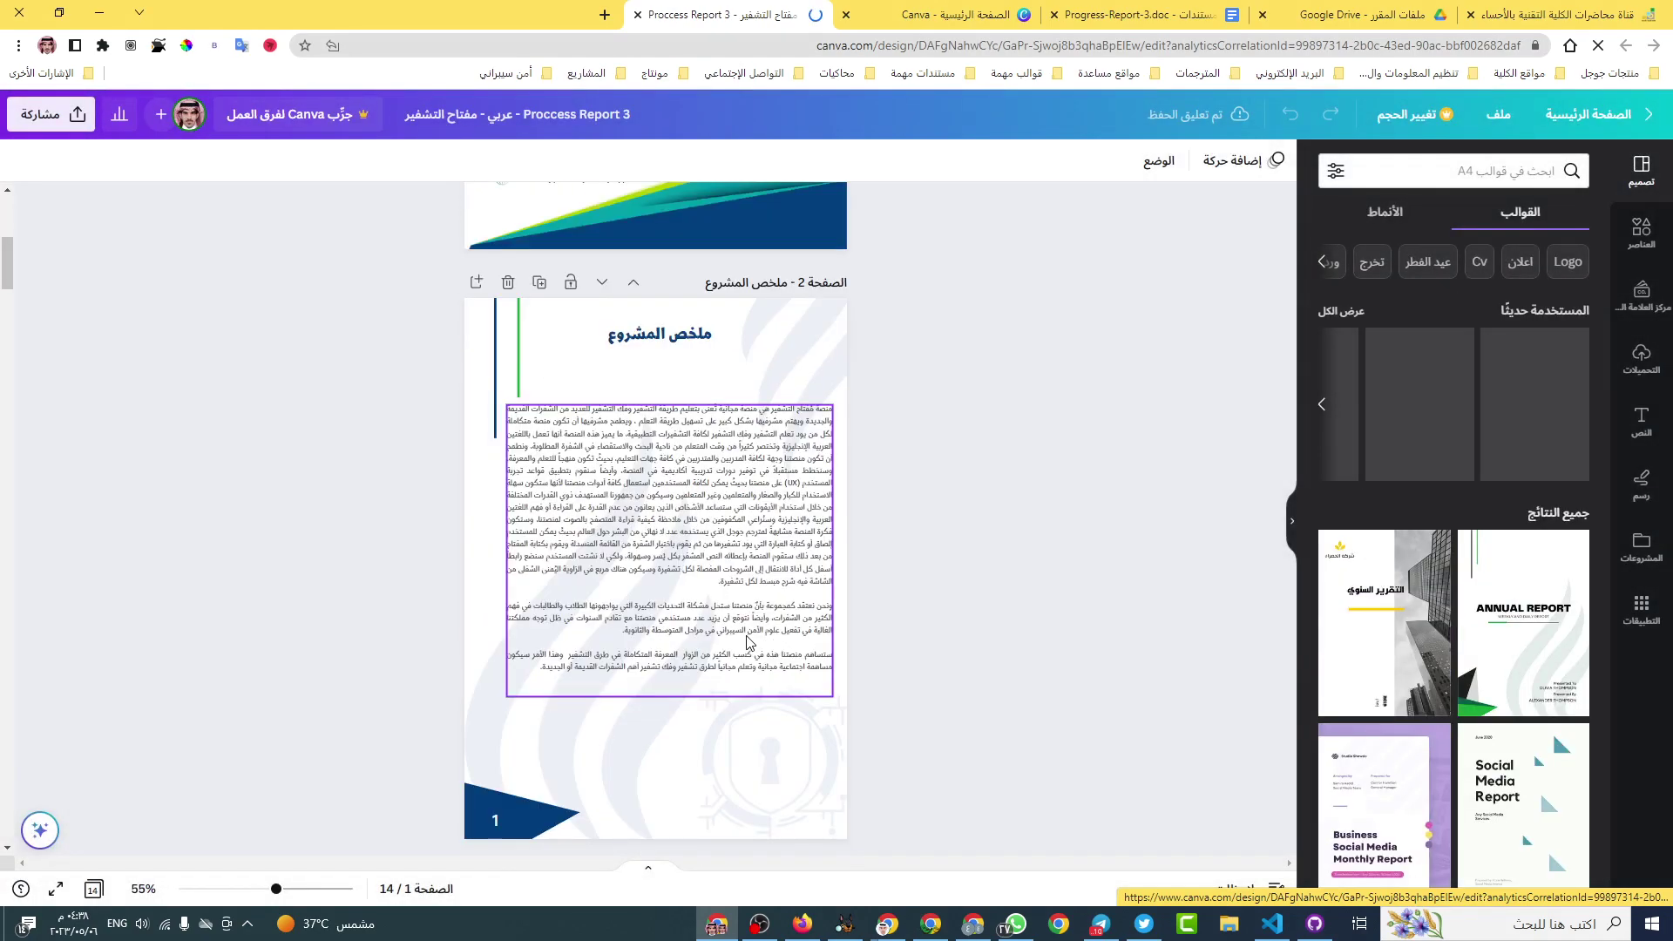
scroll(747, 643, "down", 3)
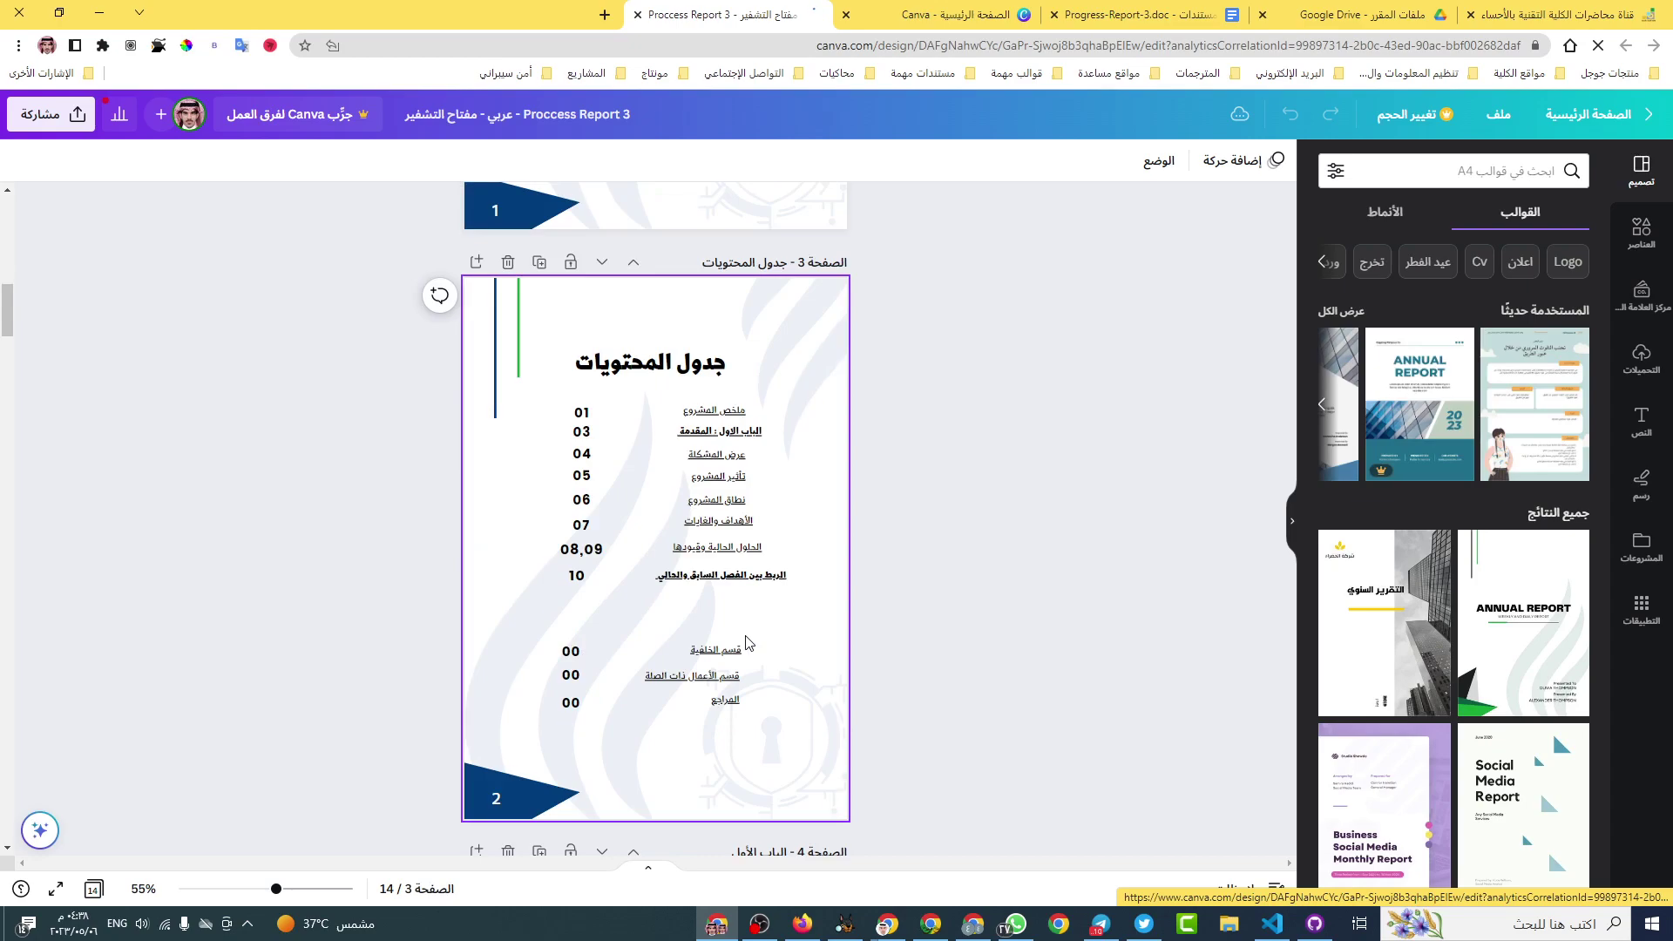
scroll(746, 643, "down", 3)
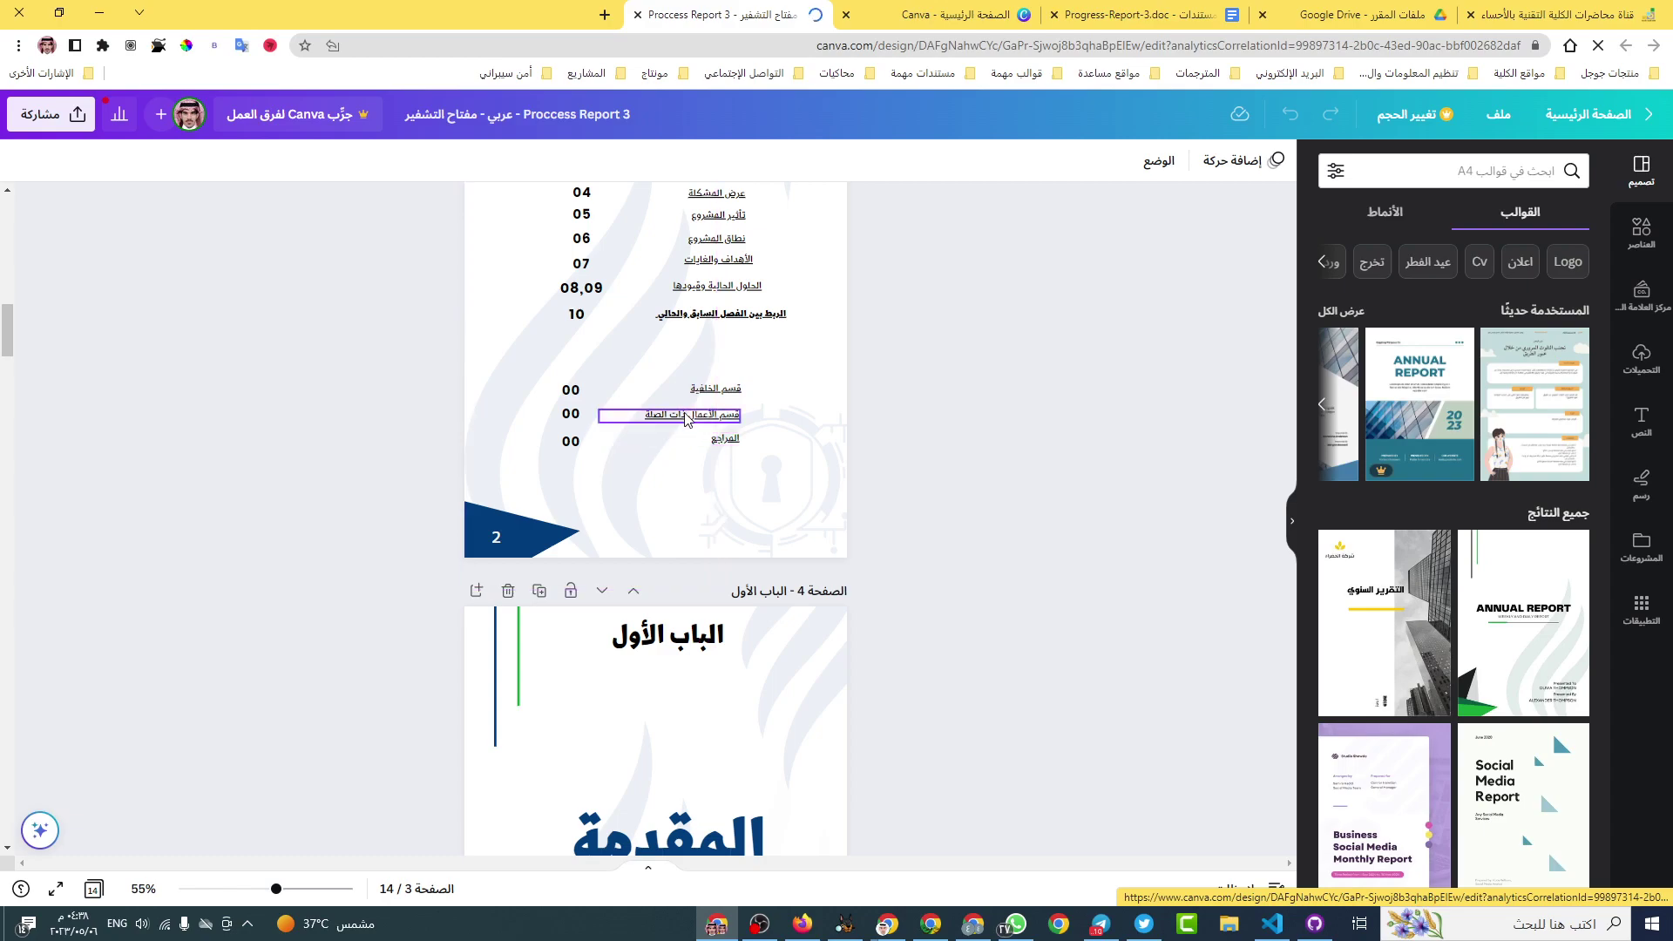
left_click(686, 422)
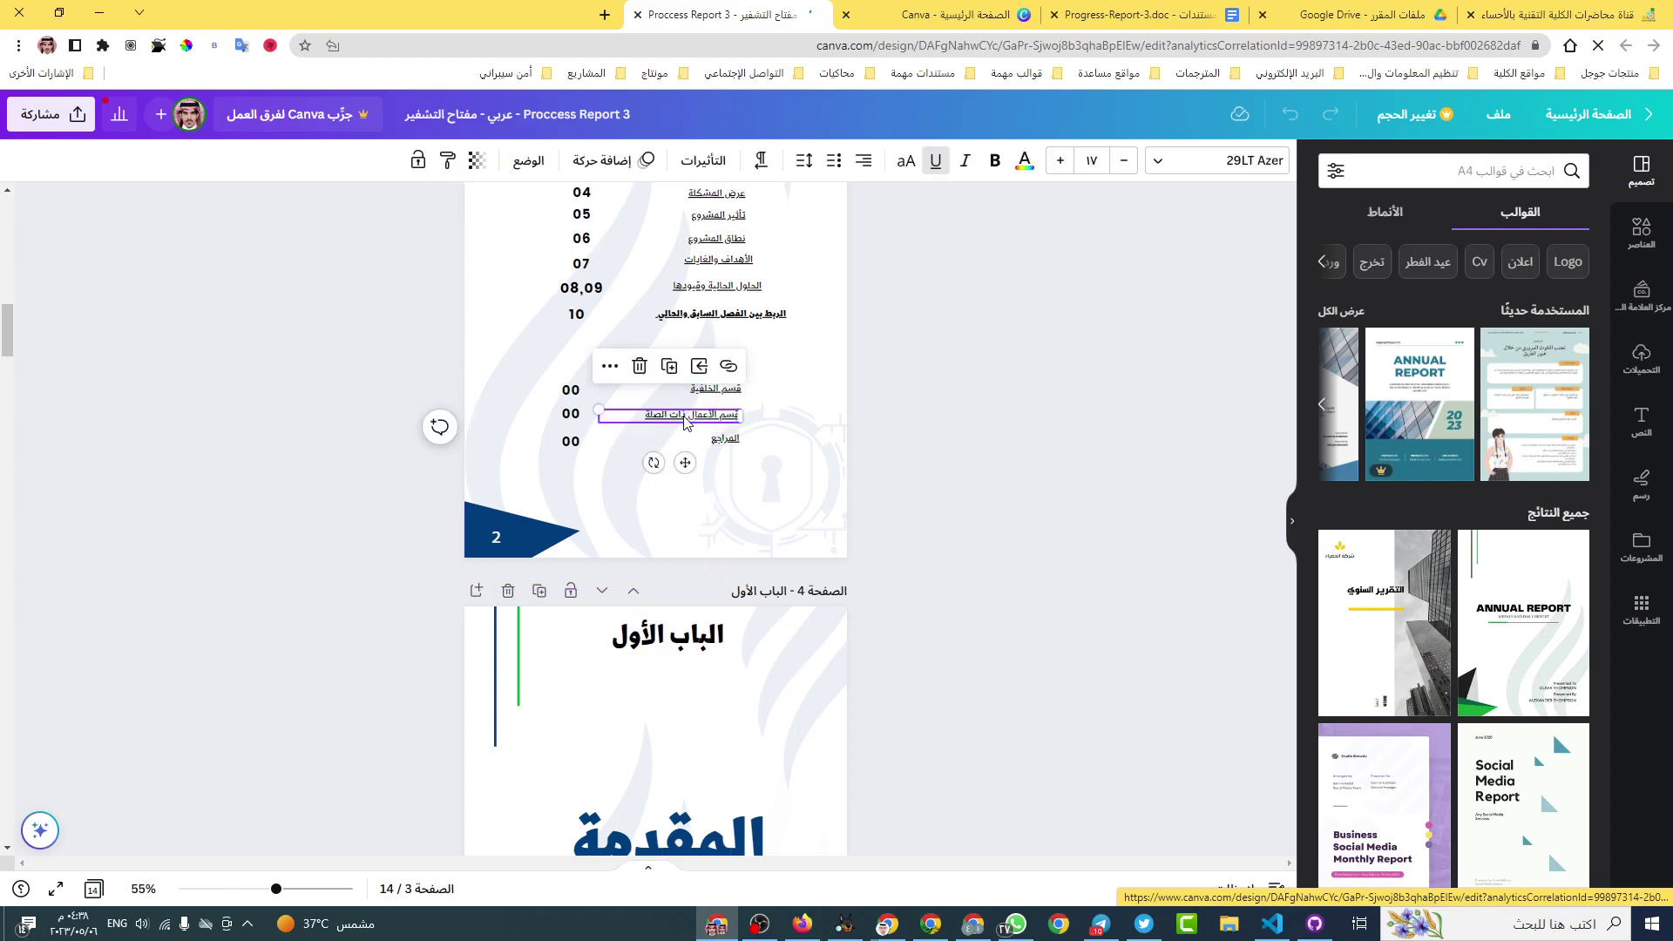
left_click(728, 368)
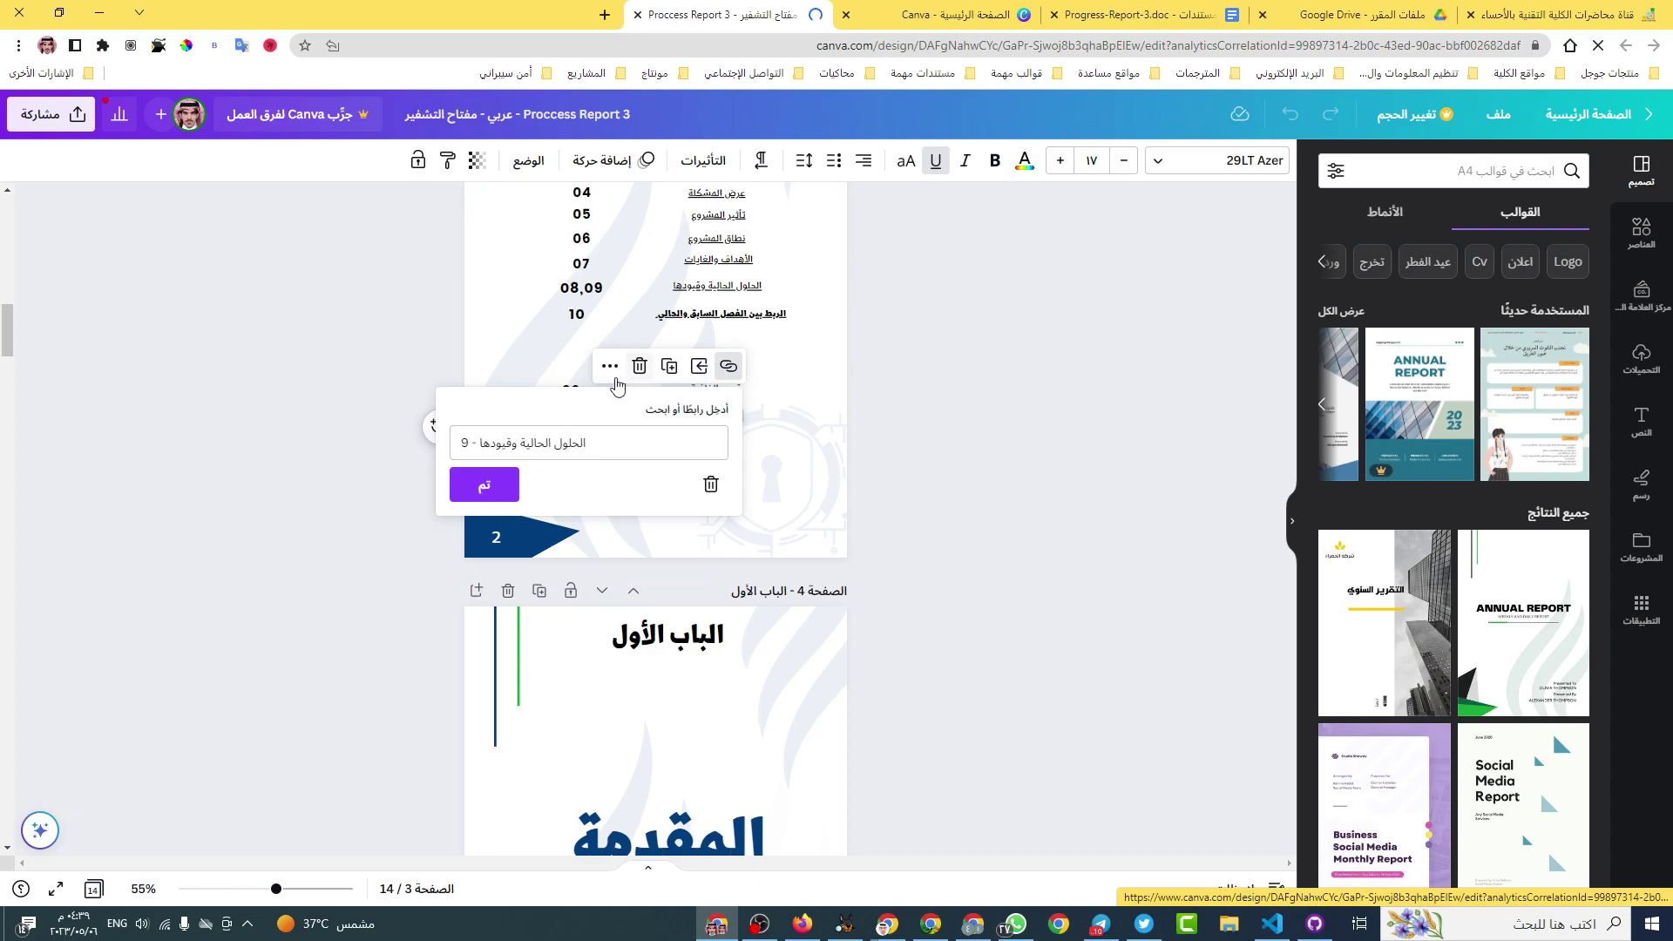
left_click(699, 366)
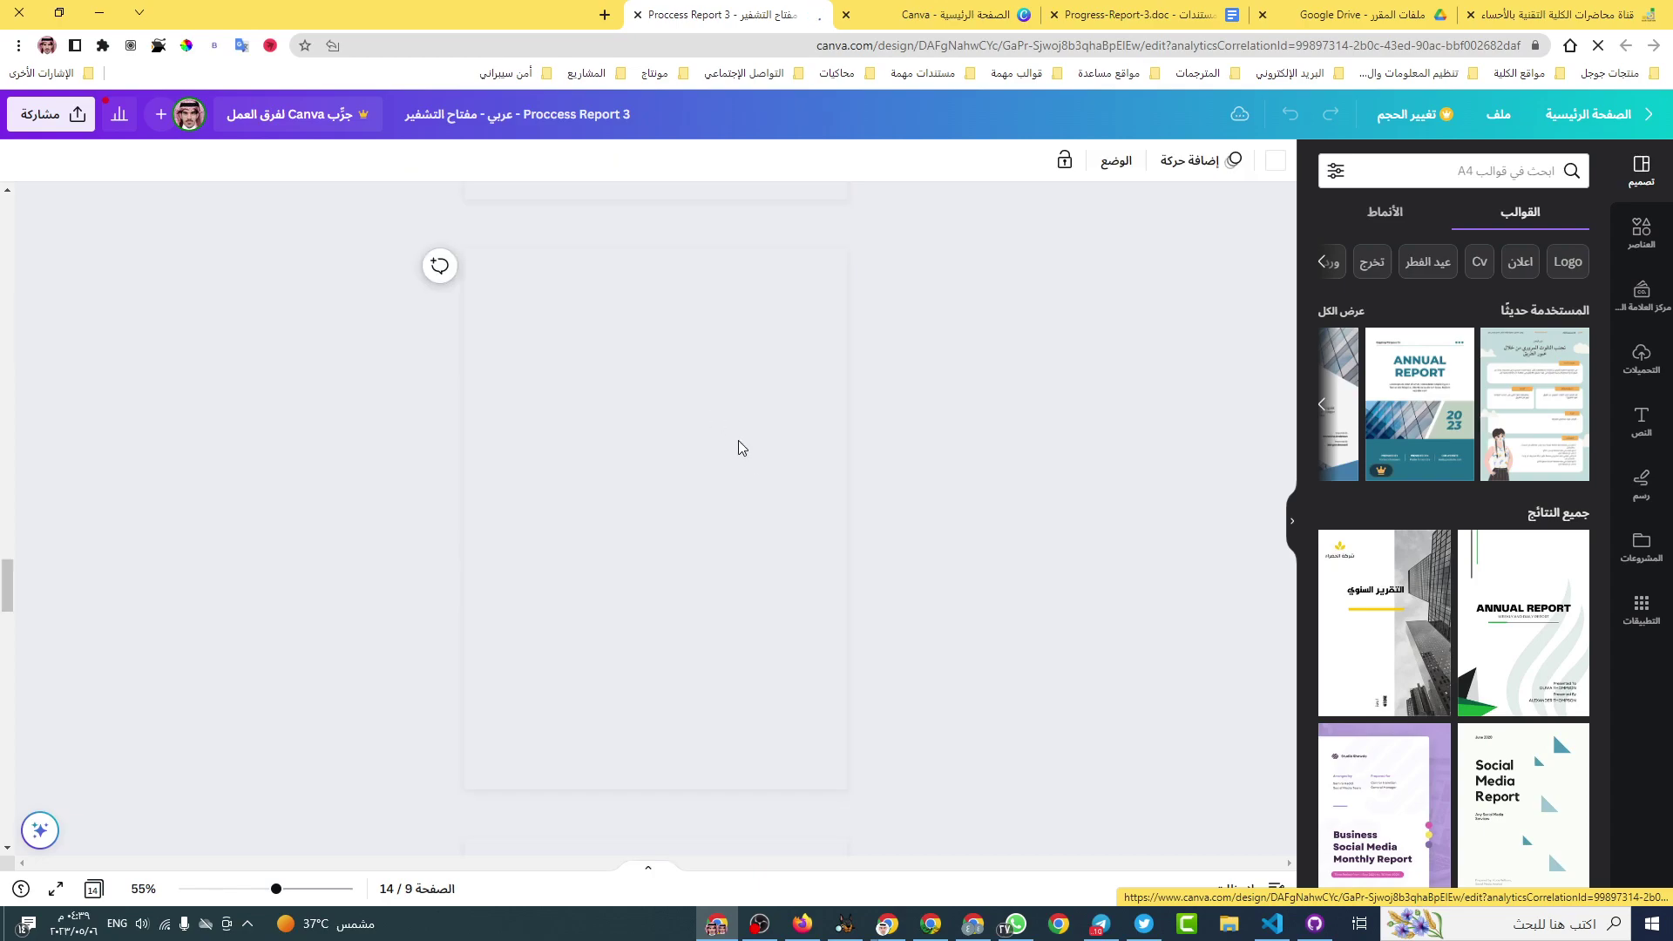
Scroll to page 12, الربط بين الفصل السابق والحالي, and zoom to 161%
scroll(724, 504, "down", 3)
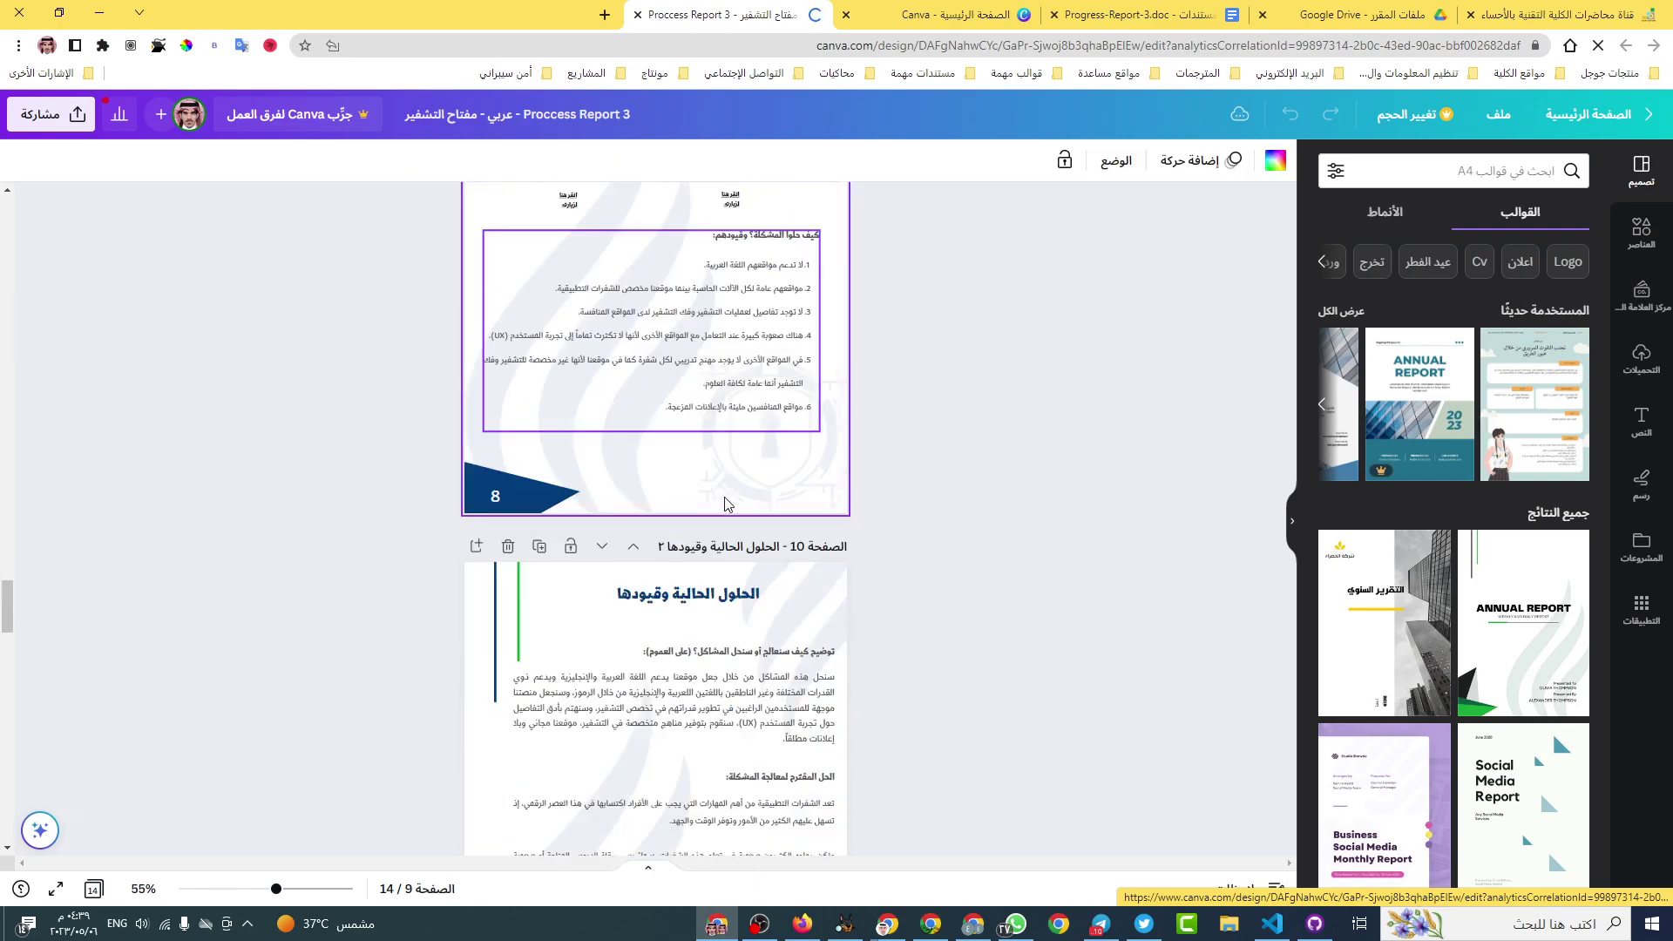
scroll(724, 503, "down", 10)
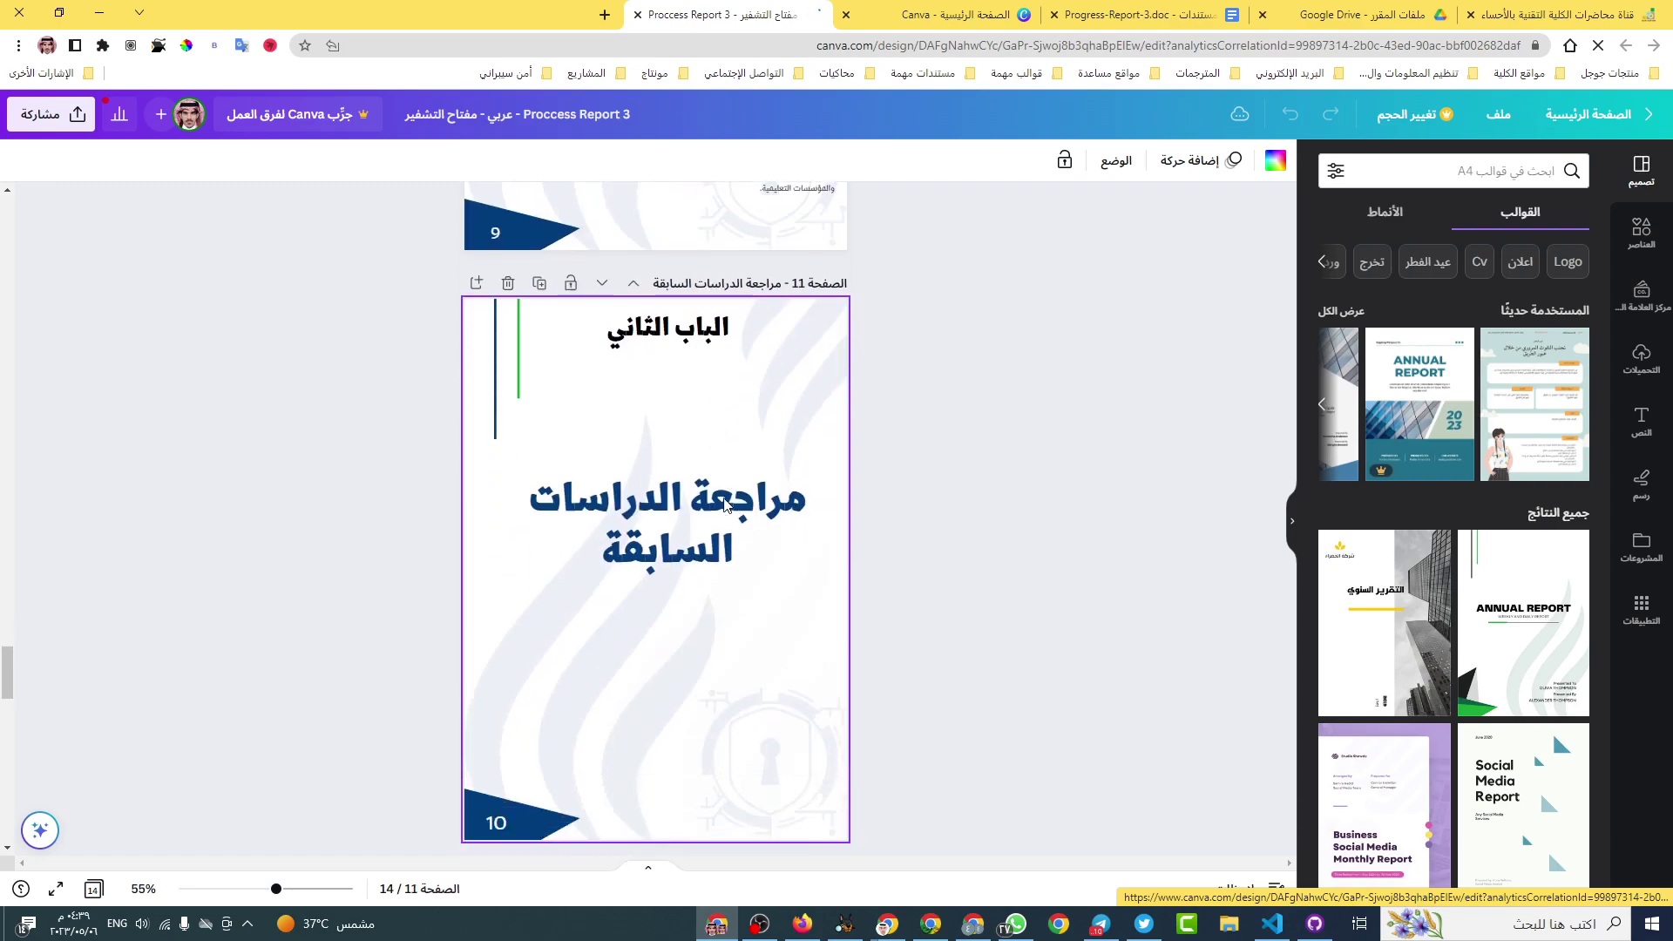
scroll(724, 503, "down", 5)
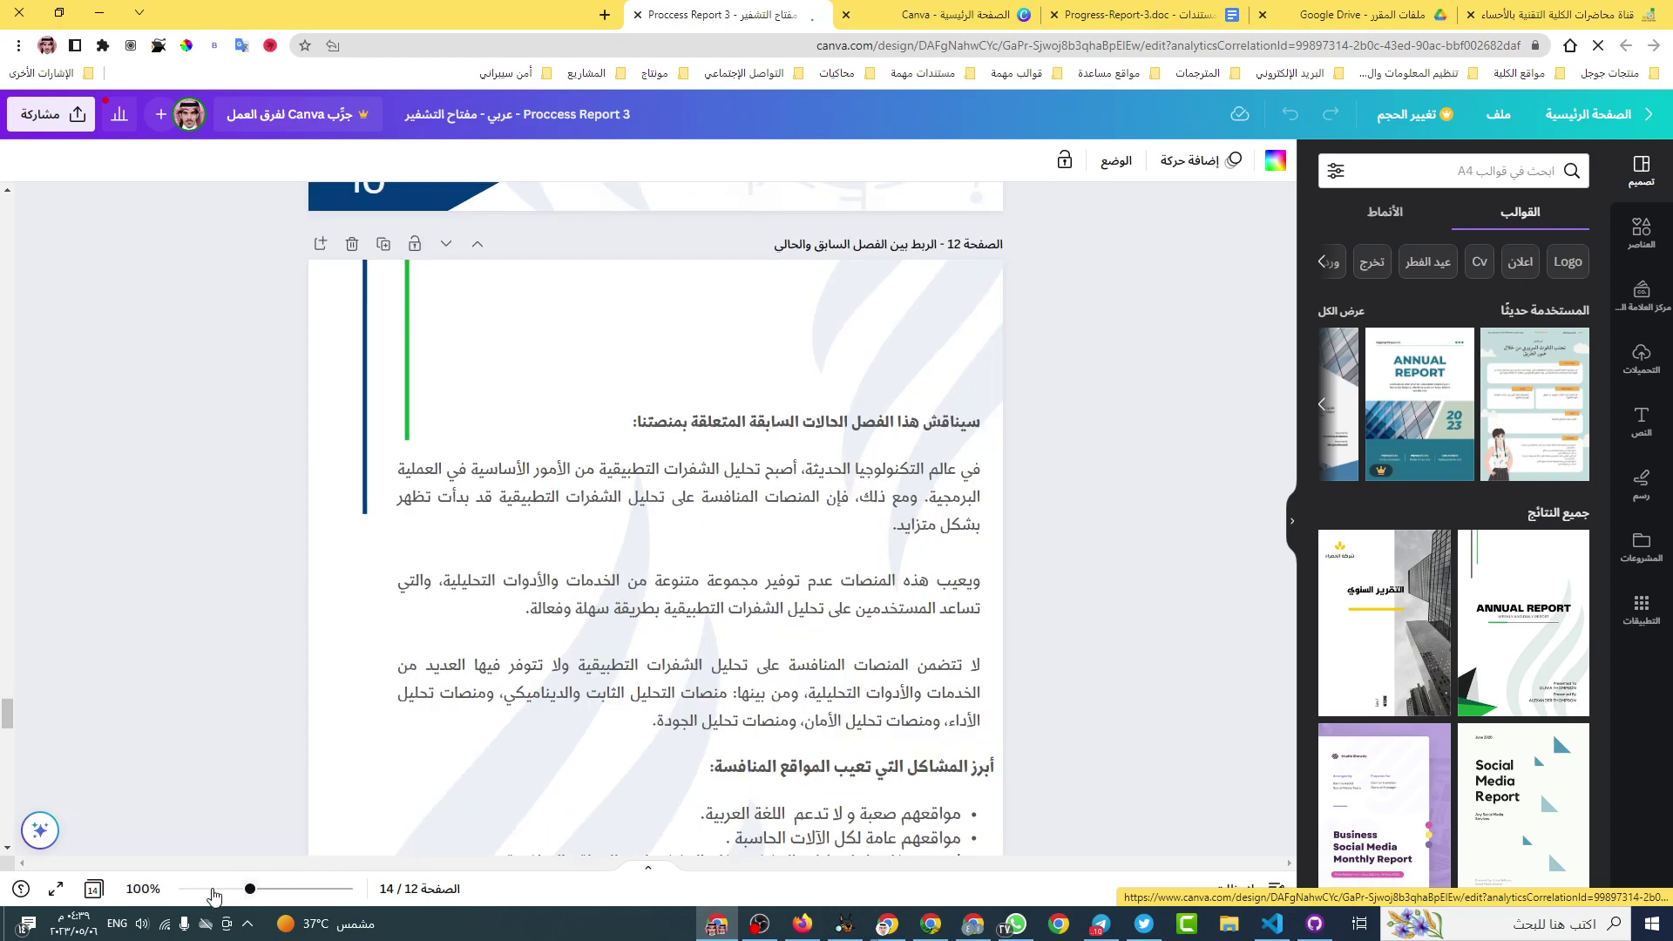
left_click(223, 895)
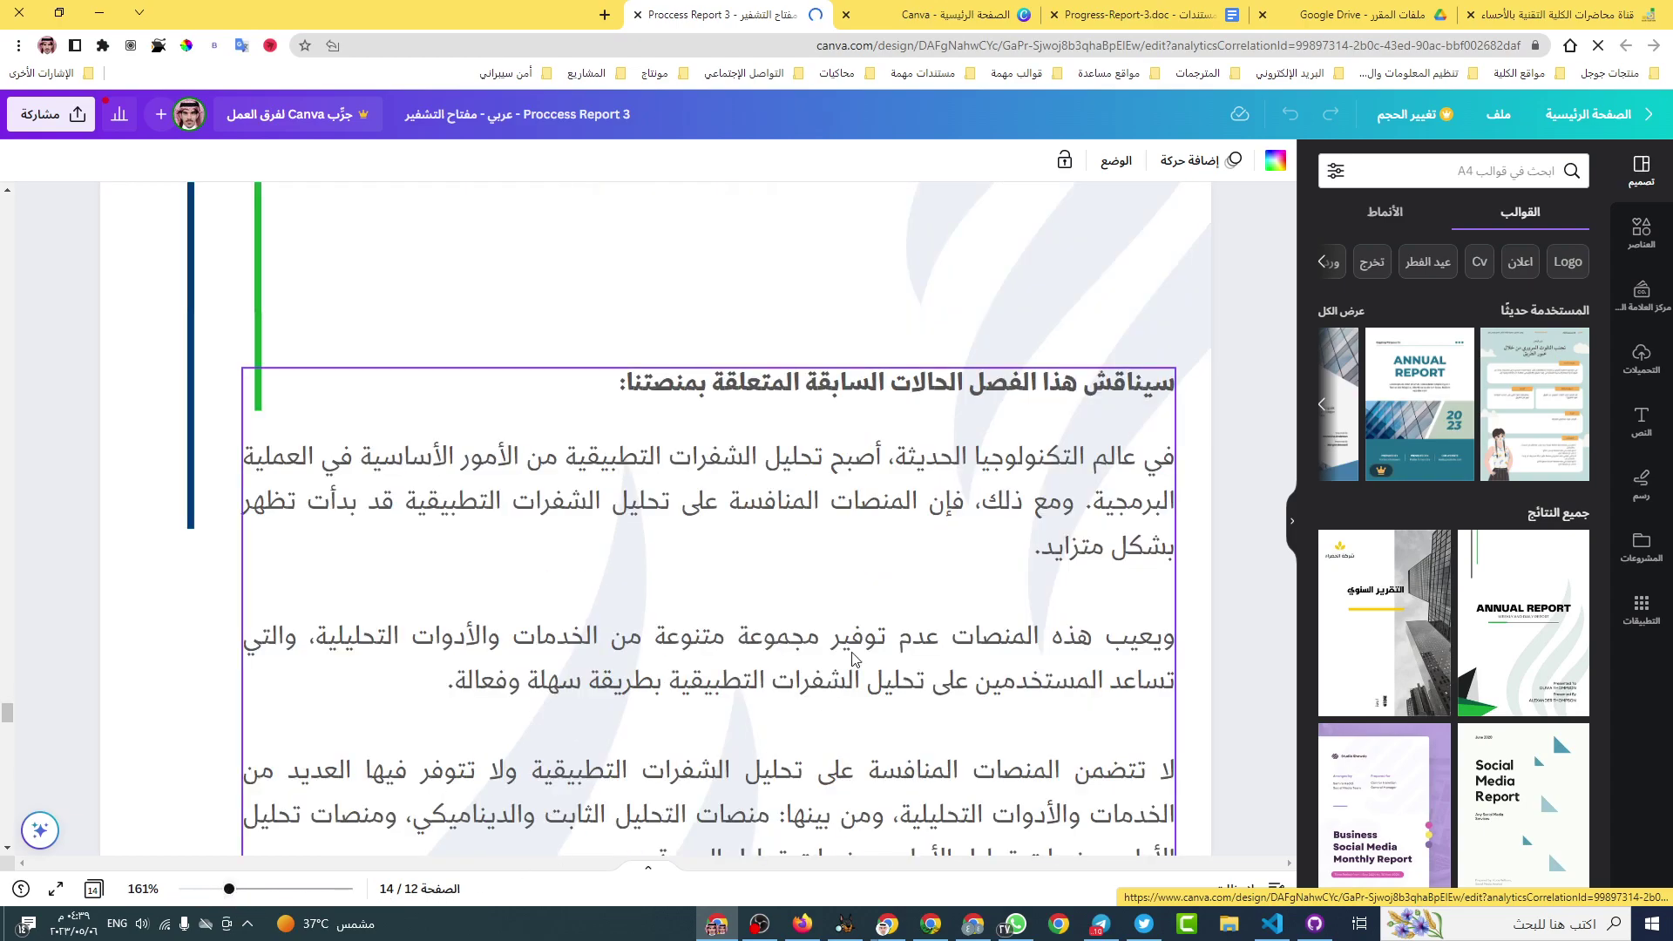
Open the Encryption Key app at localhost:4200 in a new browser tab
scroll(875, 595, "down", 2)
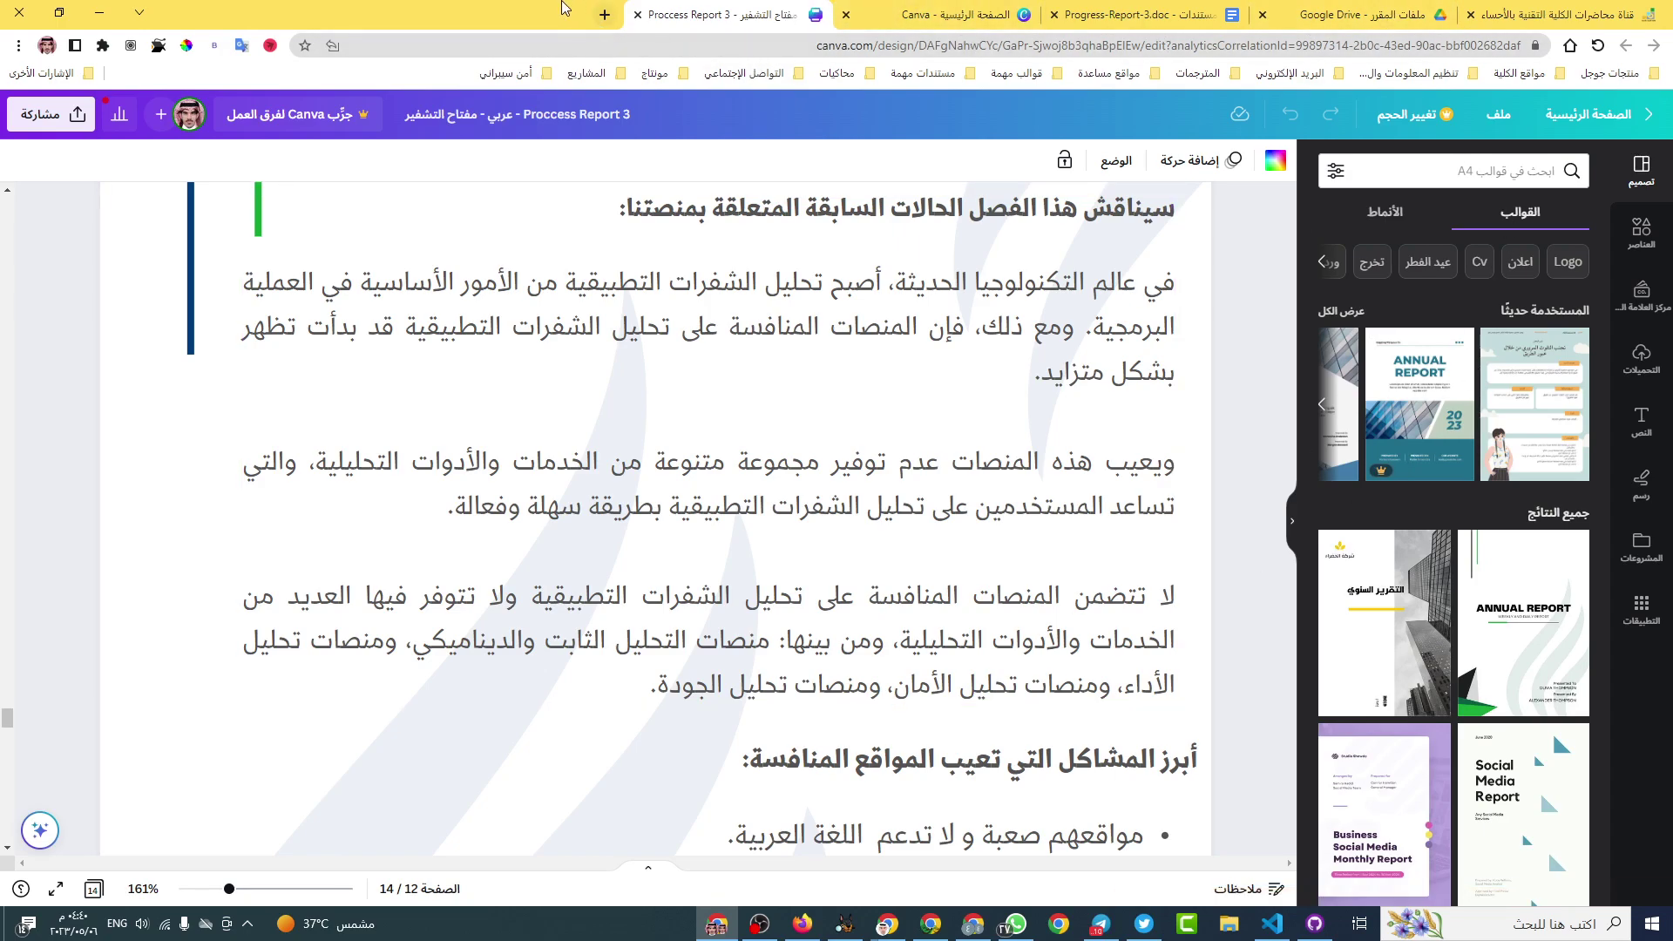
left_click(605, 15)
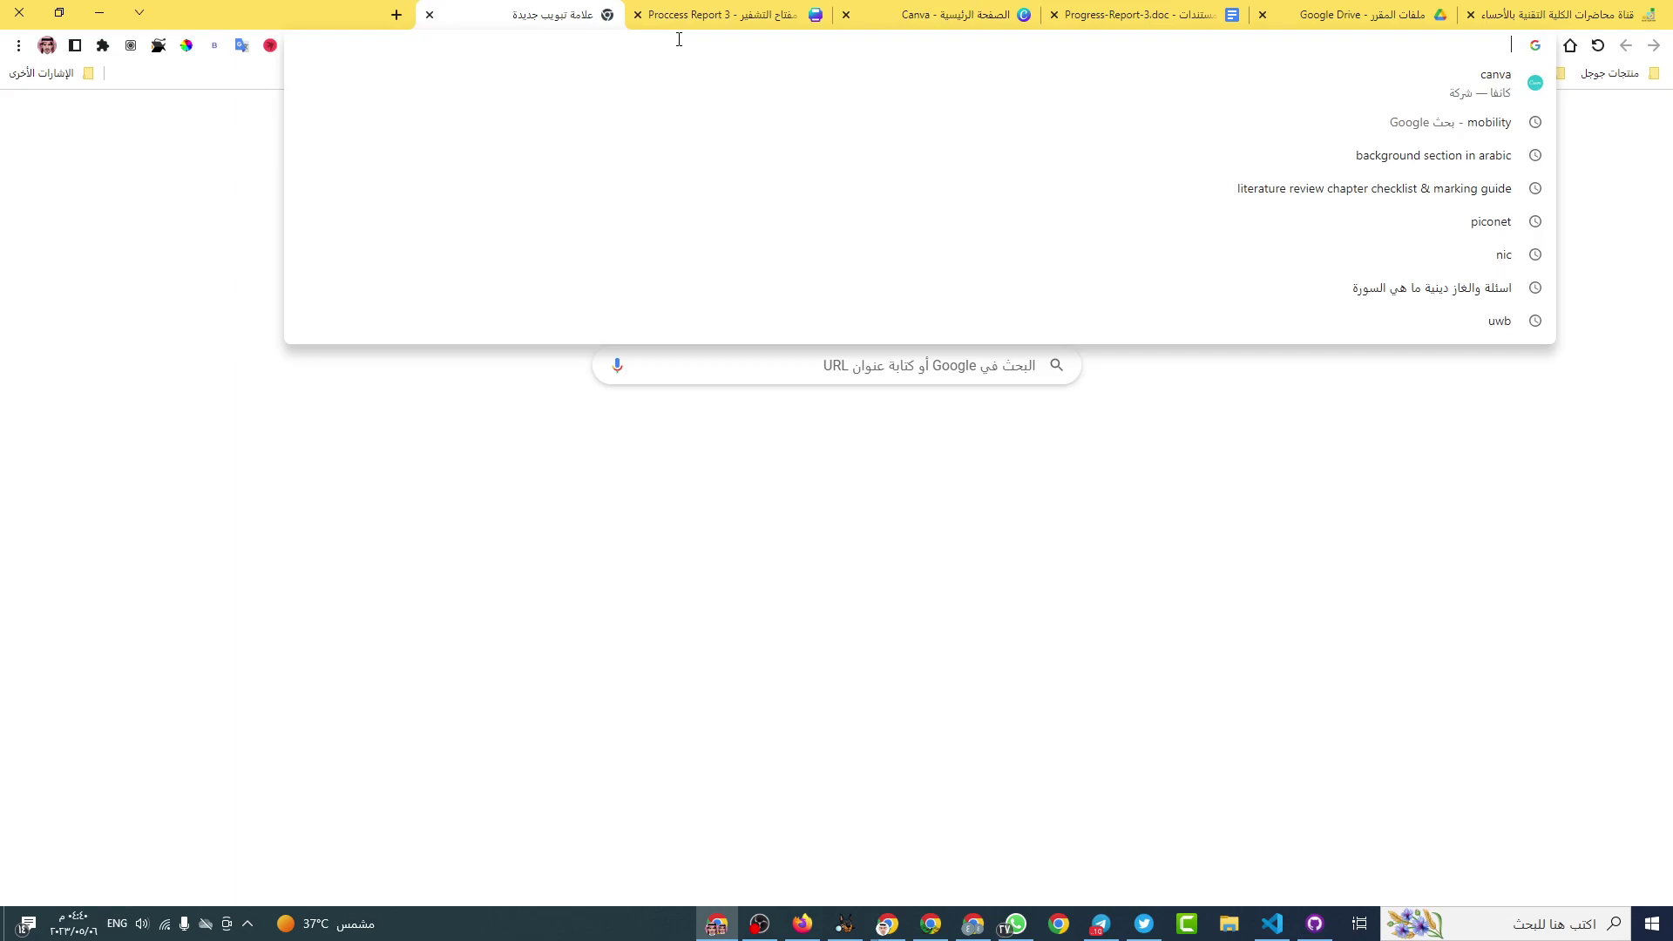
type("localhost:4200")
key("Return")
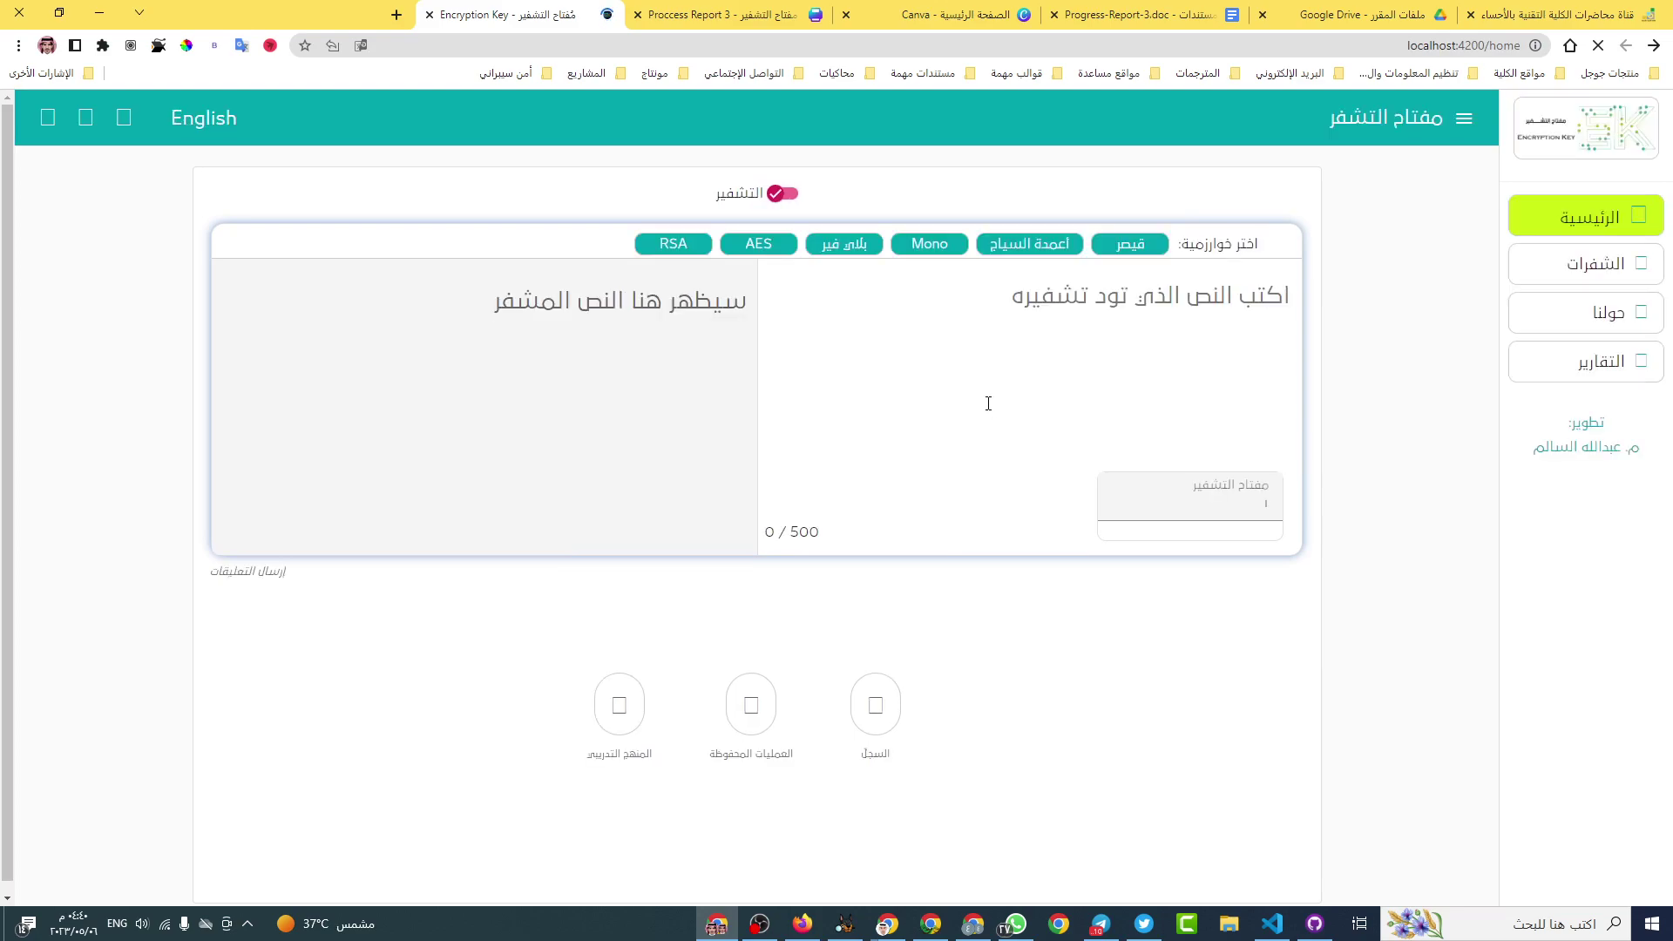
Caesar-encrypt a sample name with key 6, producing SUNGSSKJ
left_click(993, 344)
type("mohammed")
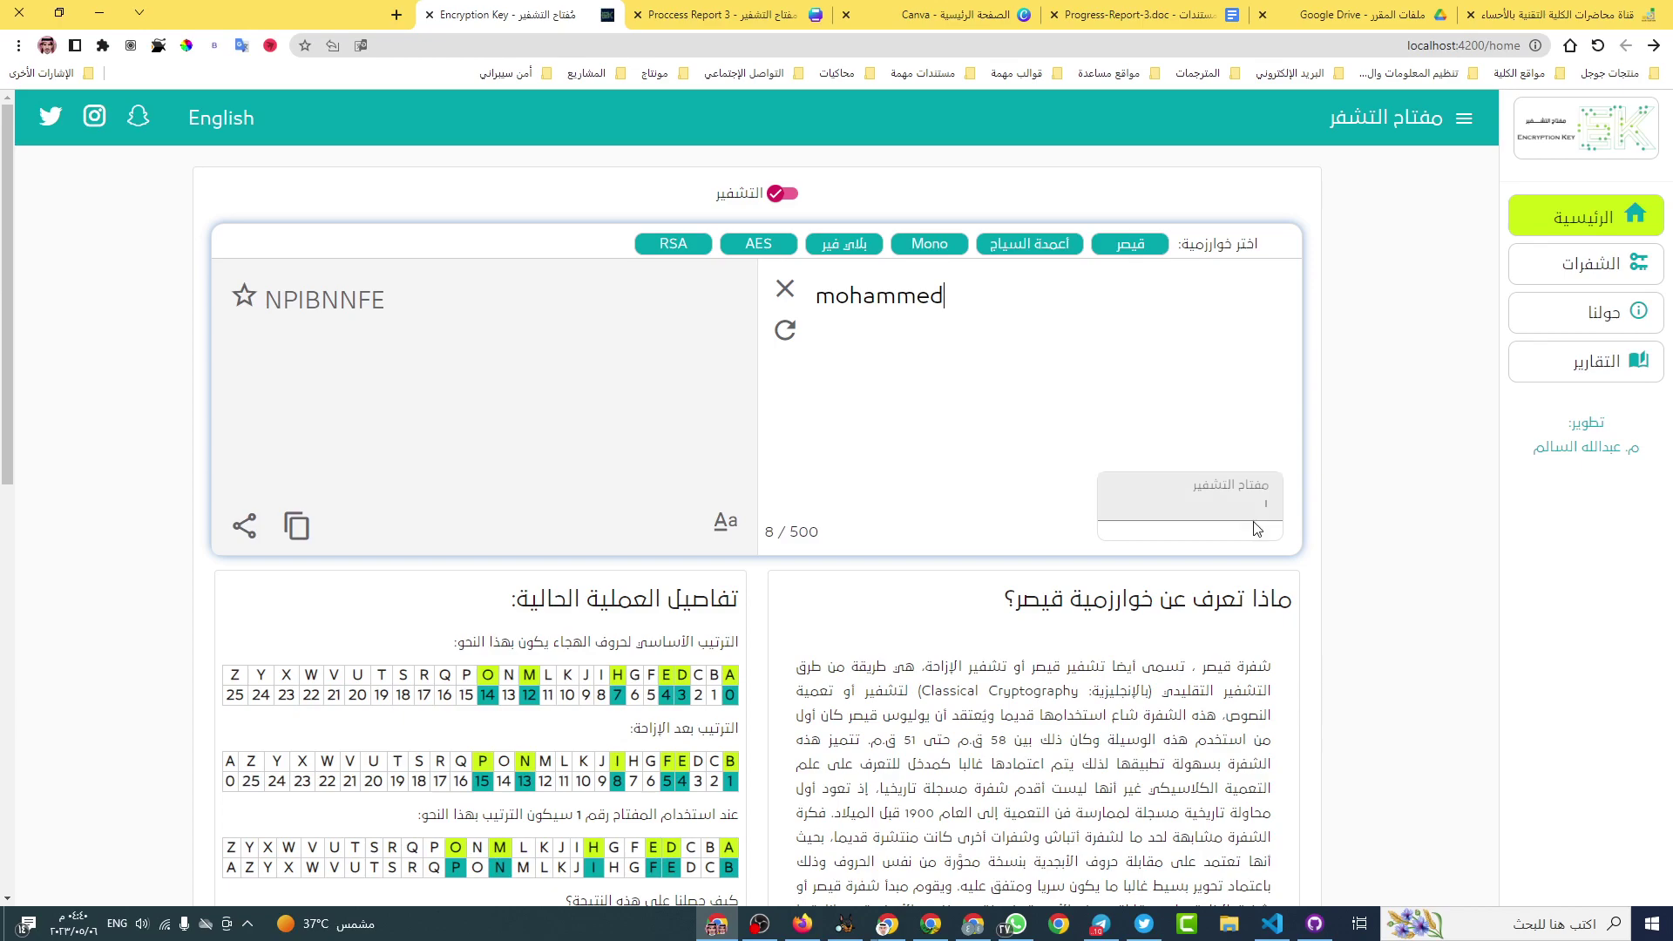
double_click(1255, 499)
type("6")
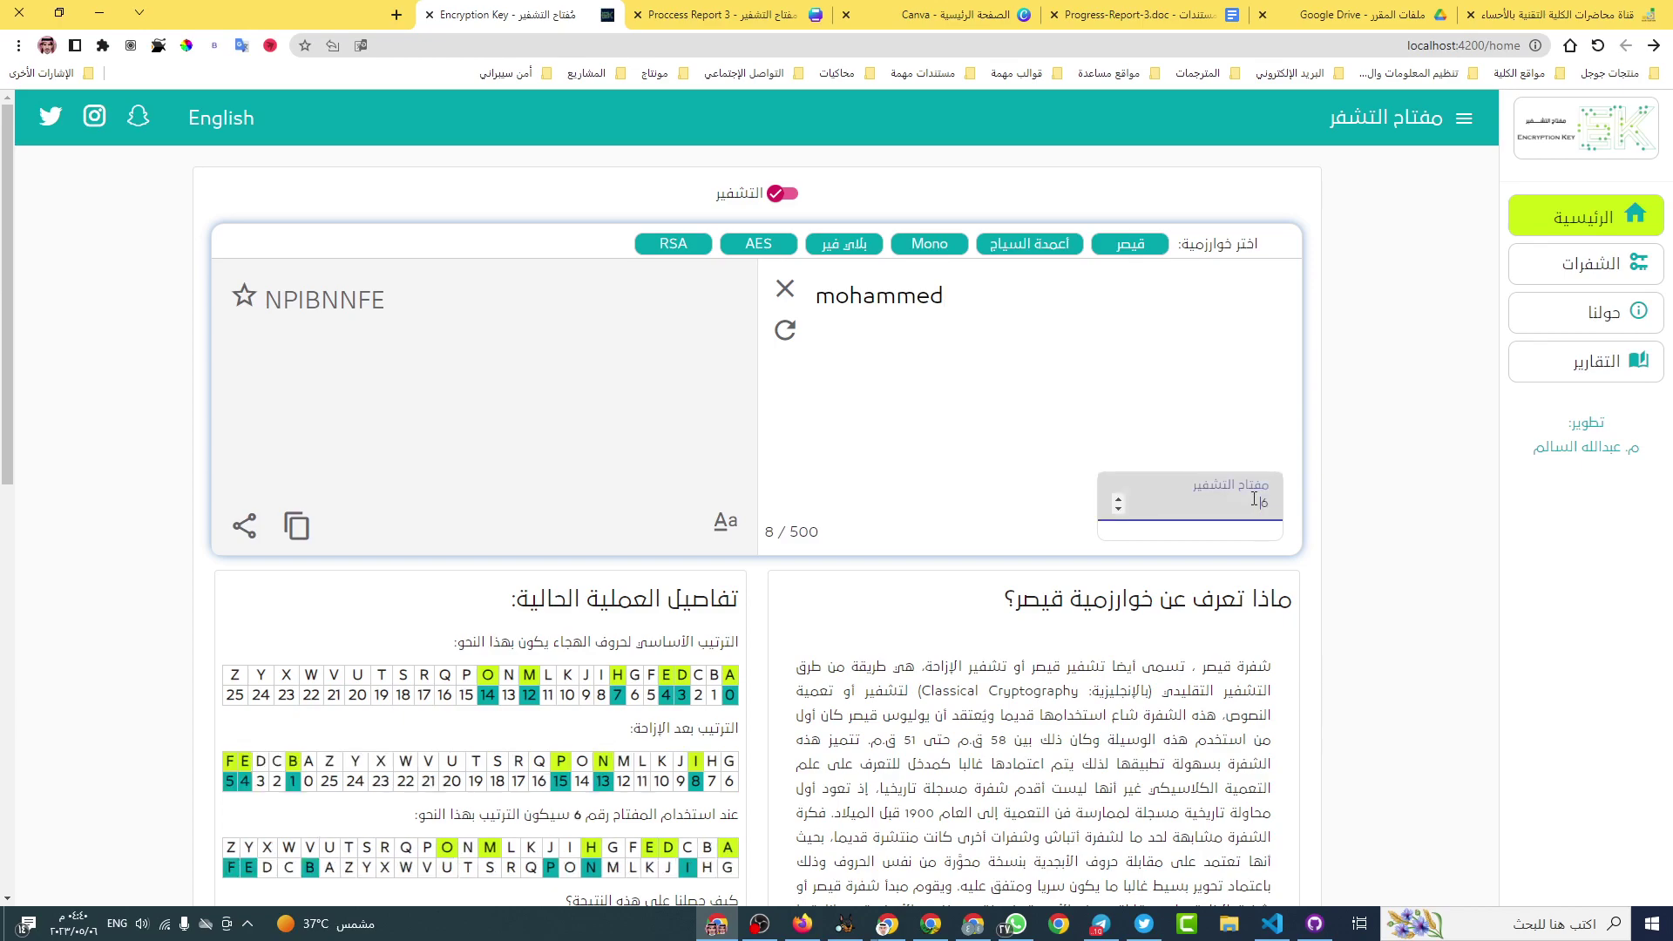
left_click(876, 675)
Review the shift tables and step-by-step calculations, then return to the Canva report
scroll(876, 675, "down", 3)
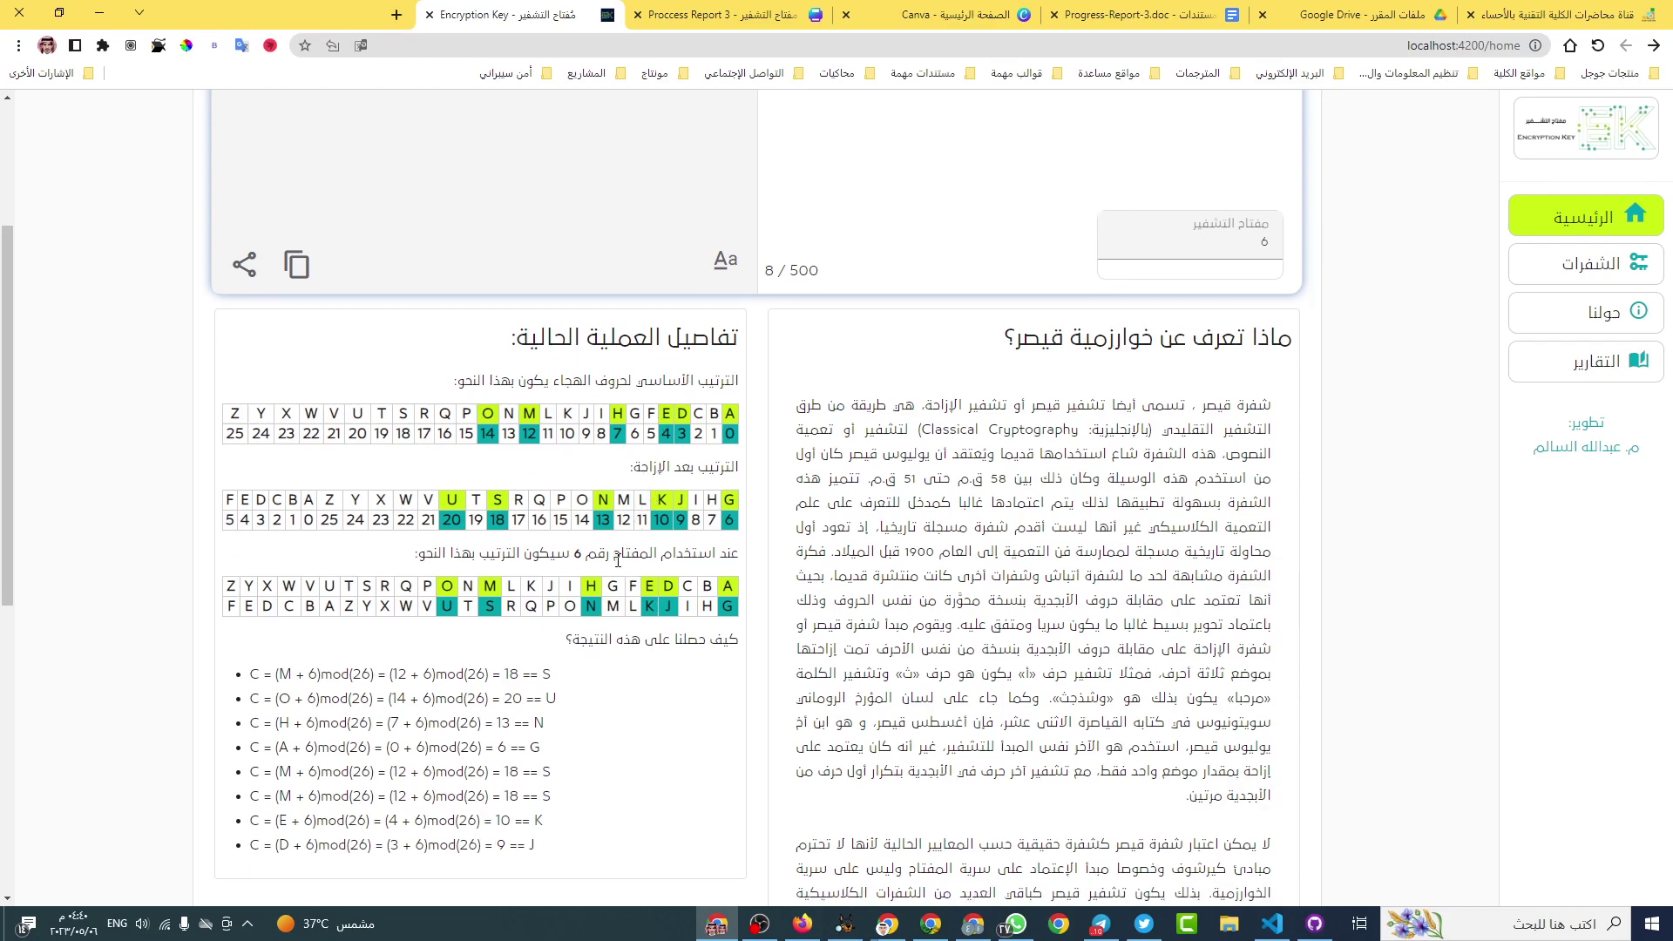
scroll(498, 636, "down", 3)
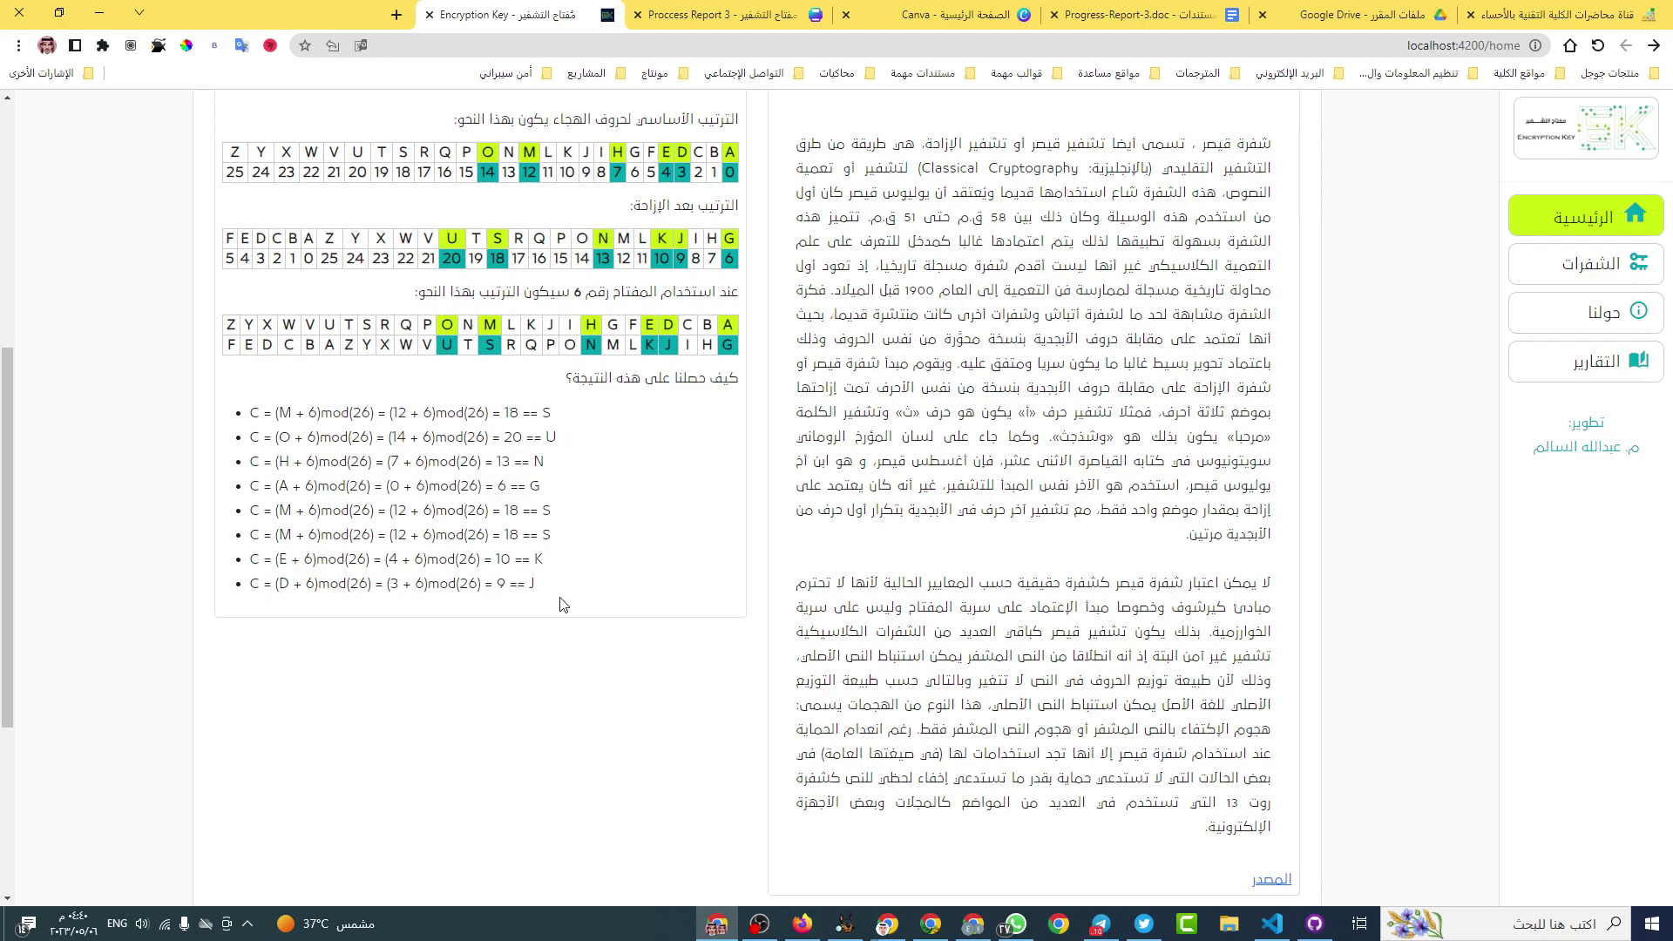
scroll(598, 373, "up", 4)
scroll(598, 372, "up", 2)
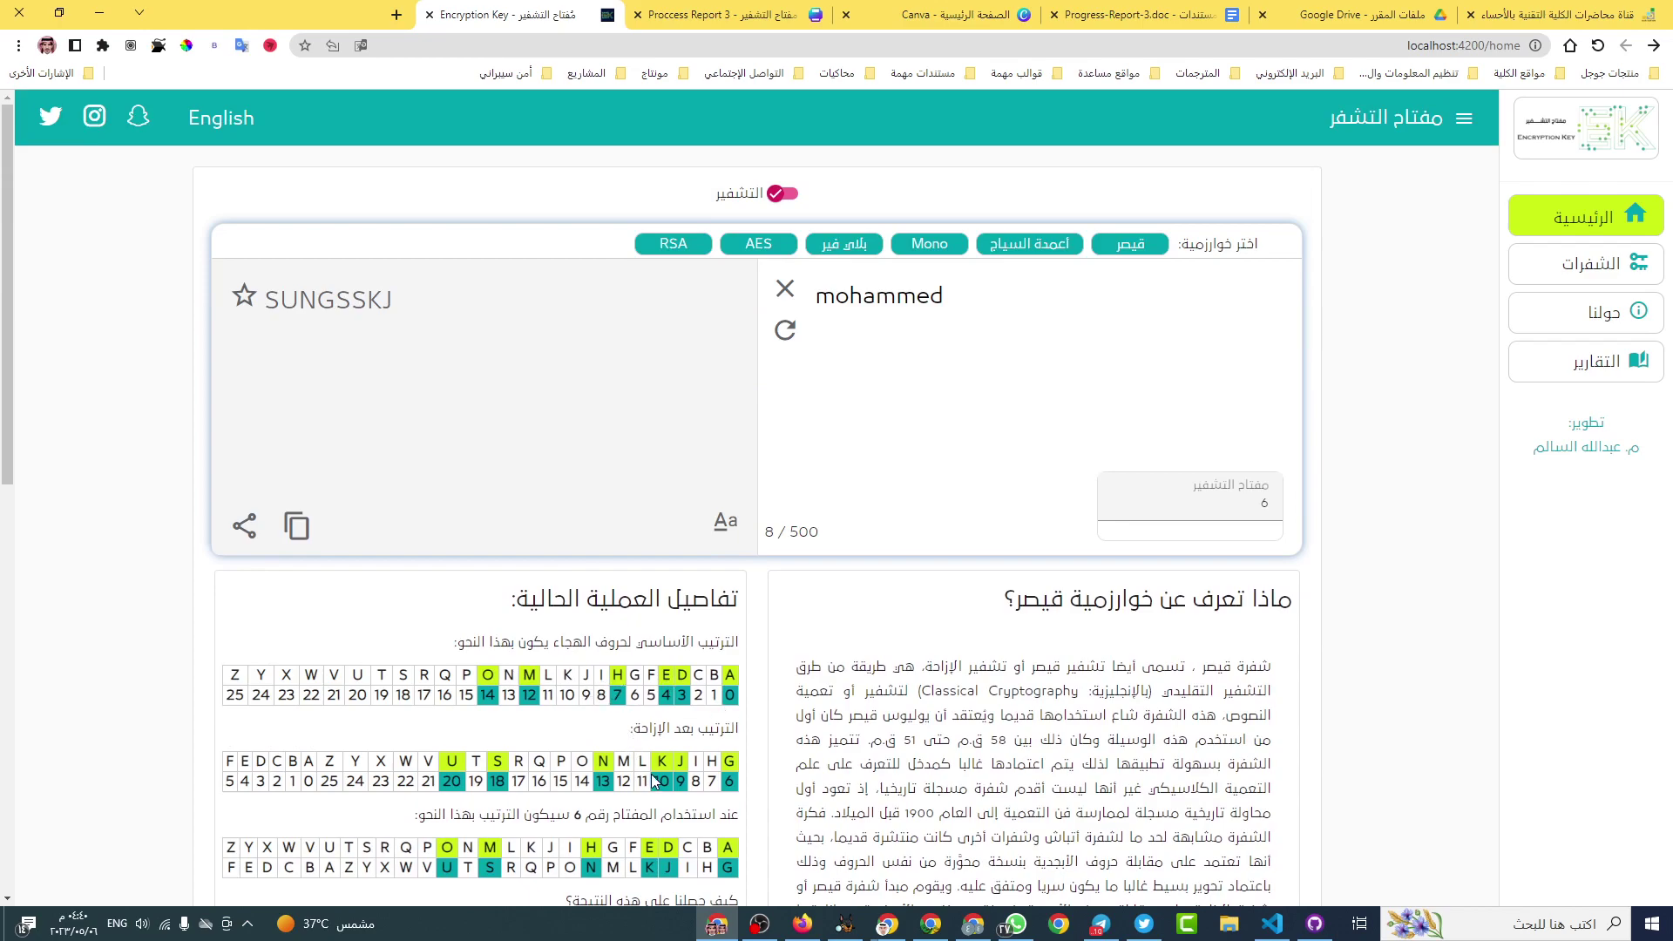
scroll(590, 737, "down", 2)
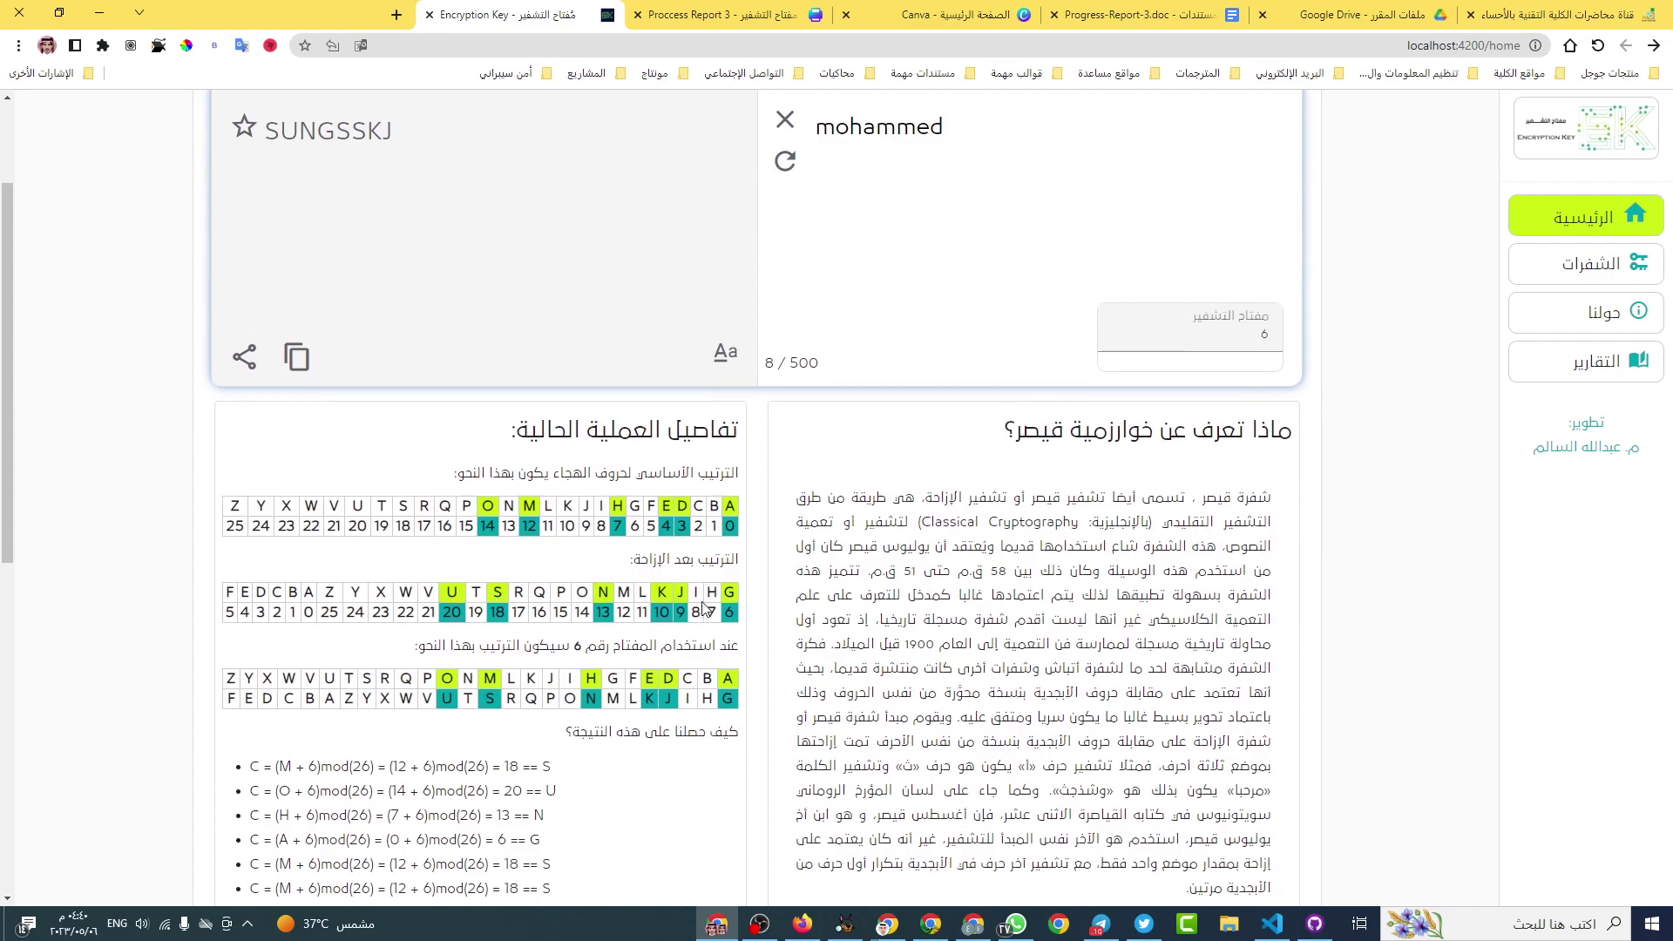
scroll(686, 741, "up", 2)
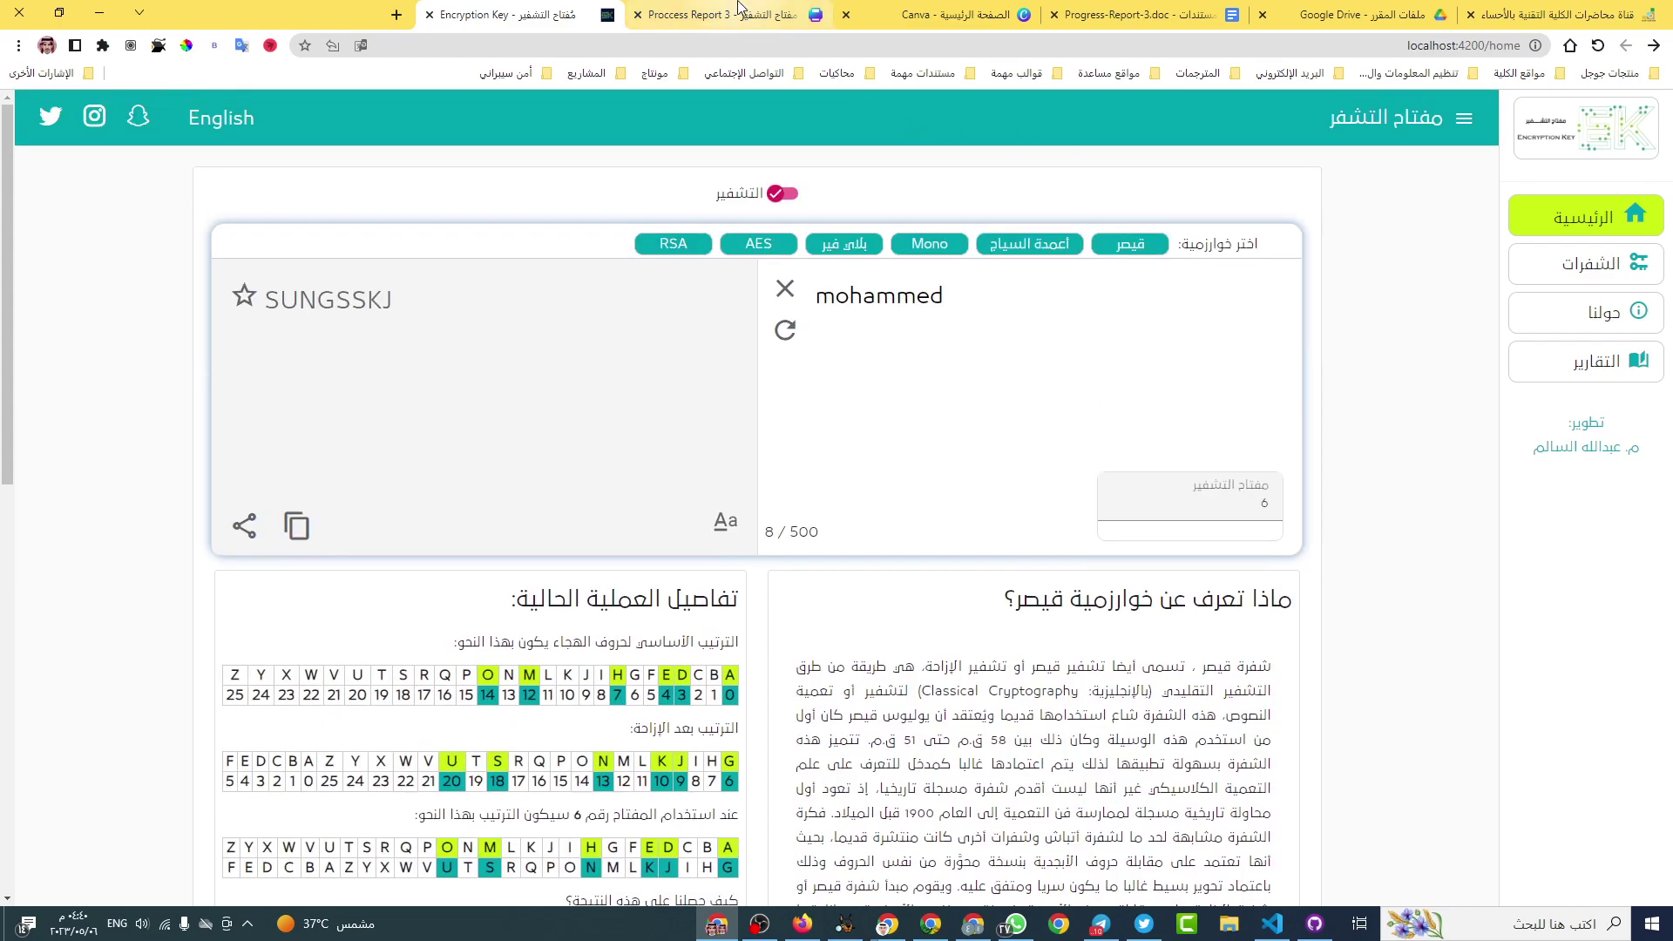
left_click(782, 21)
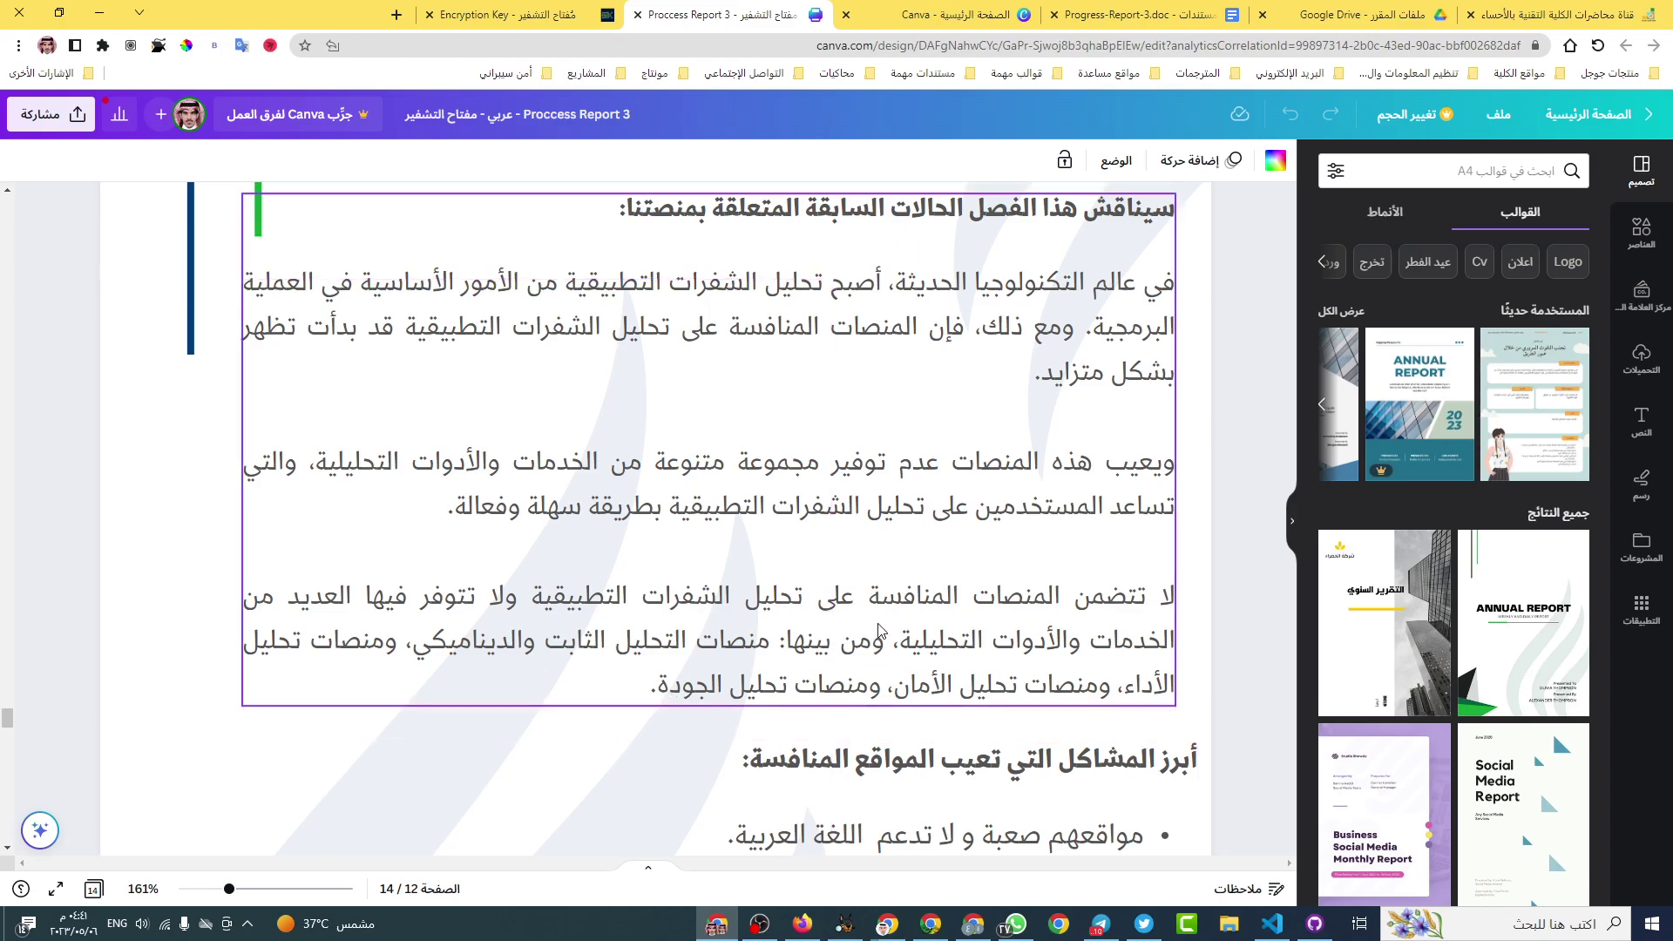
Check page 12's competitor-problems list and lock graphic, then switch to the Progress-Report-3 checklist
scroll(878, 629, "down", 4)
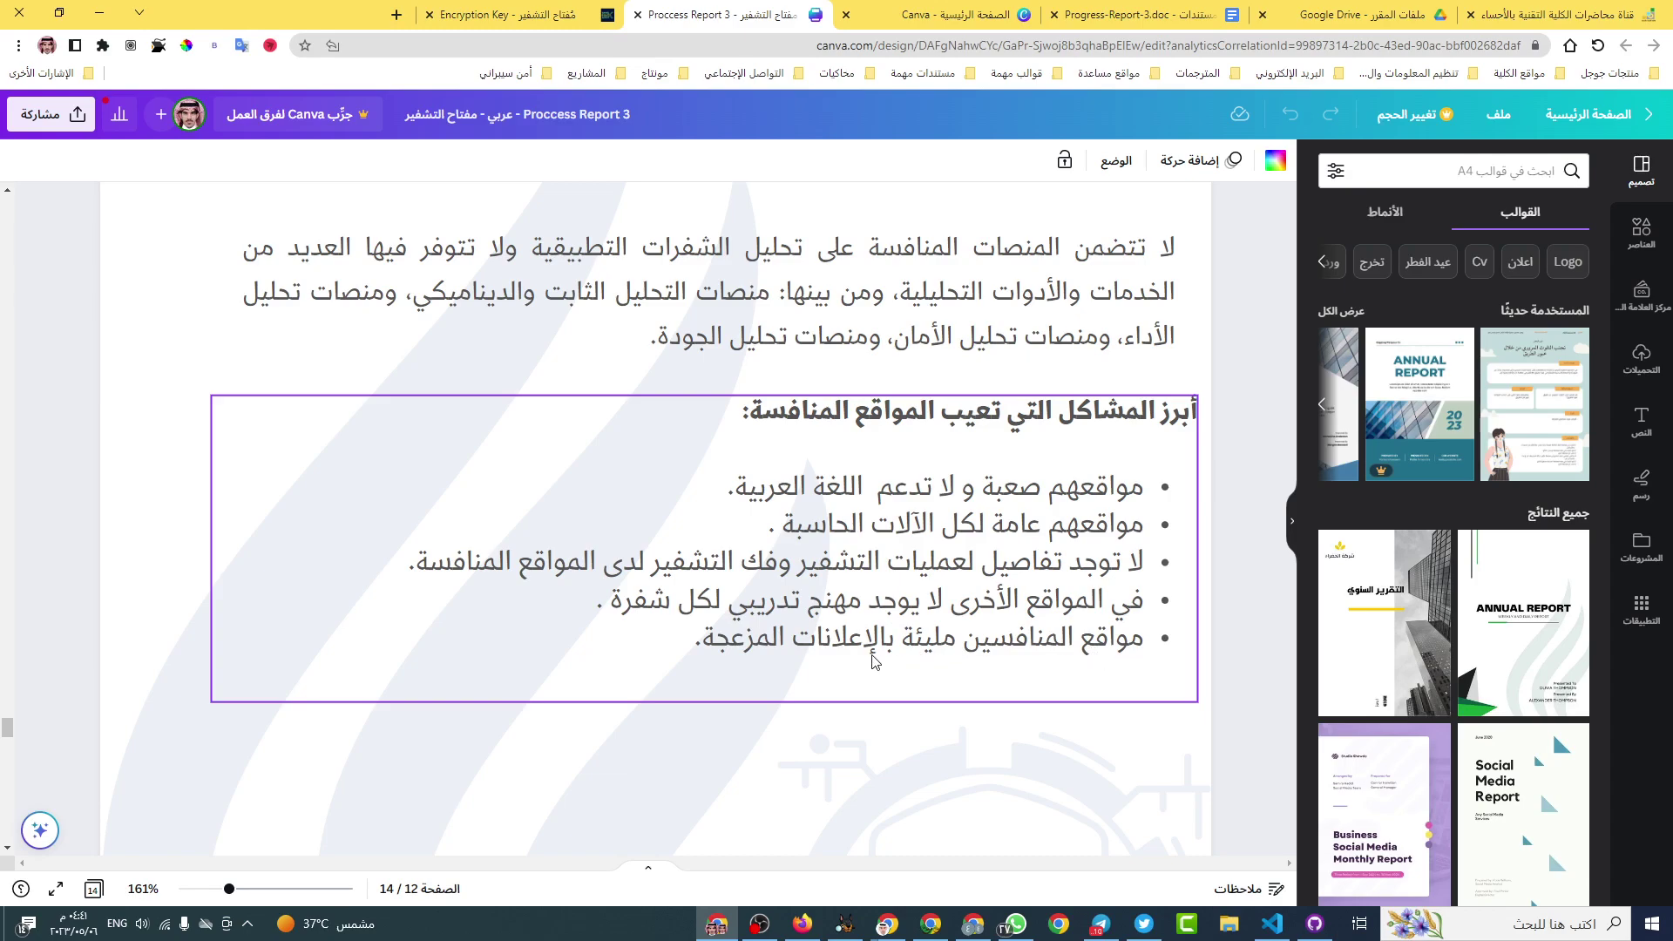
left_click(730, 795)
scroll(996, 661, "down", 3)
scroll(956, 635, "down", 1)
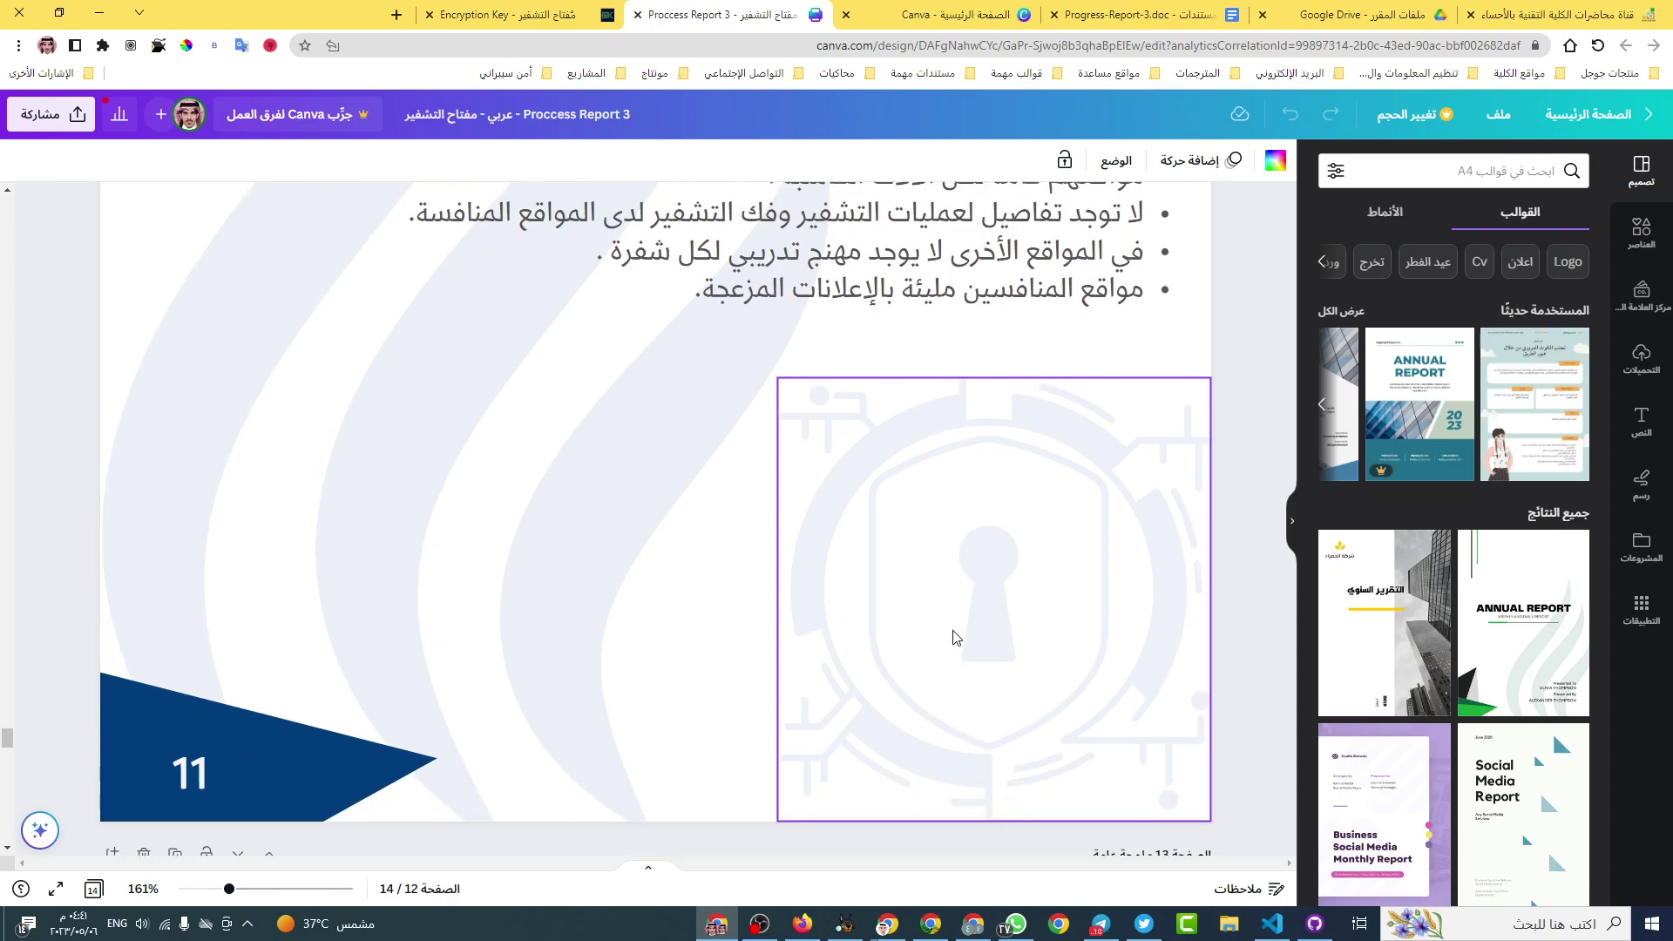
scroll(955, 634, "up", 3)
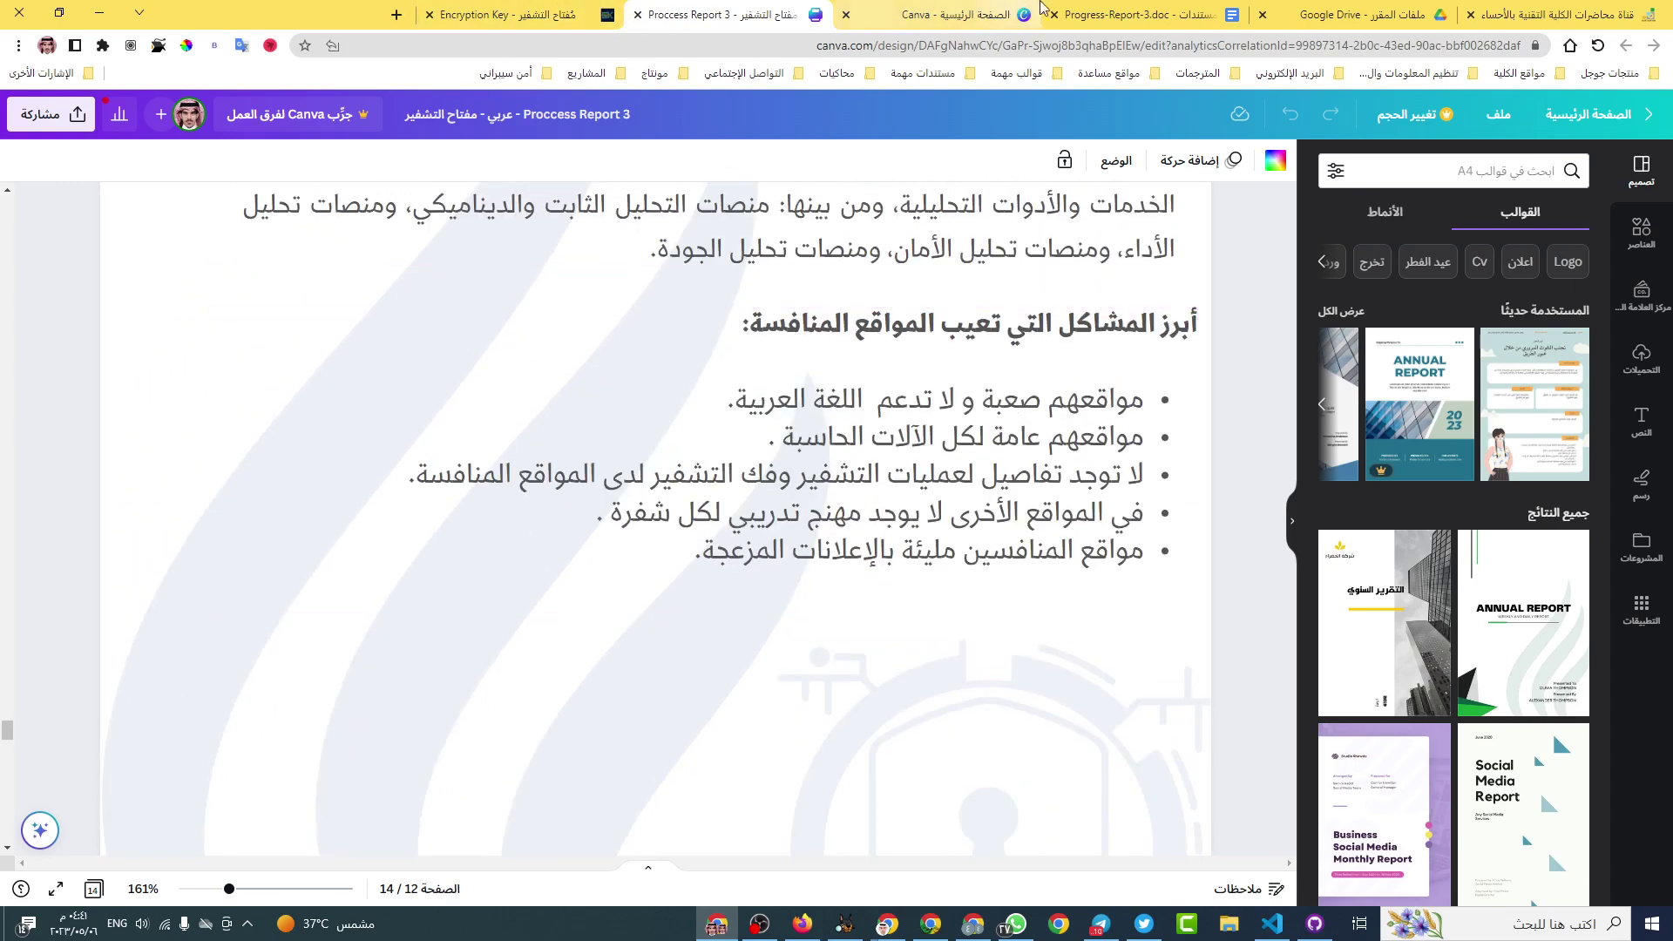
left_click(1219, 15)
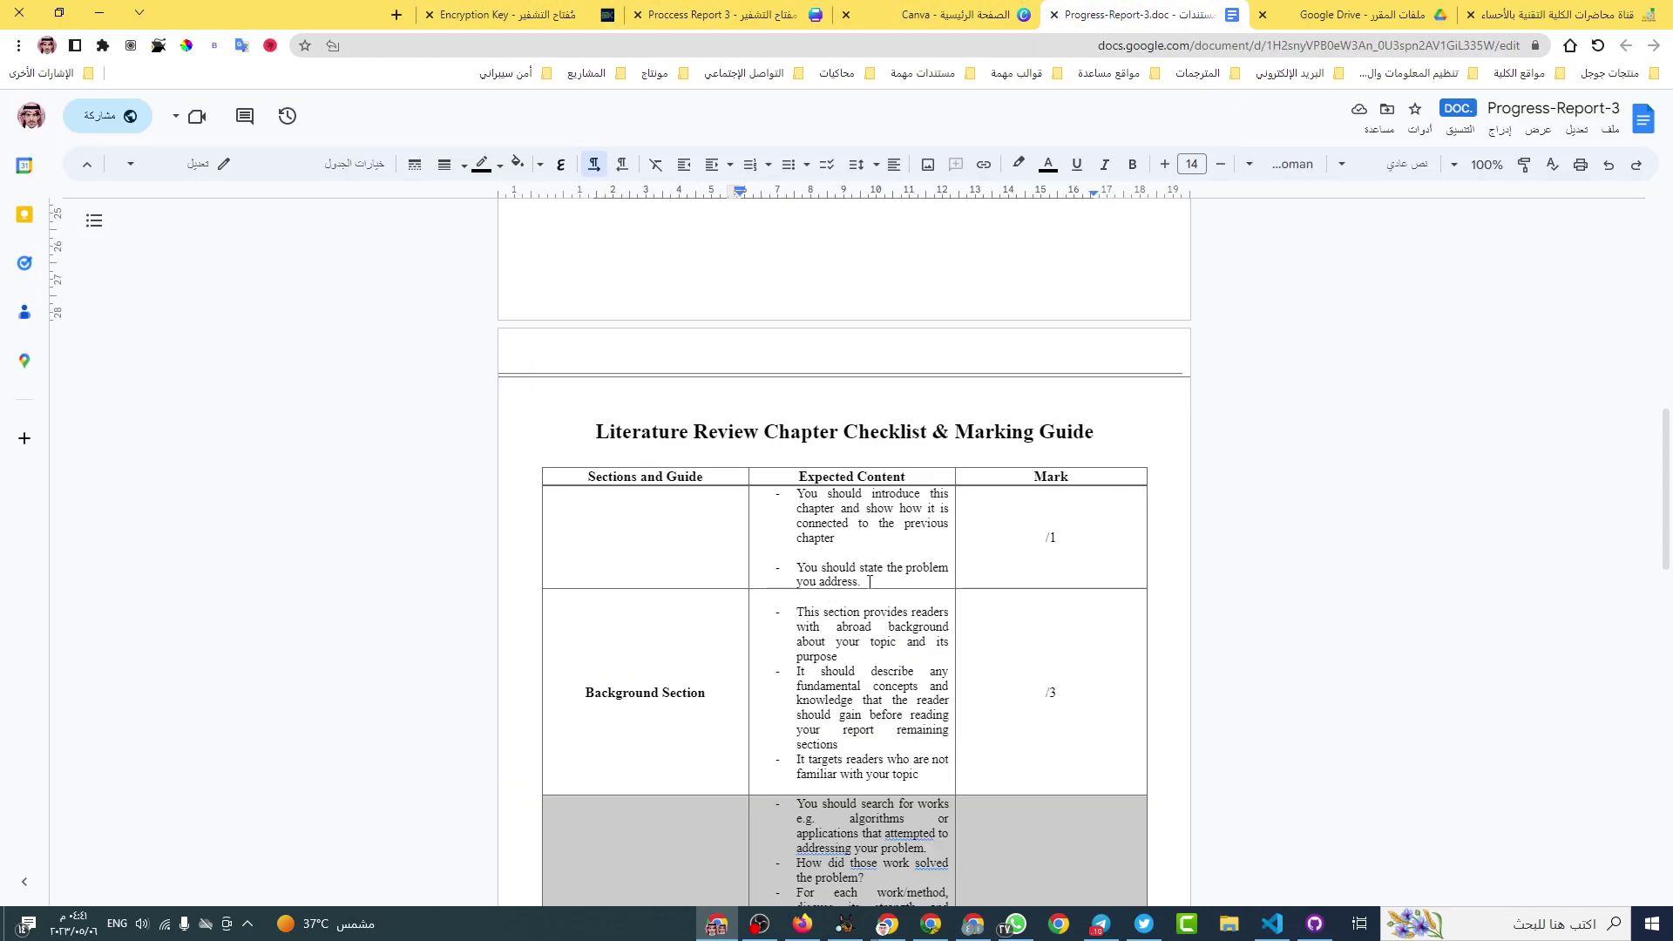
Translate the checklist's first expected-content sentence, about introducing the chapter, into Arabic
left_click_drag(838, 538, 788, 491)
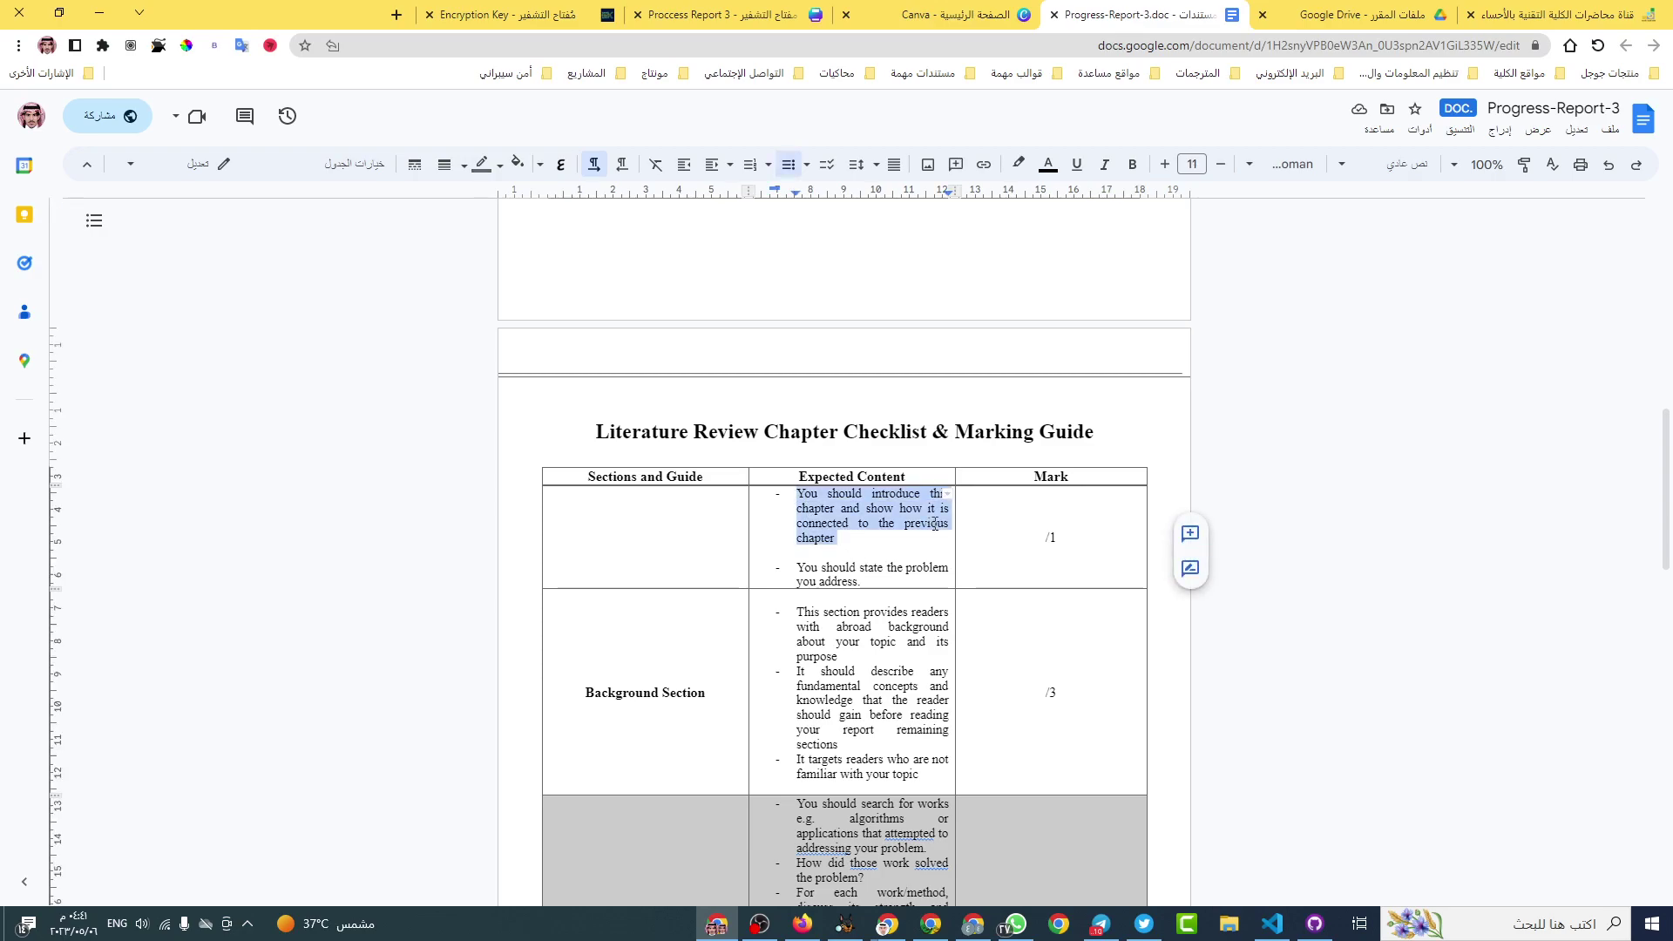
left_click(244, 46)
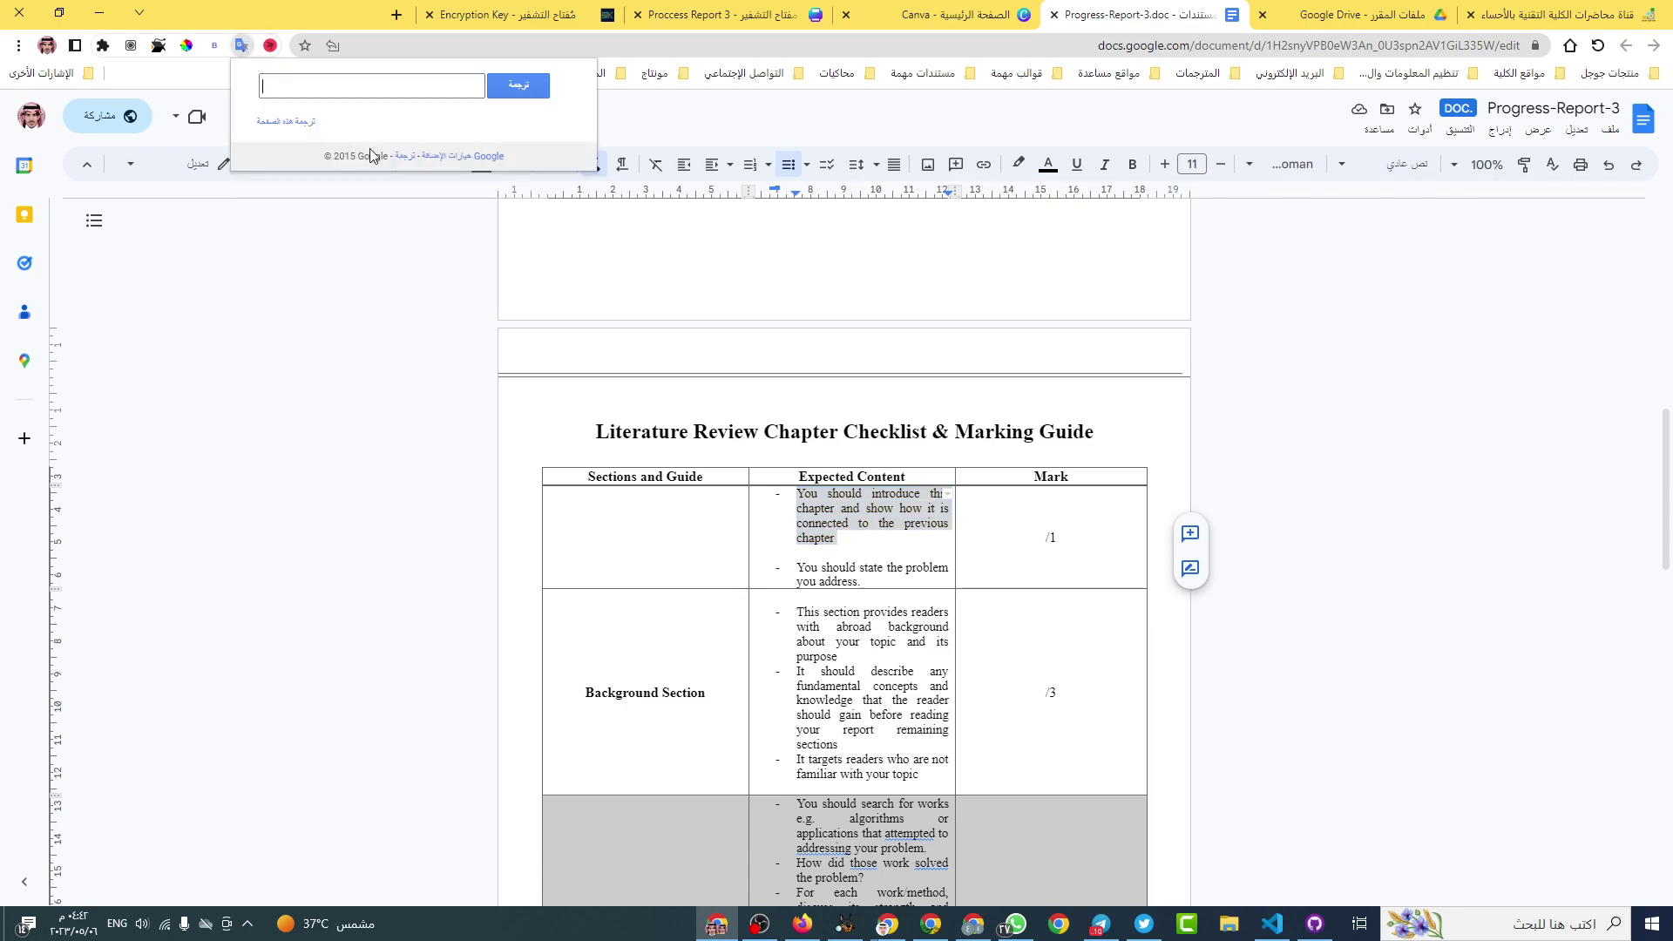
left_click(521, 87)
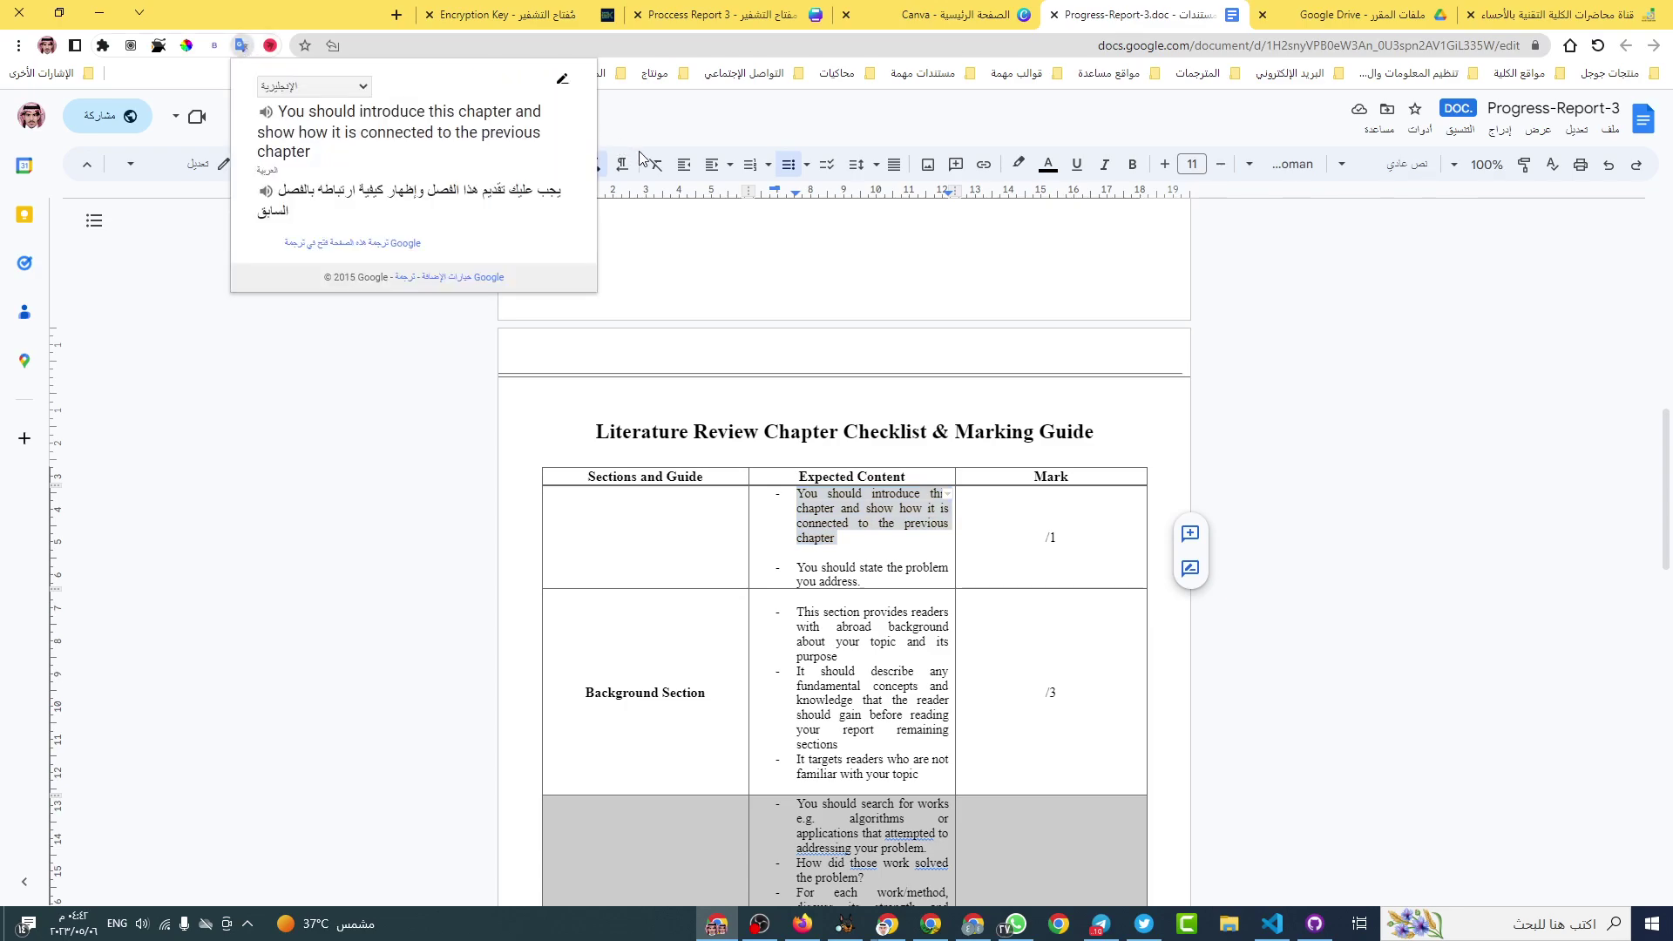
key("XF86AudioRaiseVolume")
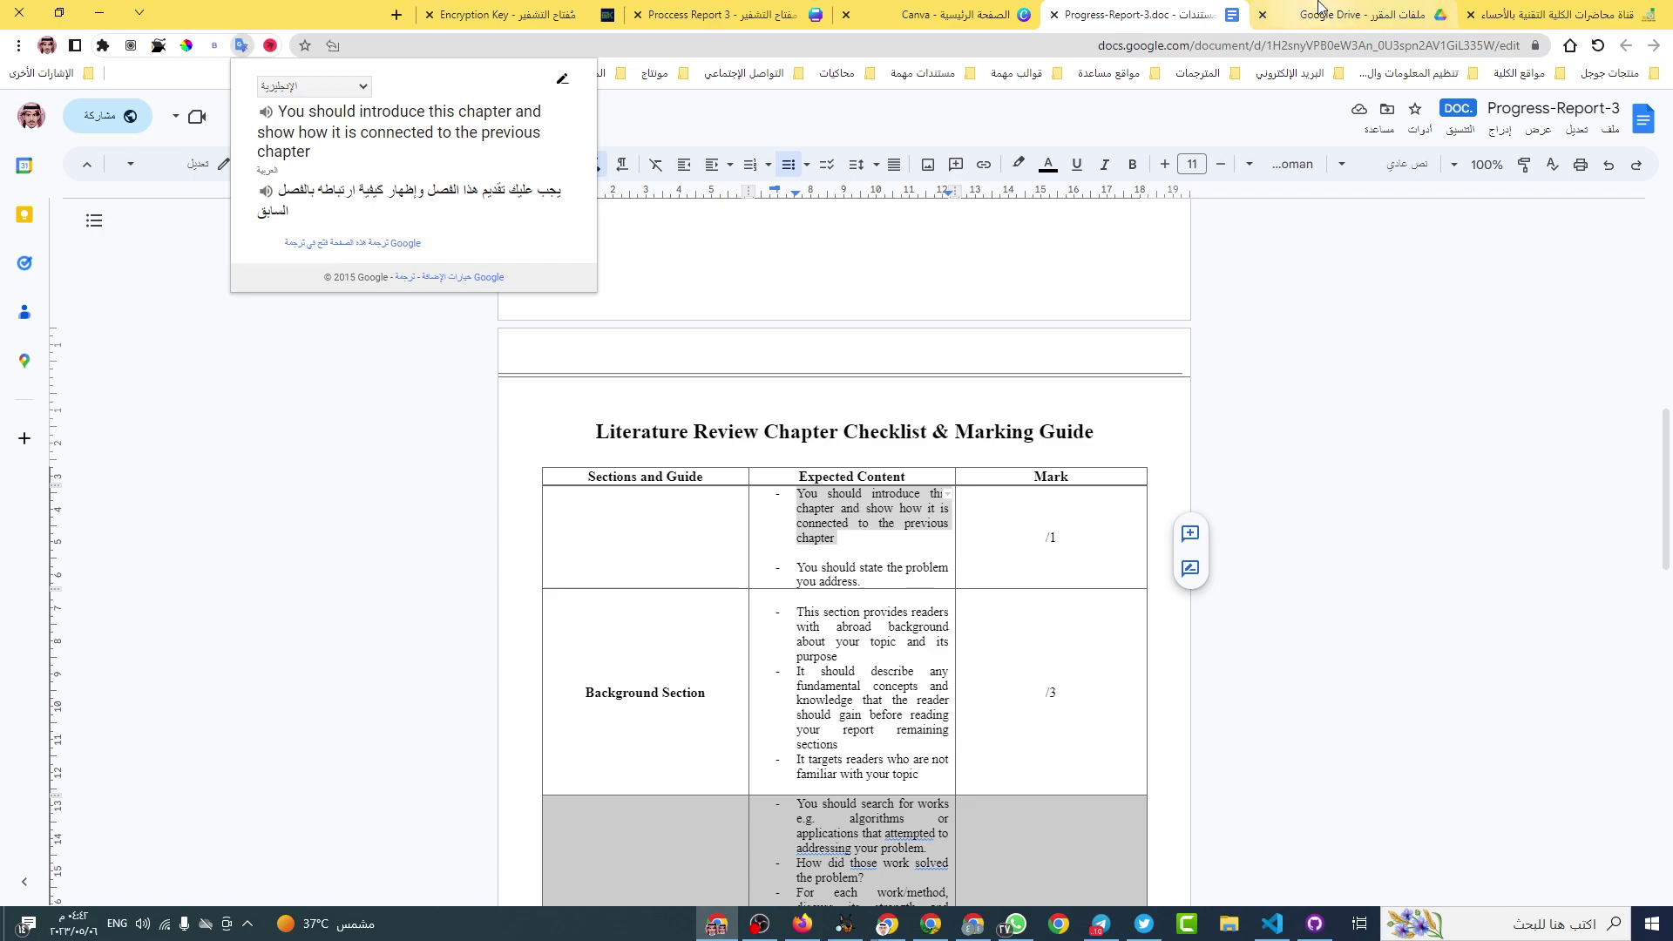
Insert a space between the two joined opening words of the page-12 previous-studies heading
left_click(746, 9)
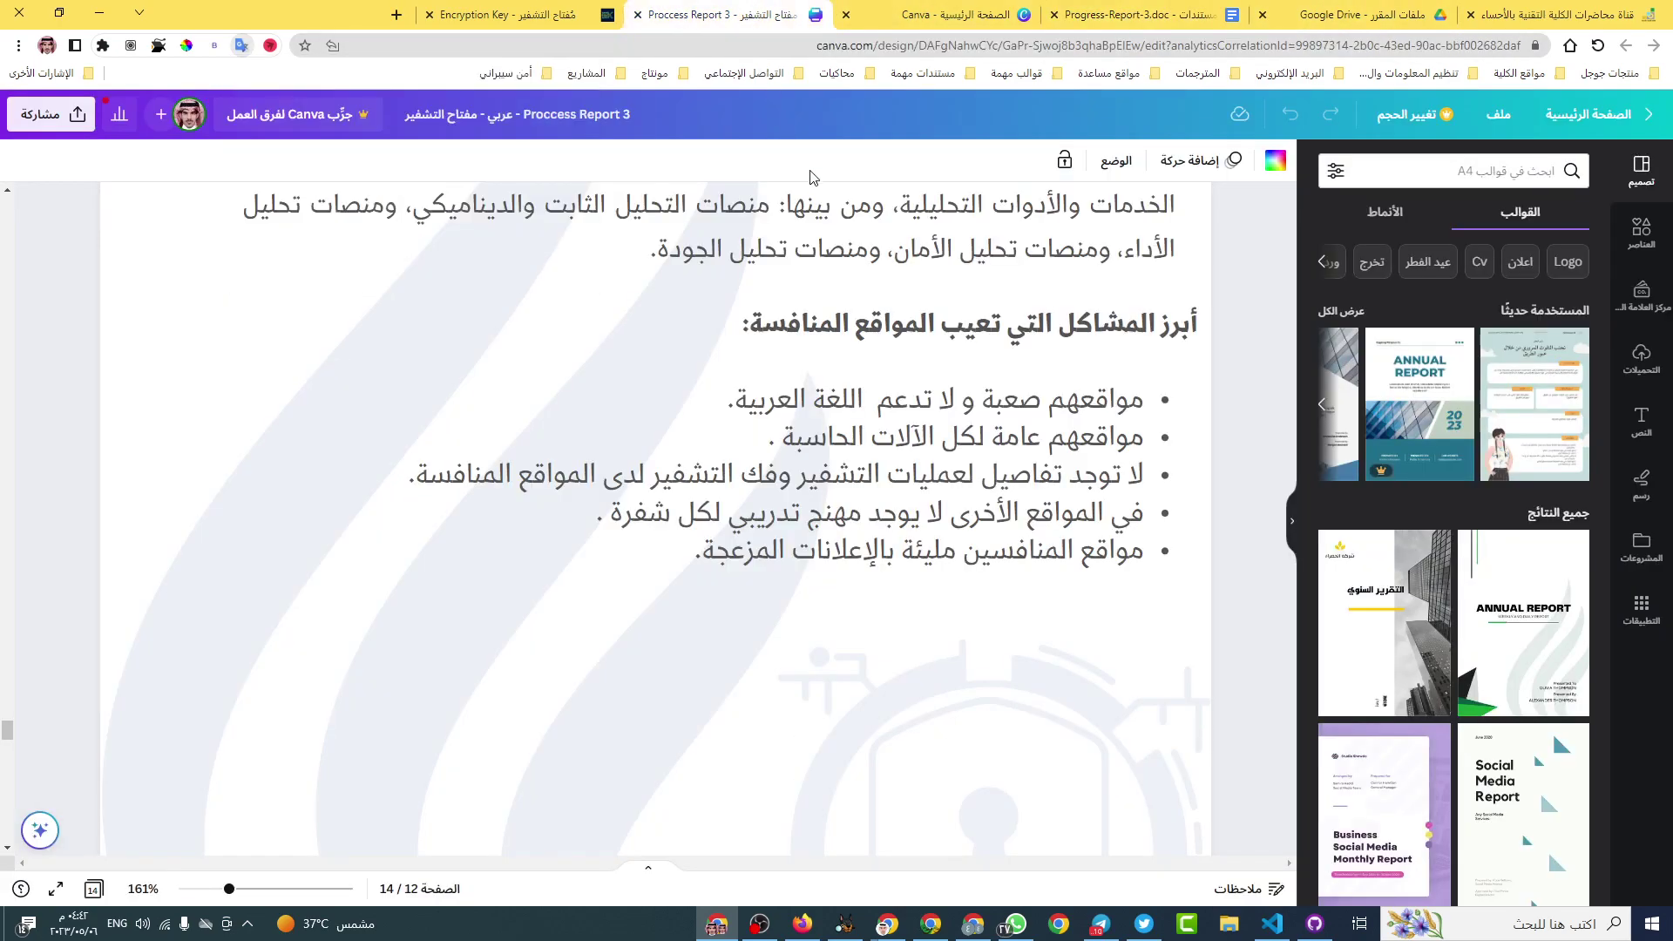
scroll(999, 477, "up", 8)
scroll(999, 477, "up", 1)
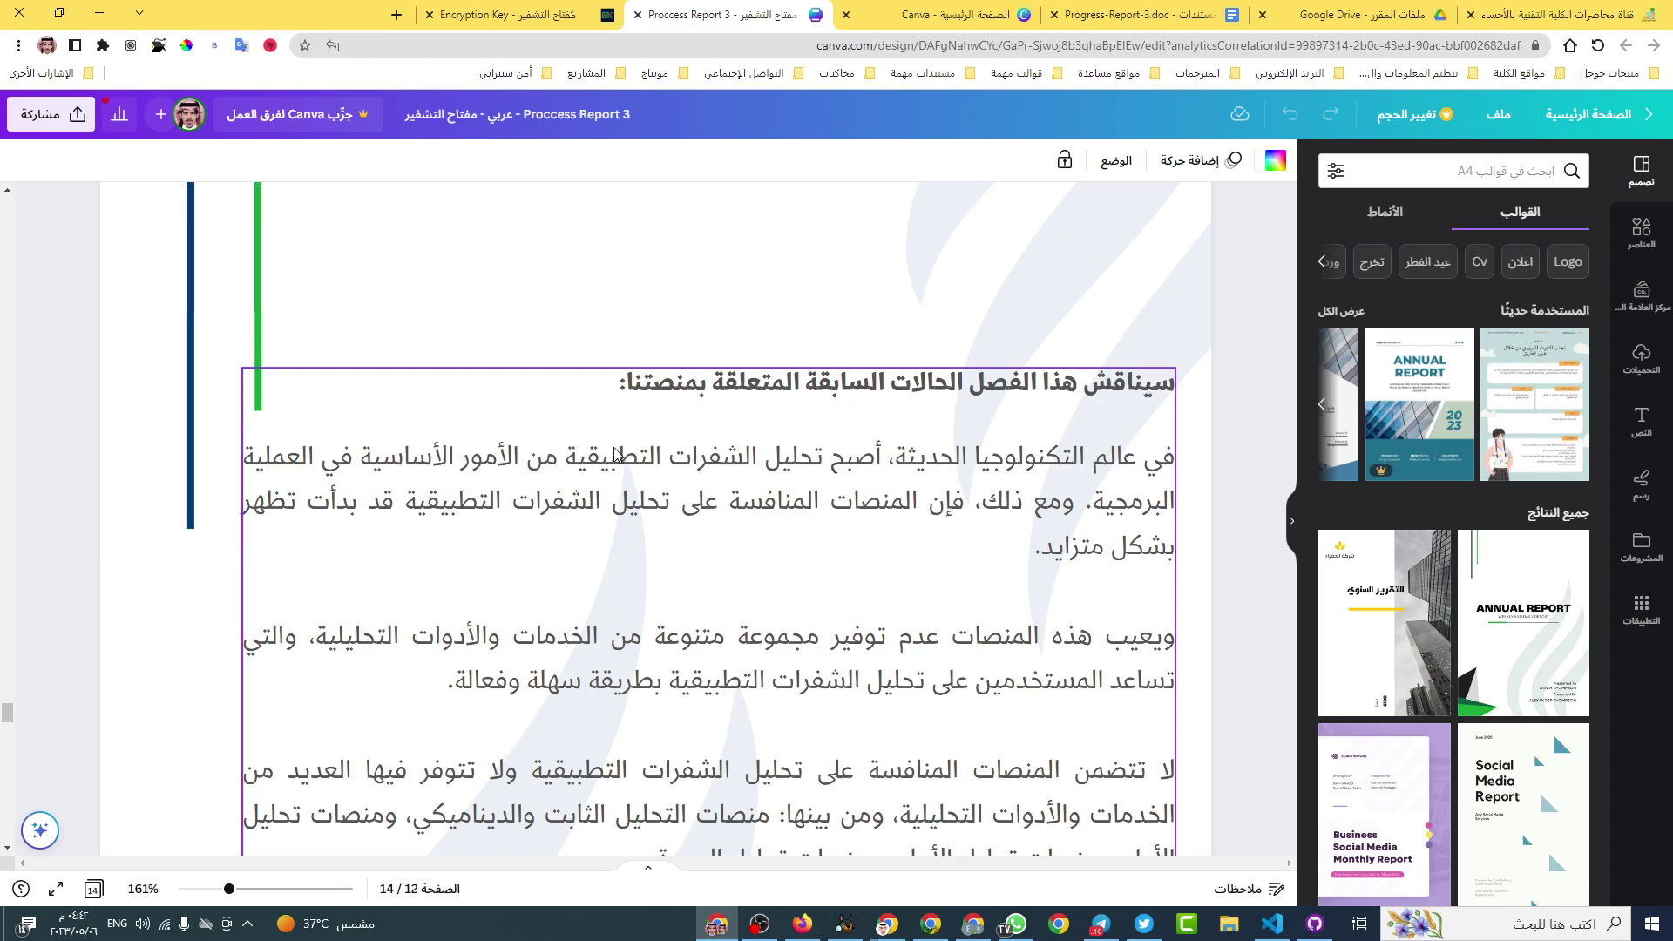
left_click(1080, 385)
triple_click(1112, 387)
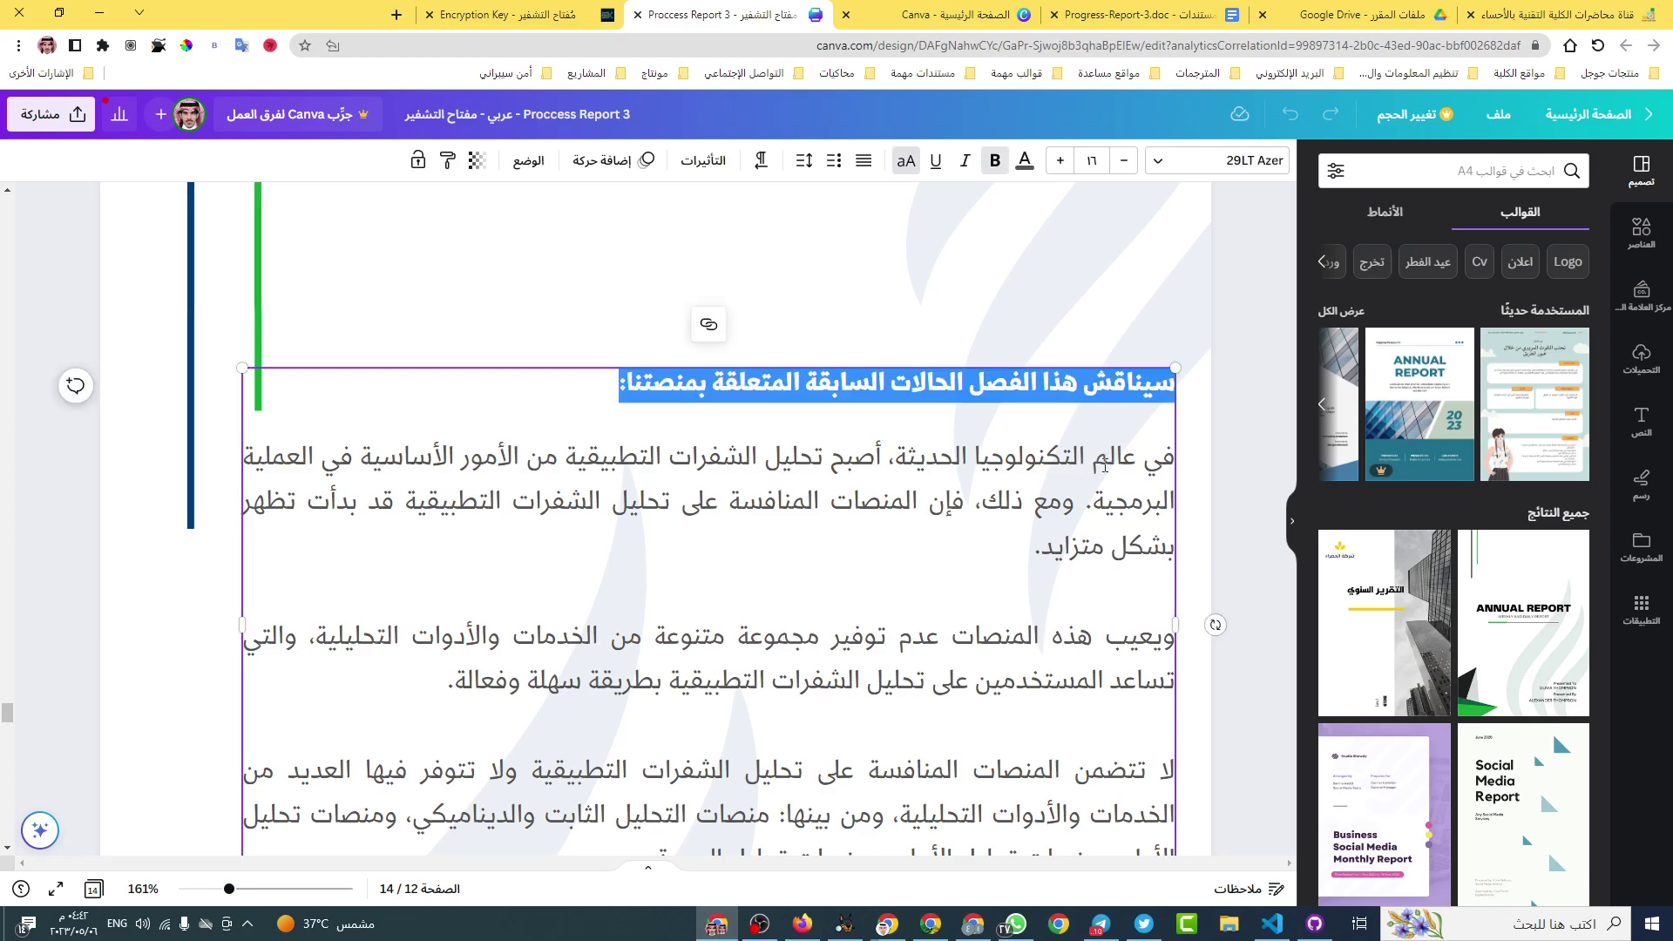
left_click(1080, 649)
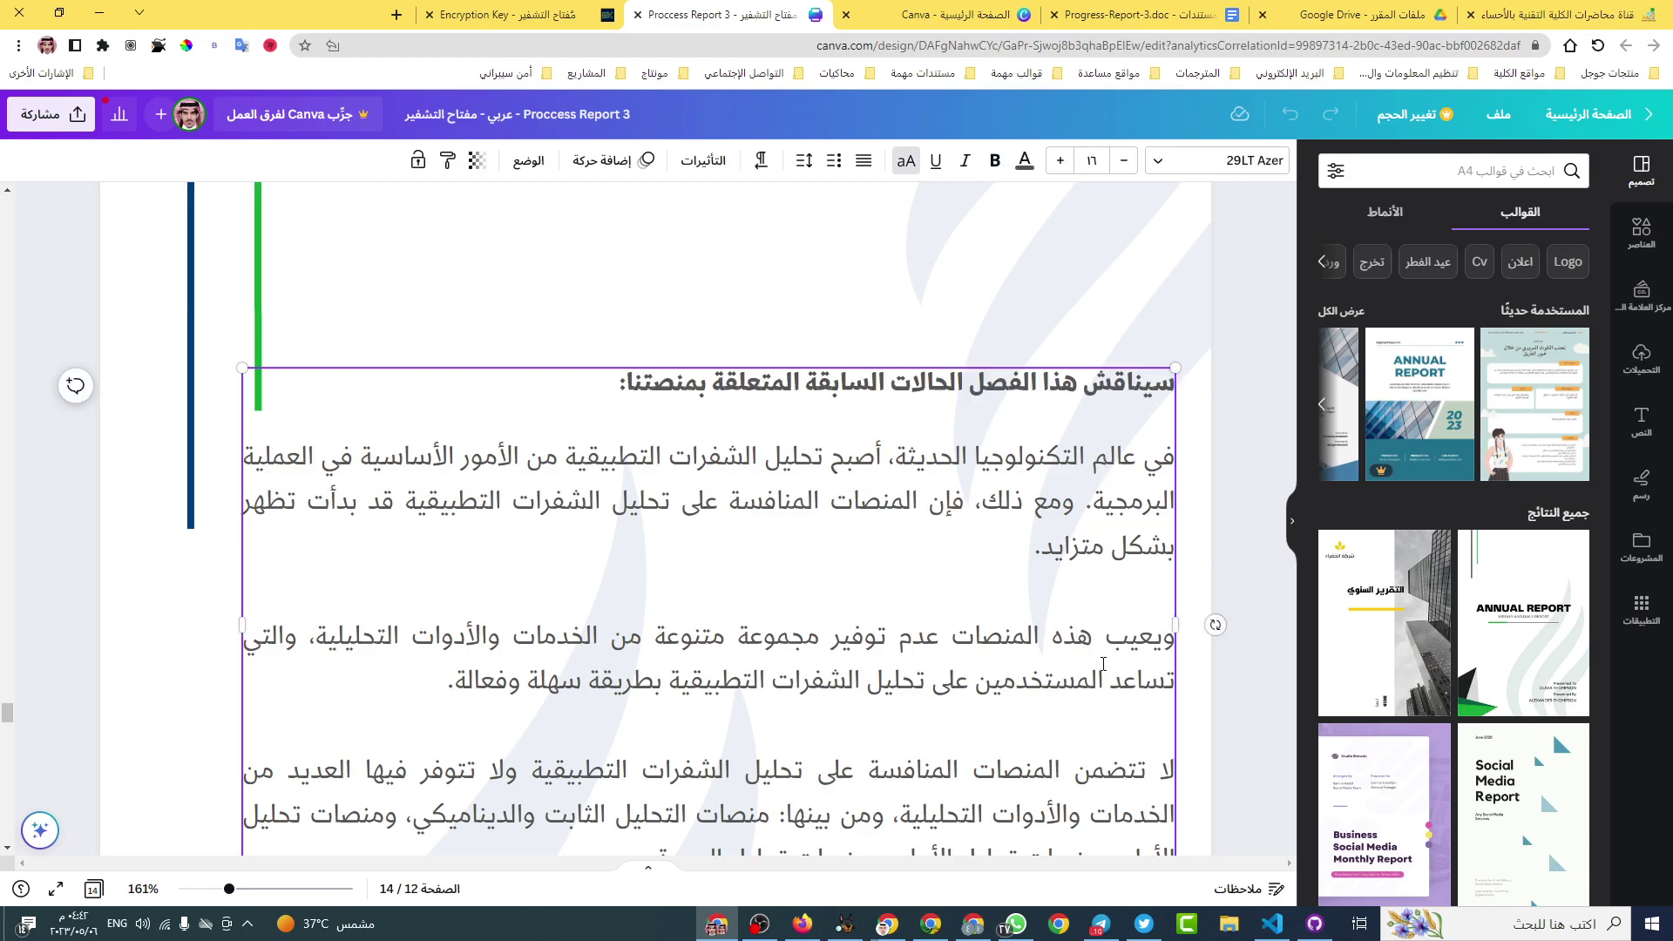
left_click(1029, 13)
Translate the checklist line 'You should state the problem you address.' into Arabic
left_click(1133, 15)
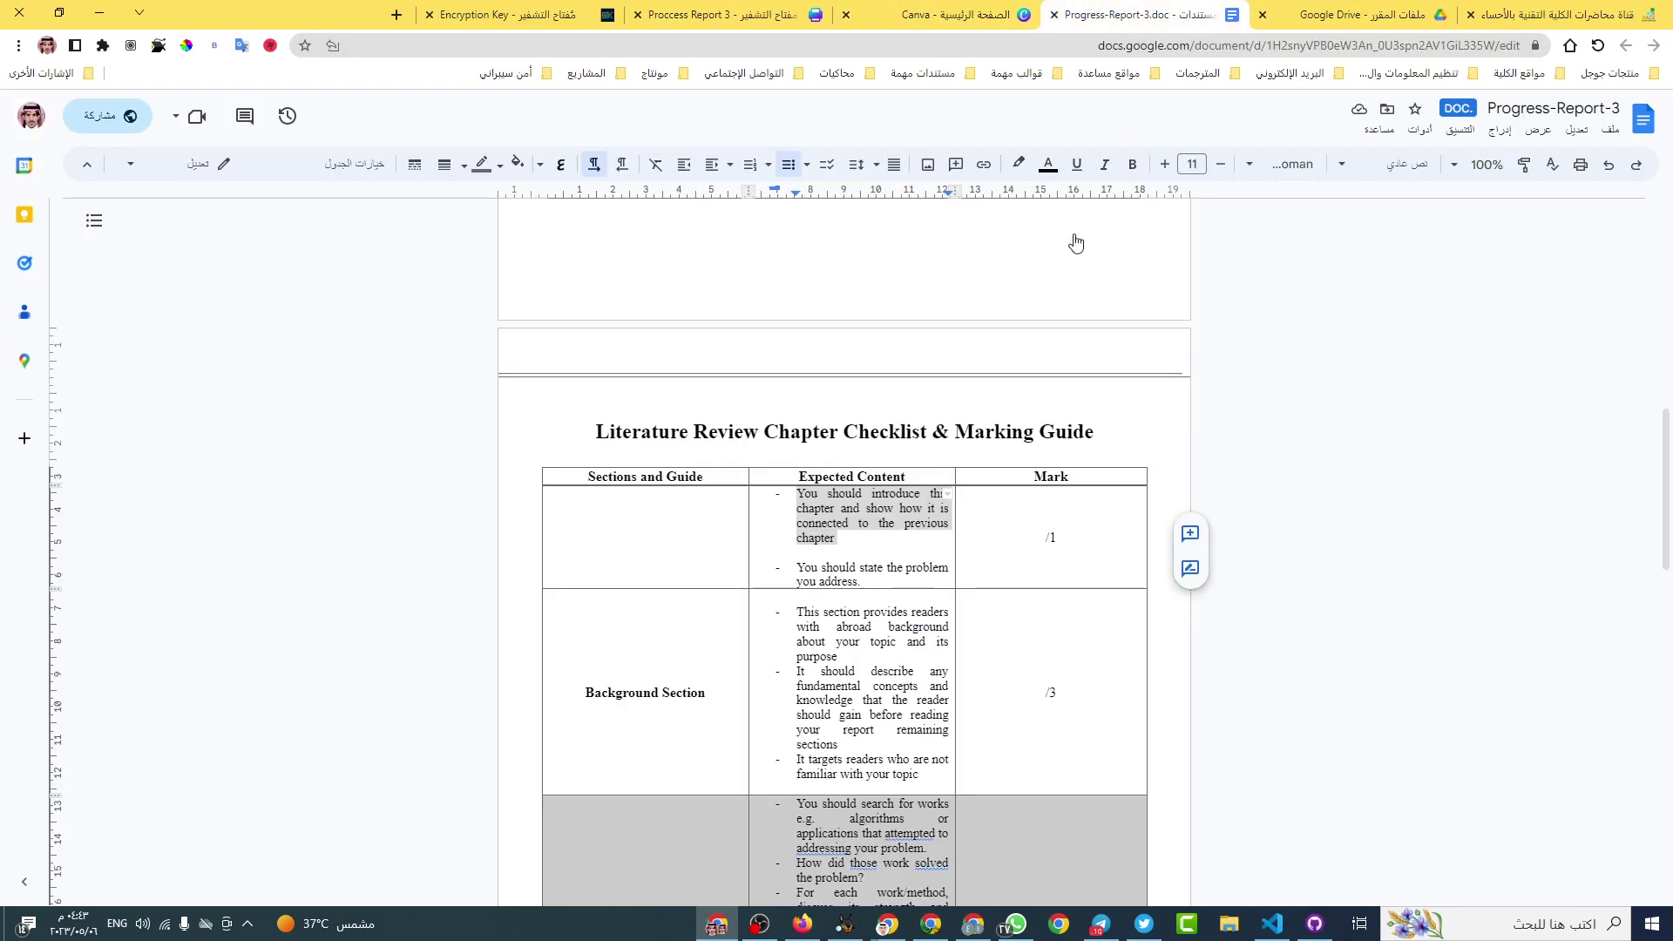
triple_click(915, 578)
key("ctrl+c")
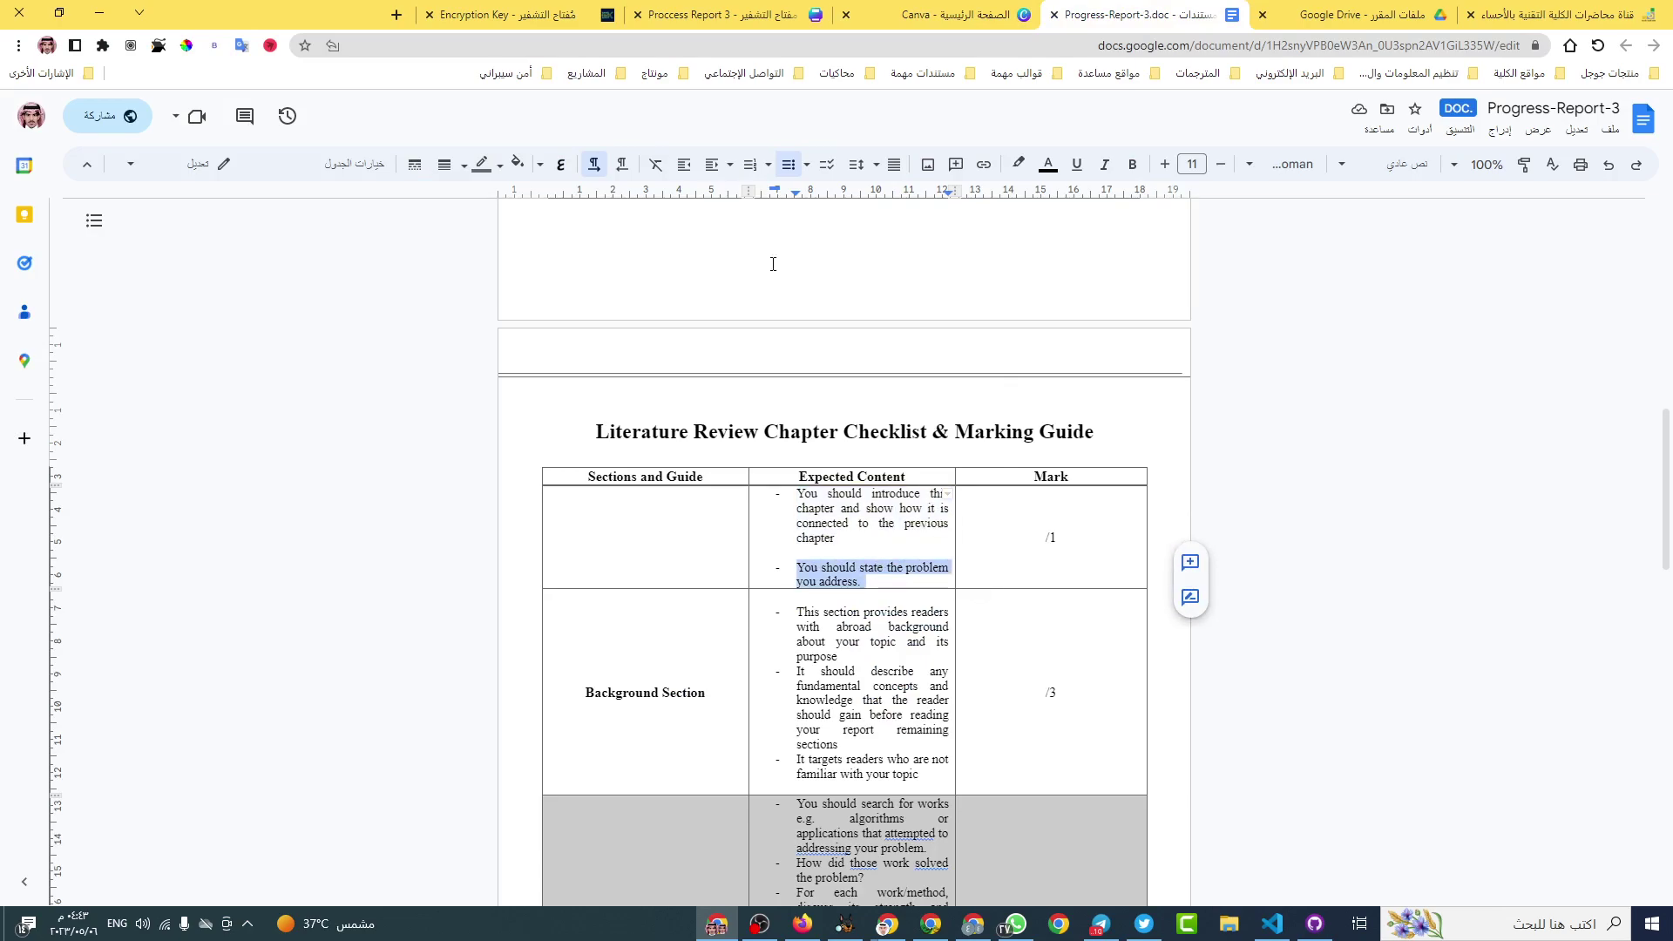
left_click(242, 45)
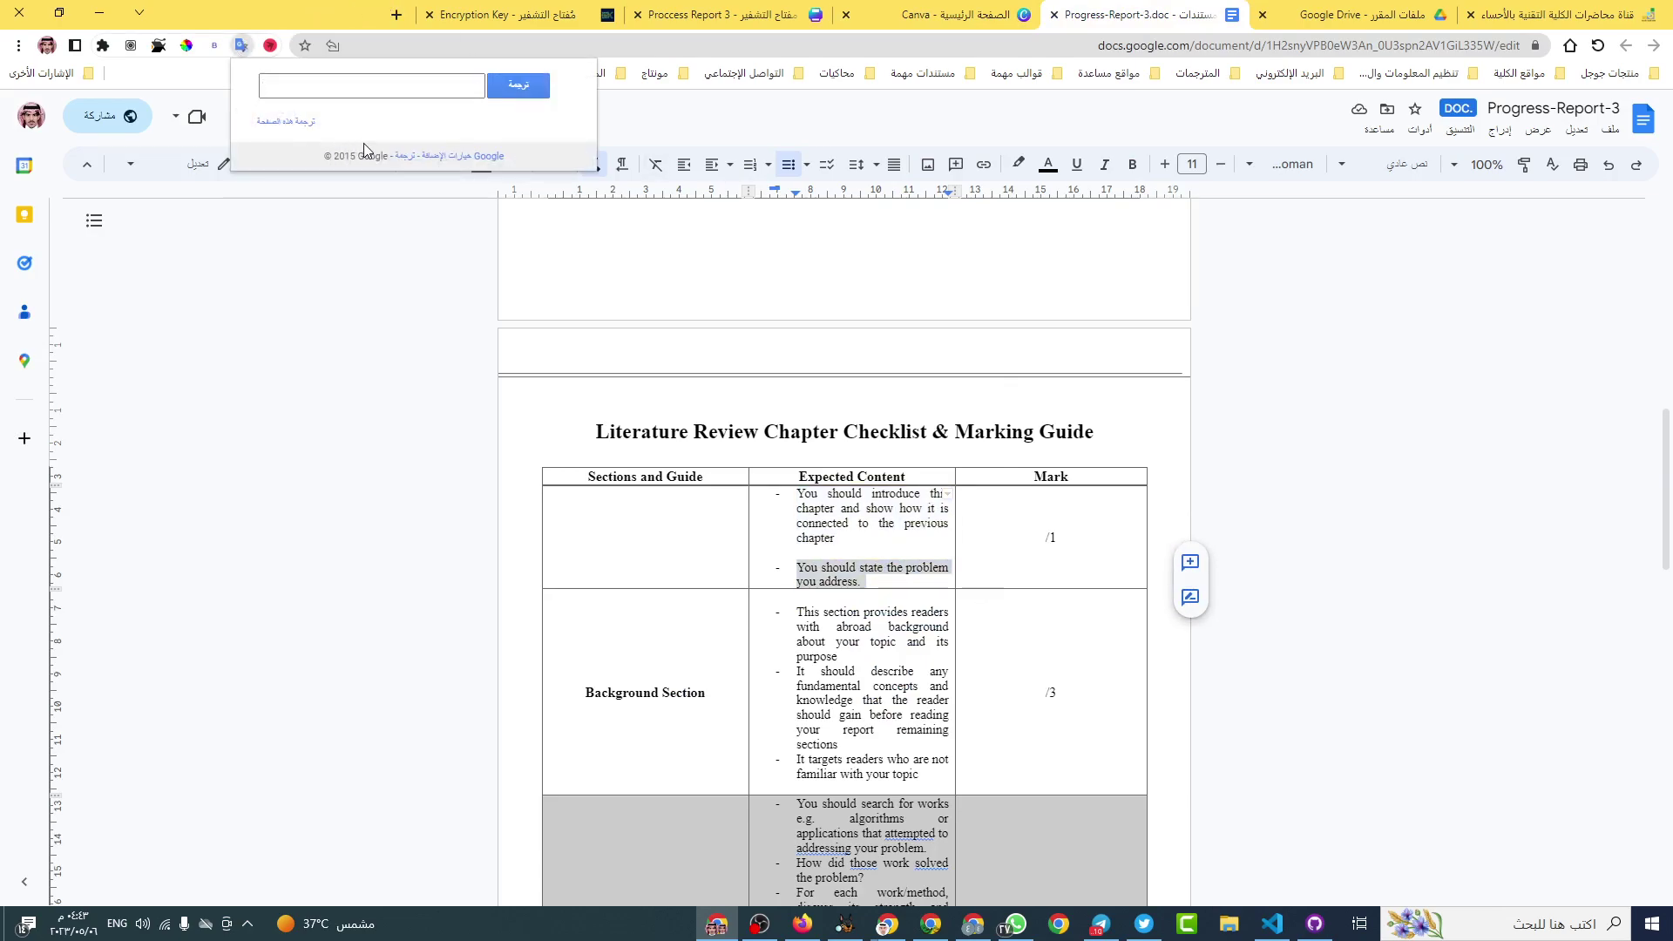
key("ctrl+v")
left_click(519, 86)
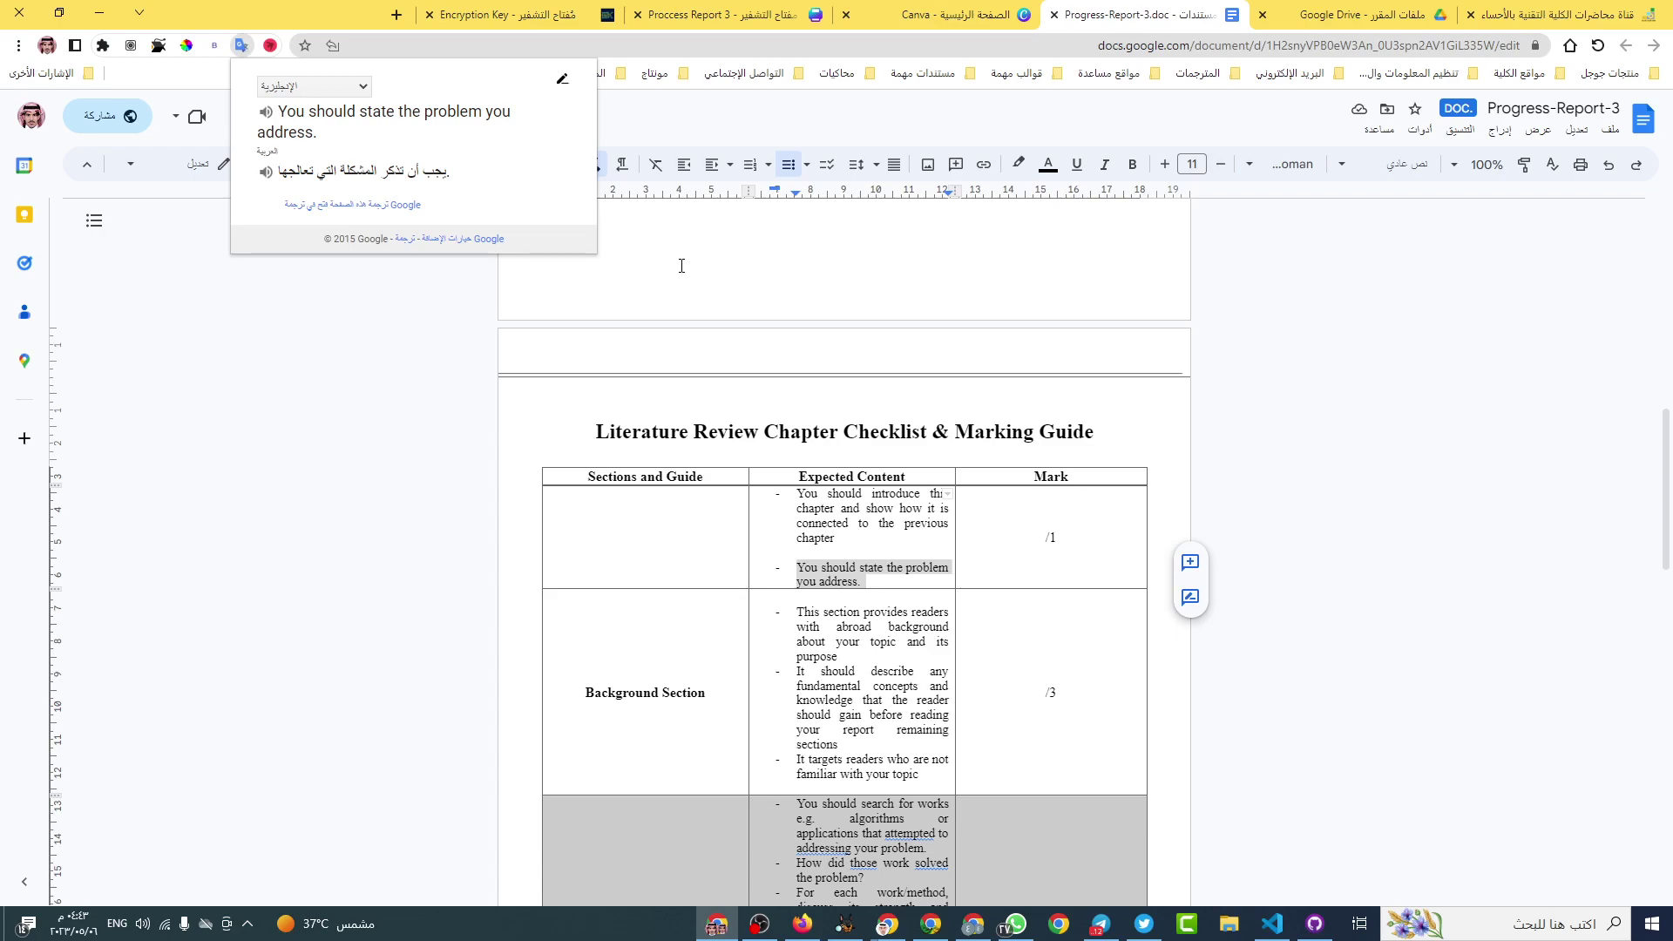
Retranslate the problem-statement line and select the Arabic phrase المشكلة التي تعالجها
left_click(1346, 15)
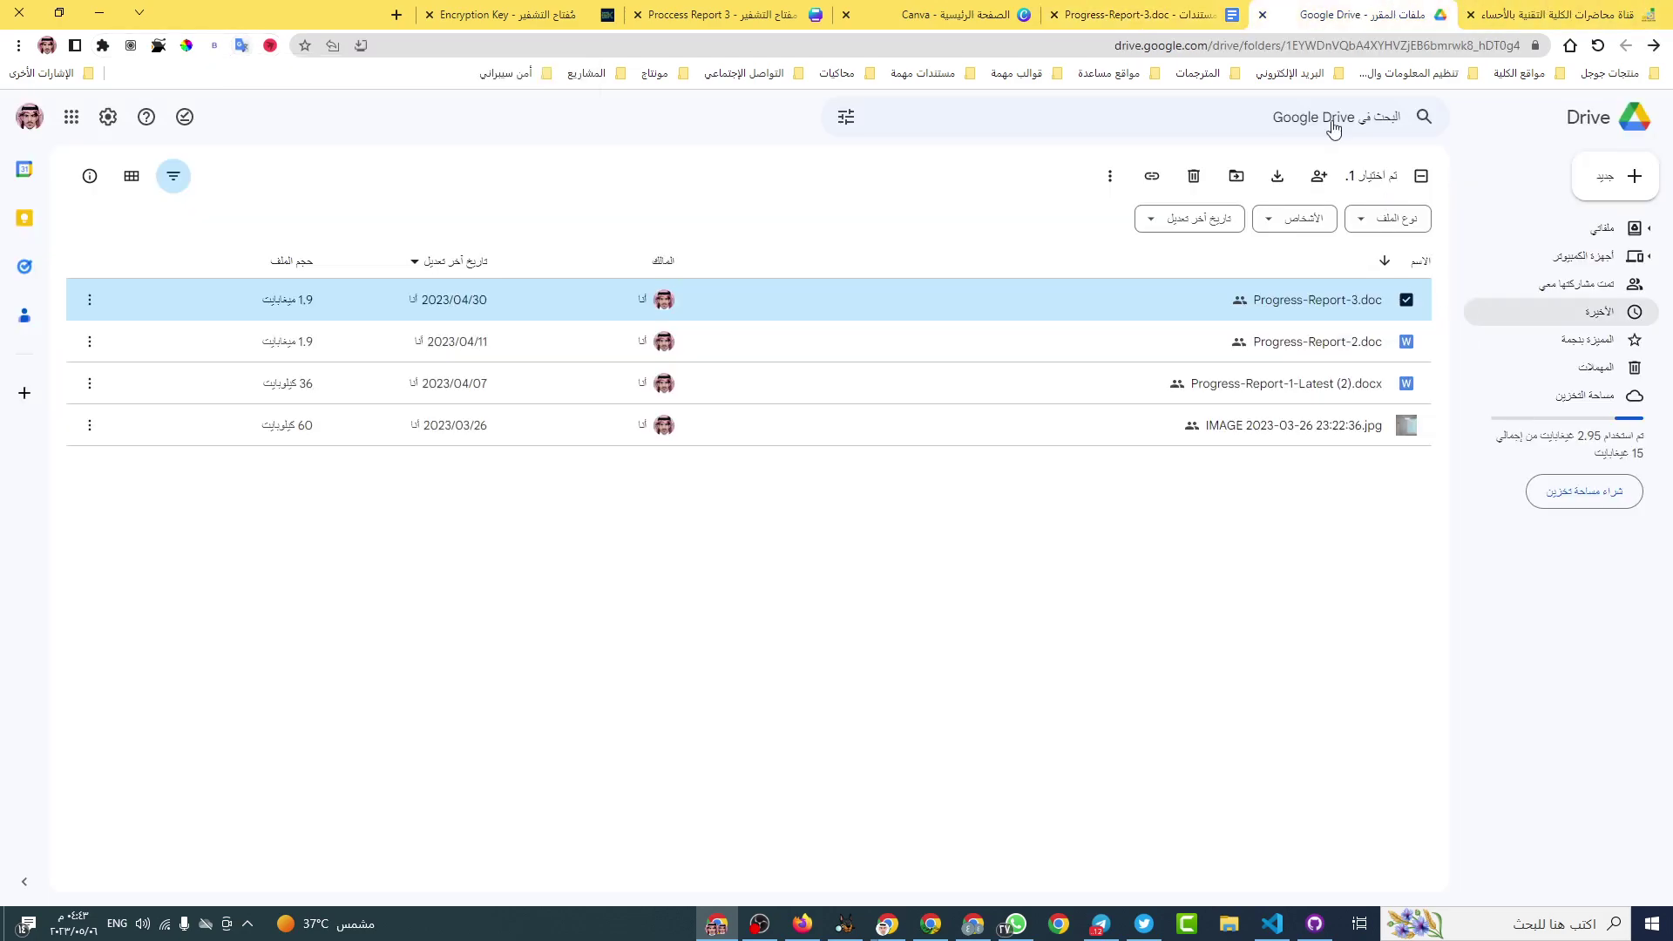
left_click(1141, 15)
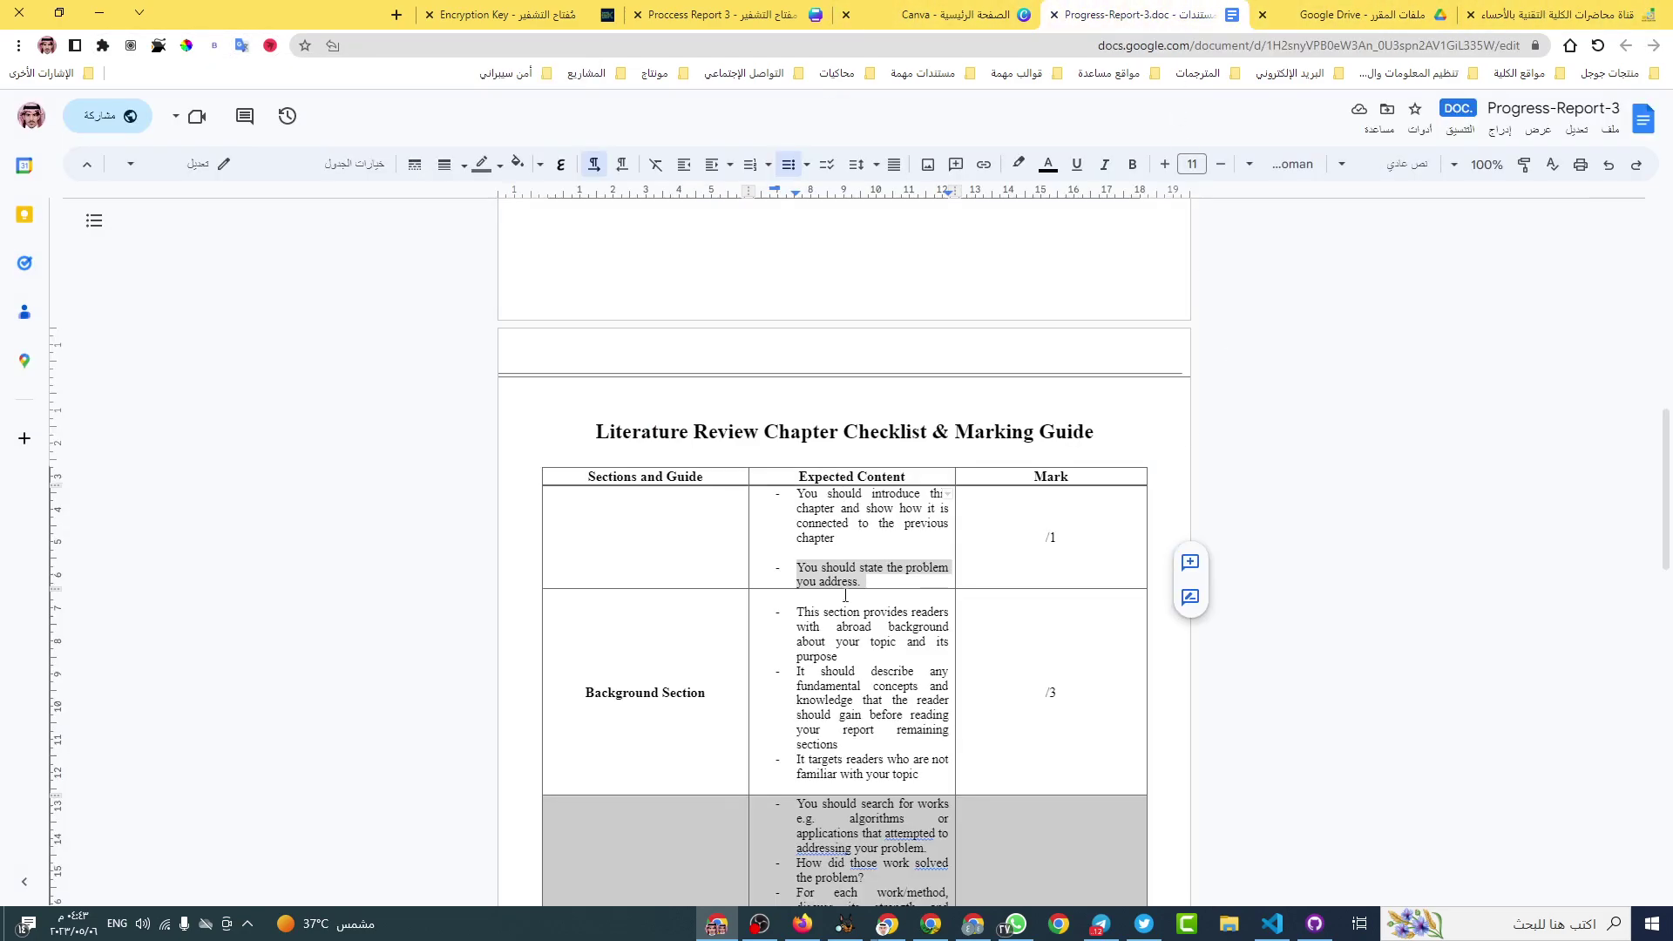
left_click_drag(796, 568, 855, 581)
key("ctrl+c")
left_click(242, 45)
key("ctrl+v")
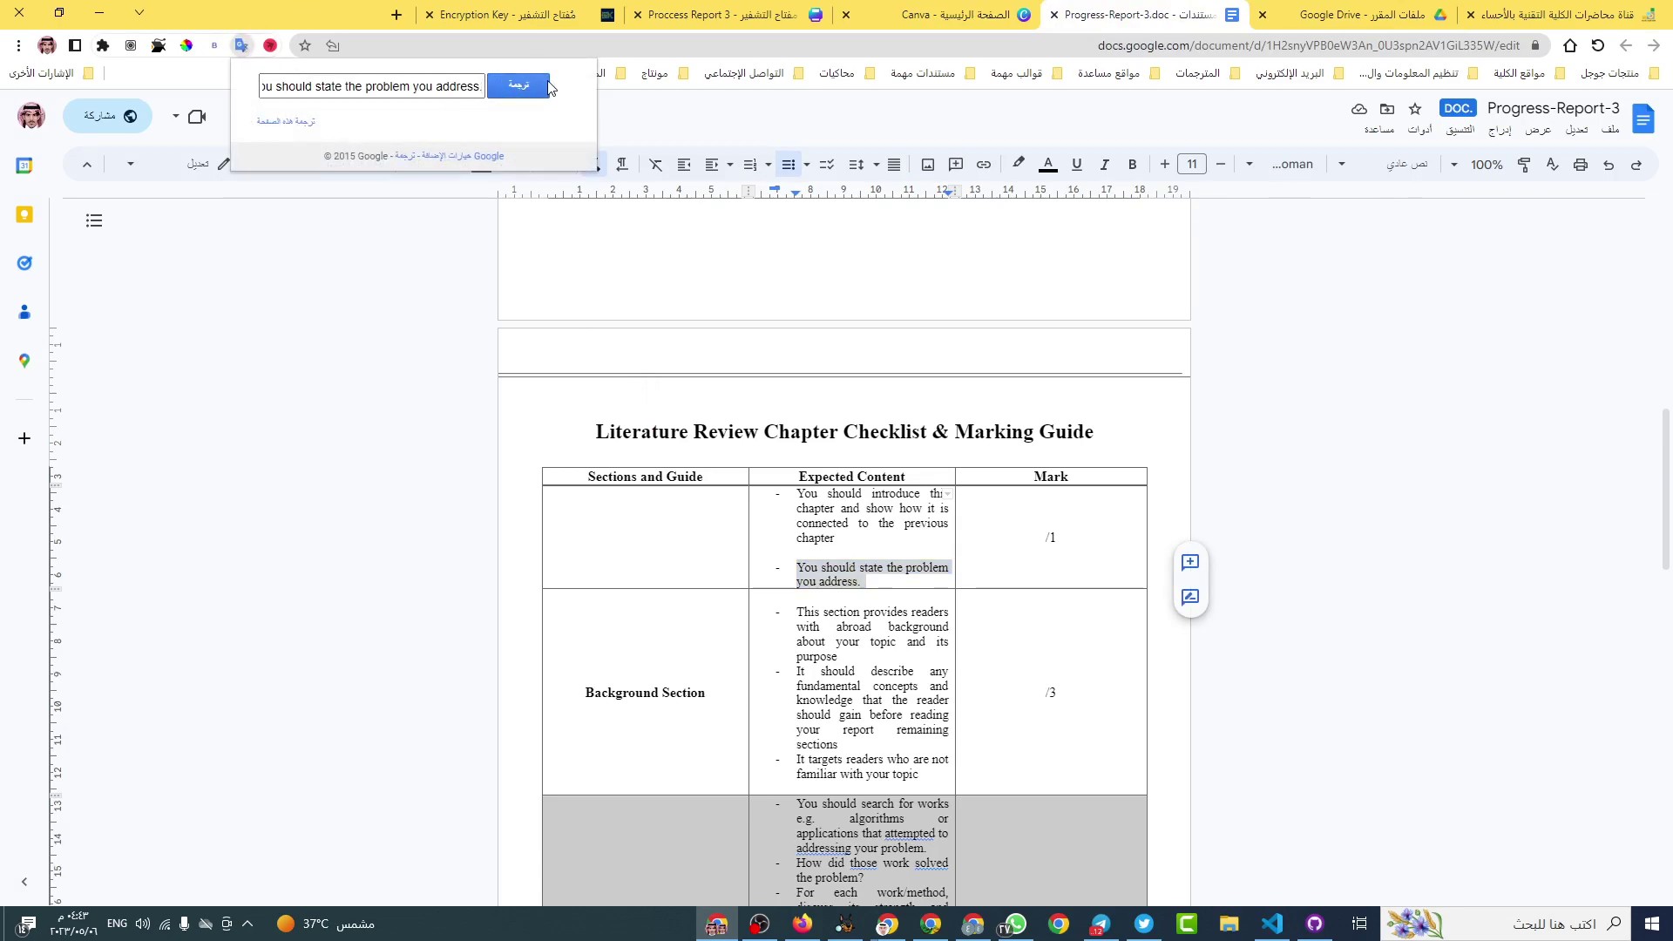
left_click(518, 85)
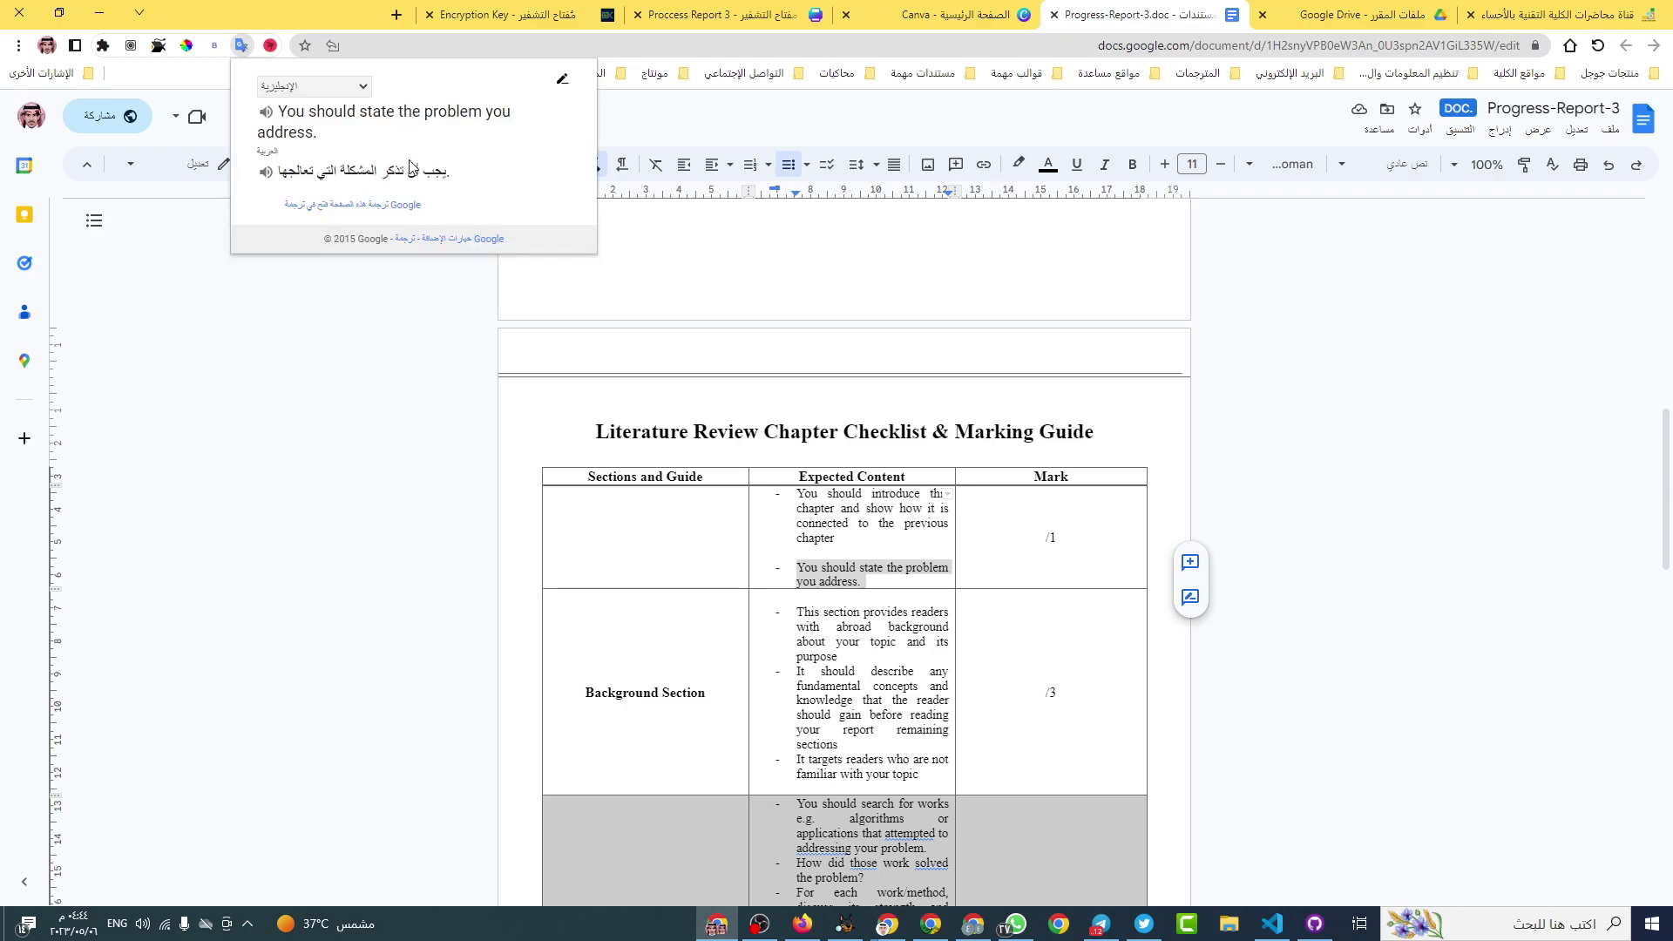
left_click_drag(378, 171, 277, 171)
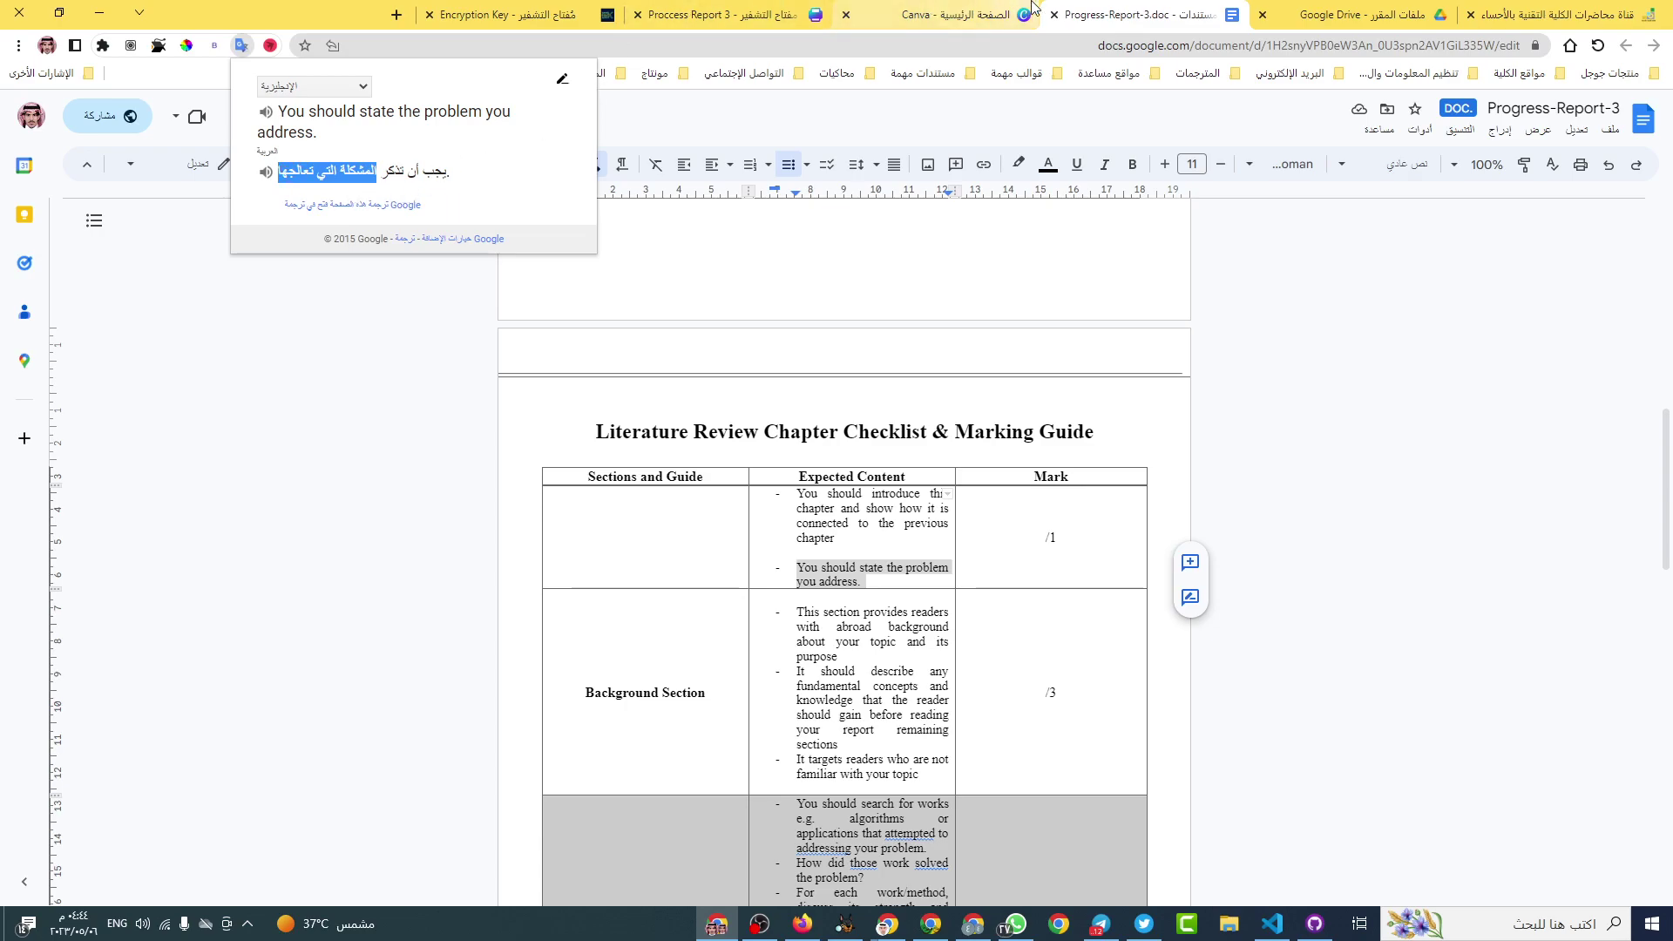
left_click(1005, 7)
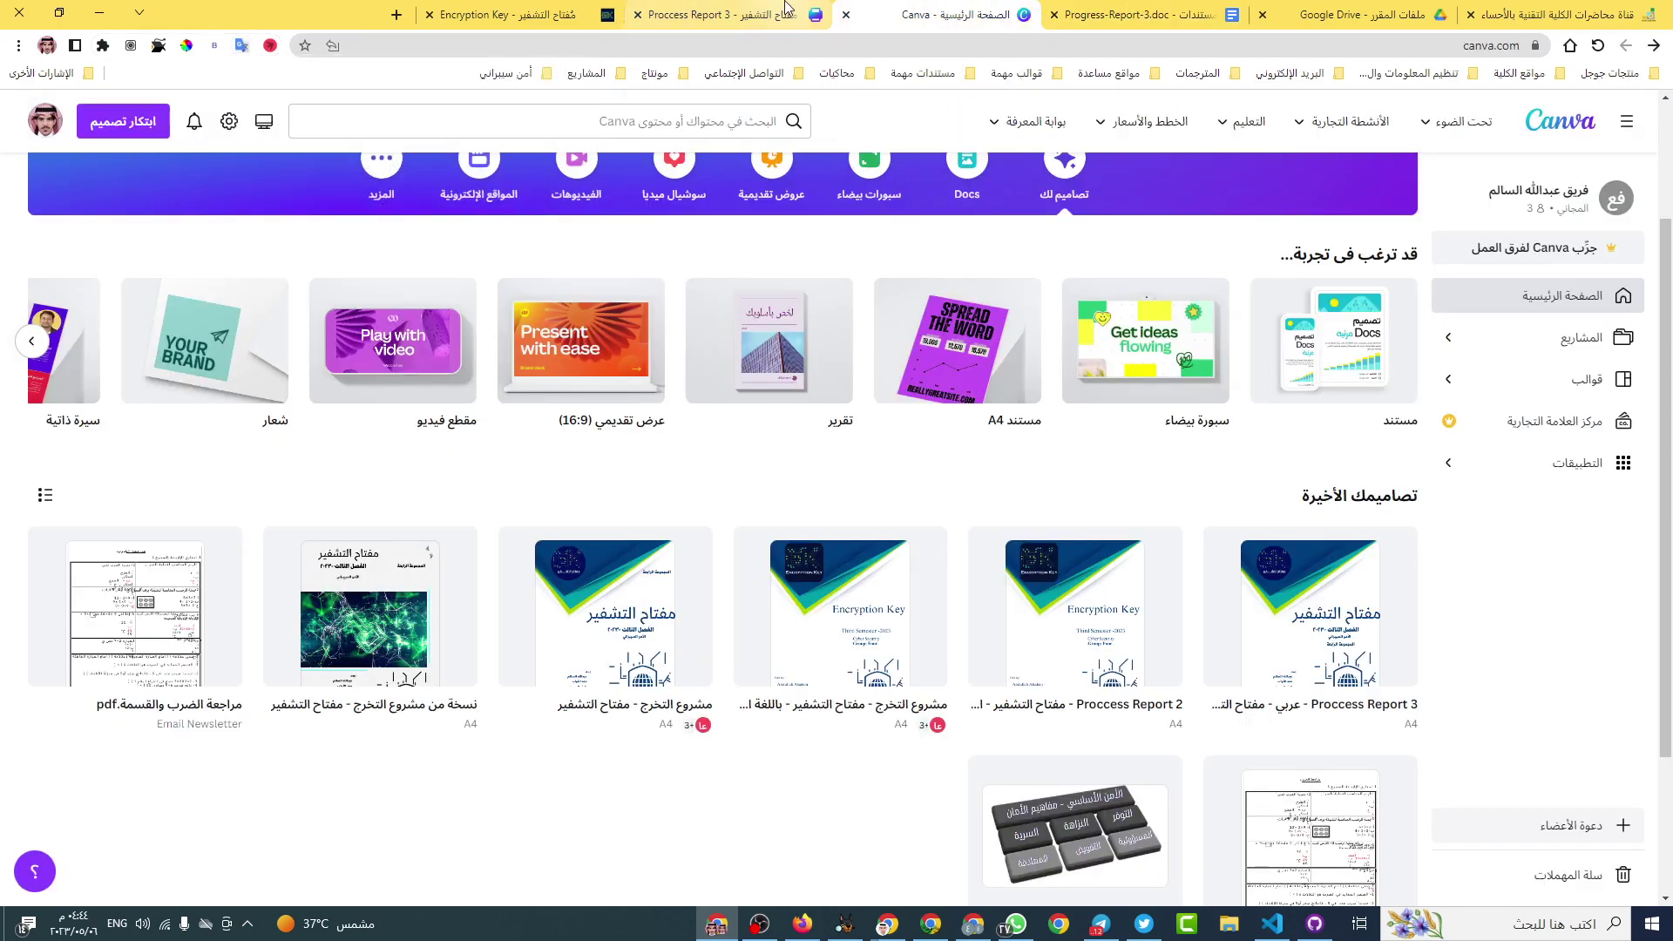
Duplicate the competitor-problems heading and bullet-list box and place the copy below the original
left_click(724, 14)
scroll(1003, 451, "down", 10)
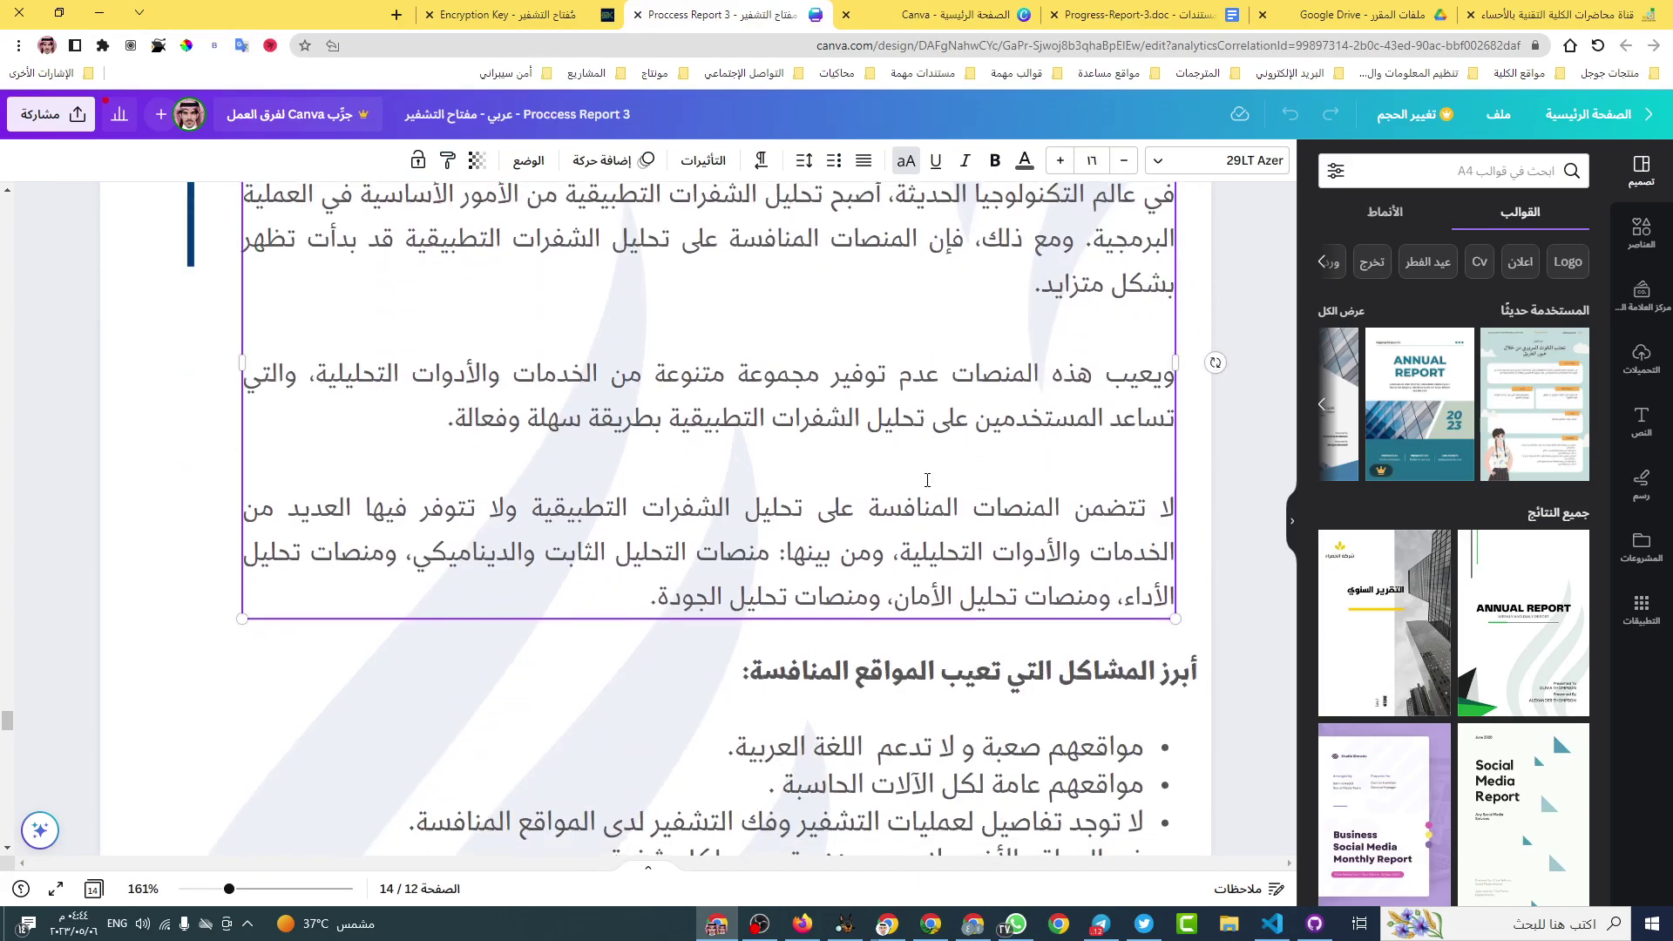
scroll(982, 537, "up", 2)
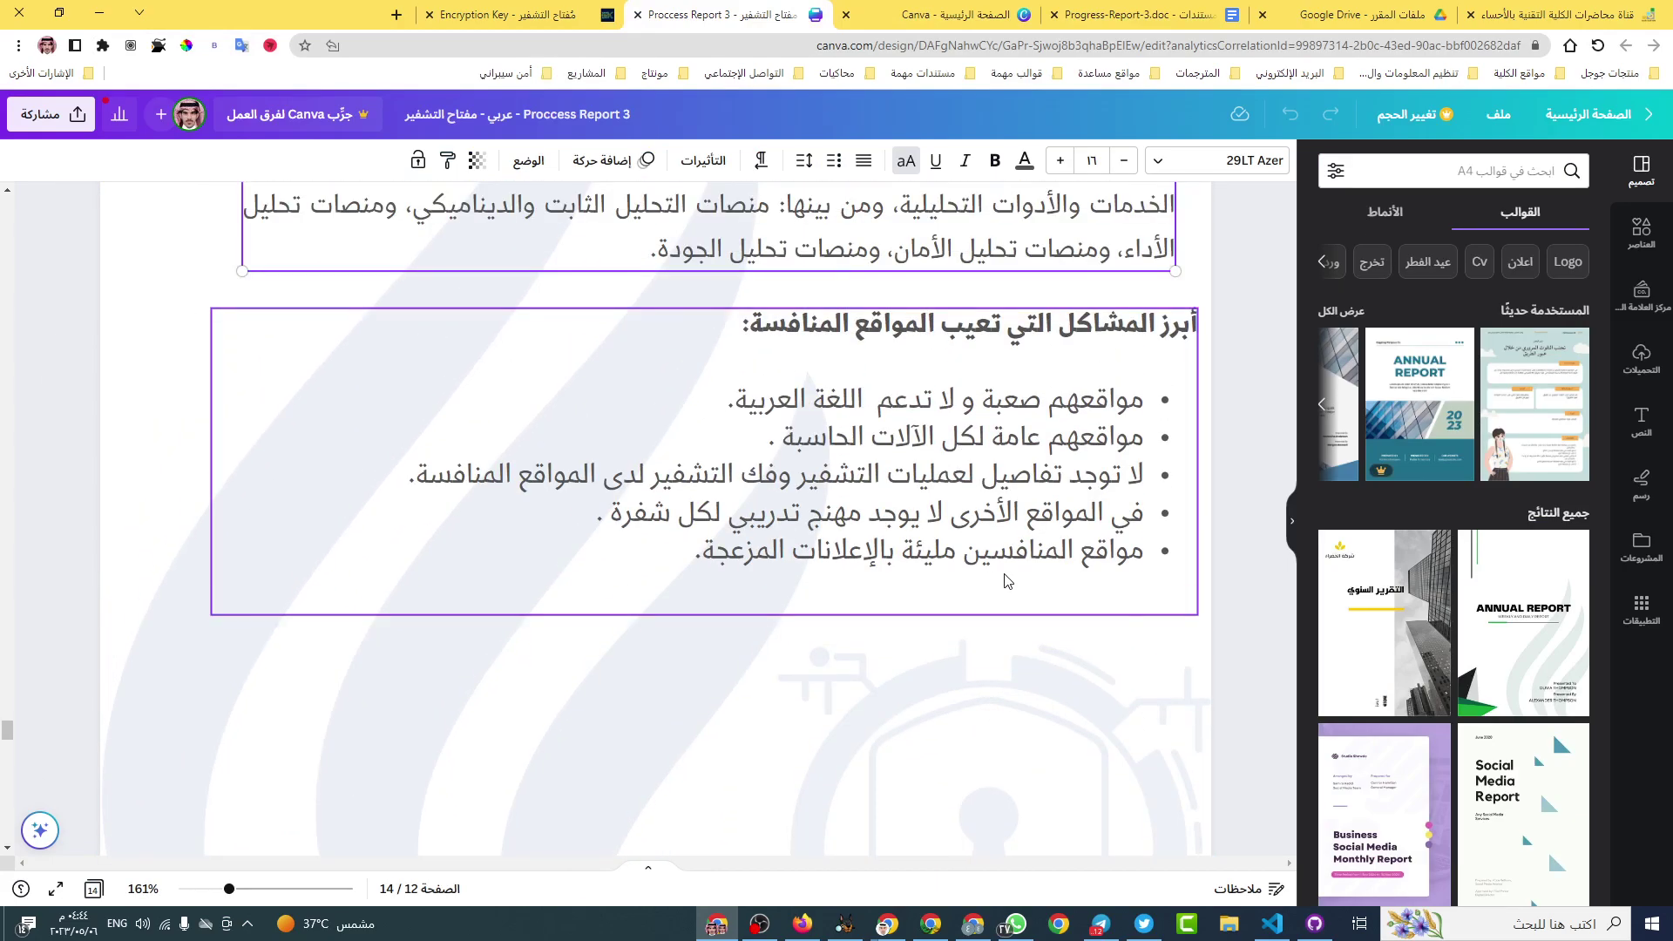
left_click(1003, 603)
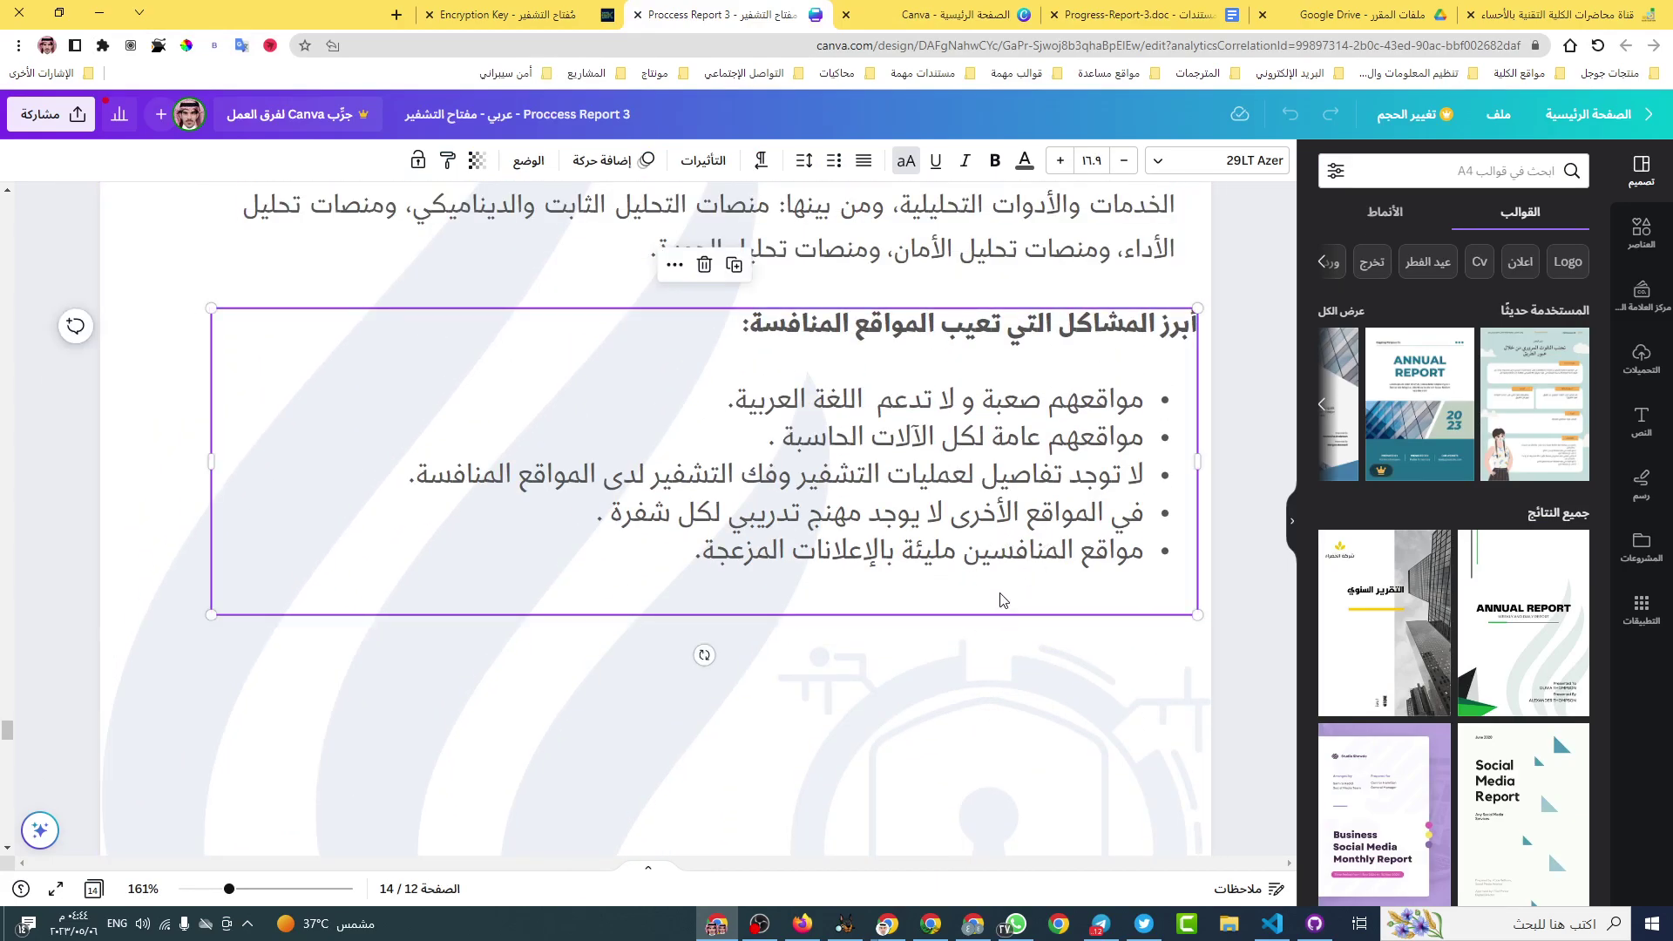
key("ctrl+d")
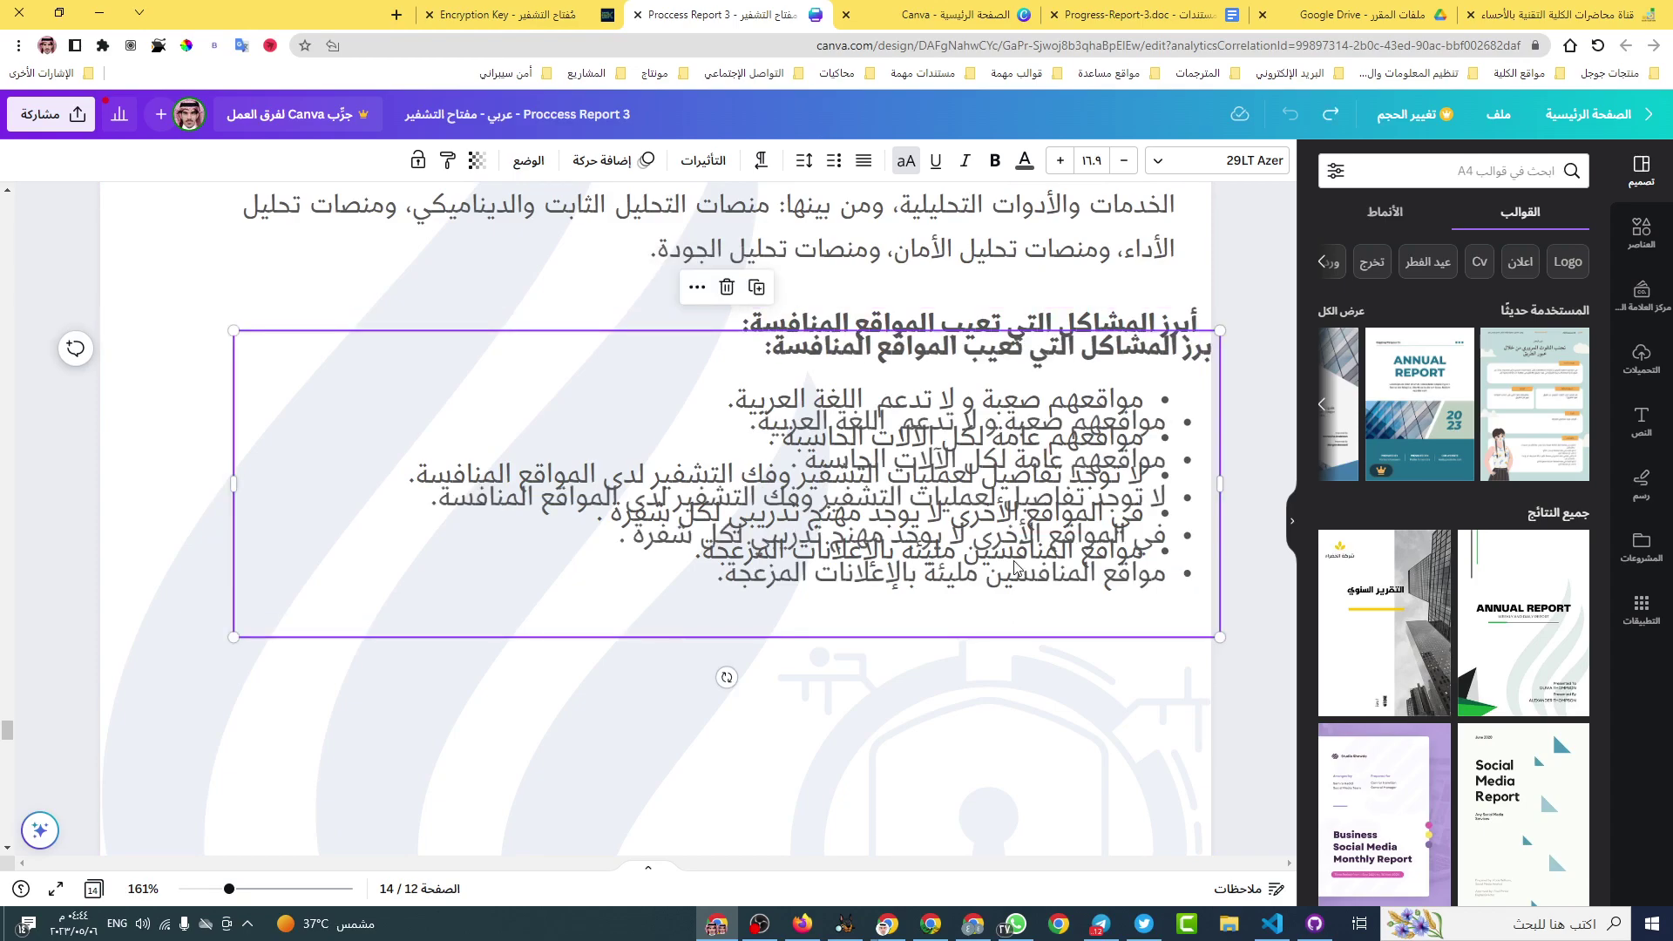
left_click_drag(933, 589, 927, 793)
scroll(1121, 523, "down", 3)
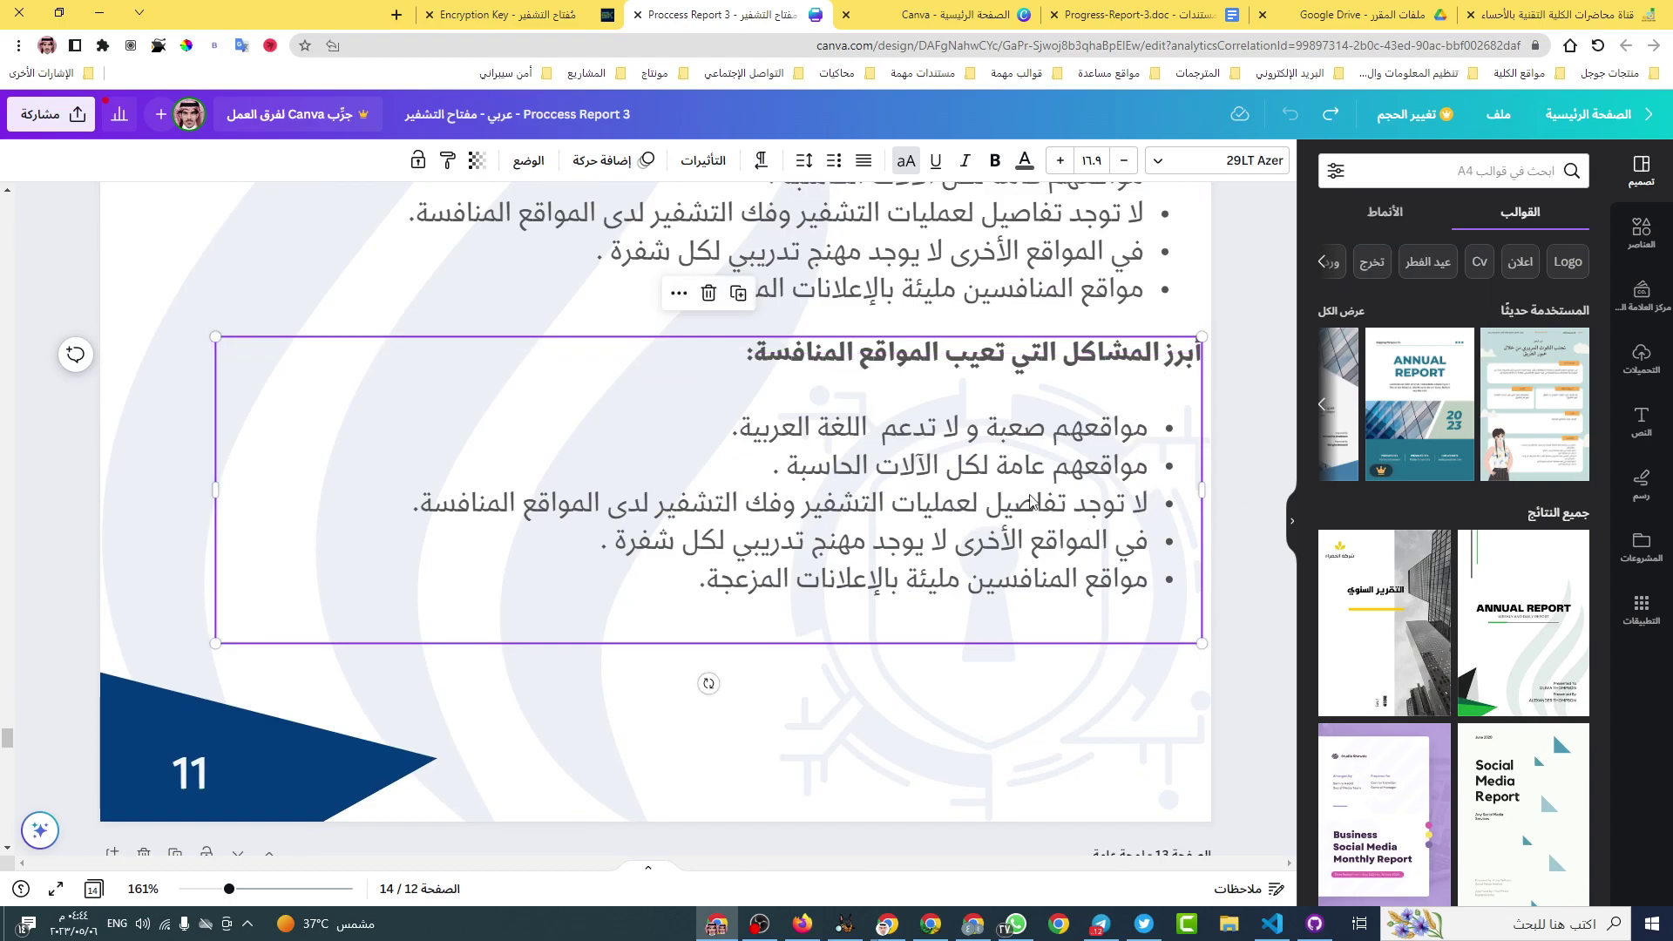
Replace the copy's heading with the copied phrase المشكلة التي تعالجها from clipboard history
triple_click(961, 357)
left_click(944, 357)
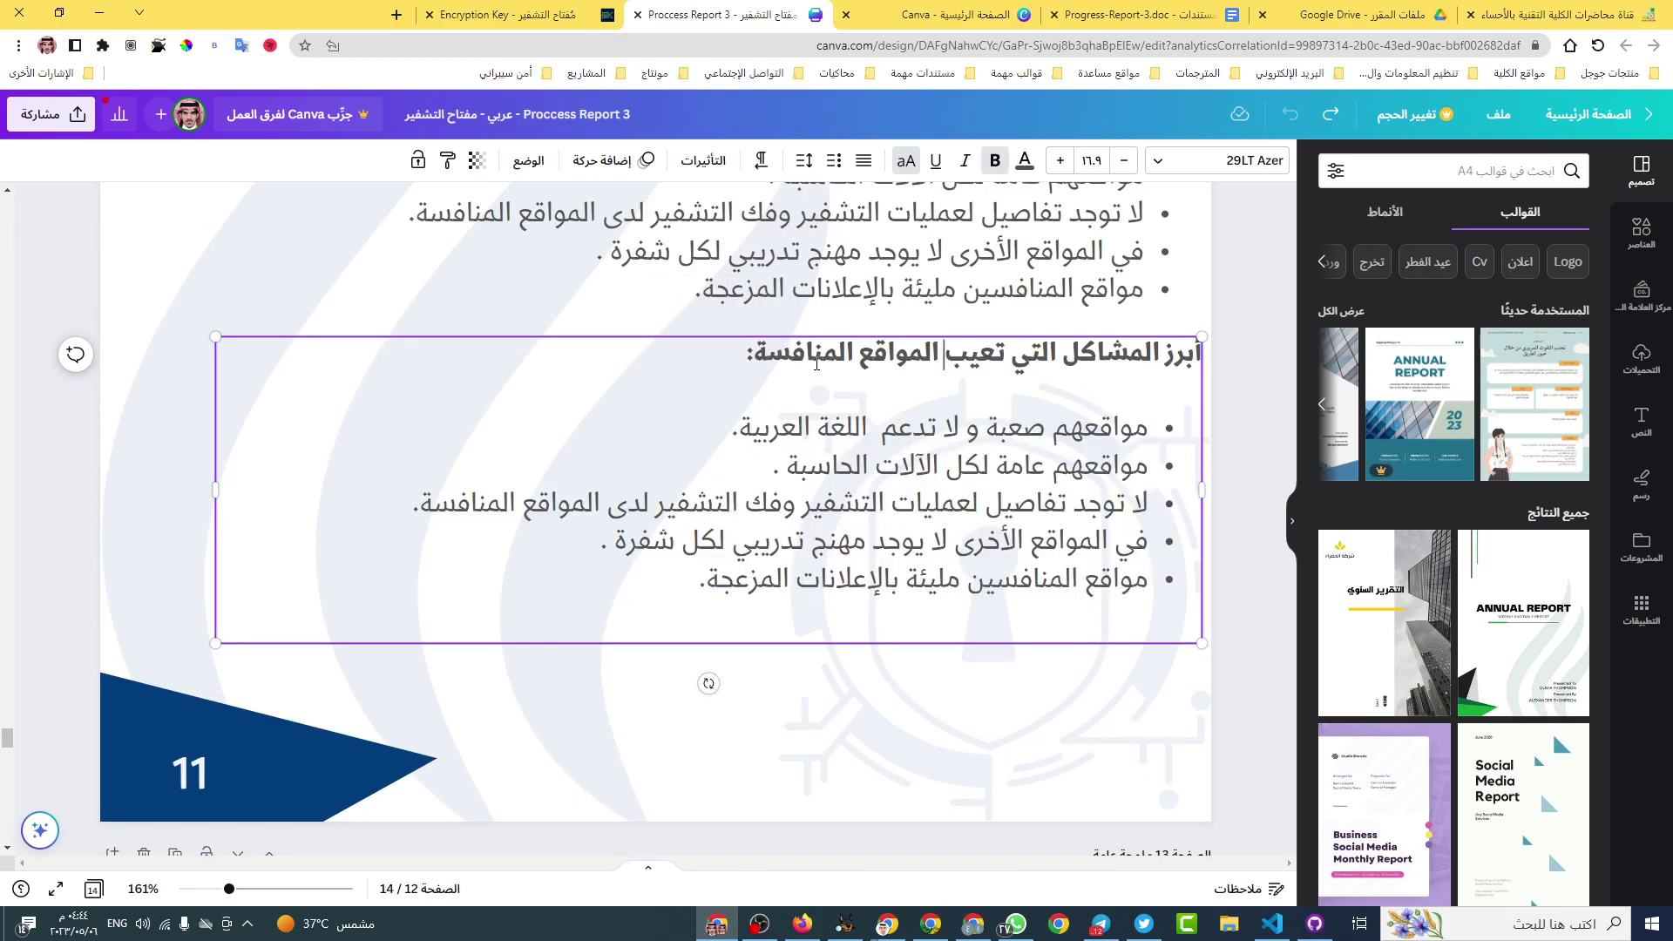
left_click_drag(752, 357, 1201, 383)
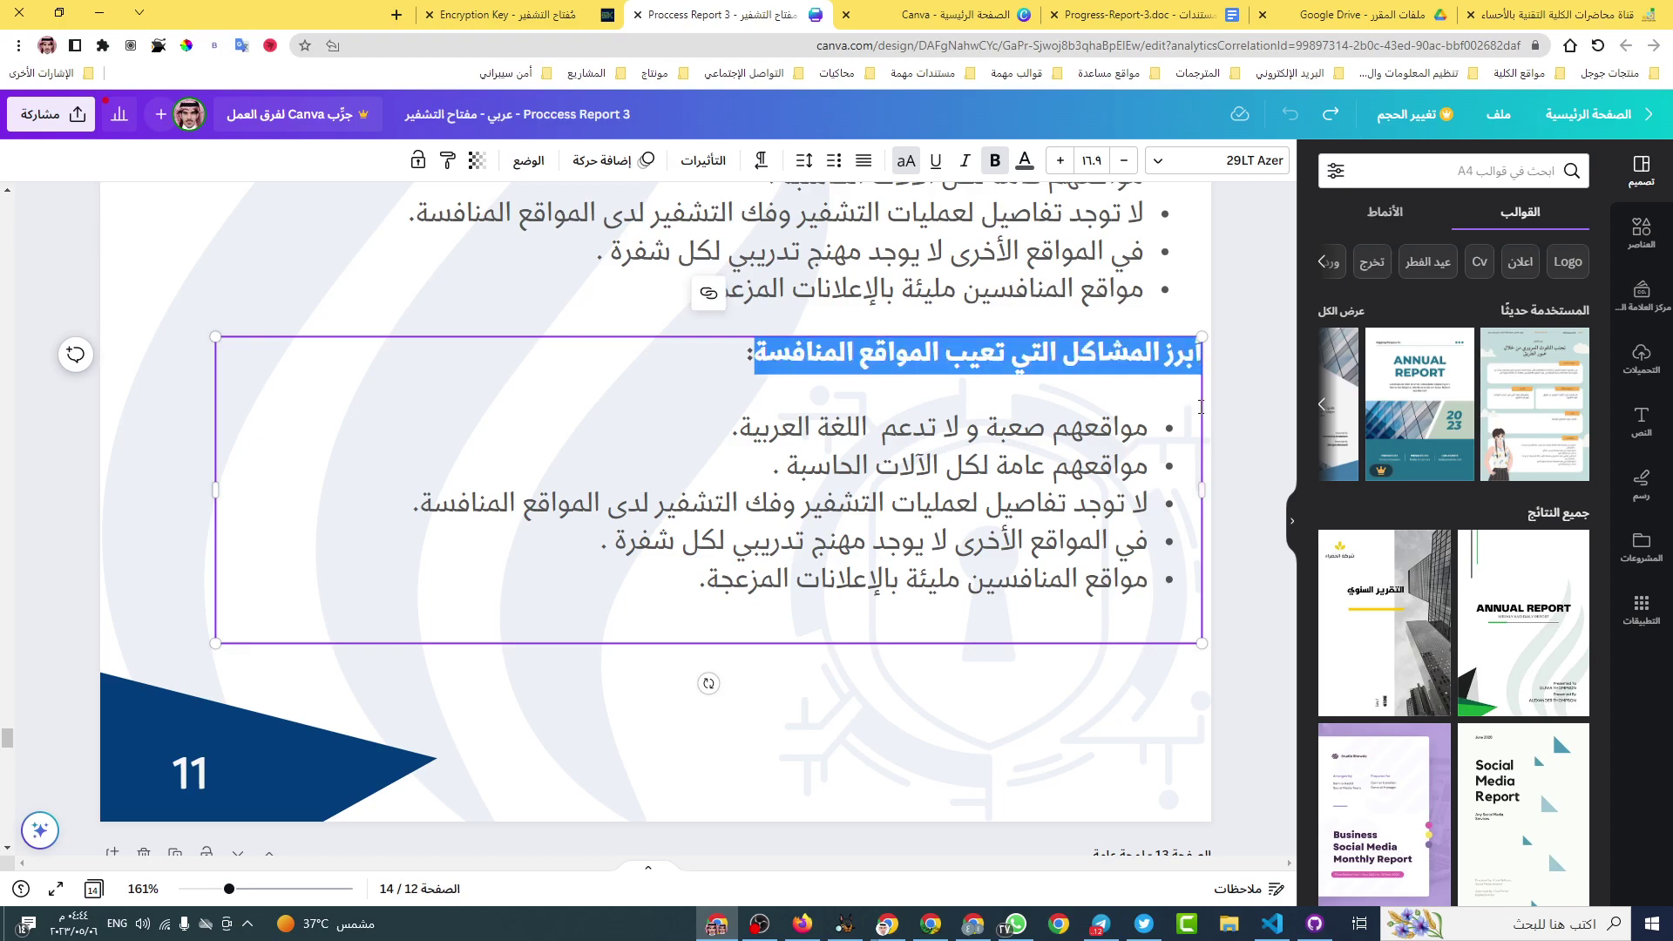
key("ctrl+v")
key("ctrl+z")
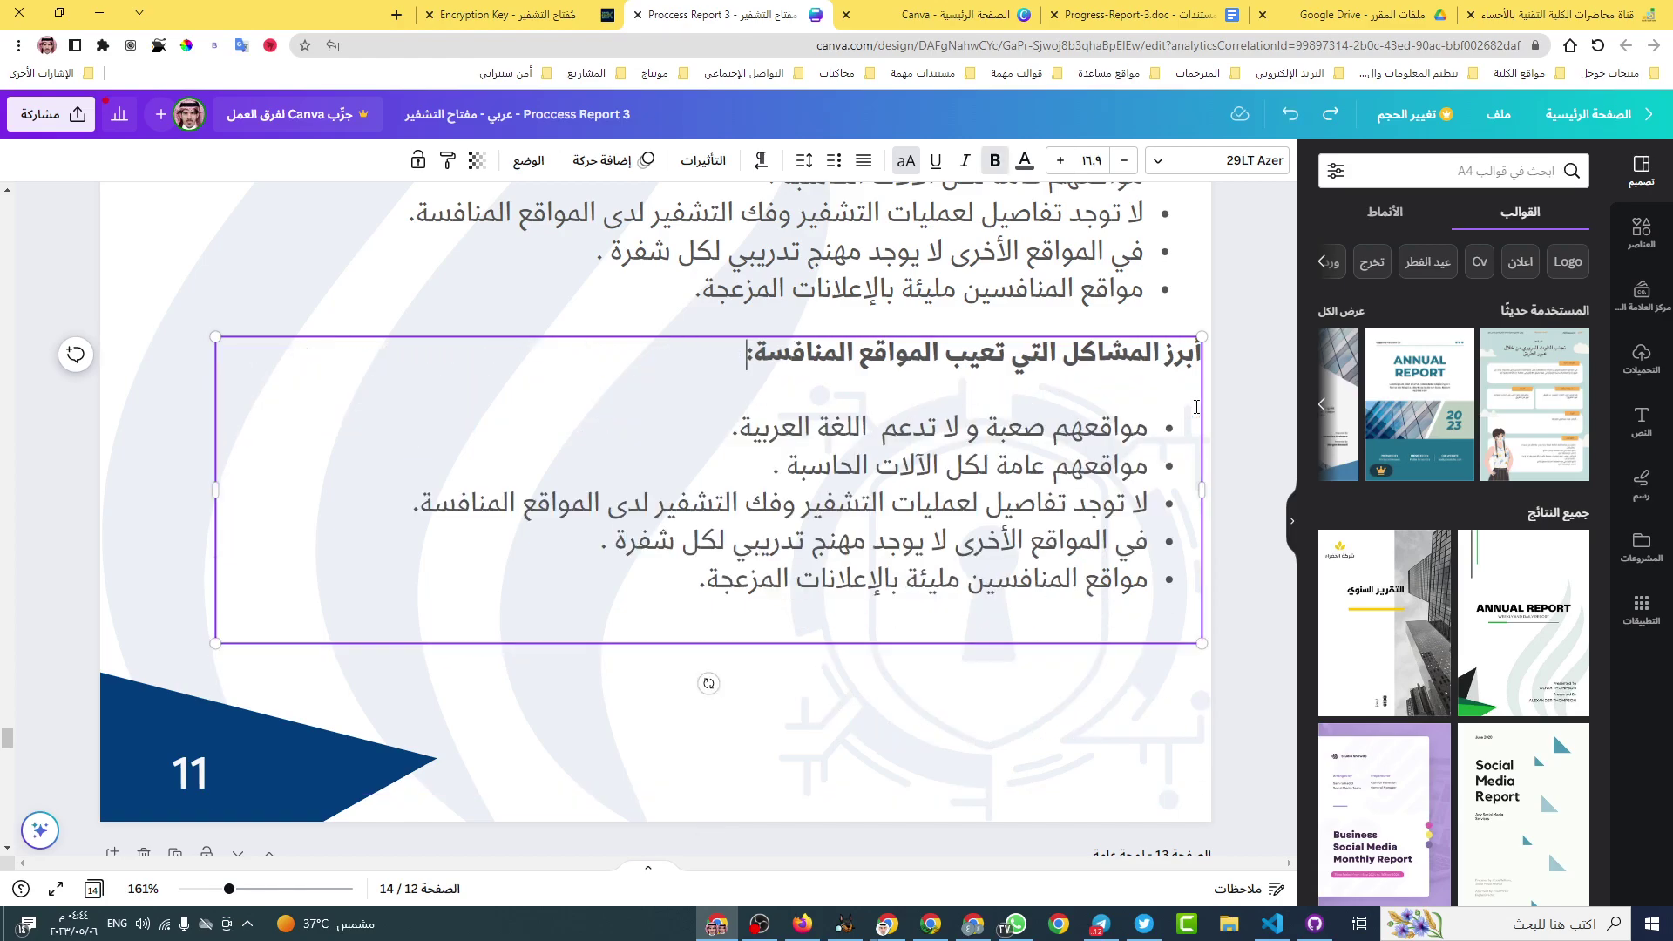
left_click_drag(754, 357, 1202, 353)
key("super+v")
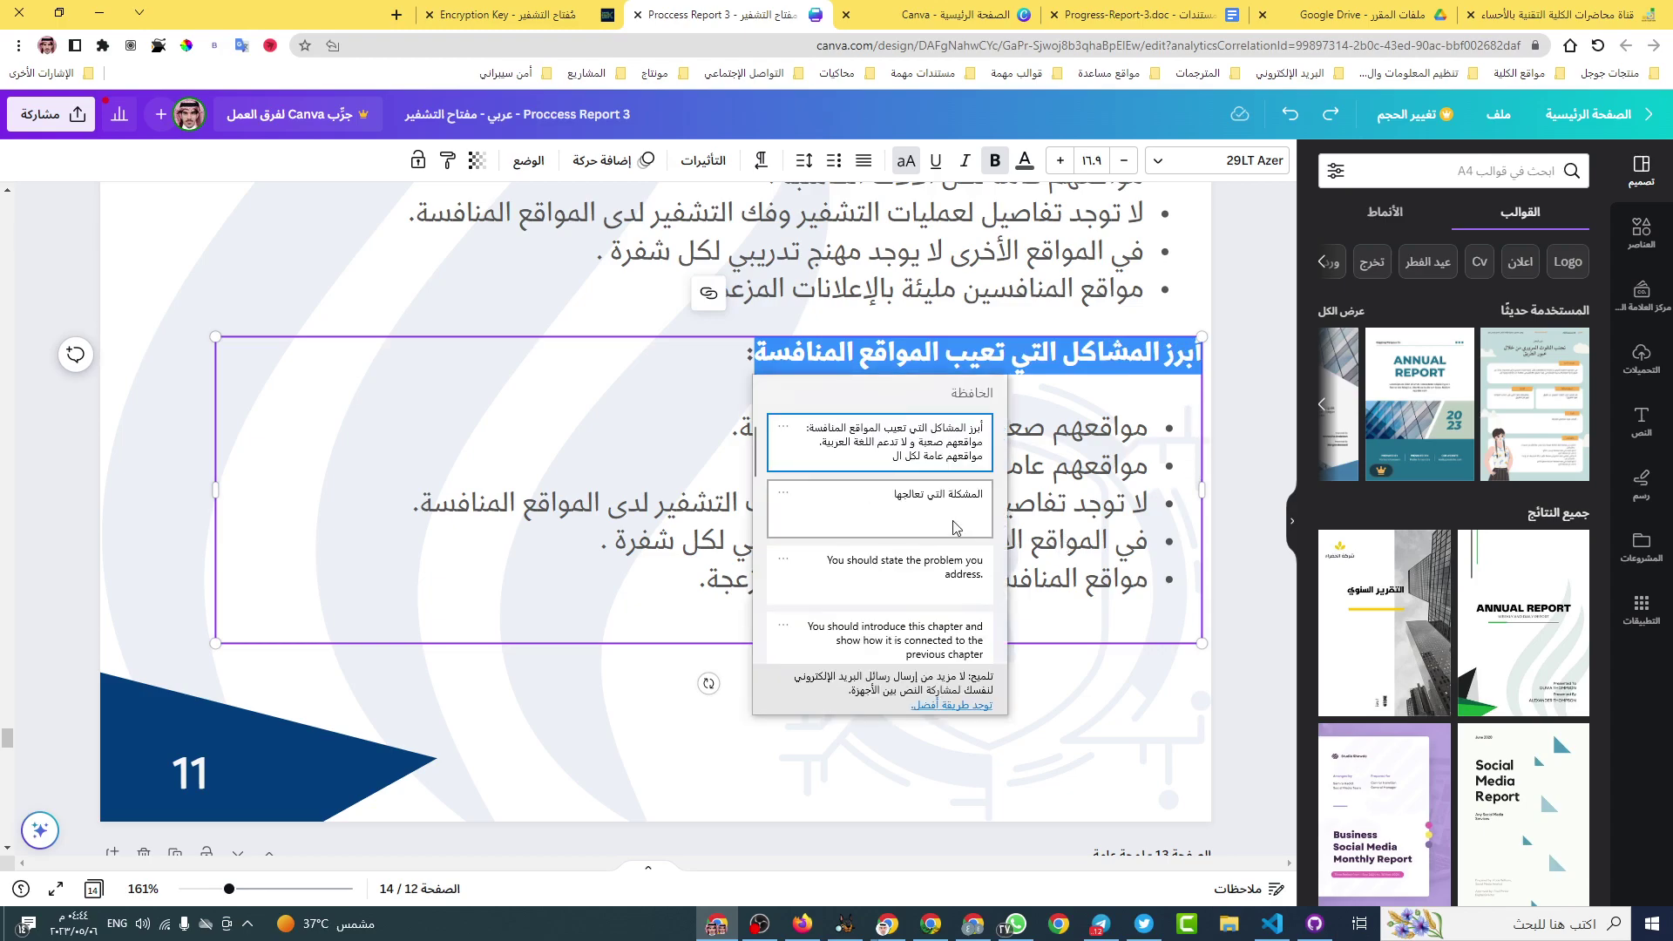
left_click(956, 523)
Change the heading's last word تعالجها to سنعالجها
left_click(1039, 352)
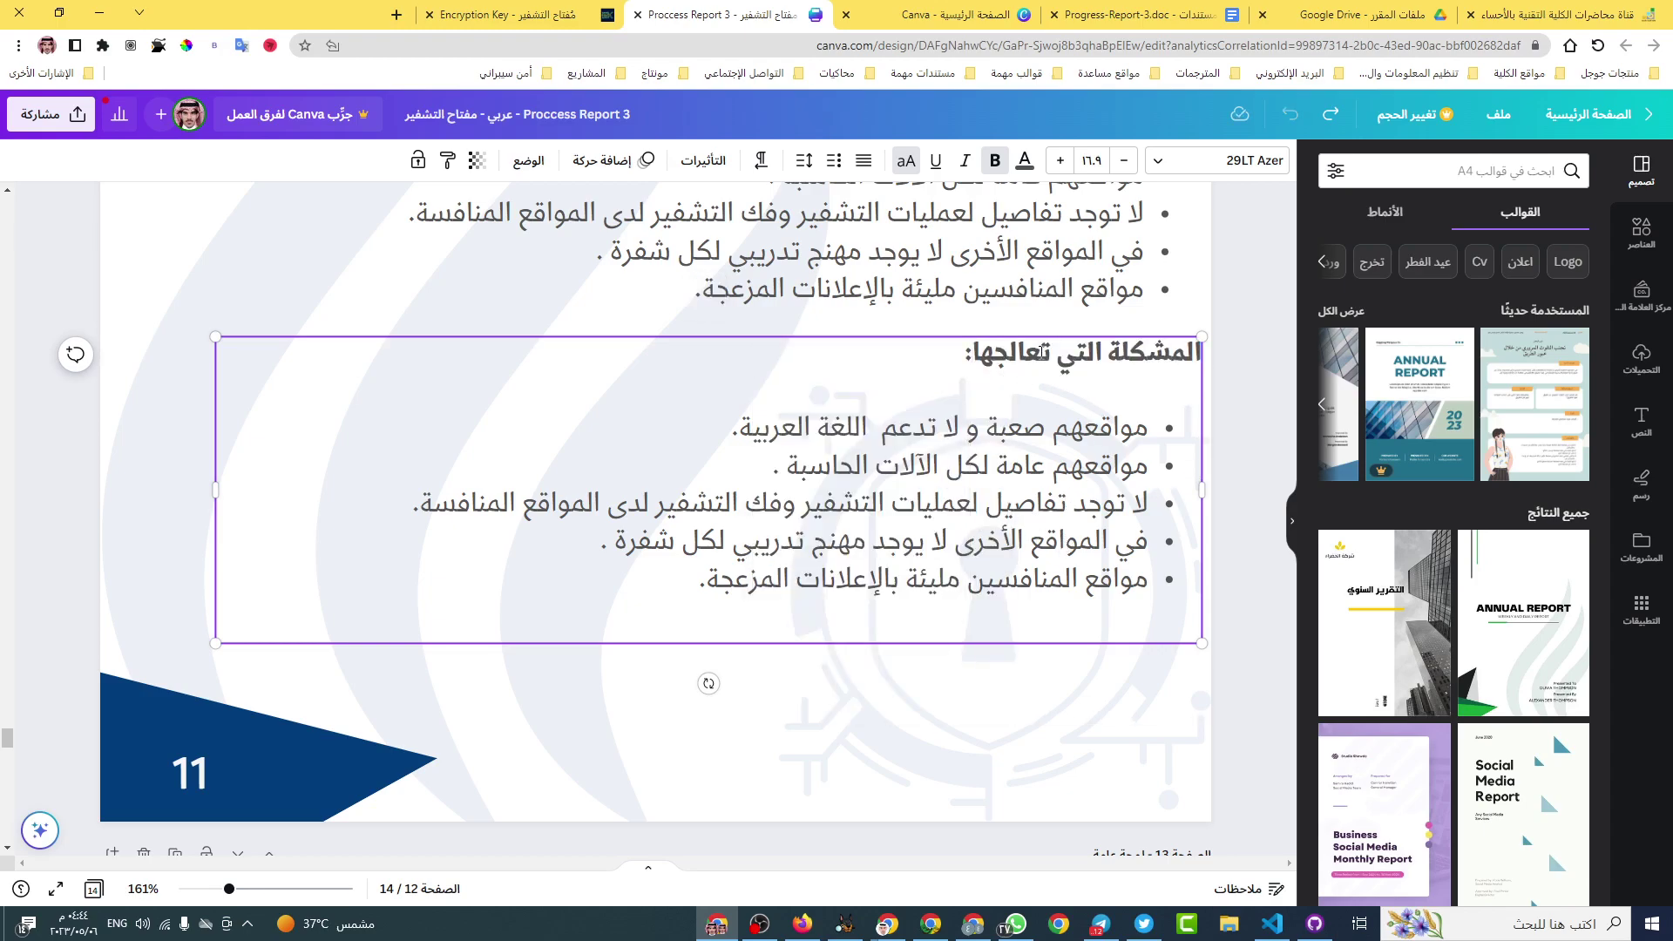
double_click(1017, 355)
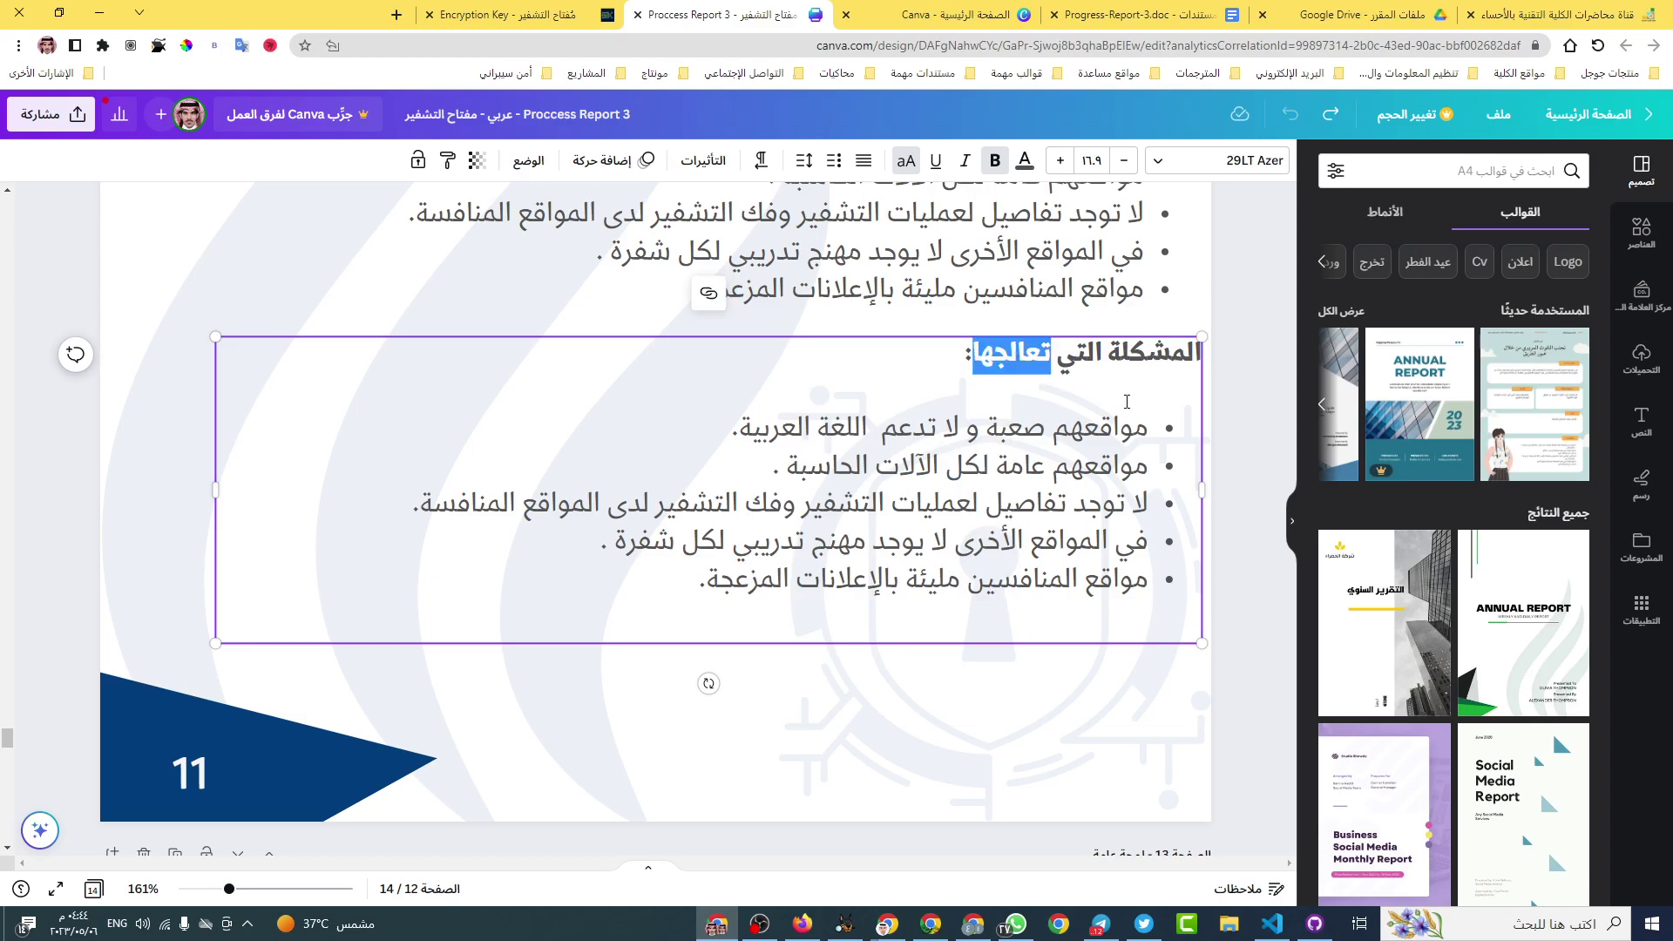
key("BackSpace")
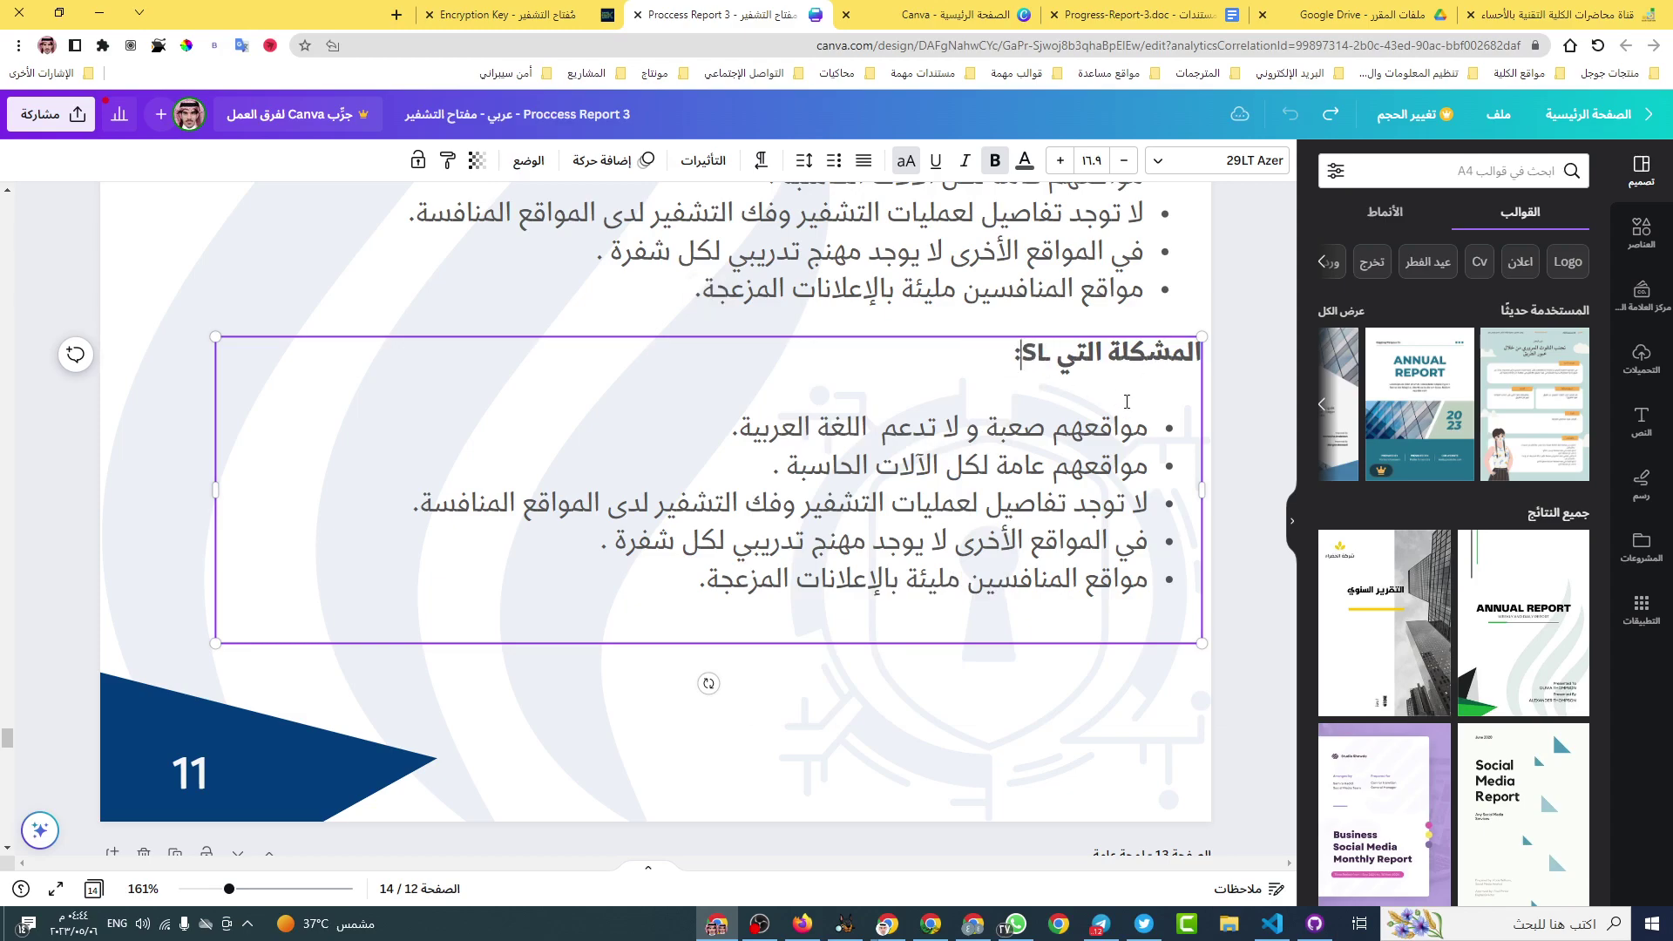
key("alt+shift")
type("سنعالجها")
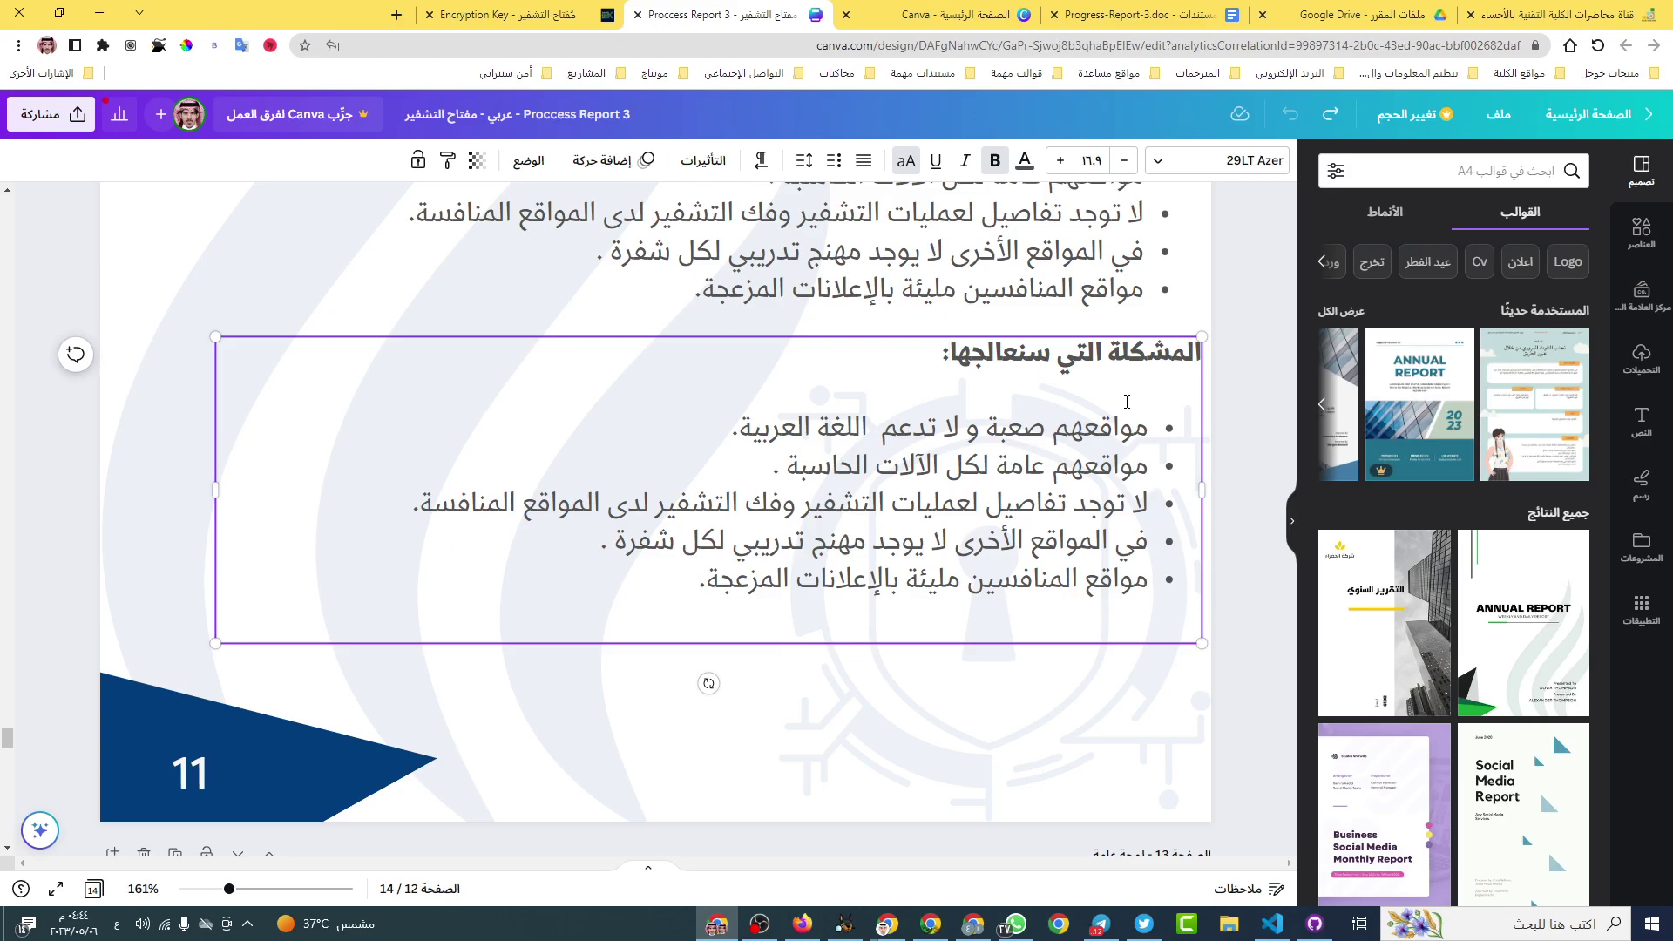
scroll(982, 389, "up", 6)
scroll(915, 390, "up", 12)
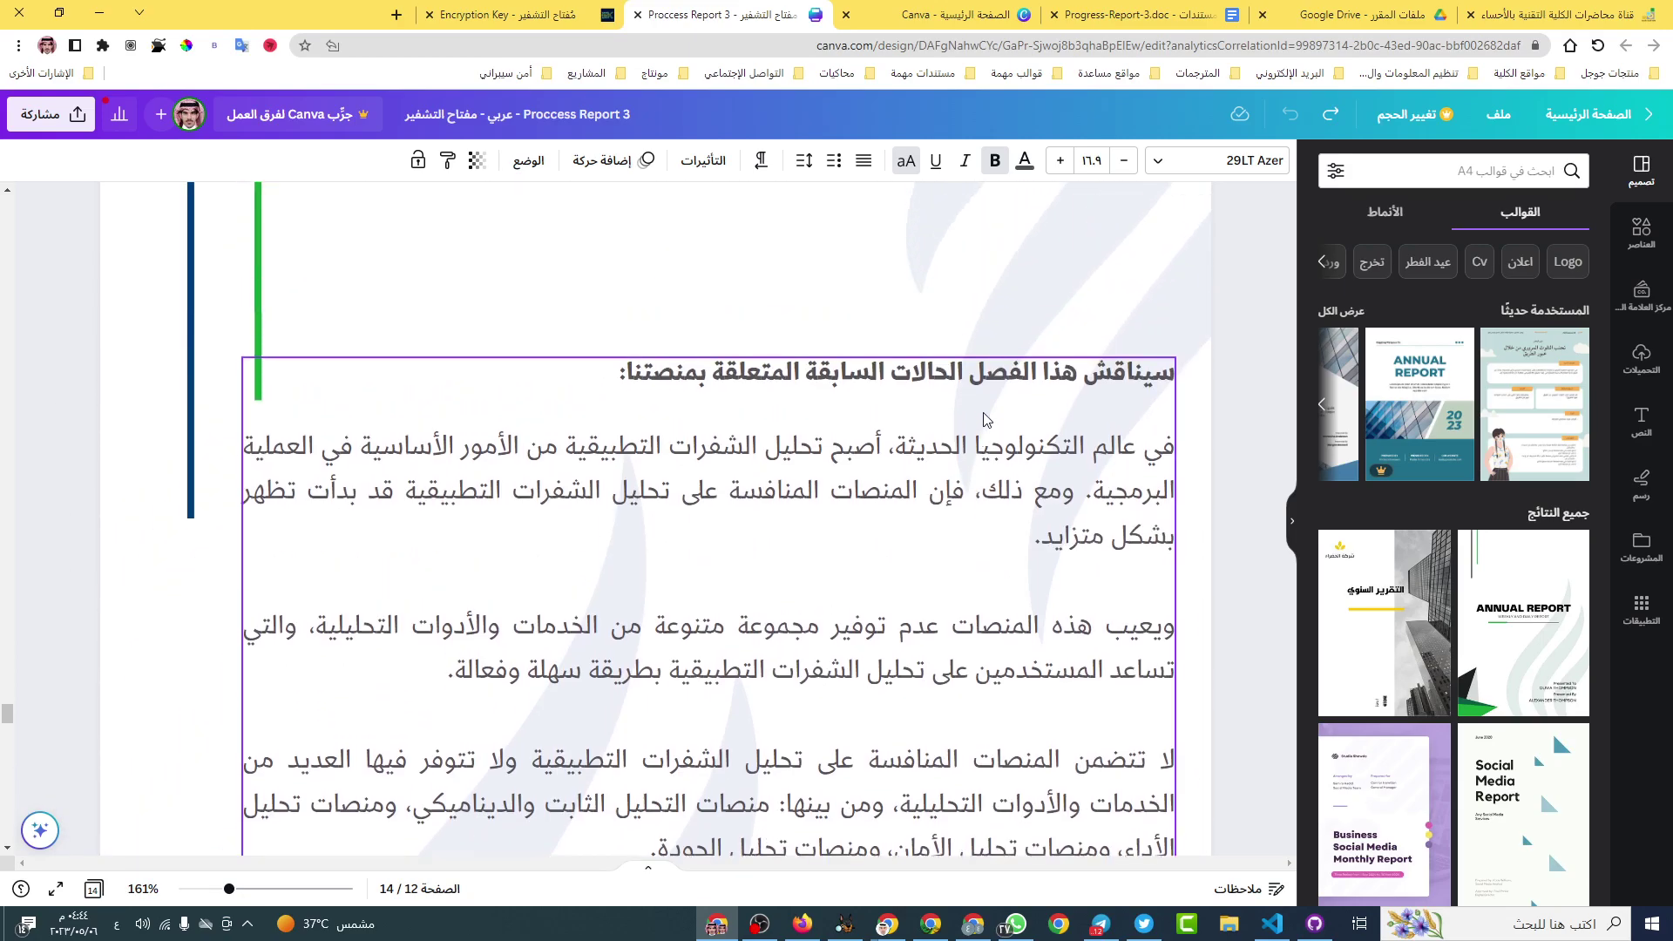
scroll(1009, 652, "up", 13)
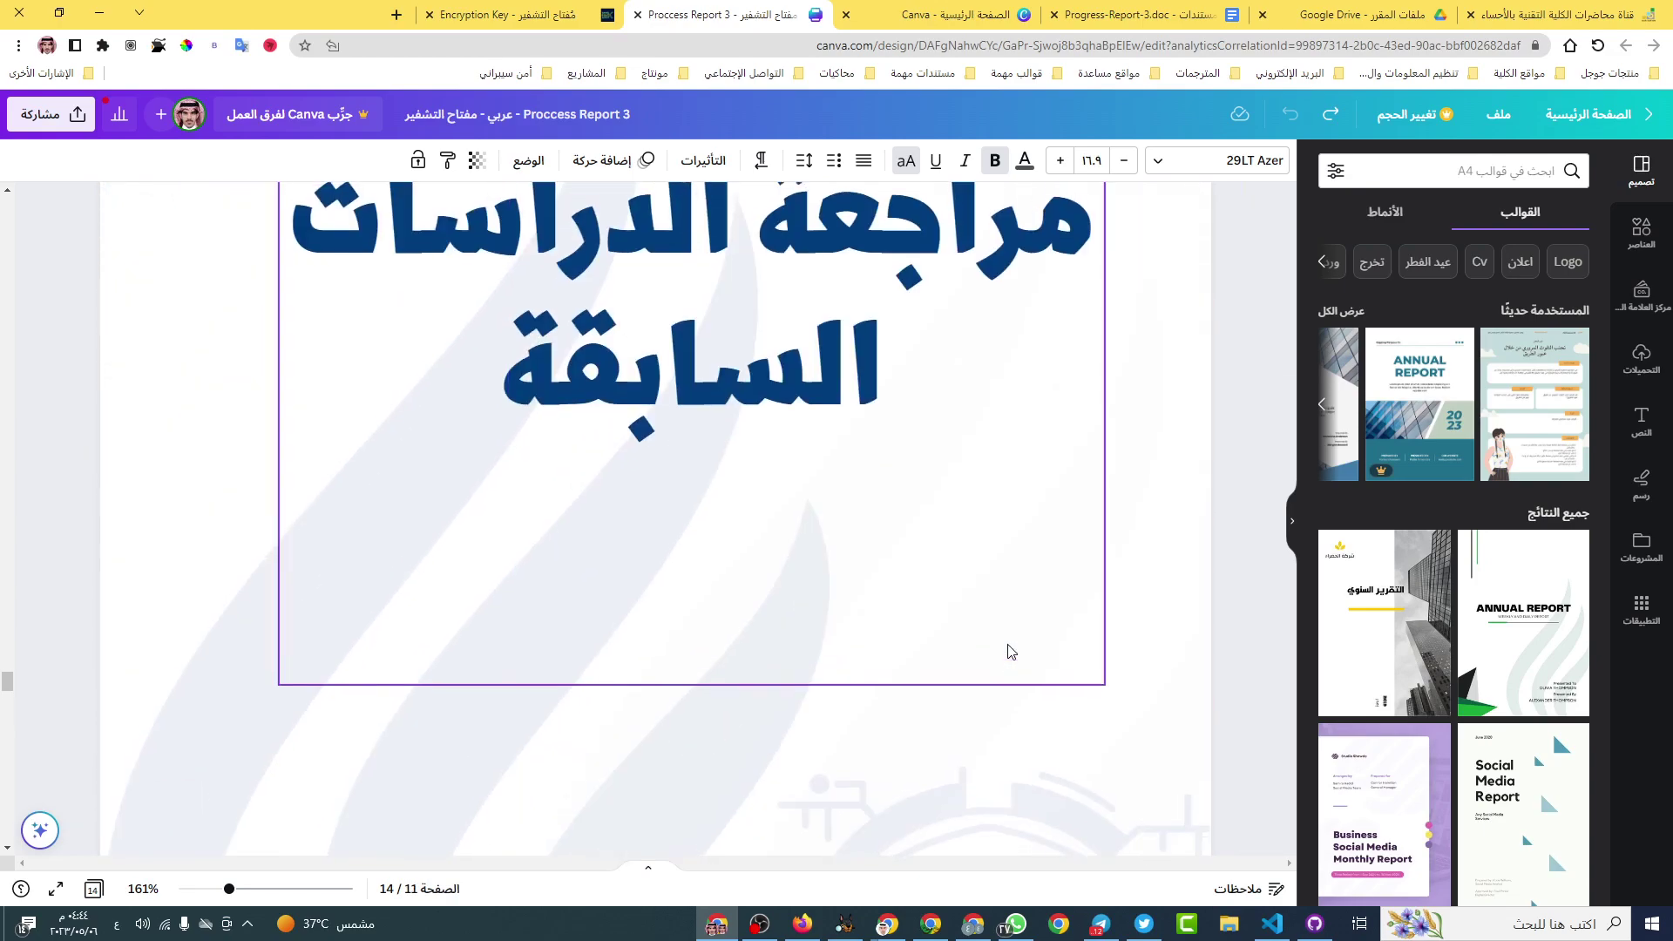
scroll(893, 617, "up", 1)
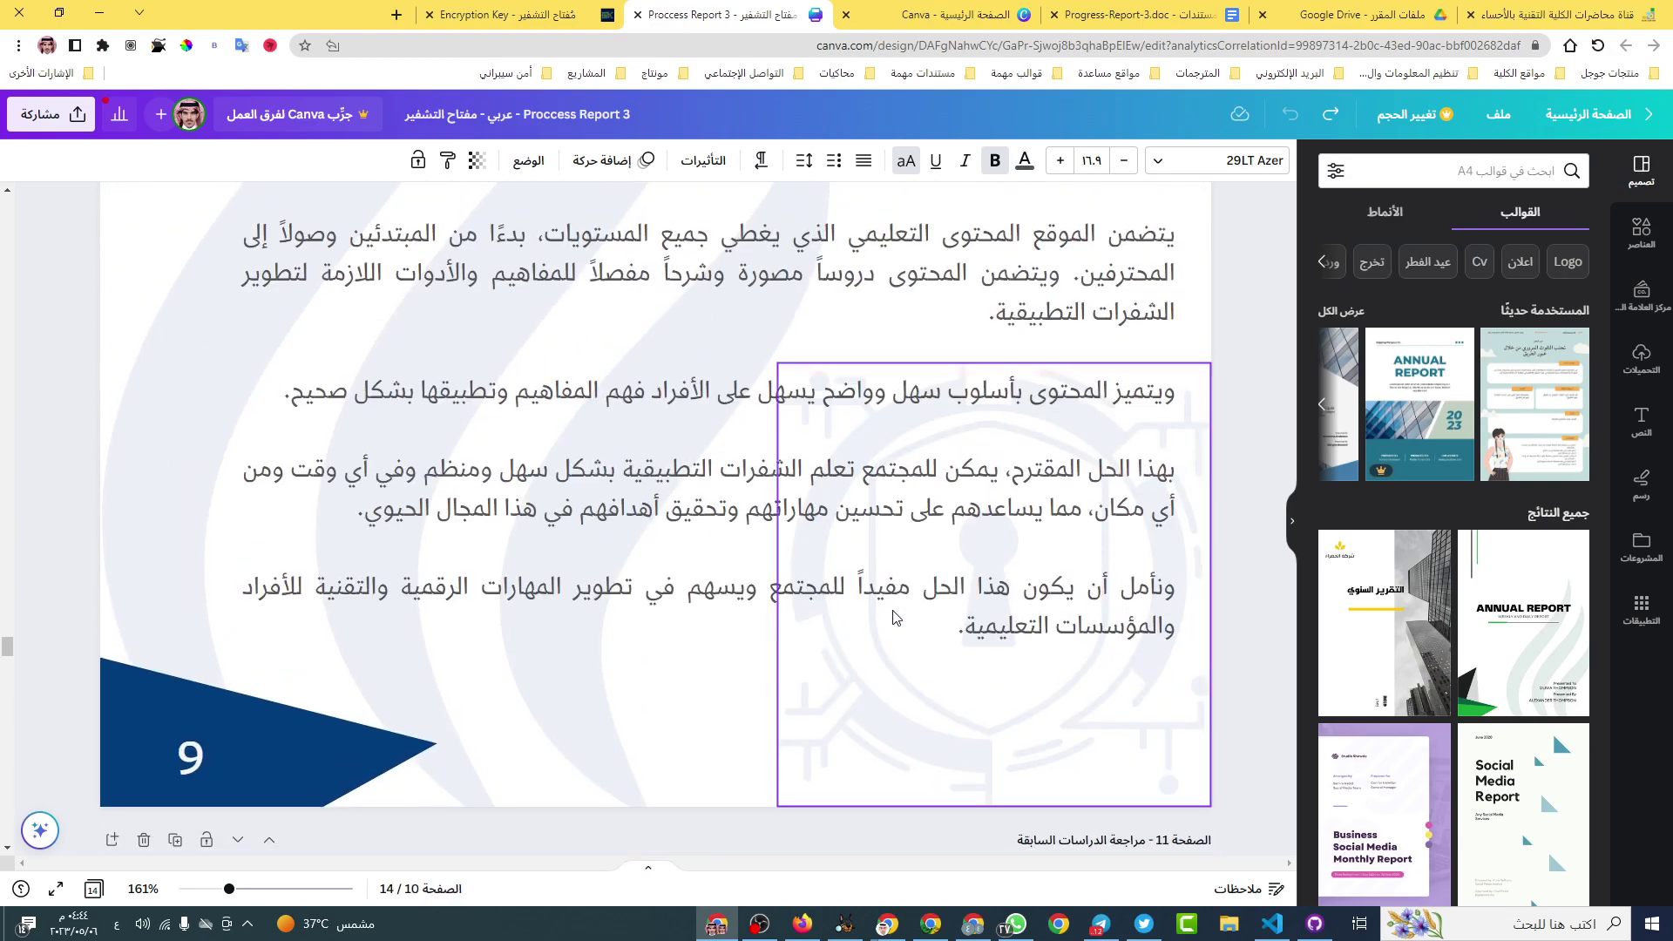
scroll(521, 488, "up", 10)
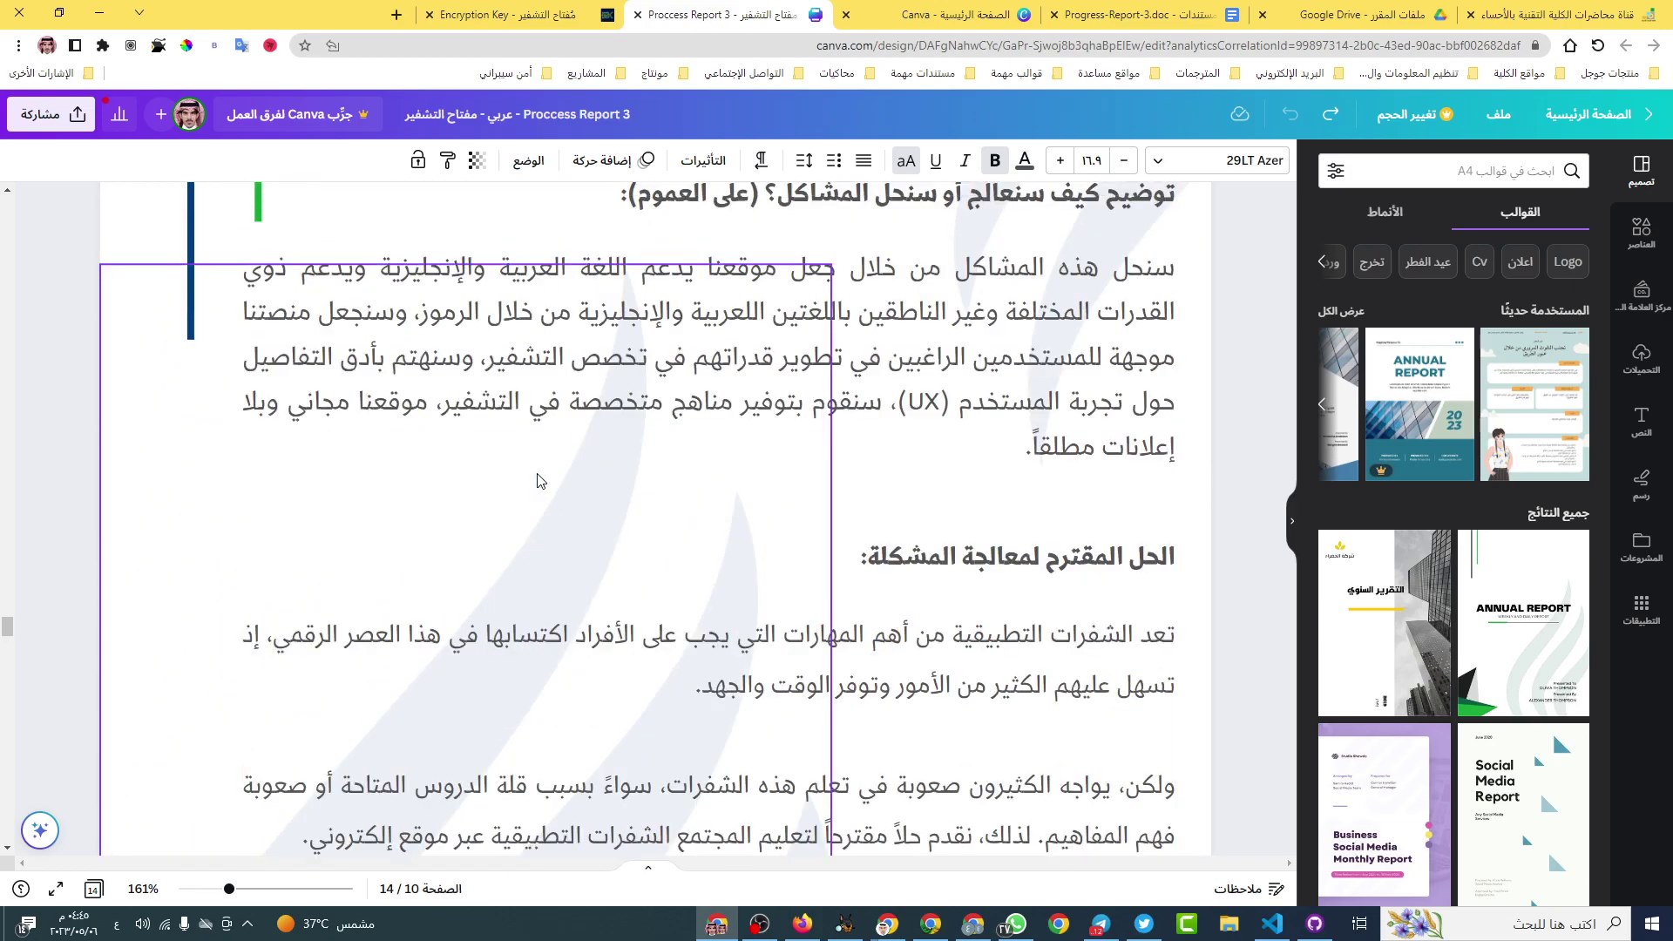
left_click(952, 594)
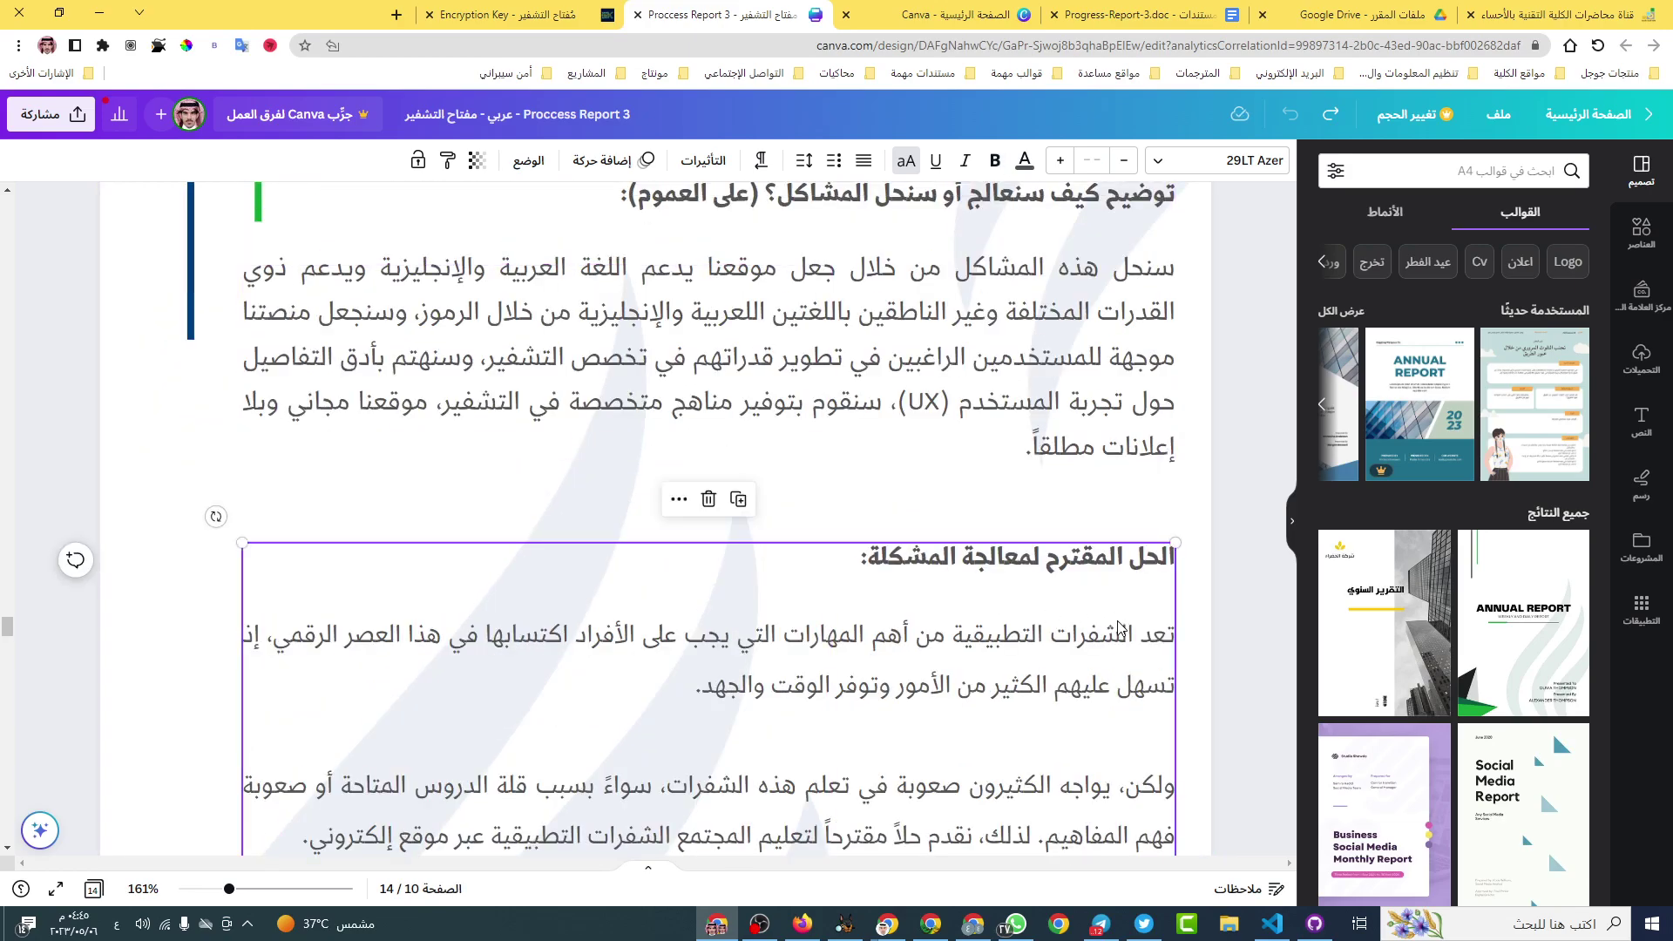
scroll(923, 618, "down", 2)
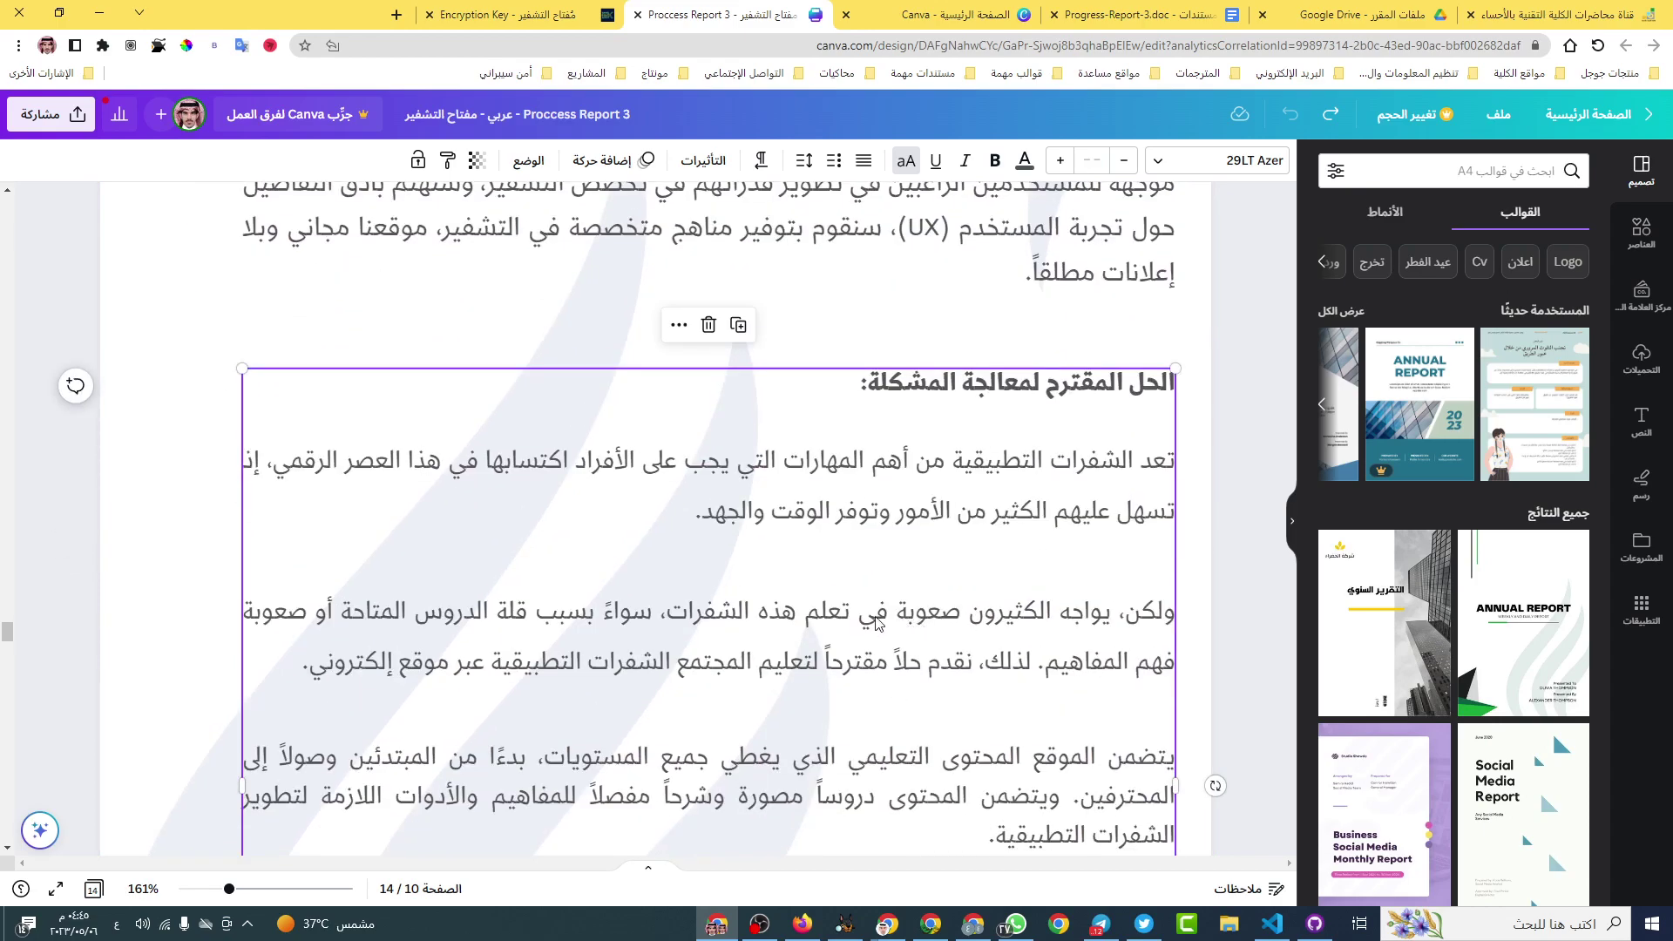
scroll(865, 623, "down", 2)
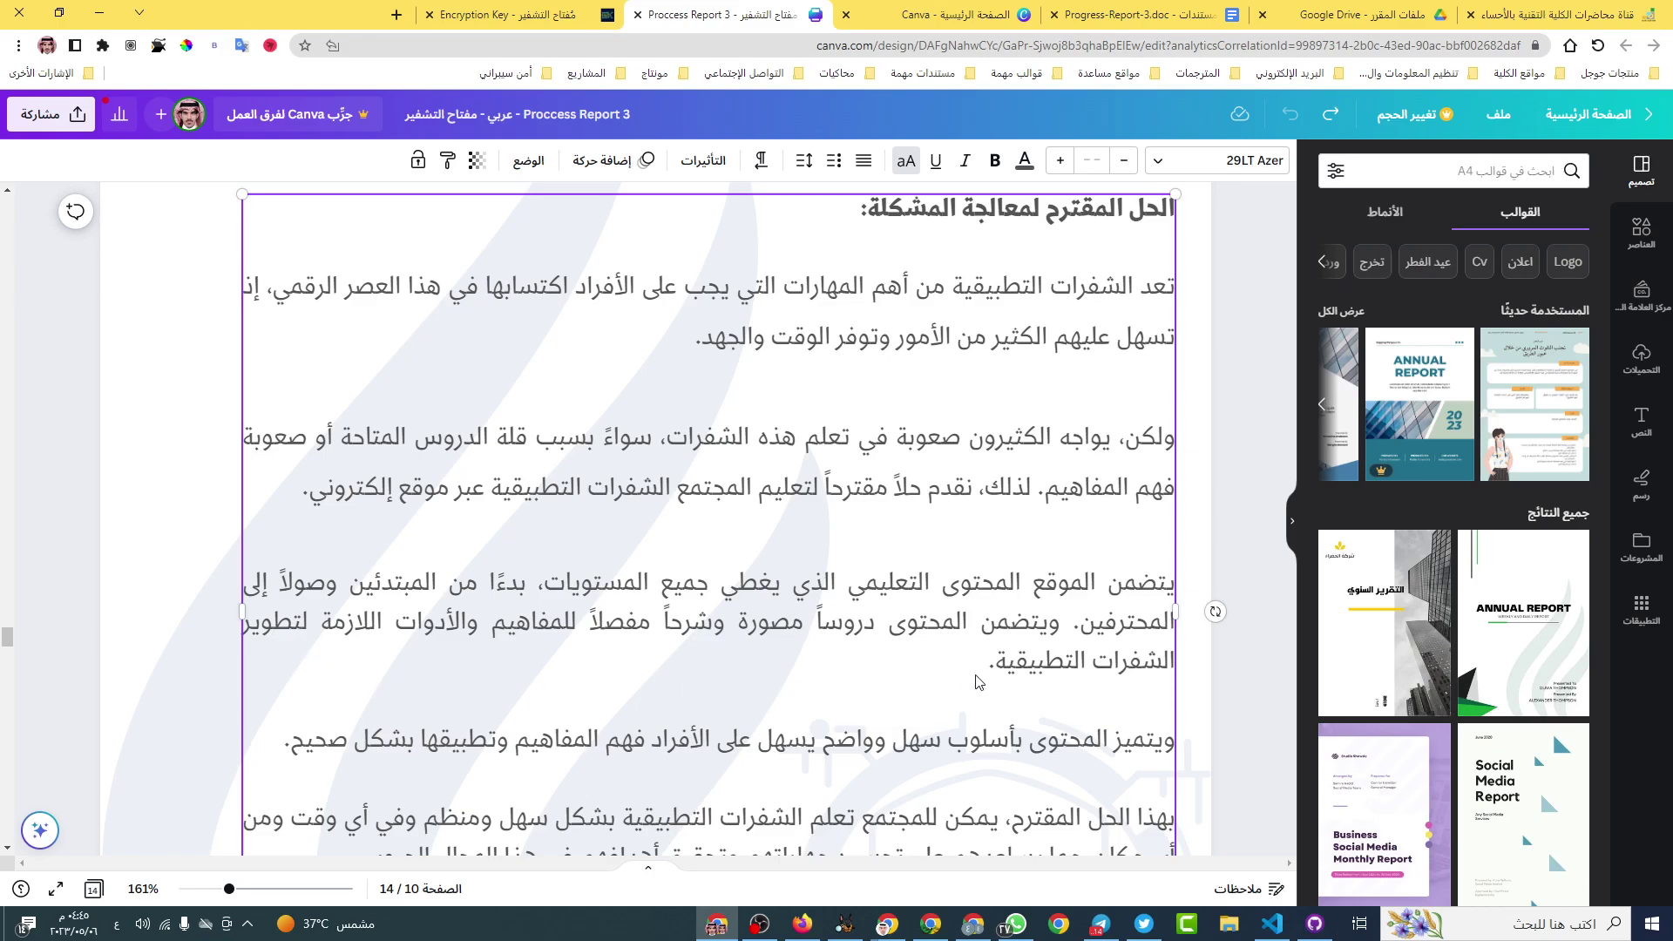
scroll(1002, 688, "down", 2)
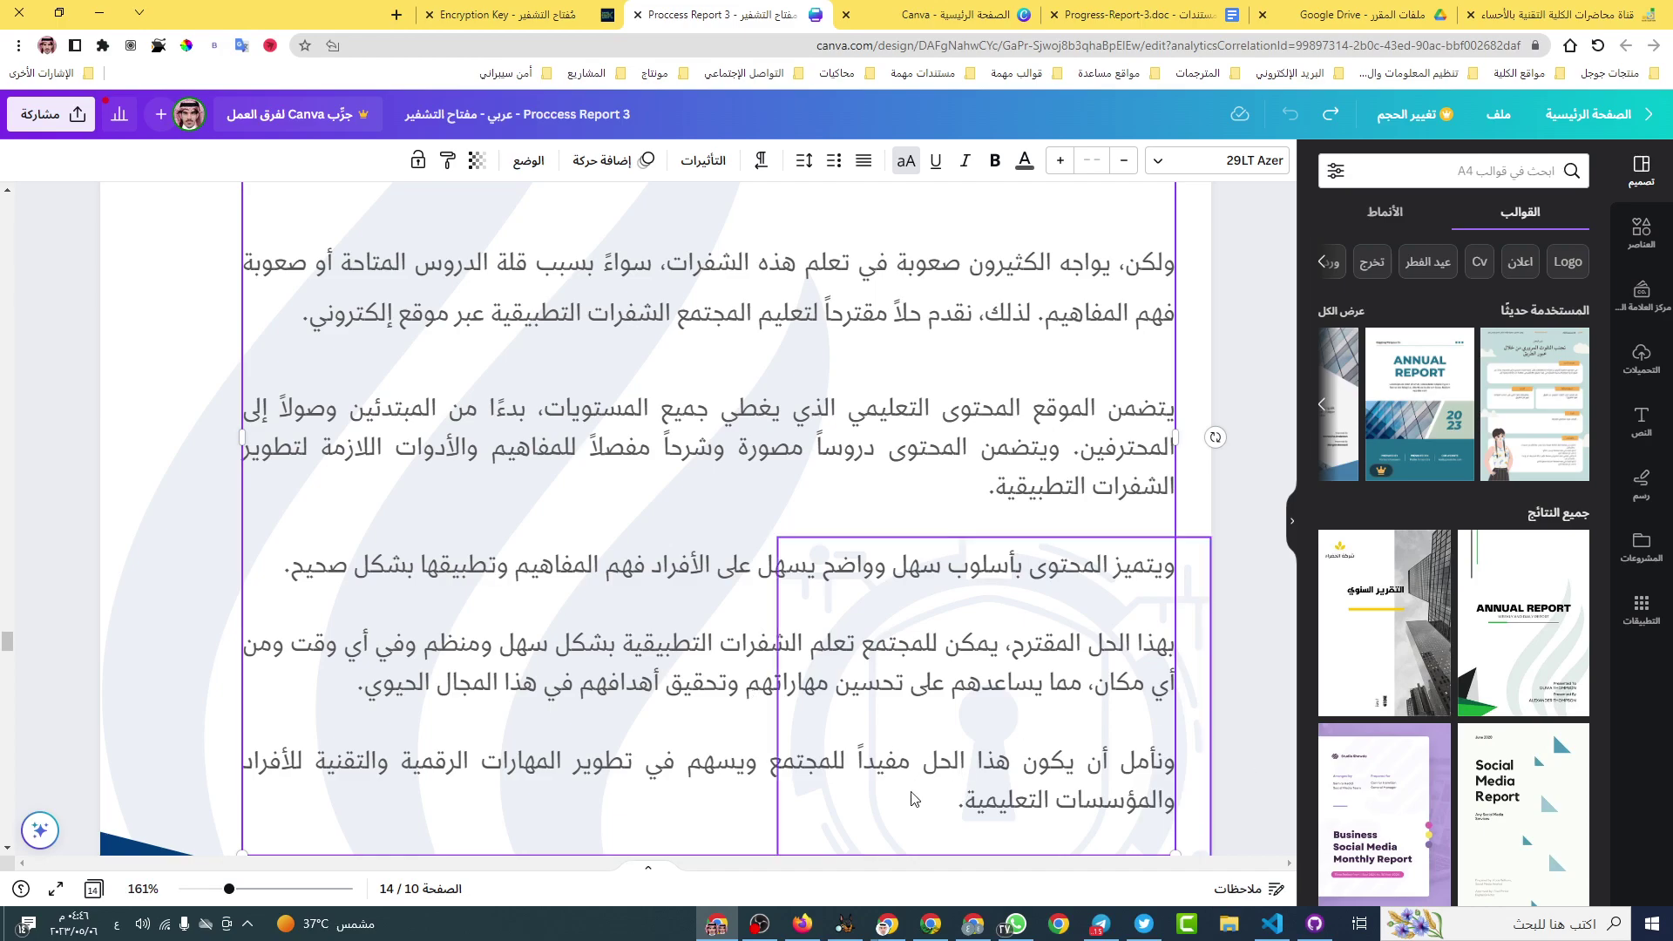
scroll(664, 805, "up", 5)
double_click(664, 799)
scroll(876, 745, "down", 3)
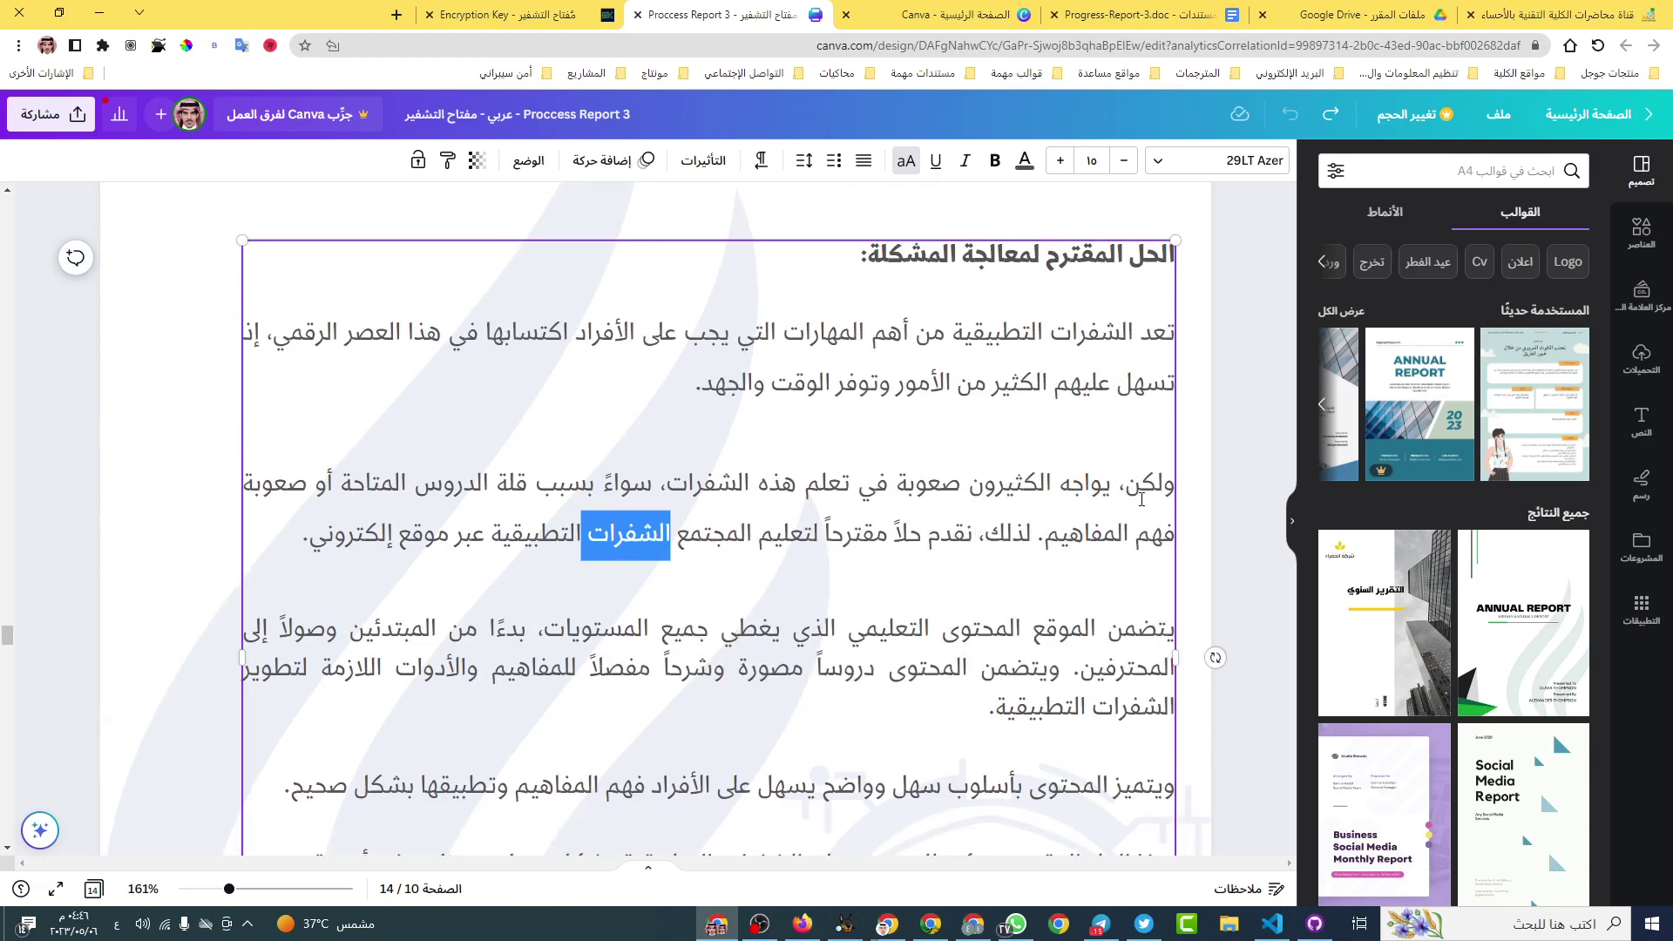
Select page 10's proposed-solution paragraphs, then the five bullets under المشكلة التي سنعالجها
left_click(1110, 485)
left_click_drag(1110, 485, 938, 749)
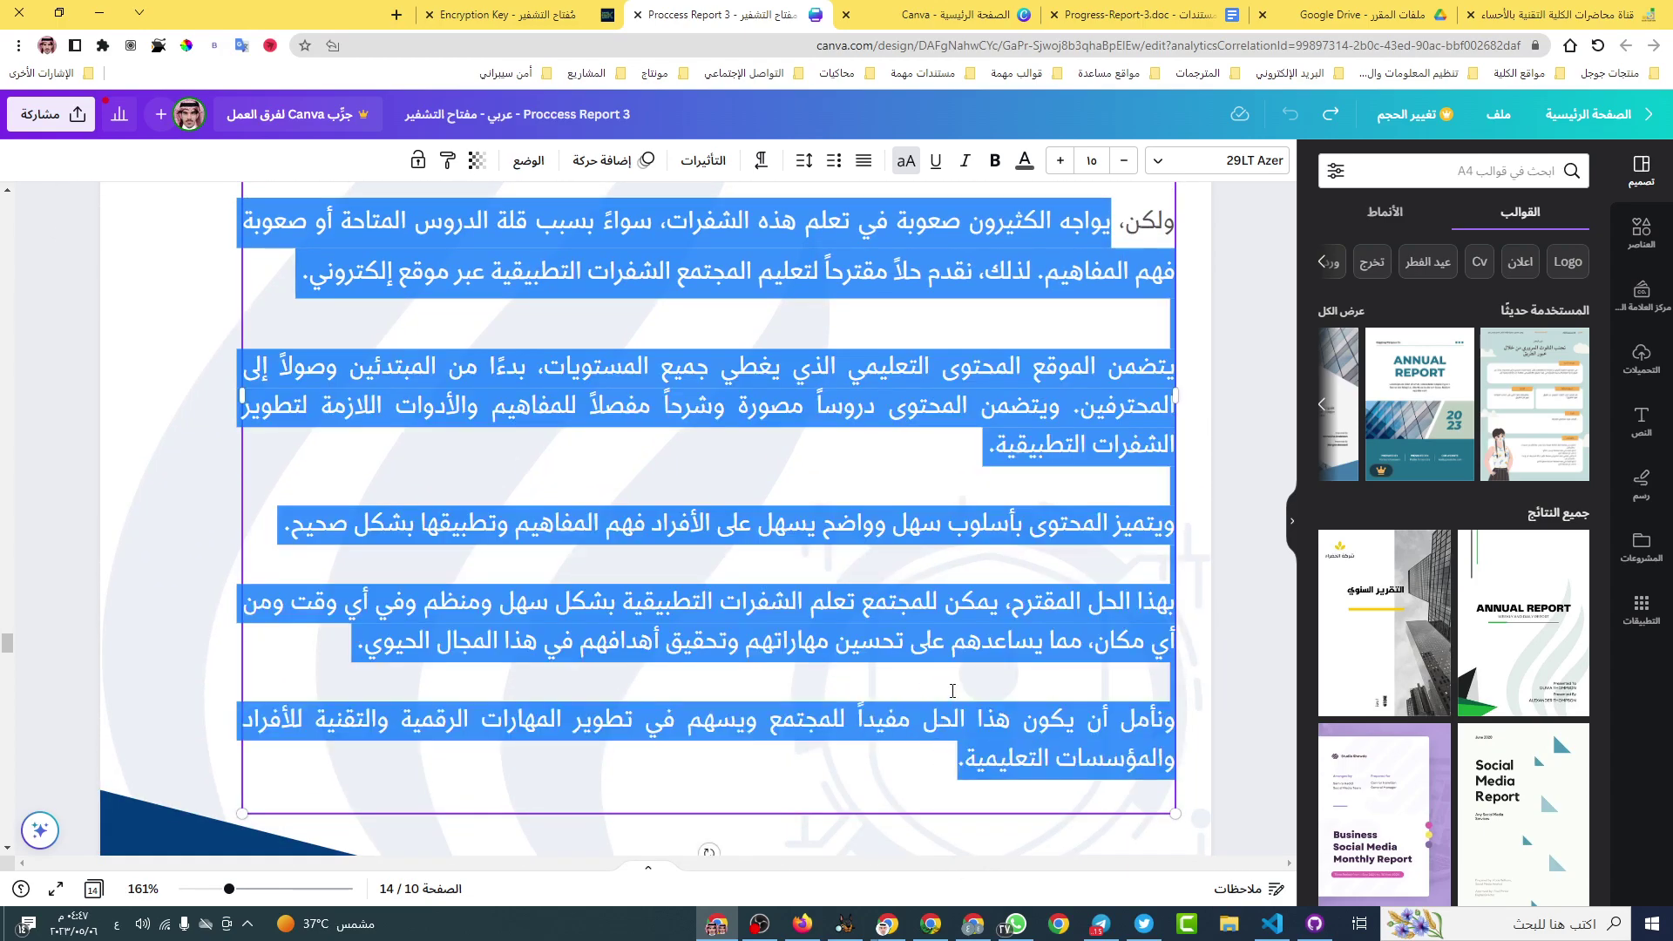
scroll(746, 653, "down", 15)
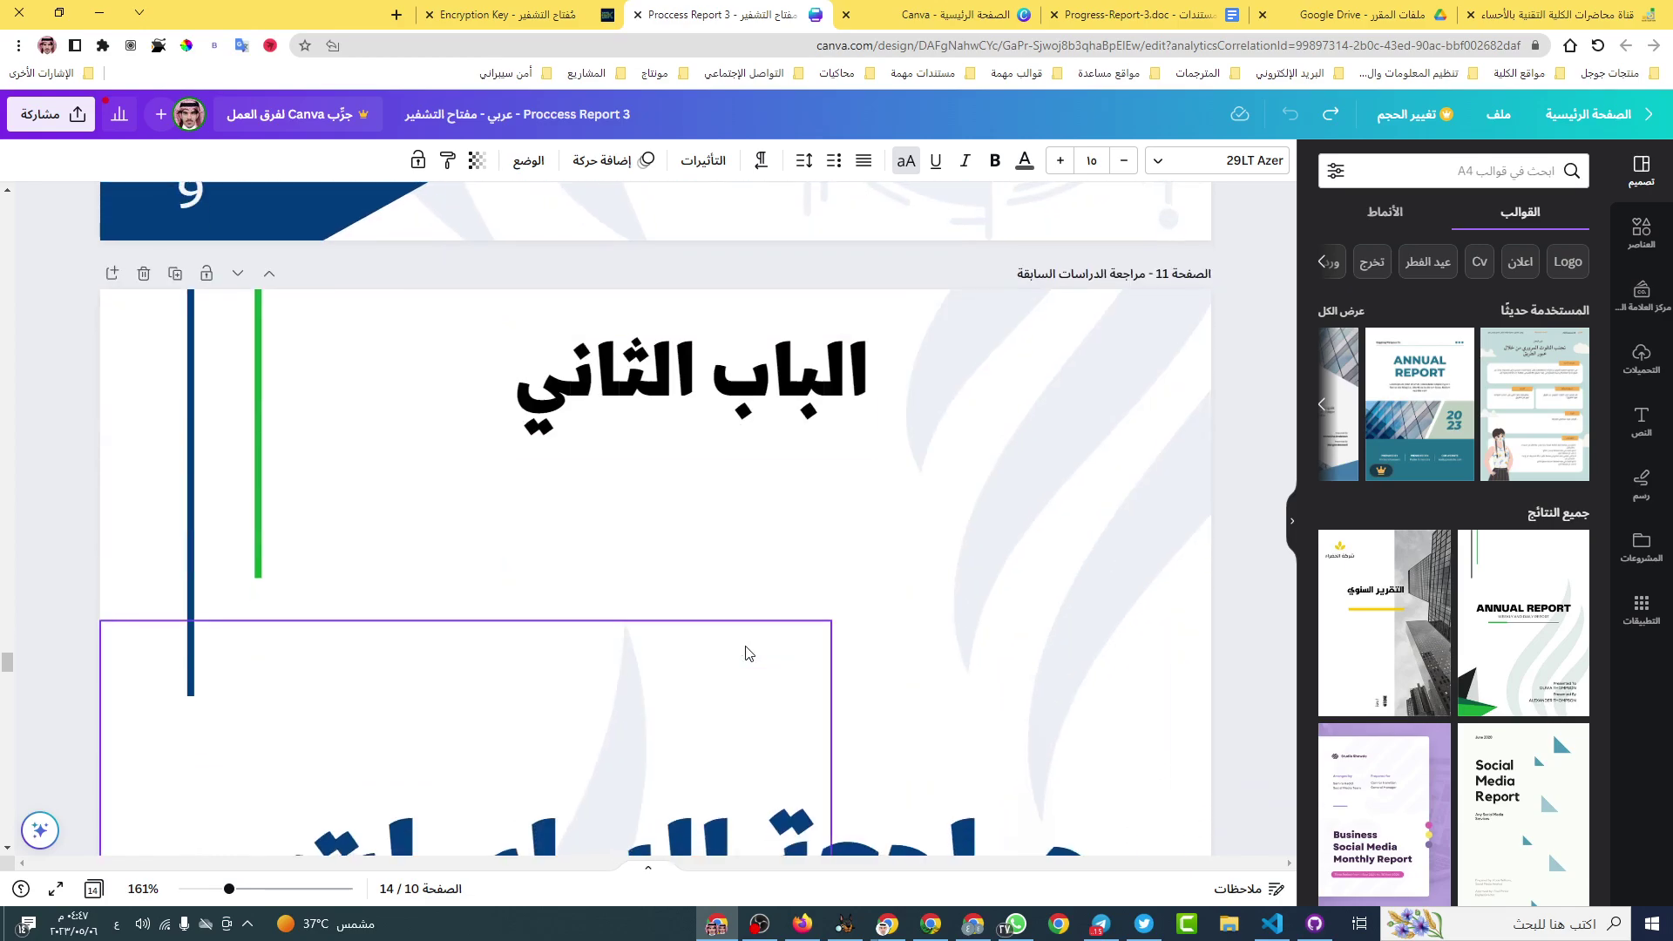
scroll(746, 654, "down", 15)
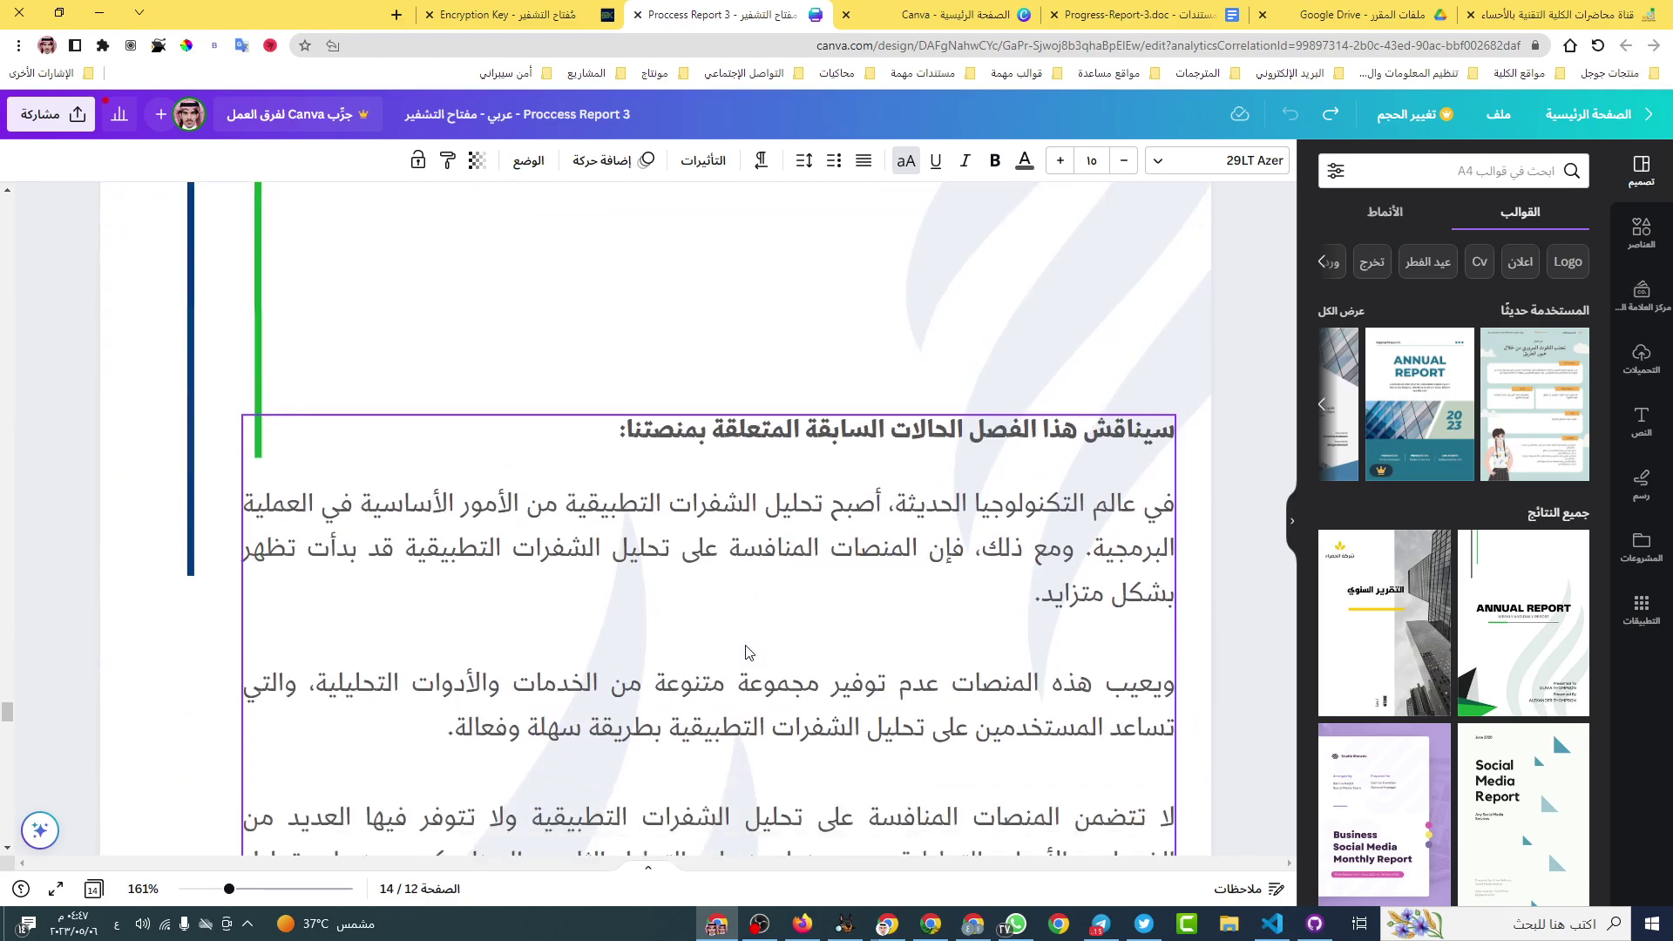
scroll(836, 658, "down", 3)
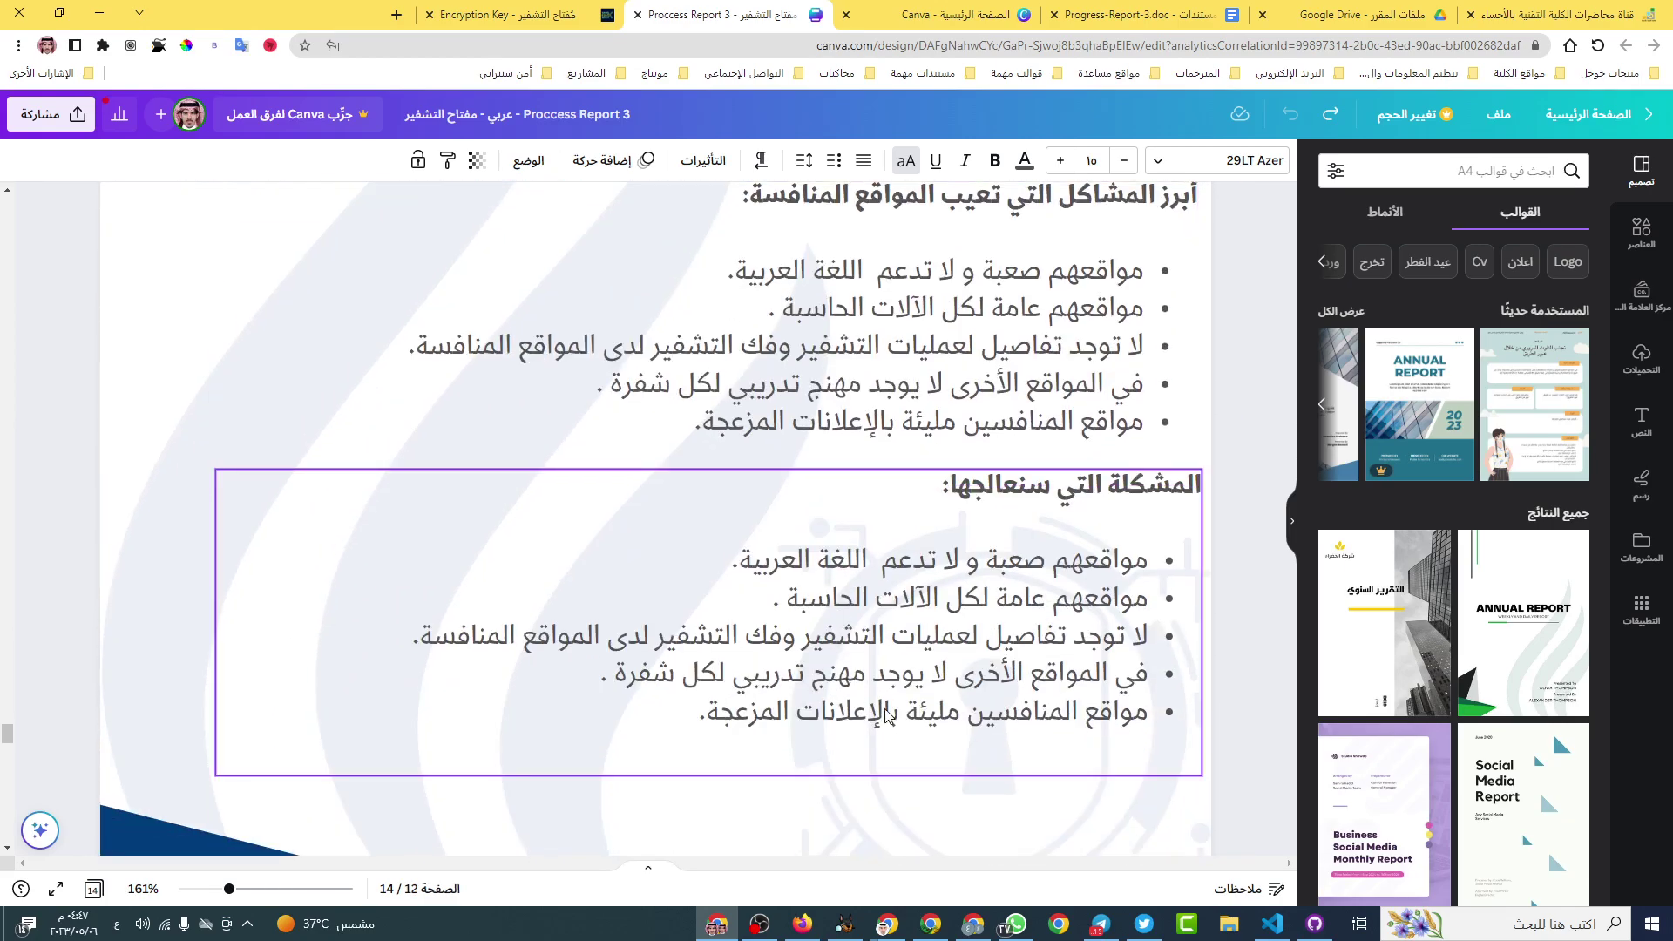
left_click(693, 726)
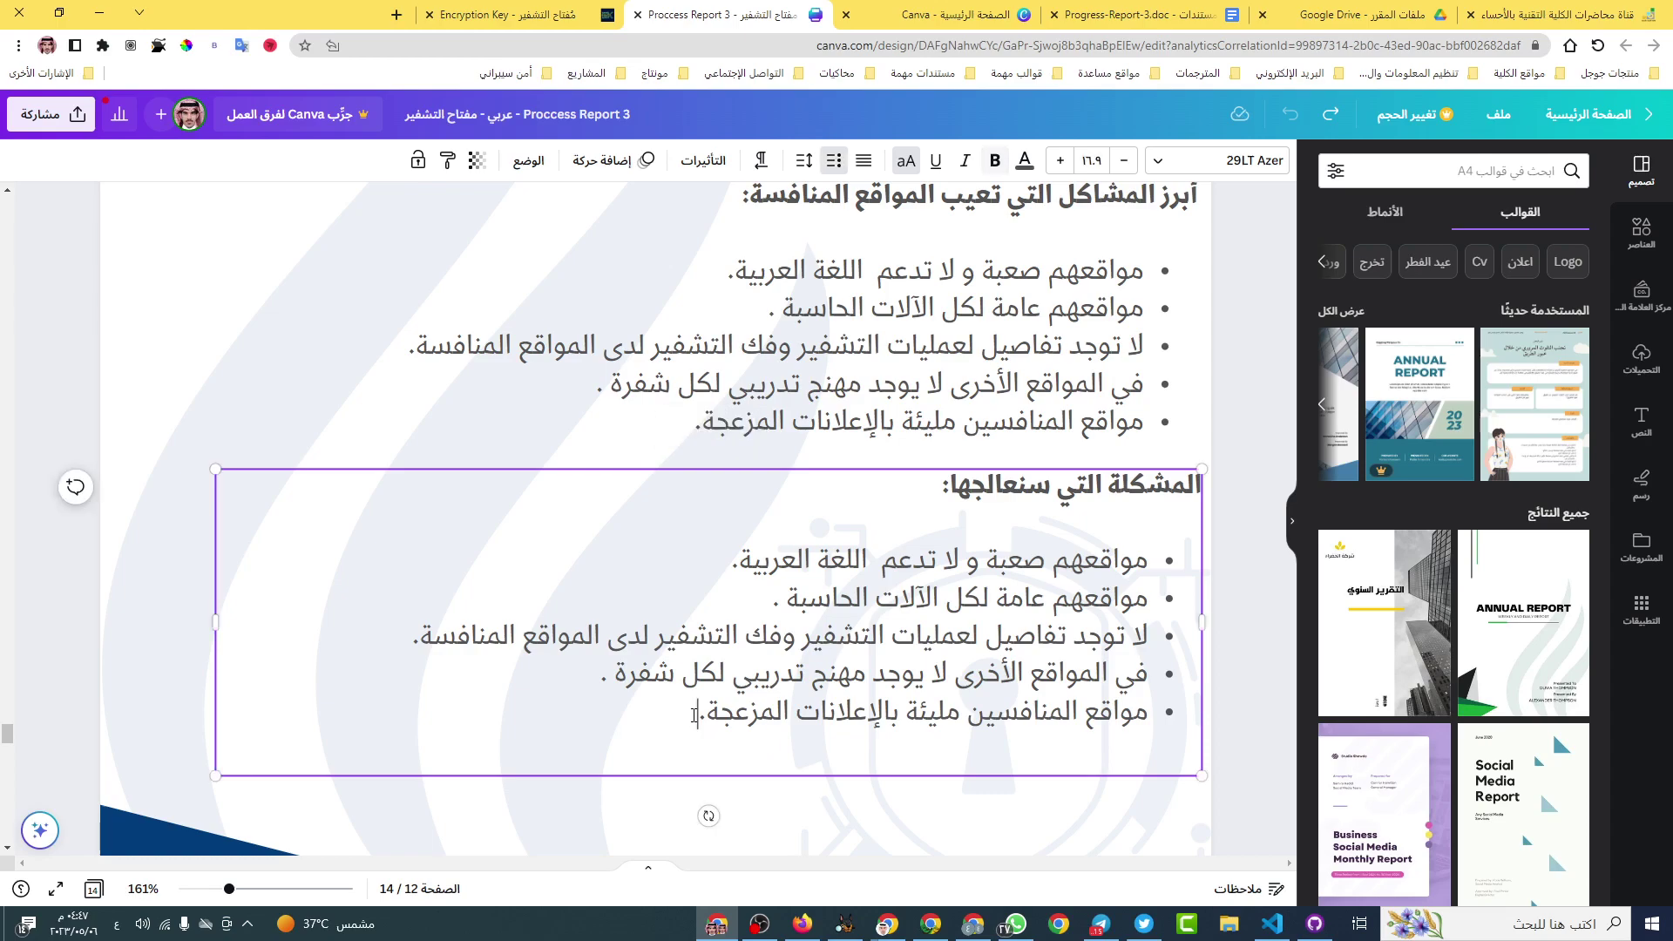
left_click_drag(695, 721, 1164, 570)
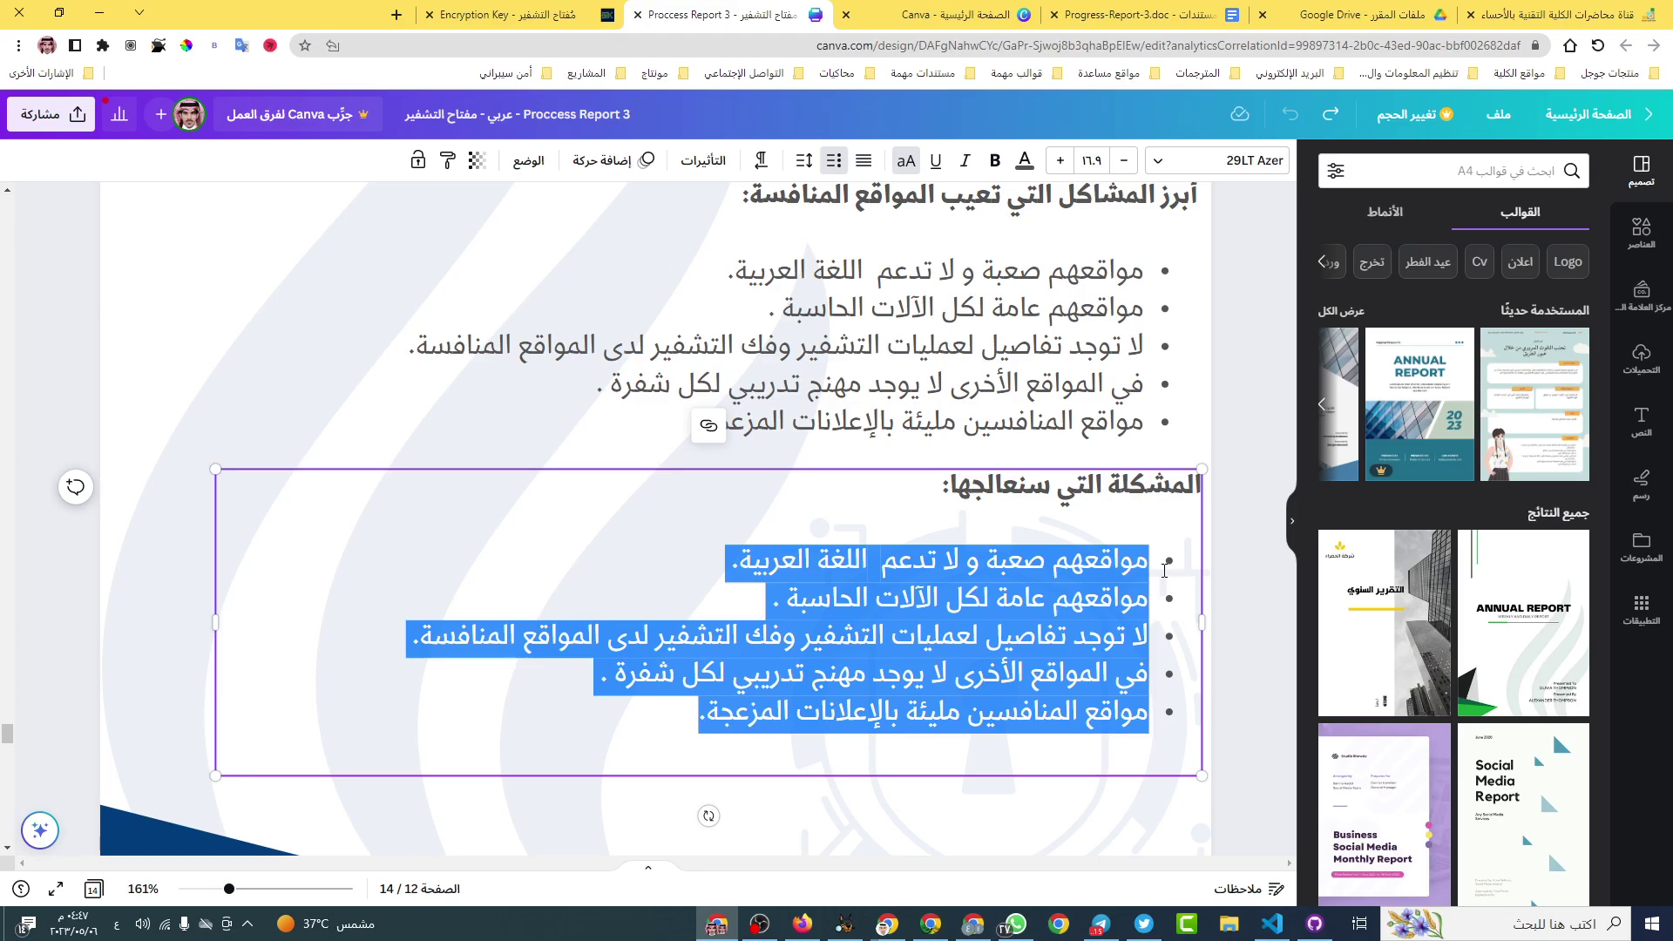
key("ctrl+v")
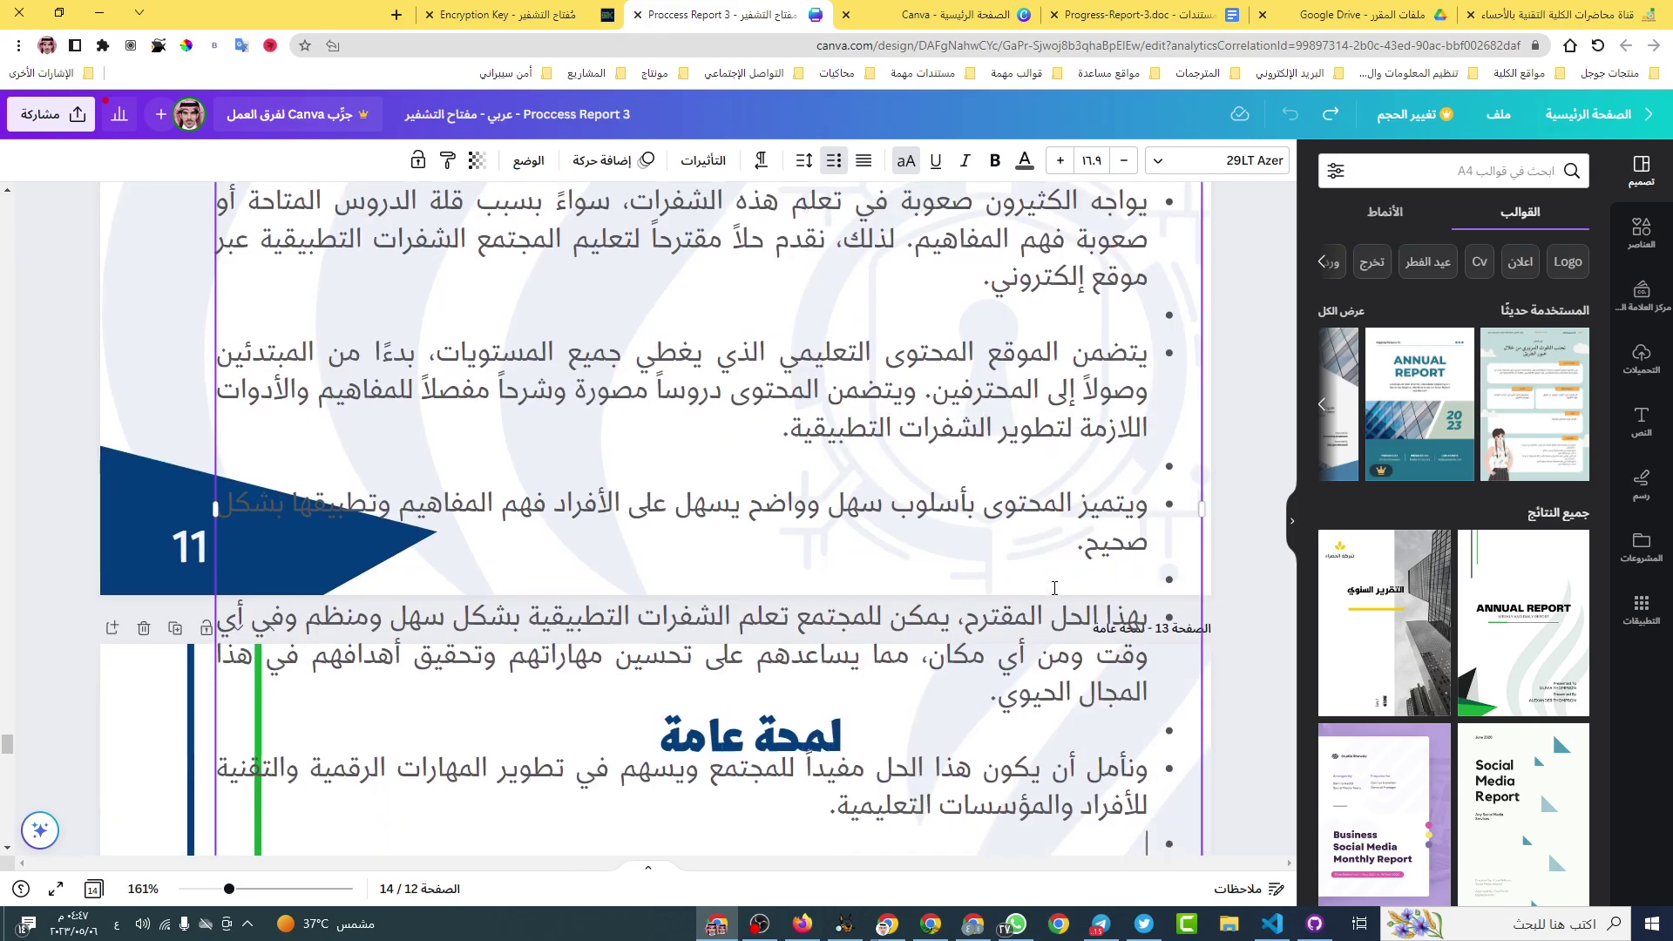
scroll(1054, 588, "down", 10)
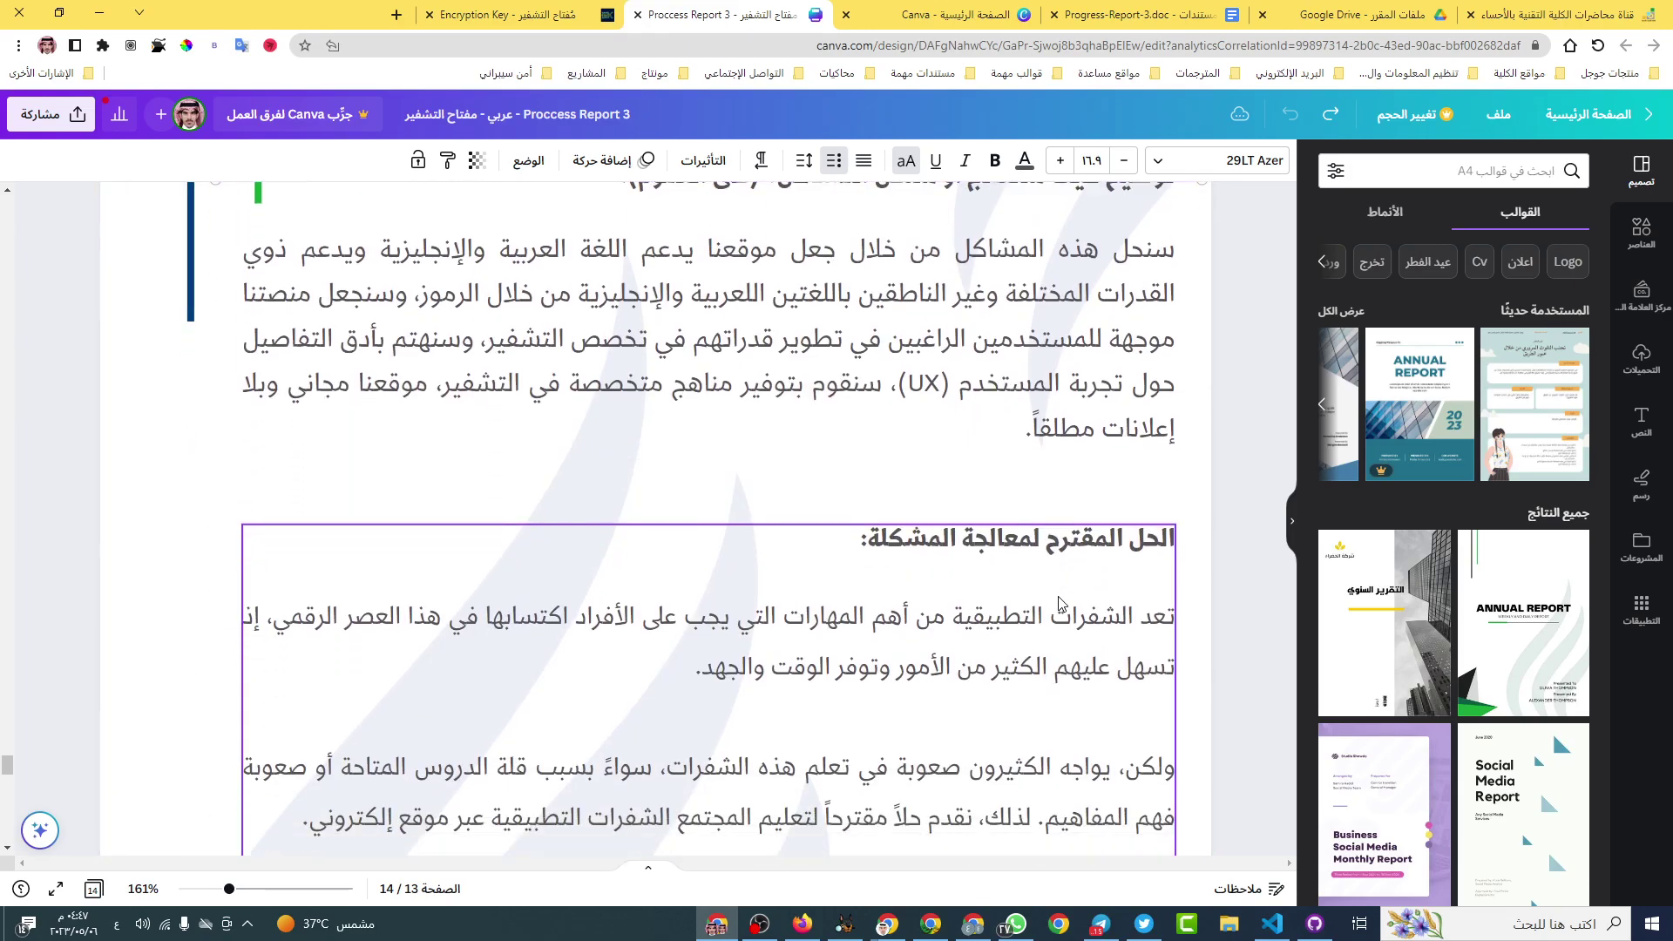
scroll(1058, 603, "down", 3)
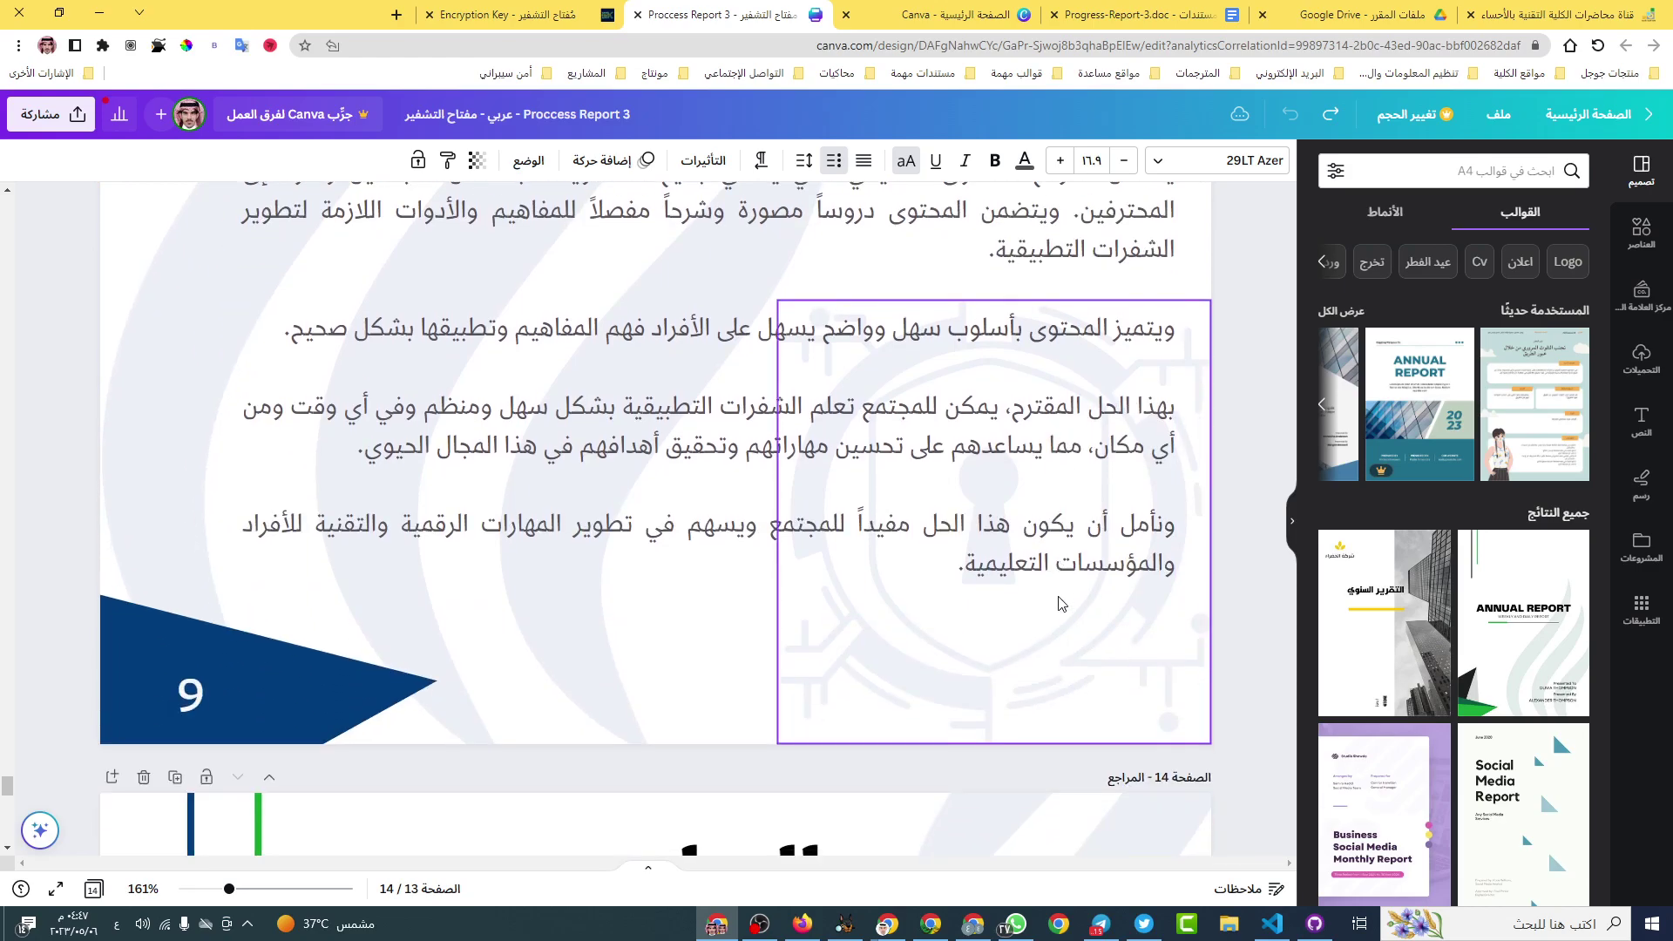
scroll(1059, 603, "up", 20)
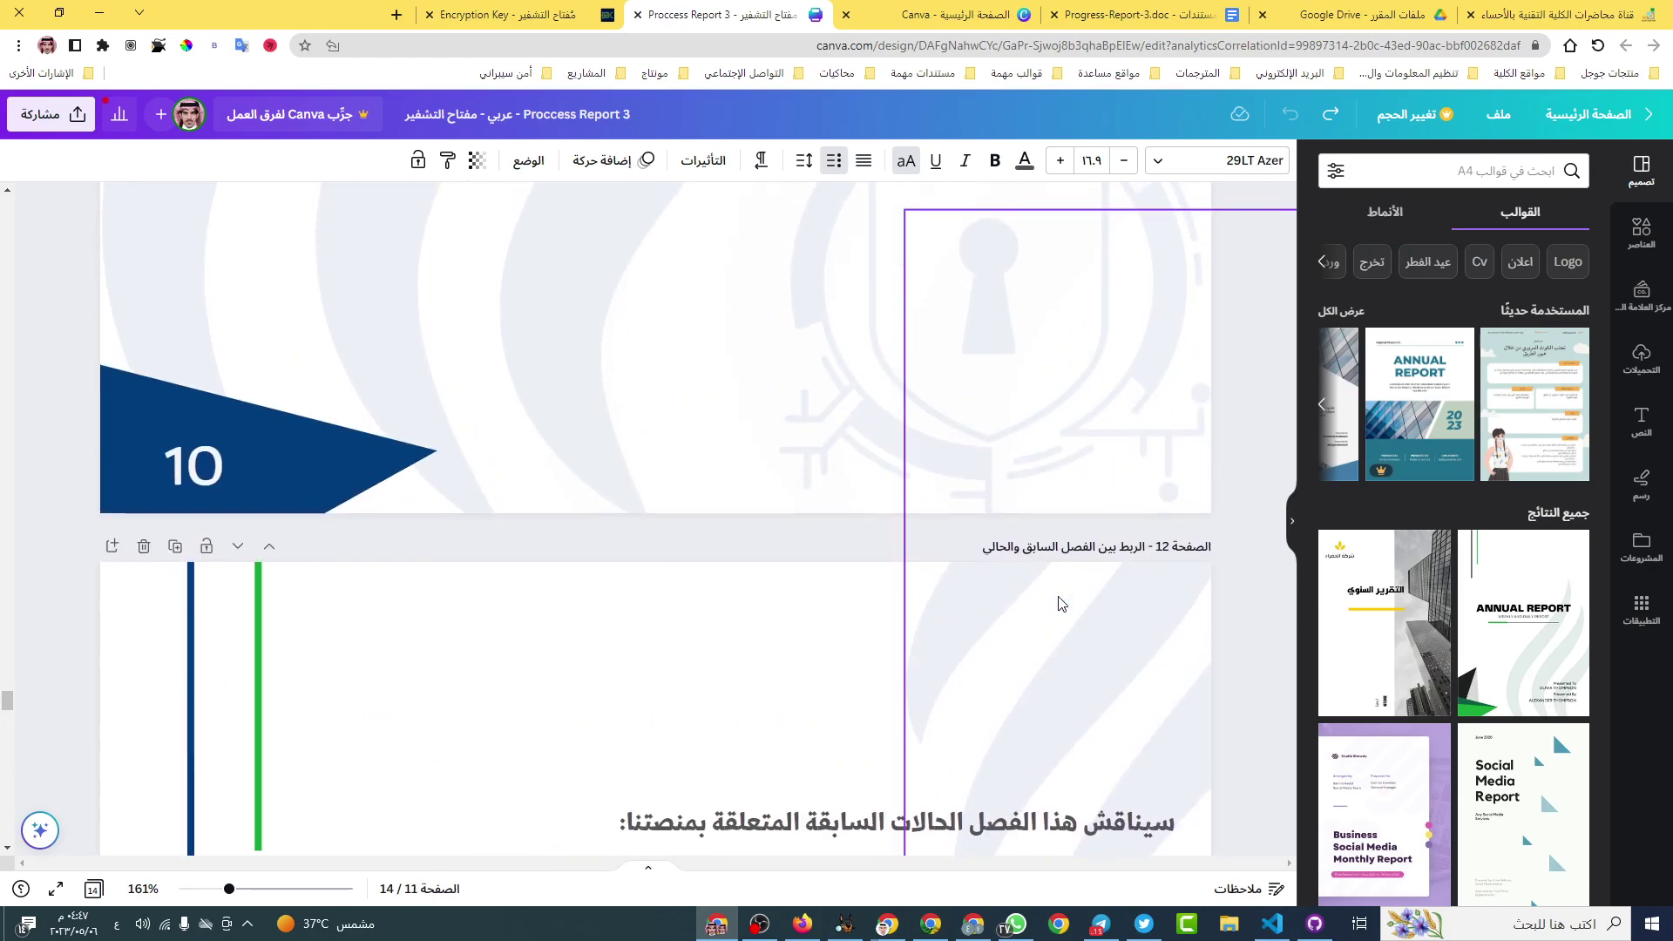
scroll(1059, 603, "up", 5)
scroll(1058, 603, "down", 10)
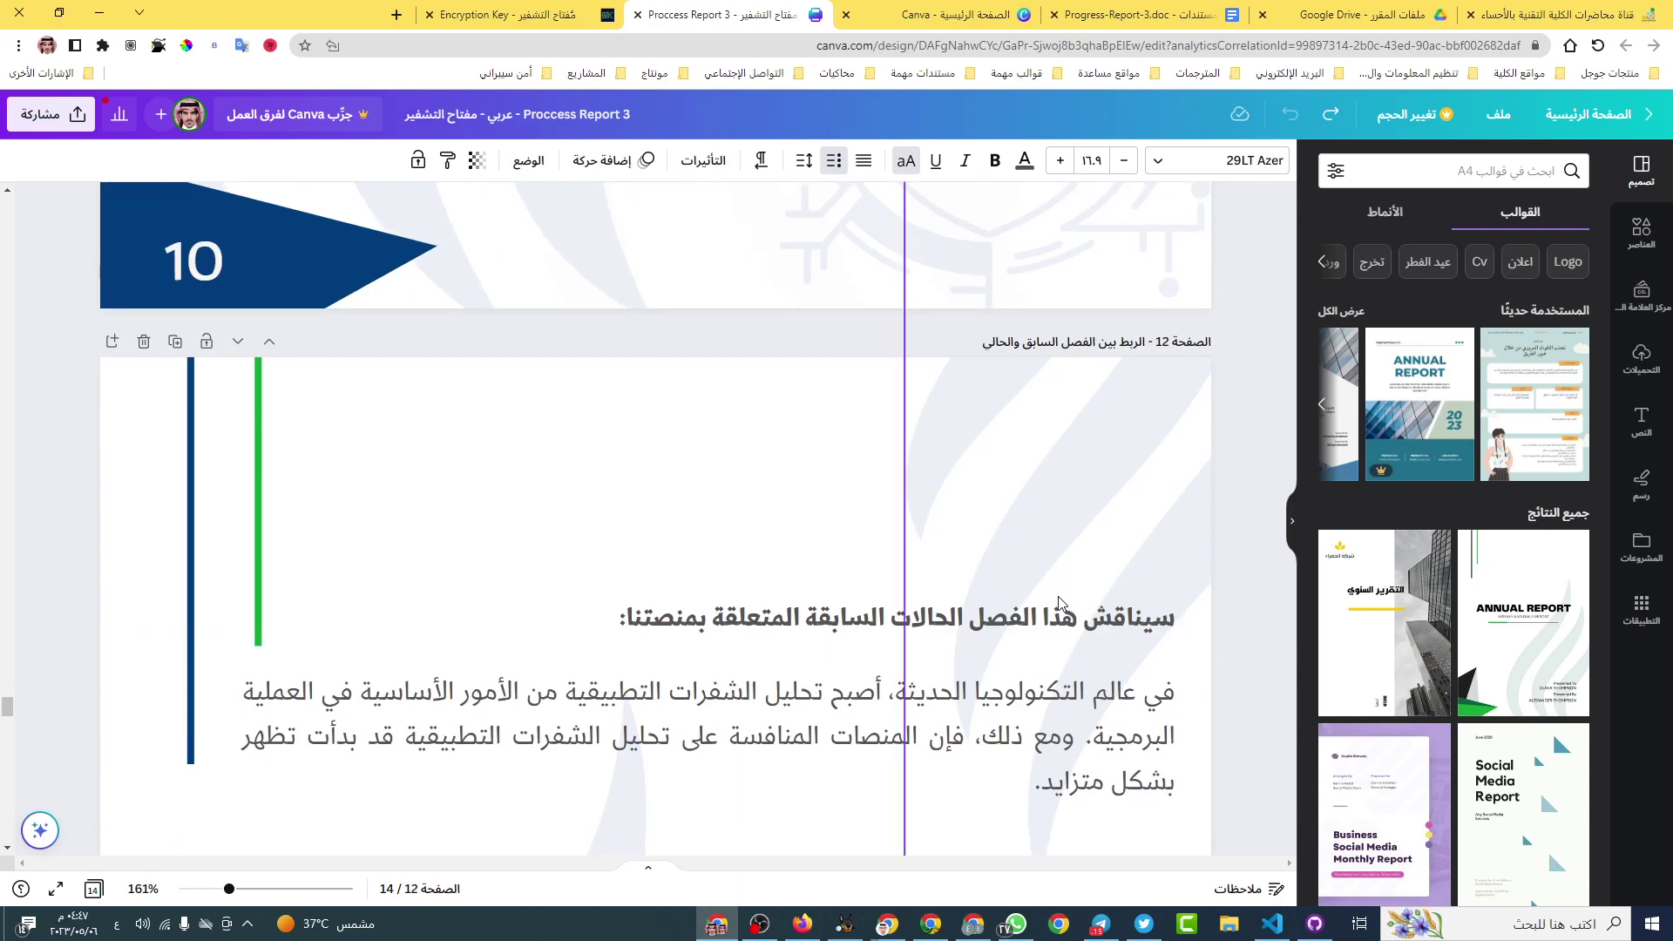
scroll(1058, 603, "down", 15)
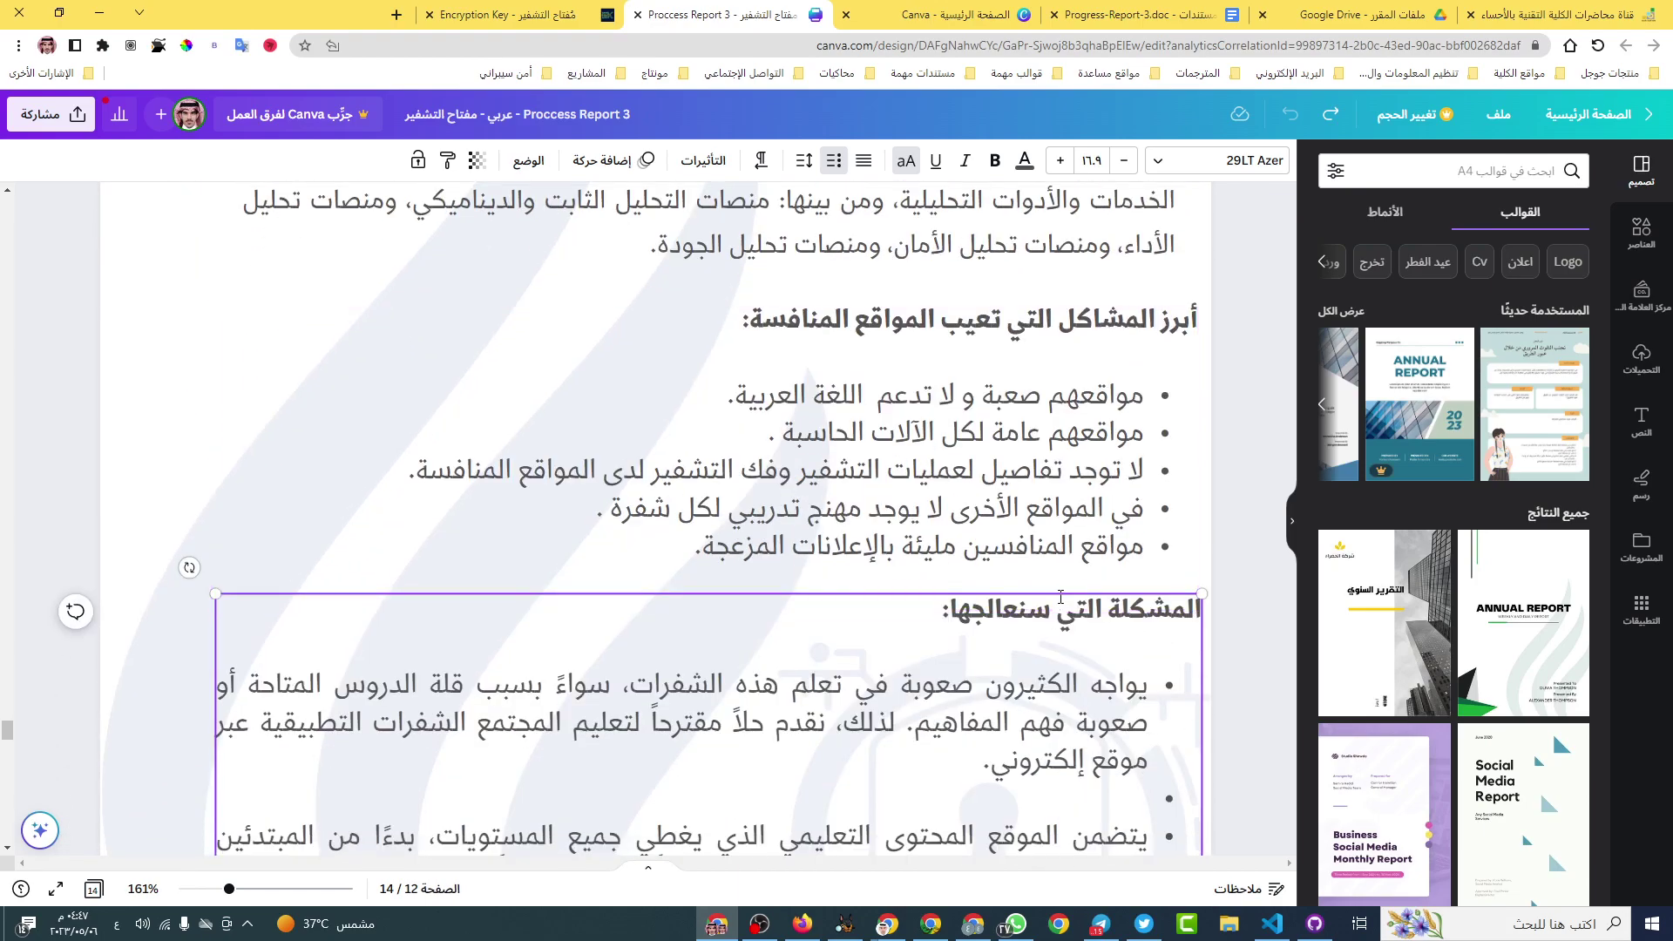
scroll(1060, 597, "down", 3)
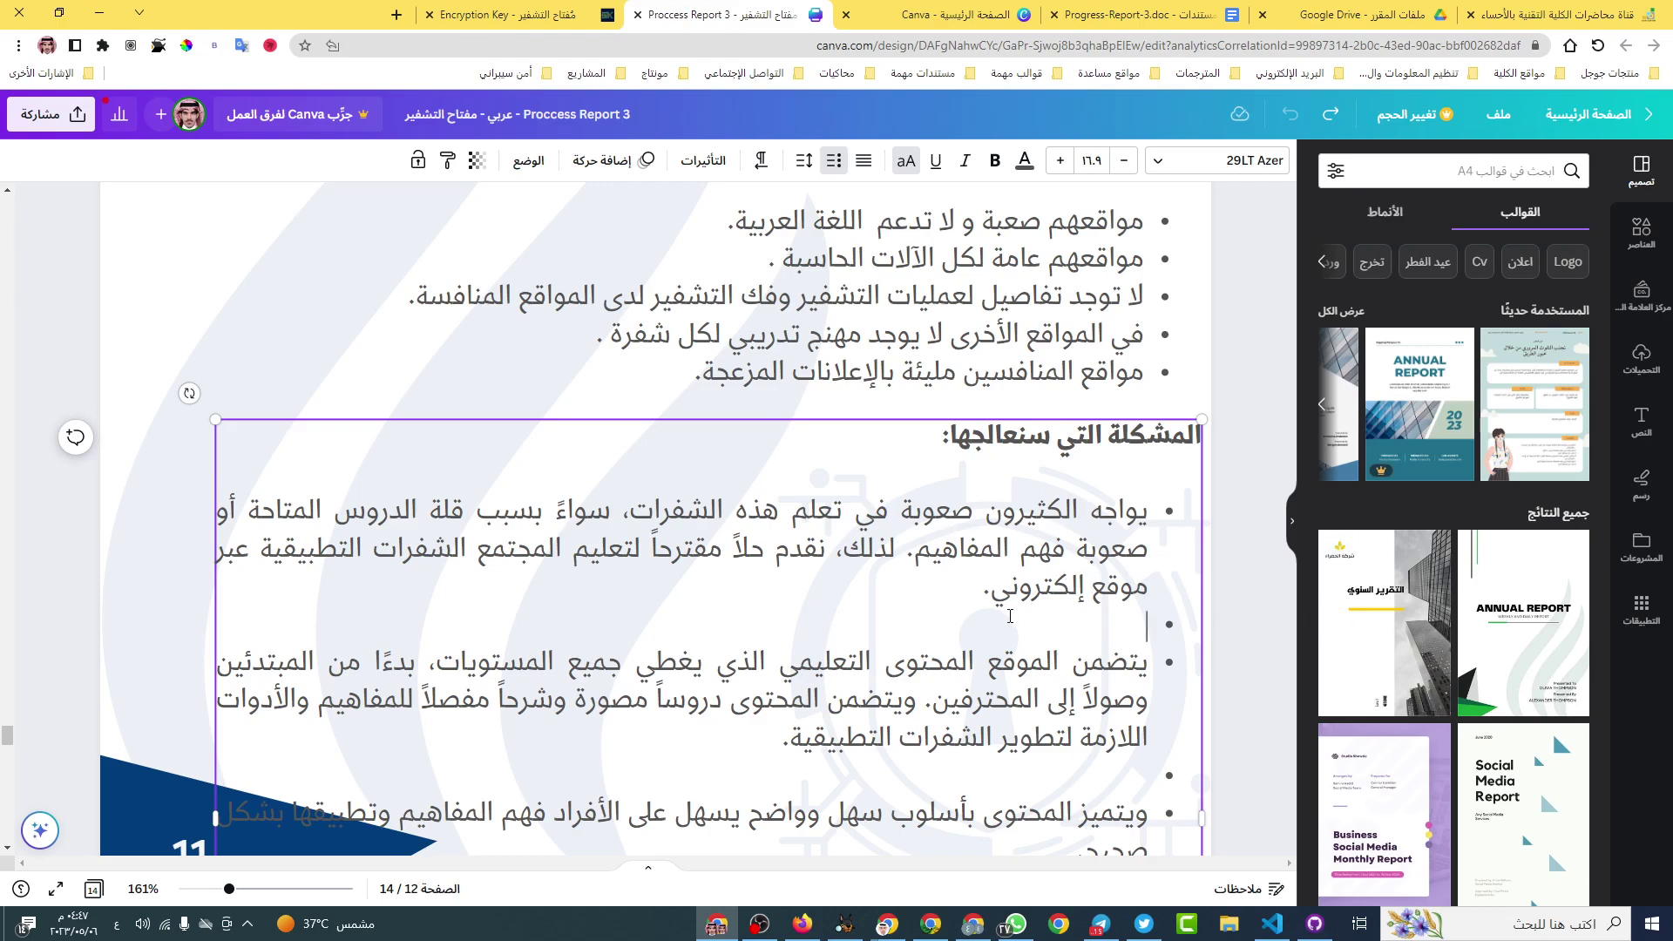
type("مواقعهم صعبة و لا تدعم  اللغة العربية. مواقعهم عامة لكل الآلات الحاسبة . لا توجد تفاصيل لعمليات التشفير وفك التشفير لدى المواقع المنافسة. في المواقع الأخرى لا يوجد مهنج تدريبي لكل شفرة . مواقع المنافسين مليئة بالإعلانات المزعجة.")
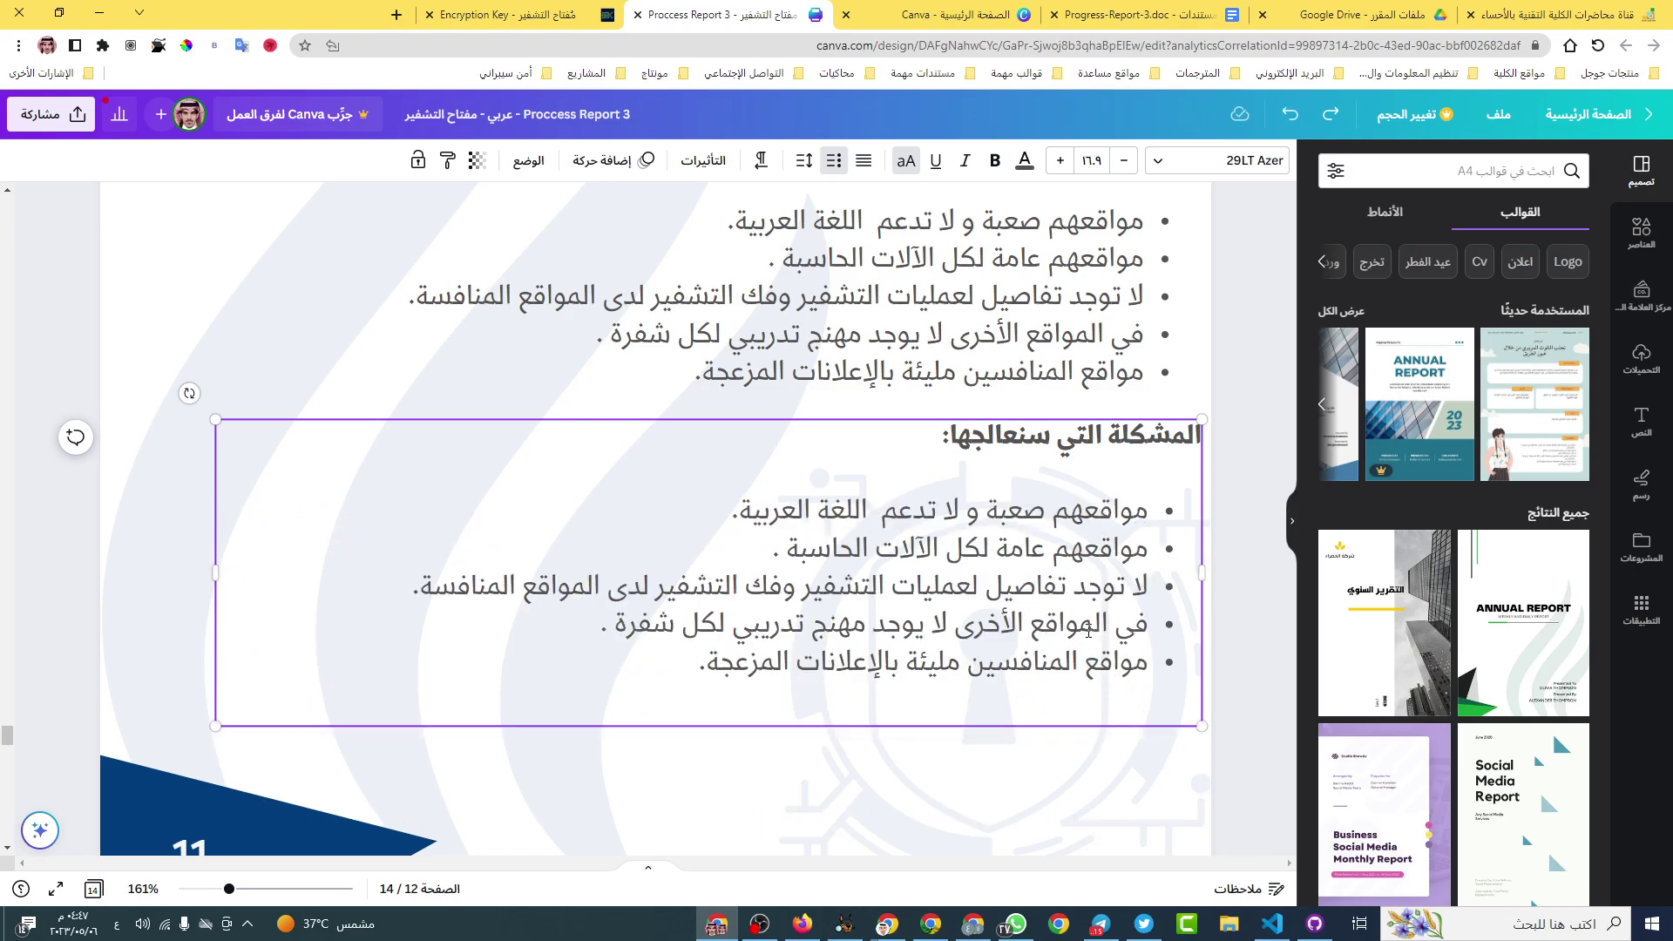
Scroll through the report to page 12's duplicated list under 'المشكلة التي سنعالجها:'
scroll(1045, 549, "up", 15)
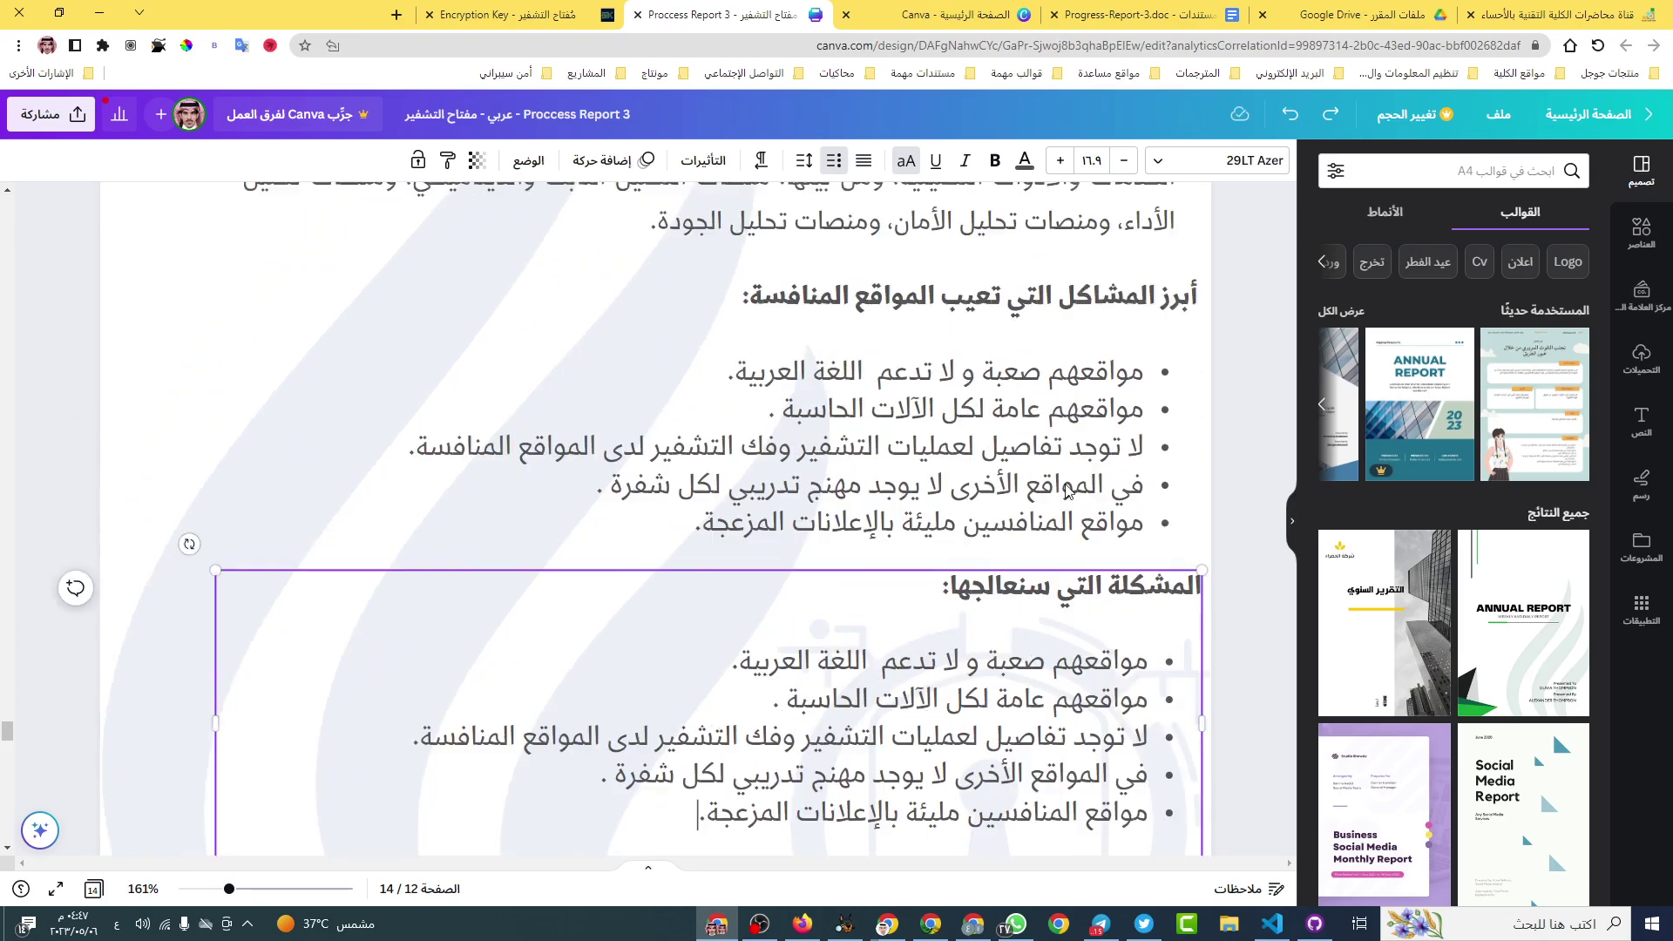
scroll(1031, 426, "up", 10)
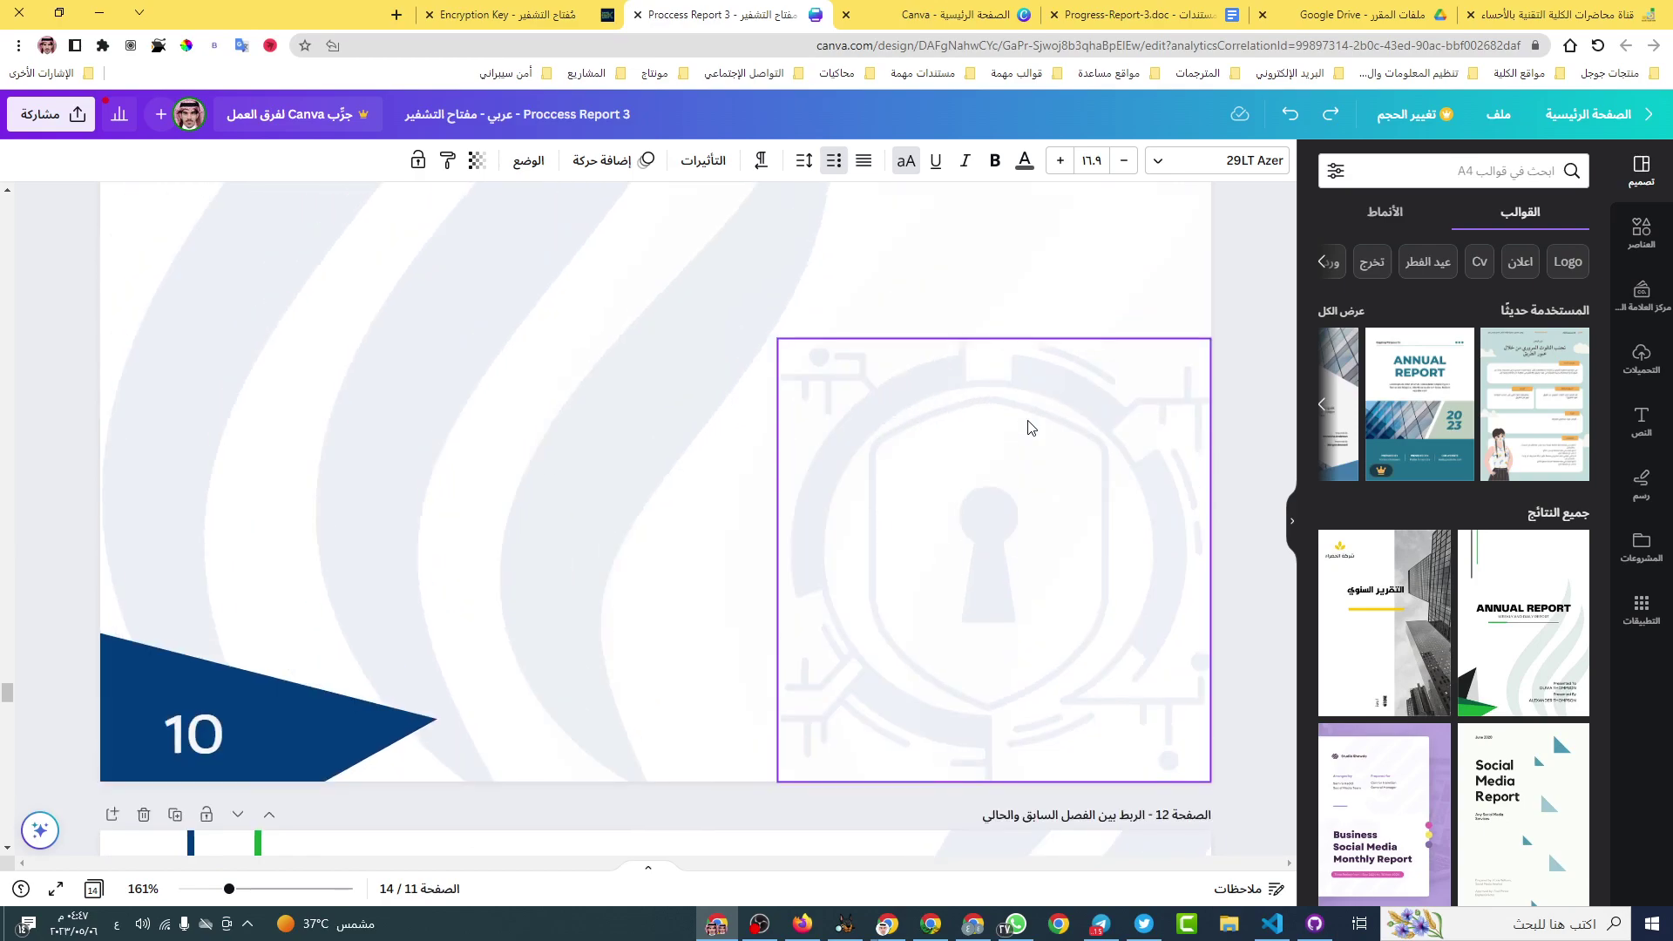
scroll(1031, 433, "up", 10)
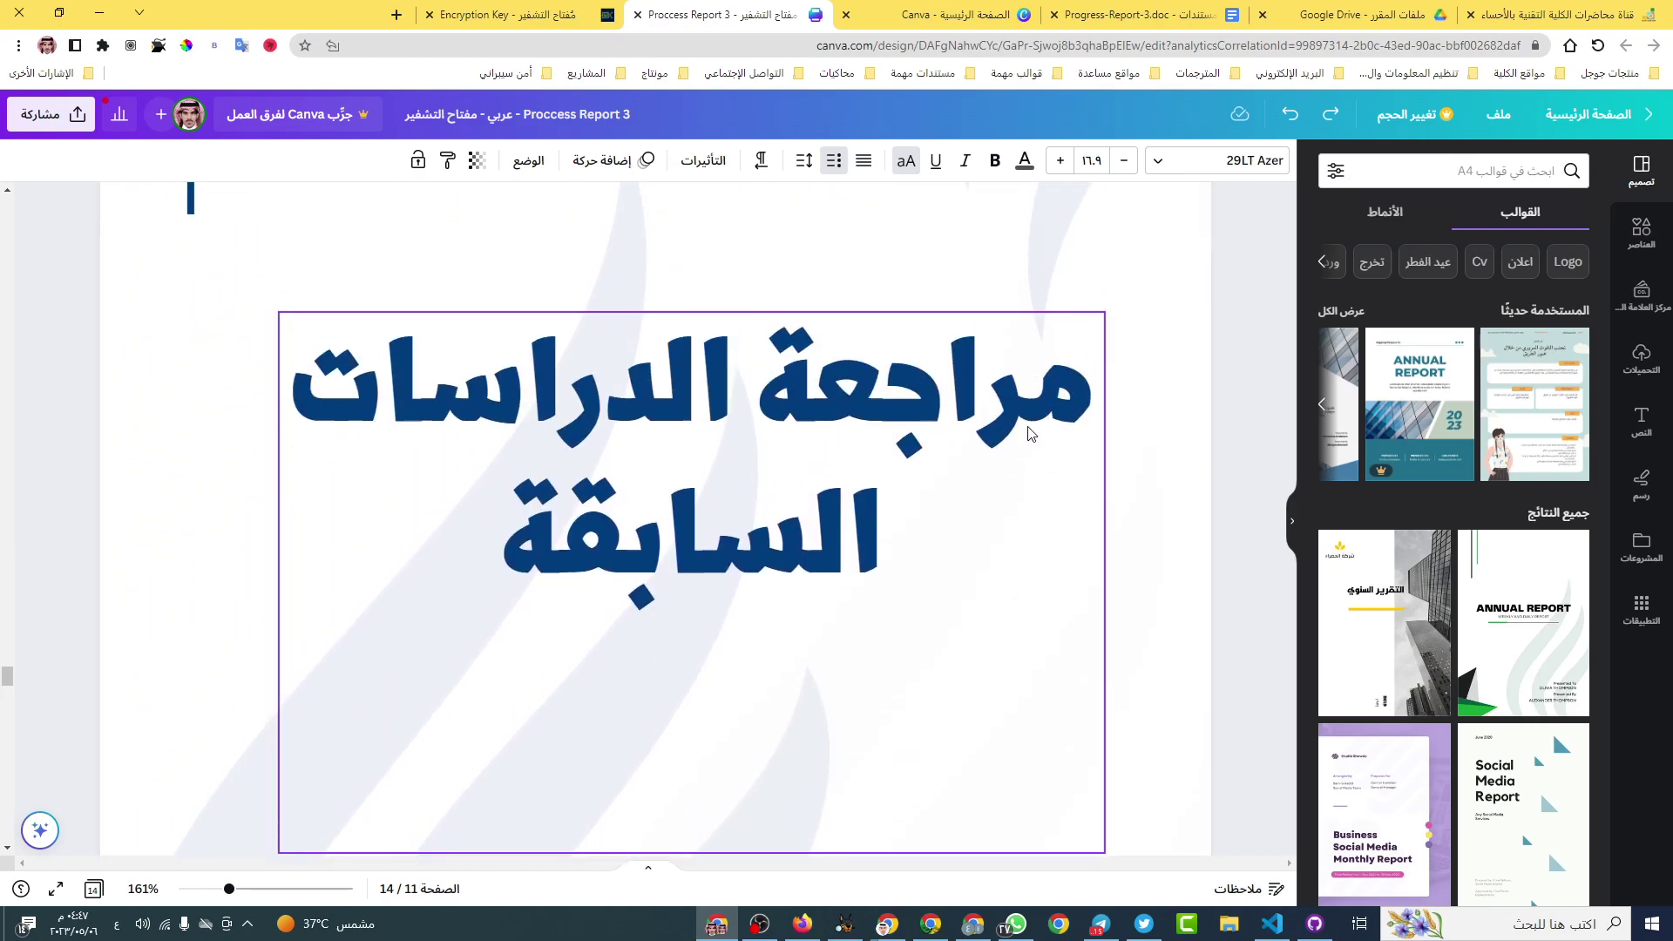
scroll(1030, 433, "up", 10)
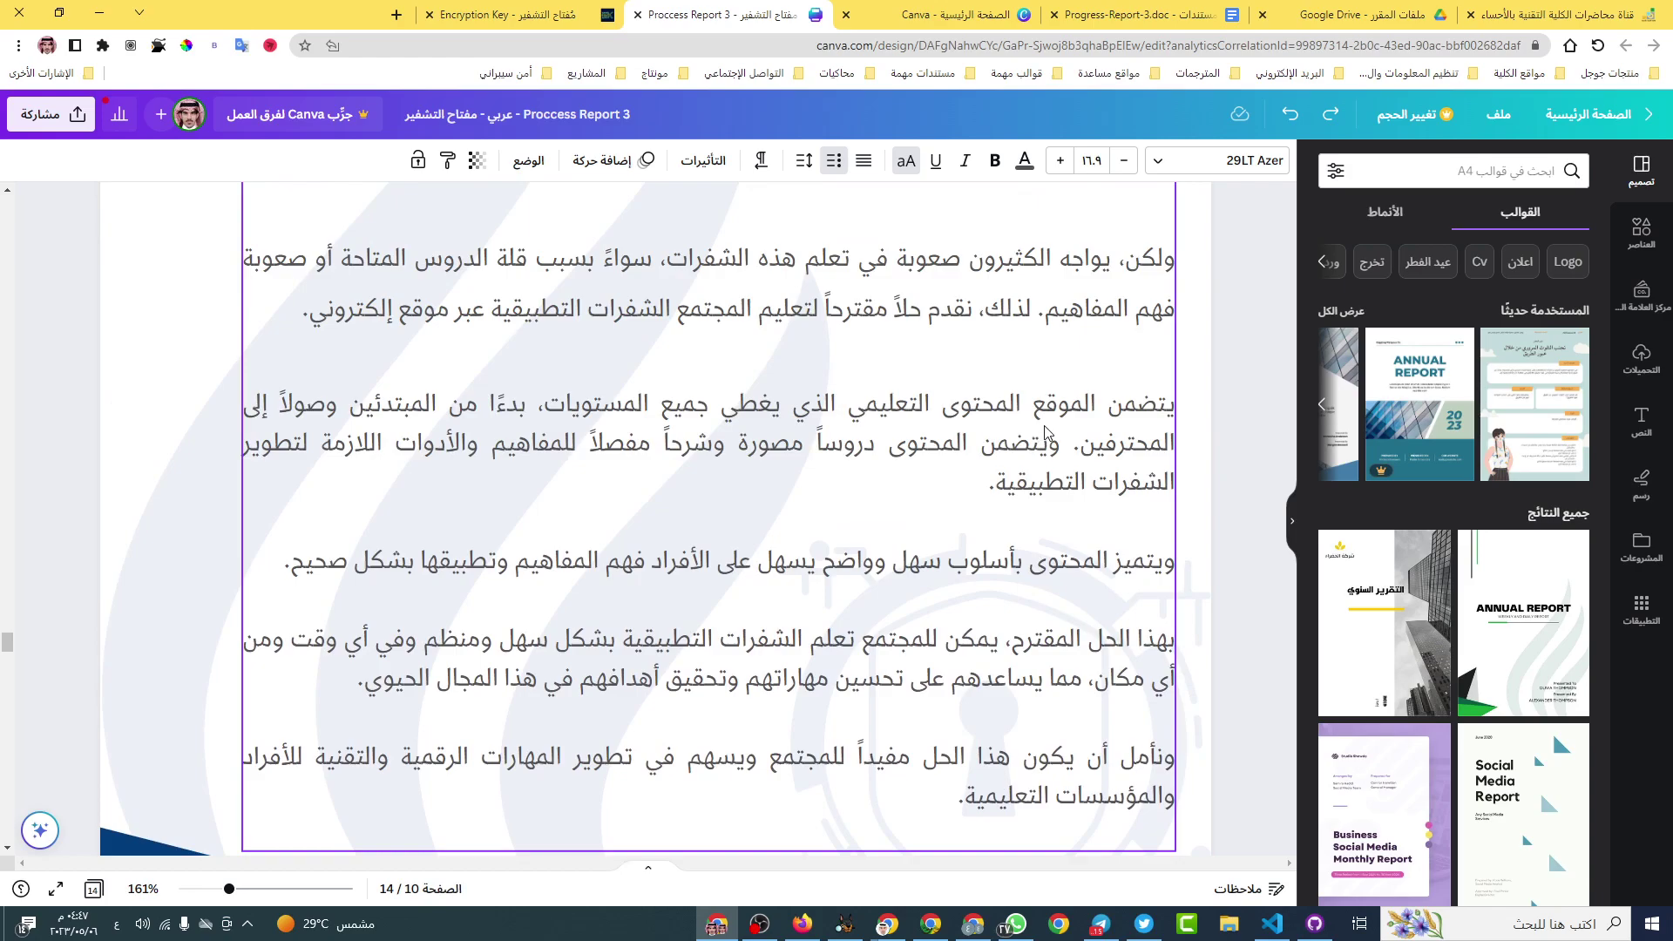
scroll(1046, 433, "up", 10)
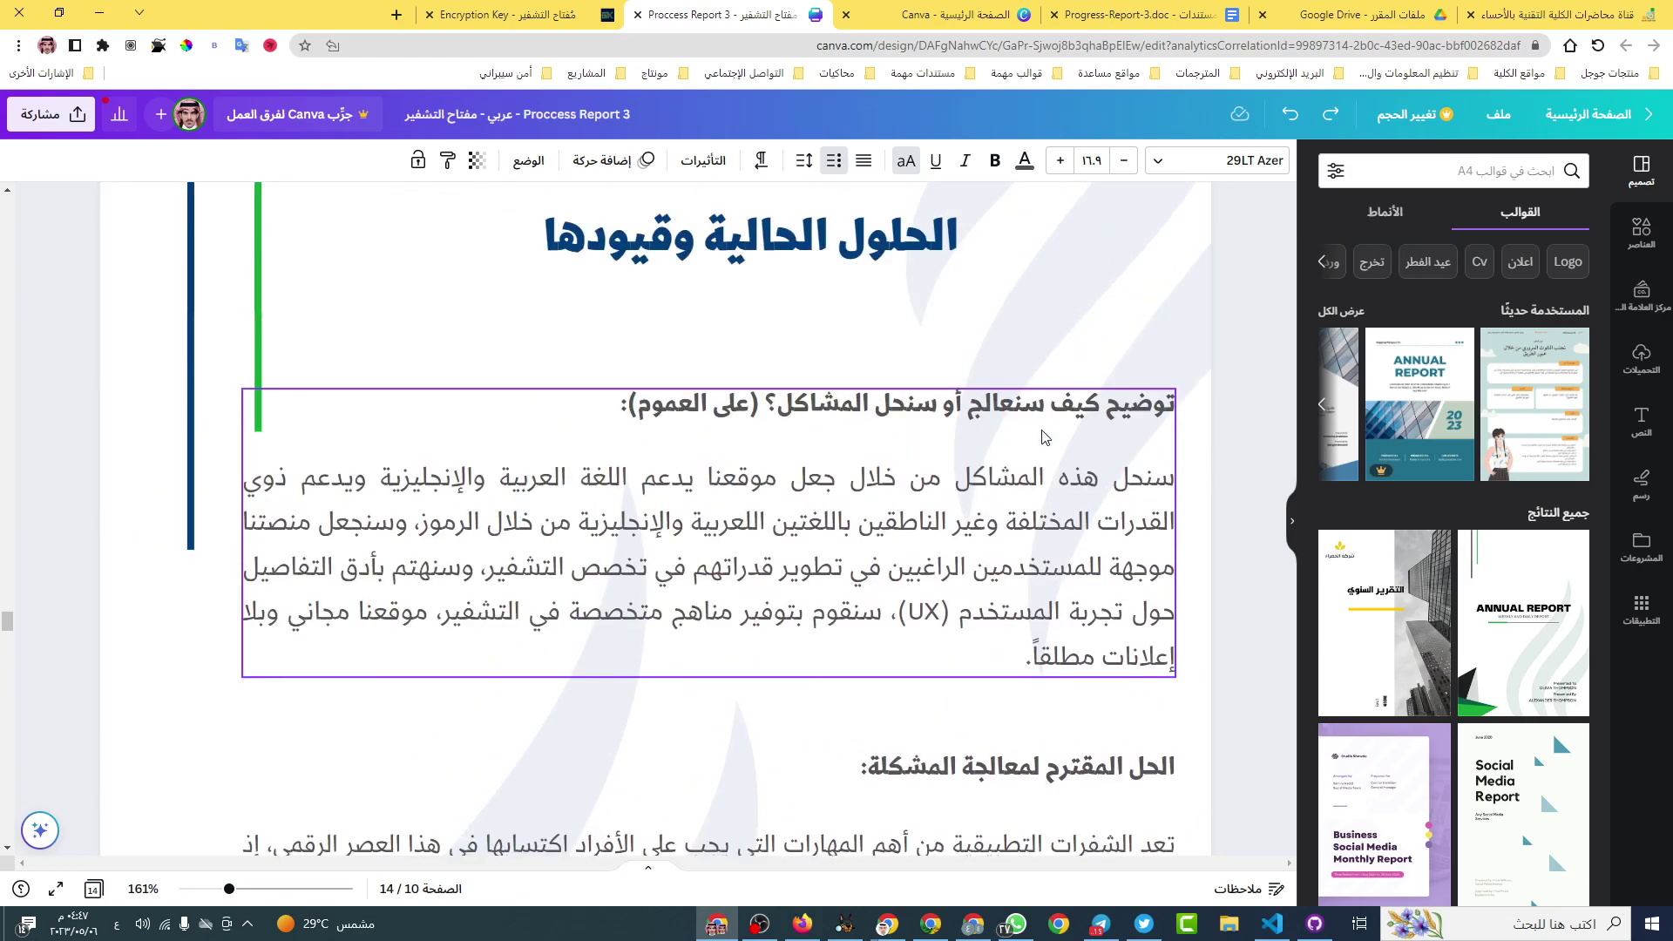
scroll(1045, 436, "up", 3)
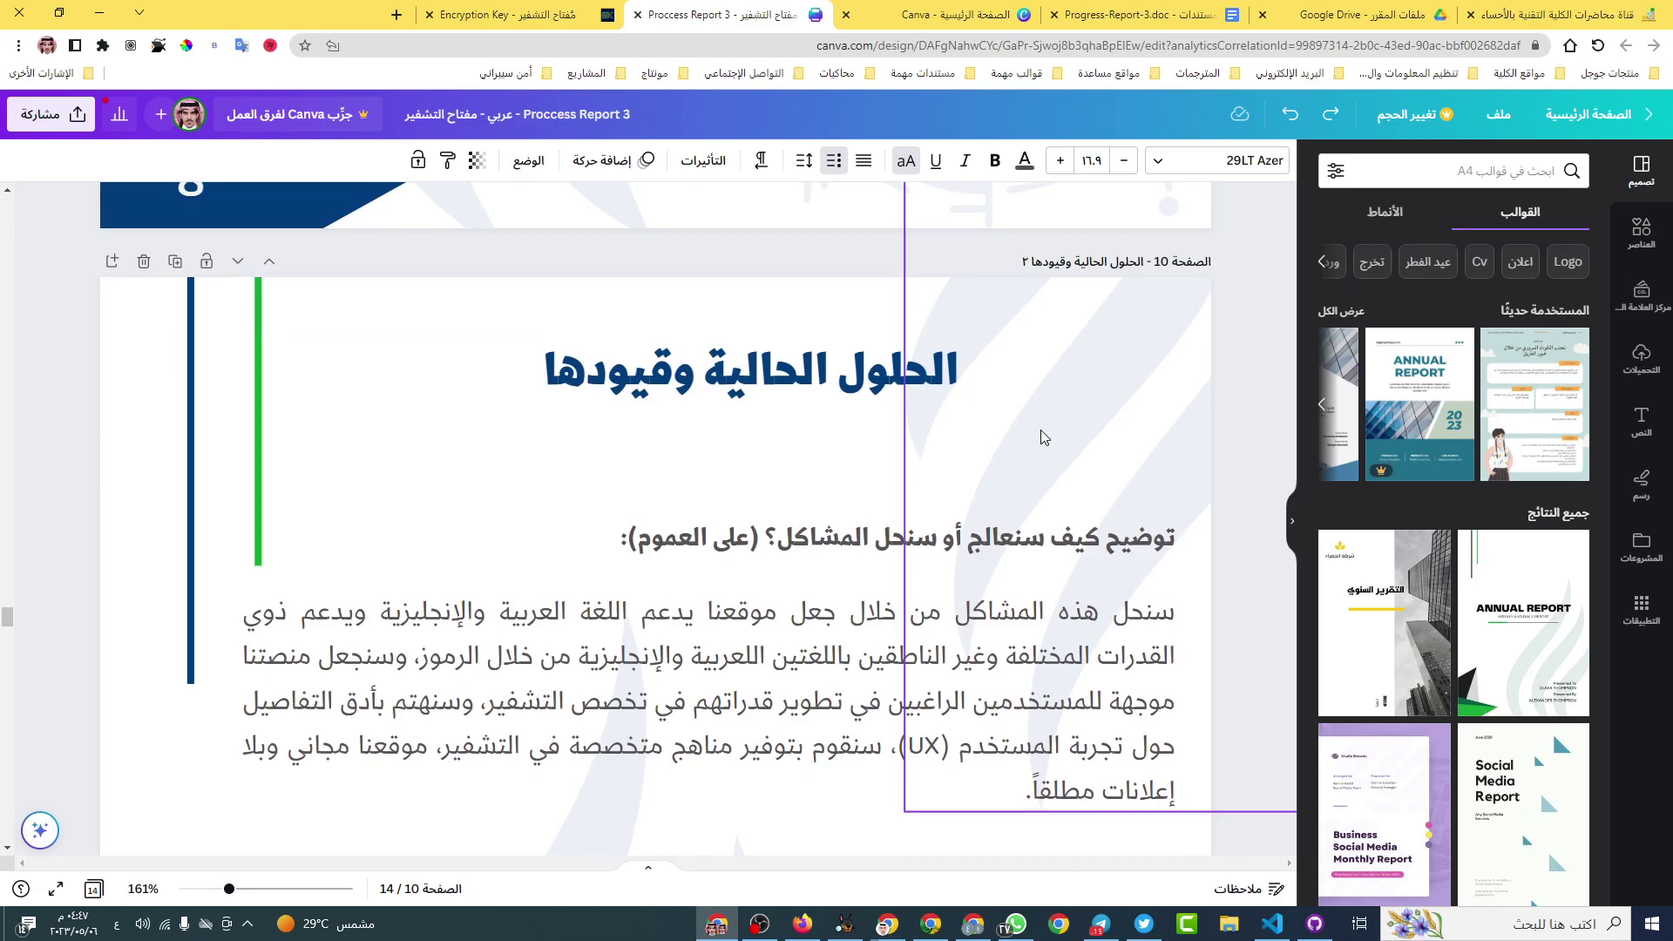
scroll(1040, 430, "up", 14)
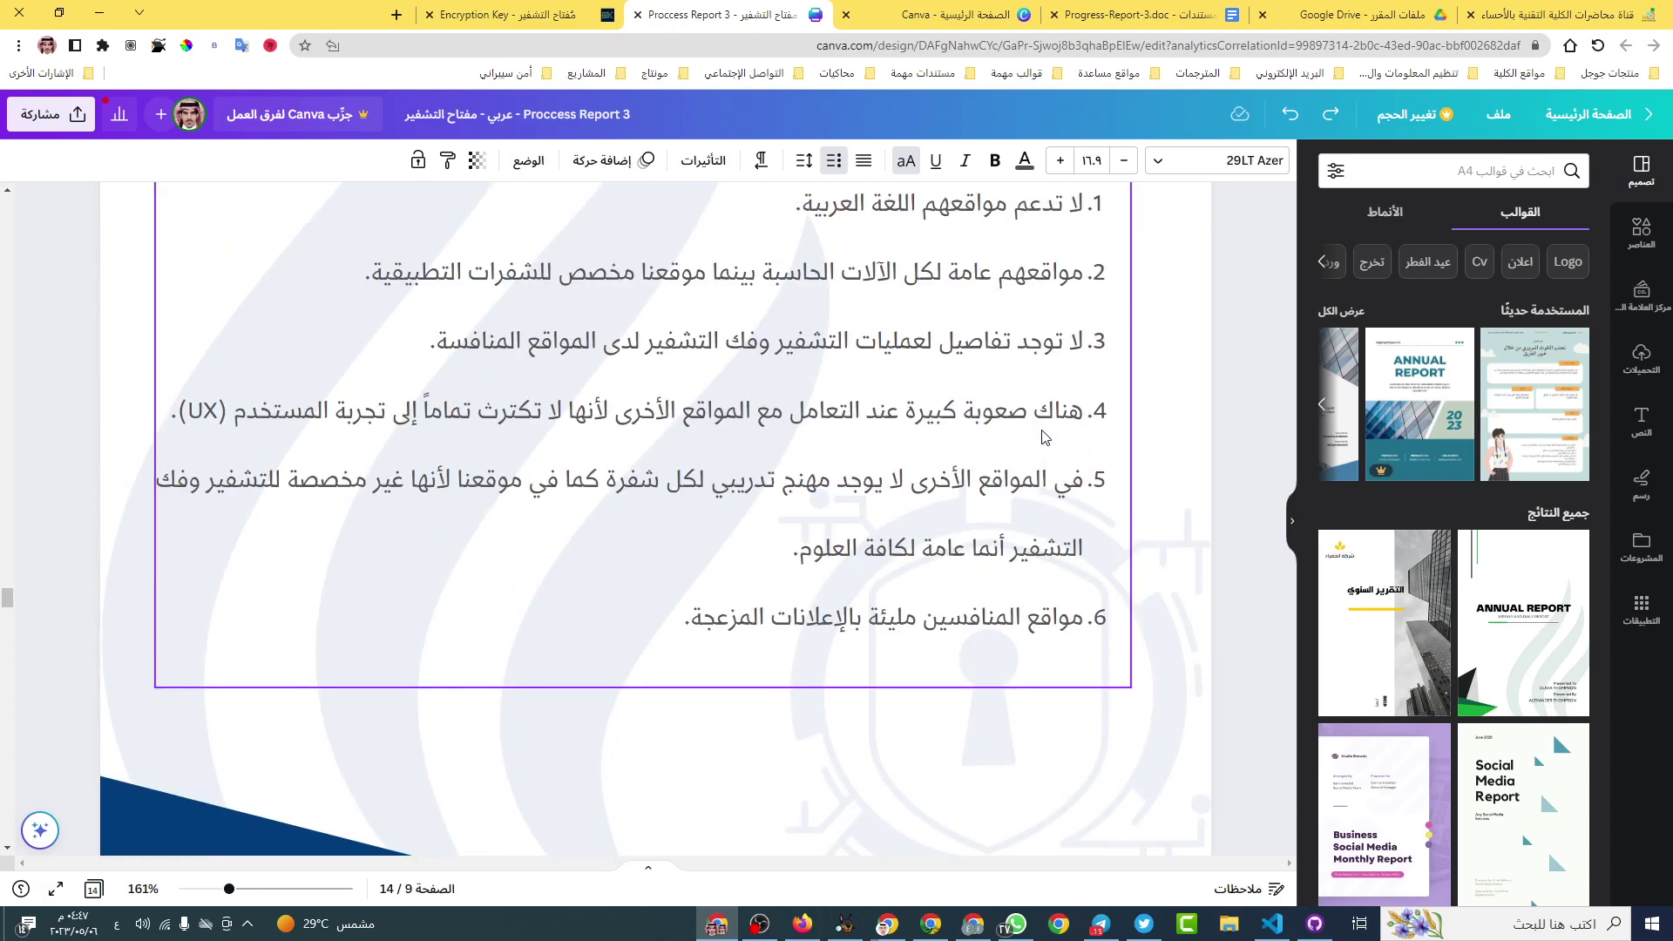
scroll(1043, 437, "up", 8)
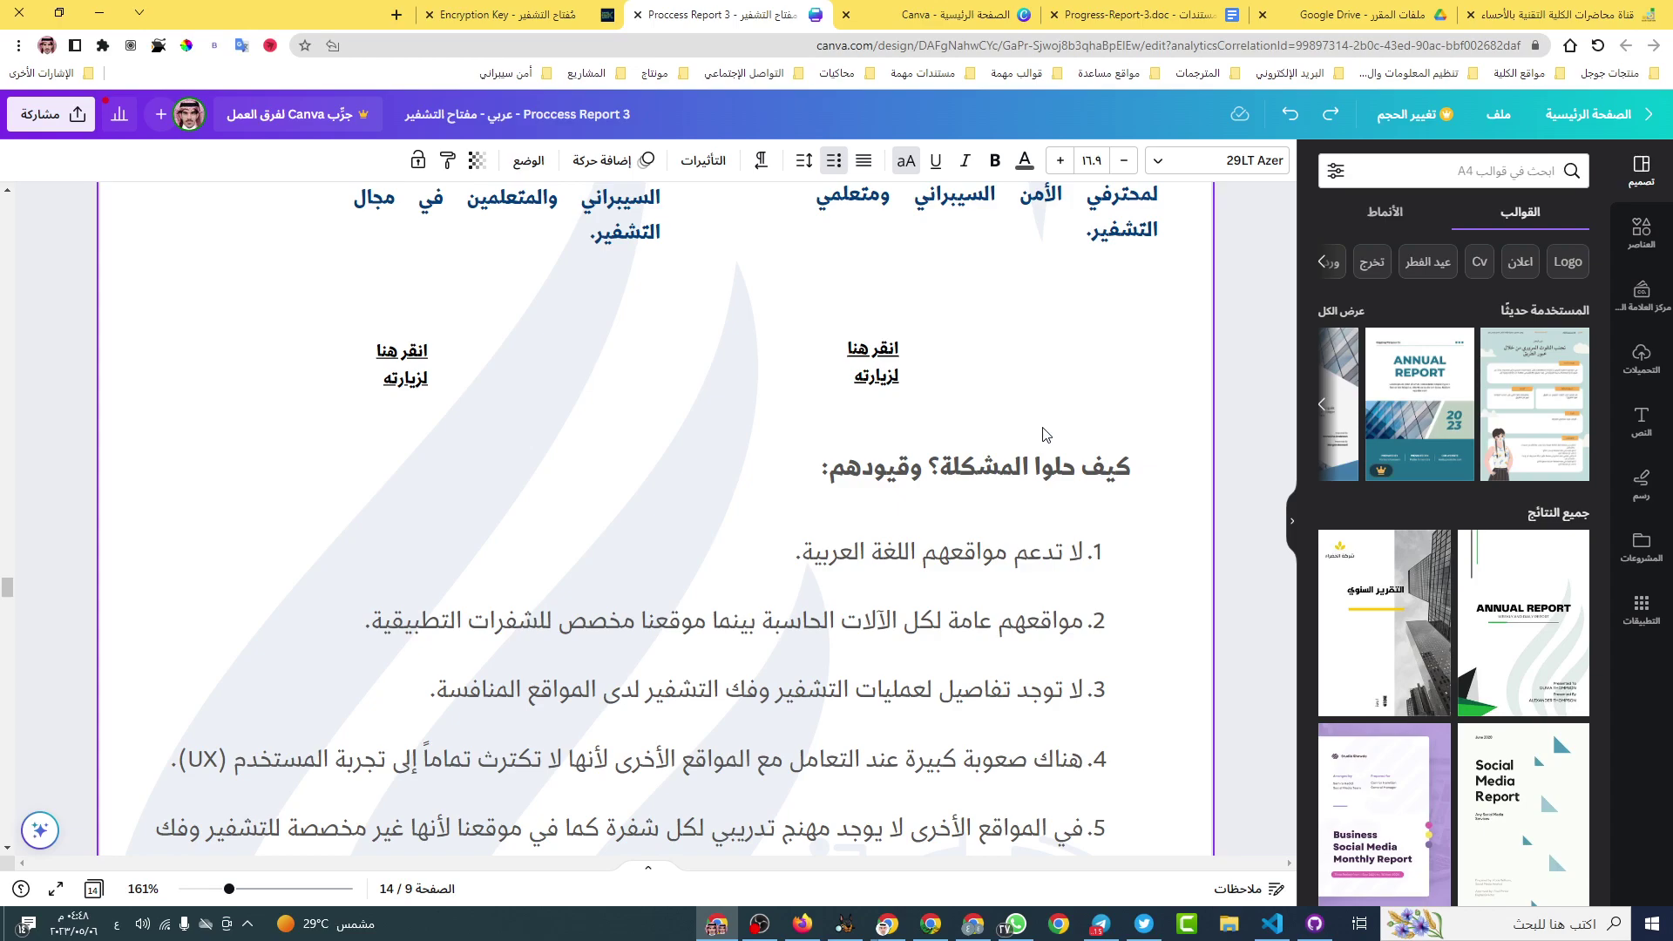
scroll(1045, 434, "up", 10)
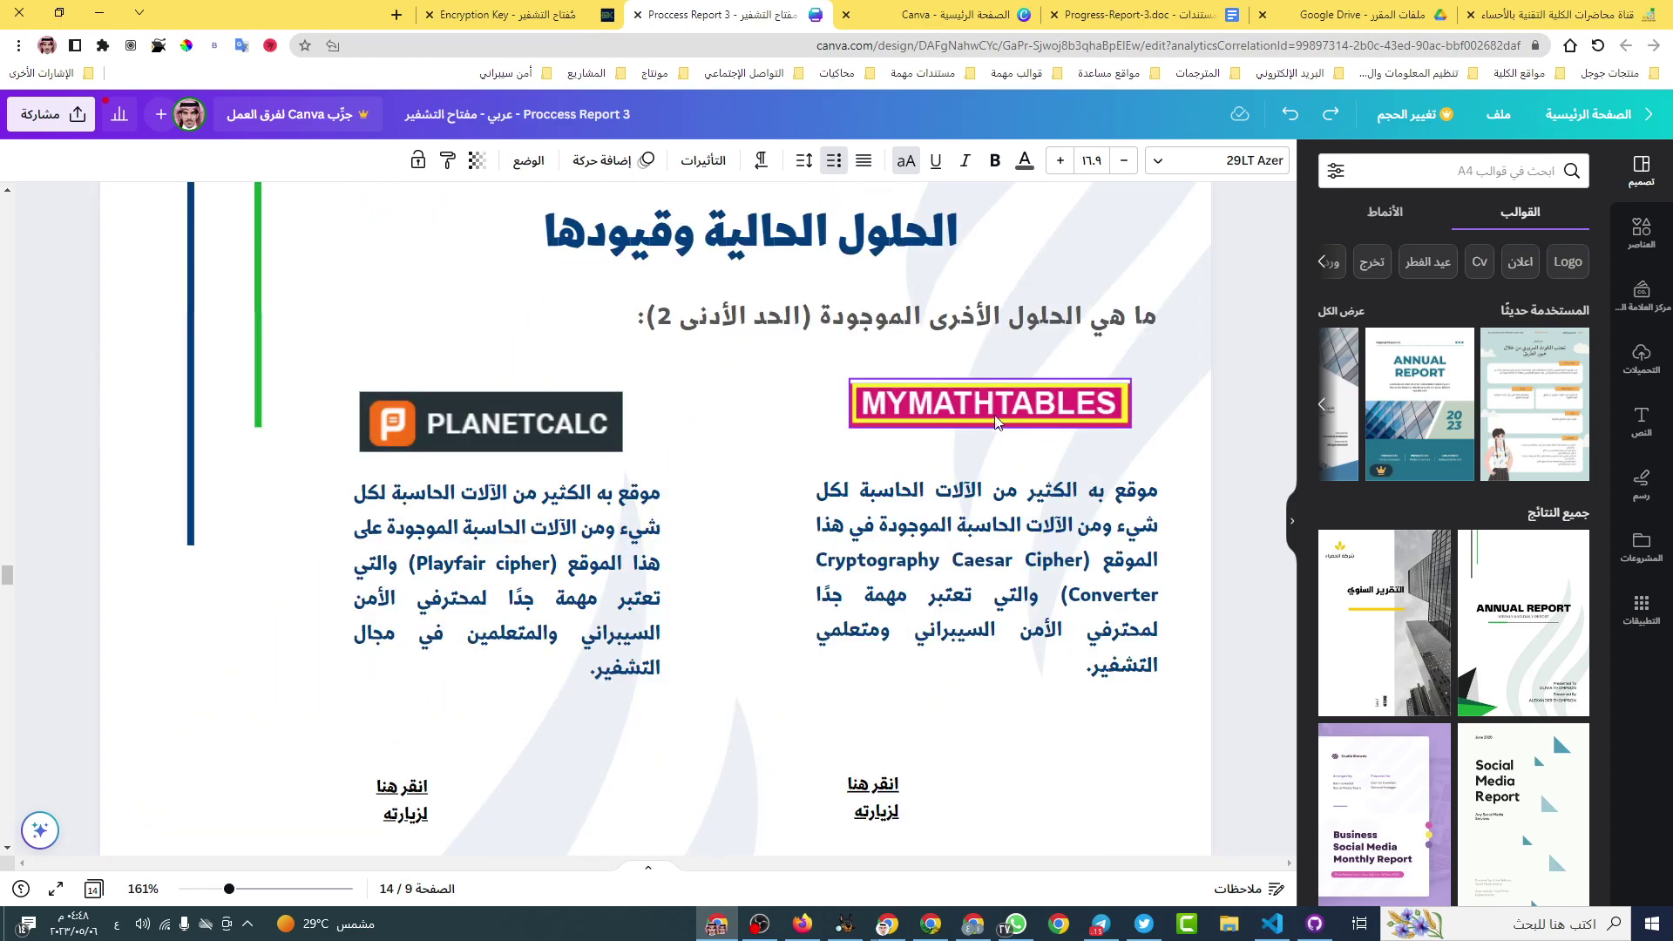
scroll(964, 433, "up", 8)
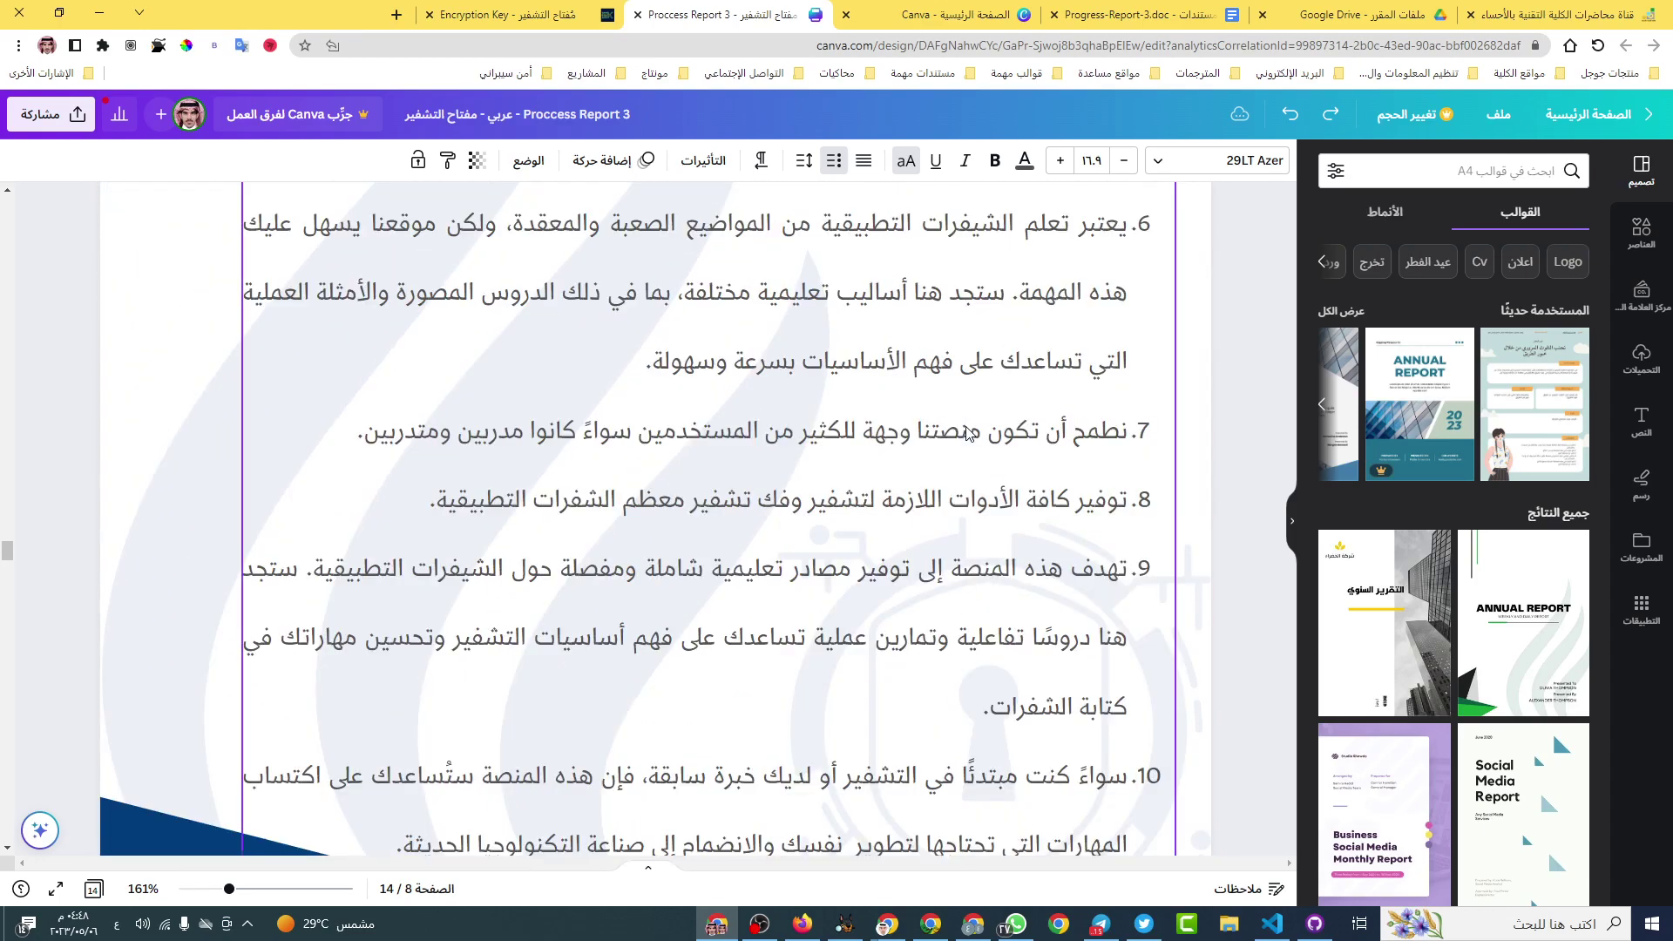
scroll(967, 433, "up", 4)
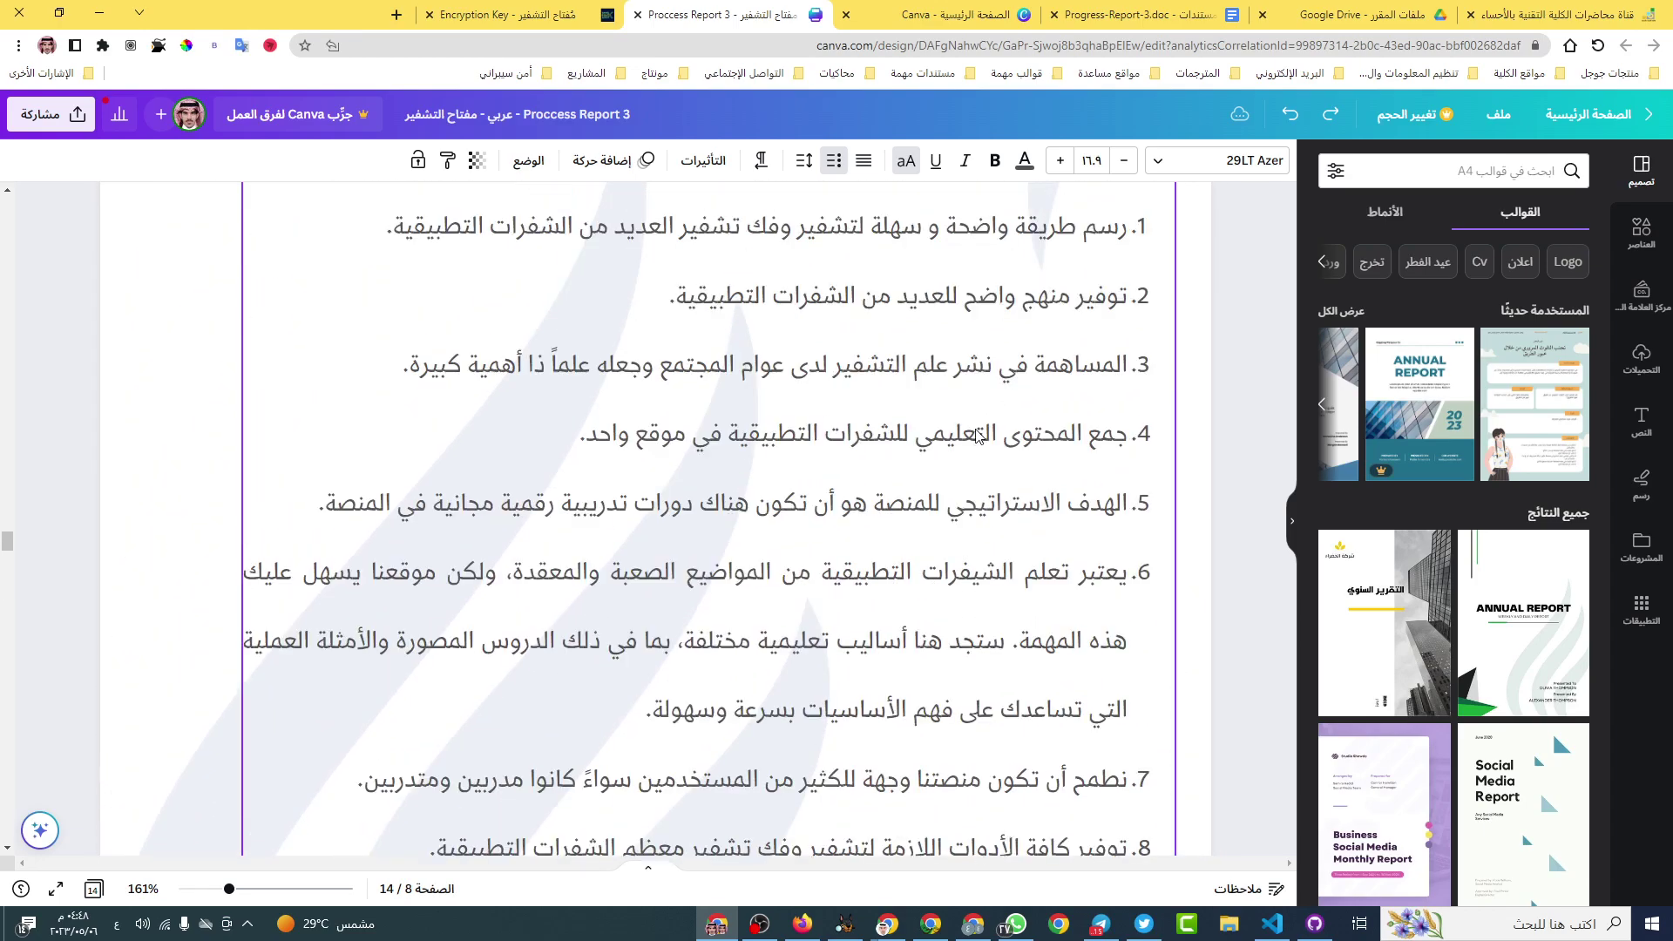
scroll(978, 436, "up", 10)
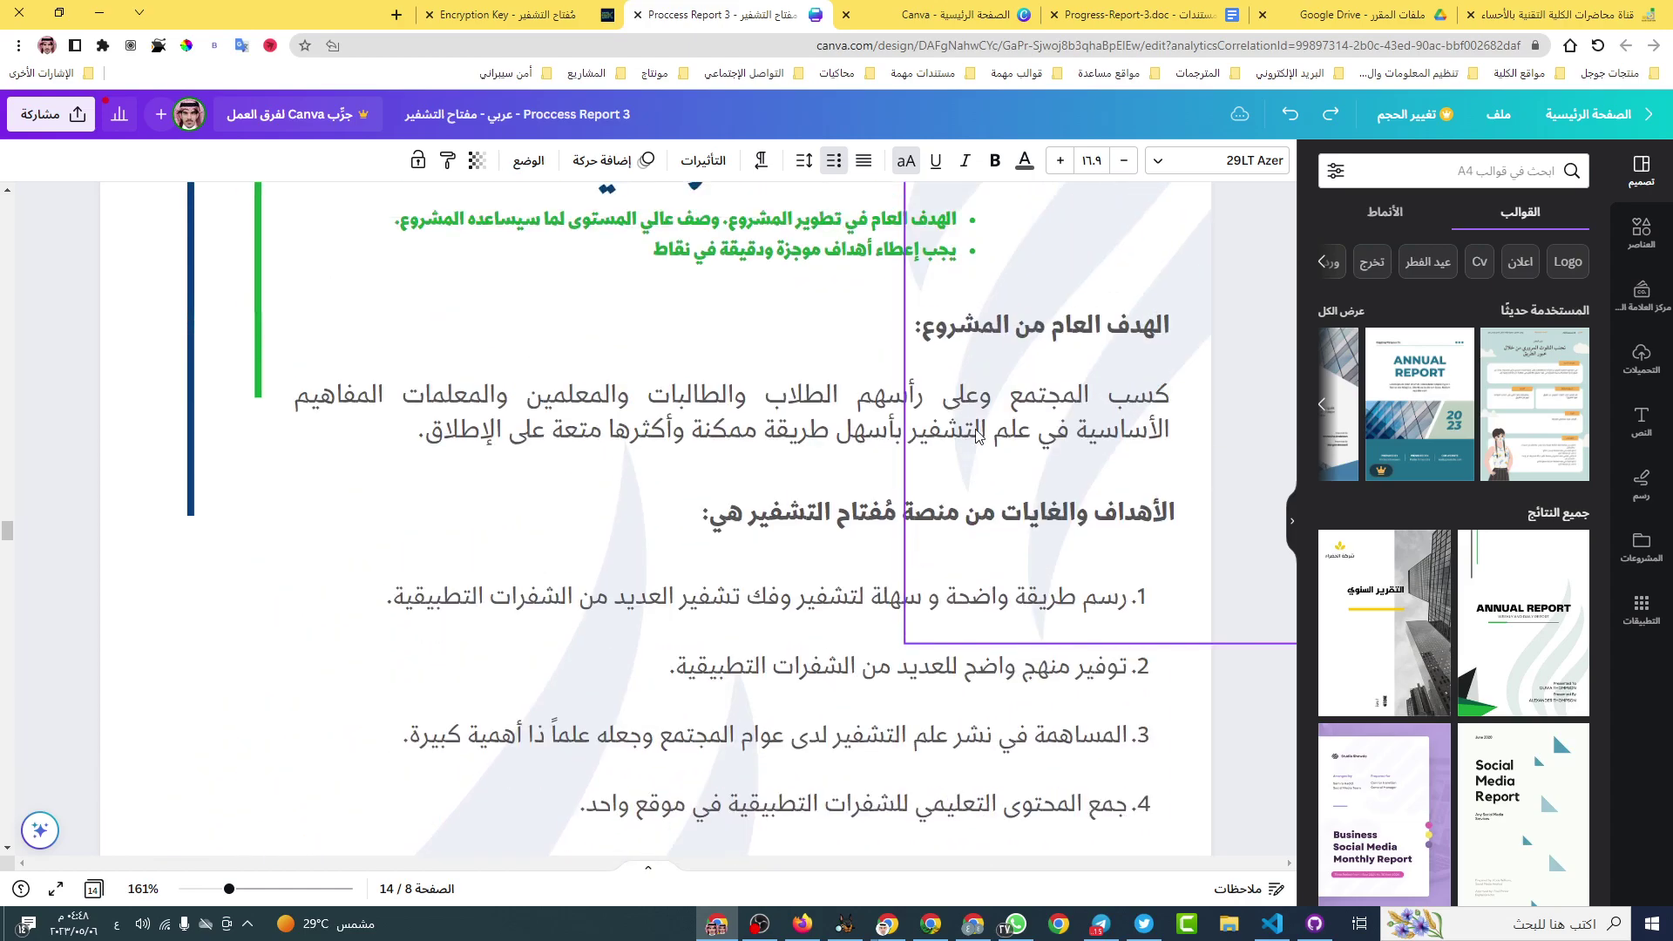
scroll(993, 436, "up", 10)
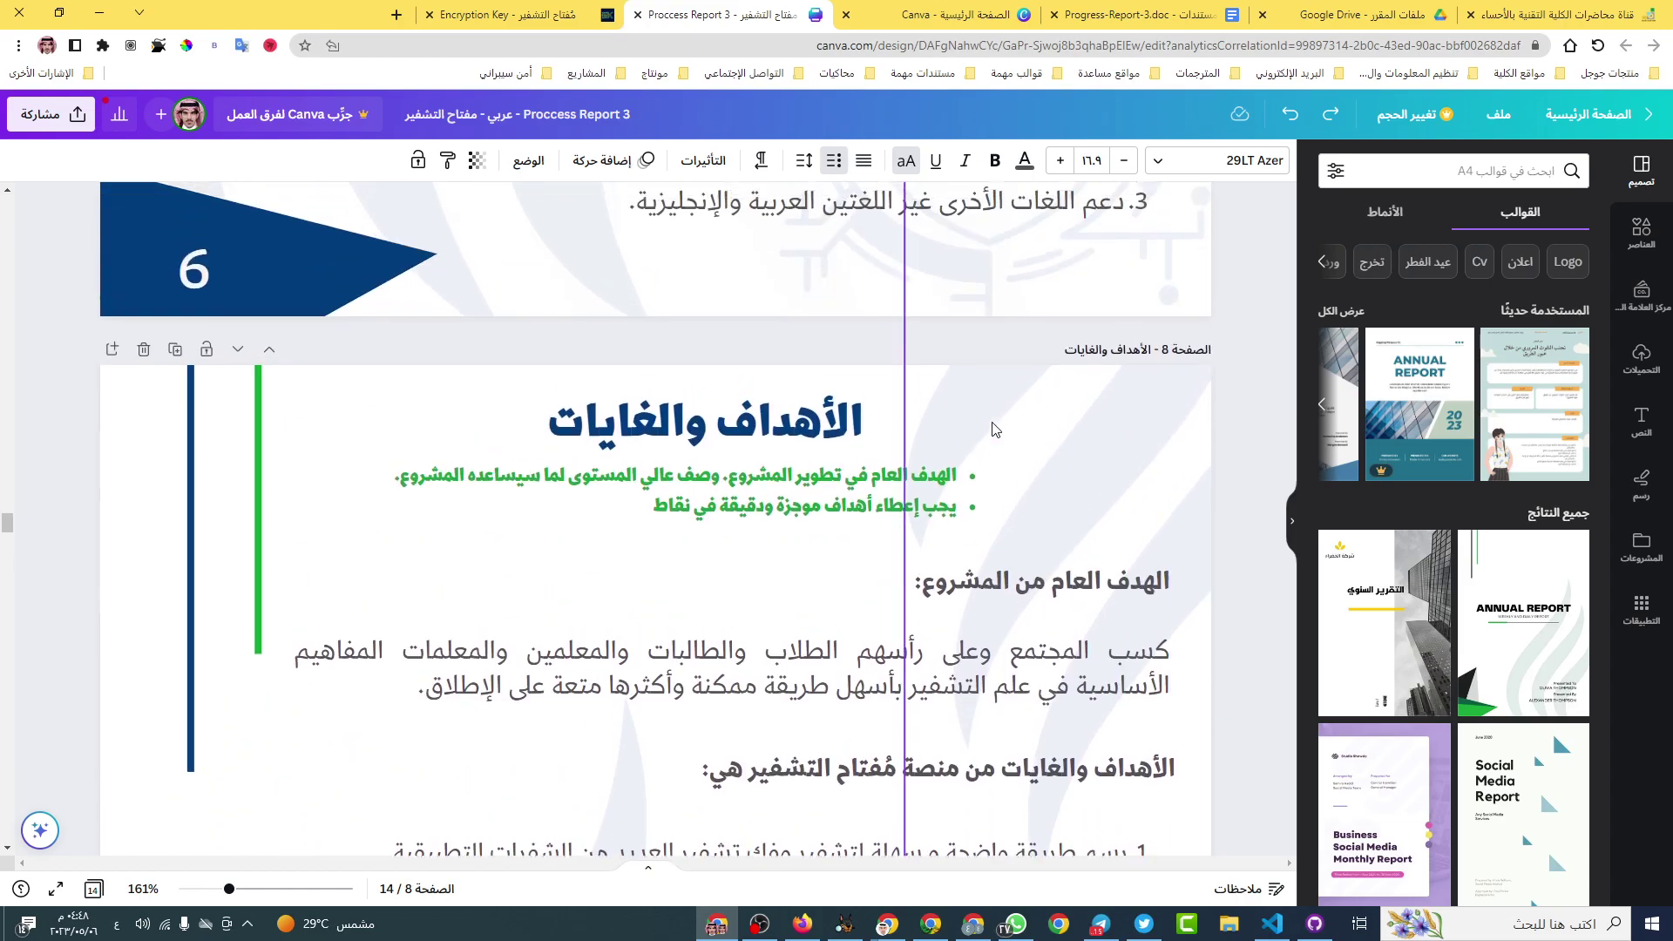
scroll(985, 453, "up", 8)
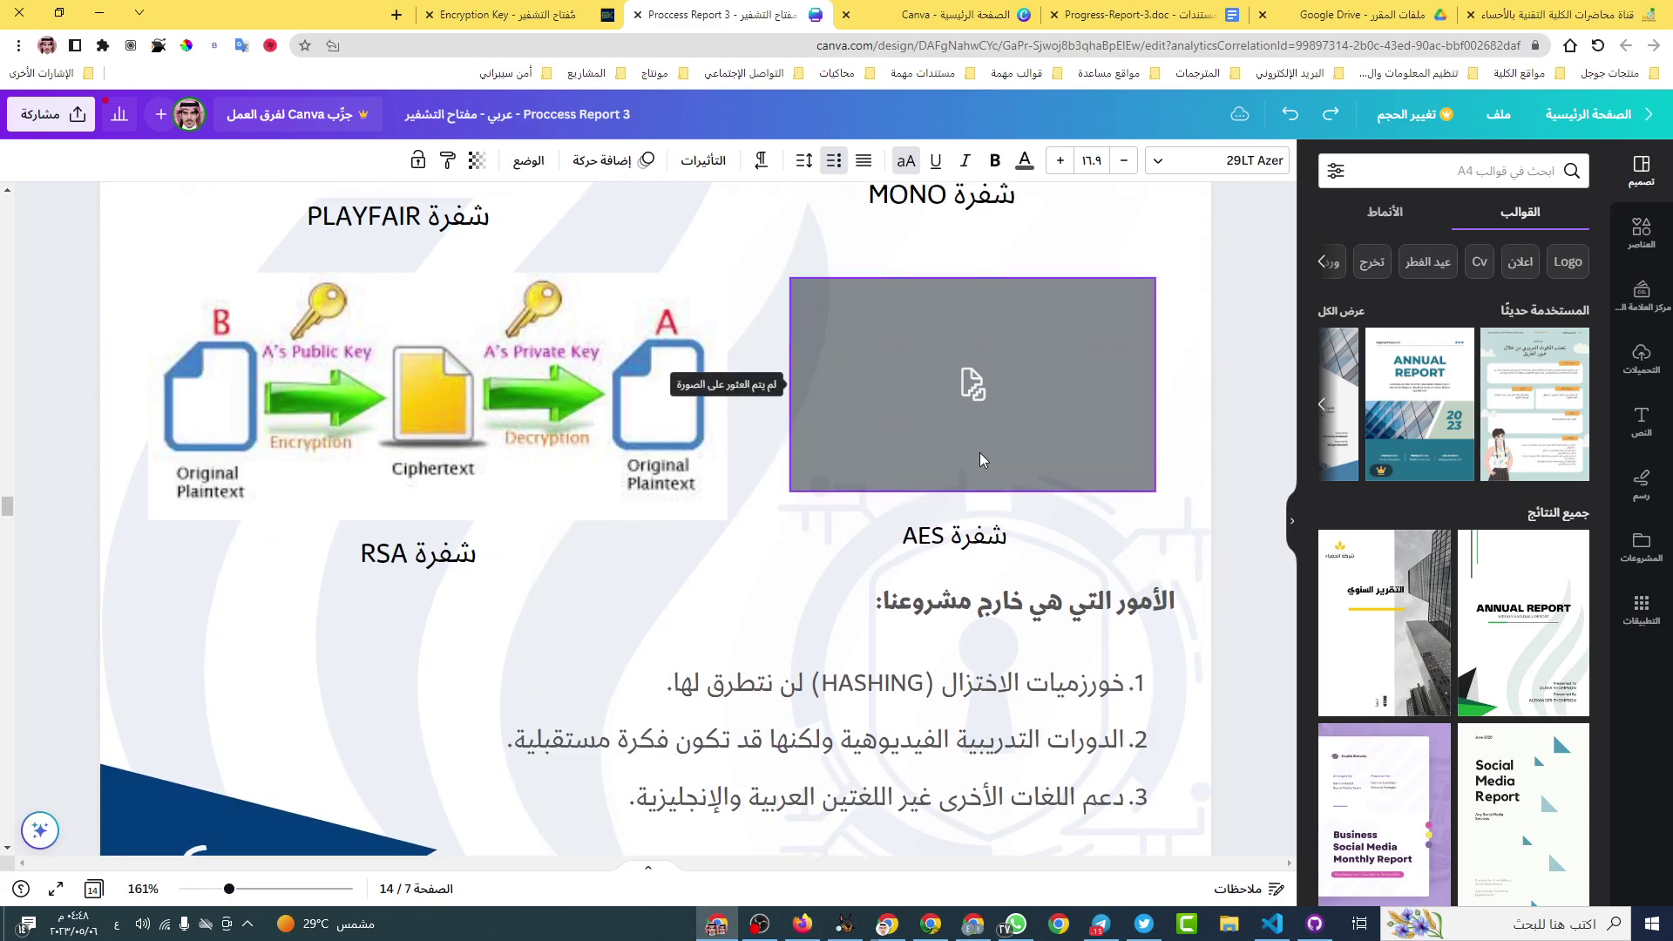
scroll(980, 453, "up", 4)
scroll(979, 452, "up", 8)
scroll(1002, 462, "down", 12)
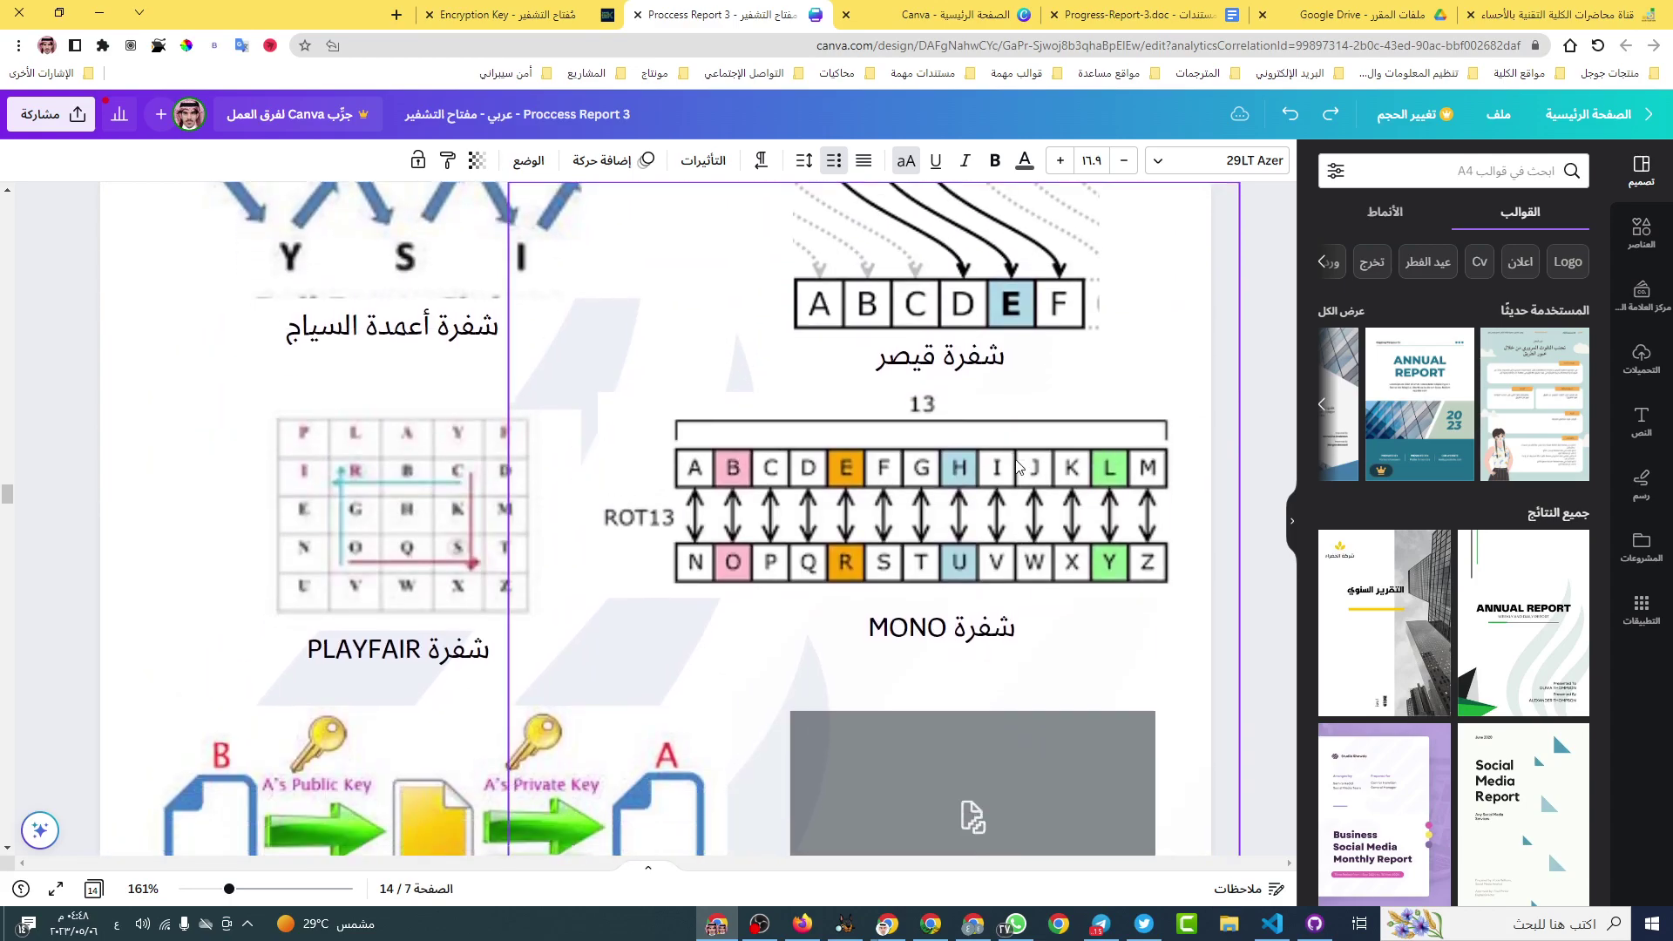
left_click(984, 400)
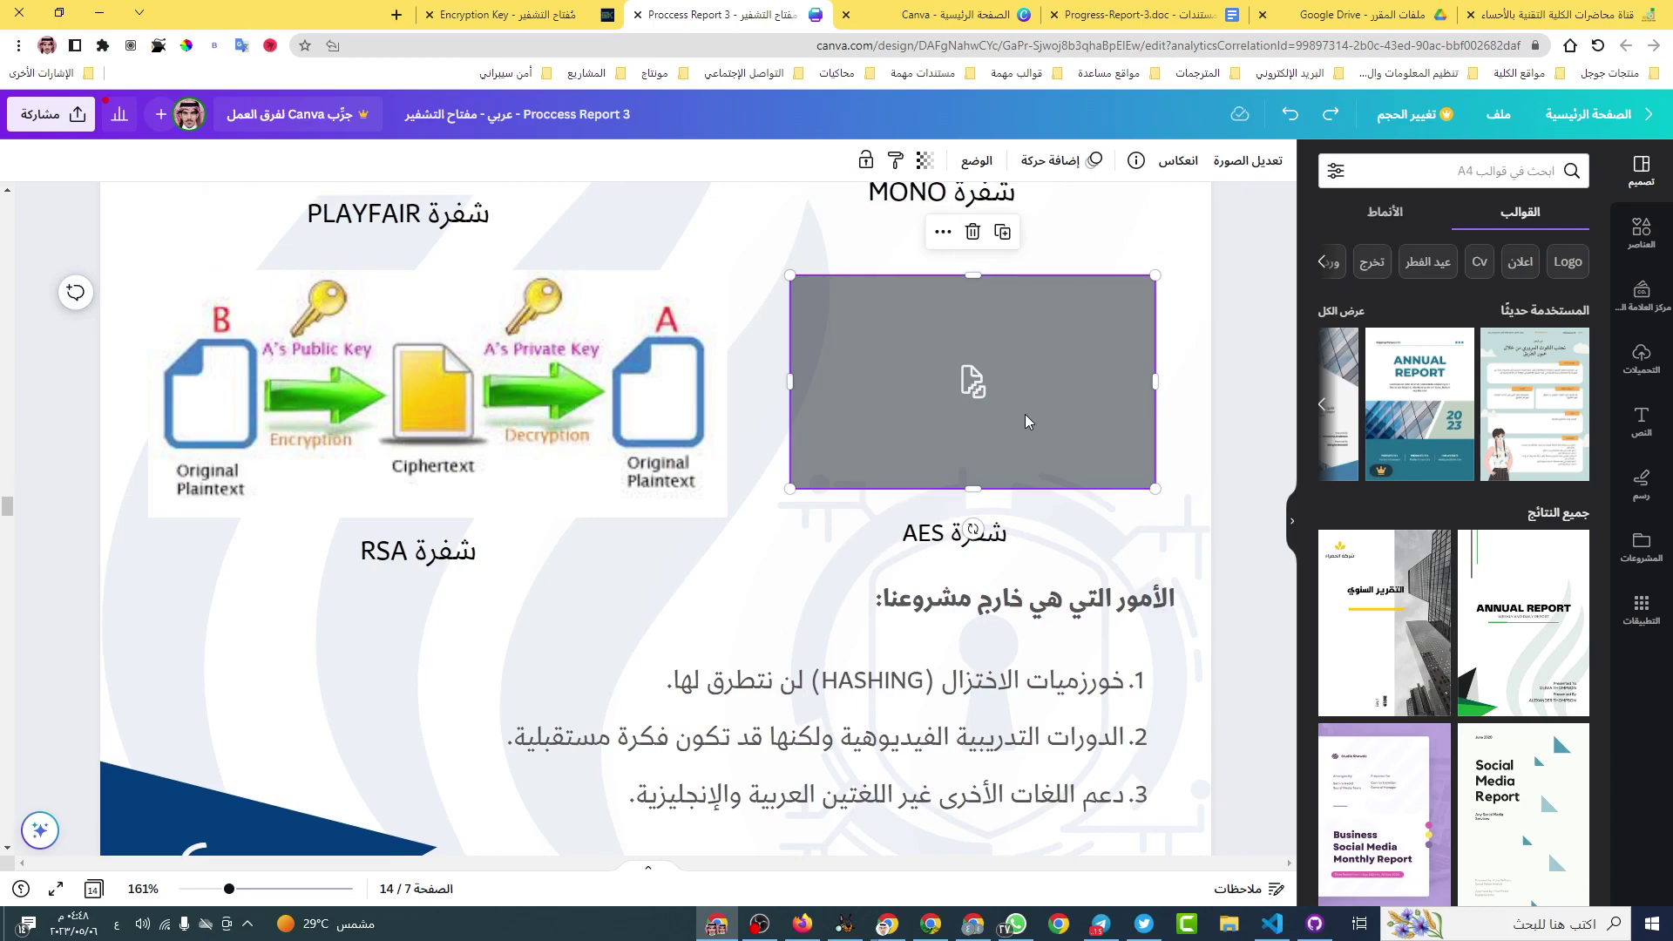
scroll(1025, 415, "up", 20)
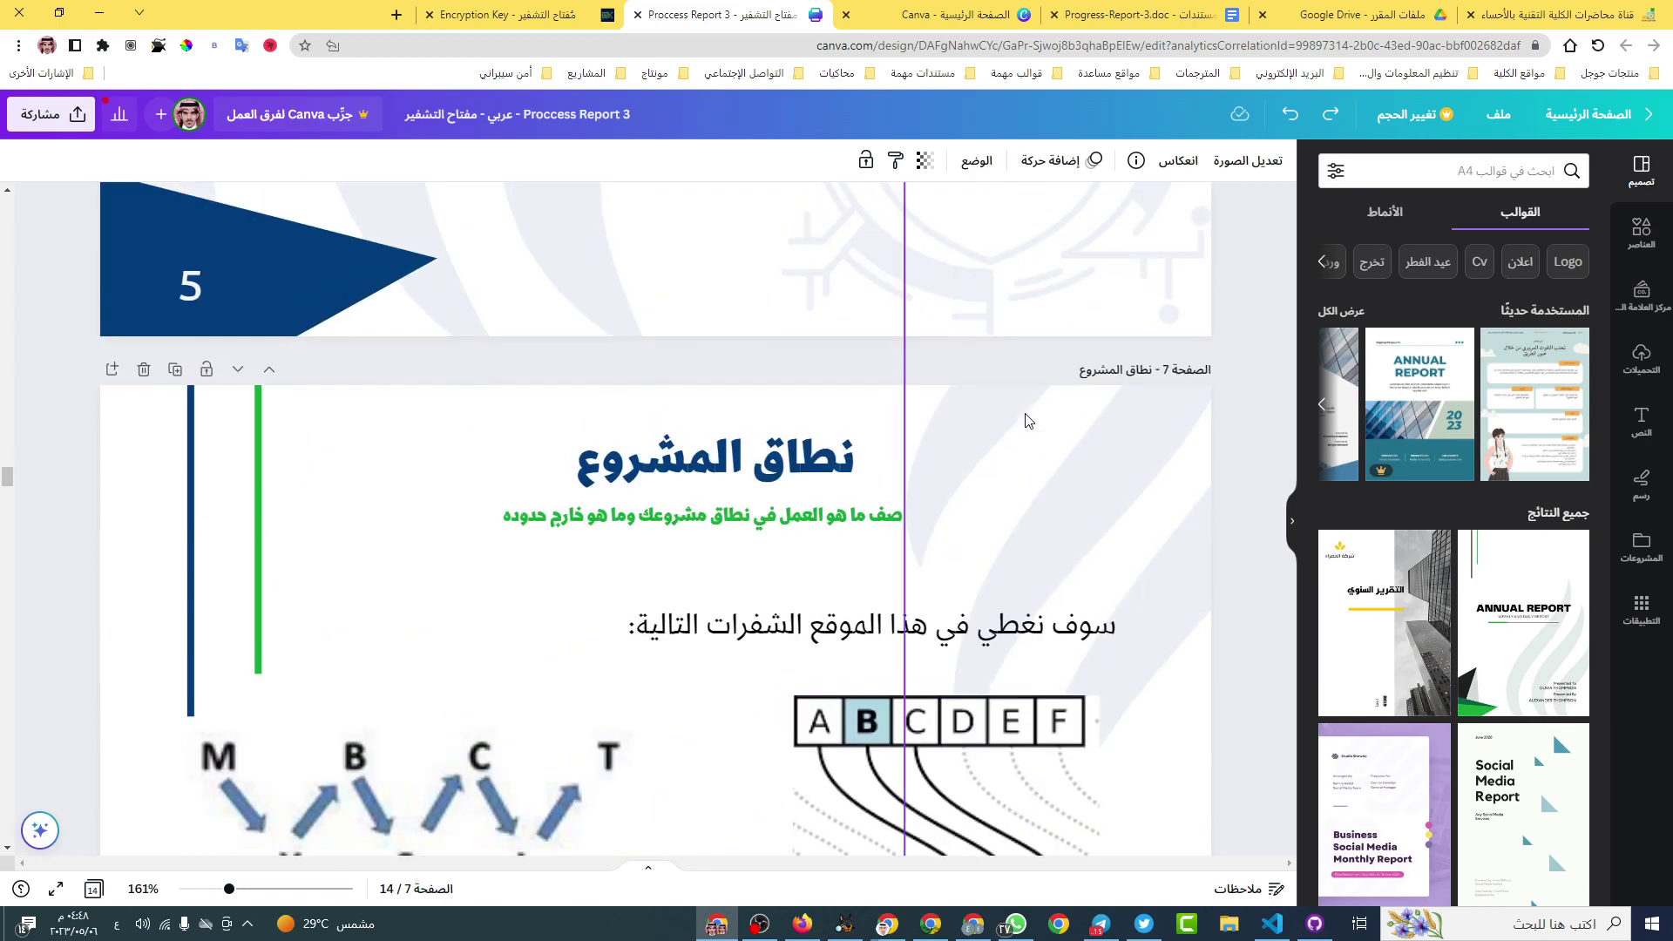
scroll(1028, 421, "up", 20)
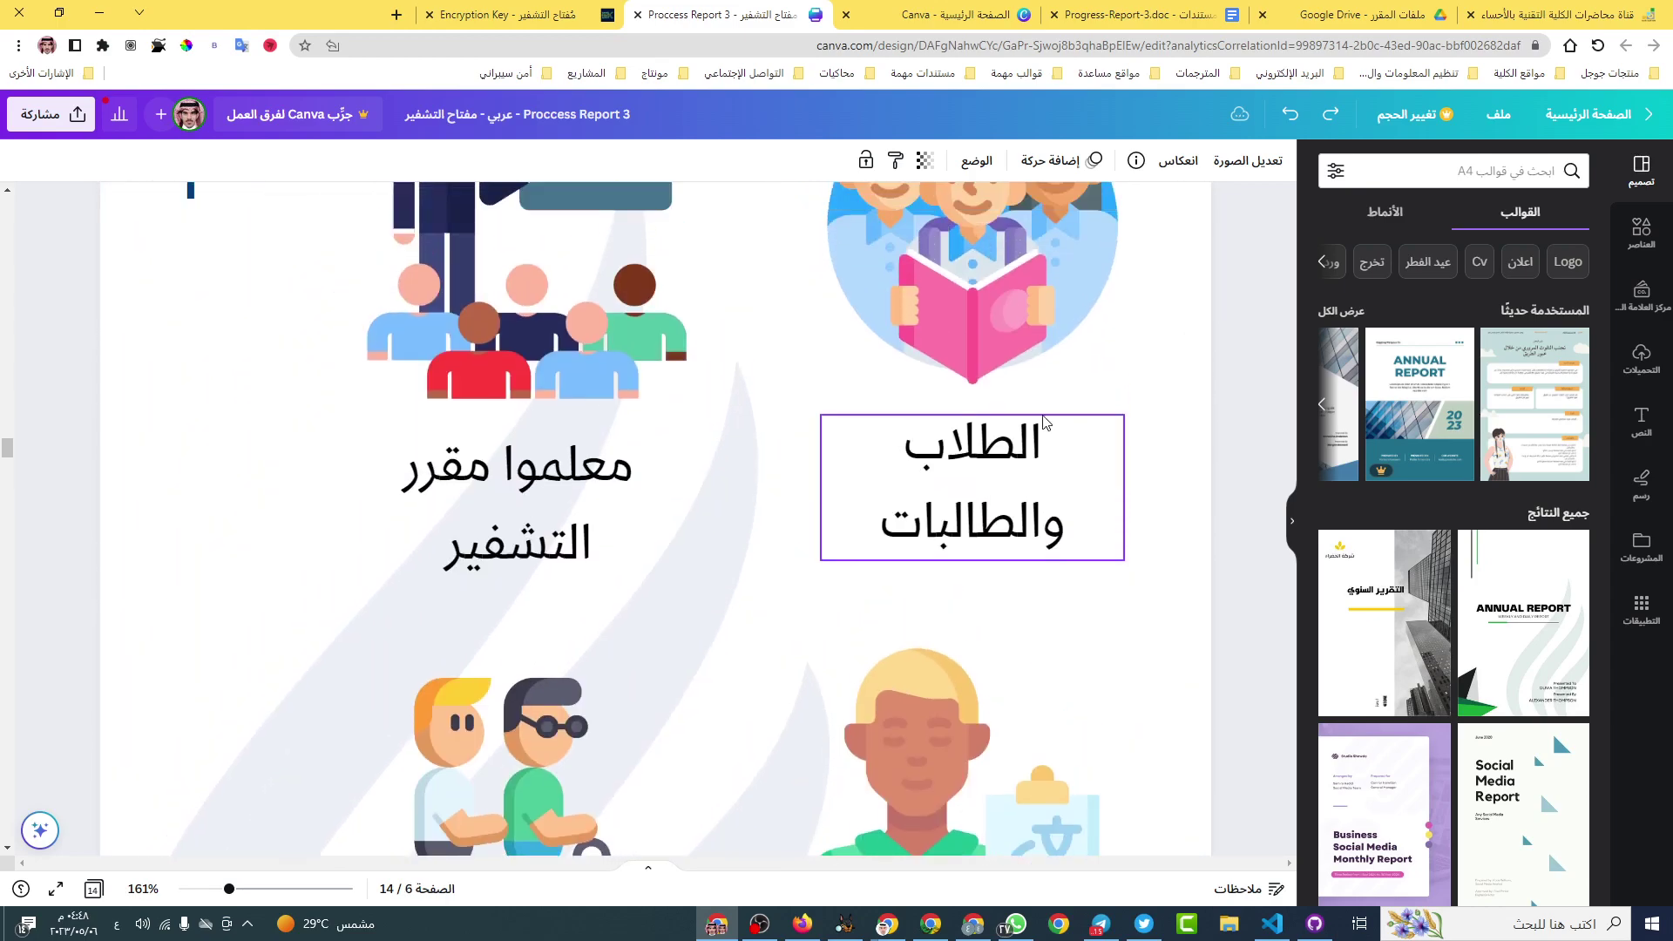
scroll(1045, 421, "up", 9)
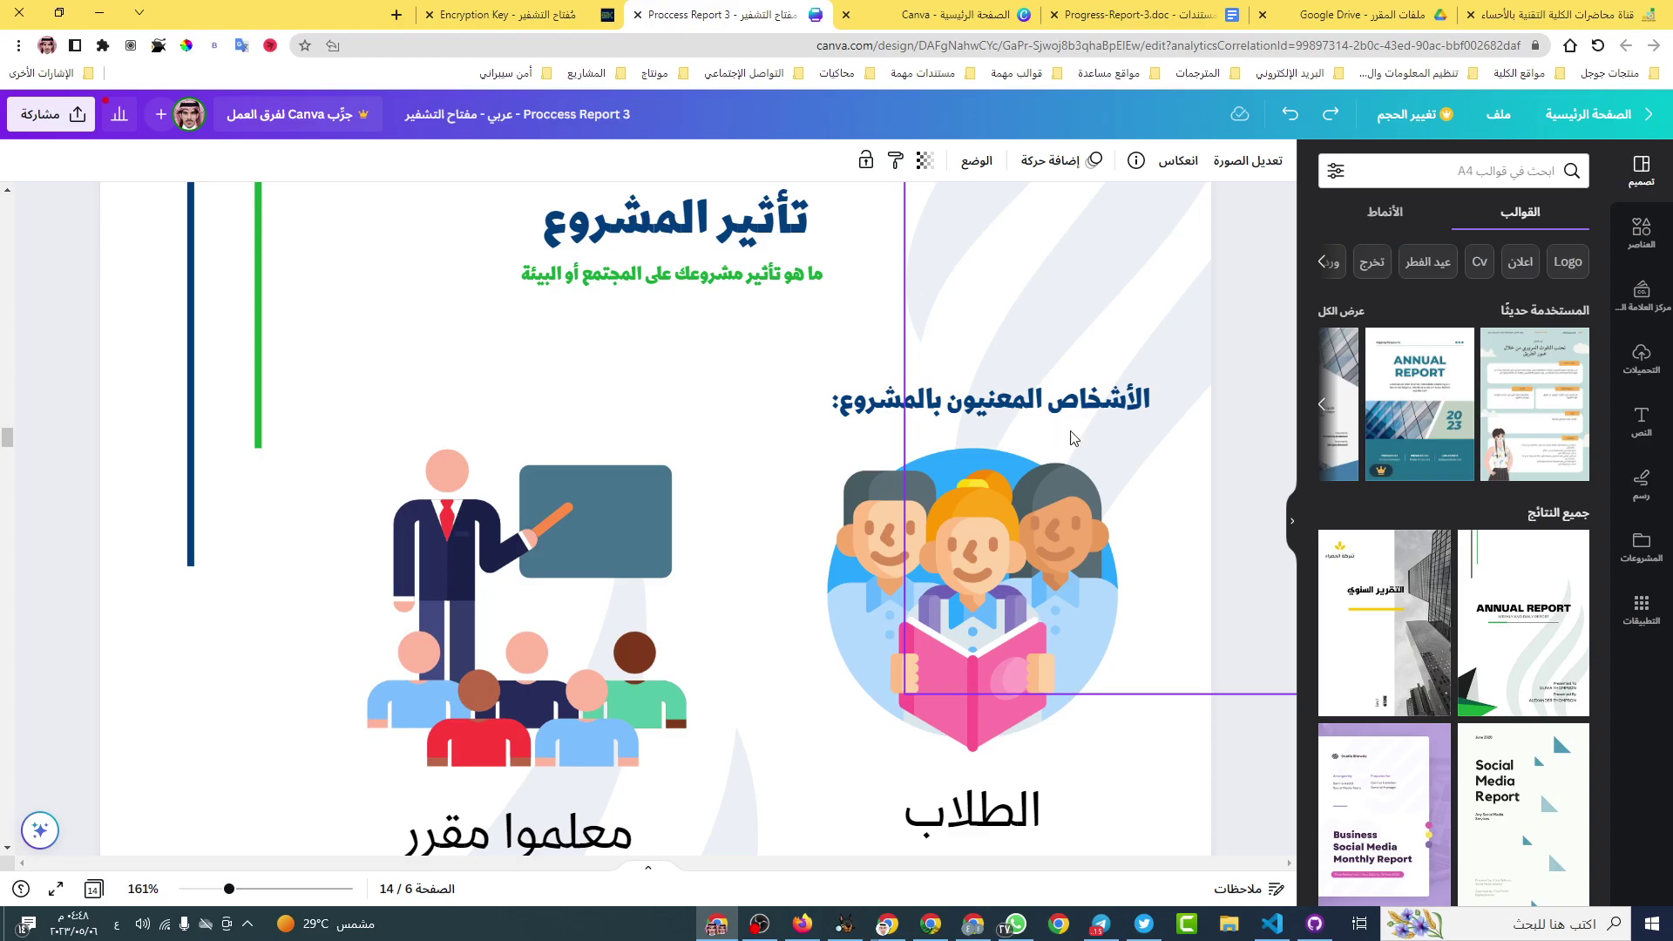
scroll(1054, 427, "up", 20)
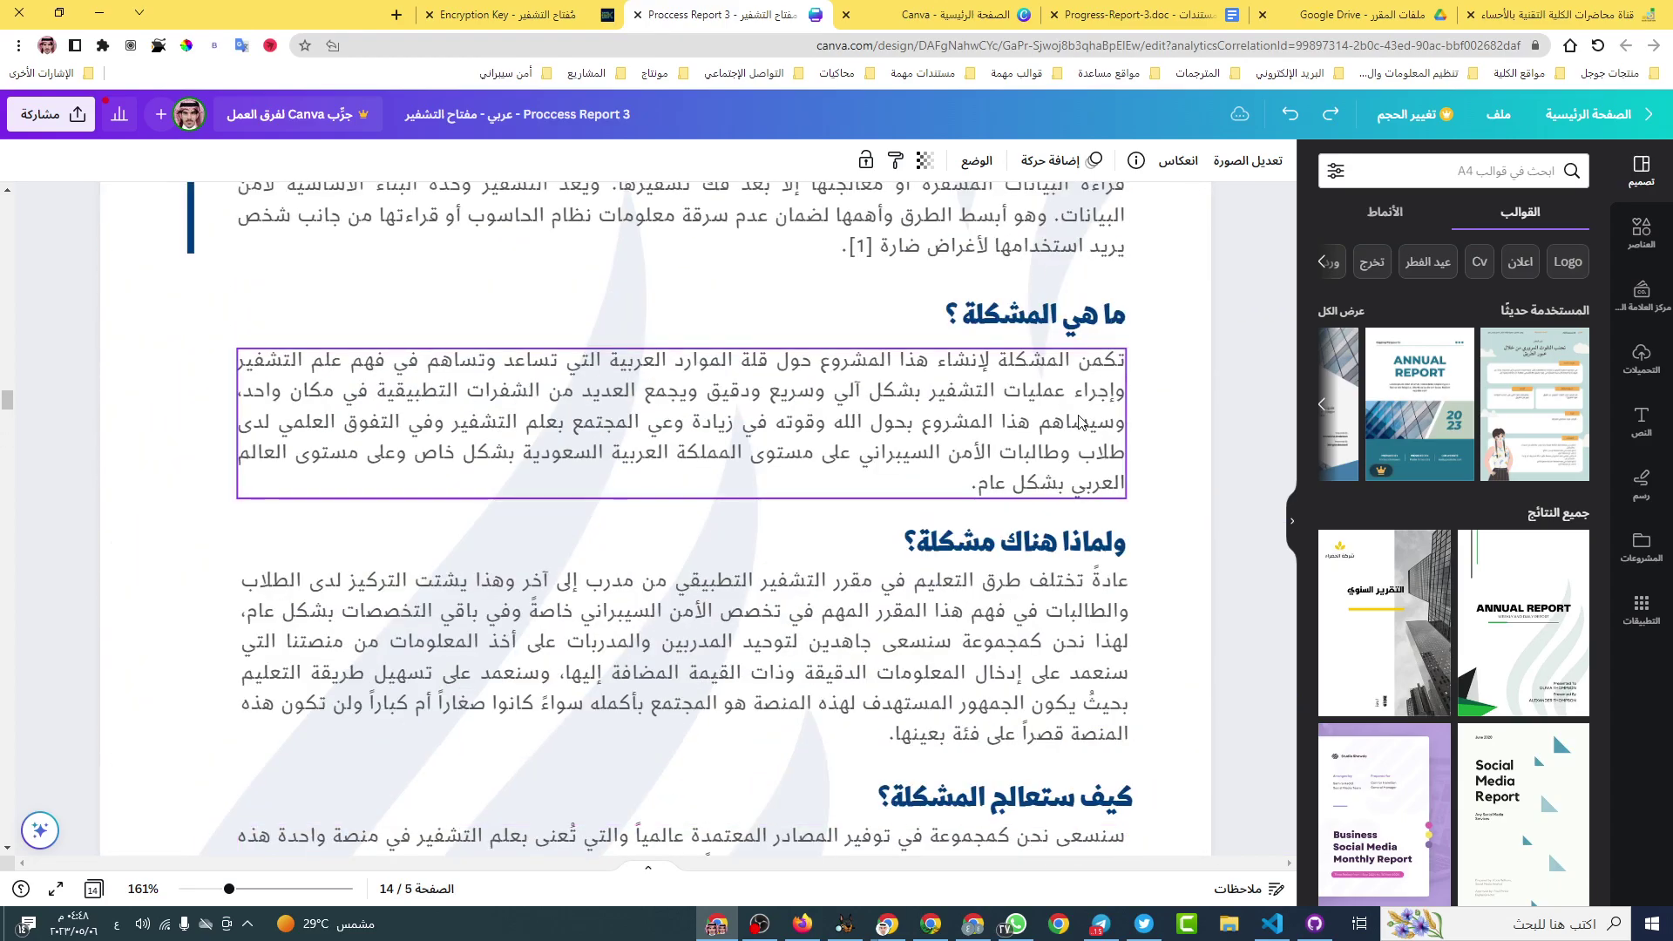
scroll(1077, 436, "down", 4)
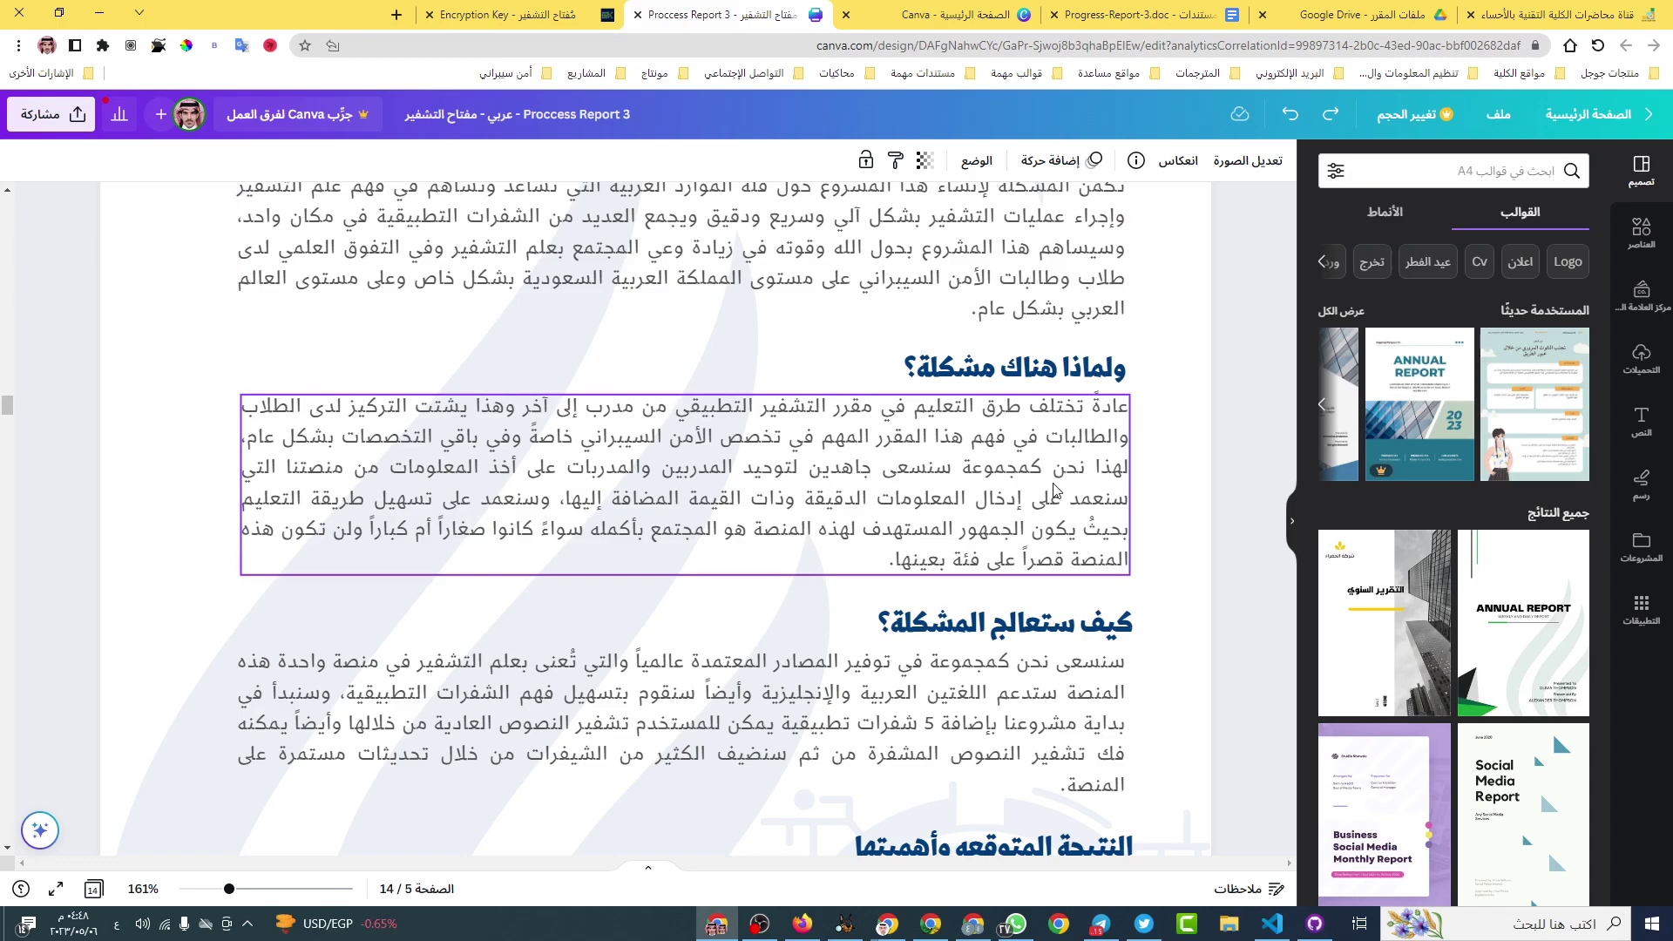
scroll(1054, 488, "up", 20)
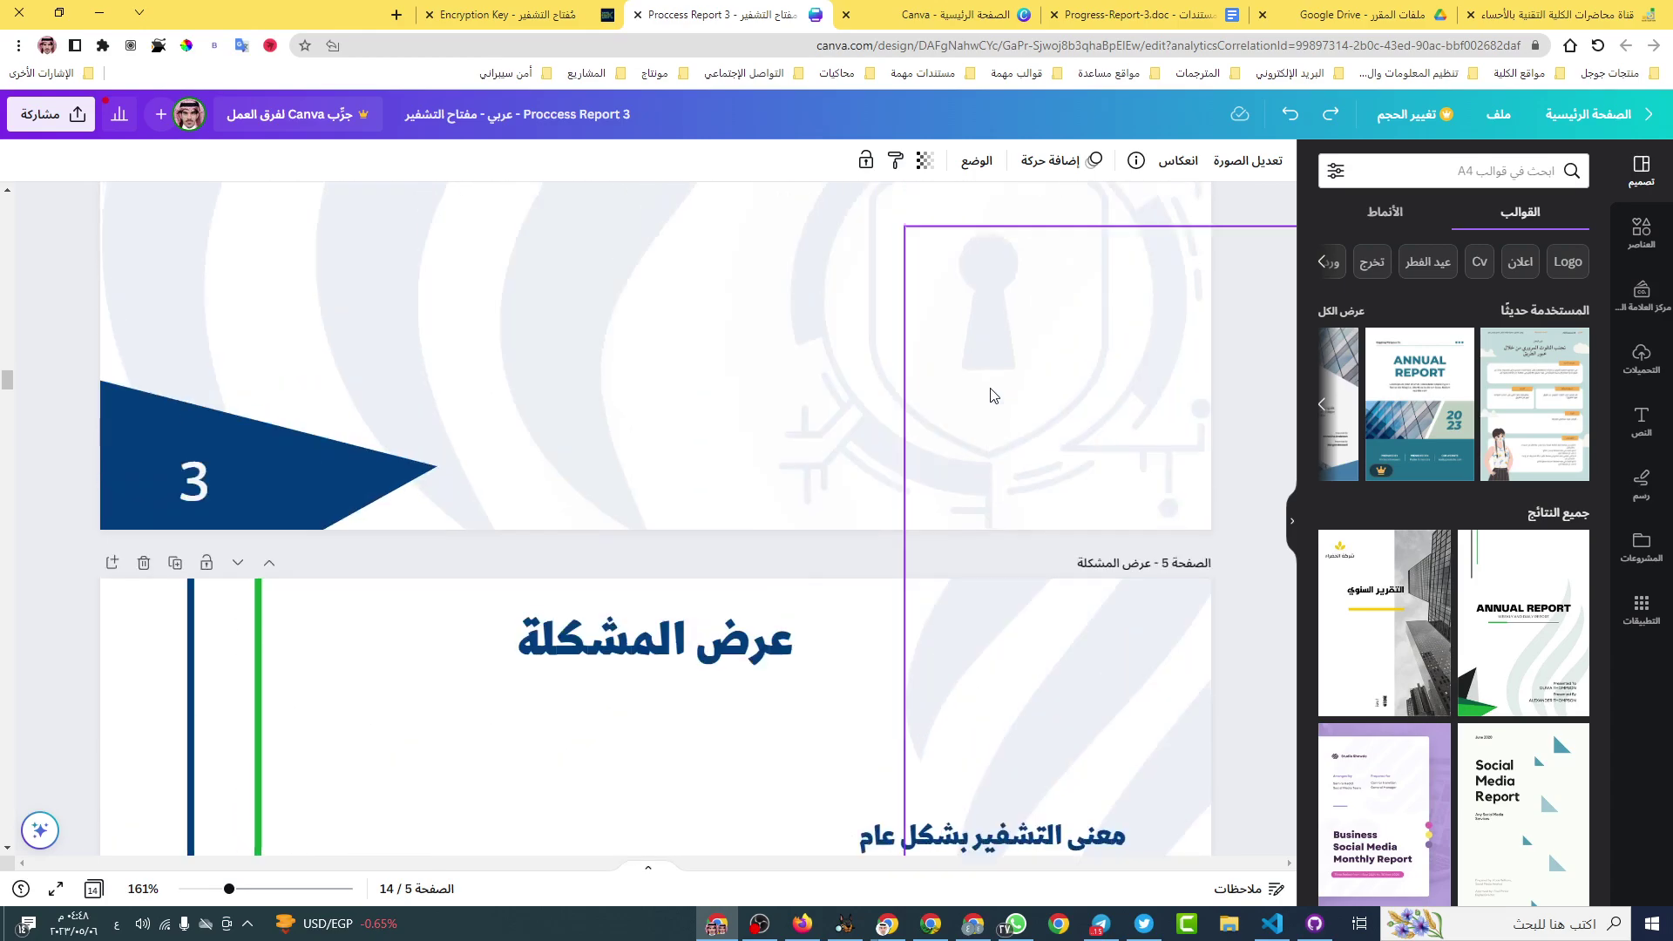
scroll(989, 394, "up", 10)
scroll(1222, 453, "down", 4)
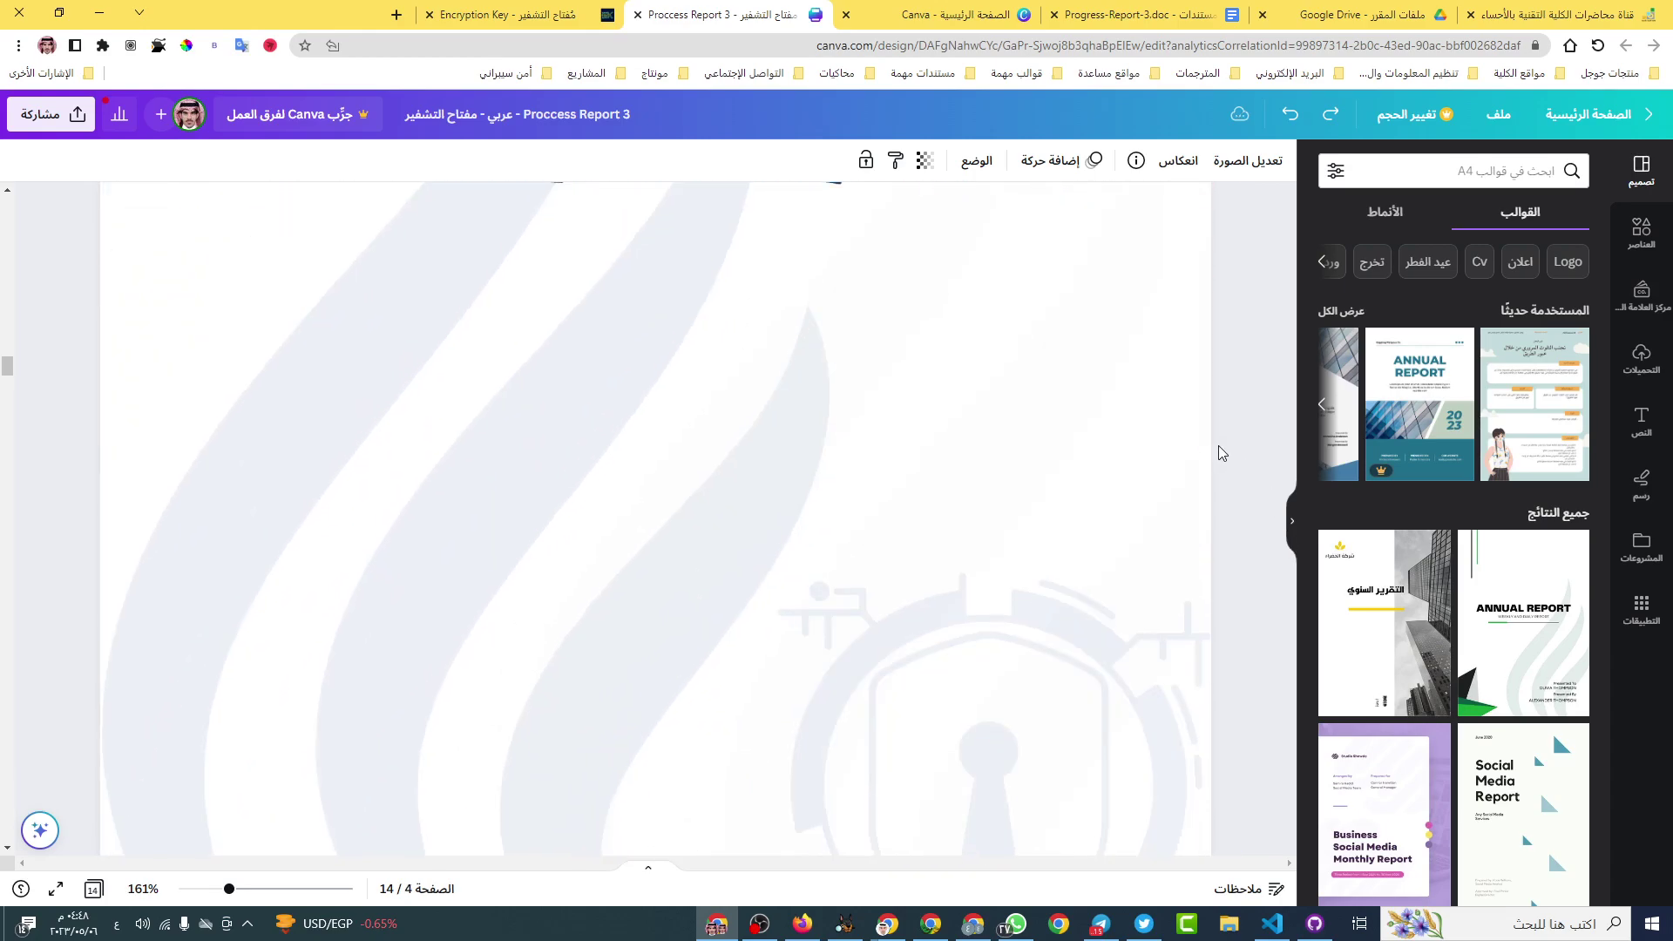
scroll(1218, 447, "down", 20)
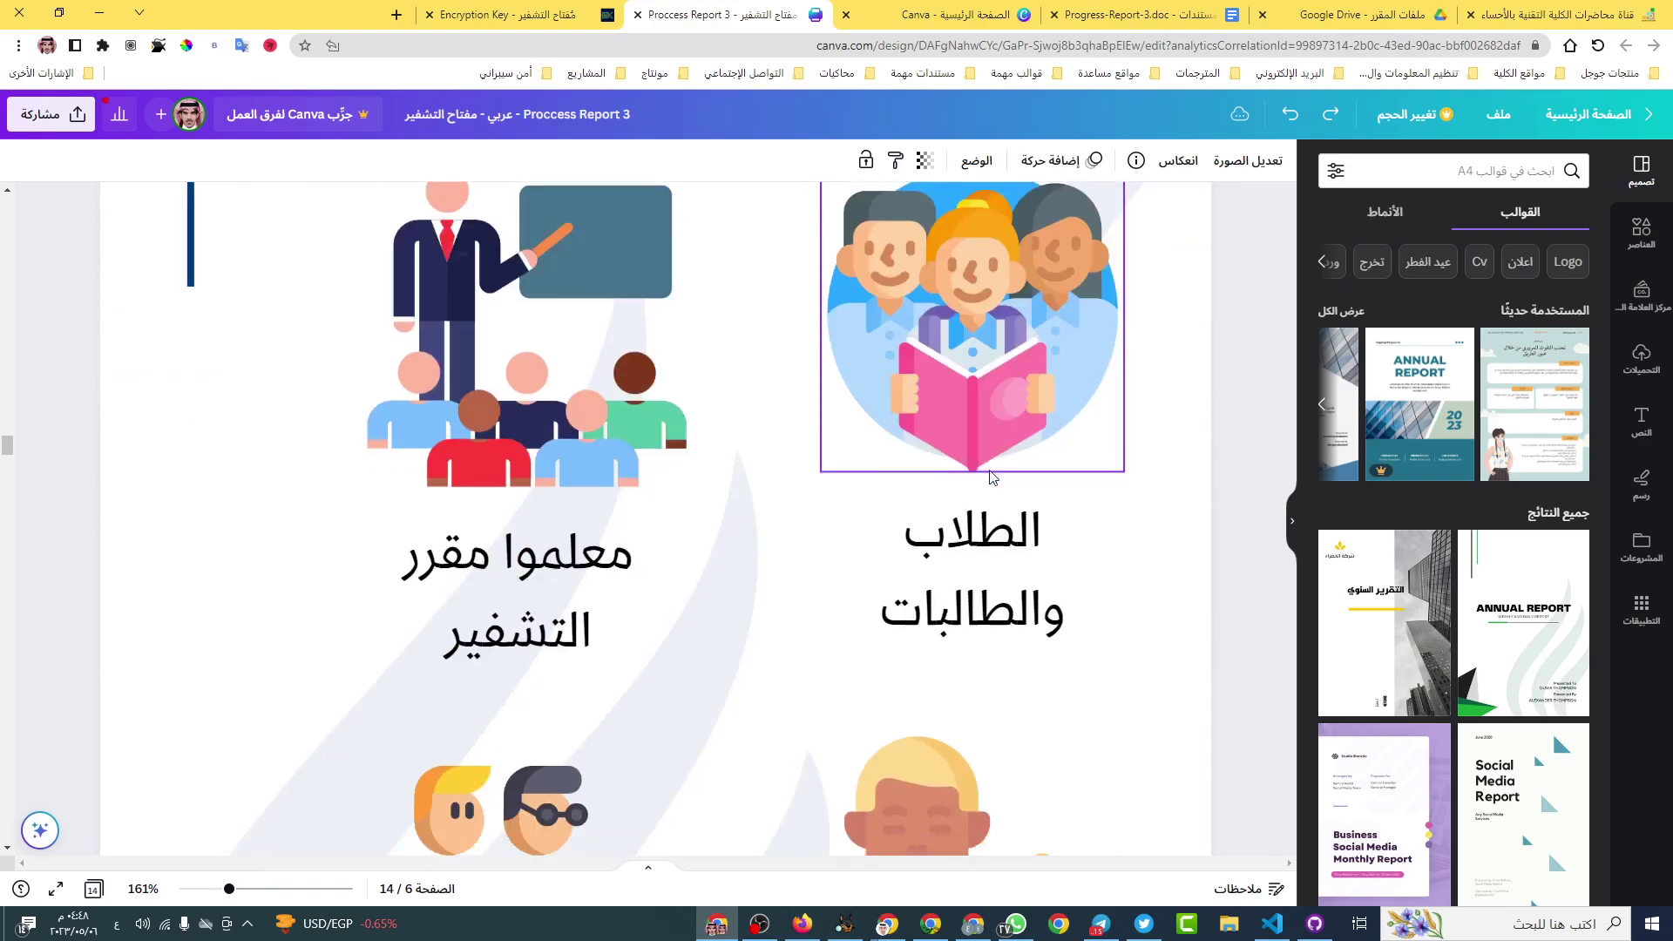
scroll(990, 477, "down", 12)
scroll(990, 478, "up", 8)
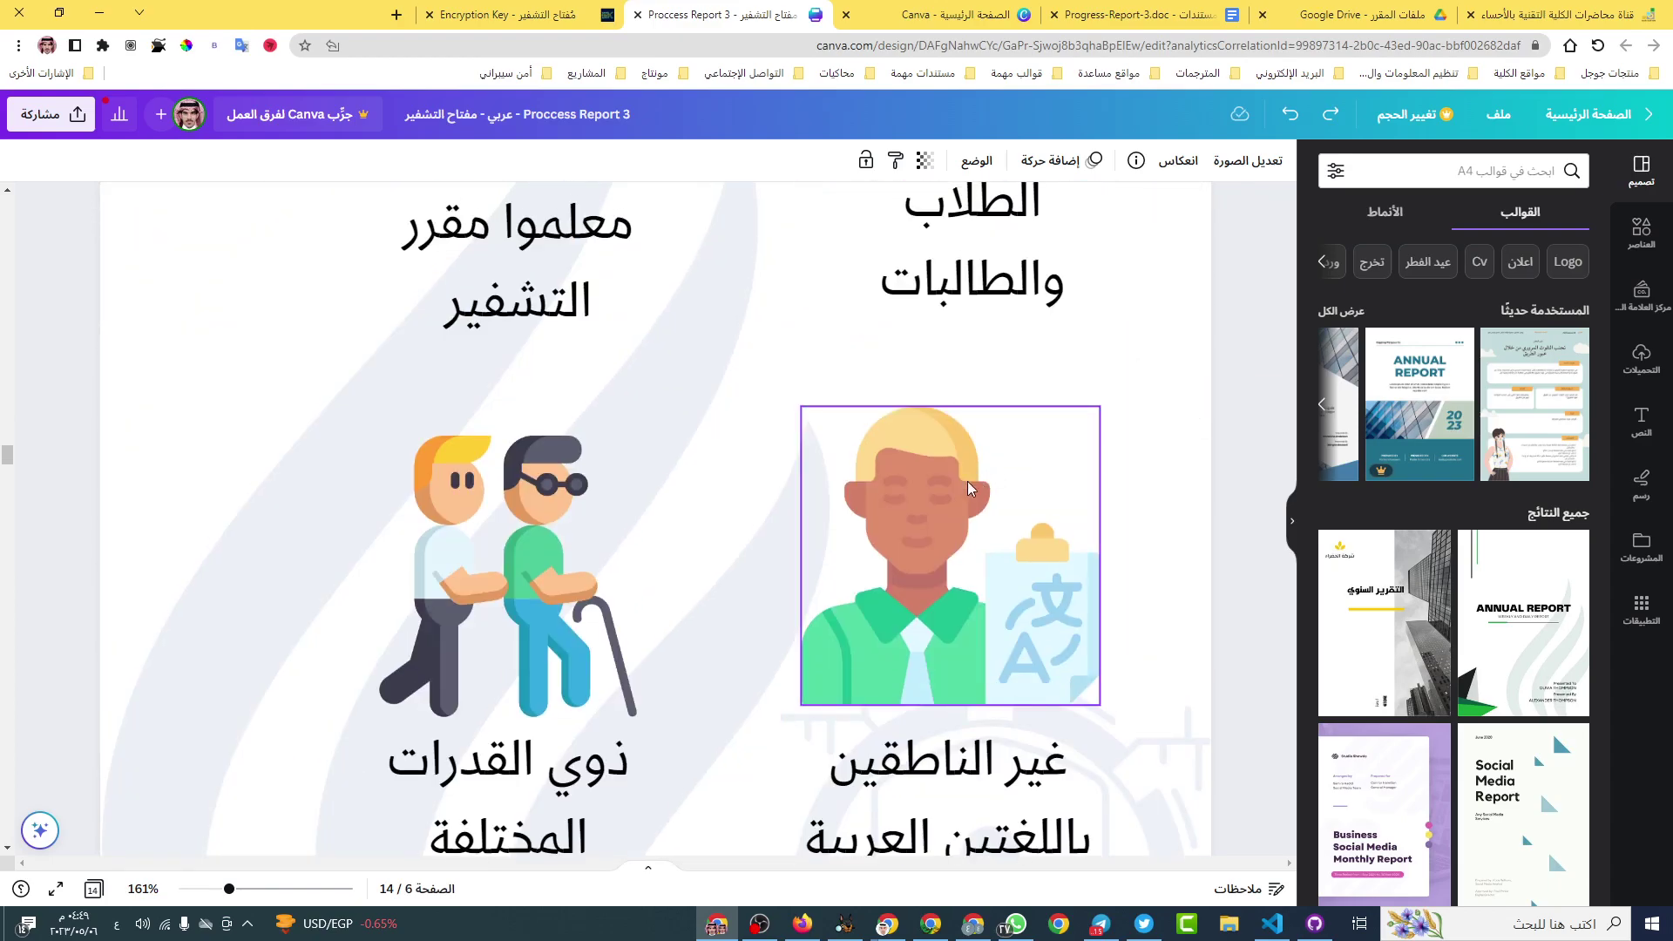
scroll(975, 478, "down", 4)
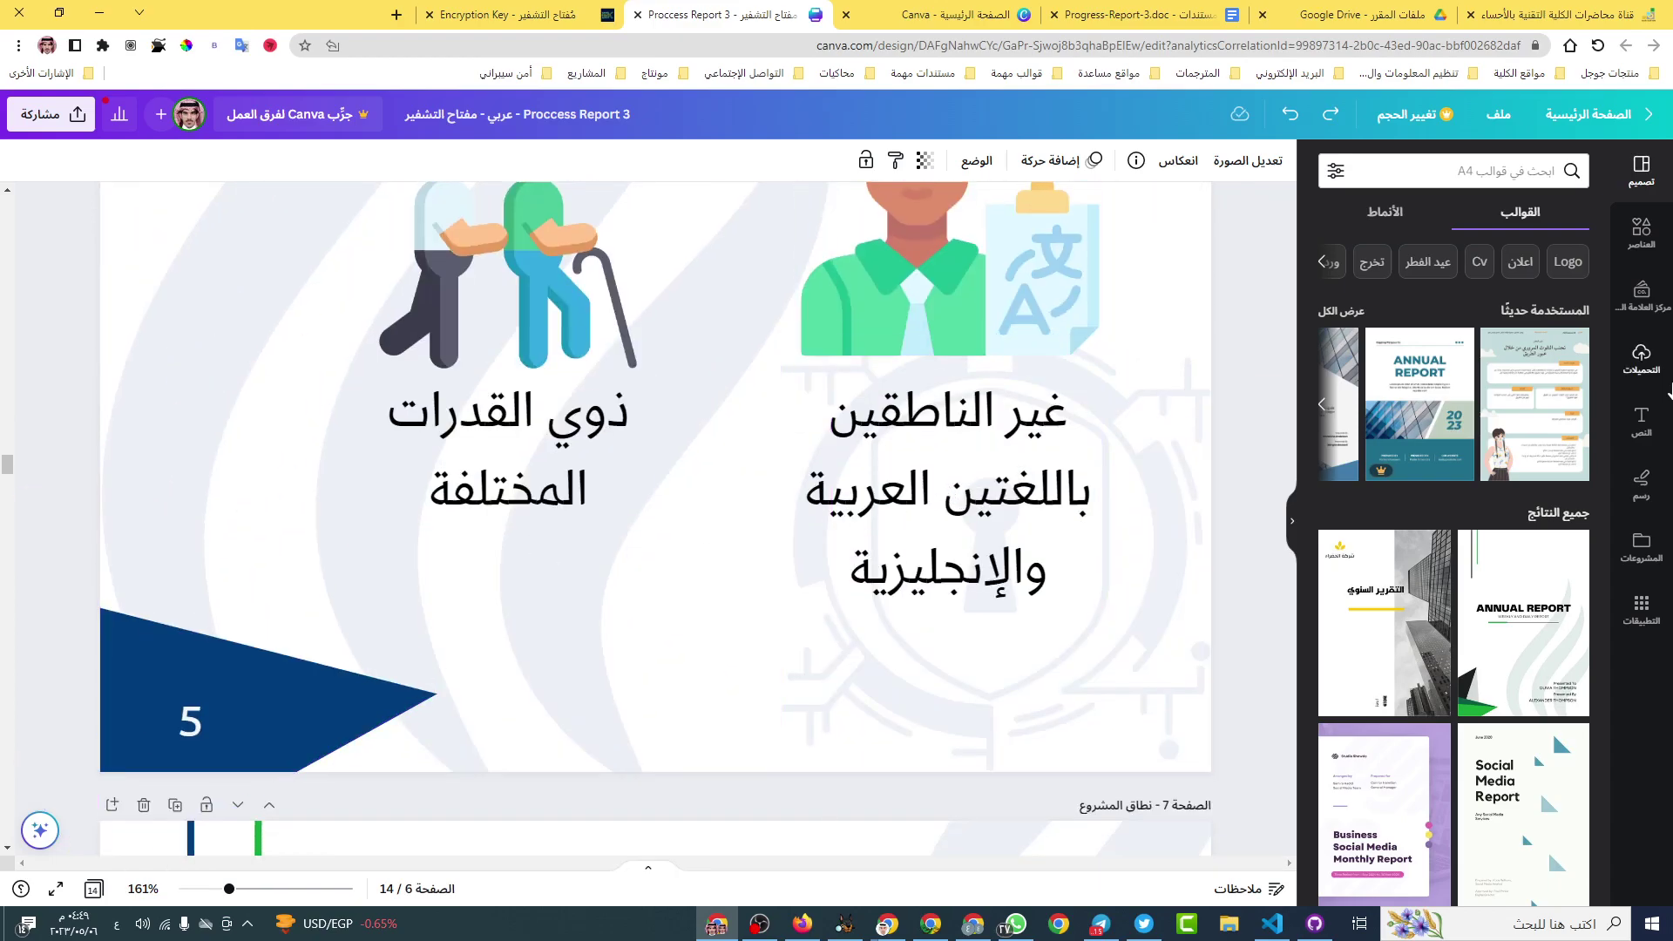
left_click_drag(8, 467, 8, 828)
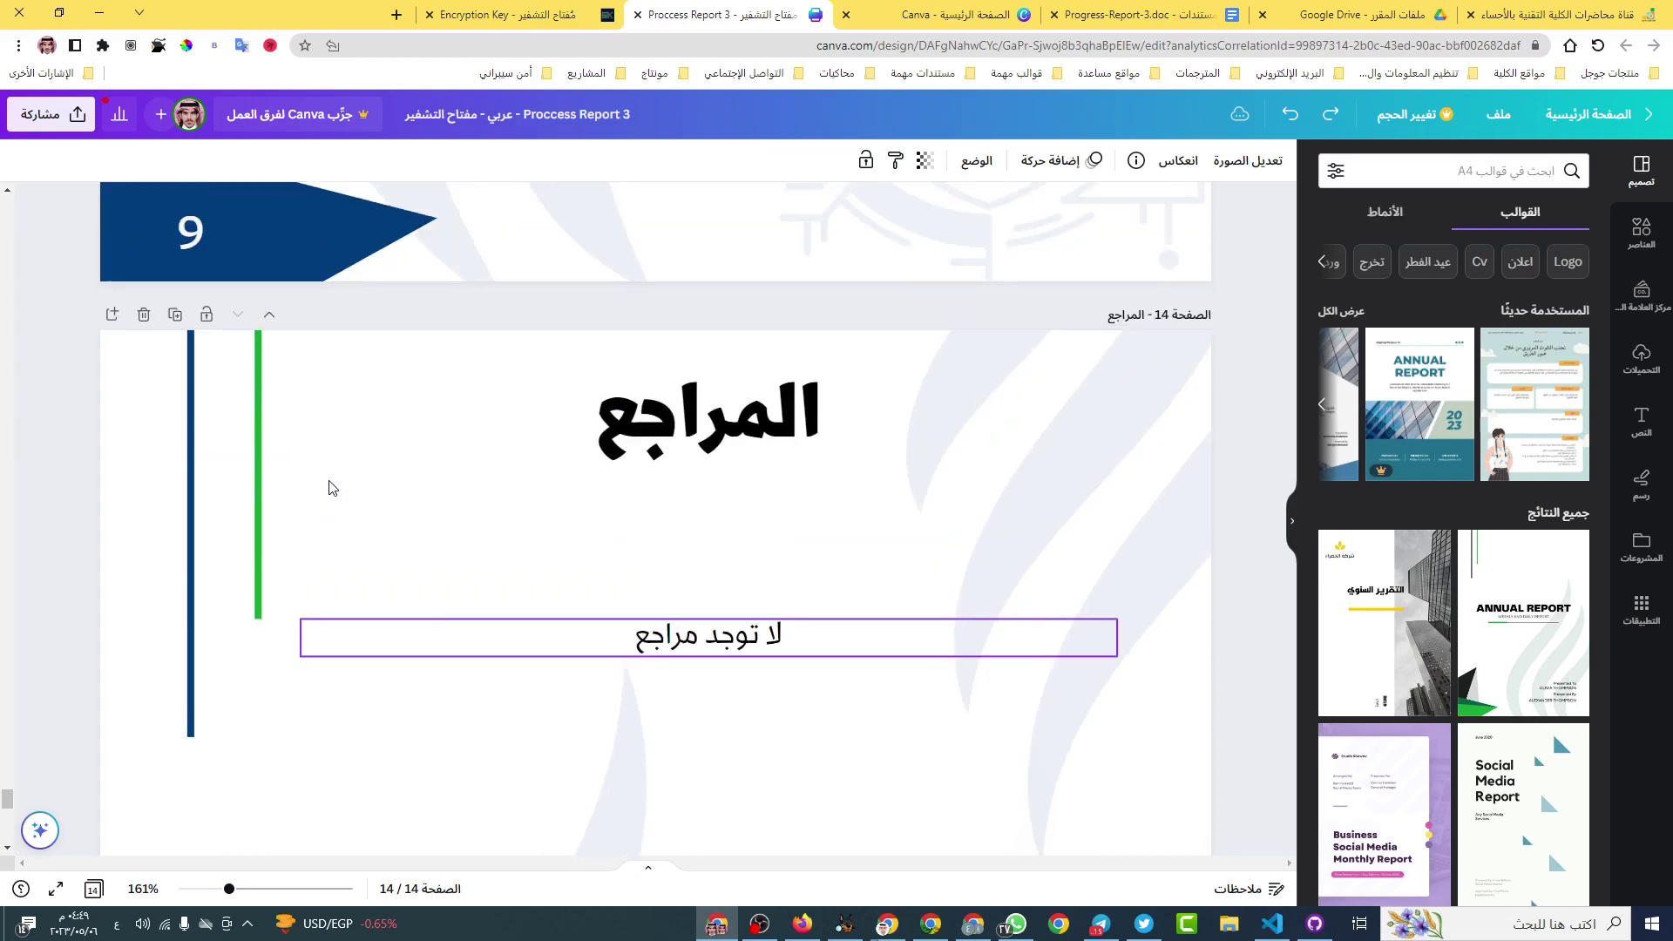
scroll(328, 488, "up", 10)
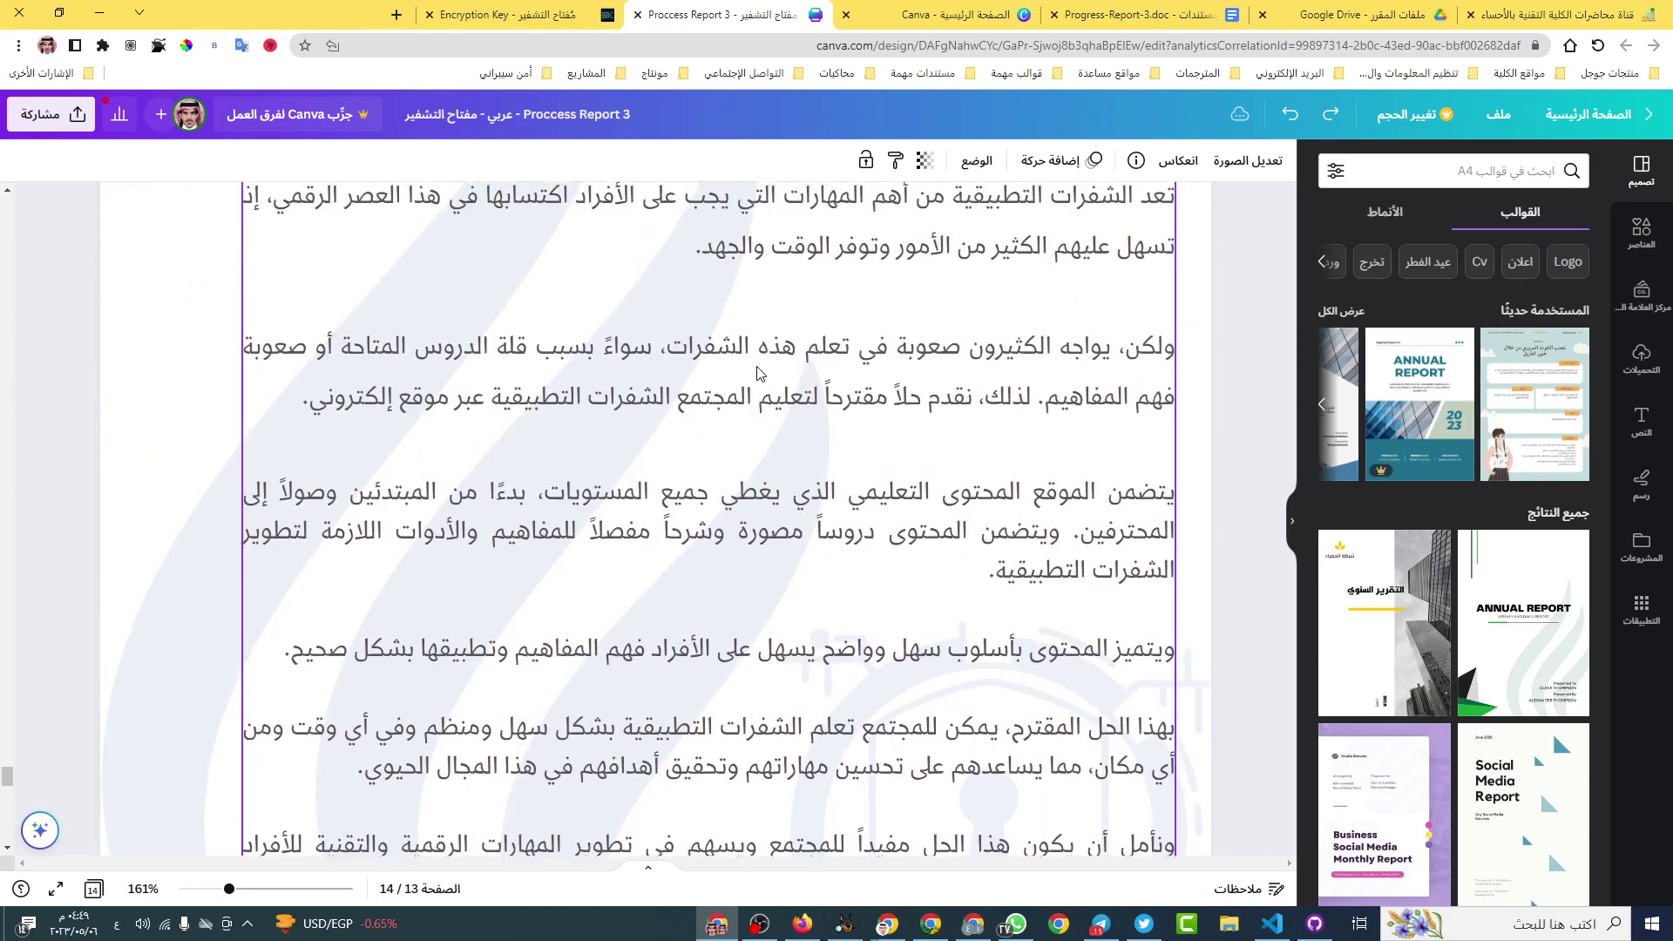
scroll(757, 373, "up", 5)
scroll(958, 440, "down", 3)
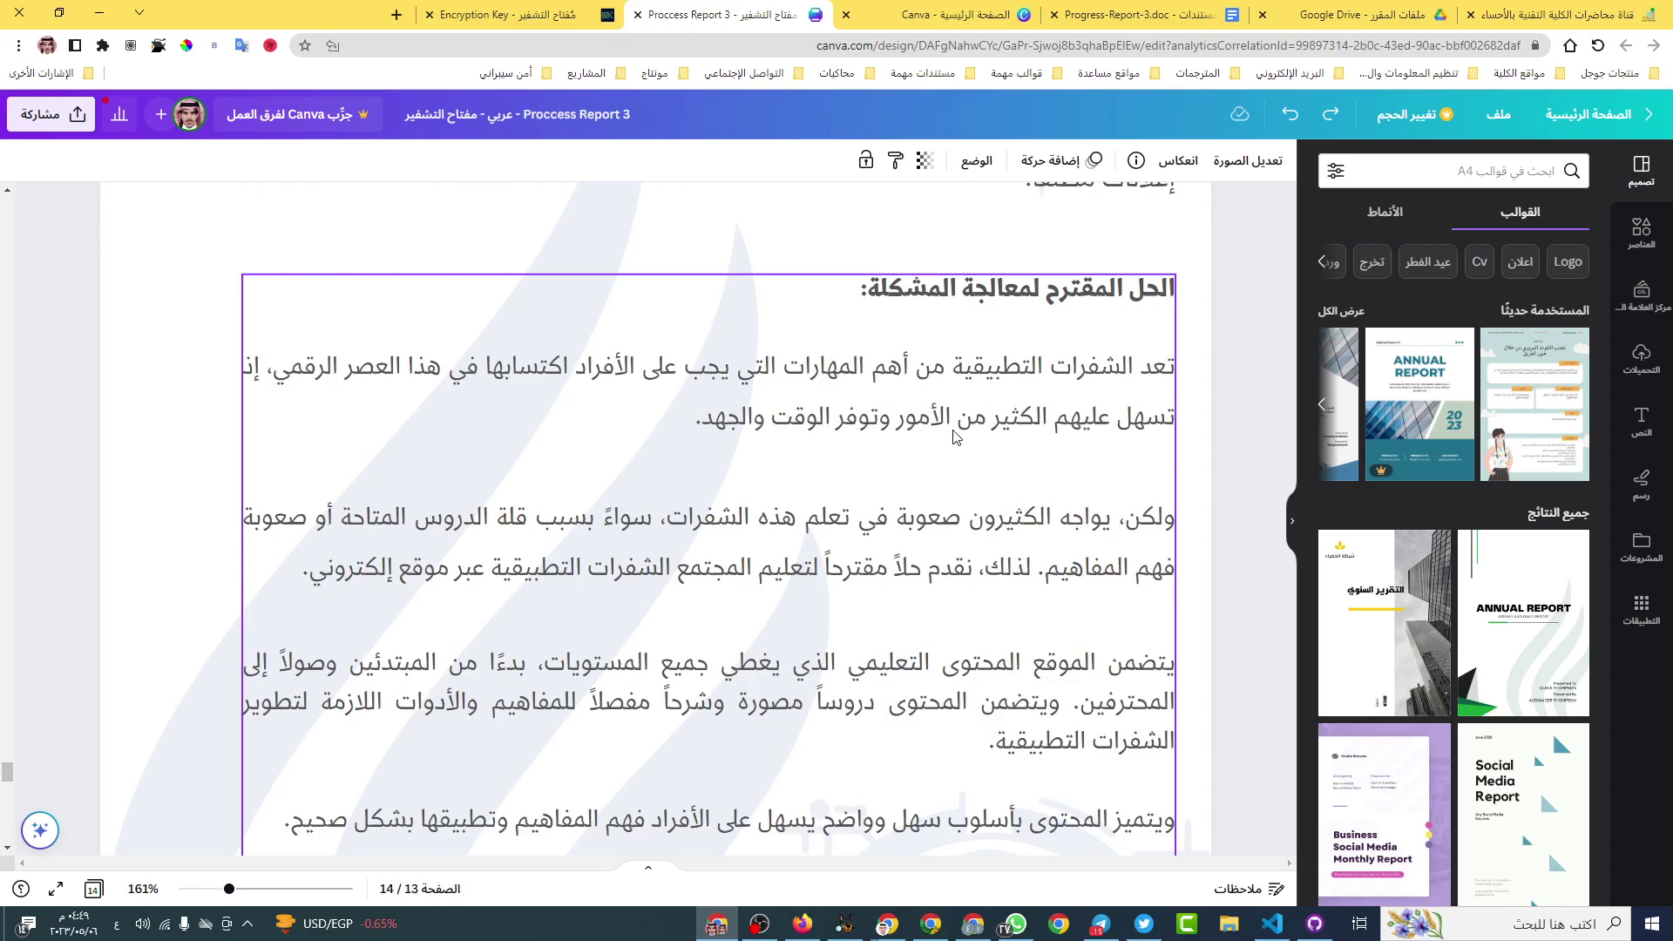
scroll(956, 435, "down", 10)
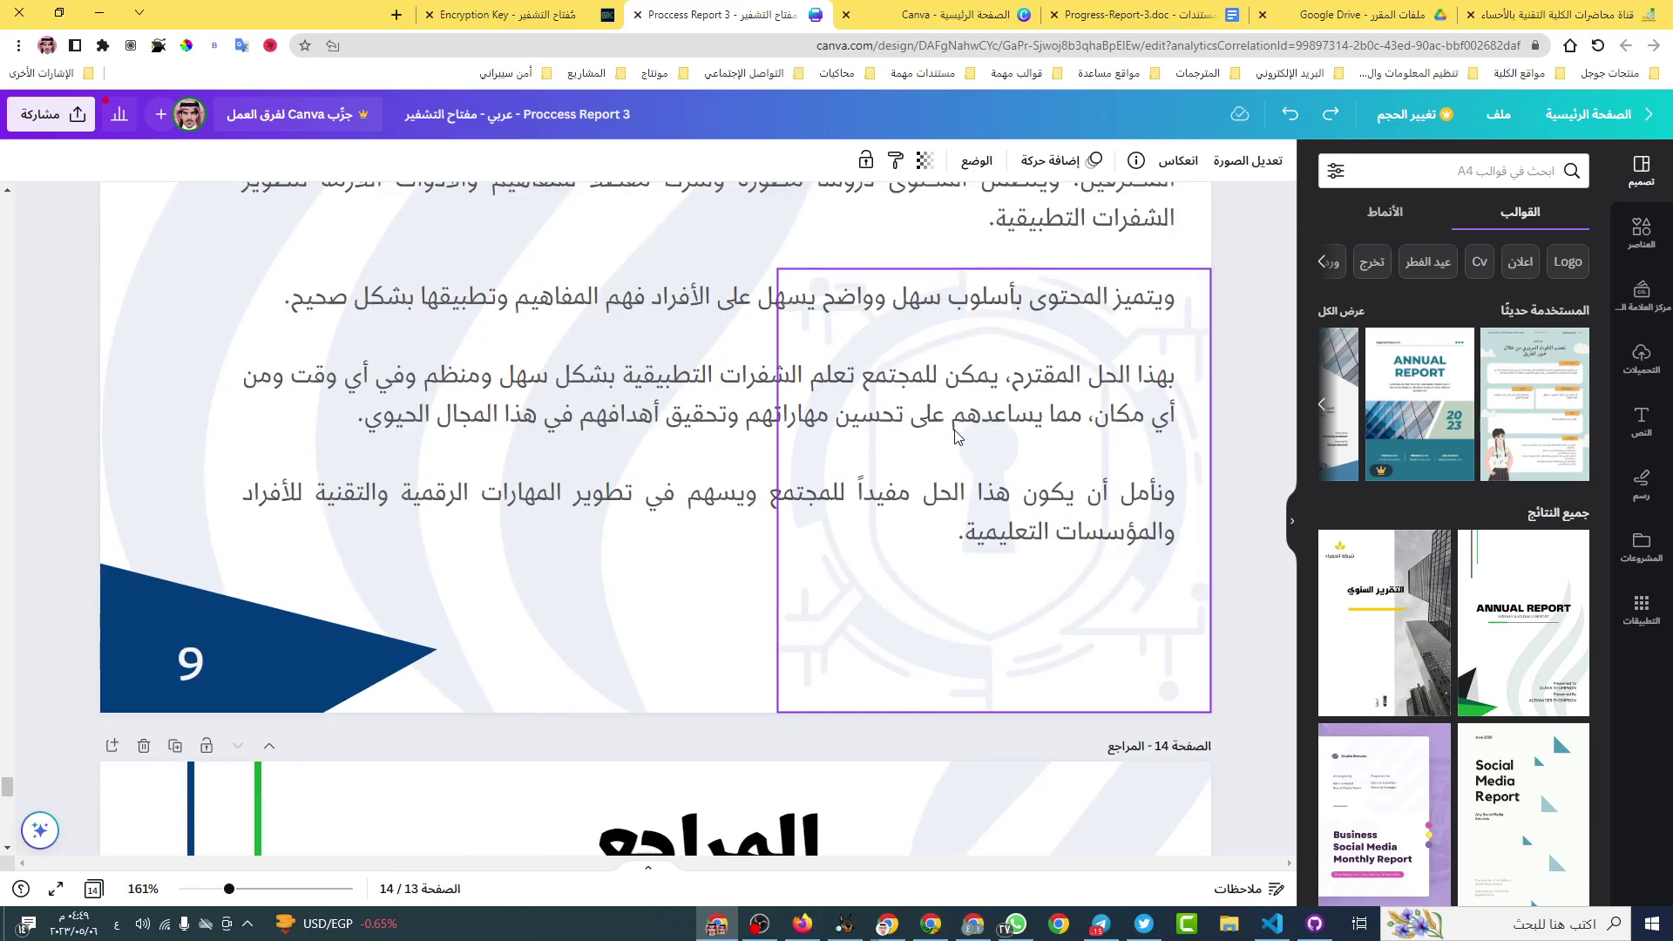
scroll(958, 437, "up", 10)
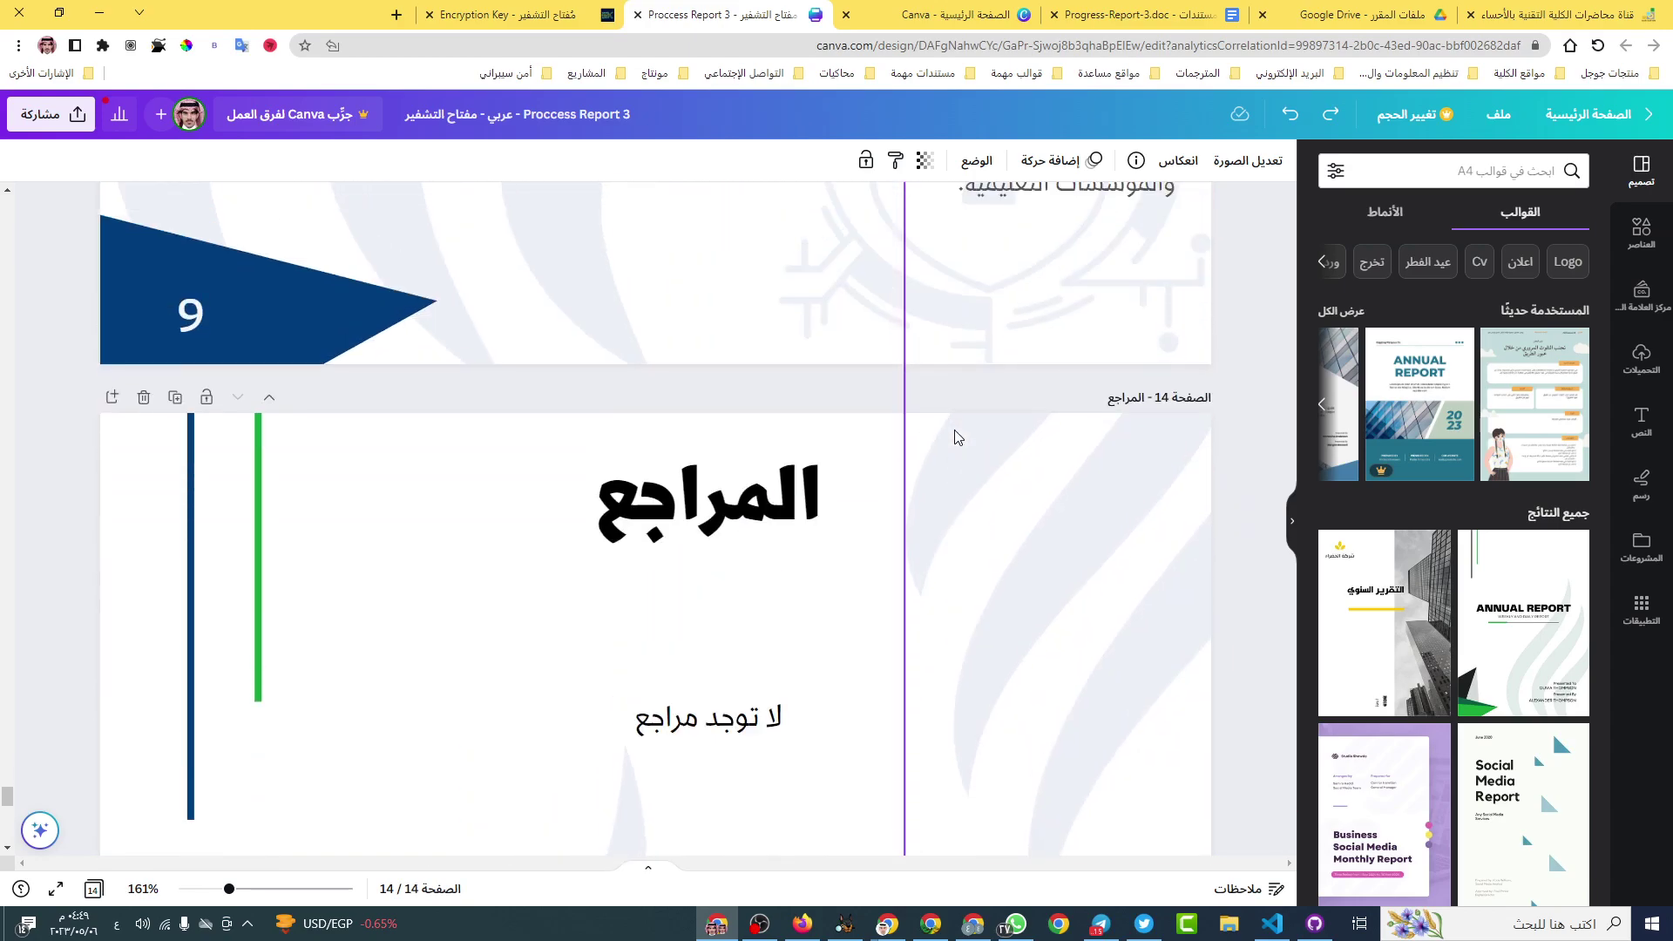
scroll(957, 437, "up", 8)
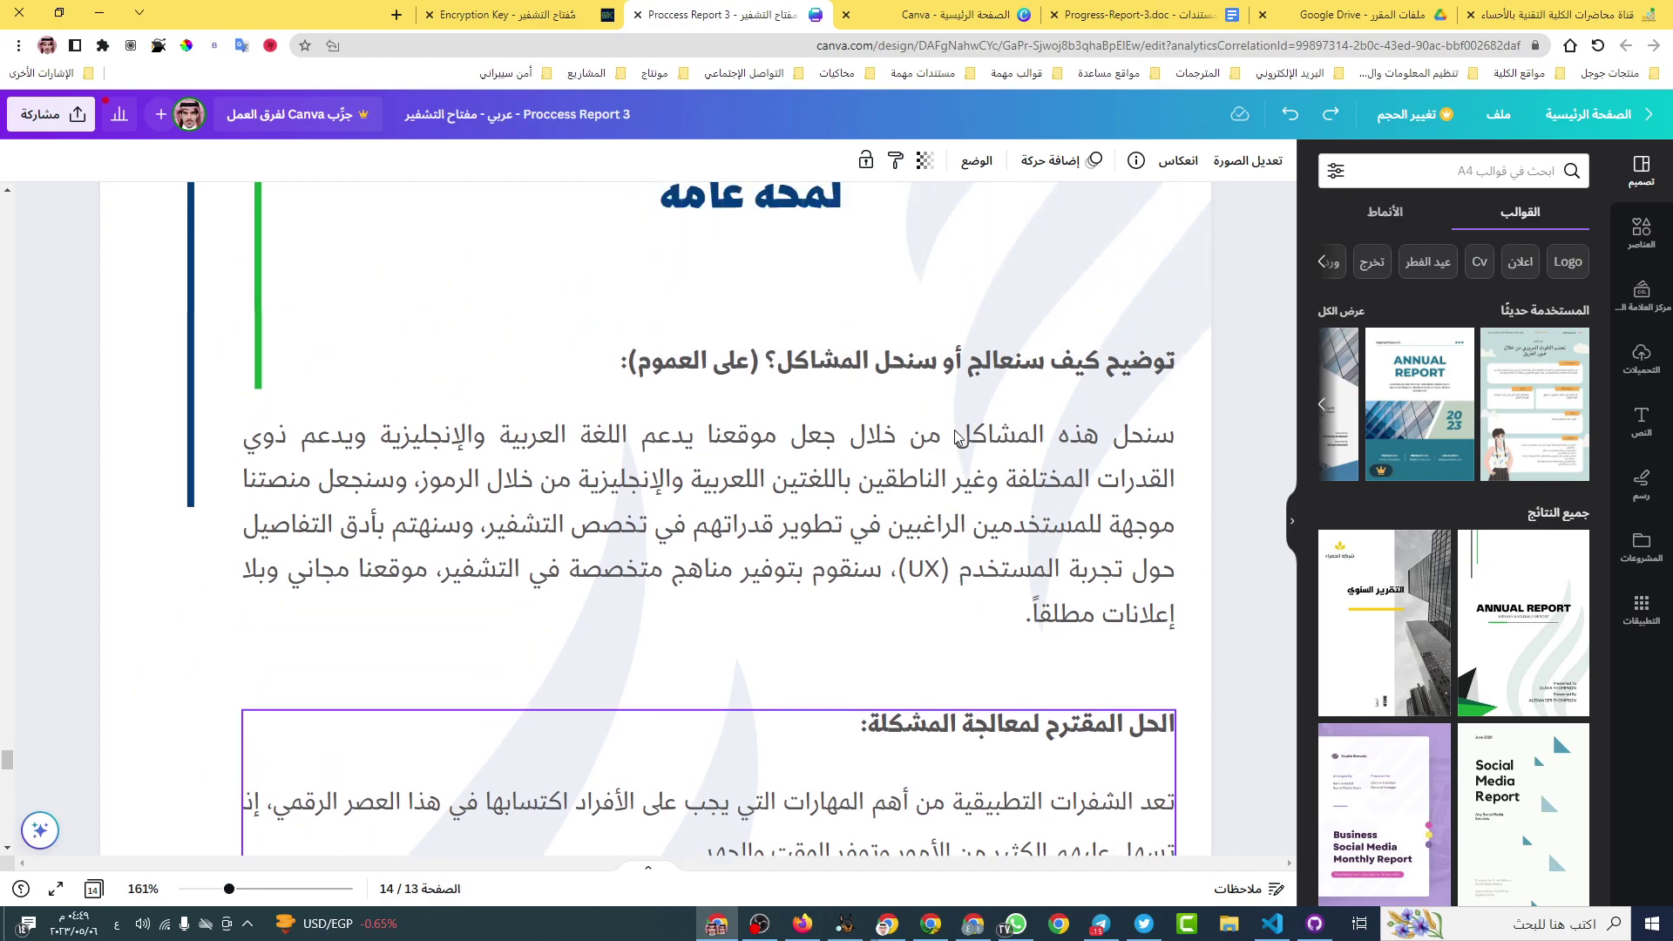
scroll(954, 430, "up", 3)
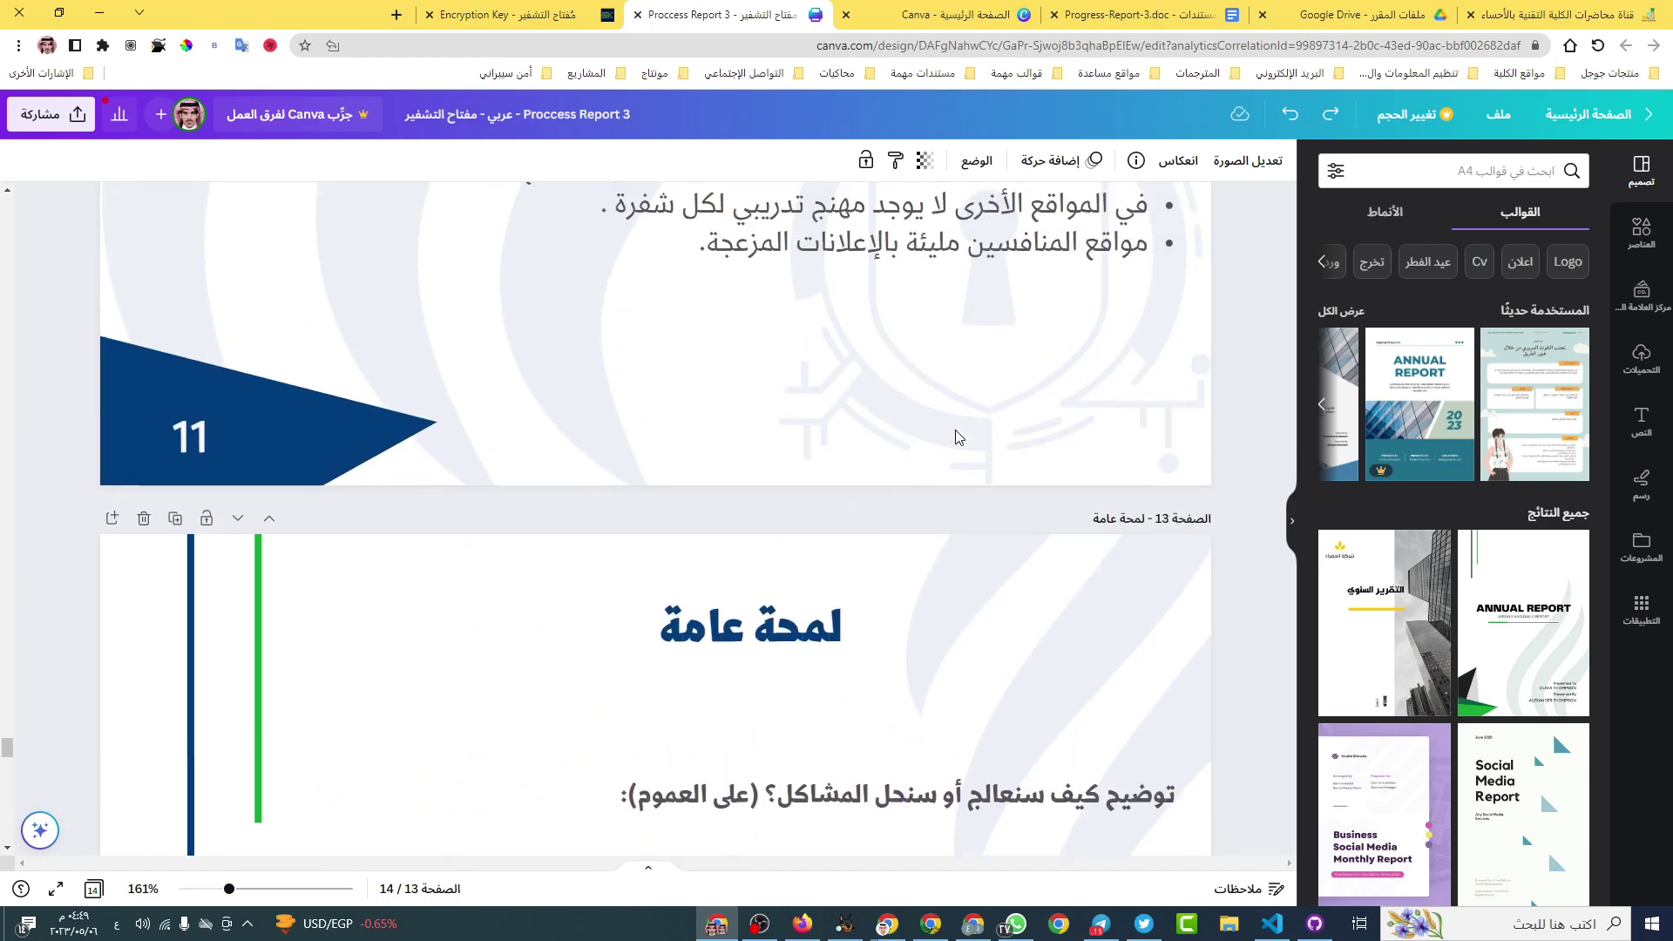
scroll(956, 433, "up", 2)
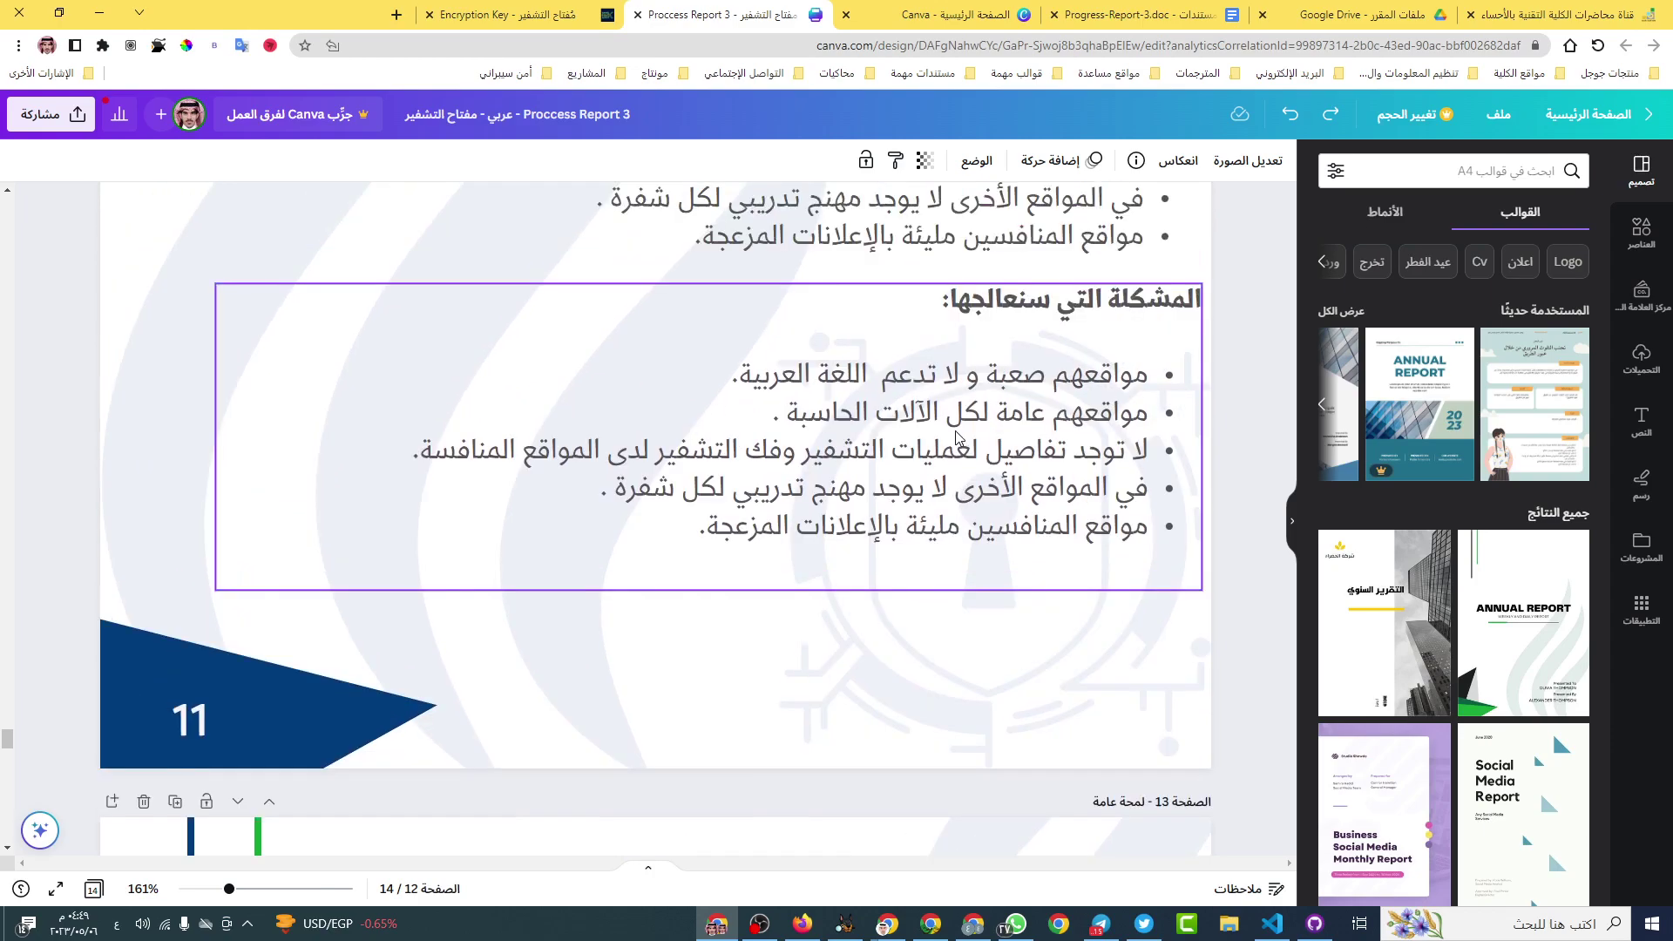
scroll(941, 420, "up", 2)
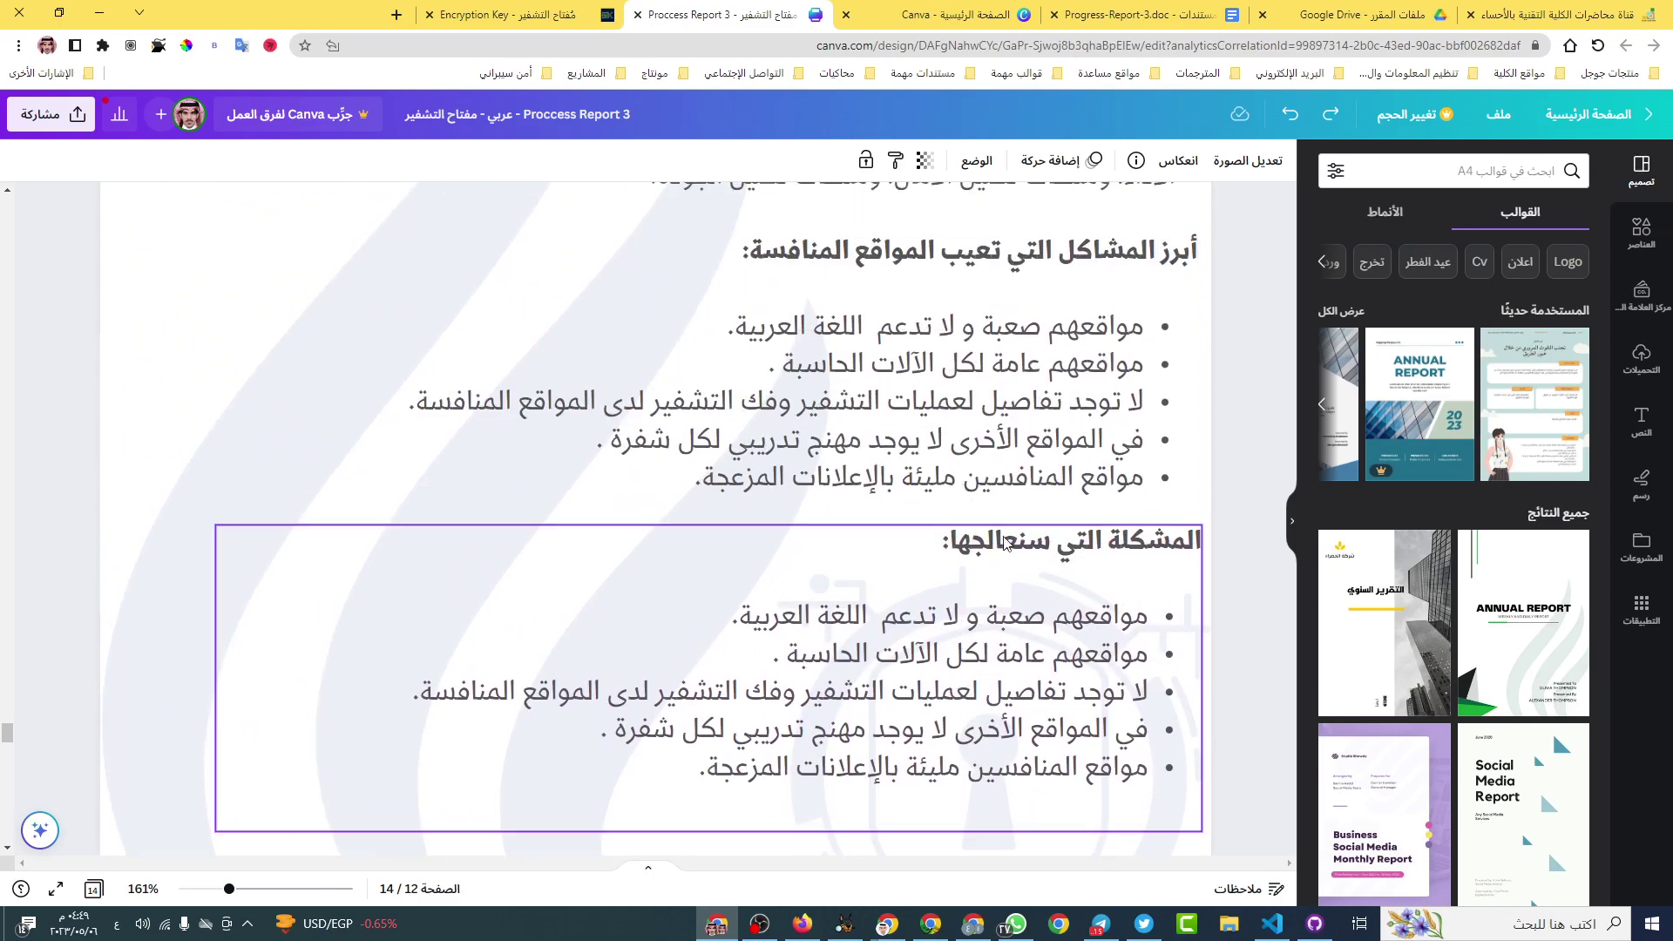
Change المشكلة to المشاكل in the second heading, making it 'المشاكل التي سنعالجها:'
left_click(1046, 617)
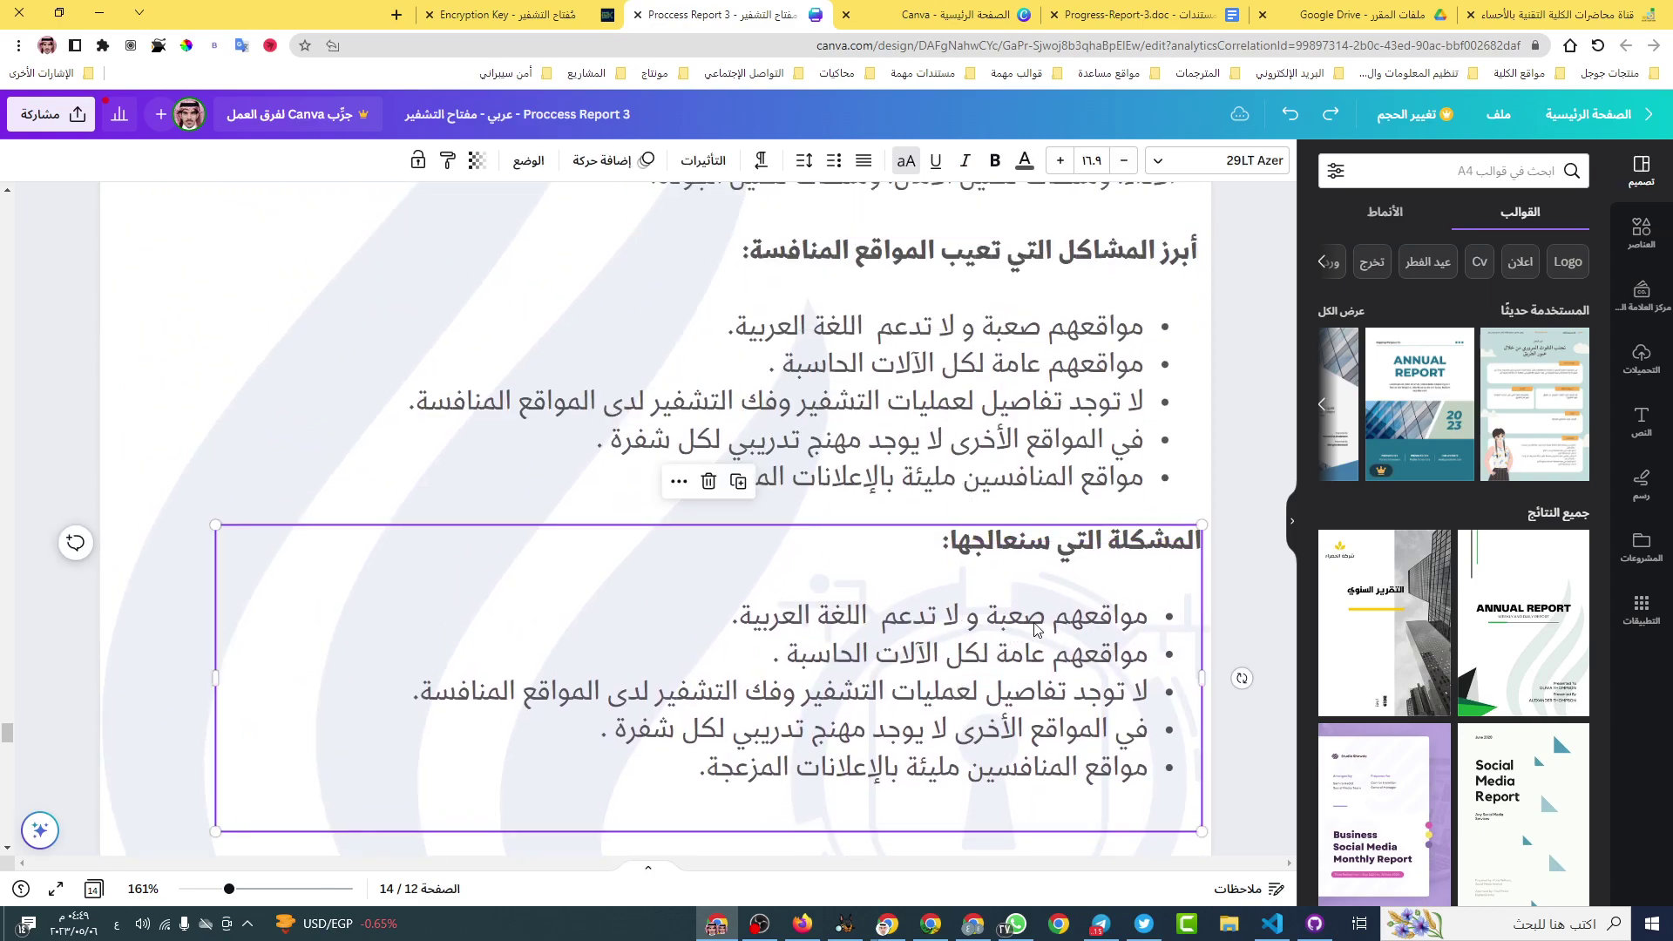
triple_click(1045, 617)
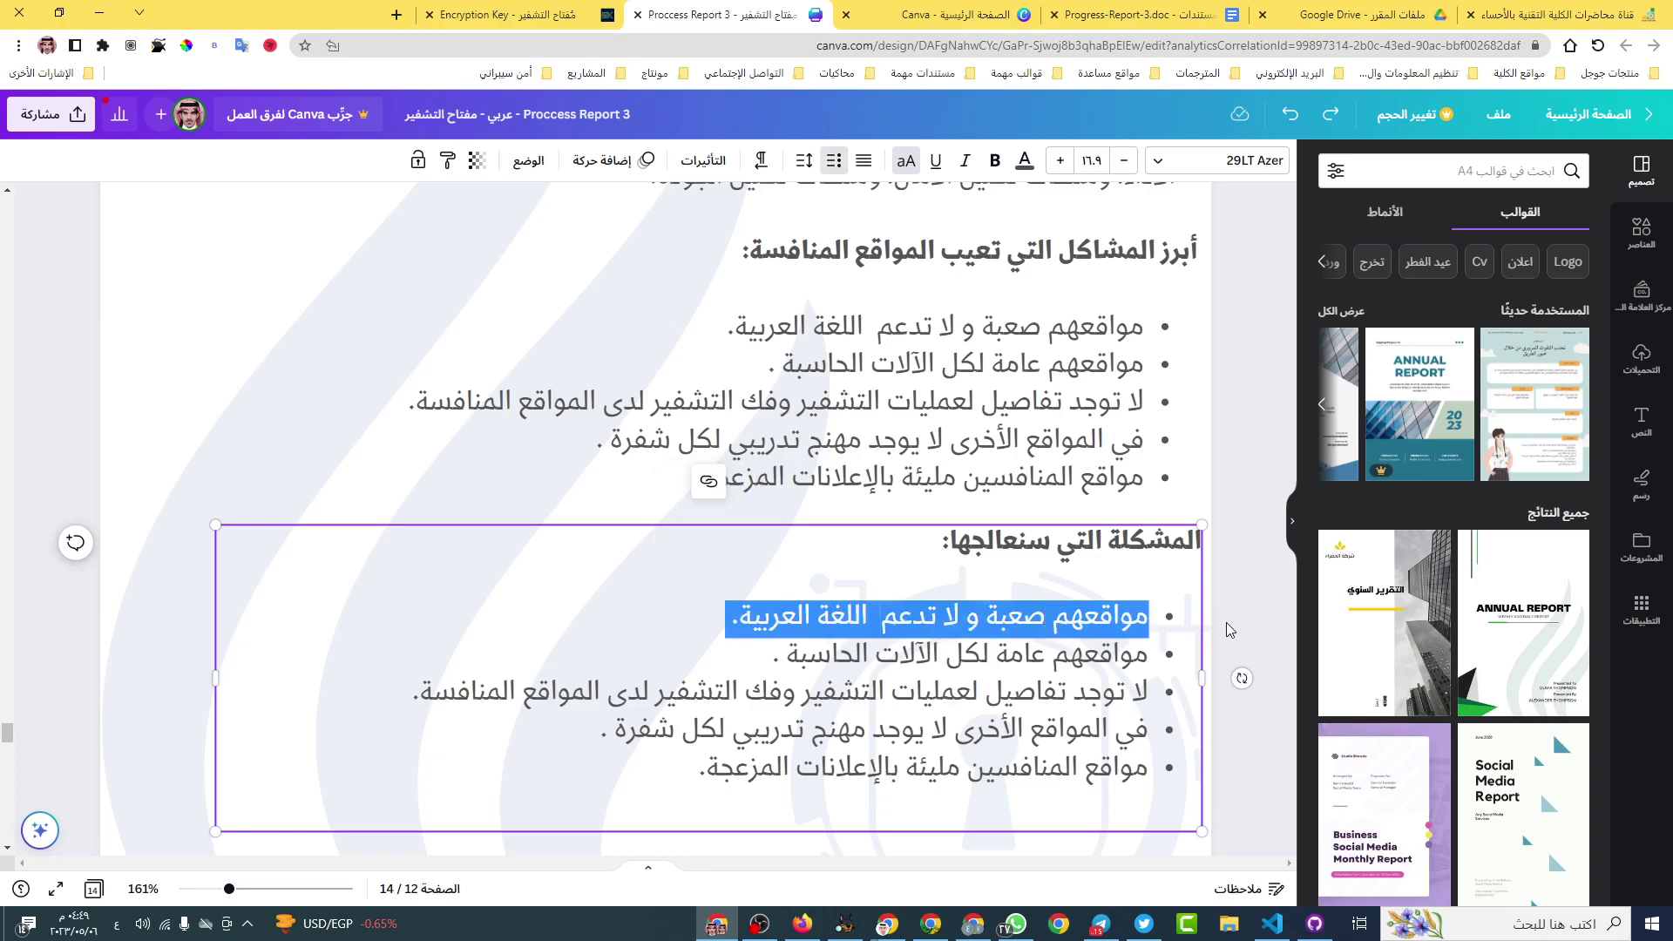
left_click(1141, 568)
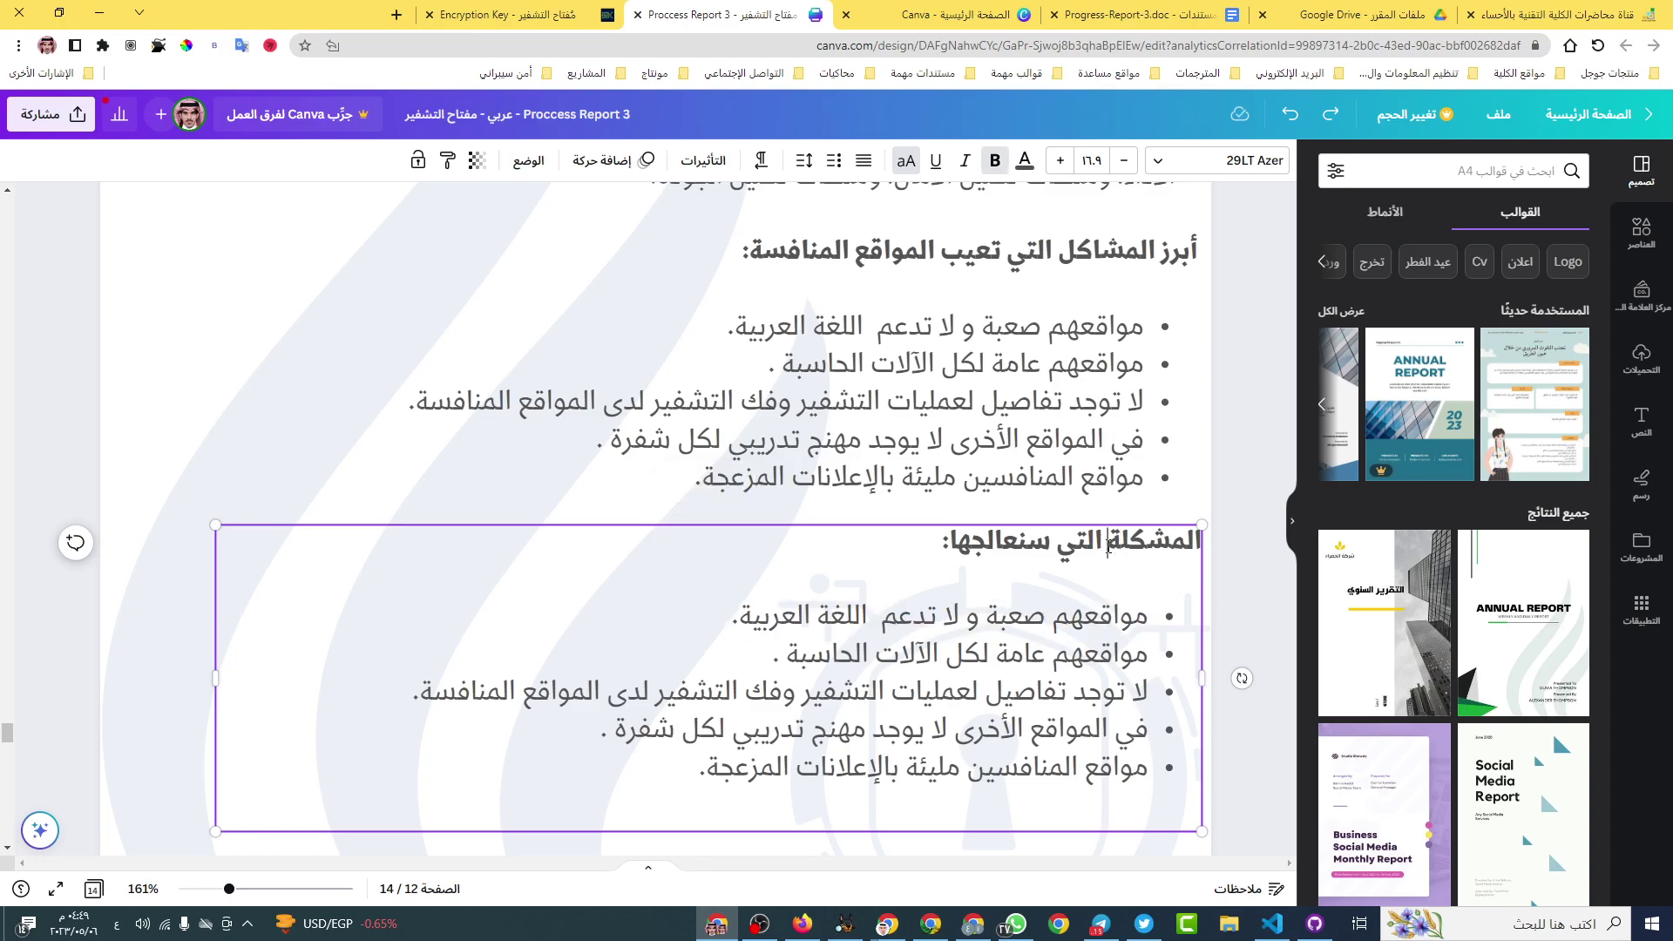
key("BackSpace")
key("BackSpace")
key("BackSpace")
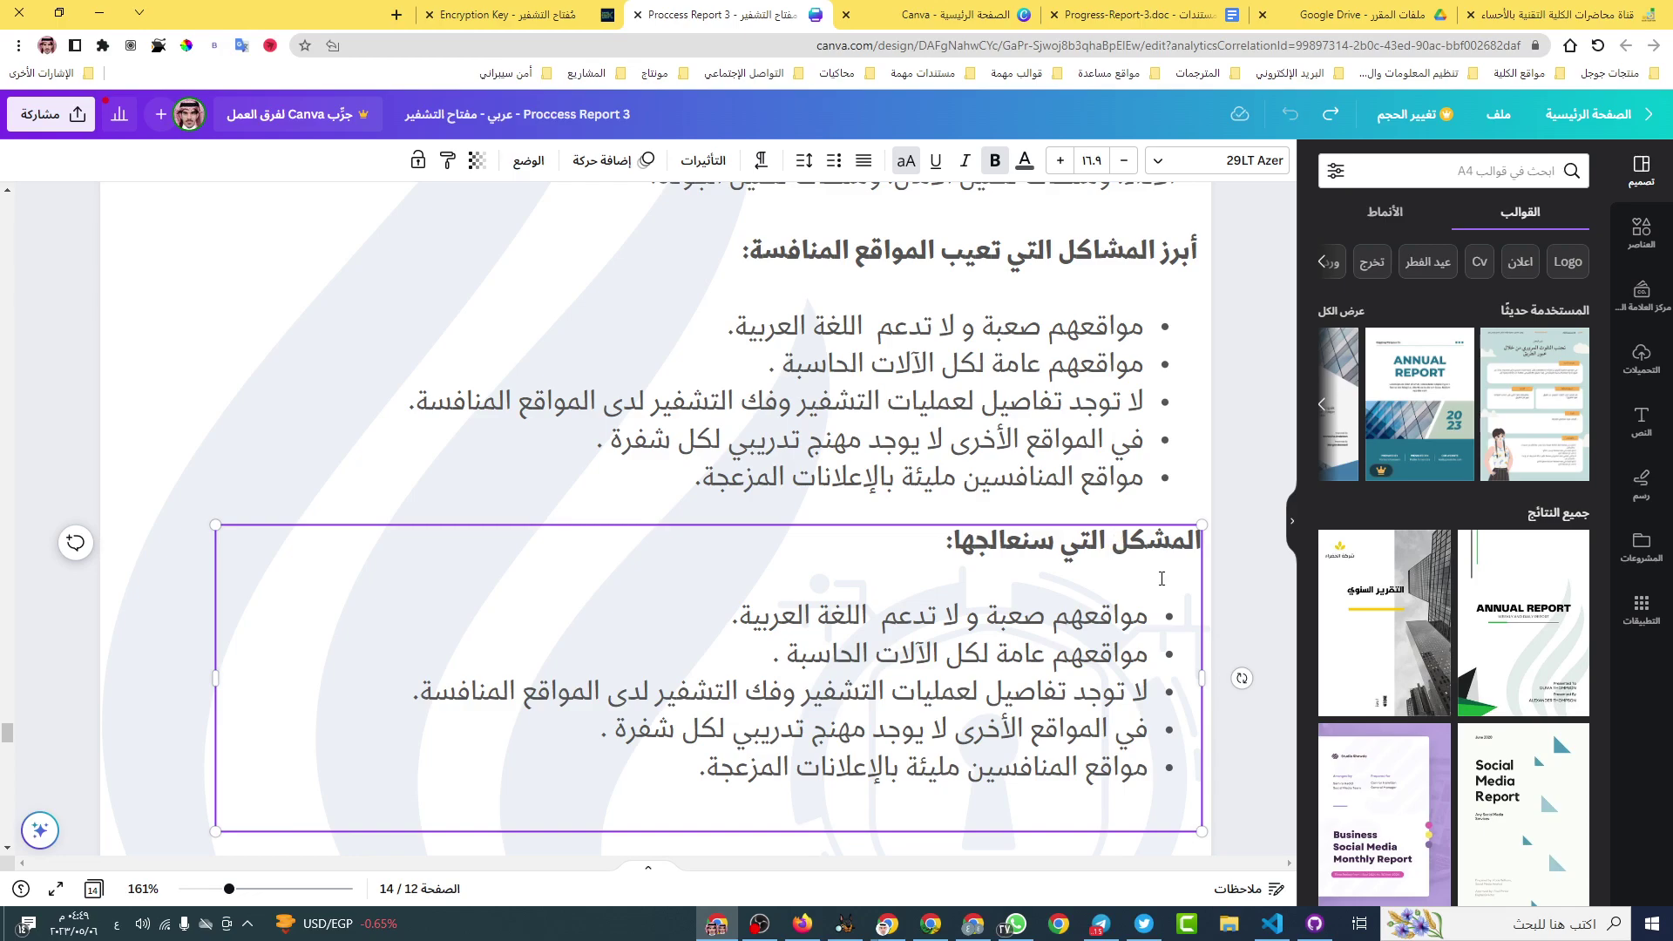
type("اكل")
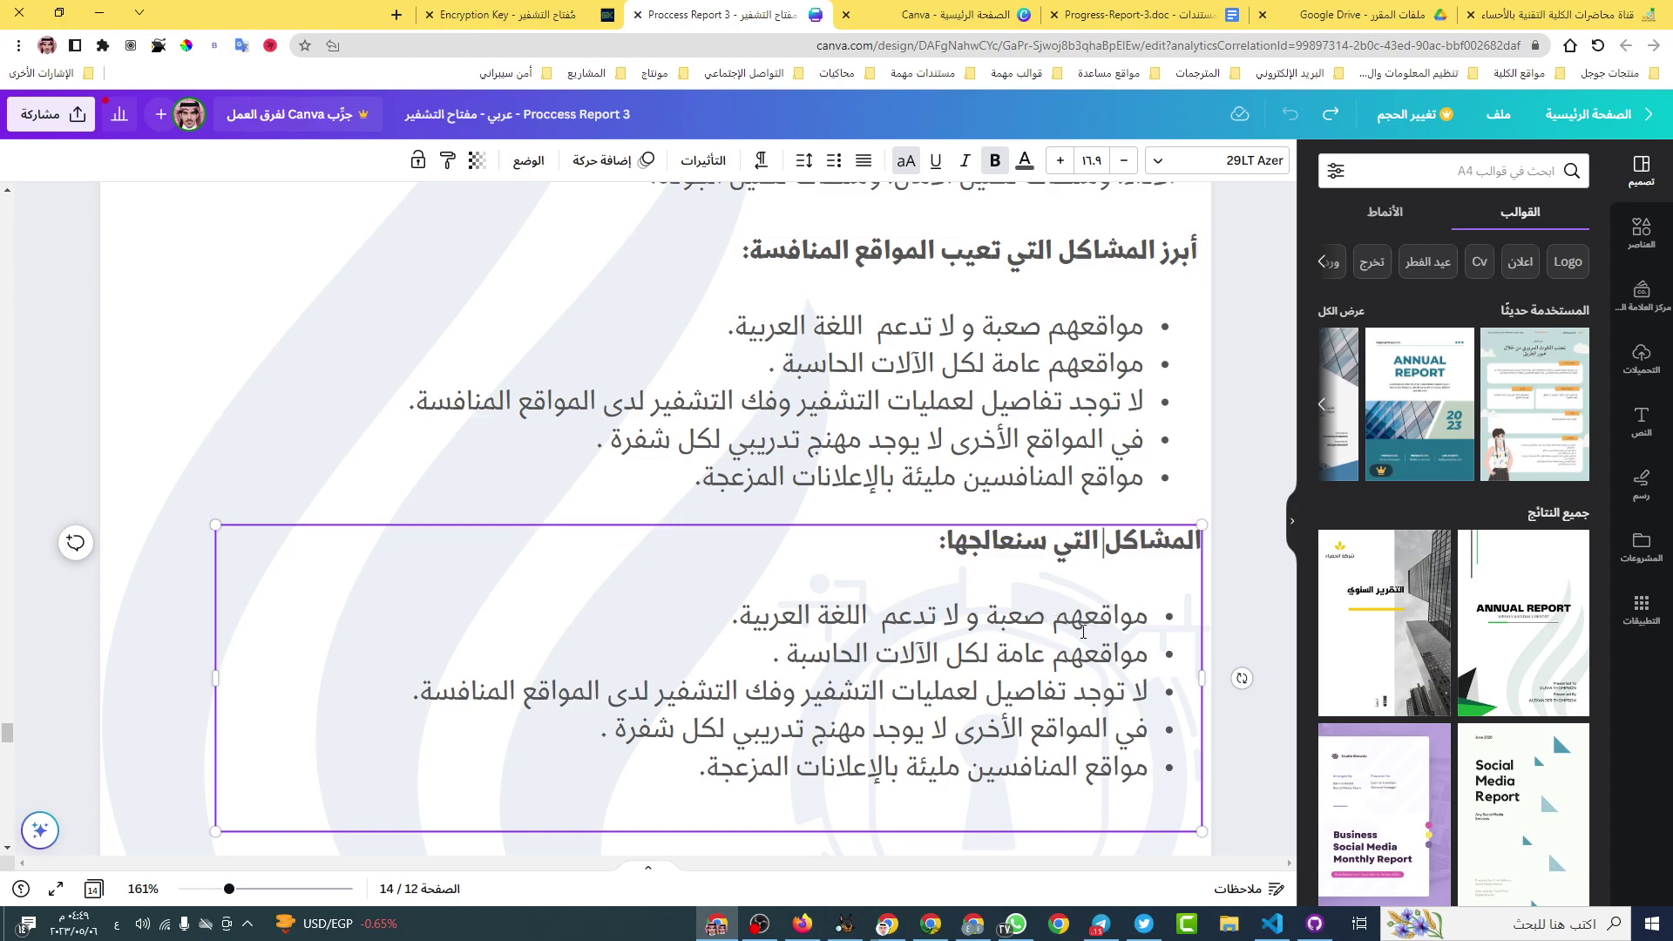
triple_click(1056, 624)
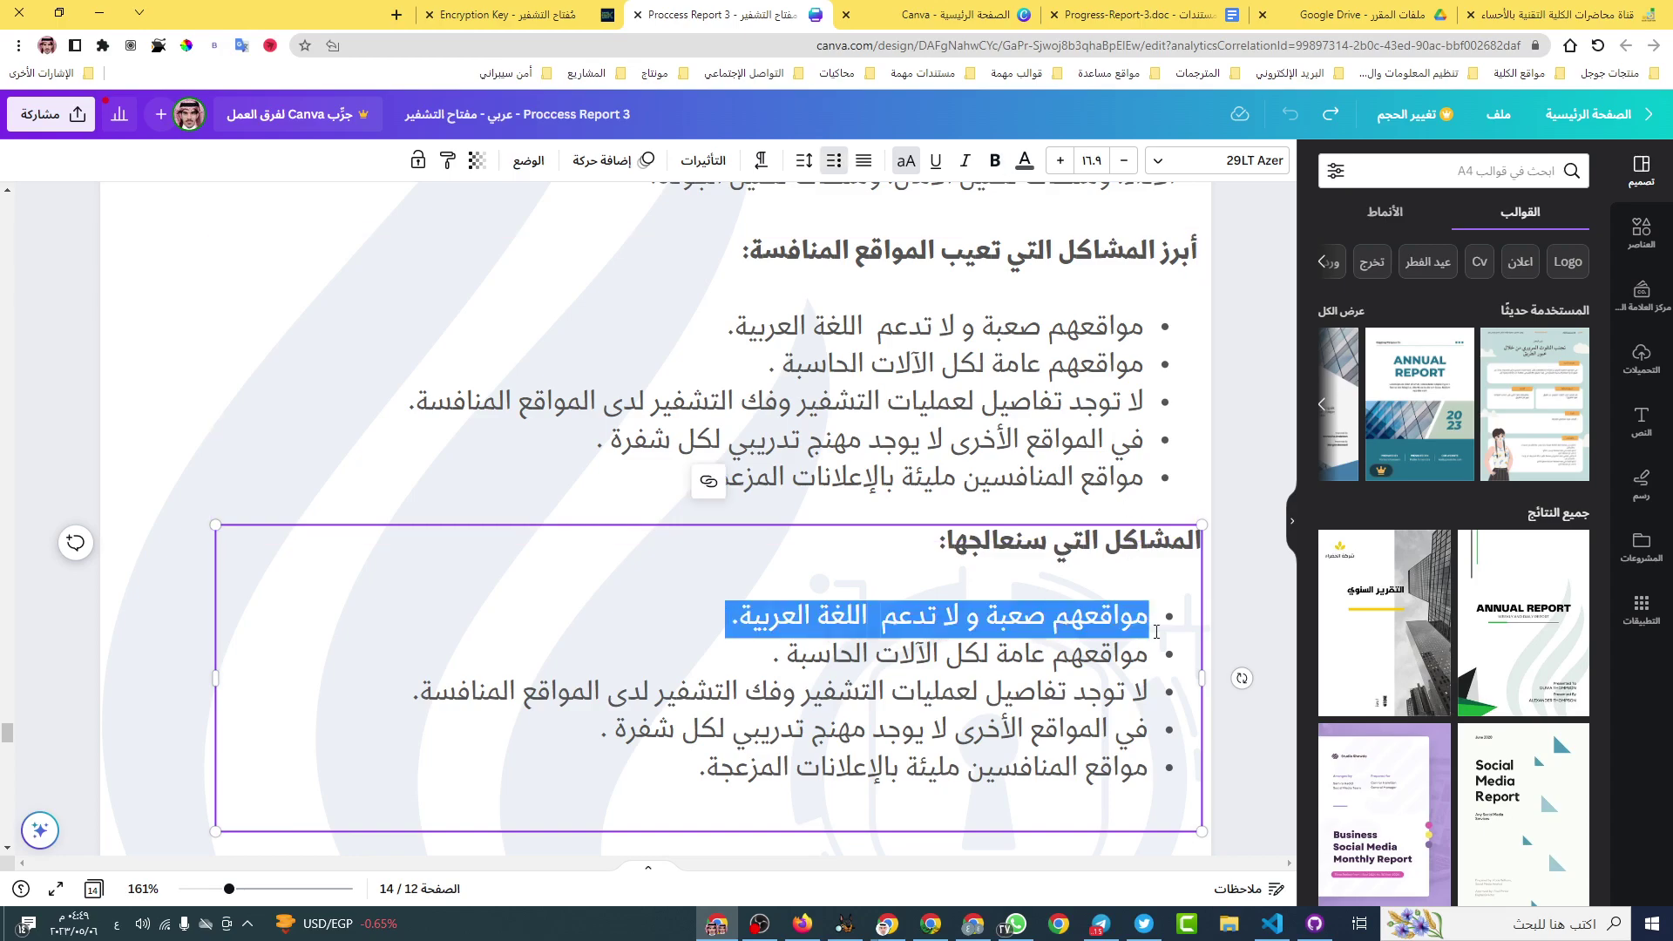
Replace the first bullet with 'منصتنا تدعم اللغتين العربية والإنجليزية.'
type("م")
key("Delete")
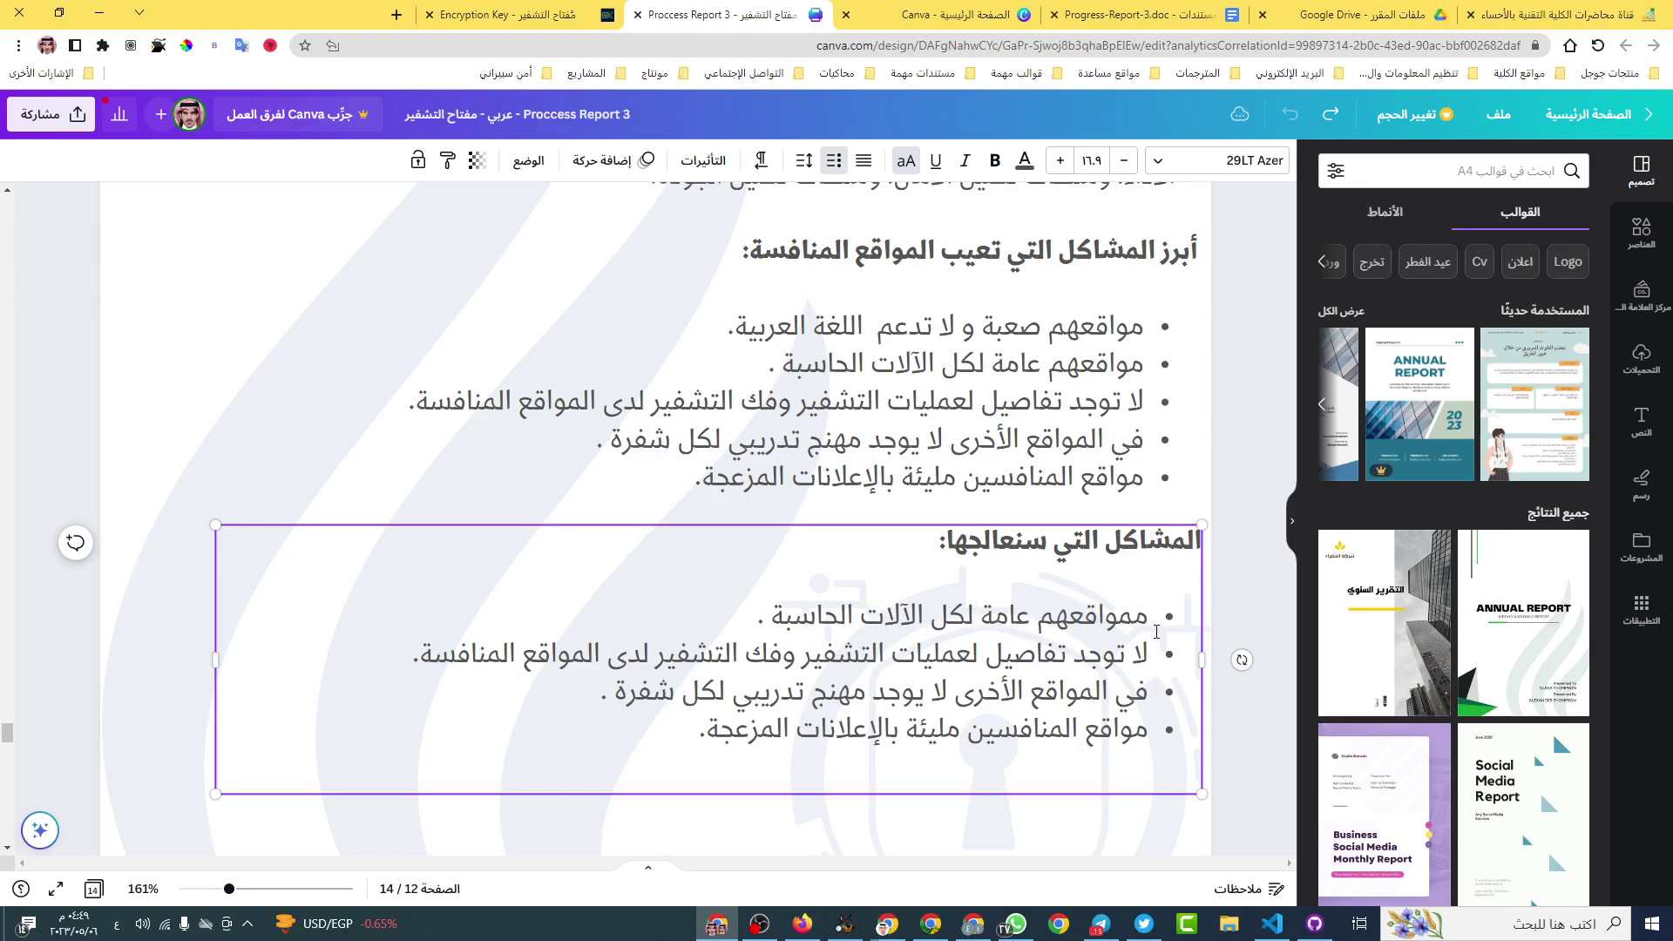
key("BackSpace")
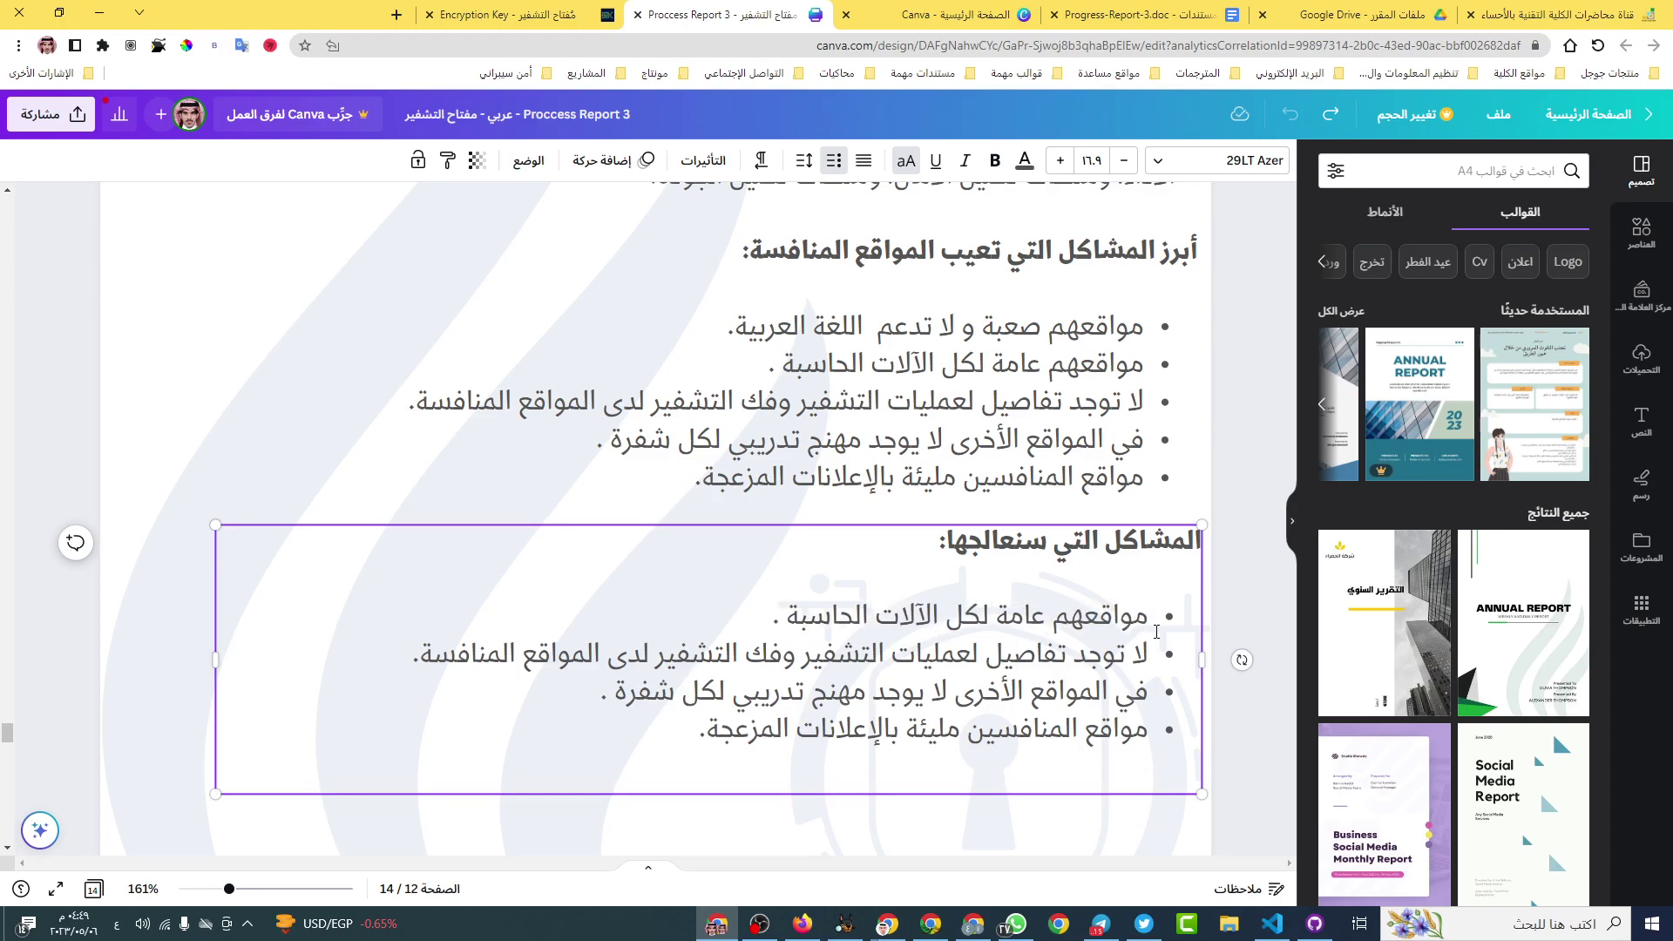
key("Return")
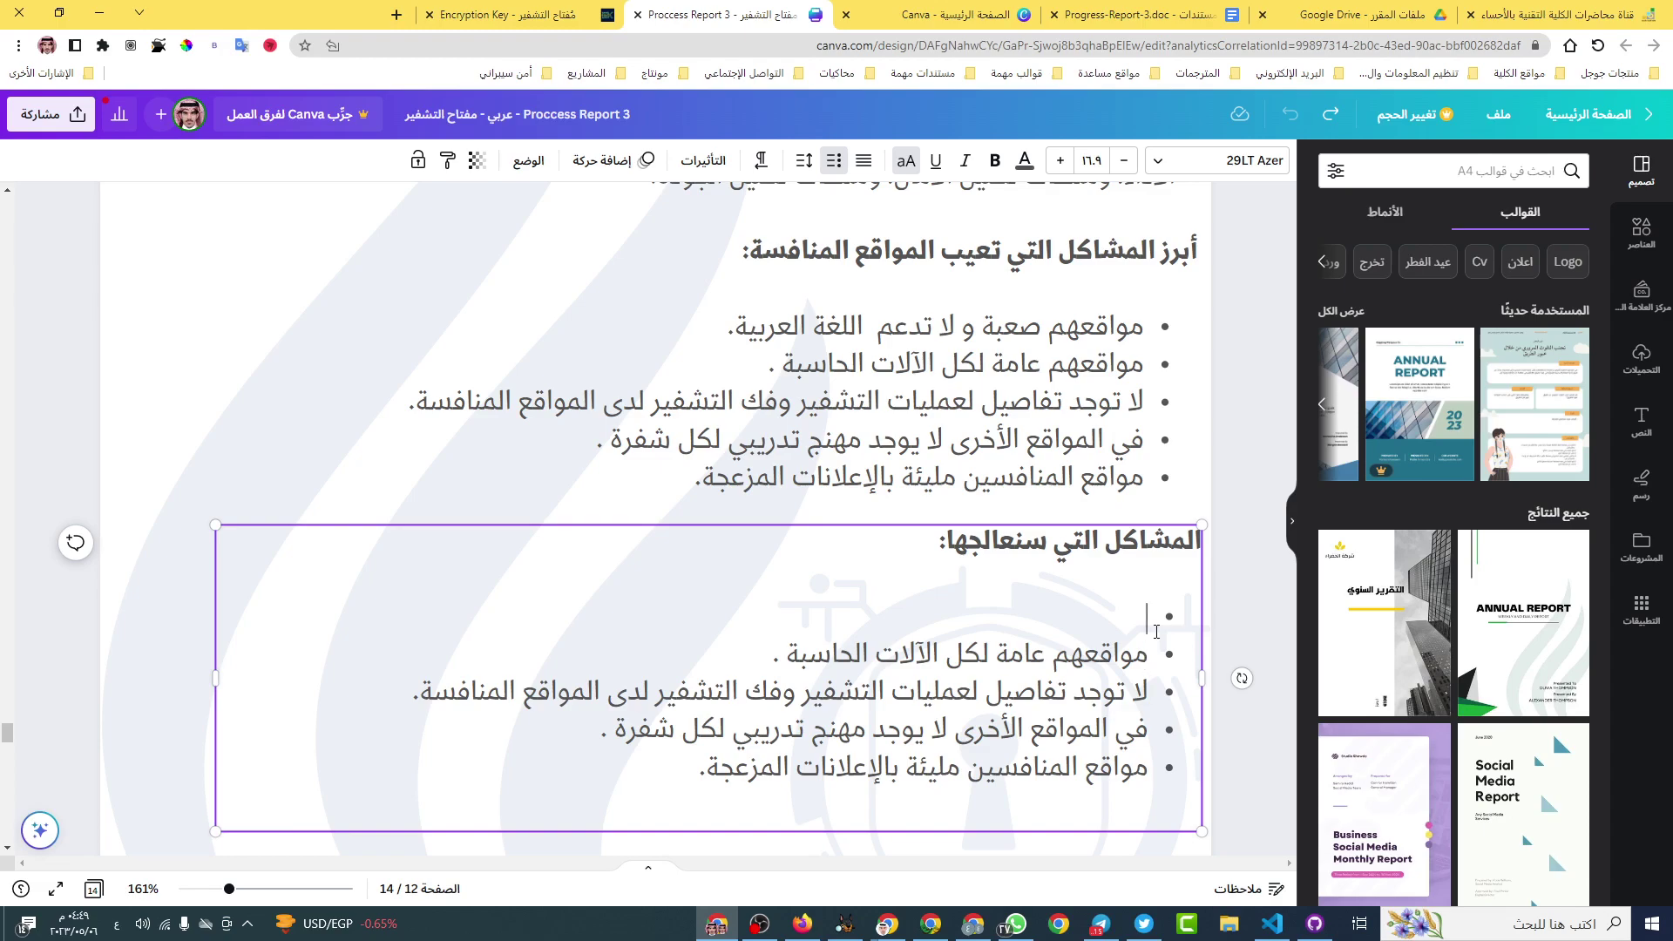
type("منصتنا تدعم اللغتين العربية والإنجليزية")
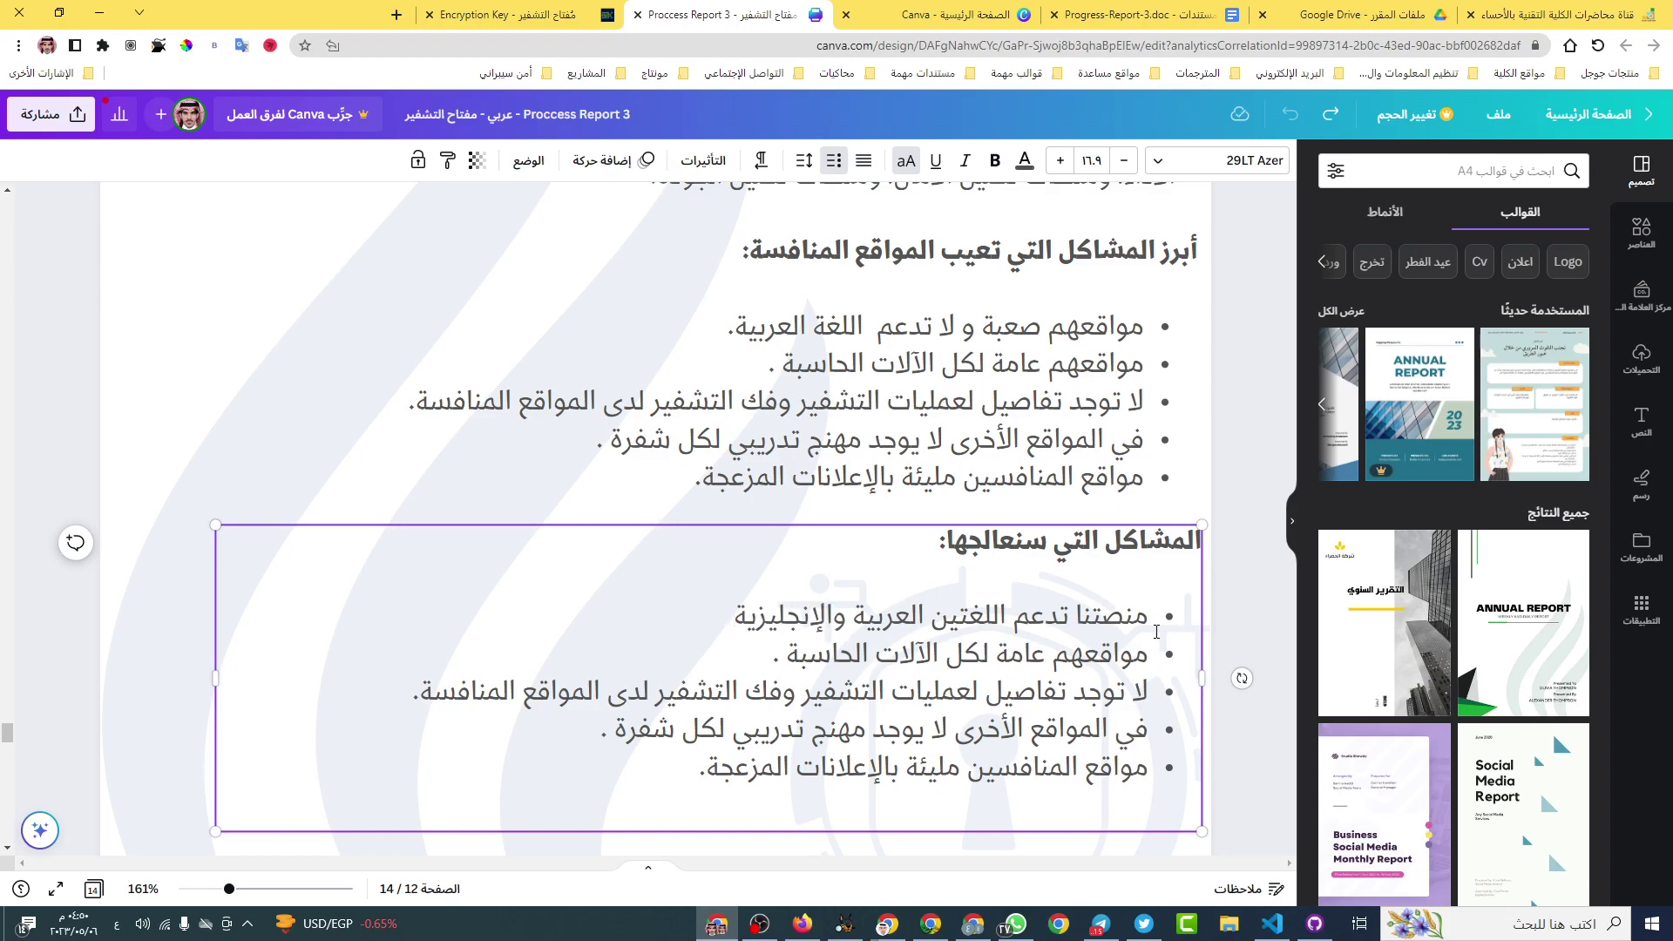
type(".")
left_click_drag(766, 657, 1150, 664)
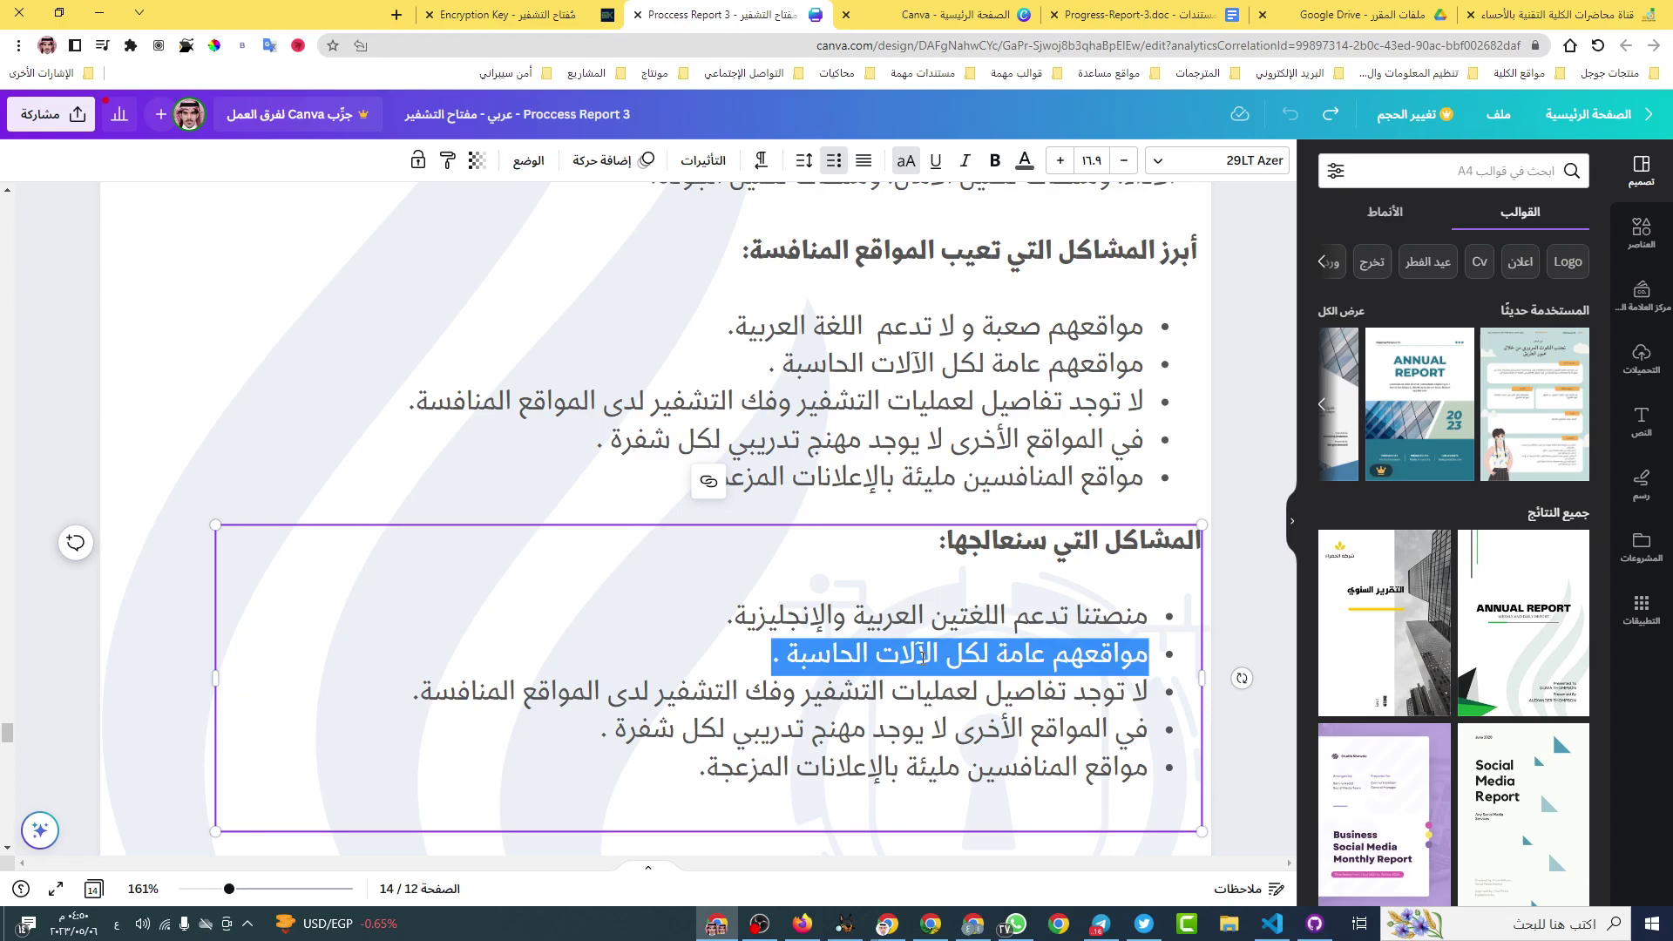
Replace the second bullet with 'منصتنا مخصصة للتشفير وفك التشفير فقط.'
type("منصتنا ")
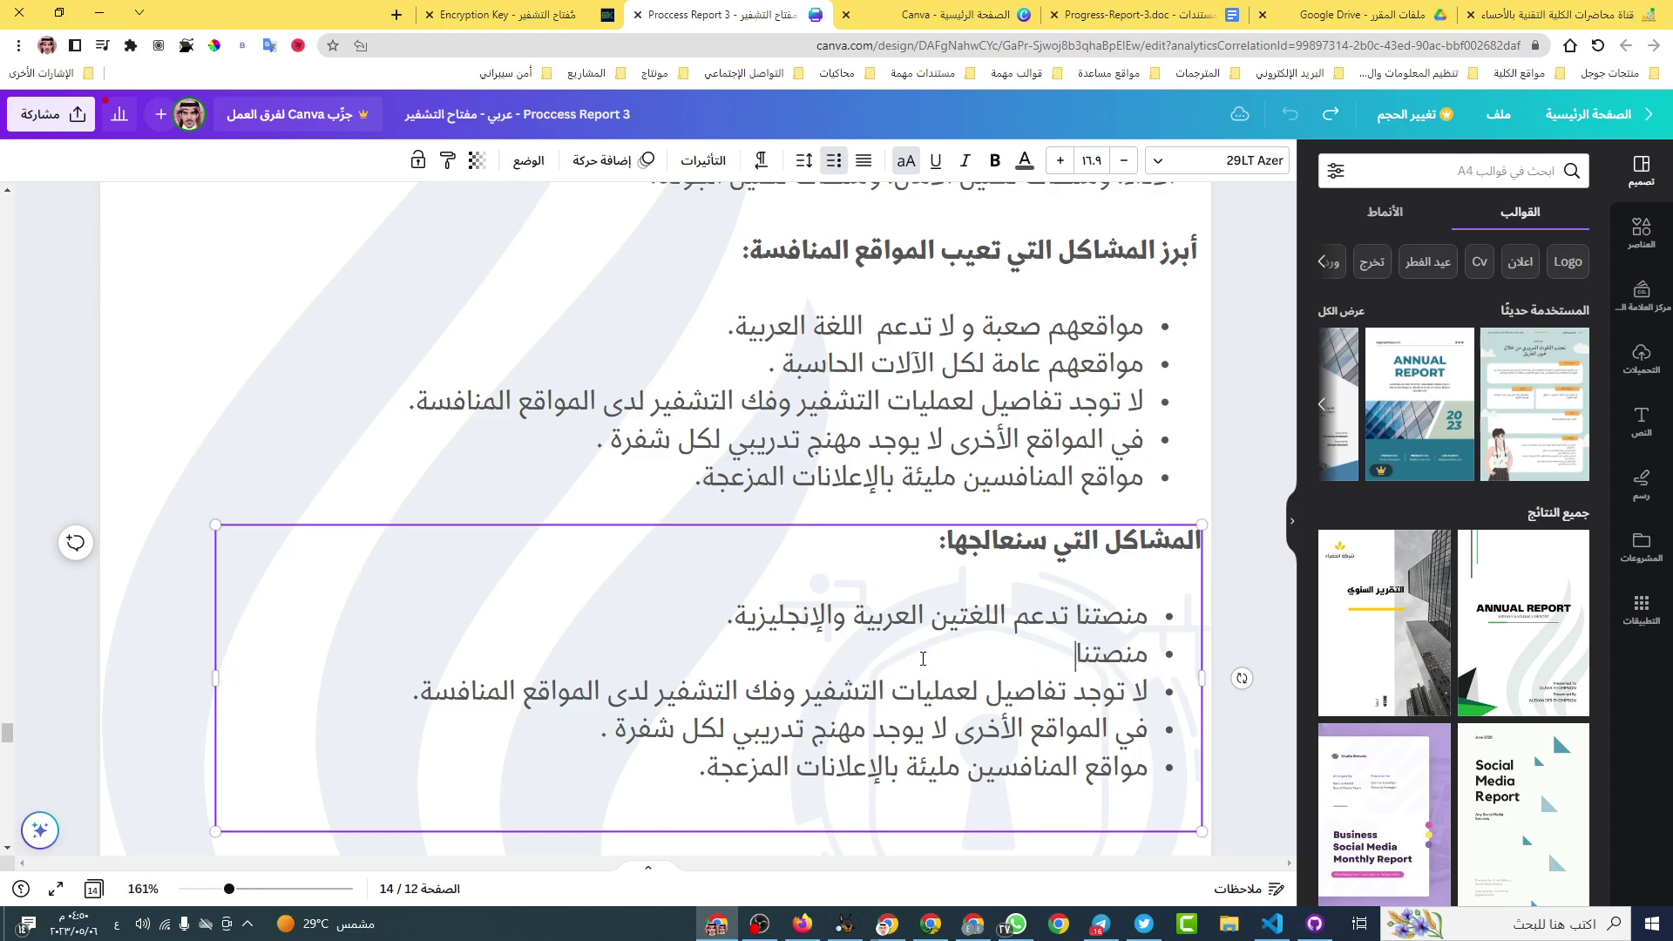
type("مخصصة للتشفير فقط")
key("BackSpace")
key("BackSpace")
key("BackSpace")
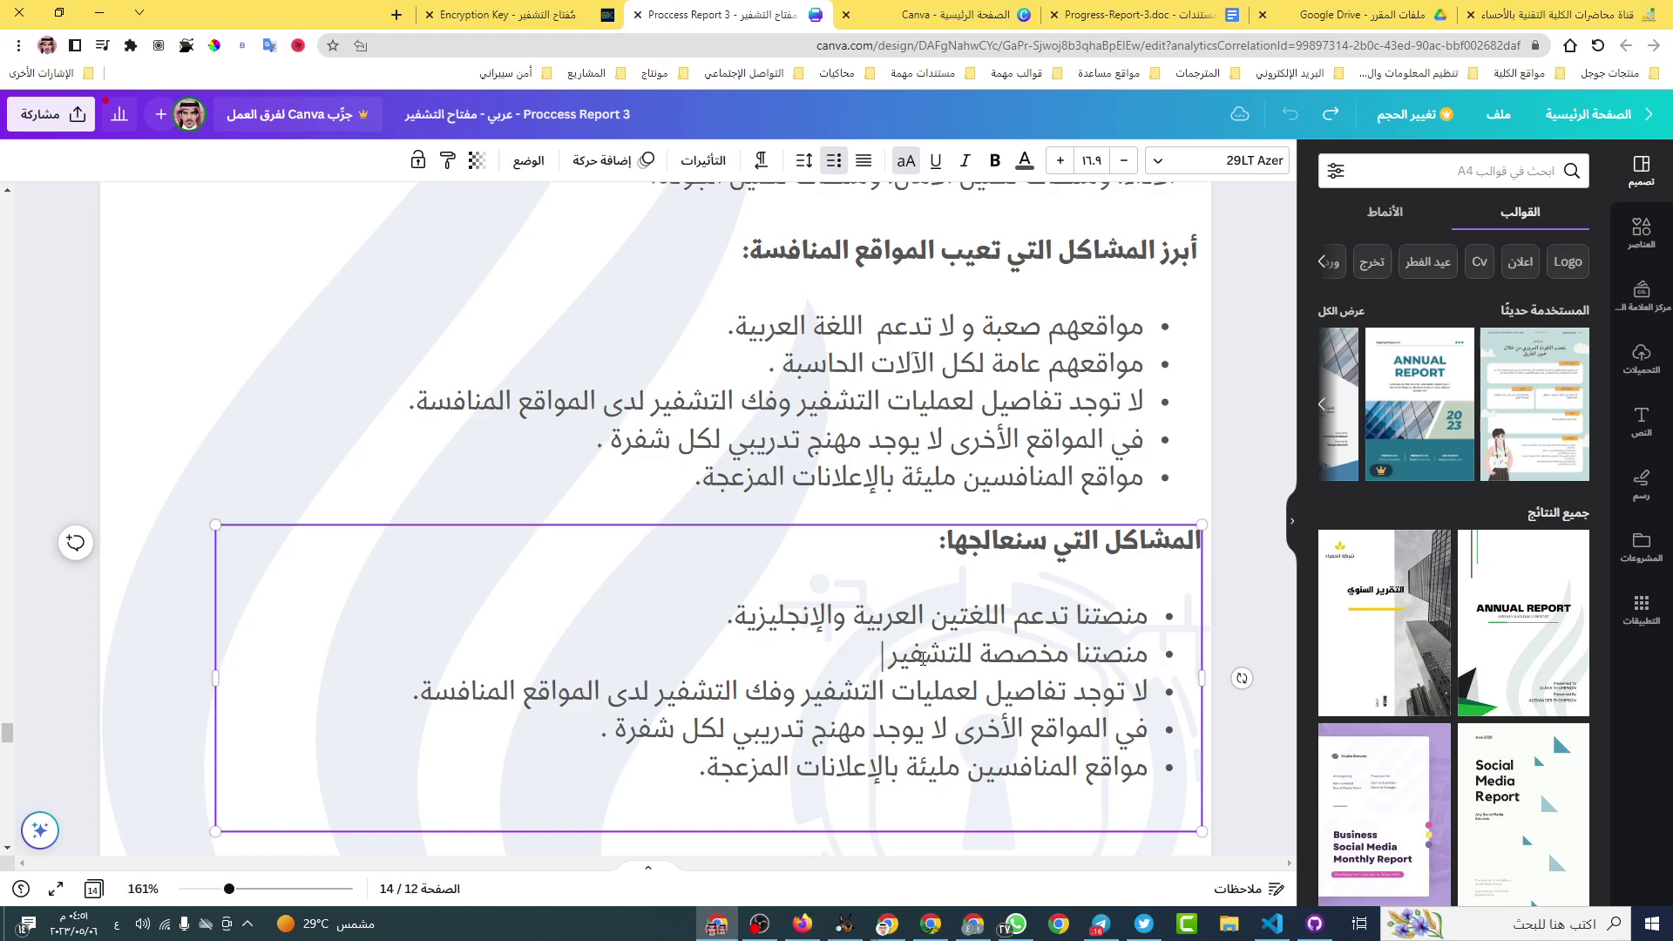
type("وفك التشفير فقط")
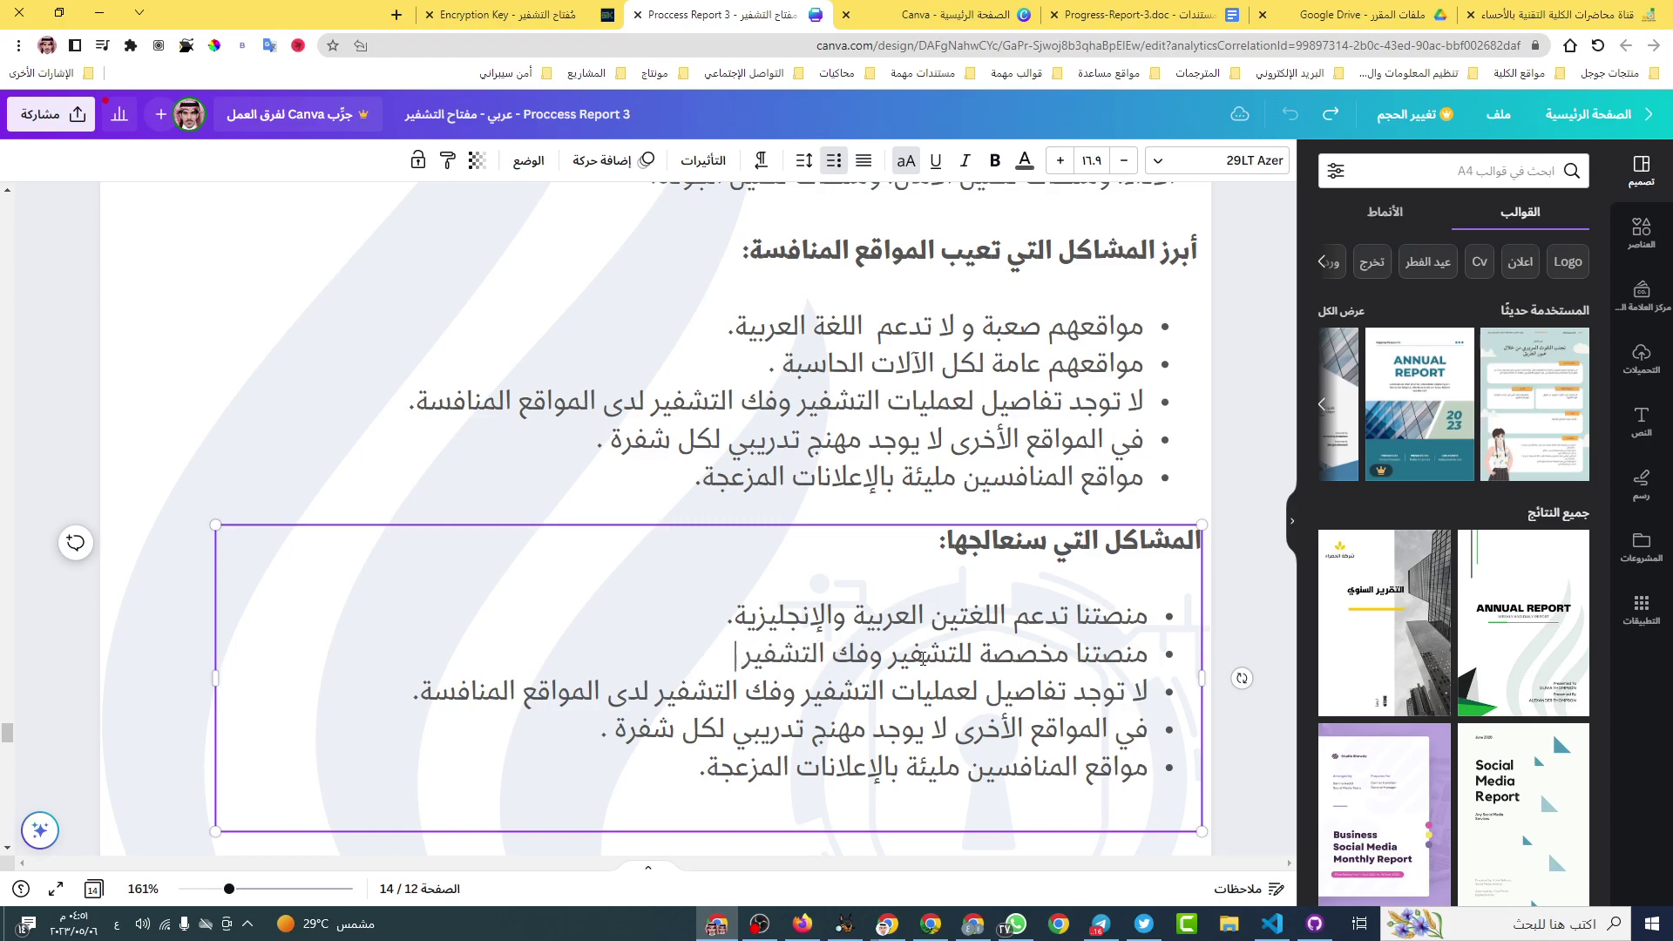
type(".")
left_click_drag(415, 693, 1151, 698)
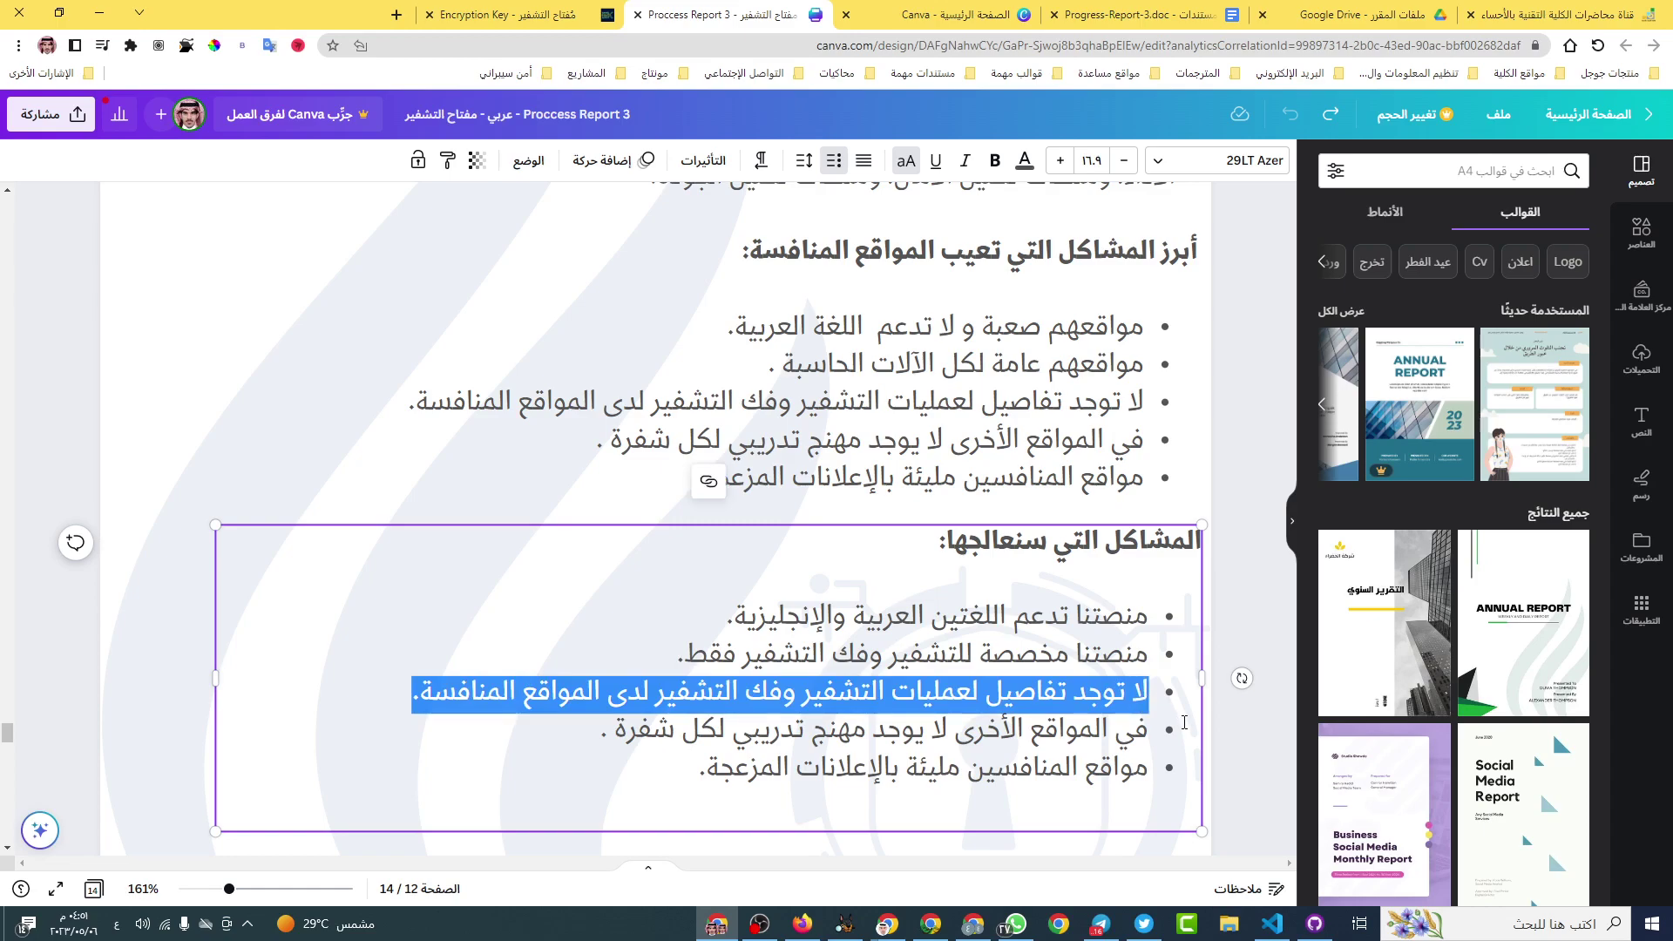
Replace the third bullet with 'تحليل معمق جداً للتشفير وفك التشفير وبطريقة ممتازة.'
type("تح")
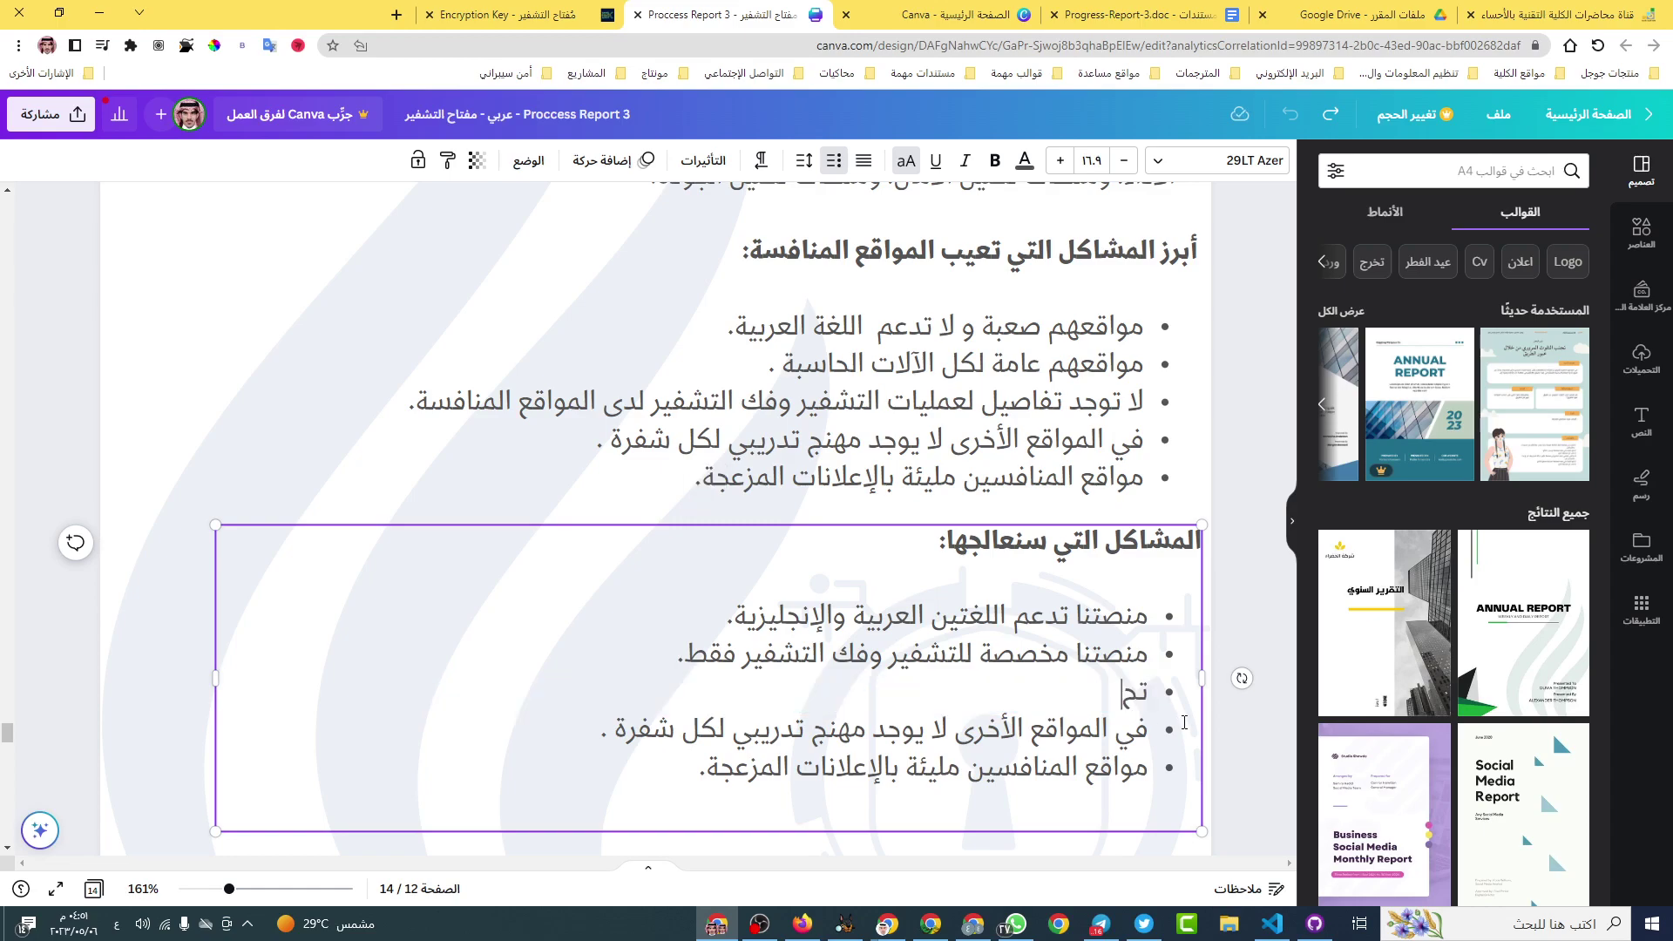
type("ليل مق")
type("م")
key("BackSpace")
key("BackSpace")
type("عمق")
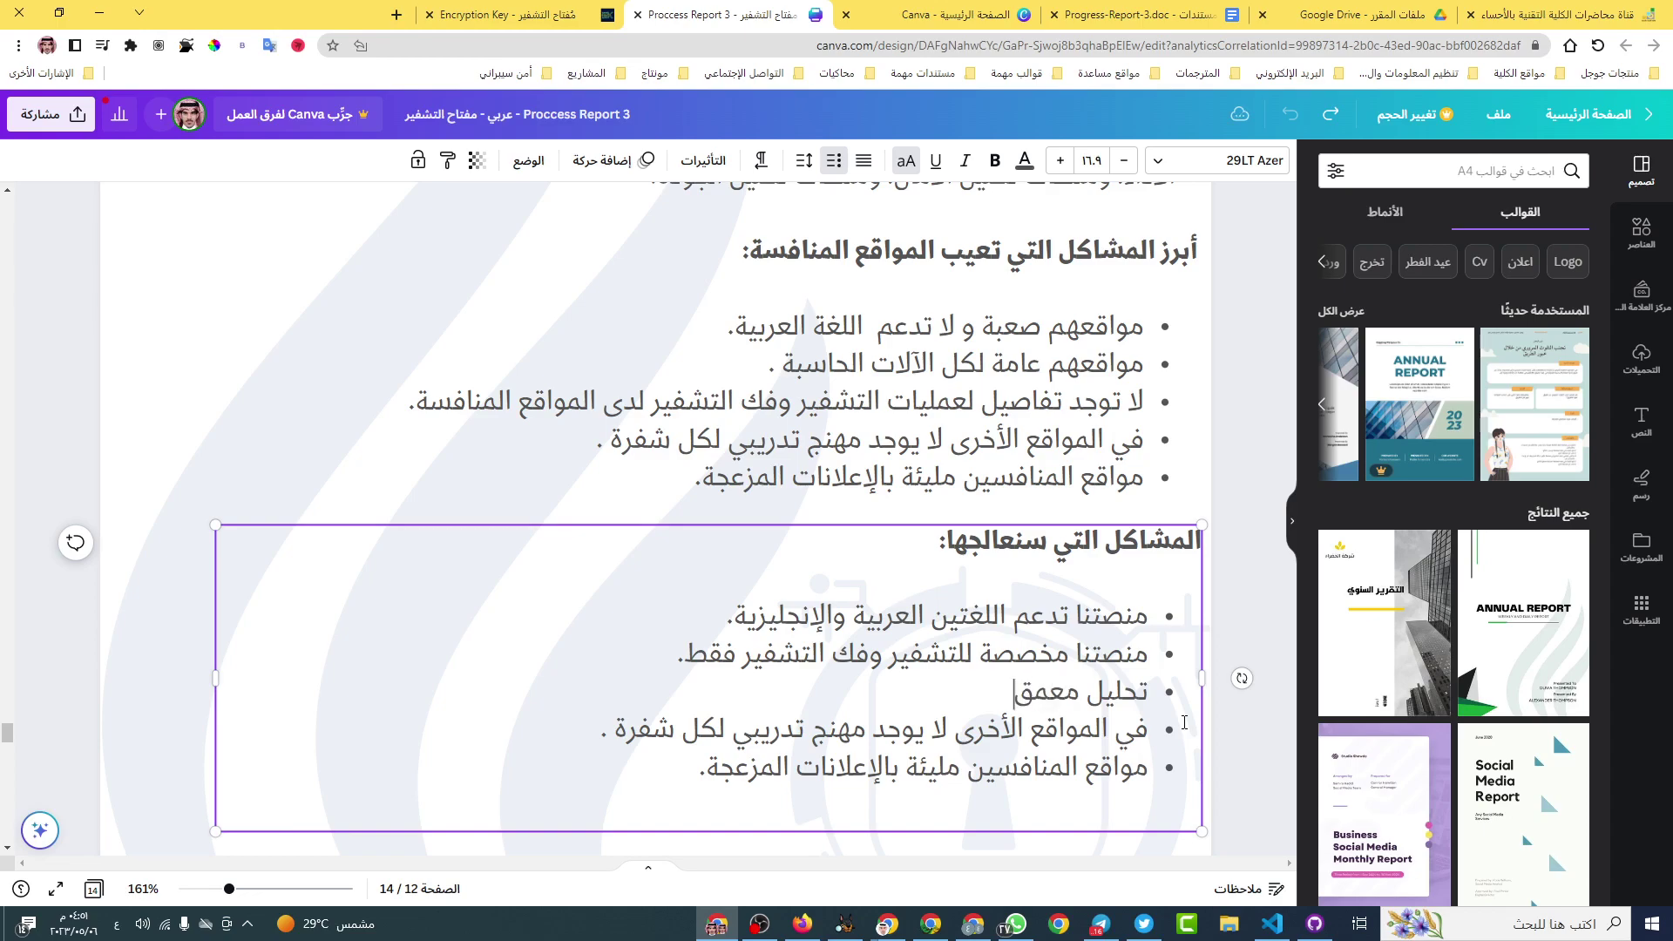
type(" جداً للتشفي")
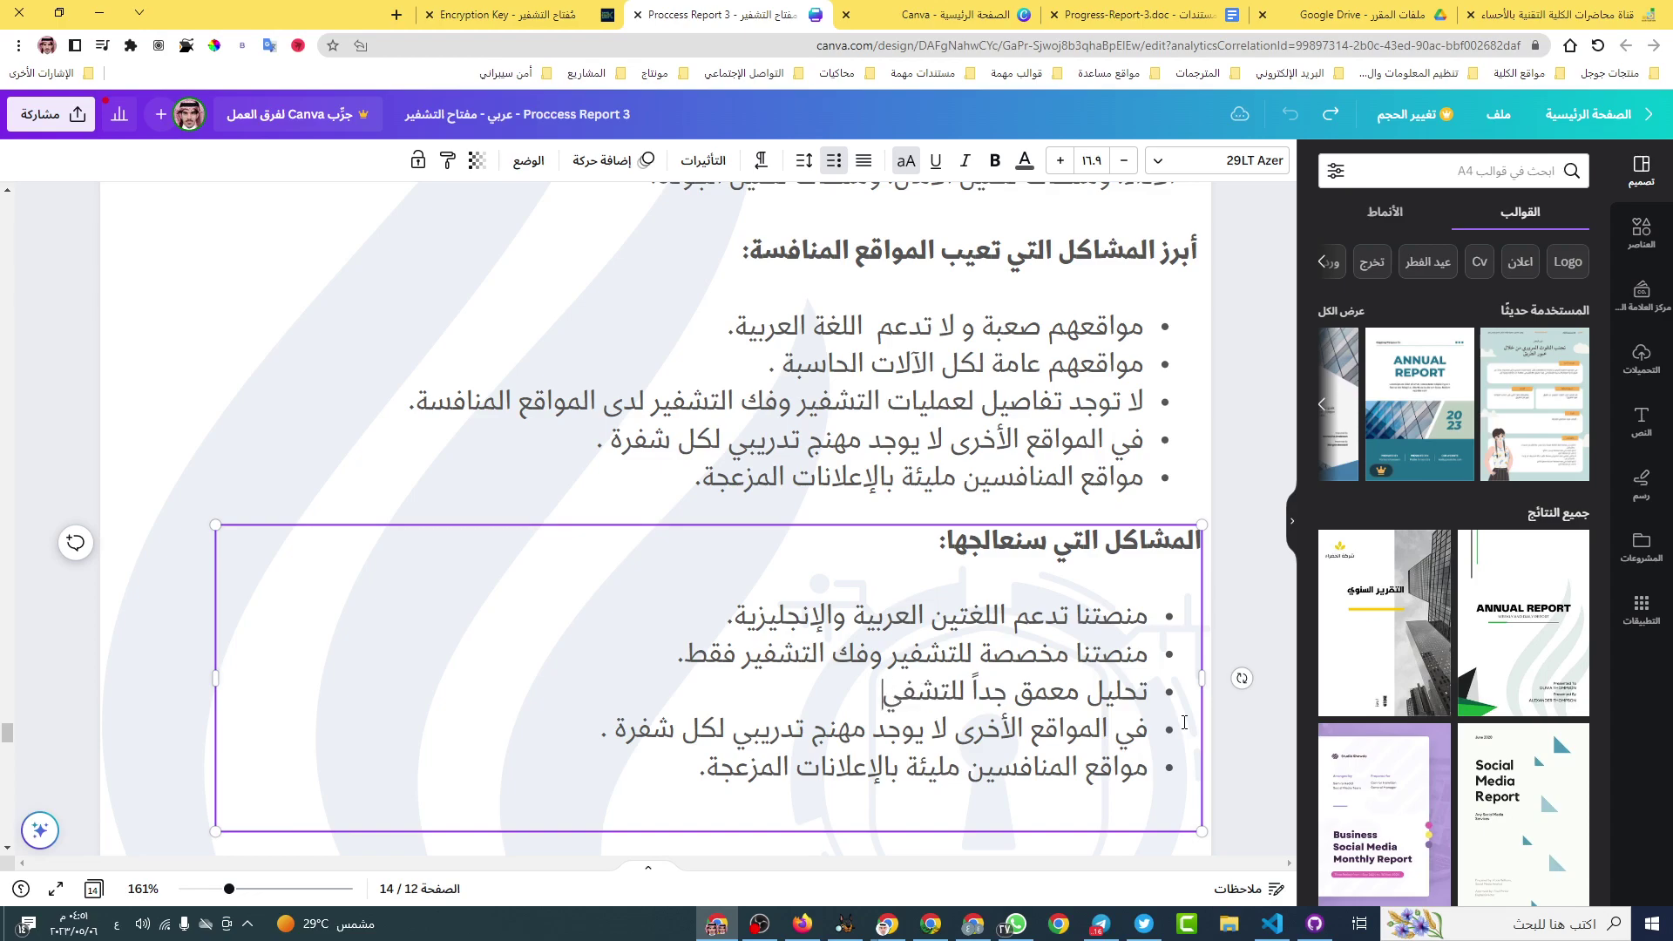
type("ر وفك التشفير")
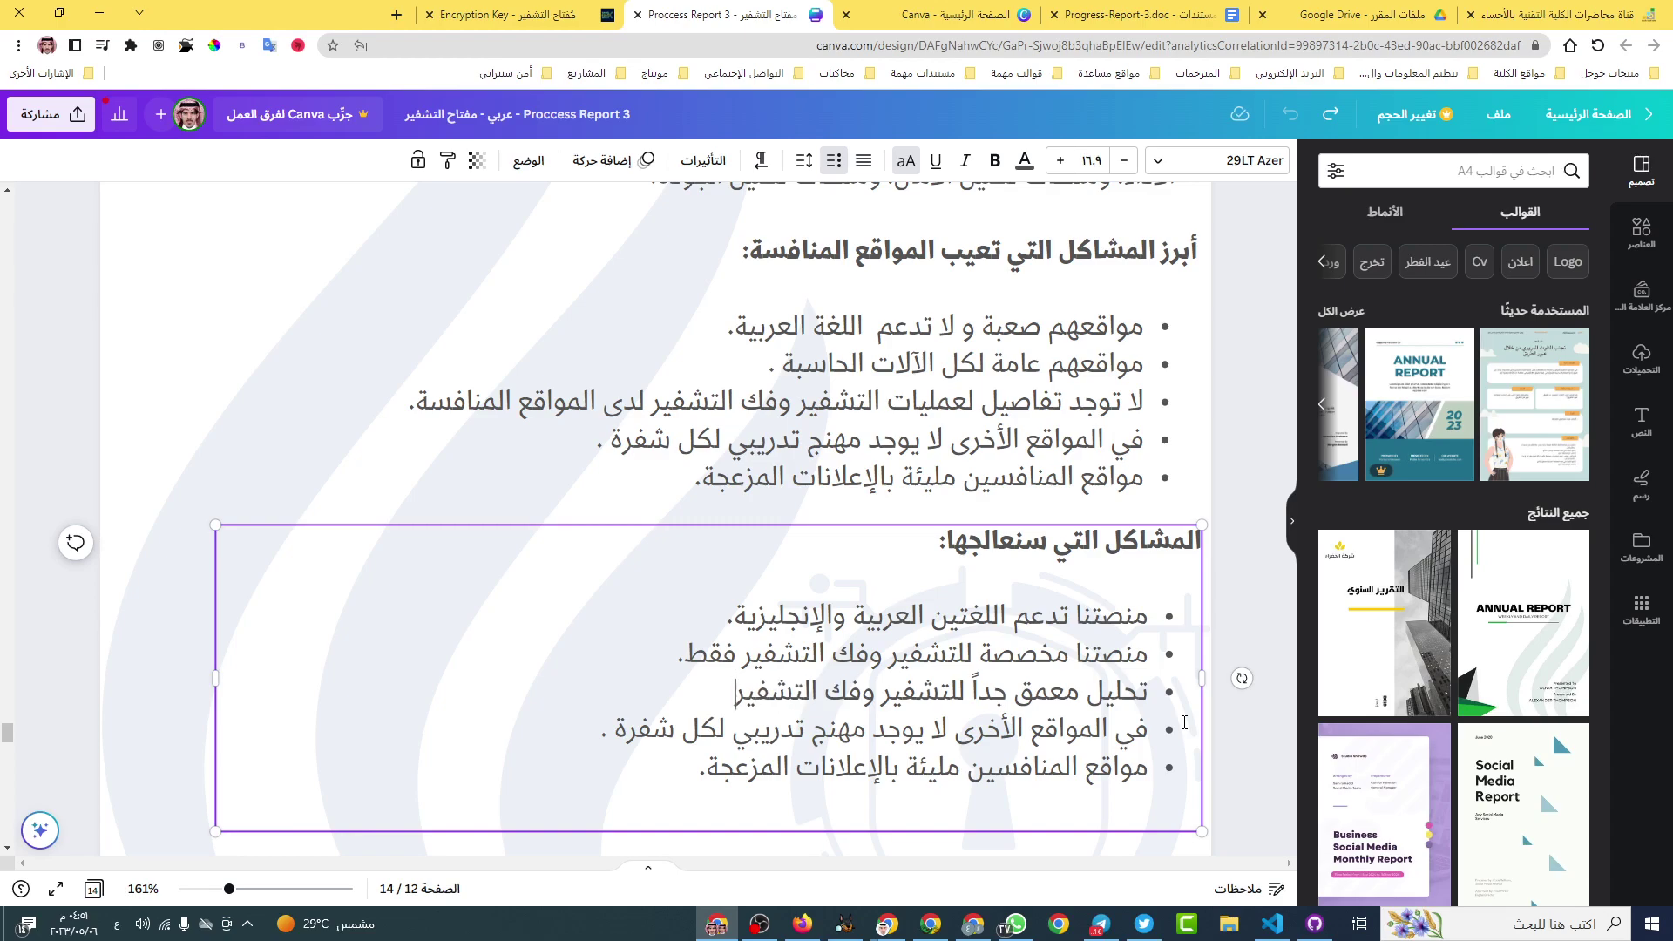
type(" وبطريقة ممتازة")
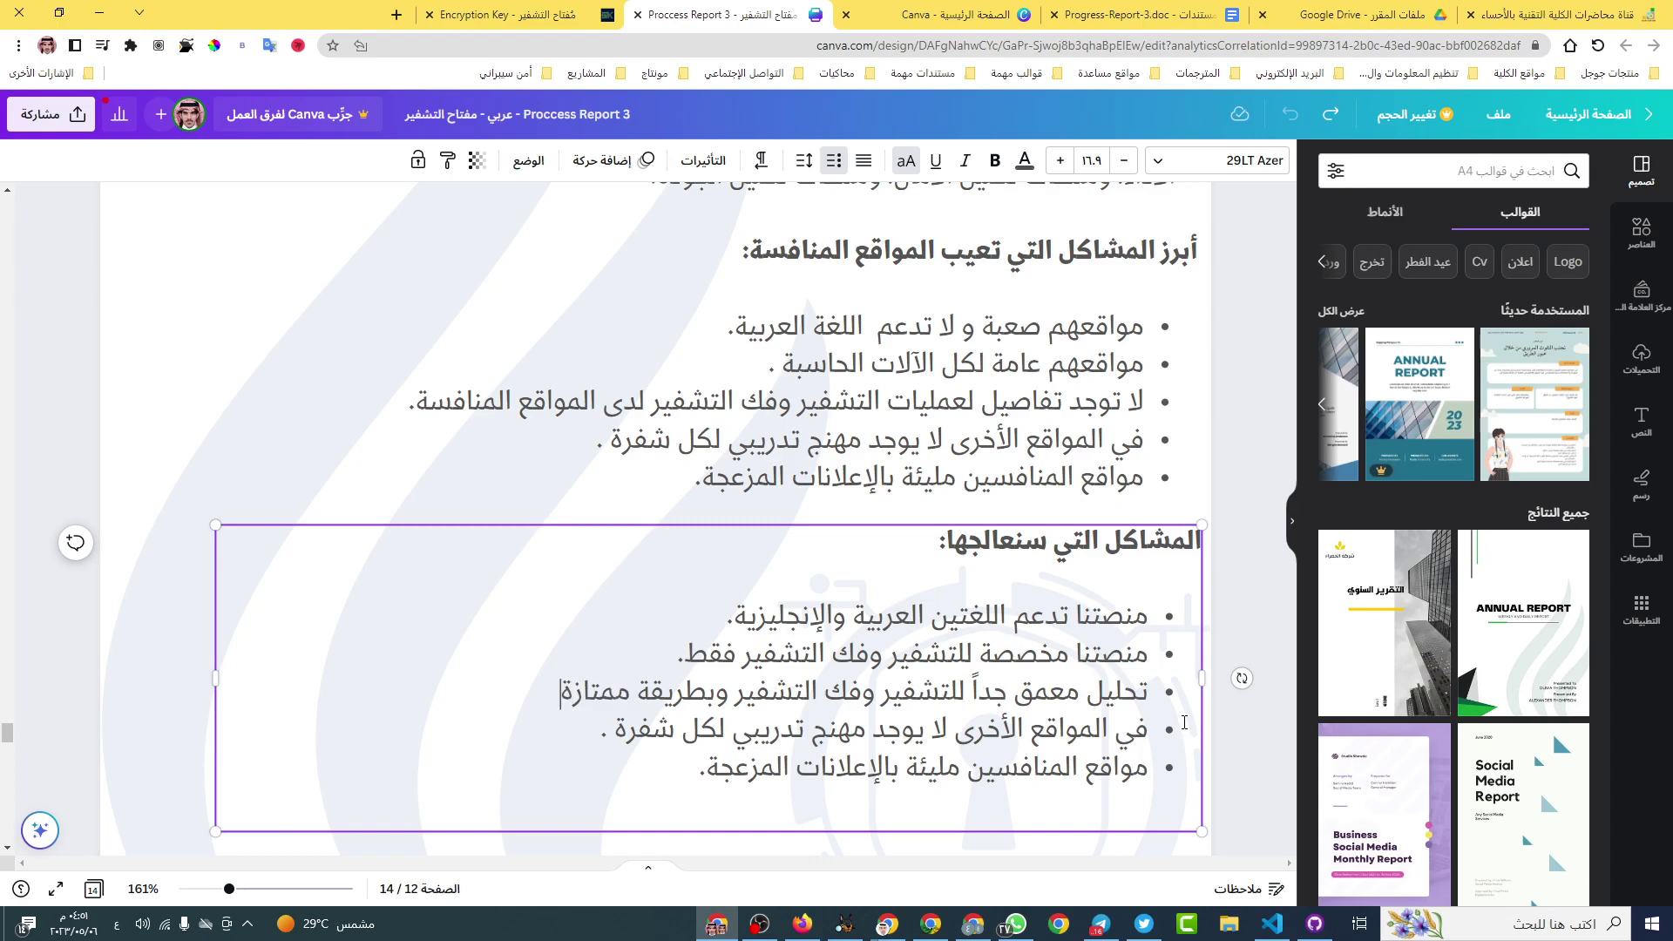
type(".")
Rewrite the fourth bullet as 'سنوفر منهج متكامل للتشفير وفك التشفير.', fixing the typo
left_click_drag(600, 731, 1154, 747)
type("سن")
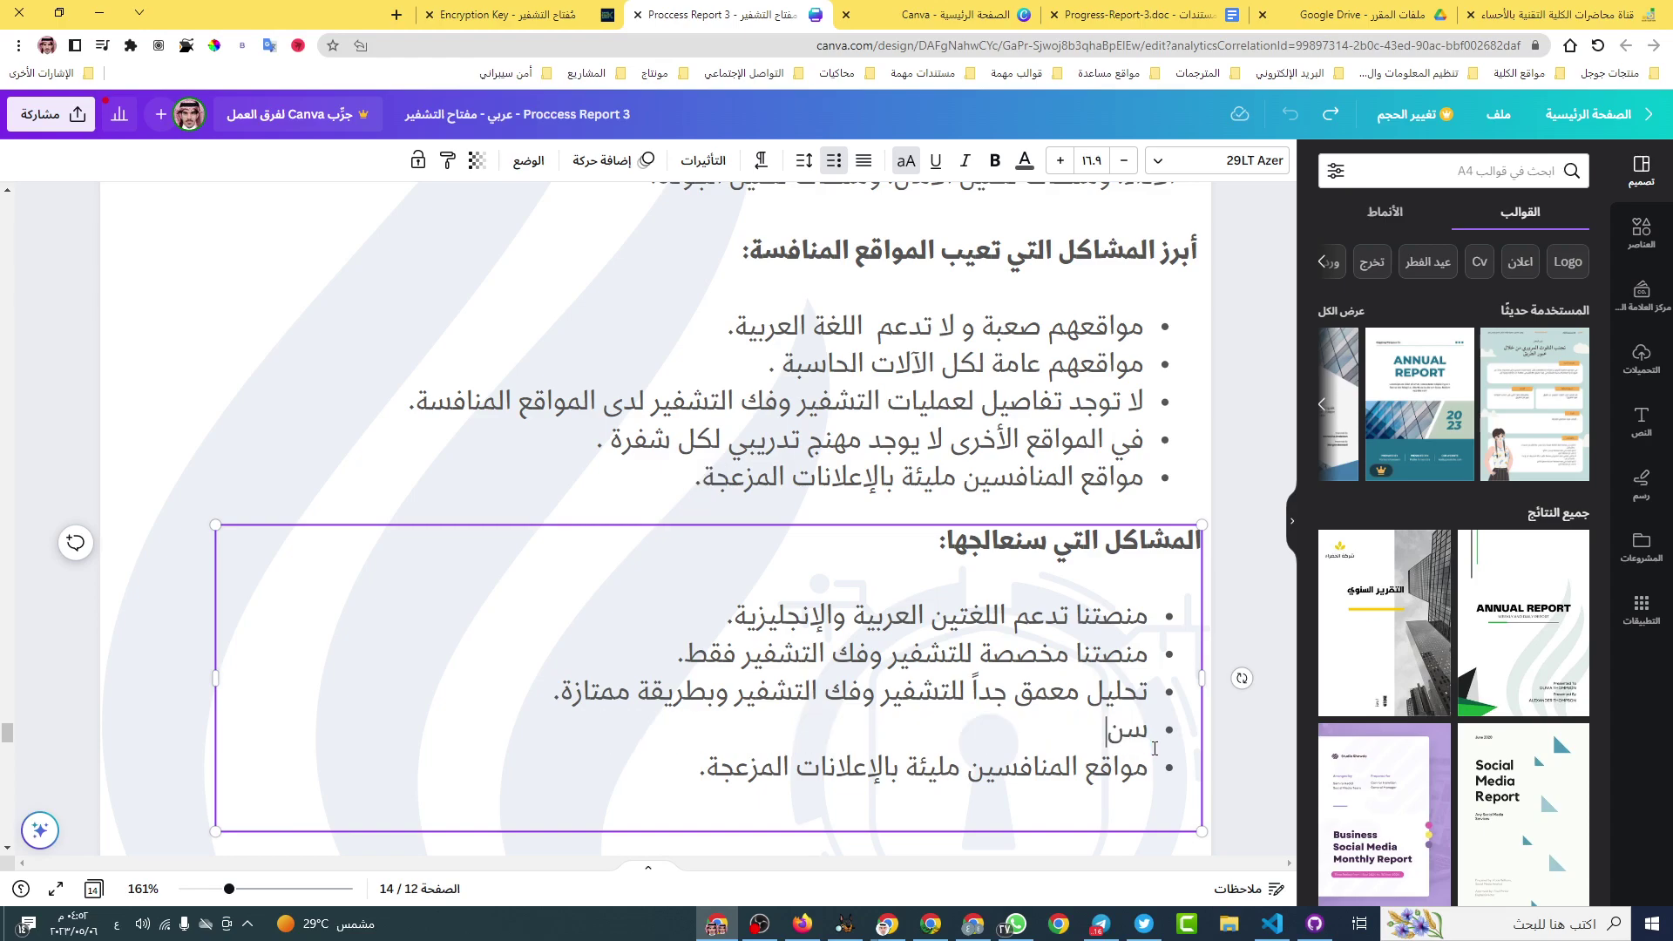
type("وفر منهج متكامل للتش")
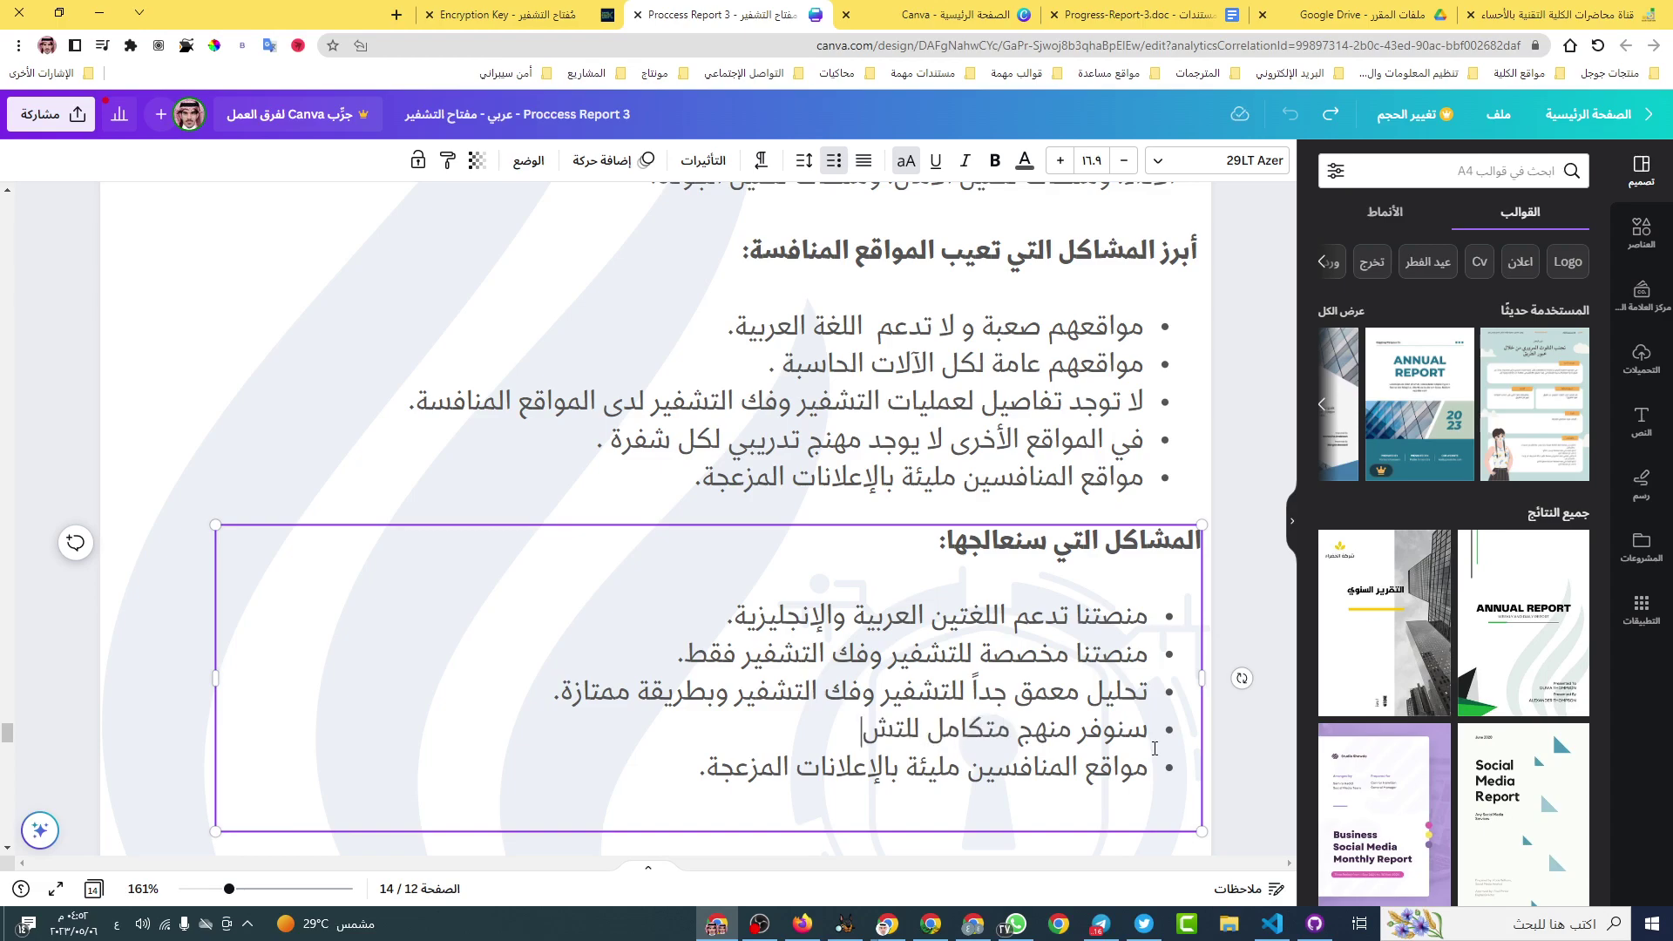
type("فير وفك التشفي")
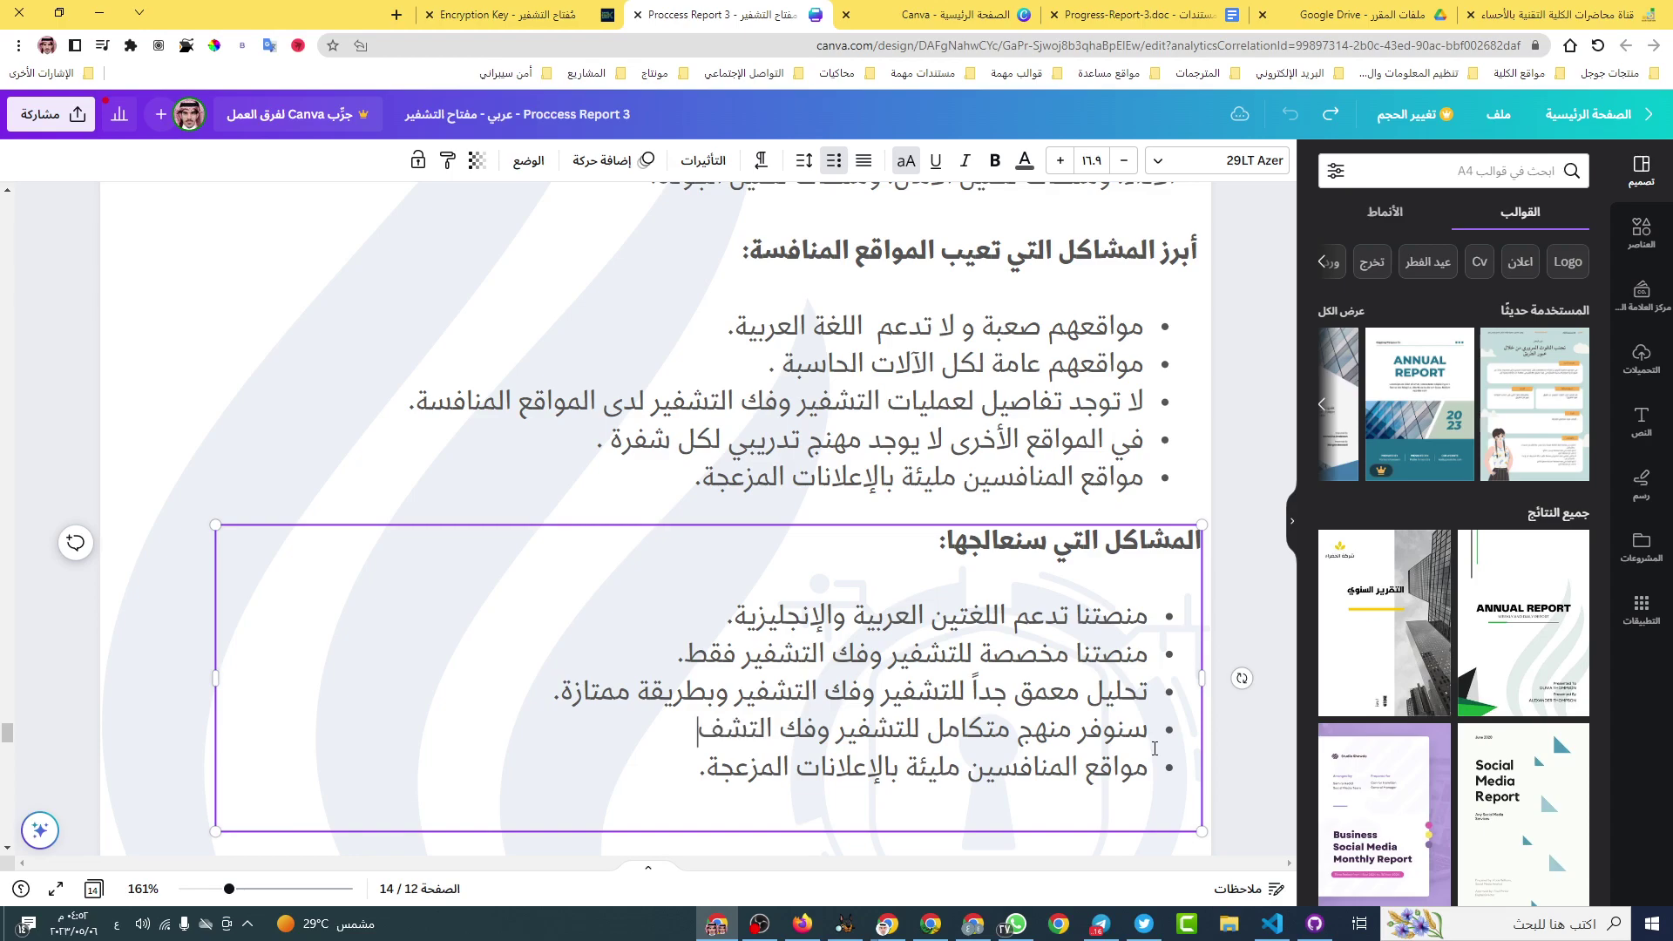
type("ر.")
Replace the last bullet with 'لن نقوم بإضافة أية إعلانات إلى موقعنا على الإطلاق.'
left_click_drag(700, 767, 1143, 767)
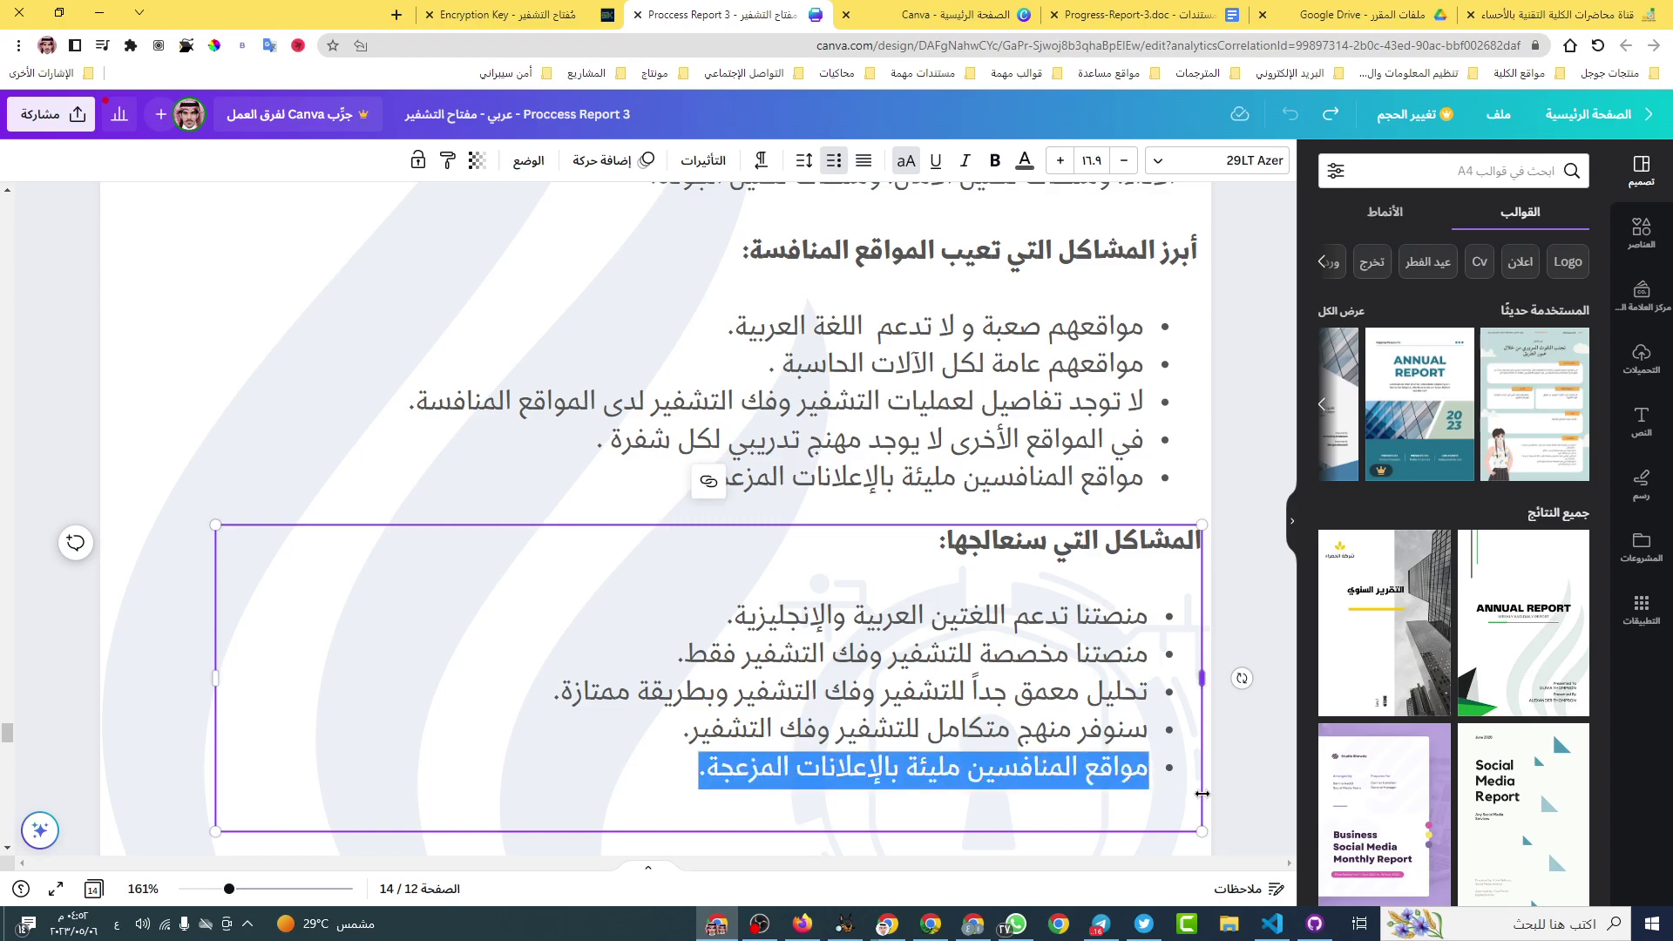
type("لا")
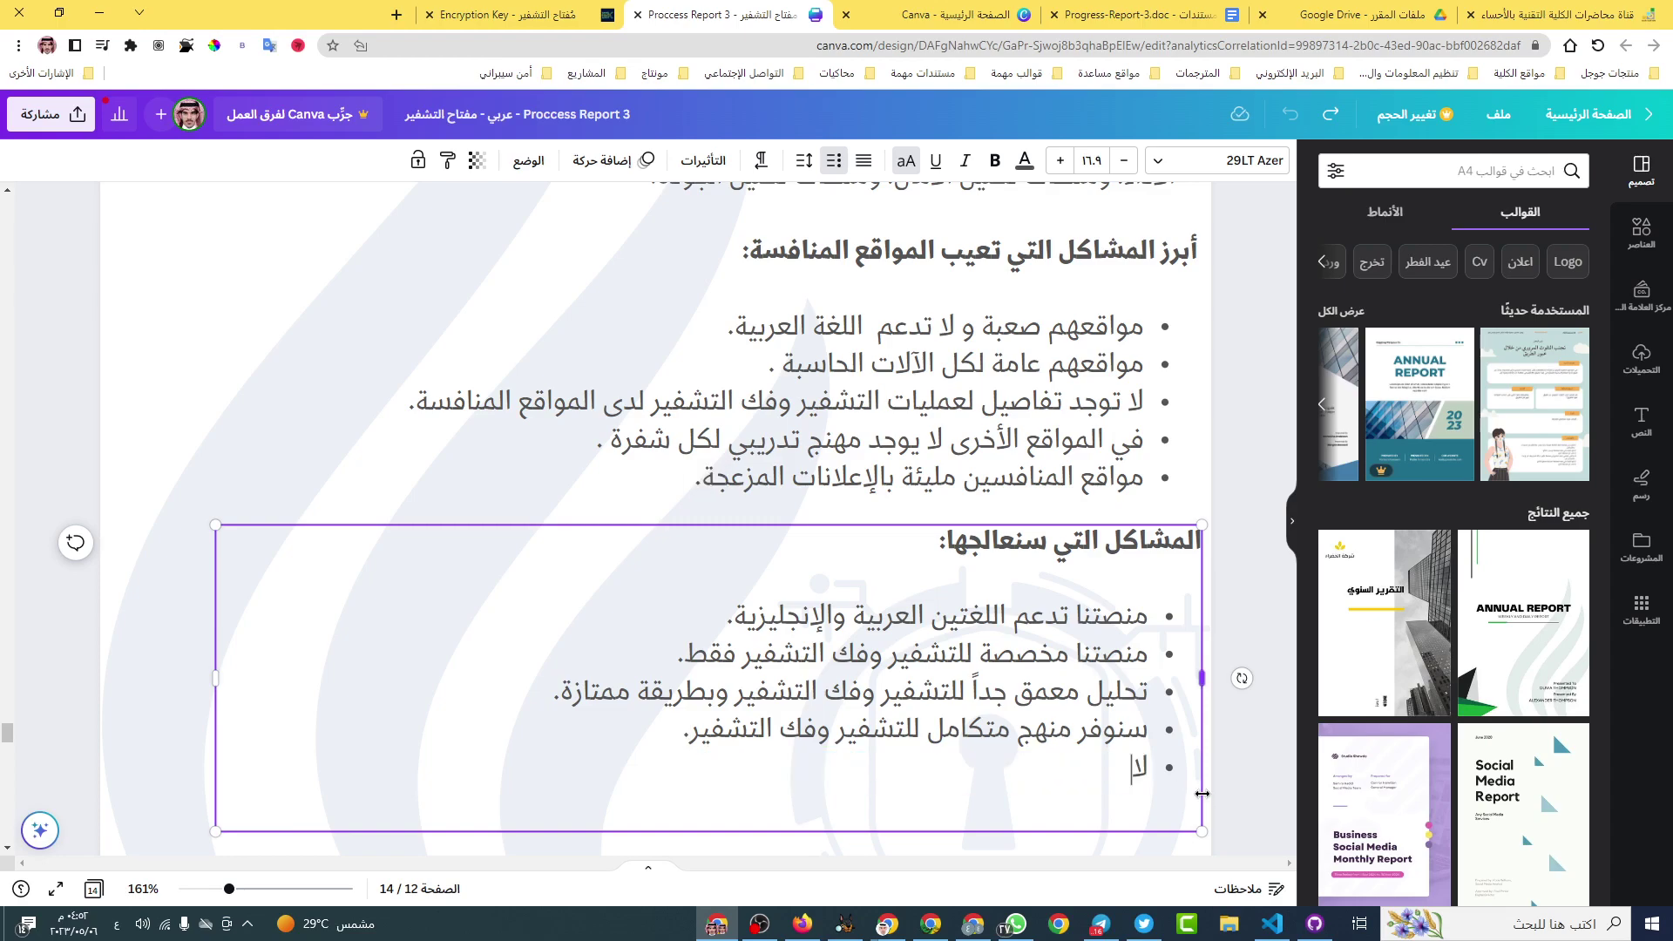
key("BackSpace")
type("ن نقوم")
type("بإضافة")
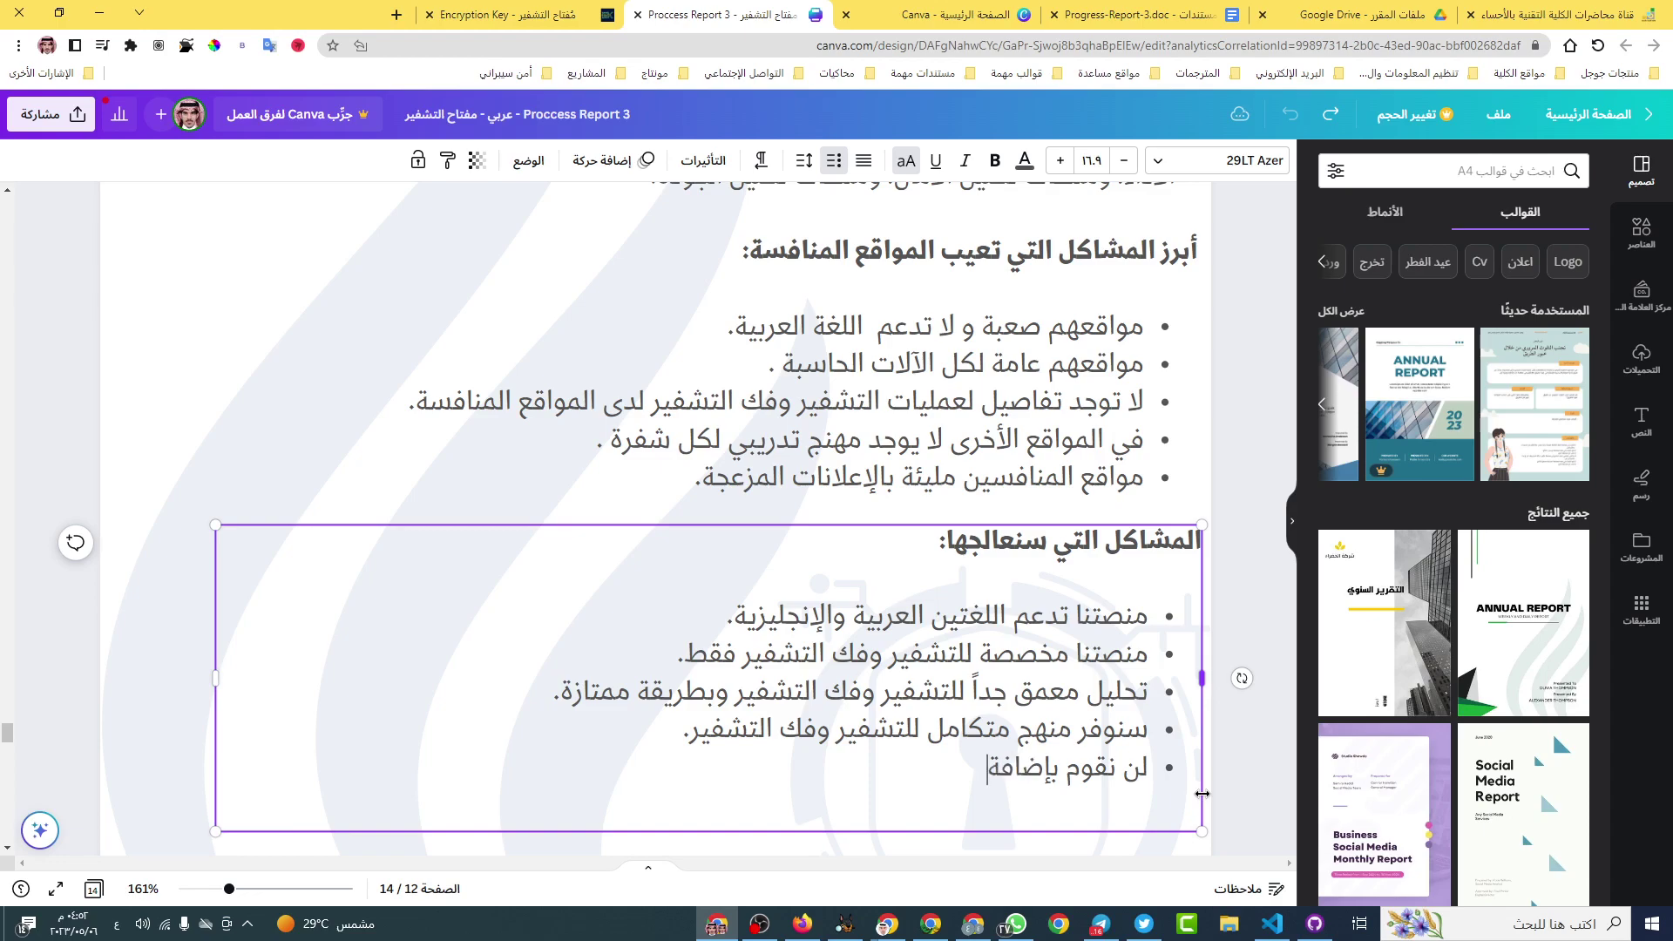
type(" أية إعلانات إلى مو")
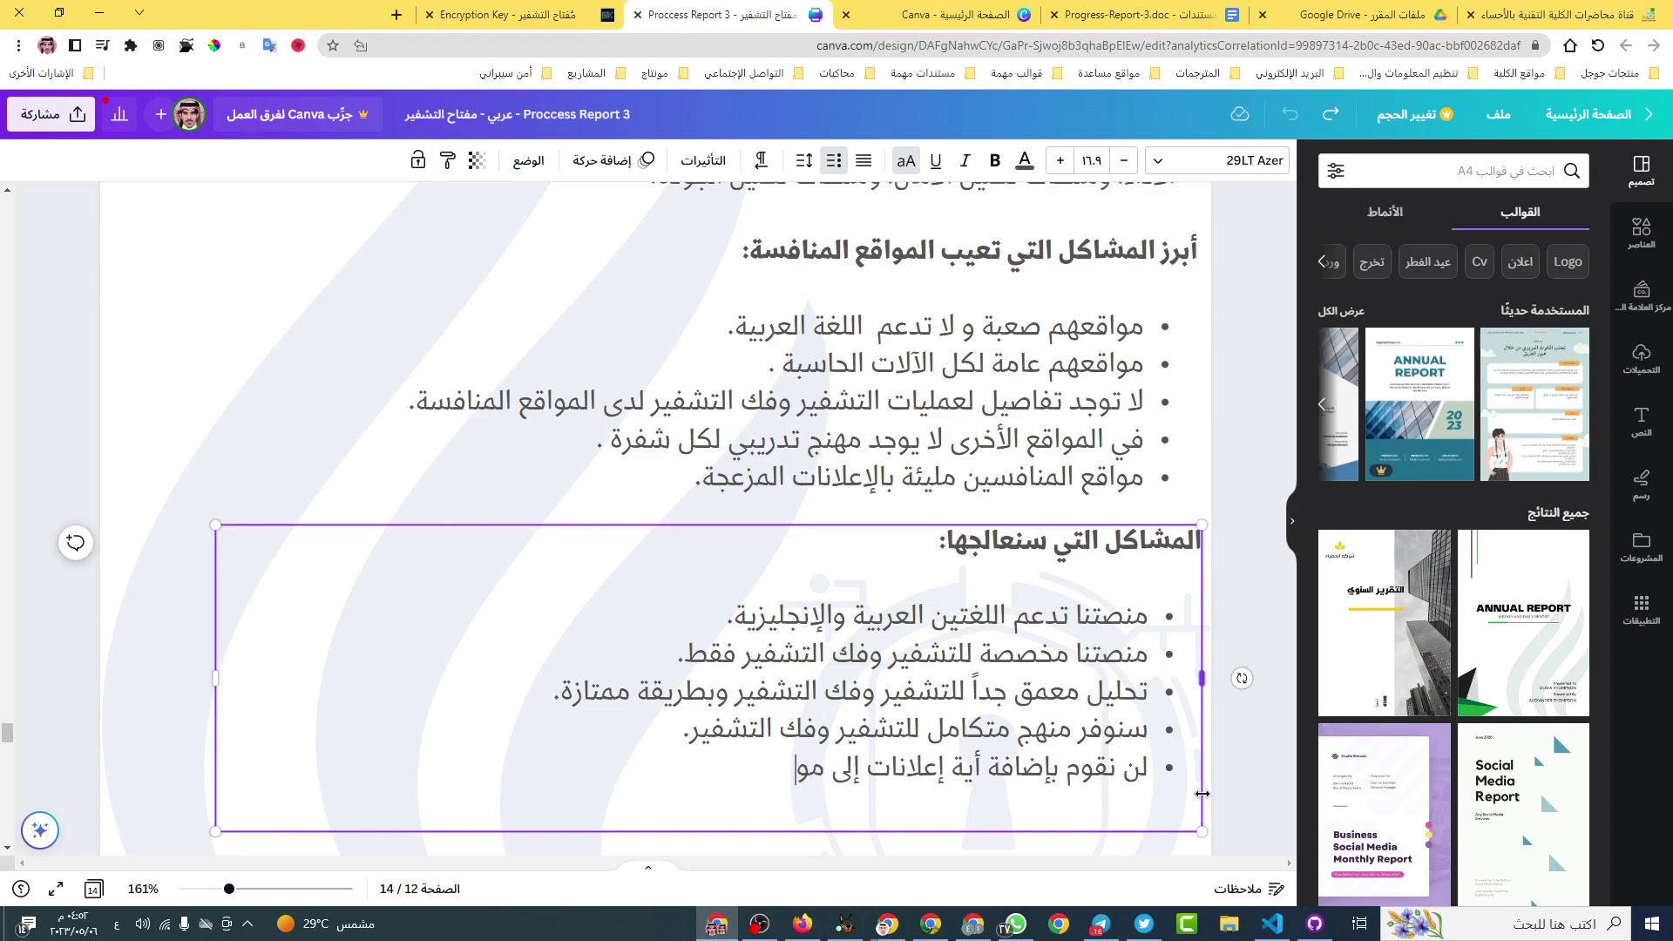
type("قعنا على الإطلاق.")
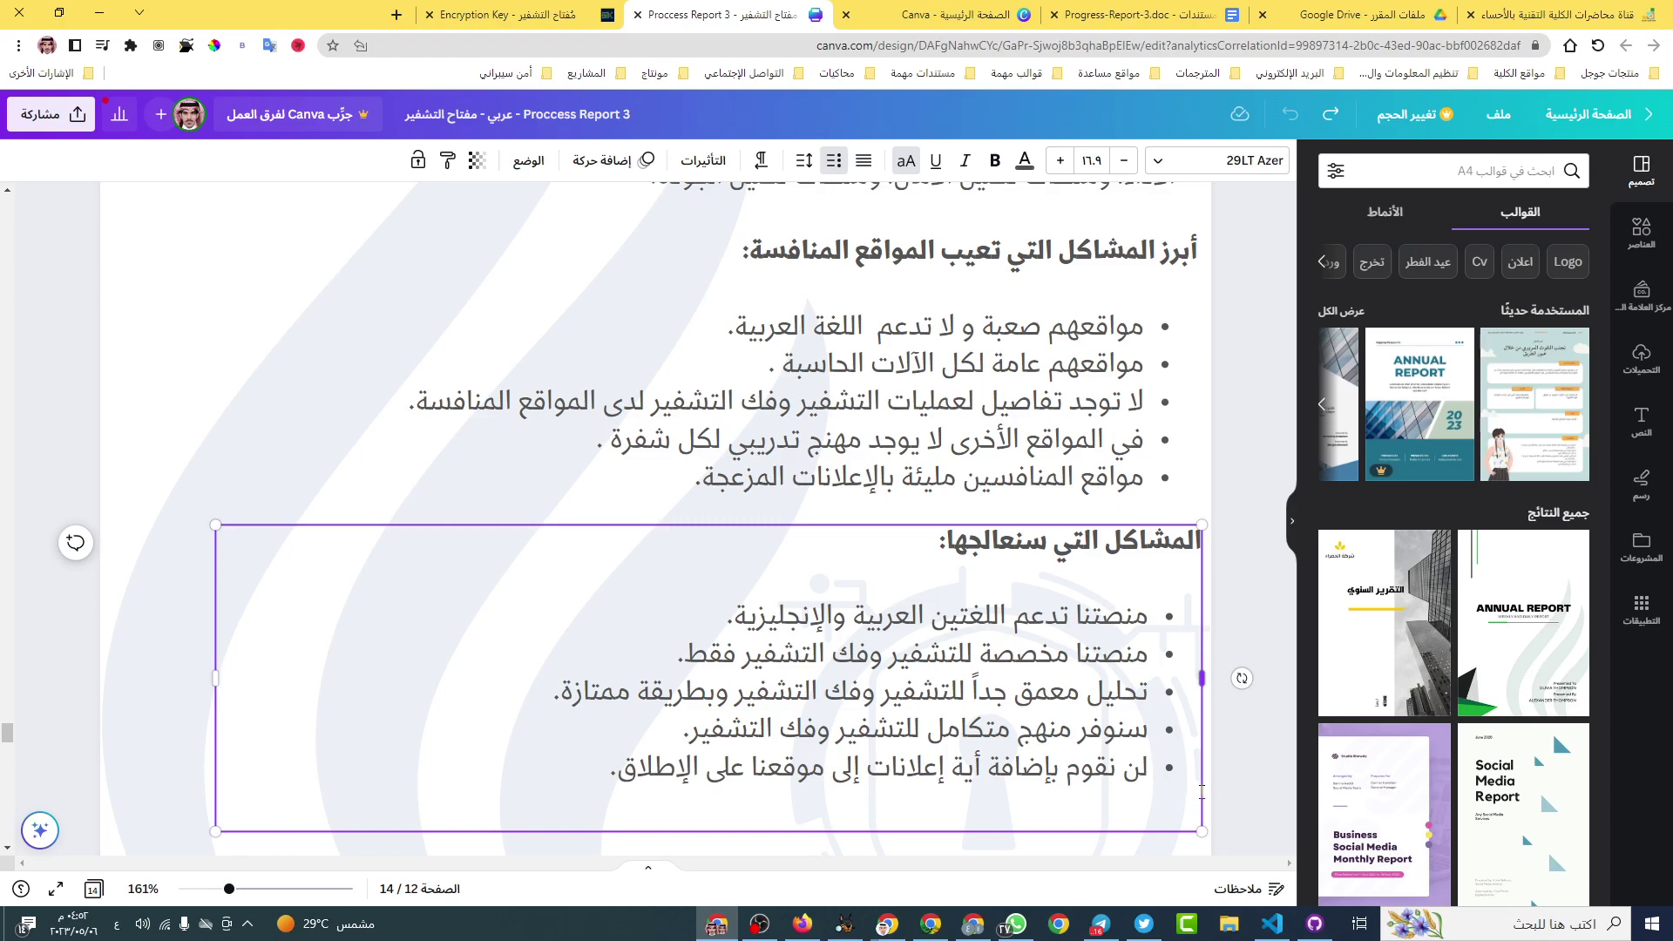
Scroll from page 12 down to page 13, headed 'لمحة عامة'
scroll(959, 598, "down", 3)
scroll(958, 598, "down", 3)
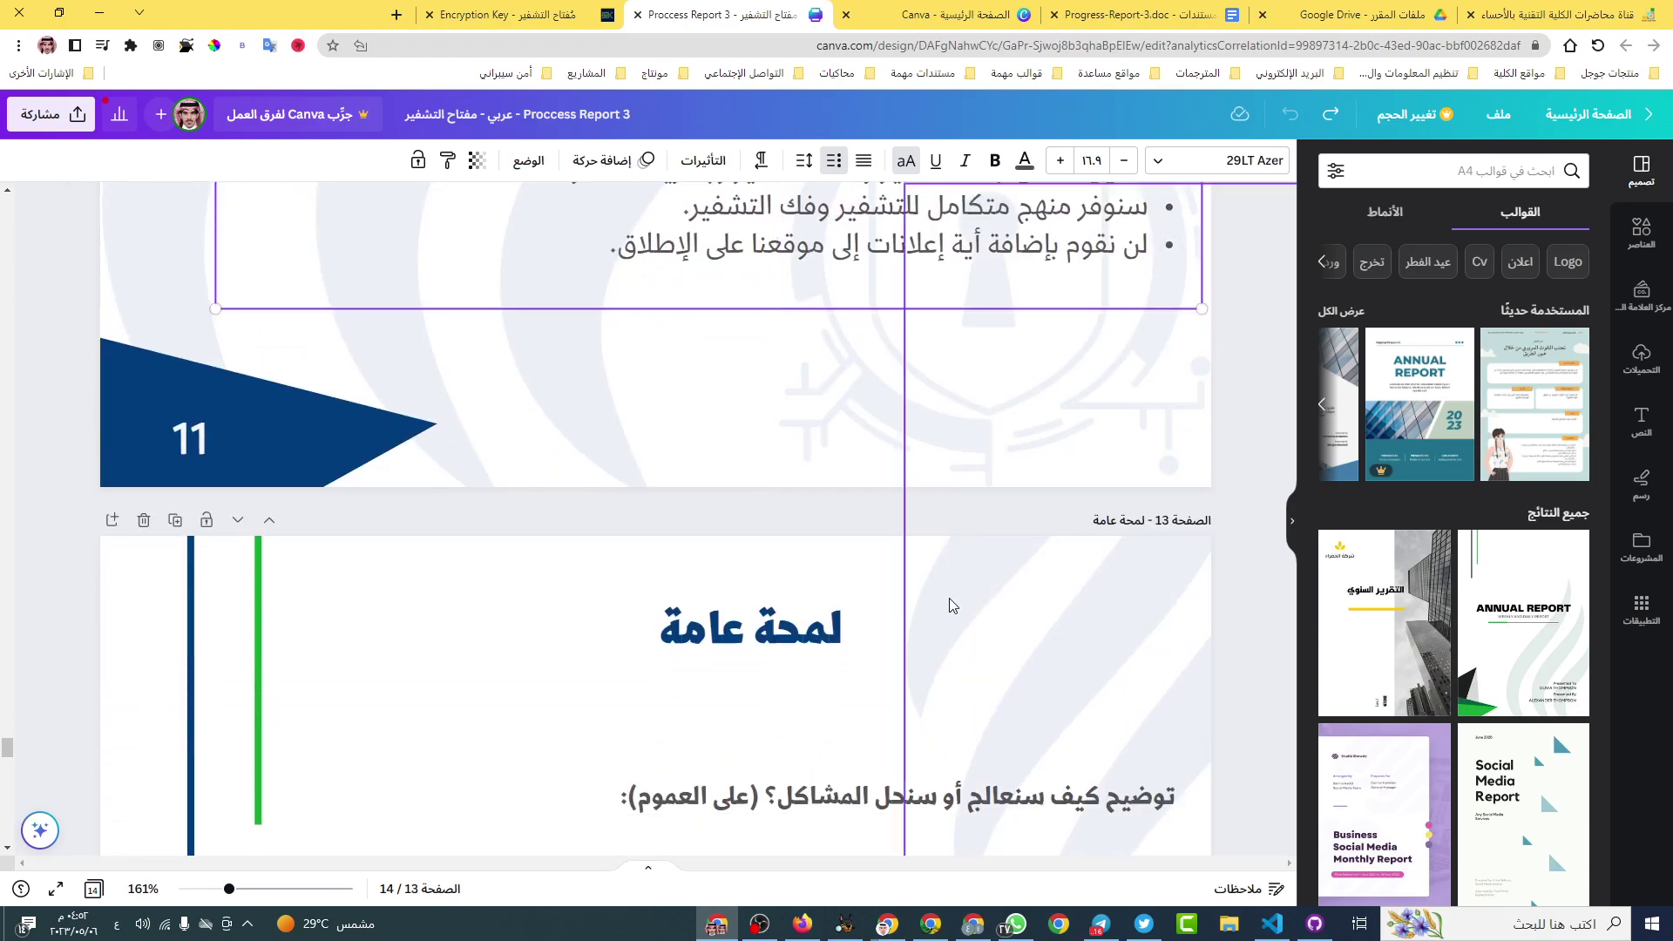
scroll(964, 582, "down", 2)
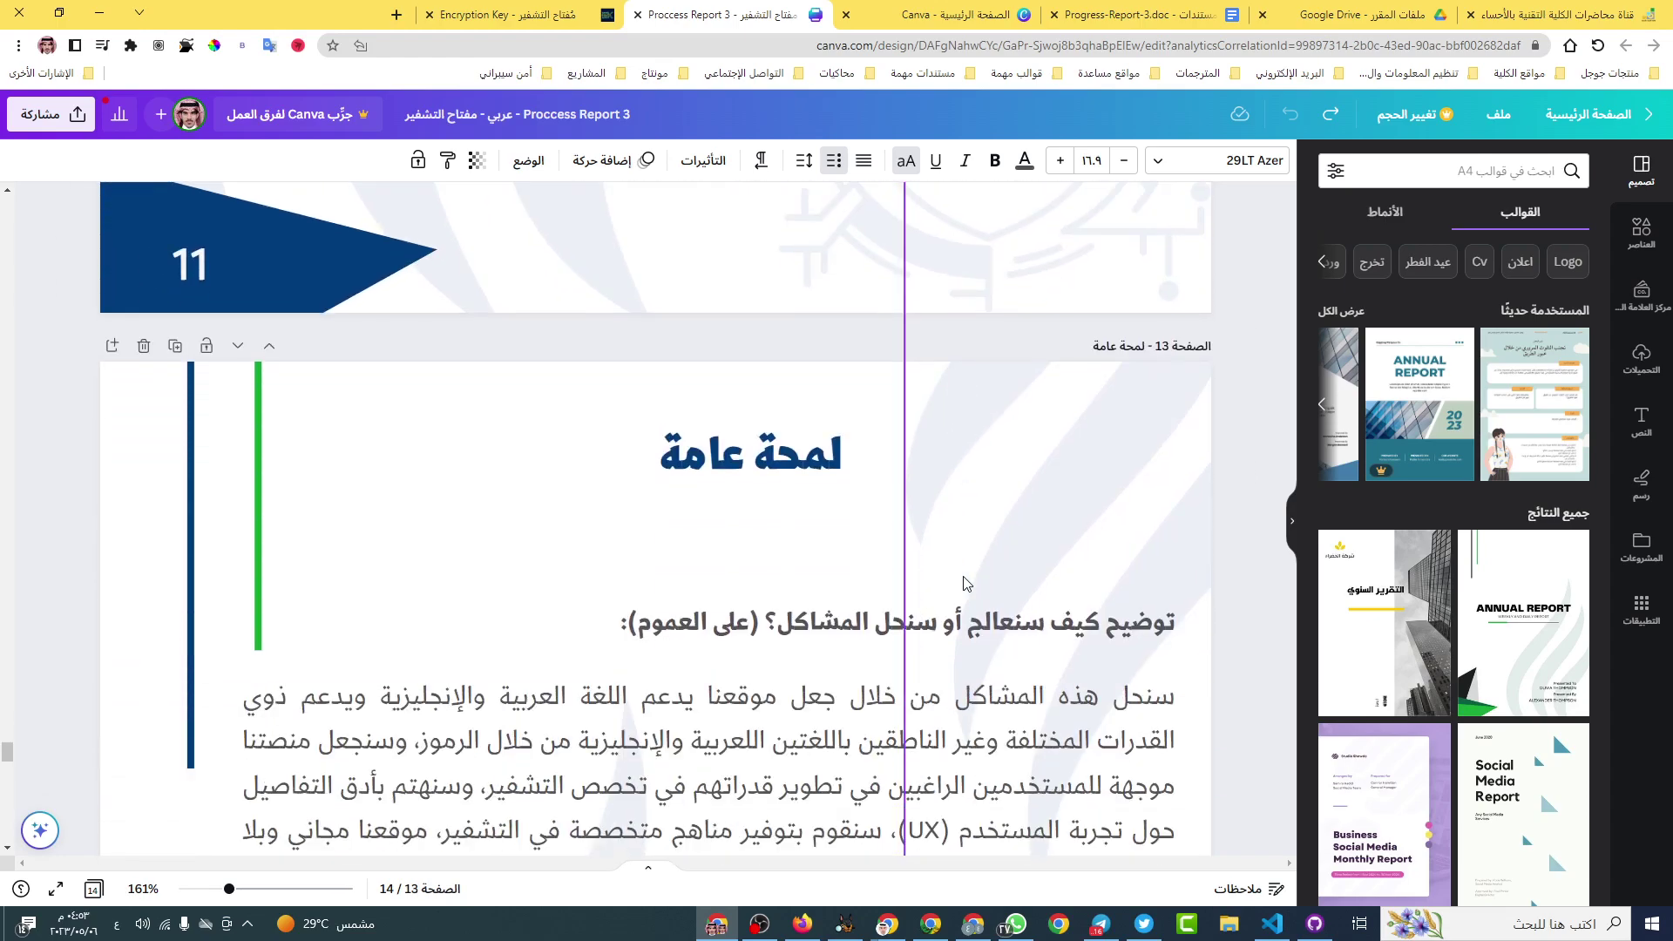
scroll(976, 557, "down", 4)
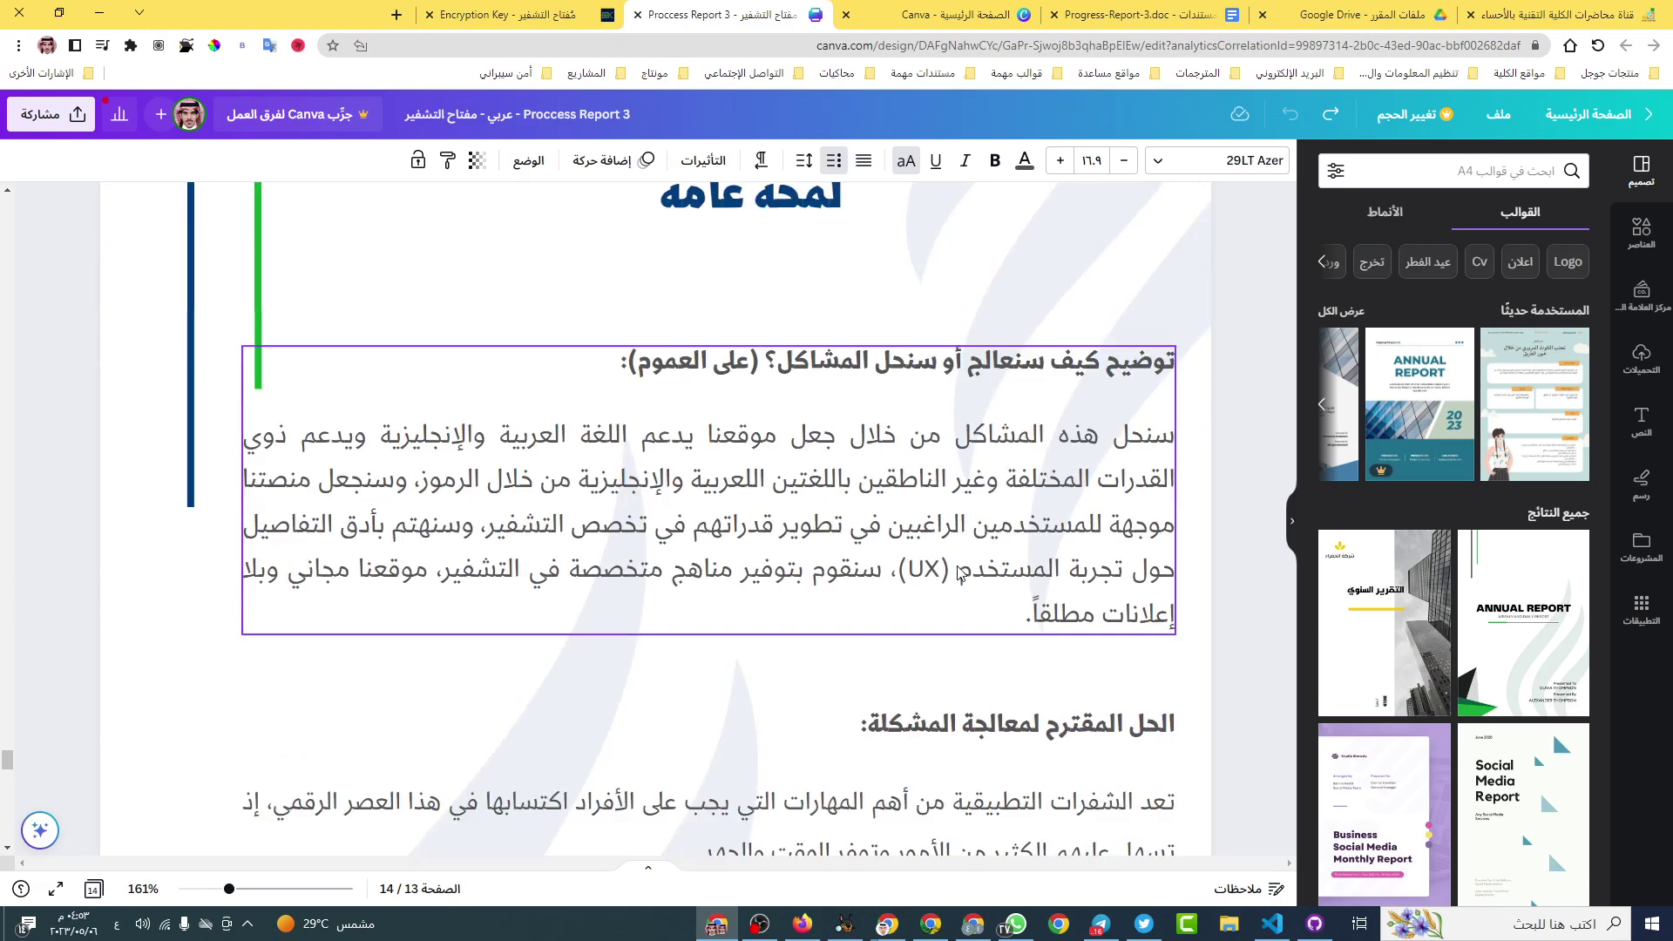
scroll(959, 562, "up", 2)
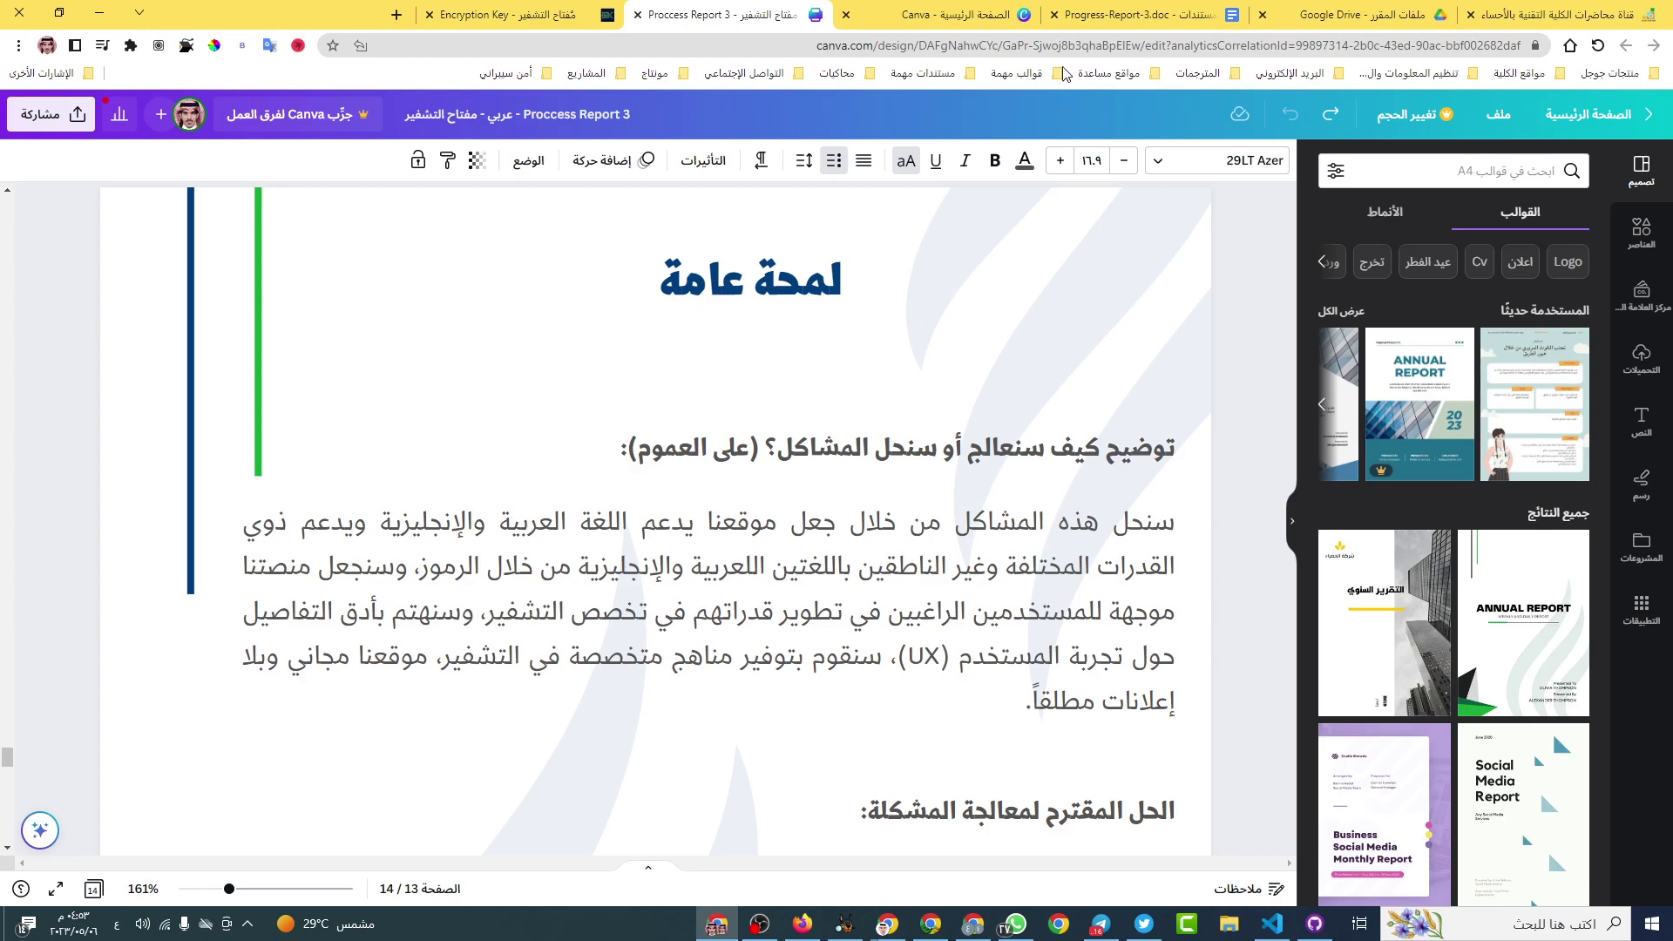
In Progress-Report-3, translate the first Background Section bullet into Arabic with the Google Translate extension
left_click(1146, 15)
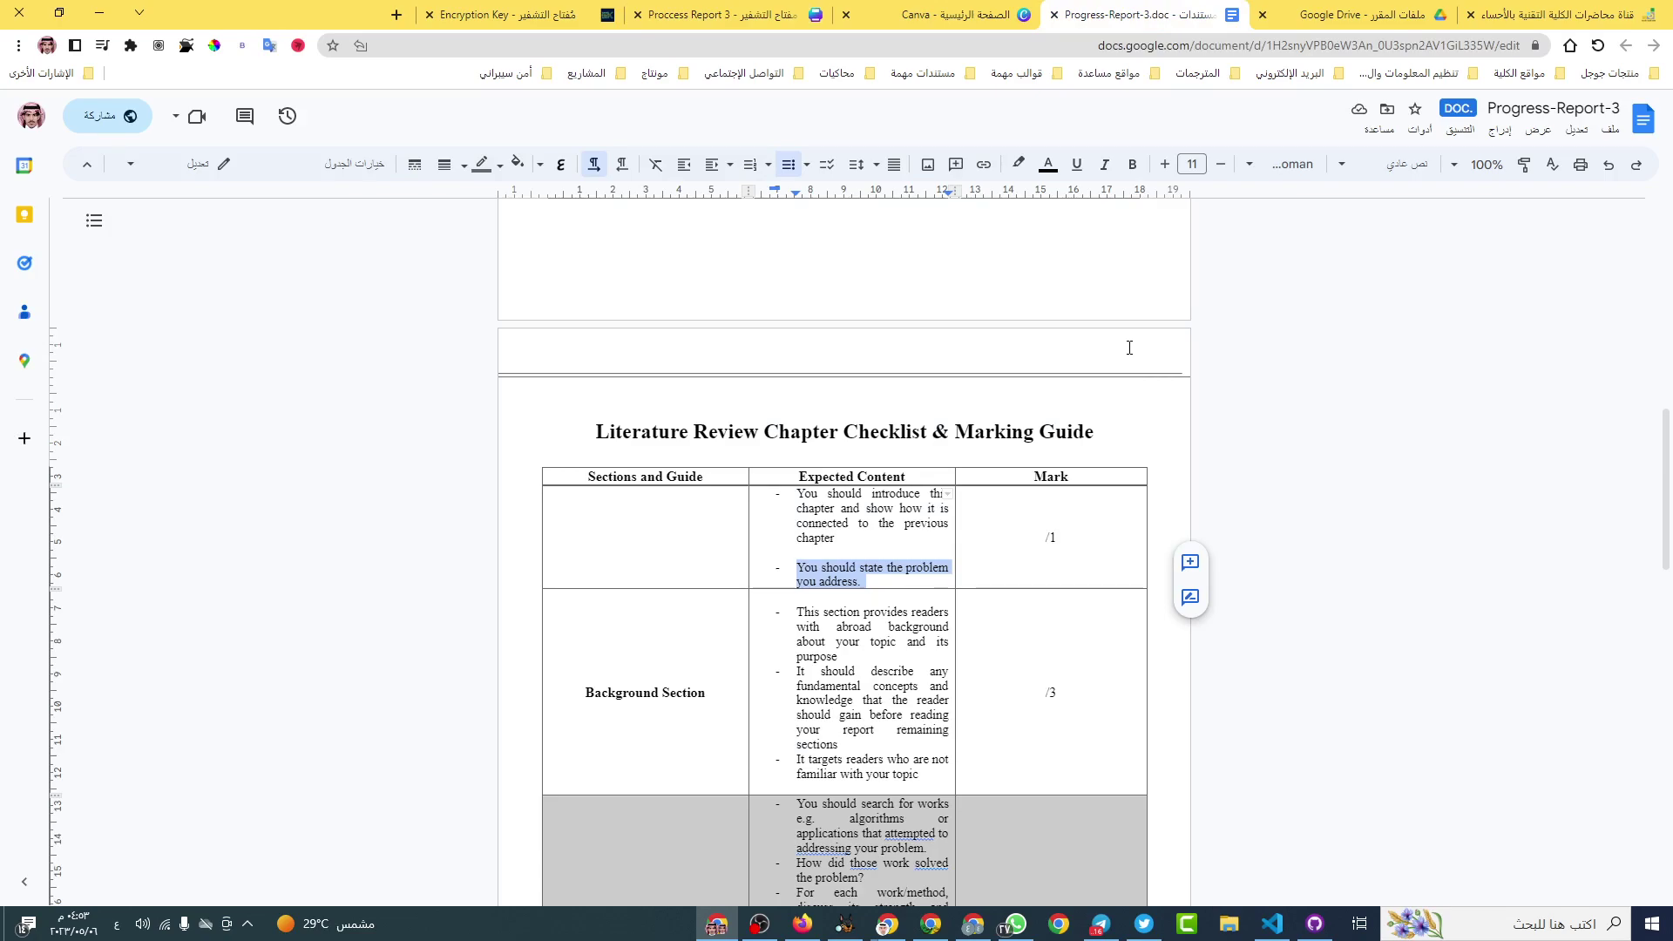
double_click(664, 701)
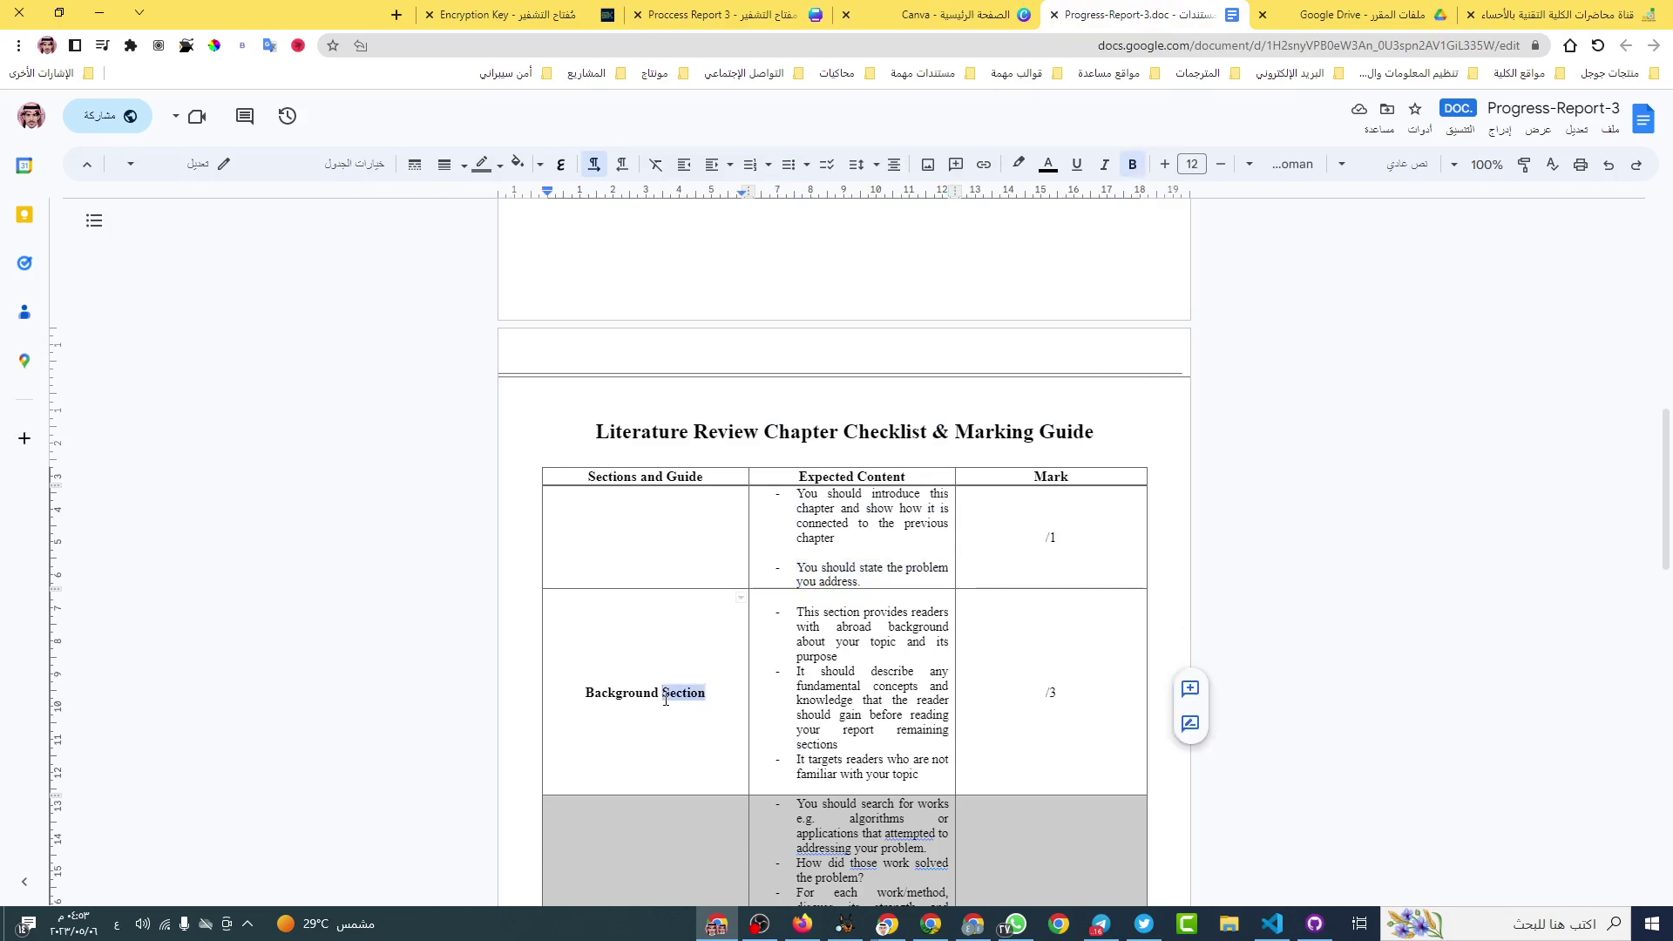
triple_click(675, 694)
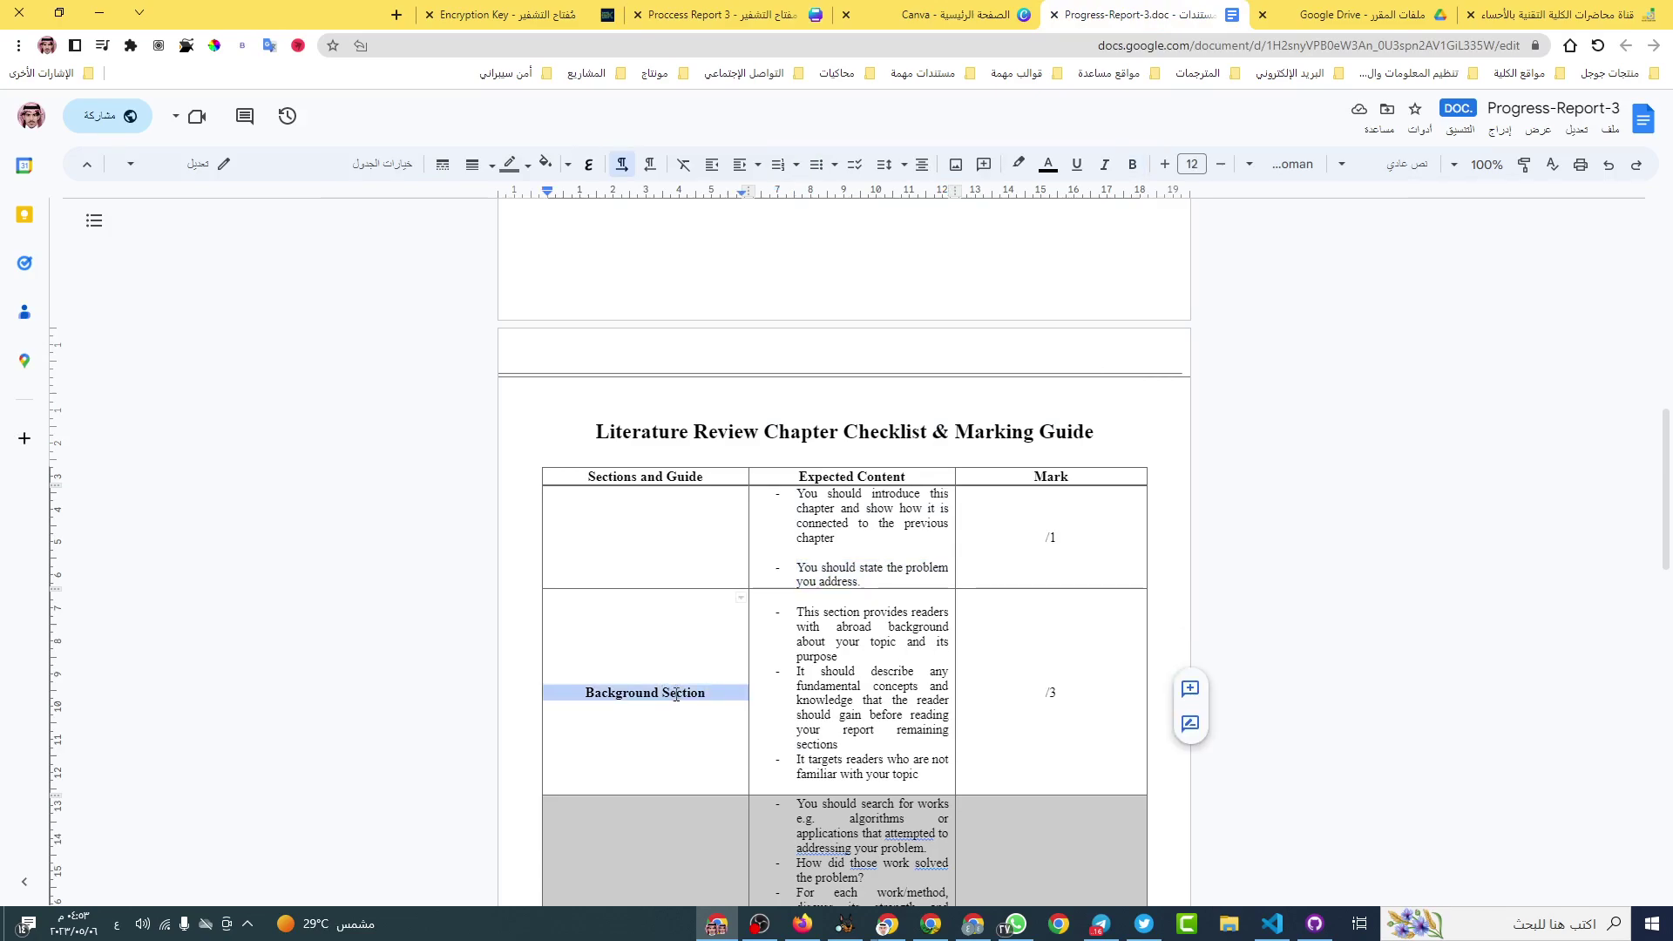
left_click(857, 605)
left_click_drag(796, 612, 873, 654)
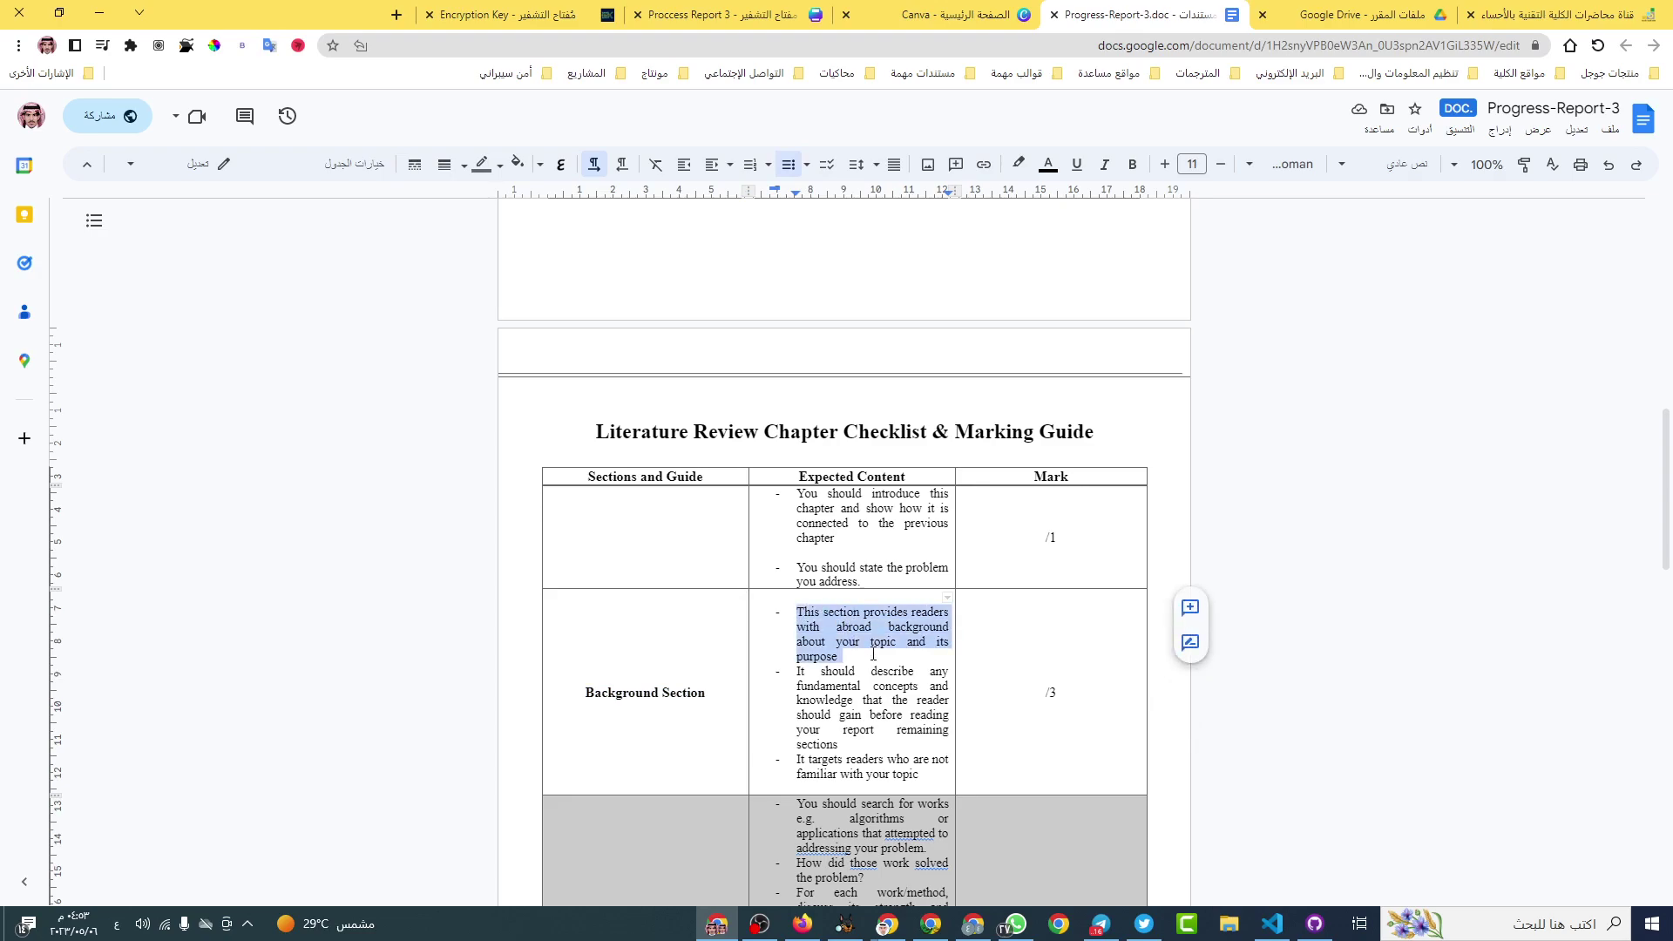
left_click(269, 45)
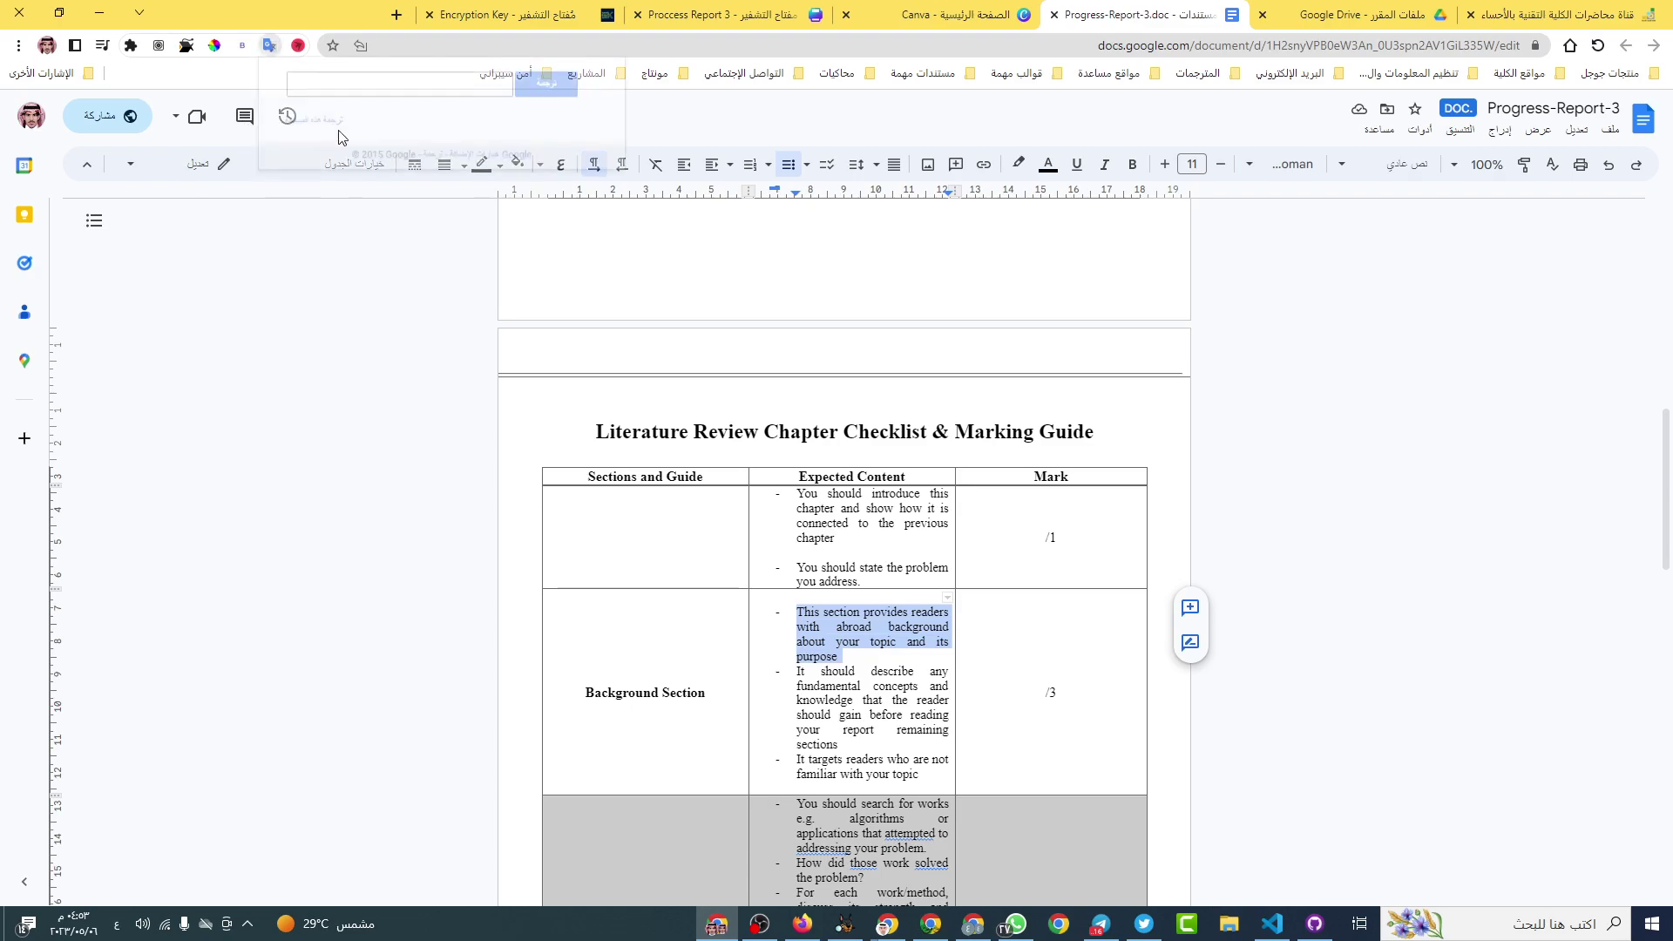
left_click(546, 88)
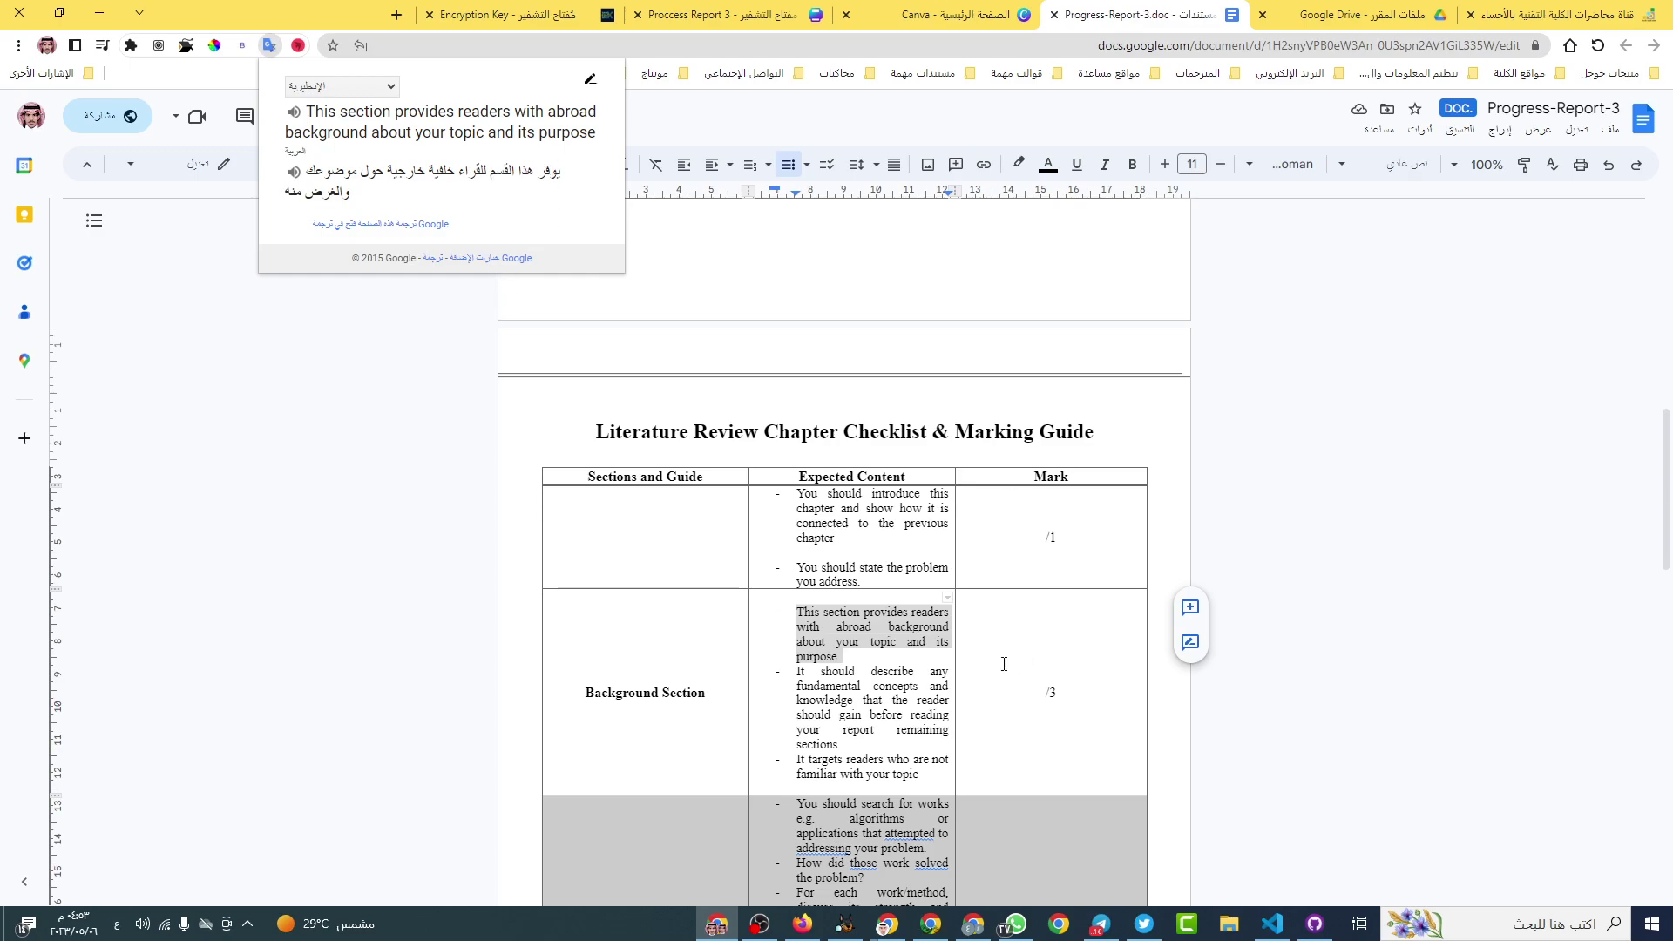
left_click_drag(797, 673, 905, 751)
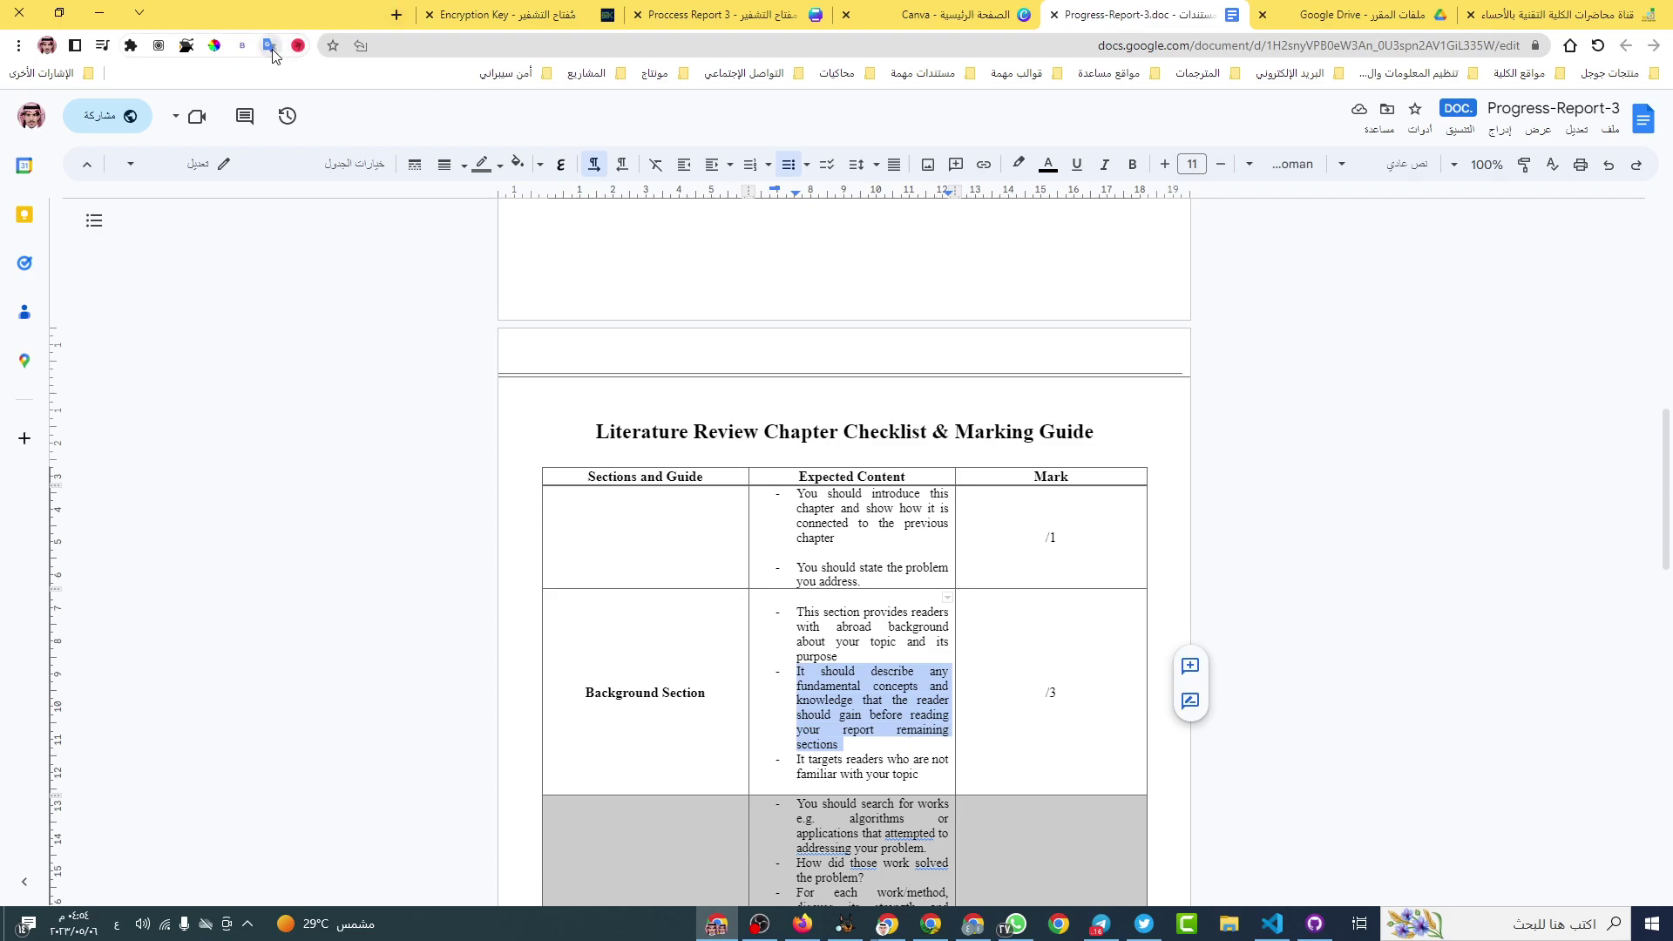
Translate the second bullet and the unfamiliar-readers bullet into Arabic, then open a new tab
left_click(270, 45)
left_click(544, 87)
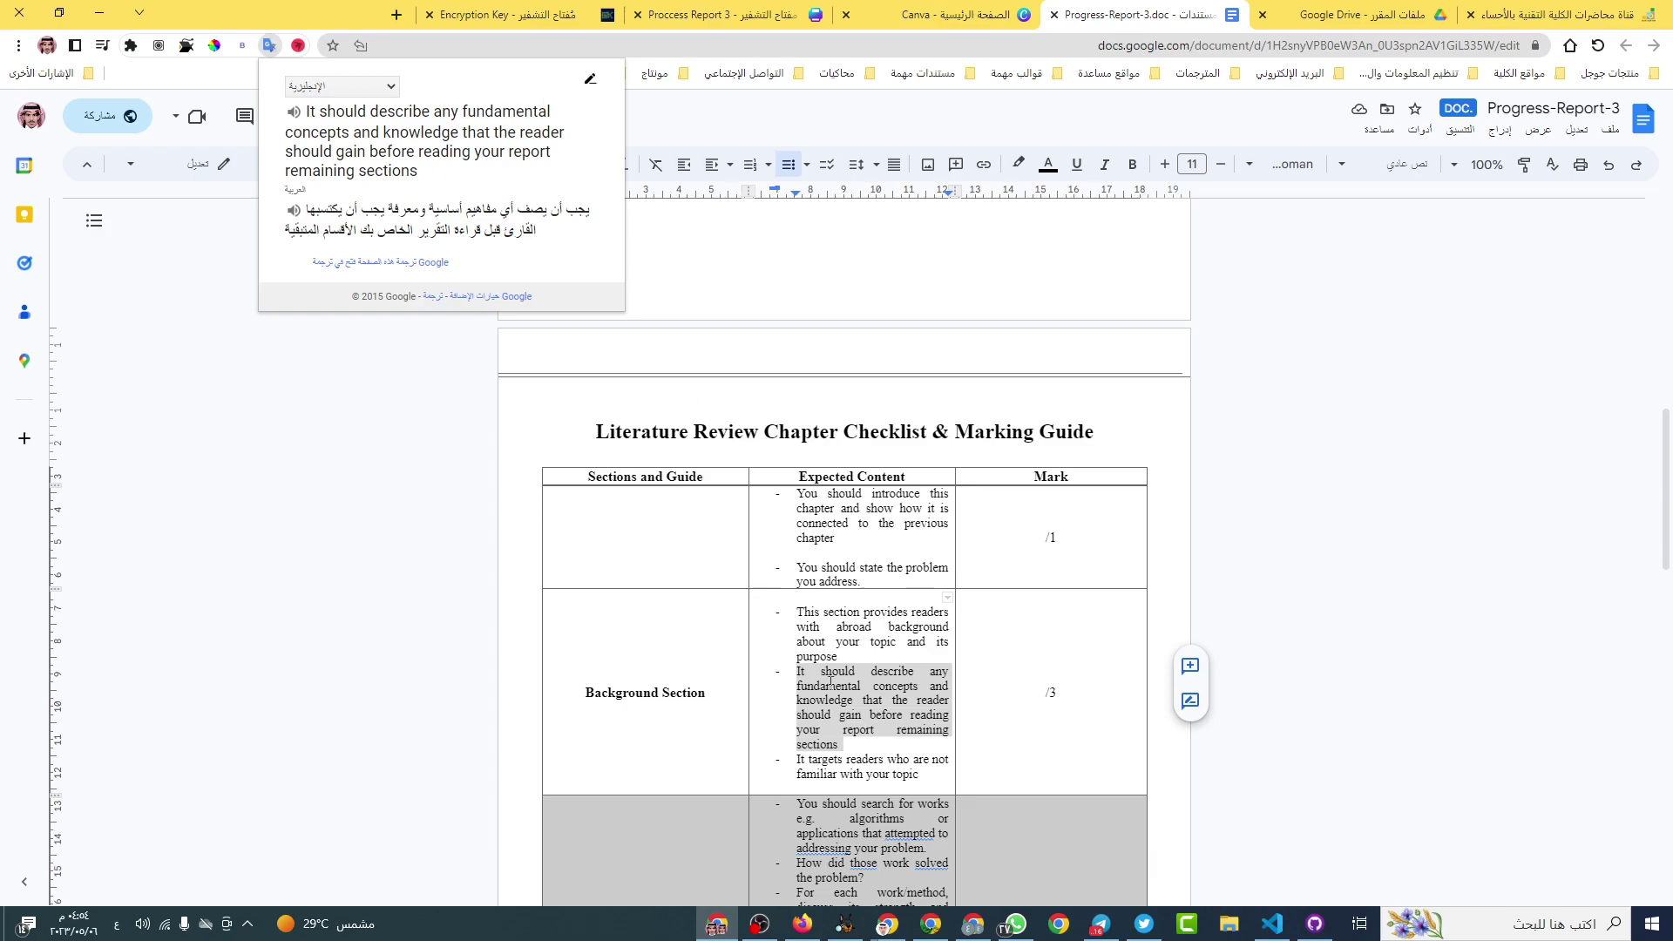
left_click_drag(797, 760, 918, 774)
key("ctrl+c")
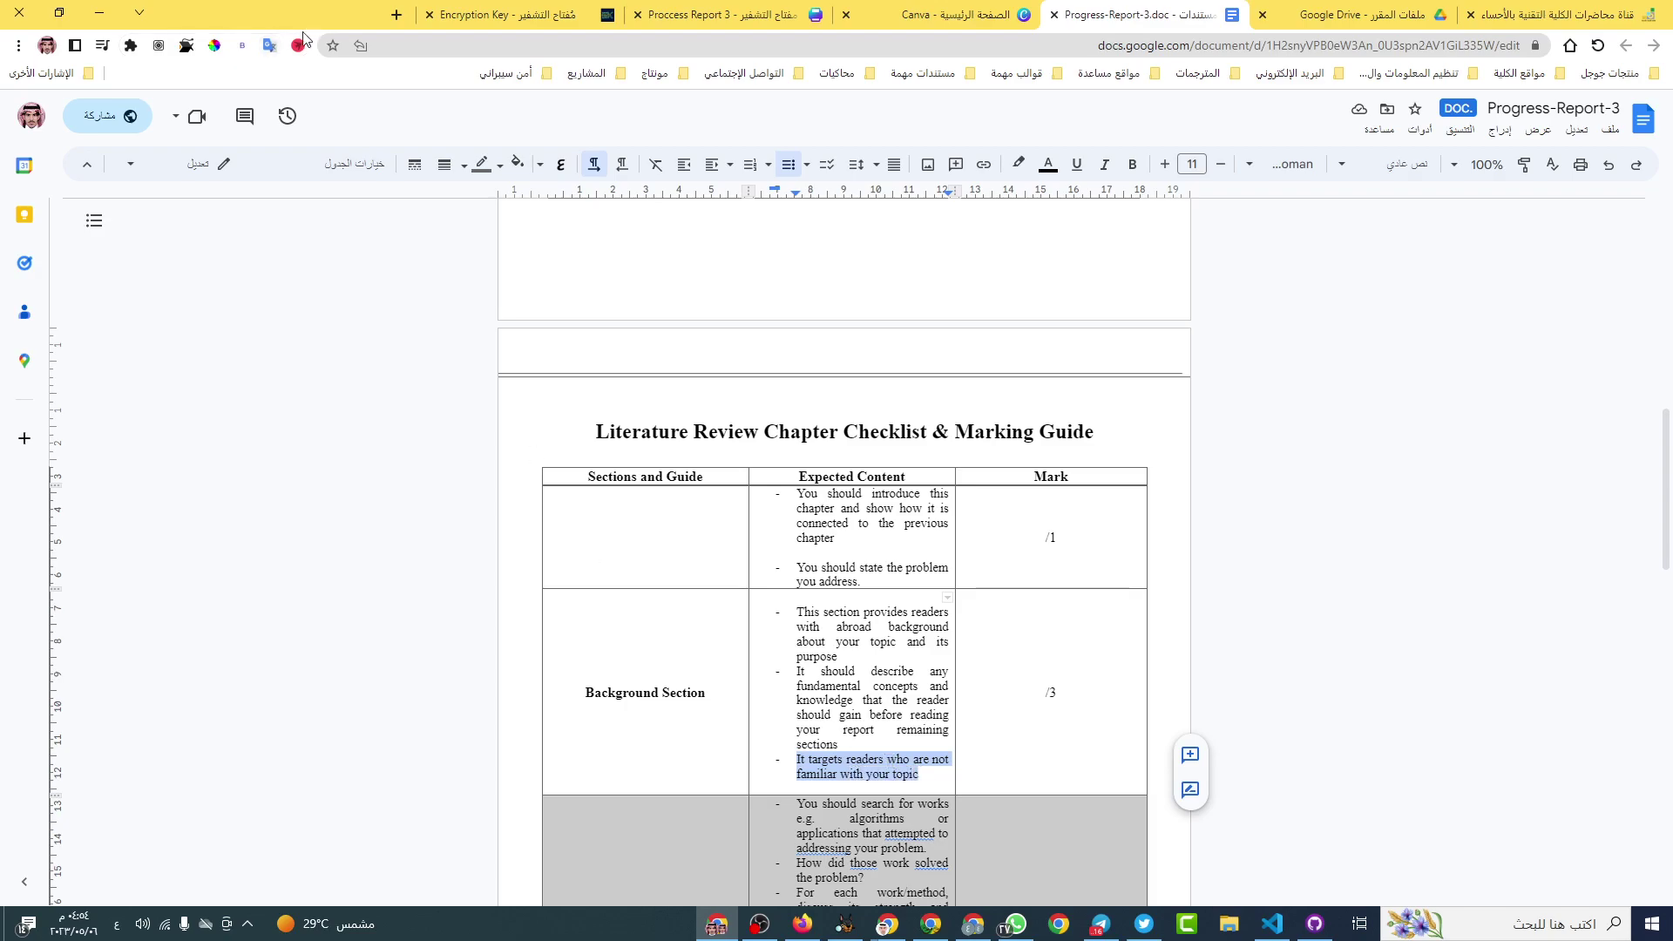
left_click(269, 46)
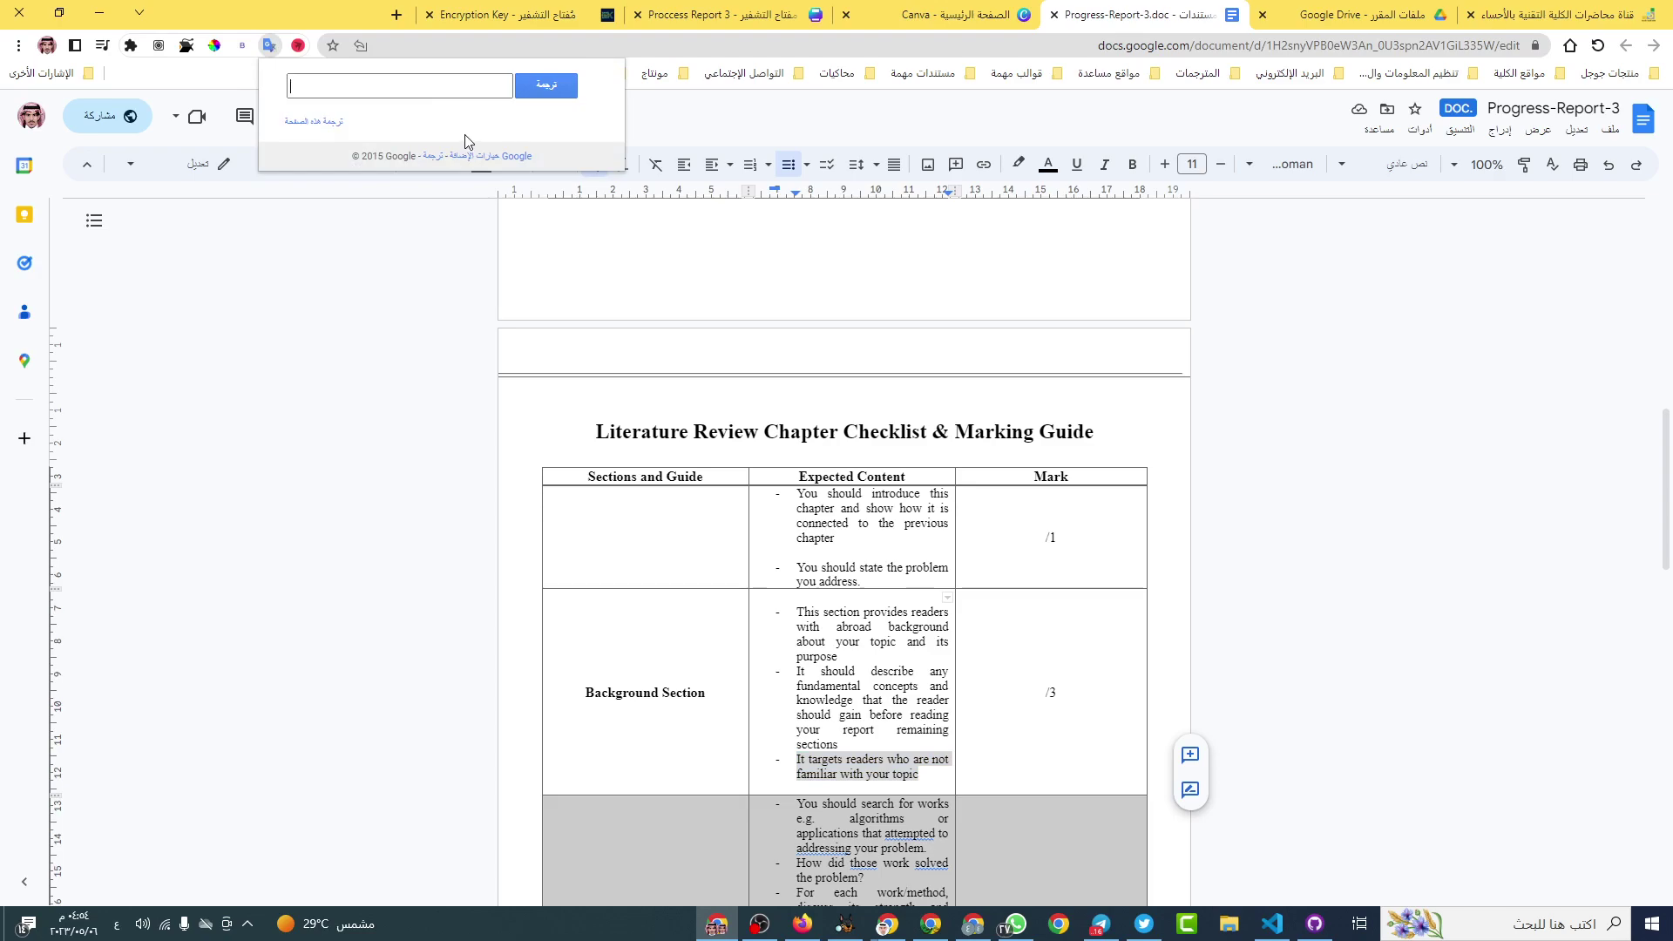
key("ctrl+v")
left_click(545, 85)
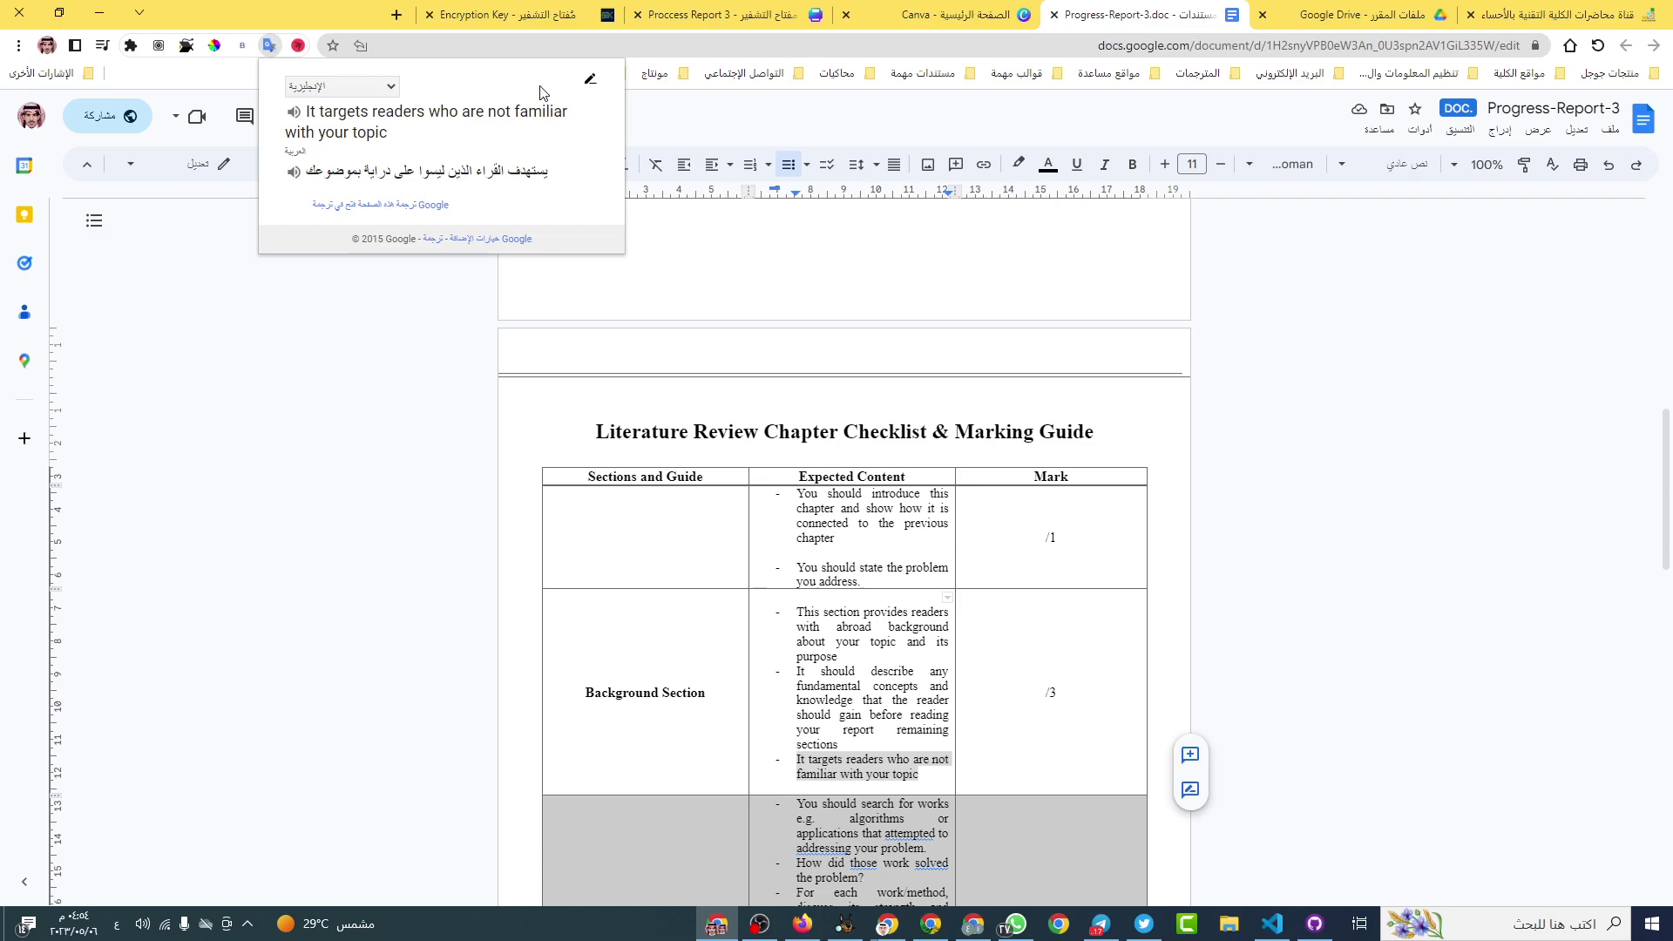
left_click(843, 333)
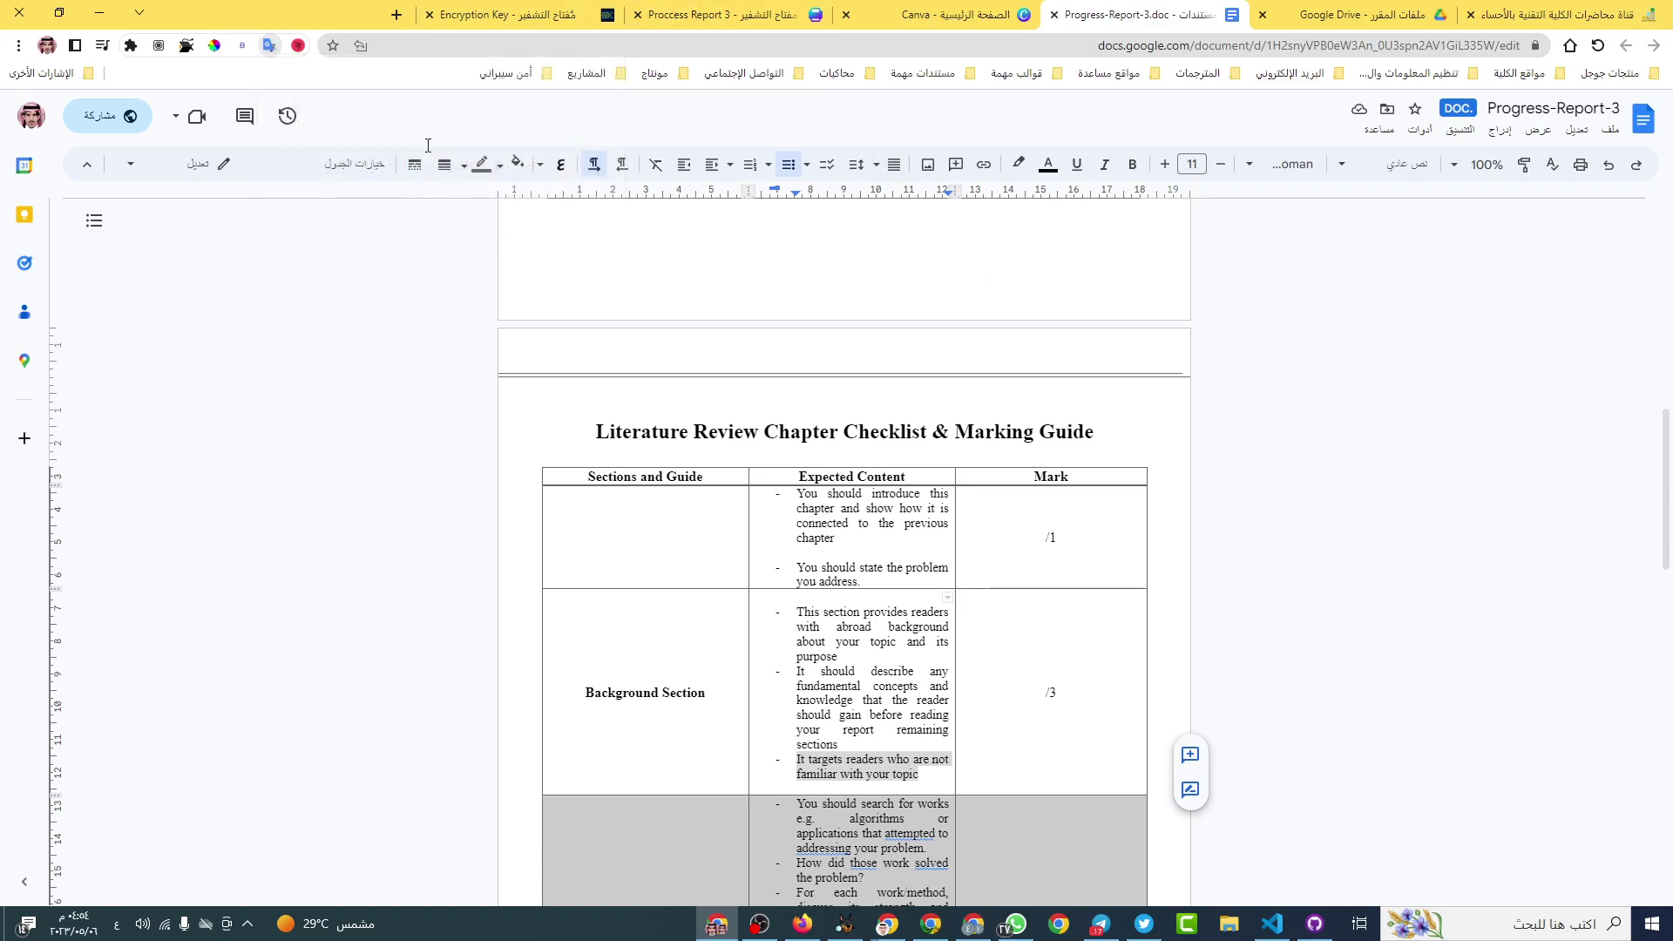
left_click(395, 13)
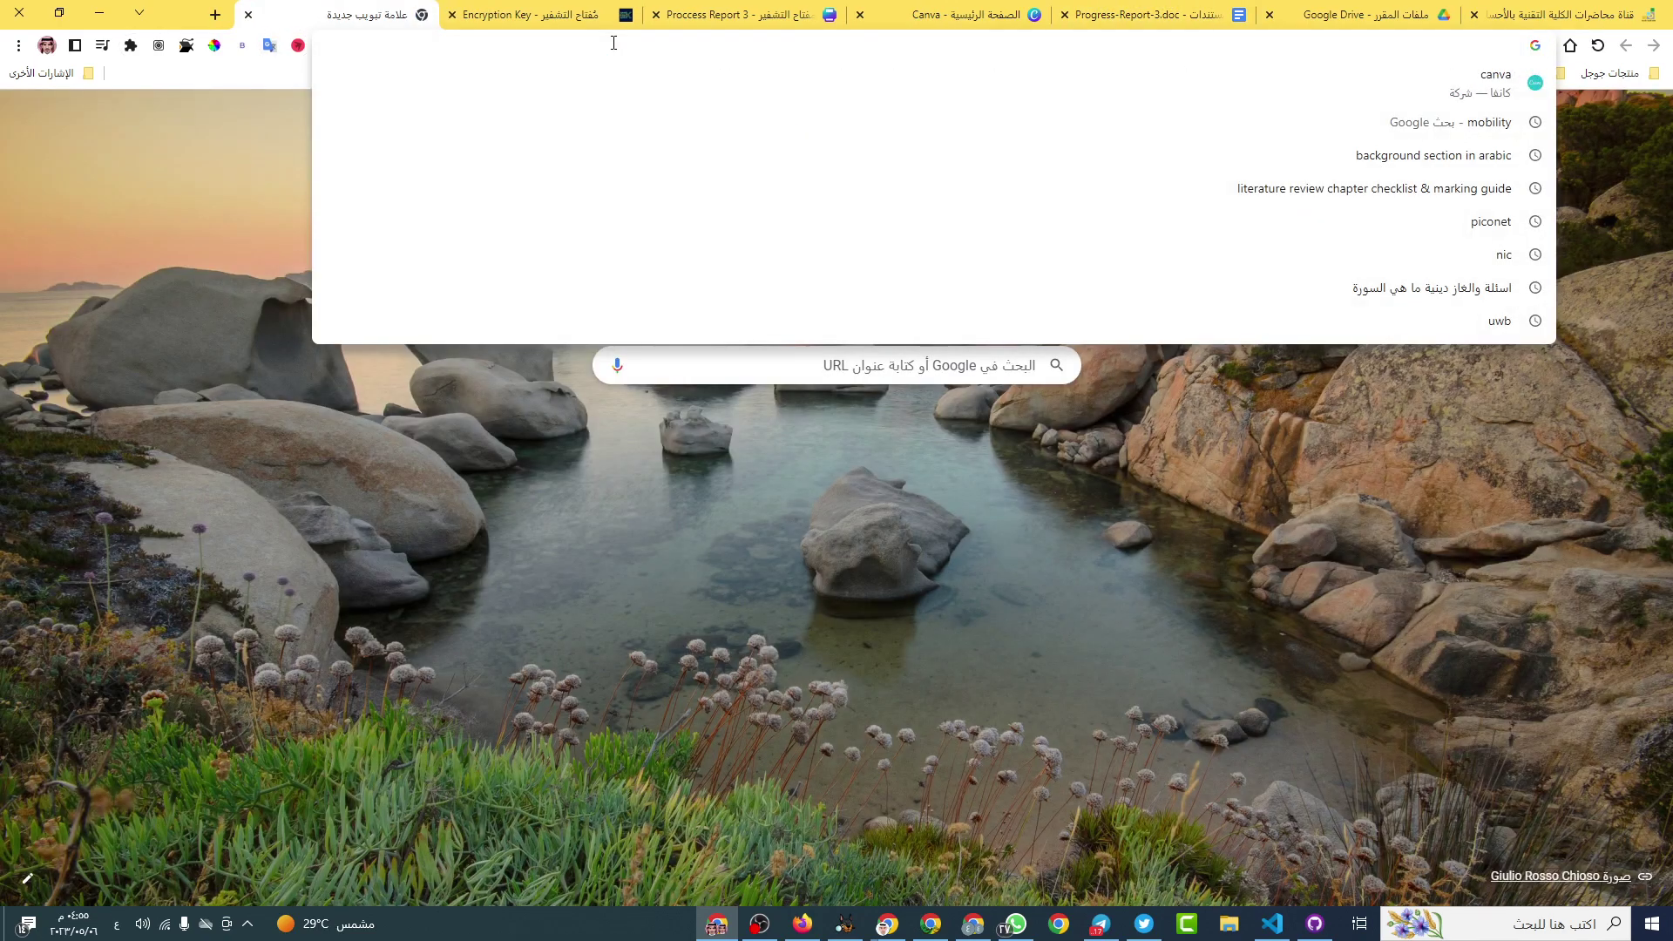
Search Google for 'forefront' after switching the keyboard to English
type("ر")
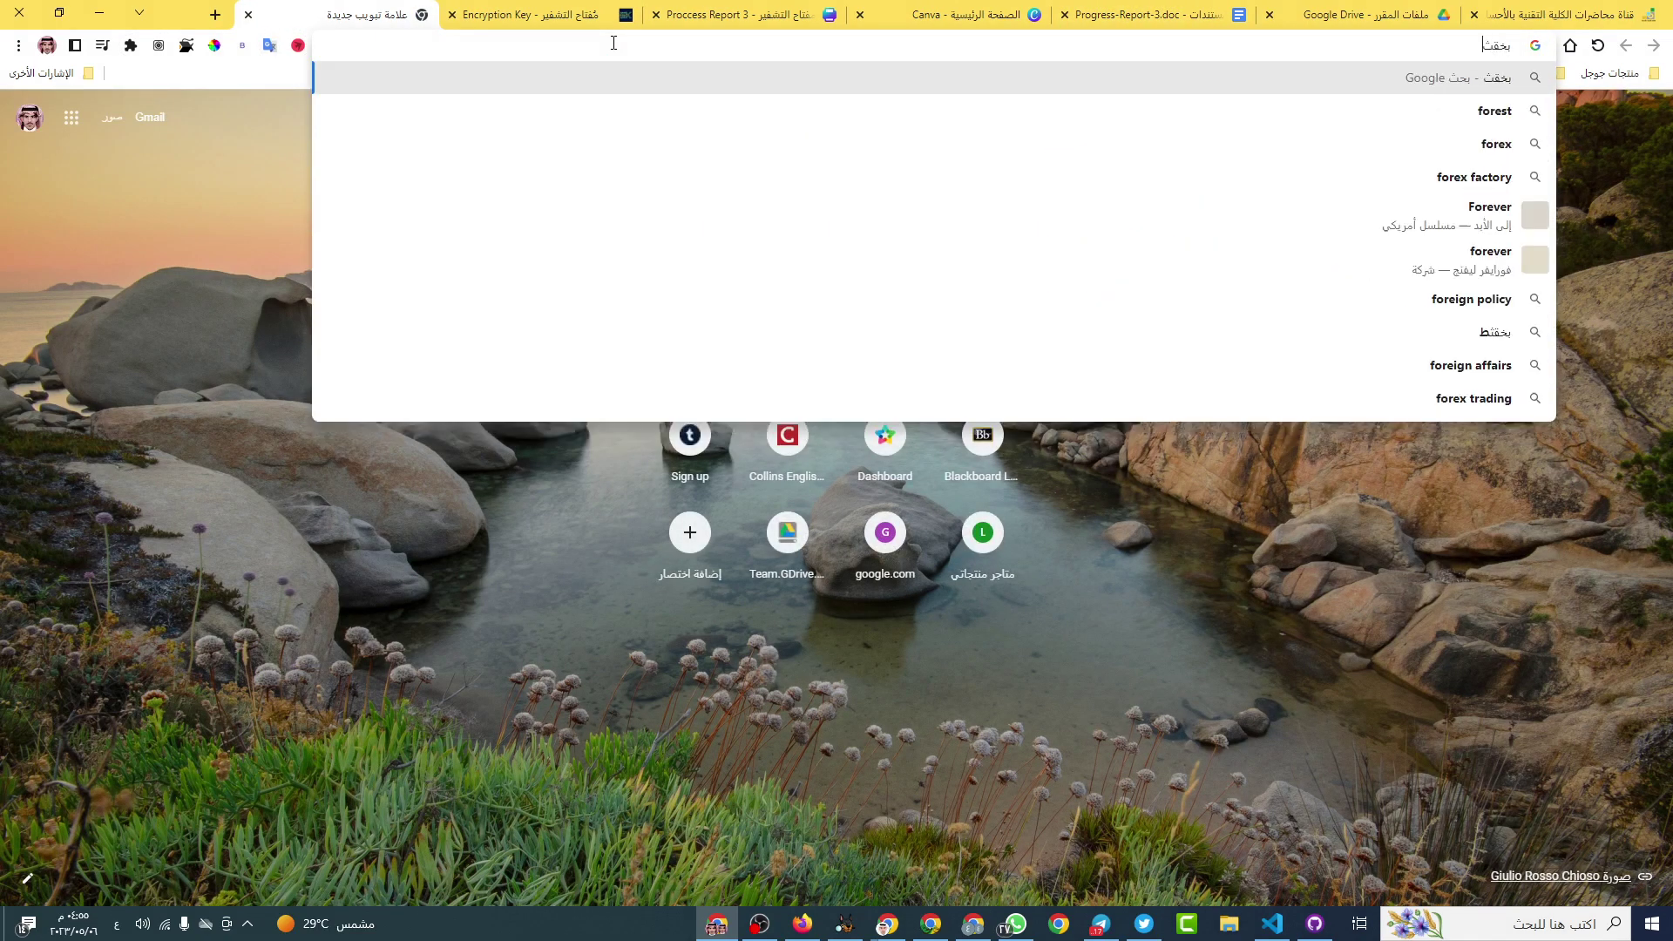
key("Escape")
key("alt+shift")
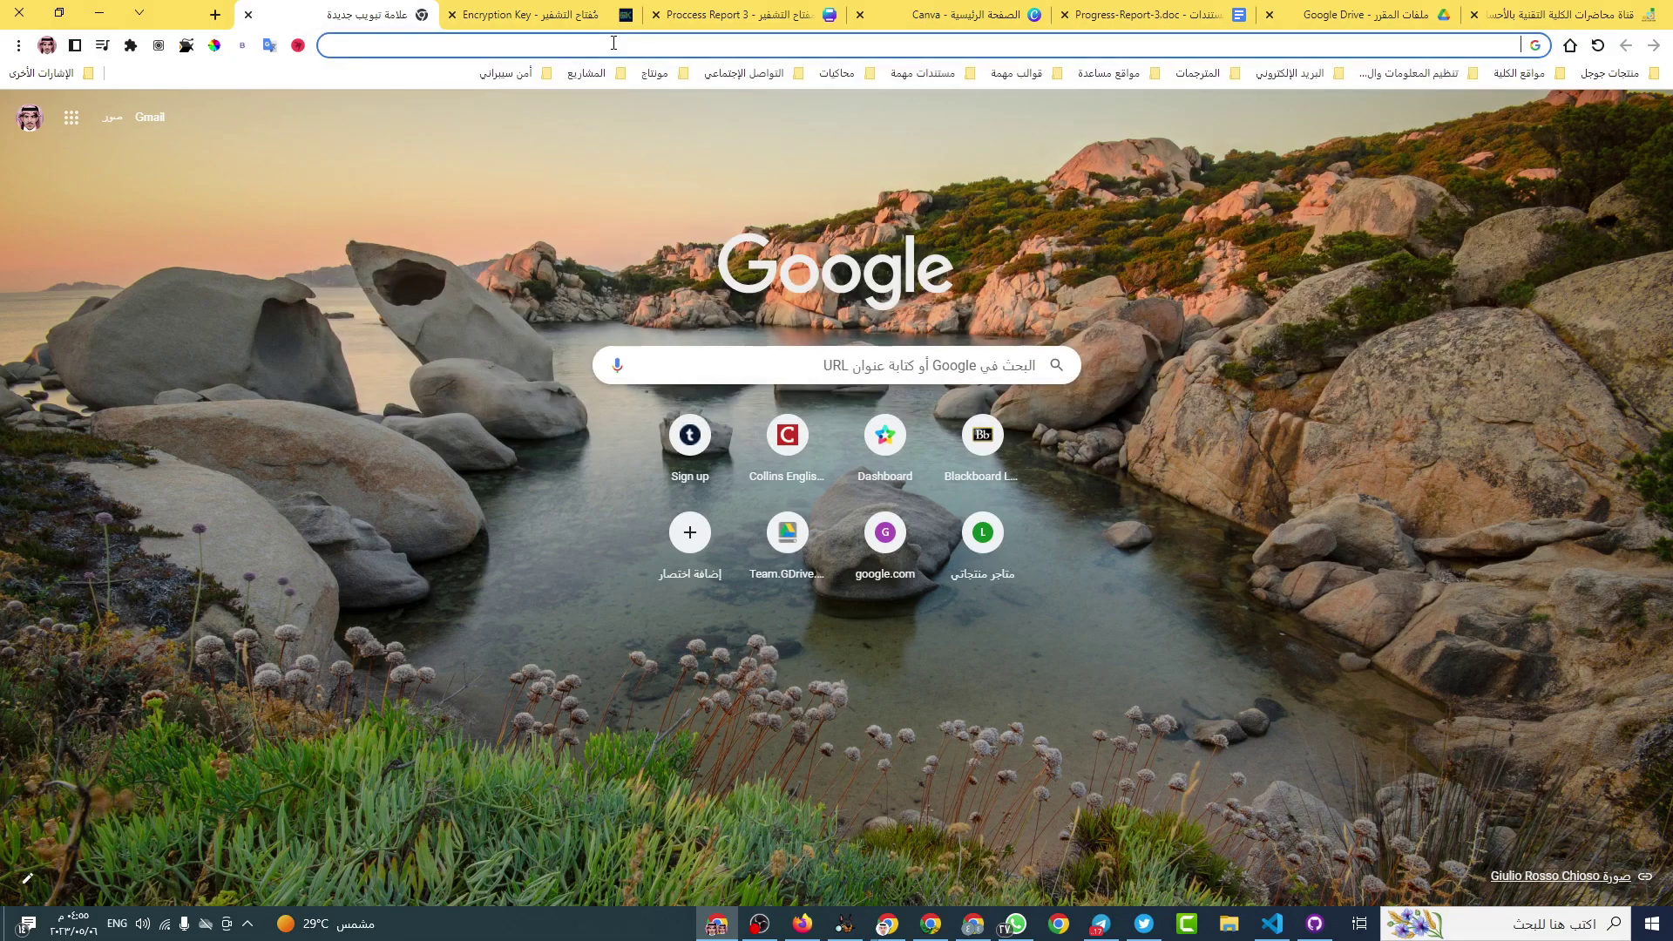
type("fore")
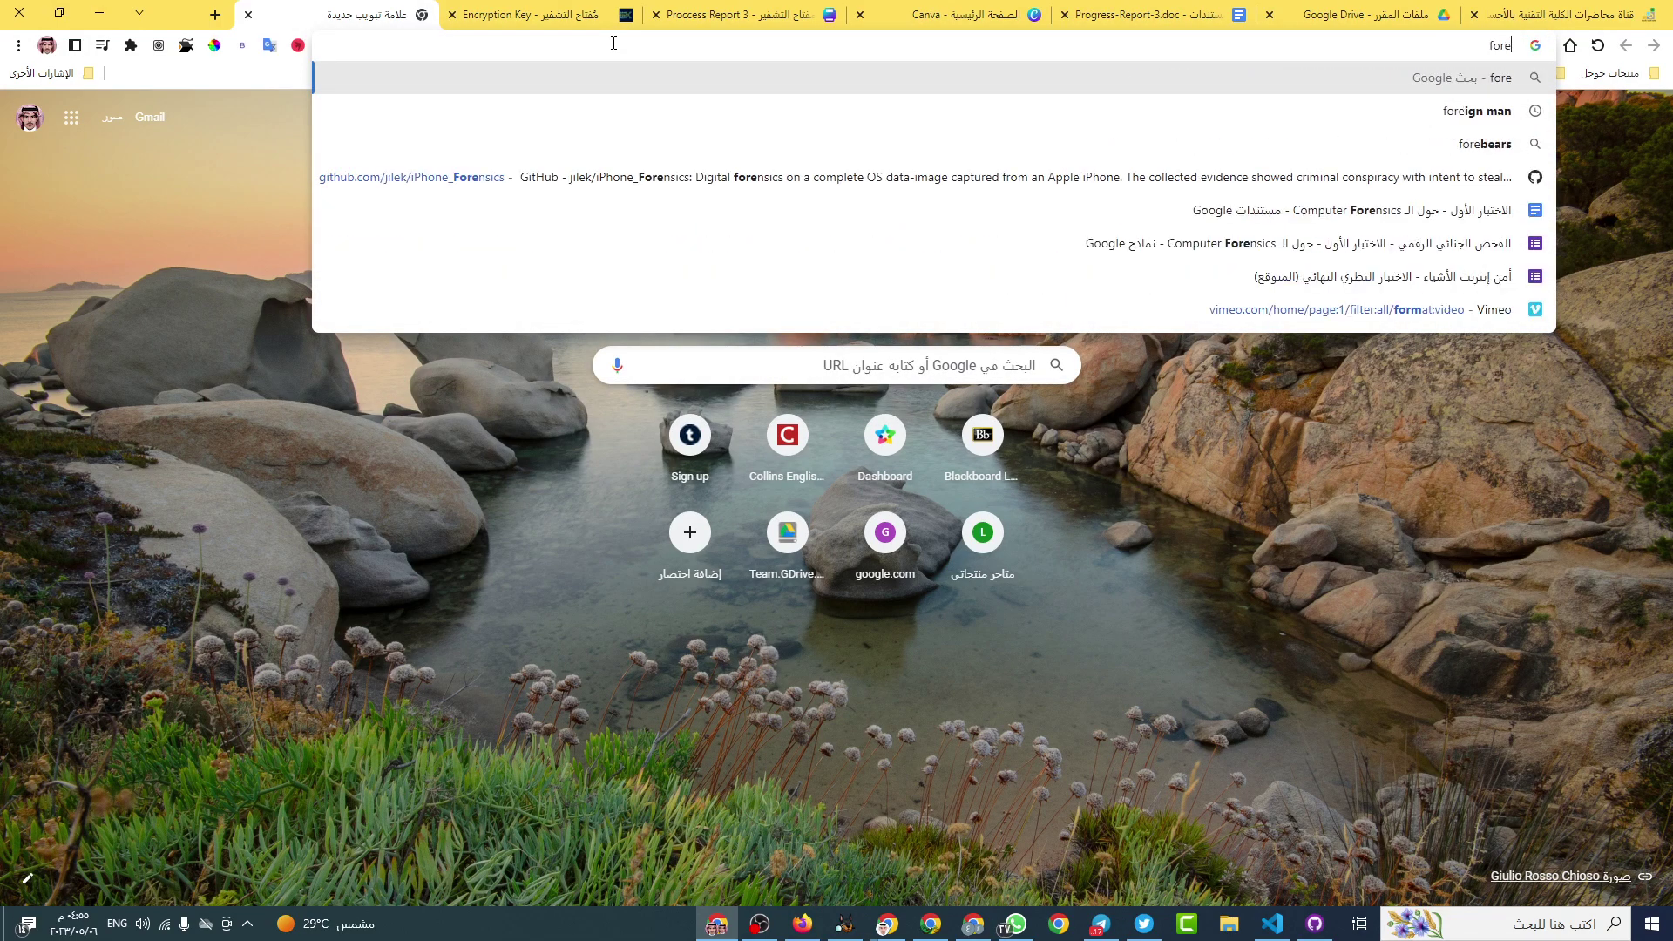
type("front")
key("Return")
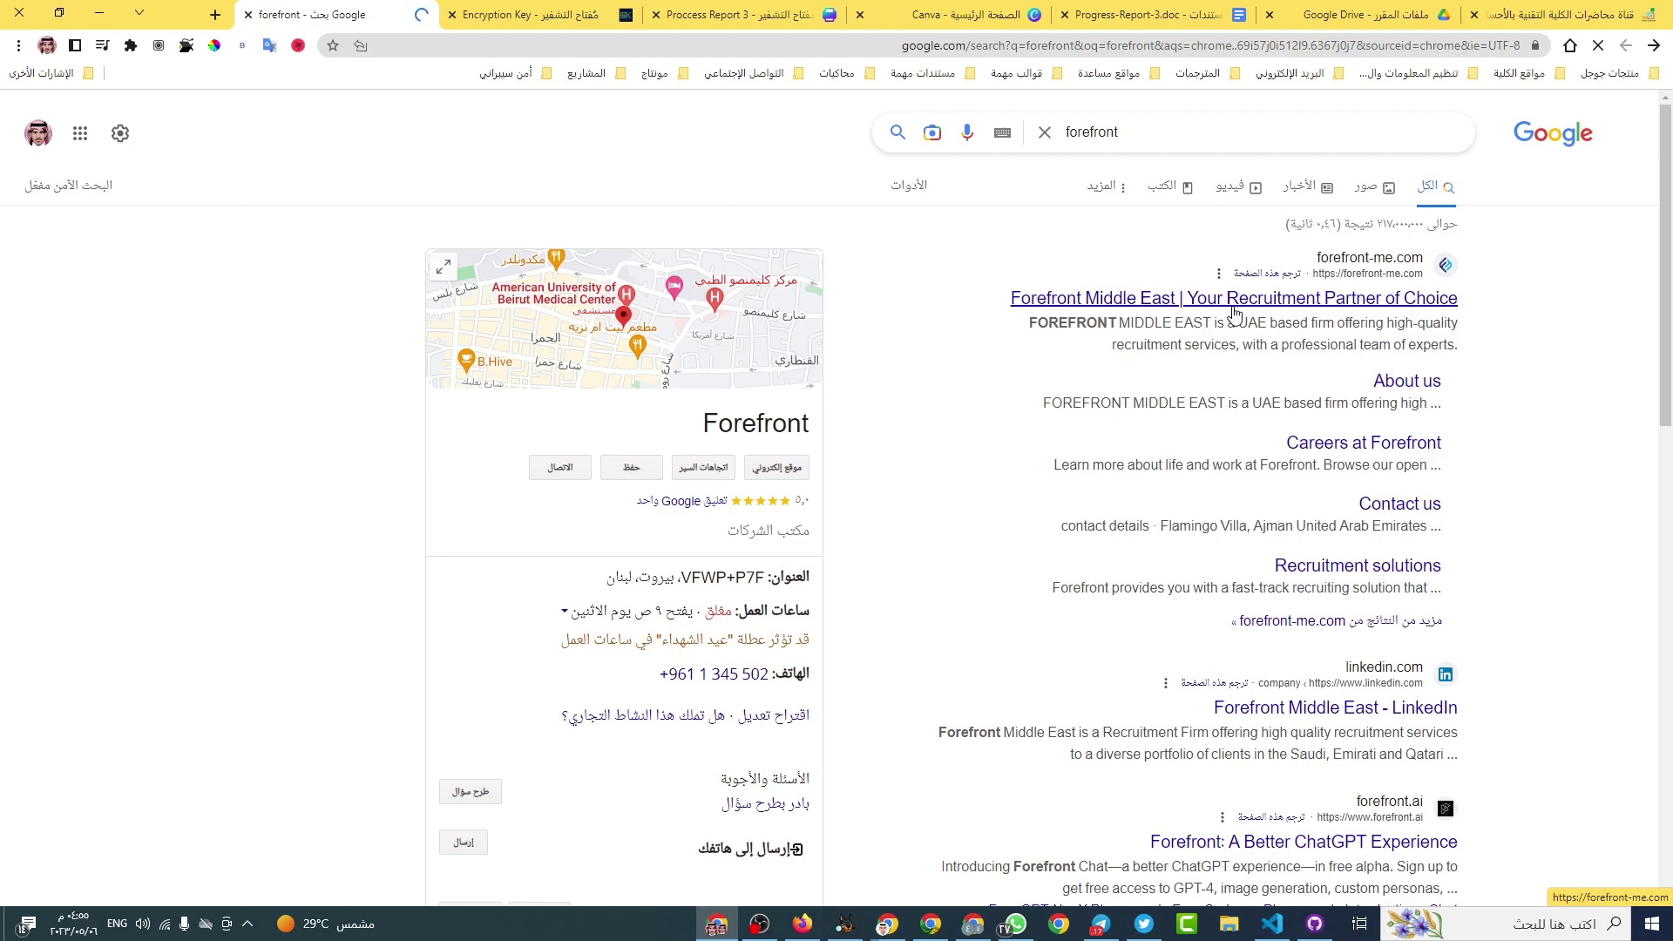
Visit the Forefront Middle East site, go back to the results, and close the tab
left_click(1234, 301)
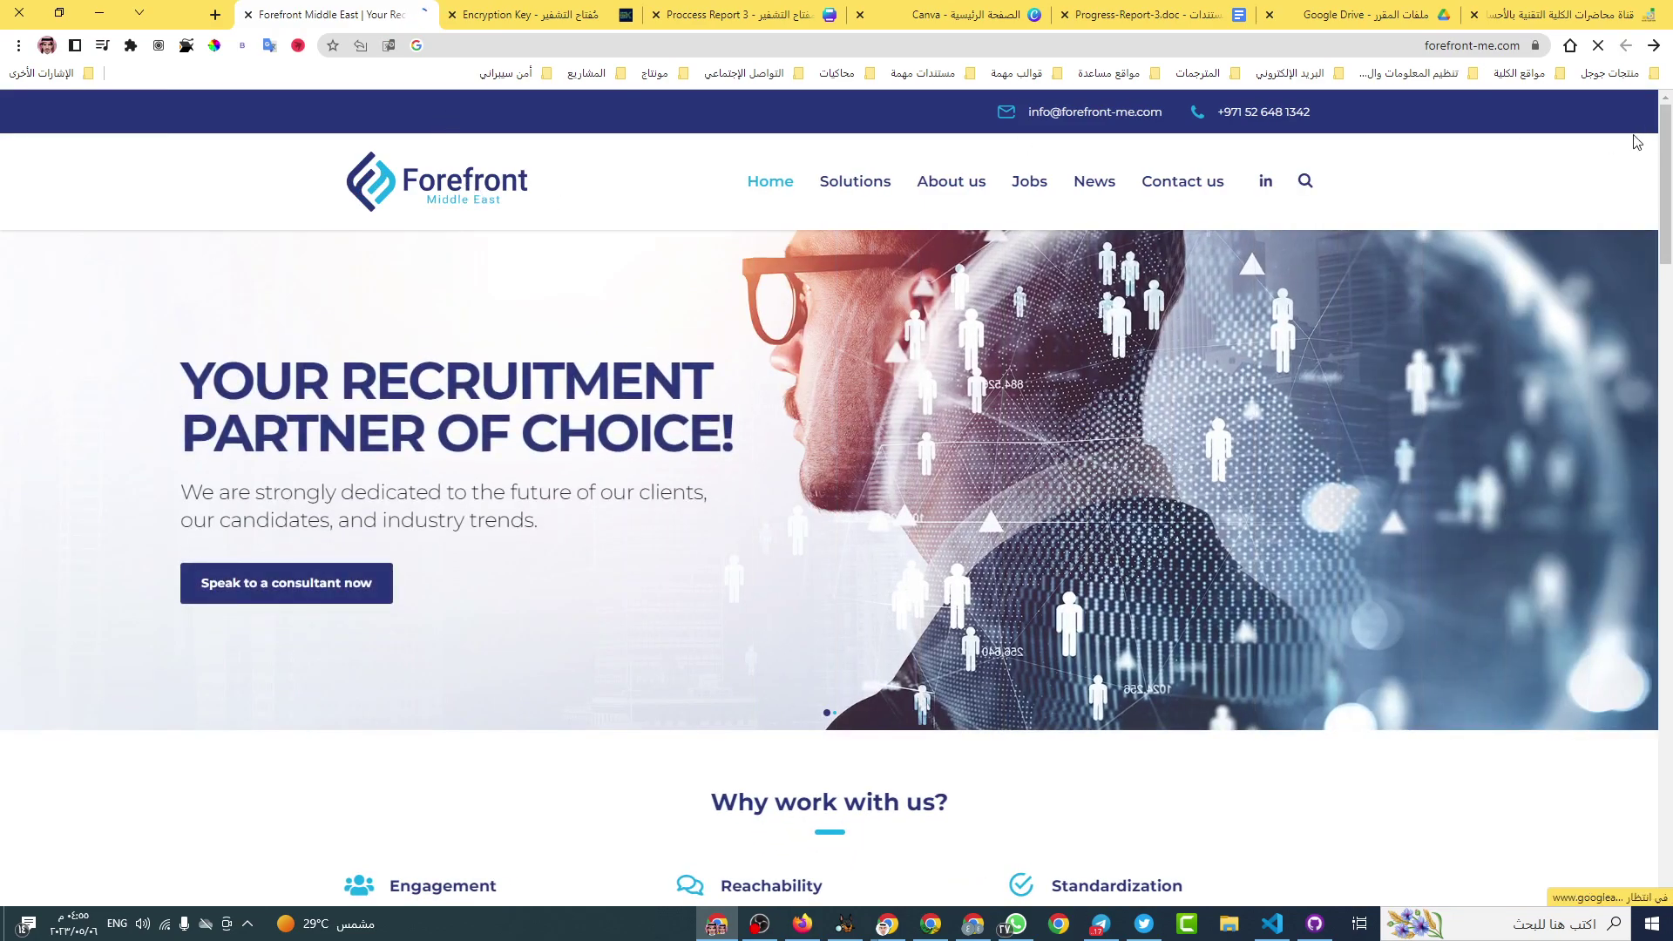
left_click(1652, 46)
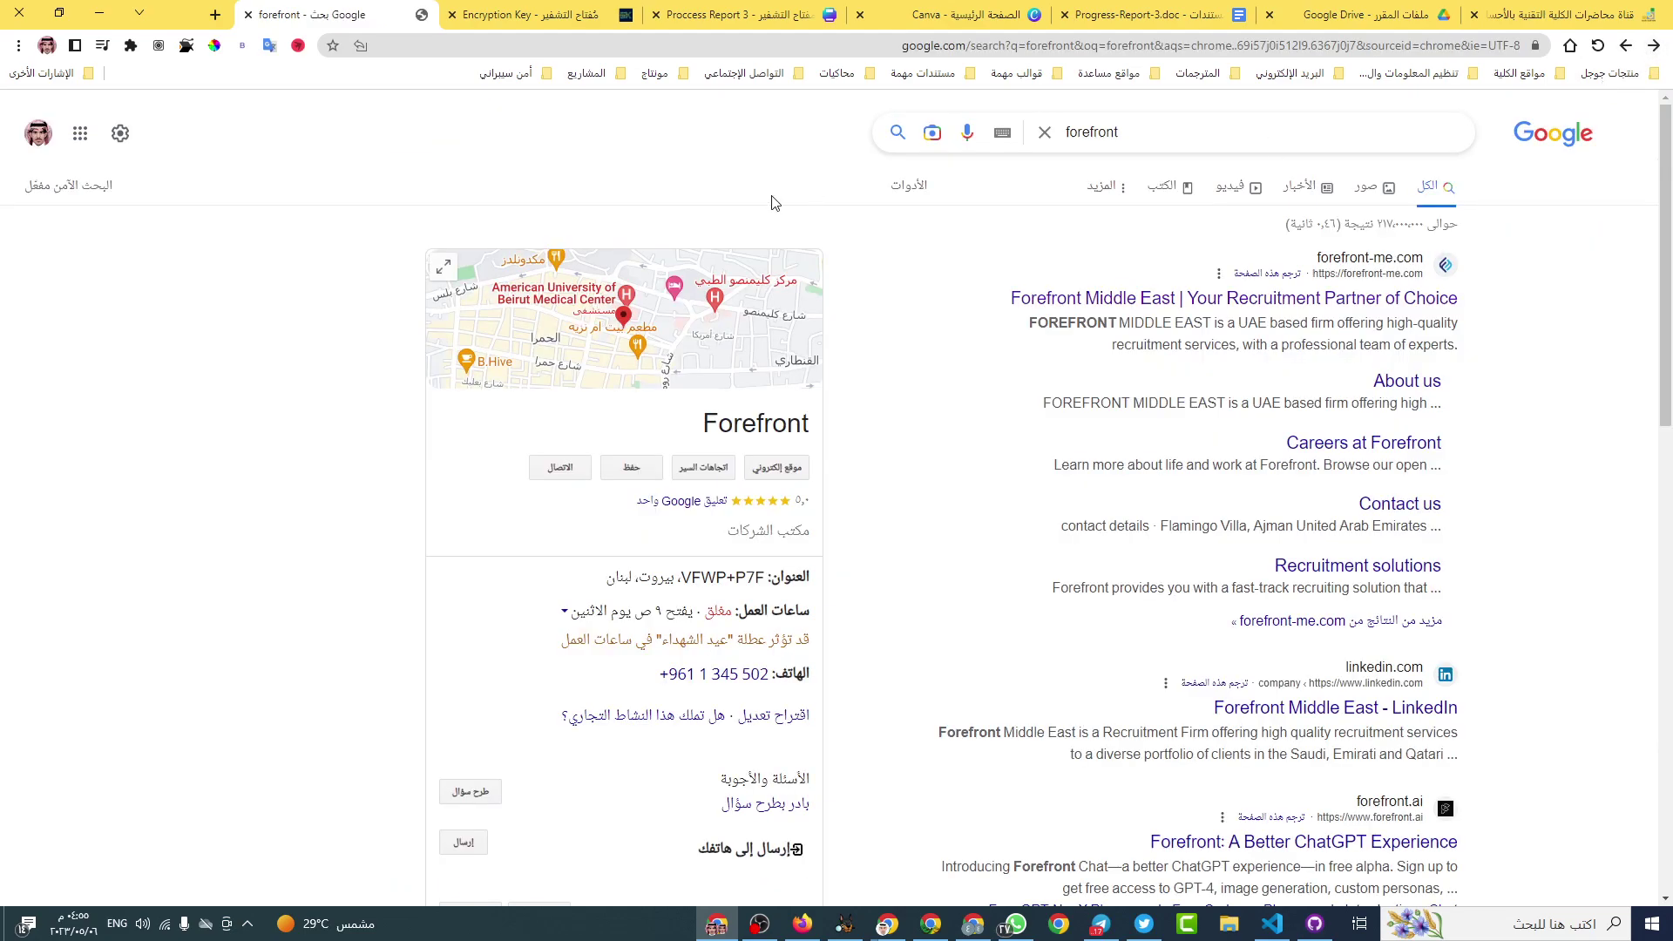
left_click(250, 16)
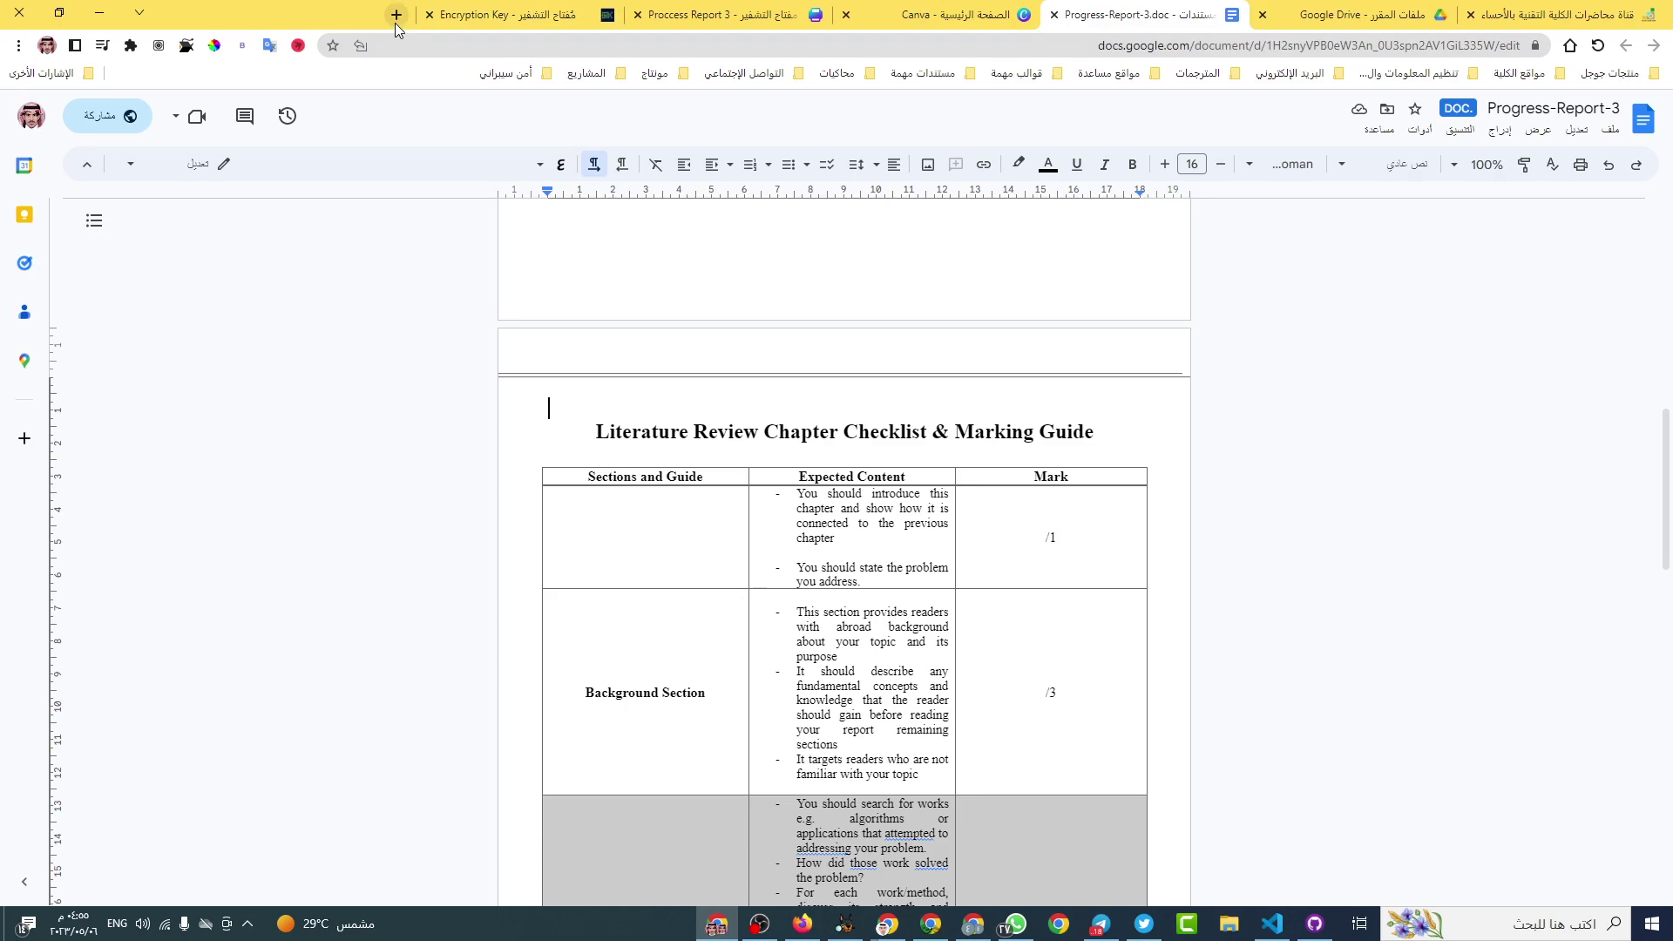
Move the stray blank tab into its own window and return to the Proccess Report 3 design
left_click(396, 19)
left_click_drag(435, 18, 0, 296)
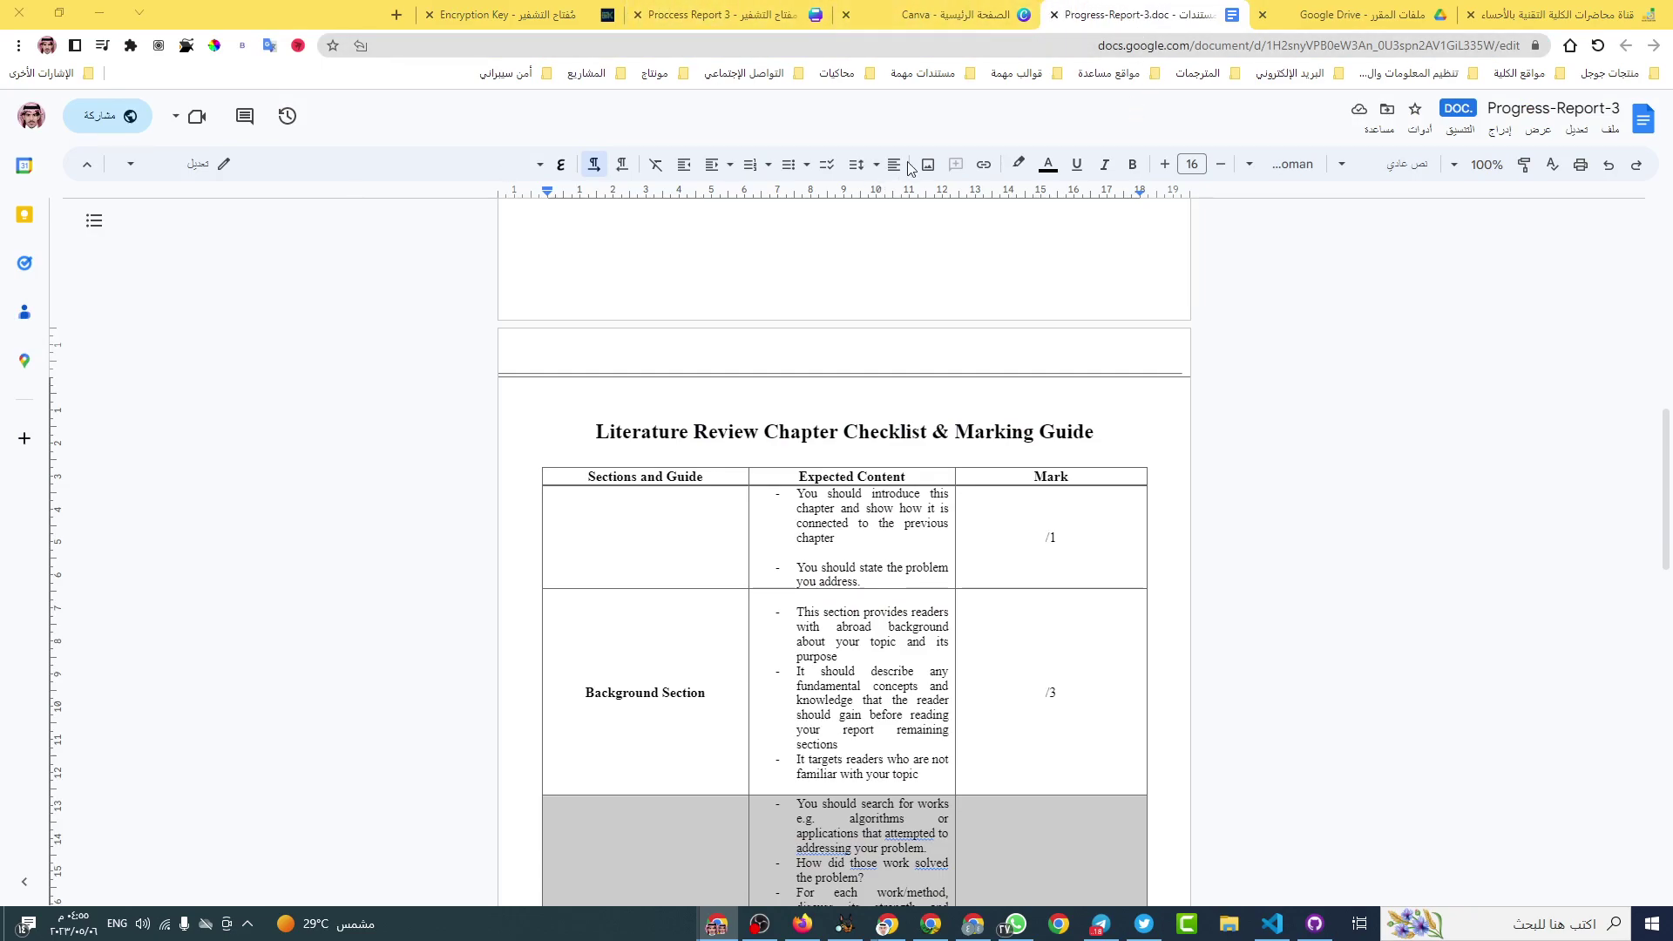
left_click(749, 13)
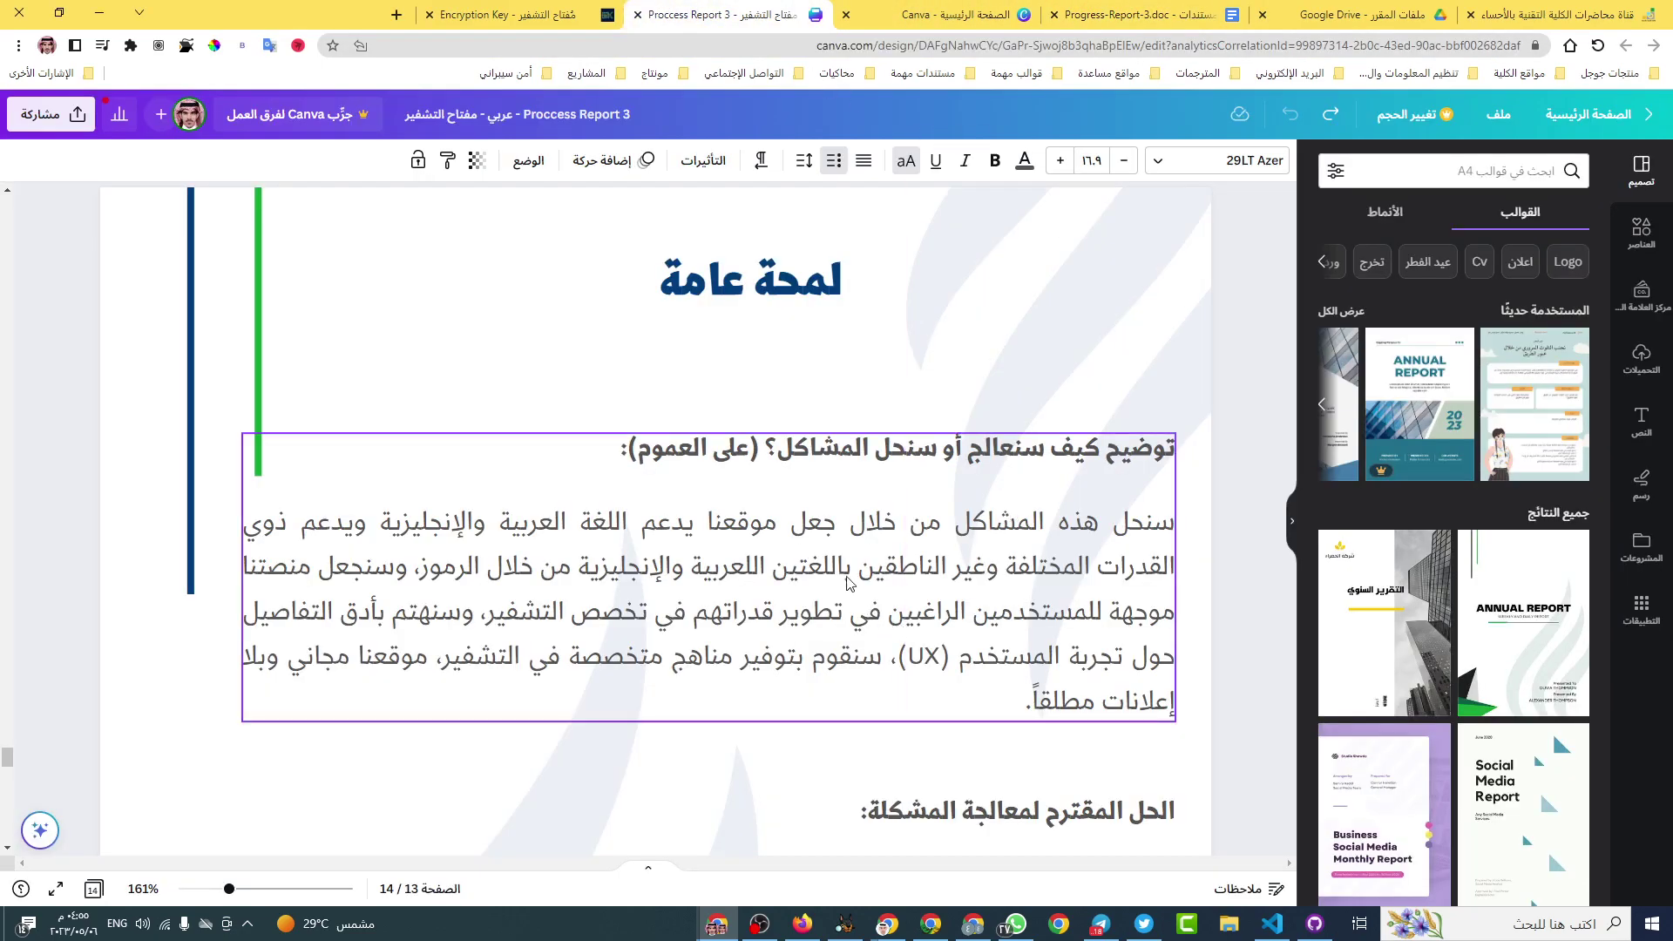
Scroll through pages 12–14, ending on page 13's 'الحل المقترح لمعالجة المشكلة:' section
scroll(852, 565, "down", 1)
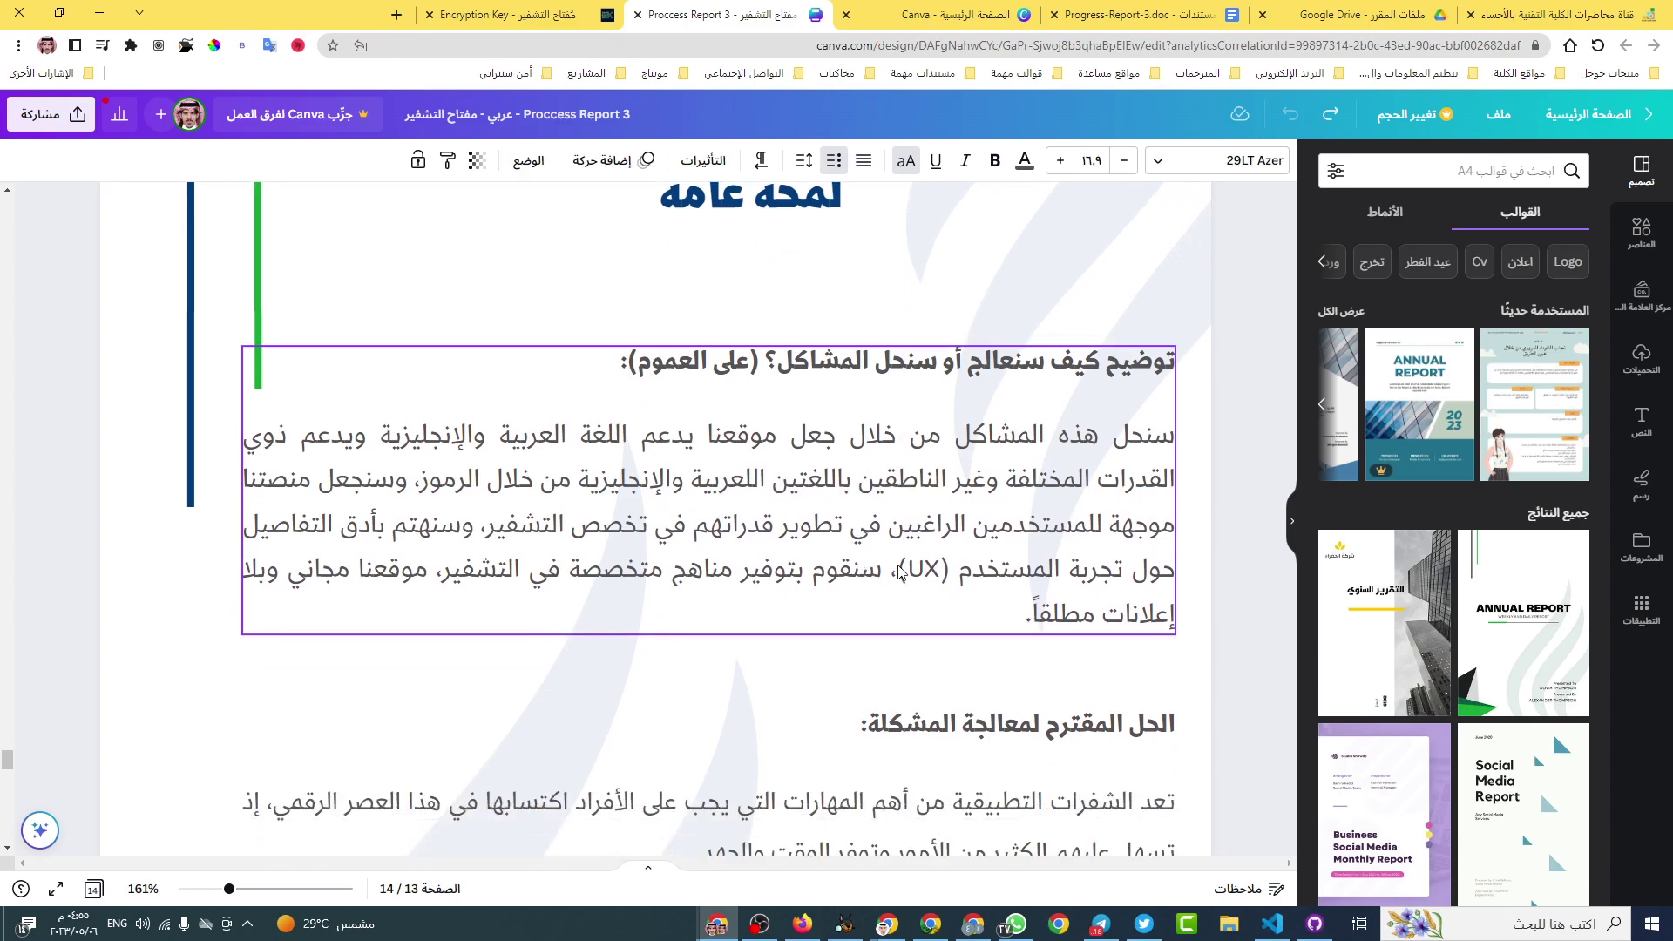
scroll(899, 572, "down", 3)
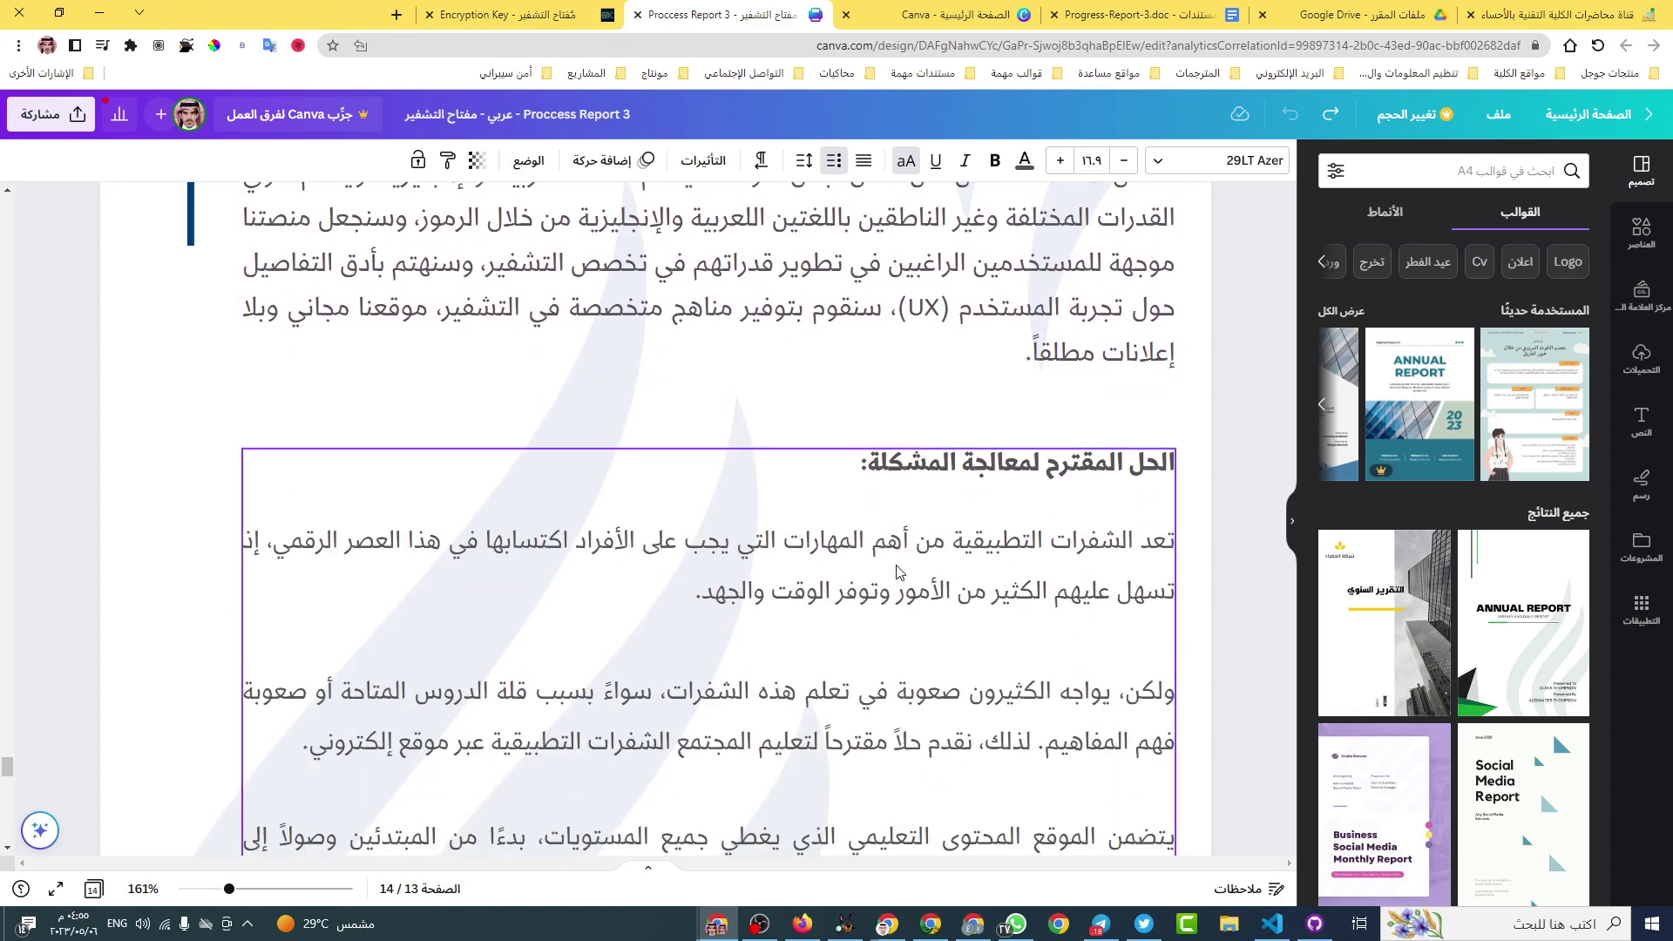
scroll(899, 571, "down", 15)
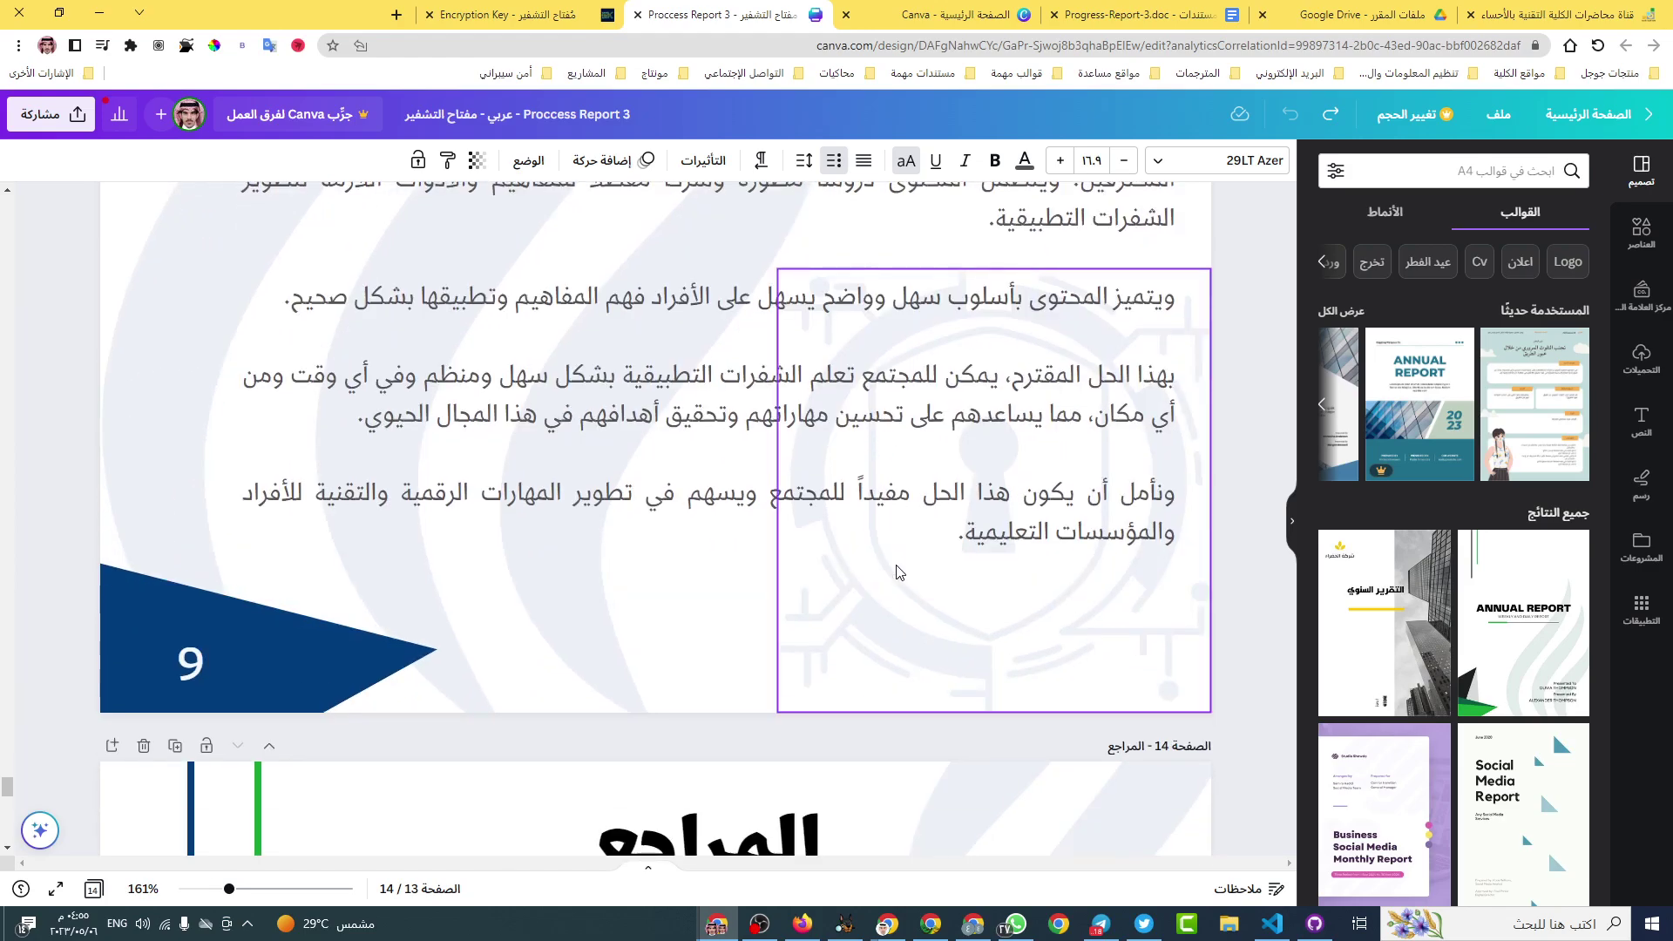
scroll(893, 502, "up", 15)
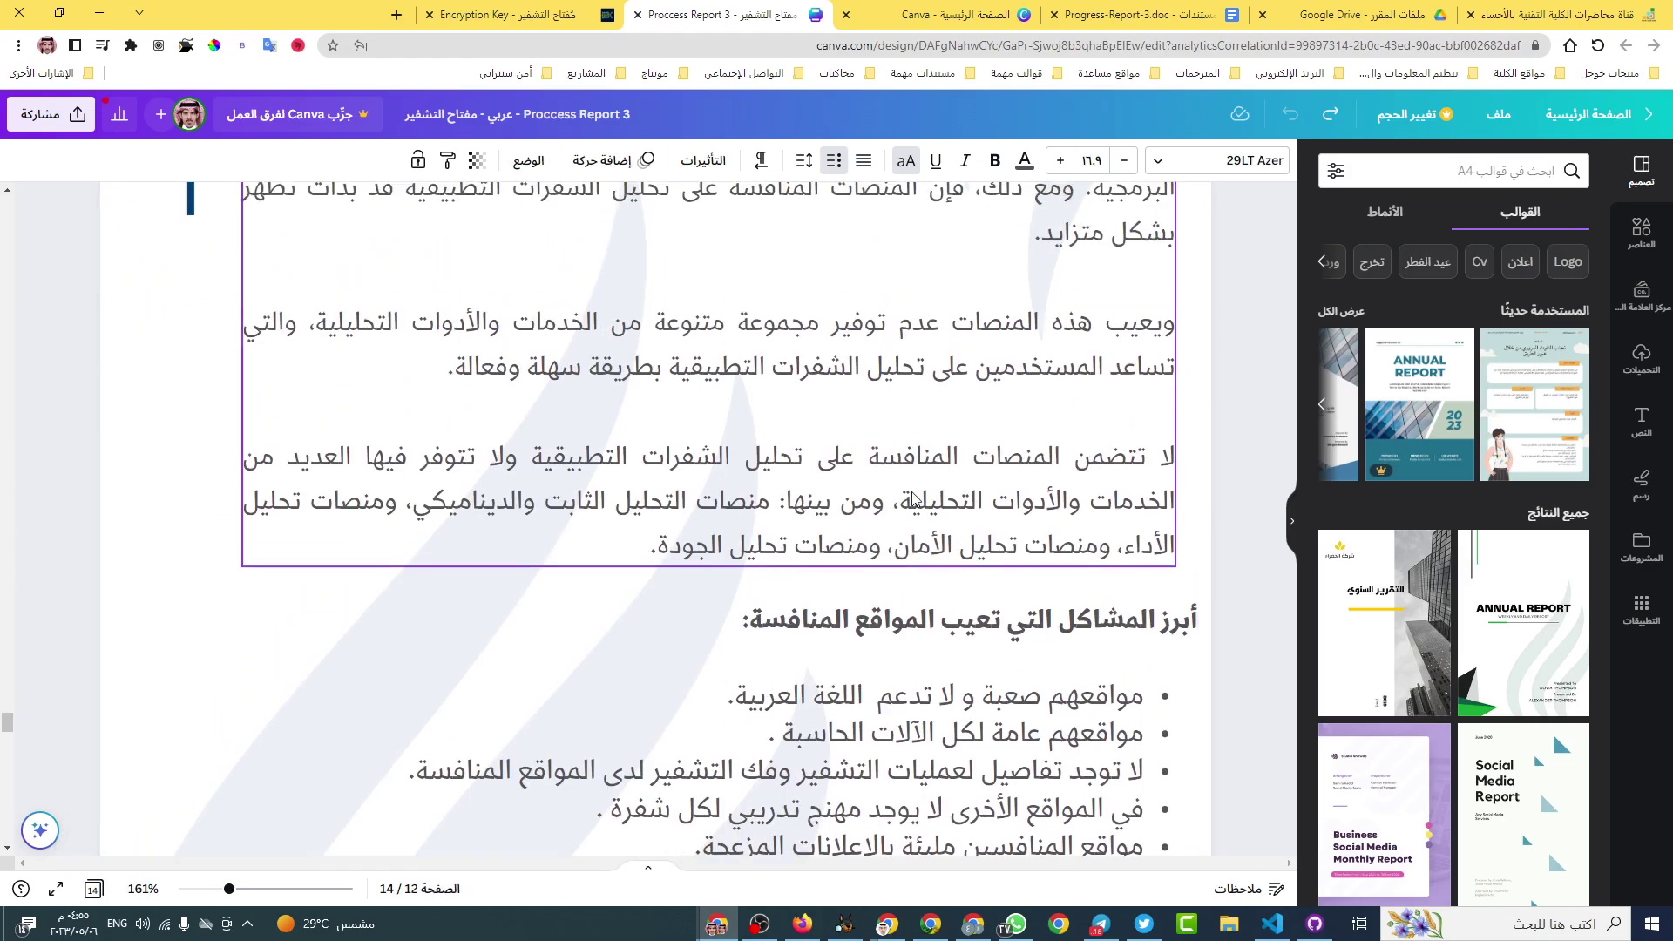
scroll(916, 488, "down", 12)
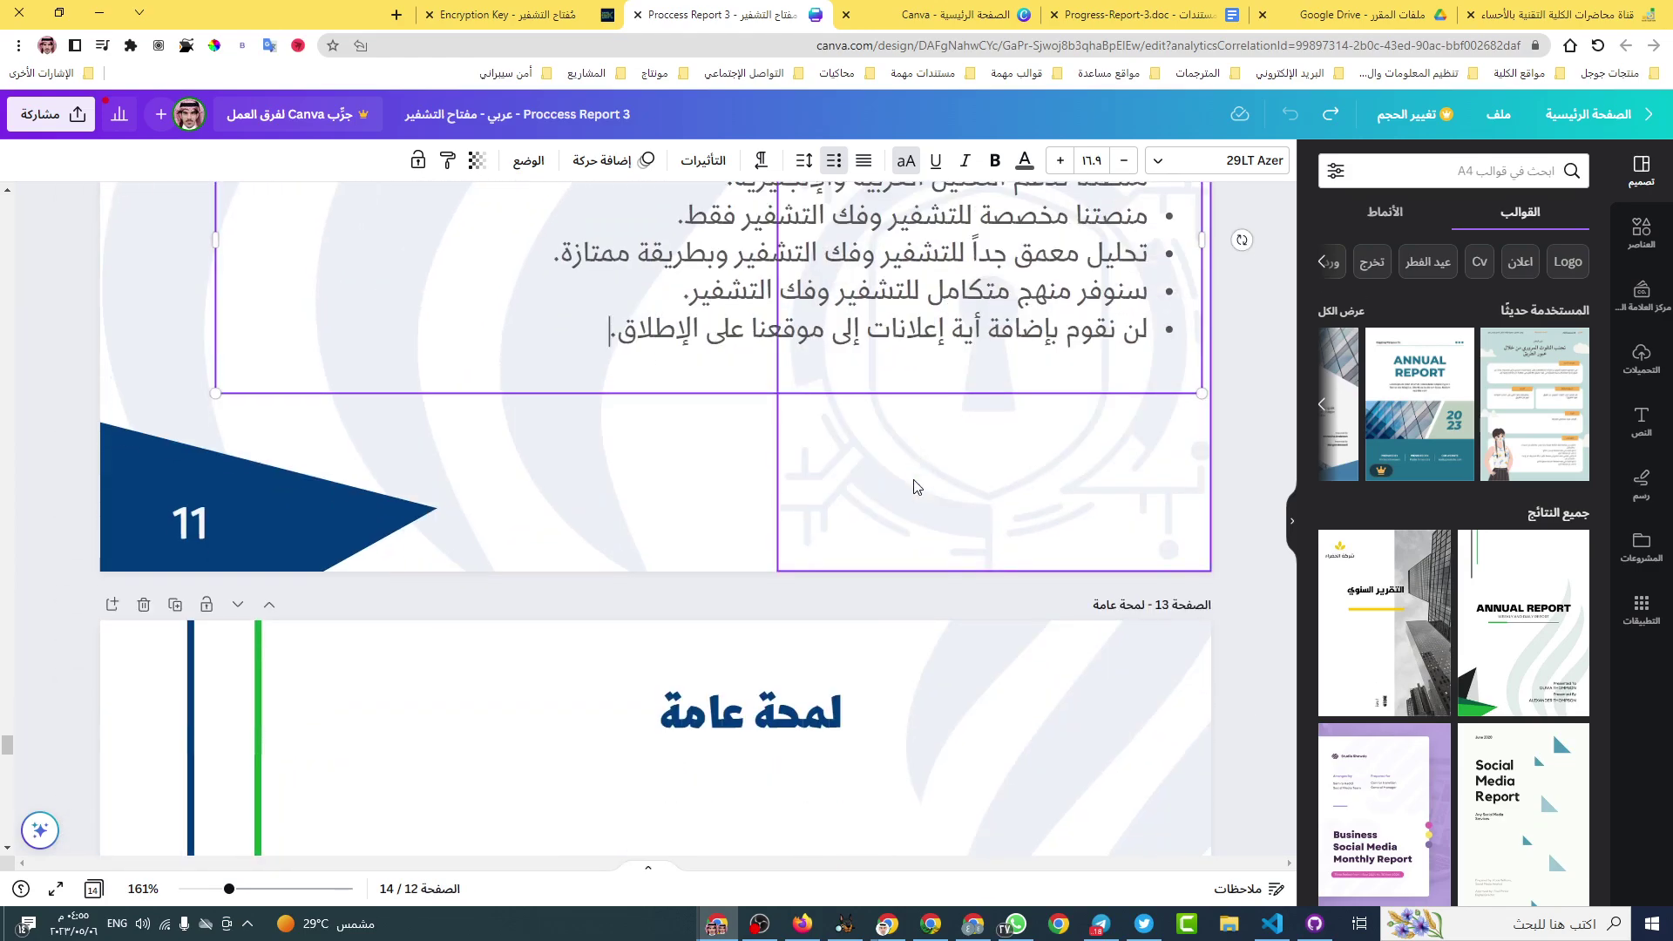
scroll(973, 530, "down", 5)
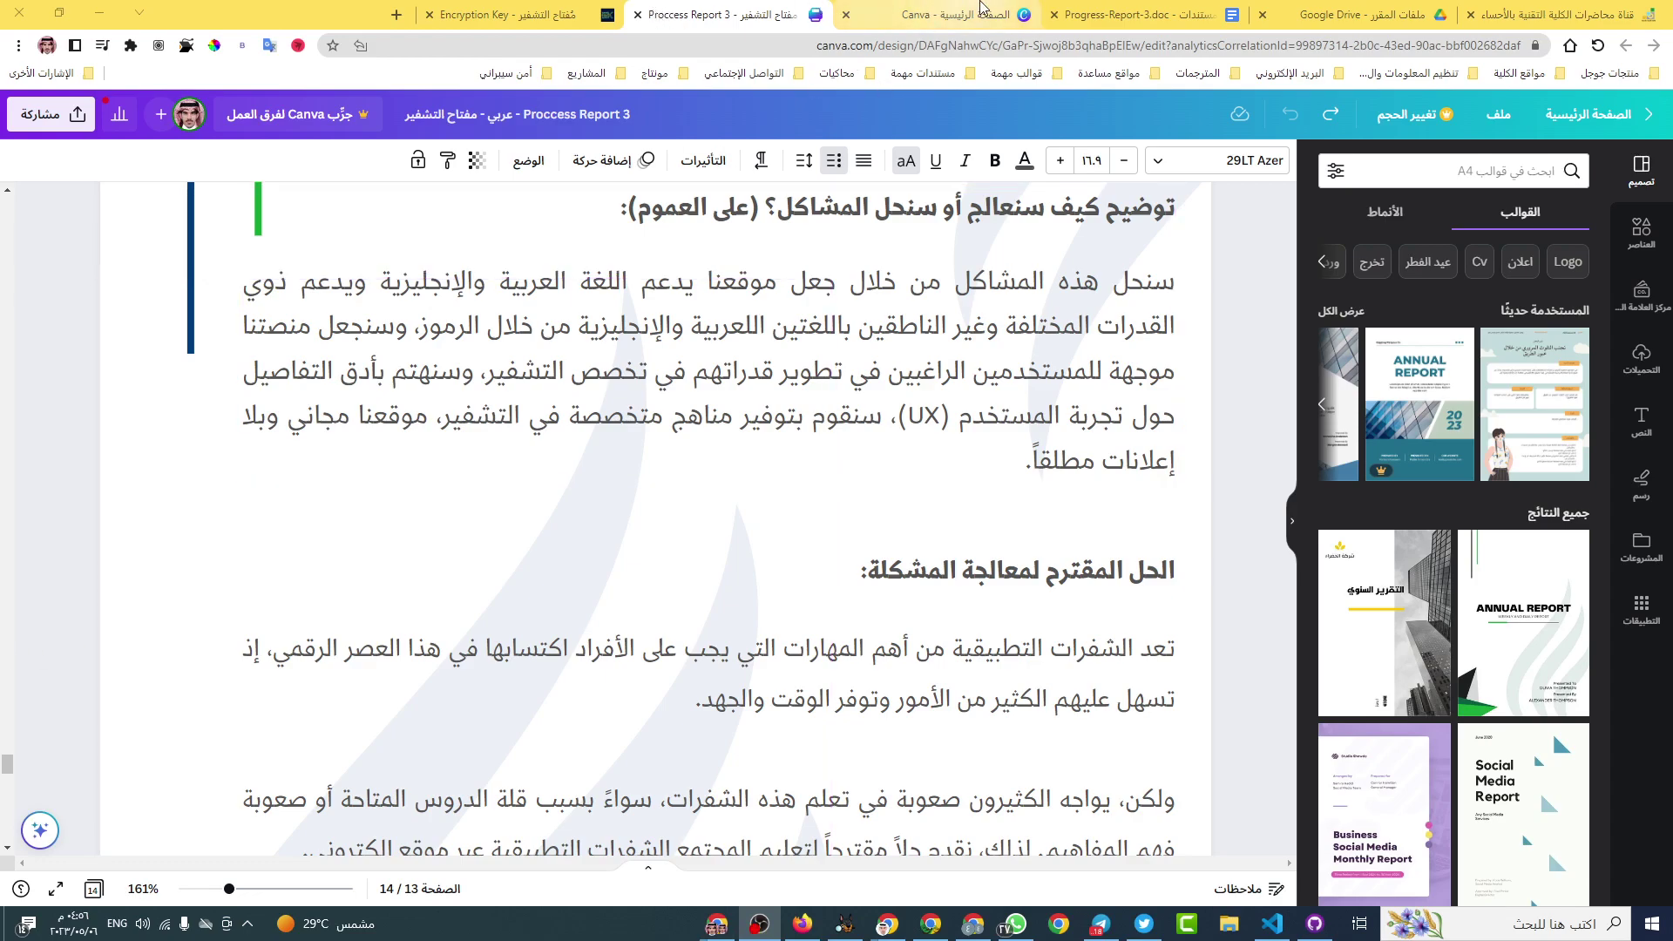
Copy the first Background Section bullet into the Translate extension and translate it into Arabic
left_click(1132, 15)
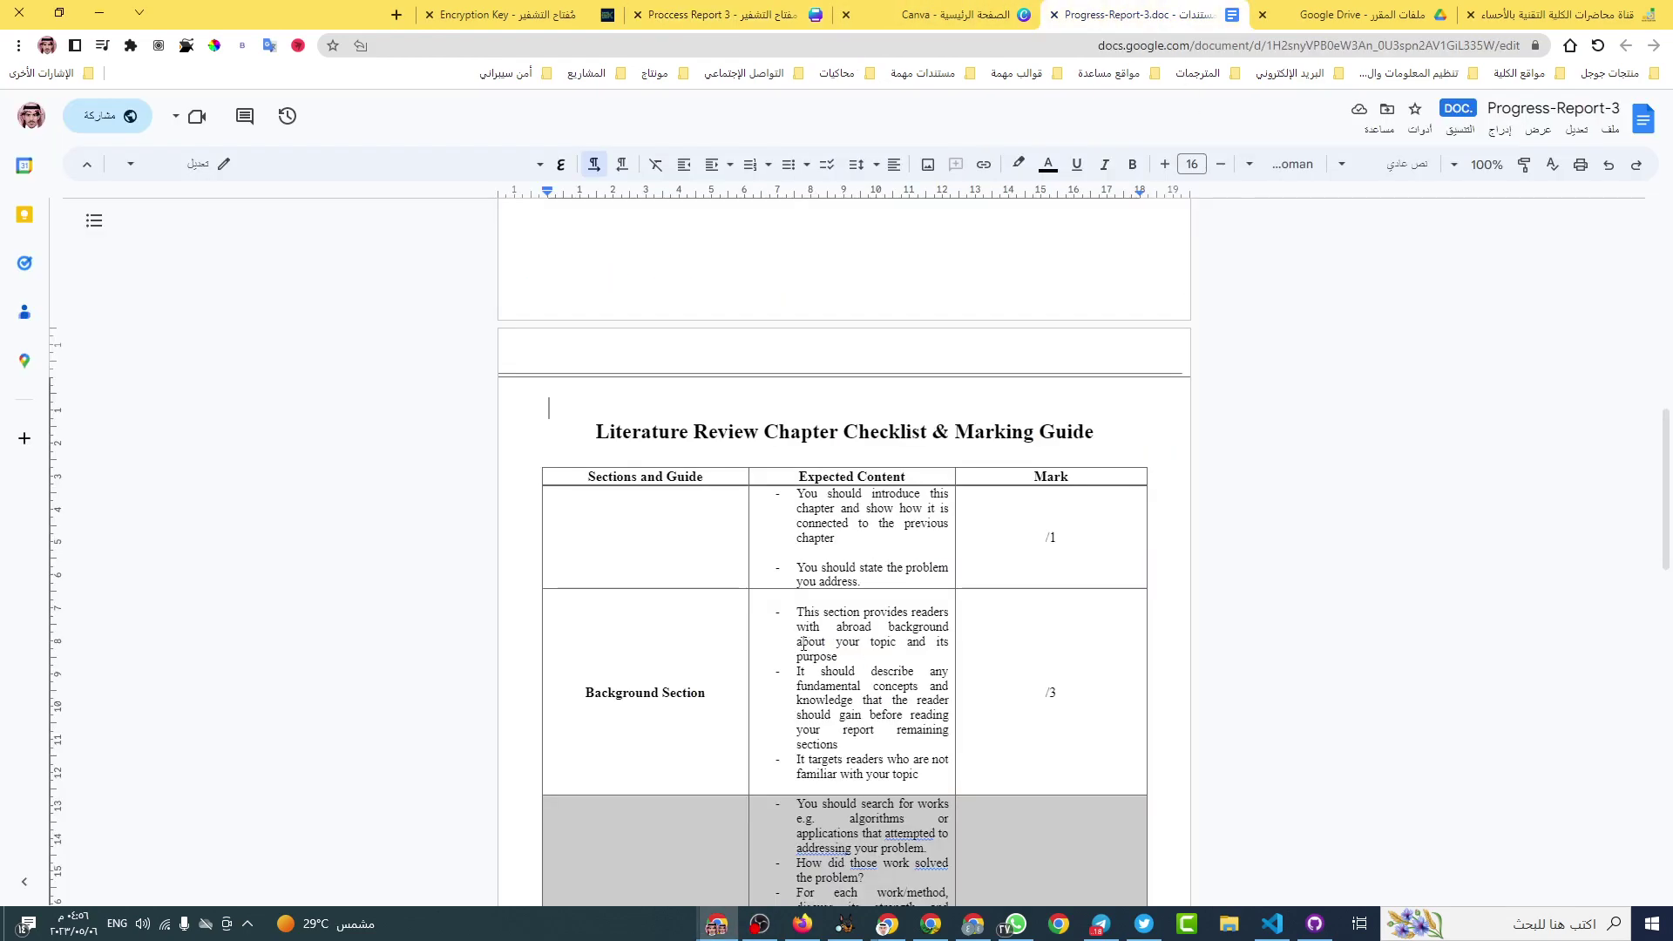
left_click_drag(795, 612, 886, 656)
right_click(843, 639)
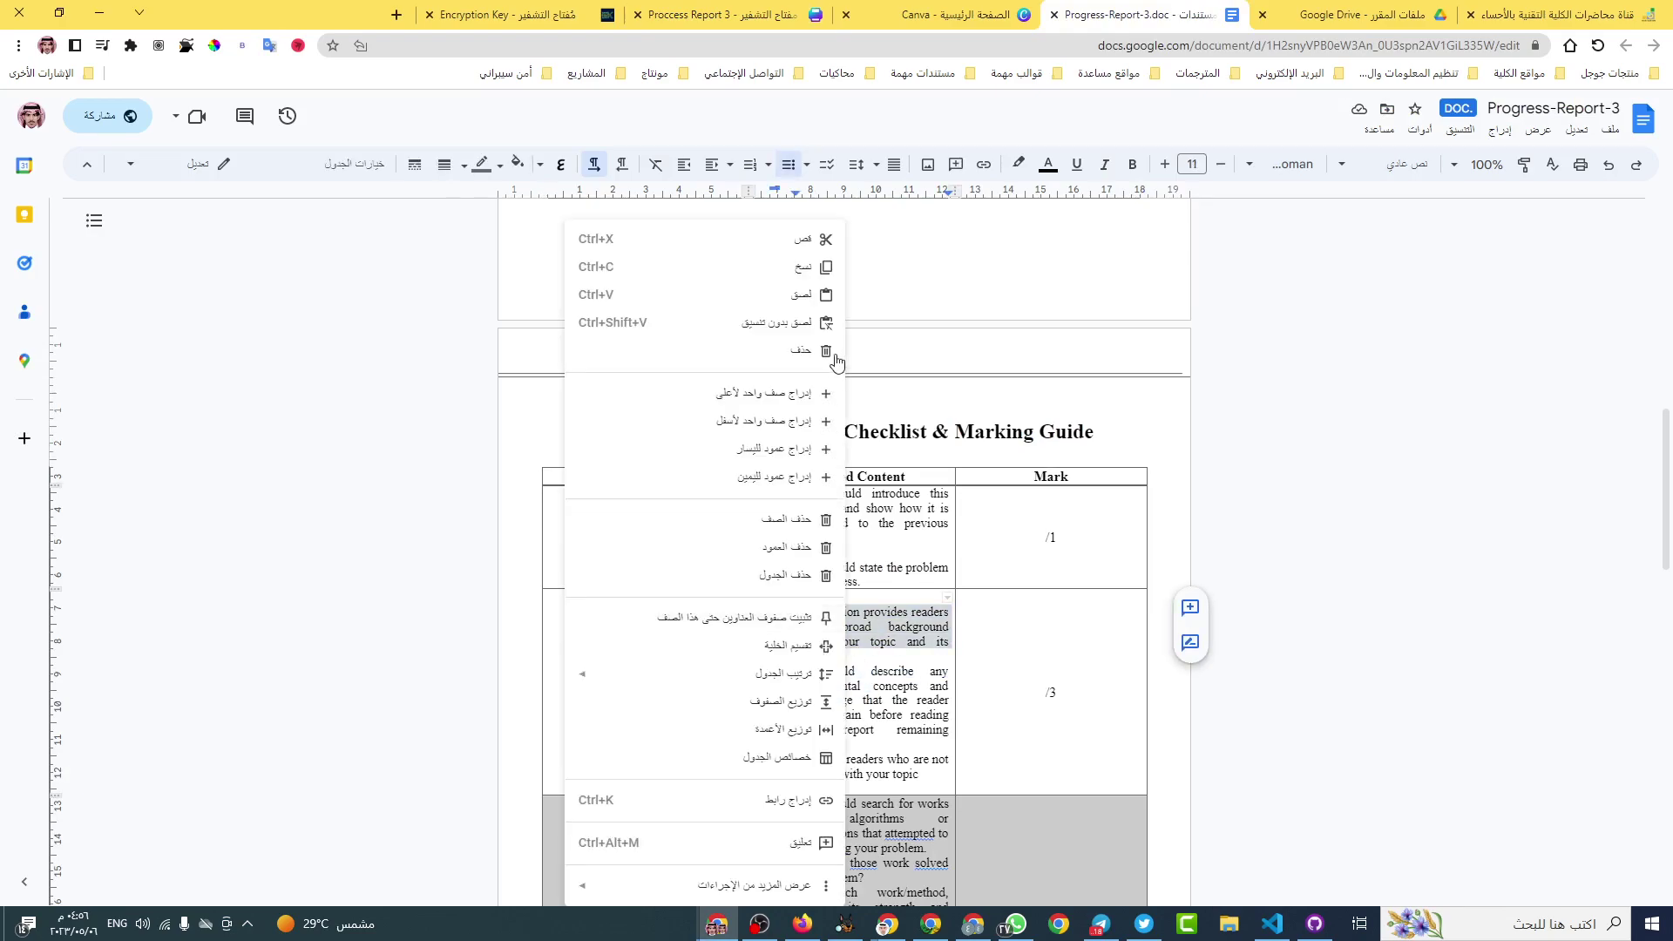
left_click(802, 267)
left_click(269, 45)
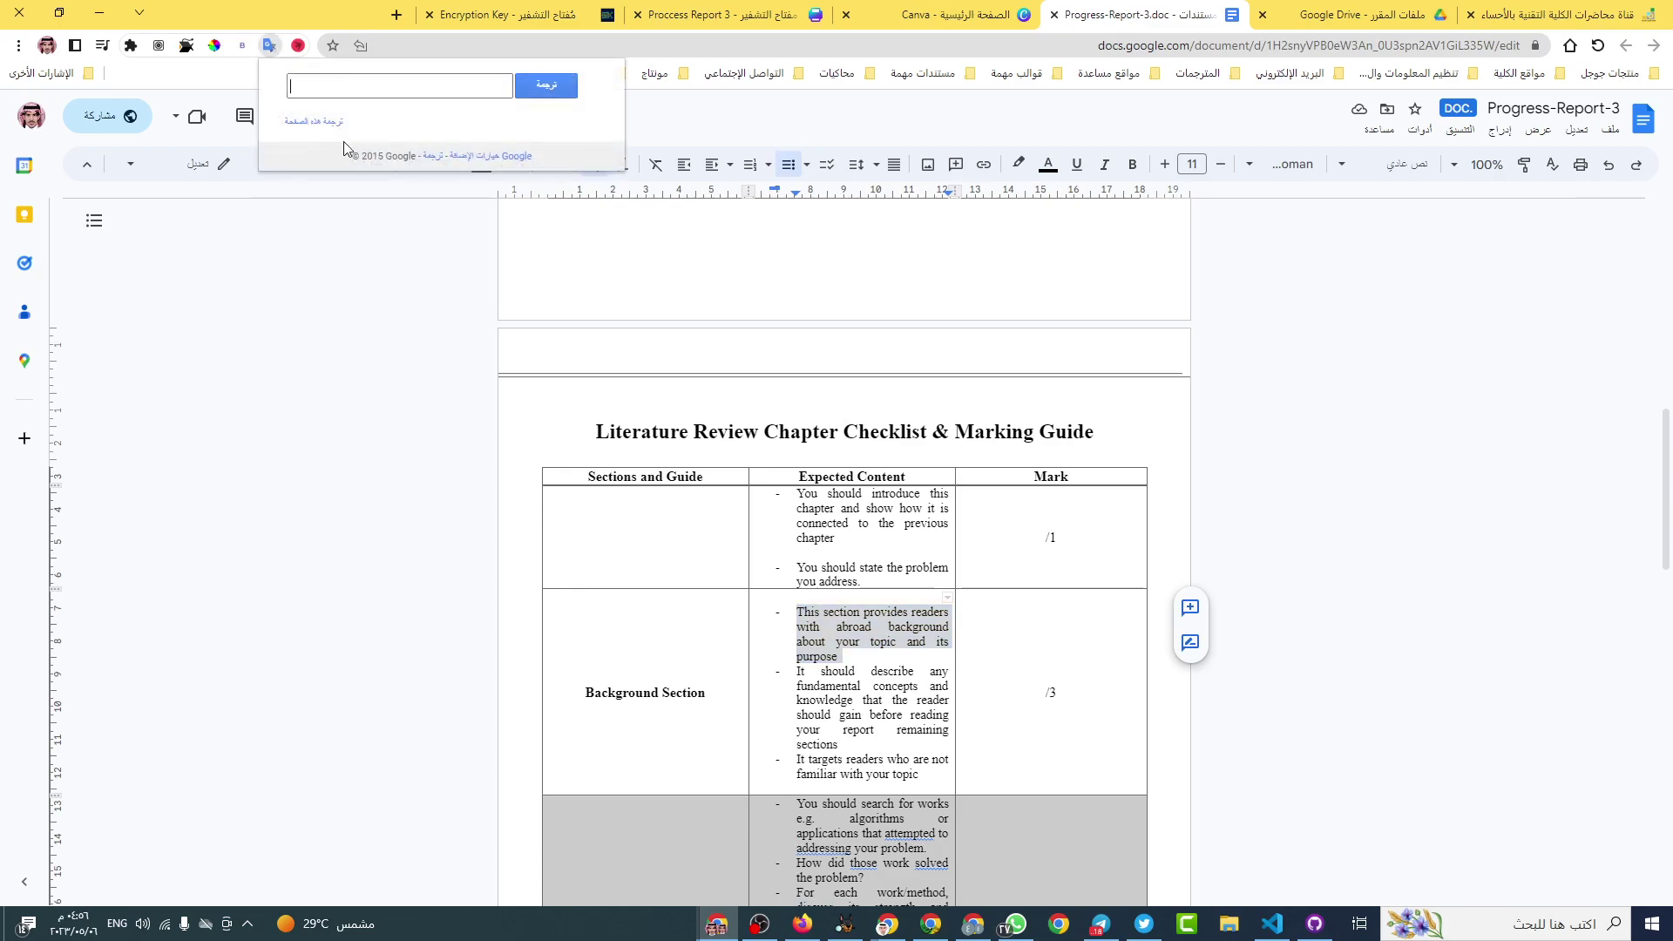
right_click(369, 98)
left_click(327, 220)
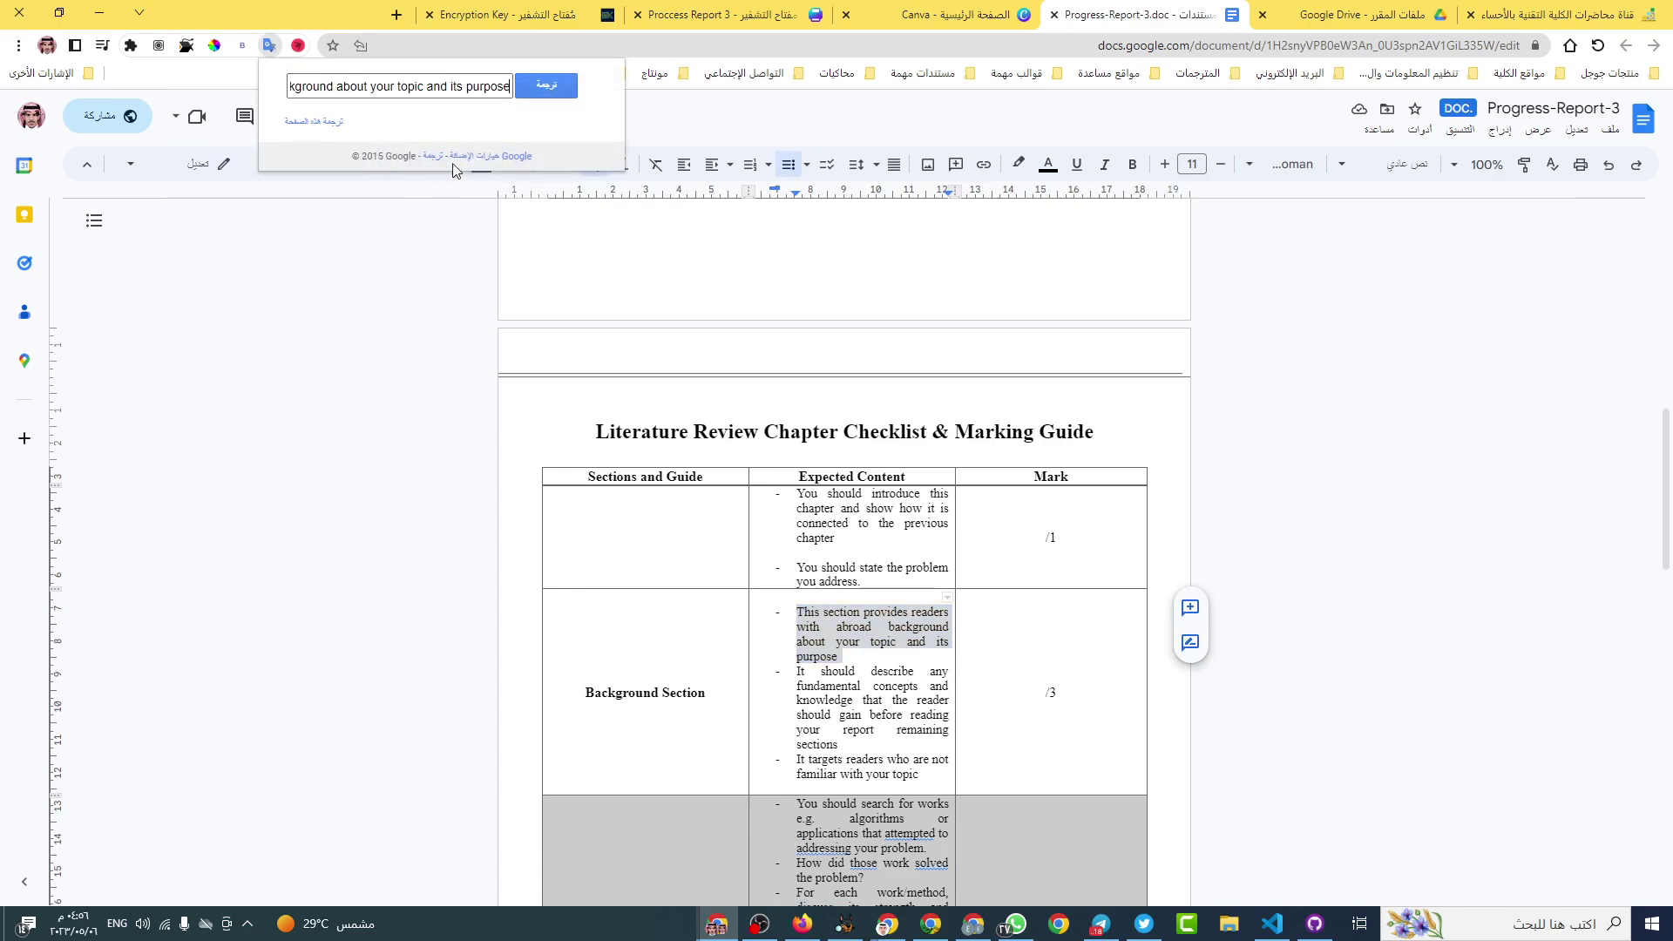
left_click(545, 87)
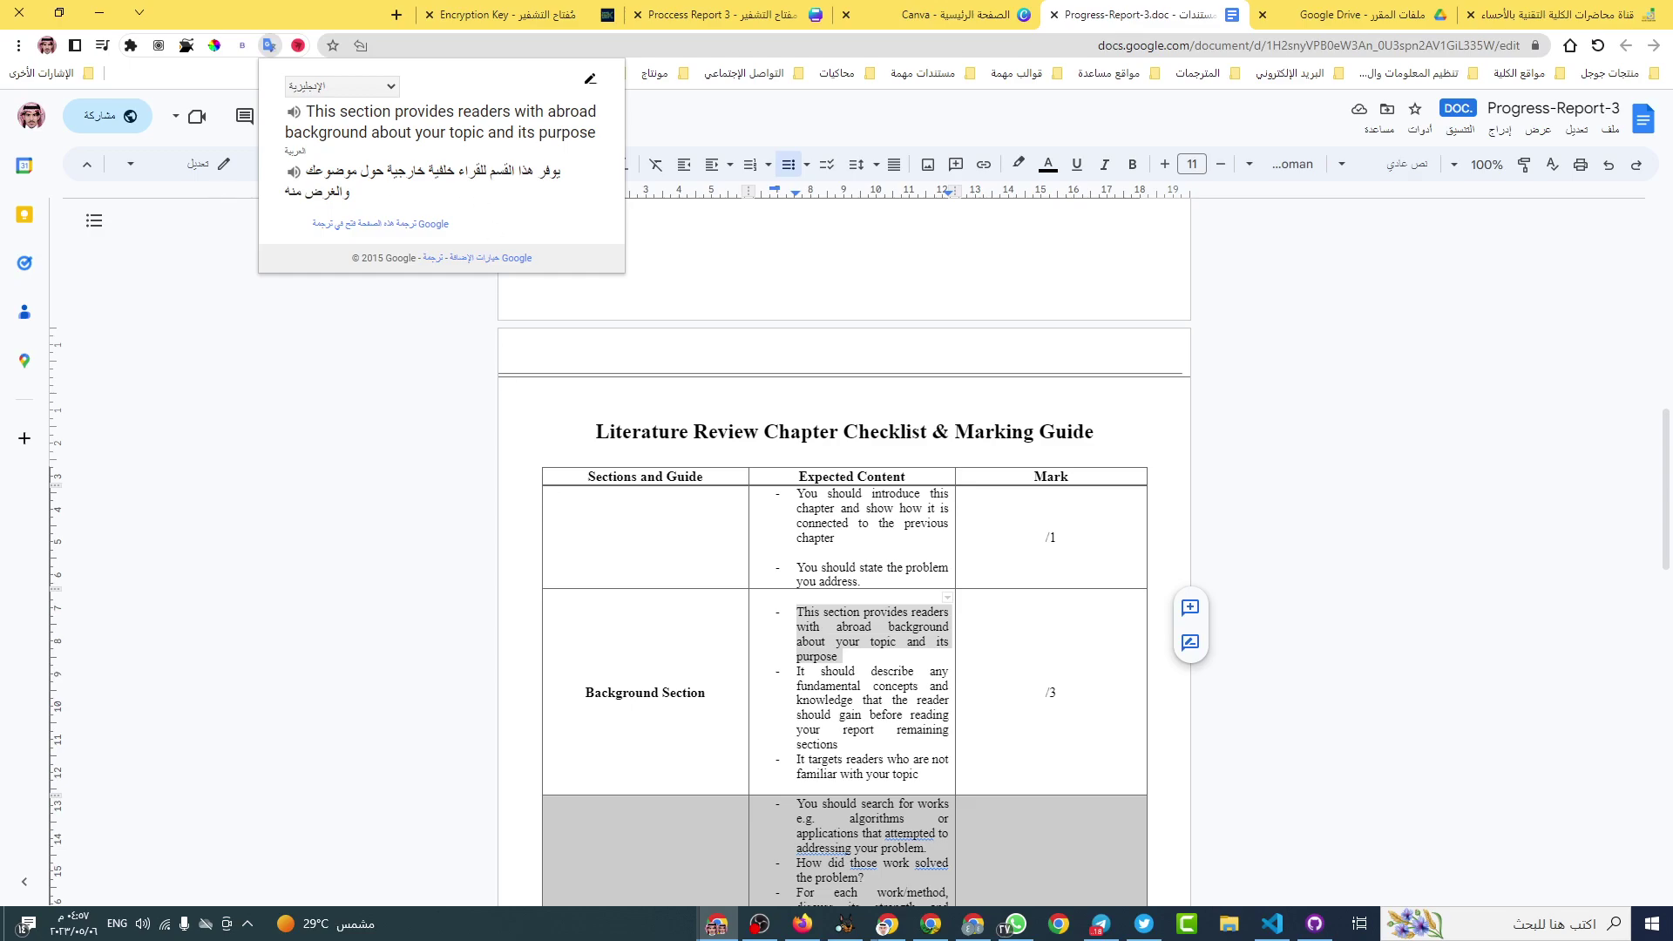
Close the Google Translate popup on the Background Section guideline and switch keyboard input to Arabic
key("Escape")
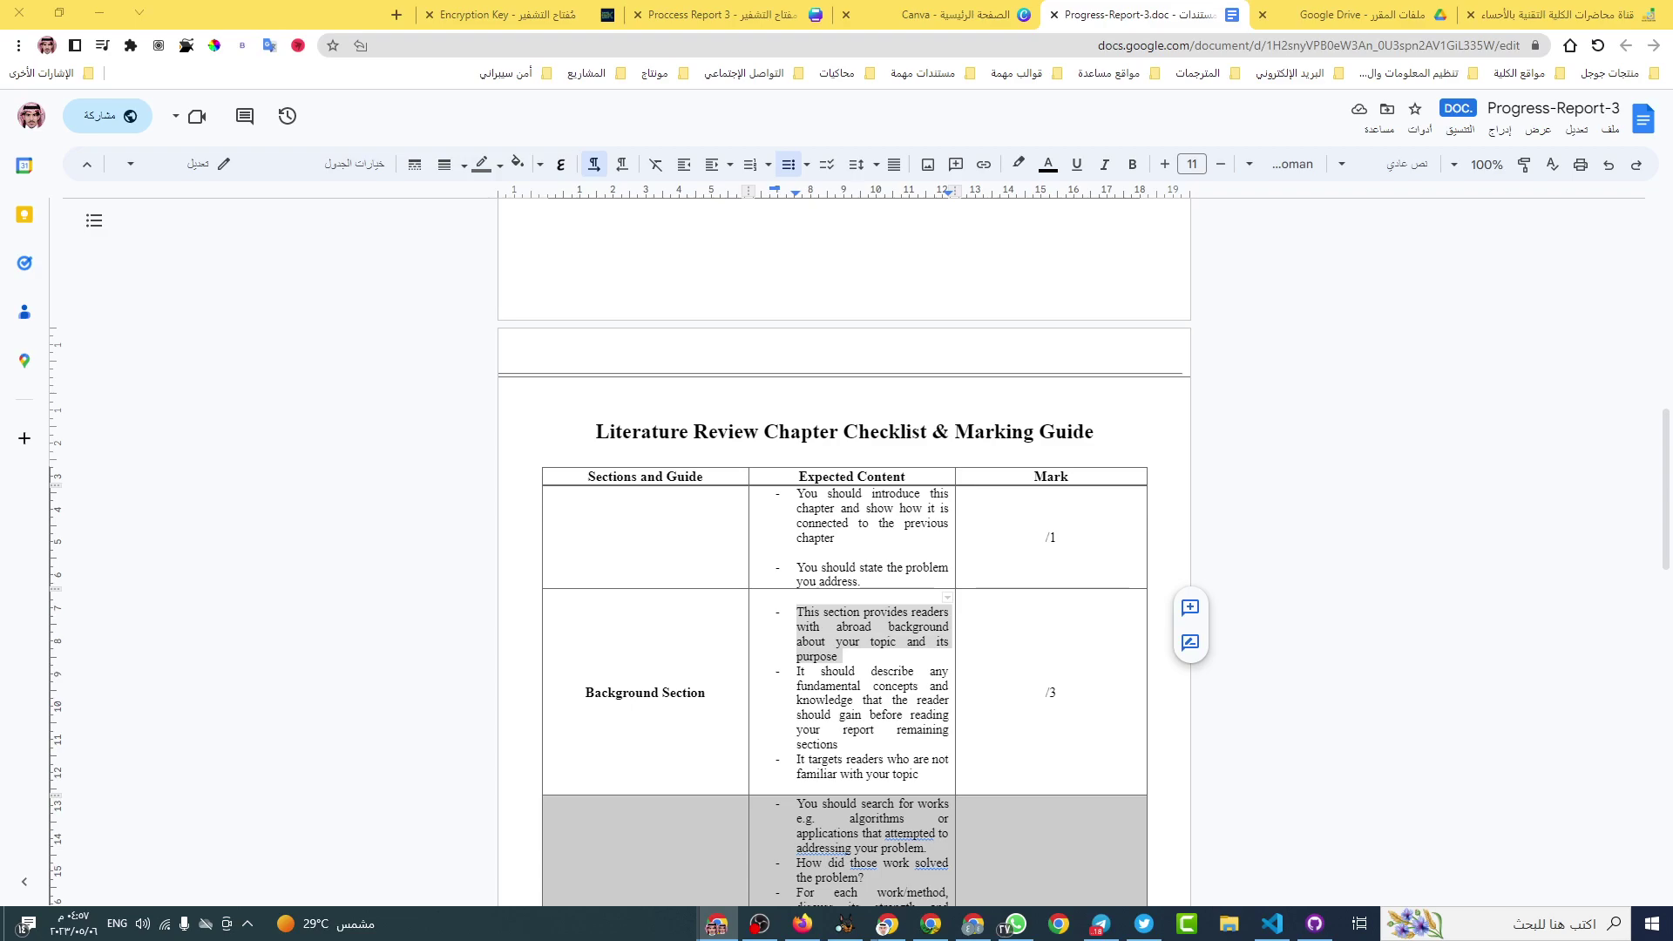
key("alt+shift")
In the Canva report, delete the question heading on the لمحة عامة page
left_click(725, 7)
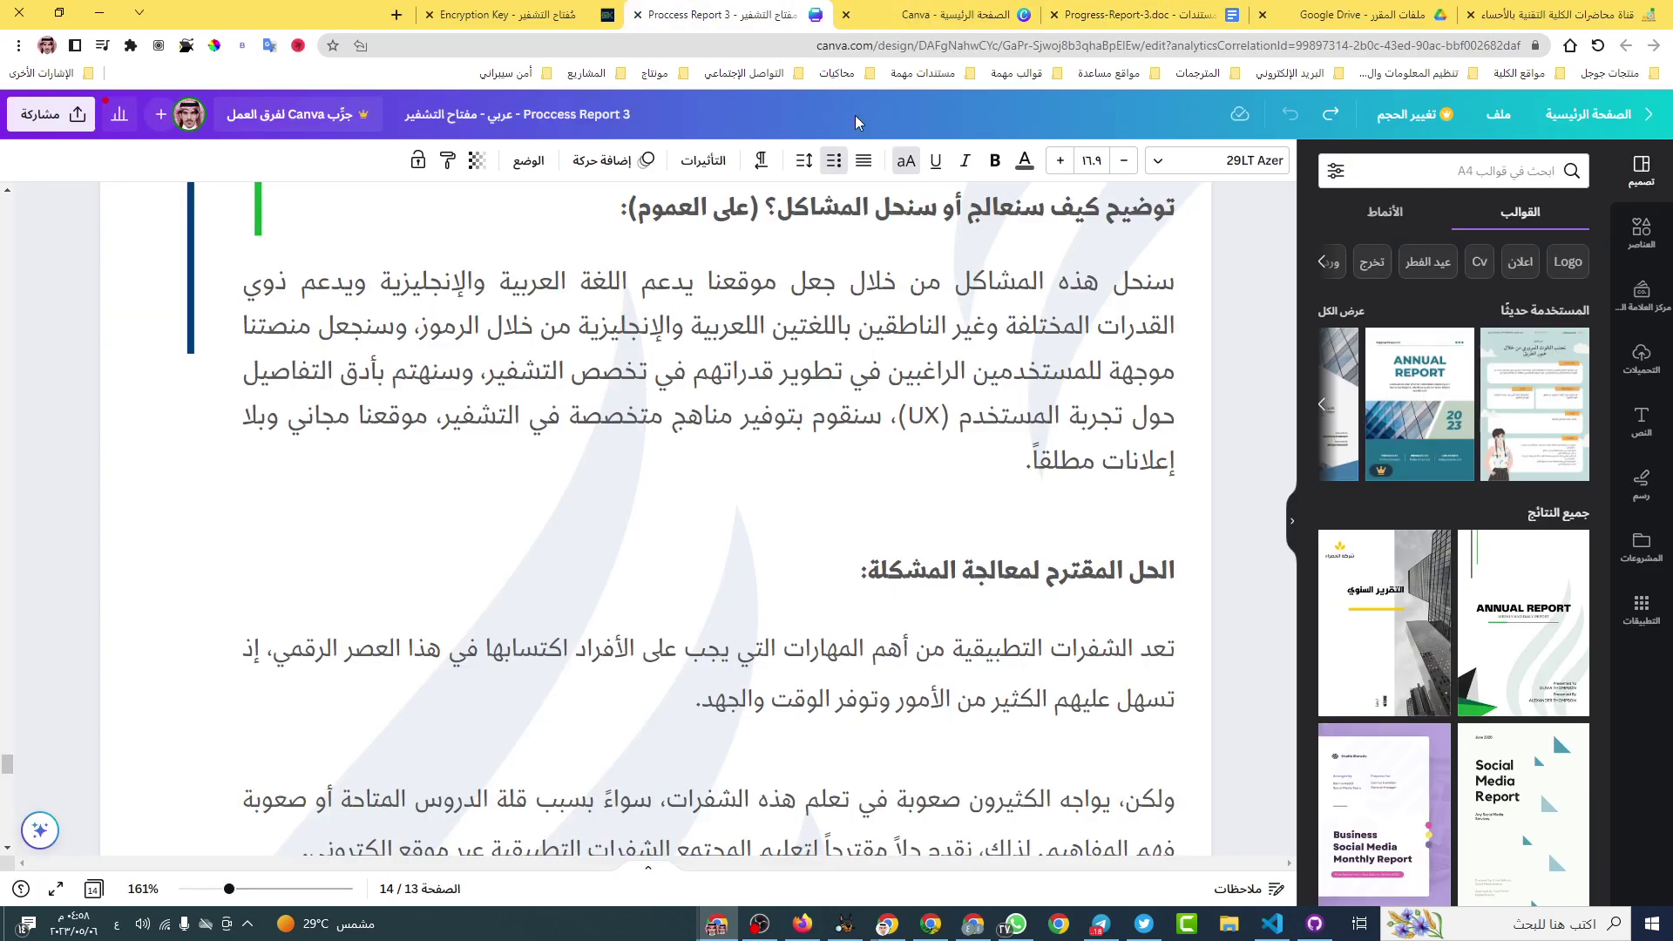
scroll(969, 394, "up", 1)
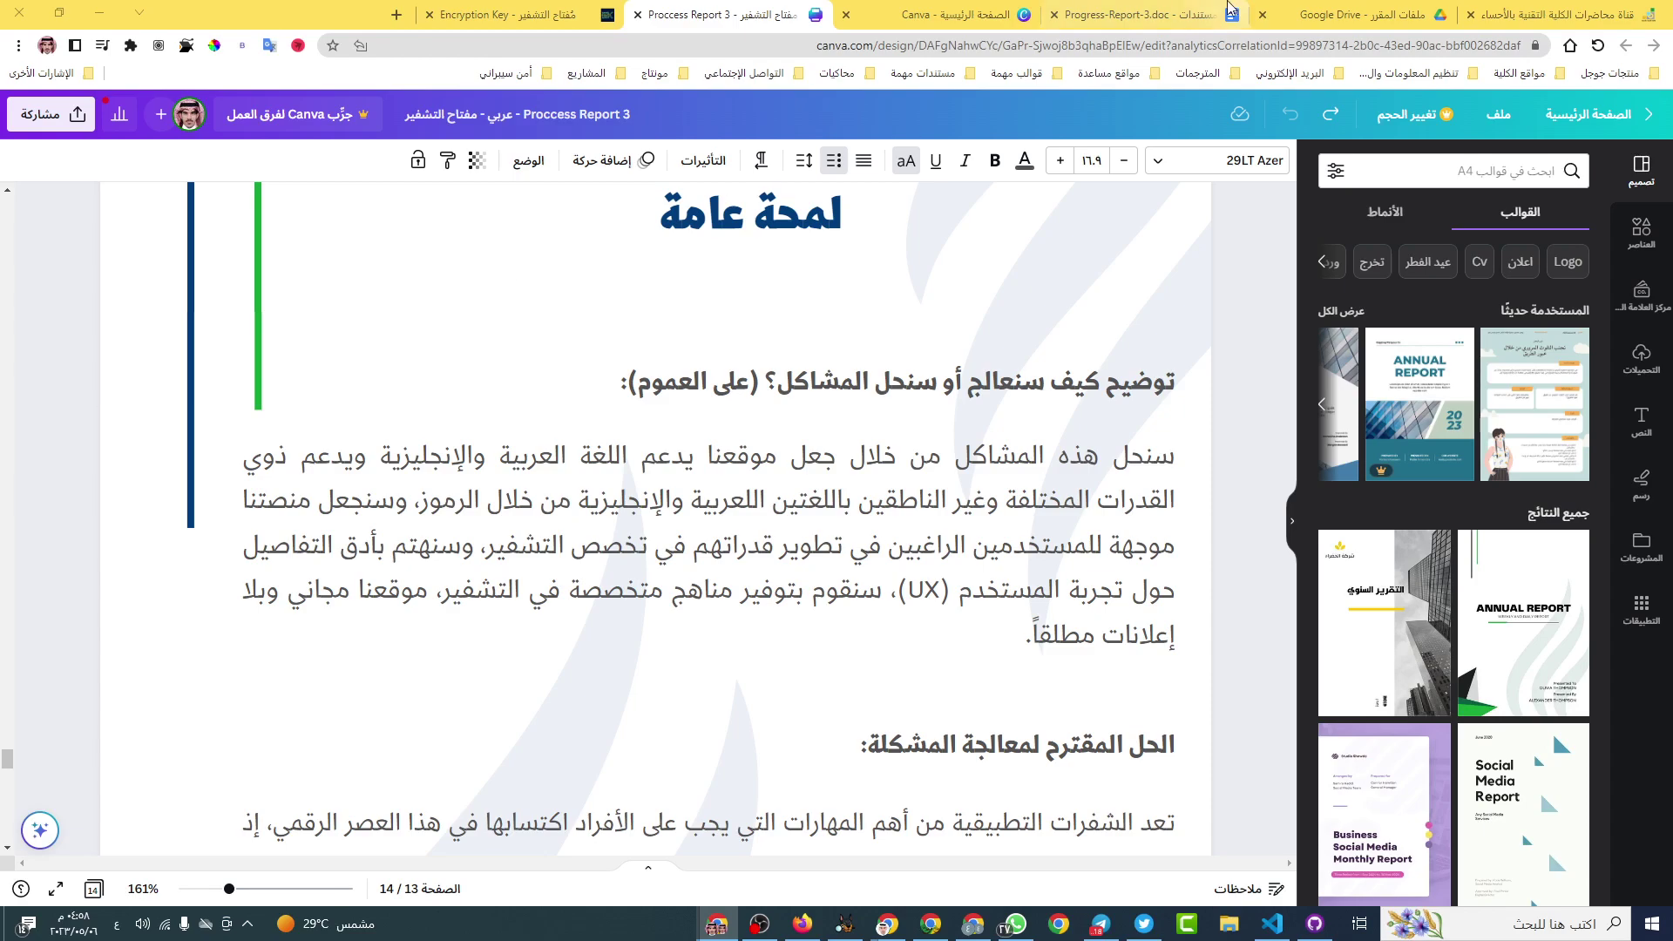
triple_click(963, 386)
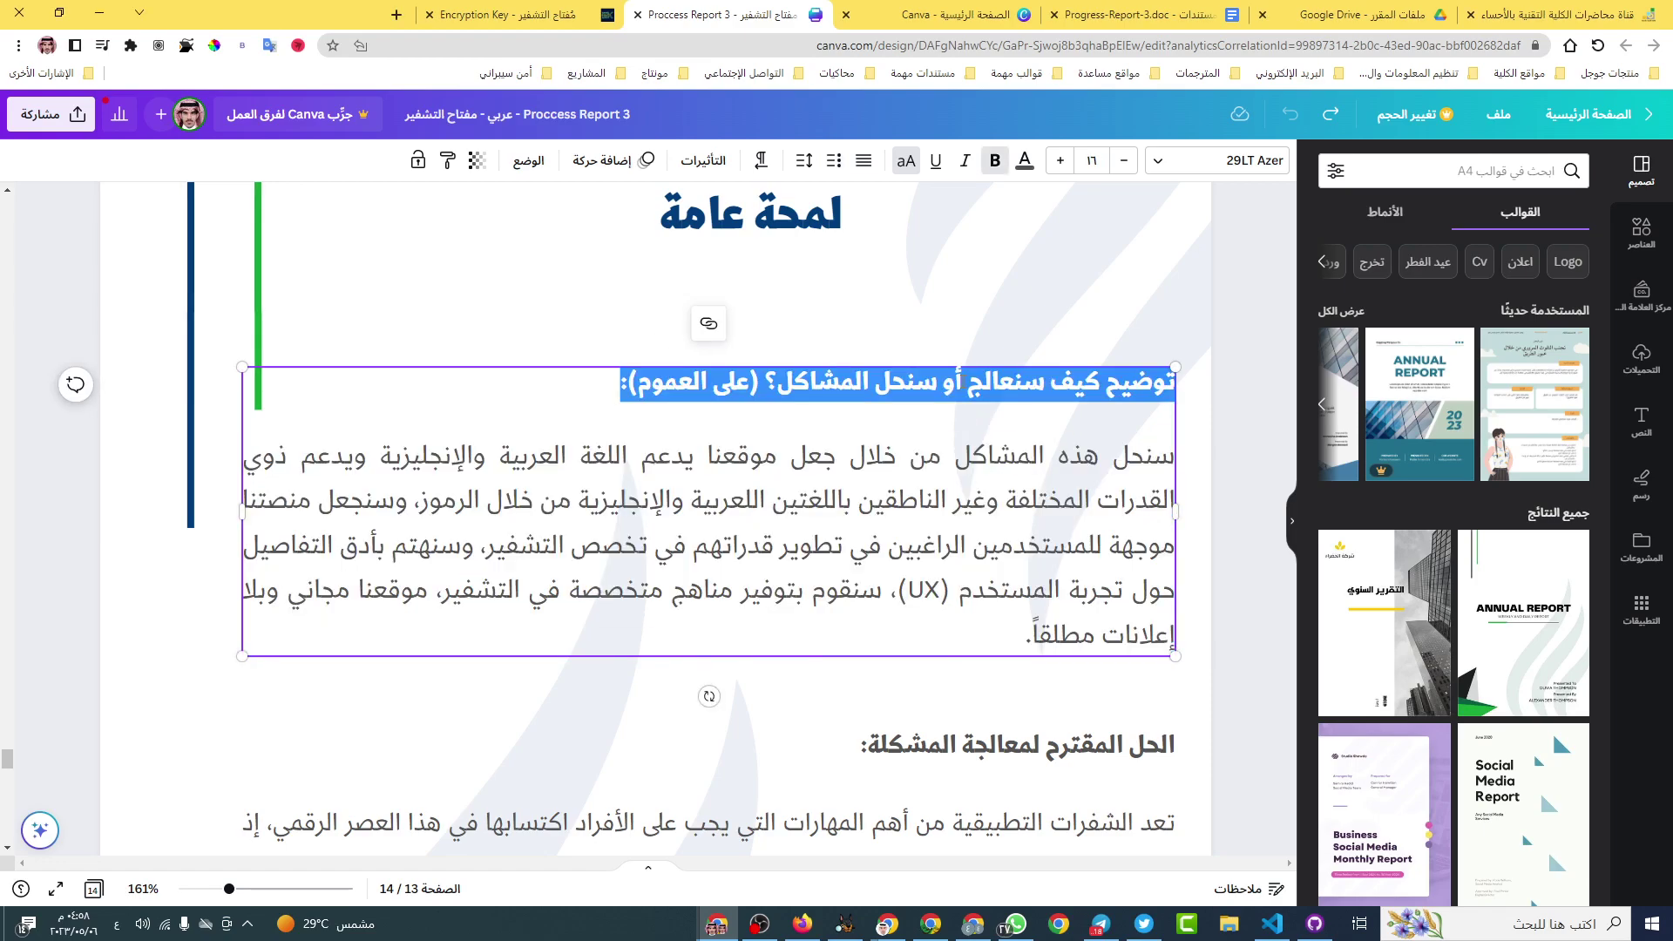
left_click(777, 385)
left_click_drag(623, 385, 1175, 386)
key("BackSpace")
key("Delete")
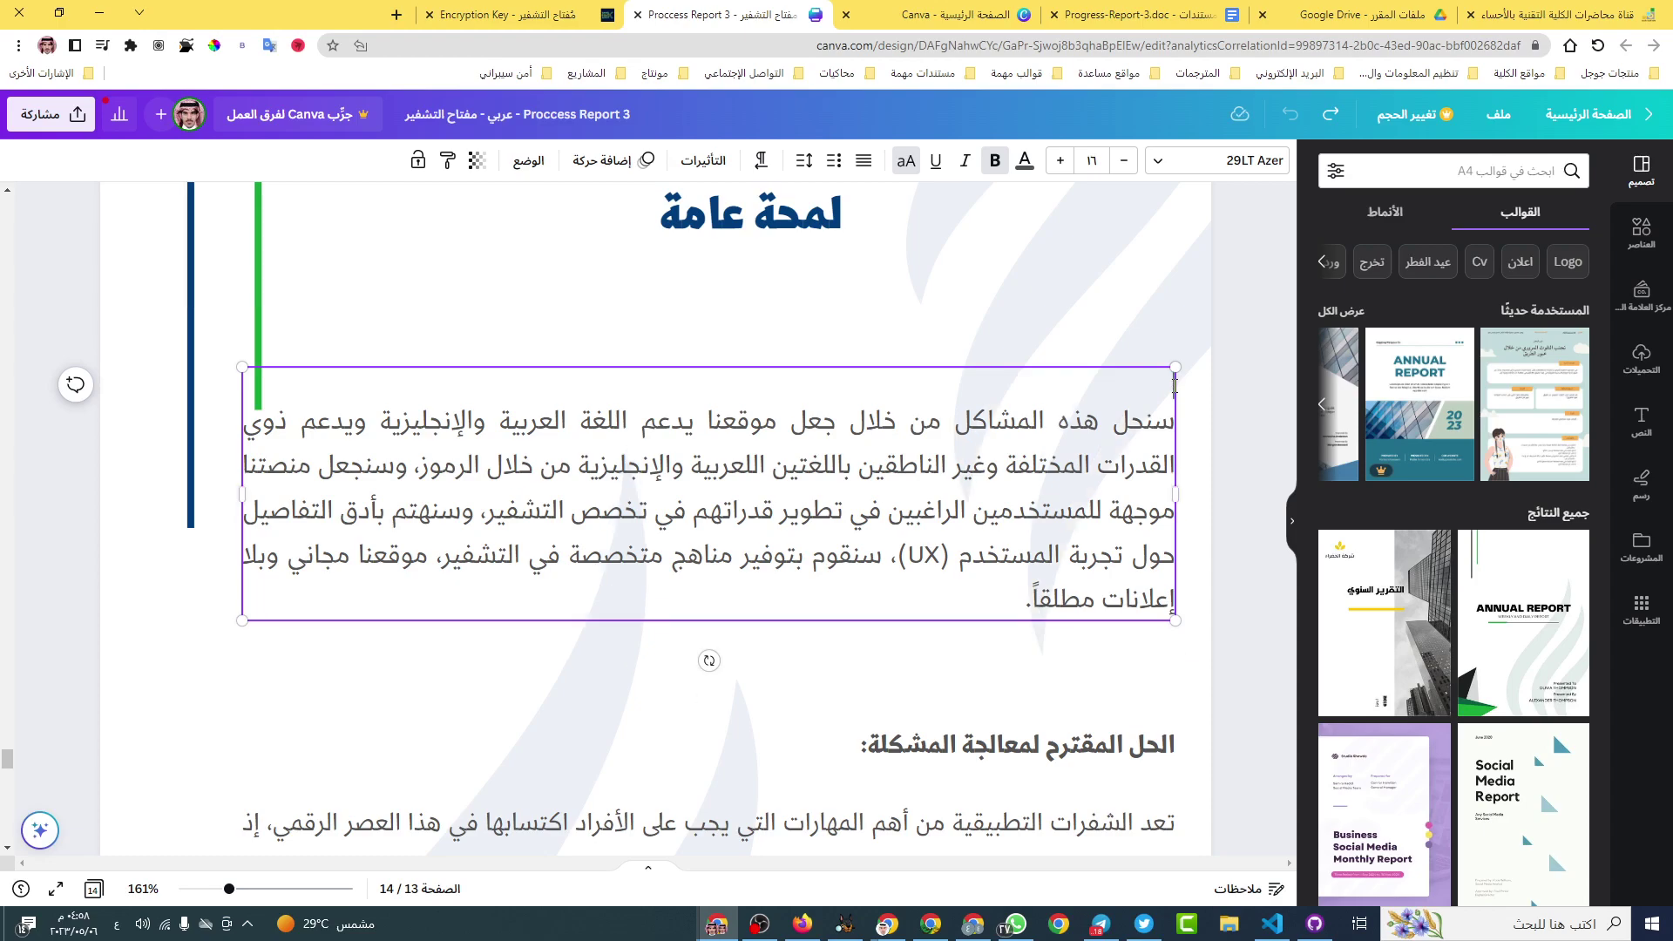
Replace the overview paragraph with the pasted two-paragraph text about encryption platforms
key("ctrl+a")
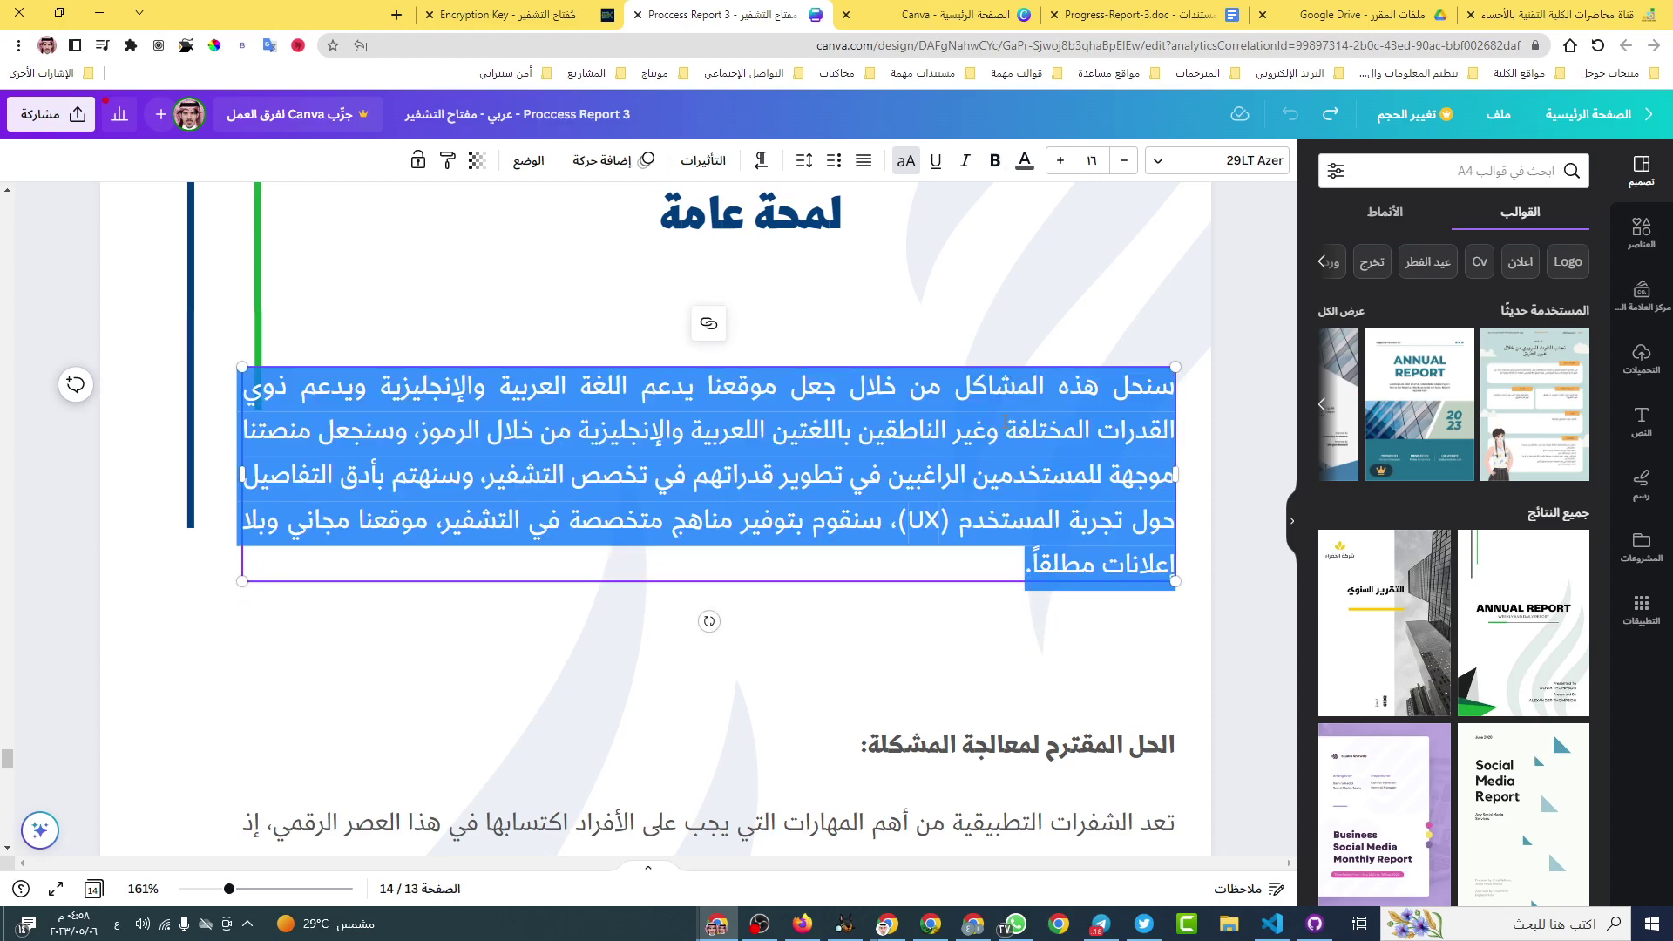
type("تعتبر منصات التشفير وفك التشفير من أهم الأدوات المستخدمة في عالم الحاسوب، حيث تساعد على حماية البيانات والمعلومات الحساسة من الوصول غير المصرح به. وفي هذا العرض، سنتحدث عن الهدف الأساسي من منصات التشفير وفك التشفير وأهمية استخدامها في العالم الرقمي الحديث.")
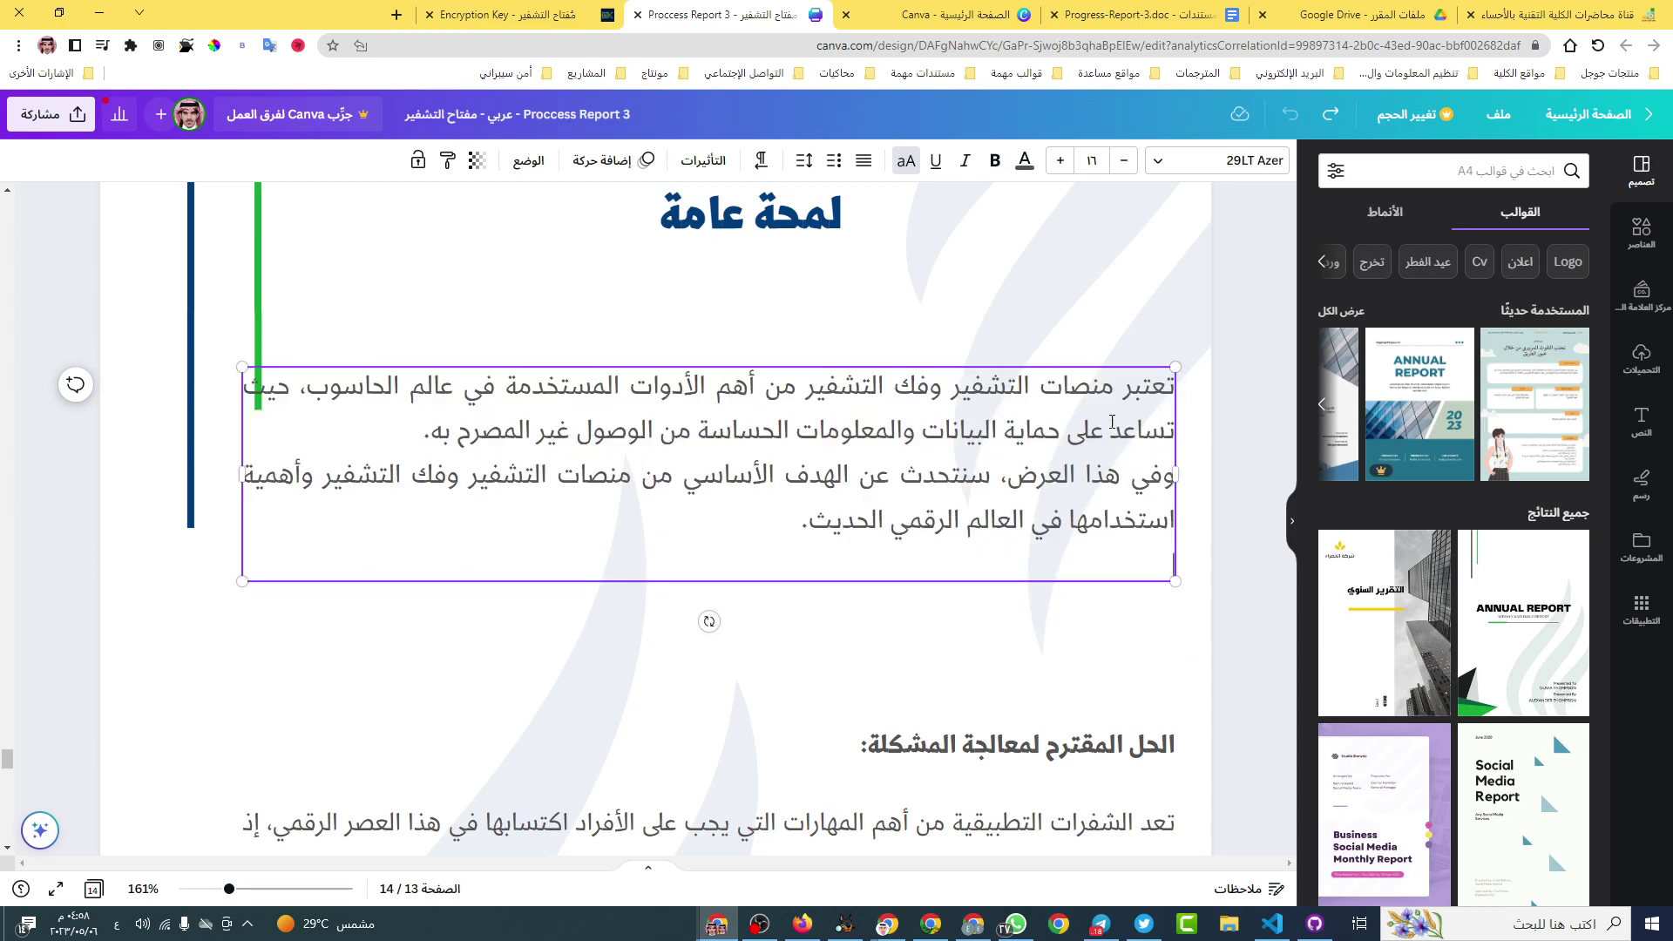
key("Left")
key("Left")
key("Left")
key("Left")
key("Left")
key("Left")
key("Left")
key("Left")
key("Left")
key("Left")
key("Left")
key("Left")
key("Left")
key("Left")
key("Left")
key("Left")
key("Left")
key("Left")
key("Left")
key("Left")
key("Left")
key("Left")
key("Left")
key("Left")
key("Left")
key("Left")
key("Left")
key("Left")
key("Left")
key("Left")
key("Left")
key("Left")
key("Left")
key("Left")
key("Left")
key("Left")
key("Left")
key("Left")
key("Left")
key("Left")
key("Left")
key("Left")
key("Left")
key("Left")
key("Left")
key("Left")
key("Left")
key("Left")
key("Left")
key("Left")
key("Left")
key("Left")
key("Left")
key("Left")
key("Left")
key("Left")
key("Left")
key("Left")
key("Left")
key("Left")
key("Left")
key("Left")
key("Left")
key("Left")
key("Left")
key("Left")
key("Left")
key("Left")
key("Left")
key("Left")
key("Left")
key("Left")
key("Left")
key("Left")
key("Left")
key("Left")
key("Left")
key("Left")
key("Left")
key("Left")
key("Left")
key("Left")
key("Left")
key("Left")
key("Left")
key("Left")
key("Left")
key("Left")
key("Left")
key("Left")
key("Left")
key("Left")
key("Left")
key("Left")
key("Left")
key("Left")
key("Left")
key("Left")
key("Left")
key("Left")
key("Left")
key("Left")
key("Left")
key("Left")
key("Left")
key("Left")
key("Left")
key("Left")
key("Left")
key("Left")
key("Left")
key("Left")
key("Left")
key("Left")
key("Left")
key("Left")
key("Left")
key("Left")
key("Left")
key("Left")
key("Left")
key("Left")
key("Left")
key("Left")
key("Left")
key("Left")
key("Left")
key("Left")
key("Left")
key("Left")
key("Left")
key("Left")
key("Left")
key("Left")
key("Left")
key("Left")
key("Left")
key("Left")
key("Left")
key("Left")
key("Left")
key("Left")
key("Left")
key("Left")
key("Left")
key("Left")
key("Left")
key("Left")
key("Left")
key("Left")
key("Left")
key("Left")
key("Left")
key("Left")
key("Left")
key("Left")
key("Left")
Replace 'منصات التشفير وفك التشفير' in the overview's last sentence with 'منصتنا'
key("BackSpace")
key("BackSpace")
key("BackSpace")
key("BackSpace")
key("BackSpace")
key("BackSpace")
key("BackSpace")
key("BackSpace")
key("BackSpace")
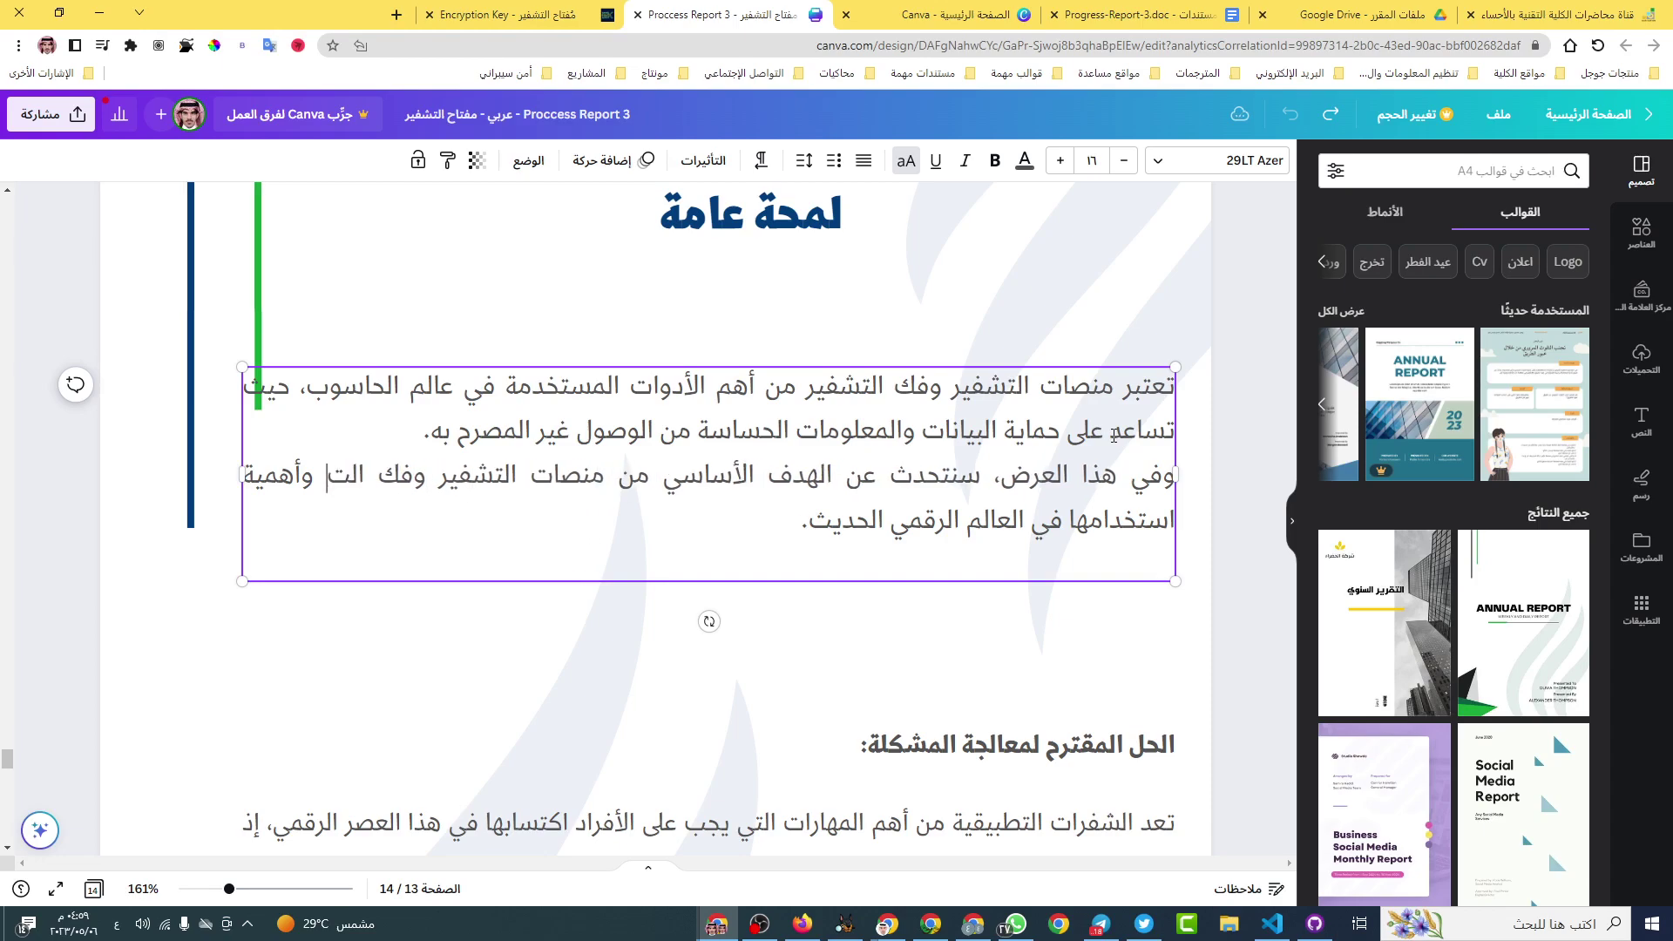
key("BackSpace")
key("BackSpace")
key("BackSpace")
key("BackSpace")
key("BackSpace")
key("BackSpace")
key("BackSpace")
key("BackSpace")
key("BackSpace")
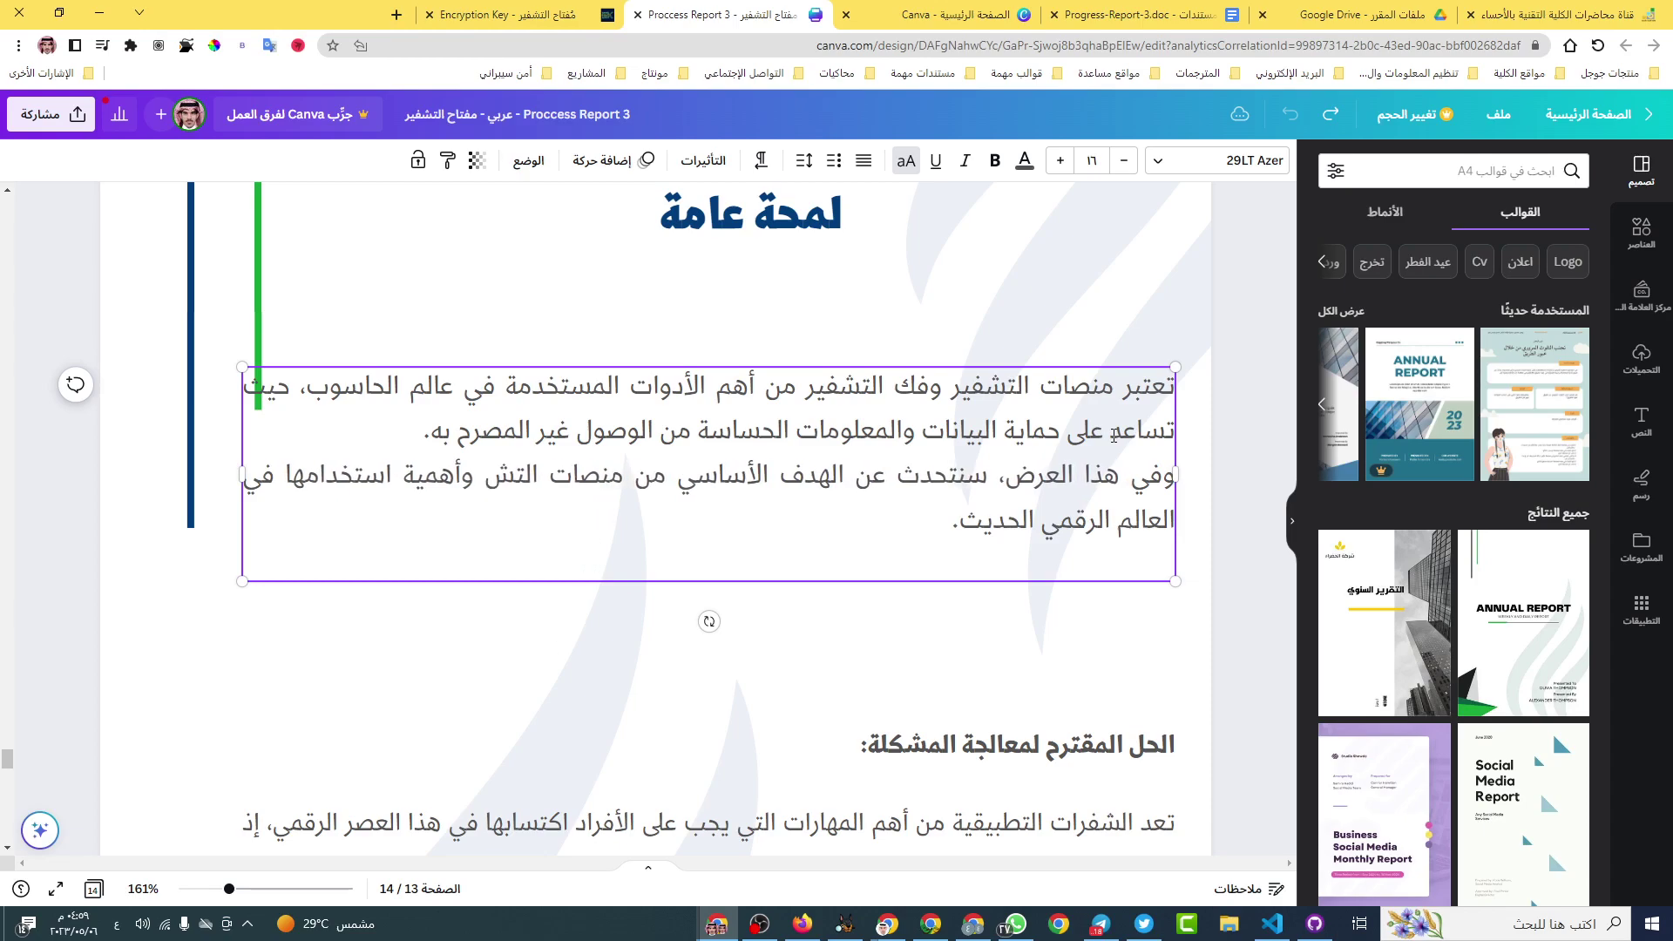
key("BackSpace")
key("BackSpace")
key("BackSpace")
key("BackSpace")
key("BackSpace")
key("BackSpace")
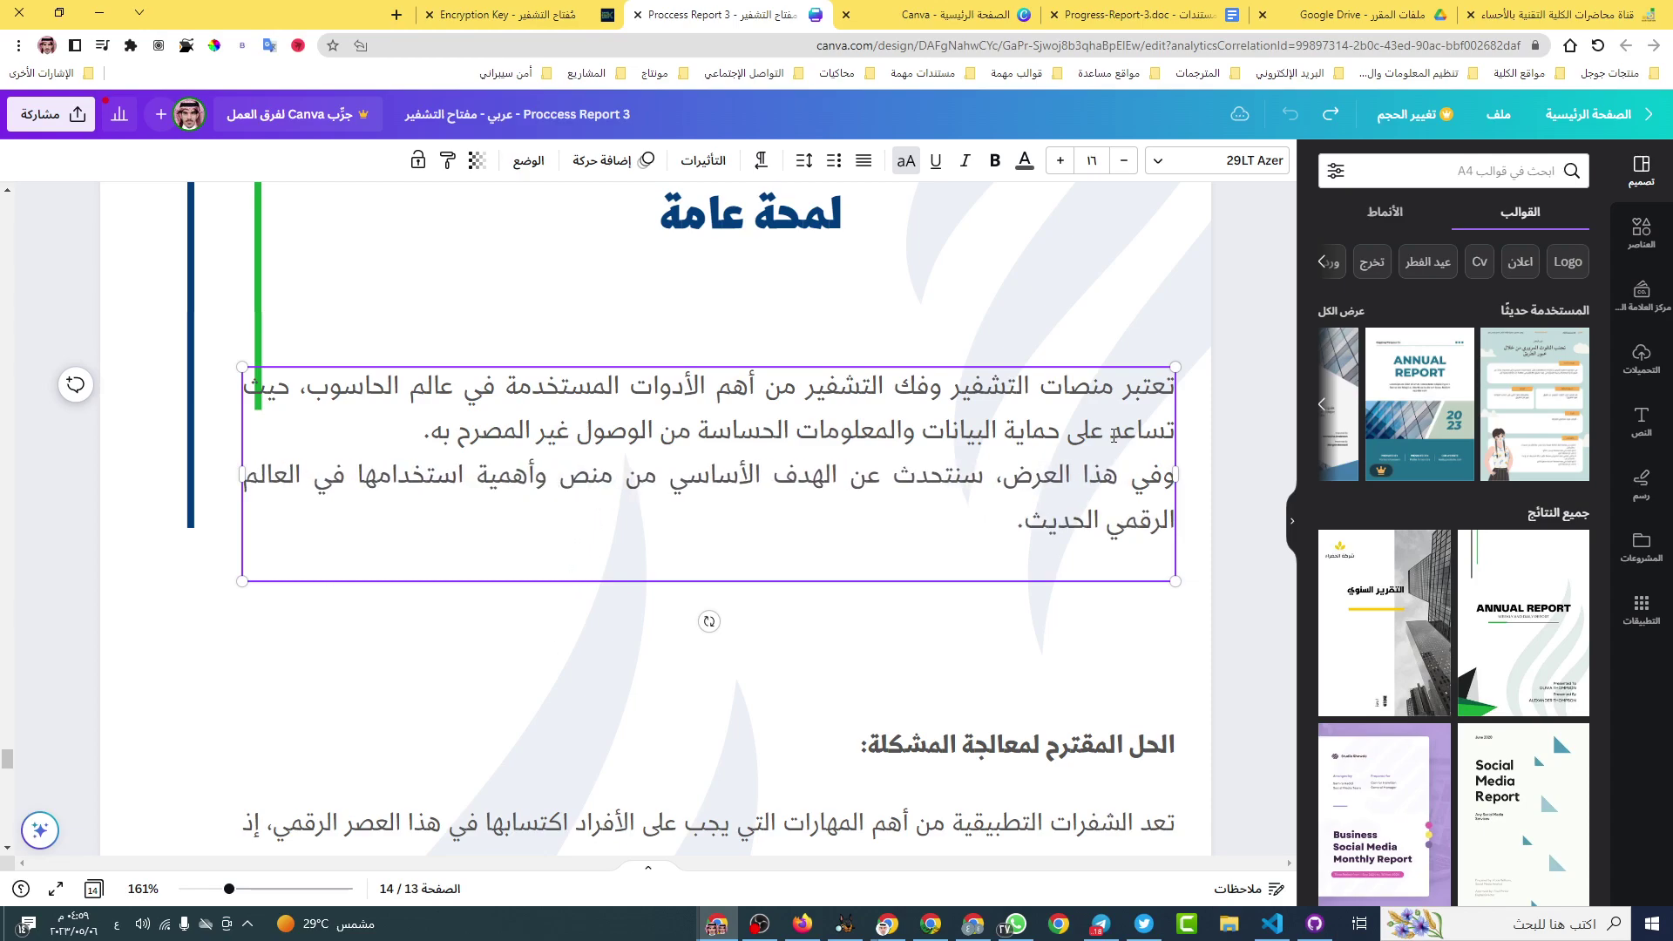
type("نصتنا")
key("ctrl+Left")
key("ctrl+Left")
key("ctrl+Left")
key("Left")
key("Left")
key("Left")
key("Left")
key("Left")
key("Left")
key("Left")
key("Left")
key("Left")
key("Left")
key("Left")
key("Left")
key("Left")
key("Left")
key("Left")
key("Left")
key("Left")
key("Left")
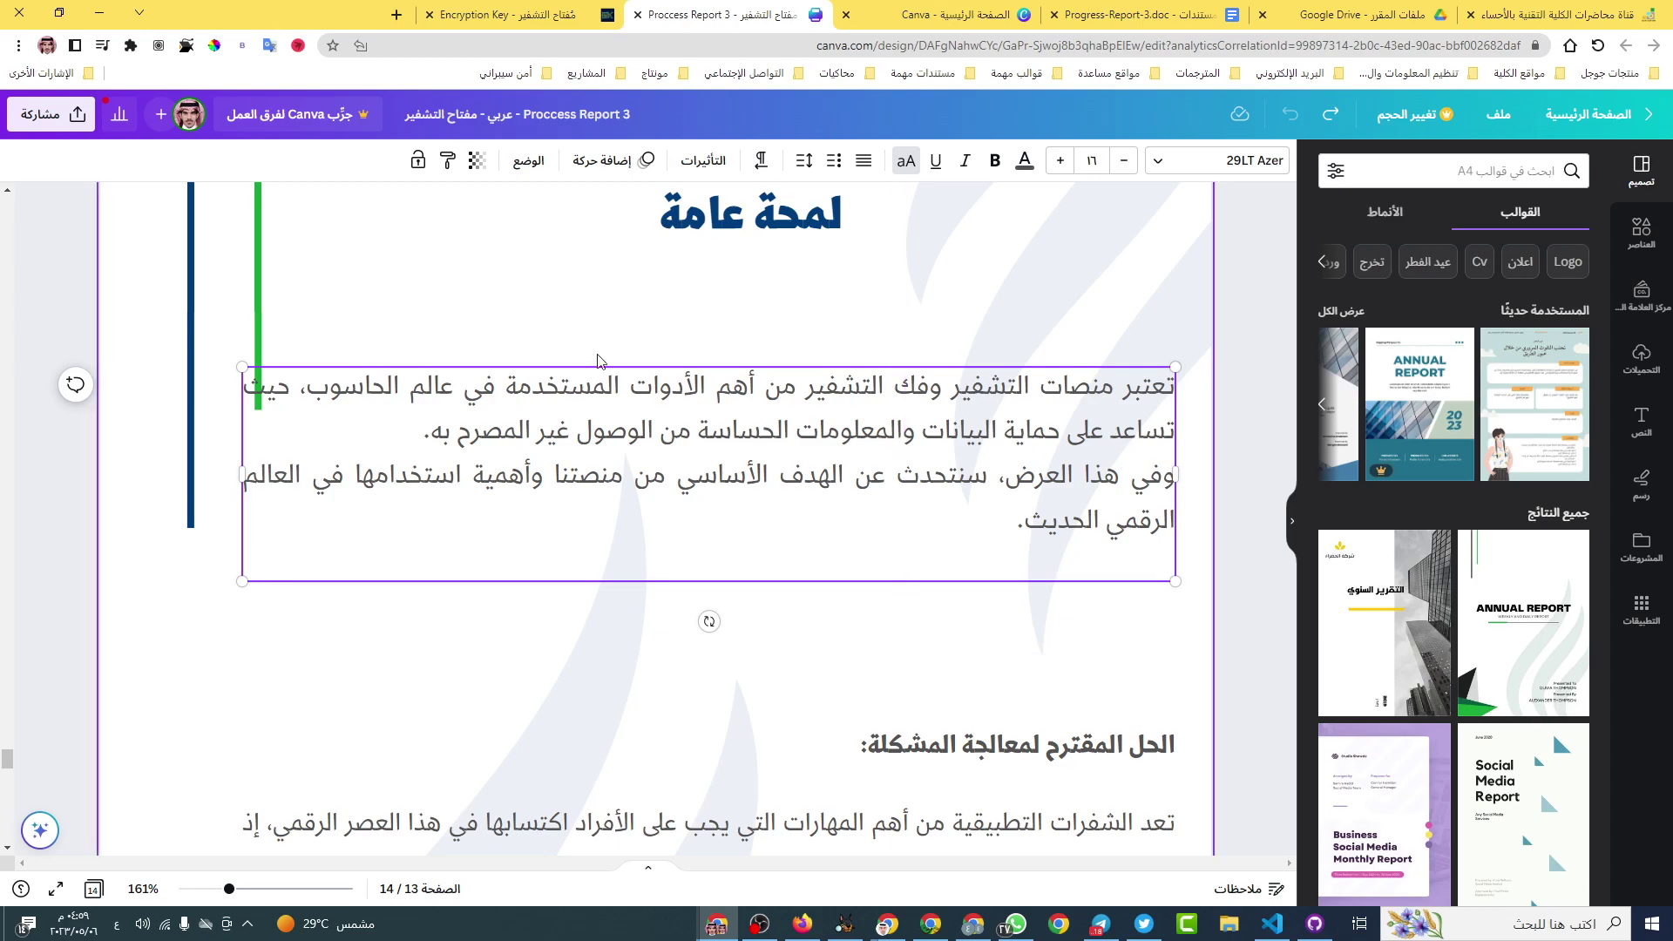
Narrow the overview text box from its left side and move the lower text box up
left_click_drag(242, 474, 269, 475)
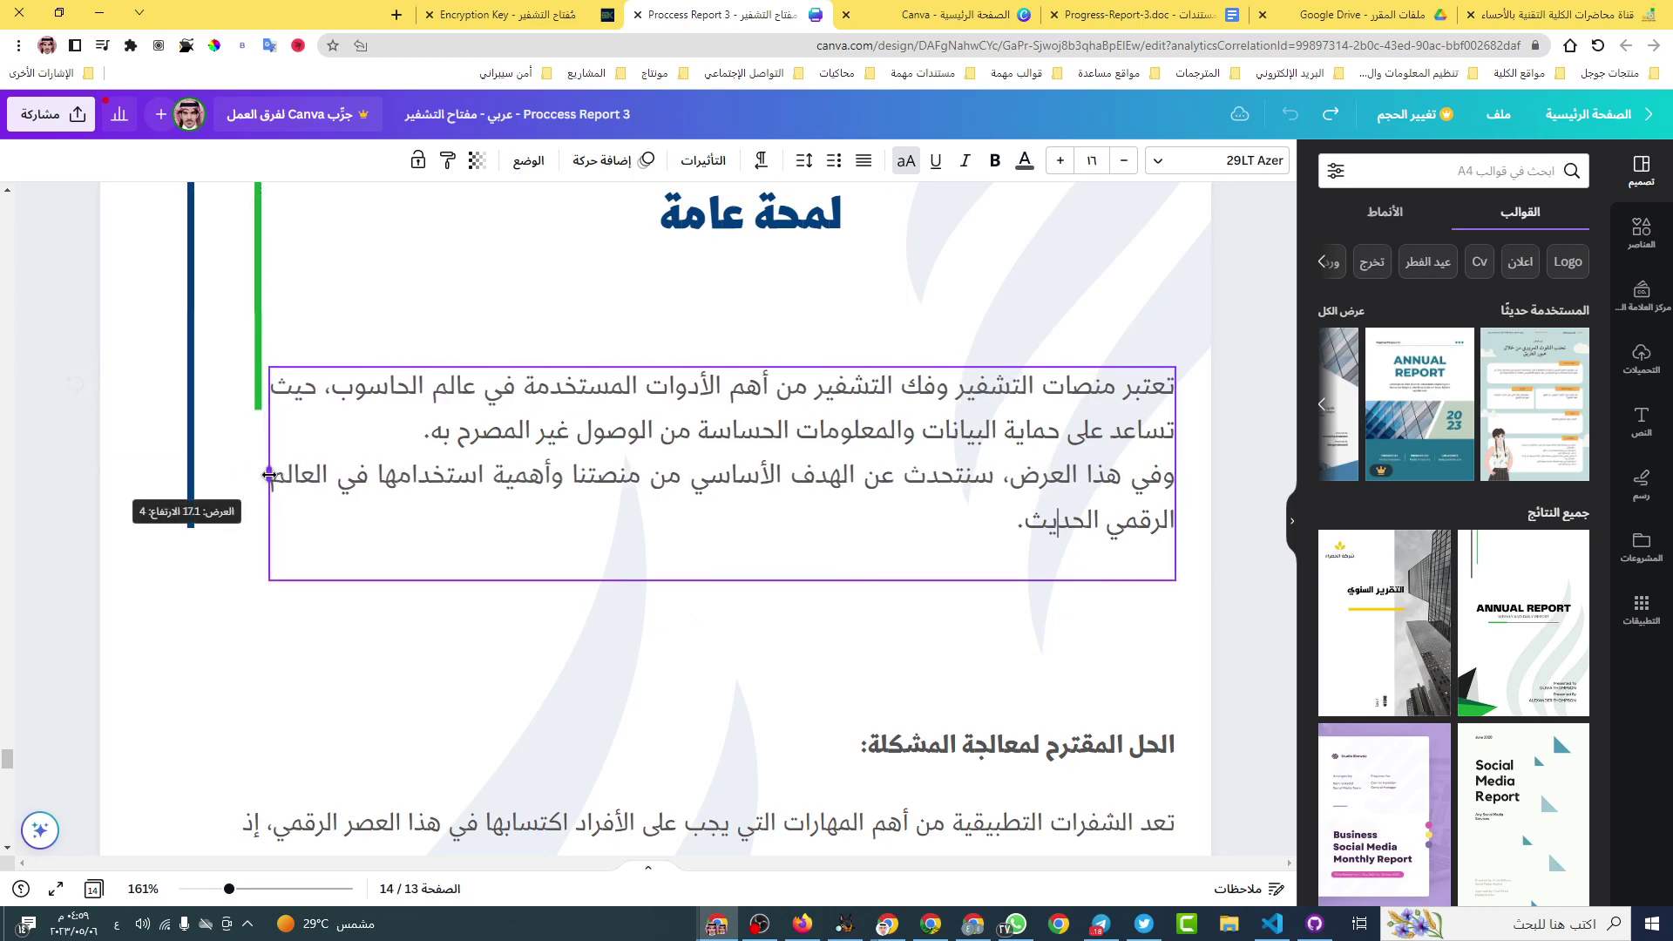
scroll(945, 597, "down", 2)
scroll(934, 579, "down", 1)
left_click(934, 580)
scroll(1019, 439, "down", 2)
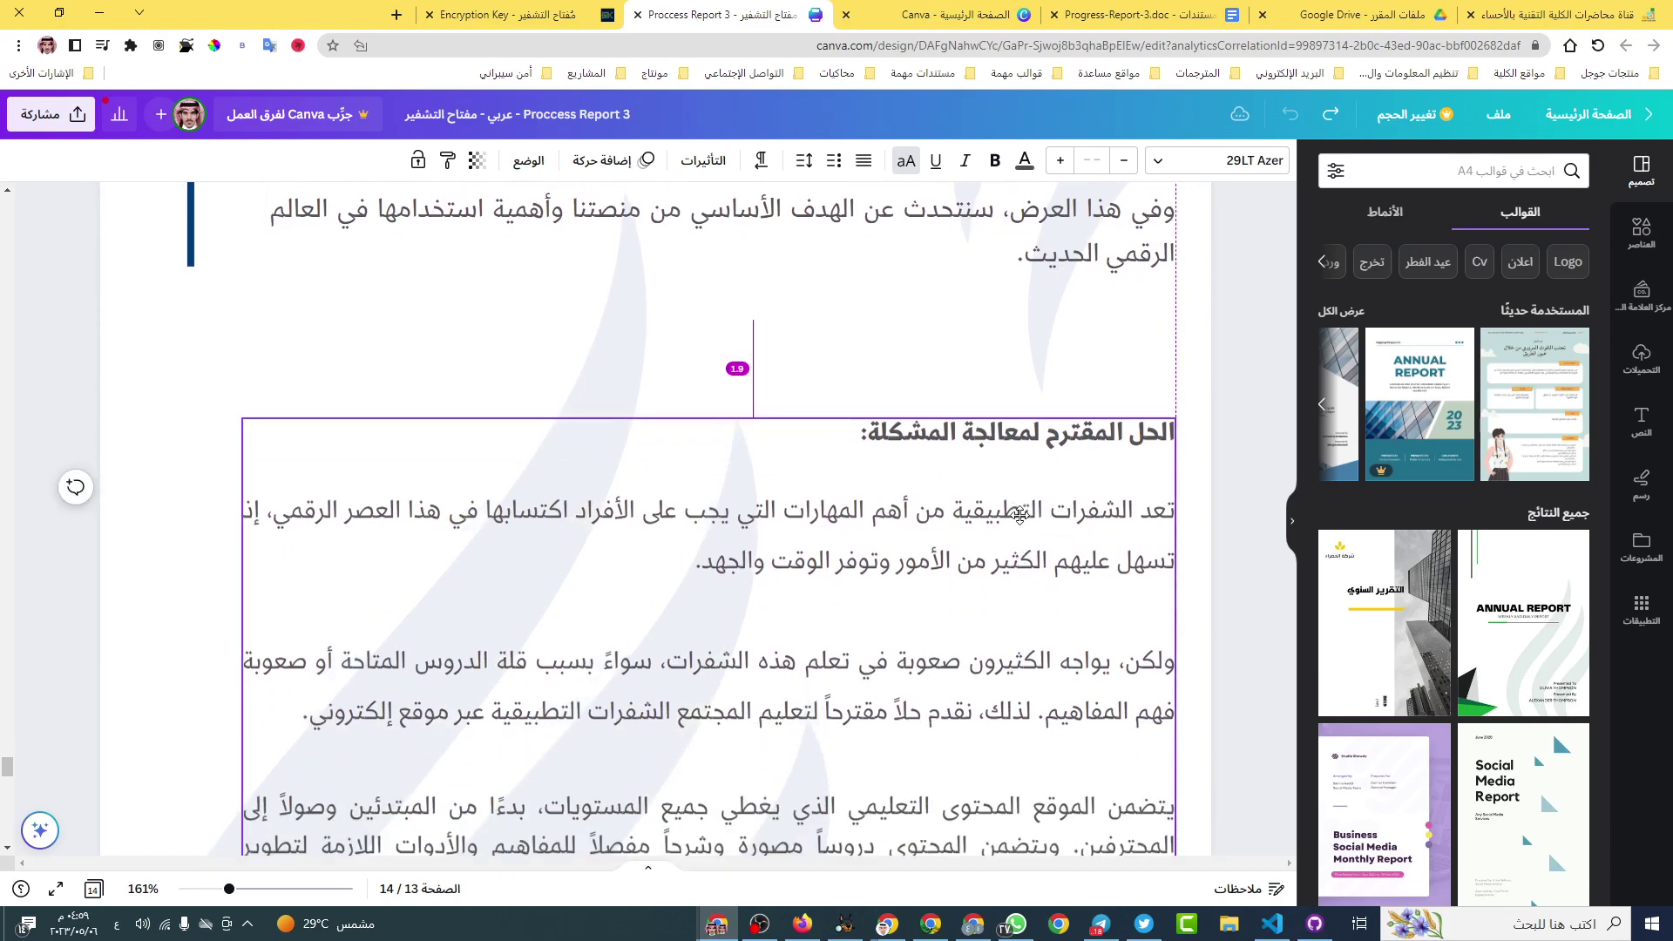
left_click_drag(1019, 439, 945, 473)
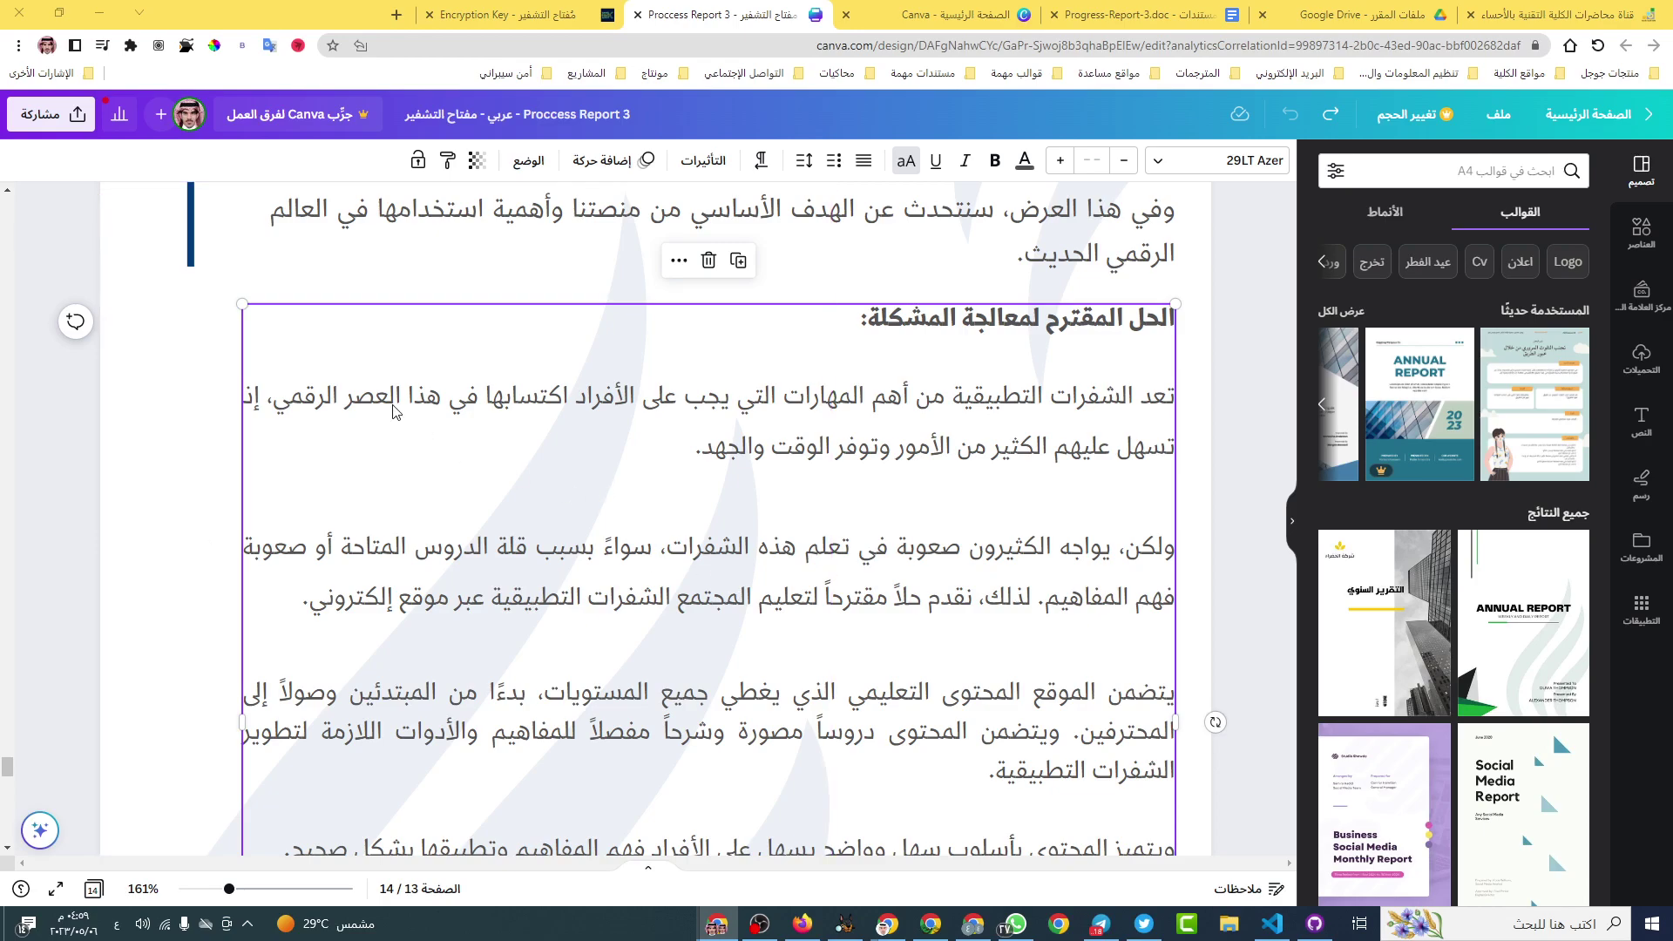
Select the body text in the lower proposed-solution text box
left_click(1032, 321)
scroll(1031, 320, "up", 5)
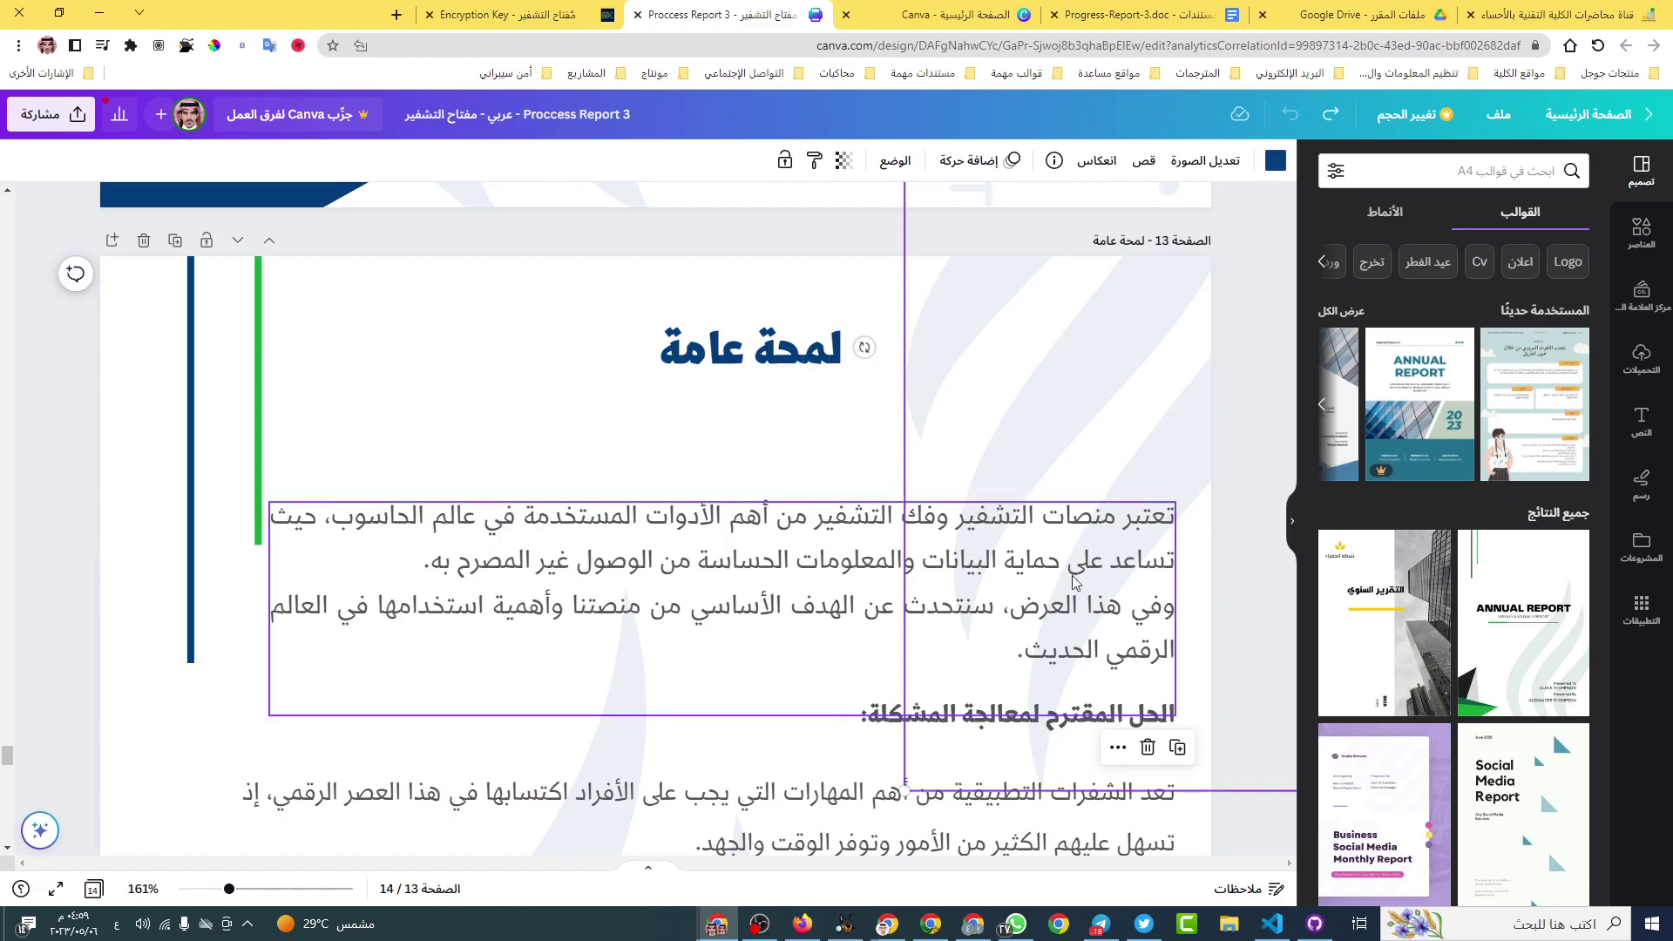
scroll(859, 559, "down", 3)
left_click(859, 558)
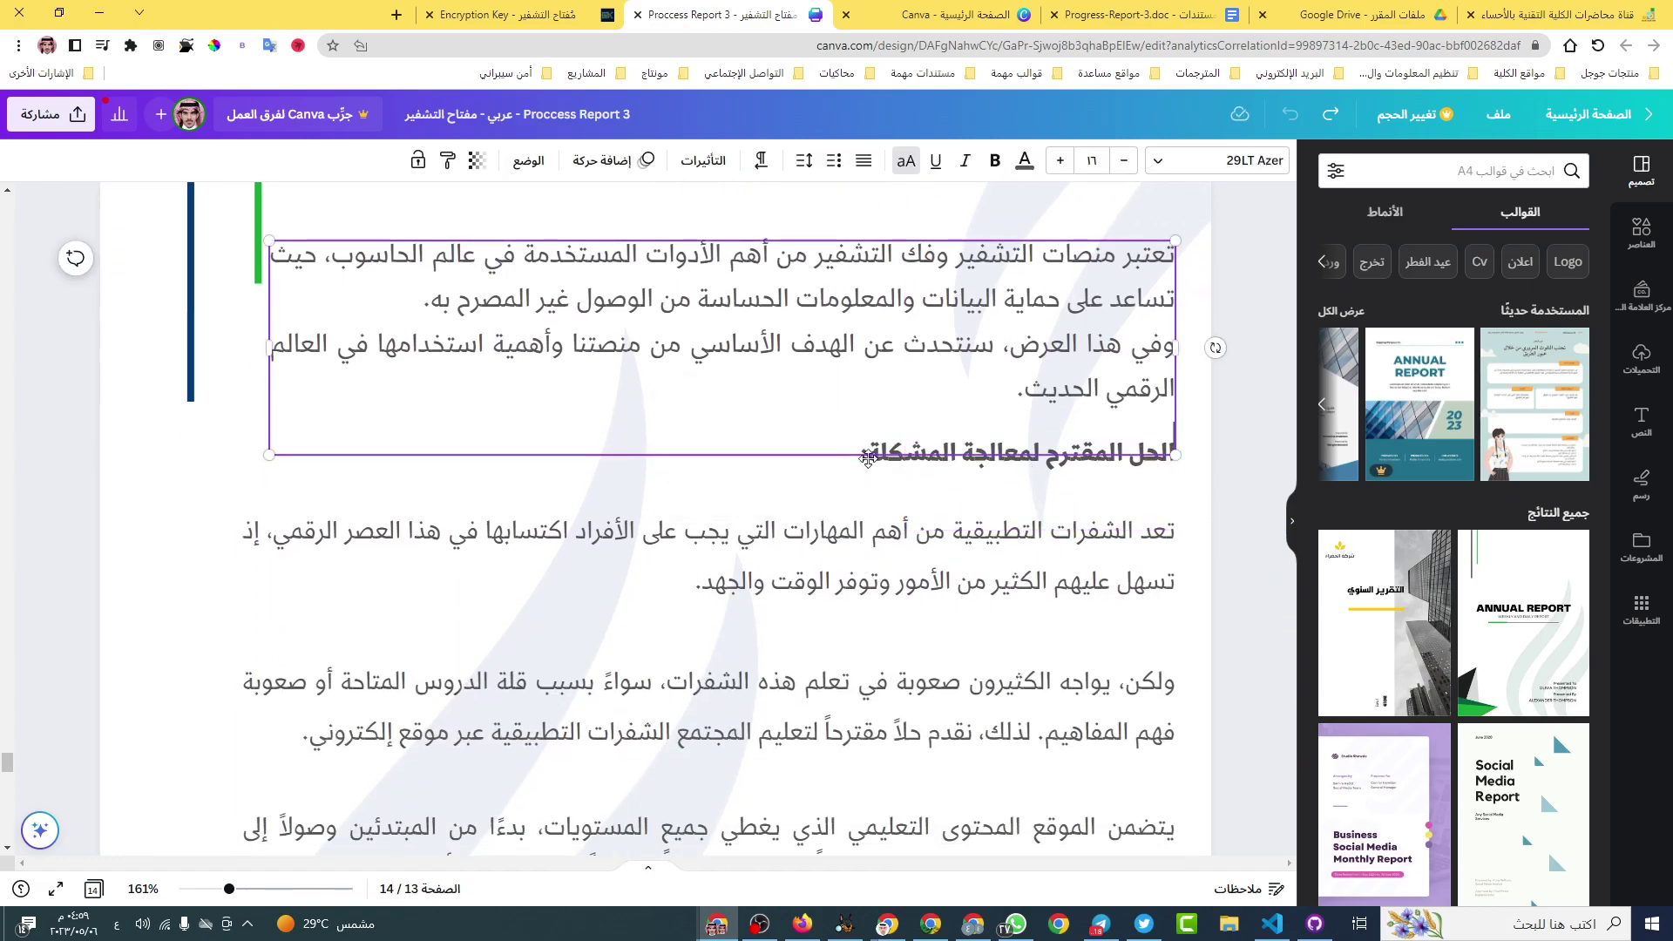
double_click(858, 549)
left_click(855, 548)
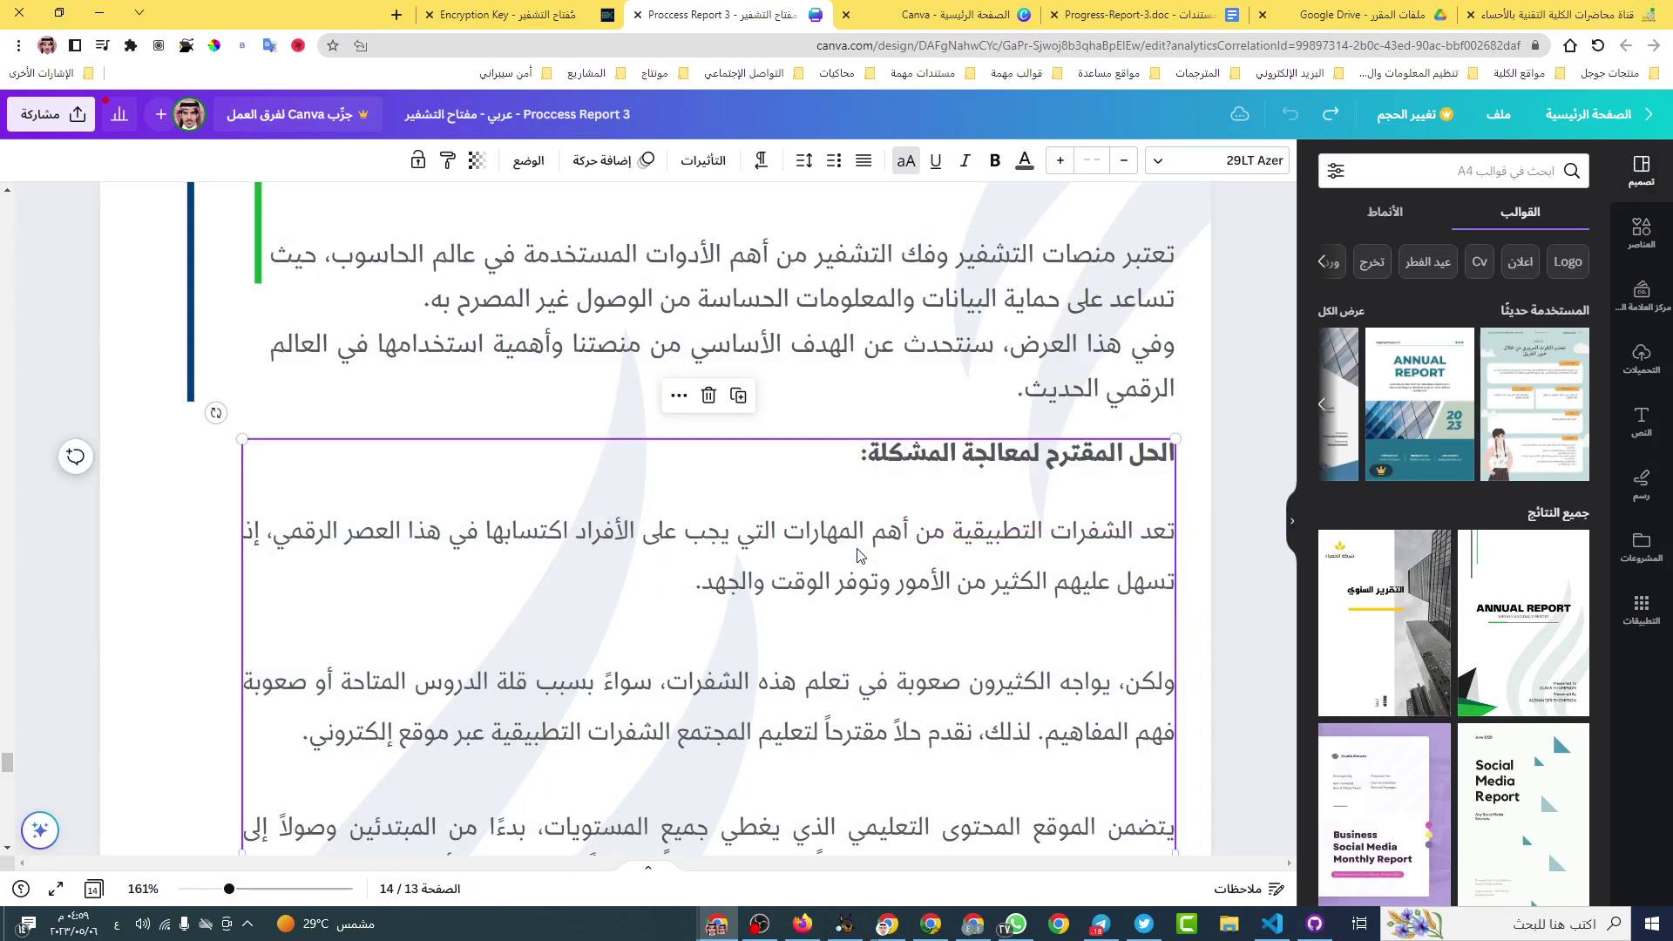
triple_click(878, 542)
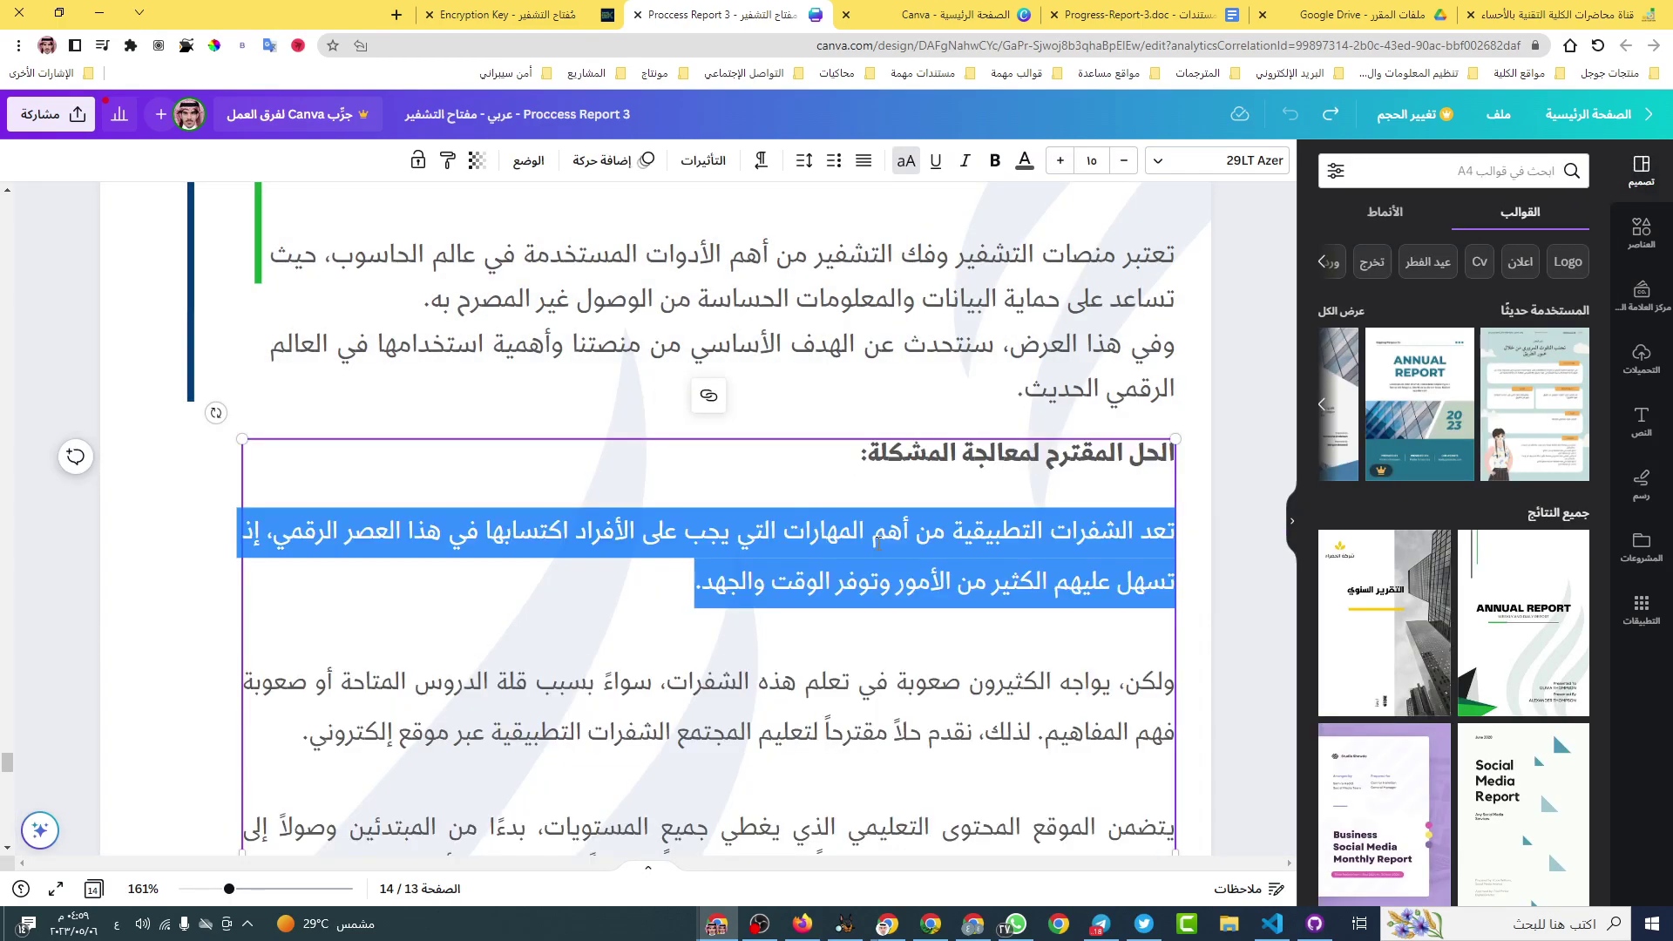
Delete the proposed-solution heading and the empty line beneath it
key("Home")
key("Up")
key("Up")
key("BackSpace")
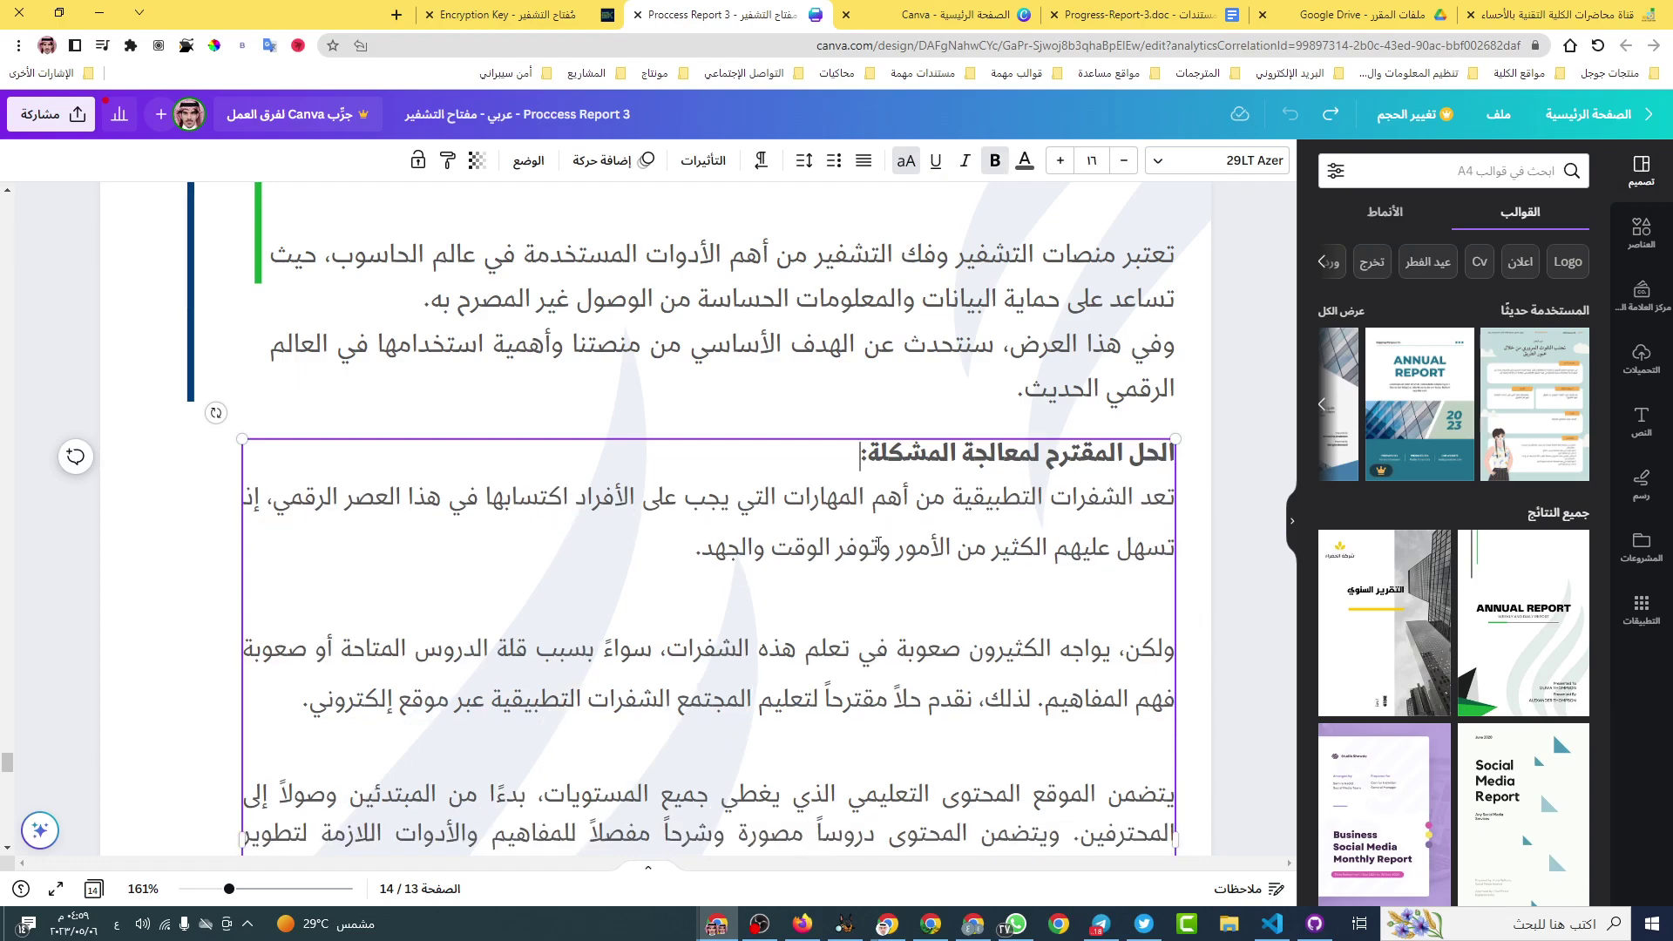
key("shift+Home")
key("BackSpace")
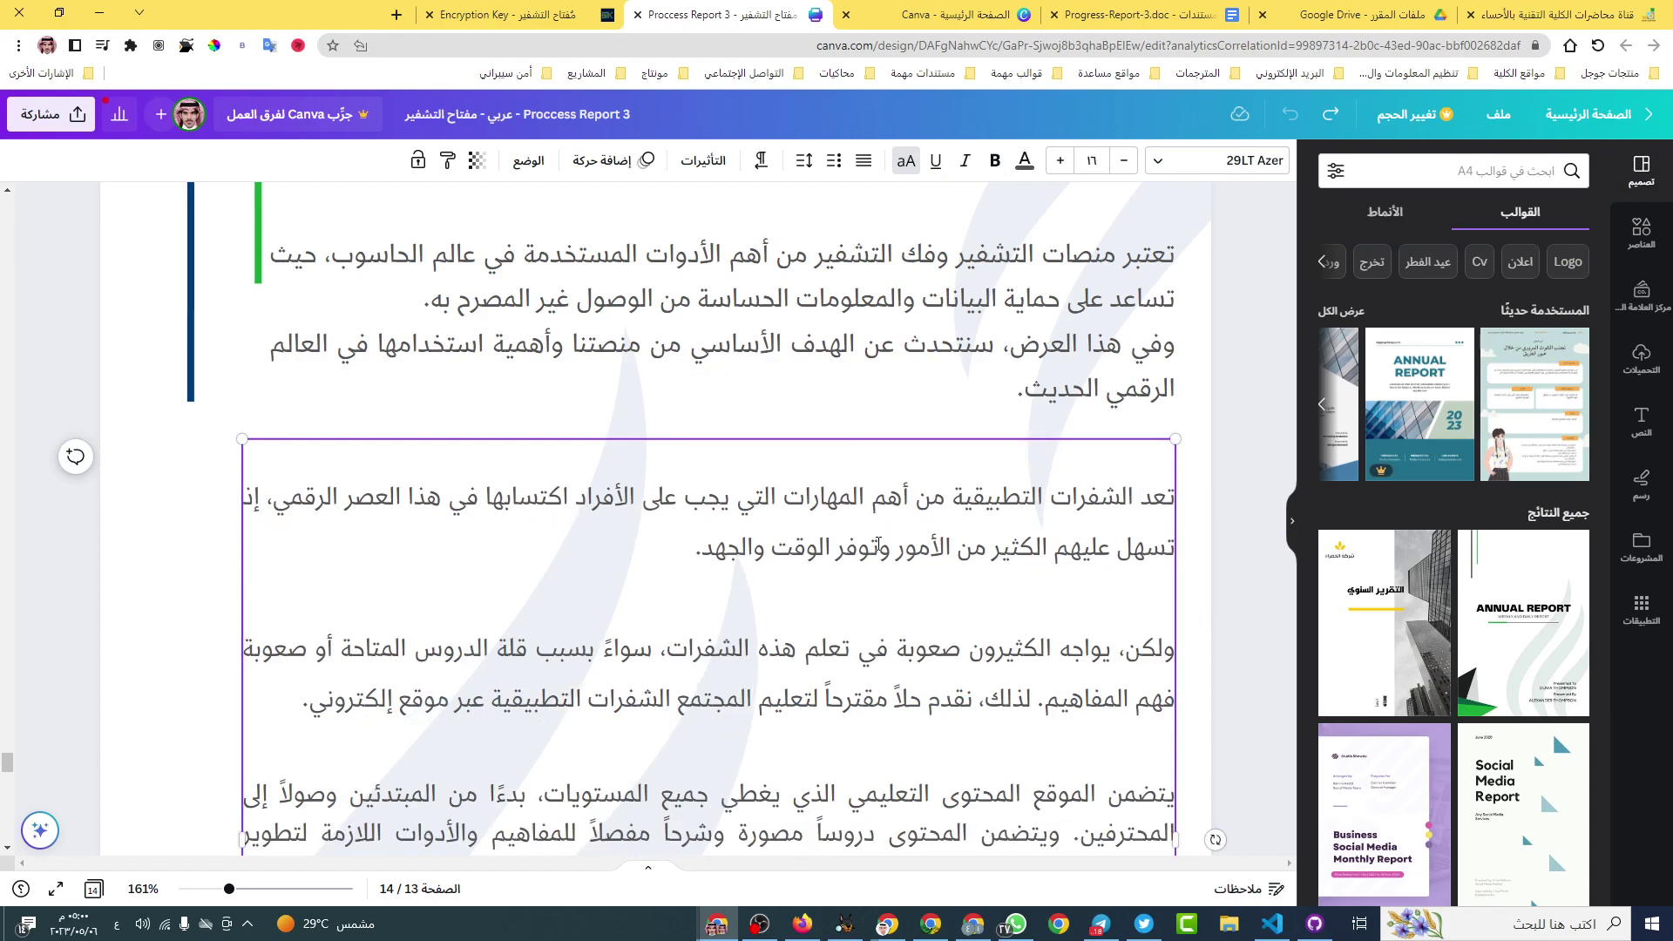
key("Delete")
key("Down")
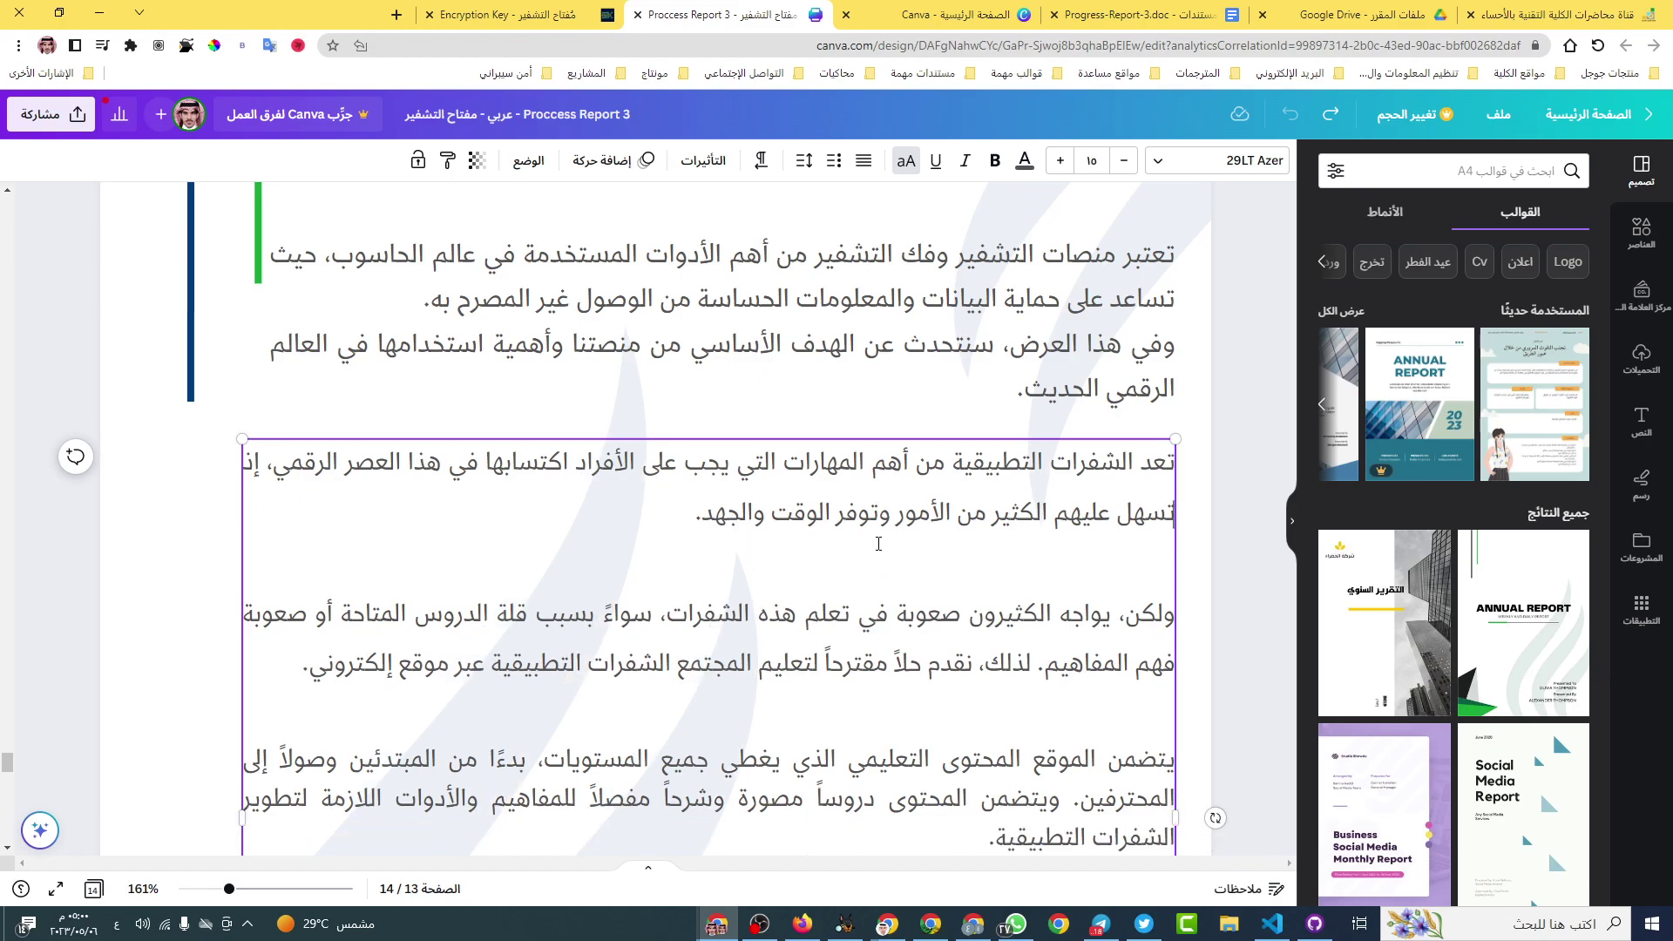
Replace the first paragraph with the main-goal encryption text, changing 'لمنصات وفك التشفير' to 'لمنصتنا'
triple_click(924, 482)
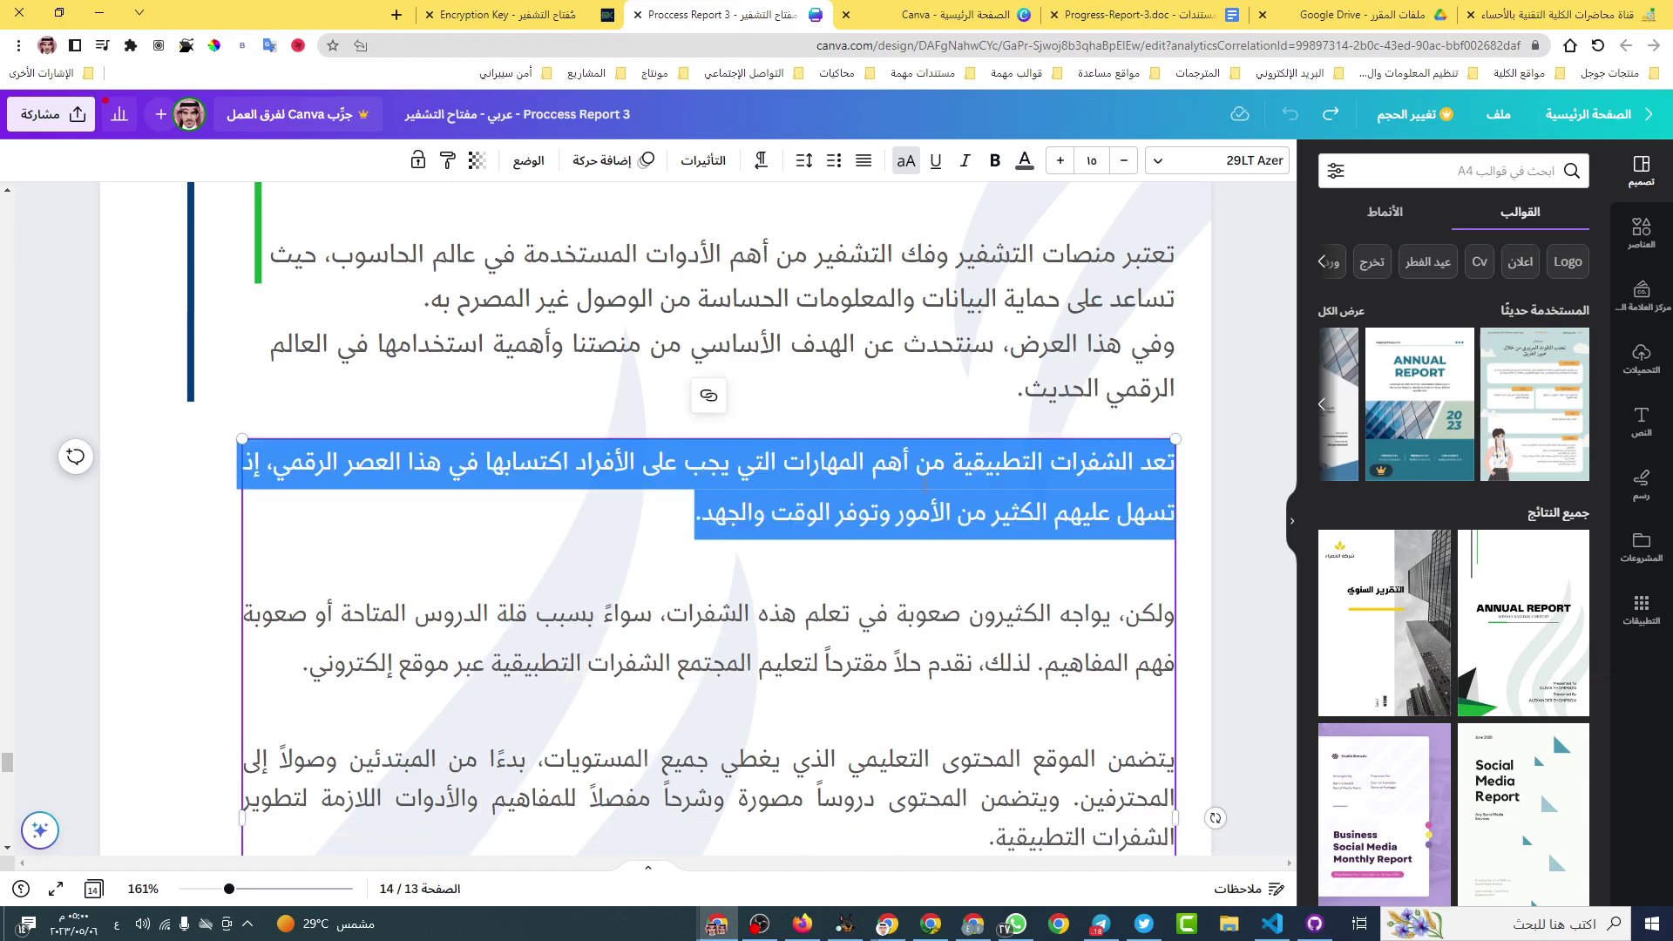
type("يعتبر الهدف الرئيسي لمنصات التشفير وفك التشفير هو حماية البيانات والمعلومات الحساسة من الوصول غير المصرح به. وتعتمد هذه المنصات على تحويل البيانات إلى صيغة غير مفهومة باستخدام خوارزميات التشفير، وذلك لمنع أي شخص آخر غير المستخدم المصرح به من الوصول إلى هذه البيانات.")
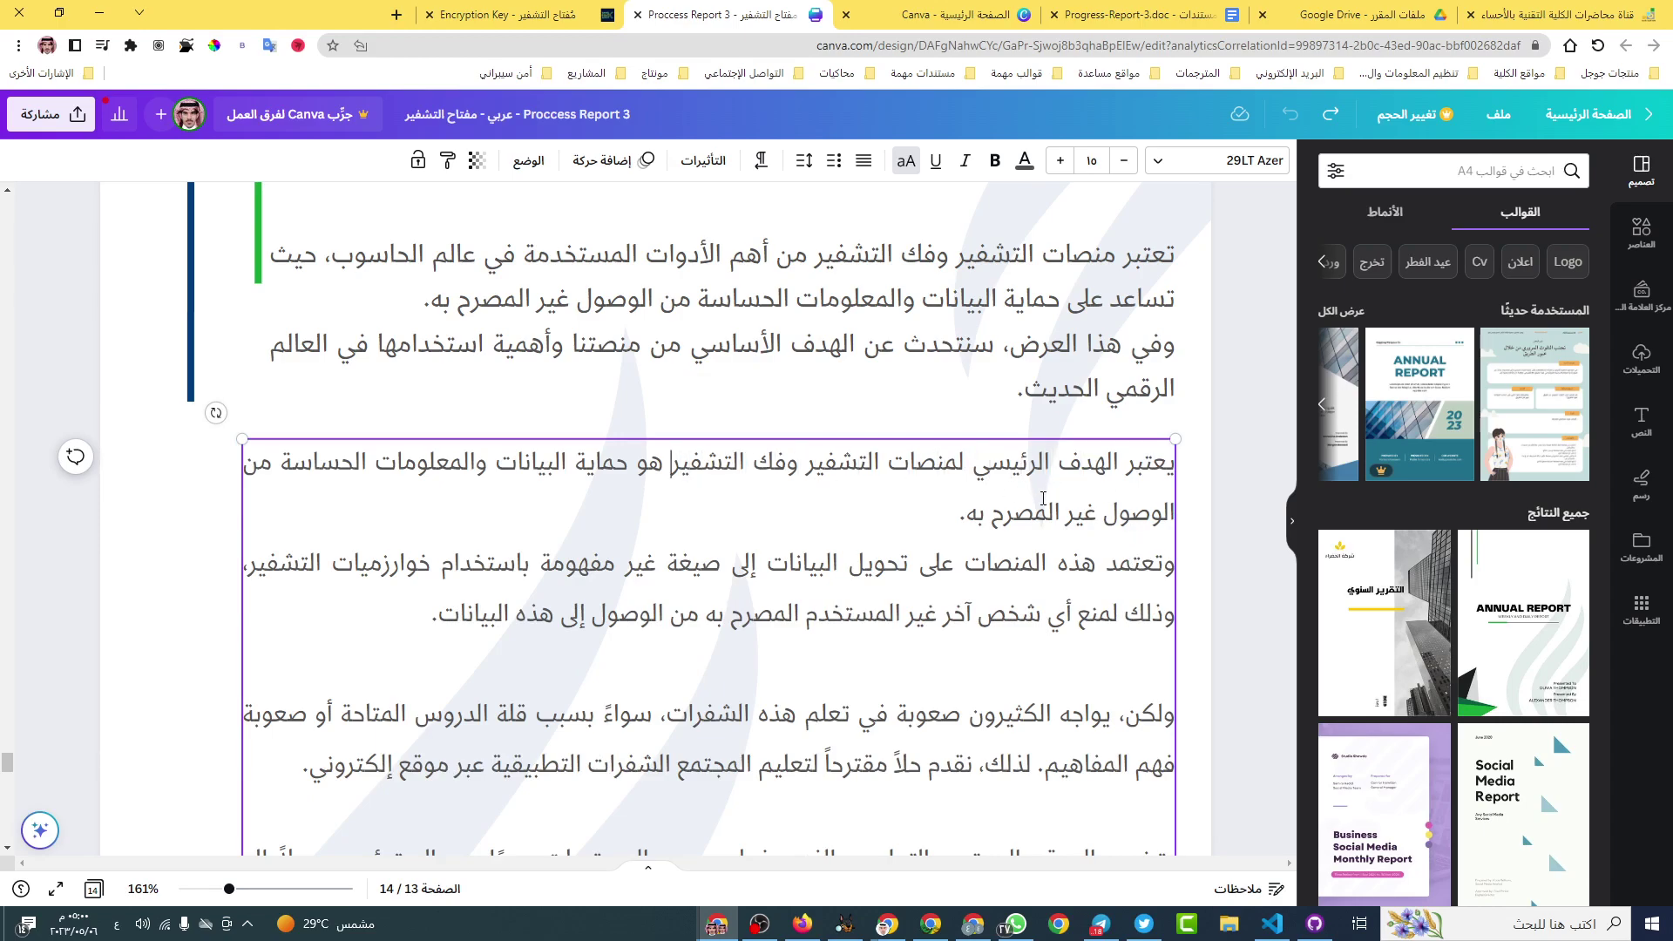
key("BackSpace")
key("BackSpace")
key("BackSpace")
key("BackSpace")
key("BackSpace")
key("BackSpace")
key("BackSpace")
key("BackSpace")
key("BackSpace")
key("BackSpace")
key("BackSpace")
key("BackSpace")
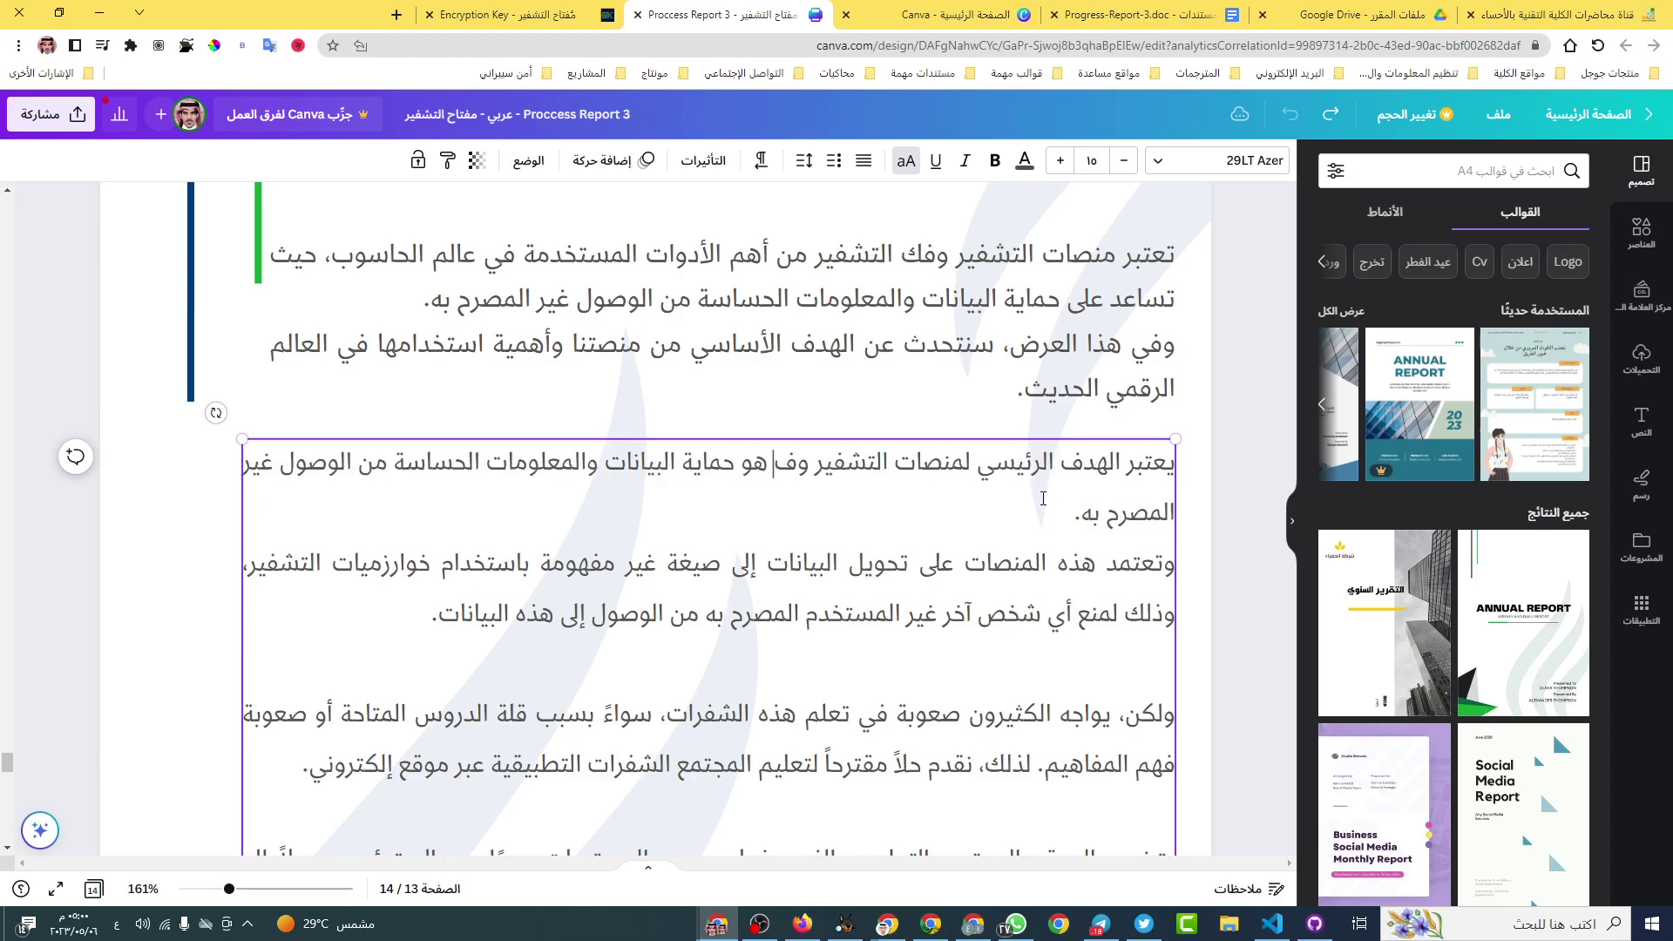
key("BackSpace")
key("BackSpace")
key("BackSpace")
key("BackSpace")
key("BackSpace")
key("BackSpace")
key("BackSpace")
key("BackSpace")
key("BackSpace")
key("BackSpace")
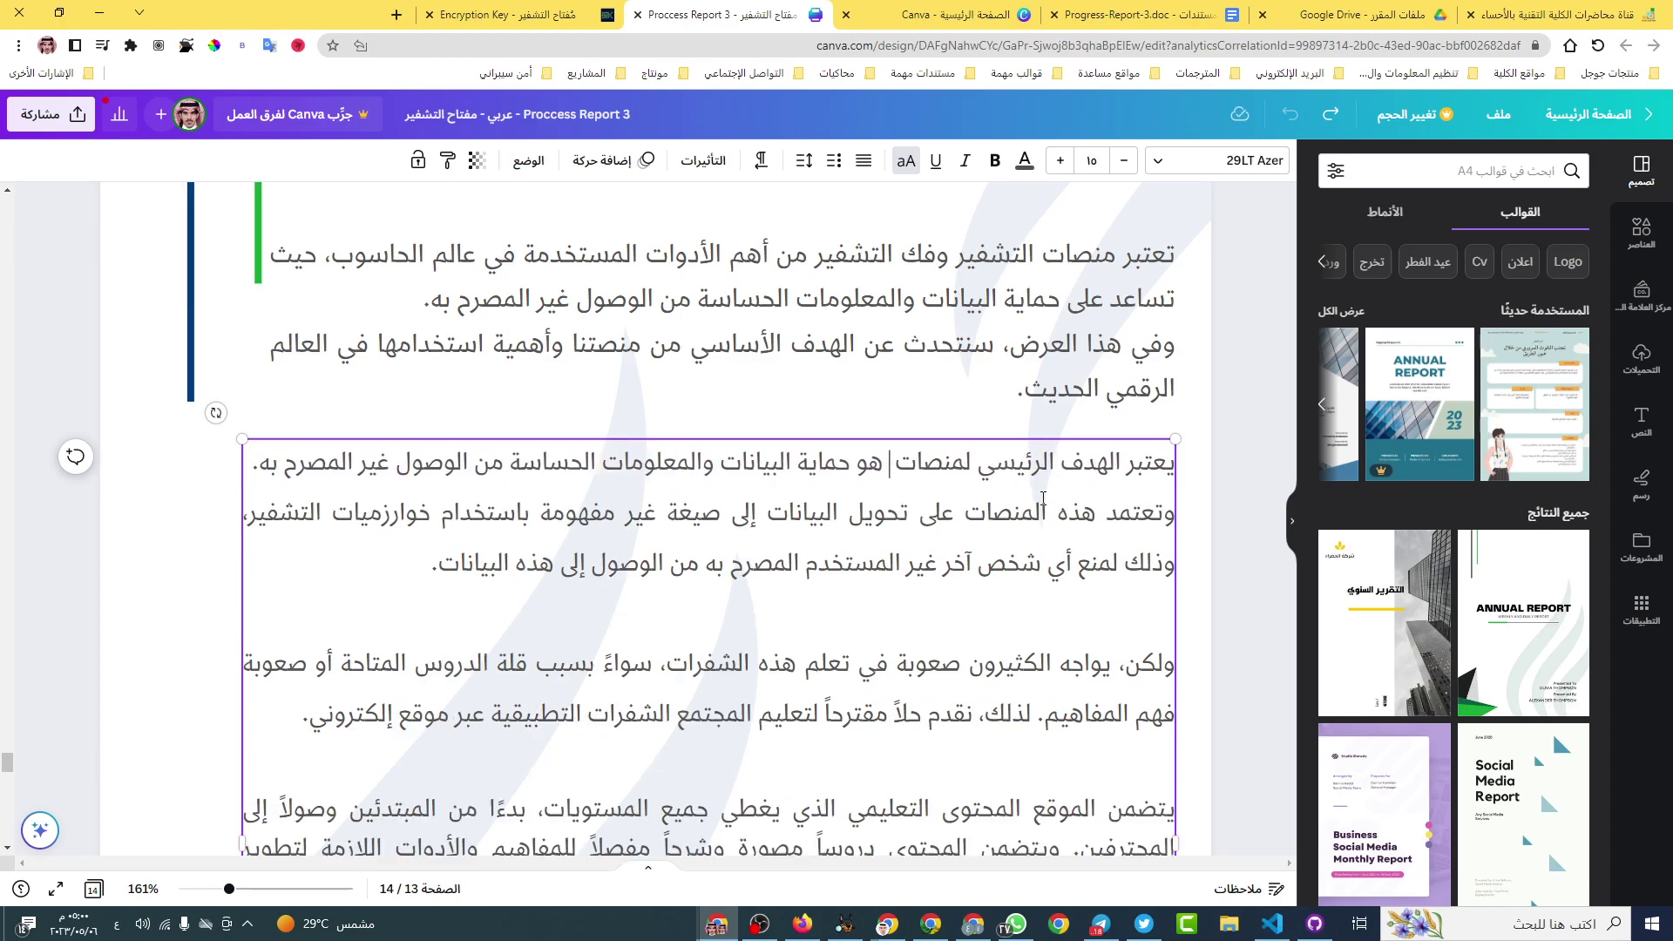
key("BackSpace")
key("BackSpace")
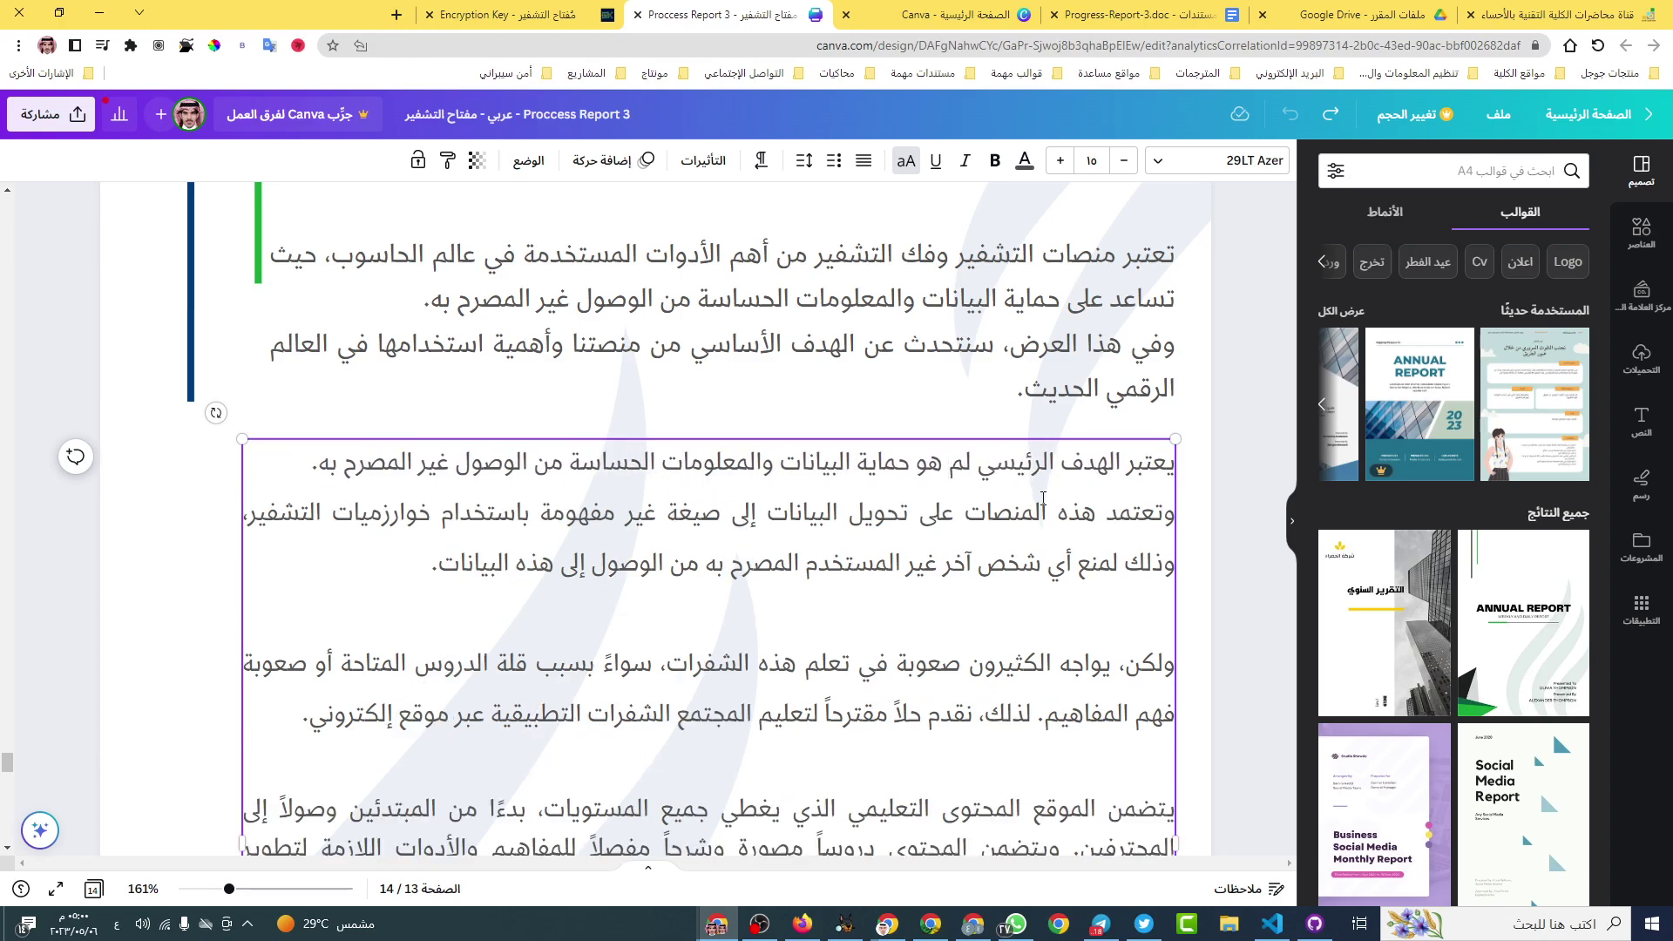
type("صتنا")
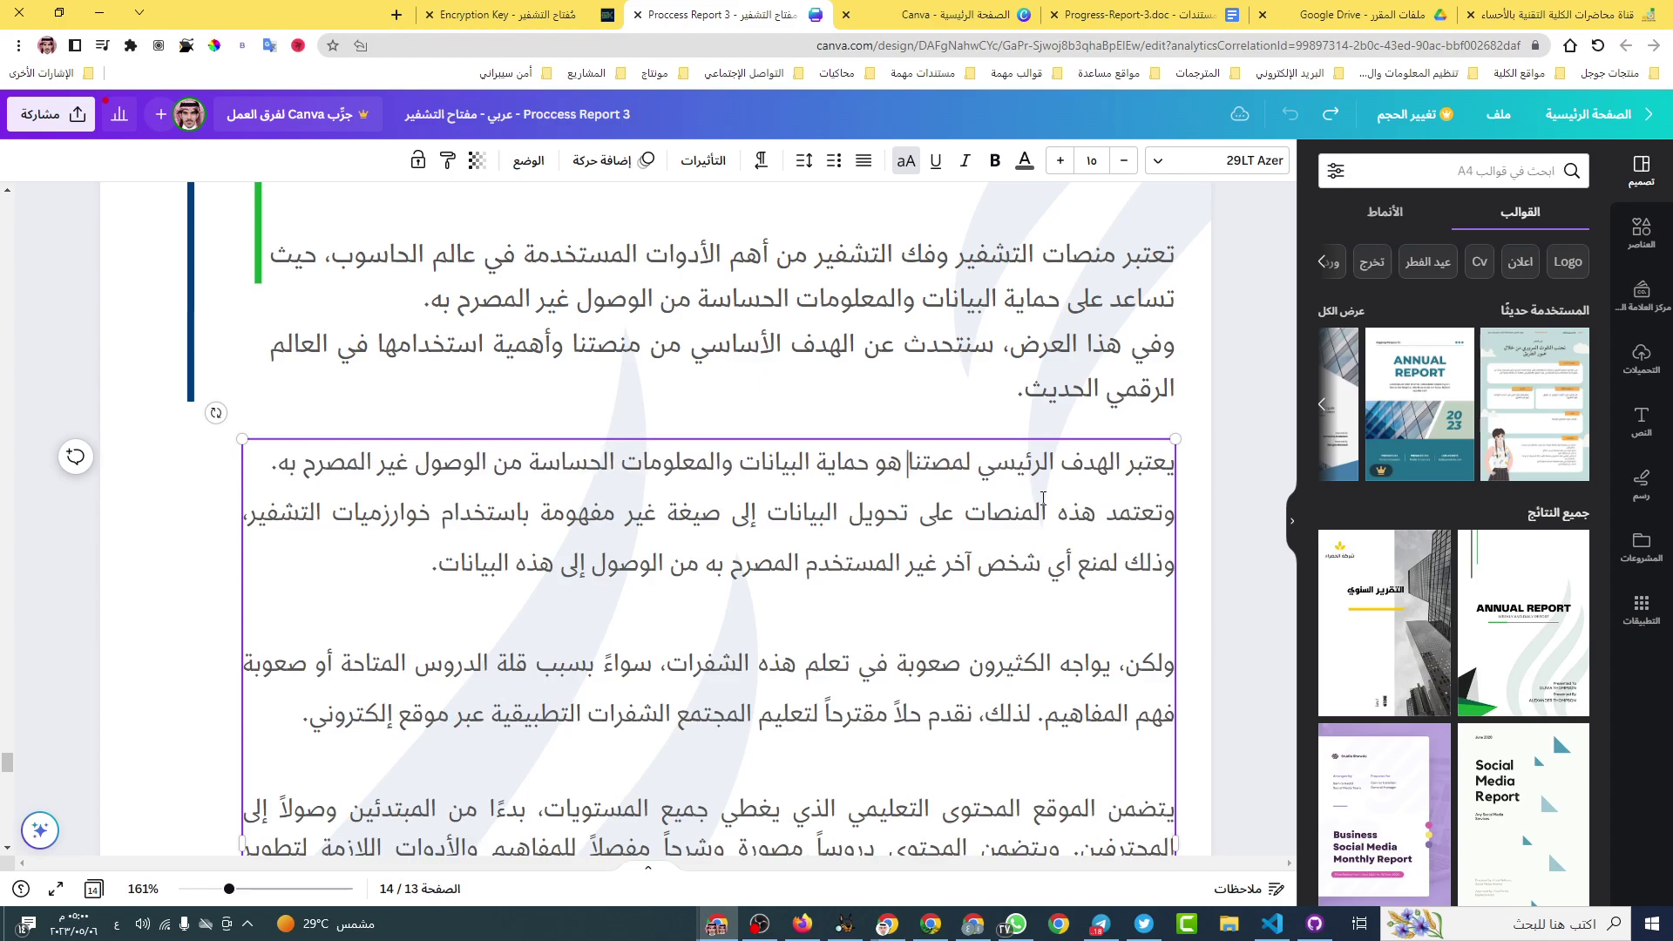
key("Left")
key("Left")
key("Left")
key("Left")
key("Left")
key("Left")
key("Left")
key("Left")
key("Left")
key("Left")
key("Left")
key("Left")
key("Left")
key("Left")
key("Left")
key("Left")
key("Left")
key("Left")
key("Left")
key("Left")
key("Left")
key("Left")
key("Left")
key("Left")
key("Left")
key("Left")
key("Left")
key("Left")
key("Left")
key("Left")
key("Left")
key("Left")
key("Left")
key("Left")
key("Left")
key("Left")
key("Left")
key("Left")
key("Left")
key("Left")
key("Left")
key("Left")
key("Left")
key("Left")
key("Left")
key("Left")
key("Left")
key("Left")
key("Left")
key("Left")
key("Left")
key("Left")
key("Left")
key("Left")
key("Left")
key("Left")
key("Left")
key("Left")
key("Left")
key("Left")
key("Left")
key("Left")
key("Left")
key("Left")
key("Left")
key("Left")
key("Left")
key("Left")
key("Left")
key("Left")
key("Left")
key("Left")
key("Left")
key("Left")
key("Left")
key("Left")
key("Left")
key("Left")
key("Left")
key("Left")
key("Left")
key("Left")
key("Left")
key("Left")
key("Left")
key("Left")
key("Left")
key("Left")
key("Left")
key("Left")
key("Left")
key("Left")
key("Left")
key("Left")
key("Left")
key("Left")
key("Left")
key("Left")
key("Left")
key("Left")
key("Left")
key("Left")
key("Left")
key("Left")
key("Left")
key("Left")
key("Left")
key("Left")
key("Left")
key("Left")
key("Left")
key("Left")
key("Left")
key("Left")
key("Left")
key("Left")
key("Left")
key("Left")
key("Left")
key("Left")
key("Left")
key("Left")
key("Left")
key("Left")
key("Left")
key("Left")
key("Left")
key("Left")
key("Left")
key("Left")
key("Left")
key("Left")
key("Left")
key("Left")
key("Left")
key("Left")
Insert 'تعليم' and 'تعليم المبتدئين كيفية' into the upper overview paragraph
left_click(1066, 260)
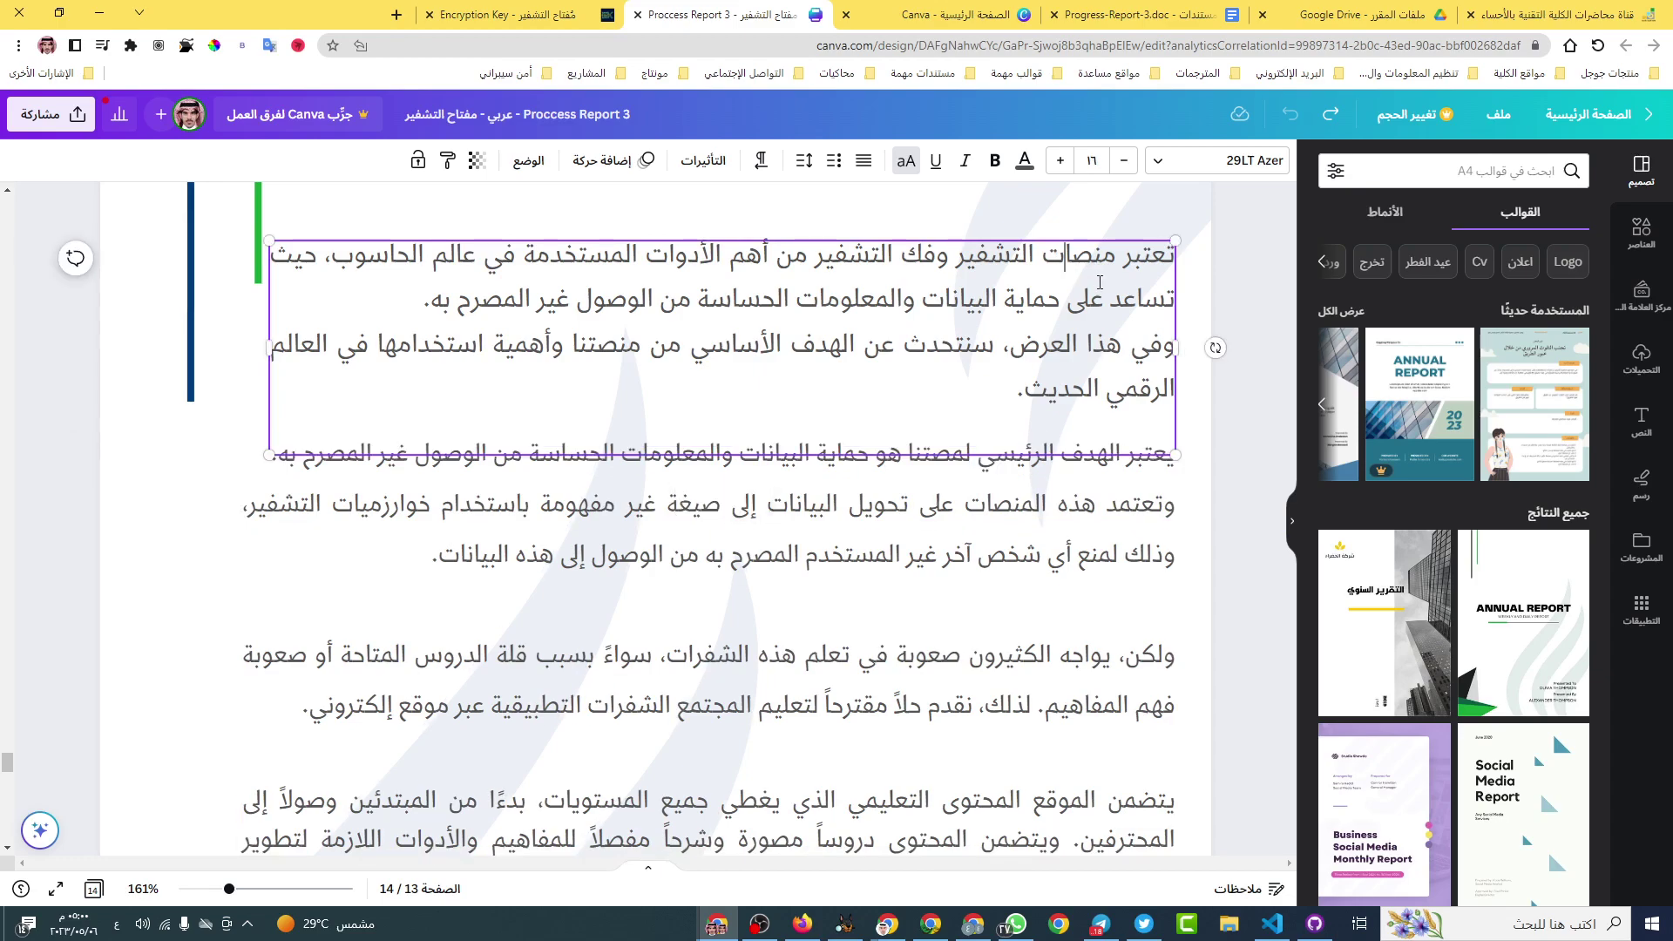
key("Left")
key("Left")
key("Left")
key("Left")
key("Left")
key("Left")
key("Left")
key("Left")
key("Left")
key("Left")
key("Left")
key("Left")
key("Left")
key("Left")
key("Left")
key("Left")
key("Left")
key("Left")
key("Left")
key("Left")
key("Left")
key("Left")
key("Left")
key("Left")
key("Left")
key("Left")
key("Left")
key("Left")
key("Left")
key("Left")
key("Left")
key("Left")
key("Left")
key("Left")
key("Left")
key("Left")
key("Left")
key("Left")
key("Left")
key("Left")
key("Left")
key("Left")
key("Left")
key("Left")
key("Left")
key("Left")
key("Left")
key("Left")
key("Left")
key("Left")
key("Left")
key("Left")
key("Left")
key("Left")
key("Left")
key("Left")
key("Left")
key("Left")
key("Left")
key("Left")
key("Left")
key("Left")
key("Left")
key("Left")
key("Left")
key("Left")
key("Left")
key("Left")
key("Left")
key("Left")
key("Left")
key("Left")
key("Left")
key("Left")
key("Left")
key("Left")
key("Left")
key("Left")
key("Left")
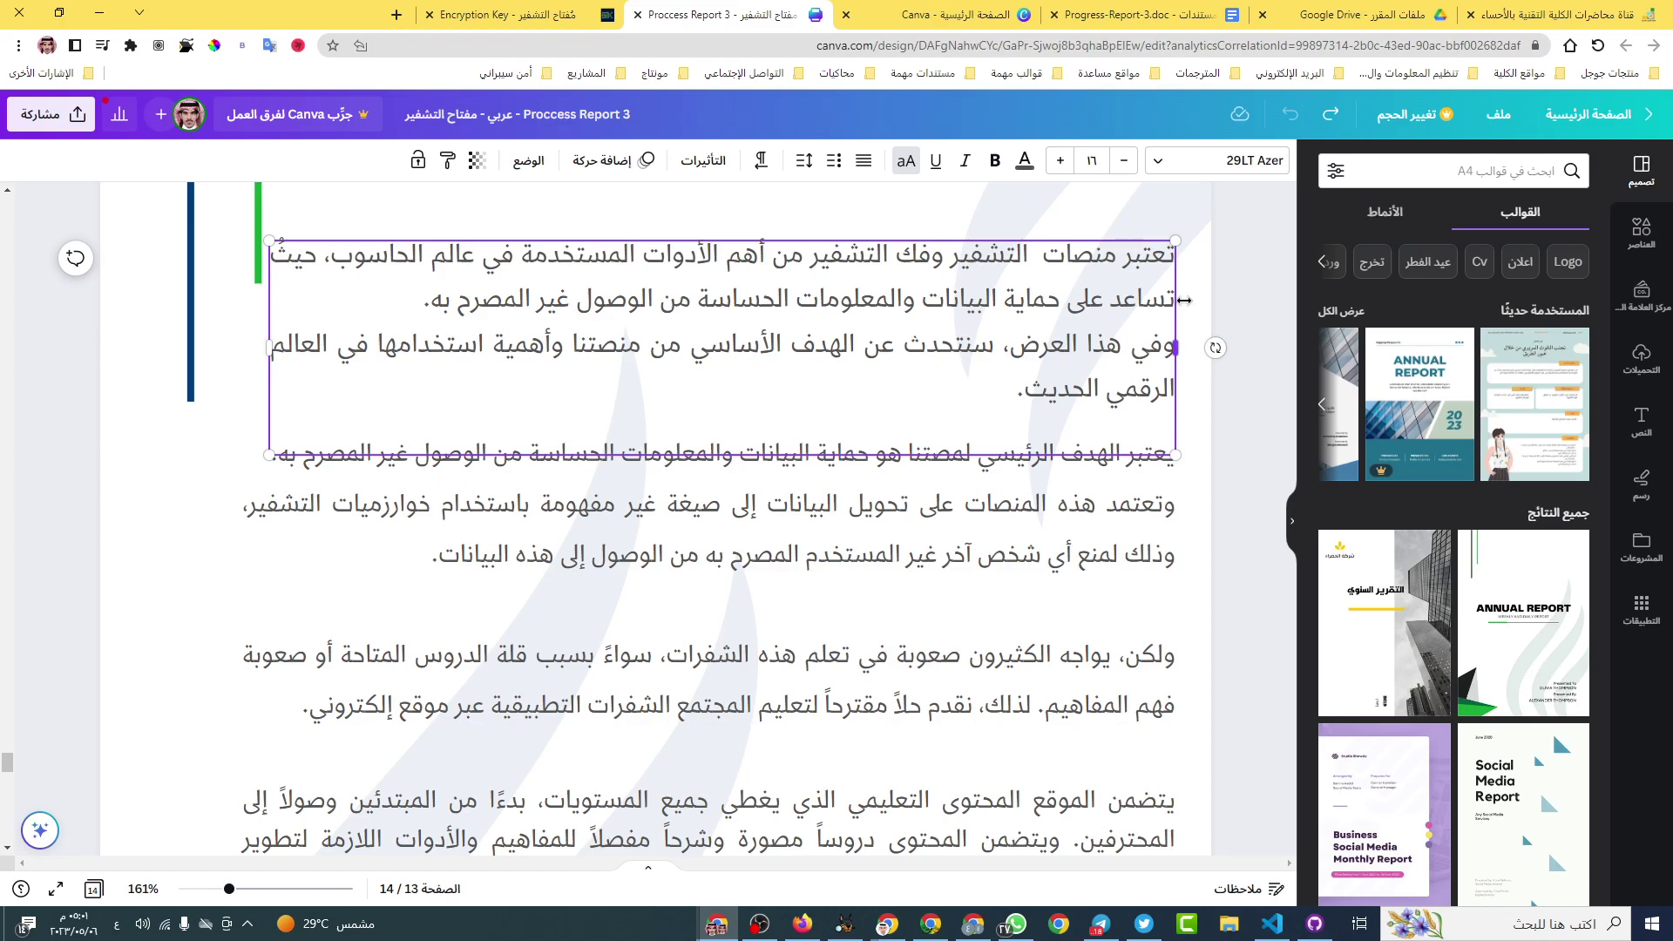
type("تعليم")
key("ctrl+Left")
key("ctrl+Left")
key("ctrl+Left")
key("ctrl+Left")
key("ctrl+Left")
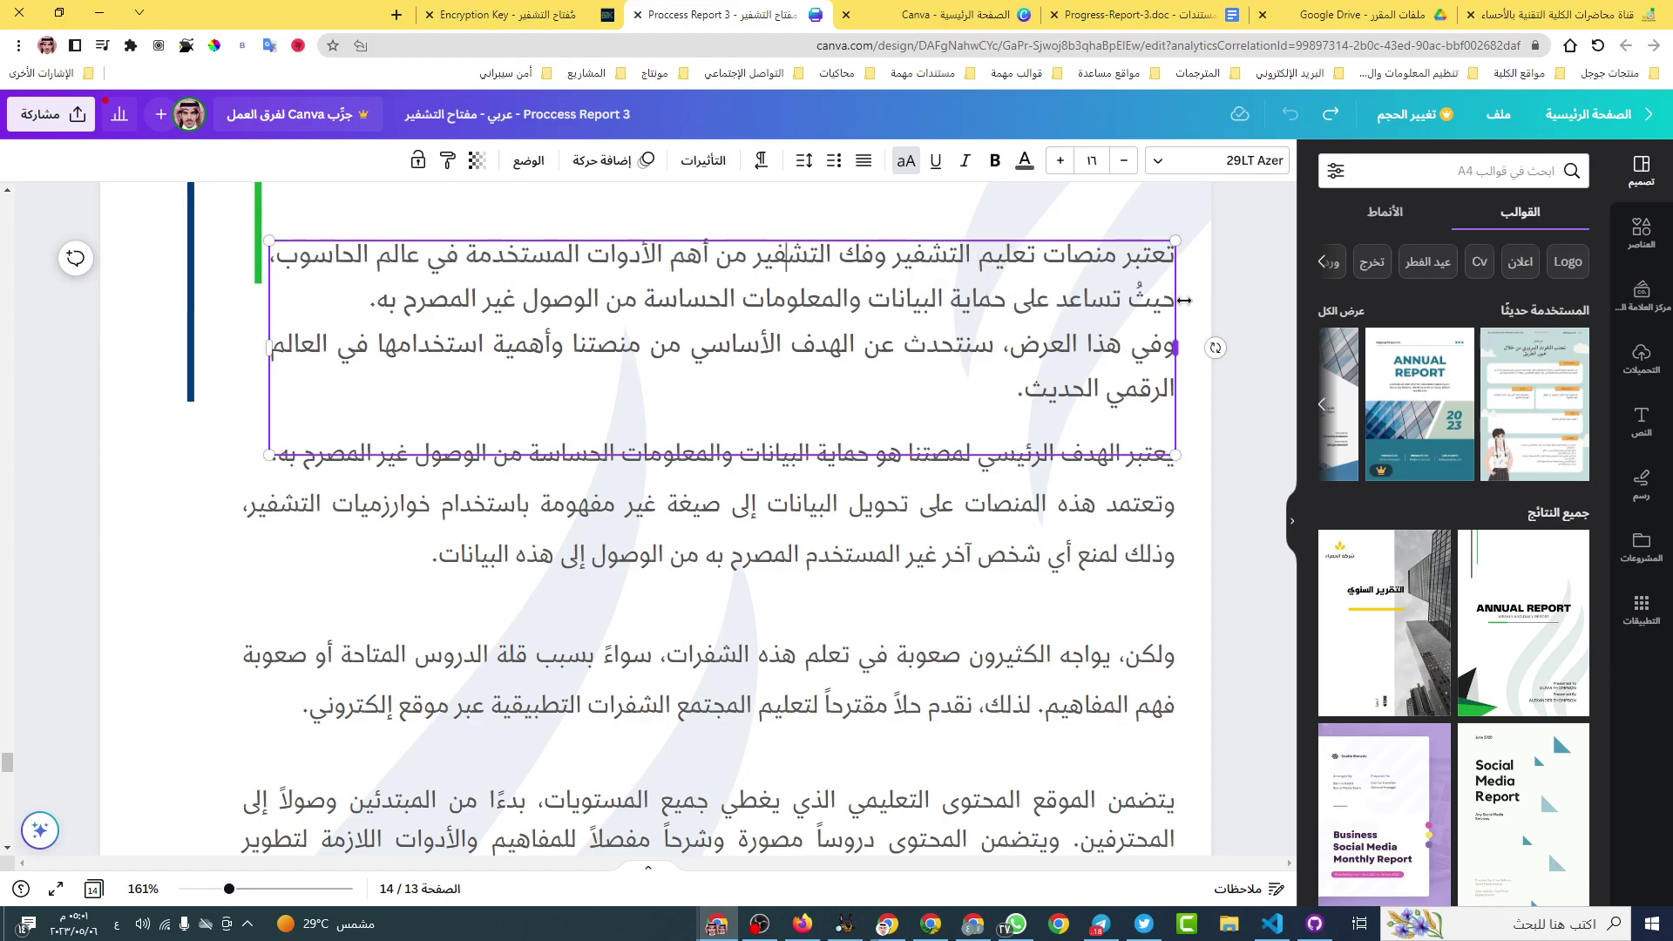
key("Left")
key("Left")
key("ctrl+Left")
key("ctrl+Left")
key("ctrl+Left")
key("ctrl+Left")
key("ctrl+Left")
key("ctrl+Left")
type("تعليم")
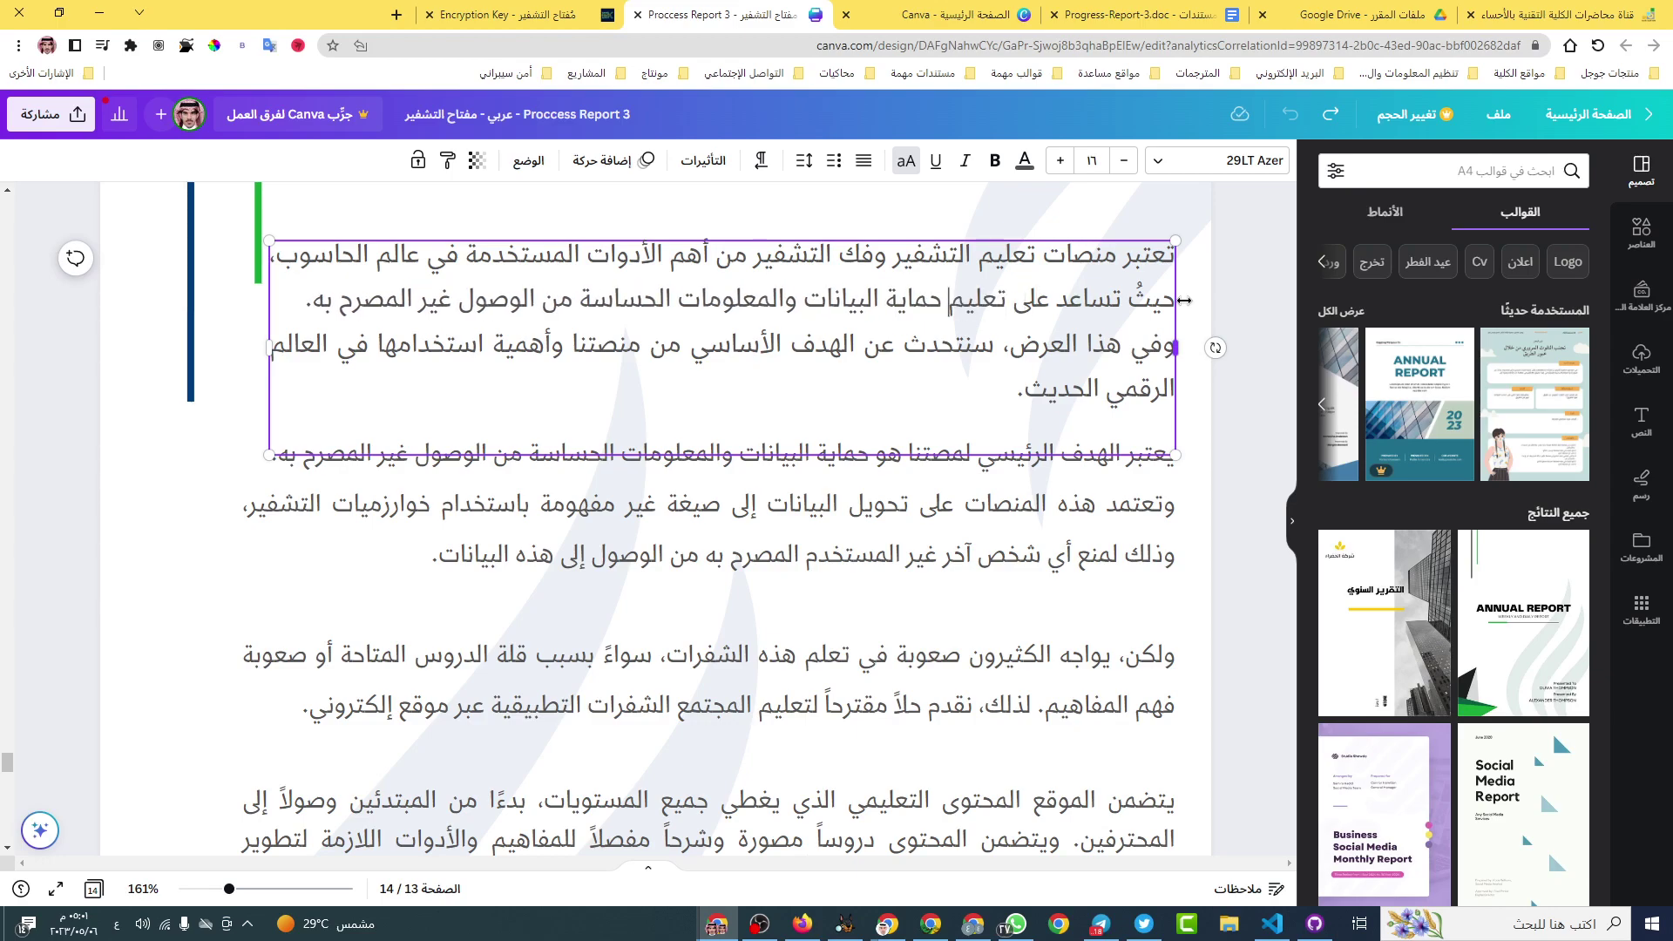
type(" ال")
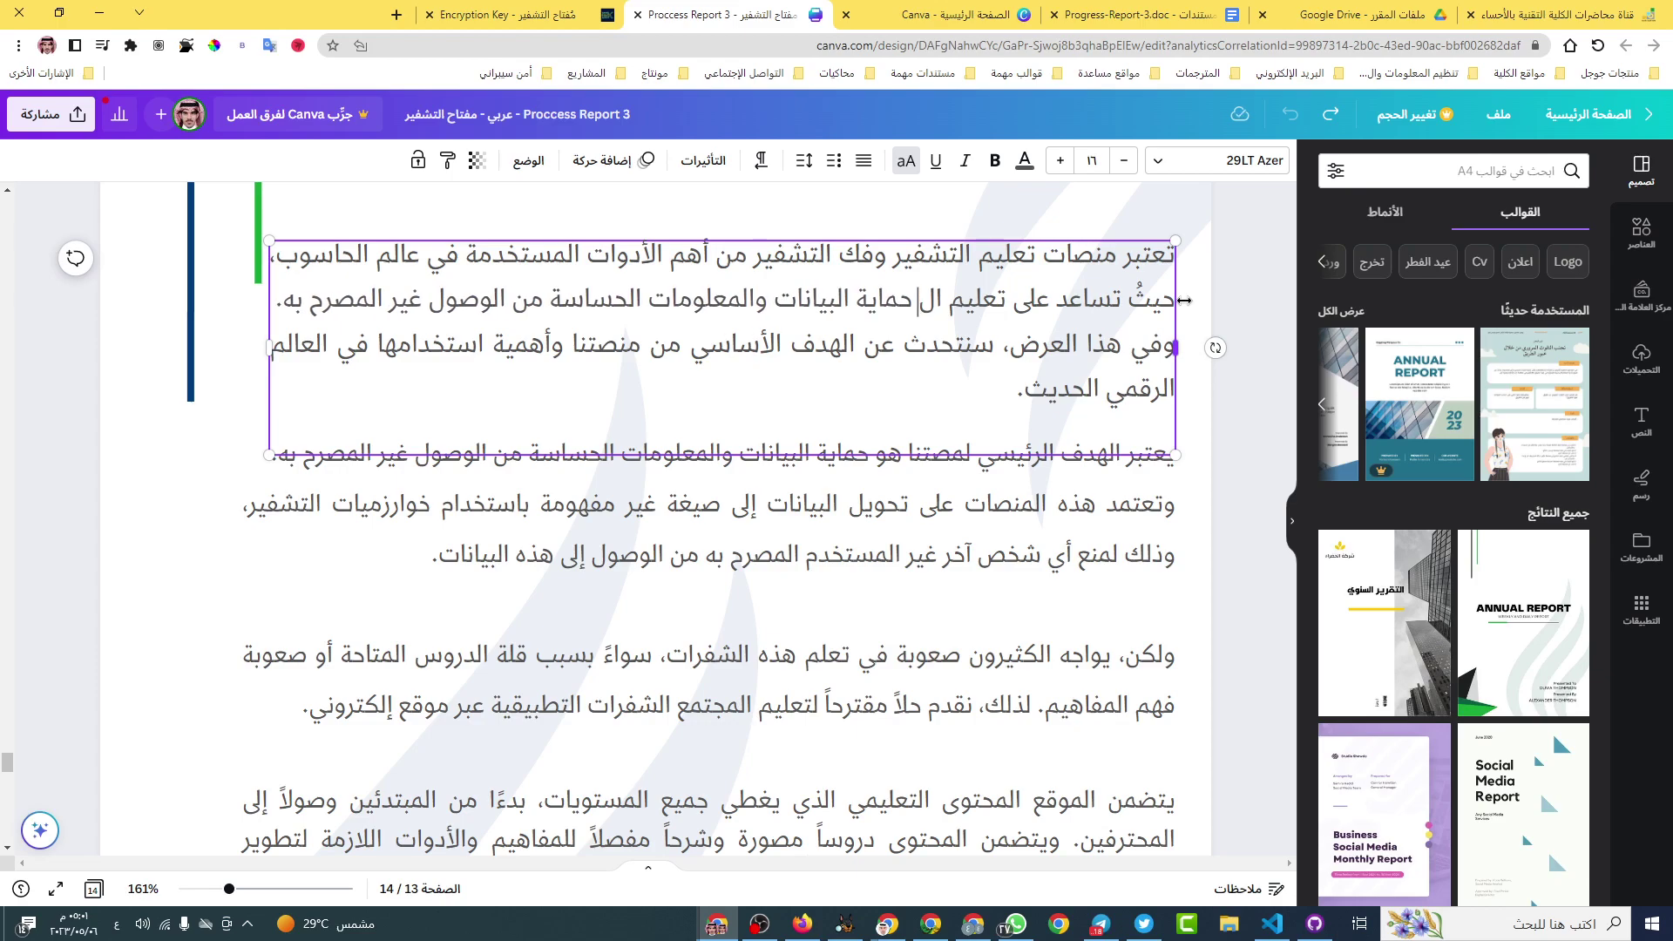
type("مبتدئ")
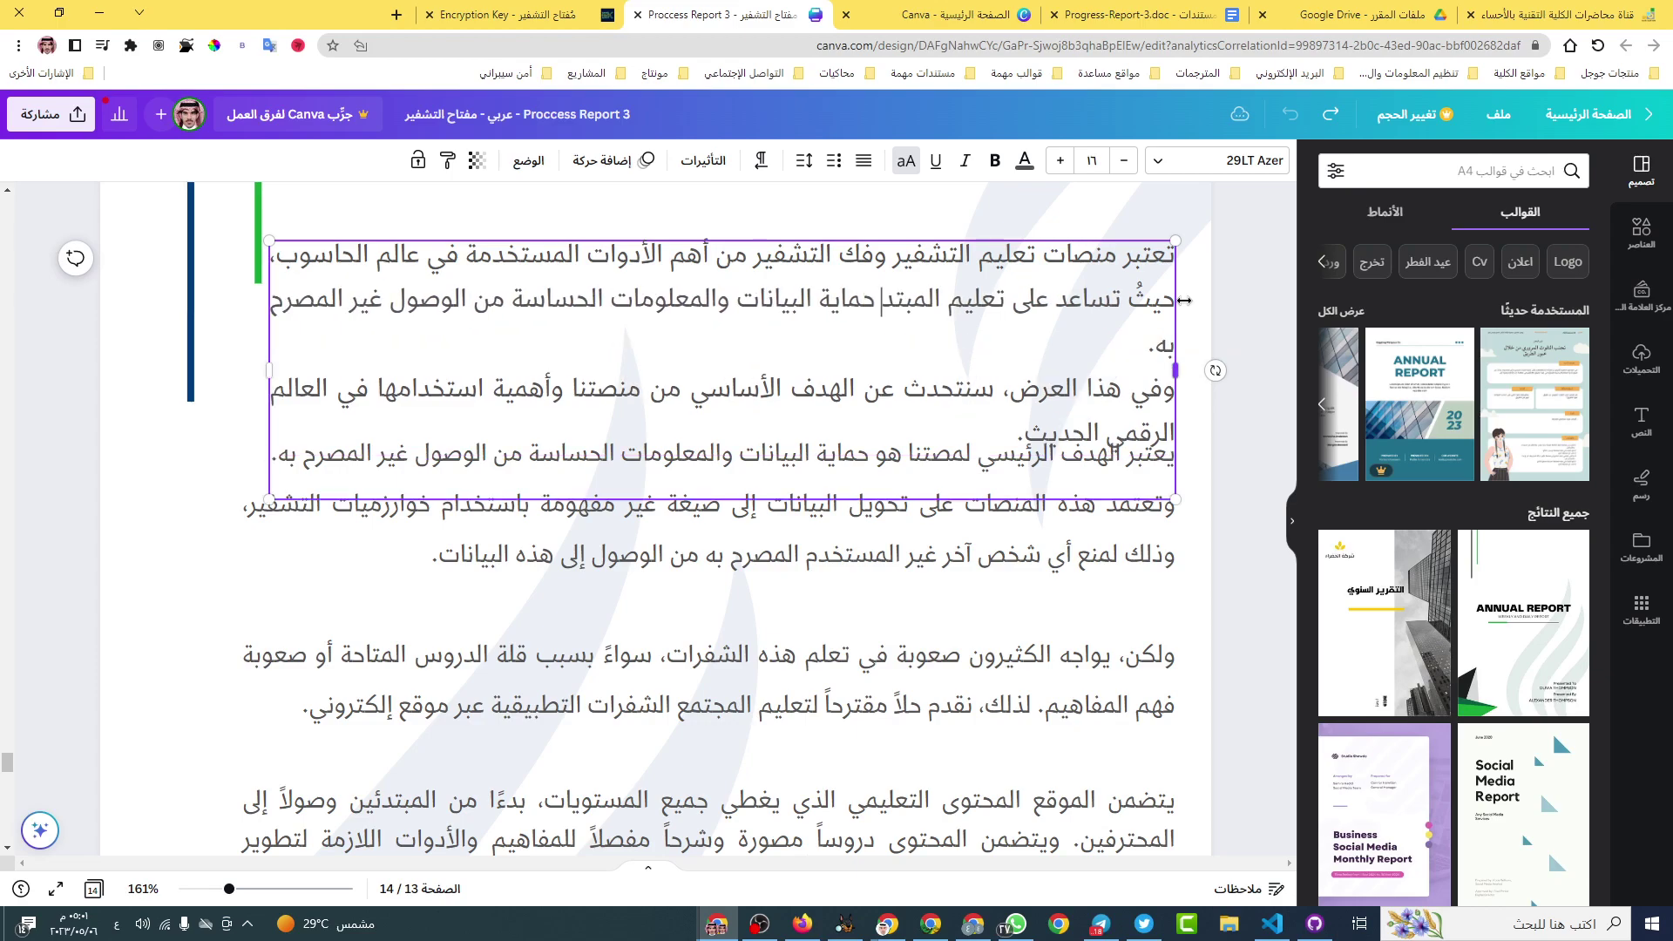
type("ين ")
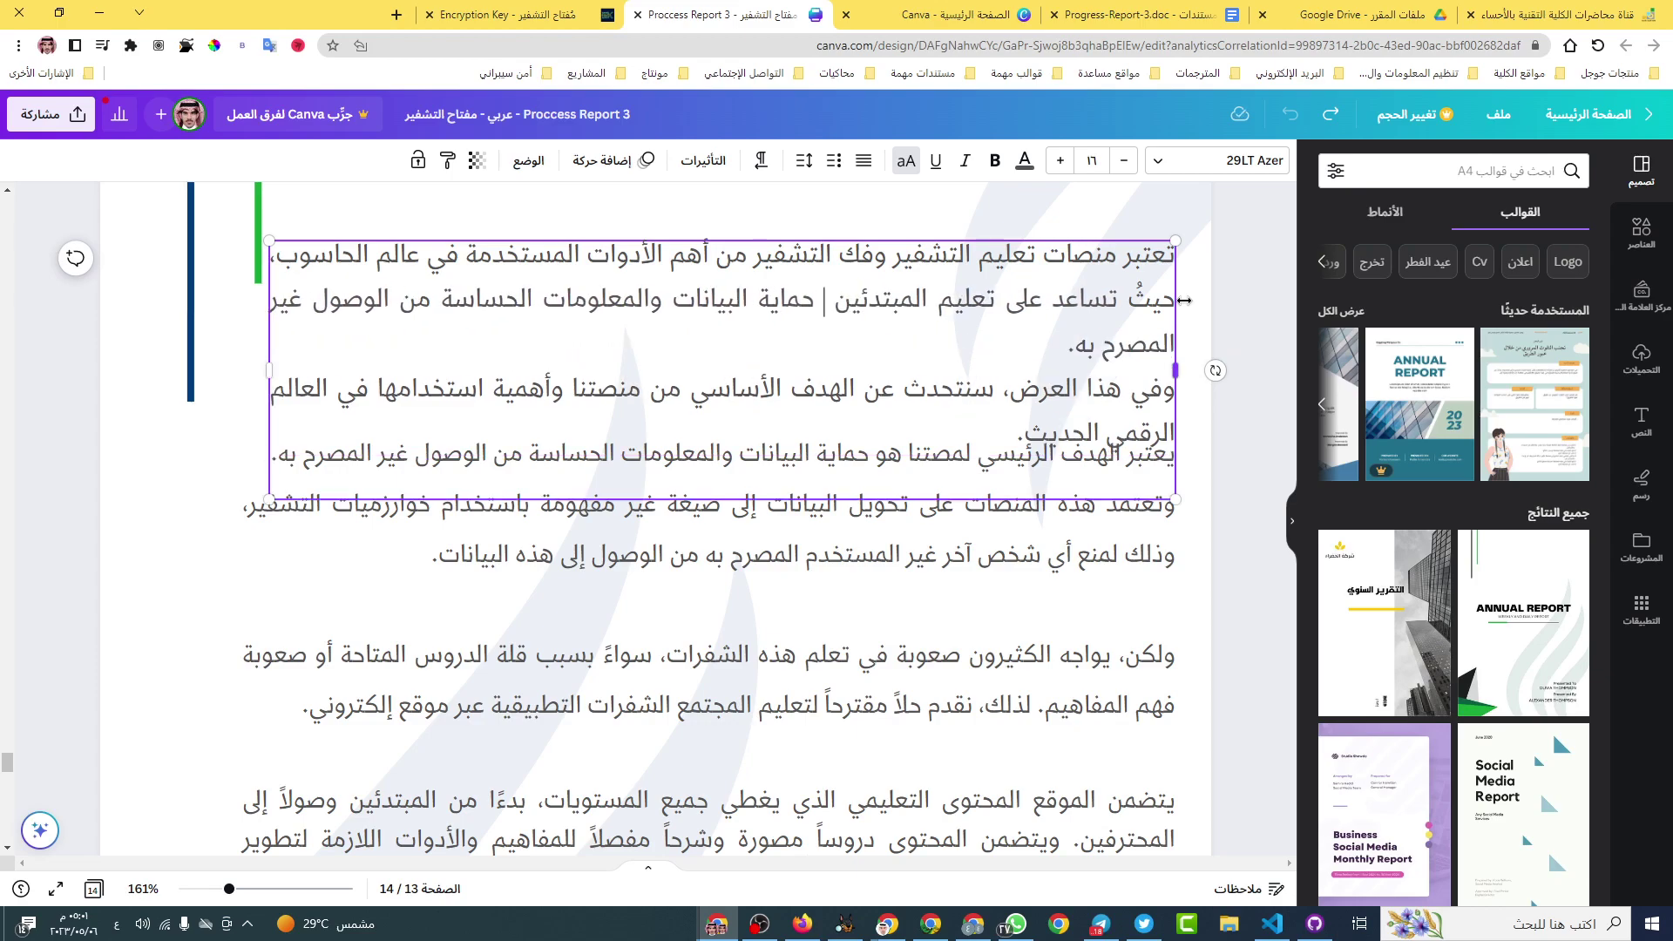
type("كيفية")
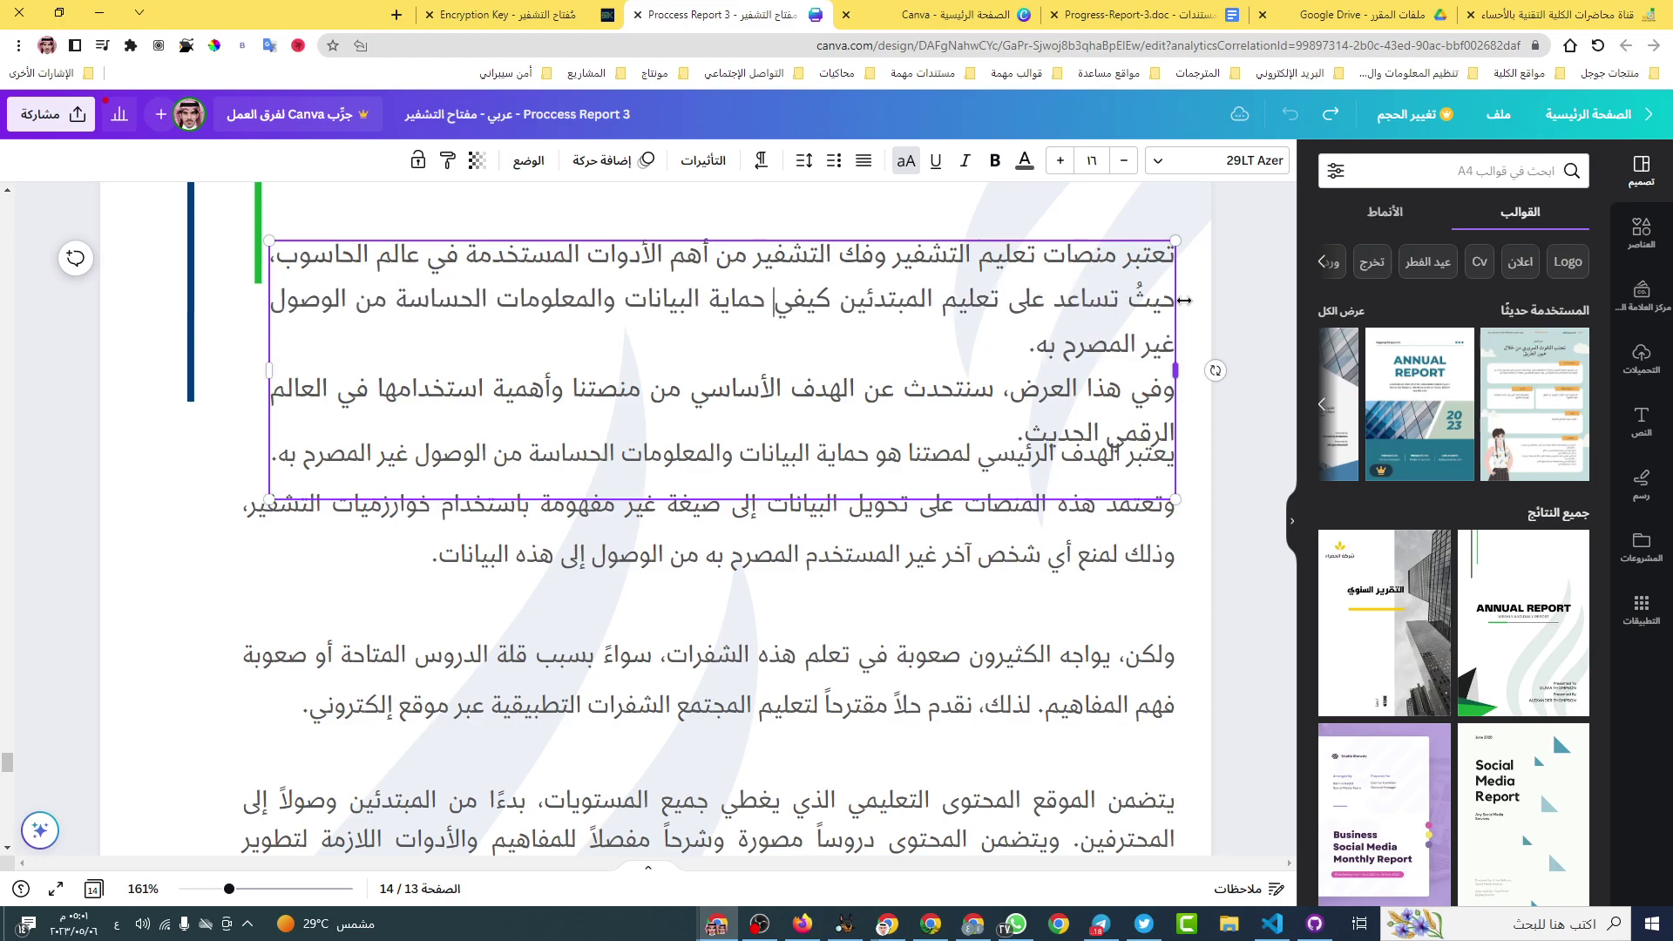
Replace the word 'العرض' with 'تقرير' in the overview text
key("Left")
key("Left")
key("Left")
key("Left")
key("Left")
key("Left")
key("Left")
key("Left")
key("Left")
key("Left")
key("Left")
key("Left")
key("Left")
key("Left")
key("Left")
key("Left")
key("Left")
key("Left")
key("Left")
key("Left")
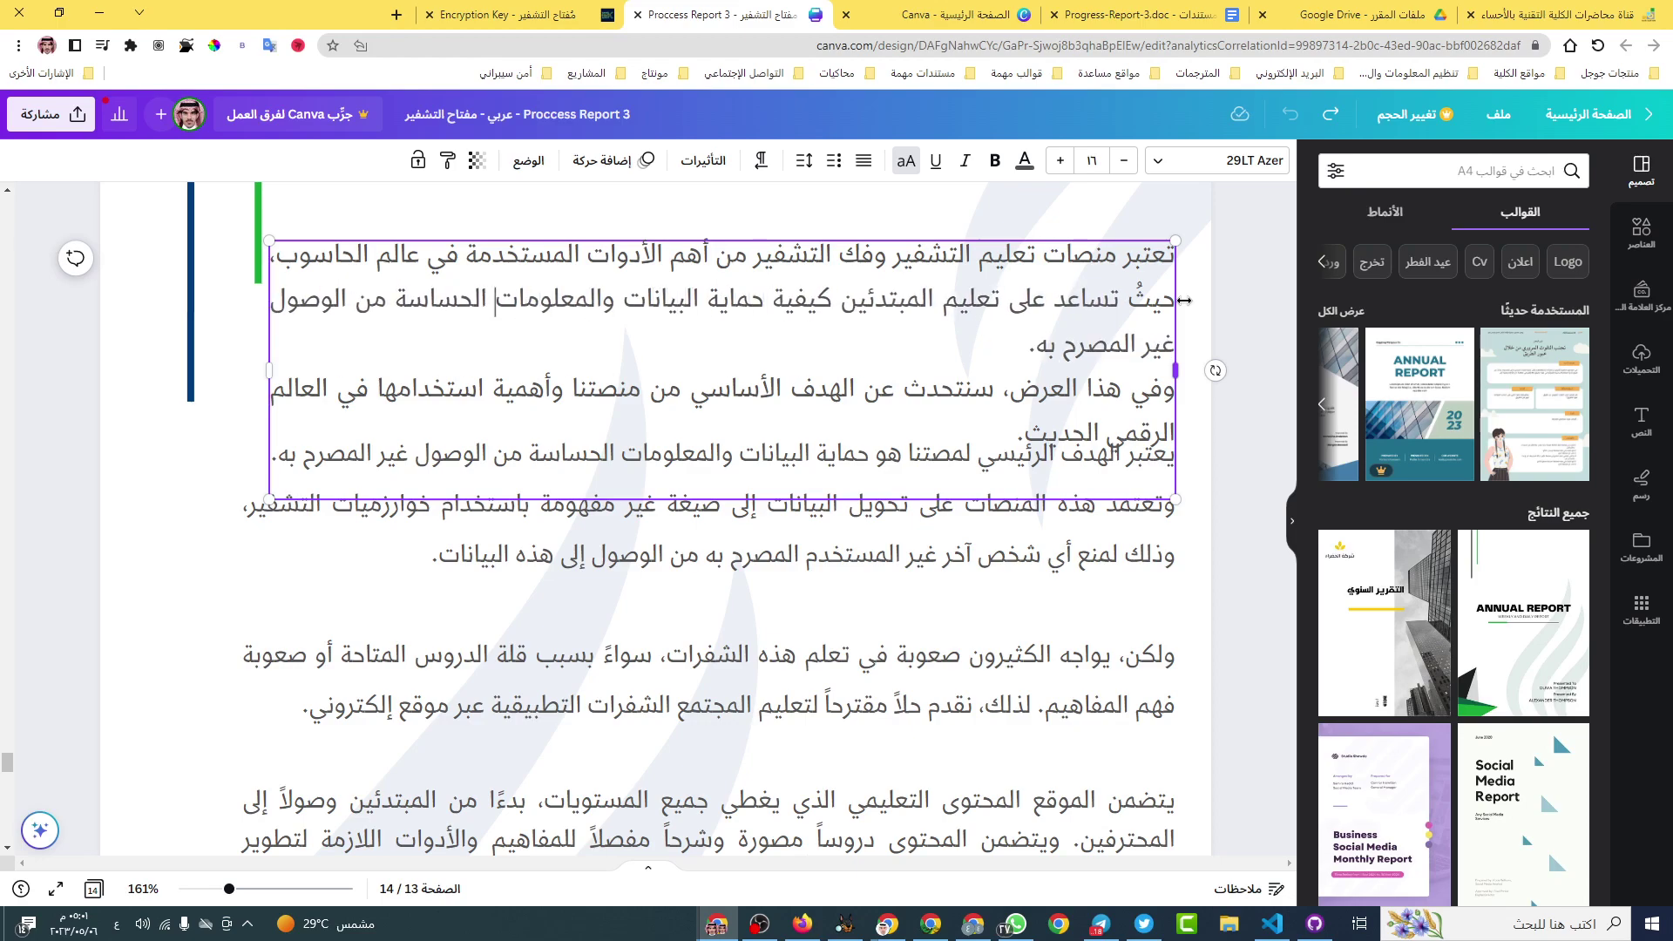
key("Left")
key("Left")
key("Left")
key("Left")
key("Left")
key("Left")
key("Left")
key("Left")
key("Left")
key("Left")
key("Left")
key("Left")
key("Left")
key("Left")
key("Left")
key("Left")
key("Left")
key("Left")
key("Left")
key("Left")
key("Left")
key("Left")
key("Left")
key("Left")
key("Left")
key("Left")
key("Left")
key("Left")
key("Left")
key("Left")
key("Left")
key("Left")
key("Left")
key("Left")
key("Left")
key("Right")
key("Right")
key("Right")
key("Right")
key("Right")
key("Right")
key("Right")
key("BackSpace")
key("BackSpace")
key("BackSpace")
type("تقرير")
key("Left")
key("Left")
key("Left")
key("Left")
key("Left")
key("Left")
key("Left")
key("Left")
key("Left")
key("Left")
key("Left")
key("Left")
key("Left")
key("Left")
key("Left")
key("Left")
key("Left")
key("Left")
key("Left")
key("Left")
key("Left")
key("Left")
key("Left")
key("Left")
key("Left")
key("Left")
key("Left")
key("Left")
key("Left")
key("Left")
key("Left")
key("Left")
key("Left")
key("Left")
key("Left")
key("Left")
key("Left")
key("Left")
key("Left")
key("Left")
key("Left")
key("Left")
key("Left")
key("Left")
key("Left")
key("Left")
key("Left")
key("Left")
key("Left")
key("Left")
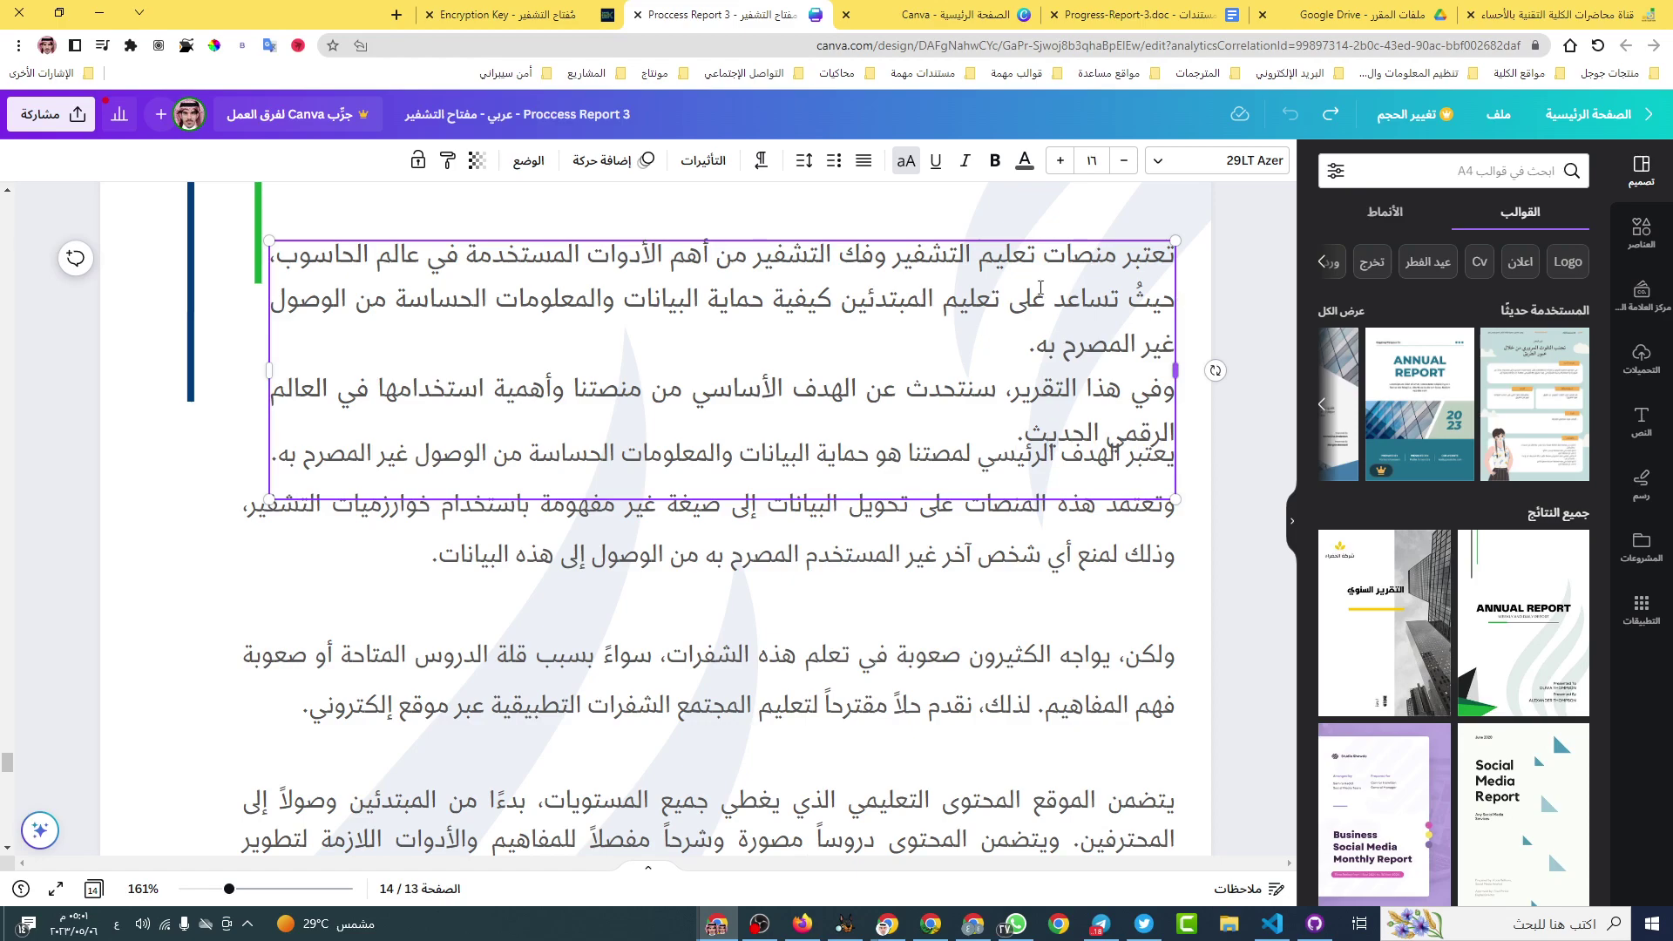
Nudge the lower text box so it no longer overlaps the upper one
left_click(854, 526)
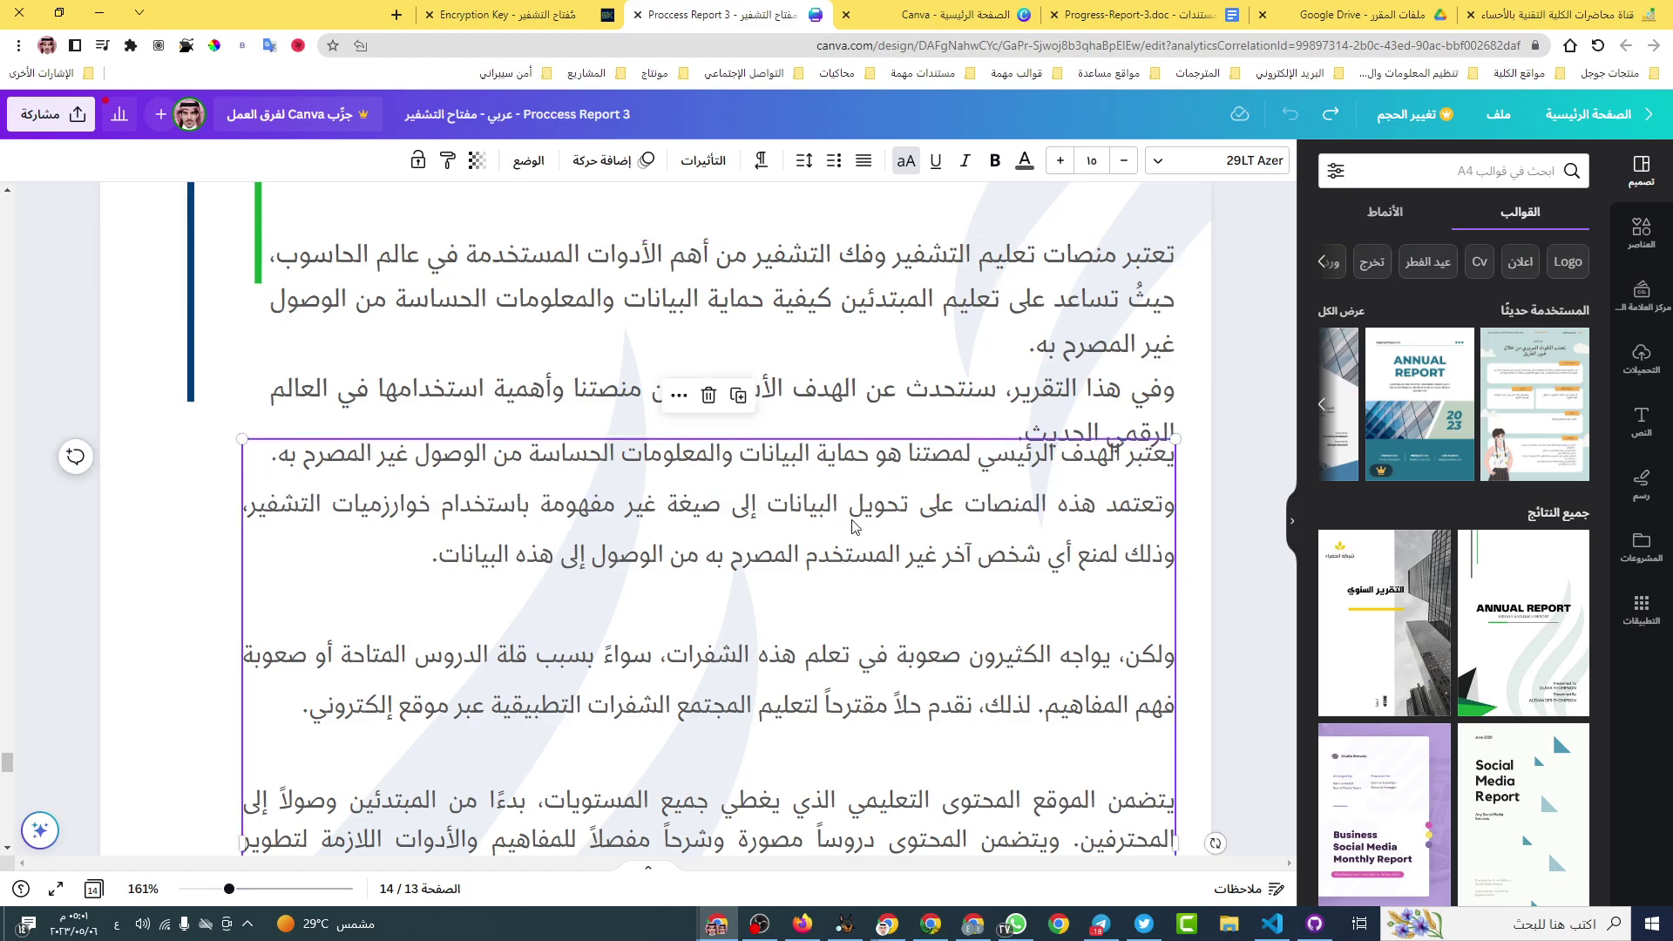
key("Down")
key("Down")
key("Down")
key("Down")
key("Down")
key("Down")
key("Down")
key("Down")
key("Down")
key("Down")
key("Down")
key("Down")
key("Down")
key("Down")
key("Down")
key("Down")
key("Down")
key("Down")
key("Down")
key("Down")
key("Up")
key("Up")
key("Up")
key("Up")
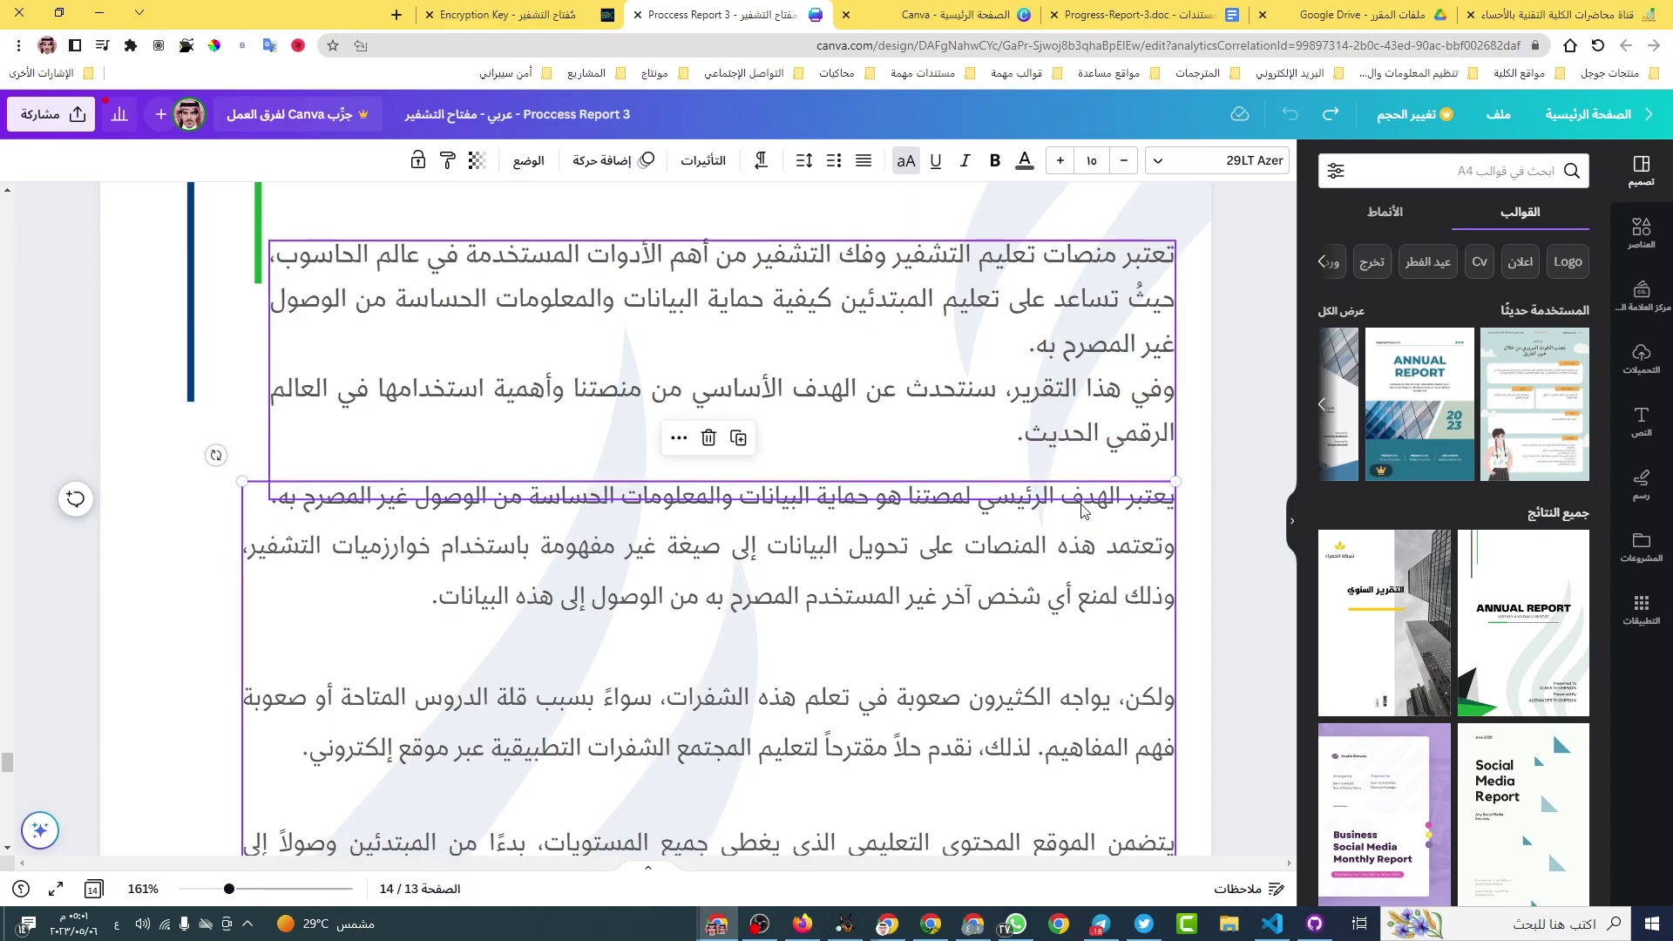
left_click(1048, 496)
Add 'تعليم كيفية' before 'حماية' and 'للمبتدئين' to the lower paragraph's first sentence
double_click(967, 553)
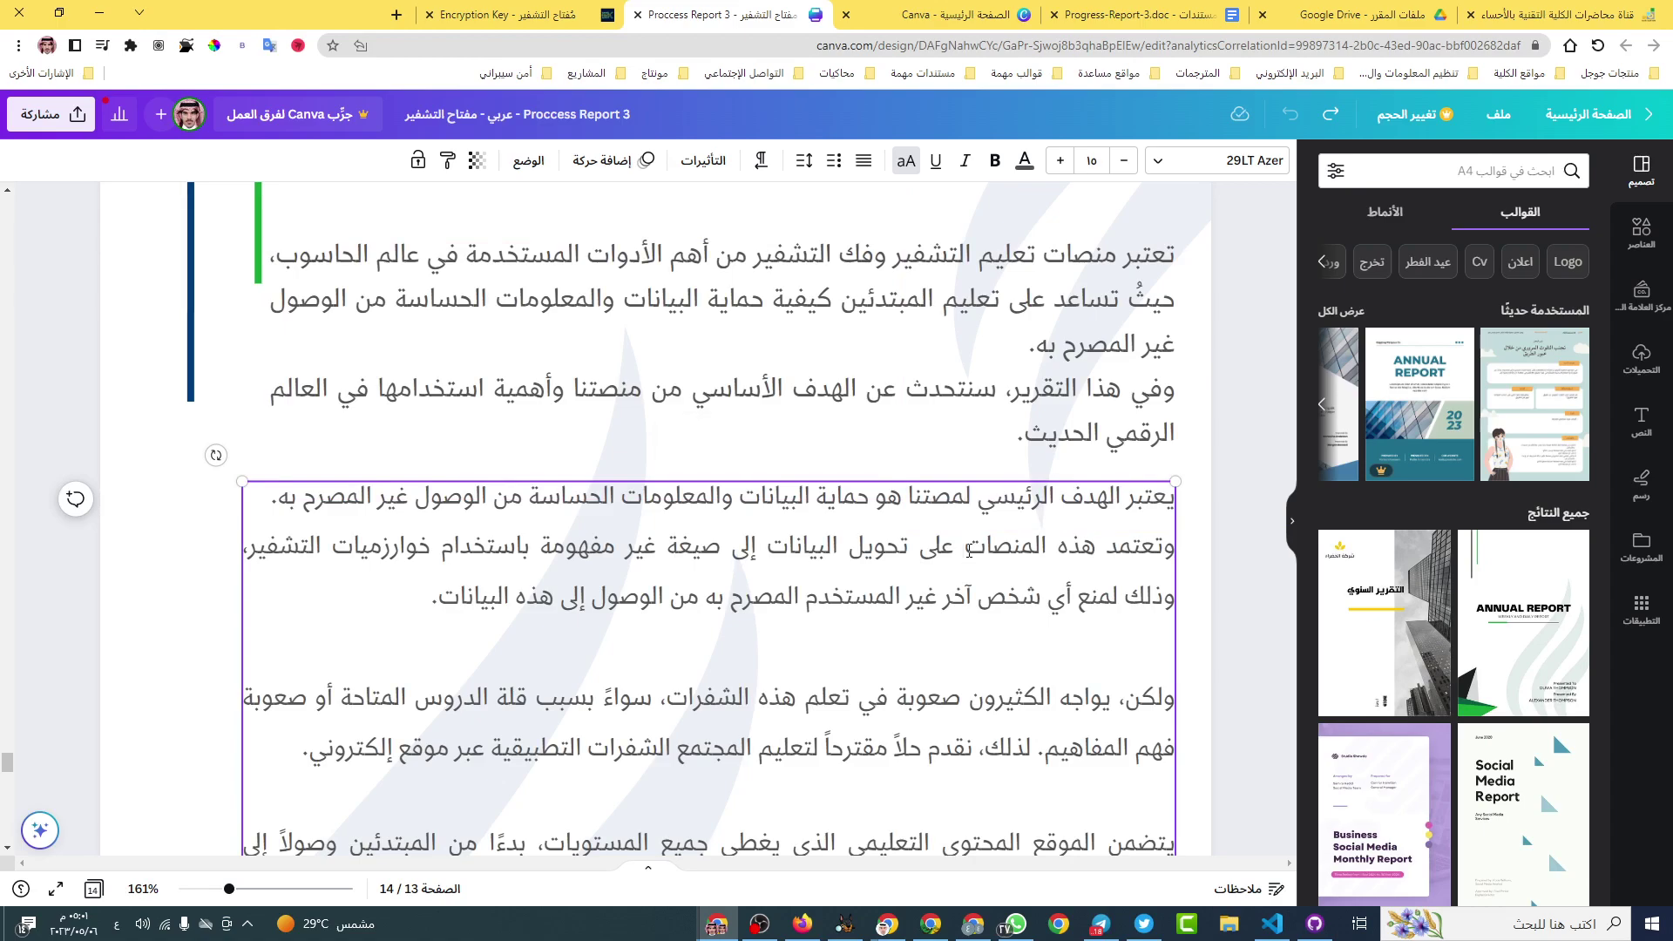
key("Left")
key("Left")
key("Left")
key("Left")
key("Left")
key("Left")
key("Left")
key("Left")
key("Left")
key("Left")
key("Left")
key("Left")
key("Left")
key("Left")
key("Left")
key("Left")
key("Left")
key("Left")
key("Left")
key("Left")
key("Right")
key("Right")
key("Right")
type("تعليم ")
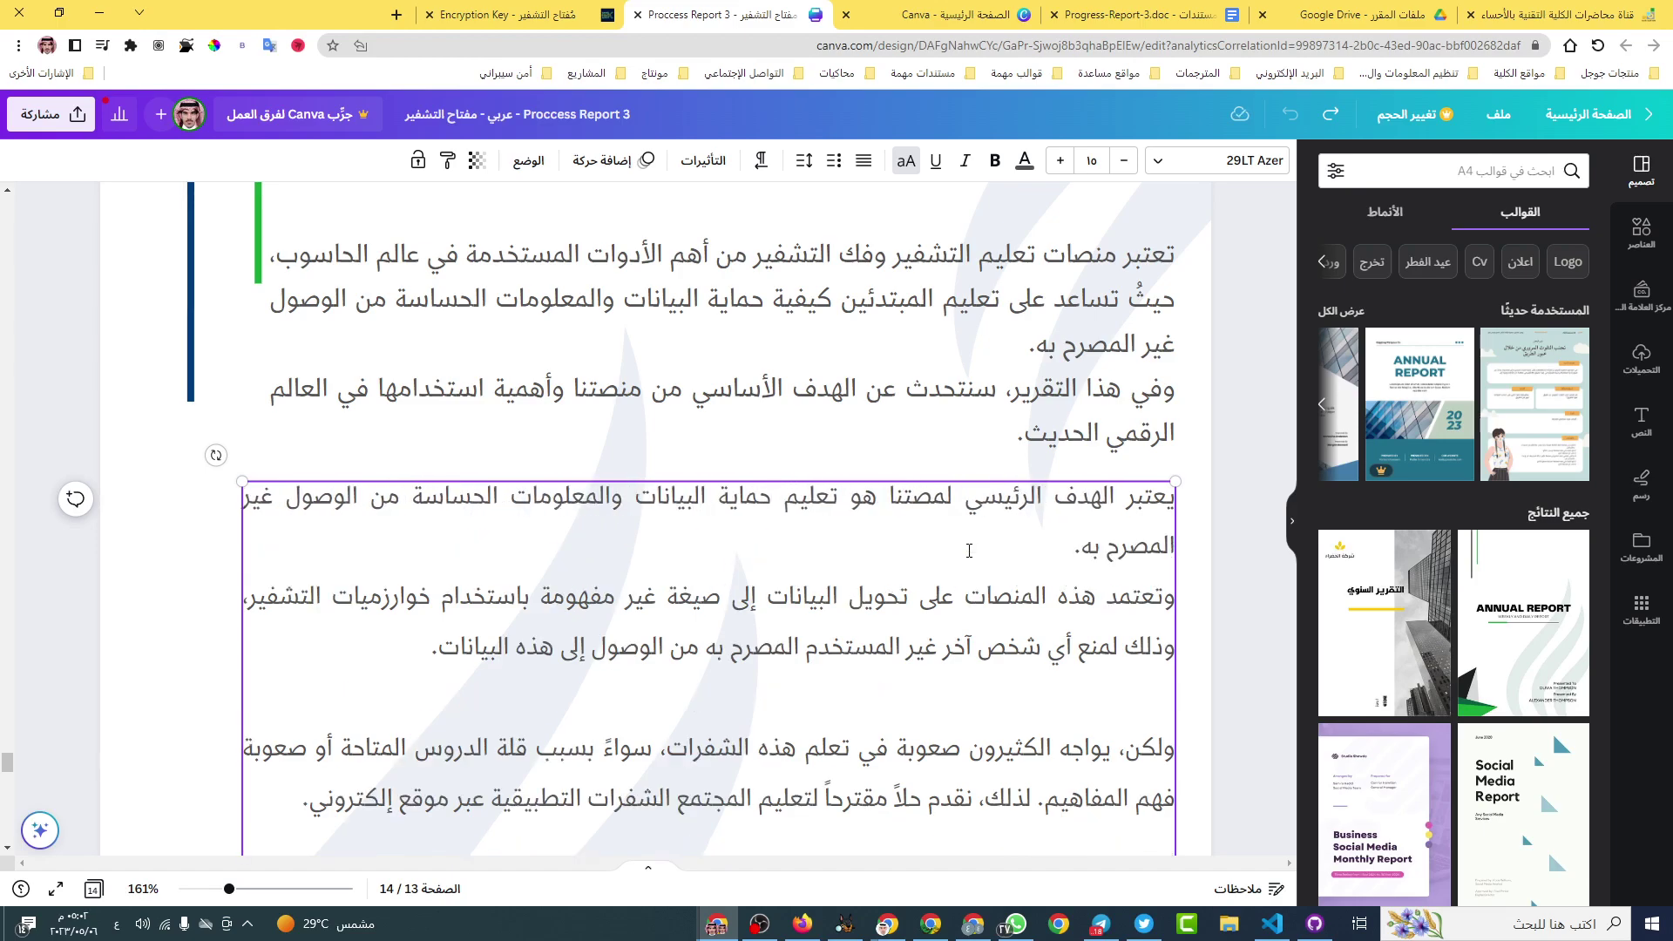
type("كيفي")
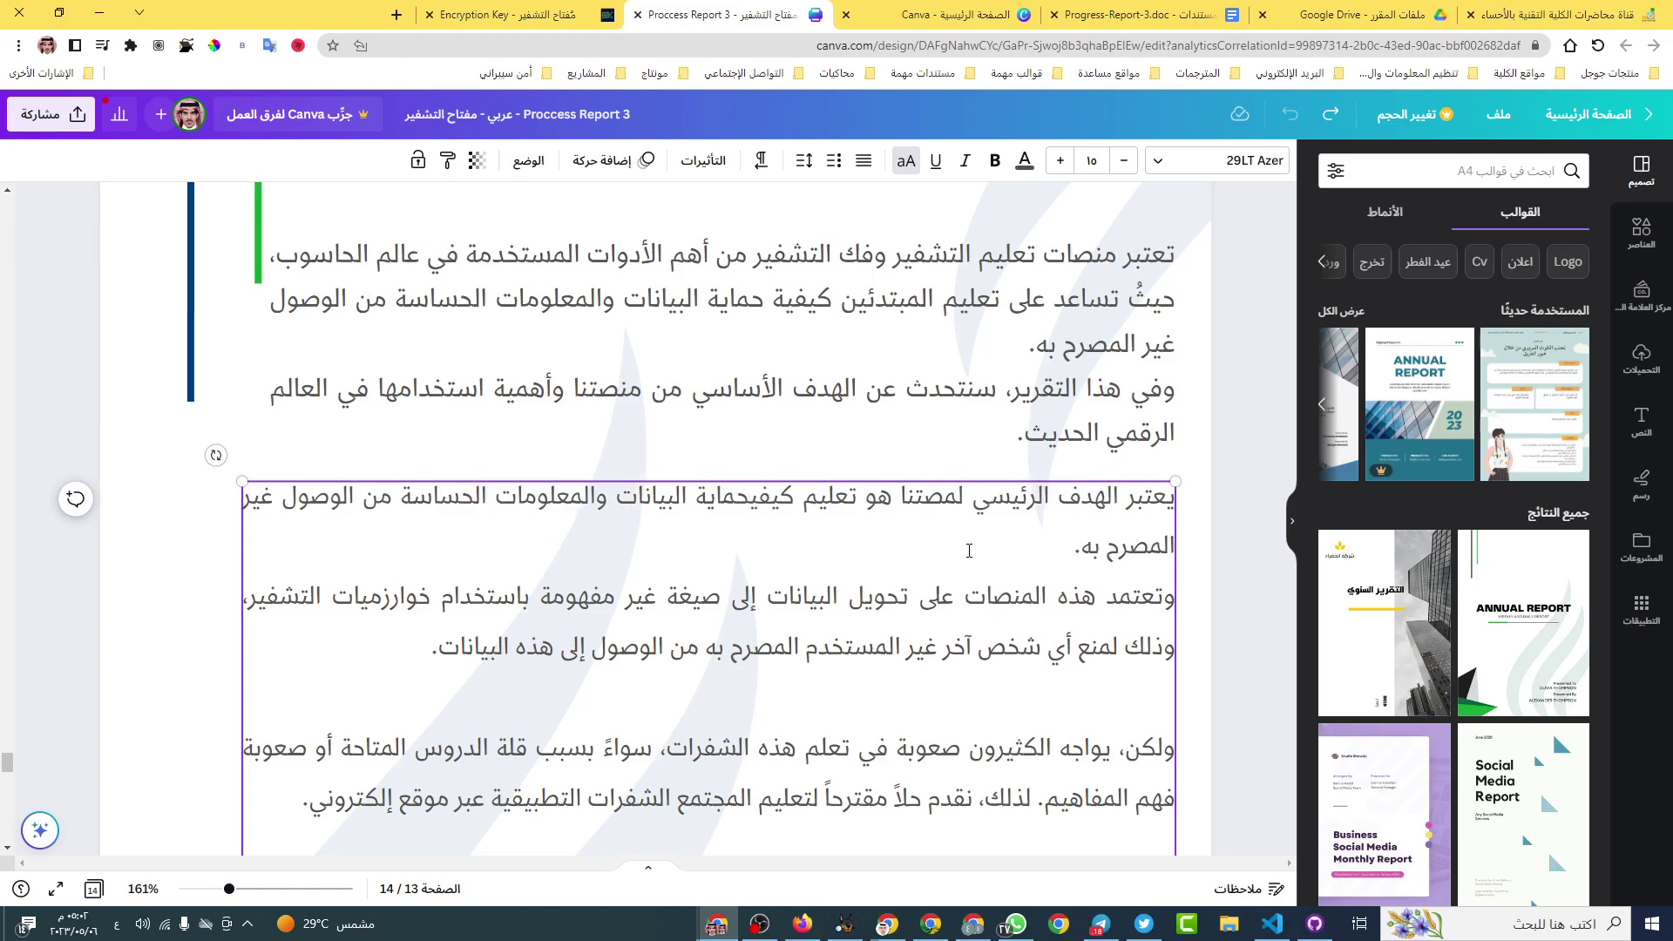
type("ة")
key("Left")
key("Left")
key("Left")
key("Left")
key("Left")
key("Left")
key("Left")
key("Left")
key("Left")
key("Left")
key("Left")
key("Left")
key("Left")
key("Left")
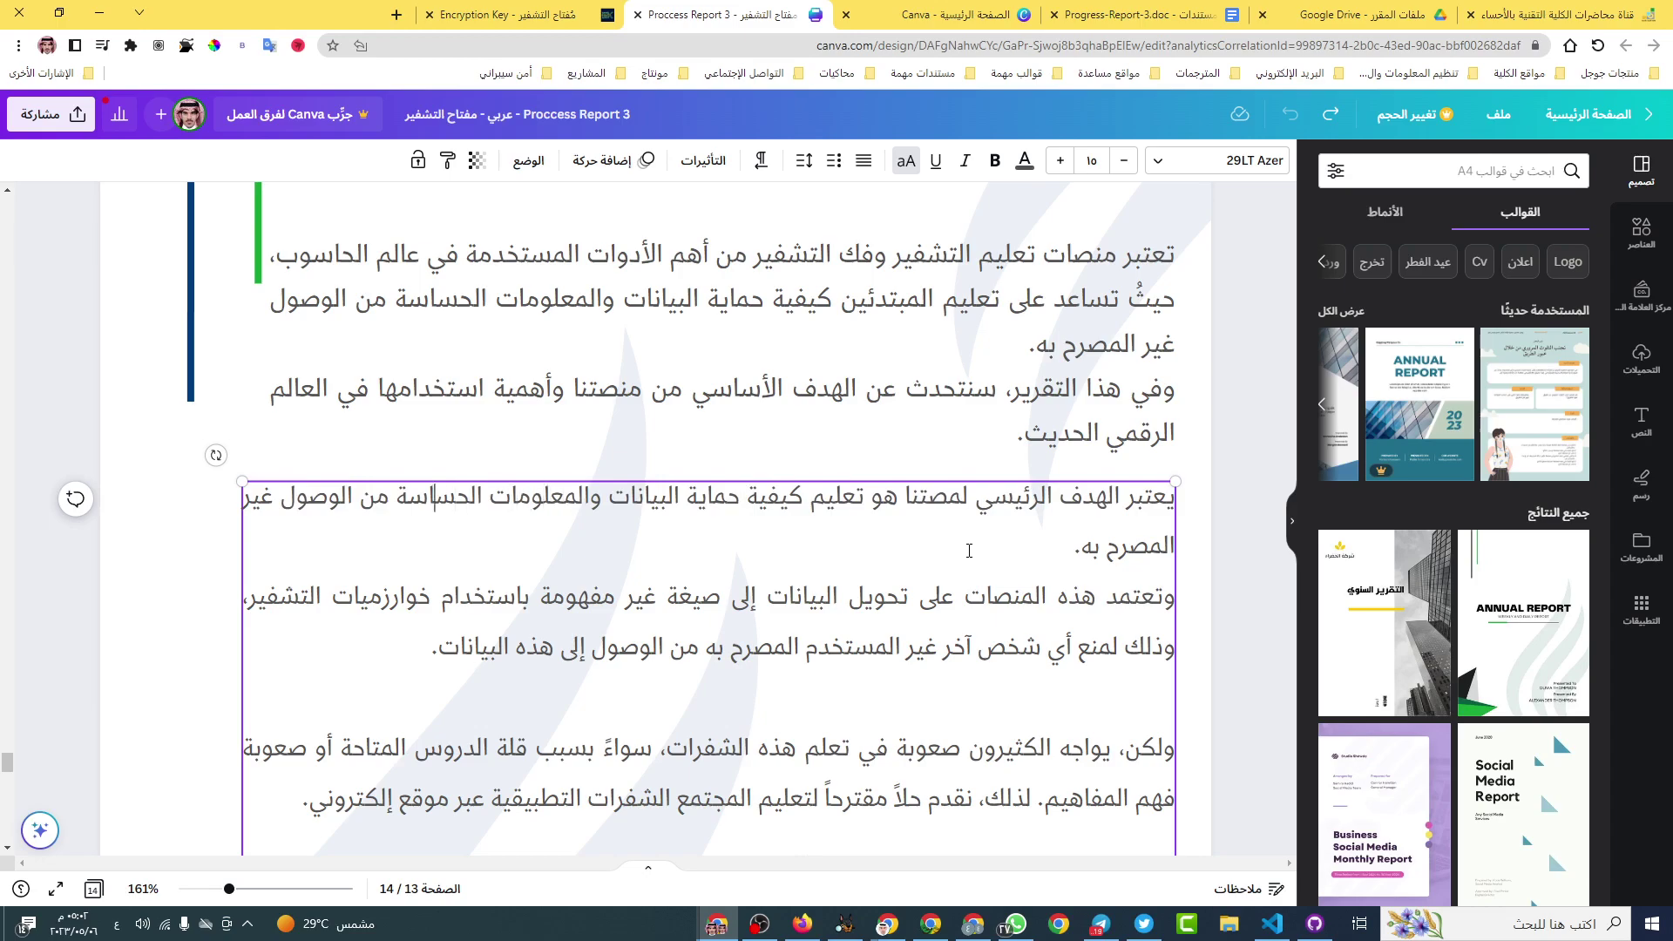
key("Left")
key("Left")
key("Left")
key("Left")
key("Left")
key("Left")
key("Left")
type("للمبتدئين")
Delete 'هذه' and replace 'المنصات' with 'منصتنا' in the next sentence
key("Right")
key("Right")
key("Right")
key("Right")
key("Right")
key("Left")
key("Left")
key("Left")
key("Left")
key("Right")
key("Right")
key("Right")
key("Right")
key("Right")
key("Right")
key("Right")
key("Left")
key("Left")
key("Left")
key("BackSpace")
key("BackSpace")
key("BackSpace")
key("BackSpace")
key("Left")
key("Left")
key("Left")
key("Left")
key("Left")
key("Left")
key("Right")
key("Right")
key("Left")
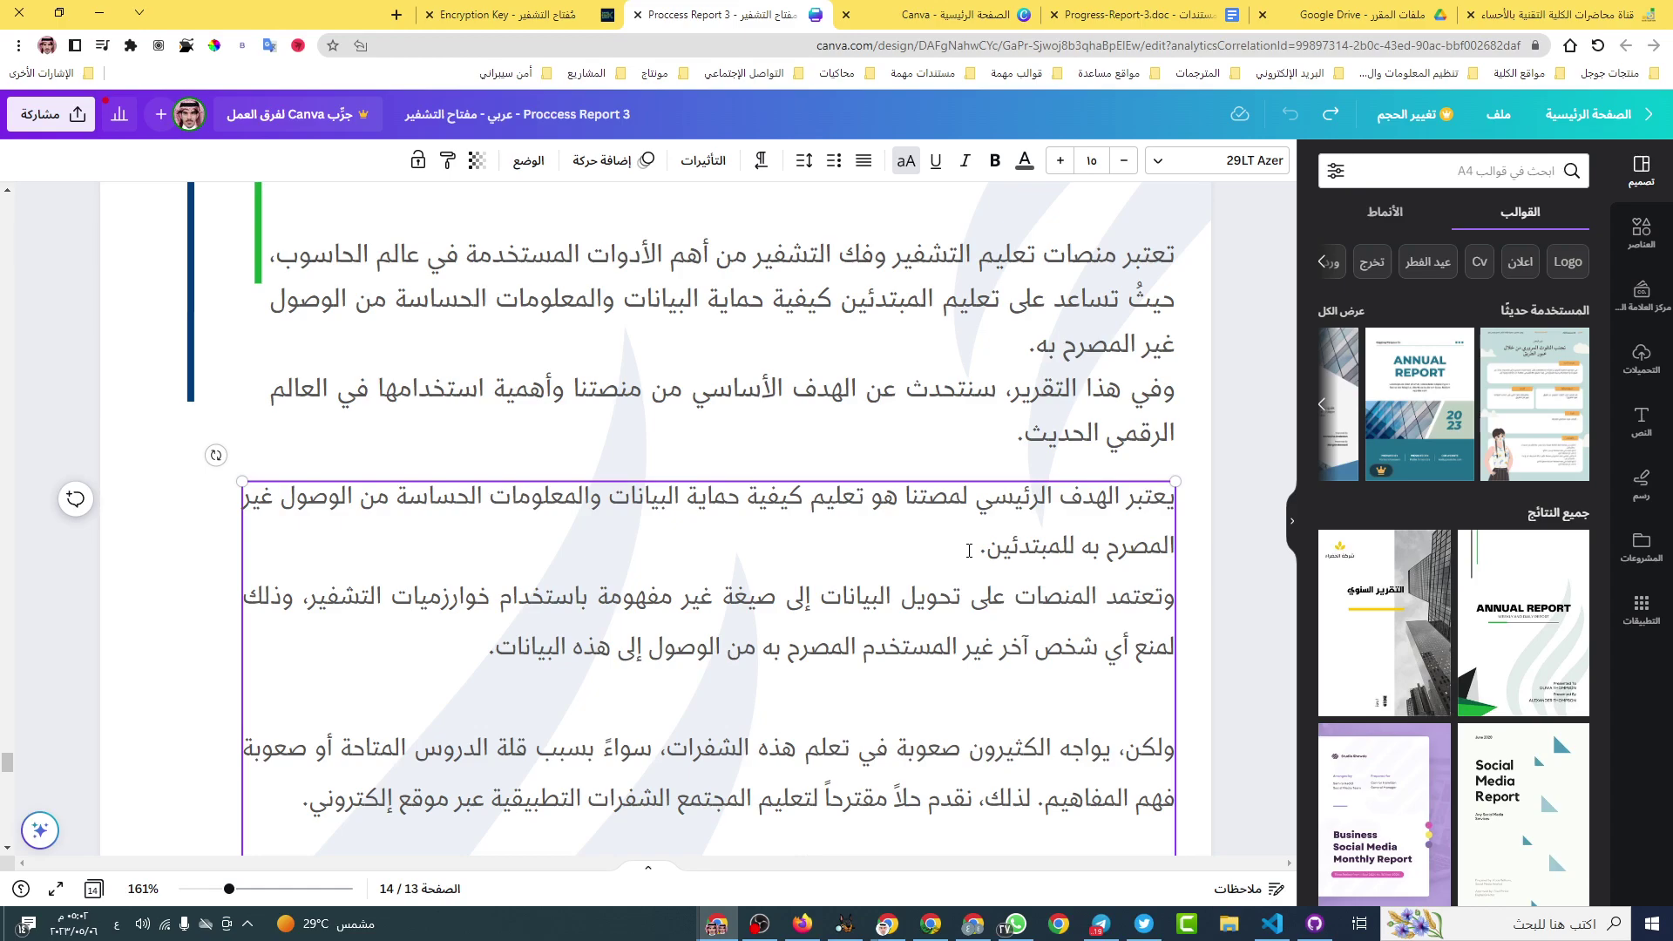
key("Delete")
key("BackSpace")
key("BackSpace")
key("BackSpace")
key("BackSpace")
key("BackSpace")
key("BackSpace")
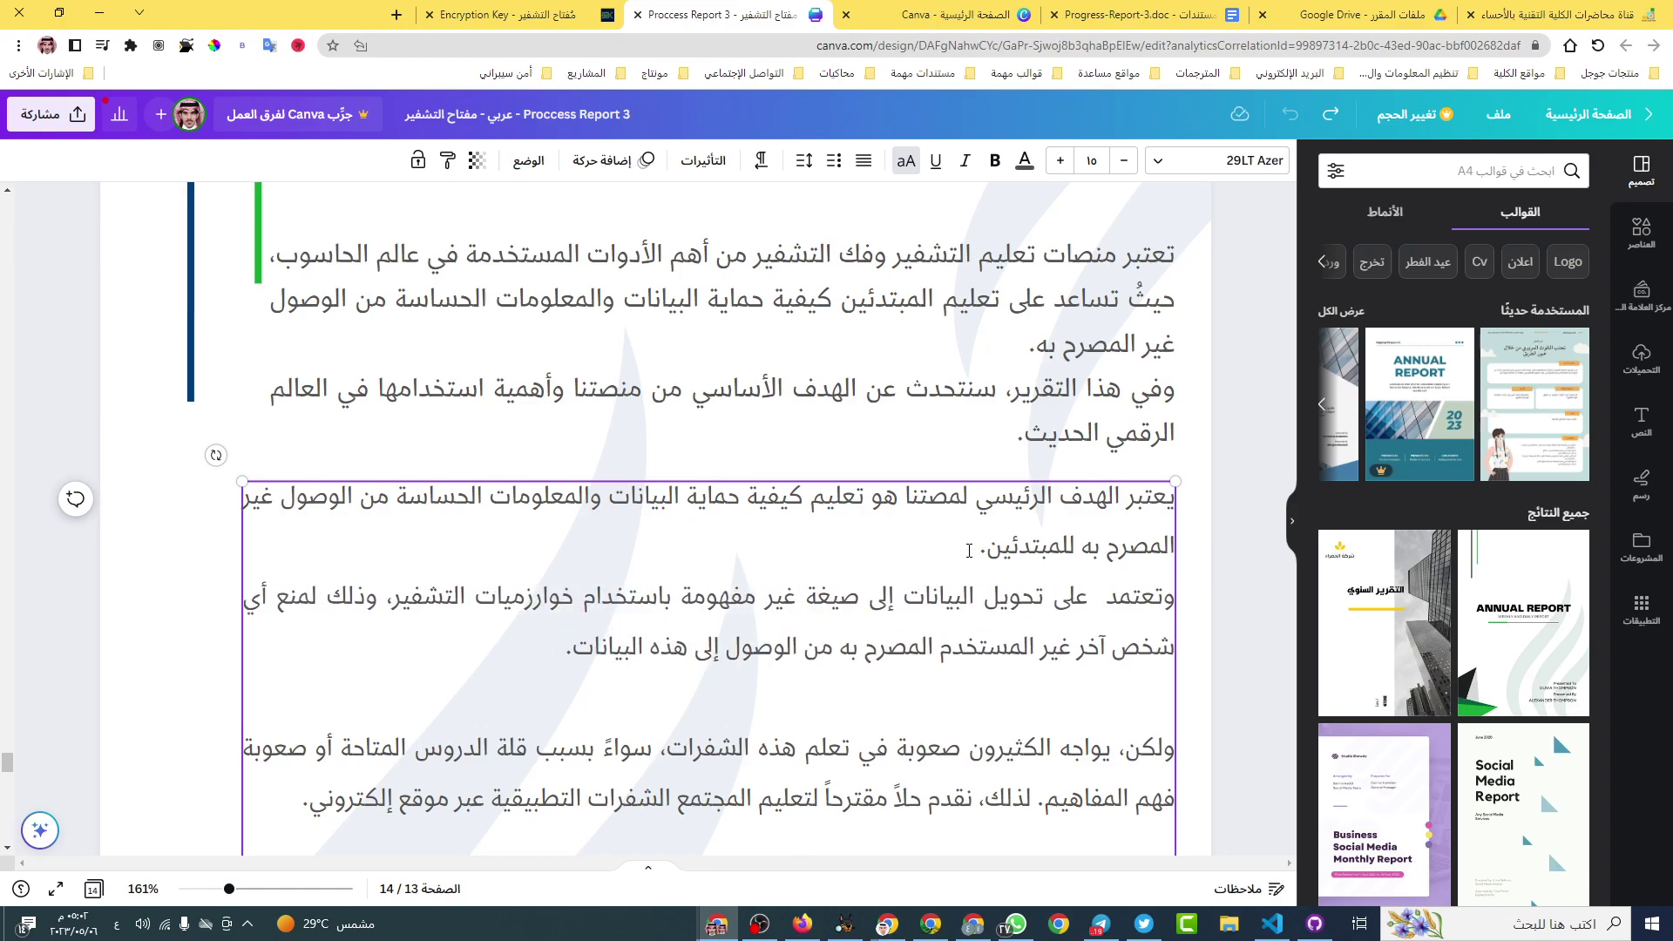
type("منصتنا")
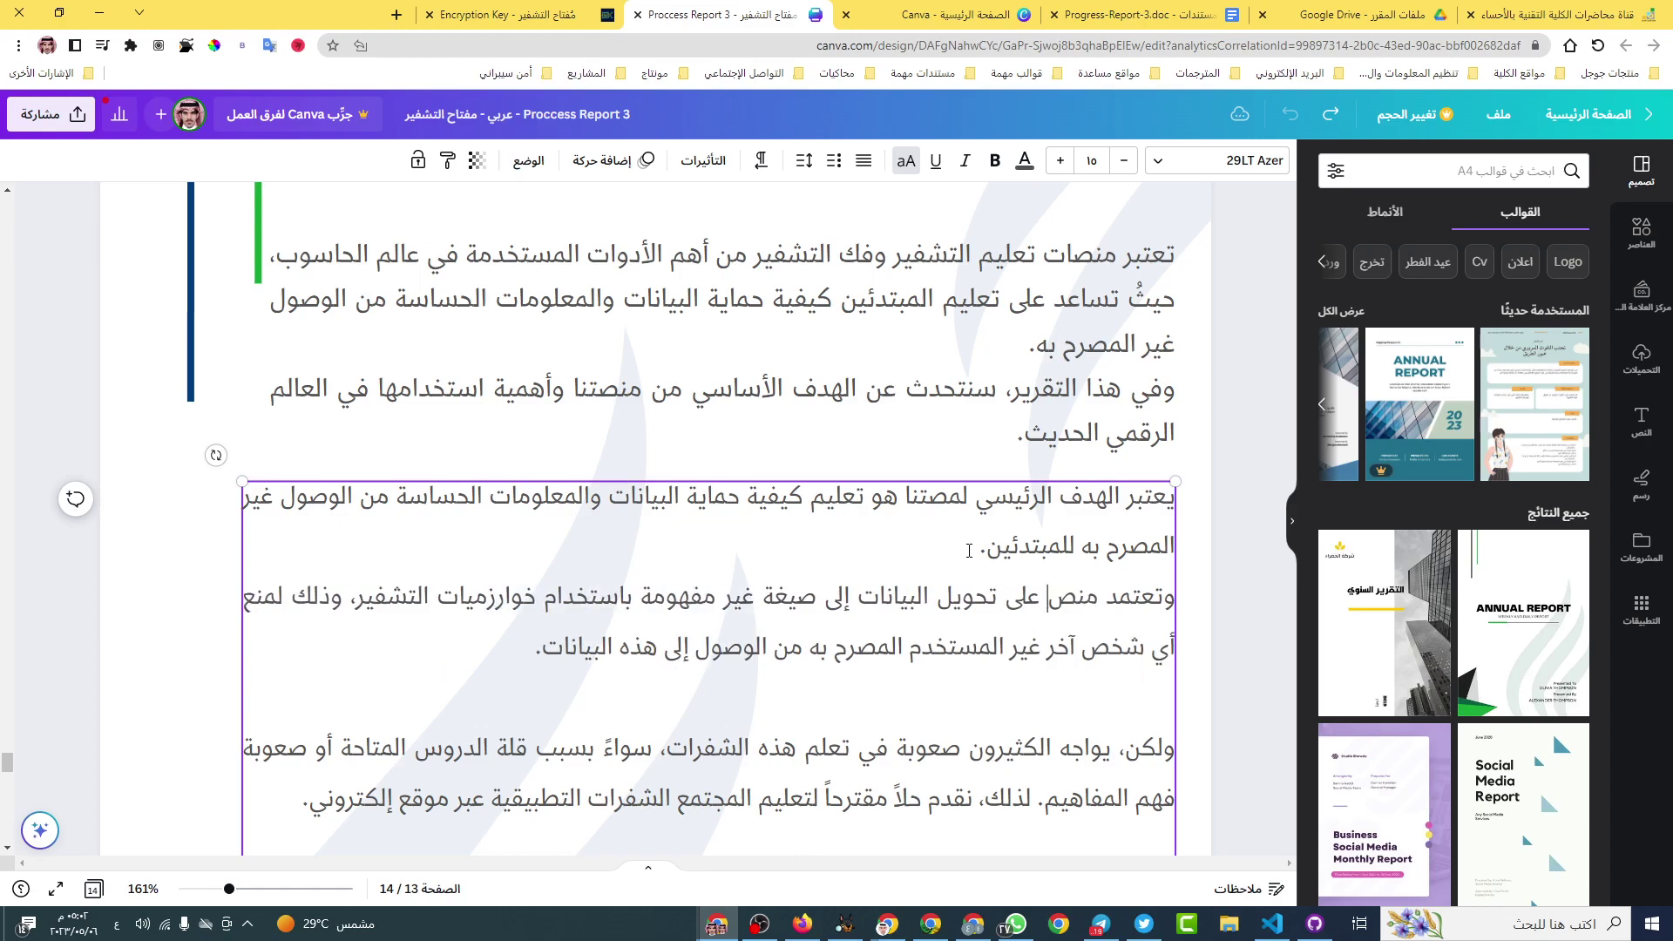
Insert 'لتعليم المبتدئين' before 'منع', fixing the spelling and the extra 'ل'
key("Left")
key("Left")
key("Left")
key("Left")
key("Left")
key("Left")
key("Left")
key("Left")
key("Left")
key("Left")
key("Left")
key("Left")
key("Left")
key("Left")
key("Left")
key("Left")
key("Left")
key("Left")
key("Left")
key("Left")
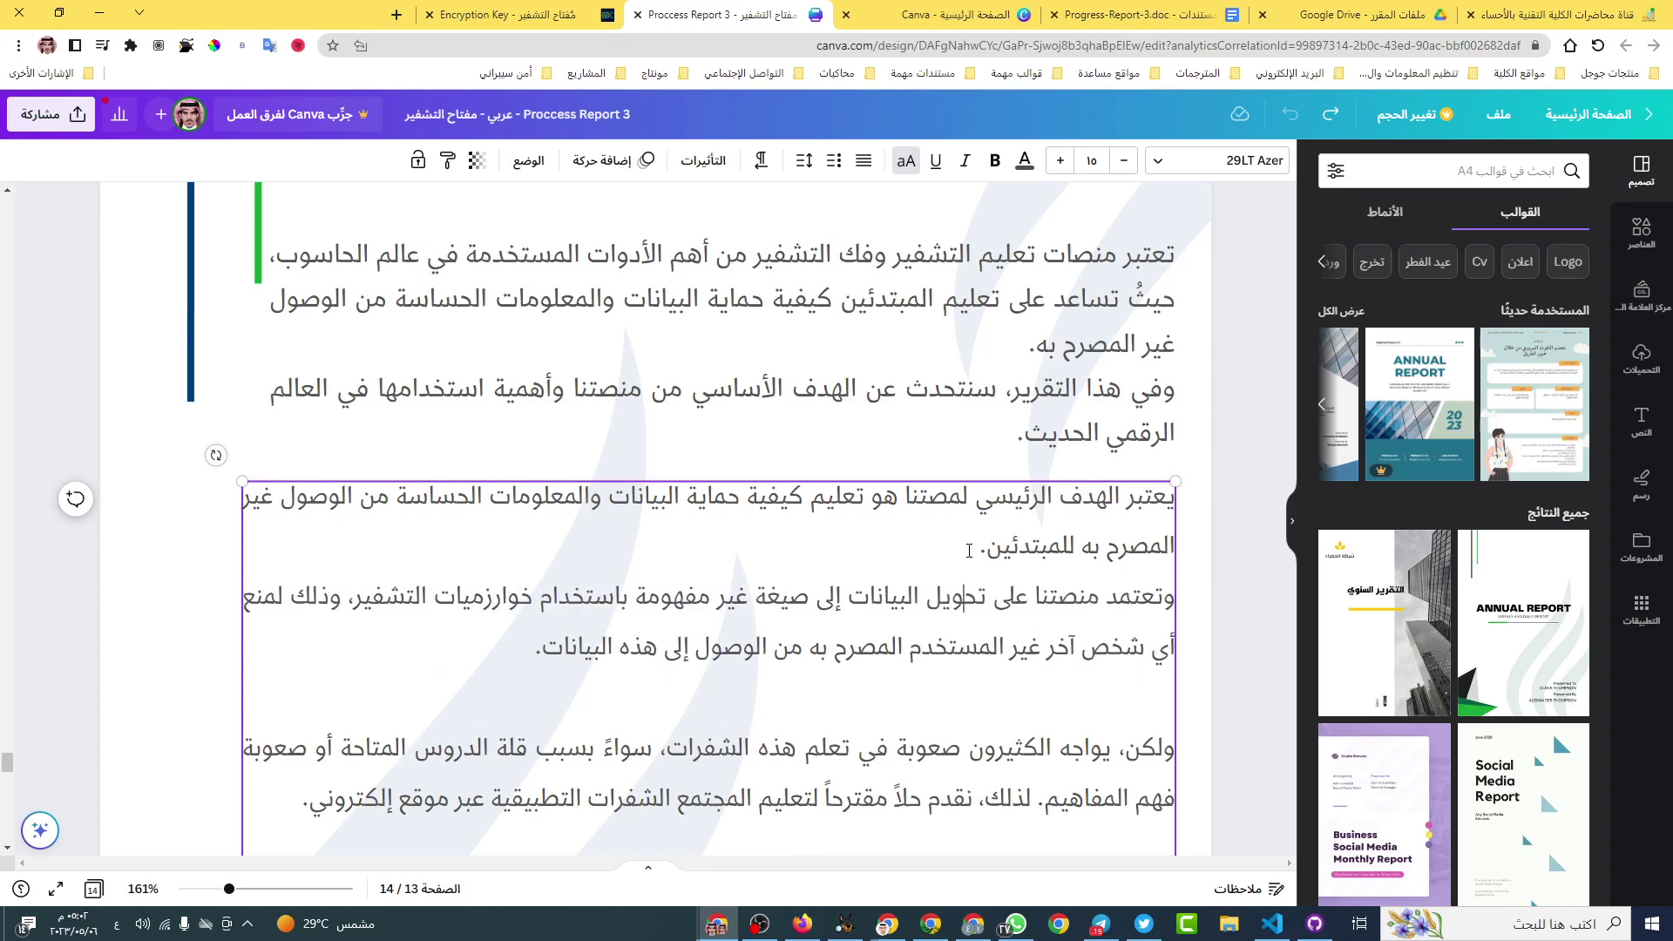
key("Left")
key("Left")
key("Left")
key("Left")
key("Left")
key("Left")
key("Left")
key("Left")
key("Left")
key("Left")
key("Left")
key("Left")
key("Left")
key("Left")
key("Left")
key("Left")
key("Left")
key("Left")
key("Left")
key("Left")
key("Left")
key("Left")
key("Left")
key("Left")
key("Left")
key("Left")
key("Left")
key("Left")
key("Left")
key("Left")
key("Left")
key("Left")
key("Left")
key("Left")
key("Left")
key("Left")
key("Left")
key("Left")
key("Left")
key("Left")
key("Right")
key("Right")
key("Right")
key("Right")
key("Right")
key("Right")
key("Right")
key("Right")
key("Right")
key("Right")
type("لتعلي")
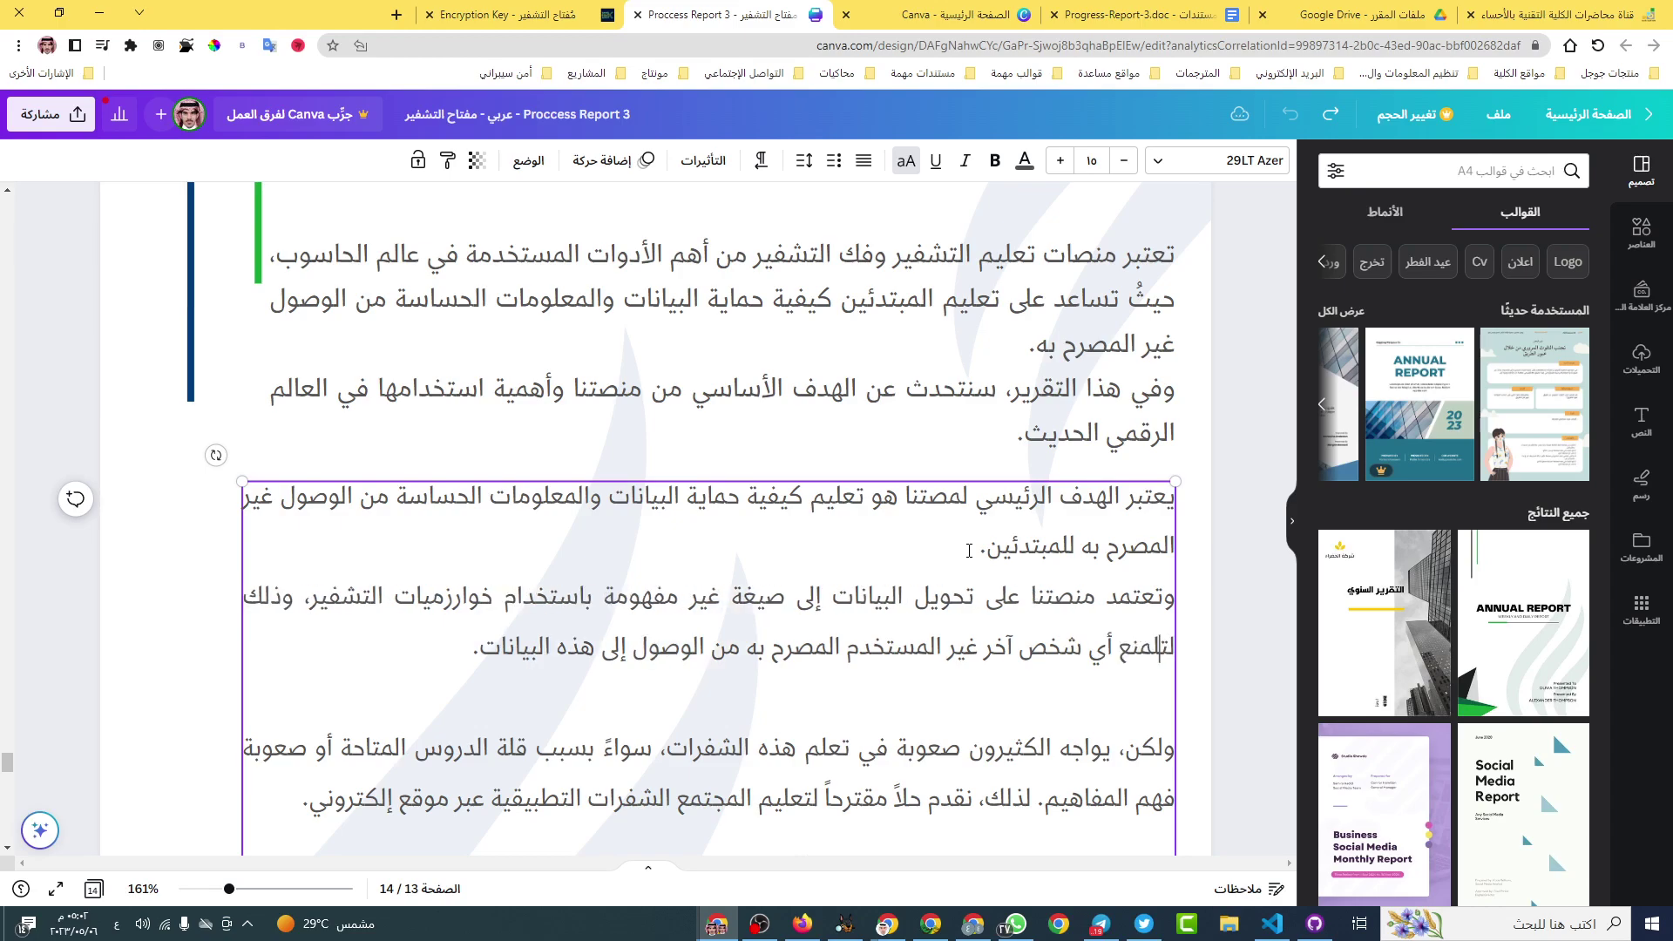
type("م ال")
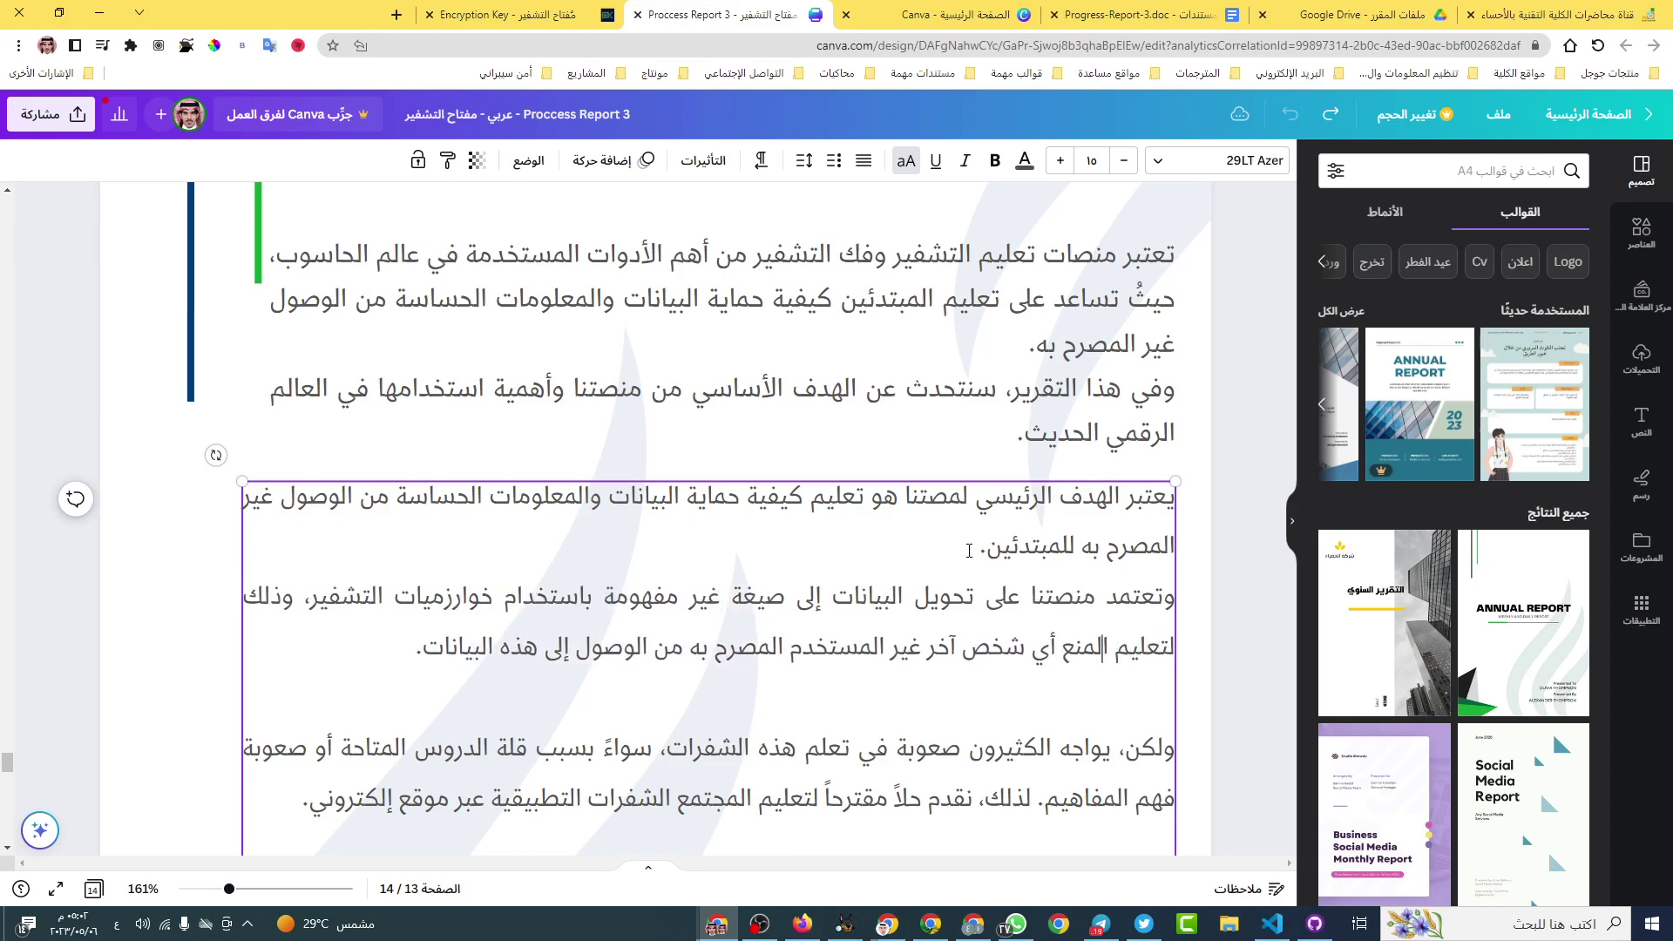
type("م")
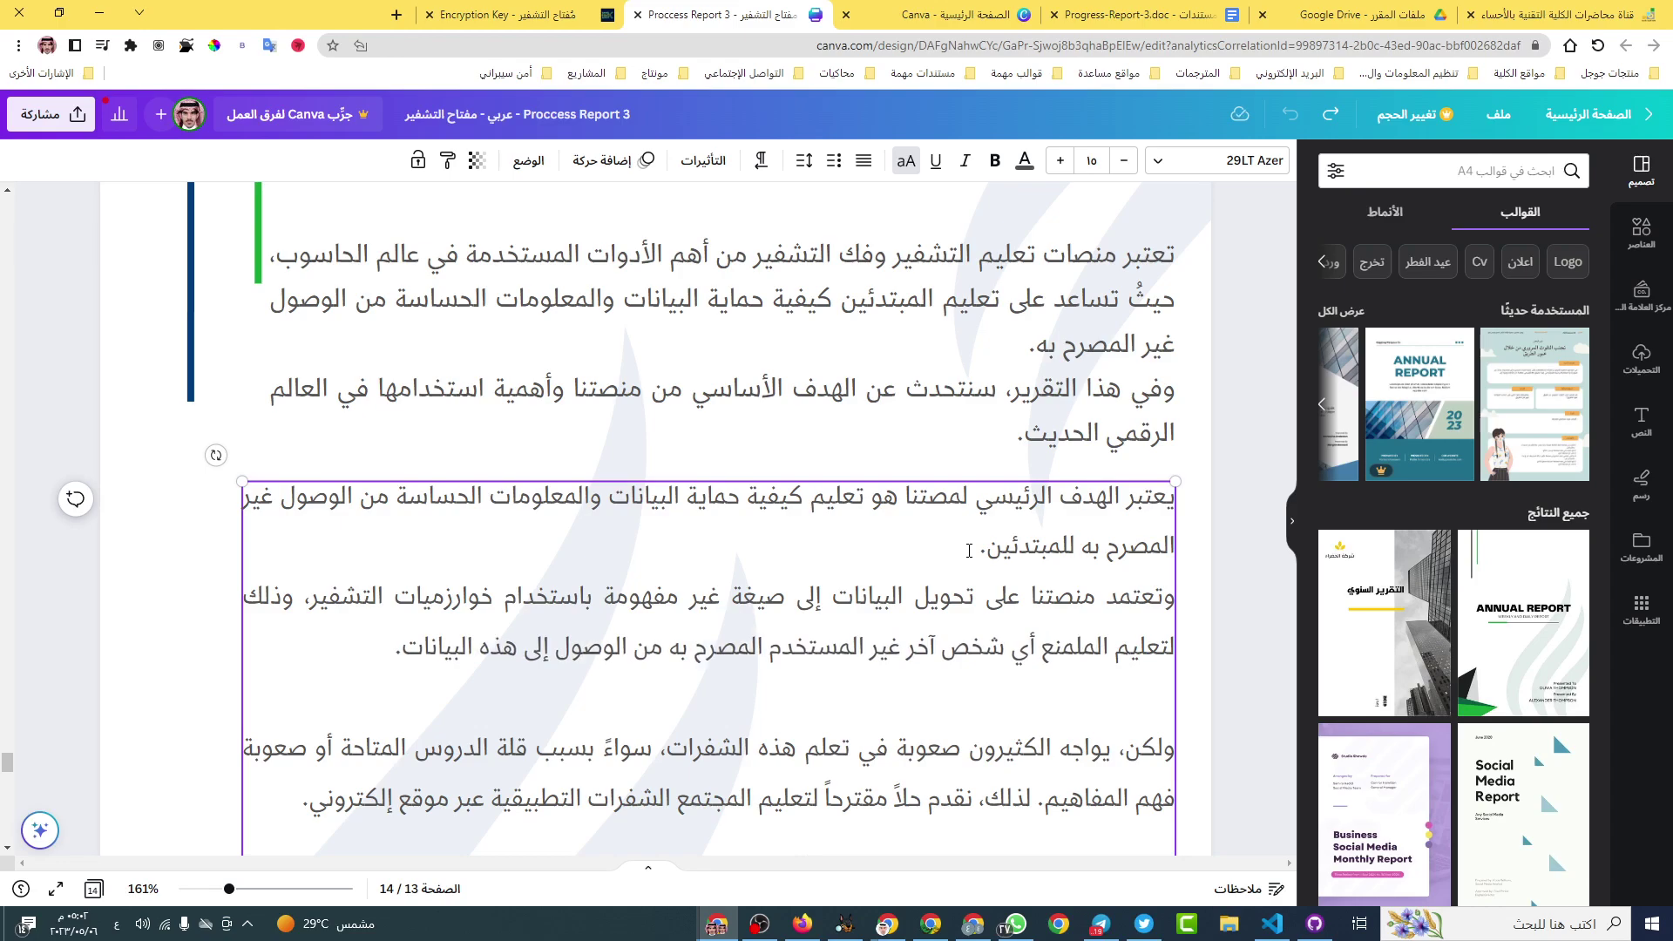
type("تب")
key("BackSpace")
key("BackSpace")
type("بتد")
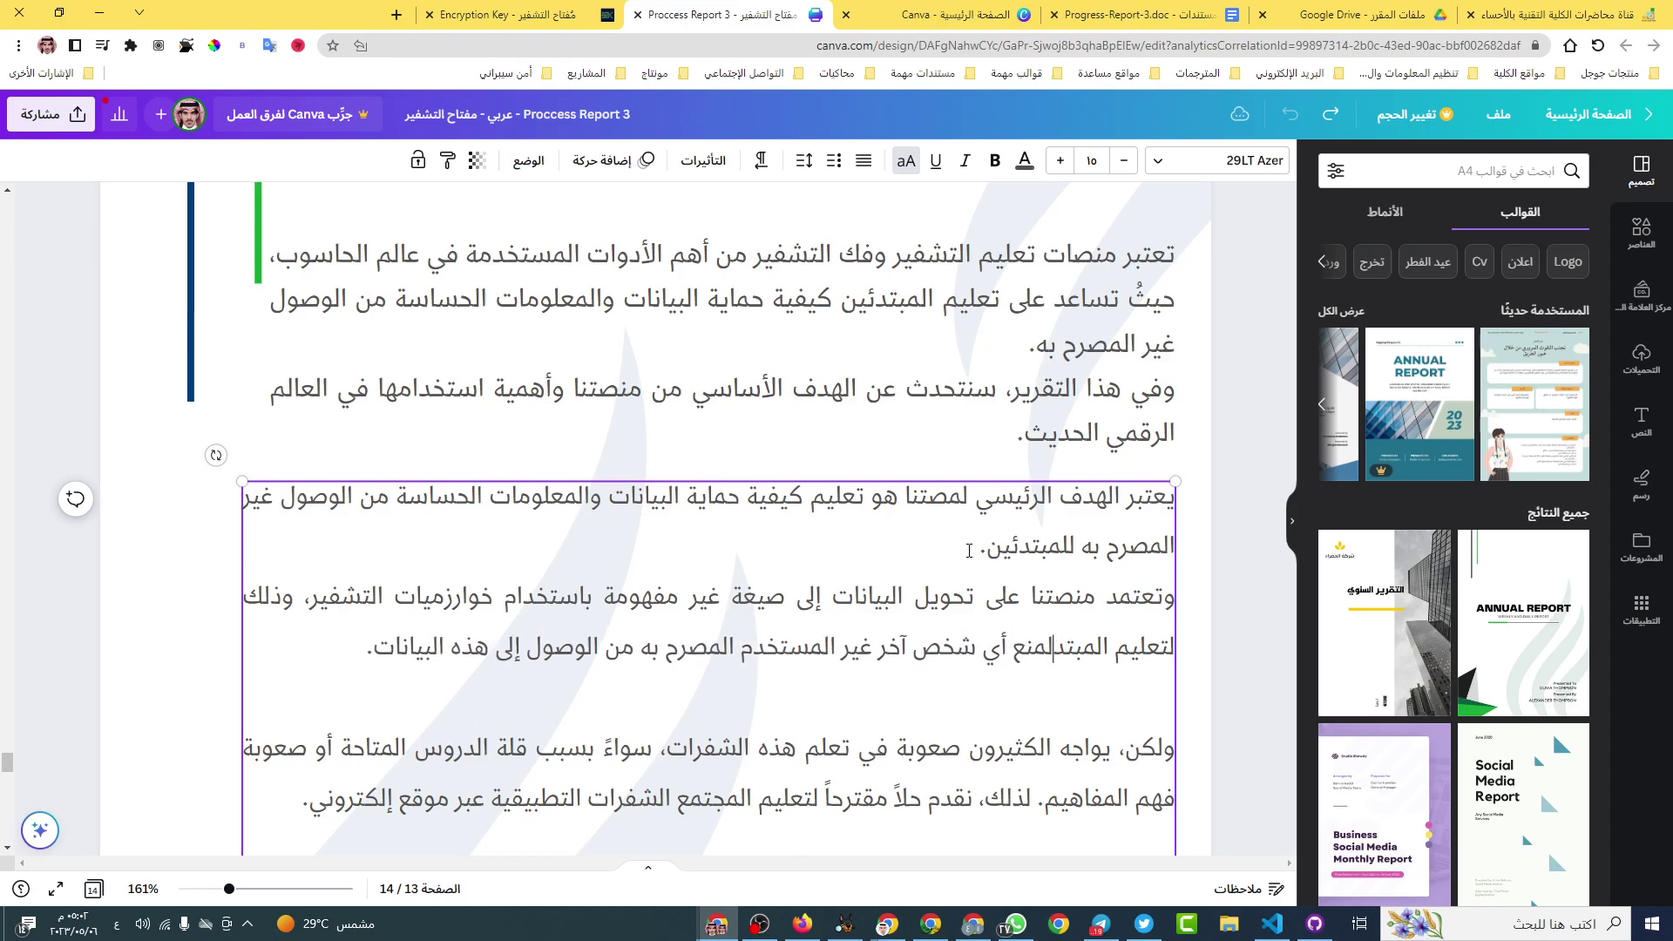
type("ئين")
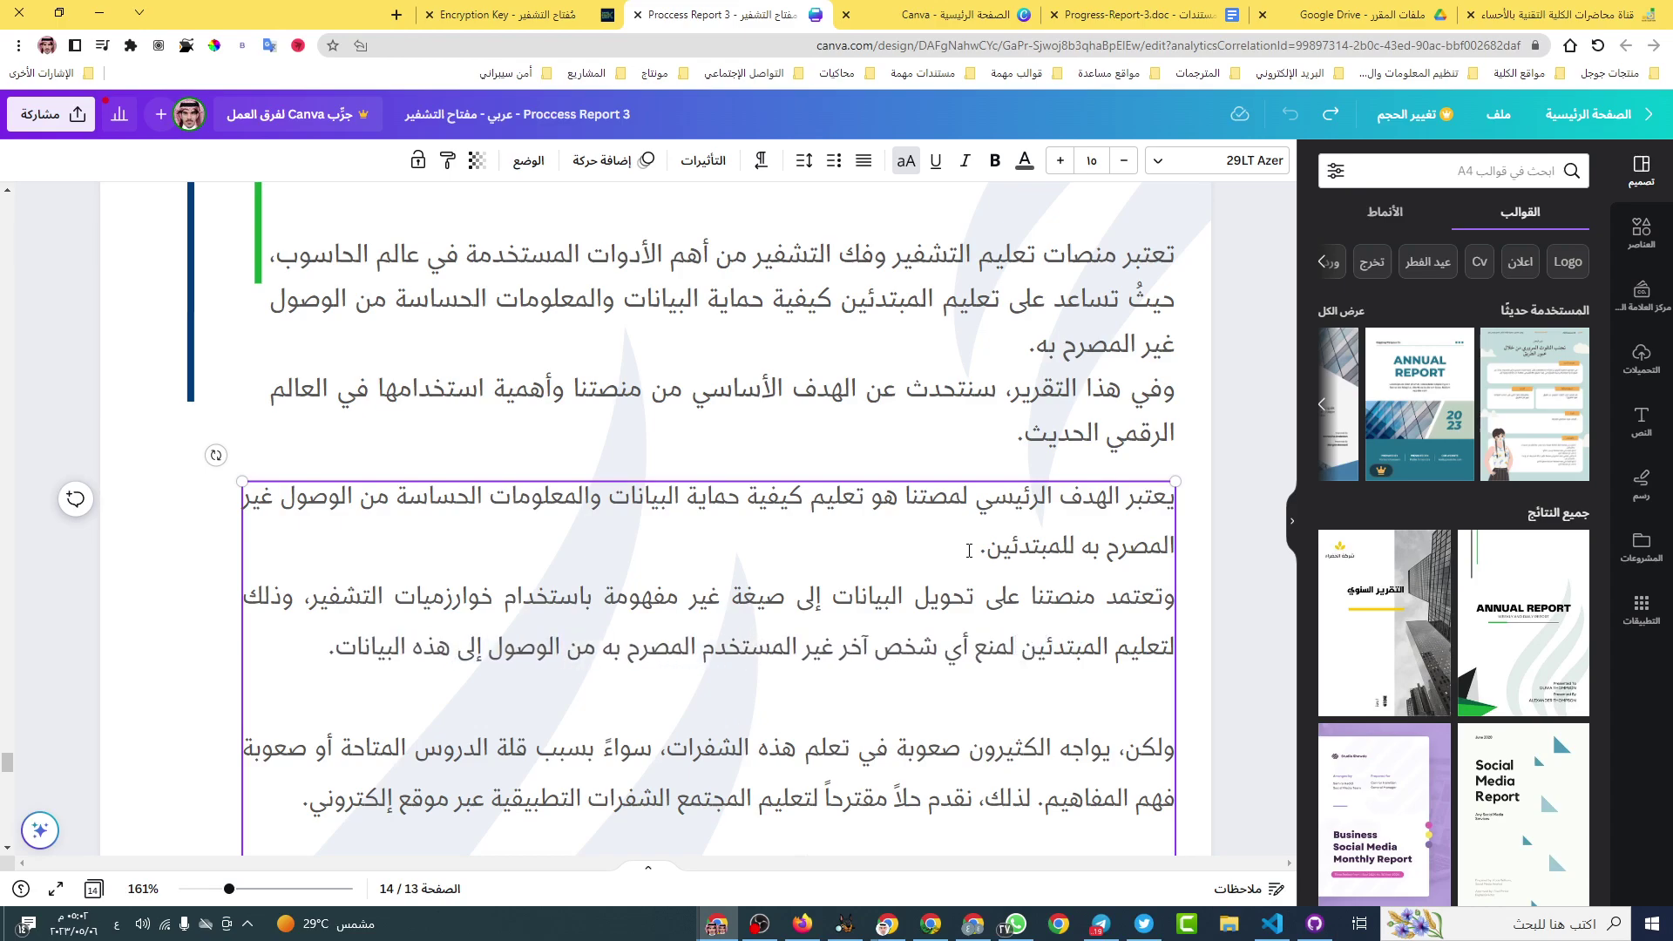
key("Left")
key("BackSpace")
key("Left")
key("Left")
key("Left")
key("Left")
key("Left")
key("Left")
key("Left")
key("Left")
key("Left")
key("Left")
key("Left")
key("Left")
key("Left")
key("Left")
key("Left")
key("Left")
key("Left")
key("Left")
key("Left")
key("Left")
key("Left")
key("Left")
key("Left")
key("Left")
key("Left")
key("Left")
key("Left")
key("Left")
key("Left")
key("Left")
key("Left")
key("Left")
key("Left")
key("Left")
key("Left")
key("Left")
key("Left")
key("Left")
key("Left")
key("Left")
key("Left")
key("Left")
key("Left")
key("Left")
key("Left")
key("Left")
key("Left")
key("Left")
key("Left")
key("Left")
key("Left")
key("Left")
key("Left")
key("Right")
key("Right")
key("Right")
key("Right")
key("Right")
key("Right")
key("Right")
key("Right")
key("Right")
key("Right")
key("Right")
key("Right")
key("Right")
key("Right")
key("Right")
key("Right")
key("Right")
key("Right")
key("Right")
key("Right")
key("Right")
key("Right")
key("Right")
key("Right")
key("Right")
key("Right")
key("Right")
key("Right")
key("Right")
Rewrite the sentence ending as 'كيفية التشفير وفك التشفير للعديد من الشفرات المشهورة عالميا'
key("shift+End")
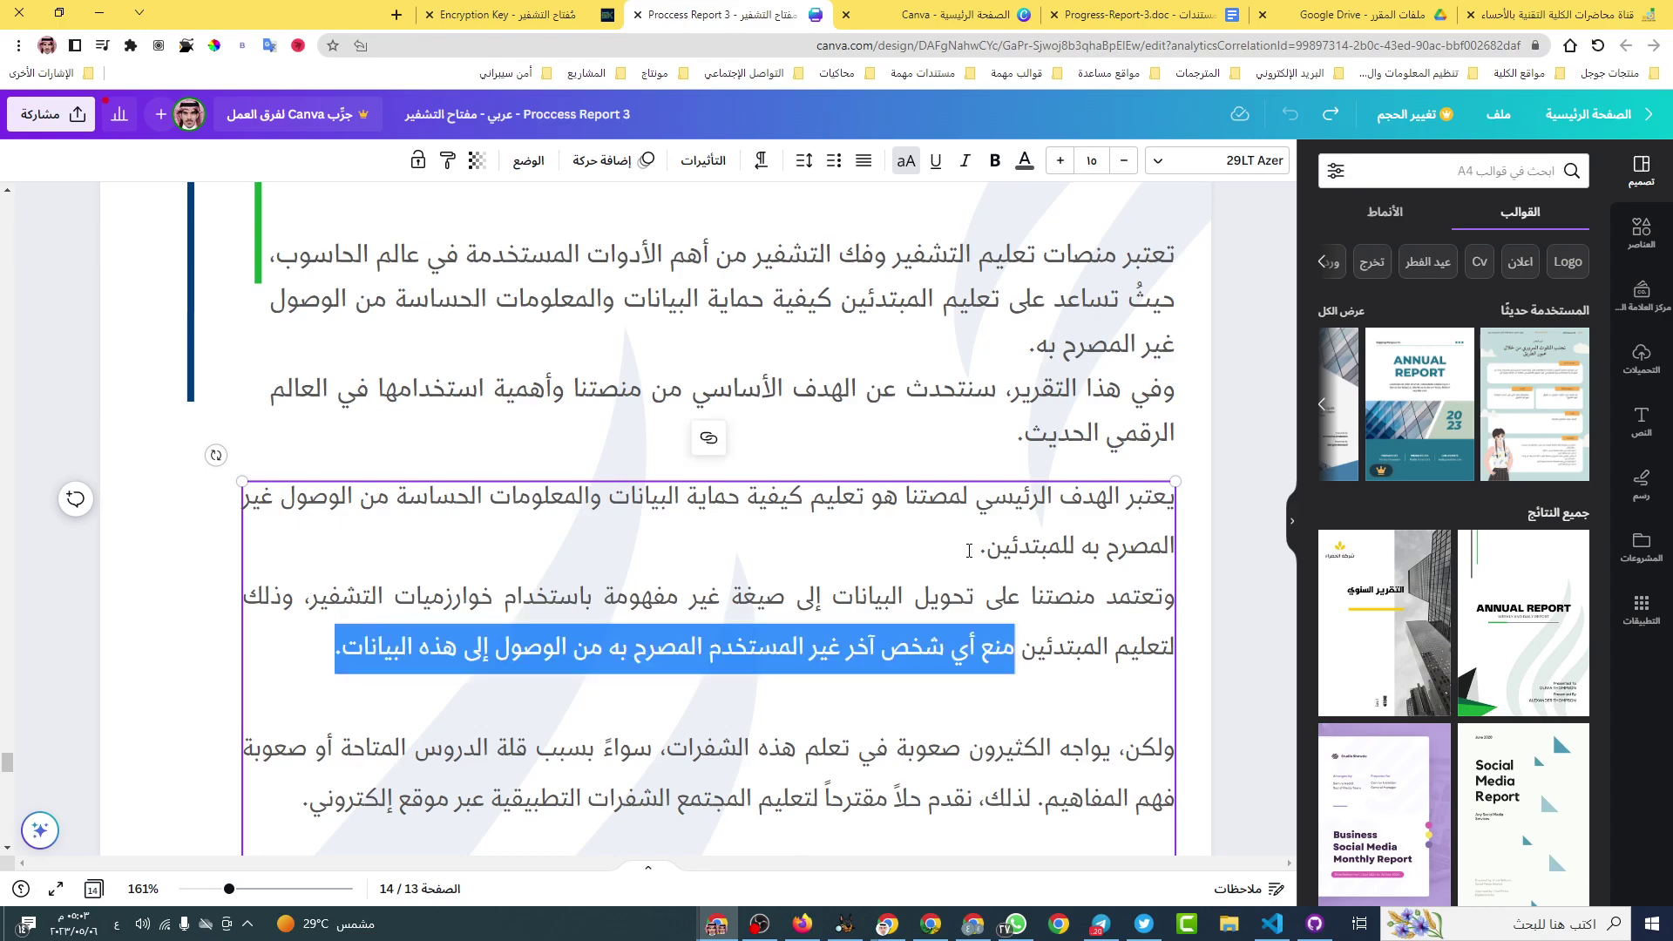
key("shift+Right")
key("BackSpace")
type("كيفي")
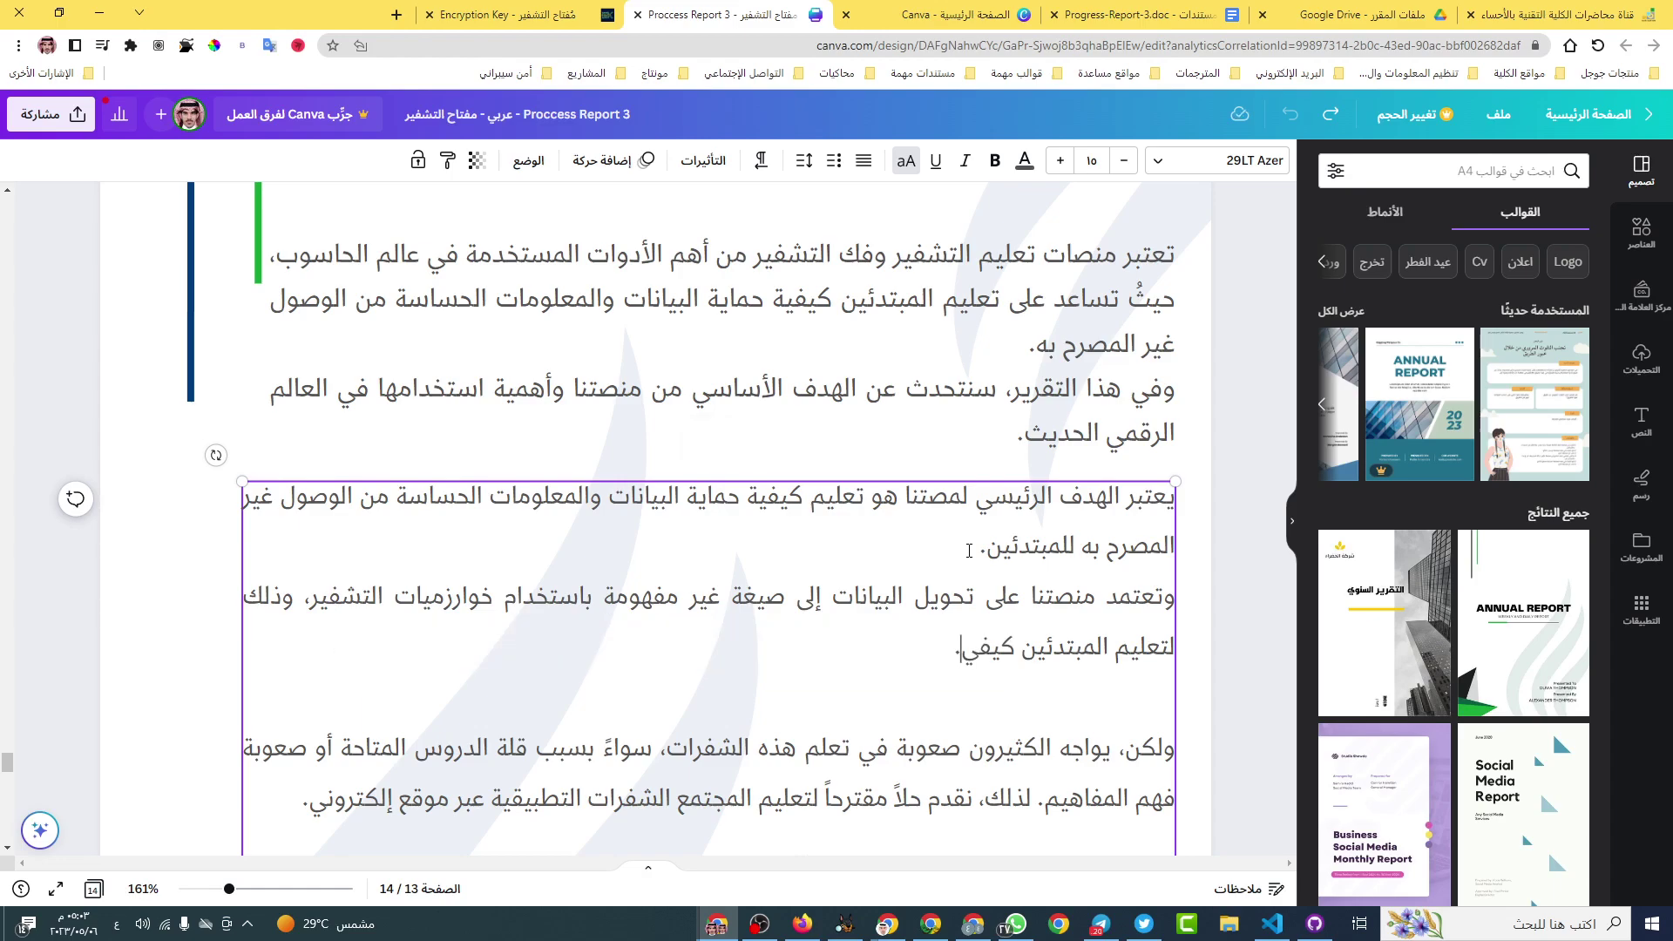
type("ة التشفير")
type("وفك التشفير")
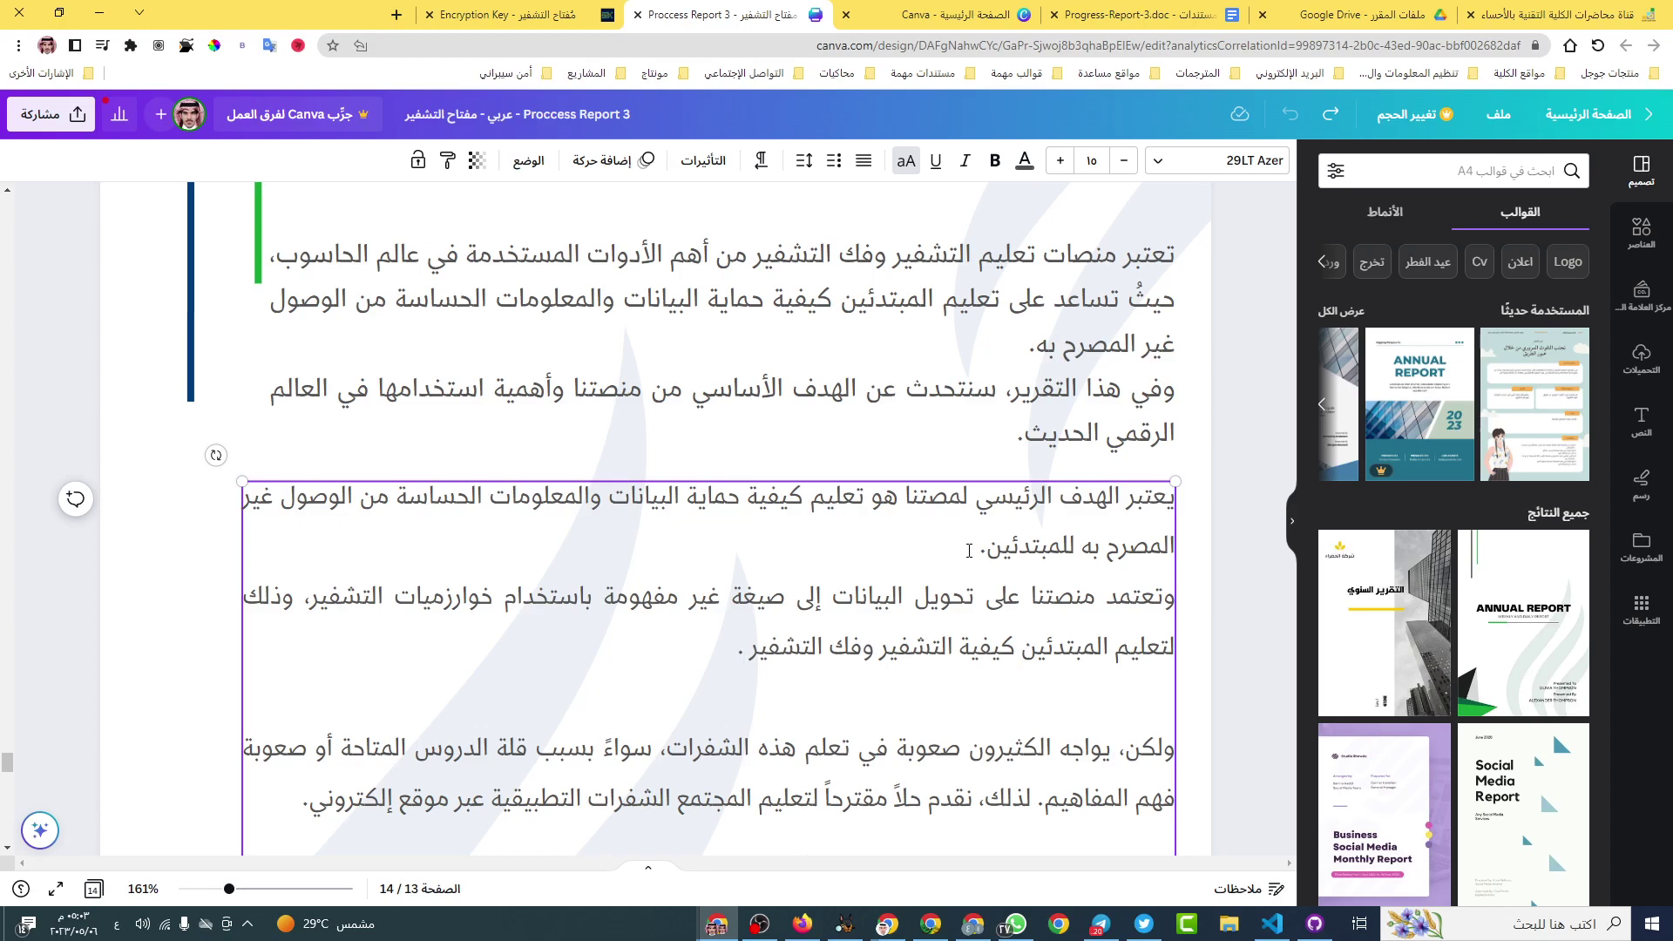
type(" للعديد من الشفرات ال")
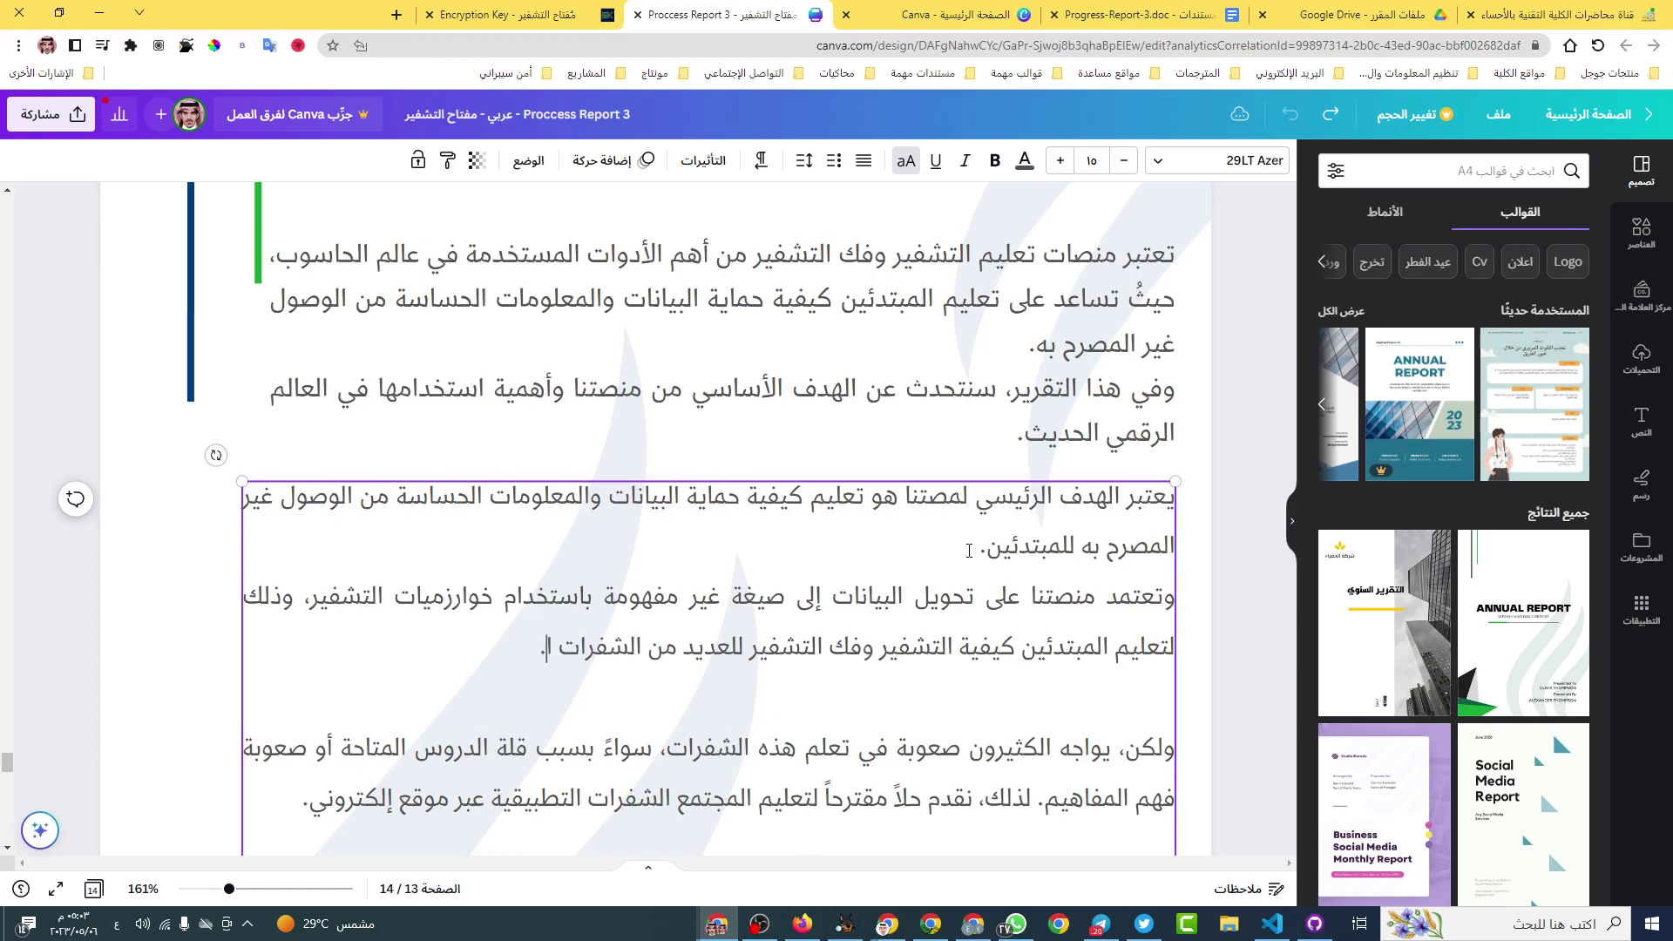
type("مشهورة عالمياً")
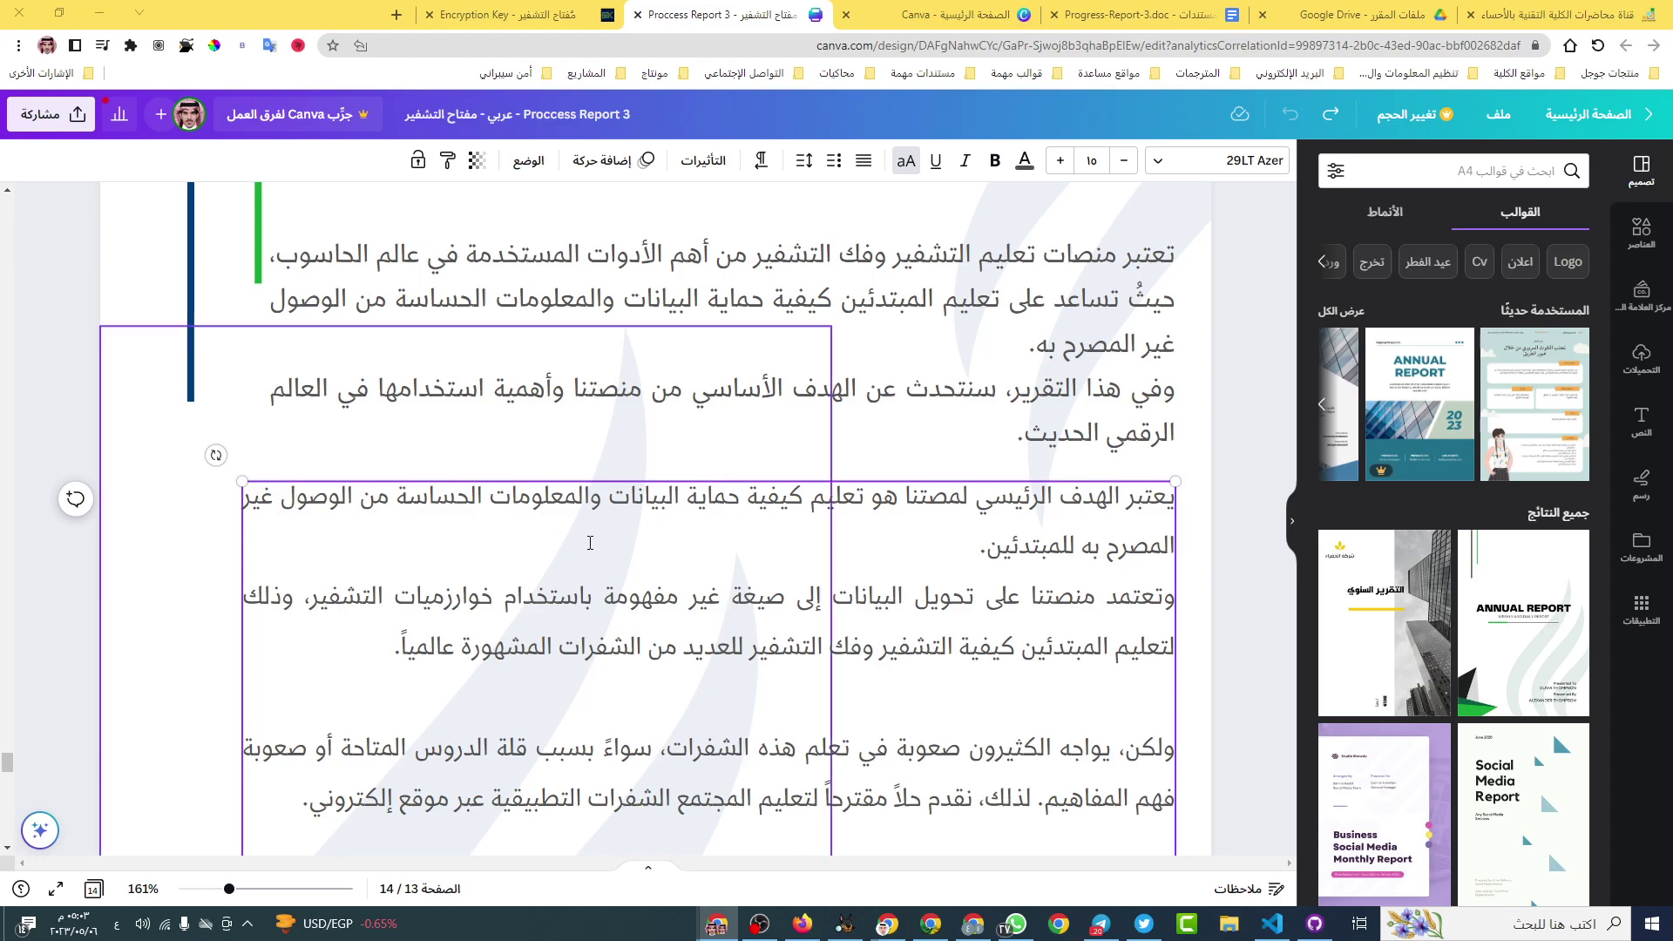
Replace the 'ولكن، يواجه' paragraph with the pasted new paragraphs
scroll(952, 571, "down", 2)
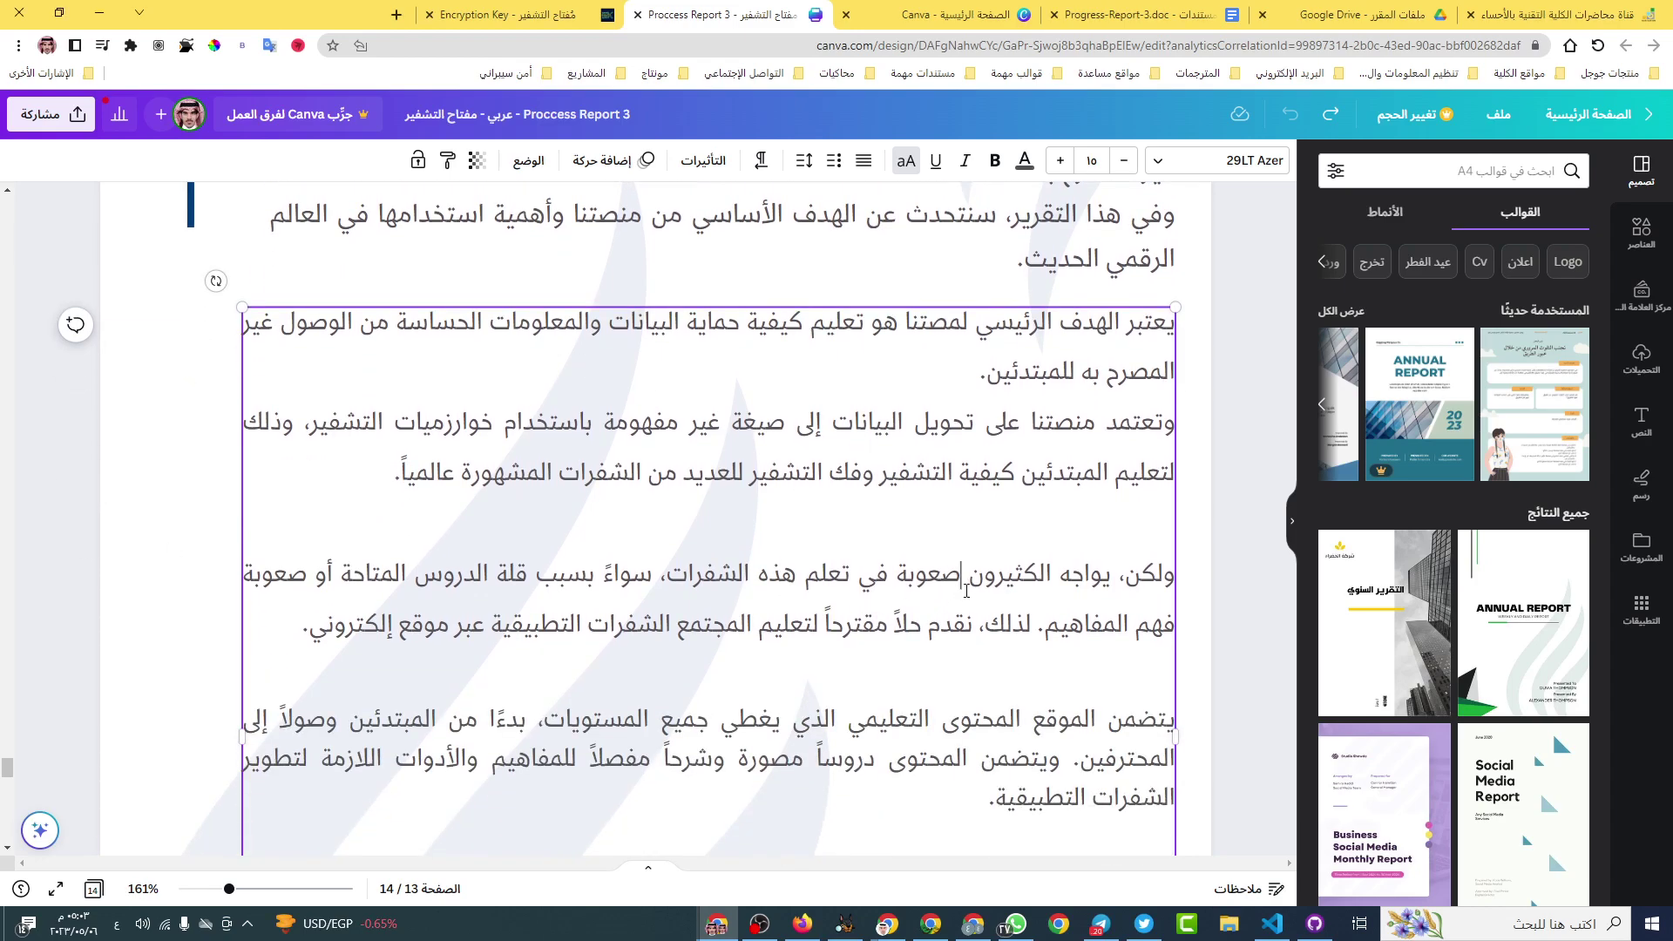
triple_click(965, 575)
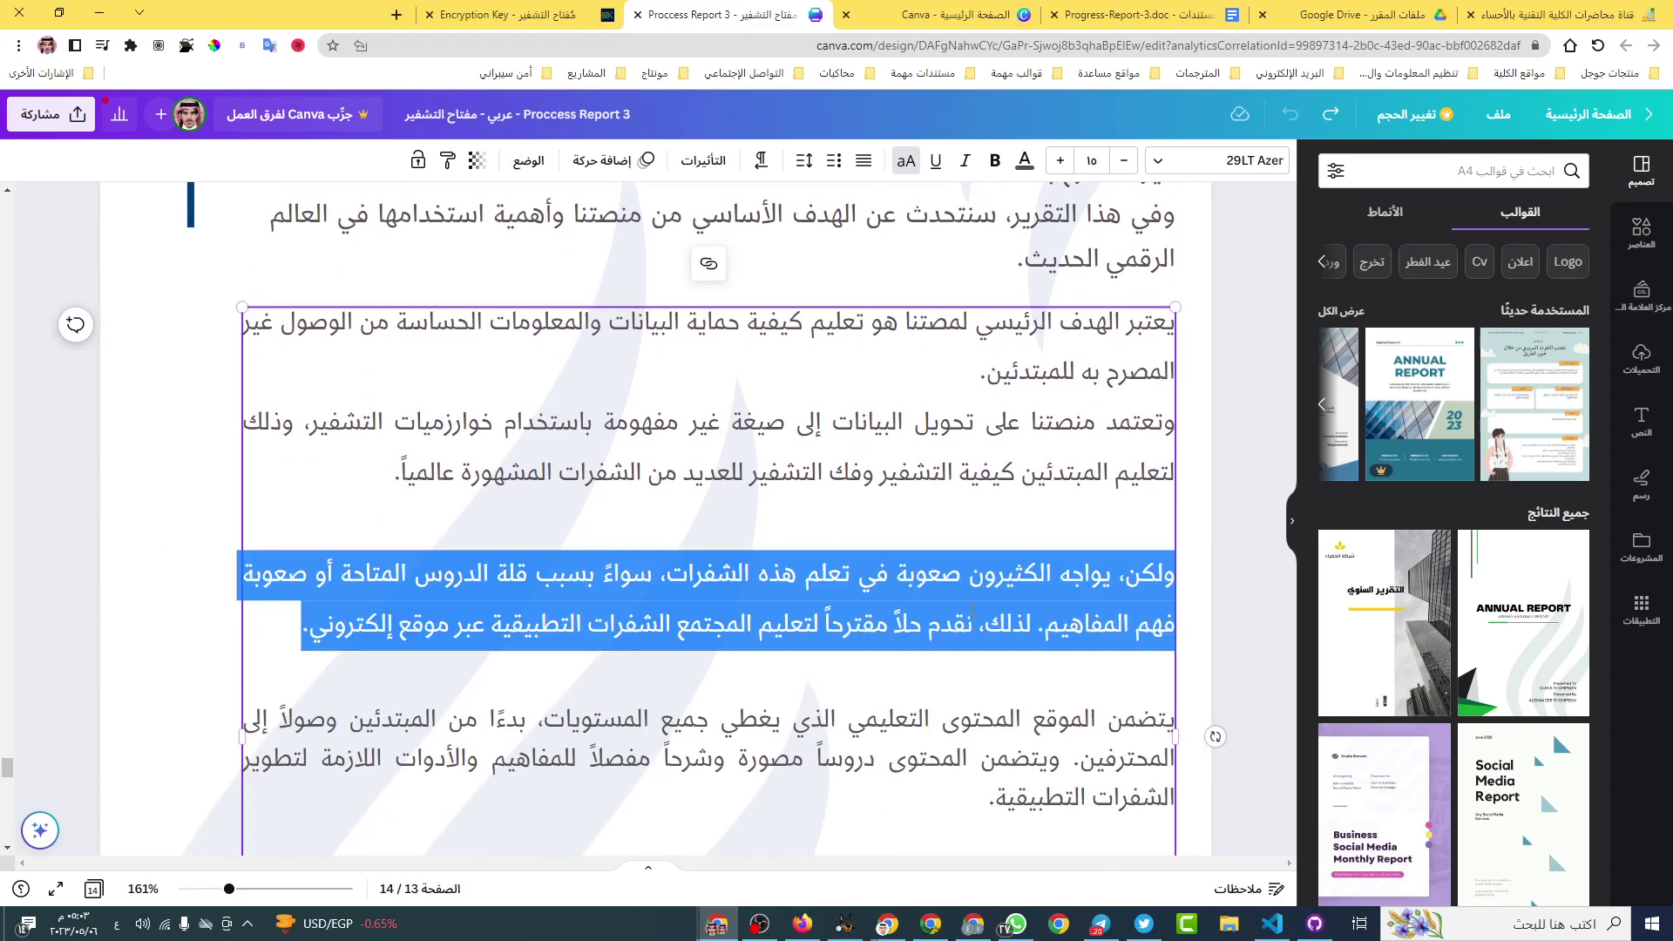
type("بالإضافة إلى حماية البيانات، تساعد منصات التشفير وفك التشفير على الحفاظ على خصوصية المستخدمين والمعلومات الحساسة التي يتم تداولها. وهذا يتم عن طريق تشفير الرسائل والمعلومات المرسلة بين المستخدمين، وذلك لمنع أي جهة ثالثة من الوصول إلى هذه المعلومات واستخدامها في أي غرض غير مشروع.")
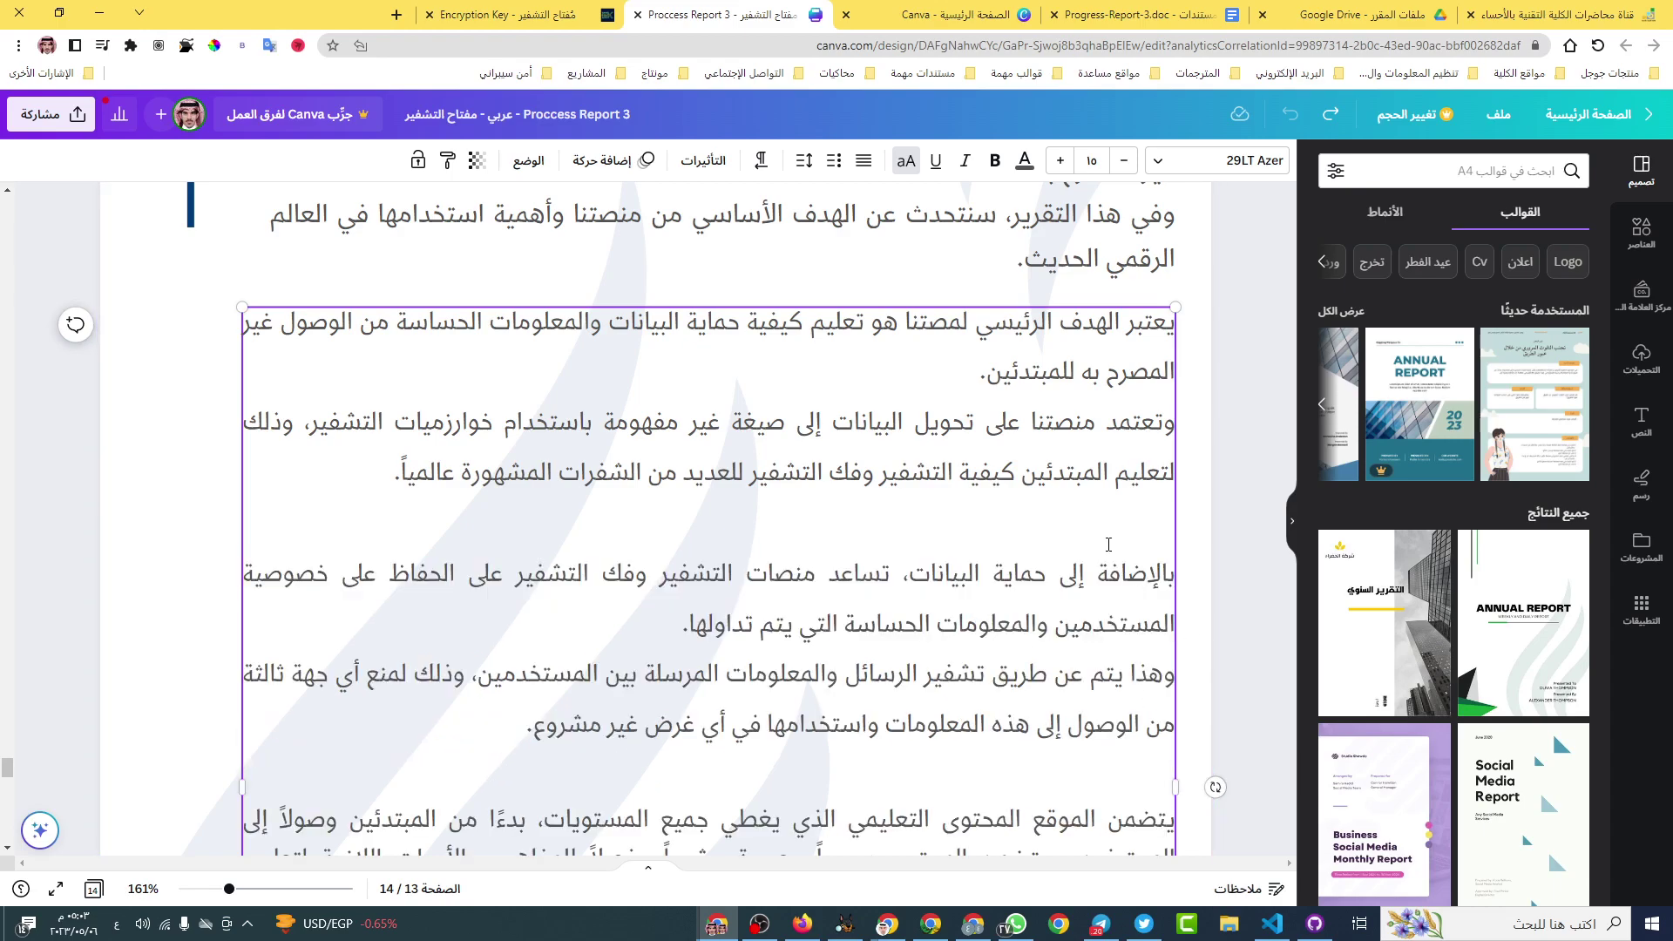
key("BackSpace")
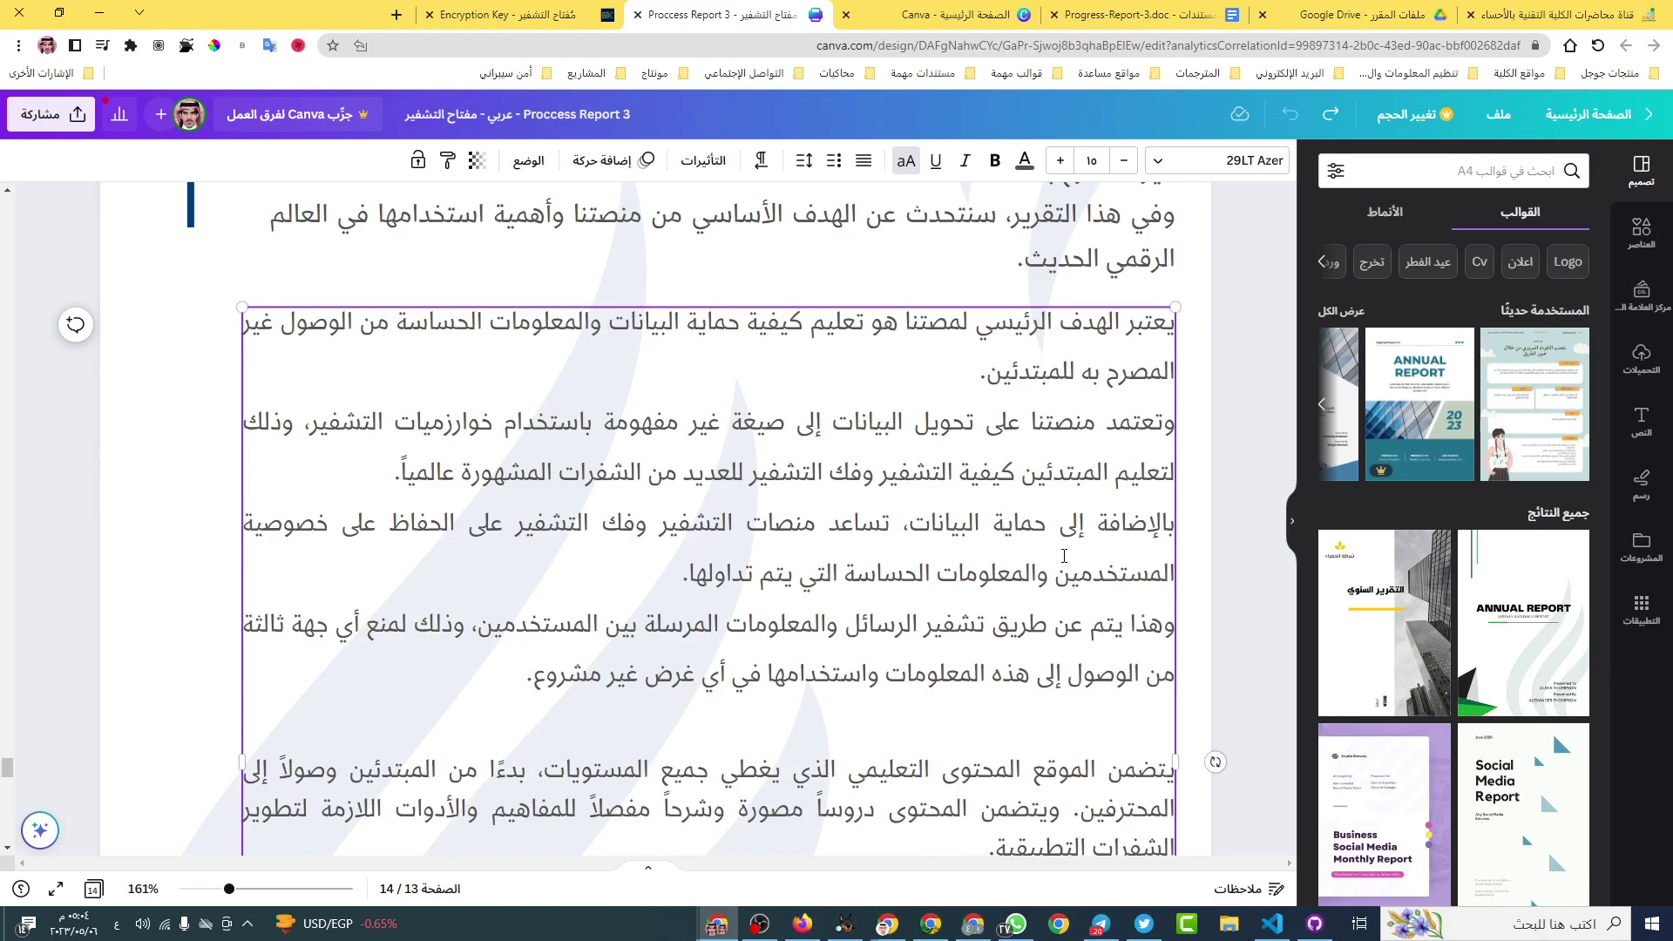
Insert 'تعليم المبتدئين كيفية' before 'حماية' in the بالإضافة paragraph
left_click(928, 523)
key("ctrl+Left")
key("ctrl+Left")
key("ctrl+Right")
key("ctrl+Right")
key("ctrl+Right")
key("Right")
key("Right")
key("Right")
key("Right")
key("Right")
key("Left")
key("Left")
key("Left")
key("Left")
type("تعليم")
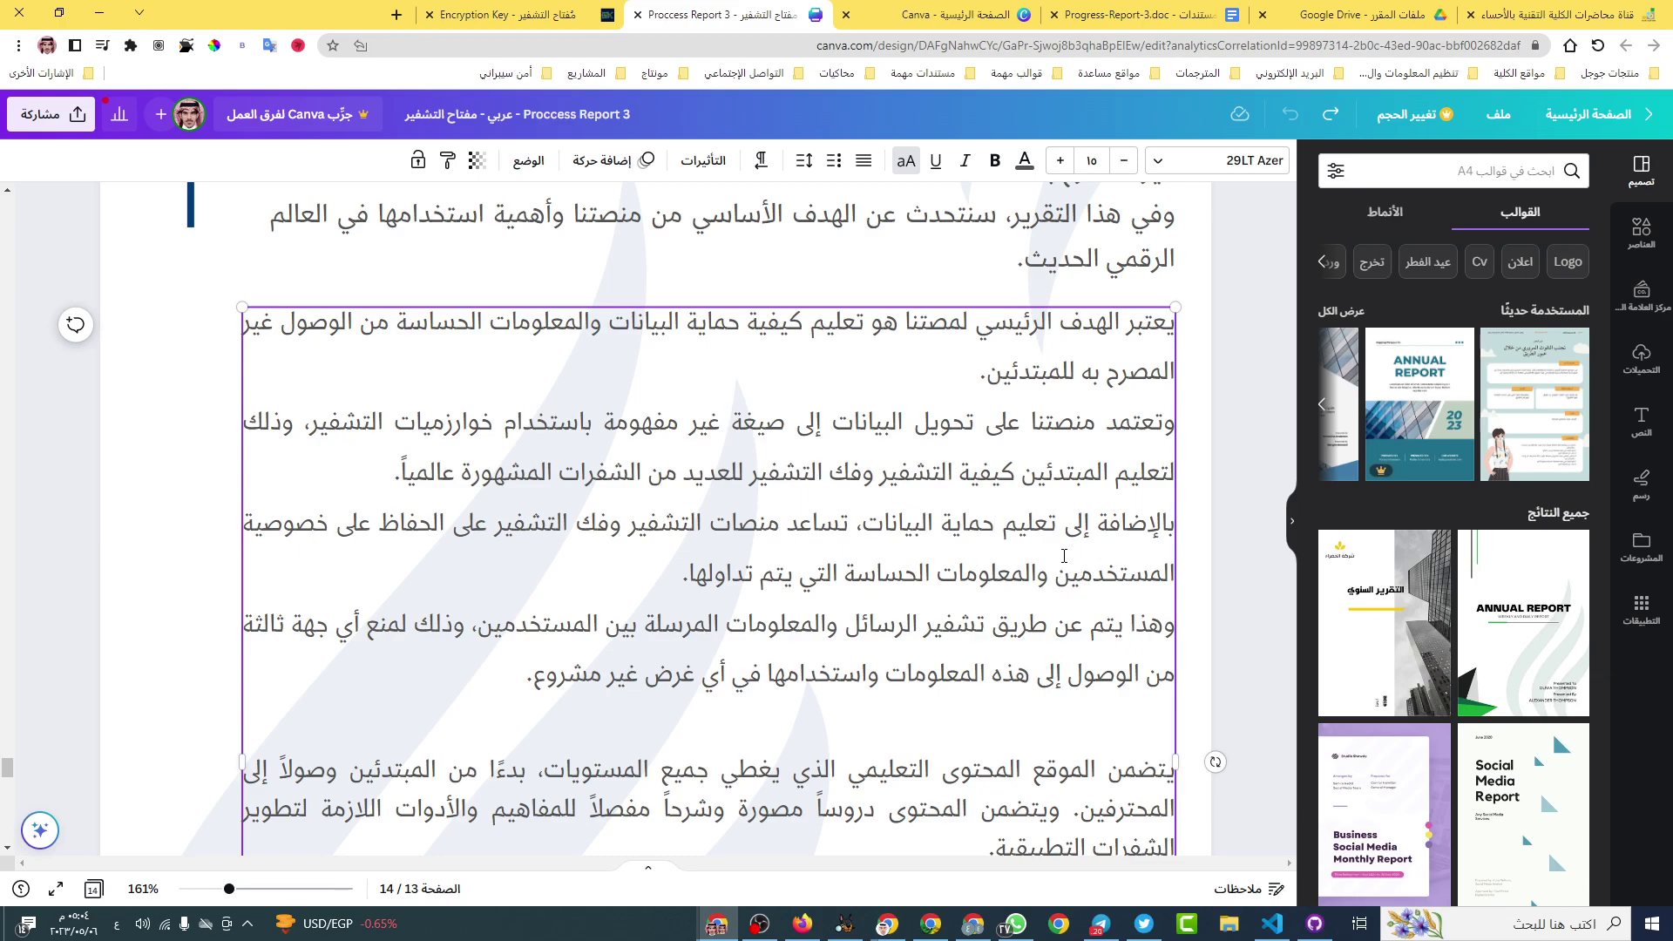
type(" المبتد")
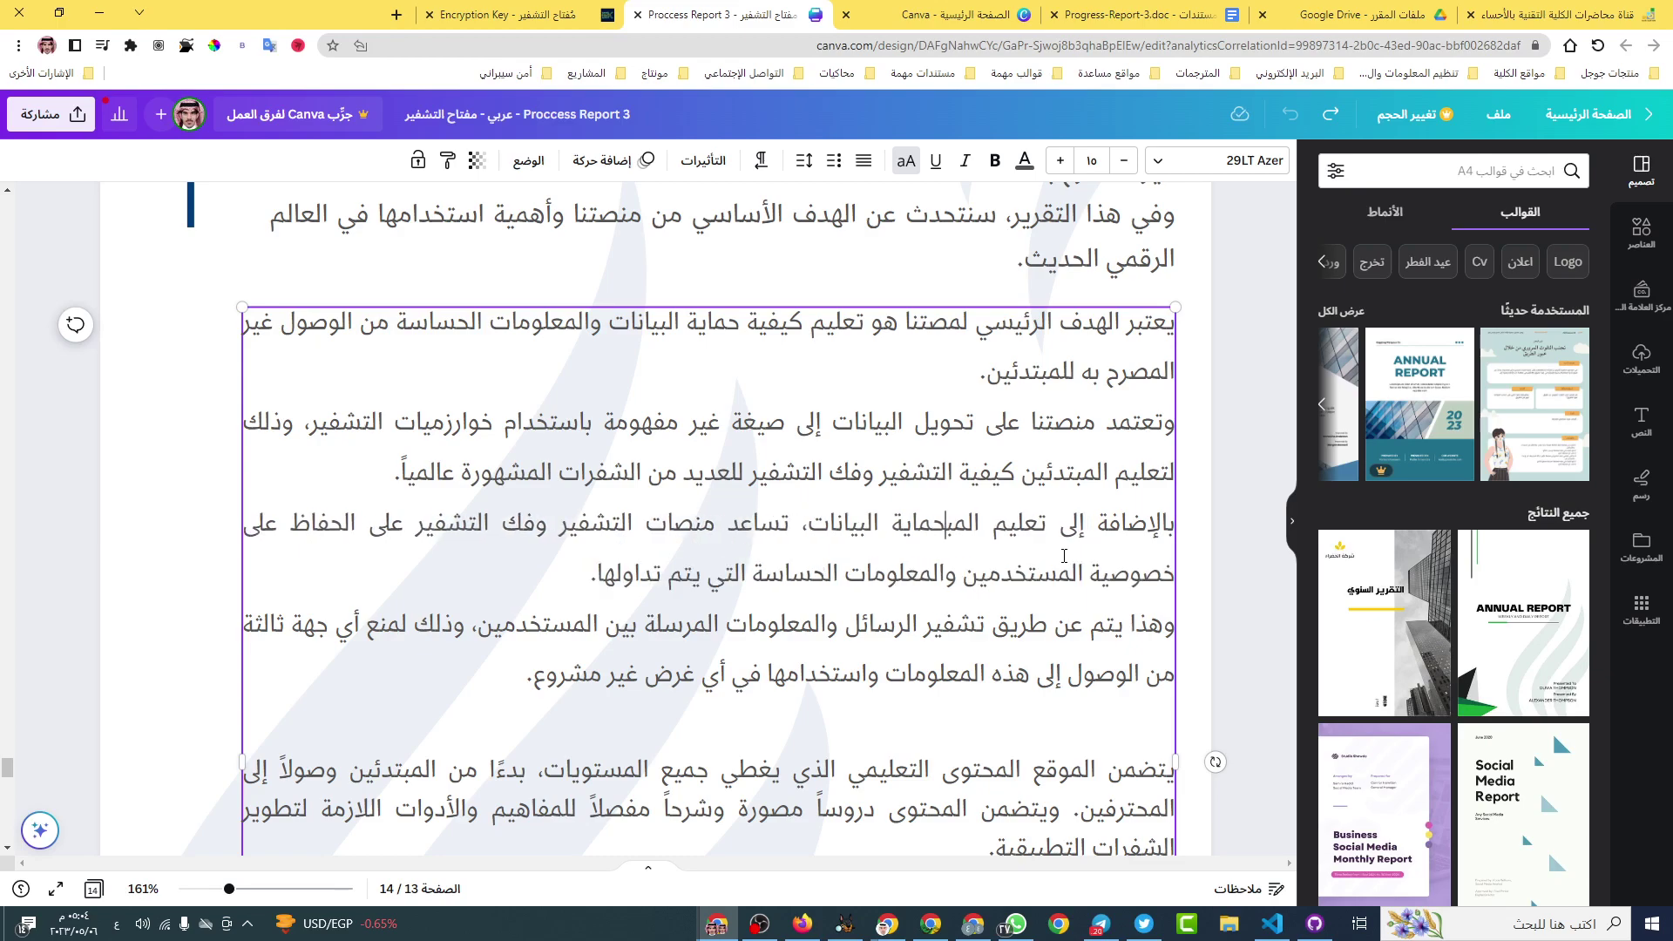
type("ئية")
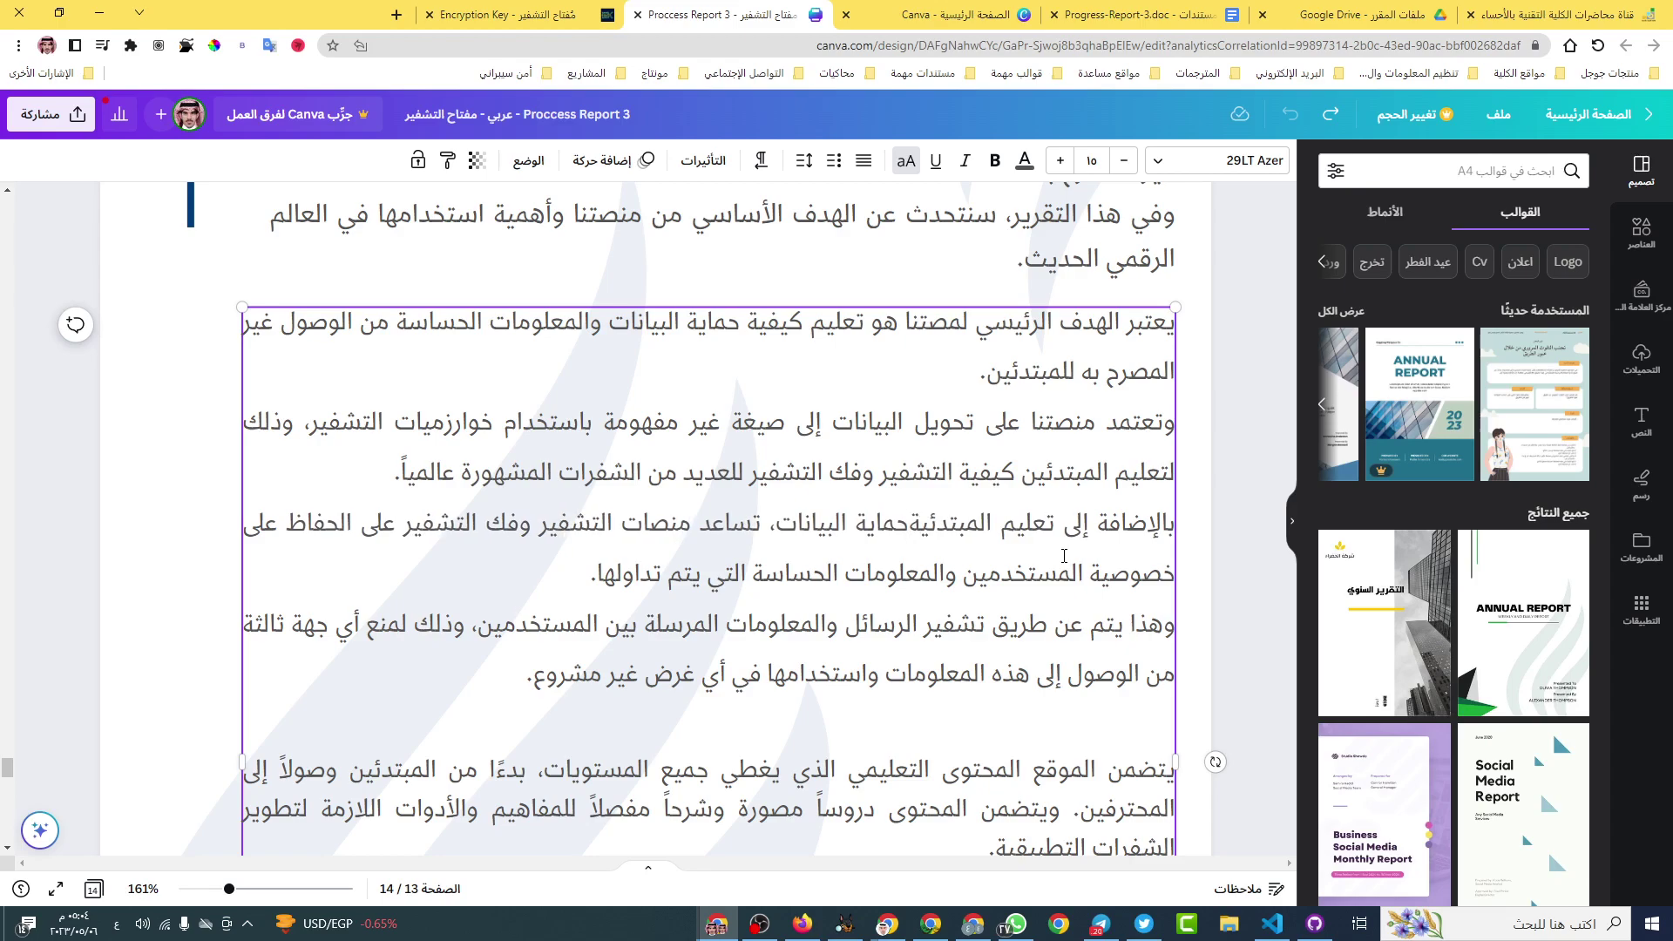
key("BackSpace")
type("ن ك")
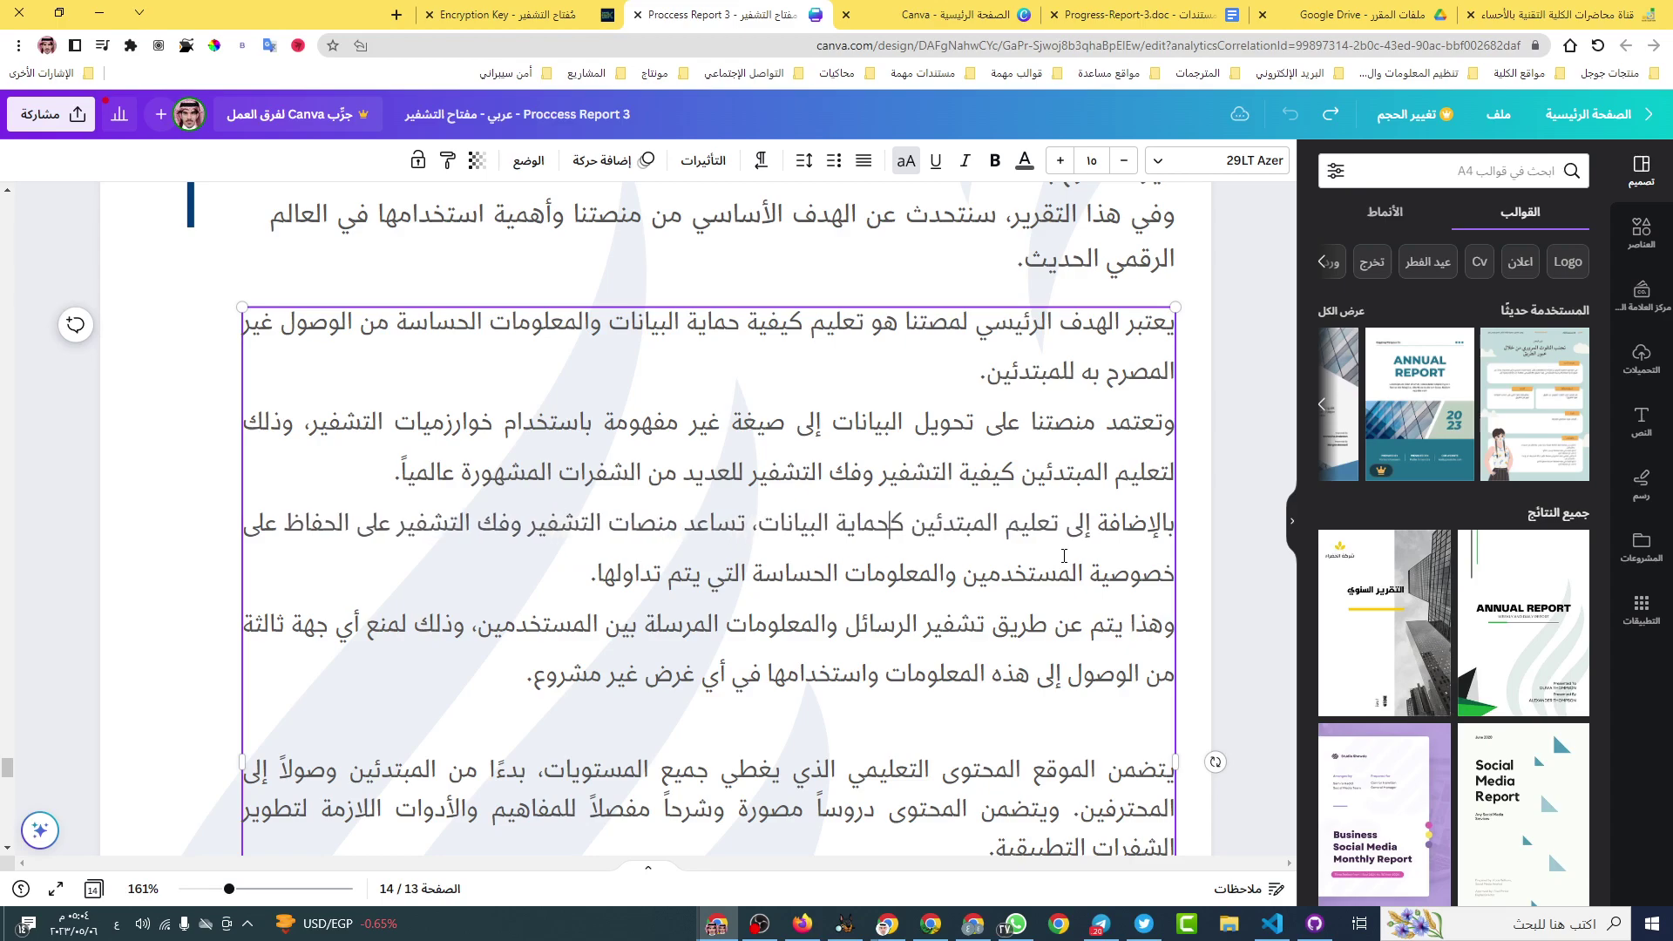
type("يفي")
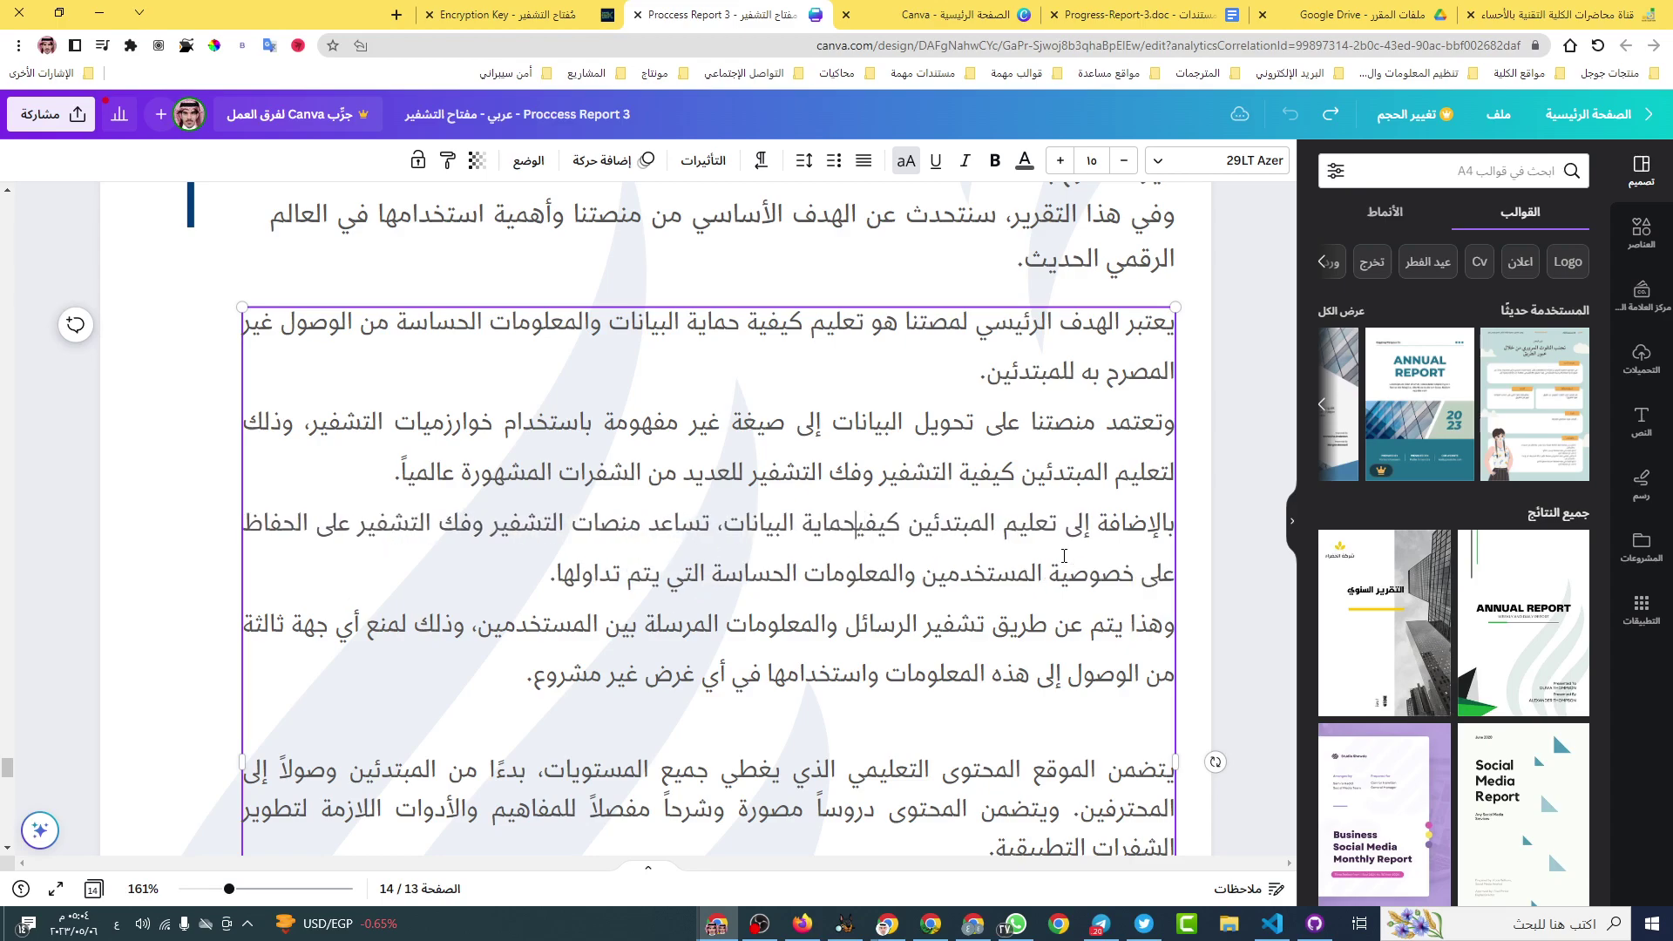
type("ة")
Remove 'وفك التشفير', change 'منصات' to 'منصتنا', and add 'من خلال دروس في المنصة' after 'تداولها'
key("Left")
key("Left")
key("Left")
key("Left")
key("Left")
key("Left")
key("Left")
key("Left")
key("Left")
key("Left")
key("Left")
key("Left")
key("Left")
key("Left")
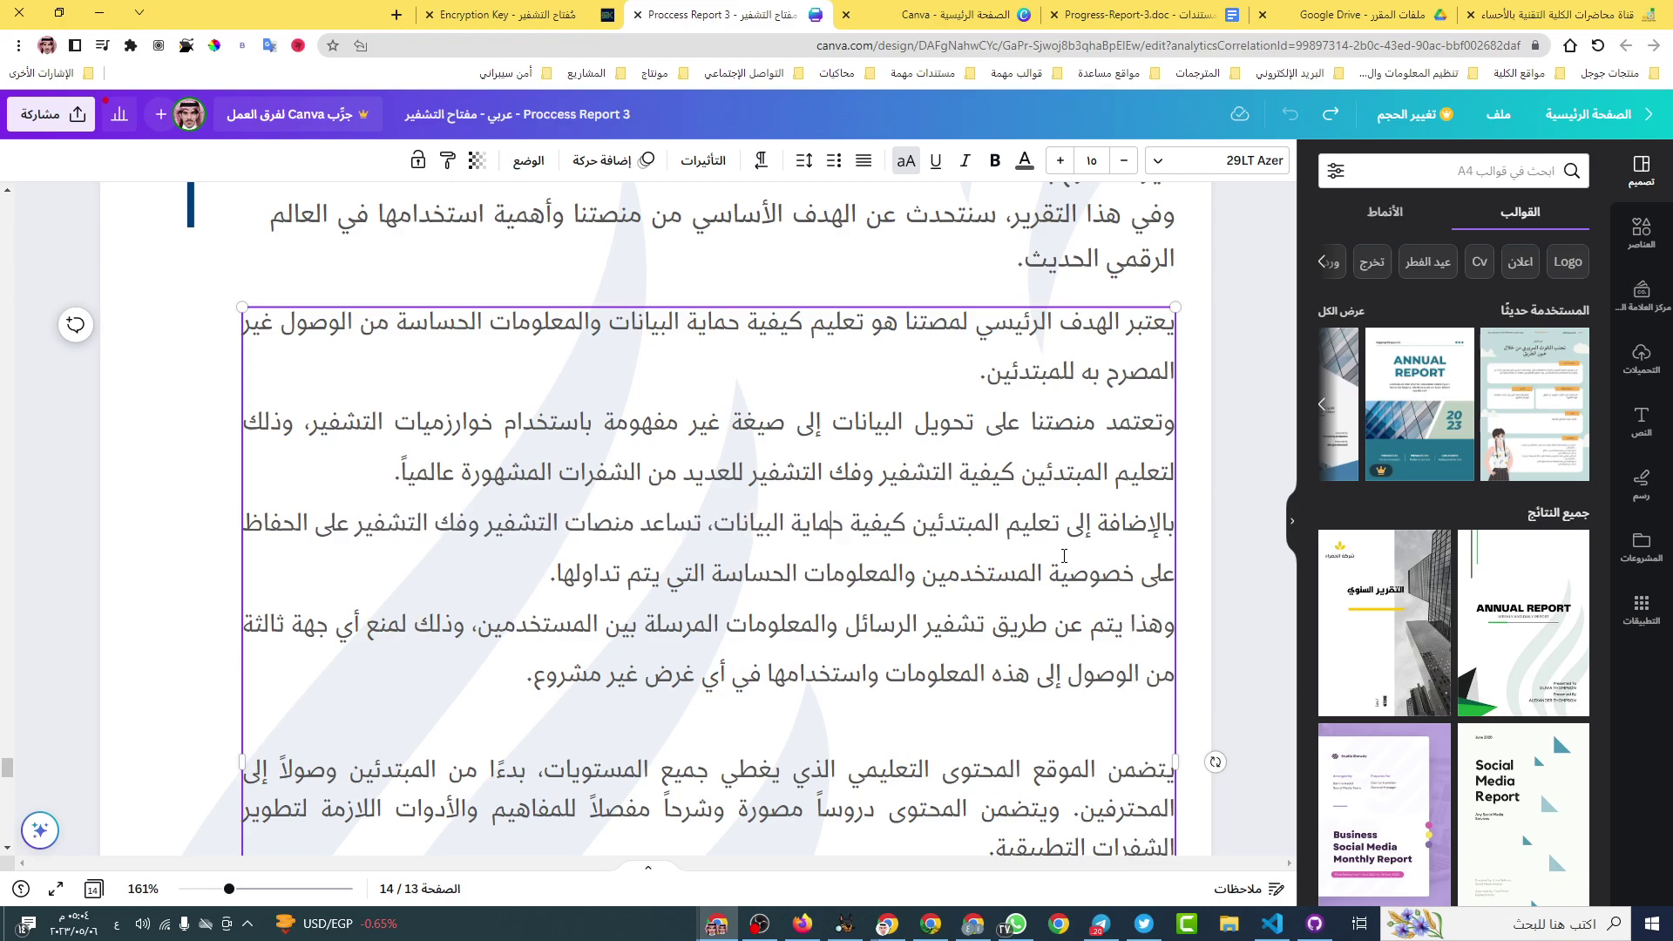
key("Left")
key("Left")
key("Left")
key("Left")
key("Left")
key("Left")
key("Left")
key("Left")
key("Left")
key("Left")
key("Left")
key("Left")
key("Left")
key("Left")
key("Left")
key("Left")
key("Left")
key("Left")
key("Left")
key("Left")
key("Left")
key("Left")
key("Left")
key("Left")
key("Left")
key("Left")
key("Left")
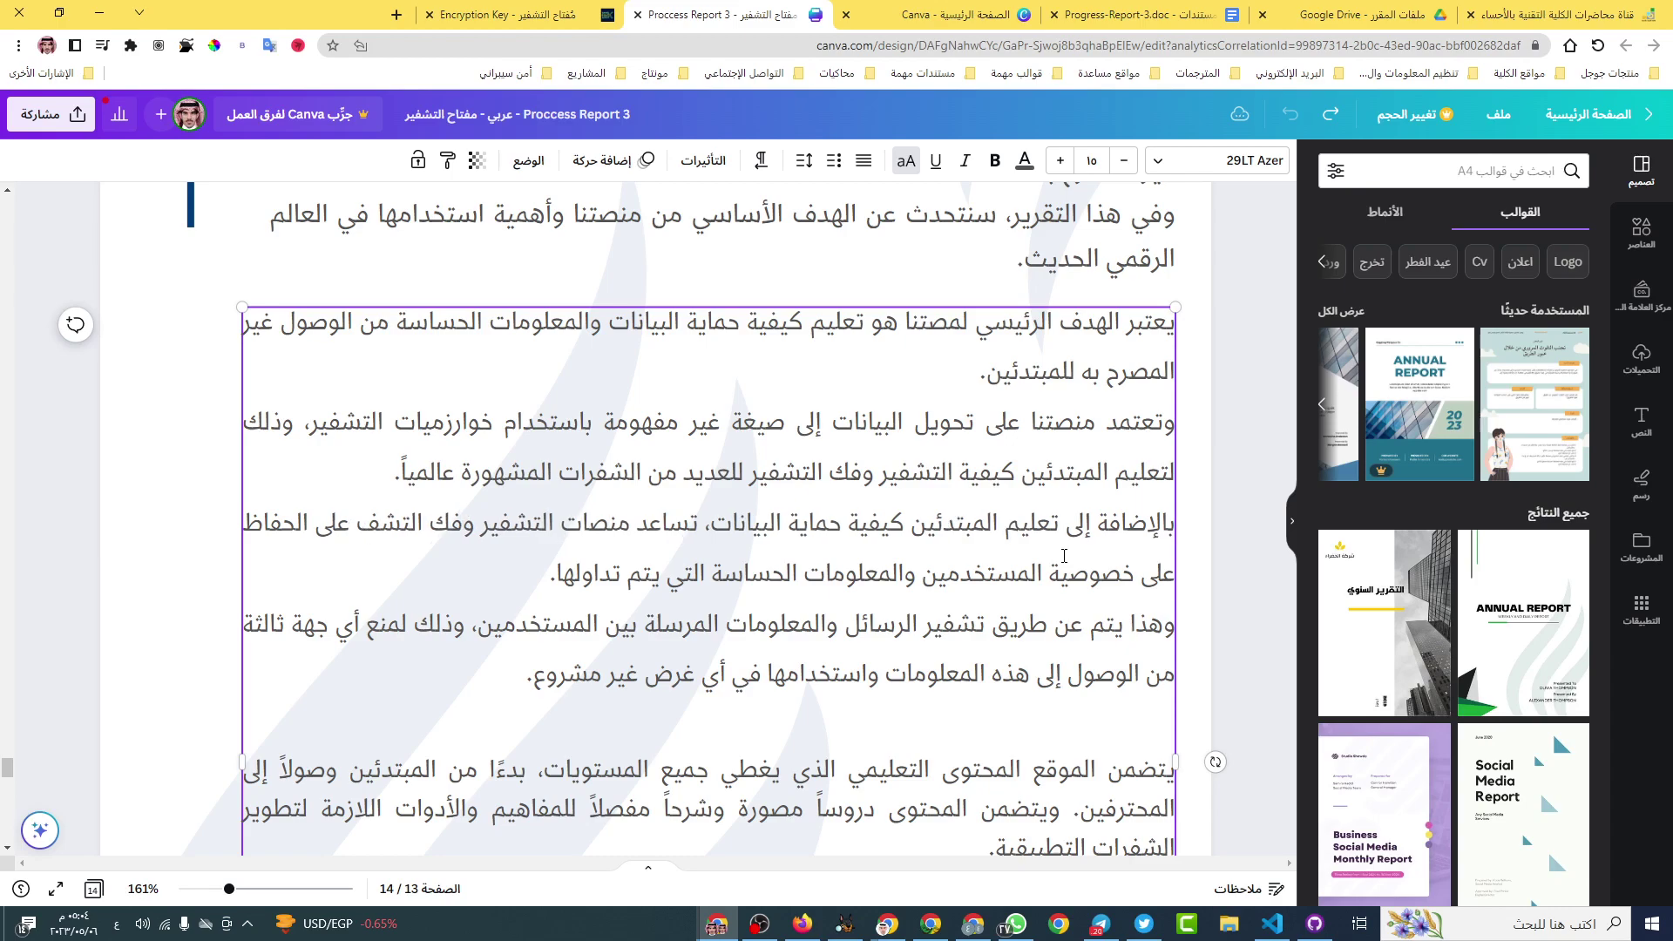
key("BackSpace")
key("BackSpace")
key("BackSpace")
key("BackSpace")
key("BackSpace")
key("BackSpace")
key("BackSpace")
key("BackSpace")
key("BackSpace")
key("BackSpace")
key("BackSpace")
key("BackSpace")
key("BackSpace")
key("BackSpace")
key("BackSpace")
key("BackSpace")
key("BackSpace")
key("BackSpace")
key("BackSpace")
key("BackSpace")
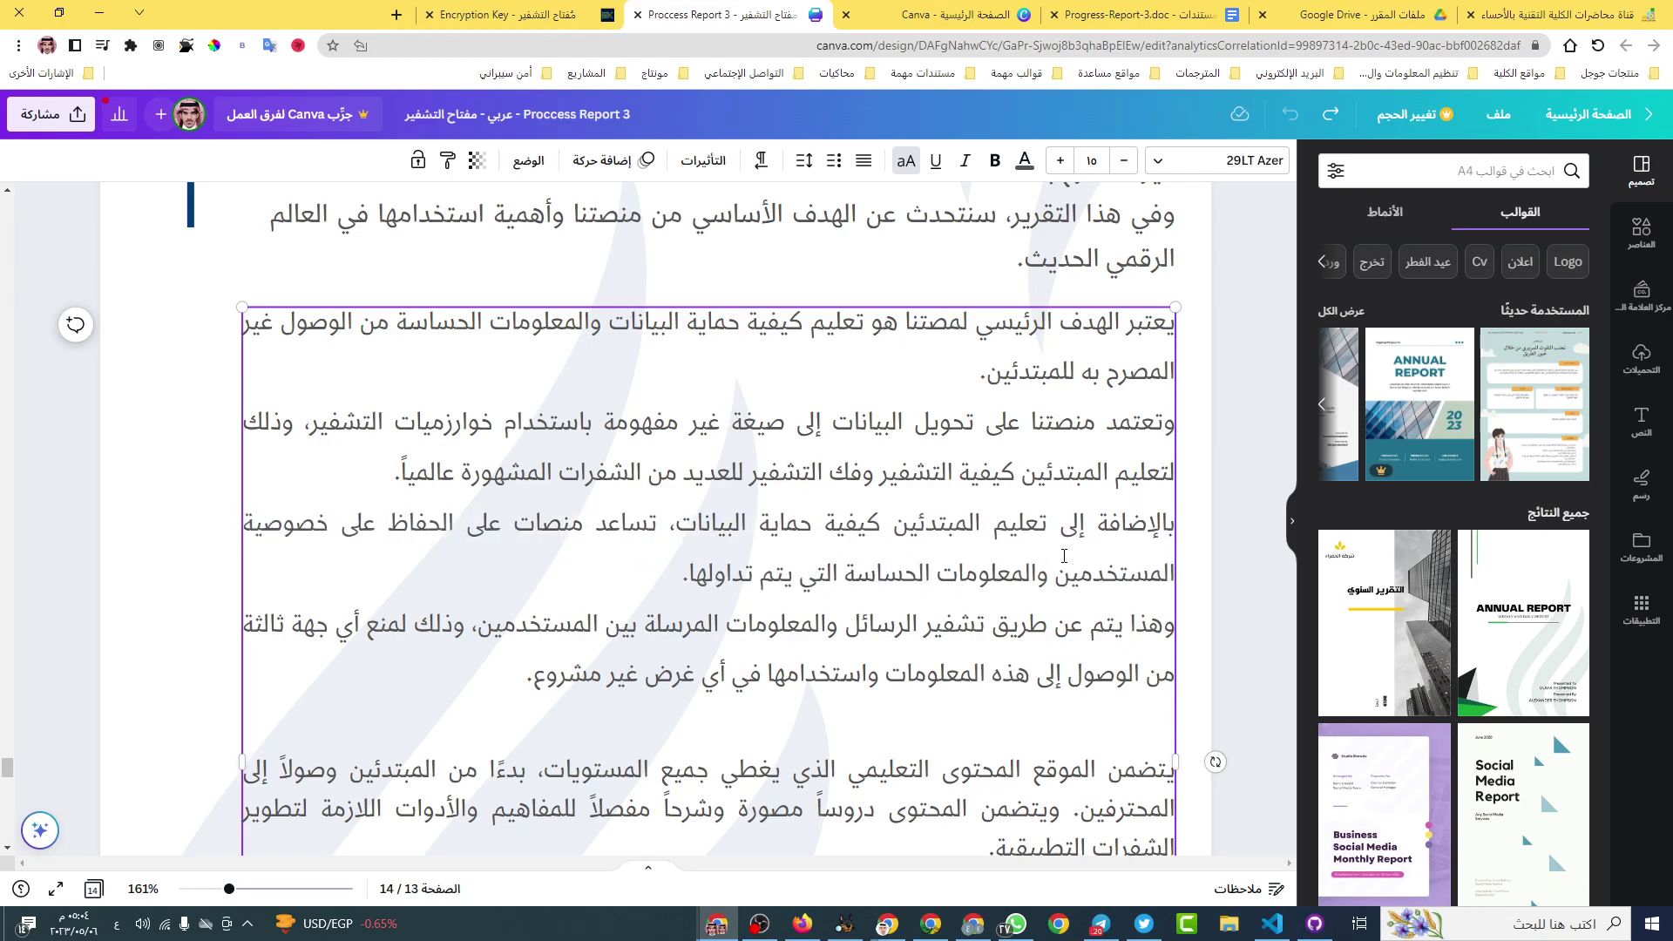
key("BackSpace")
key("BackSpace")
type("تنا")
key("Left")
key("Left")
key("Left")
key("Left")
key("Left")
key("Left")
key("Left")
key("Left")
key("Left")
key("Left")
key("Left")
key("Left")
key("Left")
key("Left")
key("Left")
key("Left")
key("Left")
key("Left")
key("Left")
key("Left")
key("Left")
key("Left")
key("Left")
key("Left")
key("Left")
key("Left")
key("Left")
key("Left")
key("Left")
key("Left")
key("Left")
key("Left")
key("Left")
key("Left")
key("Left")
key("Left")
key("Left")
key("Left")
key("Left")
key("Left")
key("Left")
key("Left")
key("Left")
key("Left")
key("Left")
key("Left")
key("Left")
key("Left")
key("Left")
key("Left")
key("Left")
key("Left")
key("Left")
key("Left")
key("Left")
key("Left")
key("Left")
key("Left")
key("Left")
key("Left")
key("Left")
key("Left")
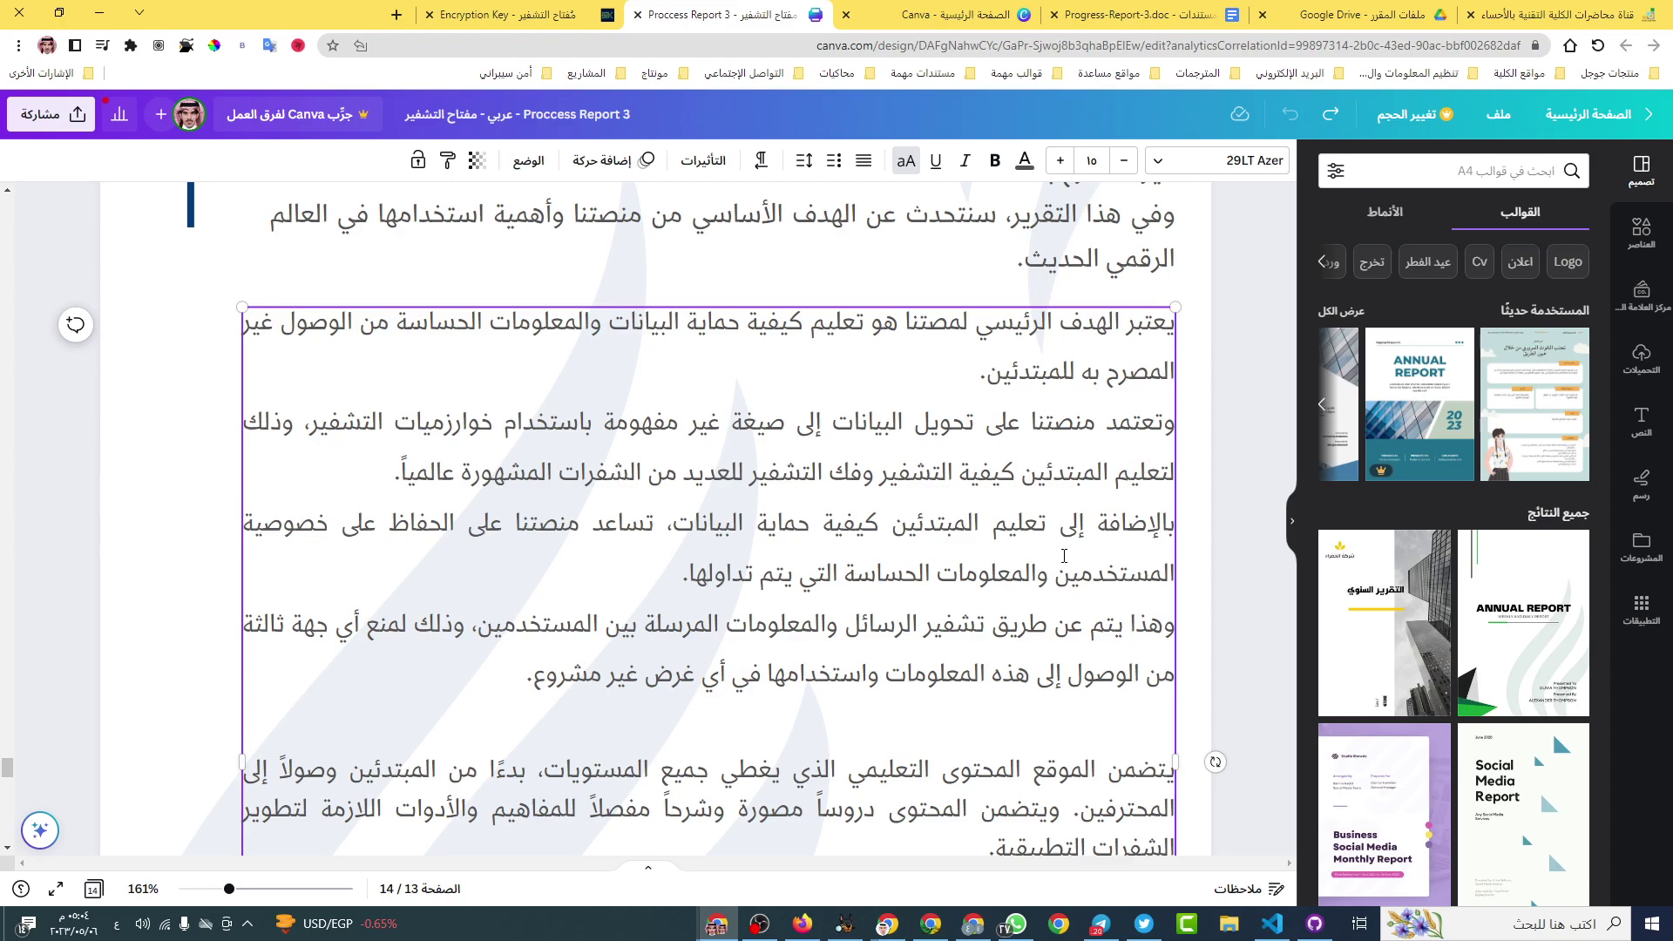
key("Left")
key("Left")
key("Left")
type("من خلال دروس في المنصة")
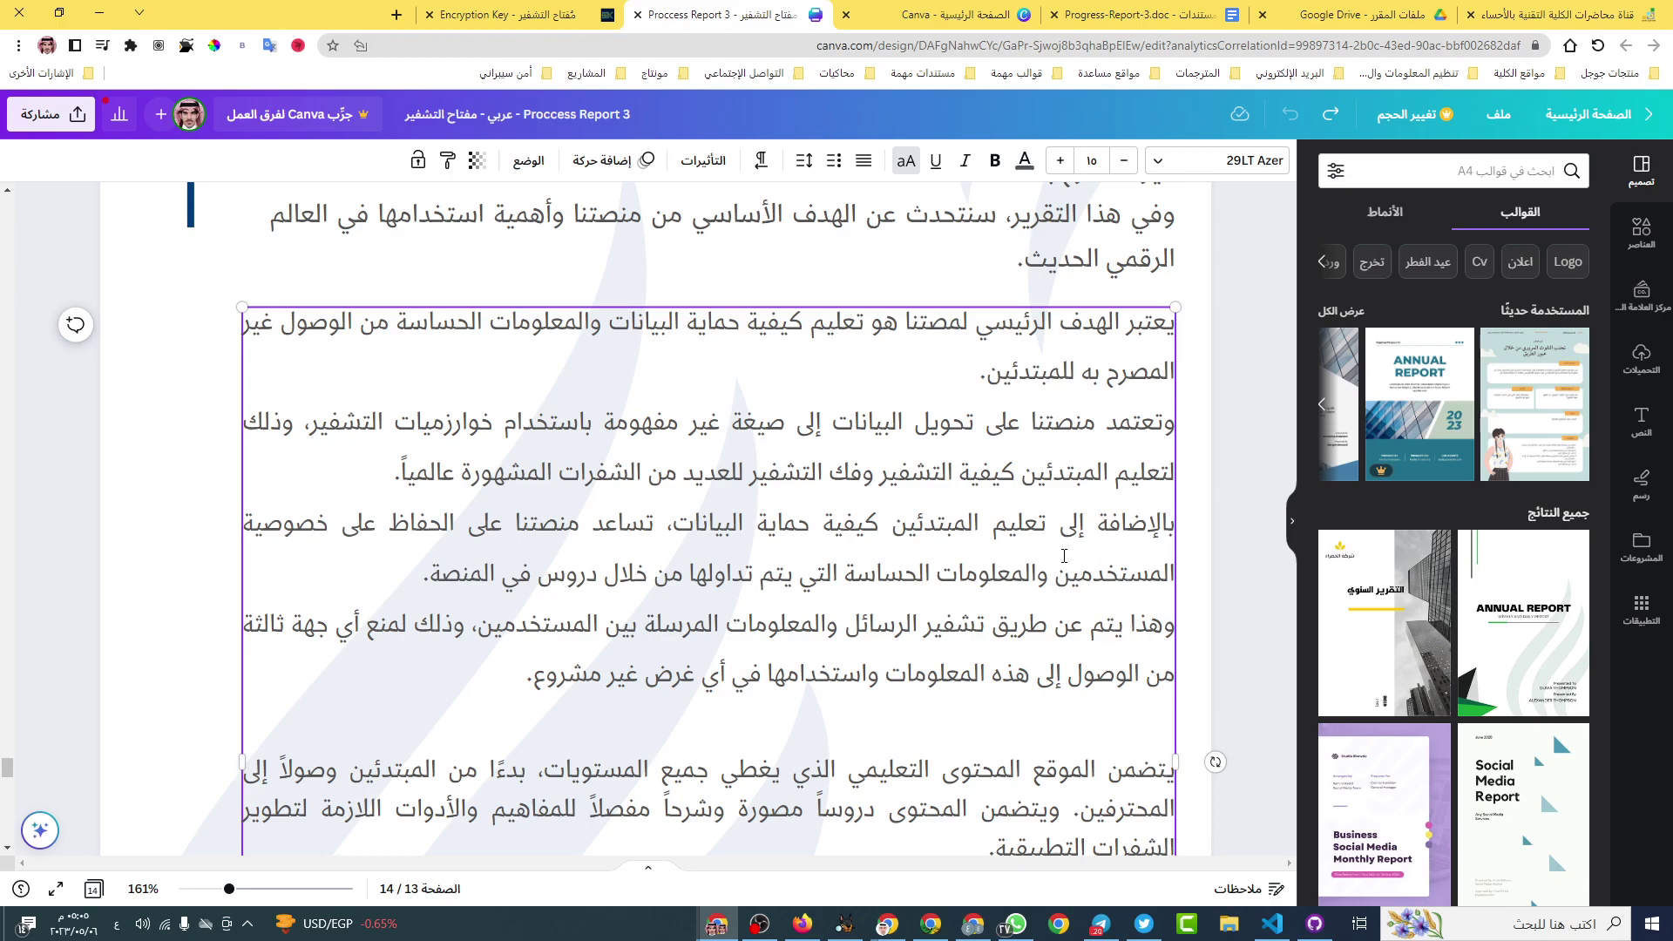
Add a blank line above and below the بالإضافة paragraph
key("Down")
key("ctrl+Right")
key("ctrl+Right")
key("ctrl+Right")
key("ctrl+Right")
key("ctrl+Right")
key("Left")
key("Left")
key("Left")
key("Left")
key("Left")
key("Left")
key("Left")
key("Left")
key("Left")
key("Left")
key("Left")
key("Left")
key("Left")
key("Left")
key("Left")
key("Left")
key("Left")
key("Left")
key("Left")
key("Left")
key("Left")
key("Left")
key("Left")
key("Left")
key("Left")
key("Left")
key("Left")
key("Left")
key("Left")
key("Left")
key("Left")
key("Left")
key("Left")
key("Left")
key("Left")
key("Left")
key("Left")
key("Left")
key("Left")
key("Left")
key("Left")
key("Left")
key("Left")
key("Left")
key("Left")
key("Left")
key("Left")
key("Left")
key("Left")
key("Left")
key("Left")
key("Left")
key("Left")
key("Left")
key("Left")
key("Left")
key("Left")
key("Left")
key("Left")
key("Left")
key("Left")
key("Left")
key("Left")
key("Left")
key("Left")
key("Left")
key("Left")
key("Left")
key("Left")
key("Up")
key("Up")
key("Up")
key("Return")
key("Down")
key("Down")
key("Left")
key("Left")
key("Left")
key("Left")
key("Left")
key("Left")
key("Left")
key("Left")
key("Left")
key("Left")
key("Left")
key("Left")
key("Left")
key("Left")
key("Left")
key("Left")
key("Left")
key("Left")
key("Left")
key("Left")
key("Left")
key("Left")
key("Left")
key("Left")
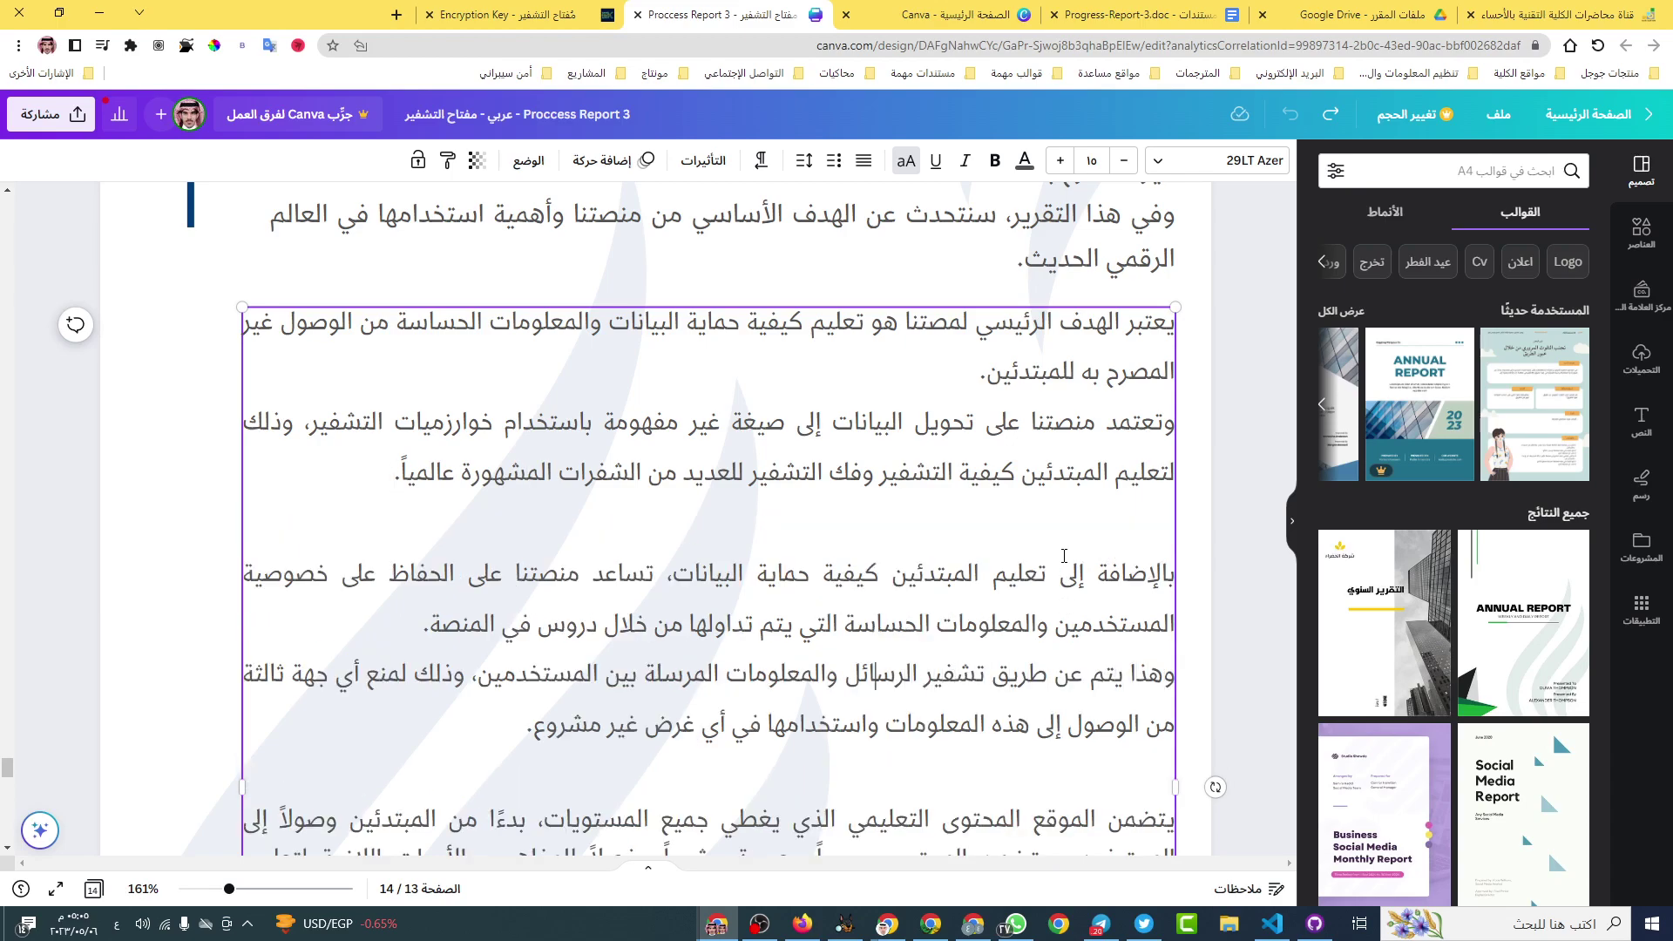
key("Return")
key("Down")
Replace the last four paragraphs of page 13 with the pasted list of the platform's purposes
scroll(794, 464, "down", 1)
scroll(793, 464, "down", 4)
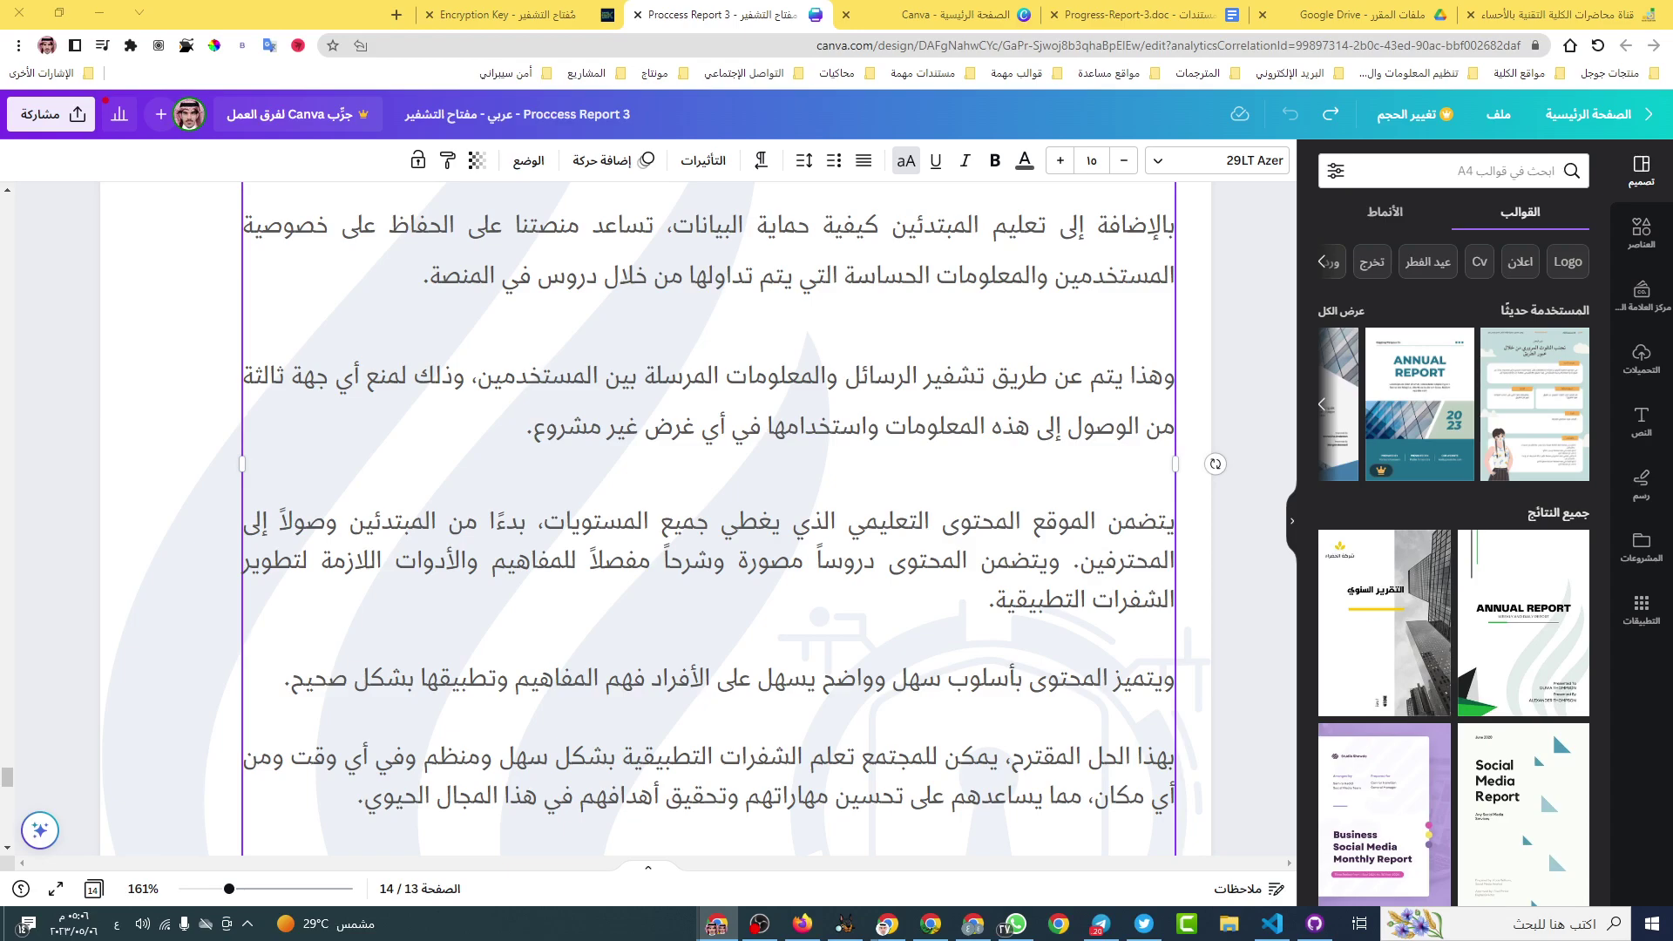
scroll(614, 693, "down", 2)
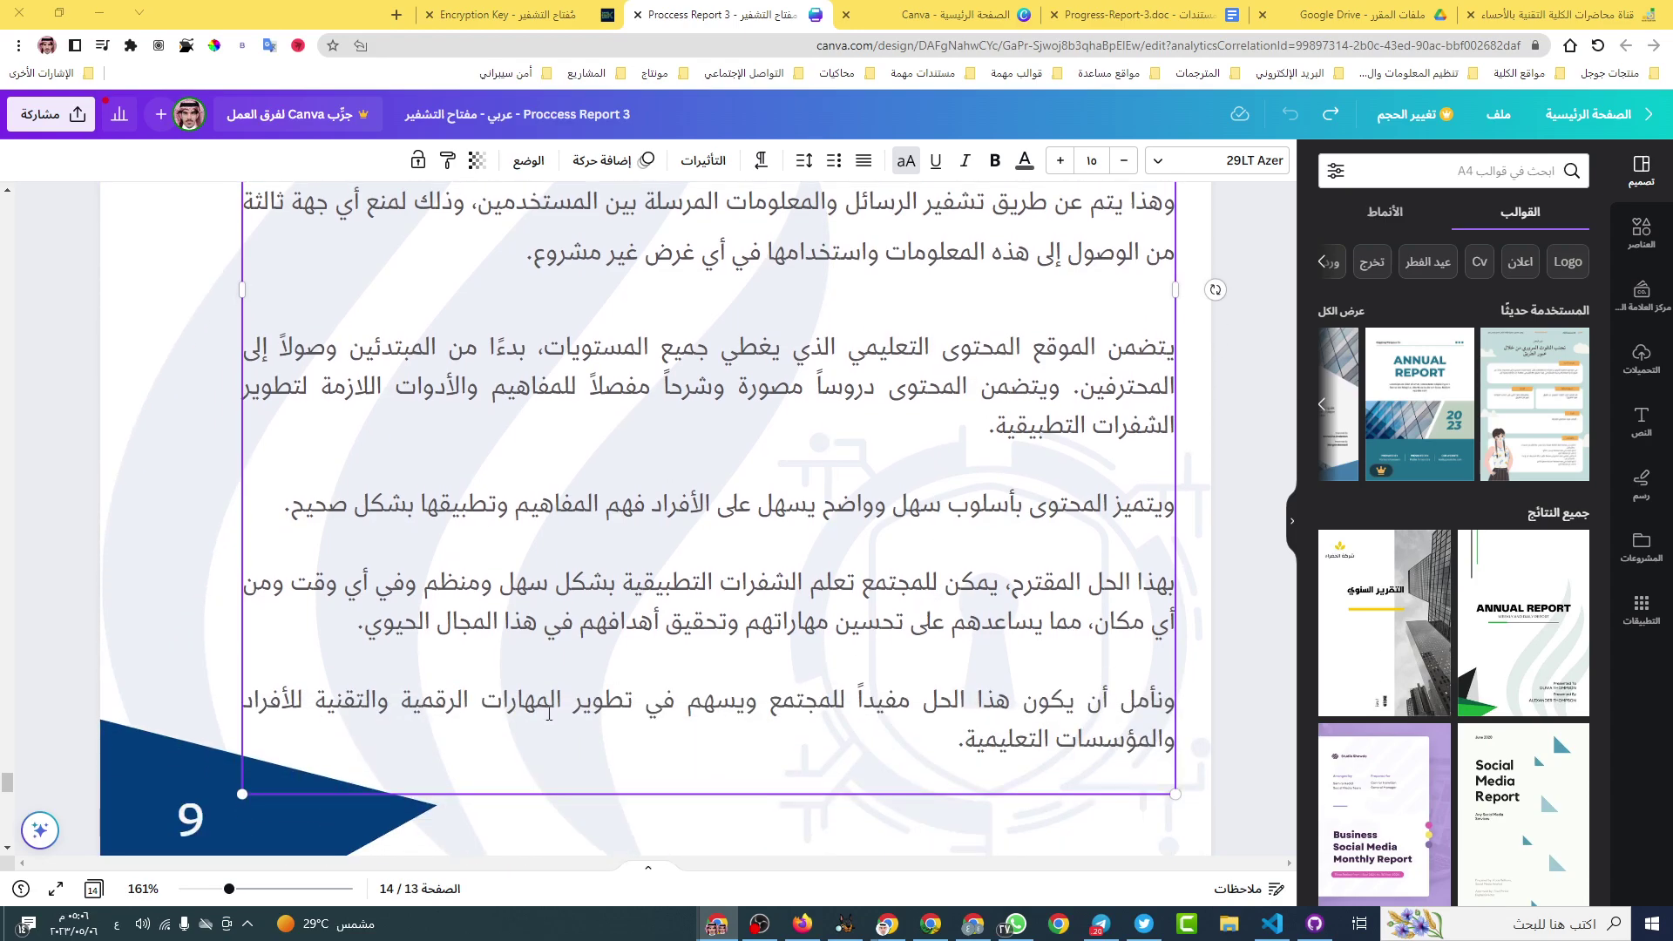
left_click_drag(906, 739, 1139, 504)
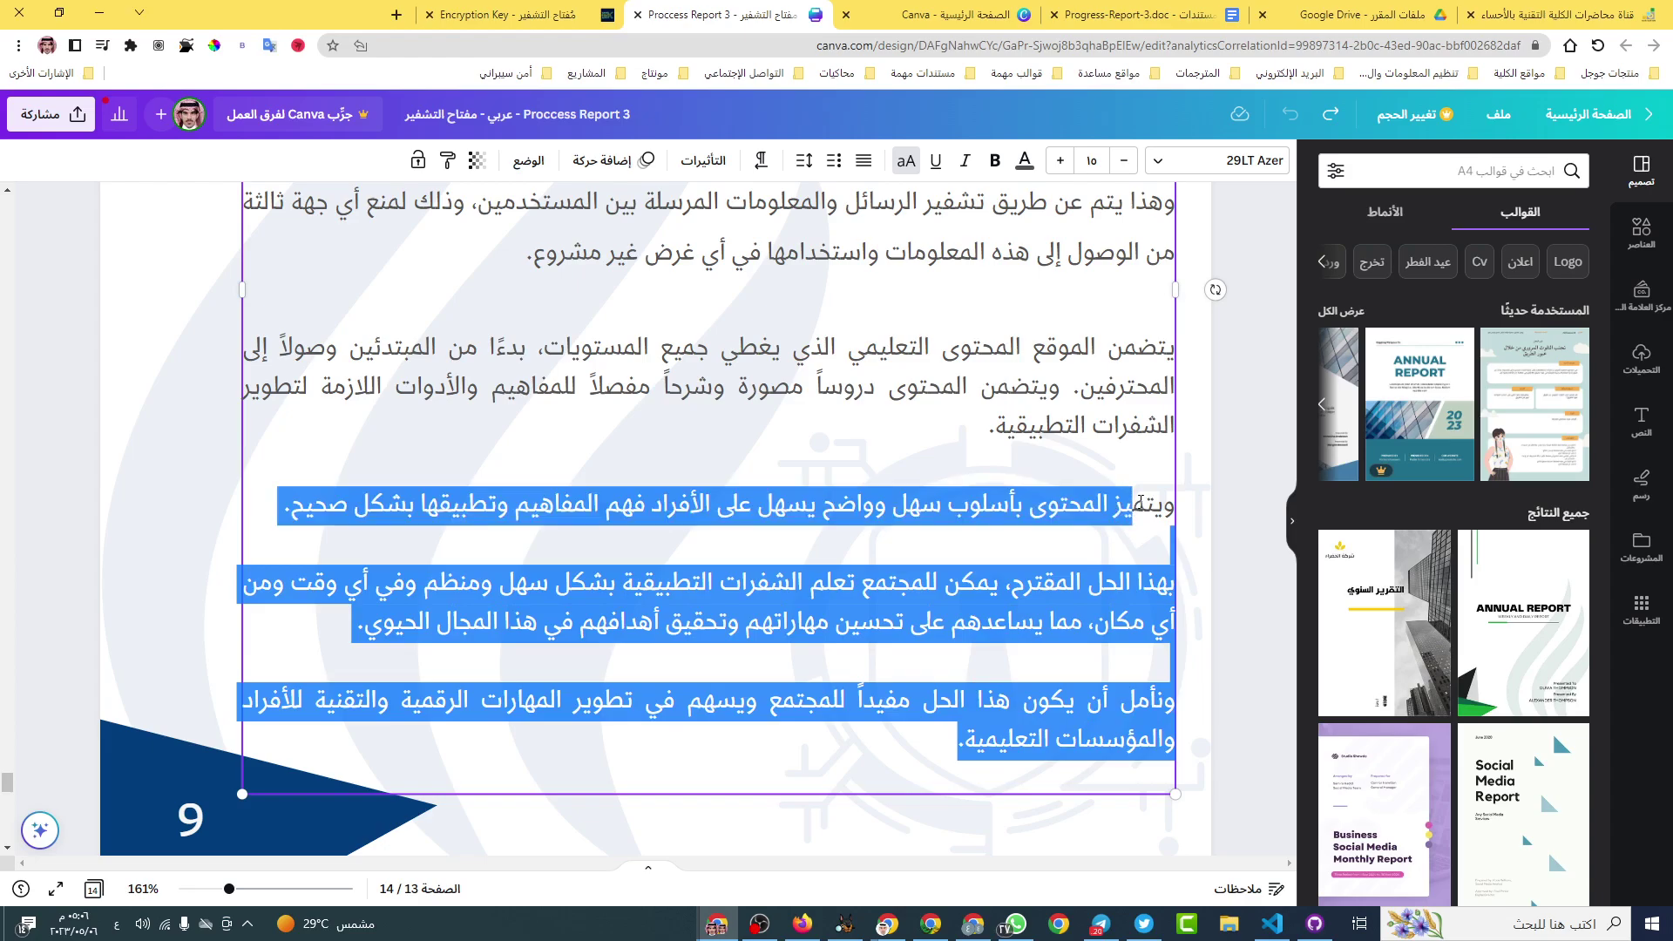
left_click_drag(1139, 504, 1178, 353)
key("BackSpace")
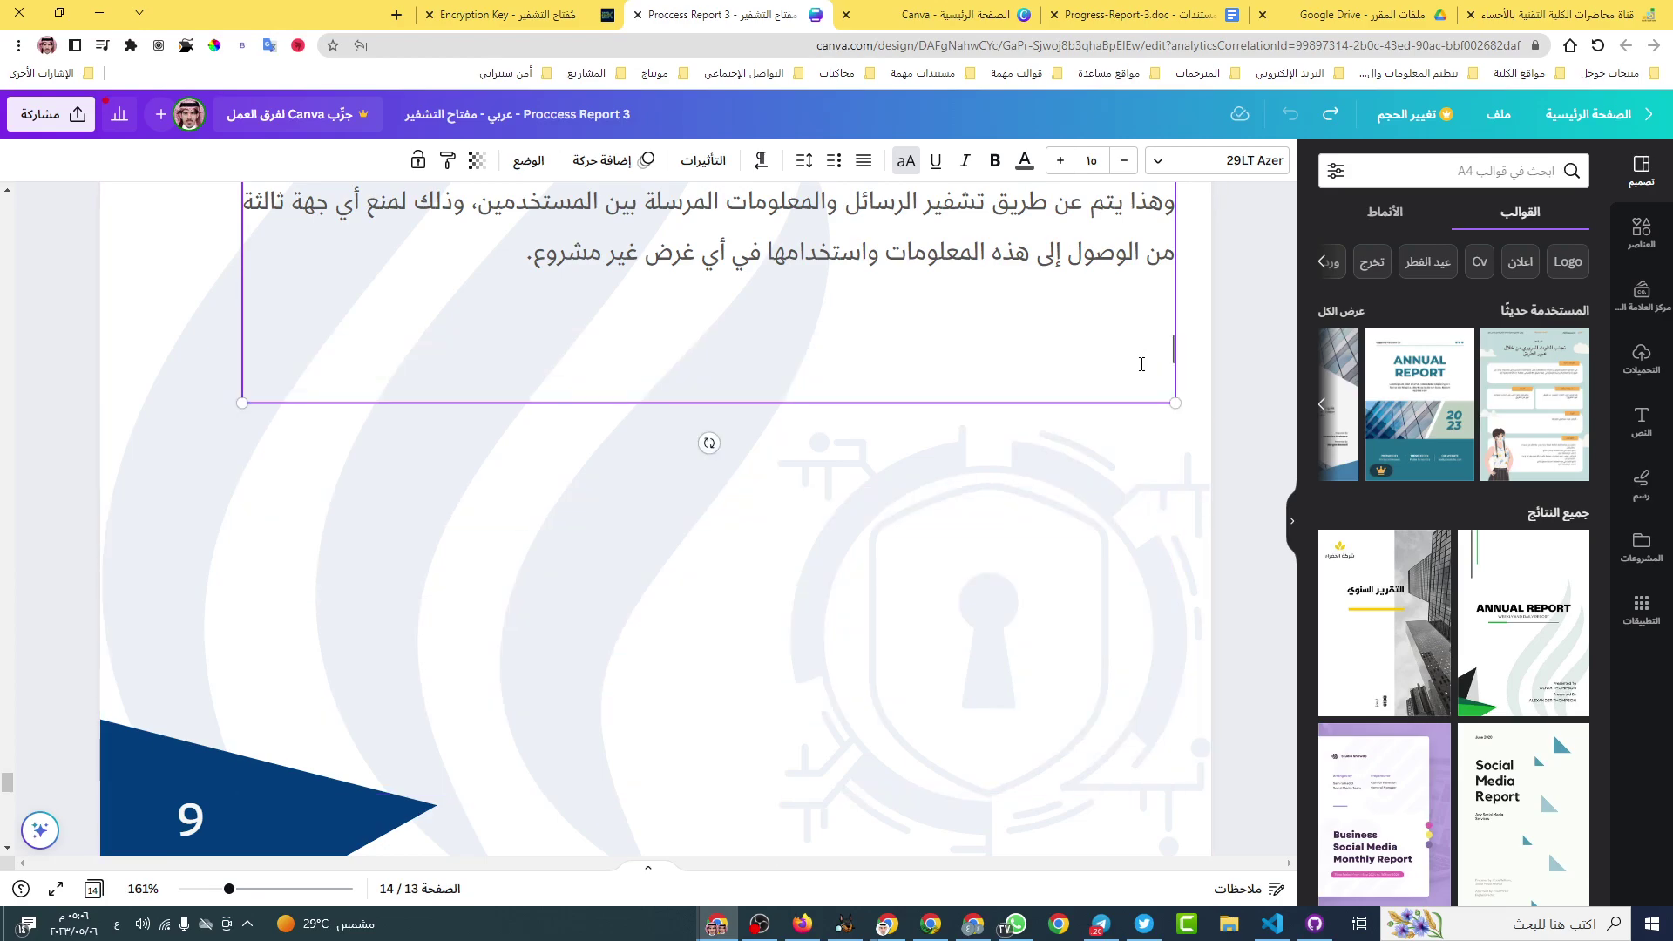
type("تستخدم منصات التشفير وفك التشفير عادة في العديد من الأغراض في العالم الرقمي الحديث، ومن أهم هذه الأغراض: - حماية البيانات والمعلومات الحساسة. - الحفاظ على خصوصية المستخدمين والمعلومات الحساسة. - التأمين الإلكتروني. - الحماية من القرصنة والاختراقات الإلكترونية. وتعد منصات التشفير وفك التشفير أداة أساسية في العالم الرقمي الحديث، حيث تساعد على حماية البيانات والمعلومات الحساسة والحفاظ على خصوصية المستخدمين والتأمين الإلكتروني والحماية من القرصنة والاختراقات الإلكترونية.")
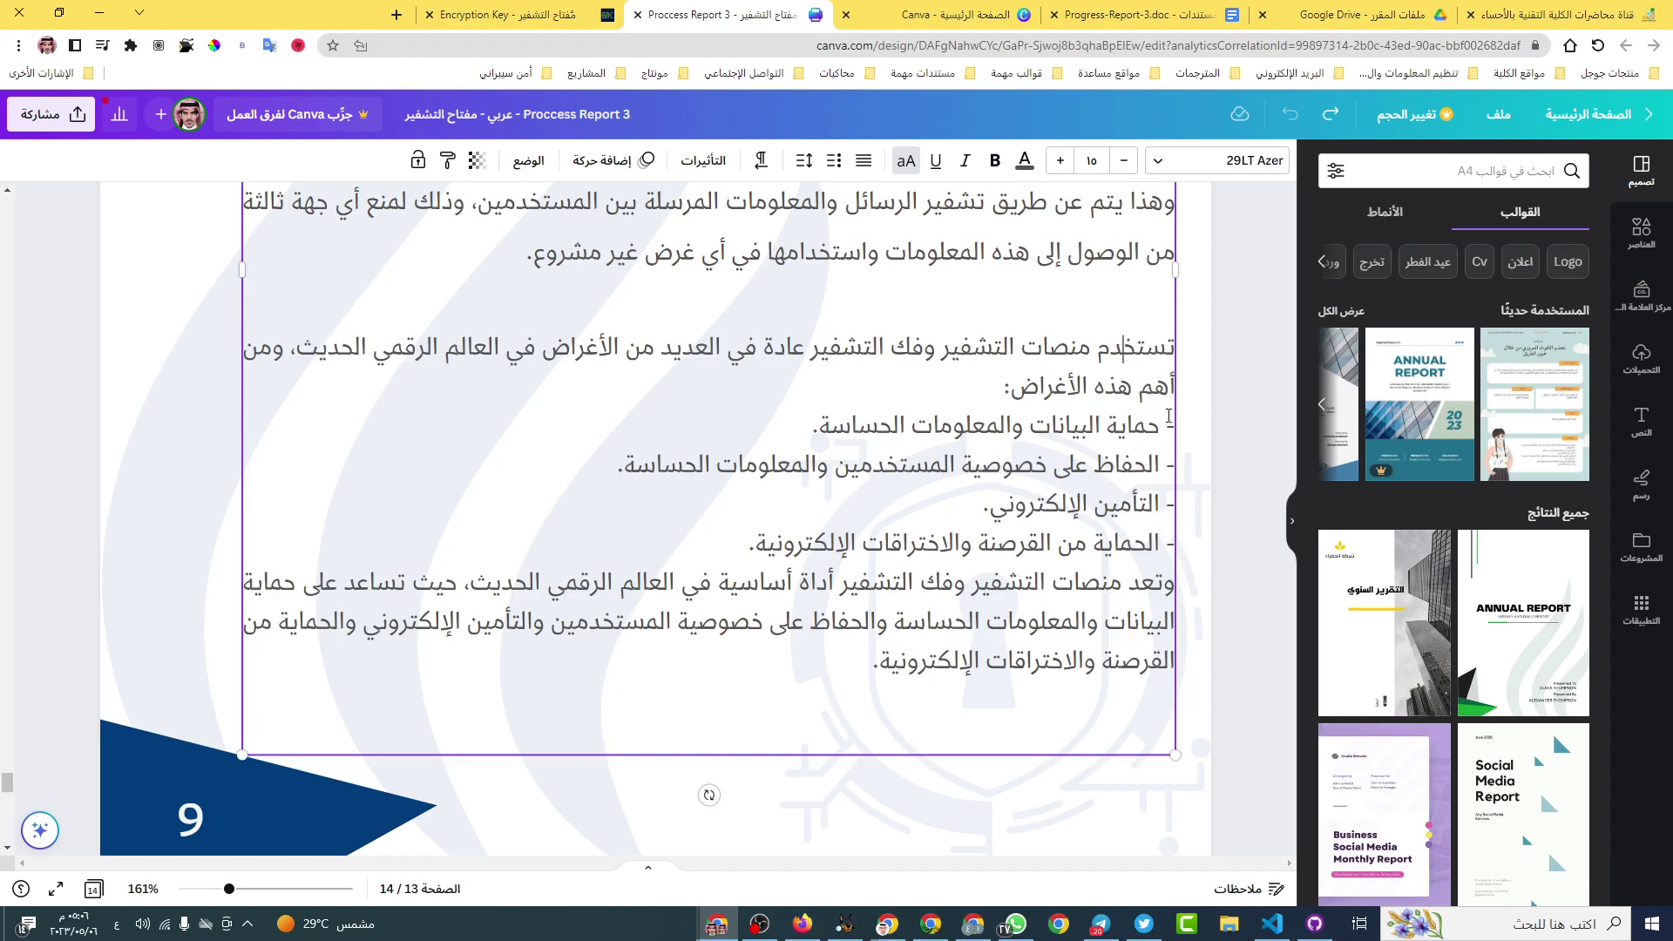
Rework the list's opening line, removing 'التشفير وفك' and changing منصات to end in 'تناً'
key("Left")
key("Left")
key("Left")
key("Left")
key("Left")
key("Left")
key("Left")
key("Left")
key("BackSpace")
key("BackSpace")
key("BackSpace")
key("BackSpace")
key("BackSpace")
key("BackSpace")
key("BackSpace")
key("BackSpace")
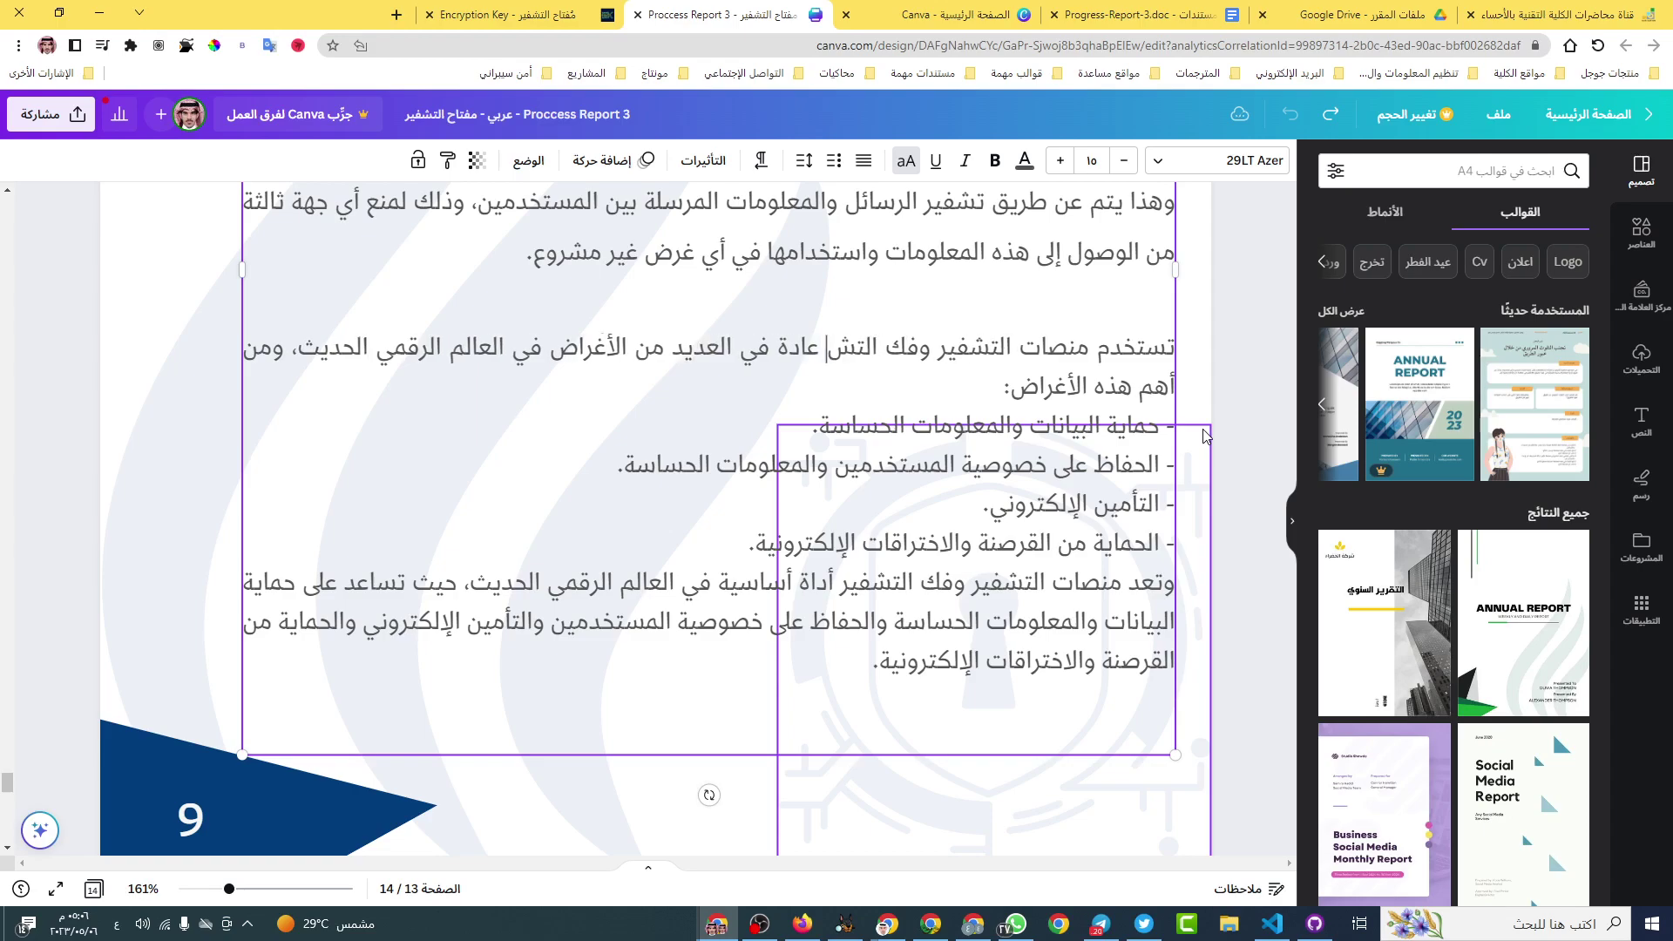
key("BackSpace")
key("BackSpace")
key("BackSpace")
key("BackSpace")
key("BackSpace")
key("BackSpace")
key("BackSpace")
key("BackSpace")
key("BackSpace")
key("BackSpace")
key("BackSpace")
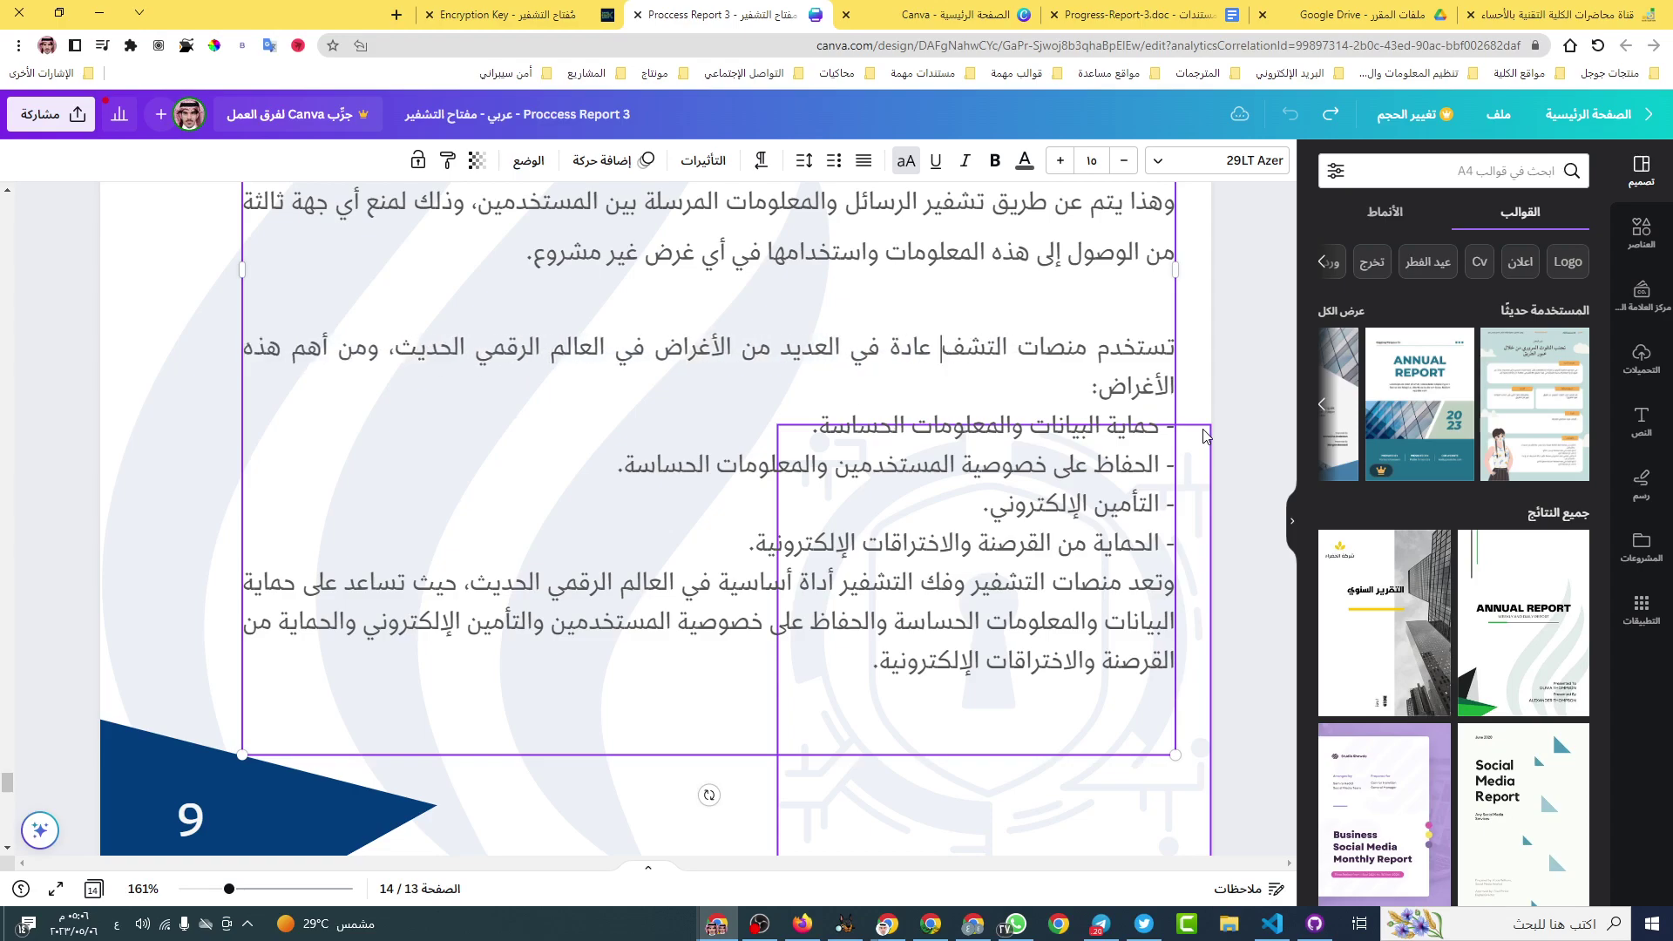
key("BackSpace")
key("BackSpace")
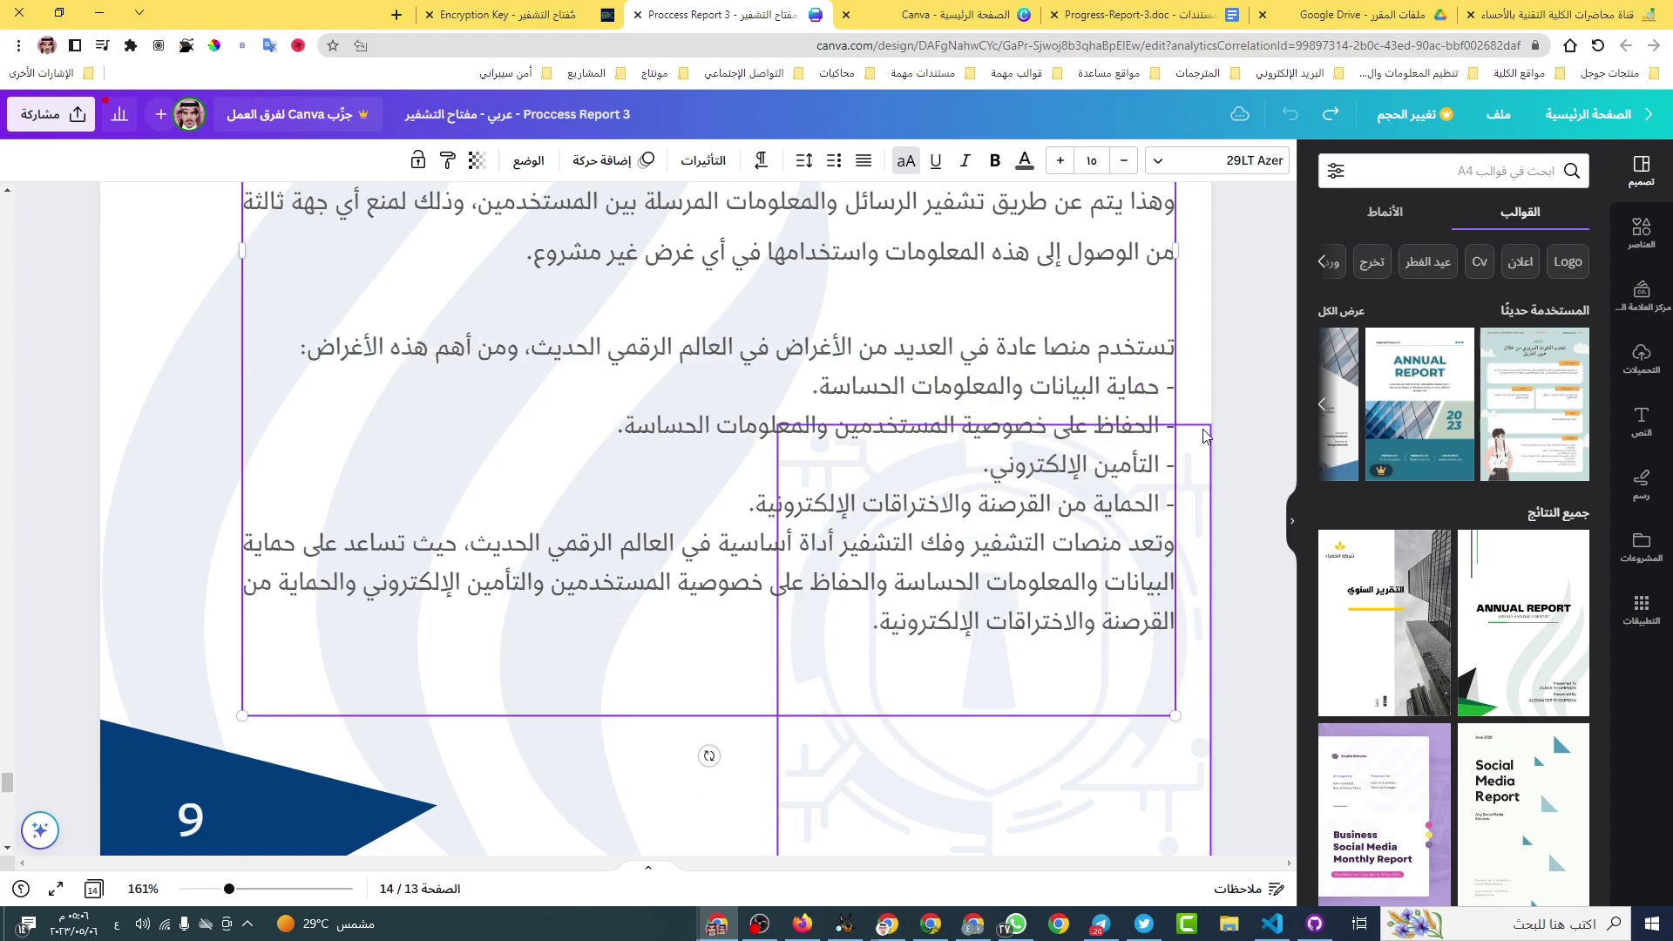
key("BackSpace")
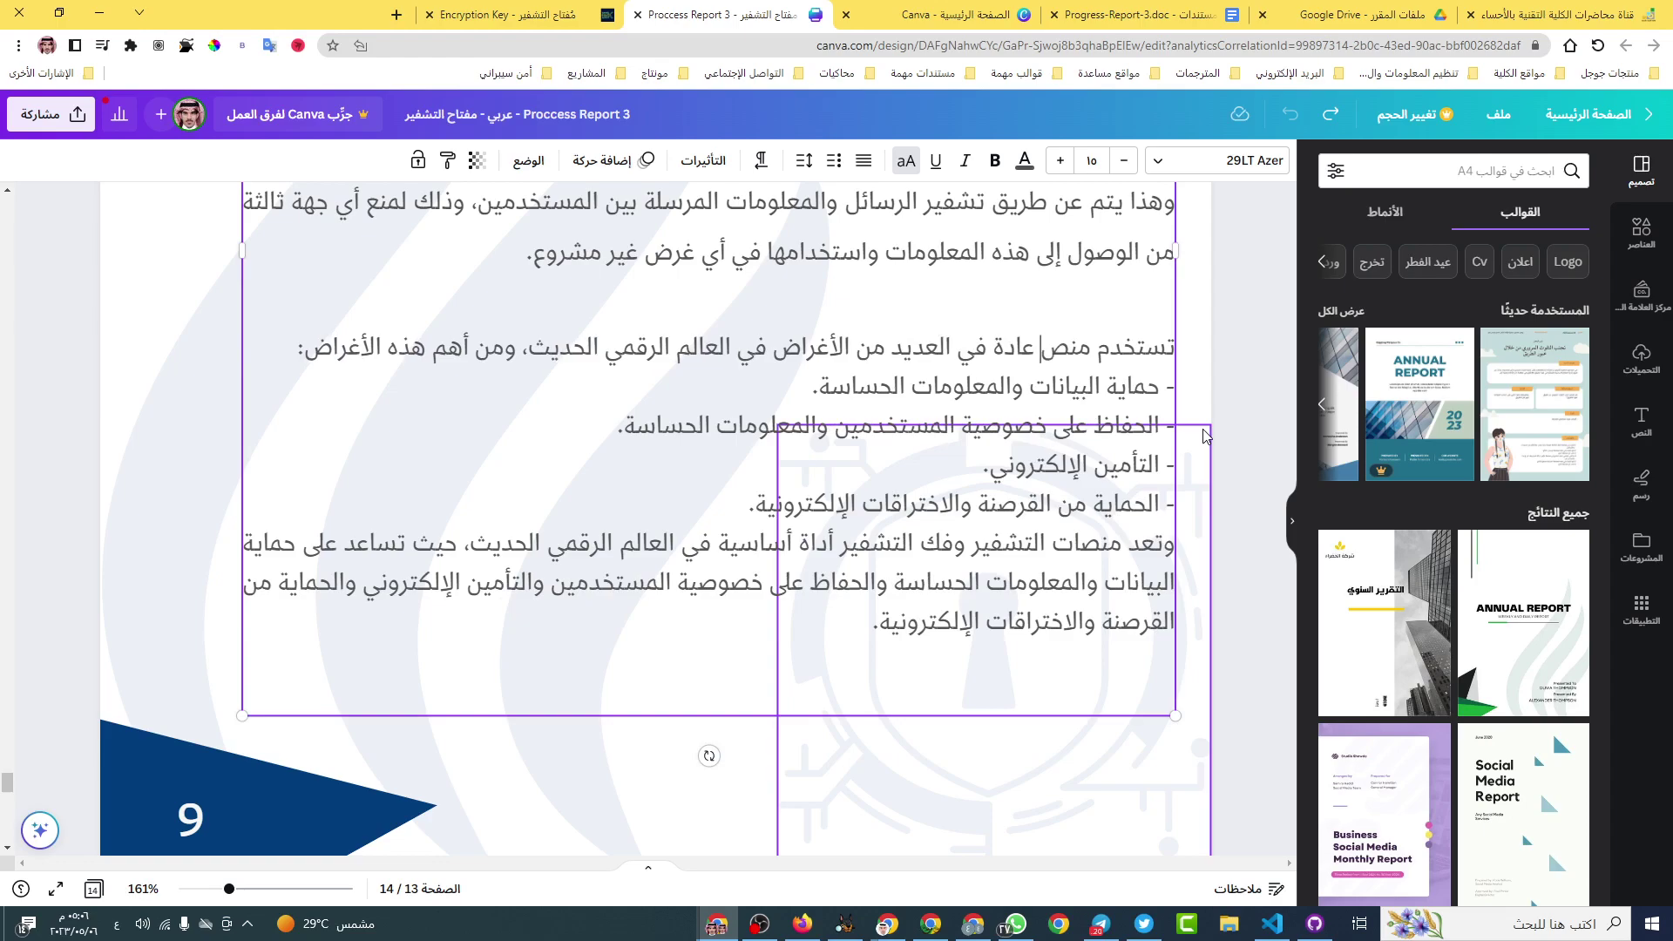
type("تنا")
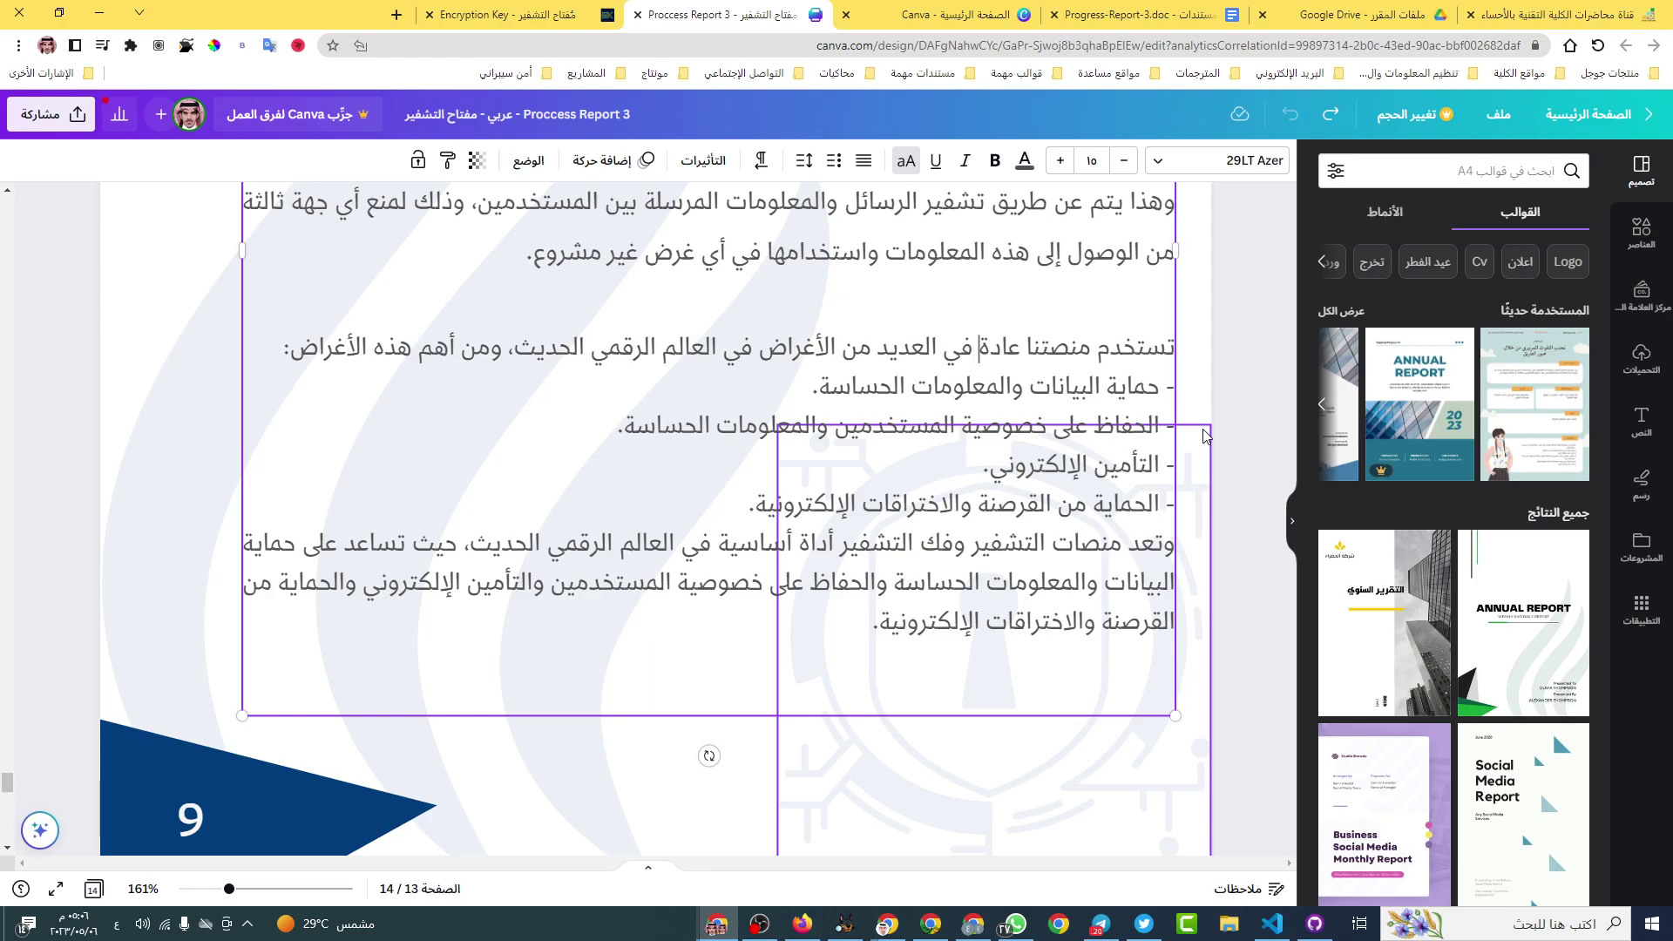
type("ً")
Add a damma to make 'تُستخدم' and start the first bullet with 'تعلم'
key("Left")
key("Left")
key("Left")
key("Left")
key("Right")
key("Right")
key("Right")
key("Right")
key("Right")
key("Right")
key("Right")
type("ُ")
key("Left")
key("Left")
key("Left")
key("Left")
key("Left")
key("Left")
key("Left")
key("Left")
key("Left")
key("Left")
key("Left")
key("Left")
key("Left")
key("Left")
key("Left")
key("Left")
key("Left")
key("Left")
key("Left")
key("Left")
key("Left")
key("Left")
type("تعلم")
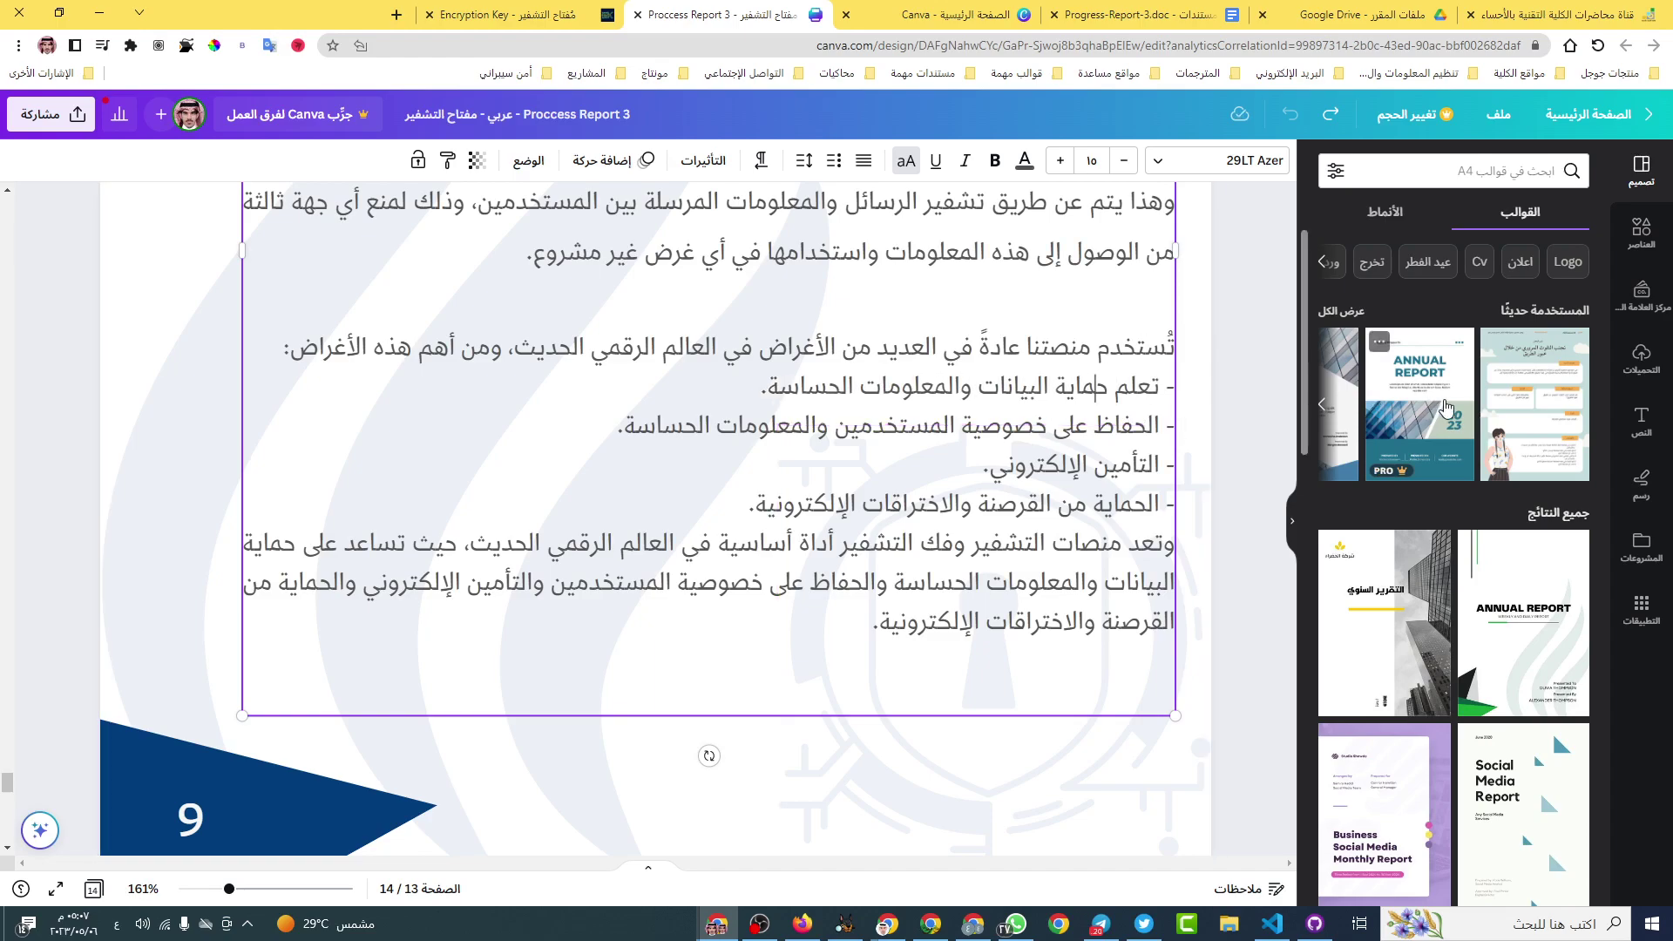
Start the الحفاظ bullet with 'تعلم' and the التأمين bullet with 'تعلم كيفية'
key("Down")
key("Home")
type("تعلم")
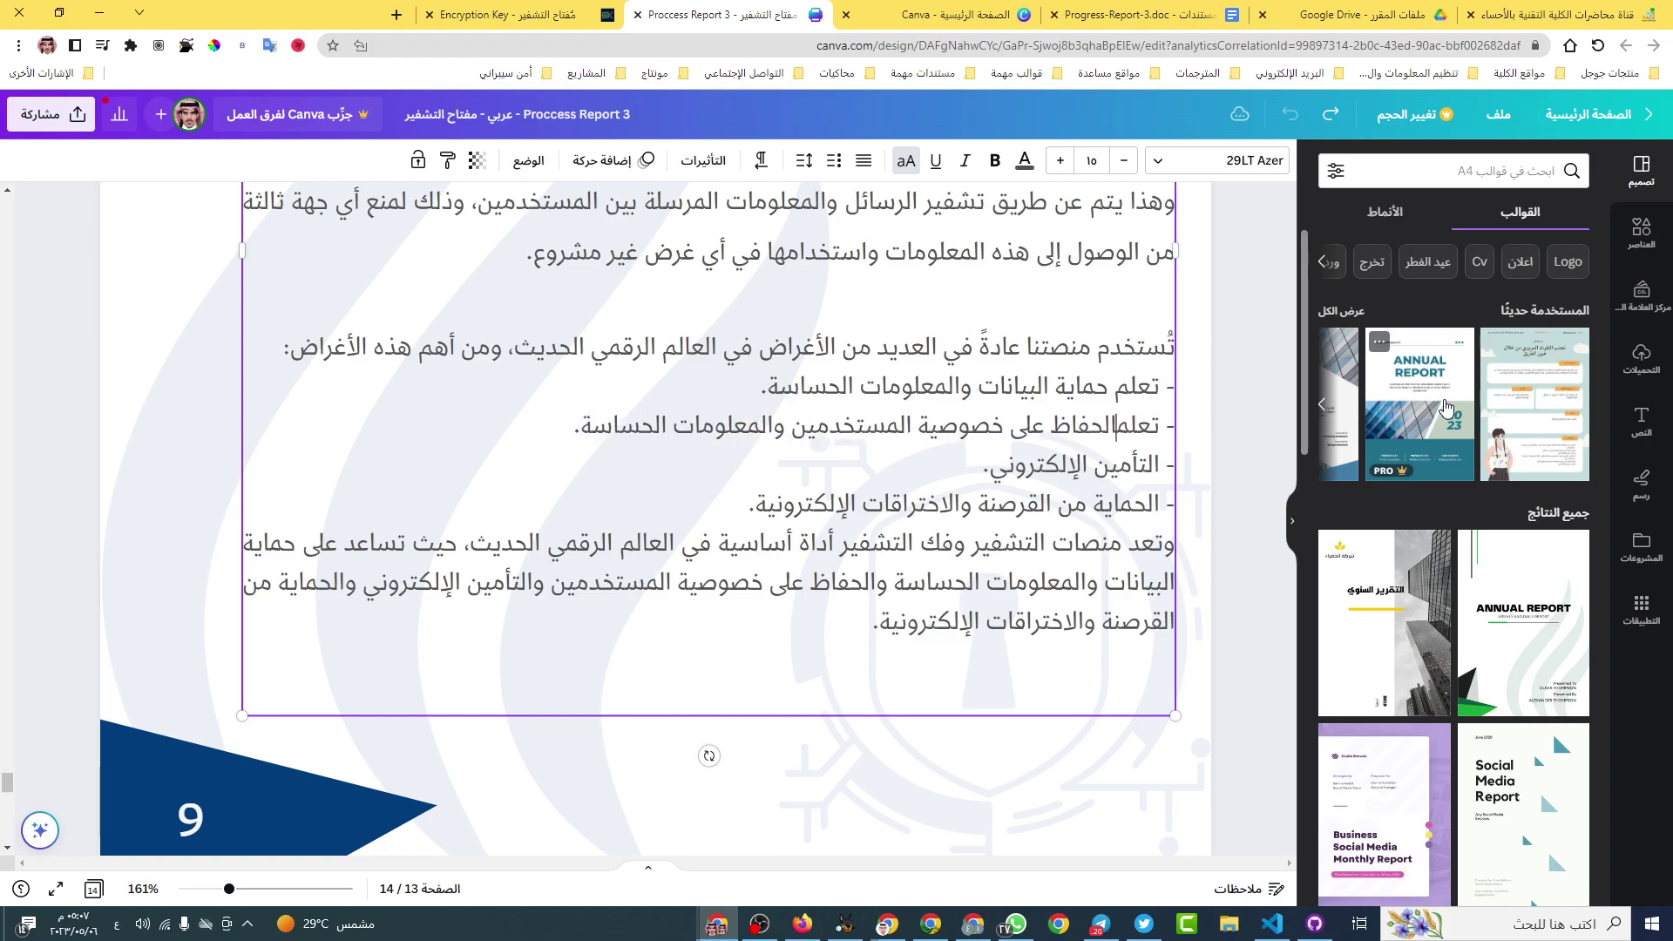
key("Left")
key("Left")
key("Left")
key("Left")
key("Left")
key("Left")
key("Left")
key("Left")
key("Left")
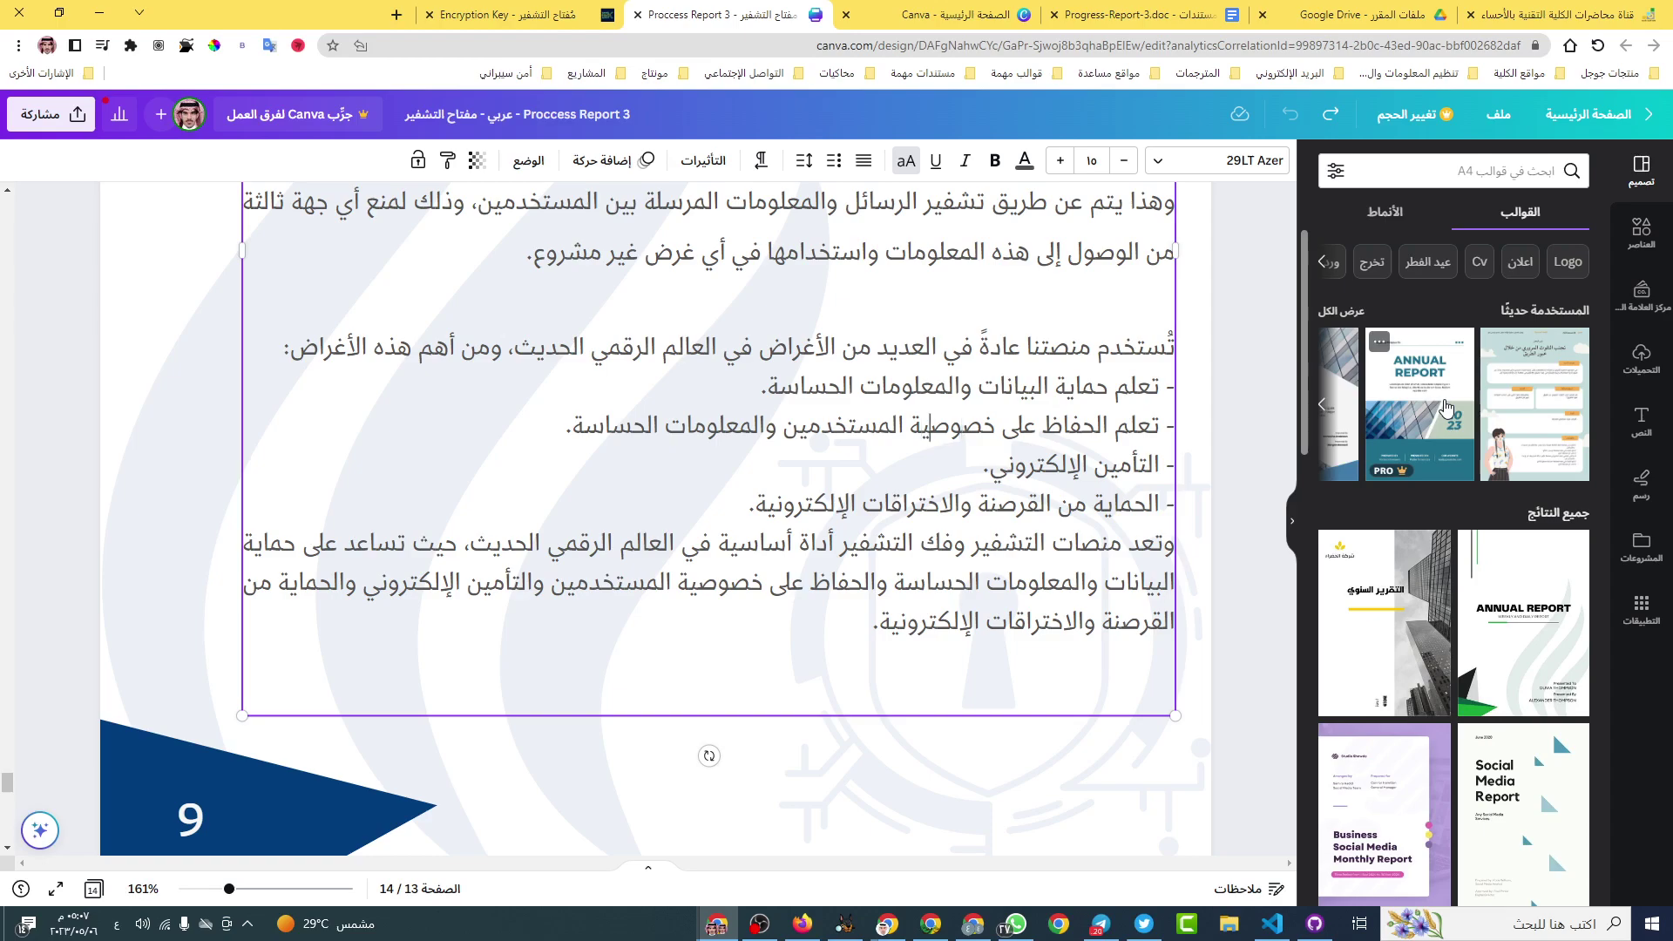
key("Left")
key("Left")
key("Left")
key("Left")
key("Left")
key("Left")
key("Left")
key("Left")
key("Left")
key("Left")
key("Left")
key("Left")
key("Left")
key("Left")
key("Left")
key("Left")
key("Left")
key("Left")
key("Right")
key("Right")
key("Right")
key("Right")
key("Right")
type("تعل")
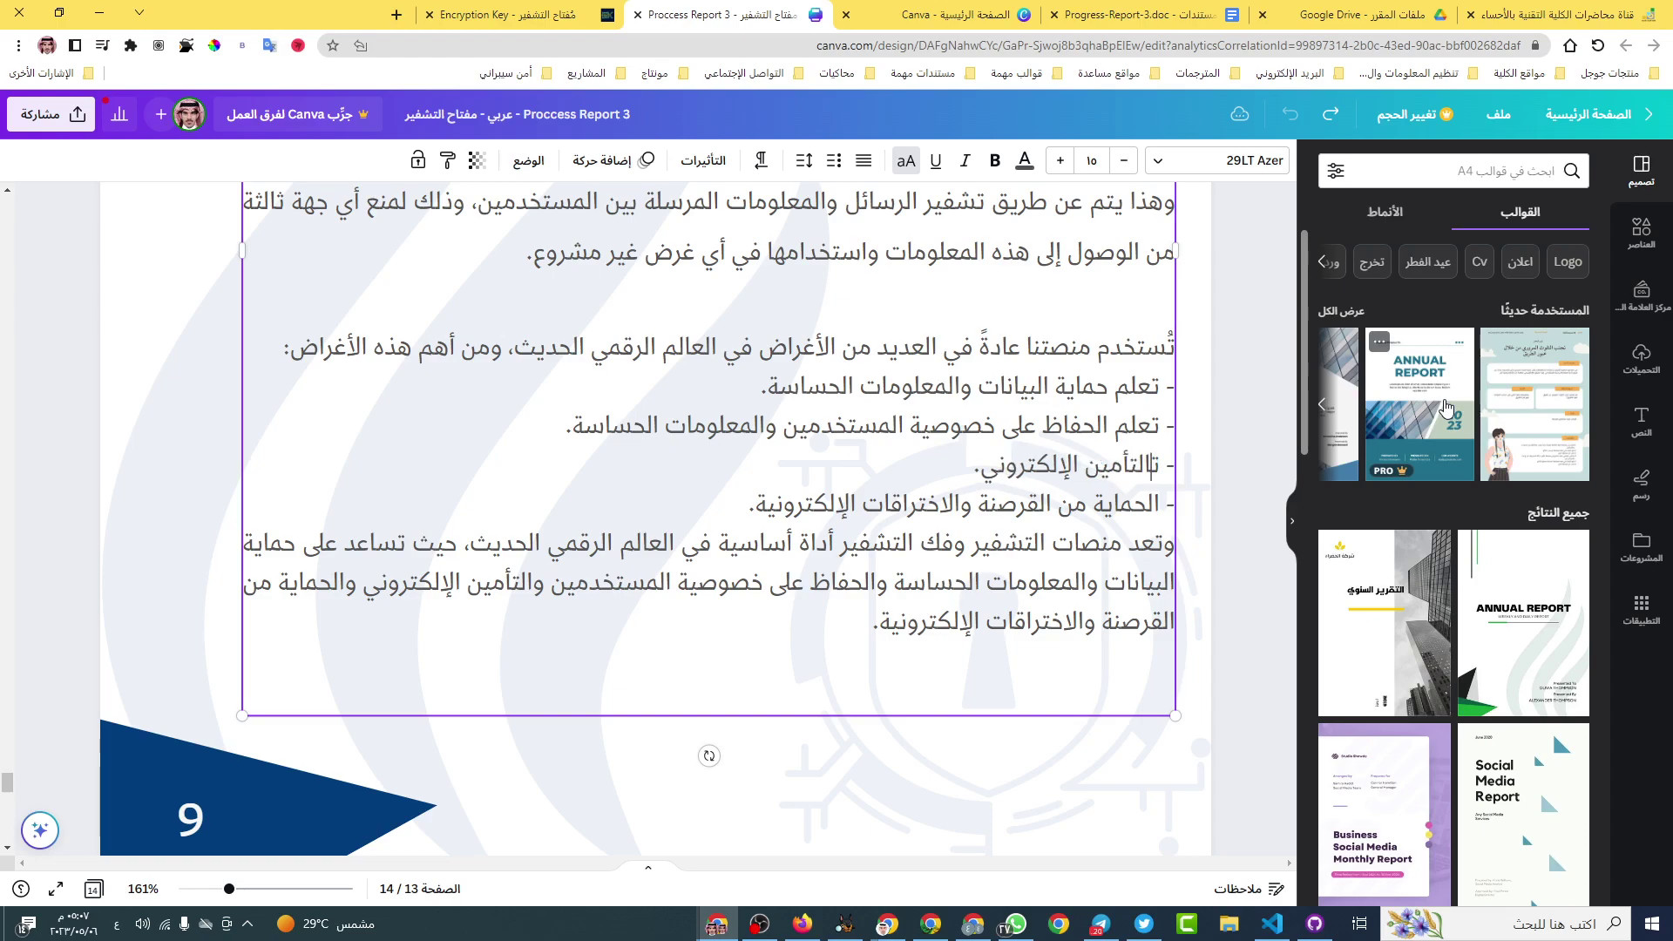
type("م كيفي")
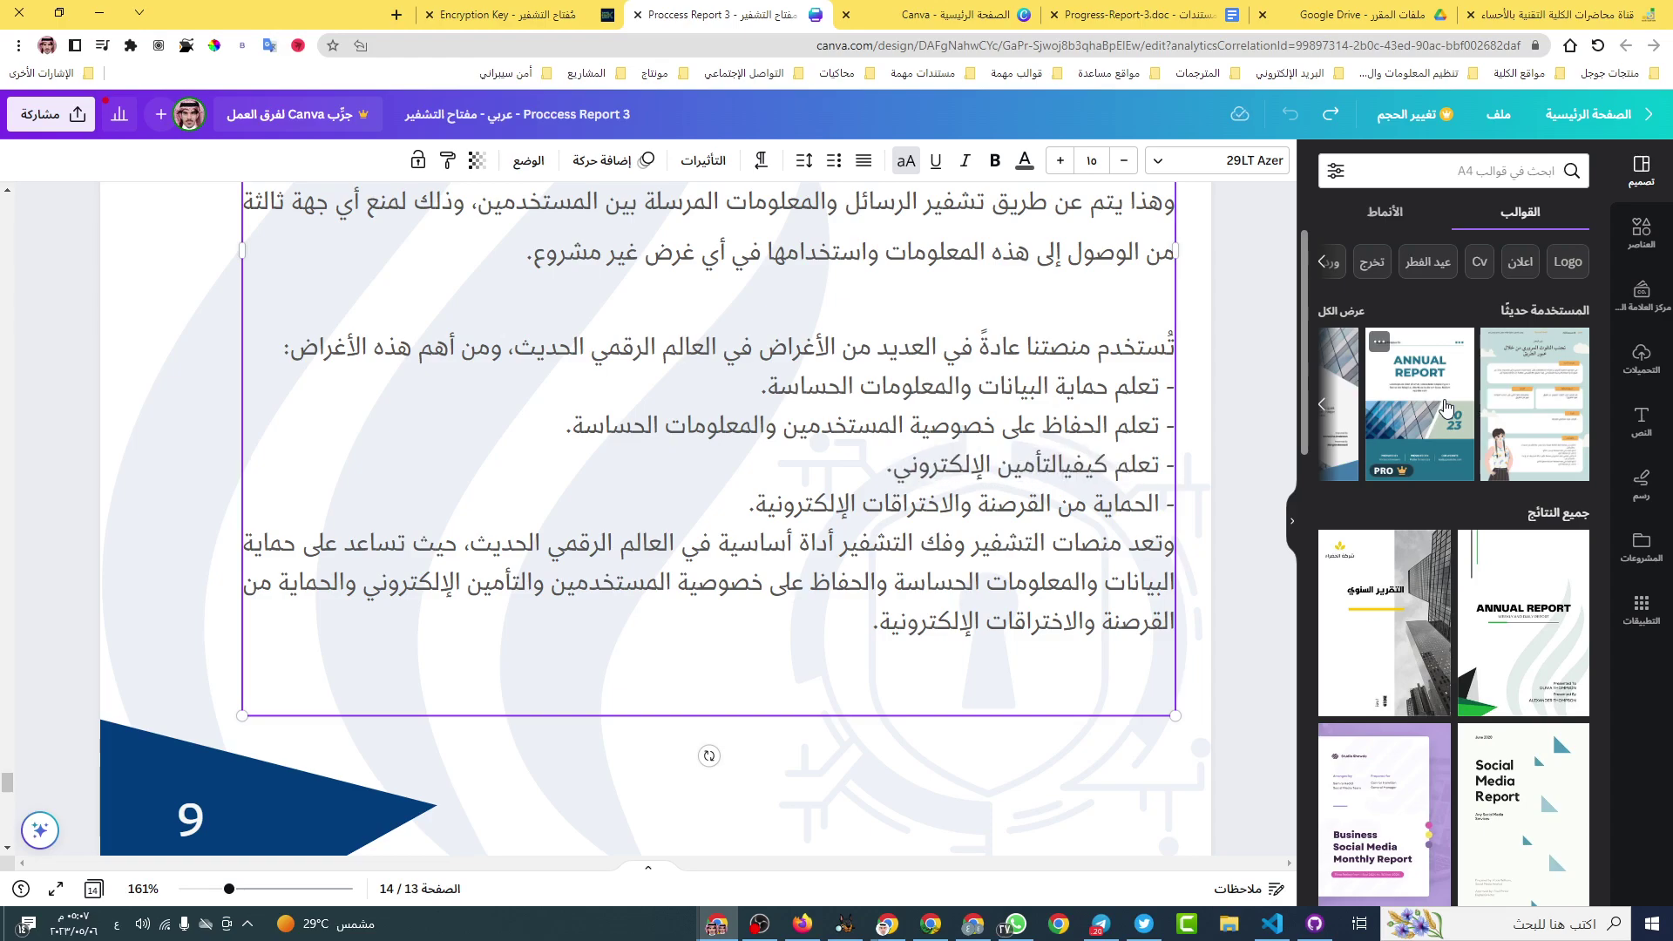
type("ة")
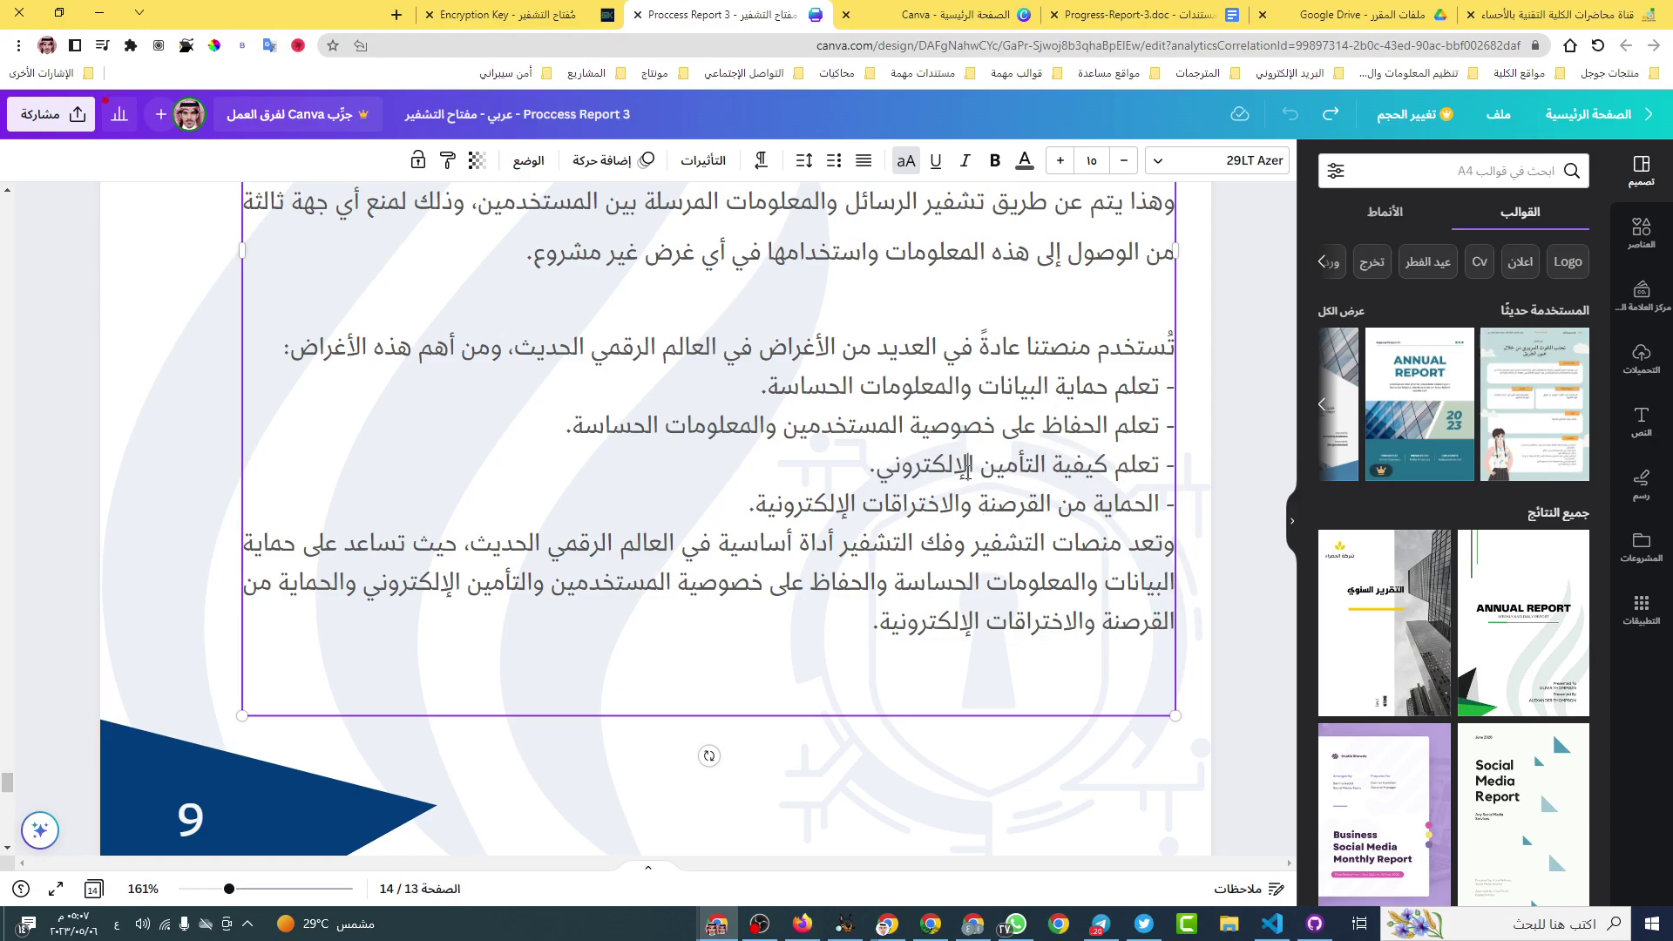
Delete the electronic-security bullet, prefix the hacking-protection bullet with 'تعلم', and add a blank line after the list
triple_click(967, 466)
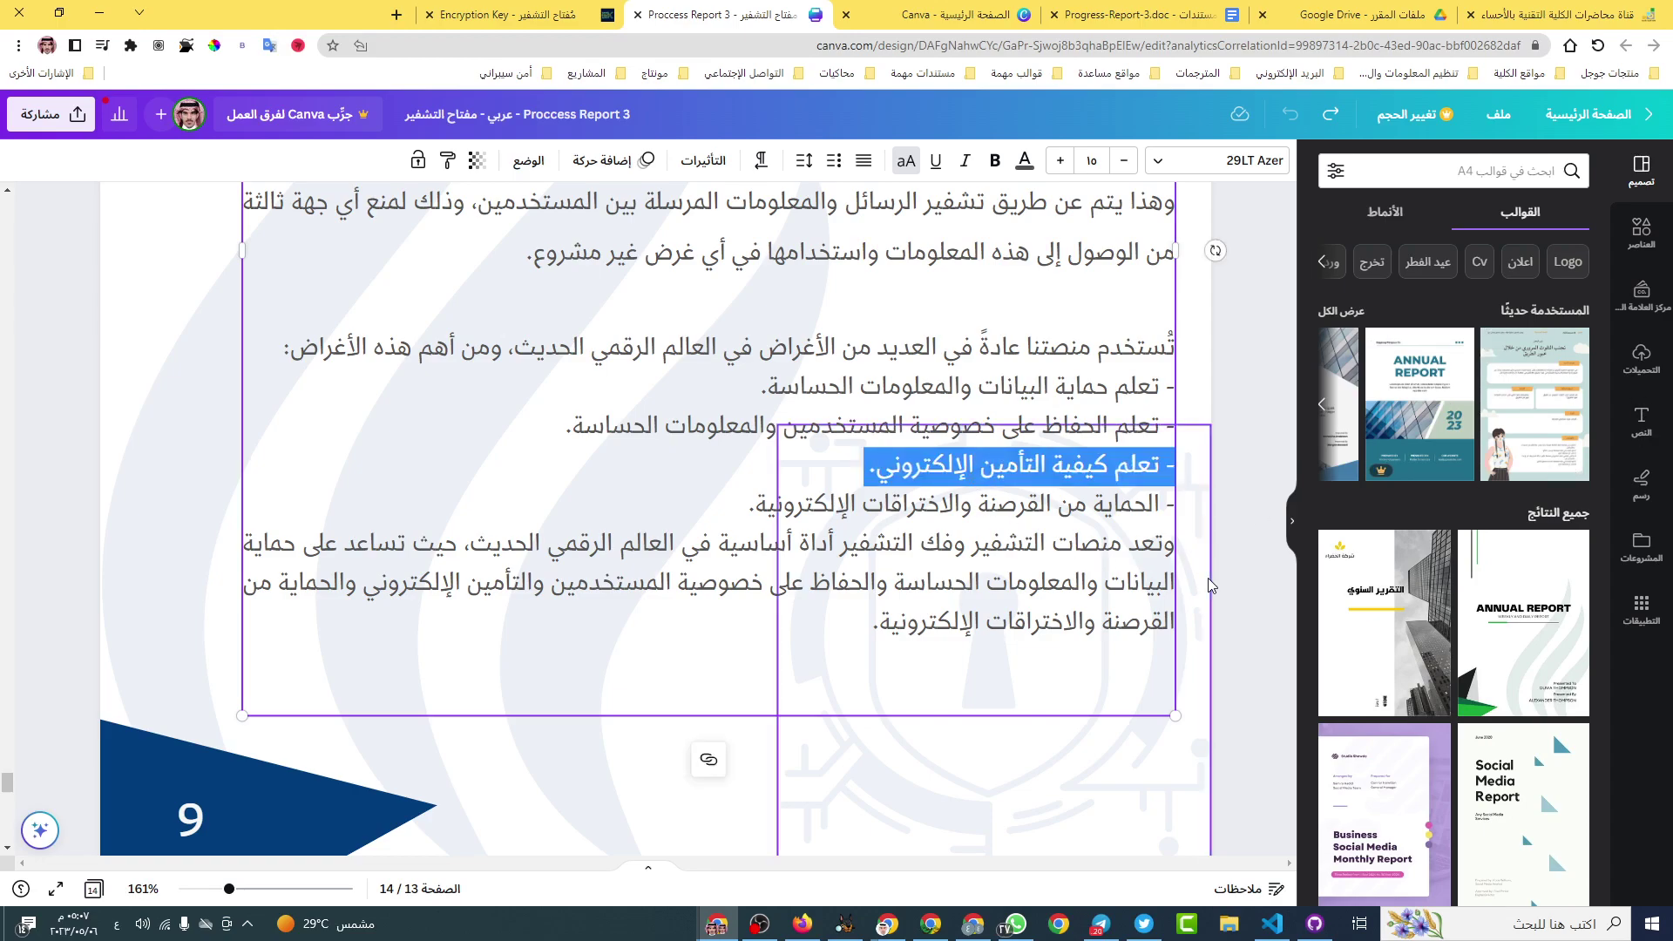
key("BackSpace")
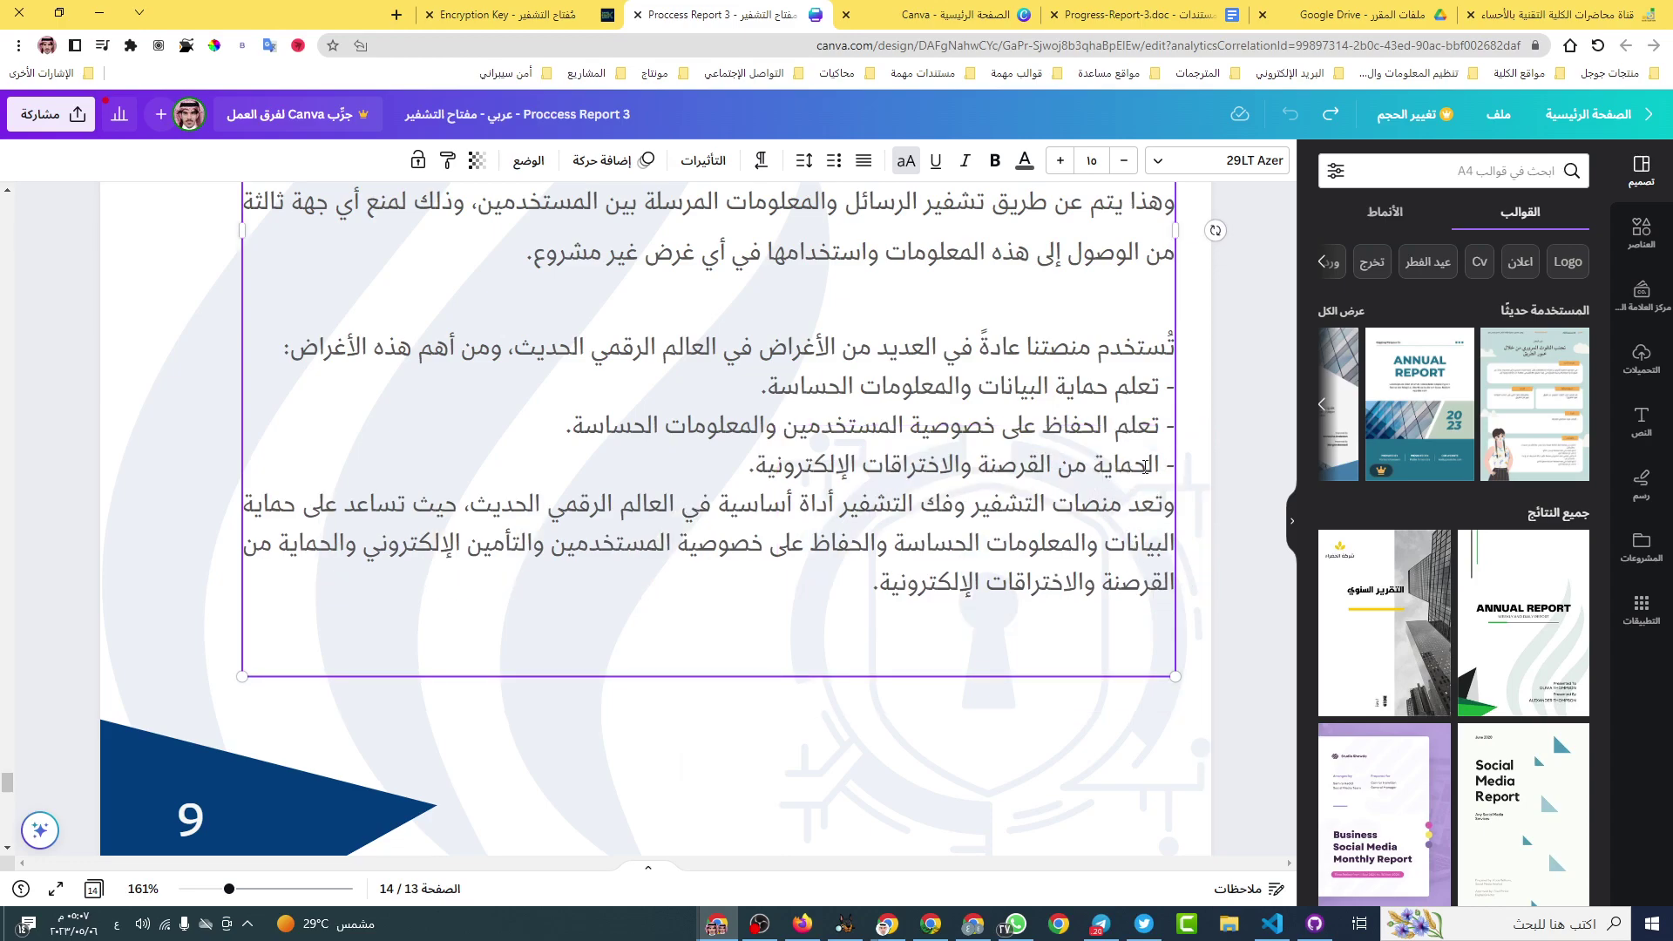
left_click(1160, 466)
type("تعلم")
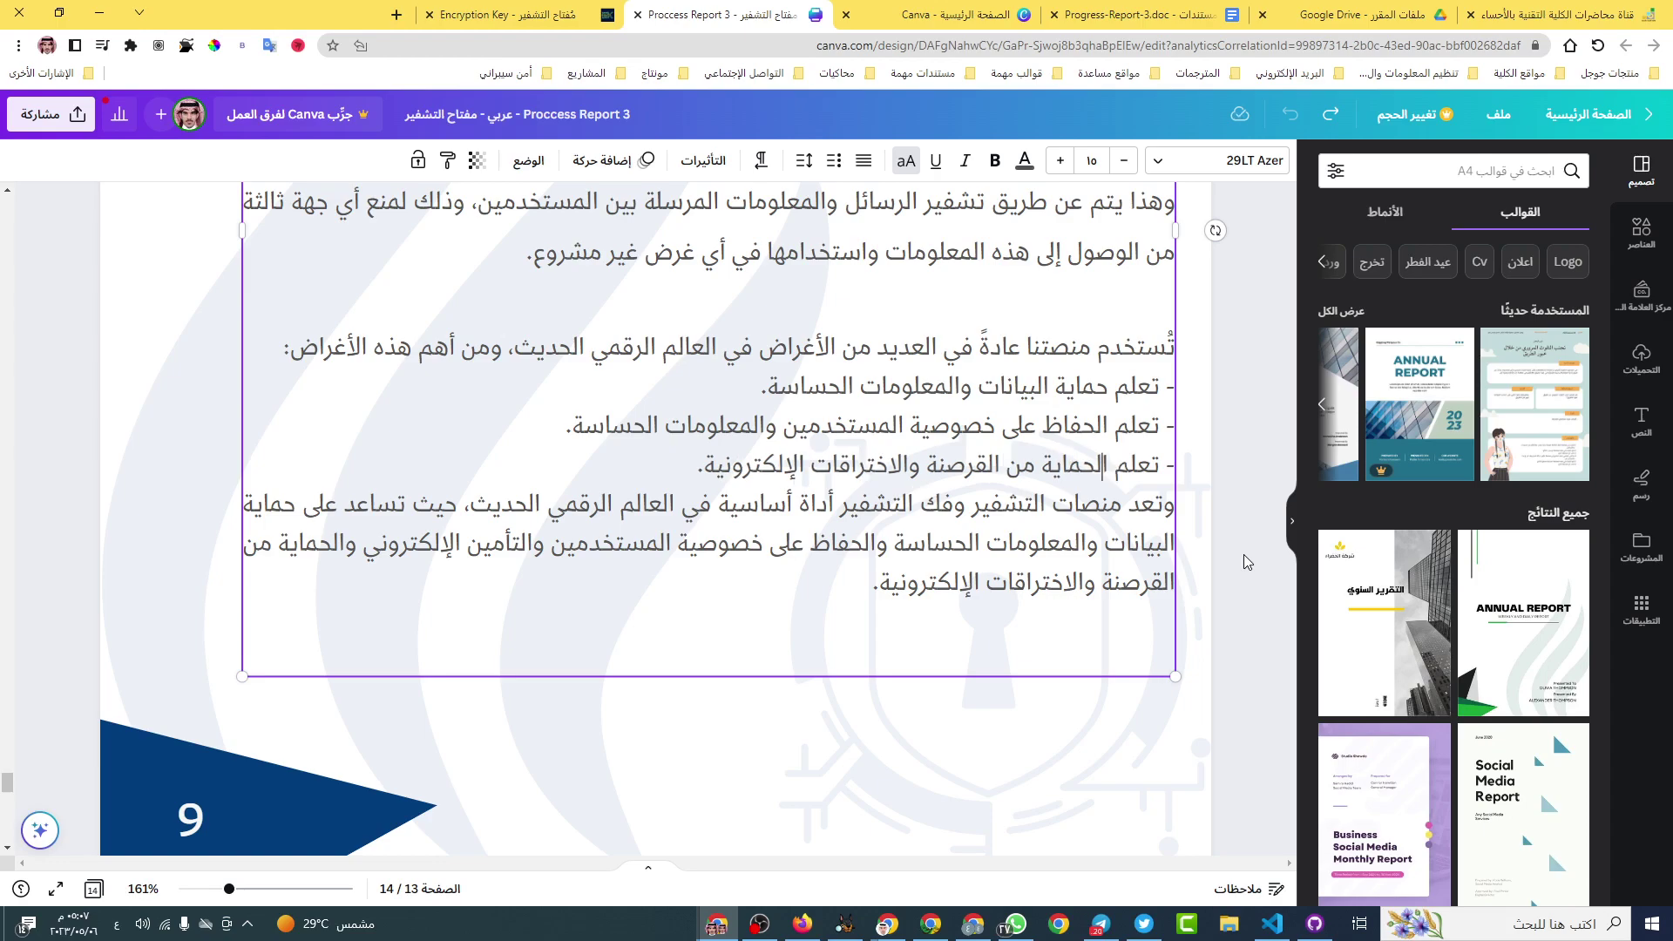
key("Left")
key("Left")
key("Left")
key("Left")
key("Left")
key("Left")
key("Left")
key("Left")
key("Left")
key("Left")
key("Left")
key("Left")
key("Left")
key("Left")
key("Left")
key("Left")
key("Left")
key("Left")
key("Left")
key("Left")
key("Return")
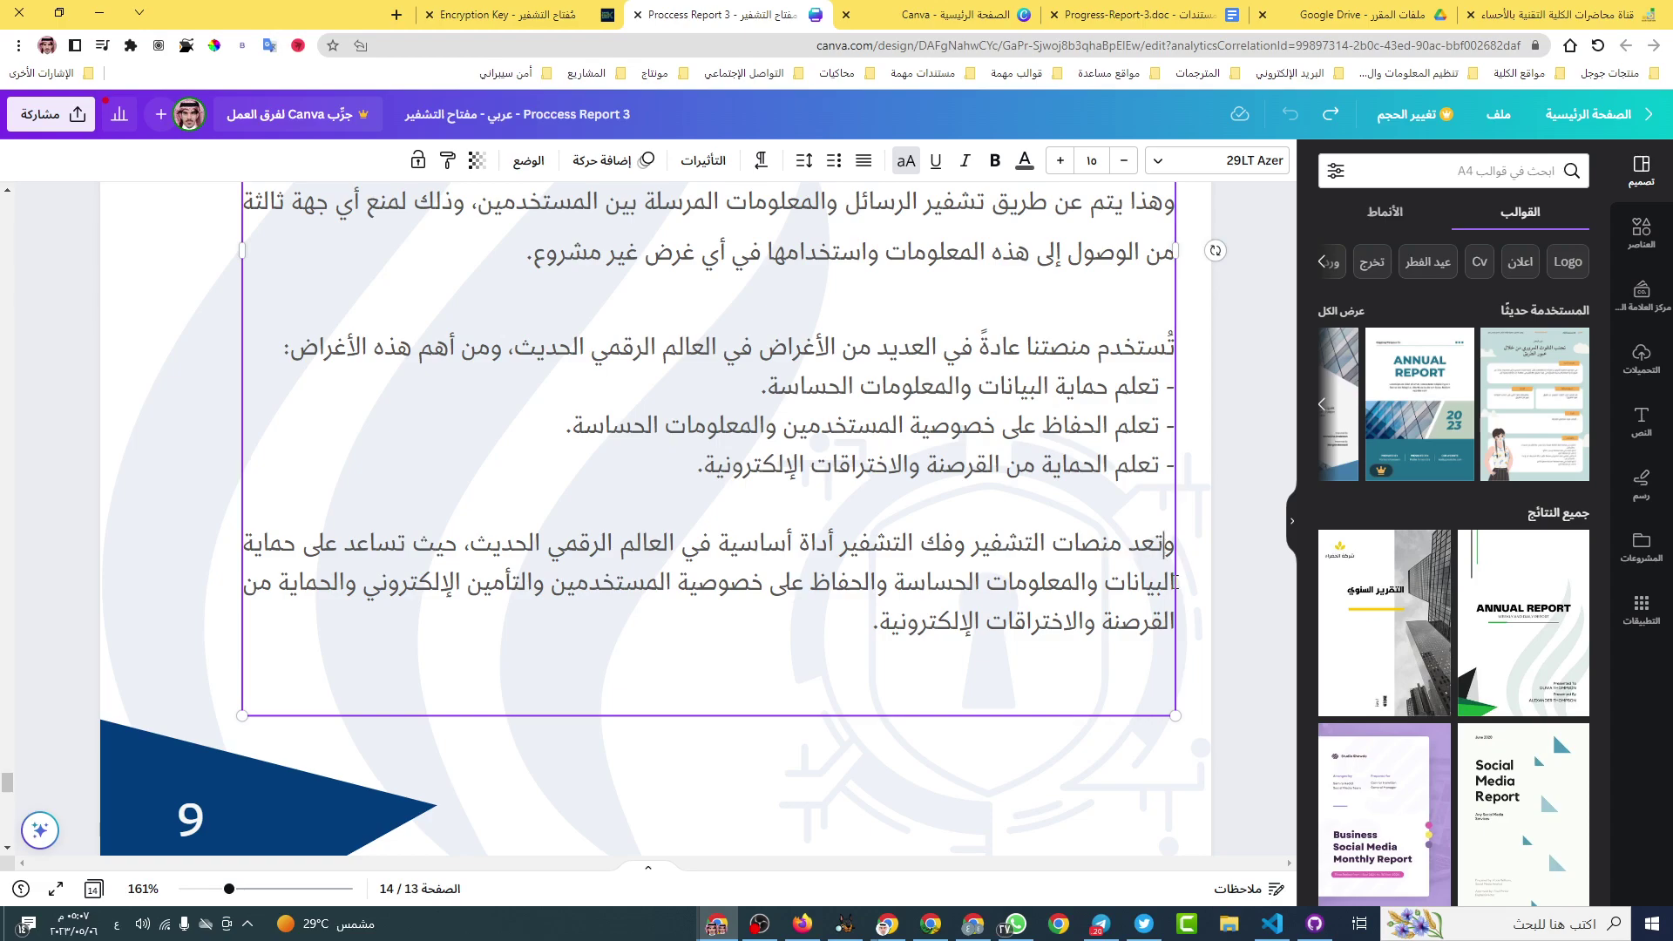
Open the closing paragraph with 'ونطمح أن'
type("س")
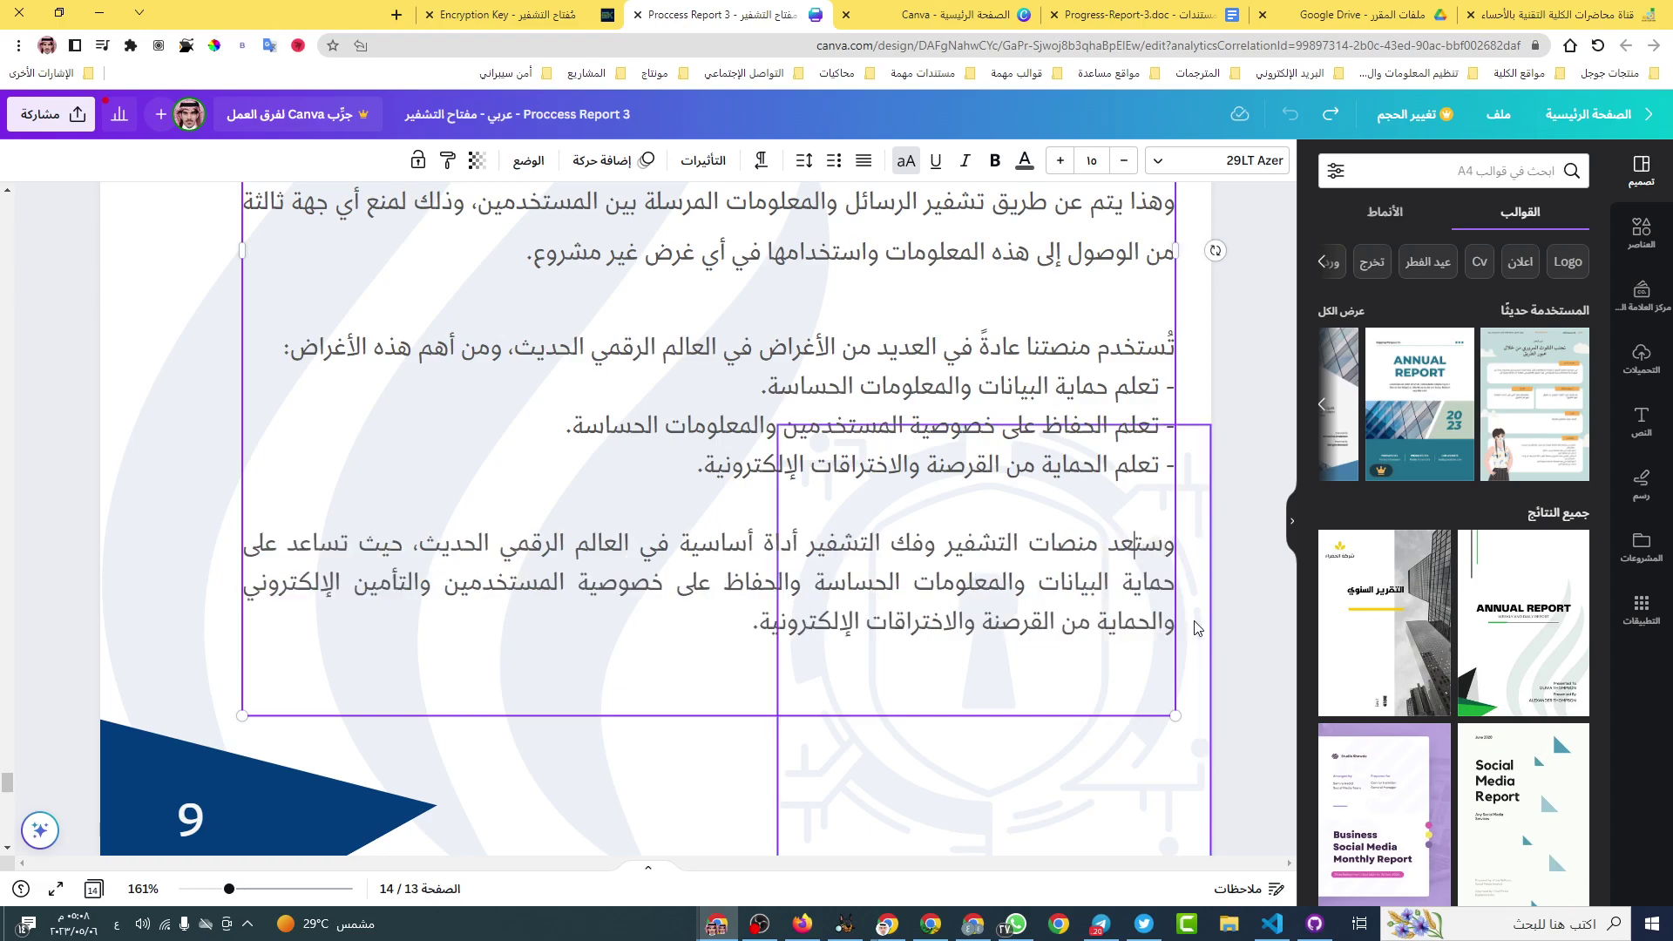
key("Left")
key("ctrl+shift+Left")
key("ctrl+shift+Left")
key("ctrl+shift+Left")
key("ctrl+shift+Left")
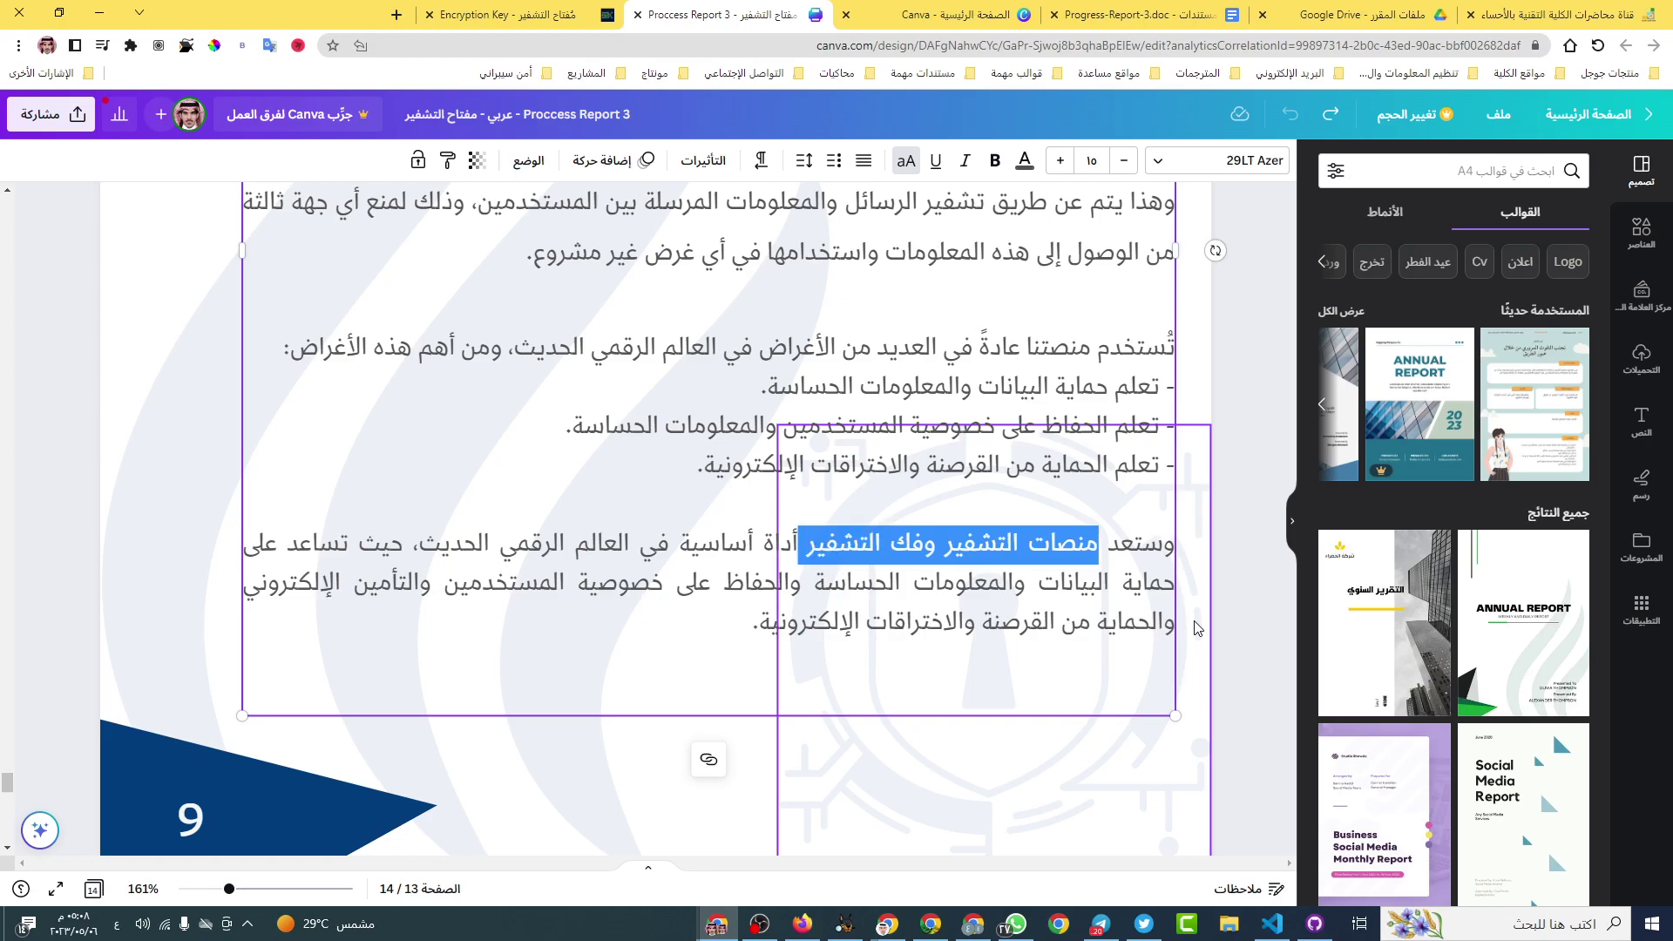
key("Home")
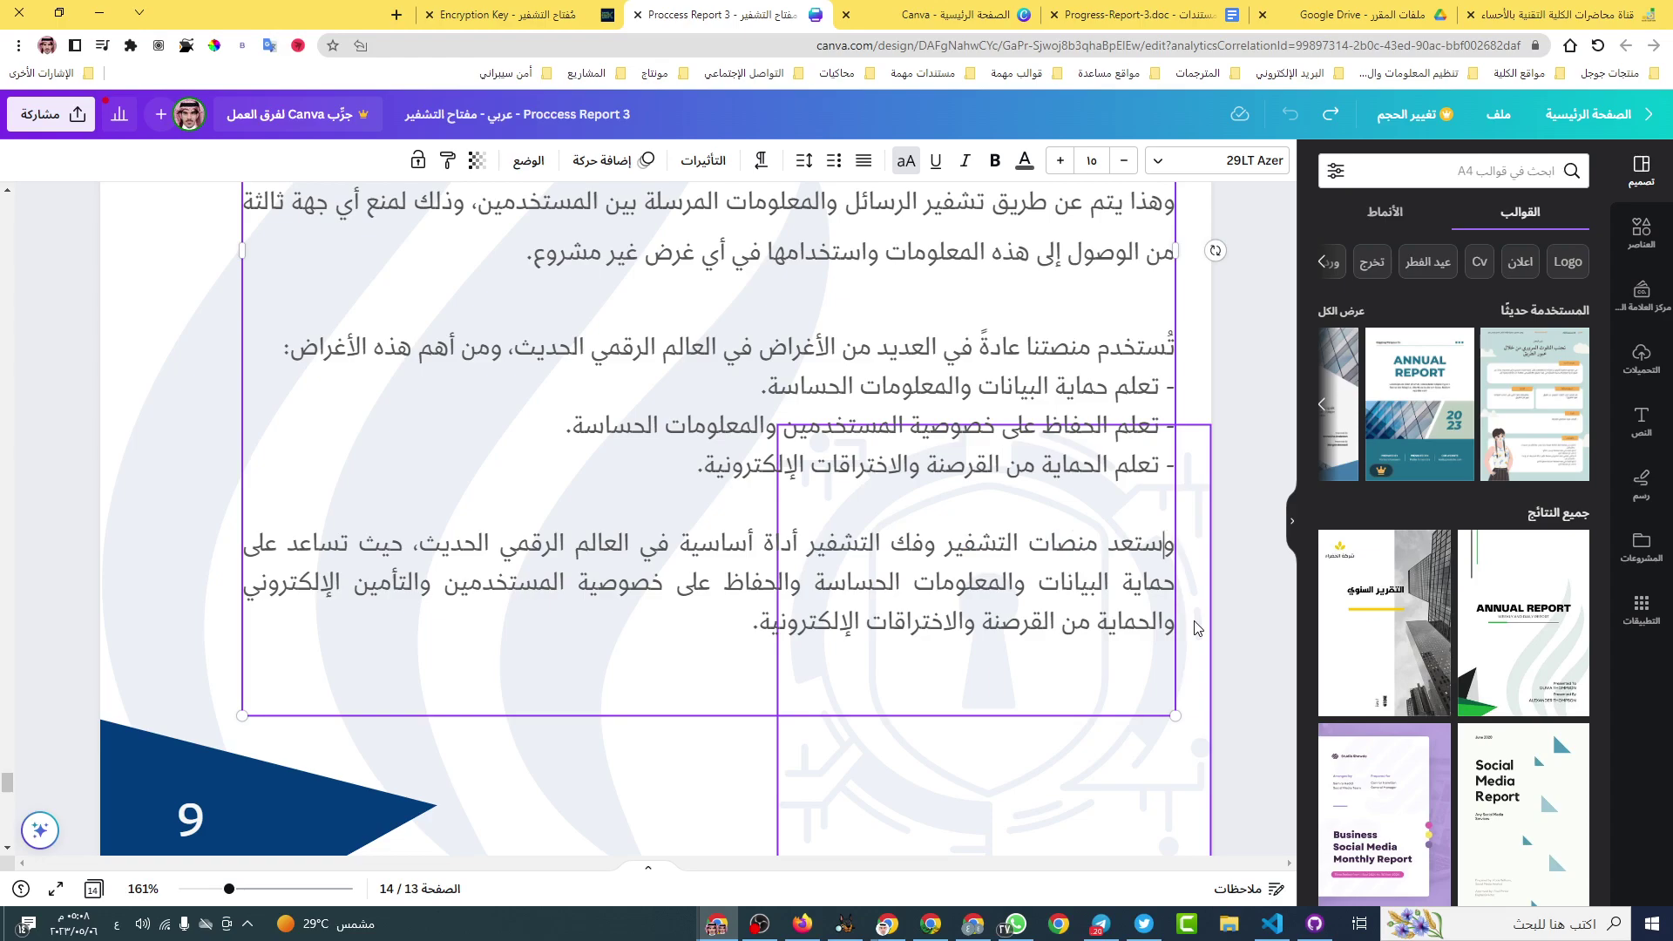
key("Left")
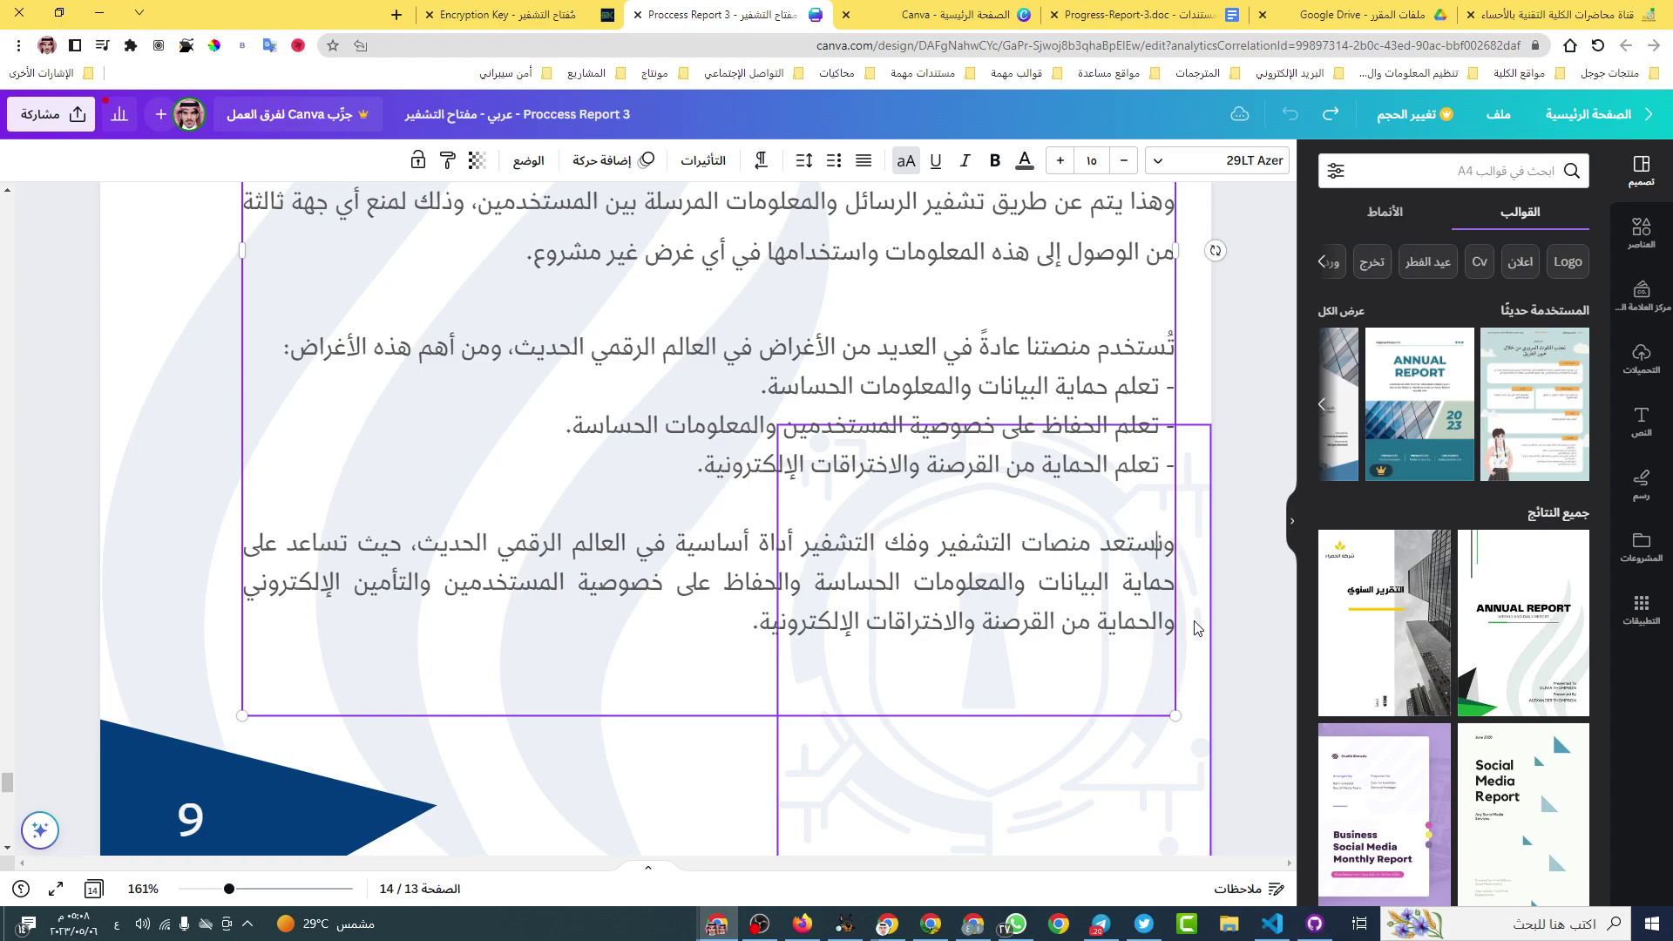
type("طمح ")
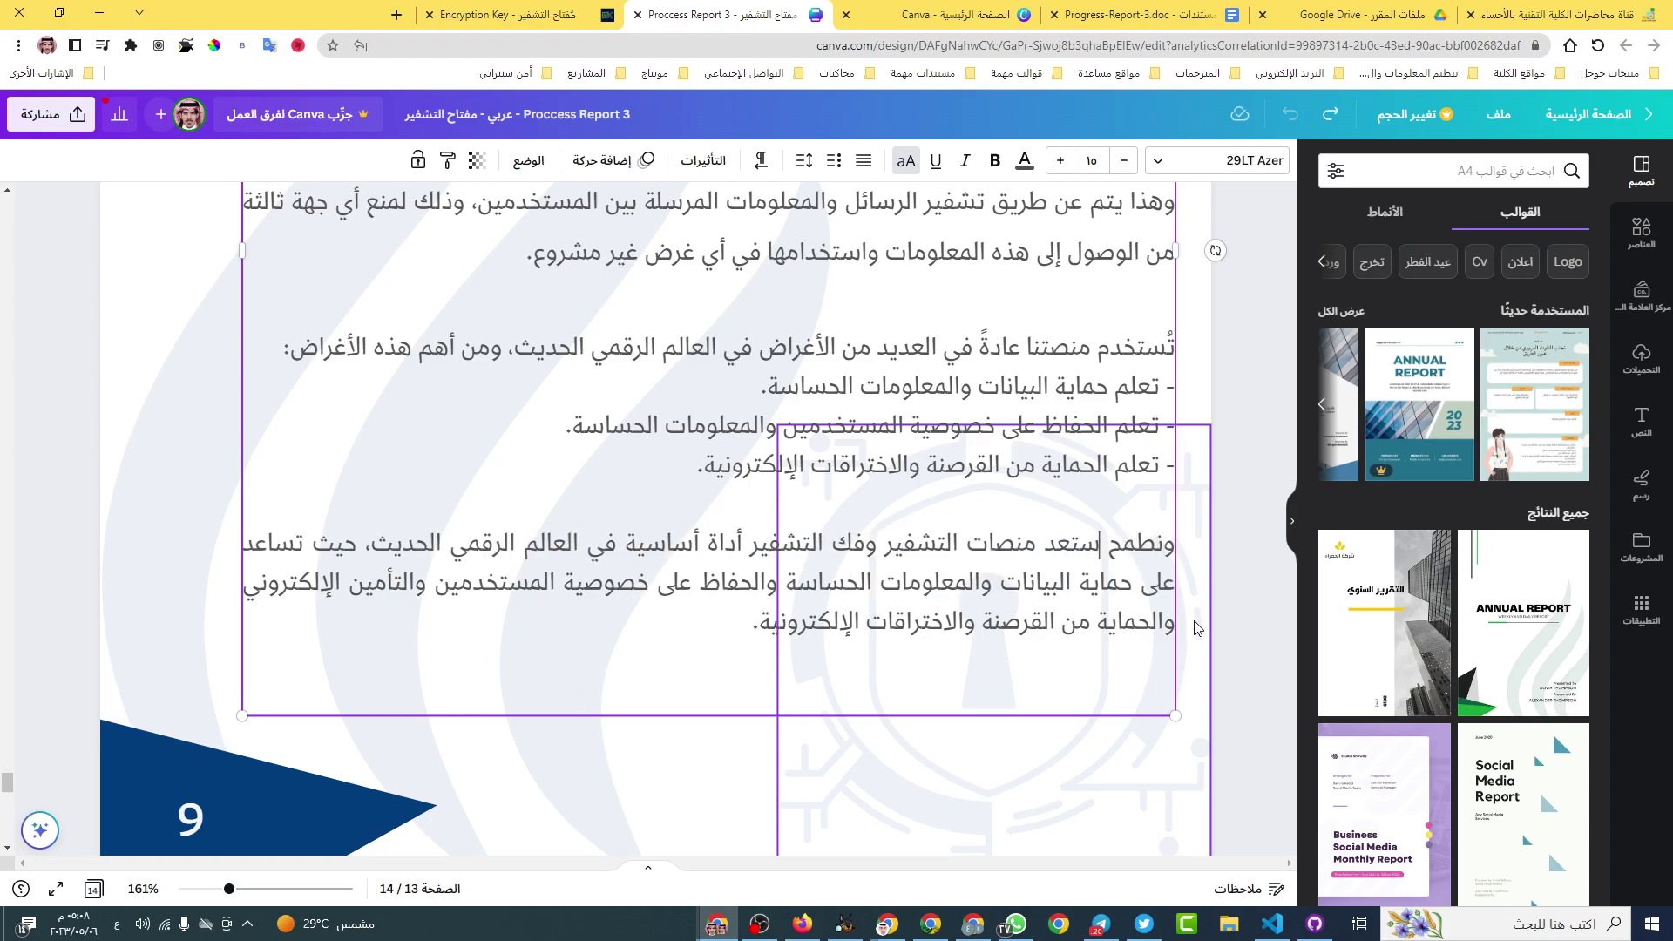
type("أن")
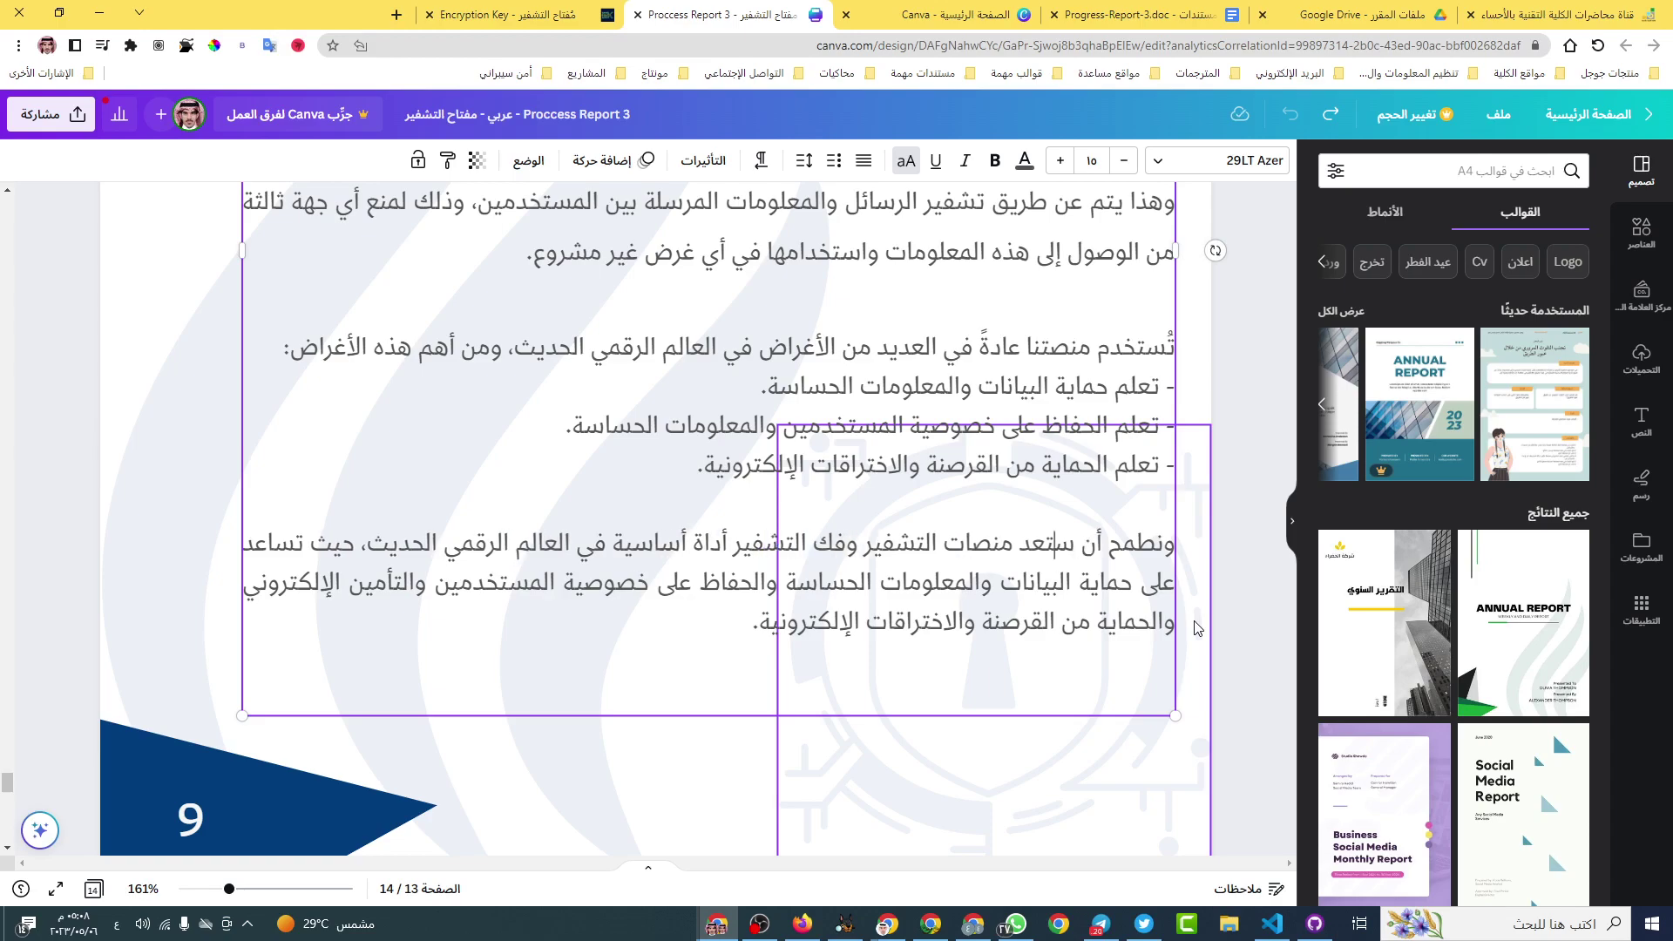
key("Delete")
Replace 'منصات التشفير وفك التشفير' with 'منصتنا' in the closing paragraph
key("Left")
key("Left")
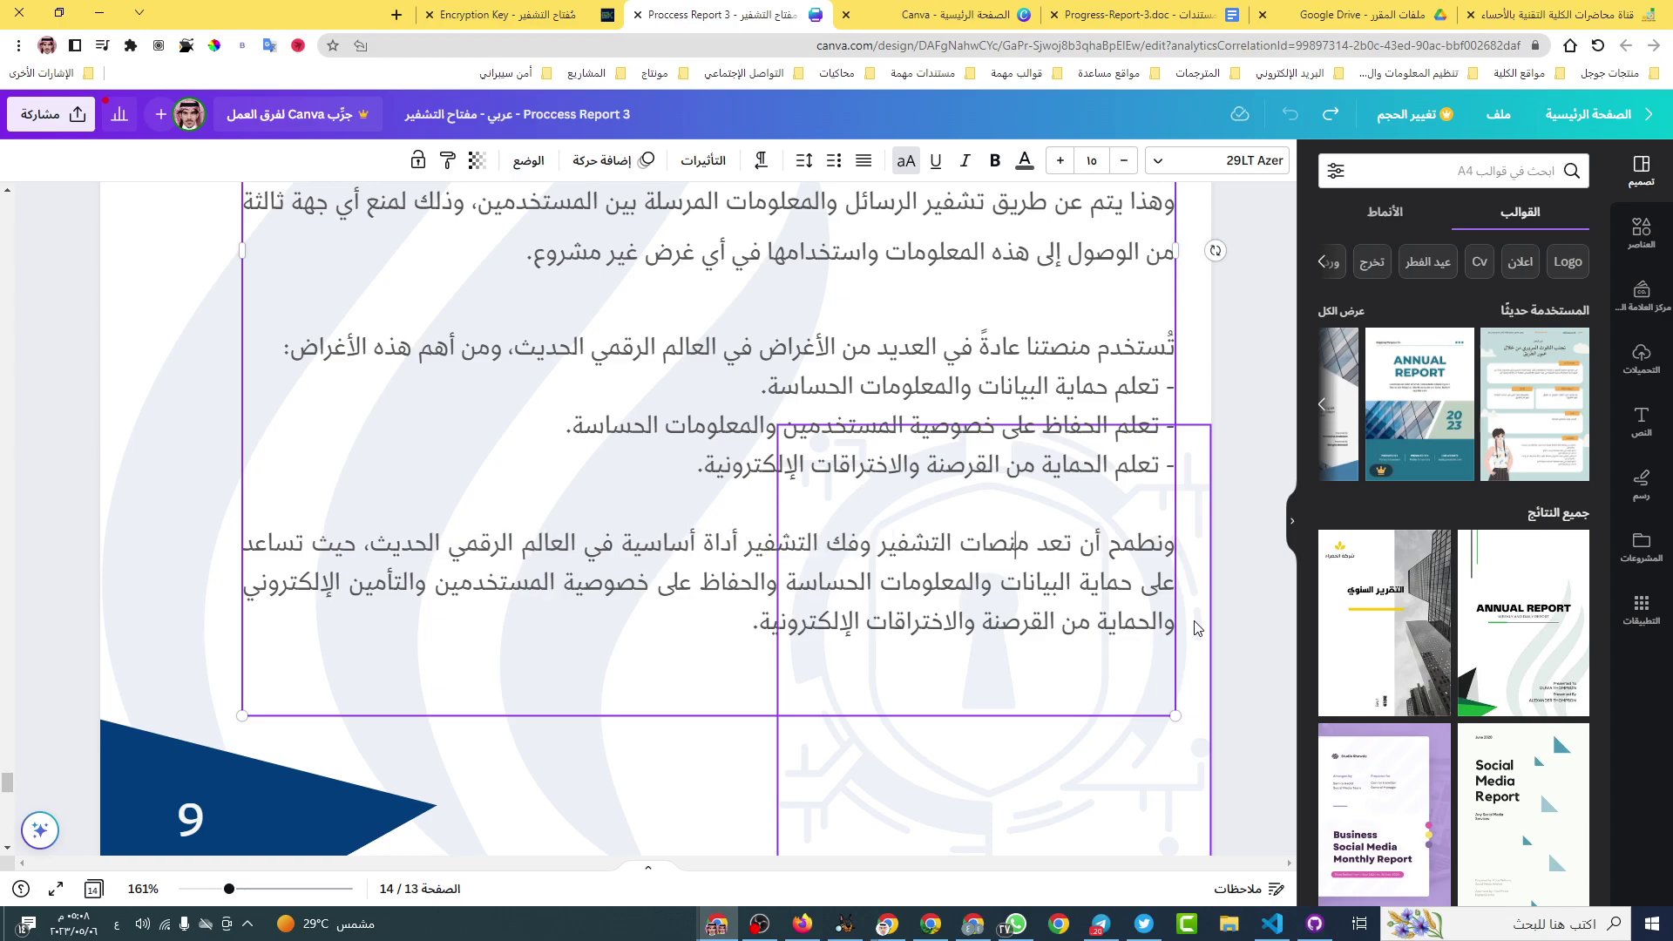
key("Right")
key("Right")
key("Right")
key("Right")
key("ctrl+shift+Left")
key("ctrl+shift+Left")
key("ctrl+shift+Left")
key("ctrl+shift+Left")
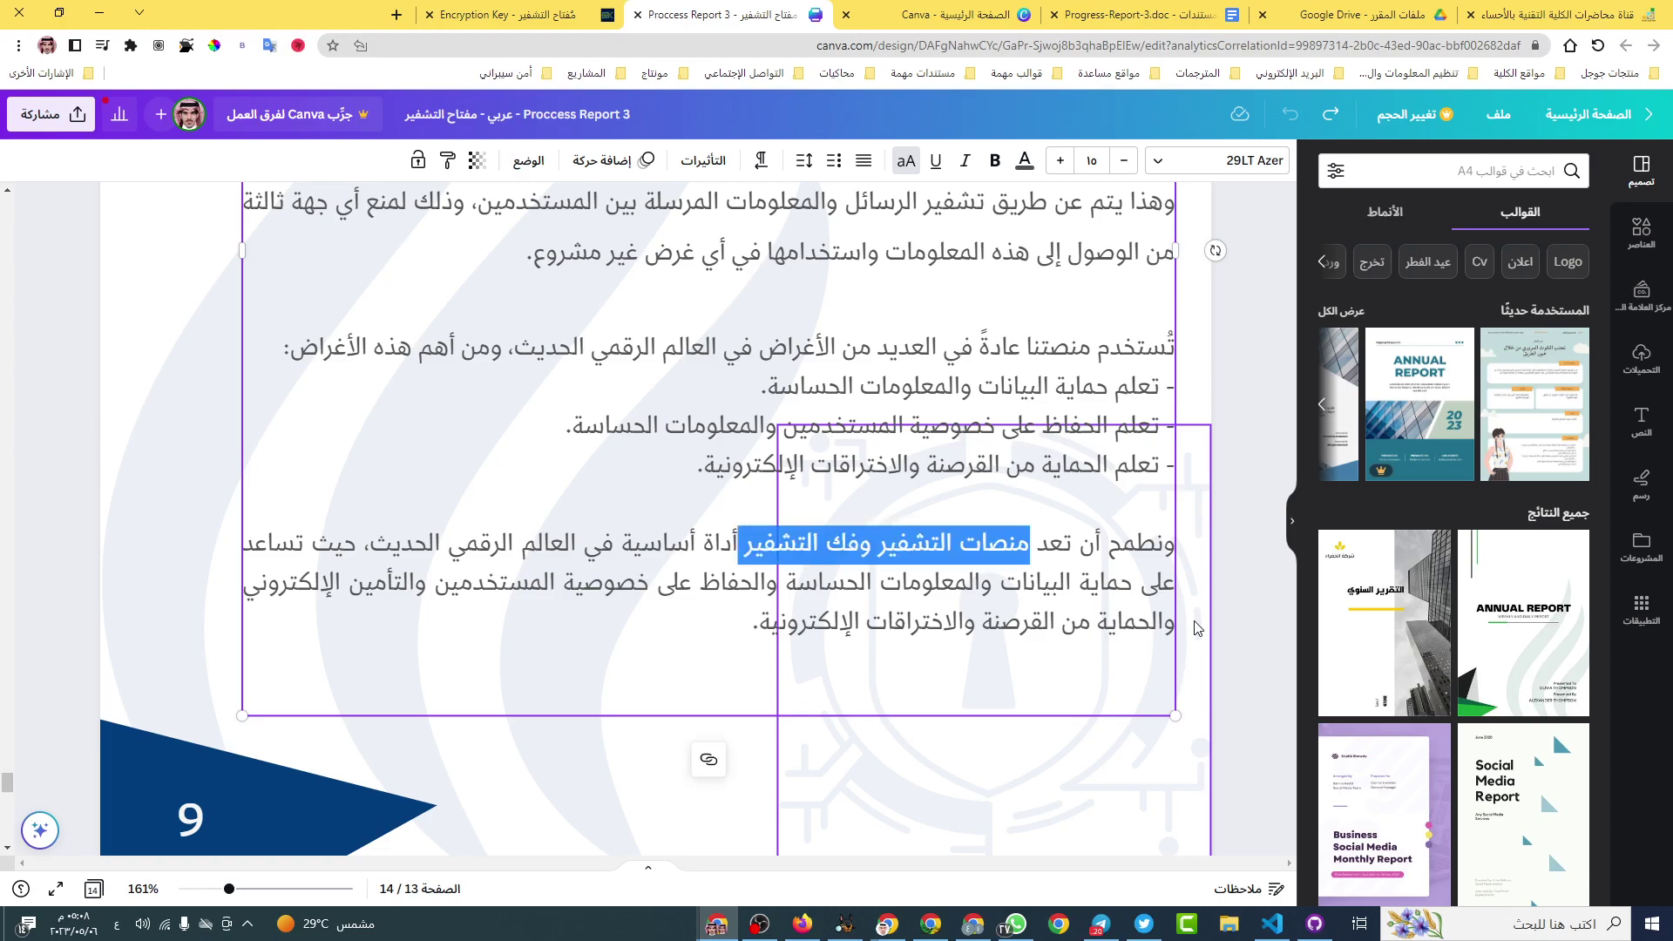
type("منصتنا")
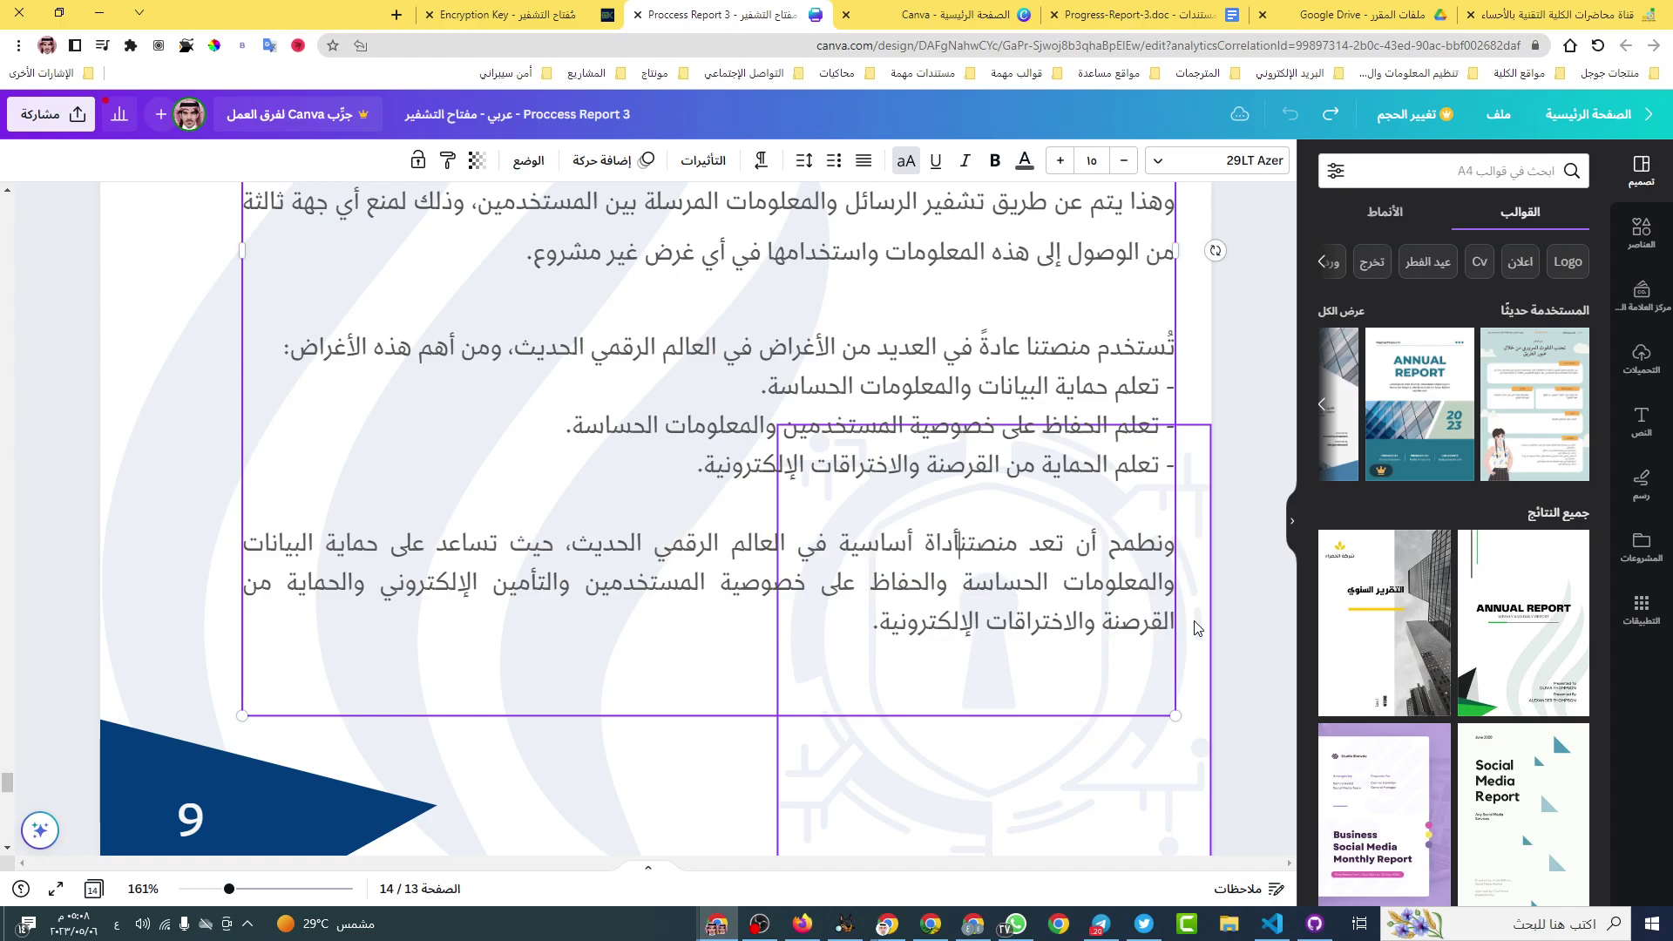
Change تساعد to 'ستساعد' and insert 'تعليم المجتمع' before حماية
key("Left")
key("Left")
key("Left")
key("Left")
key("Left")
key("Left")
key("Left")
key("Left")
key("Left")
key("Left")
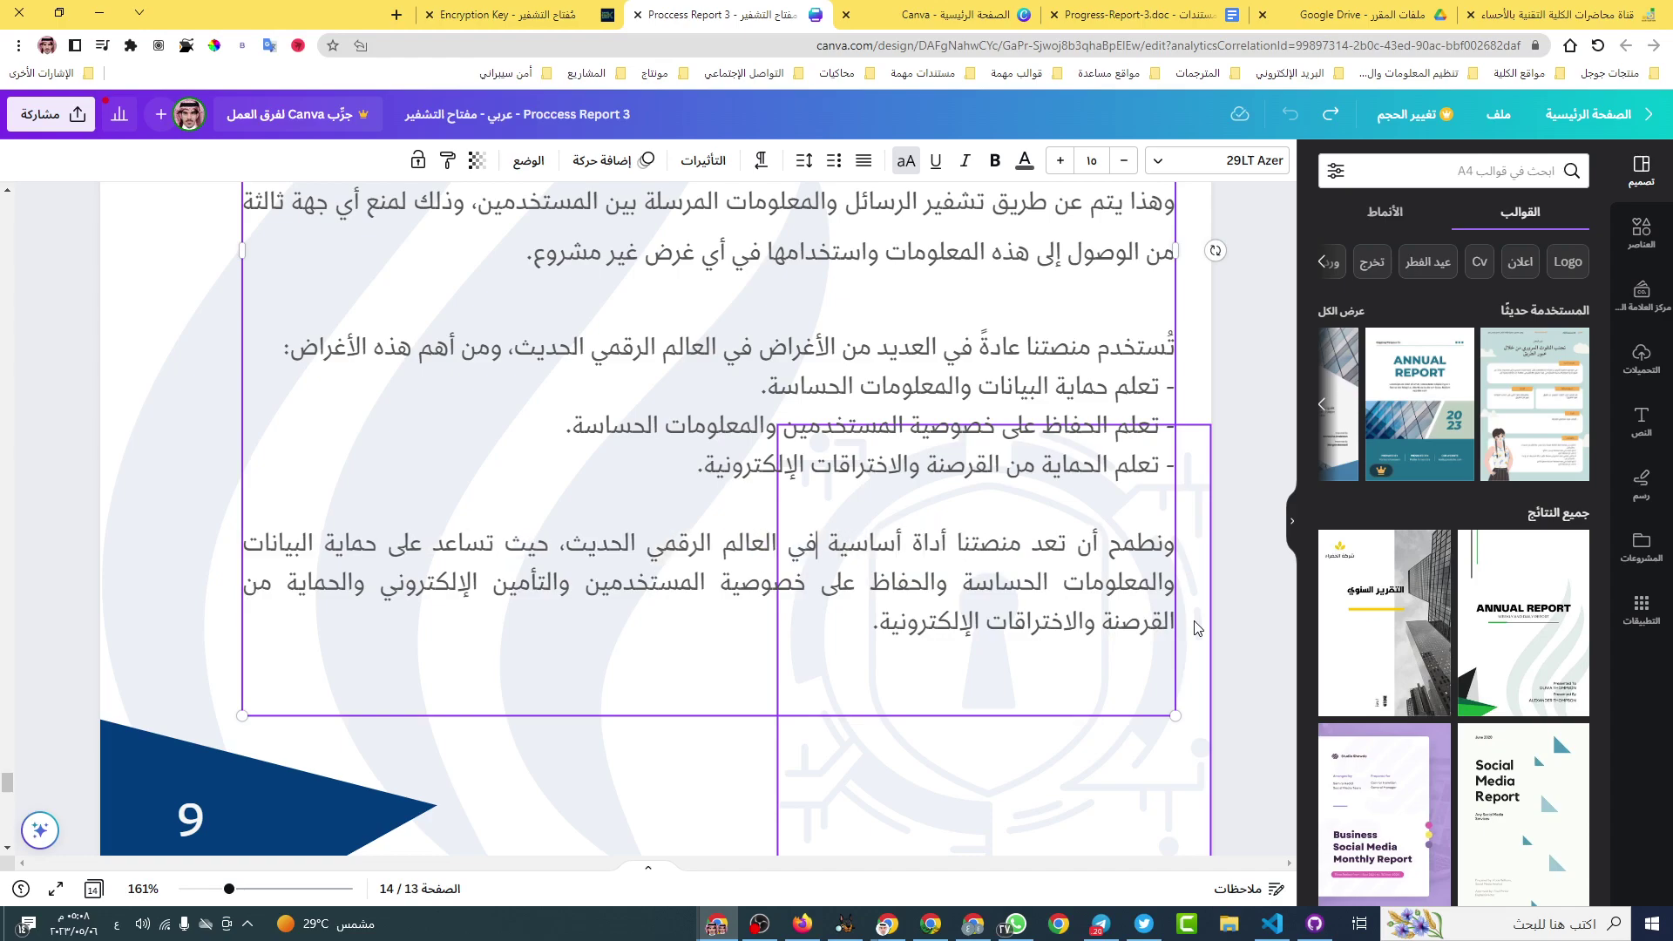
key("Left")
key("Left")
key("Left")
key("Left")
key("Left")
key("Left")
key("Left")
key("Left")
key("Left")
key("Left")
key("Left")
key("Left")
key("Left")
key("Left")
key("Left")
key("Left")
key("Left")
key("Left")
key("Left")
key("Left")
key("Right")
key("Right")
key("Right")
type("س")
key("Left")
key("Left")
key("Left")
key("Left")
key("Left")
key("Left")
key("Left")
key("Left")
key("Left")
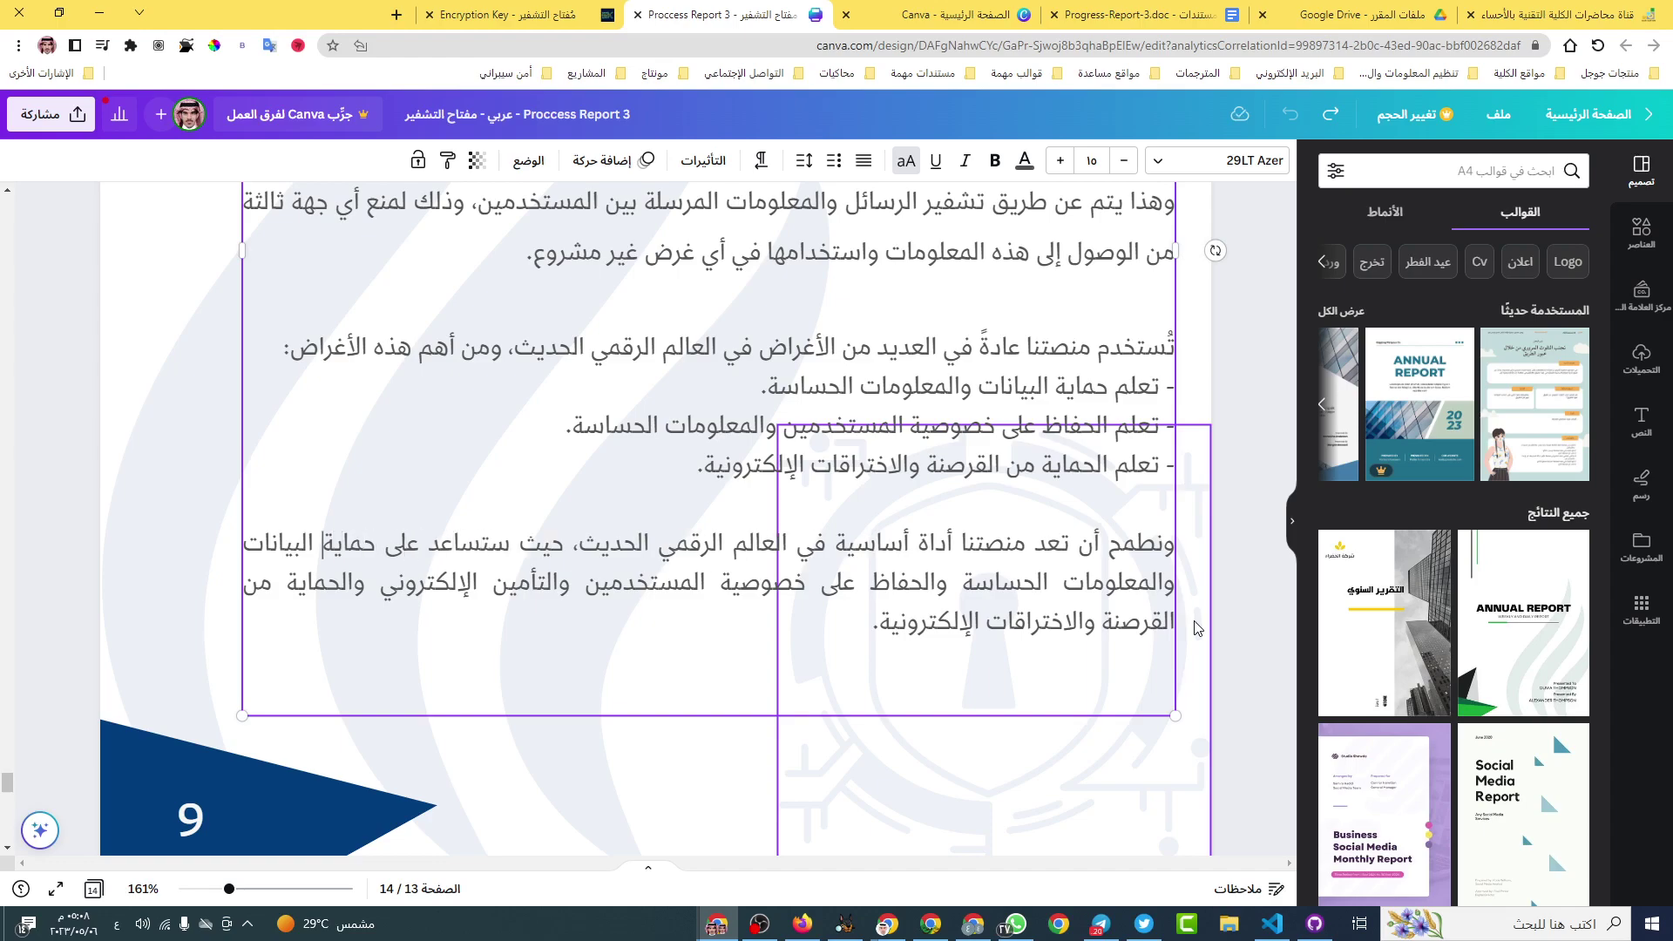
key("Right")
key("Right")
key("Right")
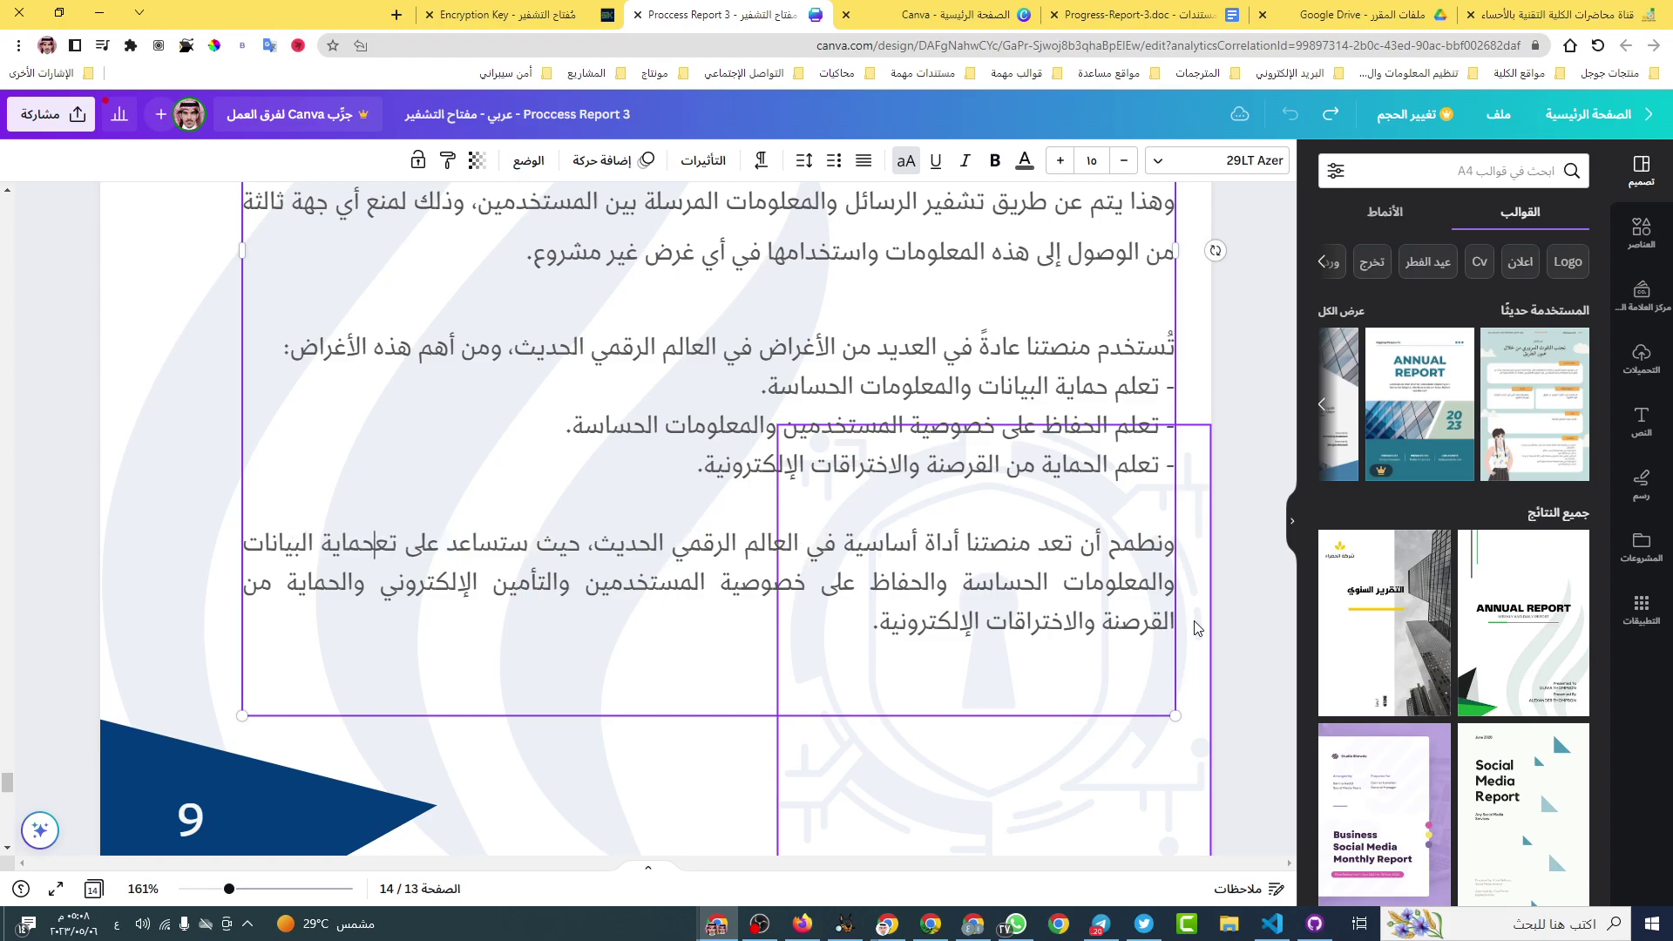
type("تعليم المجتمع")
Delete 'والتأمين الإلكتروني' from the closing paragraph's last line
key("Left")
key("Left")
key("Left")
key("Left")
key("Left")
key("Left")
key("Left")
key("Left")
key("Left")
key("Left")
key("Left")
key("Left")
key("Left")
key("Left")
key("Left")
key("Left")
key("Left")
key("Left")
key("Left")
key("Left")
key("Left")
key("Left")
key("Left")
key("Left")
key("Left")
key("Left")
key("Left")
key("Left")
key("Left")
key("Left")
key("Left")
key("Left")
key("Left")
key("Left")
key("Left")
key("Left")
key("Left")
key("Left")
key("Left")
key("Left")
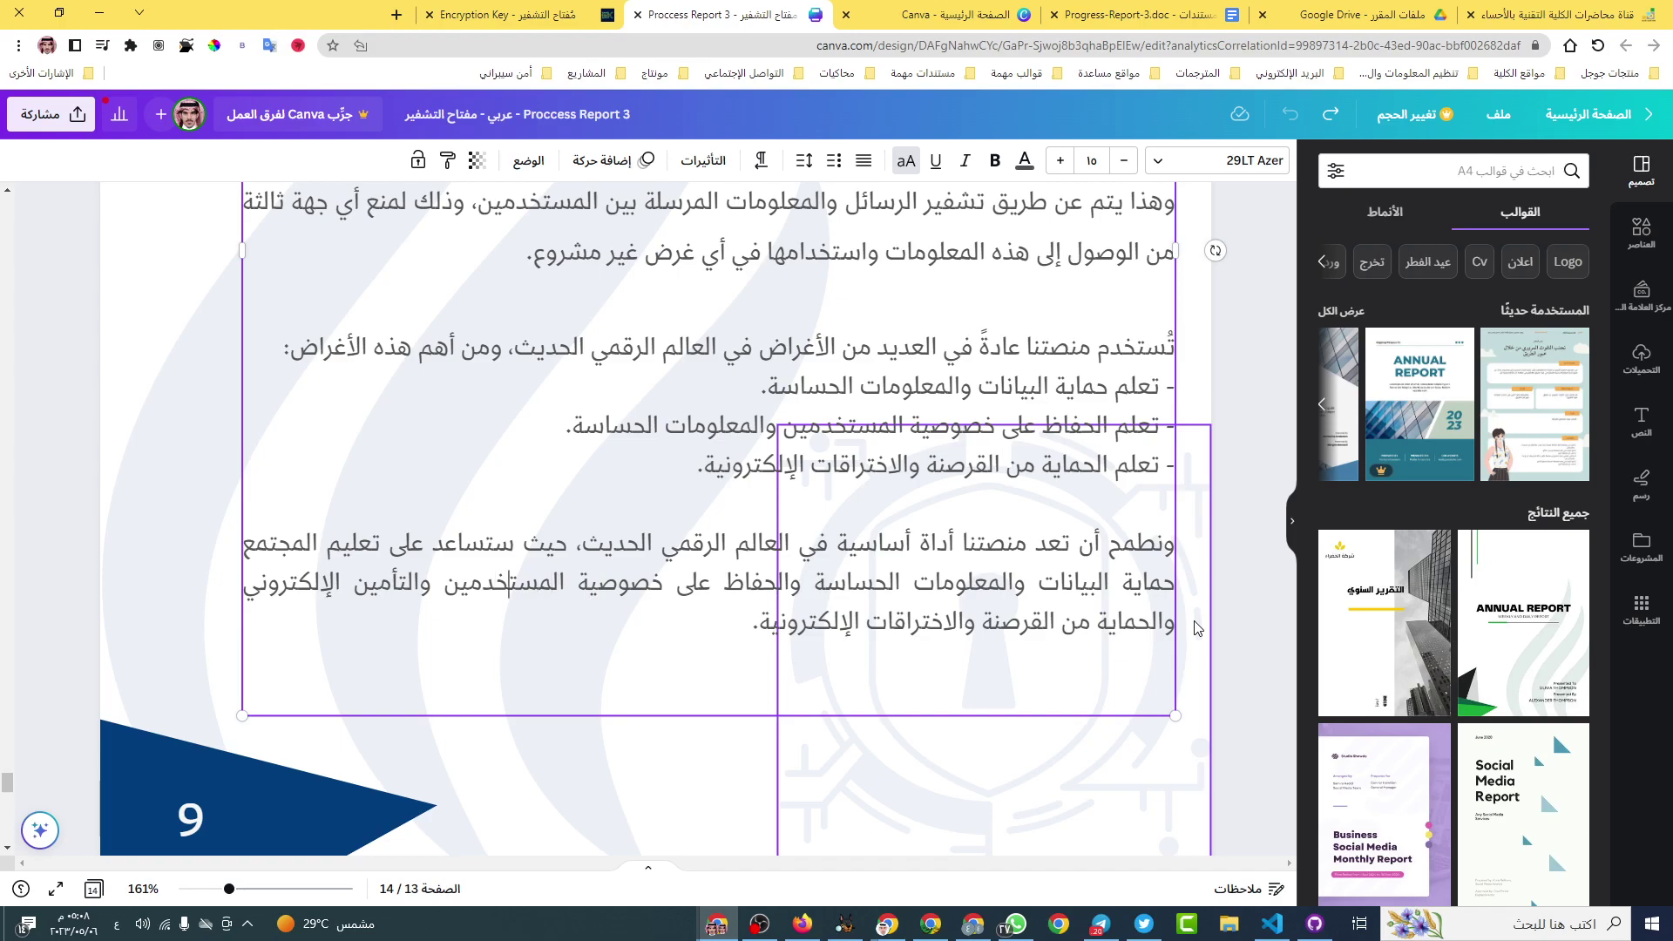
key("Left")
key("Left")
key("Left")
key("Left")
key("Left")
key("Left")
key("Left")
key("Left")
key("Left")
key("Left")
key("Left")
key("Left")
key("Left")
key("Left")
key("Left")
key("Left")
key("Left")
key("Left")
key("Left")
key("Left")
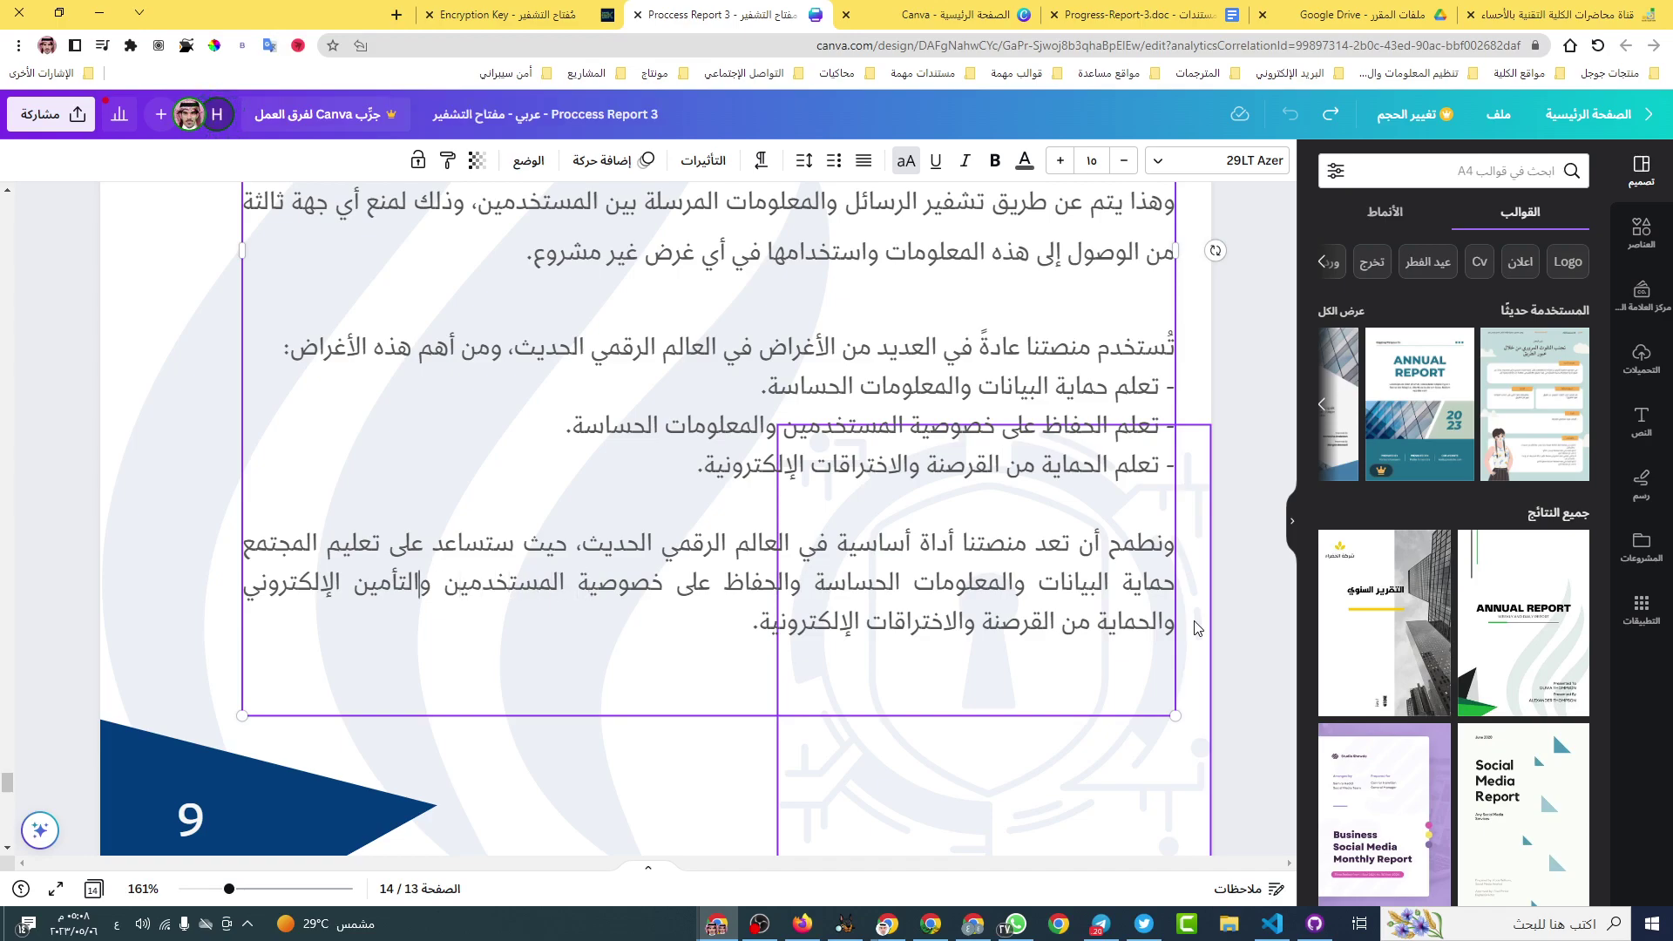
key("Left")
key("Left")
key("Left")
key("Left")
key("Left")
key("Left")
key("Left")
key("Left")
key("Left")
key("Left")
key("Left")
key("Left")
key("Left")
key("Left")
key("Left")
key("Left")
key("Left")
key("Left")
key("Right")
key("Left")
key("BackSpace")
key("BackSpace")
key("BackSpace")
key("BackSpace")
key("BackSpace")
key("BackSpace")
key("BackSpace")
key("BackSpace")
key("BackSpace")
key("BackSpace")
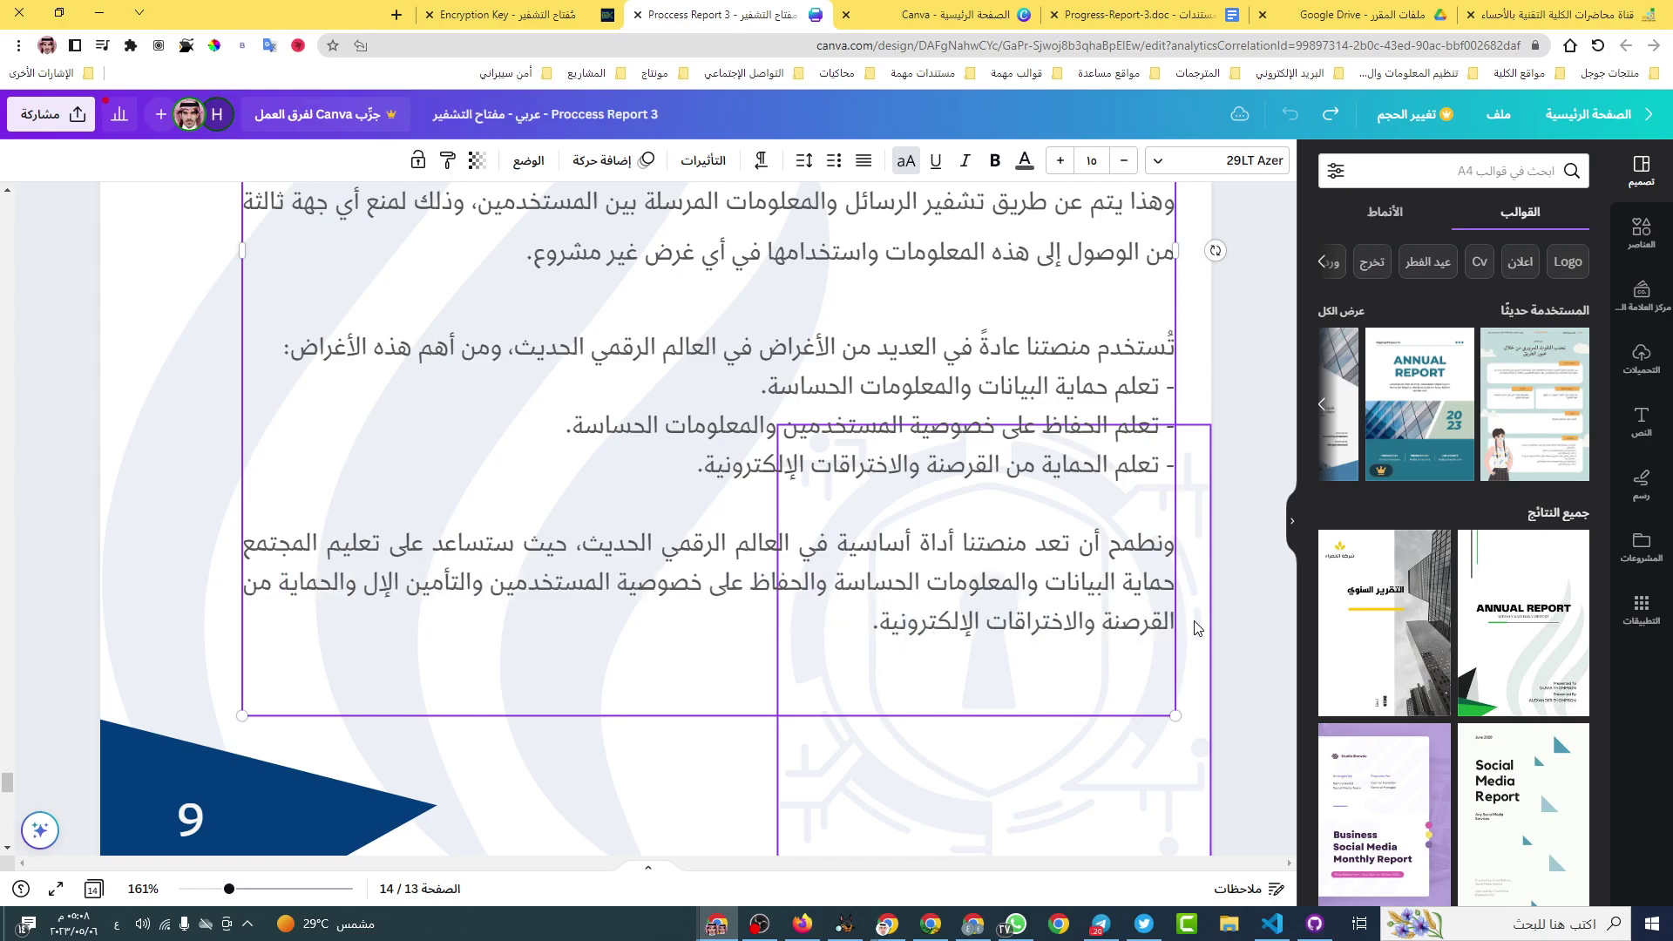
key("BackSpace")
key("BackSpace")
key("BackSpace")
key("BackSpace")
key("BackSpace")
key("BackSpace")
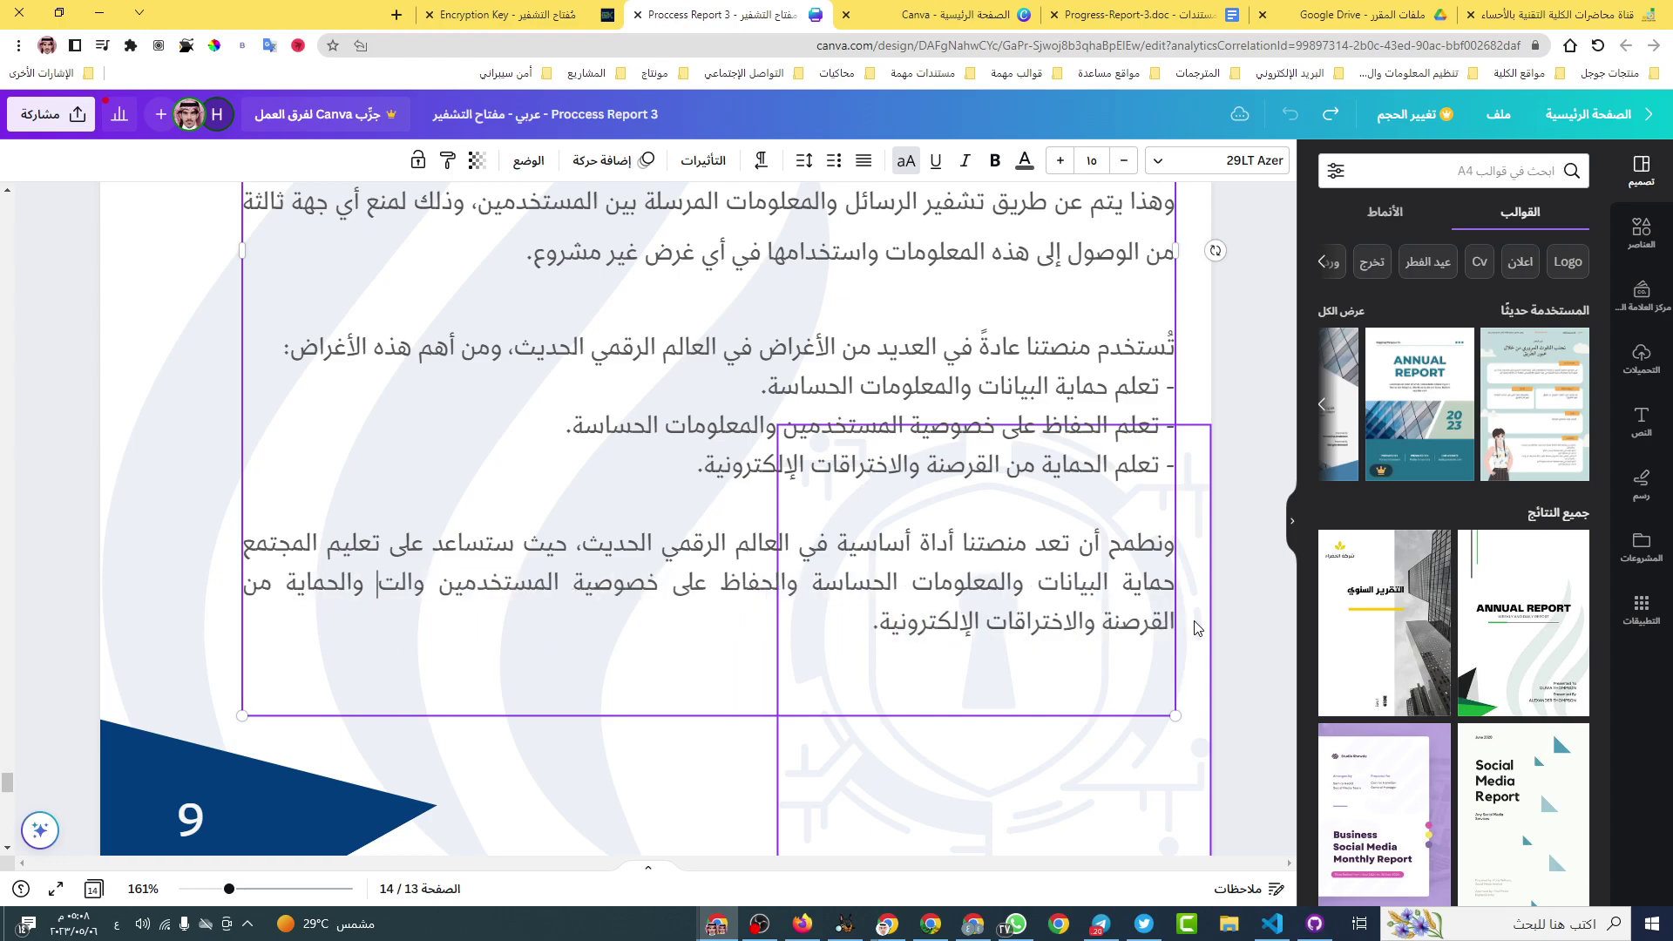
key("BackSpace")
key("BackSpace")
key("BackSpace")
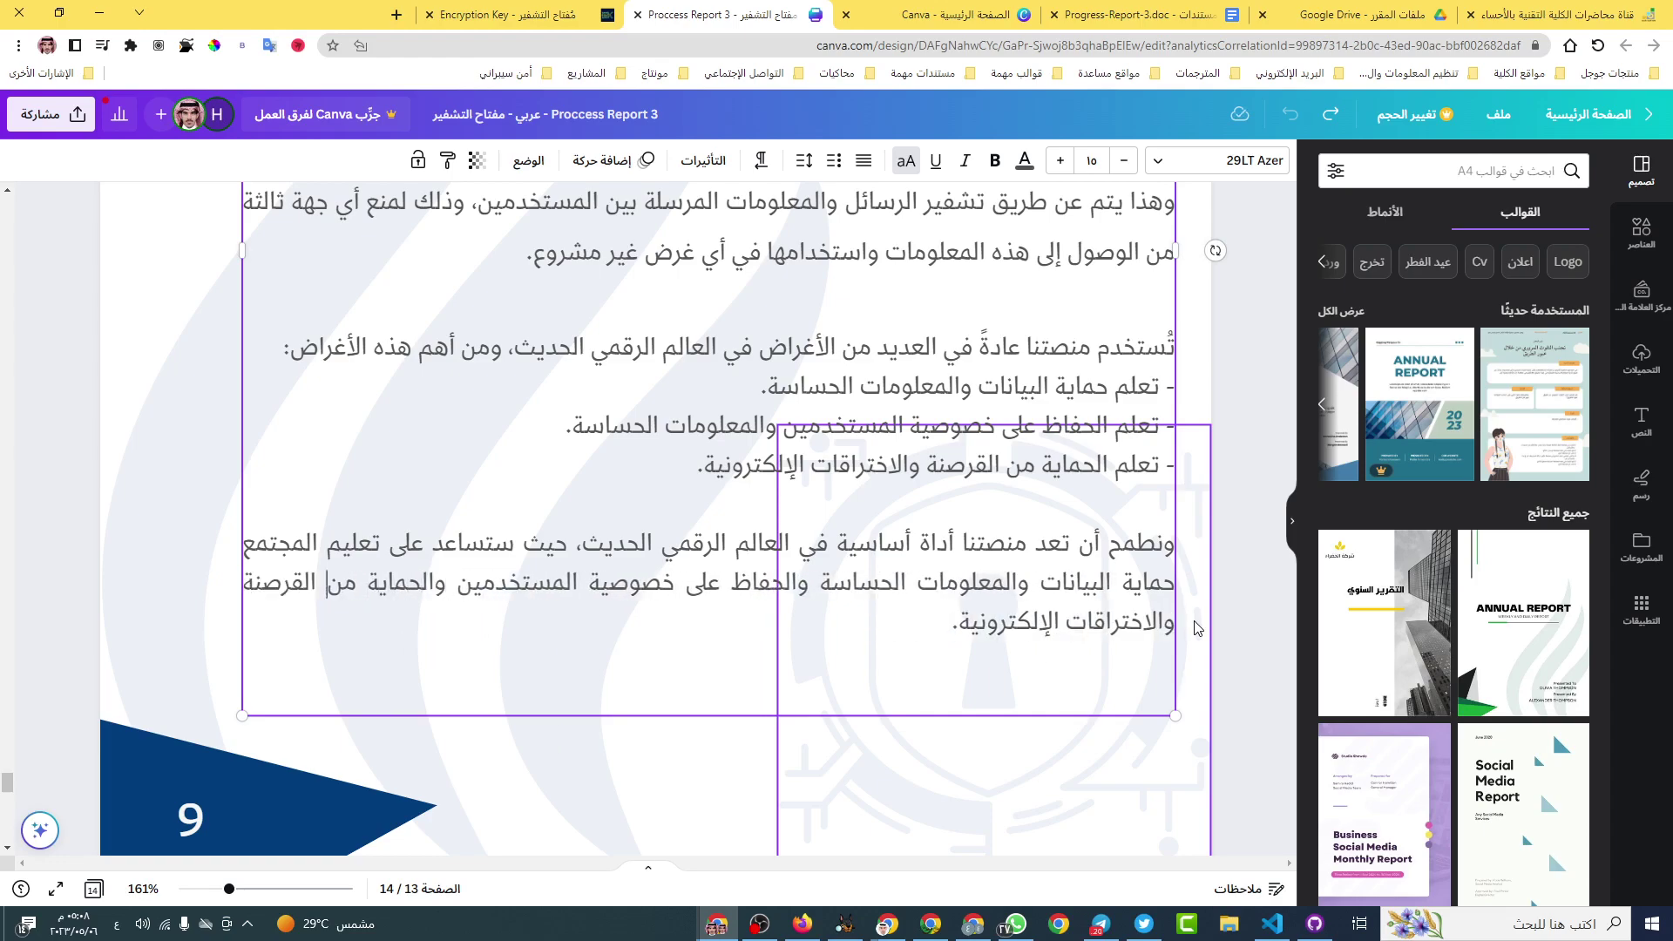
key("Left")
key("Left")
Return to the top of page 13 and select 'منصات تعليم التشفير وفك التشفير' in the overview paragraph
left_click(1198, 627)
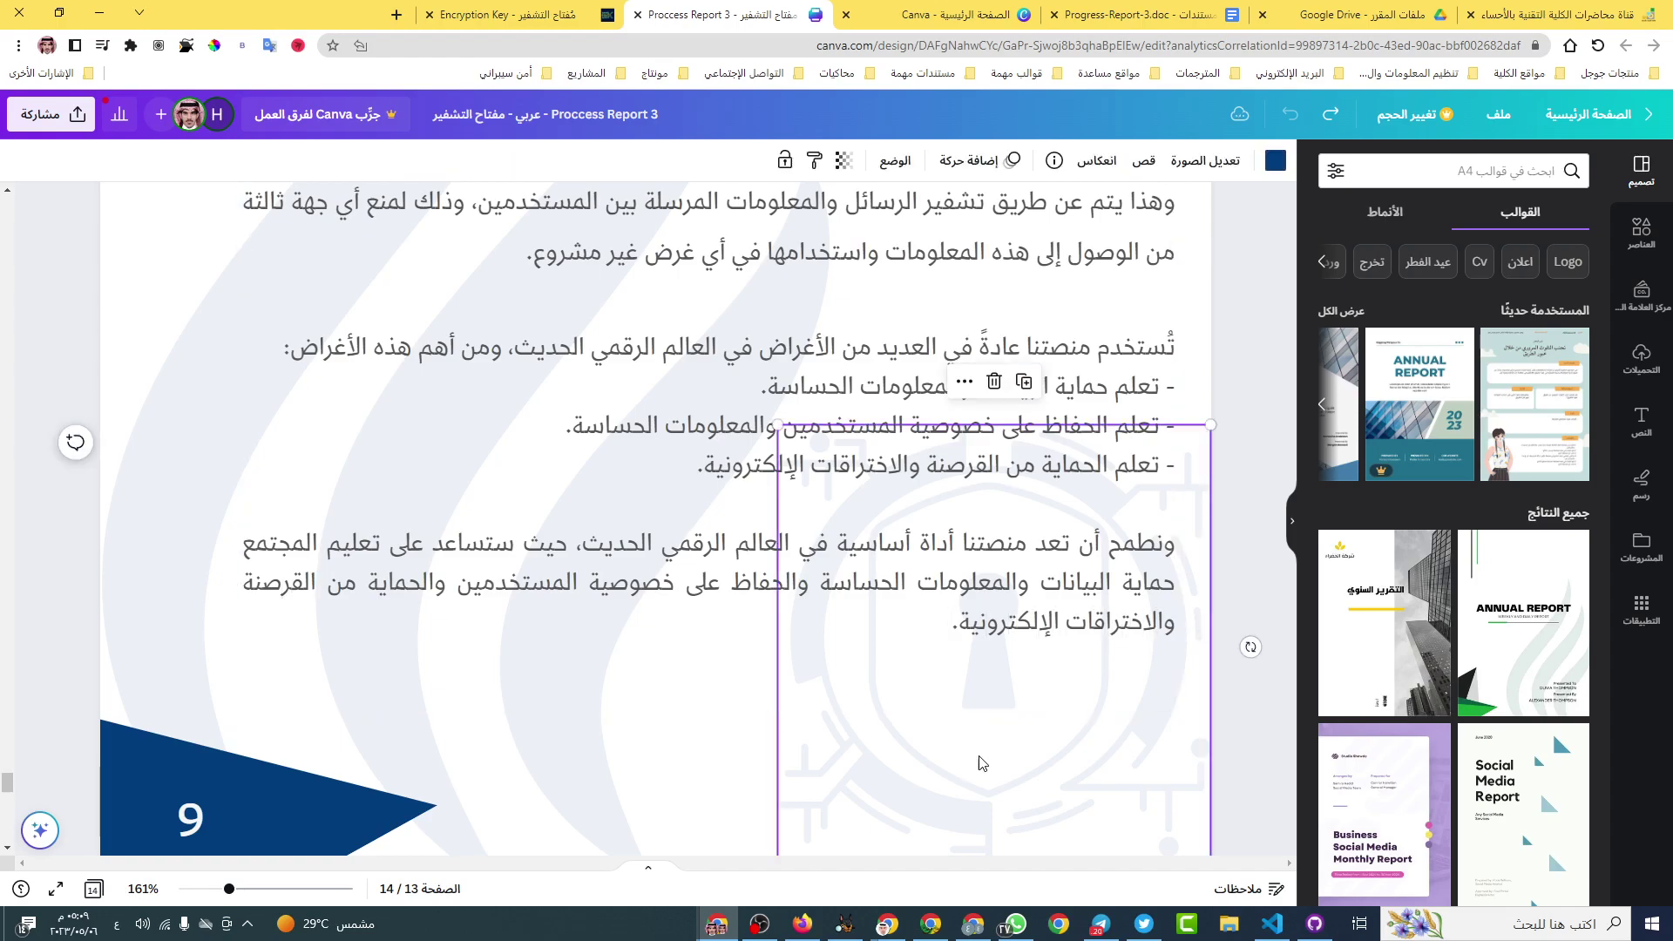
scroll(1185, 572, "up", 3)
scroll(1183, 573, "up", 8)
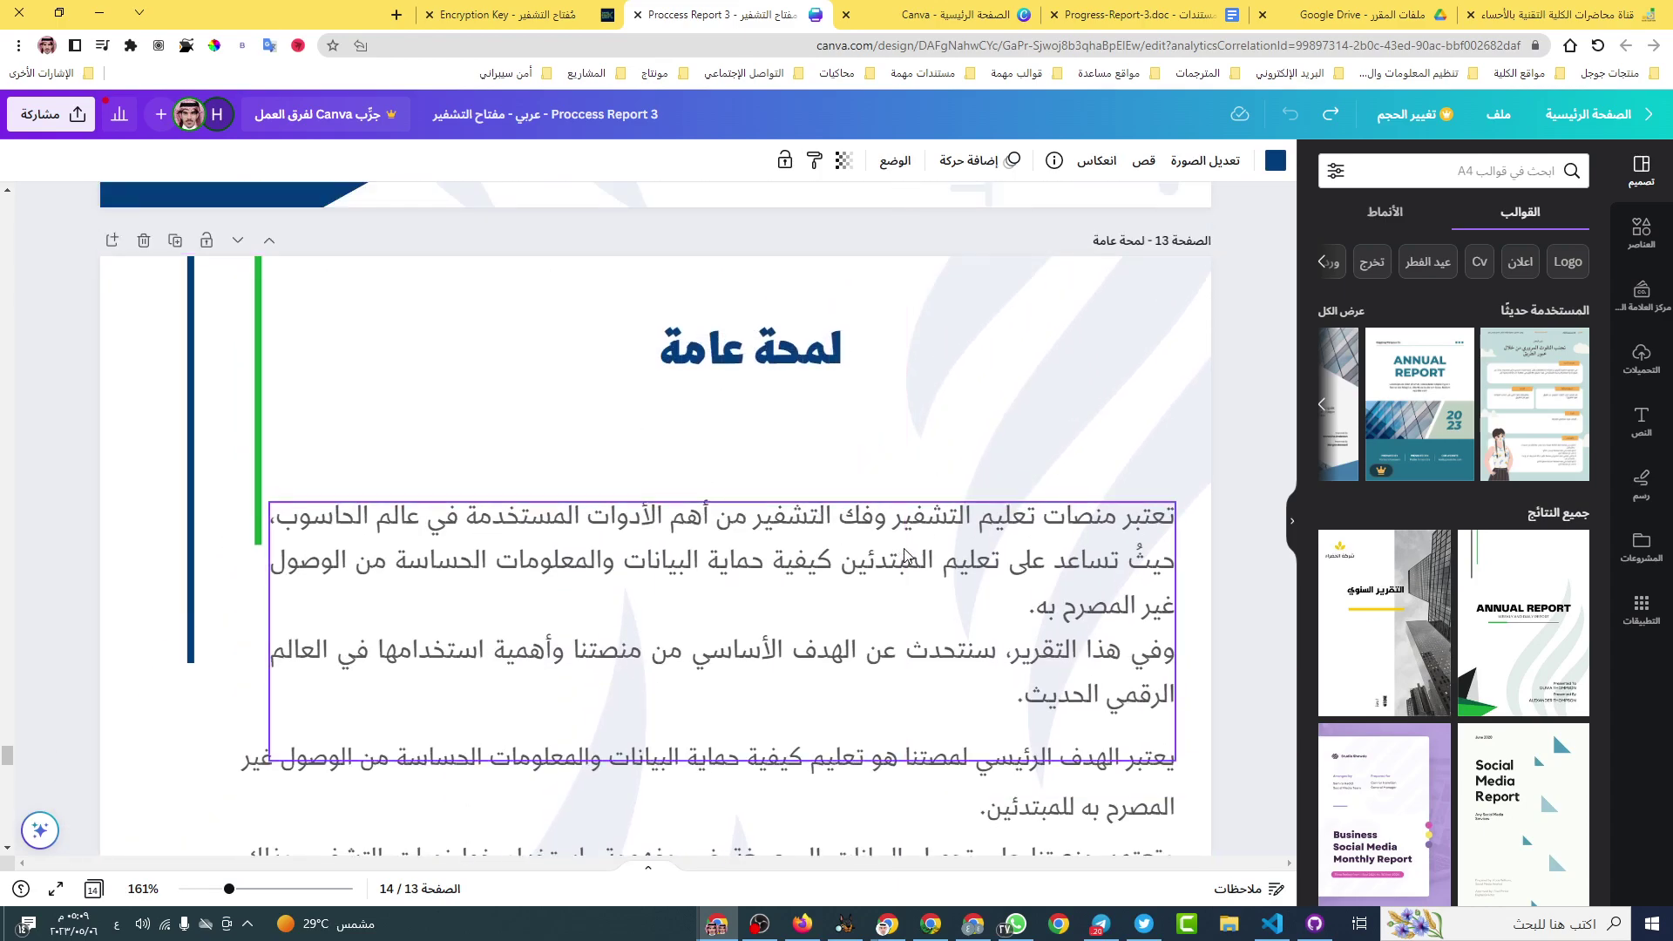
scroll(1033, 576, "down", 1)
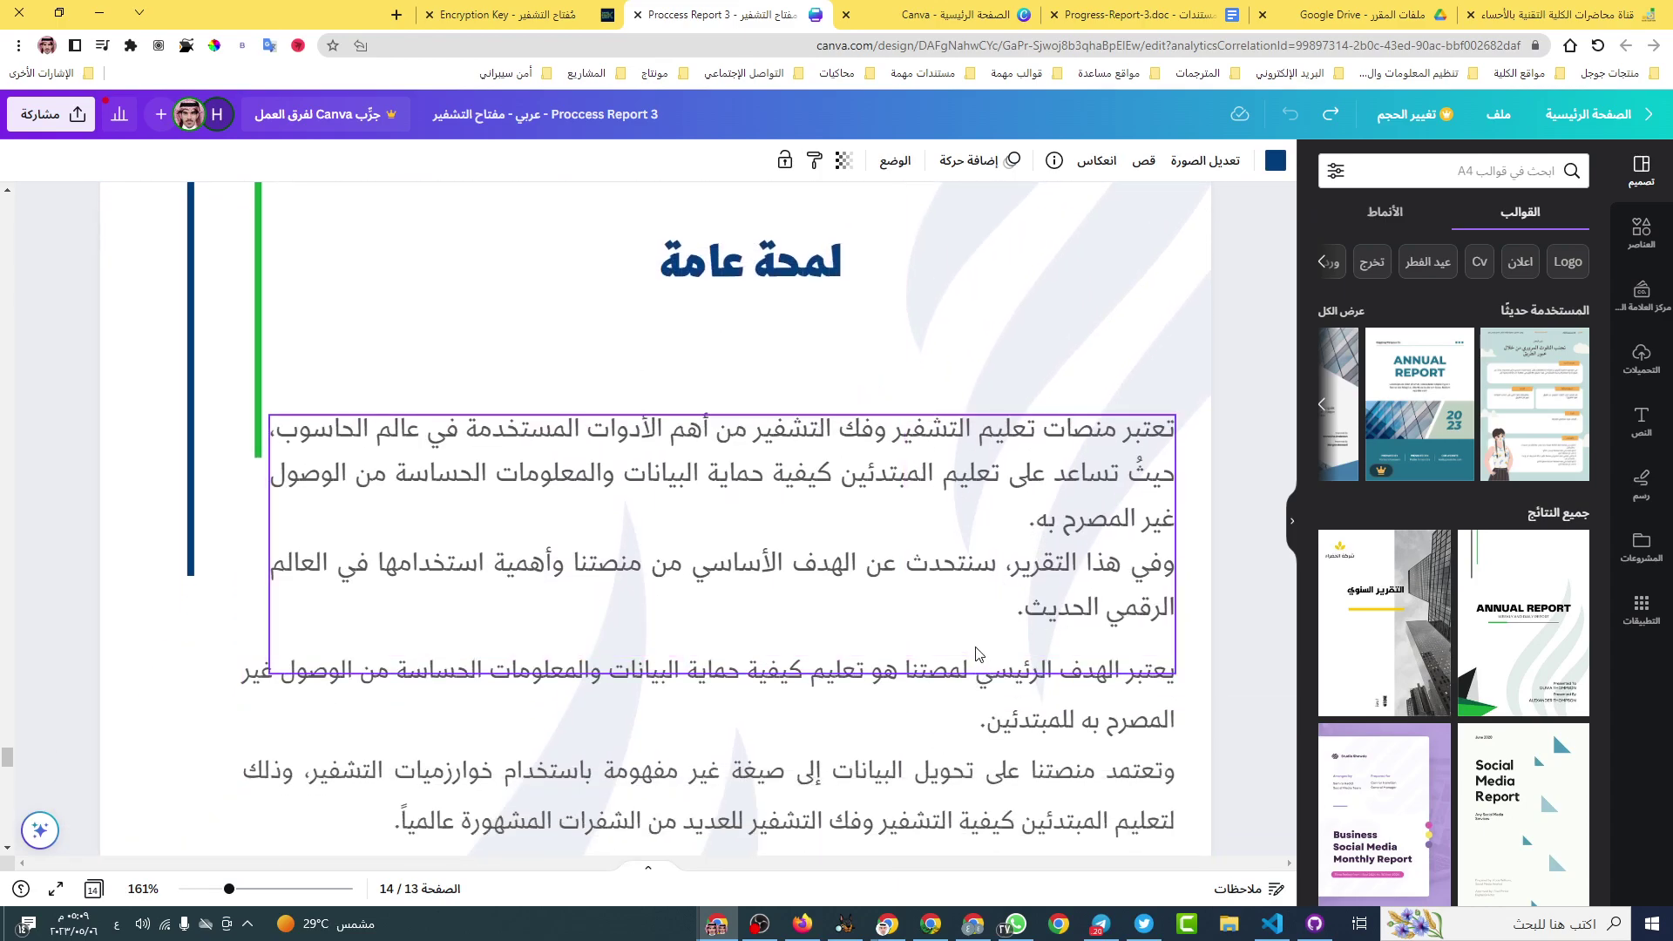
left_click(967, 716)
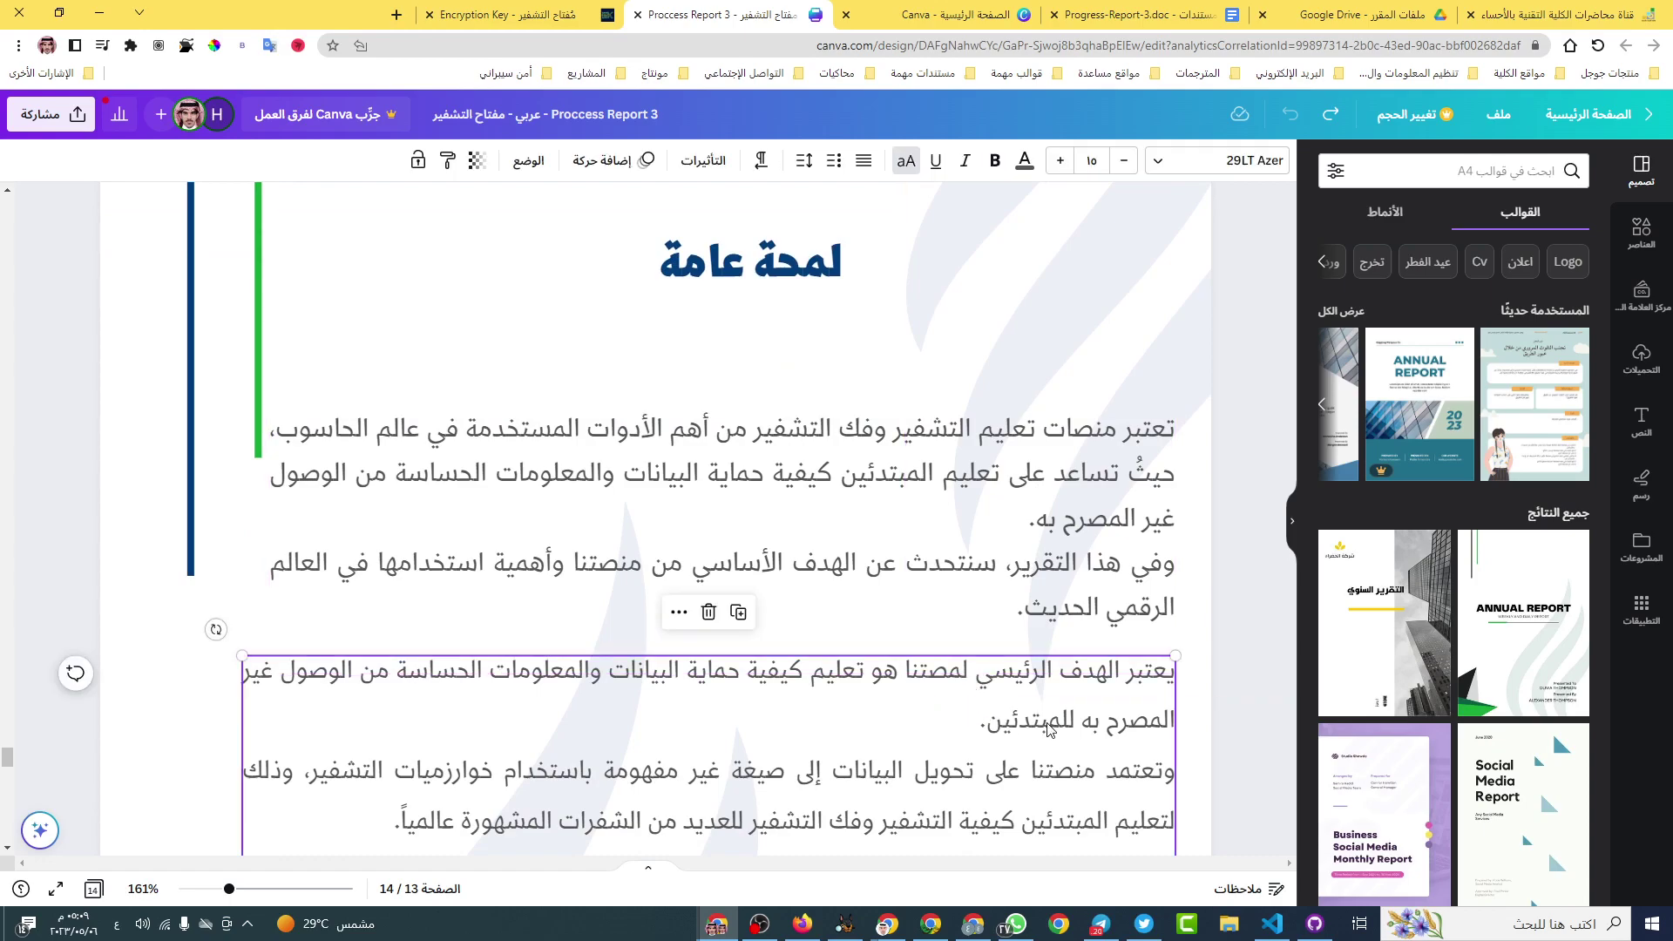
scroll(1028, 732, "down", 5)
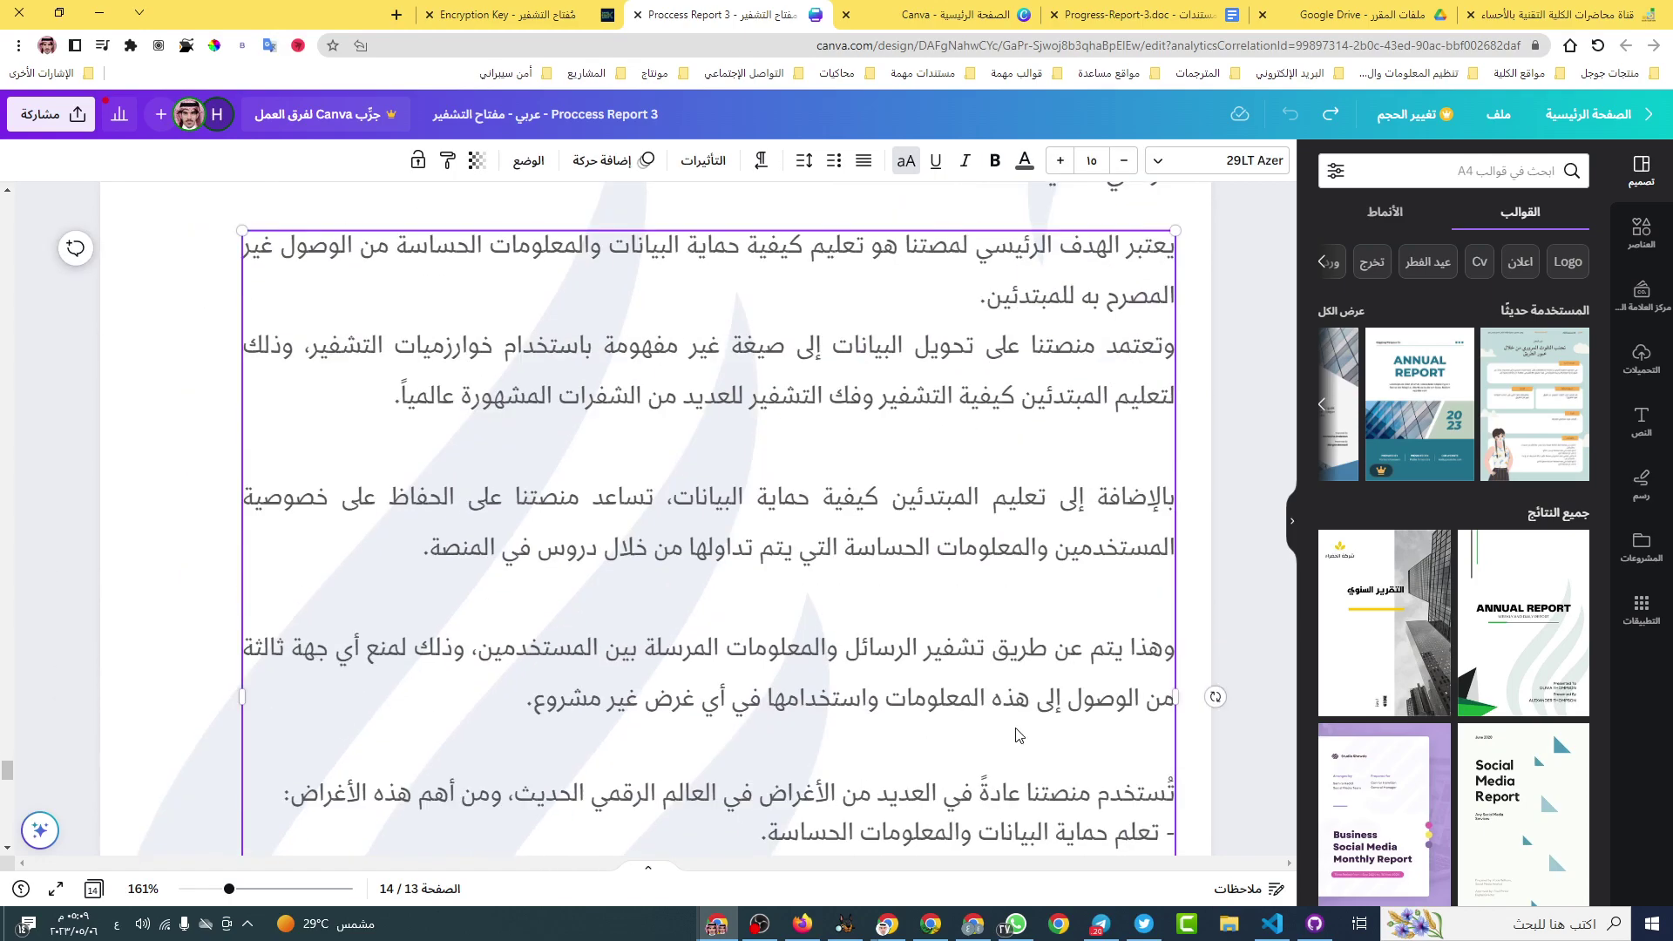
scroll(1018, 735, "down", 6)
scroll(1011, 734, "up", 7)
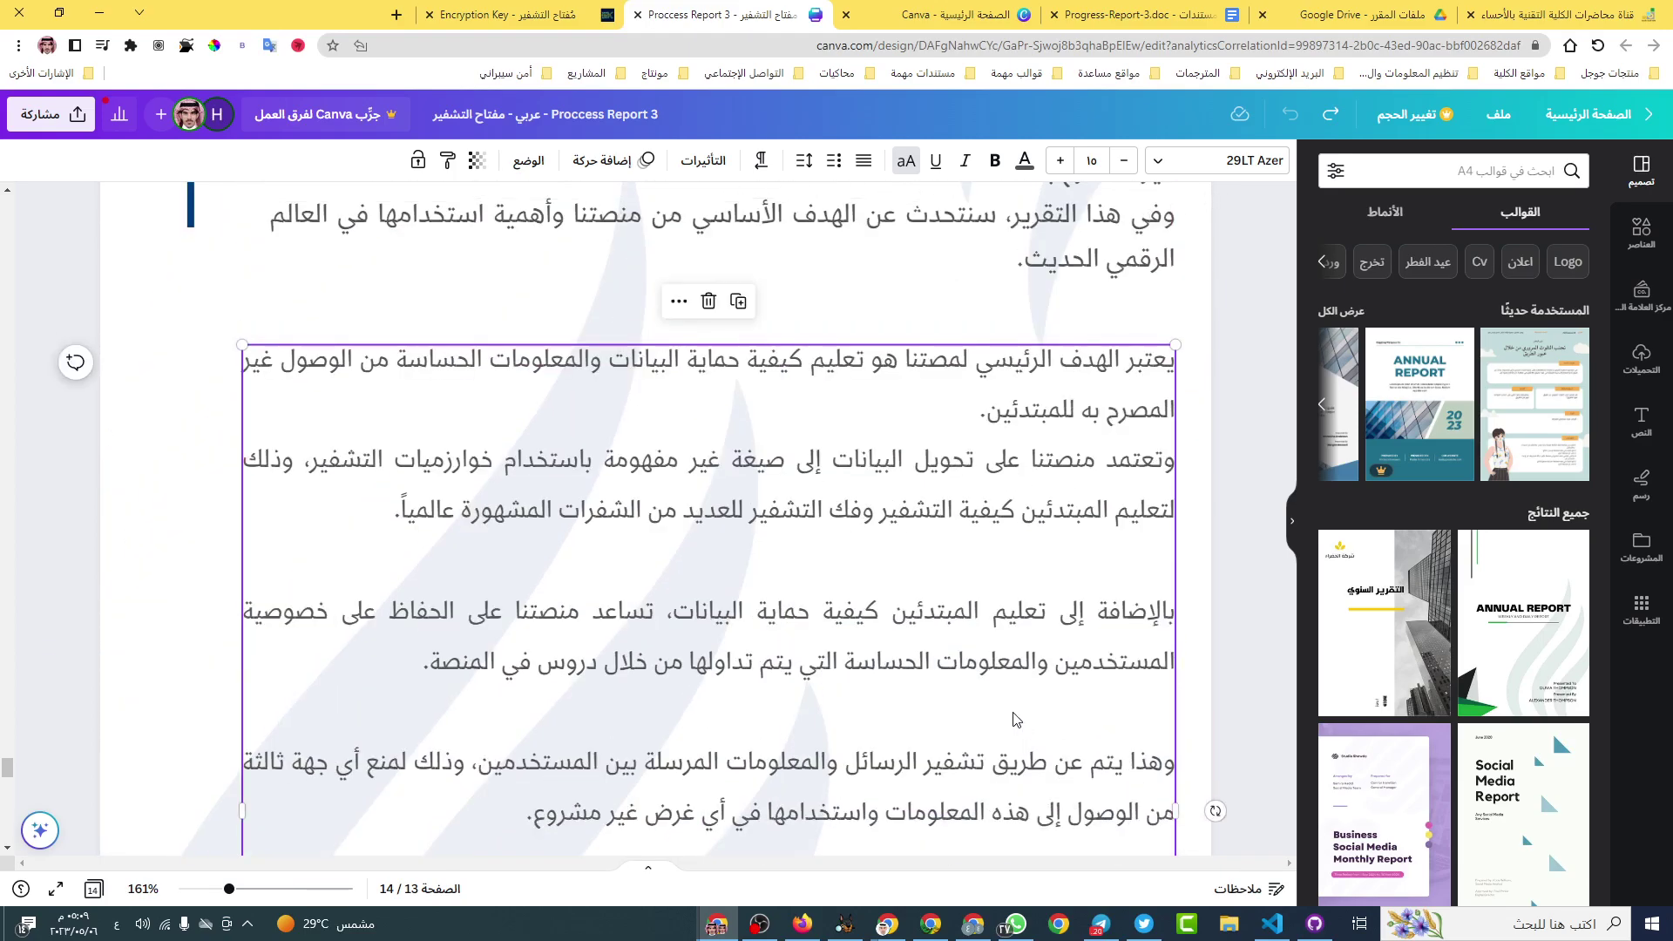
scroll(1020, 724, "up", 5)
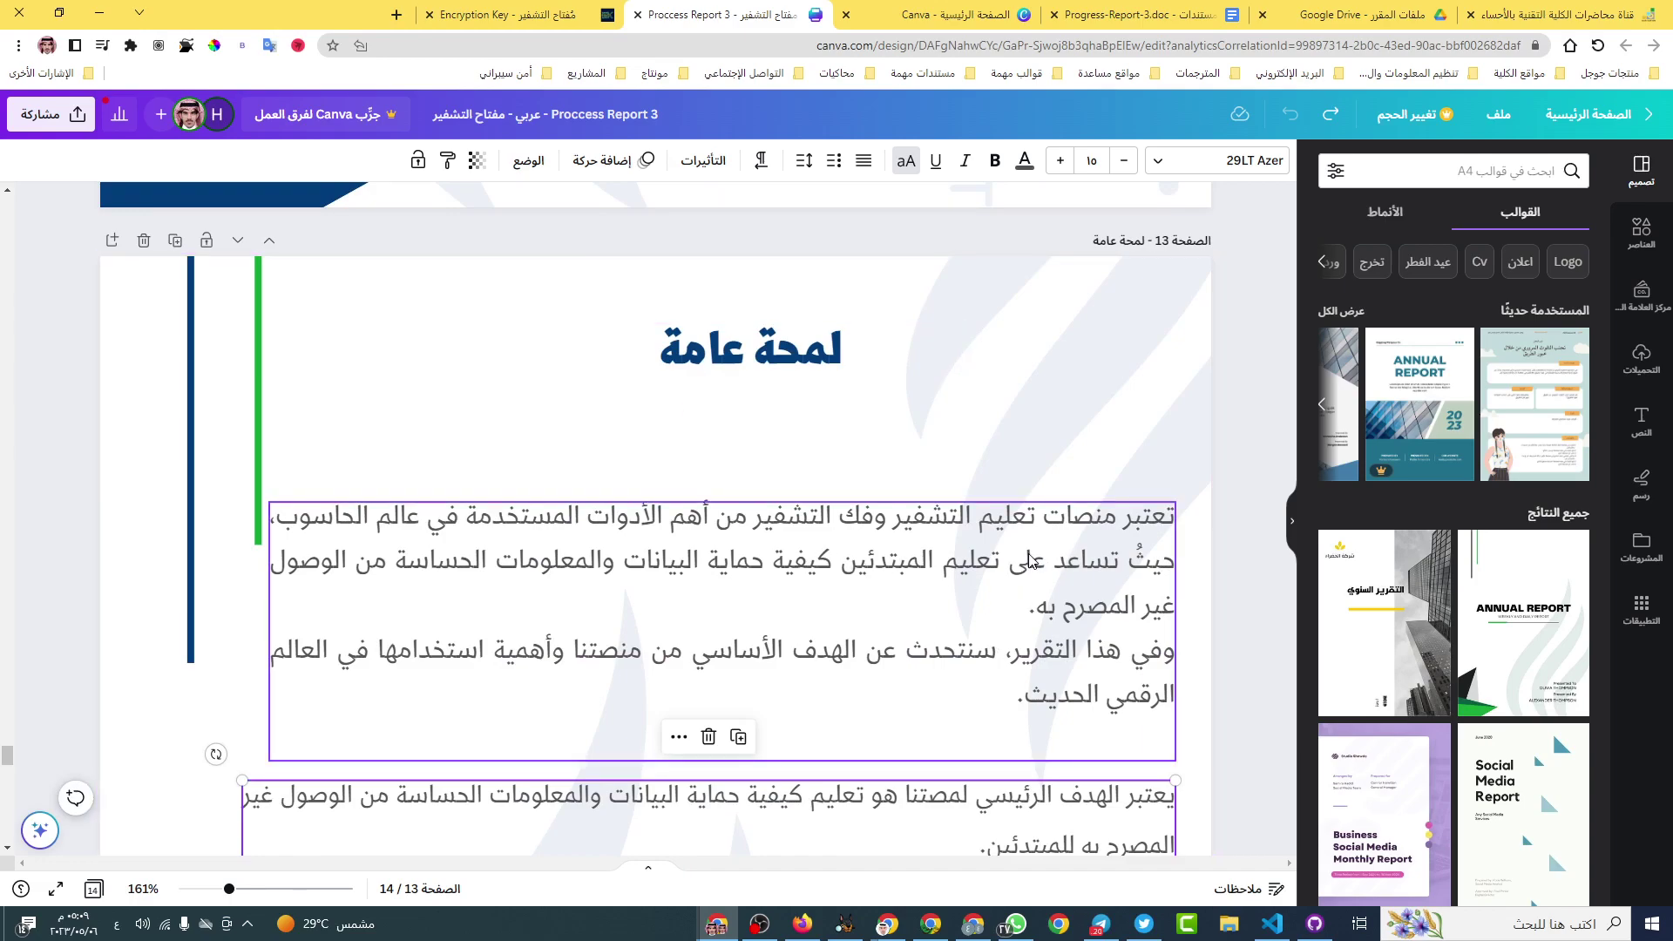
left_click(756, 521)
left_click(754, 521)
left_click_drag(778, 516, 1118, 517)
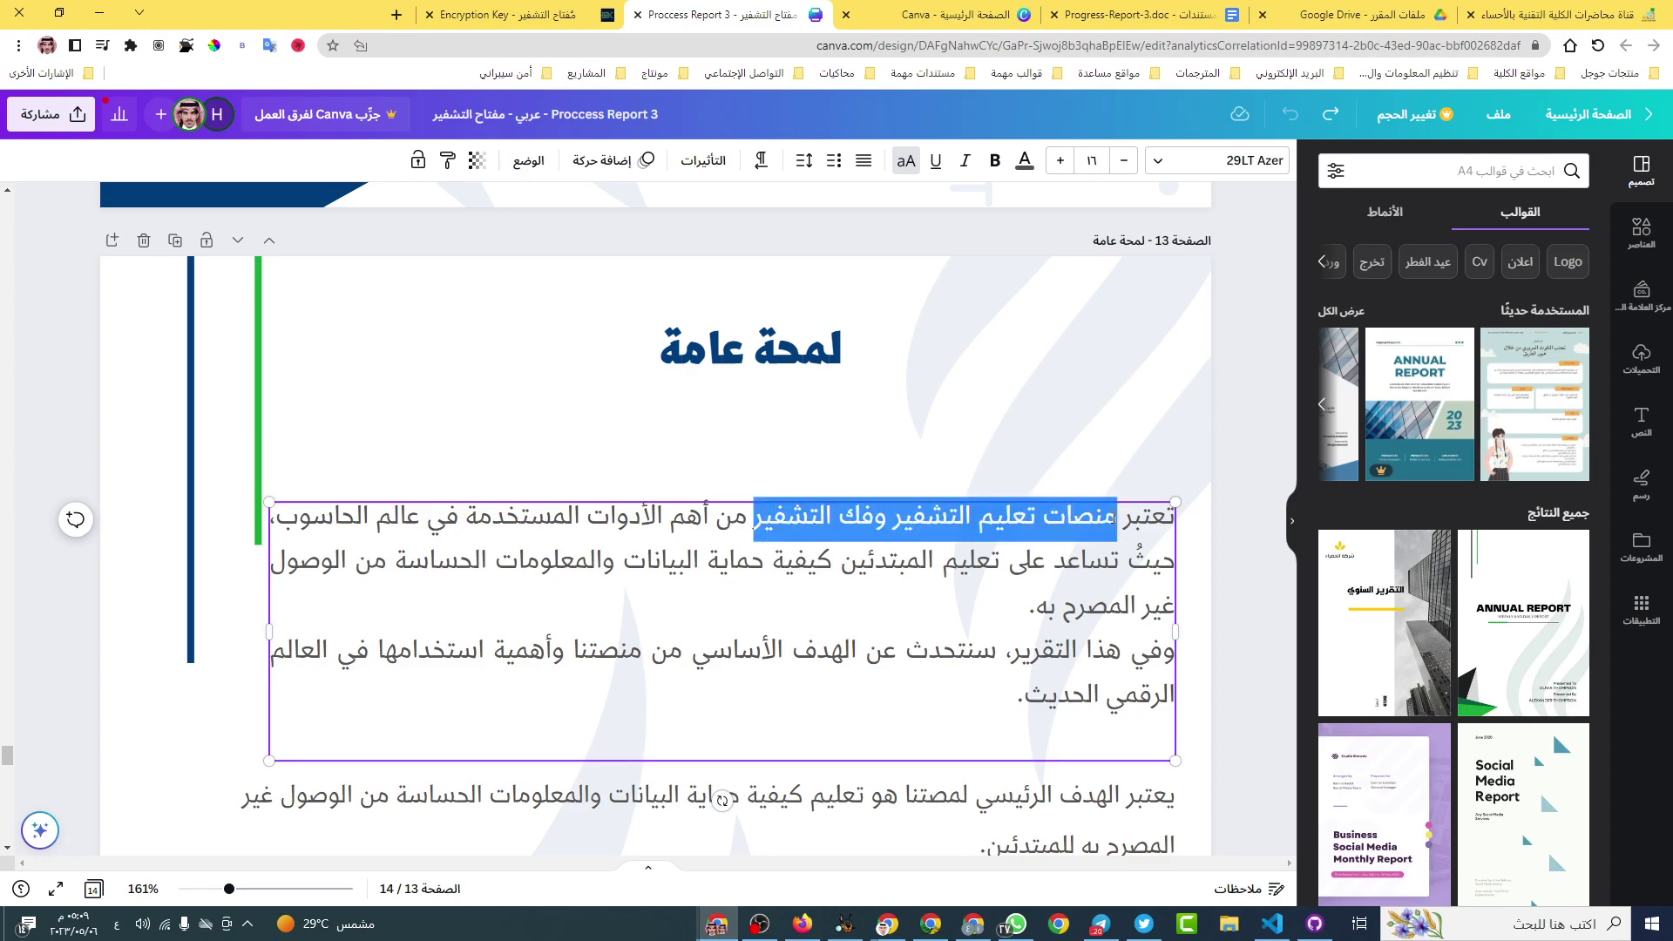
Replace the selected phrase with 'منصتنا' and begin the overview with 'نطمح أن'
type("م المبتدئين")
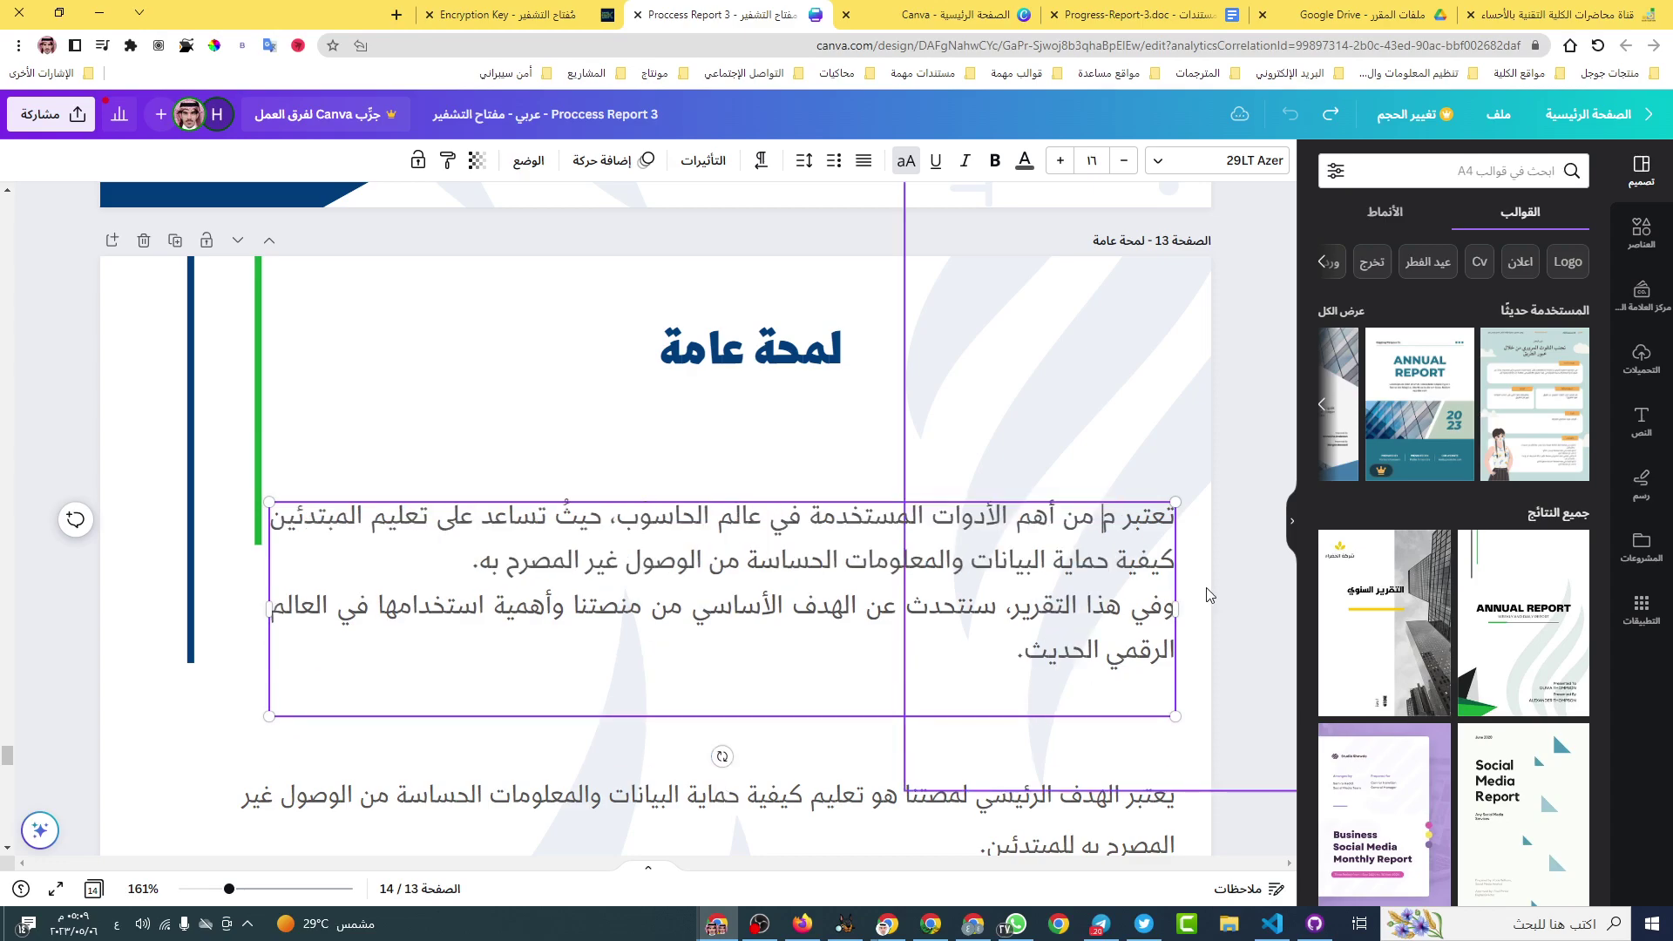
type("صتنا")
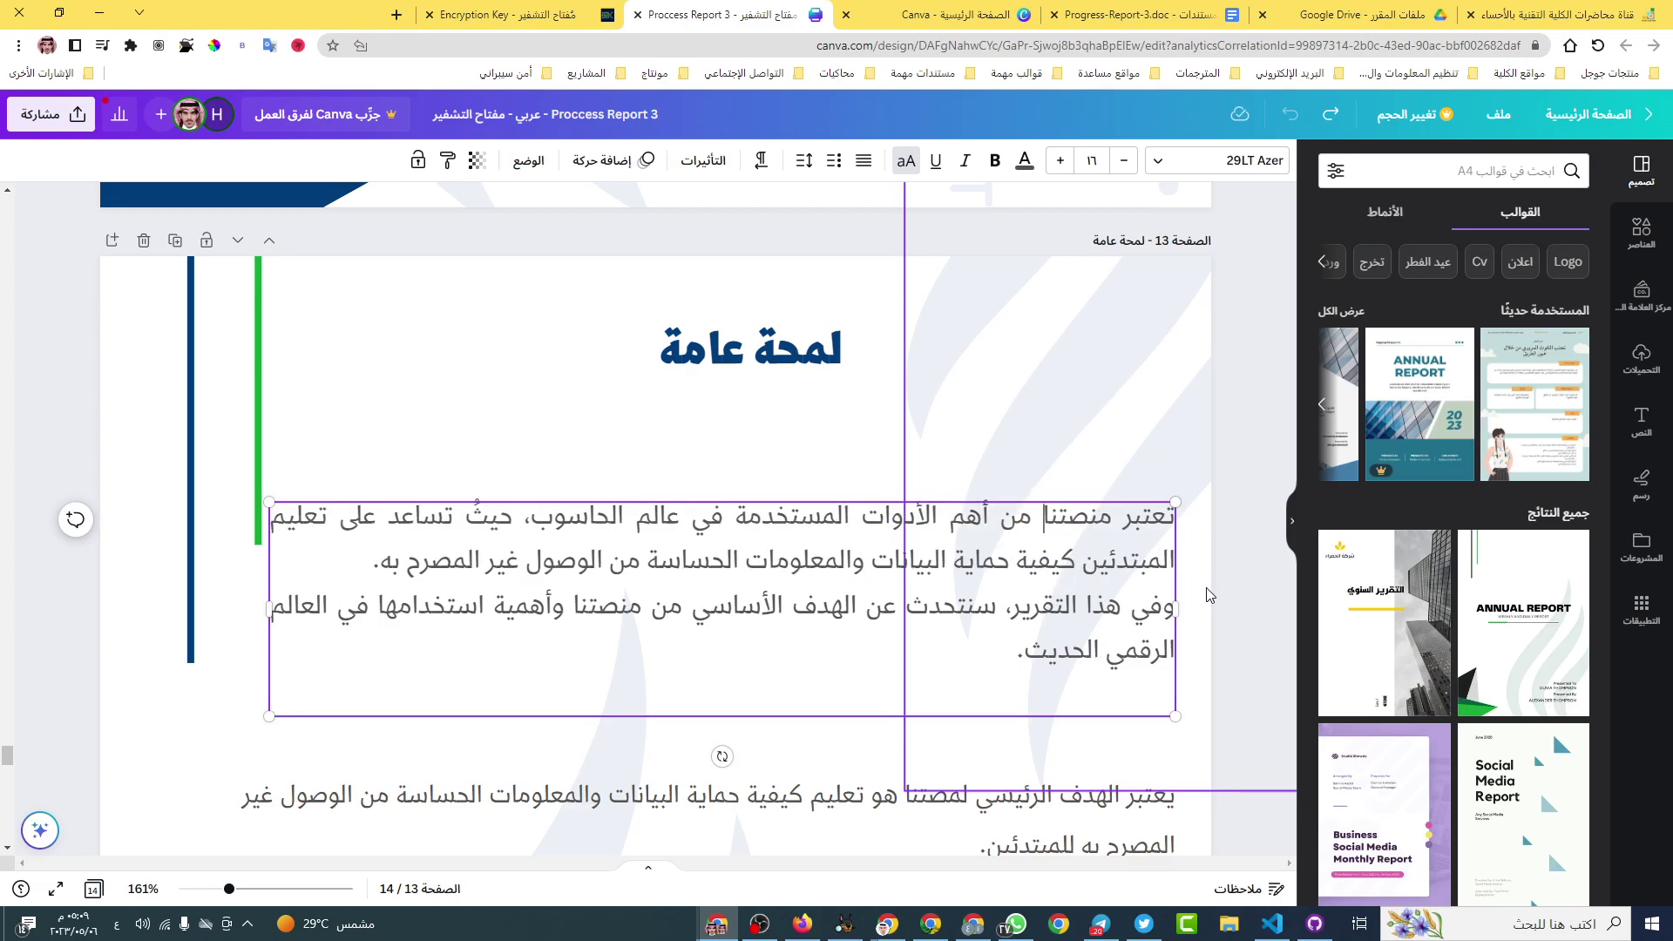
key("Left")
key("Left")
key("Left")
key("Left")
key("Left")
key("Left")
key("Left")
key("Left")
key("Left")
key("Left")
key("Left")
key("Left")
key("Left")
key("Left")
key("Left")
key("Left")
key("Left")
key("Left")
key("Left")
key("Right")
key("Right")
key("Right")
key("Right")
key("Right")
key("Right")
key("Right")
key("Right")
key("Right")
key("Right")
key("Right")
key("Right")
key("Right")
key("Right")
key("Right")
key("Right")
key("Right")
key("Right")
key("Right")
key("Right")
key("Right")
key("Right")
key("Right")
key("Right")
type("نط")
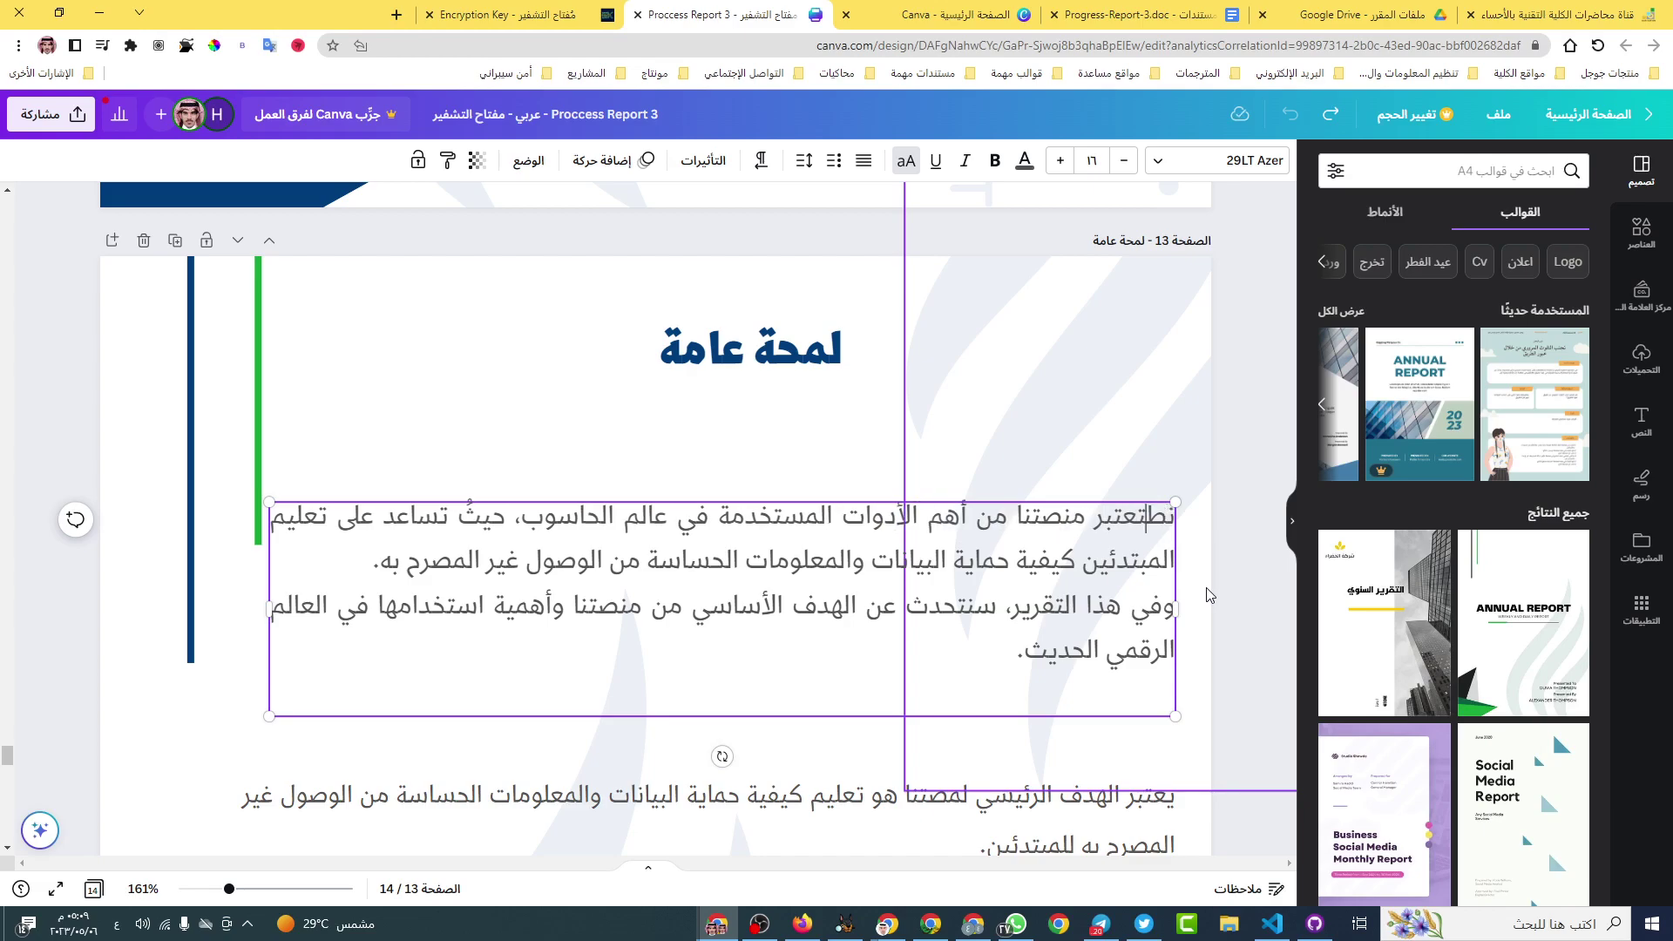
type("مح ")
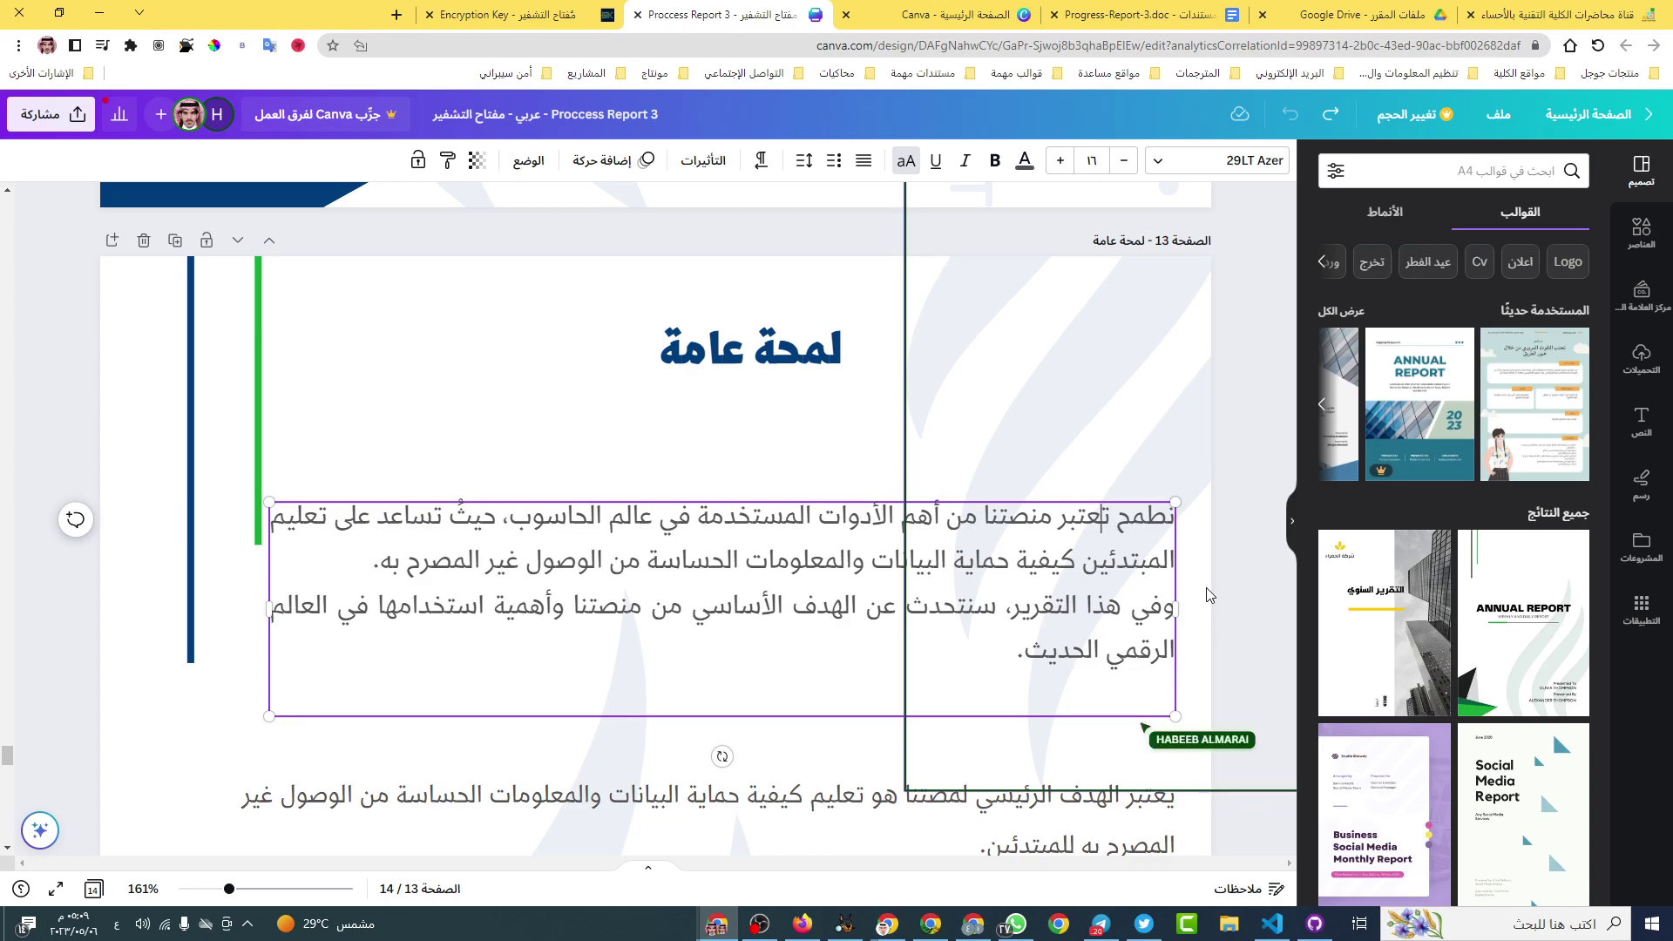
type("أن")
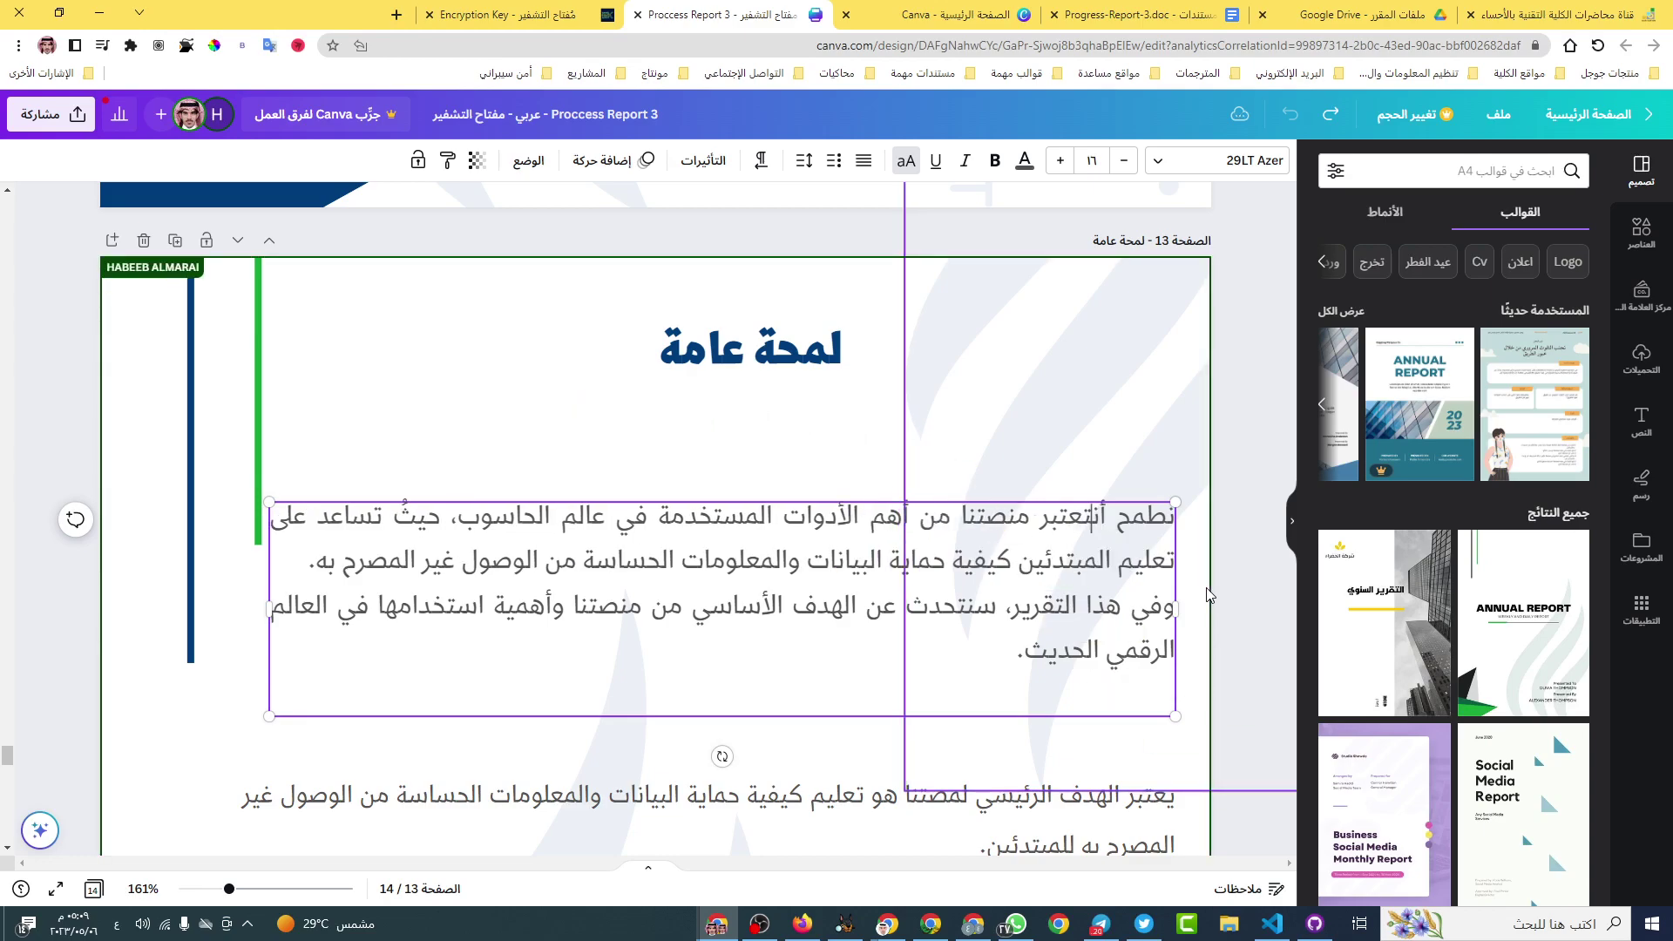
Insert a blank line after 'المصرح به.' and shrink the text box to fit the text
key("ctrl+Left")
key("ctrl+Left")
key("ctrl+Left")
key("ctrl+Left")
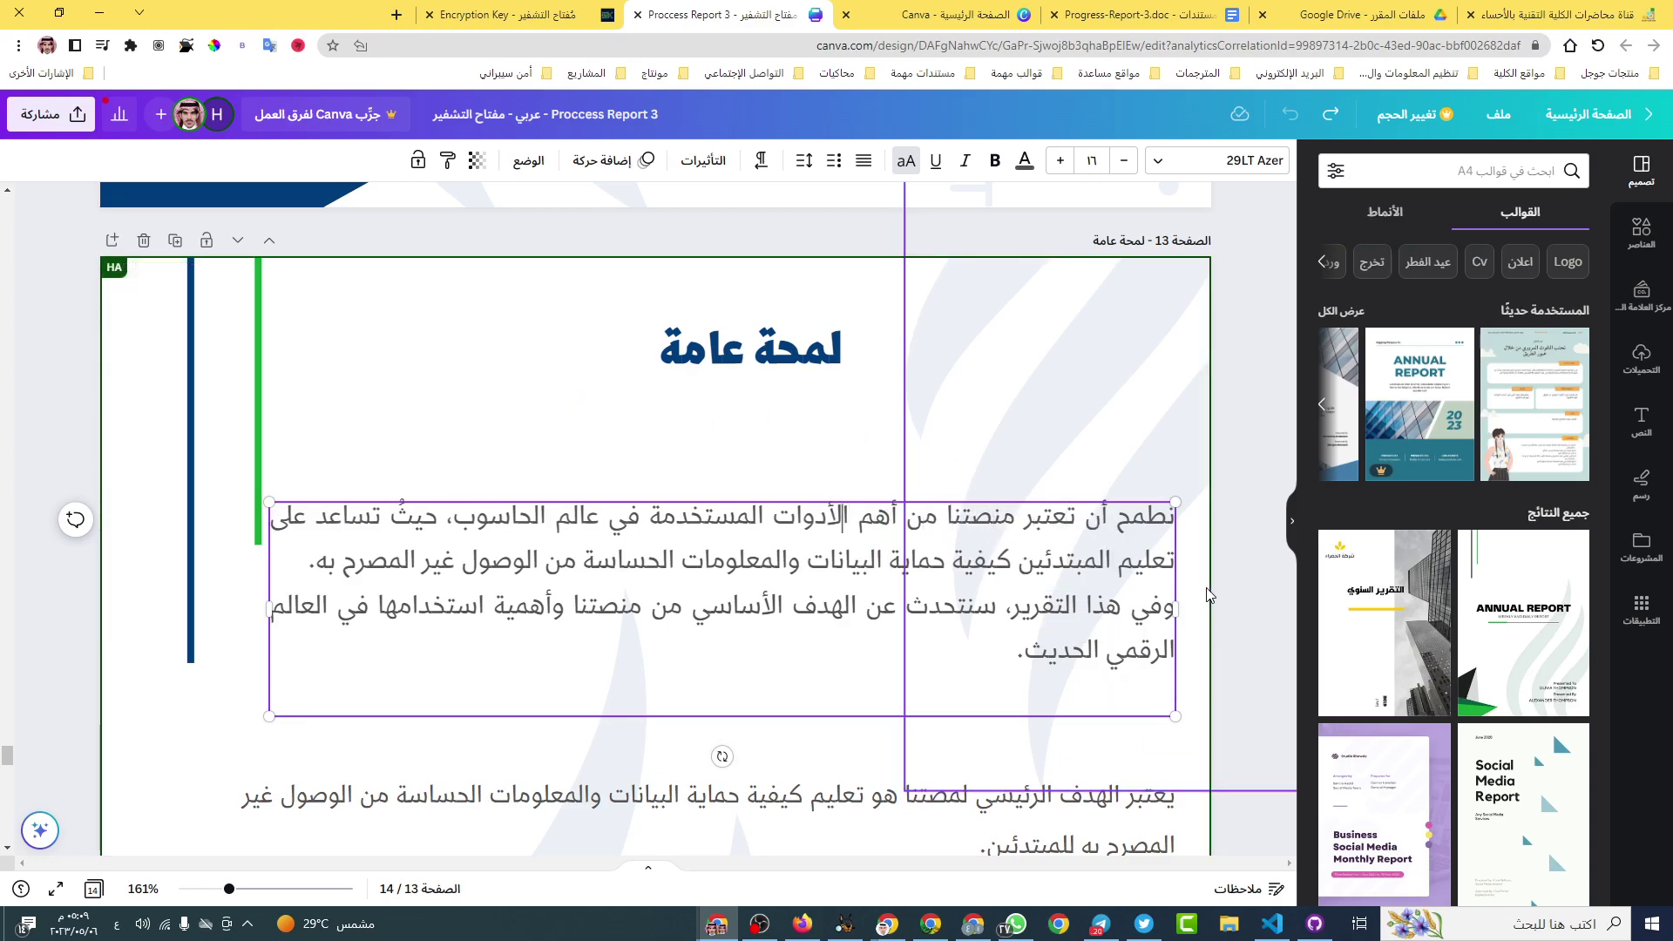
key("ctrl+Left")
key("ctrl+Left")
key("ctrl+Left")
key("ctrl+Left")
key("ctrl+Left")
key("ctrl+Left")
key("ctrl+Left")
key("ctrl+Left")
key("ctrl+Left")
key("ctrl+Left")
key("ctrl+Left")
key("Left")
key("ctrl+Left")
key("ctrl+Left")
key("Left")
key("Left")
key("Left")
key("Left")
key("ctrl+Left")
key("ctrl+Left")
key("ctrl+Left")
key("ctrl+Left")
key("Left")
key("Left")
key("Left")
key("Left")
key("ctrl+Left")
key("ctrl+Left")
key("ctrl+Left")
key("ctrl+Left")
key("ctrl+Left")
key("ctrl+Left")
key("ctrl+Left")
key("ctrl+Left")
key("ctrl+Left")
key("ctrl+Left")
key("ctrl+Left")
key("ctrl+Left")
key("Left")
key("Left")
key("Left")
key("Left")
key("Left")
key("Left")
key("ctrl+Left")
key("ctrl+Left")
key("ctrl+Left")
key("ctrl+Left")
key("ctrl+Left")
key("ctrl+Left")
key("ctrl+Left")
key("ctrl+Left")
key("ctrl+Left")
key("ctrl+Left")
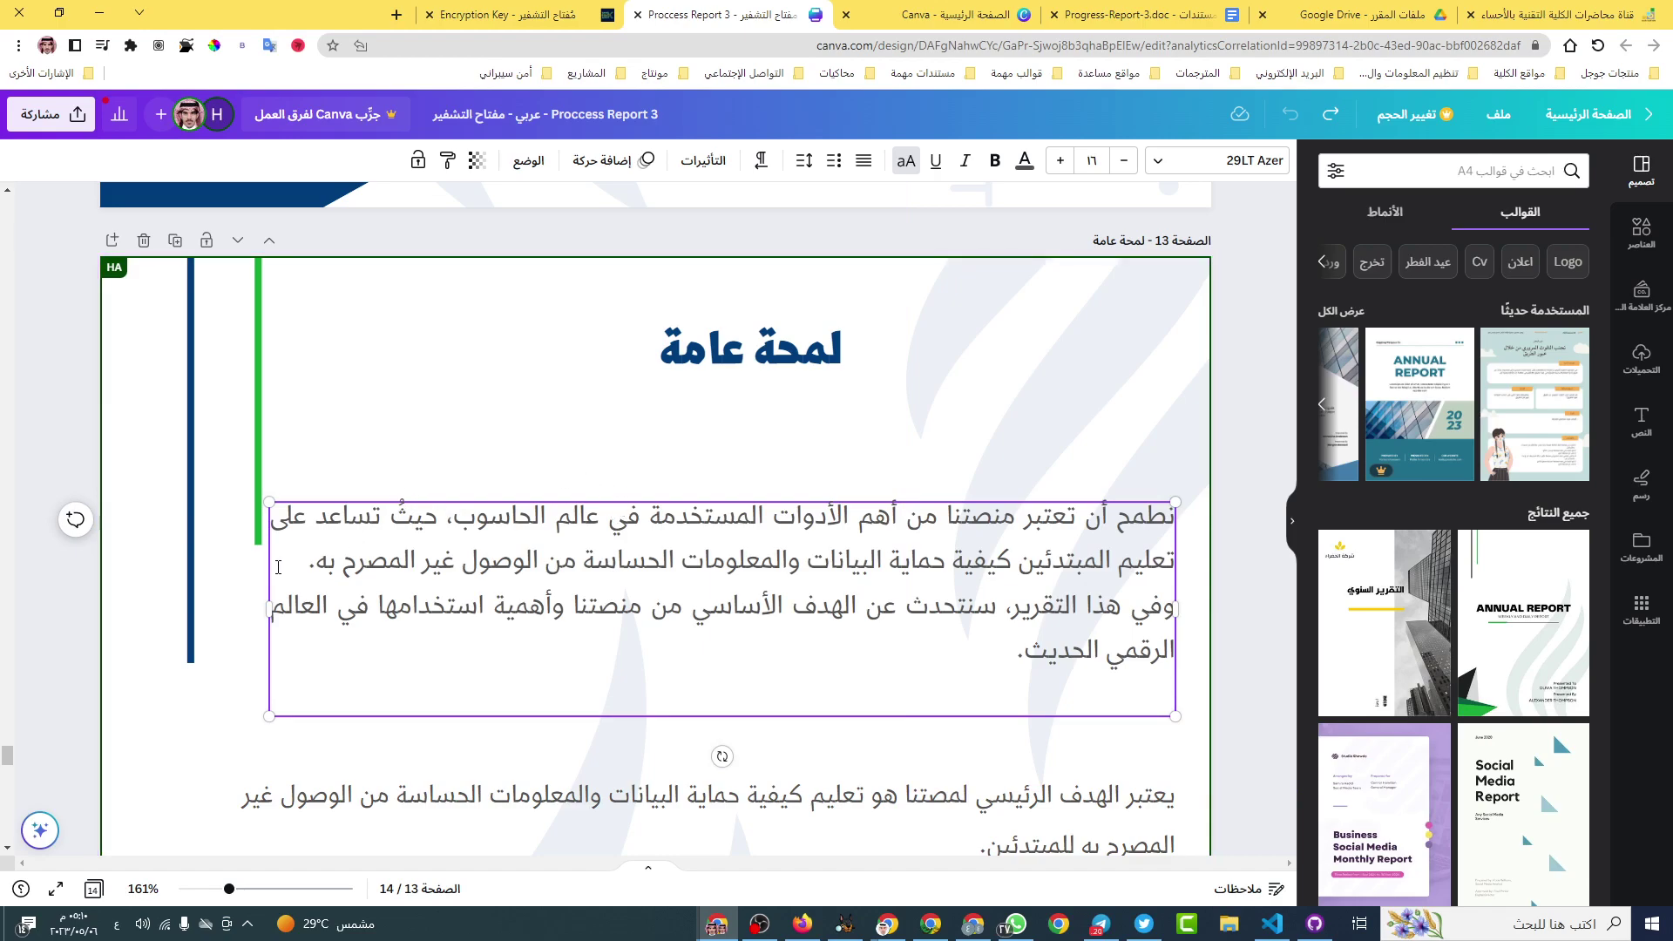
key("Return")
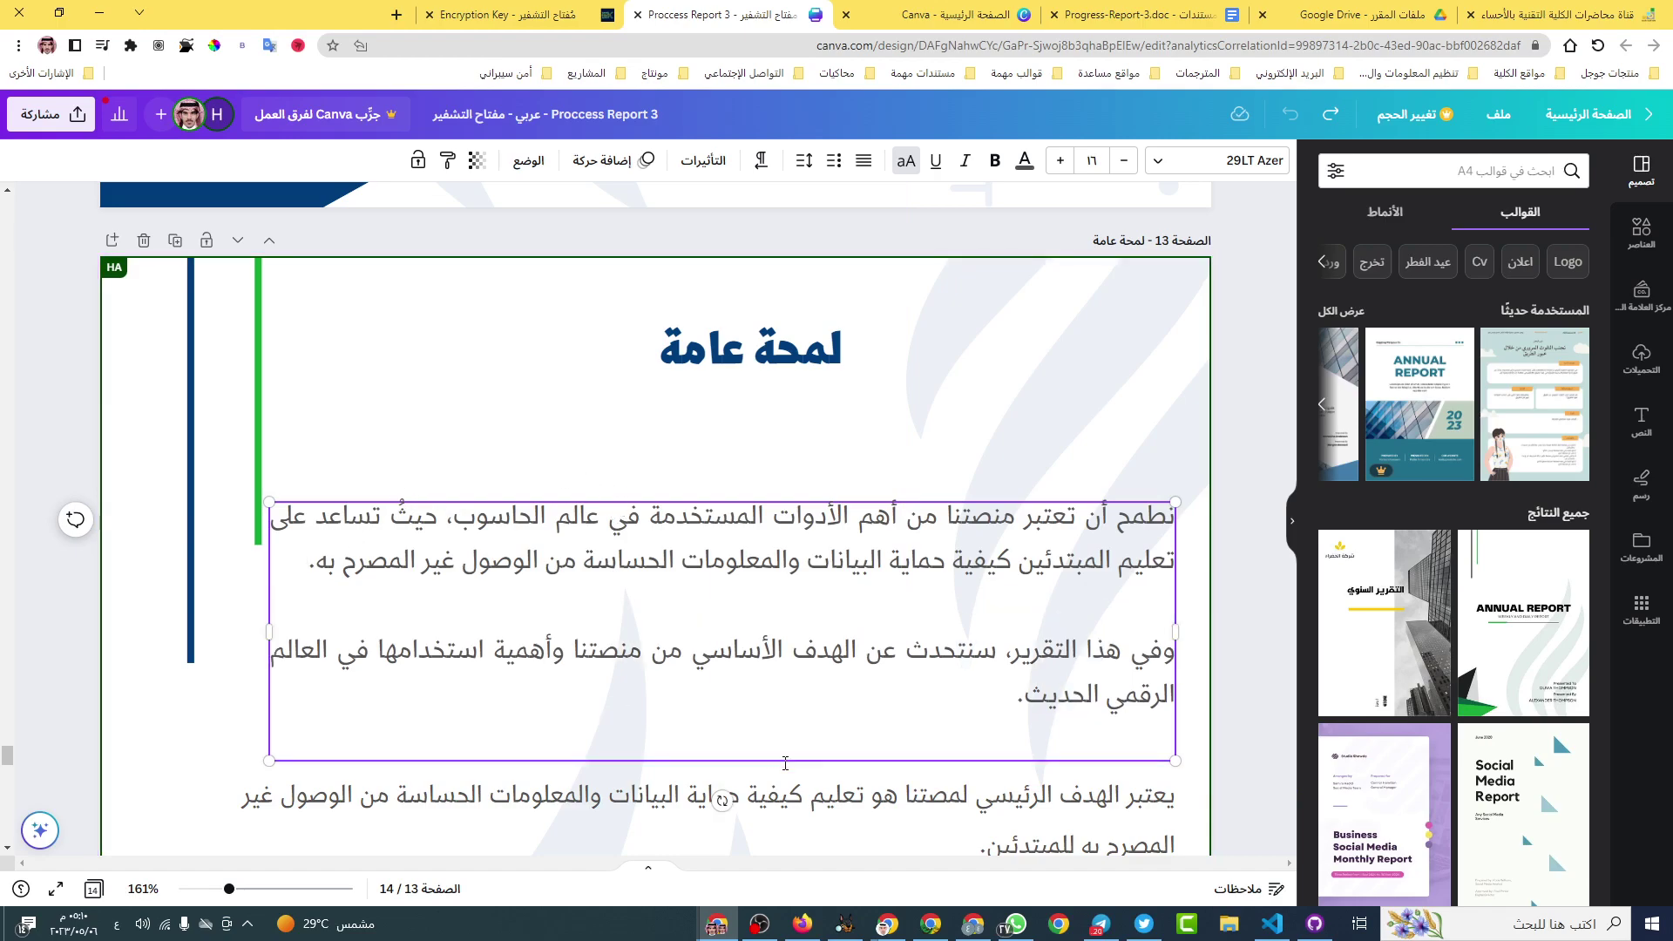
left_click_drag(780, 761, 1048, 793)
Insert the missing 'ن' so the main-goal paragraph reads 'لمنصتنا' instead of 'لمصتنا'
left_click(1048, 793)
scroll(910, 790, "down", 2)
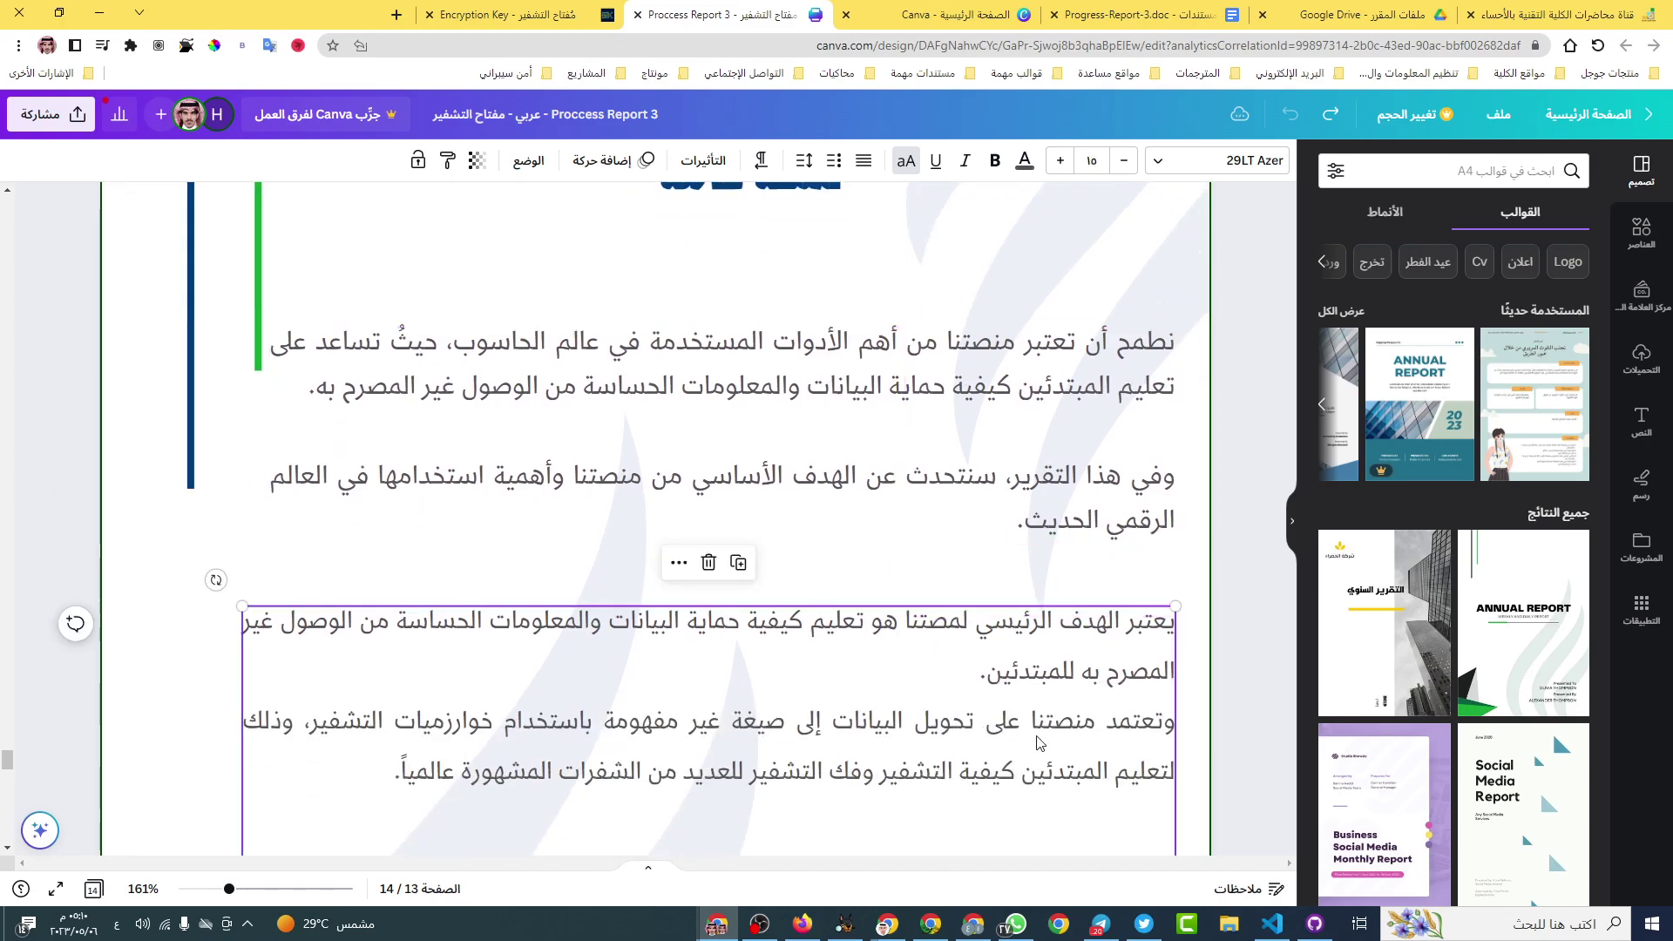
scroll(1037, 742, "down", 1)
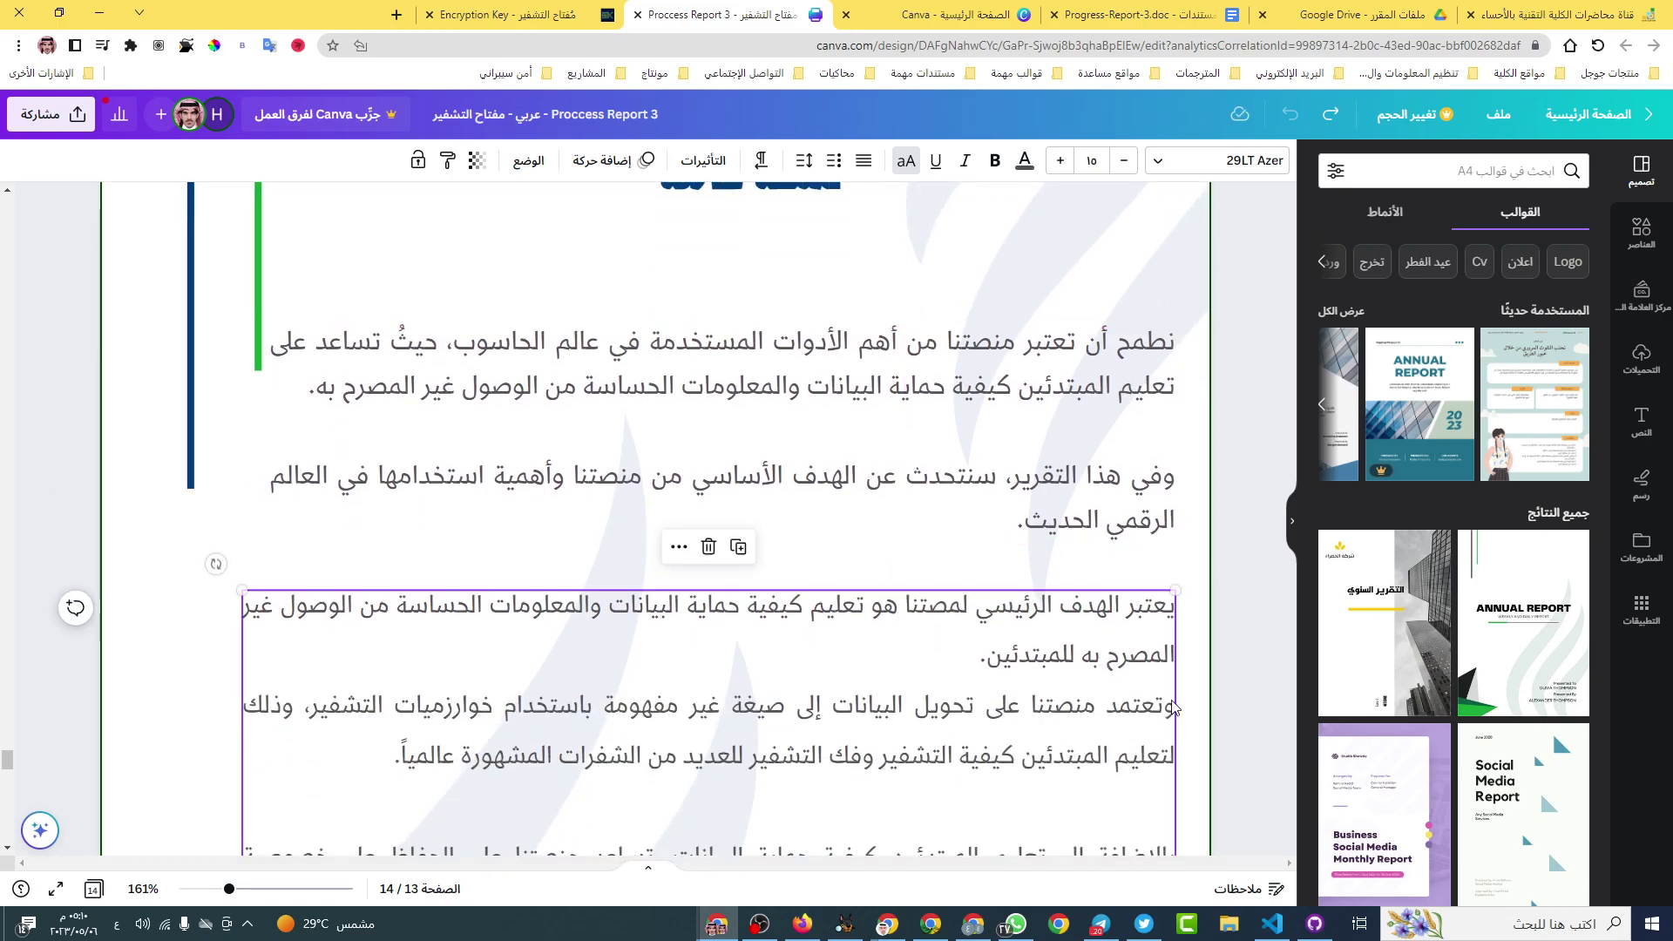
double_click(1149, 620)
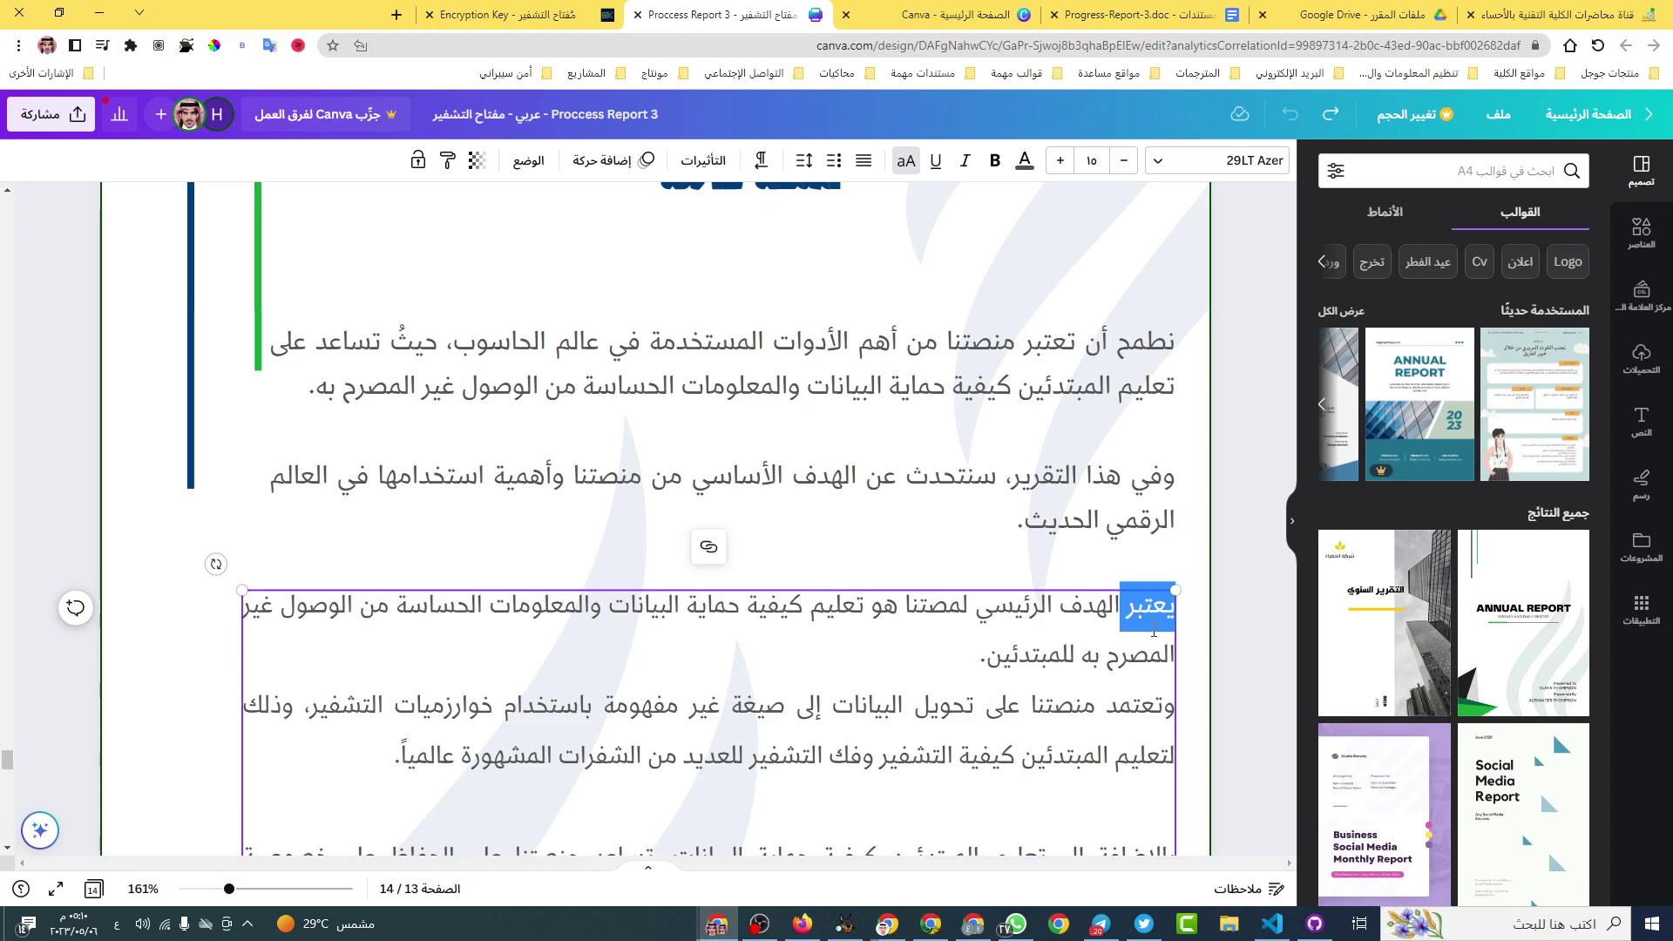
left_click(1135, 623)
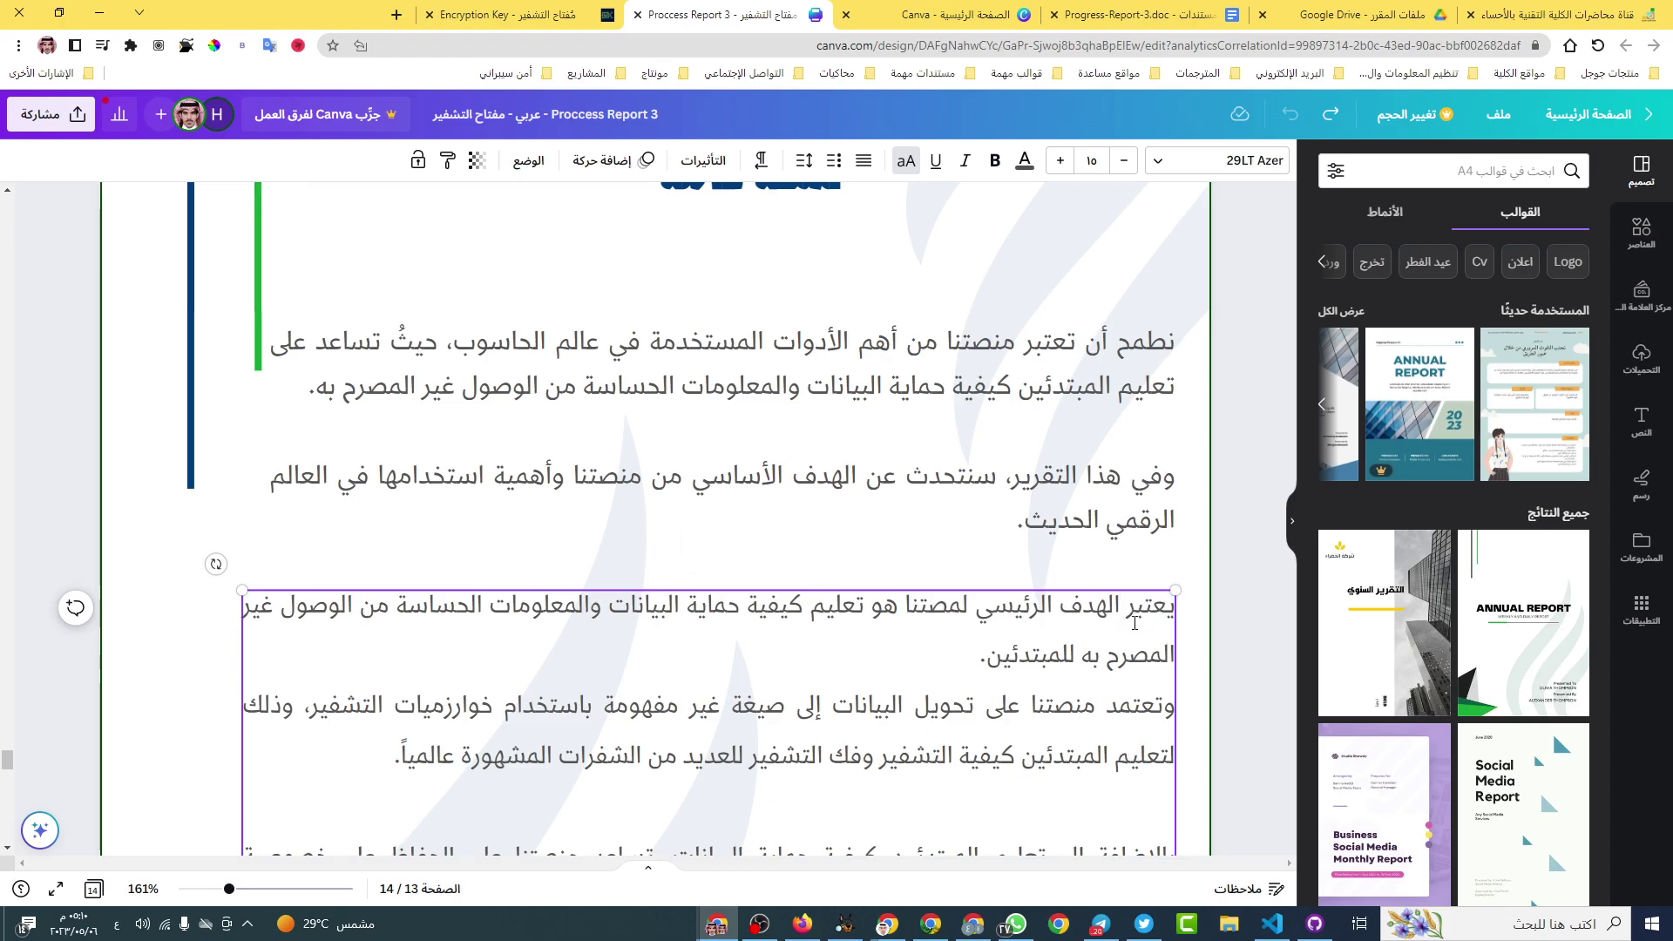
key("Left")
key("Left")
key("Left")
key("Left")
key("Left")
key("Left")
key("Left")
key("Left")
key("Left")
key("Left")
key("Left")
type("ن")
key("Left")
key("Left")
key("Left")
key("Left")
key("Left")
key("Left")
key("Left")
key("Left")
key("Left")
key("Left")
key("Left")
key("Left")
key("Left")
key("Left")
key("Left")
key("Left")
key("Left")
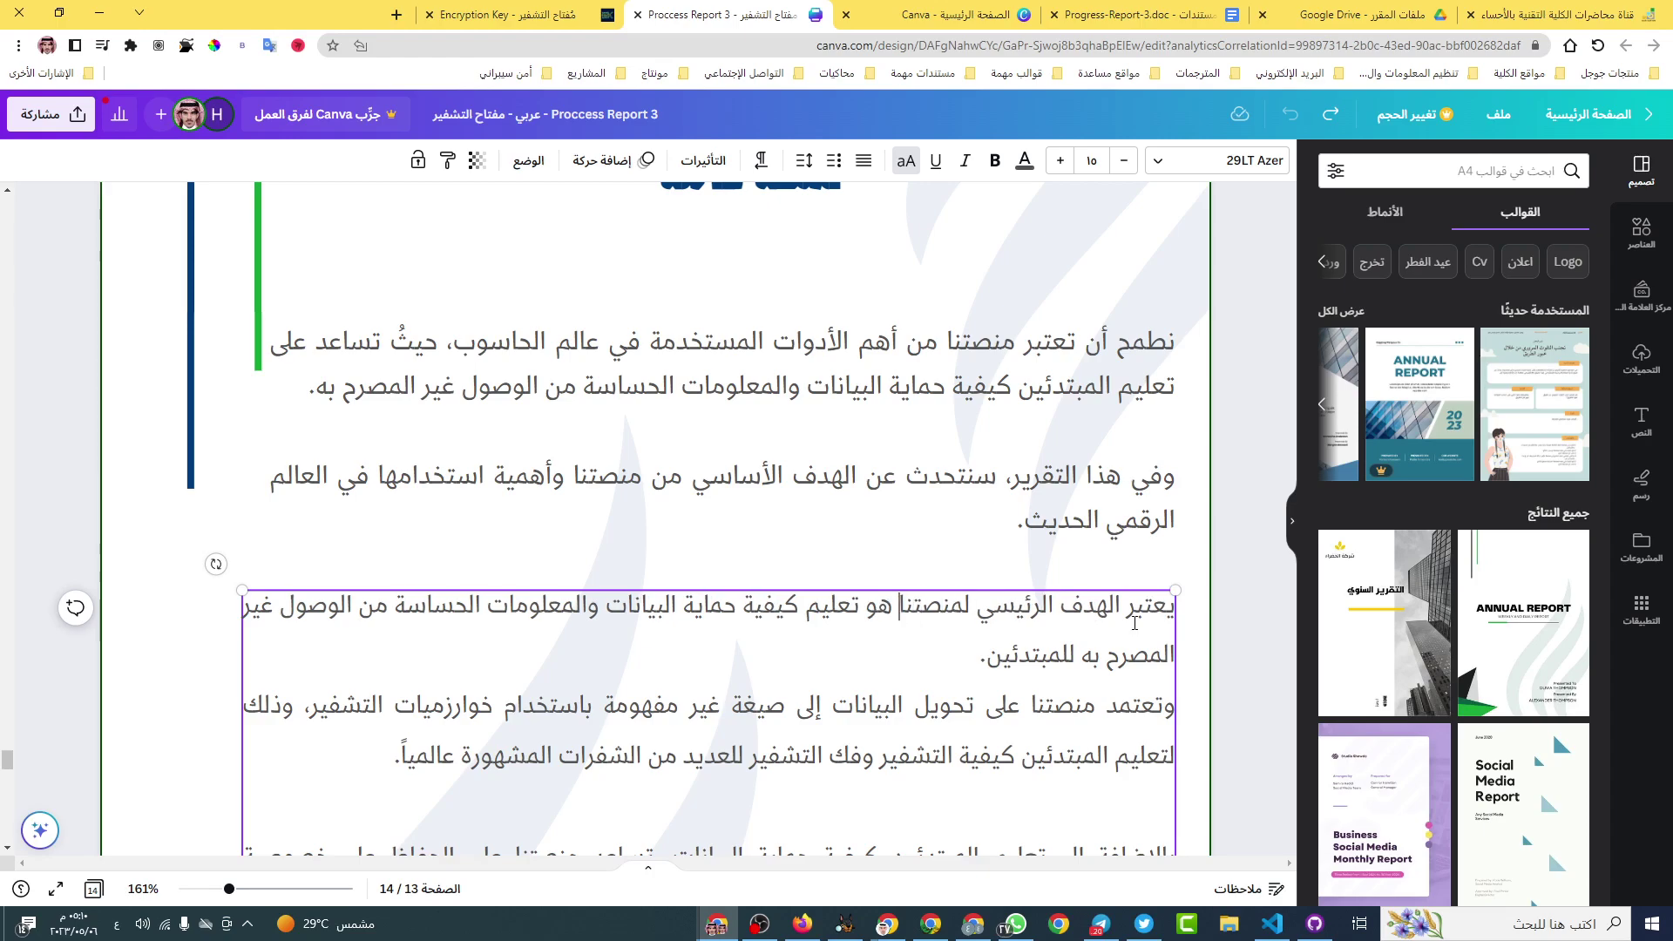
key("Left")
key("Left")
key("Left")
key("Left")
key("Left")
key("Left")
key("Left")
key("Left")
key("Left")
key("Left")
key("Left")
key("Left")
key("Left")
key("Left")
key("Left")
key("Left")
key("Left")
key("Left")
key("Left")
key("Left")
key("Left")
key("Left")
key("Left")
key("Left")
key("Left")
key("Left")
key("Left")
key("Left")
key("Left")
key("Left")
key("Left")
key("Left")
key("Left")
key("Left")
key("Left")
key("Left")
key("Left")
key("Left")
key("Left")
key("Left")
key("Left")
key("Left")
key("Left")
key("Left")
key("Left")
key("Left")
key("Left")
key("Left")
key("Left")
key("Left")
key("Left")
key("Left")
key("Left")
key("Left")
key("Left")
key("Left")
key("Left")
key("Left")
key("Left")
key("Left")
key("Left")
key("Left")
key("Left")
key("Left")
key("Left")
key("Left")
key("Left")
key("Left")
key("Left")
key("Left")
key("Left")
key("Left")
key("Left")
key("Left")
key("Left")
key("Left")
key("Left")
key("Left")
key("Left")
key("Left")
key("Left")
key("Left")
key("Left")
key("Left")
key("Left")
key("Left")
key("Left")
key("Left")
key("Left")
key("Left")
key("Left")
key("Left")
key("Left")
key("Left")
key("Left")
key("Left")
key("Left")
key("Left")
key("Left")
key("Left")
key("Left")
key("Left")
key("Left")
key("Left")
key("Left")
key("Left")
key("Left")
key("Left")
key("Left")
key("Left")
key("Left")
key("Left")
key("Left")
key("Left")
key("Left")
key("Left")
key("Left")
key("Left")
key("Left")
key("Left")
key("Left")
key("Left")
key("Left")
key("Left")
key("Left")
key("Left")
key("Left")
key("Left")
key("Left")
key("Down")
key("Down")
key("Up")
key("Down")
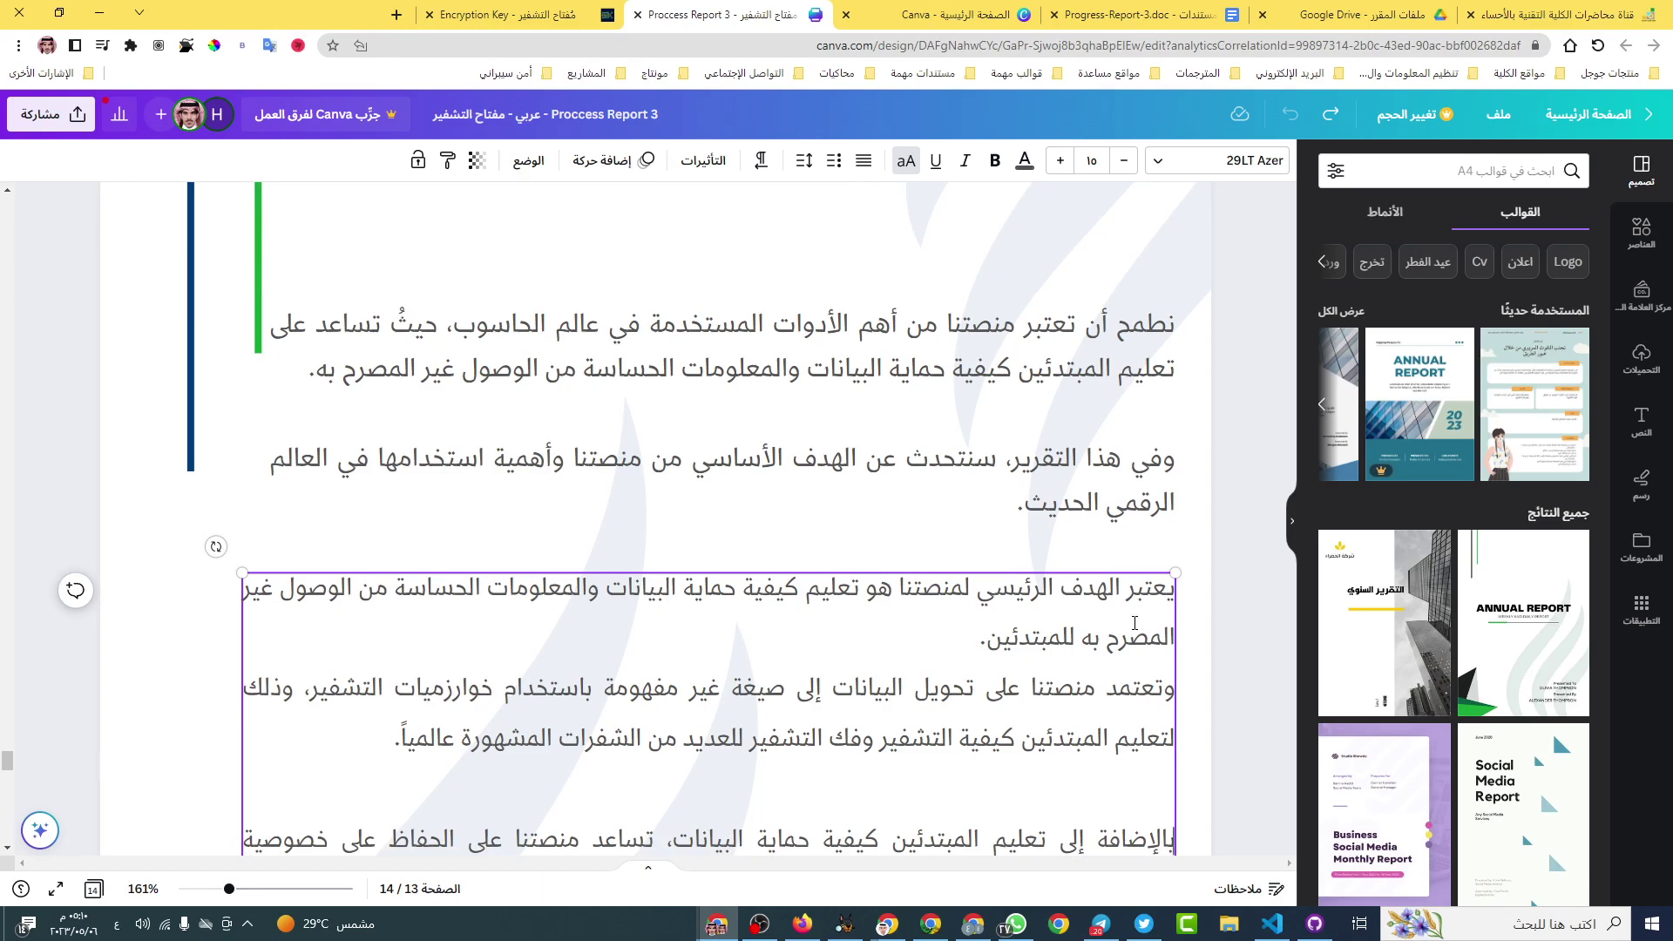
key("Left")
key("Left")
key("Left")
key("Left")
key("Left")
key("Left")
key("Left")
key("Left")
key("Left")
key("Left")
key("Left")
key("Left")
key("Left")
key("Left")
key("Left")
key("Left")
key("Left")
key("Left")
key("Left")
key("Left")
Scroll down and move through the privacy paragraph to the word تساعد and the privacy bullet
scroll(694, 542, "down", 5)
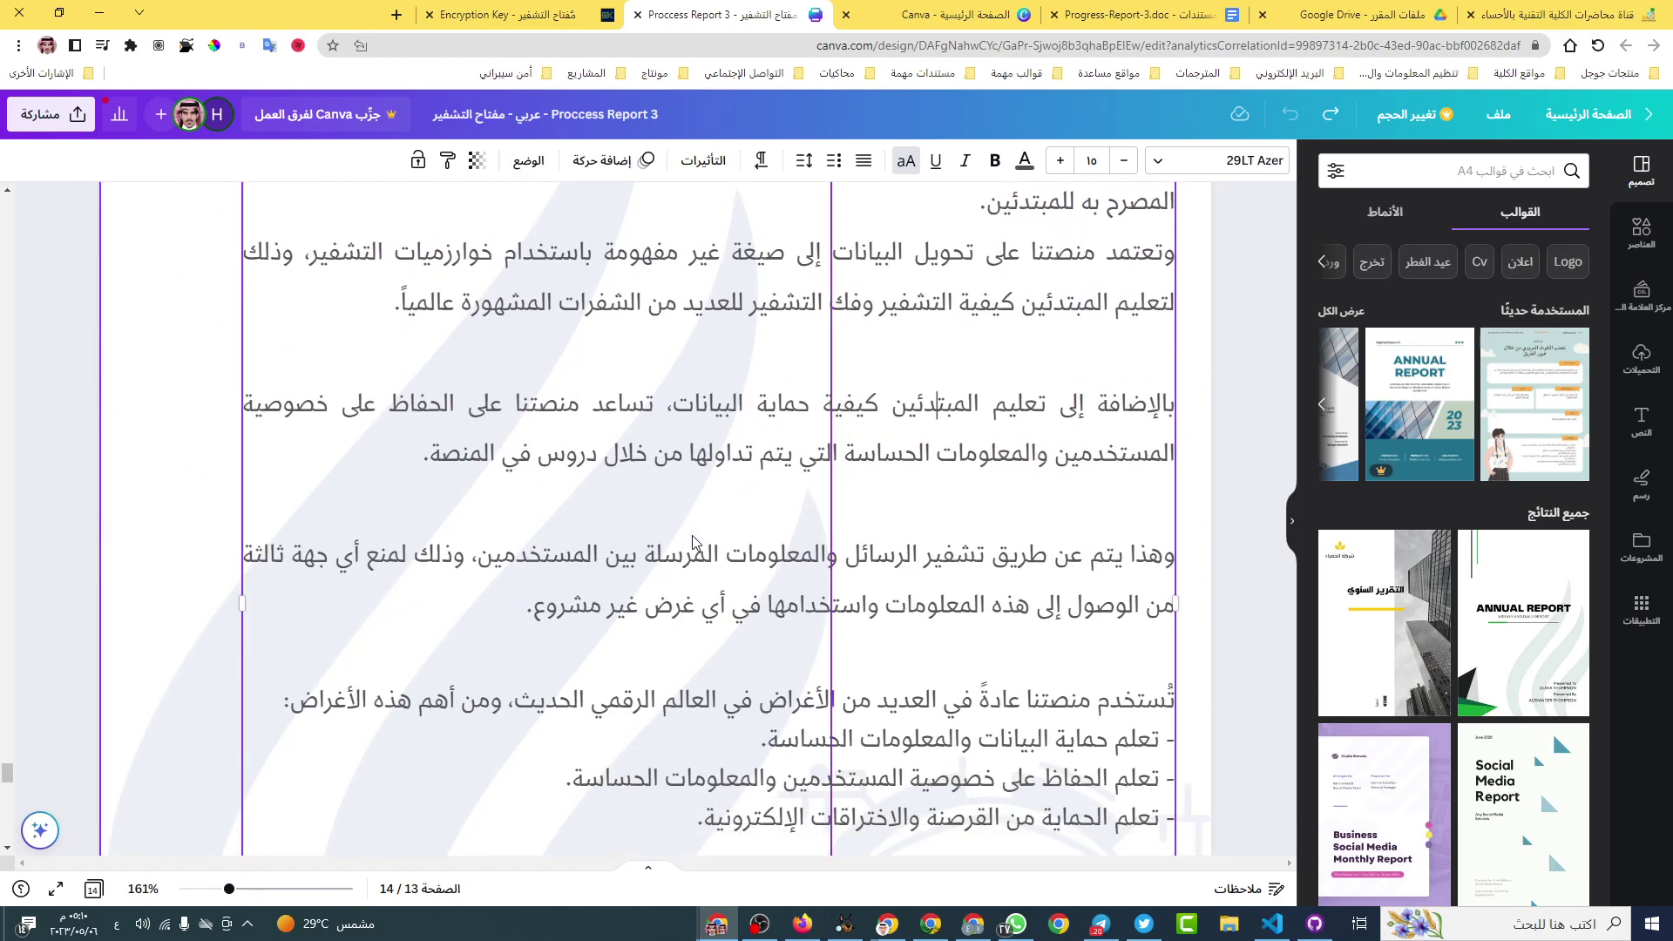
key("Left")
key("Left")
key("Left")
key("Left")
key("Left")
key("Left")
key("Left")
key("Left")
key("Left")
key("Left")
key("Left")
key("Left")
key("Left")
key("Left")
key("Left")
key("Left")
key("Left")
key("Left")
key("Left")
key("Left")
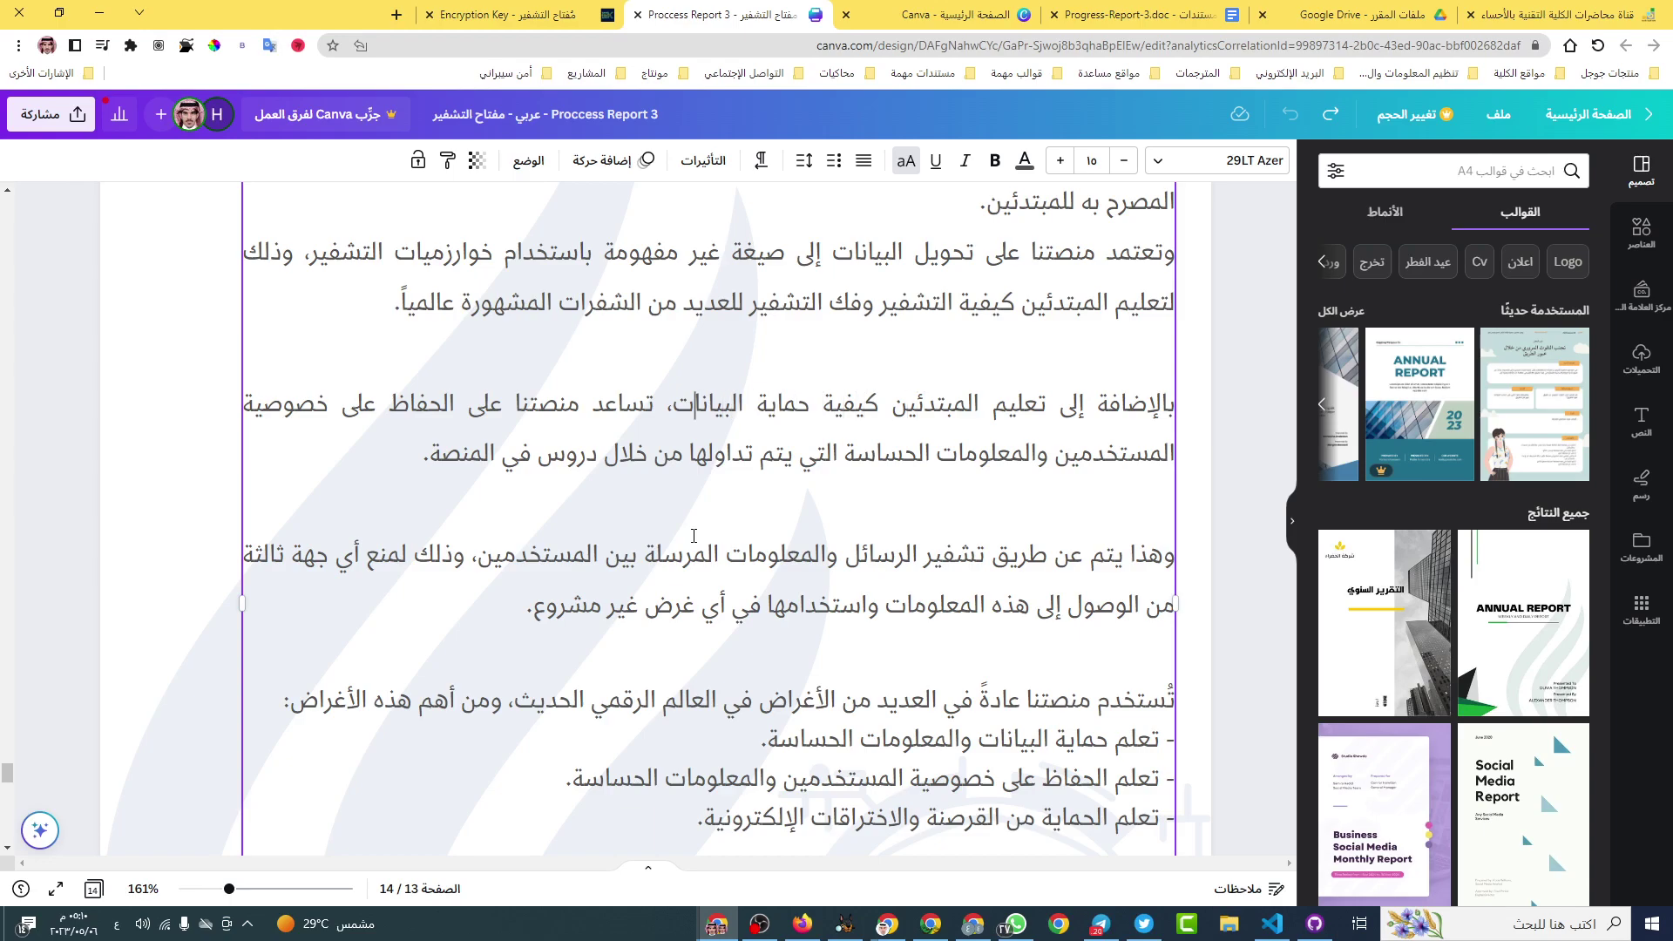
key("Left")
key("Left")
key("Left")
key("Left")
key("Left")
key("Left")
key("Left")
key("Left")
key("Left")
key("Left")
key("Left")
key("Left")
key("Left")
key("Left")
key("Left")
key("Left")
key("Left")
key("Left")
key("Left")
key("Left")
key("Left")
key("Left")
key("Left")
key("Left")
key("Left")
key("Left")
key("Left")
key("Left")
key("Left")
key("Left")
key("Left")
key("Left")
key("Left")
key("Left")
key("Left")
key("Left")
key("Left")
key("Left")
key("Left")
key("Left")
key("Left")
key("Left")
key("Left")
key("Left")
key("Left")
key("Left")
key("Left")
key("Left")
key("Left")
key("Left")
key("Left")
key("Left")
key("Left")
key("Left")
key("Left")
key("Left")
key("Left")
key("Left")
key("Left")
key("Left")
key("Left")
key("Left")
key("Left")
key("Left")
key("Left")
key("Left")
key("Left")
key("Left")
key("Left")
key("Left")
key("Left")
key("Left")
key("Left")
key("Left")
key("Left")
key("Left")
key("Left")
key("Left")
key("Left")
key("Left")
key("Left")
key("Left")
key("Left")
key("Left")
key("Left")
key("Left")
key("Left")
key("Left")
key("Left")
key("Left")
key("Left")
key("Left")
key("Left")
key("Left")
key("Left")
key("Left")
key("Left")
key("Left")
key("Left")
key("Left")
key("Left")
key("Left")
key("Left")
key("Left")
key("Left")
key("Left")
key("Left")
key("Left")
key("Left")
key("Left")
key("Left")
key("Left")
key("Left")
key("Left")
key("Left")
key("Left")
key("Left")
key("Left")
key("Left")
key("Left")
key("Left")
key("Left")
key("Left")
key("Left")
key("Left")
key("Left")
key("Left")
key("Left")
key("Left")
key("Left")
key("Left")
key("Left")
key("Left")
key("Left")
key("Left")
key("Left")
key("Left")
key("Left")
key("Left")
key("Left")
key("Left")
key("Left")
key("Left")
key("Left")
key("Left")
key("Left")
key("Left")
key("Left")
key("Left")
key("Left")
key("Left")
key("Left")
key("Left")
key("Left")
key("Left")
key("Left")
key("Left")
key("Left")
key("Left")
key("Left")
key("Left")
key("Left")
key("Left")
key("Left")
key("Left")
key("Left")
key("Left")
key("Left")
key("Left")
key("Left")
key("ctrl+Left")
key("ctrl+Left")
key("ctrl+Left")
key("ctrl+Left")
key("ctrl+Left")
key("ctrl+Left")
key("ctrl+Left")
key("ctrl+Left")
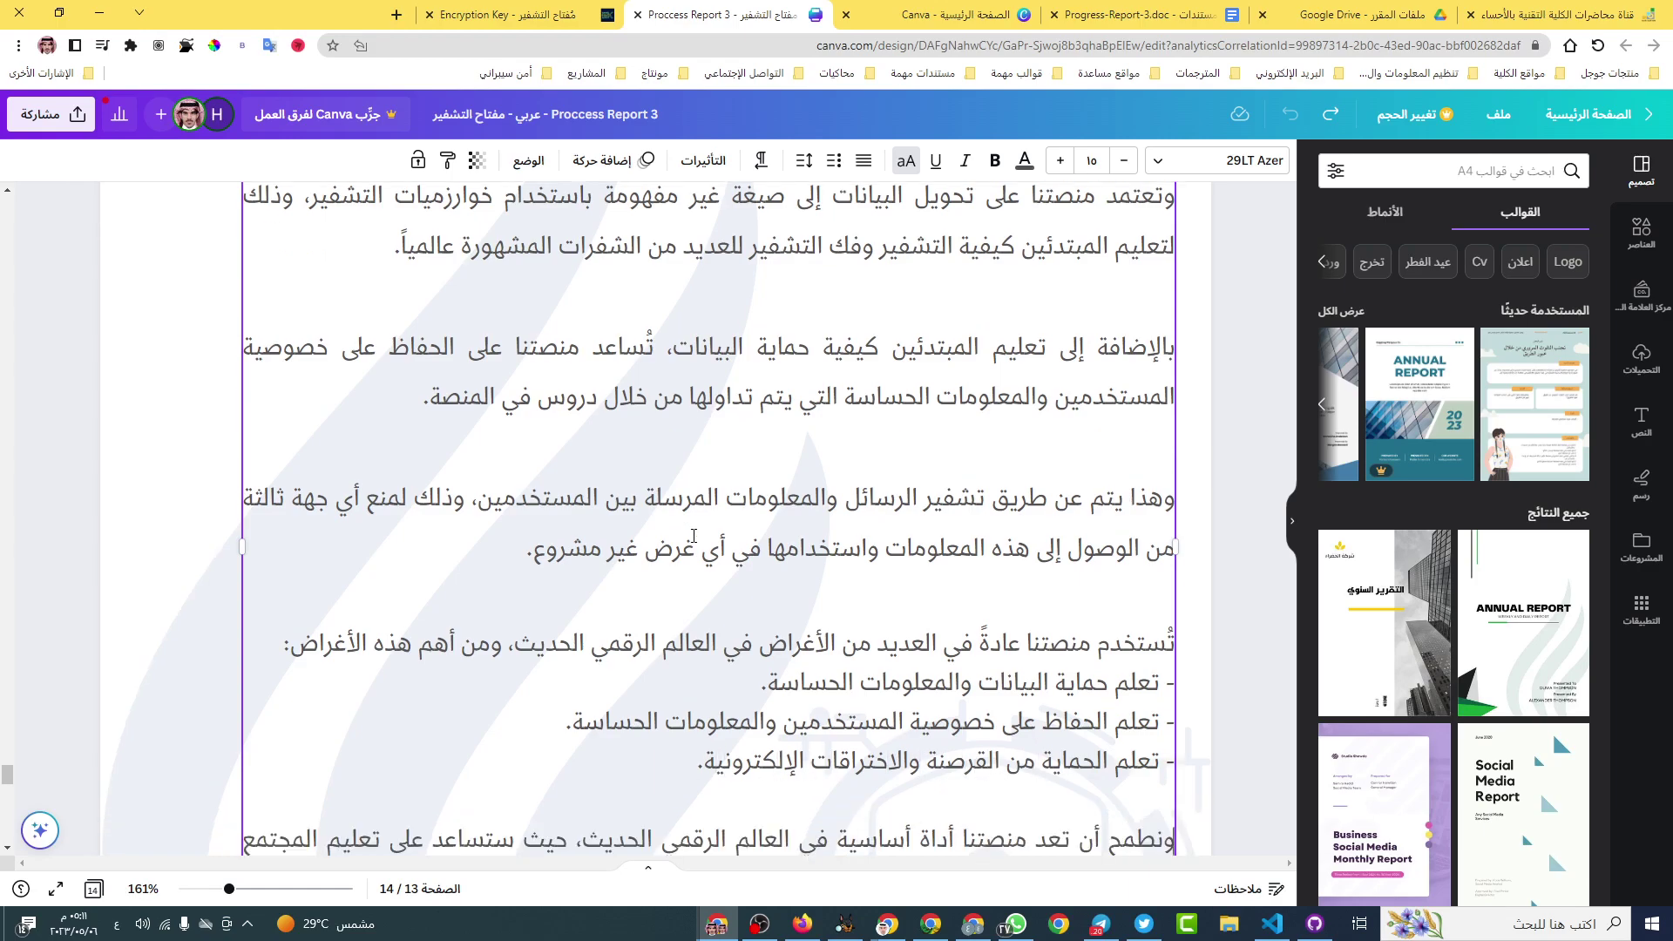
Add the bullet '-تعلم كيف يتم تشفير أهم الشفرات التي تدرس في المناهج العالمية' under 'الأغراض:'
left_click(288, 646)
key("Return")
type("-")
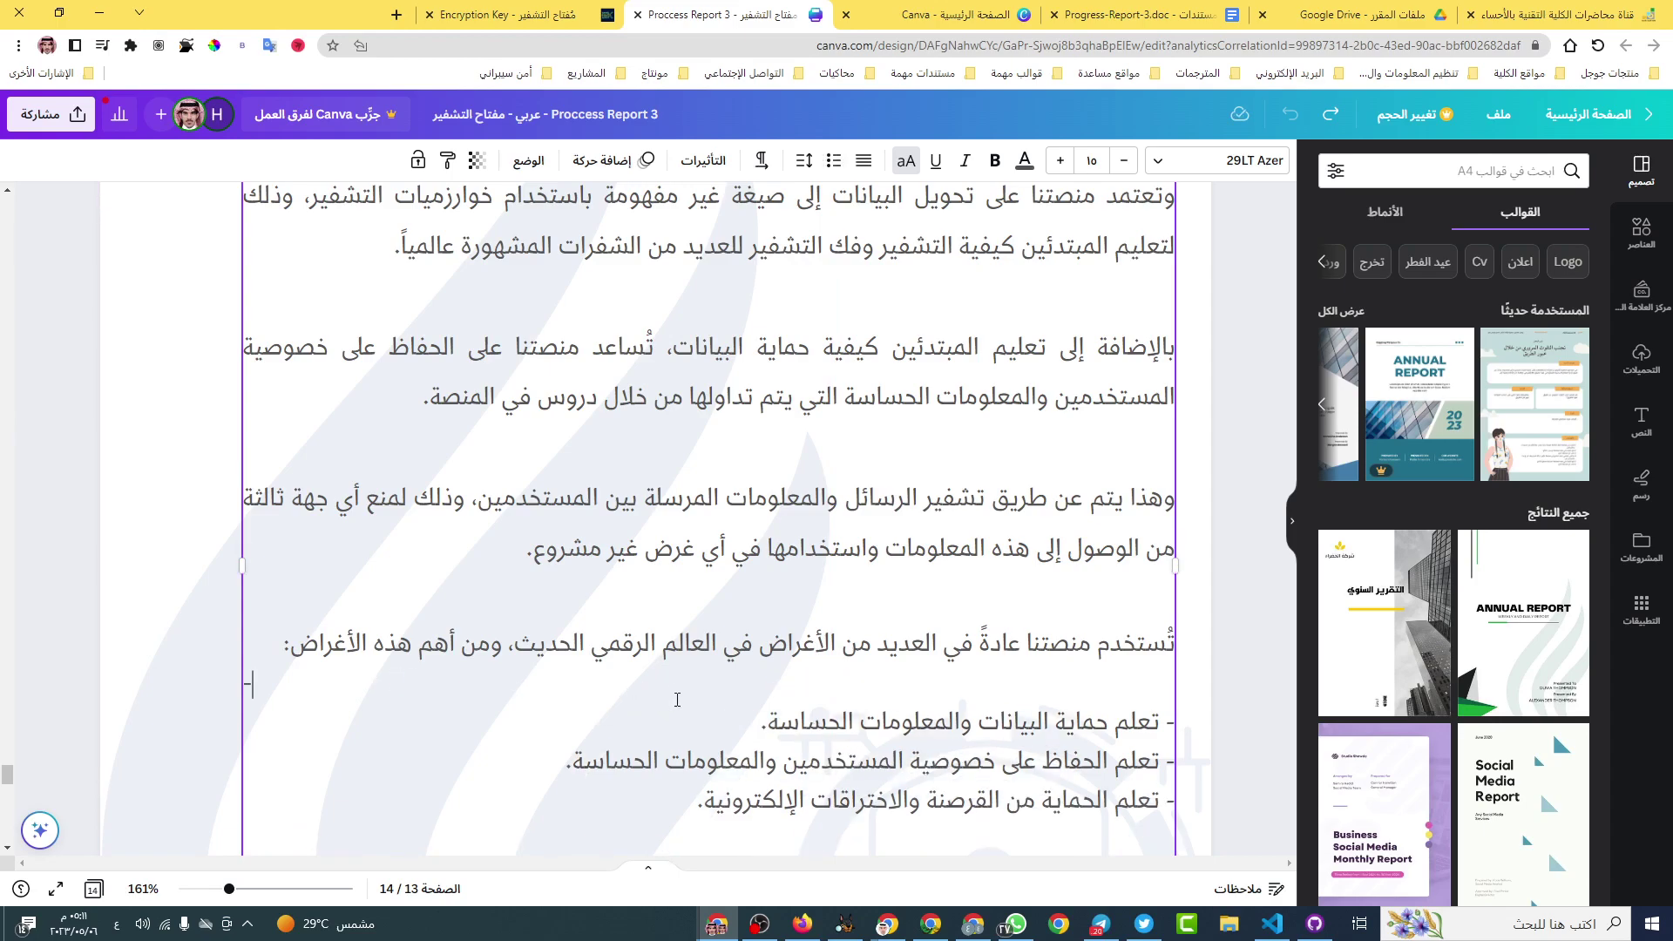
type("تعلم كيف يتم تش")
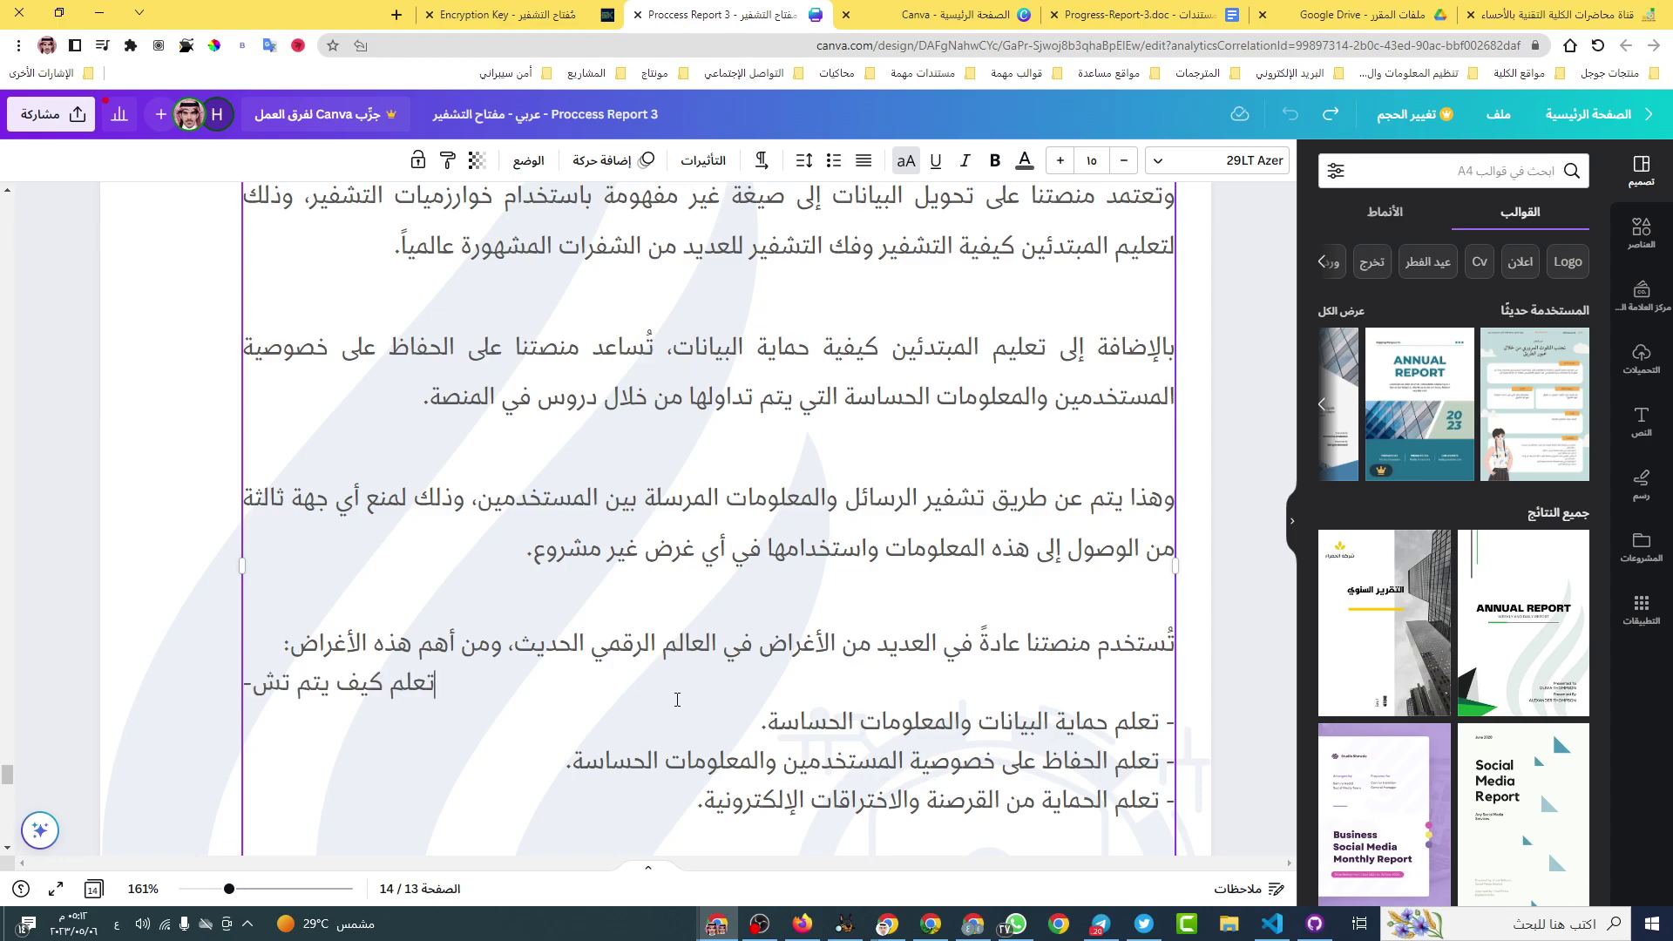
type("فير أ")
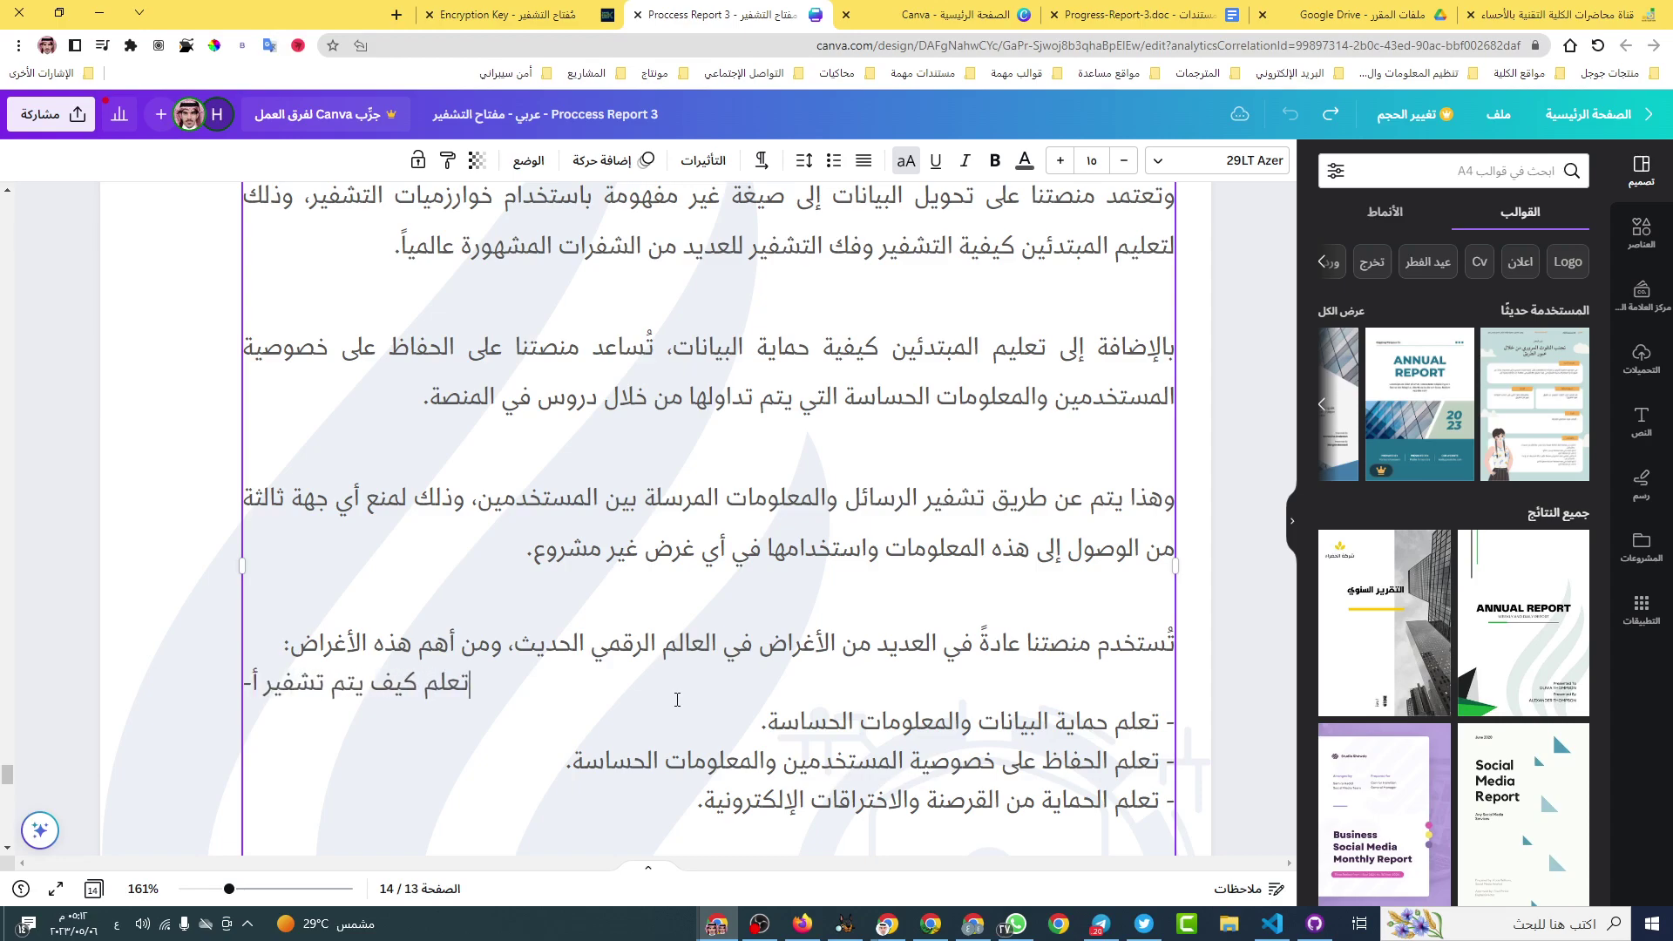
type("هم ال")
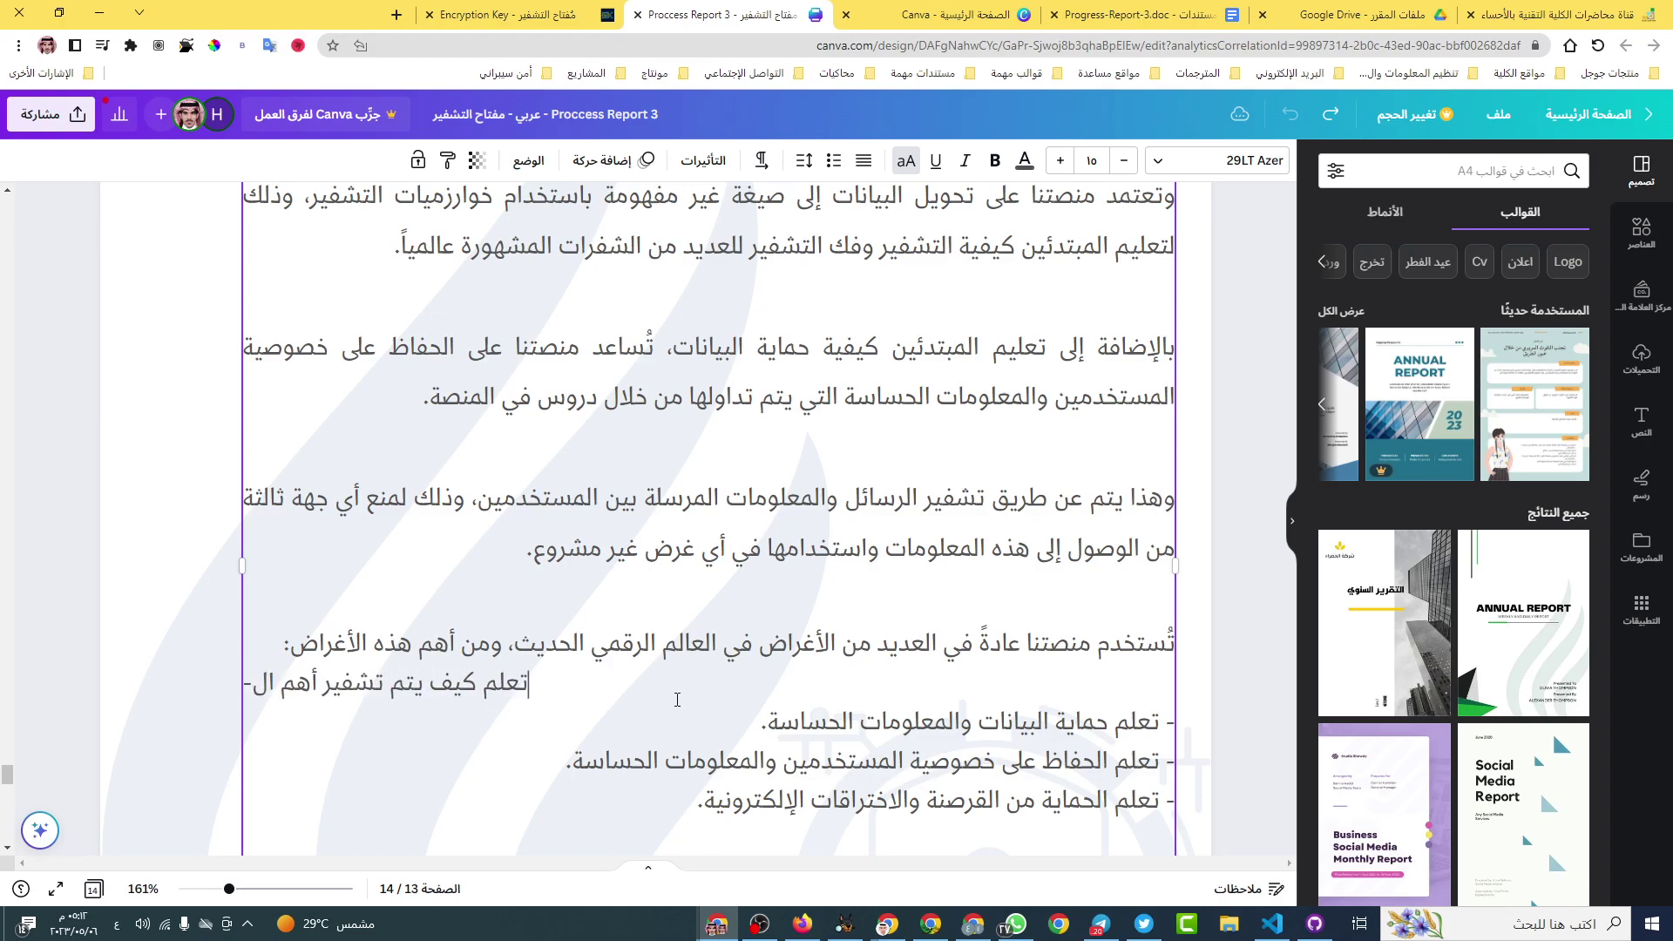
type("شفرات")
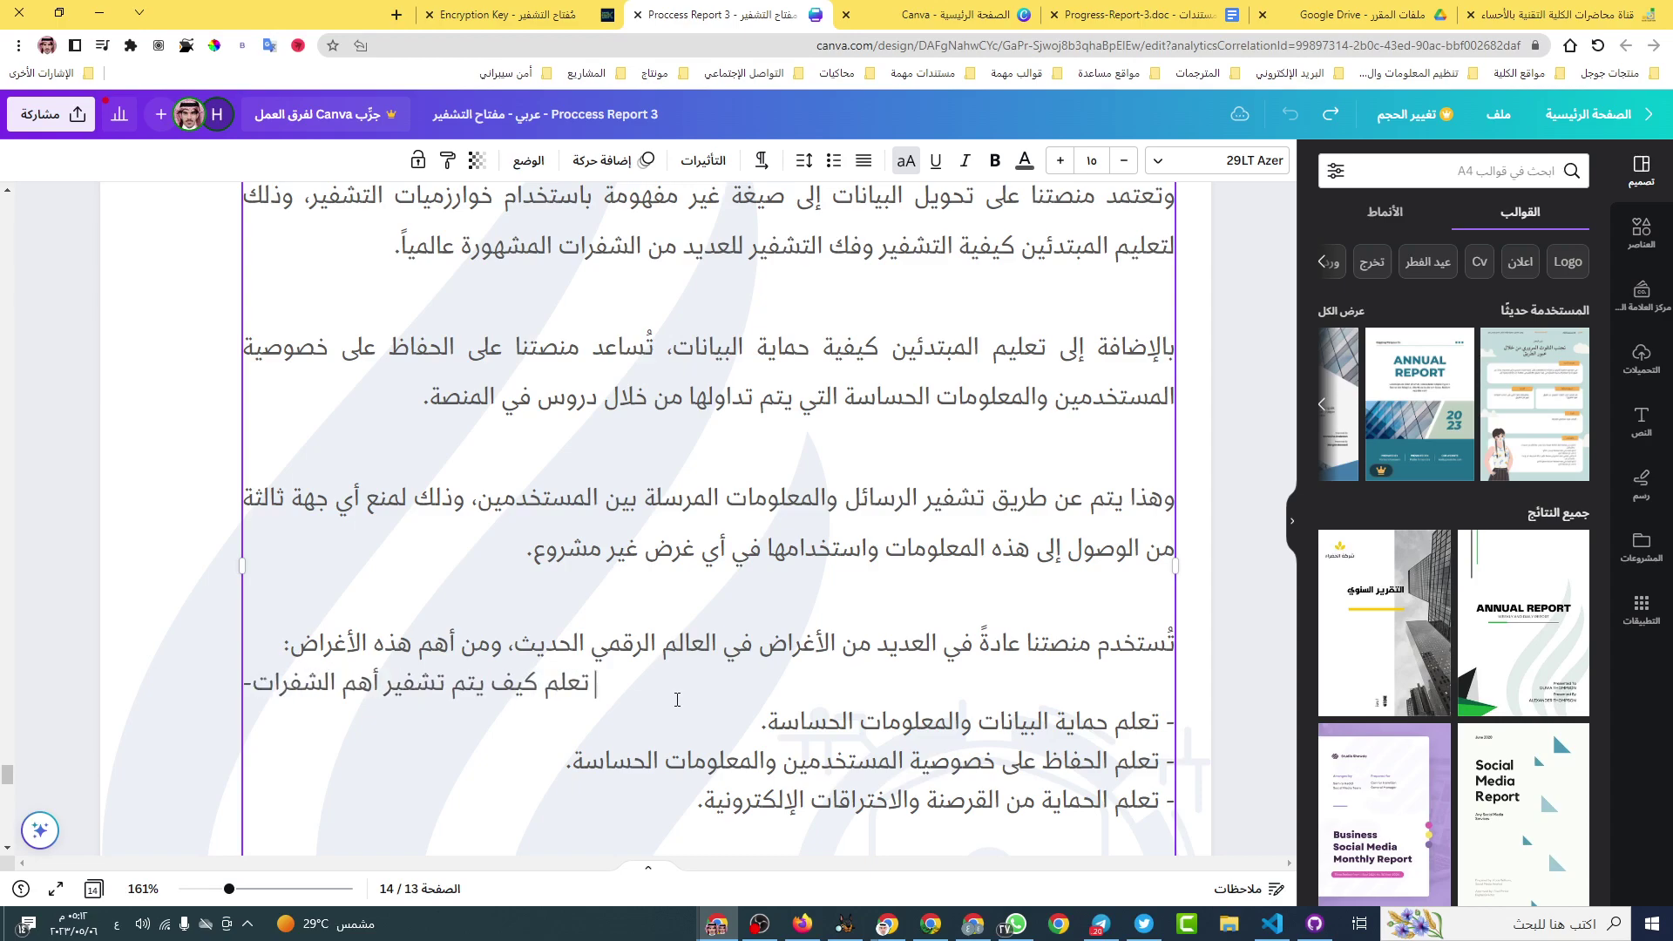
type(" التي")
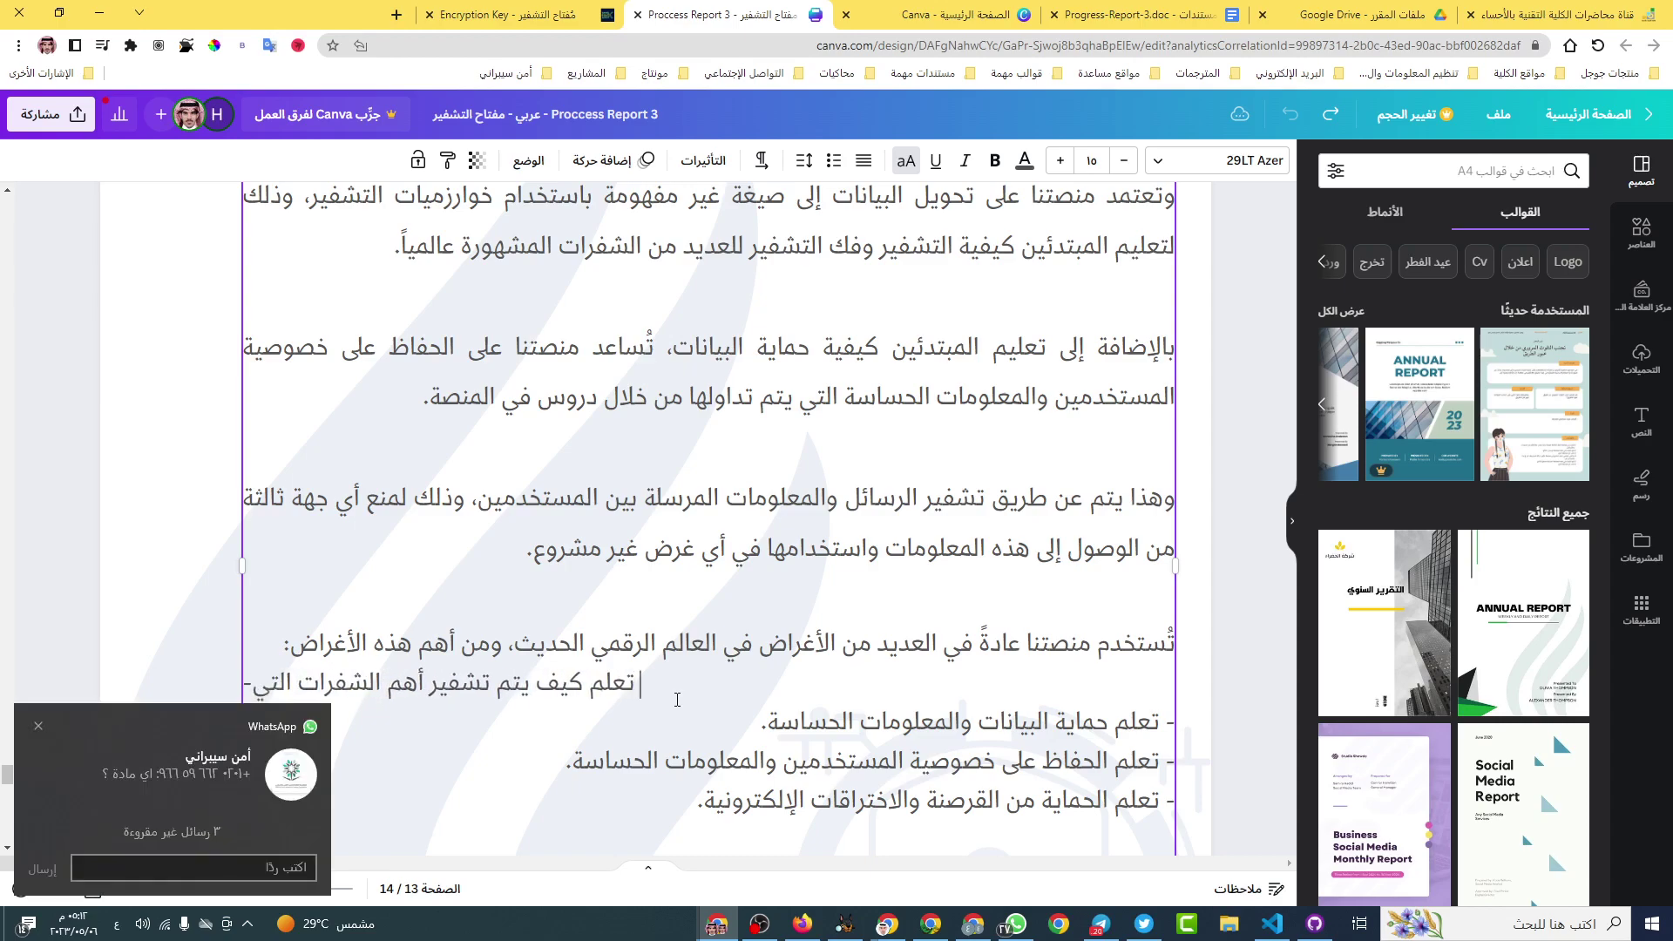
type(" تد")
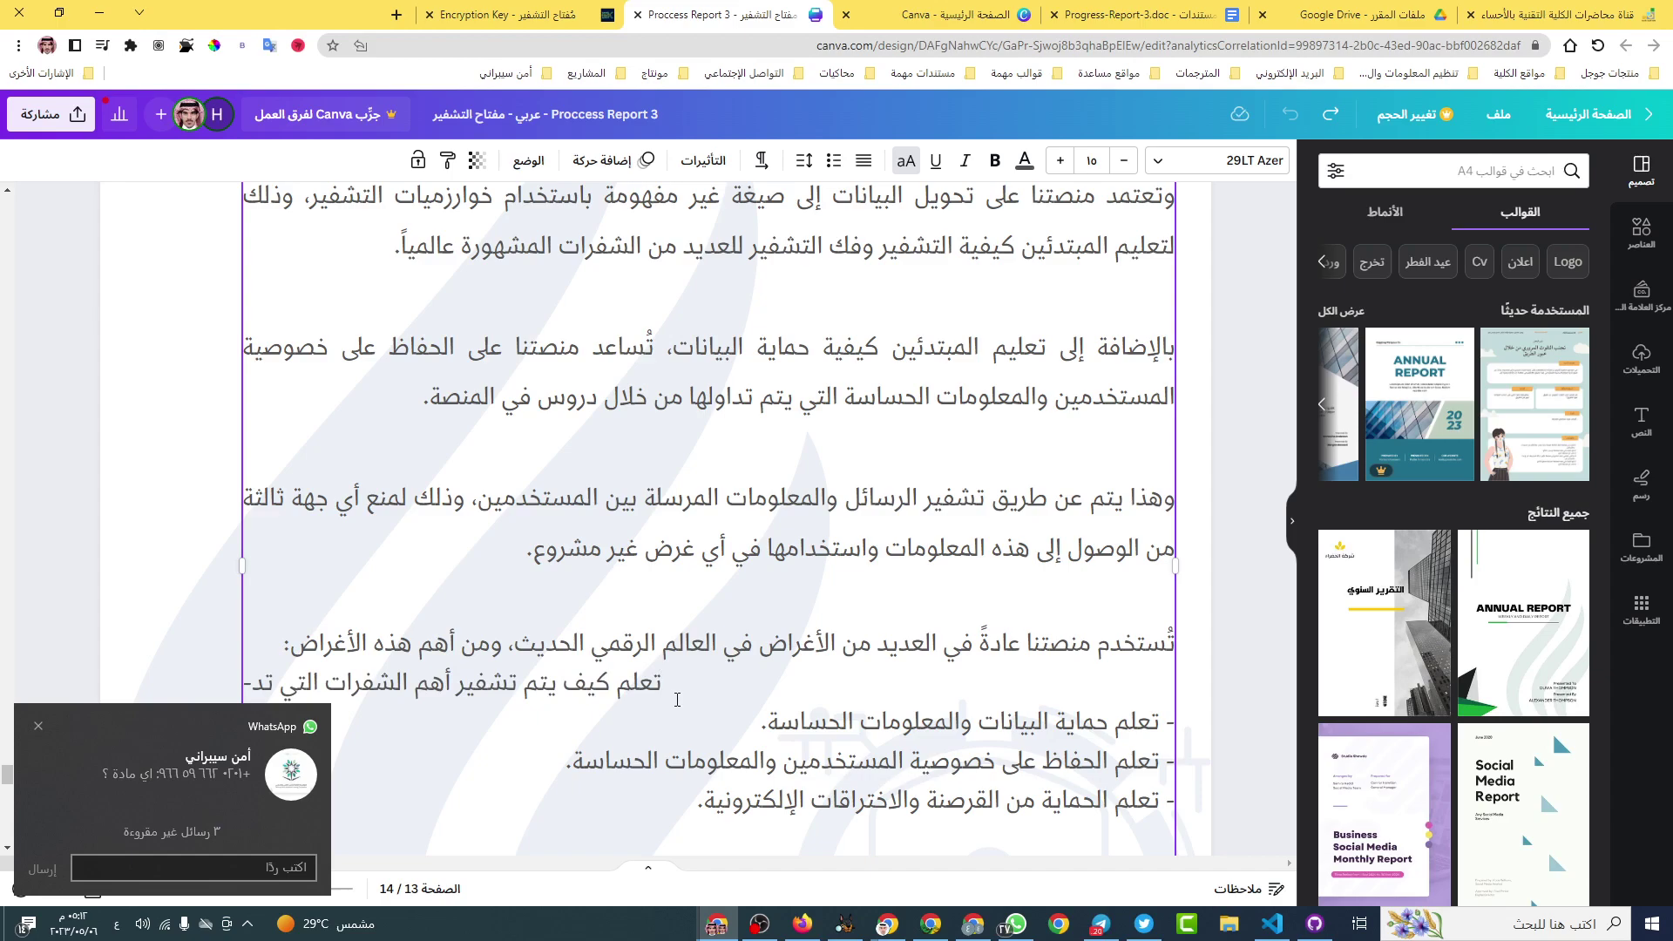
type("رس في المناه")
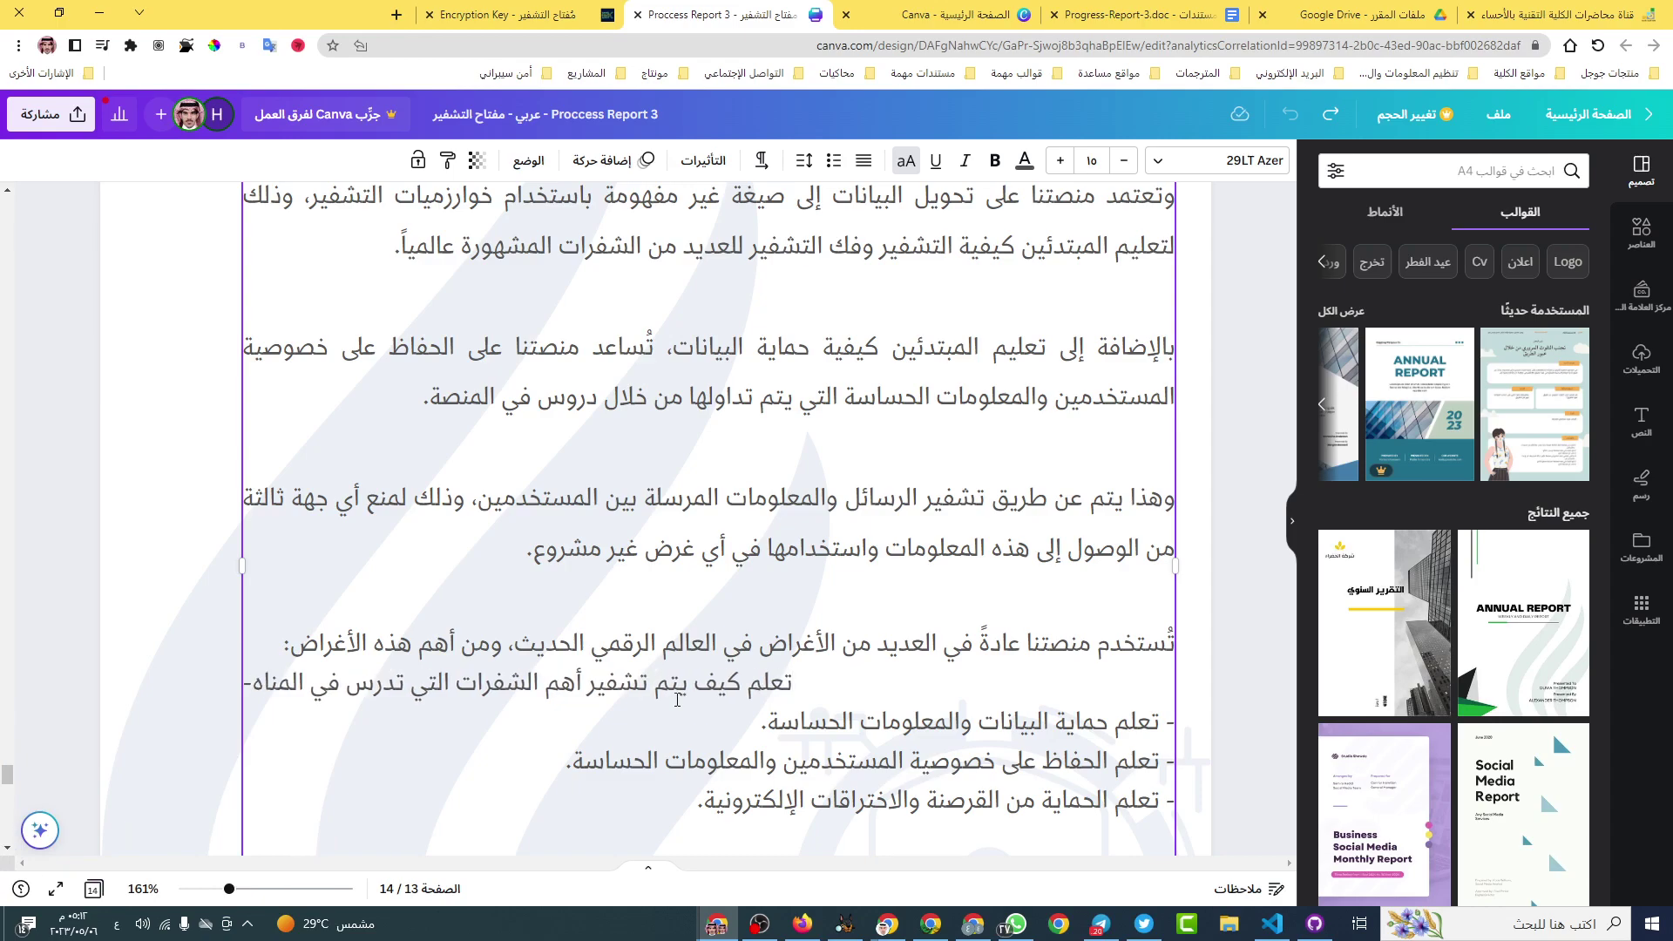
type("ج العالمية")
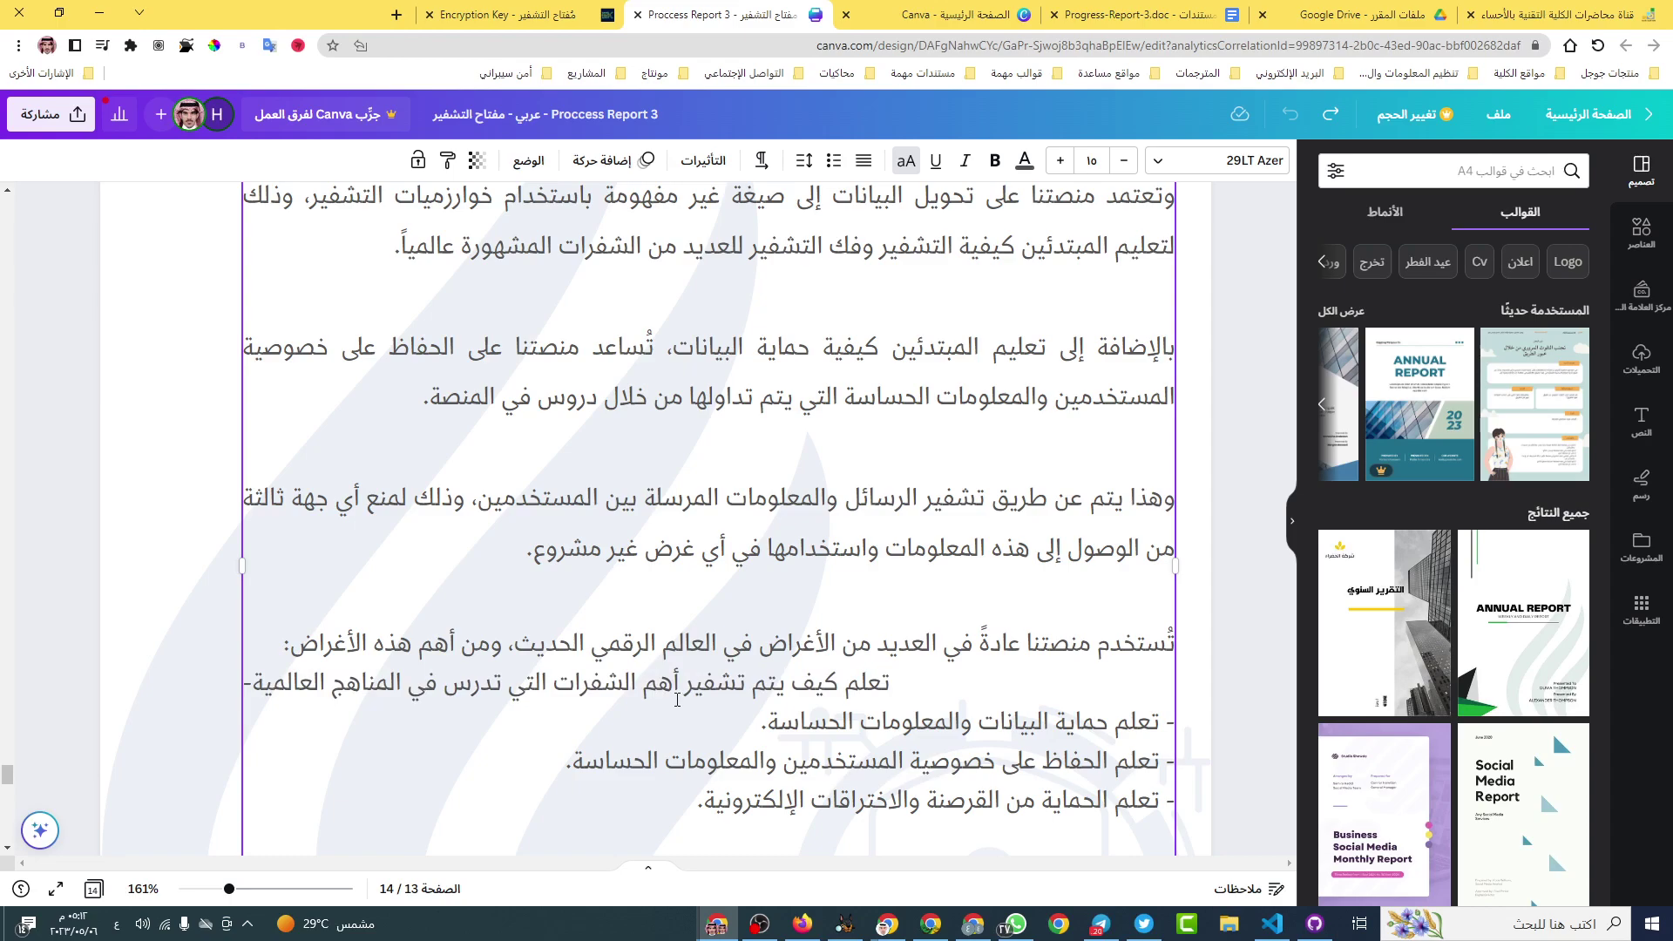
Right-align the new bullet line and switch its text direction
triple_click(664, 691)
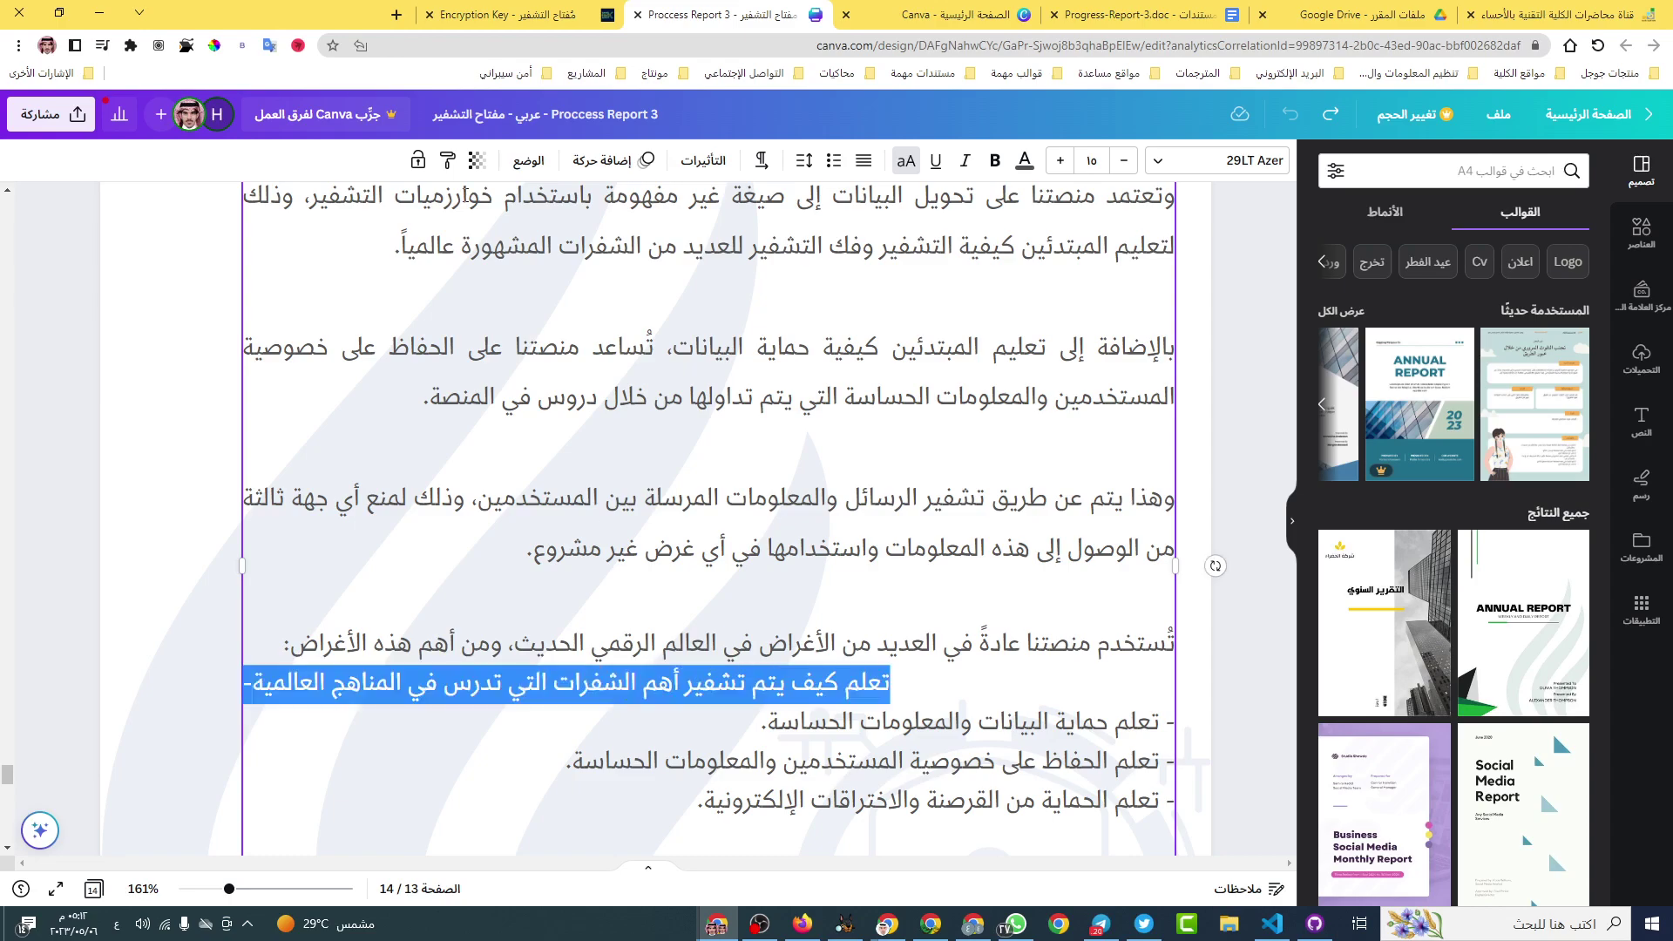
left_click(865, 170)
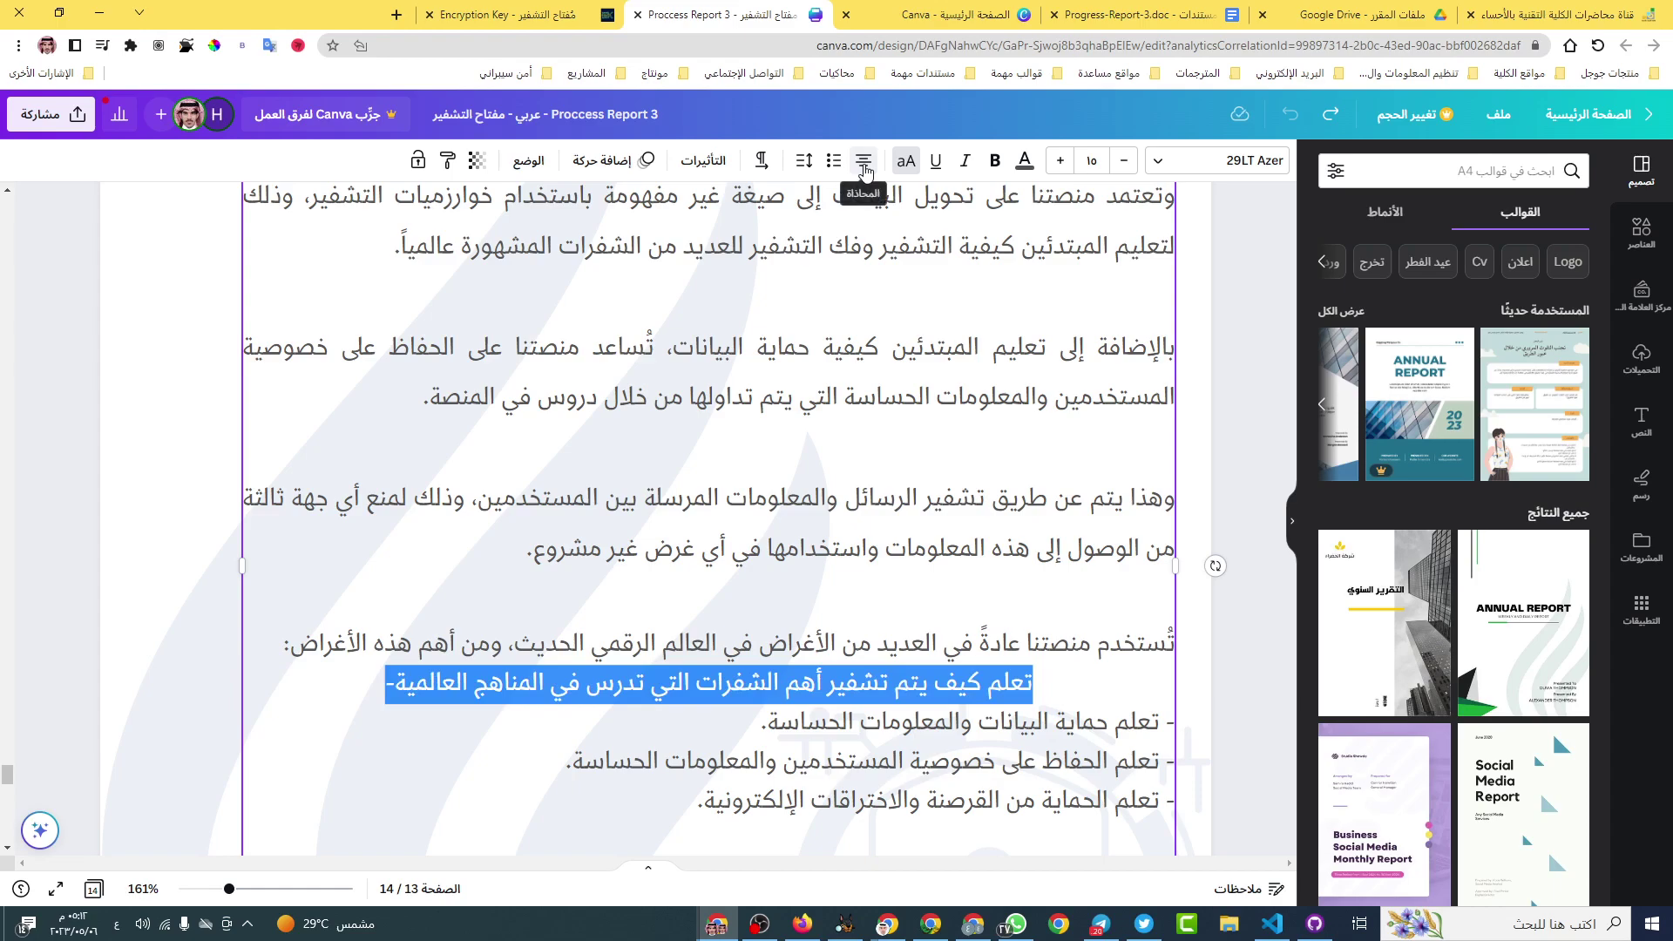
left_click(865, 170)
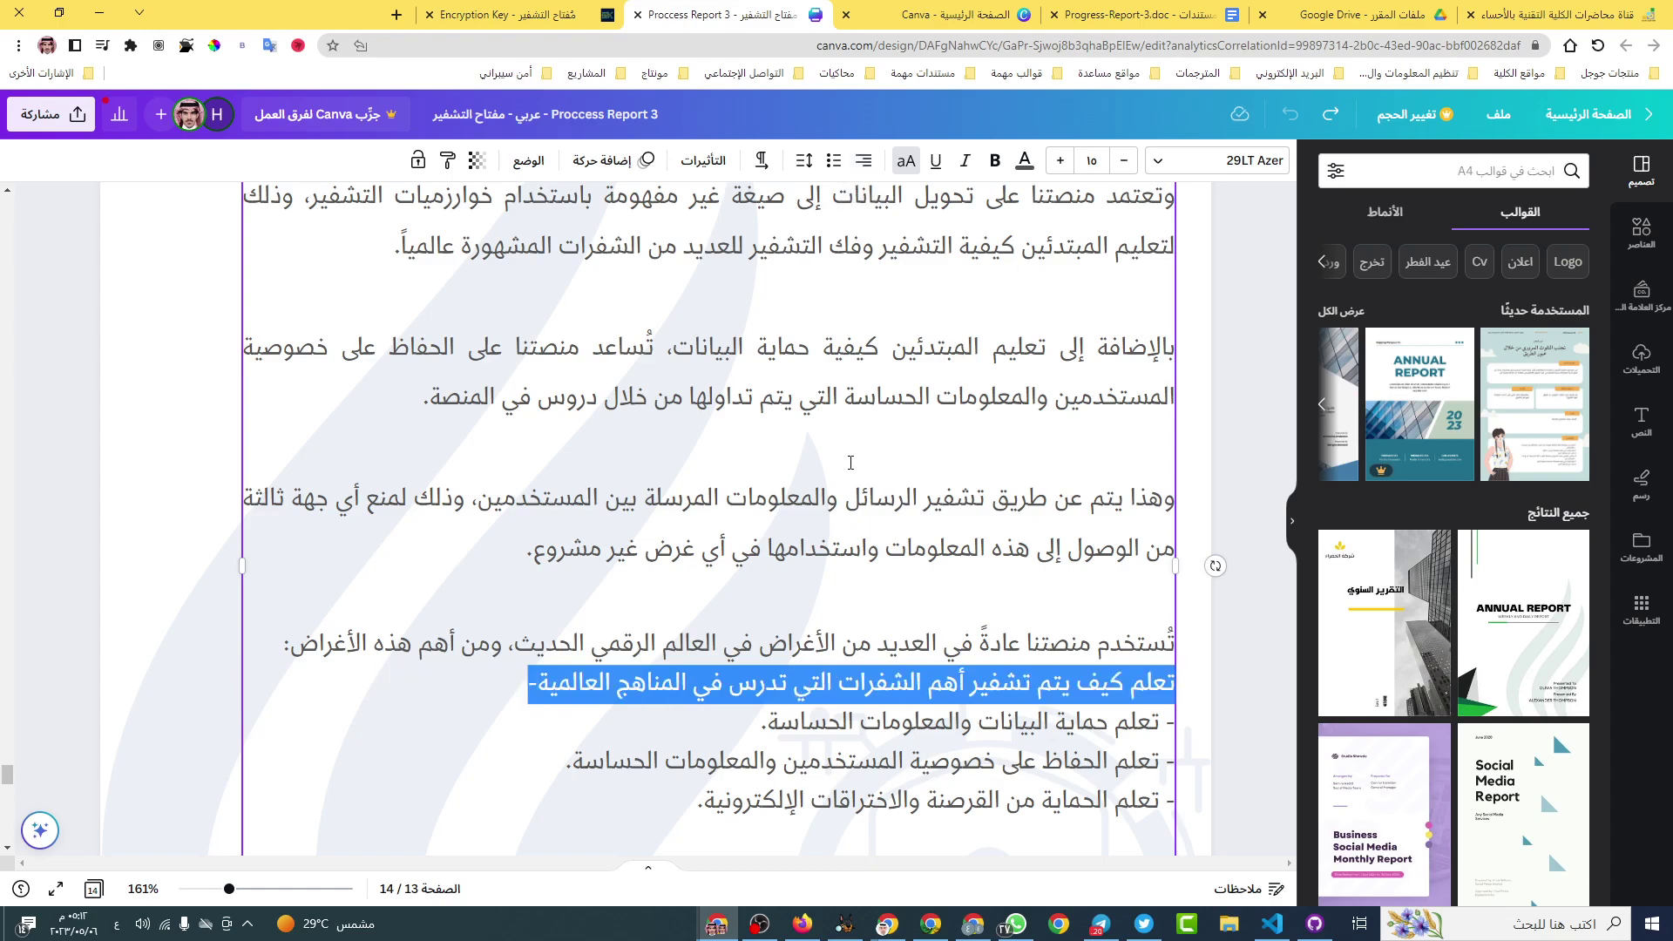
left_click(762, 172)
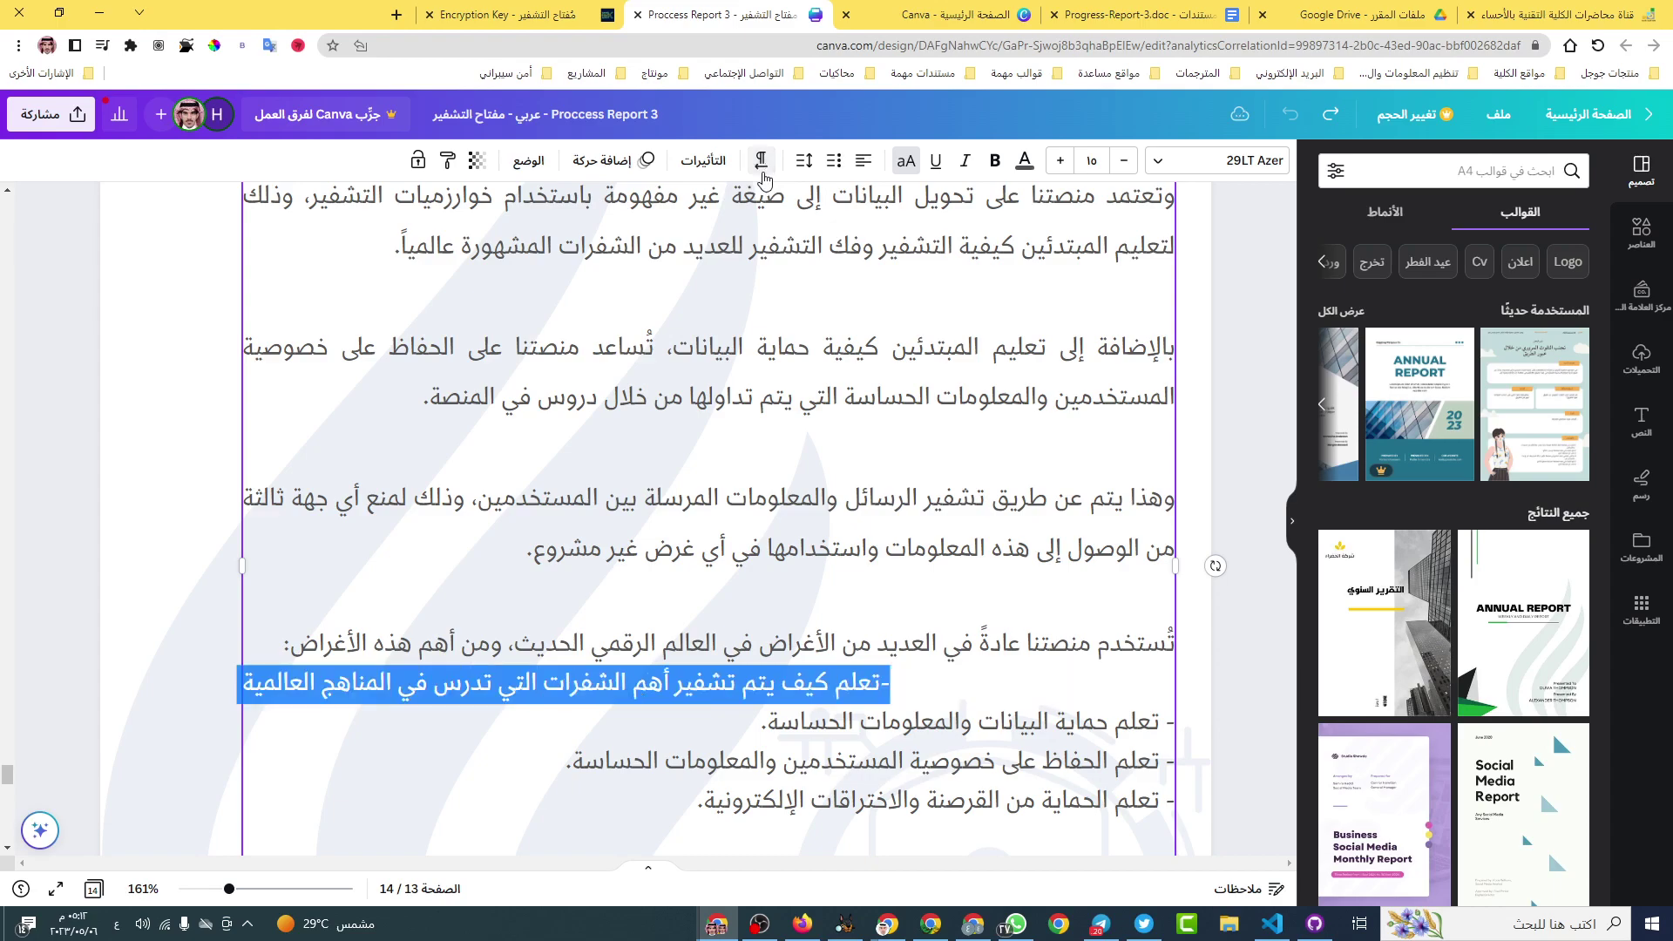
left_click(866, 167)
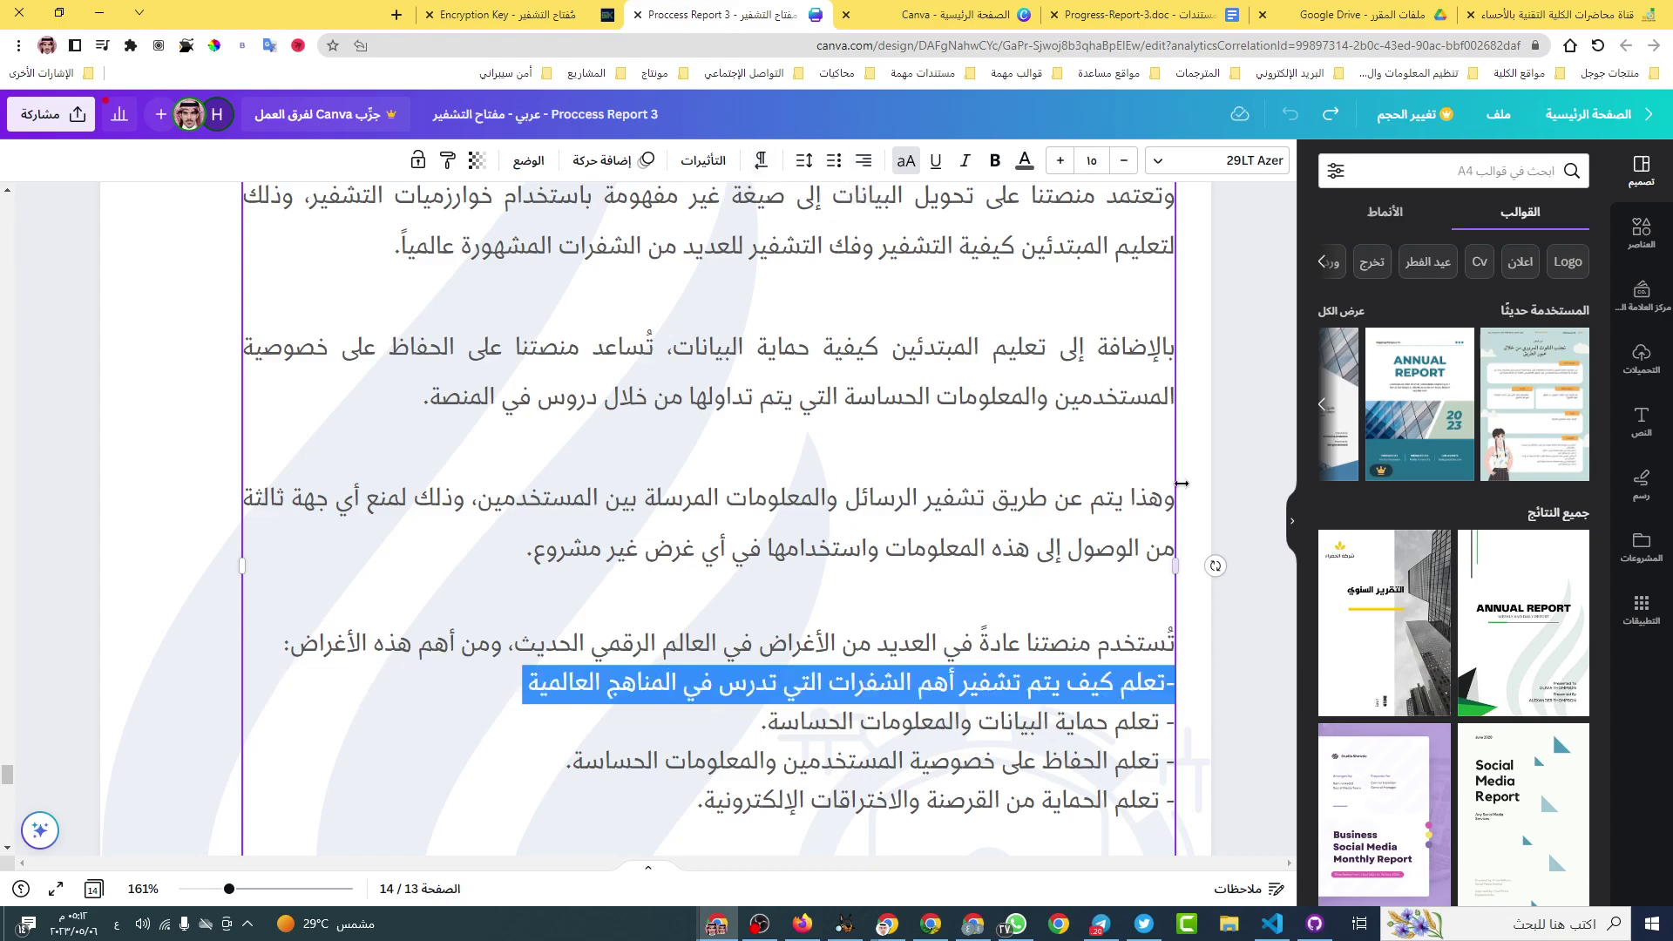
left_click(1014, 682)
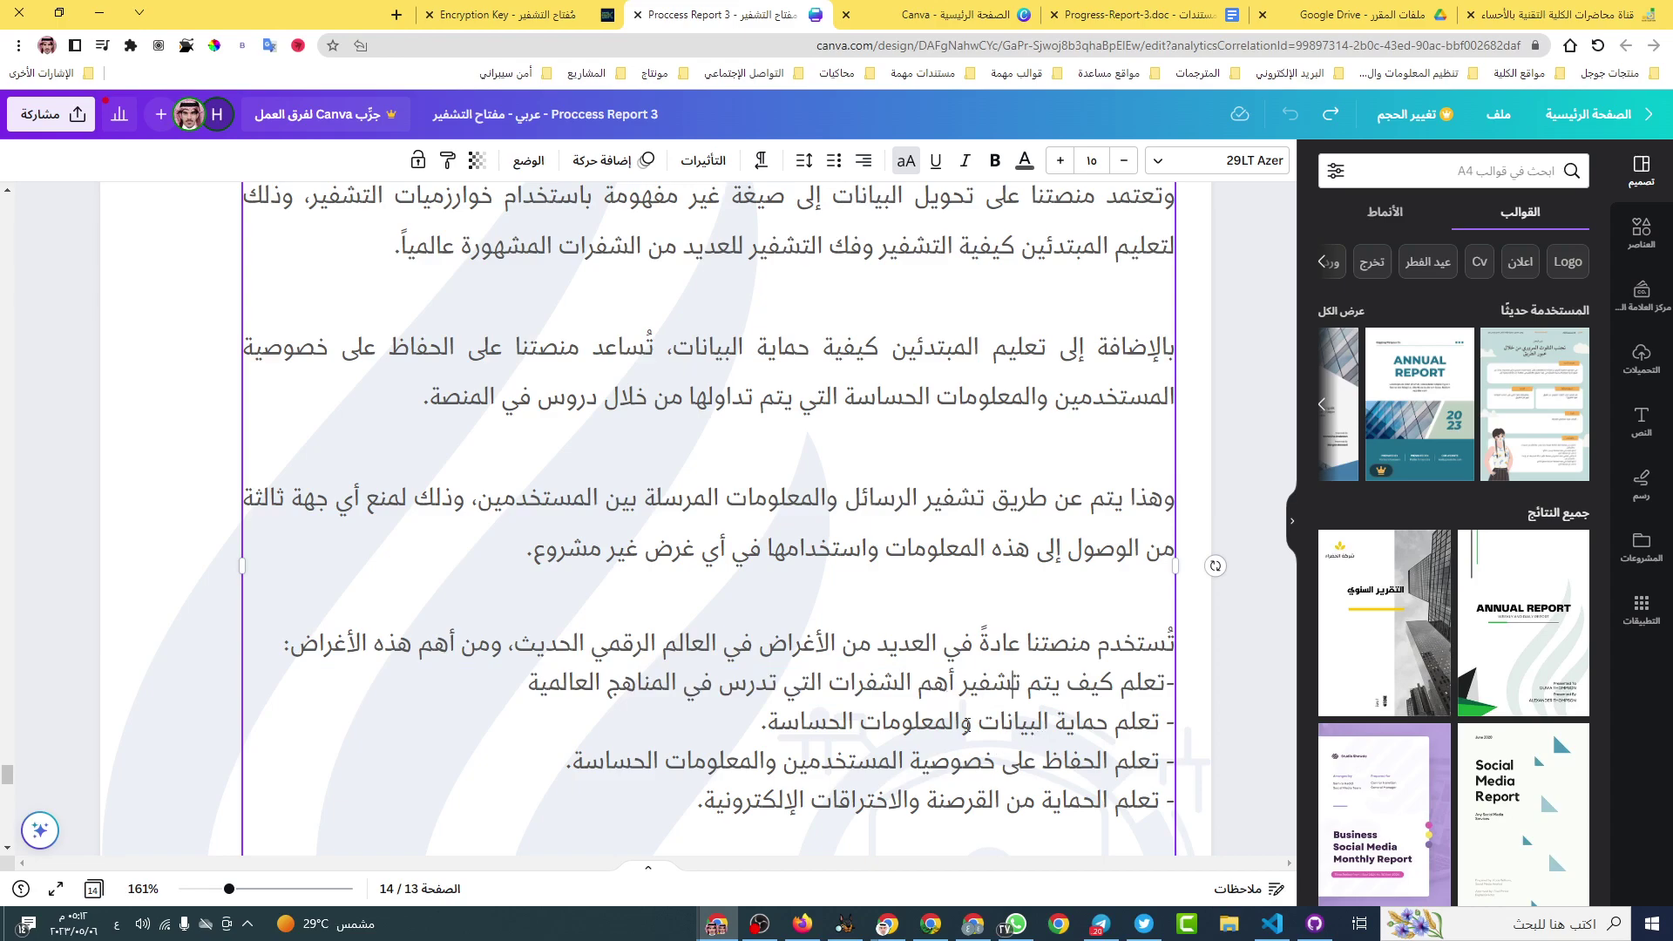
Put the caret in the closing paragraph near 'أداة أساسية' to add diacritics
scroll(954, 701, "down", 2)
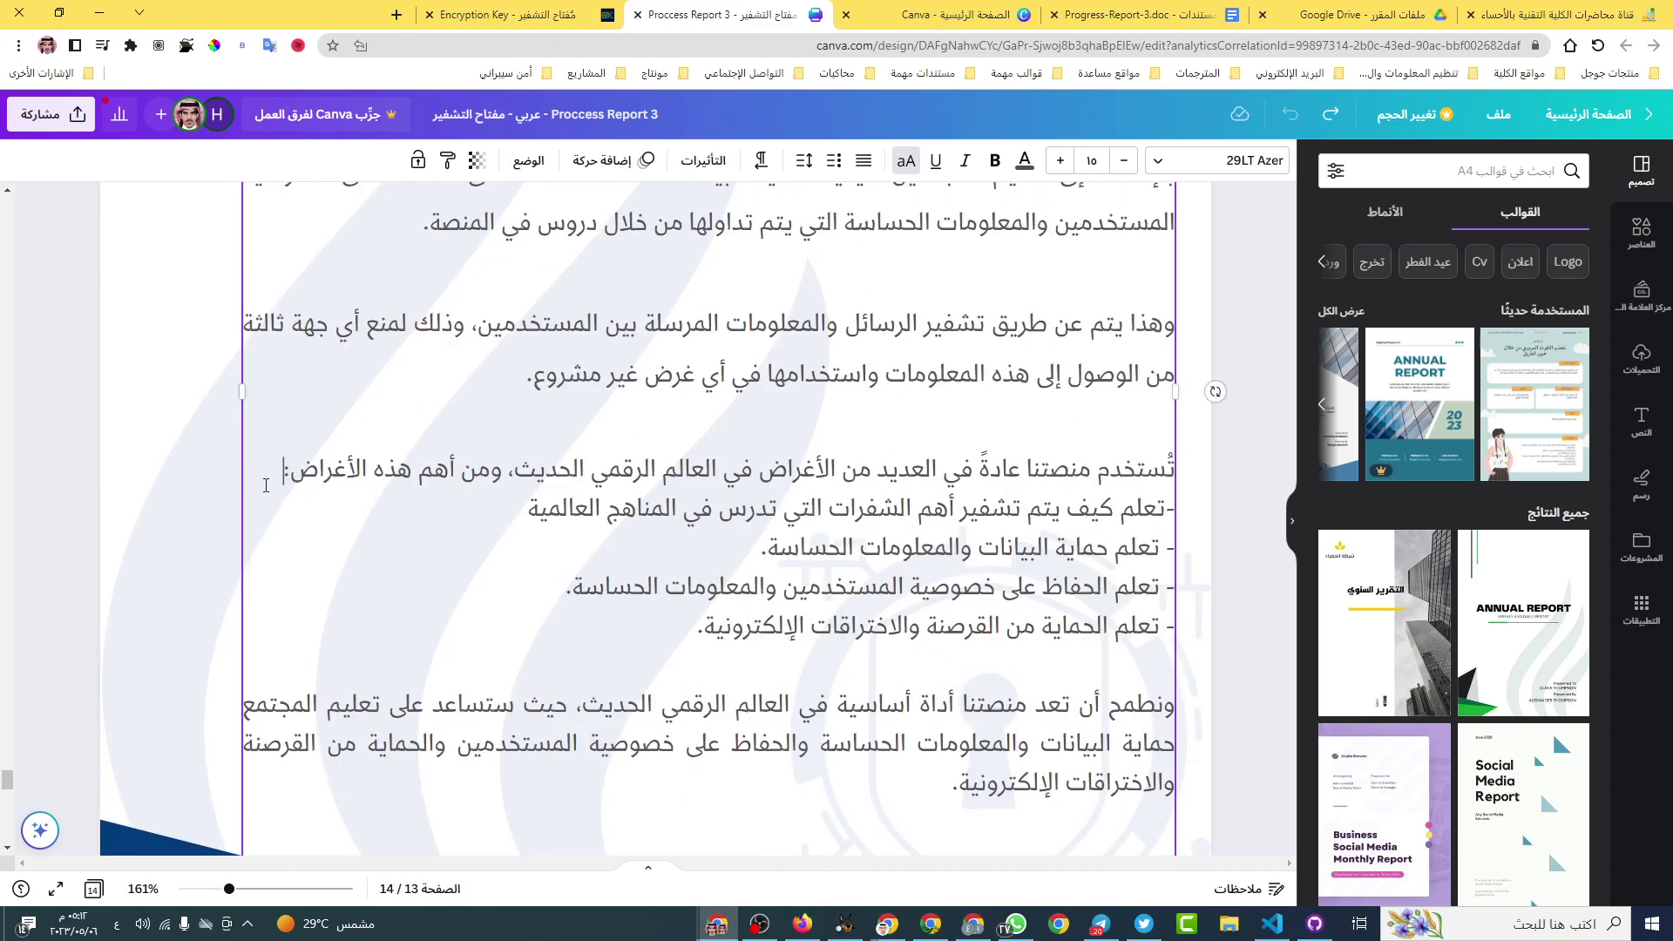
key("Return")
key("BackSpace")
scroll(763, 671, "down", 2)
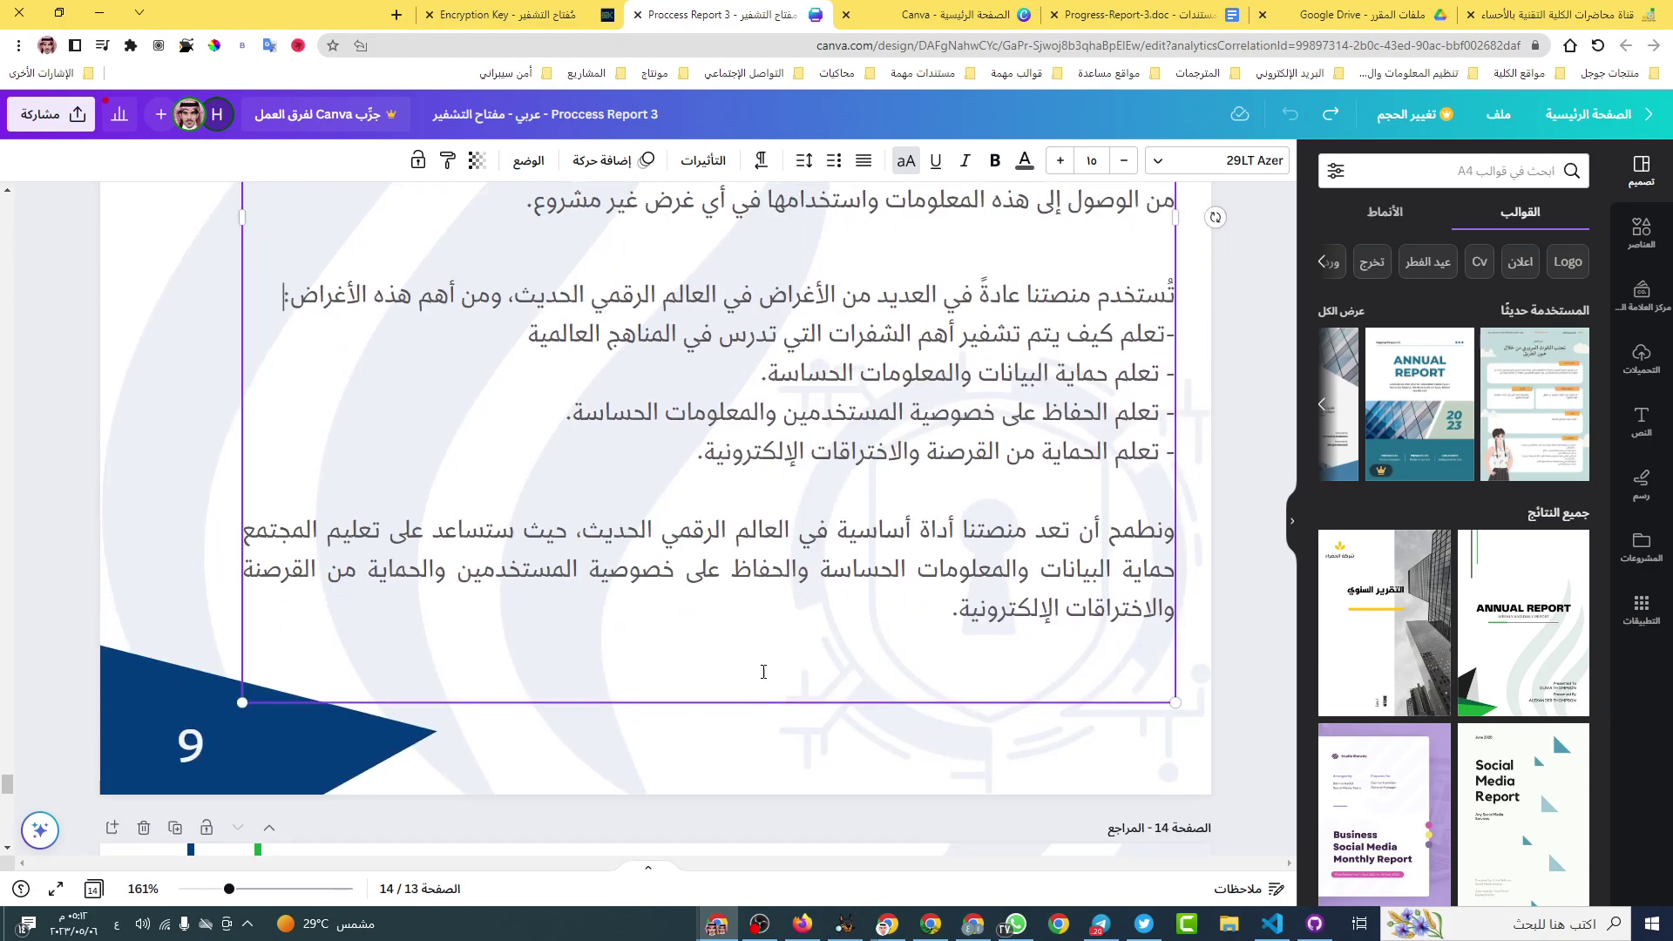
left_click(956, 539)
key("Left")
key("Left")
key("ctrl+Left")
key("ctrl+Left")
key("ctrl+Left")
key("ctrl+Left")
key("ctrl+Left")
key("ctrl+Left")
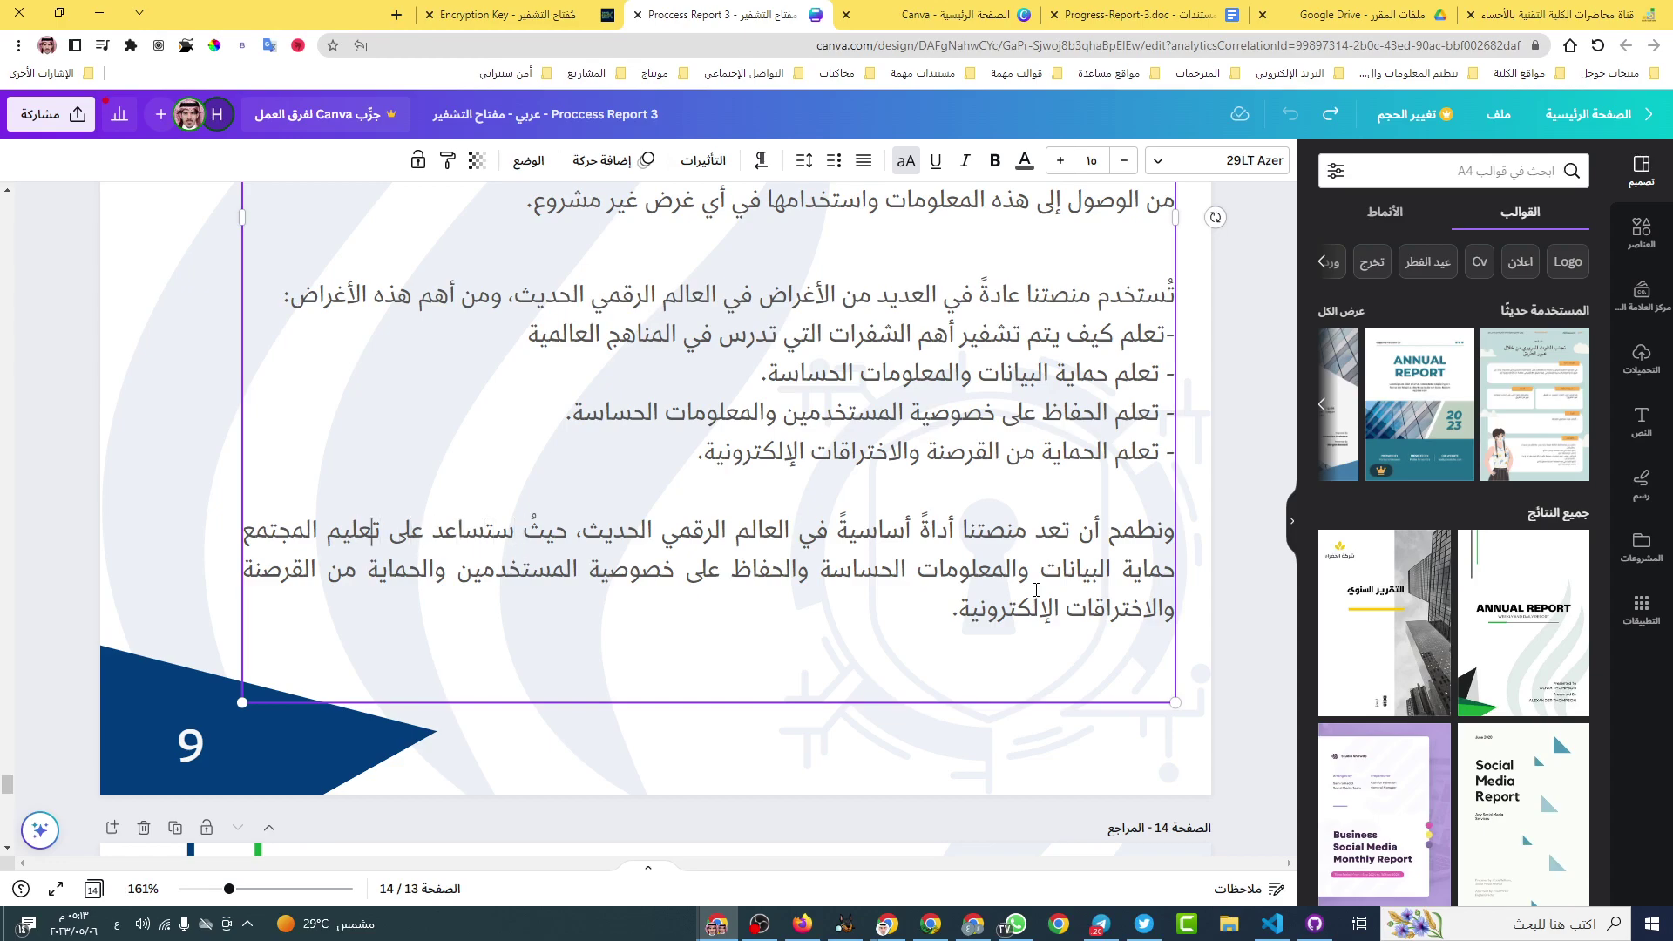
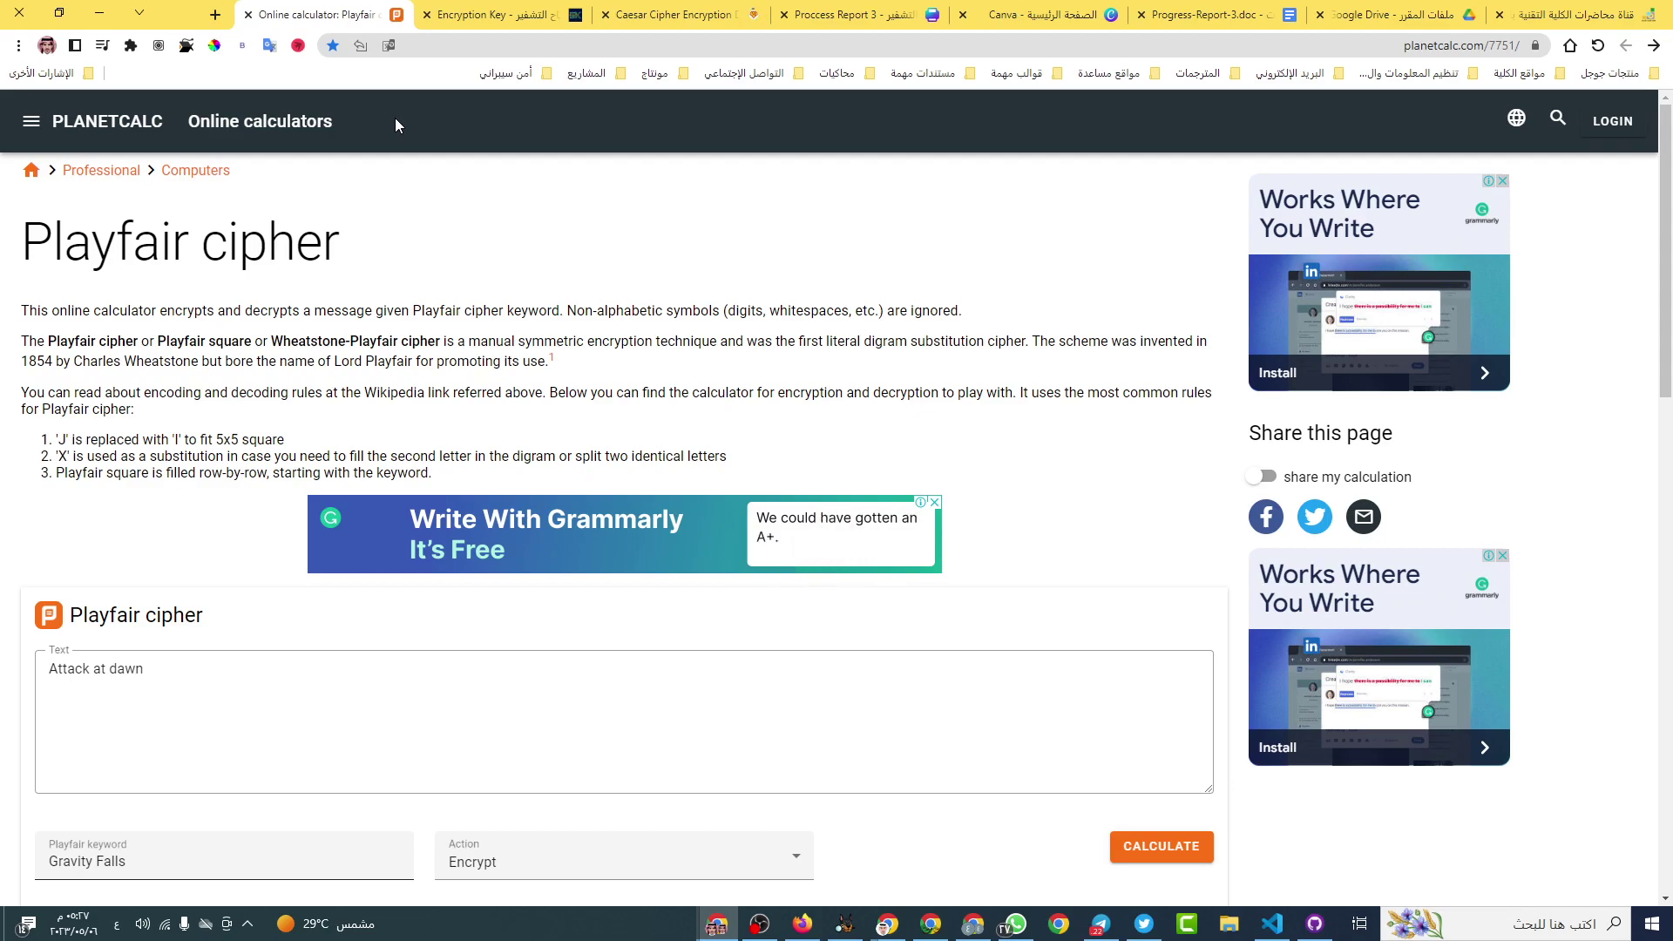
Open the bookmarked MyMathTables Caesar cipher converter page from the cybersecurity bookmarks folder
left_click(506, 73)
mouse_move(486, 98)
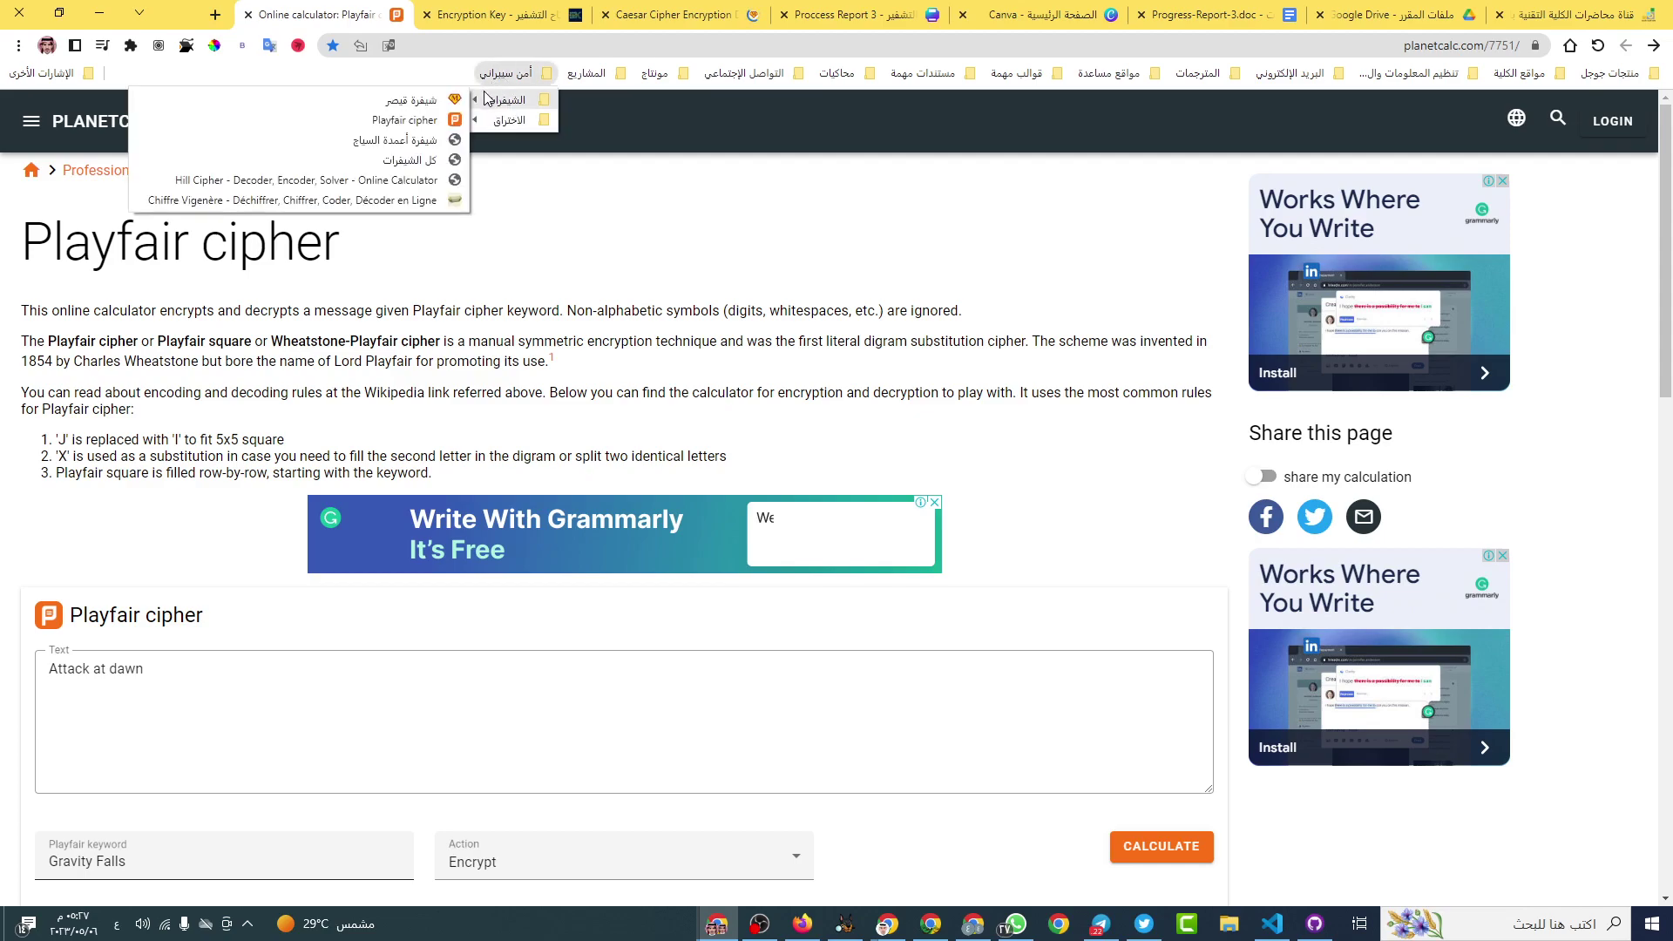
left_click(429, 102)
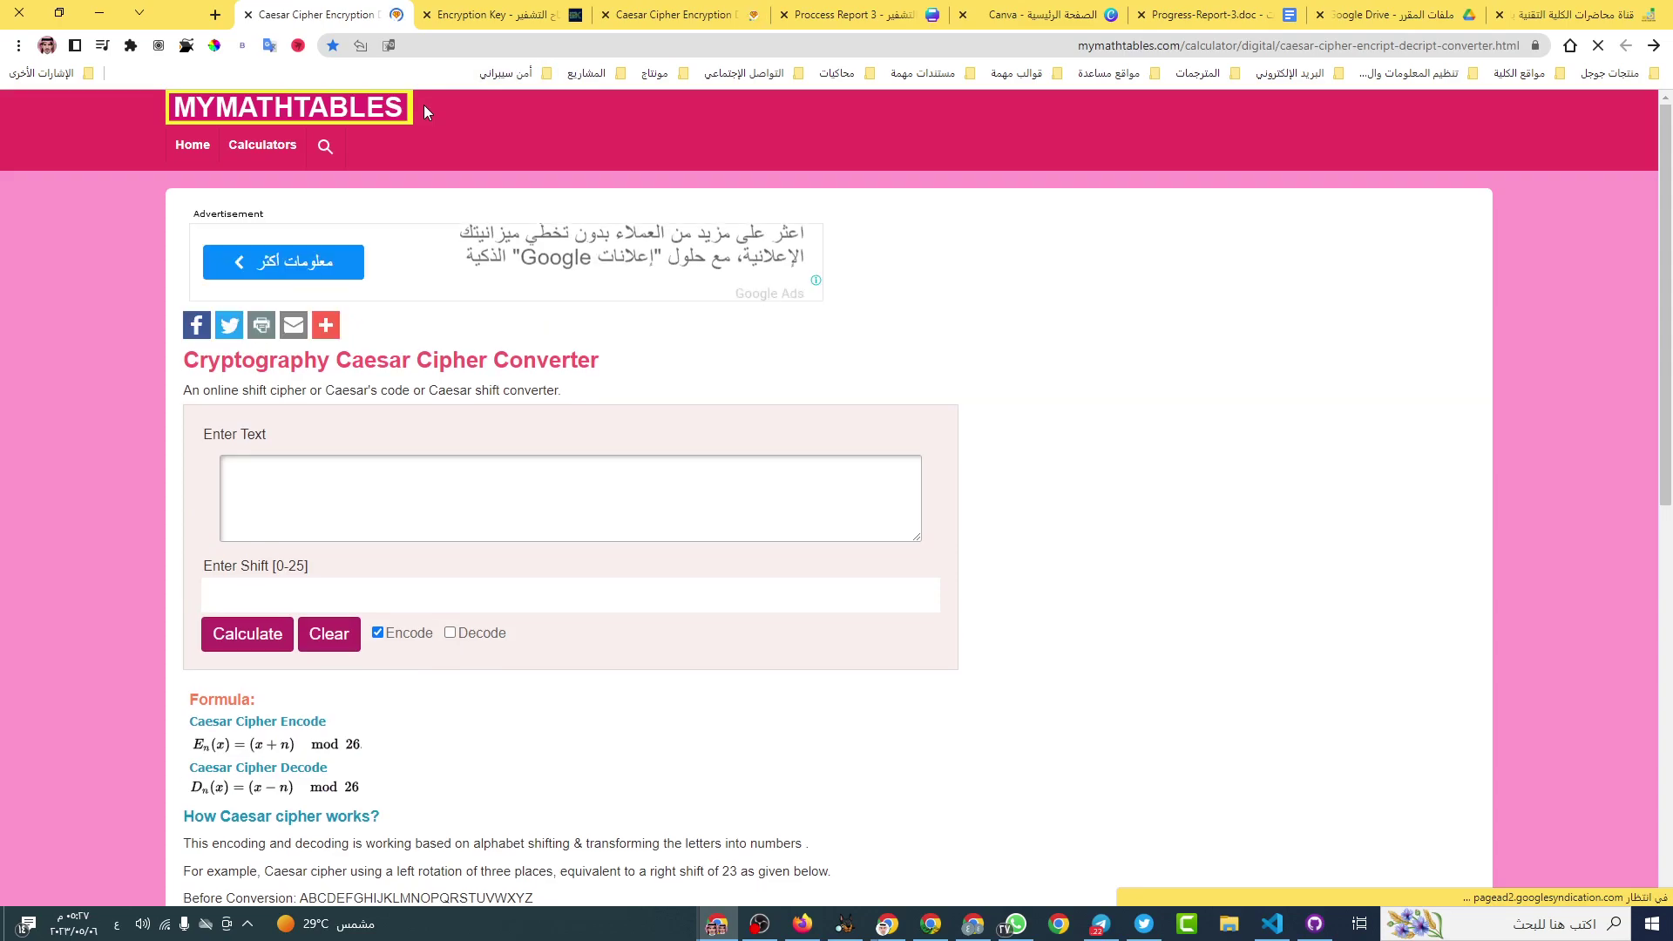
left_click(502, 76)
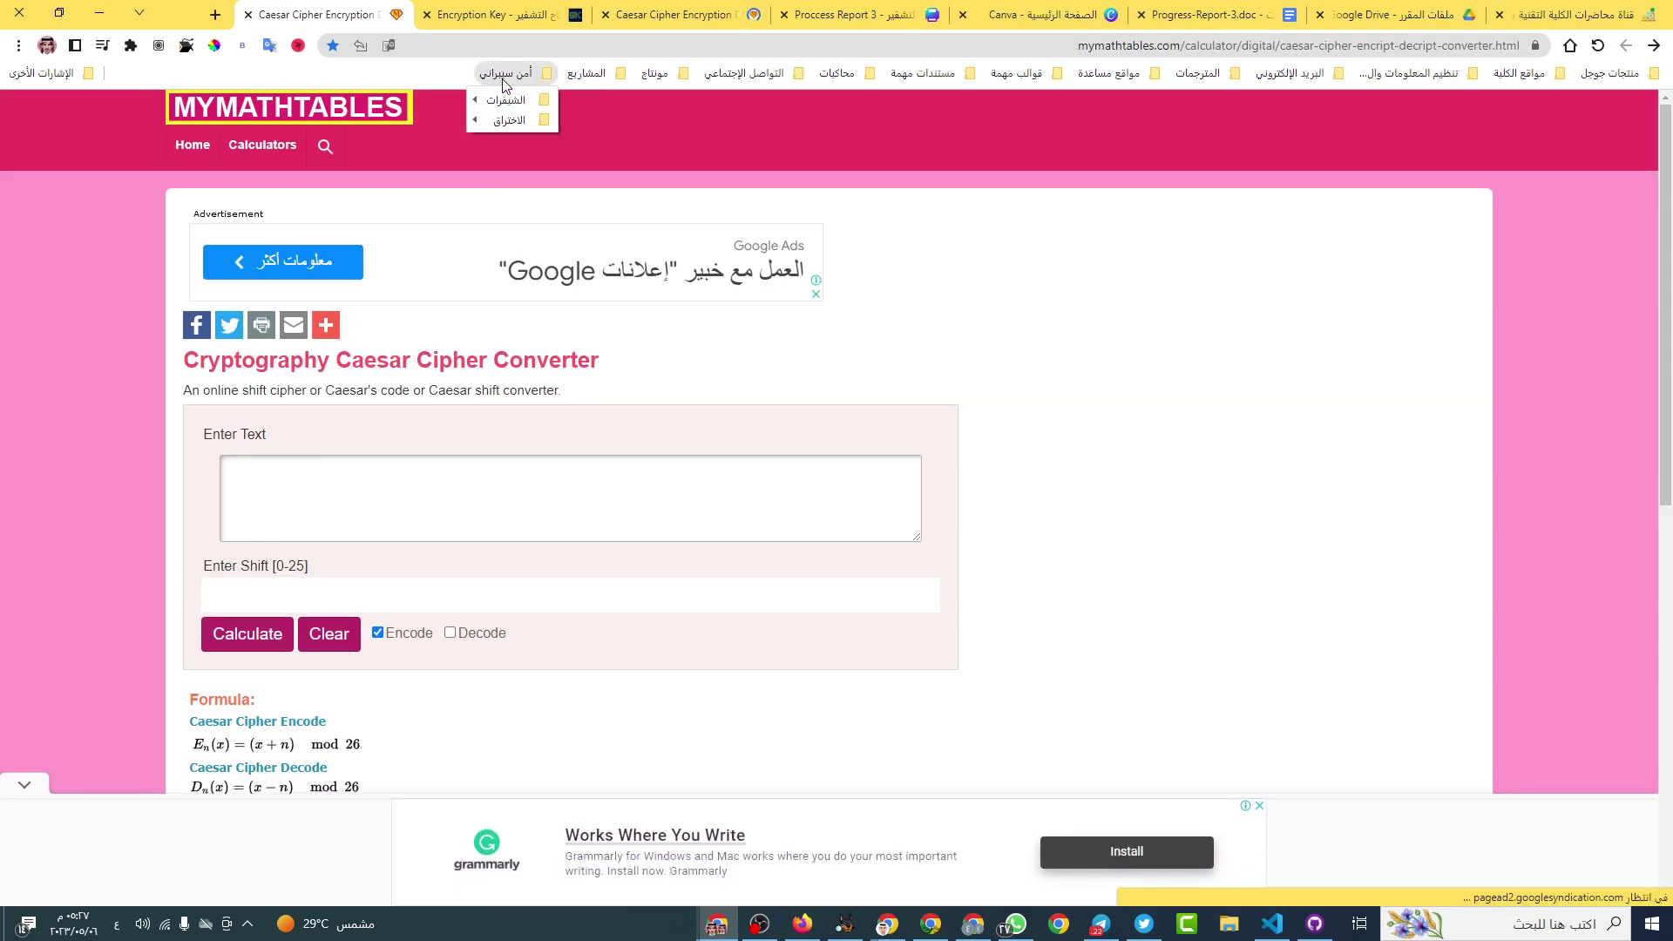
mouse_move(507, 97)
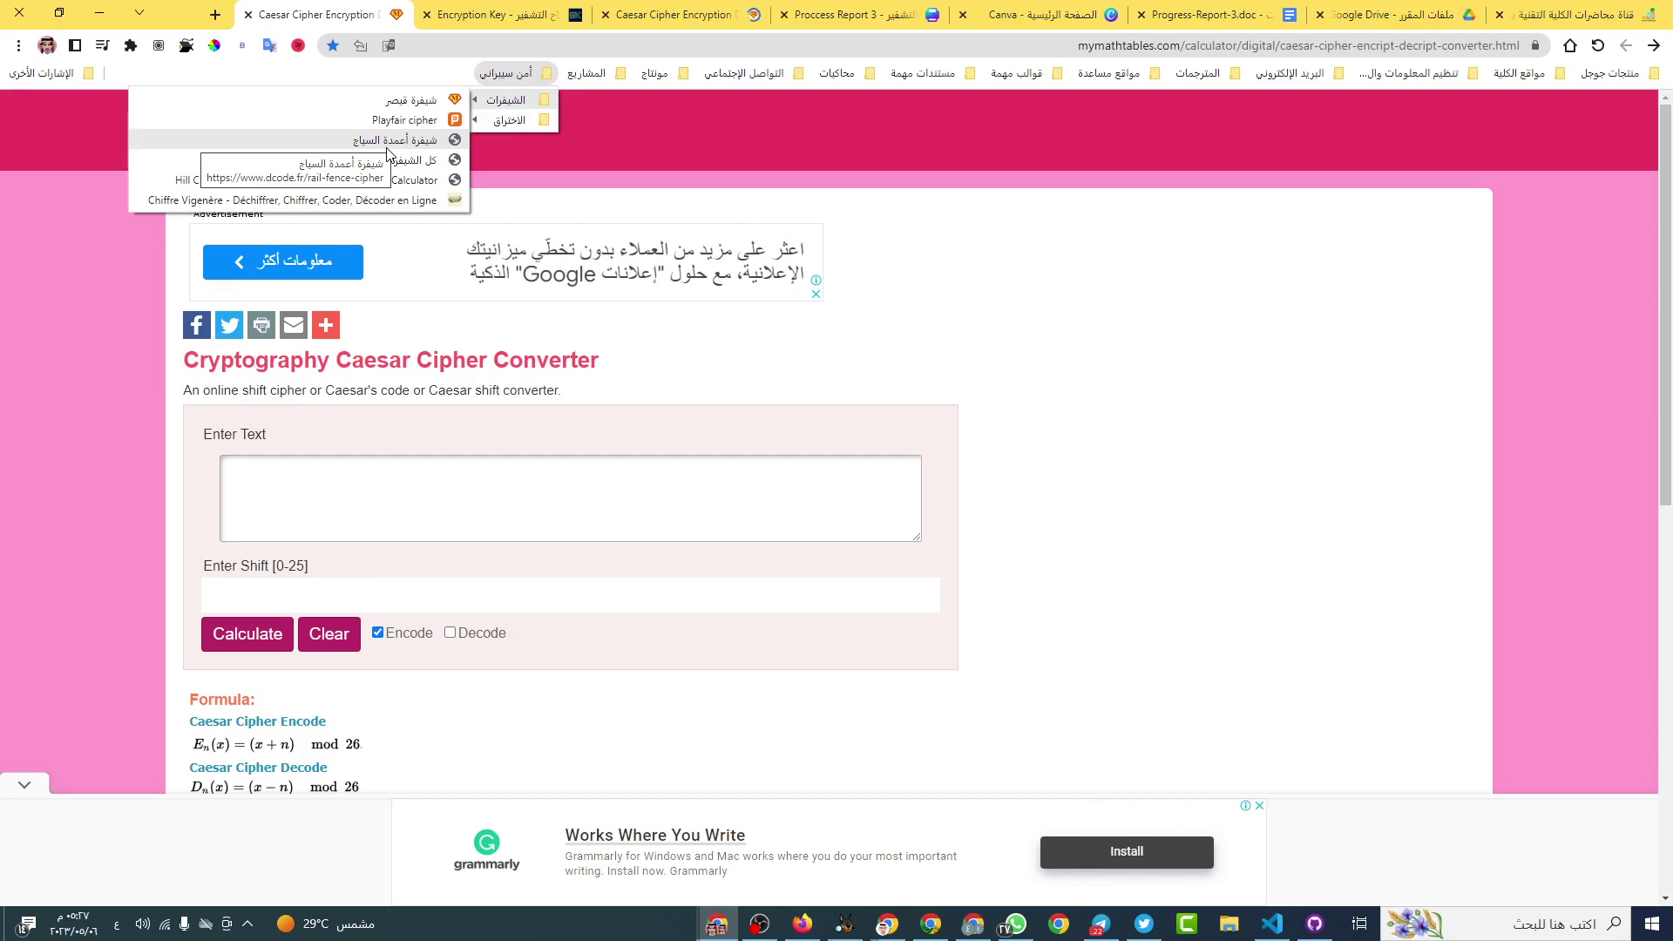
left_click(464, 322)
Copy the 'Cryptography Caesar Cipher Converter' heading and bring it into a new tab's address bar
triple_click(427, 360)
key("super+c")
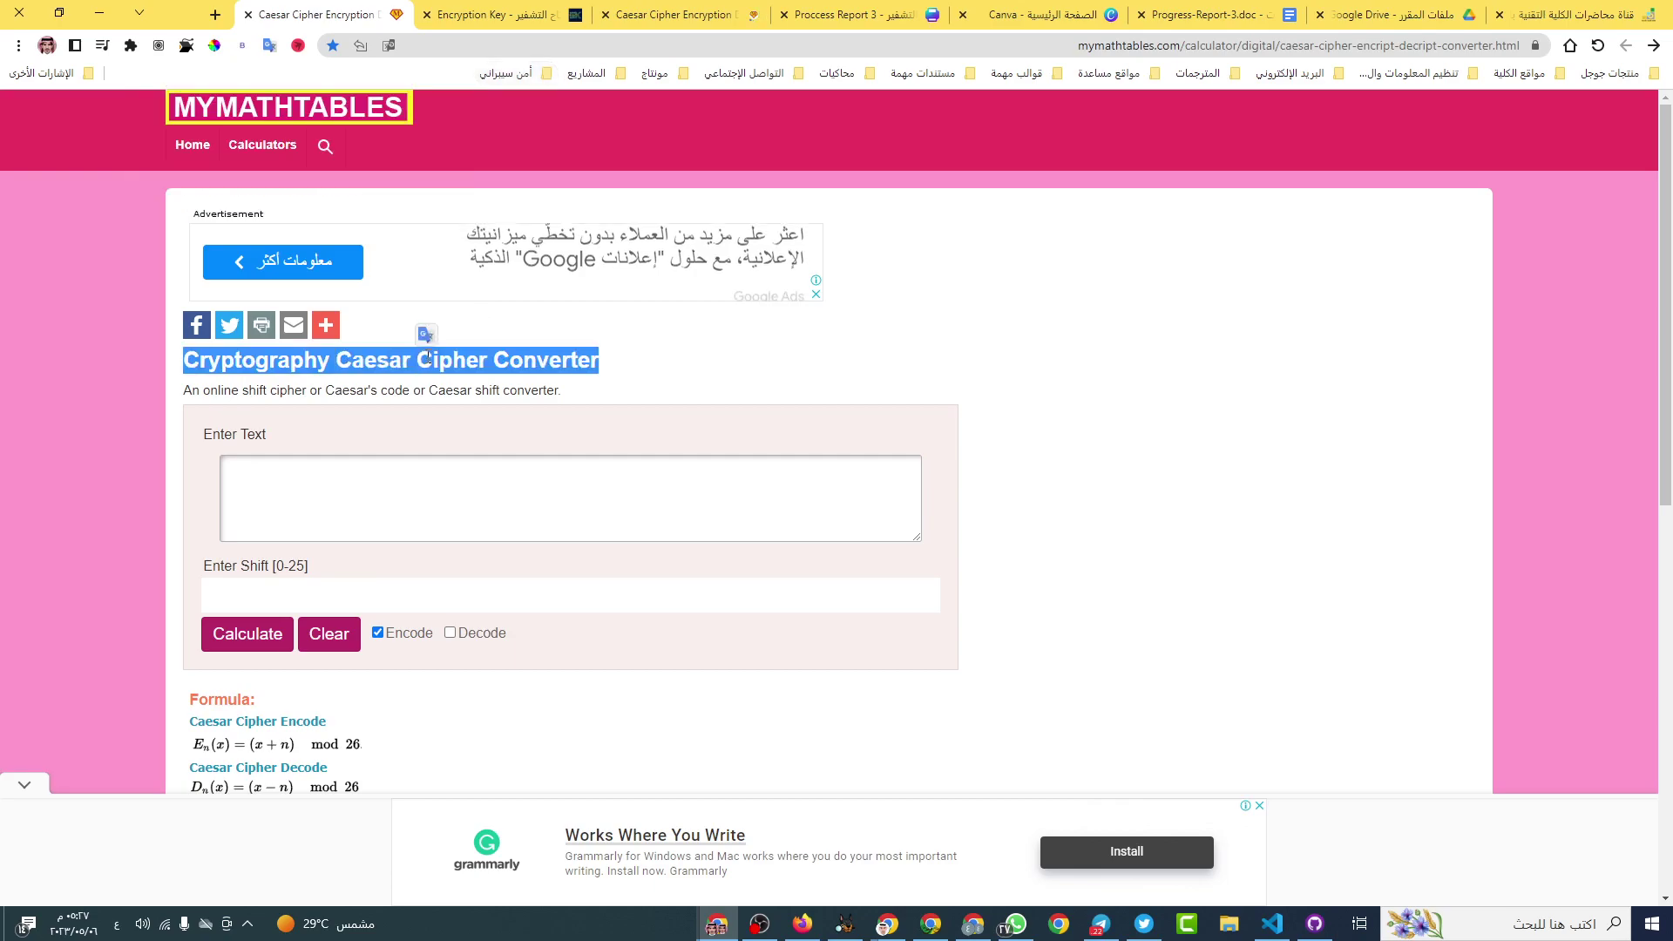
right_click(427, 362)
left_click(409, 370)
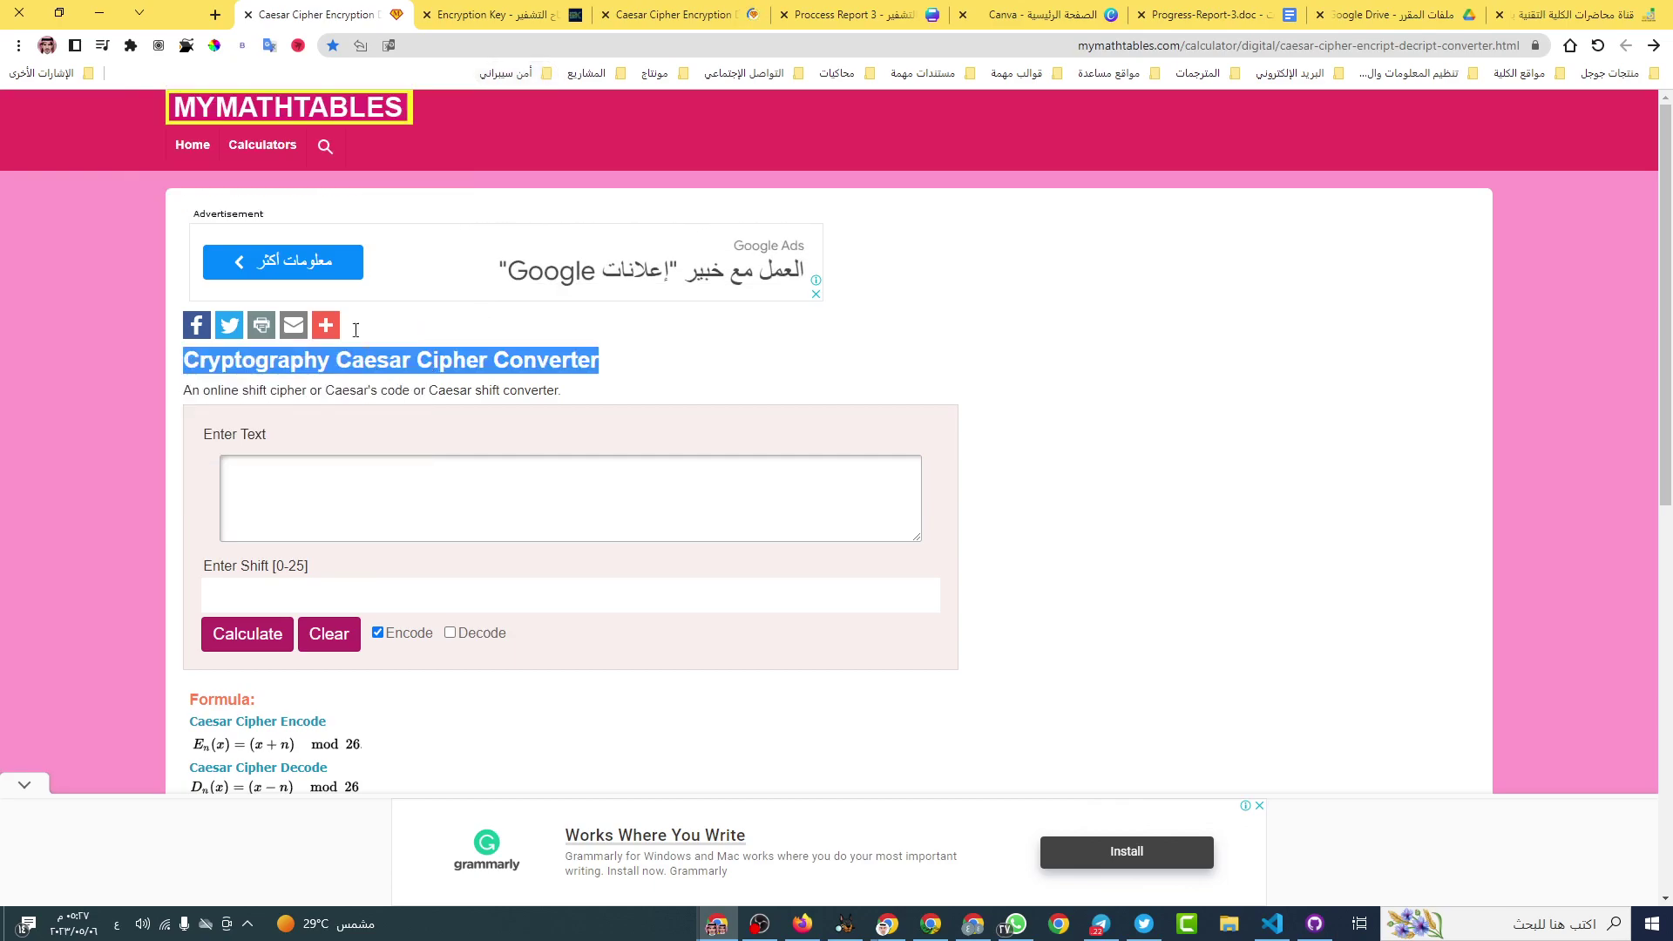
left_click(215, 14)
right_click(523, 43)
Google 'Cryptography Caesar Cipher Converter' and open cryptii's 'Caesar cipher: Encode and decode online' result
left_click(477, 169)
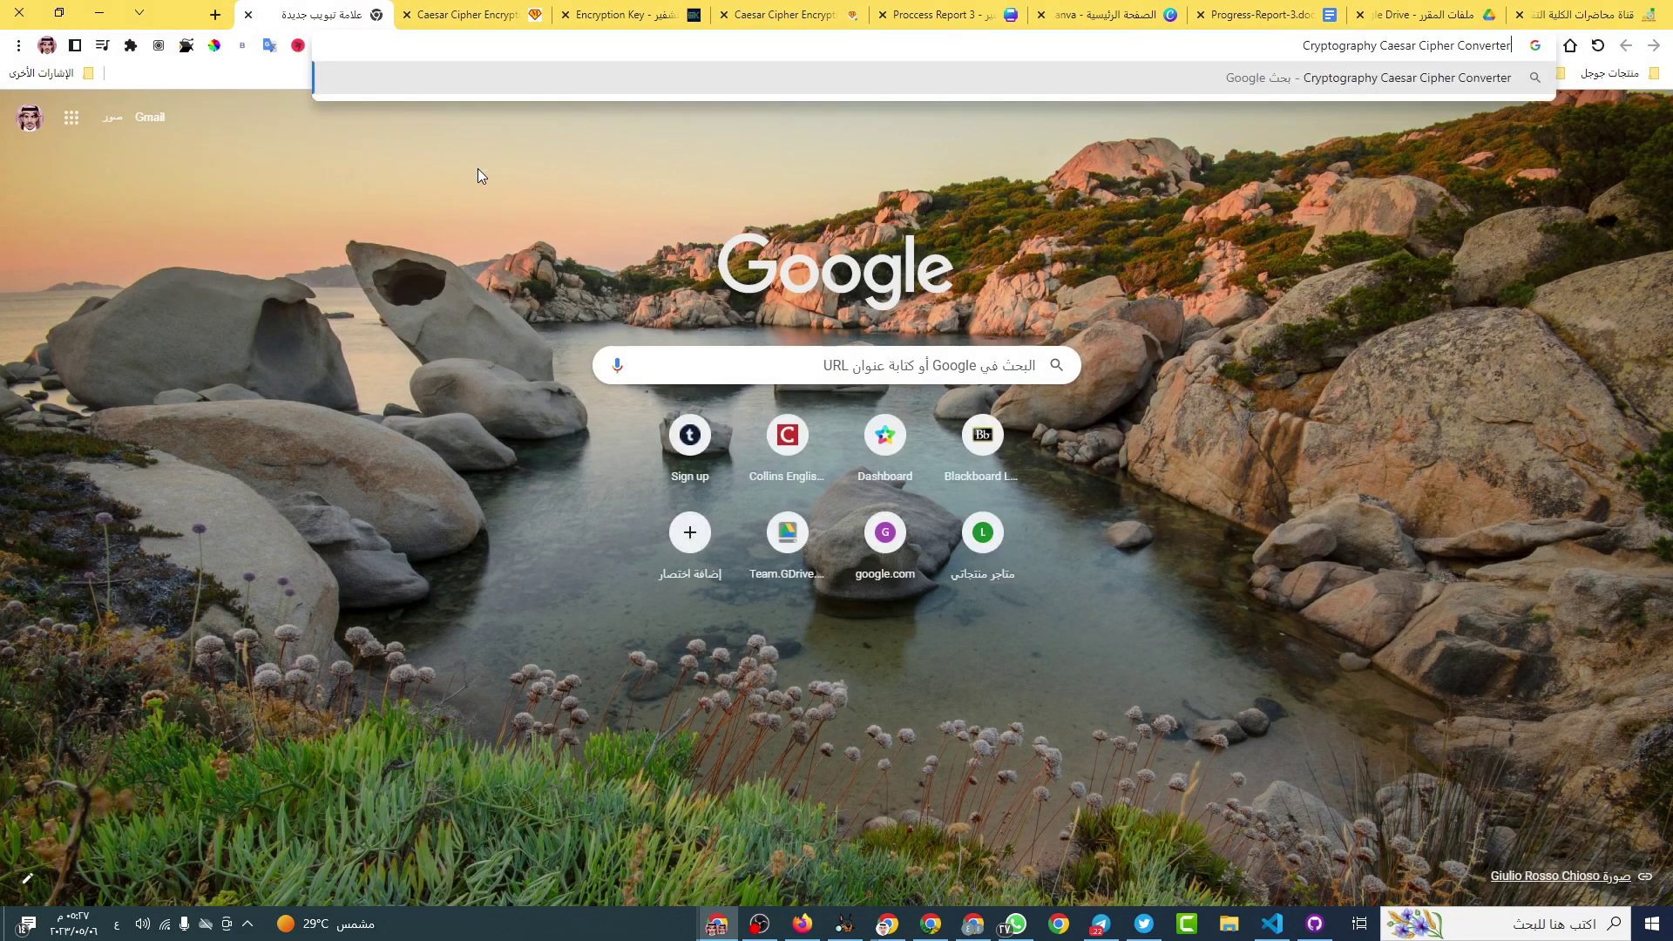
key("Return")
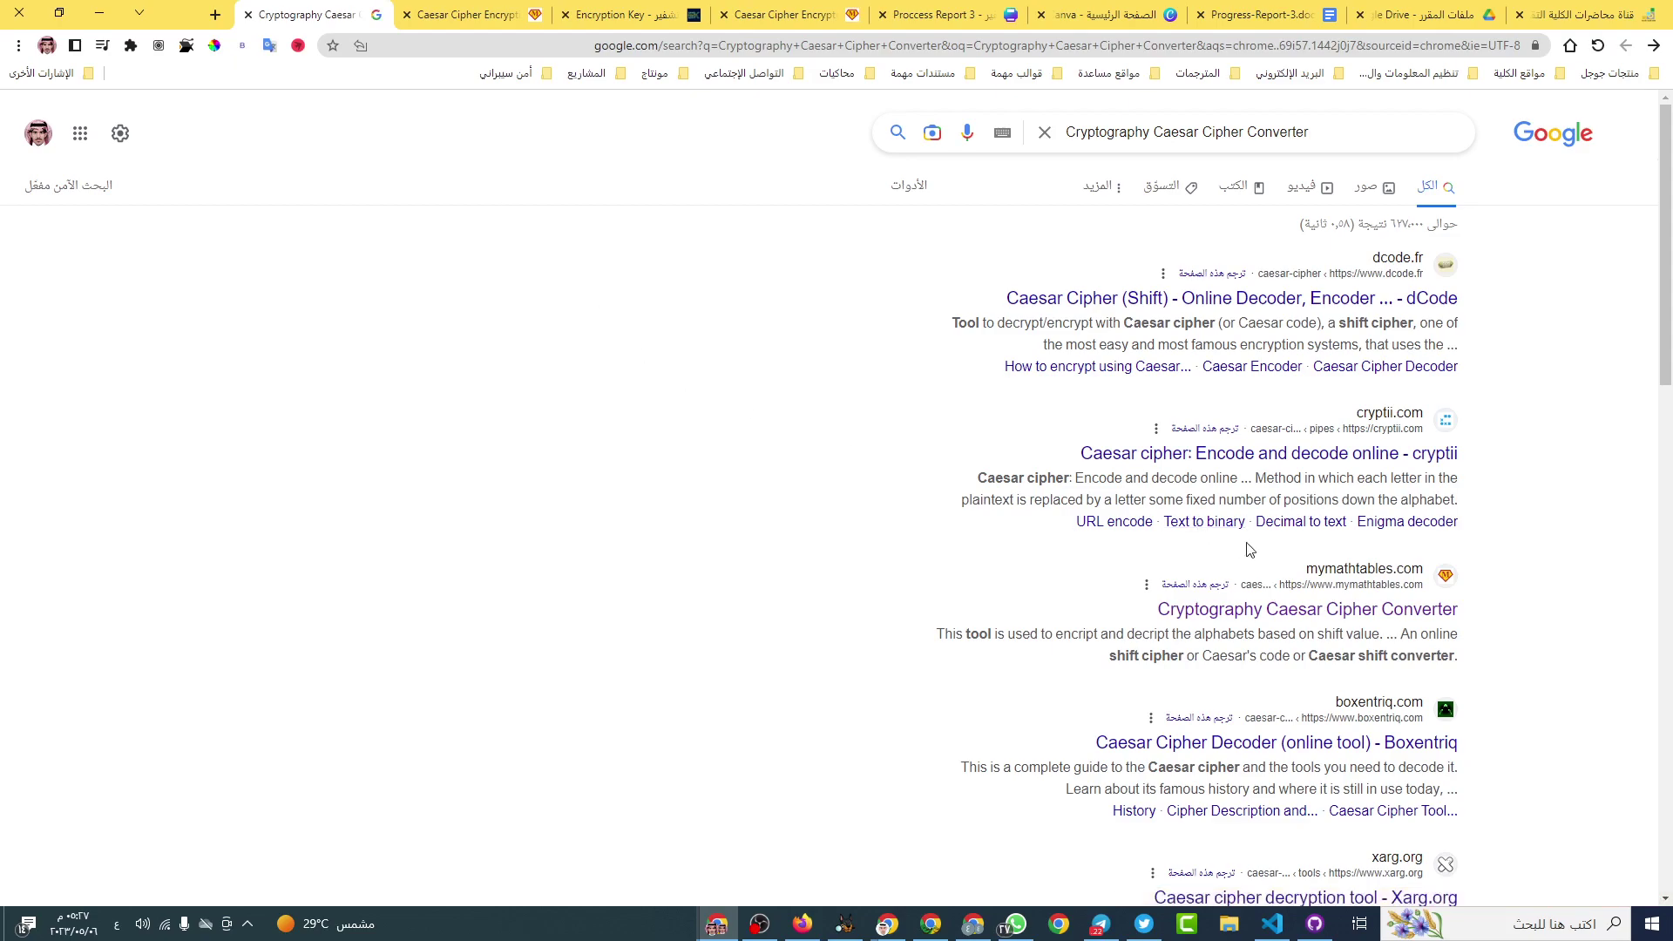
left_click(1385, 454)
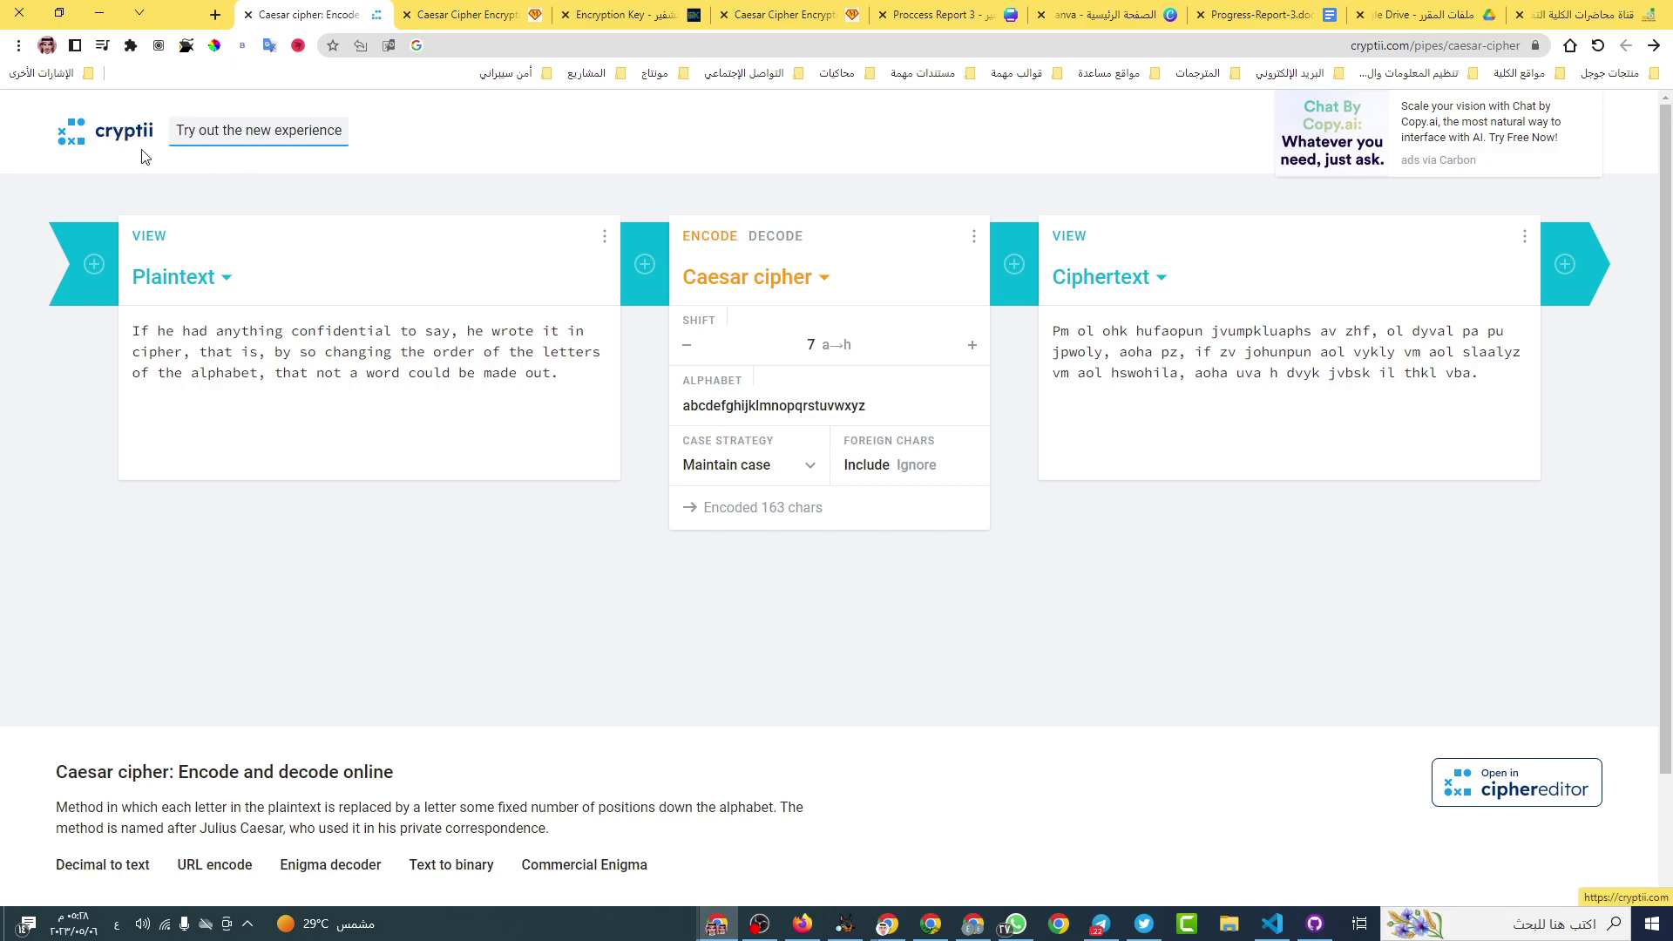
Select cryptii.com in the page address, then return to the page
left_click(1403, 45)
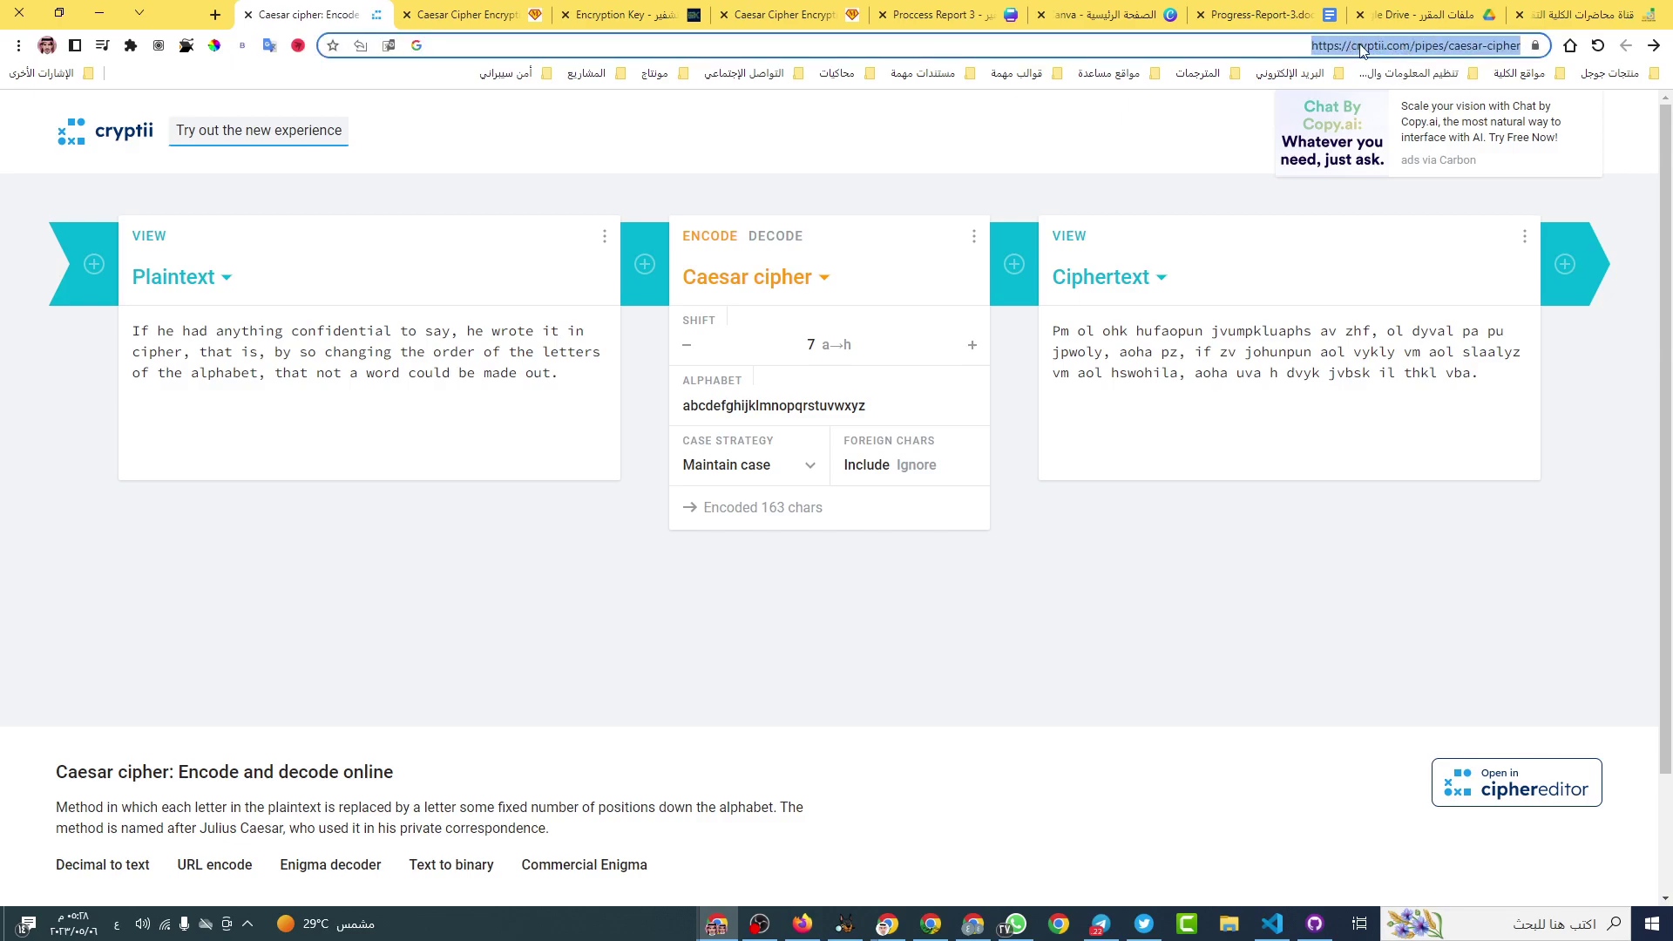
double_click(1364, 47)
left_click(1355, 45)
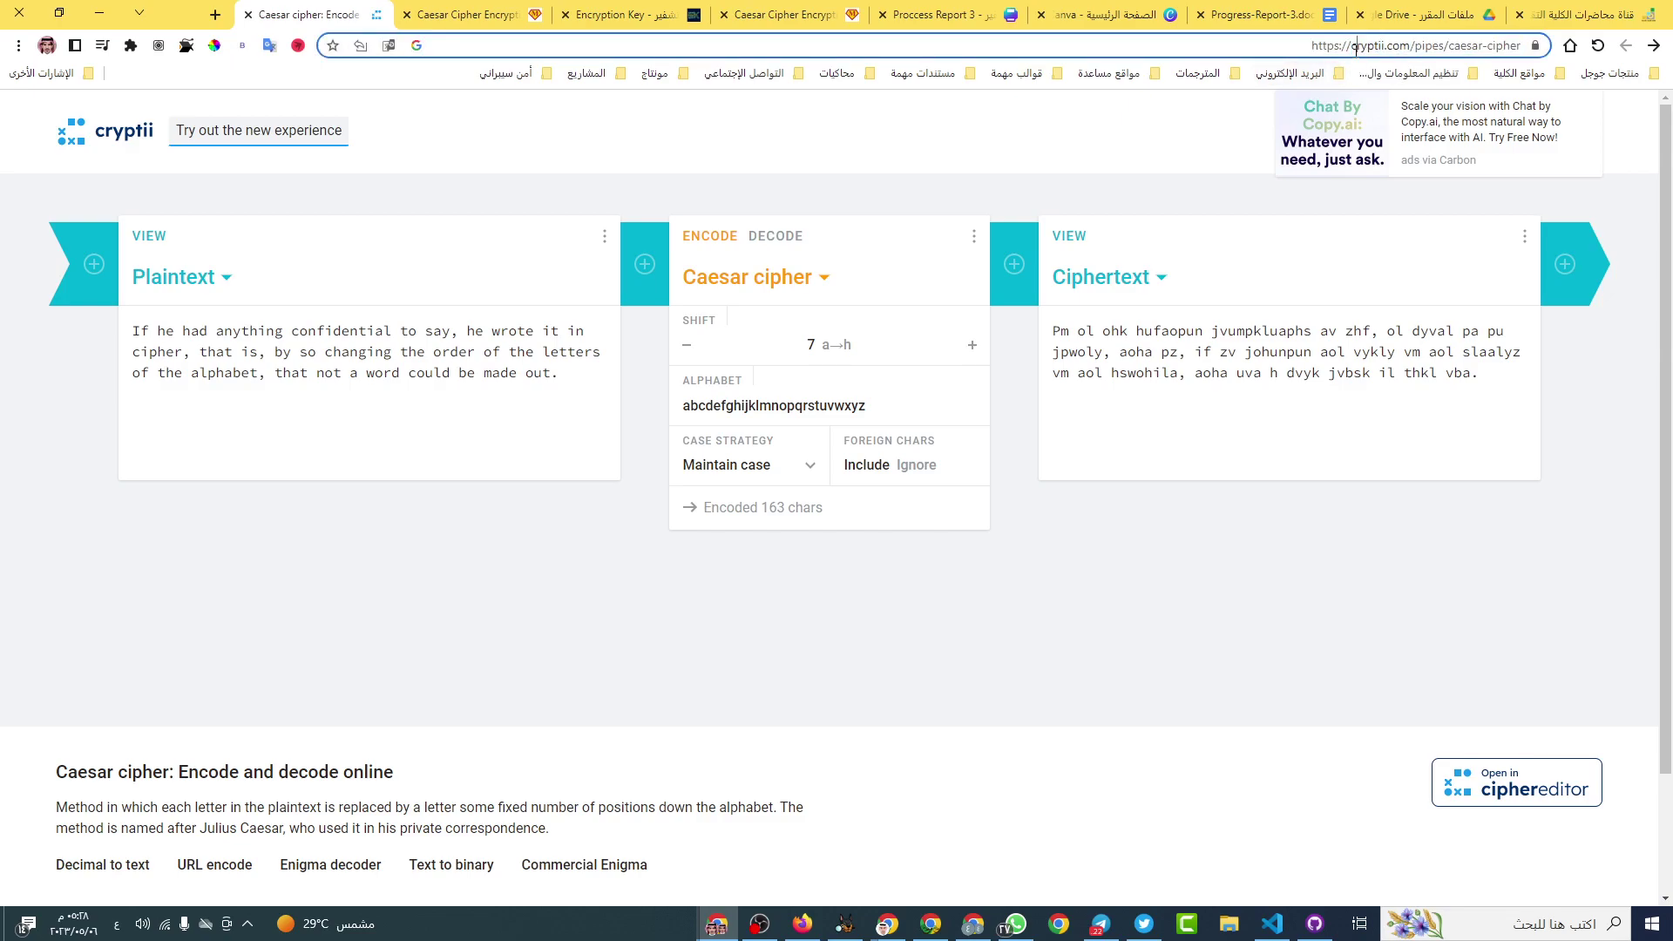
left_click_drag(1351, 46, 1409, 46)
left_click(421, 300)
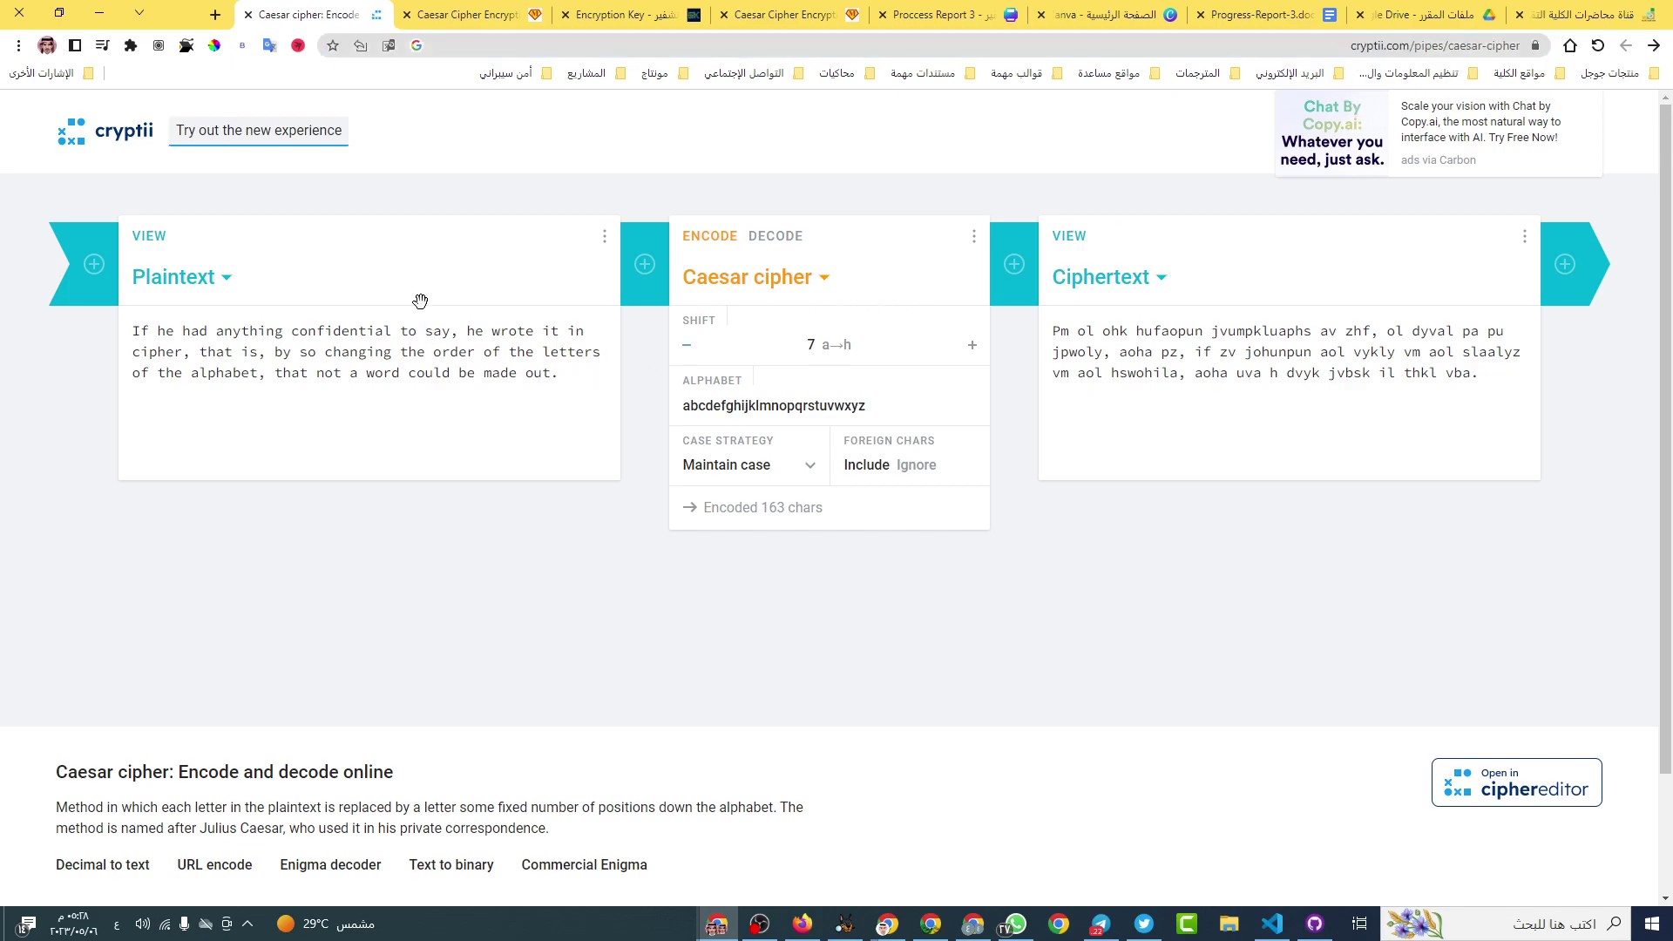
Replace the cryptii plaintext with 'kali'
triple_click(262, 362)
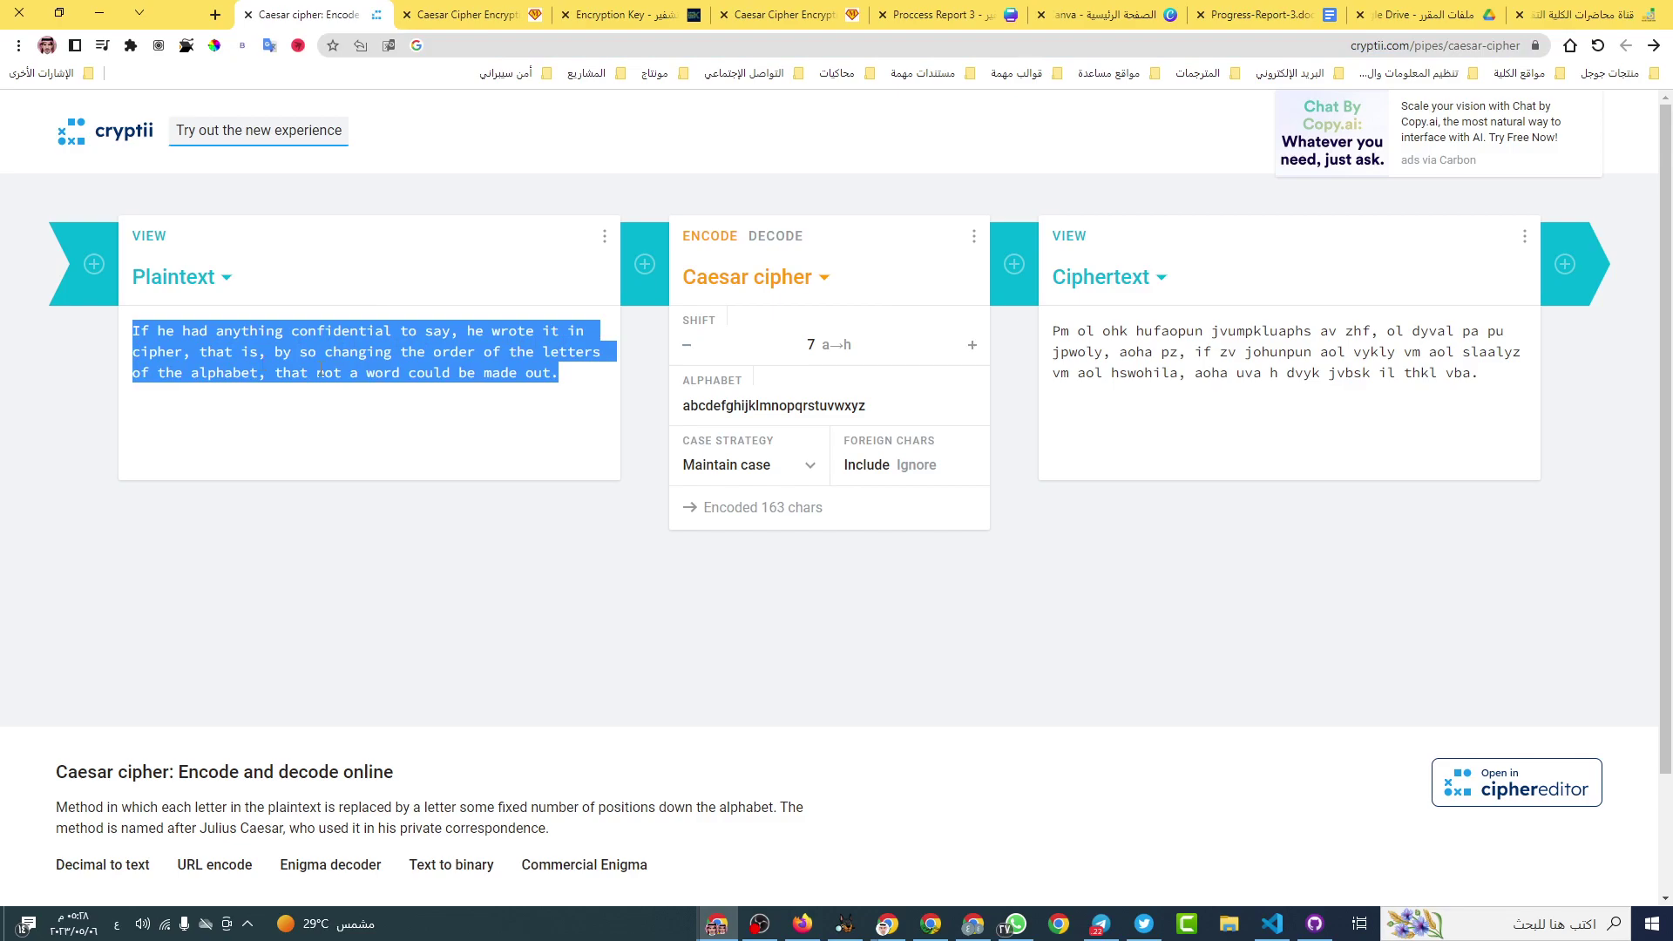
type("نش")
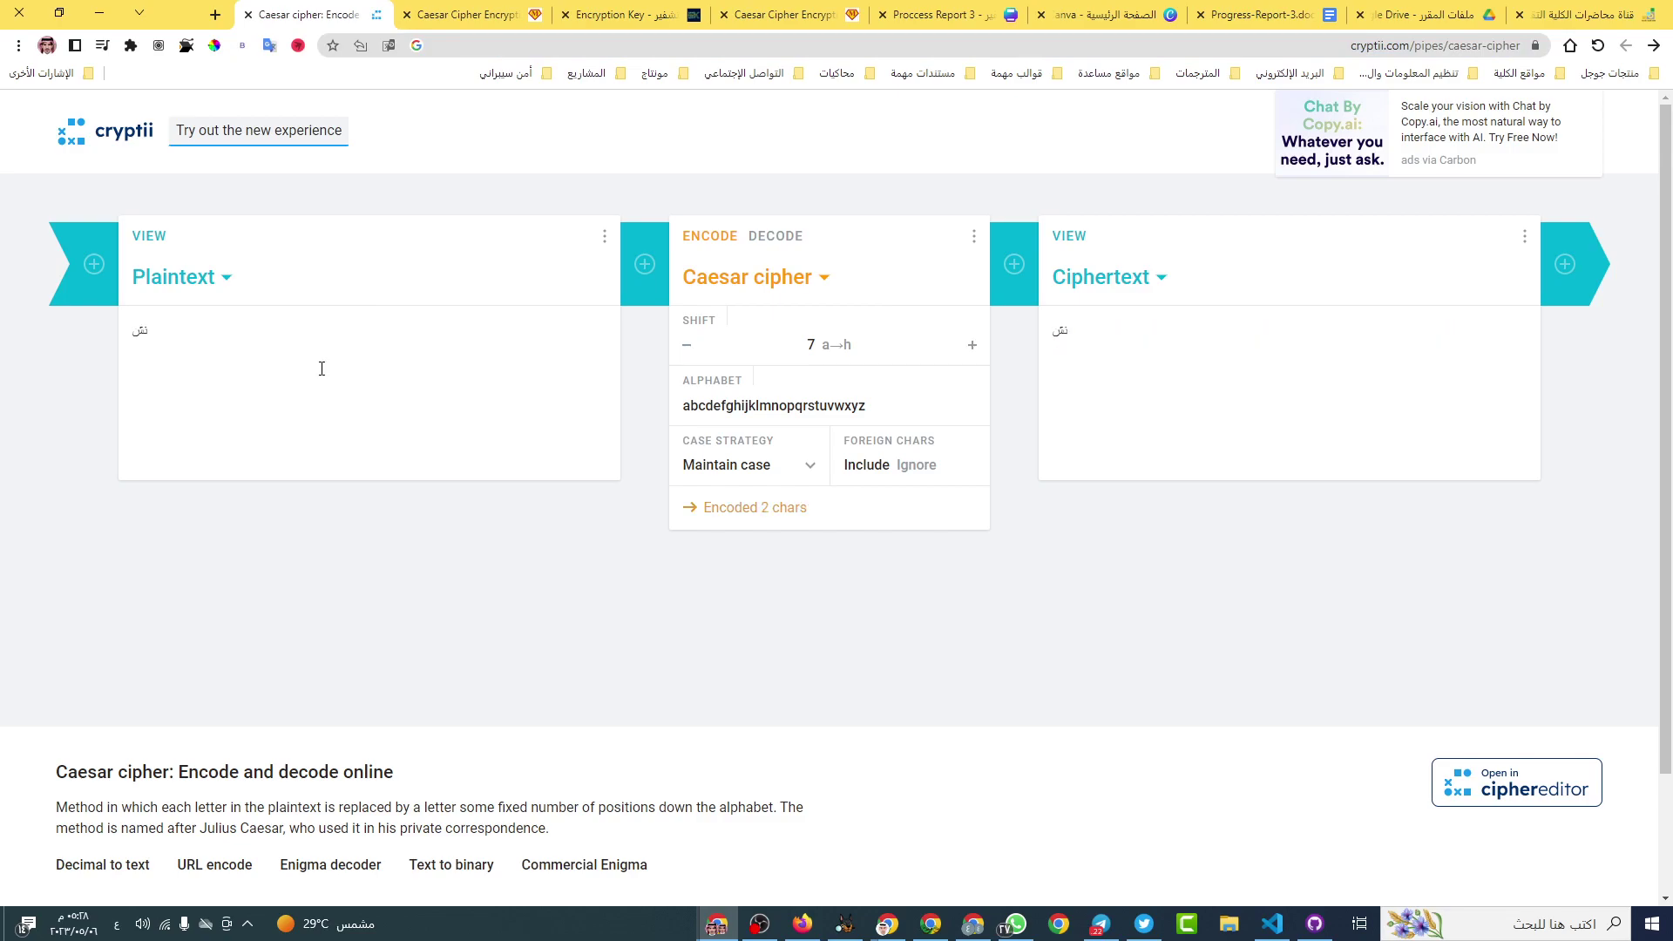
key("alt+shift")
type("kali")
Raise the Caesar shift from 7 to 10 so the output reads ukvs, keeping Maintain case
left_click(1156, 275)
left_click(844, 343)
left_click(972, 346)
left_click(972, 346)
left_click(973, 346)
double_click(798, 404)
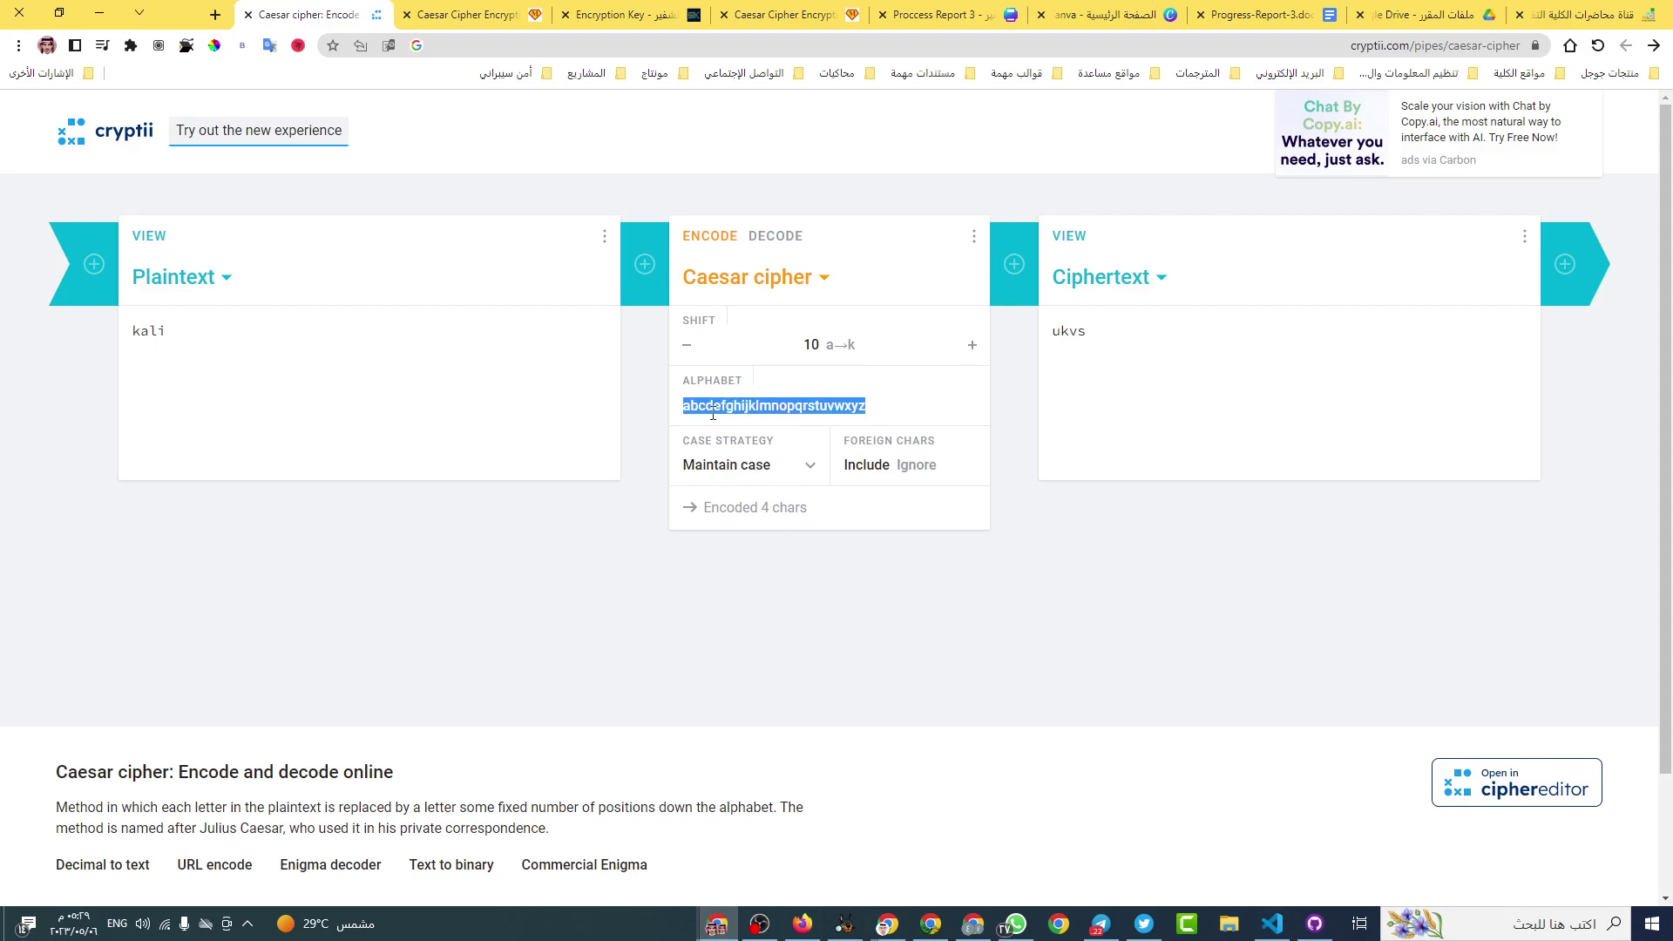
left_click(796, 468)
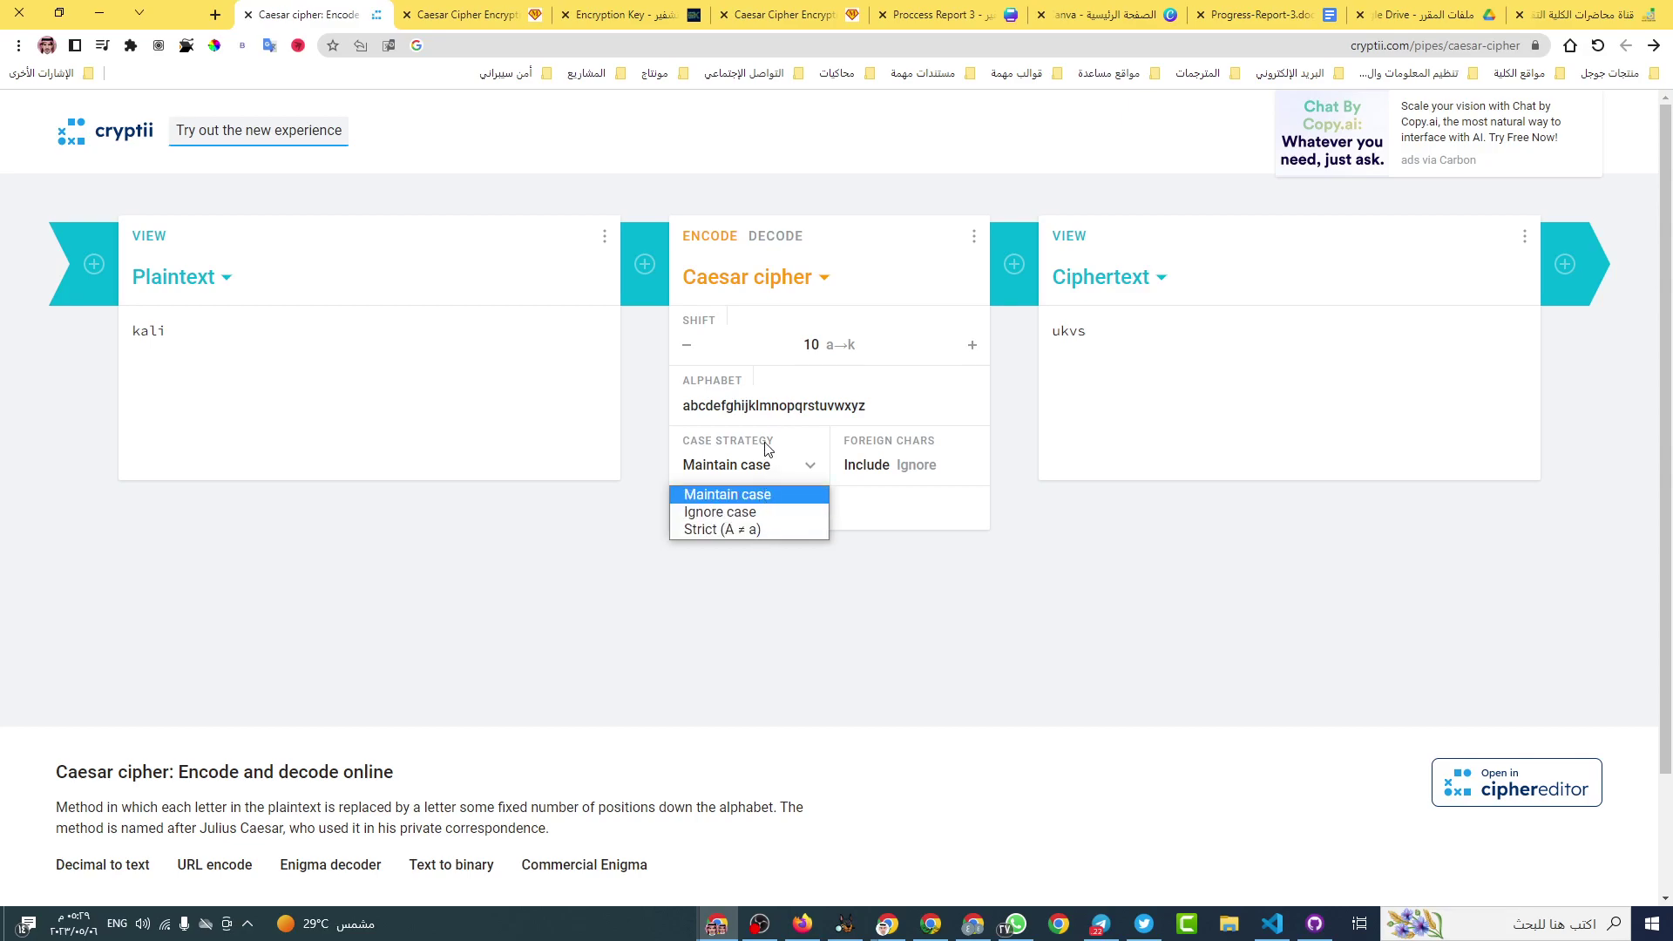
left_click(737, 447)
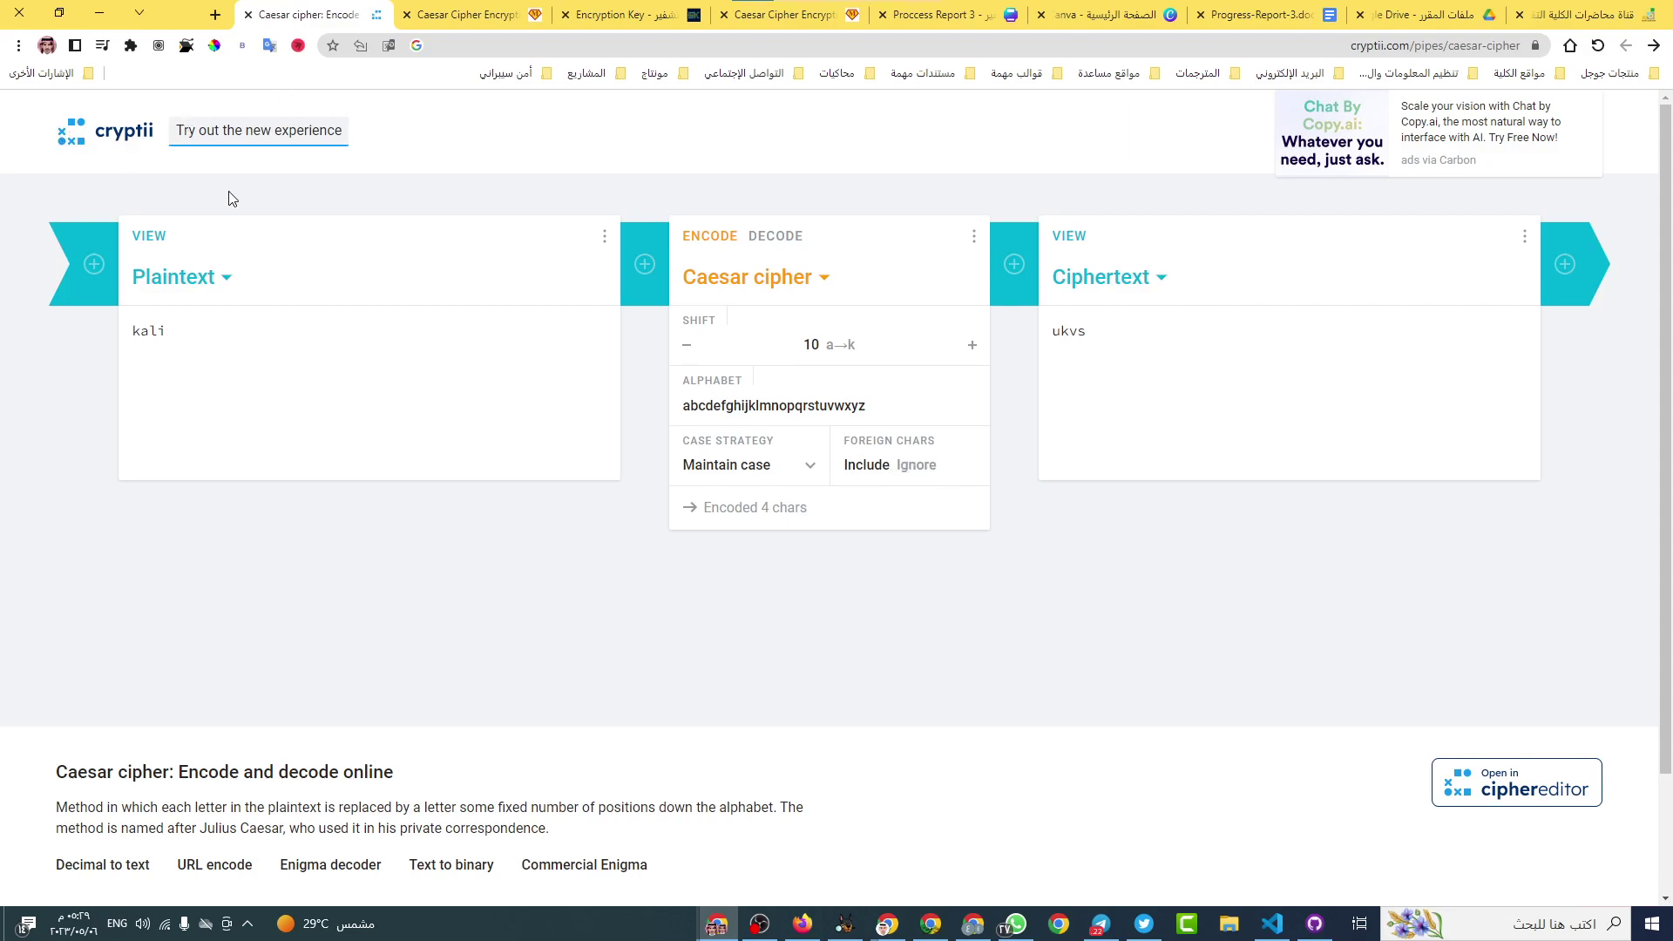
key("super+shift+s")
Snip the cryptii logo and choose Downloads as its save location
left_click_drag(30, 104, 164, 160)
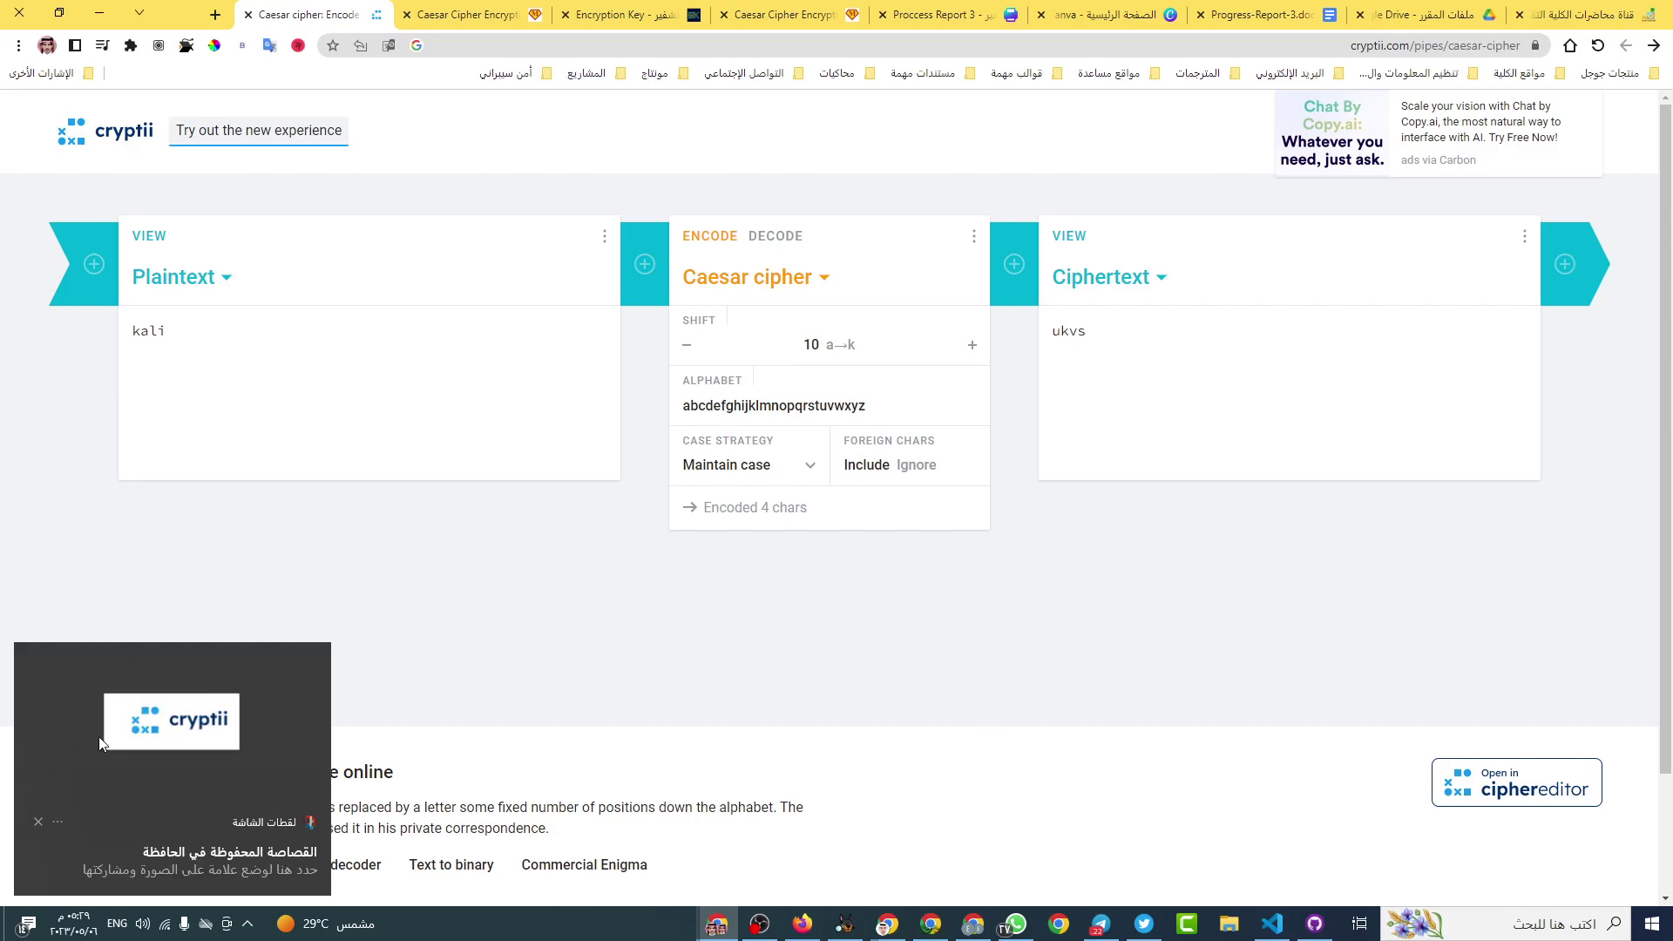
left_click(138, 758)
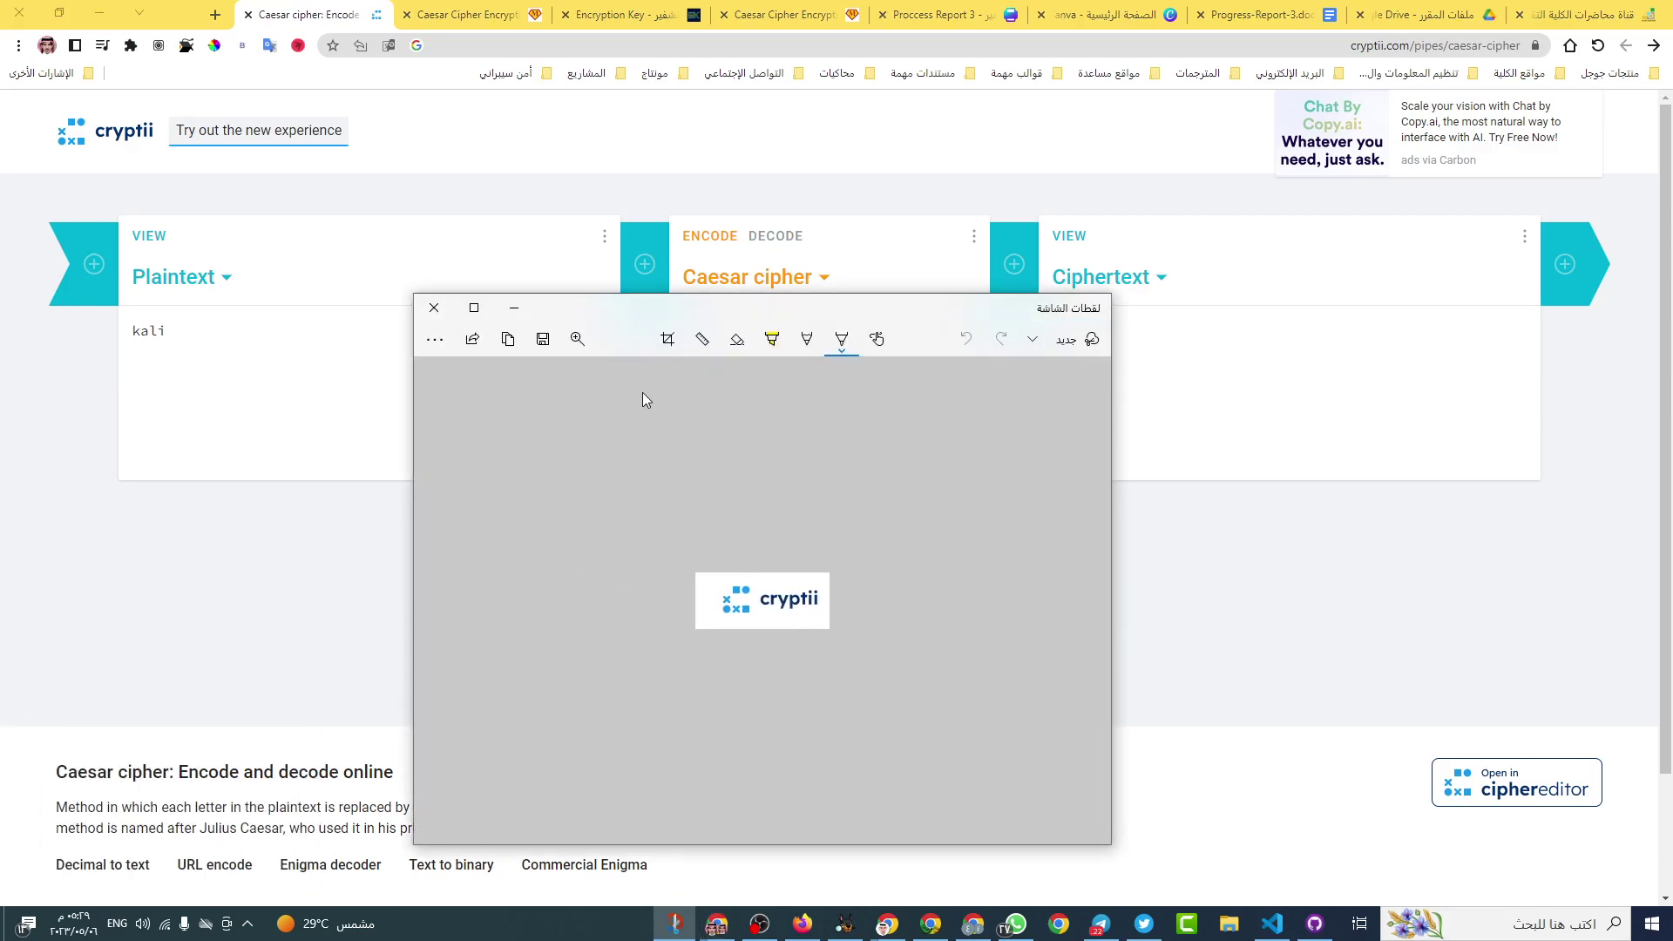
left_click(542, 343)
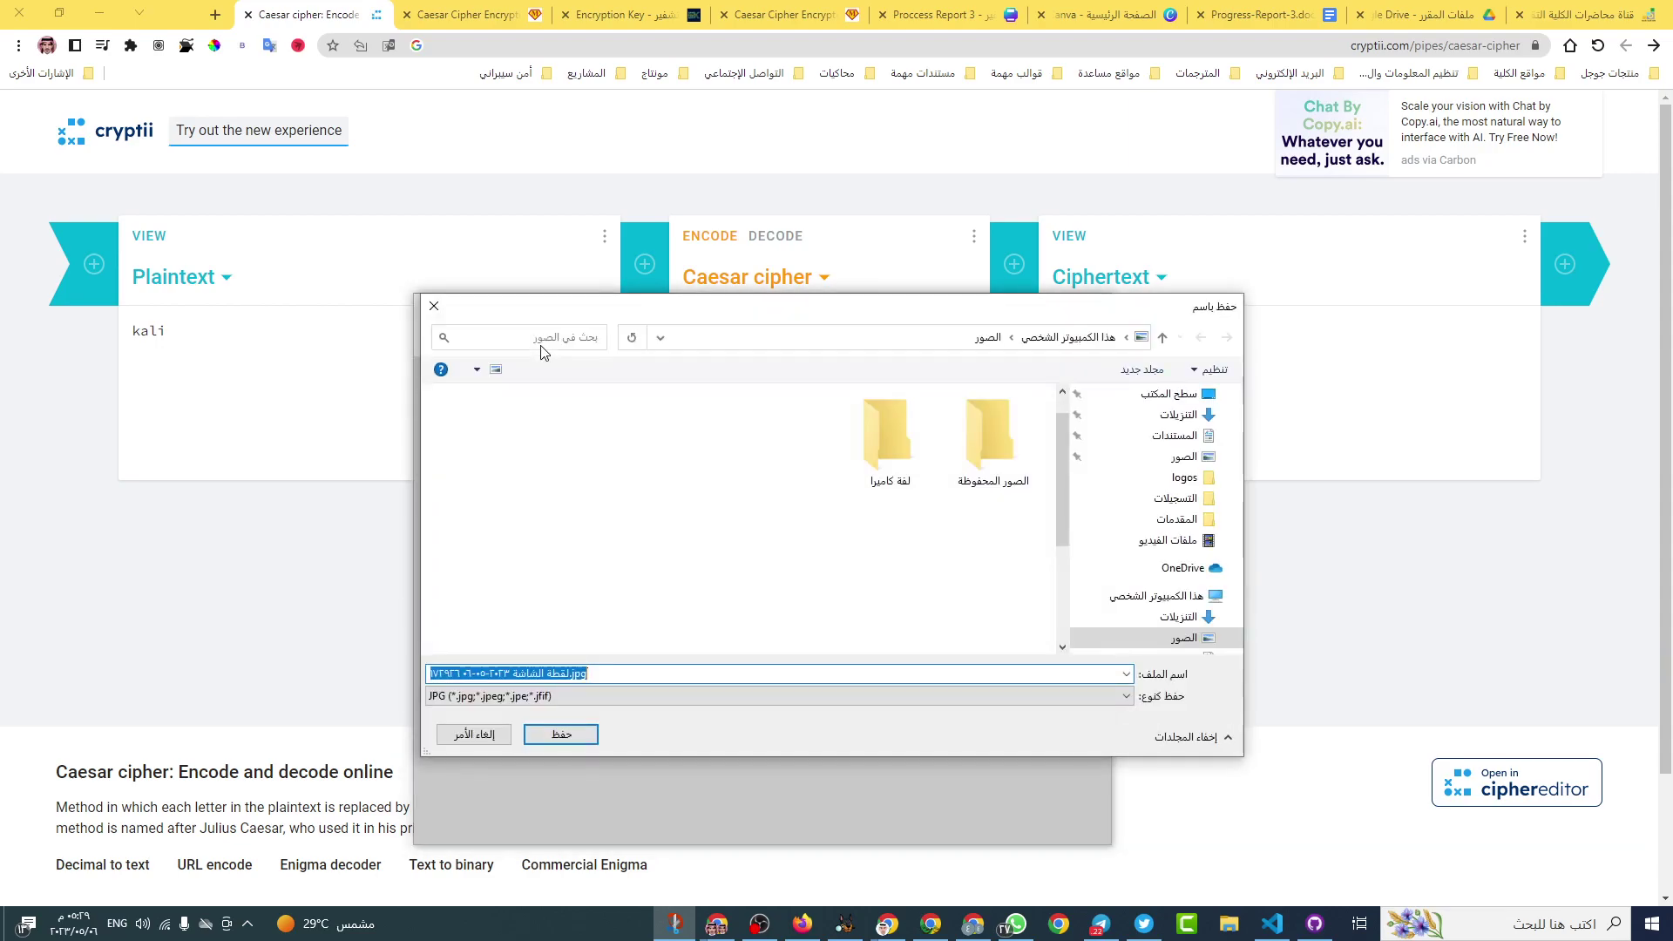
left_click(1185, 415)
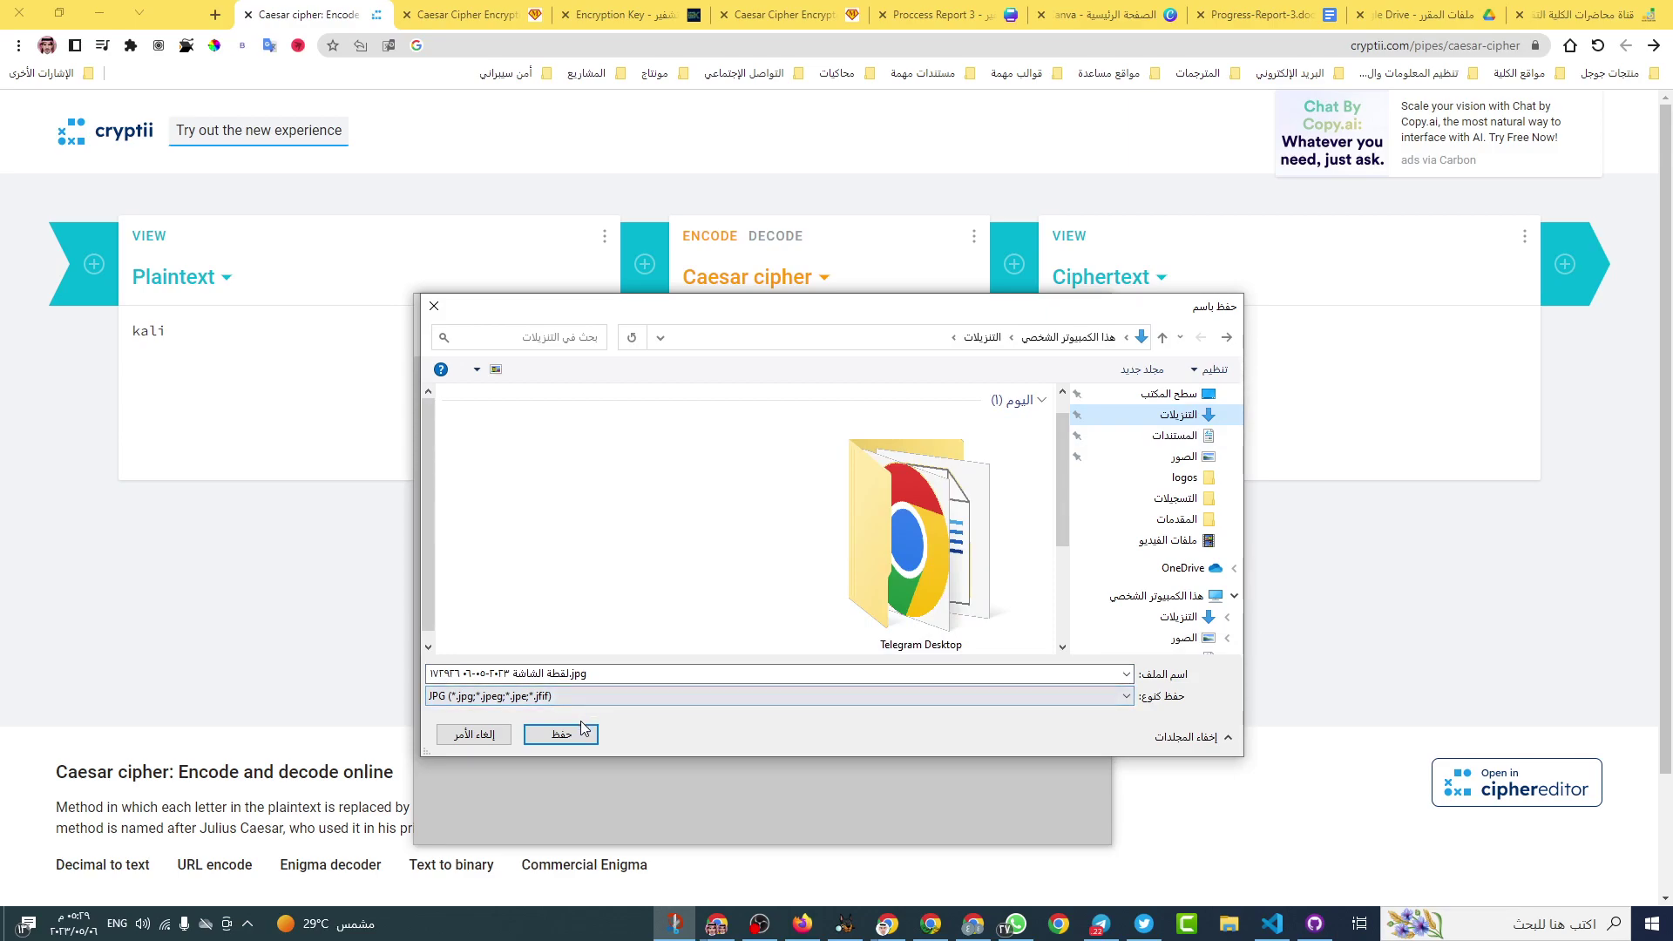
Save the logo snip as the JPG 'cryptii' and close the Snipping Tool
left_click(580, 672)
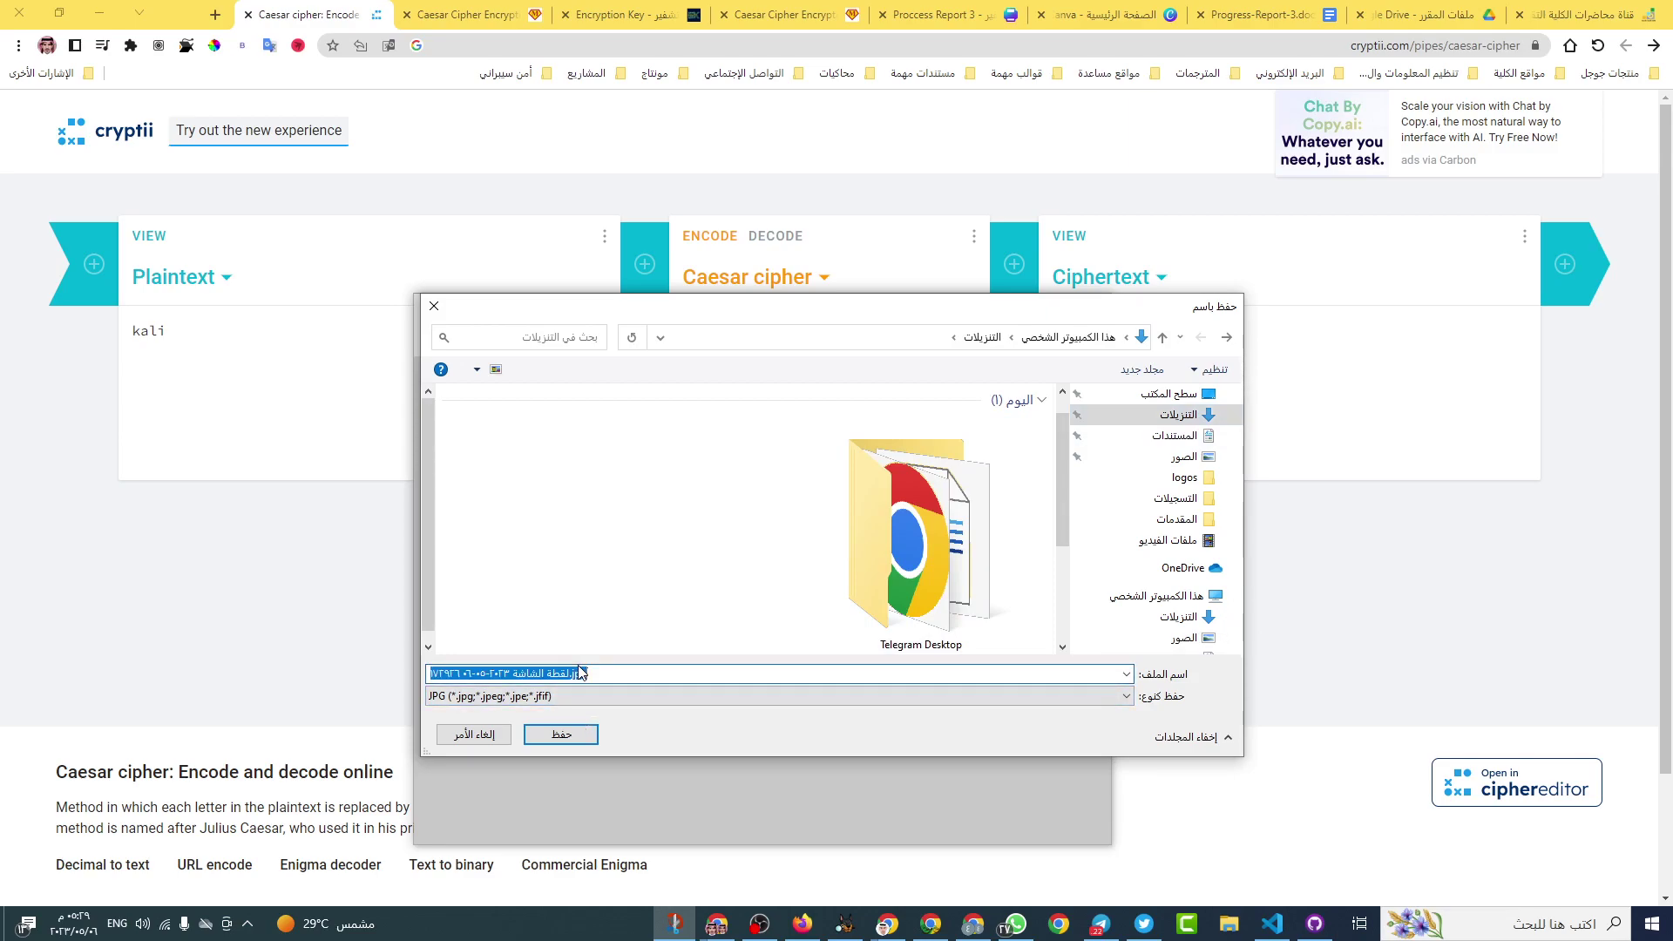
key("alt+shift")
type("ق")
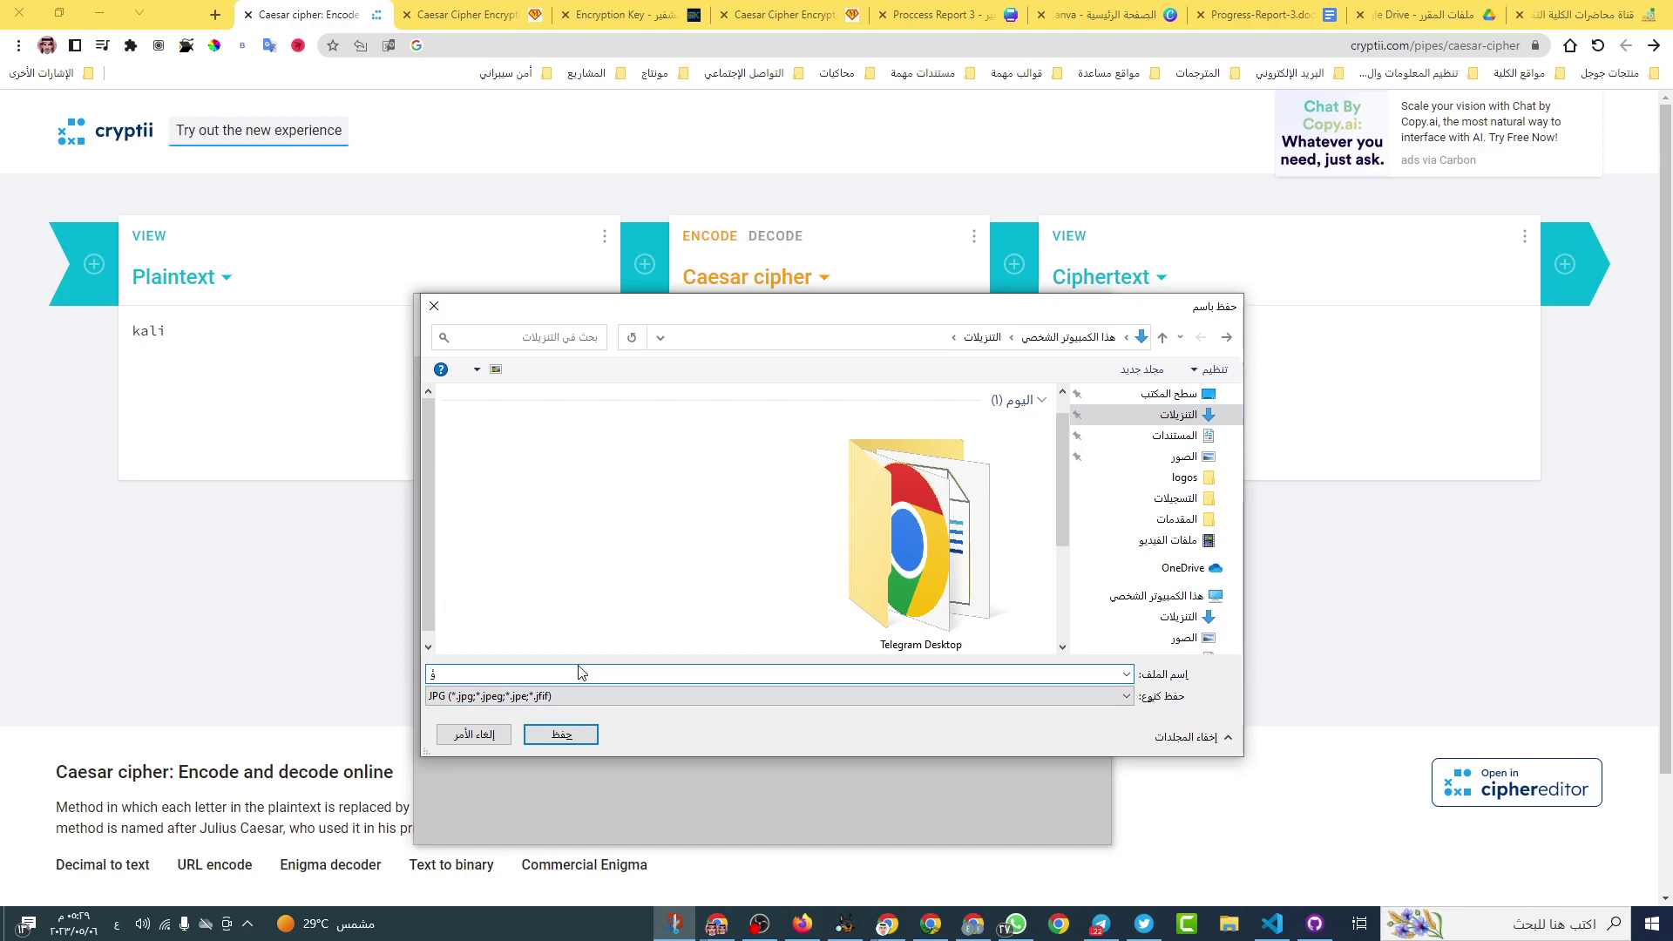
type("أ")
type("ع")
type("حفخ")
type("هه")
key("ctrl+a")
key("BackSpace")
key("alt+shift")
type("c")
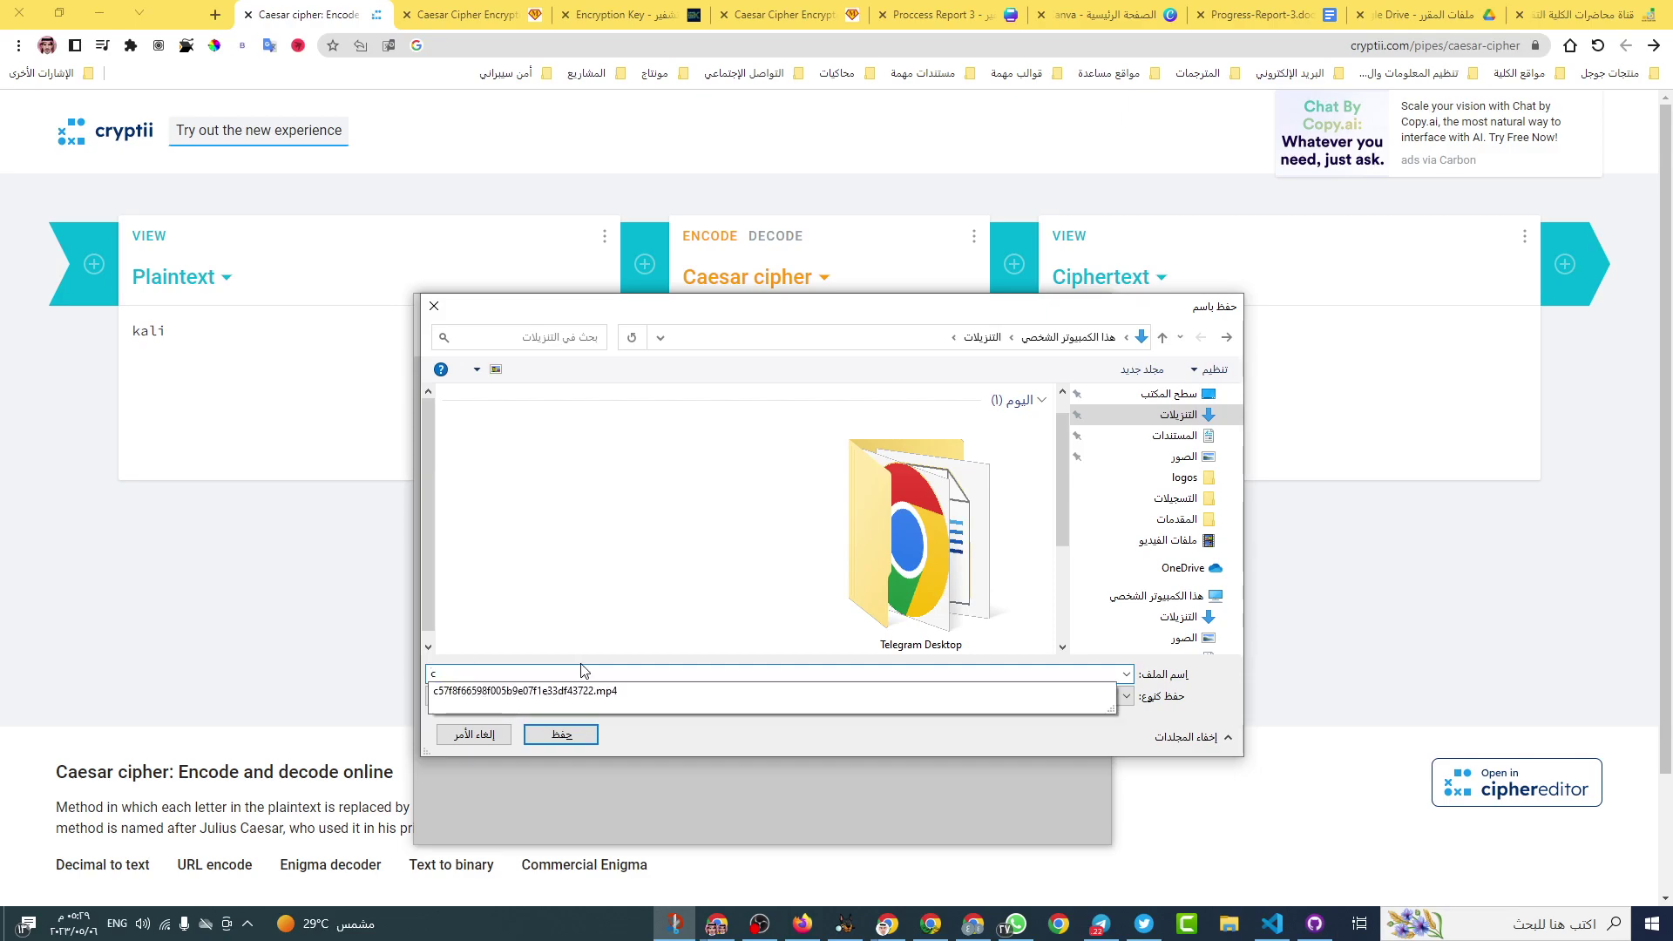
type("ryptii")
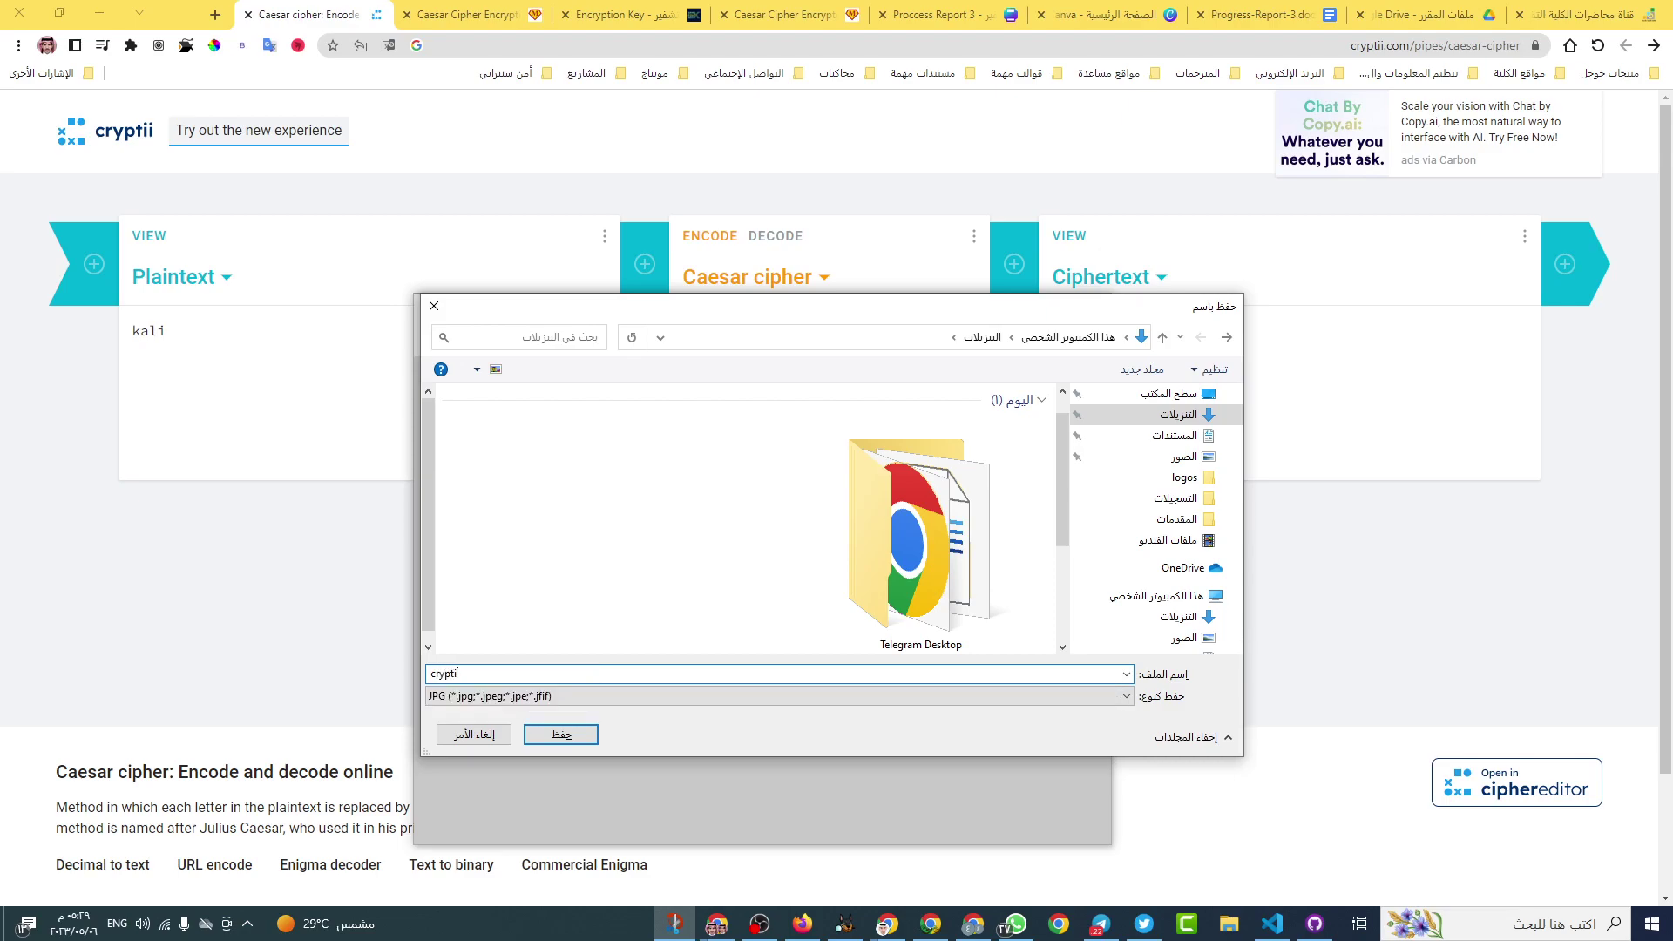
left_click(566, 738)
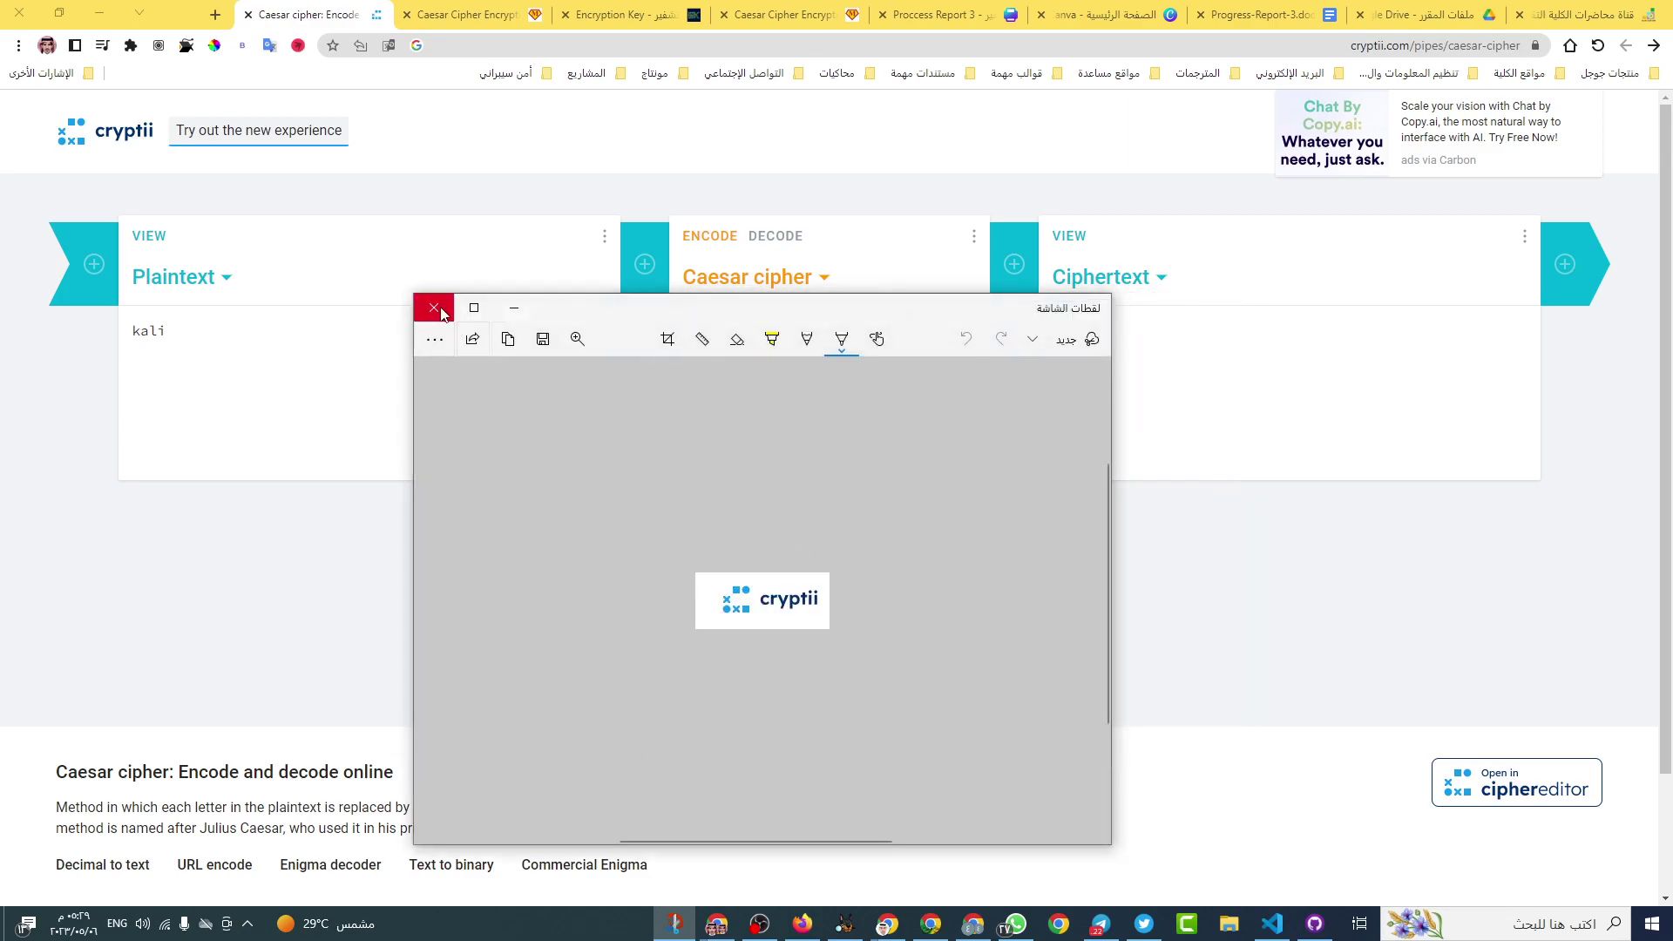
left_click(437, 311)
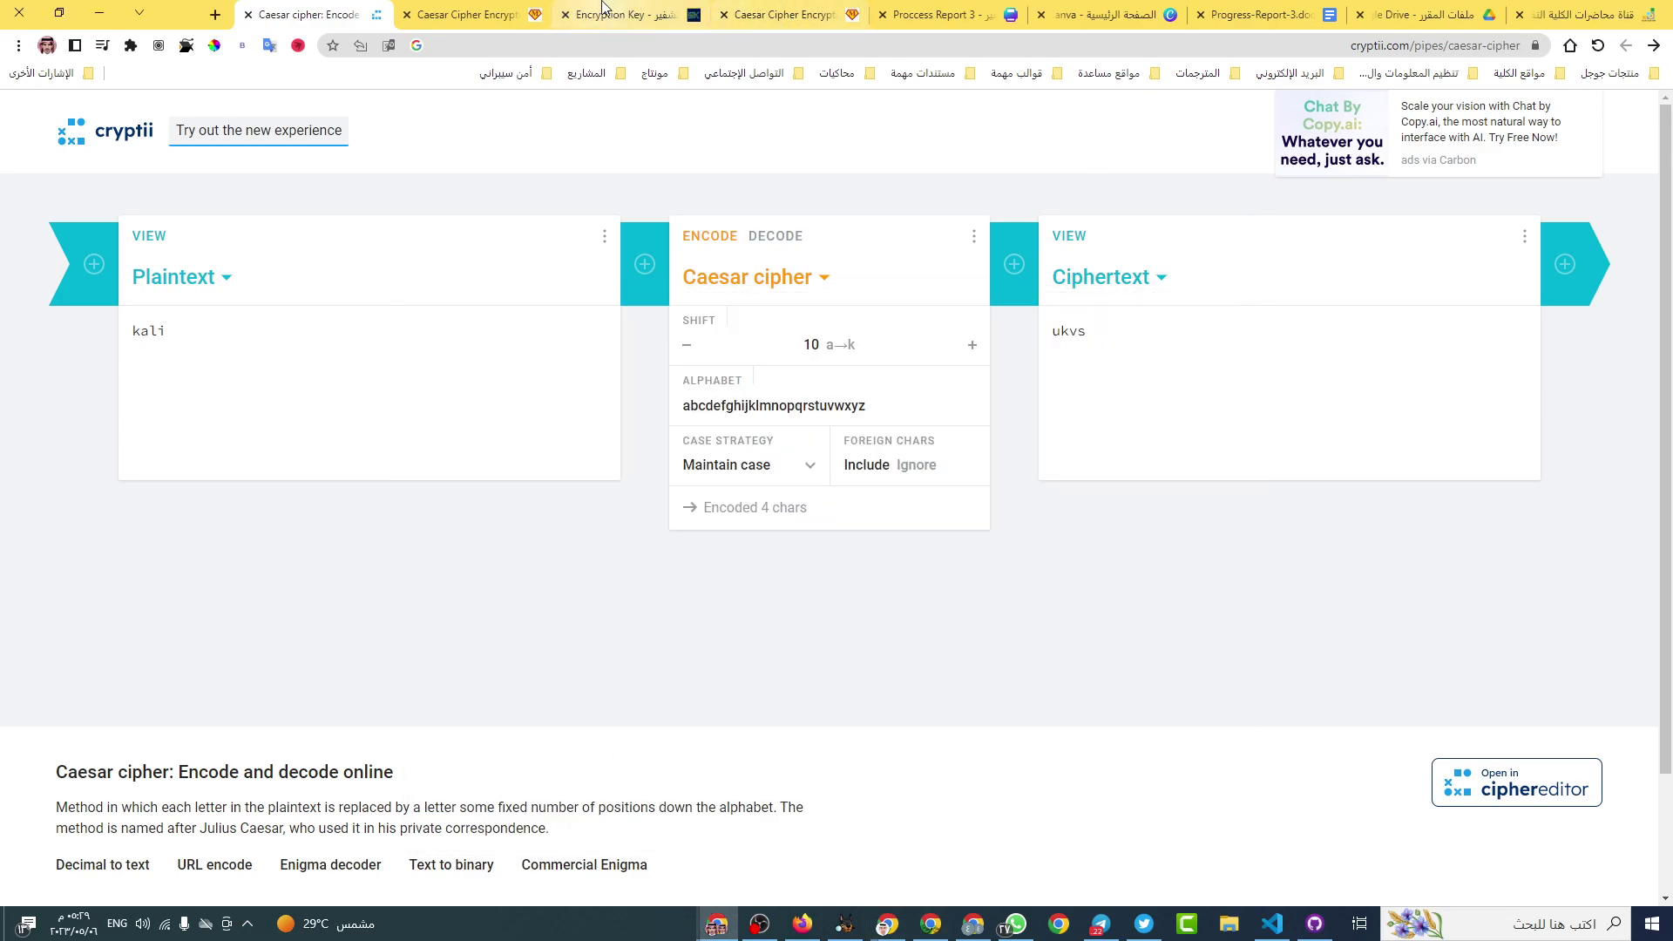
In the Proccess Report 3 design, upload cryptii.jpg and add it to the page
left_click(1131, 20)
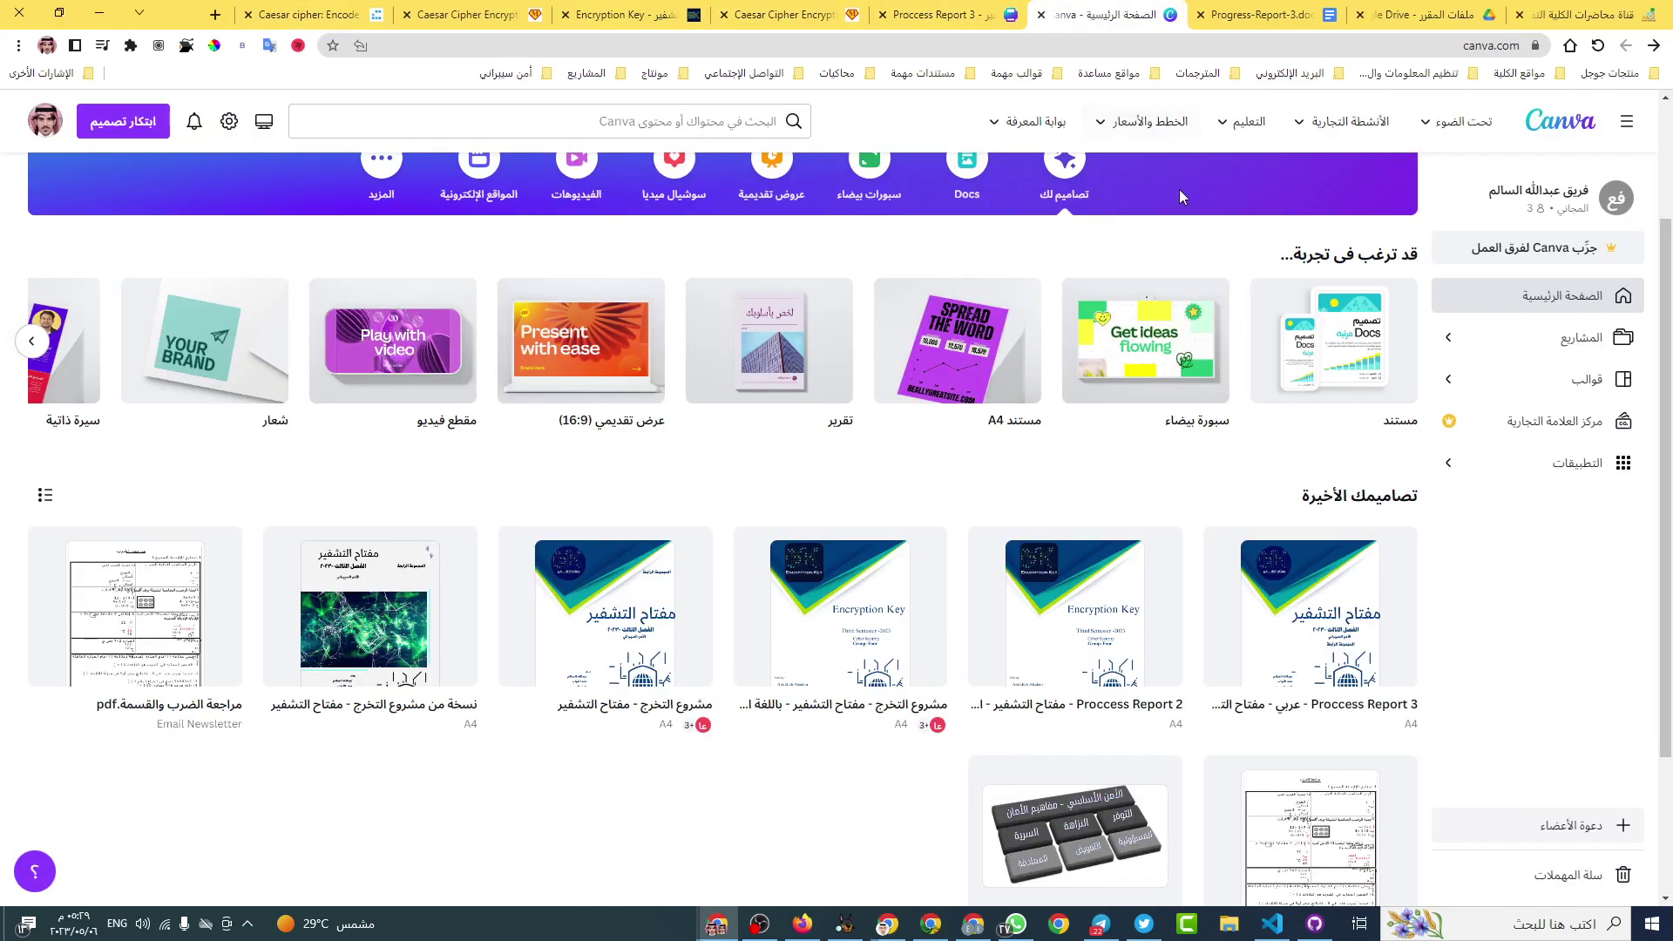
left_click(924, 16)
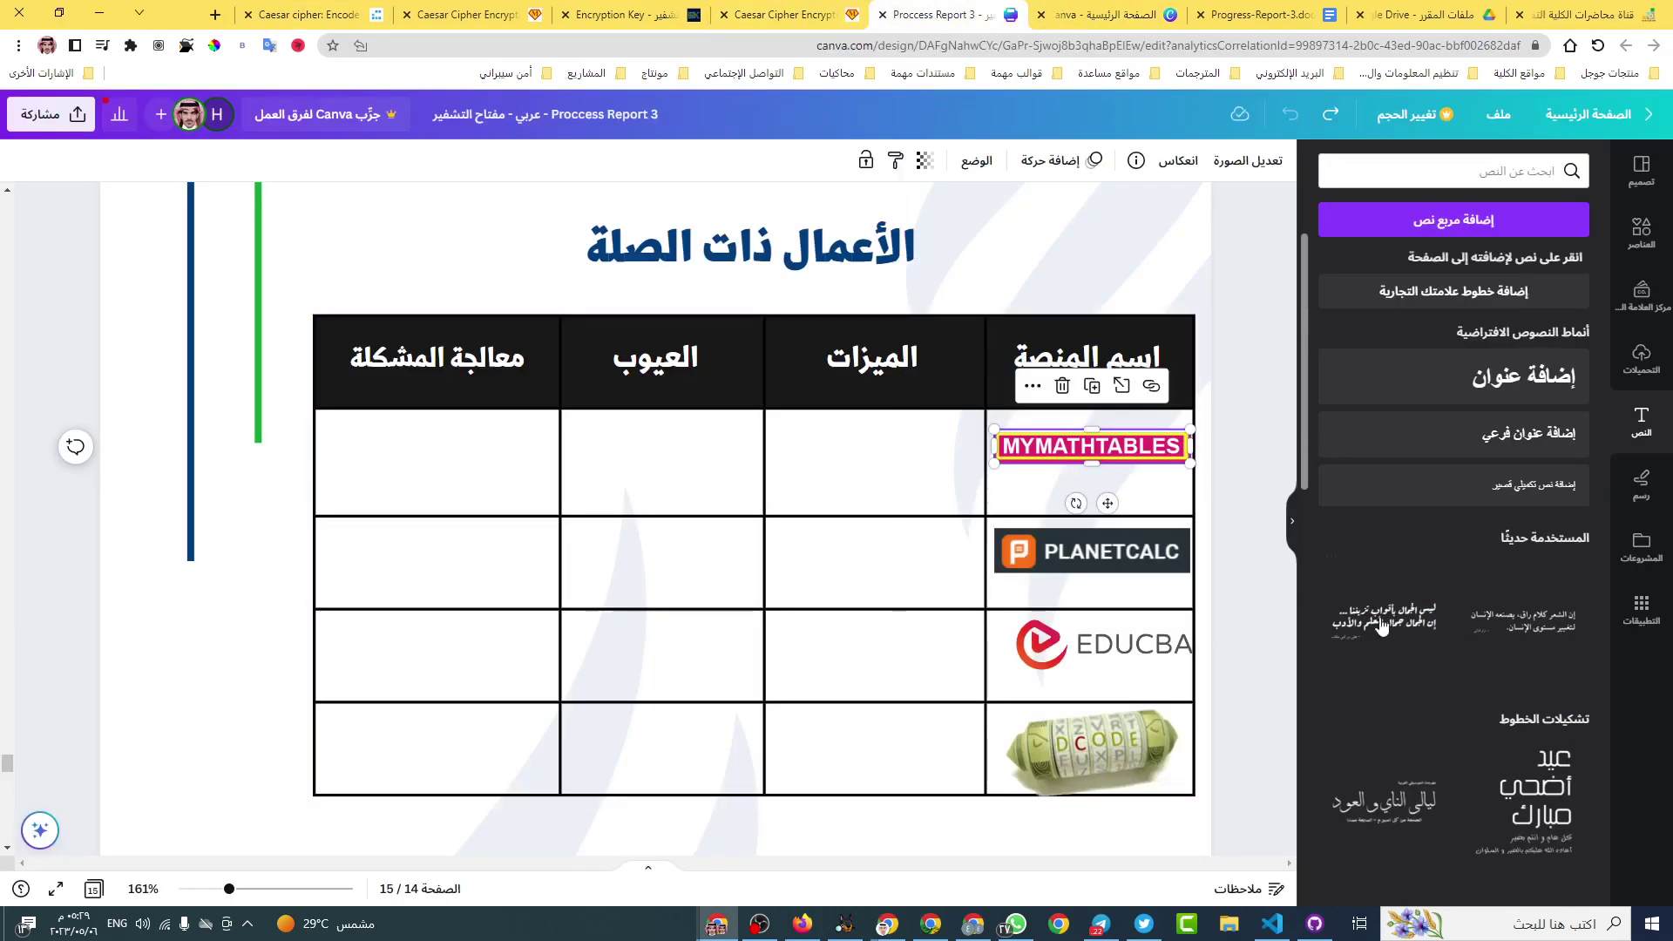
scroll(995, 551, "down", 2)
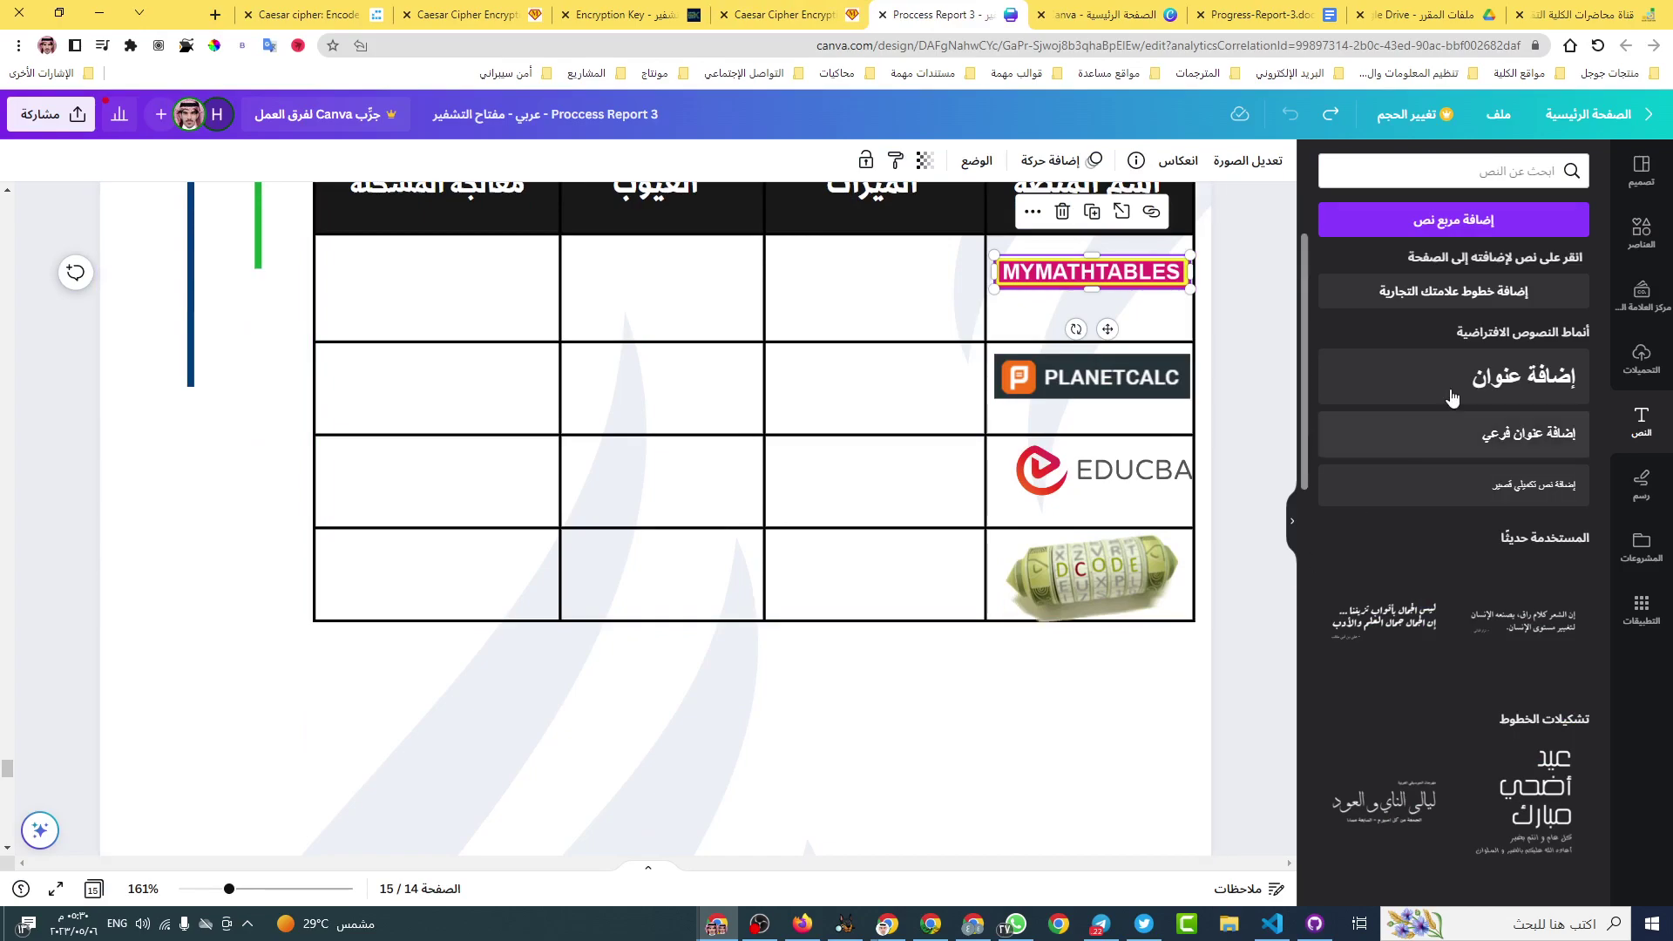
left_click(1641, 357)
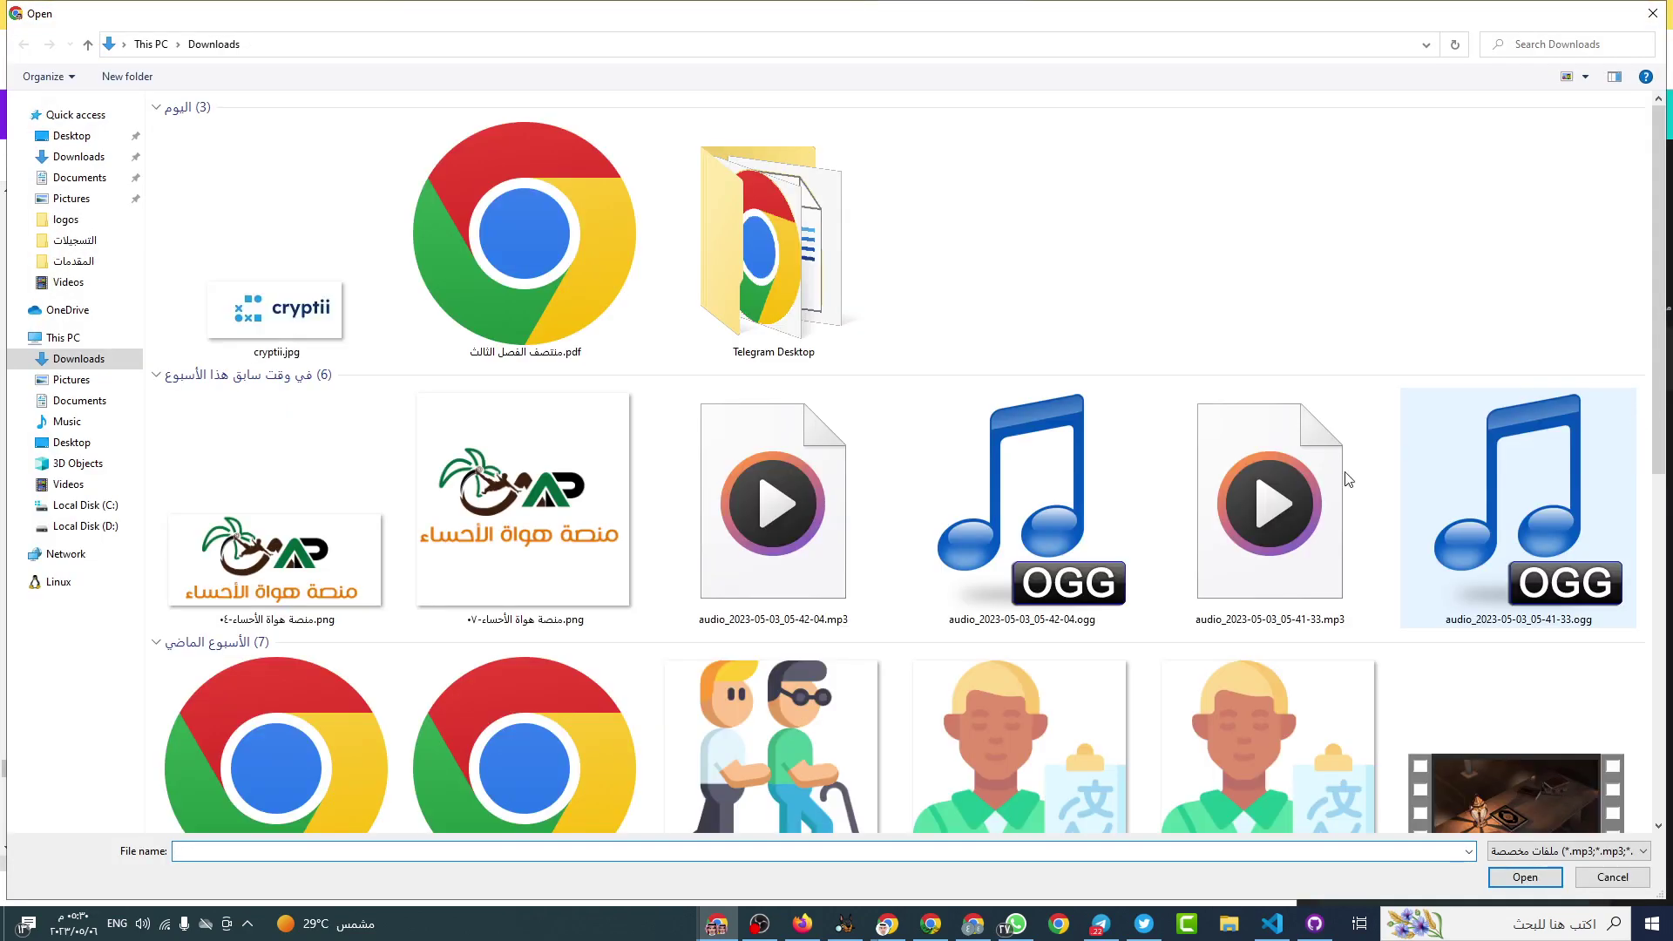
double_click(330, 329)
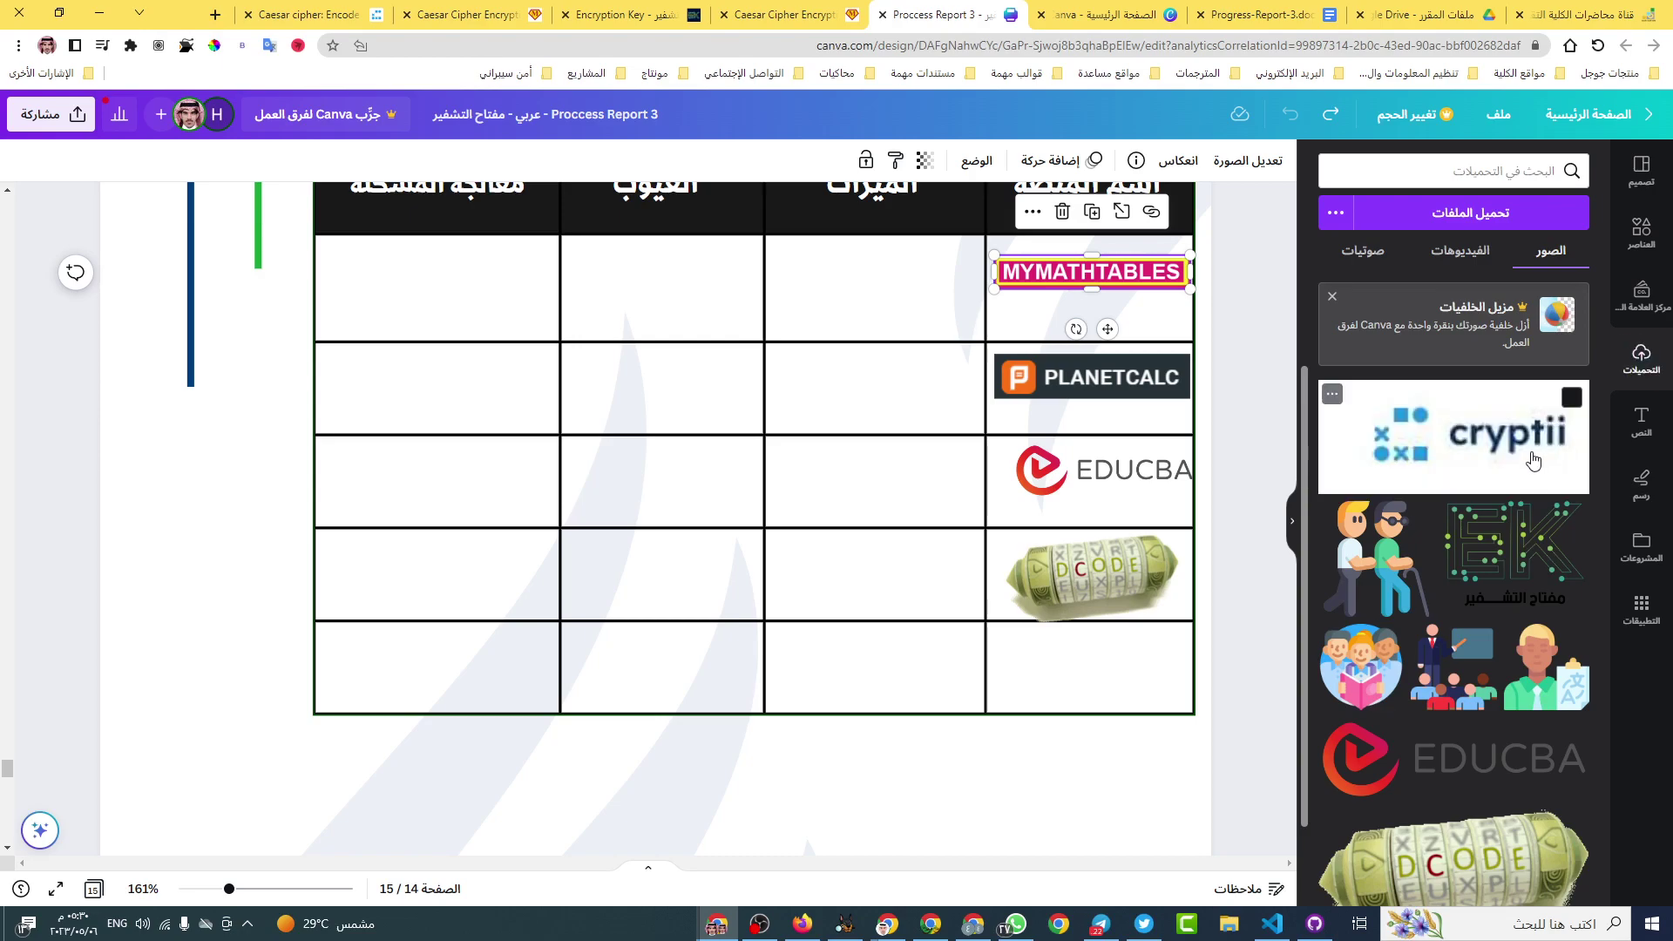
left_click(1585, 445)
Shrink the cryptii logo and fit it into the table's bottom-right cell
scroll(840, 728, "down", 3)
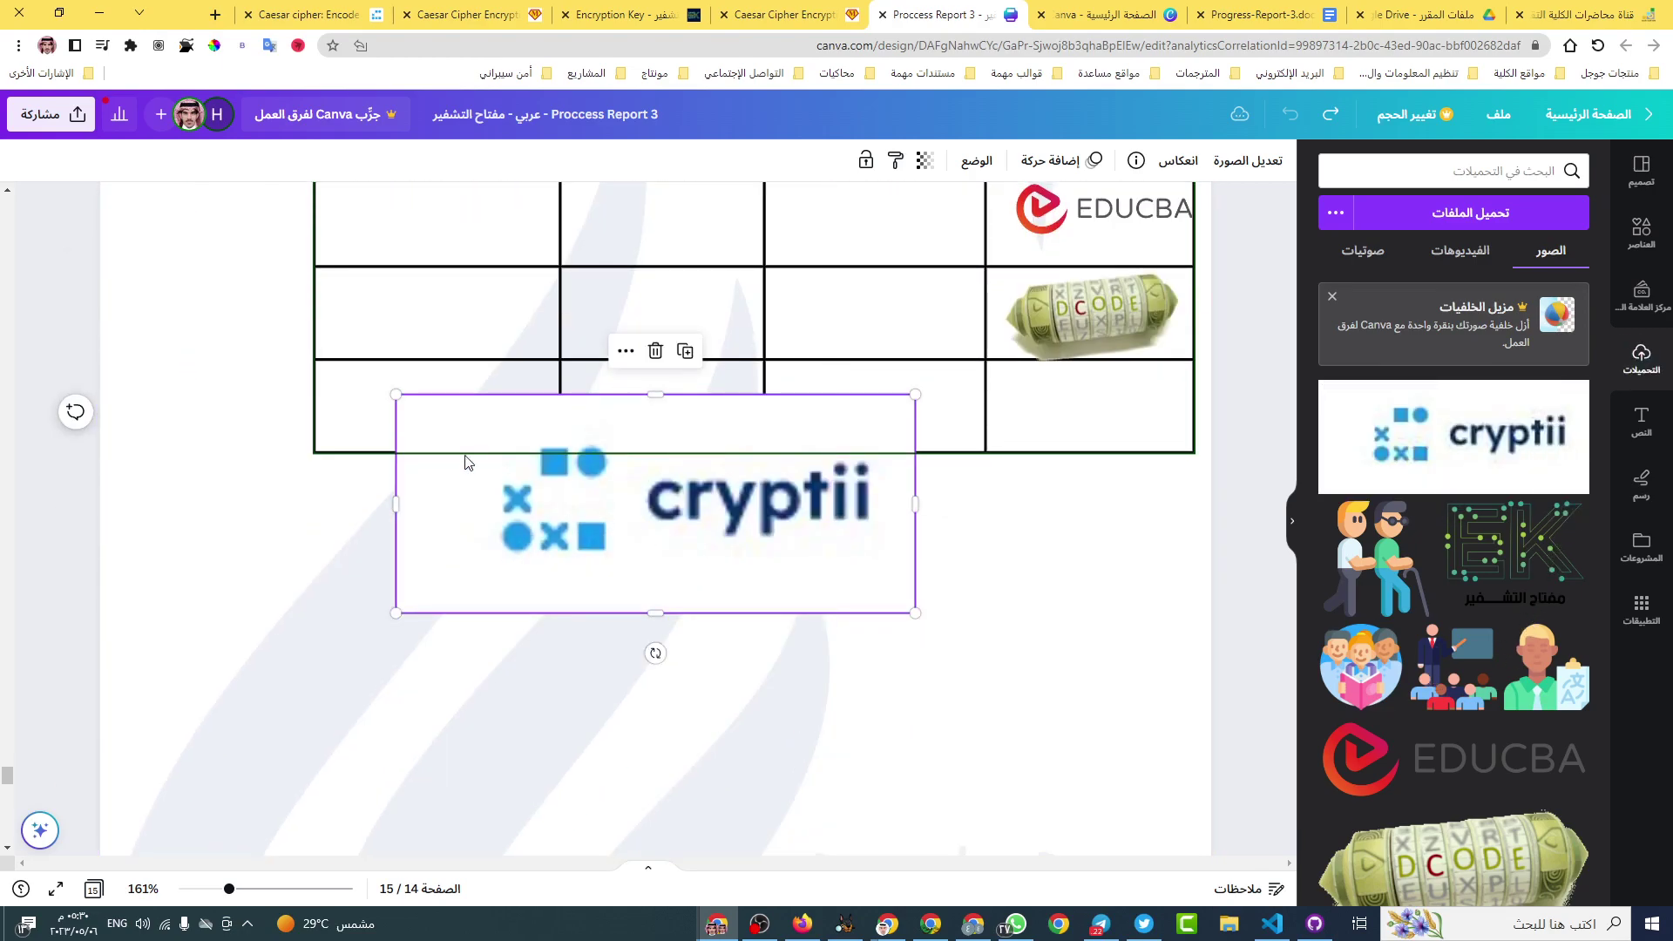
left_click_drag(396, 393, 697, 530)
left_click_drag(880, 586, 1145, 426)
left_click_drag(962, 364, 1006, 369)
left_click_drag(1089, 406, 1090, 405)
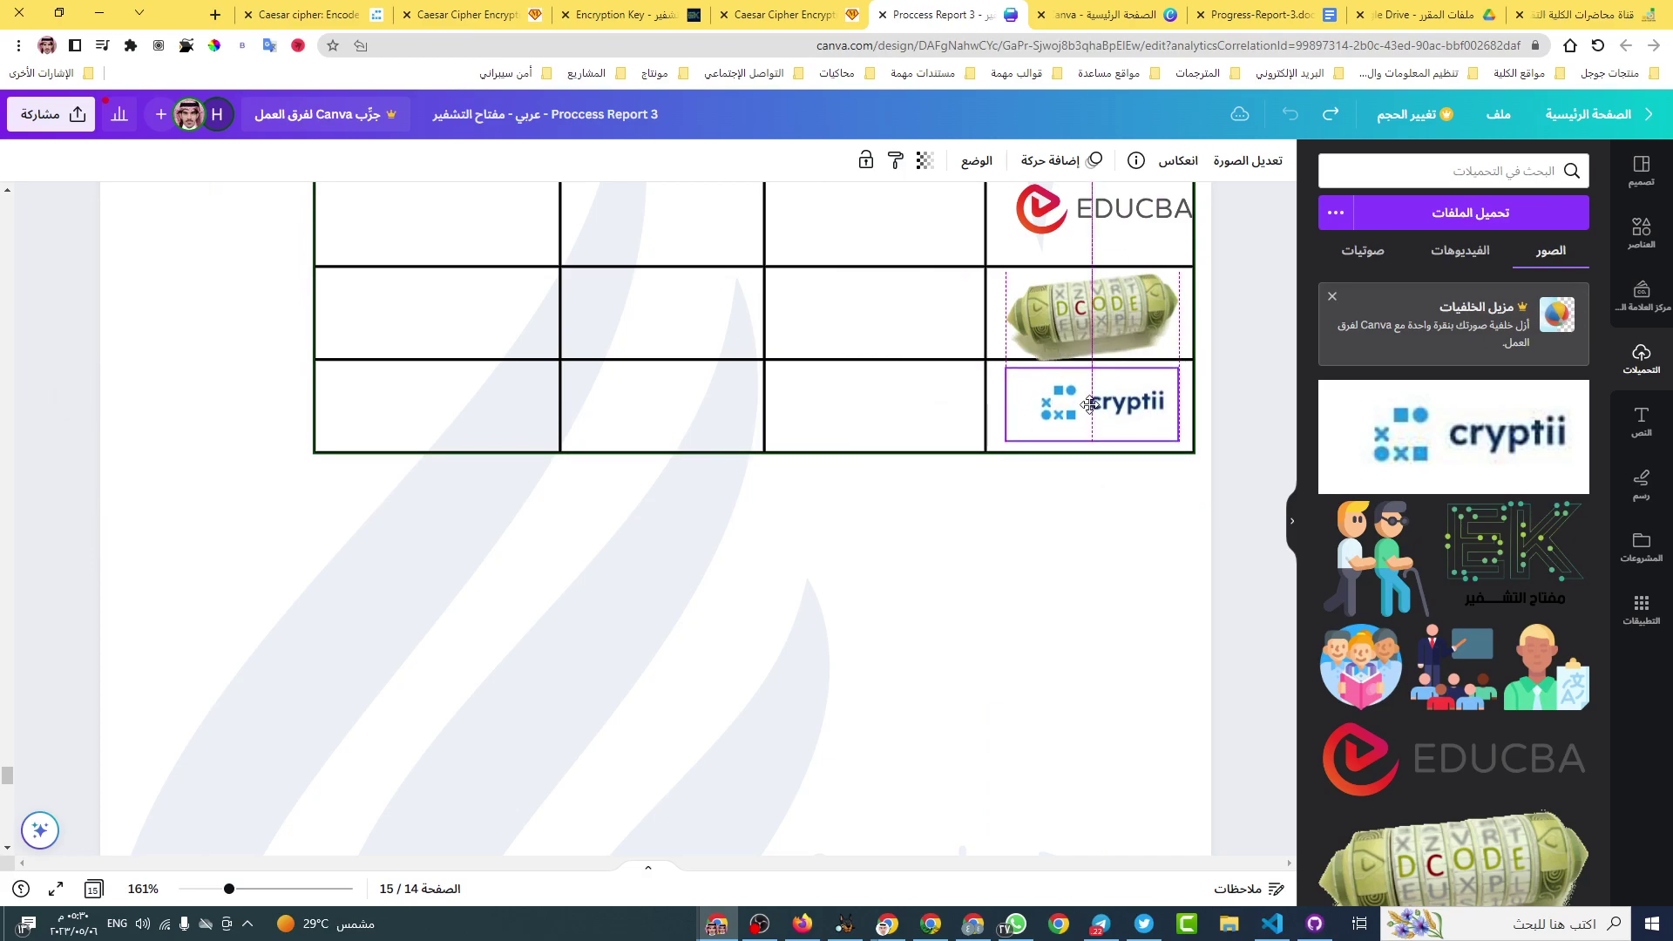
left_click(1119, 496)
left_click(1097, 408)
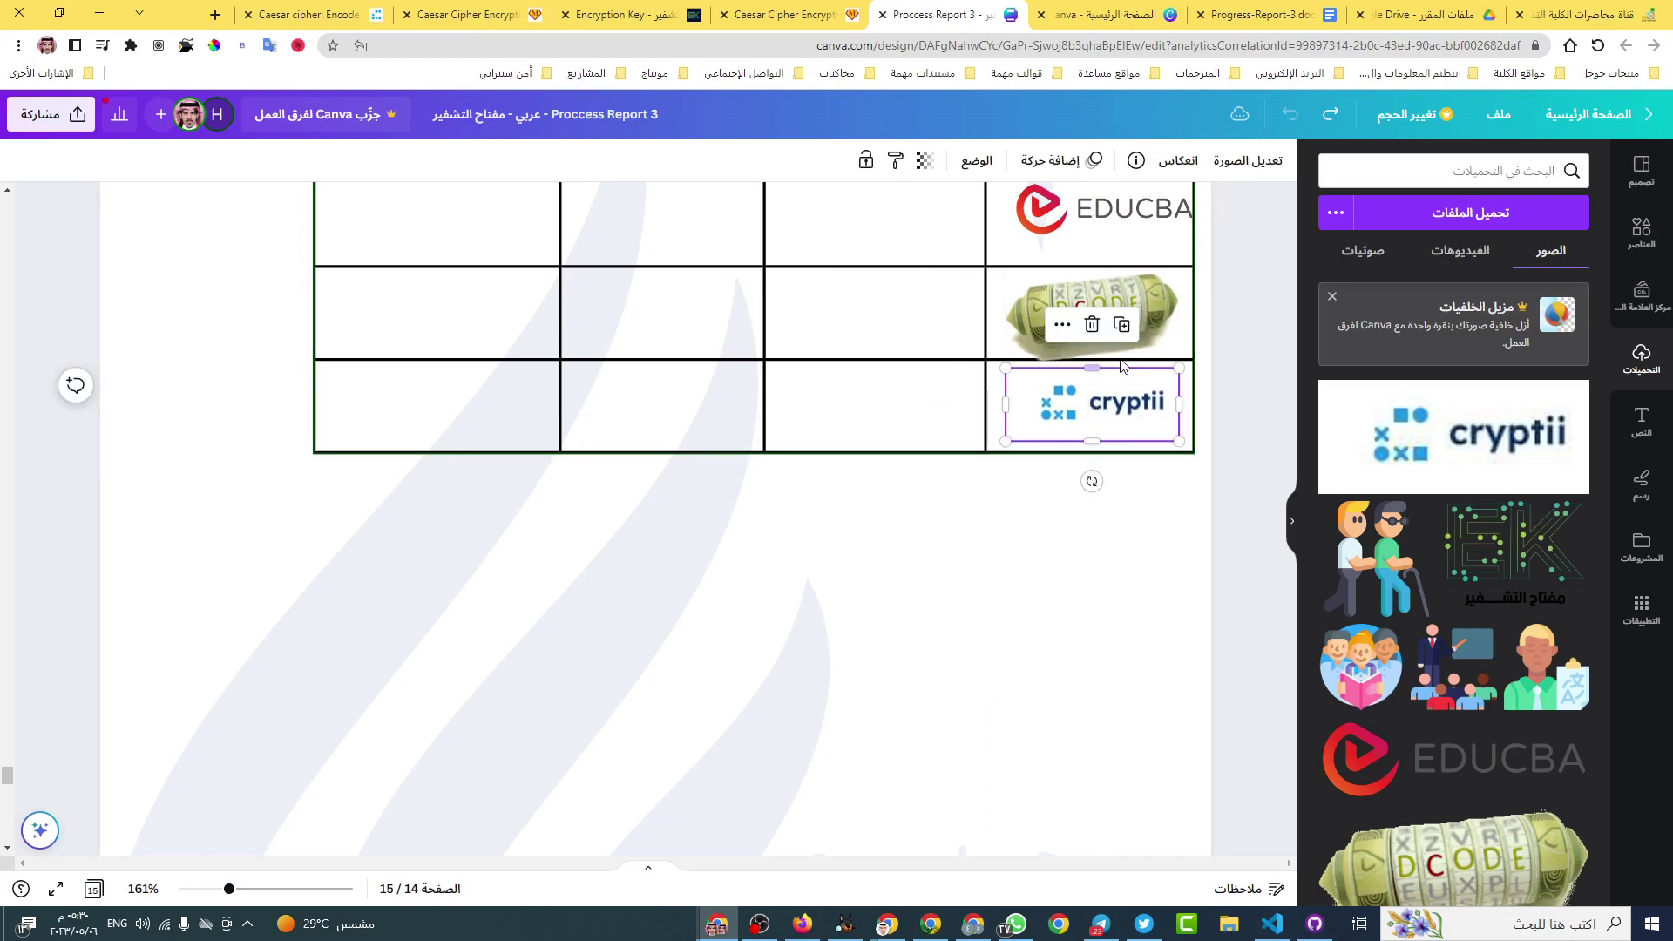
left_click(1062, 325)
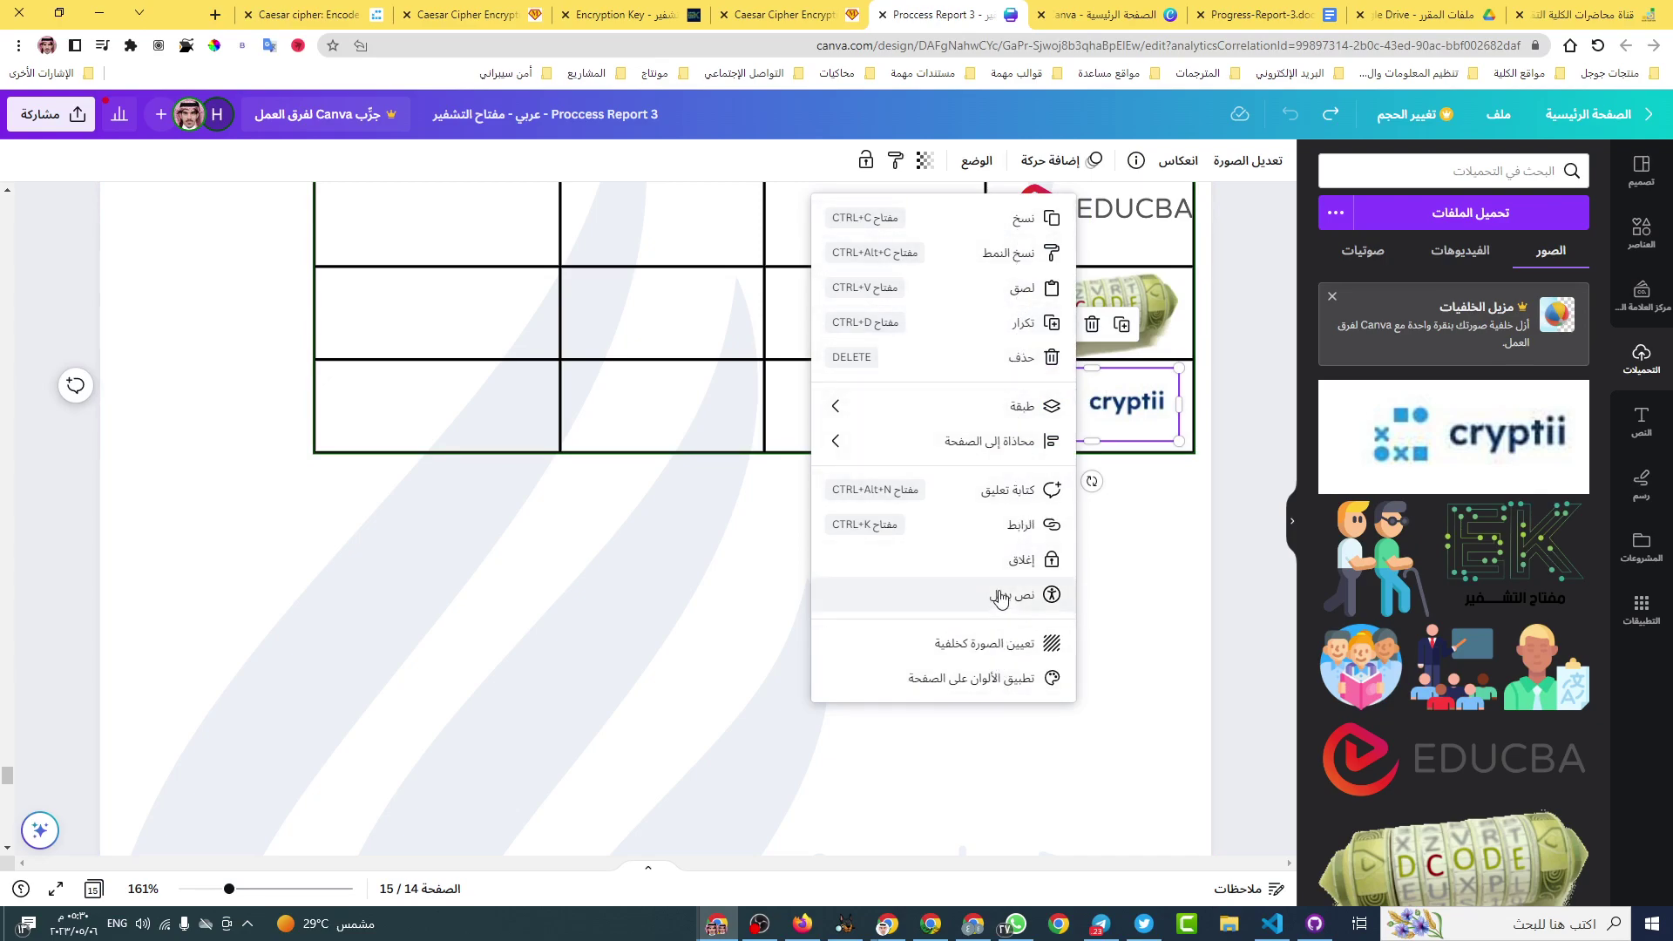
left_click(1015, 525)
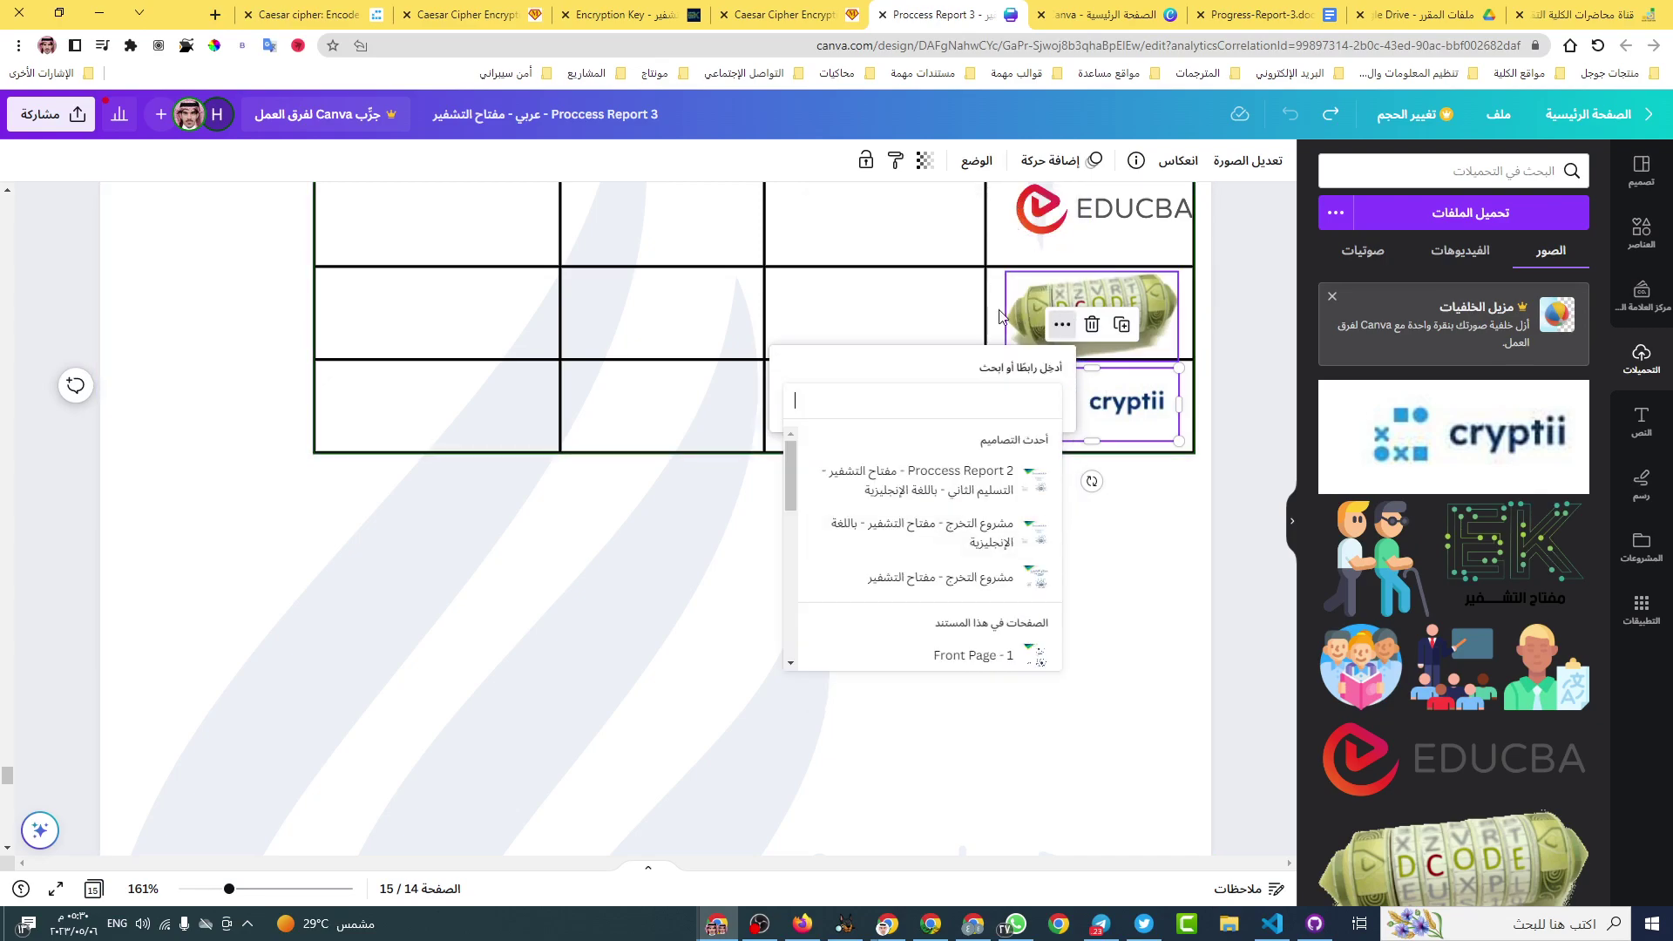
left_click(305, 14)
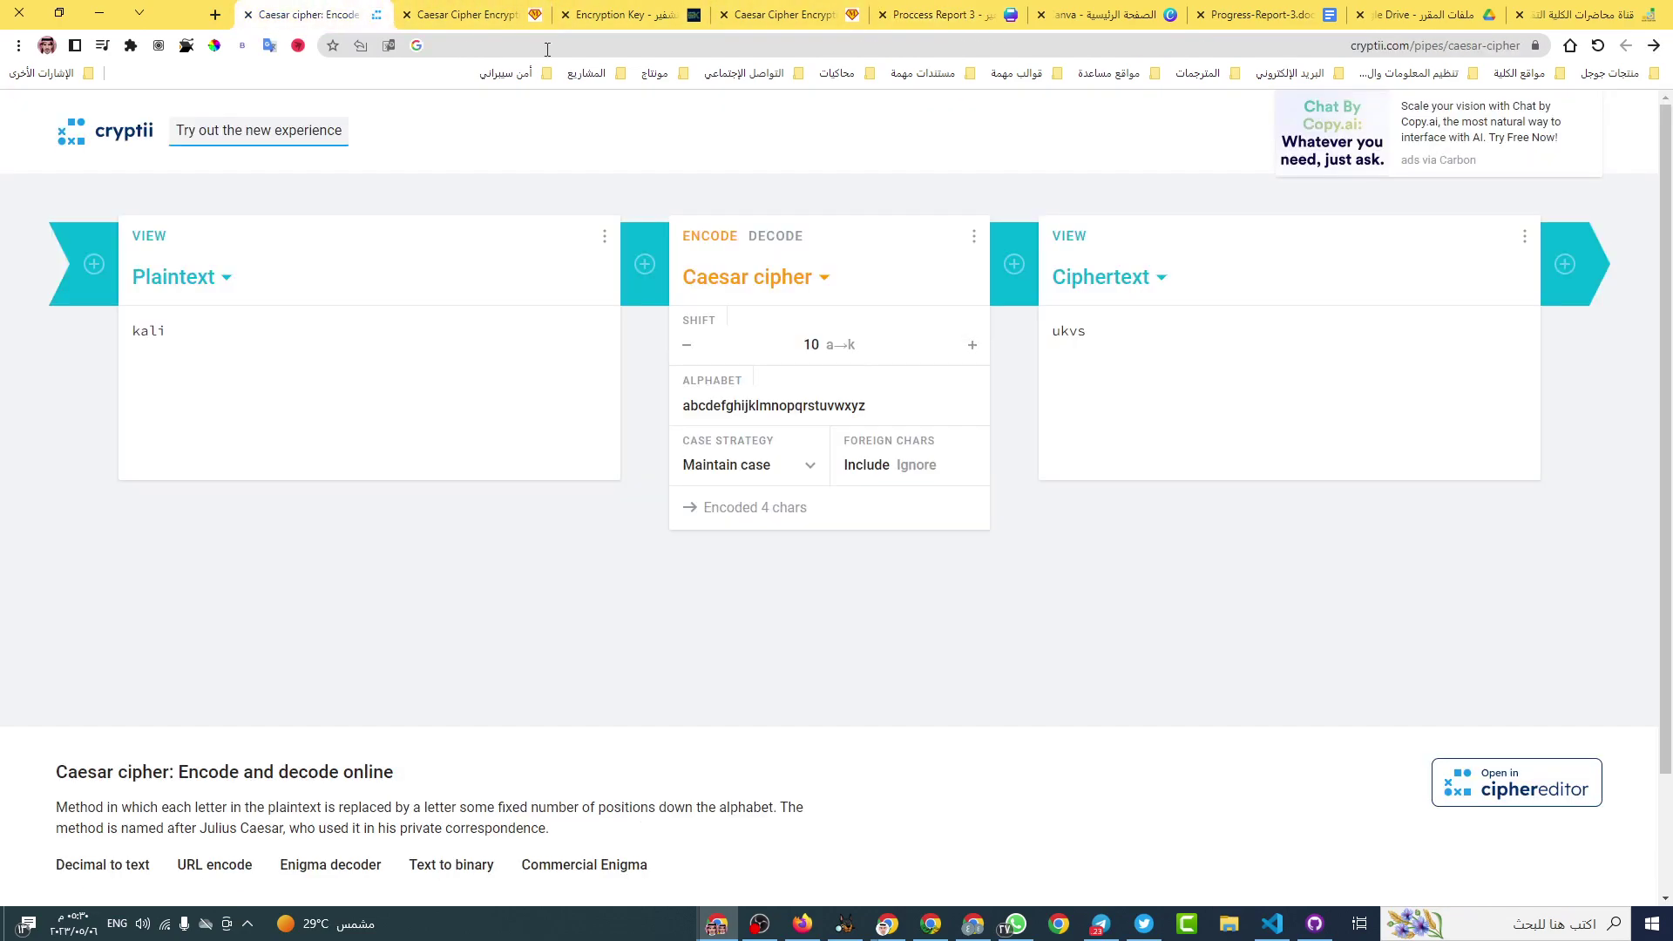
left_click(1388, 45)
key("ctrl+c")
right_click(1389, 45)
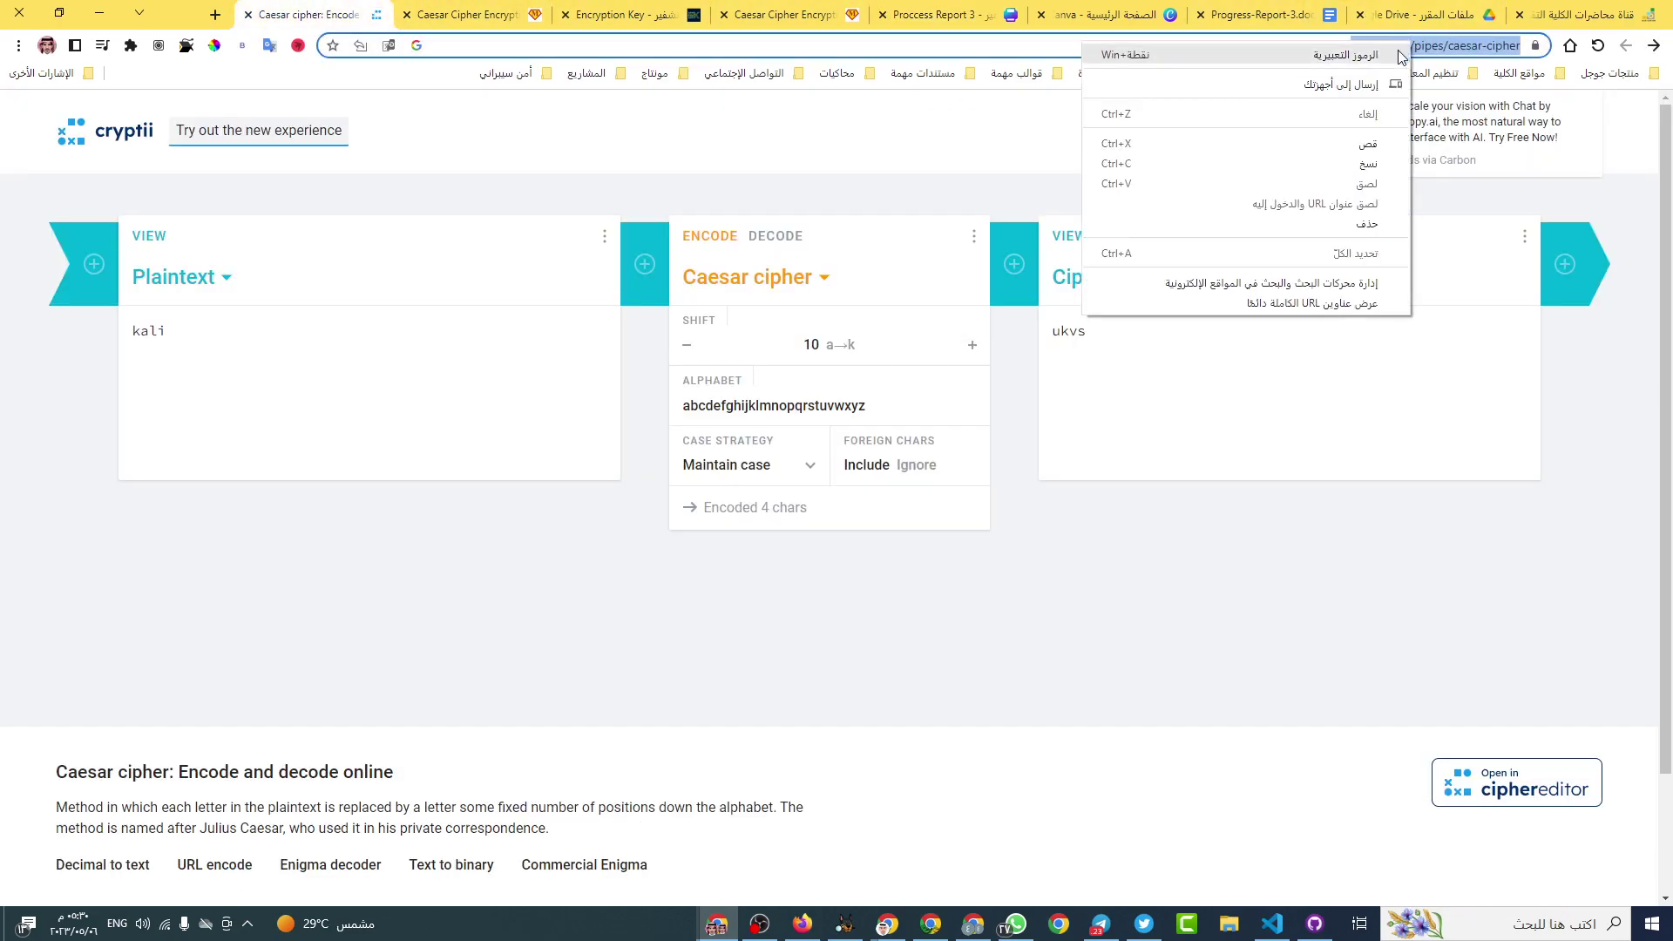
left_click(1361, 164)
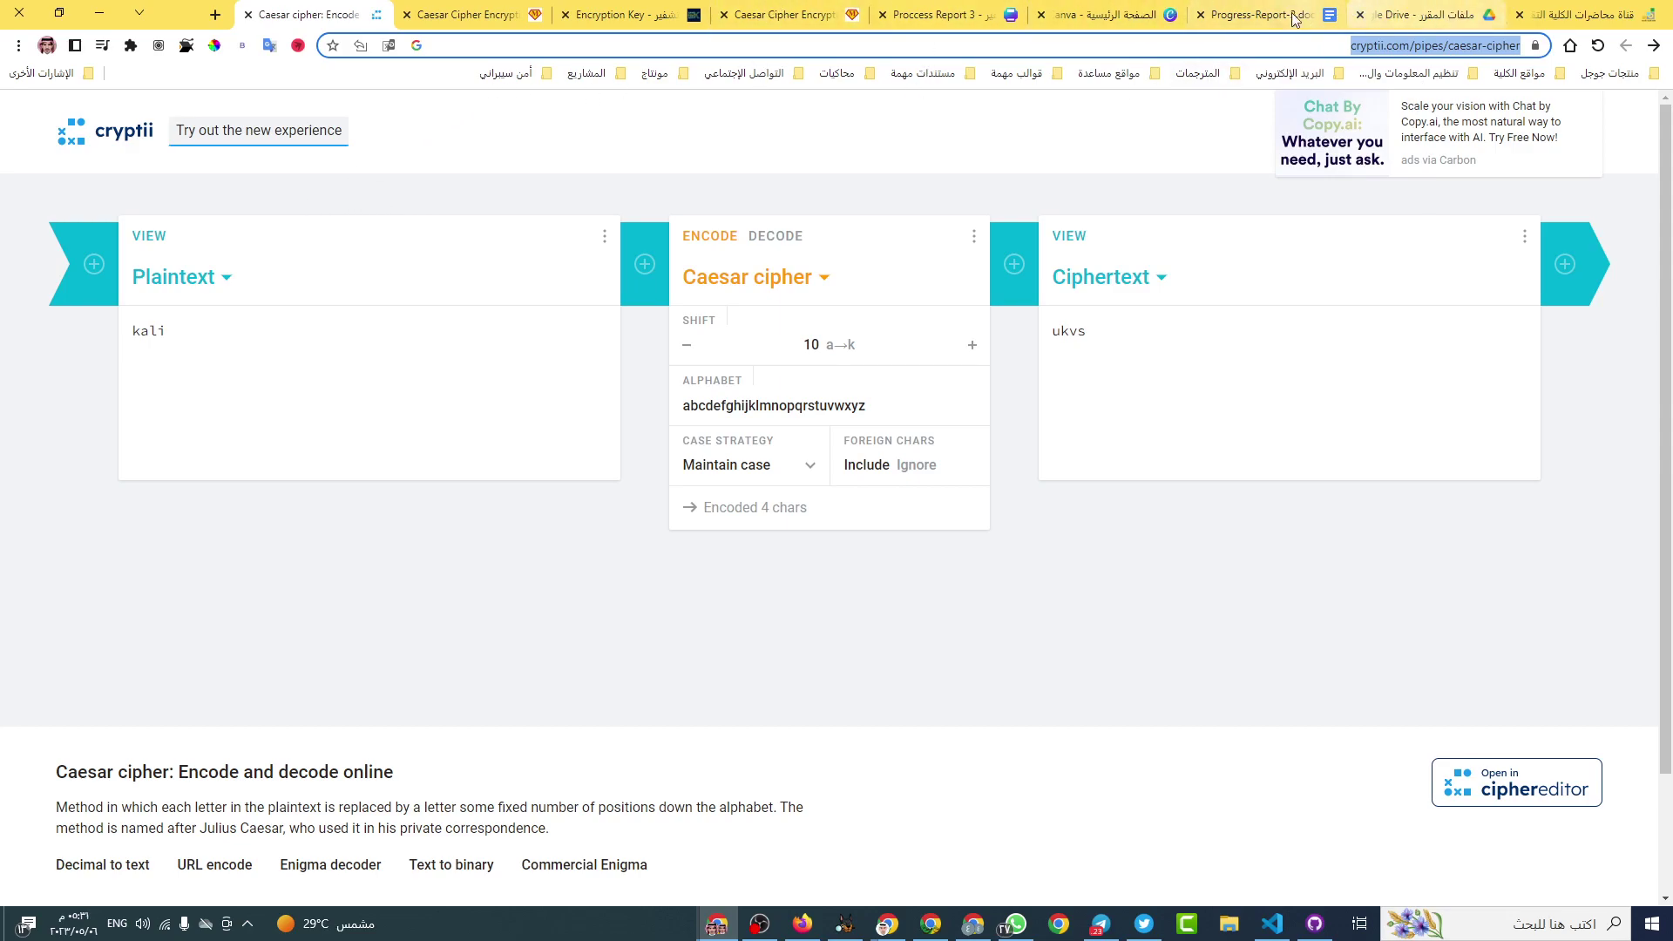
left_click(1028, 17)
left_click(995, 396)
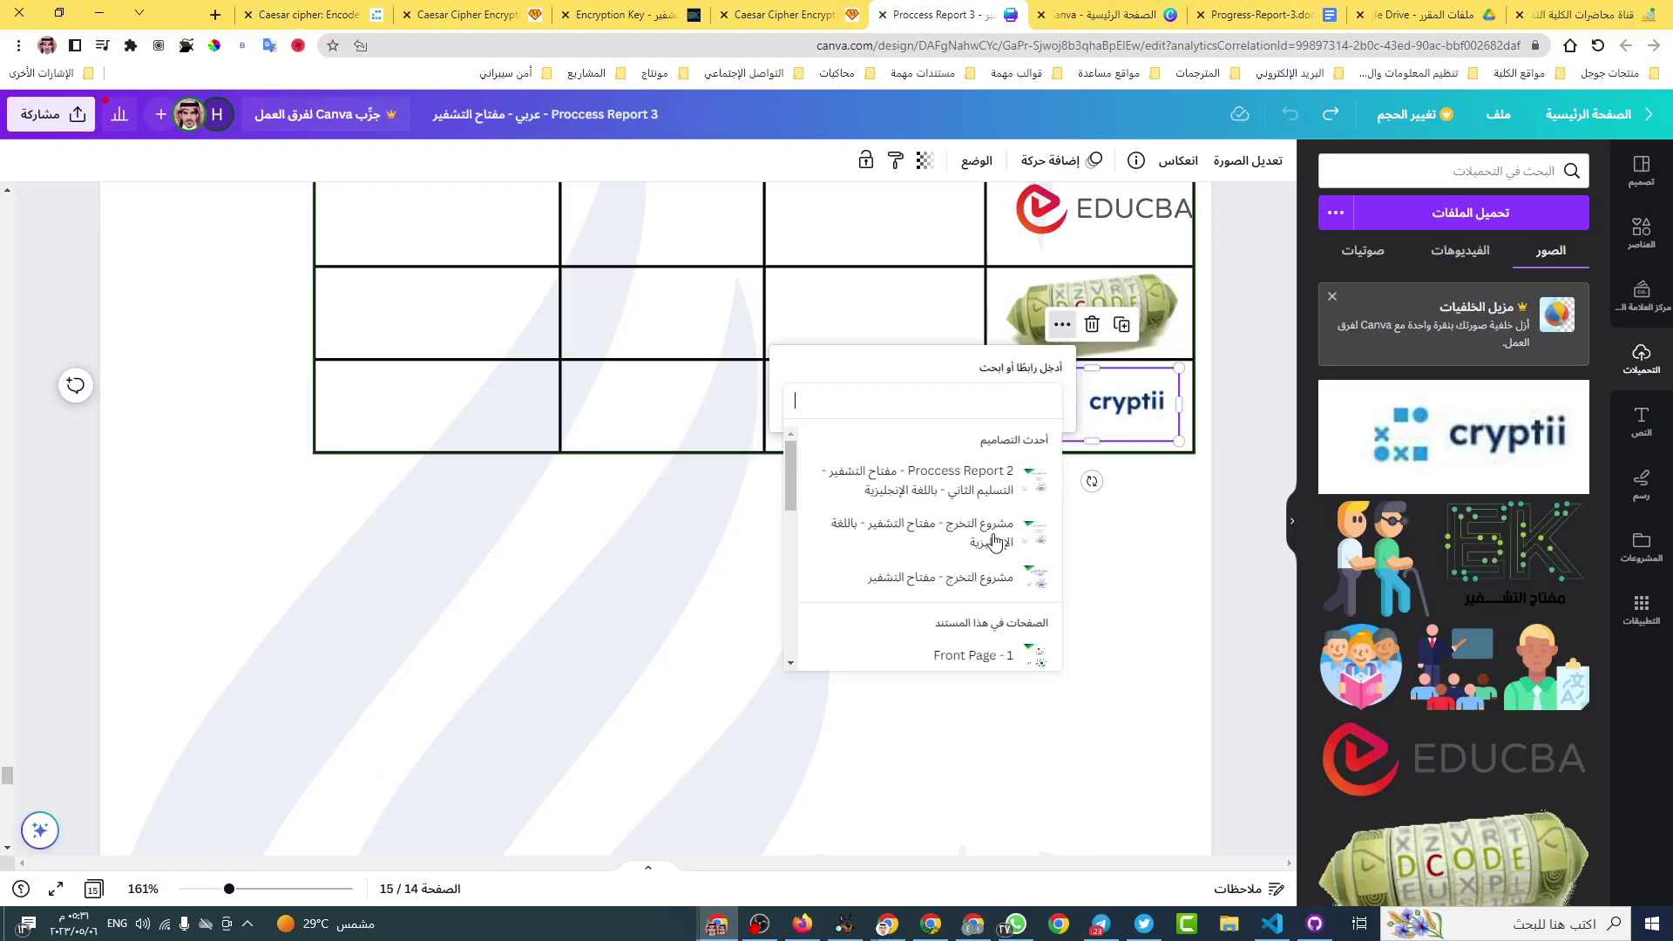
key("ctrl+v")
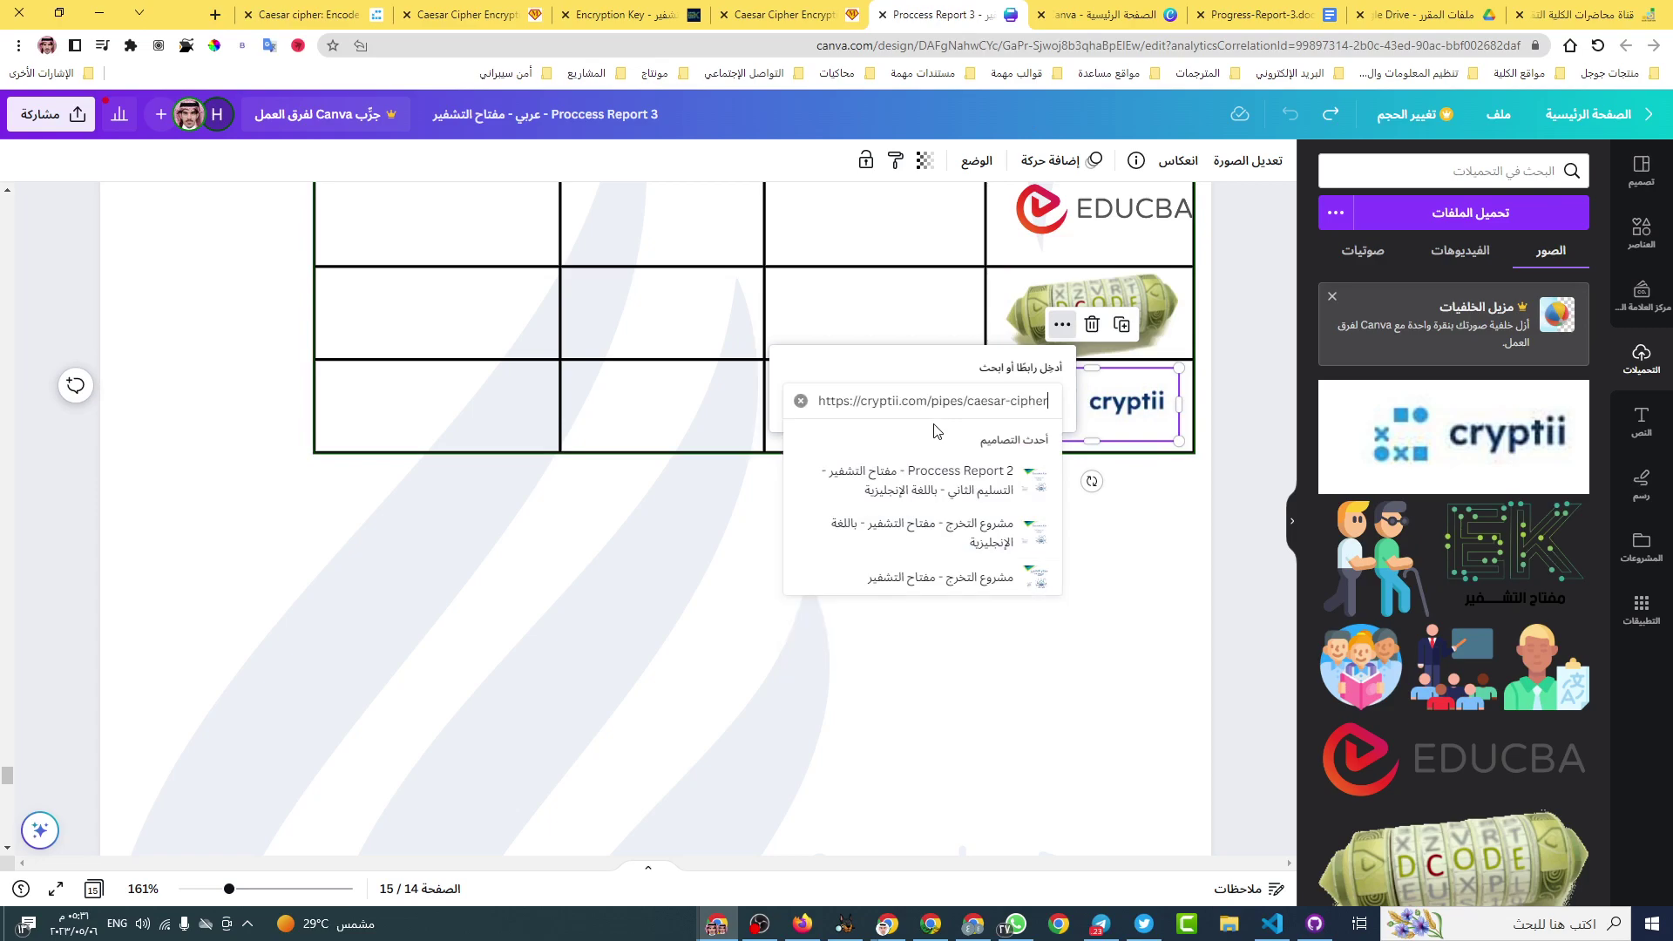
key("Return")
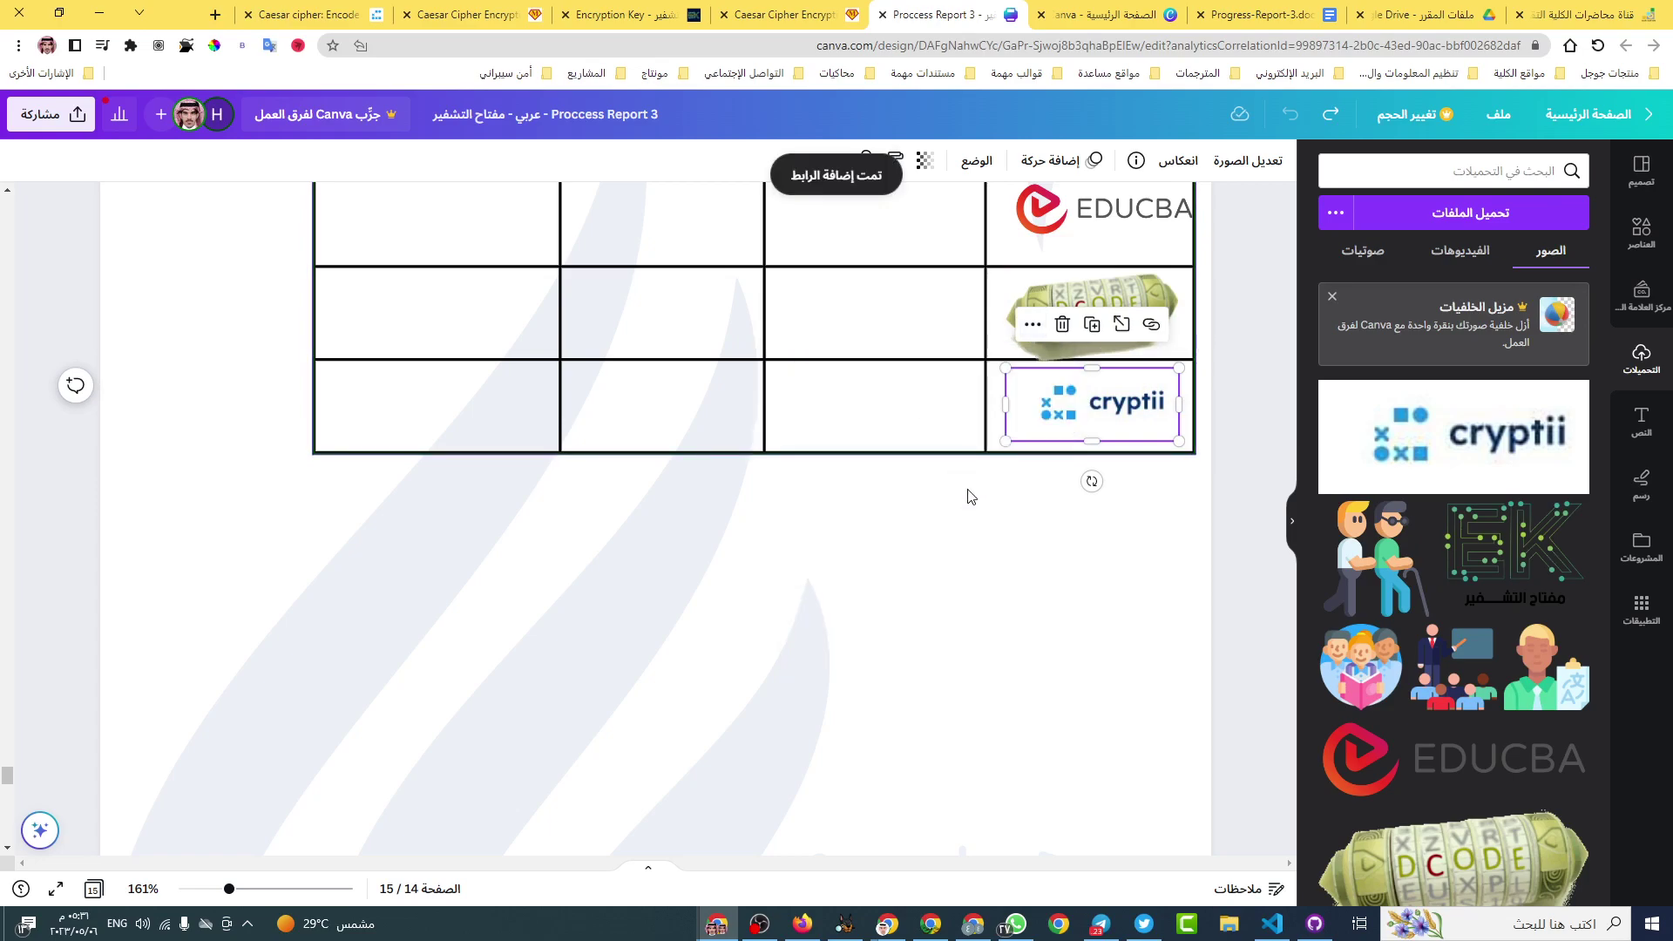
left_click(1036, 557)
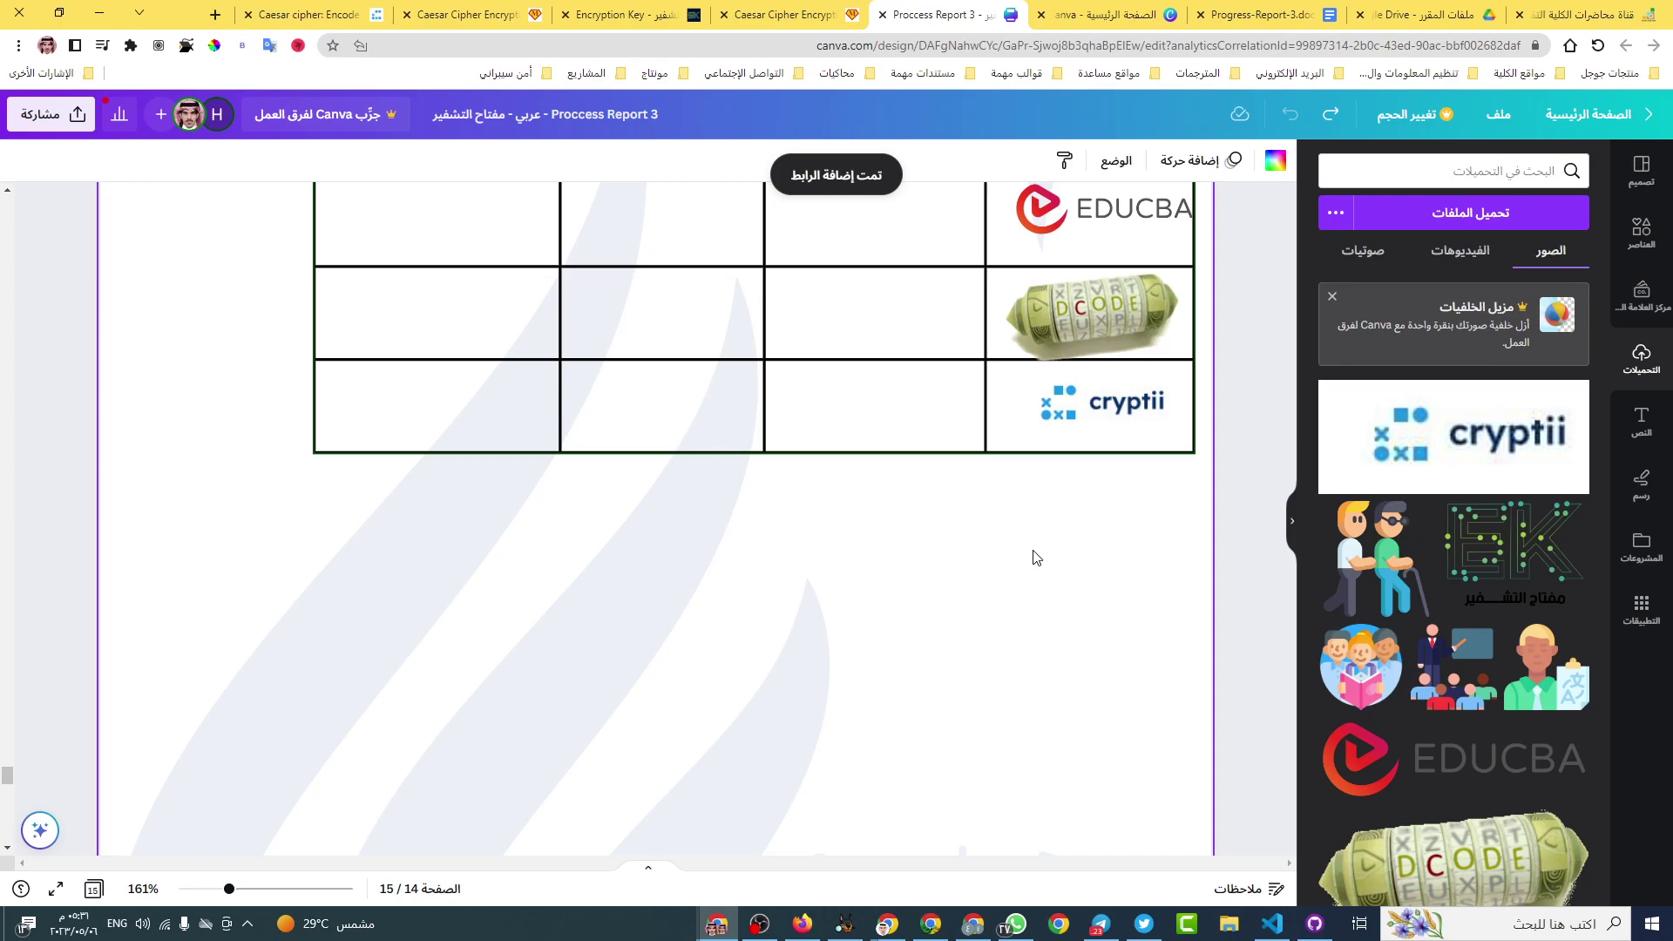
left_click(1027, 351)
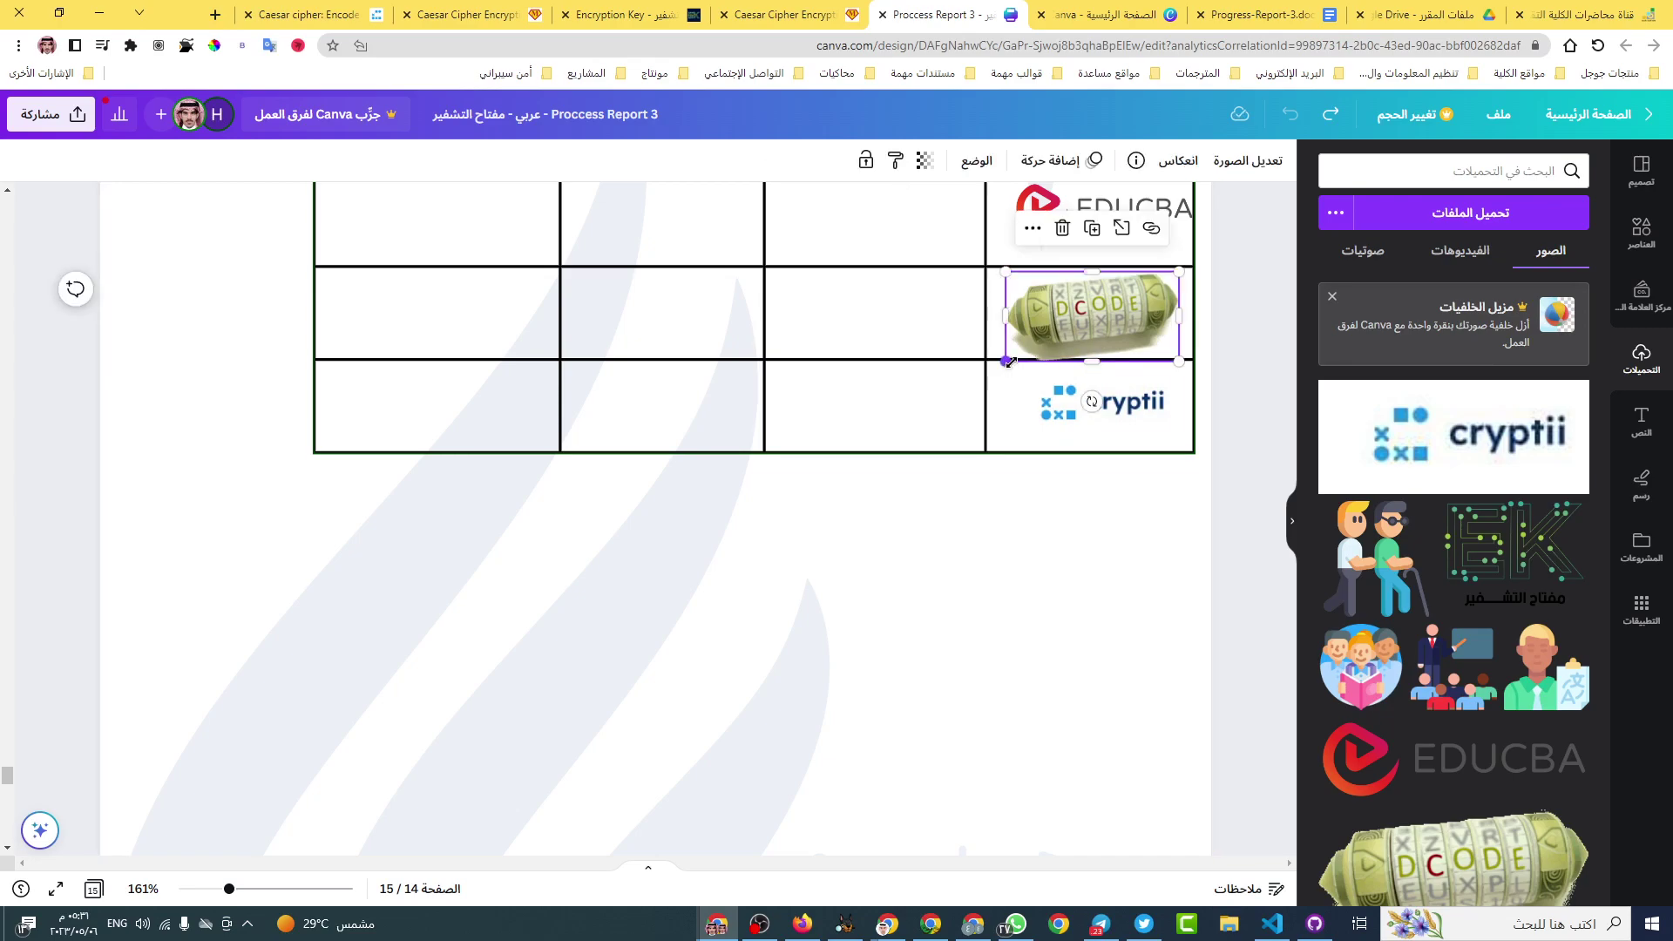
mouse_move(1008, 361)
left_mouse_down()
mouse_move(1021, 340)
mouse_move(1018, 354)
left_mouse_up()
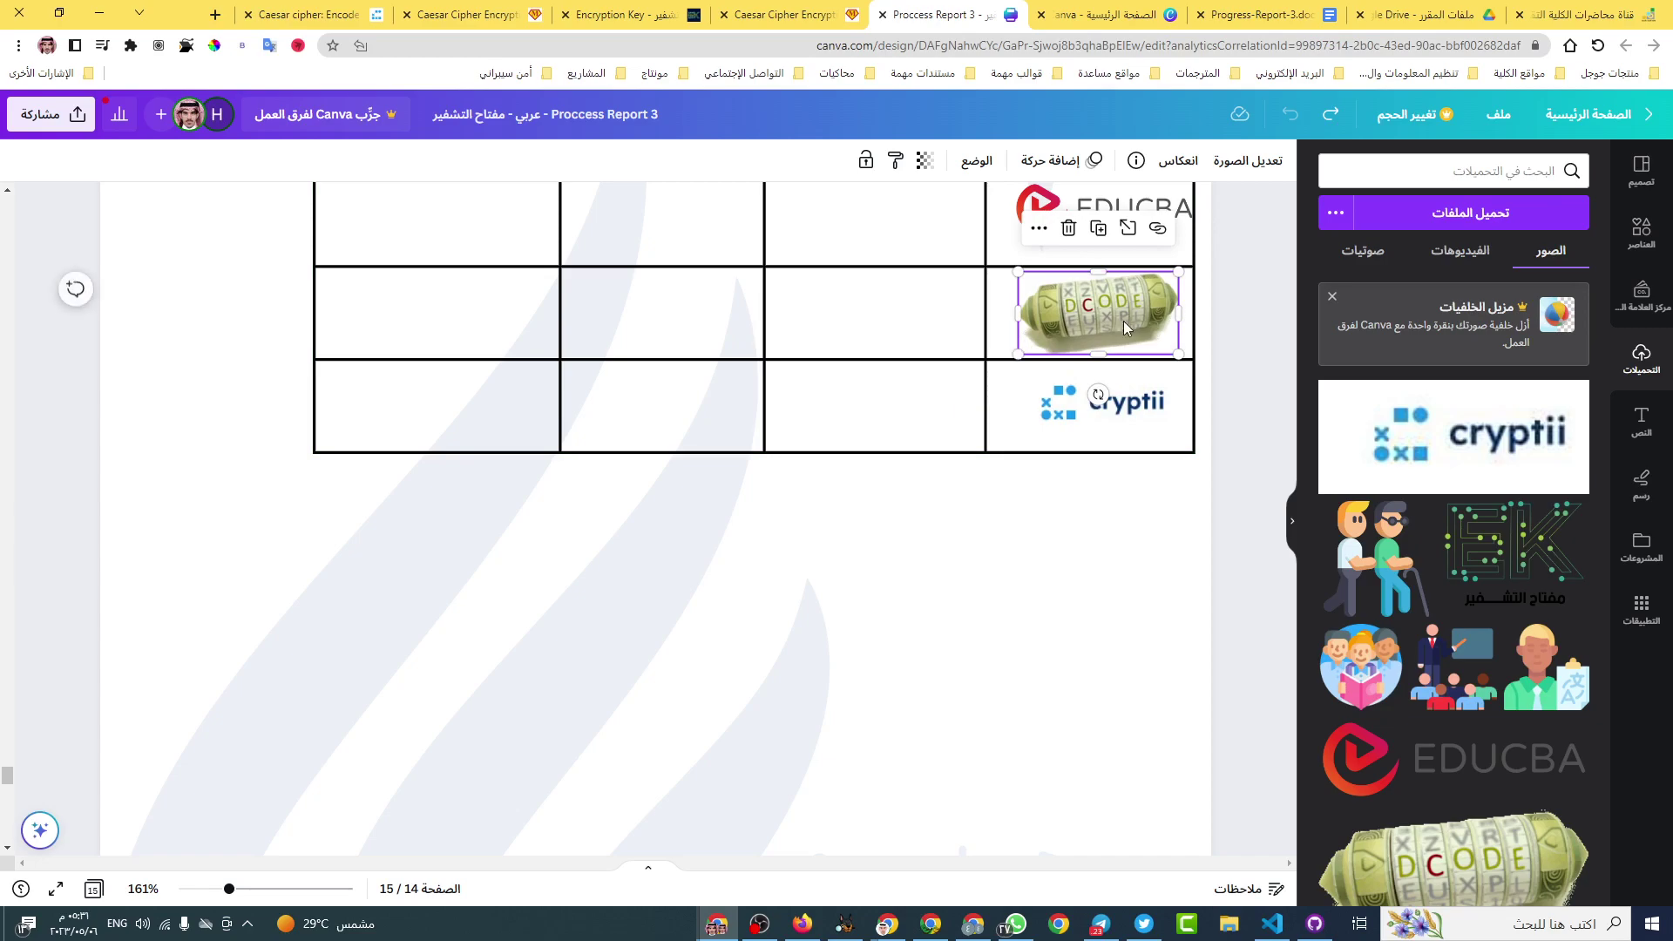
left_click_drag(1124, 324, 1128, 315)
scroll(1128, 316, "up", 3)
left_click(1144, 473)
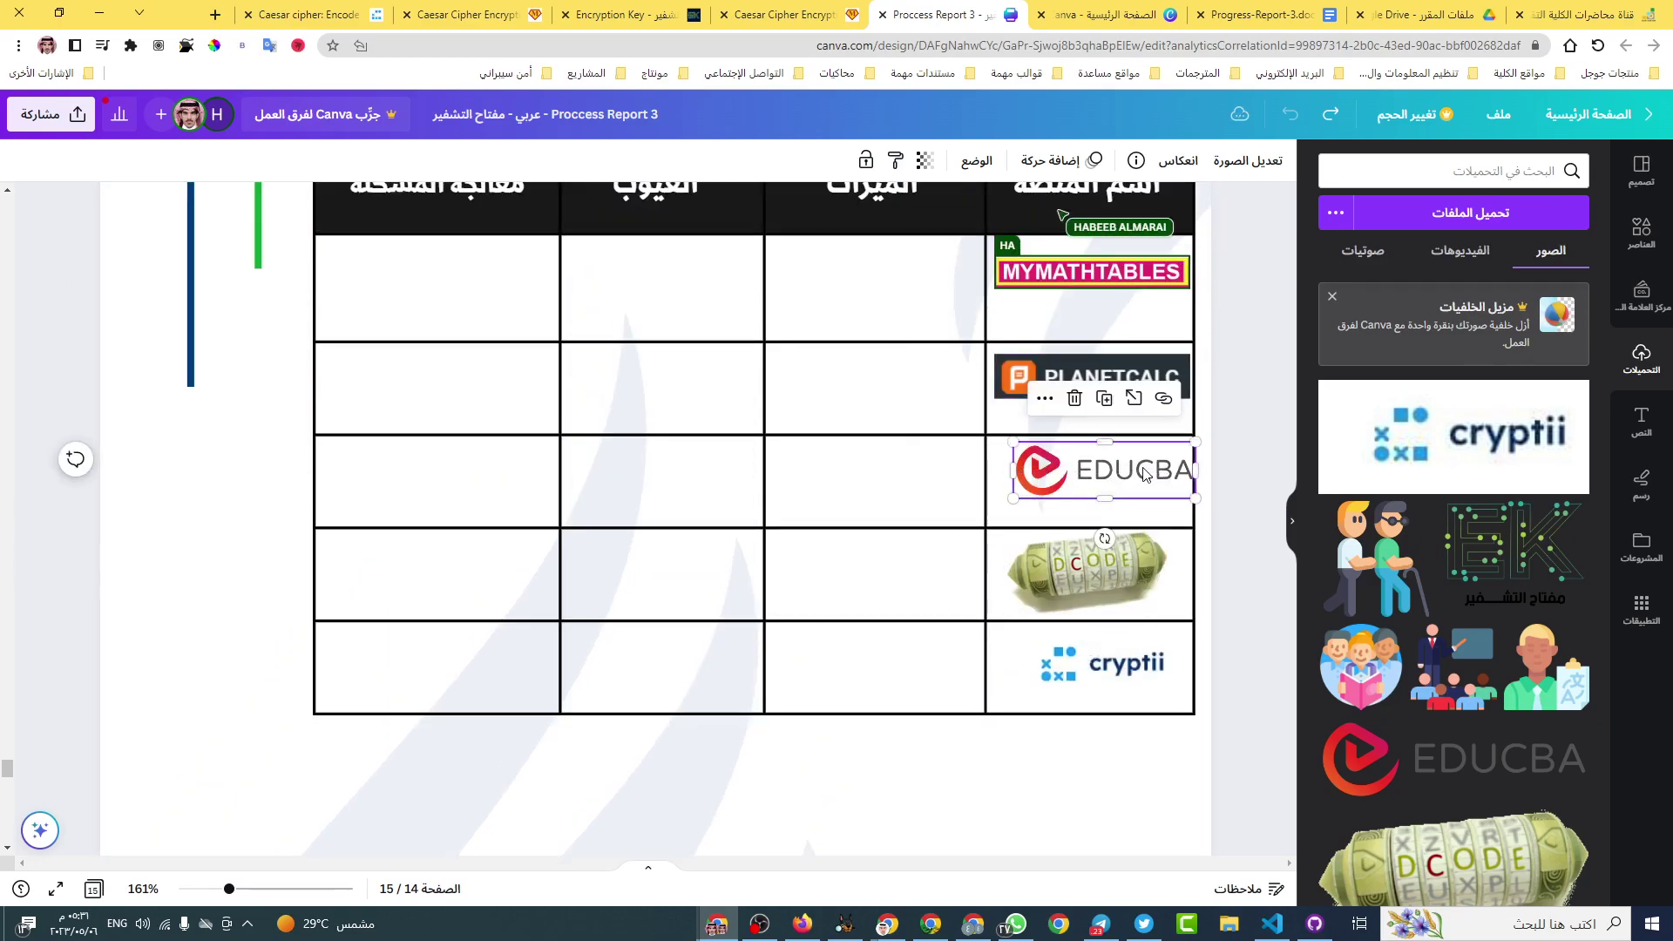
left_click_drag(1144, 473, 1140, 465)
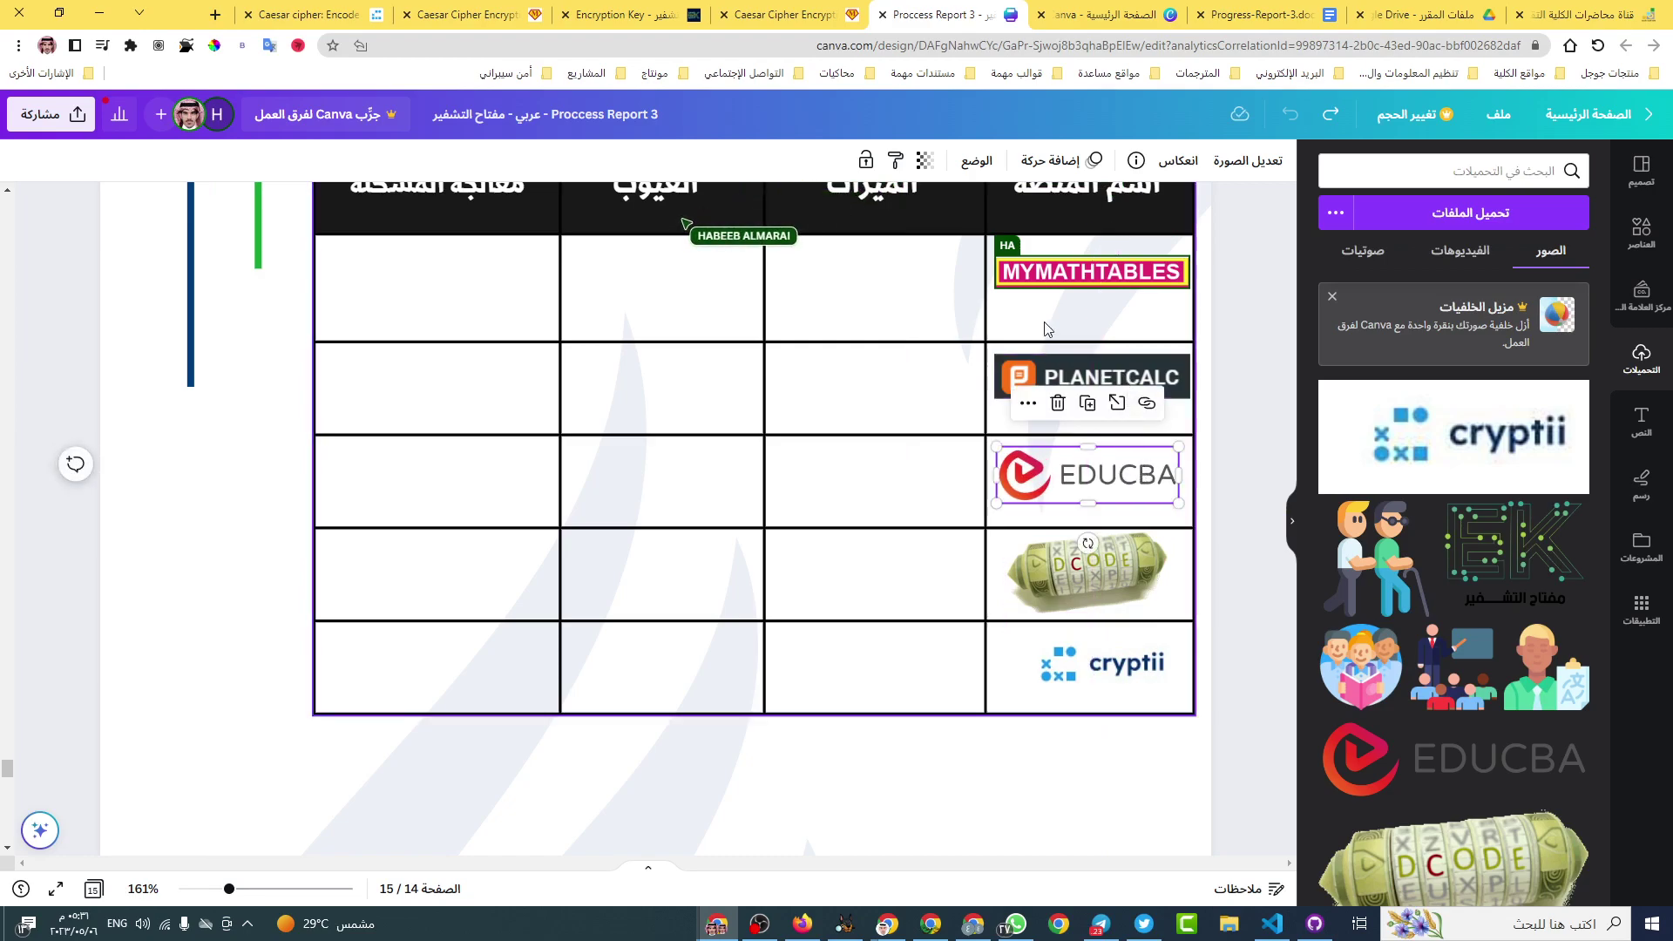
scroll(1122, 293, "up", 2)
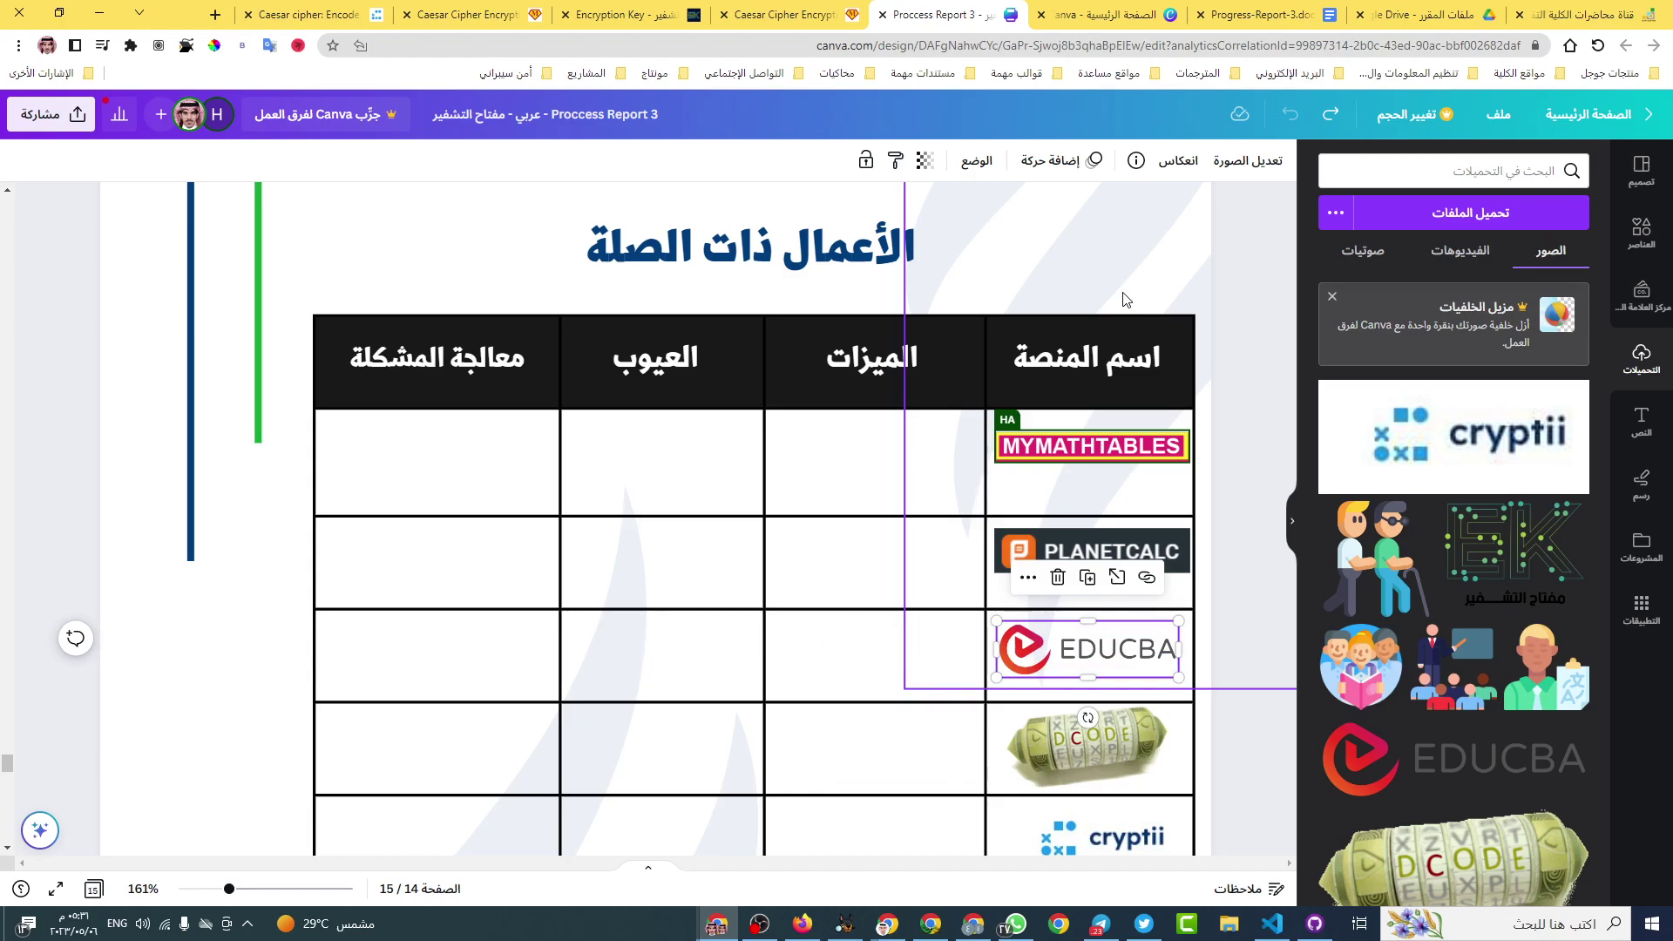
Open the MYMATHTABLES logo's linked website and close three old cipher tabs
left_click(1076, 446)
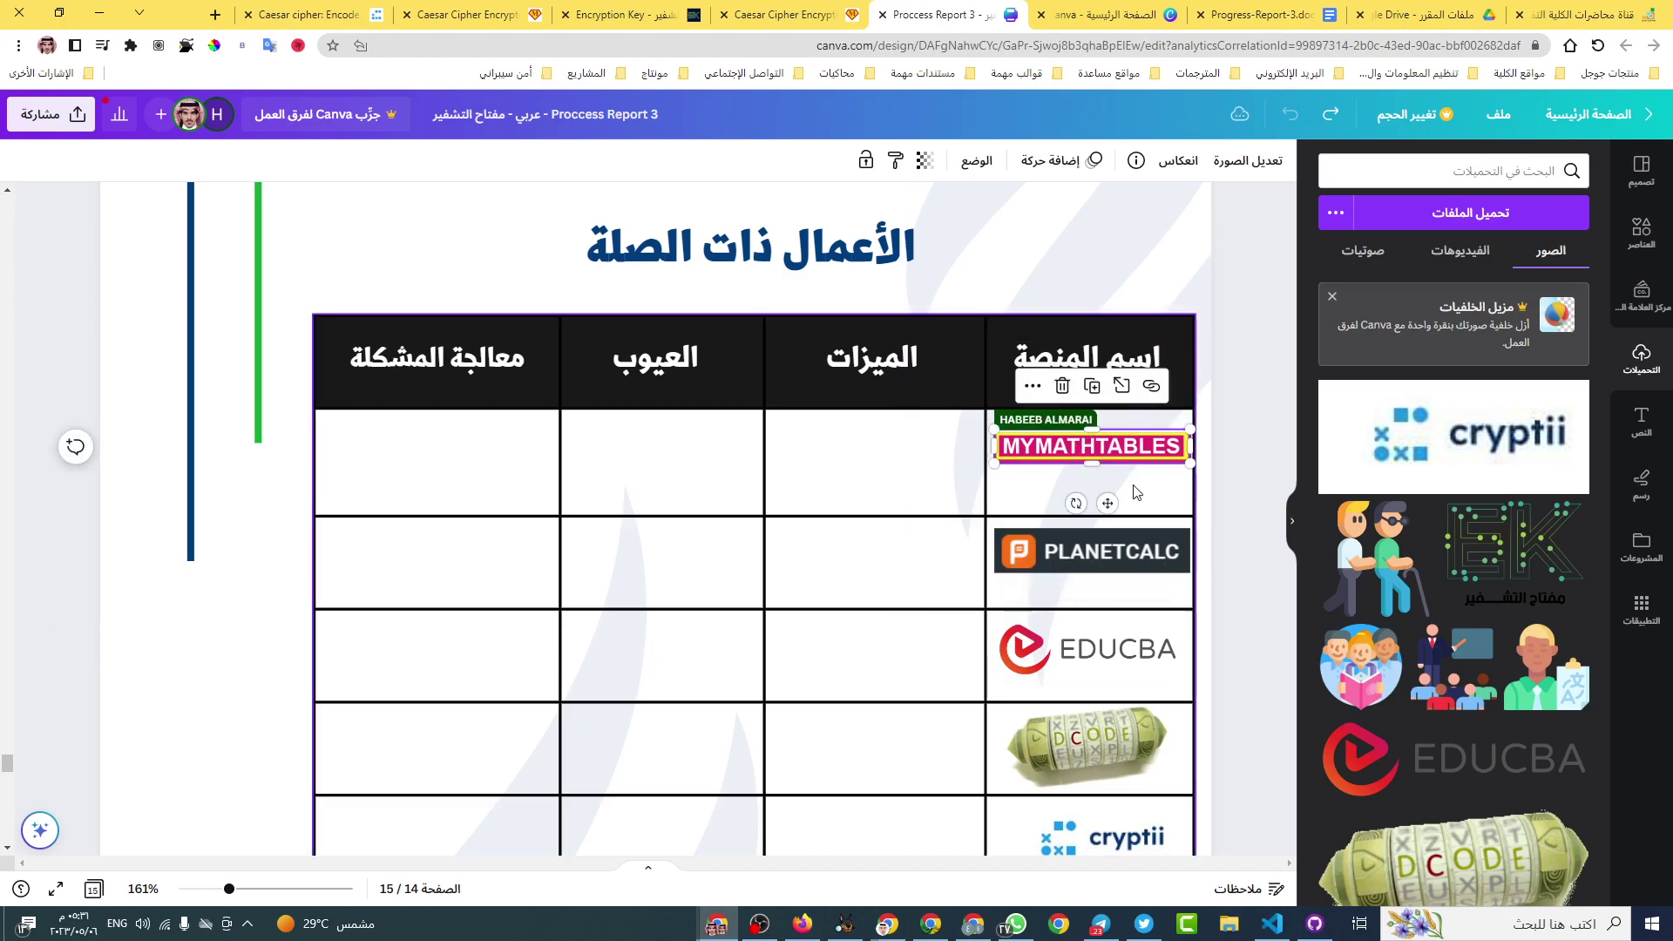
left_click(1121, 386)
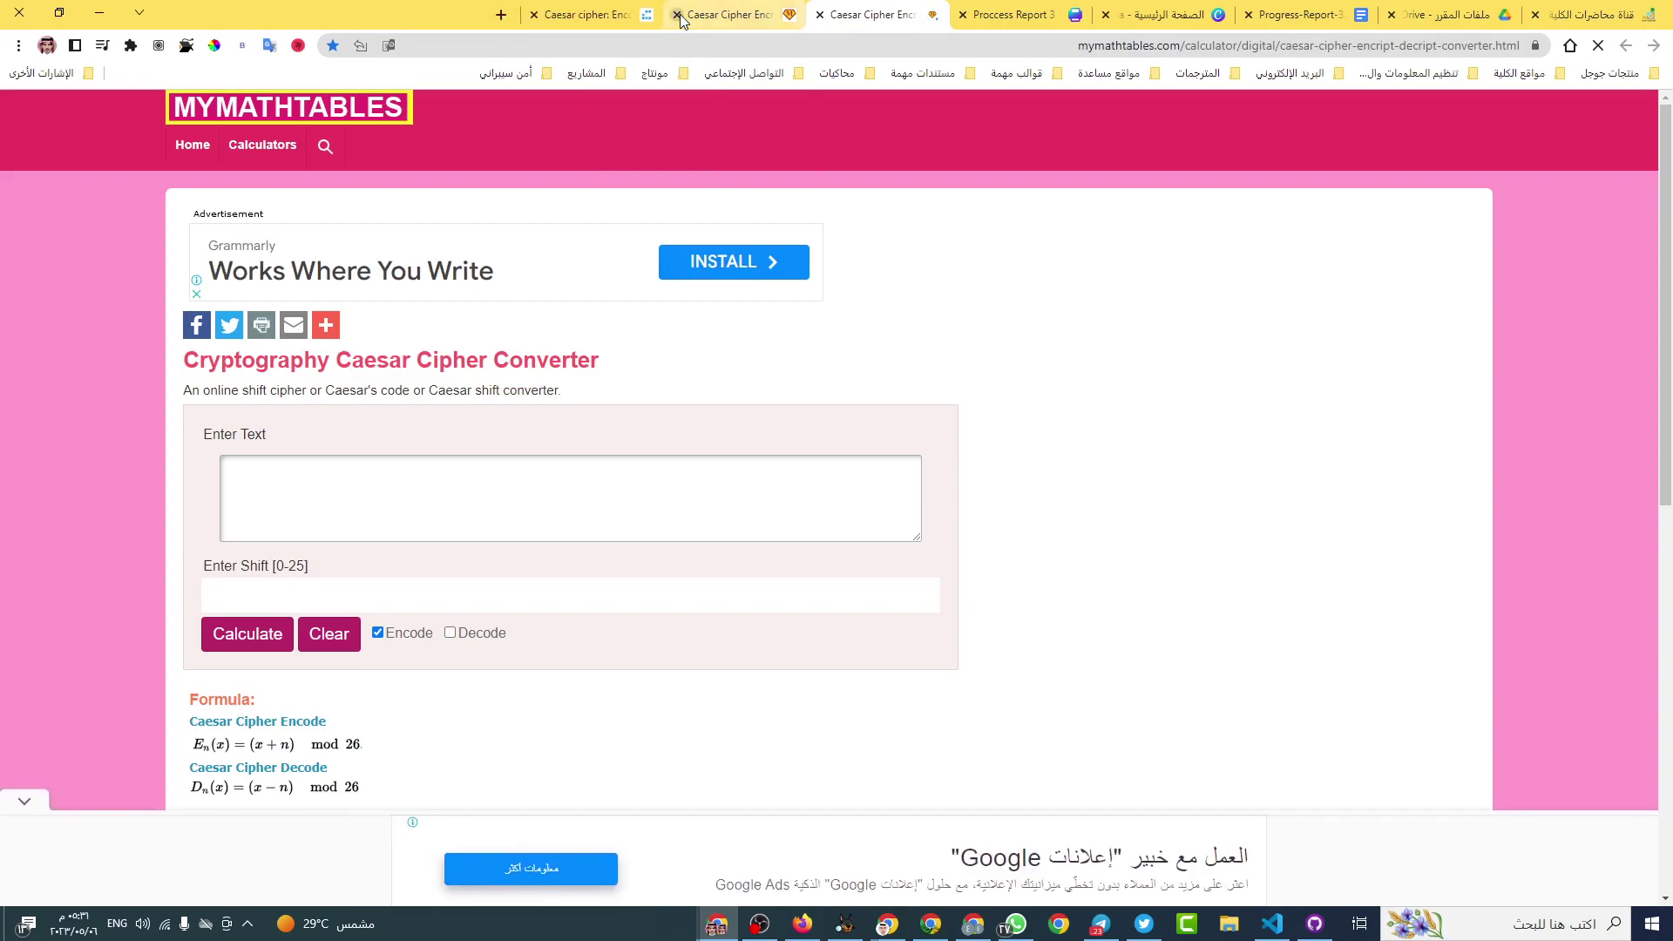
left_click(678, 15)
left_click(678, 15)
left_click(678, 14)
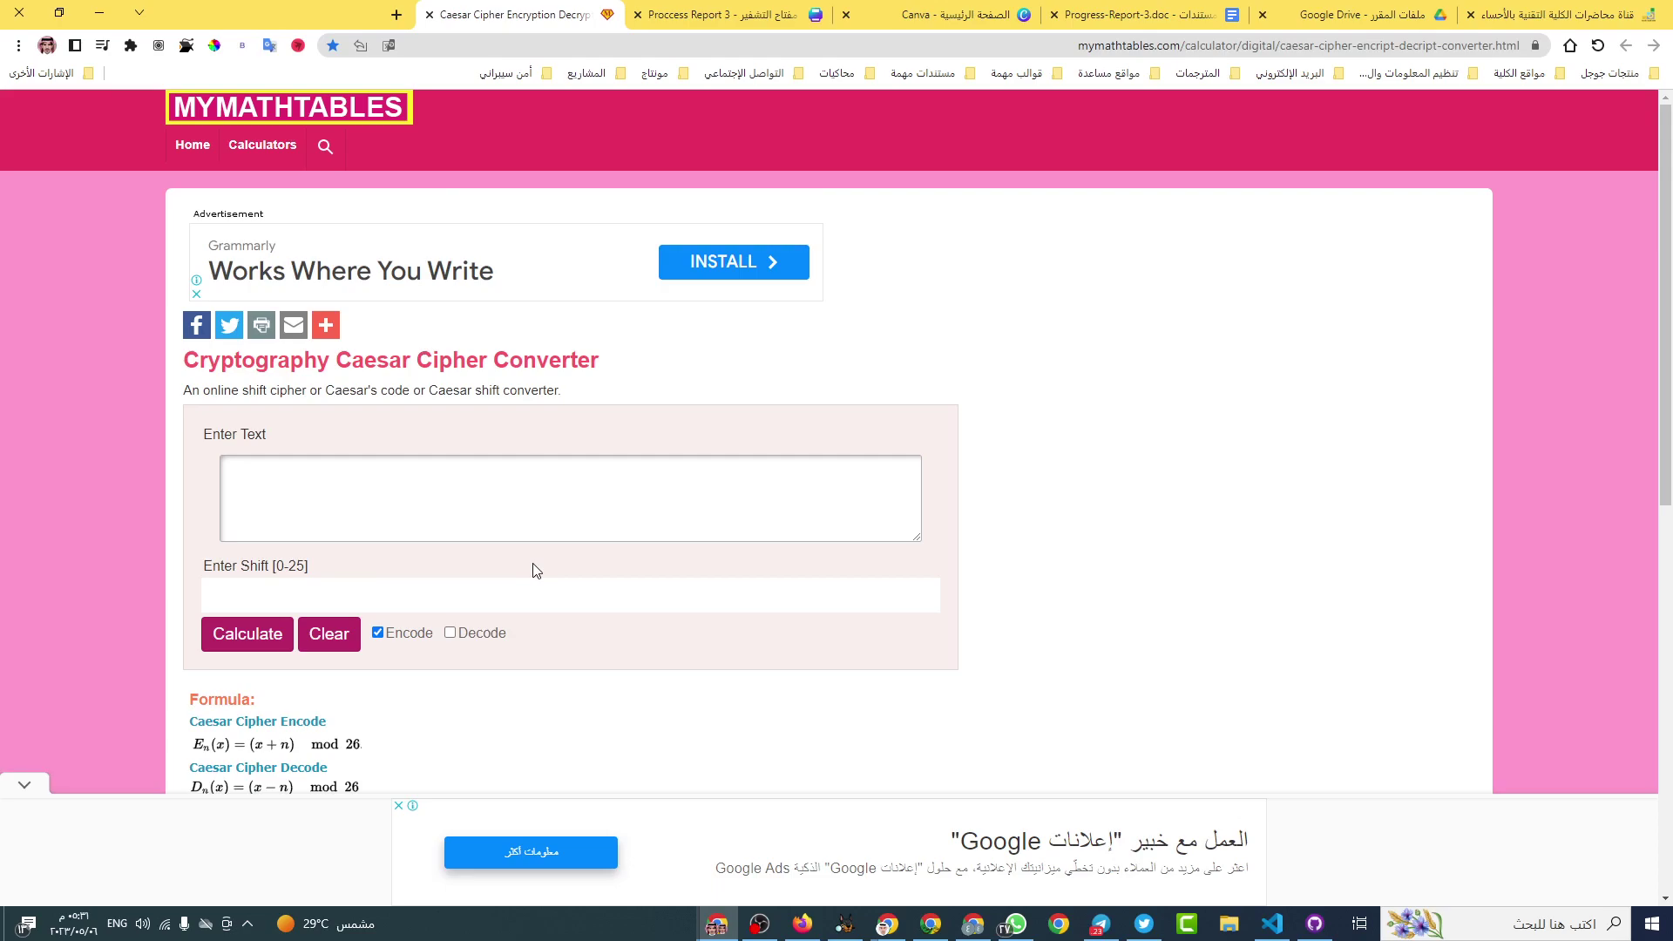
Browse mymathtables' Calculators directory through its Civil Engineering, Fraction, Time and Age & Health lists
scroll(536, 570, "down", 2)
scroll(536, 571, "up", 2)
left_click(280, 145)
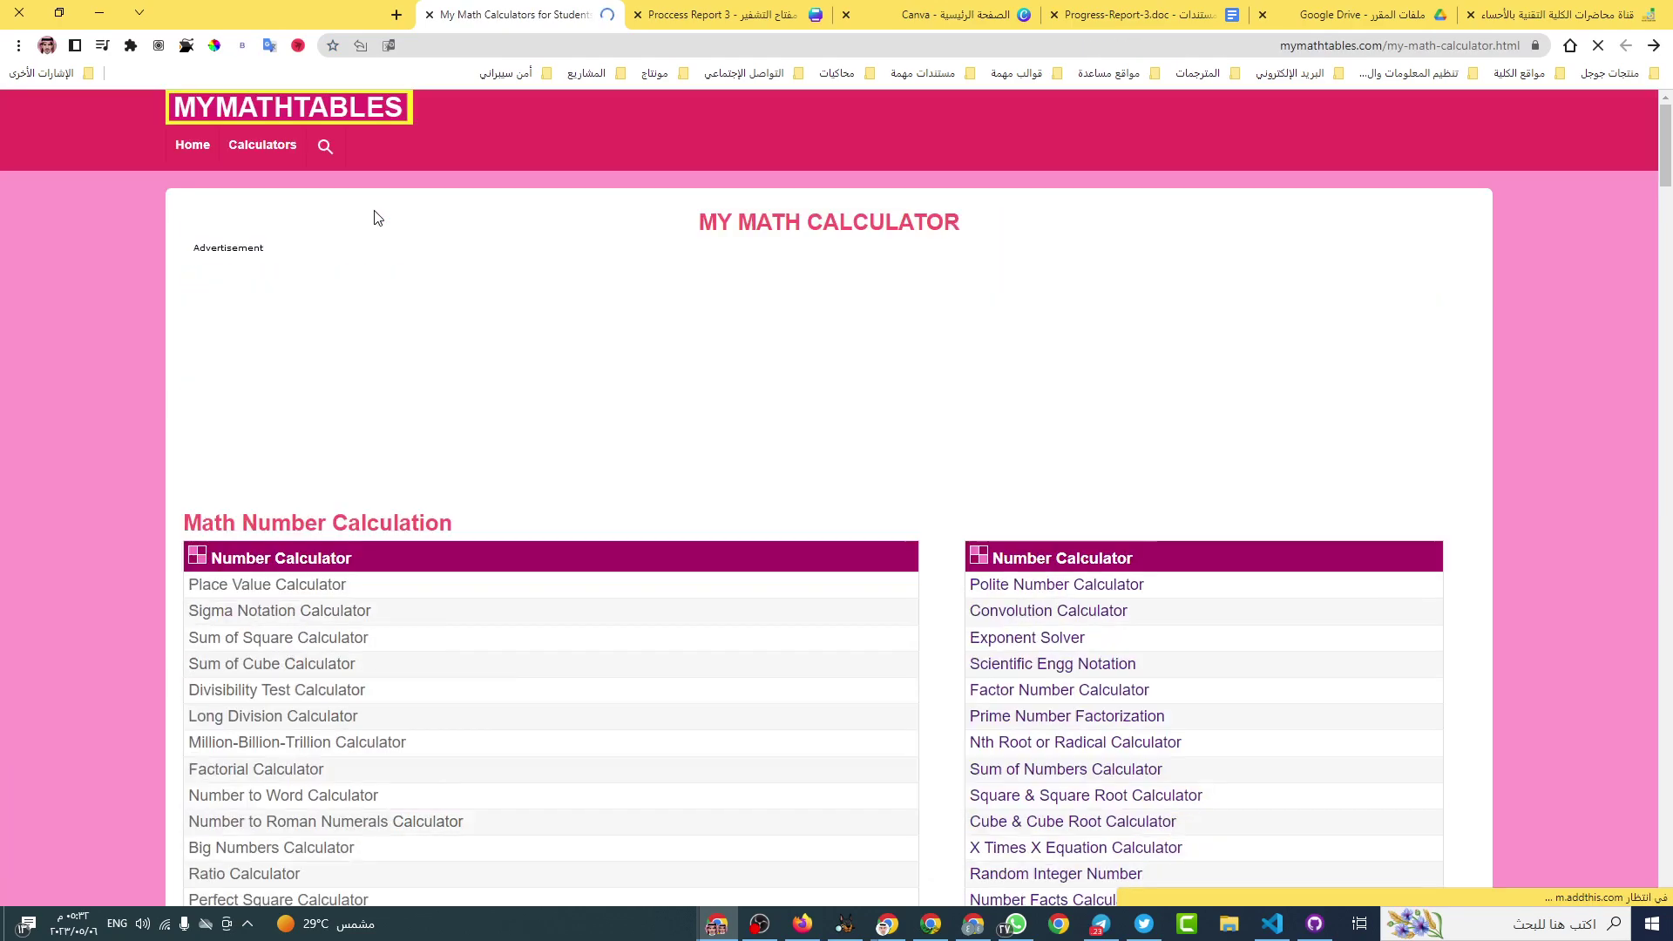
scroll(478, 422, "down", 10)
scroll(461, 520, "down", 9)
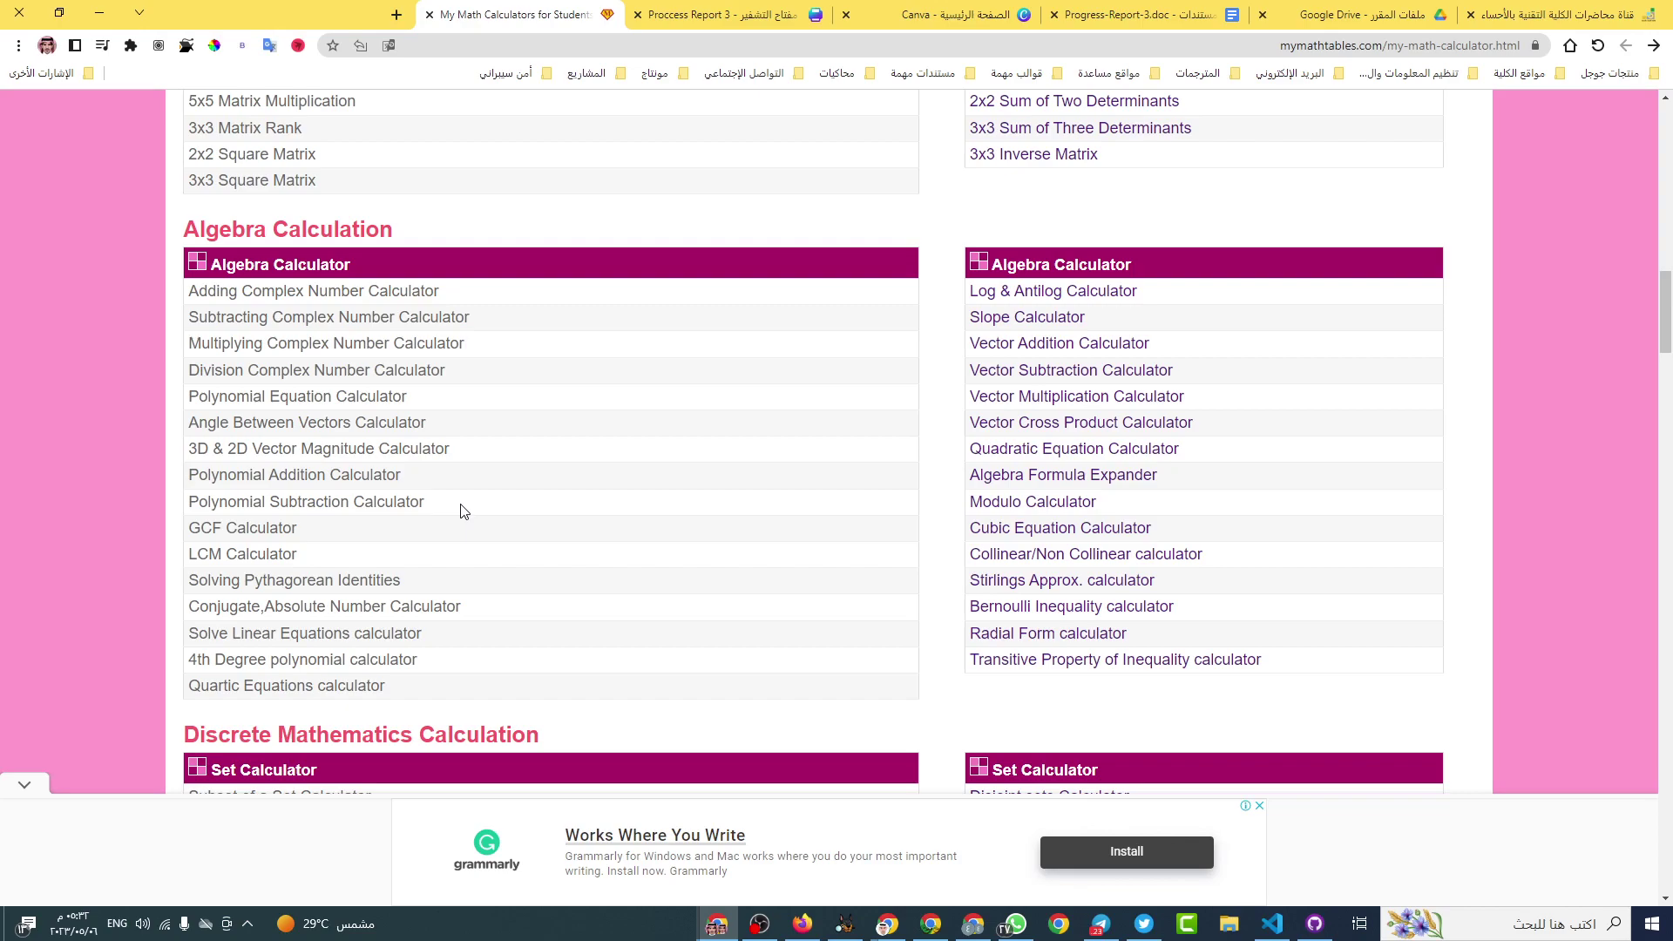
scroll(463, 511, "down", 7)
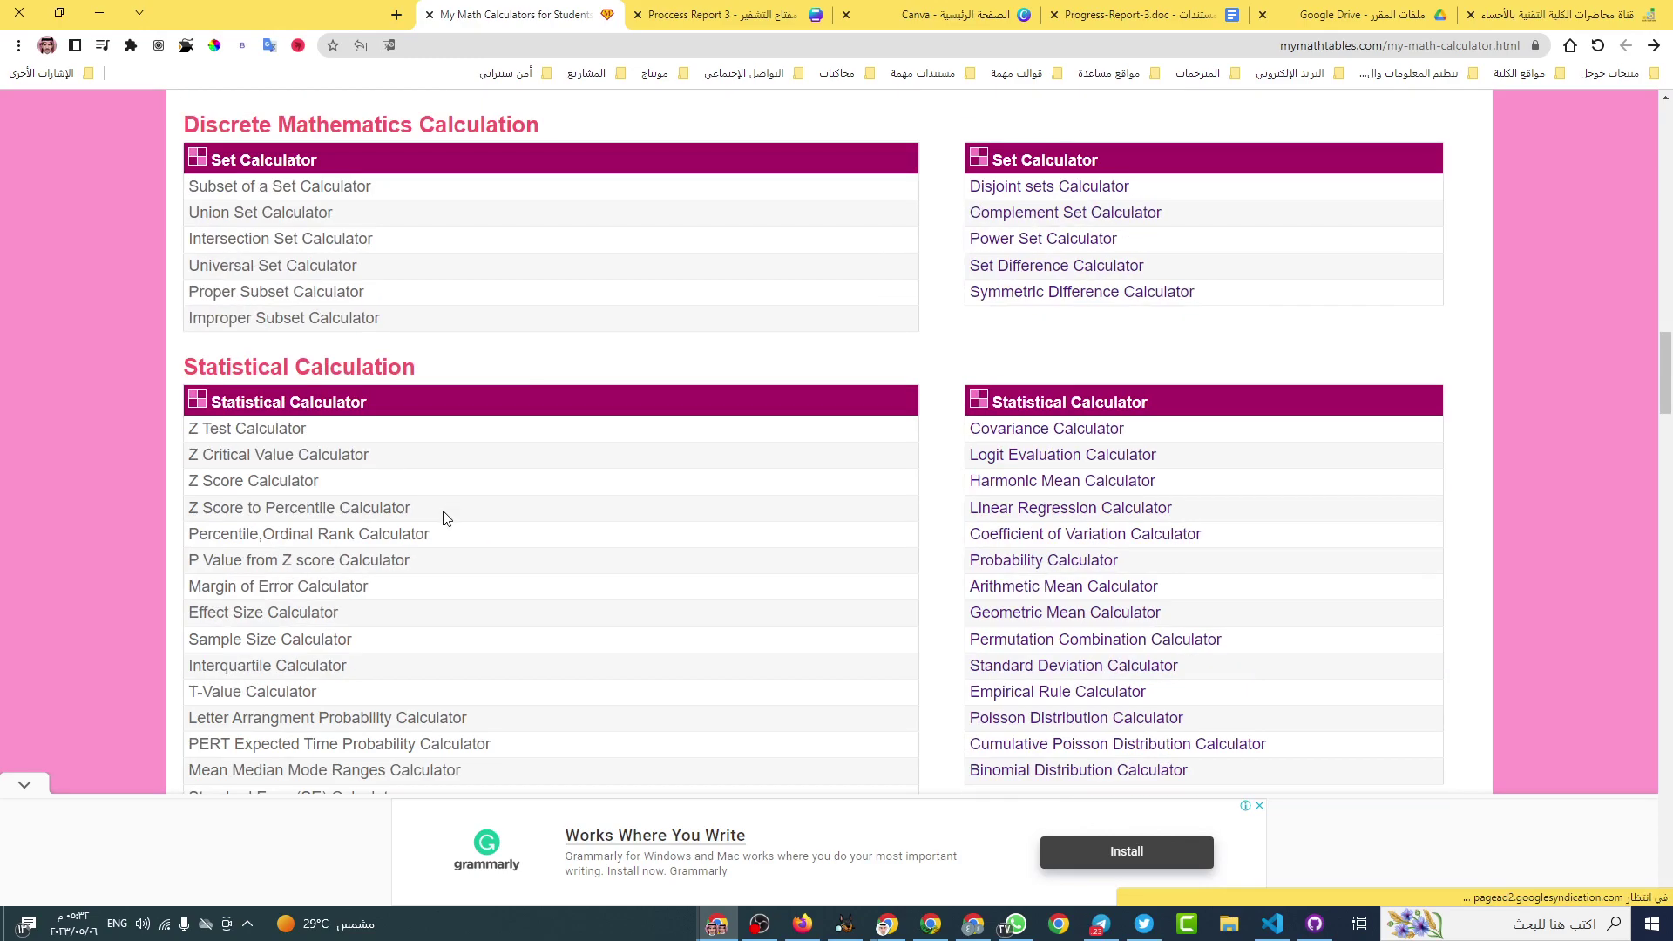
scroll(444, 518, "down", 3)
scroll(445, 518, "down", 2)
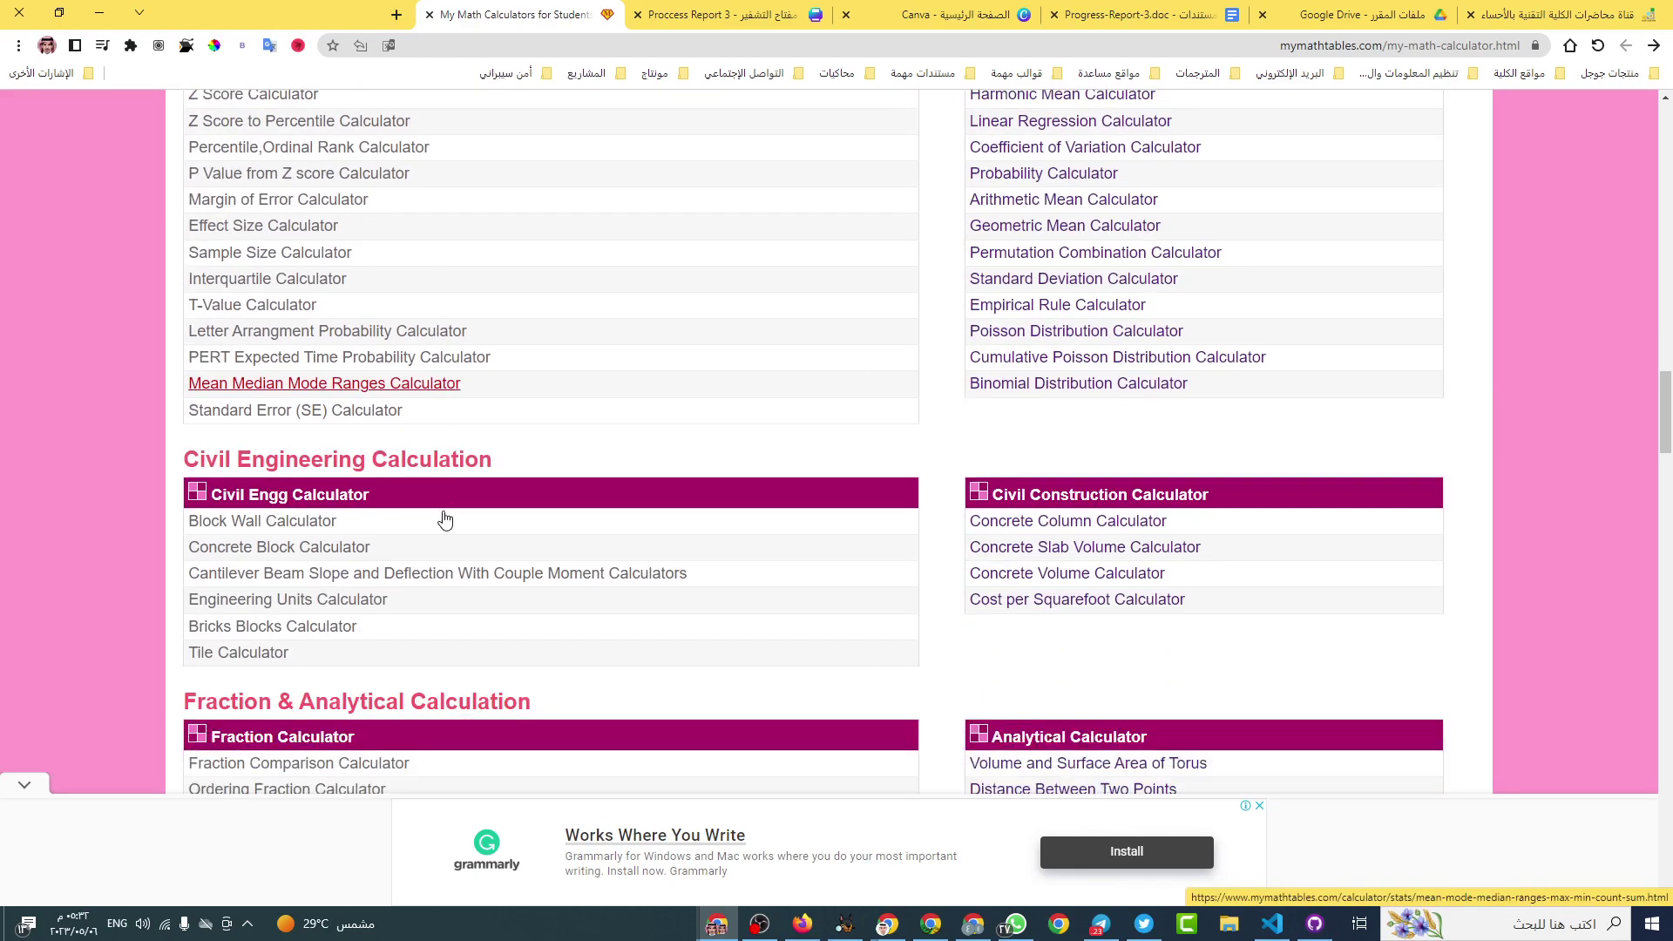
scroll(444, 520, "down", 3)
scroll(453, 506, "down", 5)
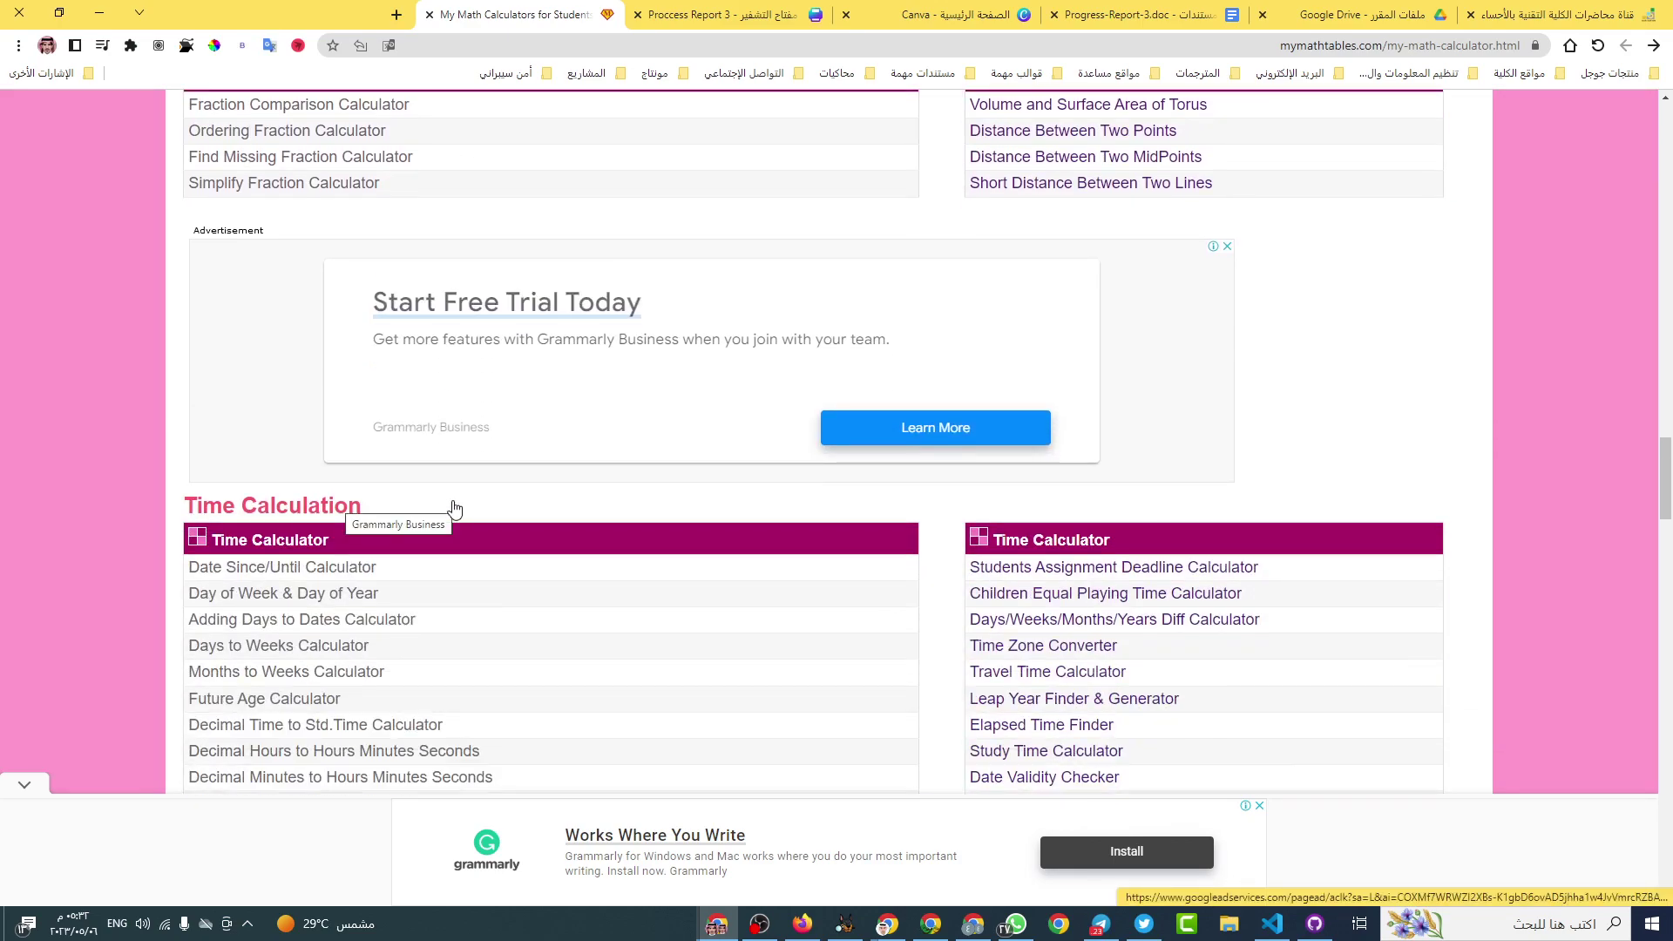
scroll(454, 510, "down", 10)
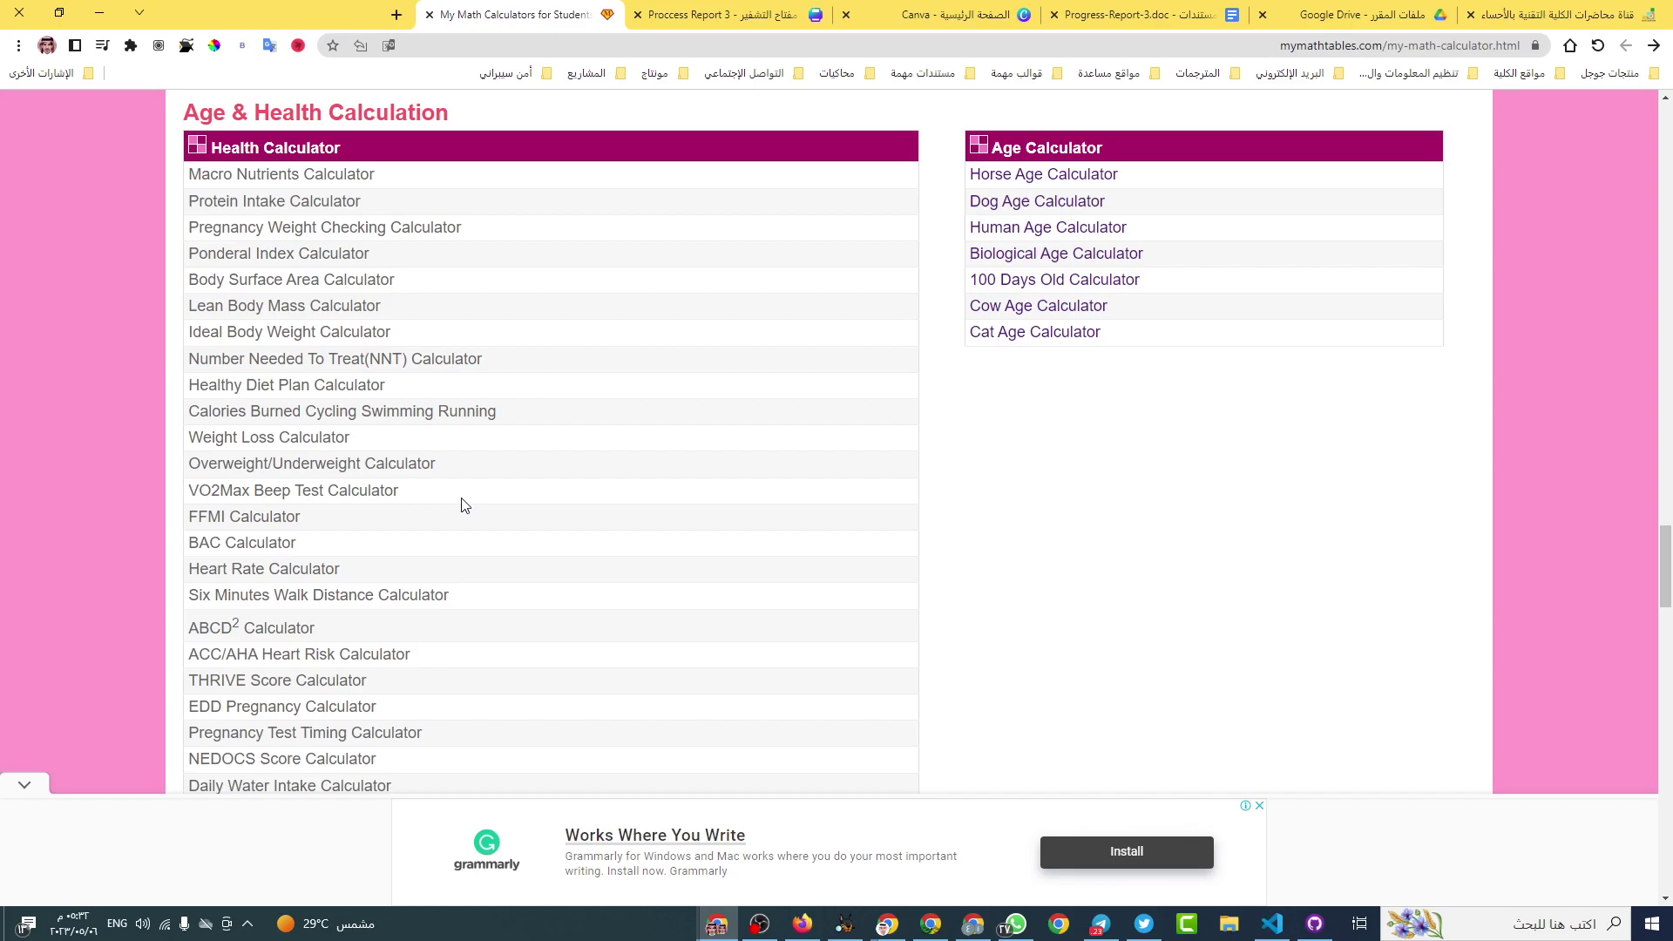
Copy page 12's bulleted problems text box and paste it onto the table page
left_click(710, 14)
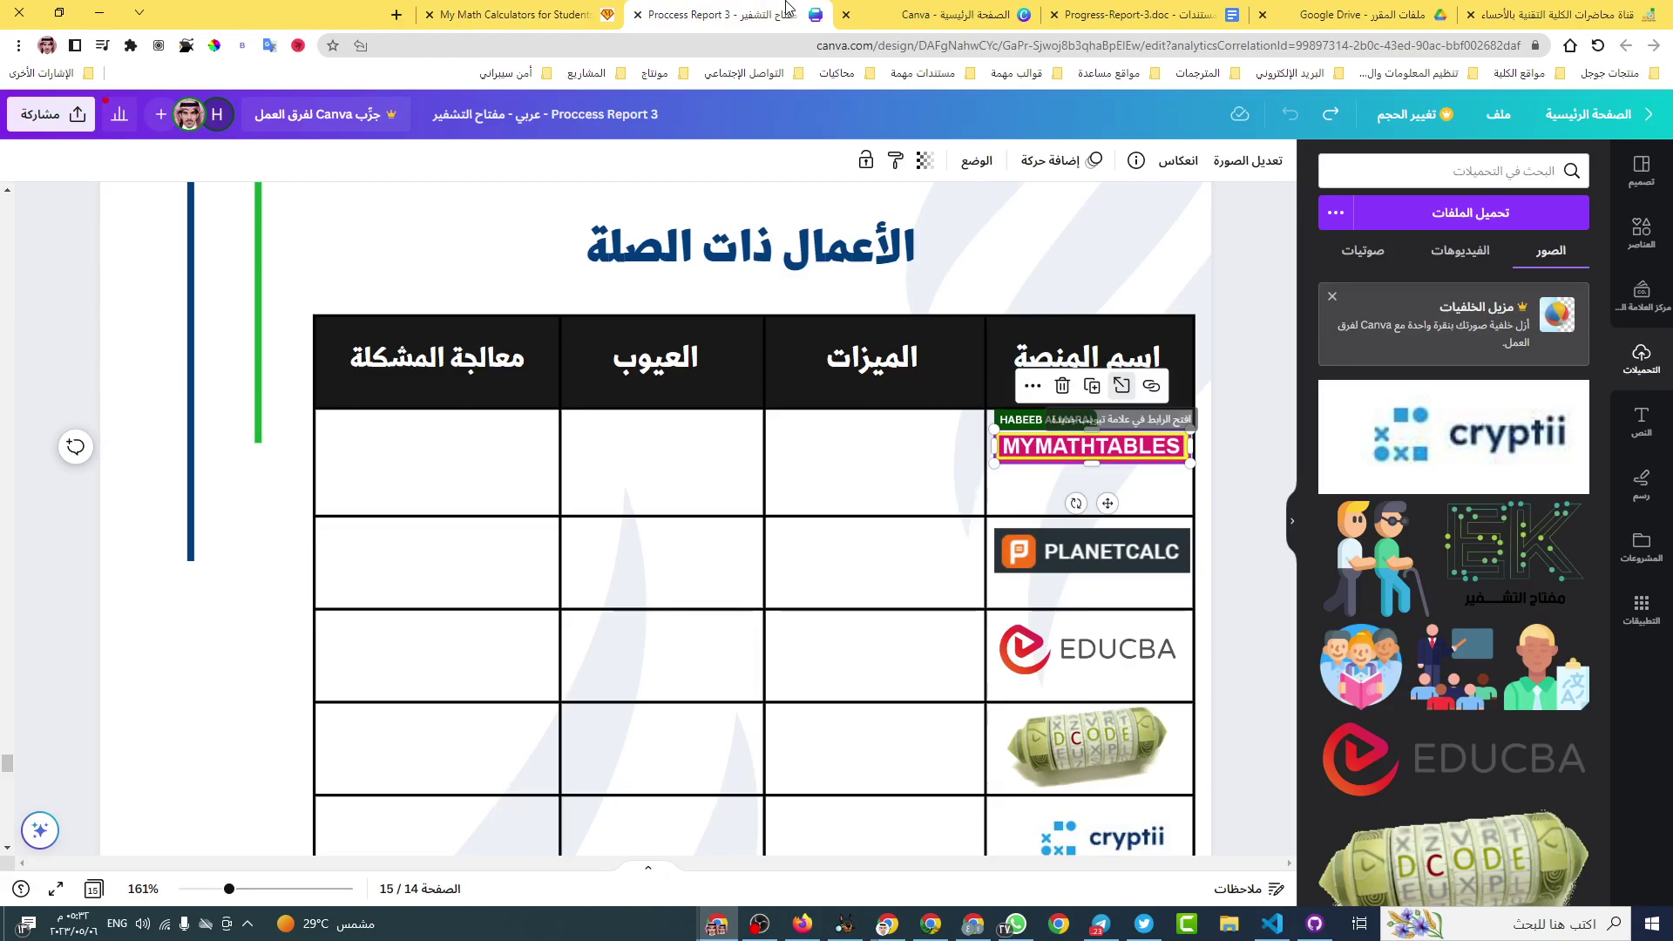
scroll(1024, 279, "up", 10)
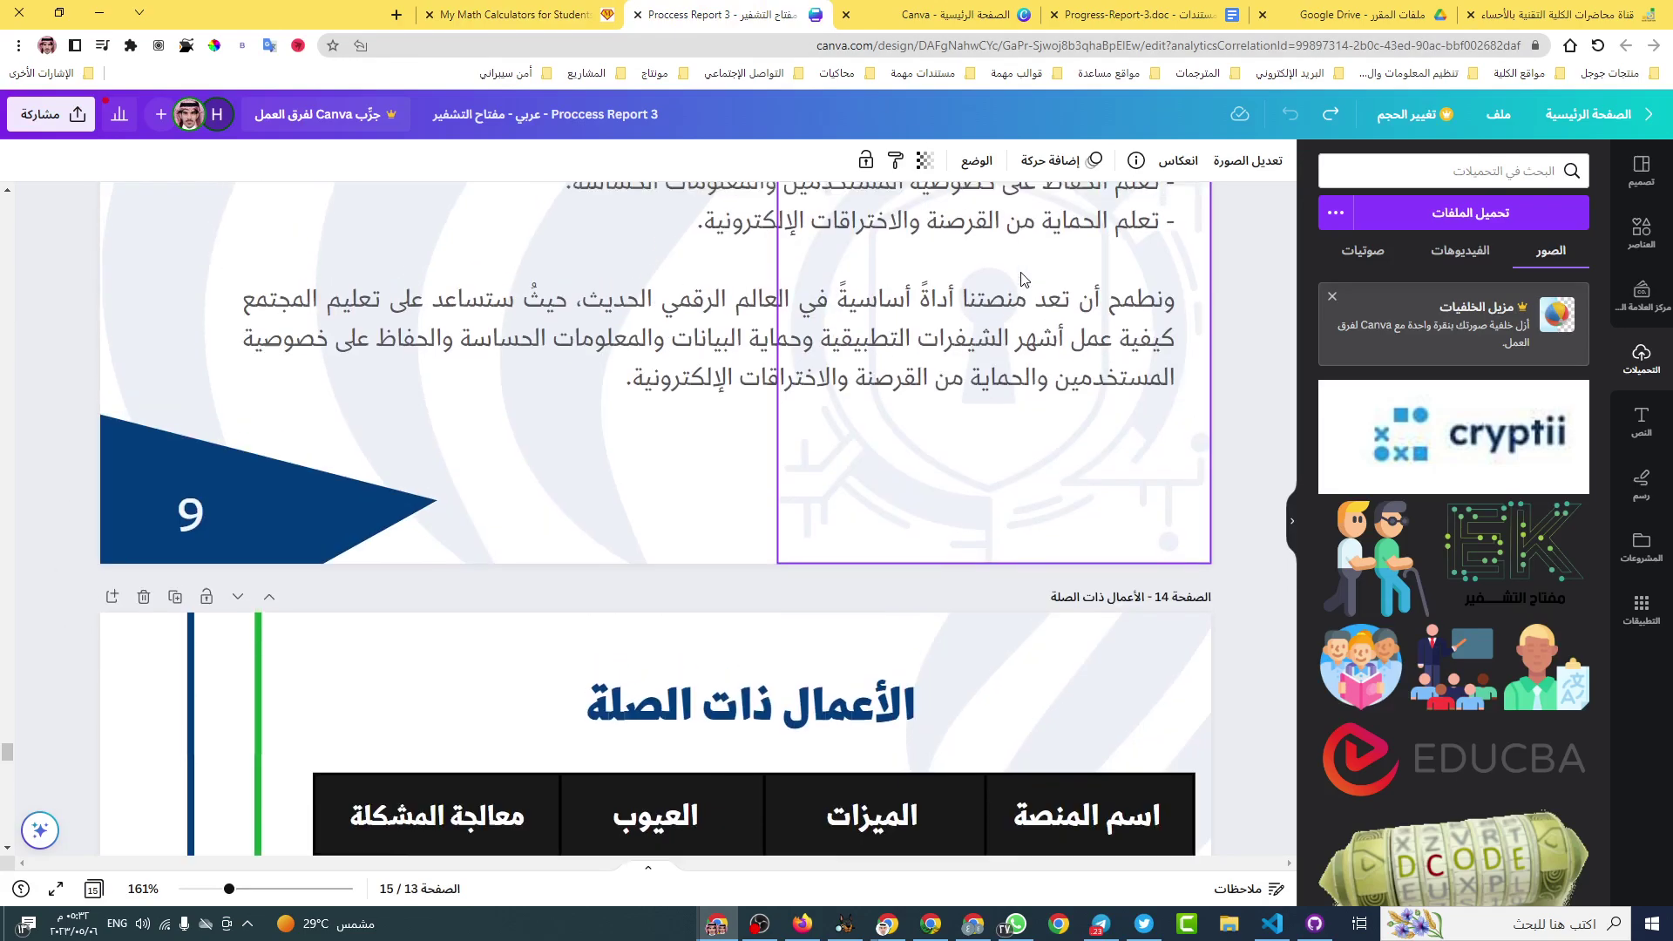
scroll(1025, 279, "down", 3)
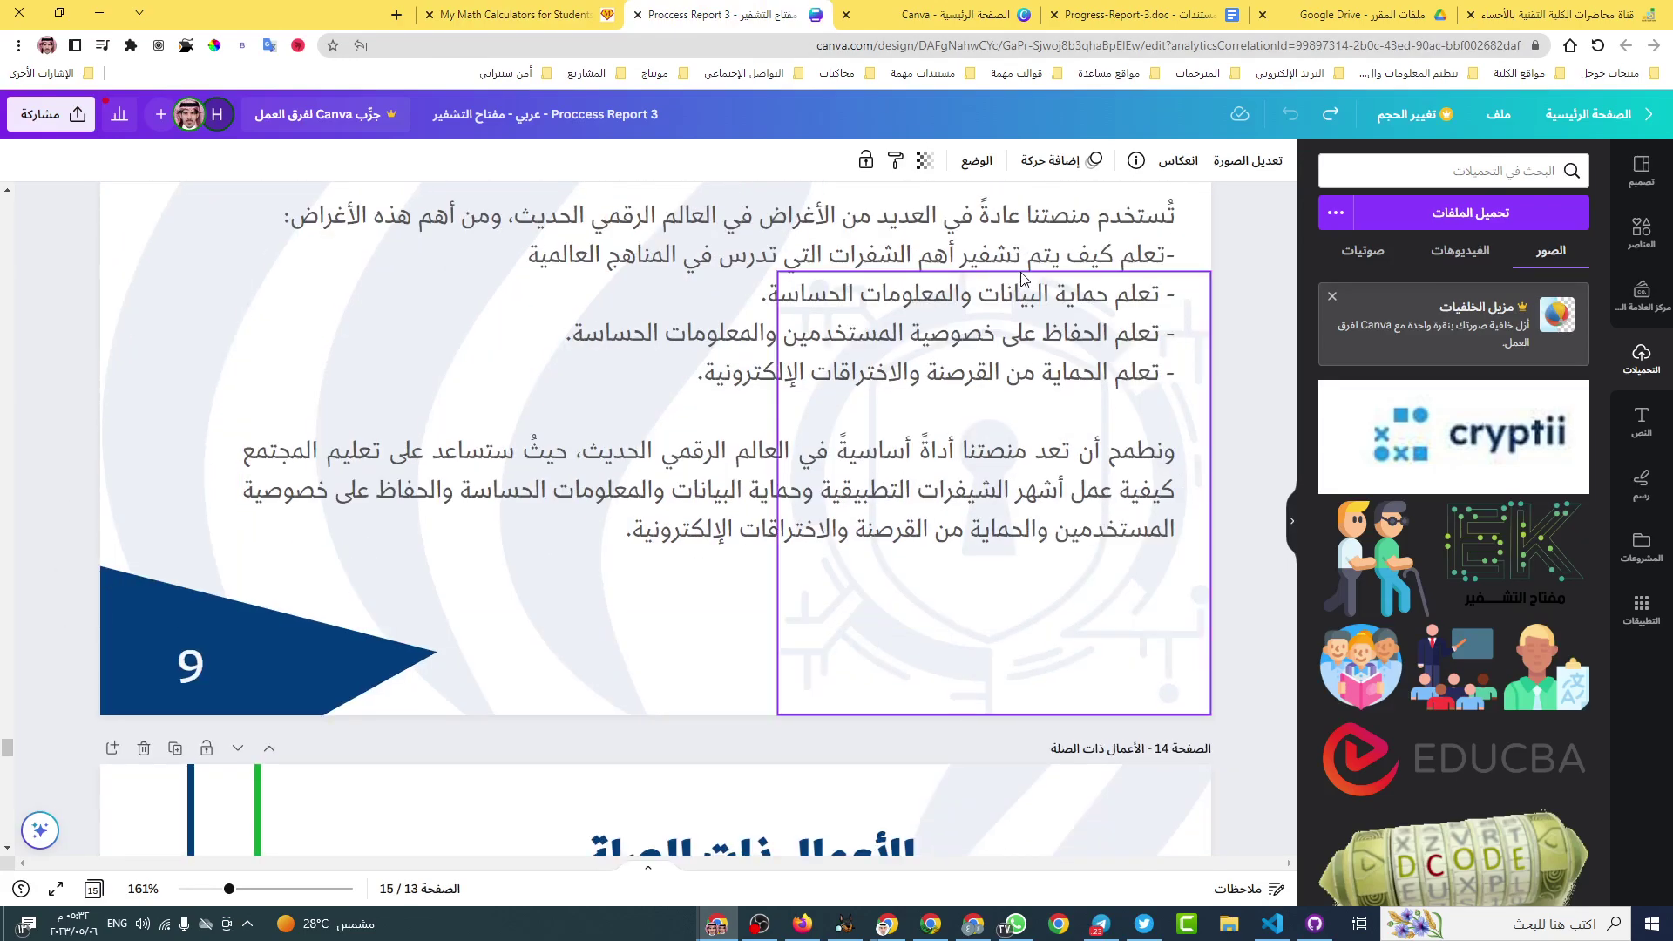
scroll(1025, 279, "up", 12)
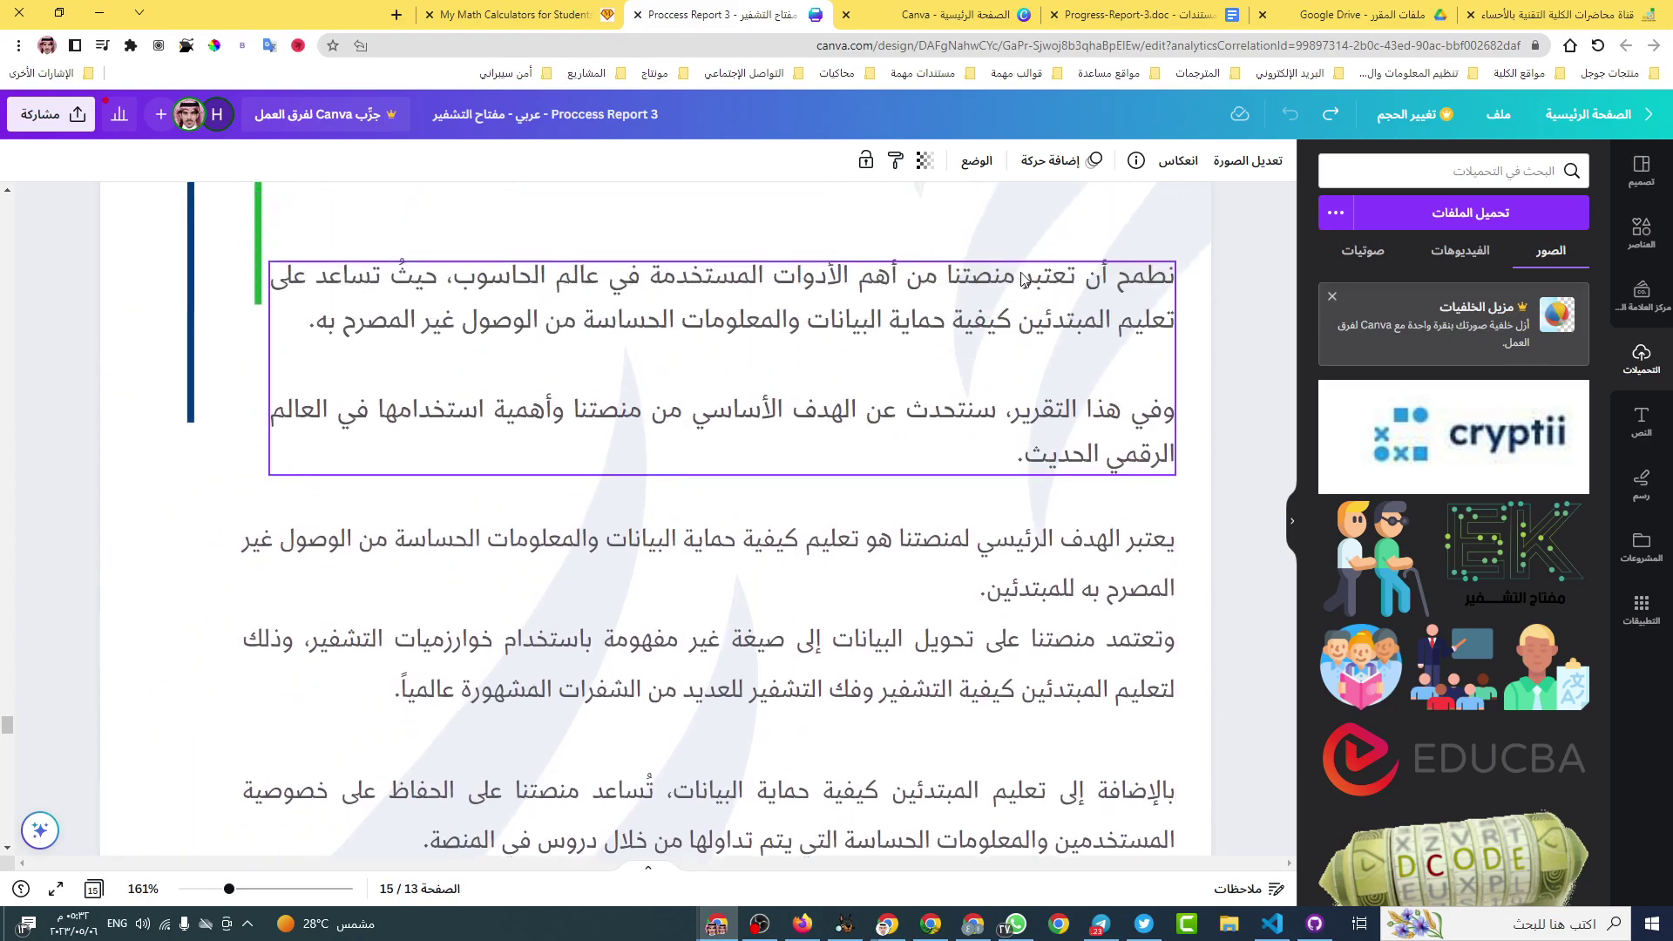
scroll(1025, 279, "up", 5)
left_click(1079, 490)
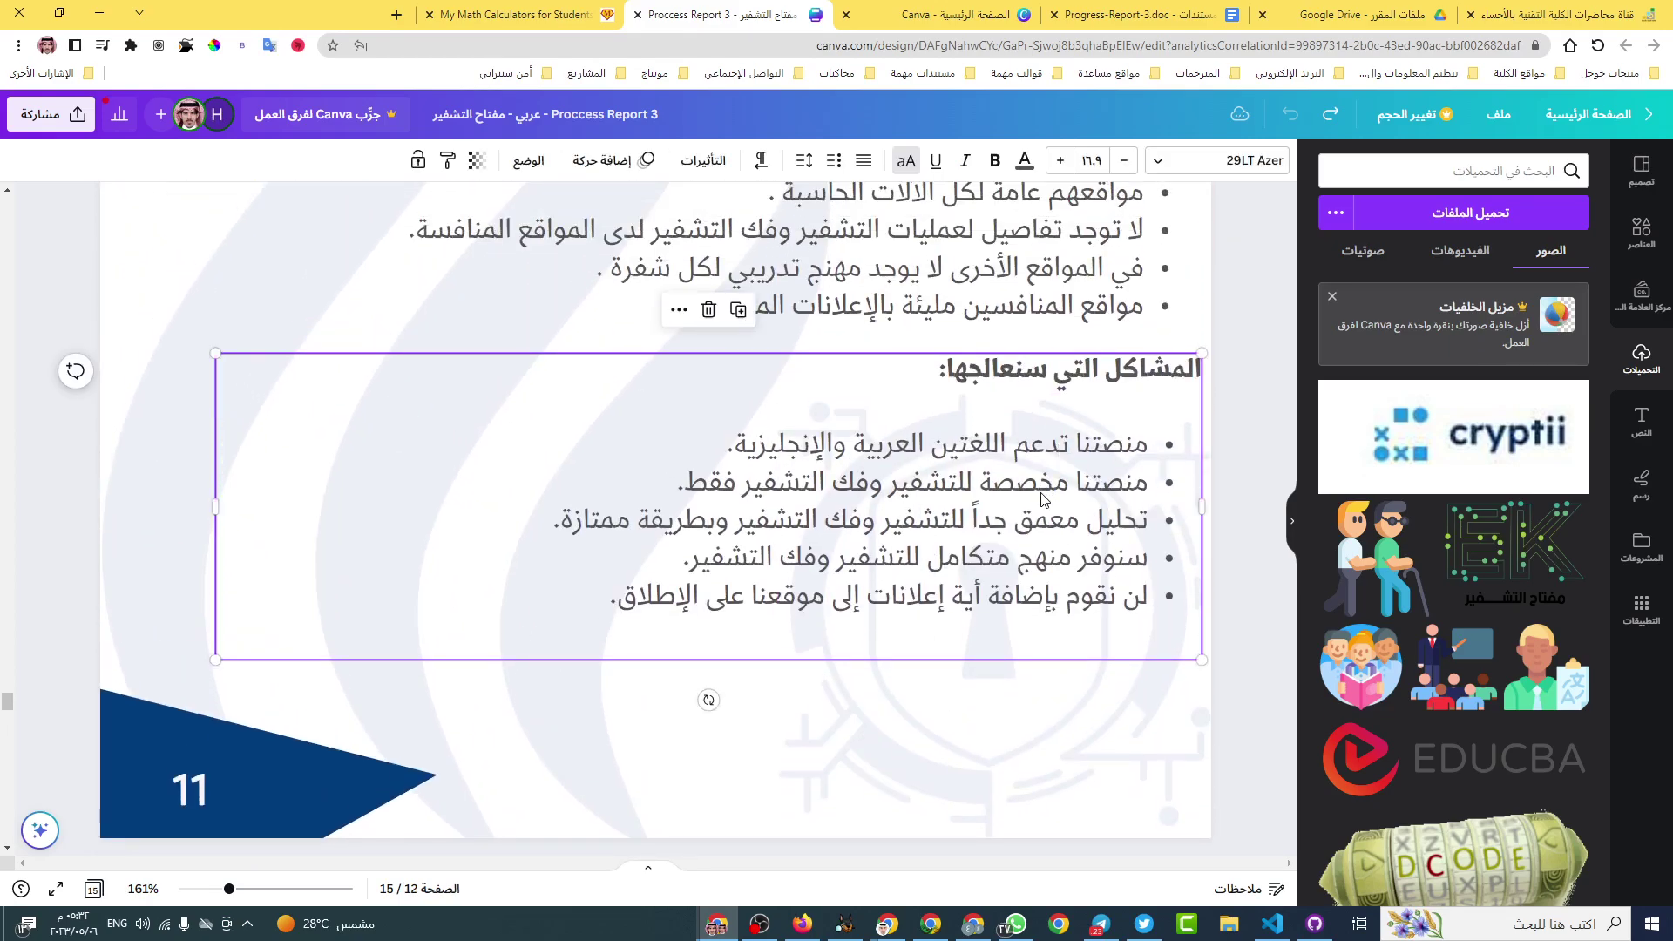
scroll(1079, 490, "down", 15)
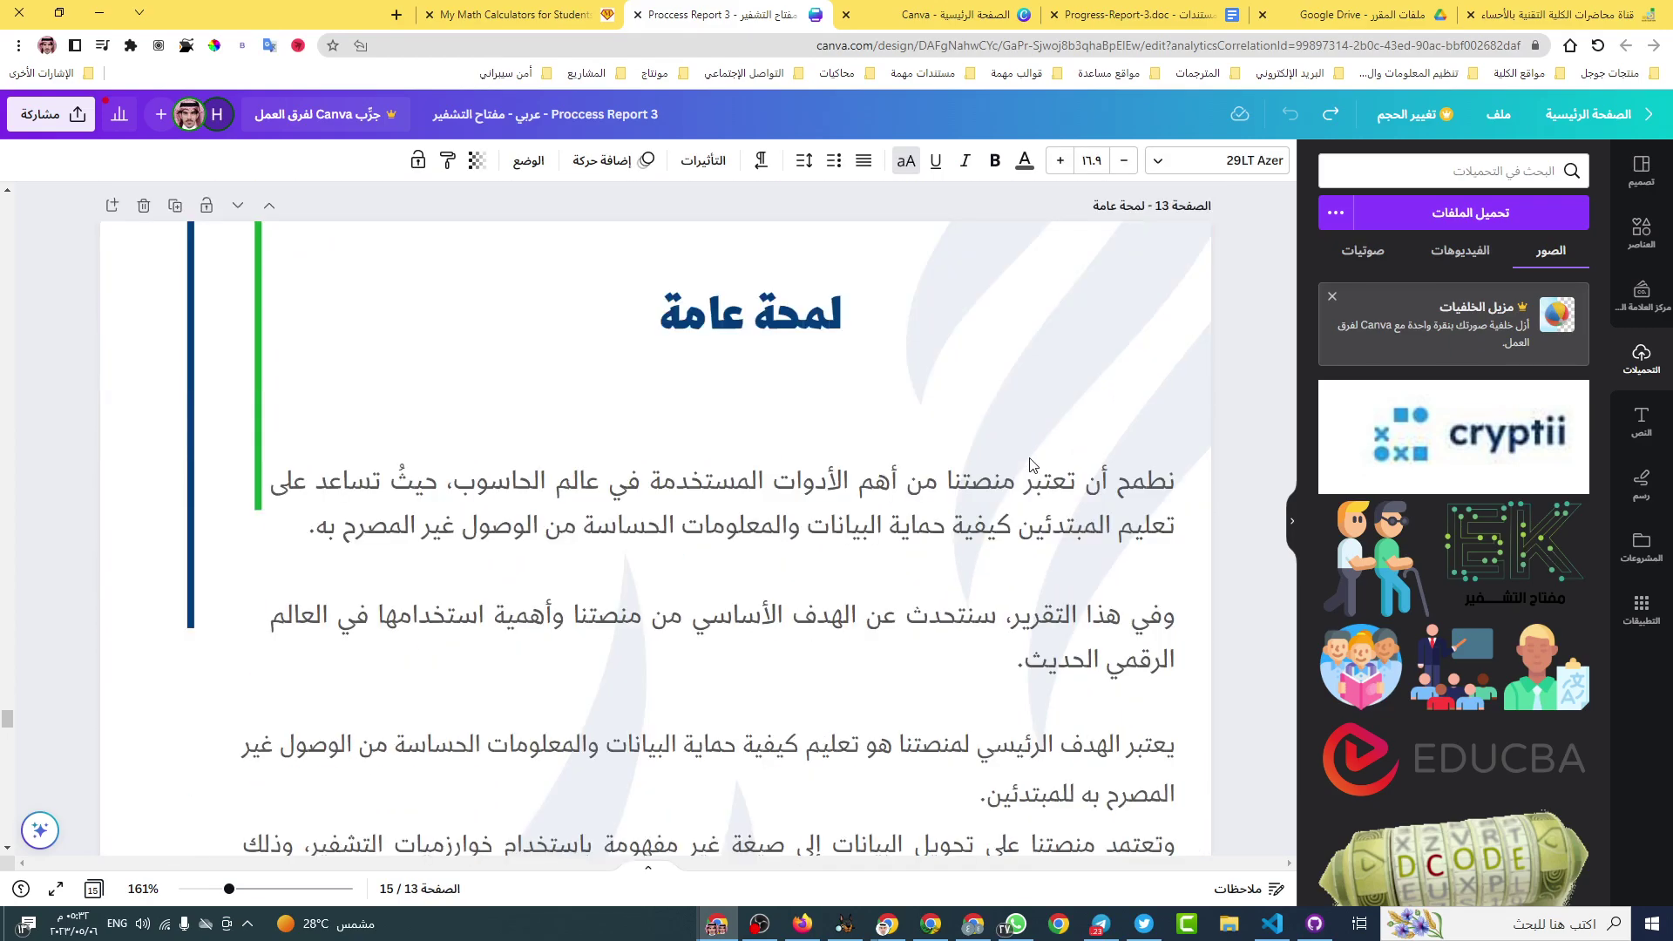
scroll(967, 479, "down", 6)
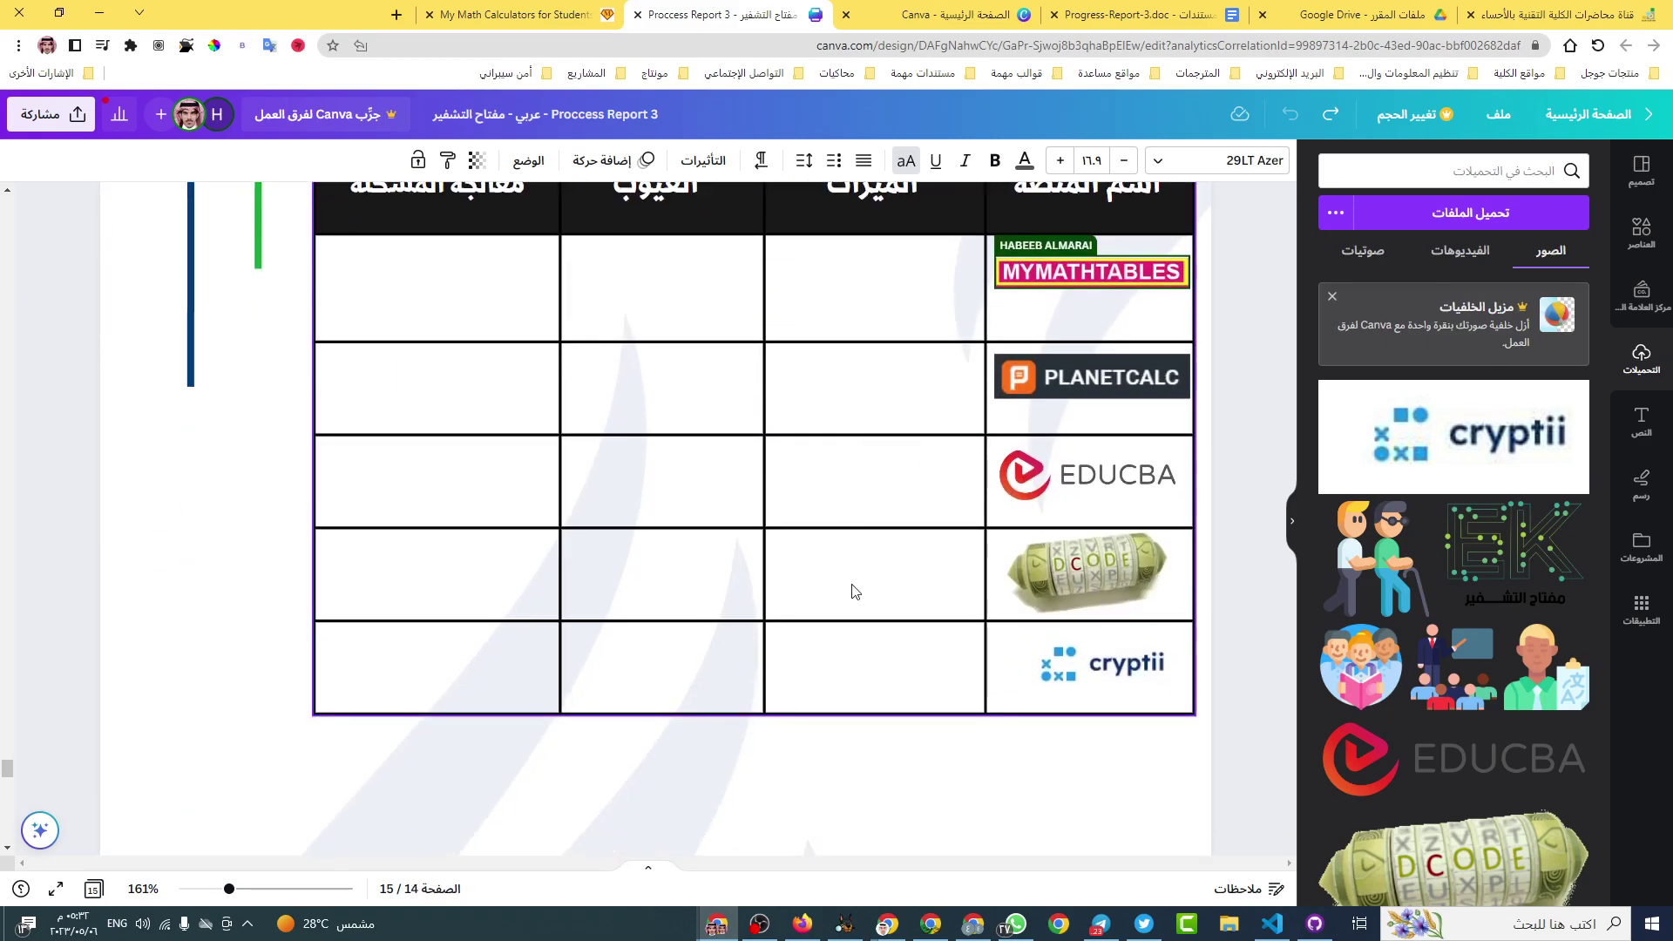
left_click(921, 791)
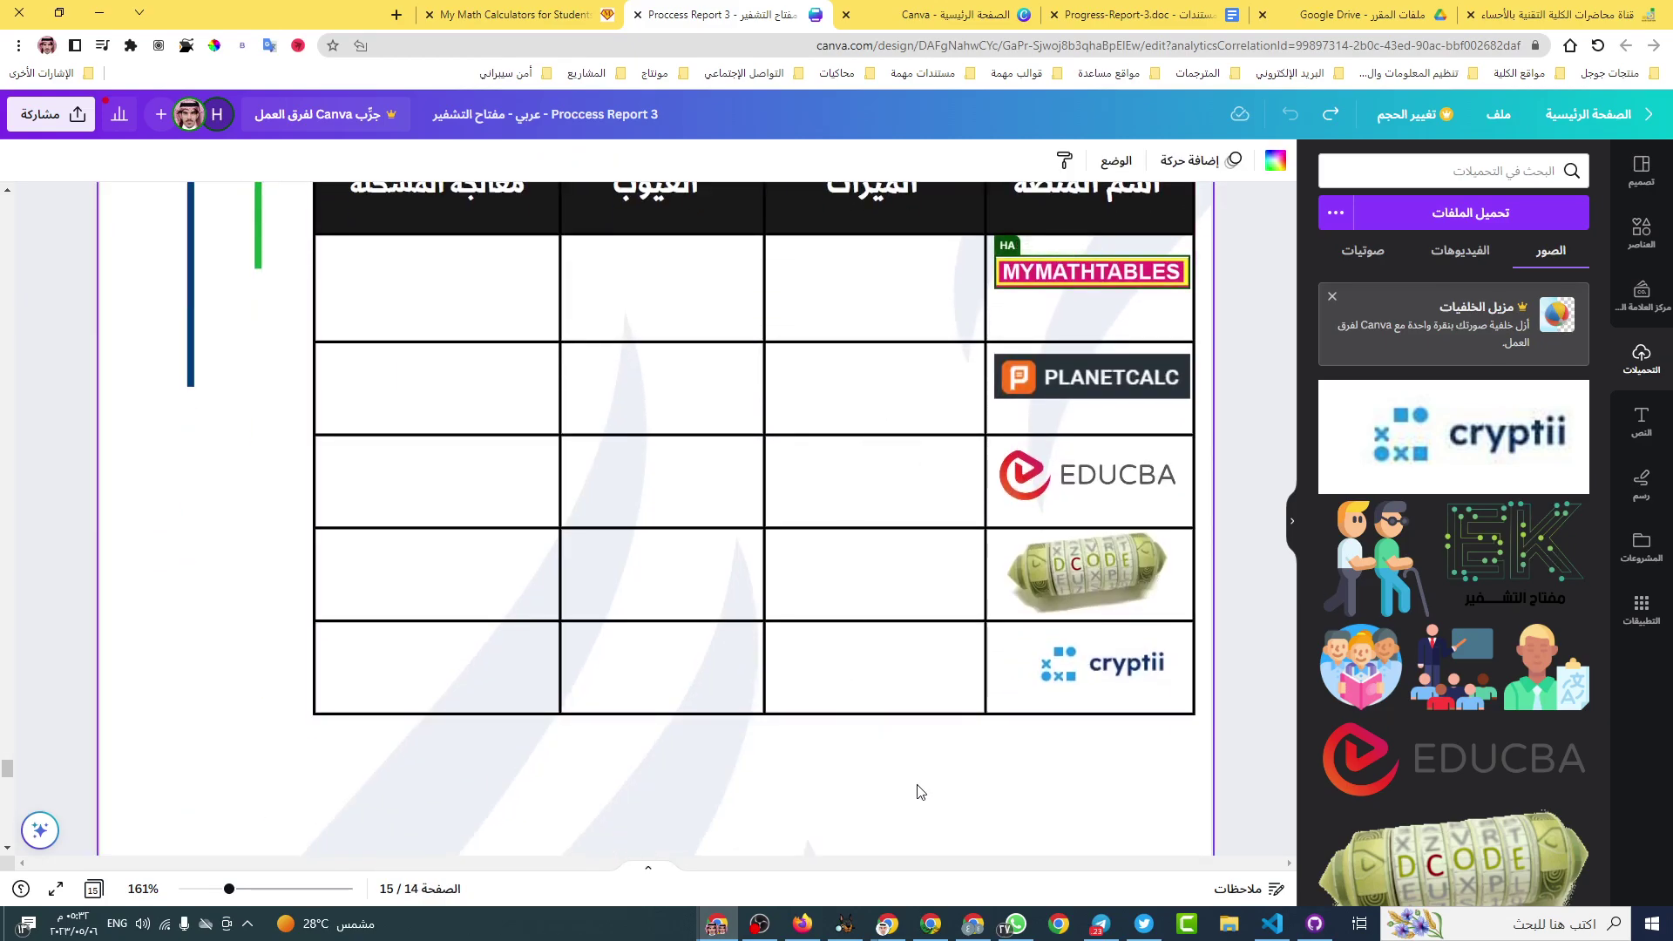
key("ctrl+v")
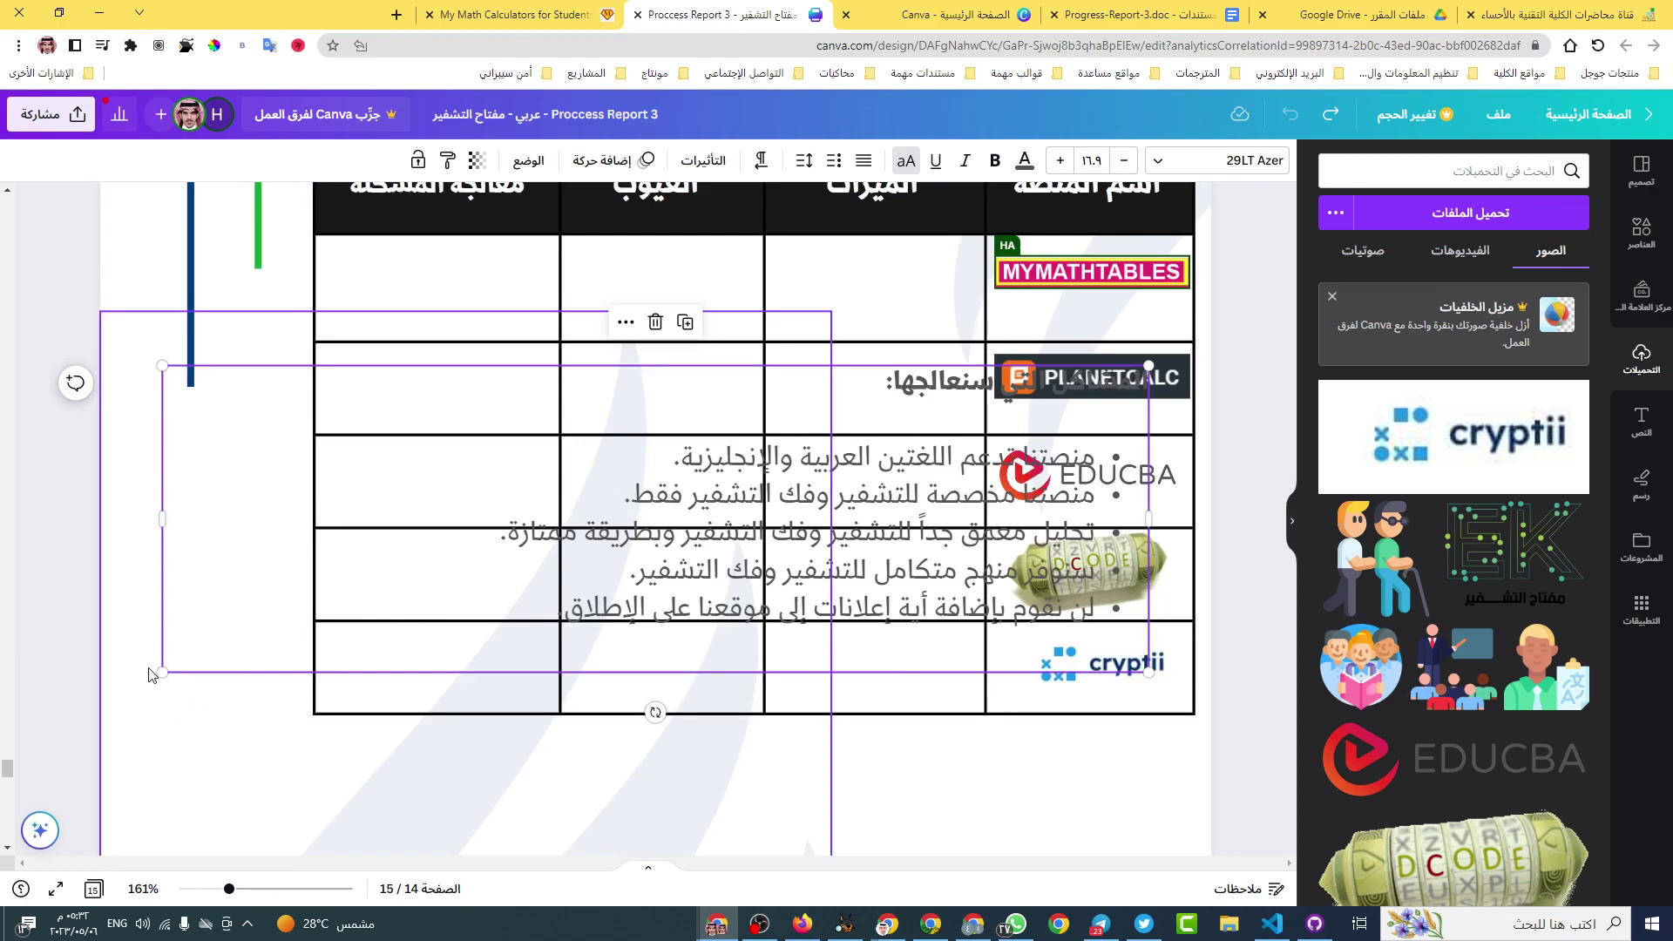
Shrink the pasted list into the top row beside MYMATHTABLES and delete its heading line
left_click_drag(150, 675, 825, 503)
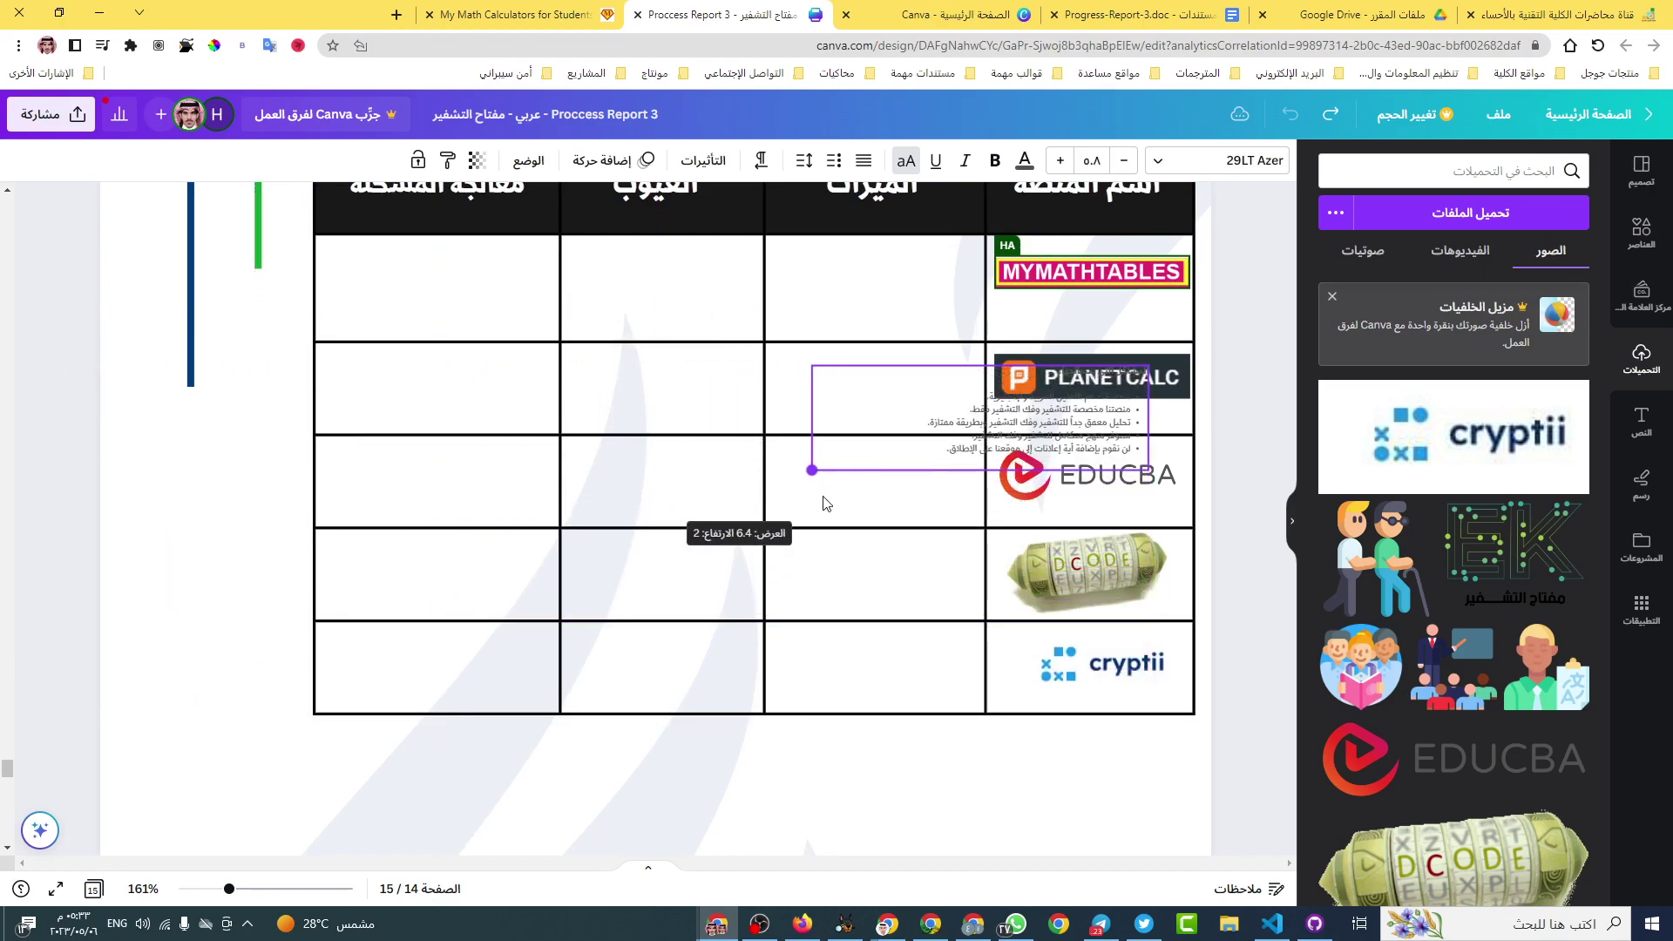
left_click_drag(1098, 399, 934, 274)
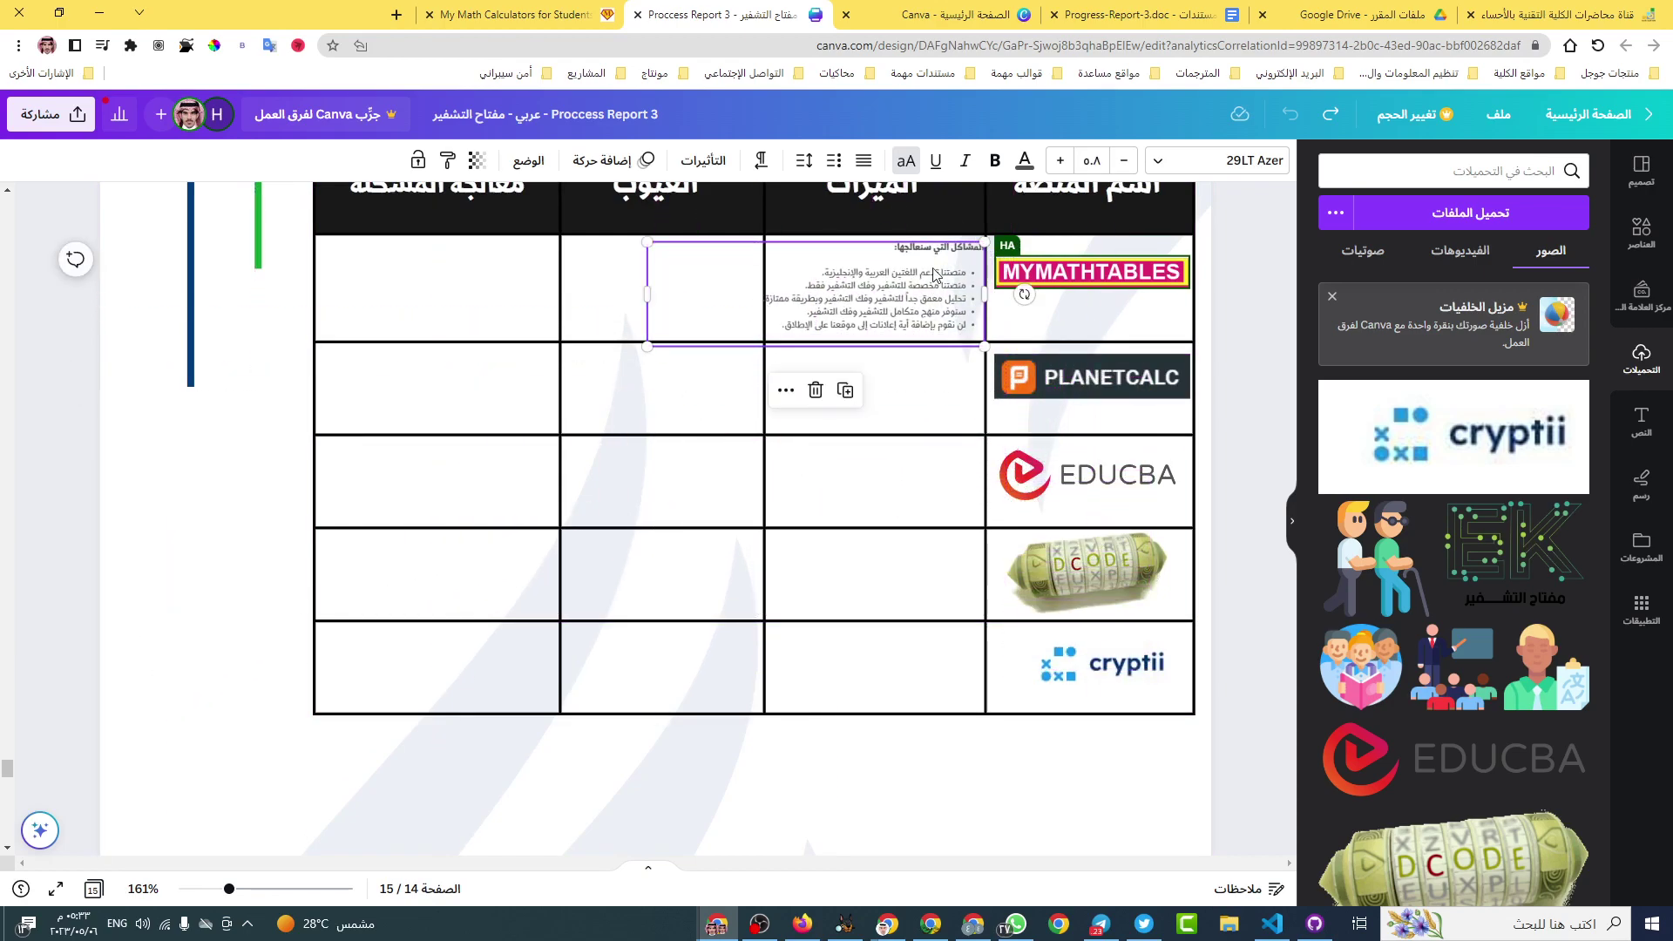
triple_click(941, 247)
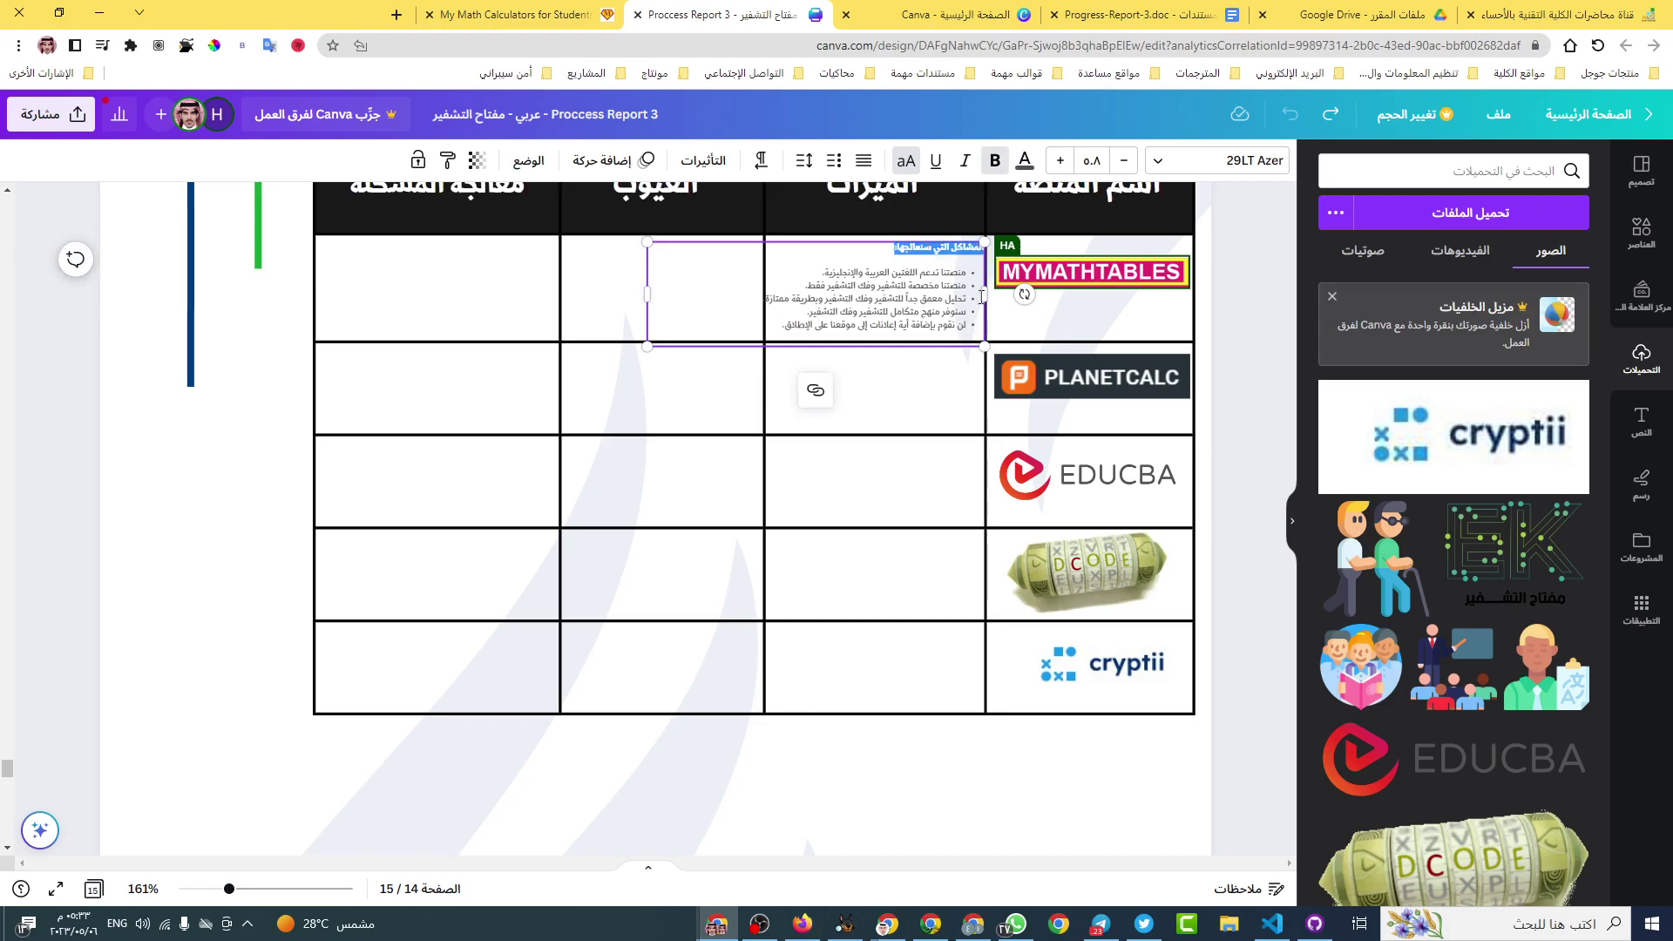
key("BackSpace")
key("Delete")
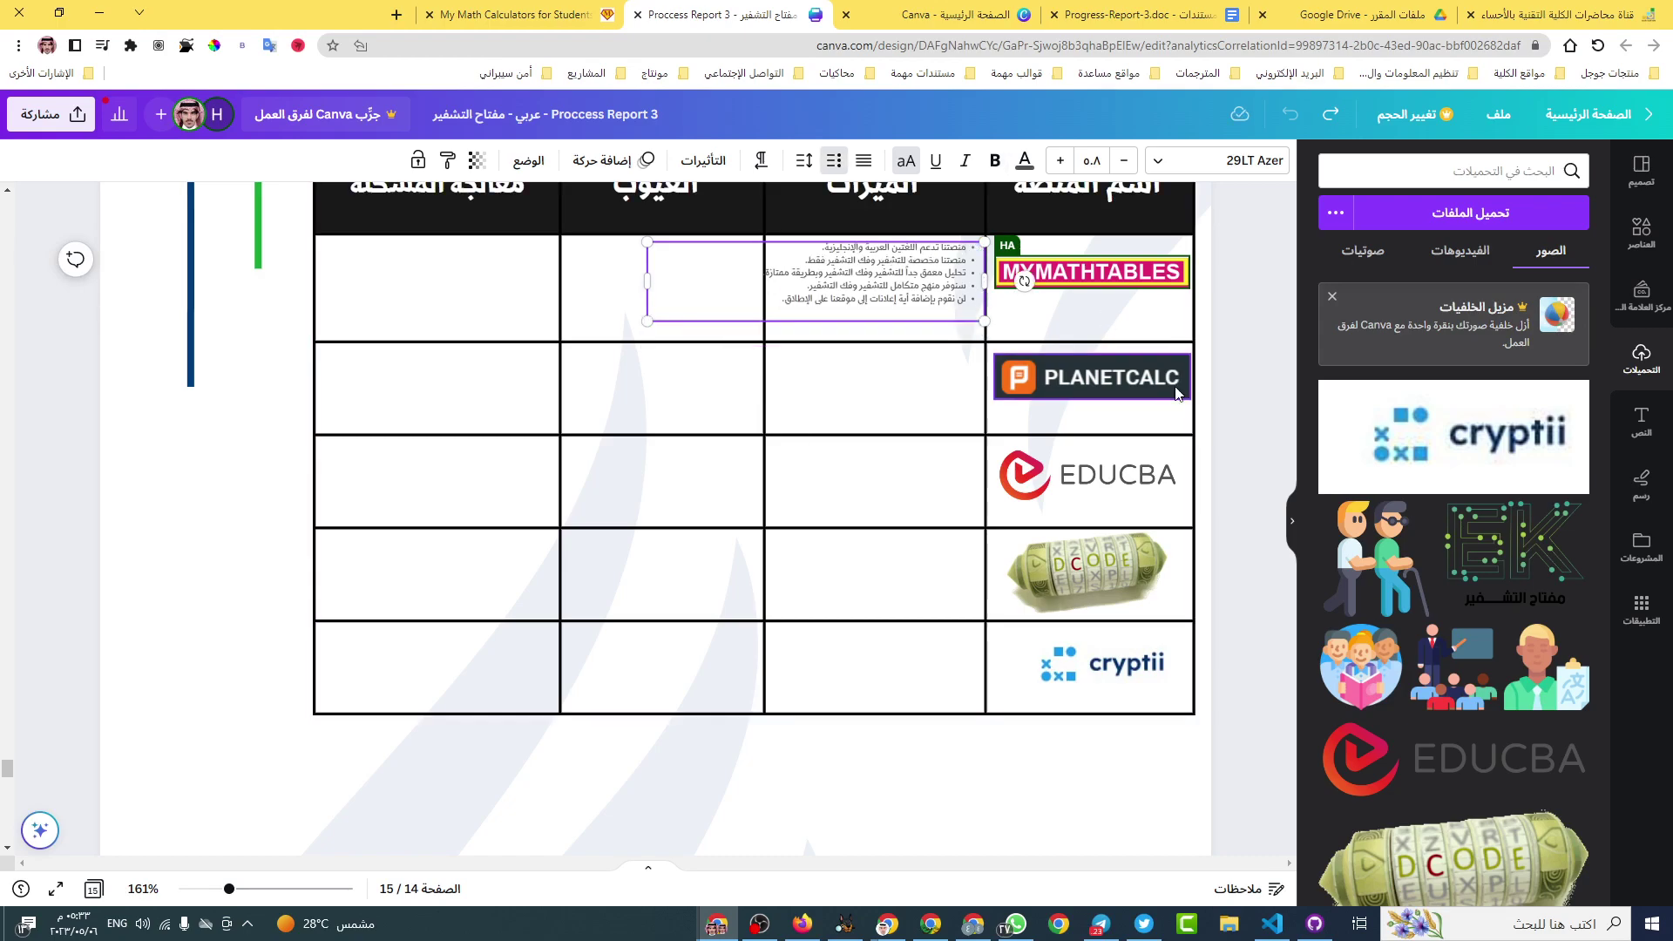
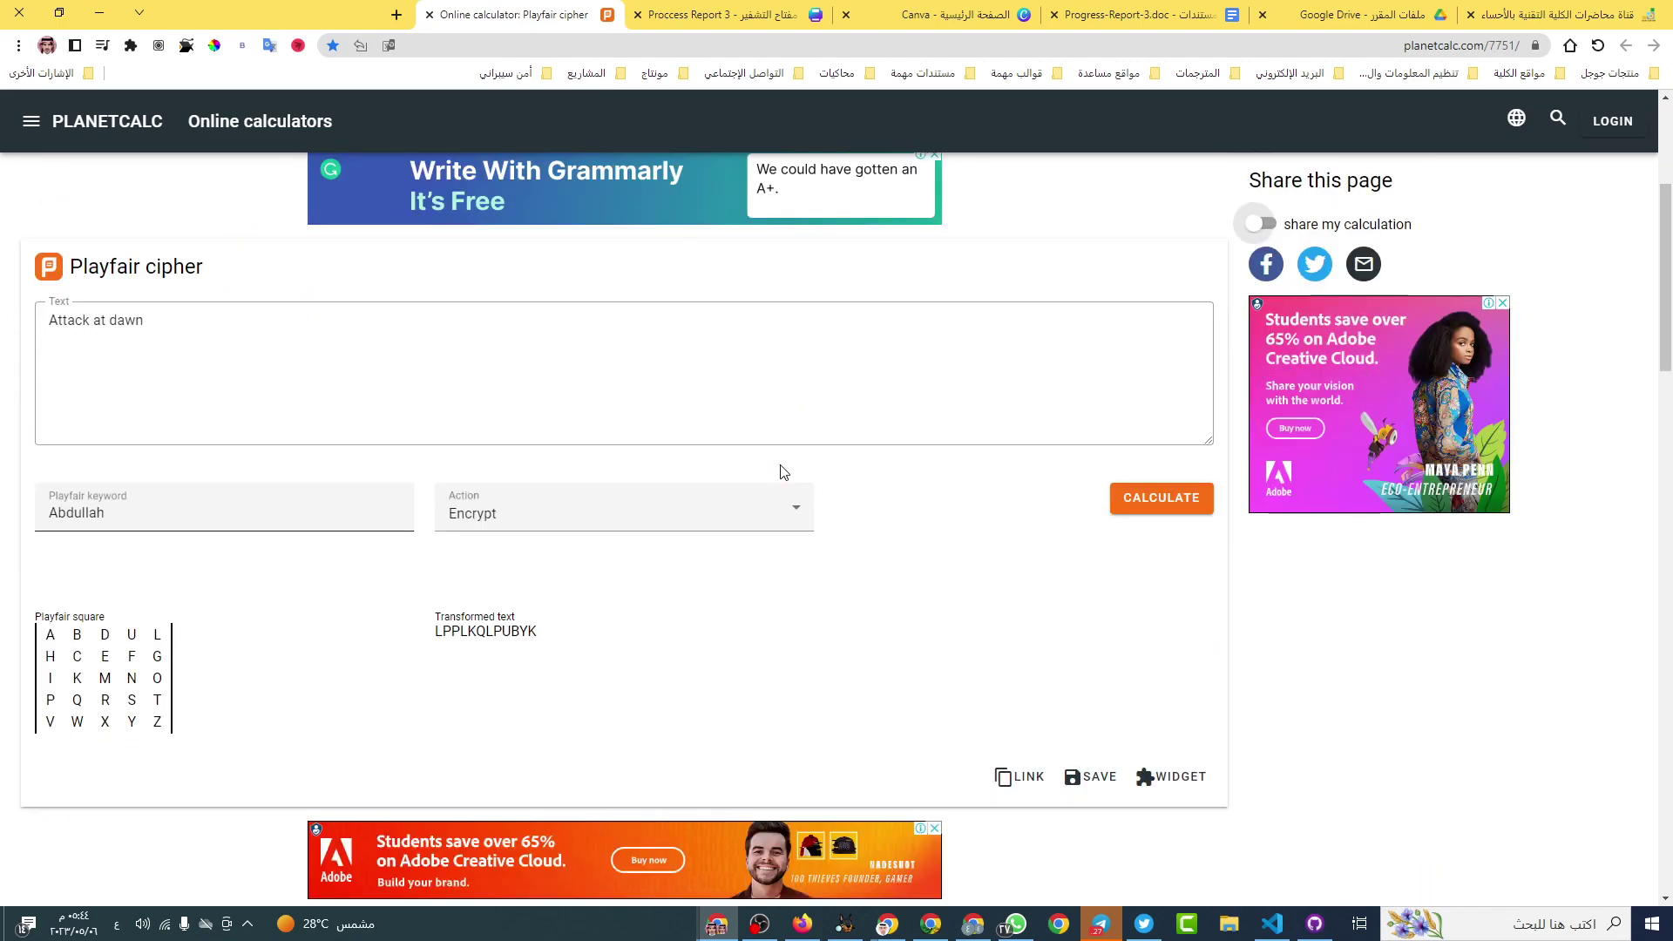
Scroll through the PlanetCalc Playfair cipher page to review it
scroll(1011, 571, "down", 5)
scroll(1015, 572, "down", 2)
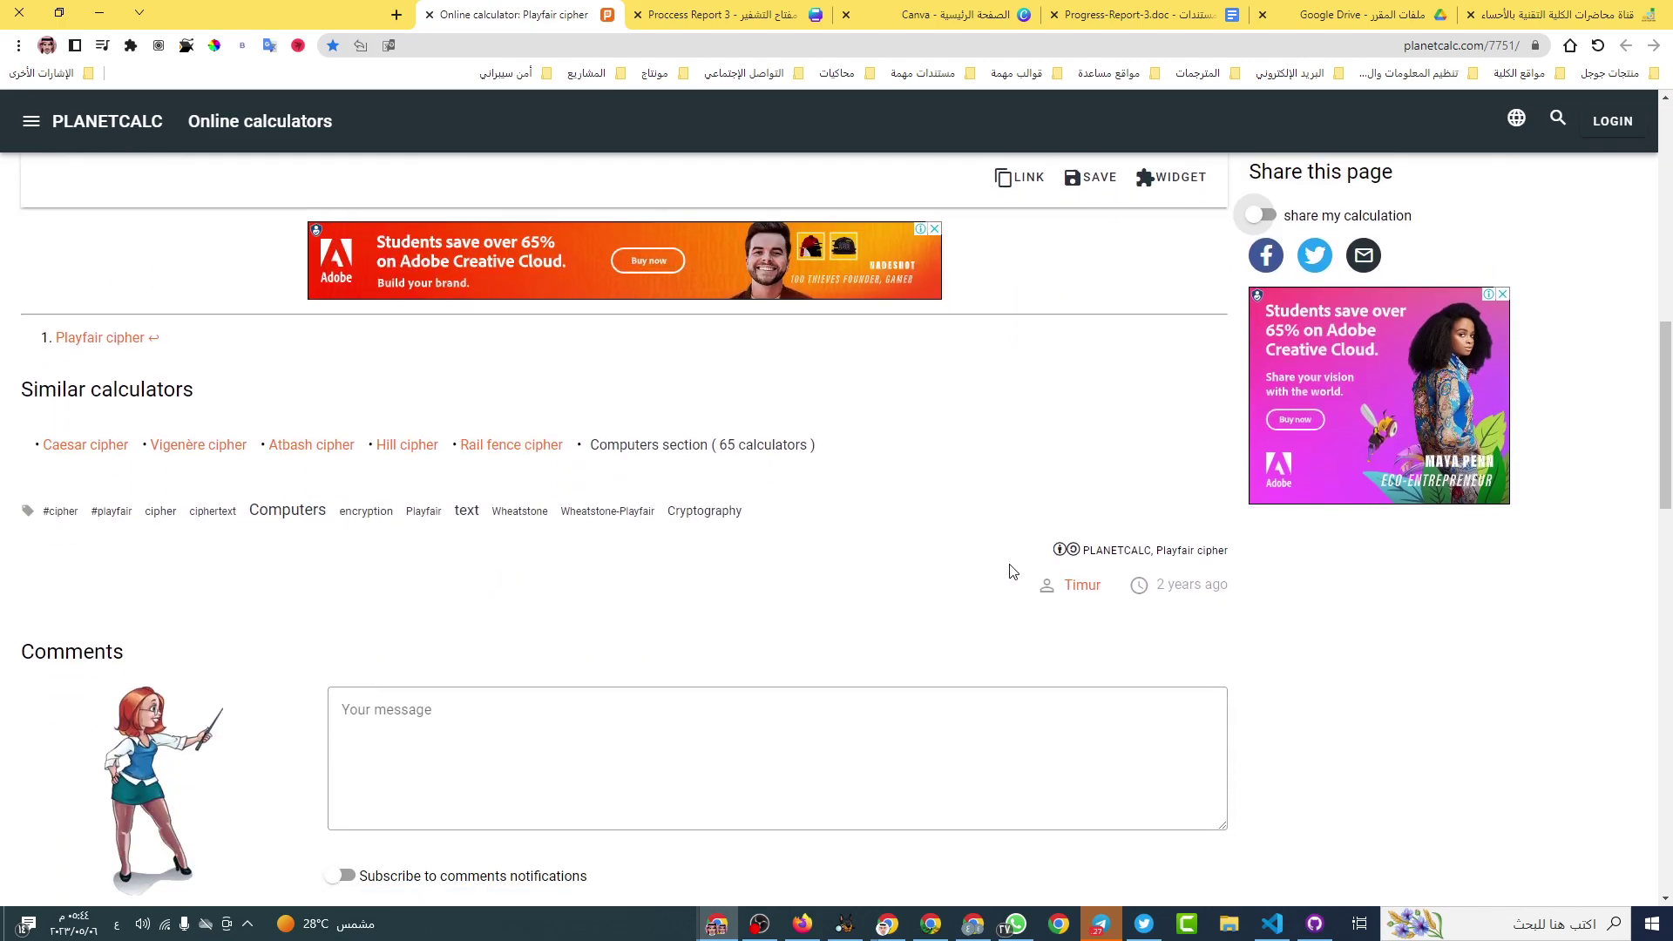
scroll(427, 605, "down", 5)
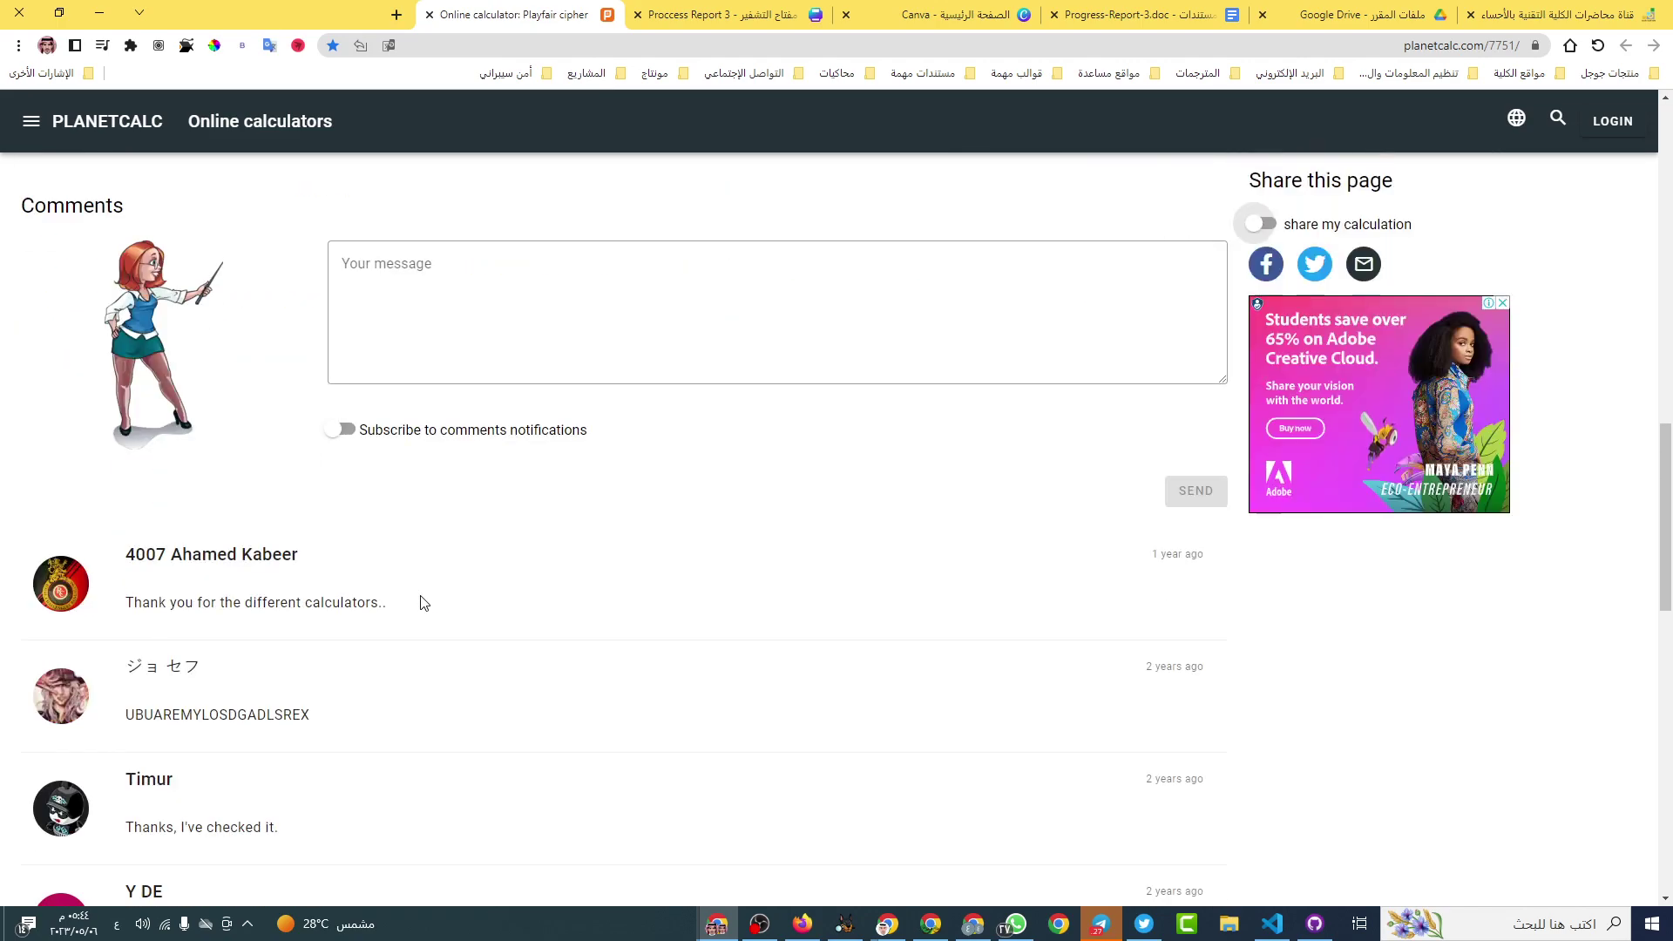
scroll(423, 603, "down", 15)
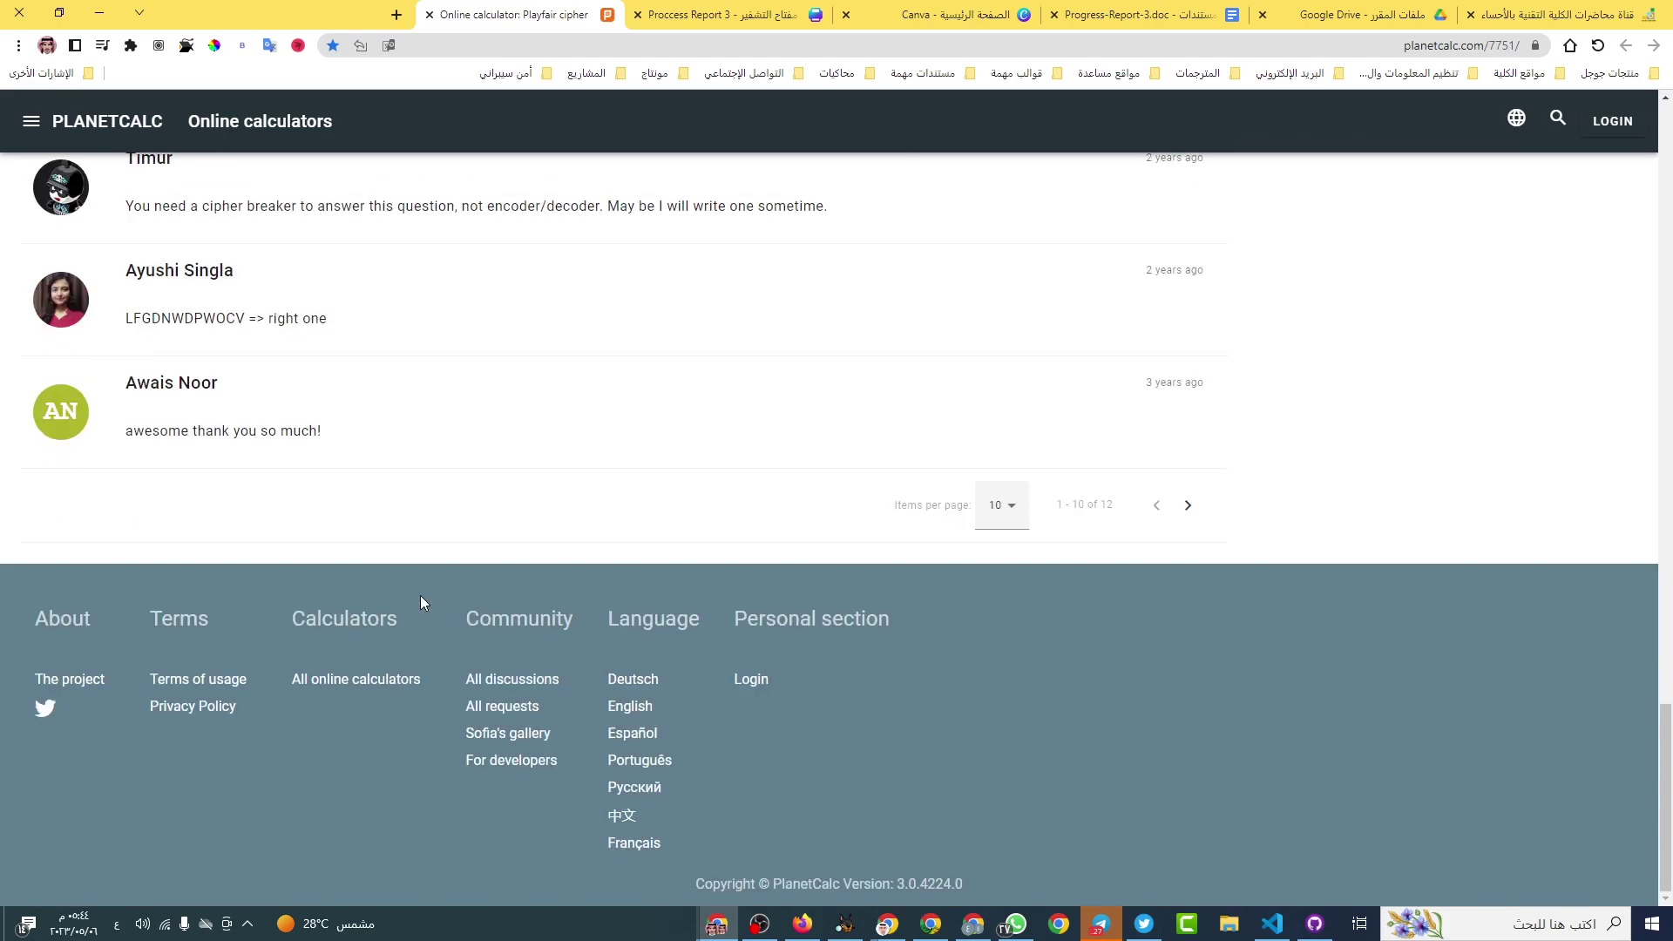
scroll(868, 618, "up", 18)
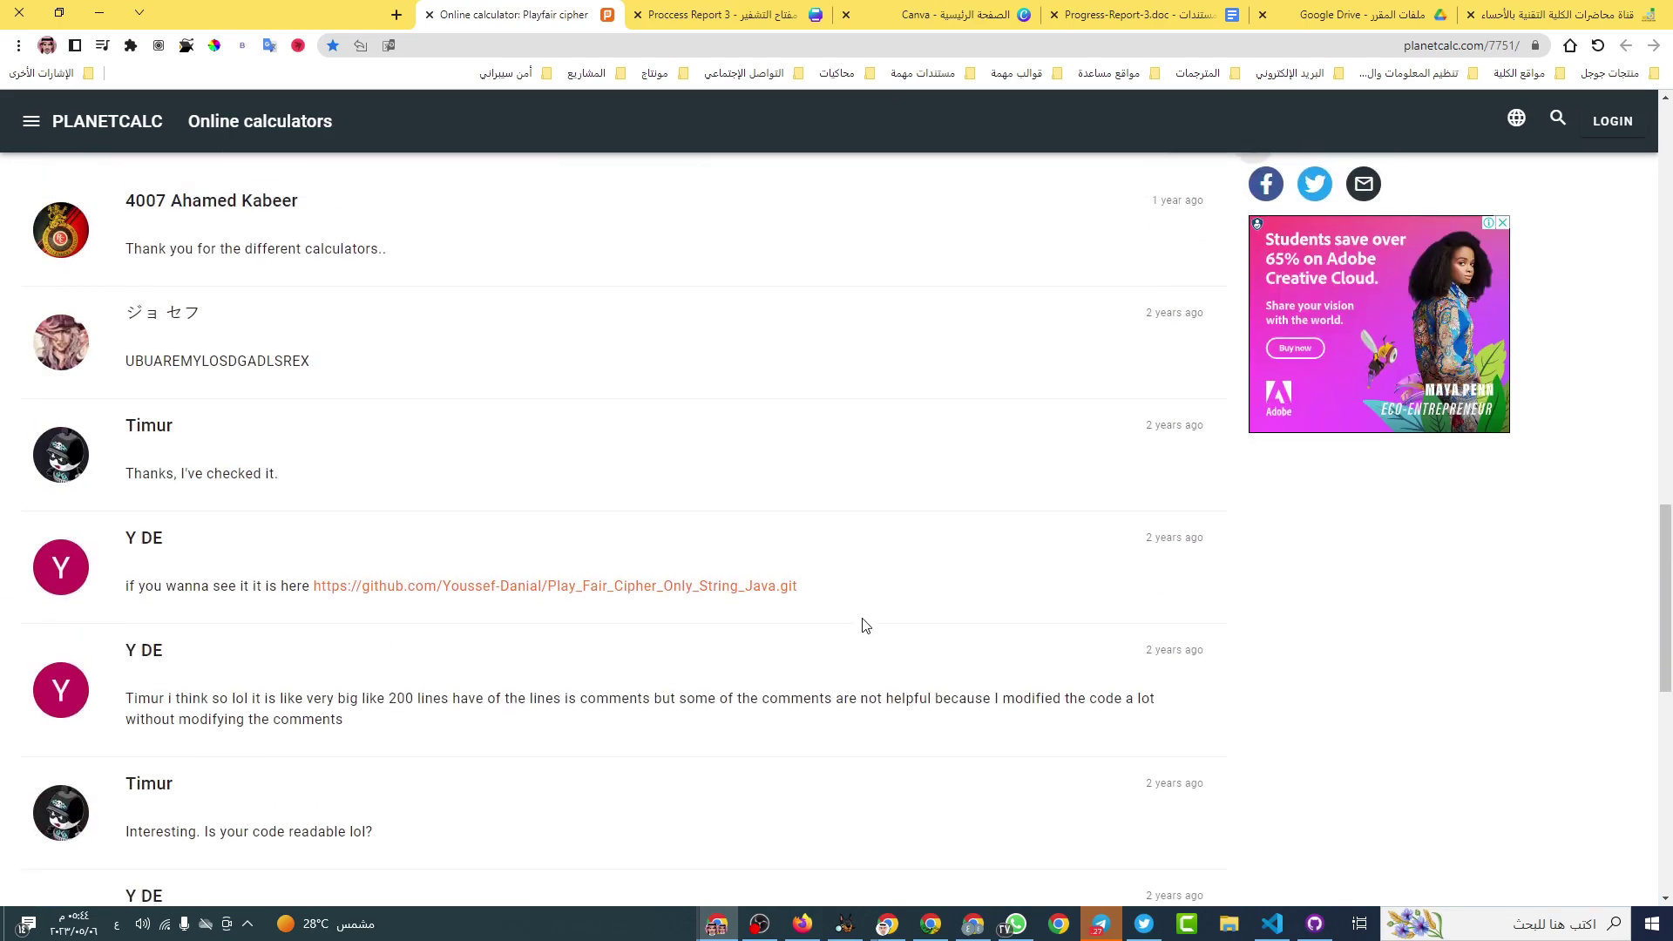
scroll(864, 618, "up", 13)
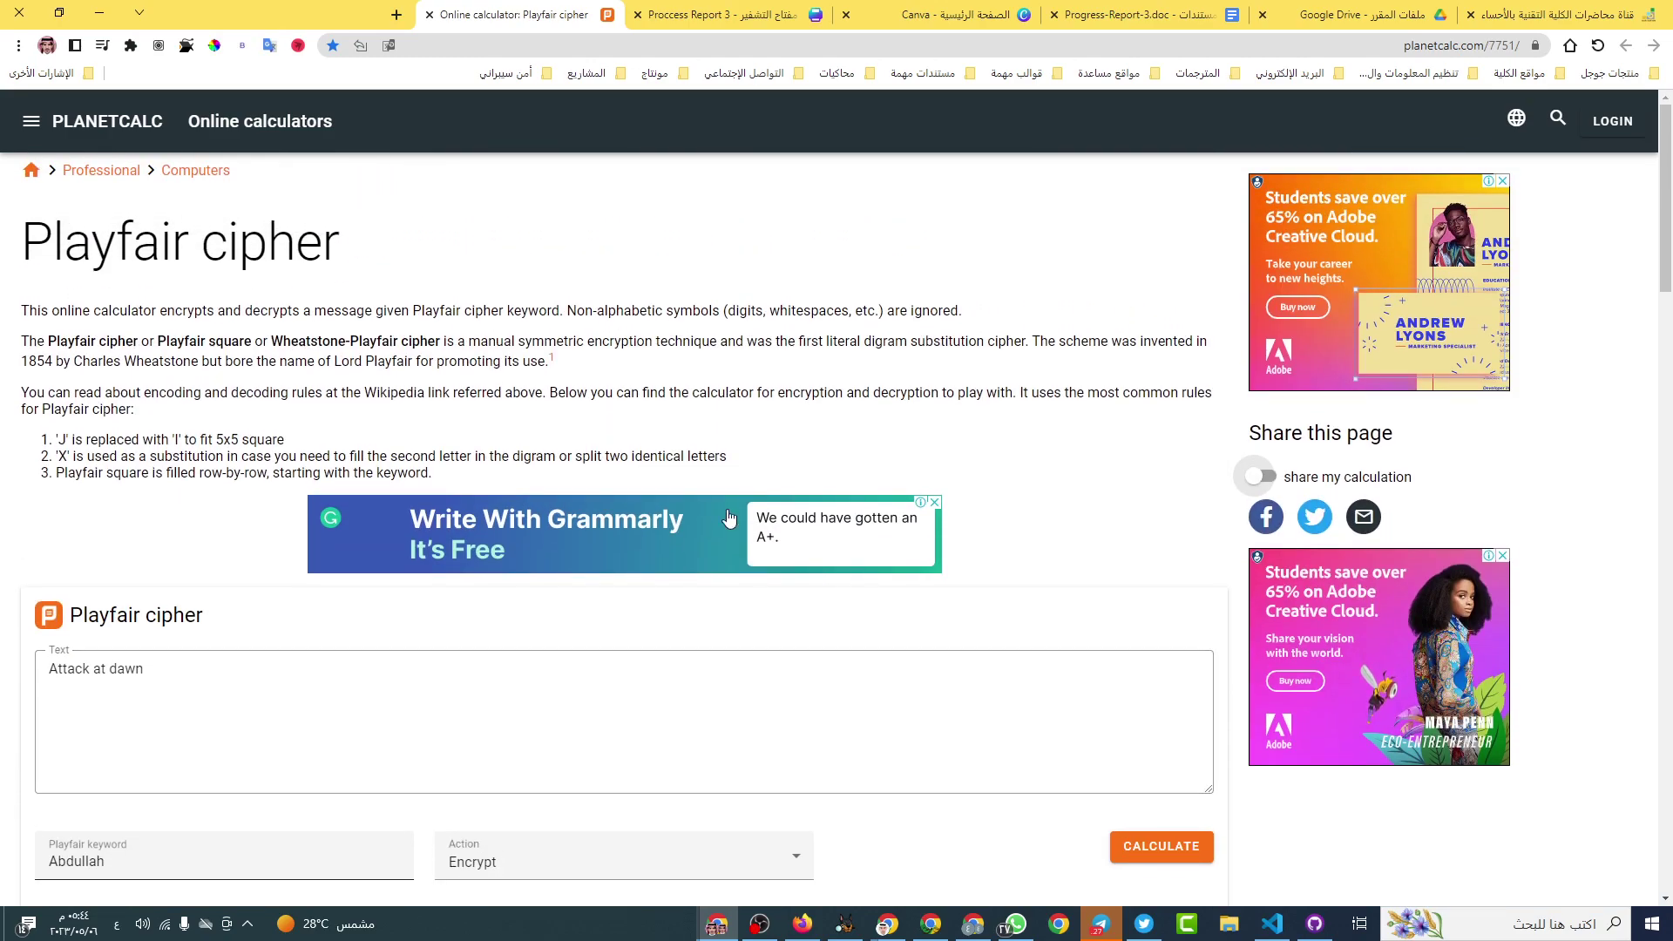
Move the EDUCBA logo in the Canva report table down into the next row
left_click(723, 14)
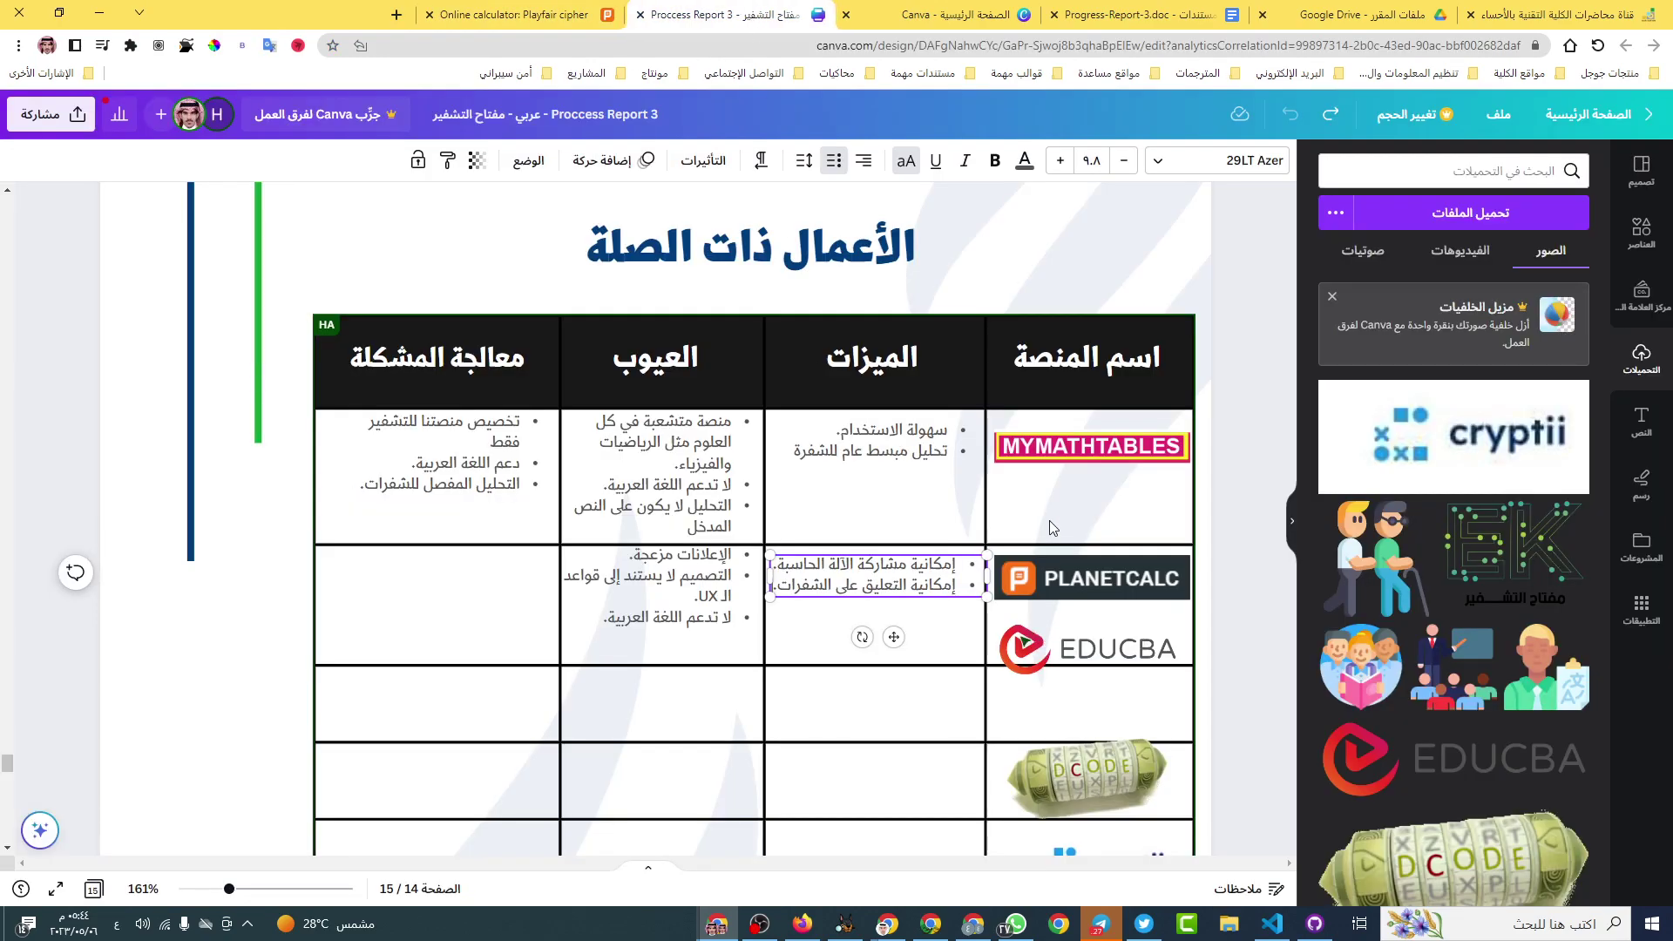
scroll(862, 575, "down", 2)
left_click(1098, 472)
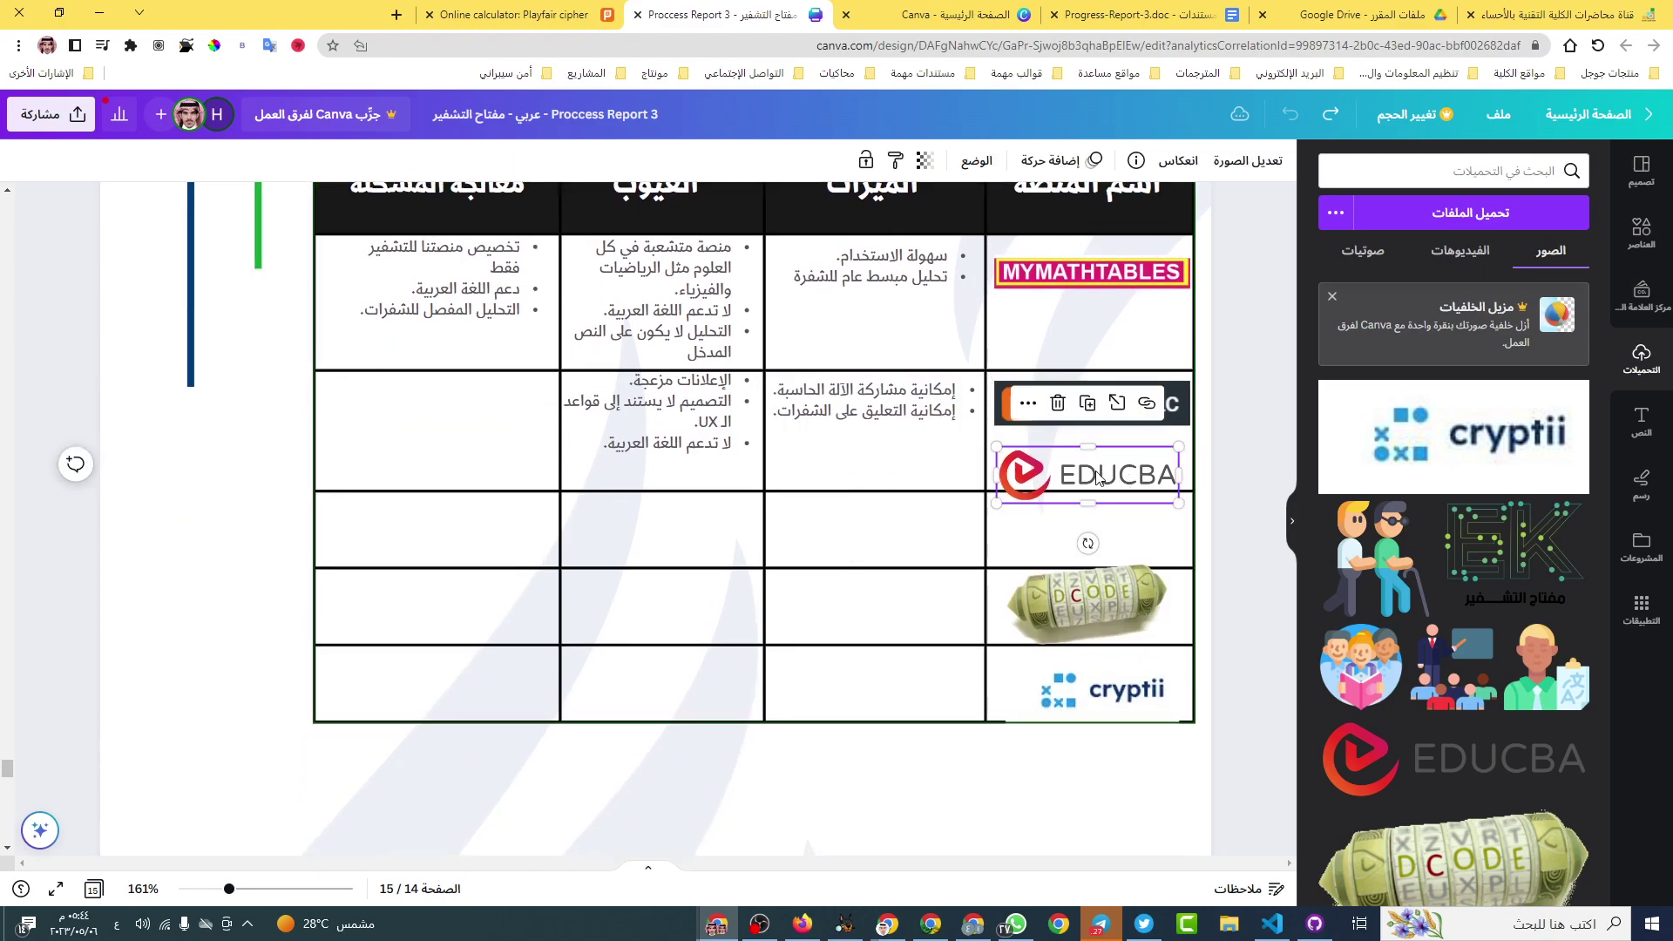
left_click_drag(1122, 475, 1120, 521)
Open educba.com from the logo link, close the PlanetCalc page, and browse the homepage
left_click(1117, 460)
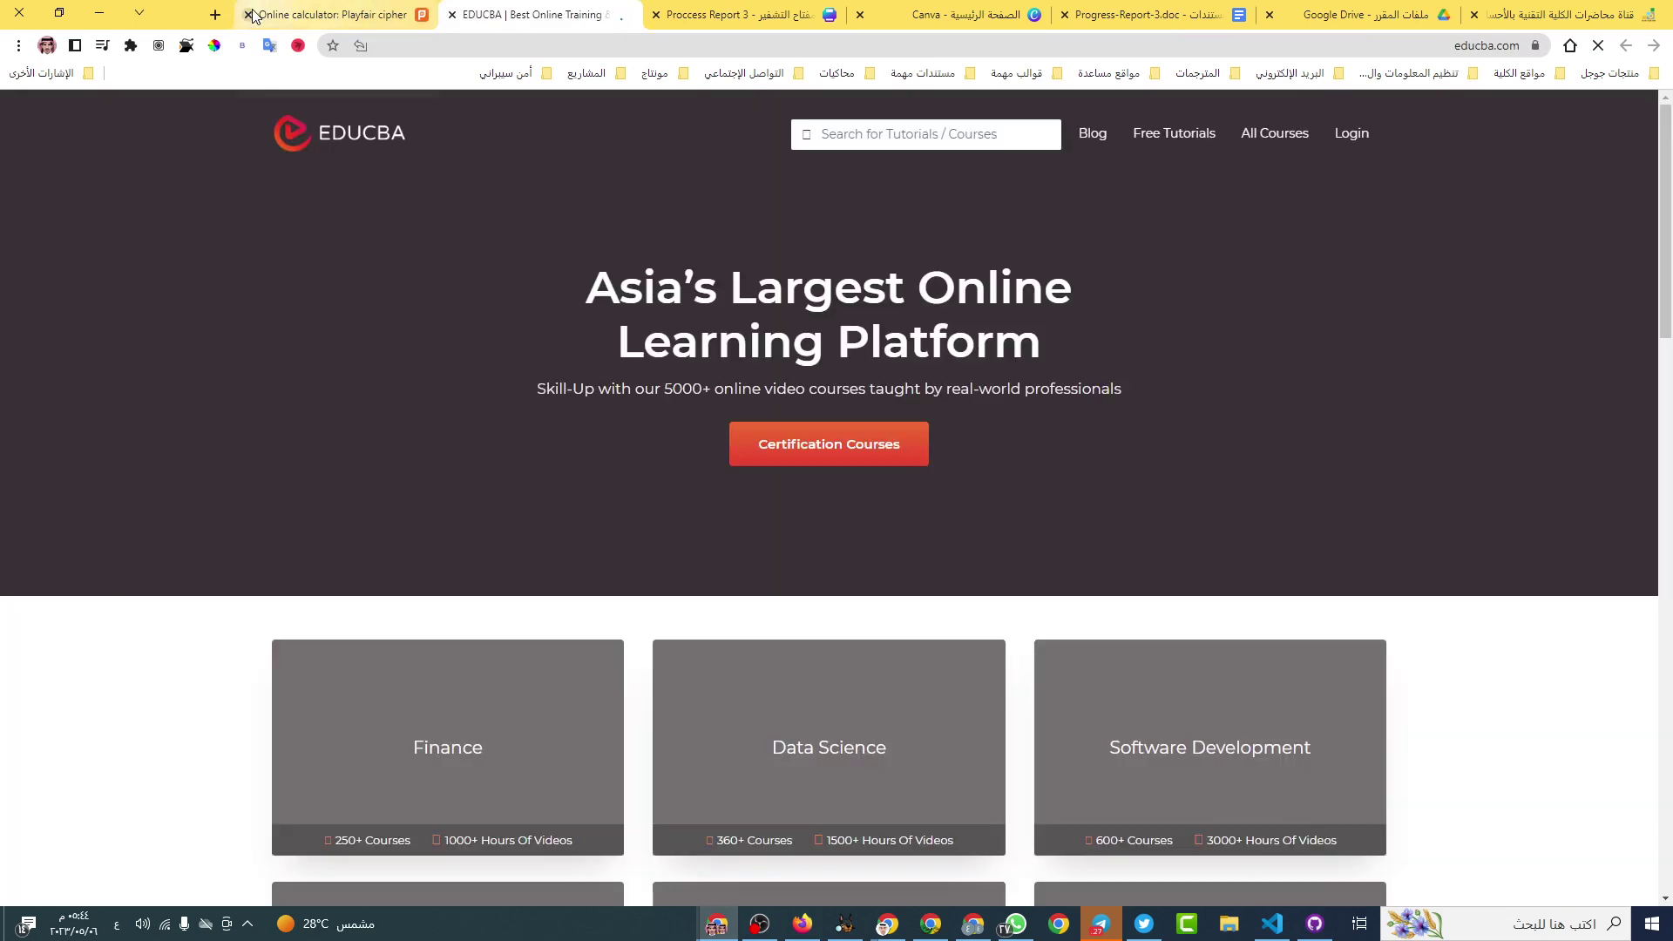
left_click(249, 14)
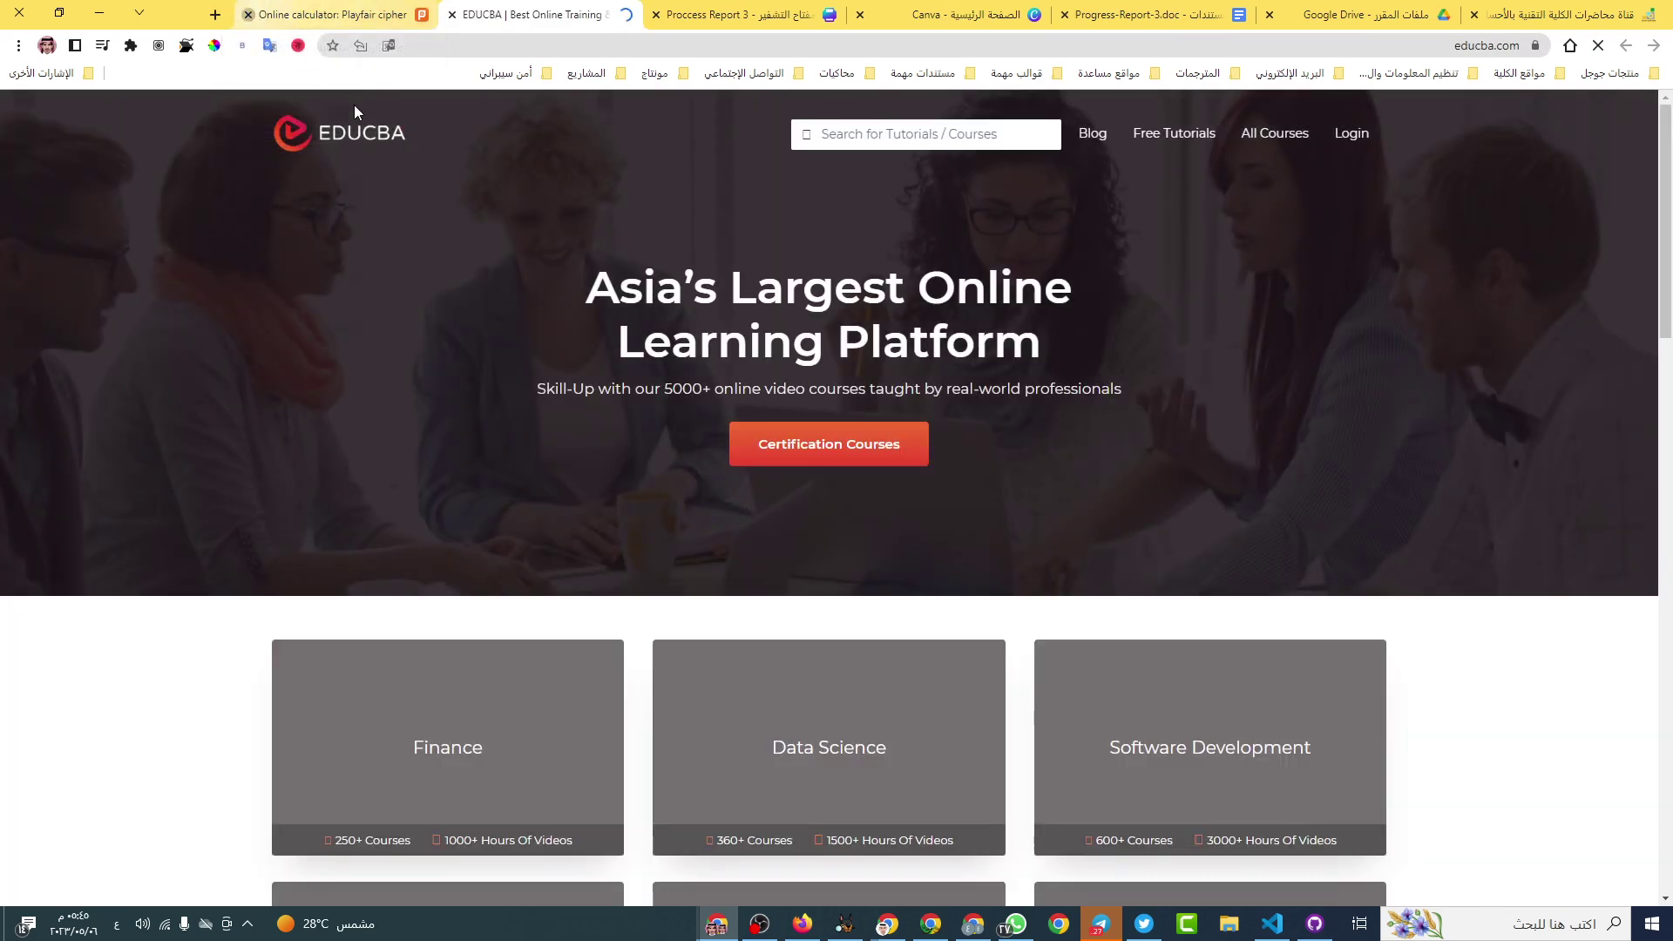
scroll(837, 321, "down", 5)
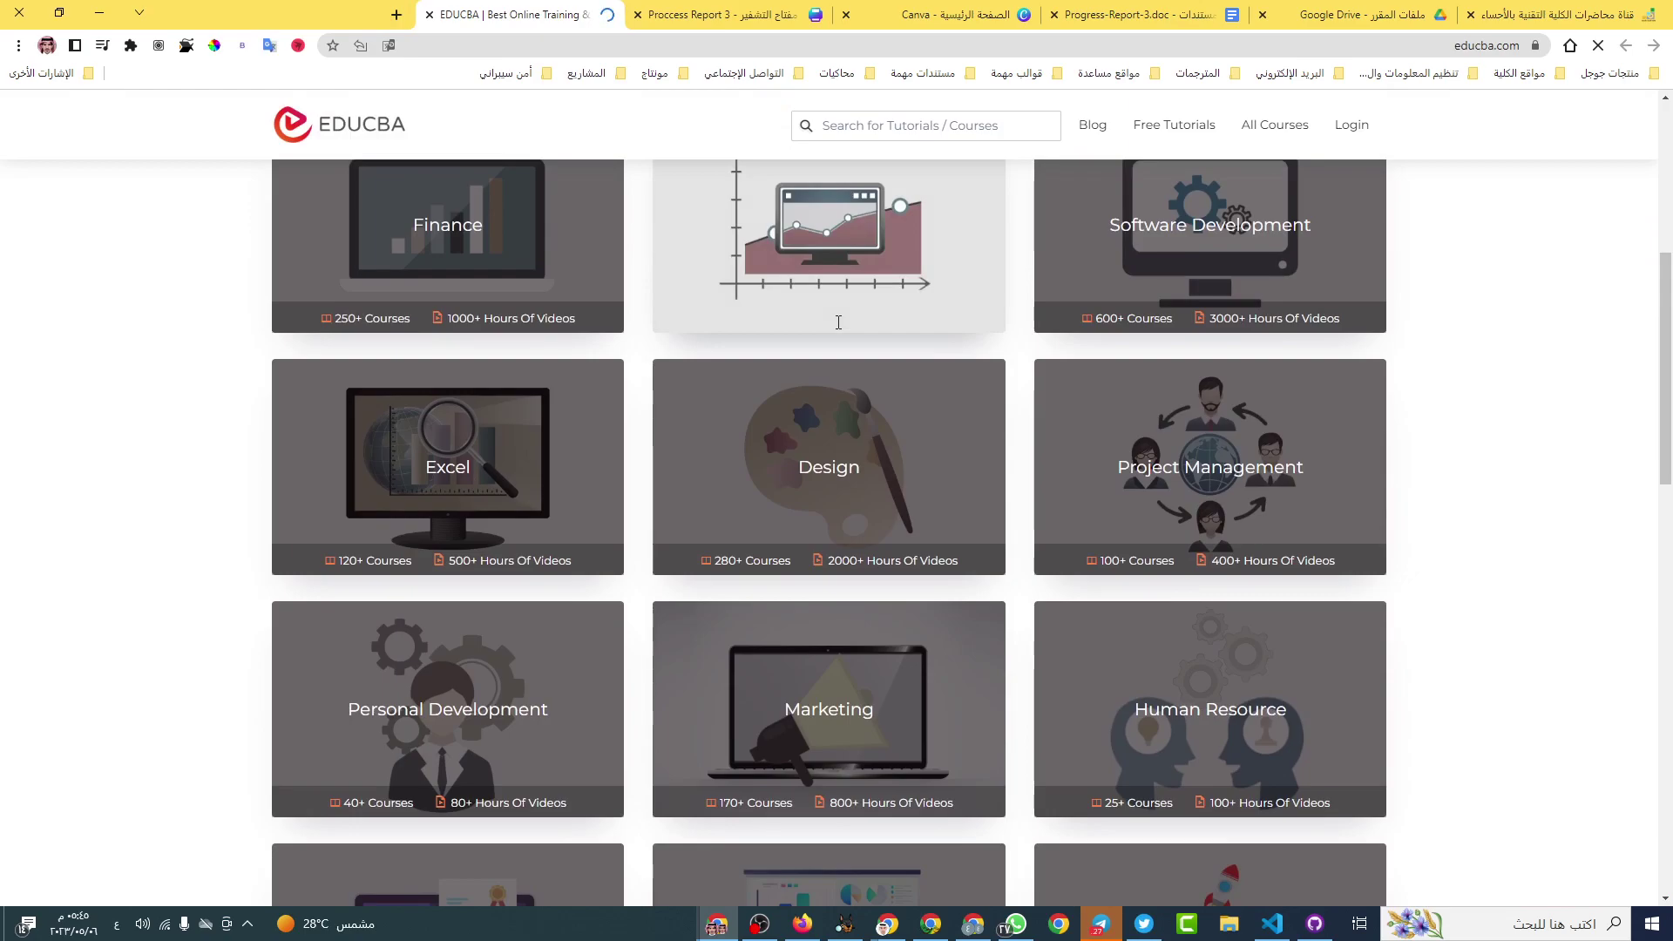
scroll(838, 323, "down", 10)
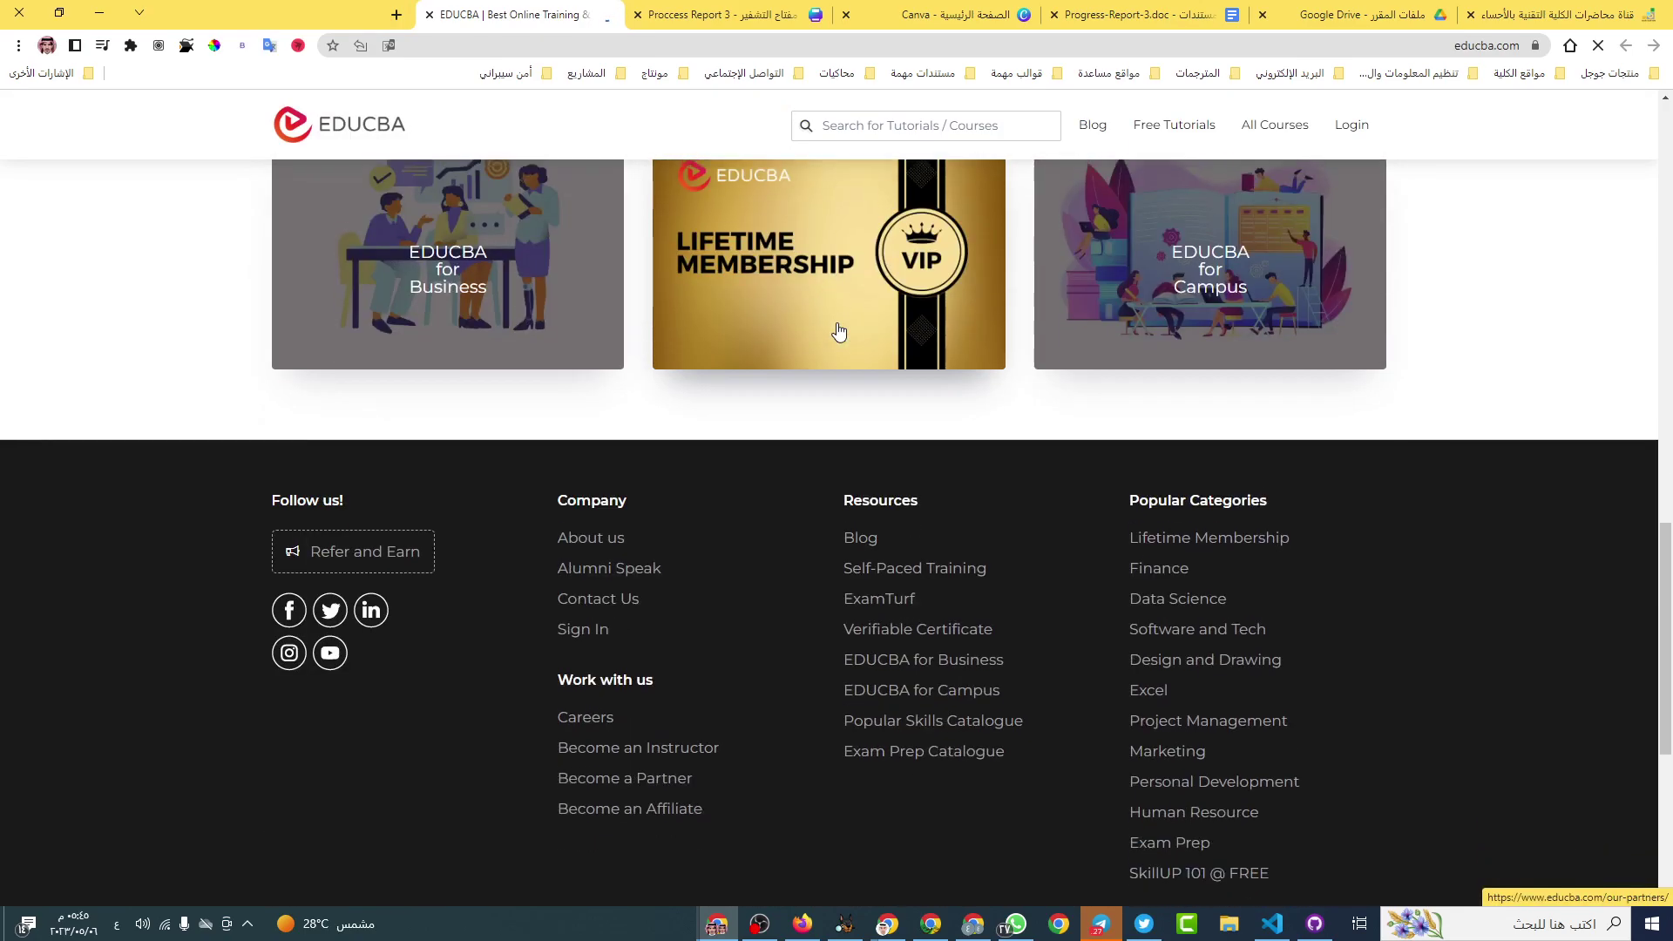
scroll(838, 331, "up", 10)
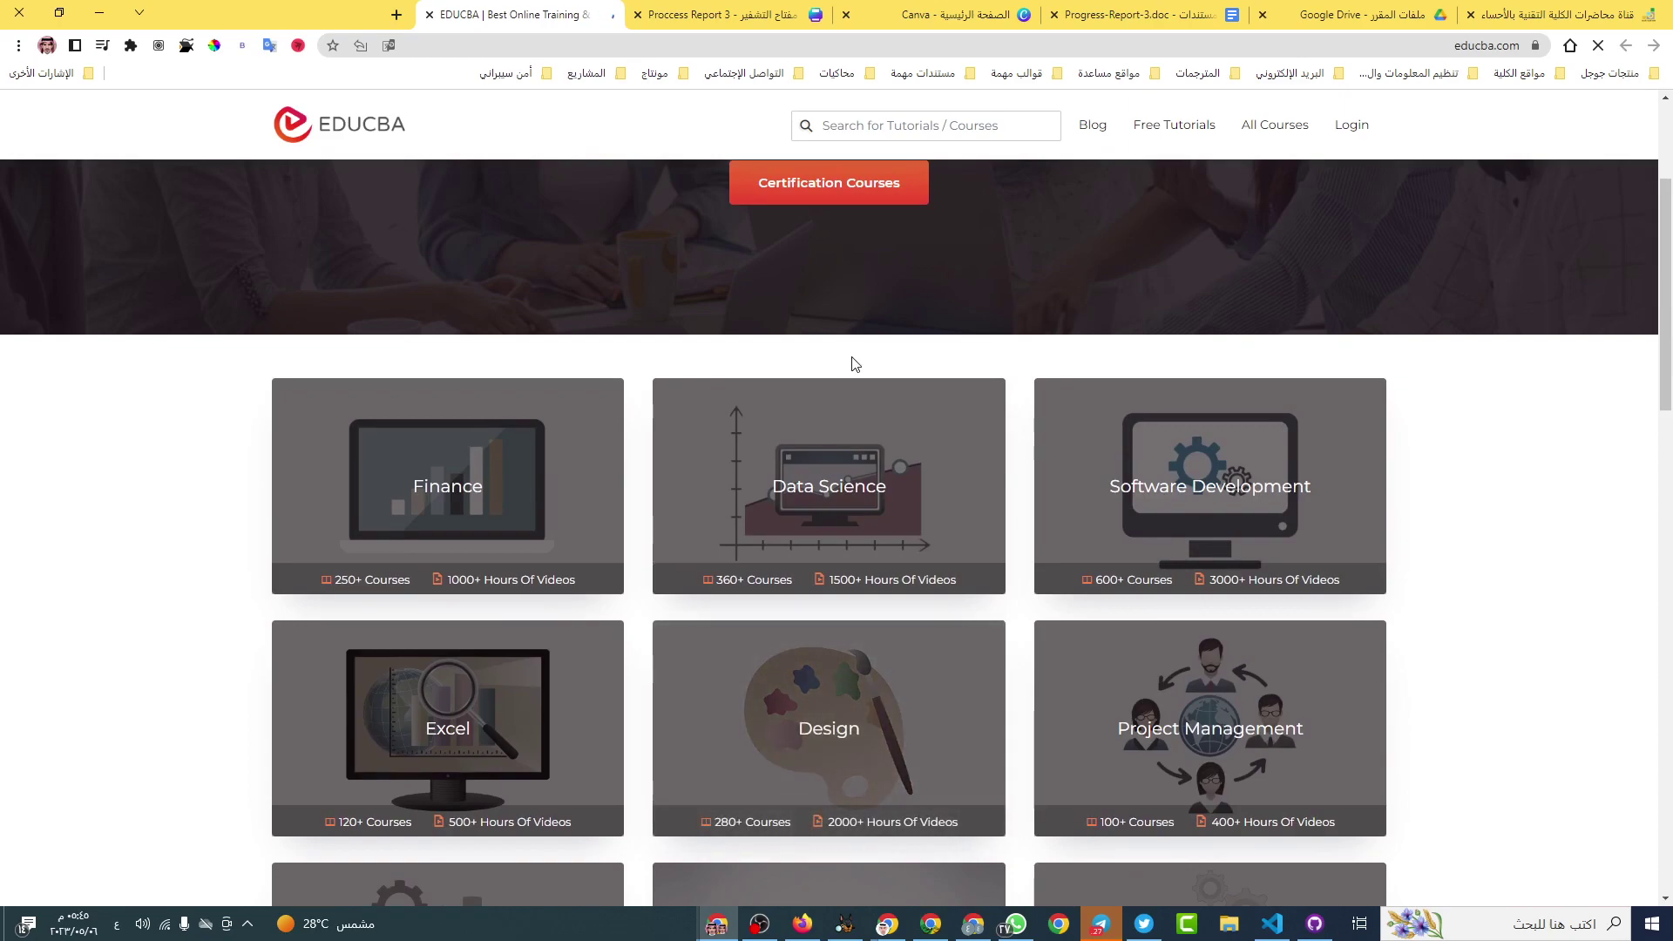
scroll(837, 409, "down", 4)
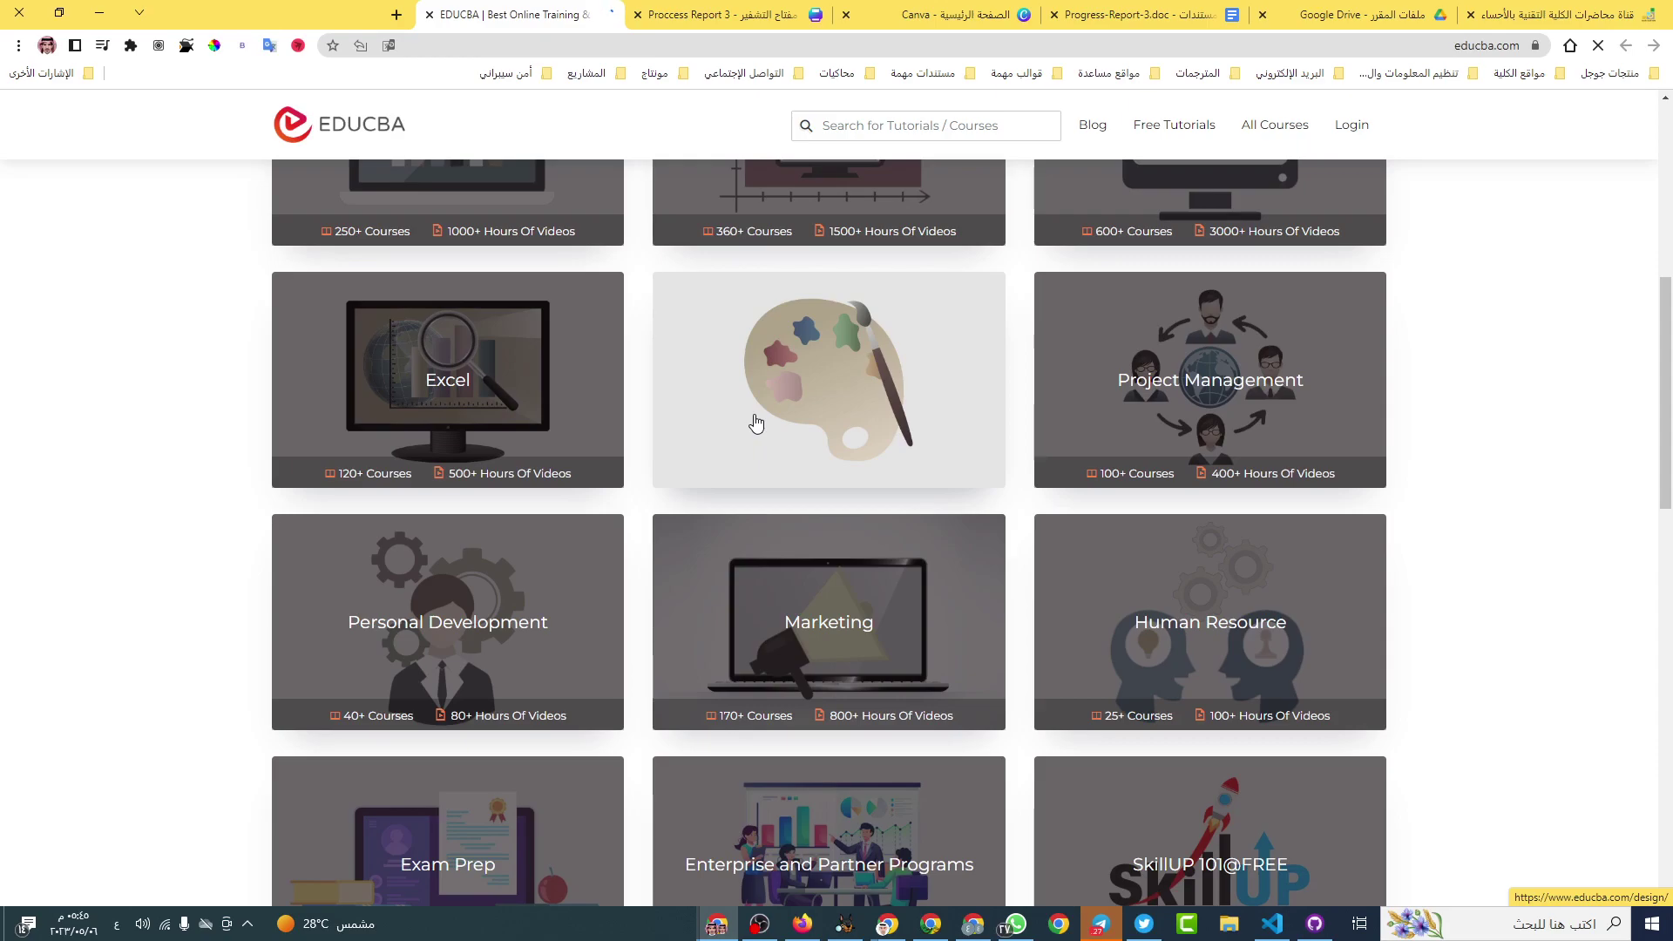
scroll(756, 422, "down", 9)
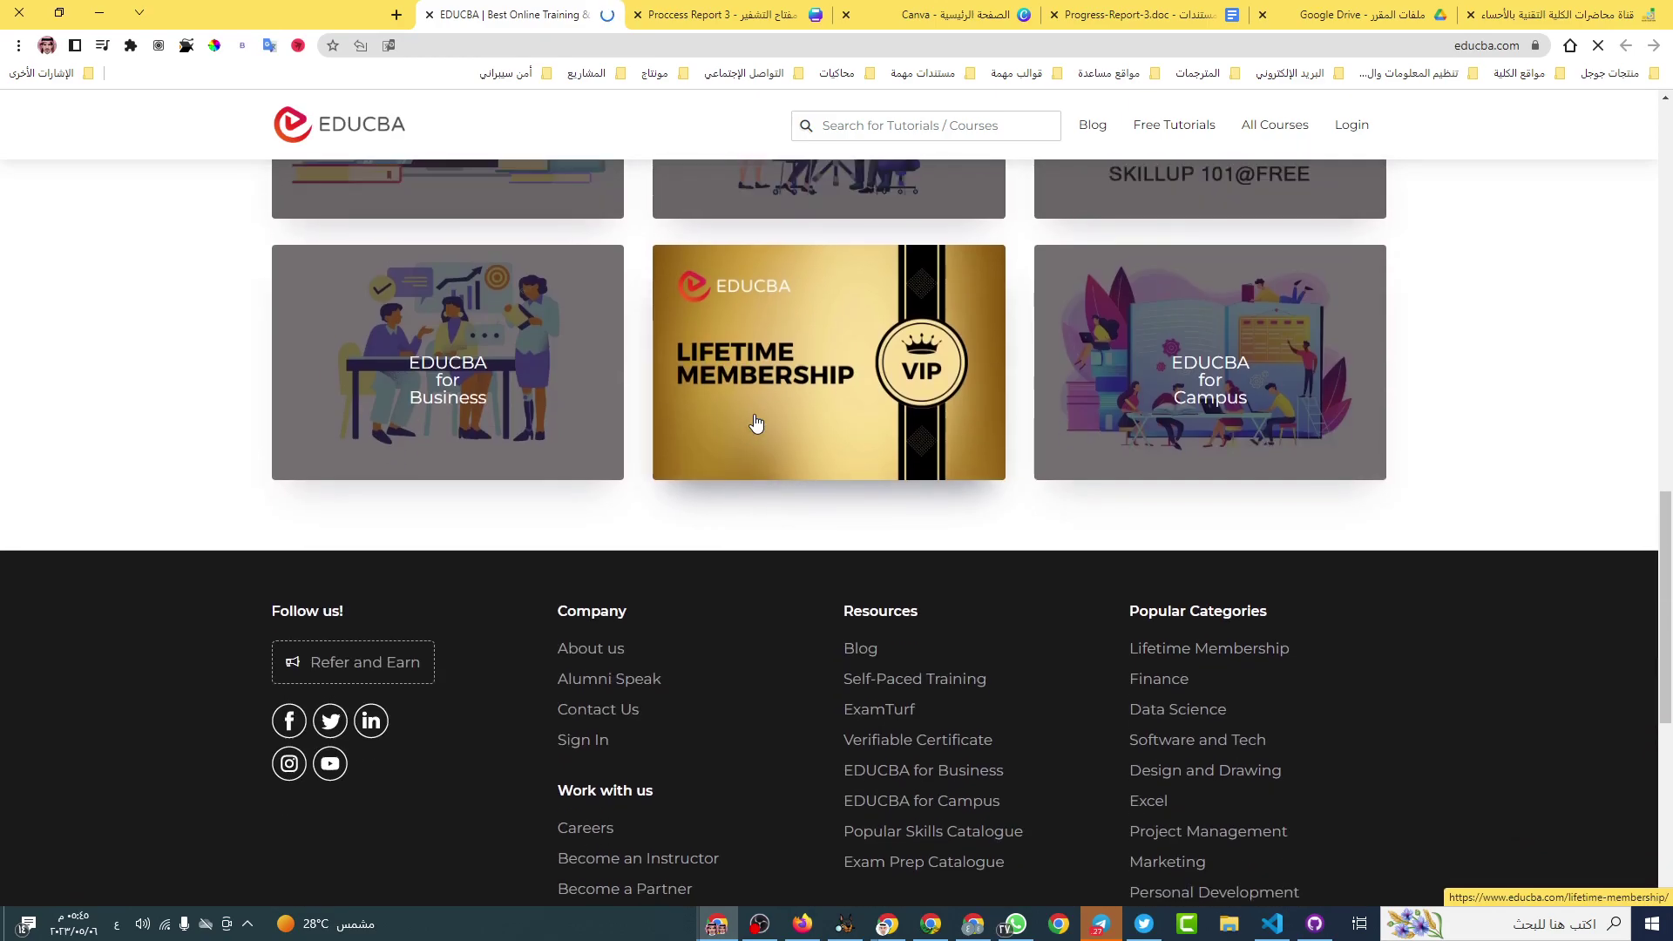
scroll(755, 423, "up", 12)
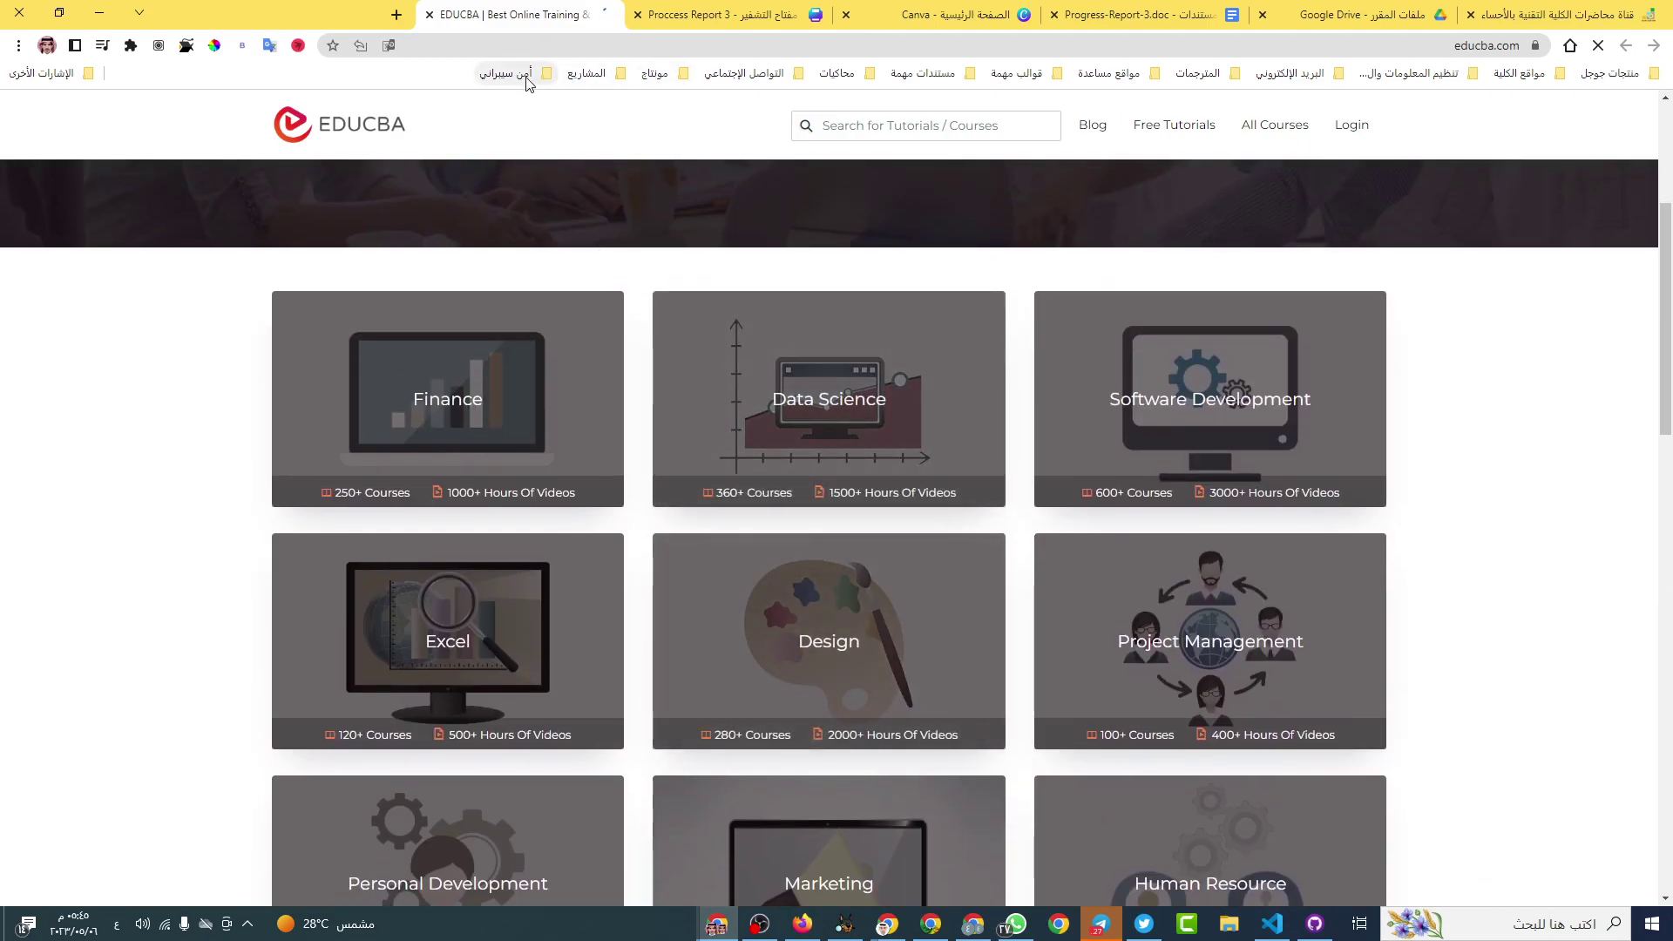
Read the bookmarked EDUCBA Symmetric Algorithms article, then return to the Canva report
left_click(527, 77)
mouse_move(510, 100)
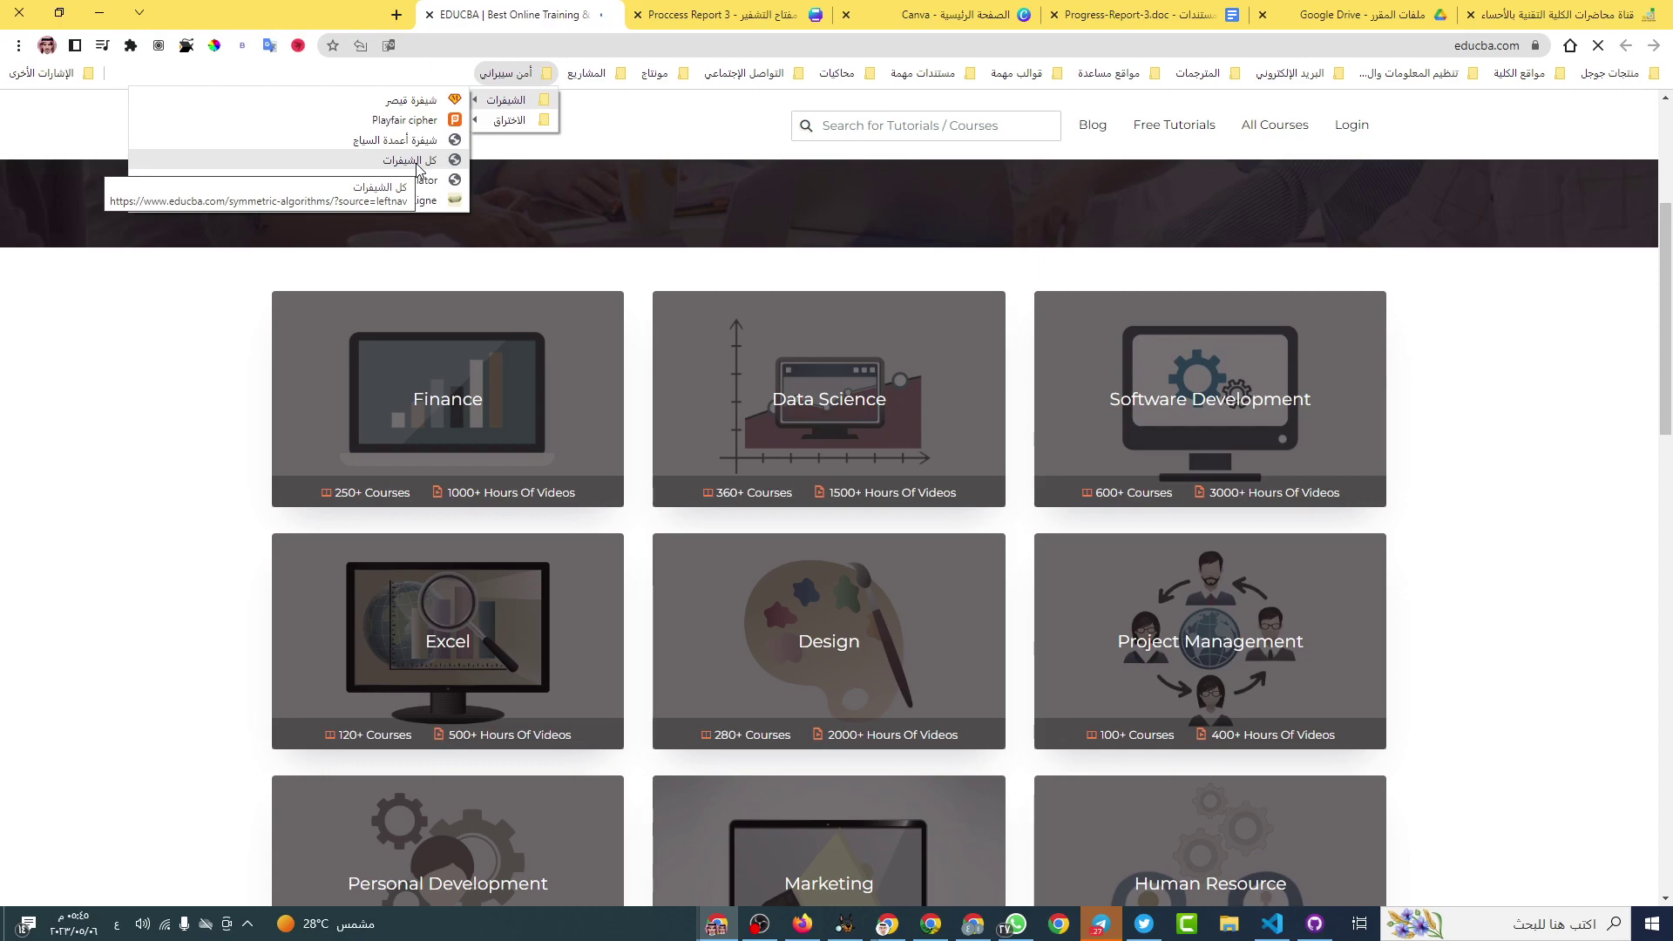
left_click(418, 164)
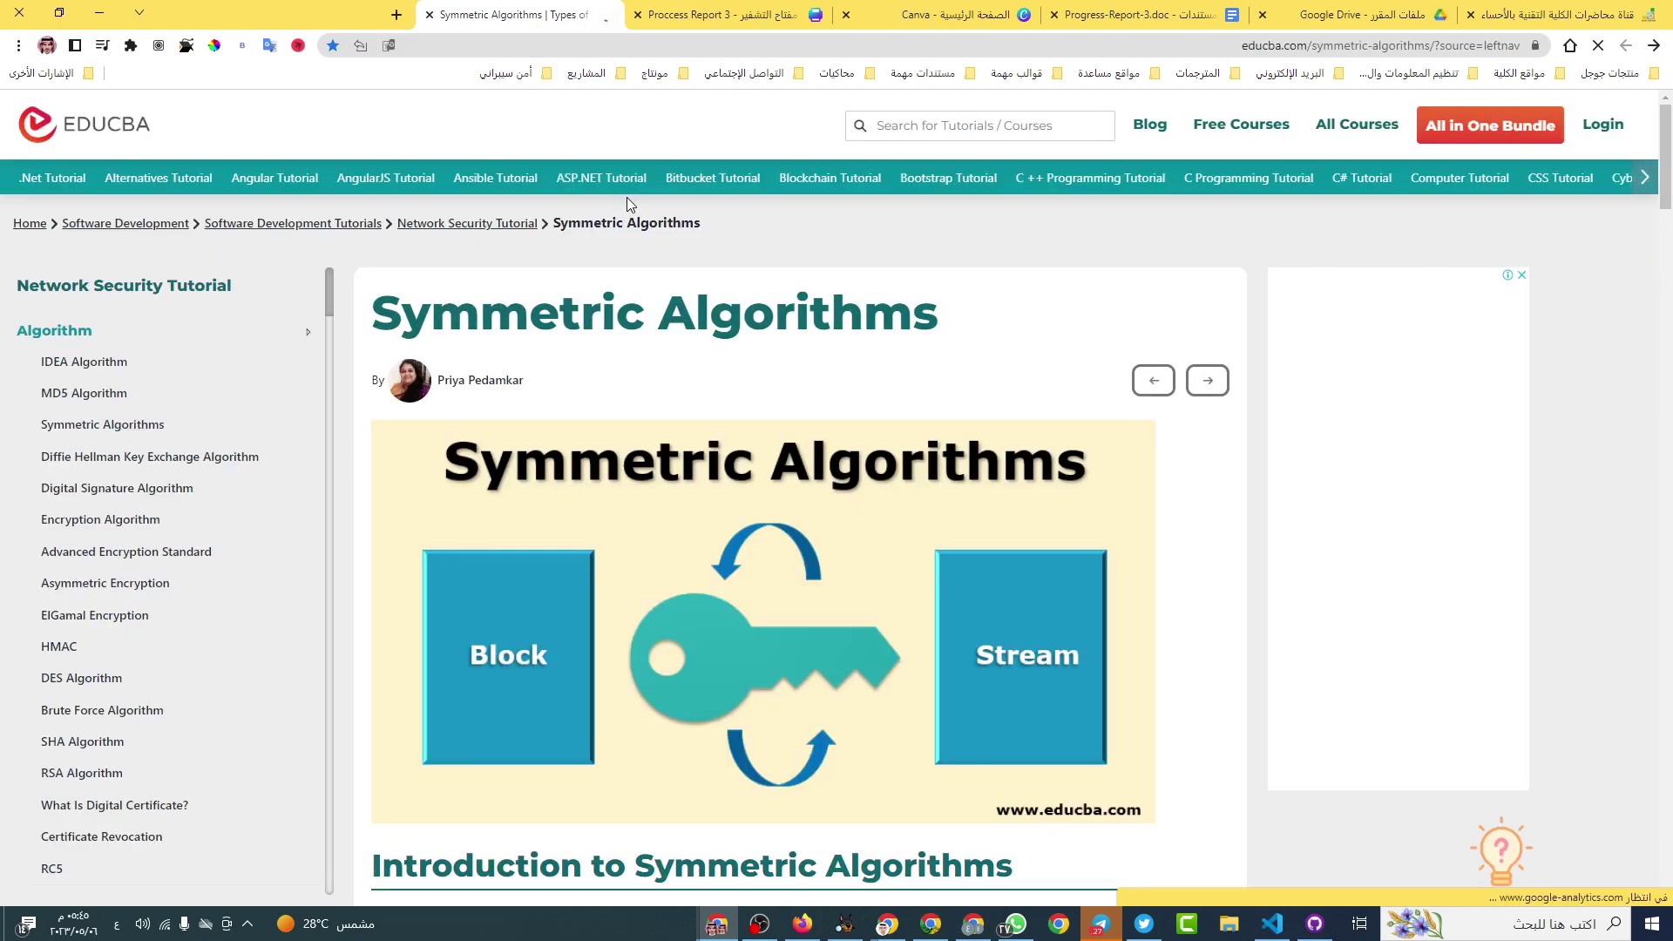
scroll(585, 444, "down", 13)
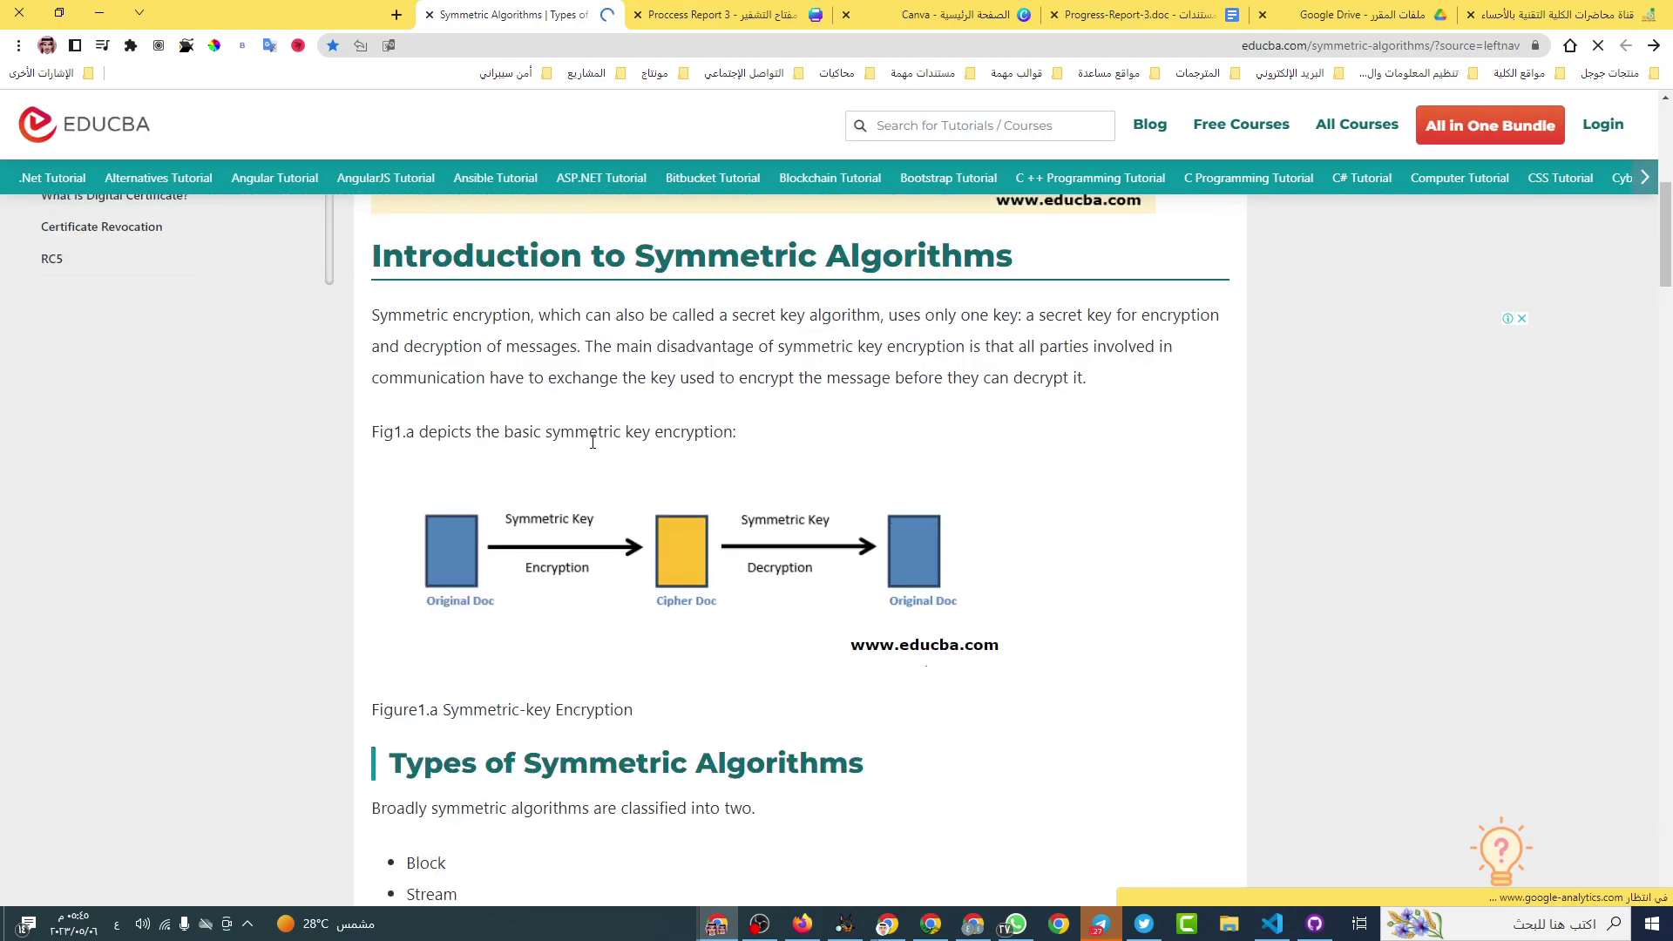
scroll(585, 453, "down", 20)
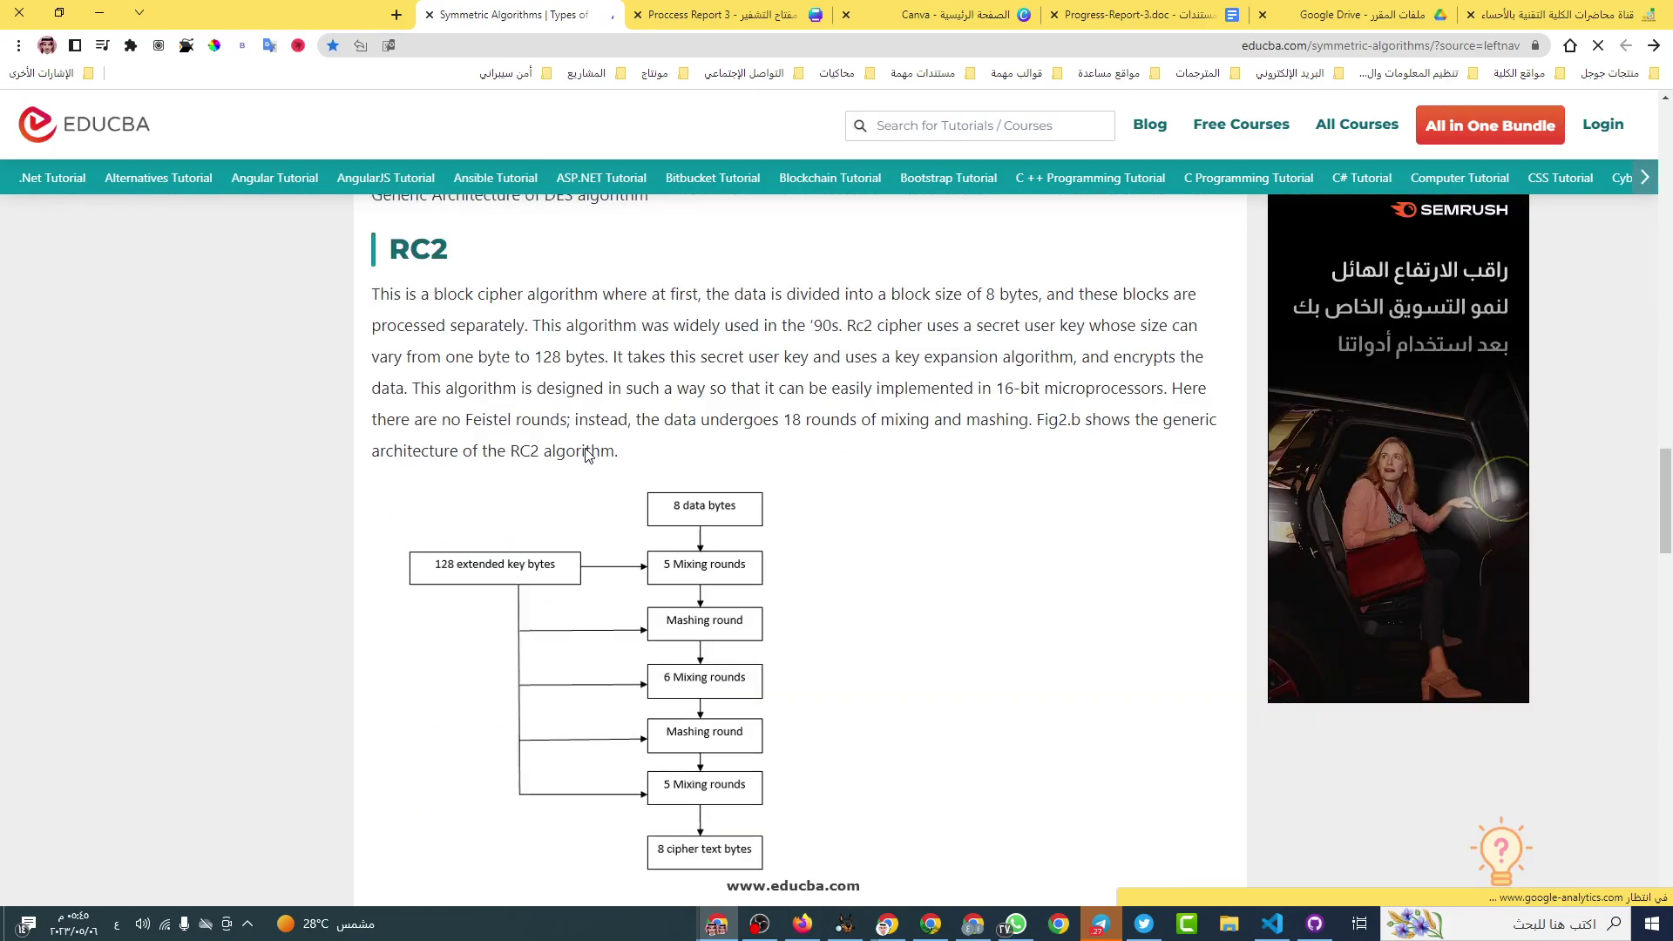
scroll(585, 455, "down", 20)
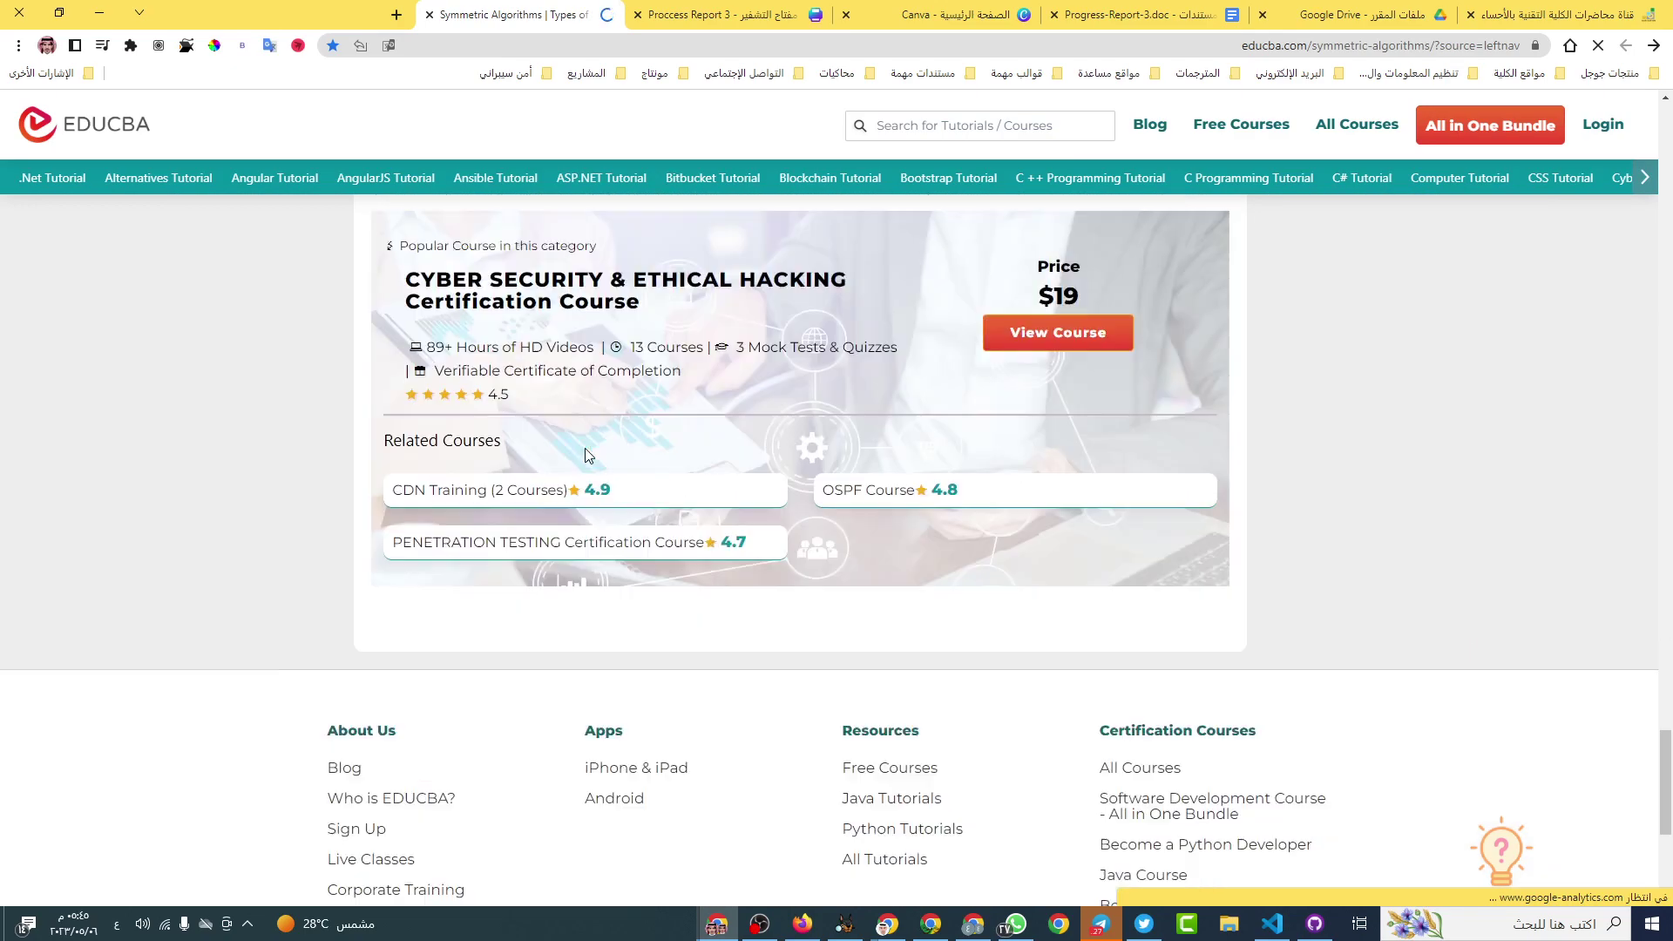
scroll(585, 454, "up", 20)
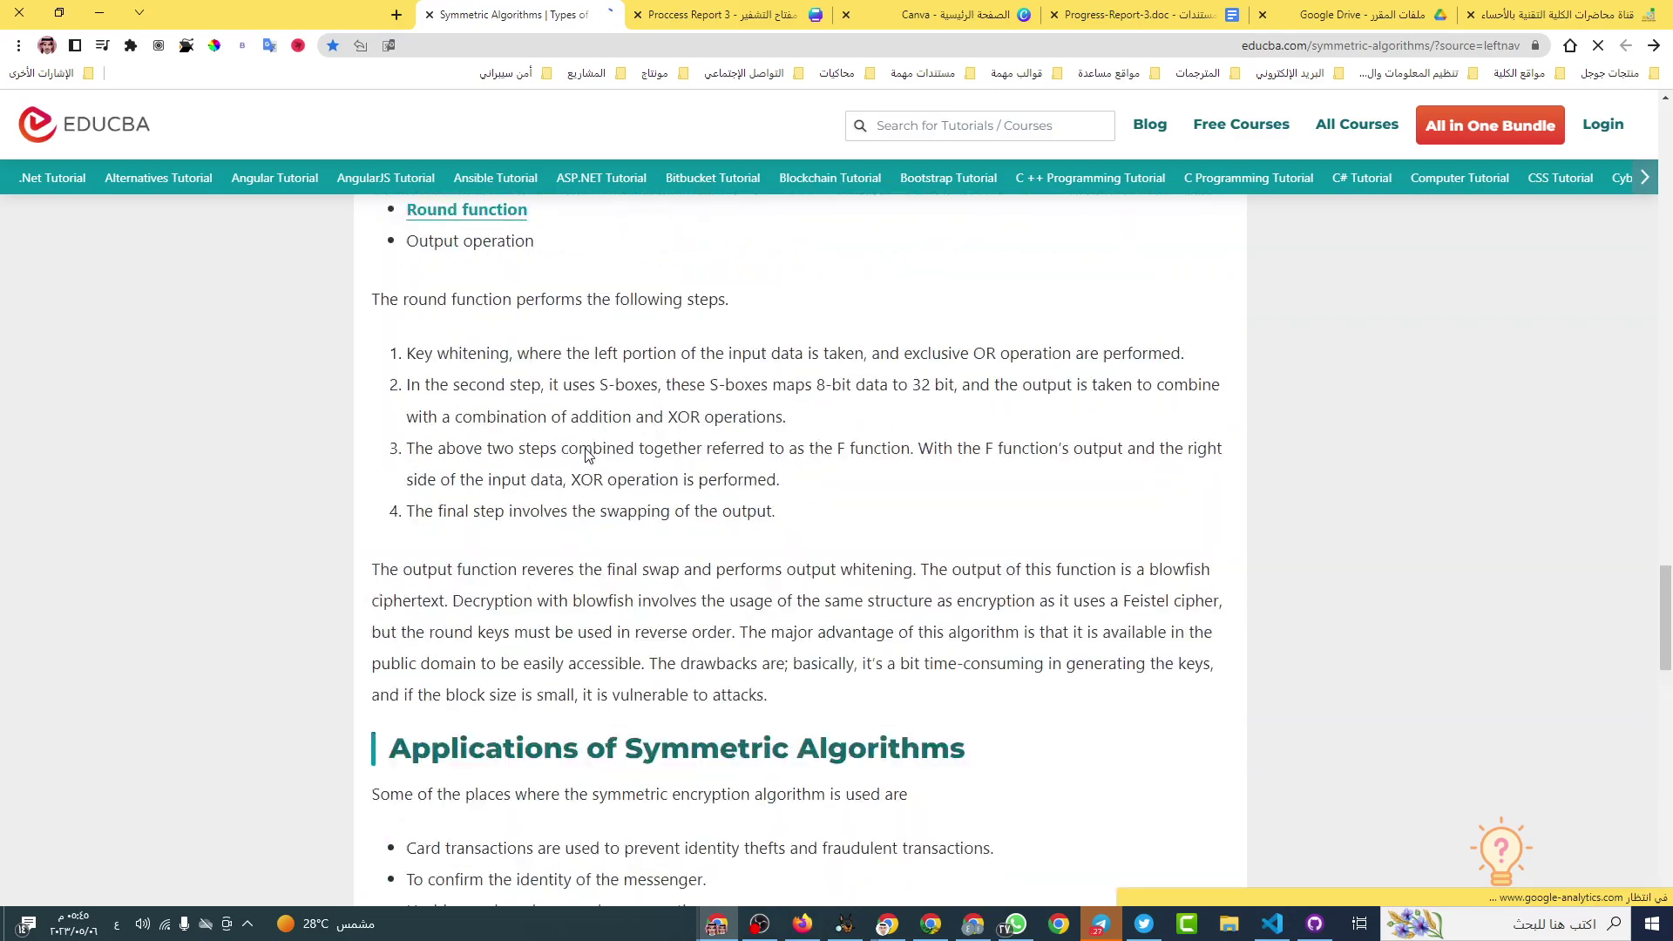
scroll(586, 454, "up", 20)
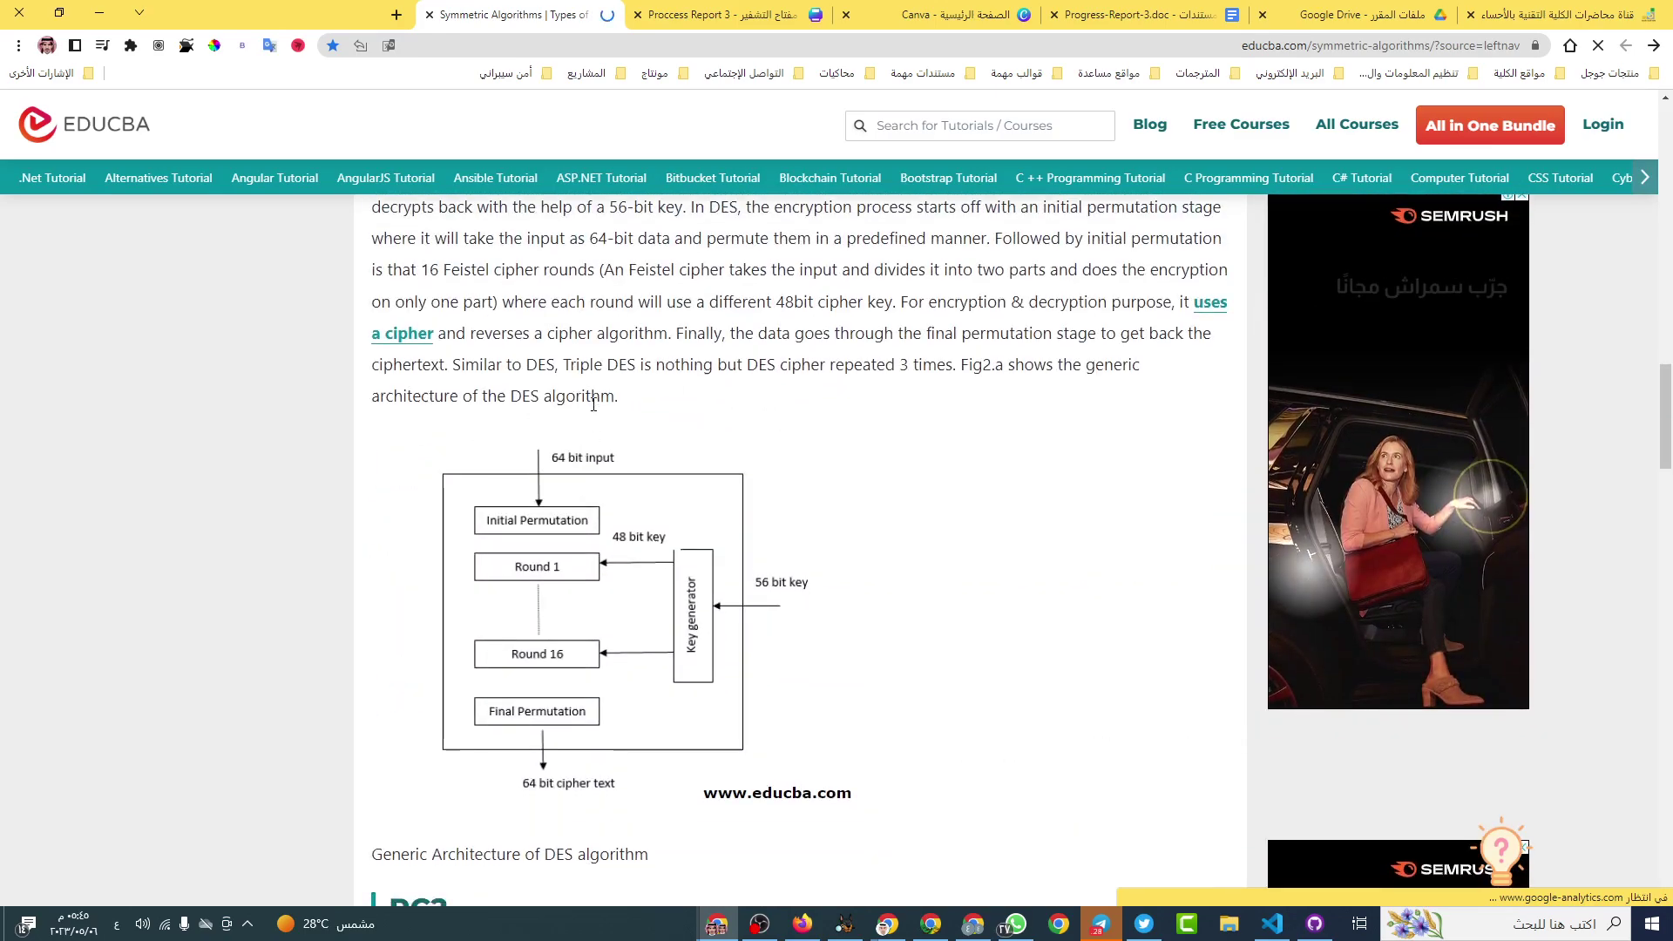
scroll(593, 404, "up", 15)
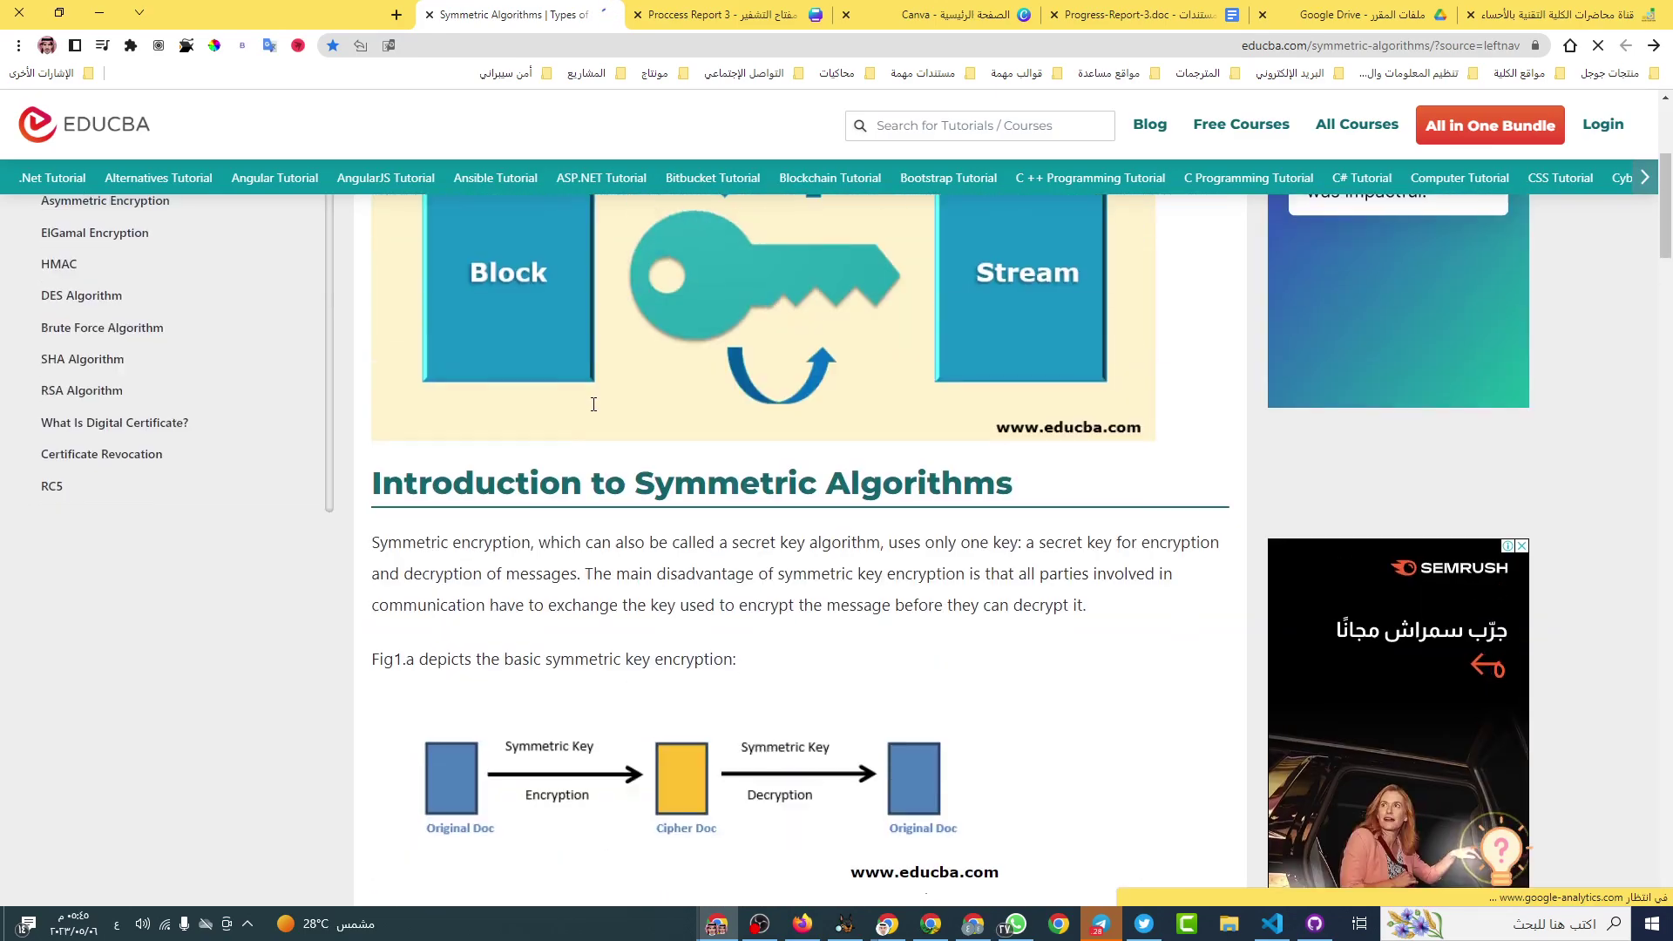
scroll(593, 410, "up", 3)
left_click(714, 14)
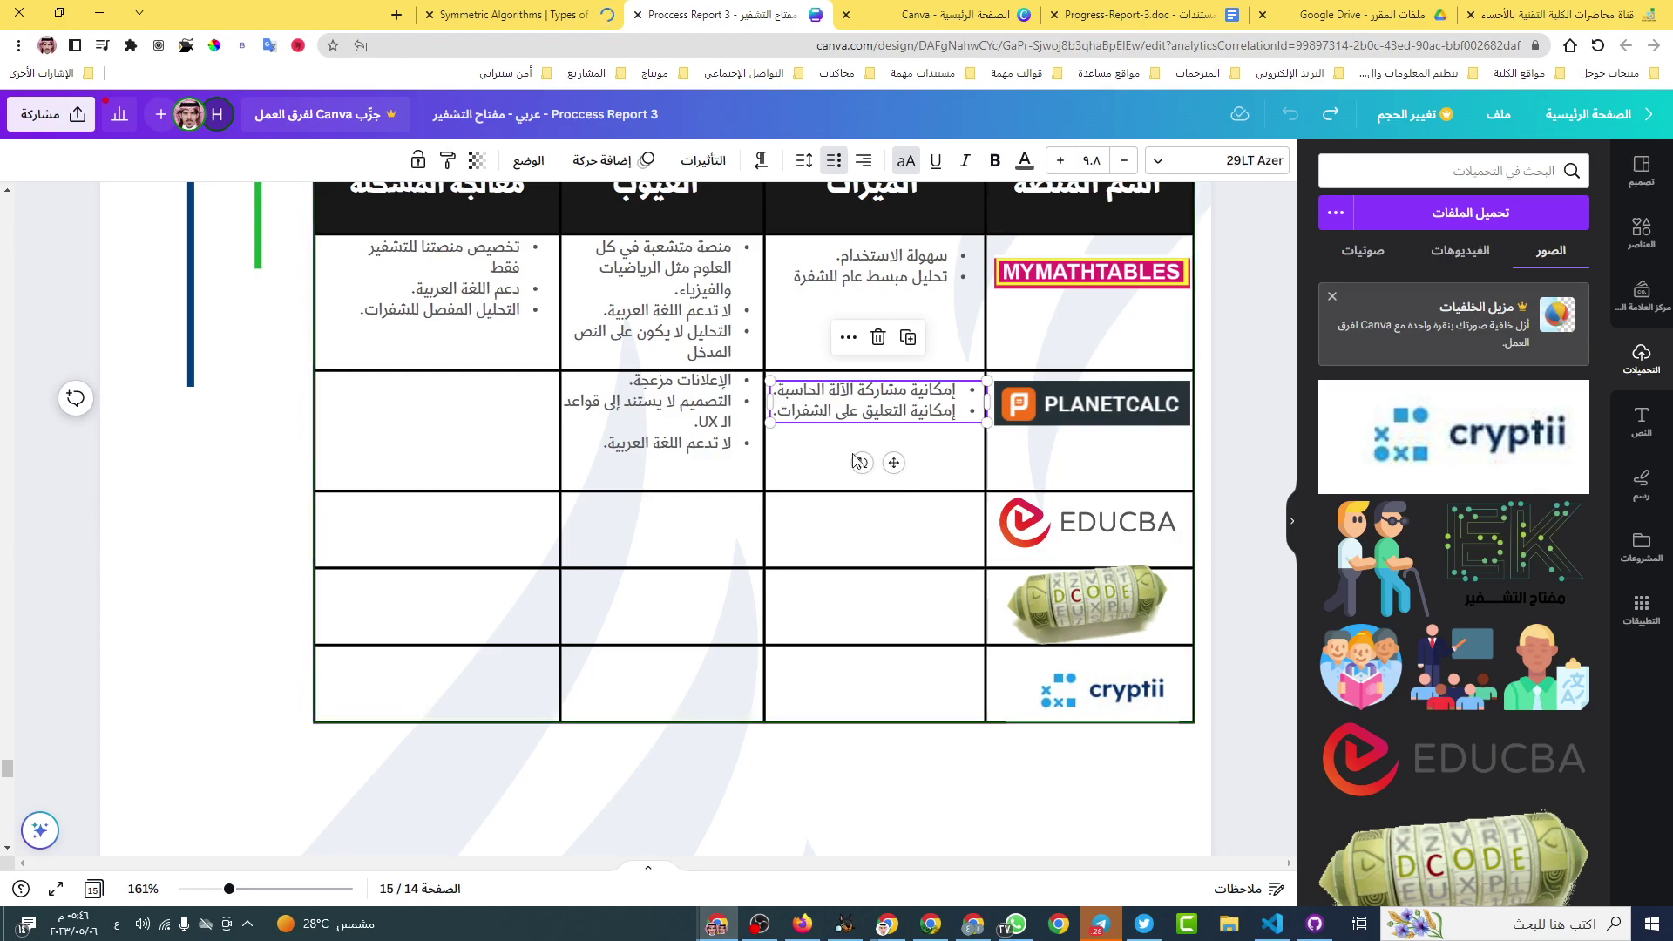
Copy the PlanetCalc drawbacks into the EDUCBA row and make the bottom, dCode and EDUCBA rows taller
left_click(701, 425)
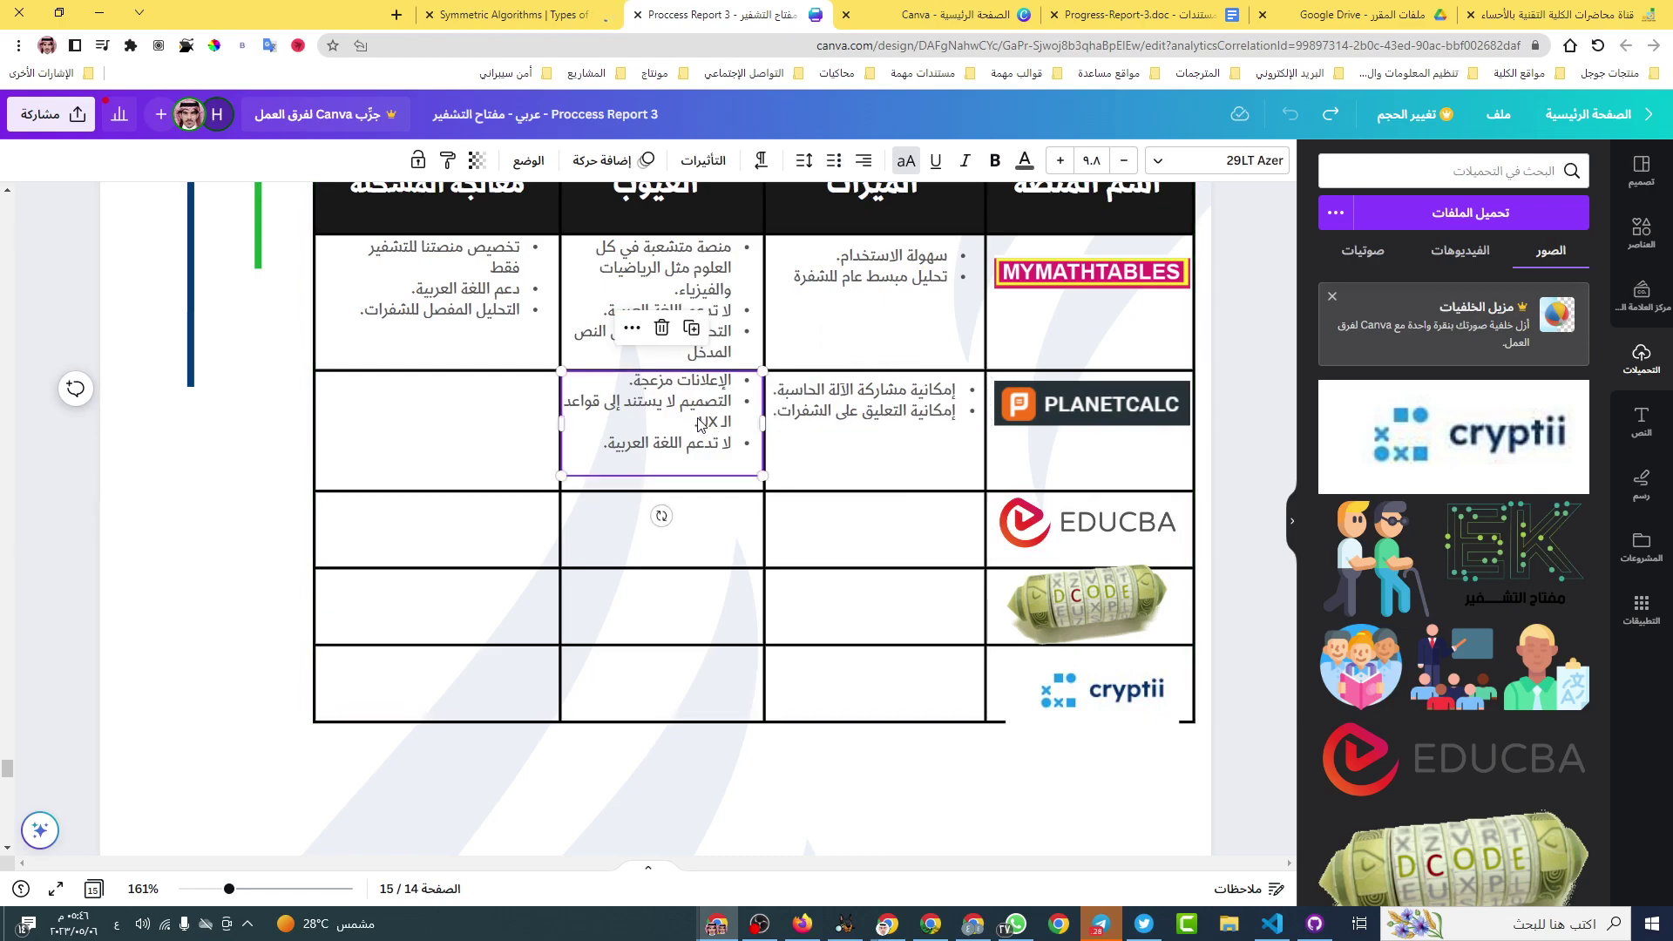
left_click_drag(702, 424, 702, 552)
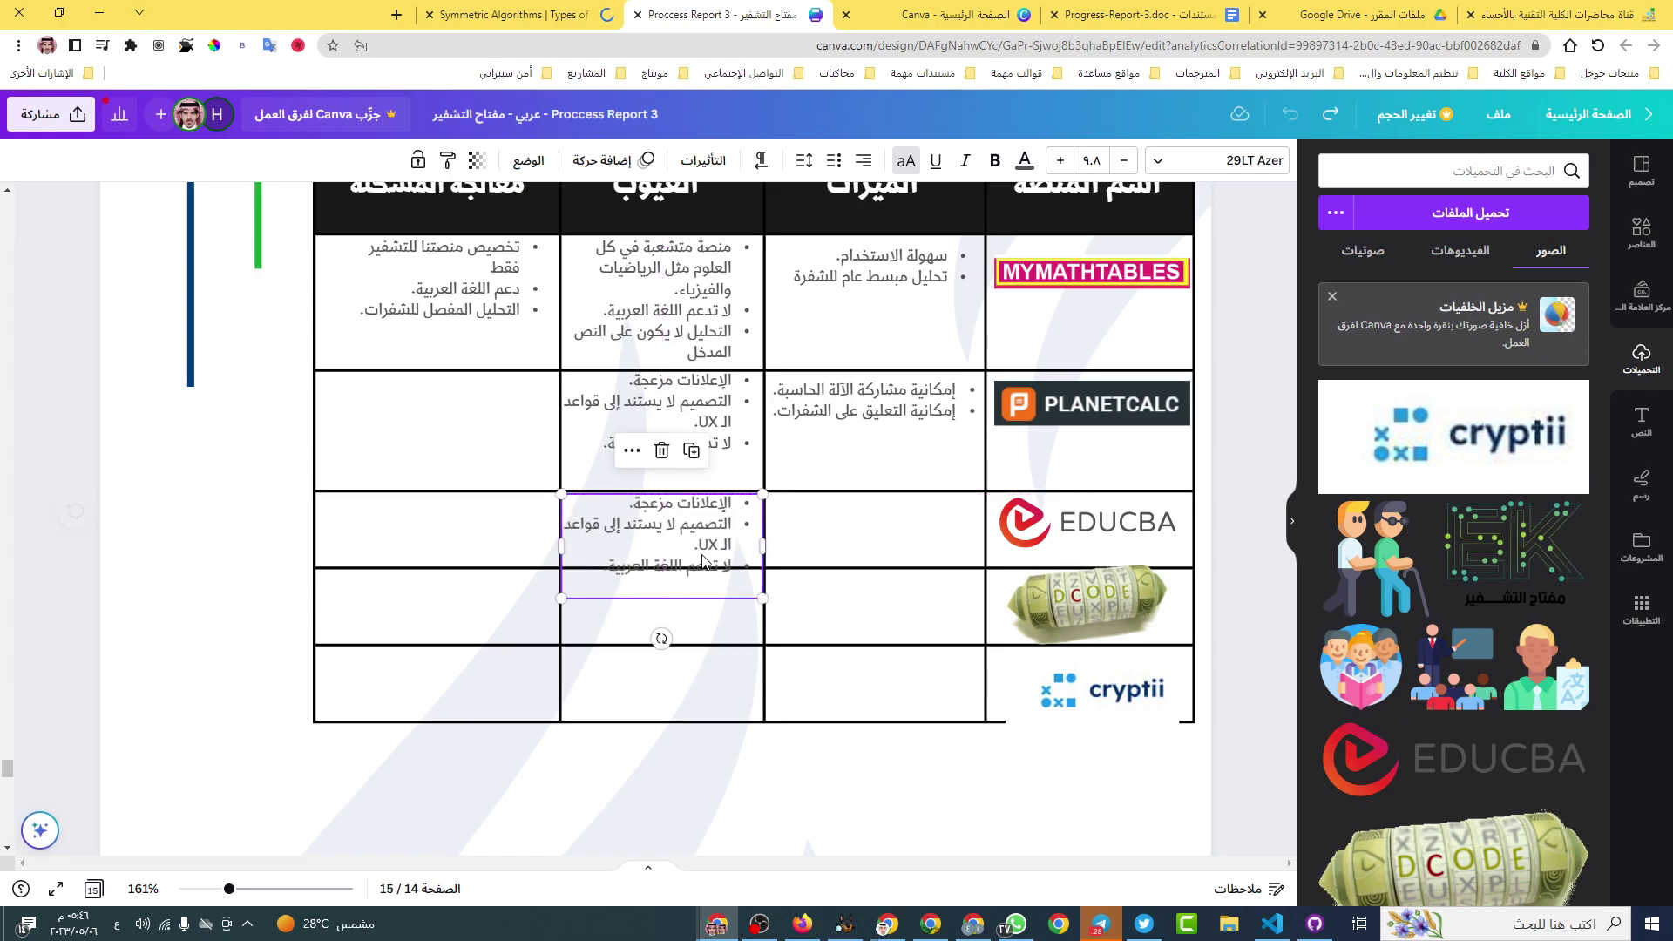
left_click(911, 578)
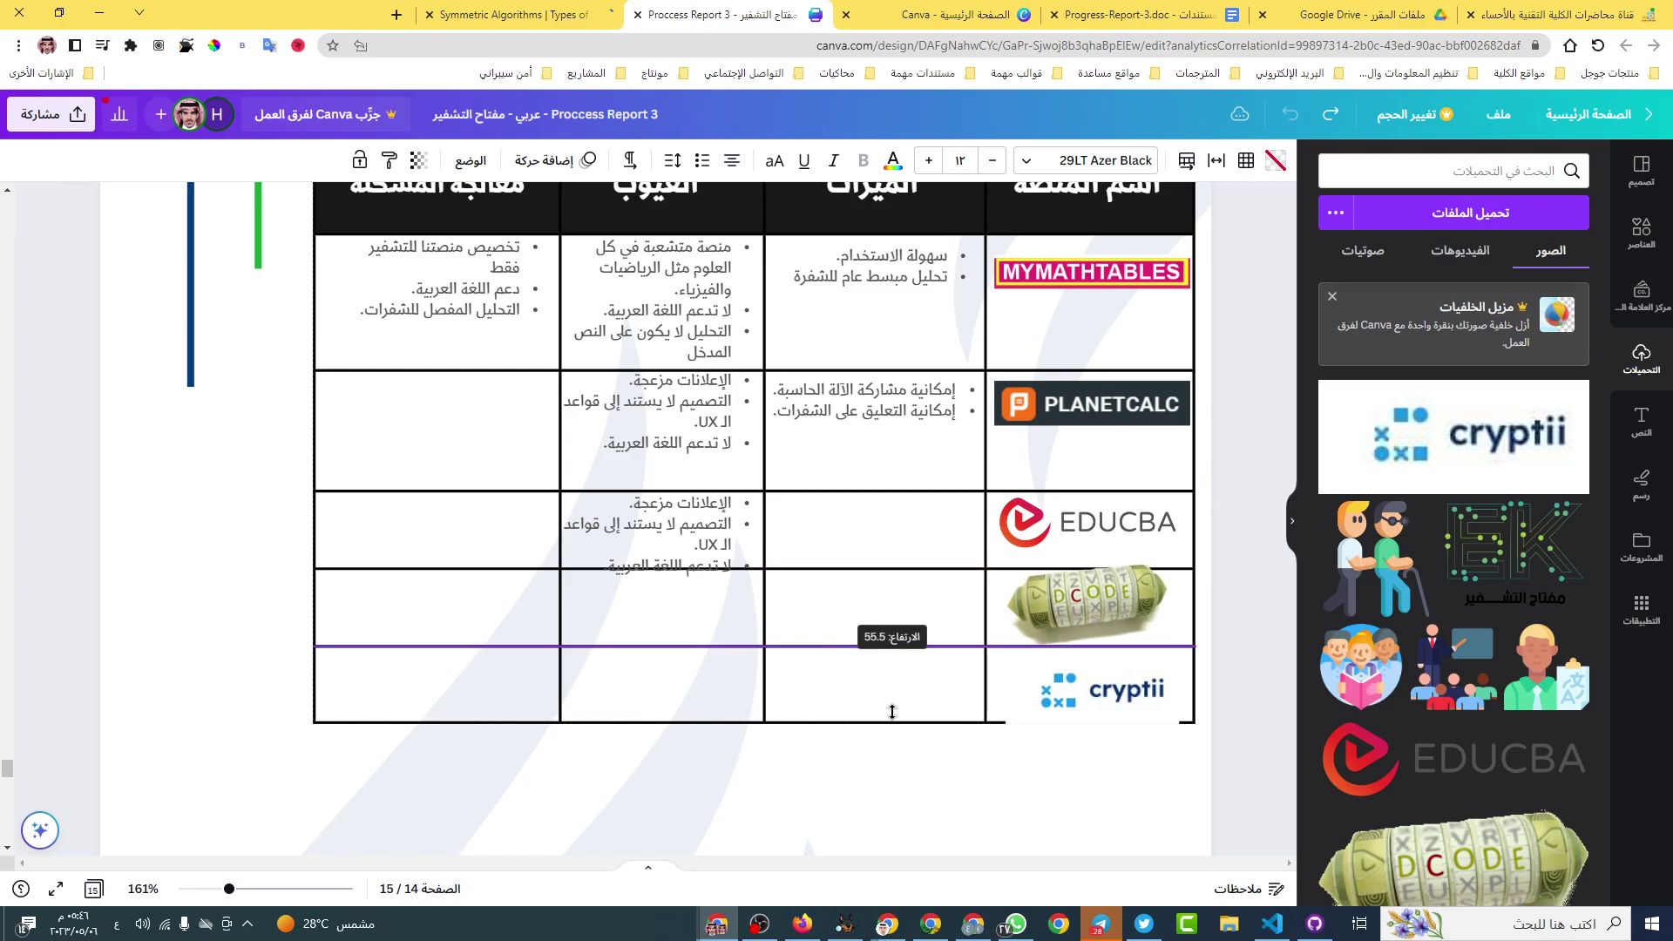
left_click_drag(891, 729, 904, 772)
left_click_drag(860, 648, 862, 688)
mouse_move(838, 569)
left_mouse_down()
mouse_move(837, 605)
mouse_move(836, 590)
left_mouse_up()
Replace the EDUCBA ads drawback with 'عدم وجود آلات حاسبة للتشفير وفك التشفير', keeping the design bullet separate
left_click(767, 540)
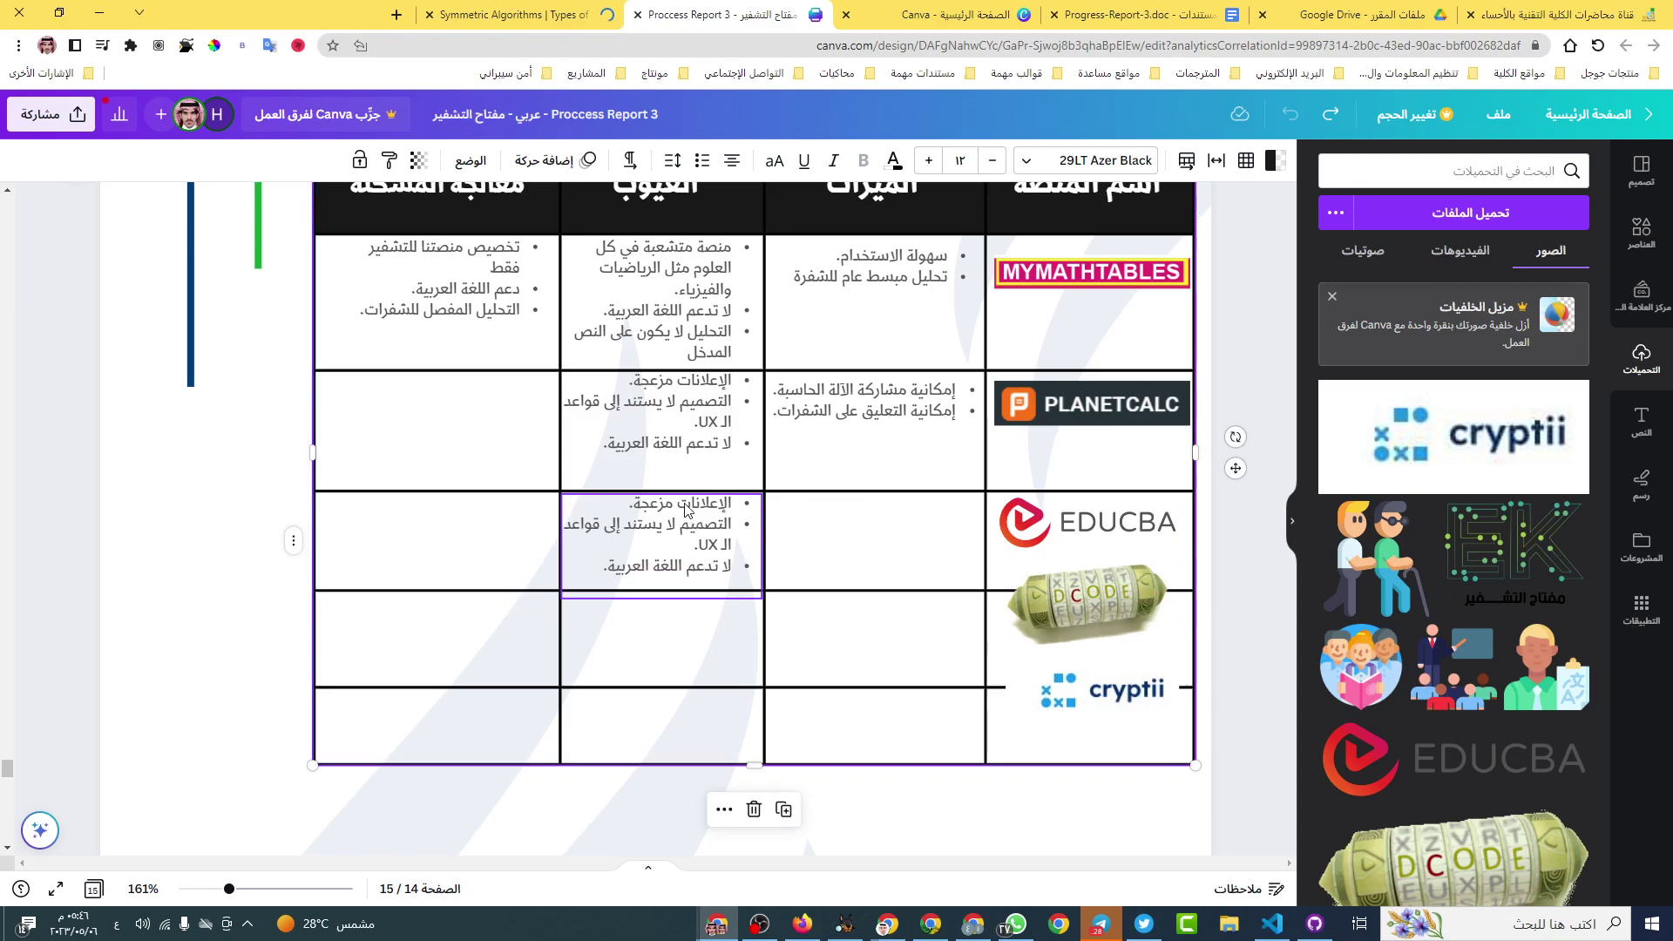
double_click(767, 540)
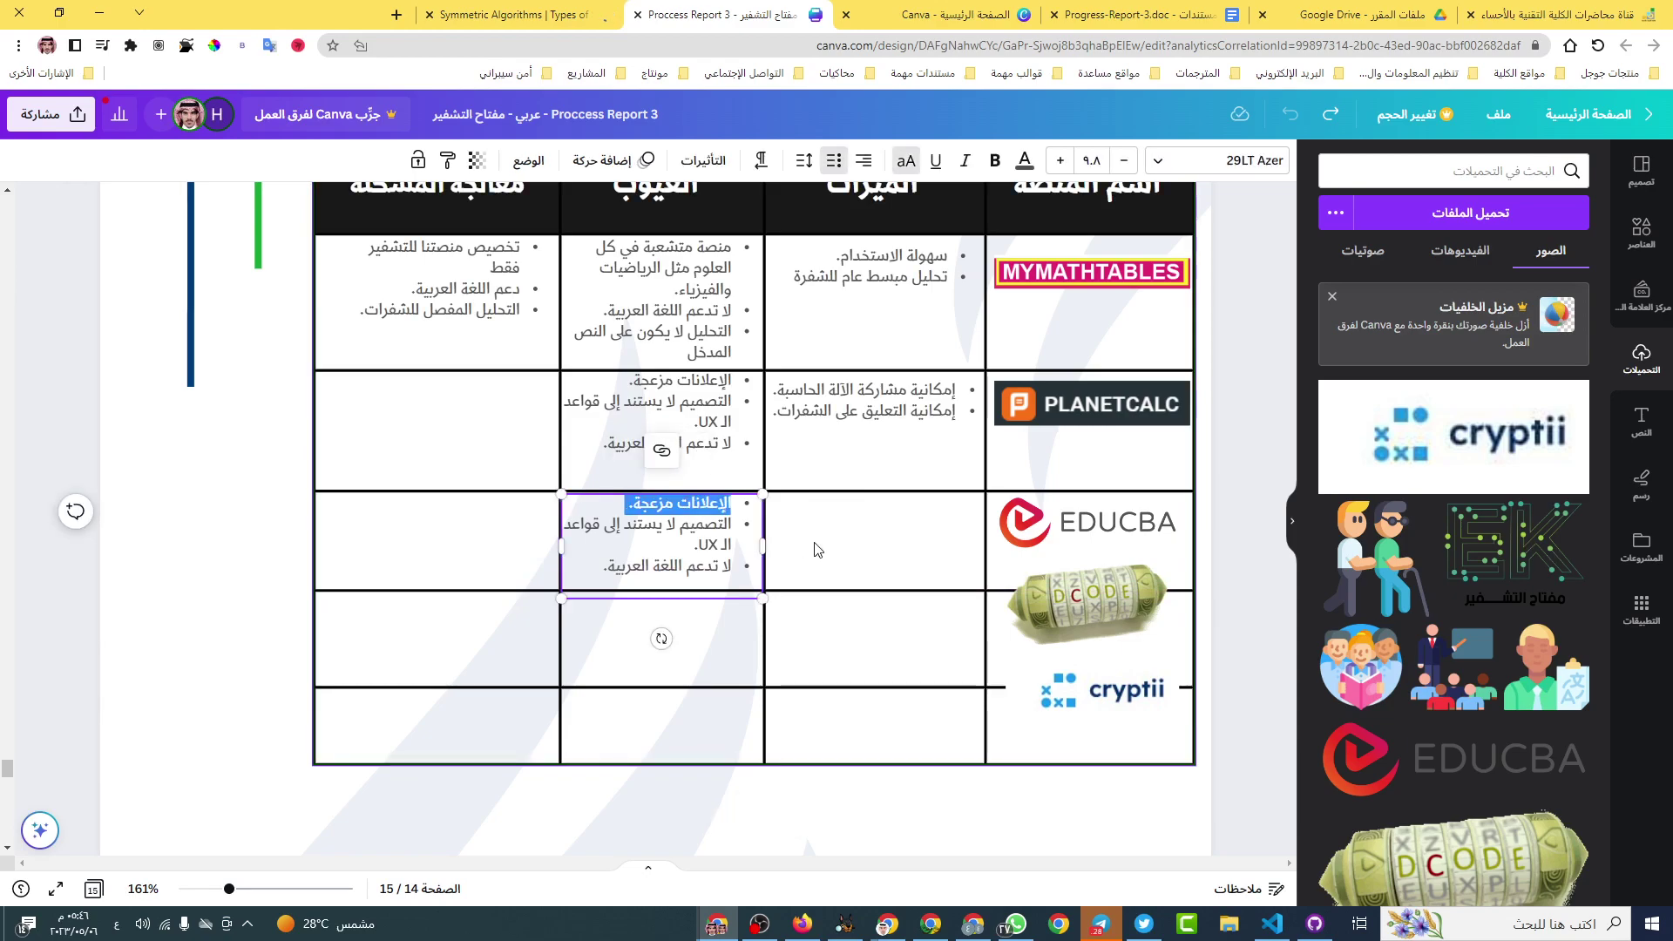
key("BackSpace")
type("عدم ")
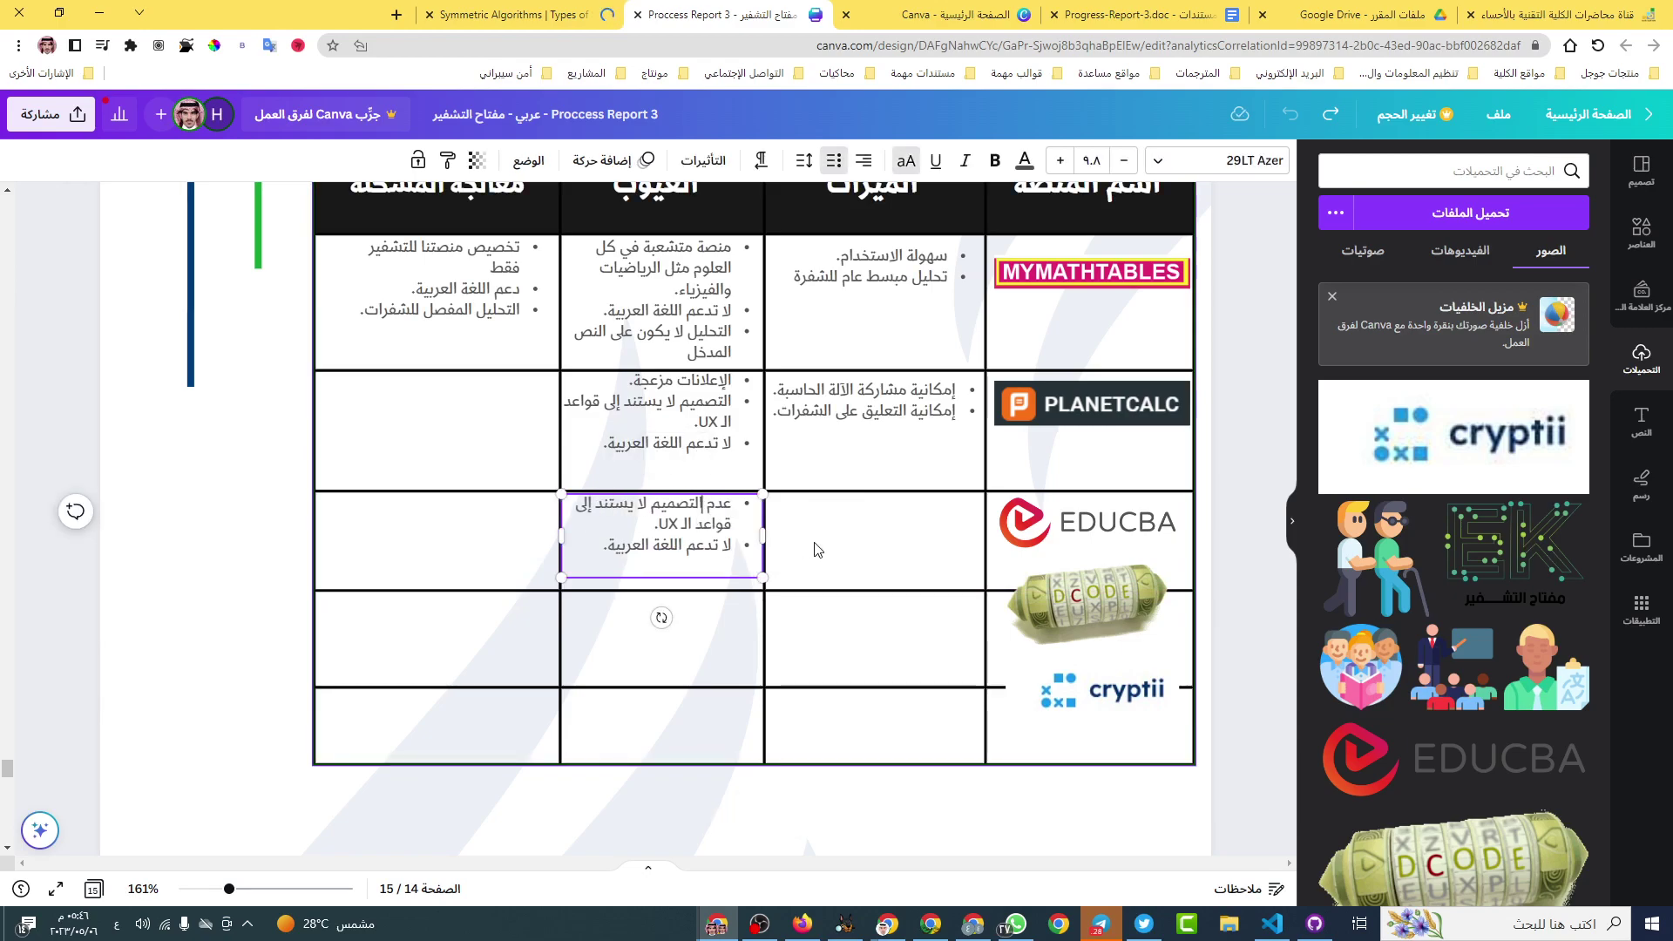
type("وجو")
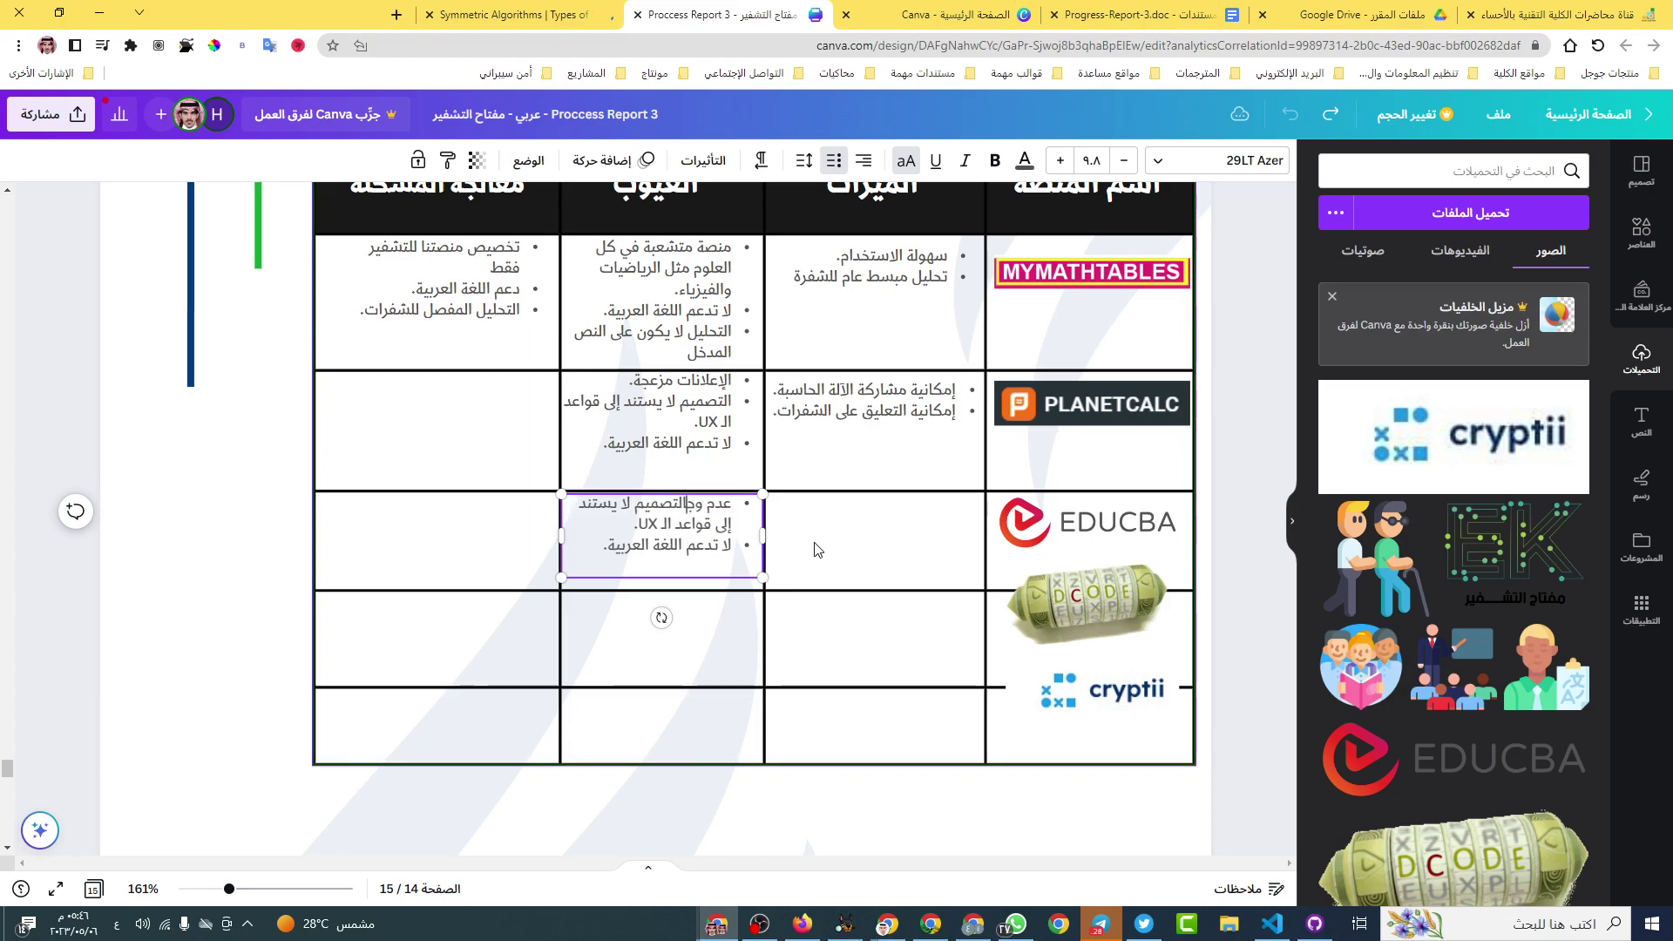
type("د ")
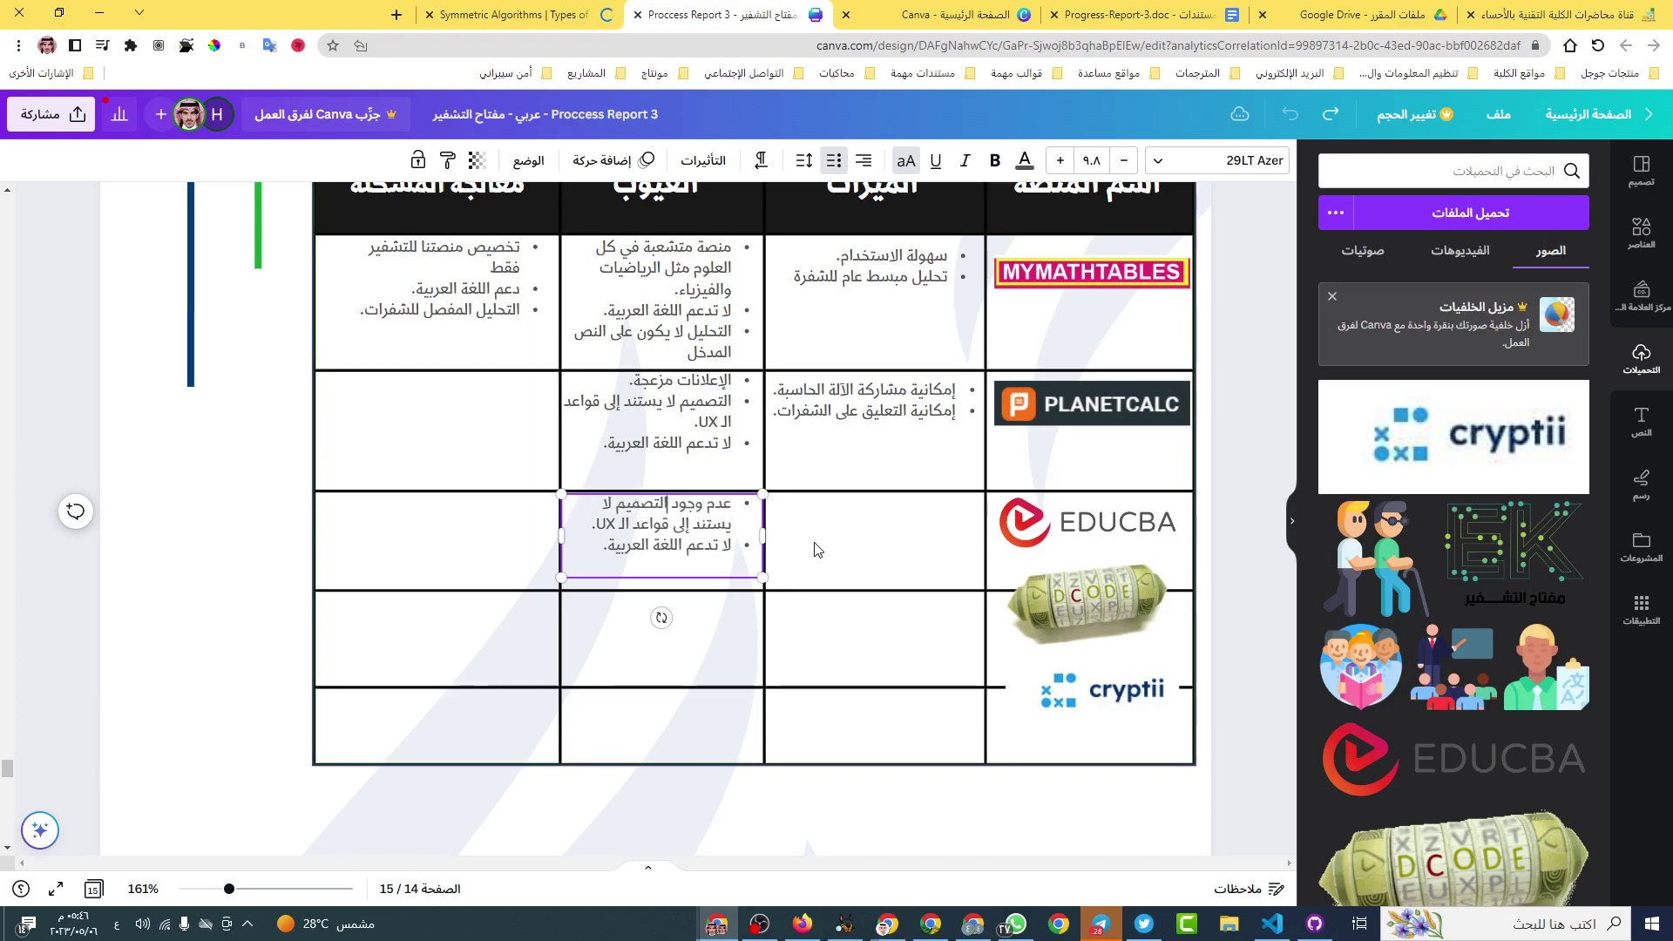
type("آلات ")
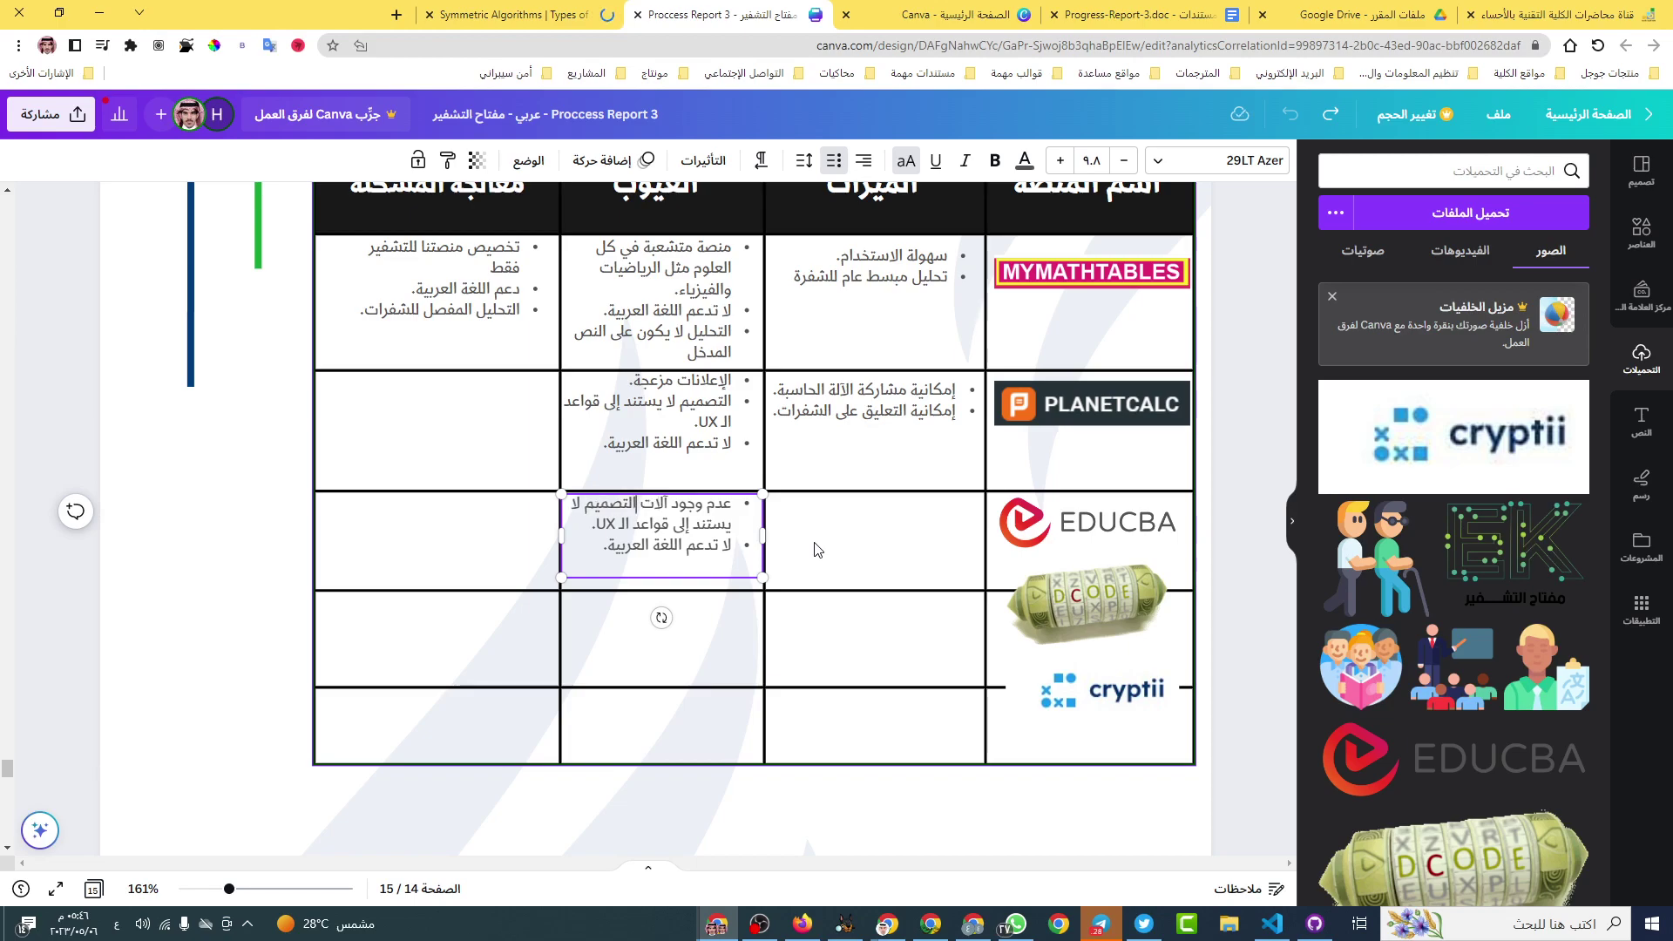
type("حاسبة ")
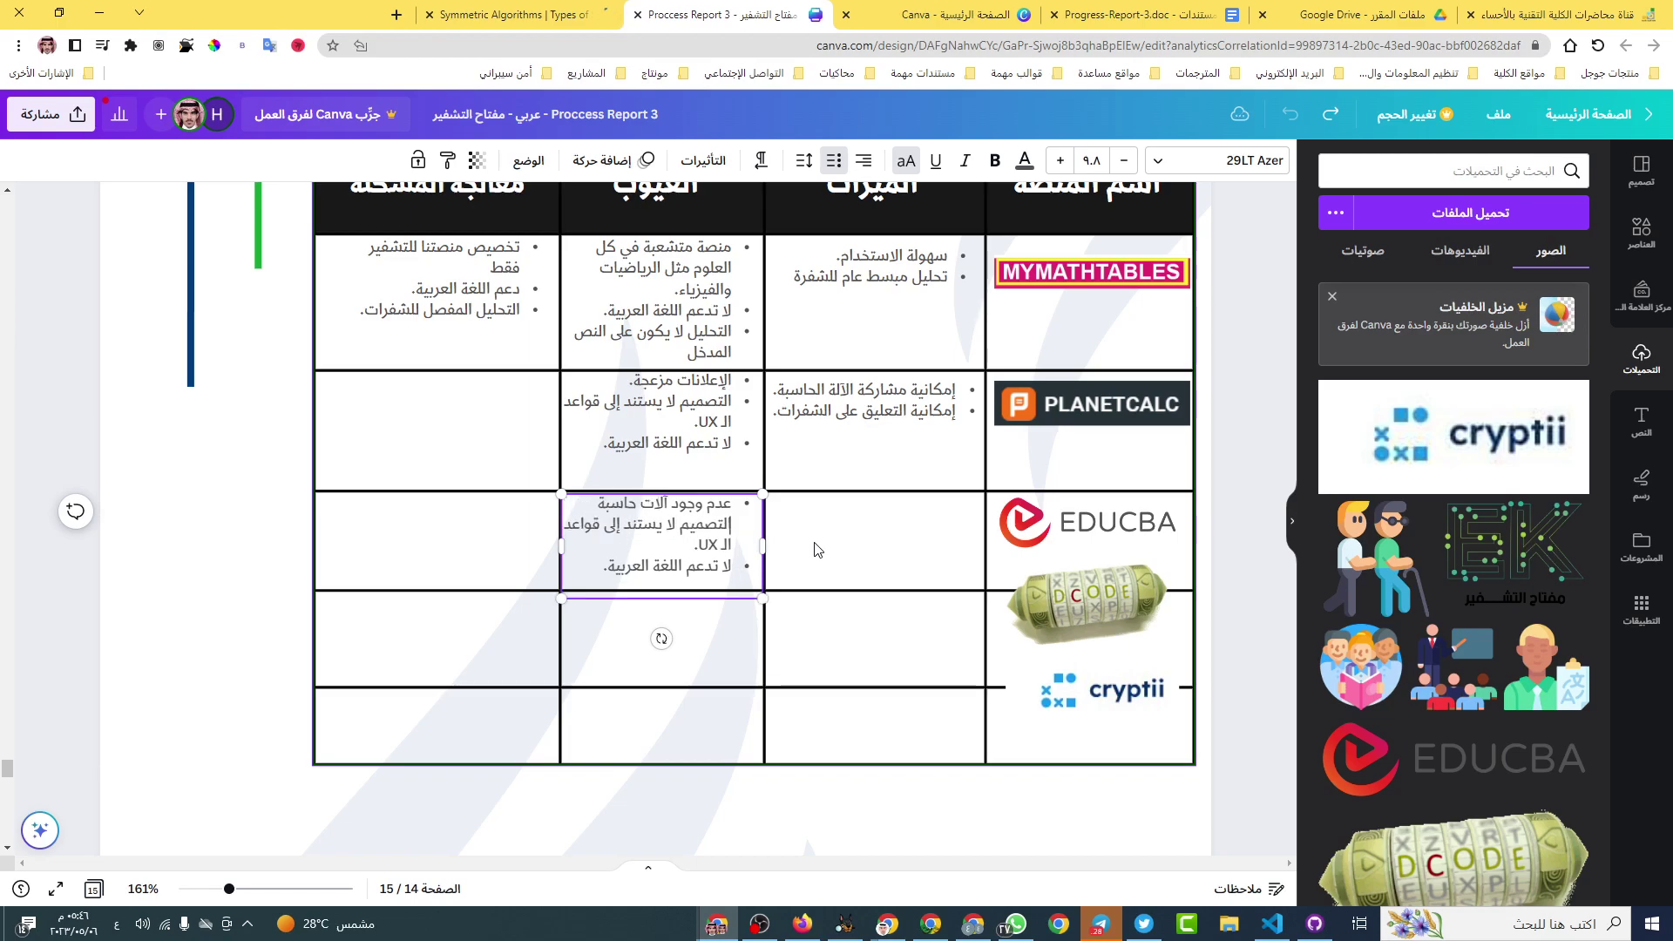
type("للتش")
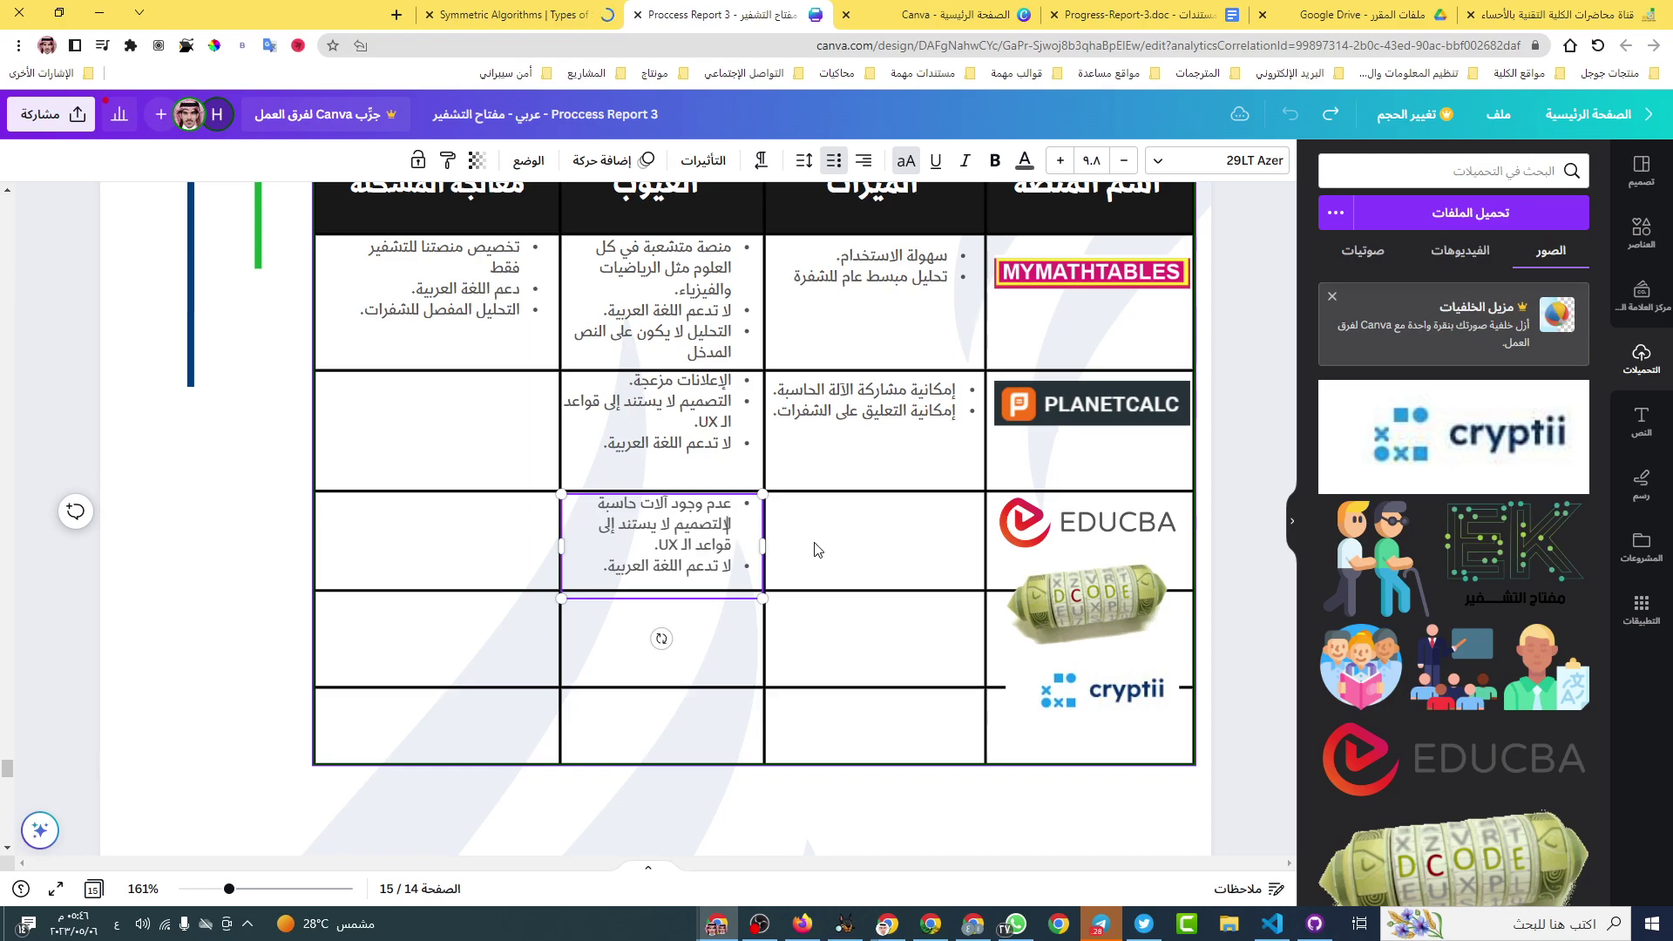
type("فير و")
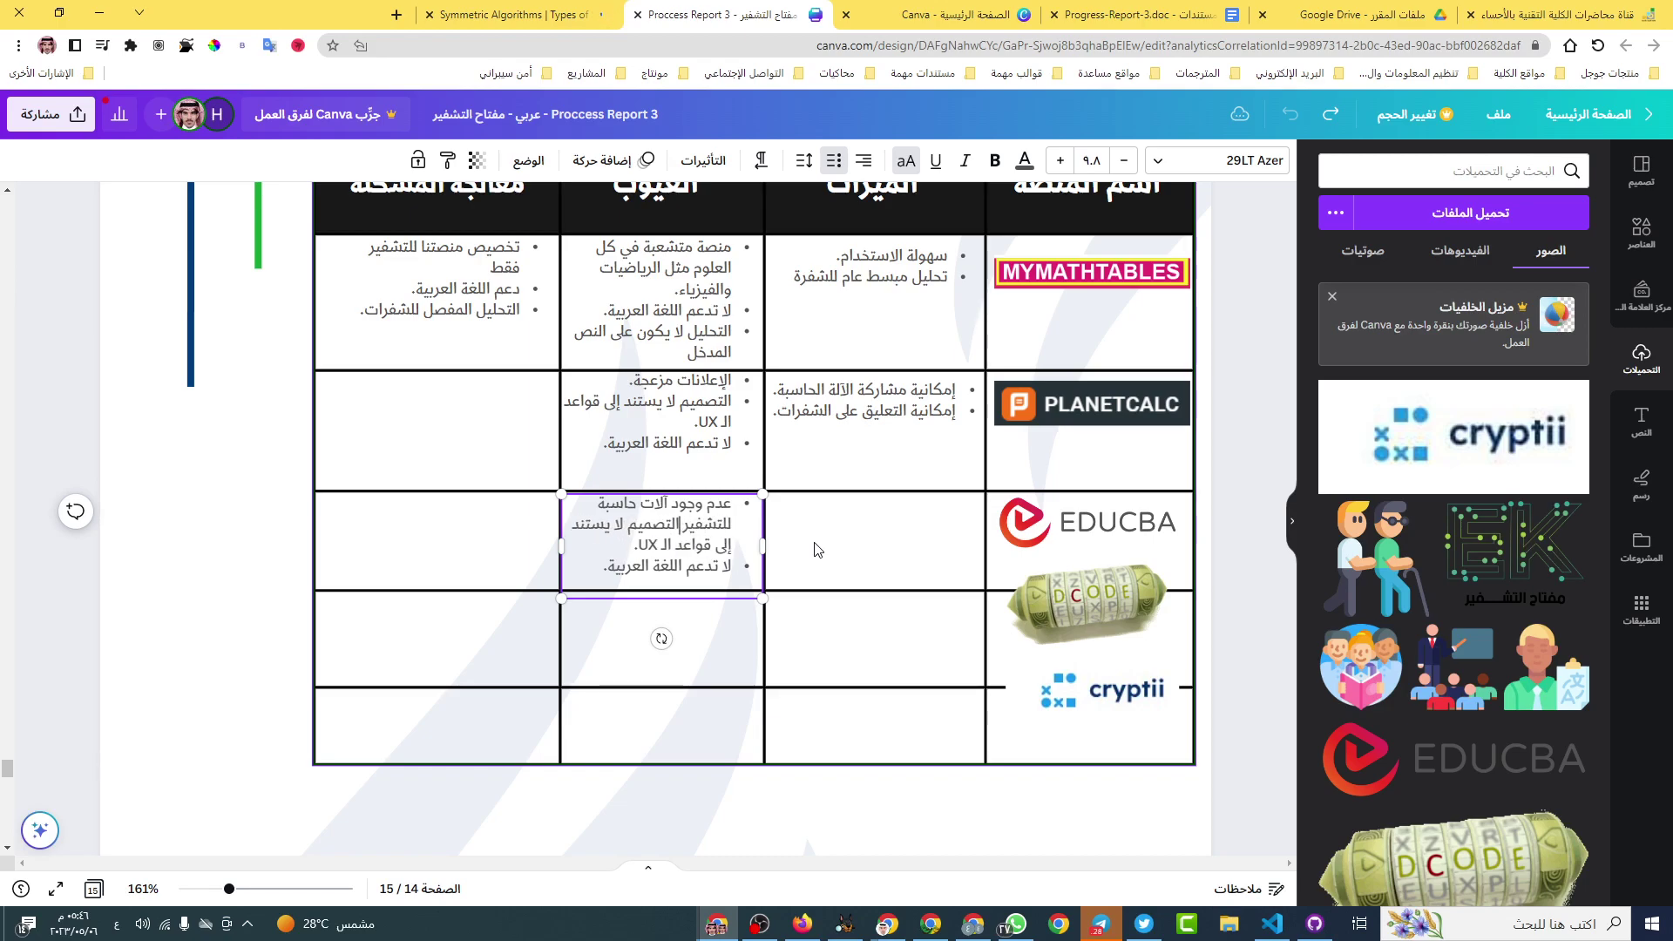
type("فك التش")
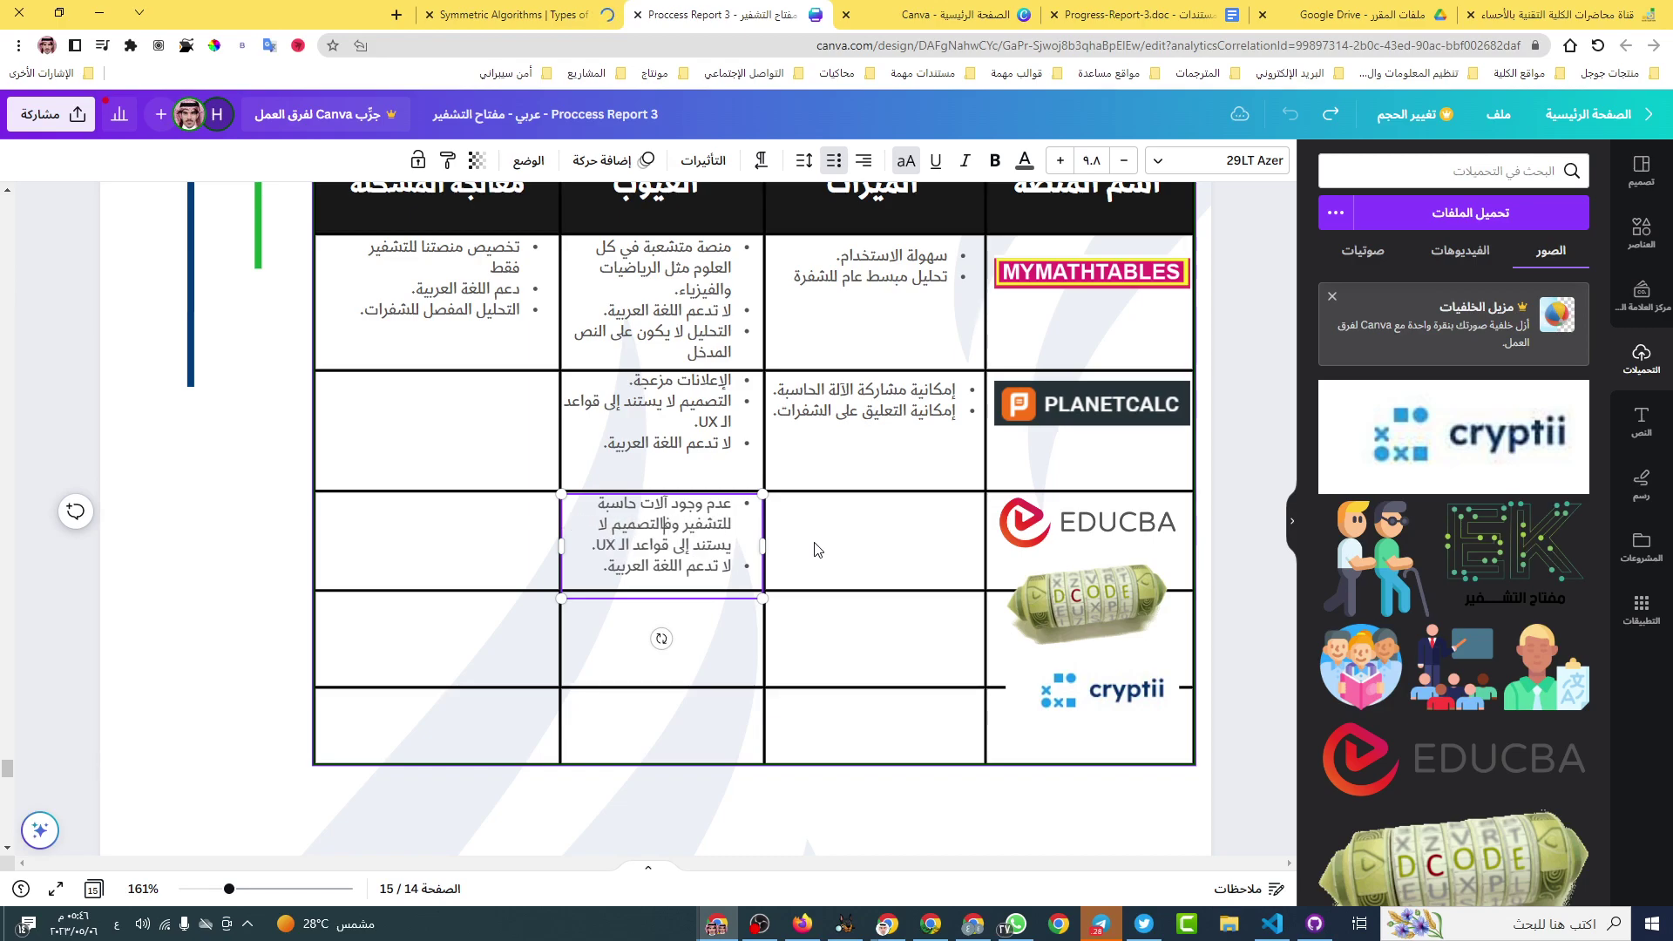
type("فيرالتصميم")
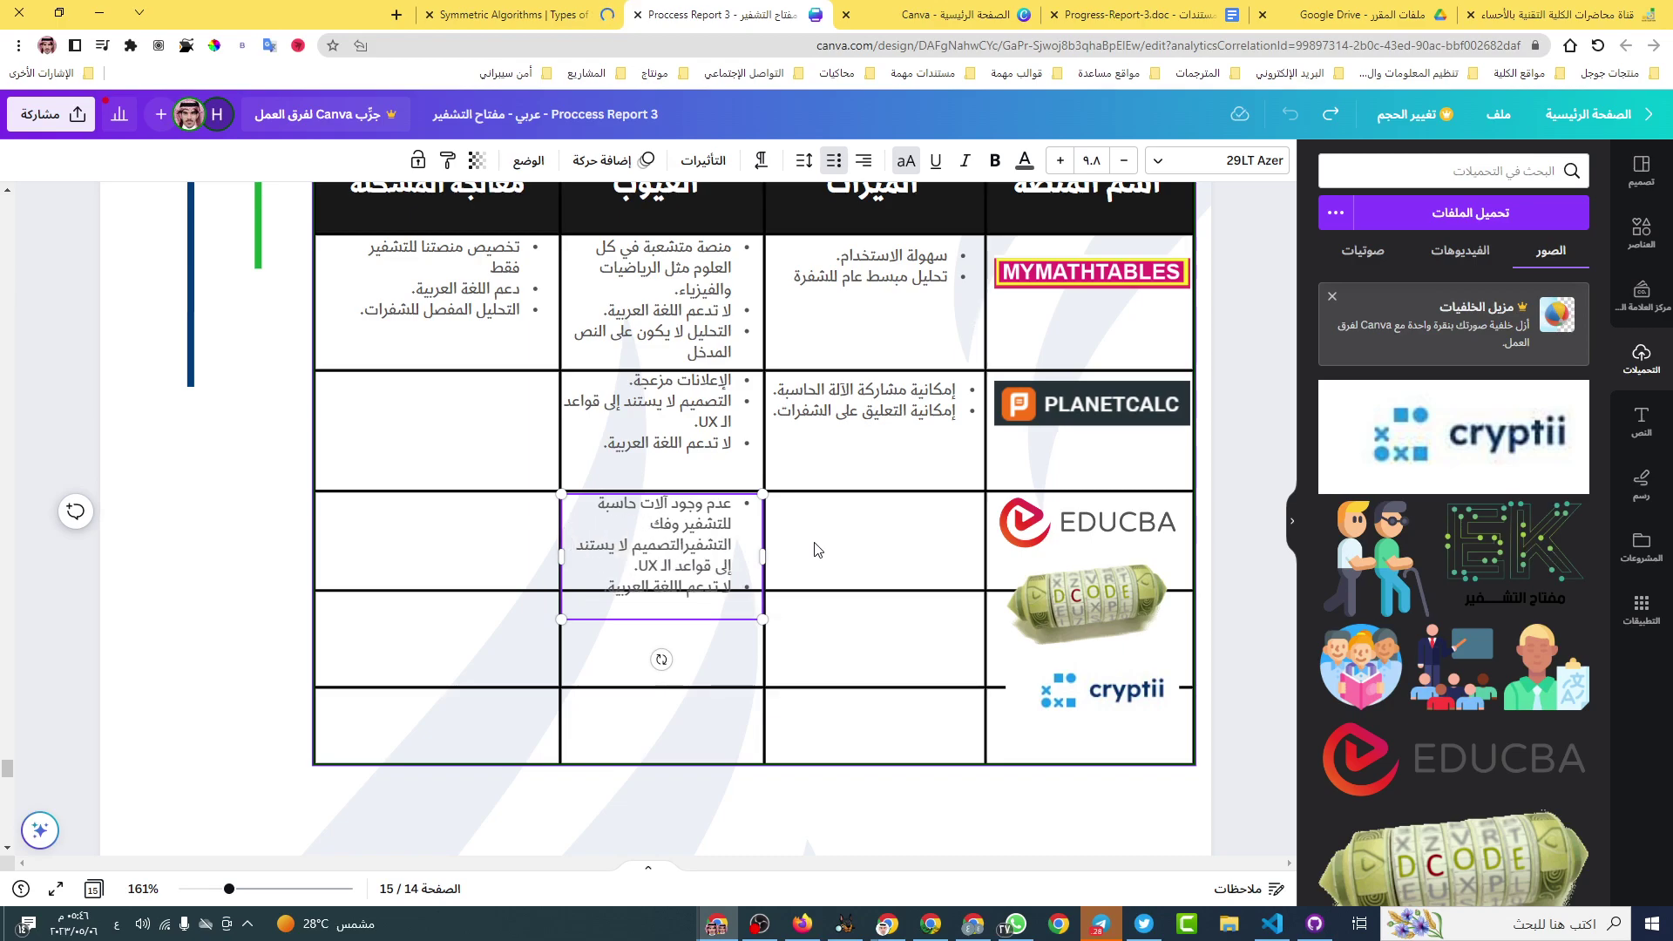
key("Return")
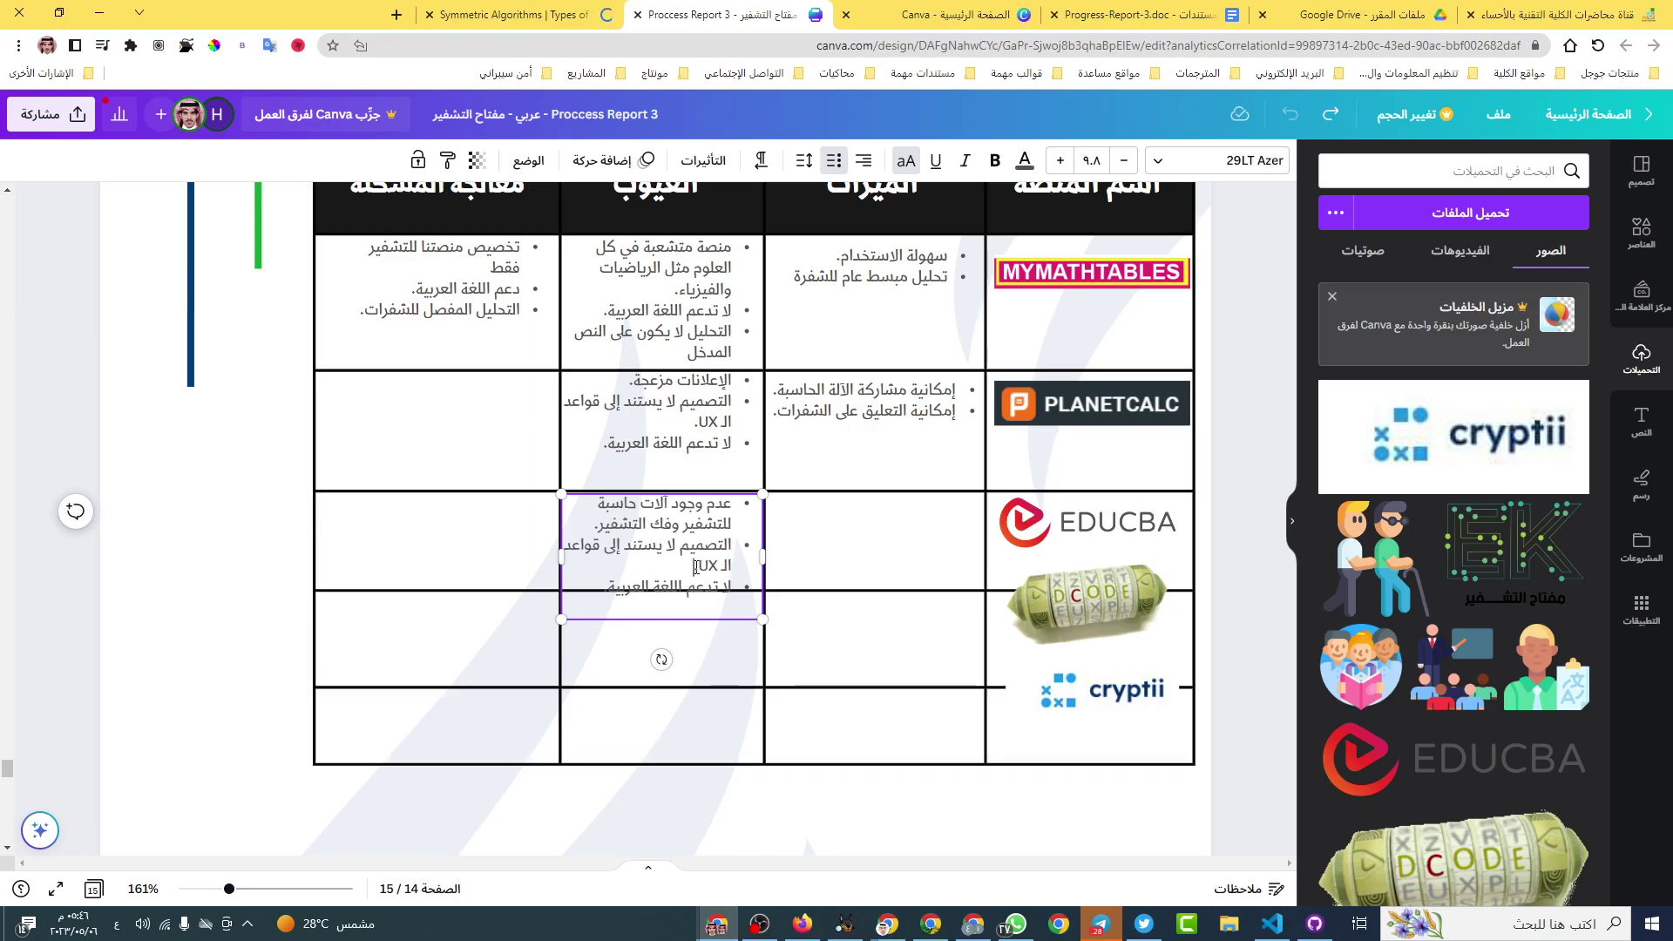
left_click_drag(695, 567, 726, 554)
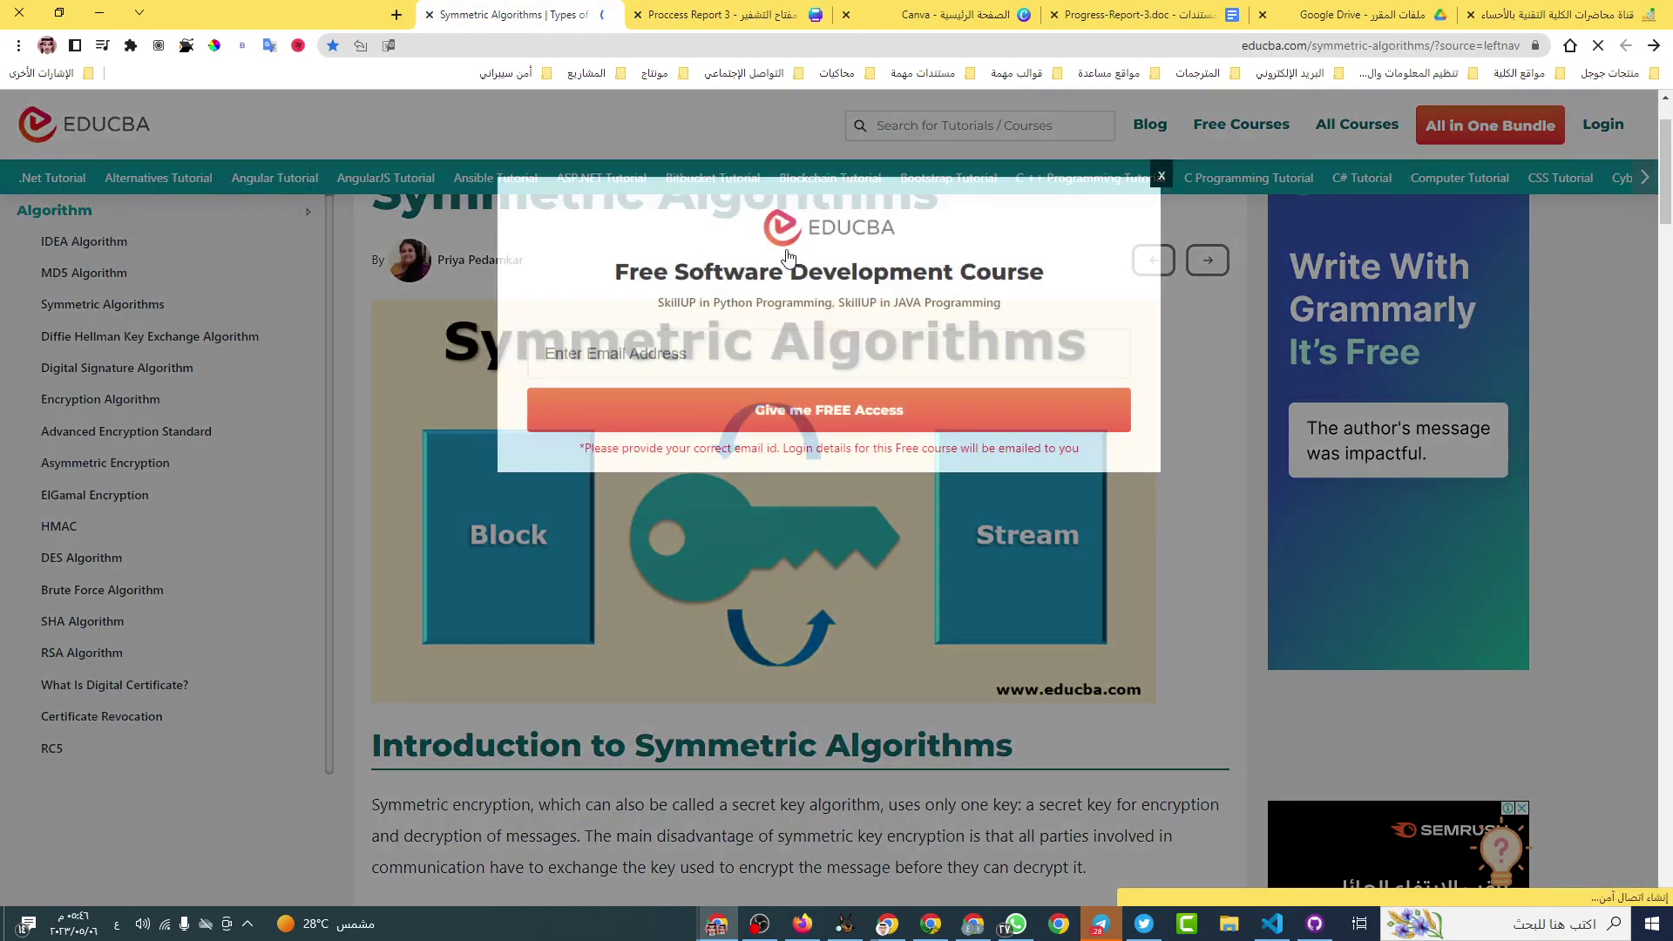
Switch to the EDUCBA Symmetric Algorithms article tab to check its drawbacks
key("ctrl+Tab")
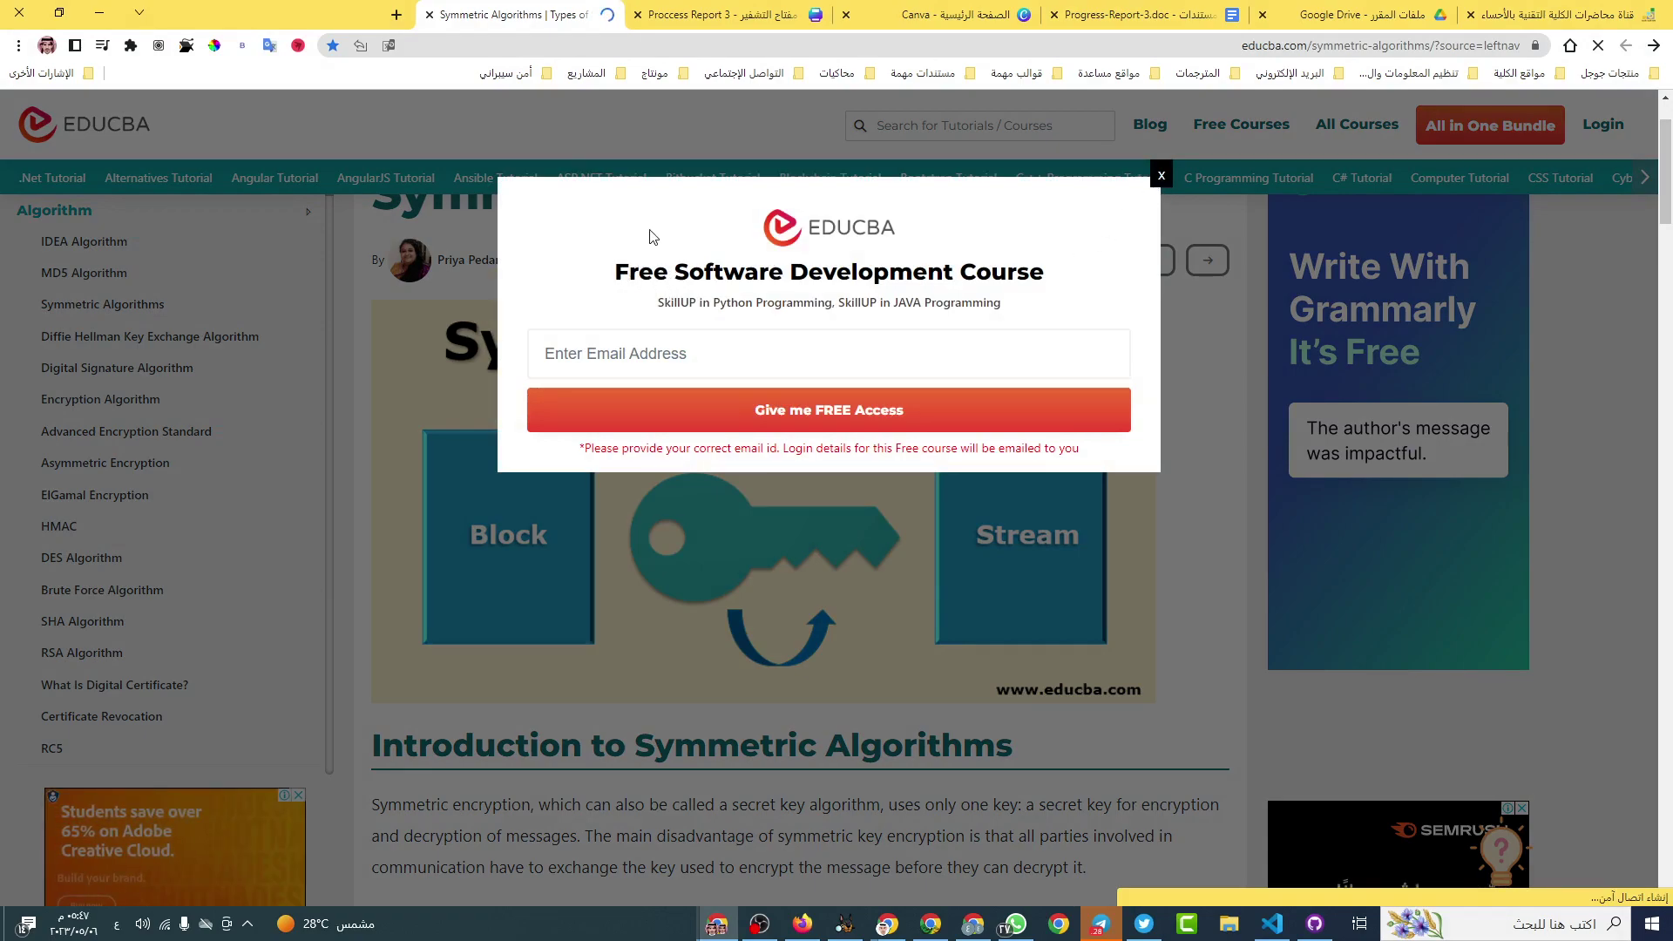
In Canva, replace the EDUCBA design drawback with a bullet about requiring users to subscribe
left_click(713, 11)
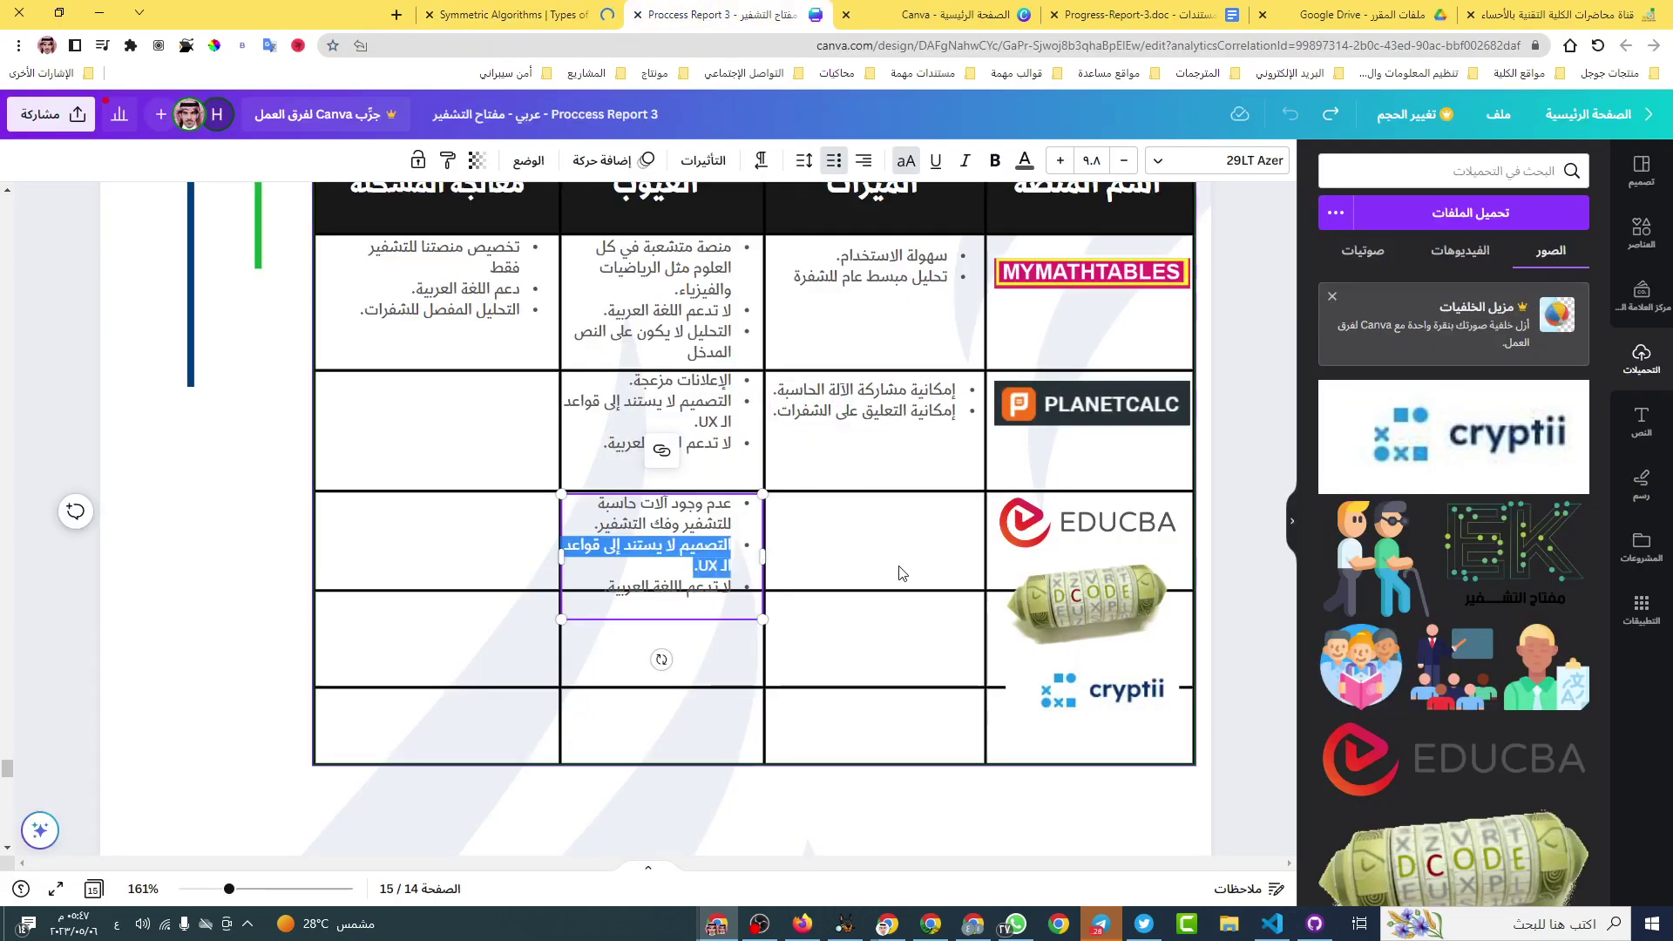
key("BackSpace")
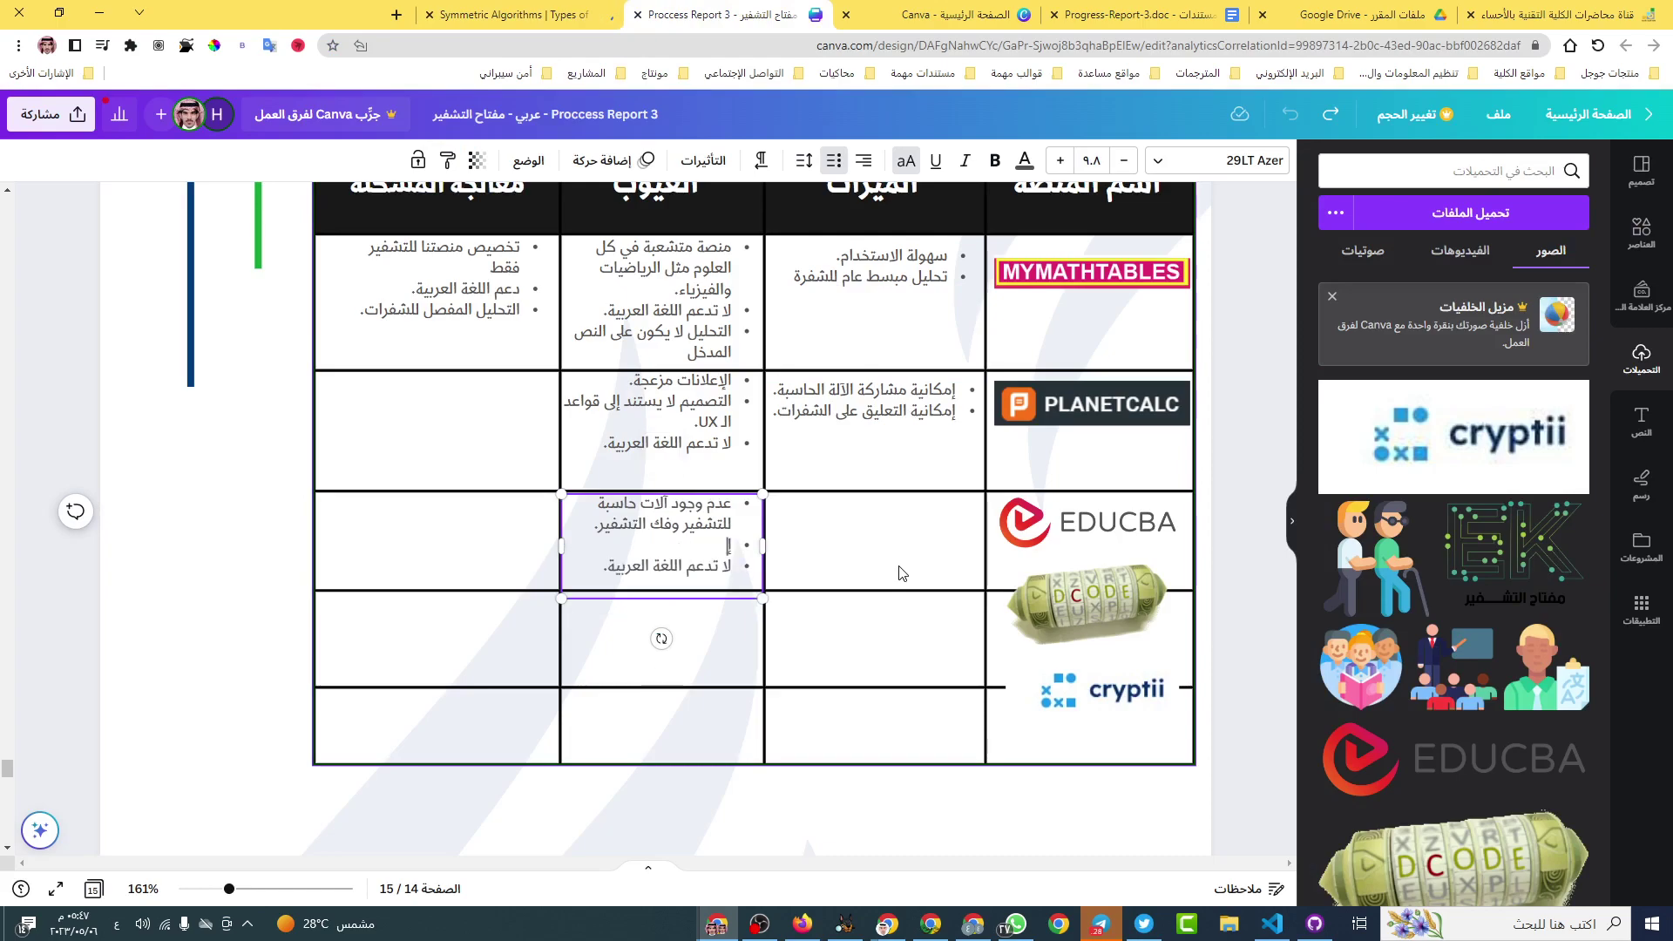
type("إلزام الكتصفحين")
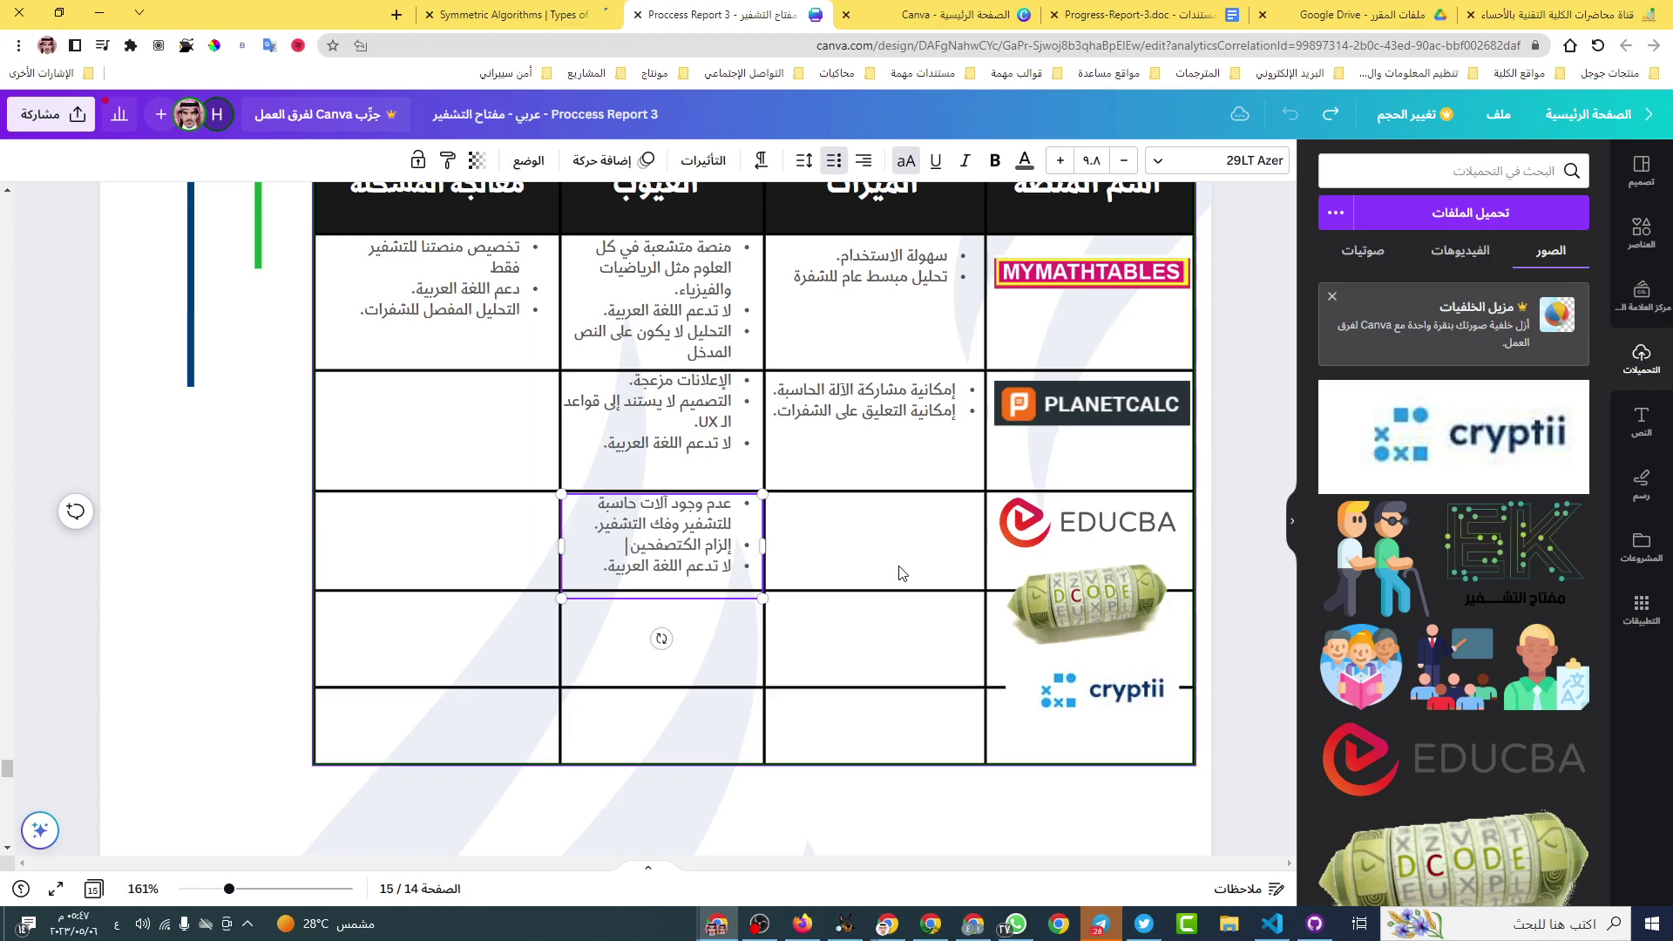
key("BackSpace")
key("BackSpace")
key("BackSpace")
key("BackSpace")
key("BackSpace")
key("BackSpace")
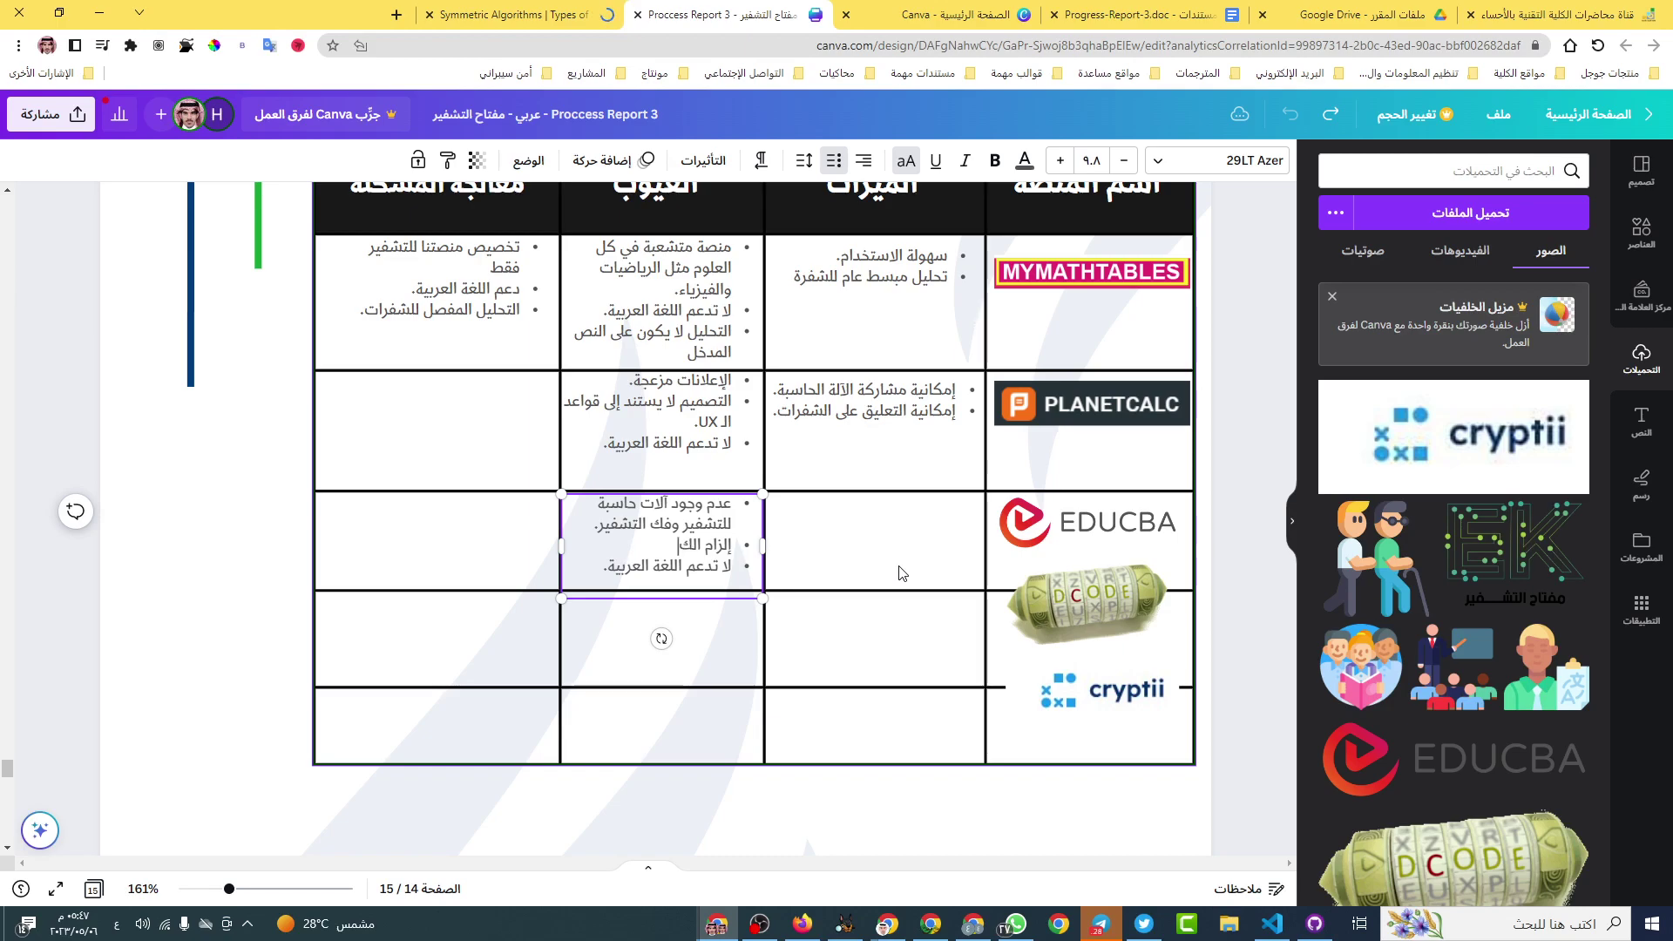
type("مستخدمين بالا")
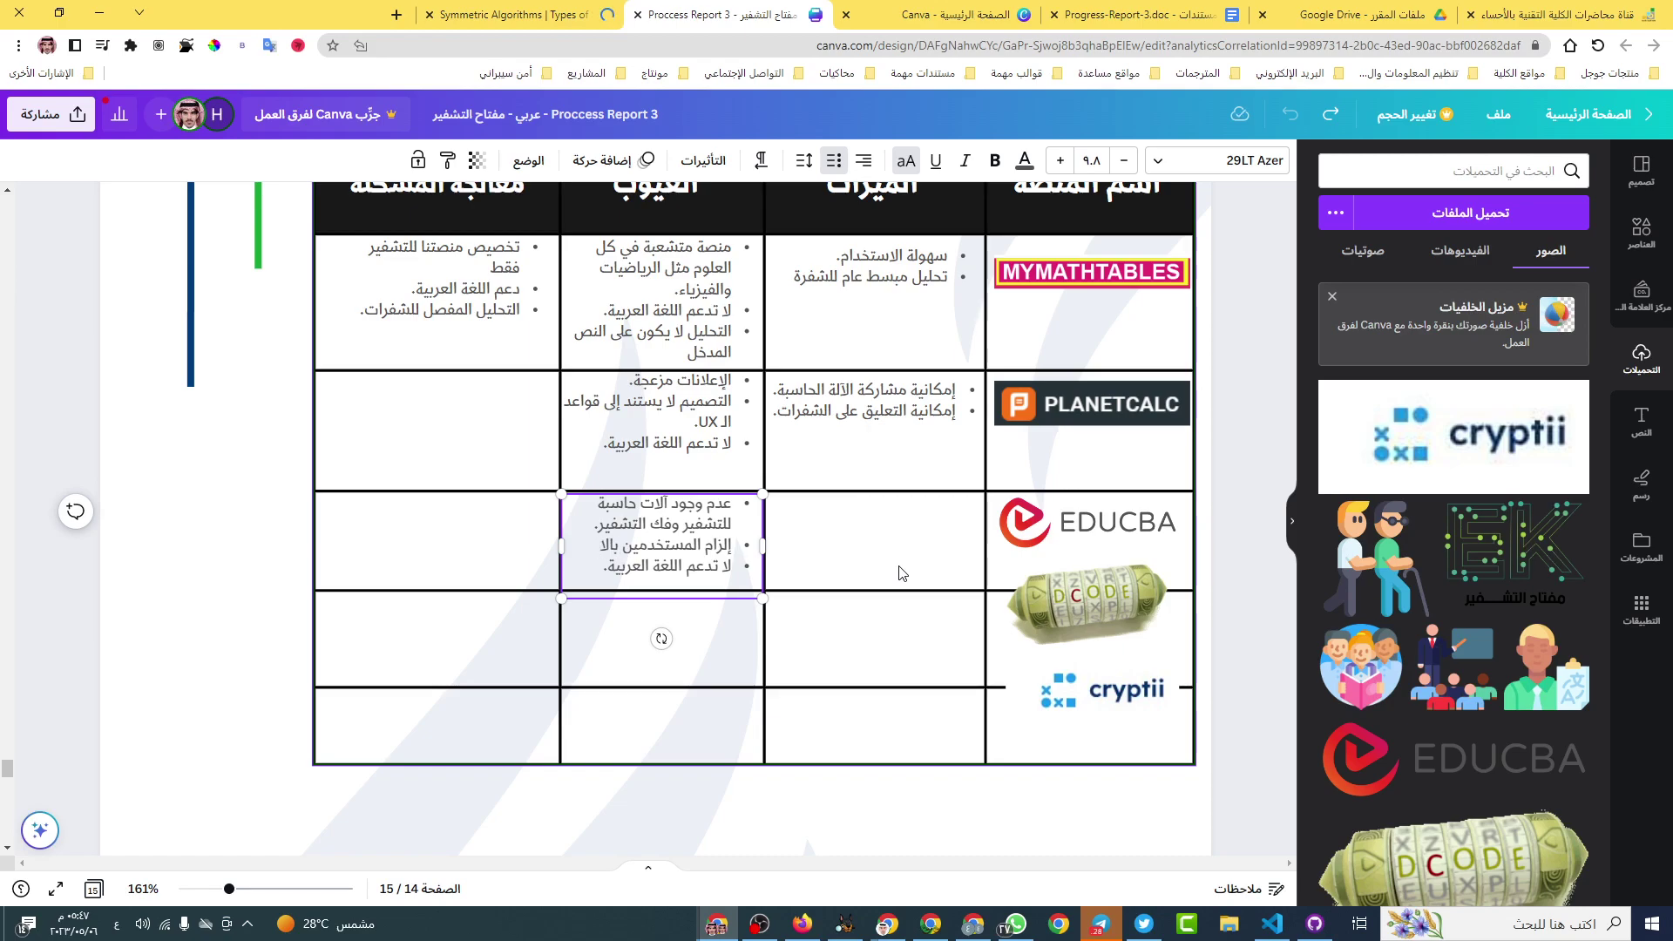
type("شتراك")
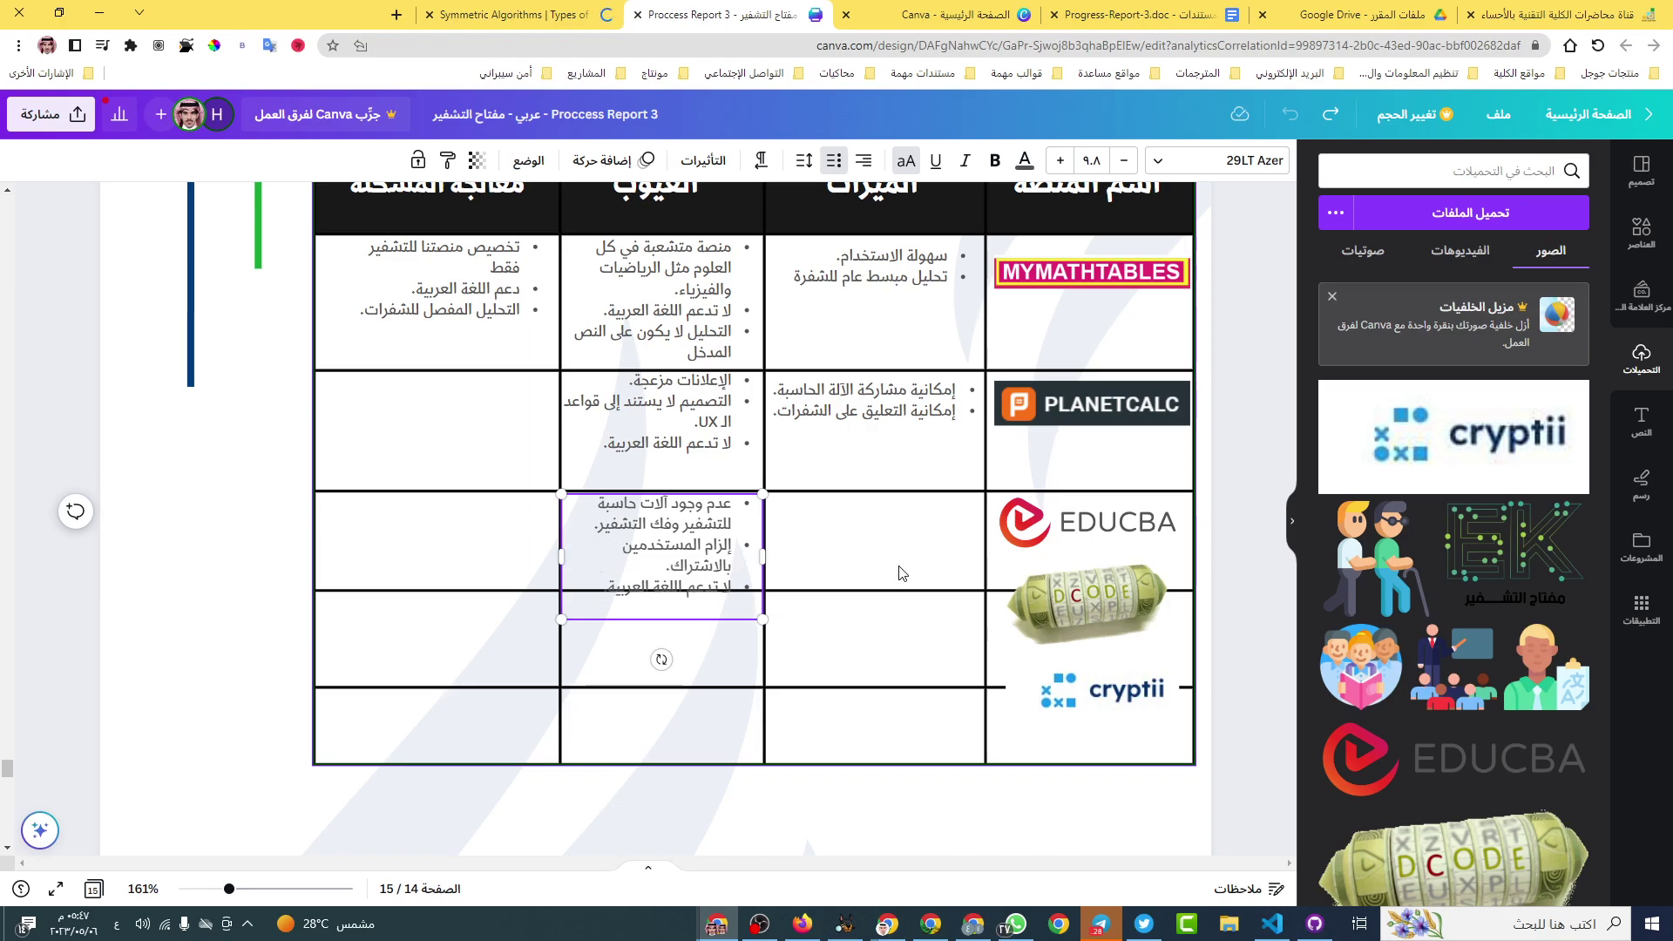
type(".")
Reword that bullet to 'غير مجاني.' and shrink the drawbacks text box to fit its cell
left_click(898, 596)
left_click(666, 571)
left_click_drag(666, 571, 735, 565)
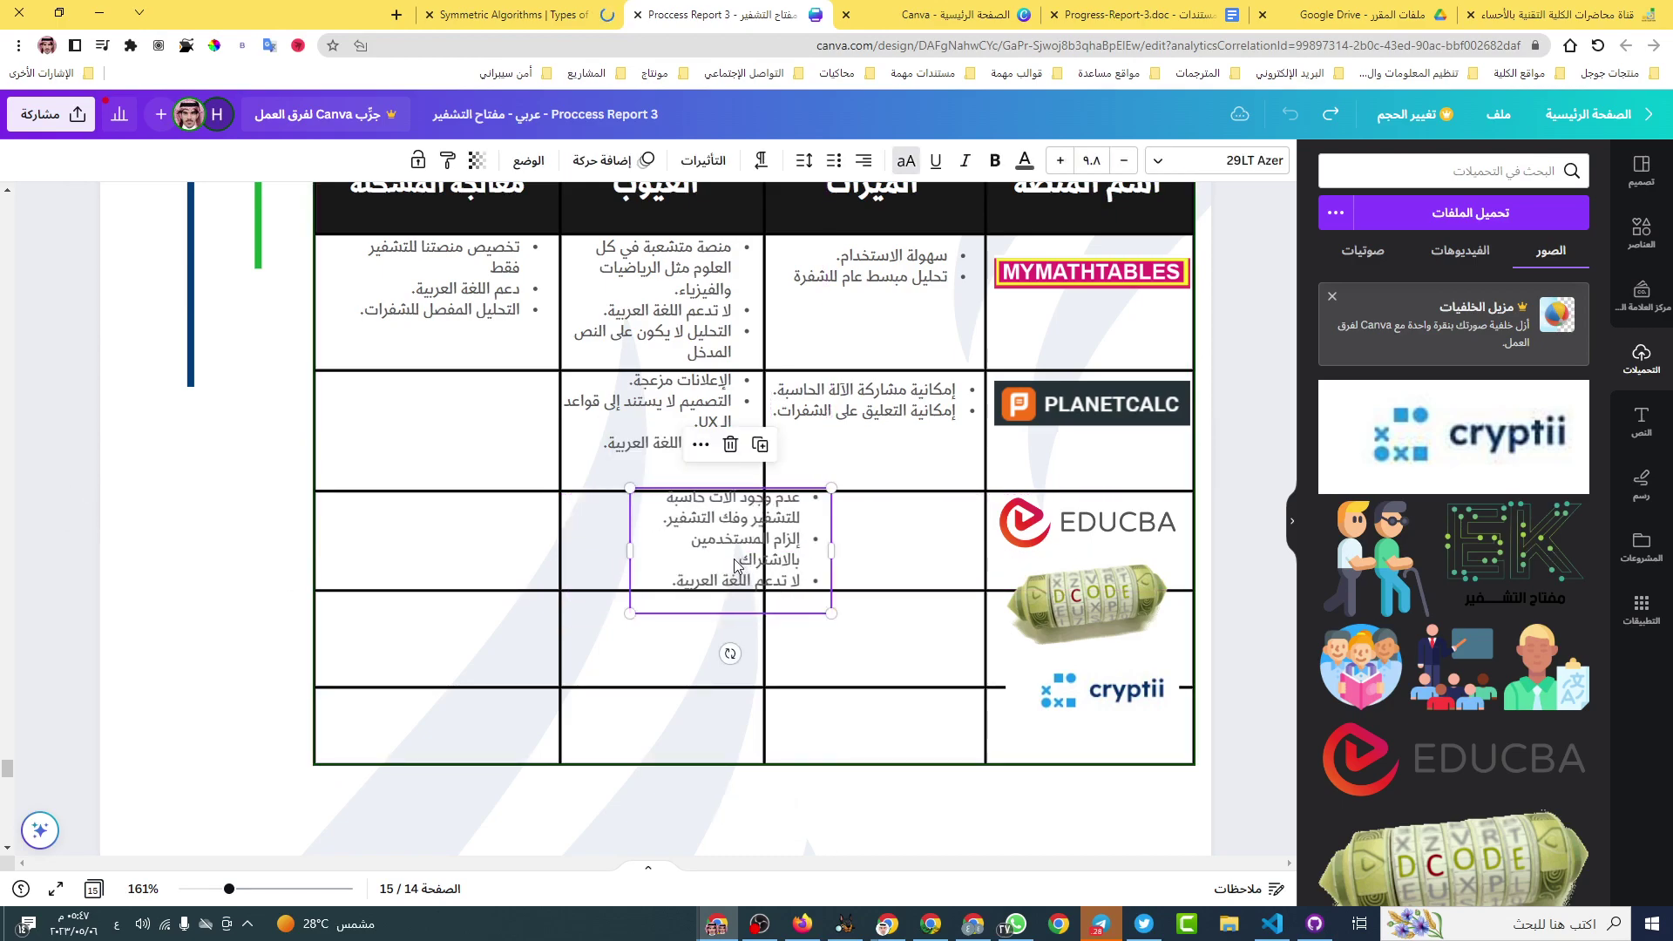
key("ctrl+z")
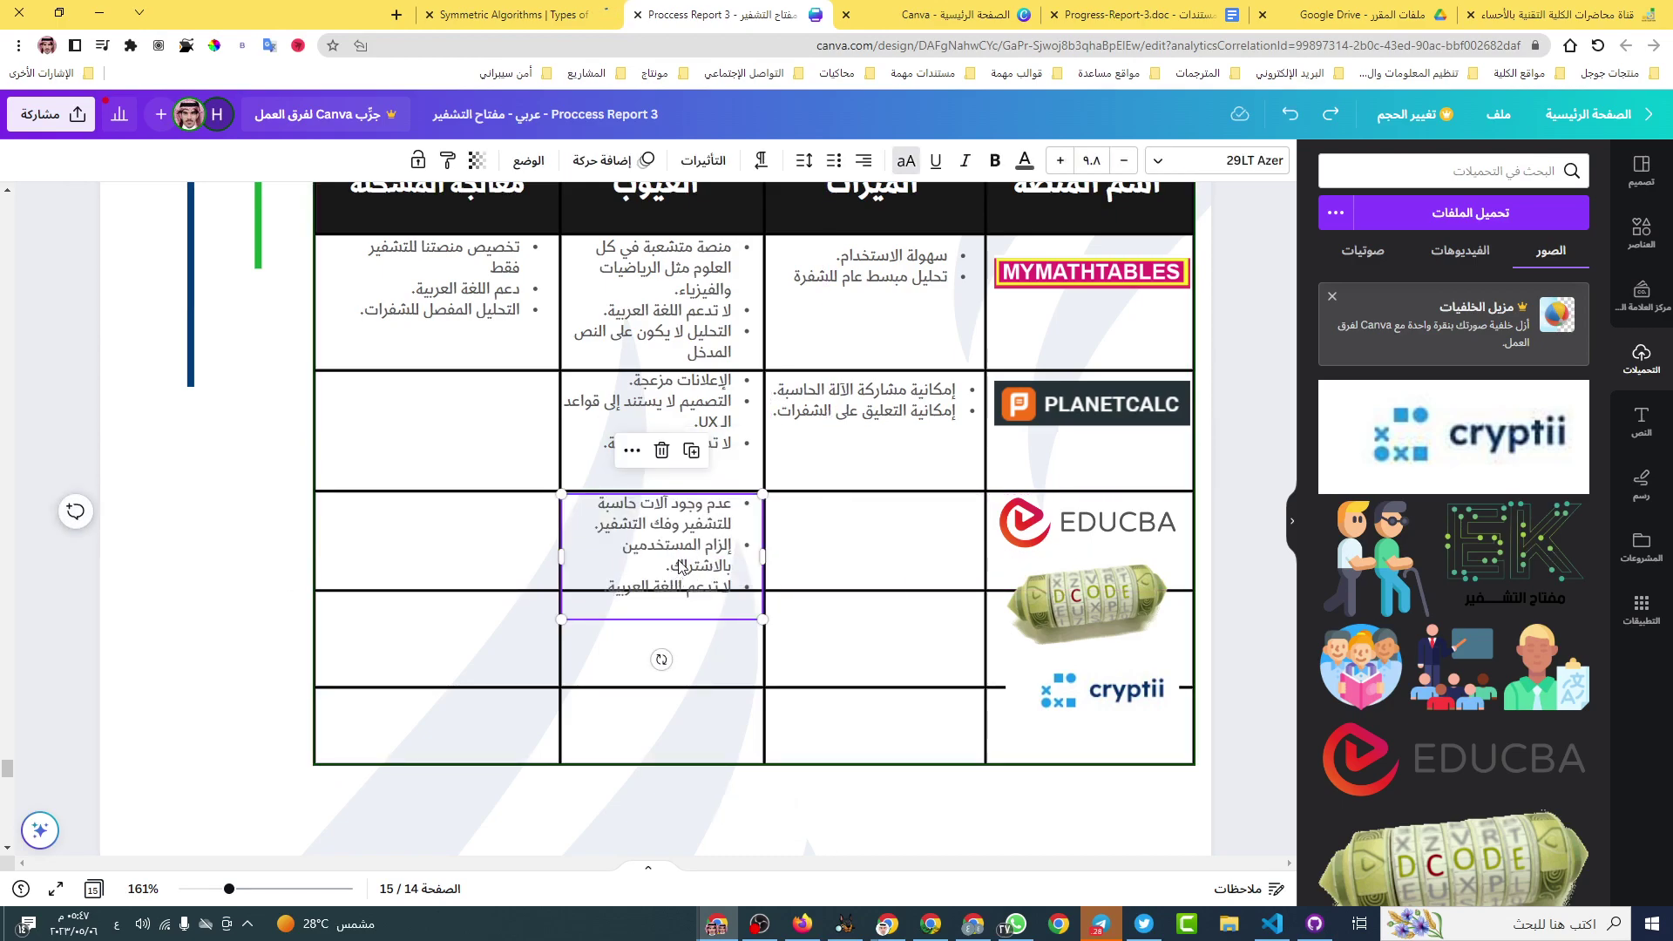
left_click_drag(661, 567, 726, 546)
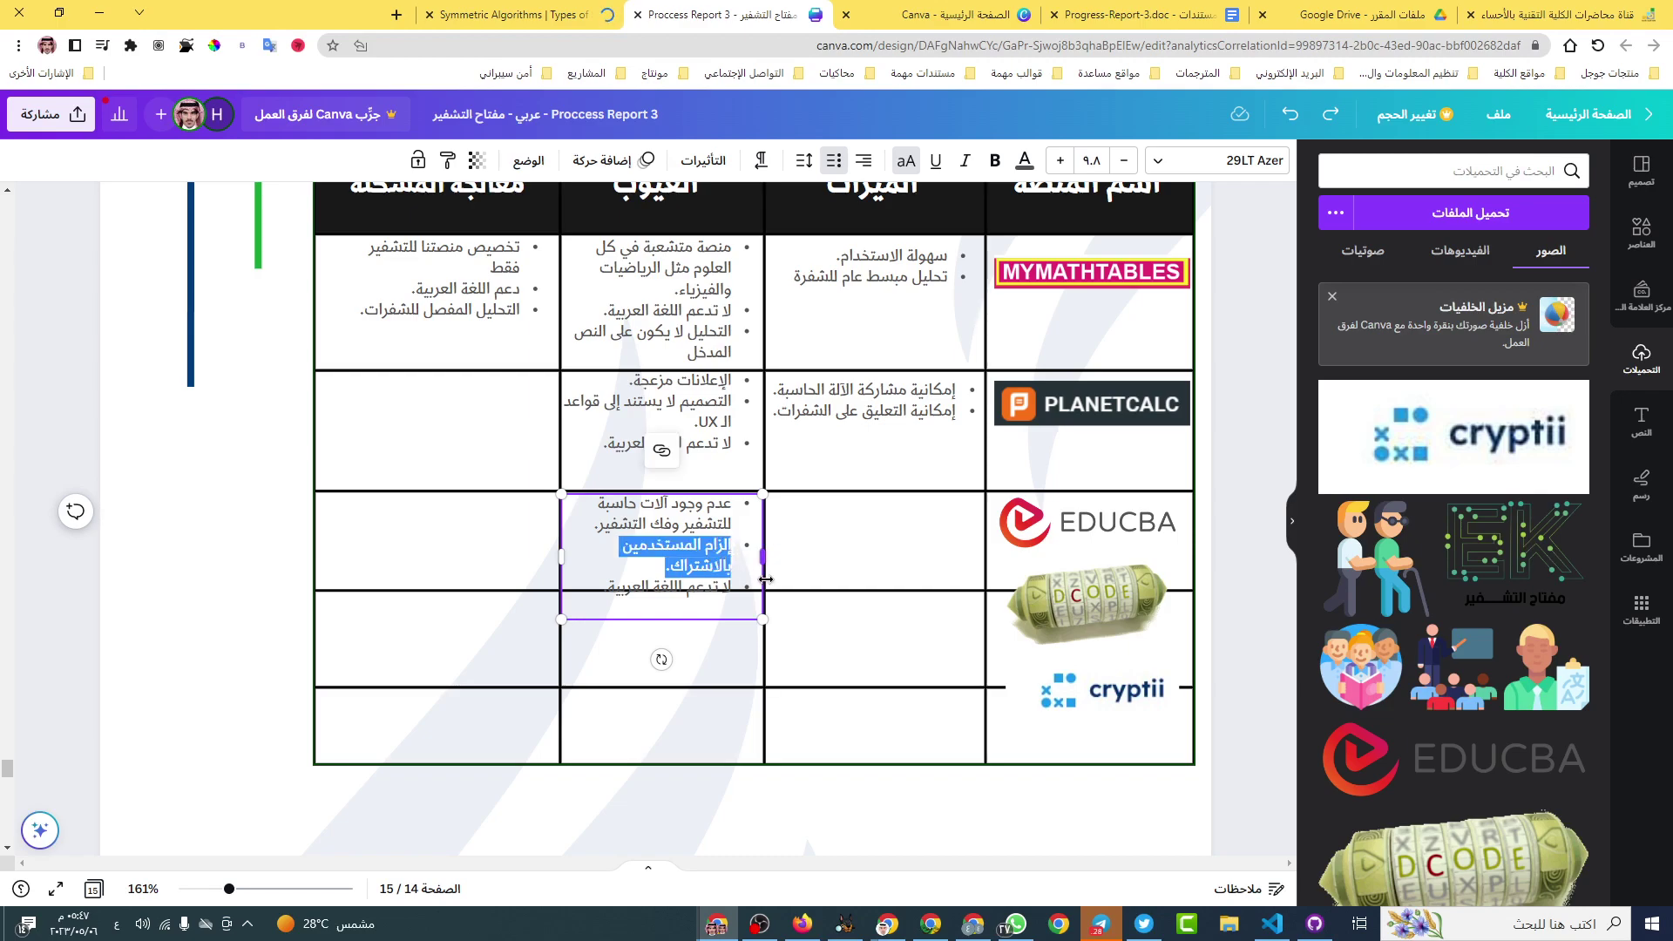
type("غير")
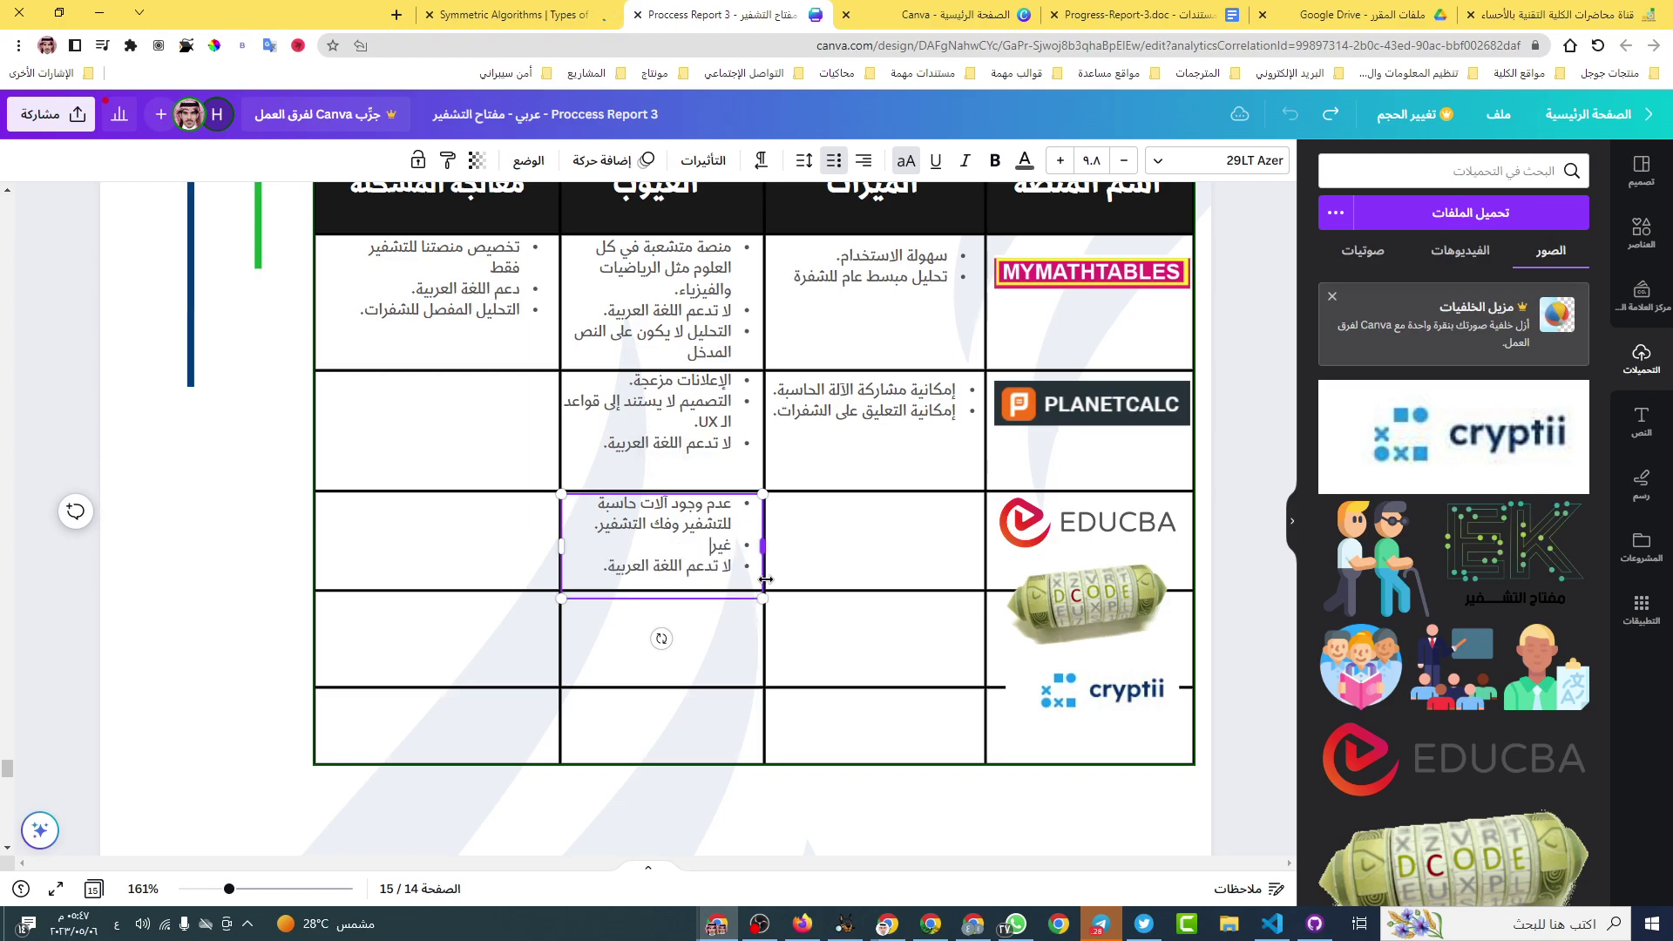
type(" مجاني.")
left_click_drag(561, 595, 556, 573)
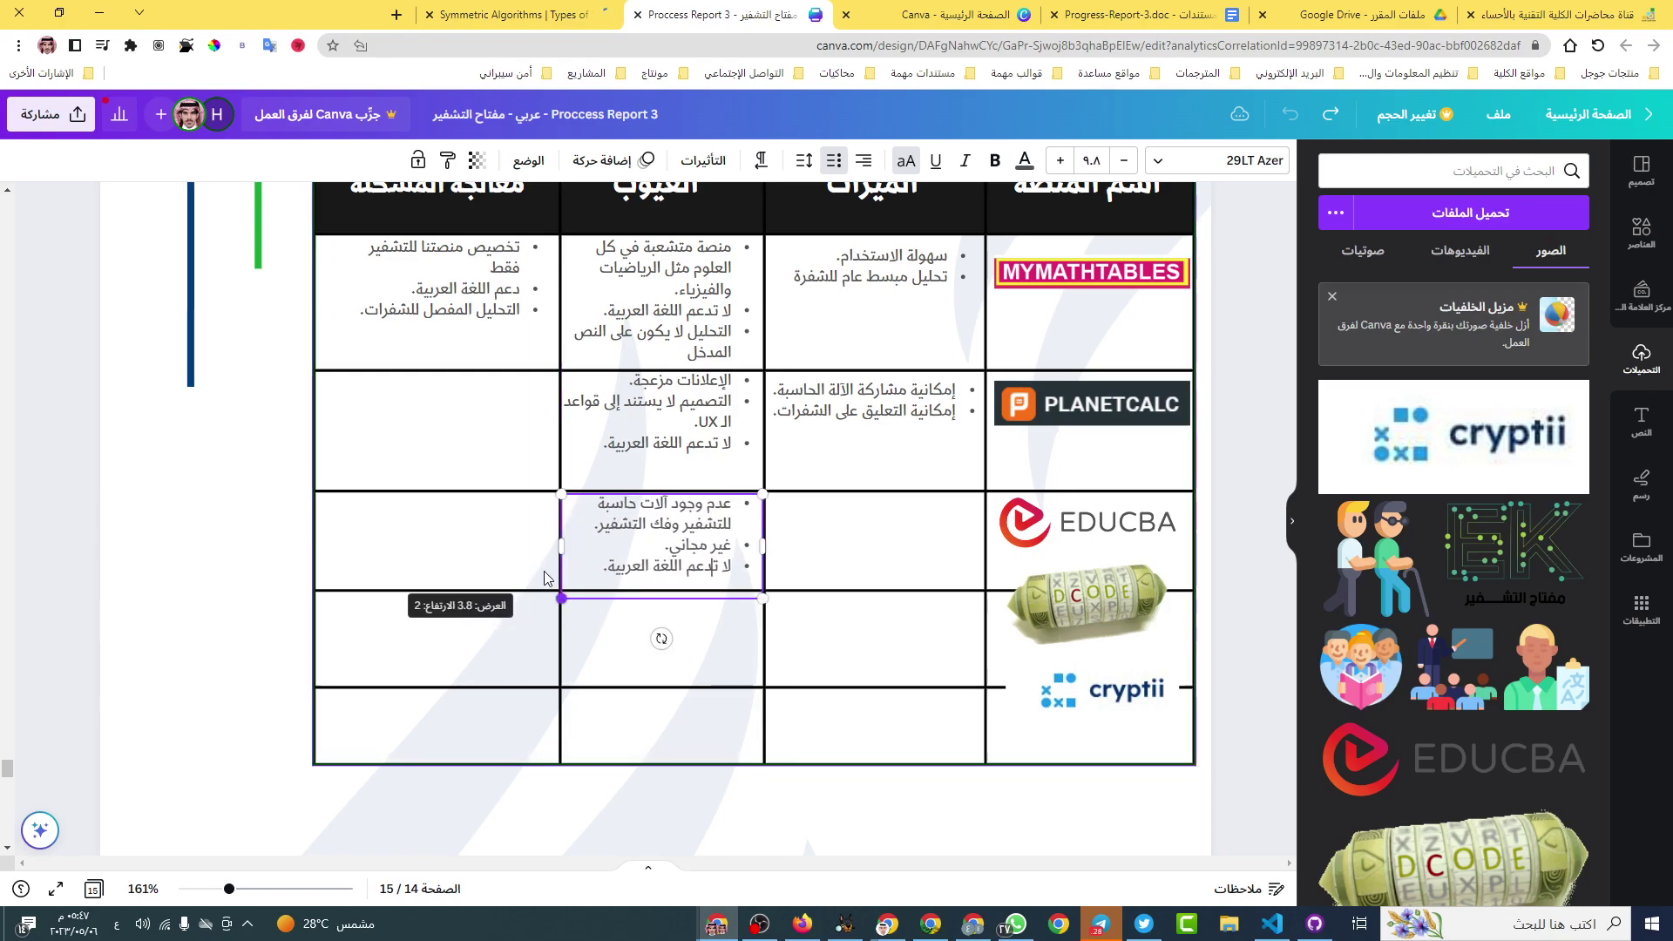
Duplicate the PlanetCalc features text box into the EDUCBA features cell
left_click(937, 658)
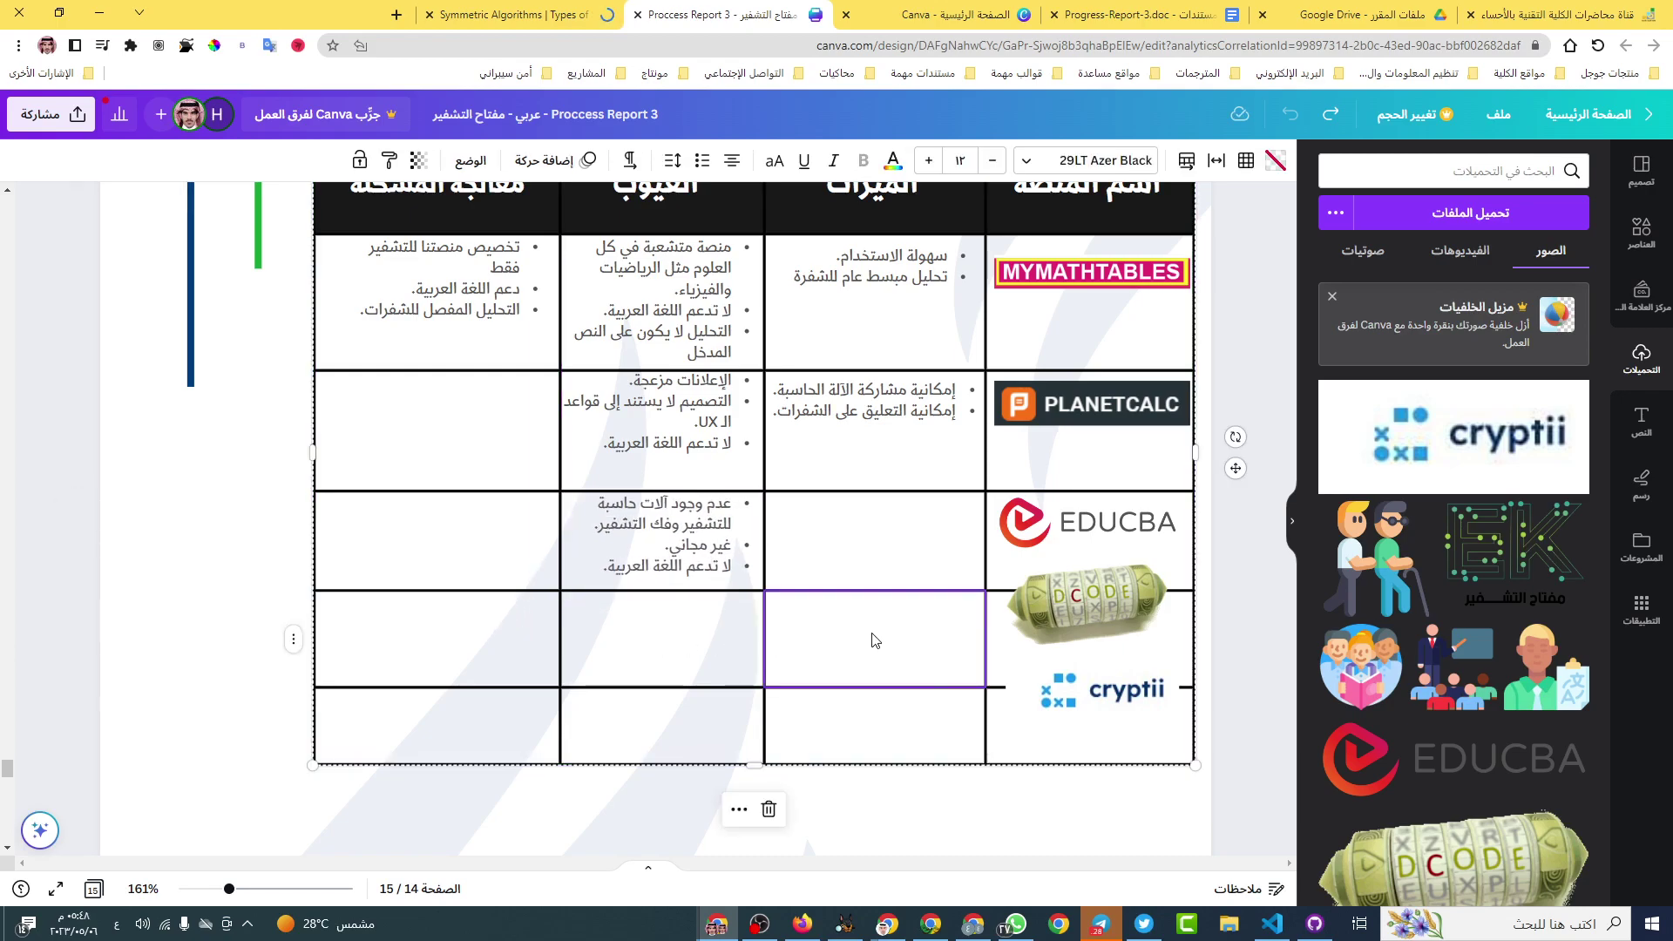
left_click(882, 414)
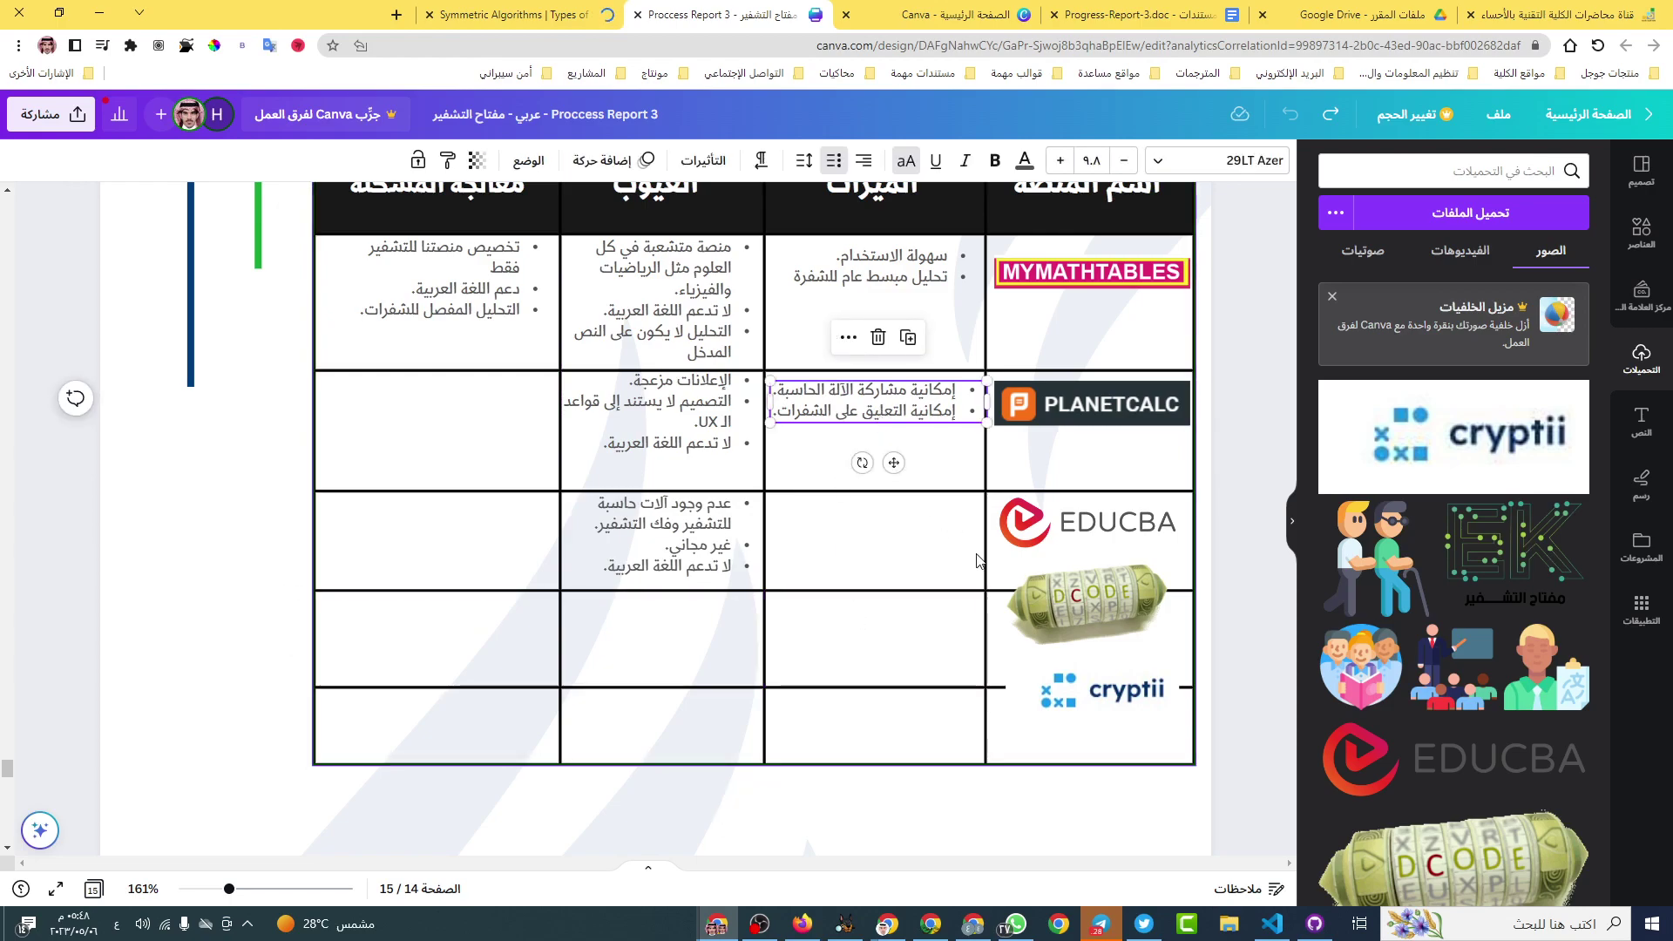
left_click(925, 410)
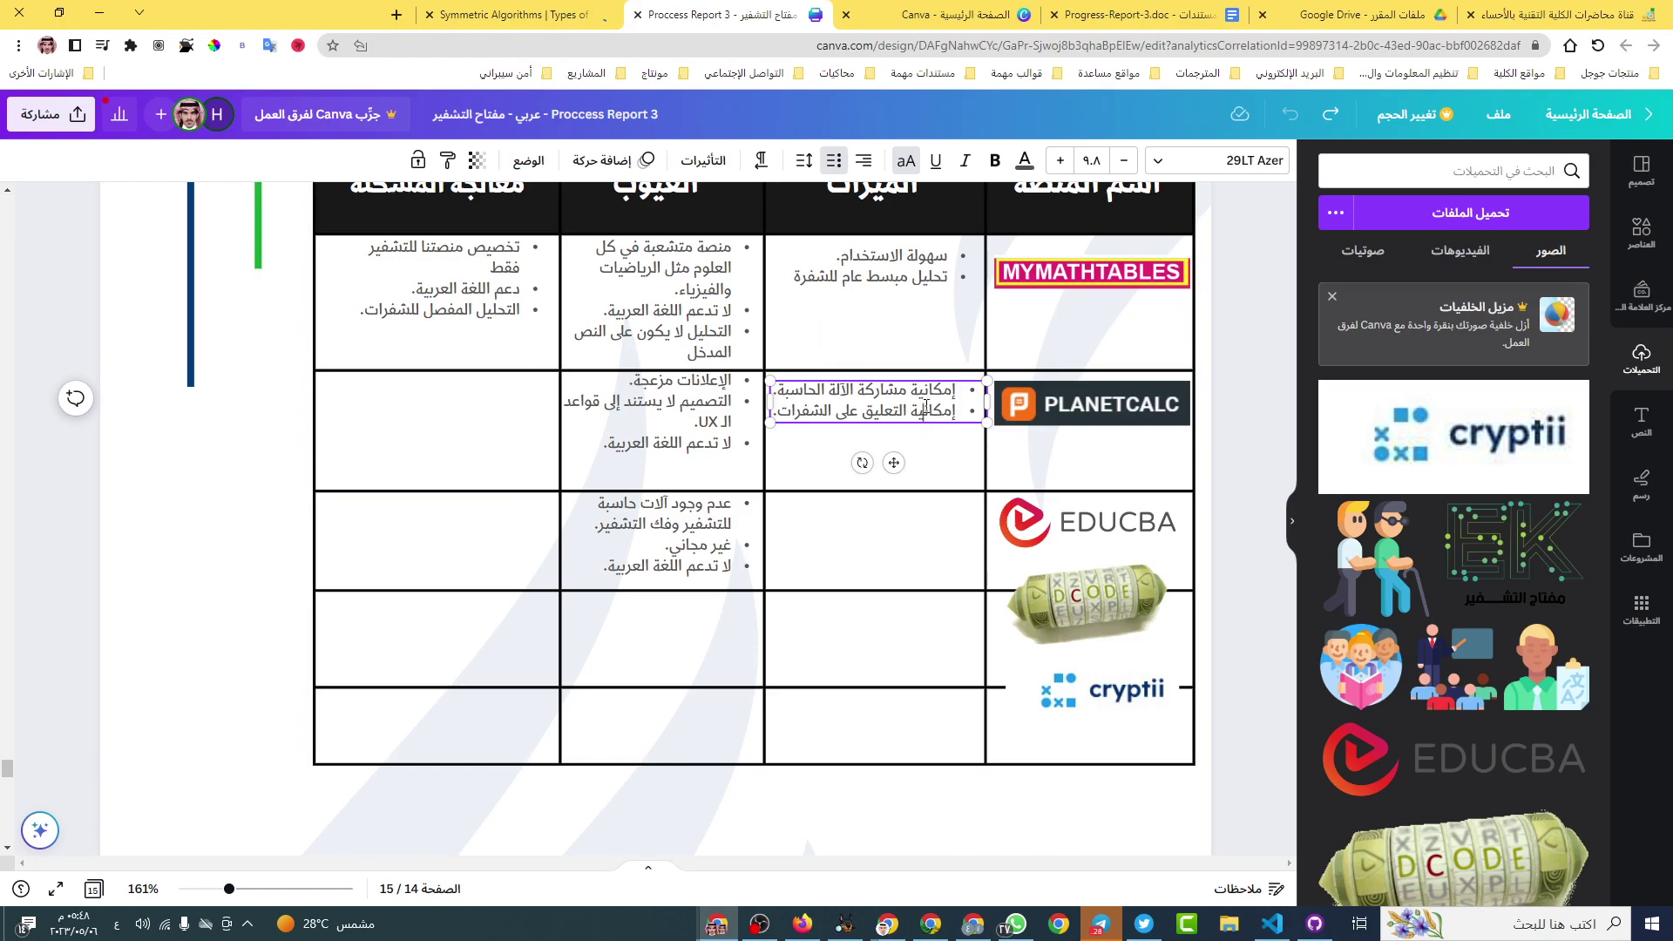
type("إمكانية مشاركة الآلة الحاسبة. إمكانية التعليق على الشفرات.")
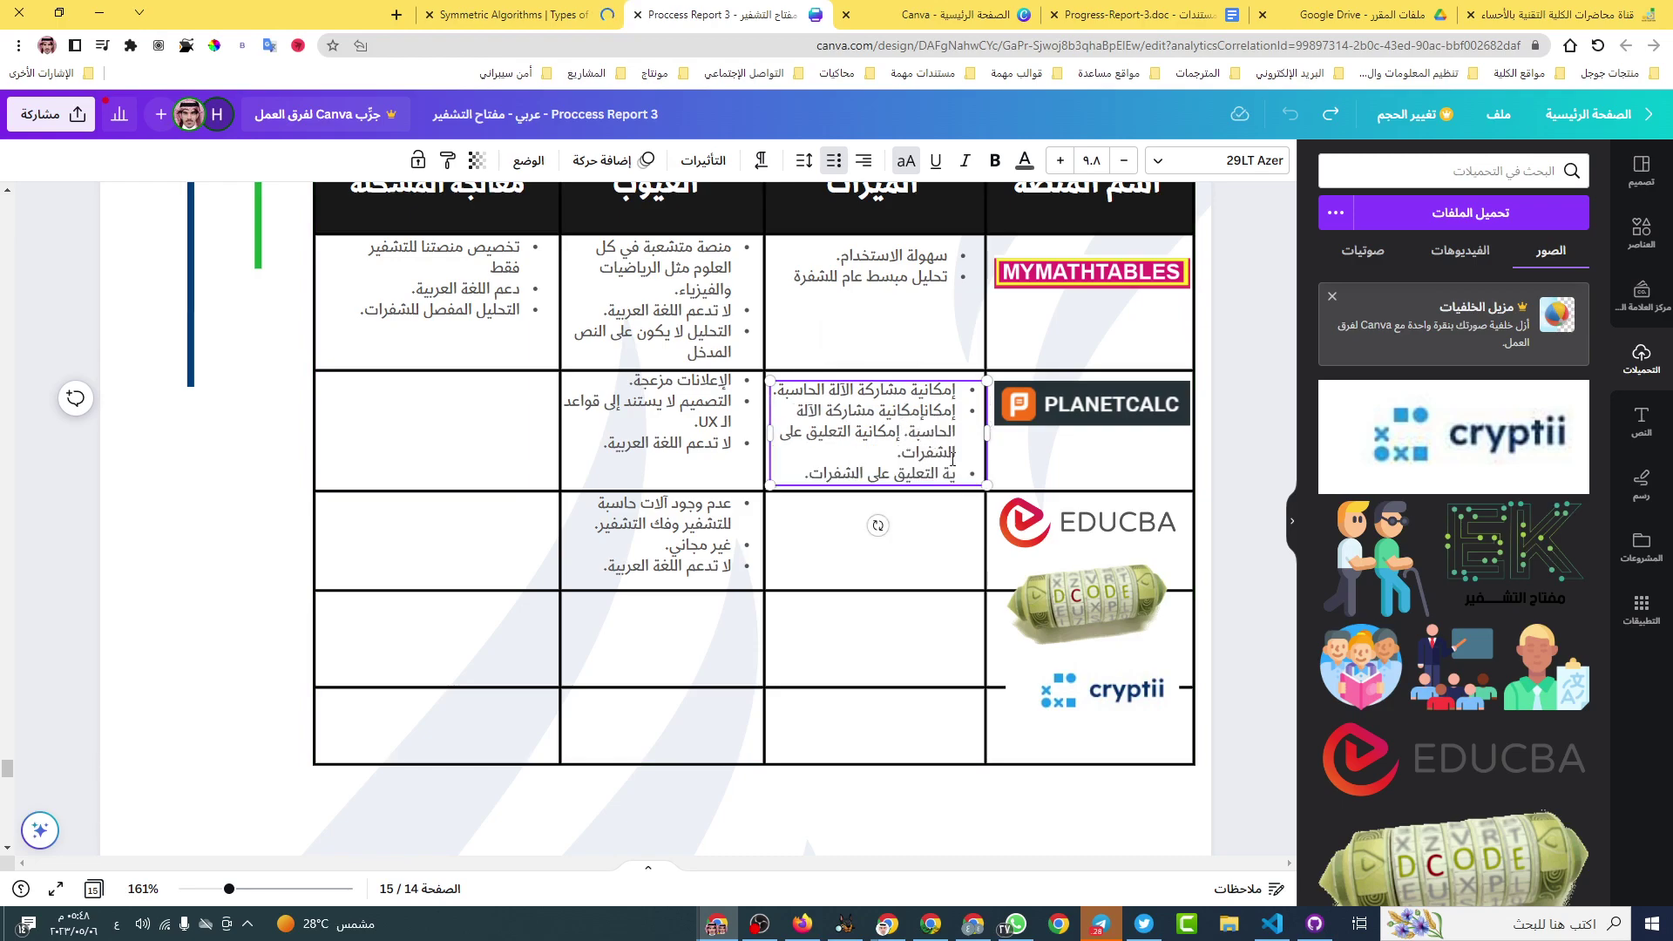
key("ctrl+z")
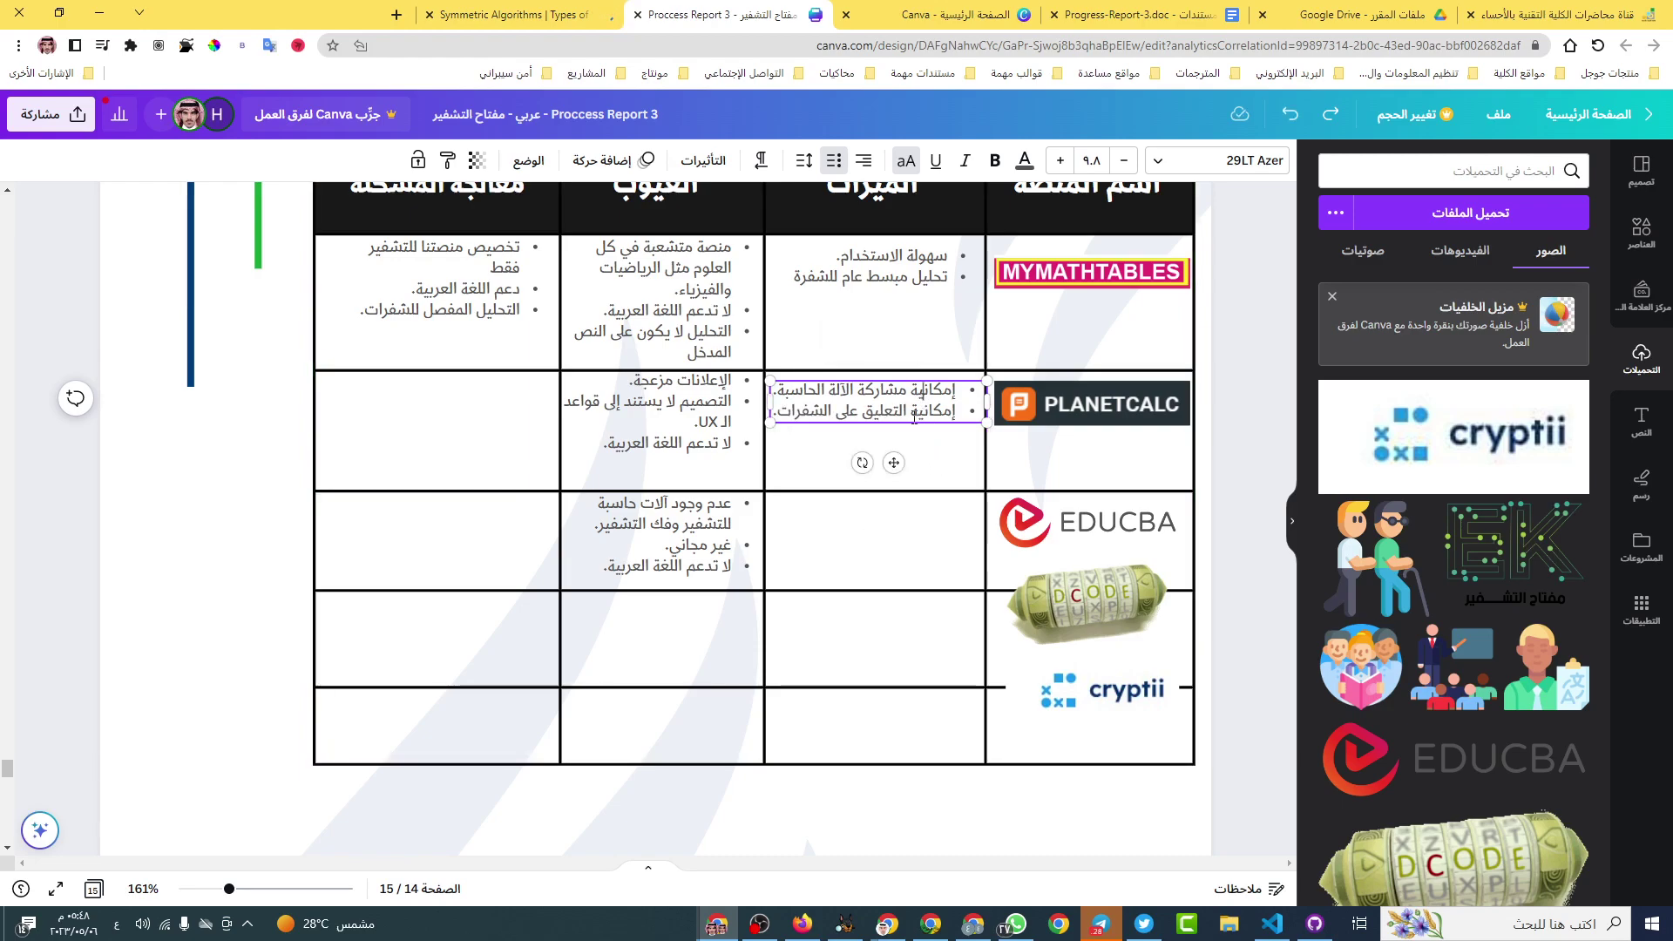
left_click(939, 441)
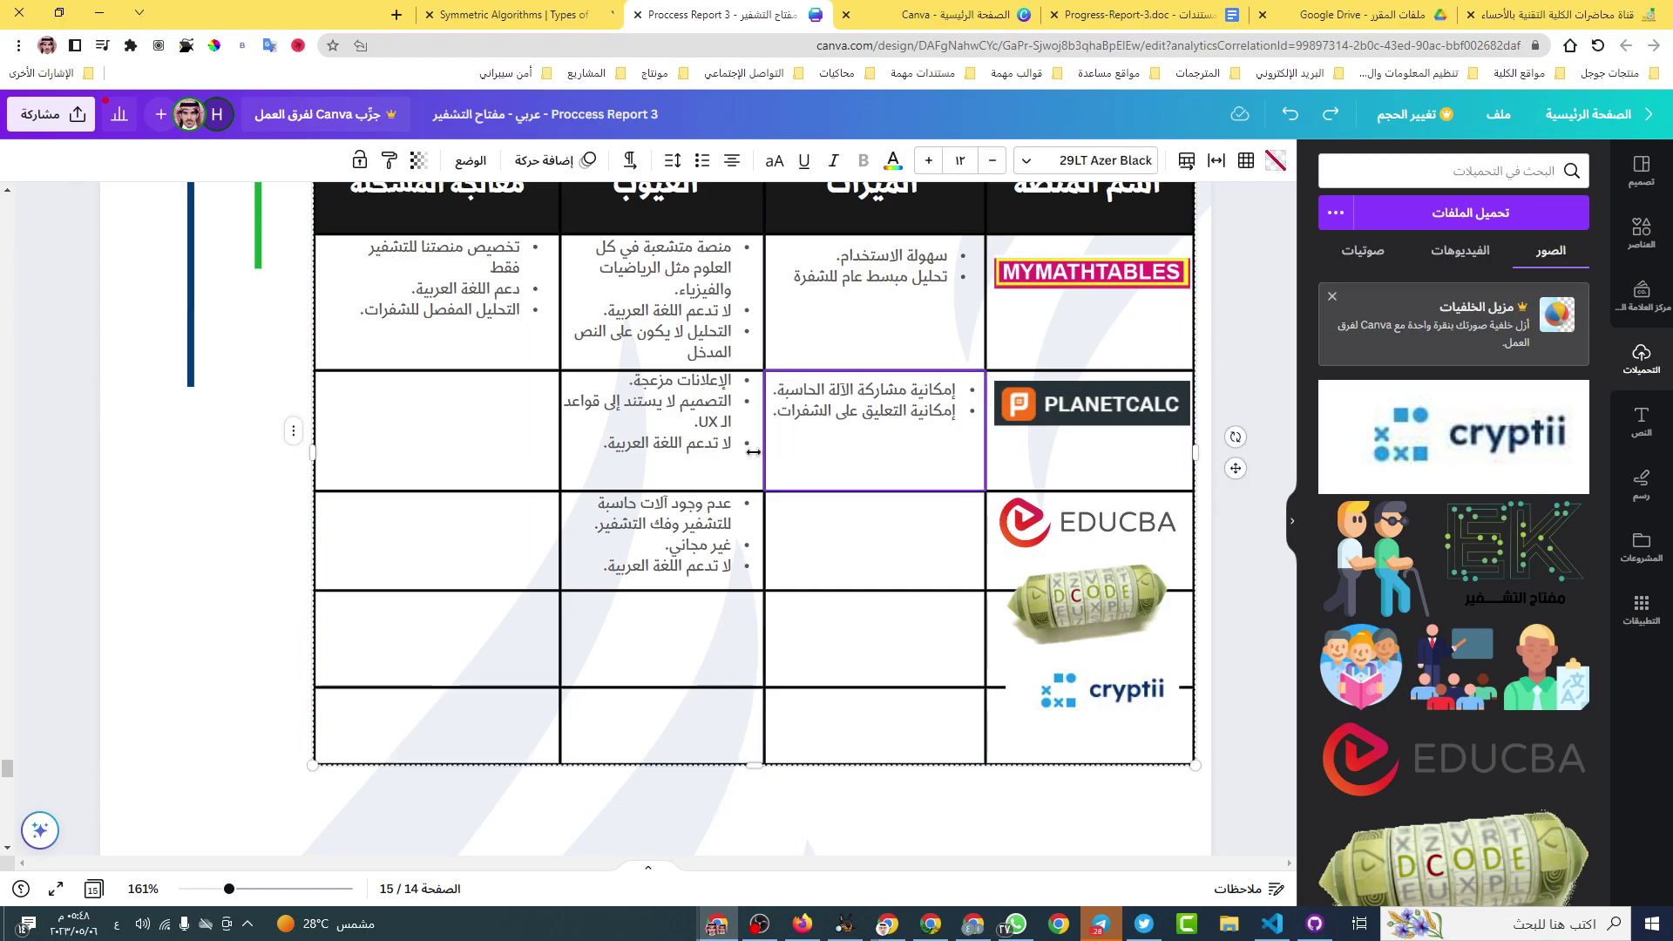
left_click(840, 399)
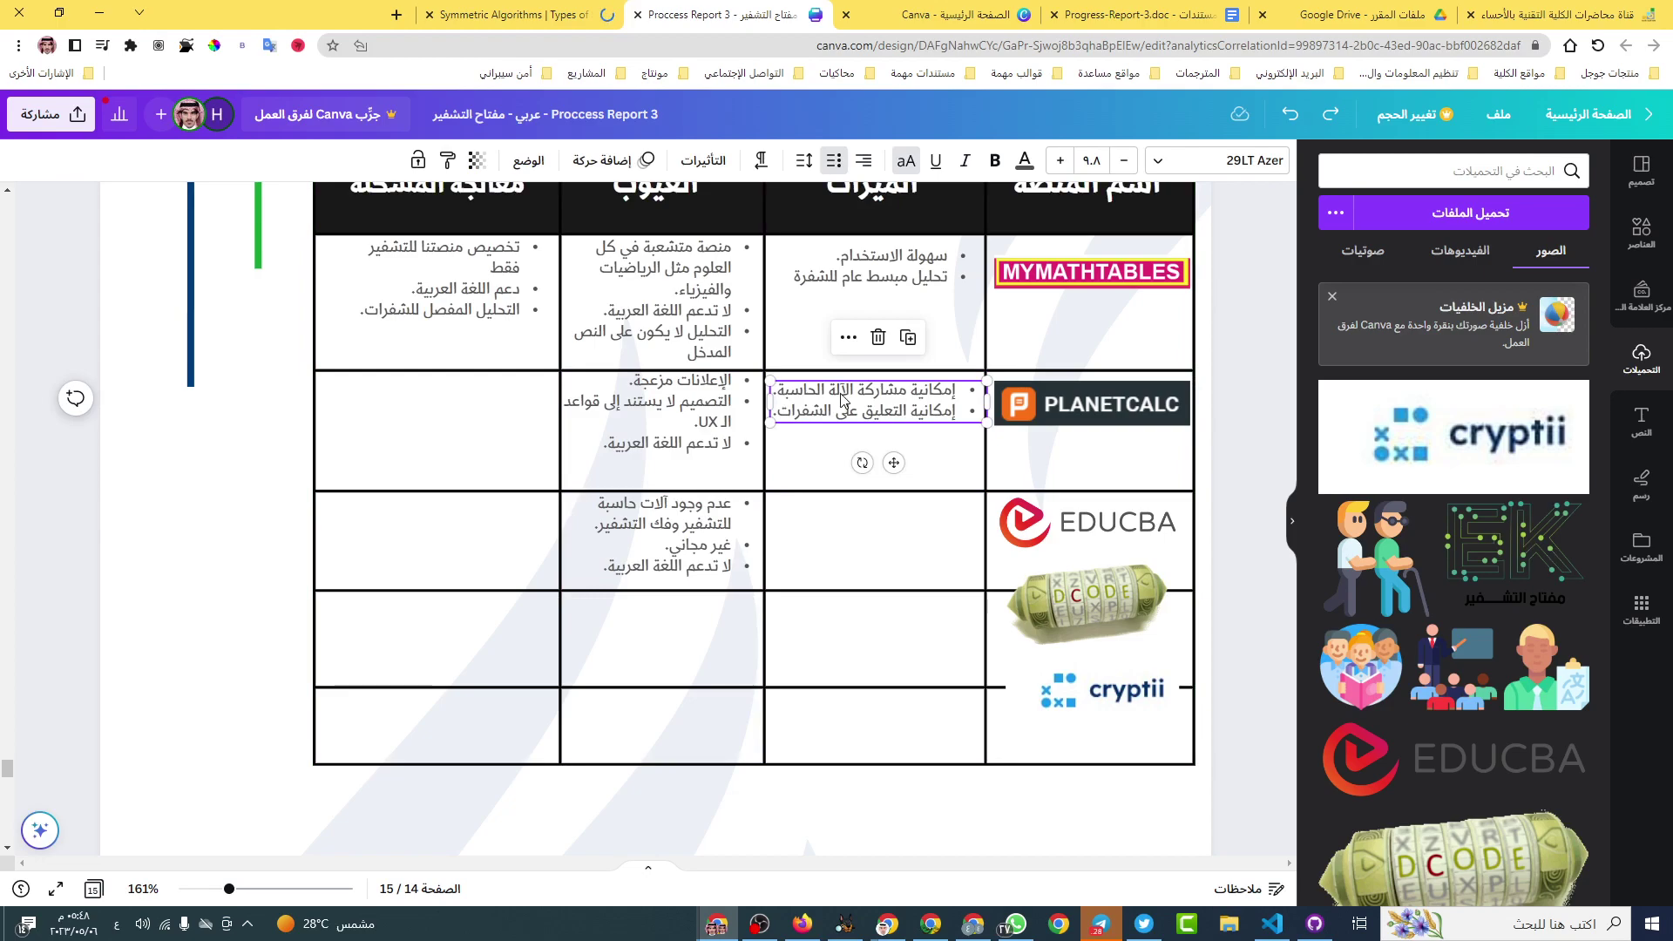
key("ctrl+d")
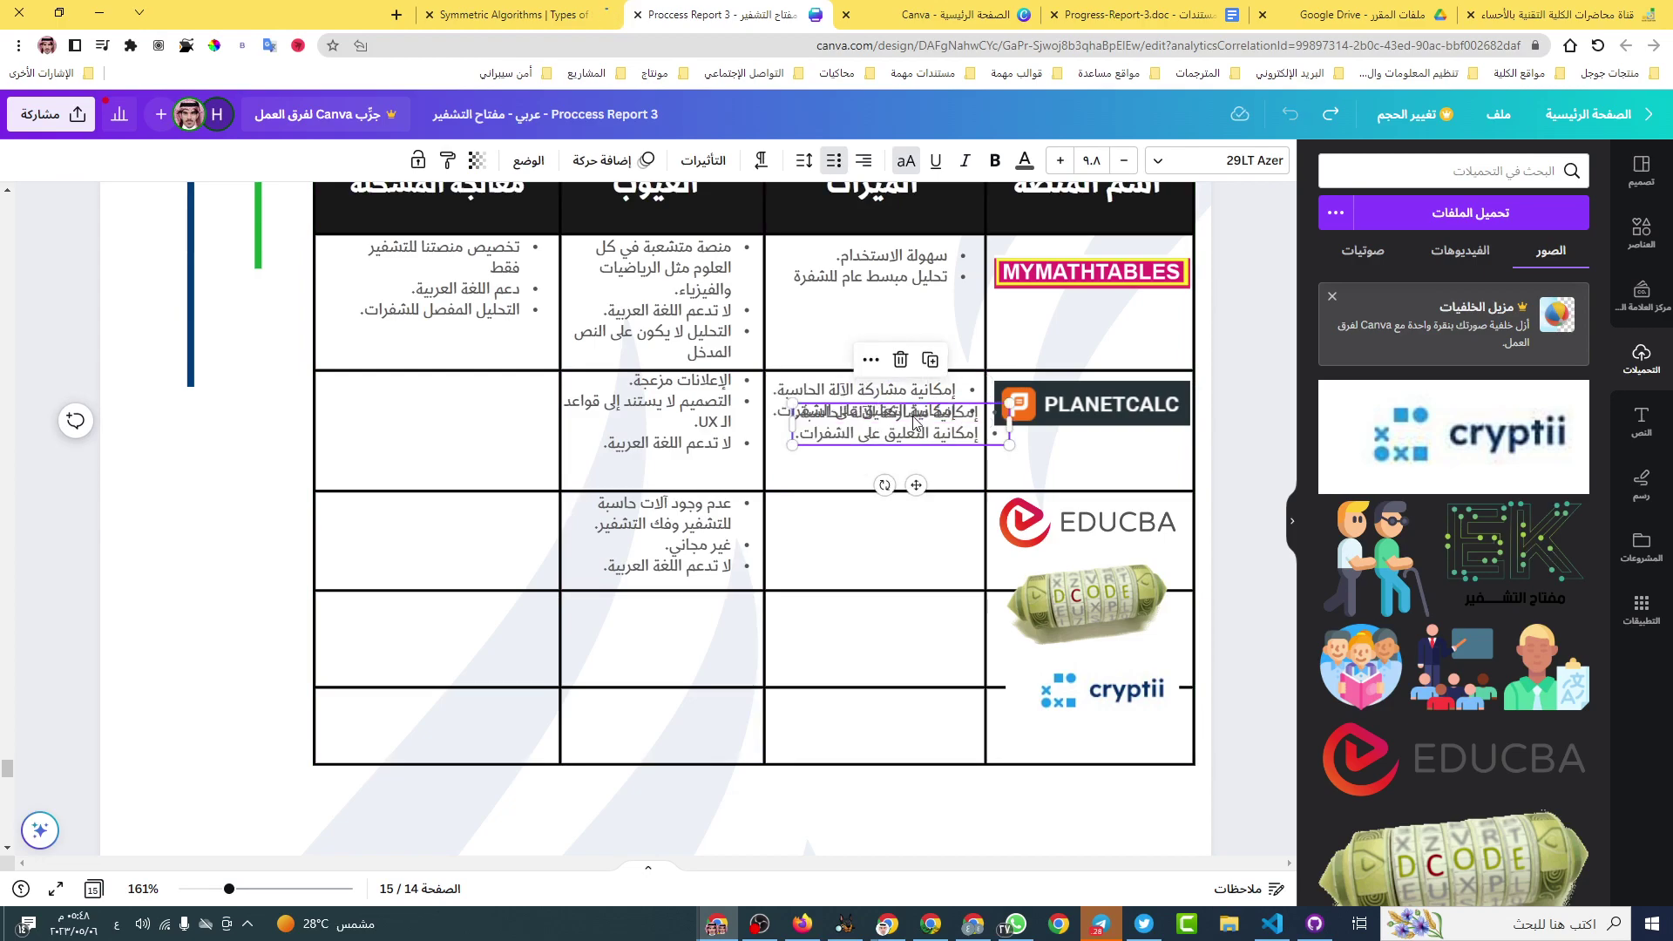
left_click_drag(840, 399, 892, 505)
Replace the copy's first bullet with 'شرح مفصل جدا للشفرات.' and start a new bullet
triple_click(892, 505)
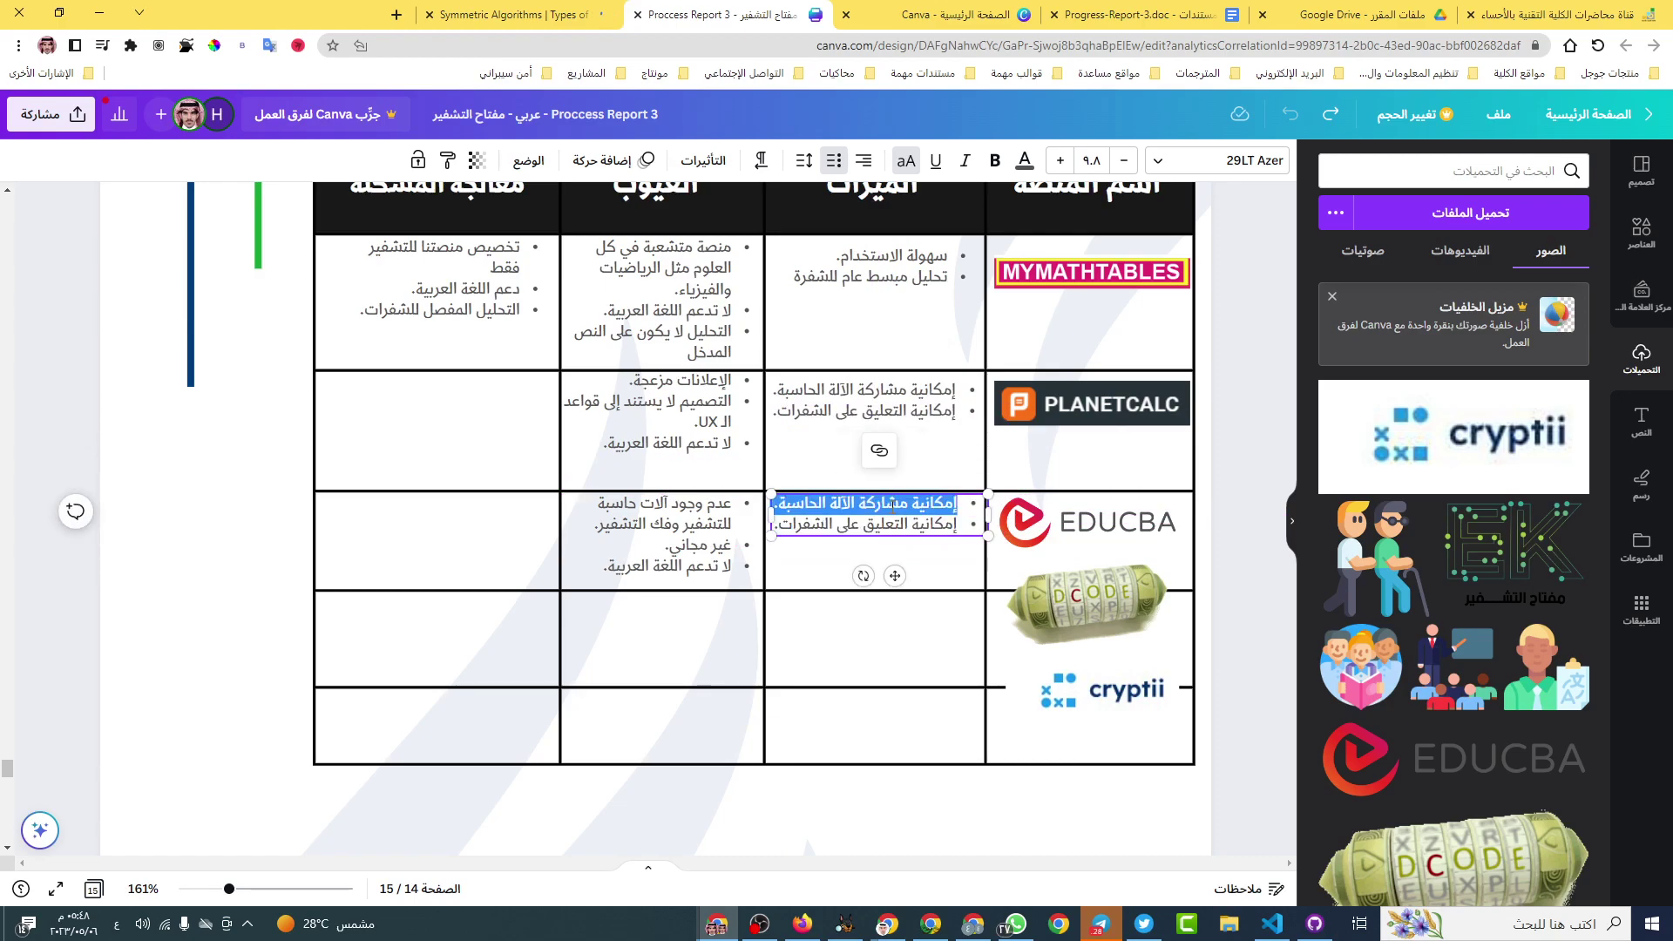
key("BackSpace")
type("شرح ")
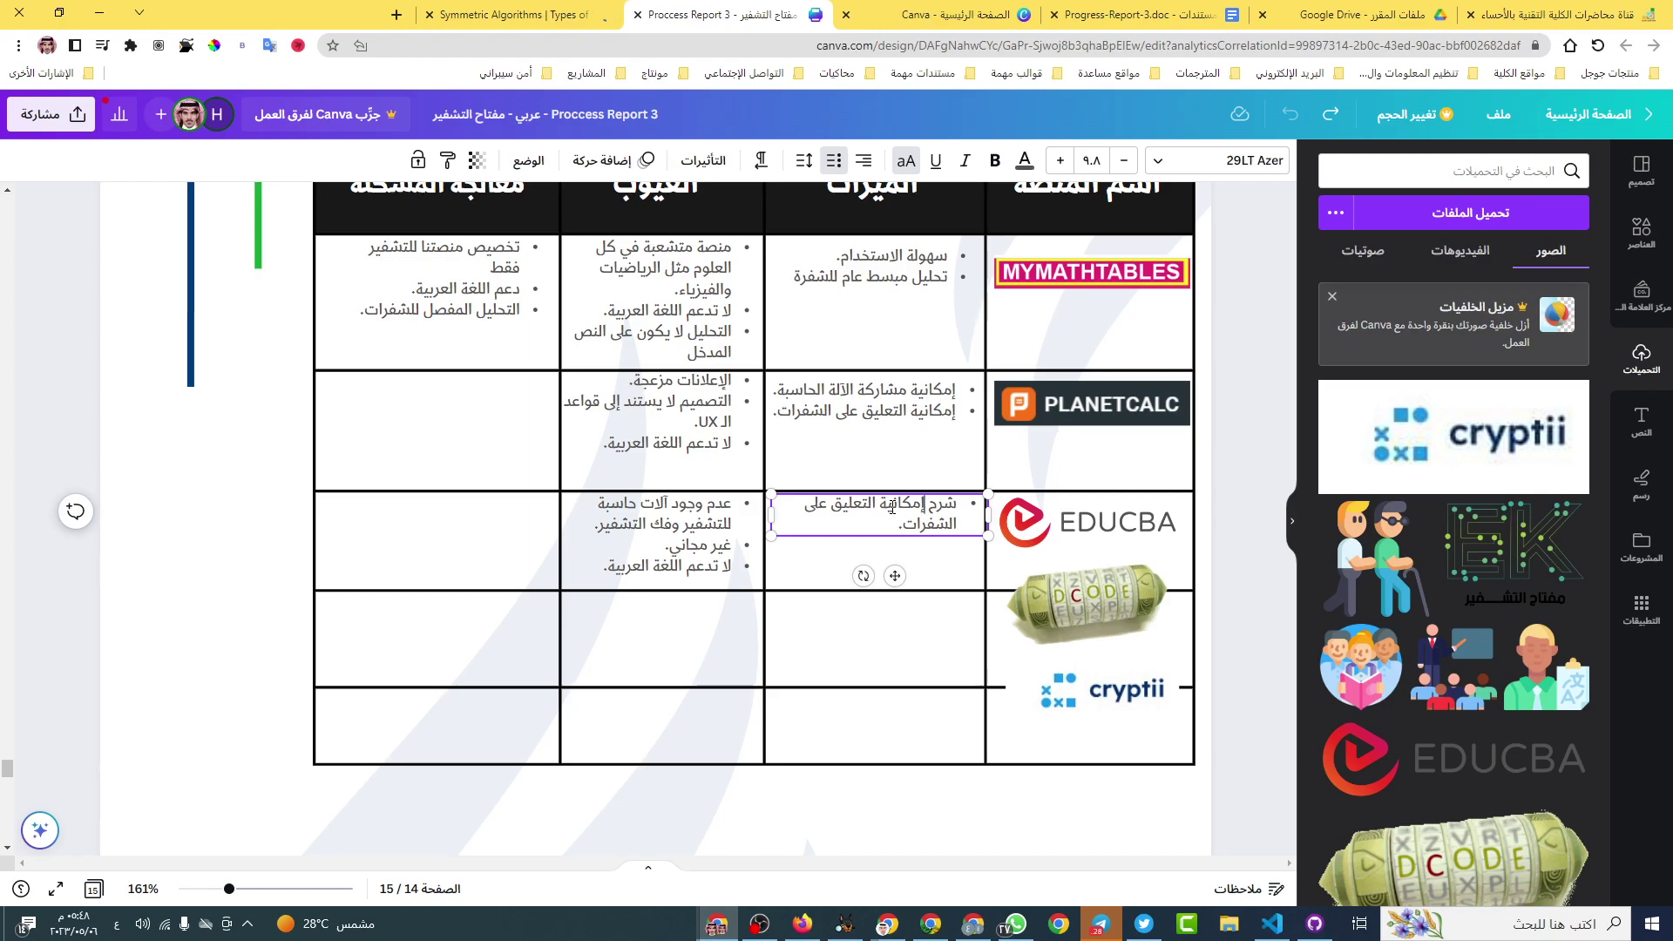
type("مفصل ")
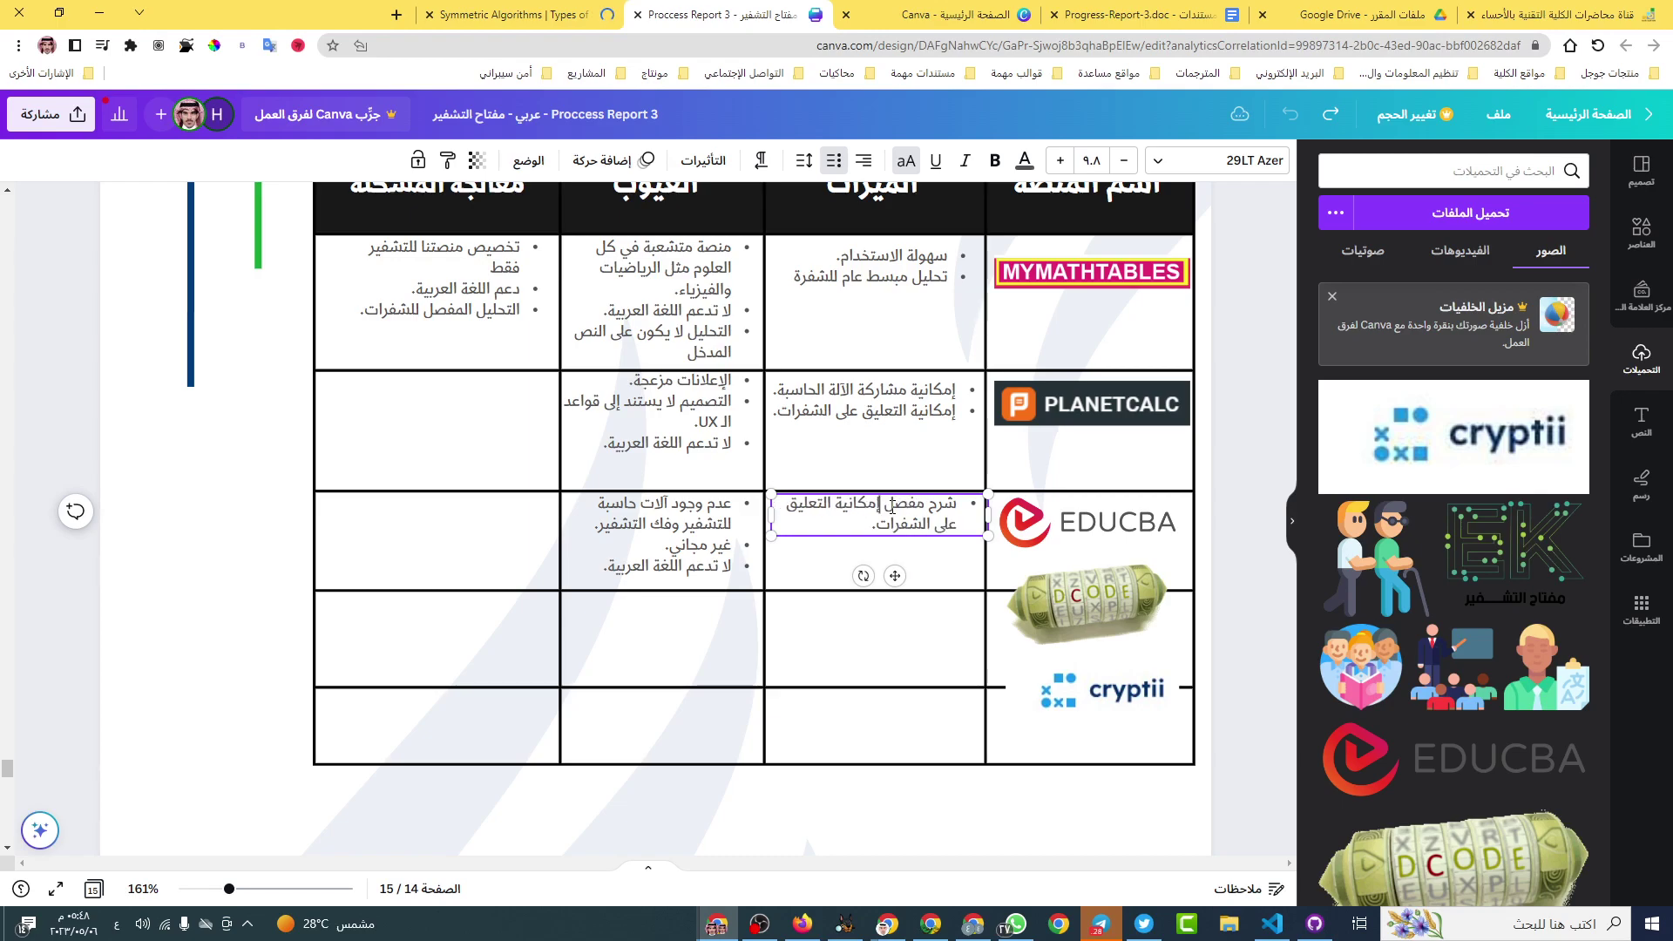
type("جدا ")
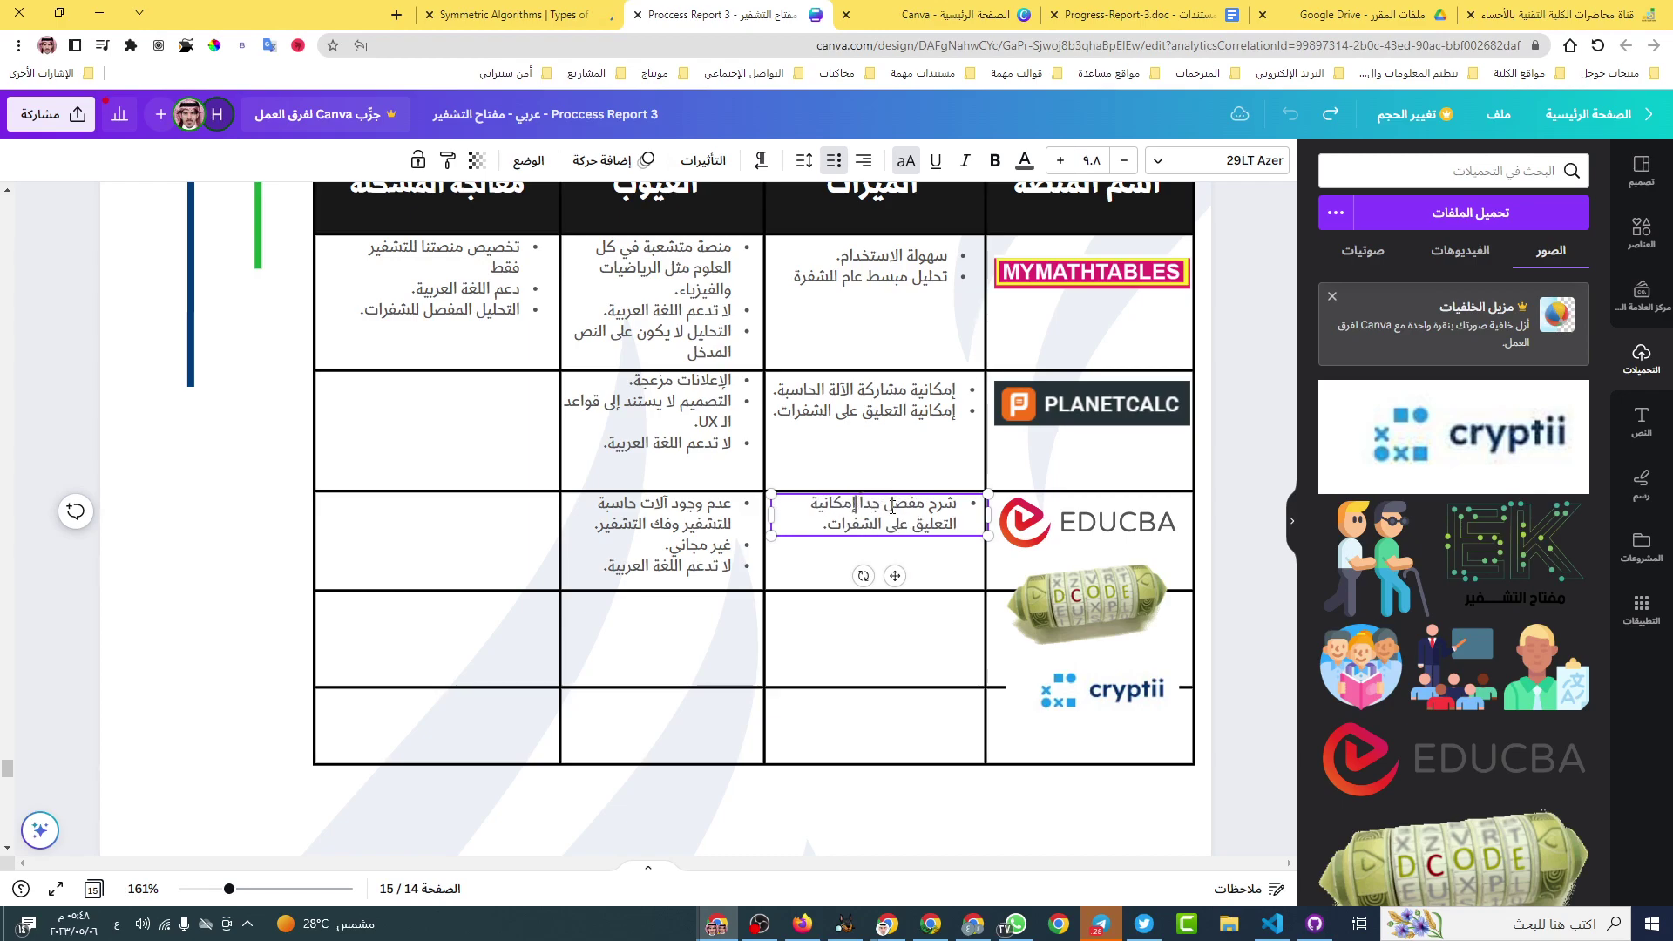
type("للشفرات")
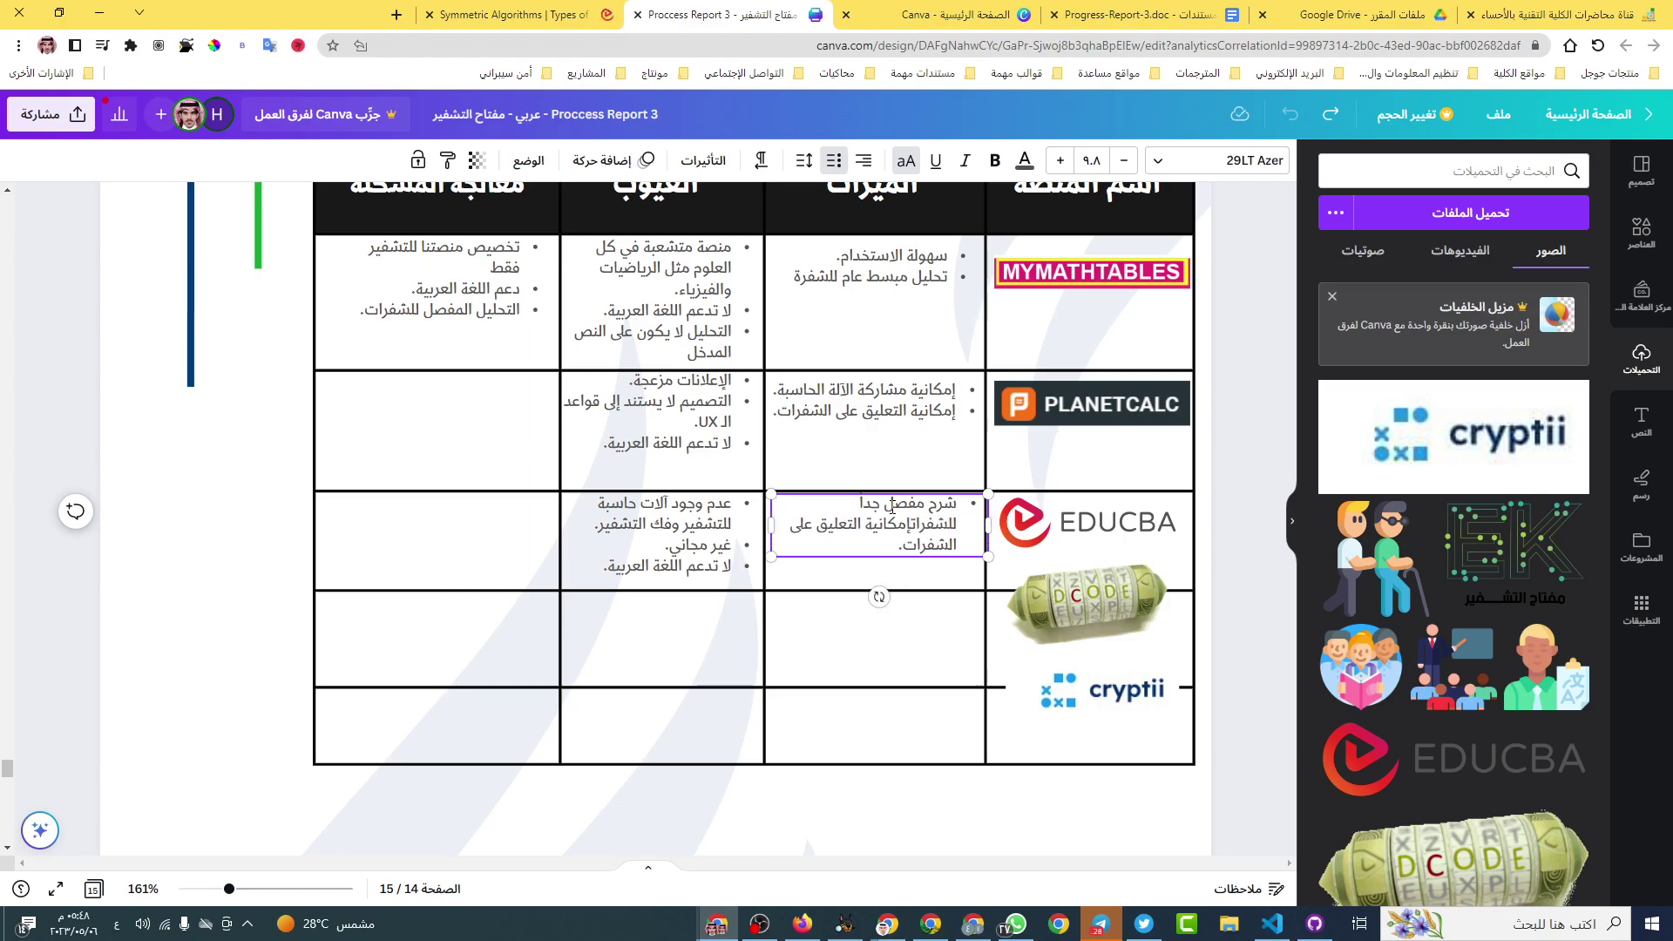
type(".")
key("Return")
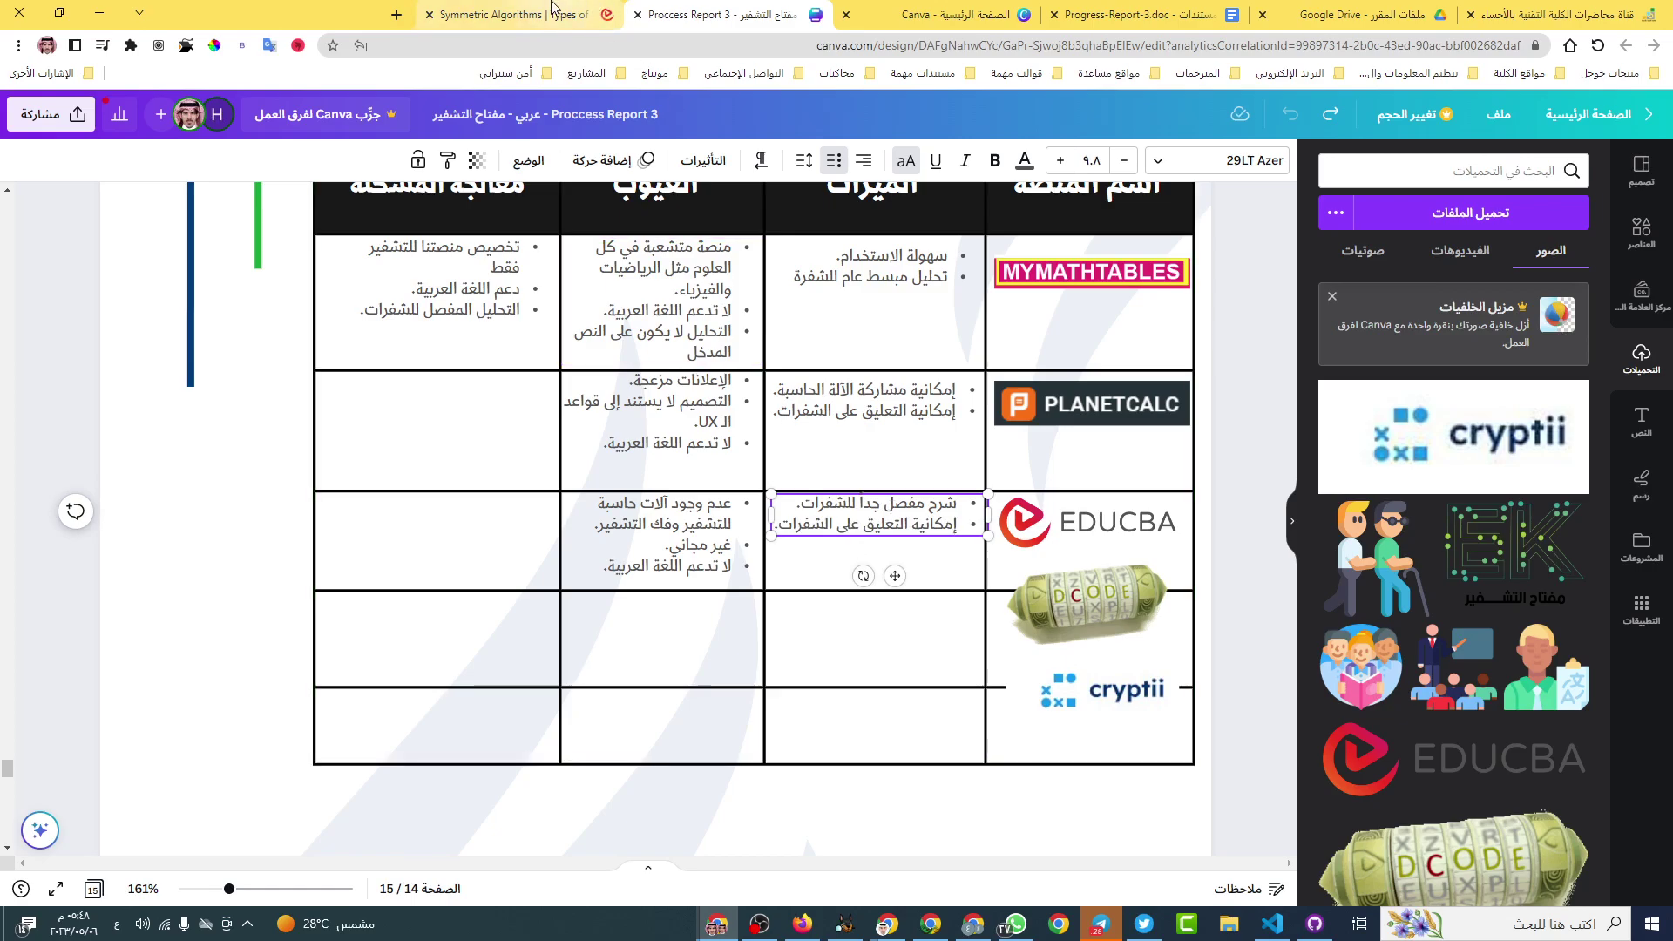
left_click(514, 15)
left_click(1161, 176)
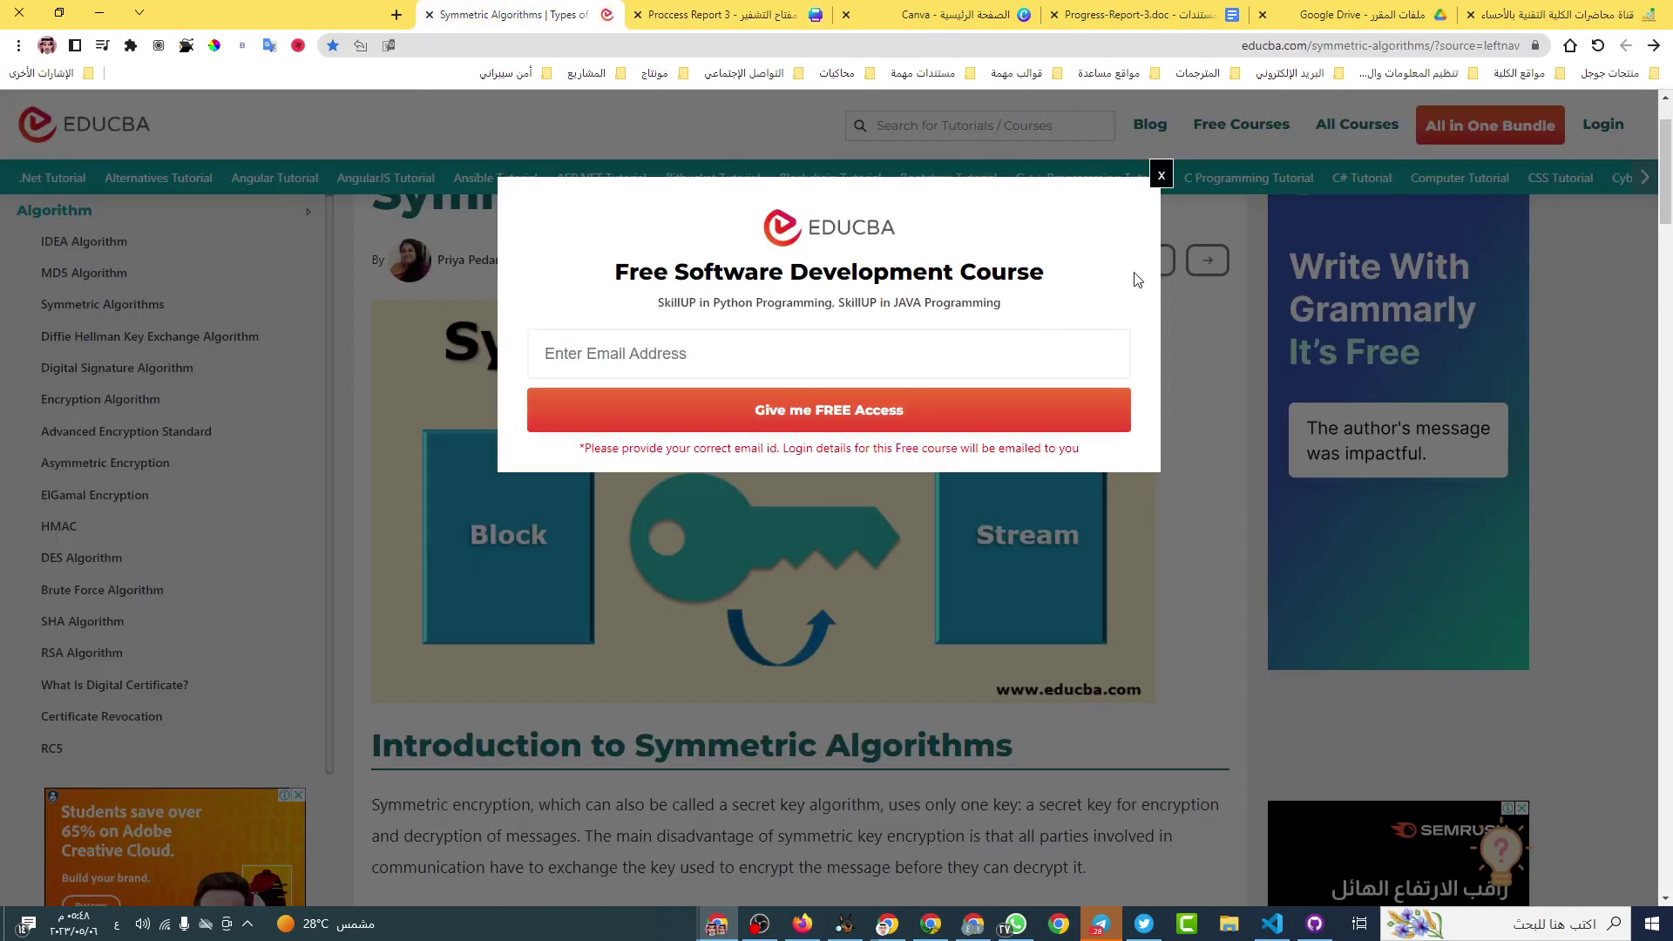
scroll(931, 343, "down", 9)
scroll(931, 342, "down", 14)
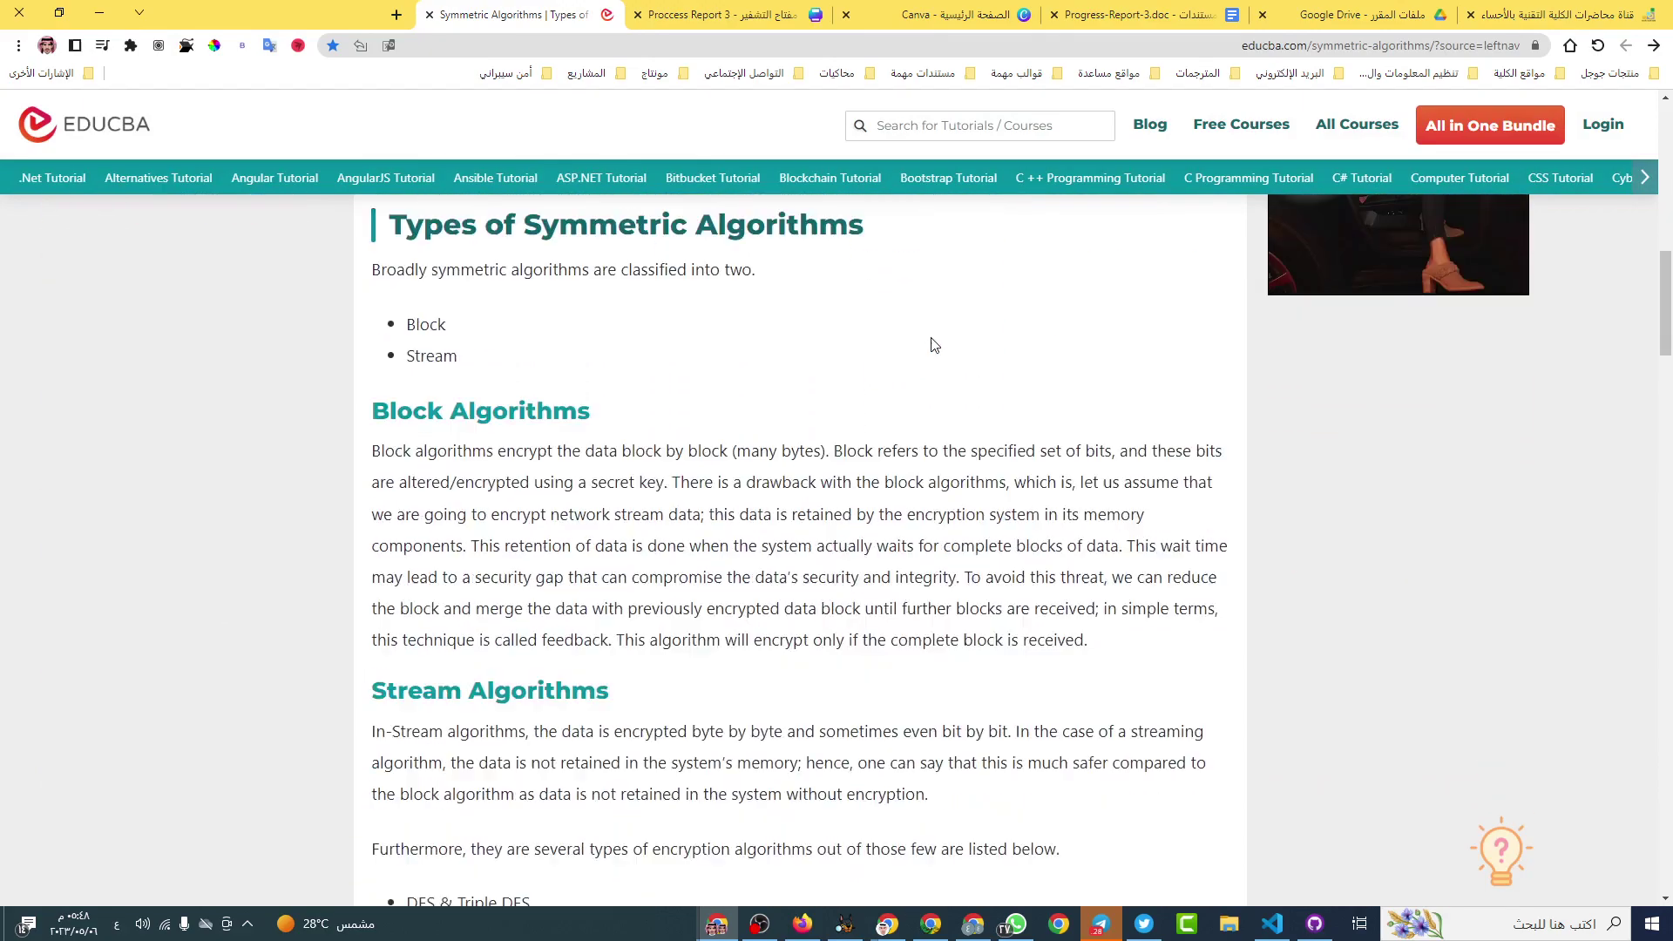
scroll(720, 652, "down", 16)
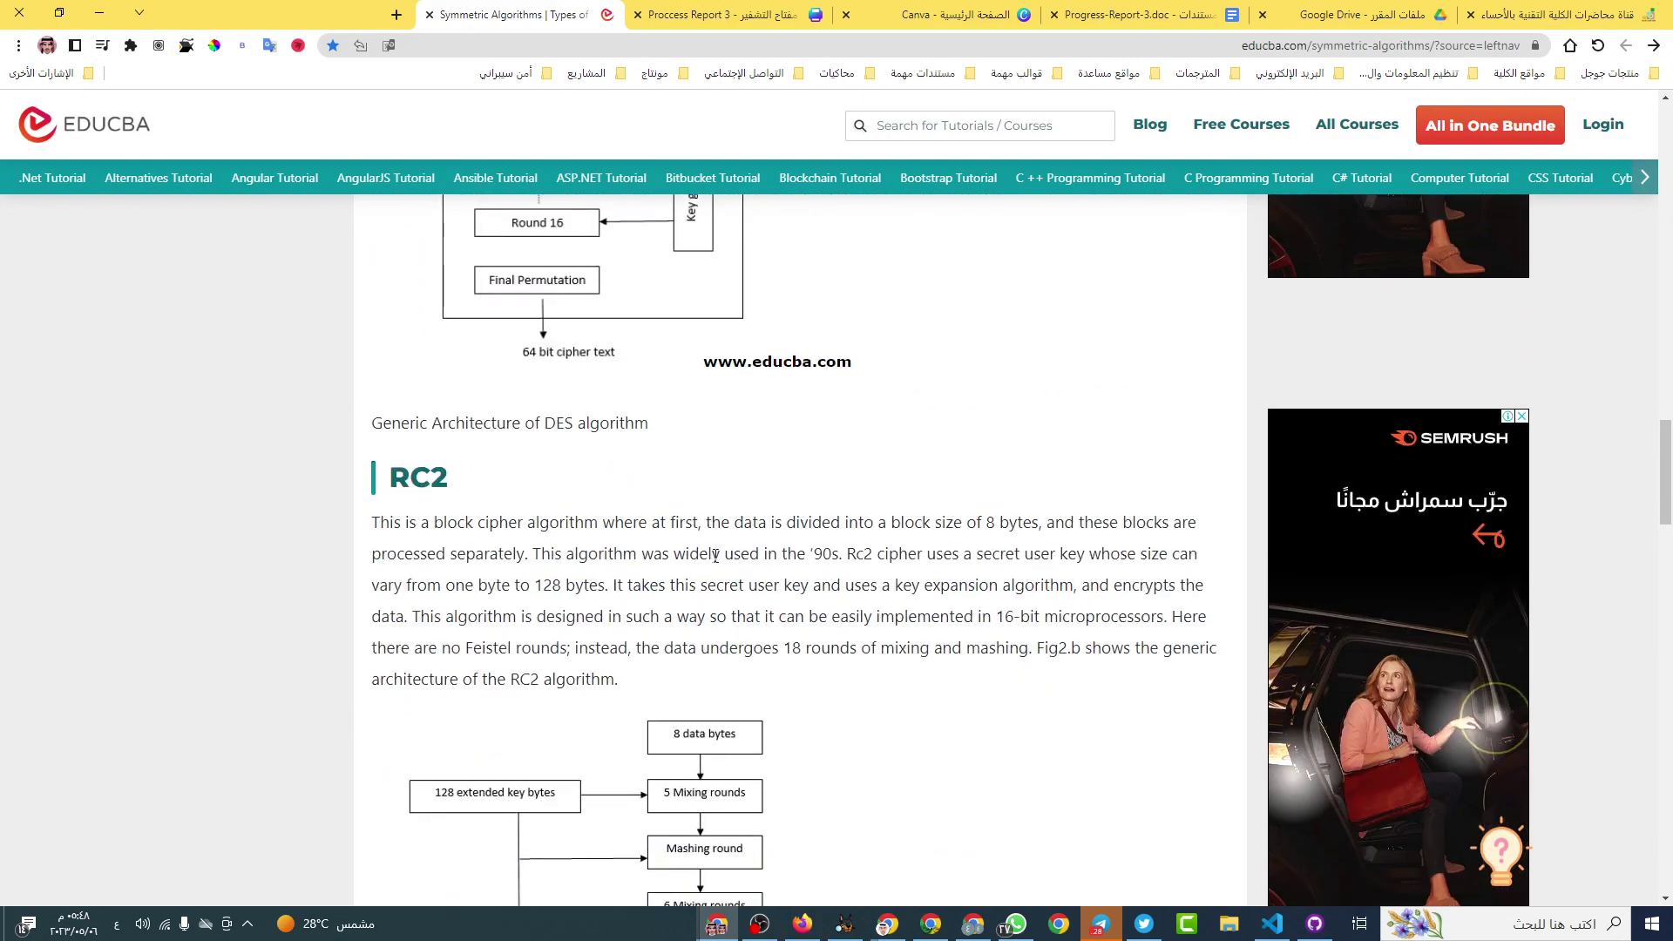
scroll(744, 551, "down", 20)
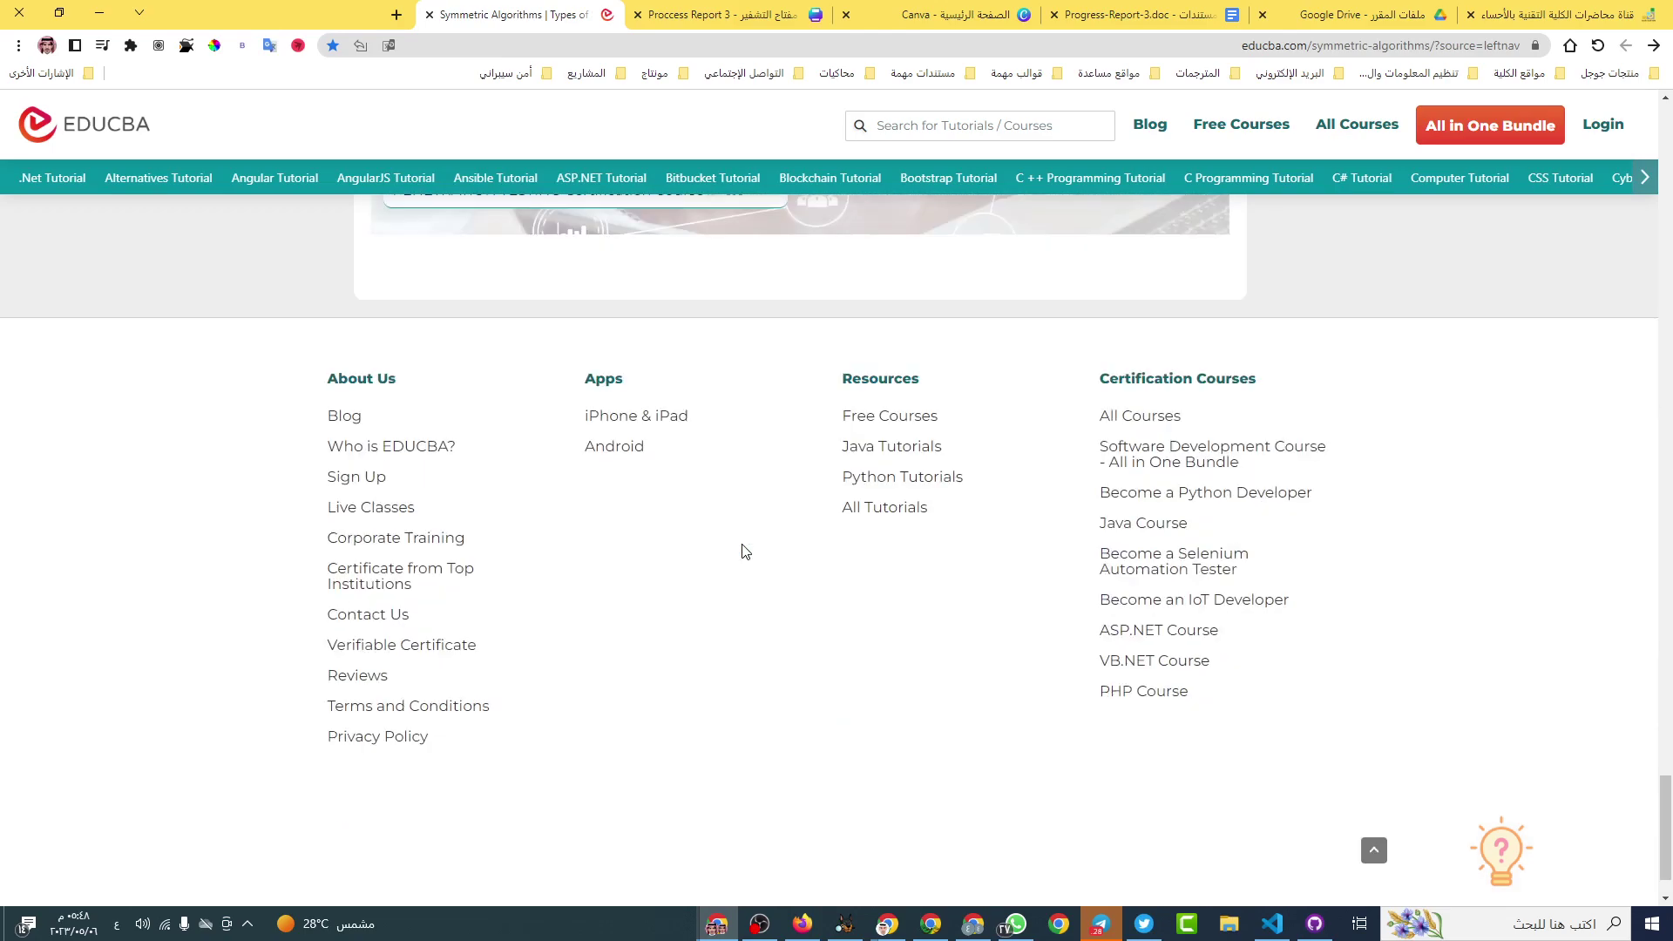
scroll(745, 551, "up", 8)
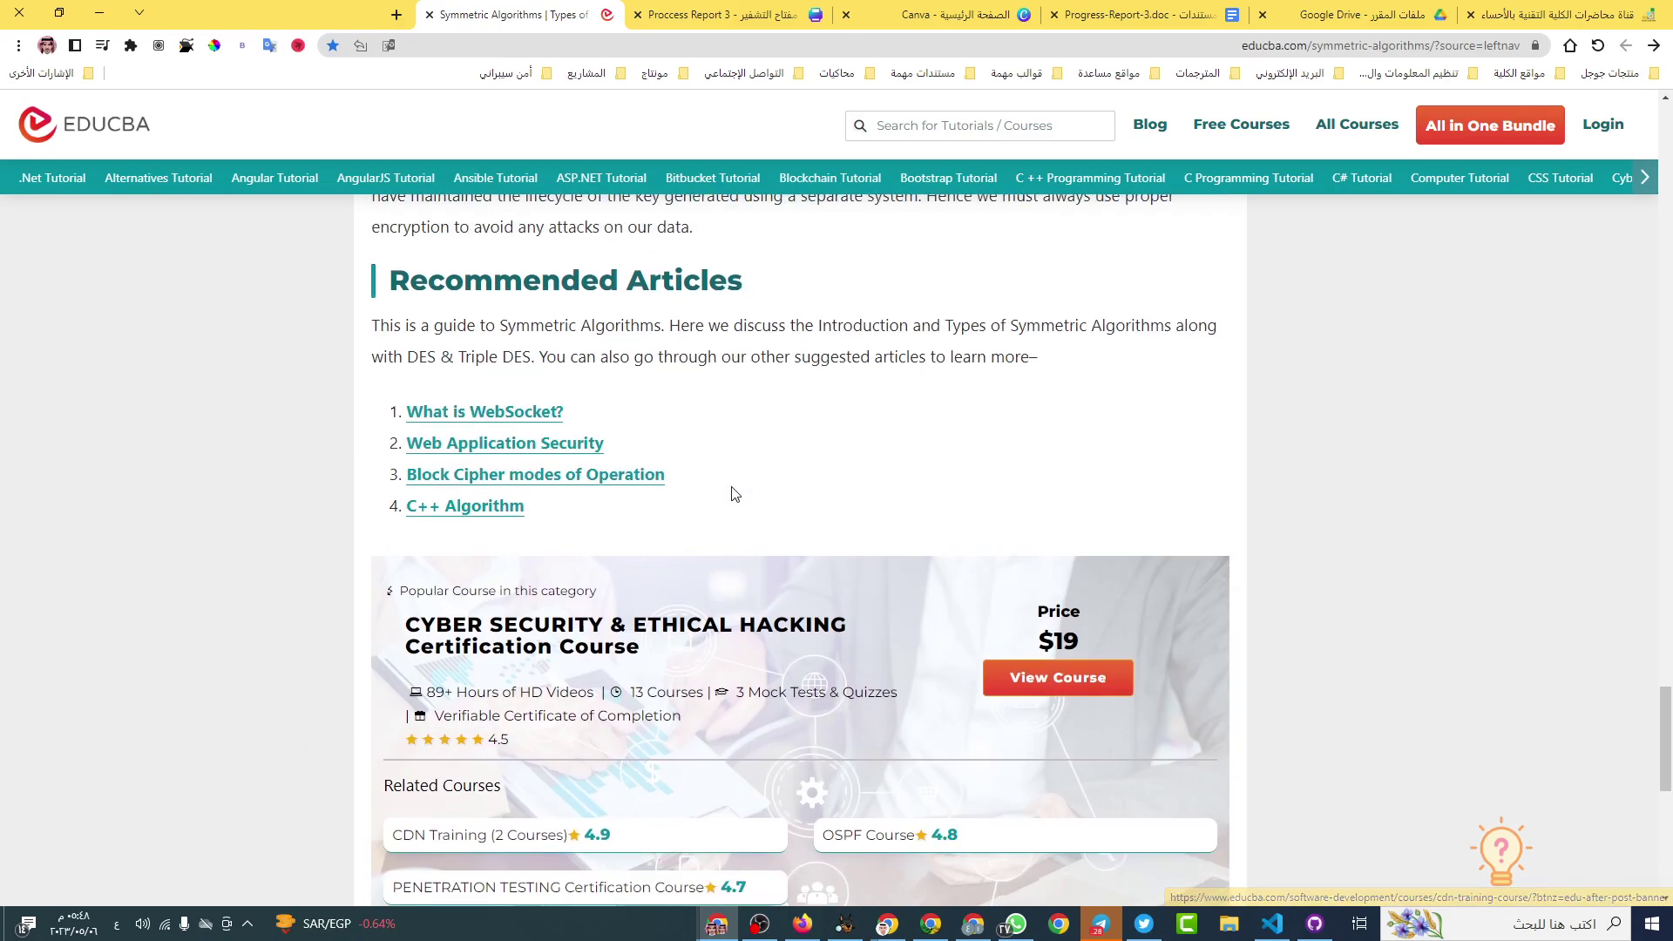
scroll(736, 488, "up", 15)
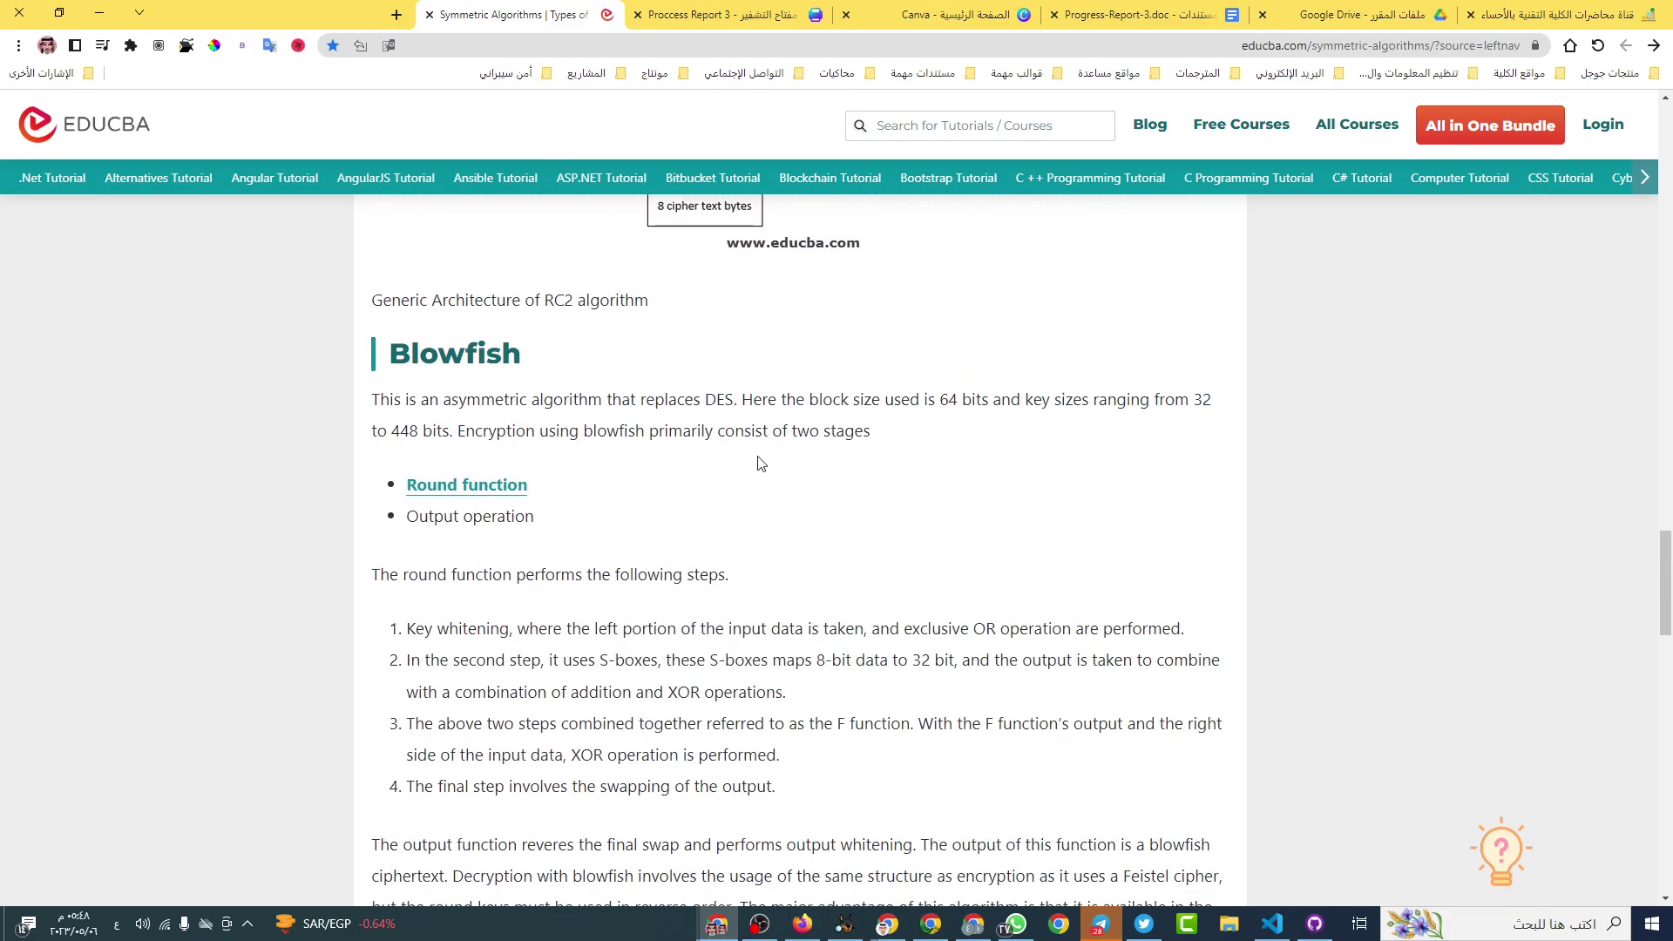
scroll(761, 464, "up", 6)
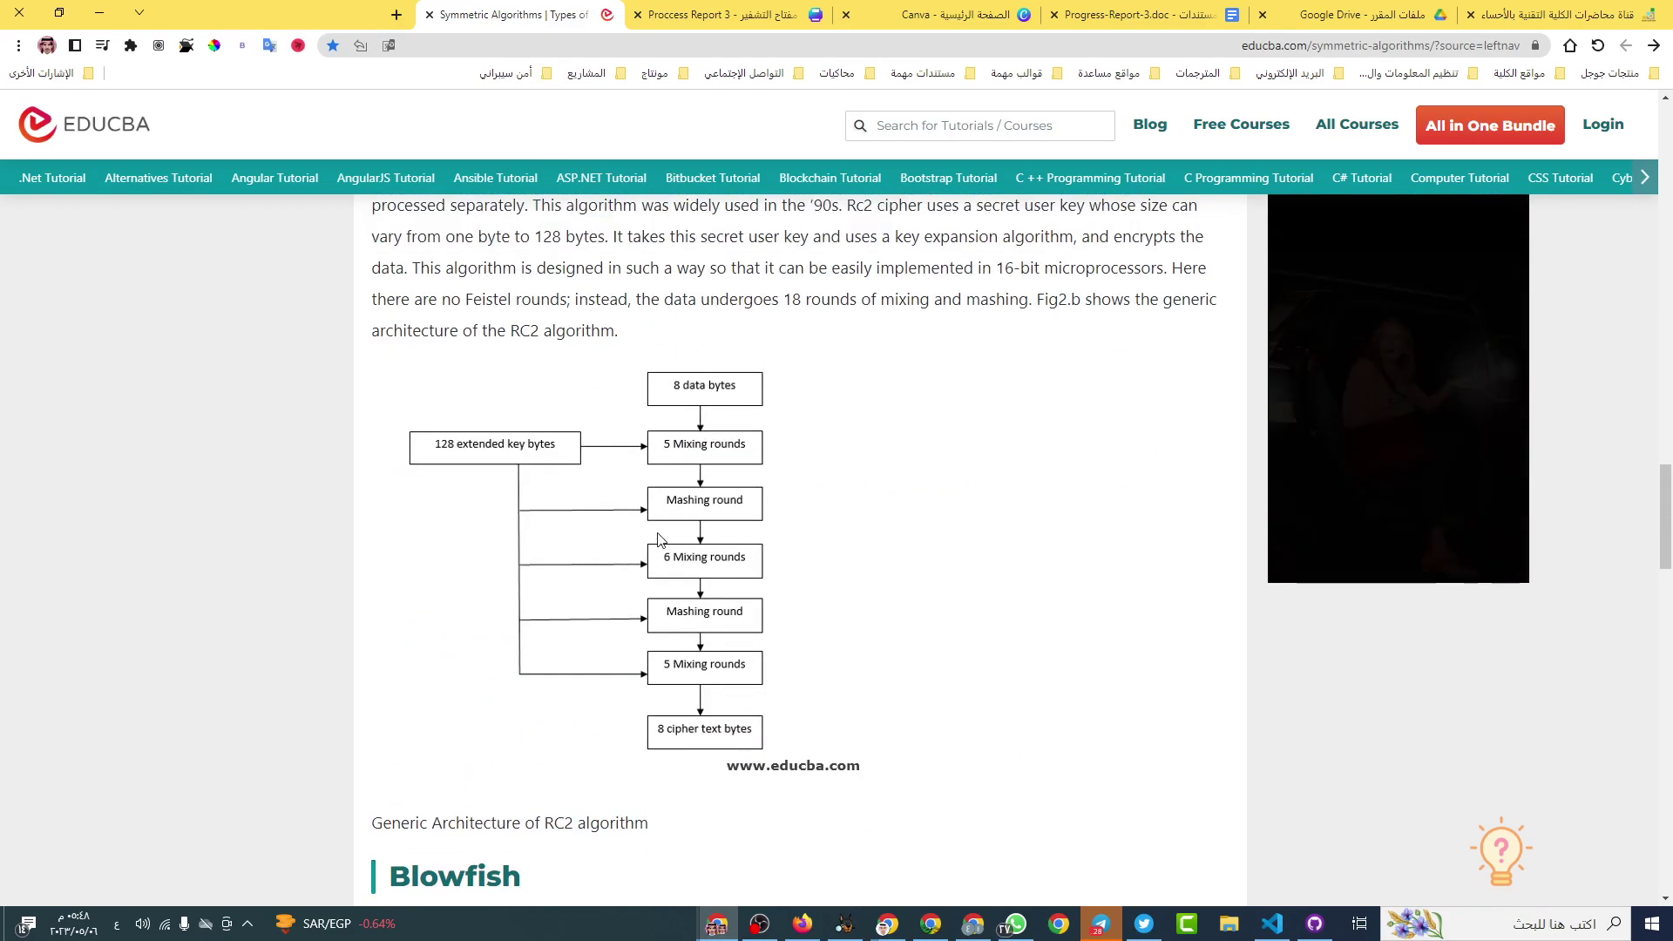
scroll(659, 539, "up", 10)
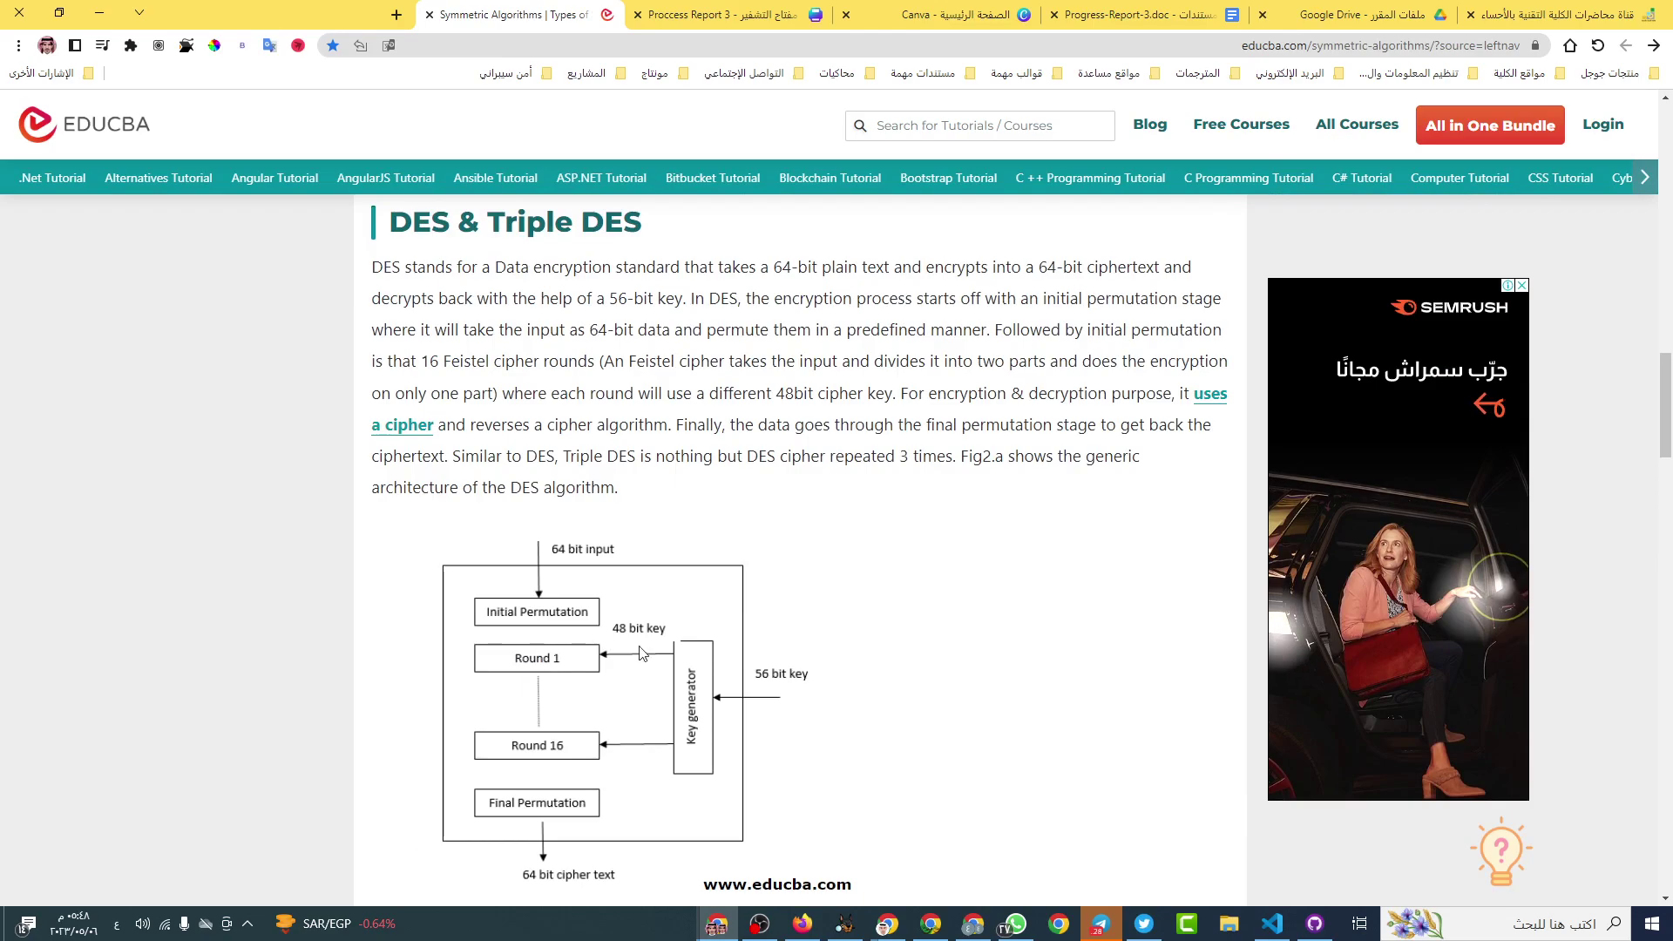
scroll(642, 653, "up", 12)
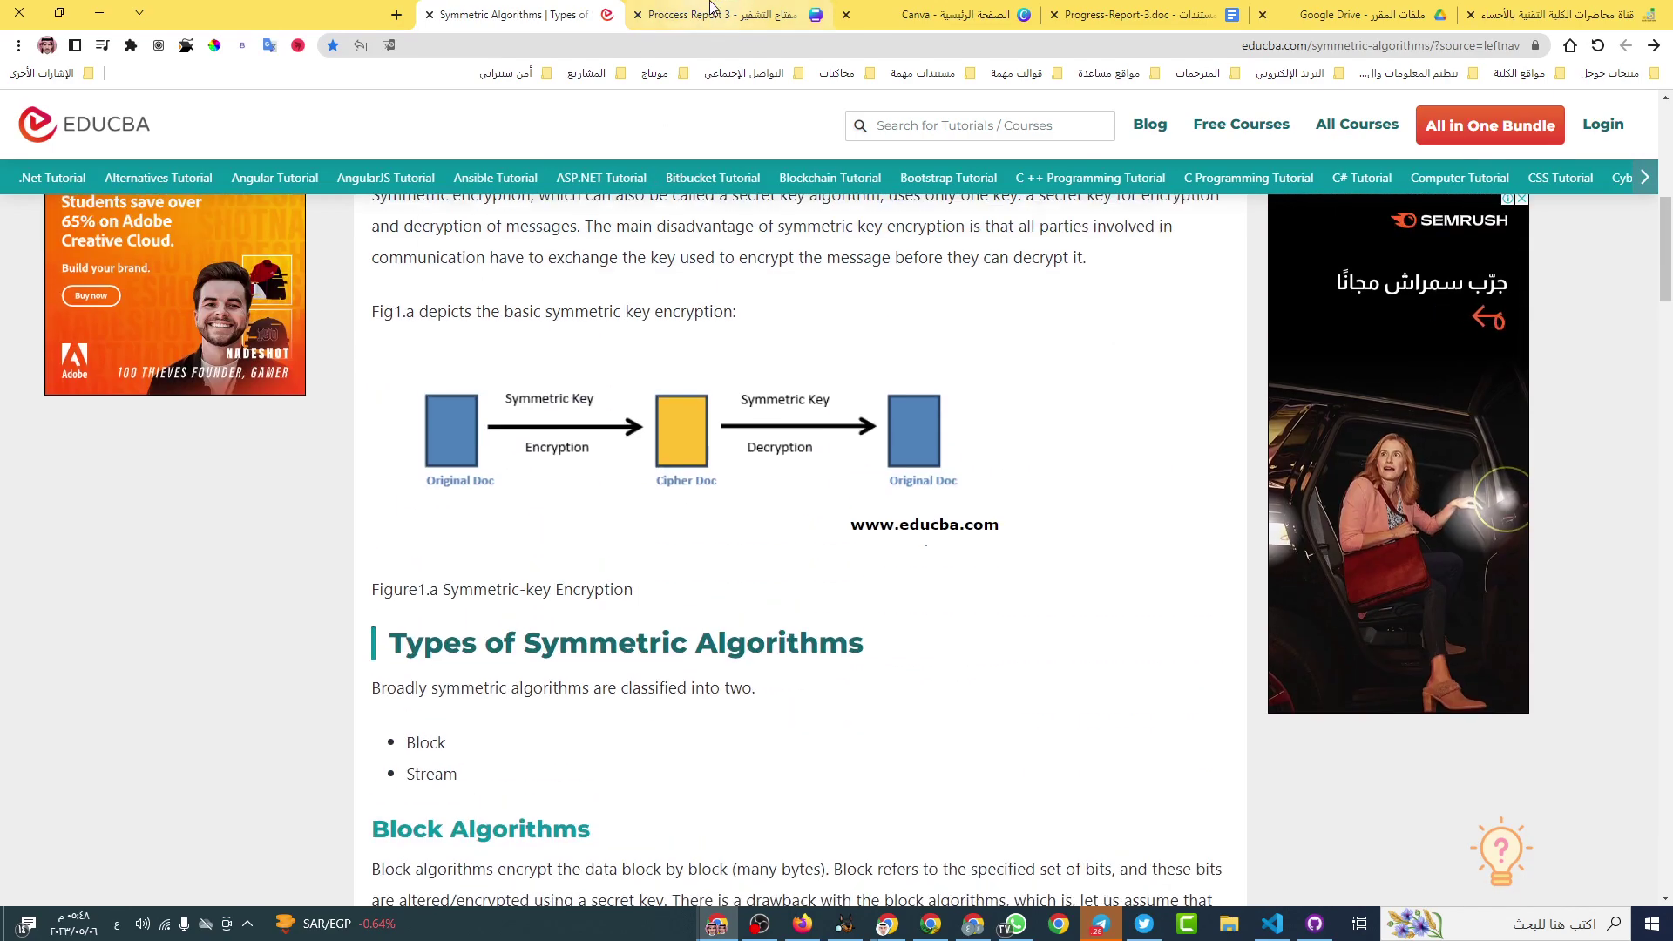
left_click(710, 7)
Change EDUCBA's second feature to 'صور توضيحية ممتازة للشرحات', widen its box, and open dCode's linked site
triple_click(901, 524)
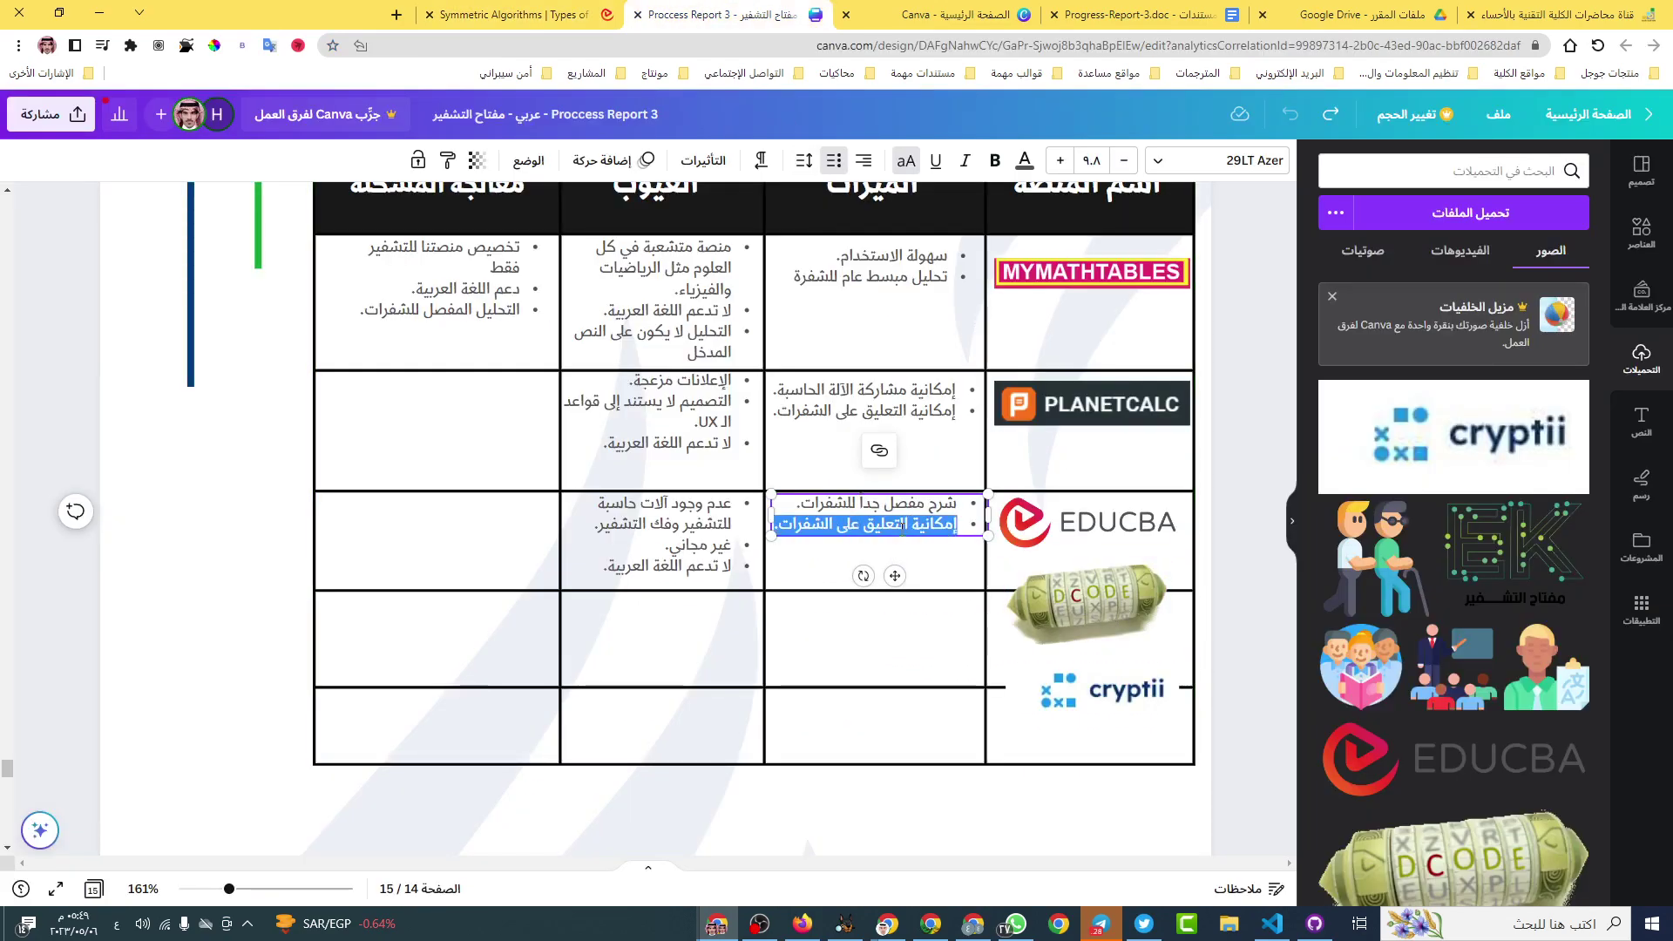
type("صور ت")
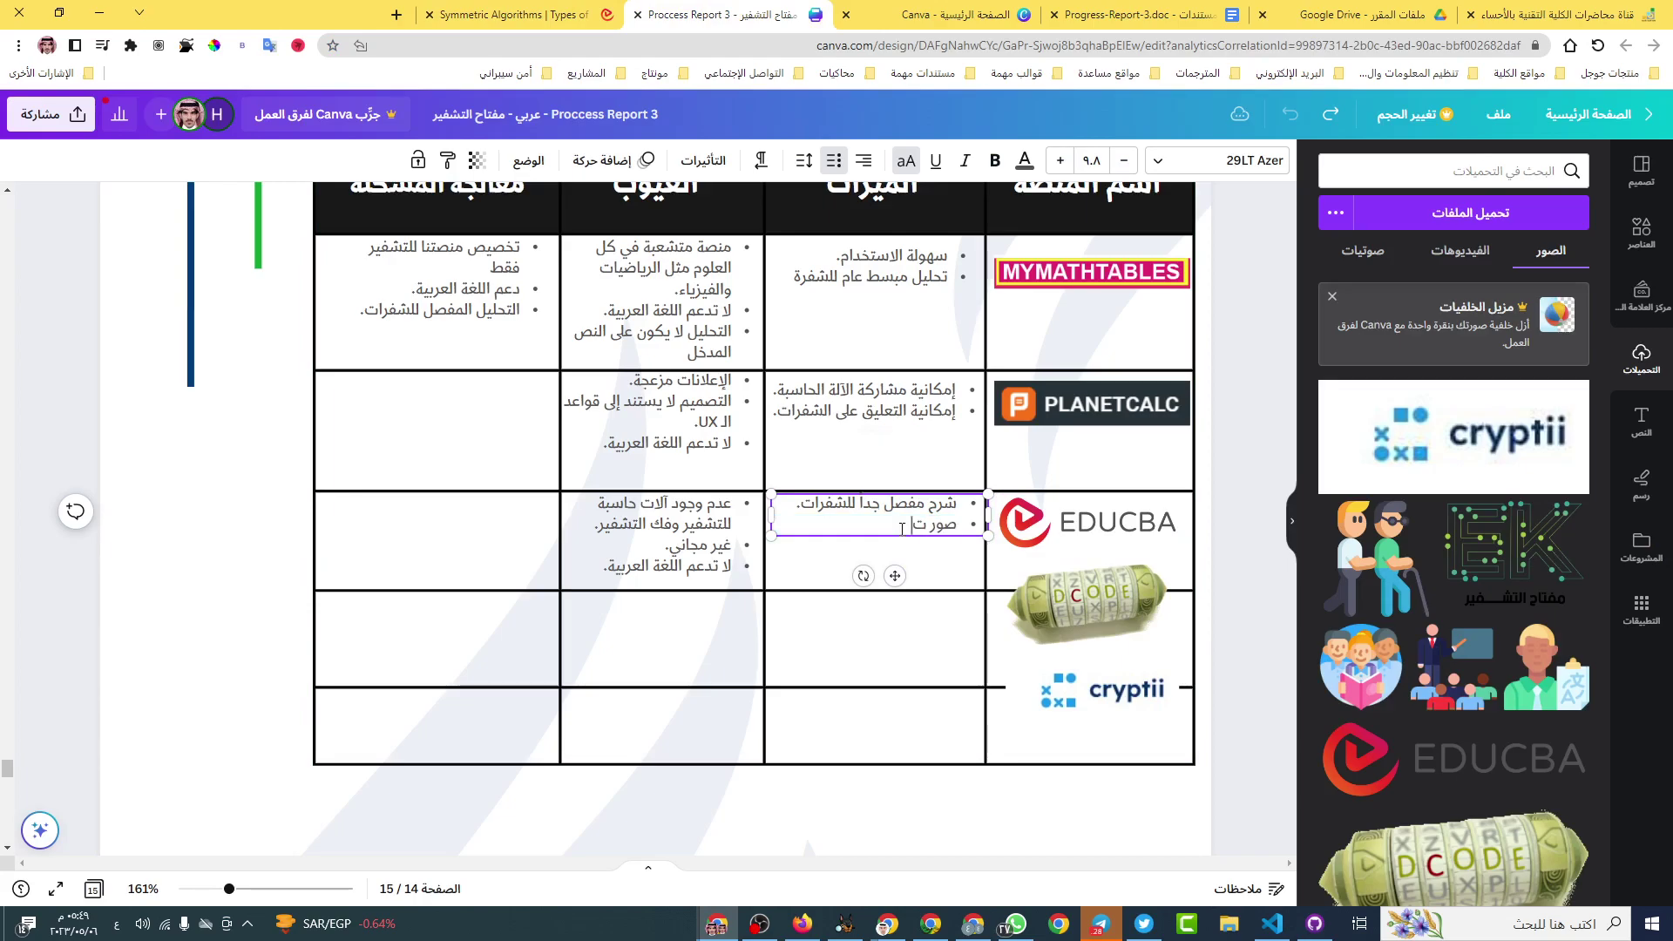
type("وضي")
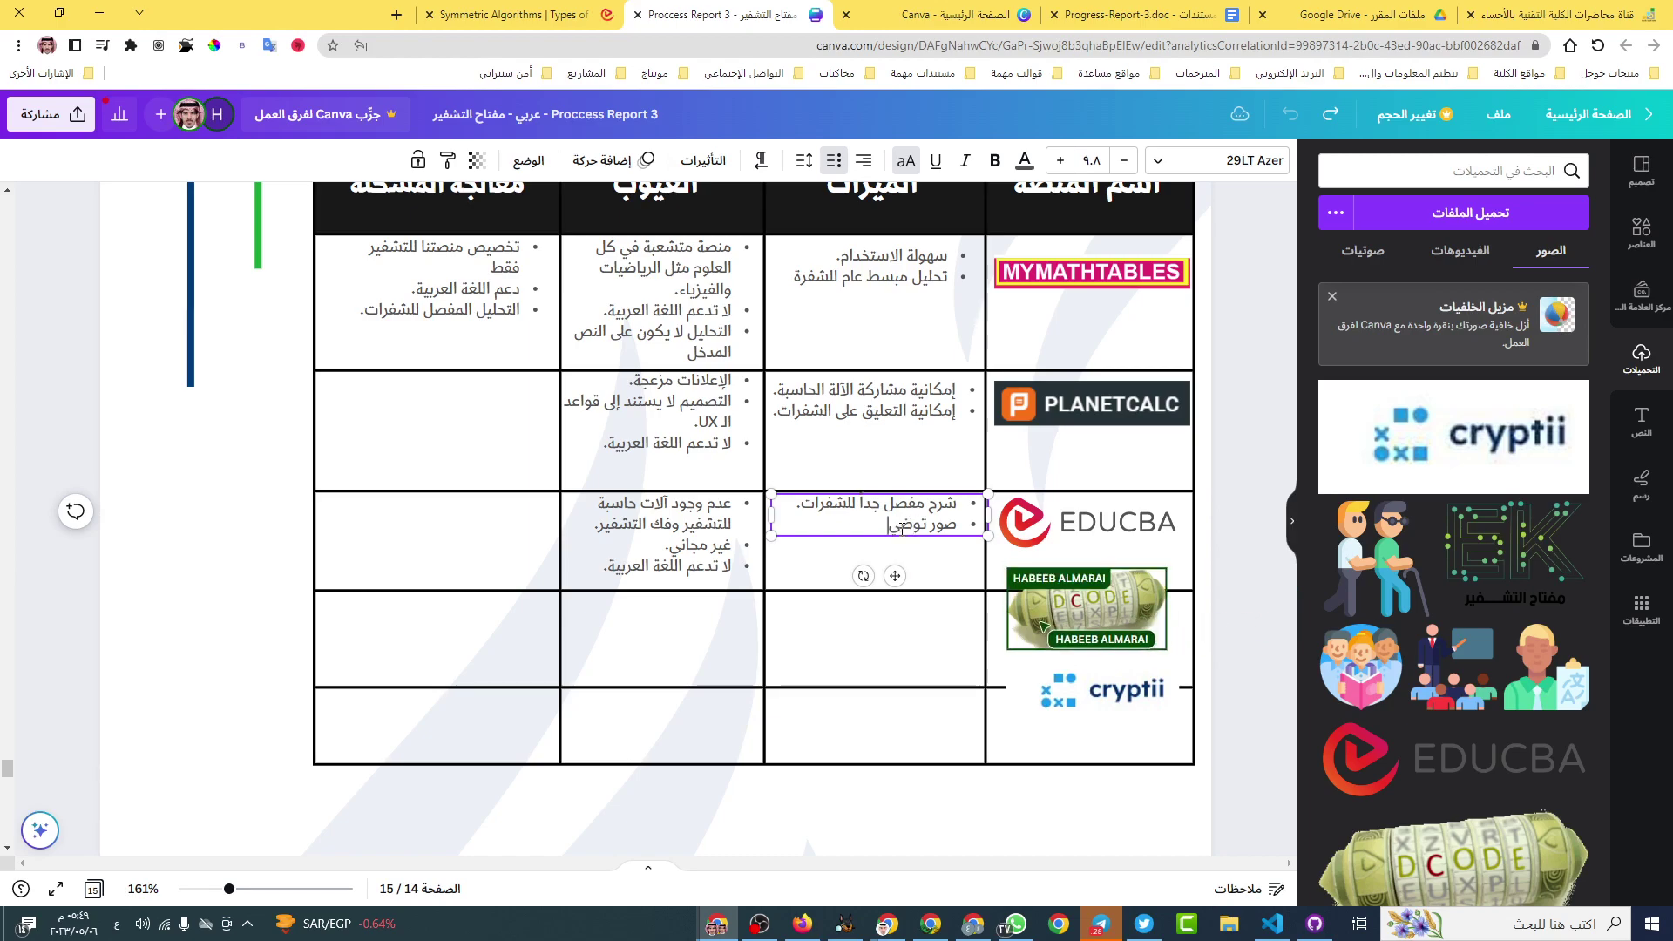
type("حية")
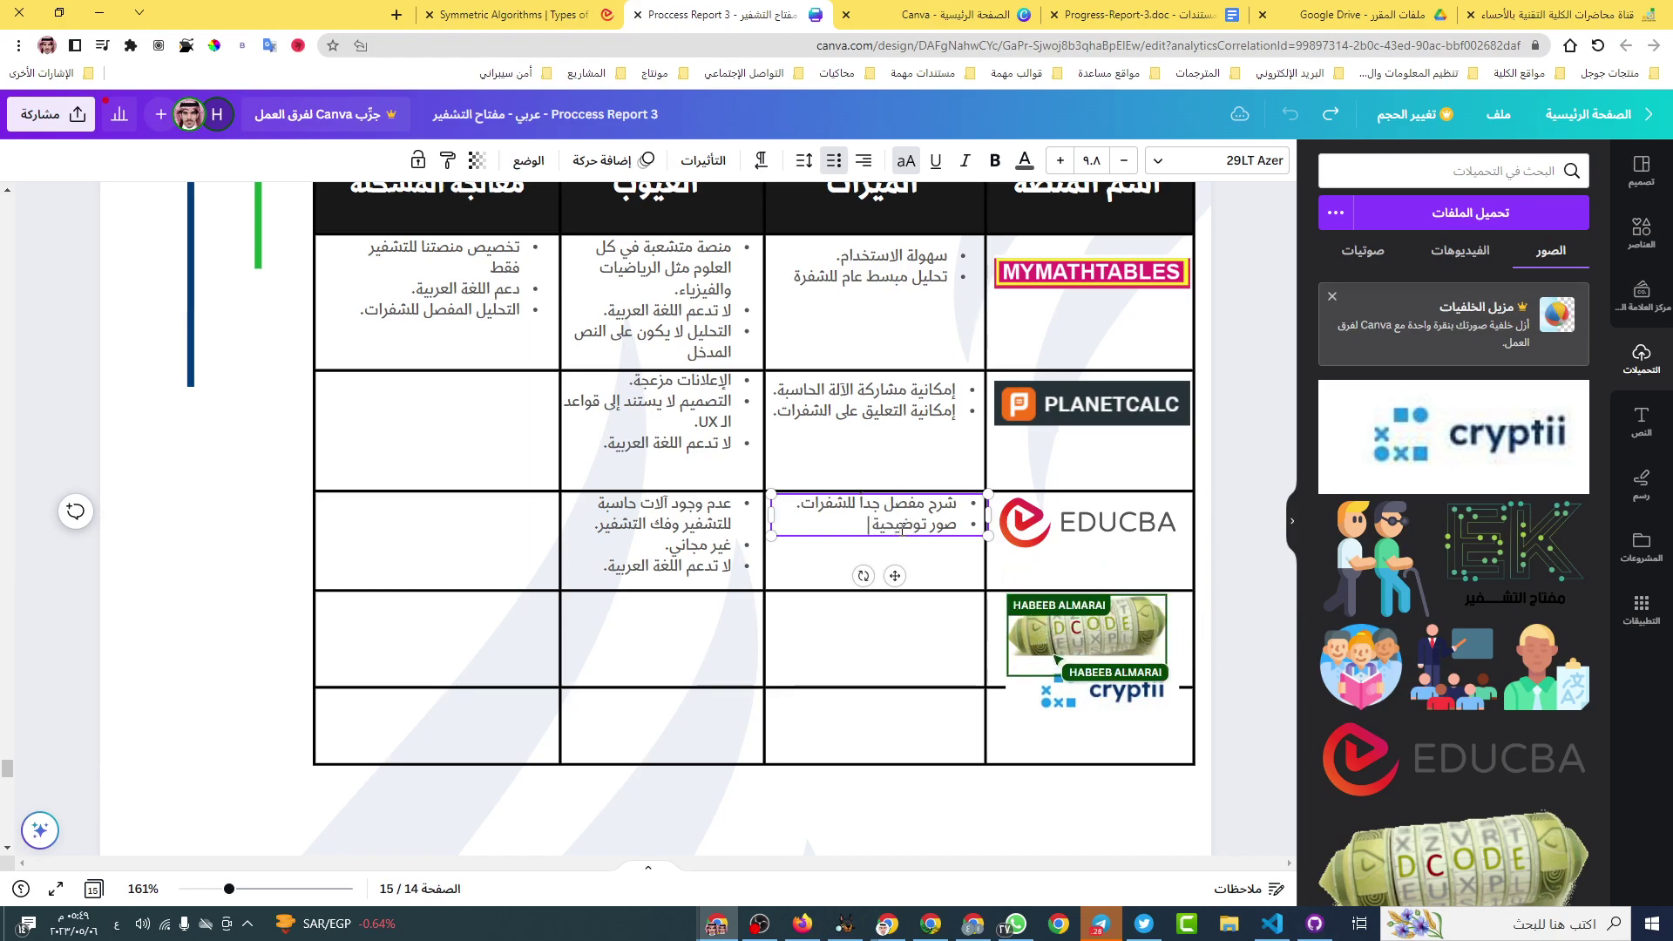
type(" ممتازة")
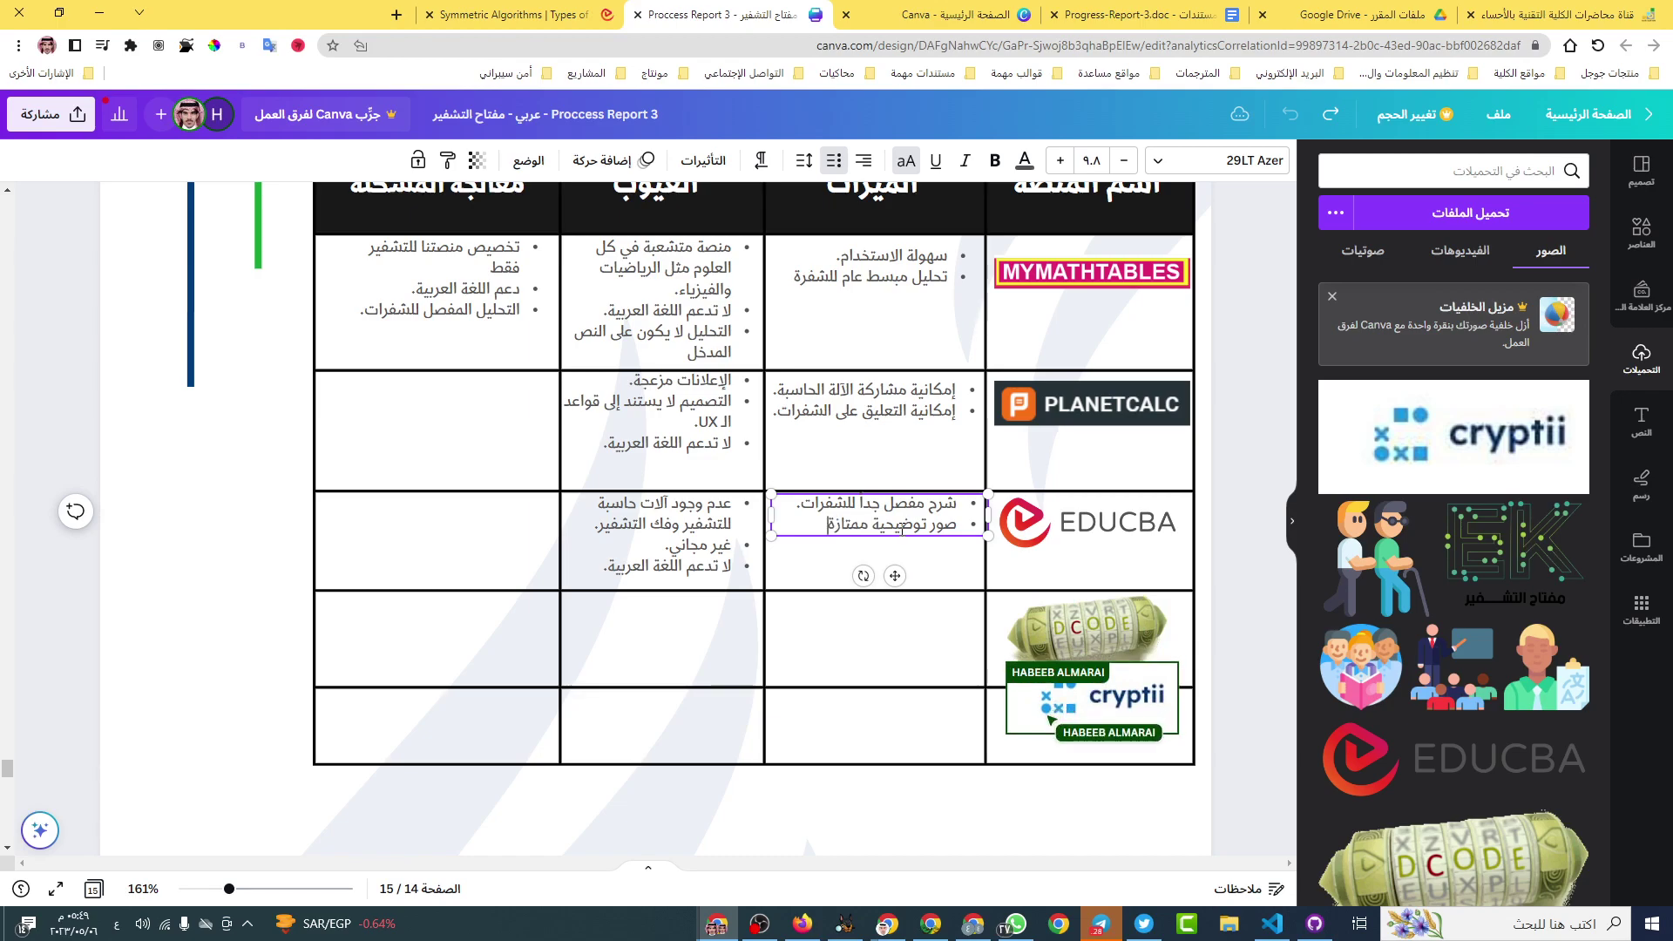
type(" للشرحات")
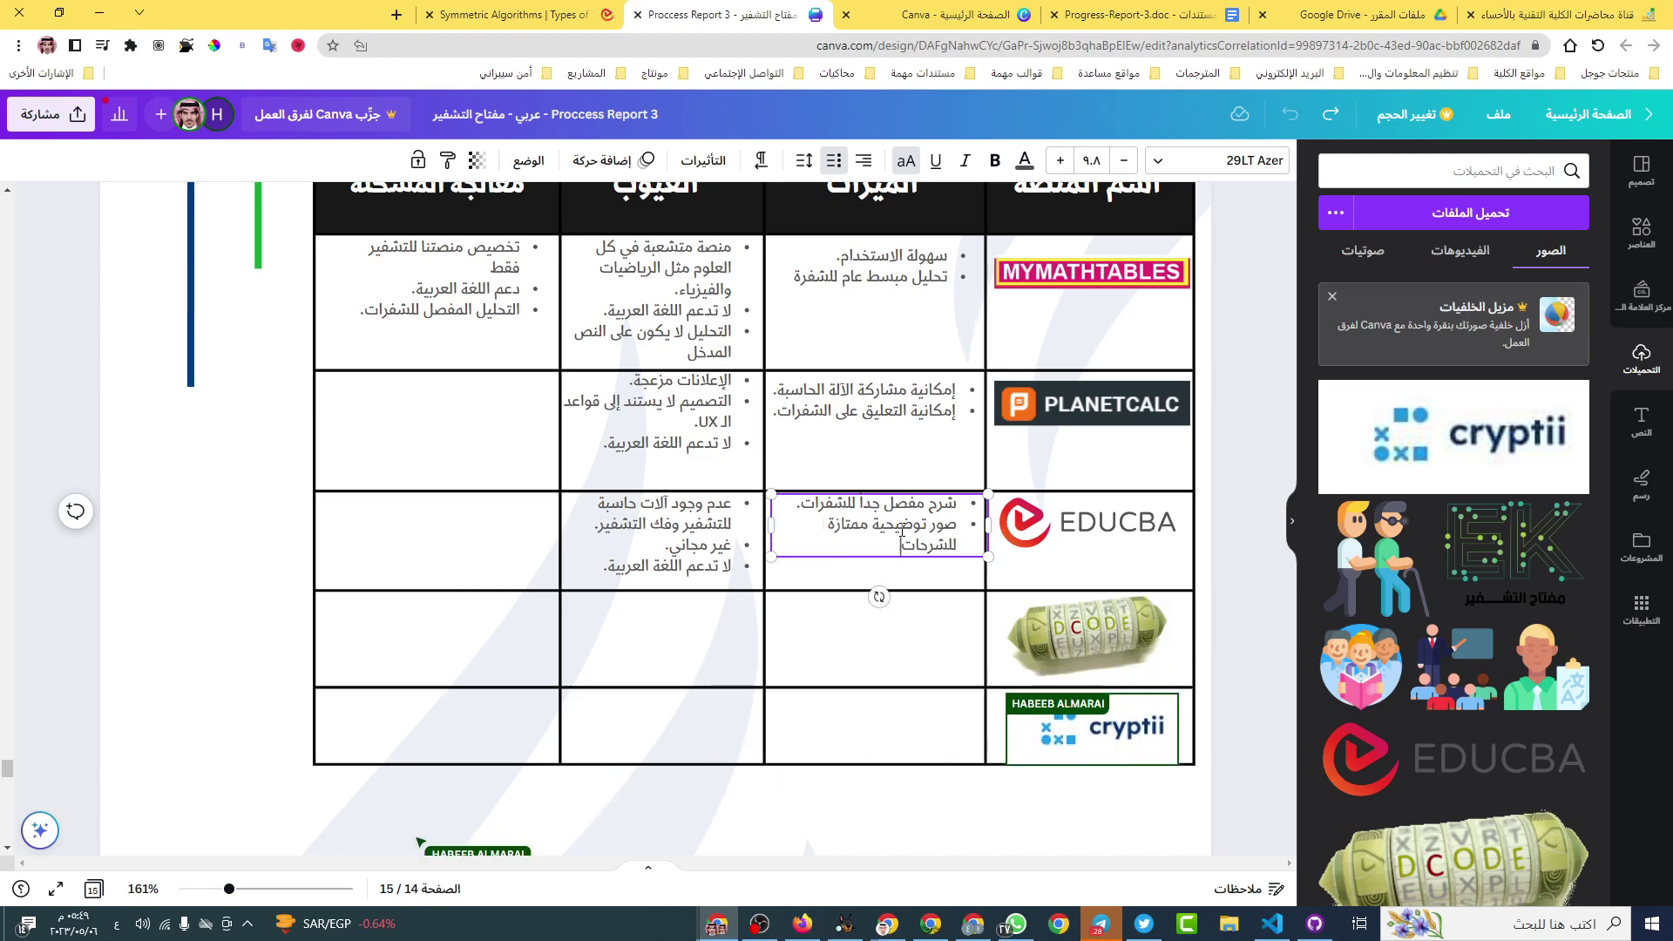
left_click_drag(771, 528, 762, 529)
left_click(805, 584)
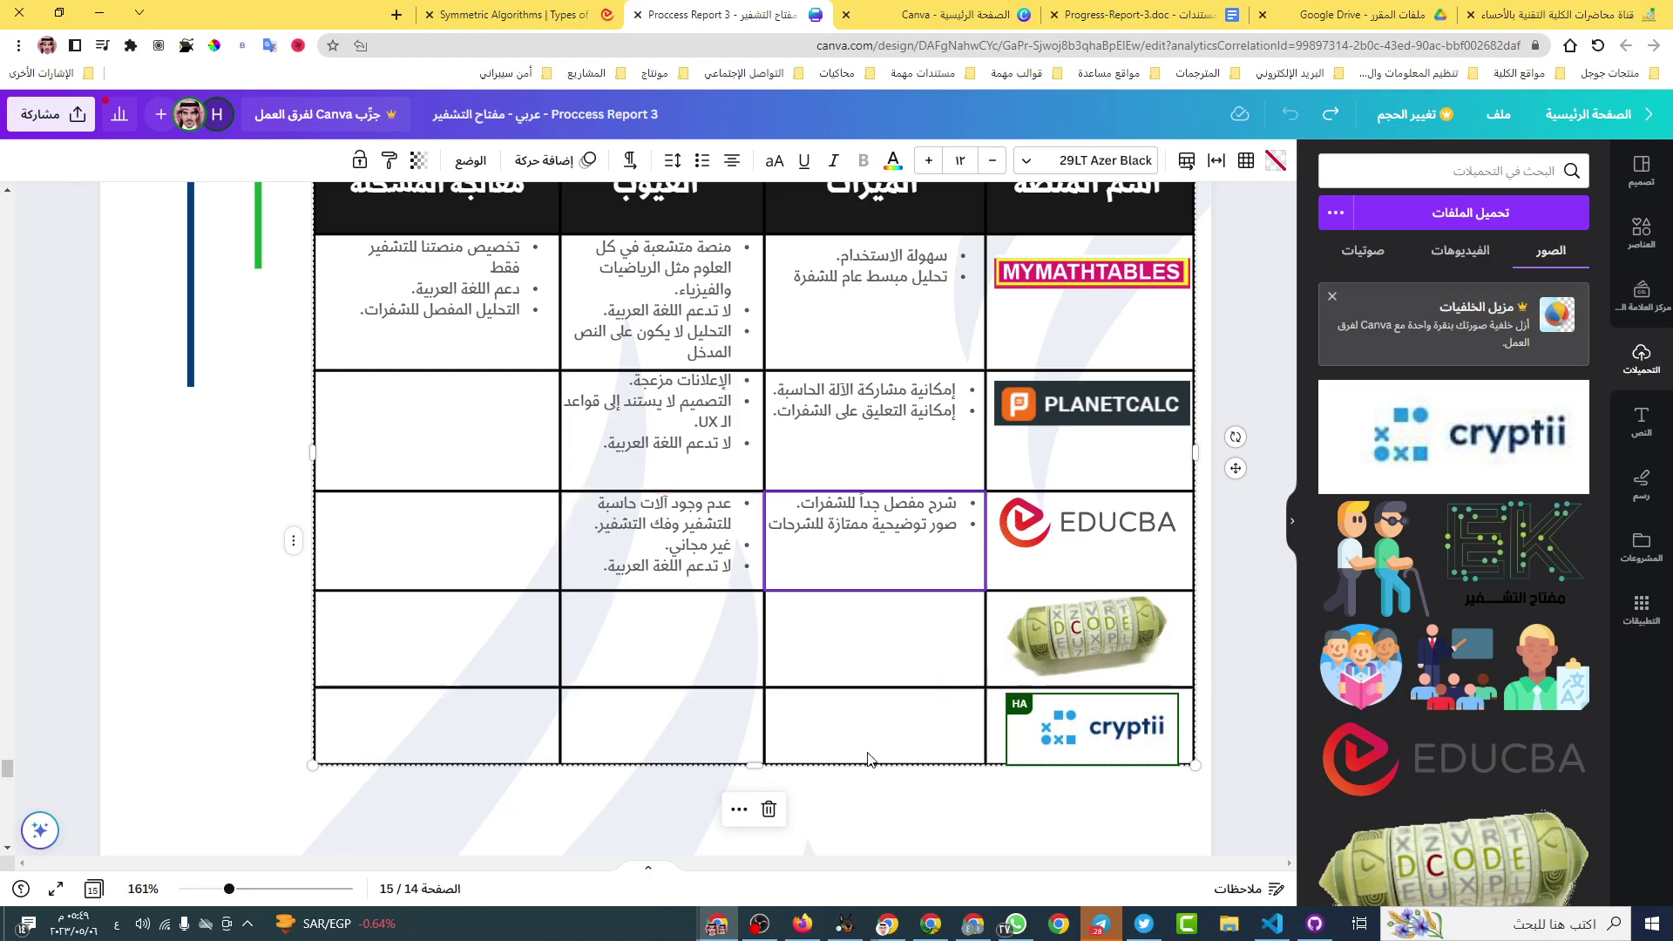
left_click(1077, 645)
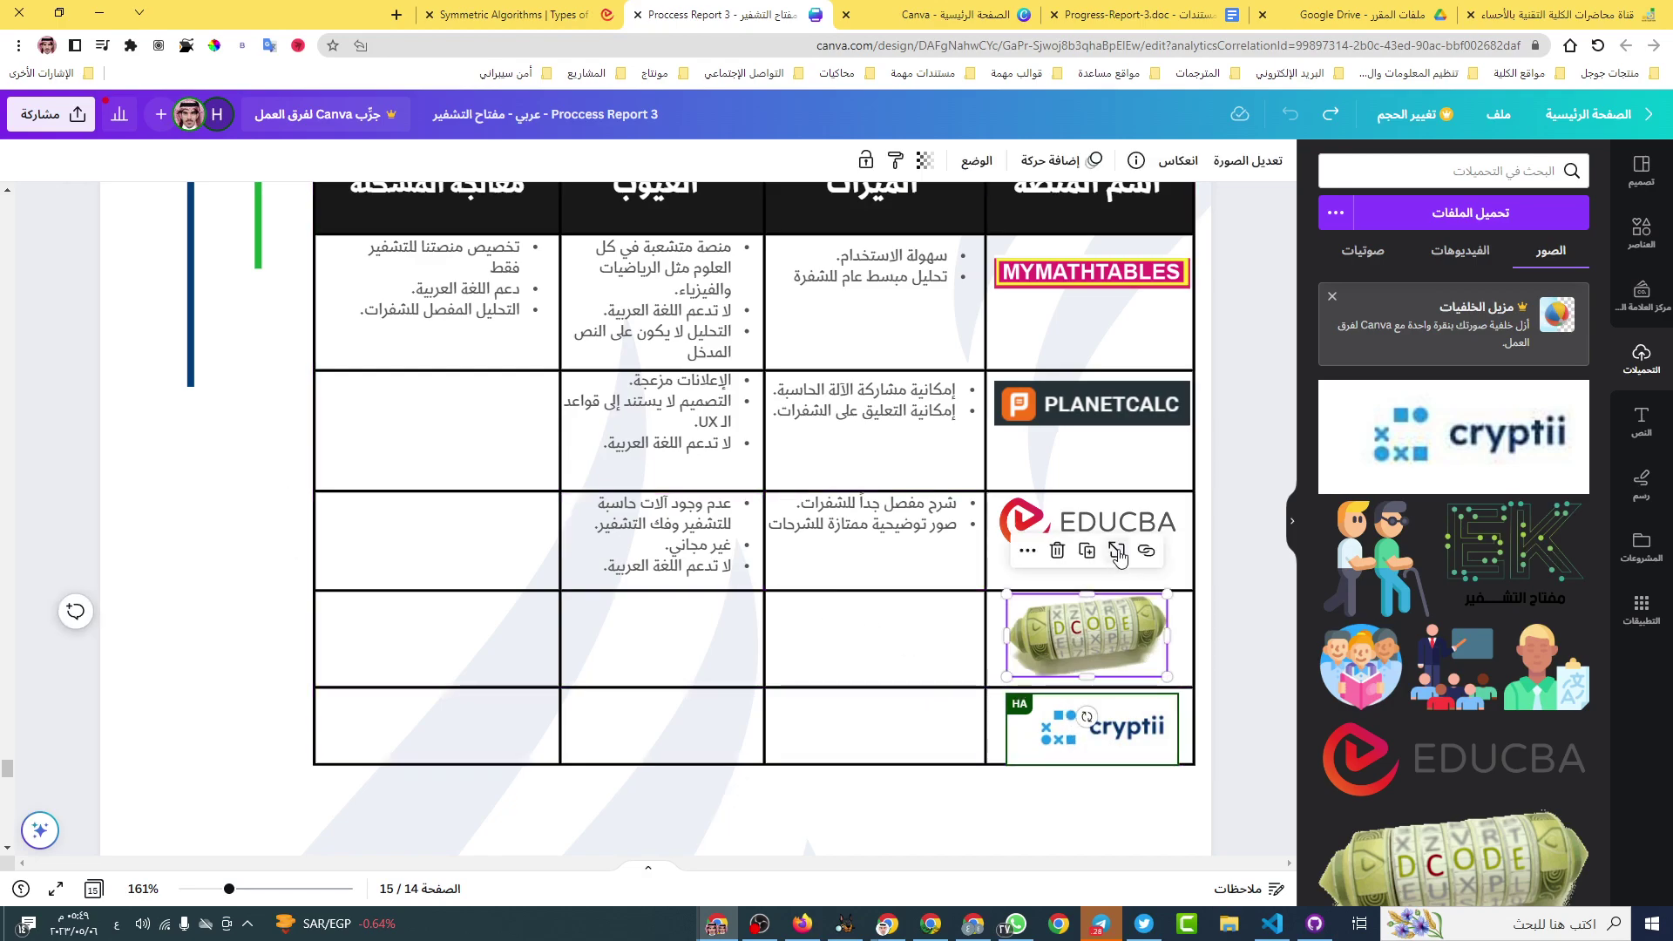
left_click(1118, 557)
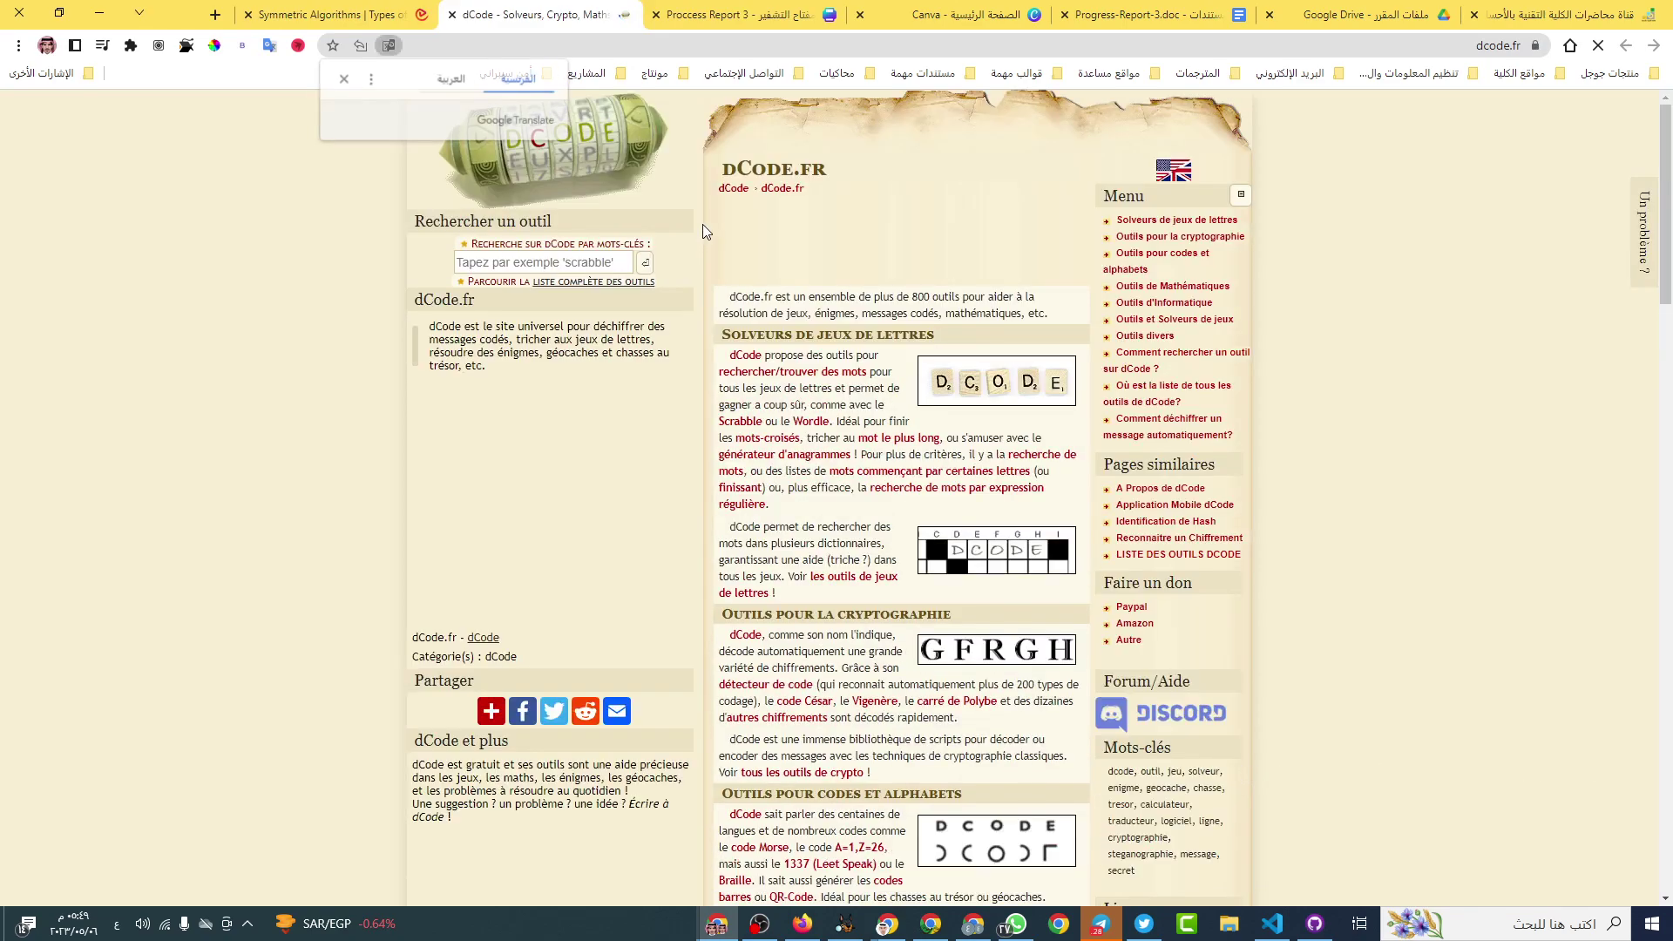
Try translating the dCode homepage into Arabic, then restore it to the original French
left_click(1176, 195)
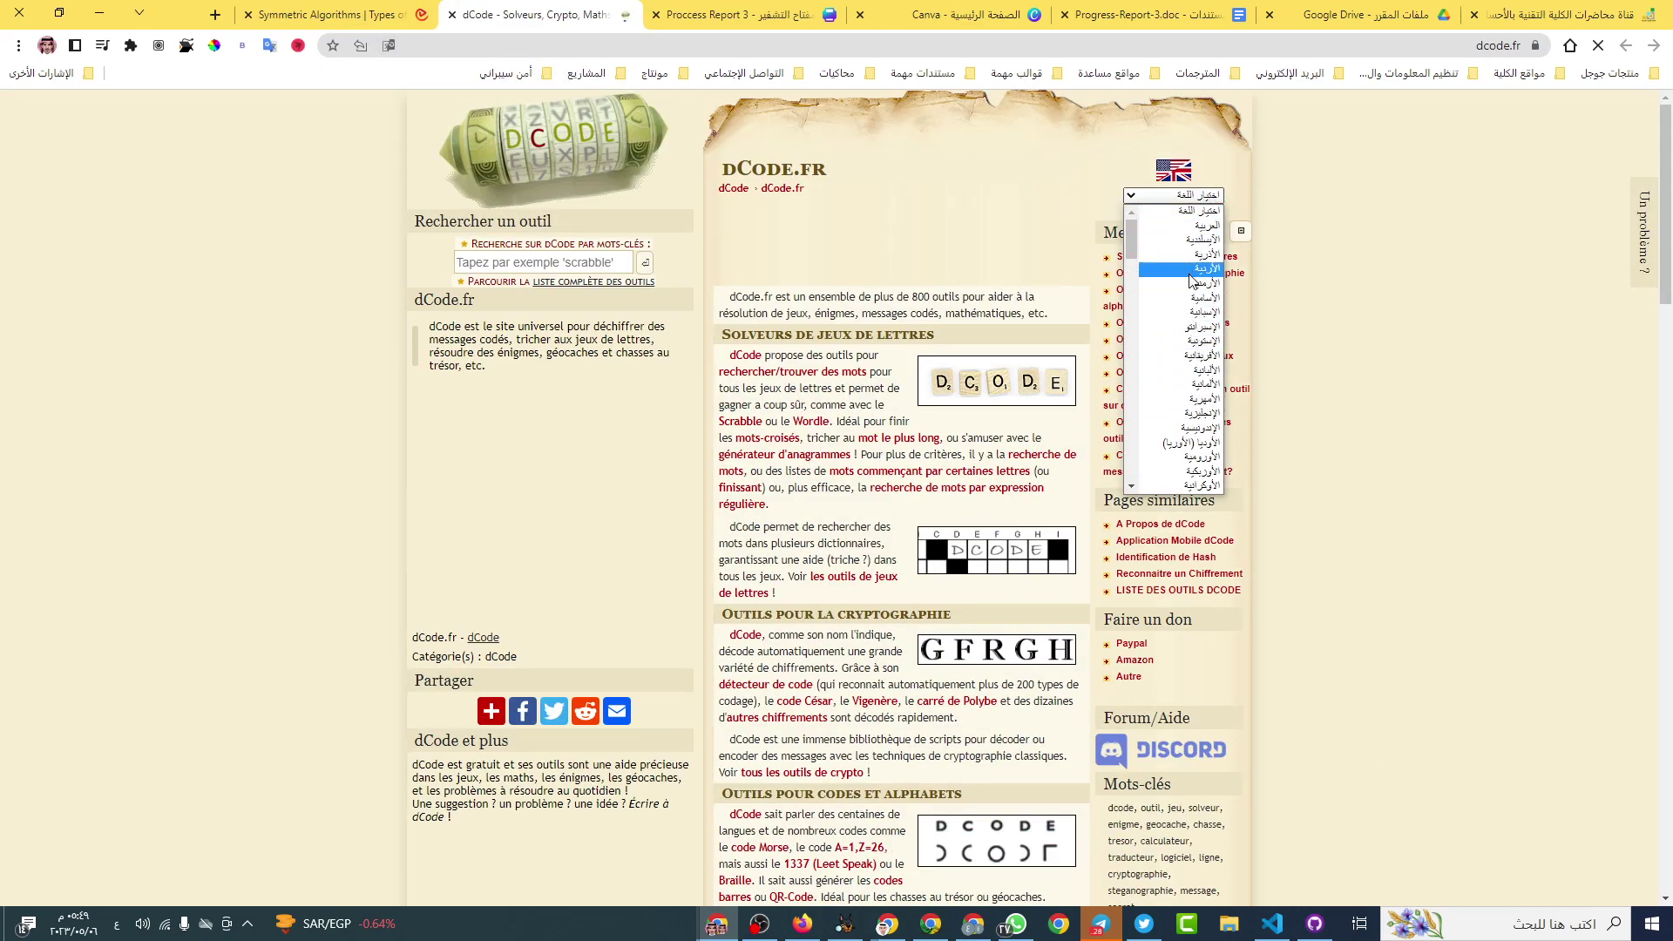
scroll(1197, 462, "down", 4)
scroll(1197, 461, "down", 8)
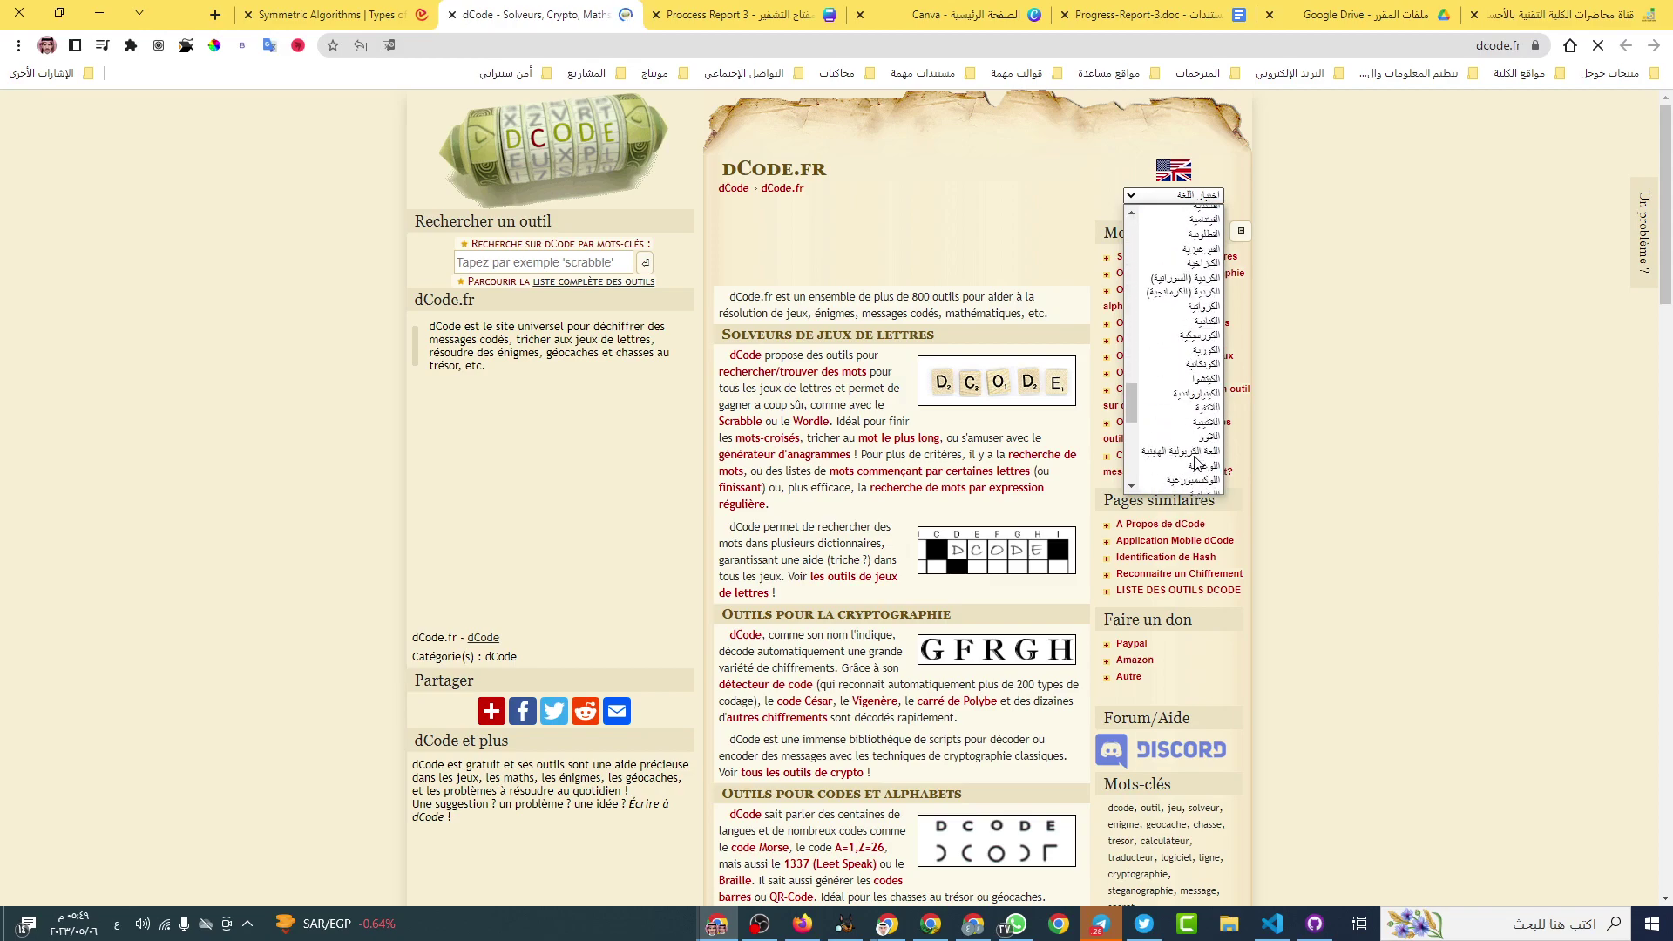
scroll(1195, 453, "up", 12)
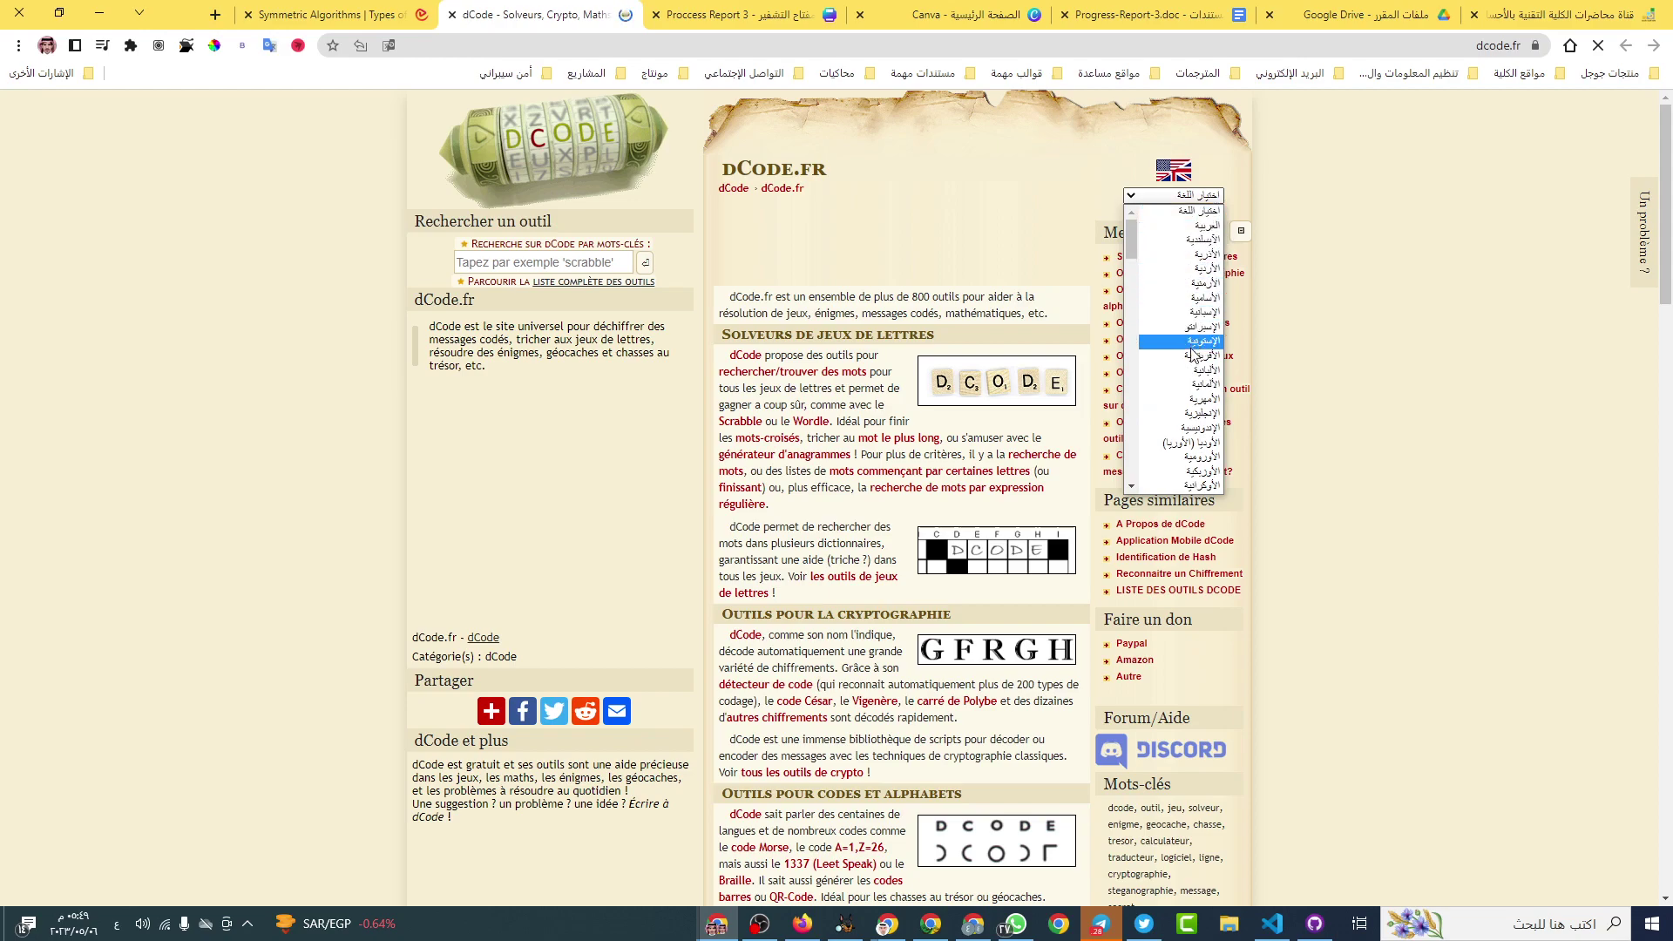
left_click(1204, 228)
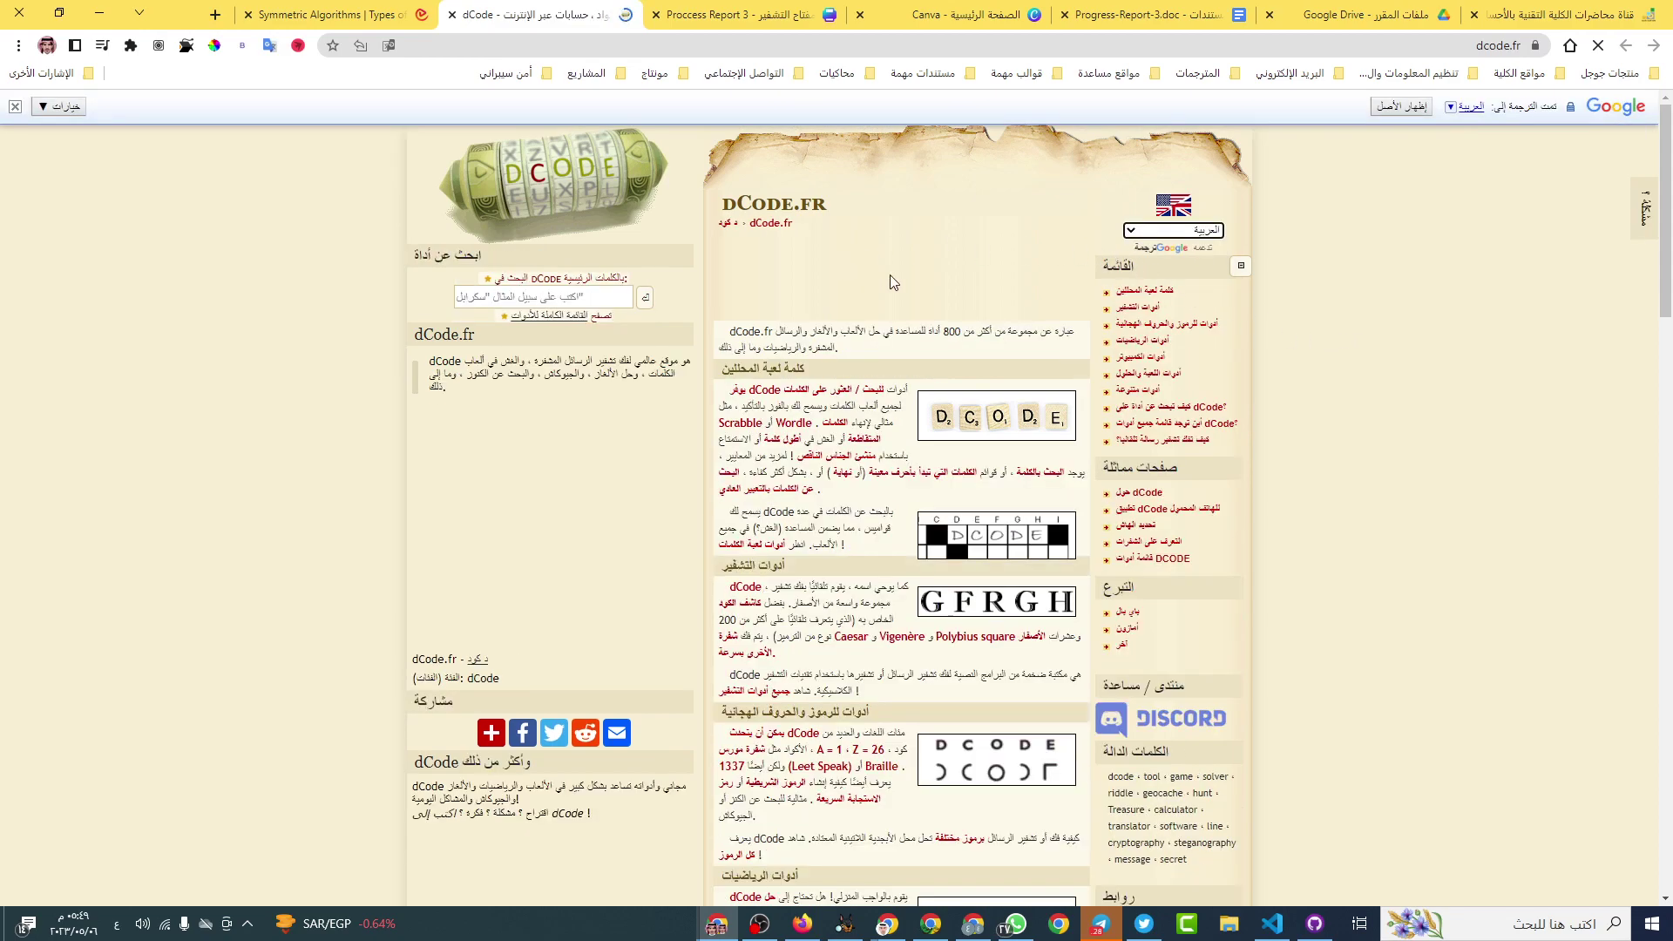
scroll(900, 425, "down", 15)
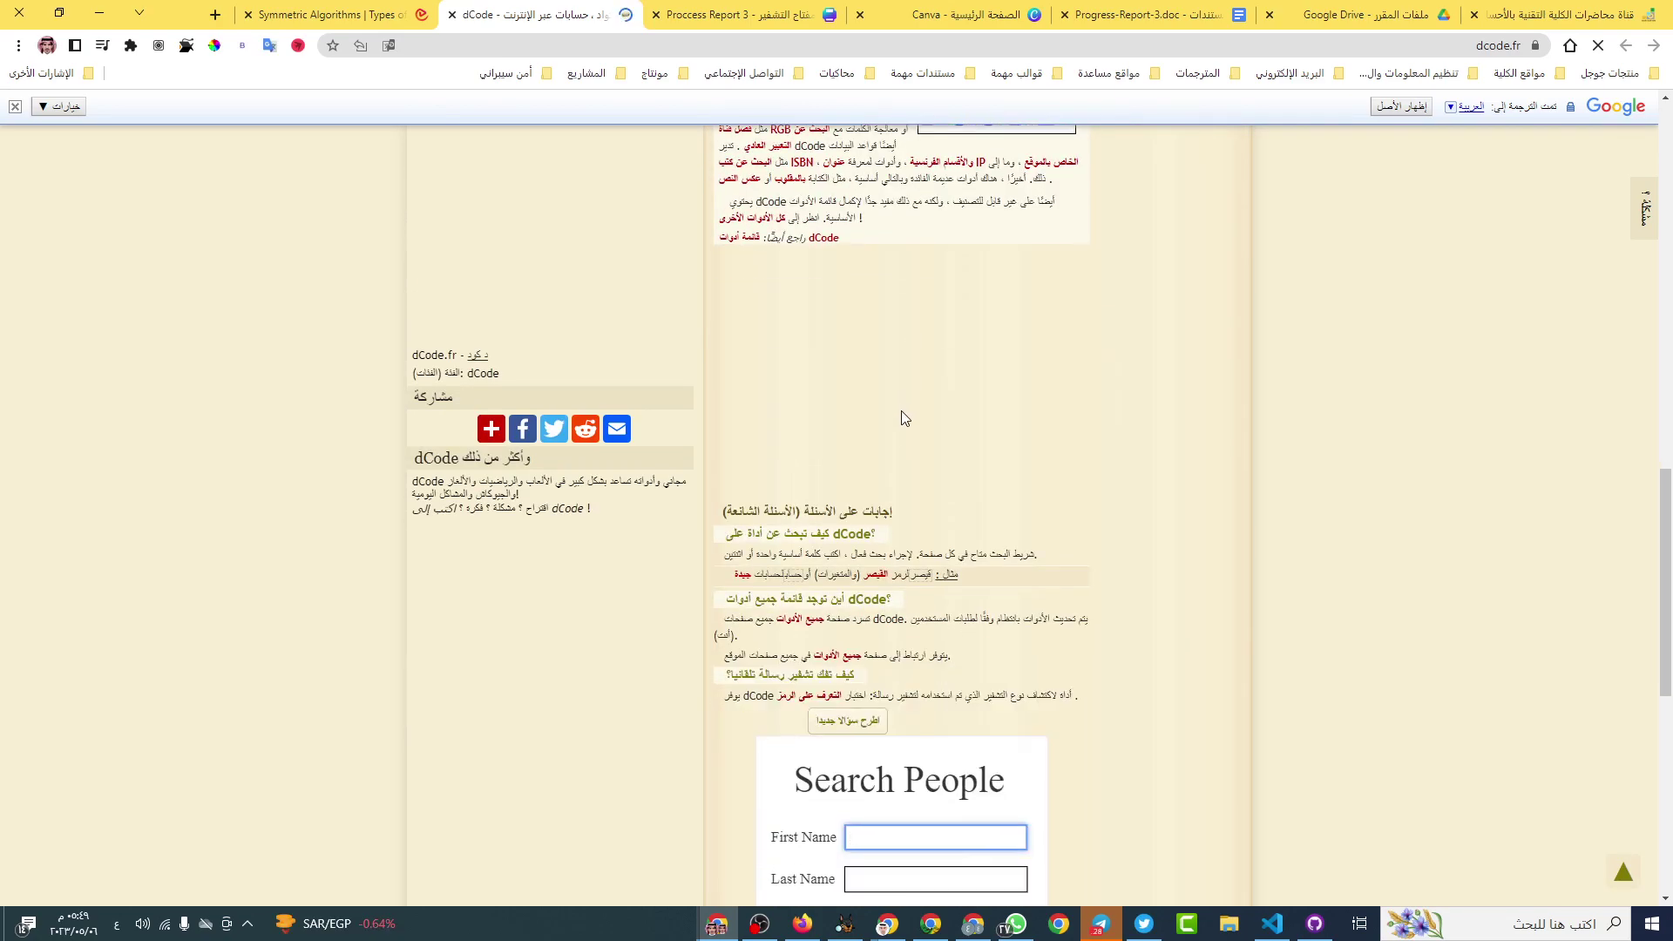
scroll(912, 390, "up", 15)
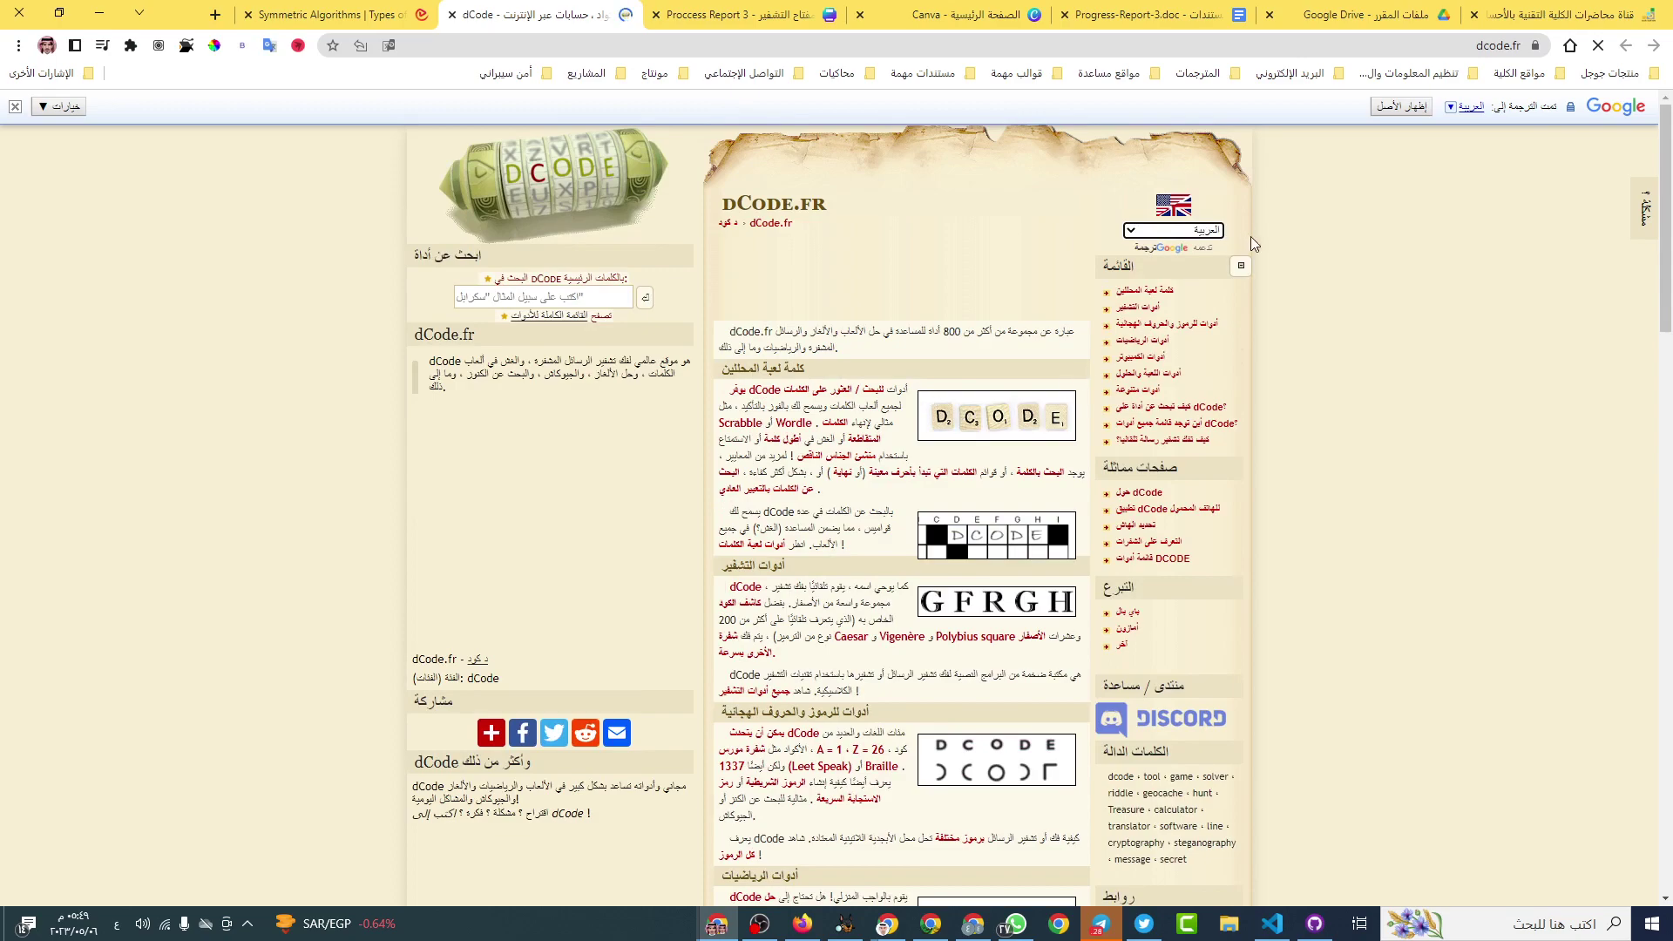
left_click(24, 109)
left_click(14, 108)
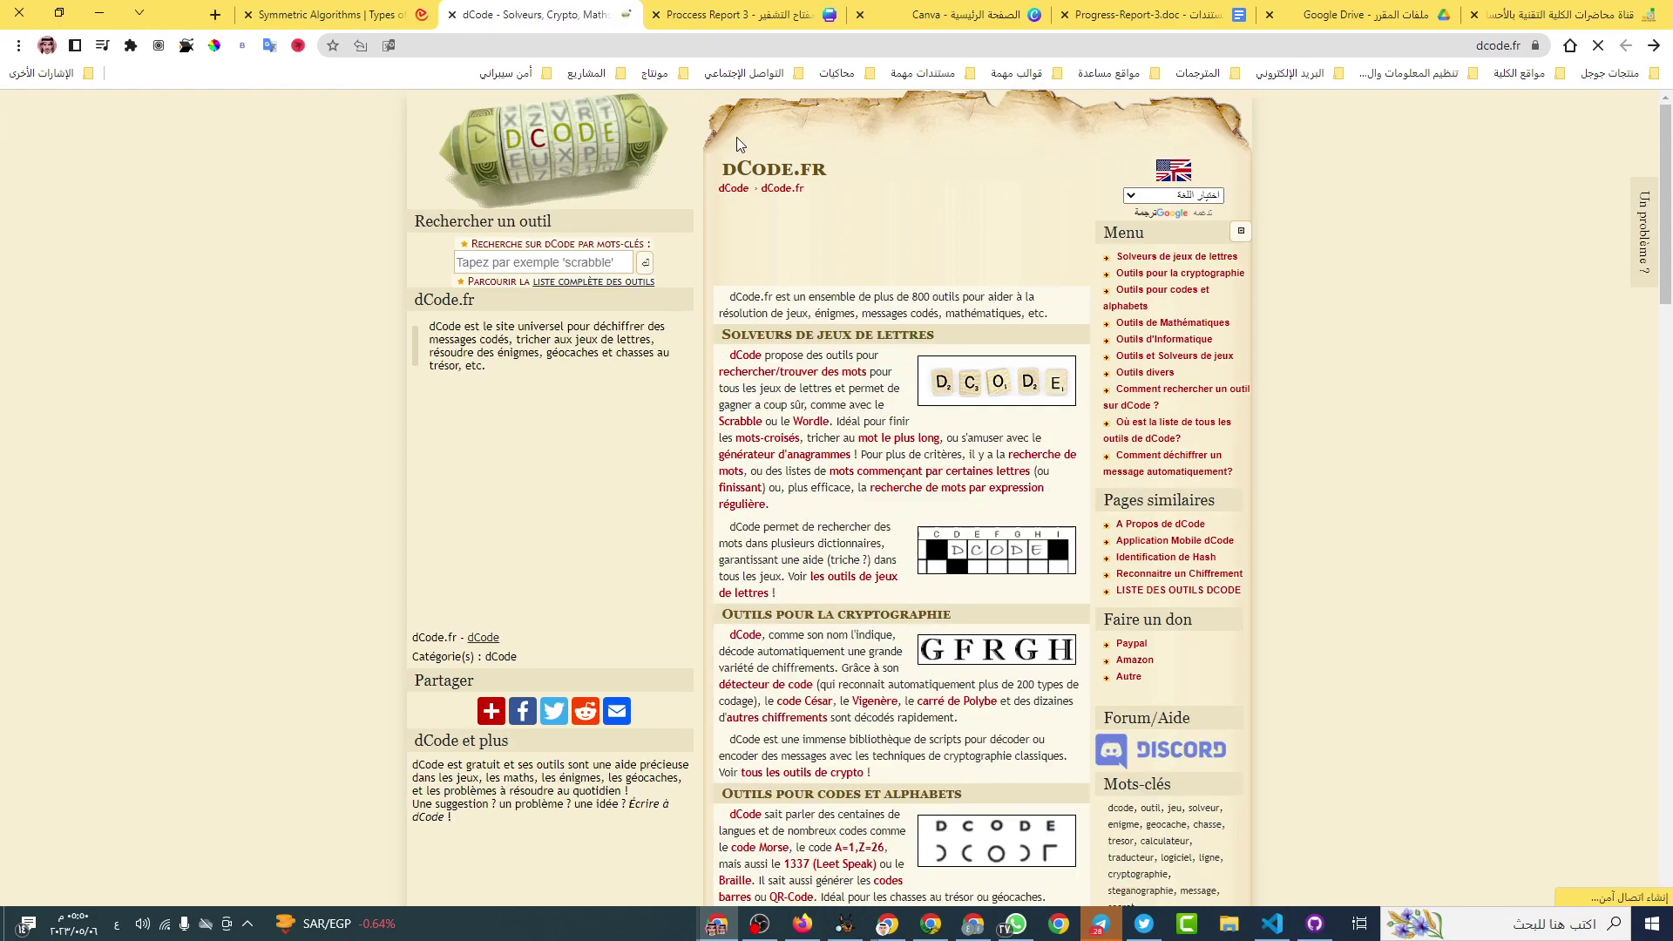
mouse_move(785, 24)
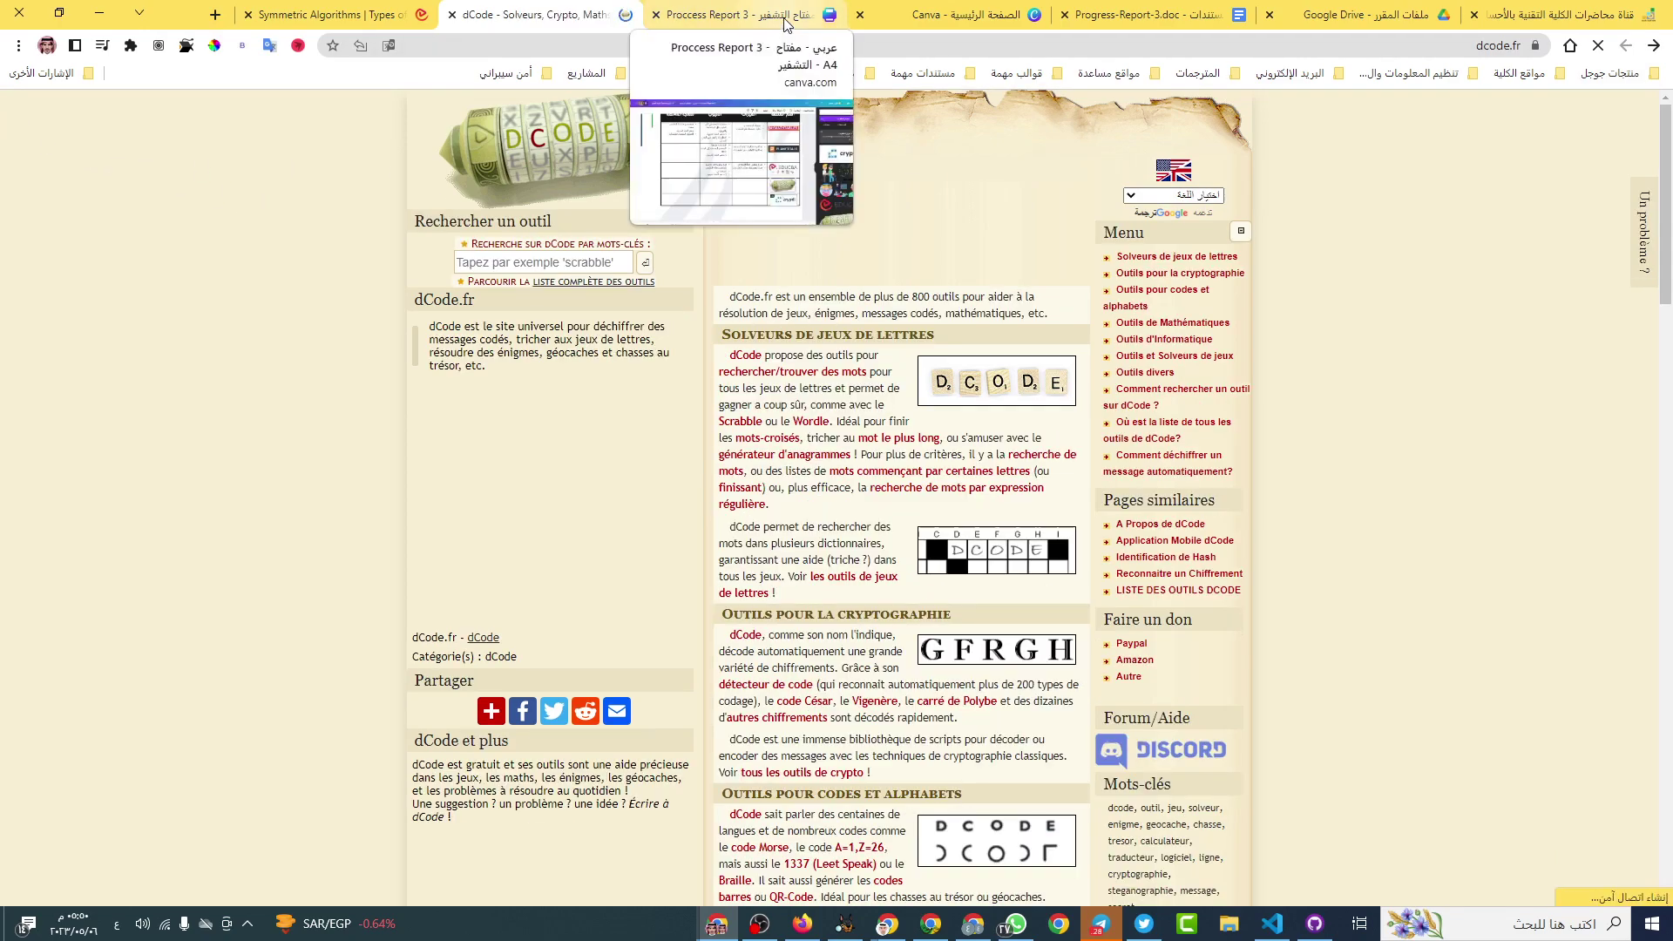
Copy the EDUCBA drawbacks text box into the dCode row's drawbacks cell
left_click(785, 23)
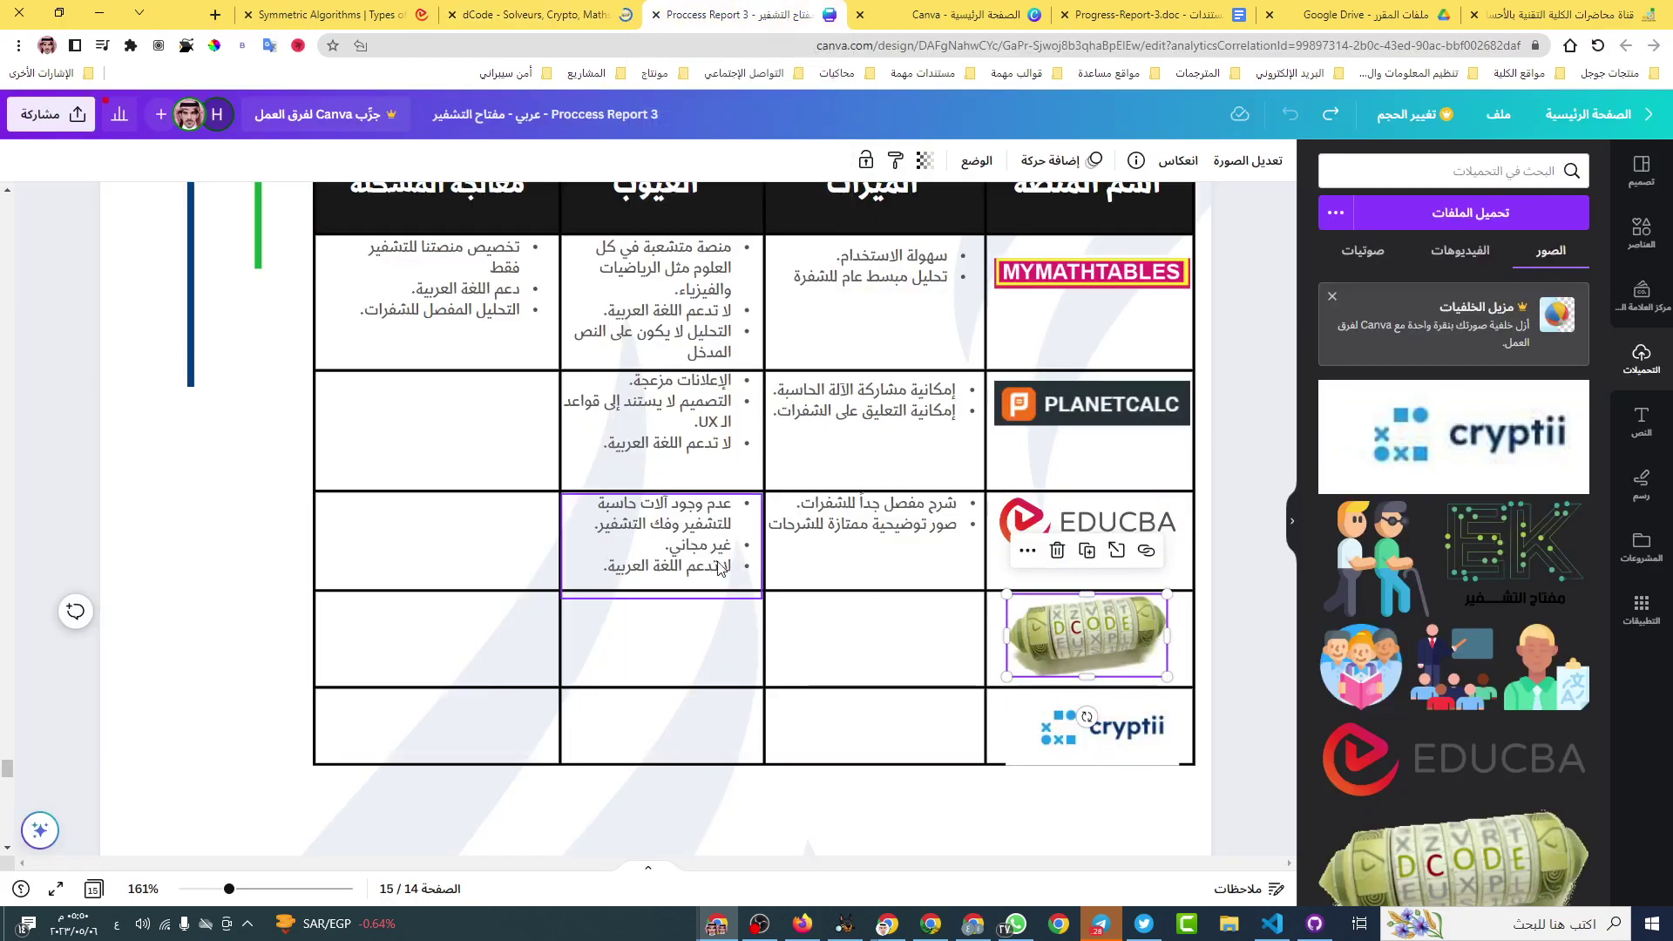
left_click(704, 550)
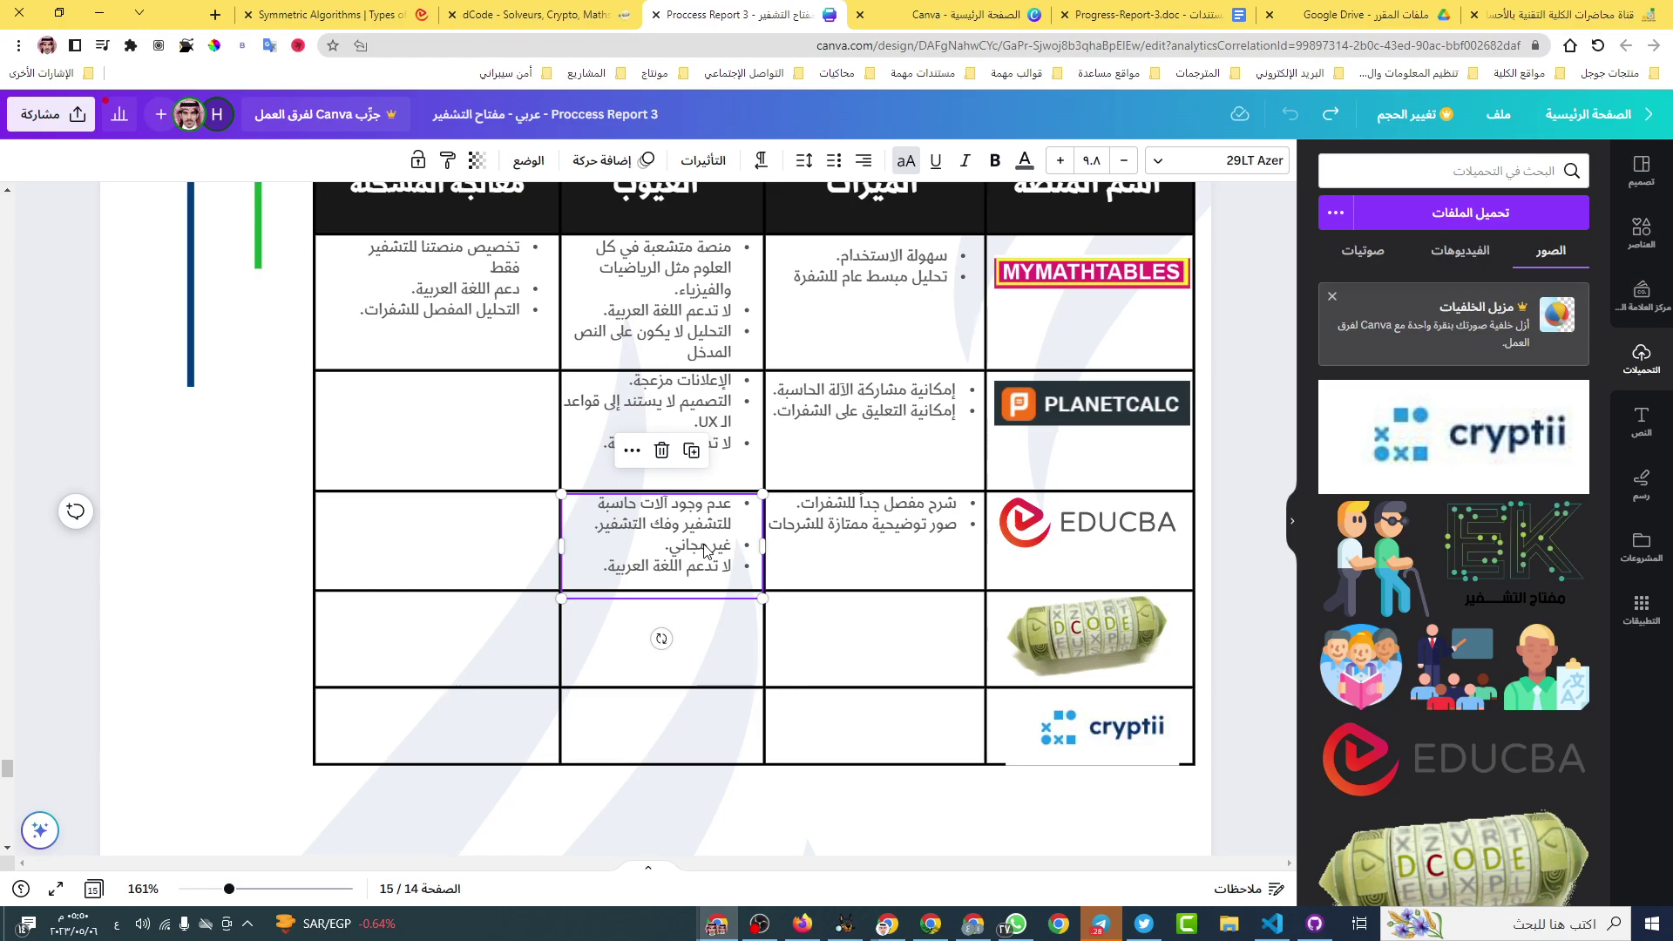
left_click(703, 661)
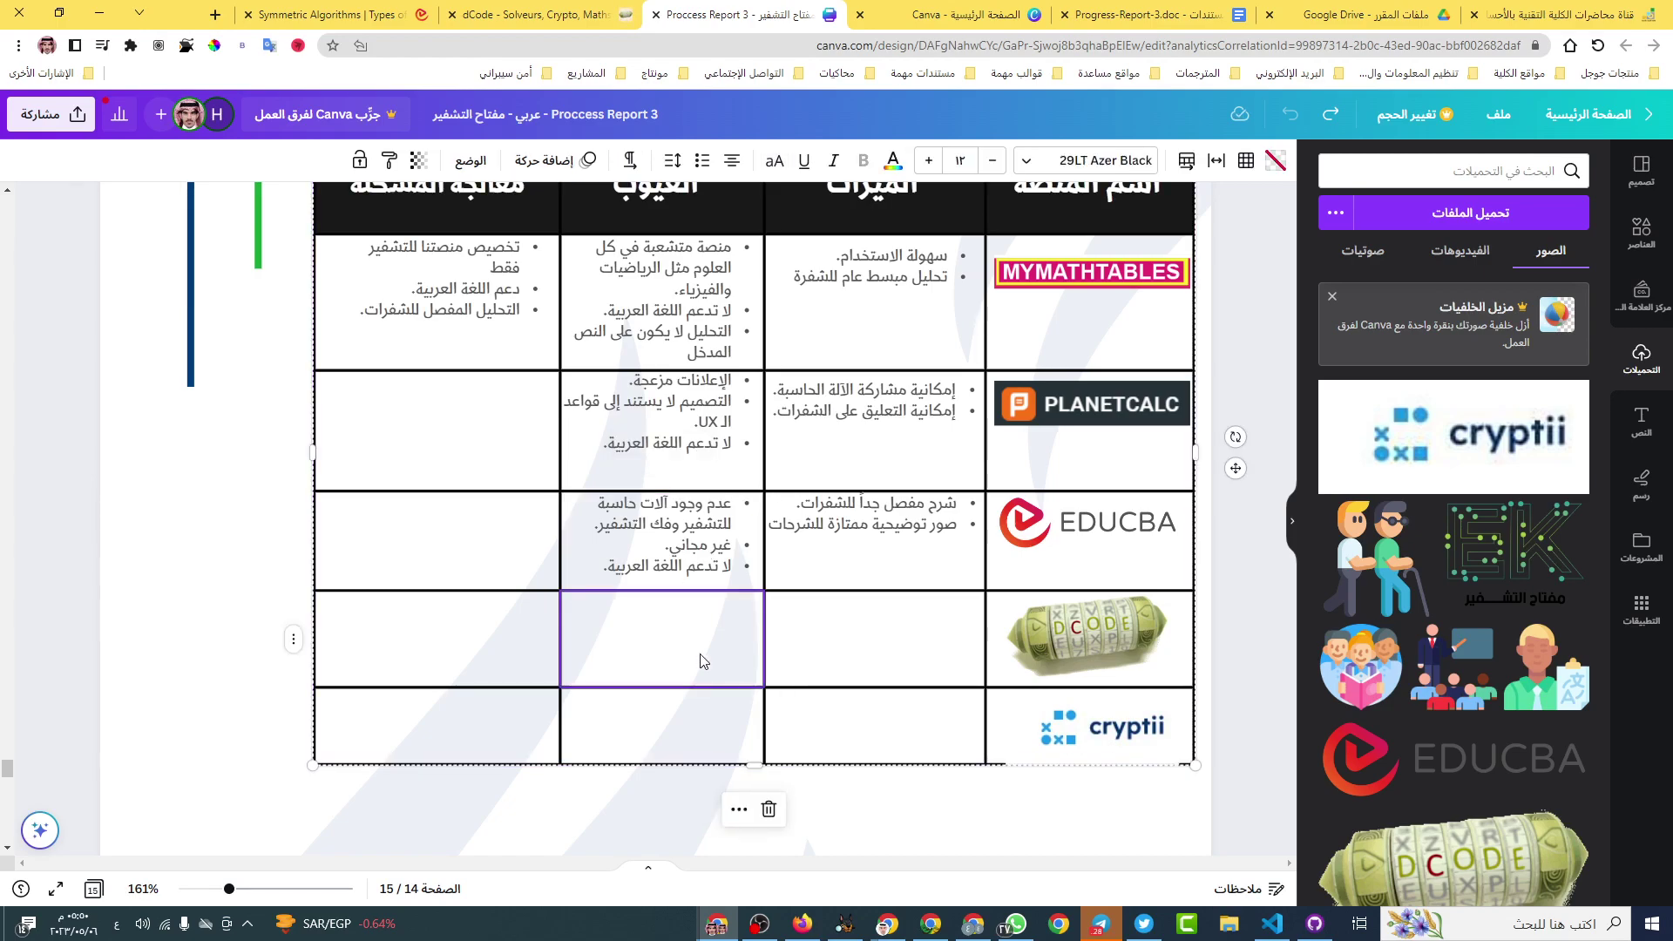
left_click(243, 632)
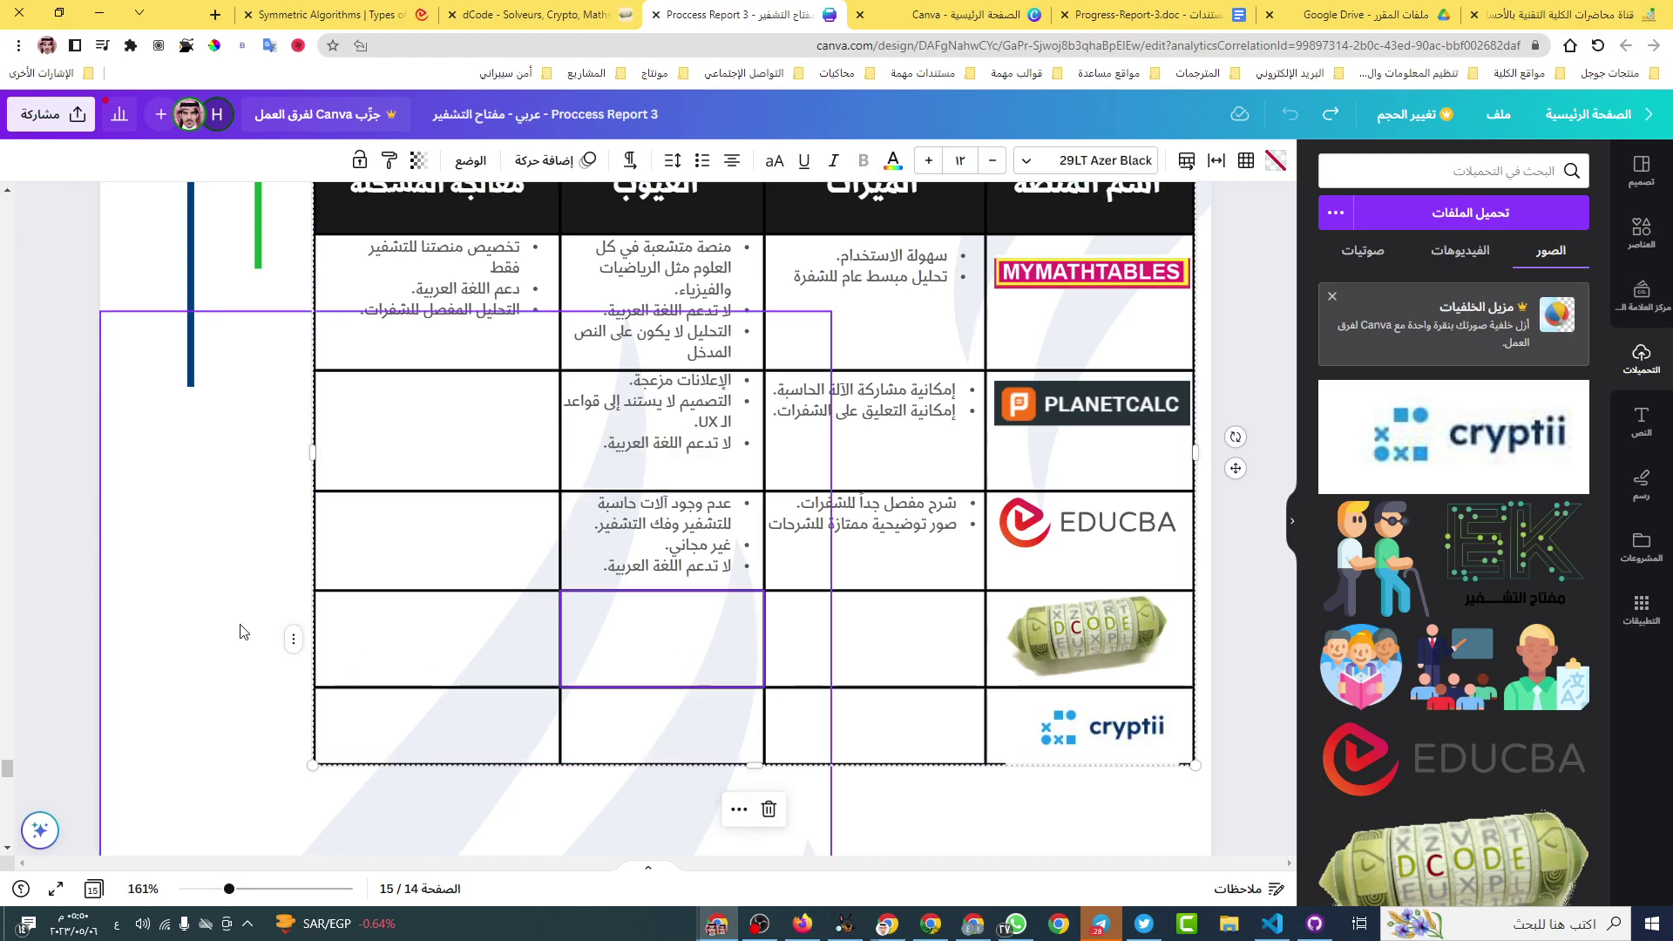
key("ctrl+v")
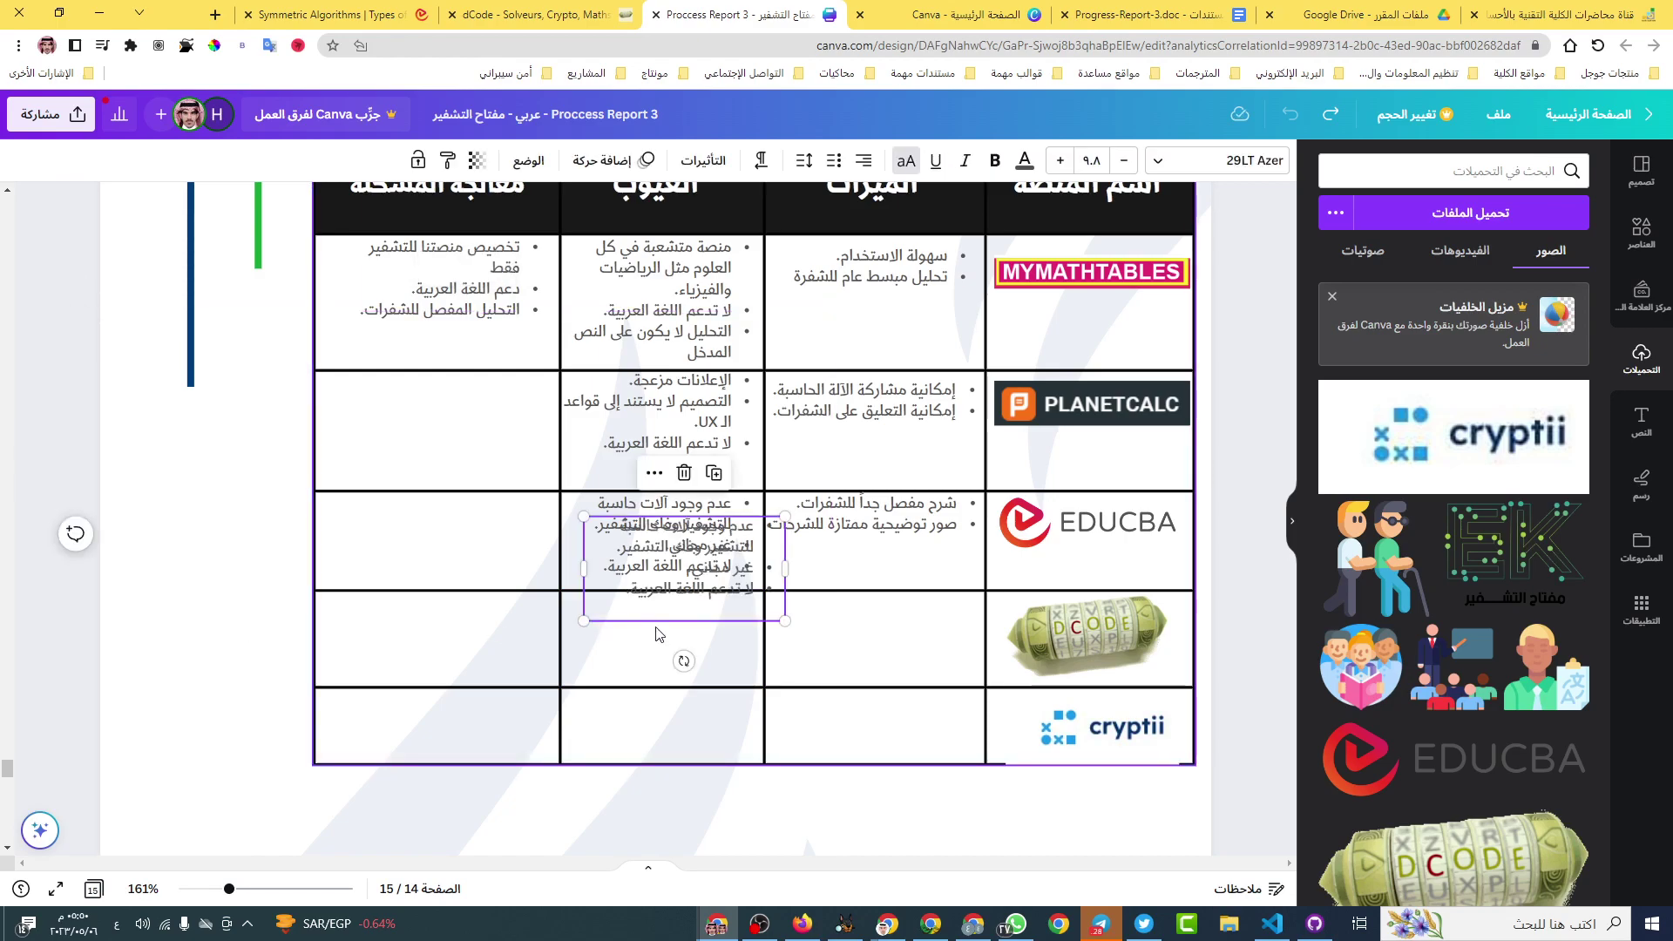
left_click_drag(649, 558, 642, 654)
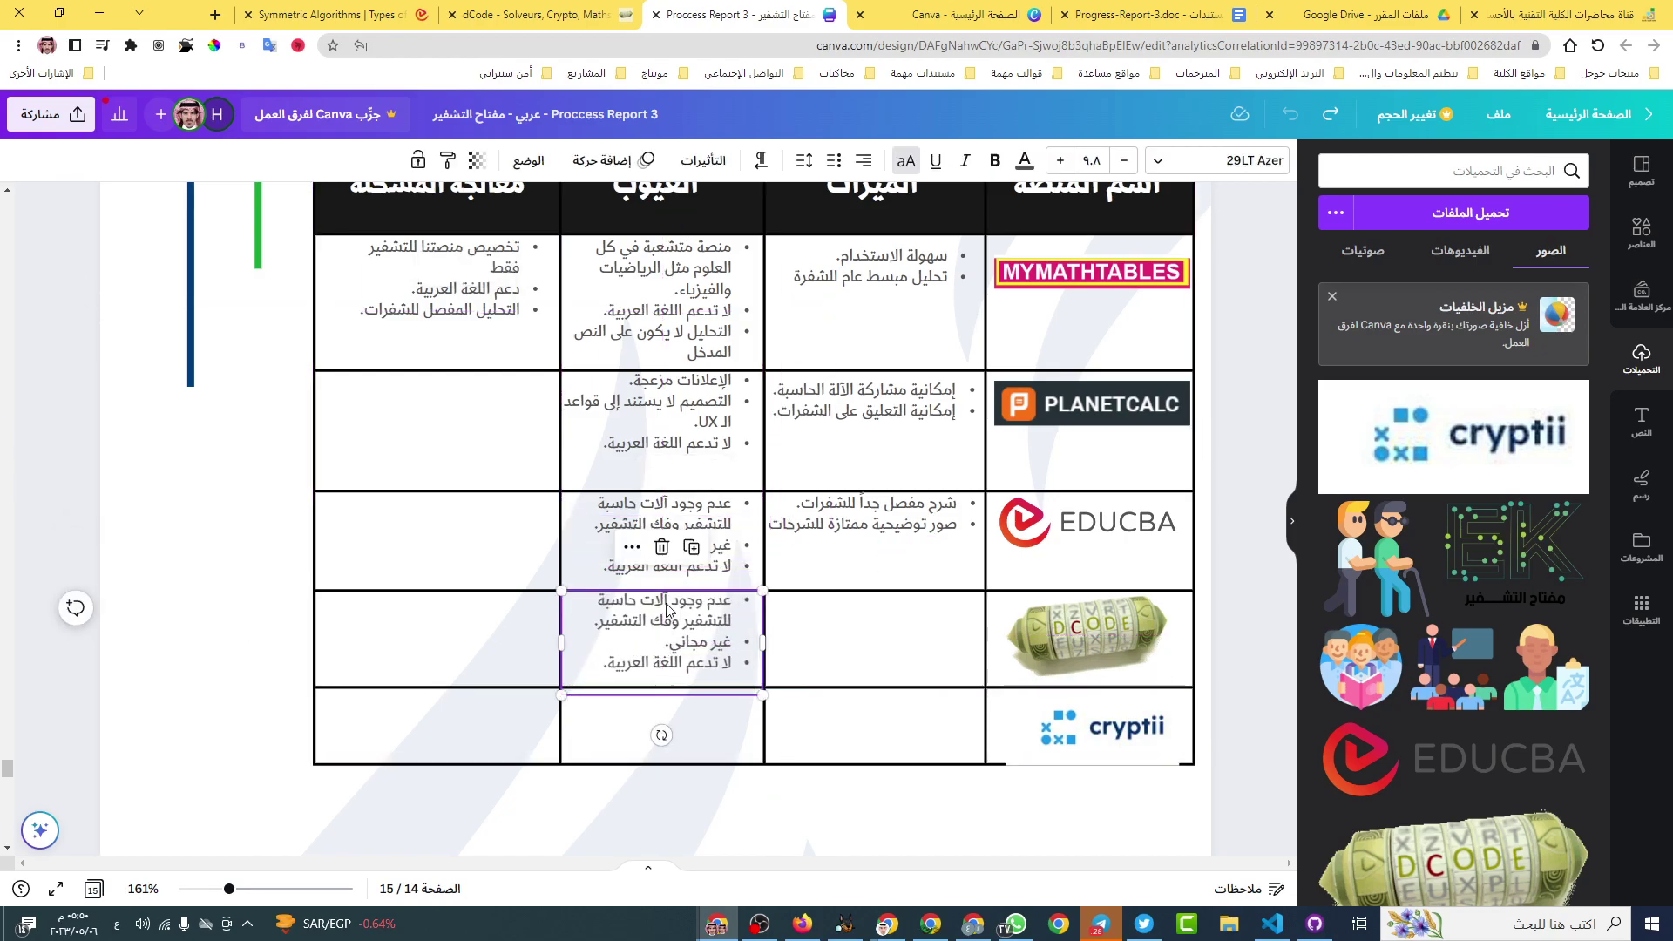
Change the first bullet to 'يدعم اللغة الفرنسية فقط' and delete the not-free line
triple_click(671, 614)
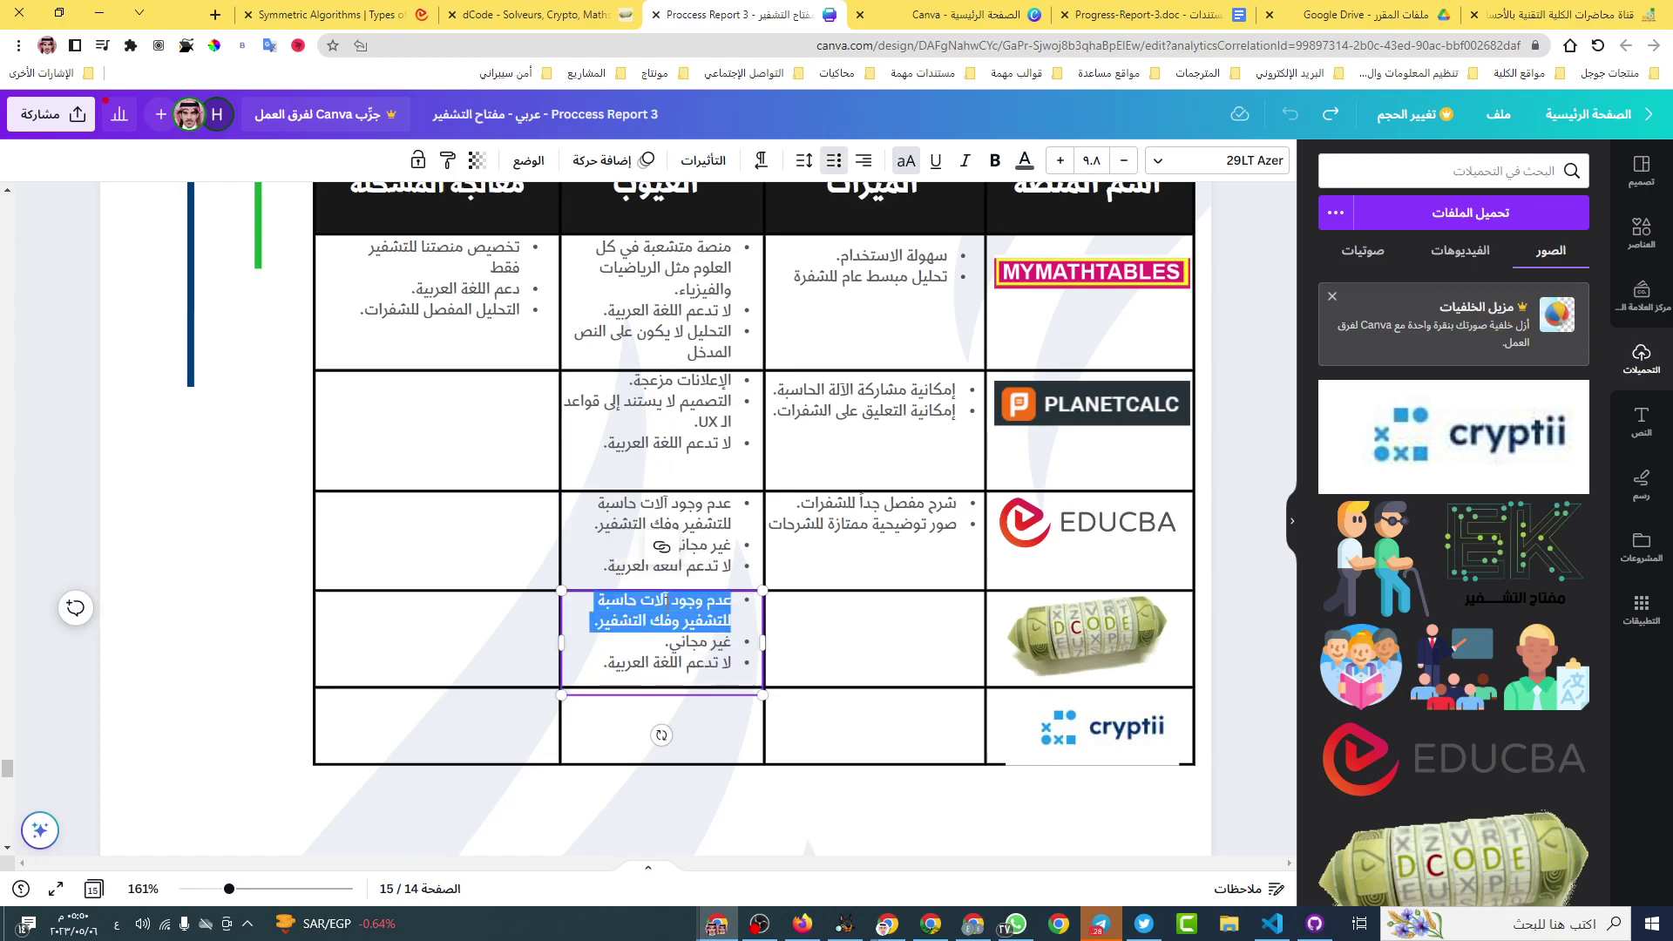
key("BackSpace")
type("ي")
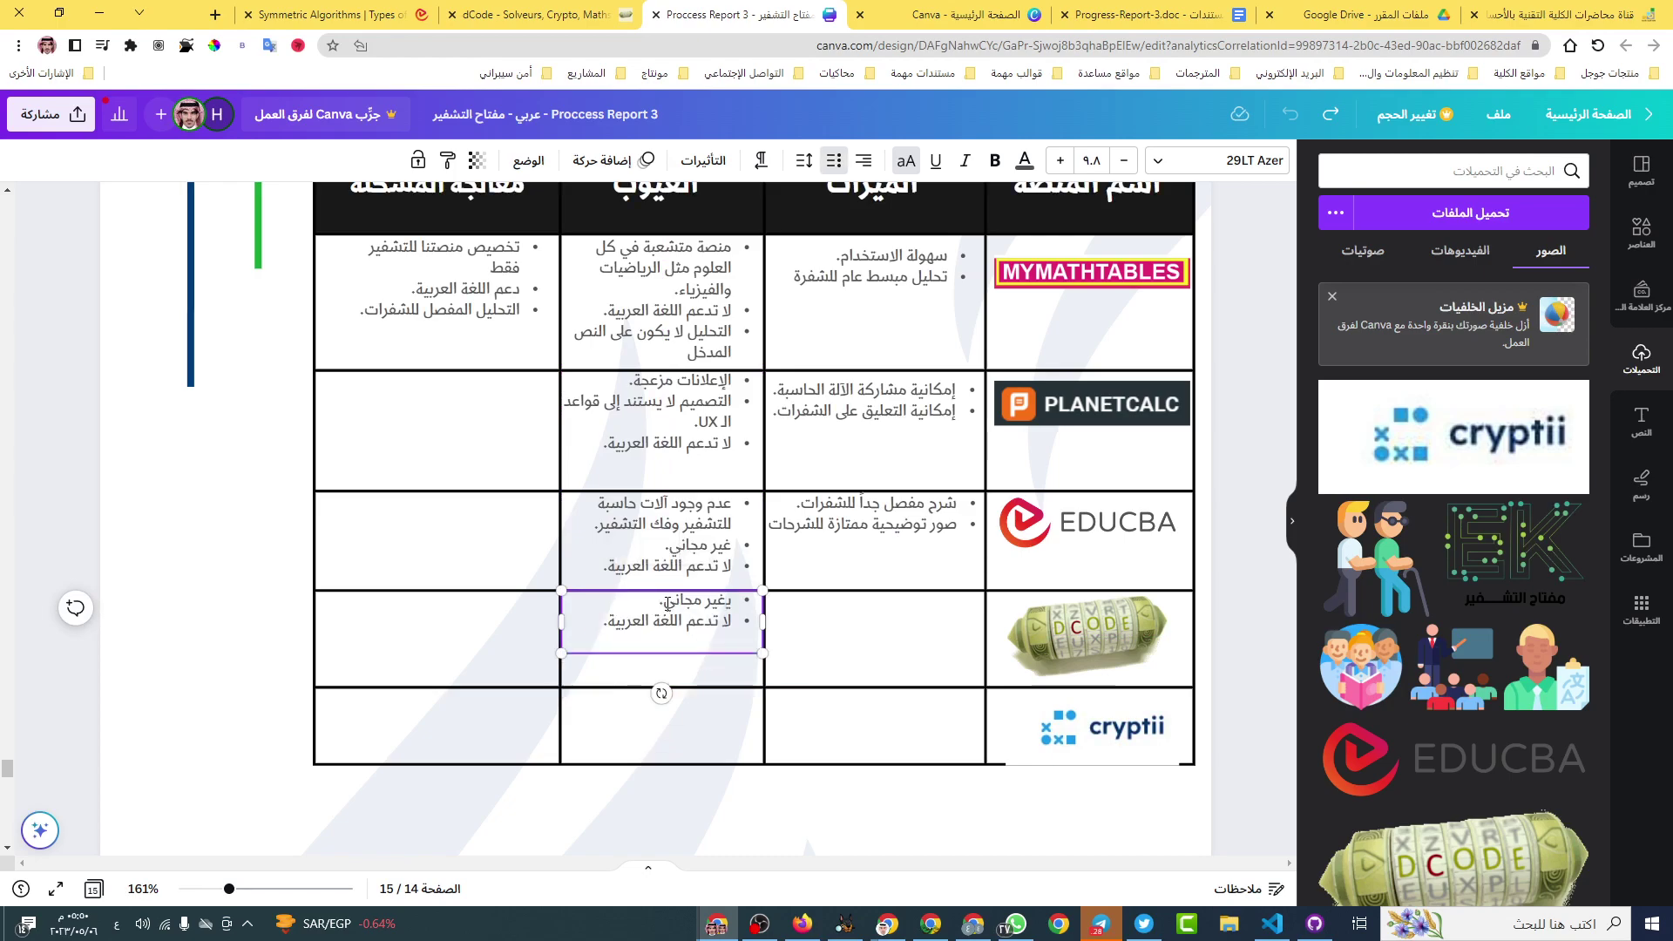
type("دعم الل")
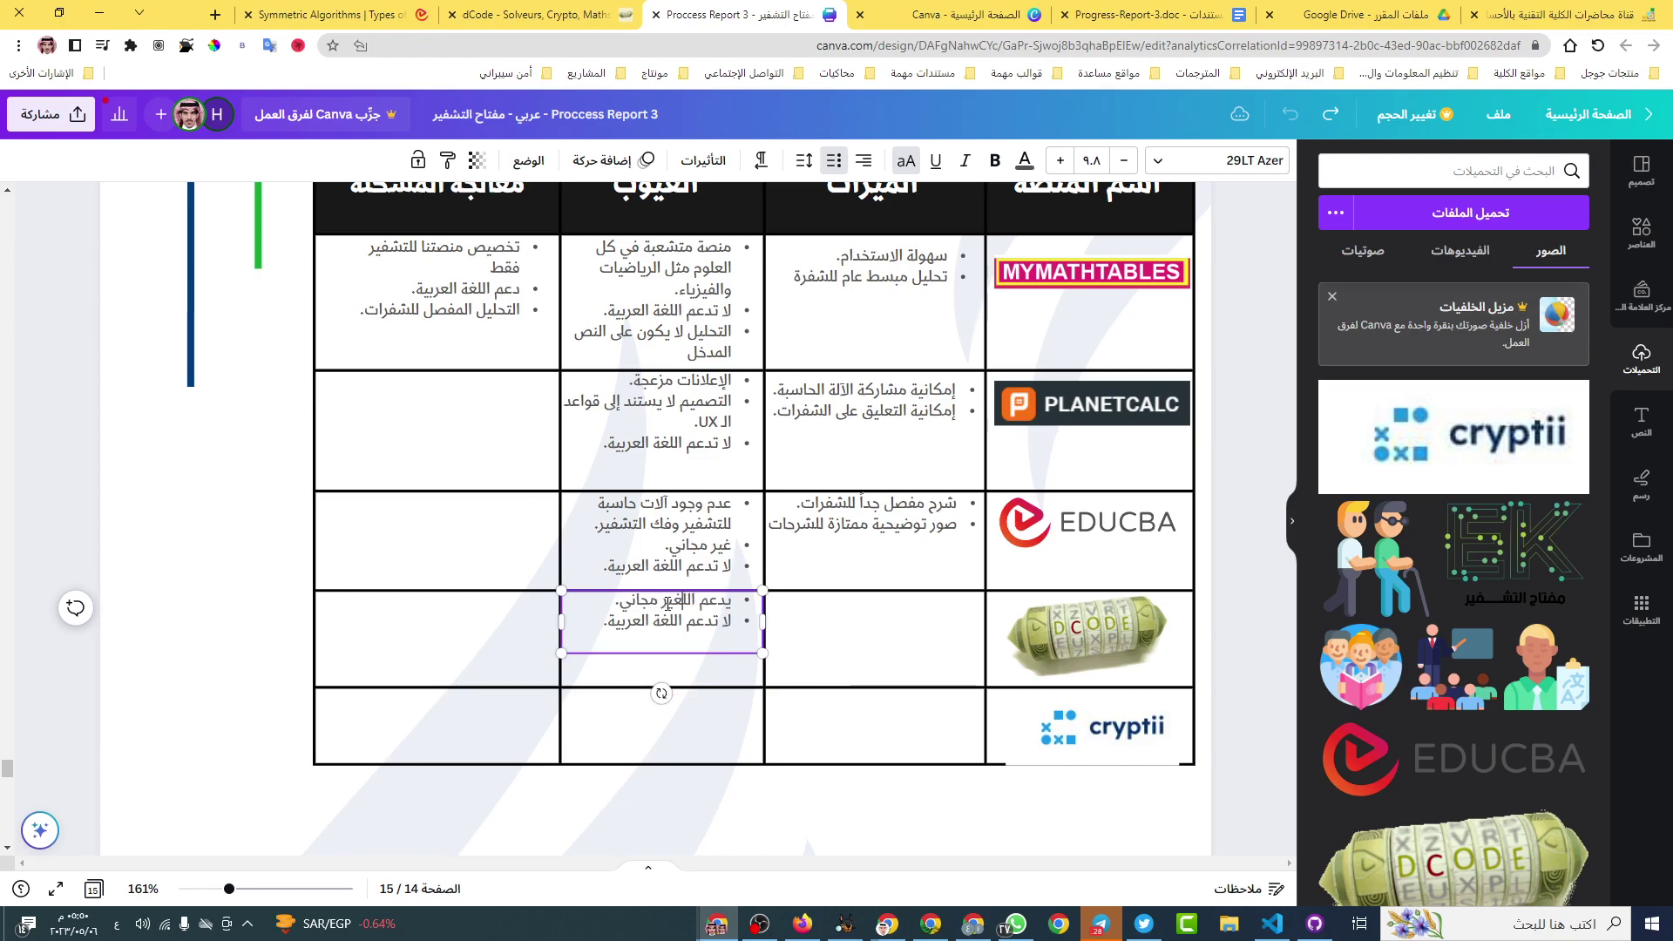
type("غة الفر")
type("نسية ف")
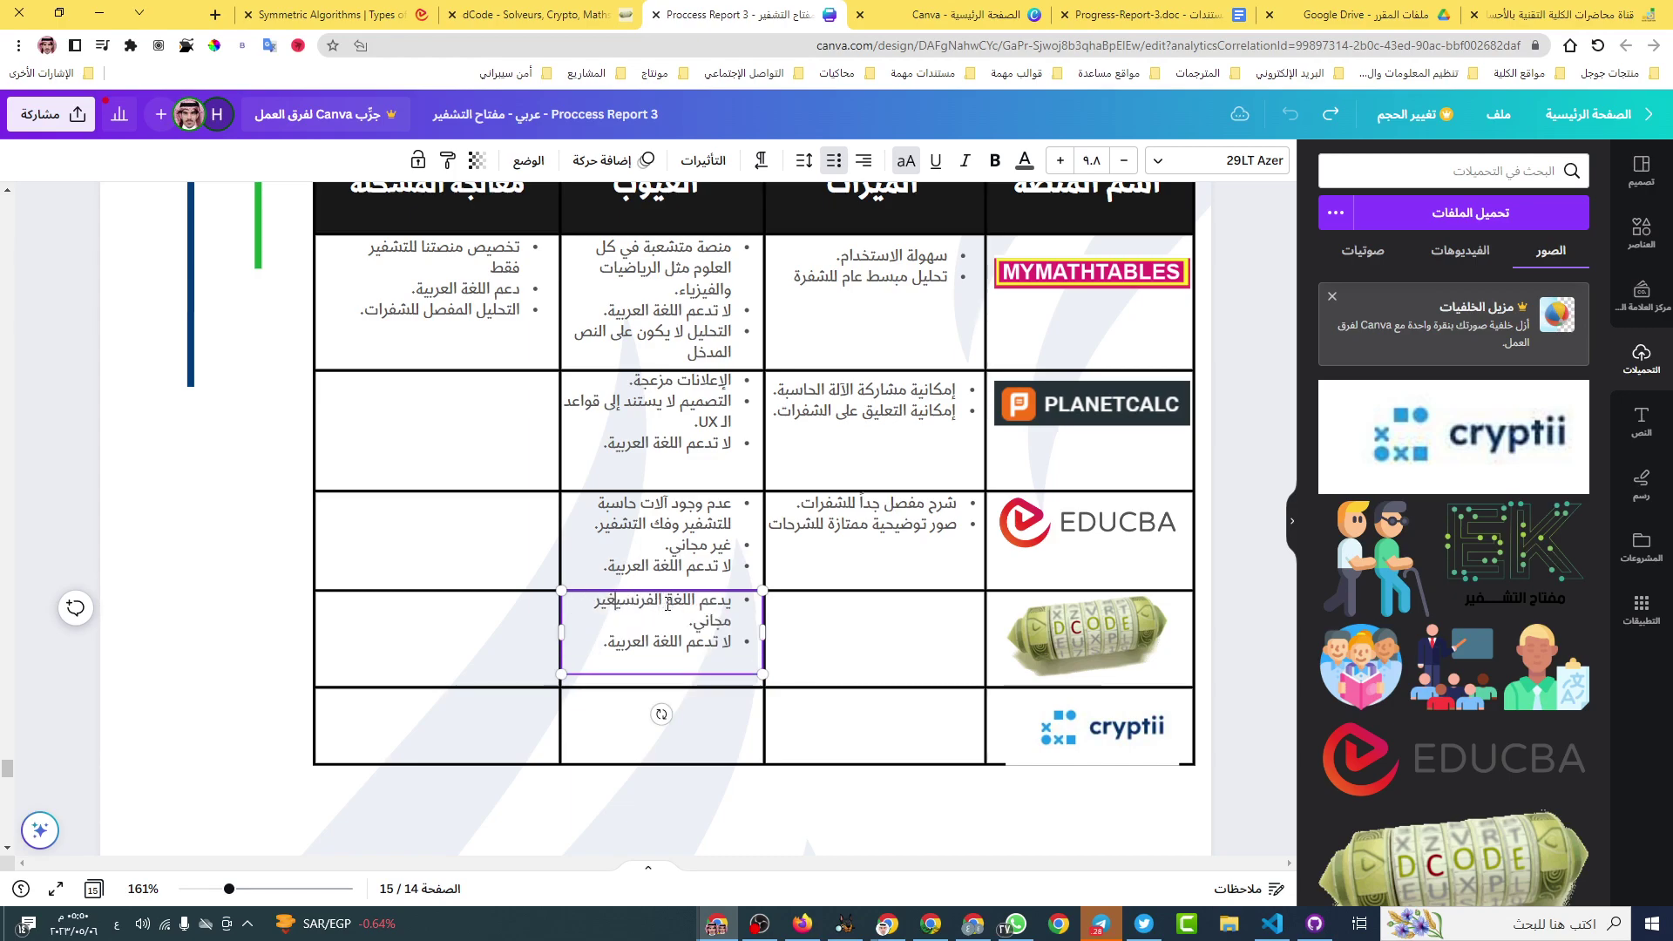
type("ق")
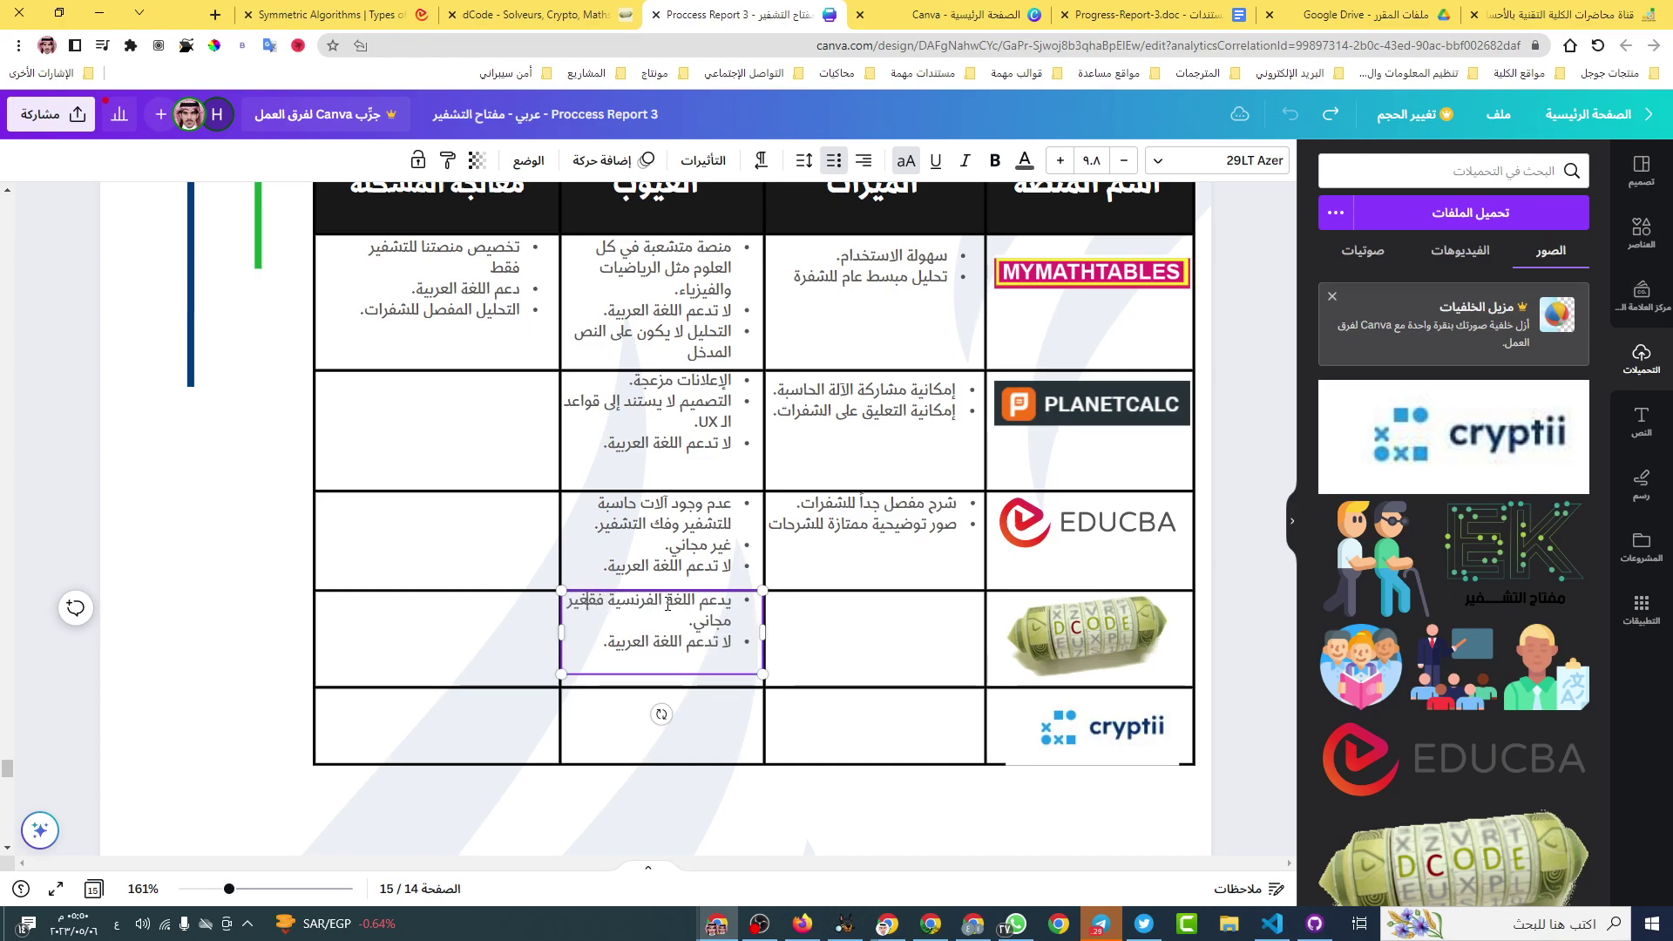
type("ط")
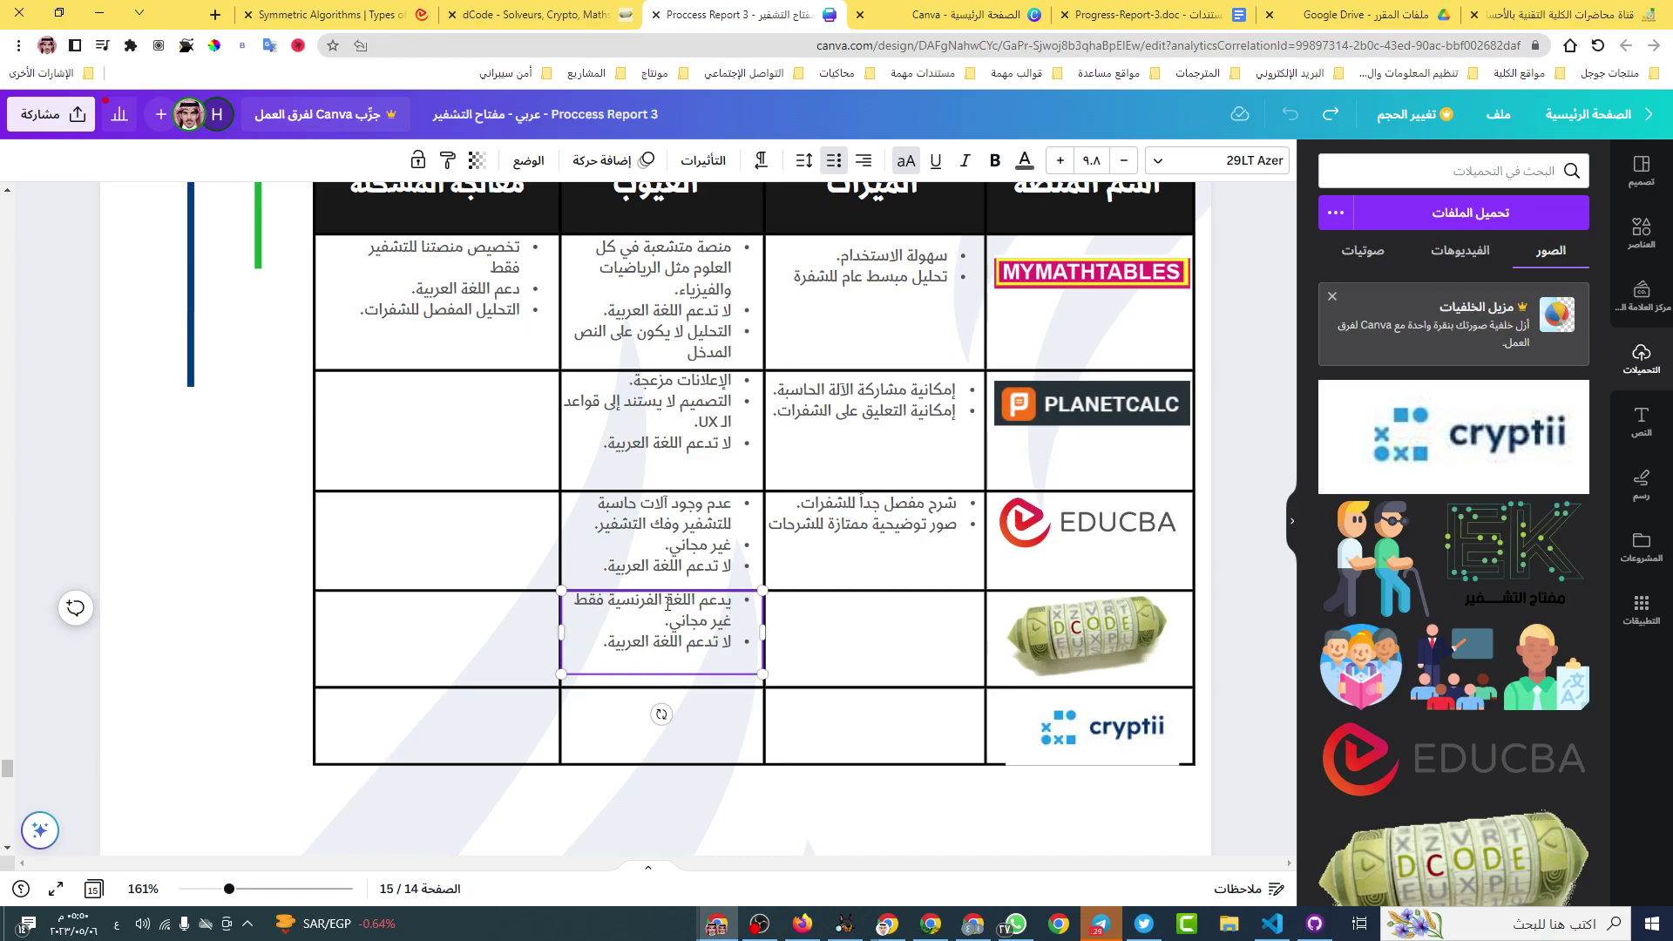
key("shift+End")
key("BackSpace")
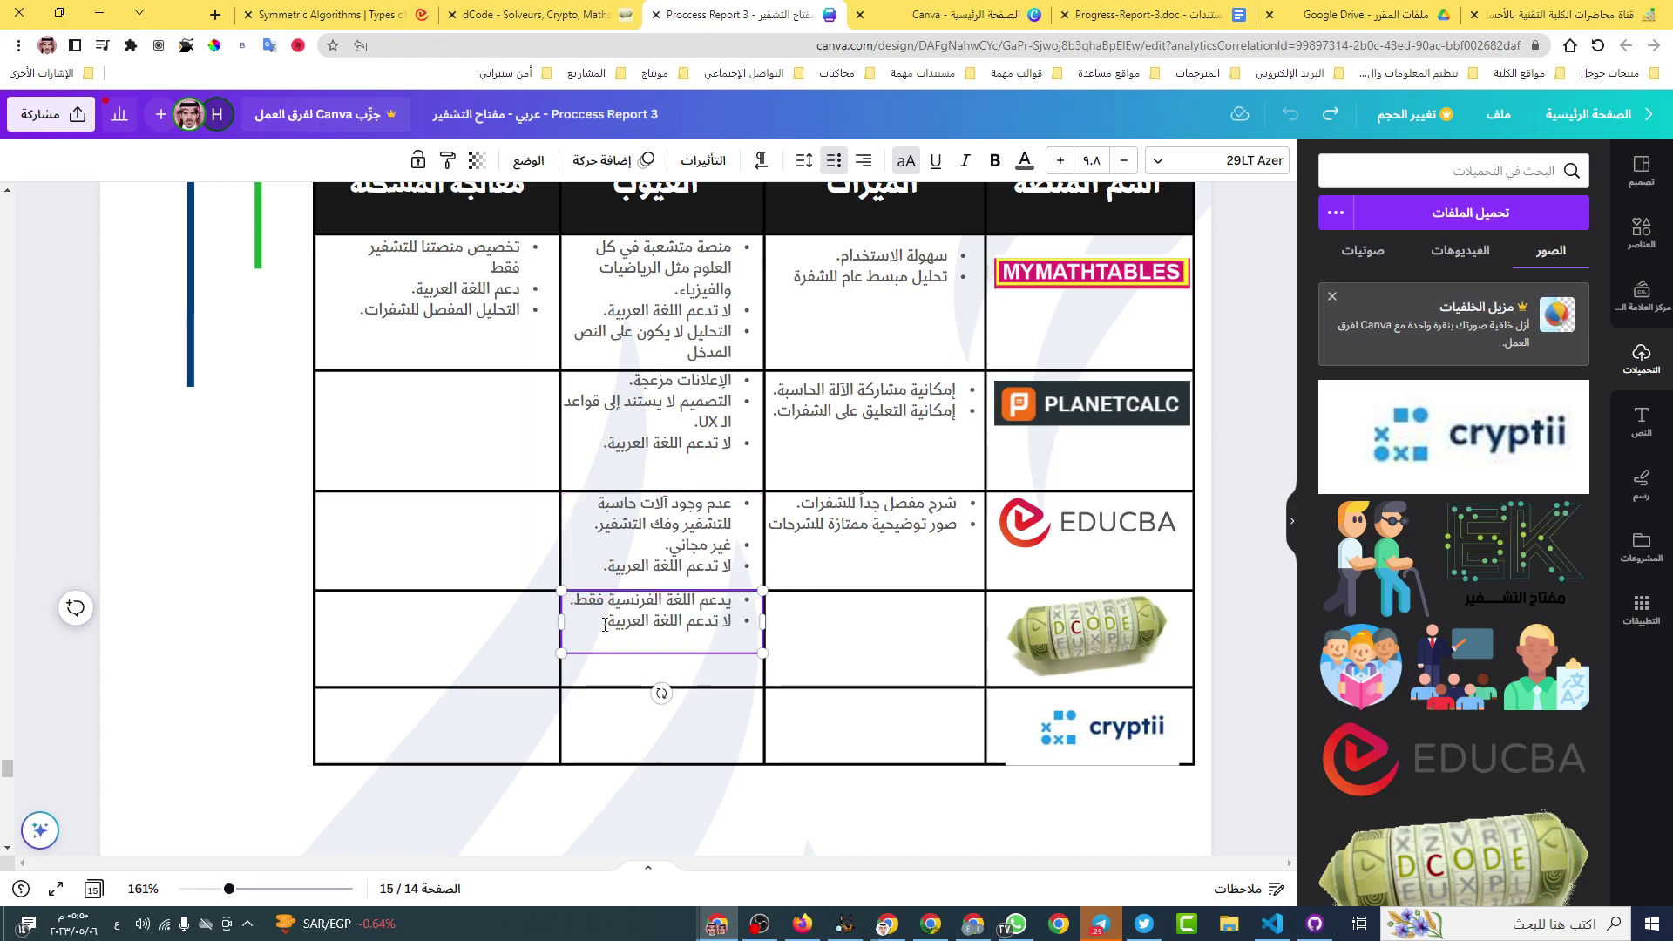
left_click_drag(605, 624, 731, 623)
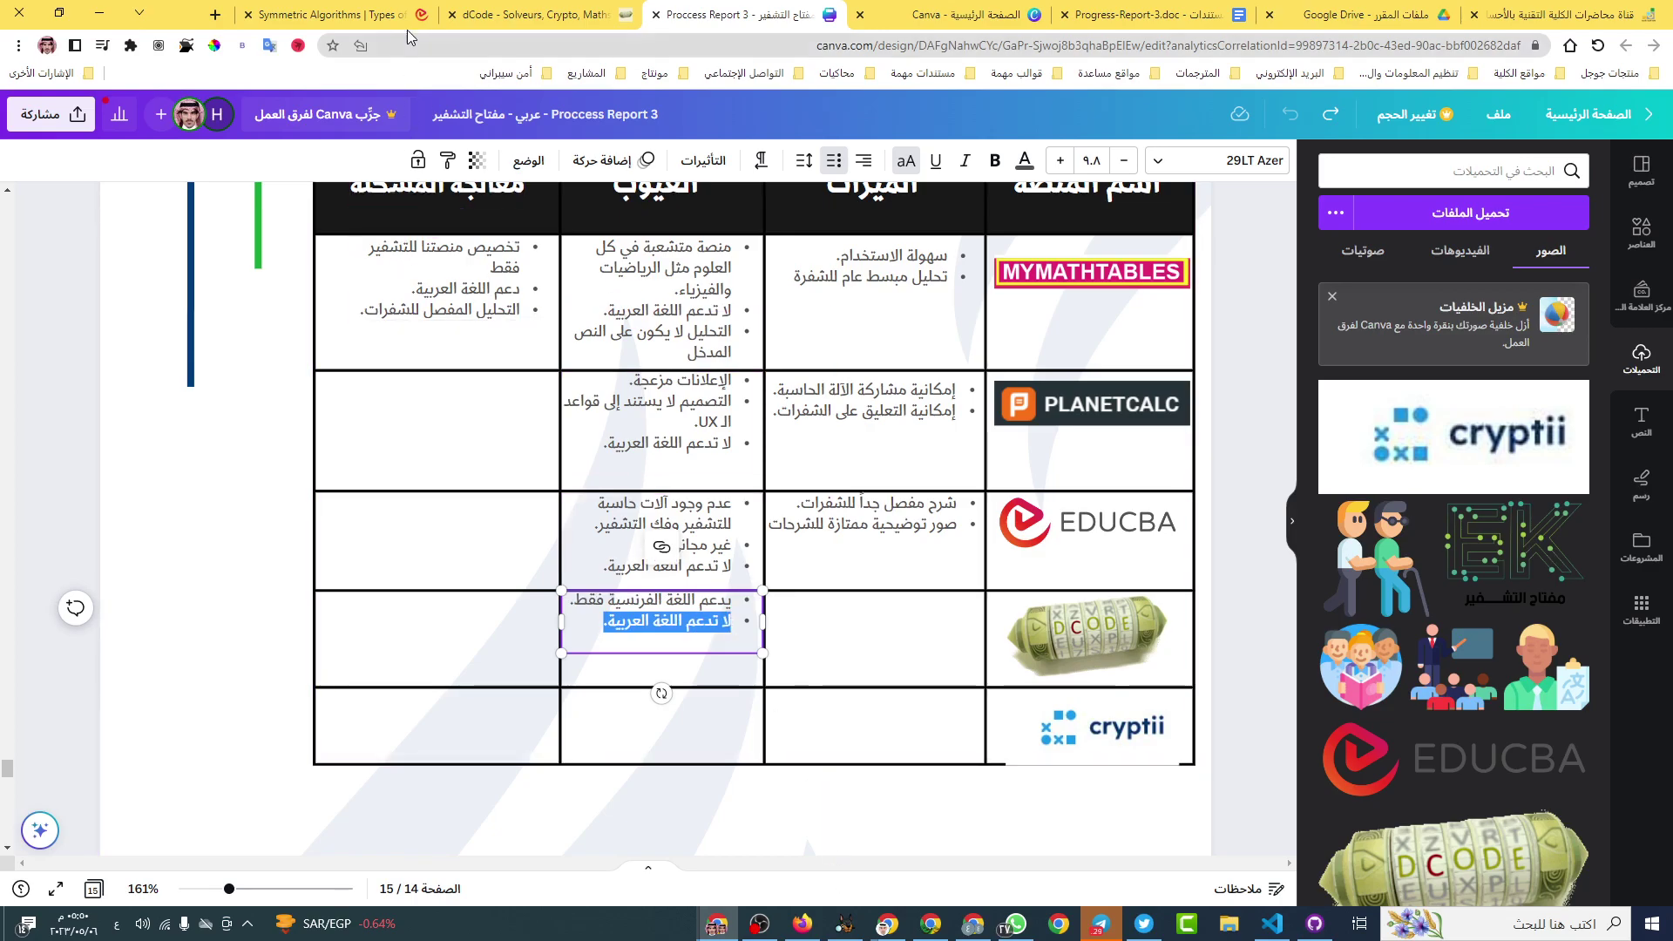
left_click(530, 14)
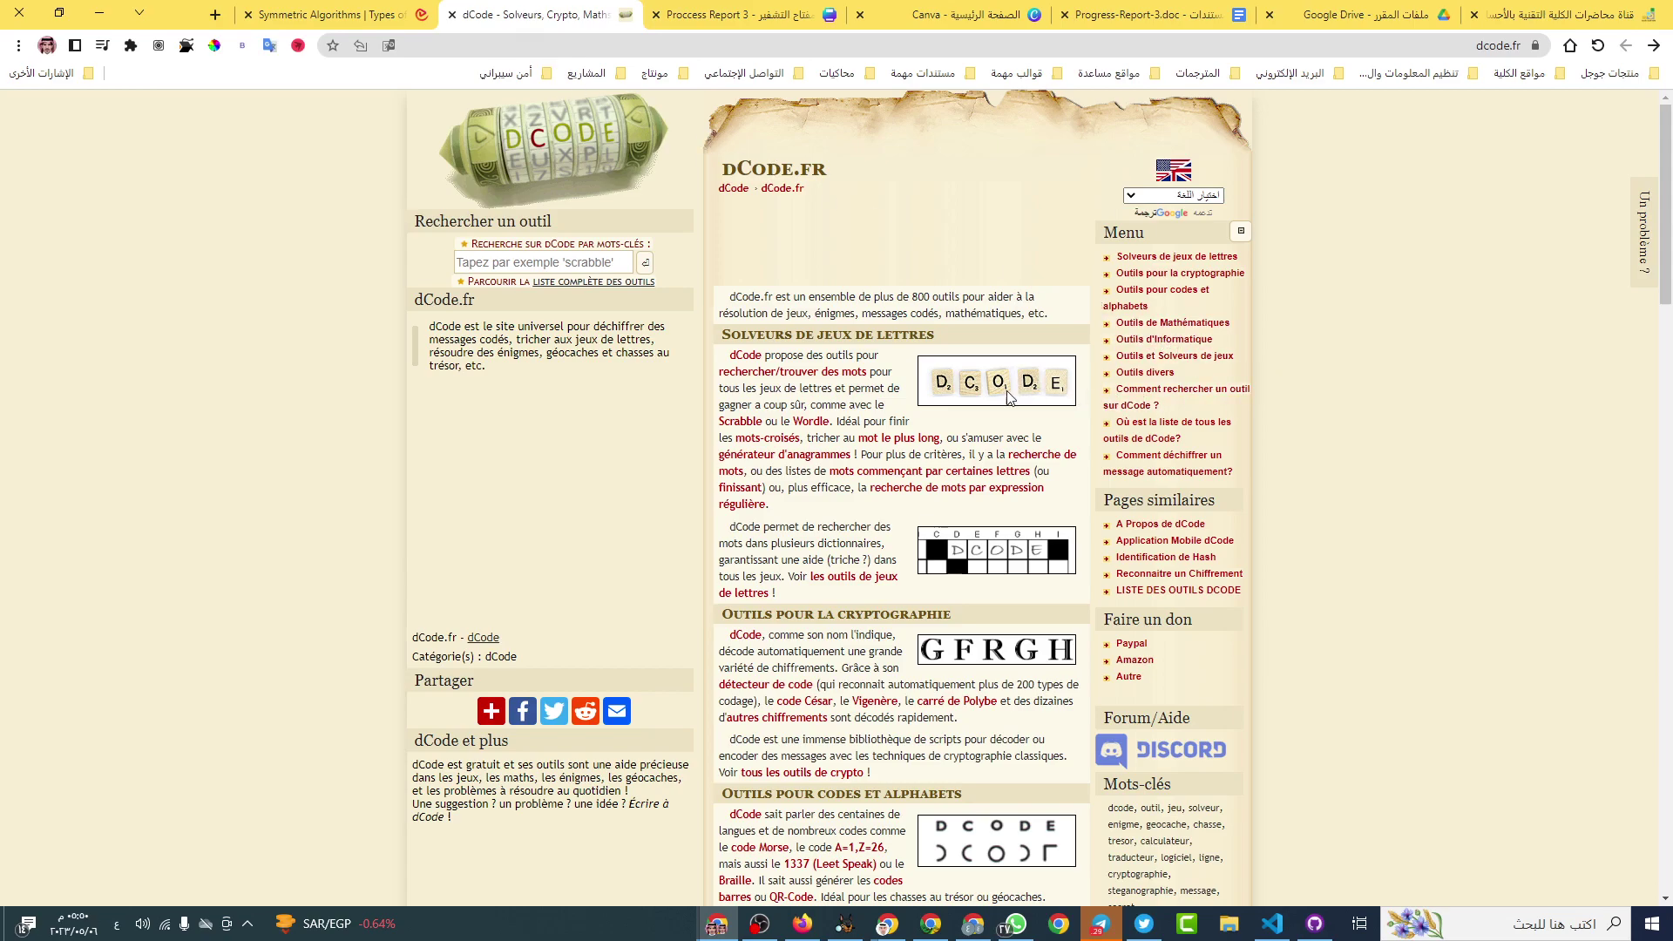
scroll(1009, 396, "down", 15)
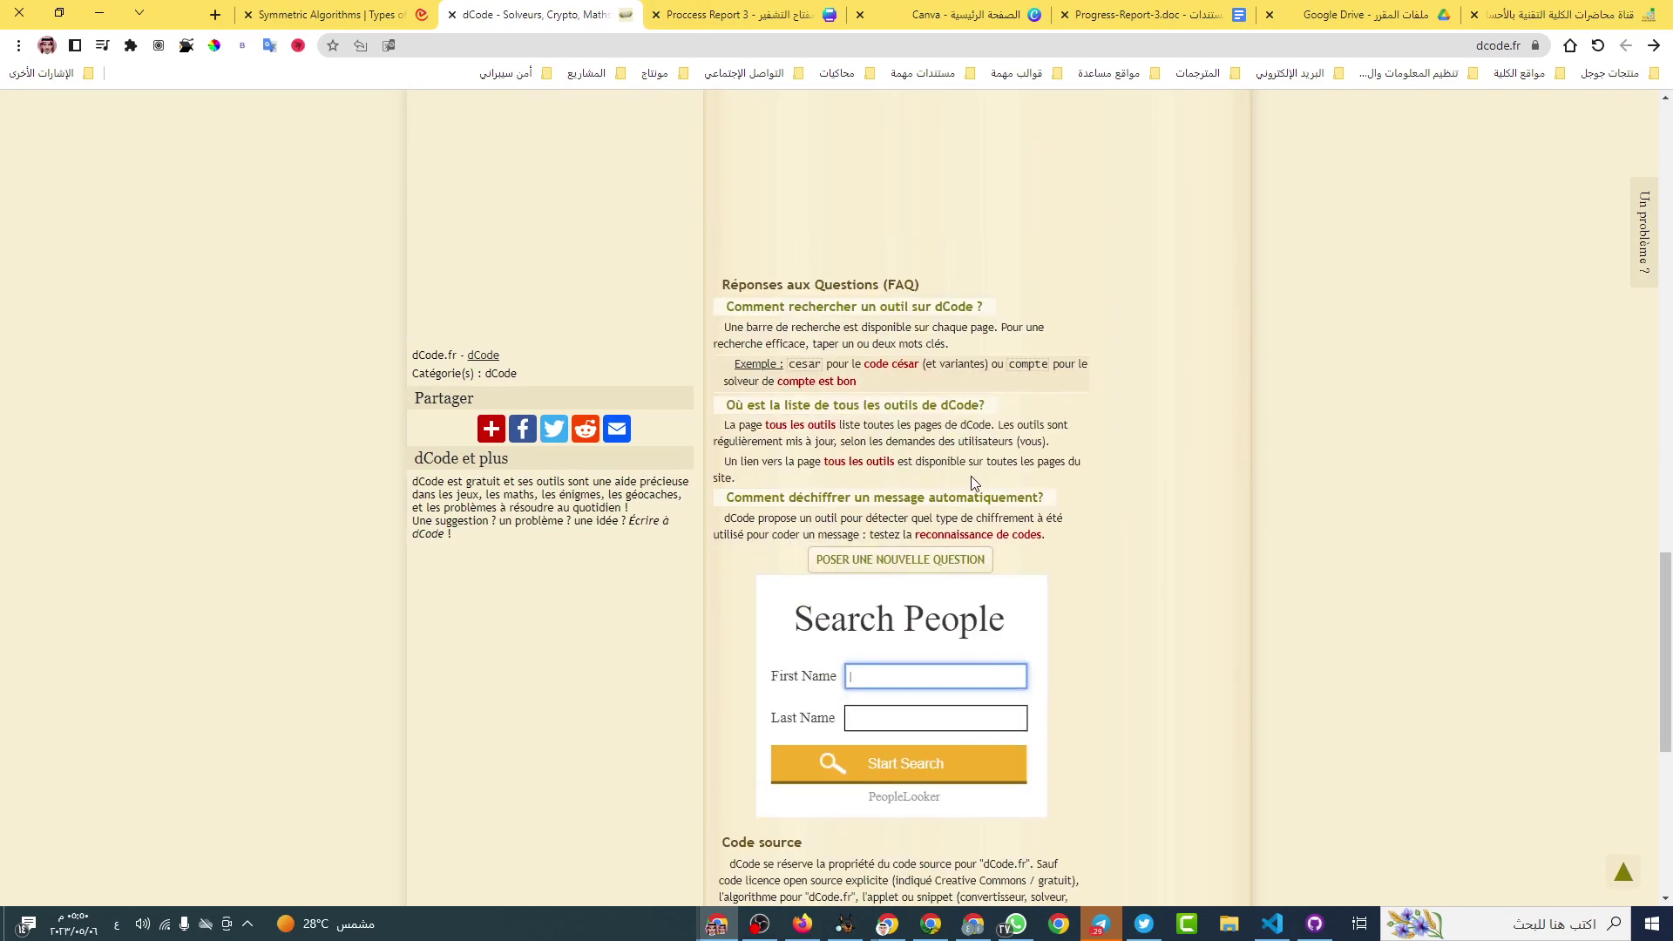
scroll(974, 482, "down", 5)
scroll(964, 495, "up", 20)
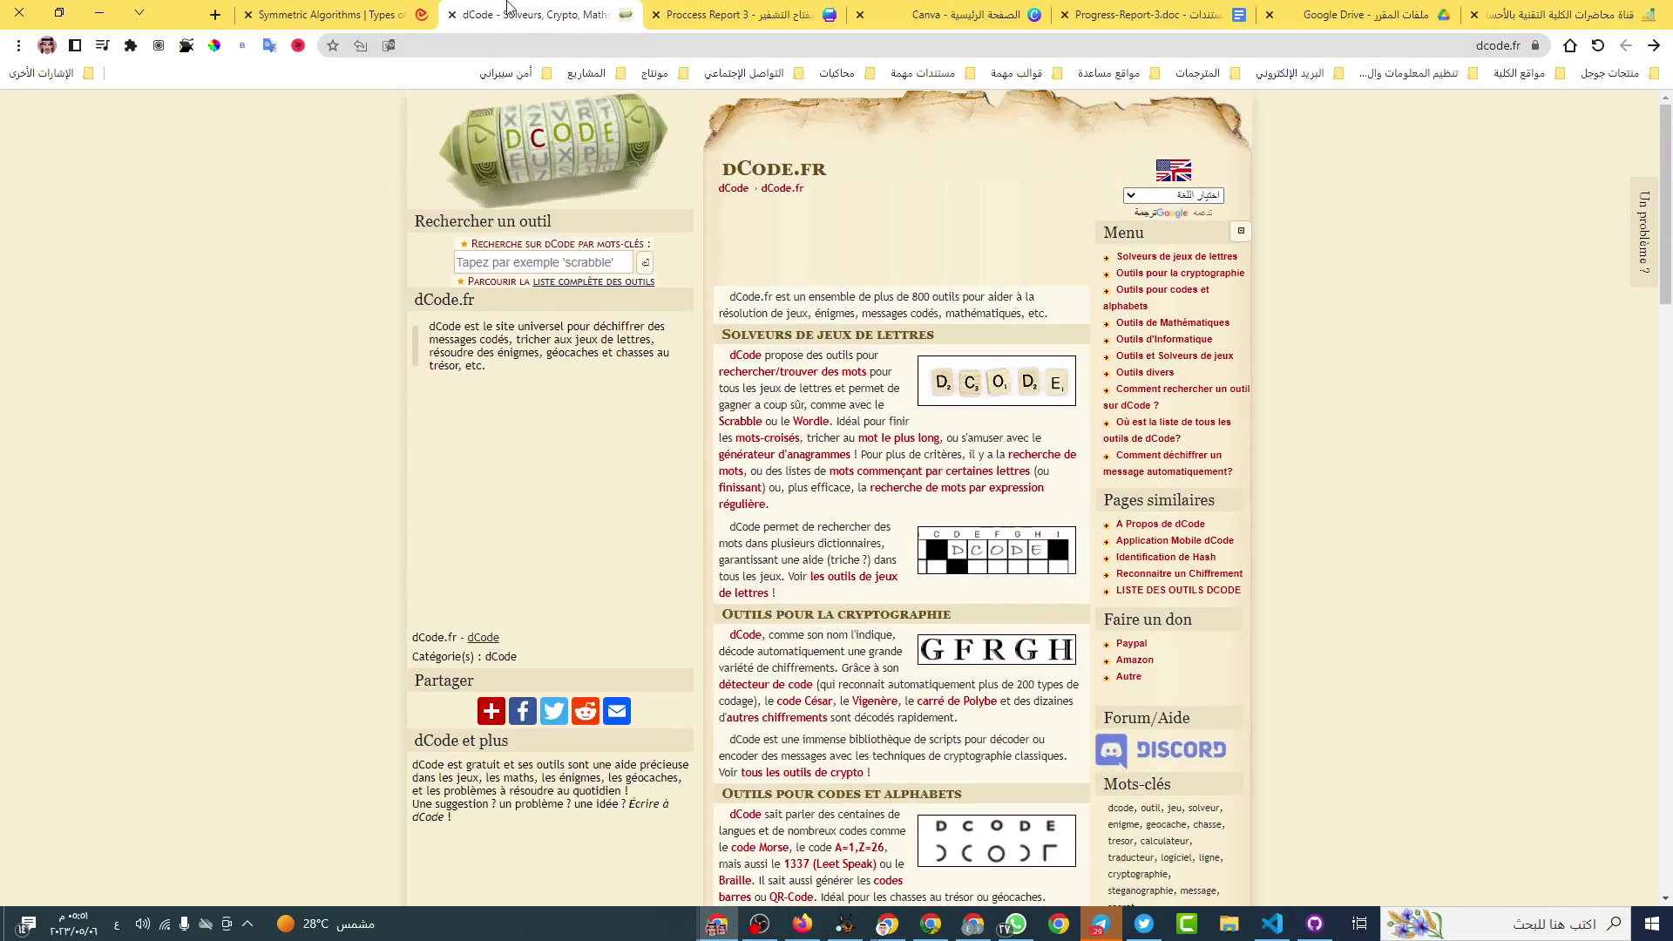
left_click(749, 15)
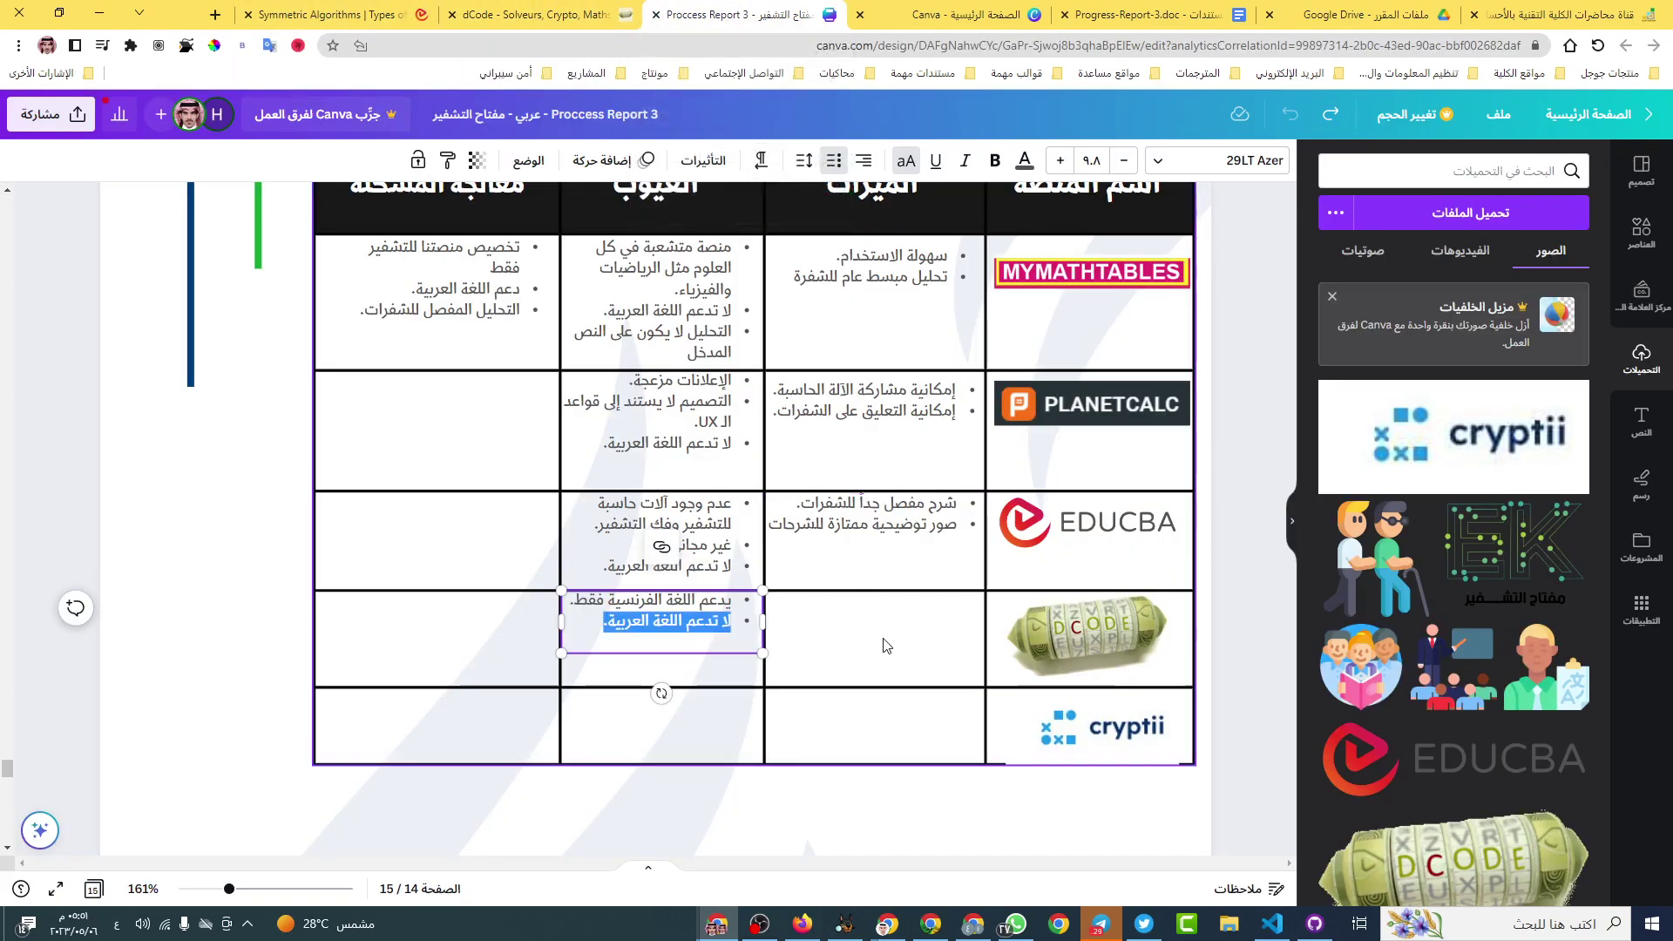
type("التصميم")
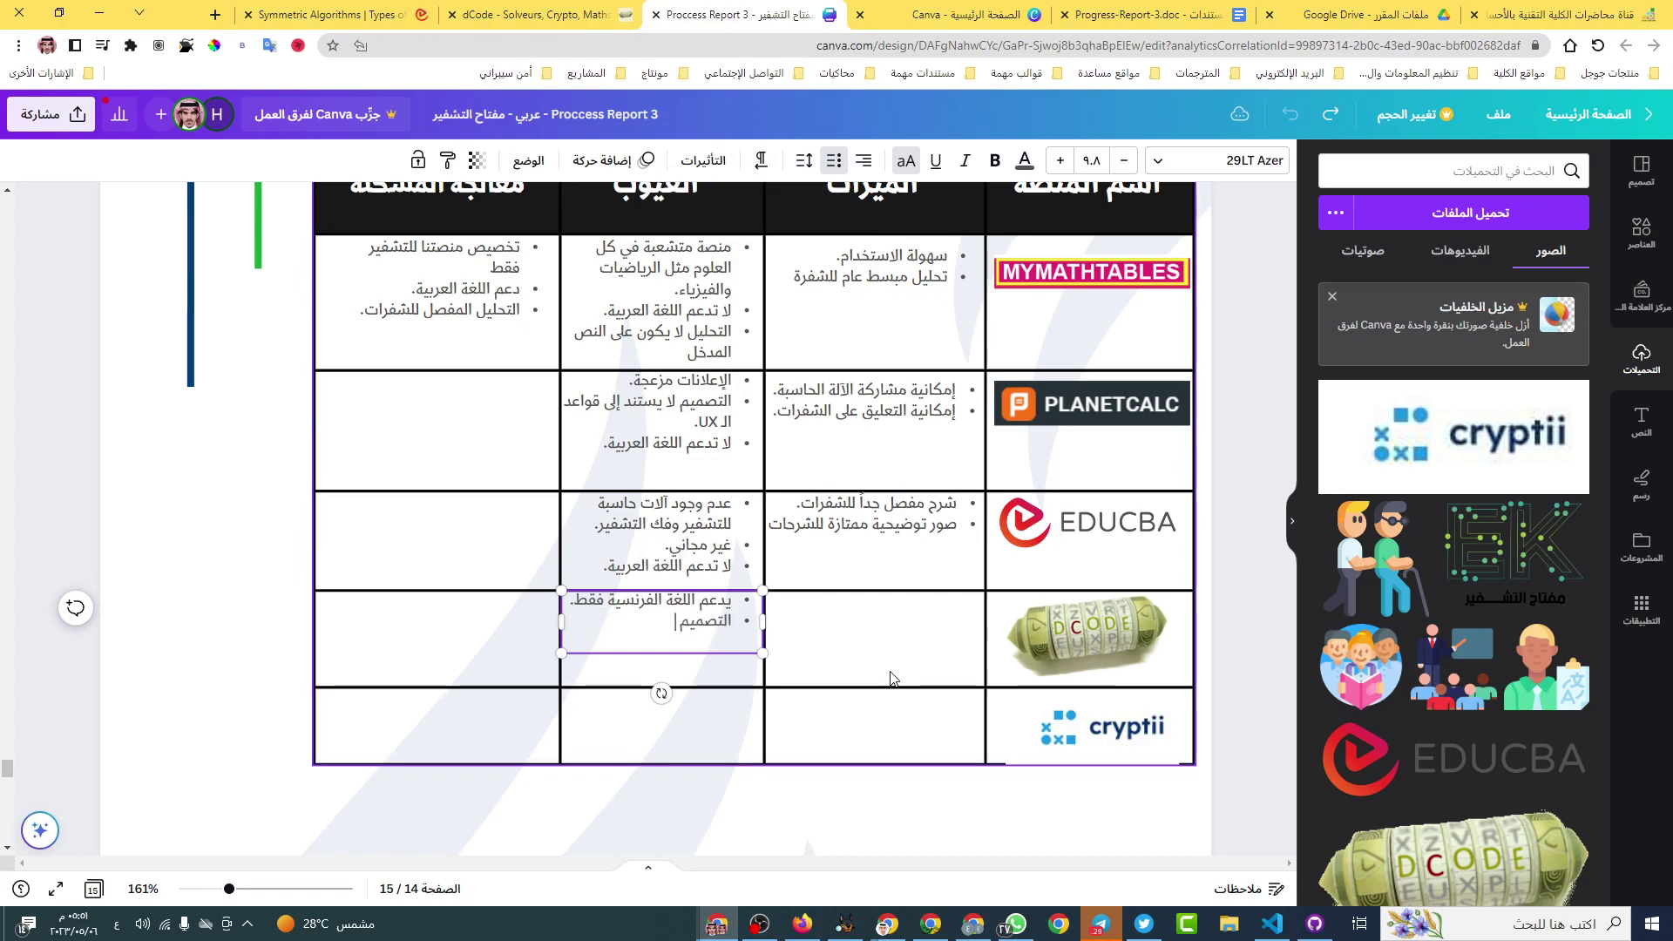
type(" قديماً للغ")
Fix the dCode row's second drawback so it ends with 'تصميم القديم' (outdated design)
key("BackSpace")
key("BackSpace")
key("BackSpace")
key("BackSpace")
type("تقنيات الت")
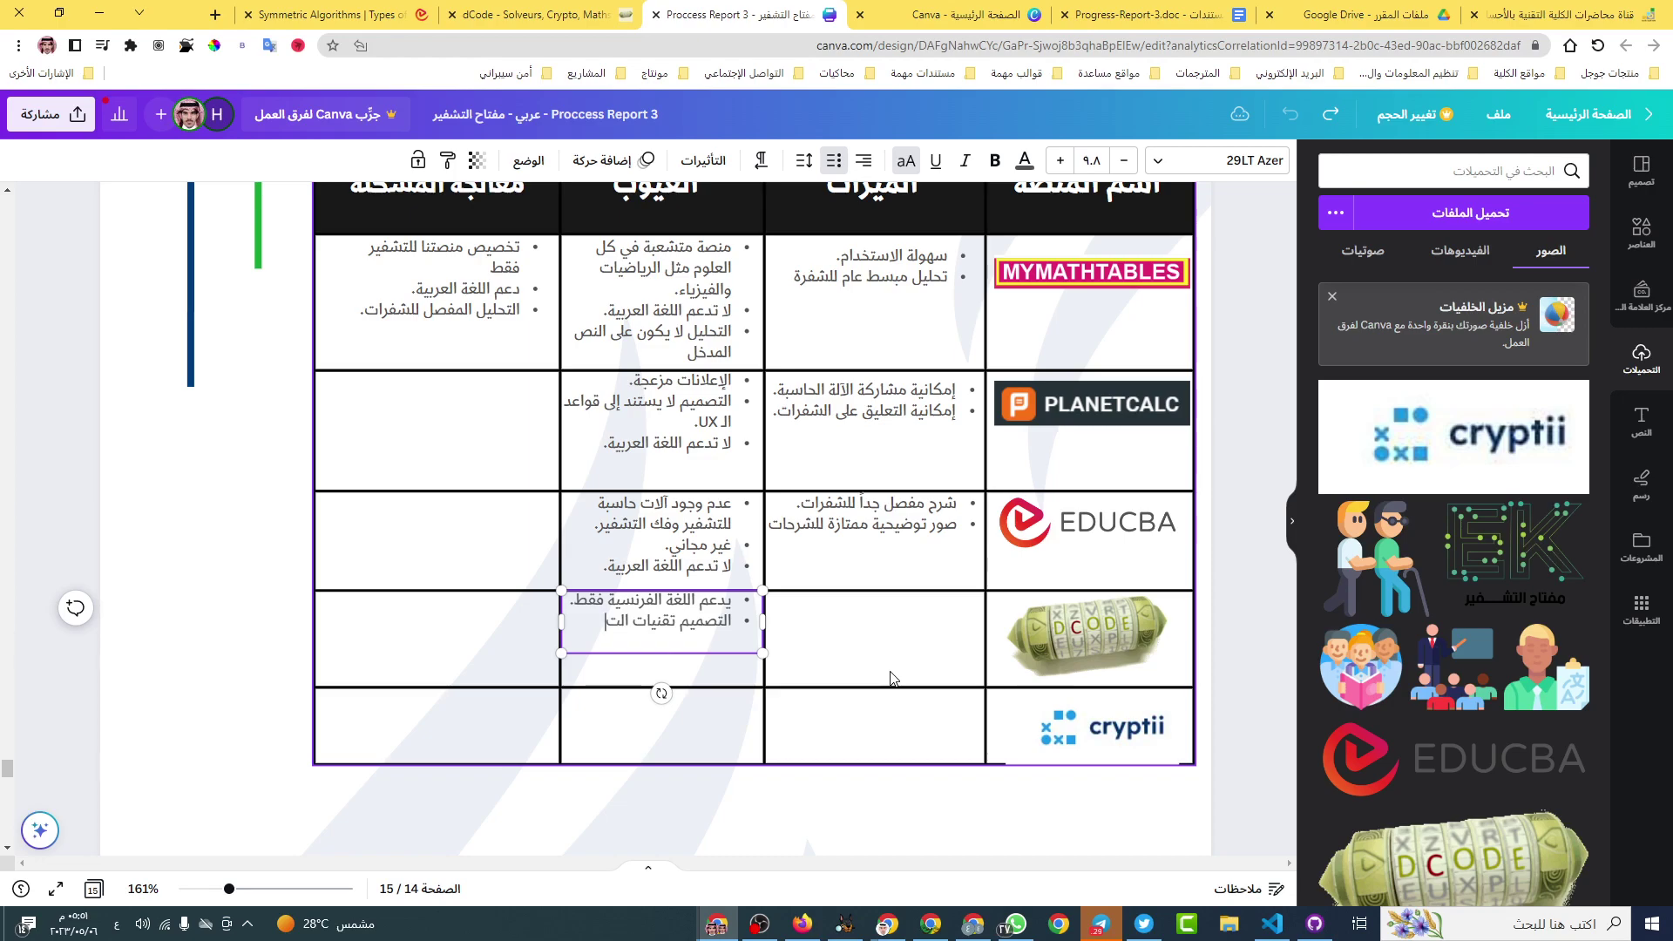
type("صميم ال")
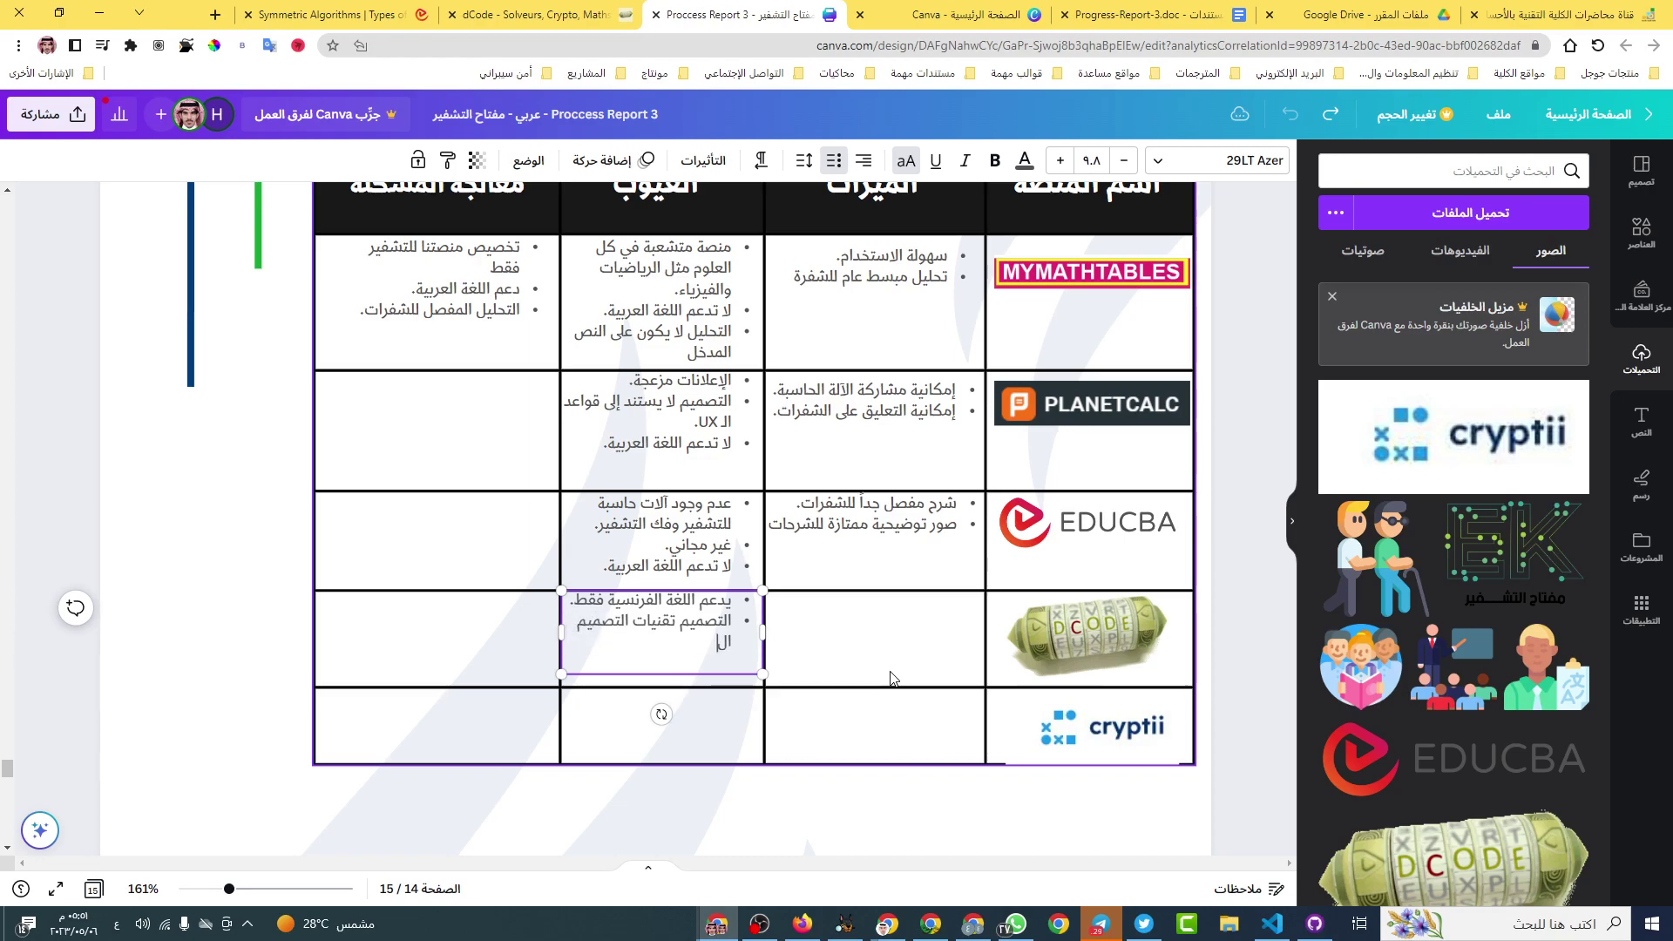
type("قديمة للواجهات.")
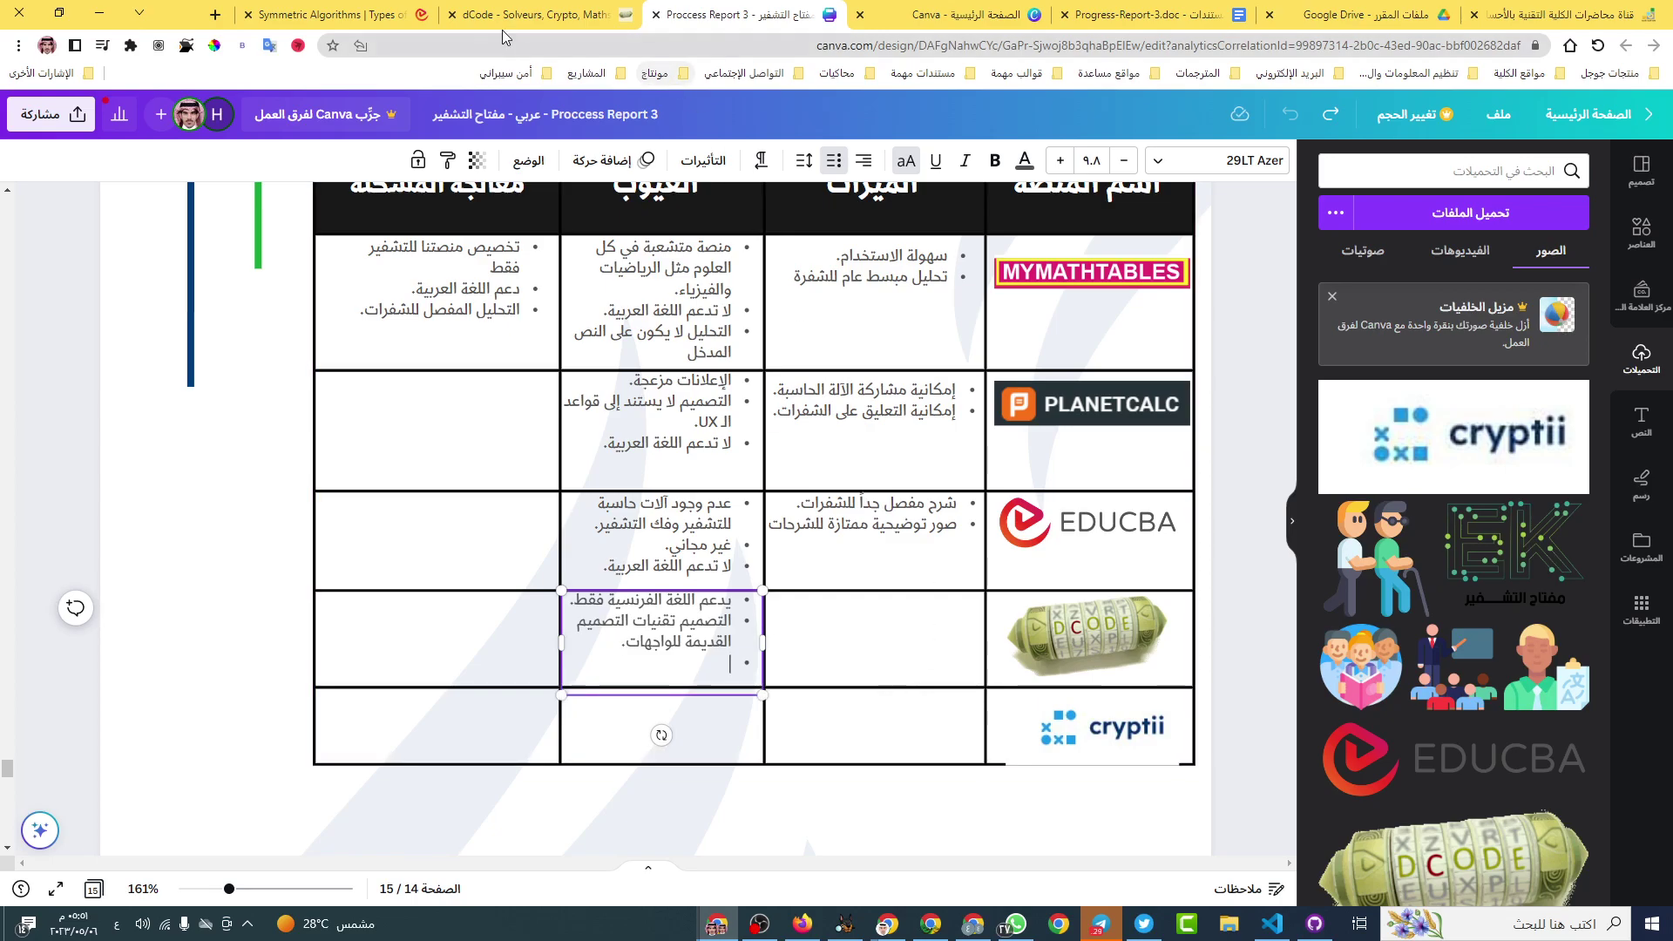
left_click(532, 15)
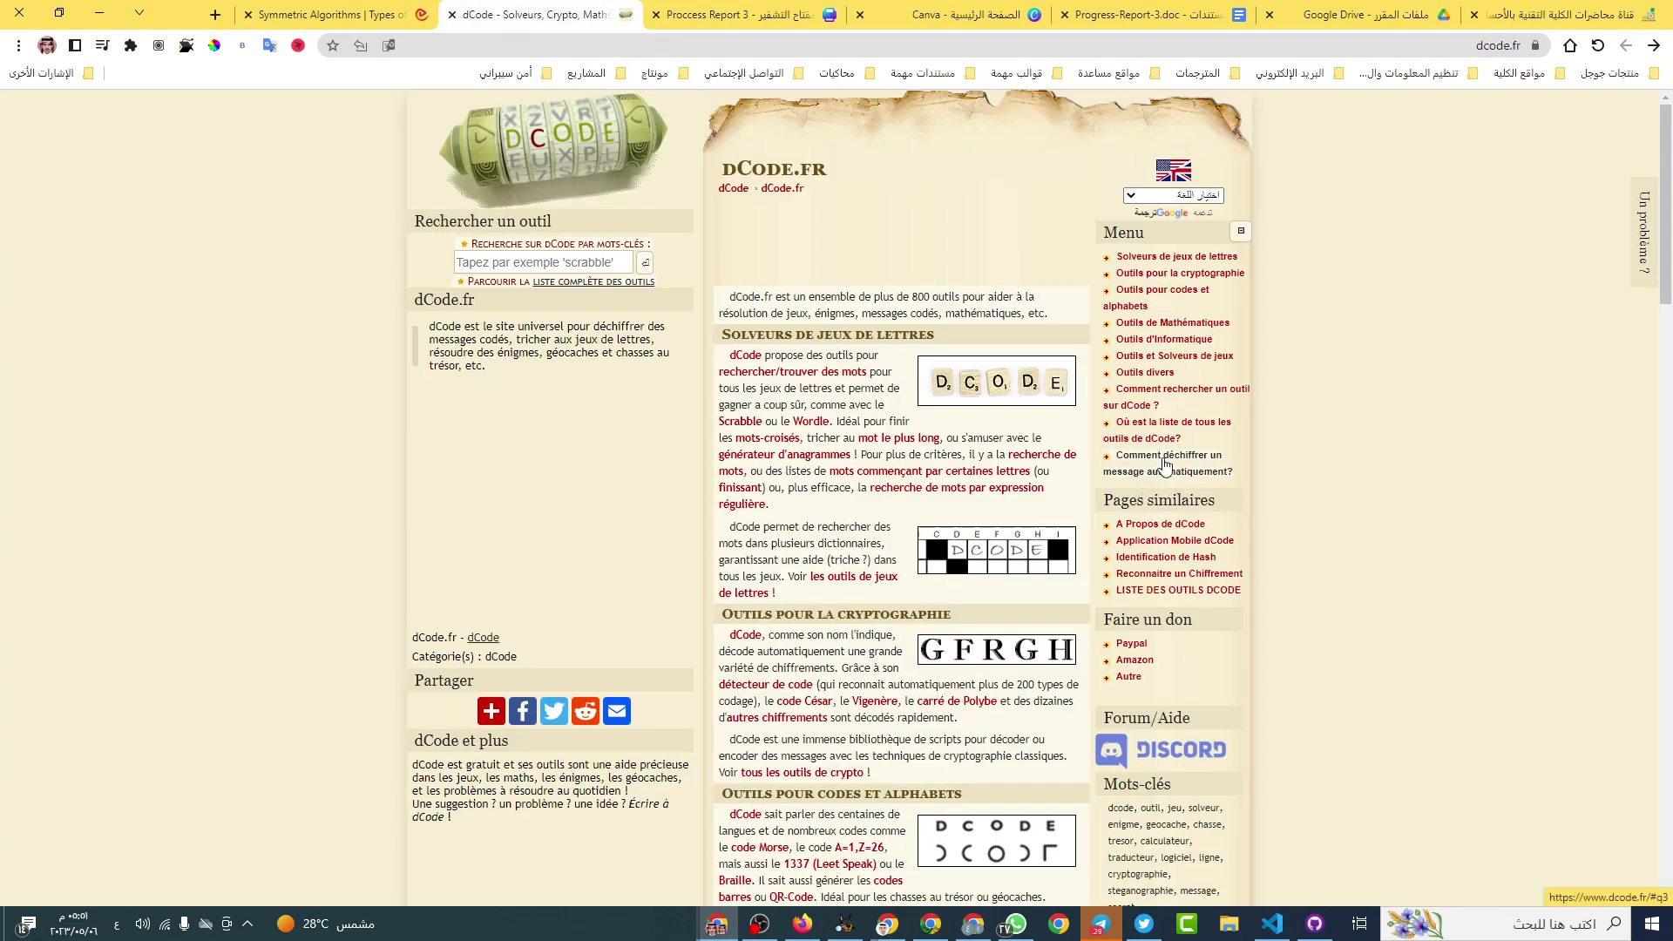
Browse the dCode page and switch the site language to English
scroll(900, 487, "down", 3)
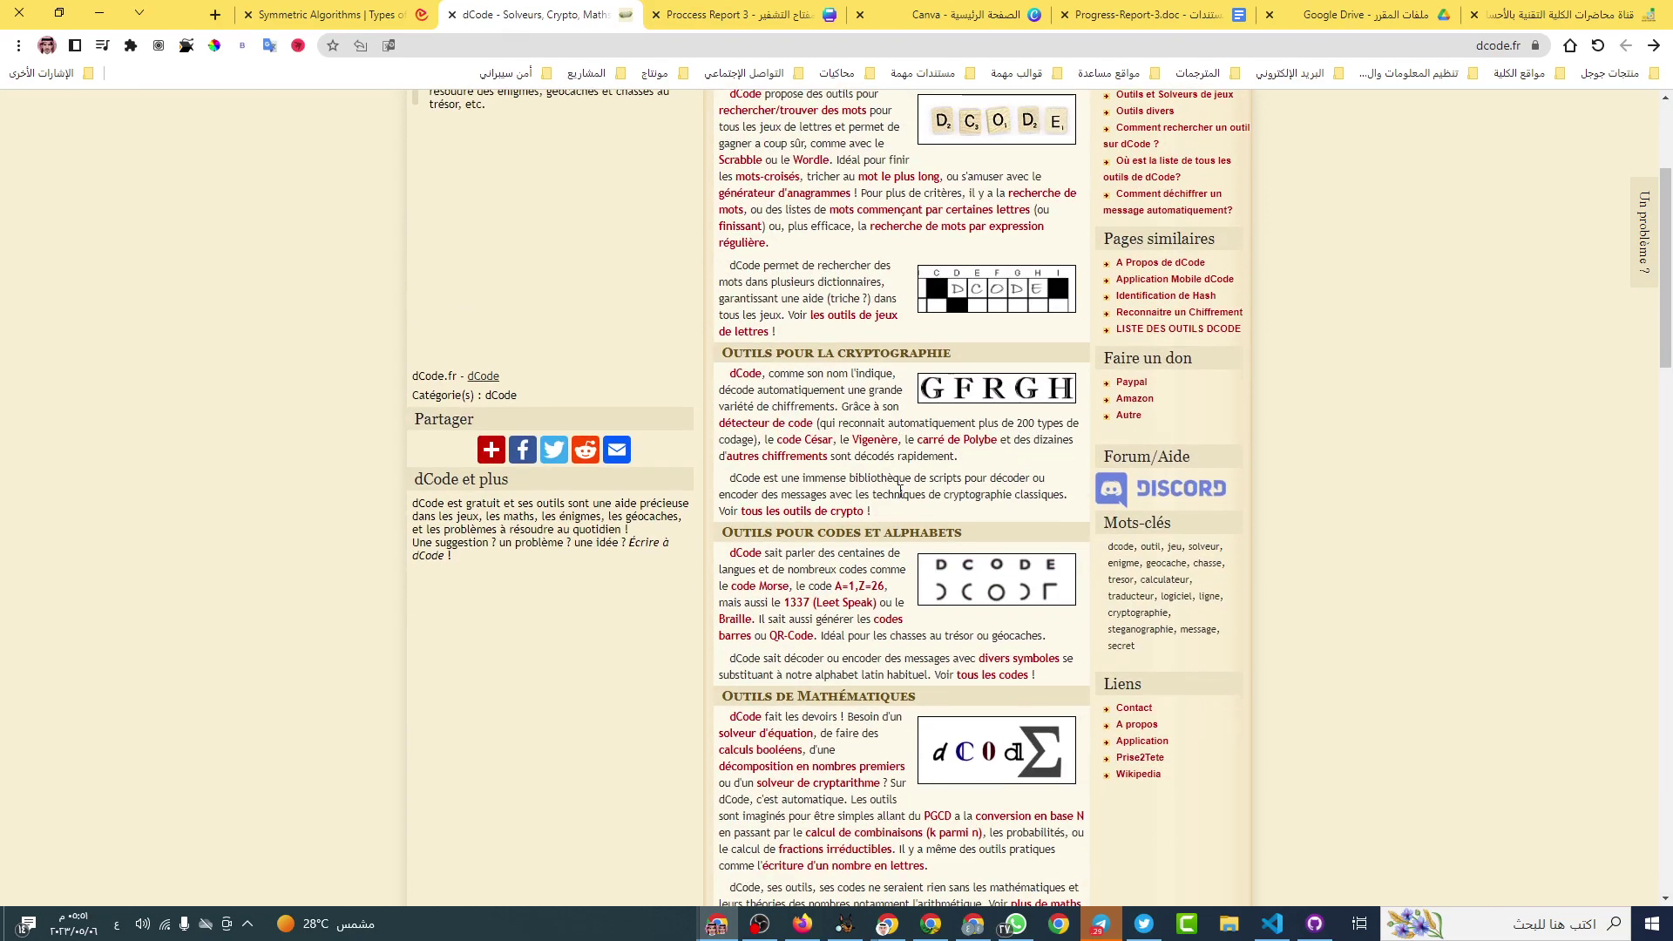
scroll(900, 511, "down", 15)
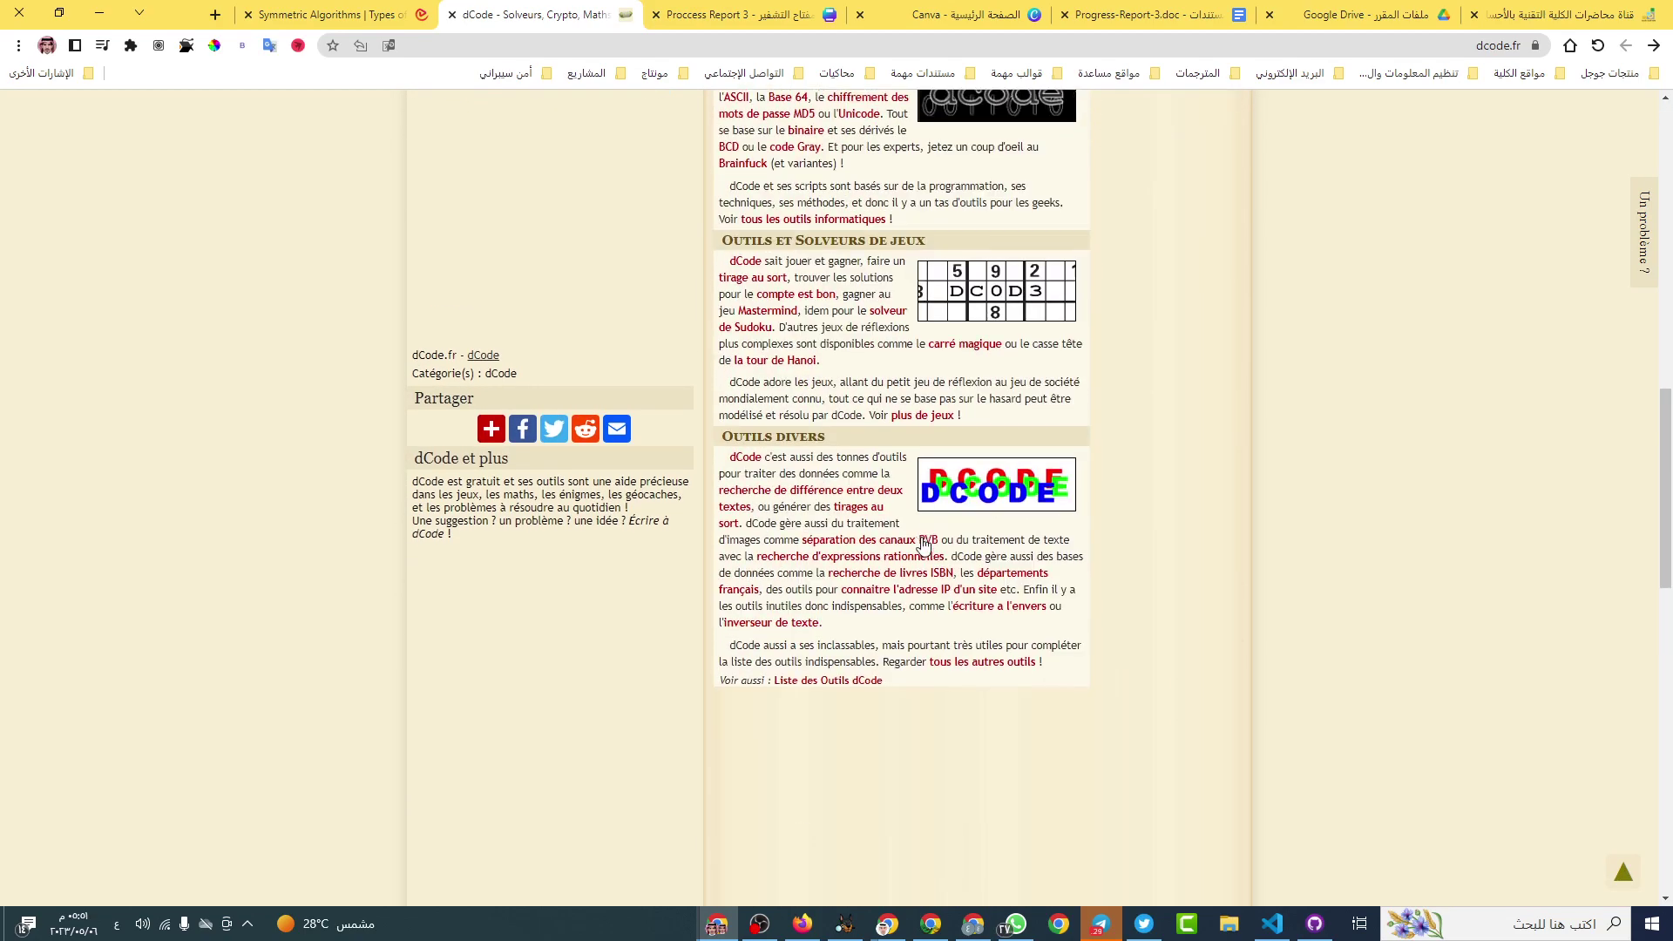
scroll(922, 538, "down", 5)
scroll(924, 546, "down", 4)
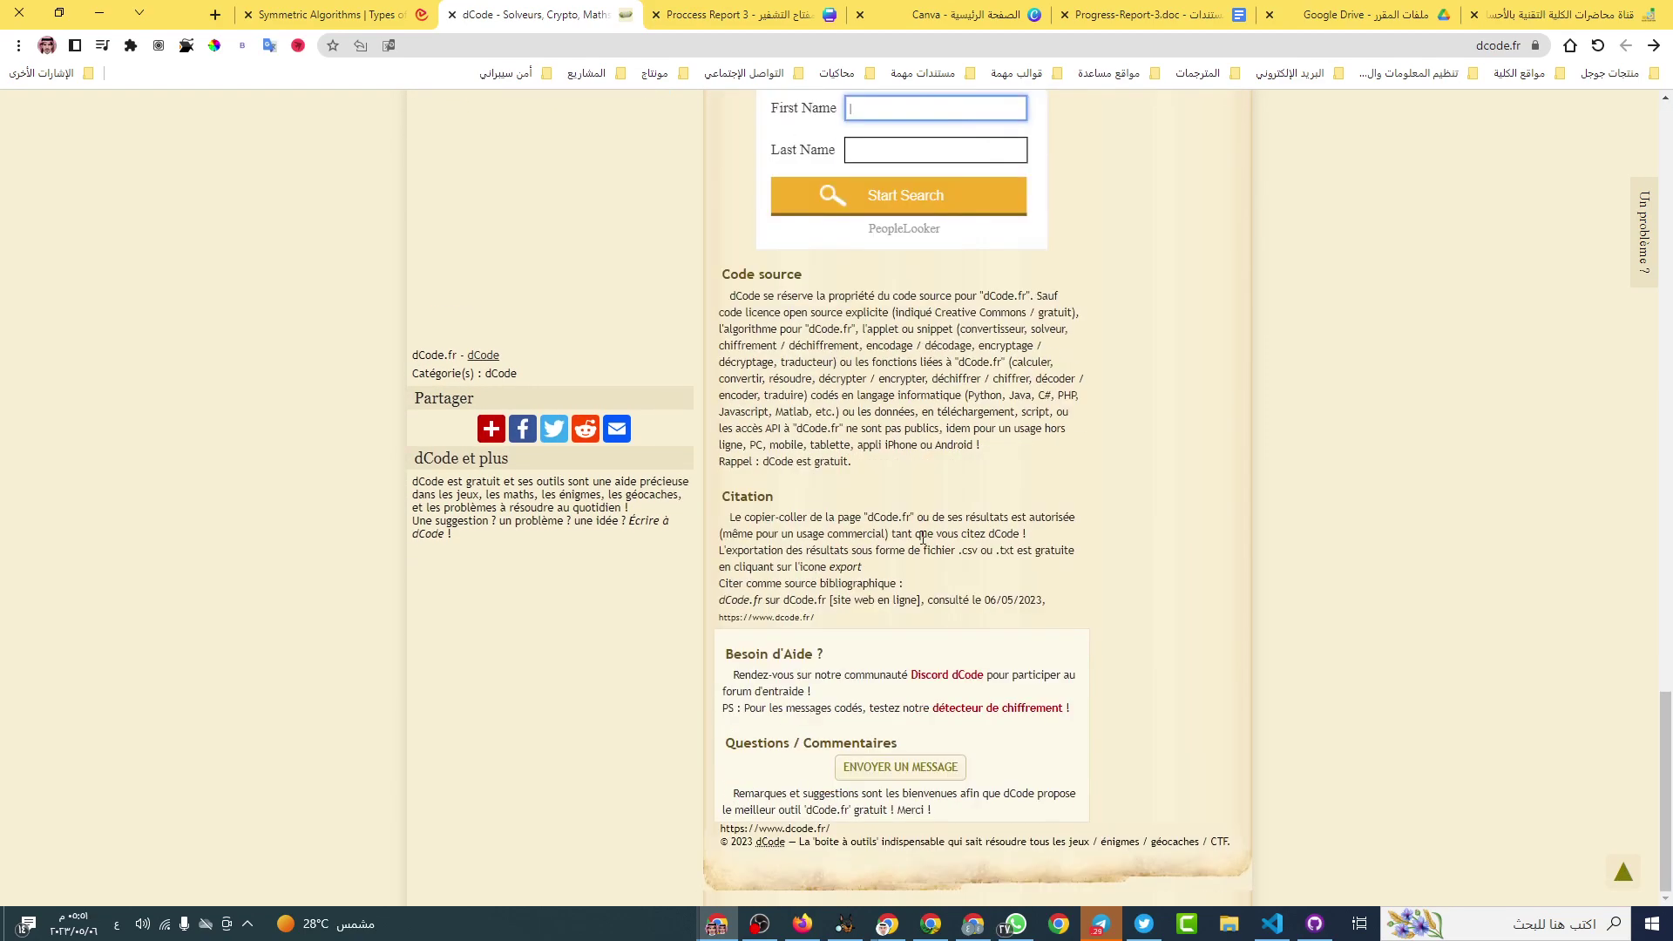
scroll(922, 537, "up", 20)
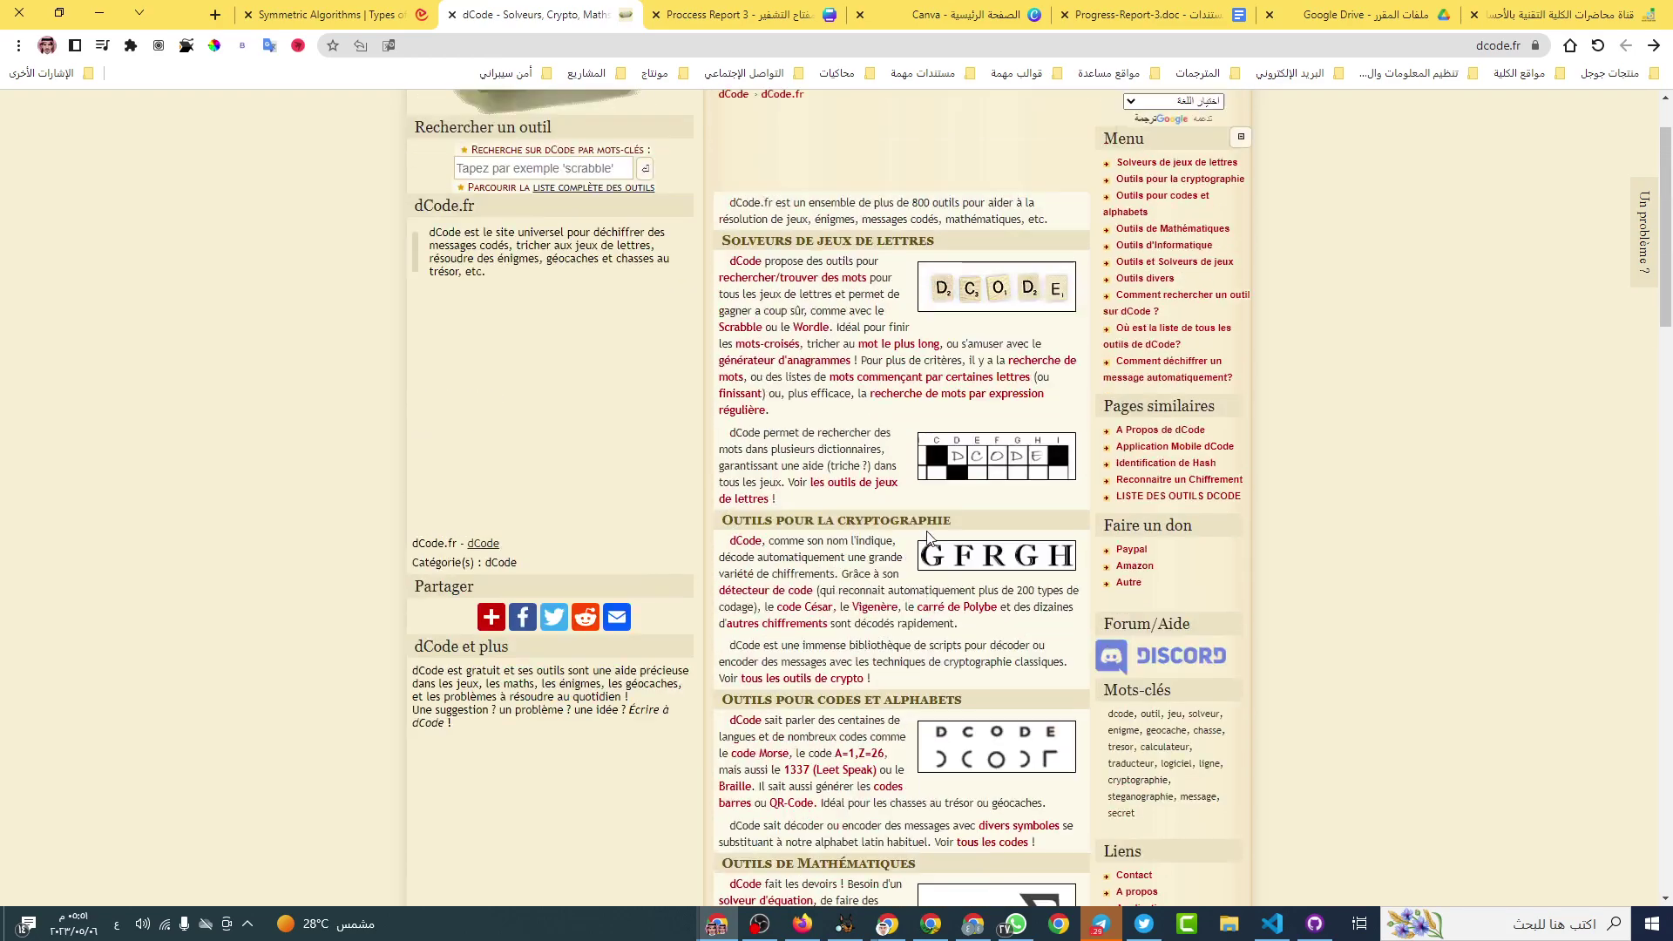
left_click(1204, 198)
left_click(1204, 198)
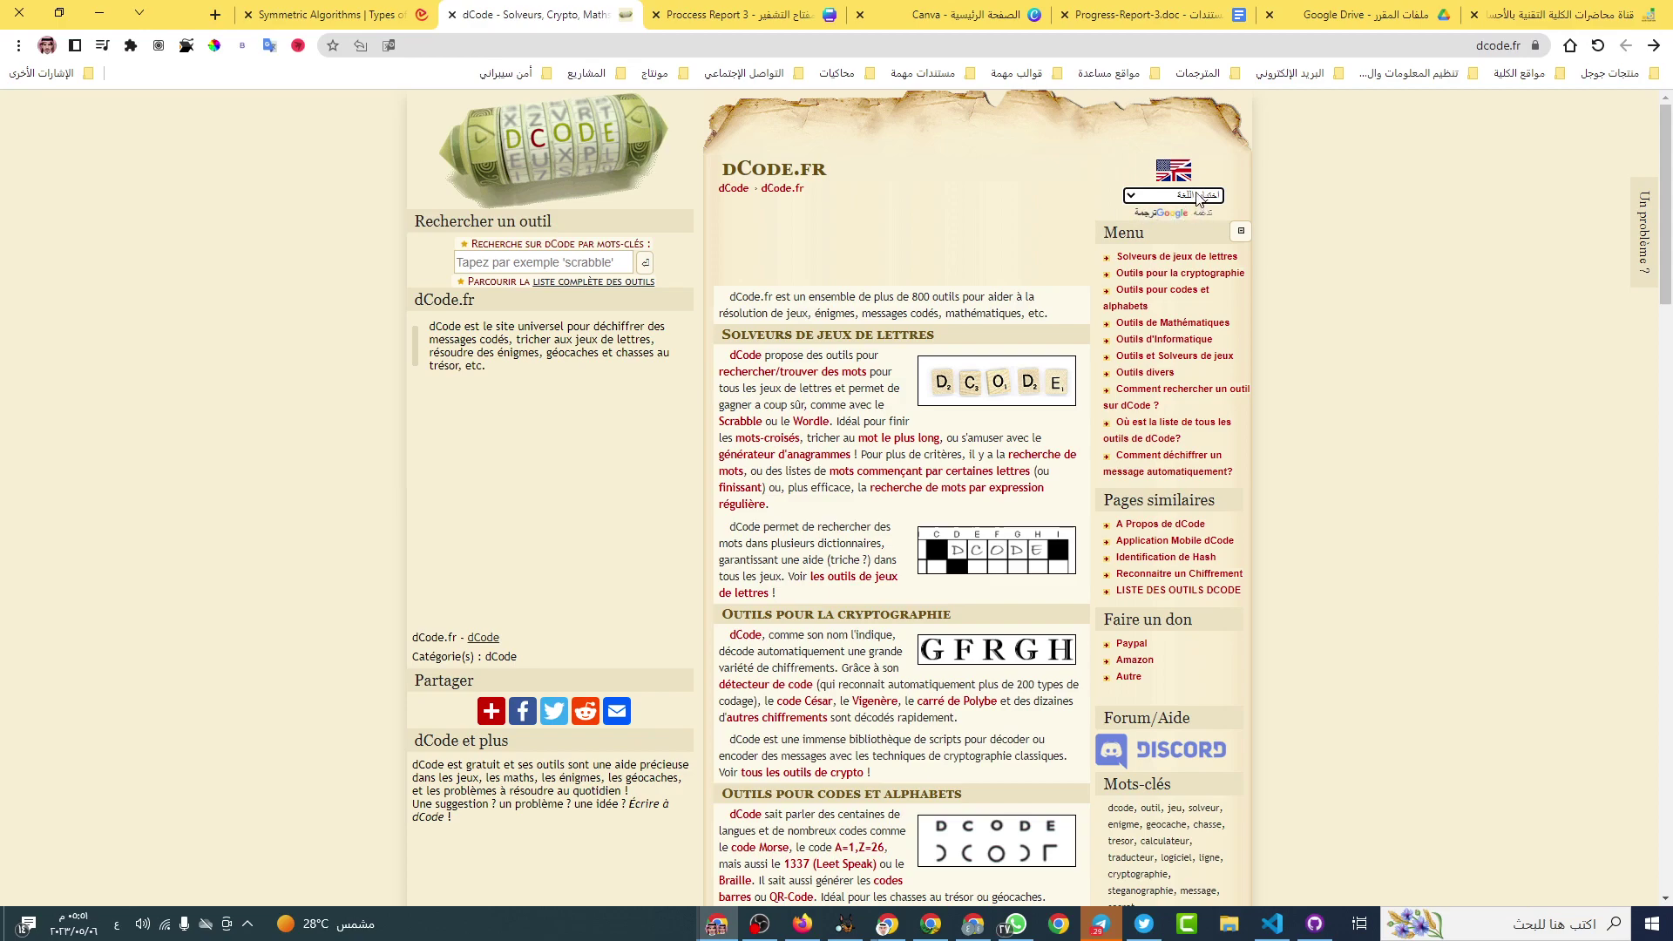
left_click(1200, 200)
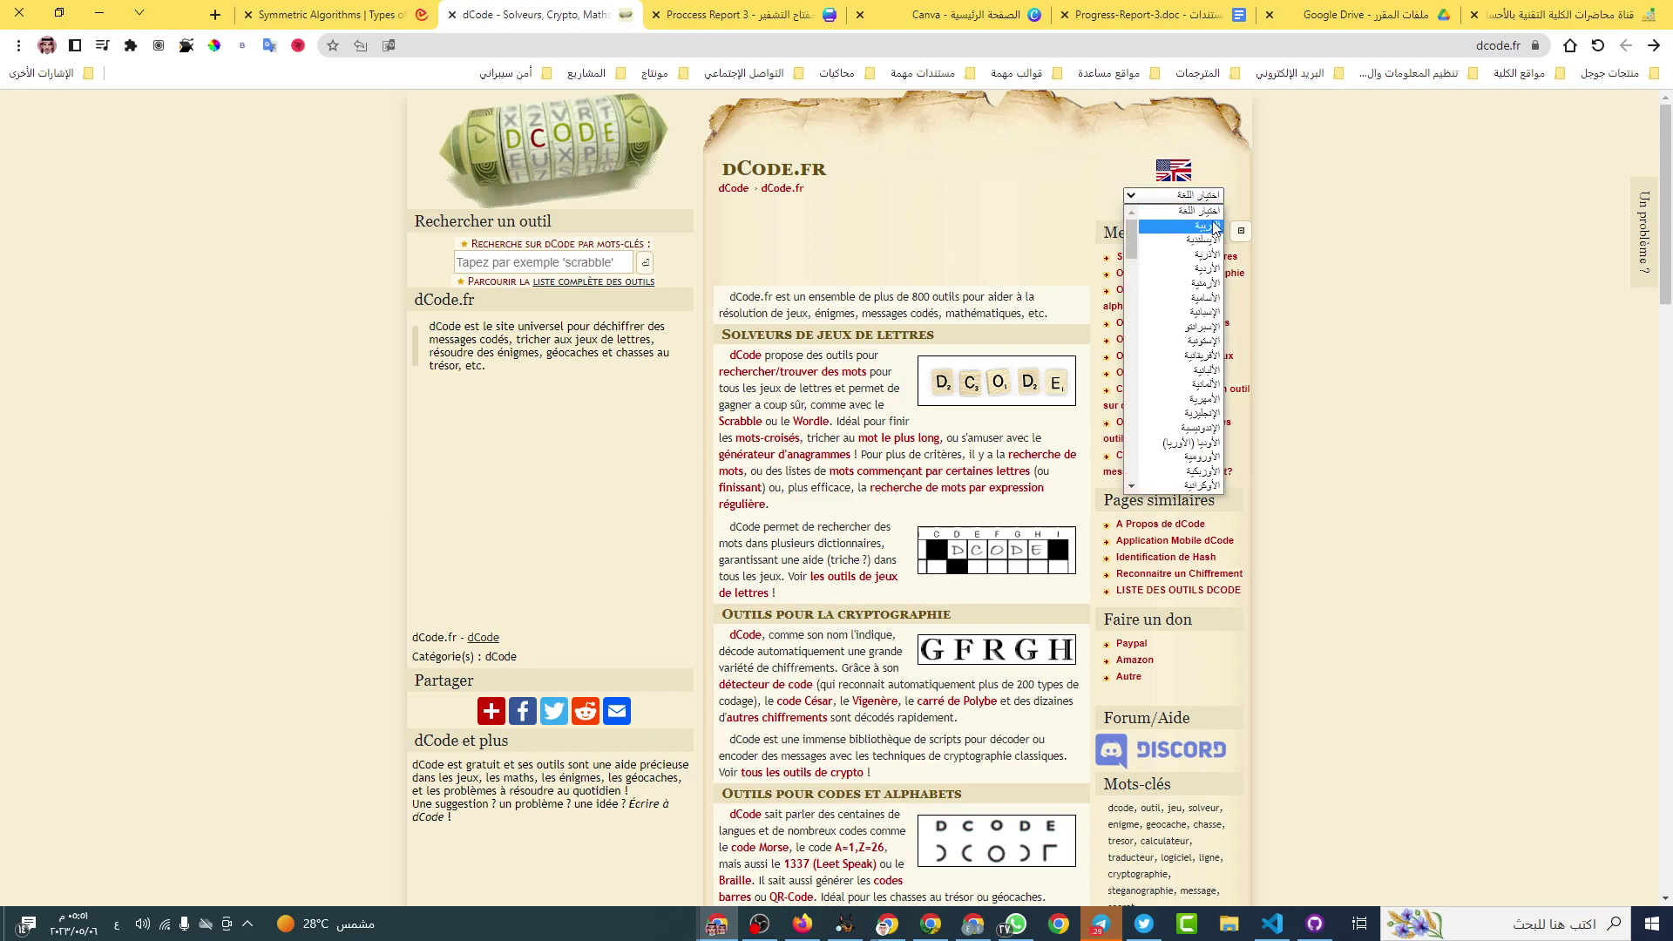
left_click(1216, 226)
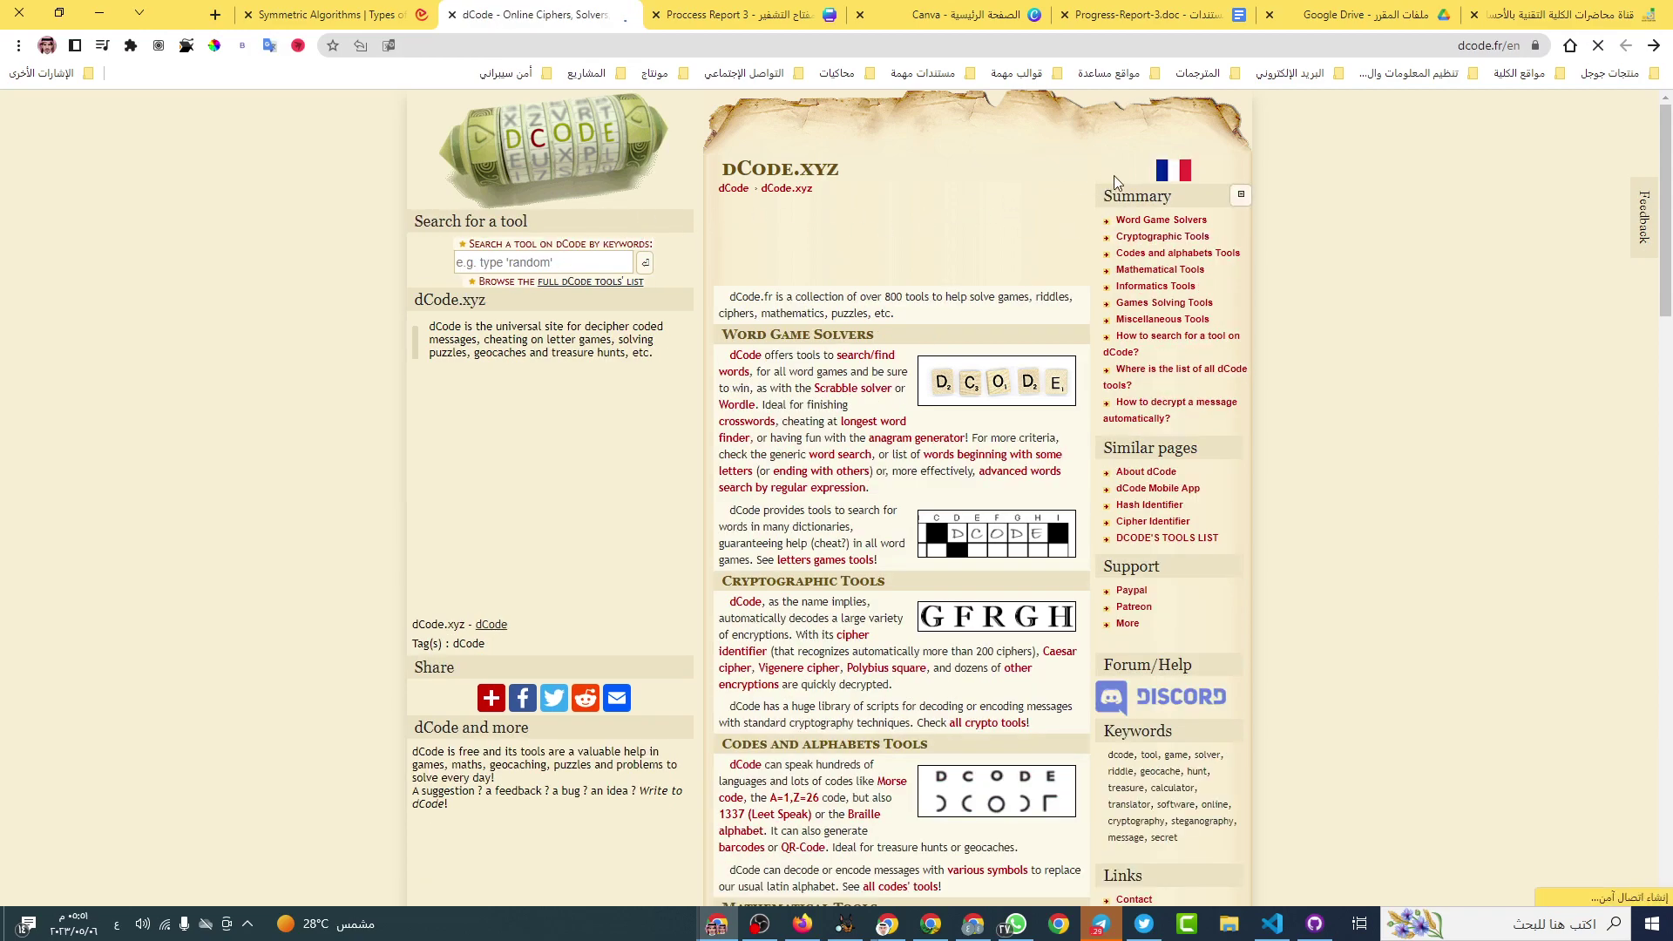
Look over the English dCode page, switch it back to French, and return to the Canva report
scroll(973, 360, "down", 15)
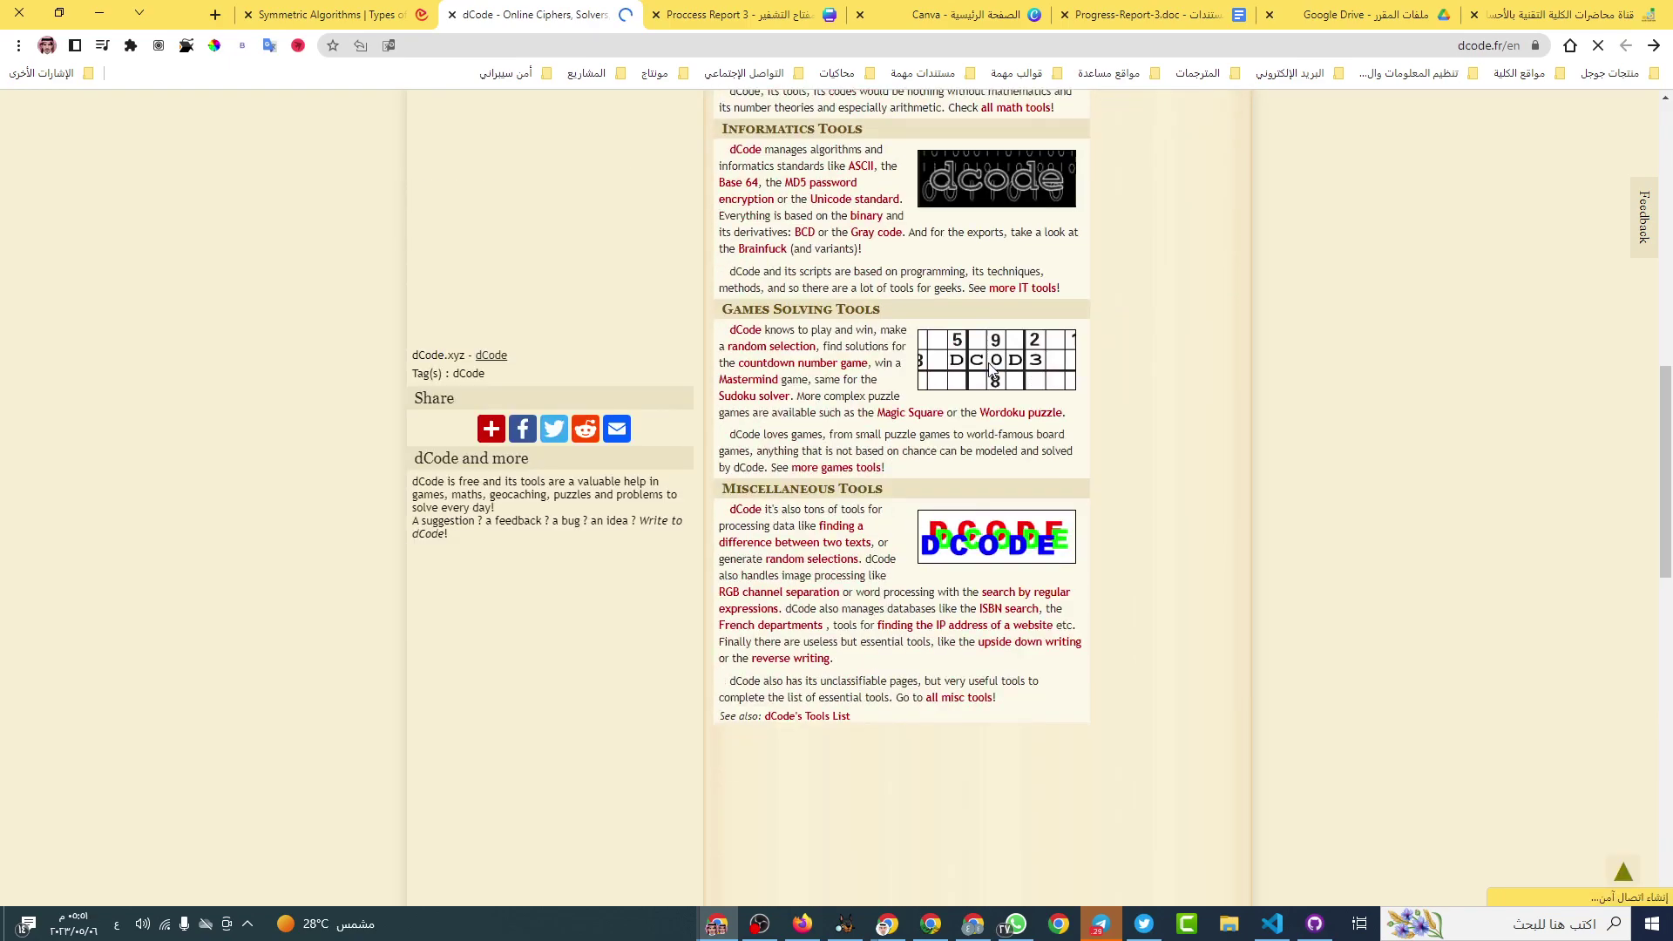
scroll(991, 370, "down", 9)
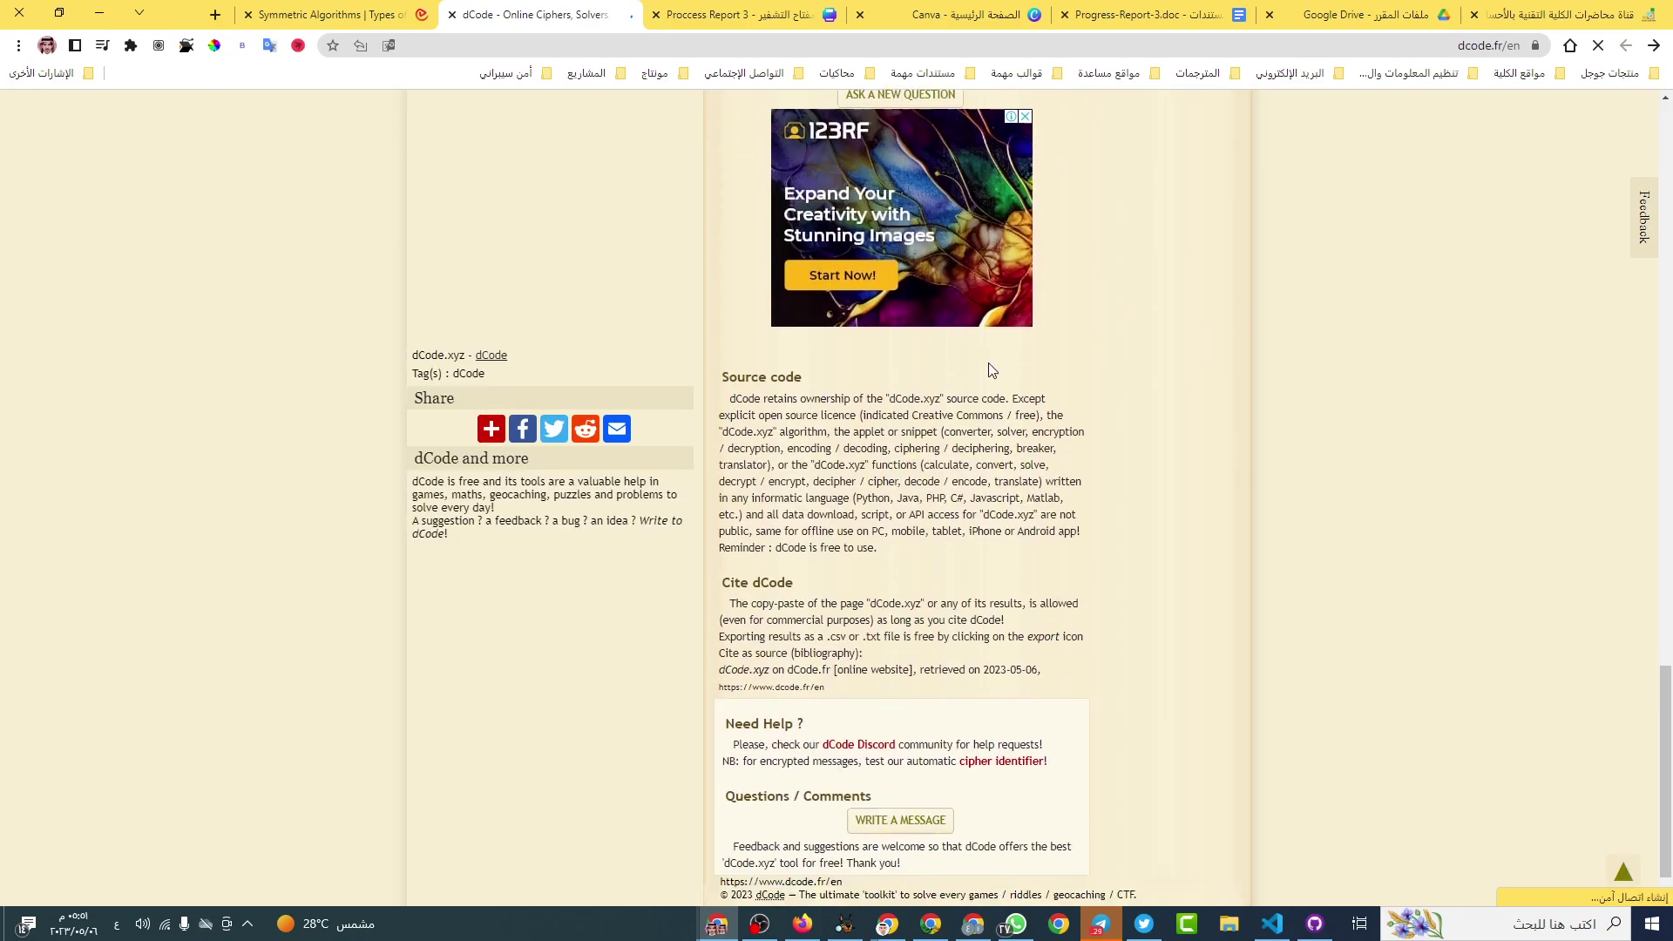
scroll(990, 362, "up", 20)
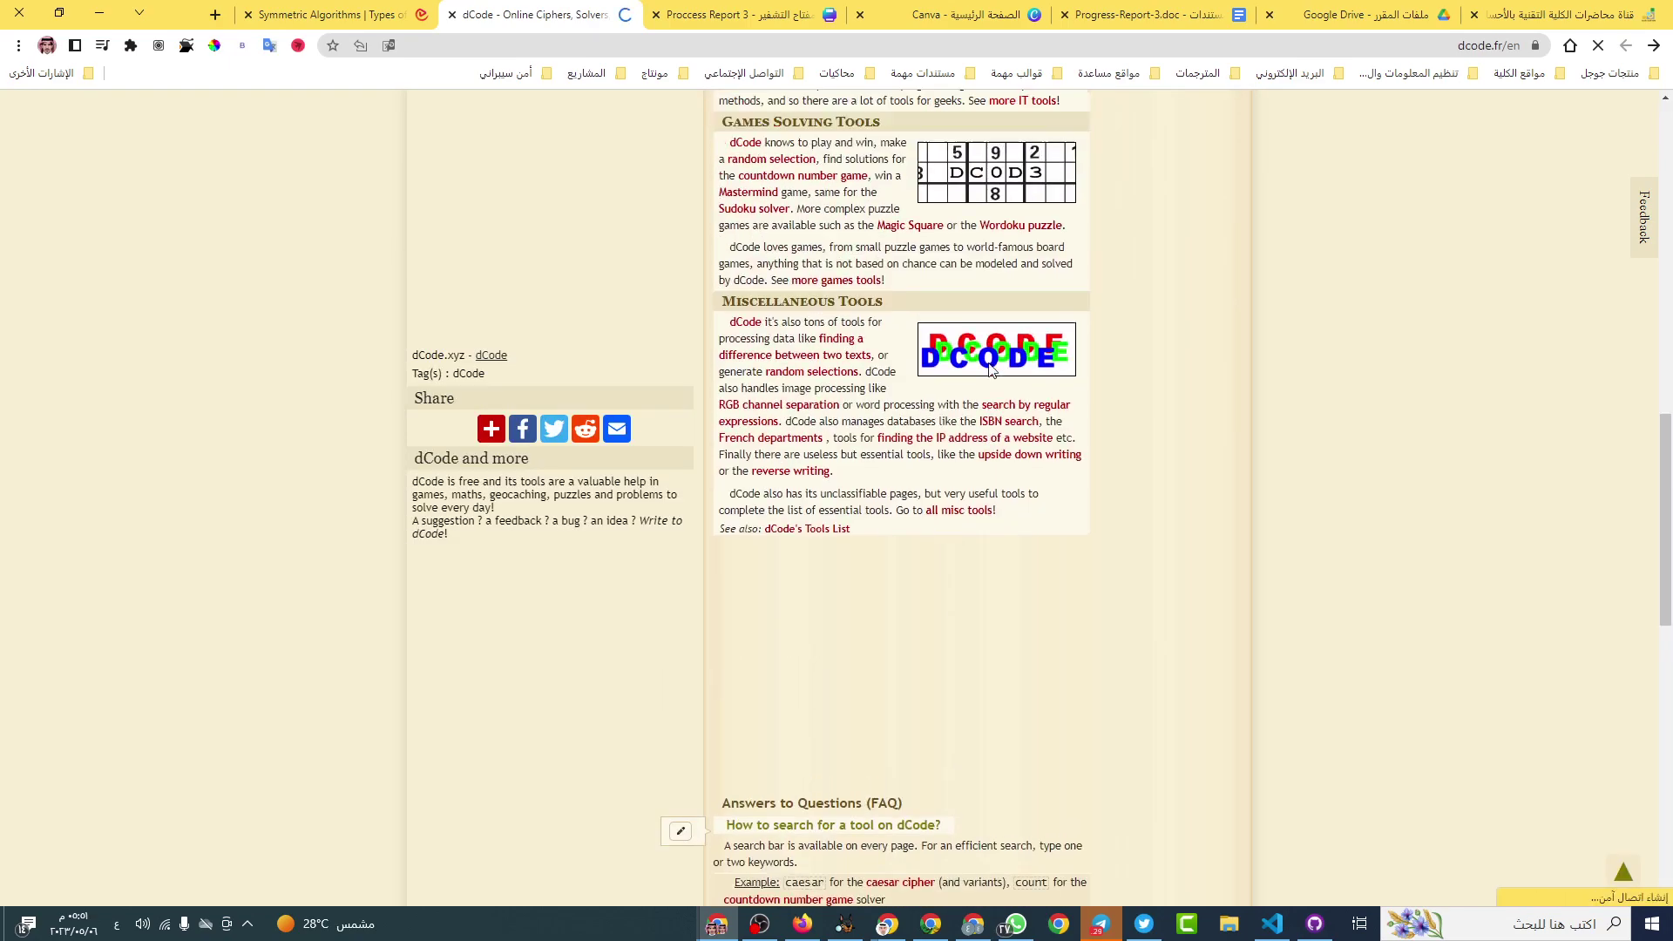
scroll(990, 370, "up", 5)
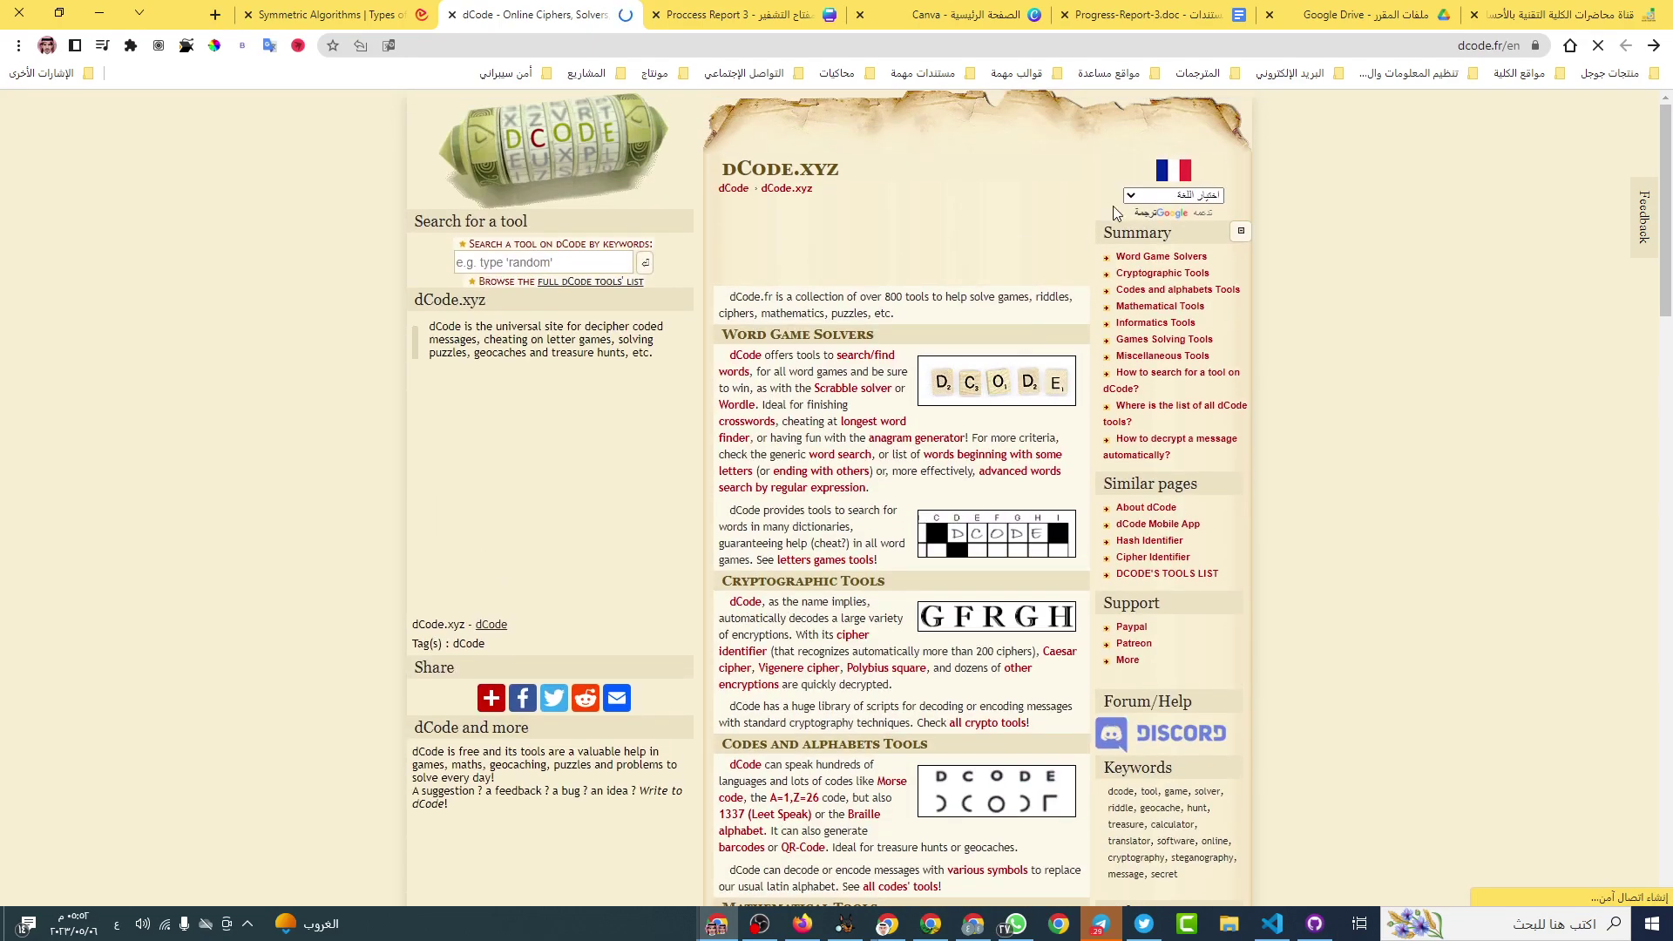
left_click(1174, 169)
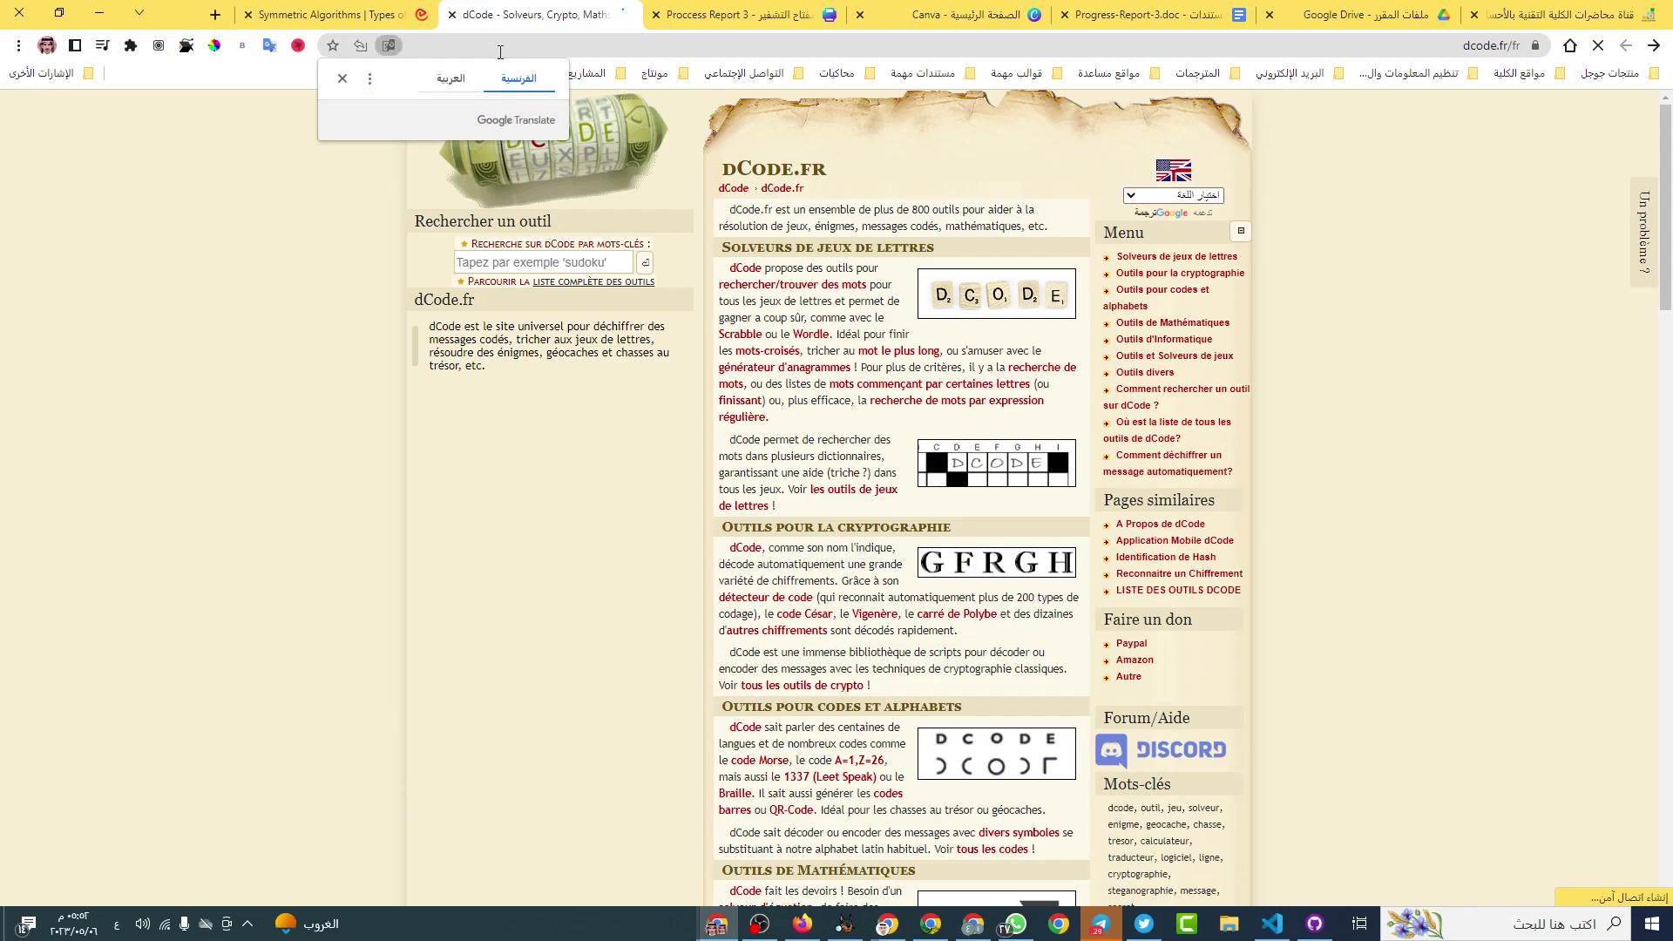
left_click(749, 15)
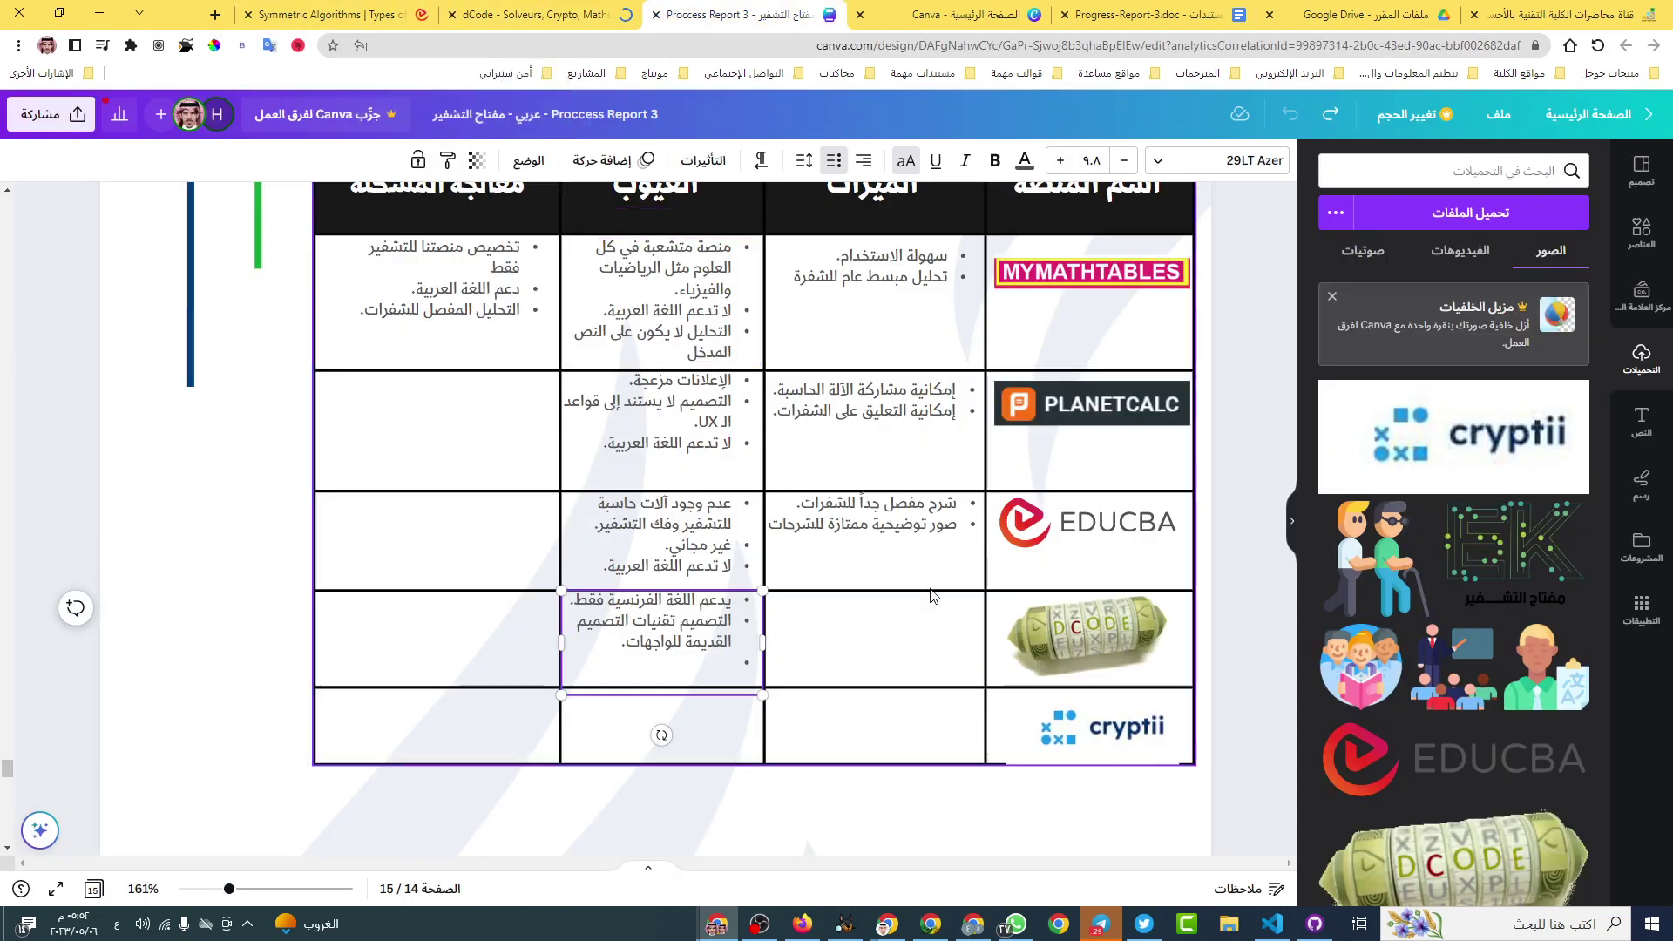
Select EDUCBA's 'لا تدعم اللغة العربية.' drawback line in the comparison table
left_click(643, 666)
left_click_drag(683, 610, 688, 566)
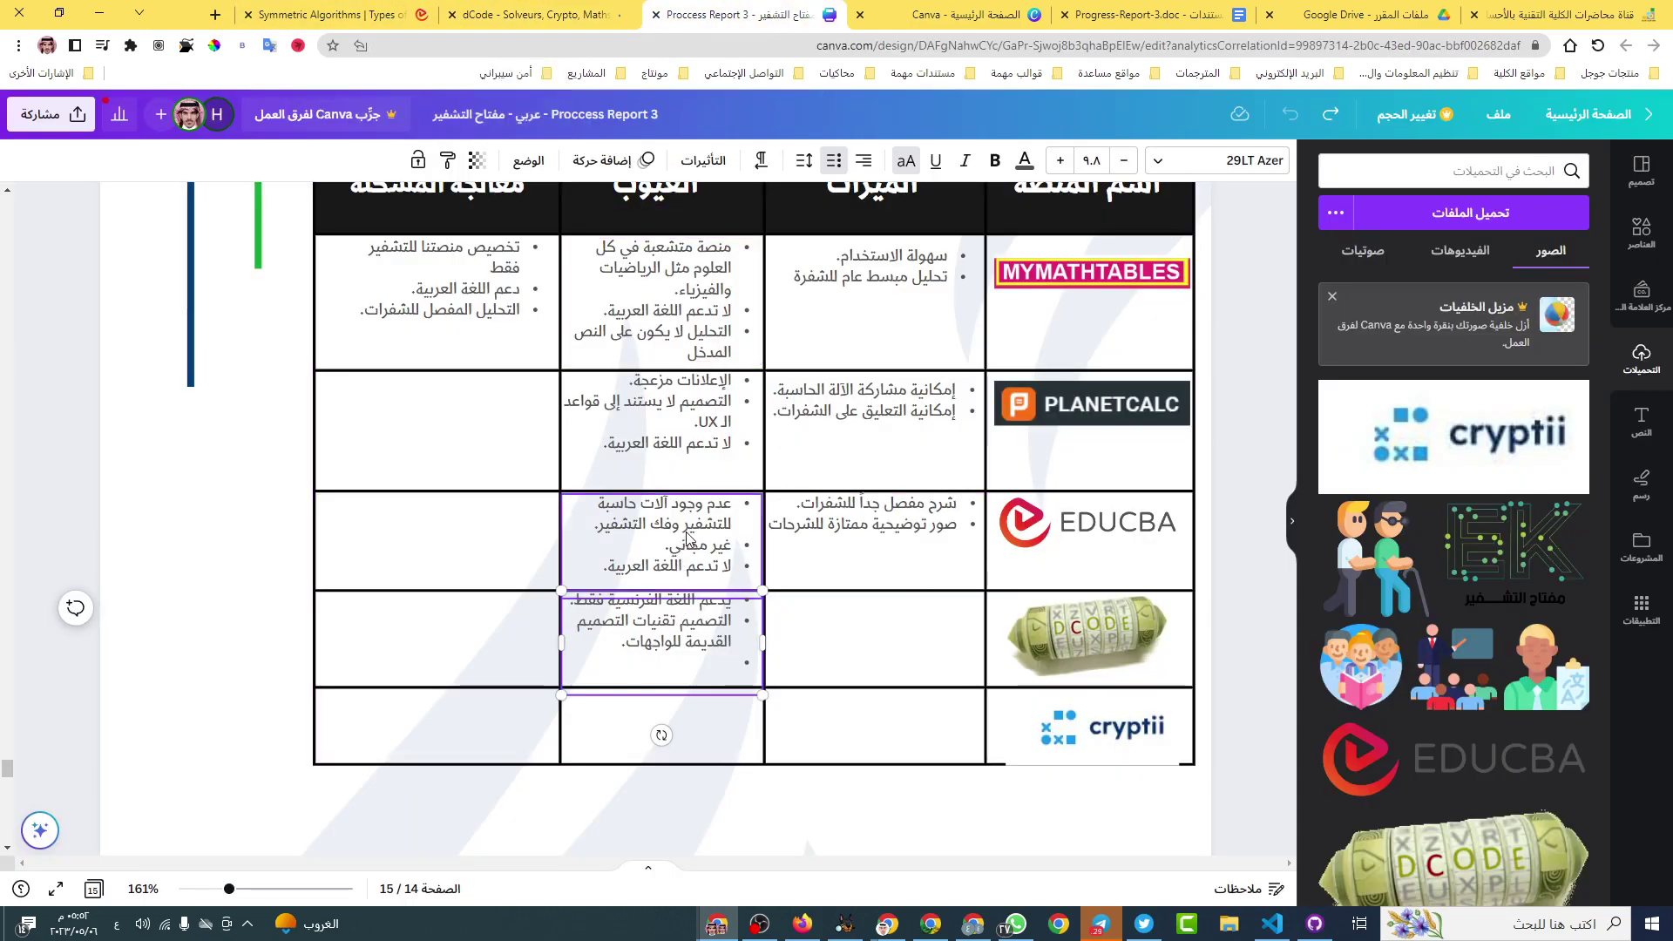
triple_click(688, 566)
key("ctrl+c")
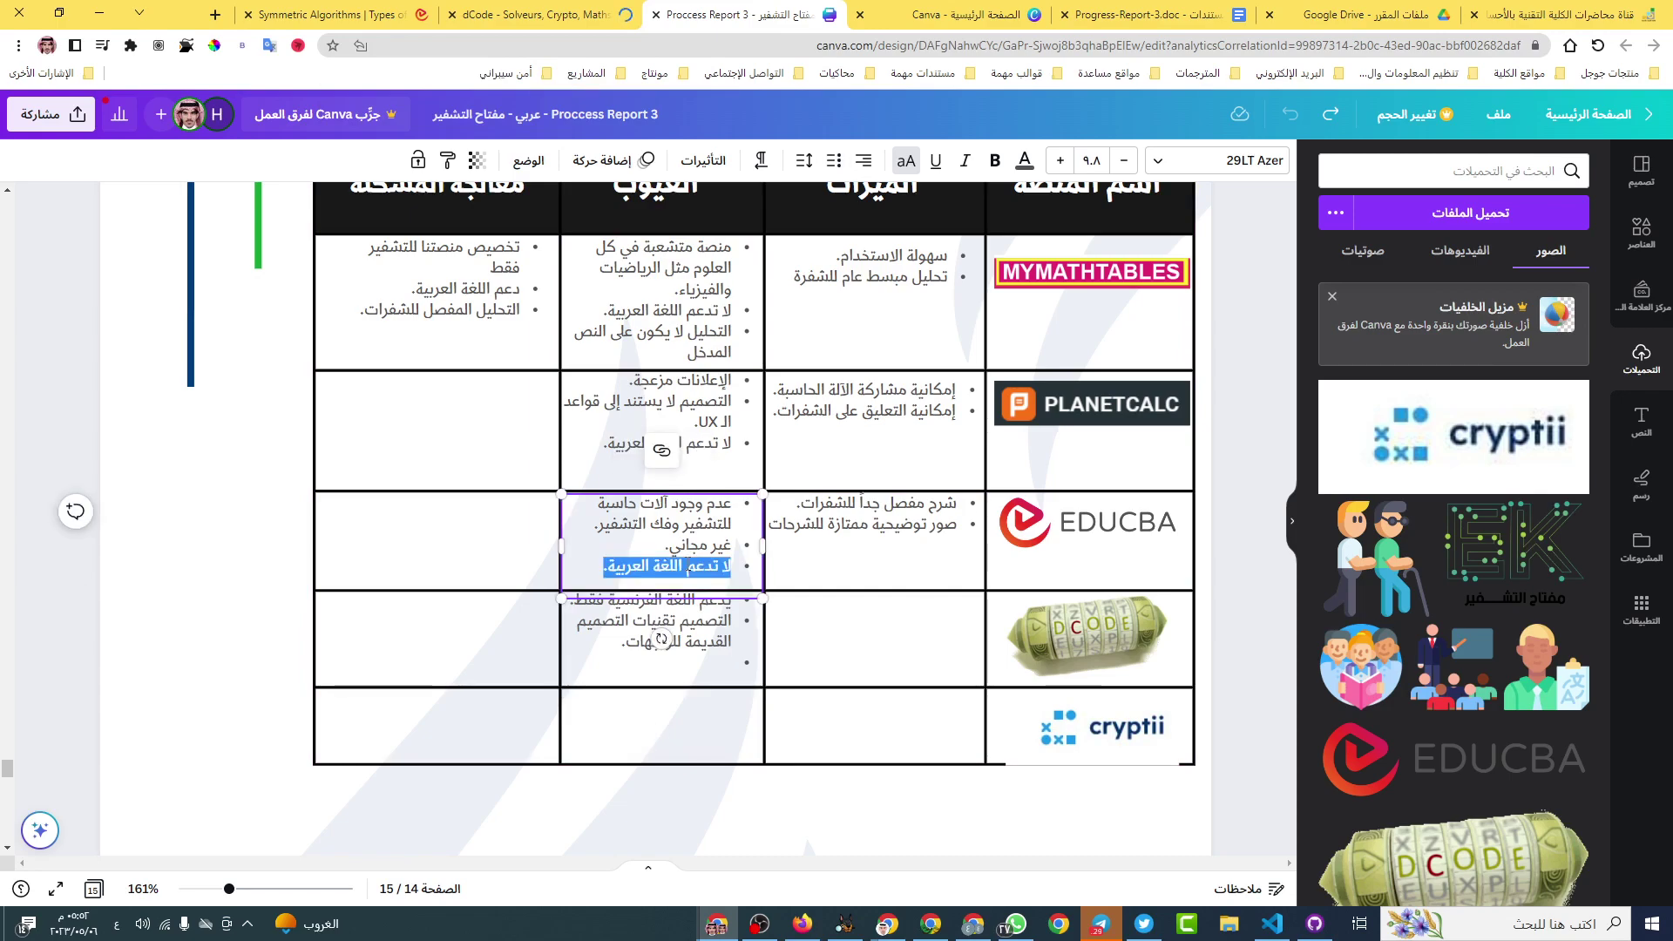
left_click(776, 615)
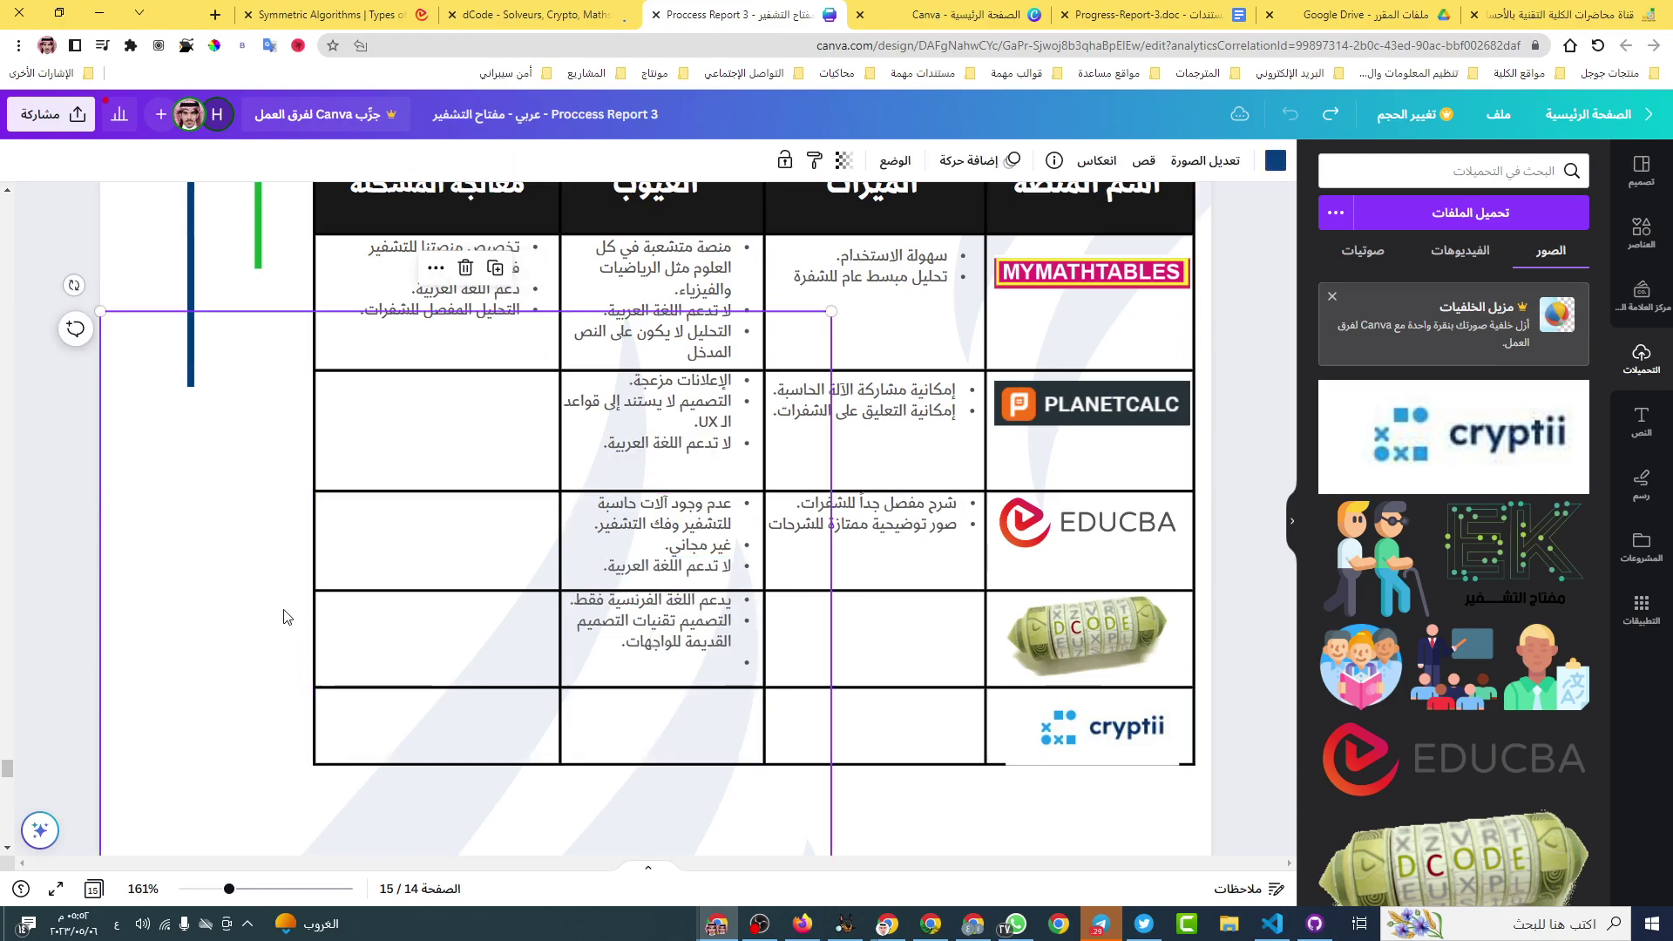
Replace dCode's French-only first drawback with that line and give the old-interface point its own bullet
left_click(716, 608)
triple_click(716, 607)
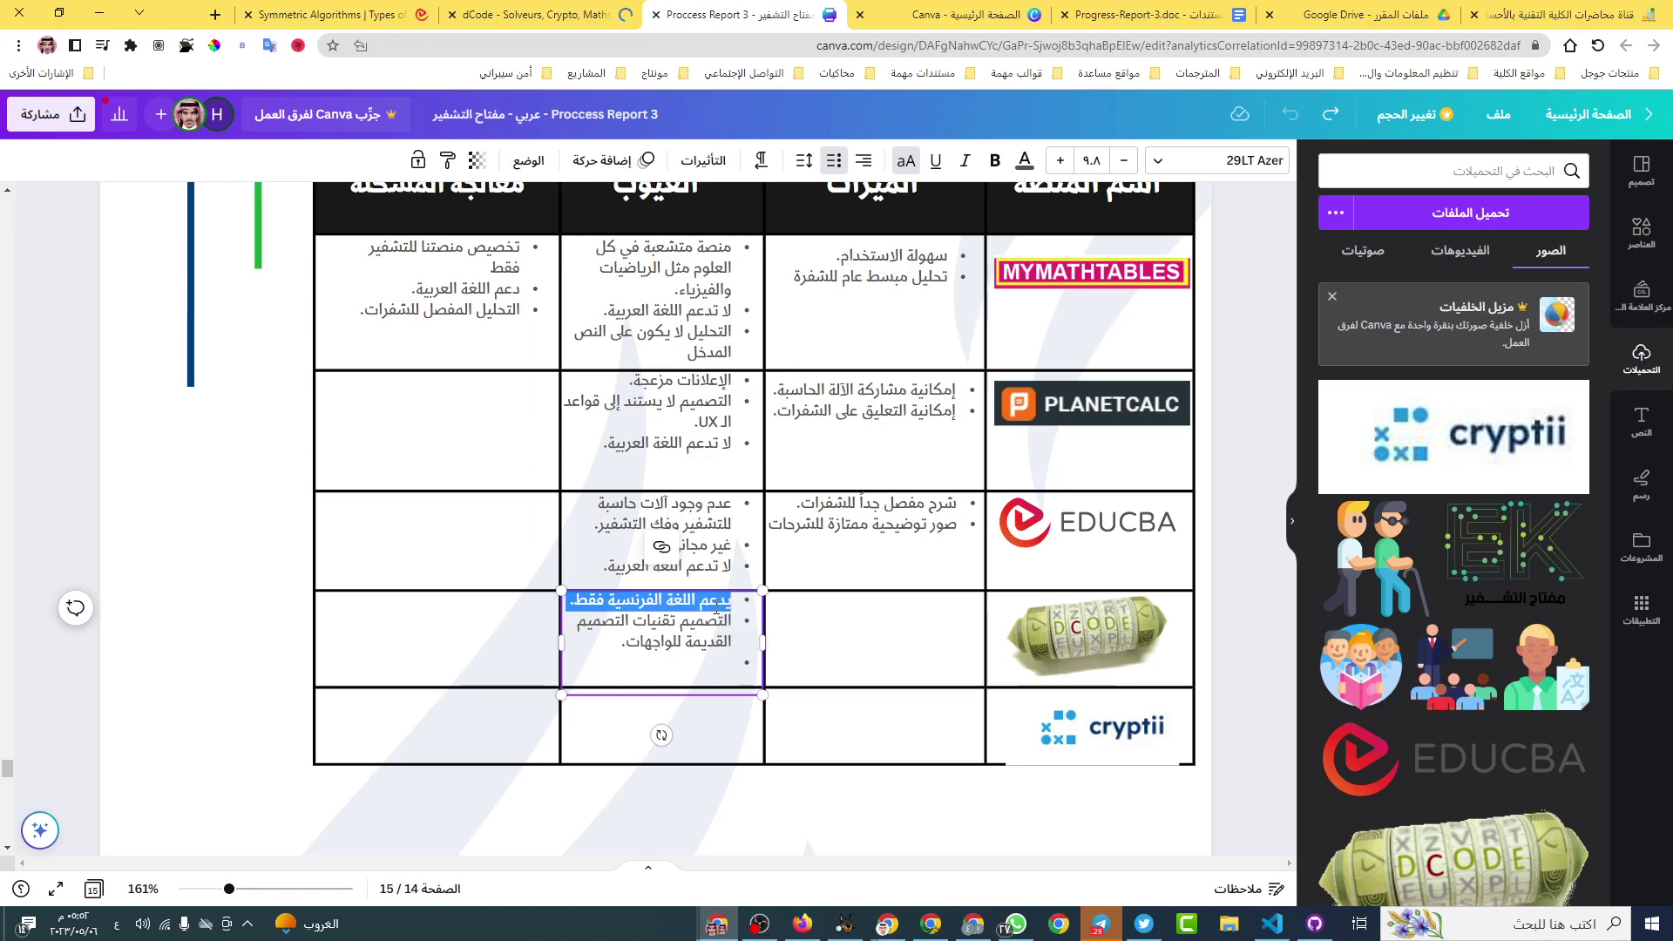
key("ctrl+v")
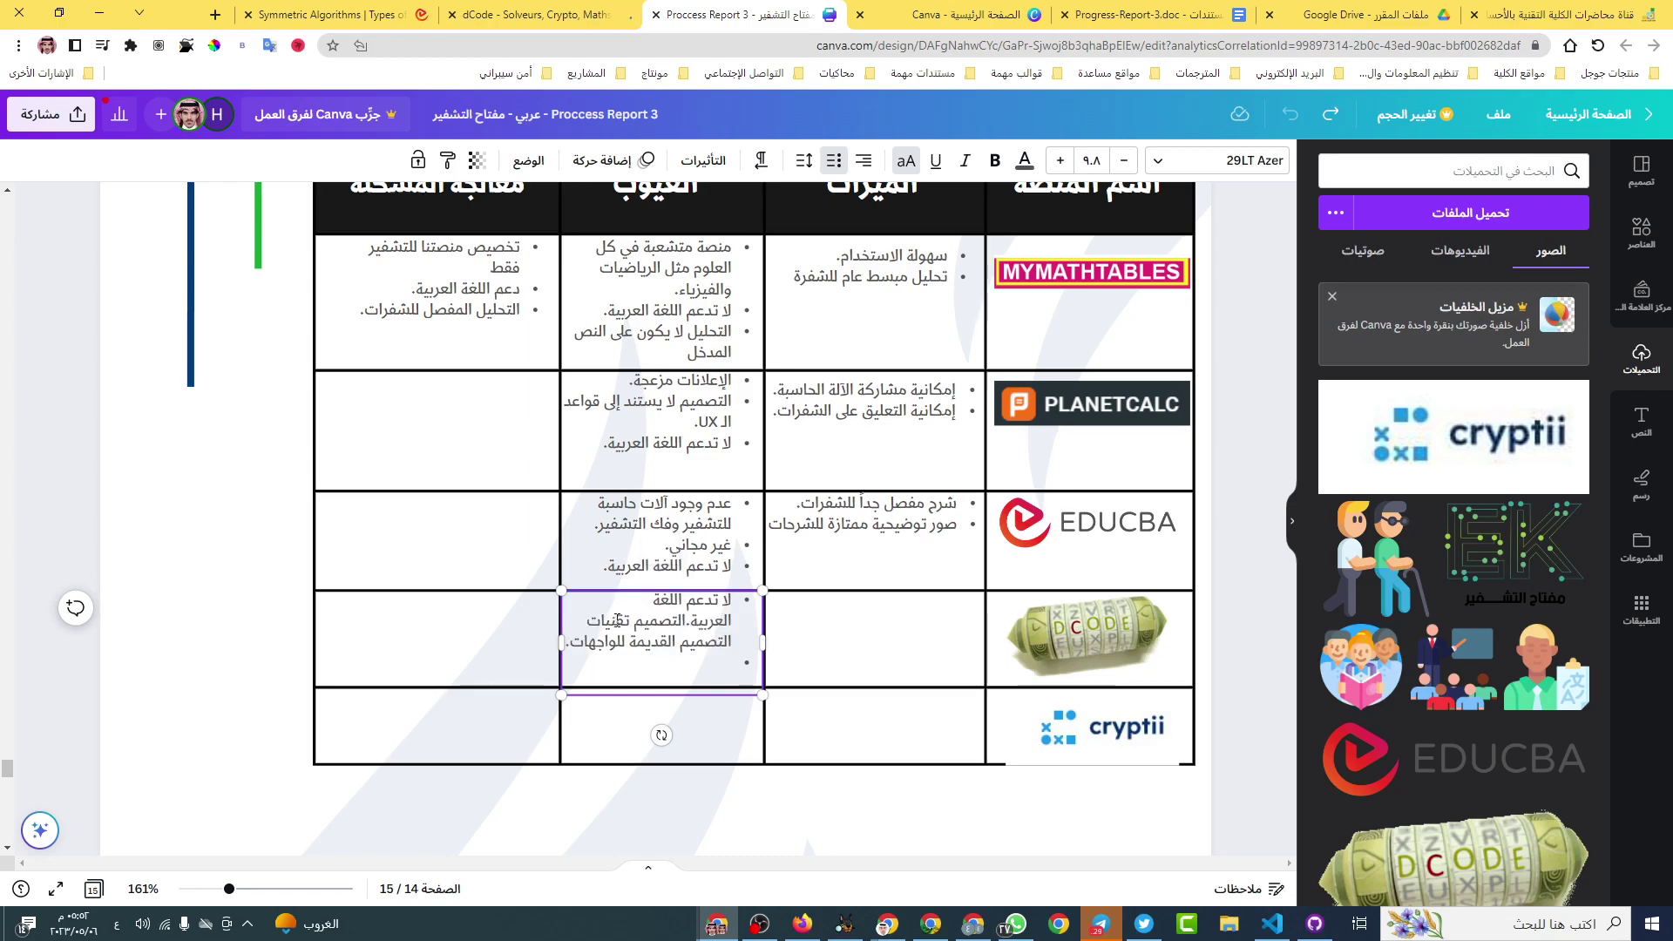
key("Return")
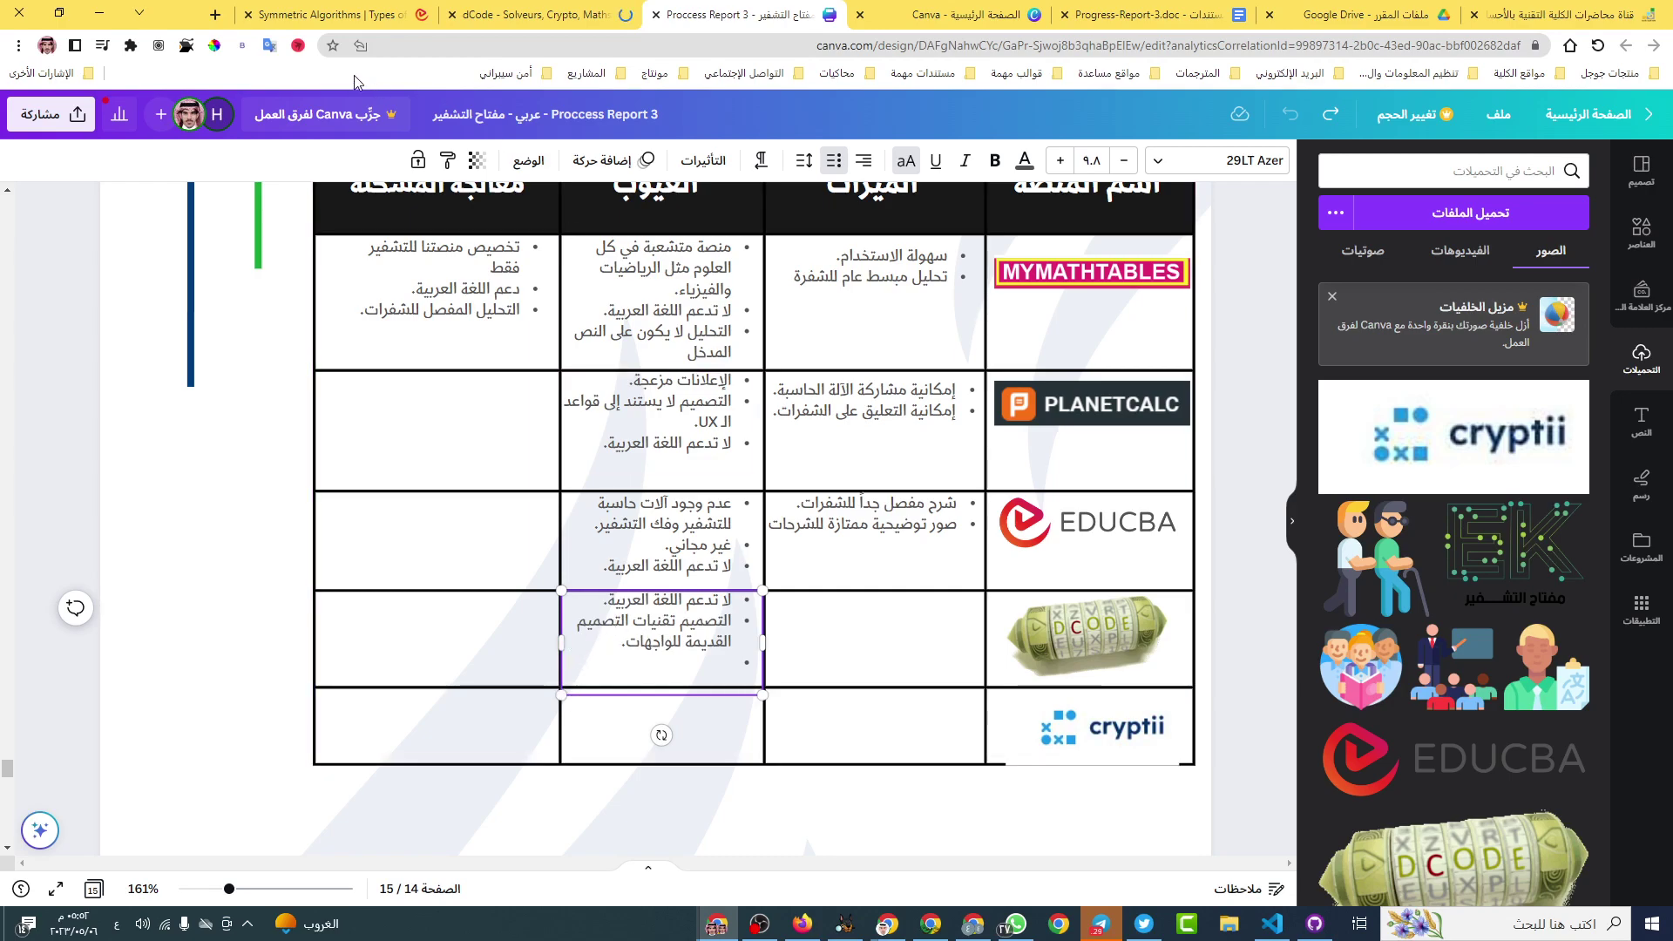
key("ctrl+Tab")
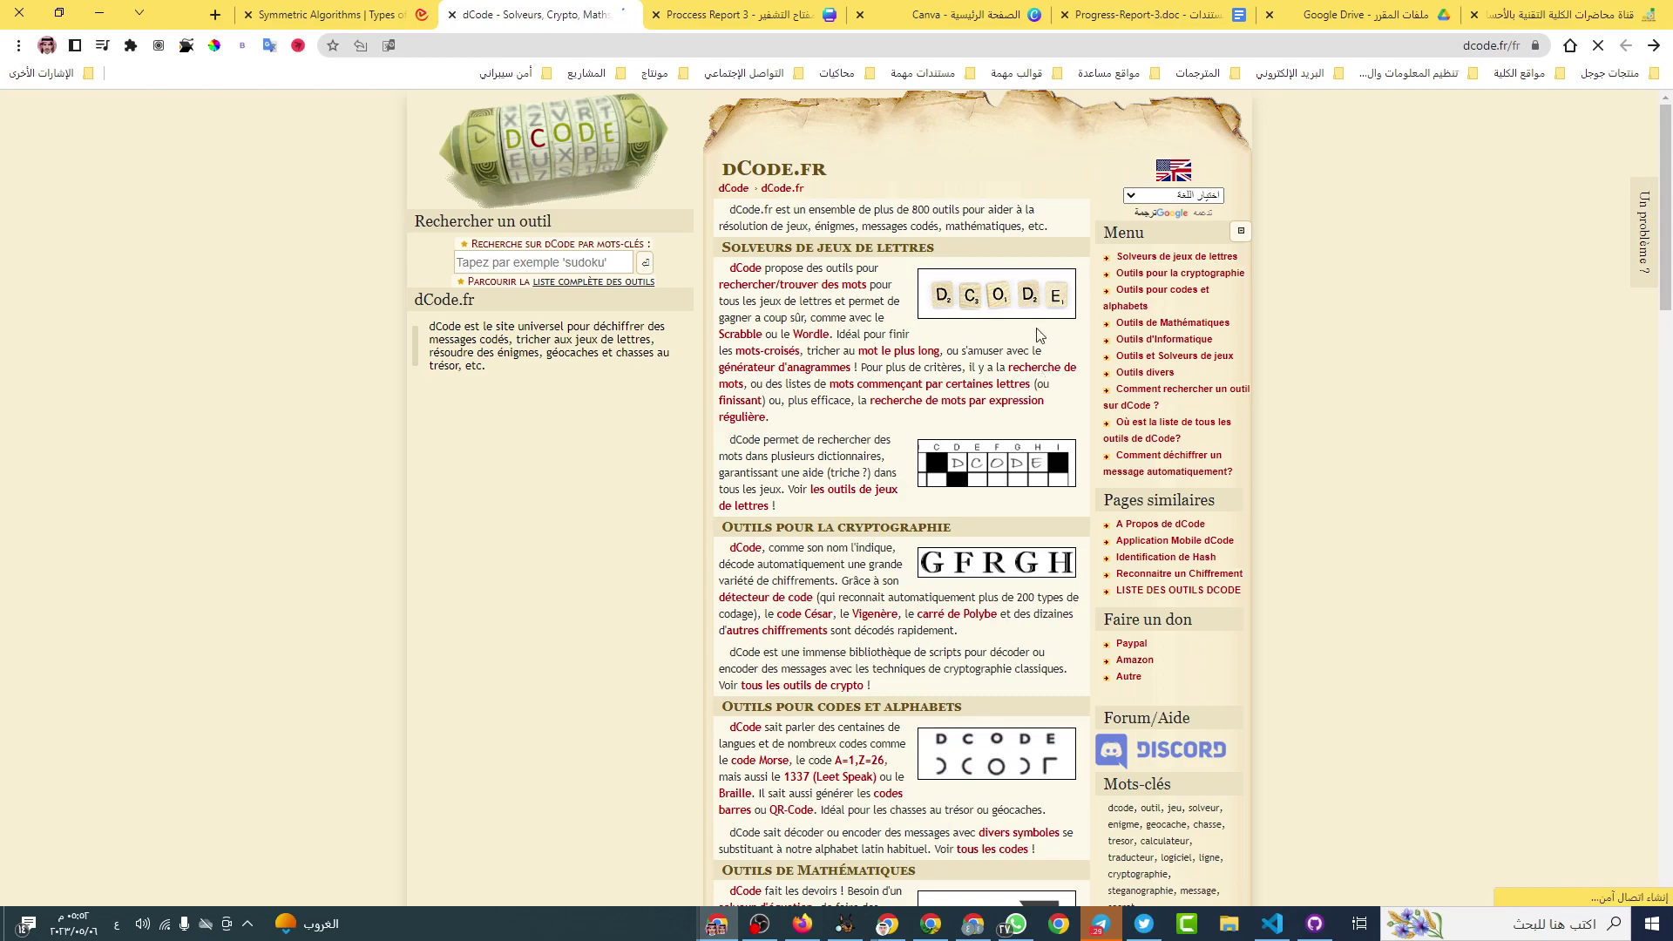
Scroll through the French dCode page, then switch the site to English
scroll(941, 340, "down", 10)
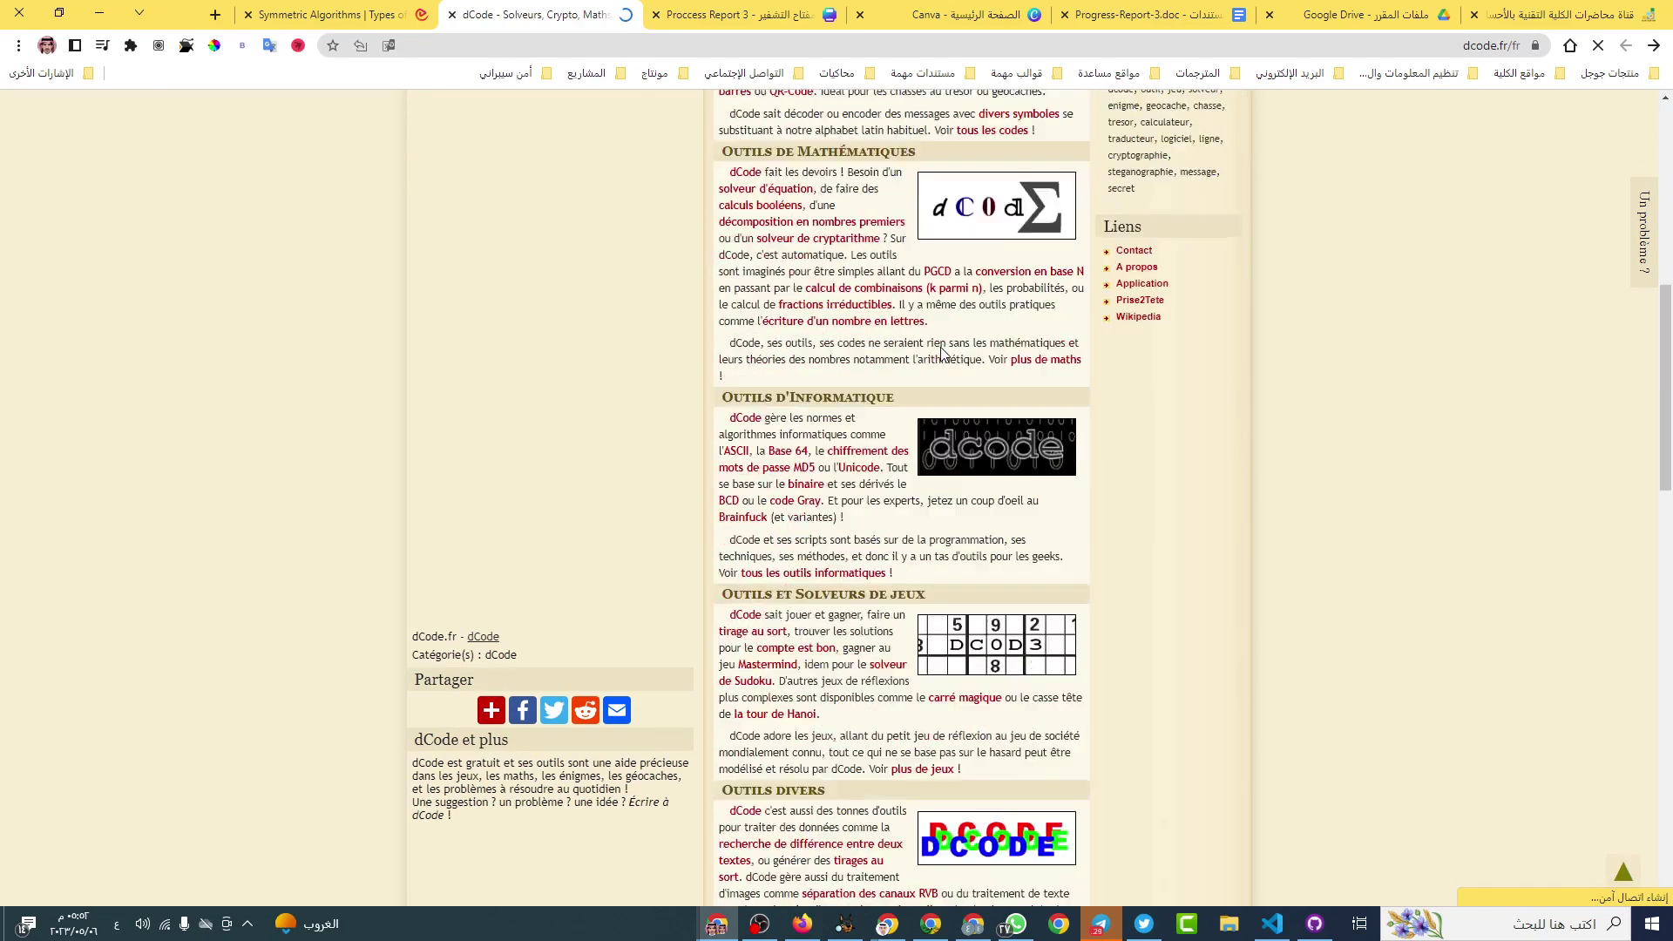
scroll(941, 348, "down", 15)
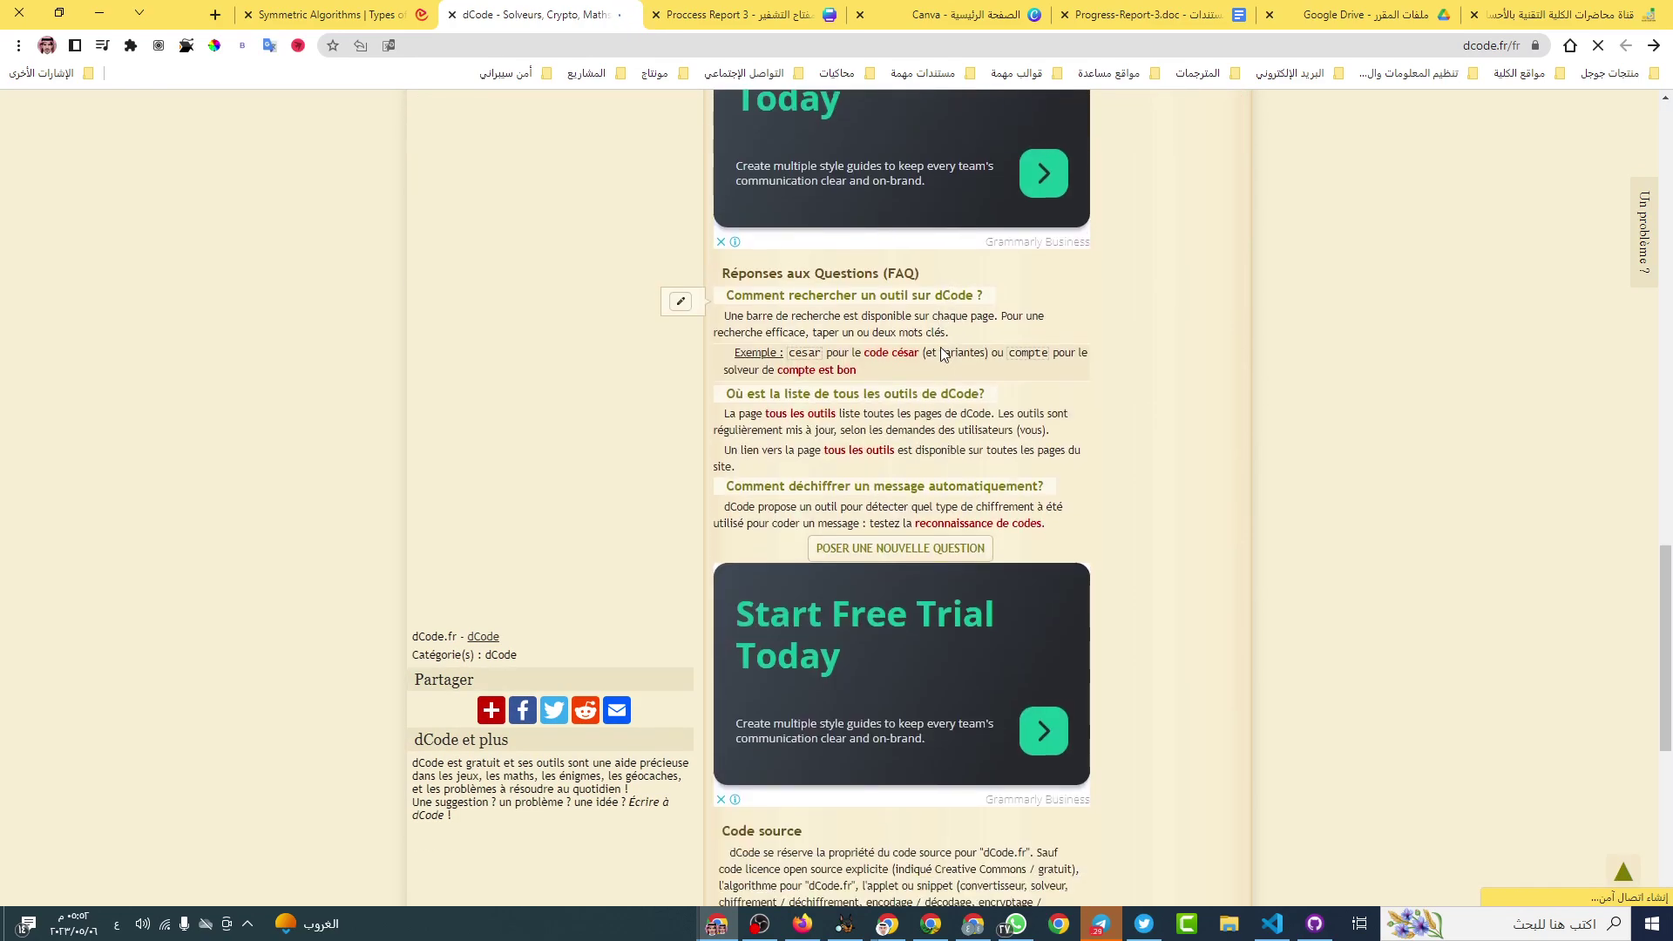
scroll(941, 353, "down", 2)
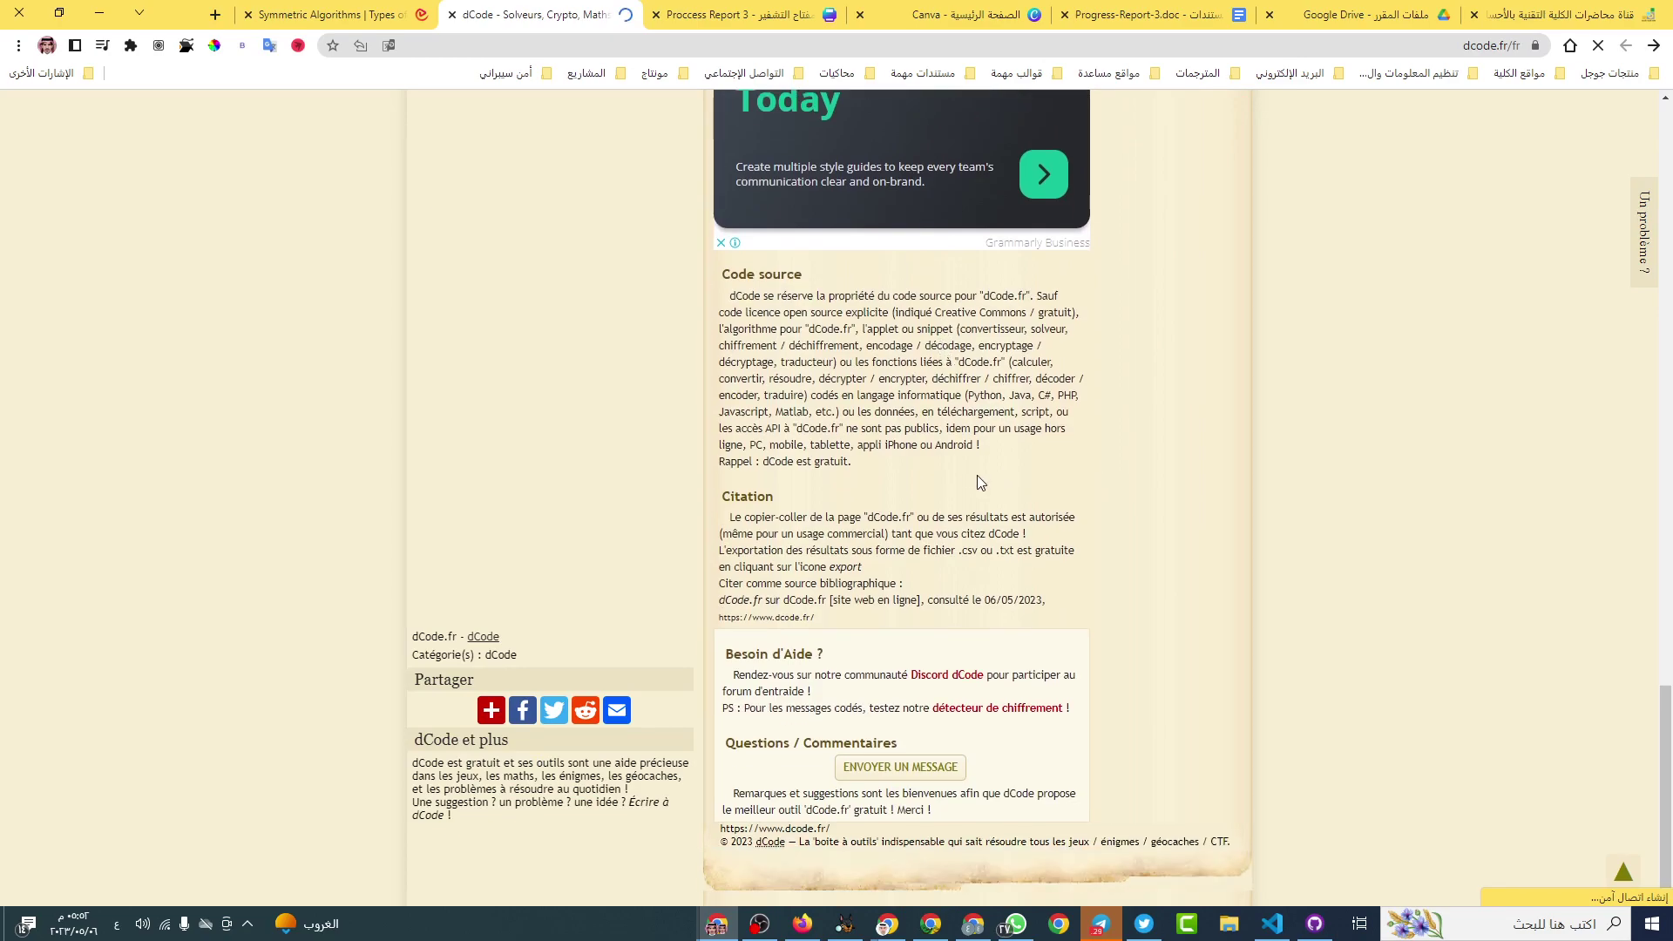
scroll(959, 462, "up", 15)
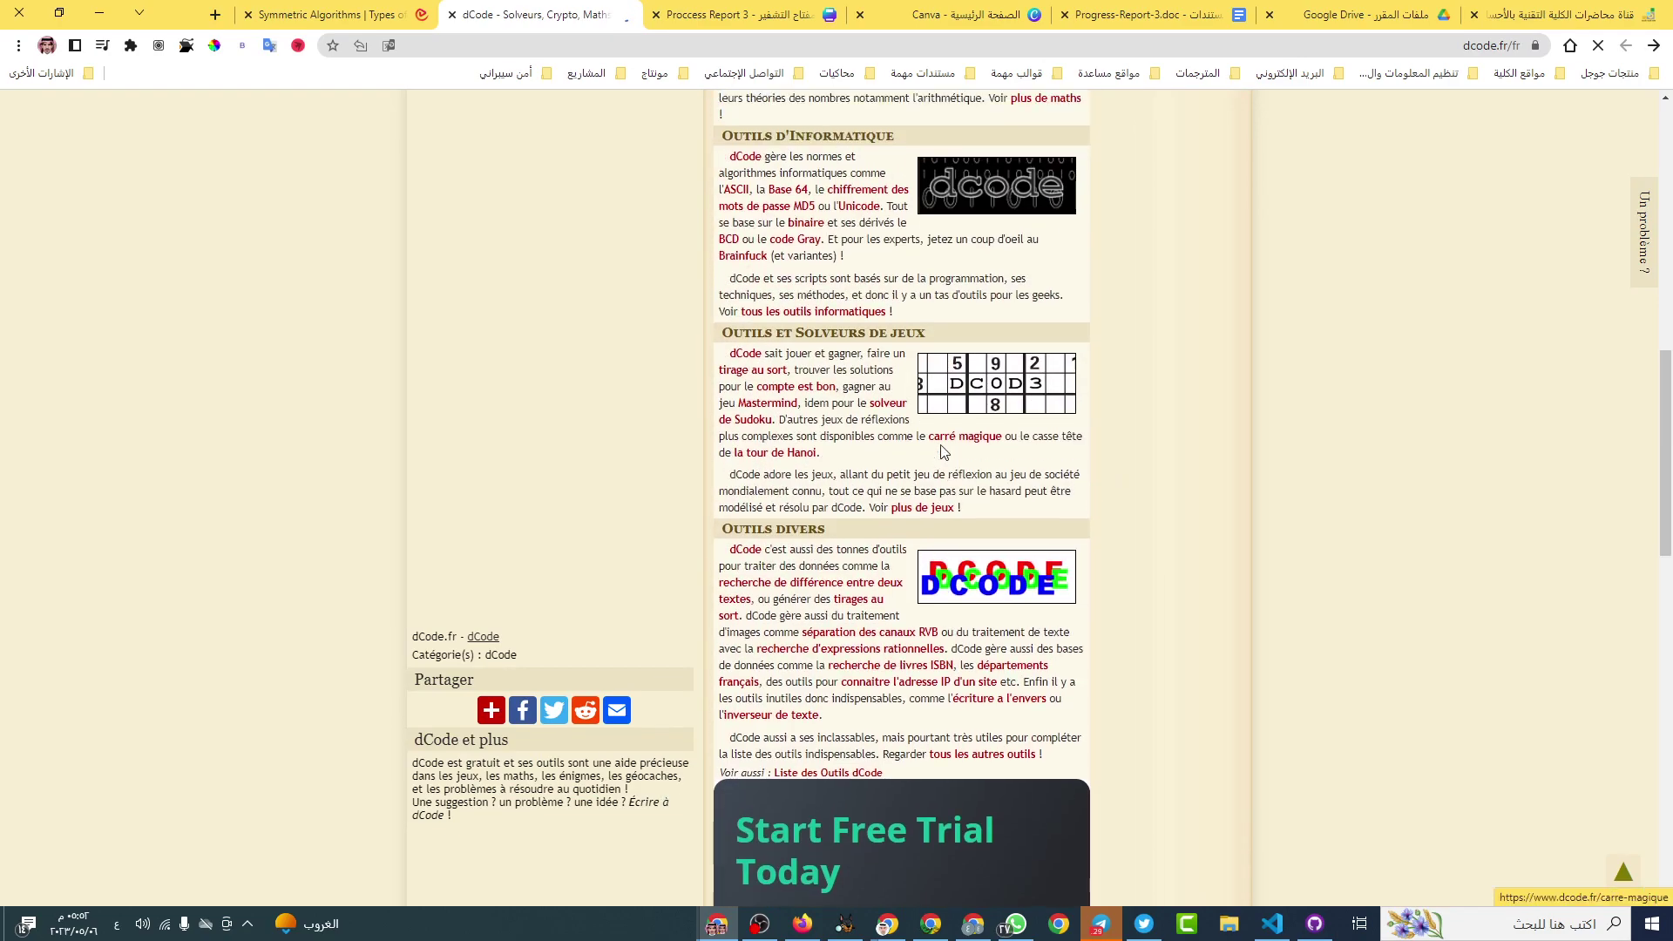
scroll(941, 452, "up", 15)
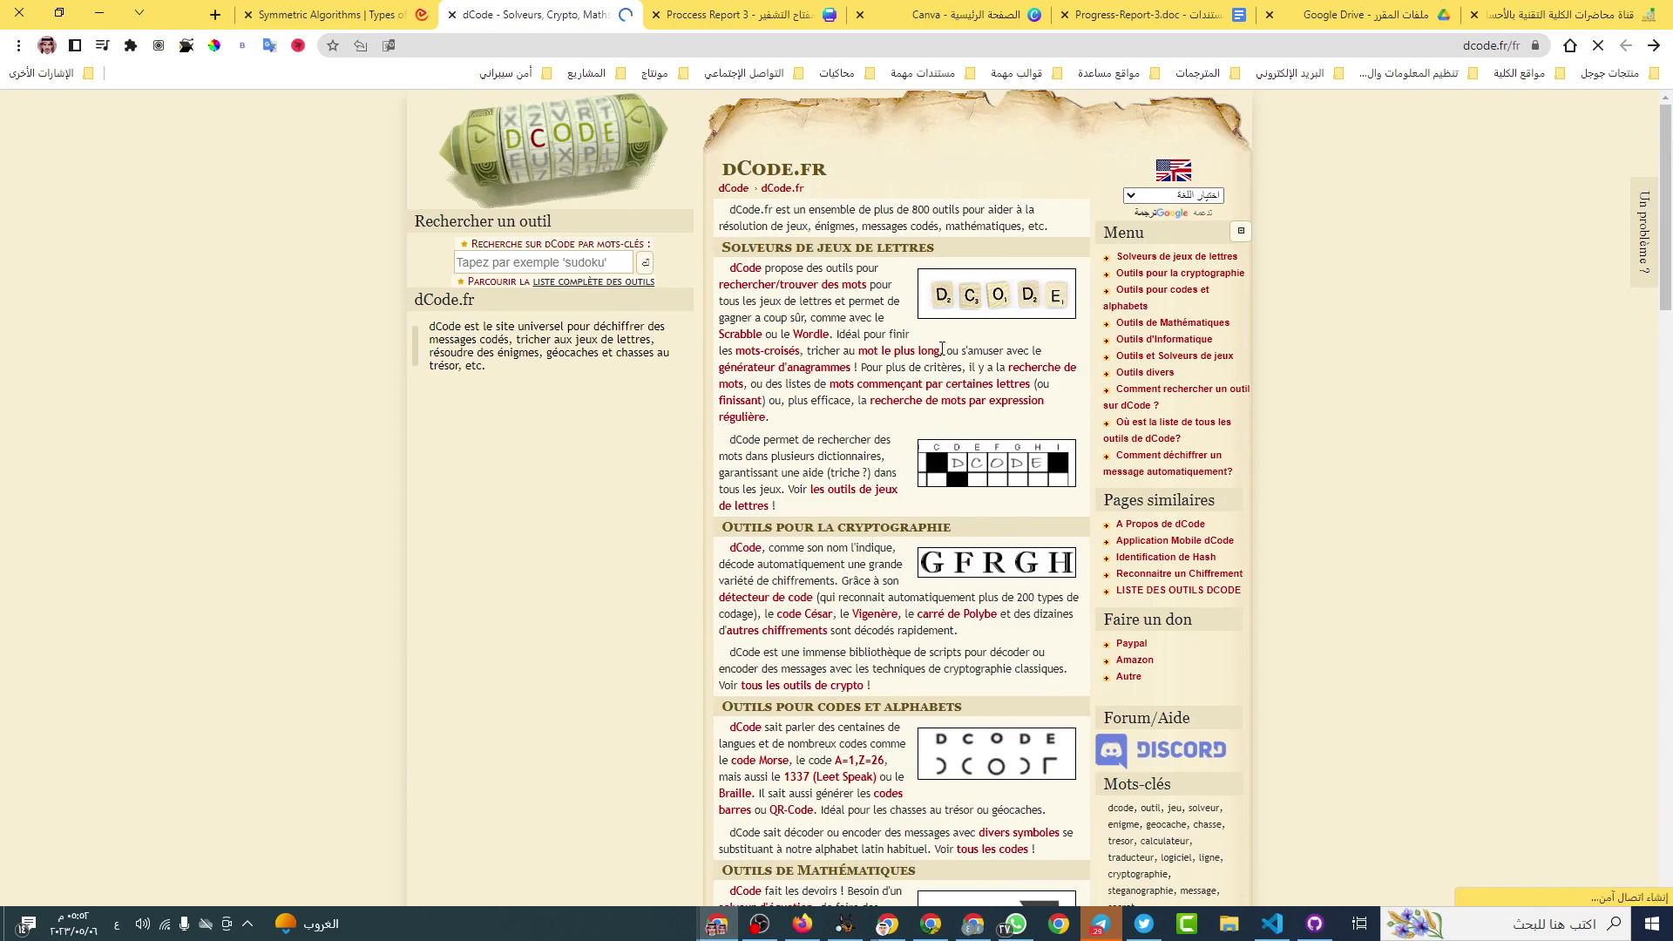
left_click(1155, 170)
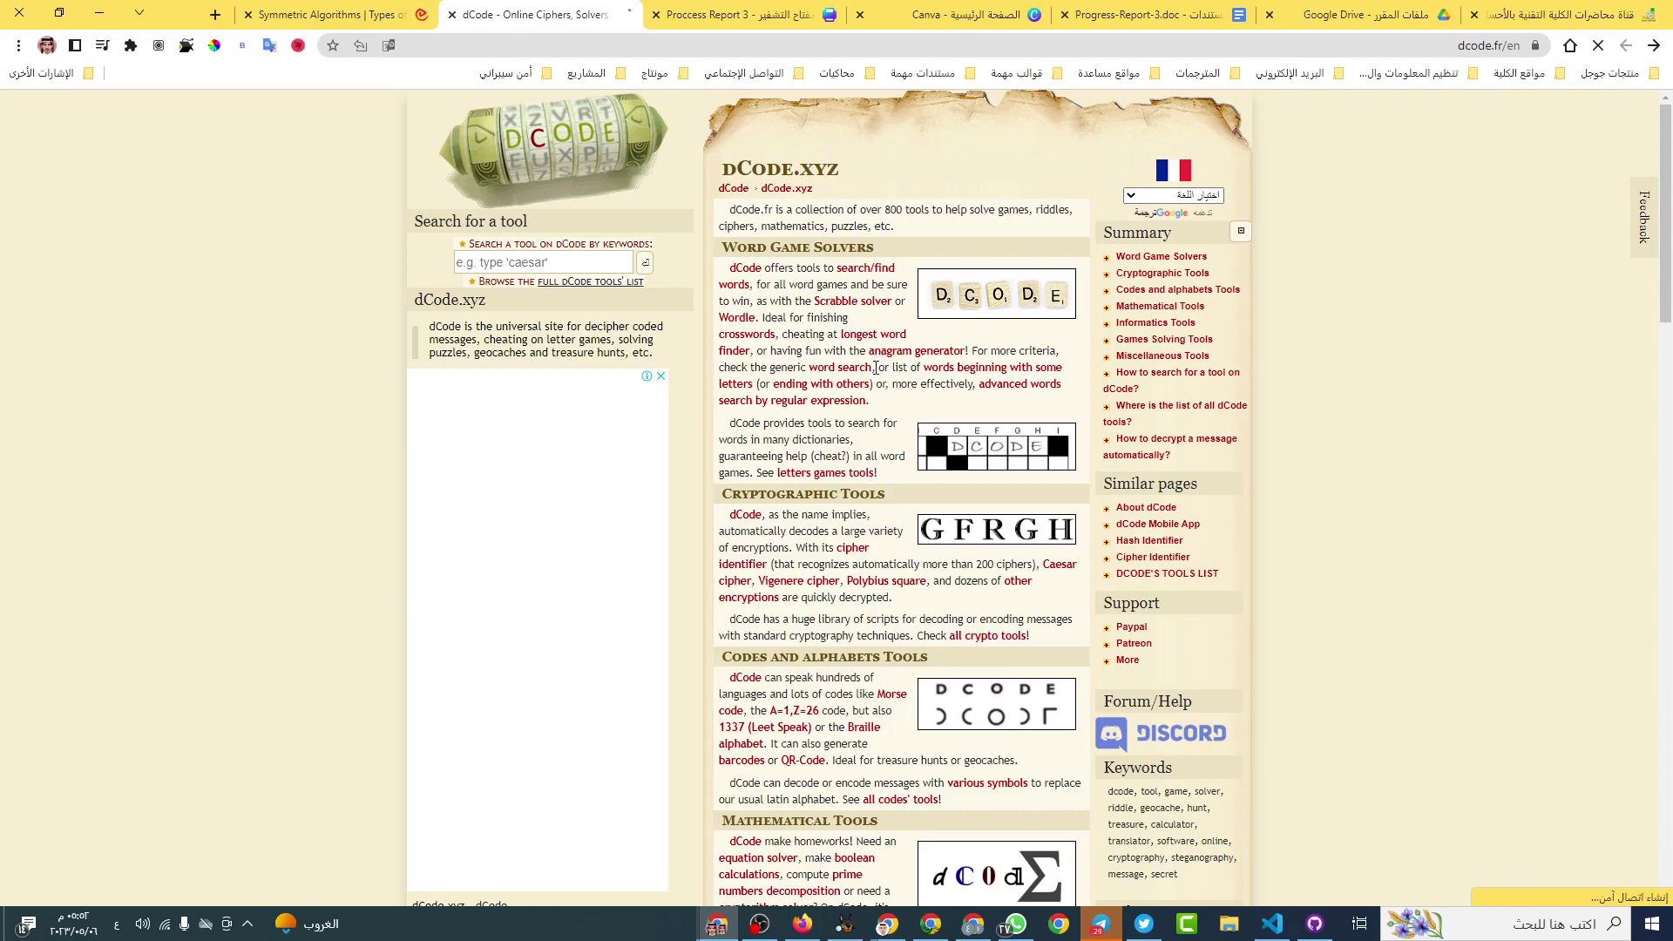
Scroll through the English dCode page, then return to the Canva comparison table
scroll(756, 383, "down", 1)
scroll(756, 383, "down", 12)
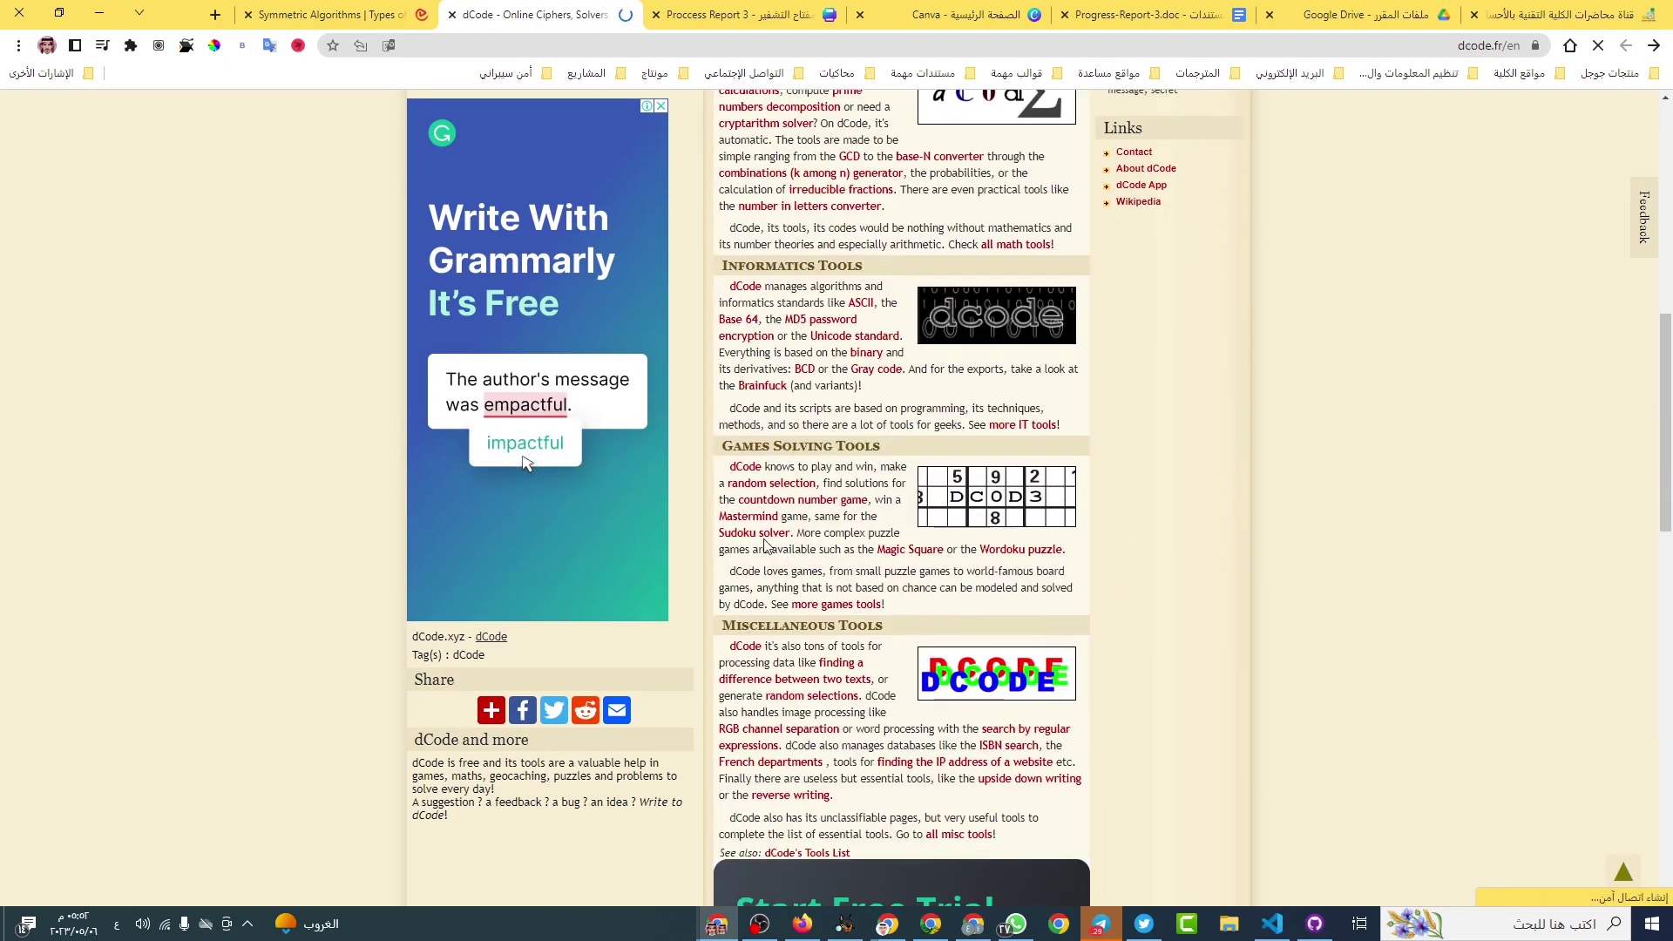
scroll(1022, 641, "down", 8)
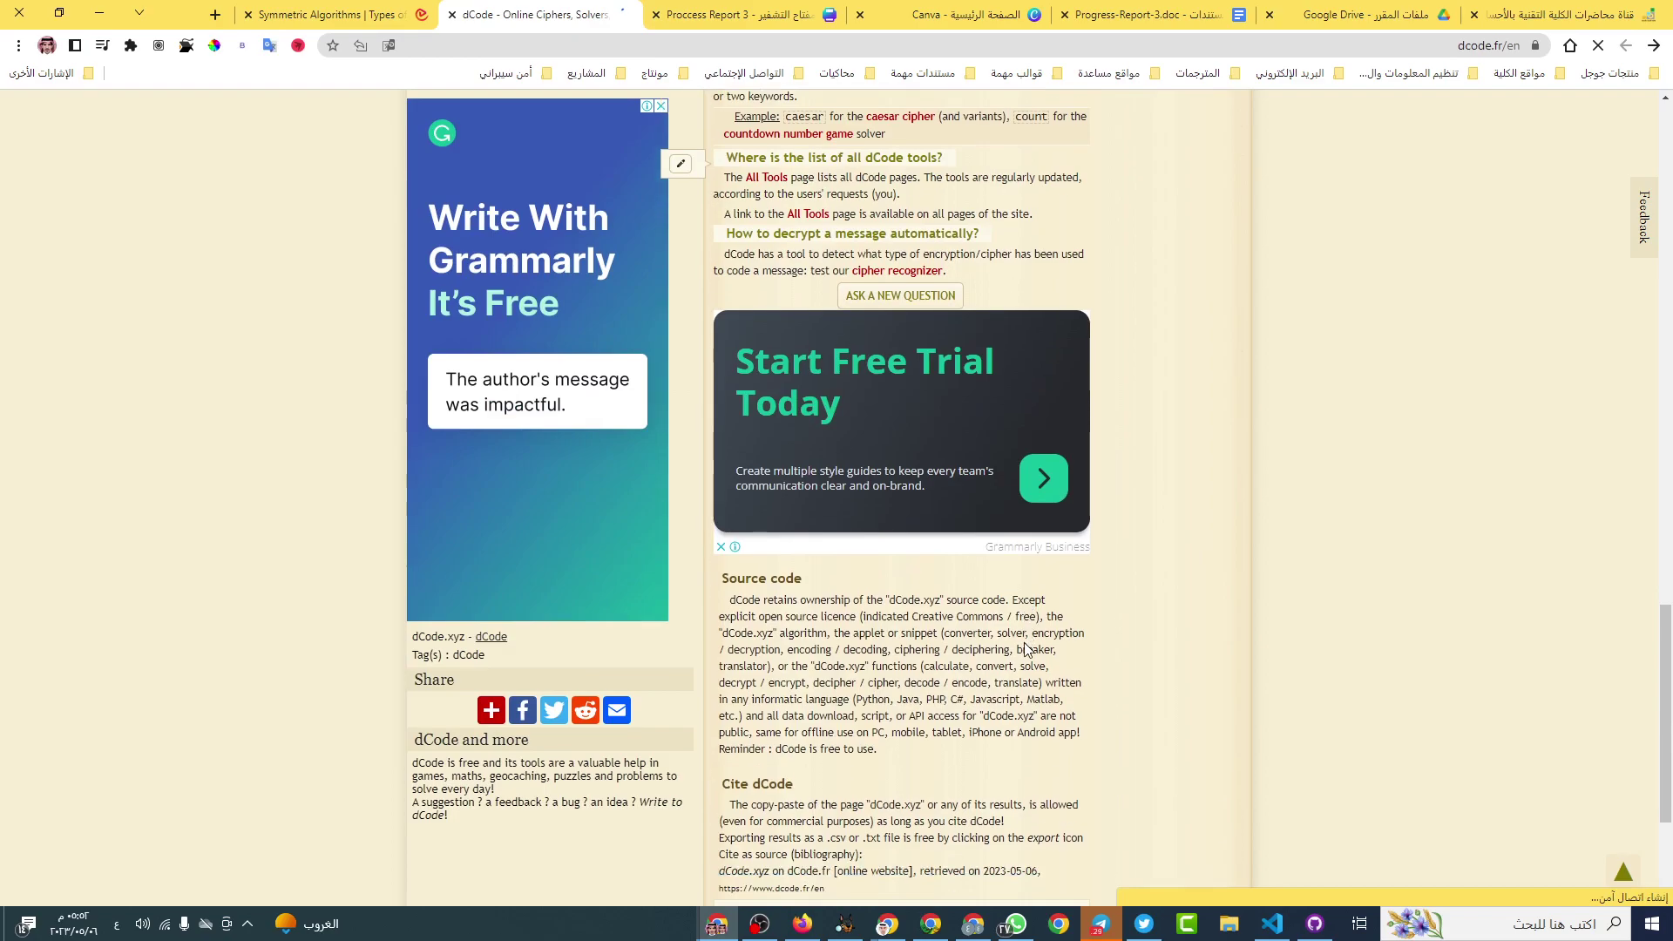
scroll(1024, 644, "up", 20)
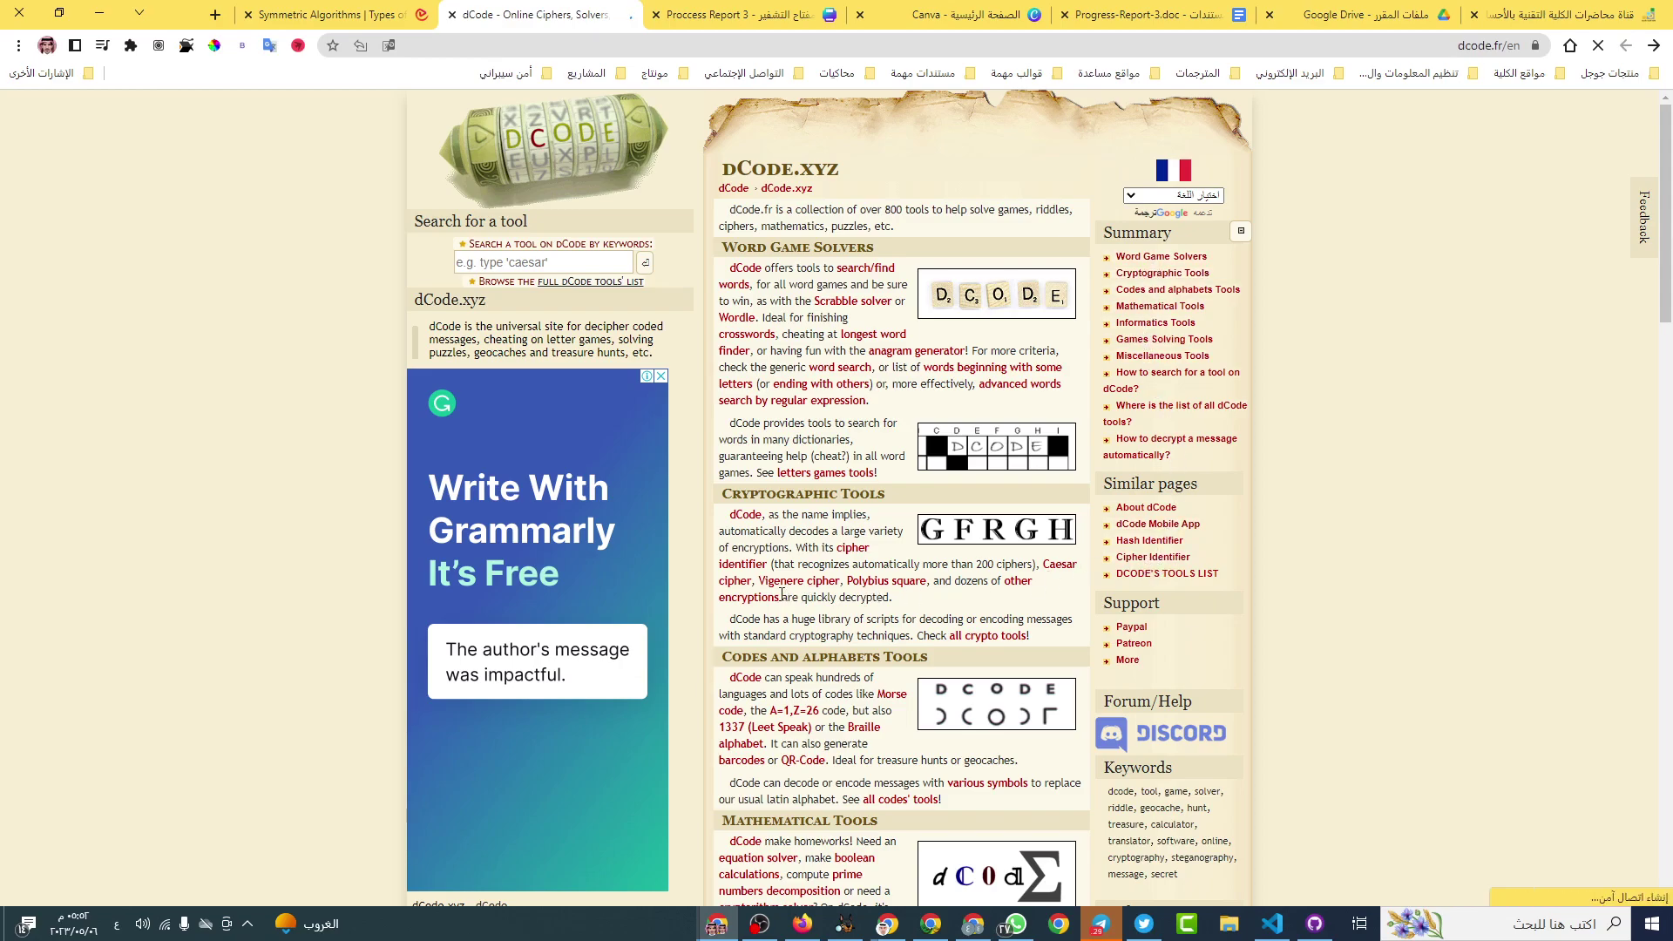
scroll(834, 573, "down", 3)
scroll(835, 573, "down", 10)
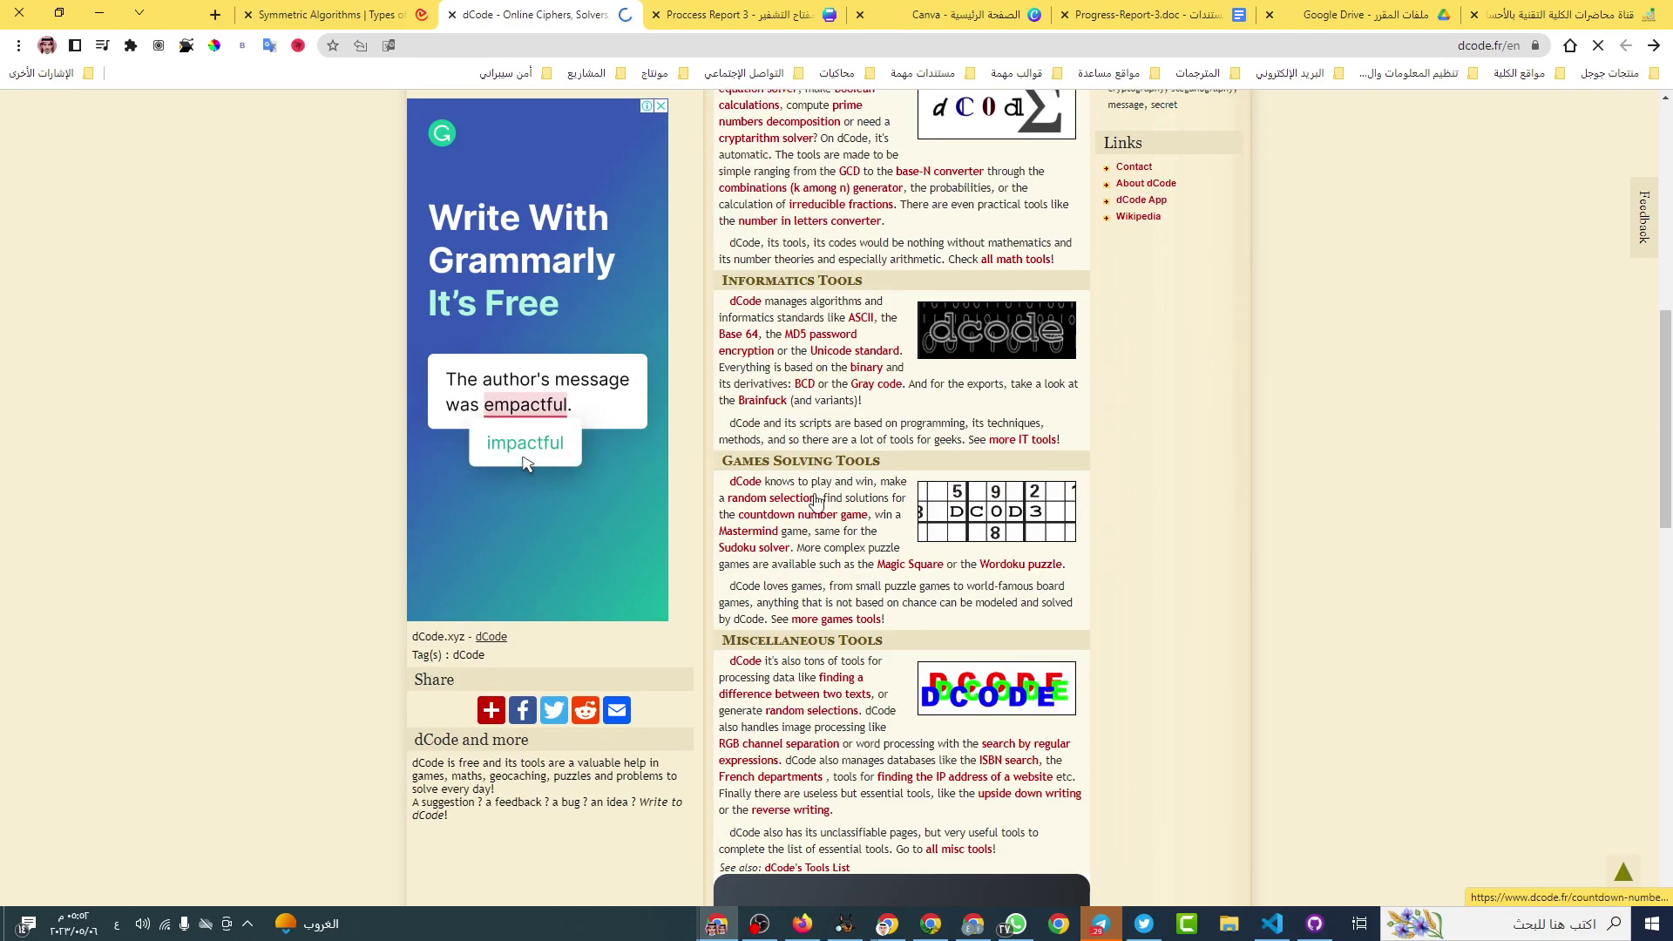
scroll(827, 434, "down", 3)
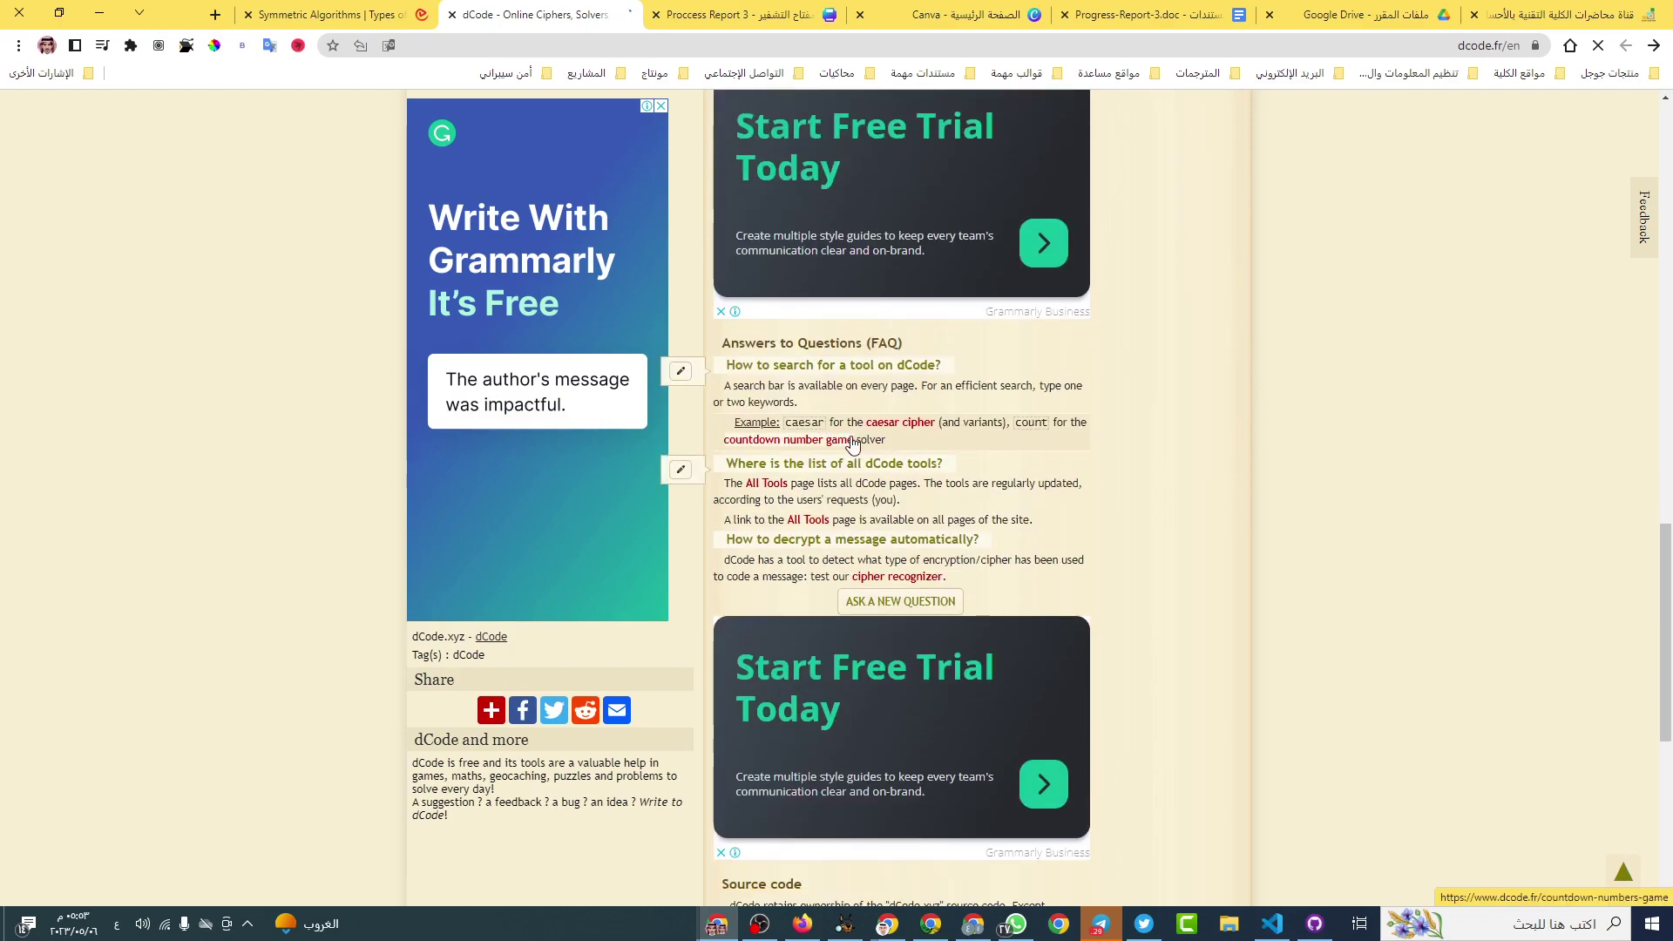
left_click(742, 7)
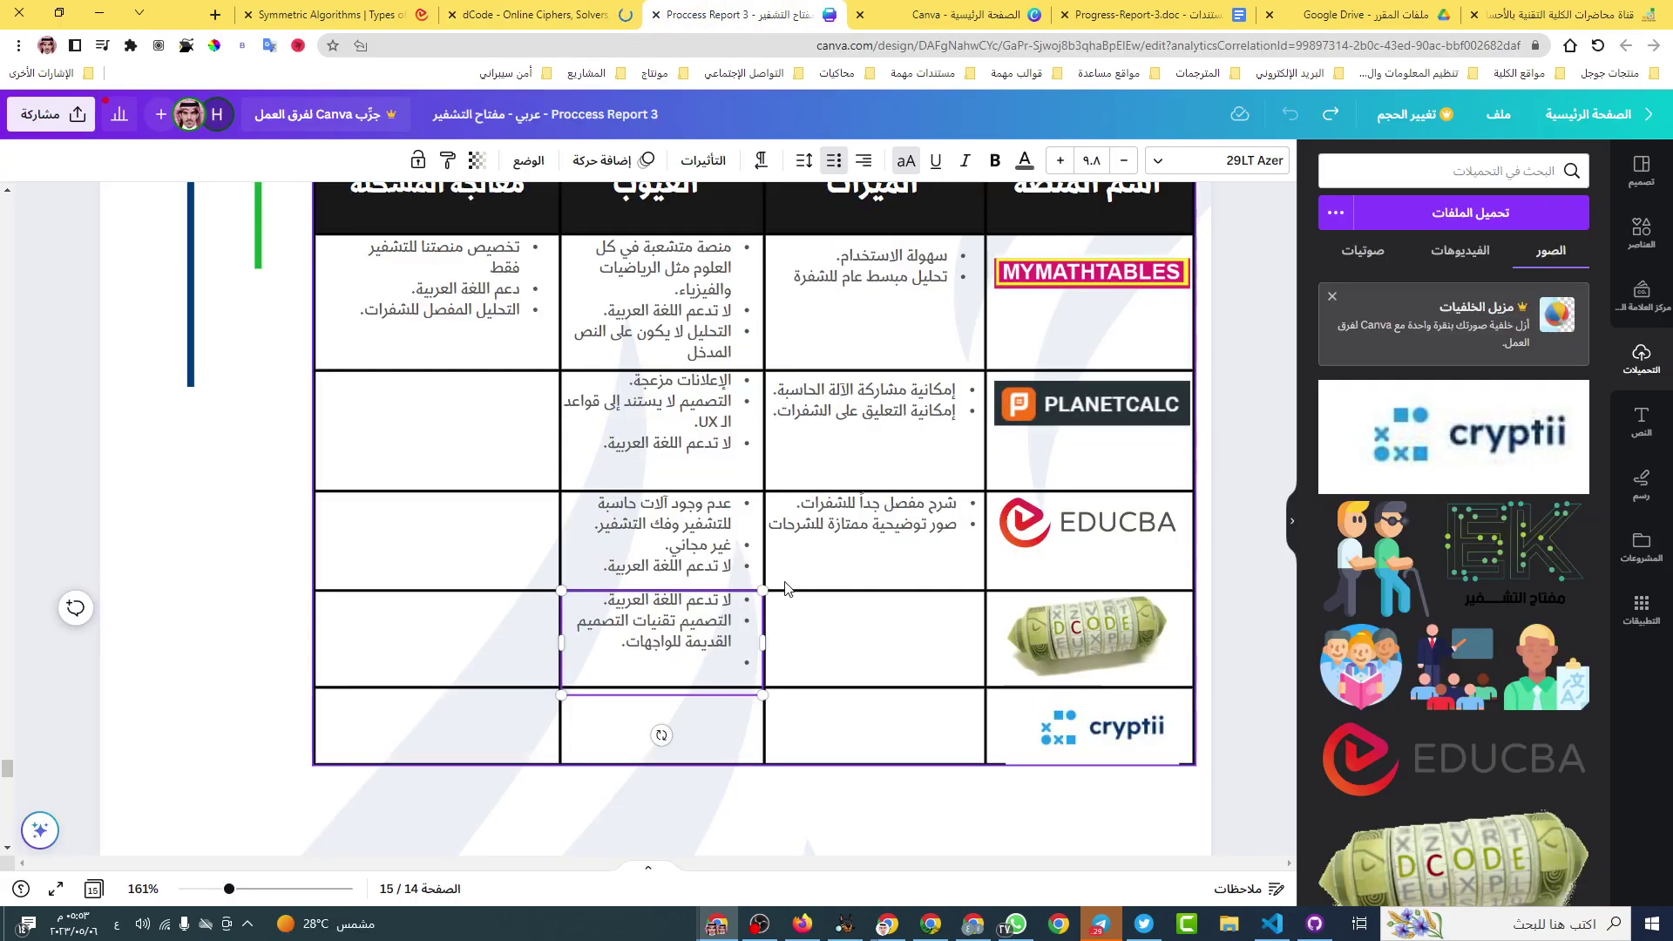
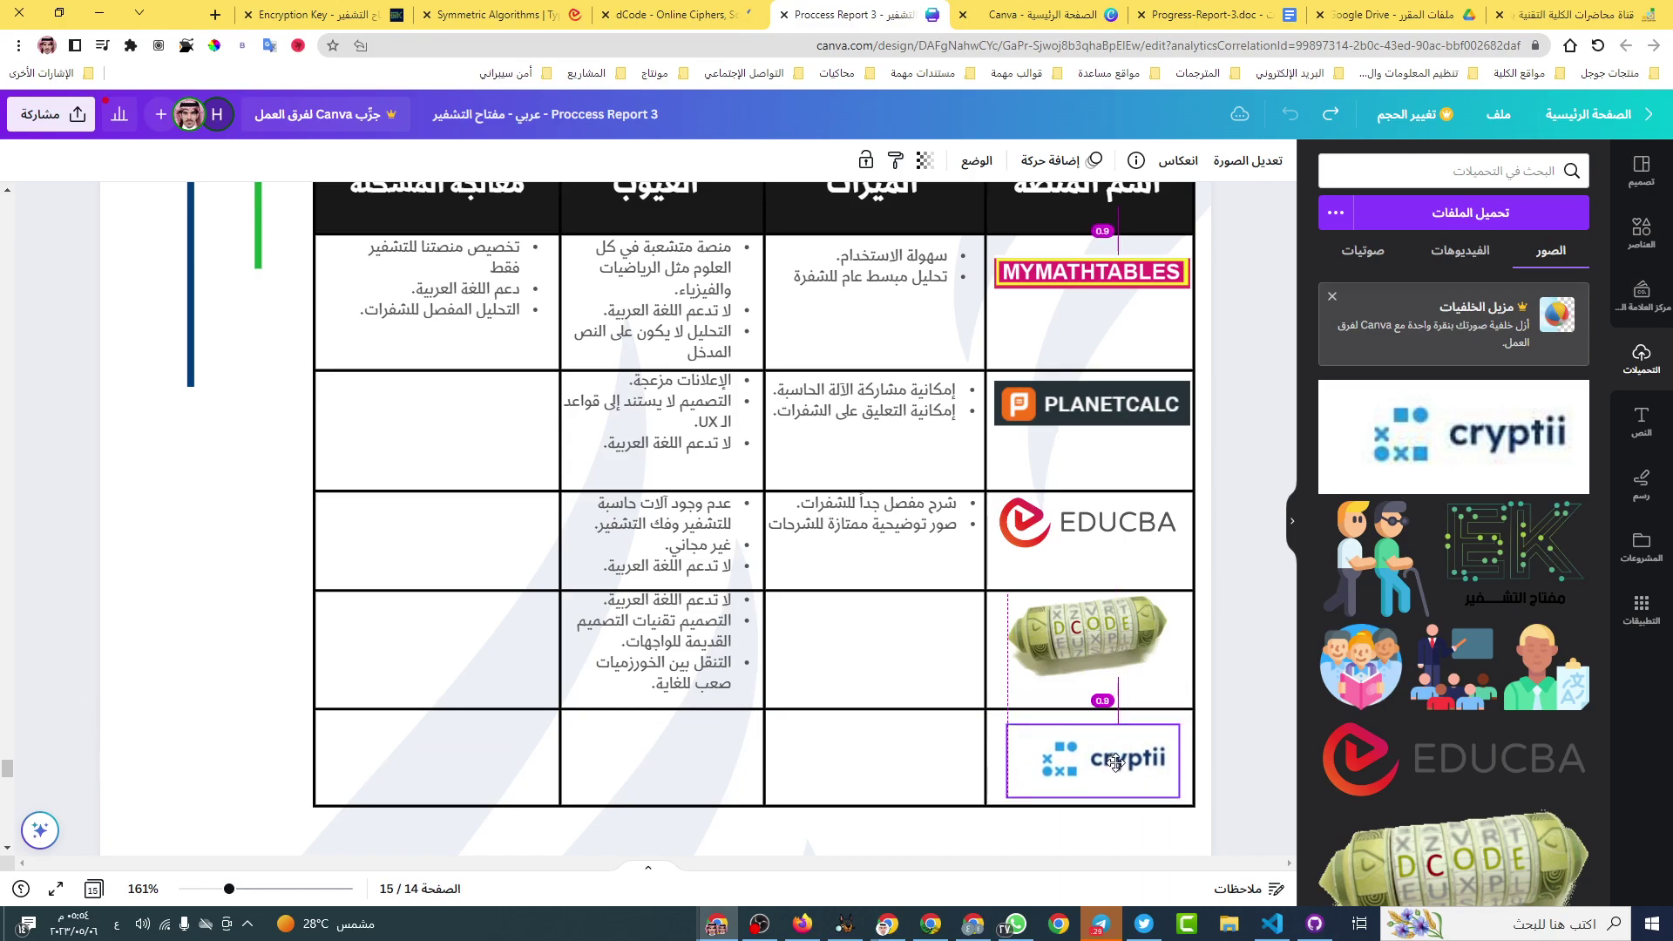
Duplicate EDUCBA's features text into the empty DCODE features cell
left_click(906, 523)
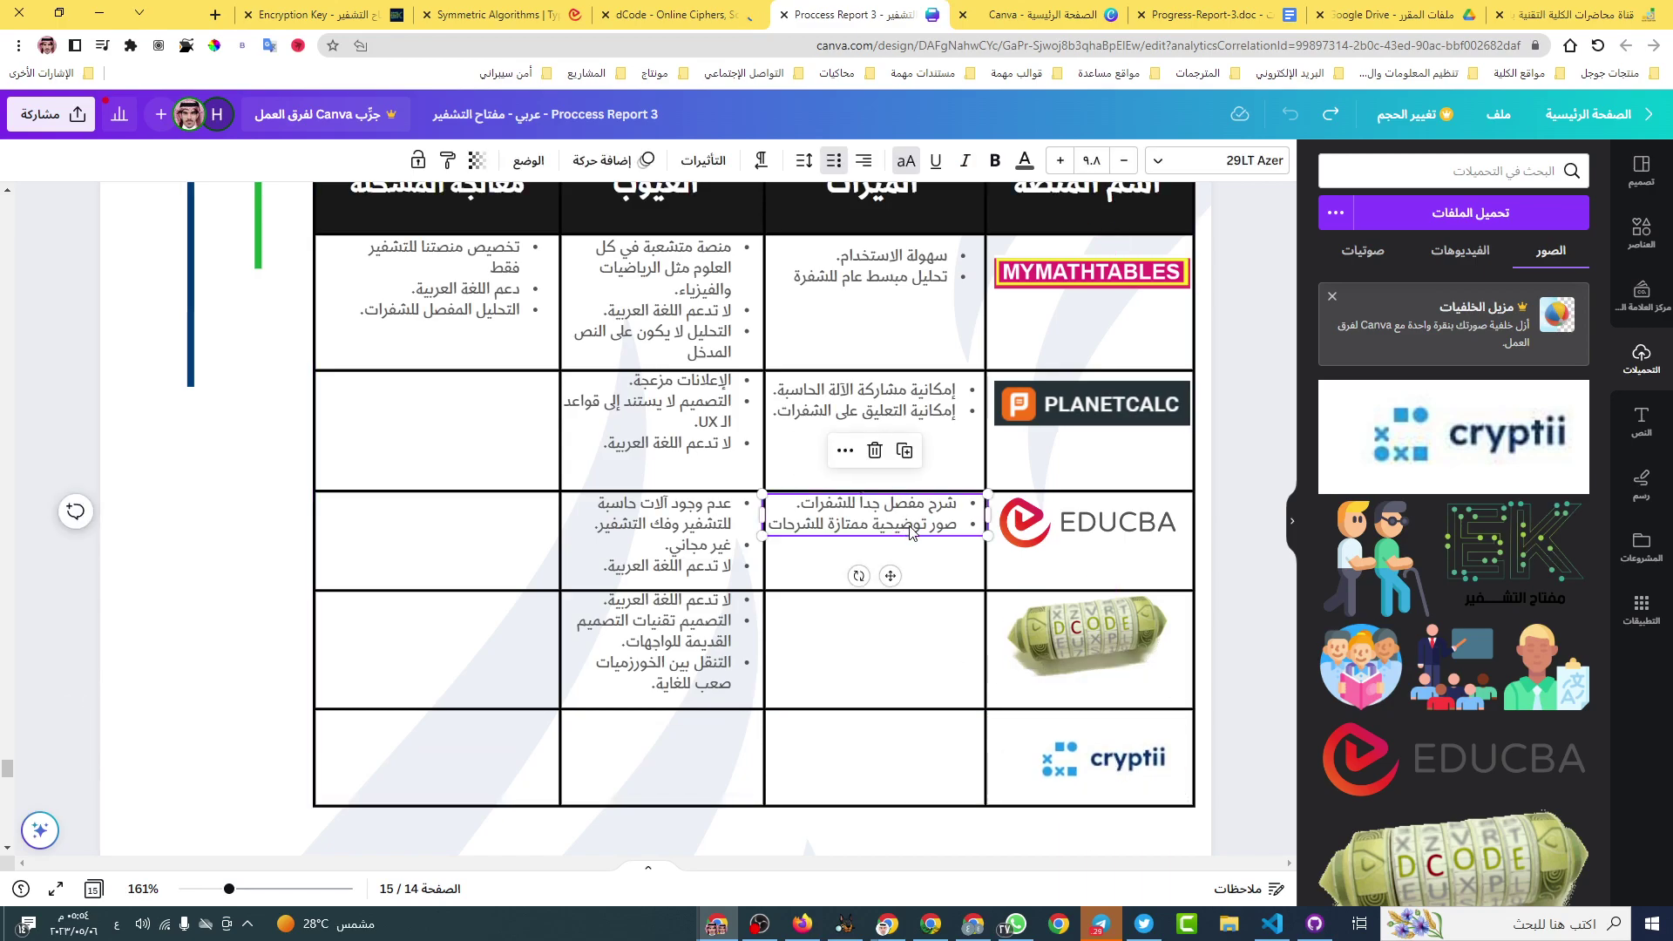
key("ctrl+d")
left_click_drag(934, 545, 912, 617)
Reword DCODE's first feature to 'متخصص في الشفرات التطبيقية.' and select the second bullet
triple_click(907, 604)
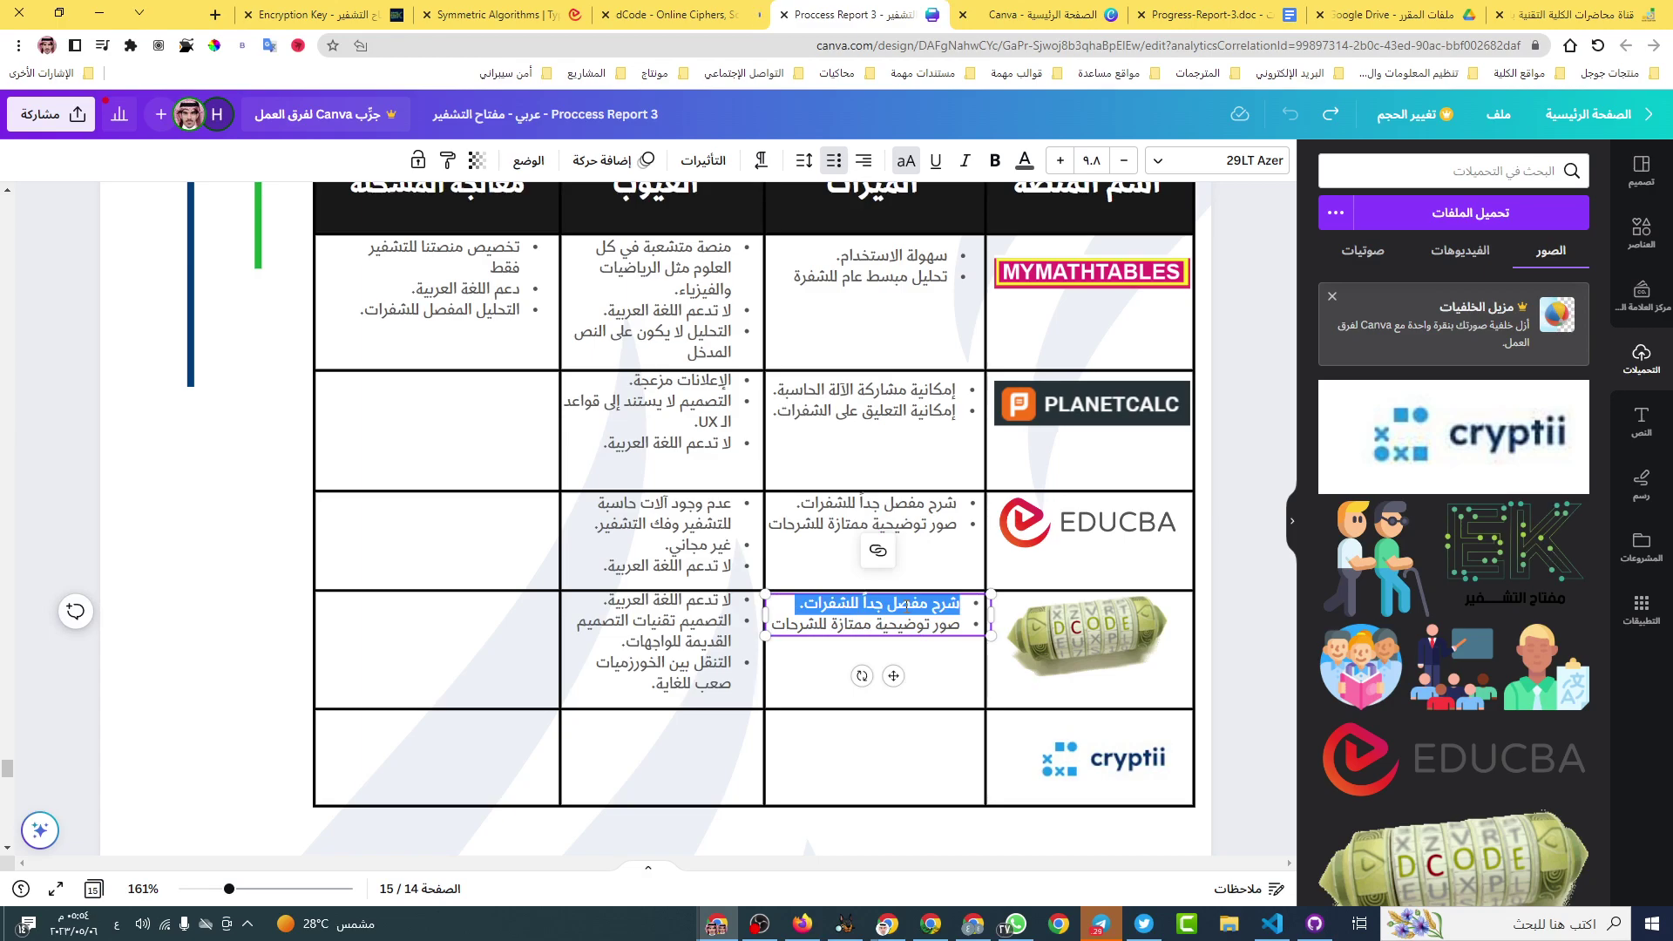
key("BackSpace")
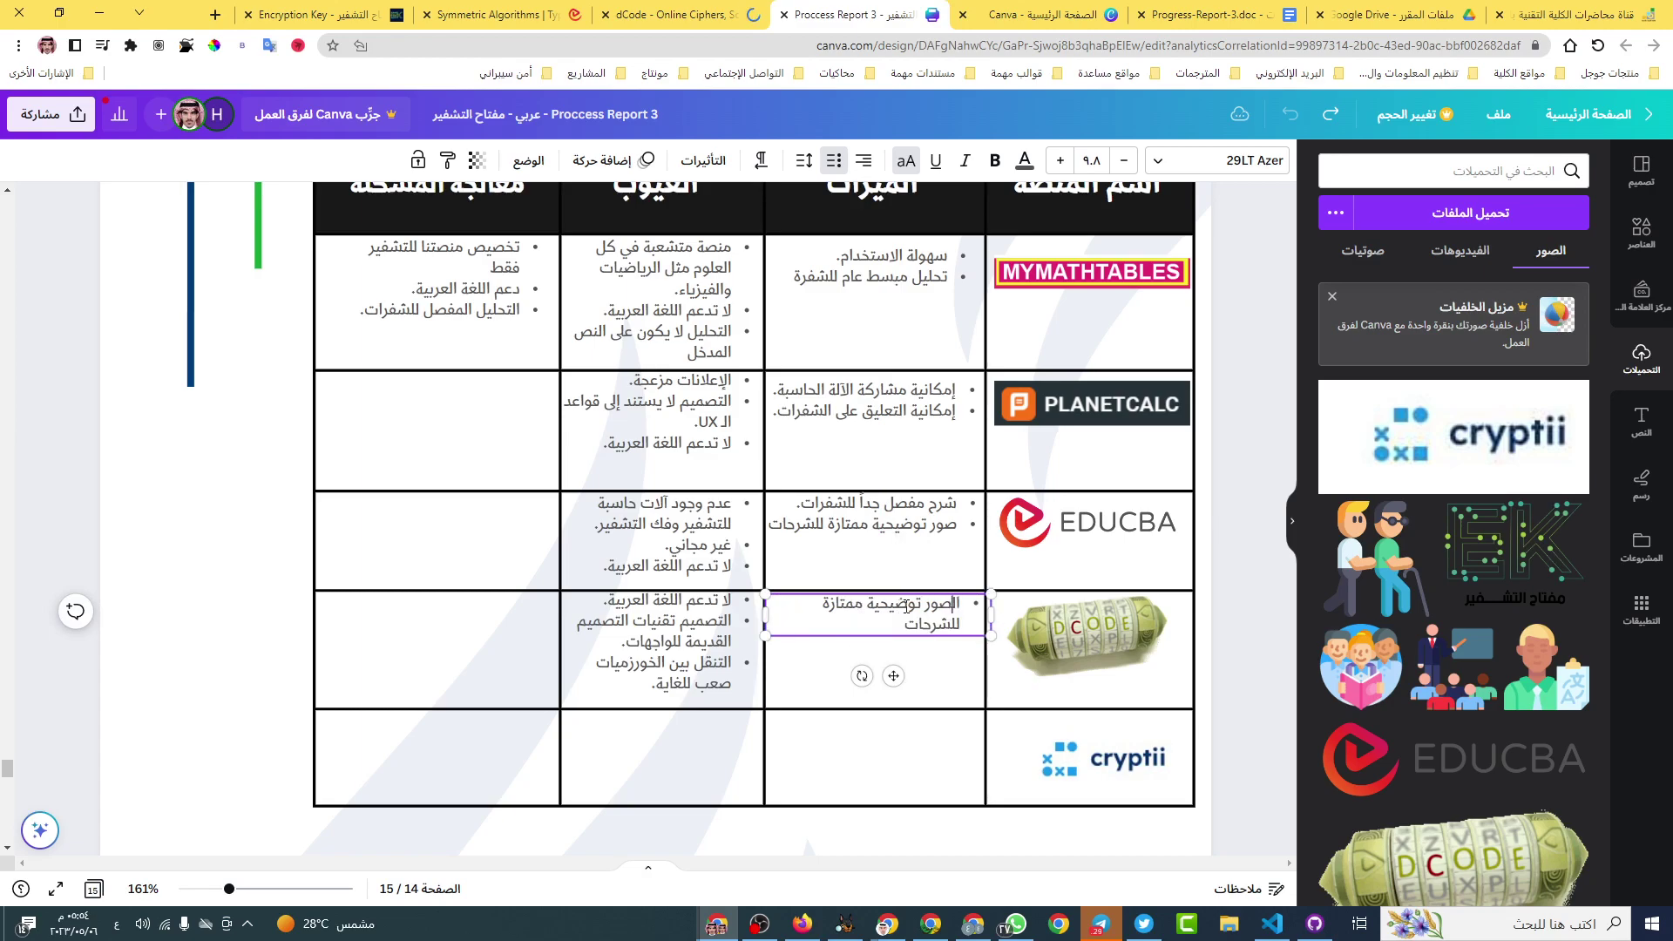
key("Delete")
key("Delete")
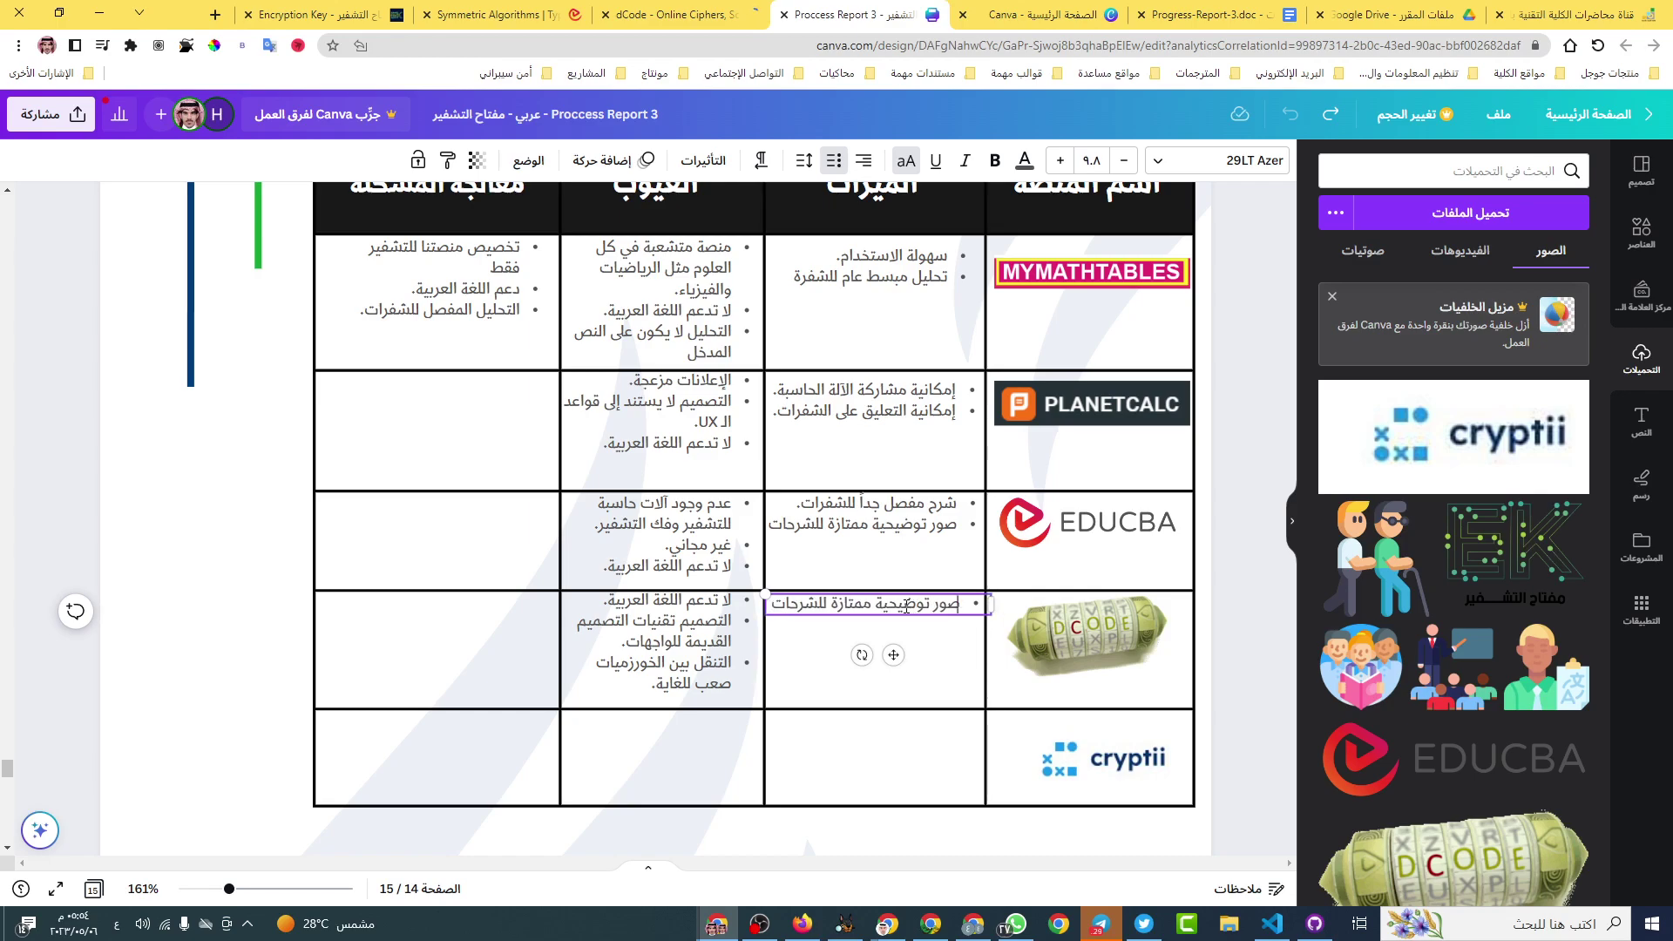
type("متخصص في الش")
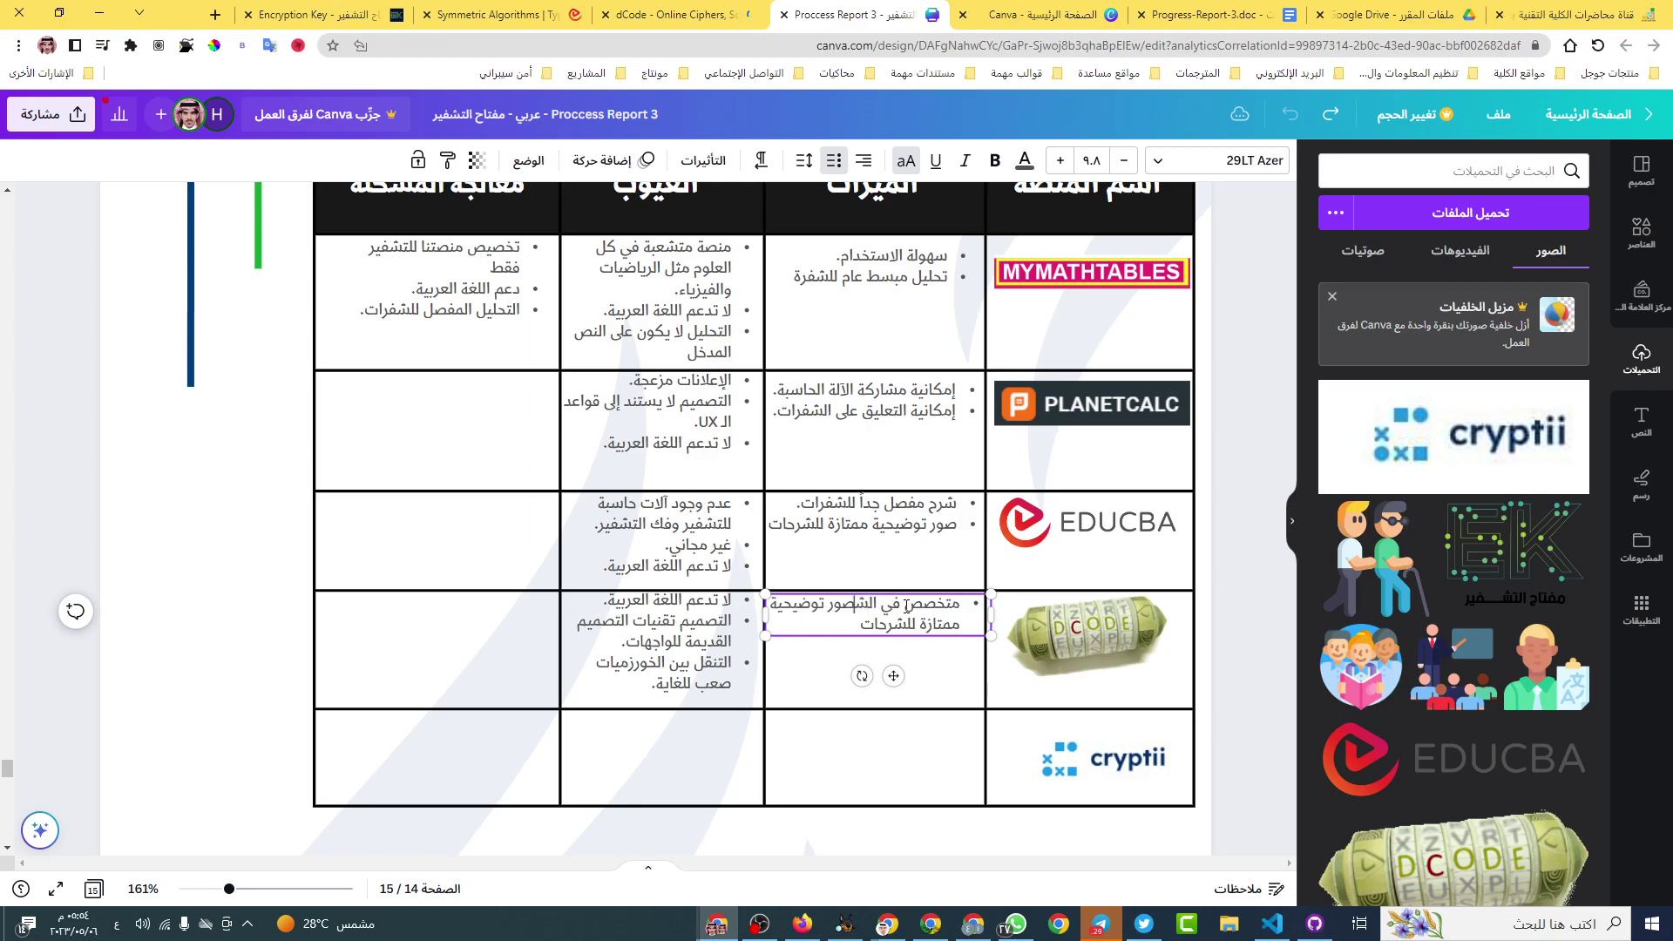
type("فرات ")
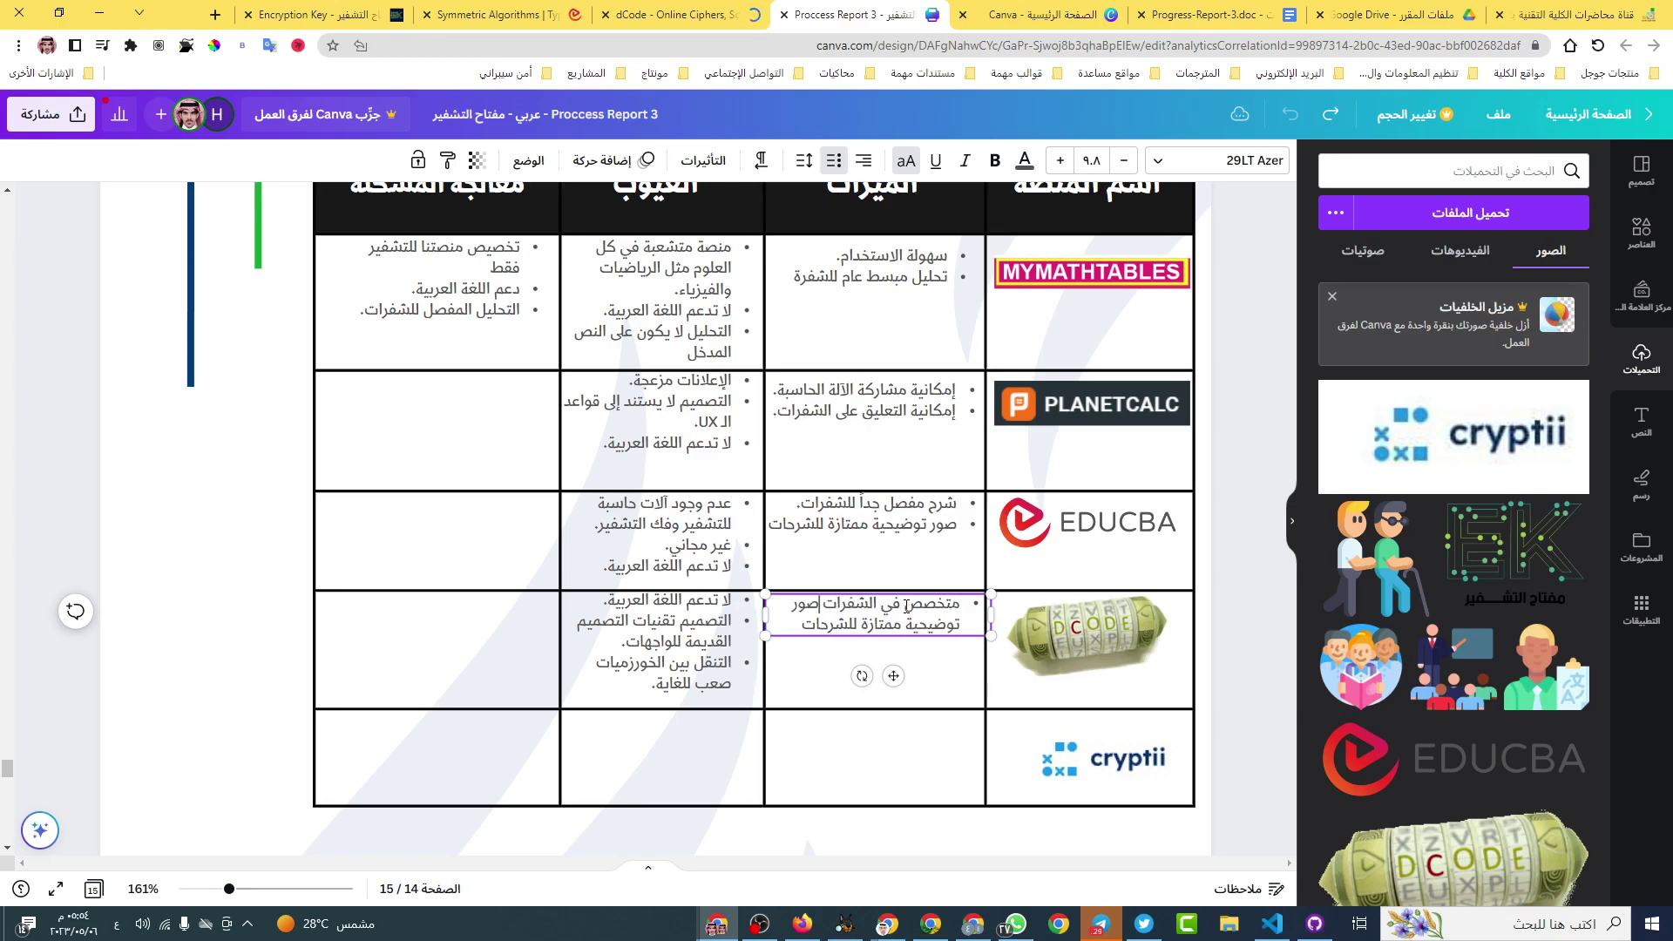
type("التطبيقية.")
key("Return")
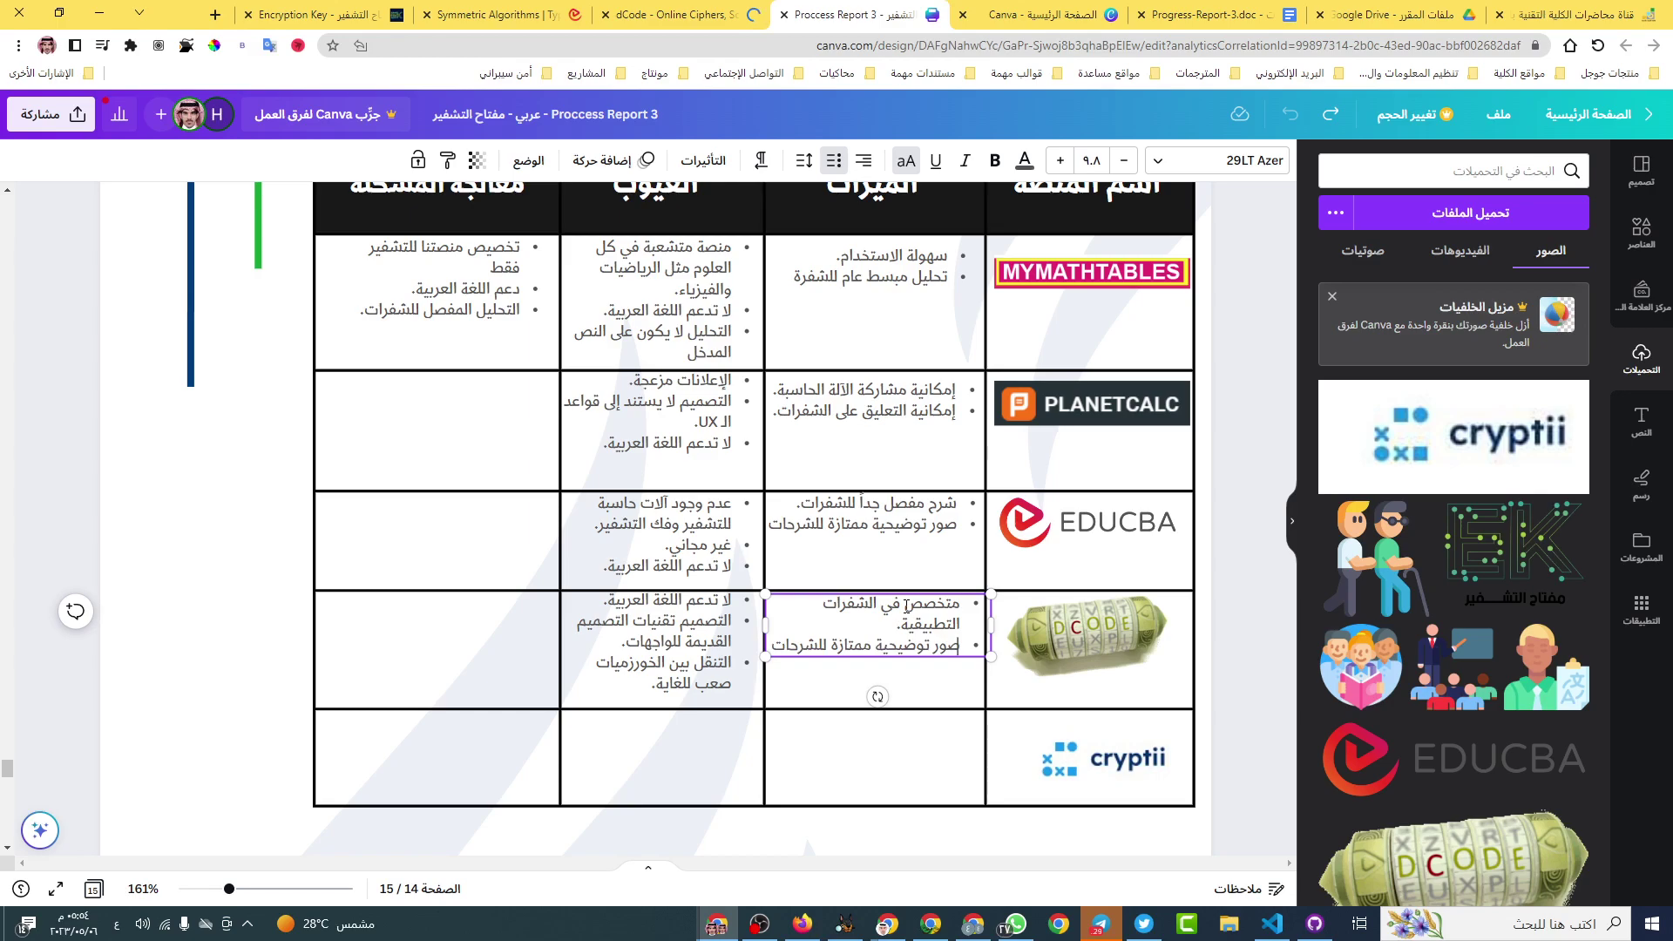
triple_click(900, 644)
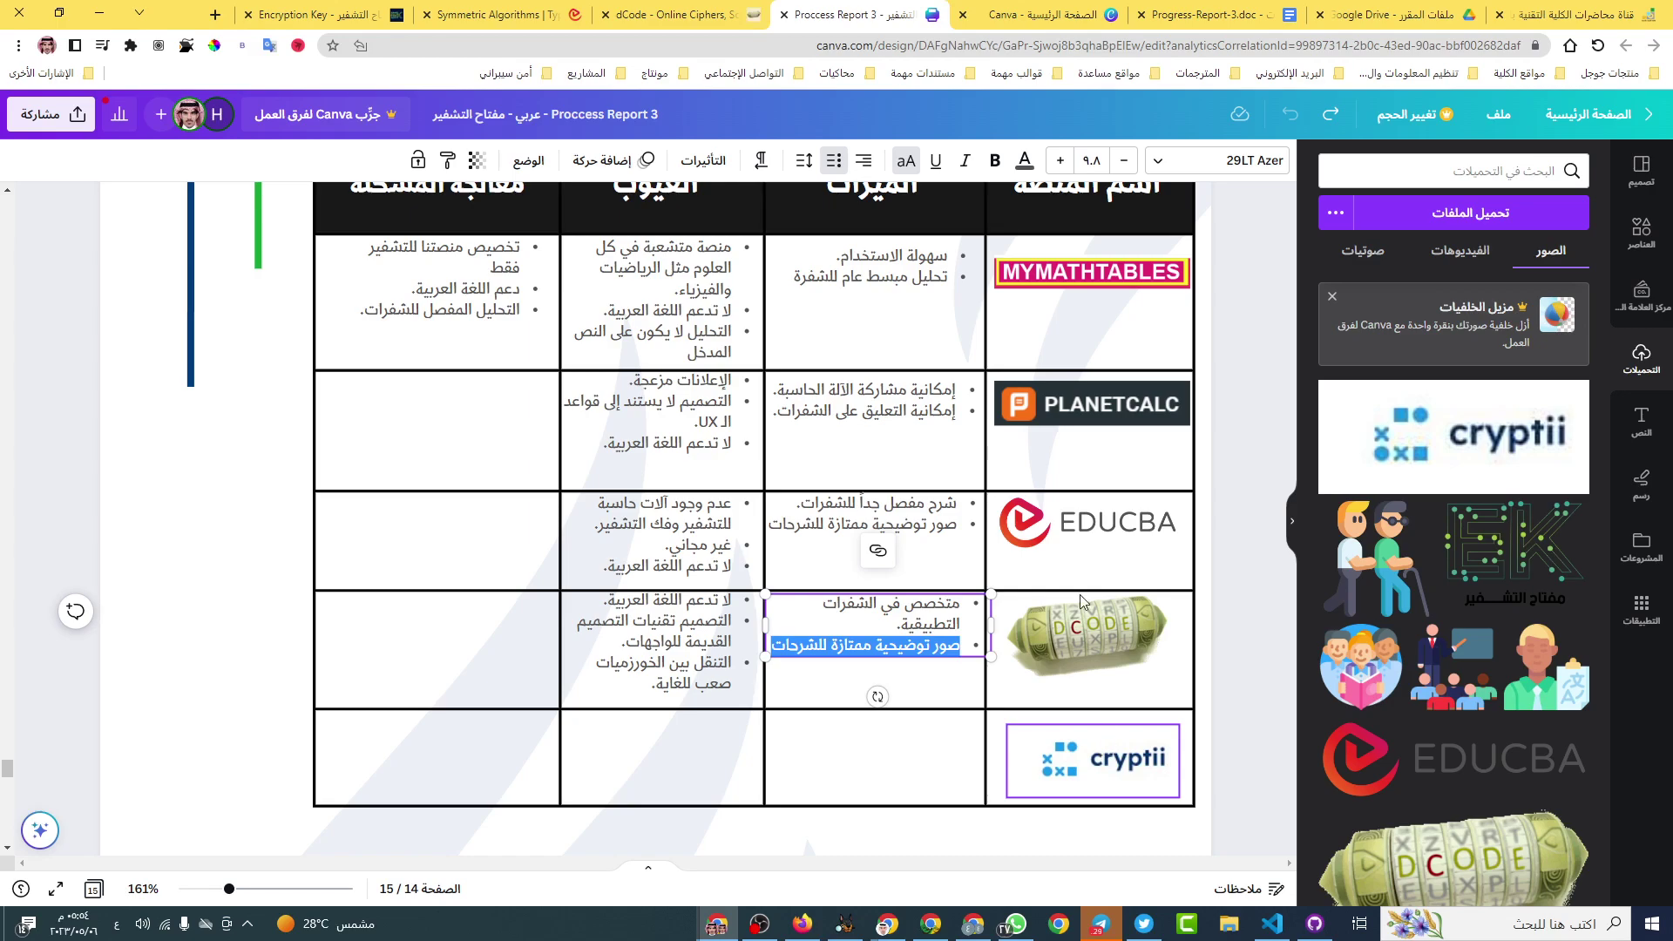
key("ctrl+Tab")
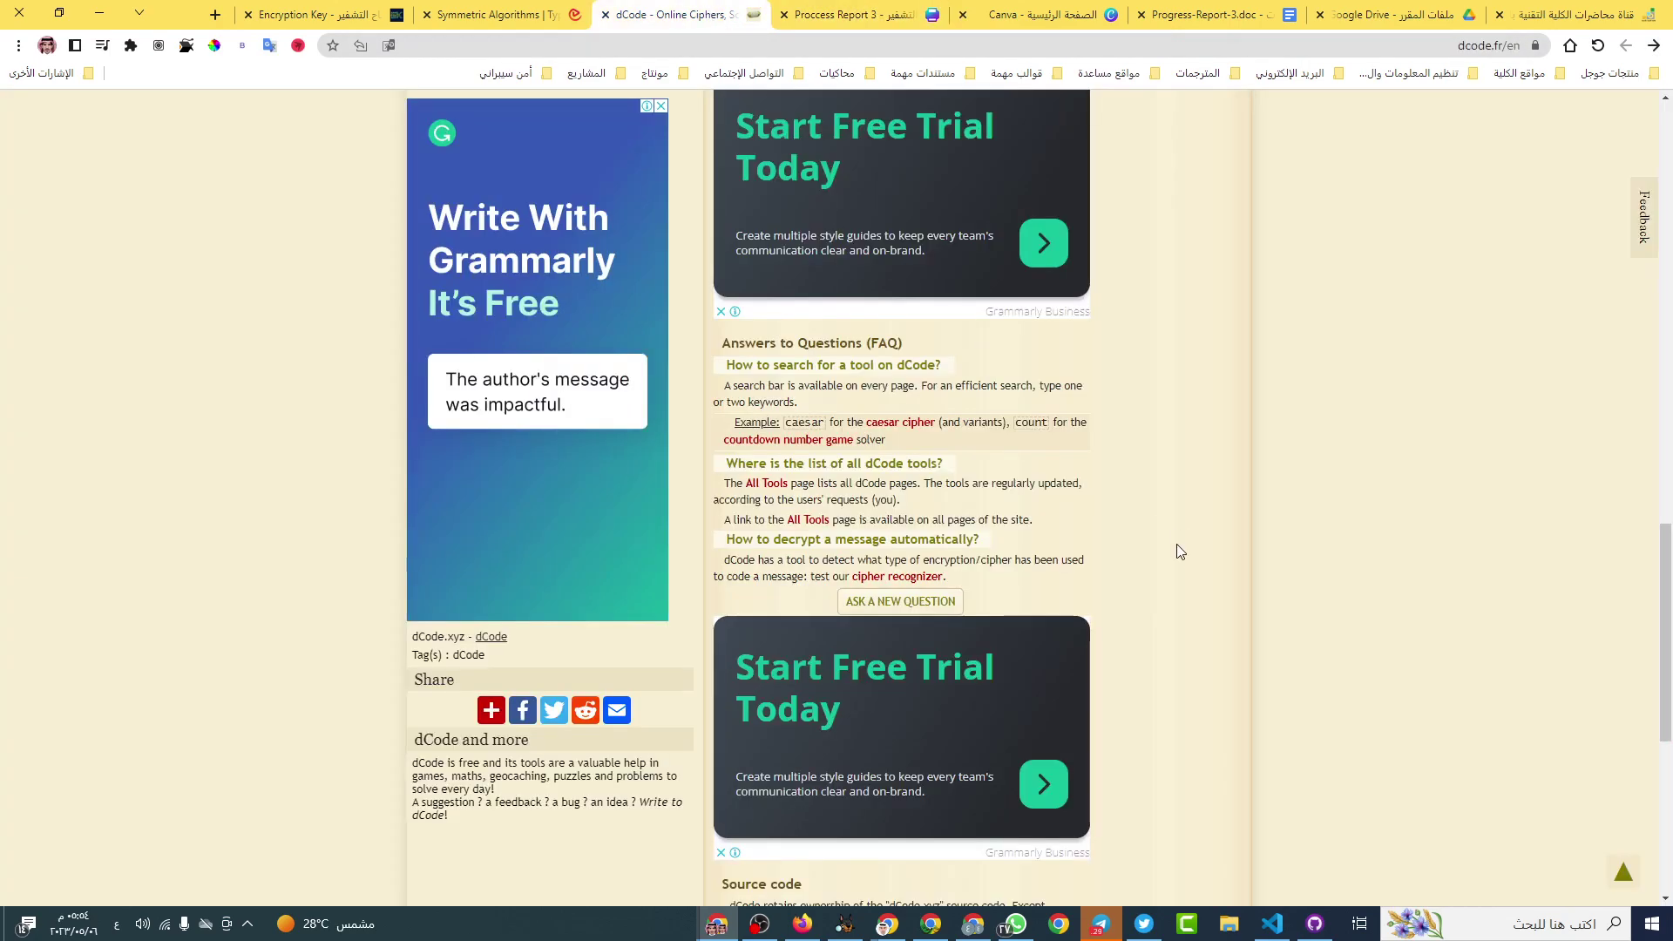
Browse dCode's home page sections, including Word Game Solvers, then return to the Canva report
scroll(1176, 549, "up", 15)
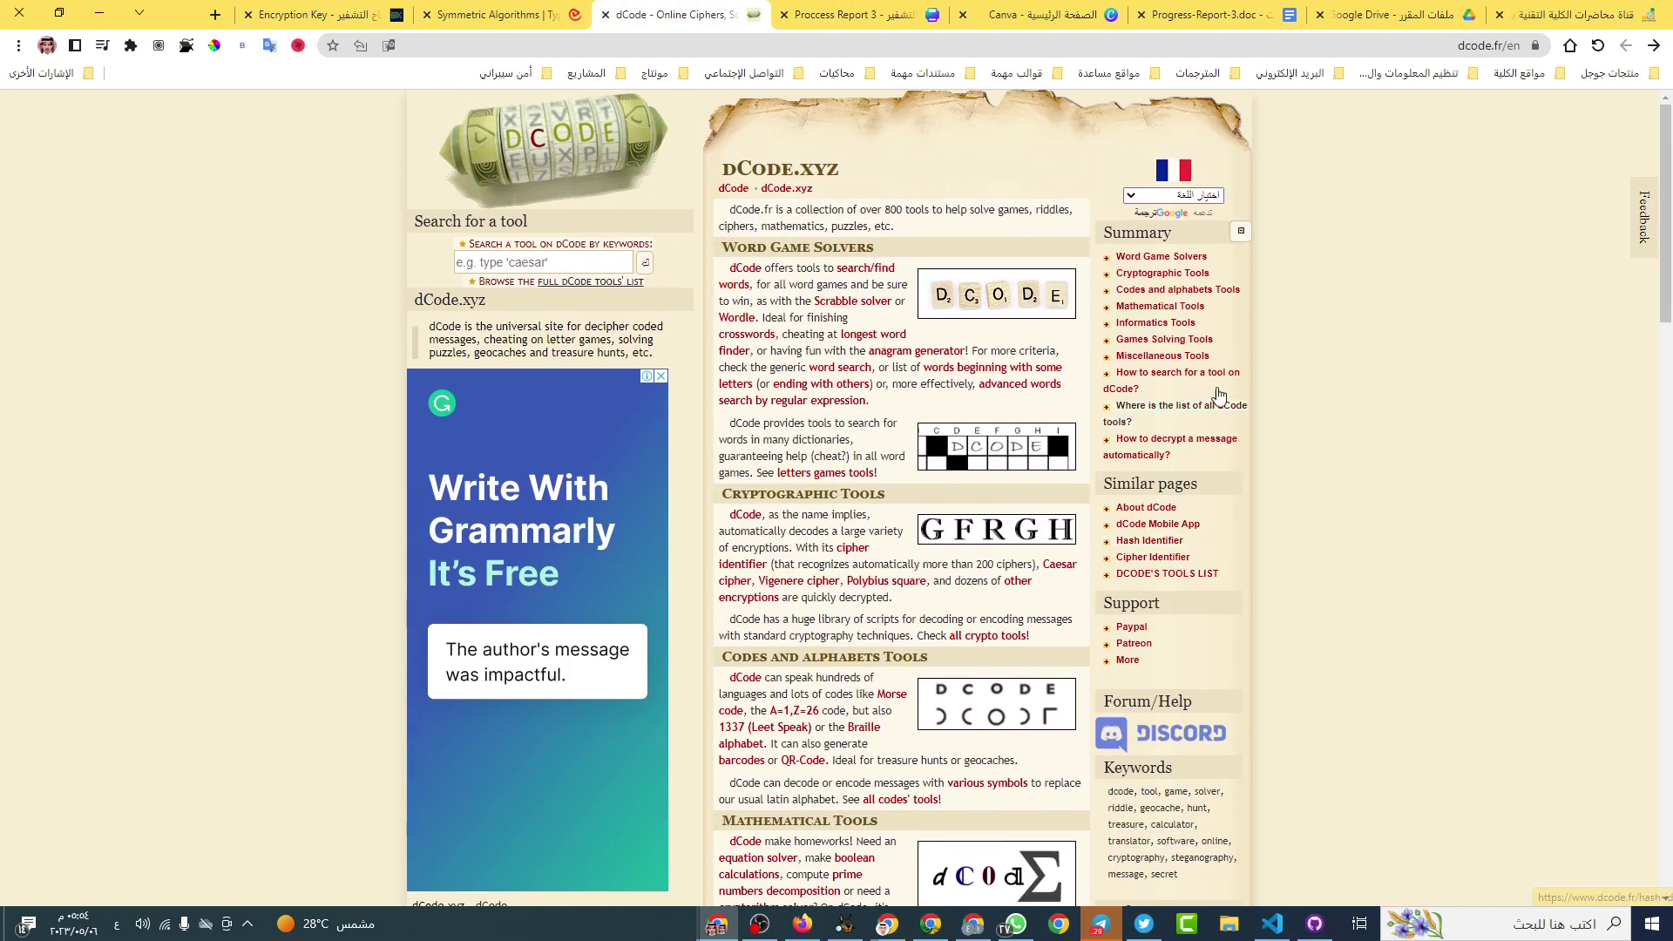
left_click(1154, 256)
scroll(898, 436, "up", 3)
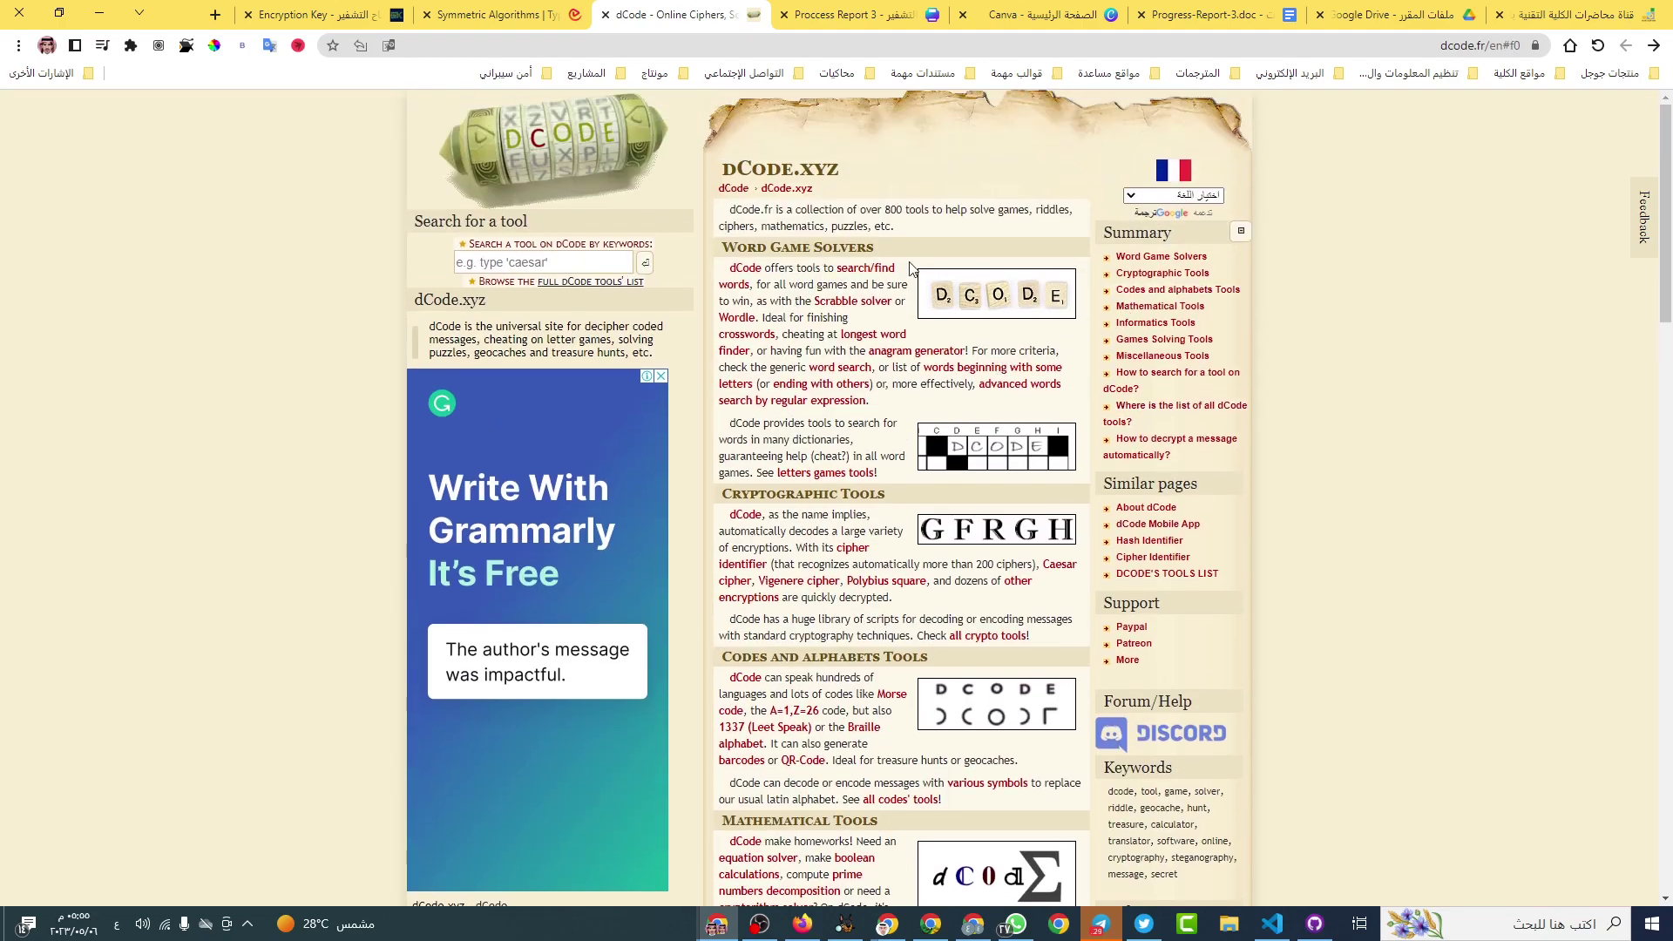
scroll(897, 444, "down", 2)
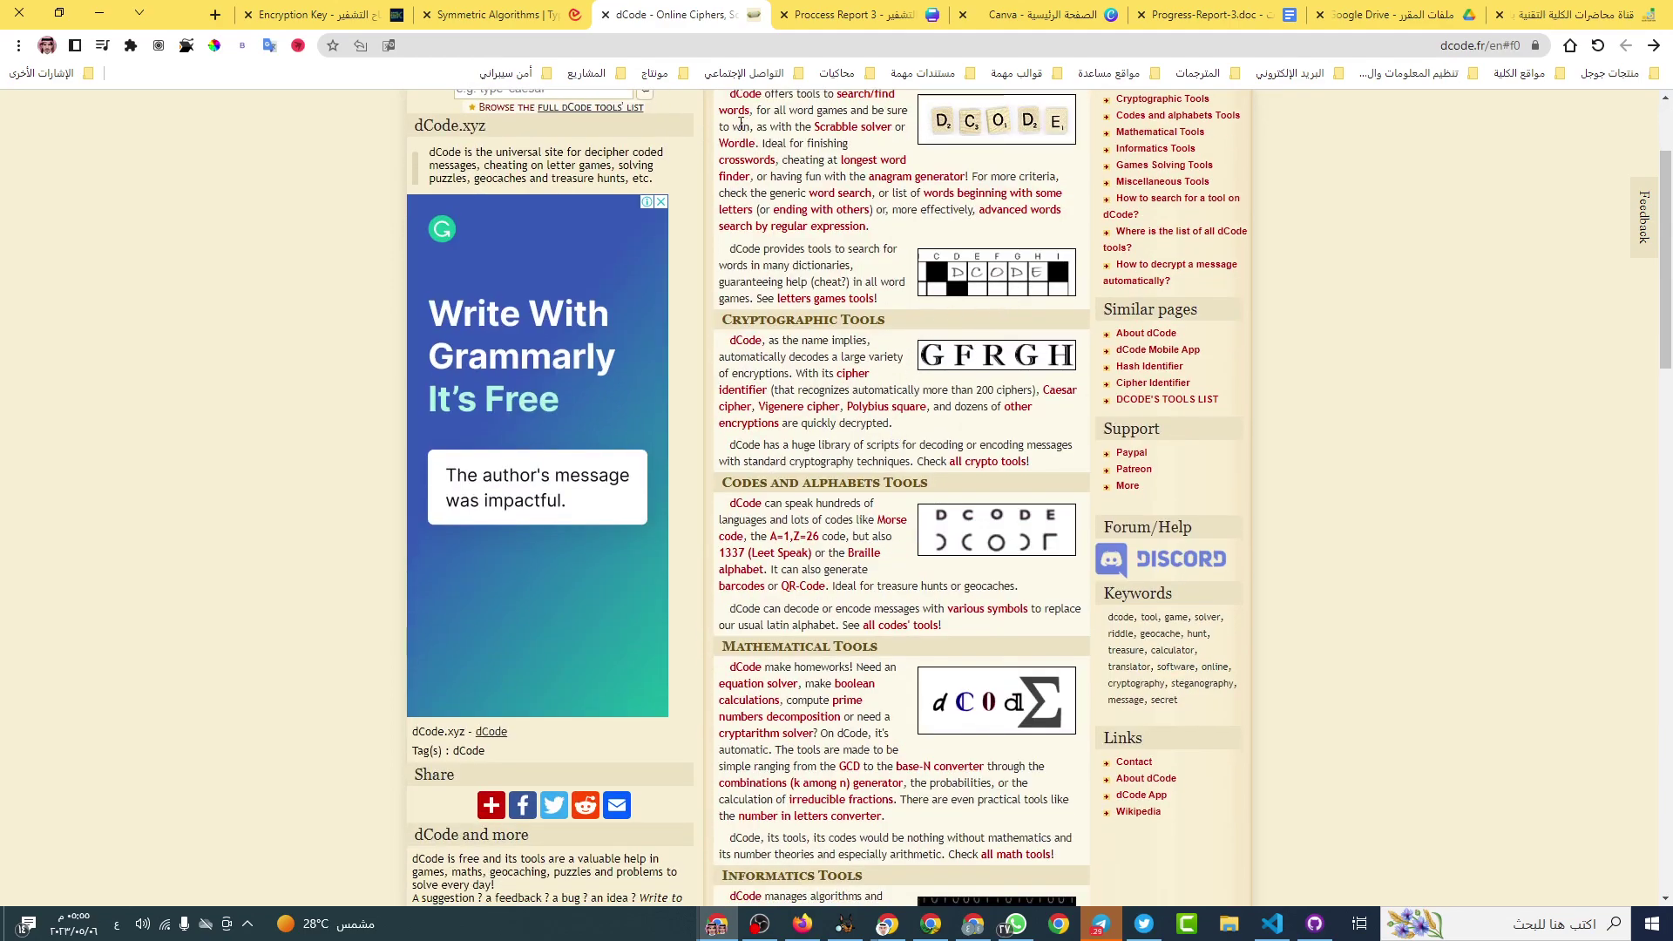
left_click(871, 15)
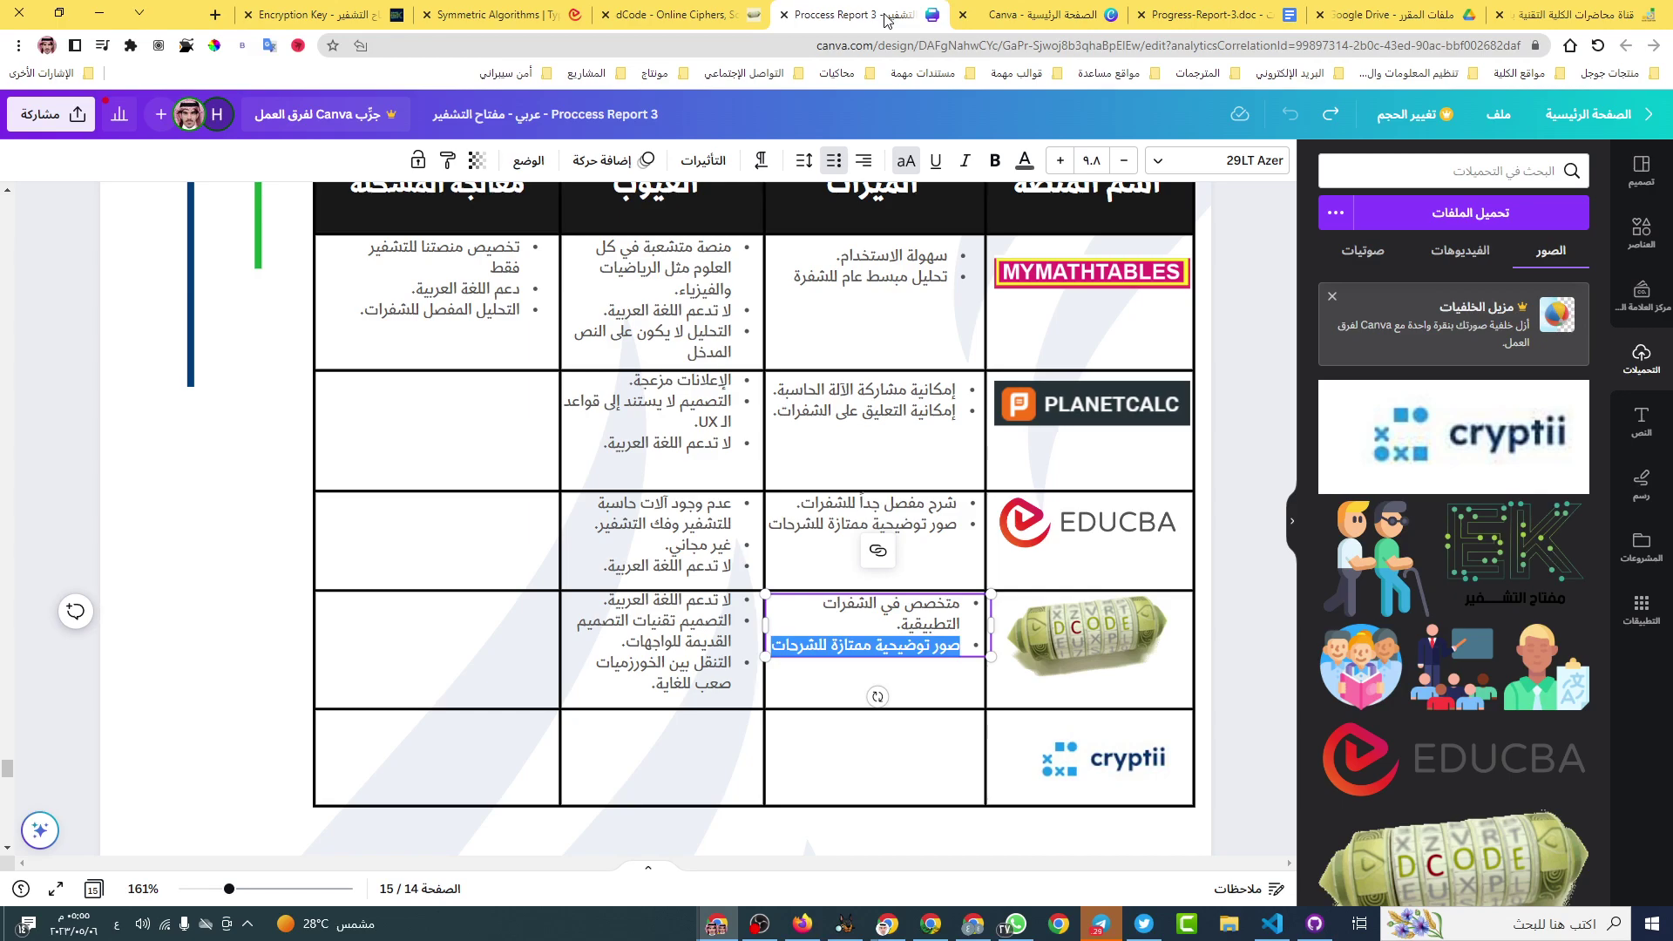
Rewrite DCODE's second feature as holding most applied cipher algorithms, old or new
type("التكام")
key("BackSpace")
key("BackSpace")
key("BackSpace")
key("BackSpace")
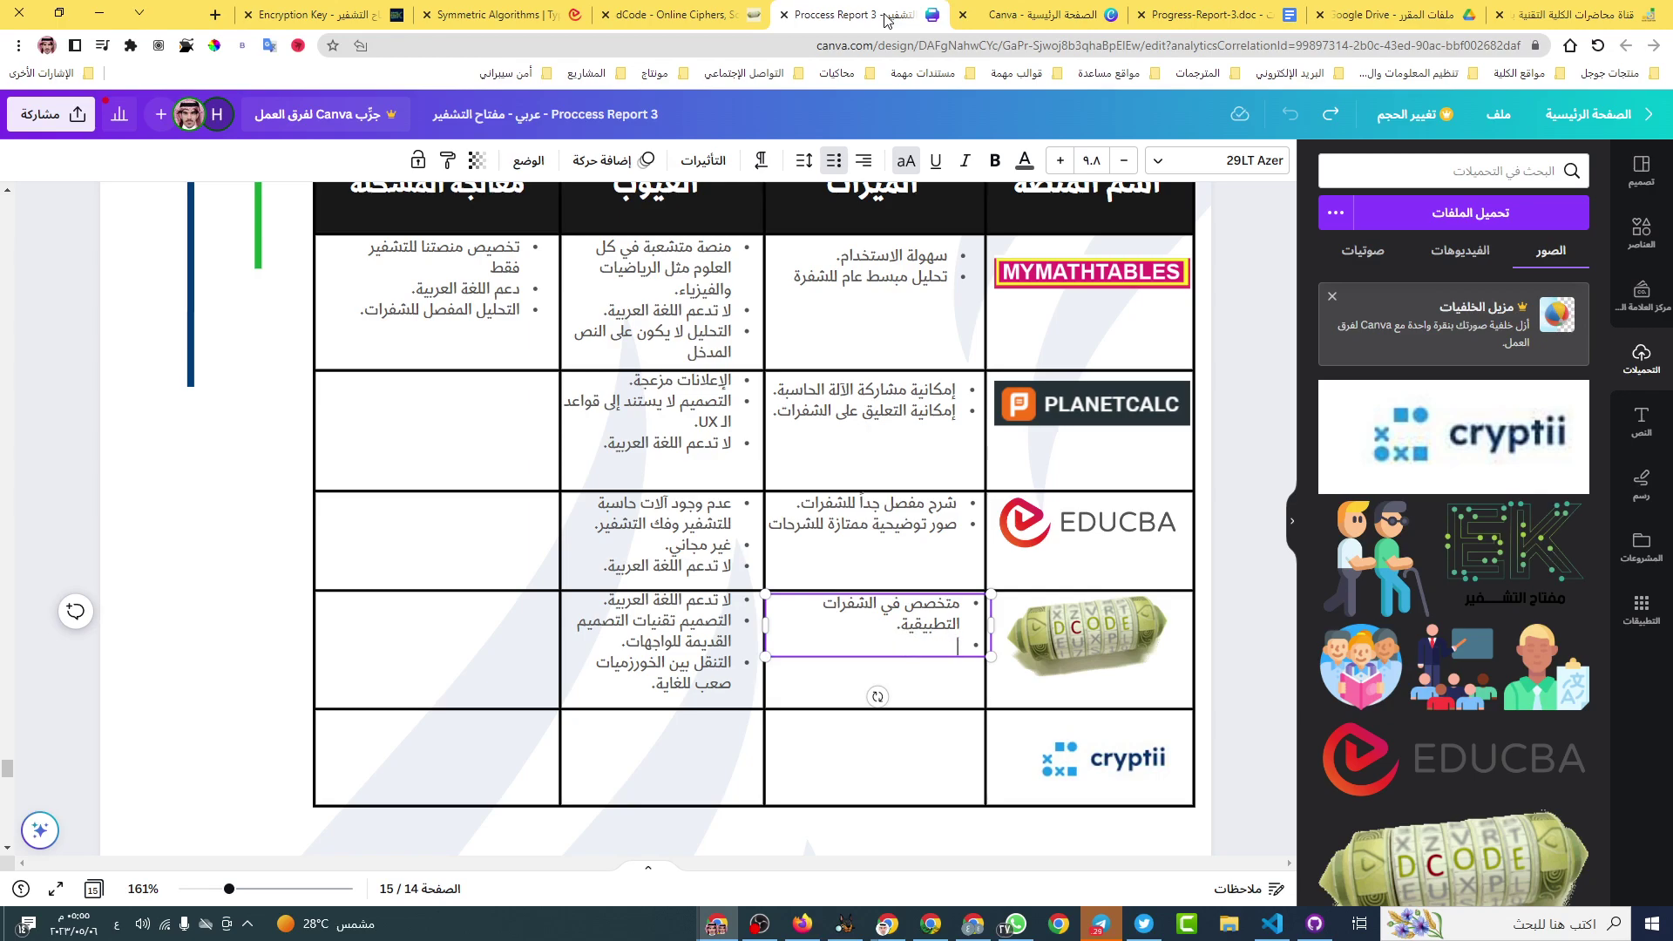
type("يحتوى على معظم الشفرات ال")
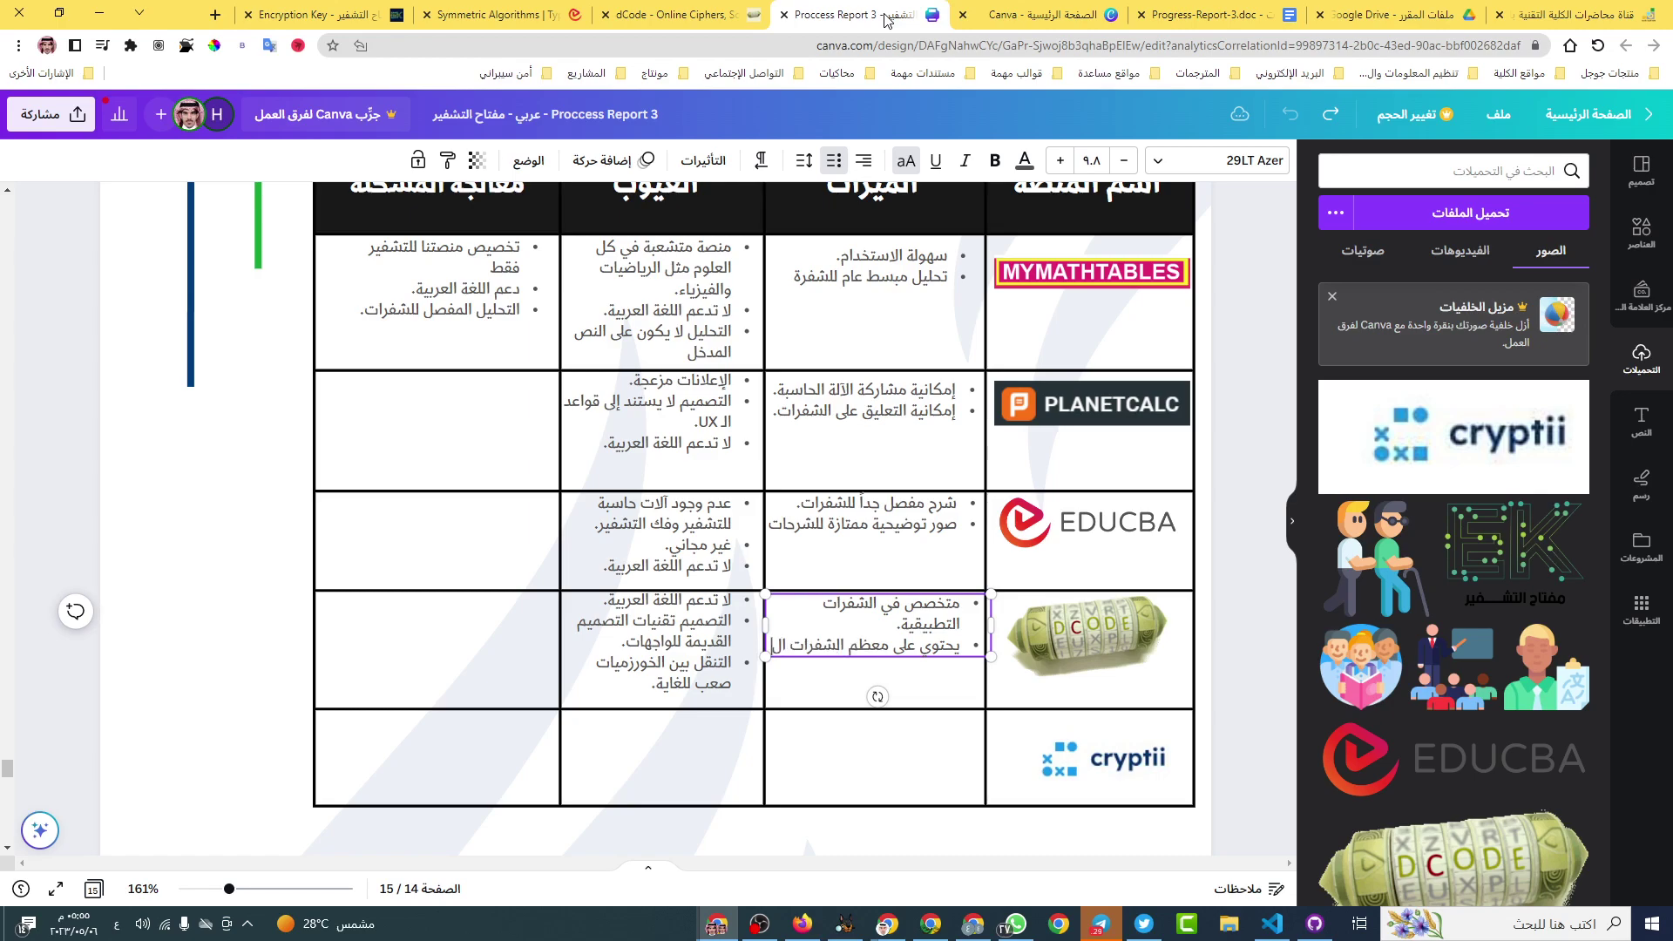
key("BackSpace")
key("BackSpace")
key("BackSpace")
key("BackSpace")
key("BackSpace")
key("BackSpace")
key("BackSpace")
key("BackSpace")
type("خوارزميات الشف")
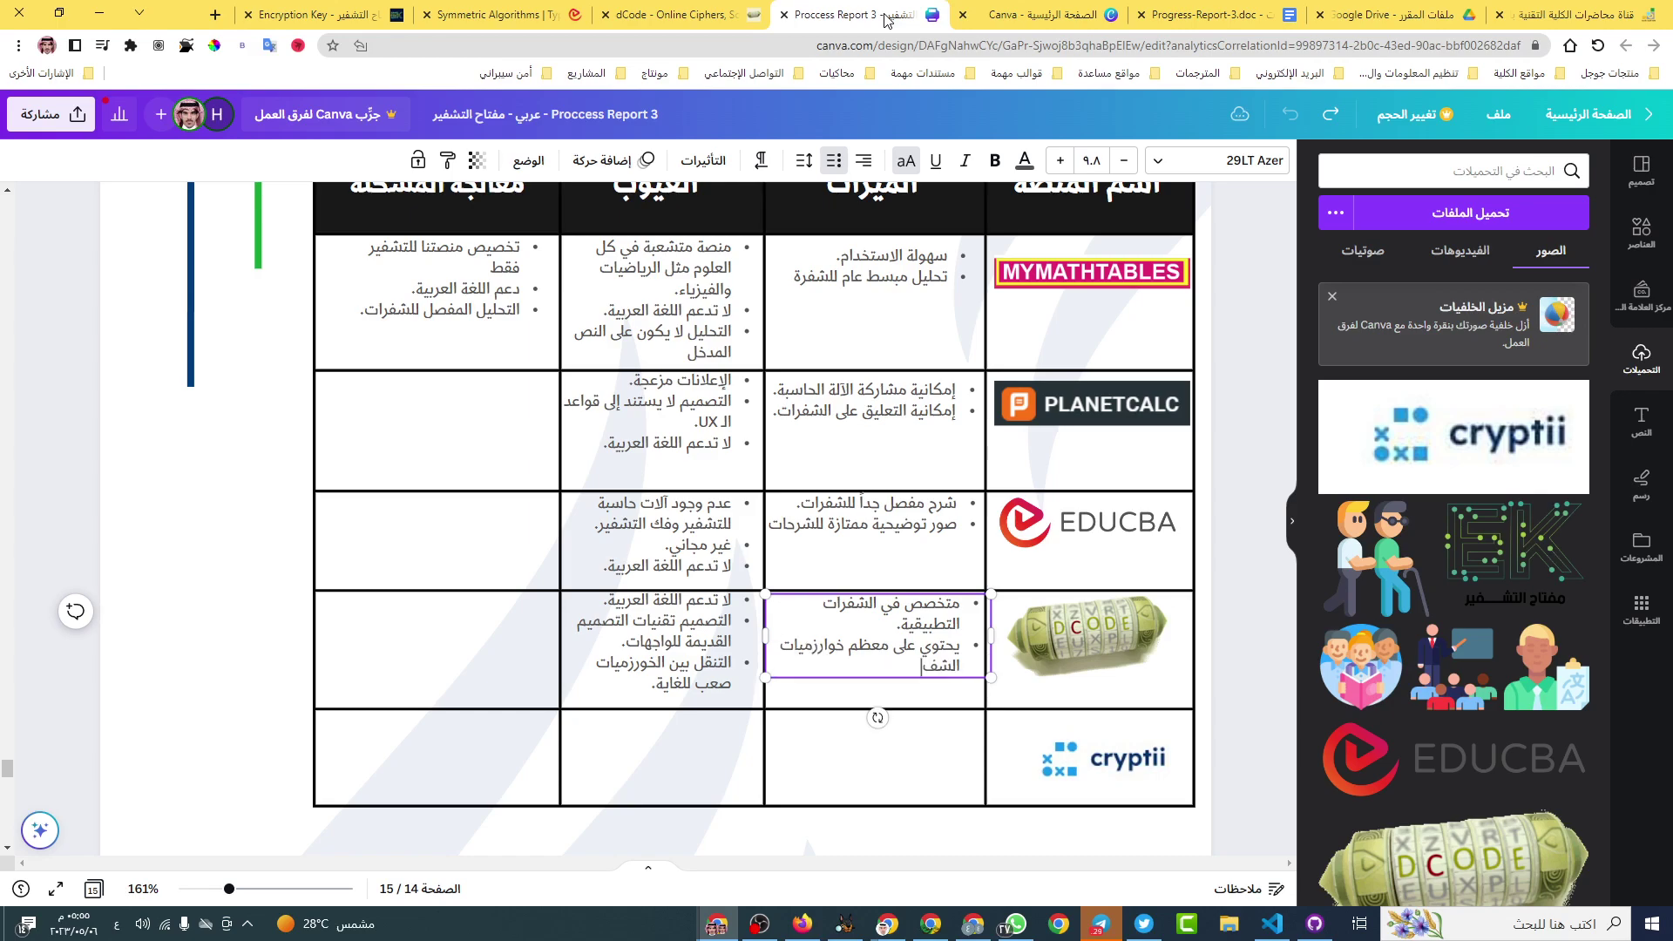
type("رات ال")
type("تطبيقى")
type("ة سواء")
type(" القدي")
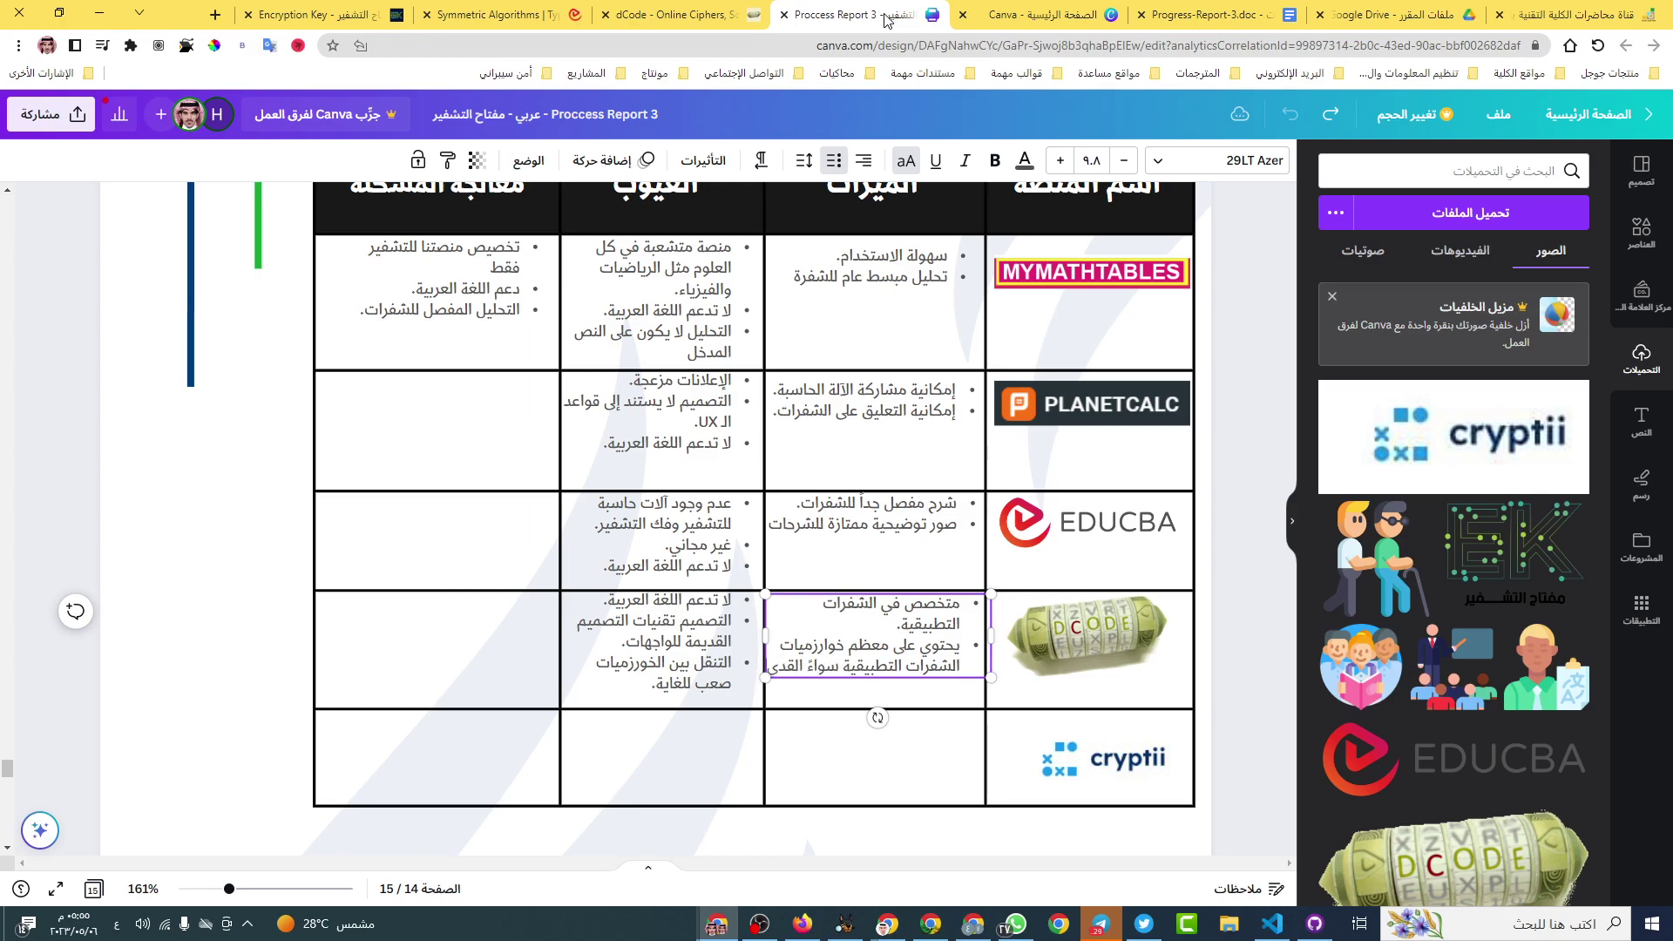
type("م")
type("ة أو")
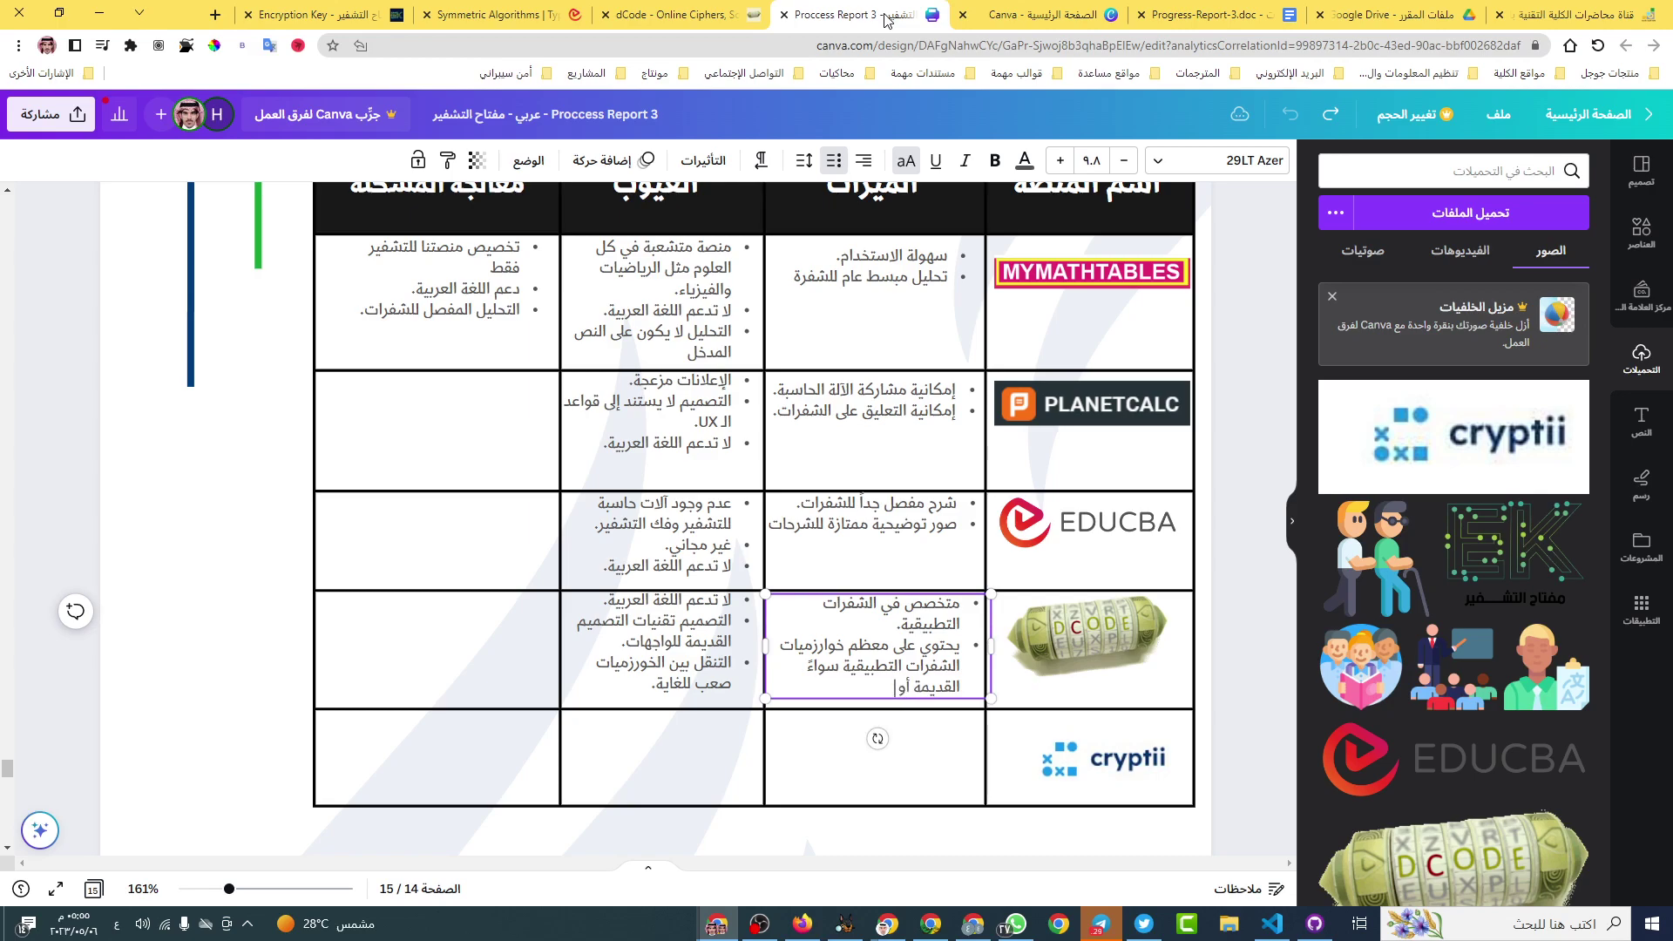
type(" الجديدة.")
Open the website linked to the cryptii logo in the table's last row
left_click(1155, 780)
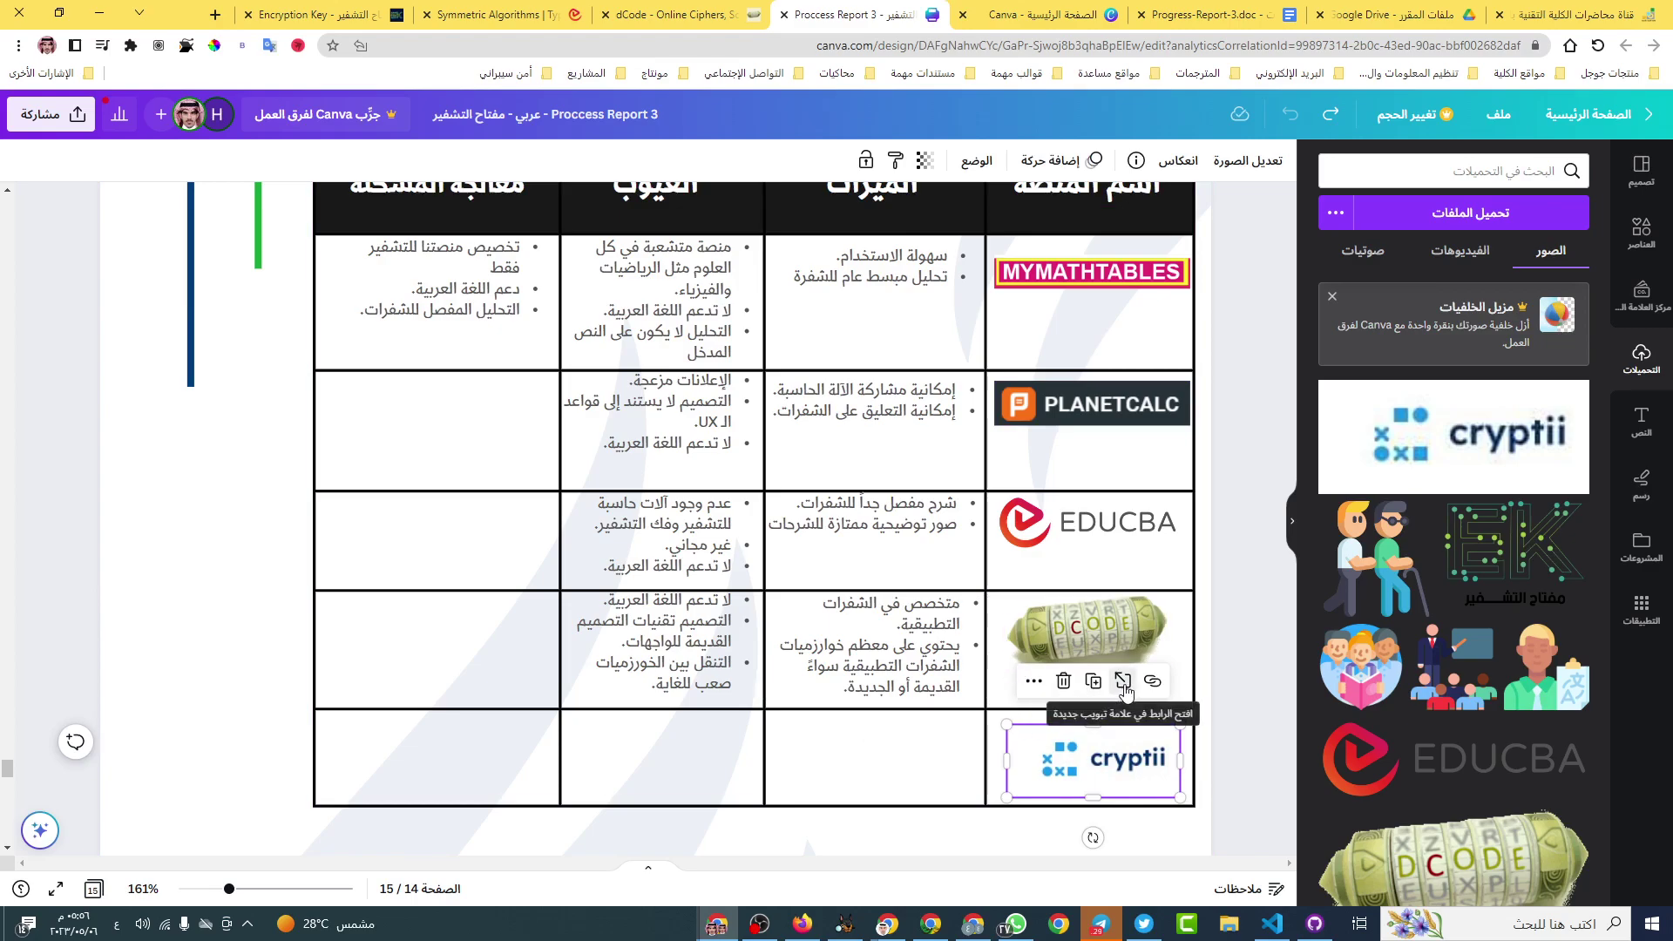
left_click(1121, 688)
left_click(640, 19)
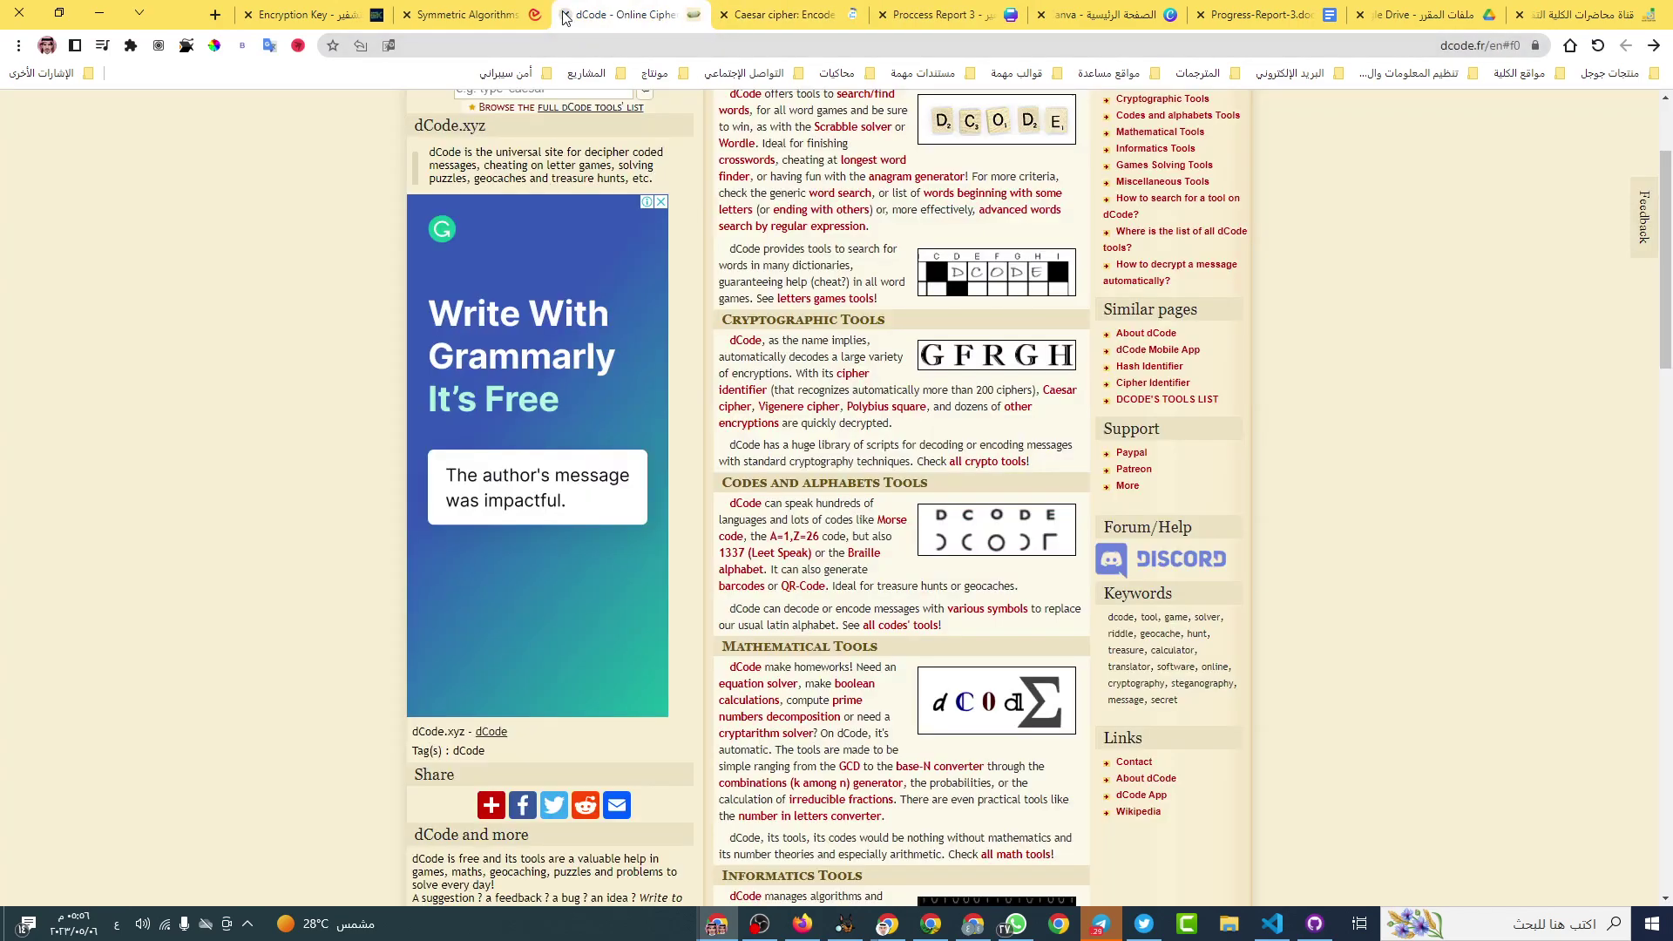
Close dCode and look over the Plaintext and Ciphertext view options on cryptii's Caesar page
left_click(565, 14)
left_click(784, 15)
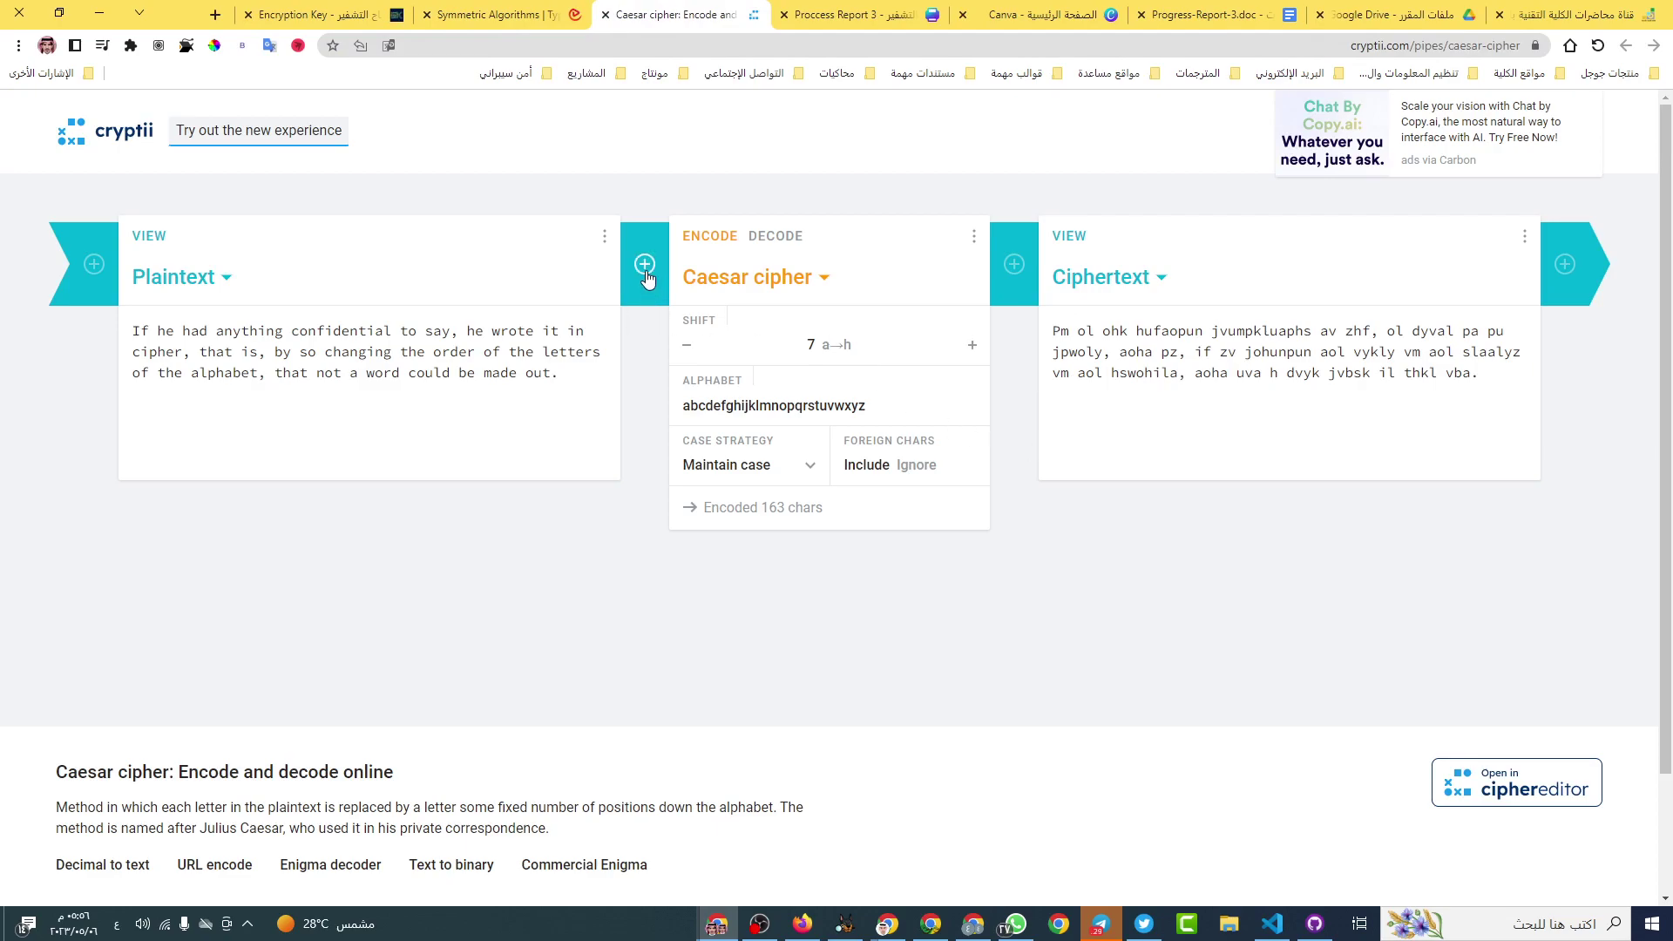
left_click(607, 248)
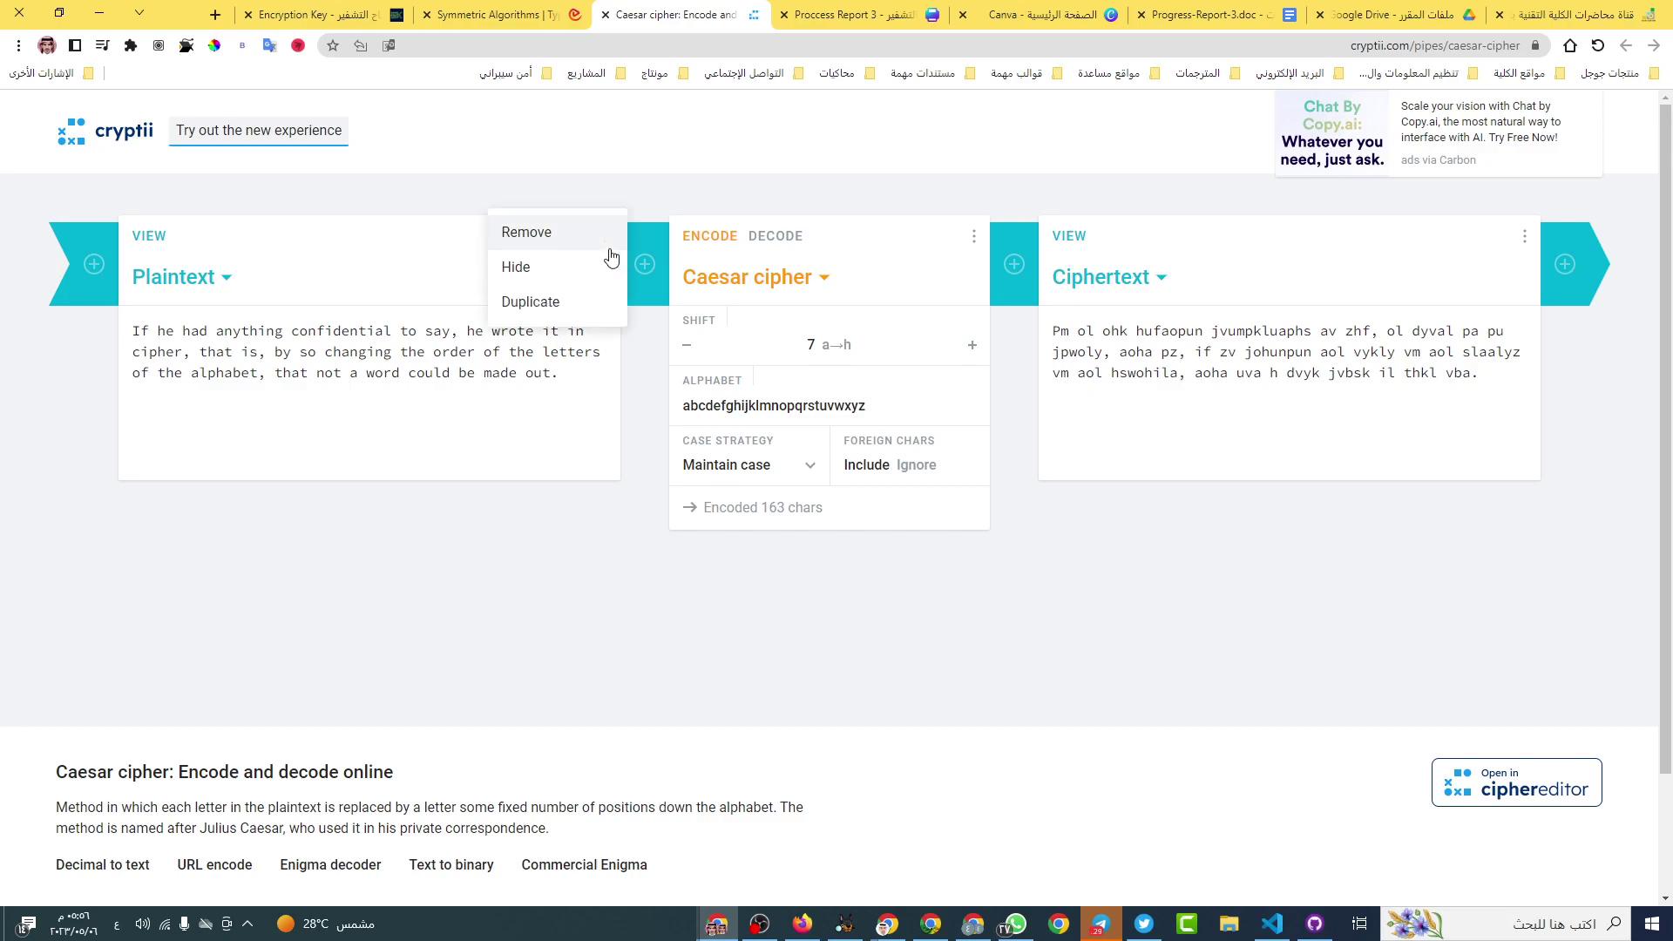
left_click(680, 183)
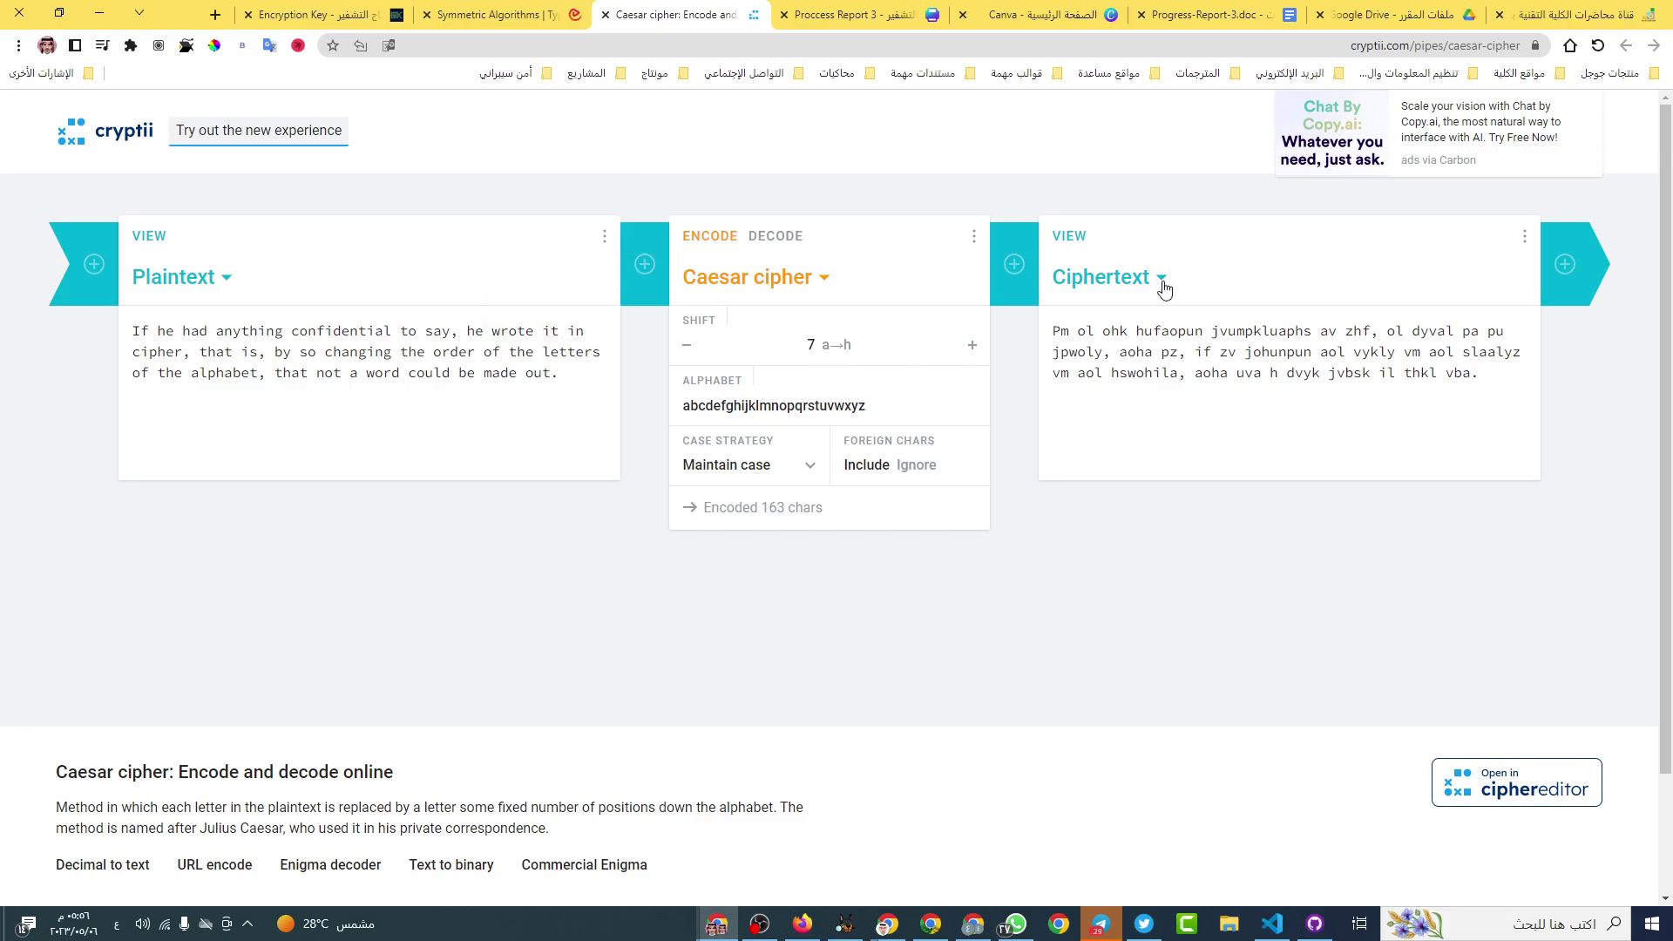
left_click(1162, 280)
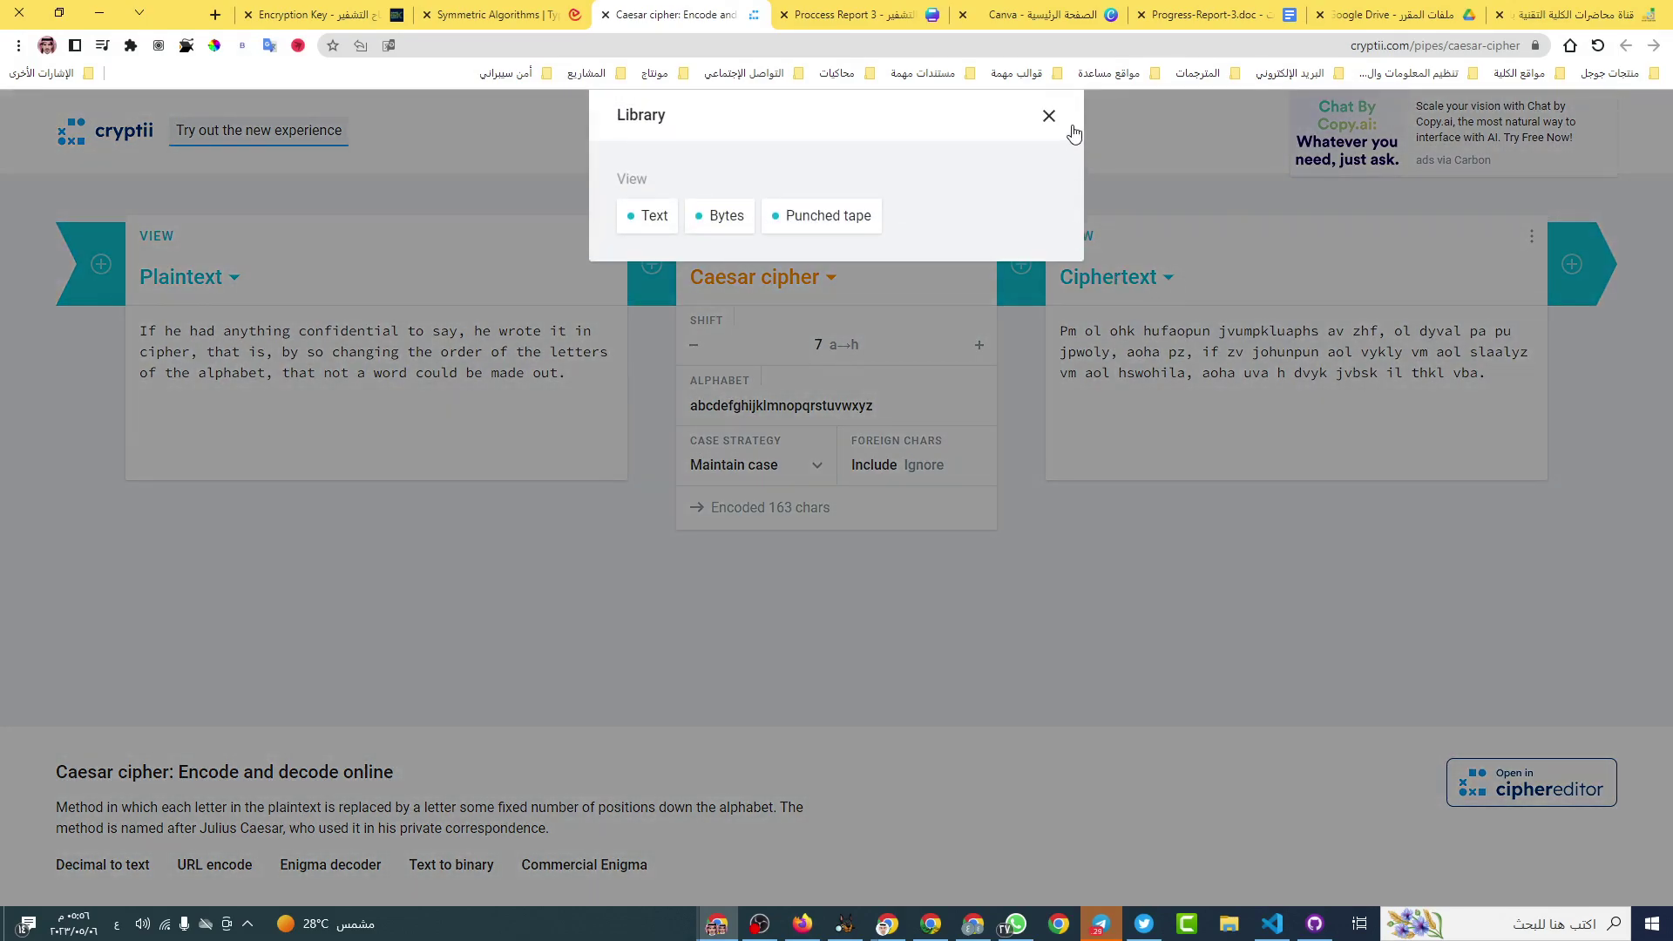
left_click(1048, 115)
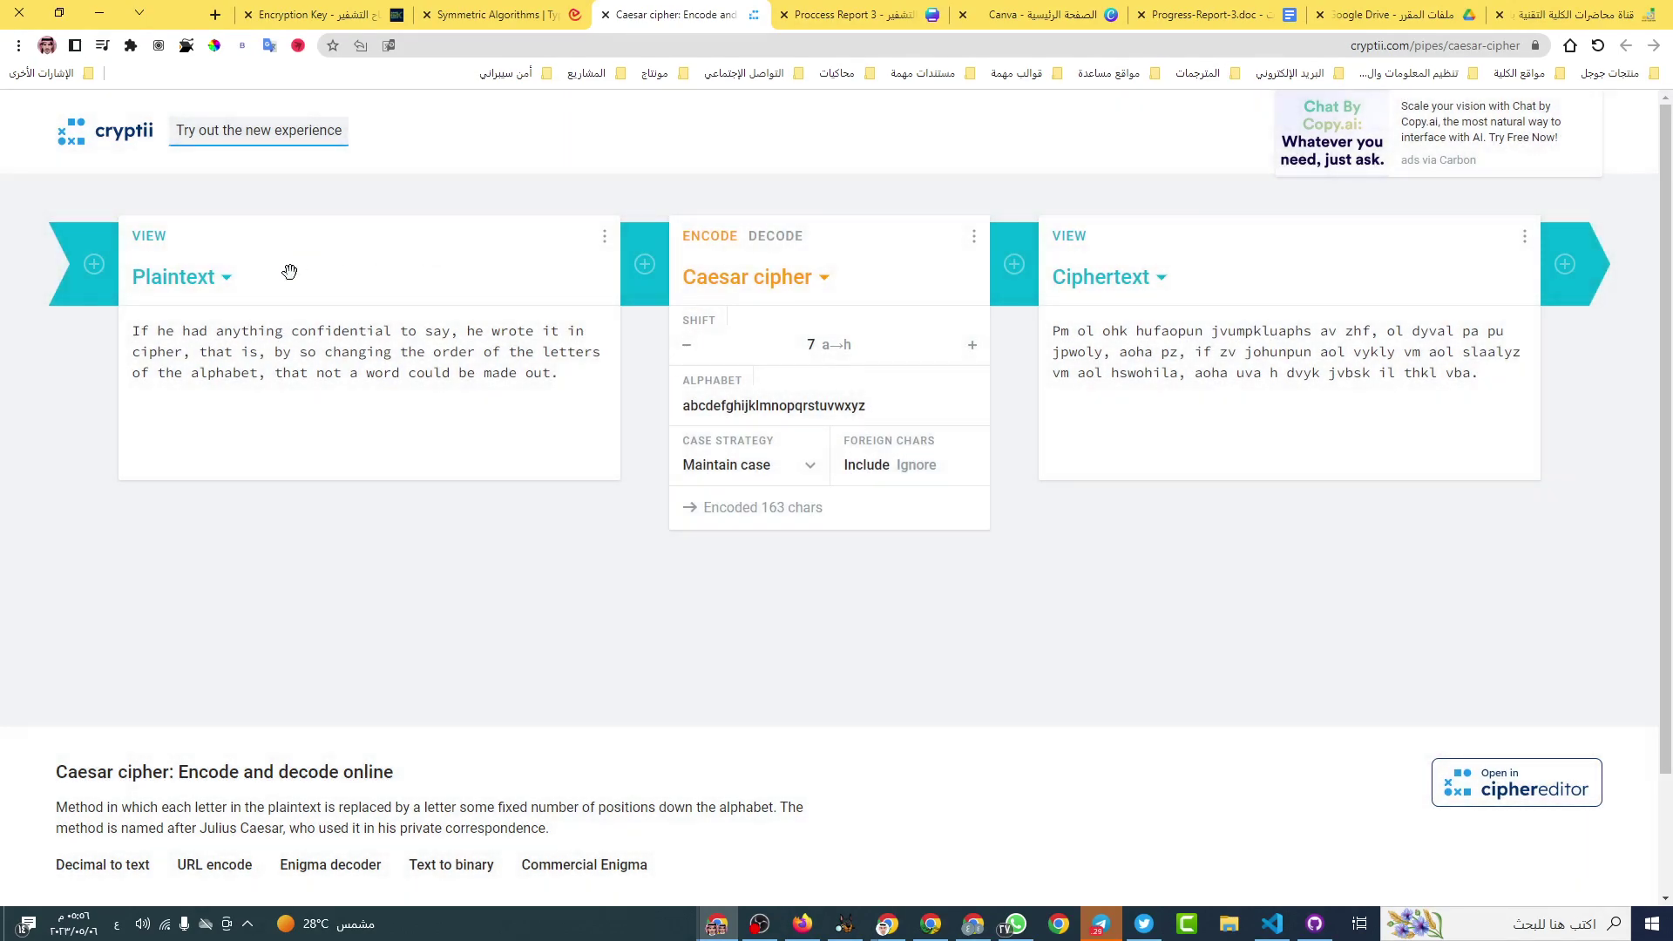
Browse cryptii's library of insertable blocks after Plaintext, then return to the Canva report
left_click(644, 264)
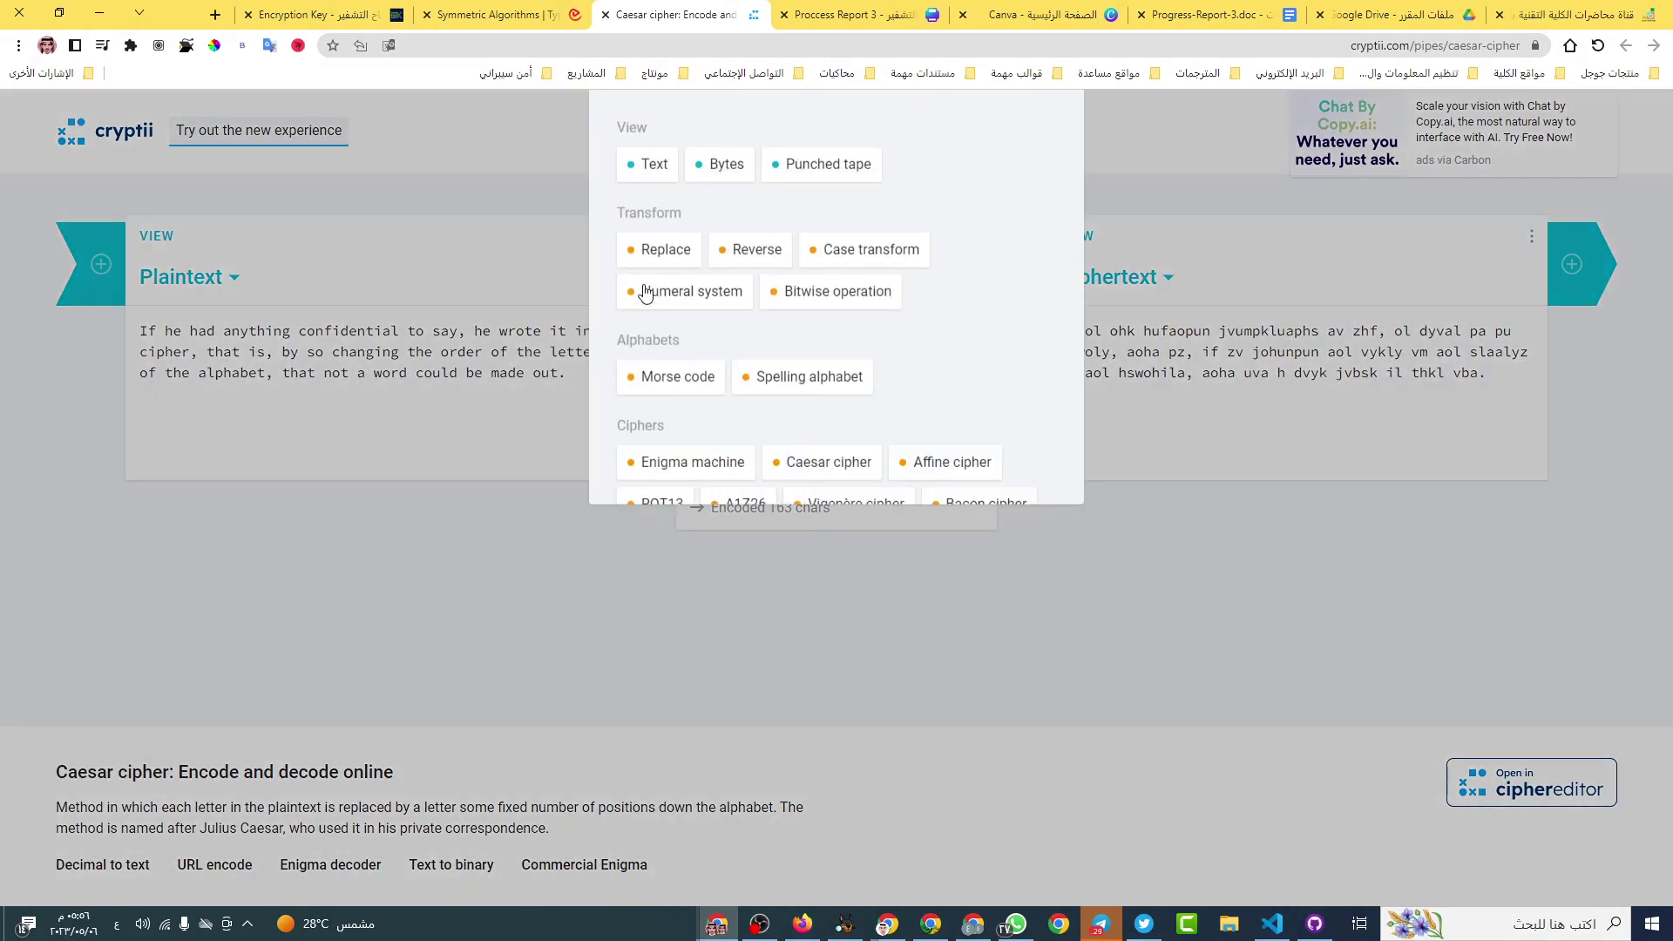
scroll(739, 488, "down", 1)
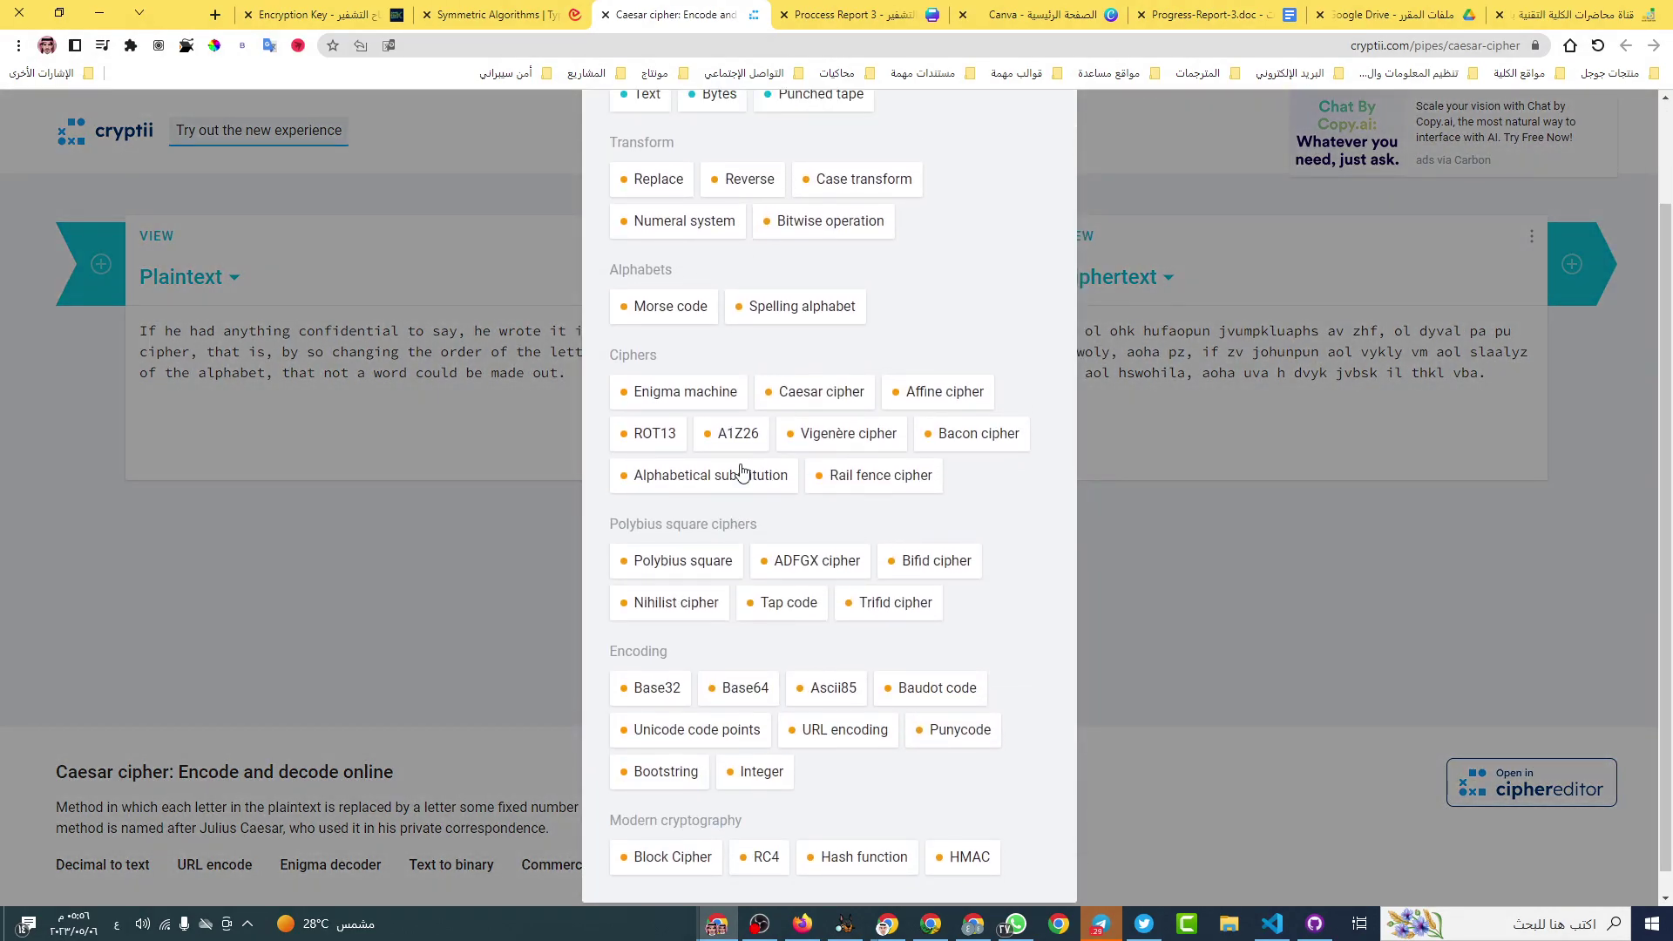
scroll(741, 472, "up", 1)
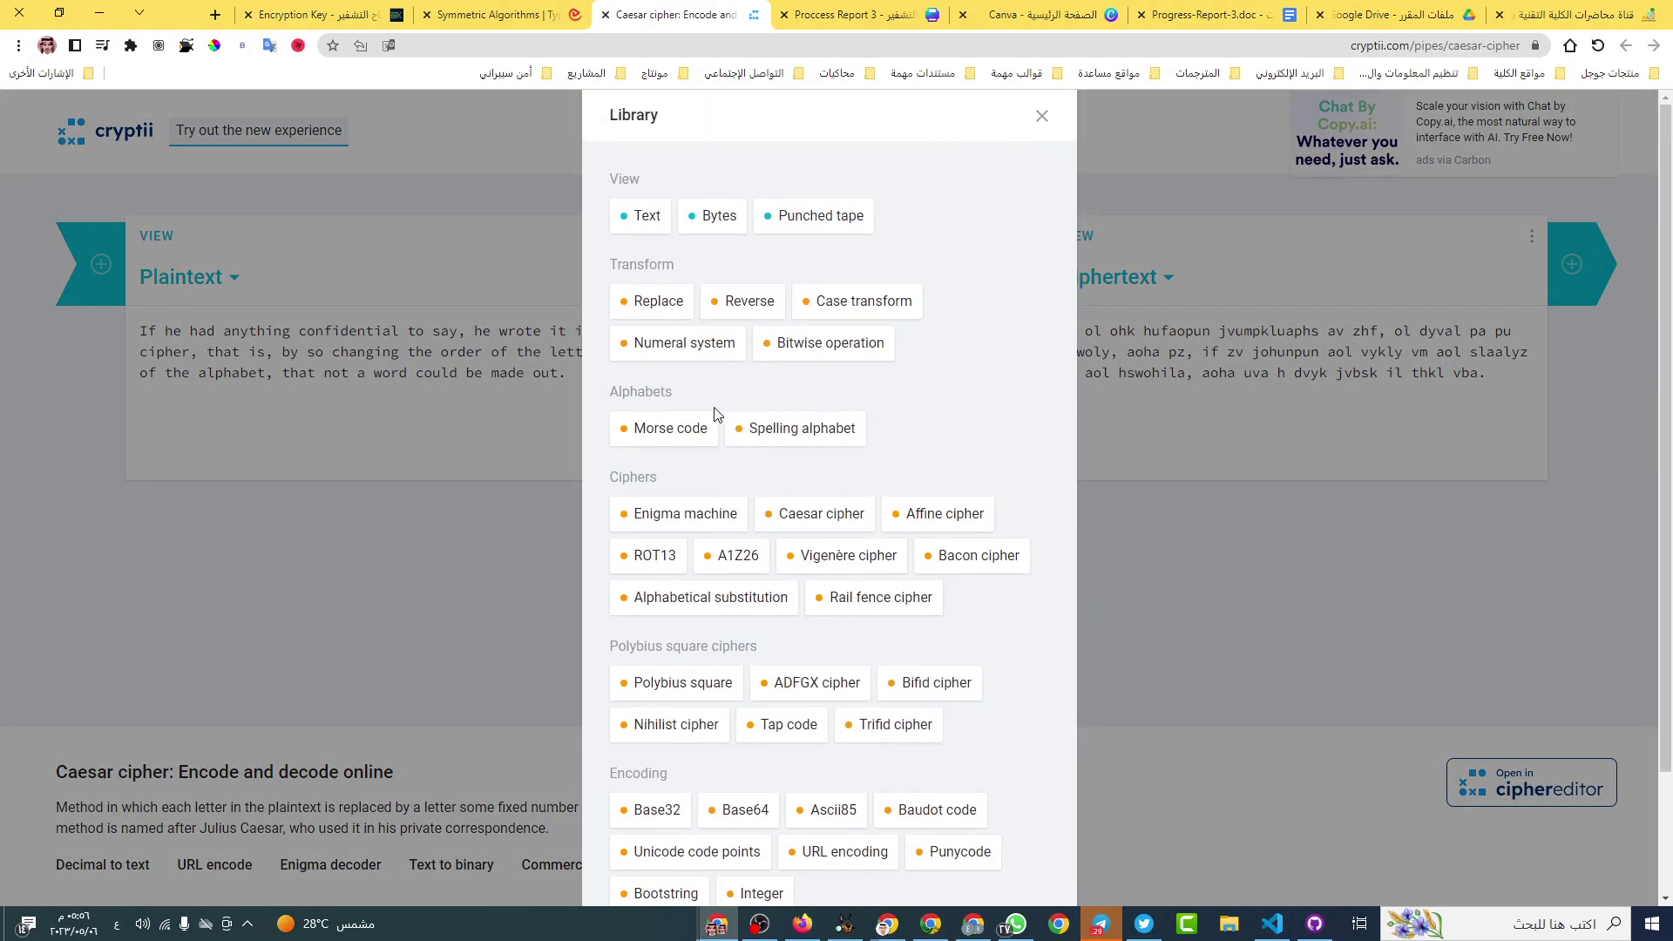
scroll(716, 414, "down", 2)
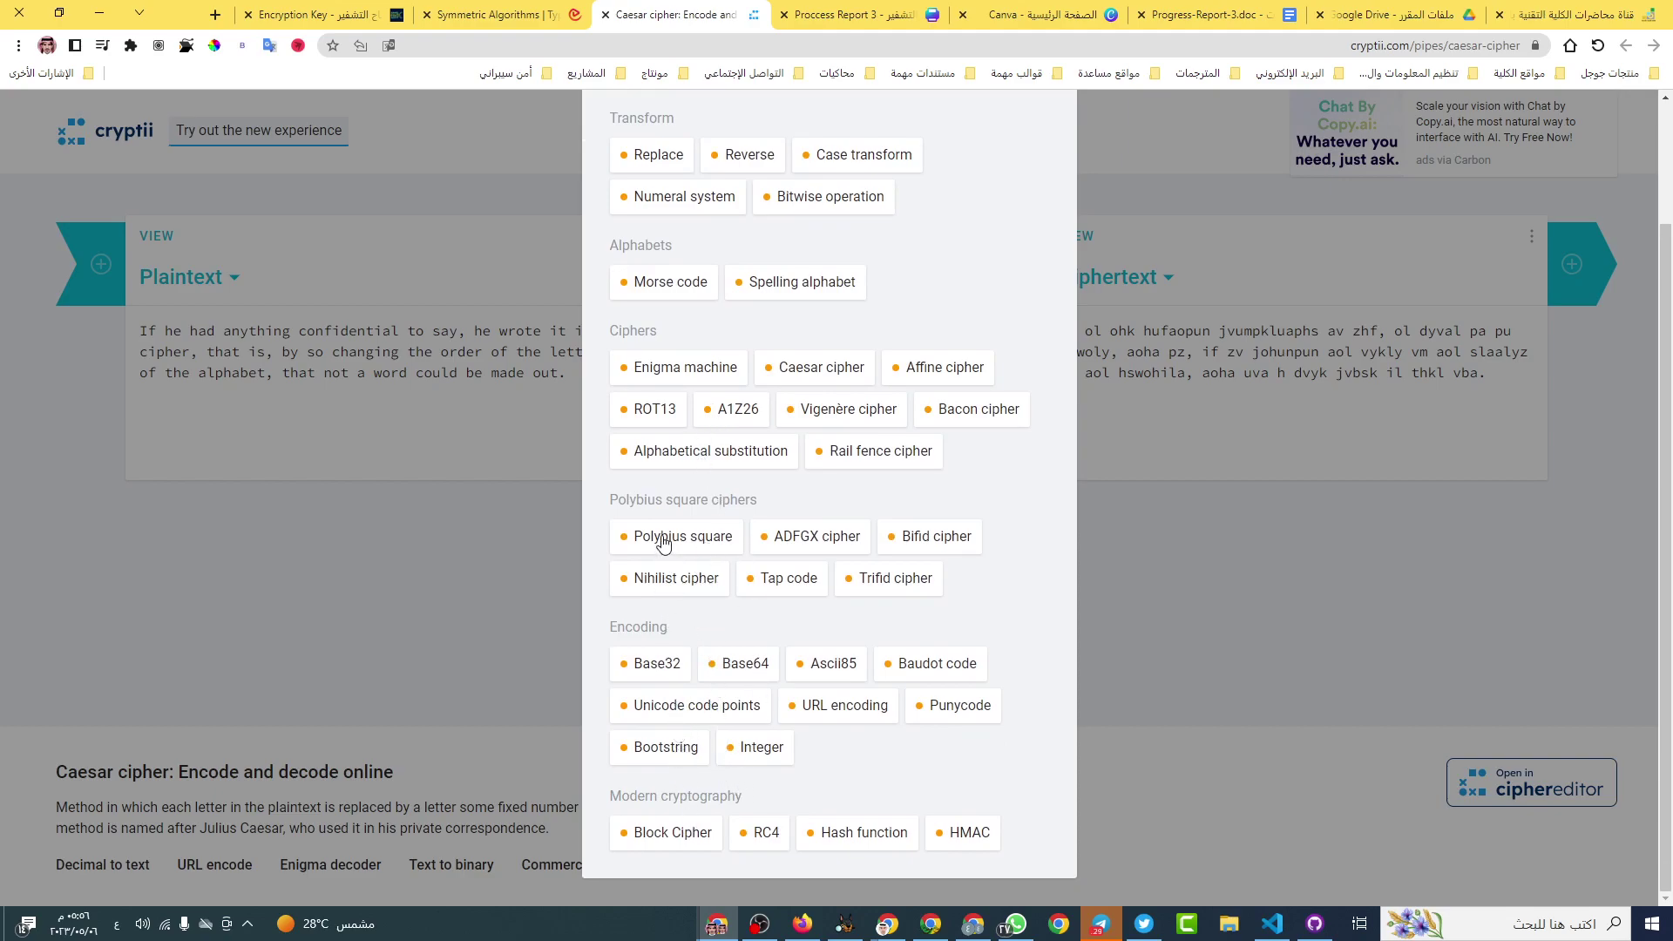
scroll(663, 544, "up", 2)
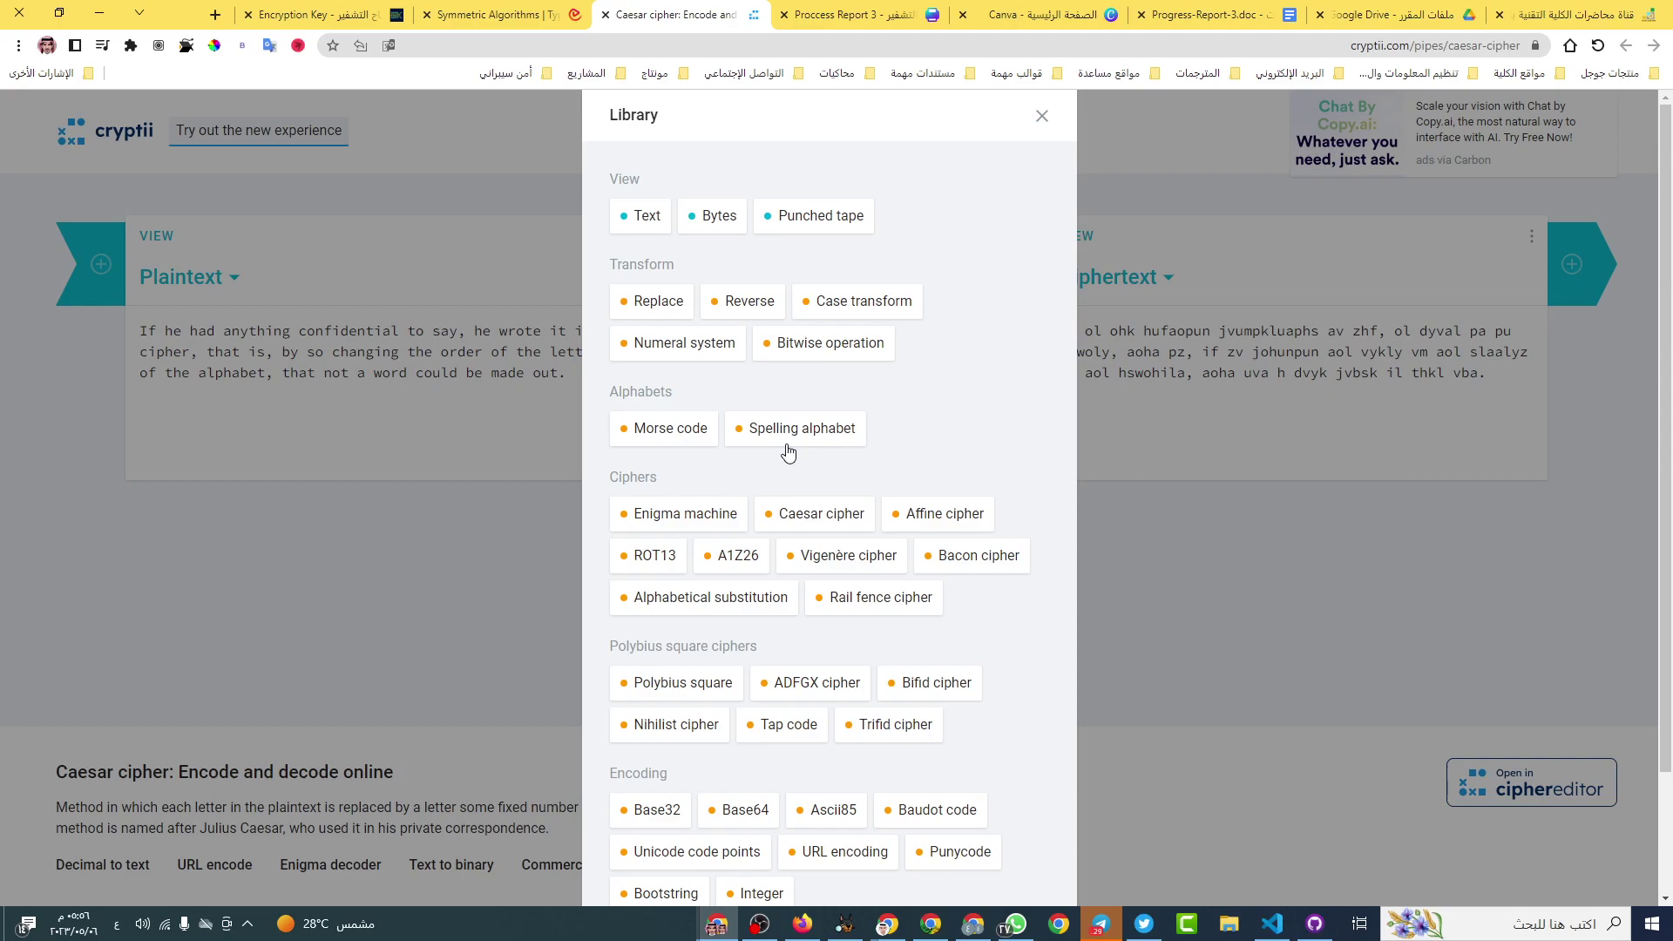
scroll(793, 531, "down", 1)
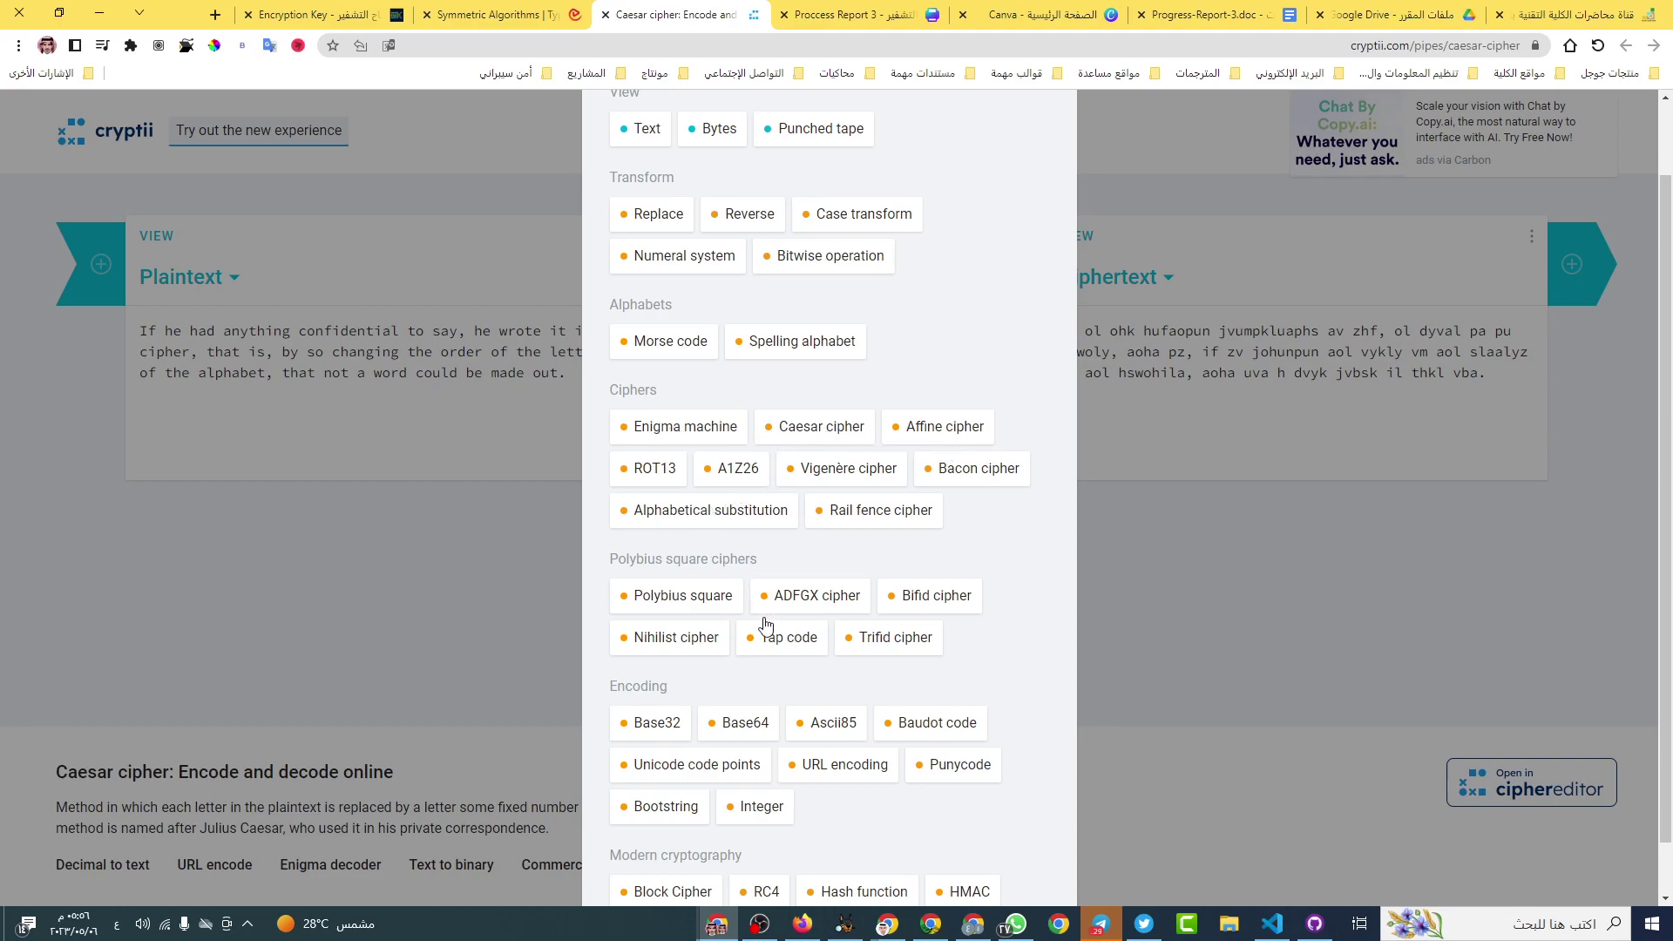
scroll(765, 747, "down", 1)
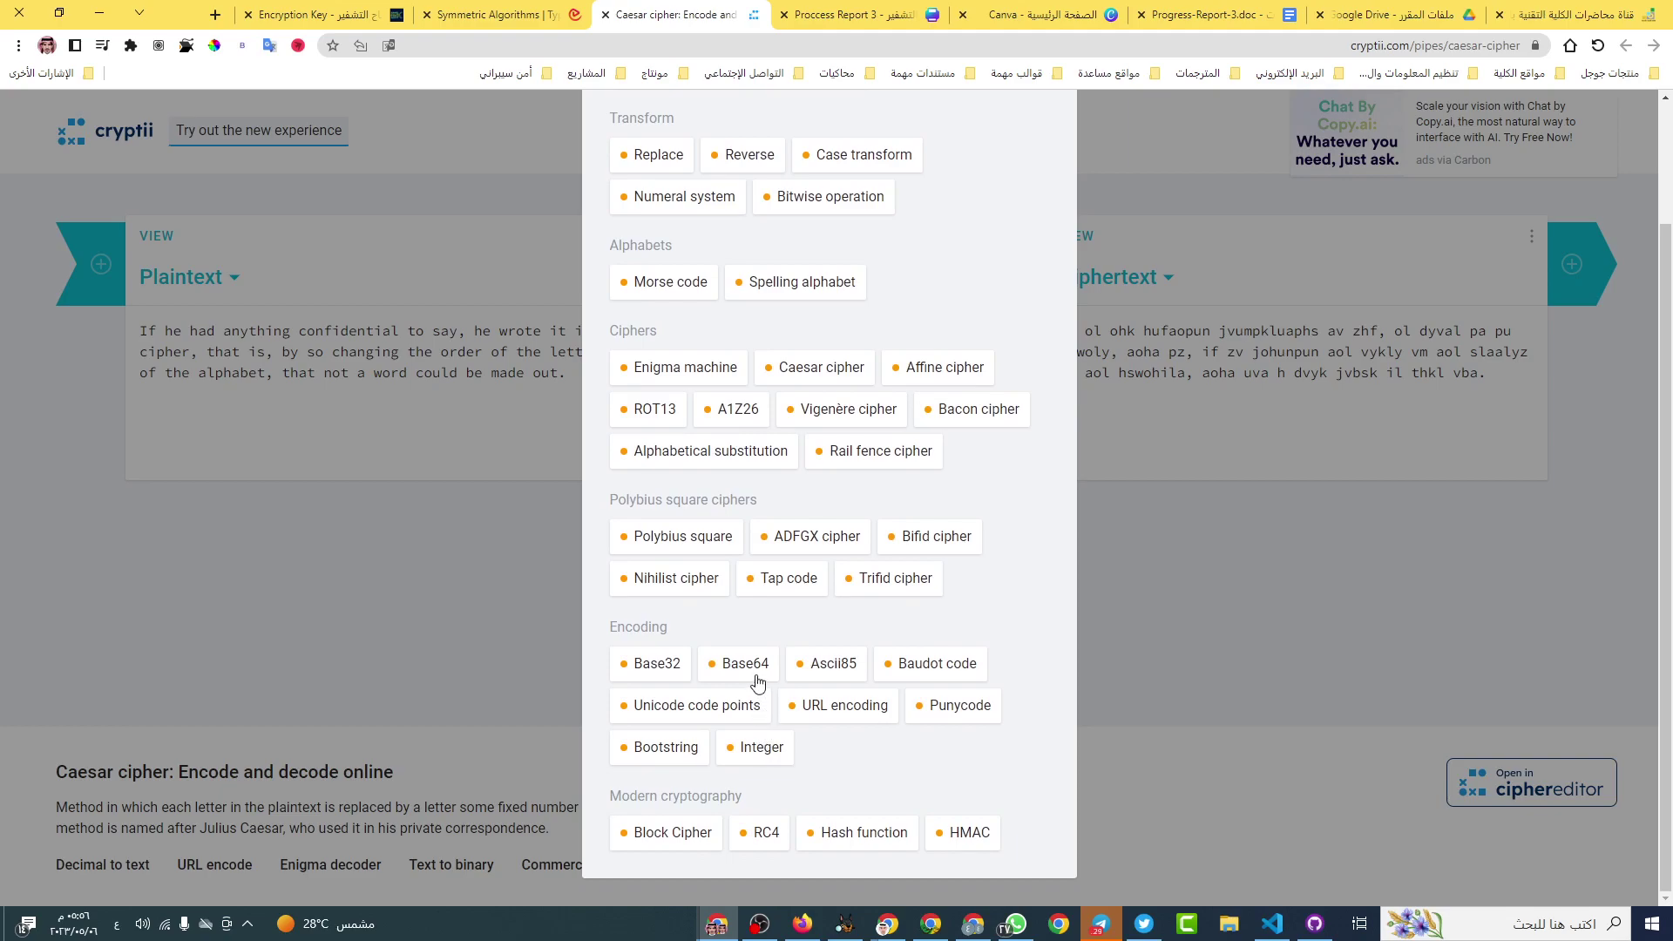
scroll(758, 688, "up", 2)
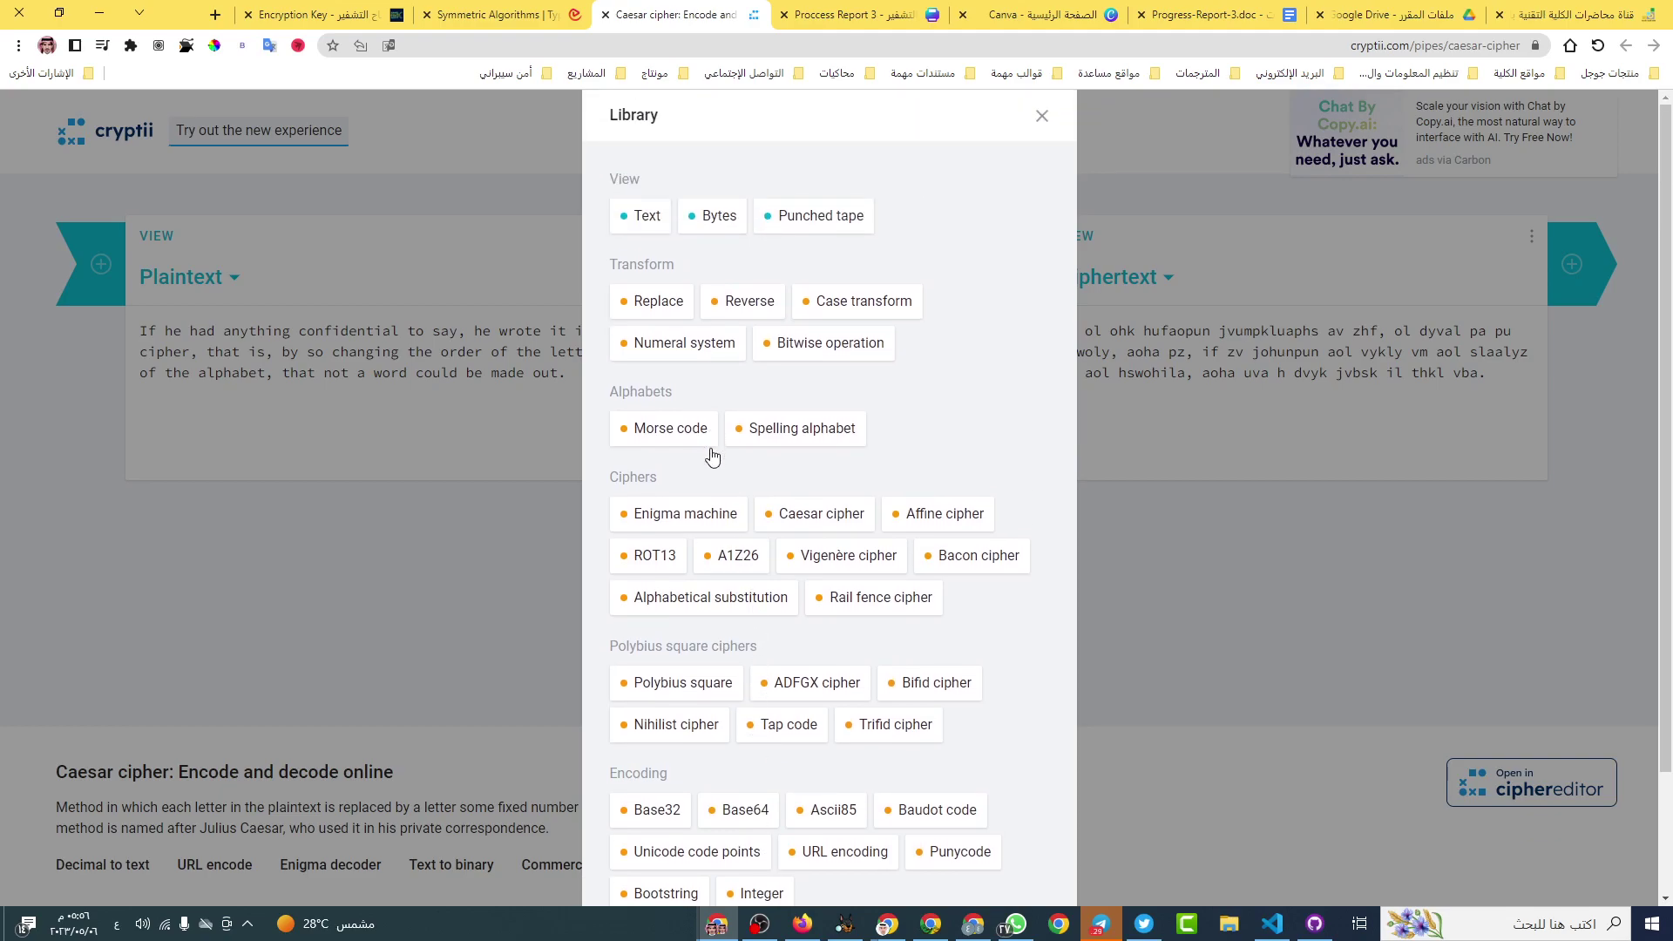
scroll(784, 521, "down", 2)
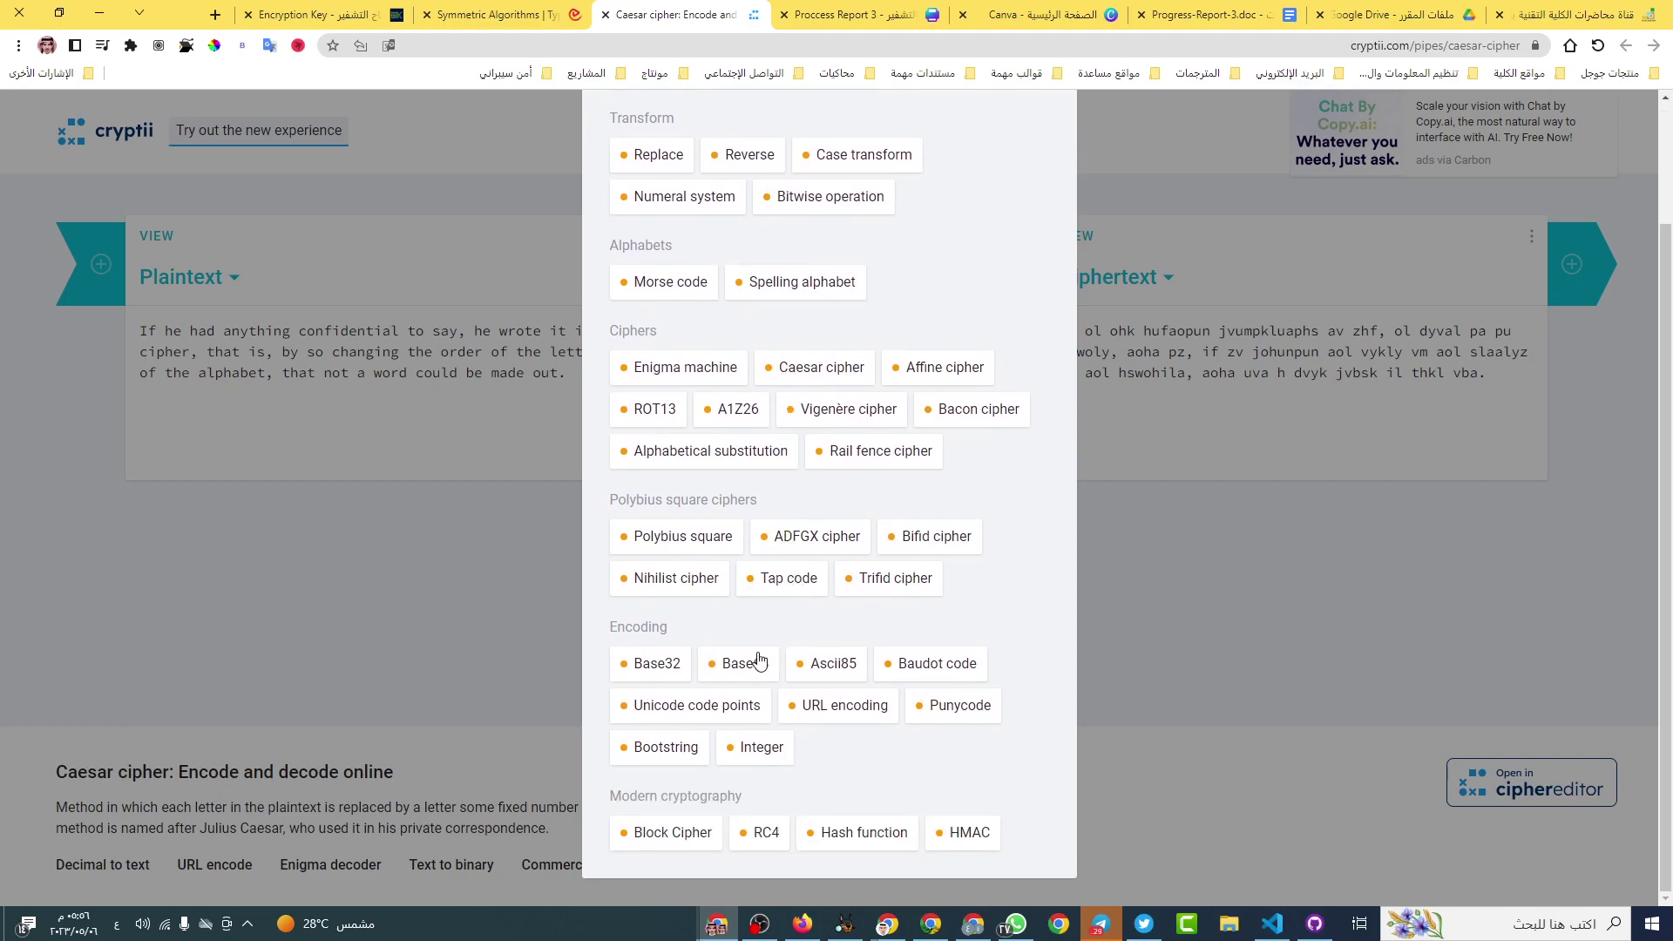
scroll(736, 601, "up", 2)
left_click(1042, 116)
left_click(885, 14)
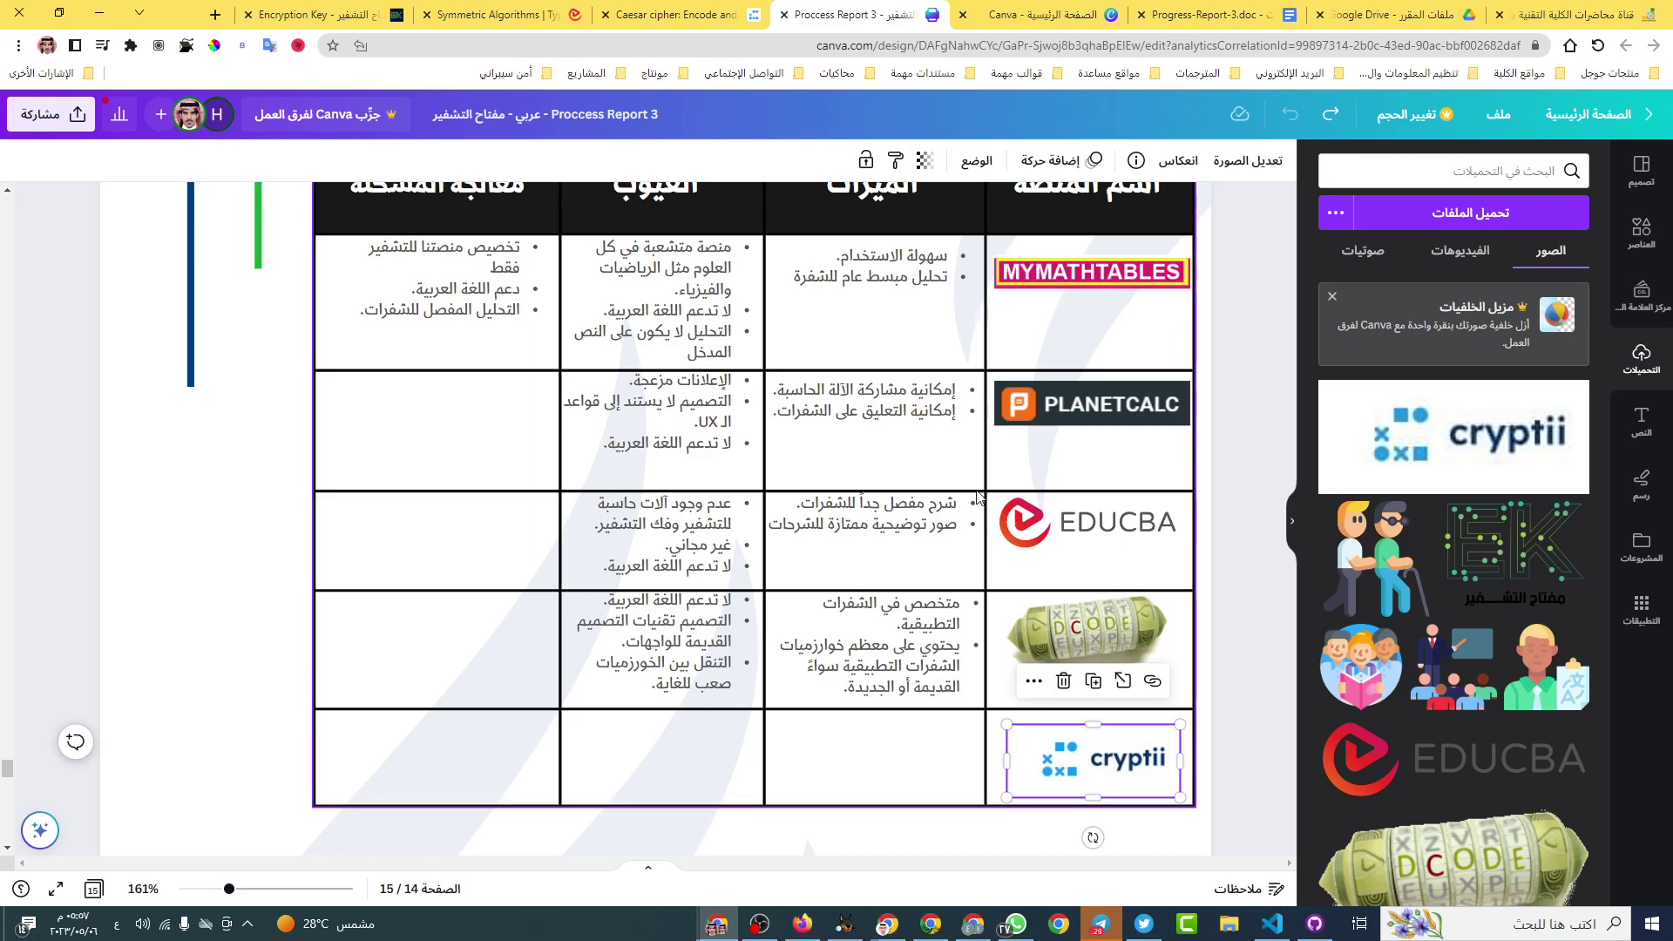
Copy the DCODE features text into the cryptii row and extend the bottom row slightly
left_click(924, 672)
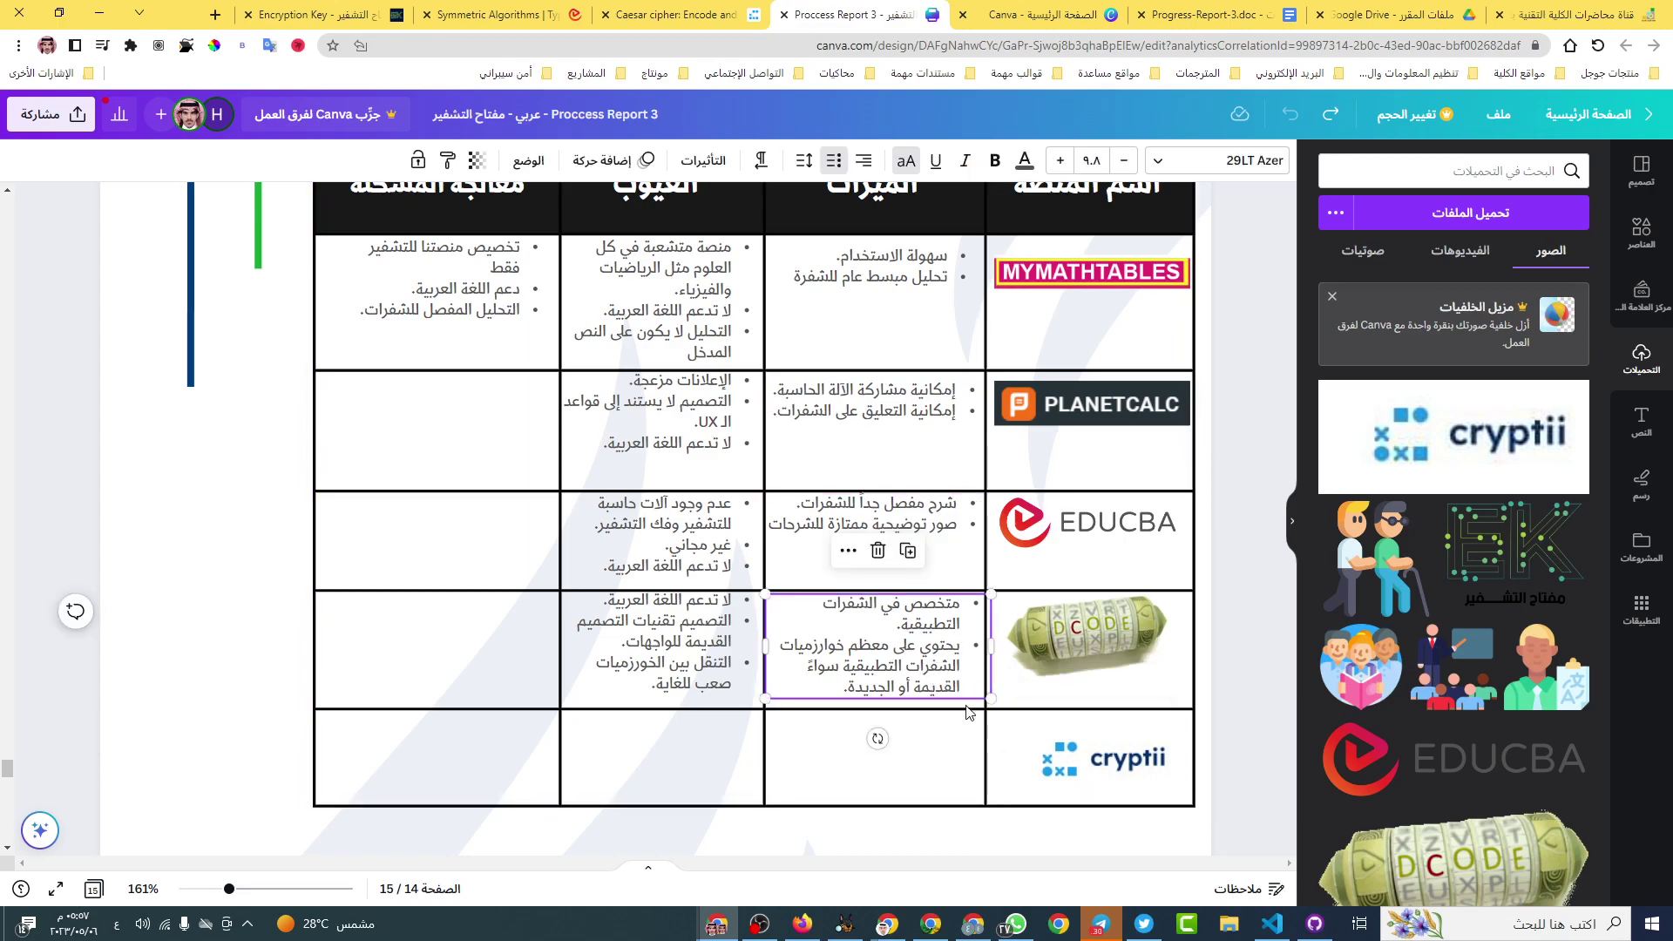
left_click_drag(913, 685, 902, 771)
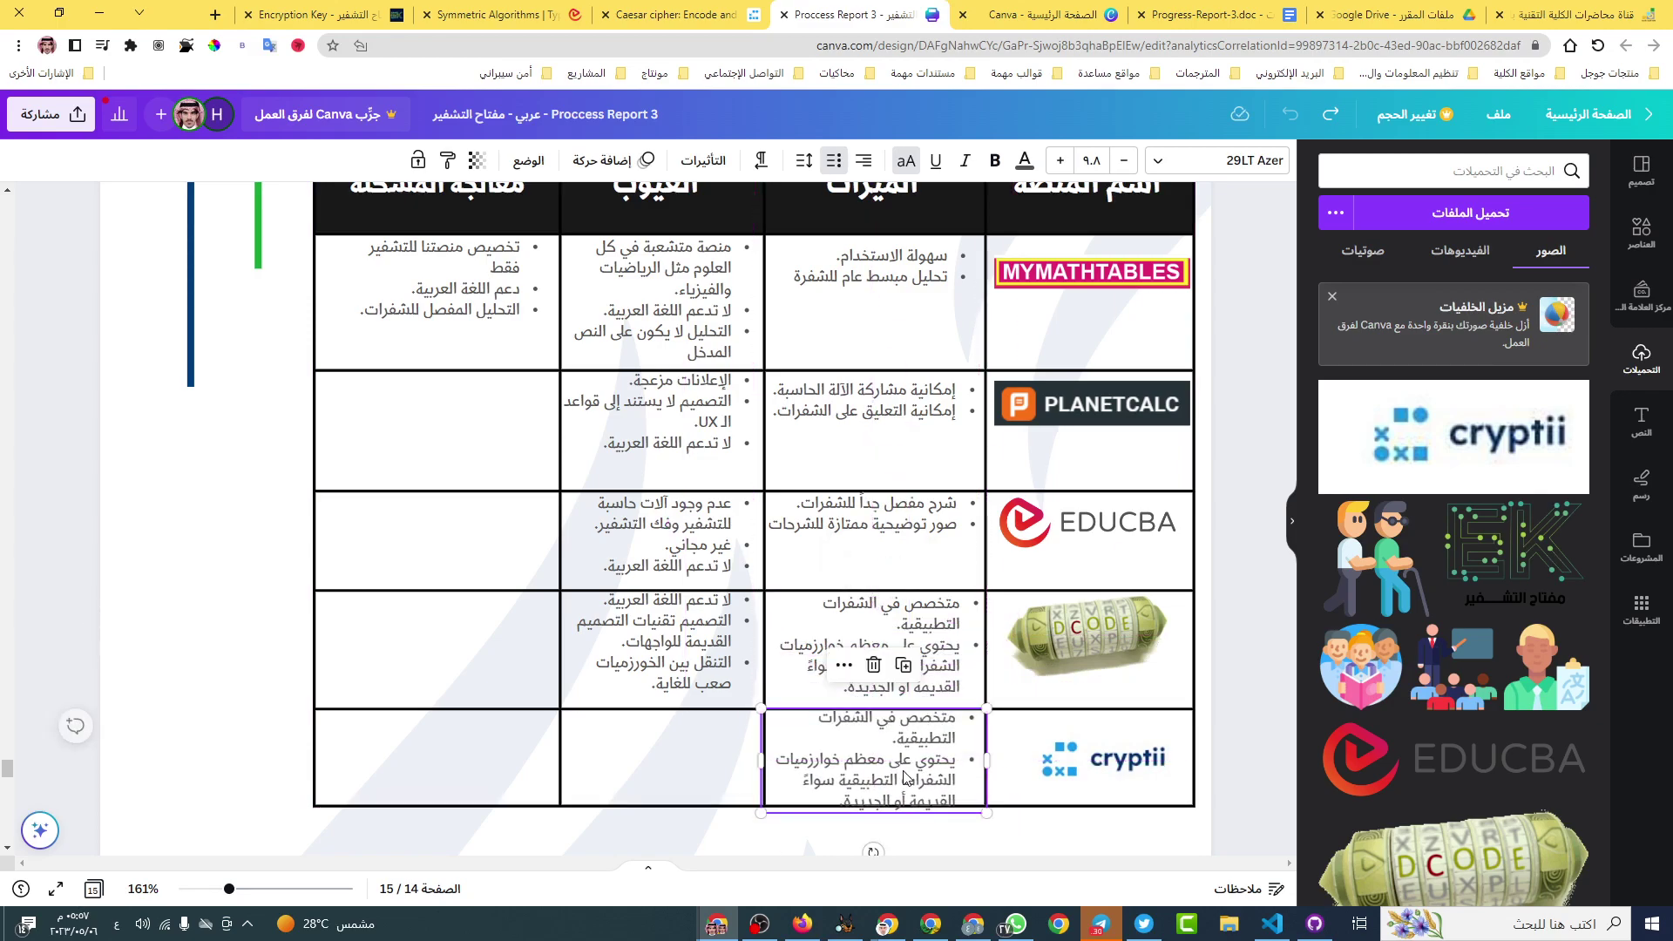
left_click(629, 801)
left_click_drag(624, 803, 625, 824)
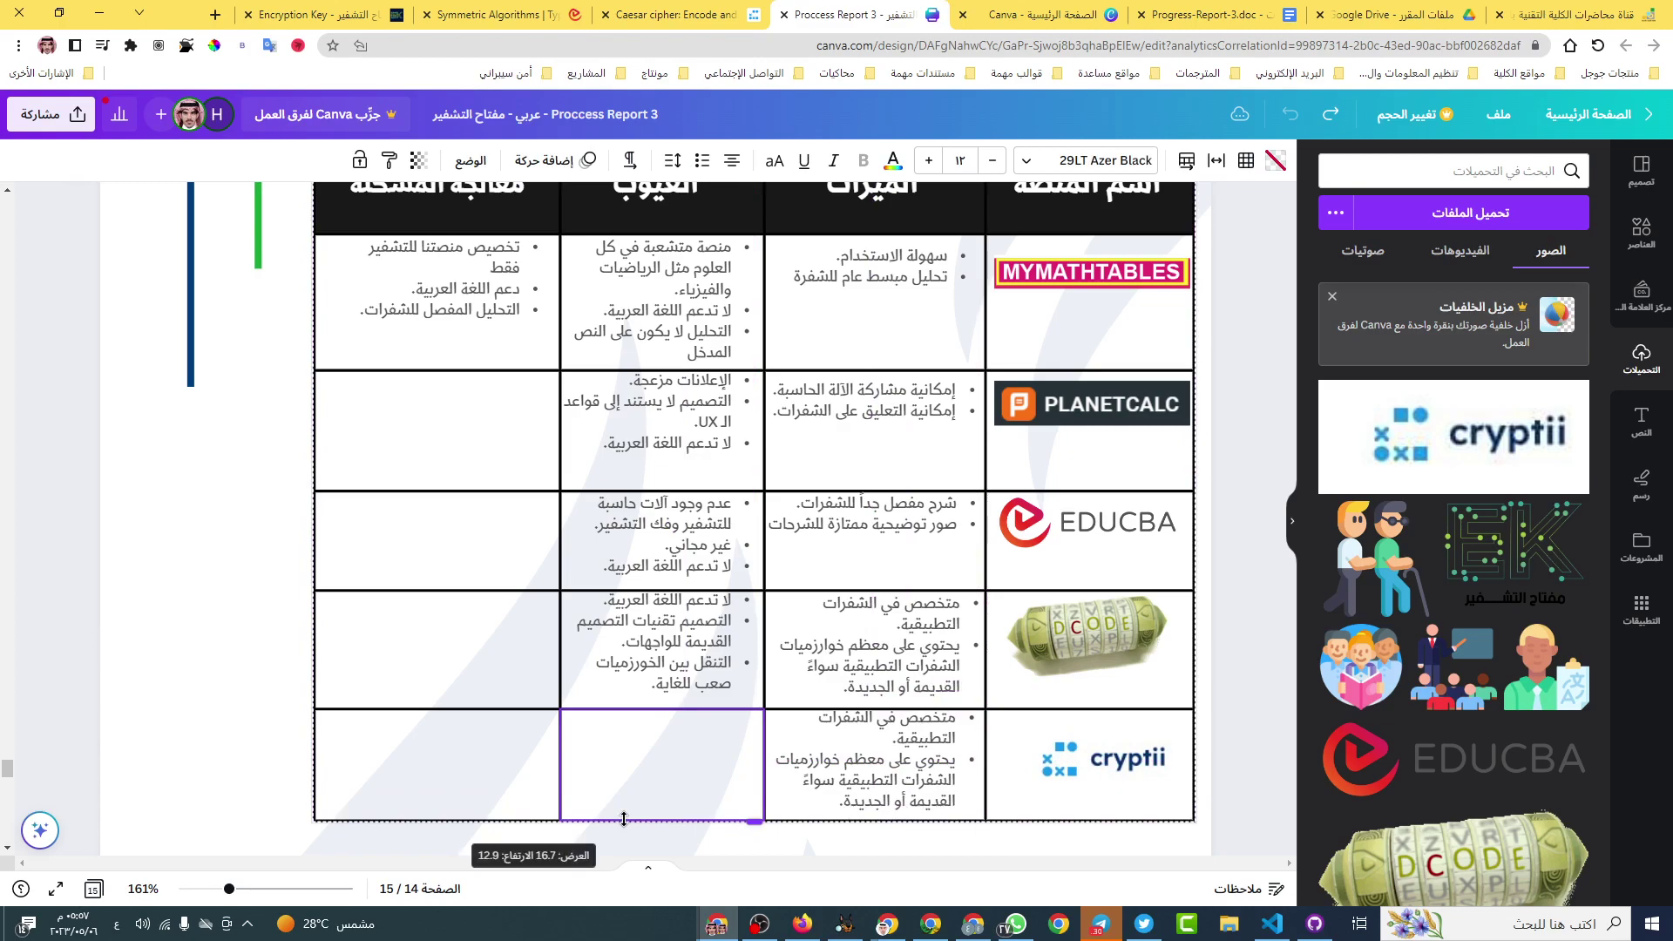
left_click(913, 737)
left_click(912, 737)
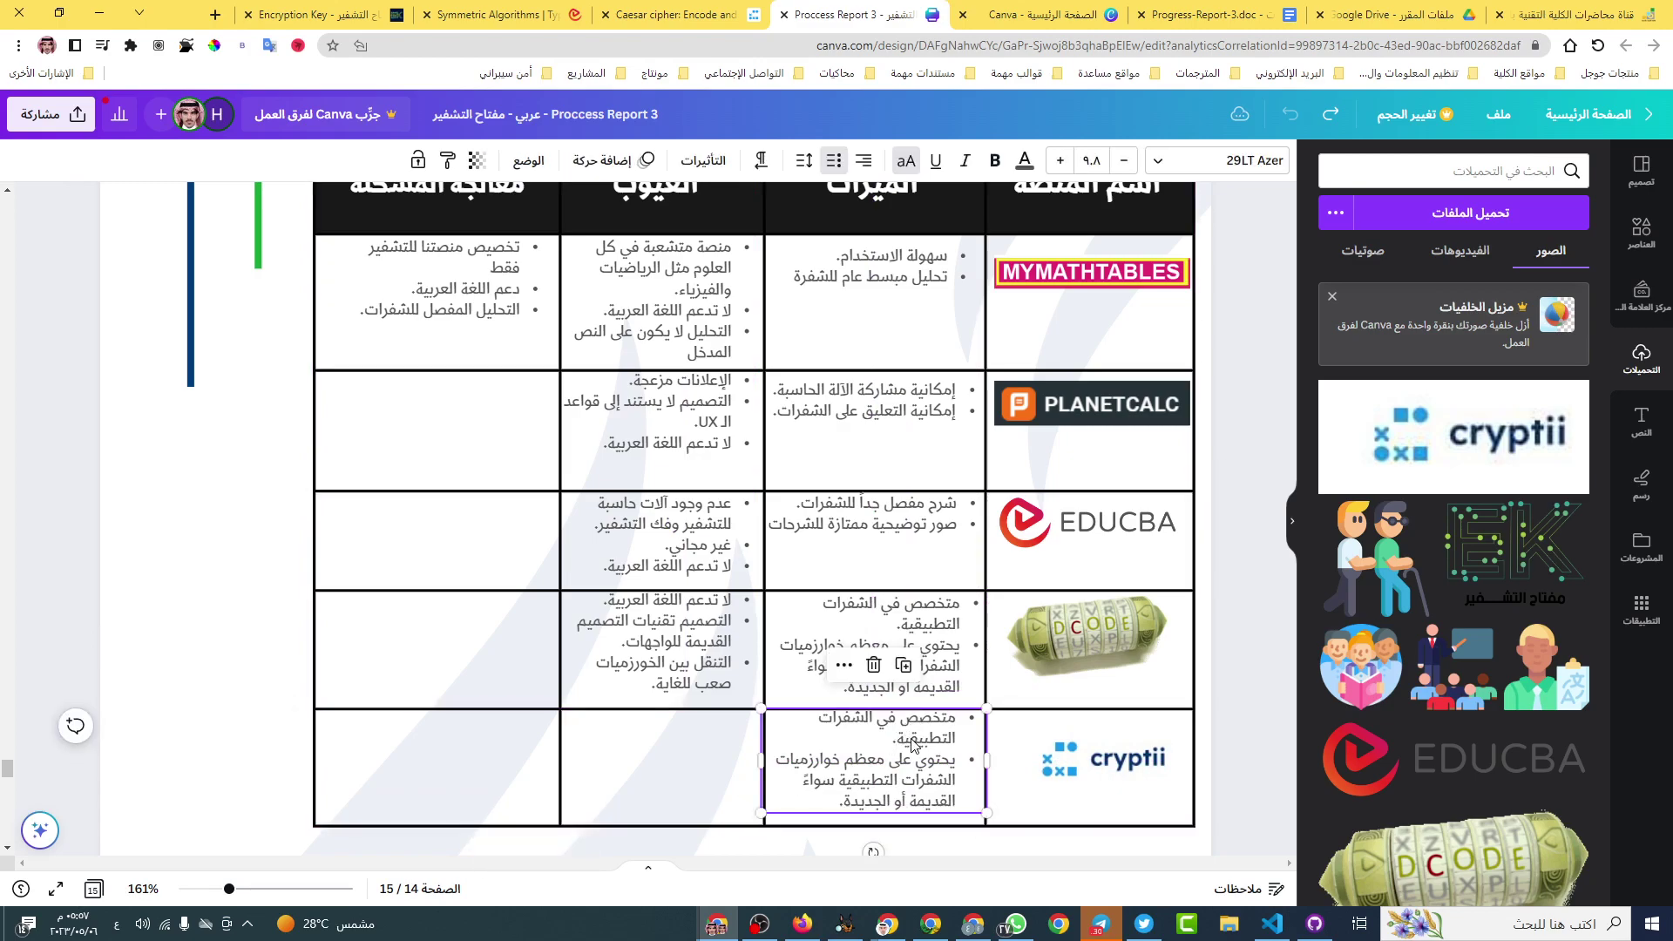
Reword cryptii's first feature to say it follows most UX rules
triple_click(924, 721)
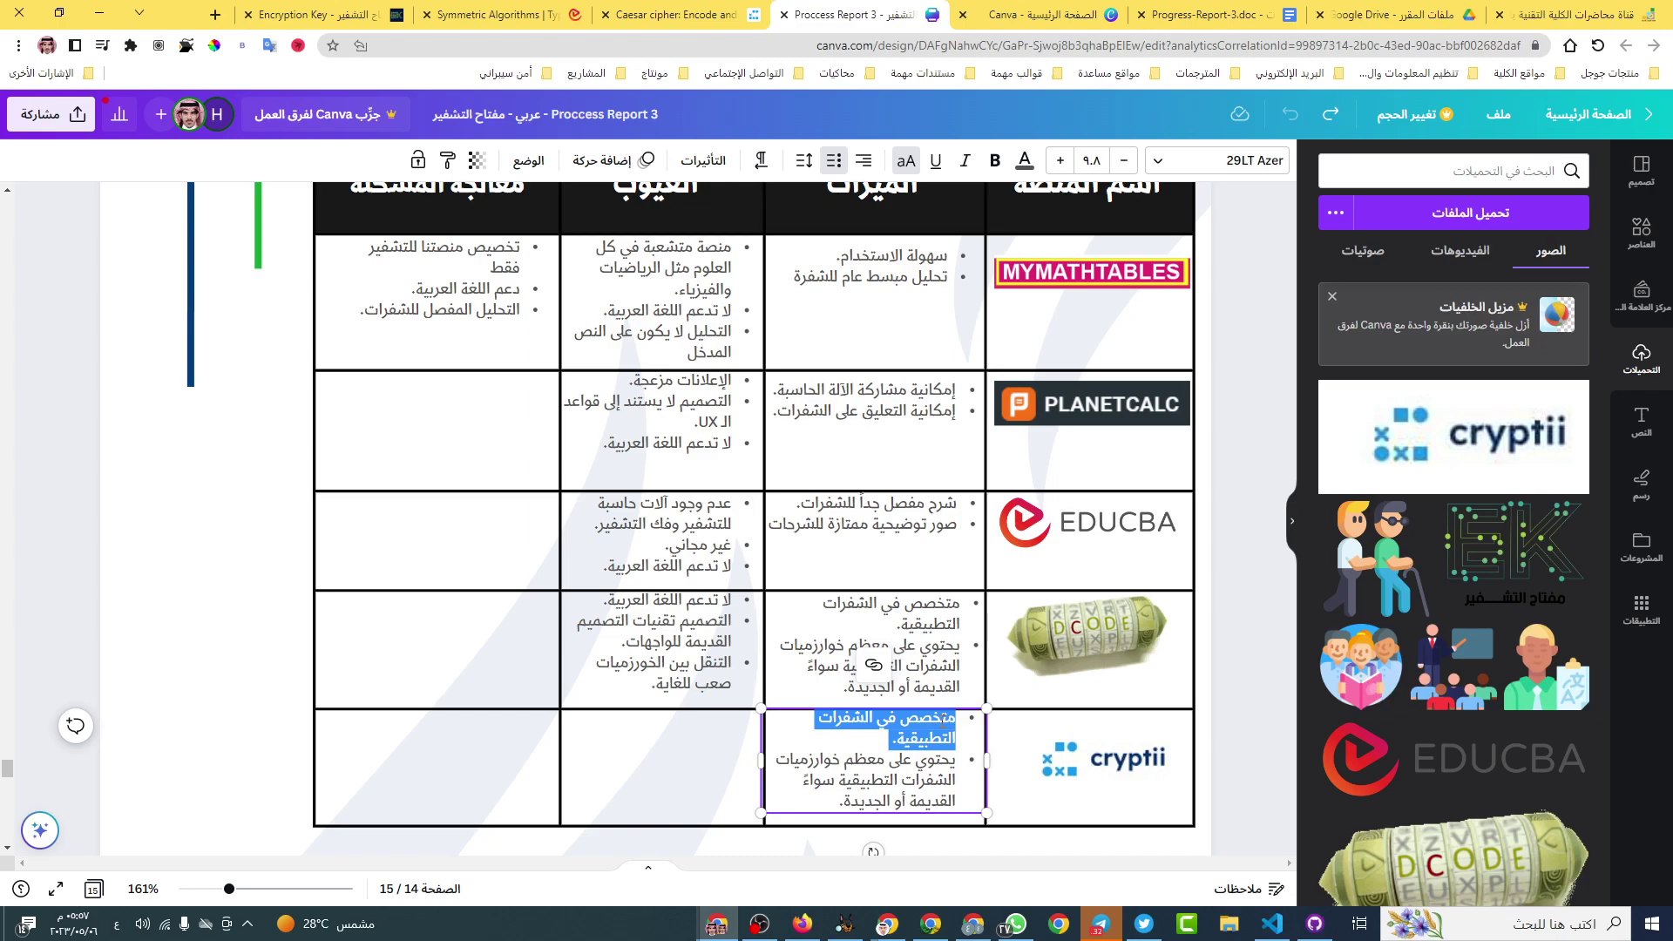
key("BackSpace")
type("يتعب ")
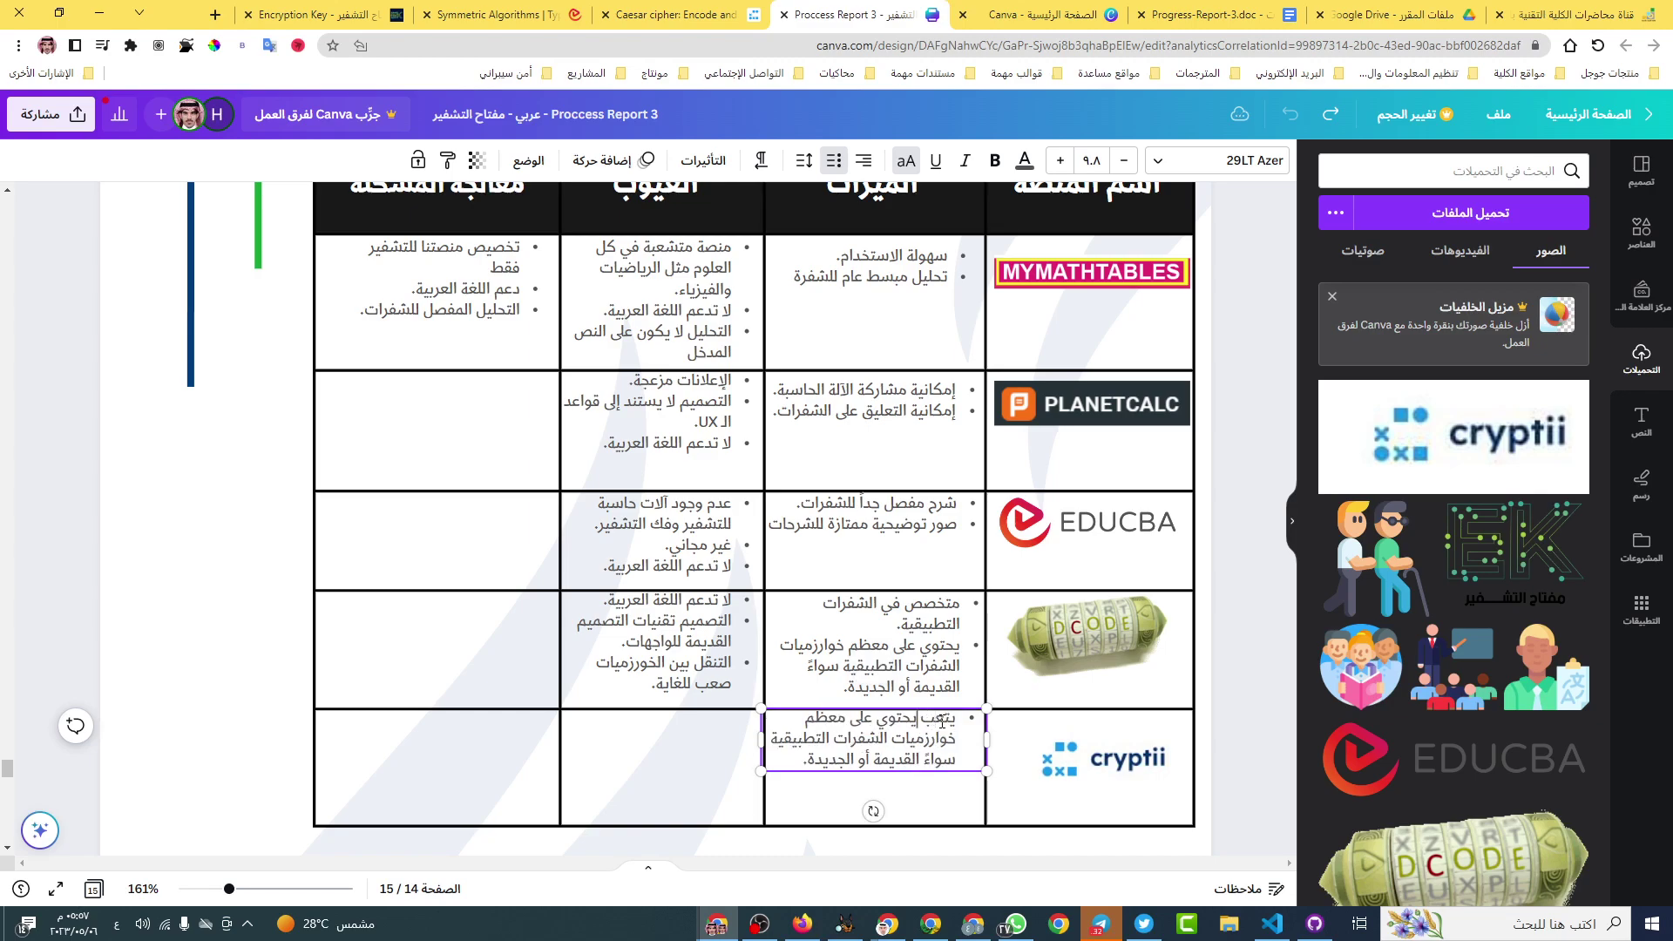
type("معظم ")
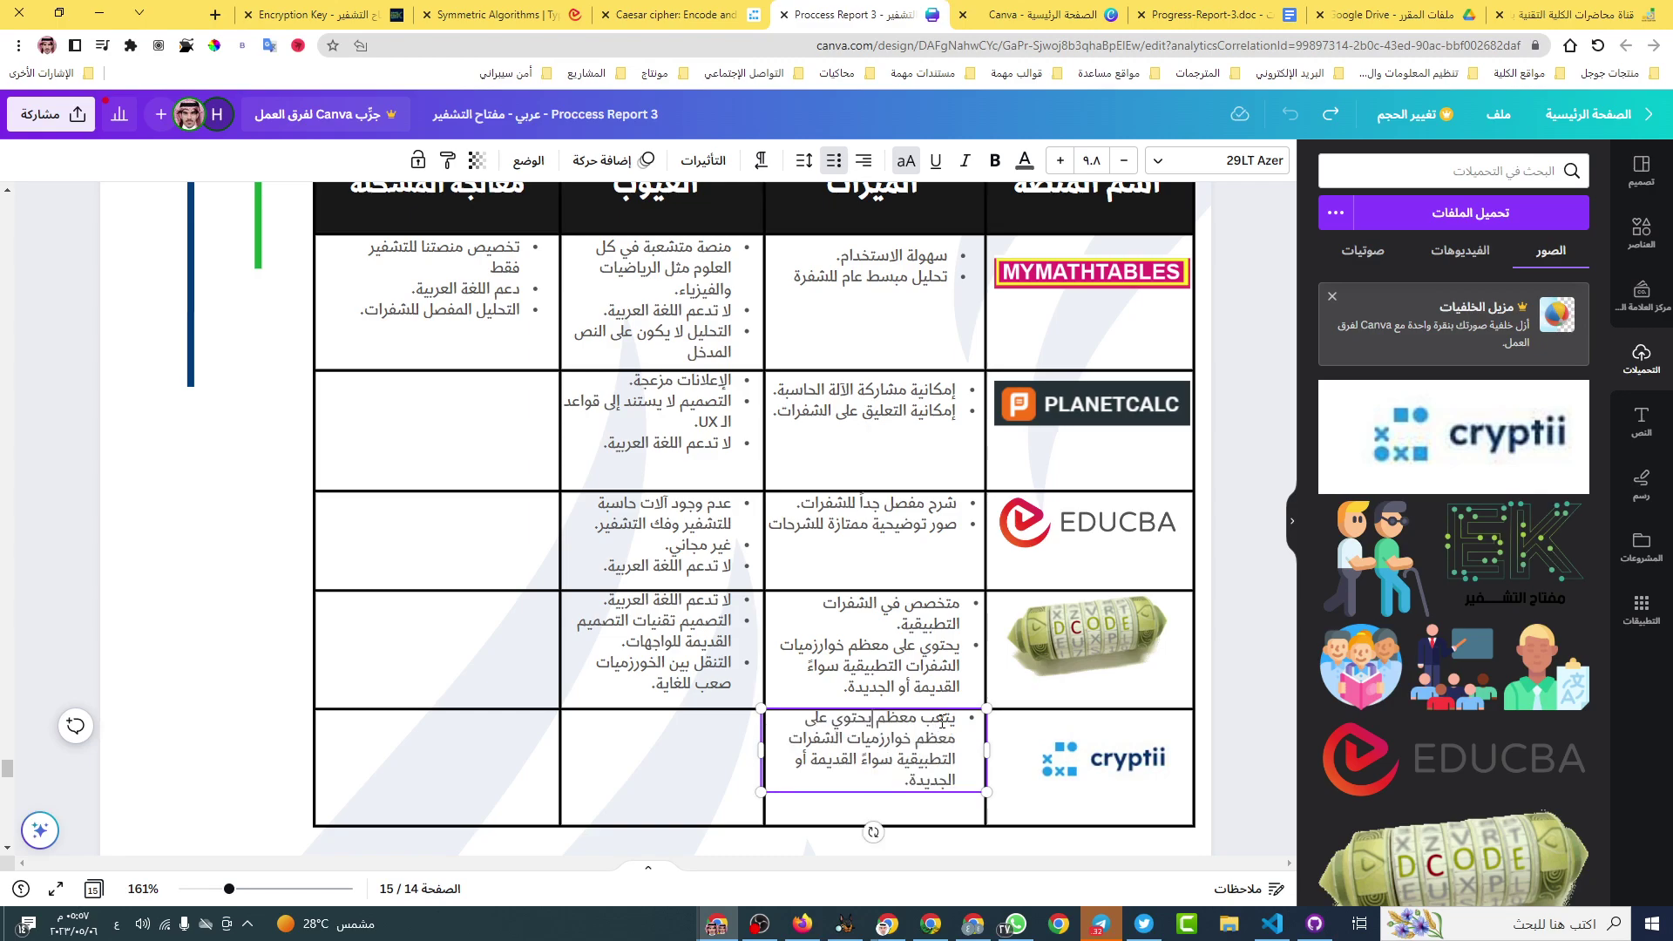
type("قواعد ال")
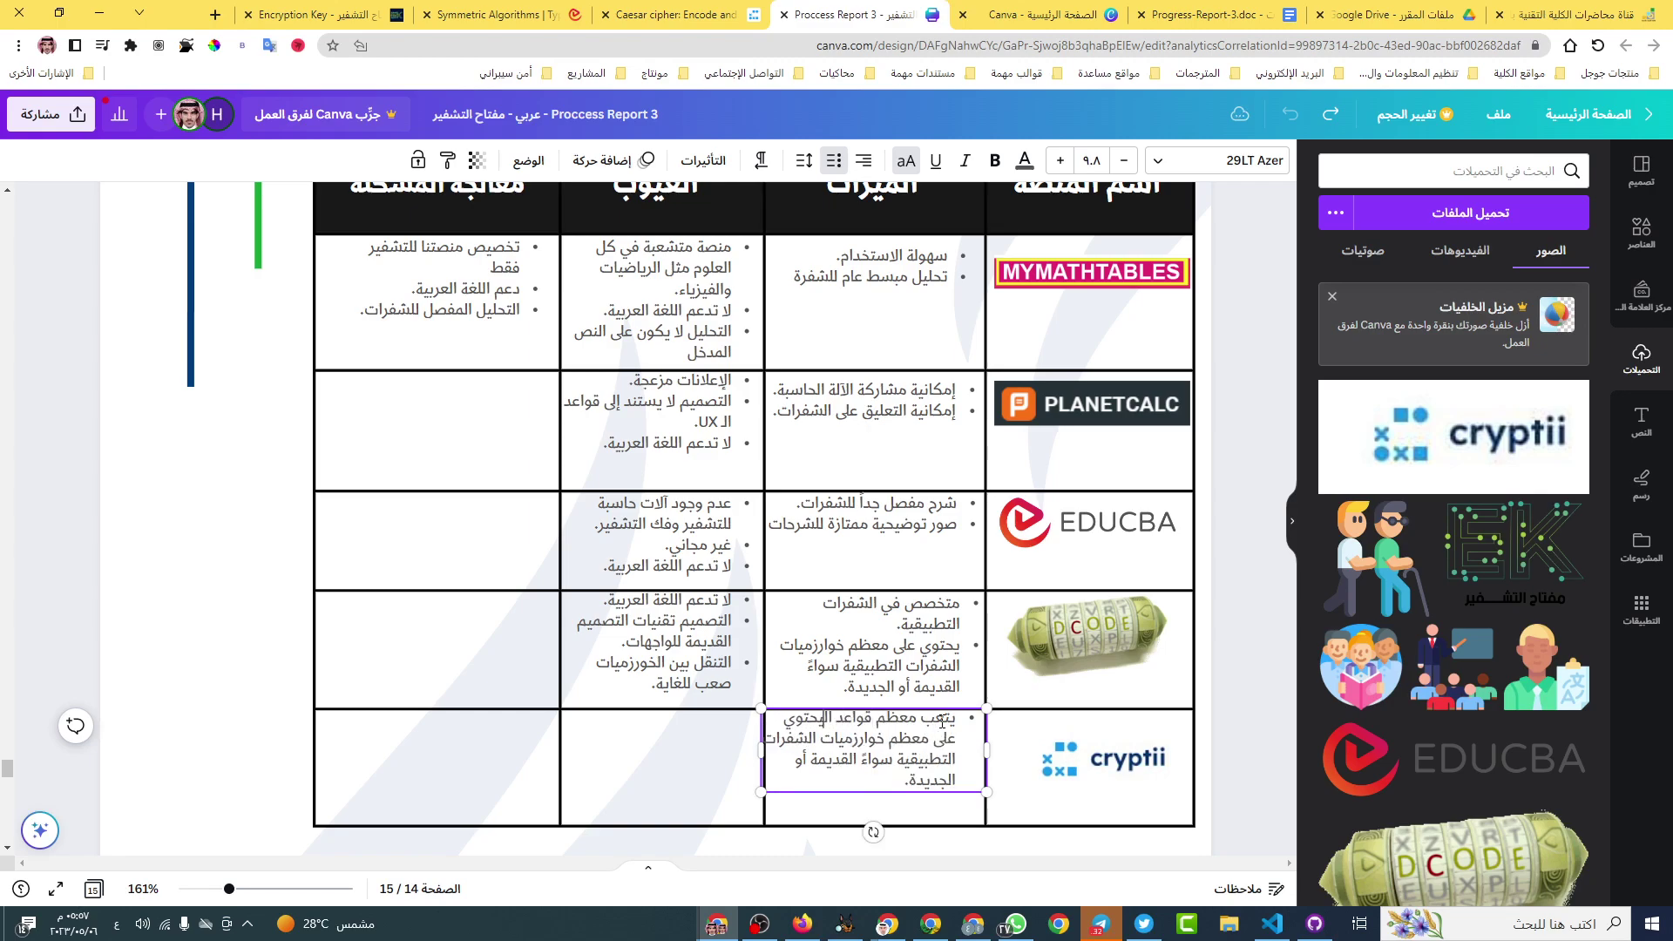
type("ا لا")
key("alt+shift")
key("BackSpace")
key("BackSpace")
key("BackSpace")
key("BackSpace")
type("UXيحتوي على معظم")
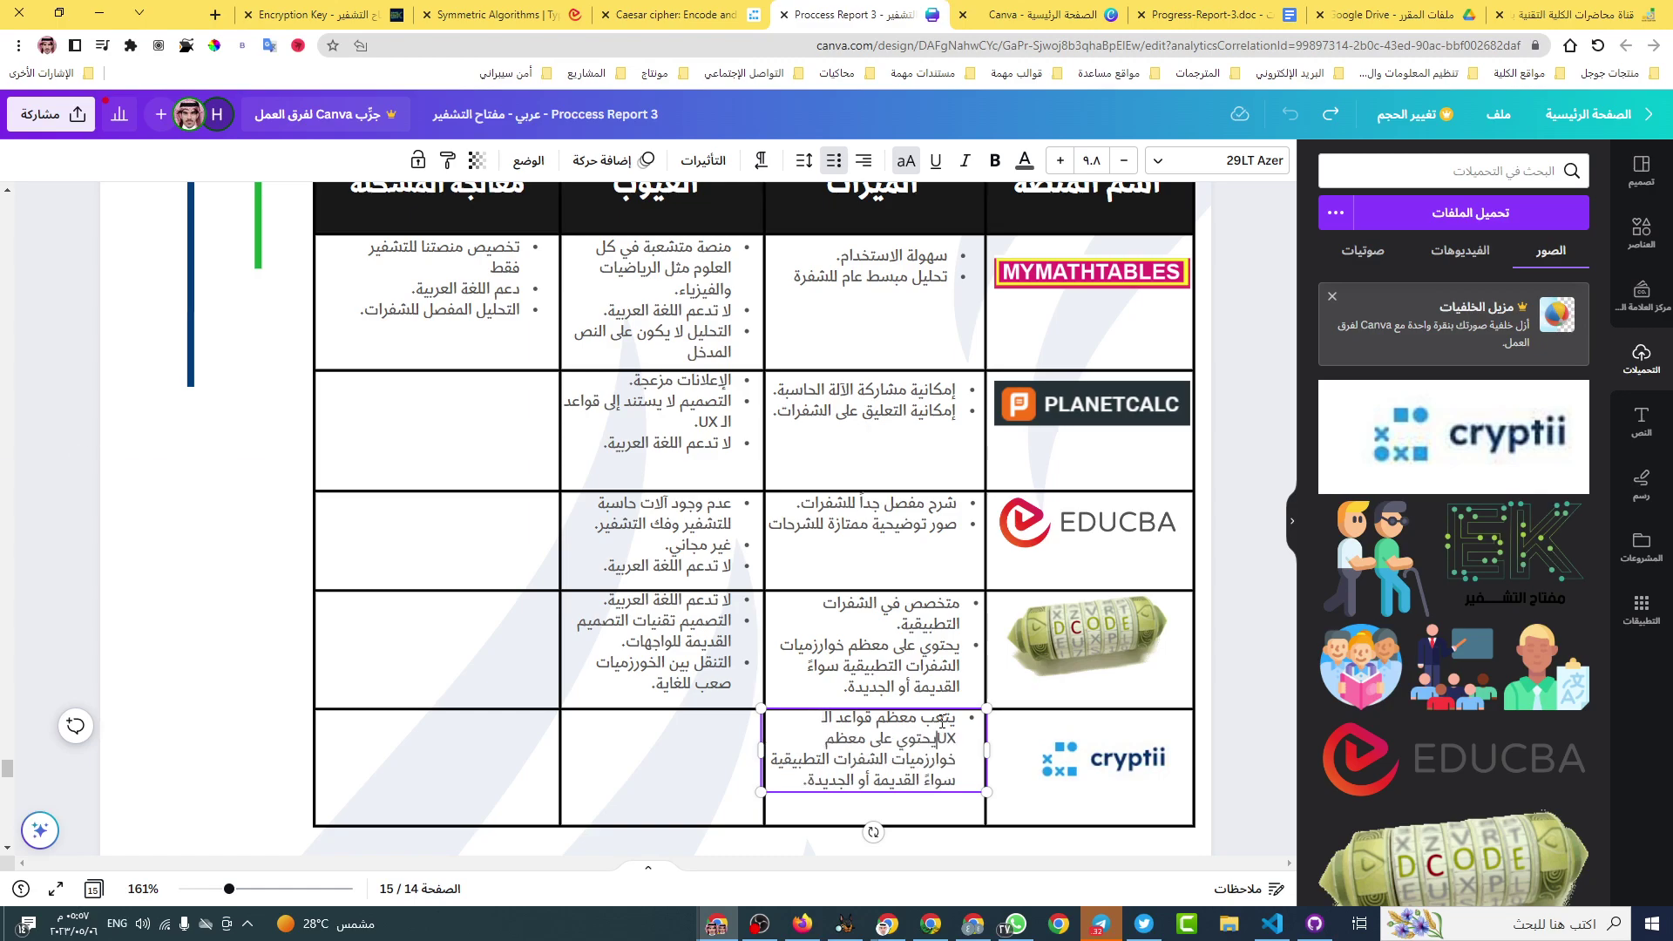
key("Return")
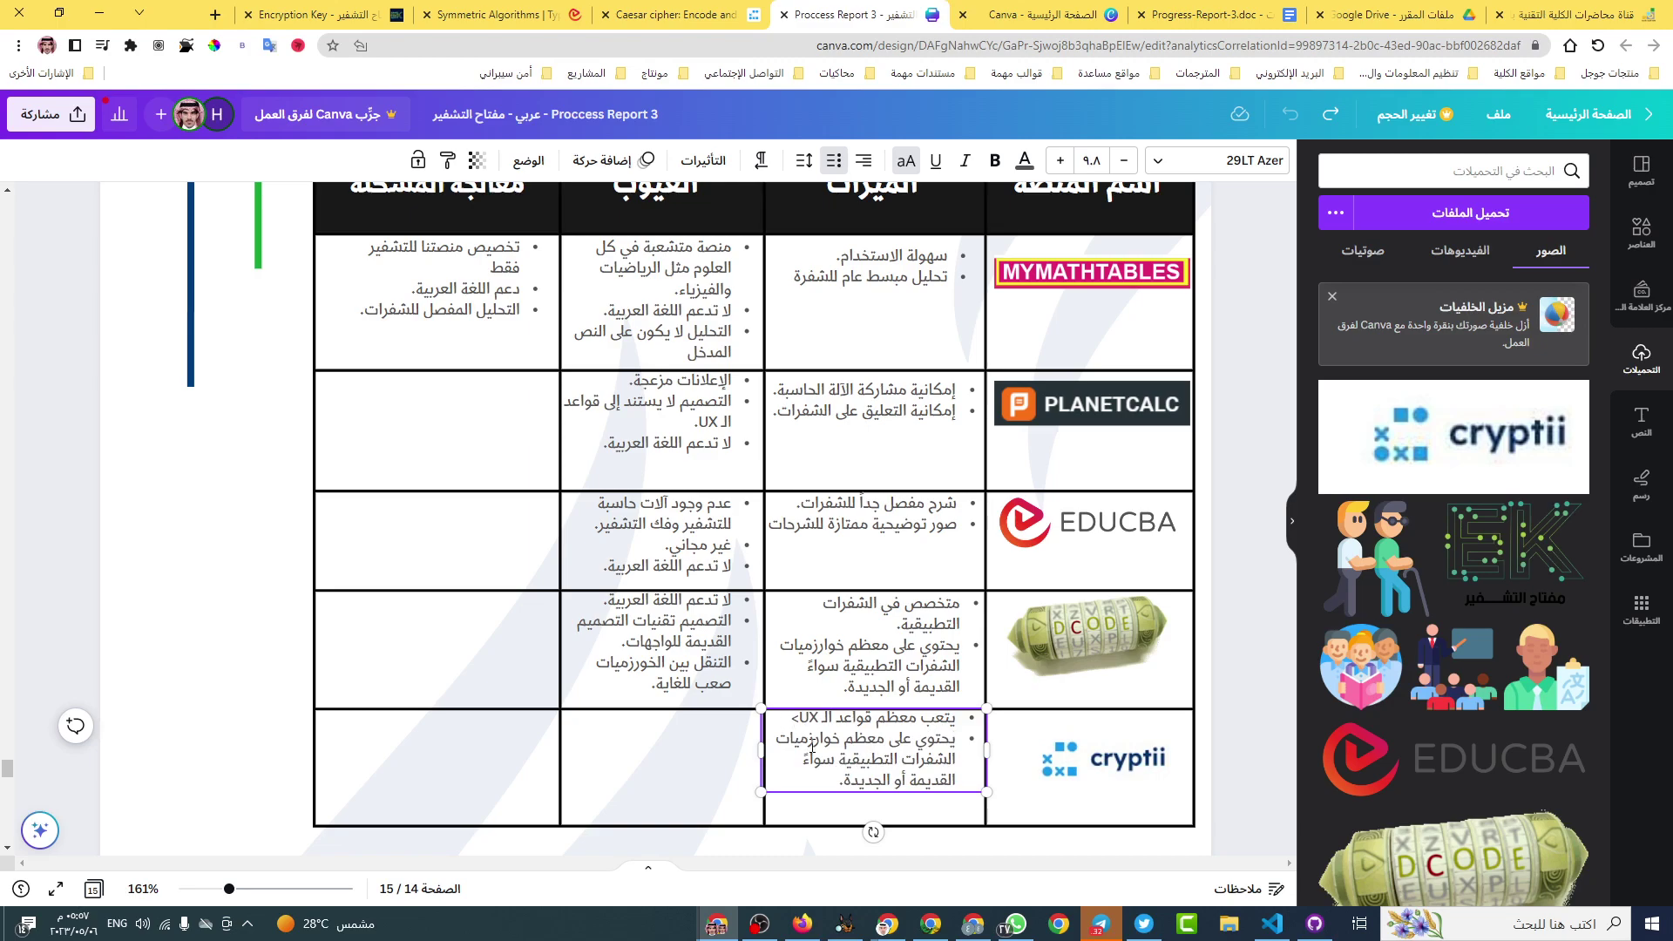
key("alt+shift")
type(".")
Remove the stray empty bullet line at the end of cryptii's features
left_click(817, 783)
key("Return")
key("BackSpace")
key("BackSpace")
left_click(649, 784)
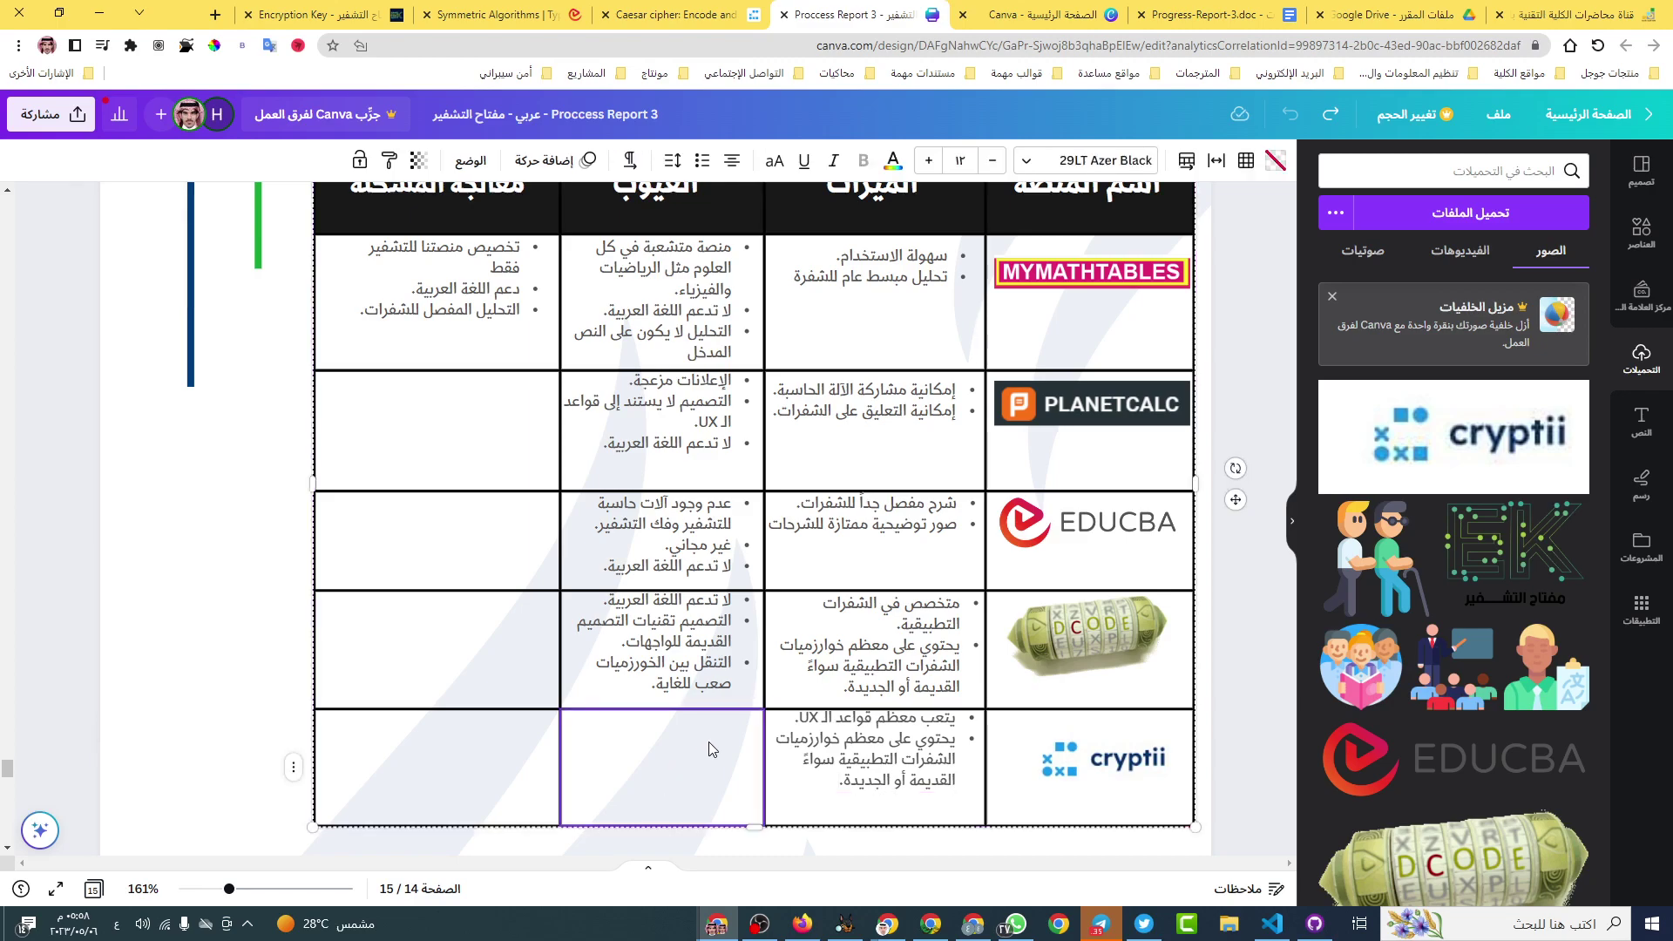
left_click(683, 634)
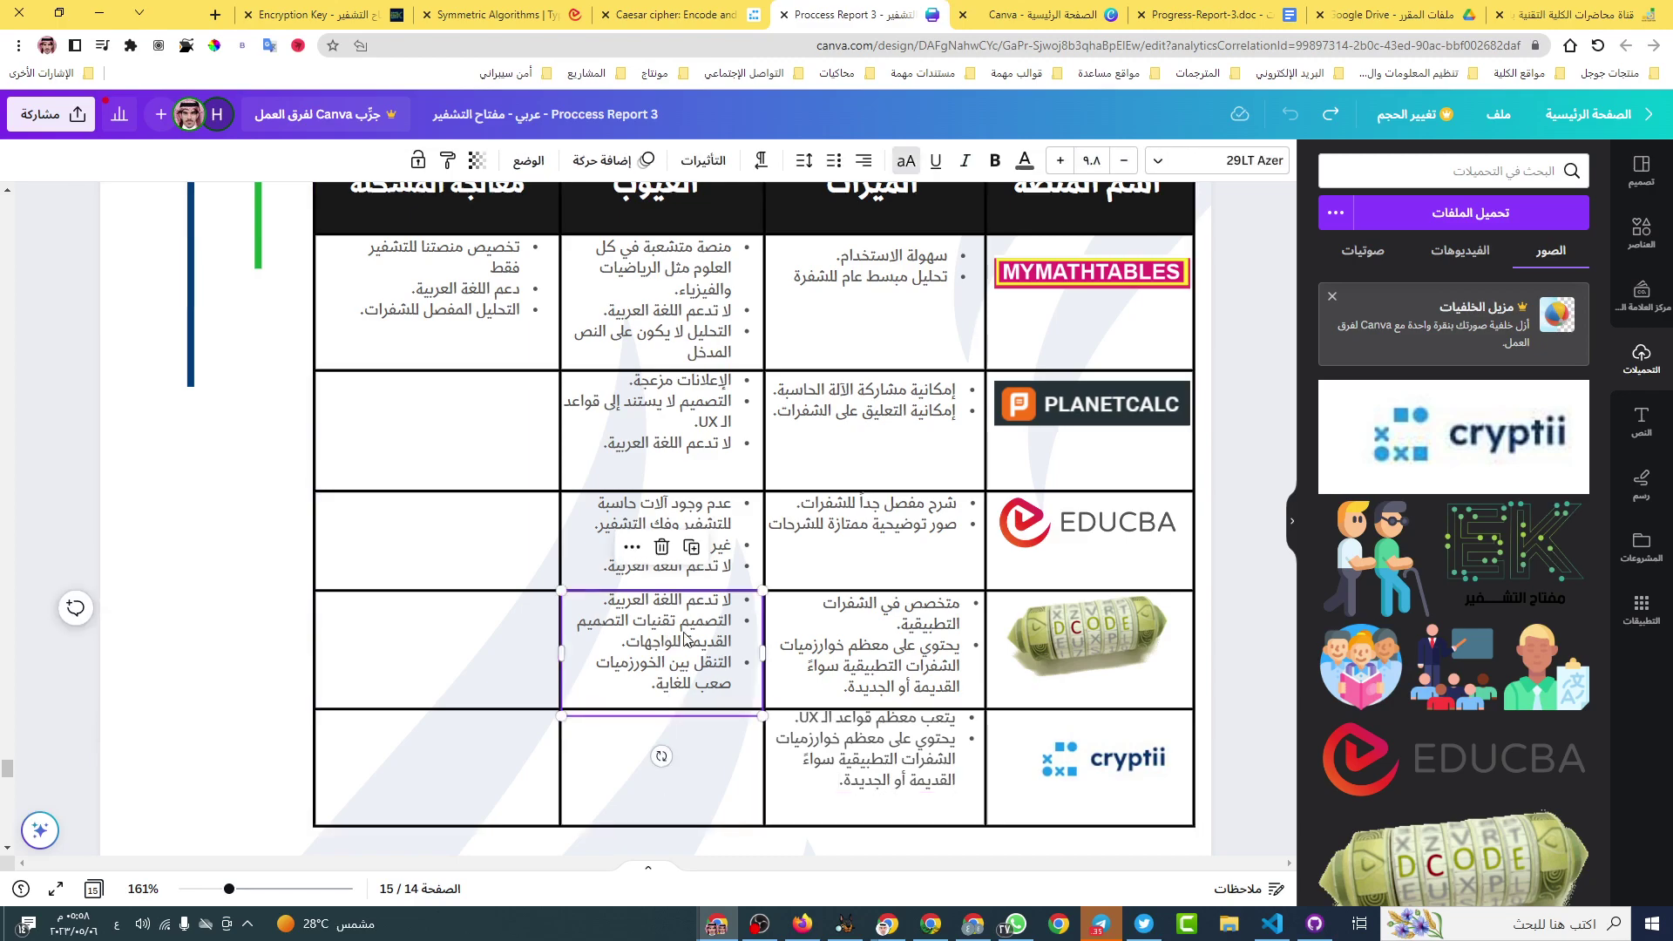
Copy the DCODE drawbacks text into the cryptii row's drawbacks cell
key("ctrl+d")
left_click_drag(667, 661, 667, 781)
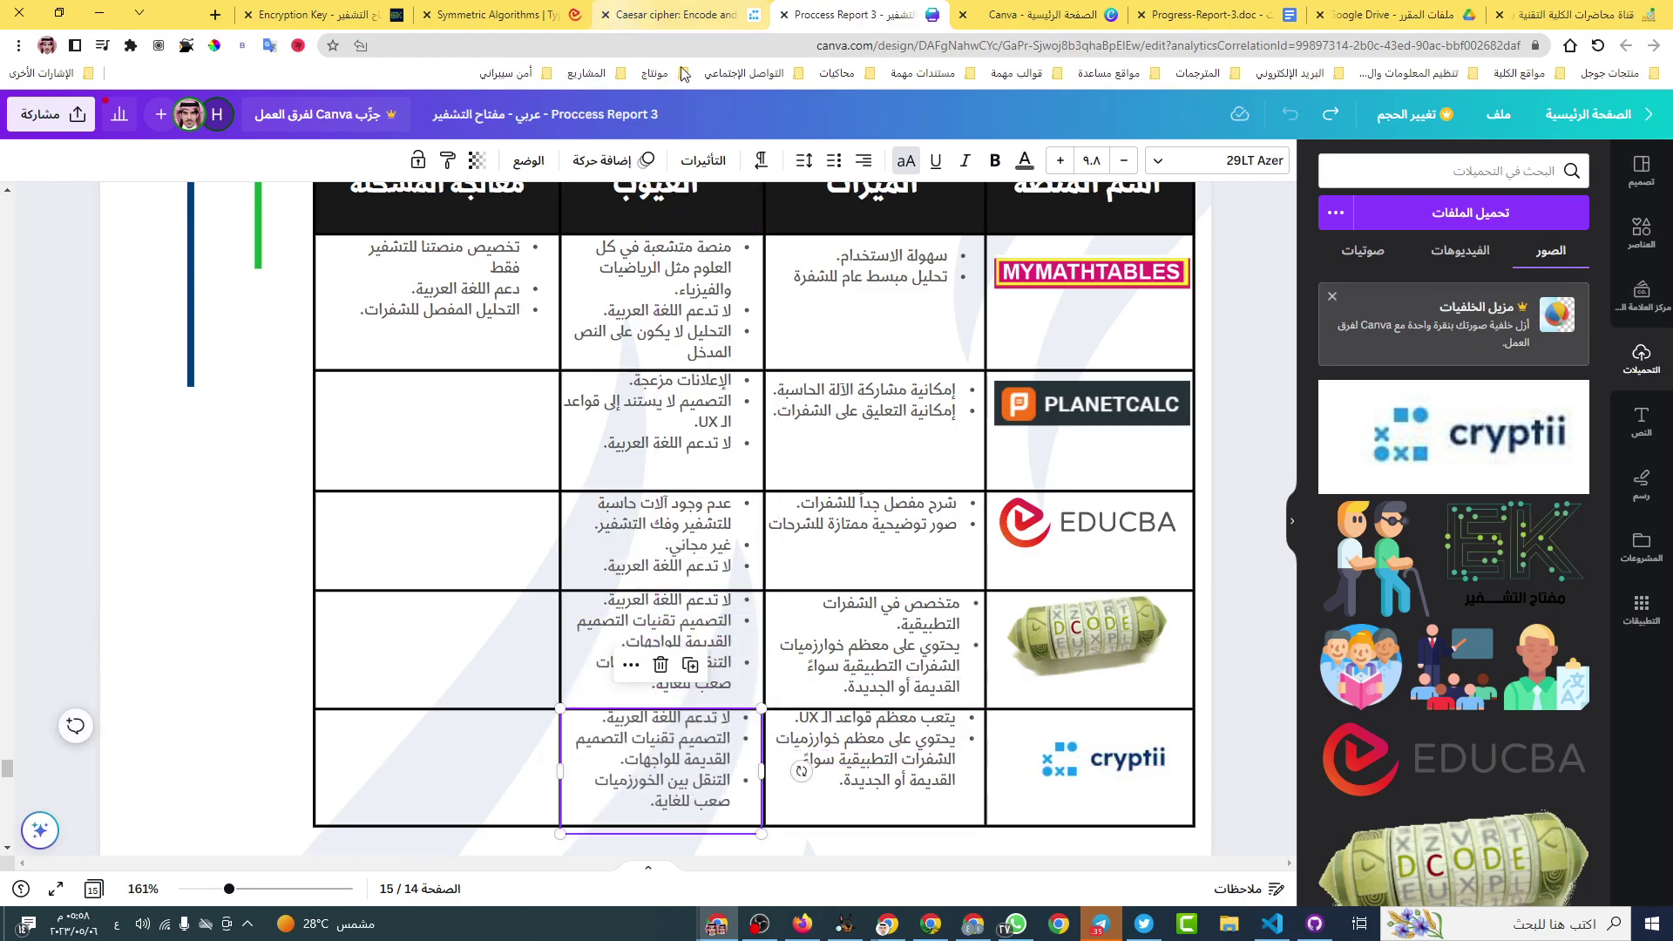
left_click(730, 13)
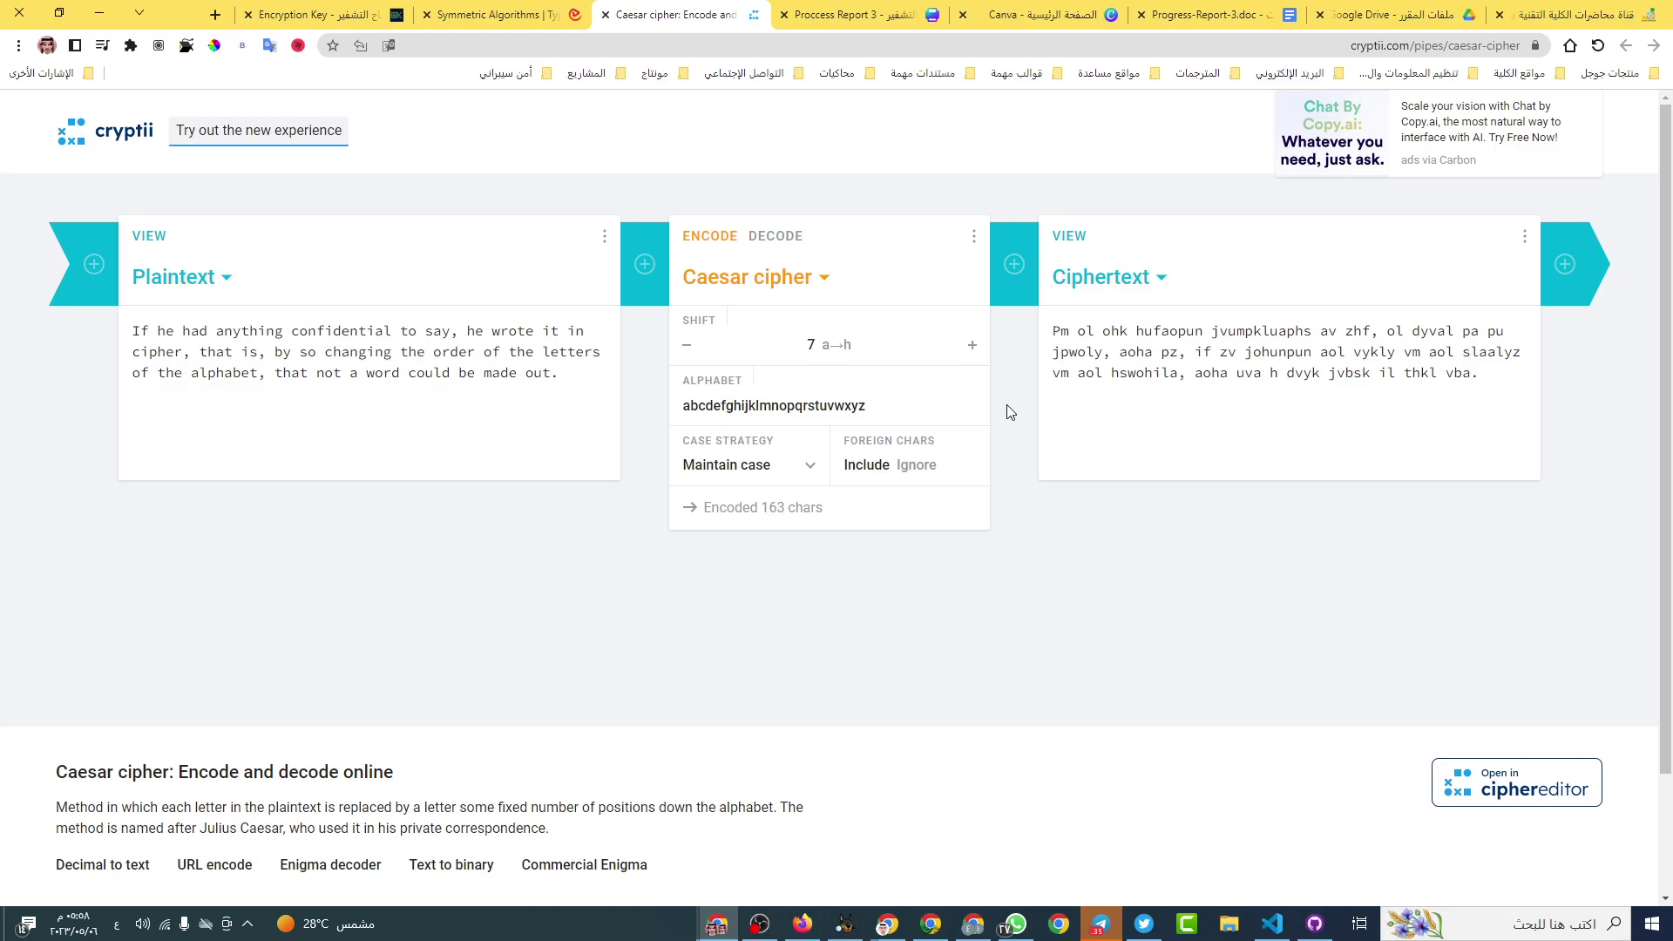
scroll(953, 567, "down", 3)
key("ctrl+Tab")
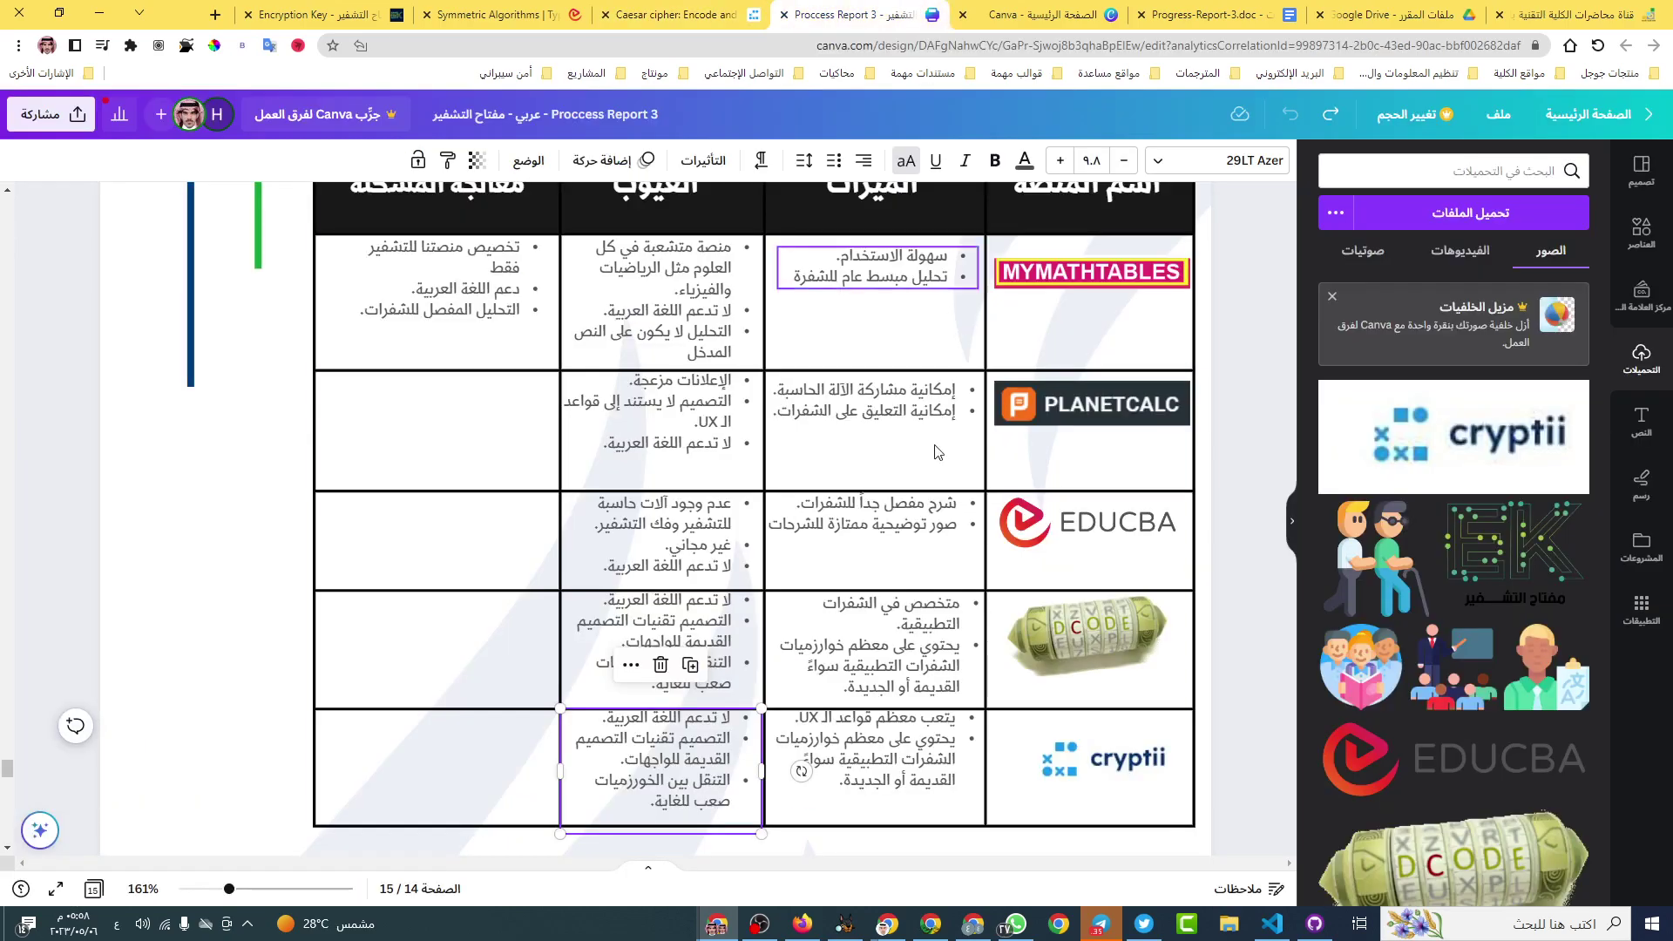
Replace cryptii's second drawback with 'عدم وجود تحليل لطريقة التشفير'
left_click(716, 780)
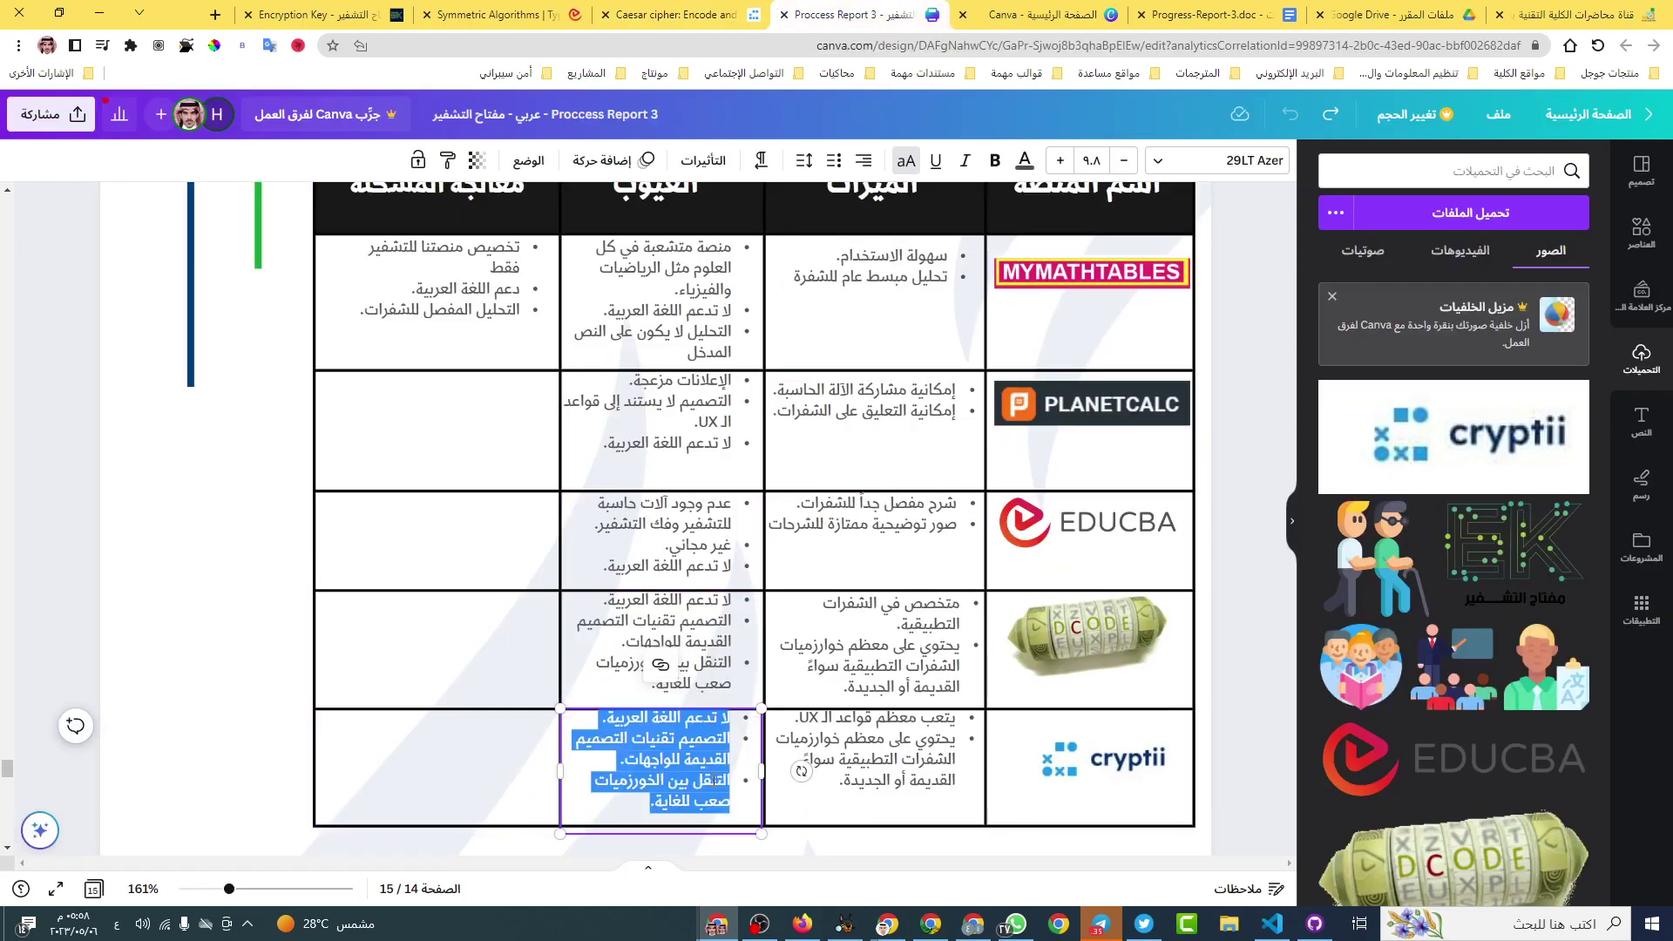
left_click(704, 768)
left_click_drag(641, 751, 755, 760)
key("BackSpace")
type("عدم وجود")
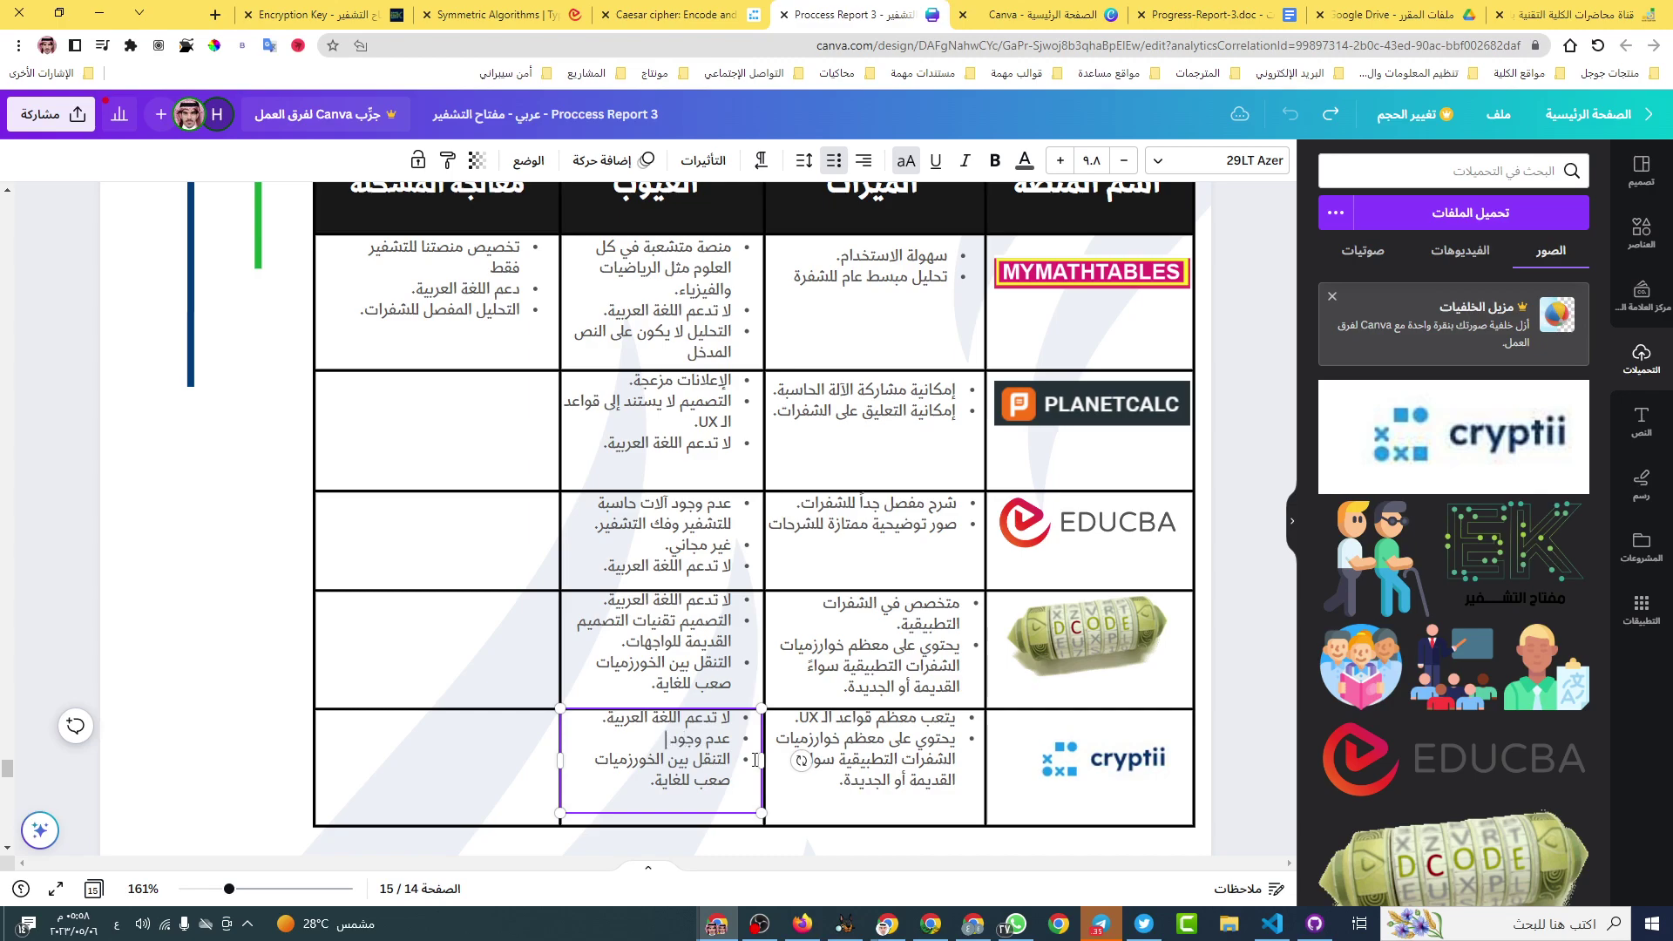
type(" تحليل لطريقة التشفير")
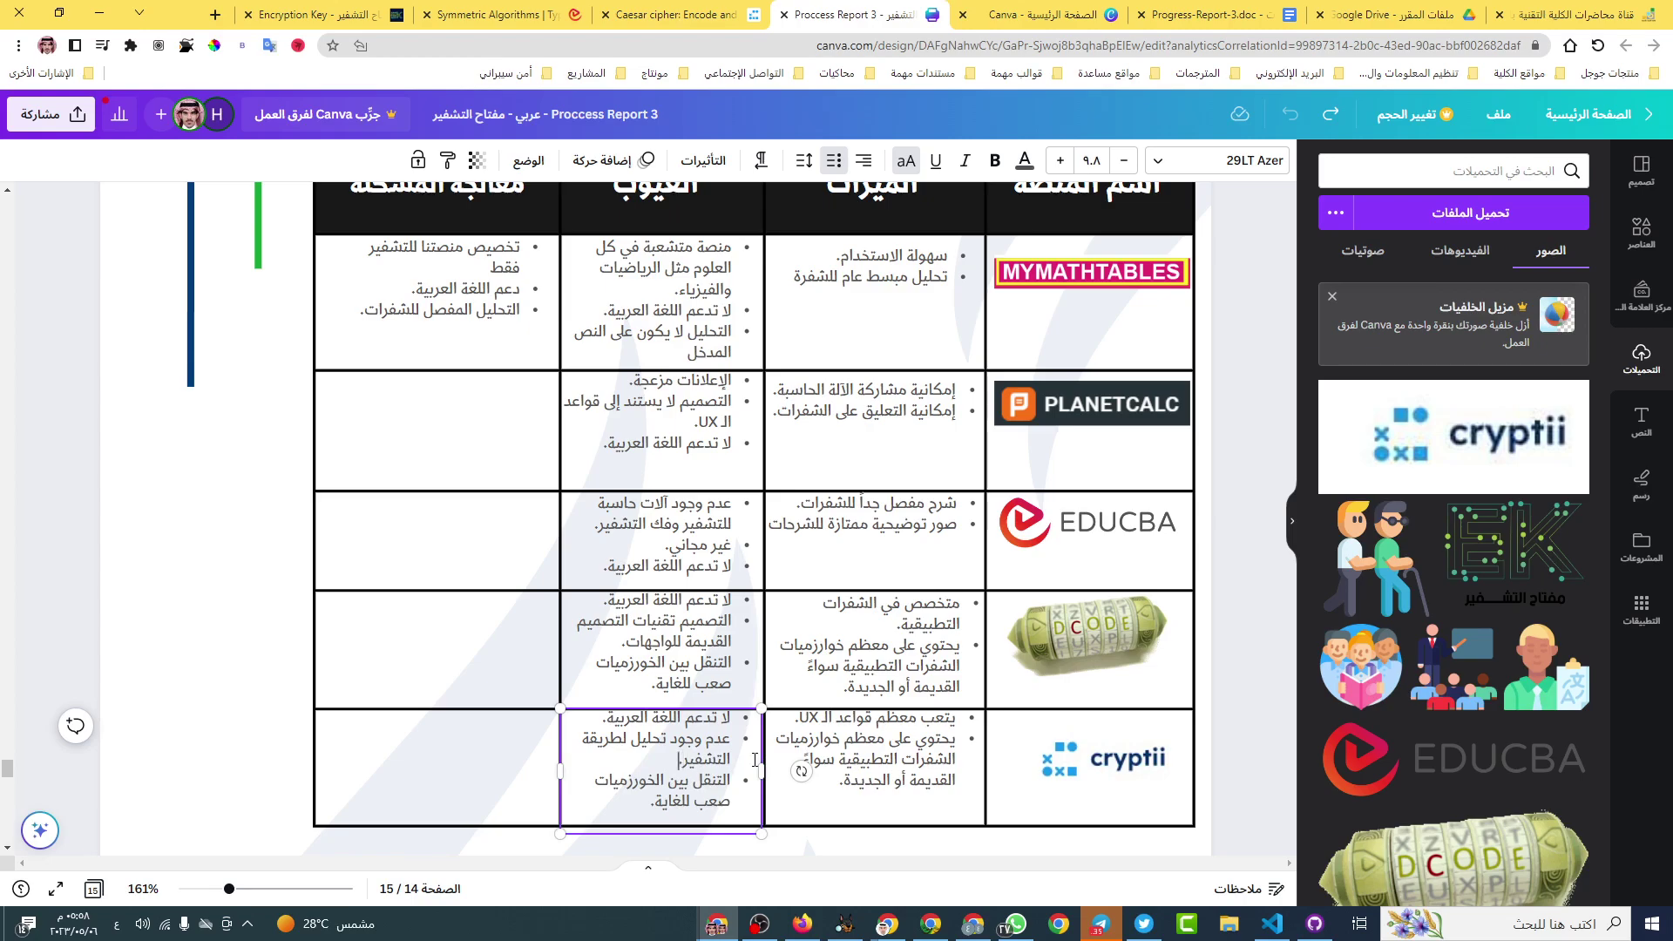
left_click(749, 12)
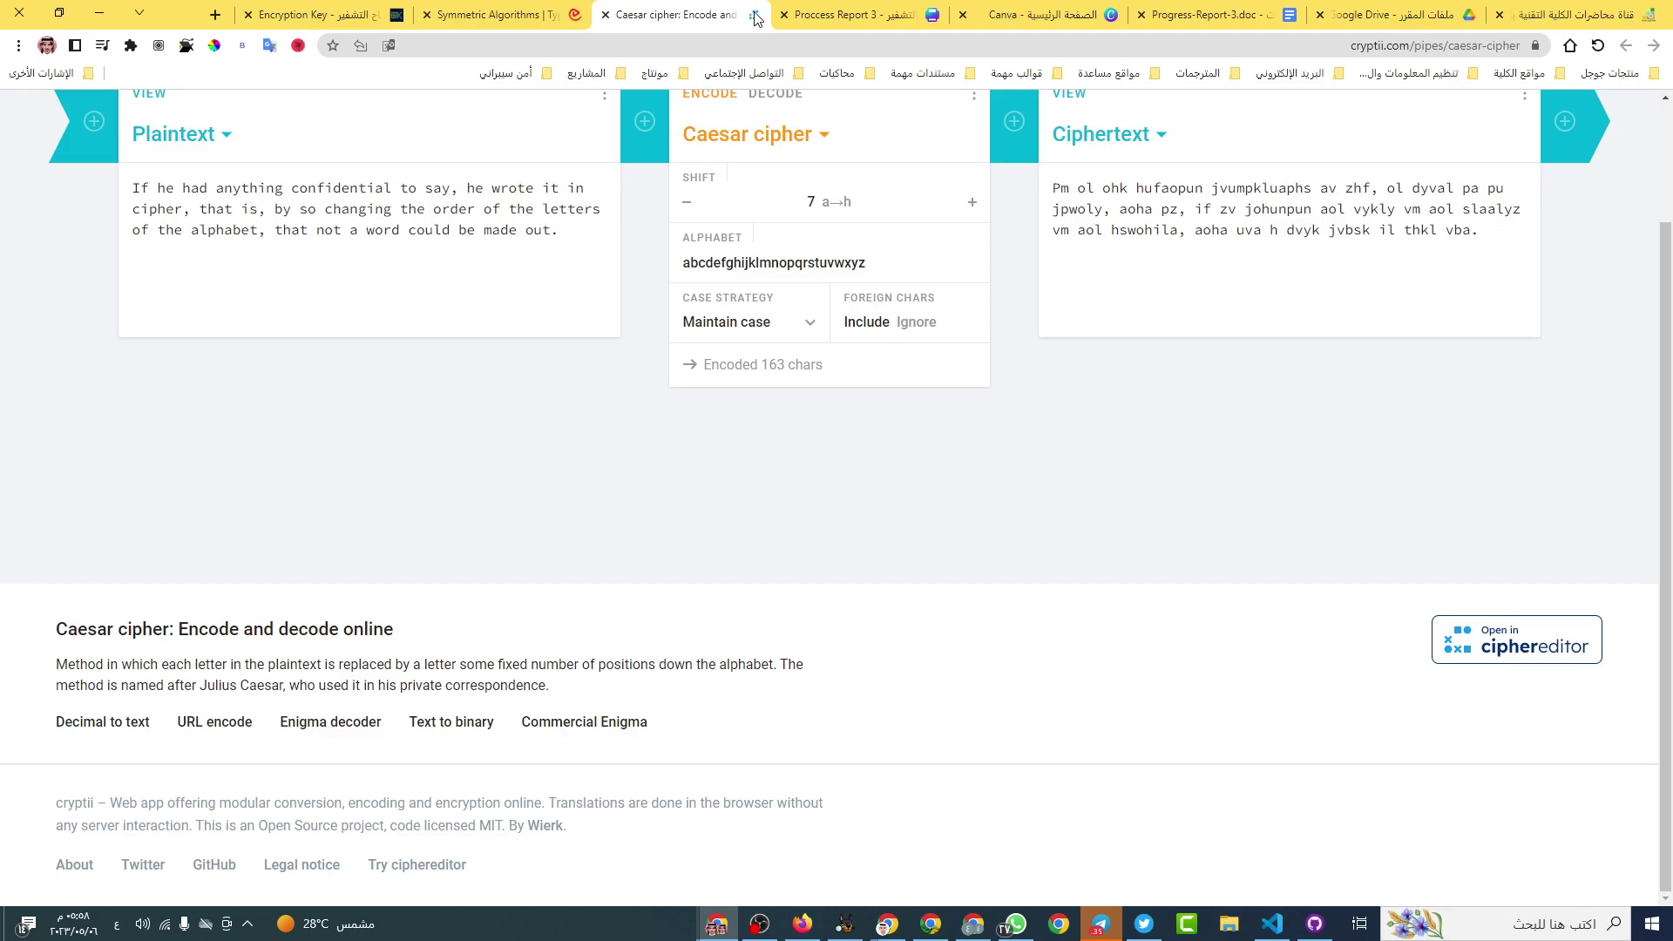
Append an ADFGX cipher encoder after the Caesar step in cryptii's pipeline
scroll(1037, 323, "up", 1)
scroll(1046, 315, "up", 1)
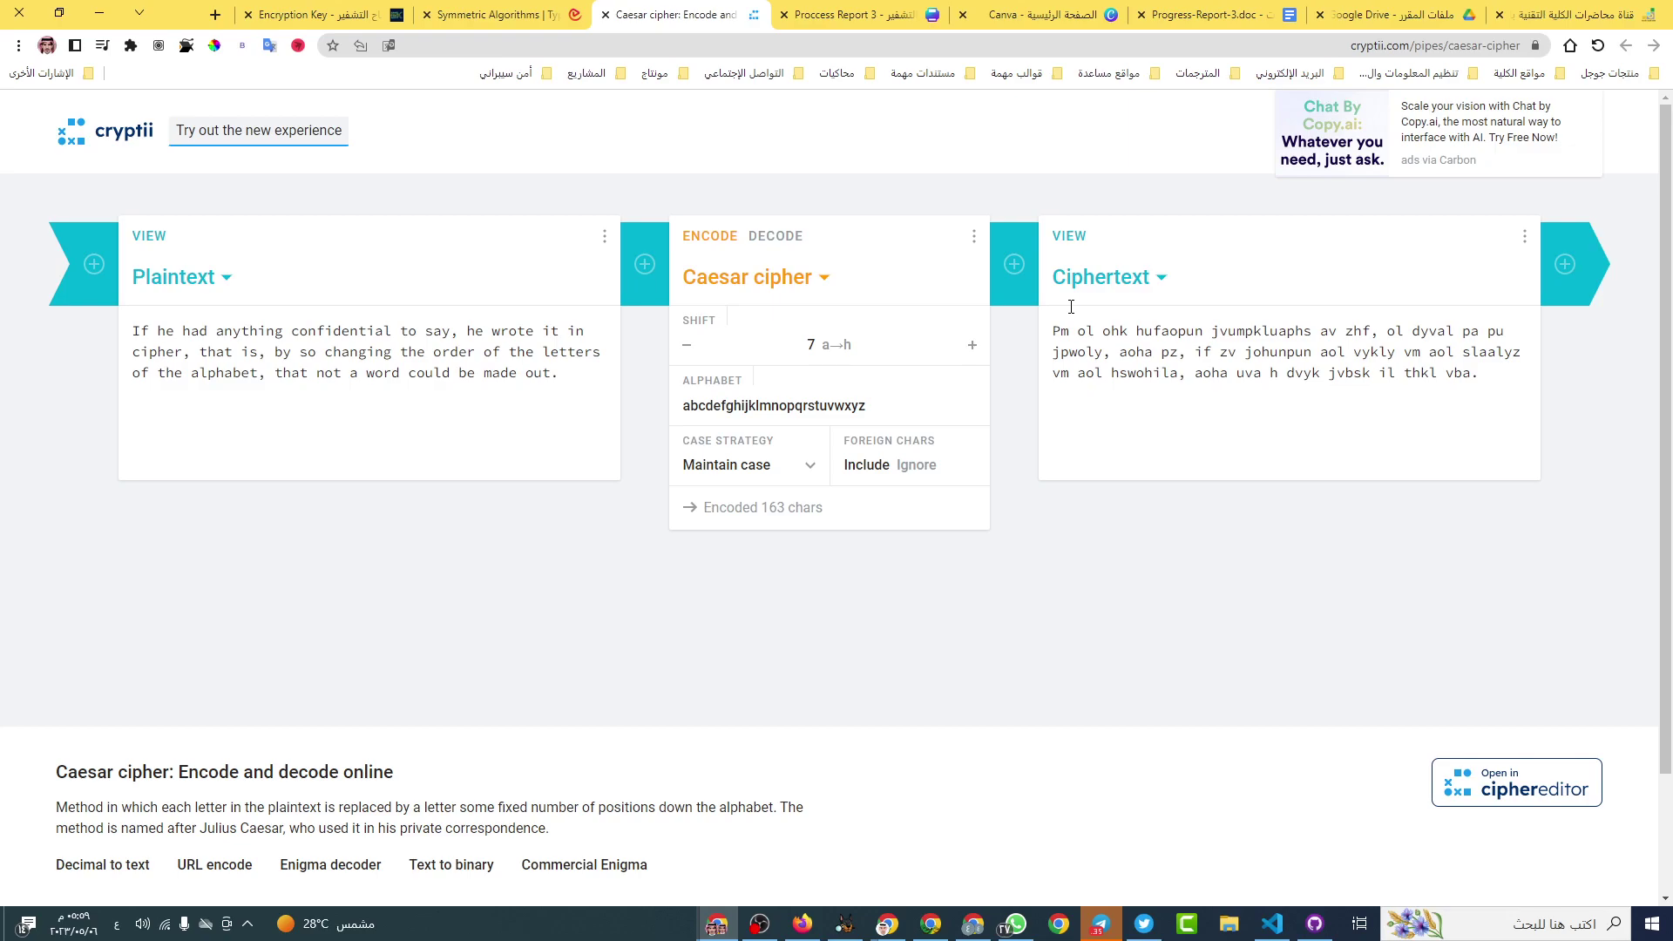
left_click(1563, 264)
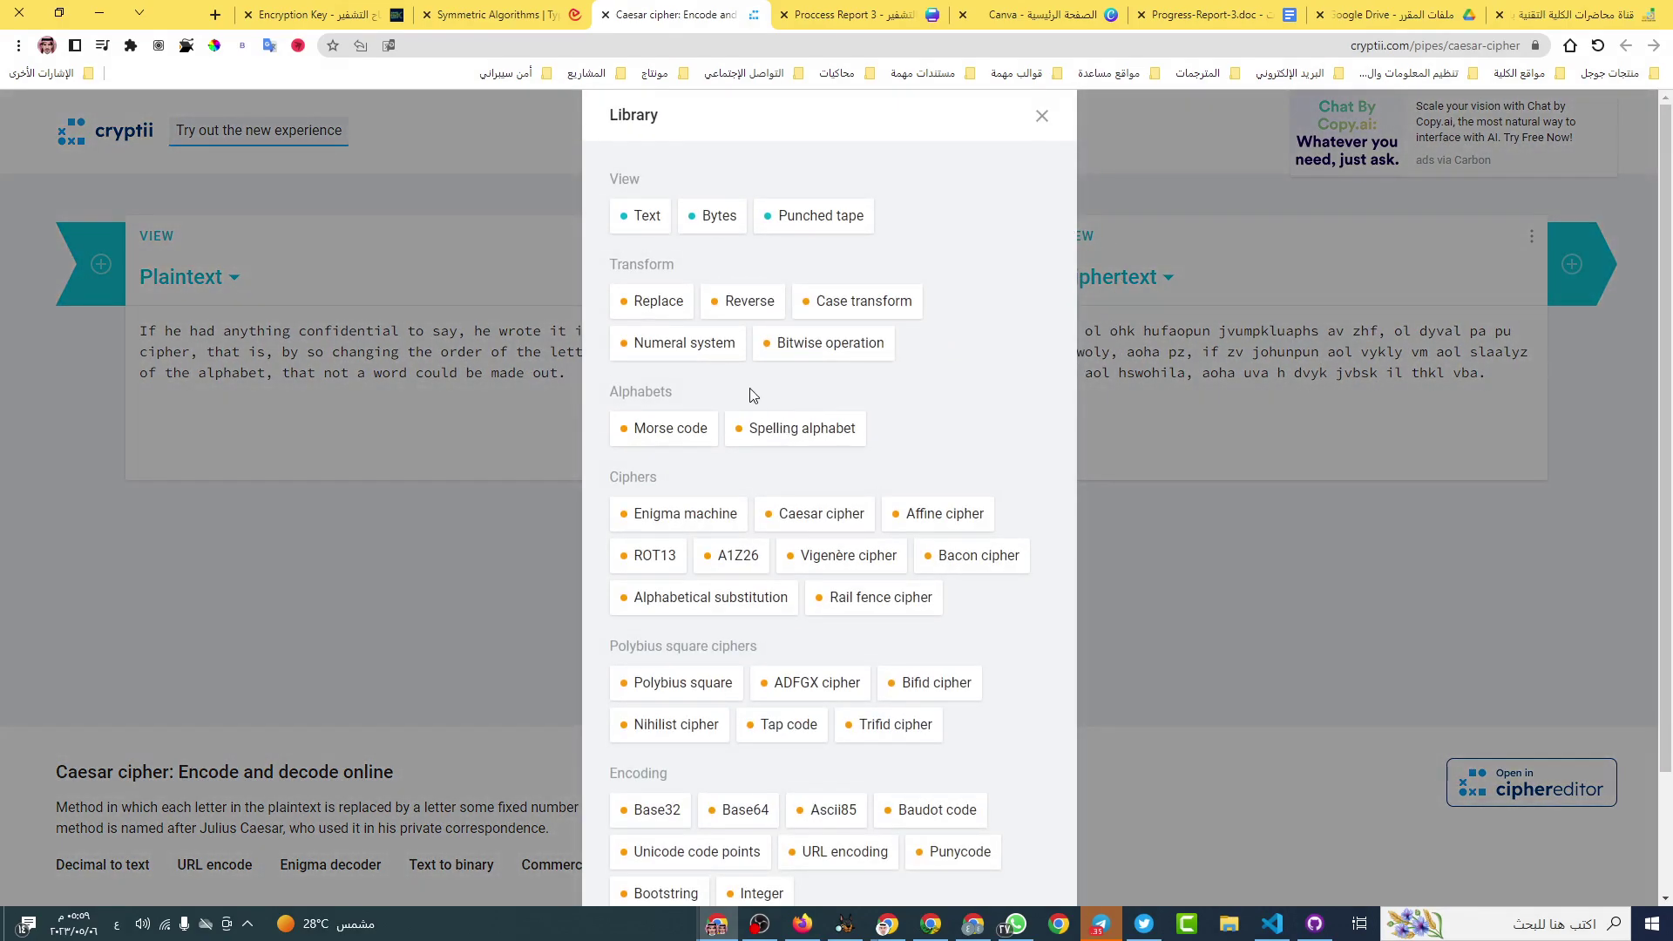
scroll(752, 395, "down", 2)
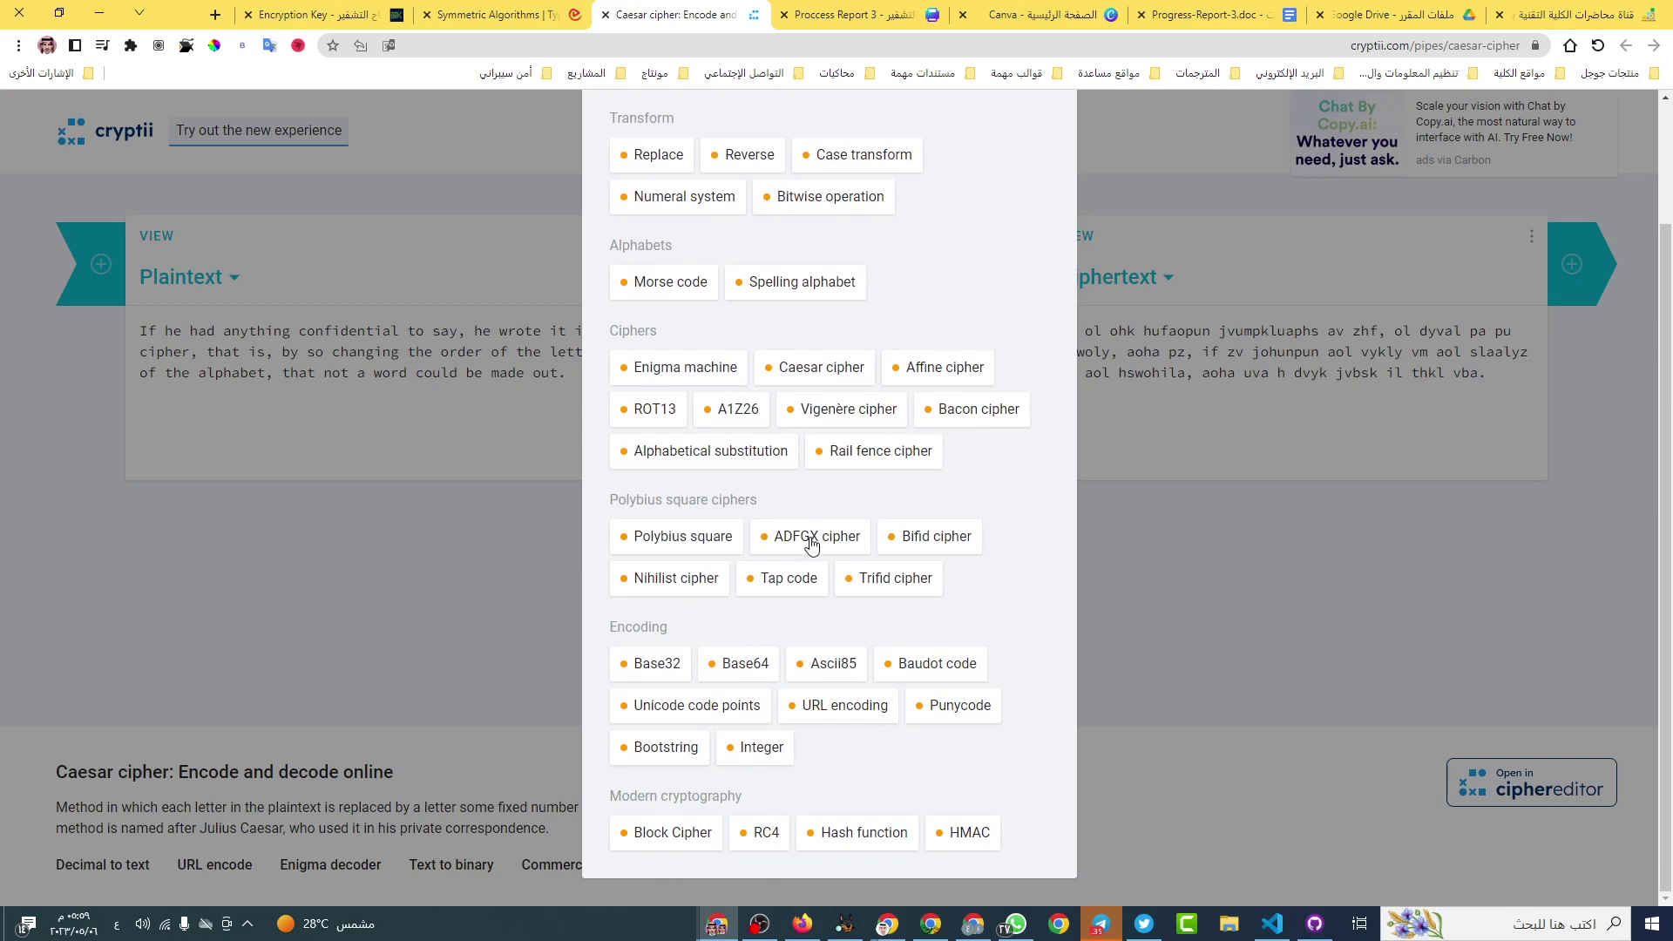
left_click(811, 539)
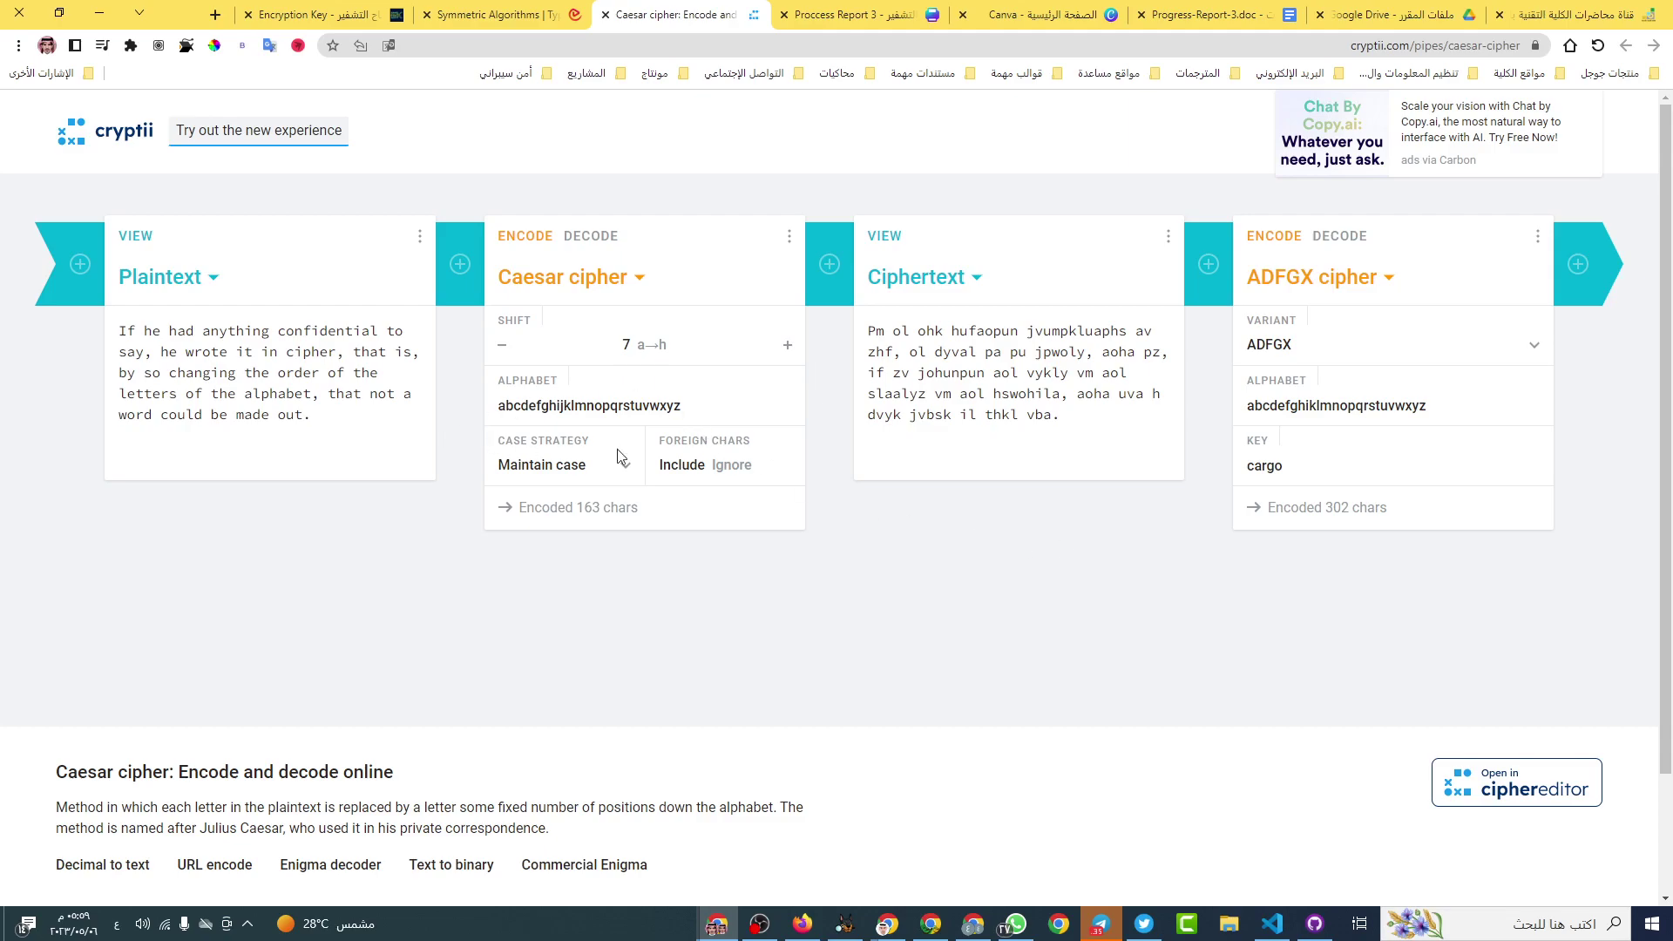
left_click(1516, 347)
left_click(1494, 370)
Replace the plaintext with 'hi' and toggle the ADFGX step between Decode and Encode
key("ctrl+a")
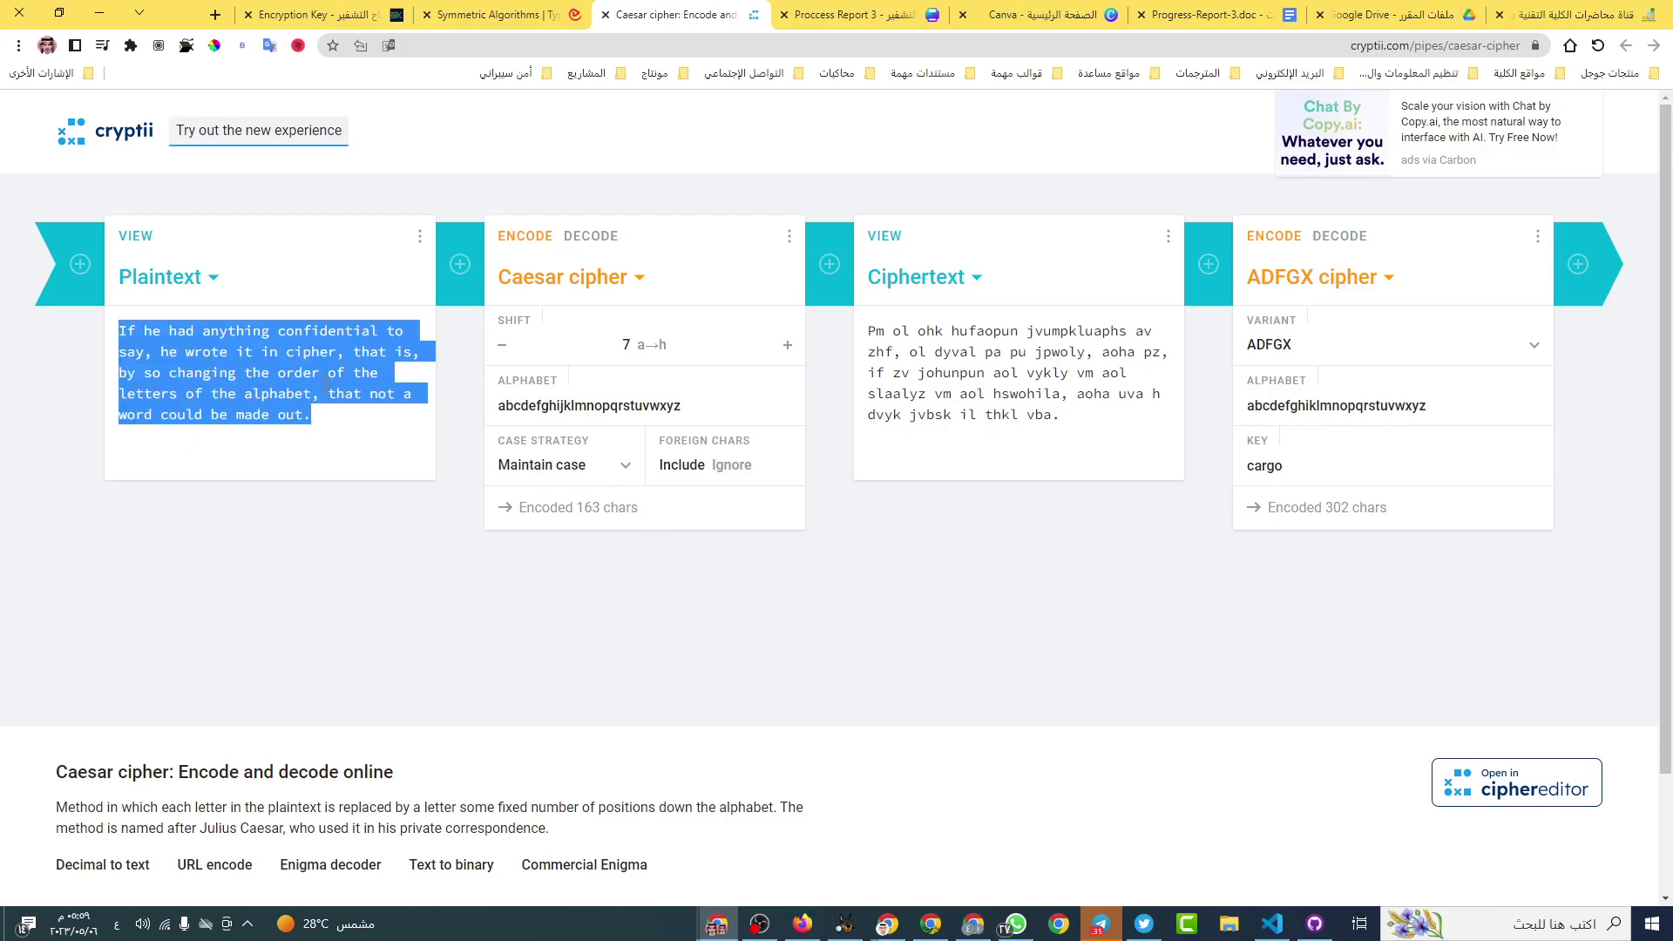
type("'")
type("ء")
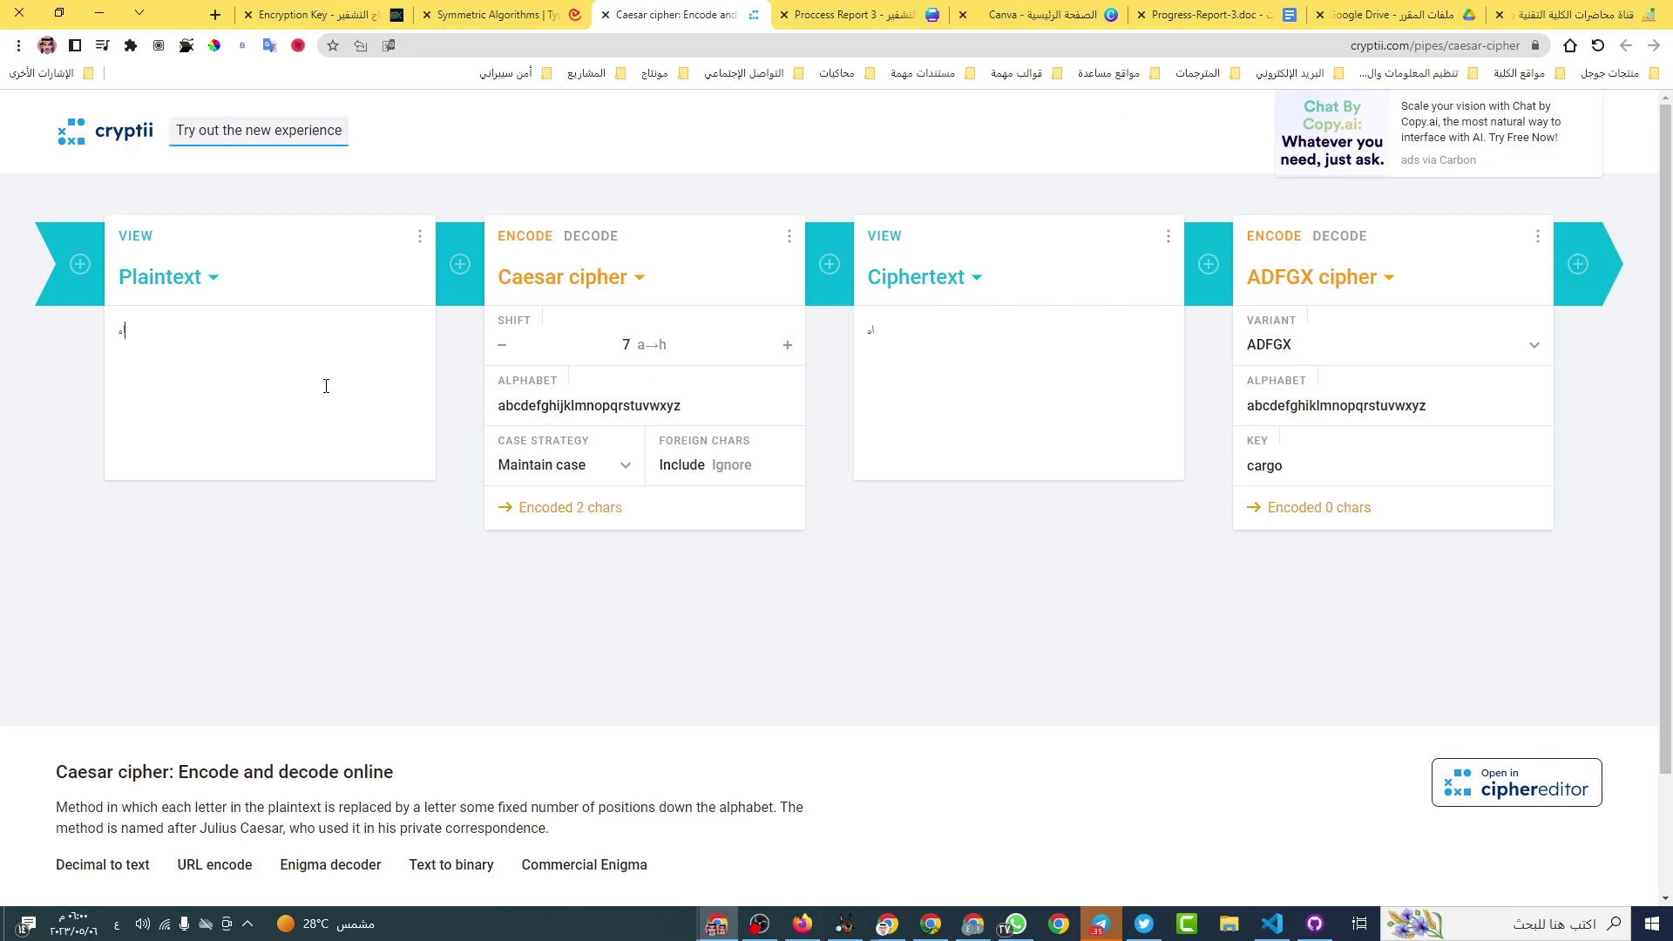
key("alt+shift")
type("hi")
left_click(1335, 244)
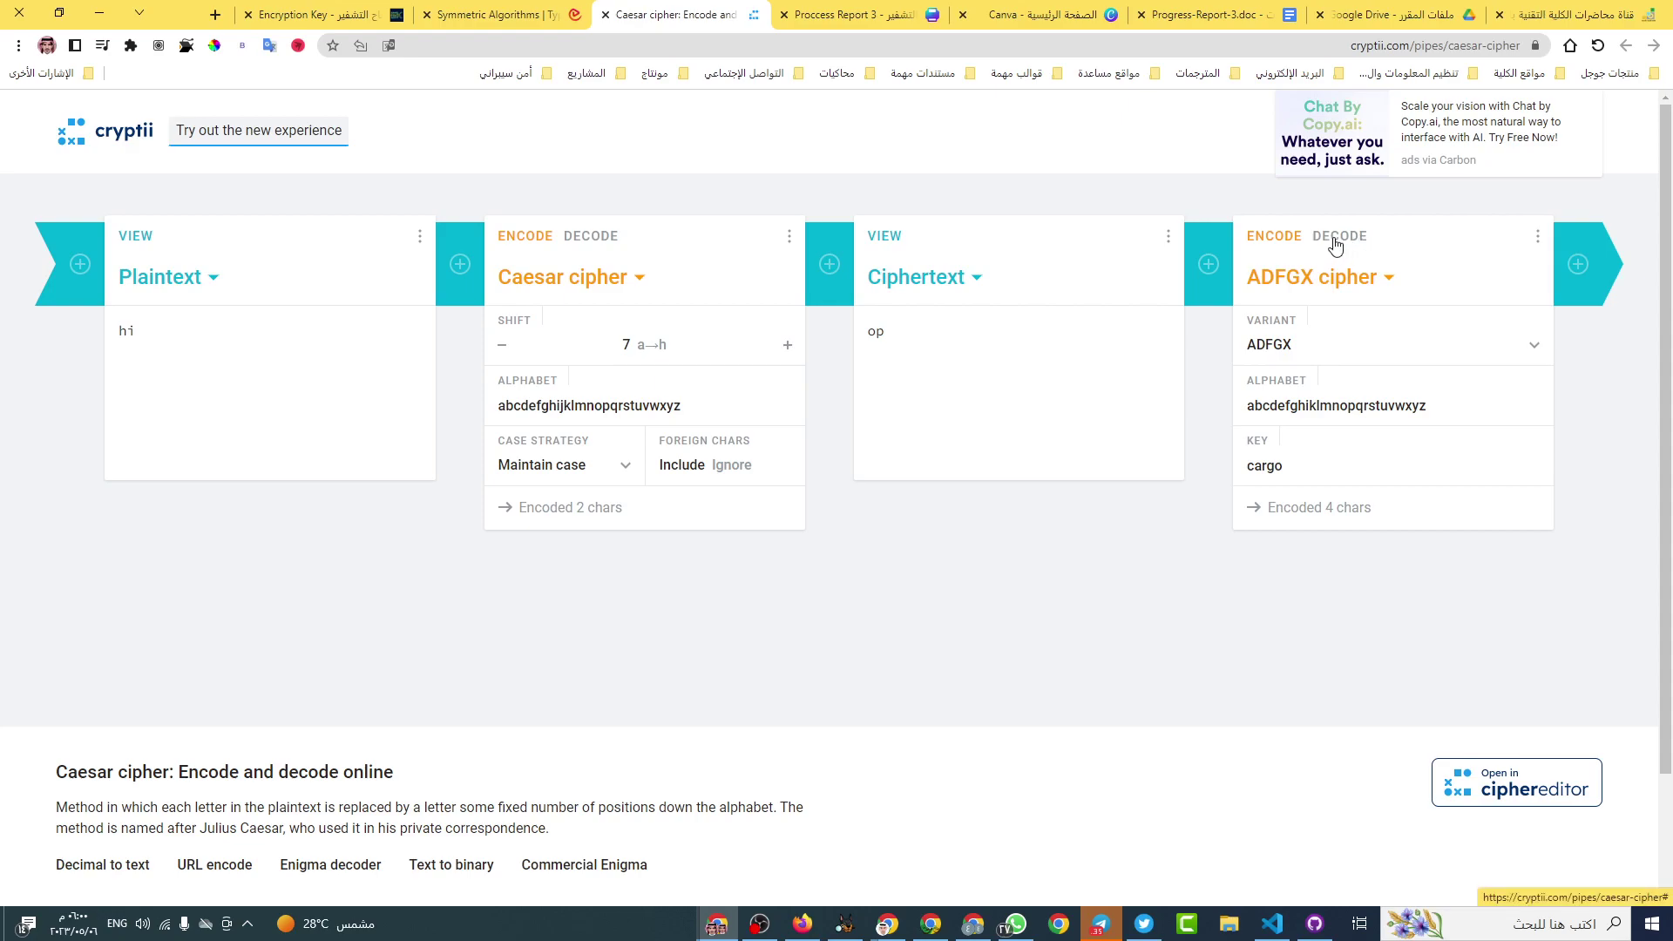
left_click(1290, 251)
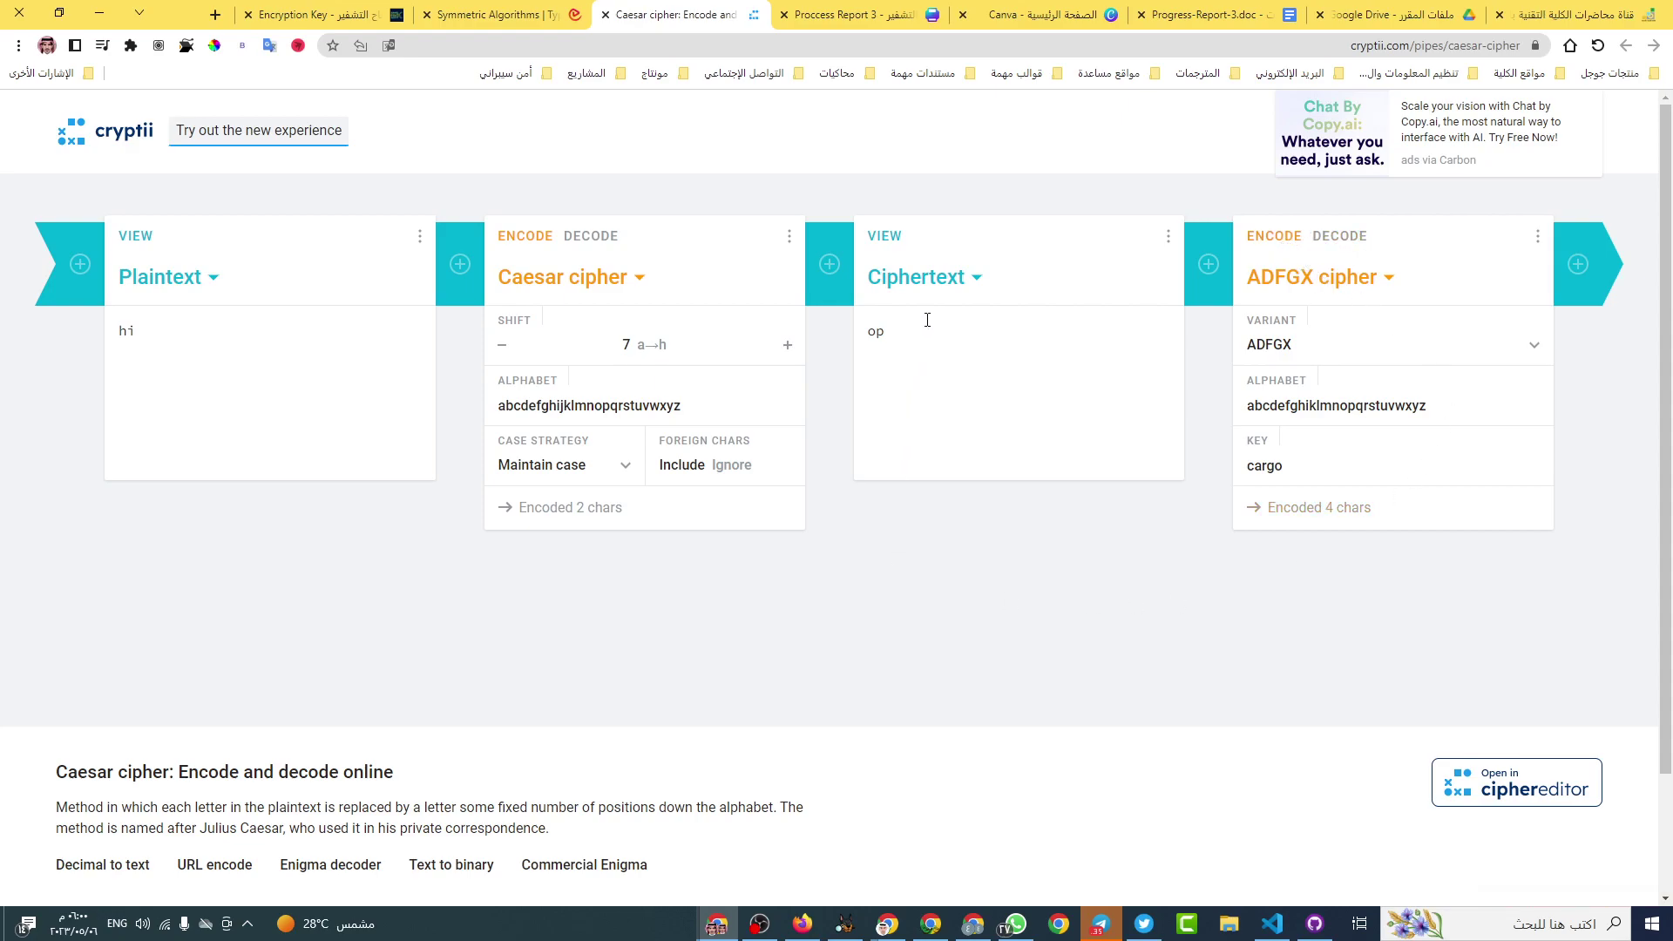
left_click(962, 283)
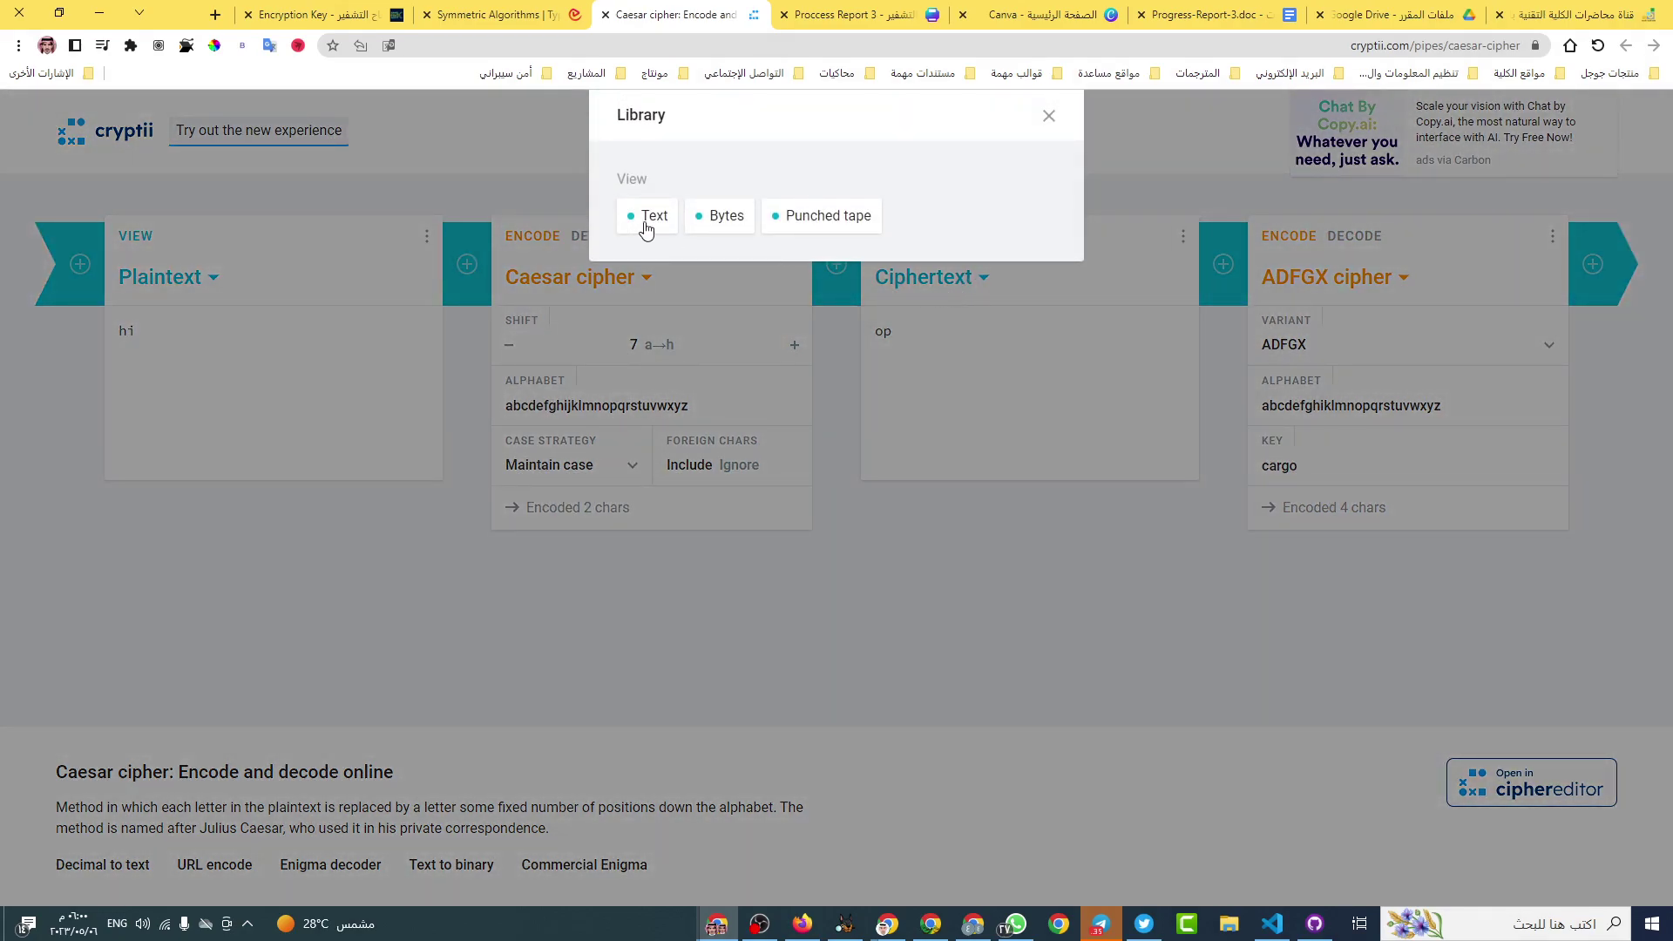
left_click(952, 294)
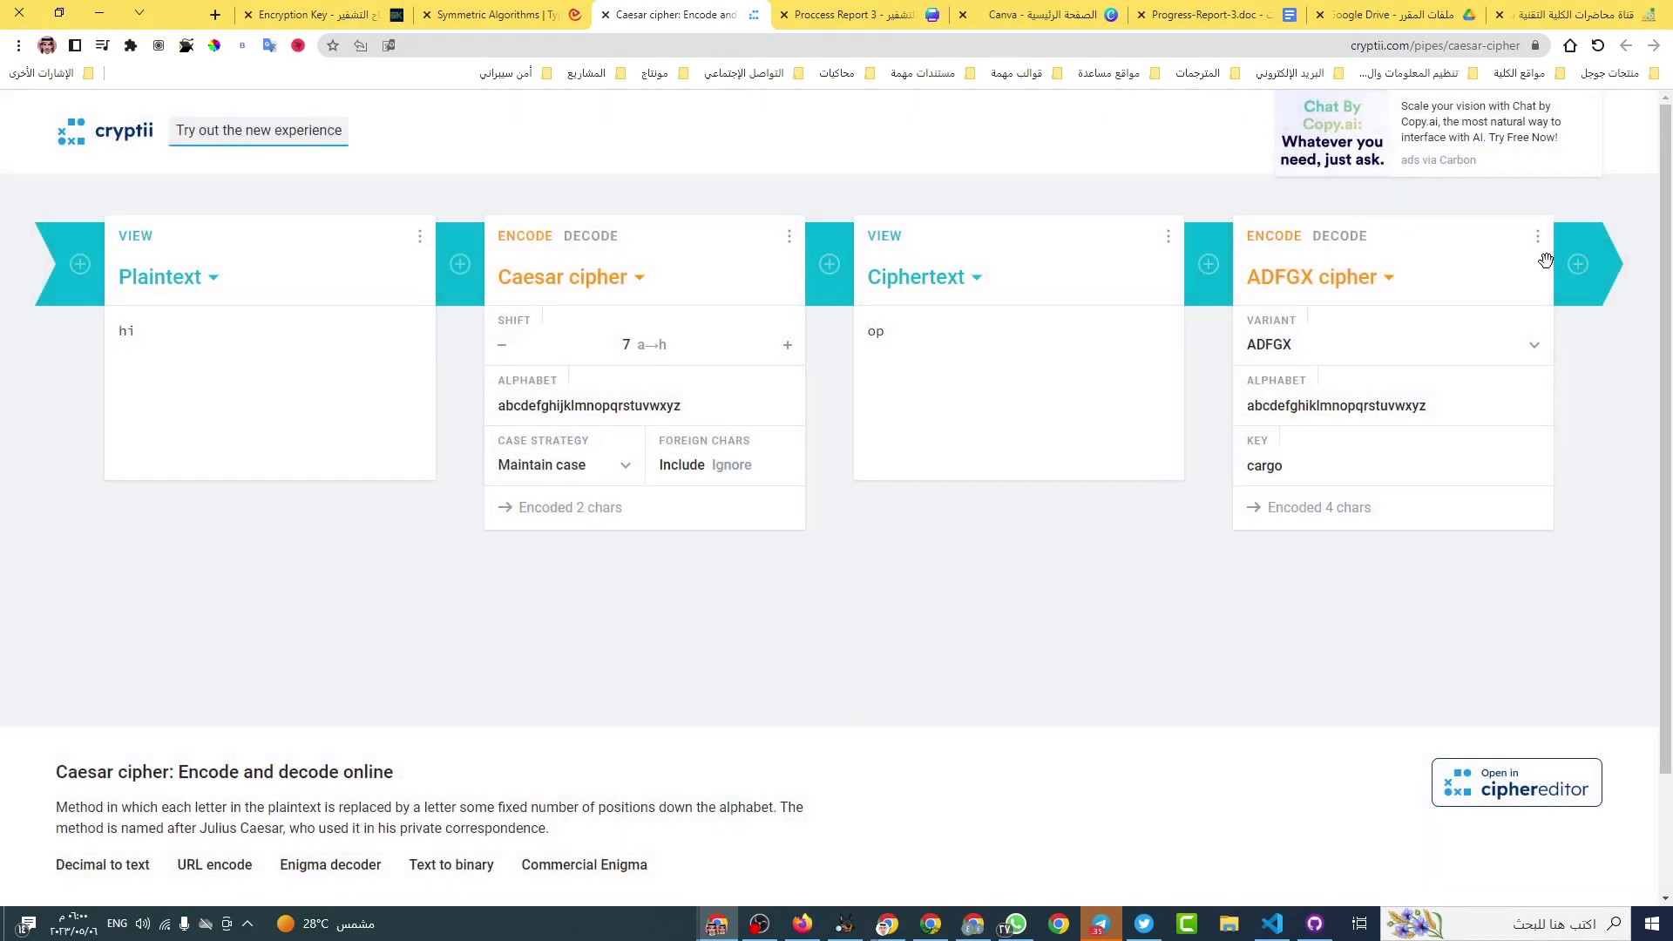
Add a final Text view showing 'gfxf' at the pipeline's end, then return to Canva
left_click(1577, 266)
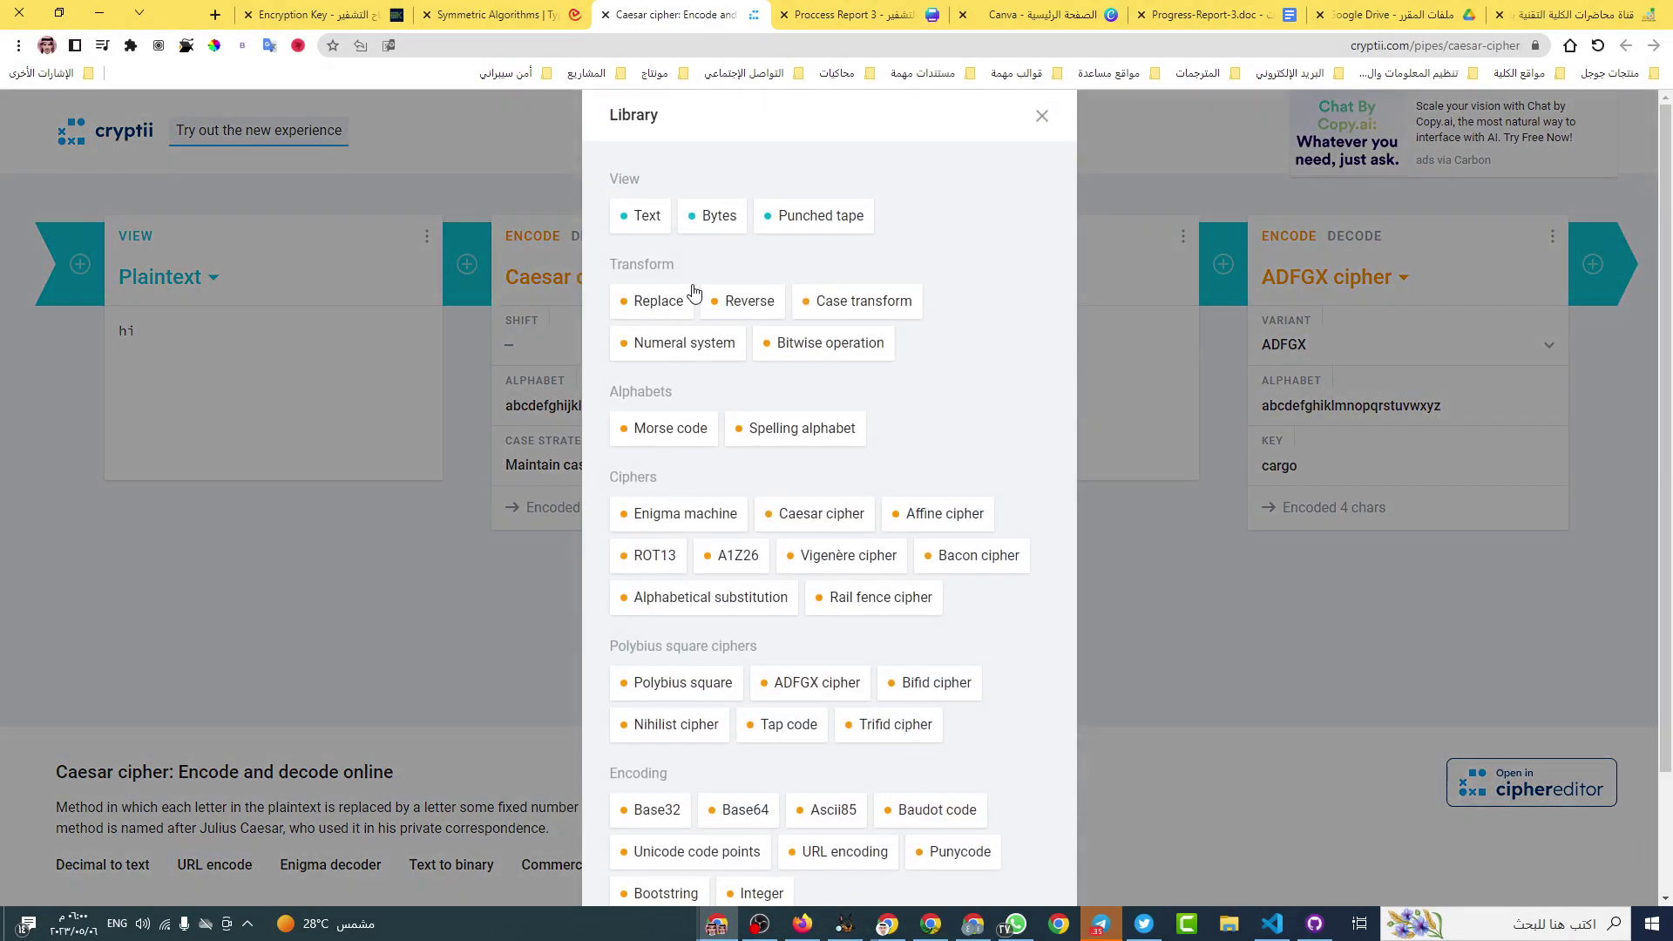
left_click(643, 228)
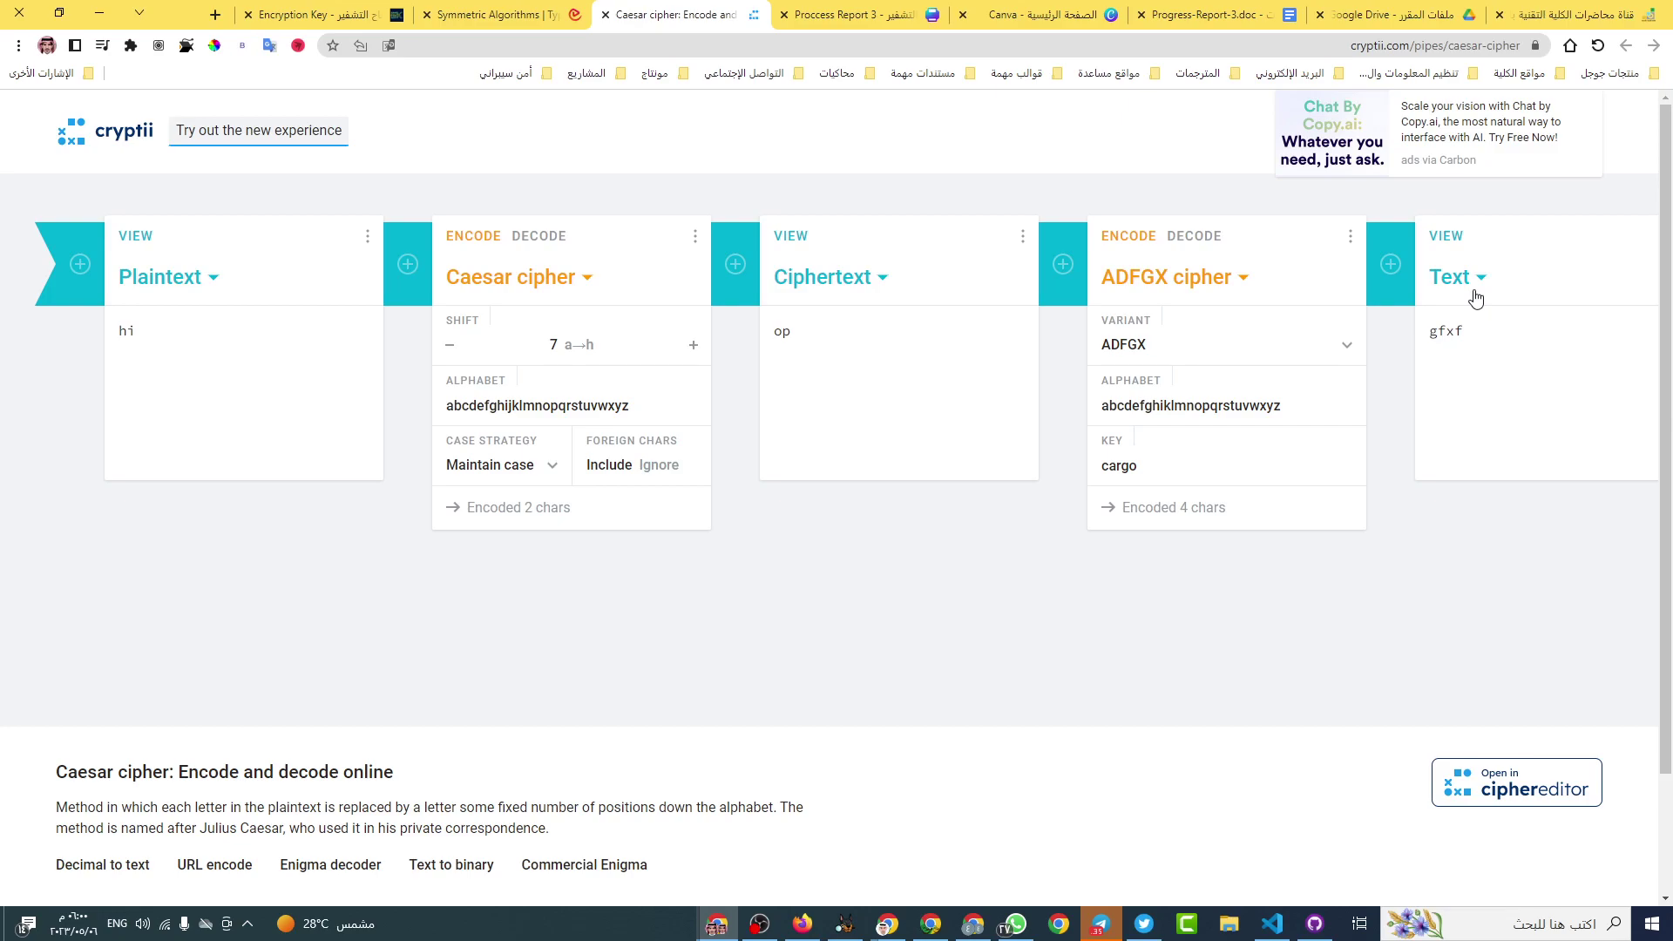
left_click(1473, 292)
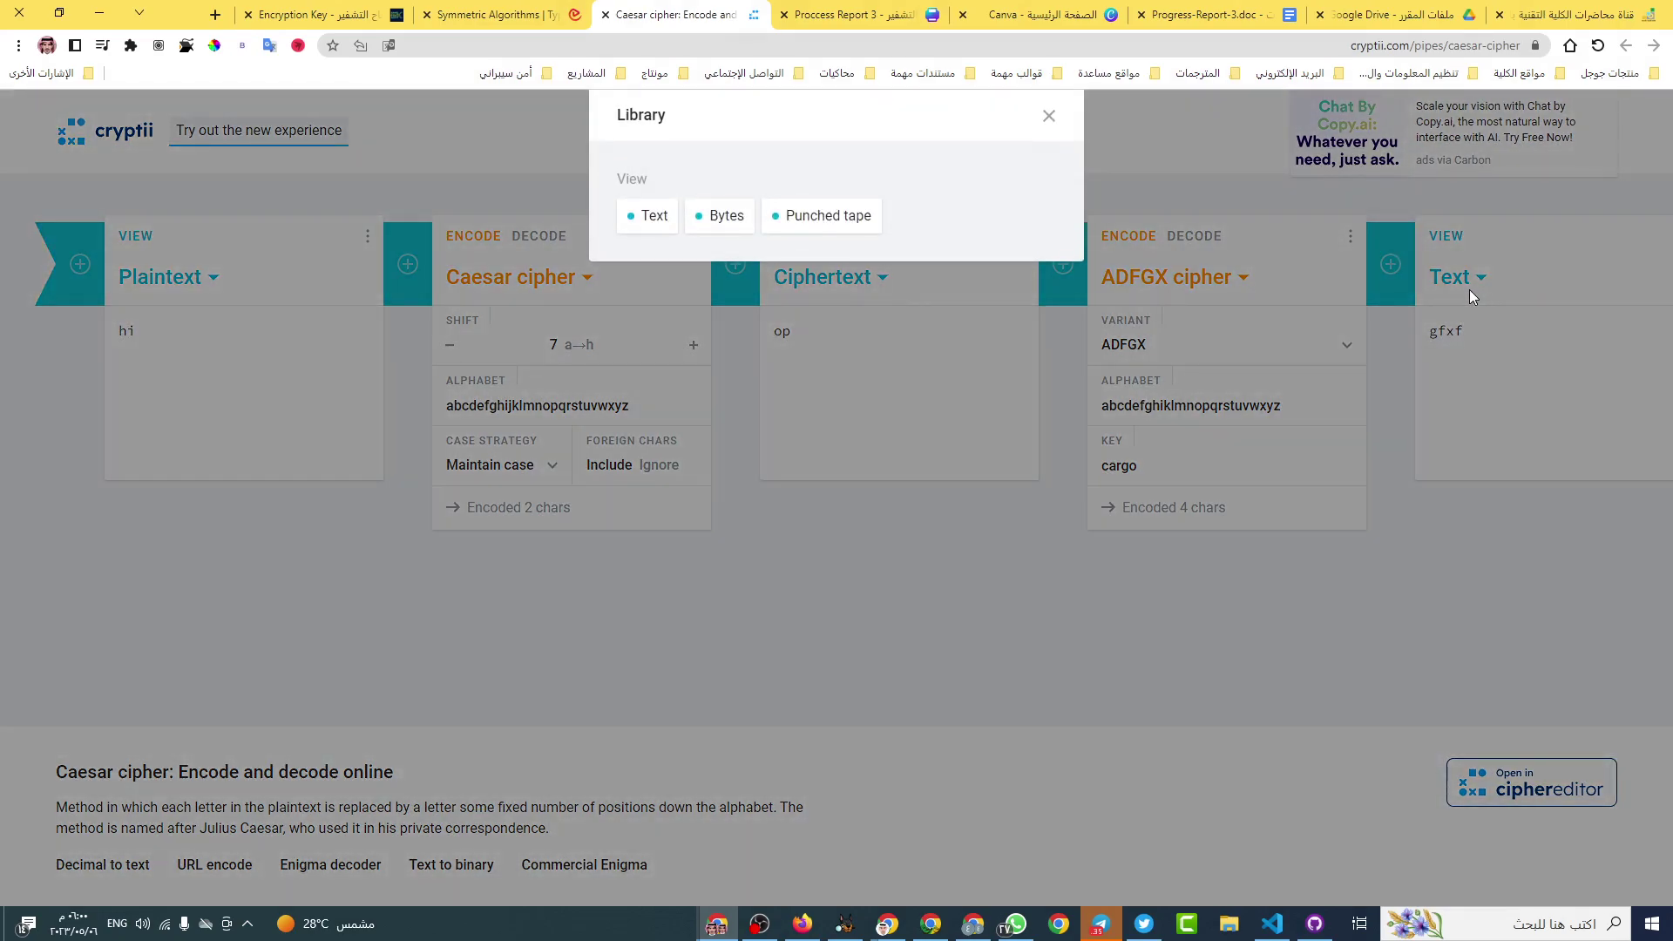
left_click(980, 404)
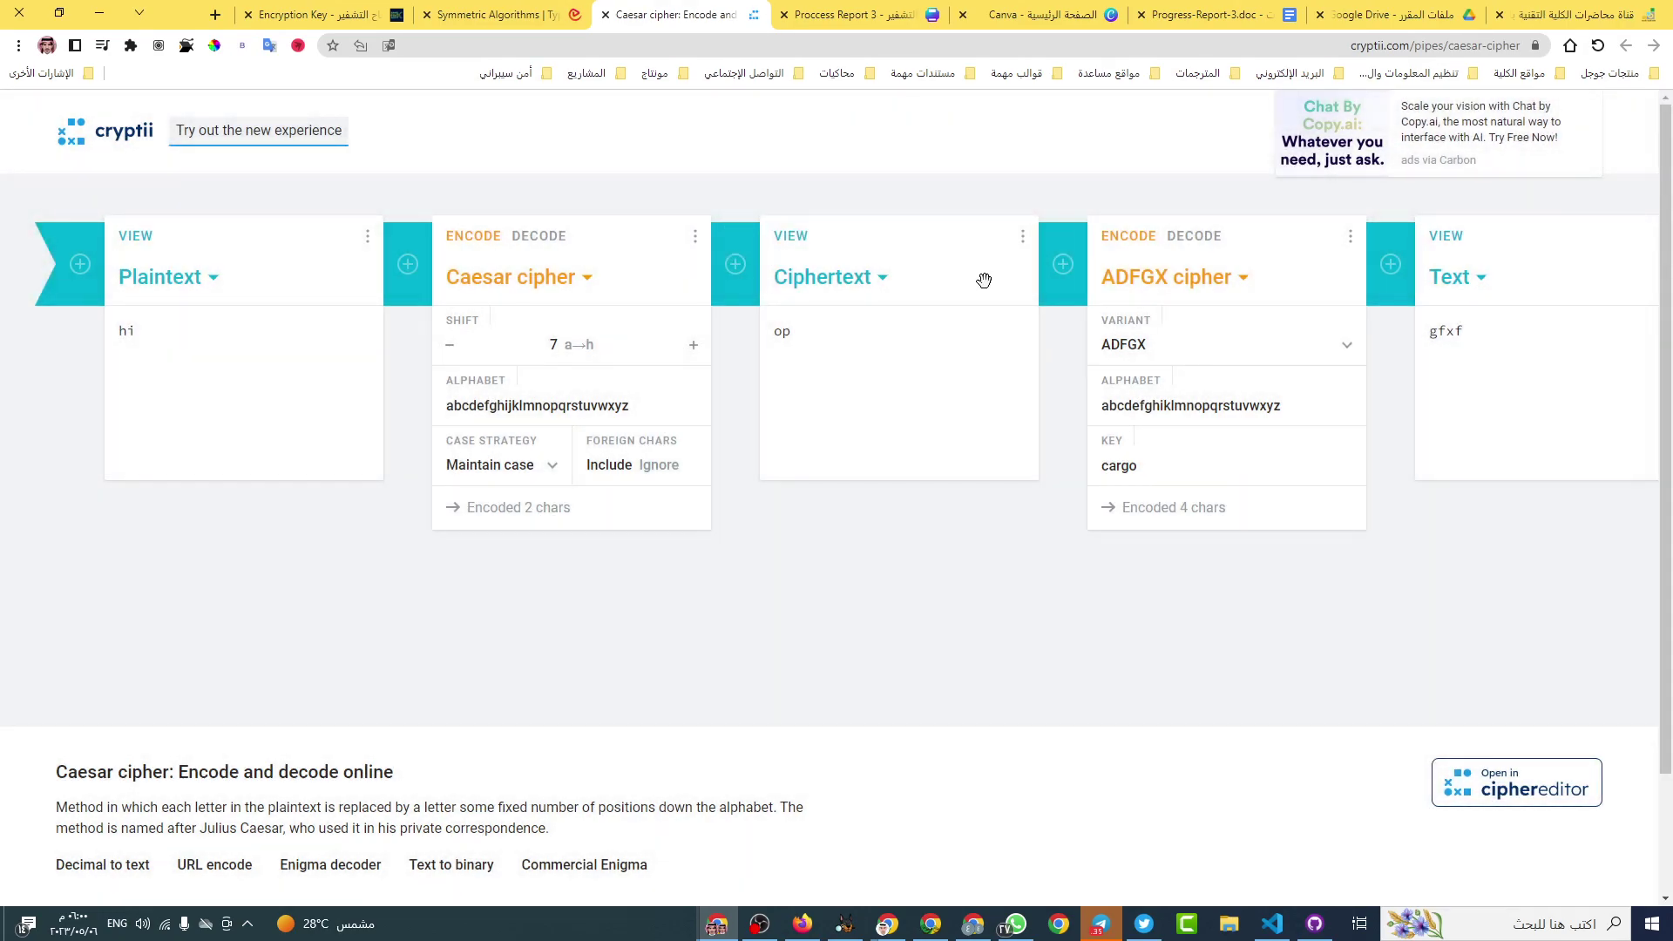
left_click(811, 12)
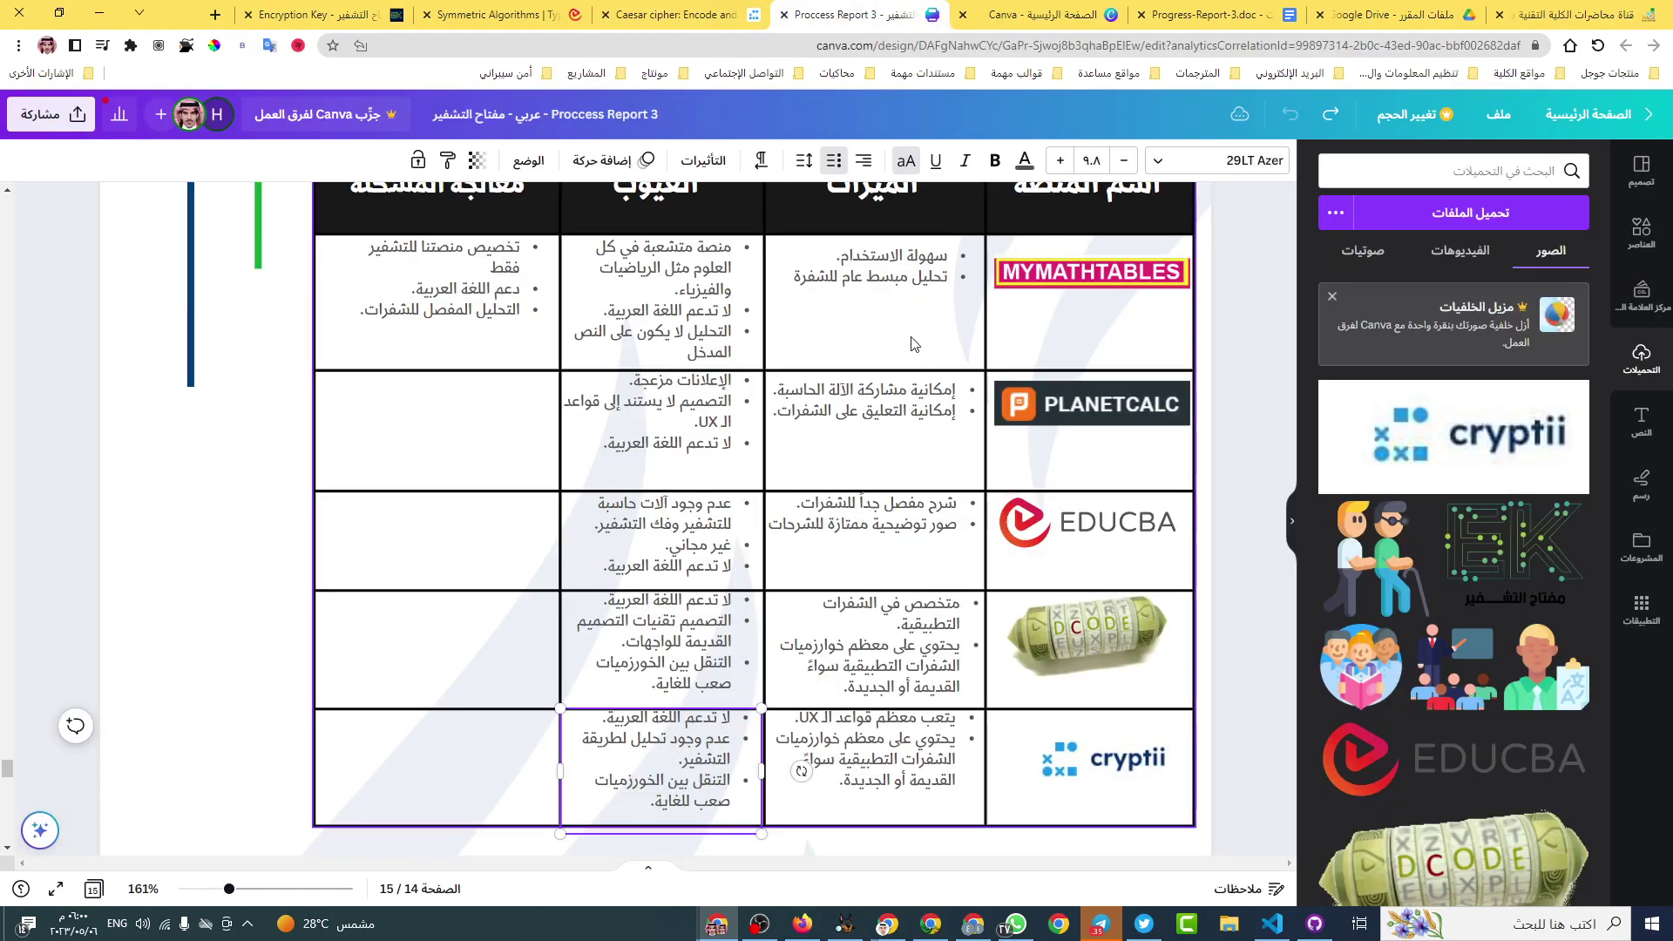
Replace cryptii's hard-navigation drawback with a bullet about too many unnecessary options
triple_click(672, 782)
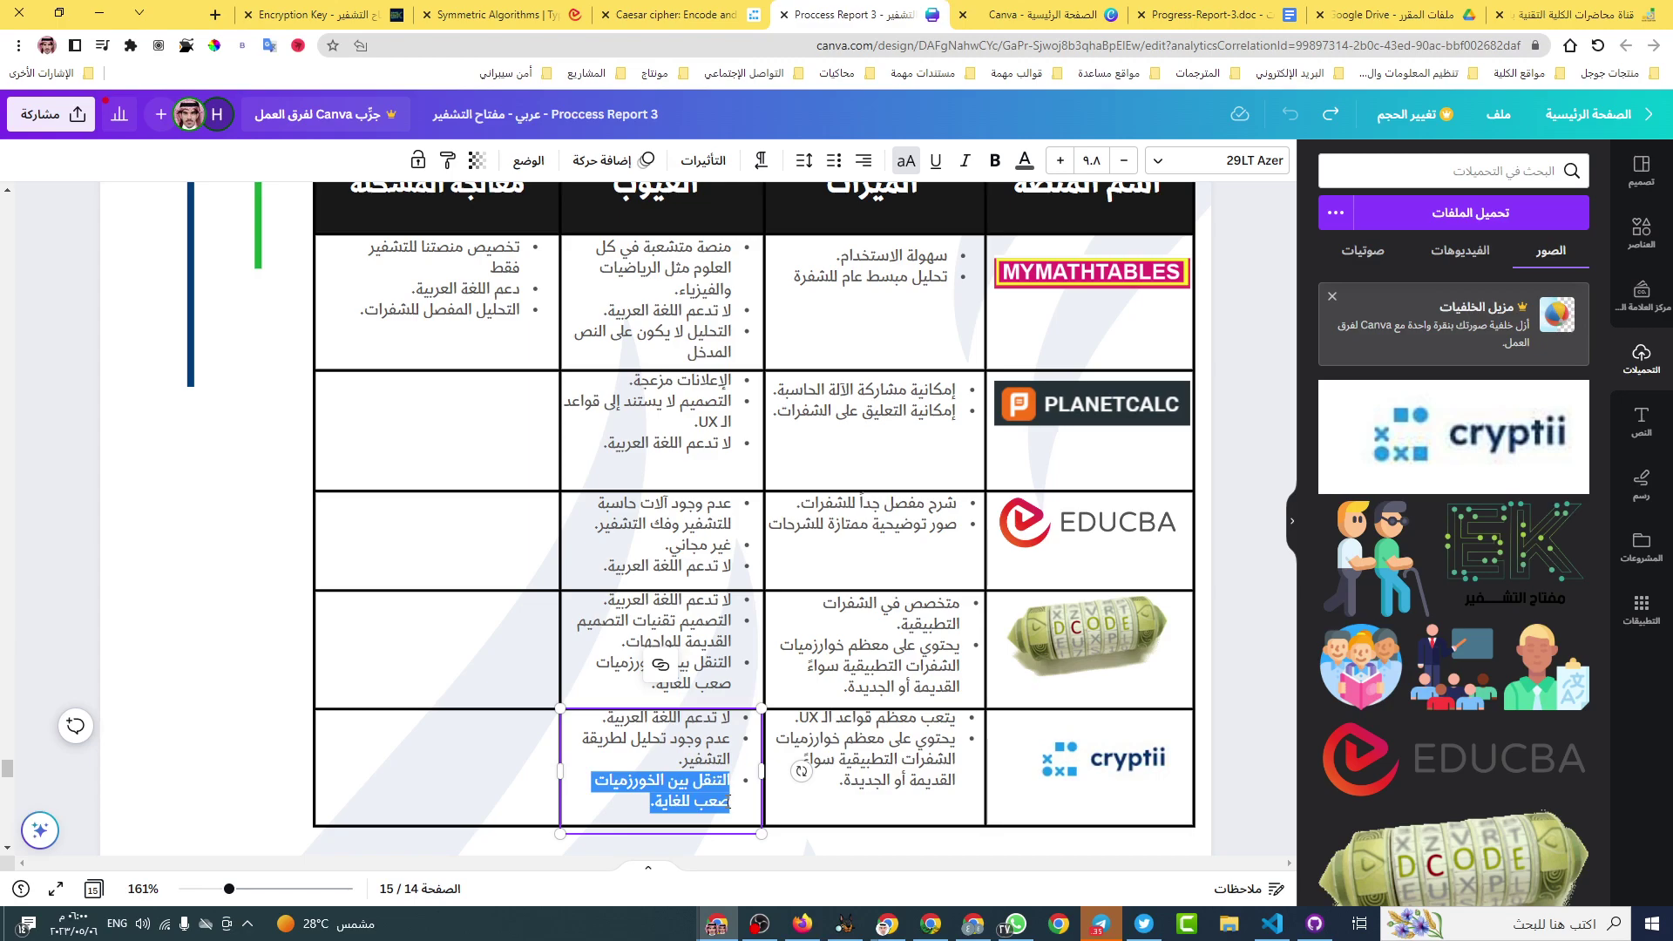
type(":EVM HG")
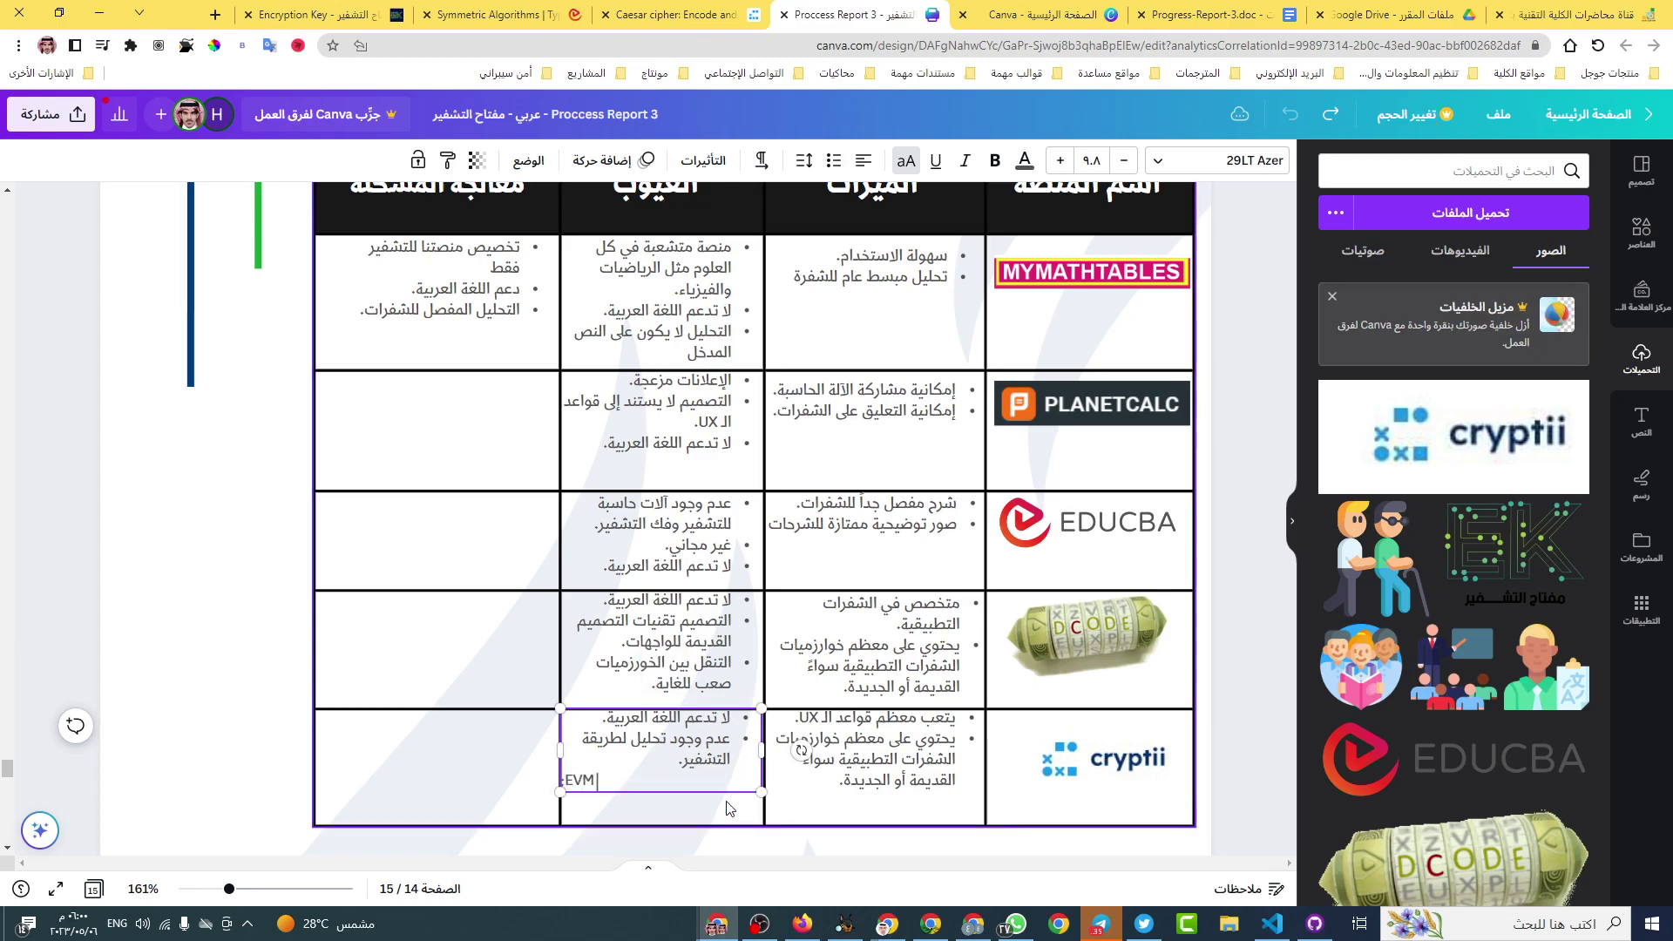
key("BackSpace")
key("BackSpace")
key("BackSpace")
key("BackSpace")
key("BackSpace")
key("BackSpace")
key("BackSpace")
key("ctrl+shift+8")
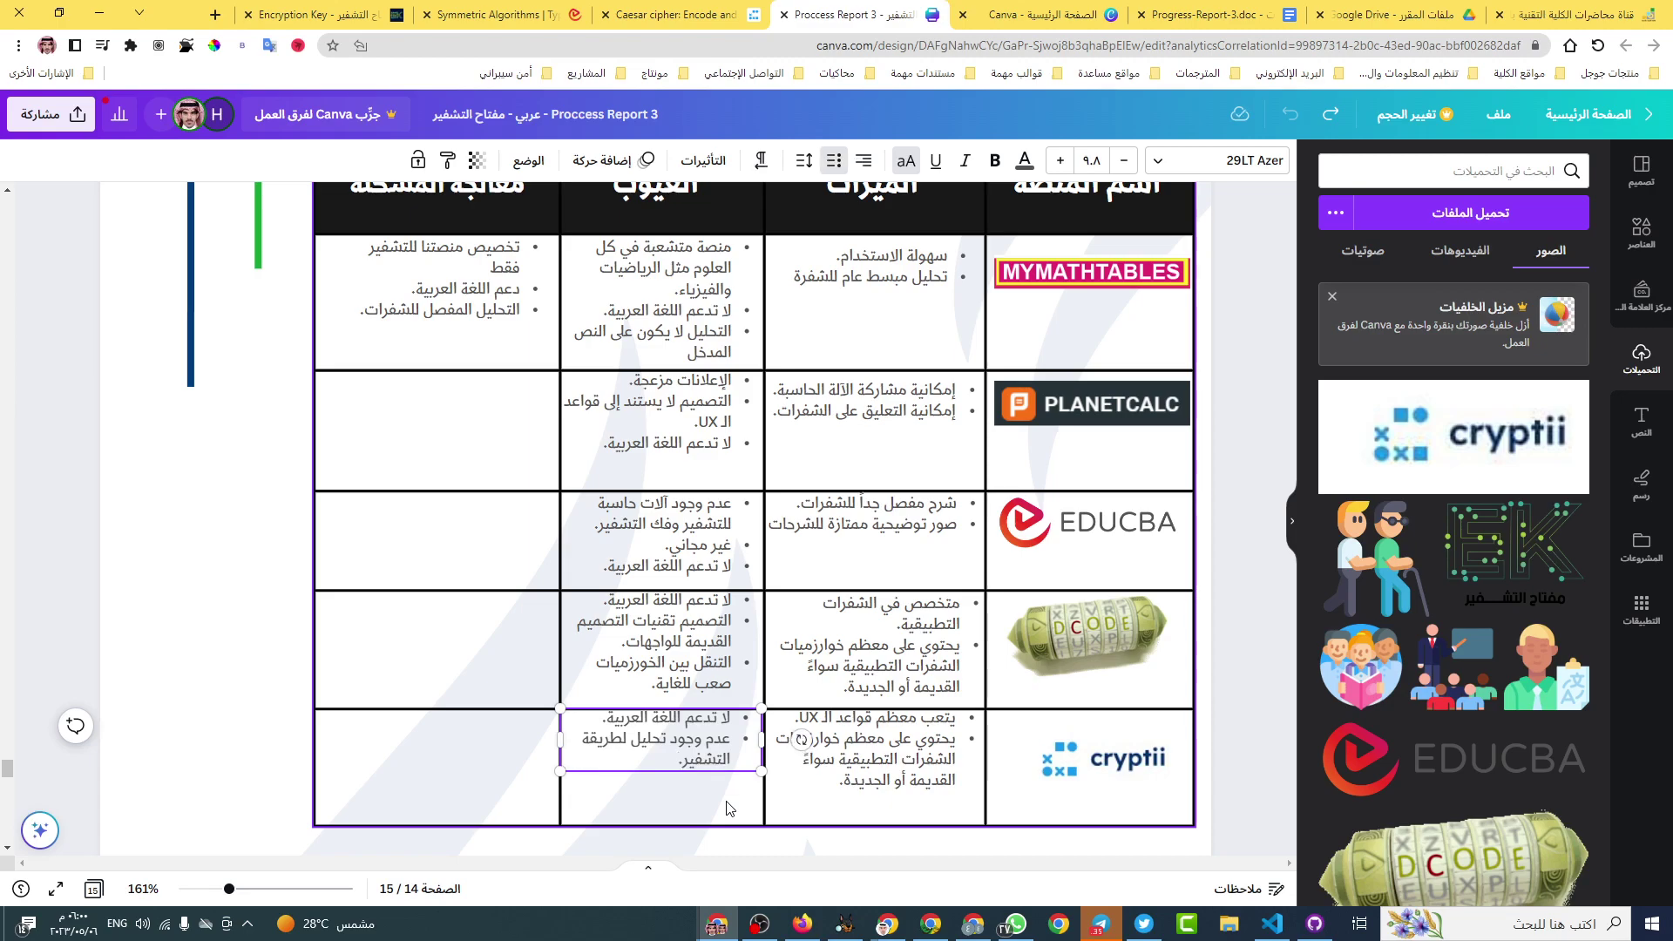
key("alt+shift")
type("كثرة ال")
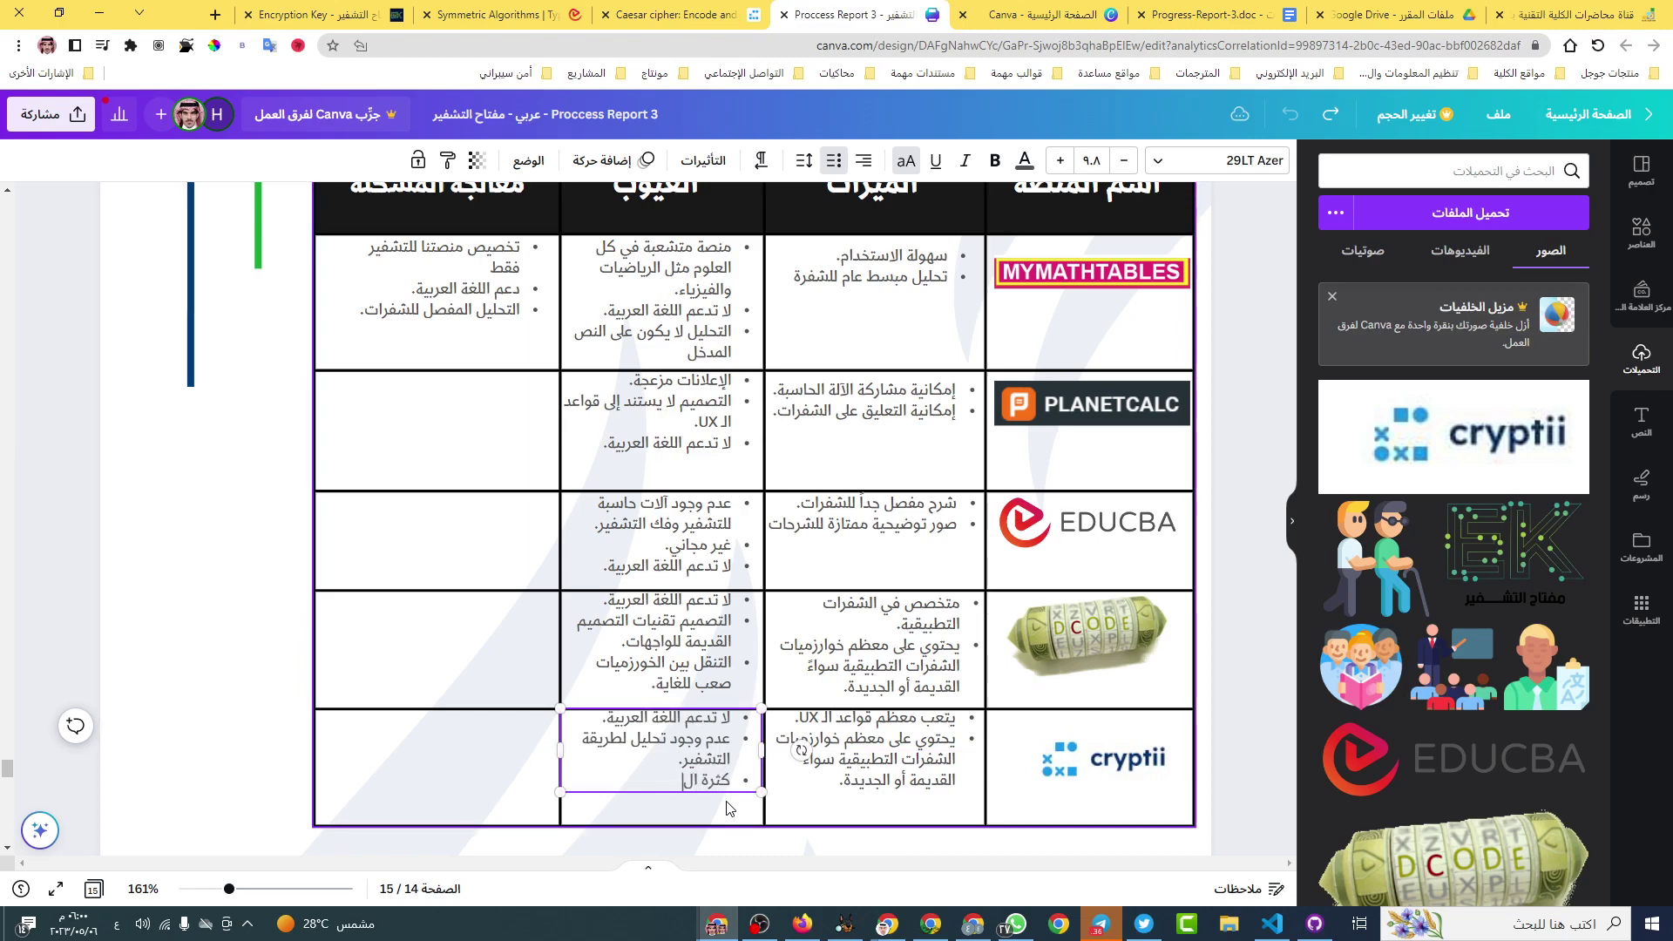
type("خيارات")
type(" ت")
type("جلب")
type(" س")
key("BackSpace")
key("BackSpace")
key("BackSpace")
key("BackSpace")
key("BackSpace")
key("BackSpace")
type("ينتج")
key("BackSpace")
key("BackSpace")
key("BackSpace")
key("BackSpace")
key("BackSpace")
type("غير الا")
key("BackSpace")
type("ل")
type("وم")
key("BackSpace")
key("BackSpace")
type("زمة")
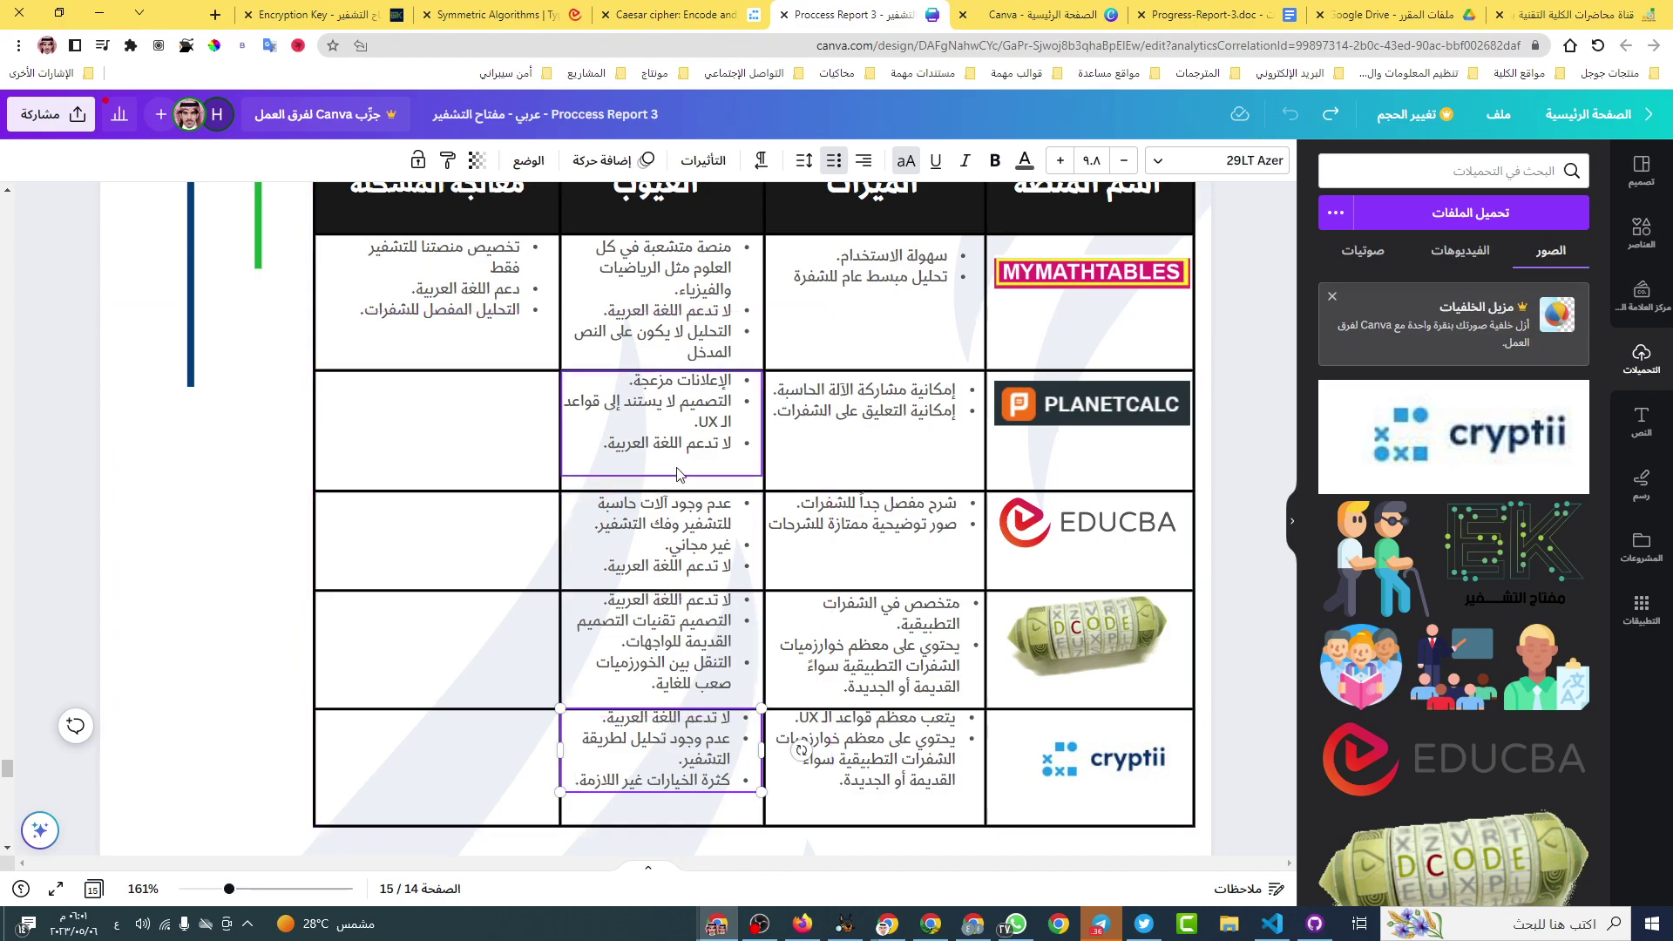
Duplicate PlanetCalc's drawbacks text into its empty solution cell
left_click(643, 420)
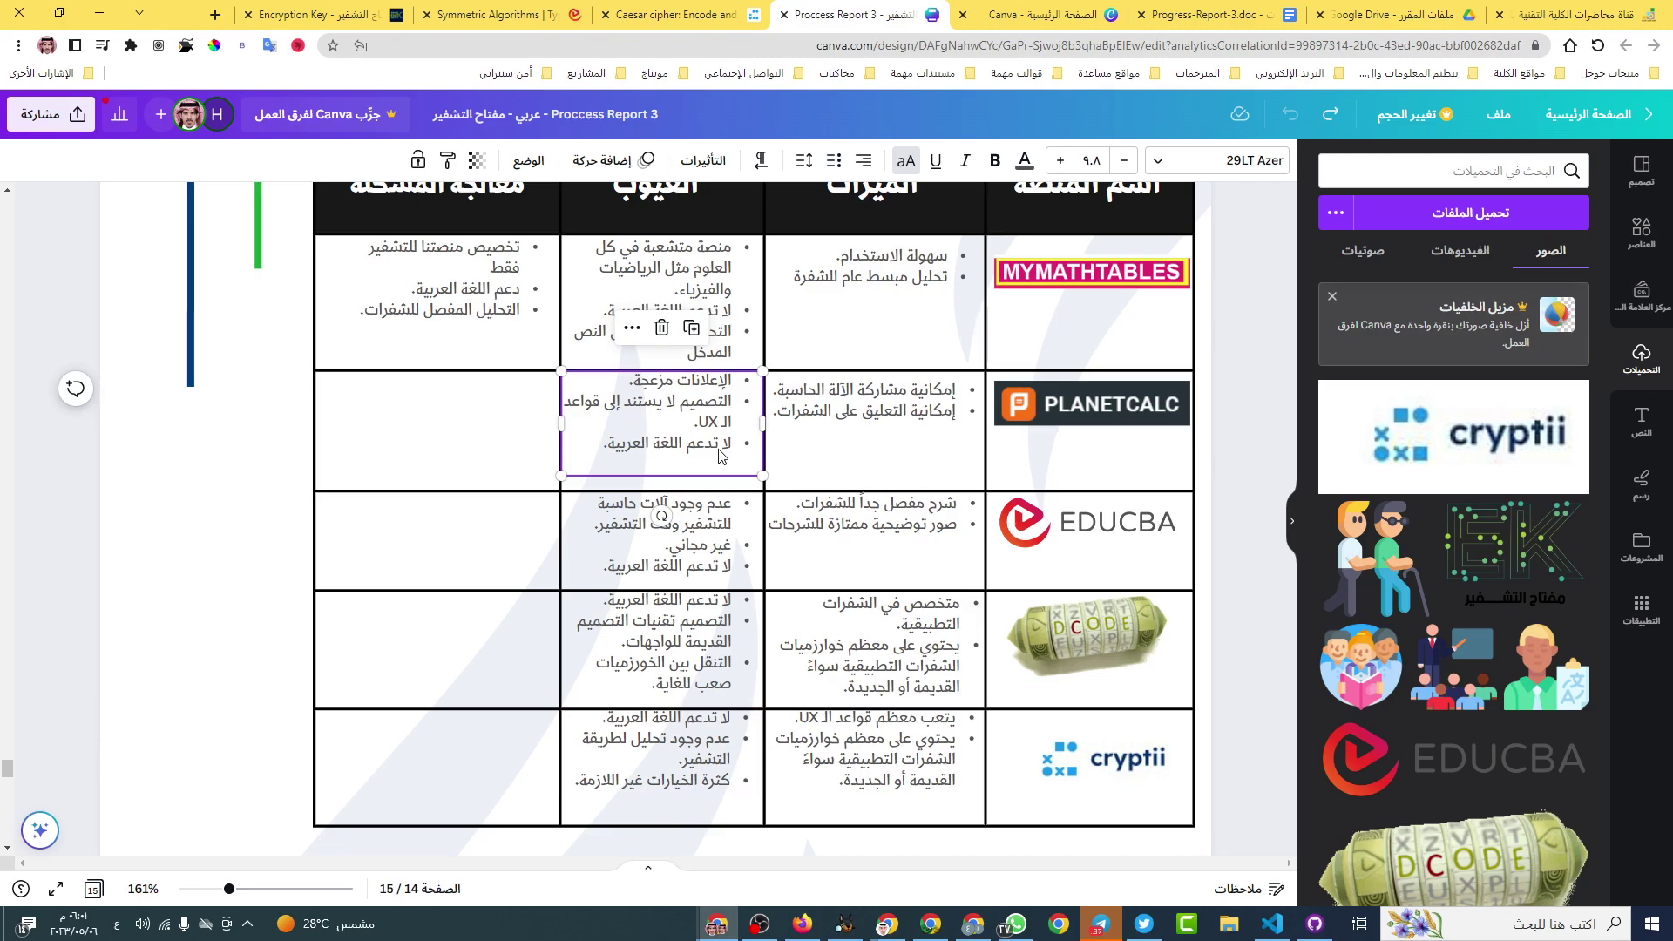
left_click(299, 426)
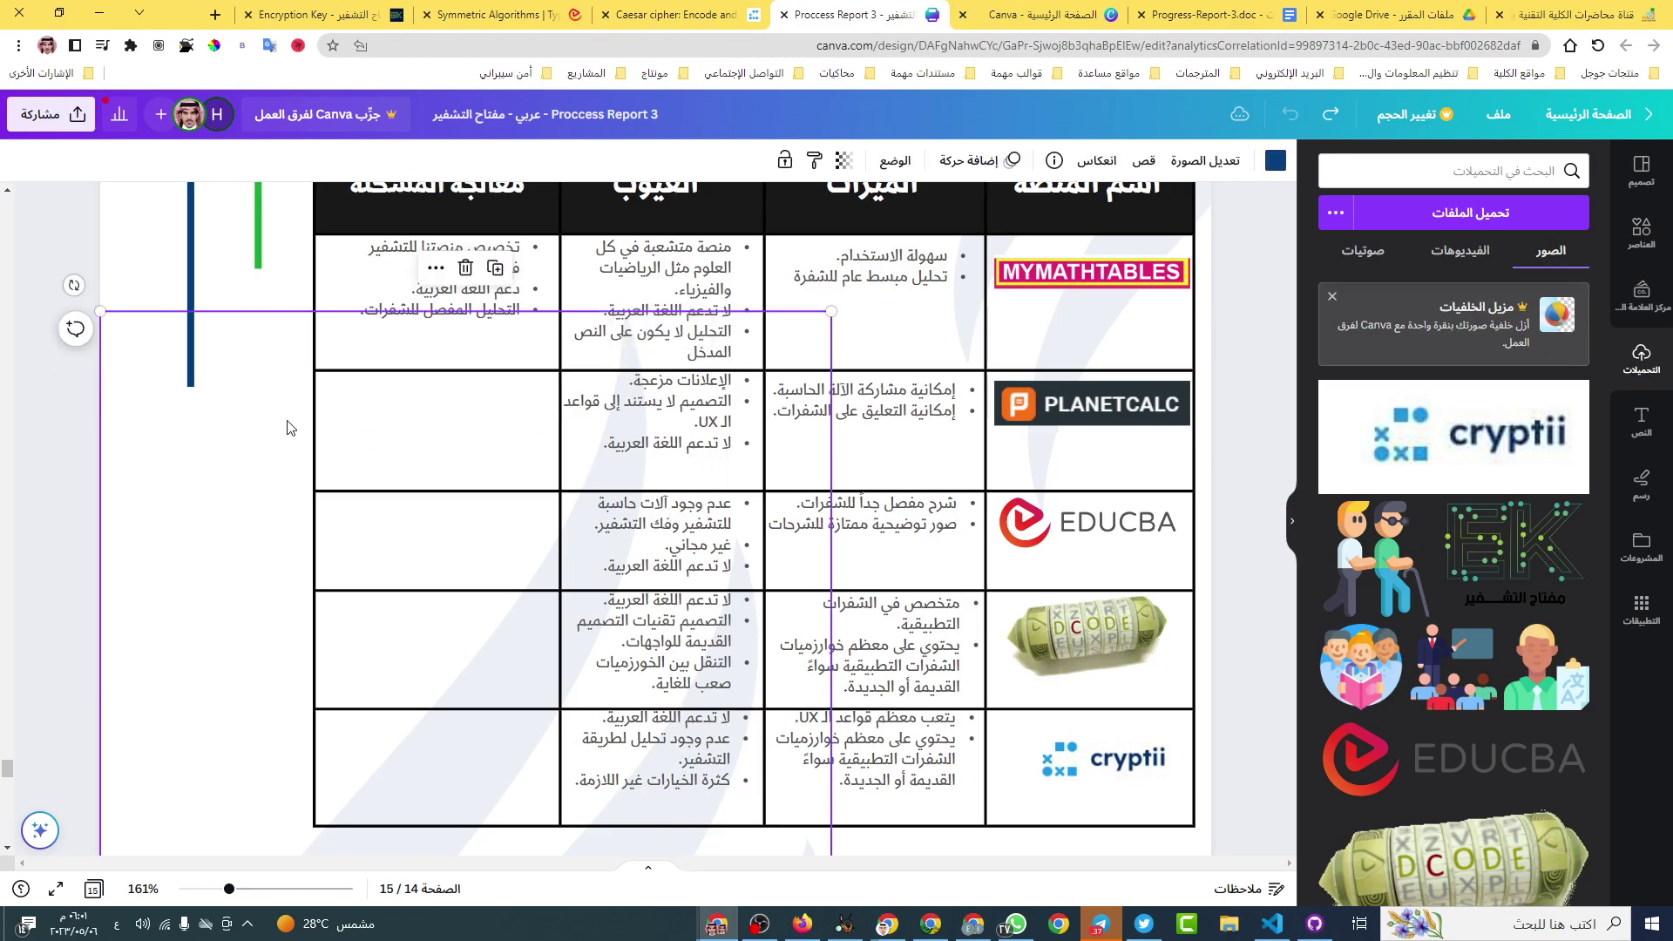
key("ctrl+v")
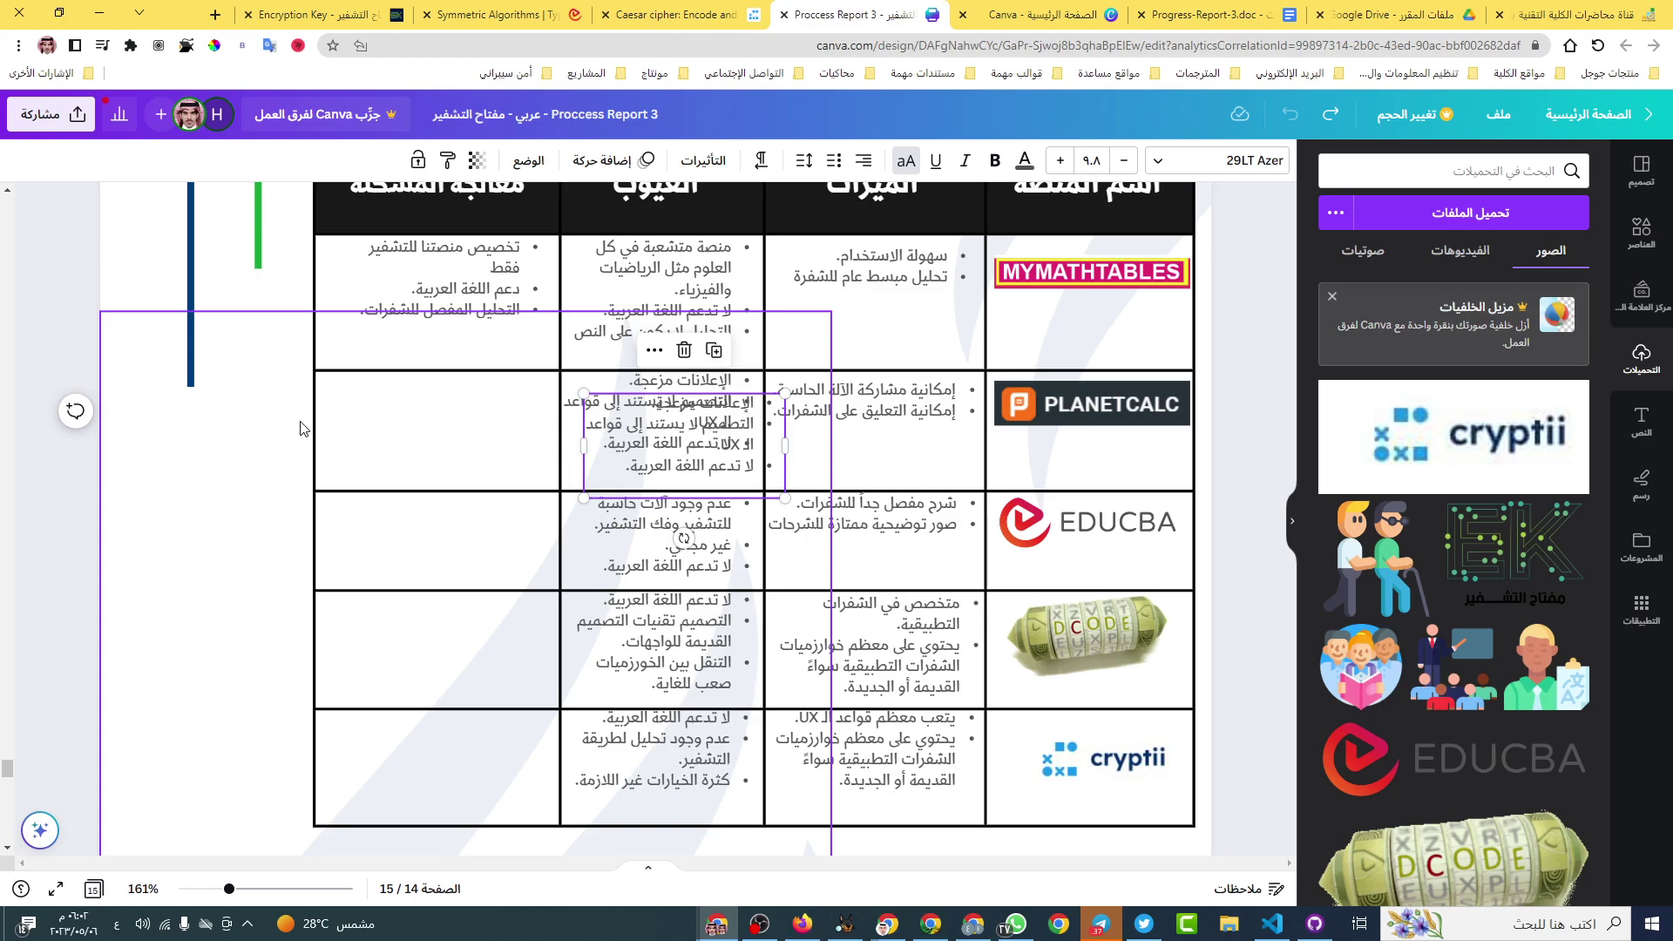
key("ctrl+z")
key("ctrl+z")
key("ctrl+z")
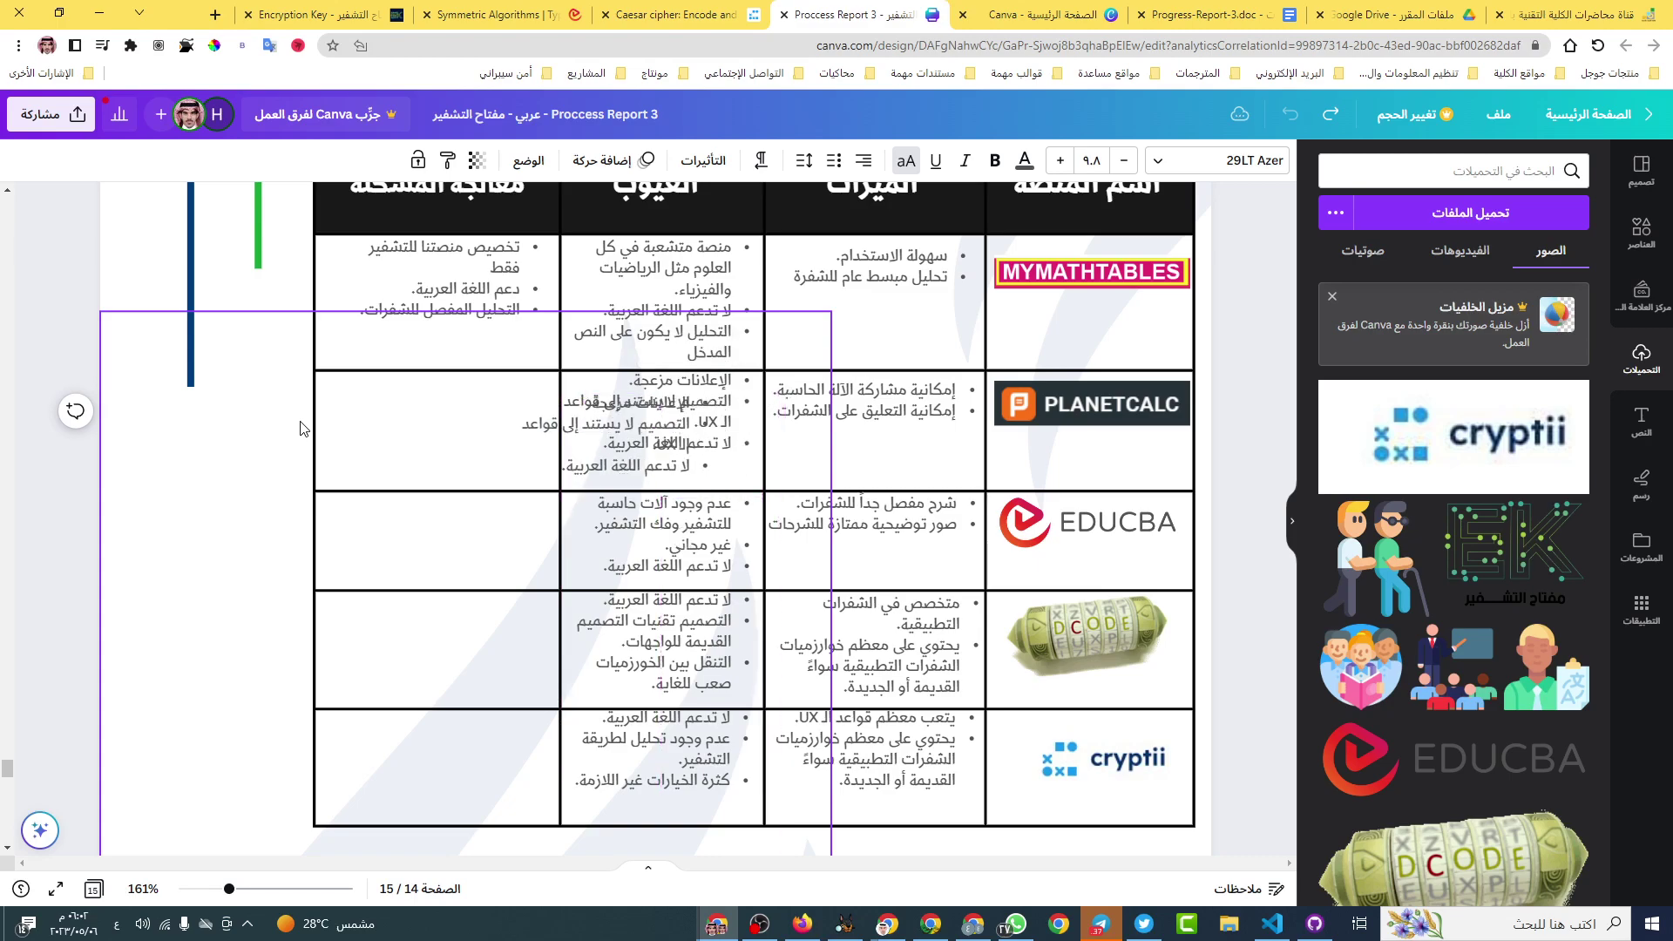
key("ctrl+z")
key("ctrl+z")
key("ctrl+z")
key("ctrl+z")
key("ctrl+z")
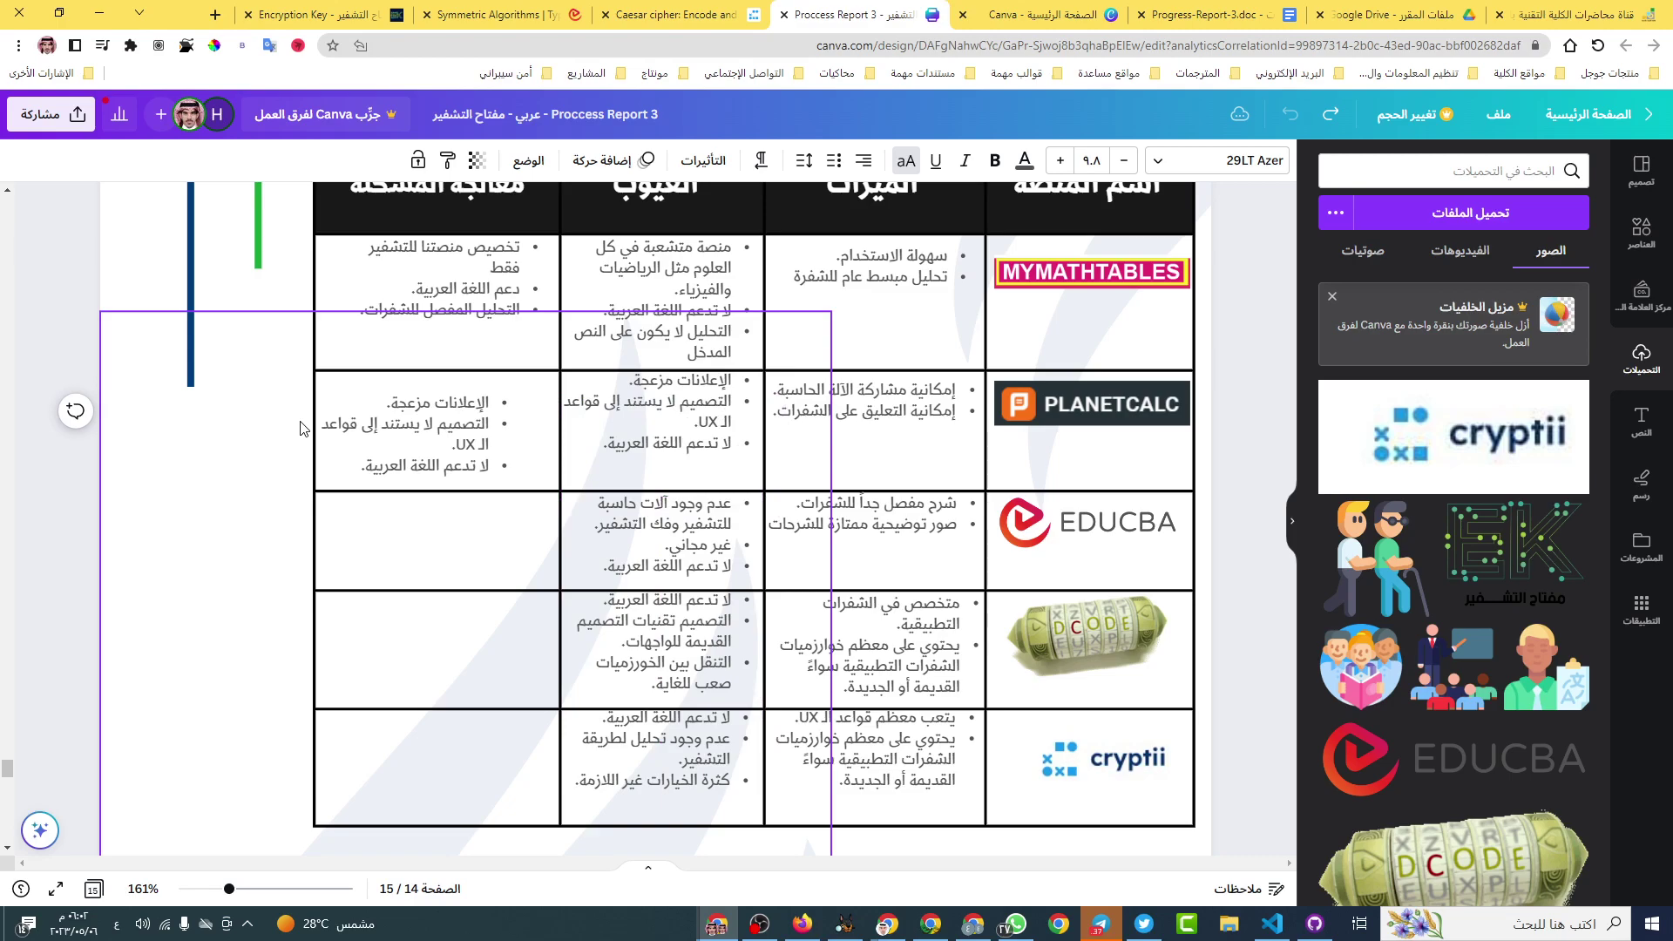
key("ctrl+z")
key("ctrl+z")
key("ctrl+z")
key("ctrl+z")
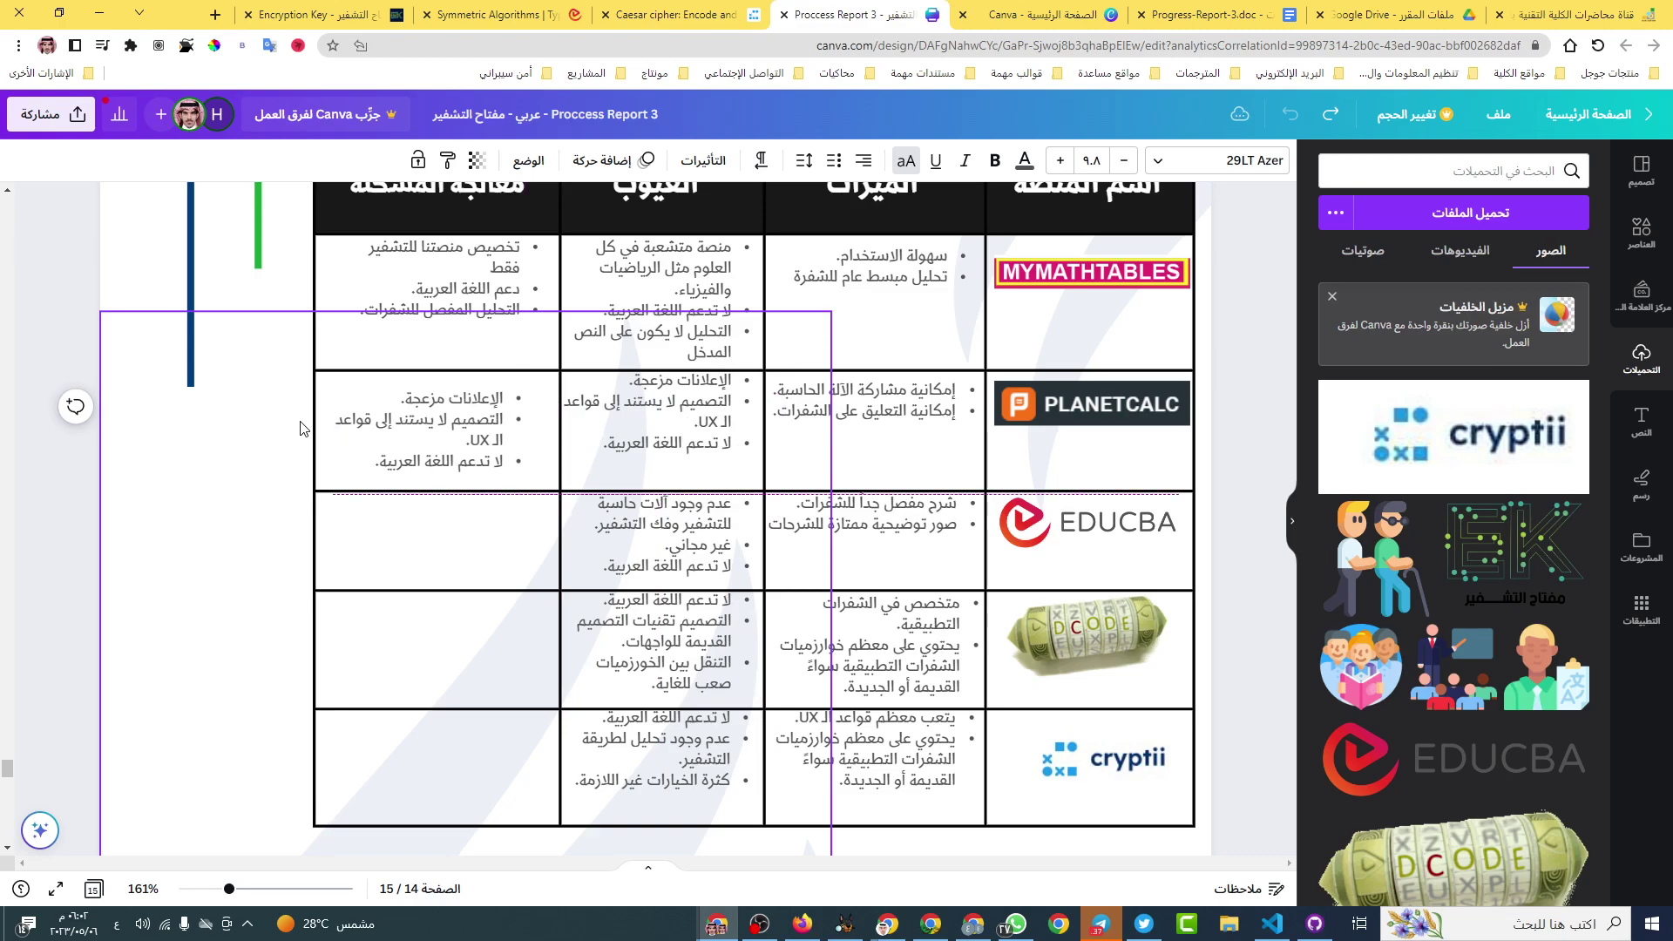
key("ctrl+z")
key("ctrl+z")
key("ctrl+z")
key("ctrl+z")
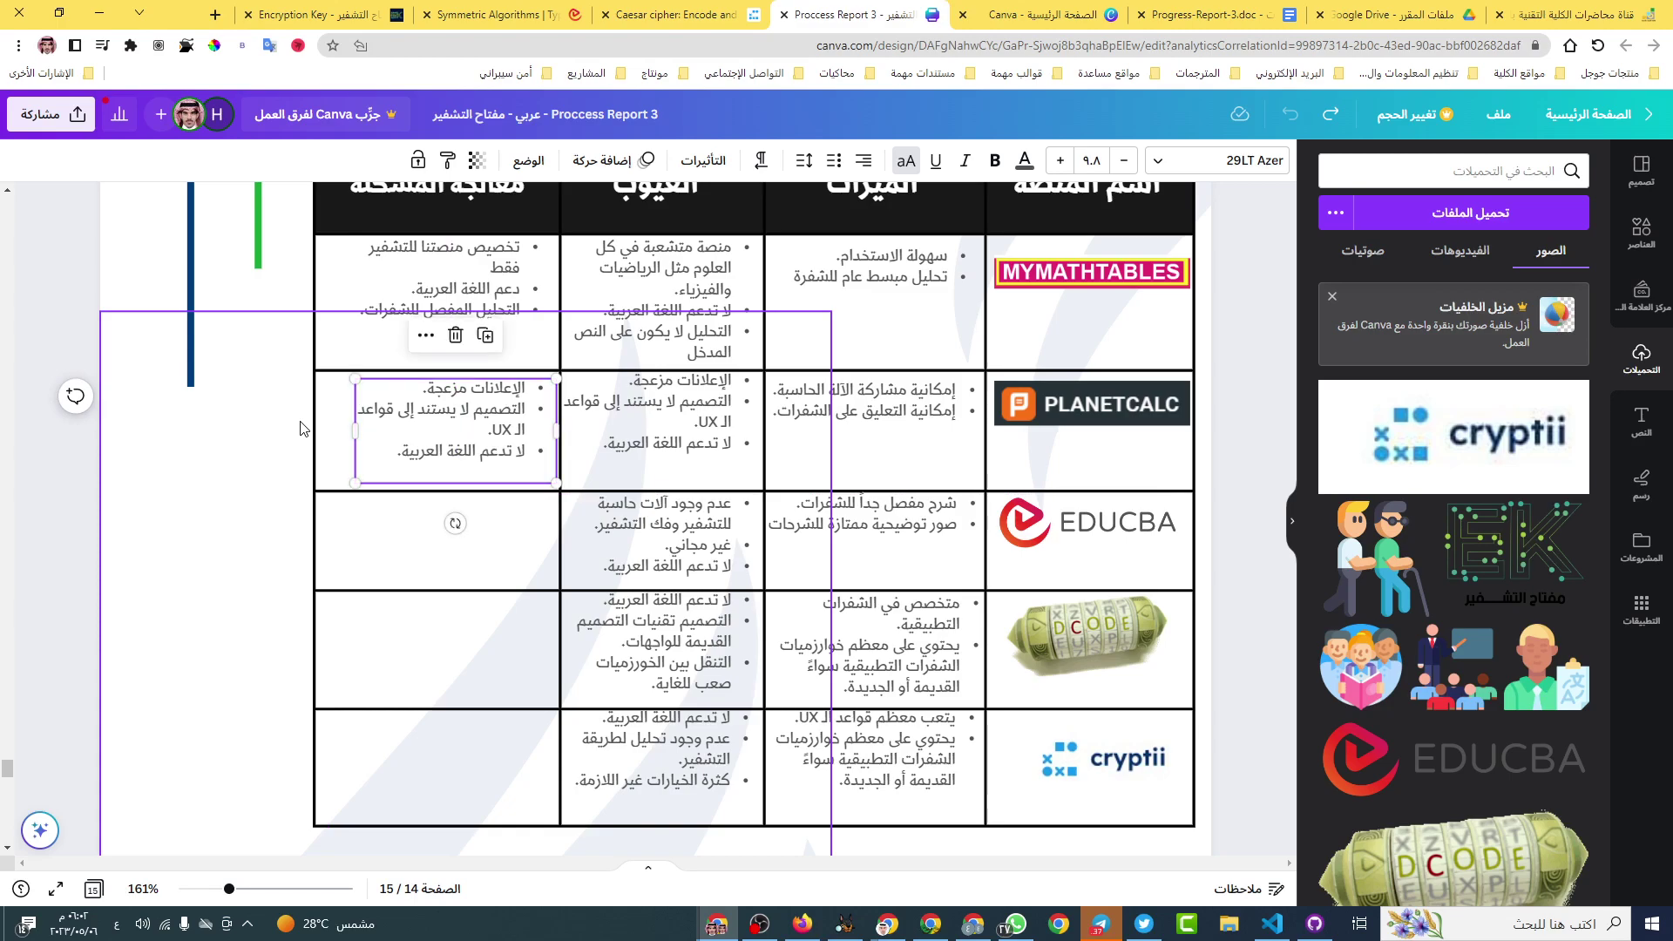
Rewrite the copy's first bullet as 'عدم وضع إعلانات في منصتنا.' and select the UX bullet
double_click(496, 391)
triple_click(496, 391)
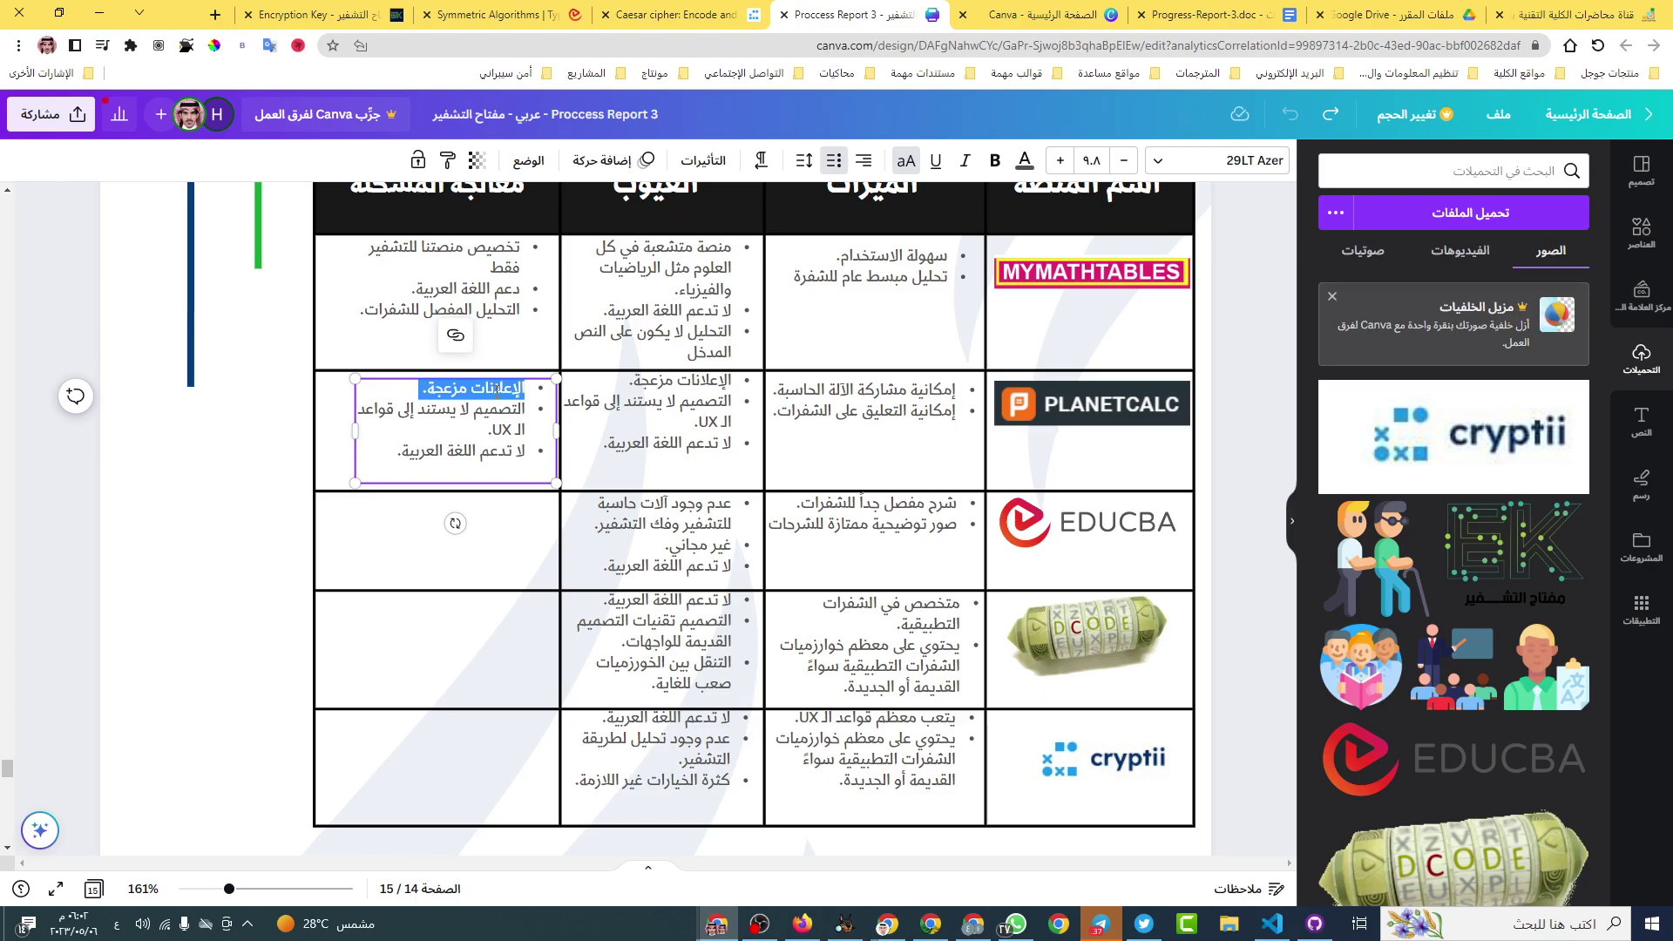
key("BackSpace")
type("عد")
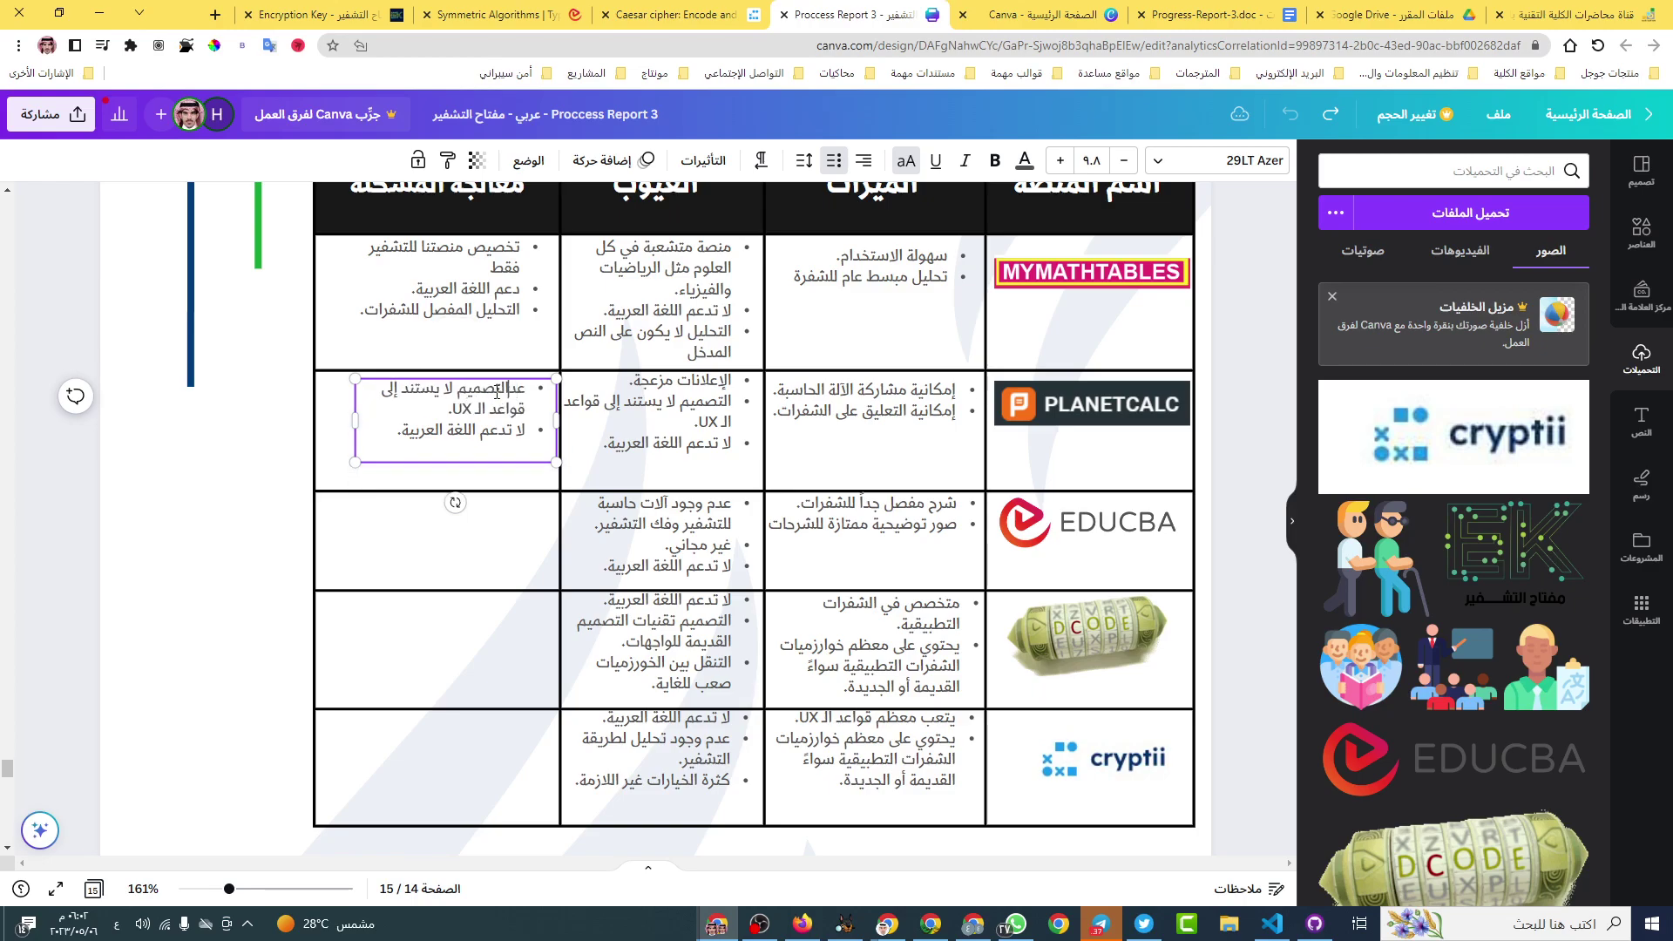
type("م وضع إ")
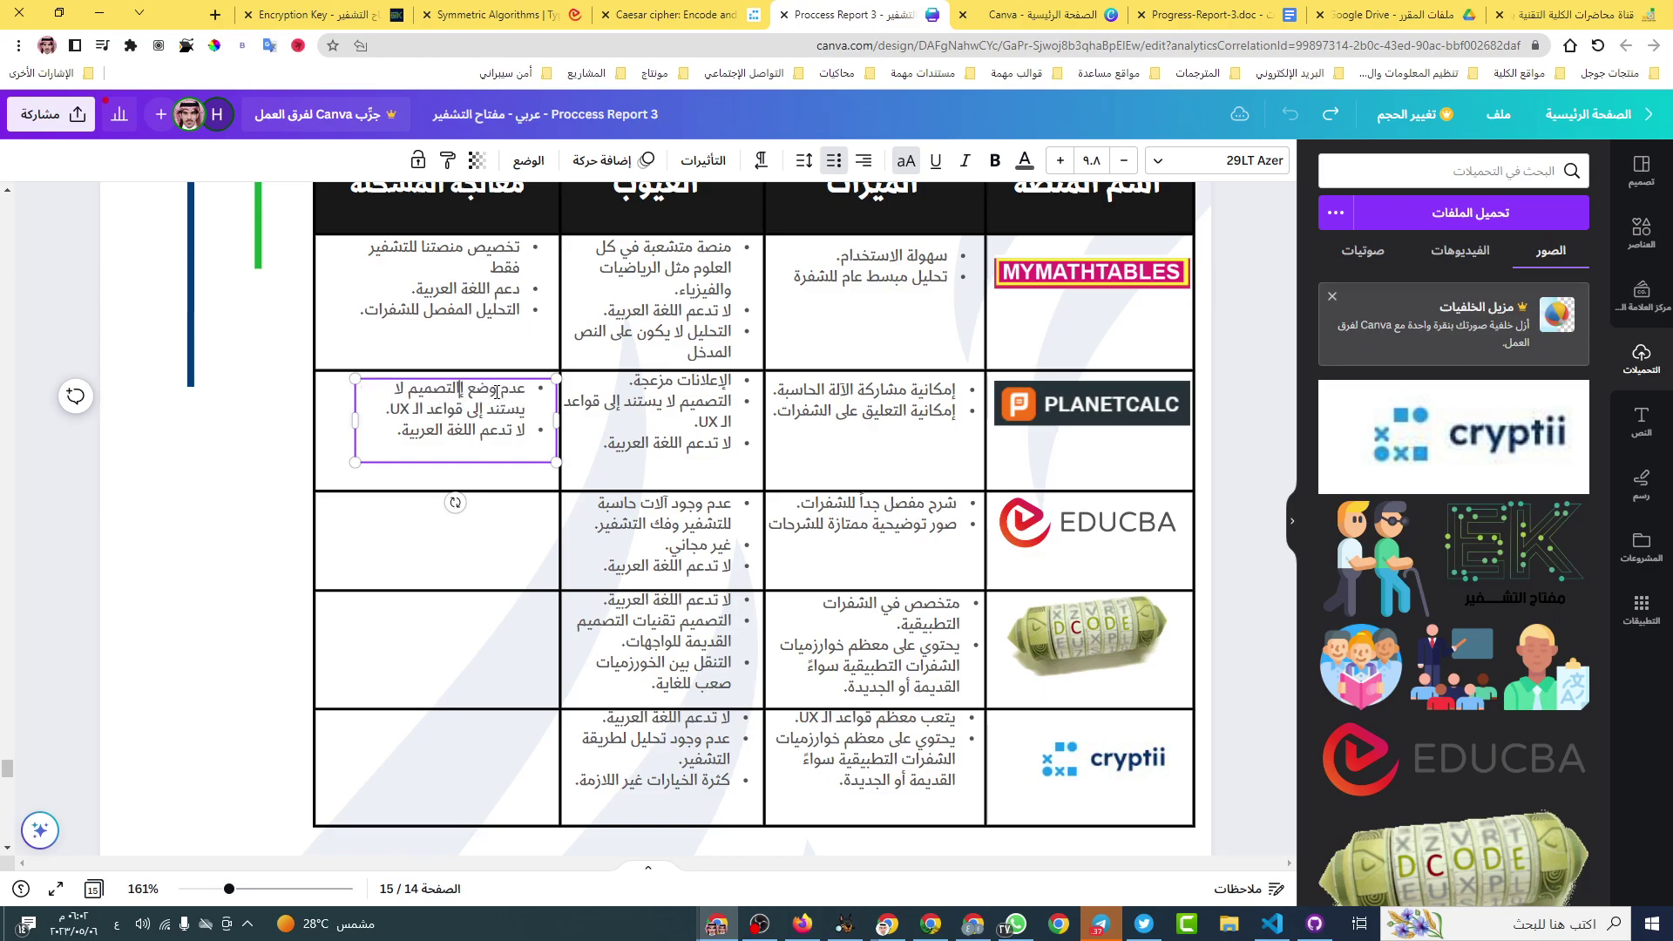
type("علانات في ")
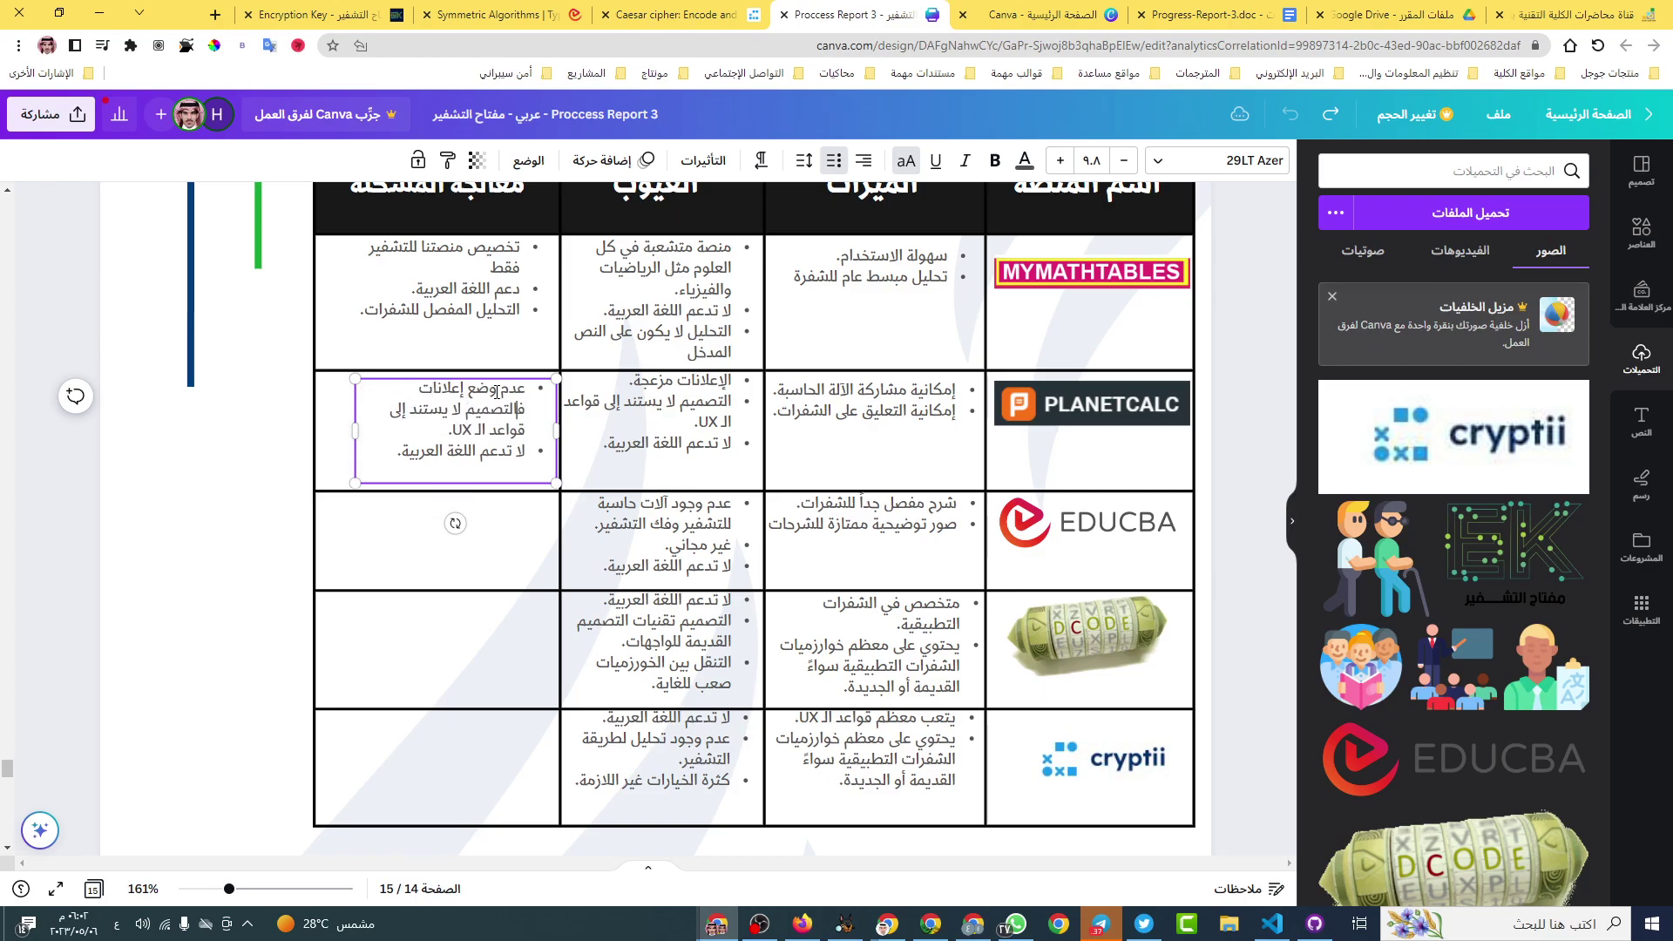
type("منصتنا")
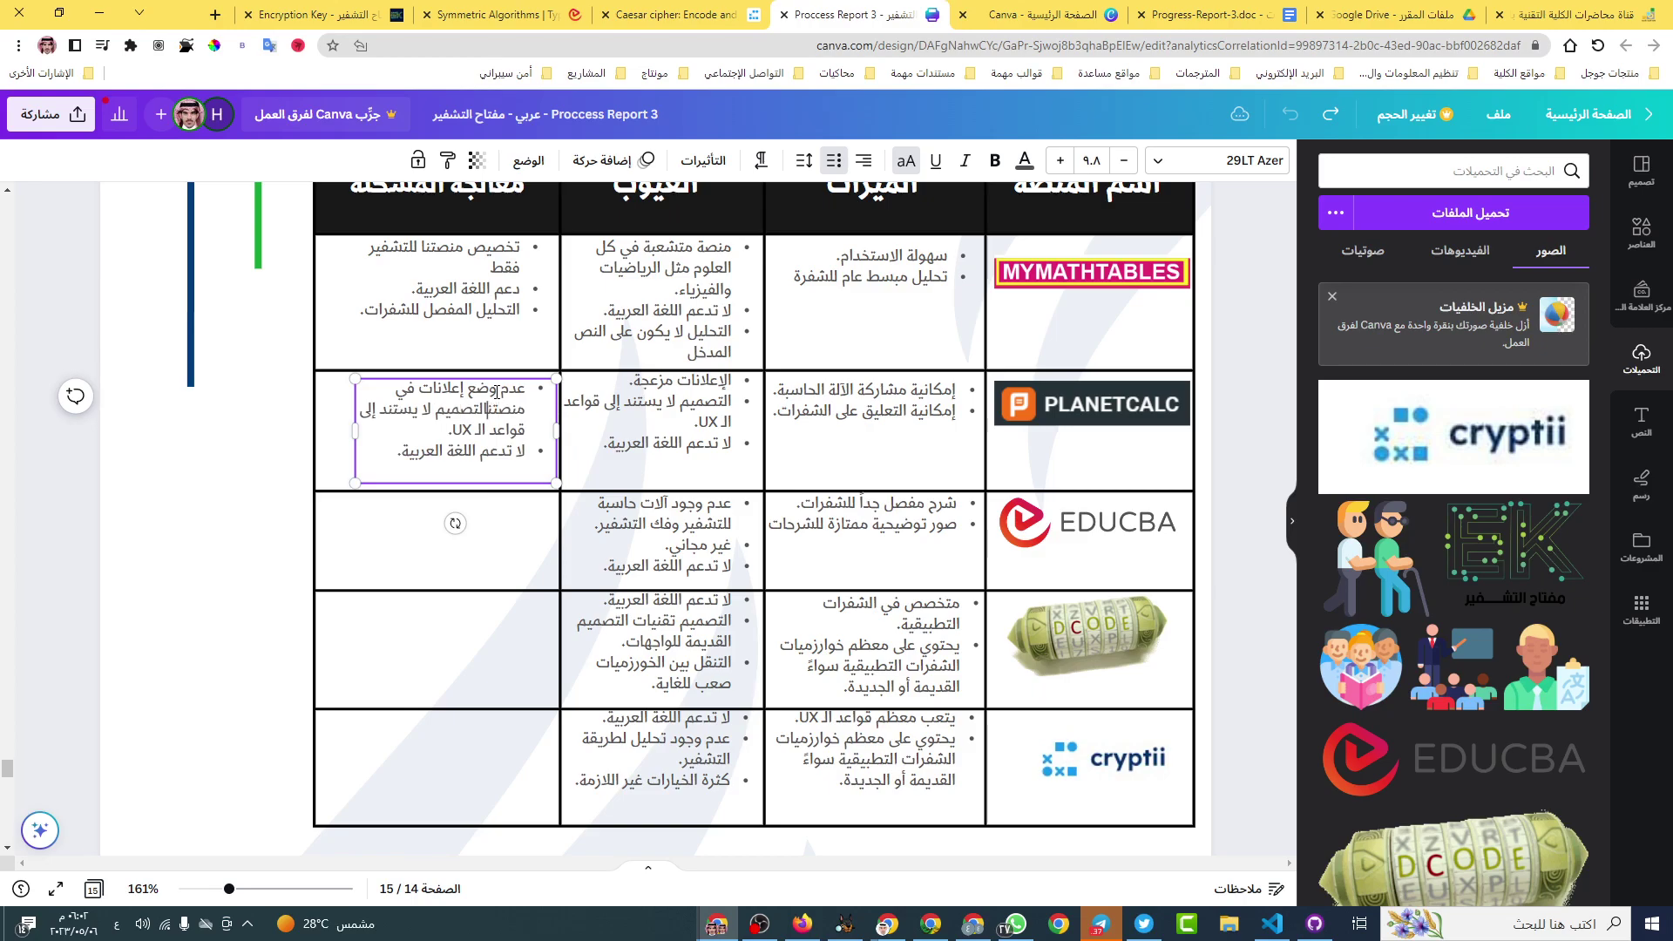
type(".")
key("Return")
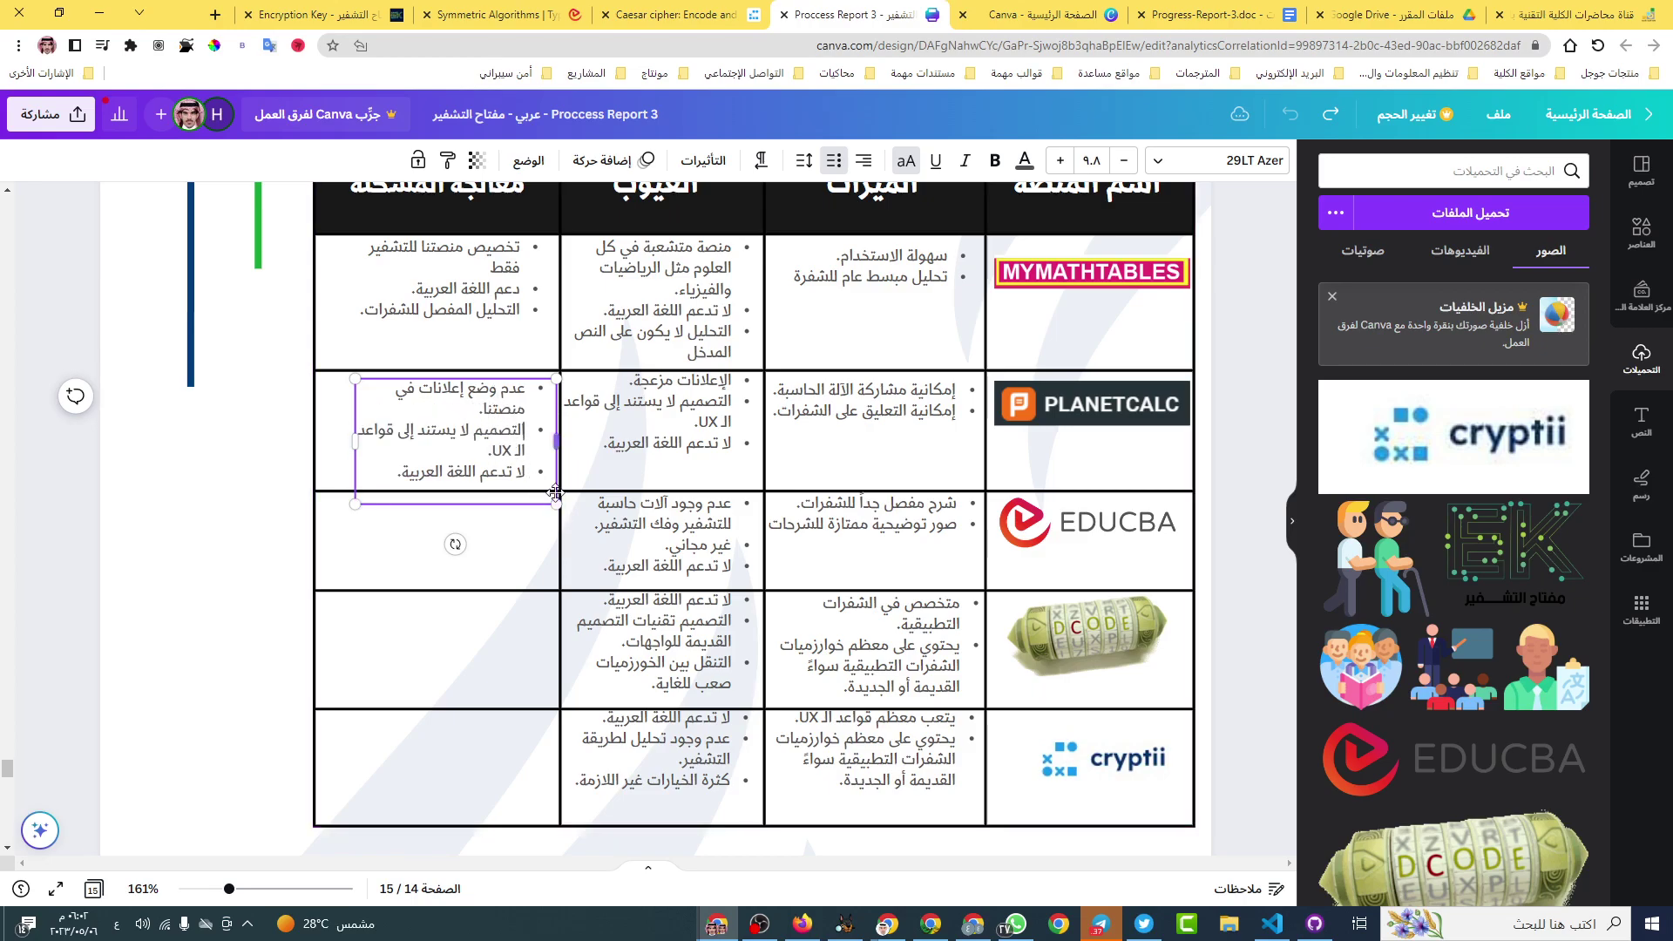
triple_click(489, 431)
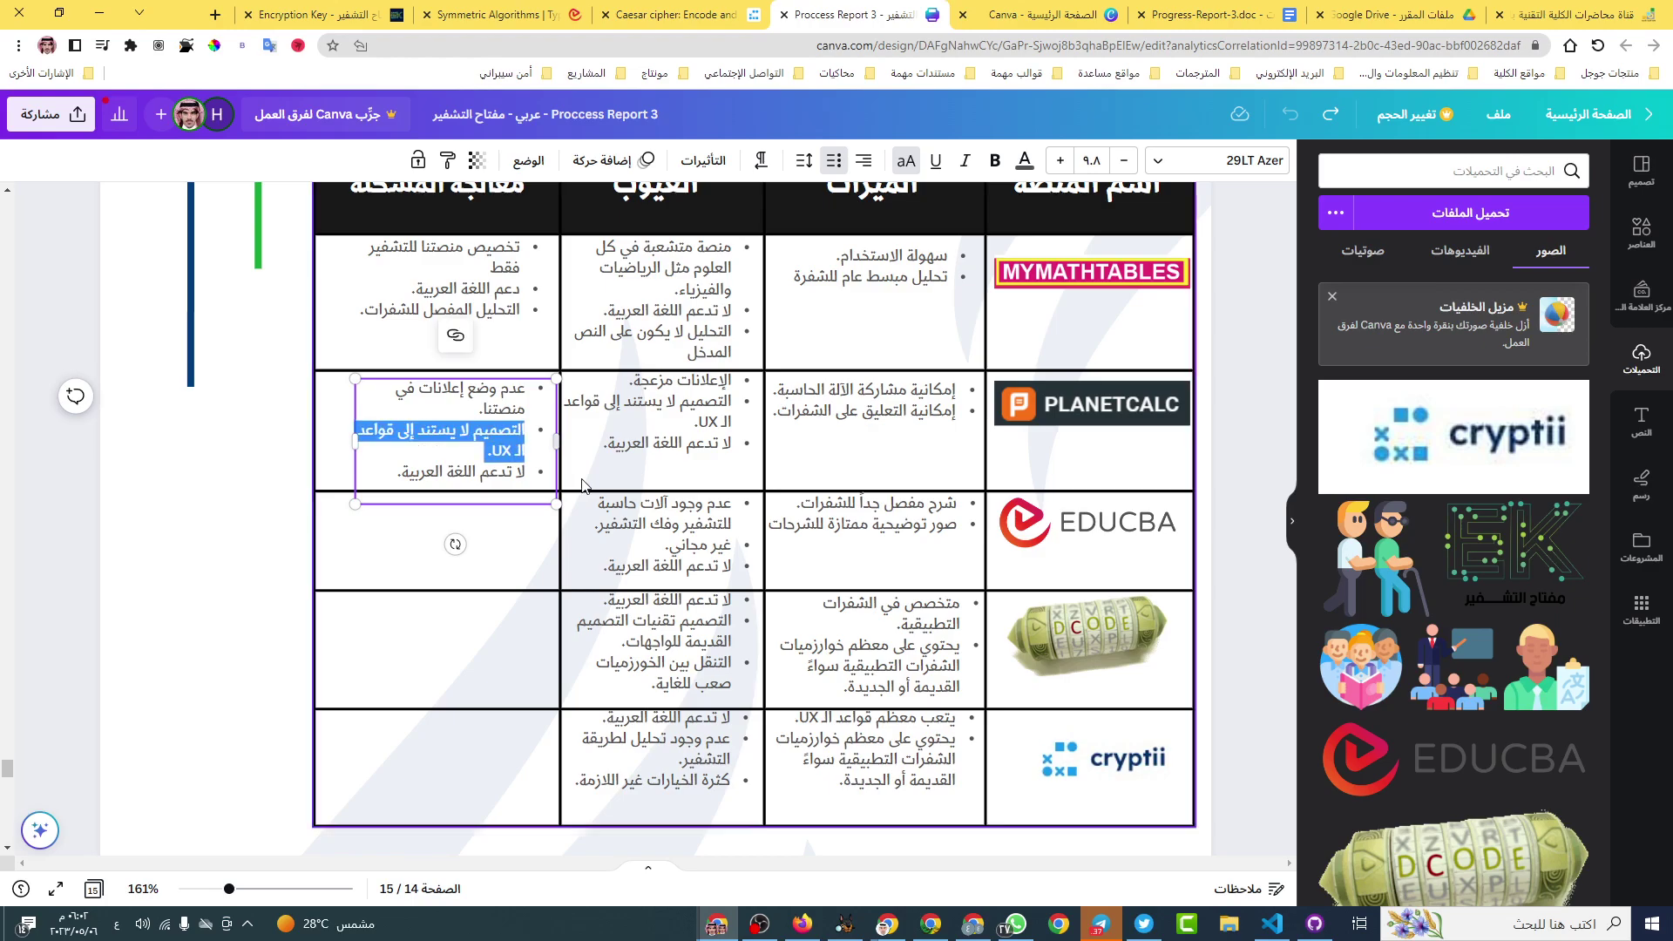
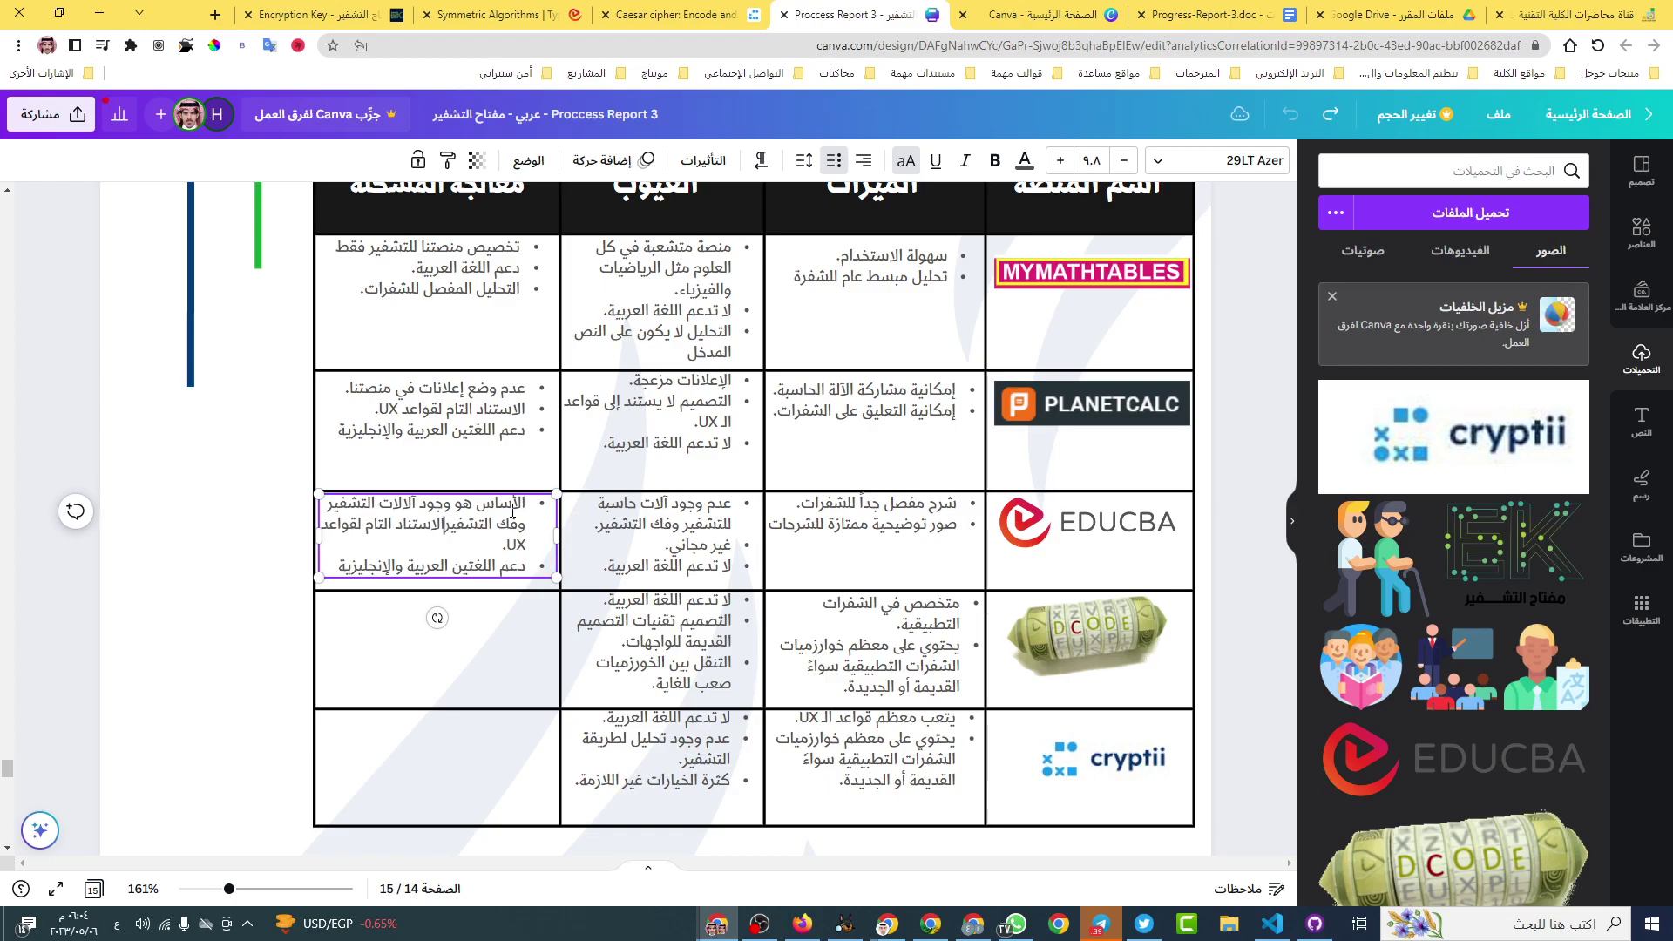
Replace the EDUCBA UX-rules bullet with 'منصتنا مجانية بالكامل.' and duplicate the solutions box into DCODE's empty cell
key("Return")
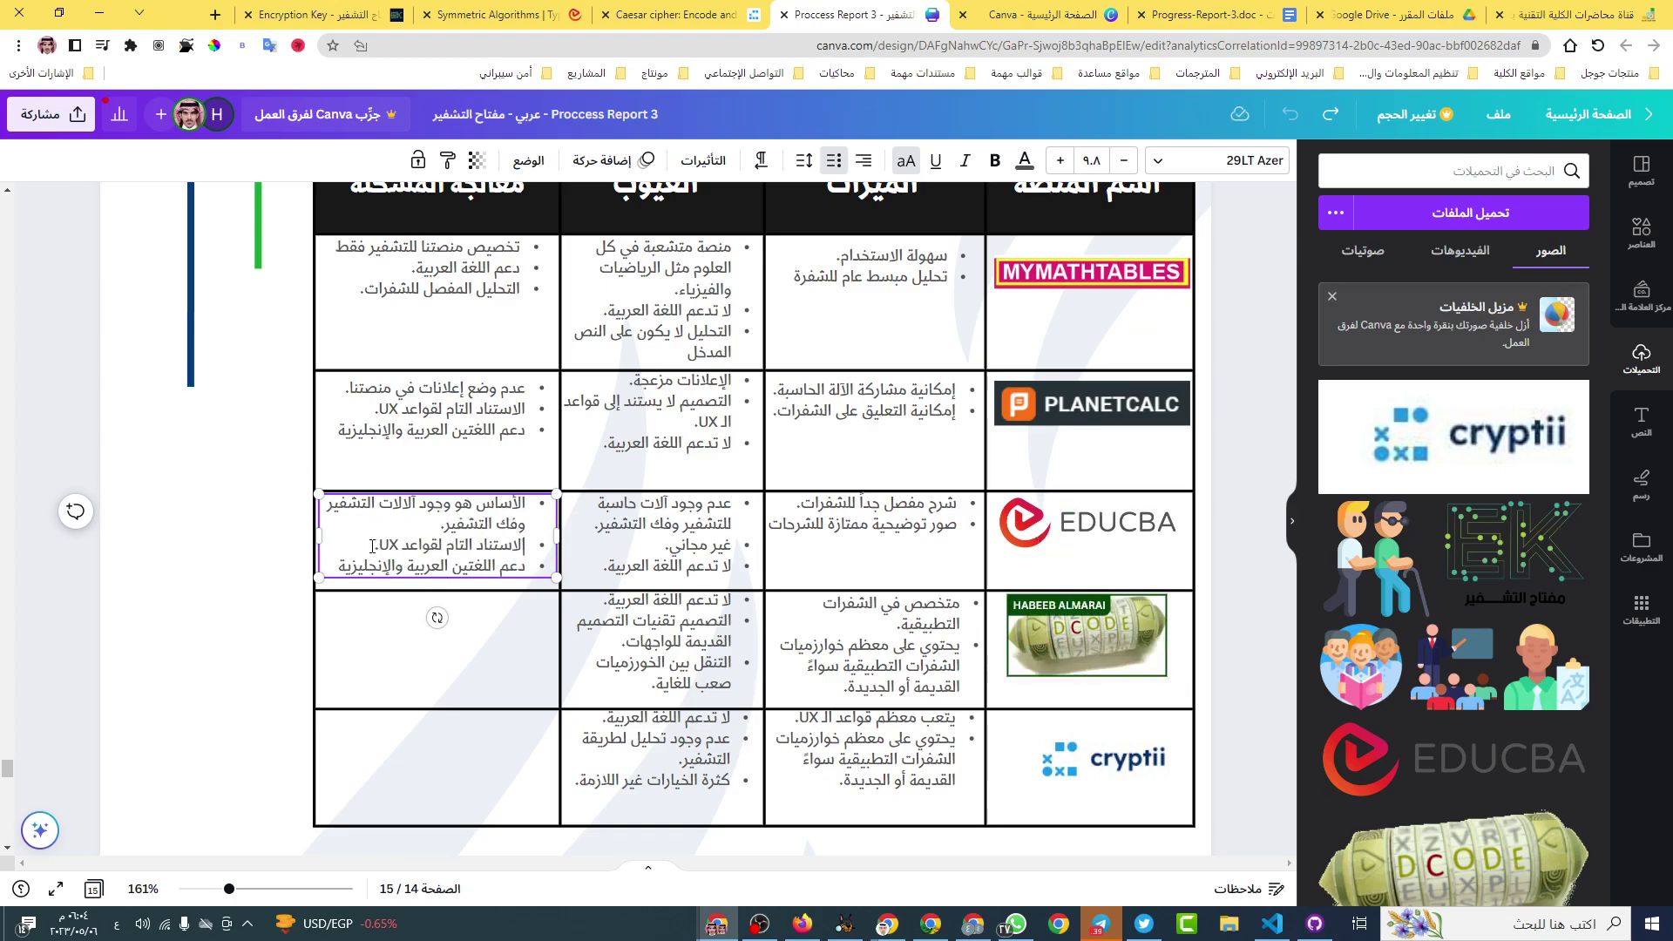
left_click_drag(373, 546, 532, 547)
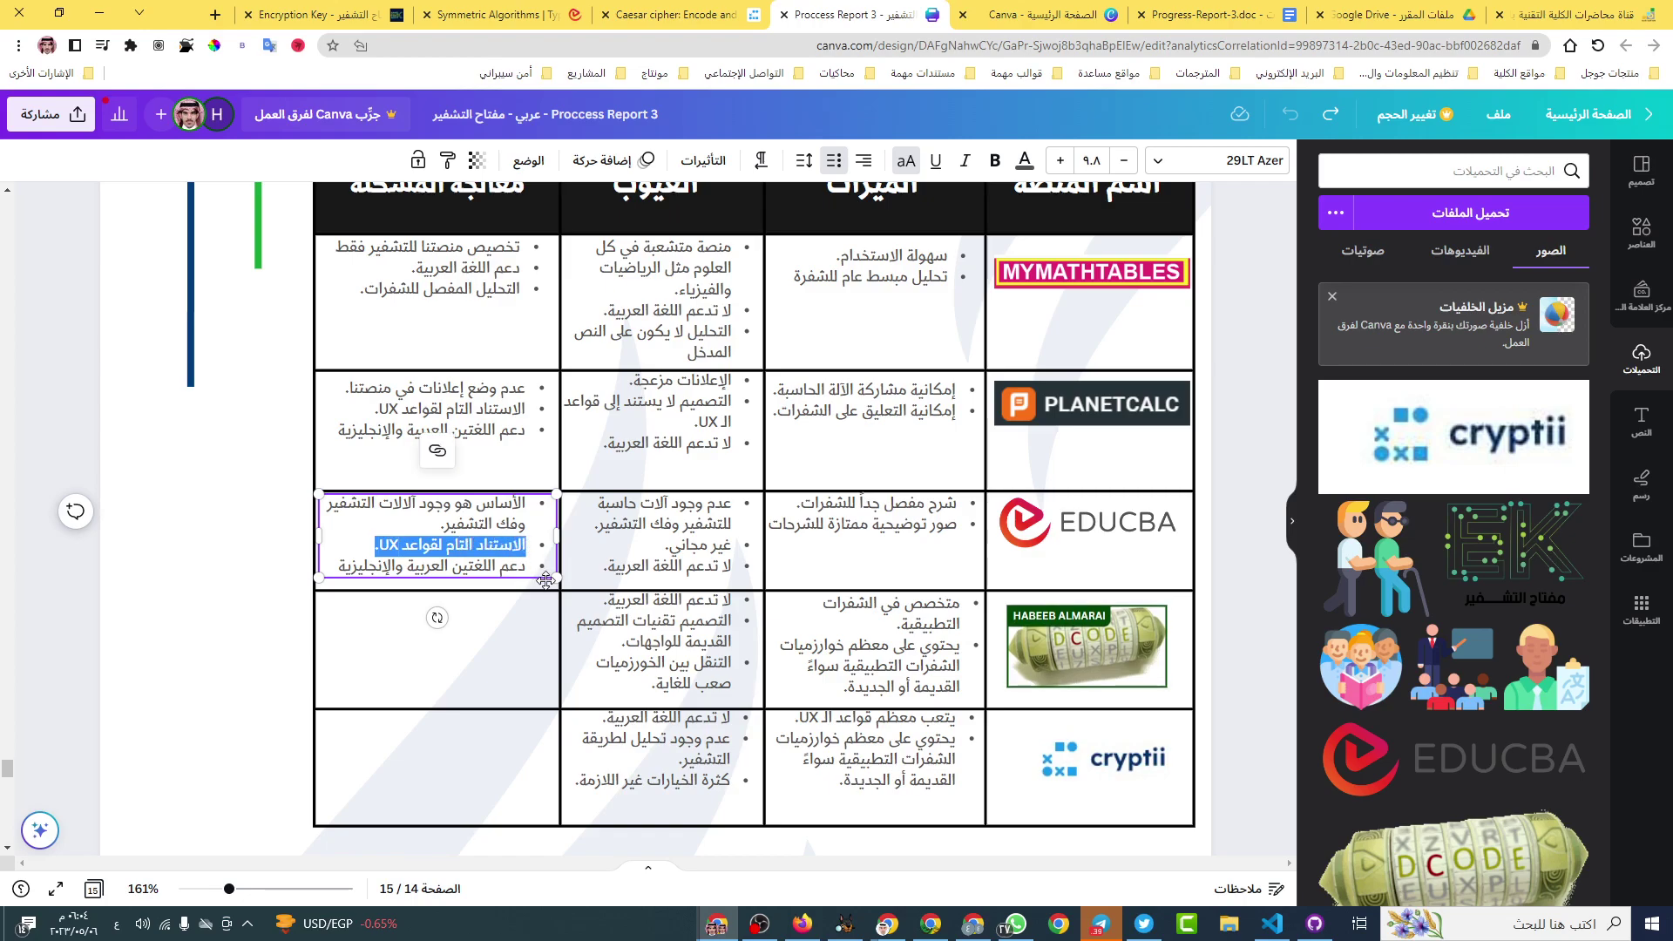
type("من")
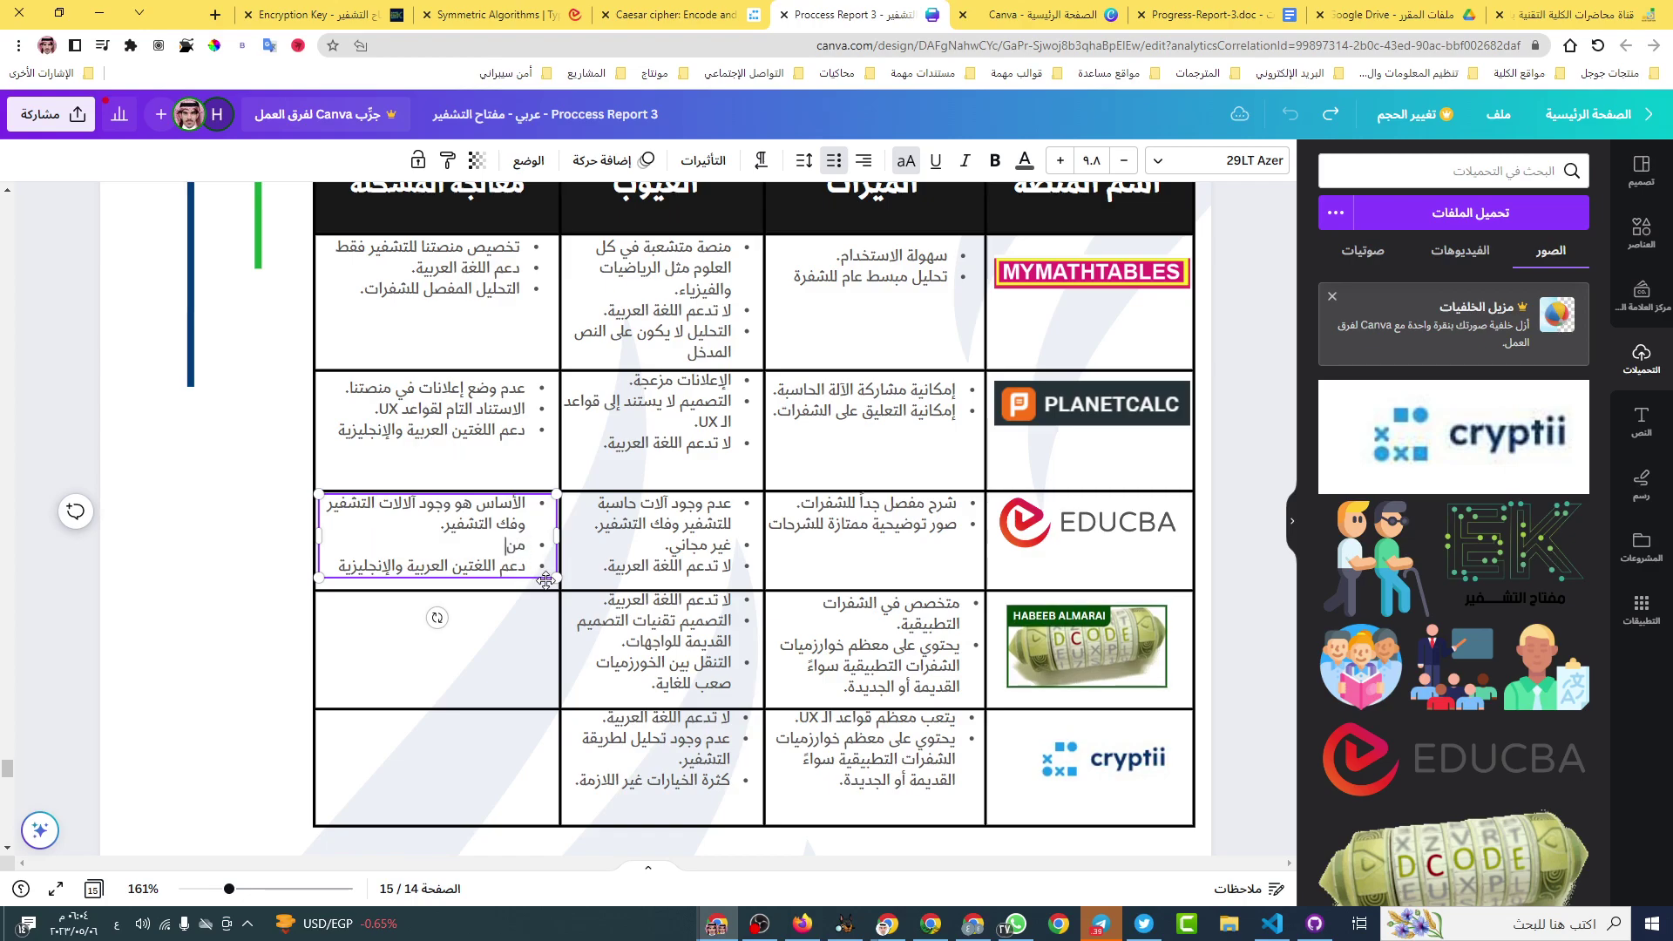
type("صتنا")
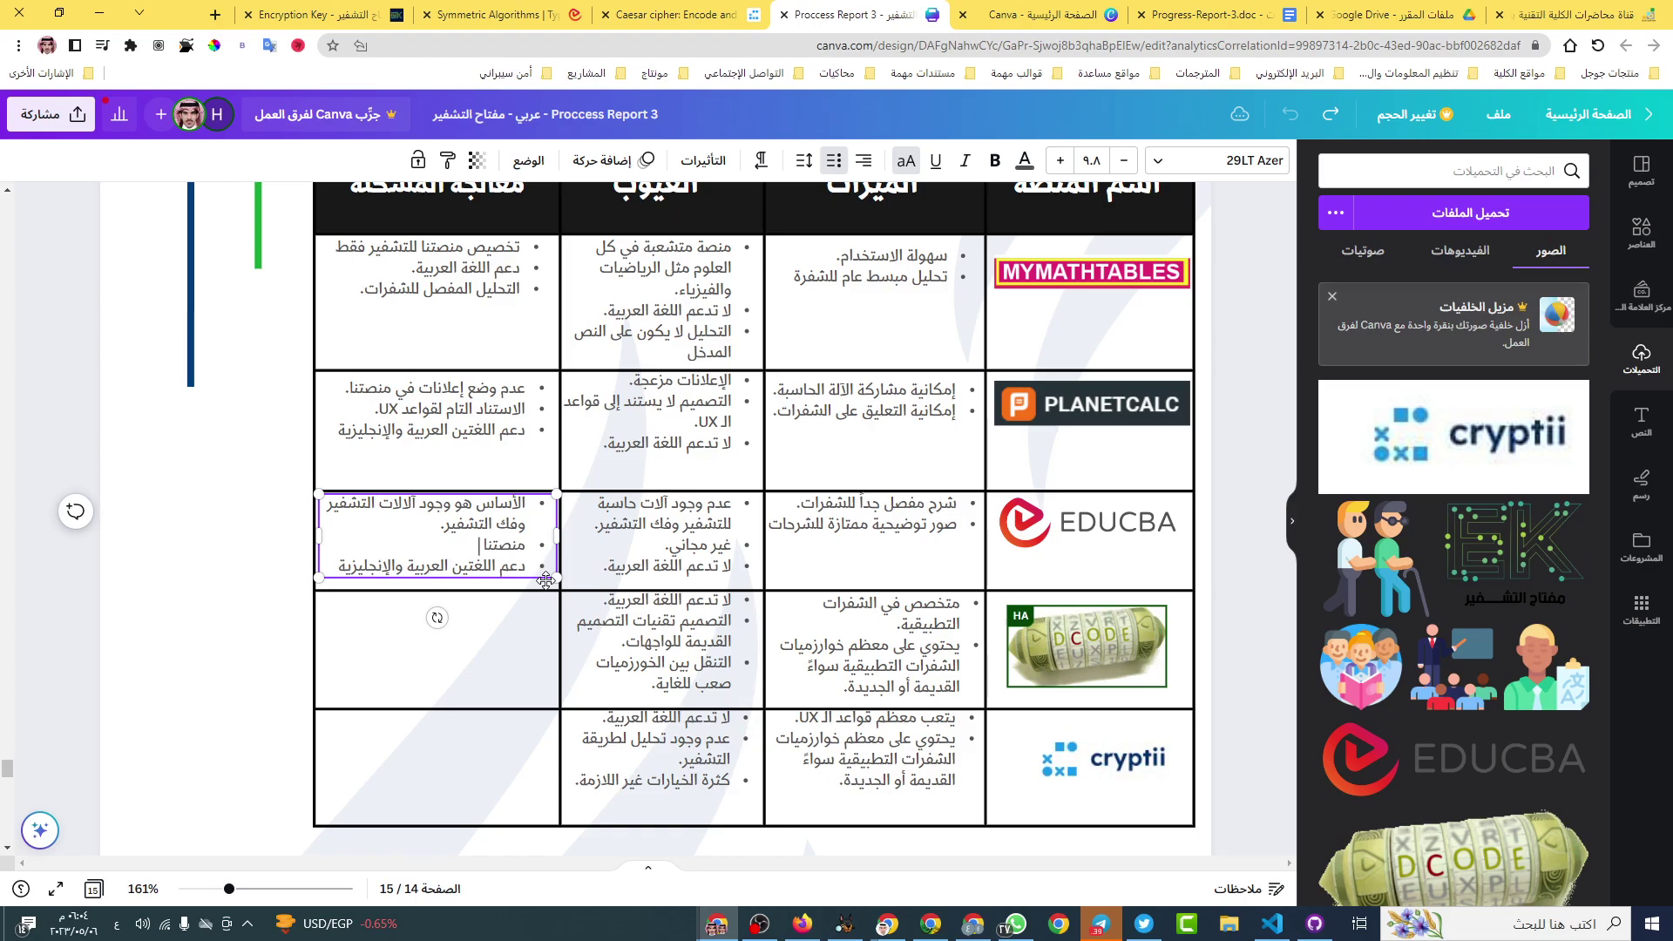
type(" مجانية بالكامل.")
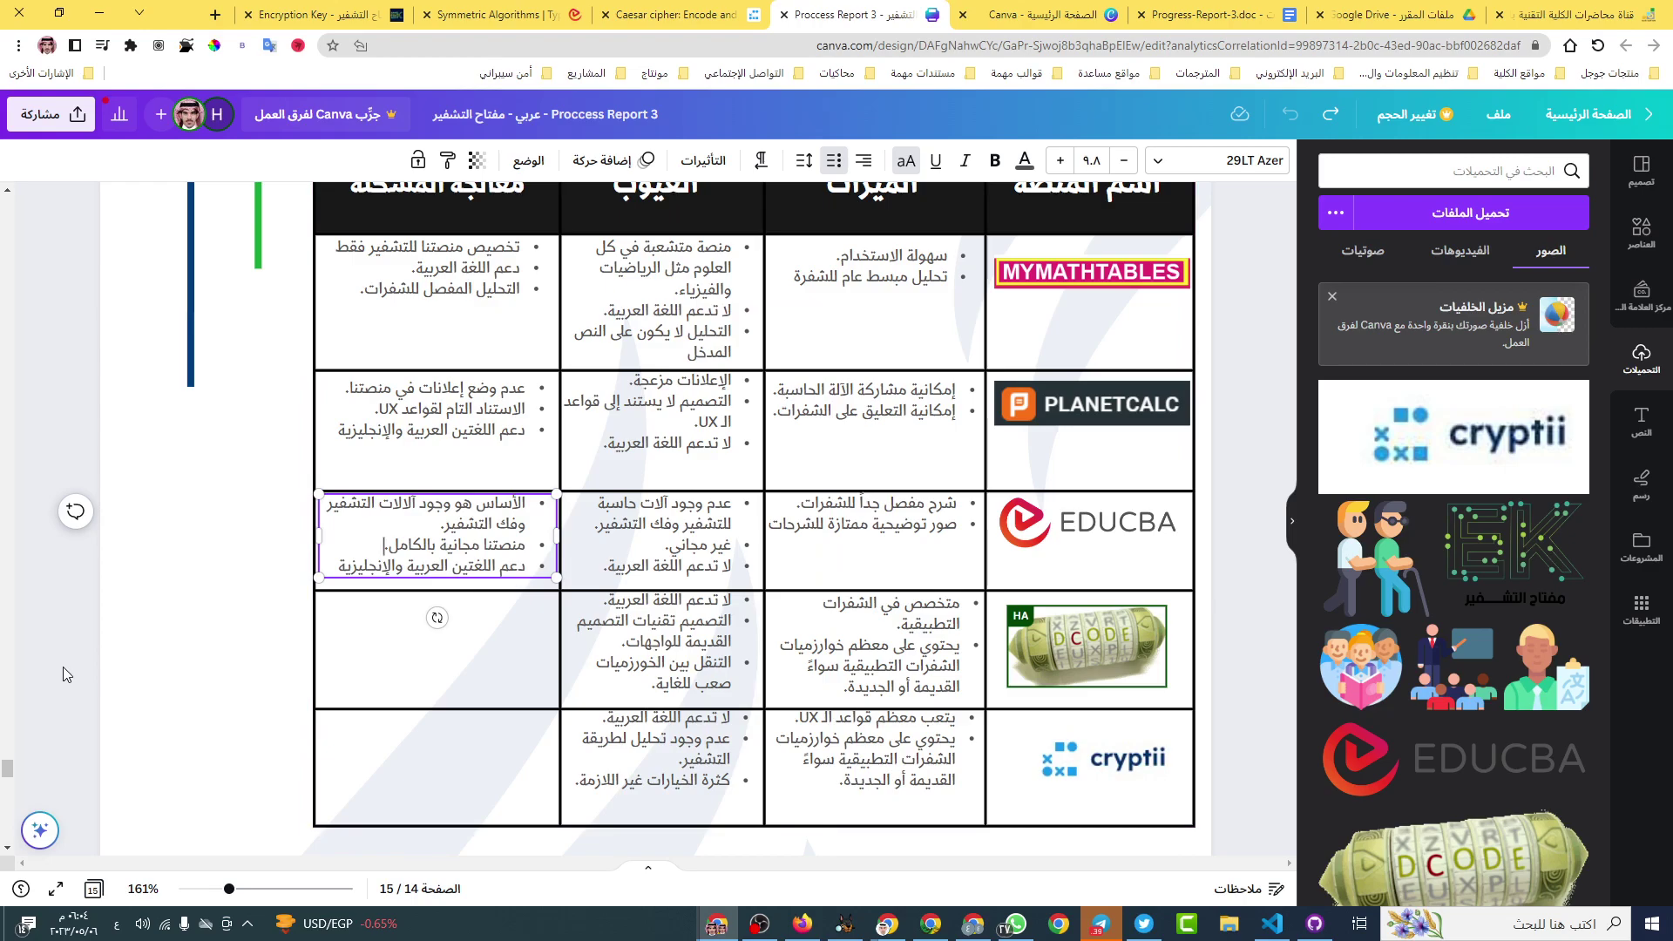
key("Escape")
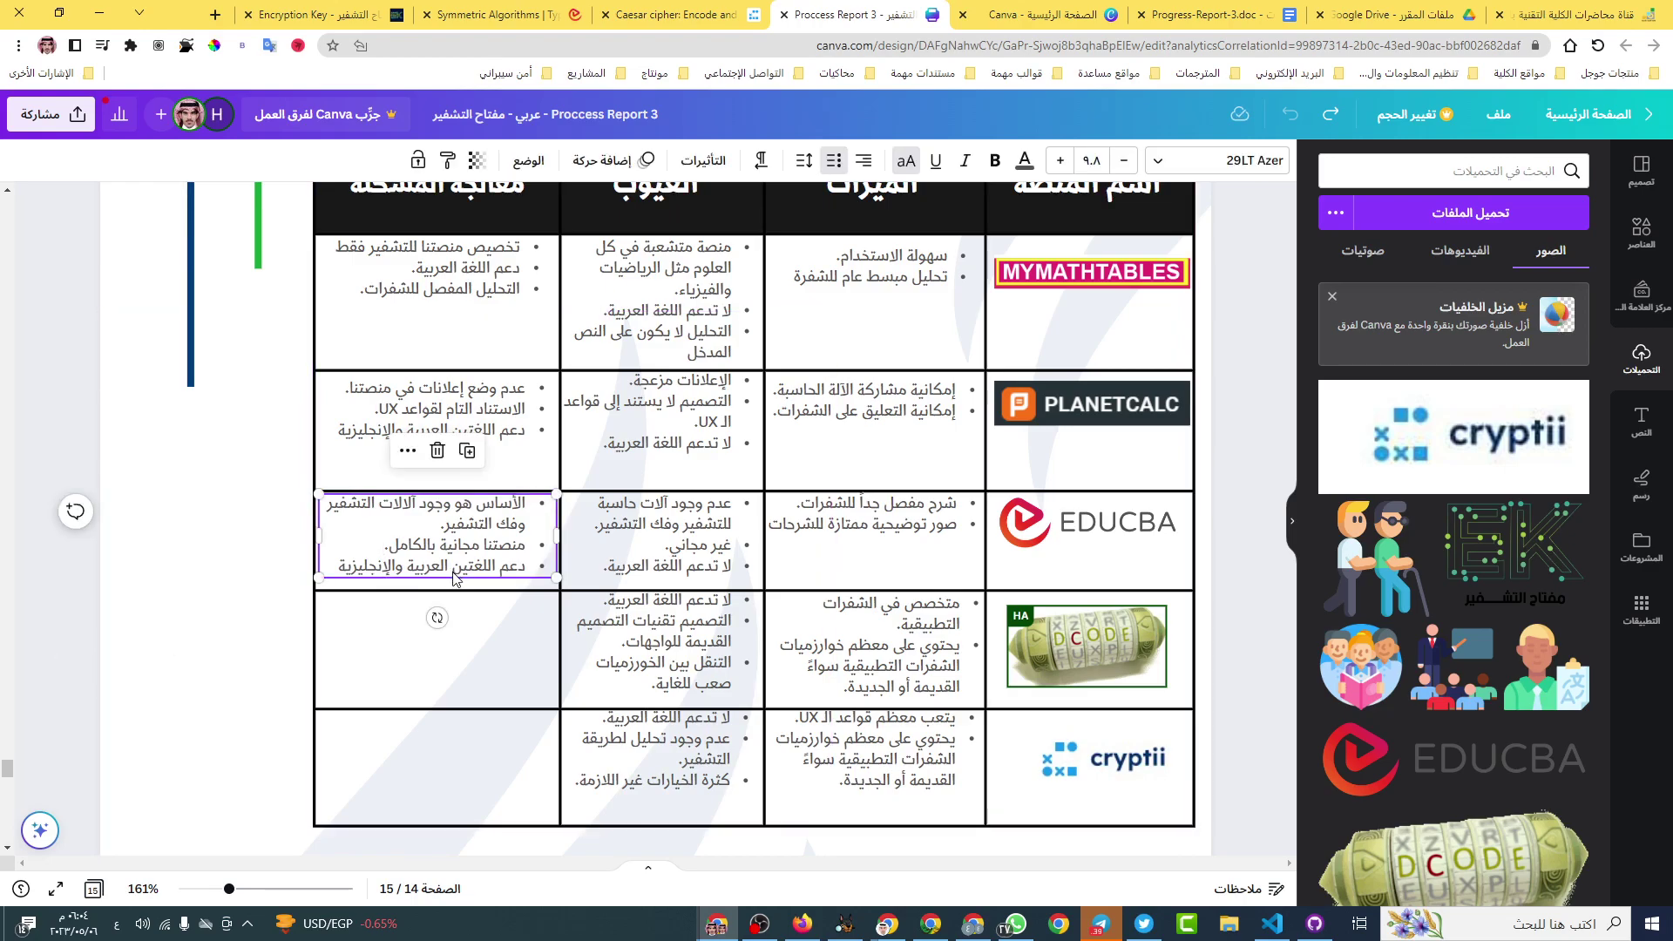
left_click_drag(496, 524, 495, 626)
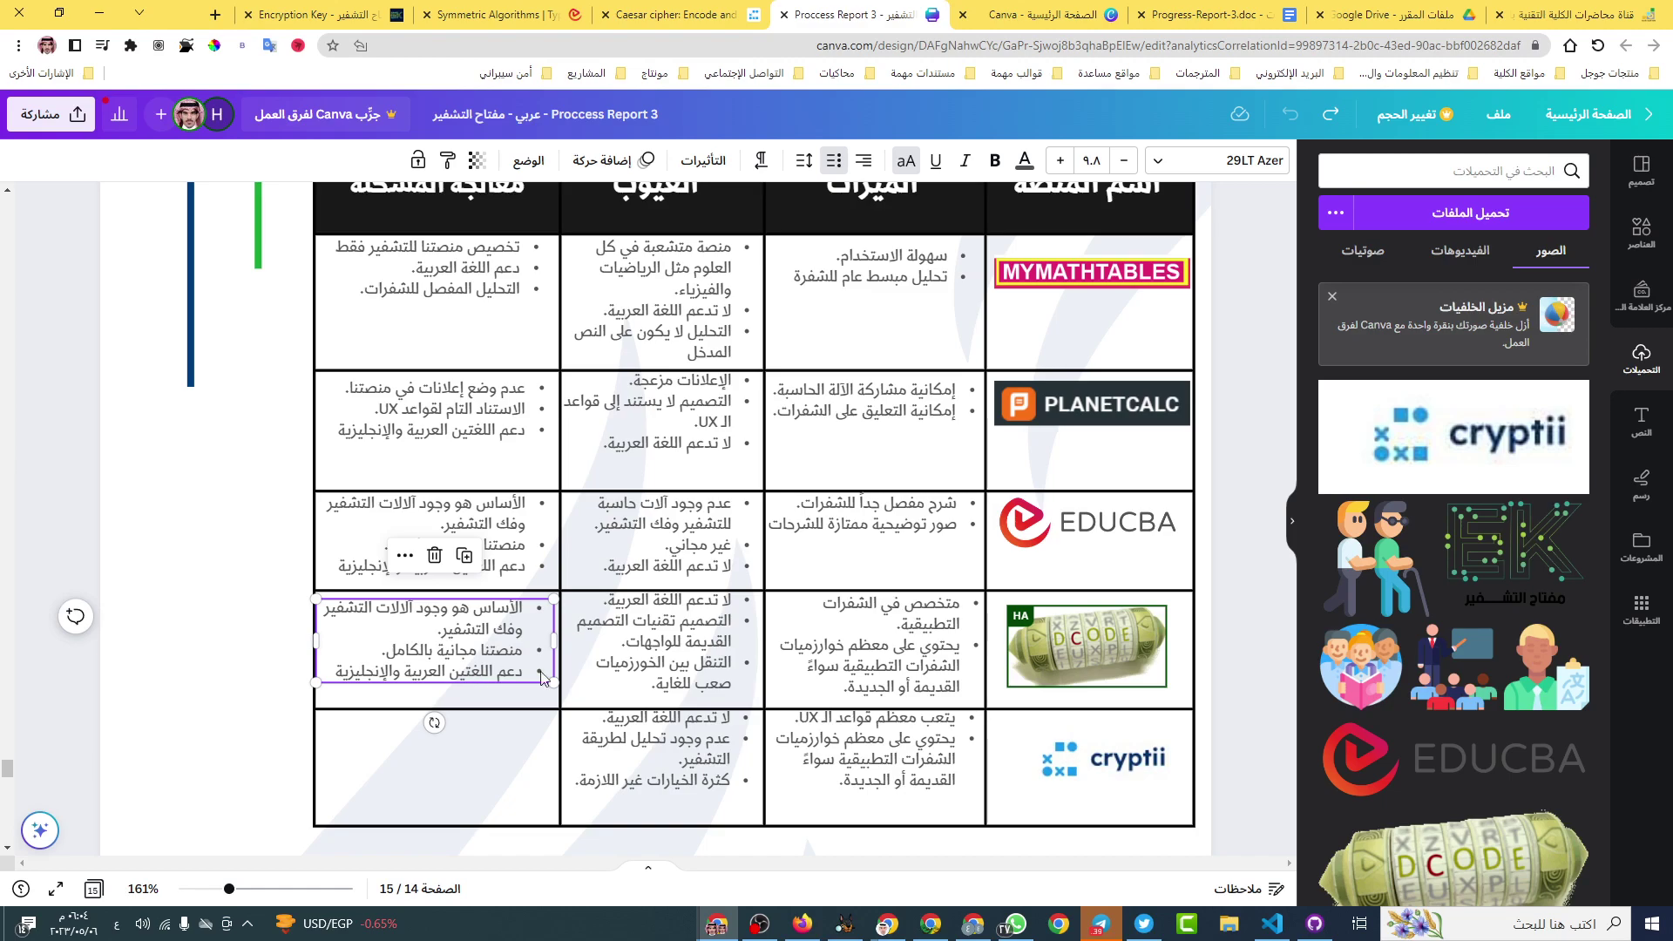
Move the DCODE row's no-Arabic-support drawback from the top to the last bullet
triple_click(654, 602)
key("ctrl+c")
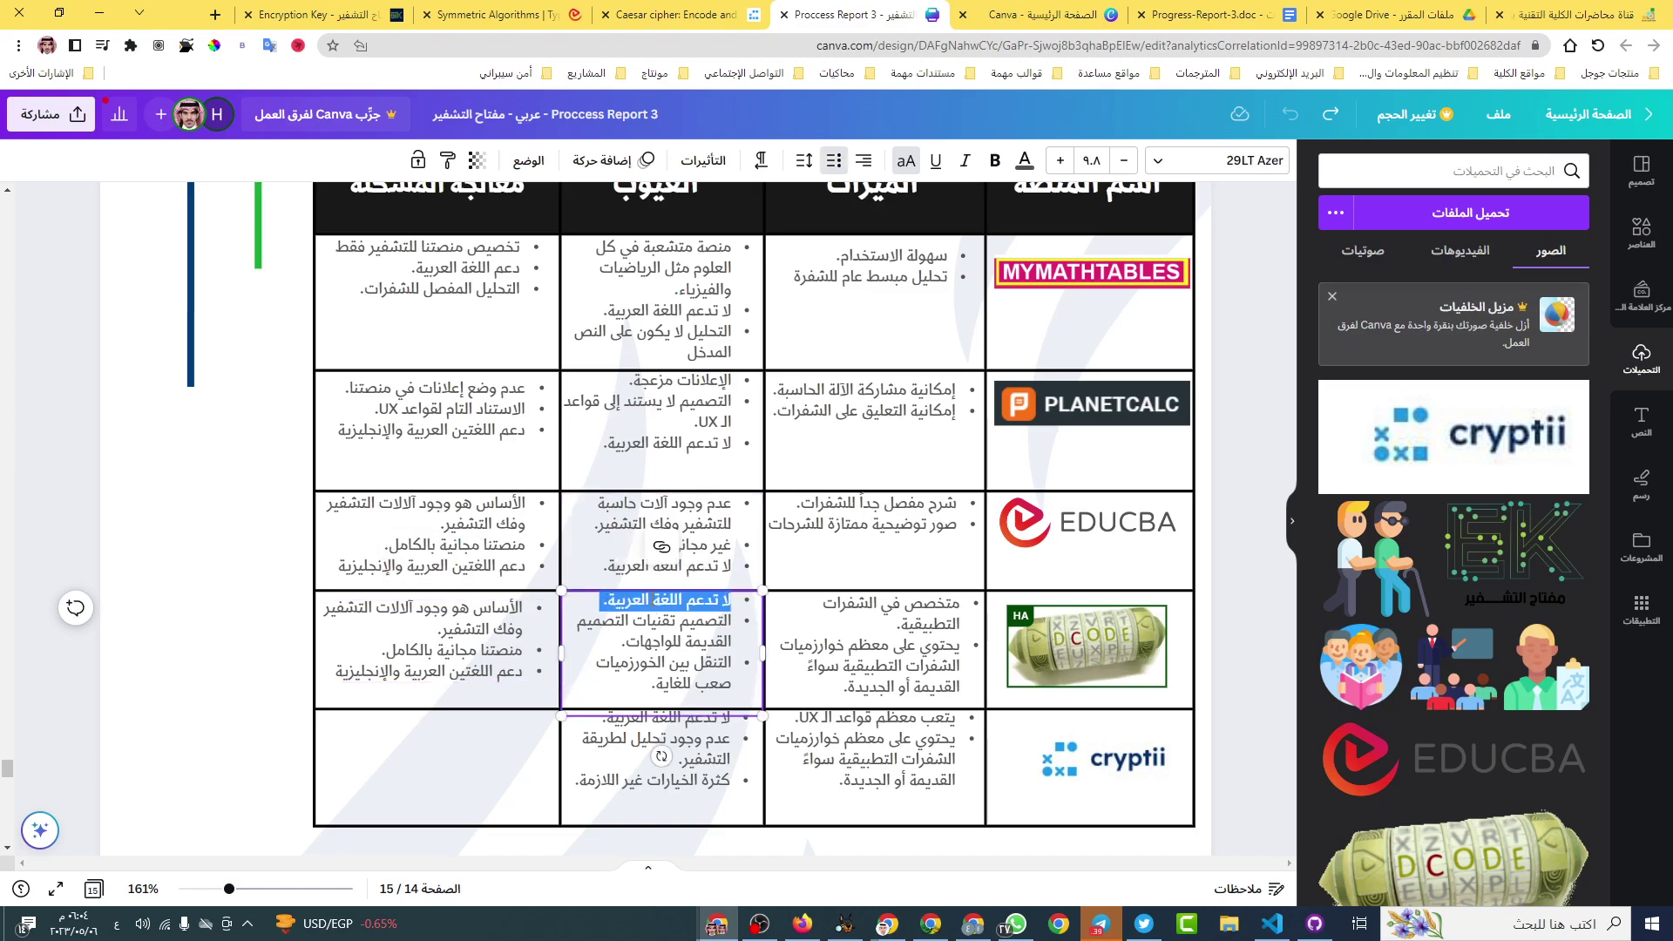
key("BackSpace")
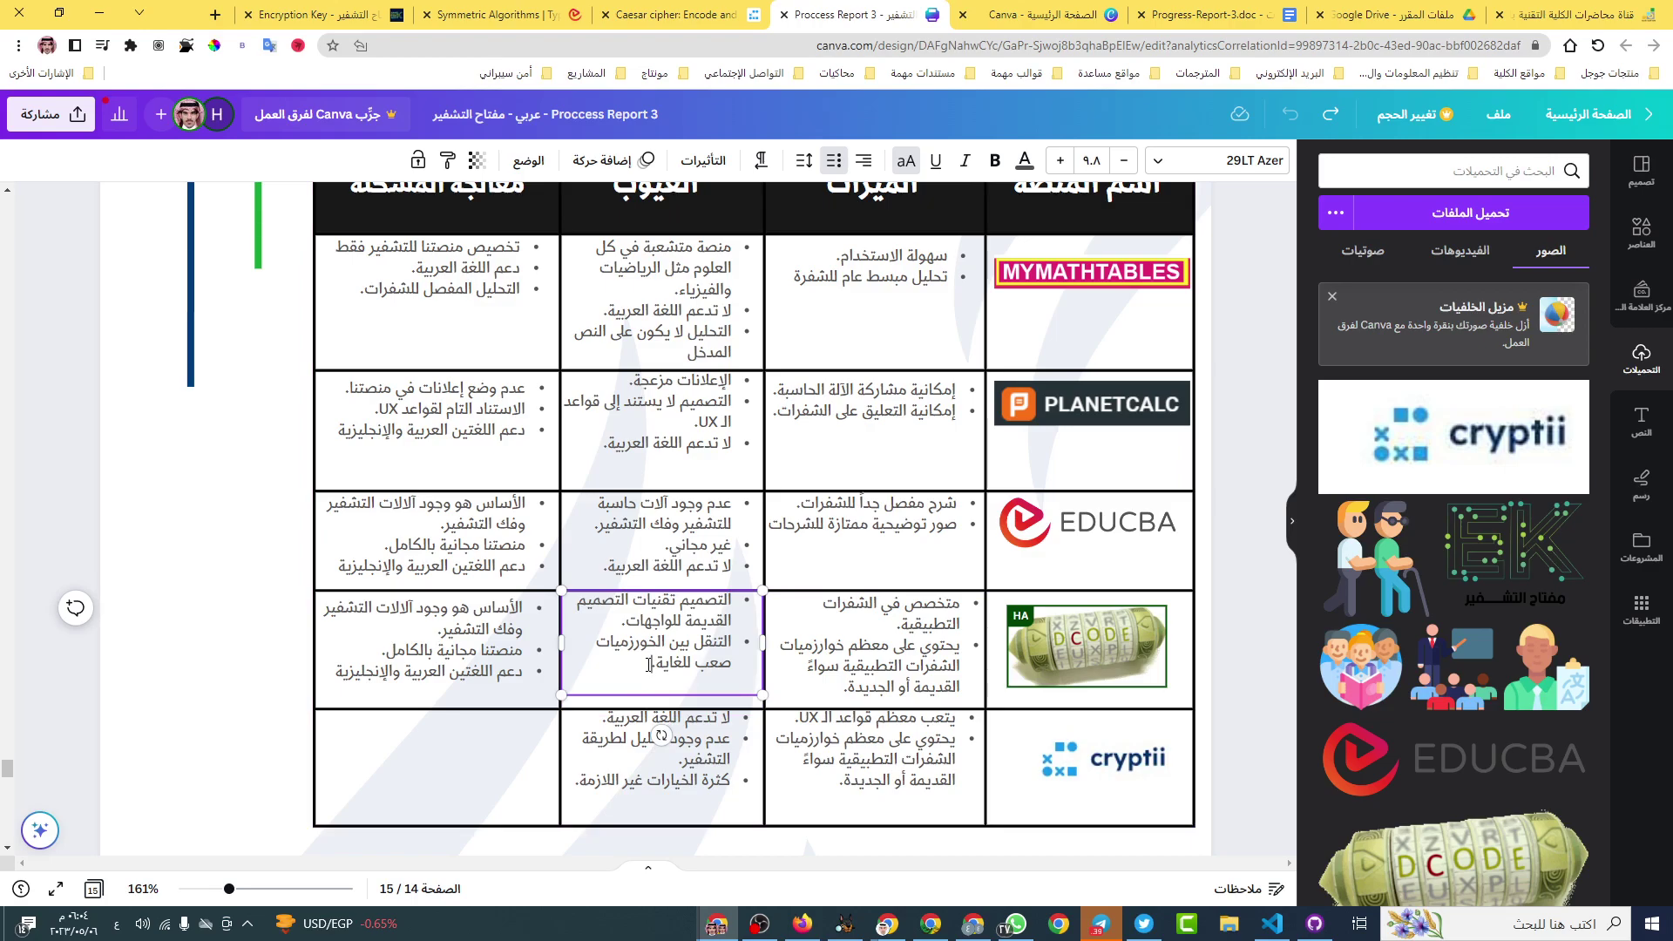
key("Return")
key("ctrl+v")
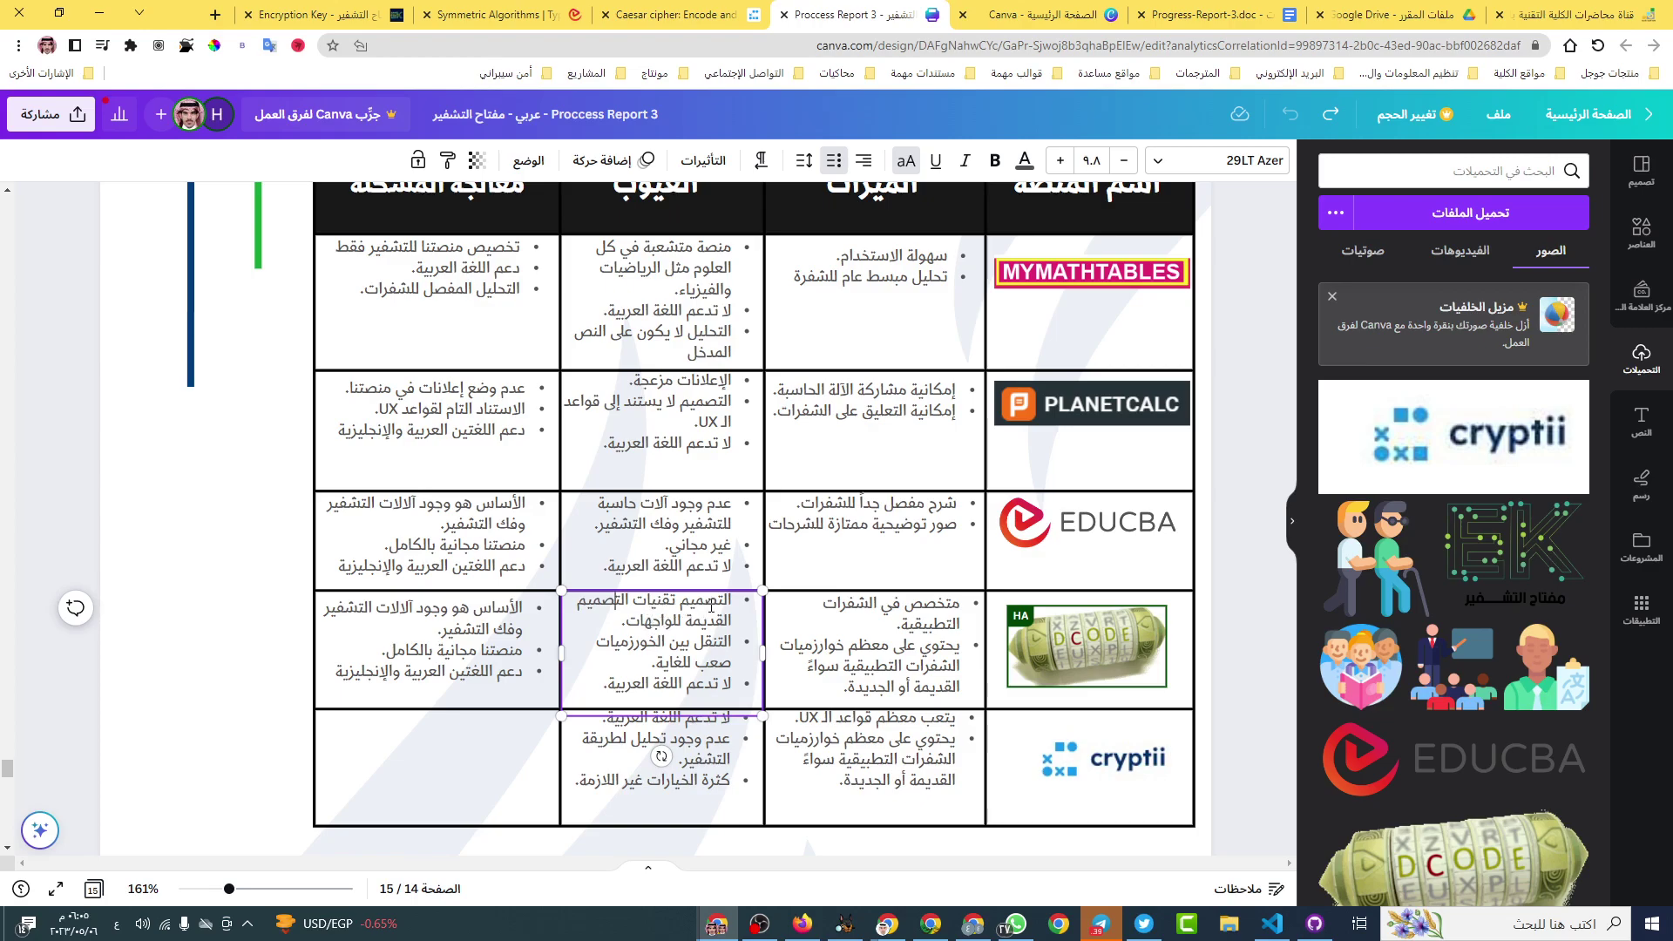
Reword DCODE's first drawback to say their design relies on old interface techniques
double_click(706, 601)
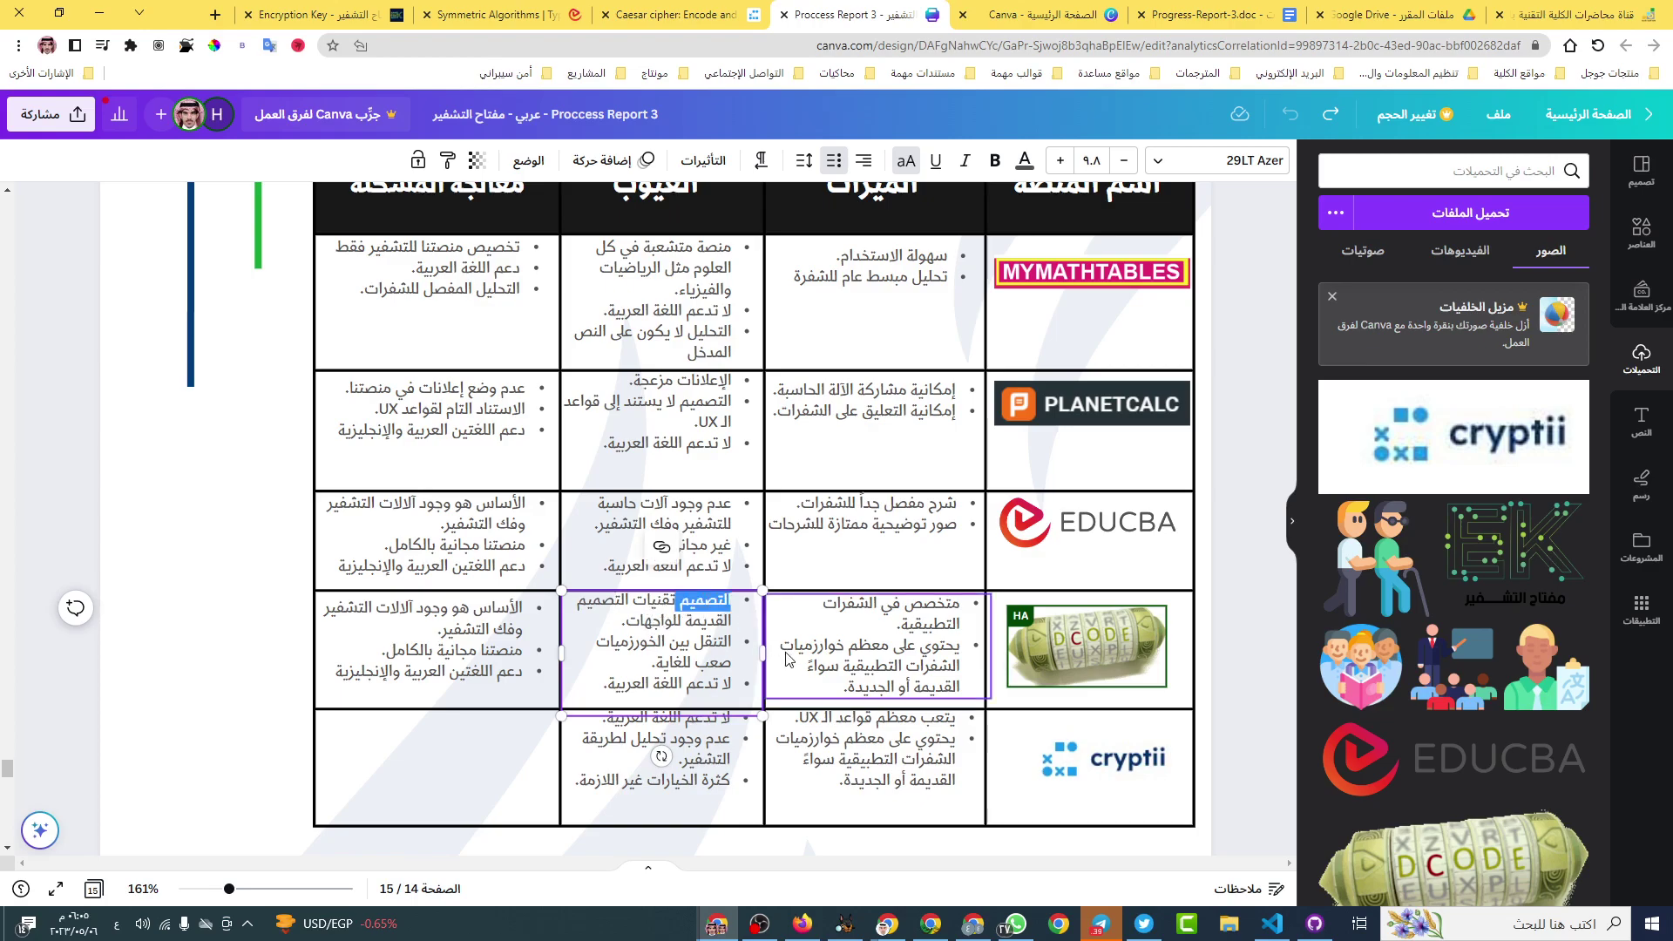
type("تصميمها")
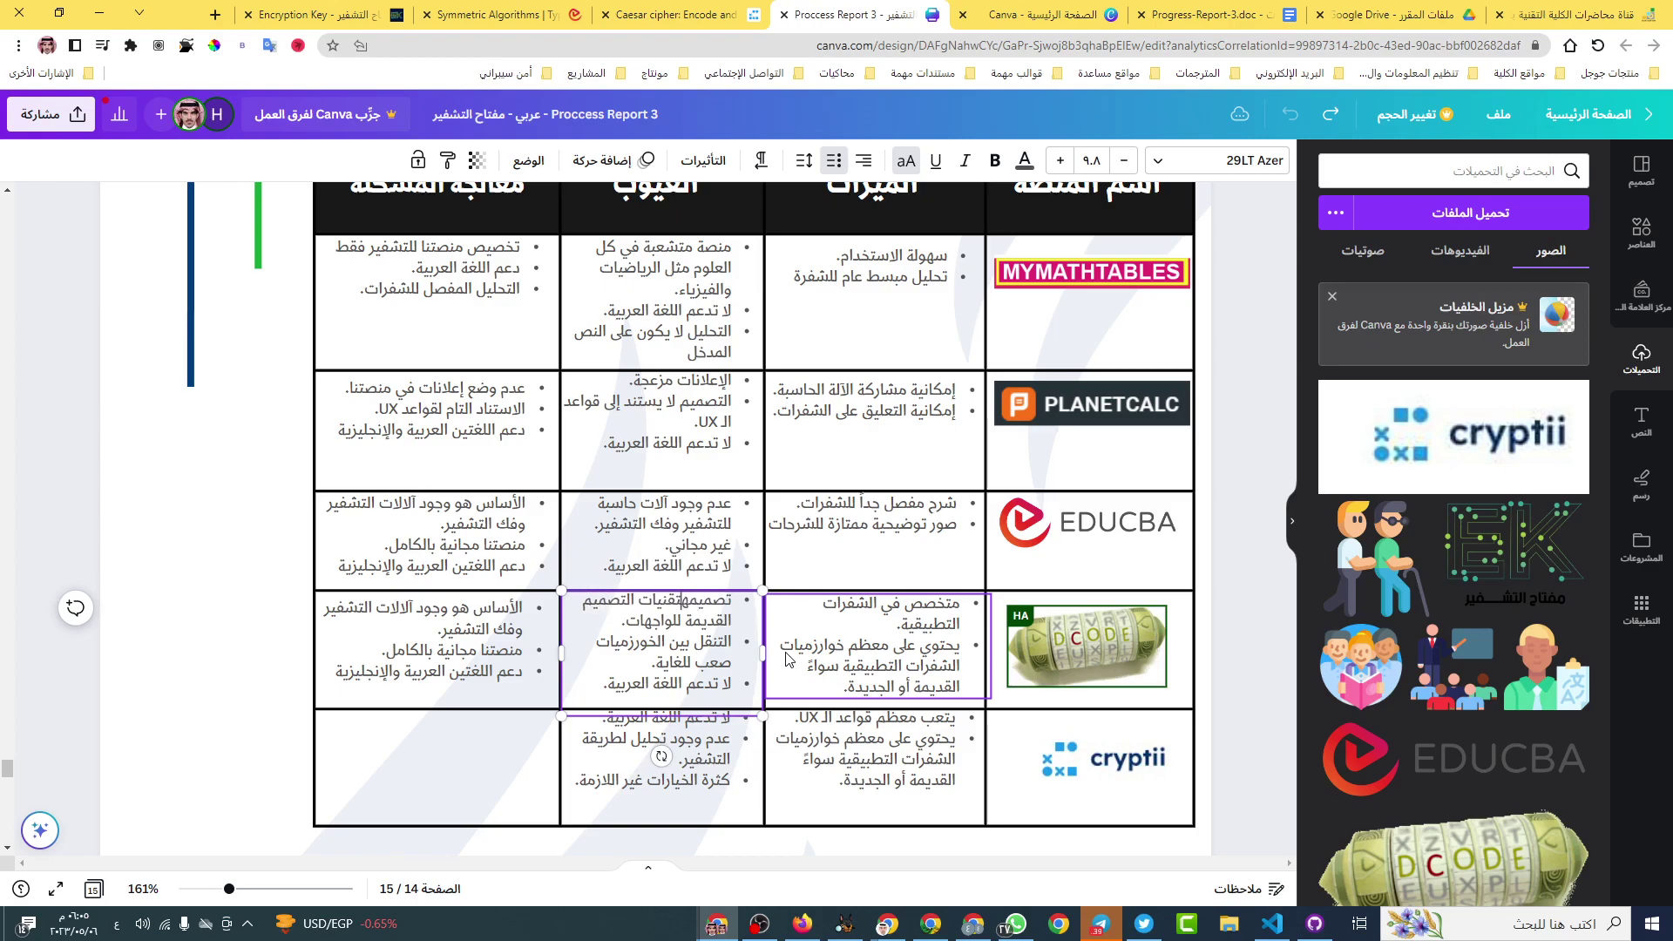
type("م")
type("يعتمد")
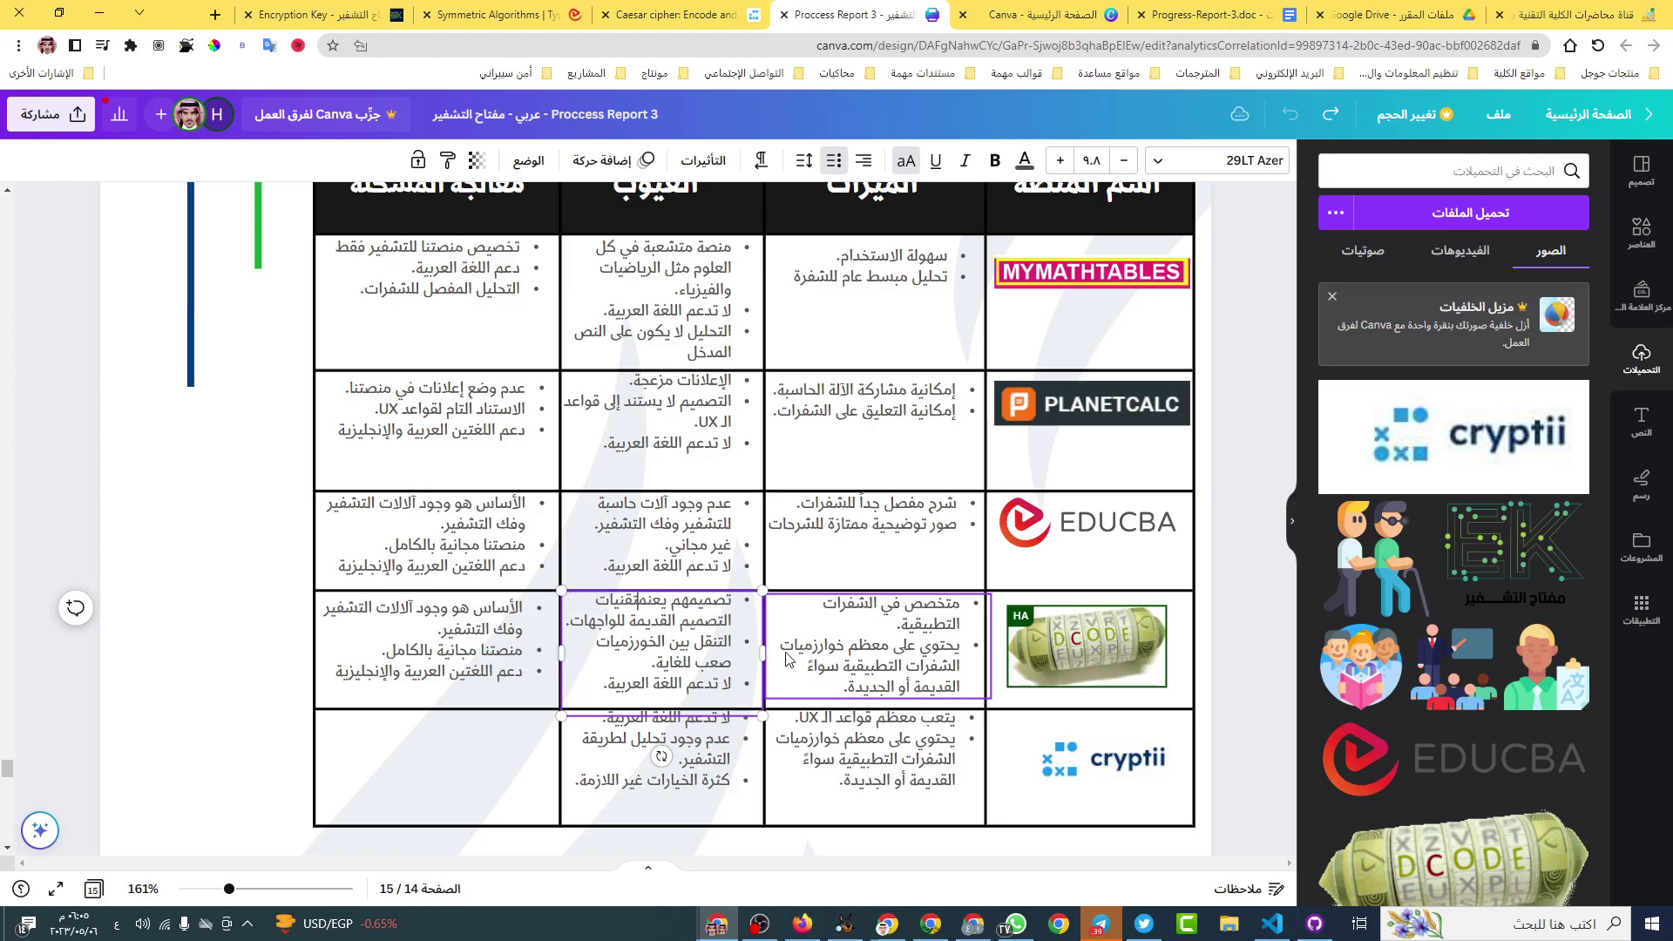
key("BackSpace")
key("BackSpace")
type("مد على")
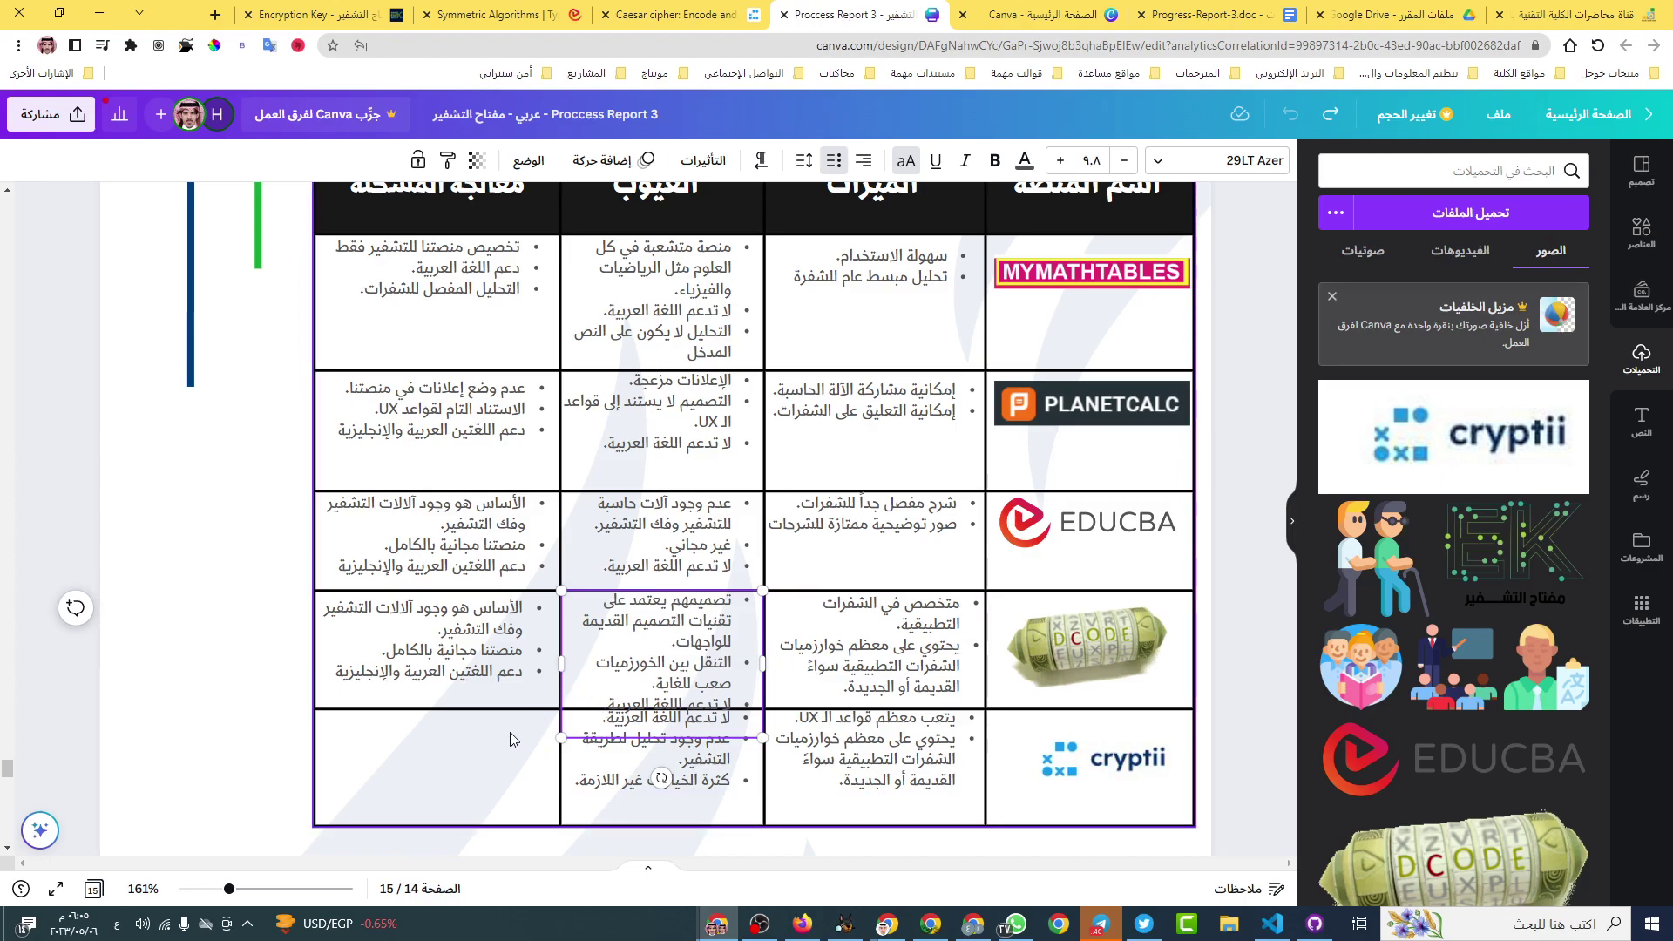
Drag the DCODE row's bottom border down and shift cryptii's drawbacks and advantages text lower in their cells
left_click_drag(506, 709, 503, 738)
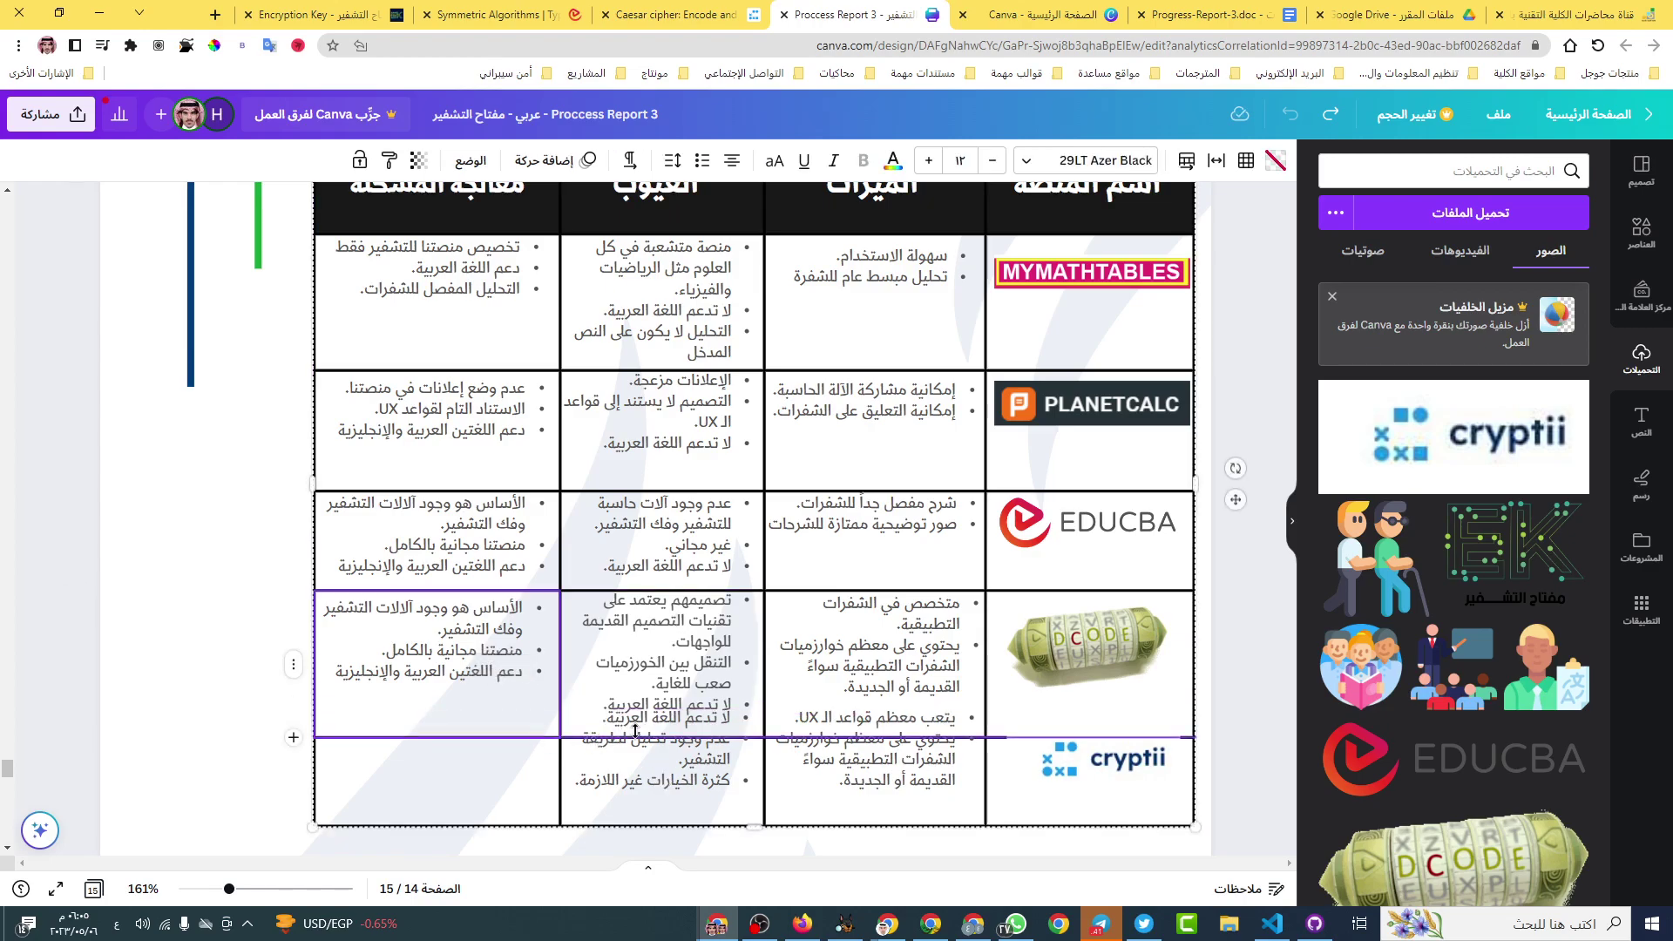
left_click(655, 725)
left_click_drag(658, 702, 694, 782)
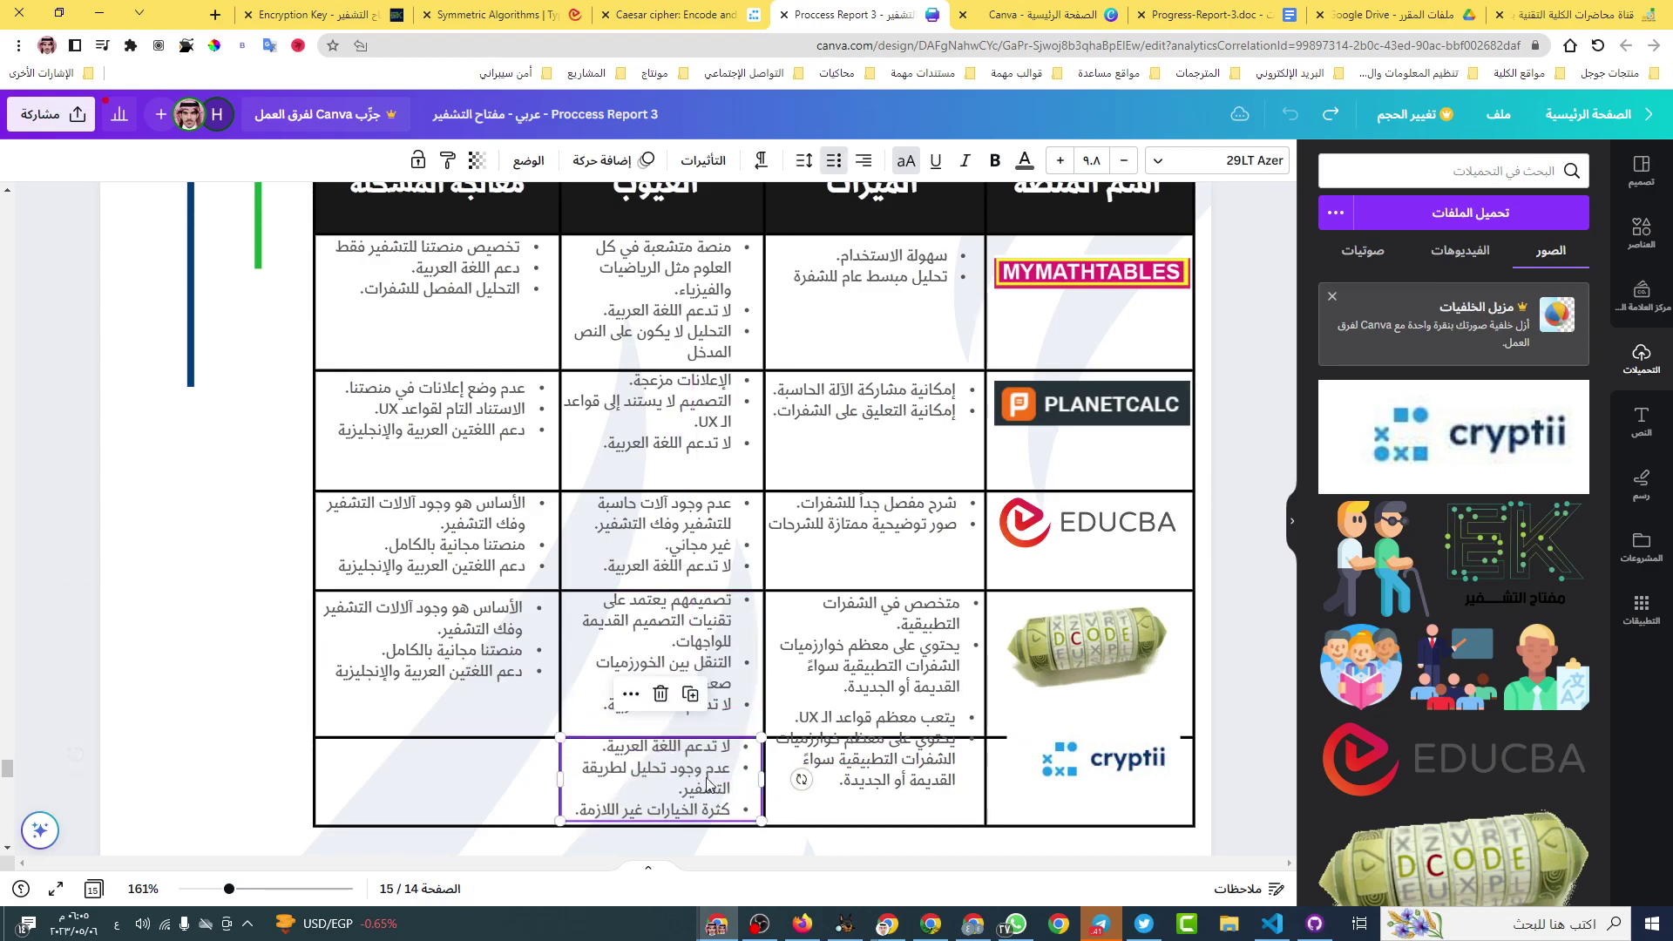
left_click(902, 758)
left_click_drag(901, 758, 900, 788)
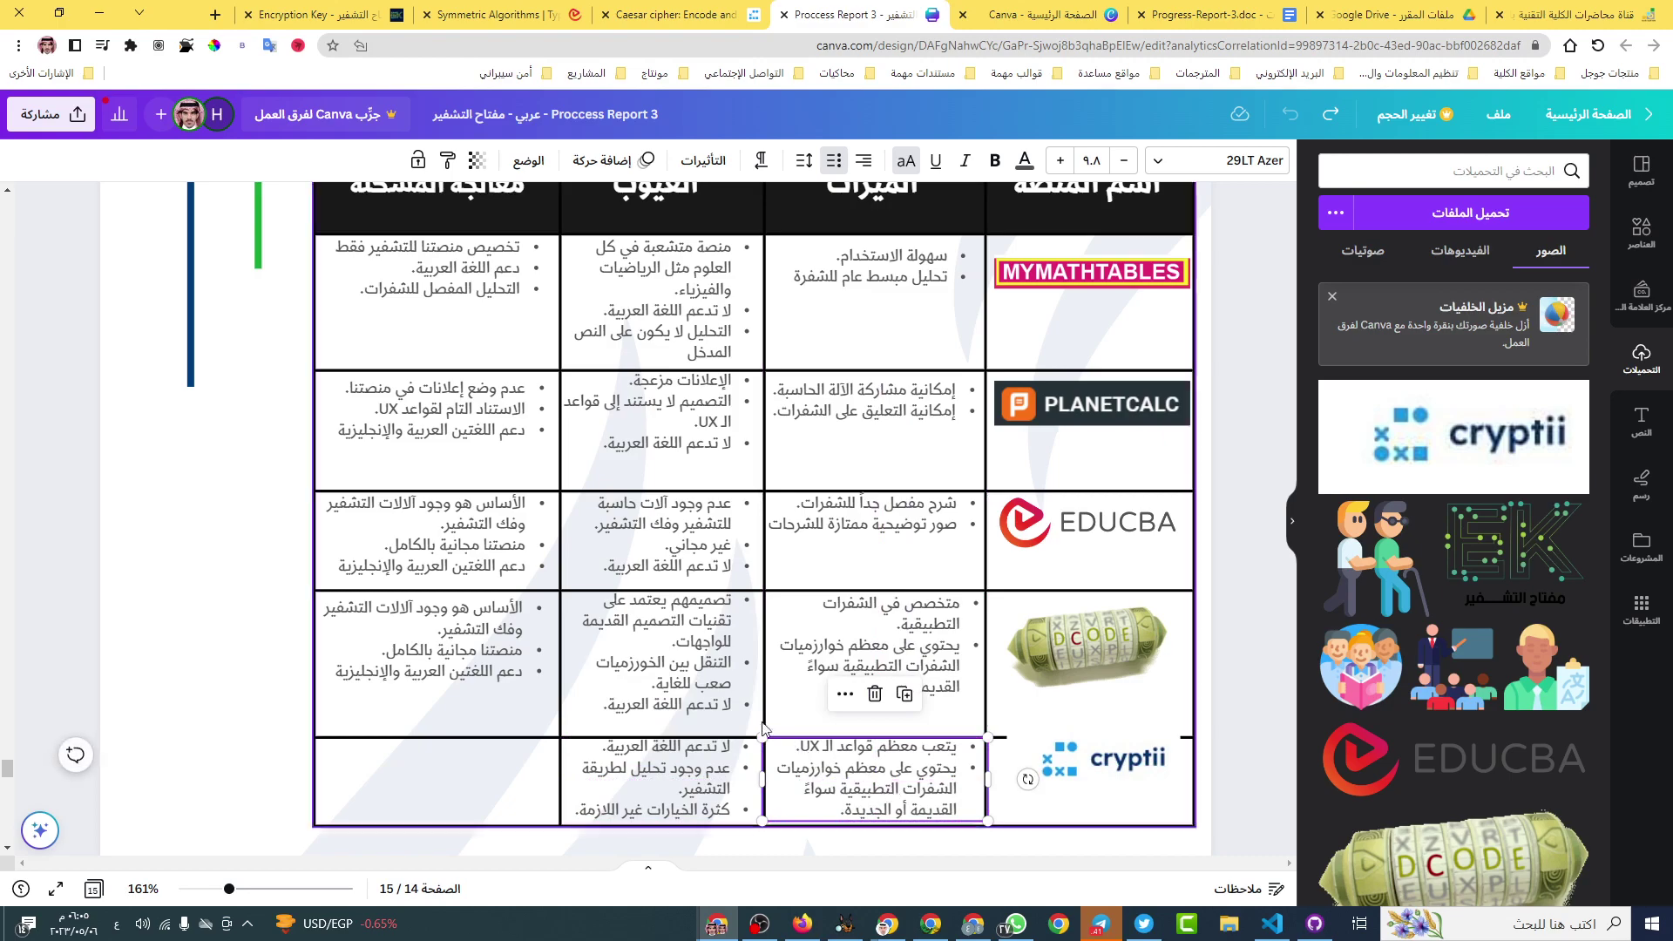
left_click(687, 679)
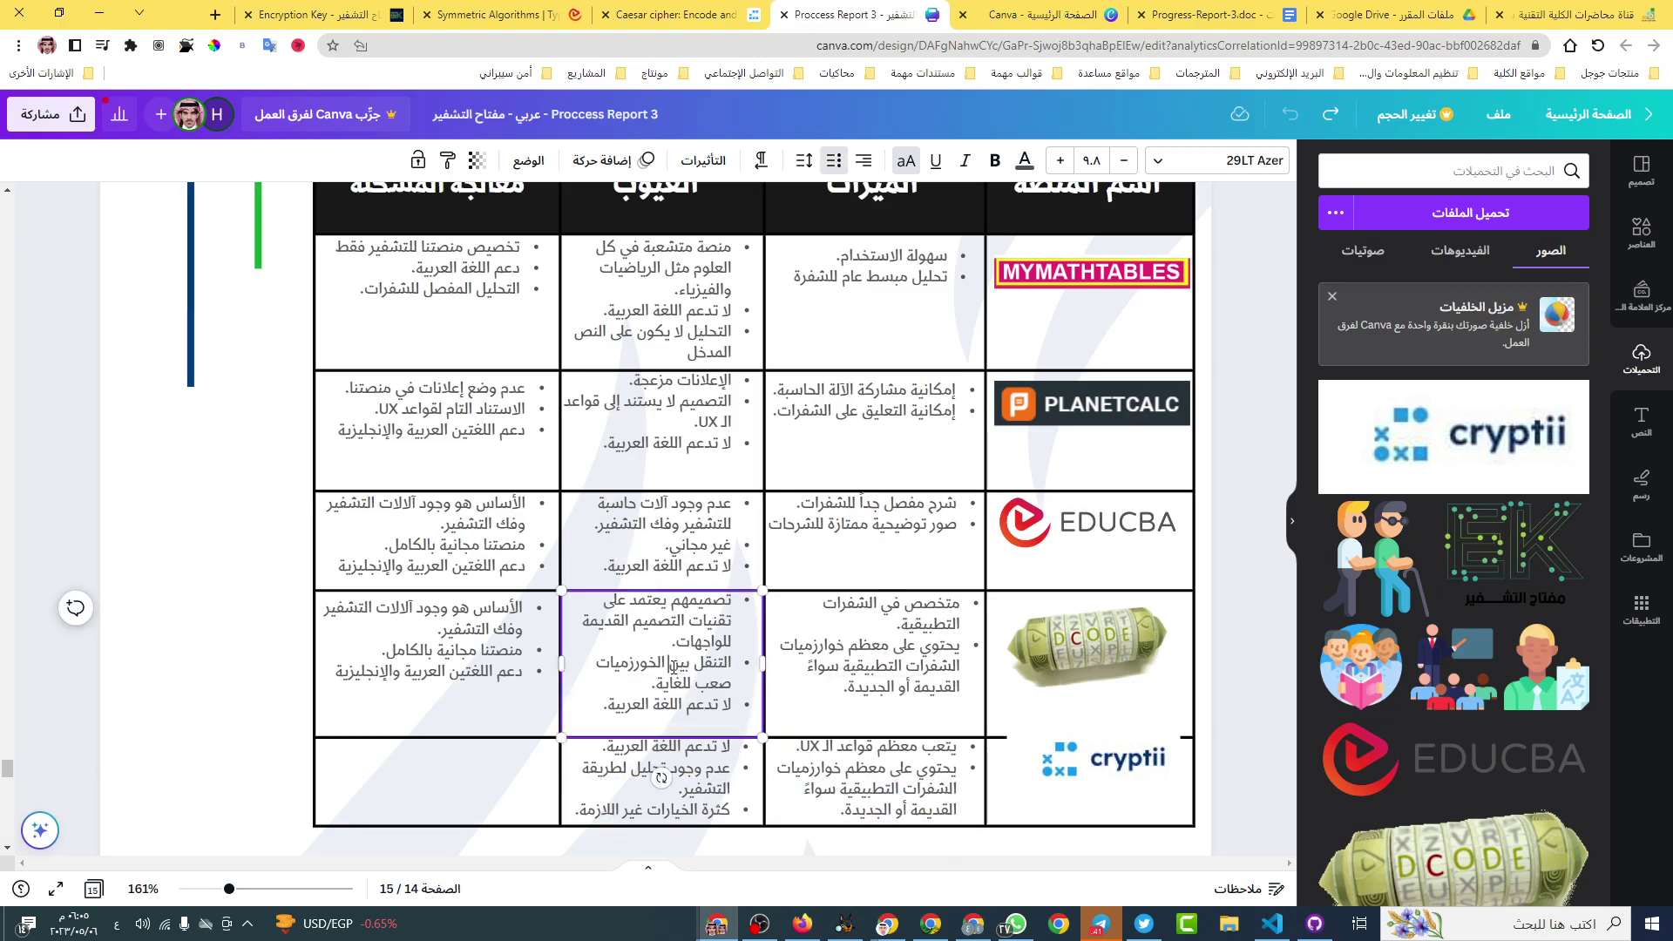
triple_click(672, 667)
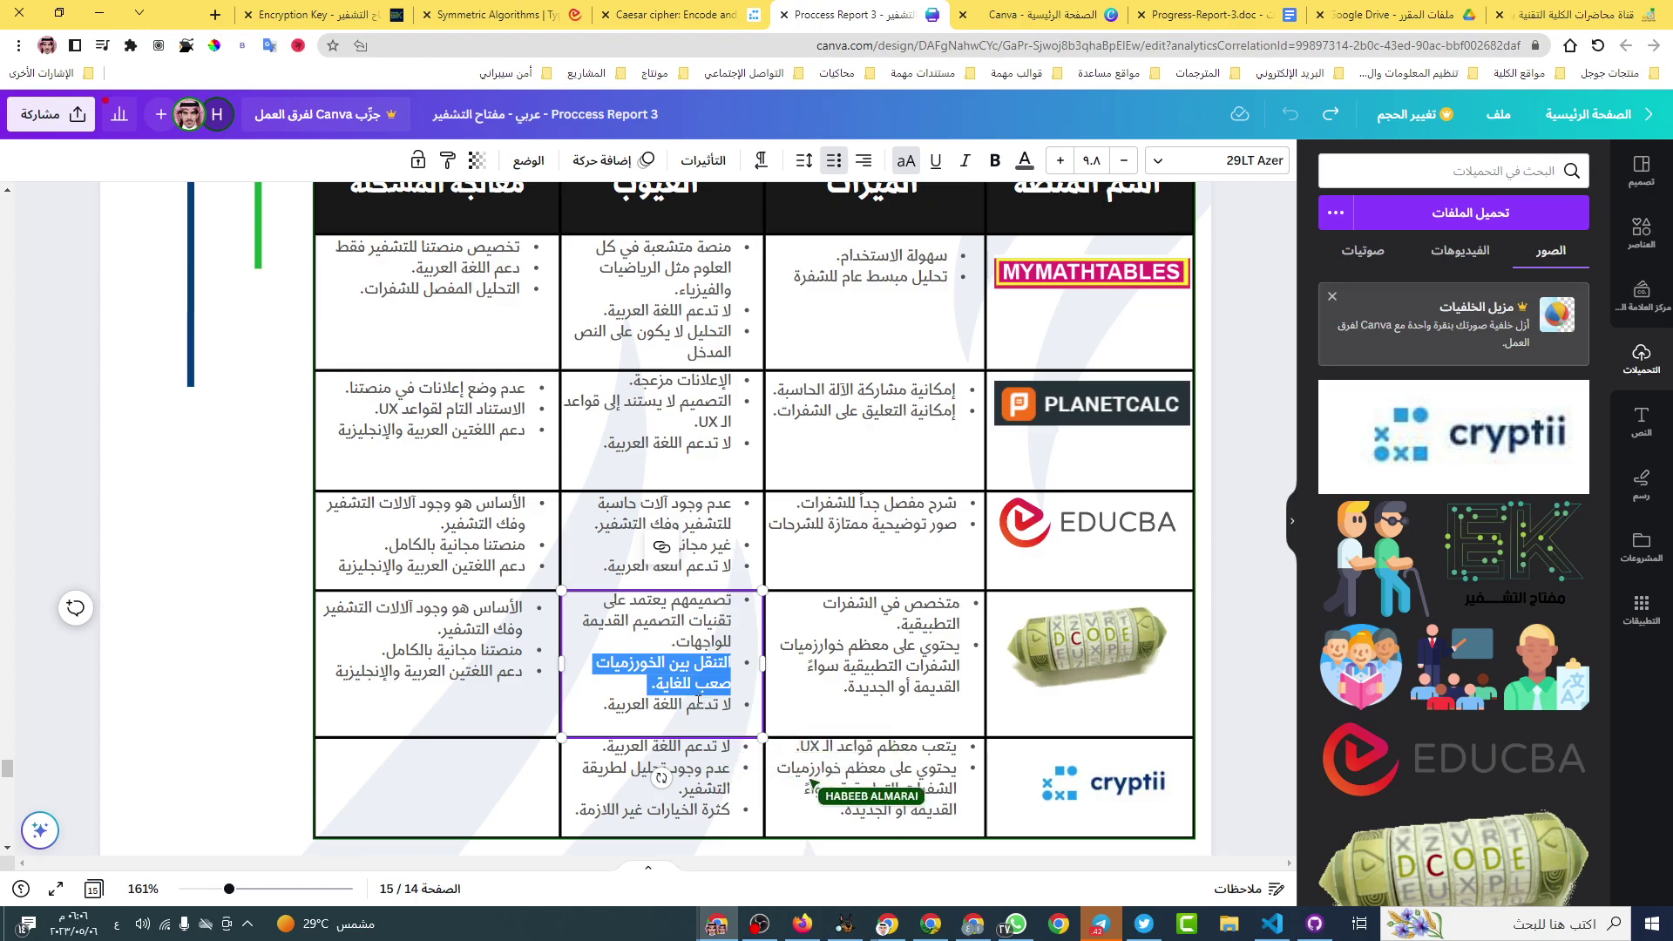
Replace DCODE's first solution with 'تصميمنا سيكون لأحدث التقنيات.'
left_click(495, 615)
triple_click(495, 616)
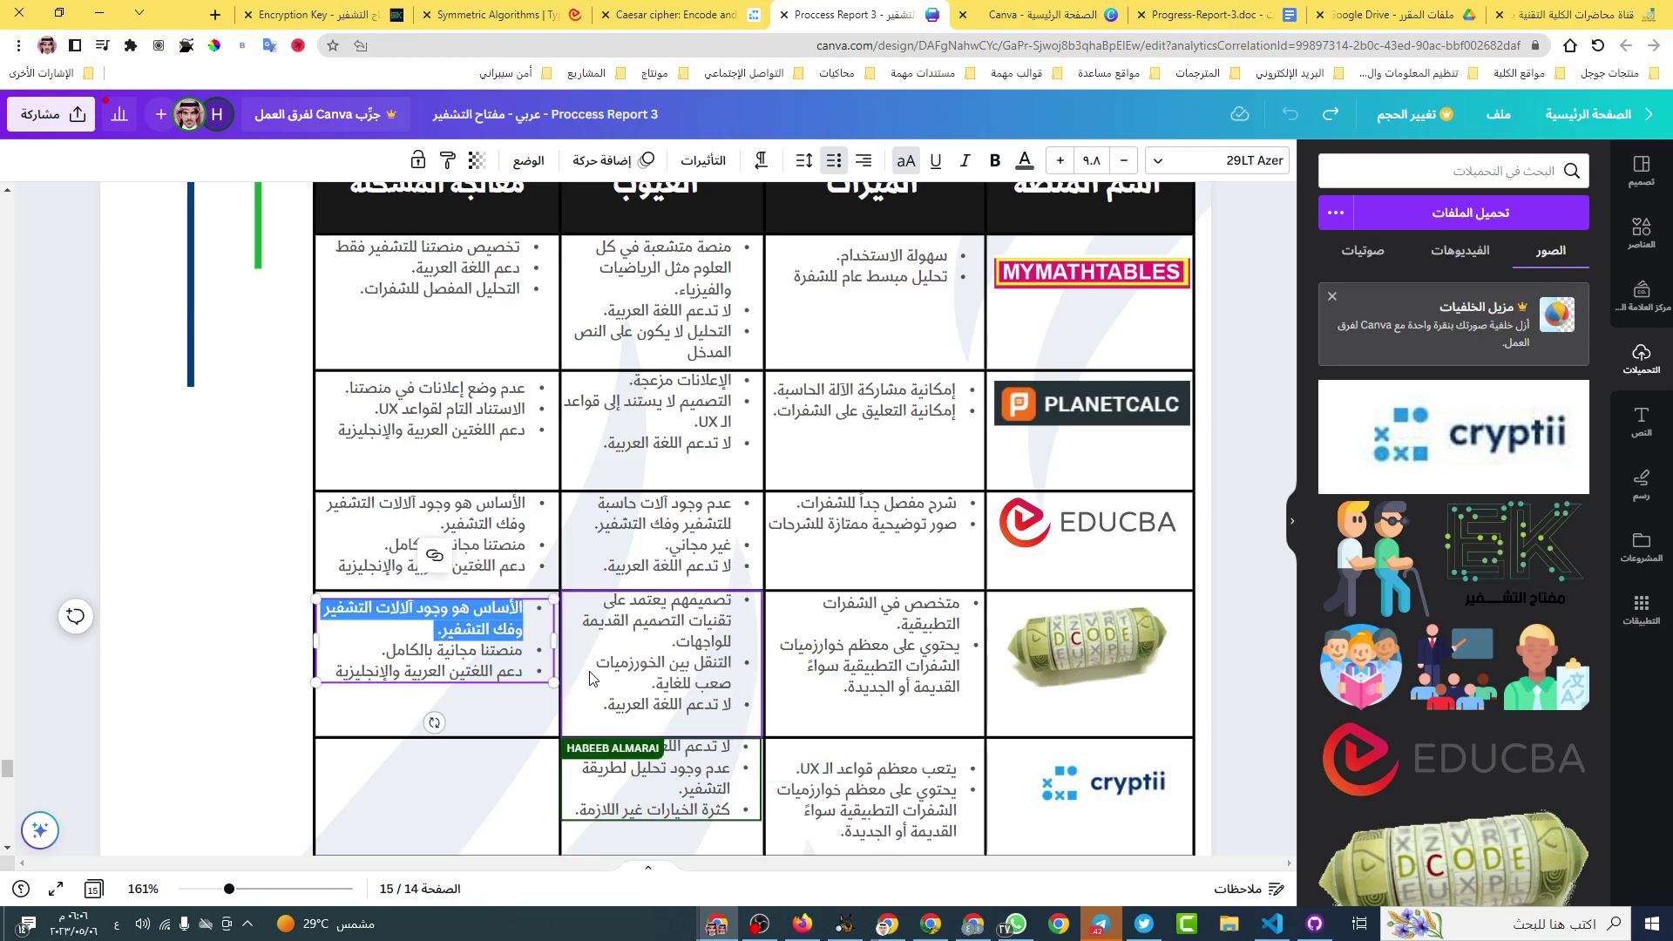
type("الت")
key("BackSpace")
key("BackSpace")
key("BackSpace")
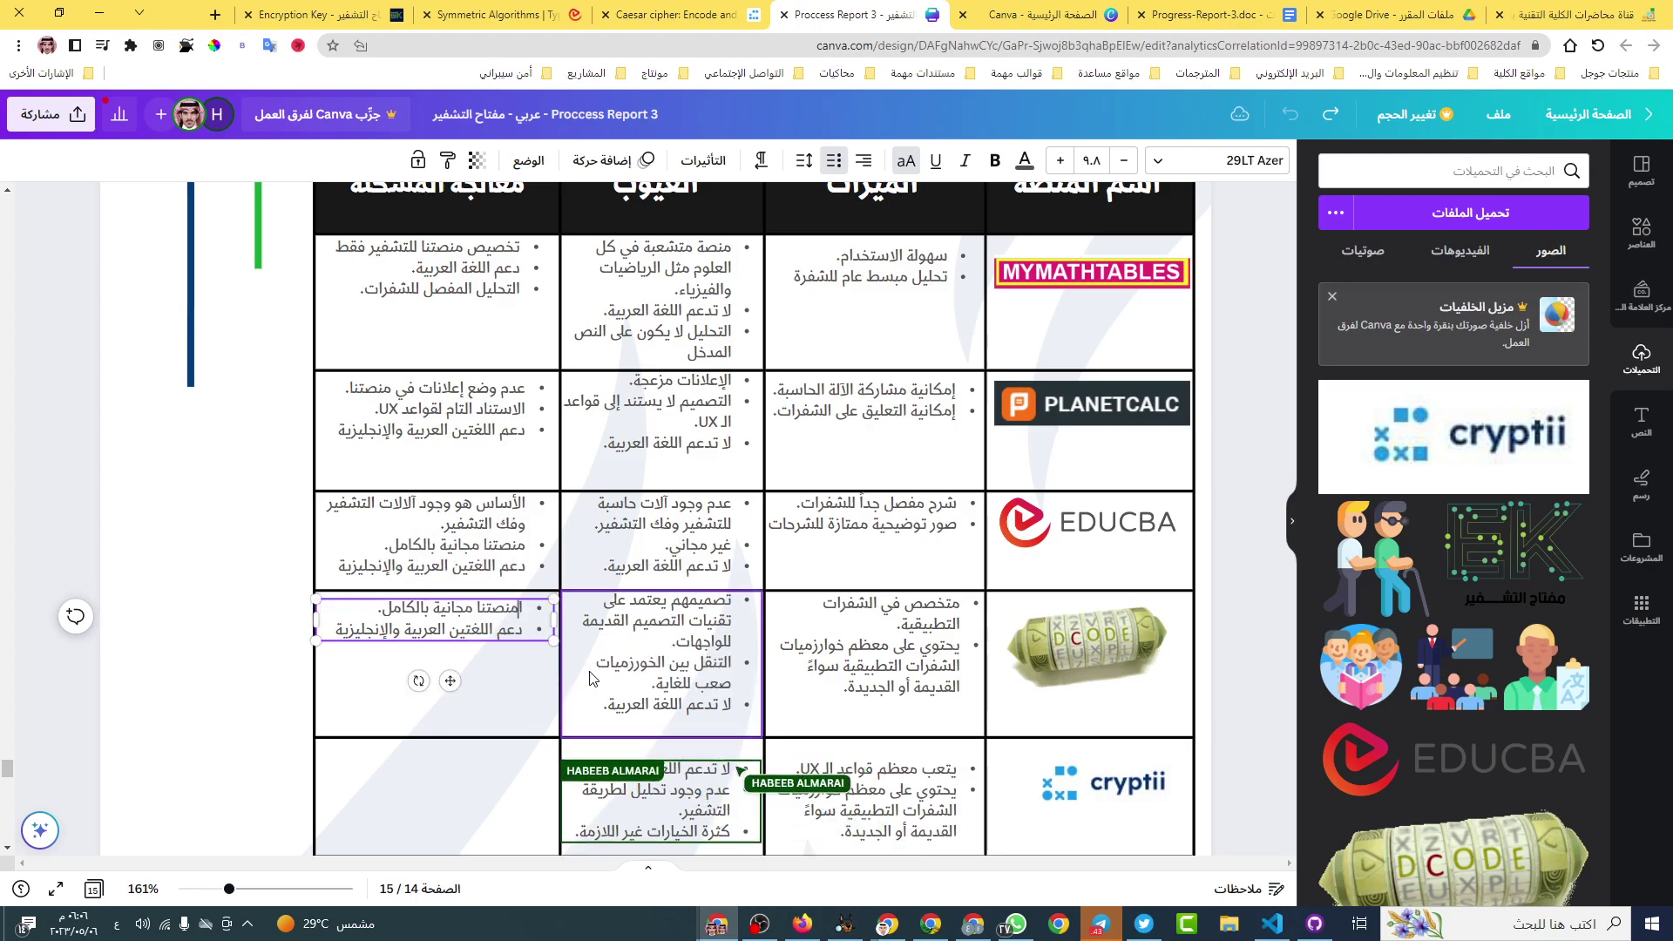
type("ت")
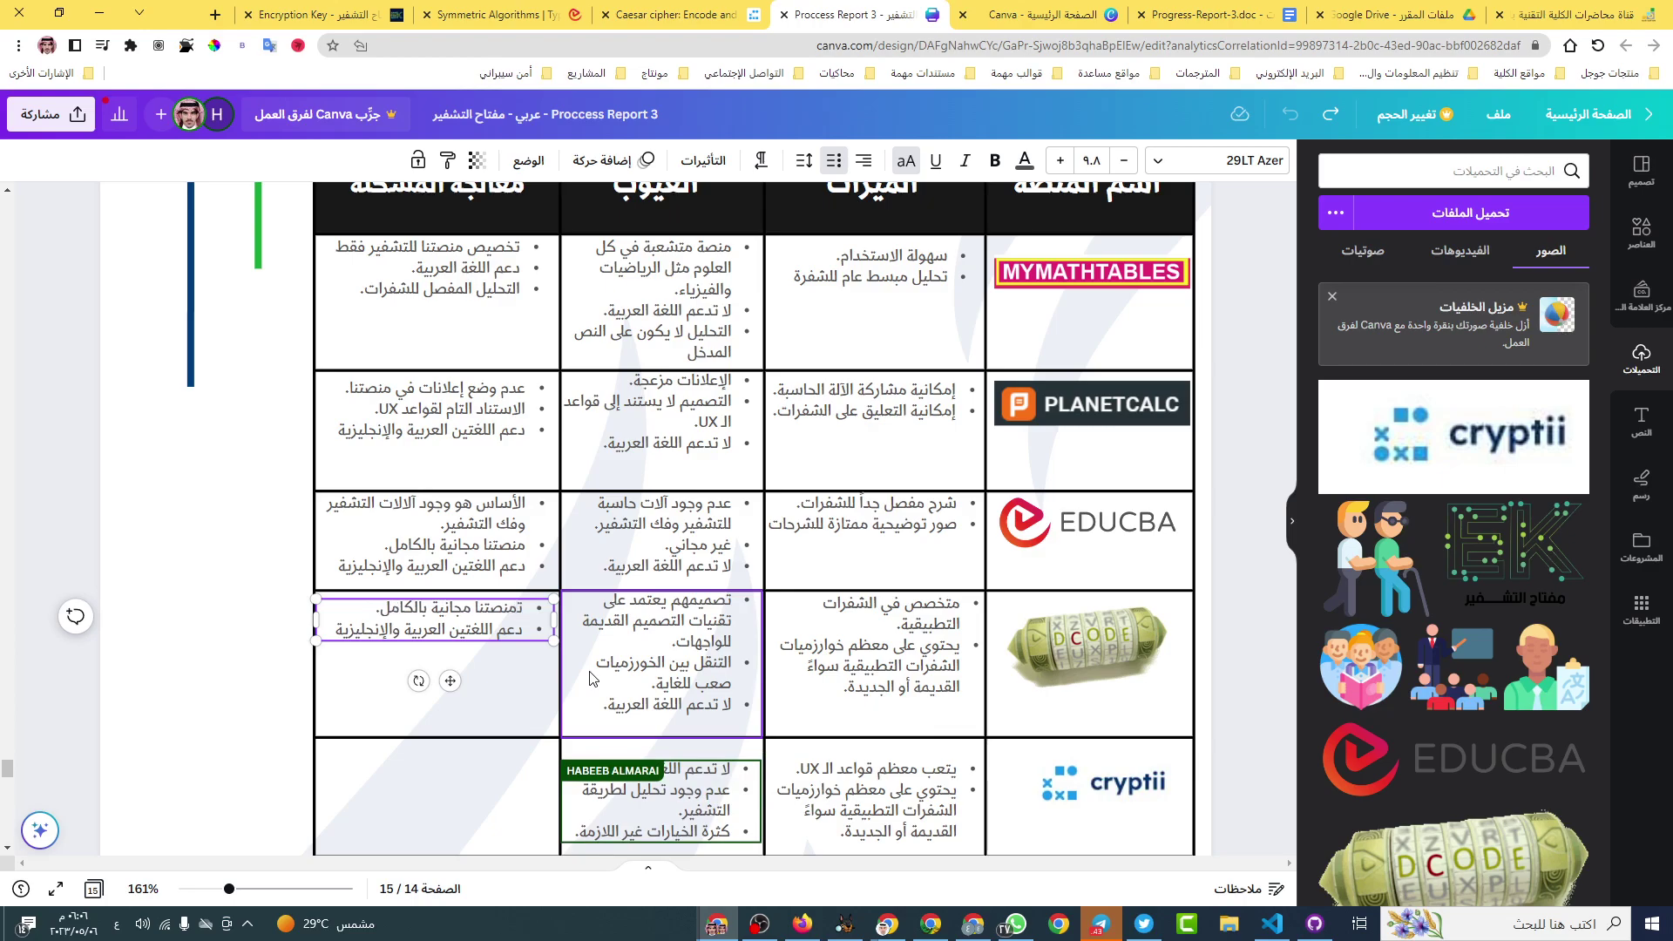
type("صمي")
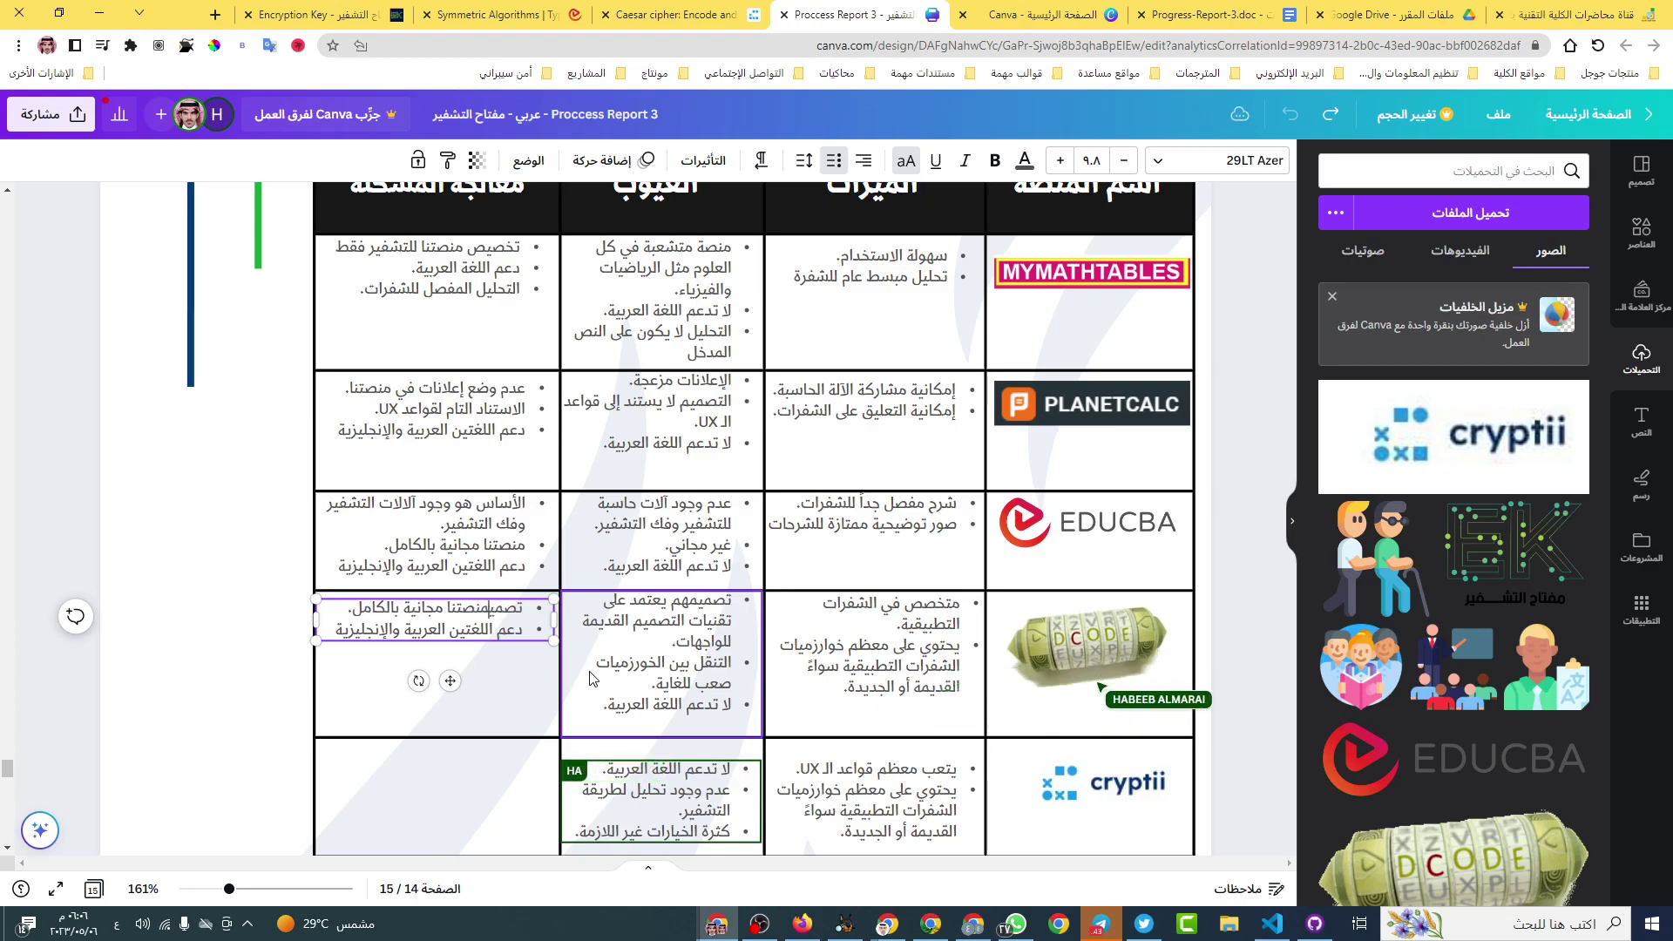
type("منا ")
type("سيكون ")
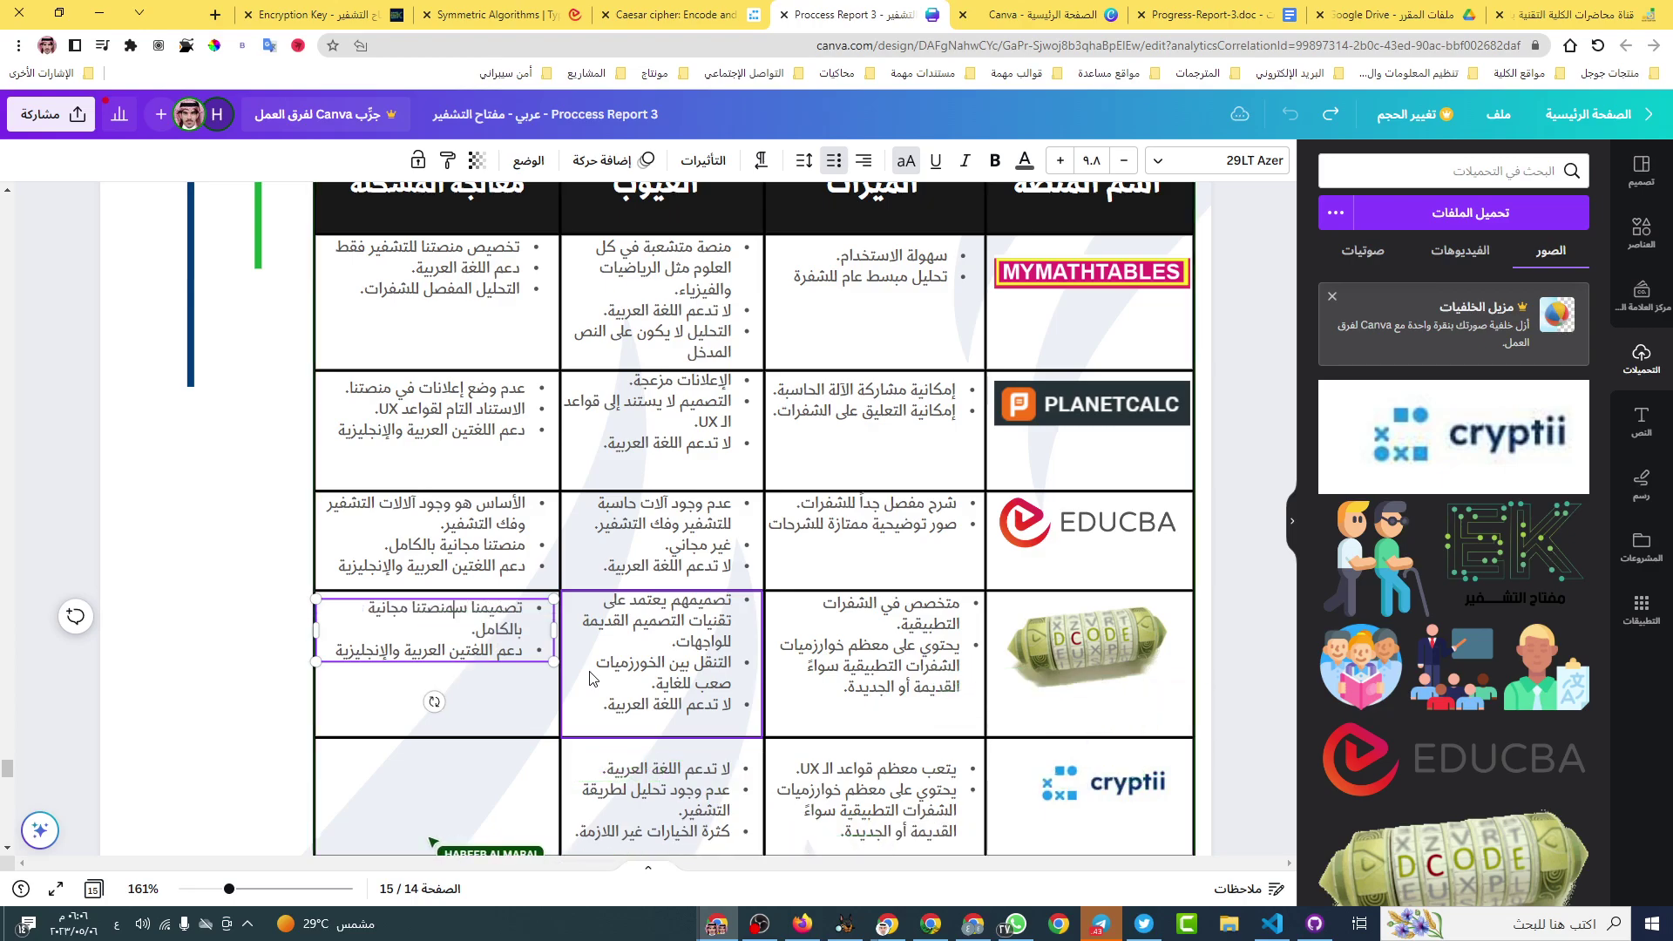
type("ل")
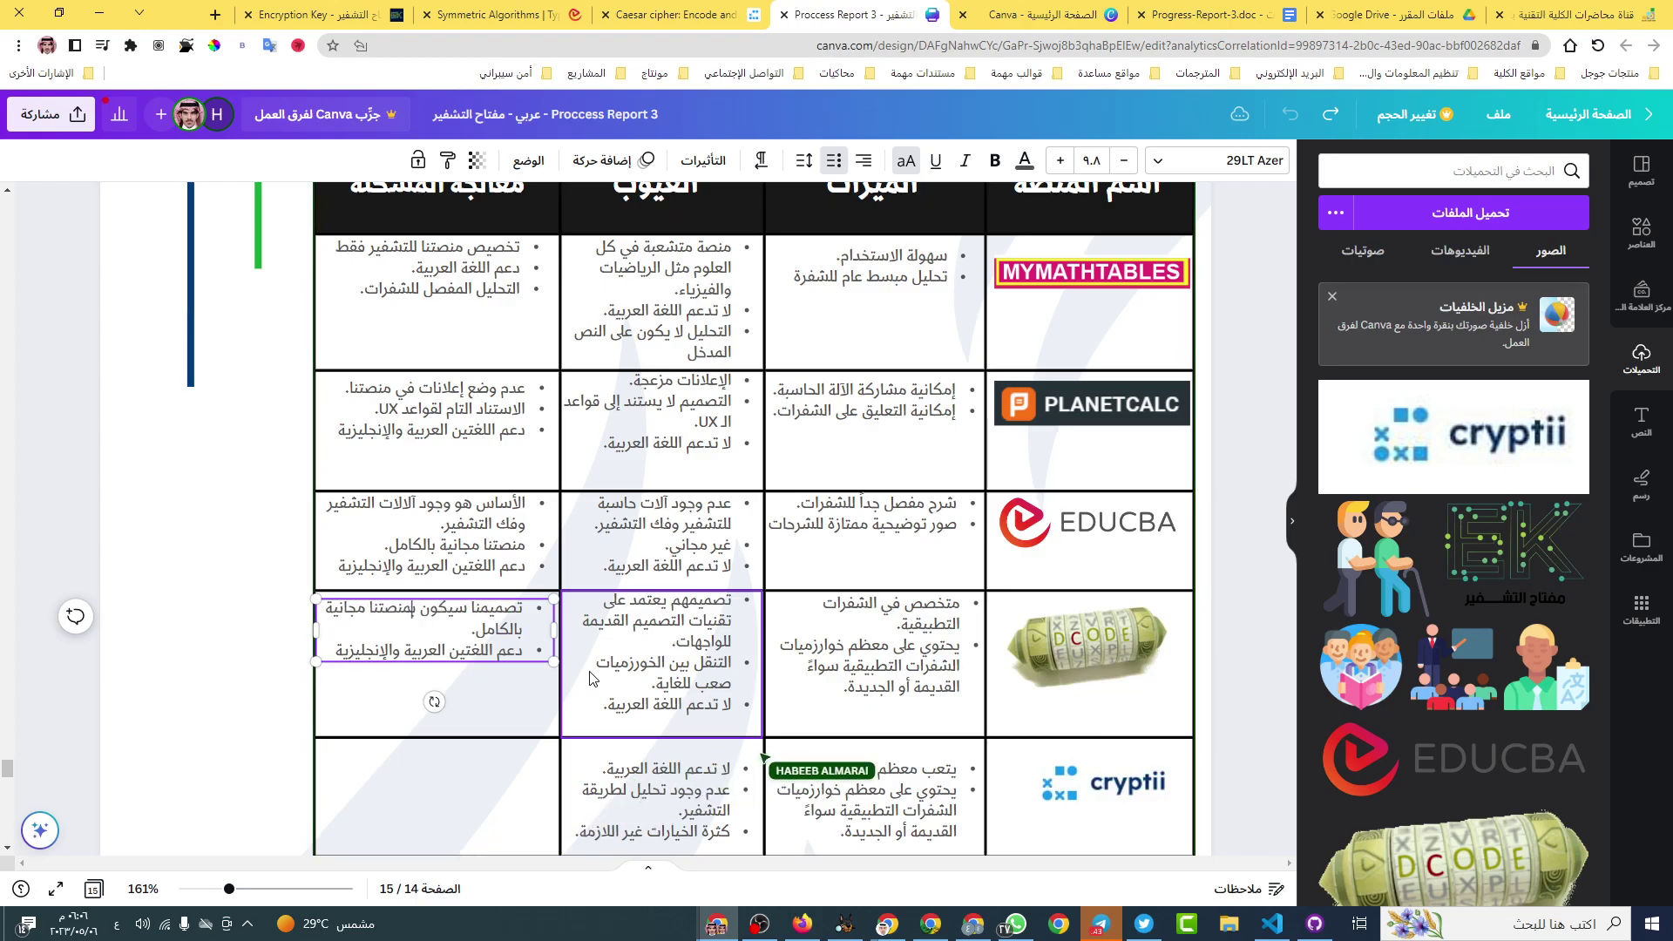
type("أحدث الت")
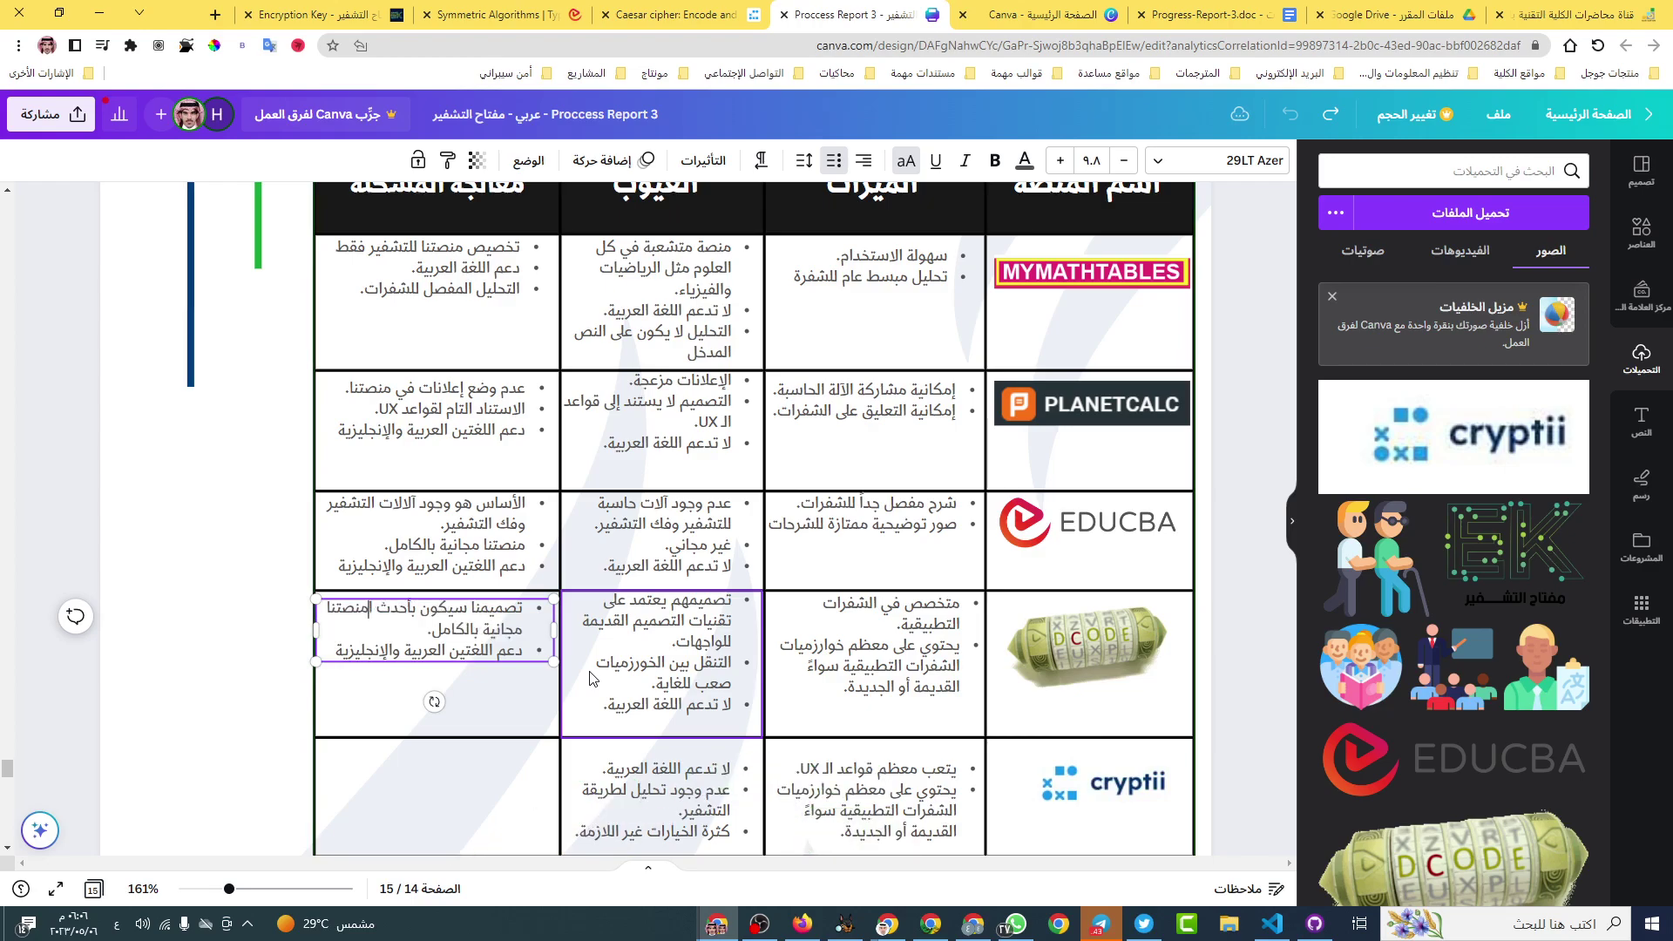
type("قنيات")
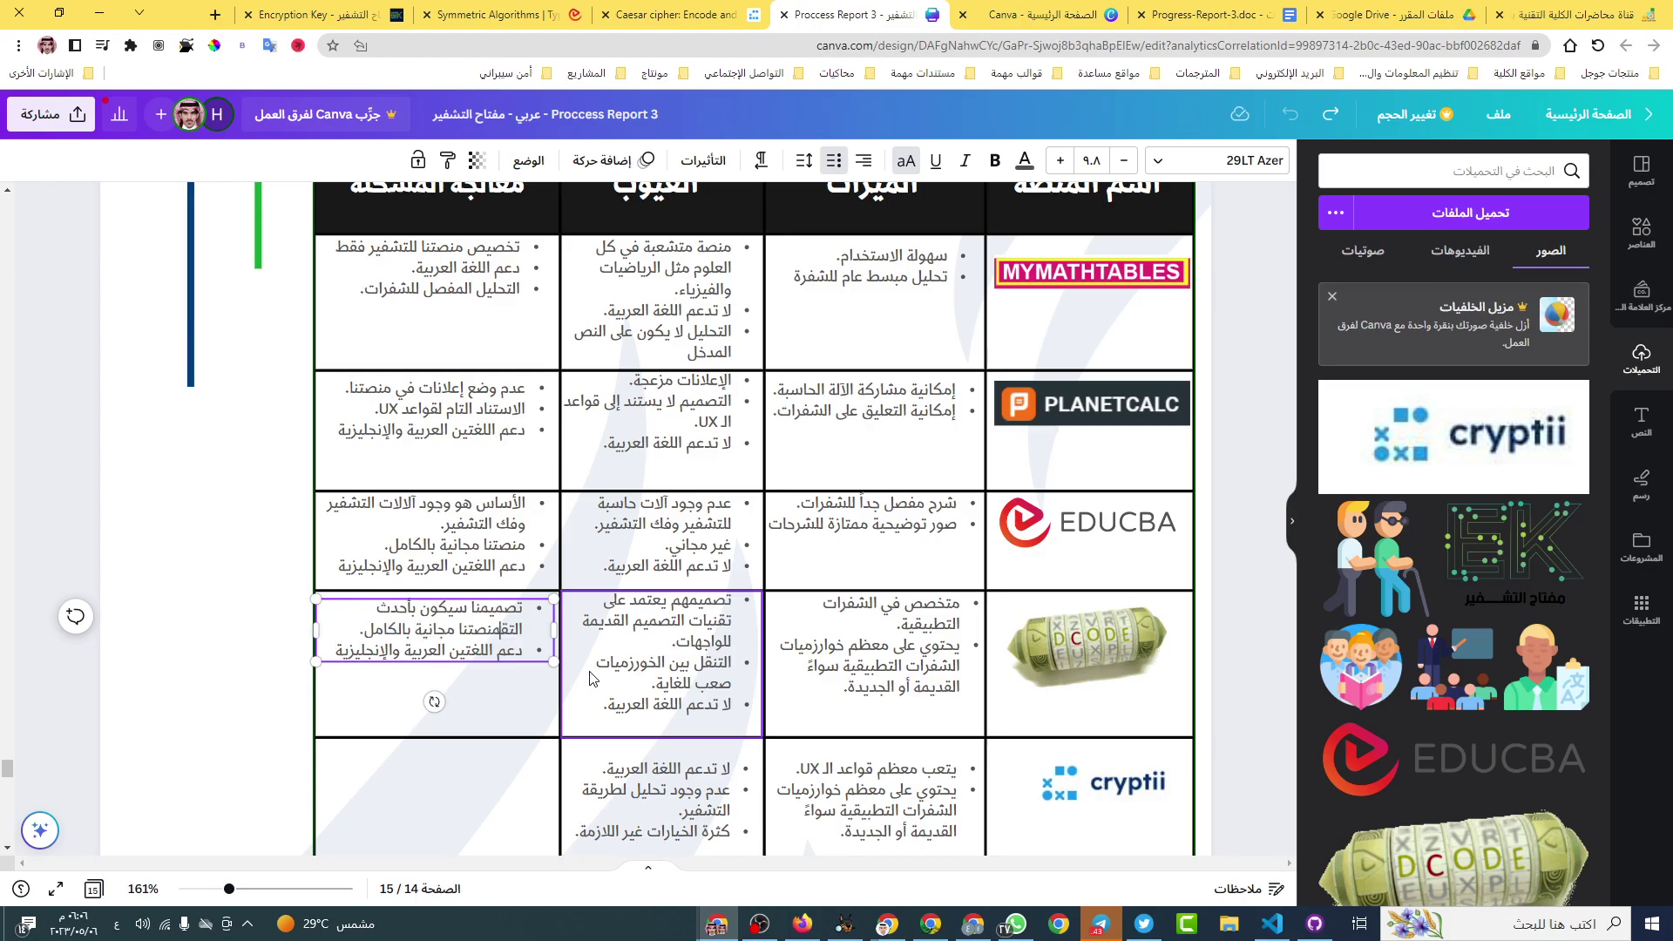
type(".")
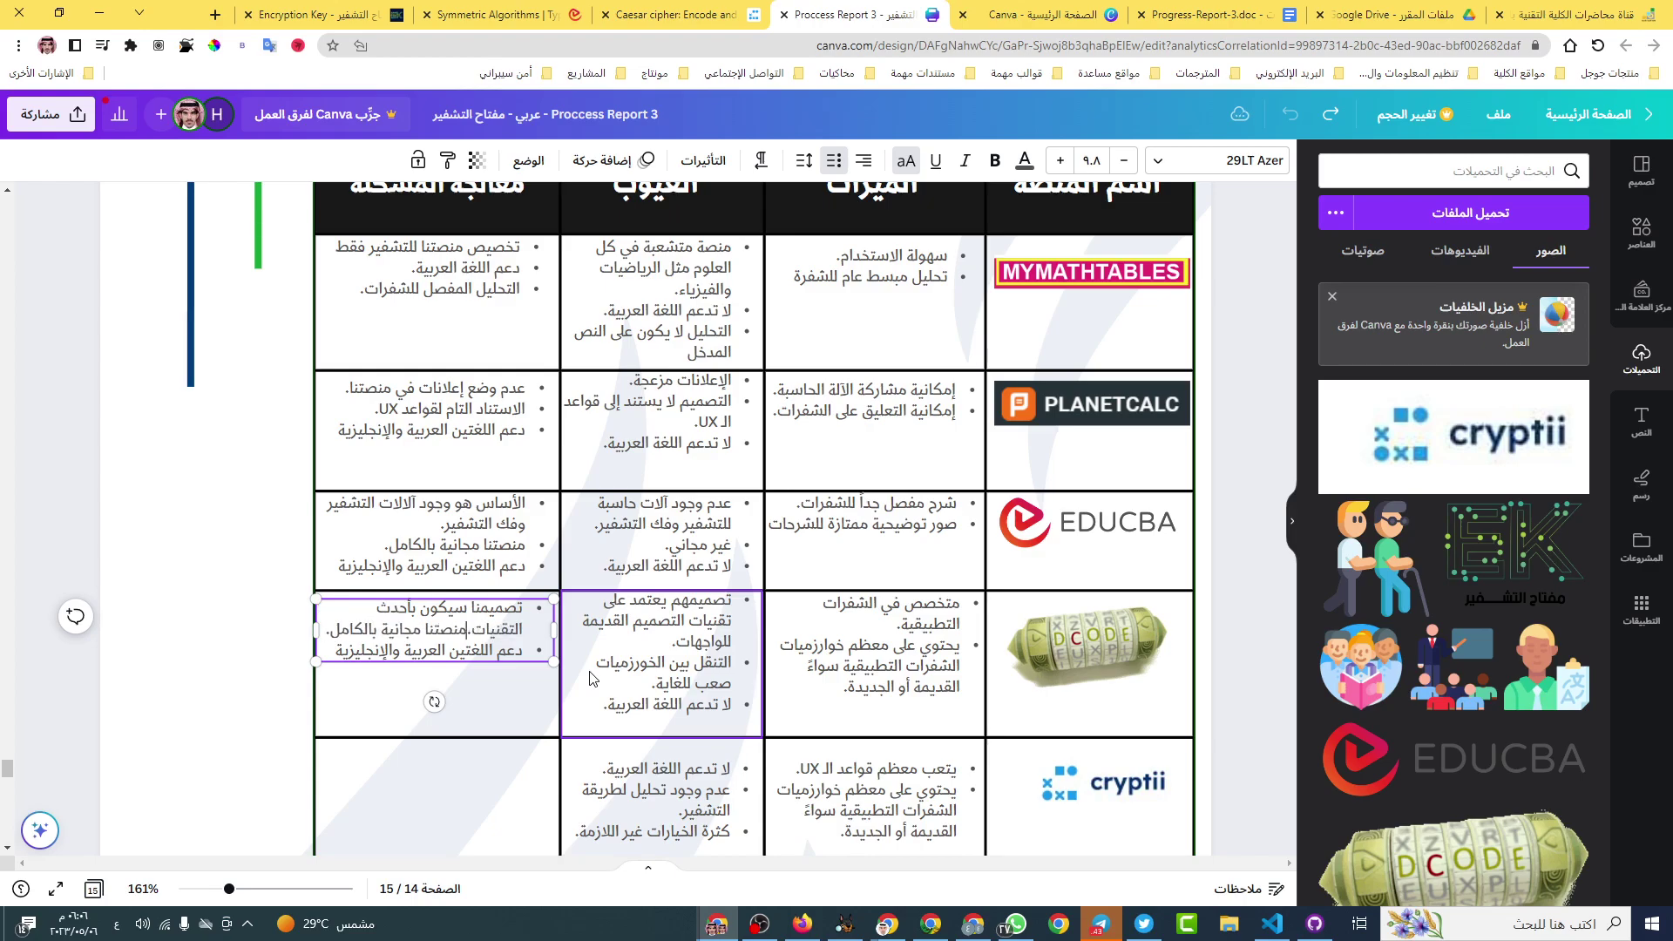
key("Return")
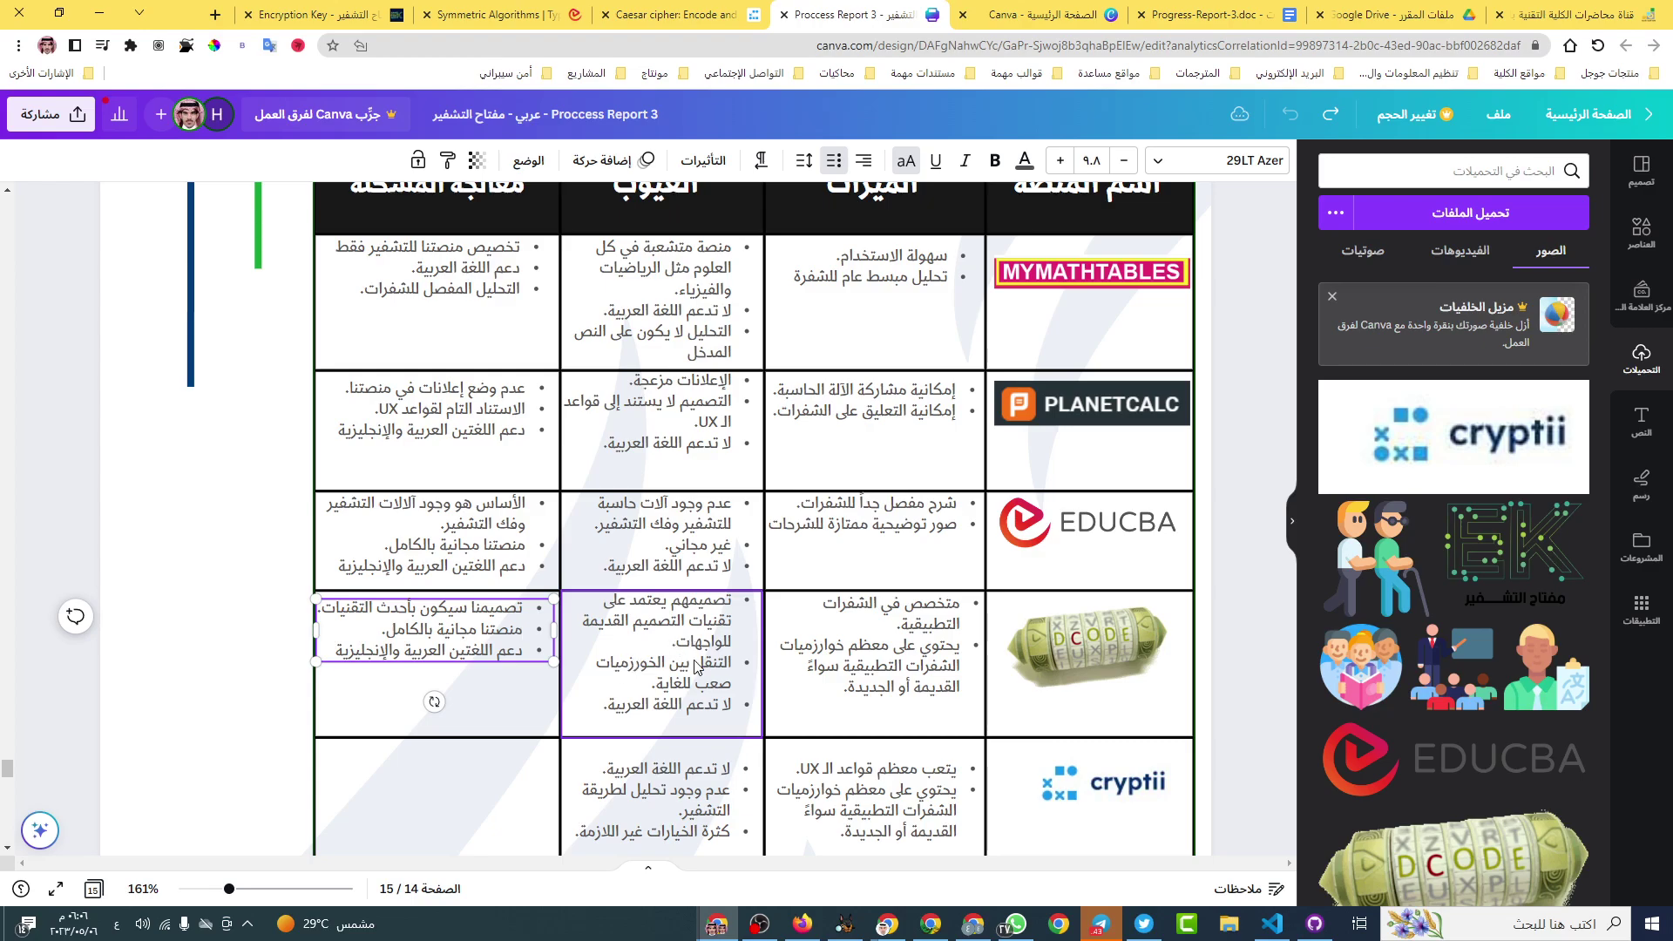
Rewrite the next solution as easy switching between algorithms by simple clicks, with Arabic-English support on its own bullet
triple_click(459, 631)
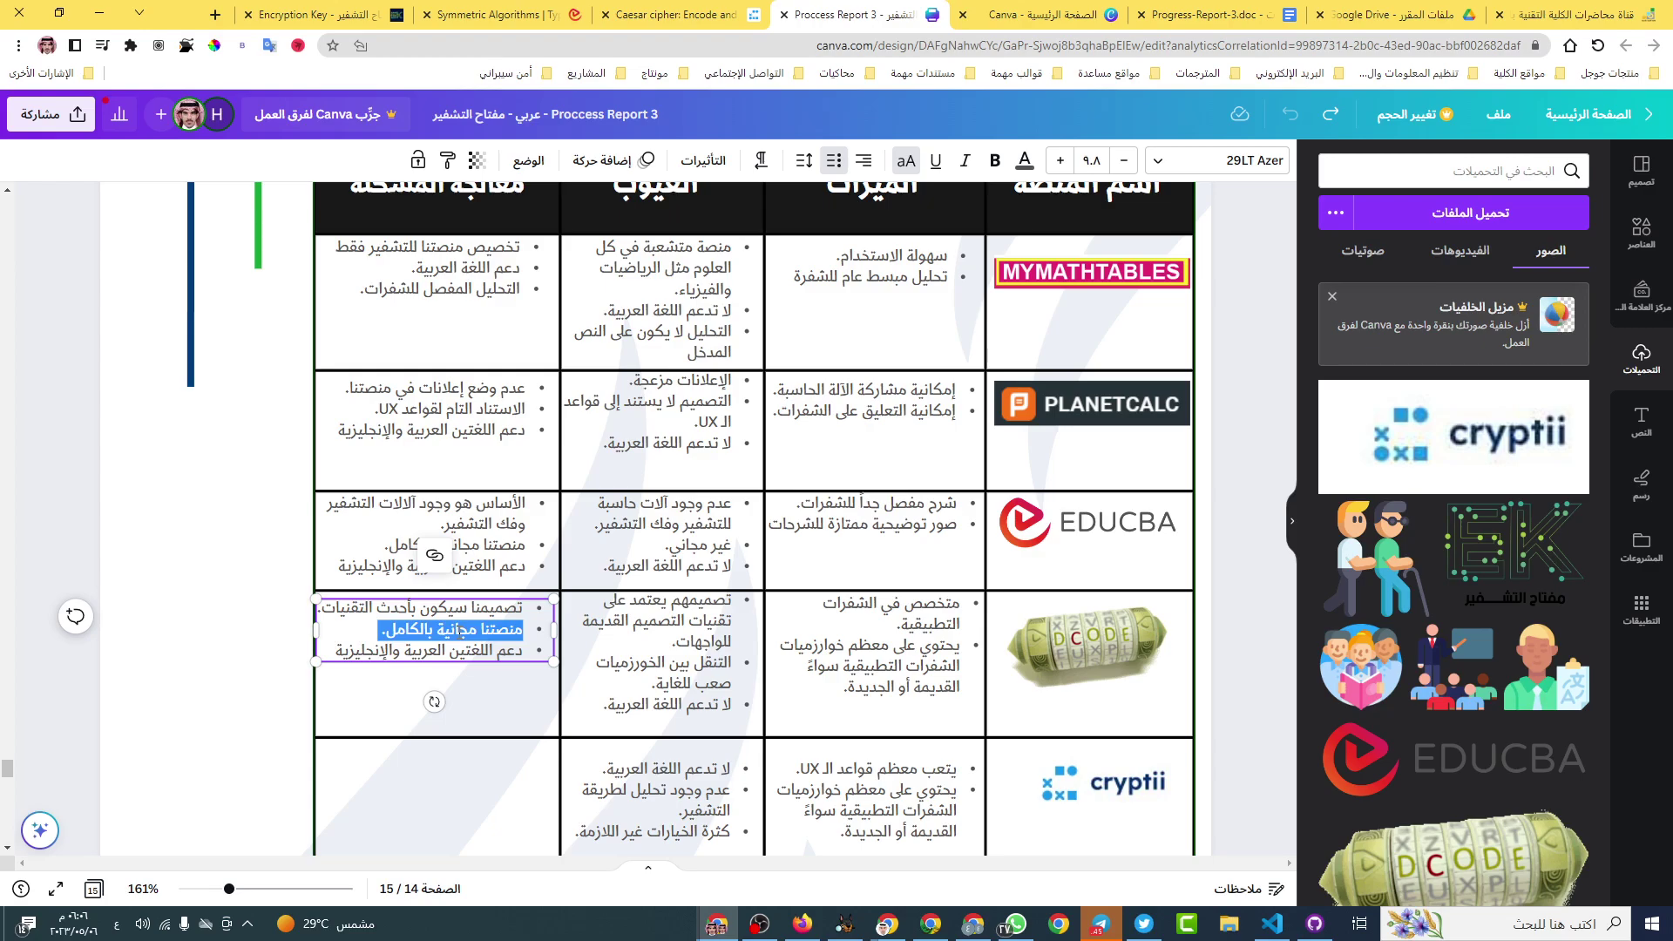
type("ال")
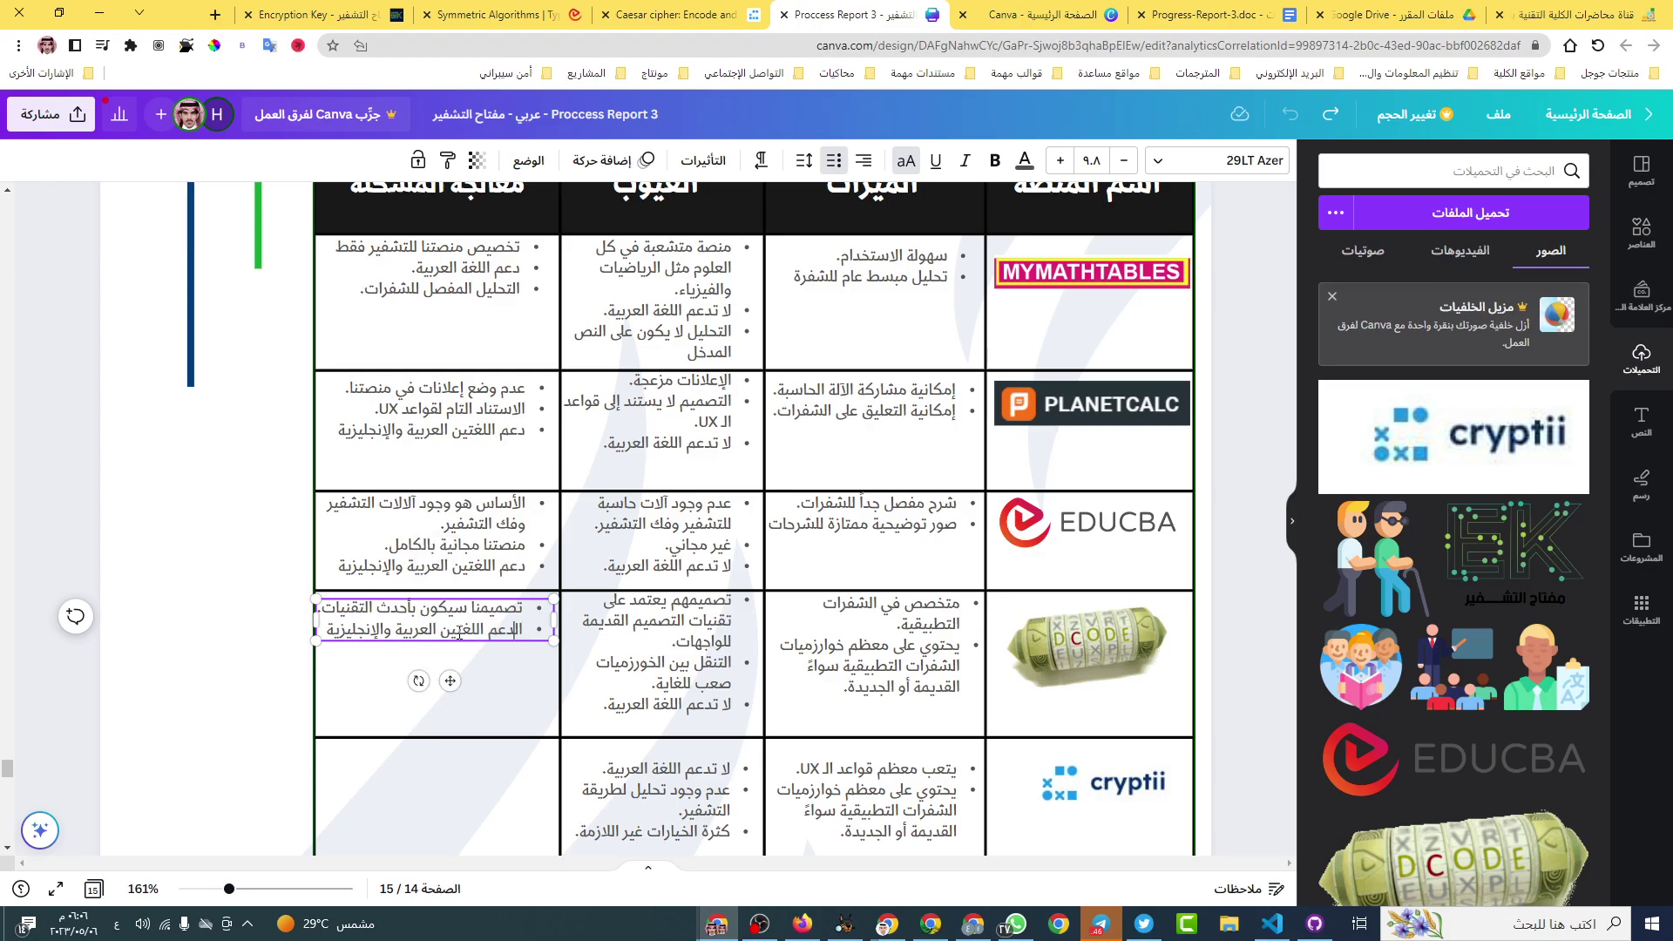
type("تنقل بين")
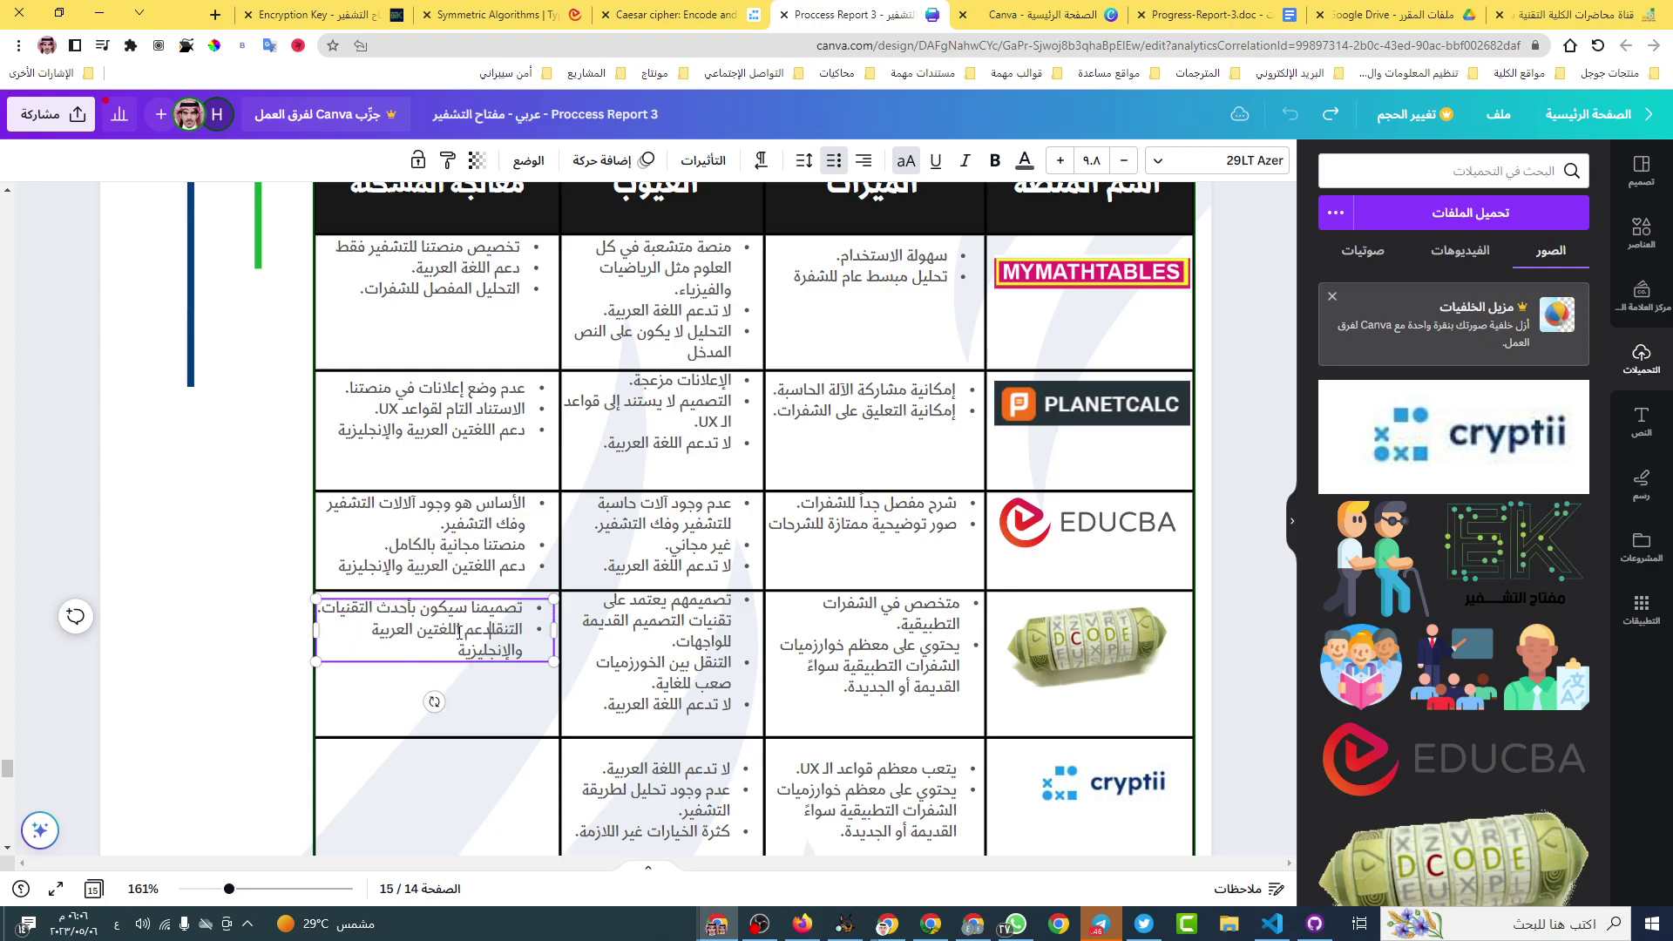
type(" الخو")
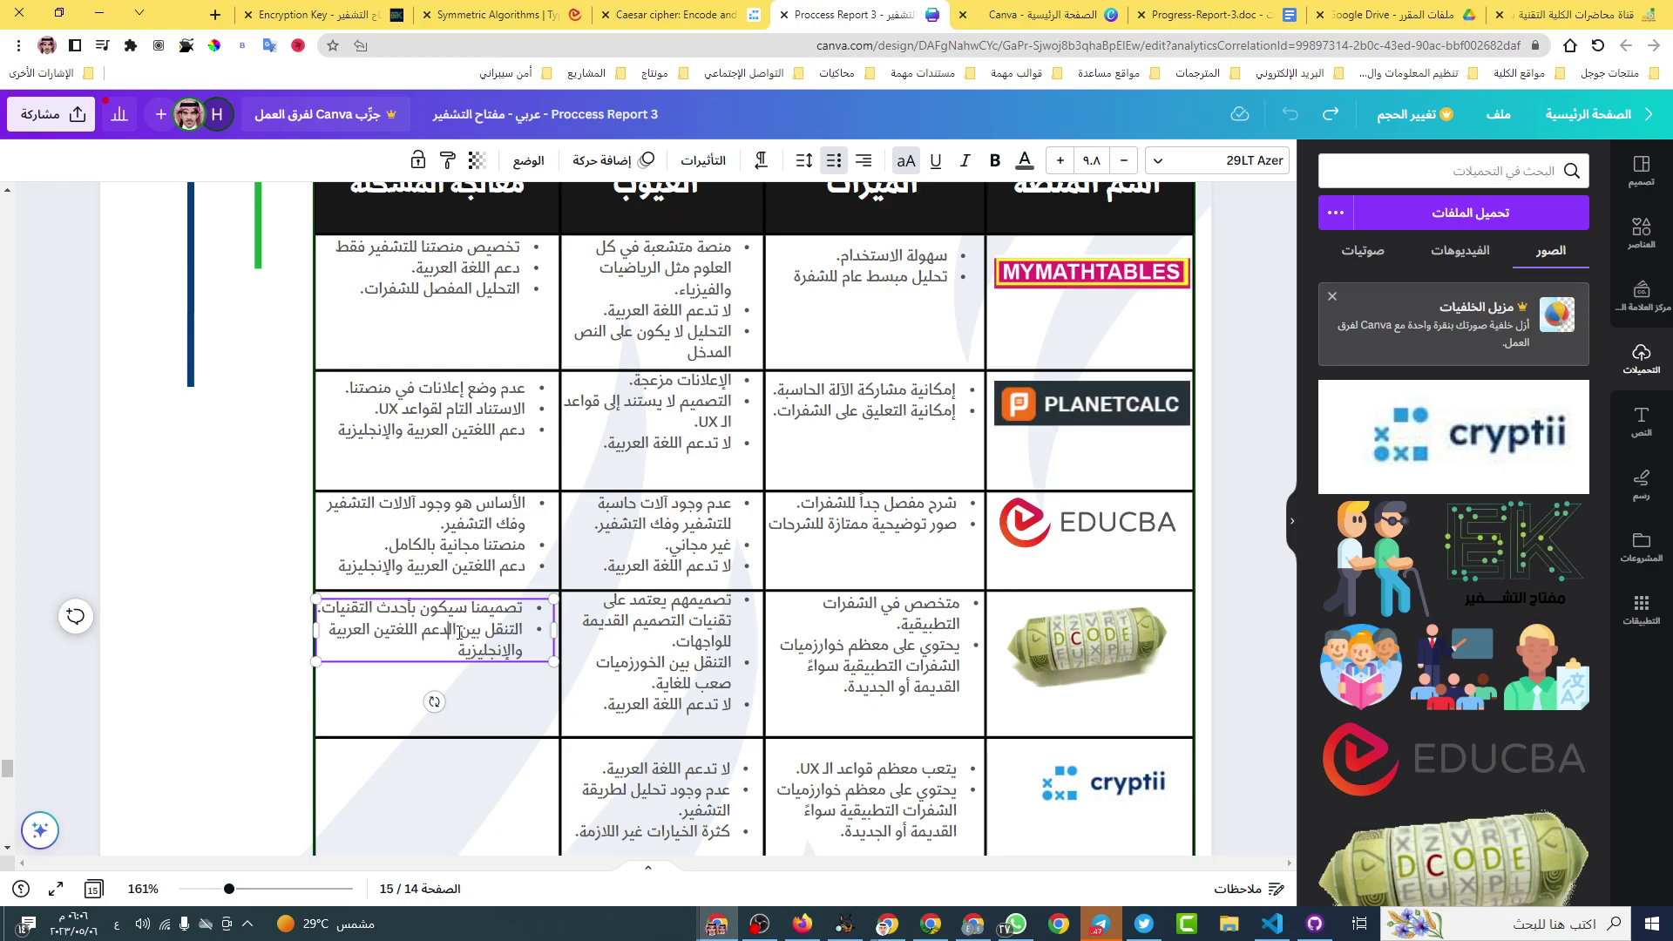
type("ارزمي")
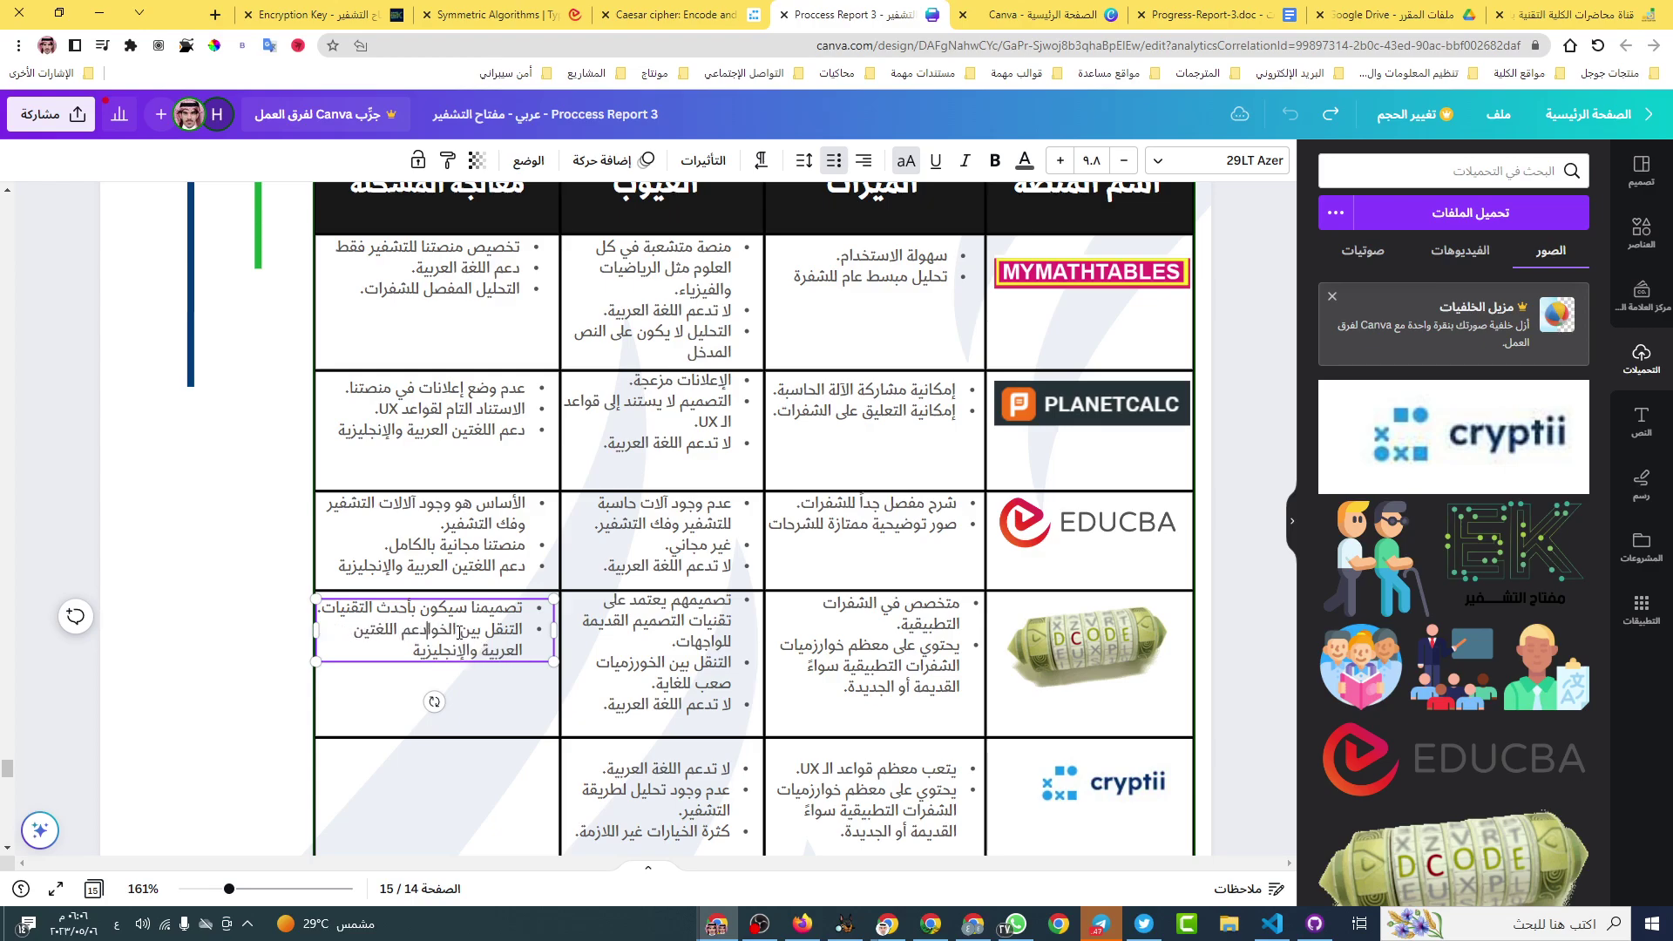
type("ات")
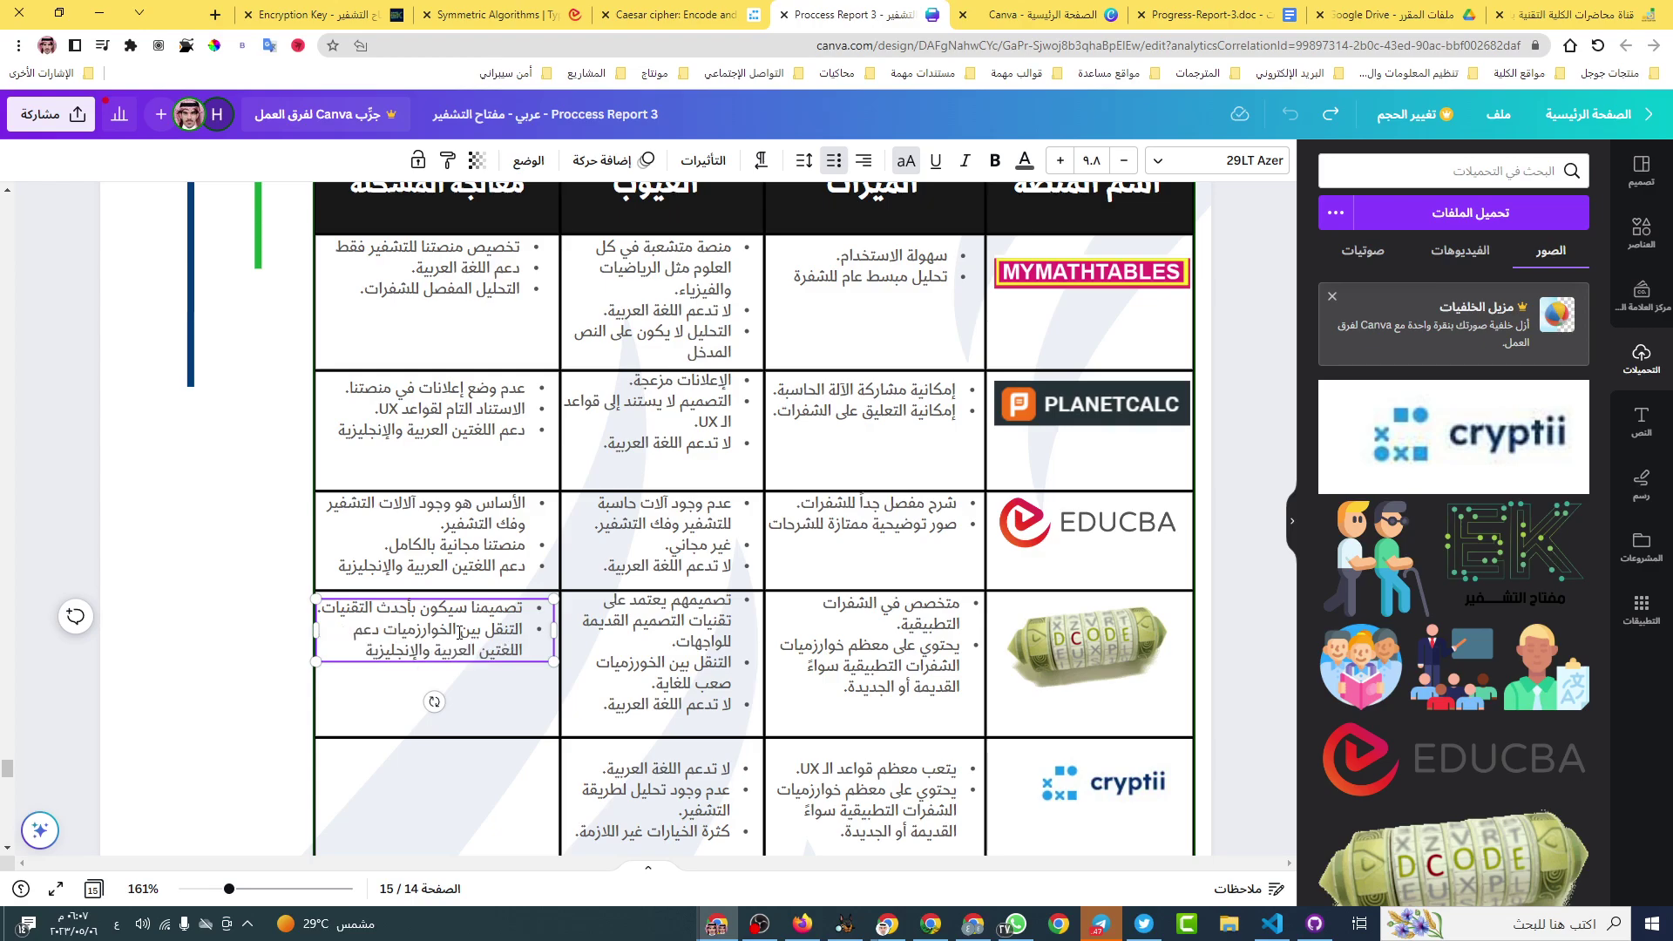
key("Home")
type("سهولة")
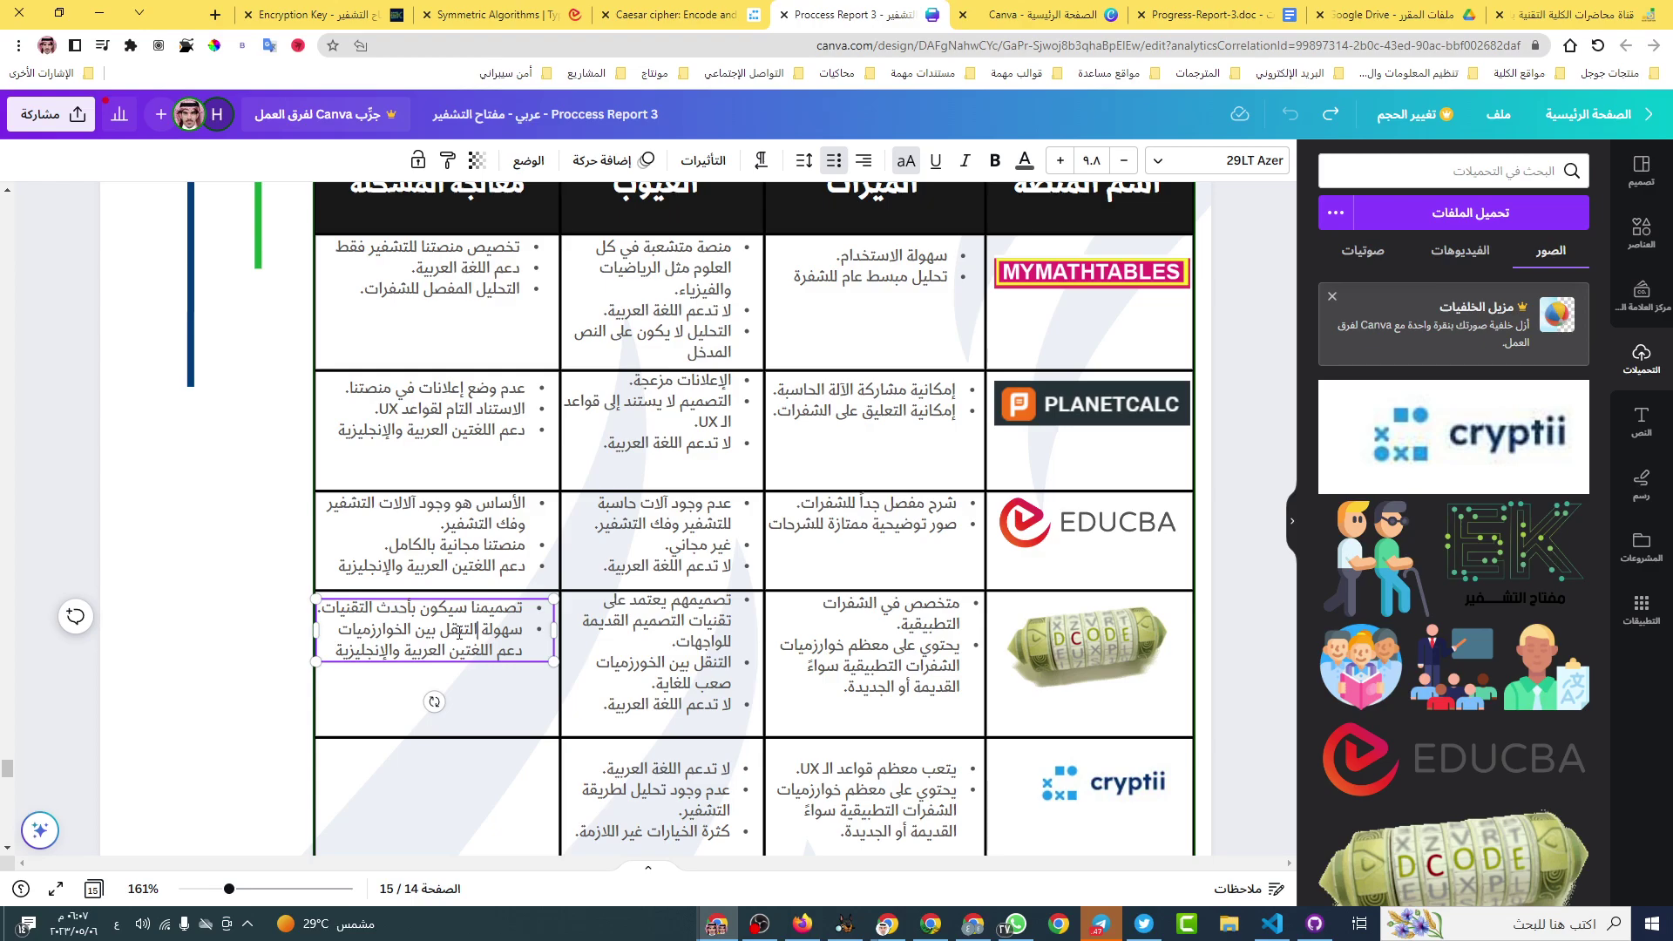
key("BackSpace")
key("BackSpace")
key("BackSpace")
key("BackSpace")
key("BackSpace")
key("BackSpace")
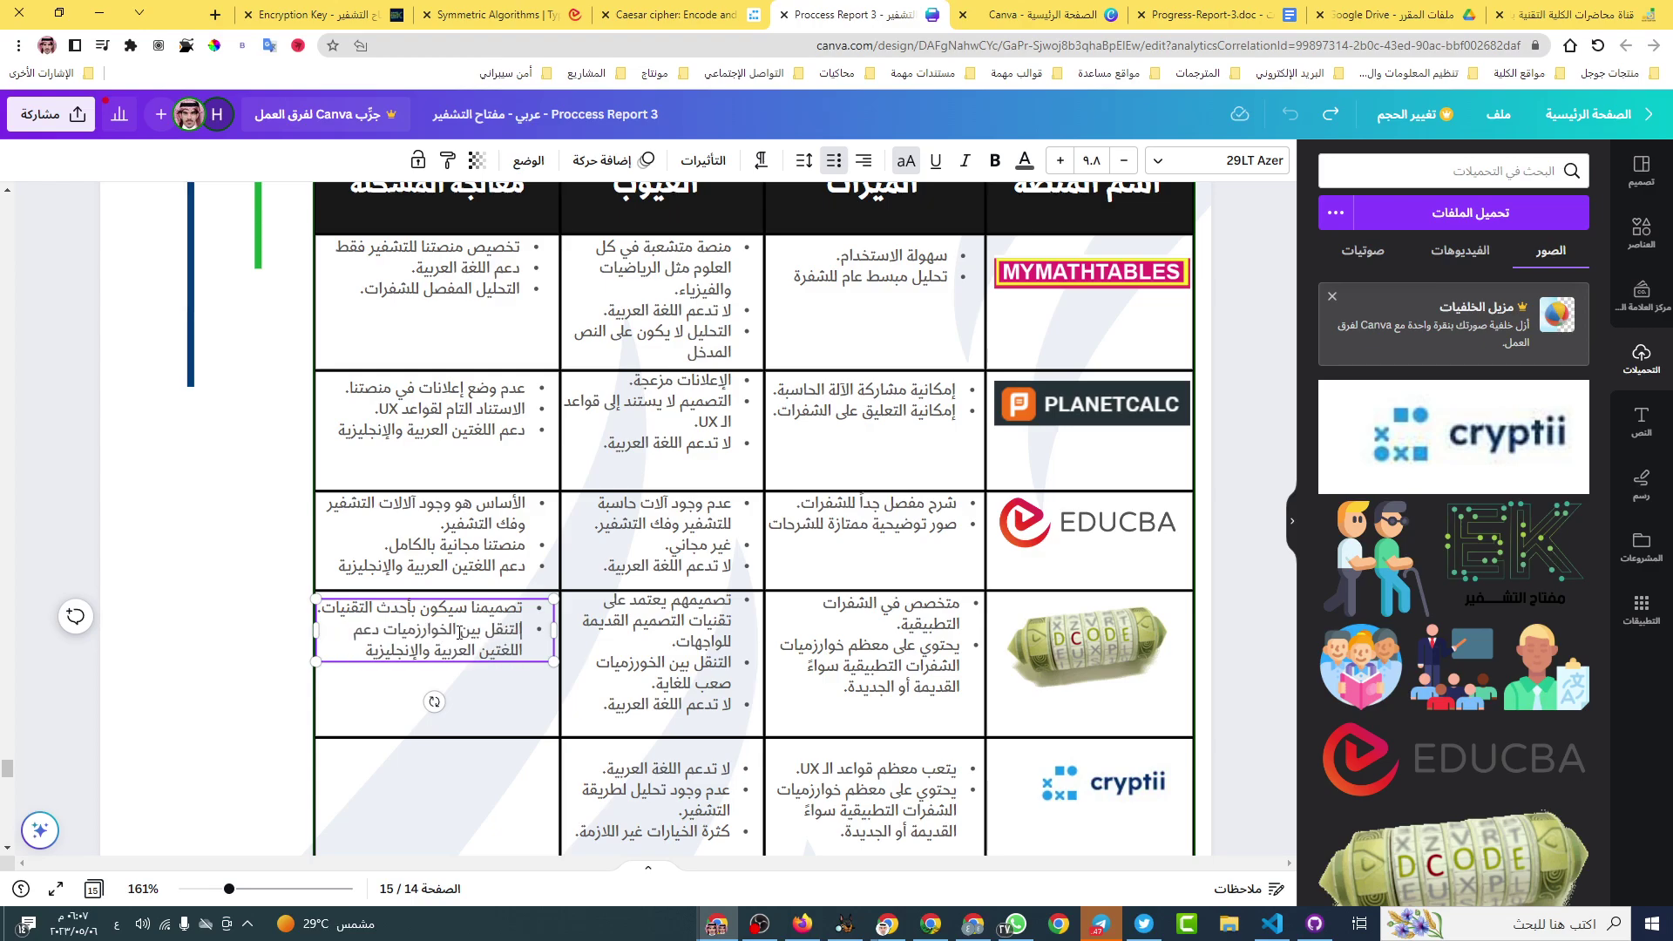
key("Right")
key("Right")
key("Right")
type("سيكون")
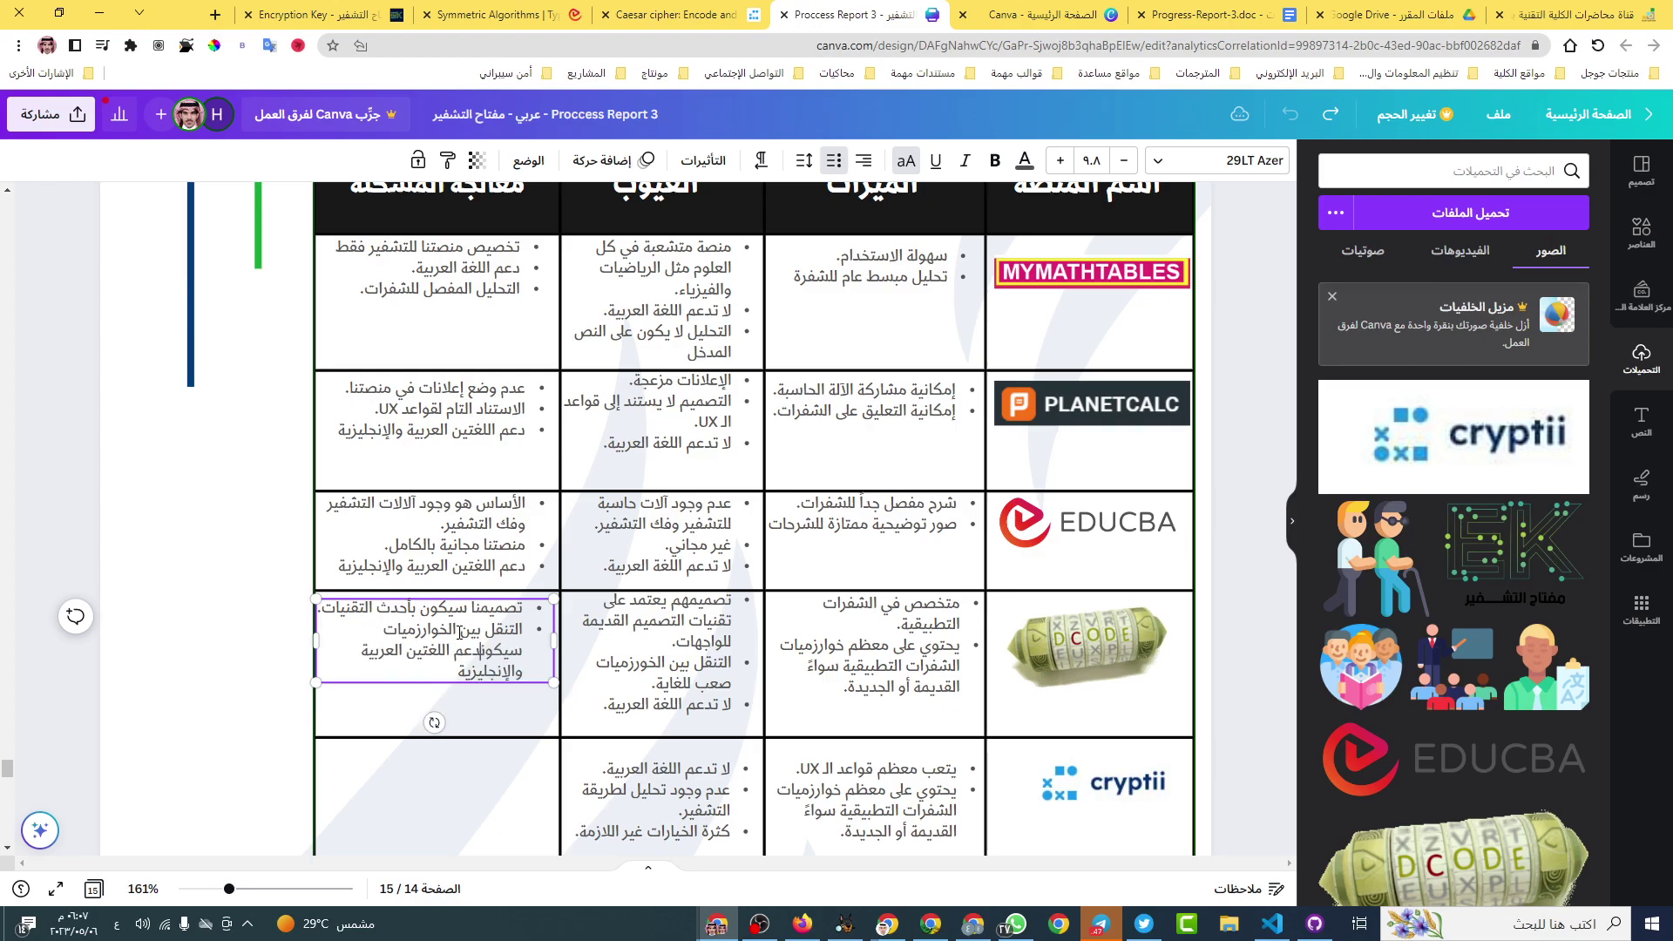
type(" بنقرات")
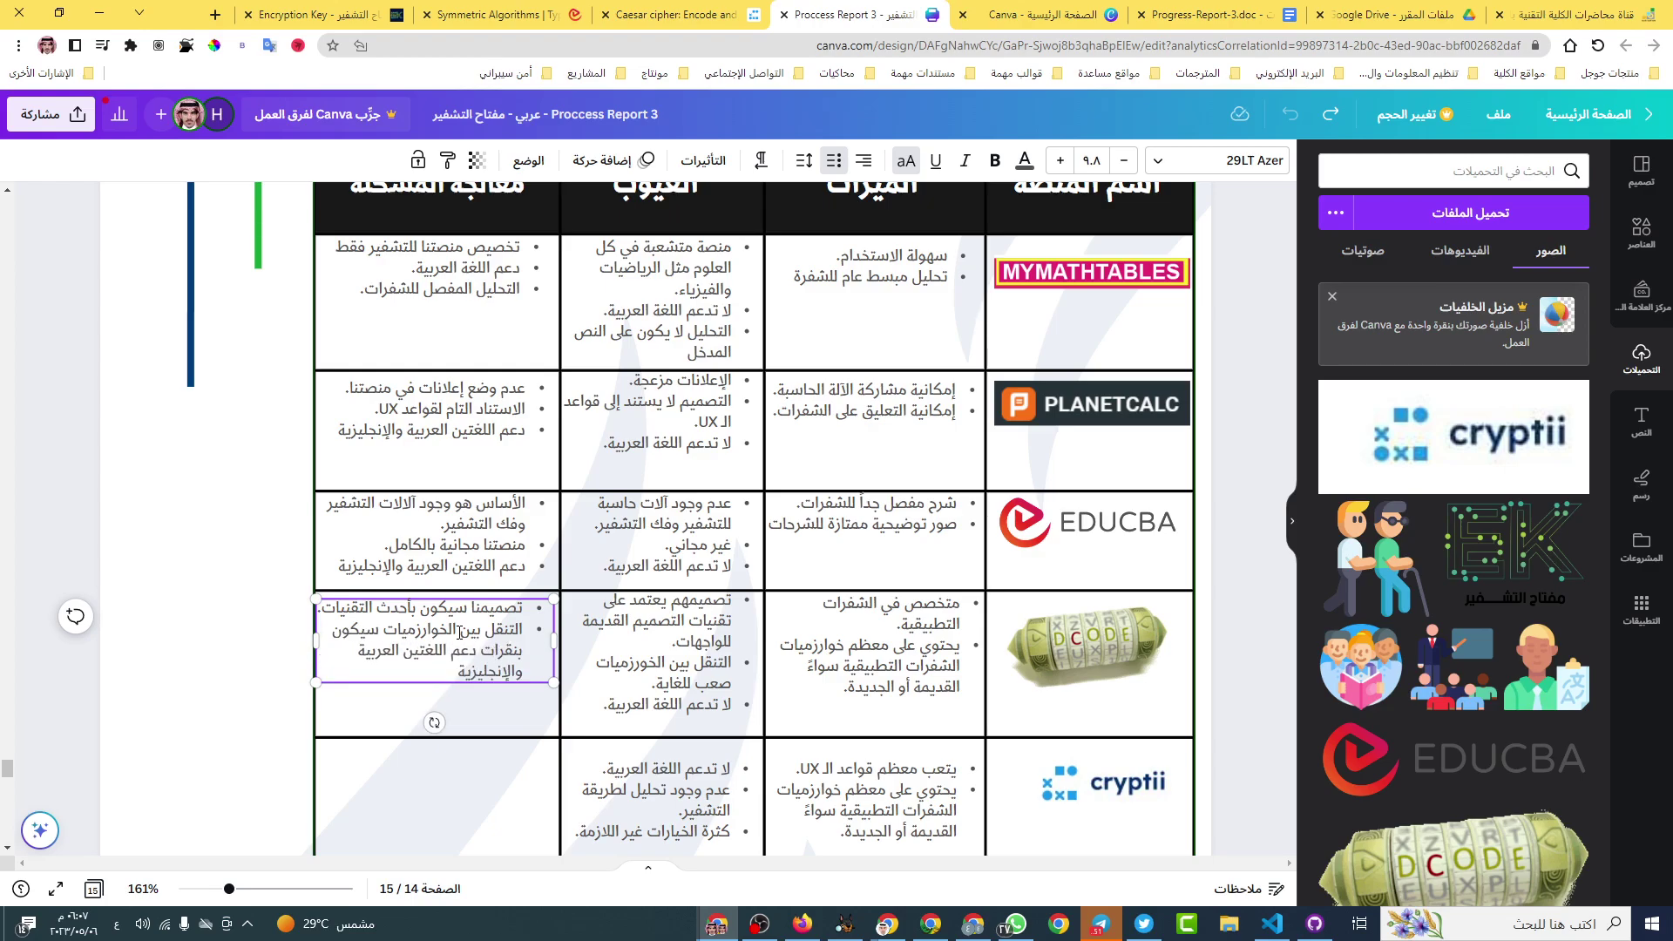
type("بسه")
type("طة.")
key("Return")
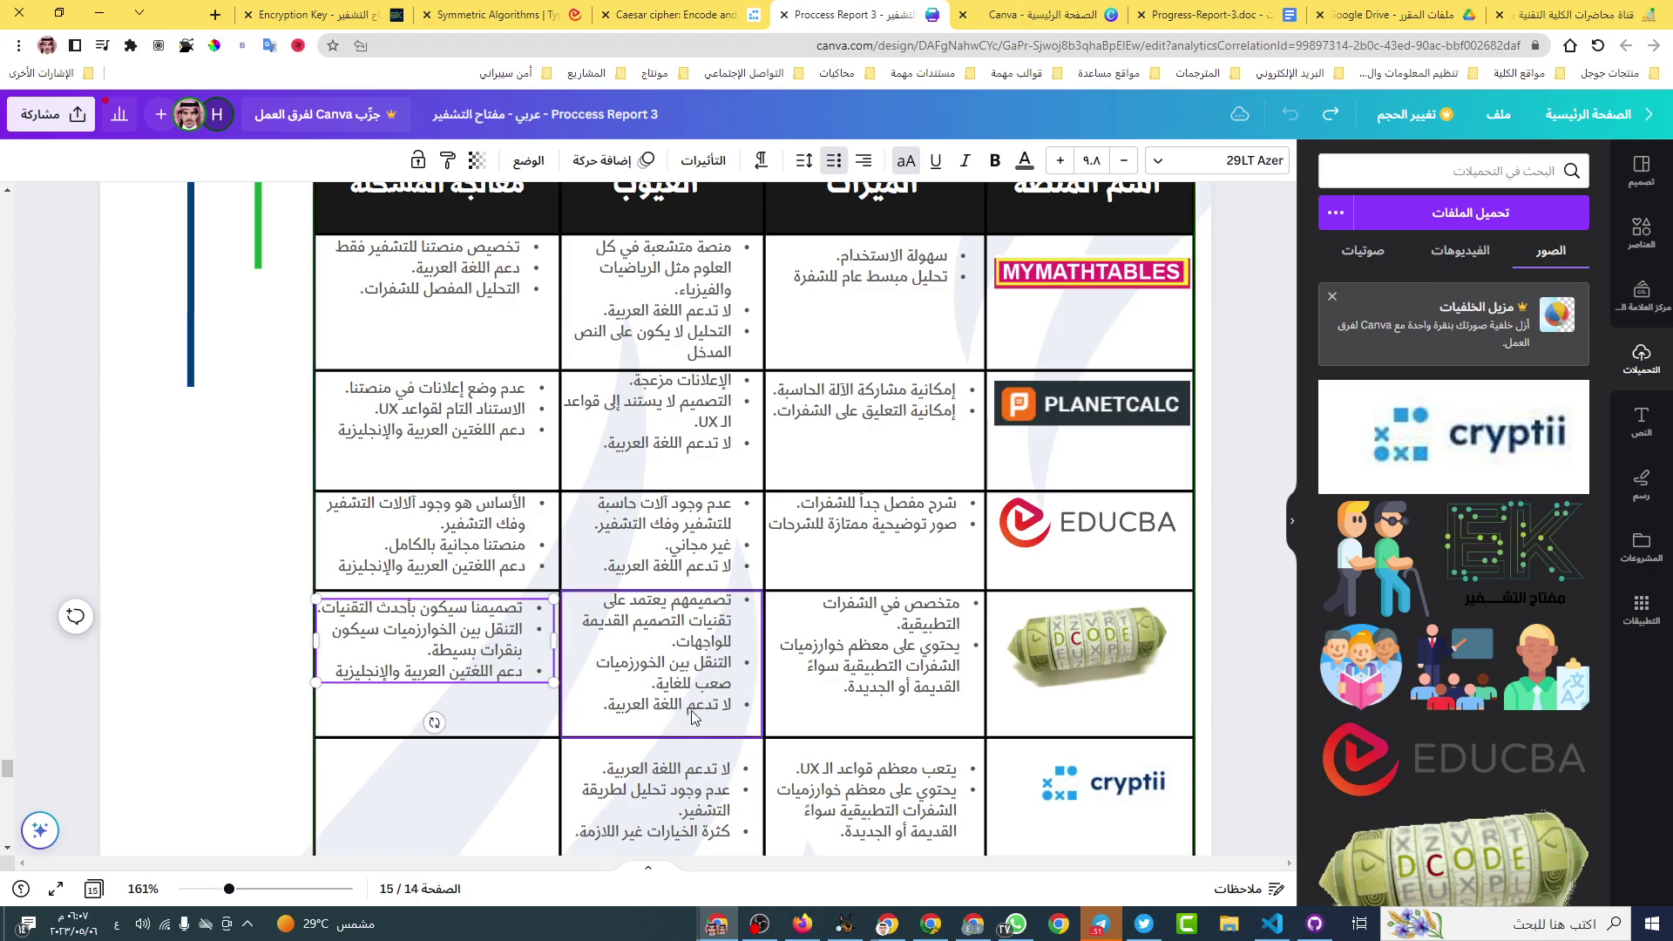
scroll(704, 606, "down", 2)
triple_click(704, 601)
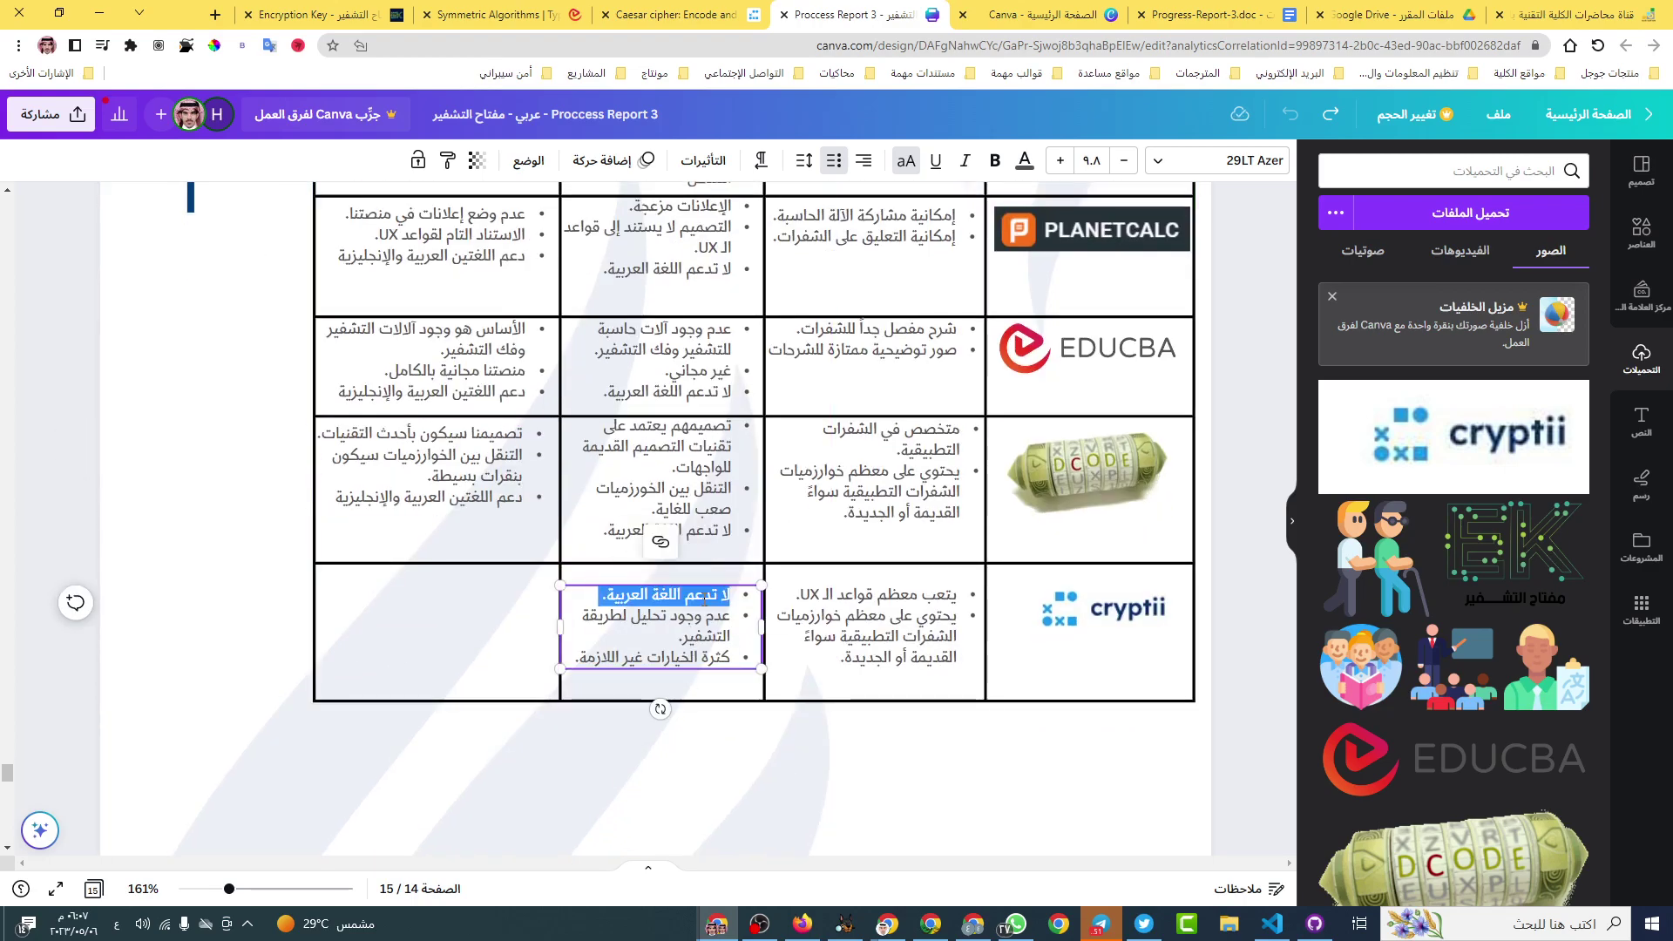
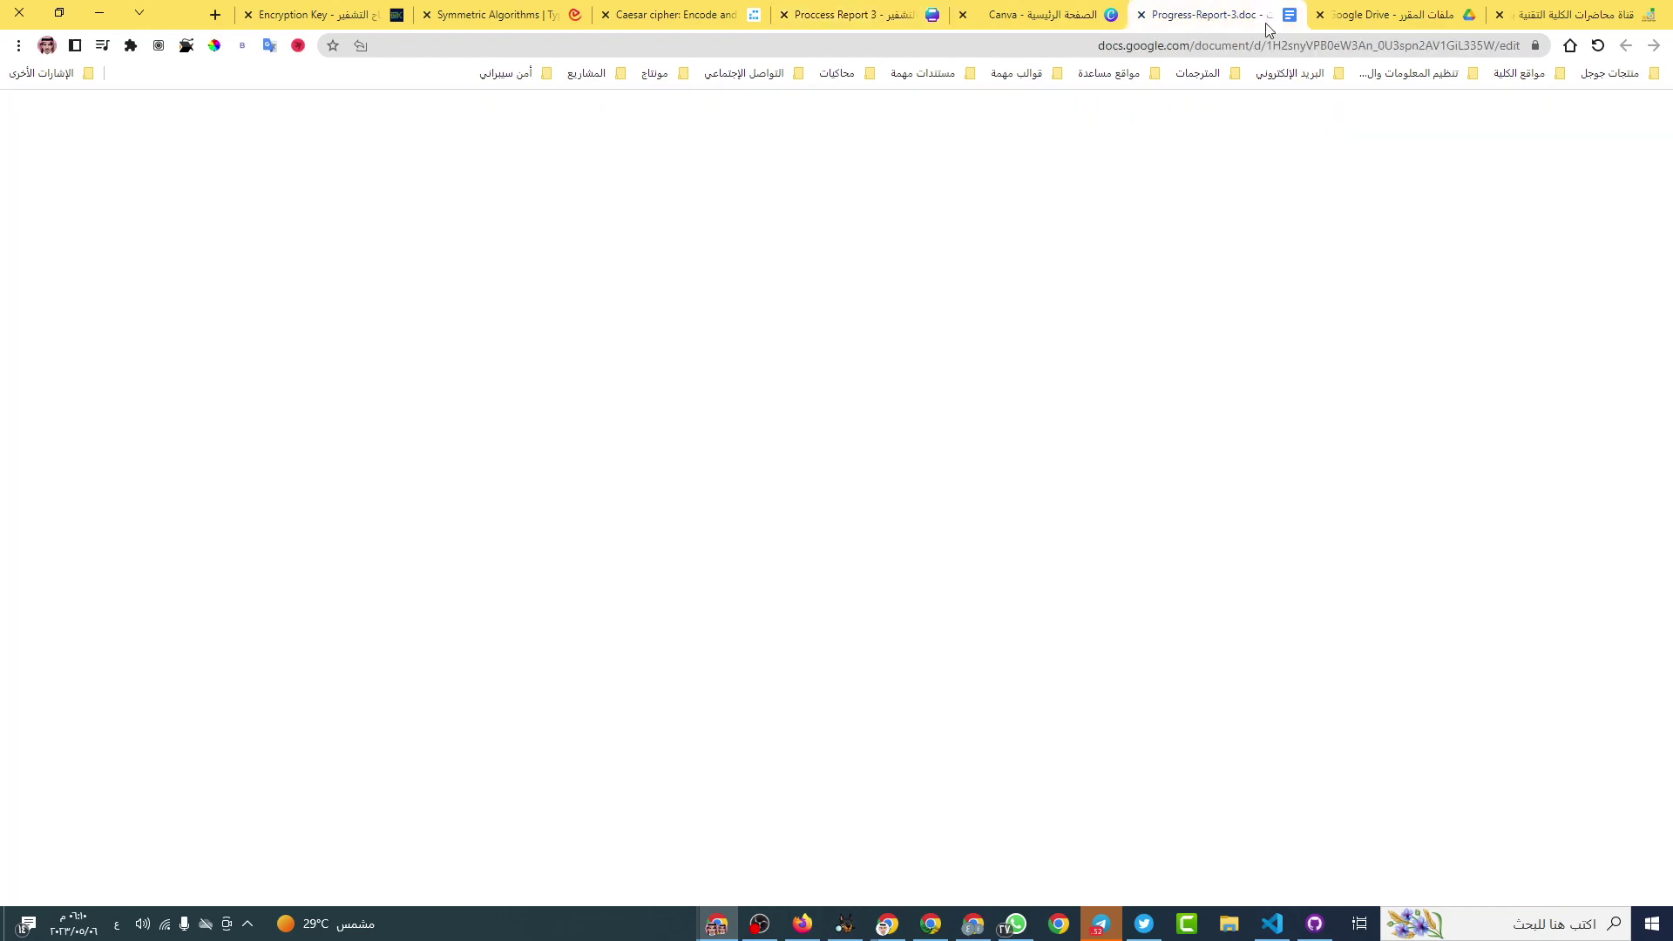
Read the rubric down to the progress boxes, then bring up the Proccess Report 3 Canva design
scroll(877, 495, "down", 3)
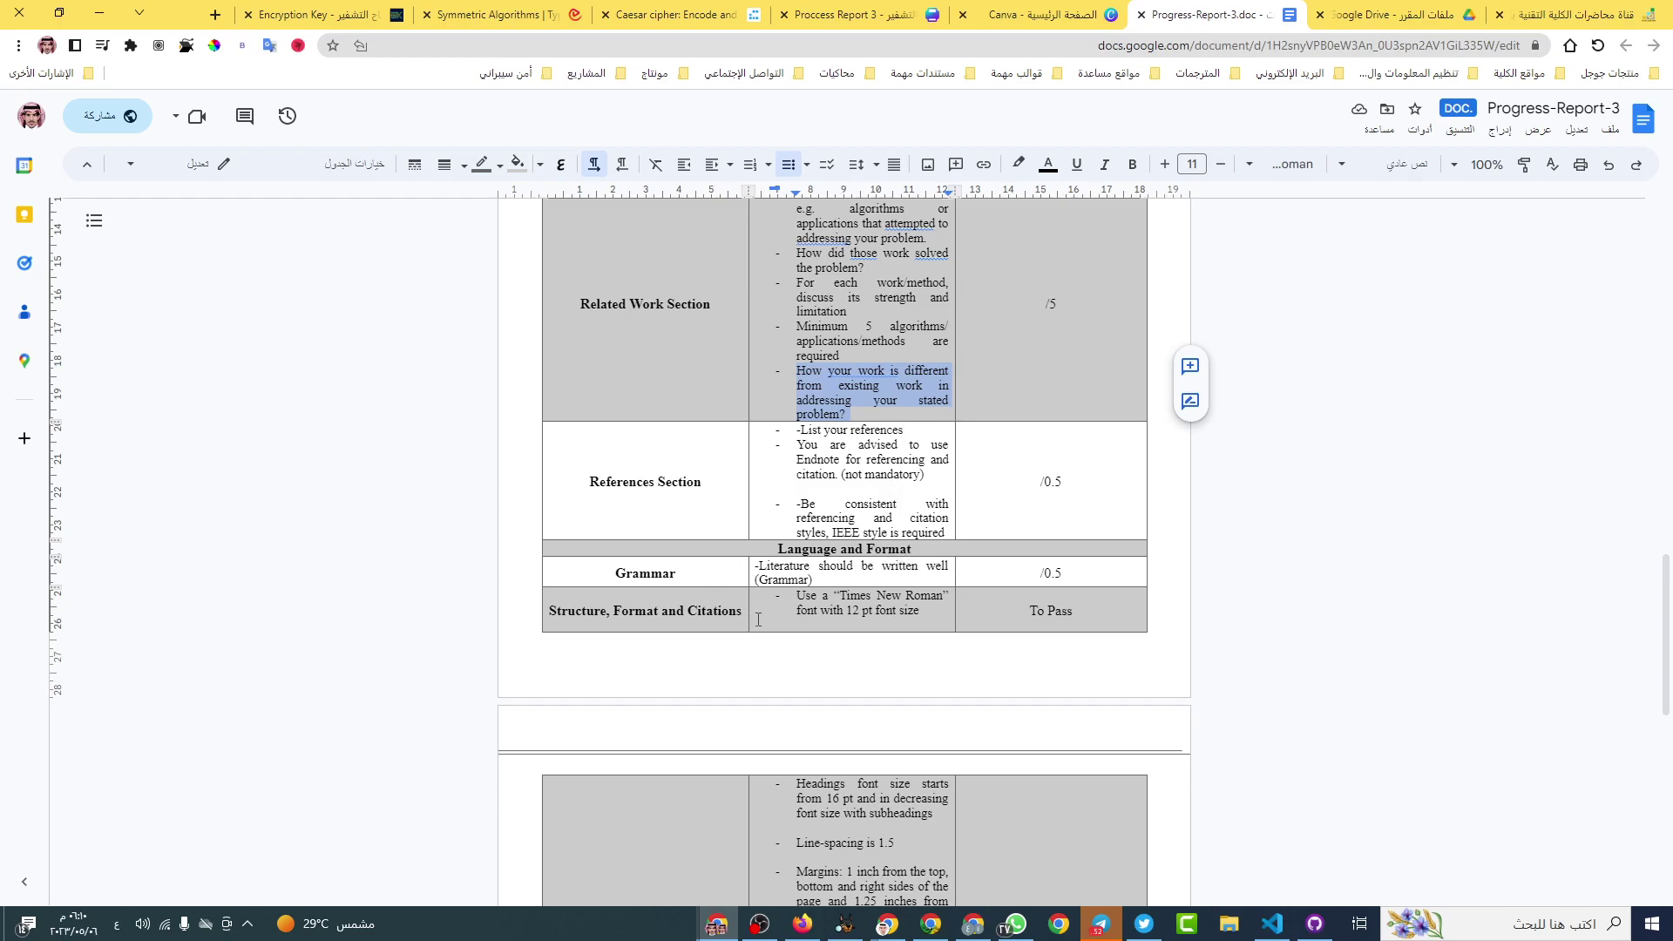
scroll(752, 617, "down", 6)
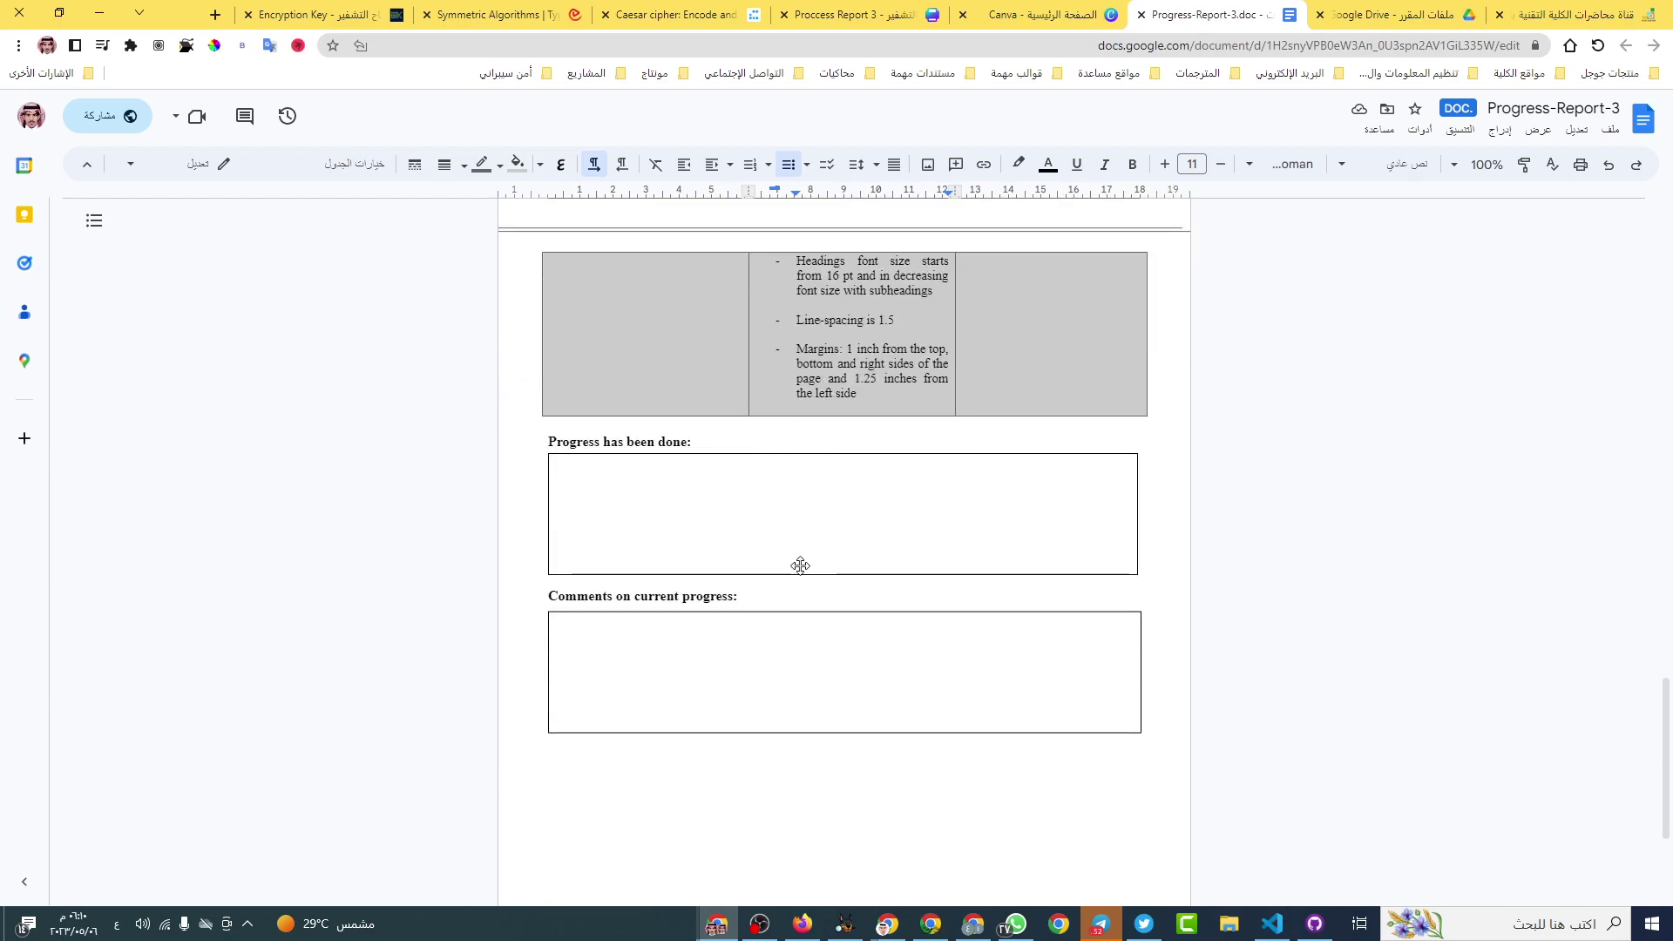
scroll(799, 565, "up", 2)
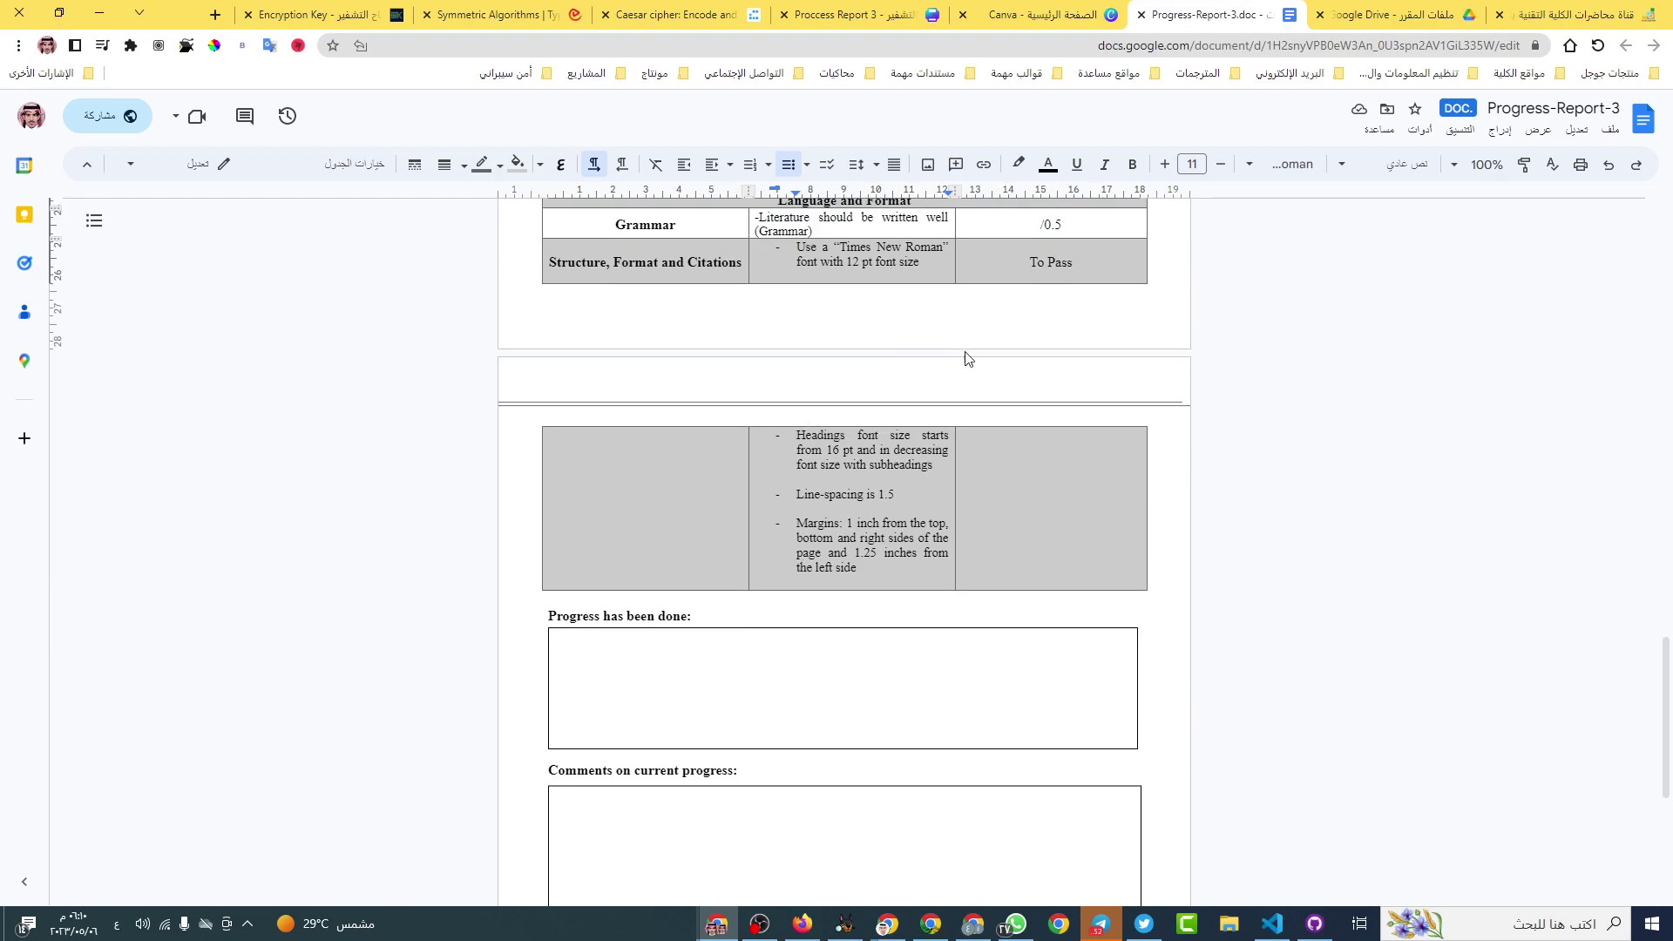
left_click(906, 15)
scroll(1252, 546, "down", 4)
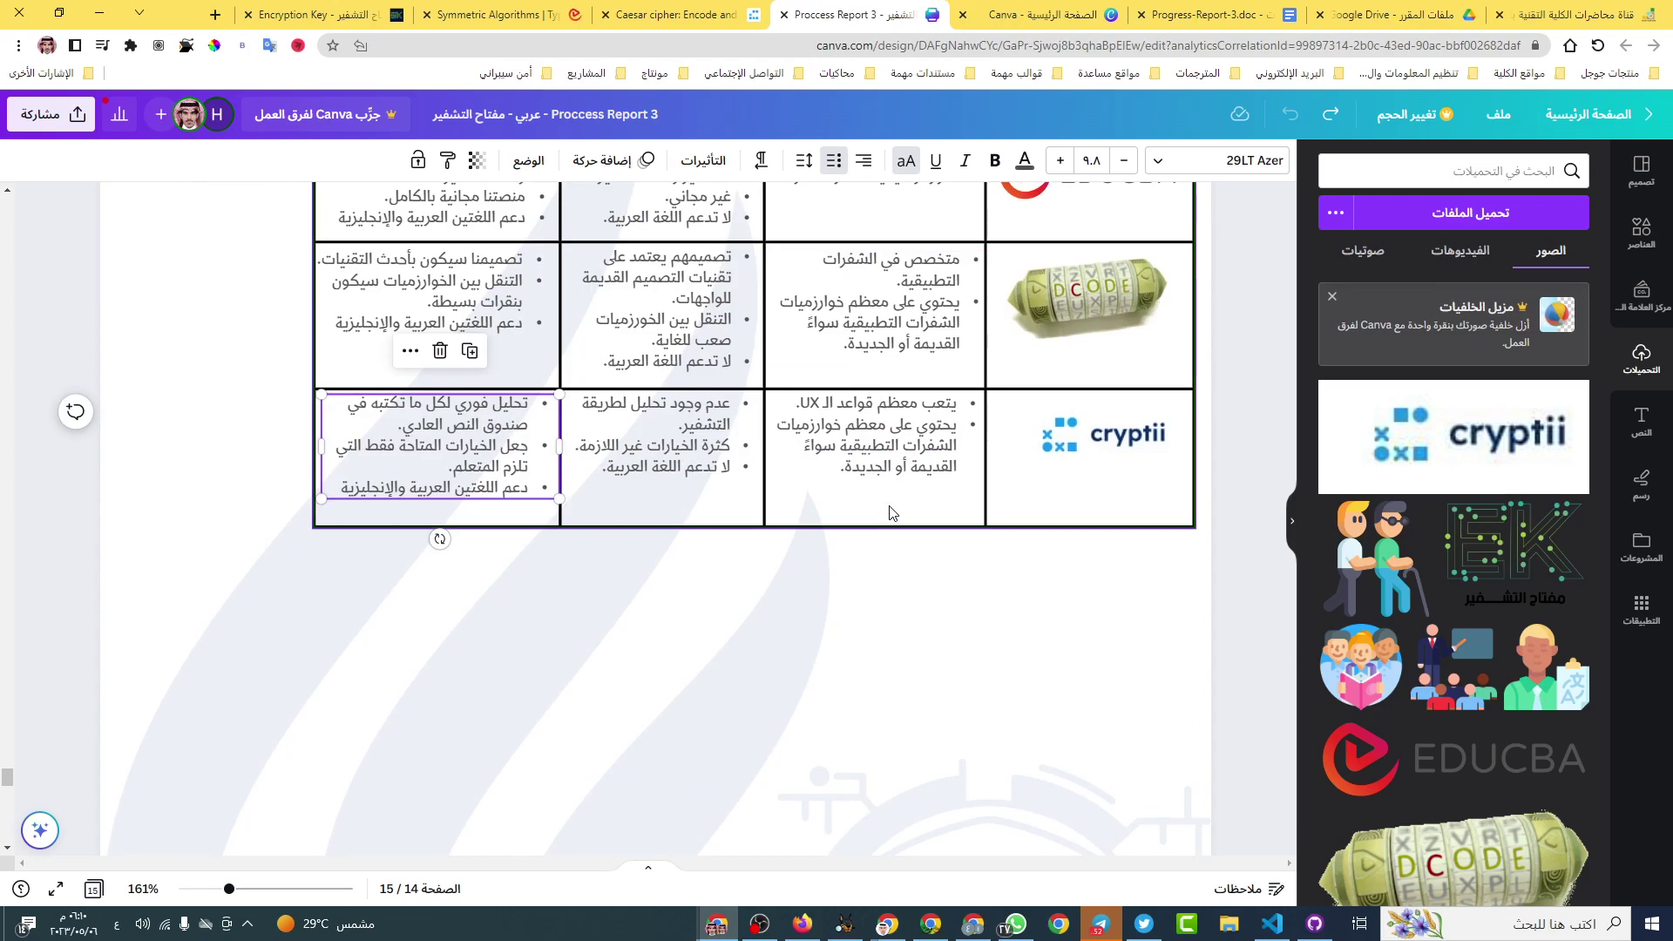
scroll(892, 513, "down", 6)
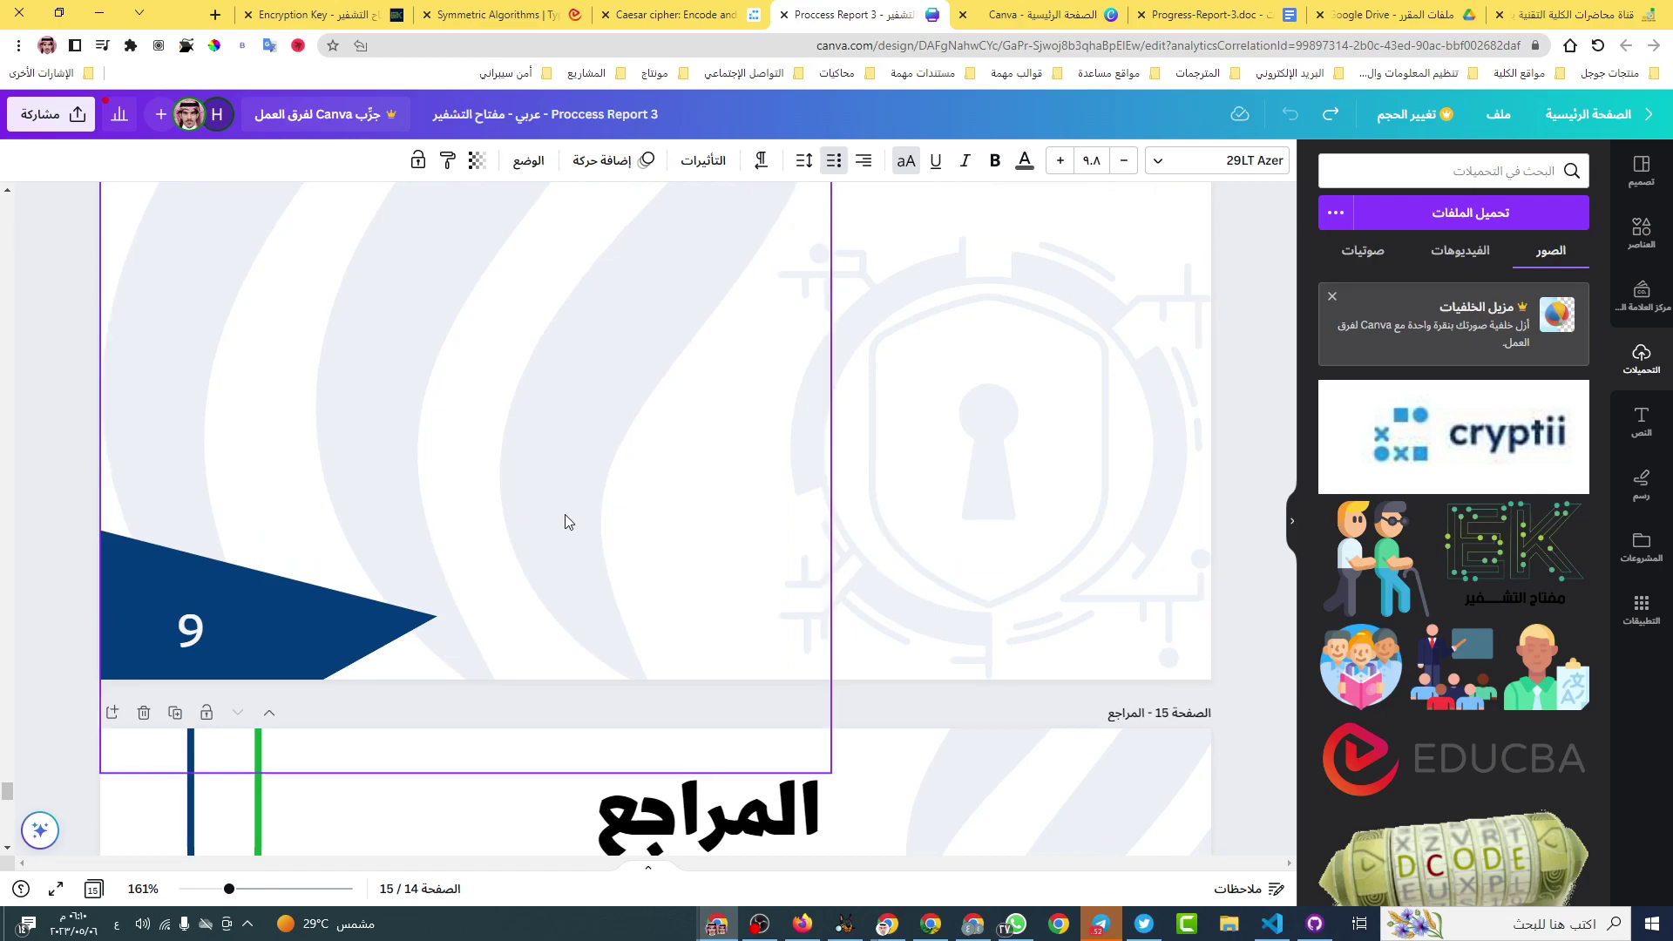
scroll(564, 514, "down", 9)
scroll(756, 574, "down", 5)
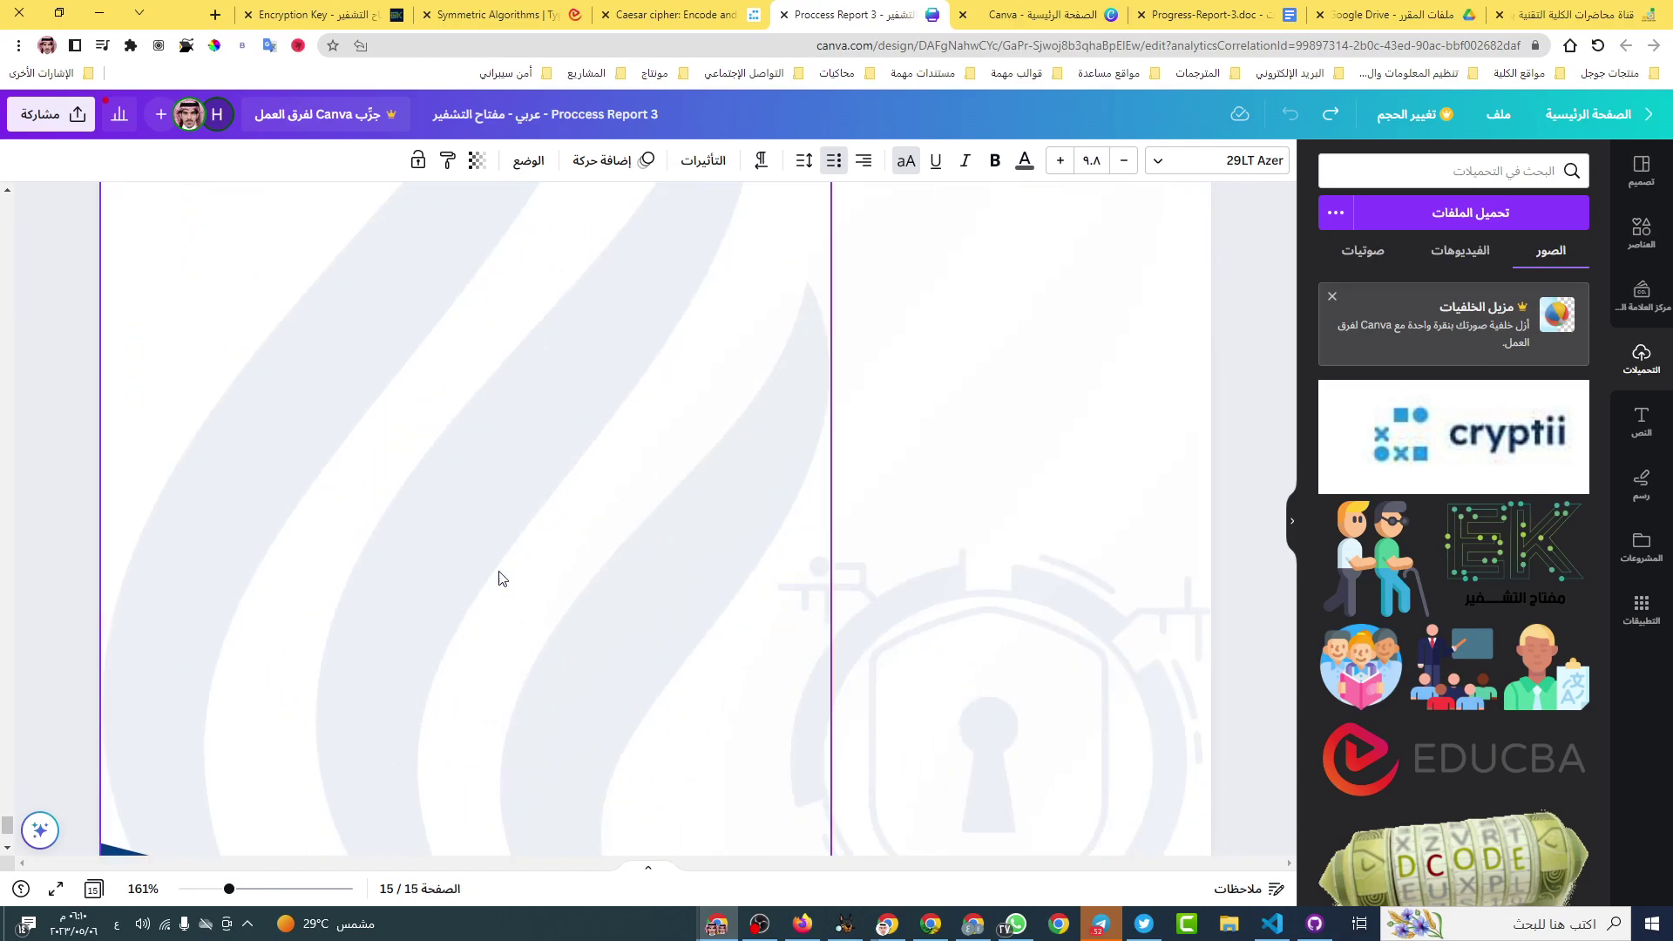
scroll(572, 564, "up", 15)
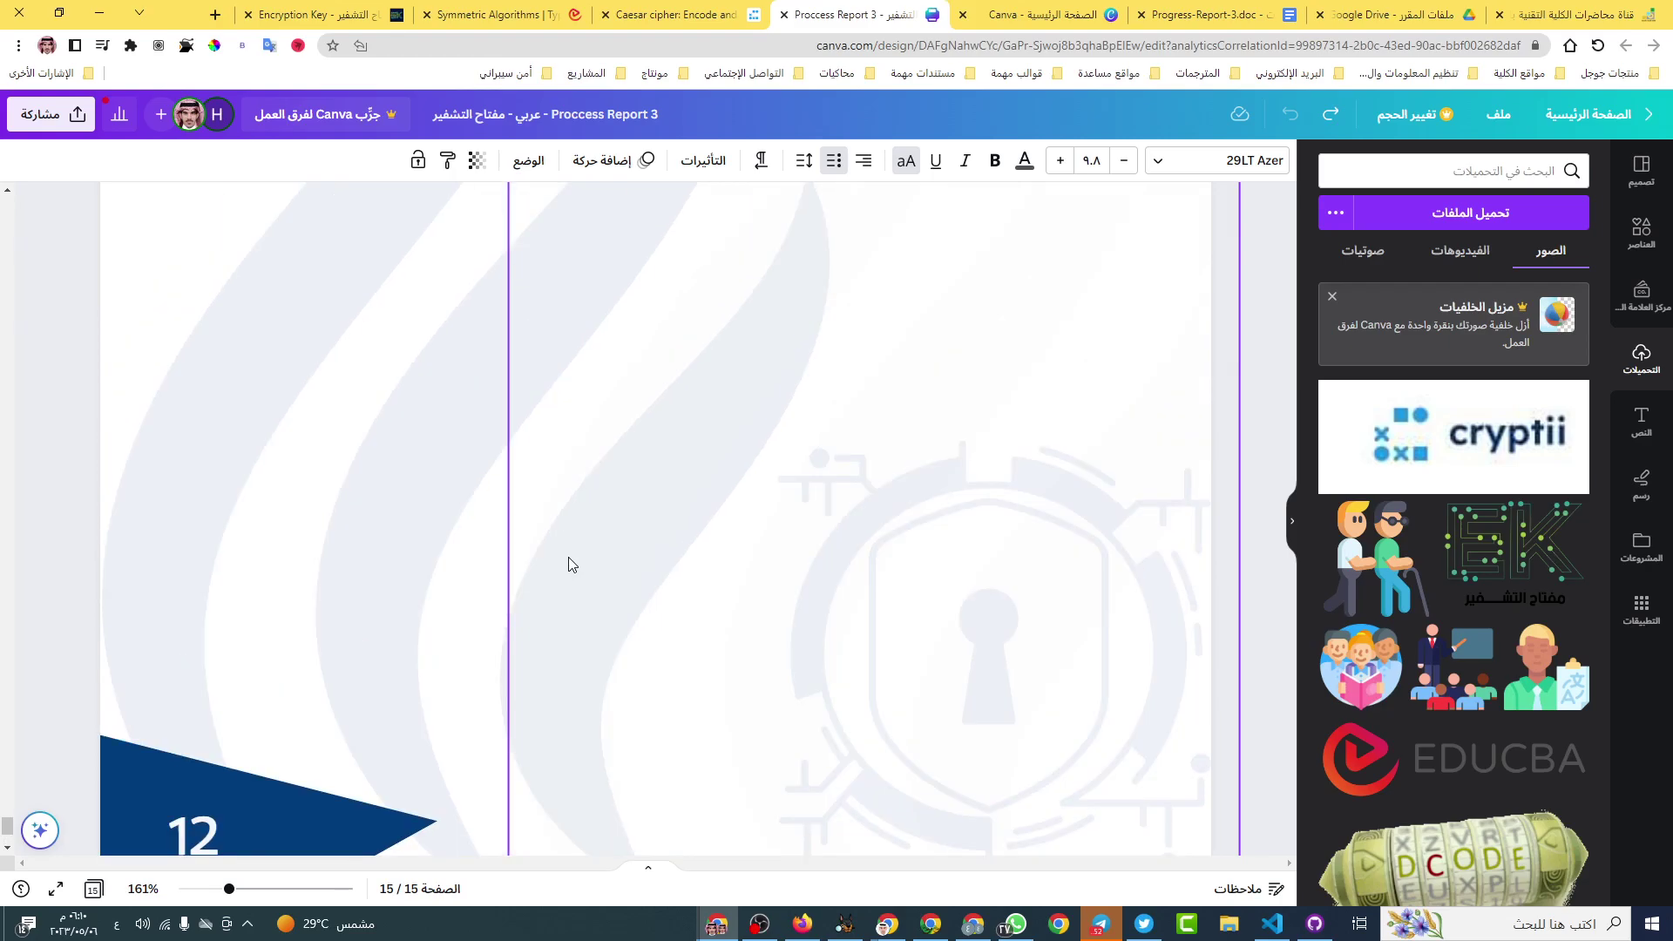
scroll(623, 515, "up", 15)
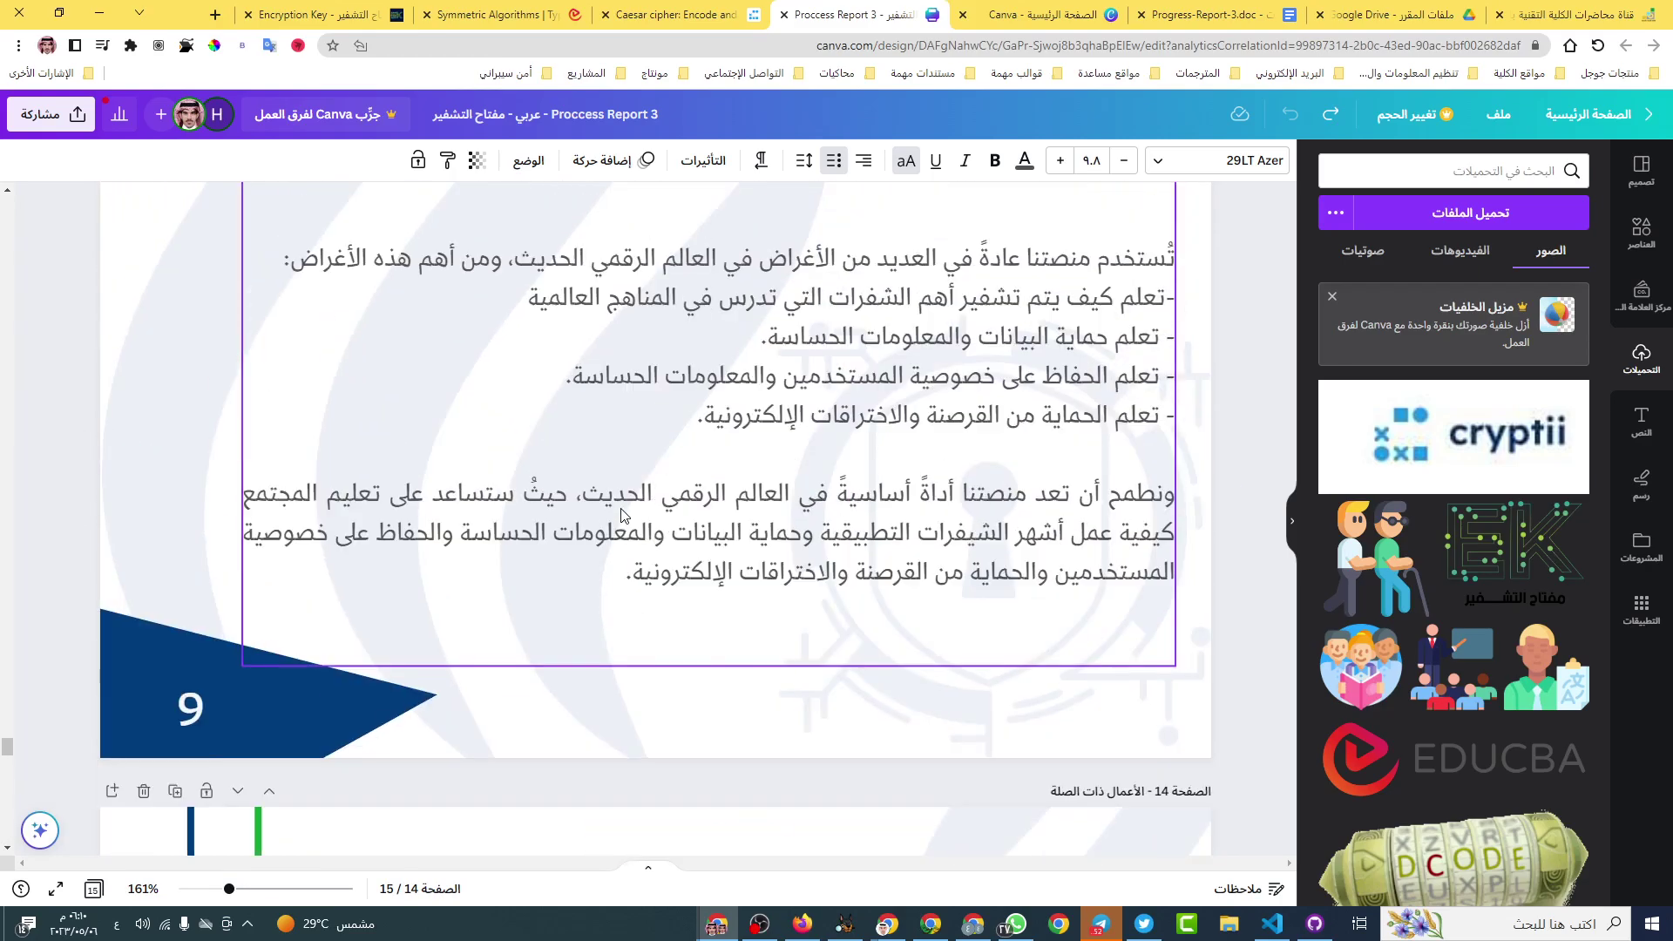
scroll(631, 523, "up", 15)
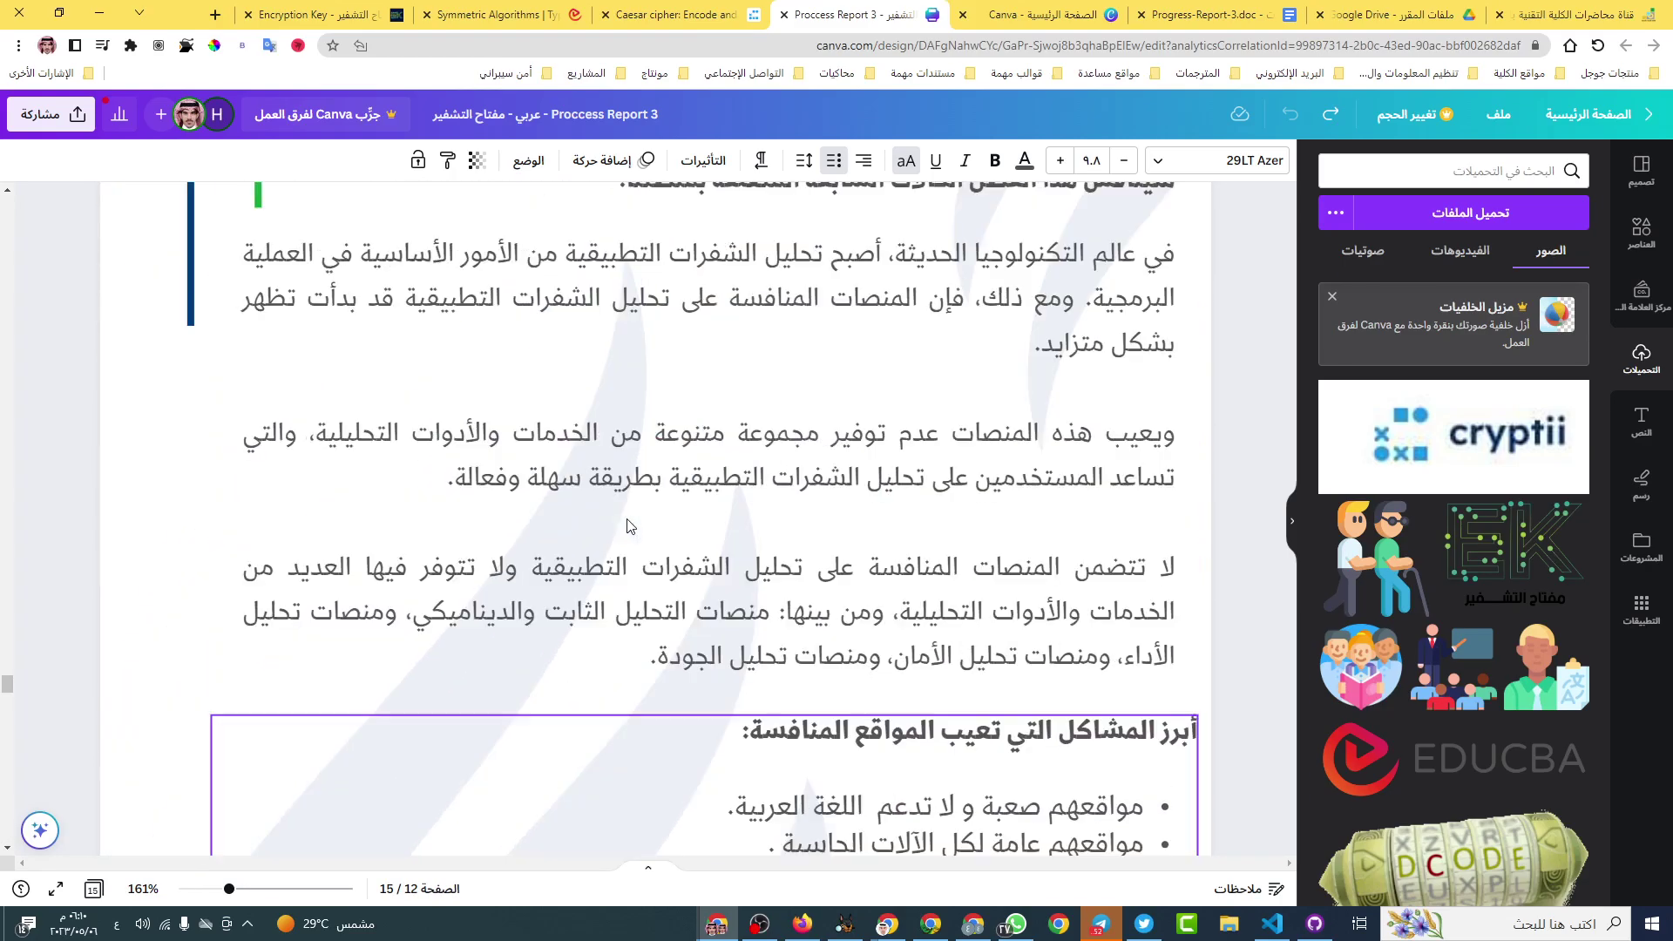
scroll(634, 526, "up", 15)
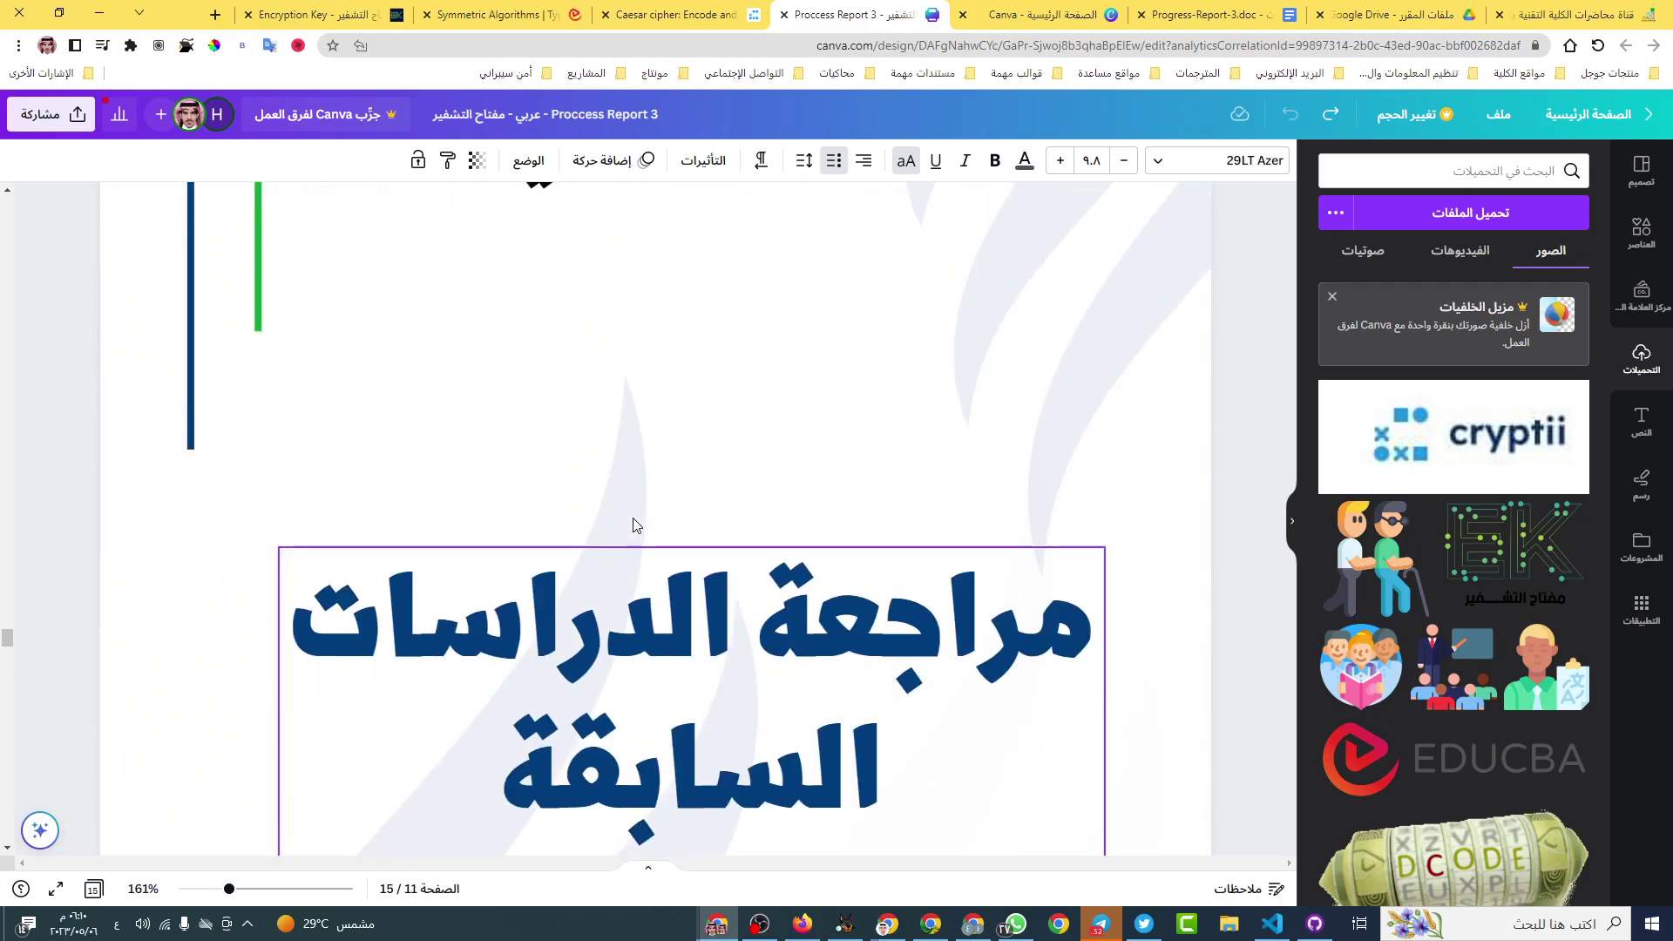
scroll(631, 530, "up", 15)
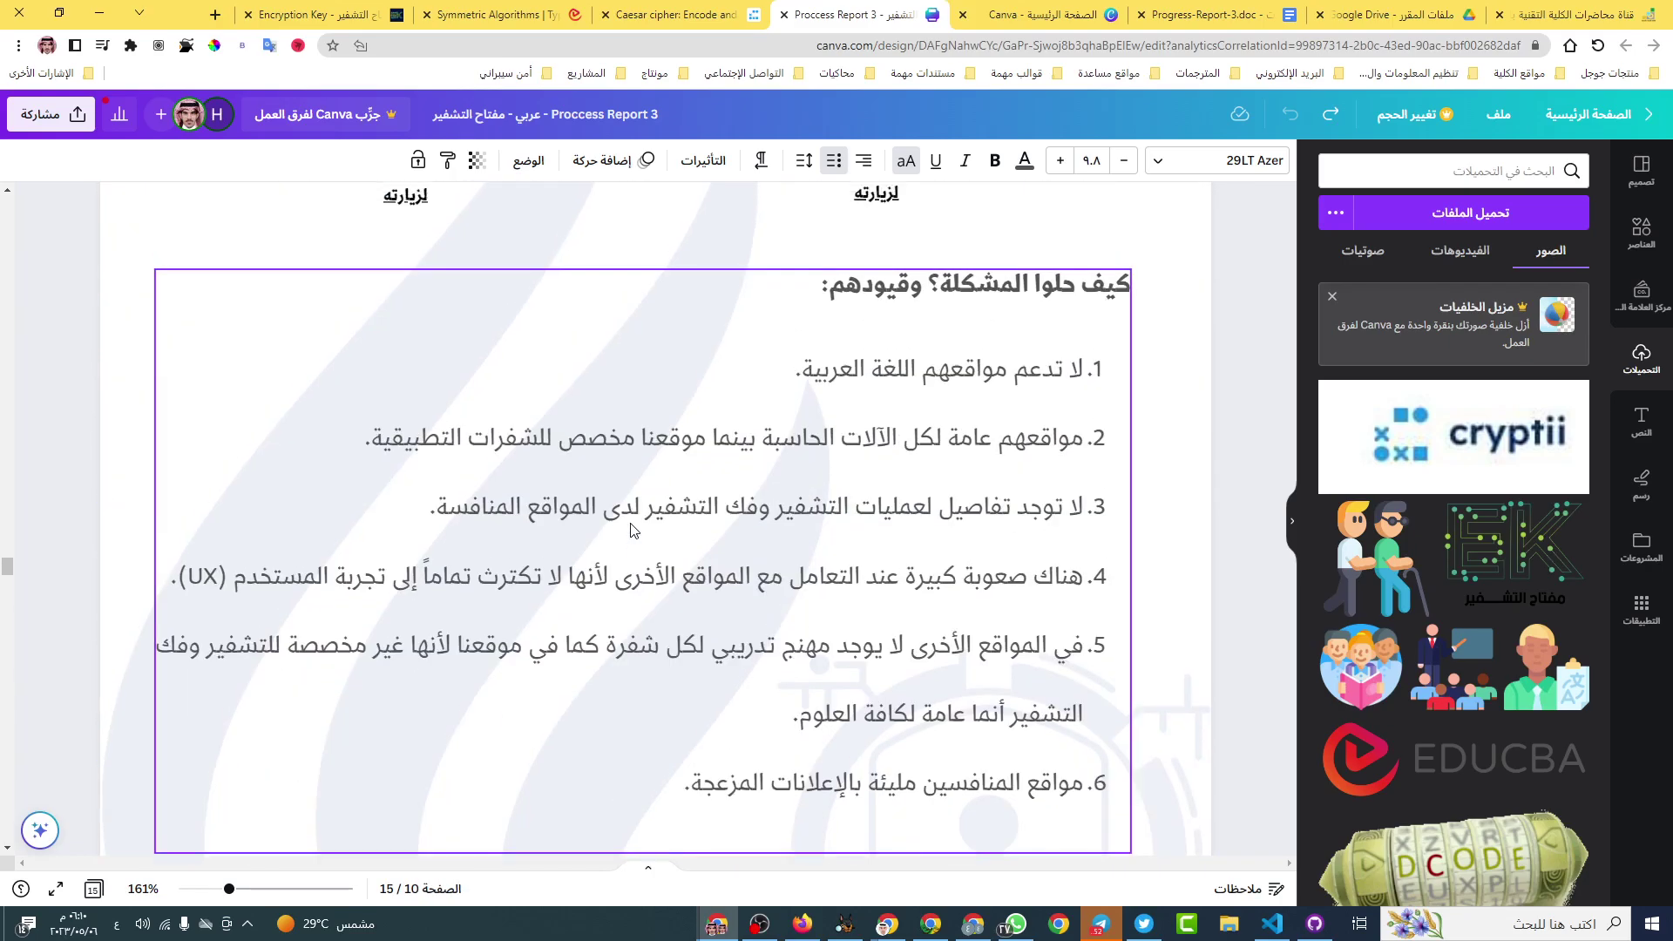
scroll(626, 531, "up", 15)
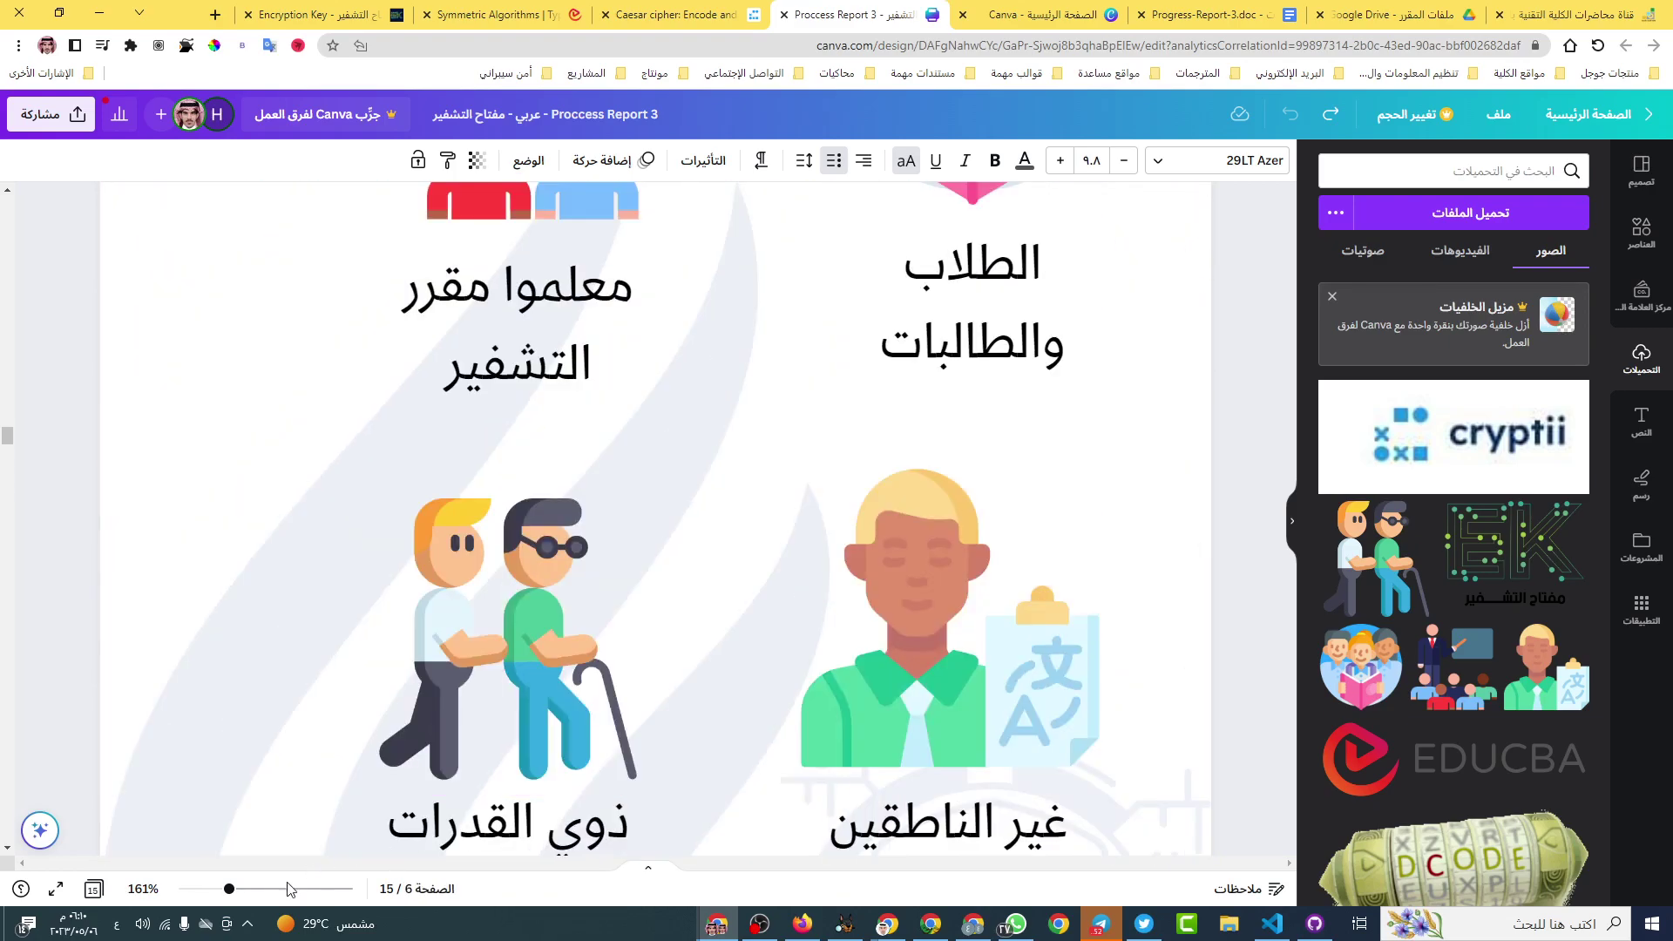
left_click(251, 890)
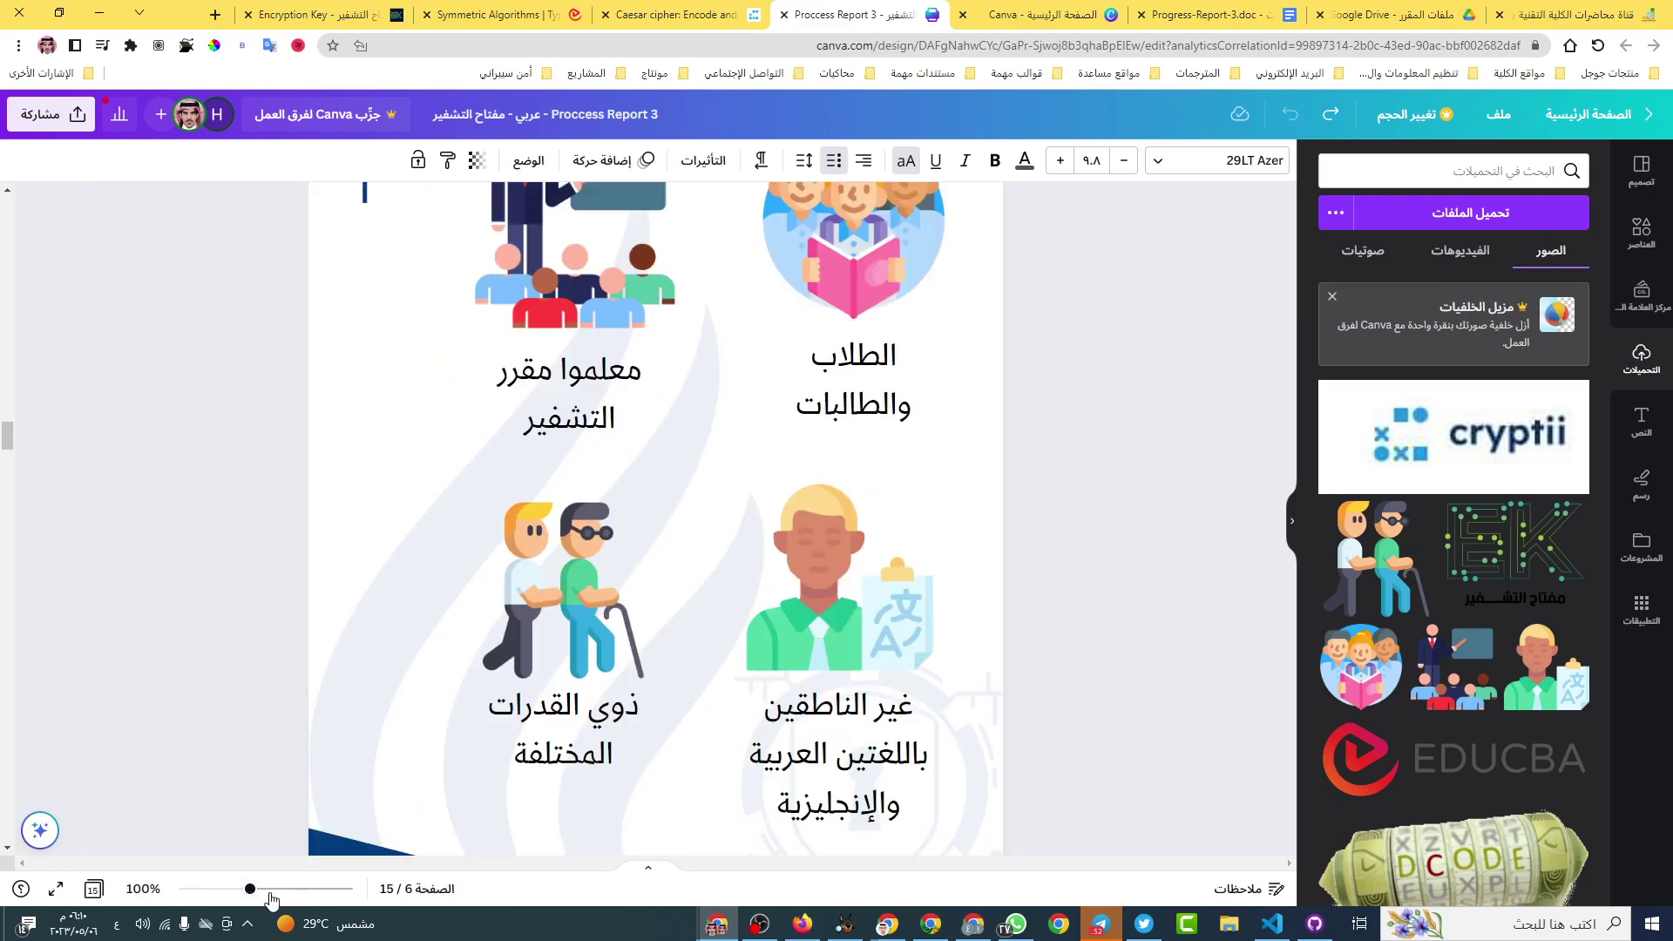
left_click(270, 890)
scroll(795, 553, "up", 5)
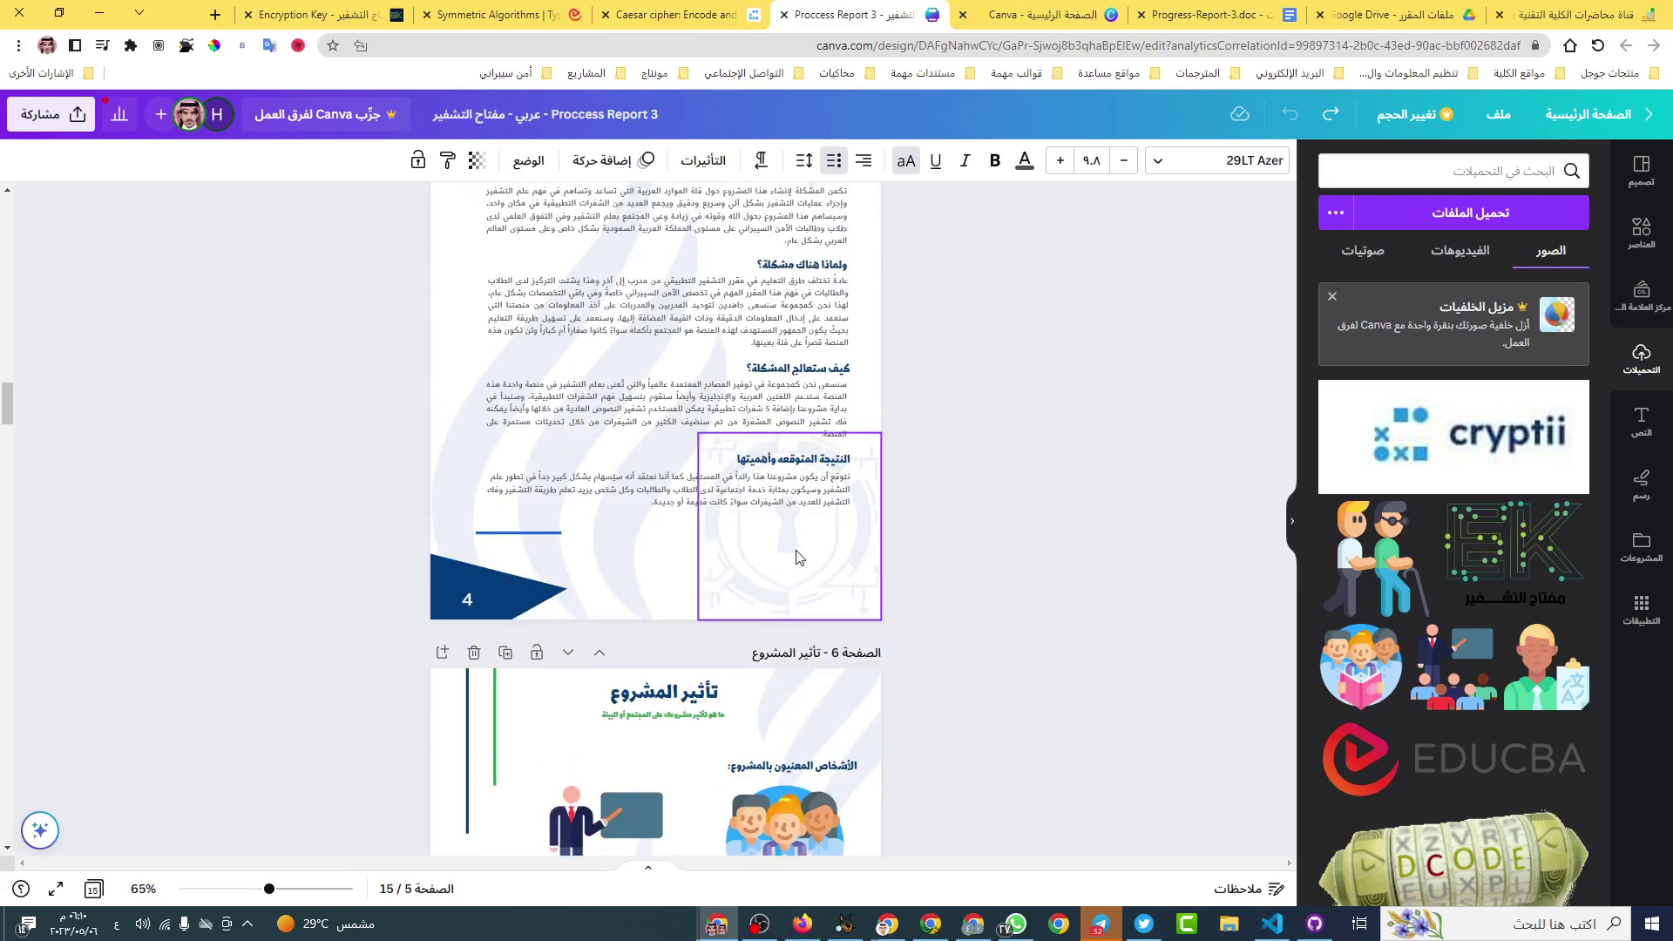
scroll(796, 552, "up", 12)
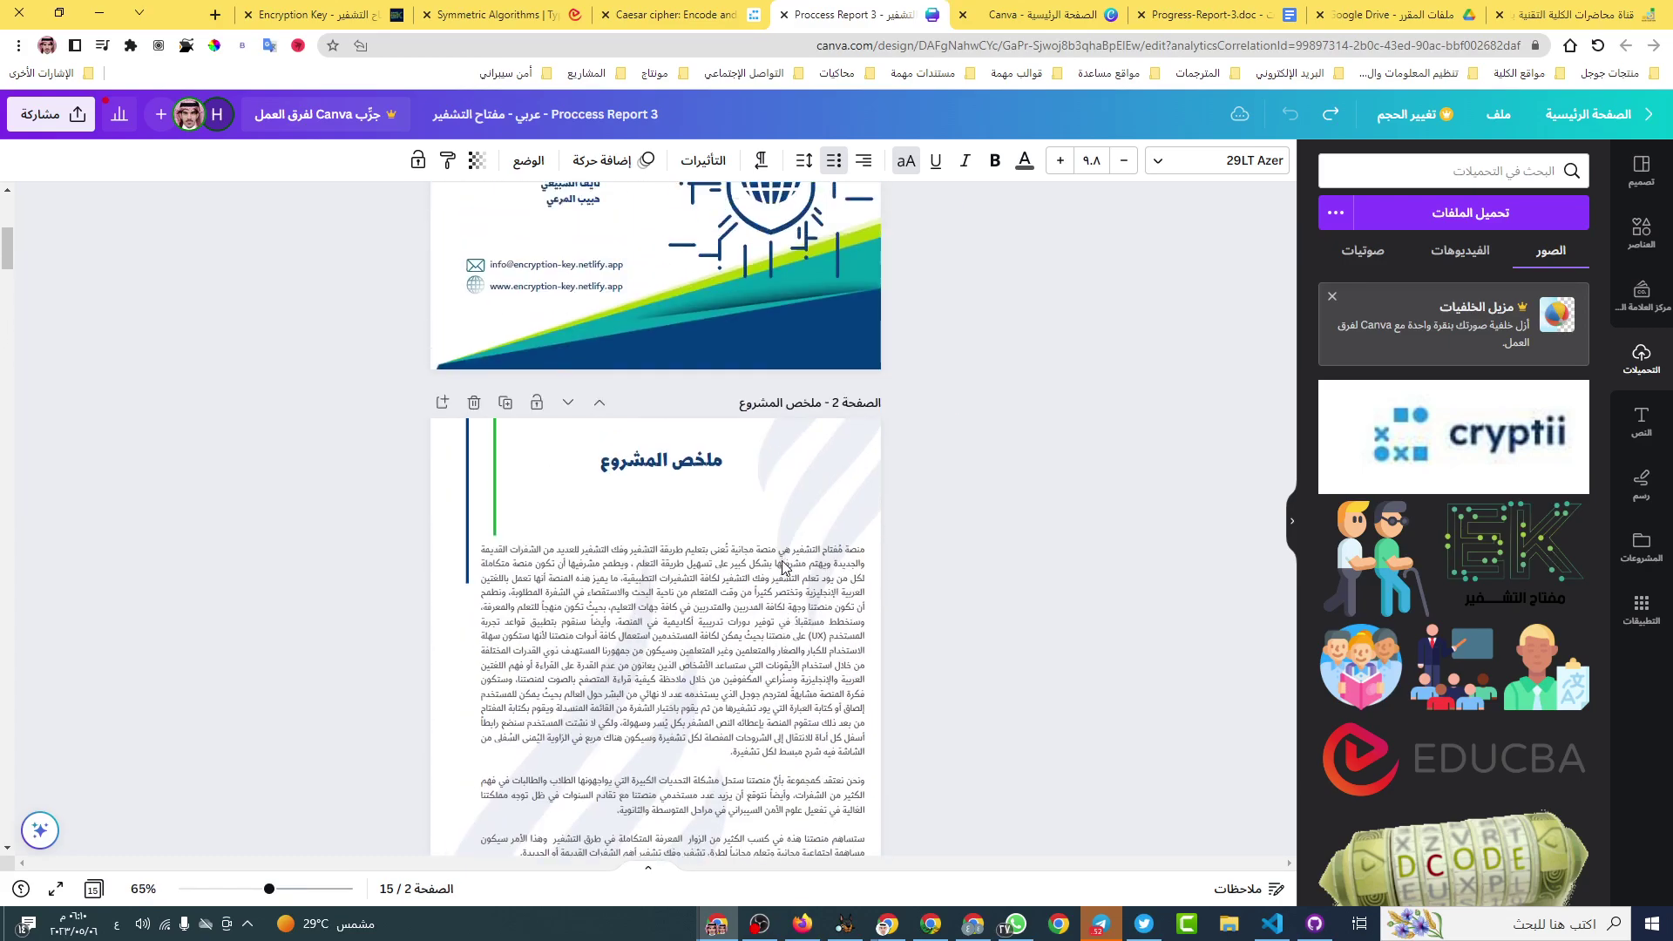
scroll(694, 421, "down", 6)
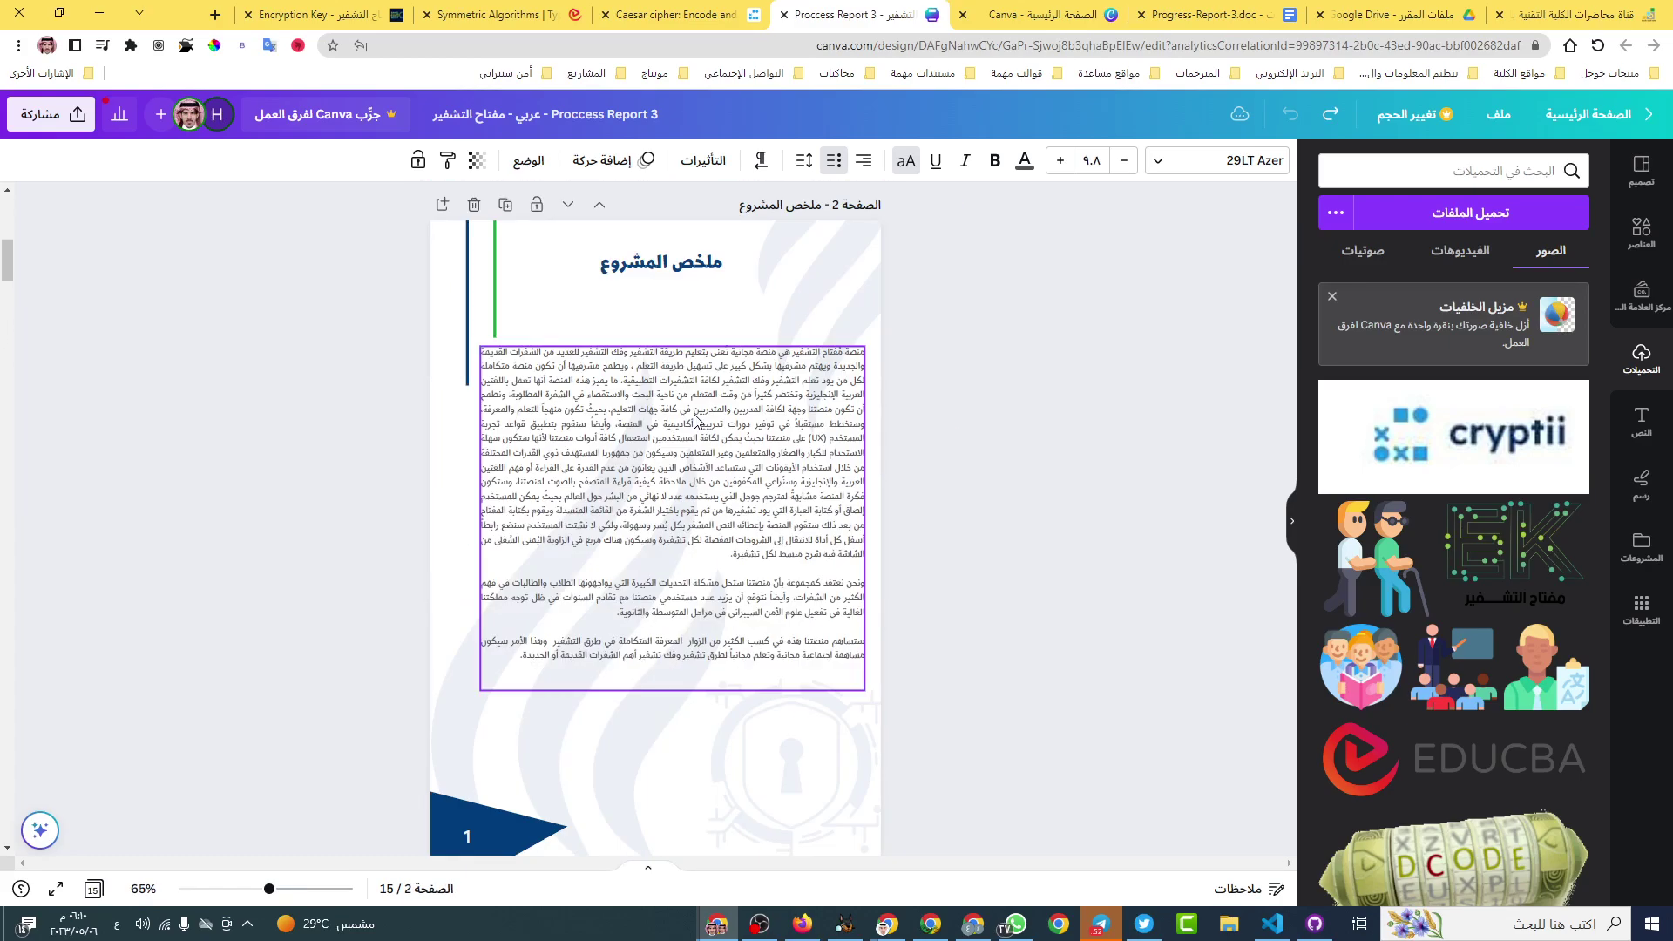
scroll(637, 629, "up", 6)
scroll(608, 470, "down", 8)
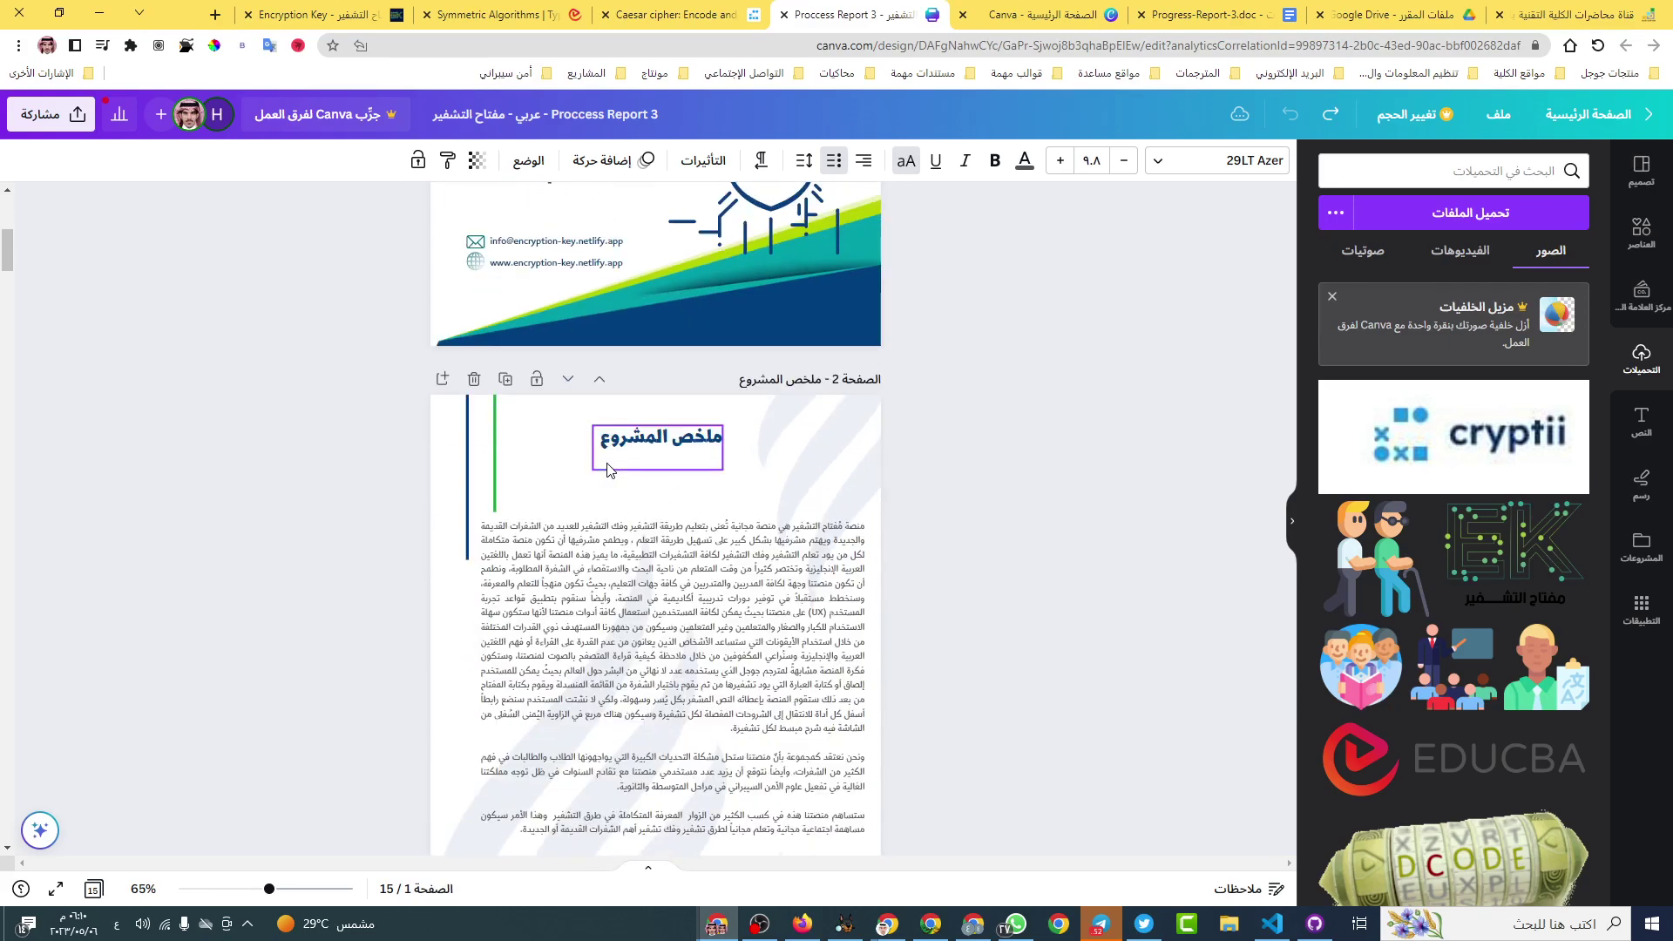
scroll(608, 470, "down", 10)
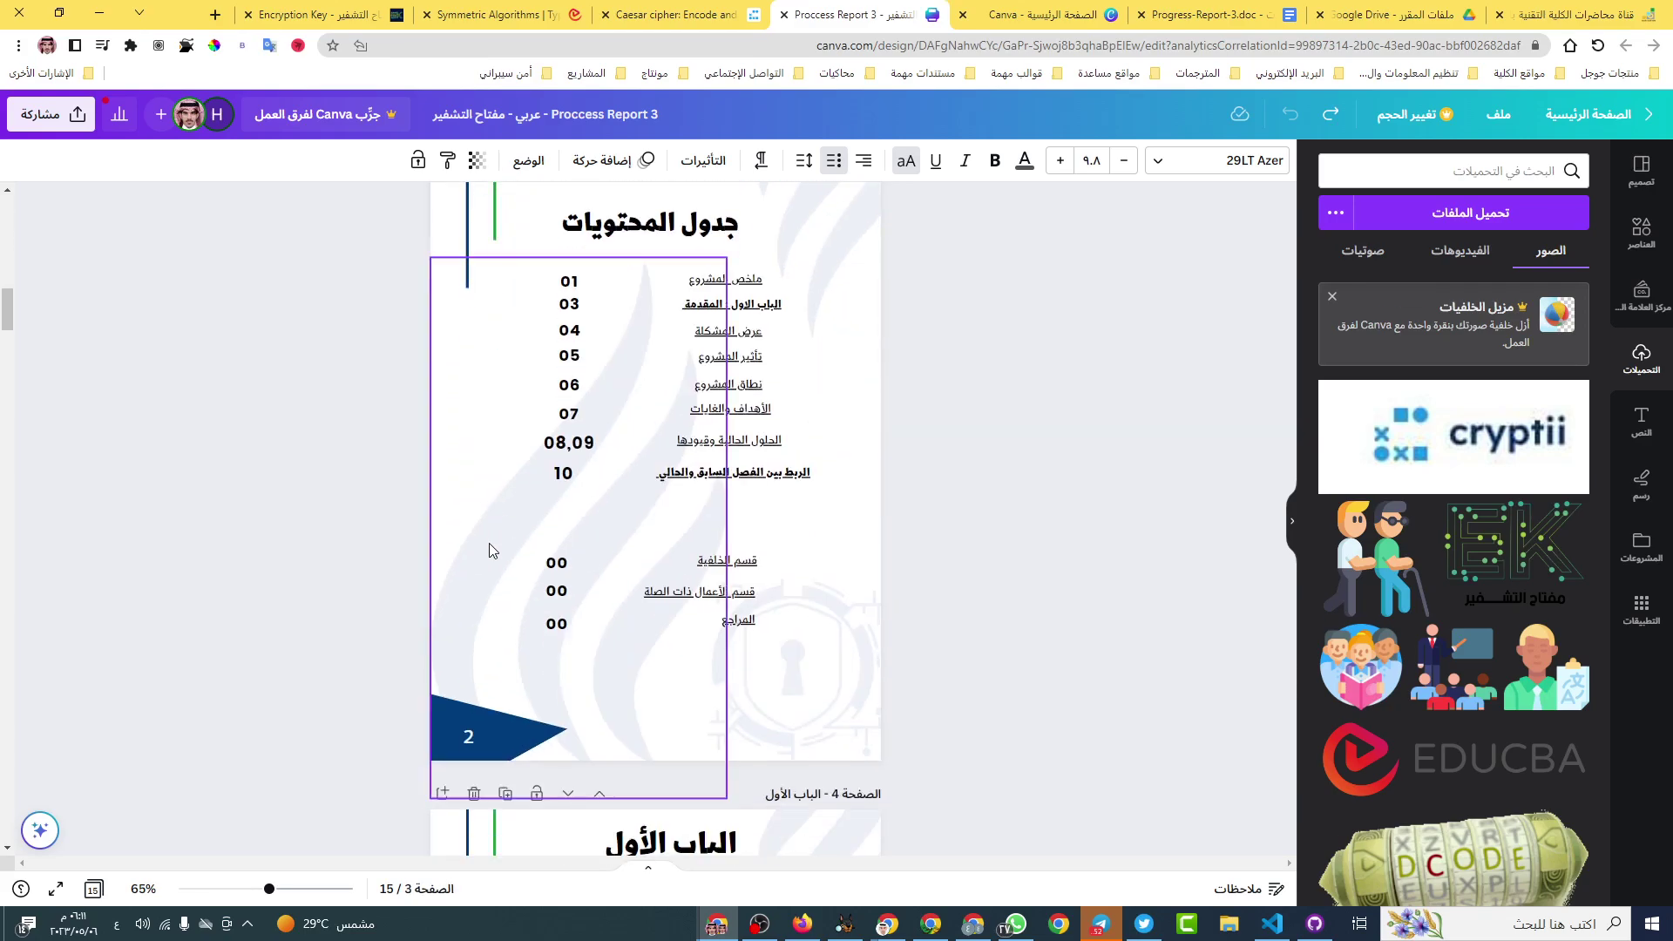
scroll(506, 596, "down", 10)
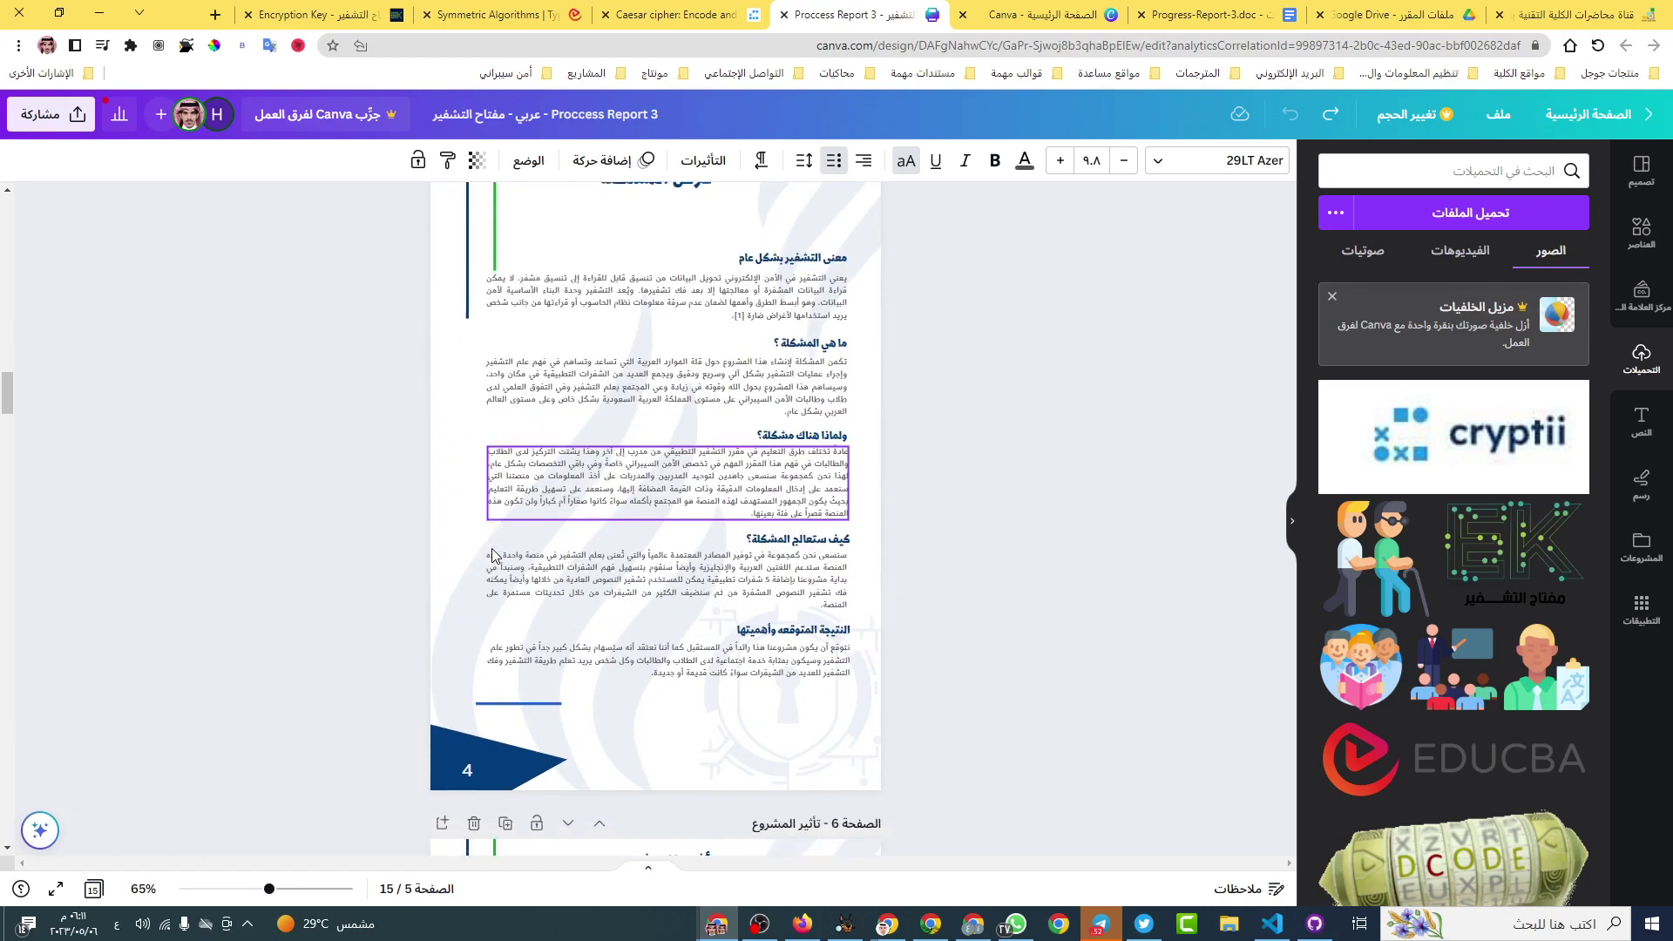
scroll(493, 555, "down", 10)
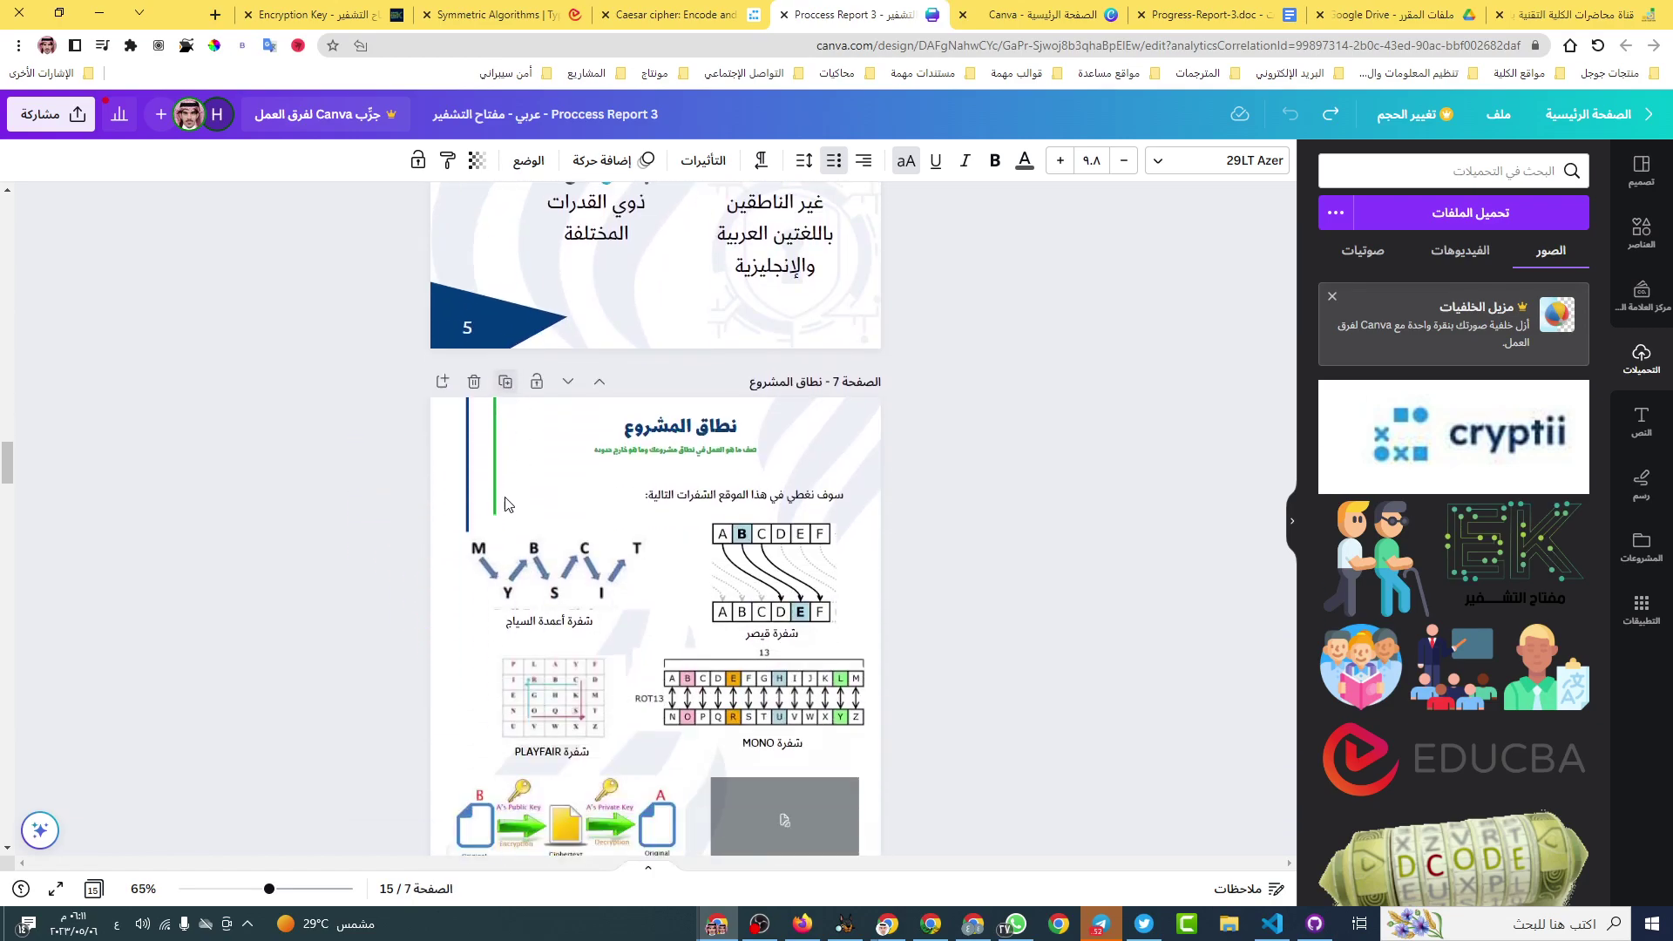
scroll(493, 512, "down", 10)
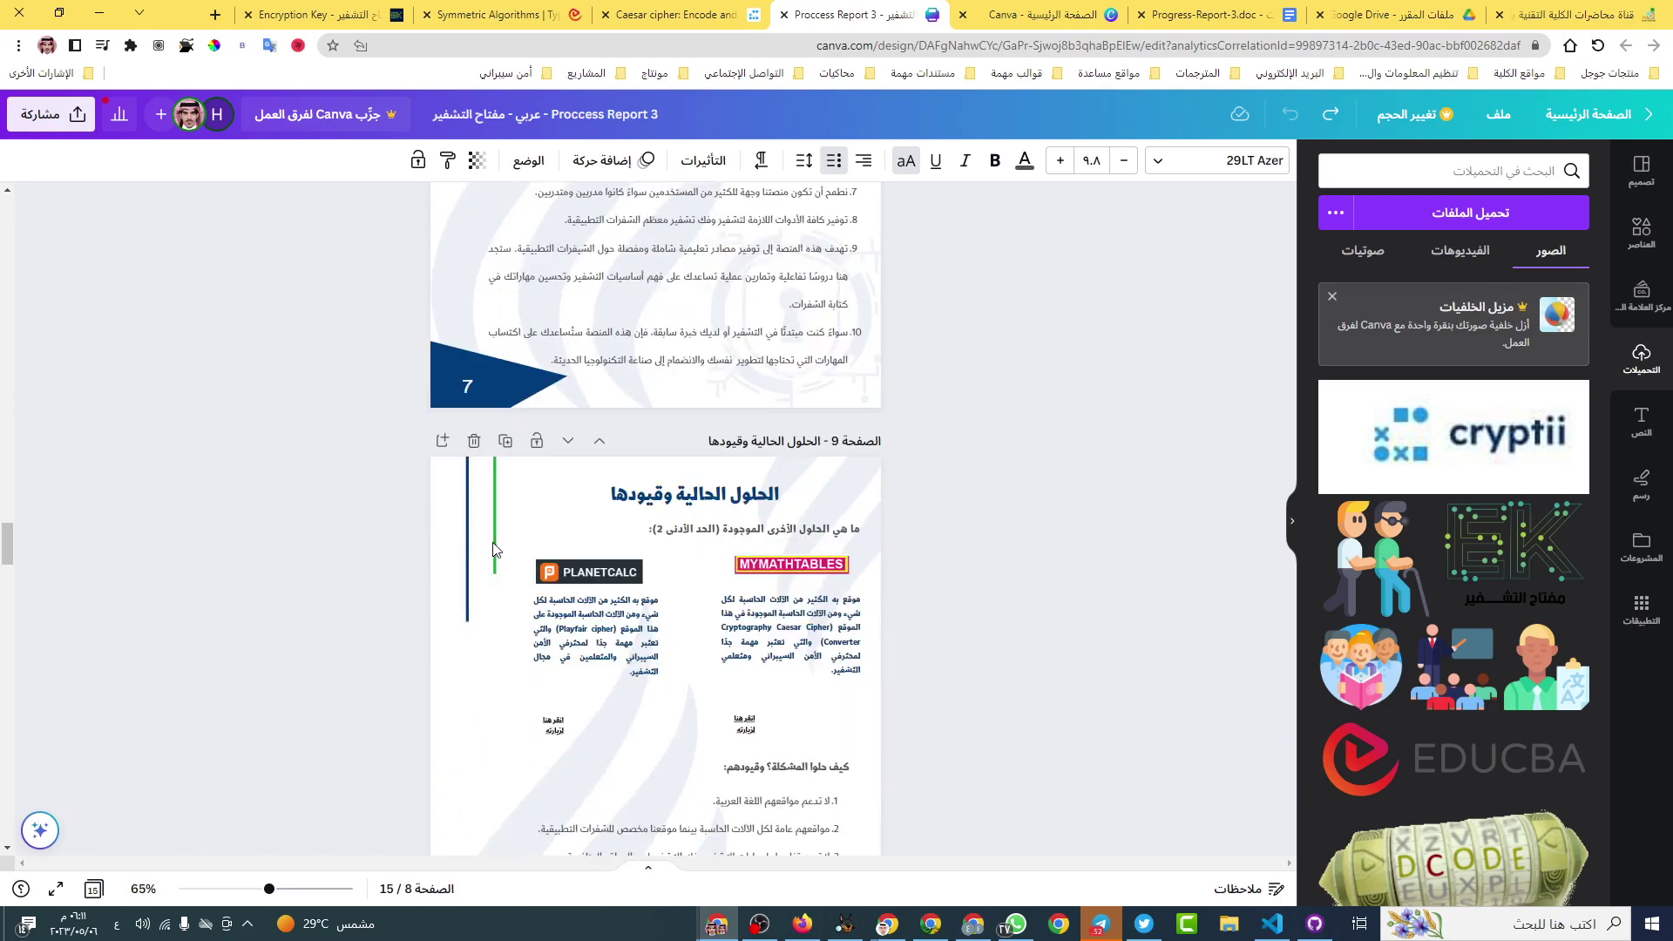
scroll(470, 514, "down", 5)
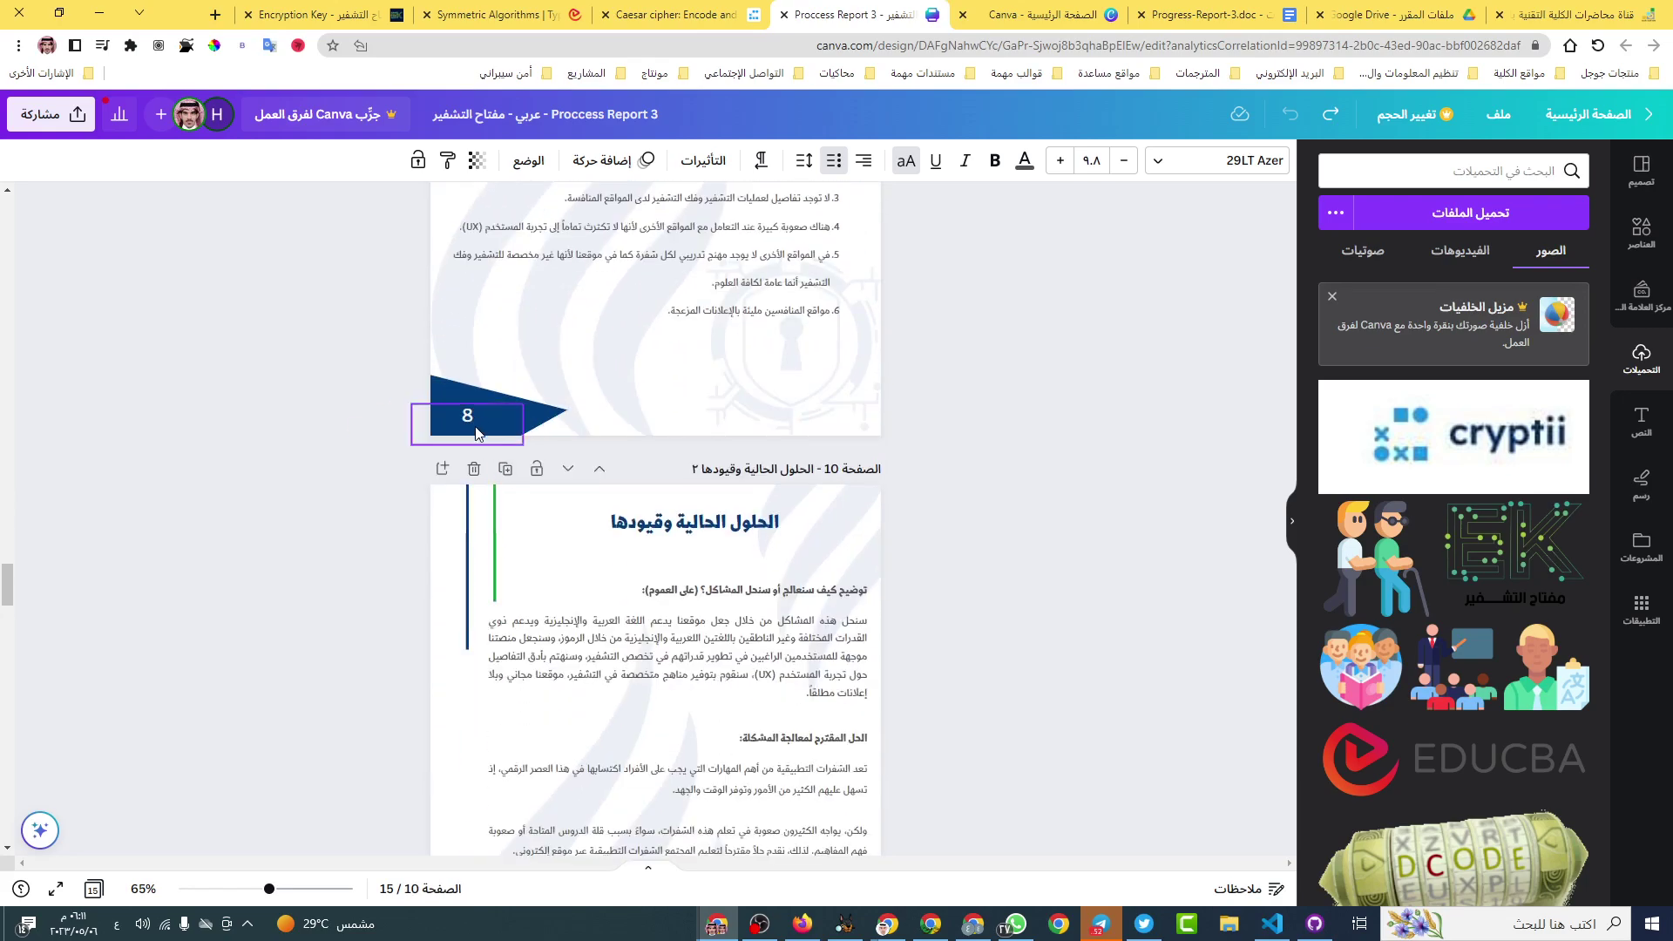
scroll(531, 520, "down", 8)
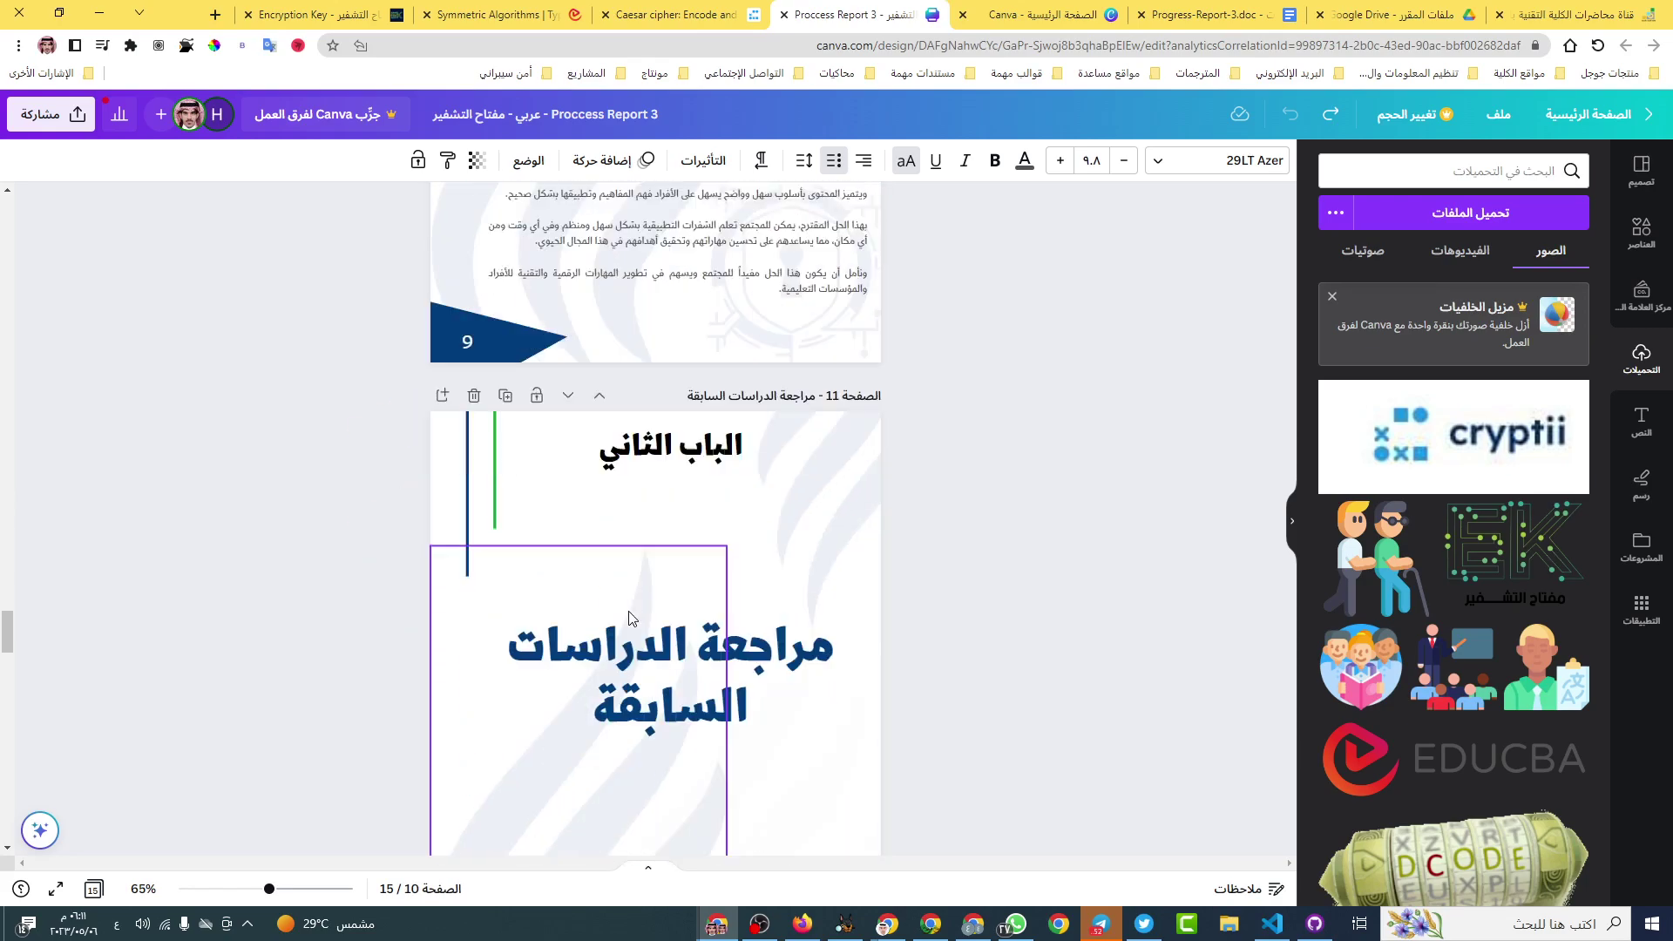
scroll(592, 697, "down", 10)
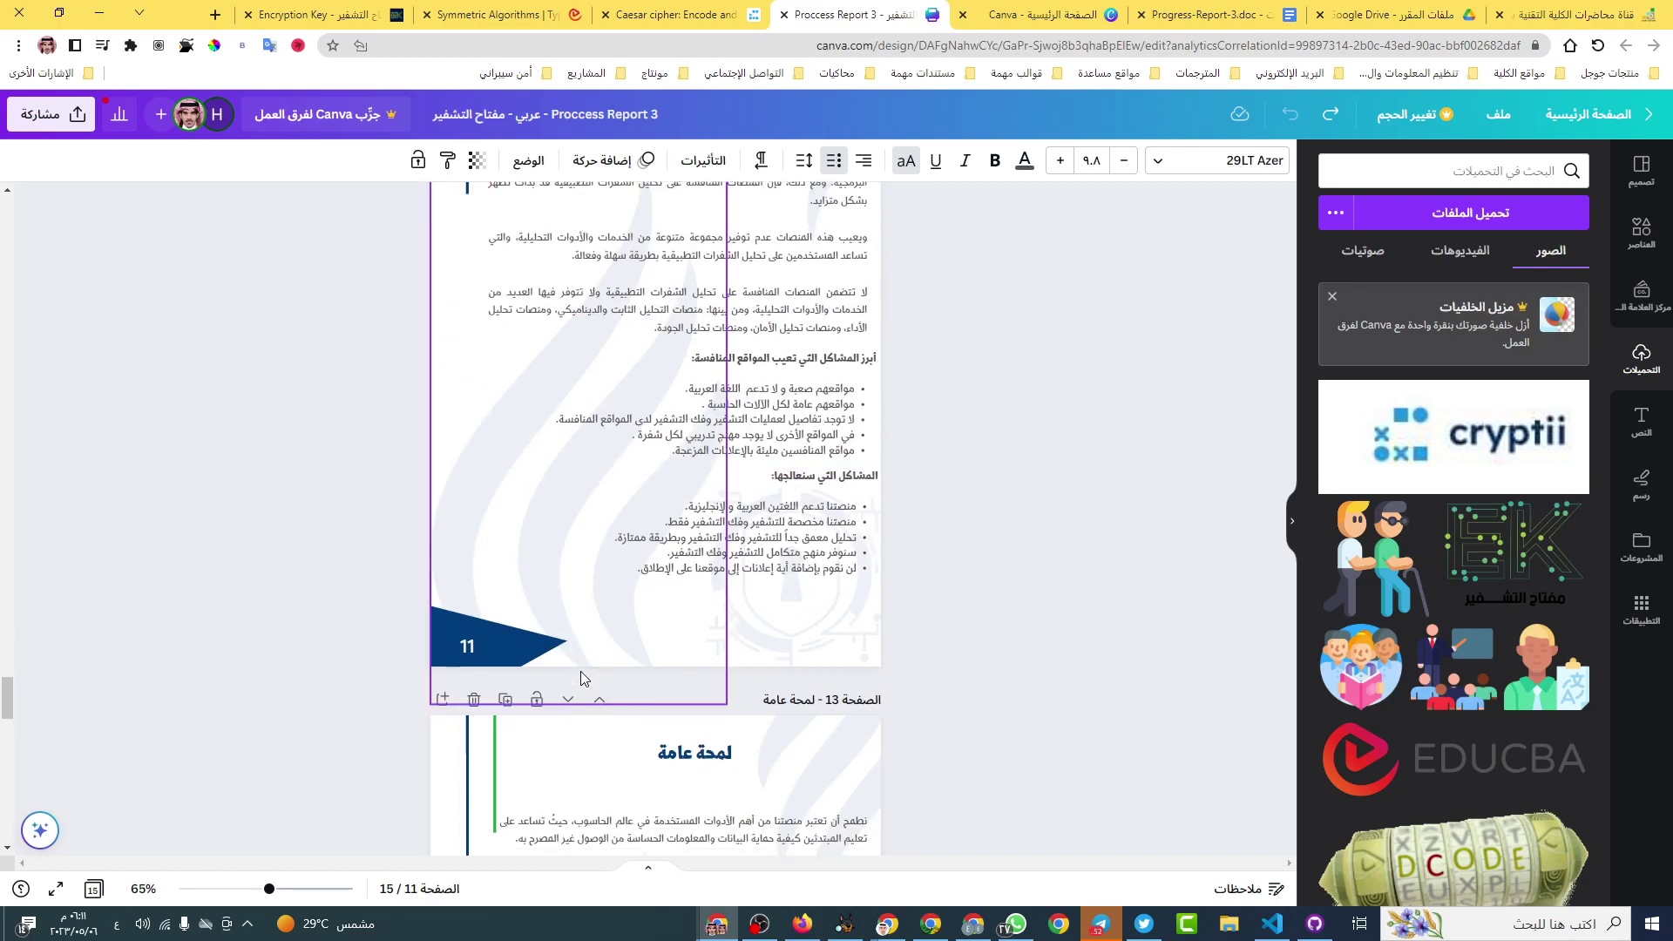
scroll(580, 676, "down", 10)
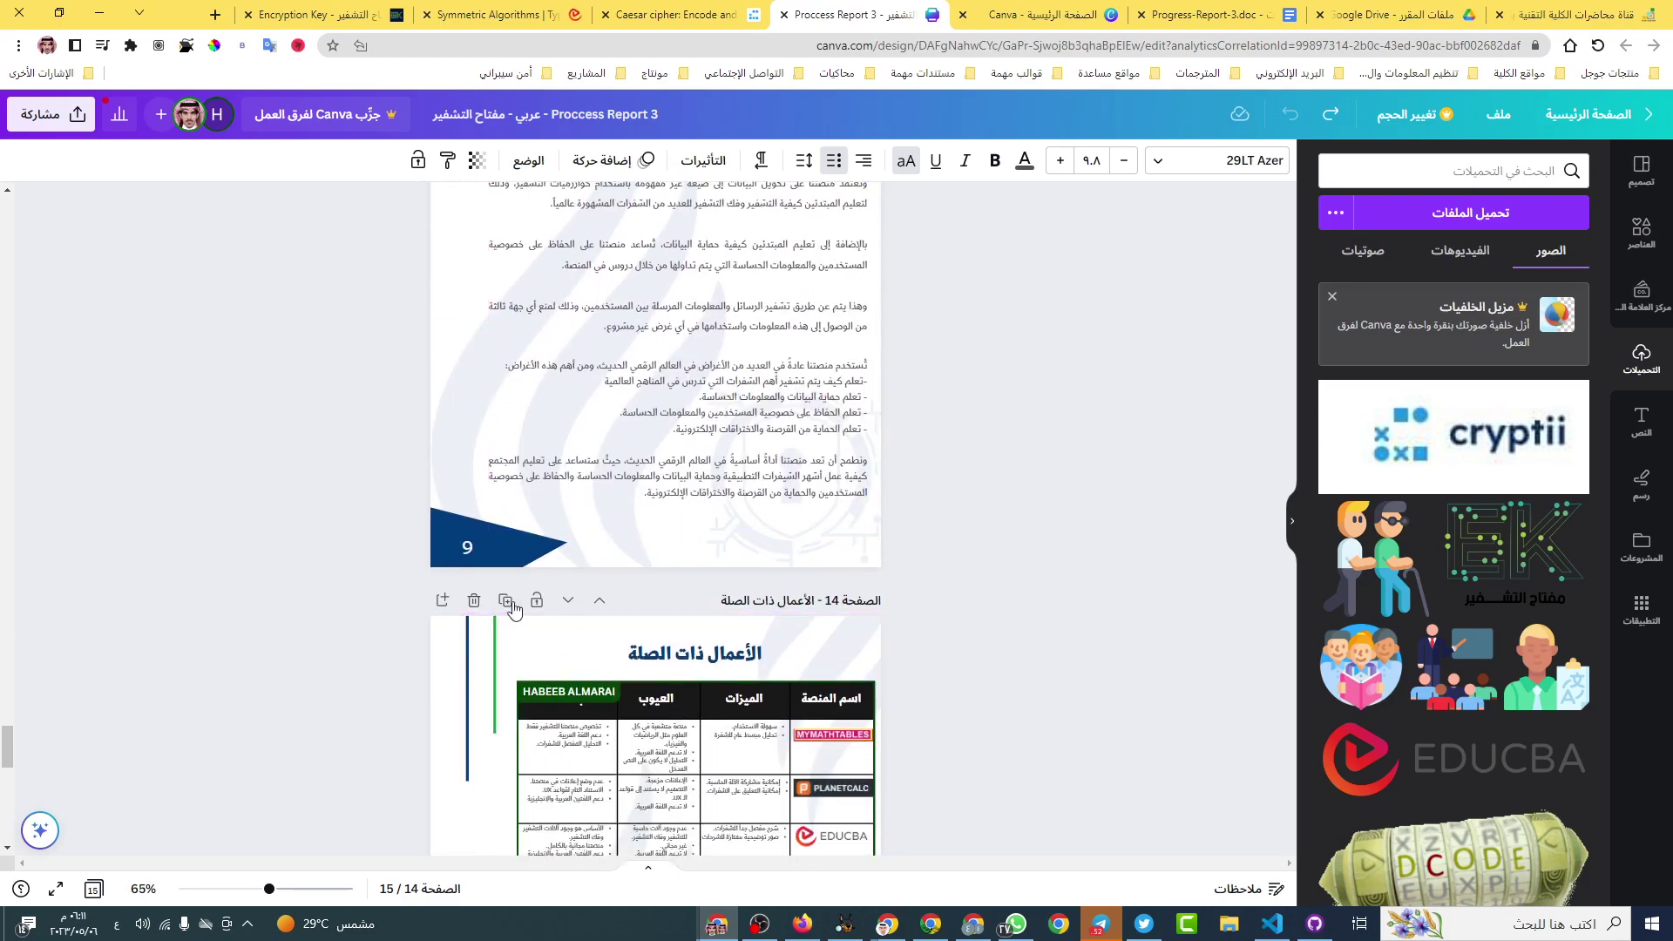
double_click(473, 548)
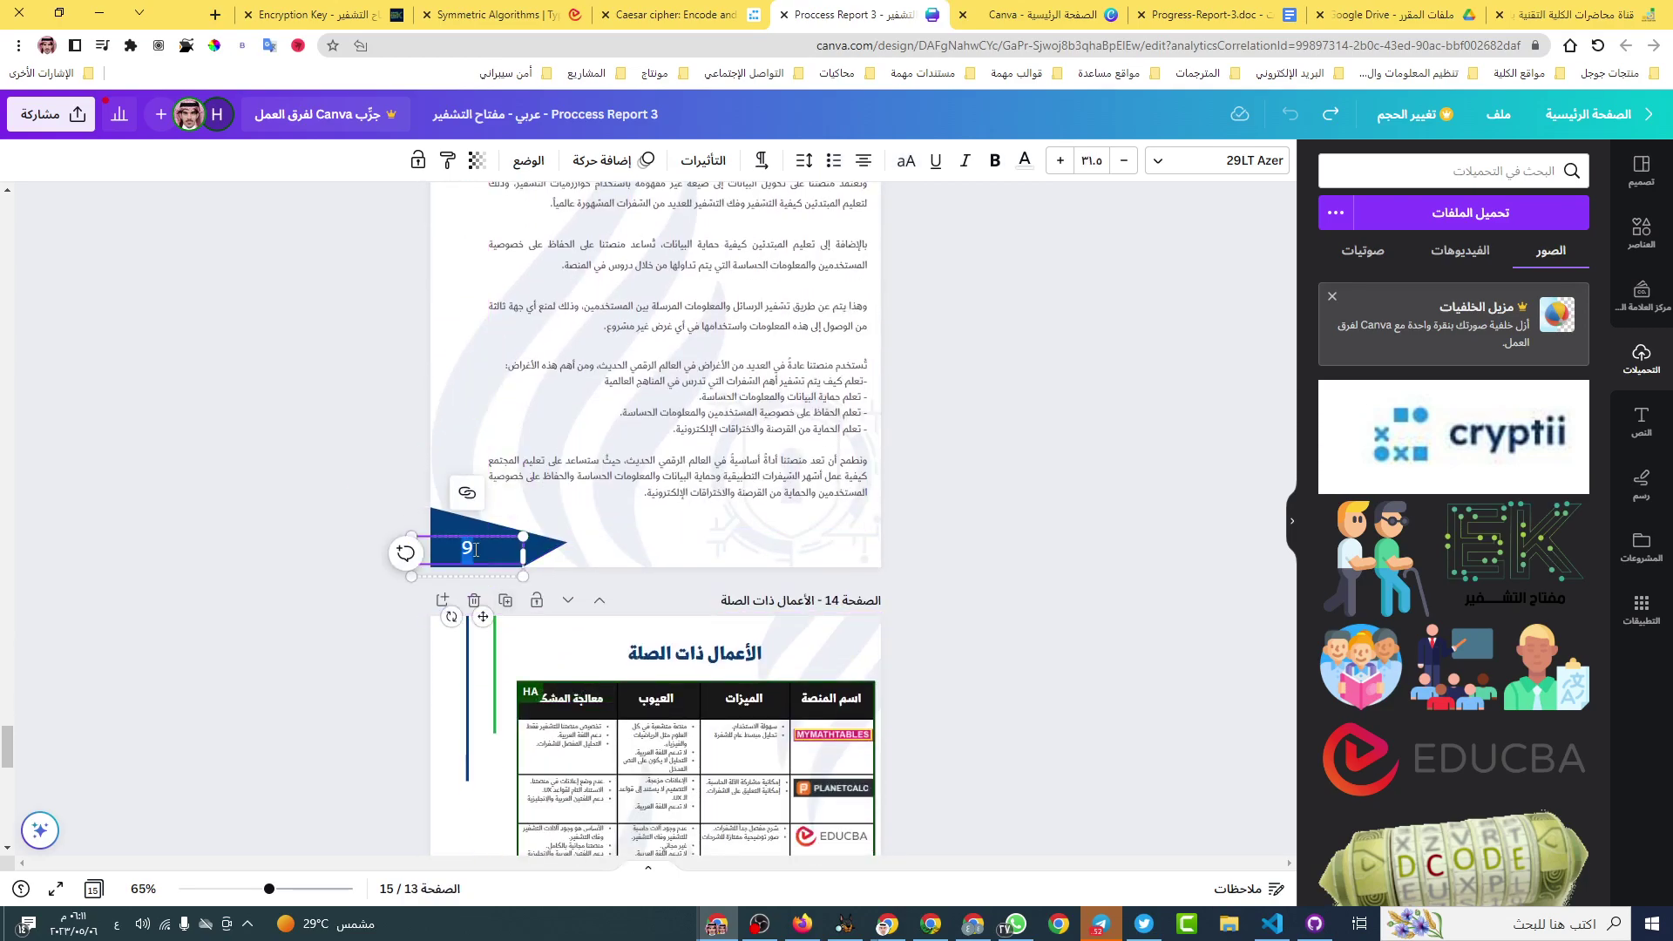
type("12")
scroll(533, 542, "down", 8)
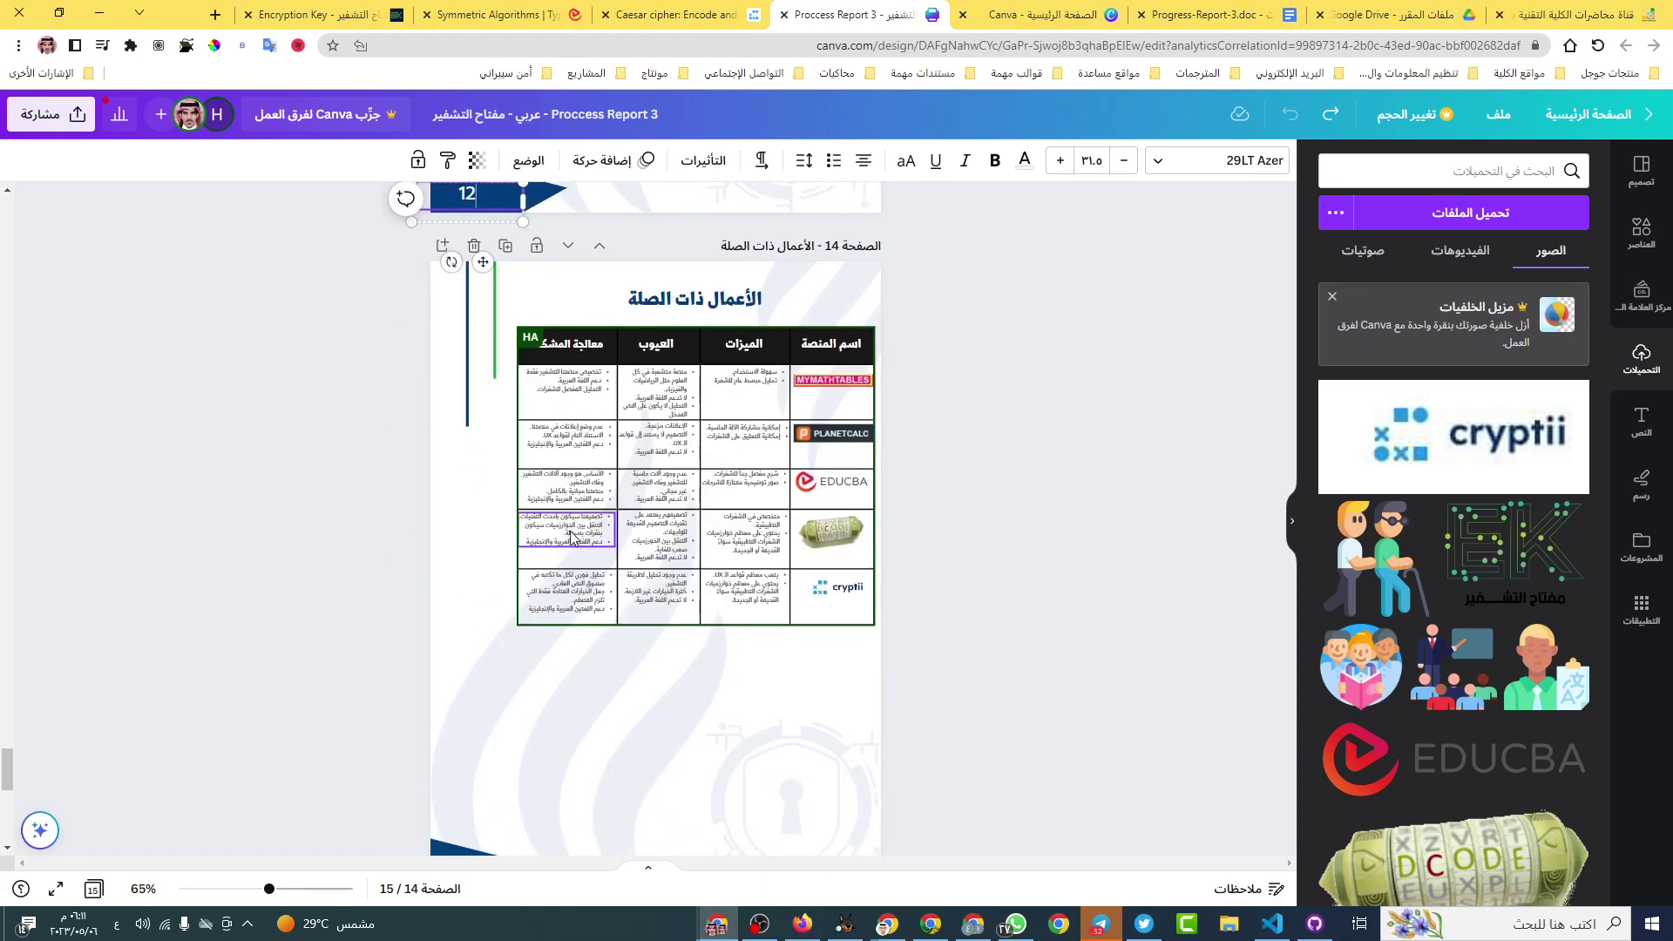
double_click(476, 535)
type("13")
scroll(476, 535, "down", 5)
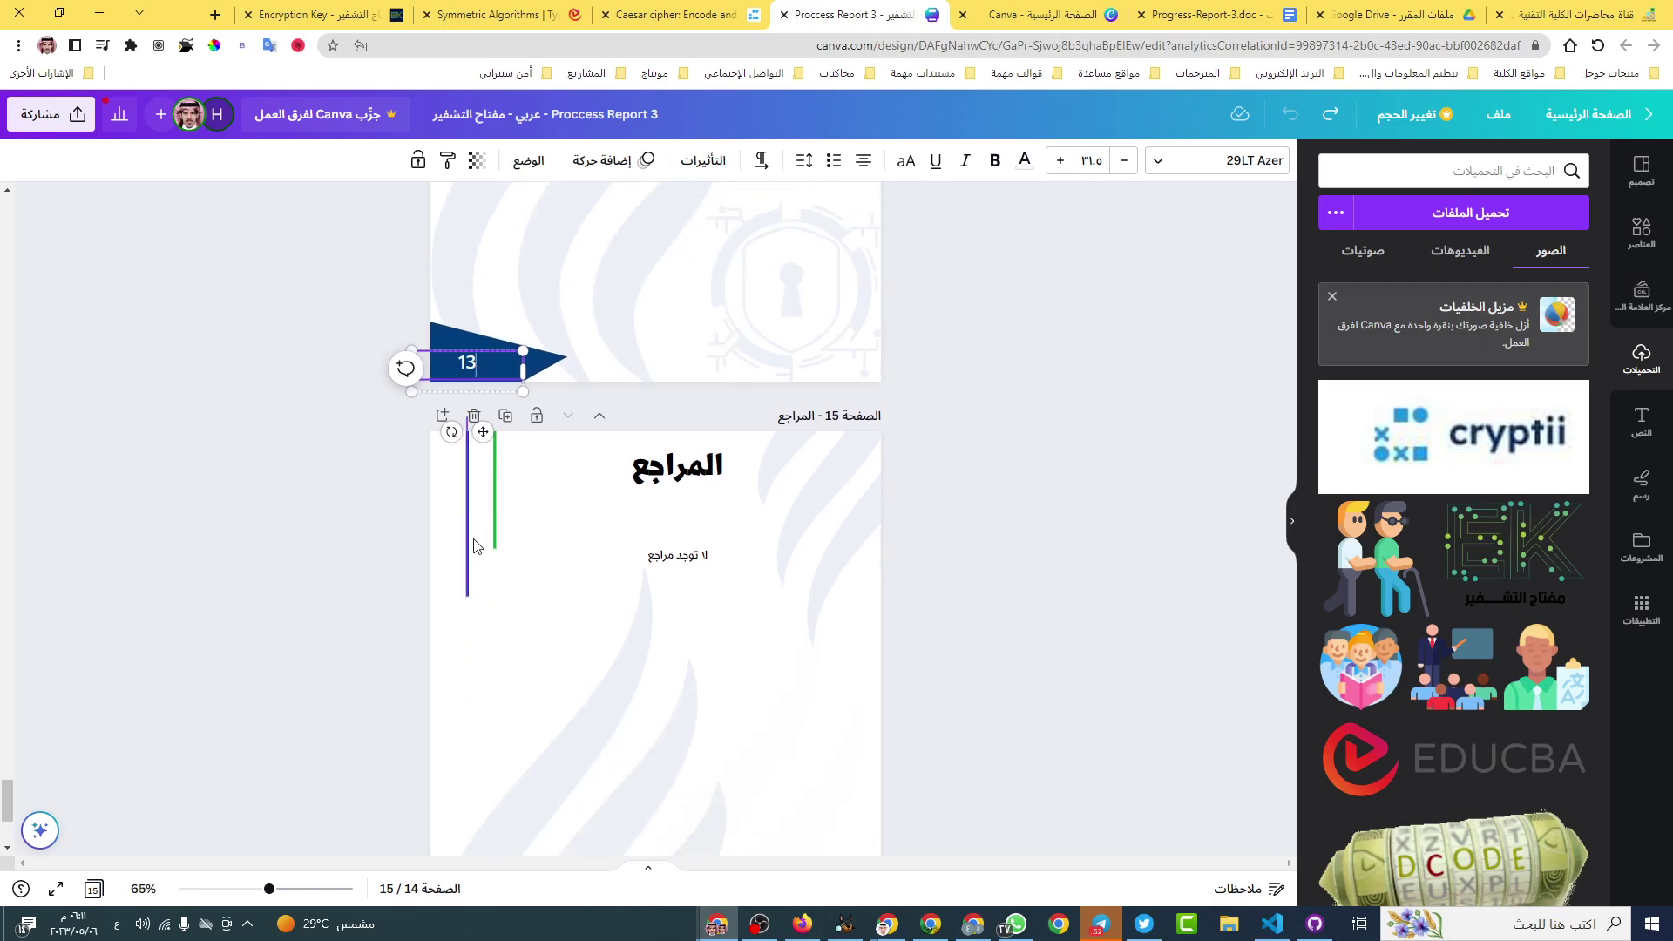
double_click(470, 788)
type("14")
scroll(553, 710, "down", 1)
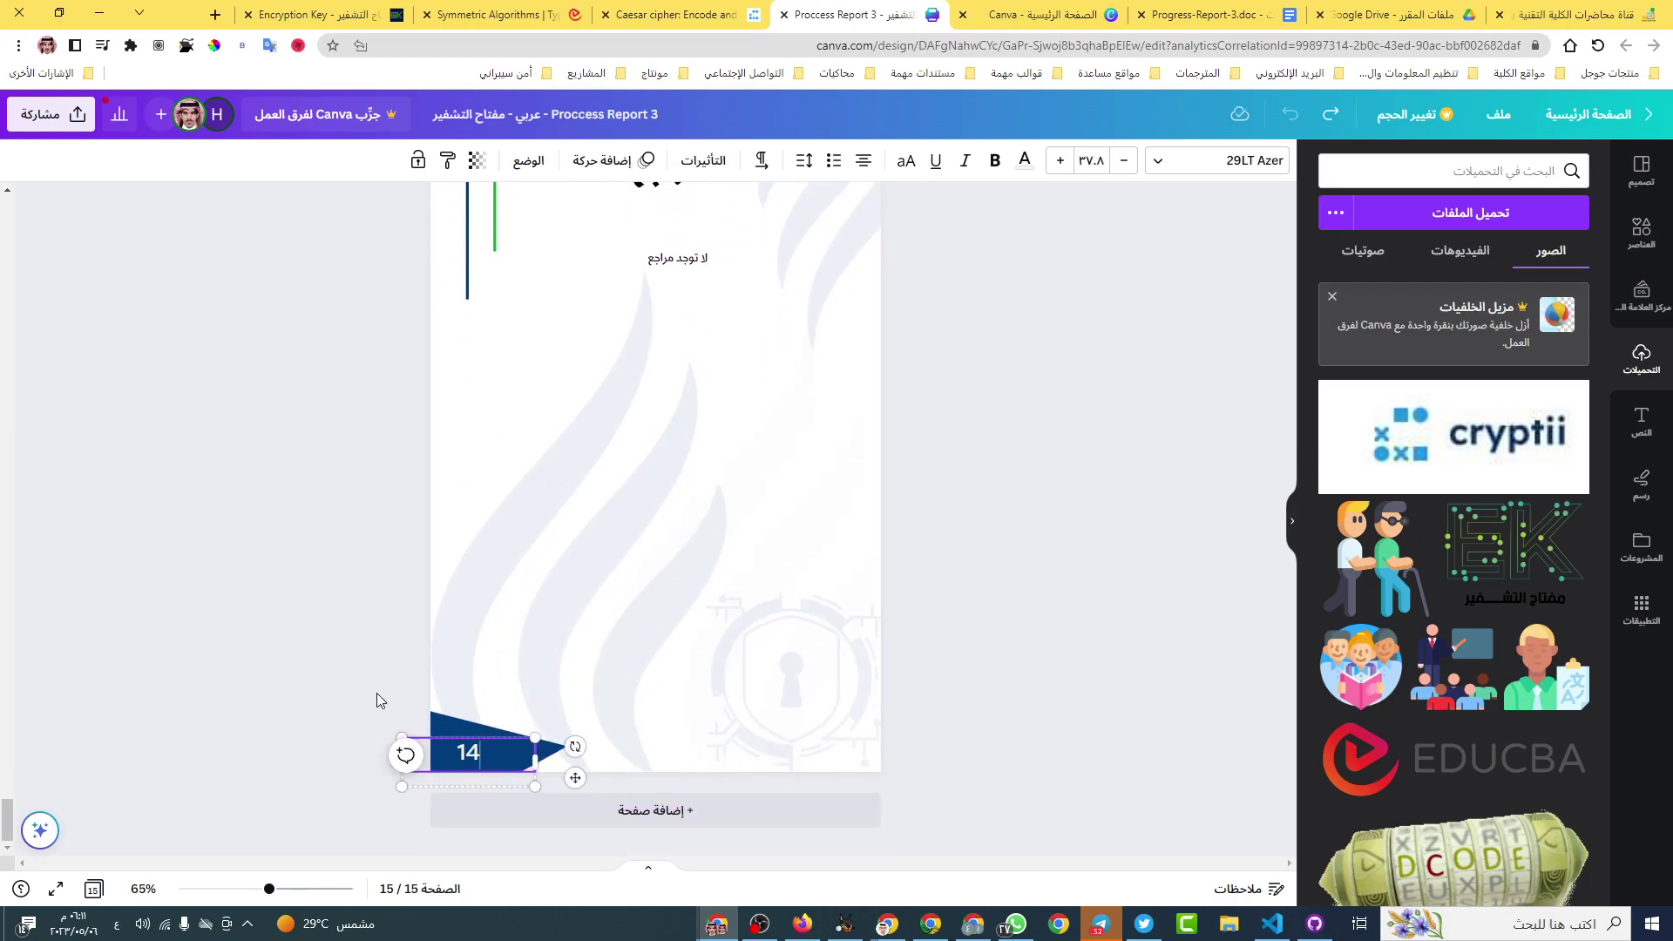
left_click(272, 638)
scroll(1129, 451, "up", 15)
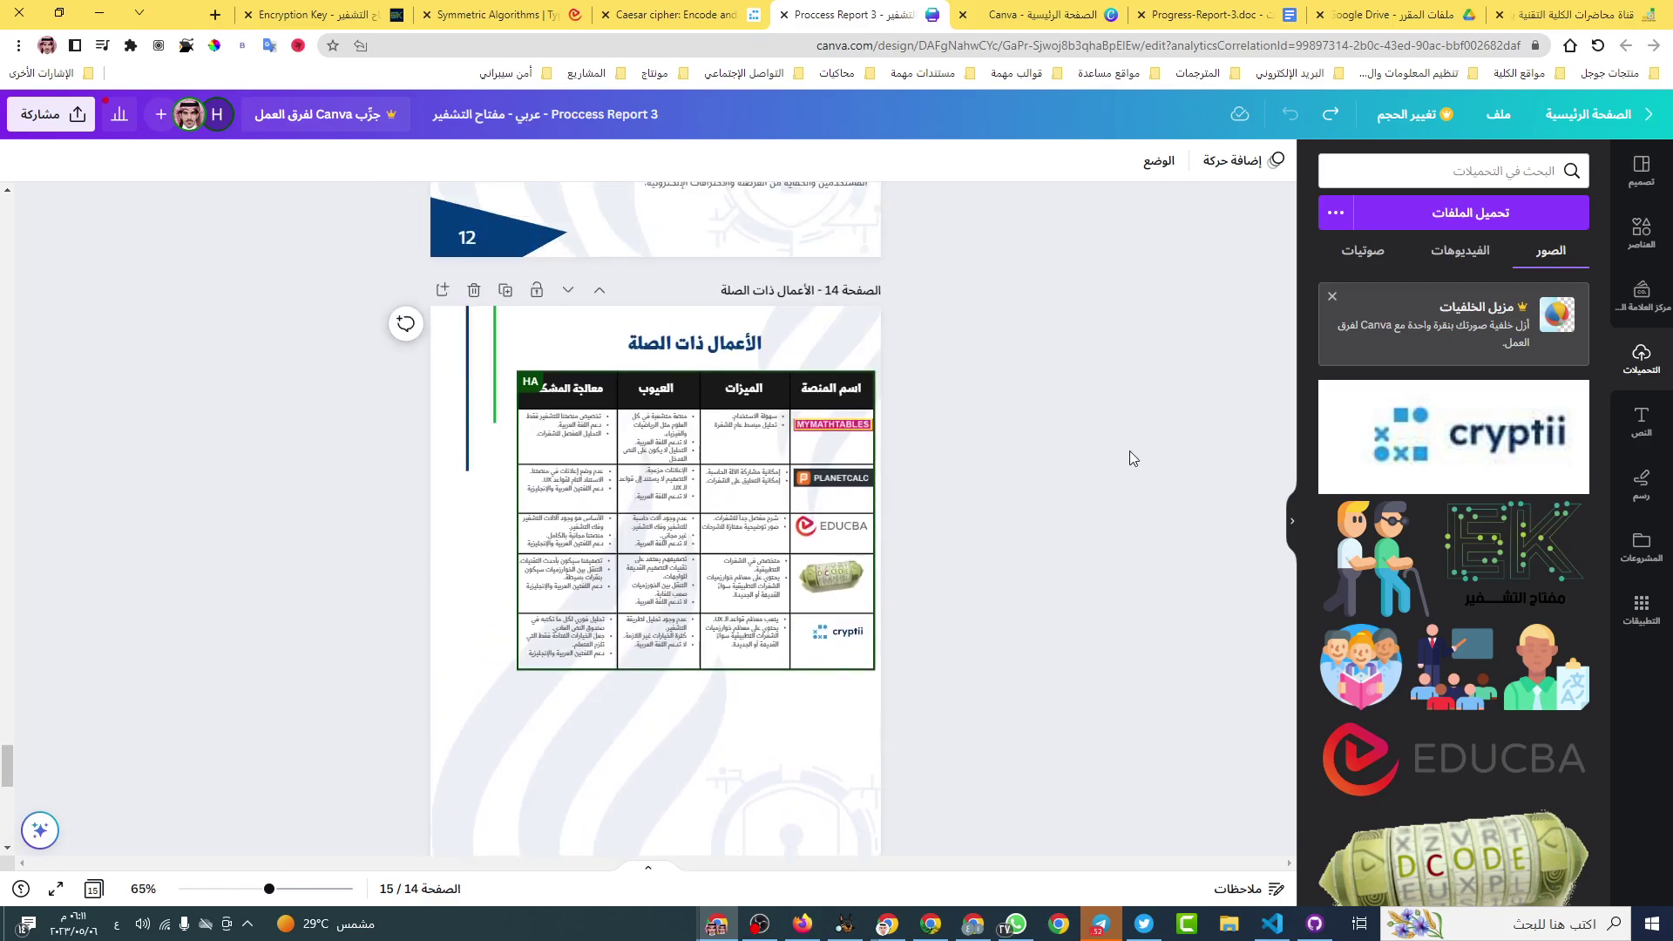
scroll(1147, 520, "up", 20)
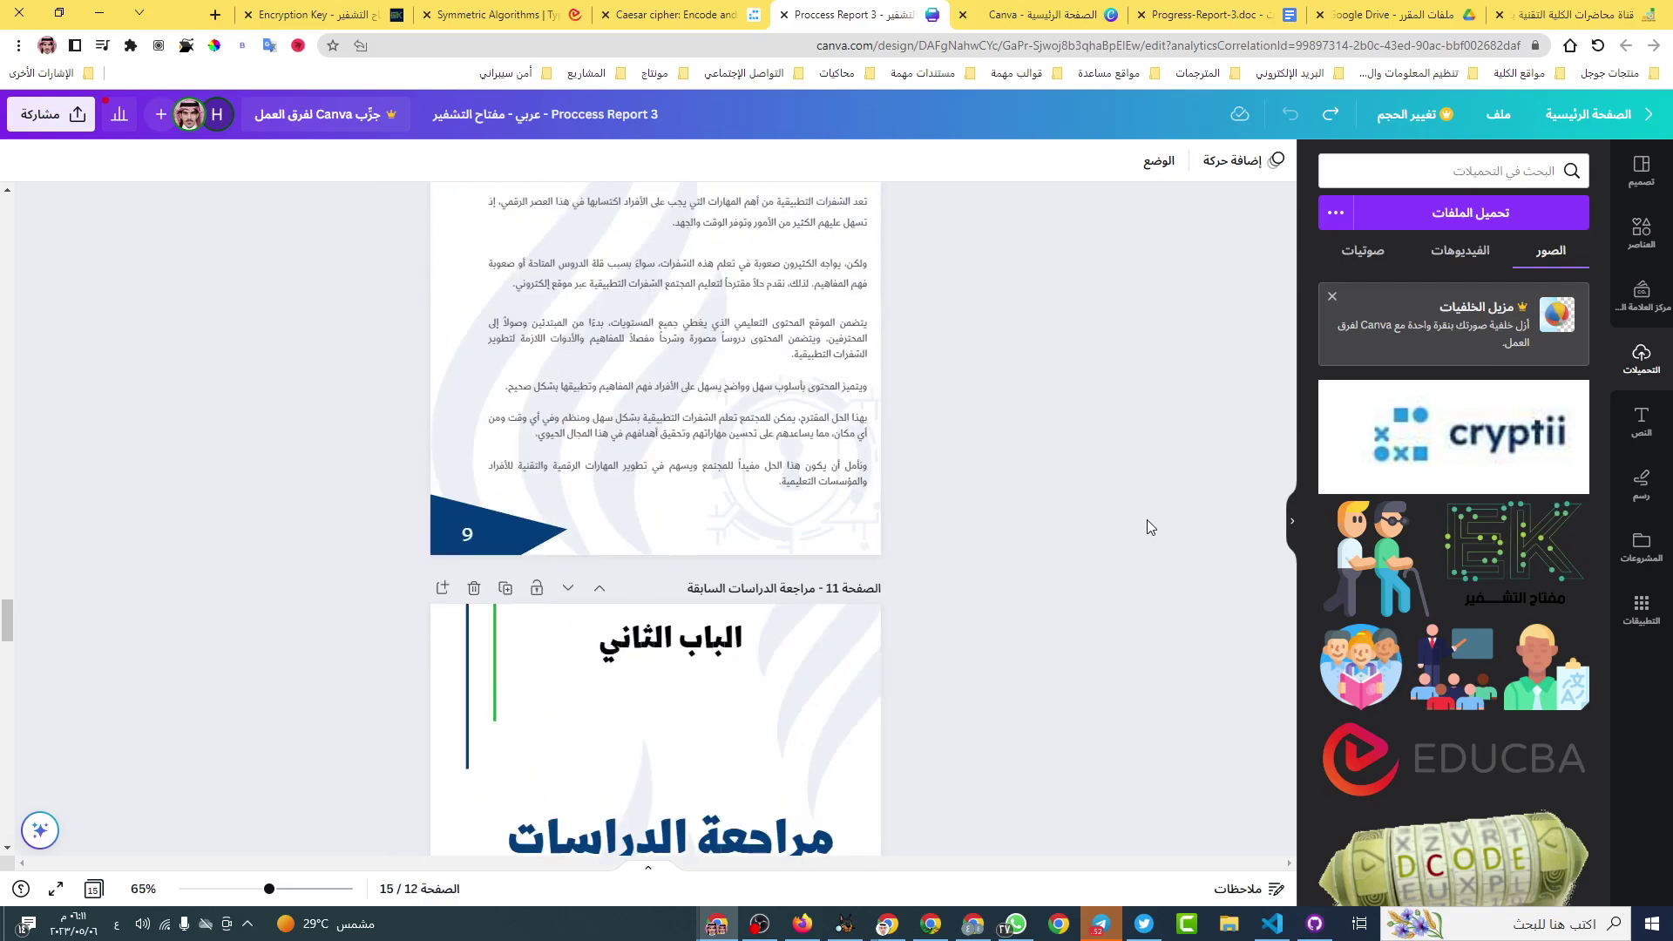
scroll(1150, 525, "up", 20)
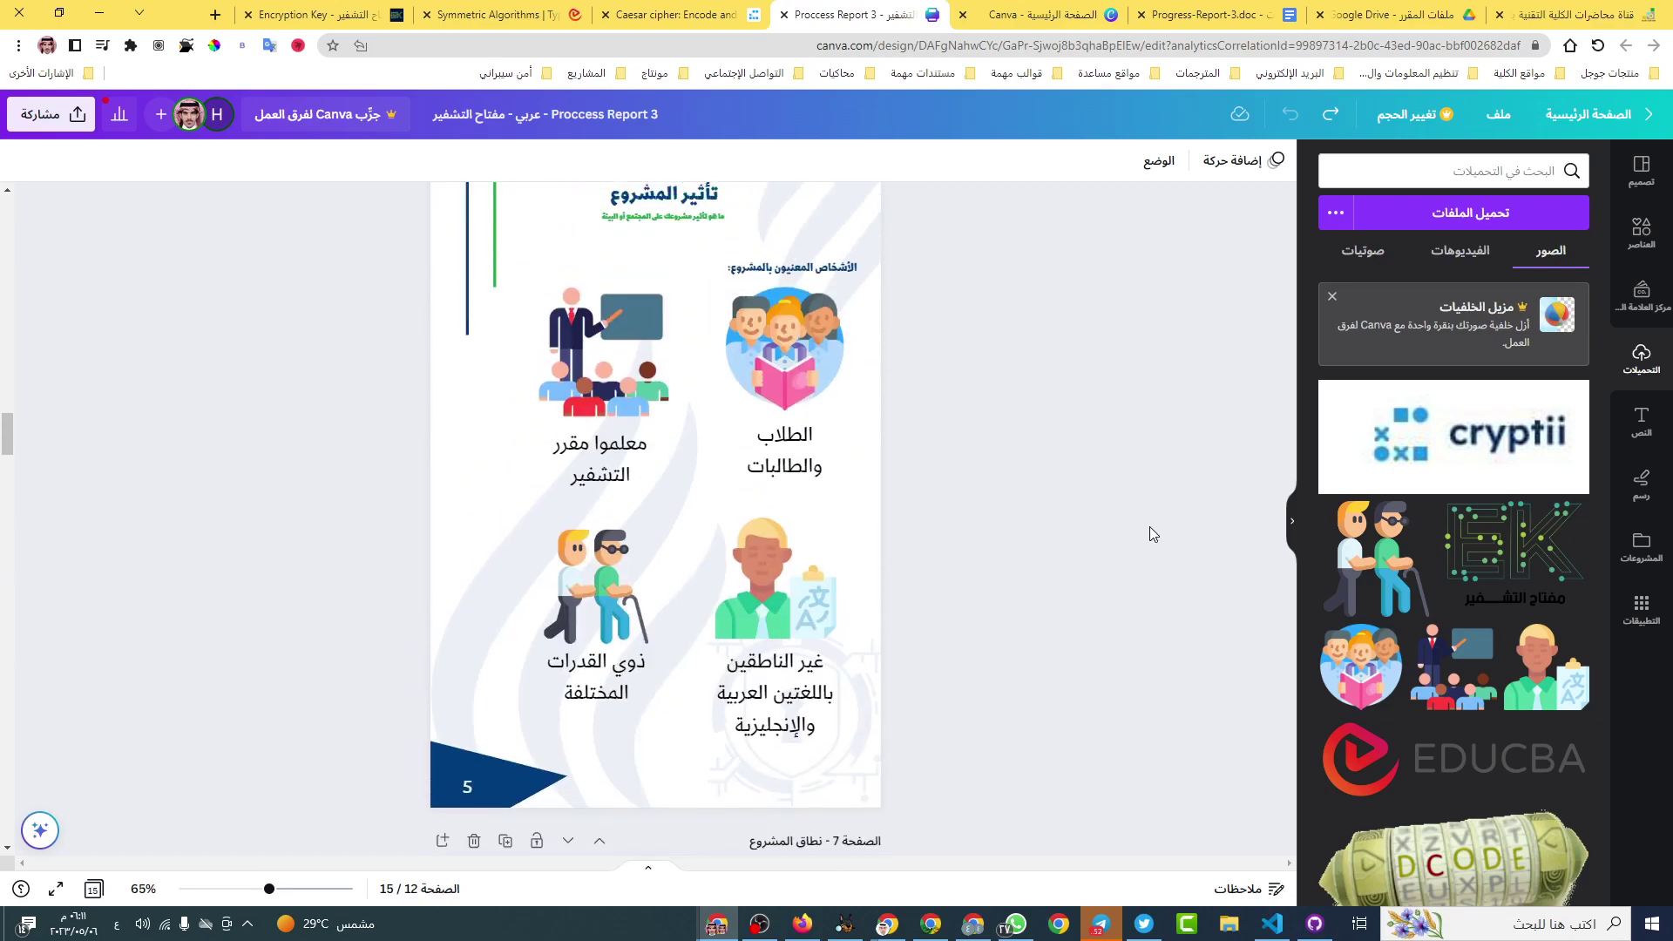
scroll(1138, 520, "up", 12)
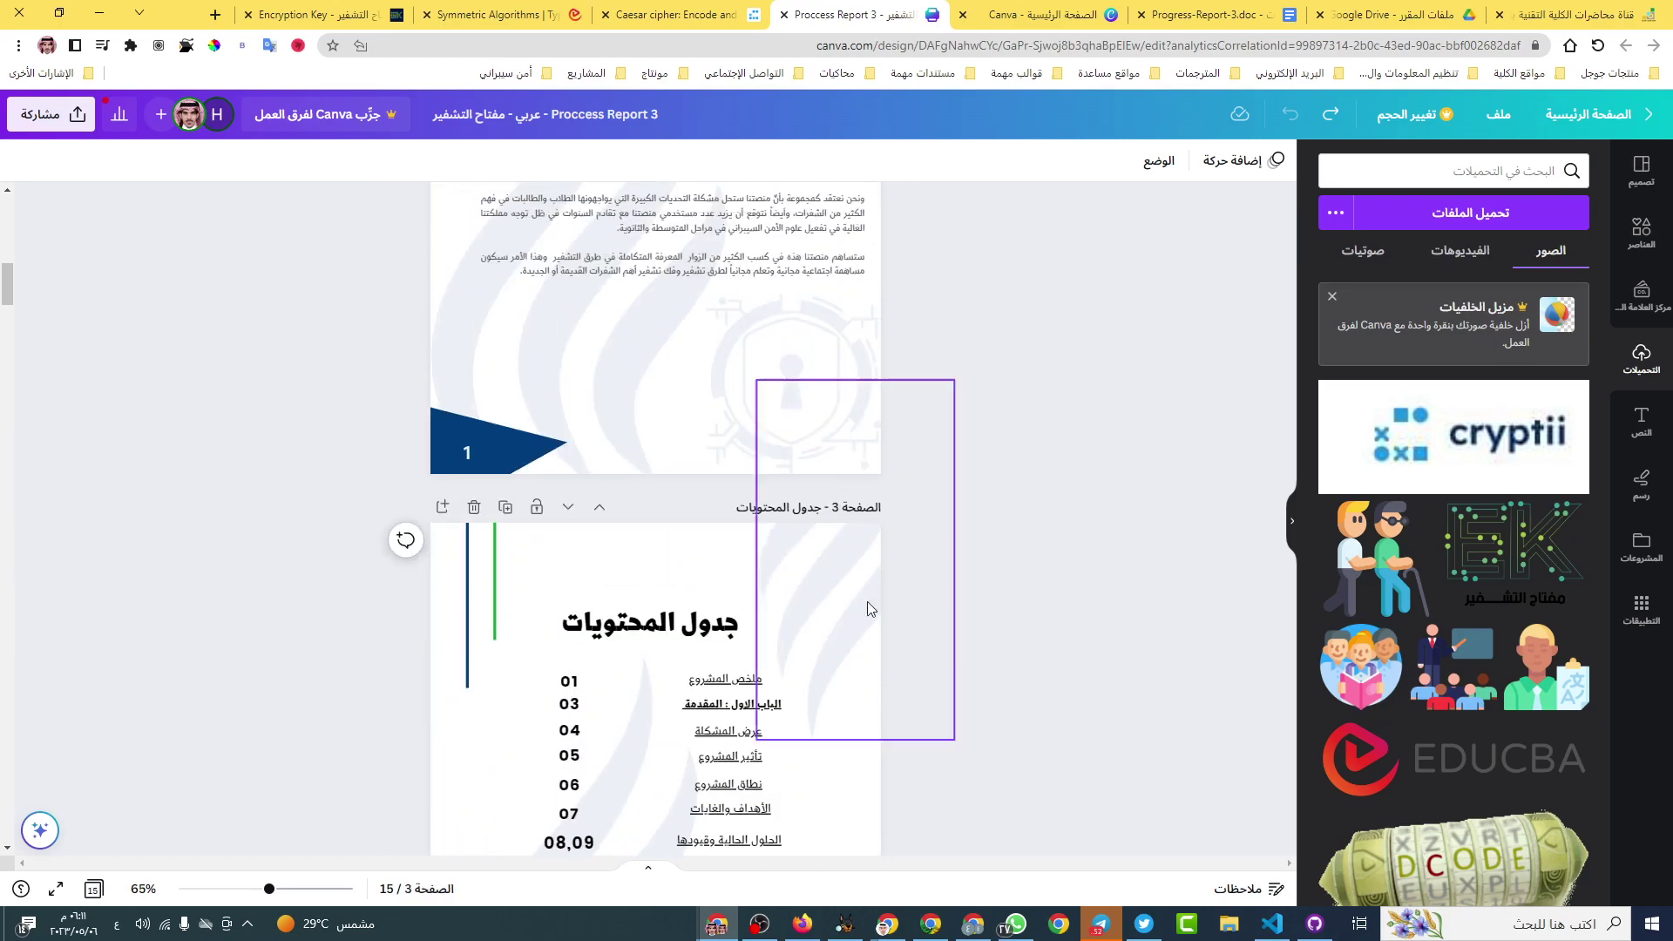
scroll(706, 478, "down", 3)
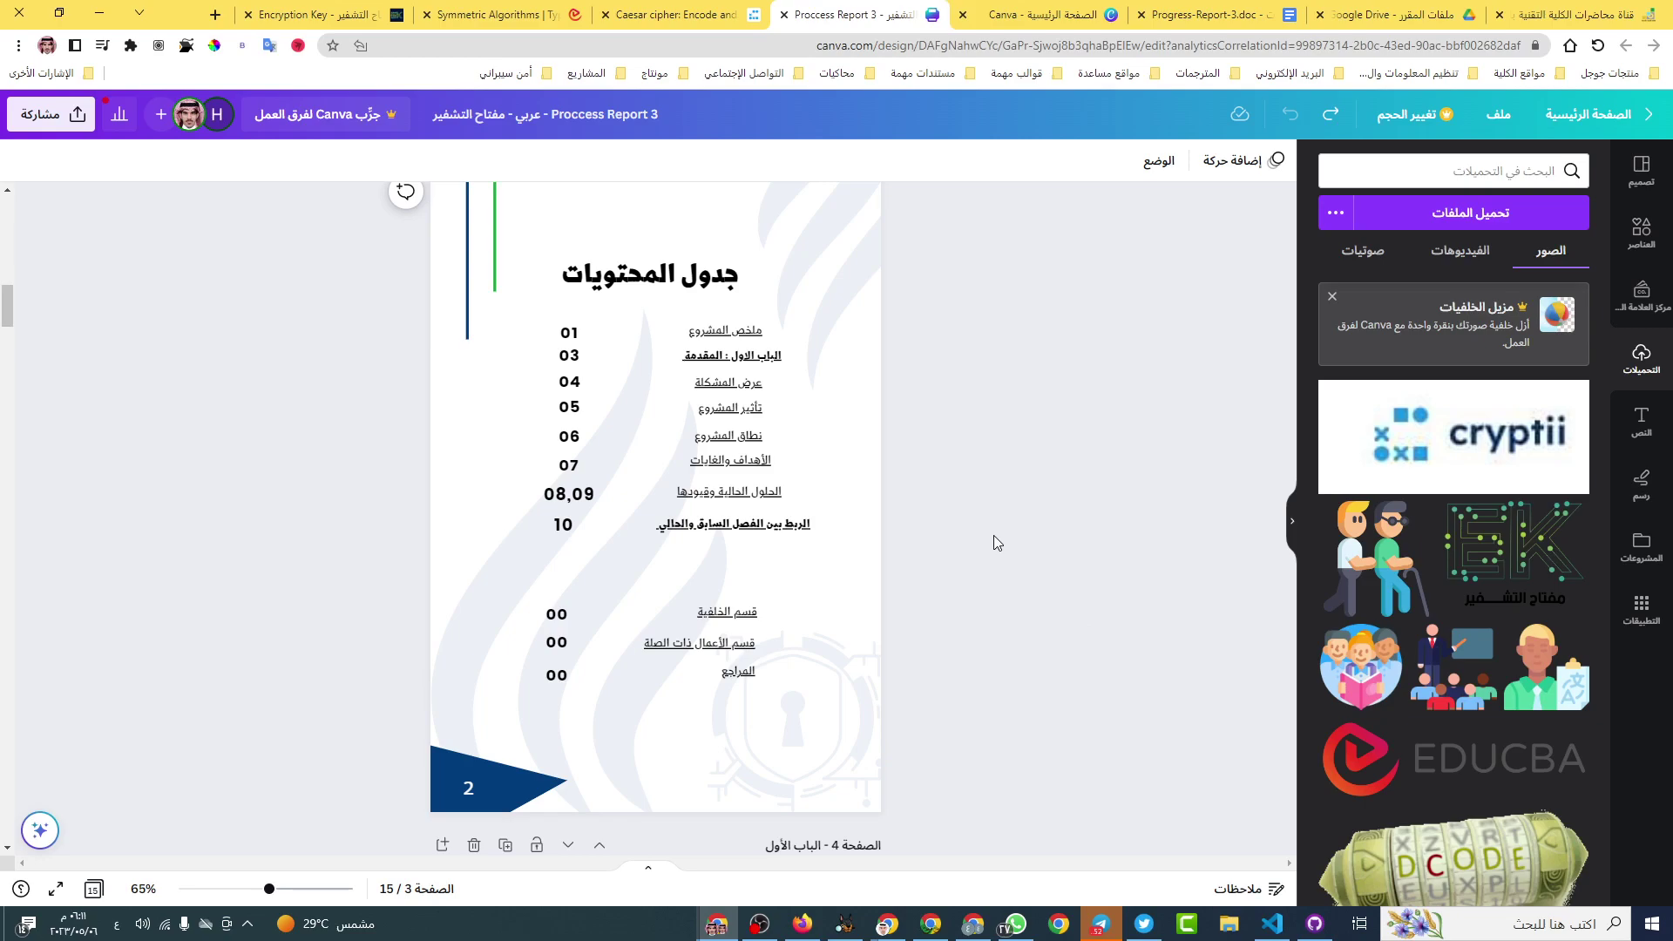
scroll(936, 471, "up", 12)
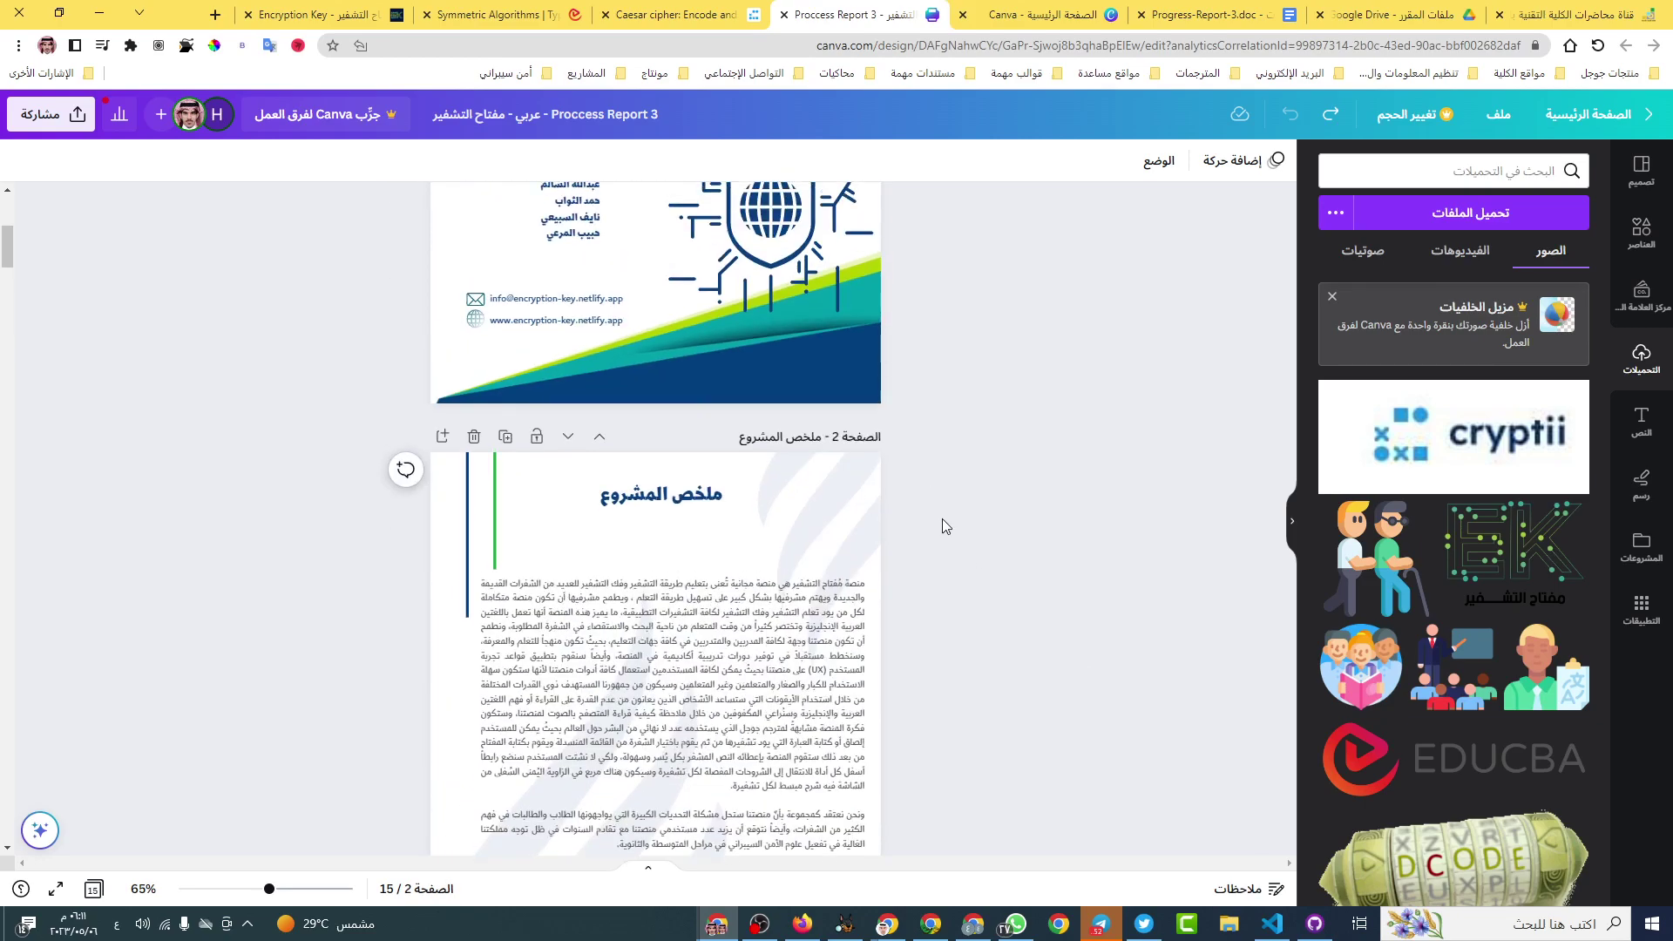
scroll(956, 547, "up", 2)
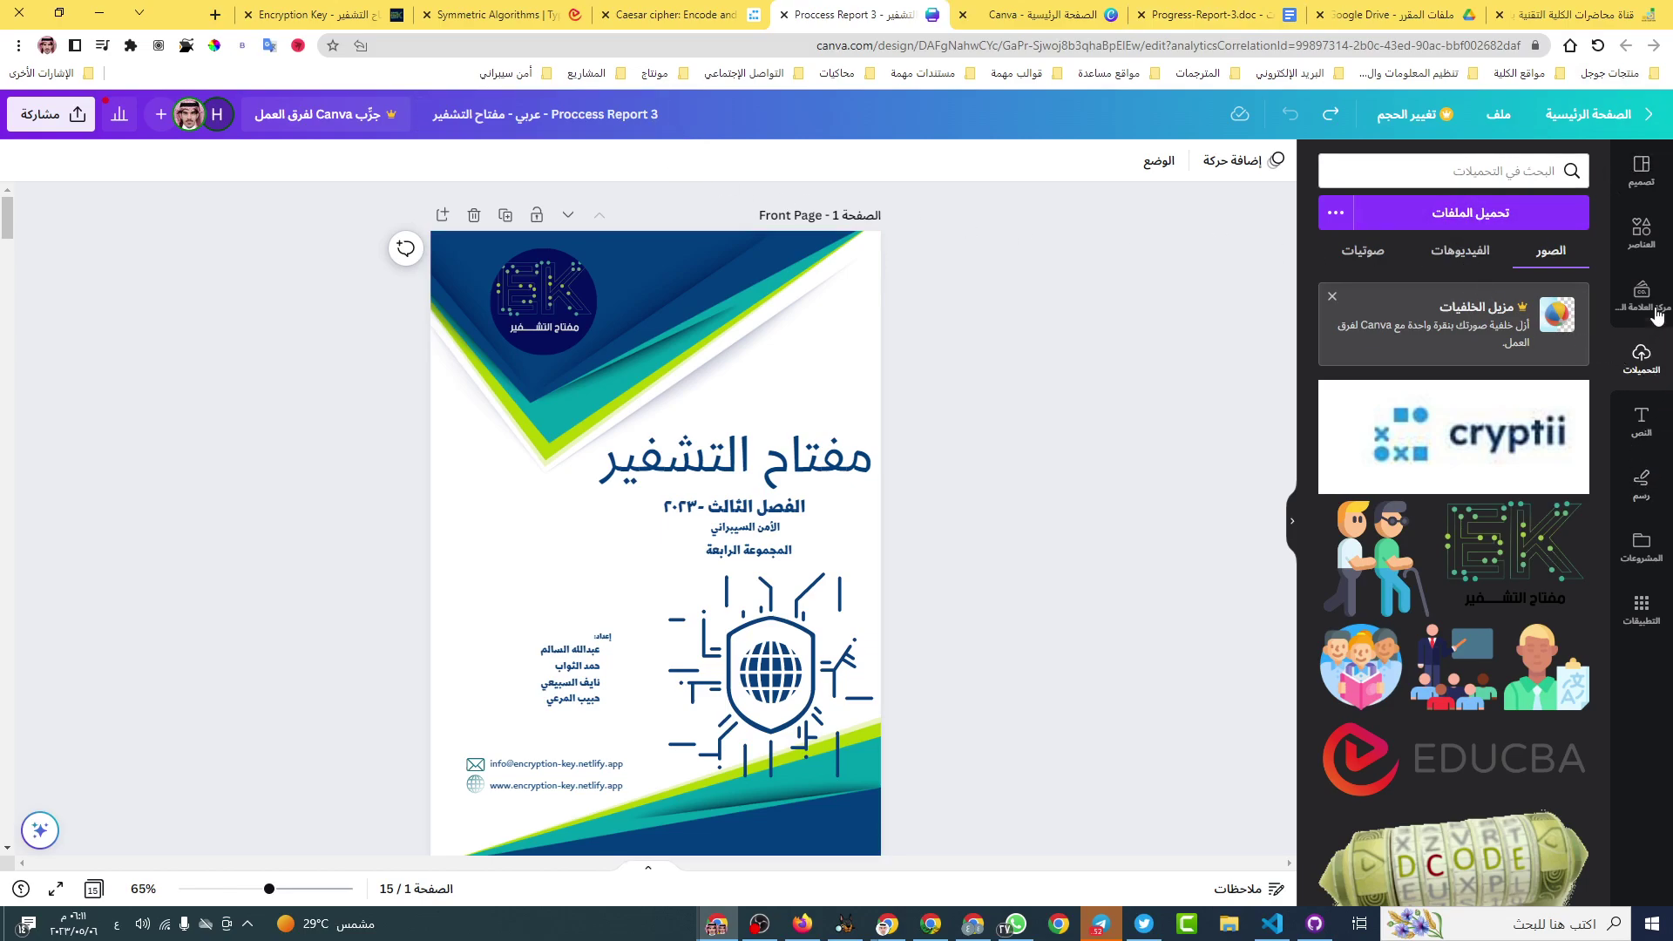
Make a copy of the Proccess Report 3 design from the Canva home page
left_click(1100, 15)
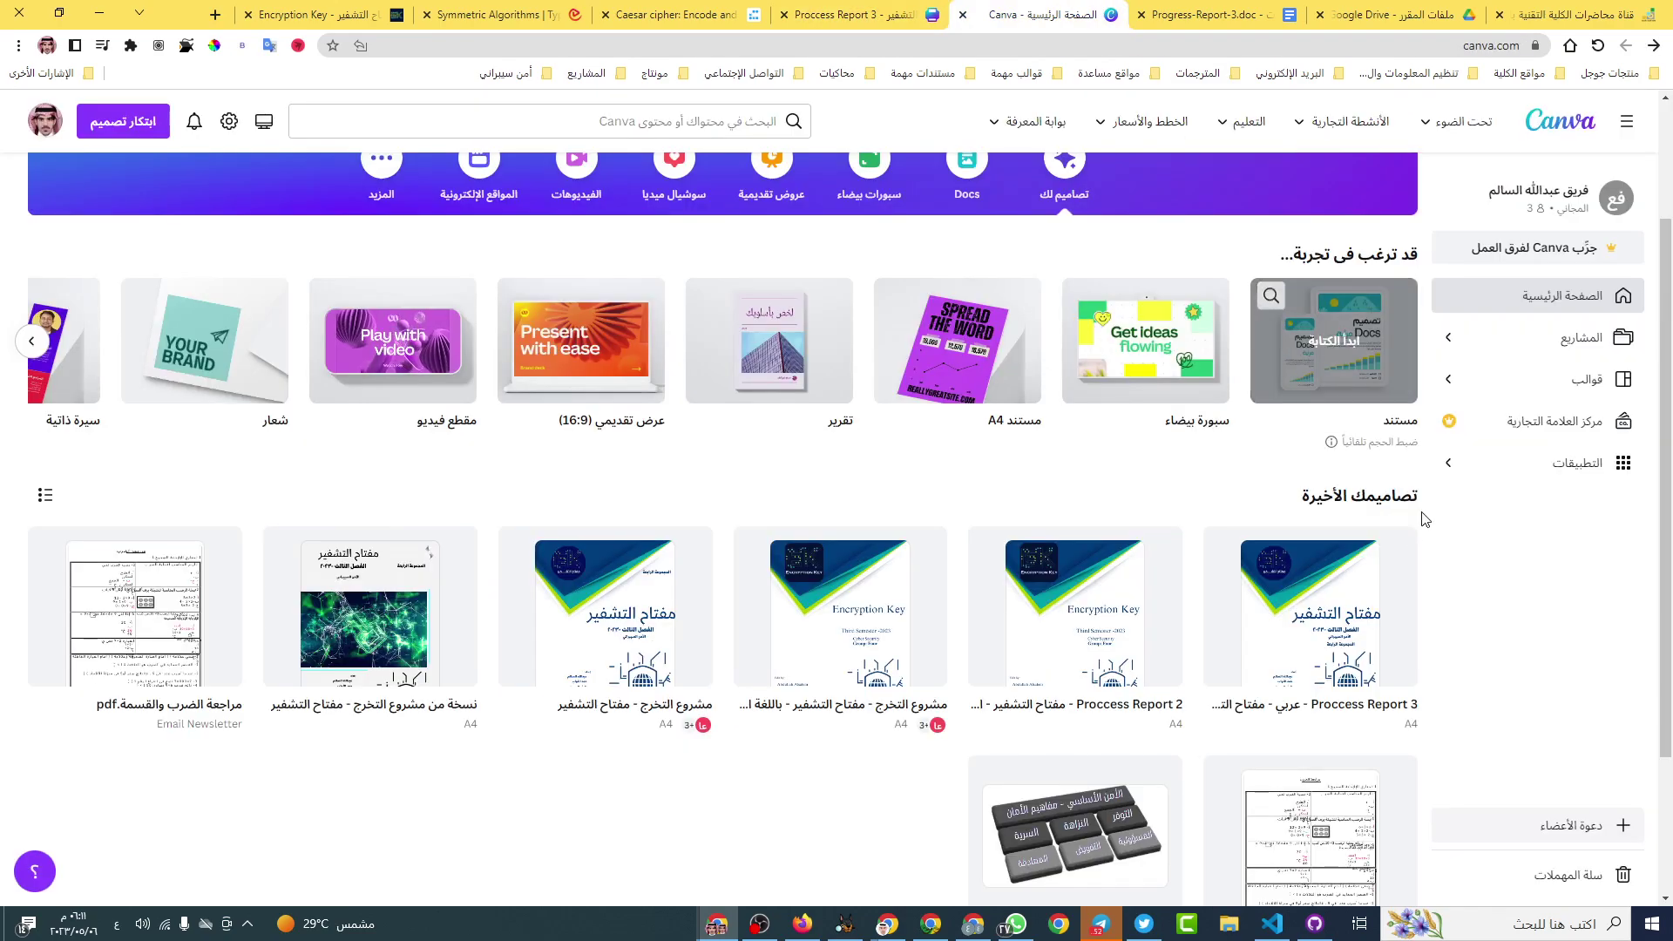
key("ctrl+Tab")
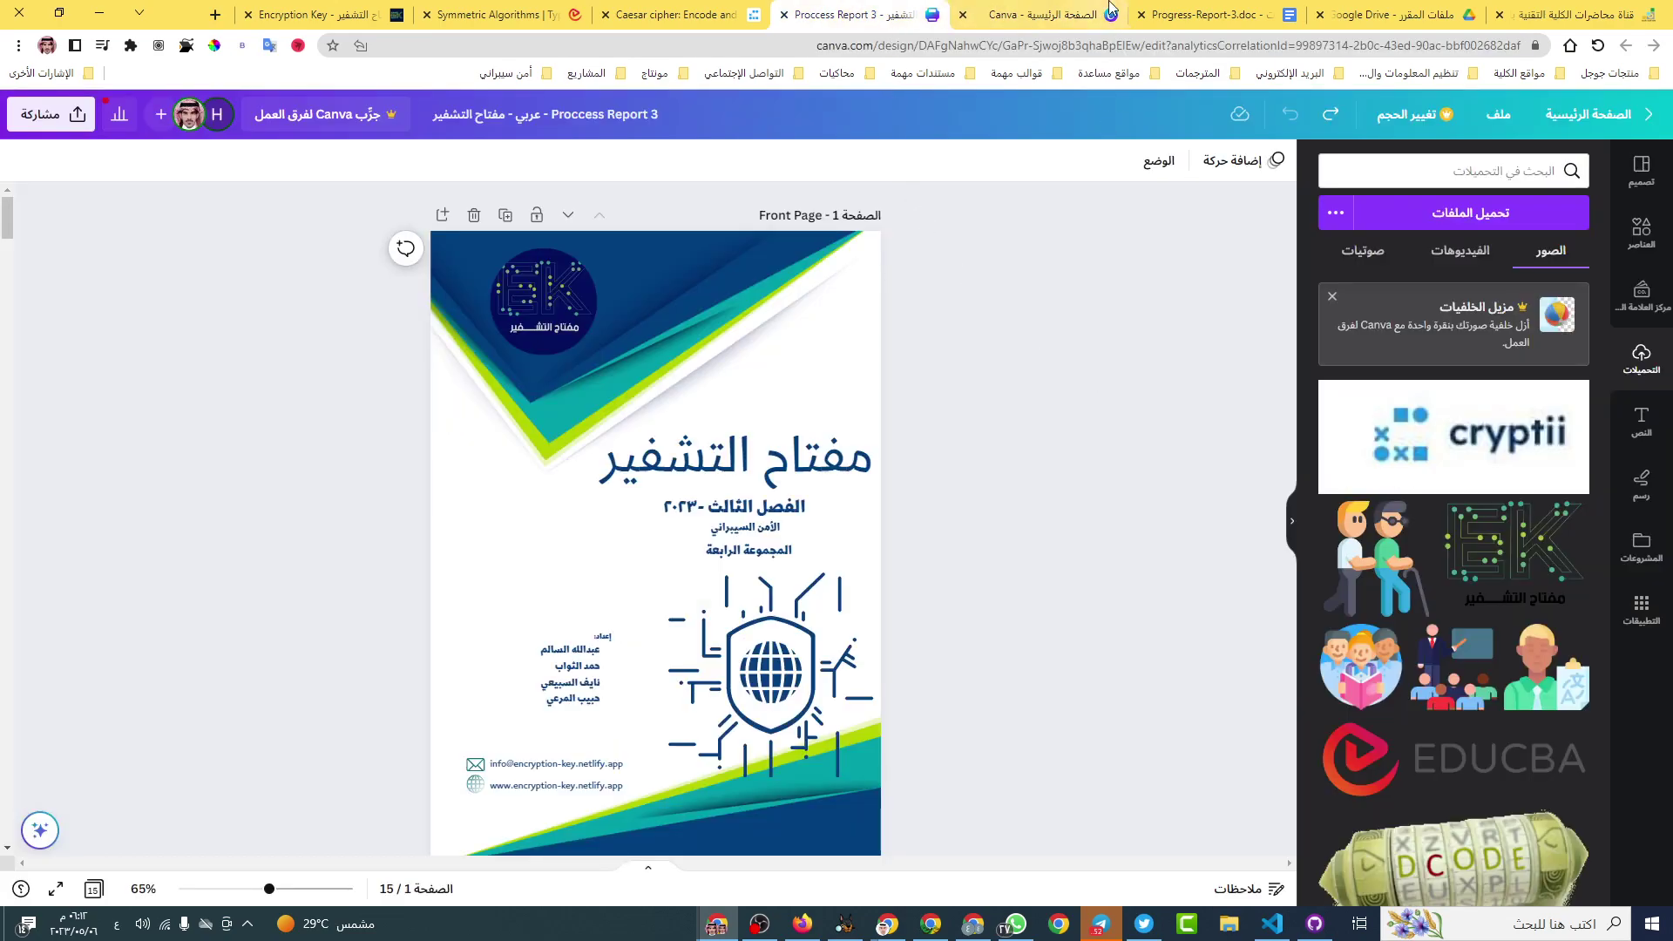
left_click(1100, 15)
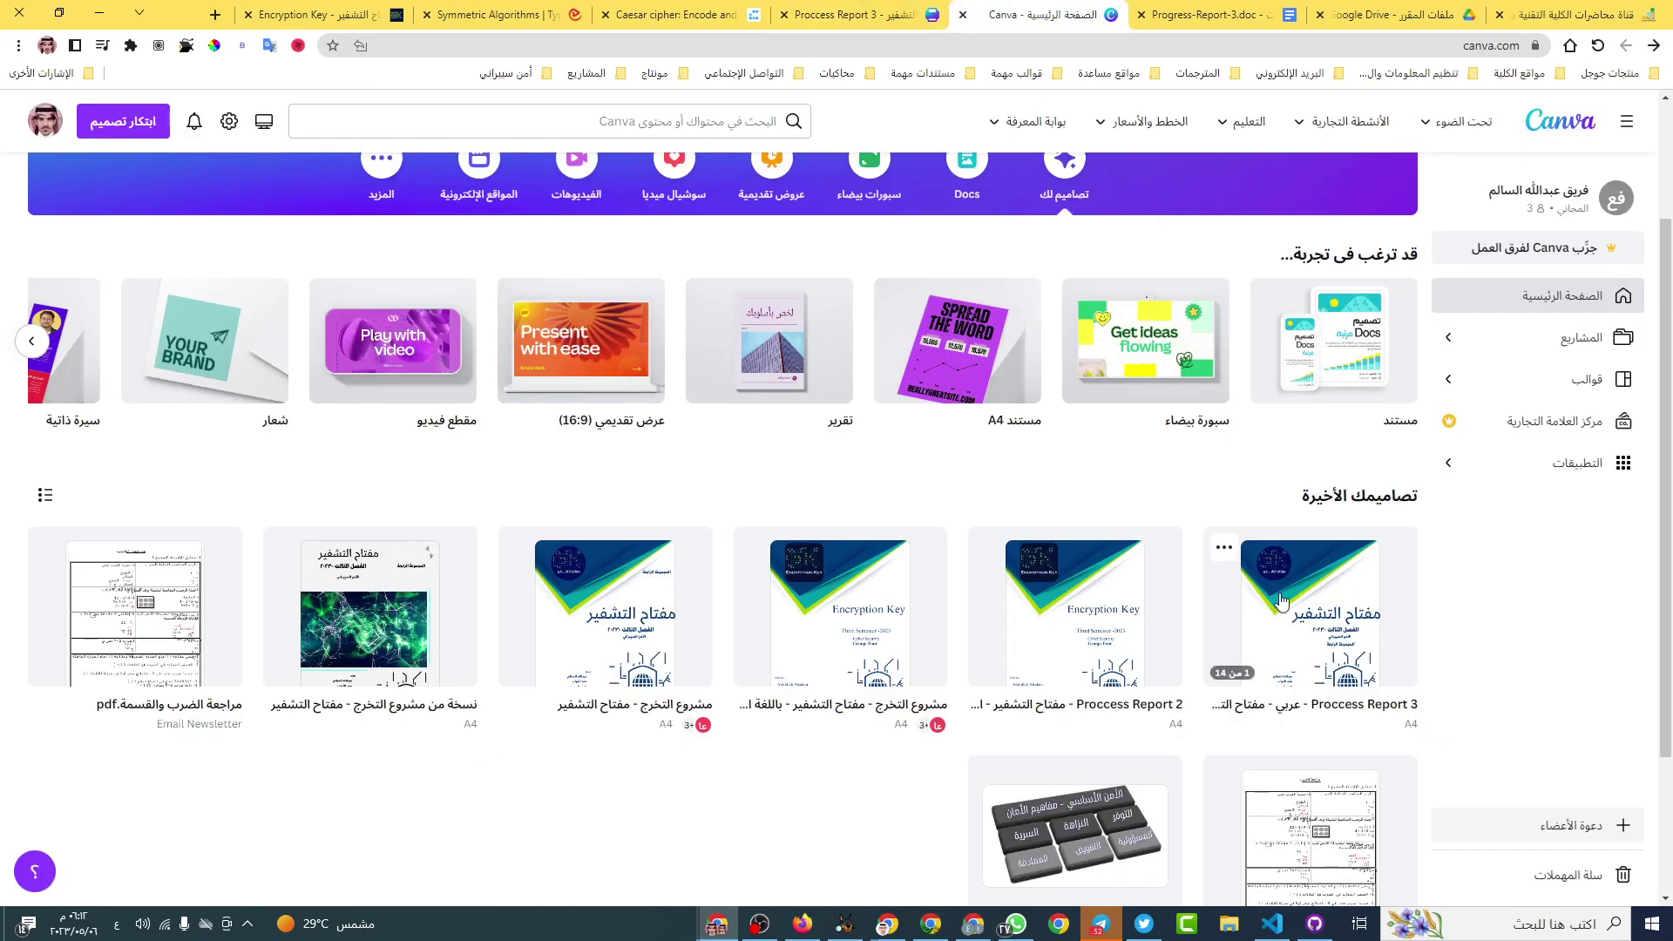
left_click(1224, 549)
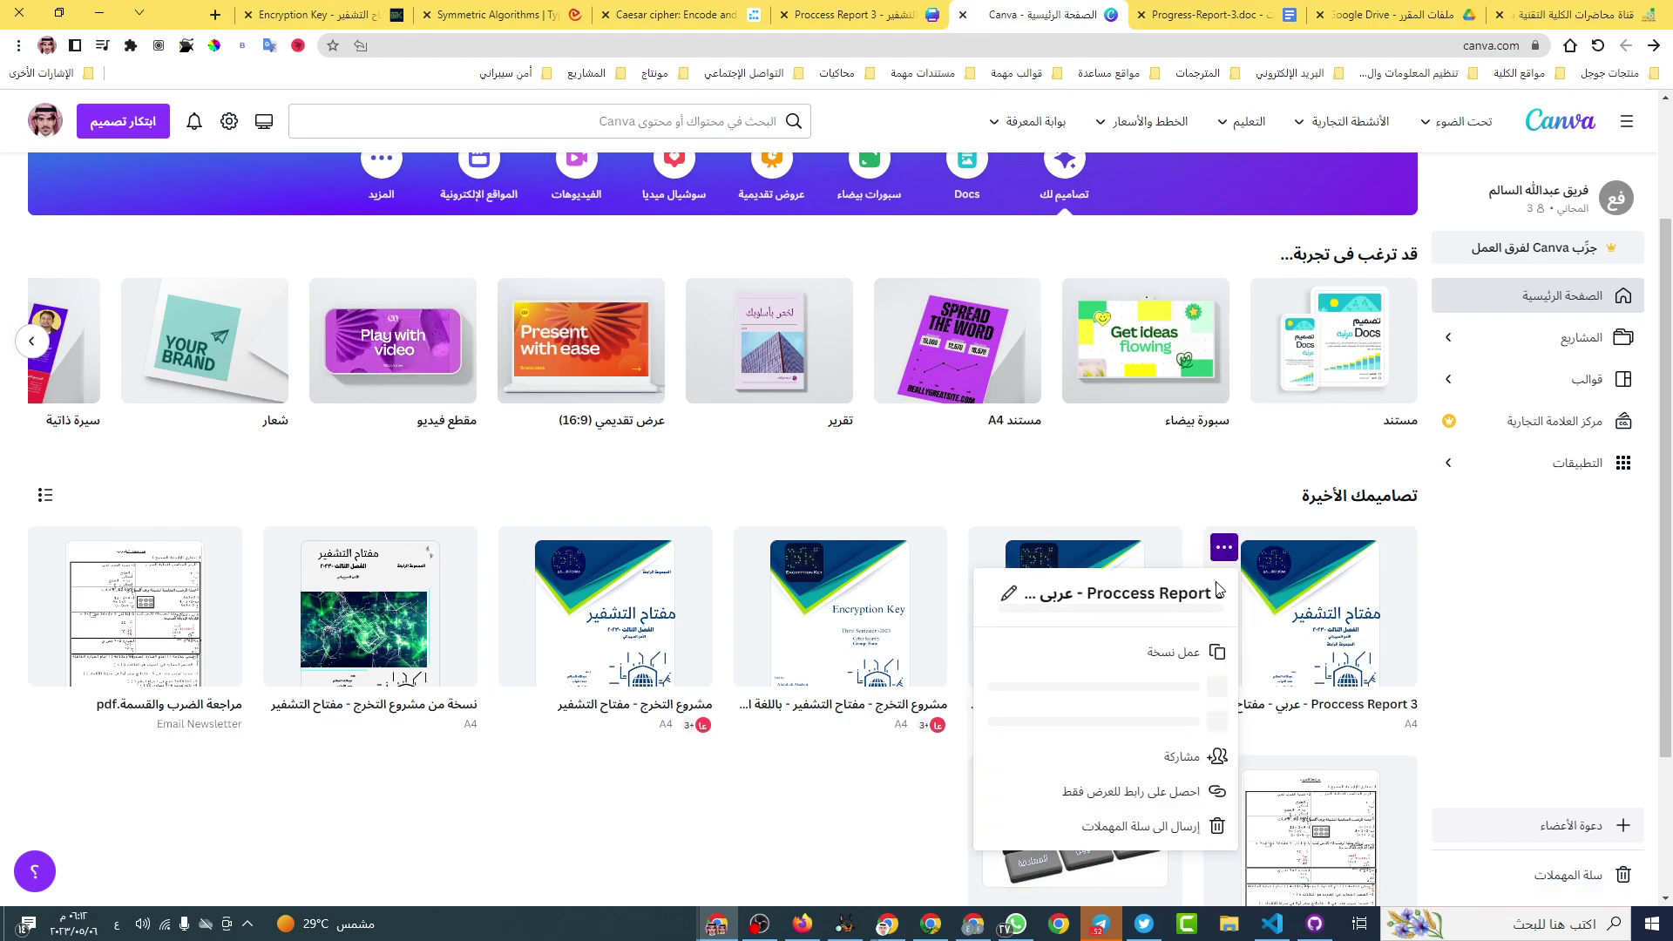
left_click(1176, 662)
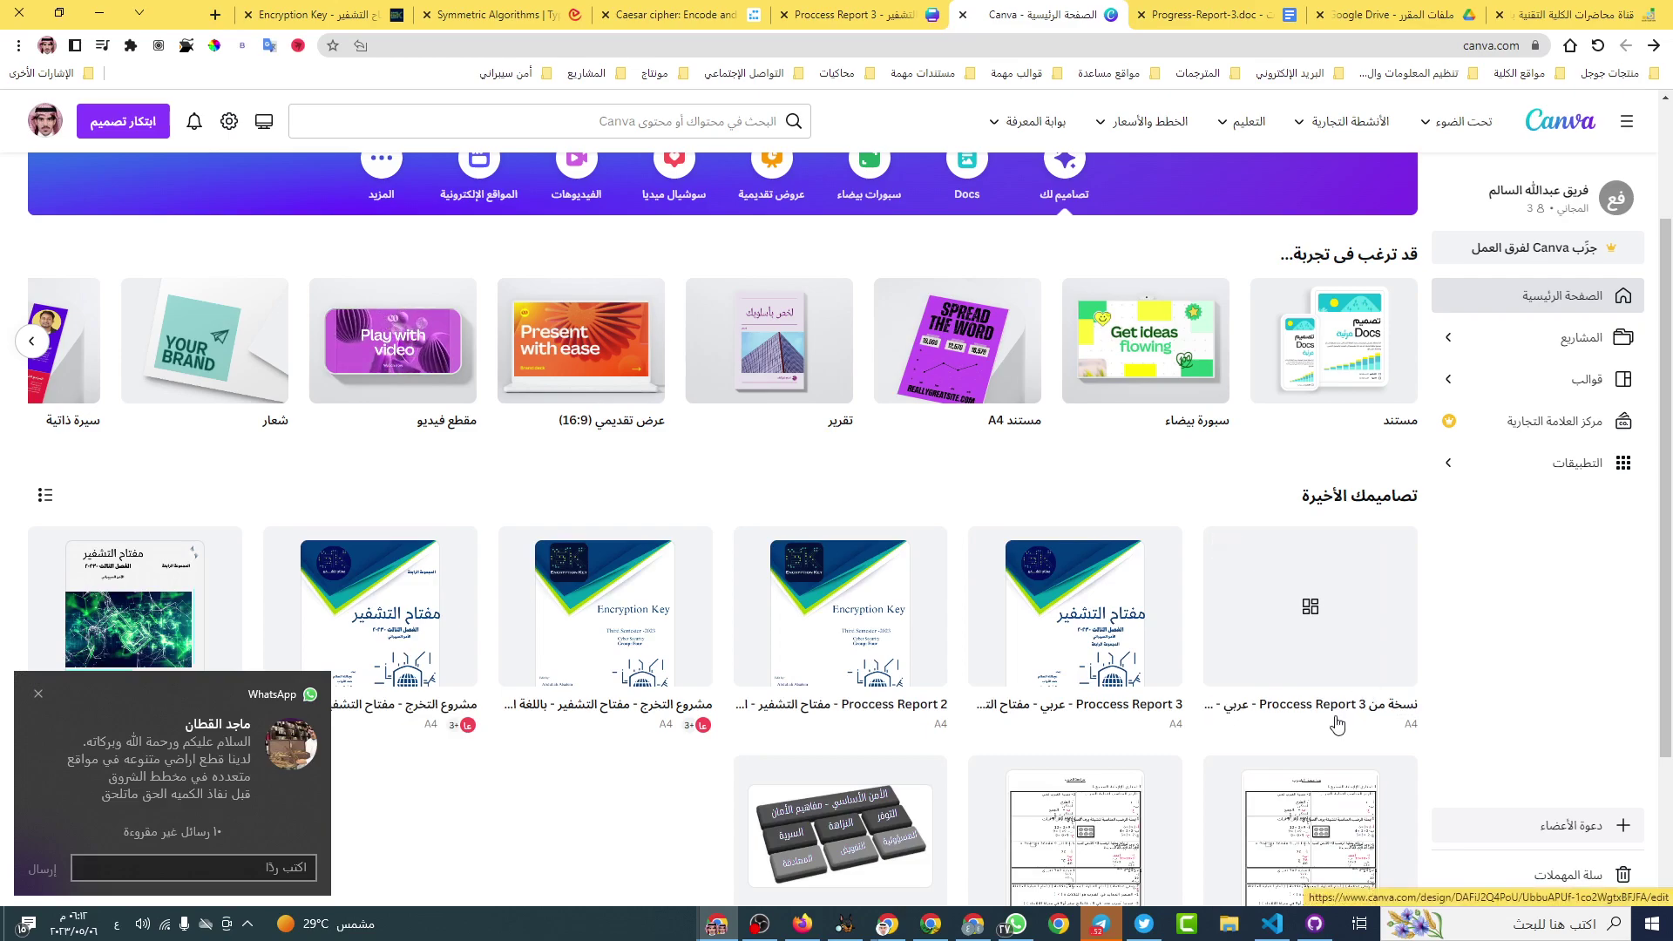
Replace the copy's title with 'التسليم الثالث - مفتاح التشفير - English'
left_click(1337, 704)
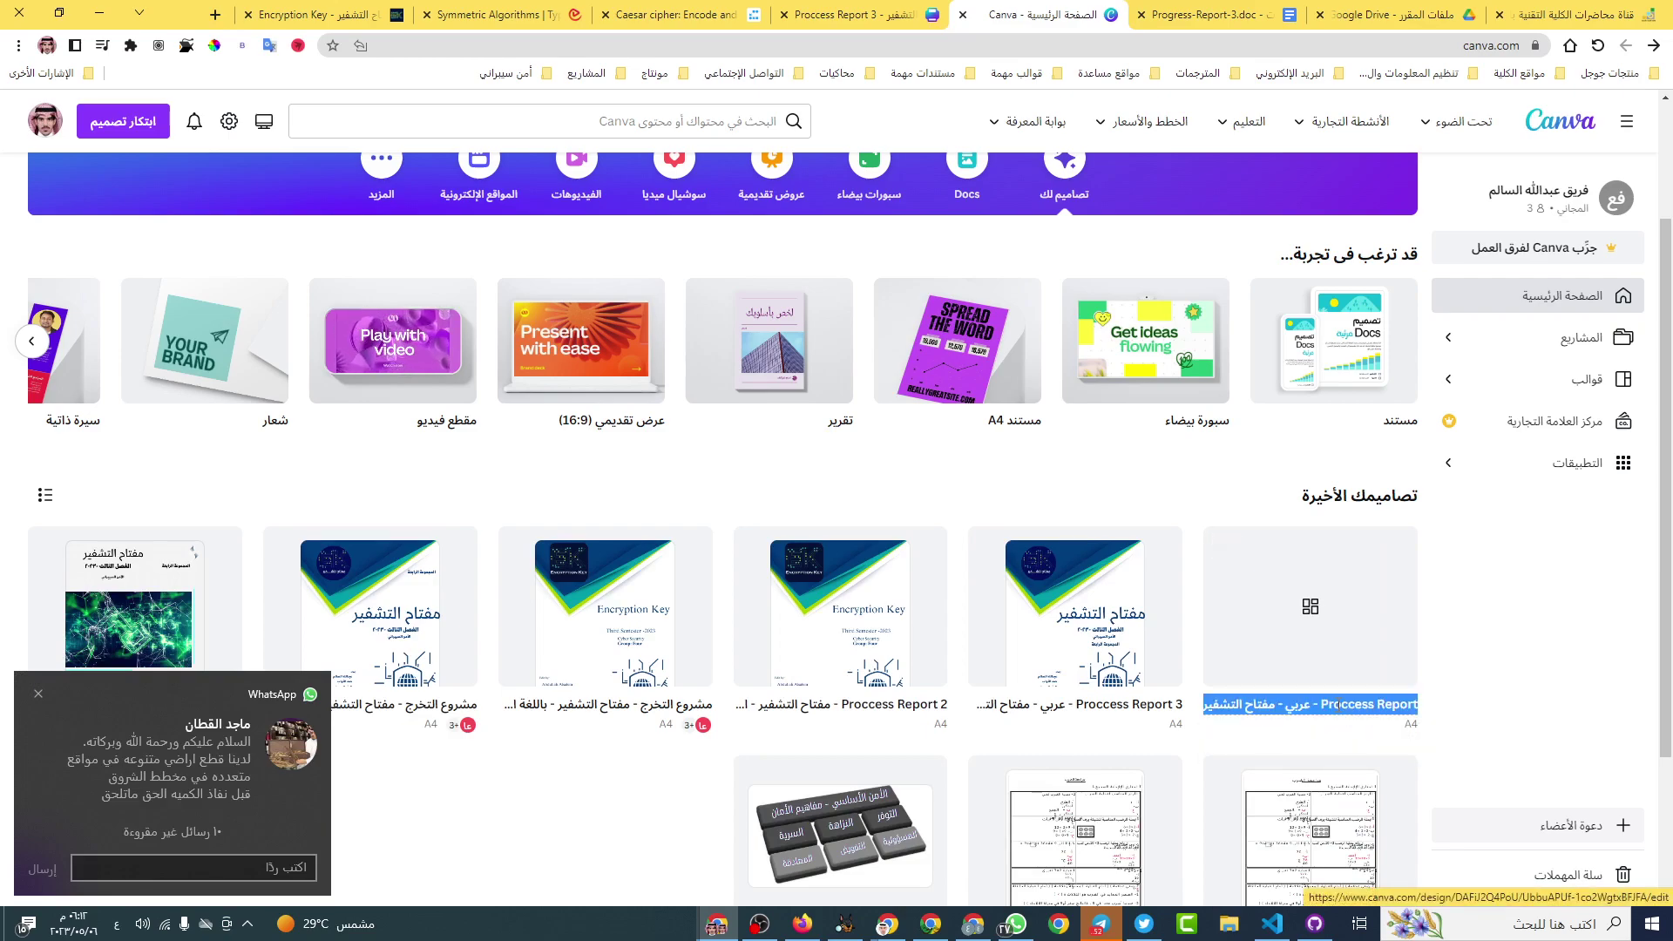
double_click(1296, 704)
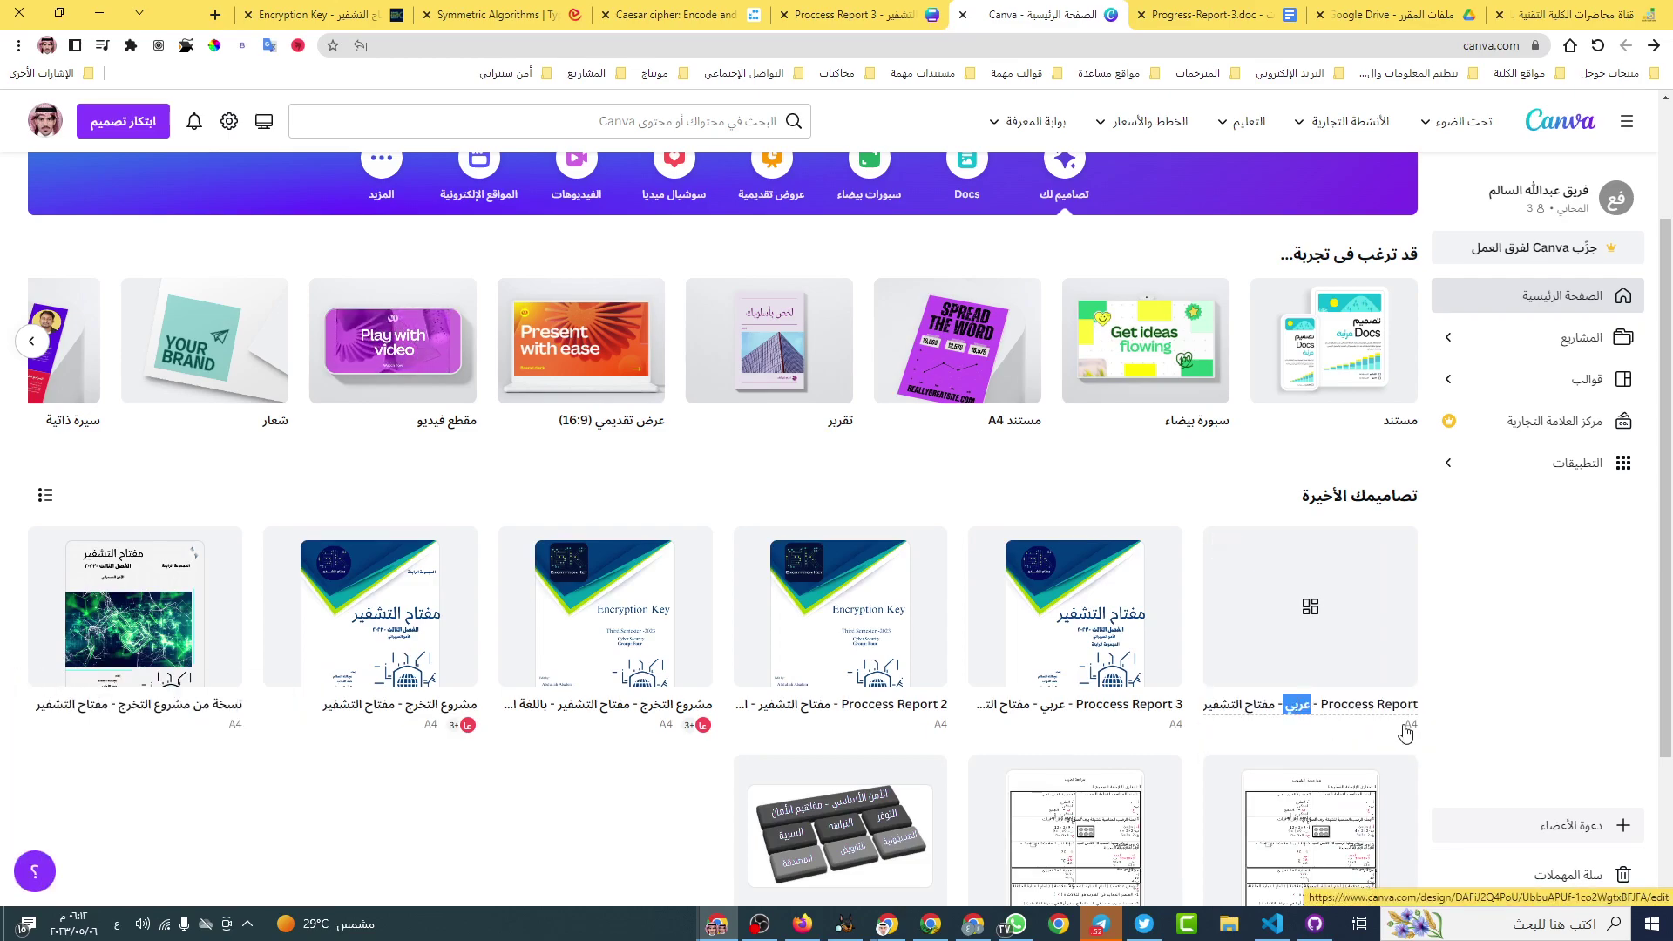
triple_click(1338, 702)
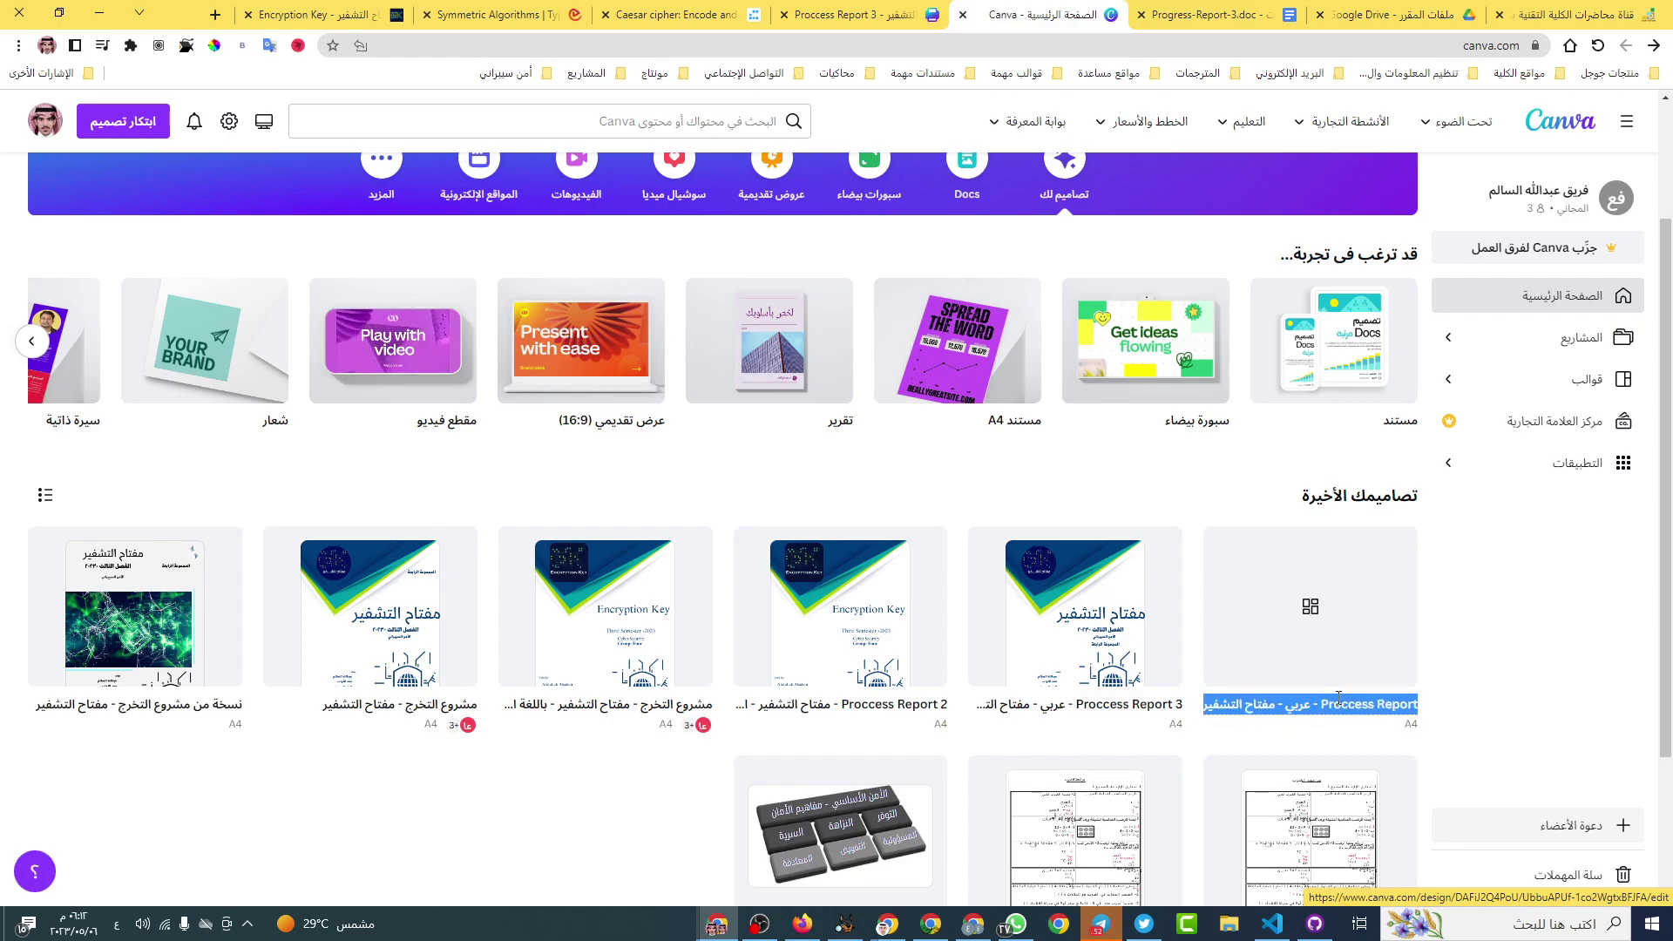
key("BackSpace")
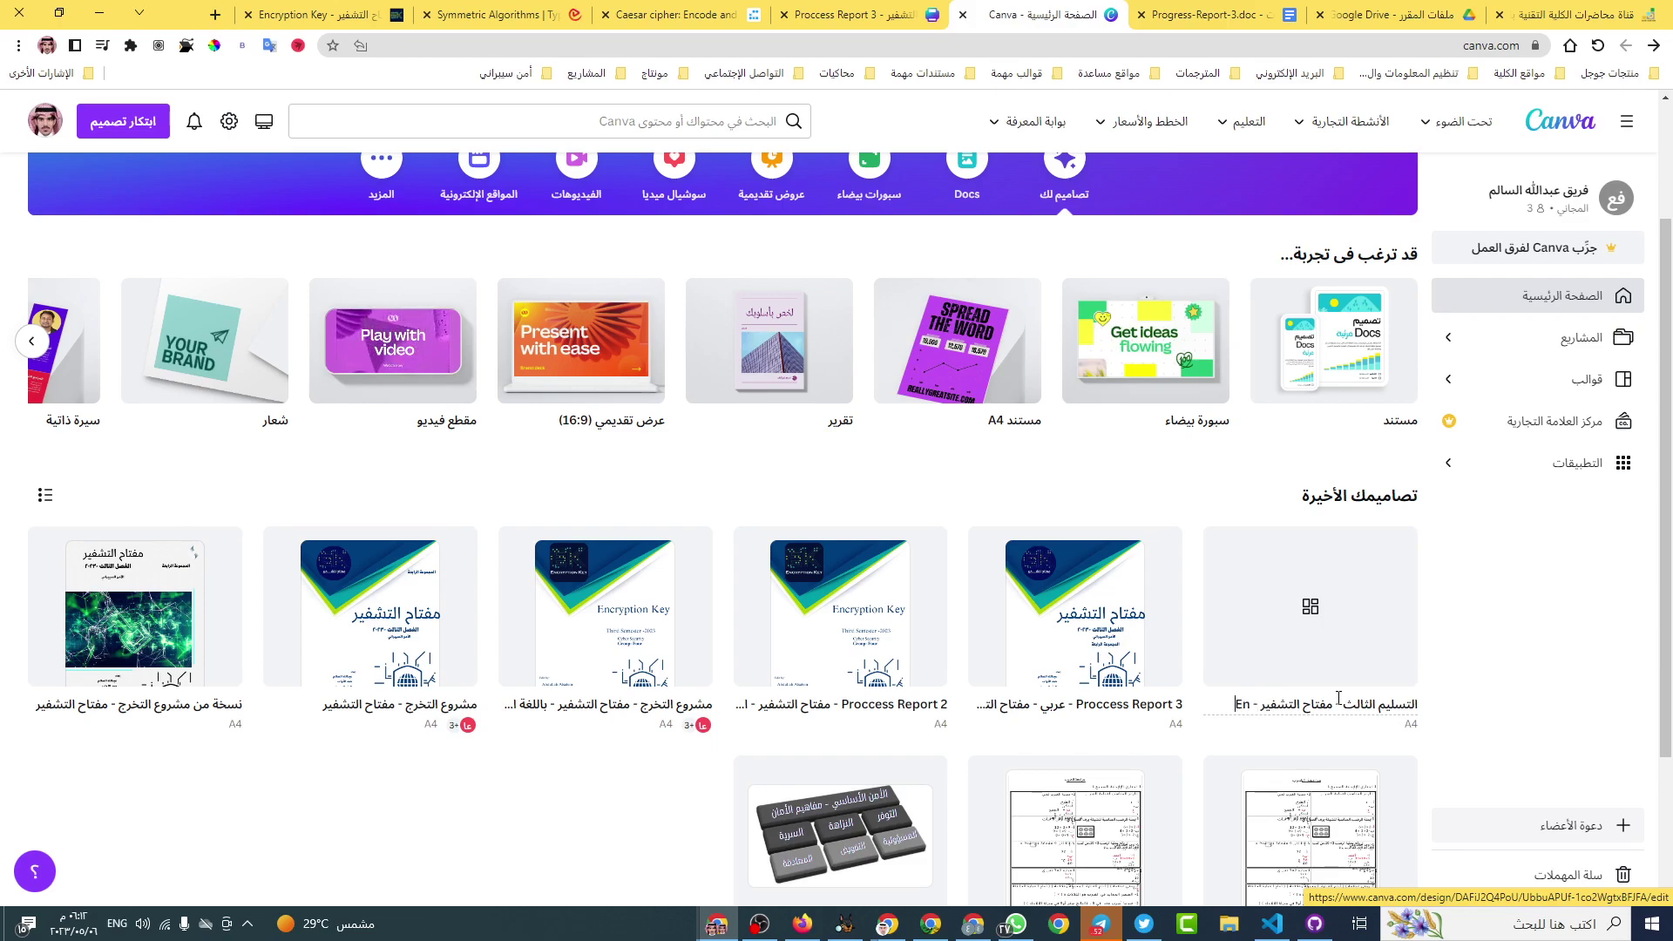
type("lish")
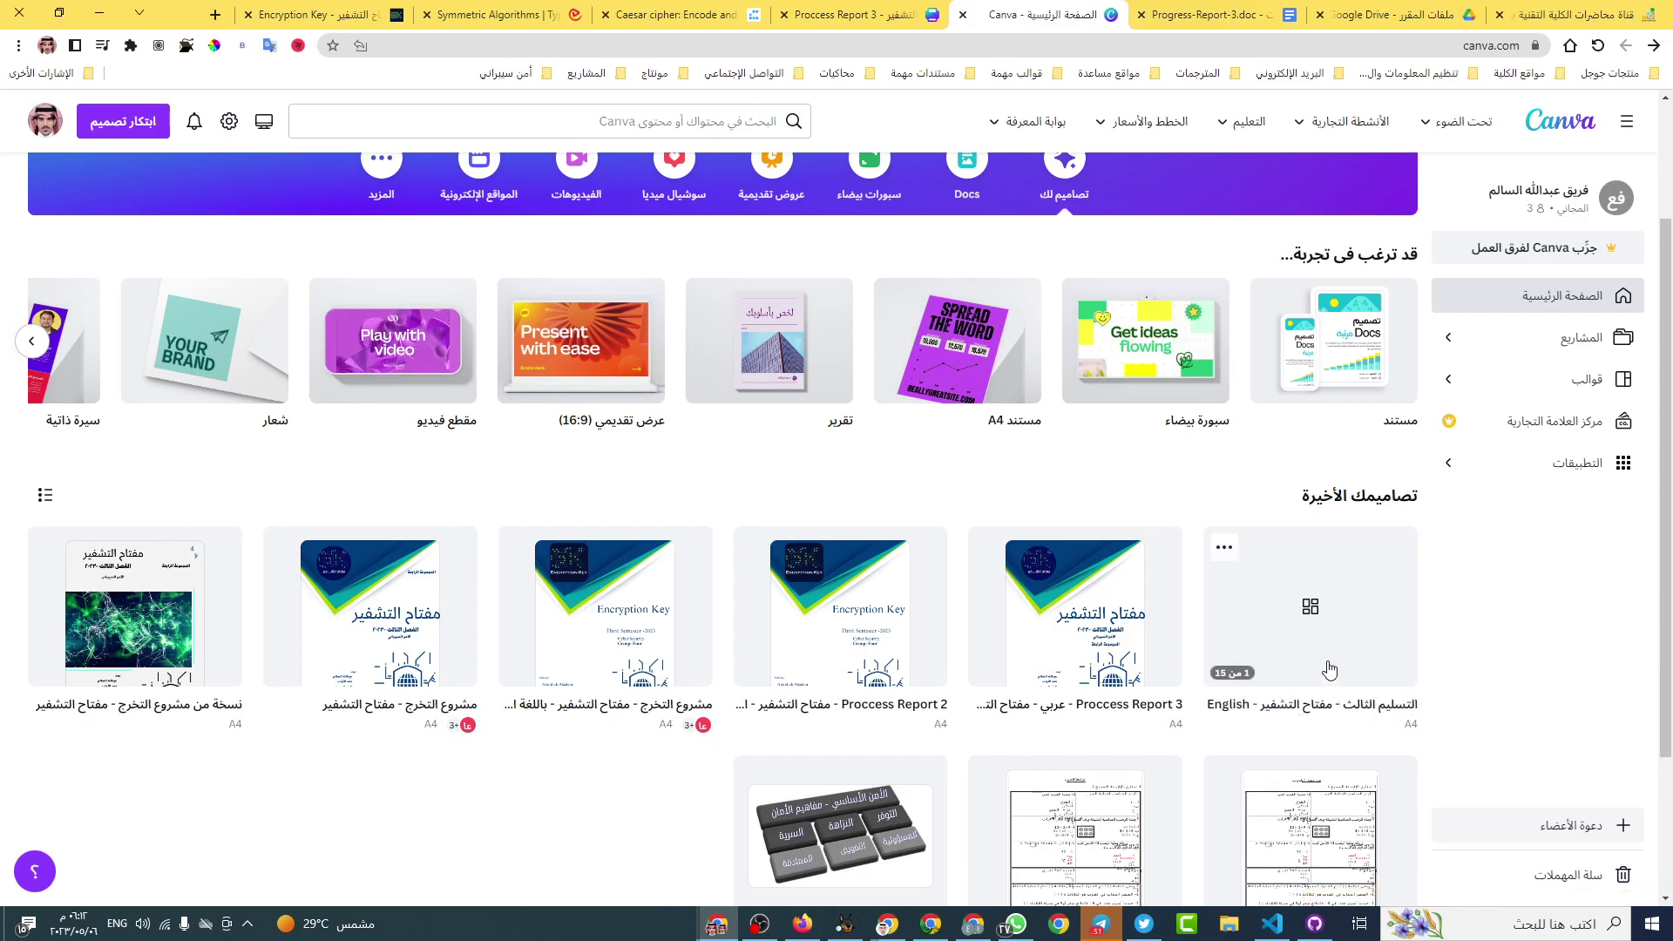
Open the English copy, give anyone with the link edit access, and copy the link
left_click(1294, 628)
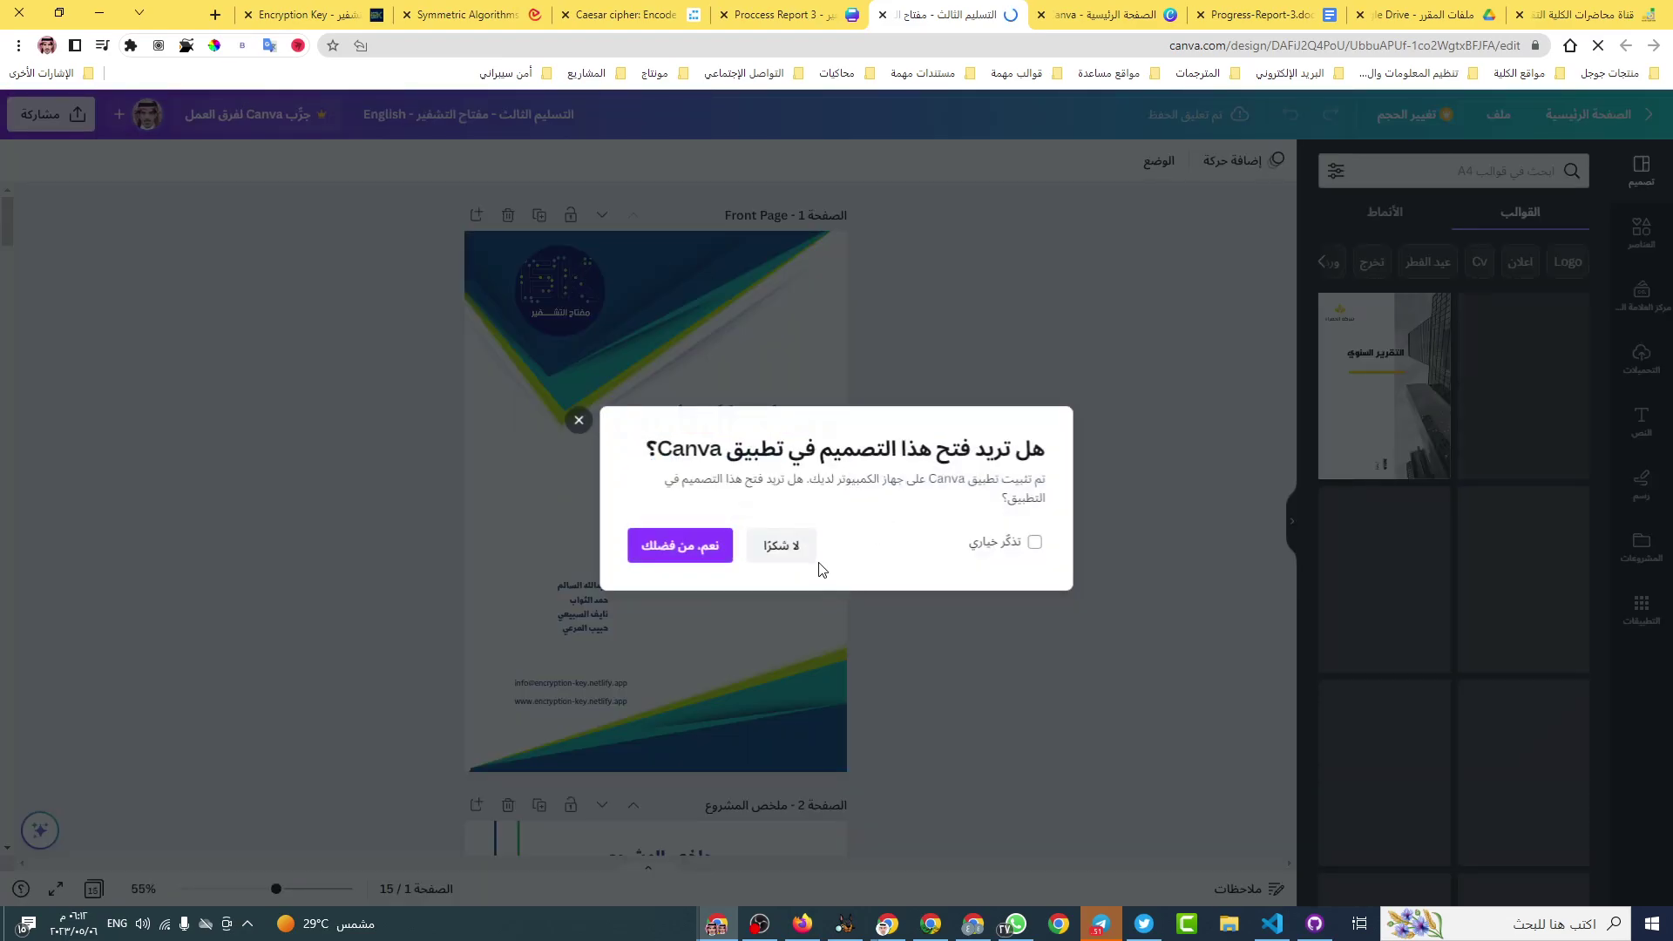
left_click(808, 555)
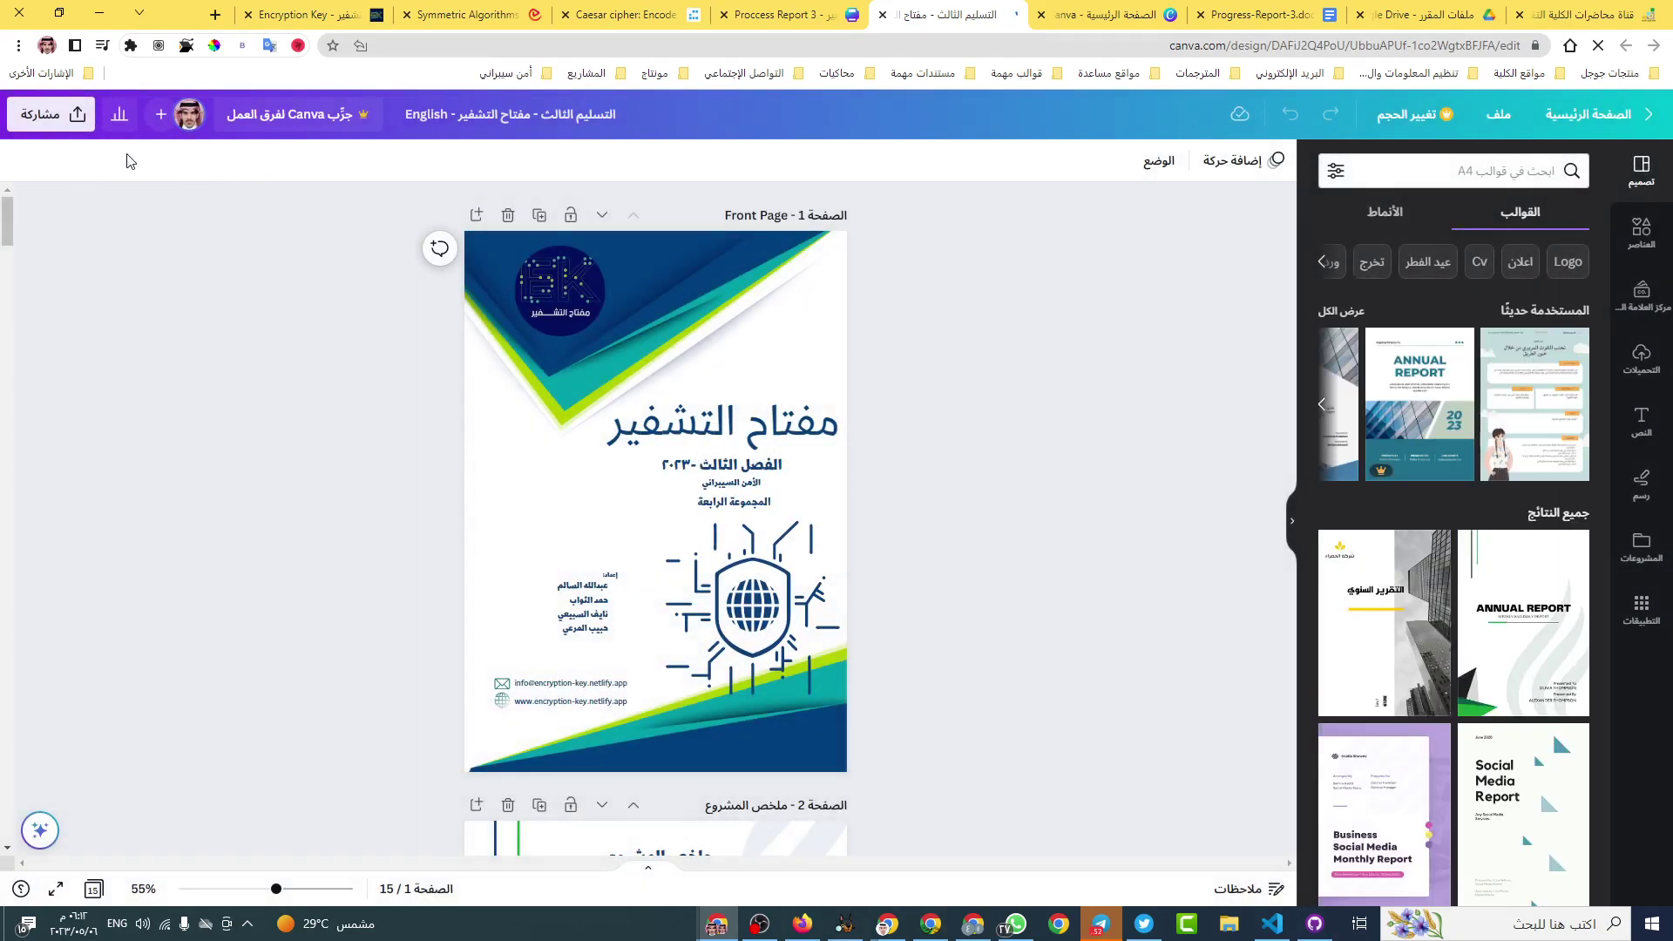
left_click(45, 114)
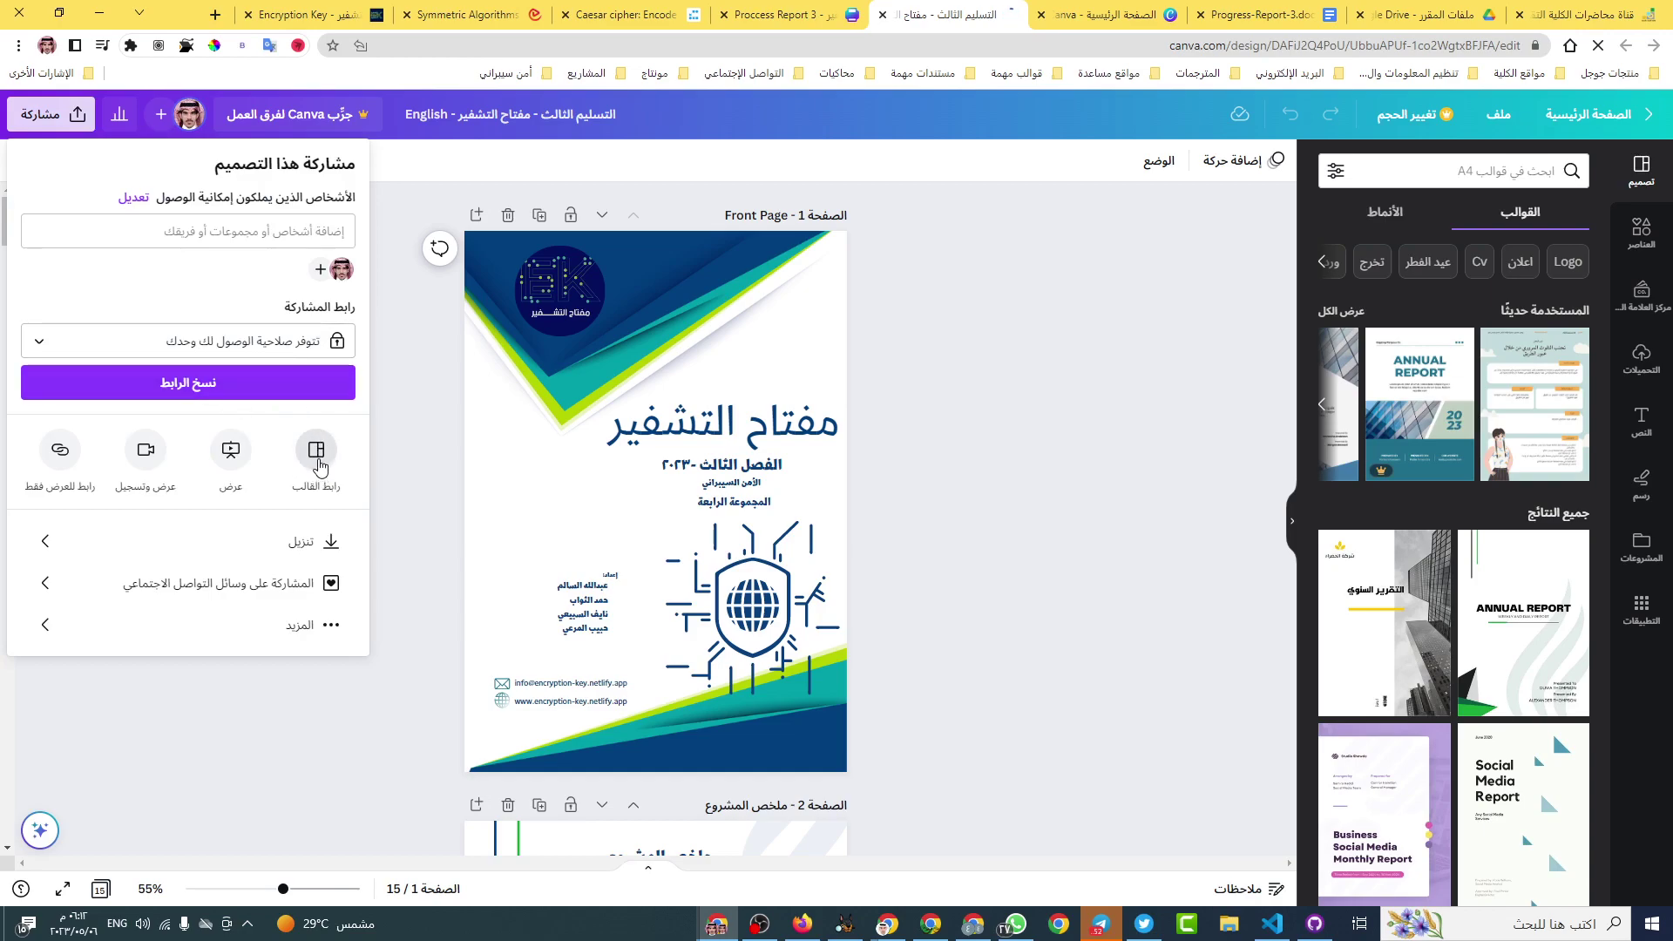
left_click(244, 340)
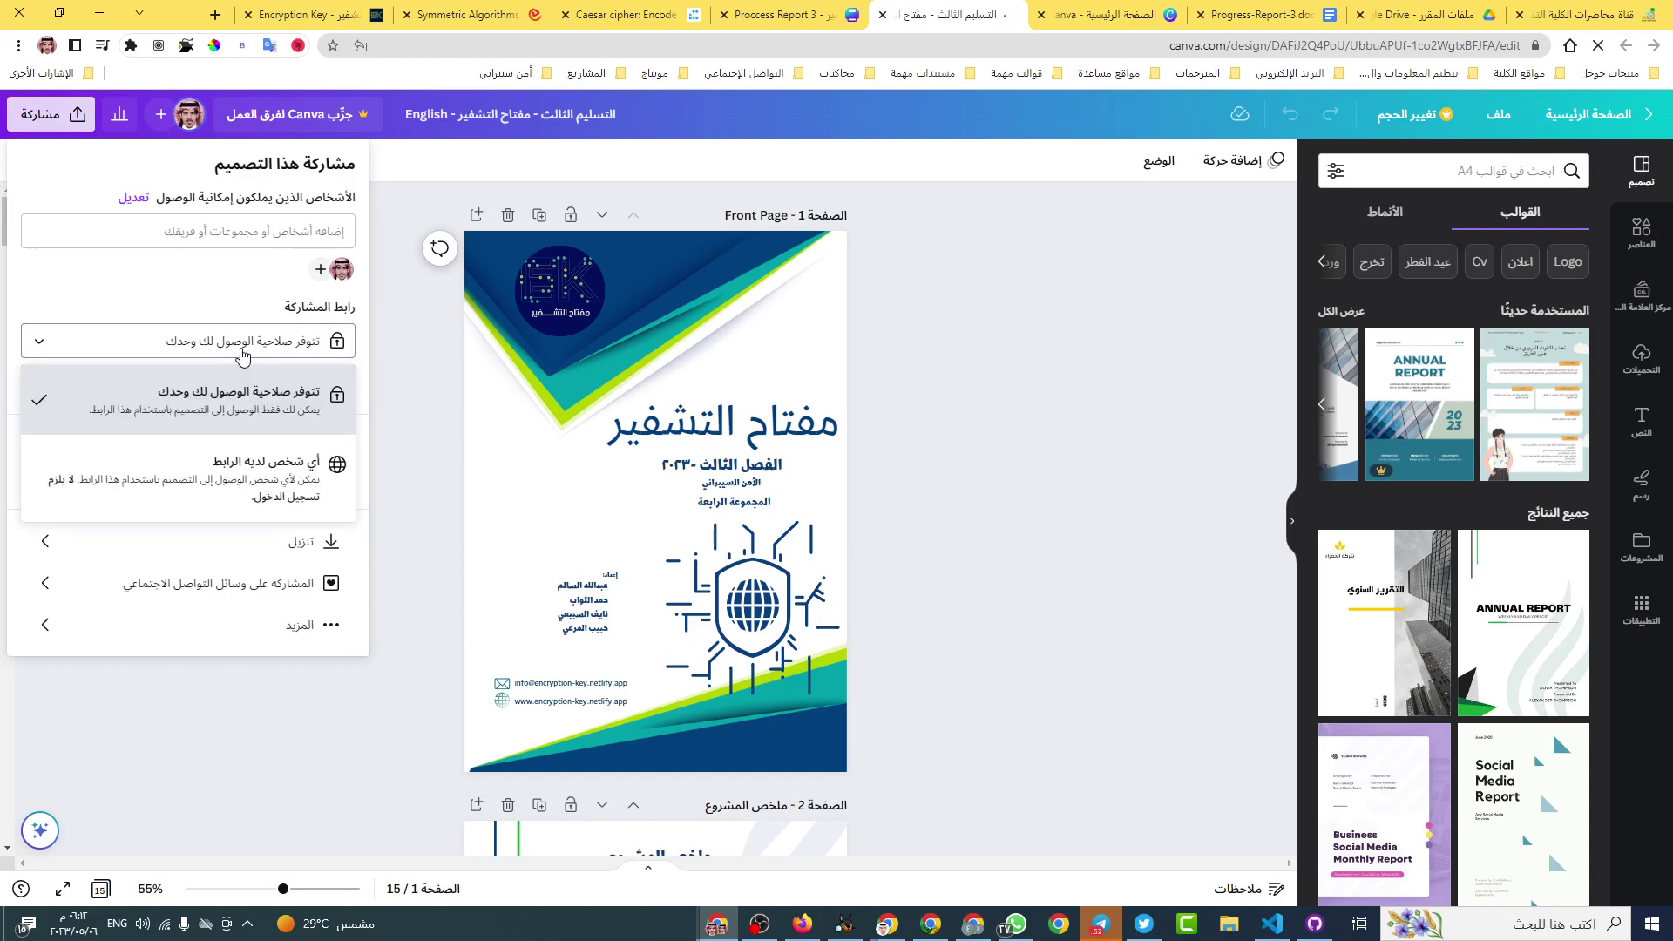
left_click(257, 469)
left_click(242, 390)
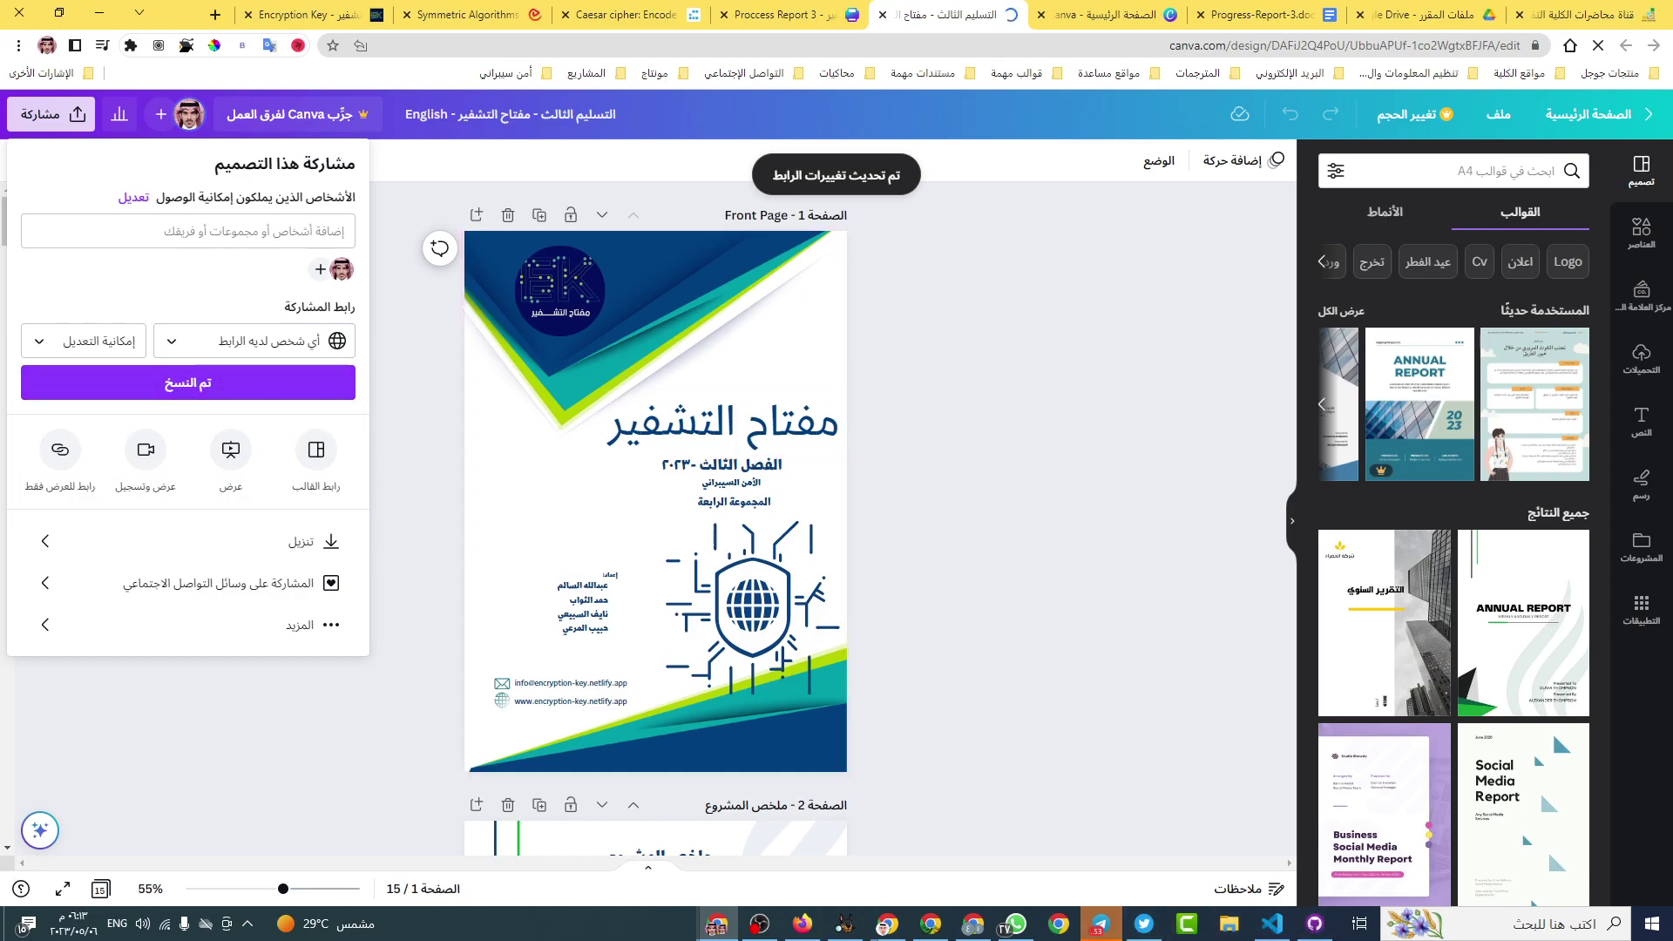
left_click(1101, 925)
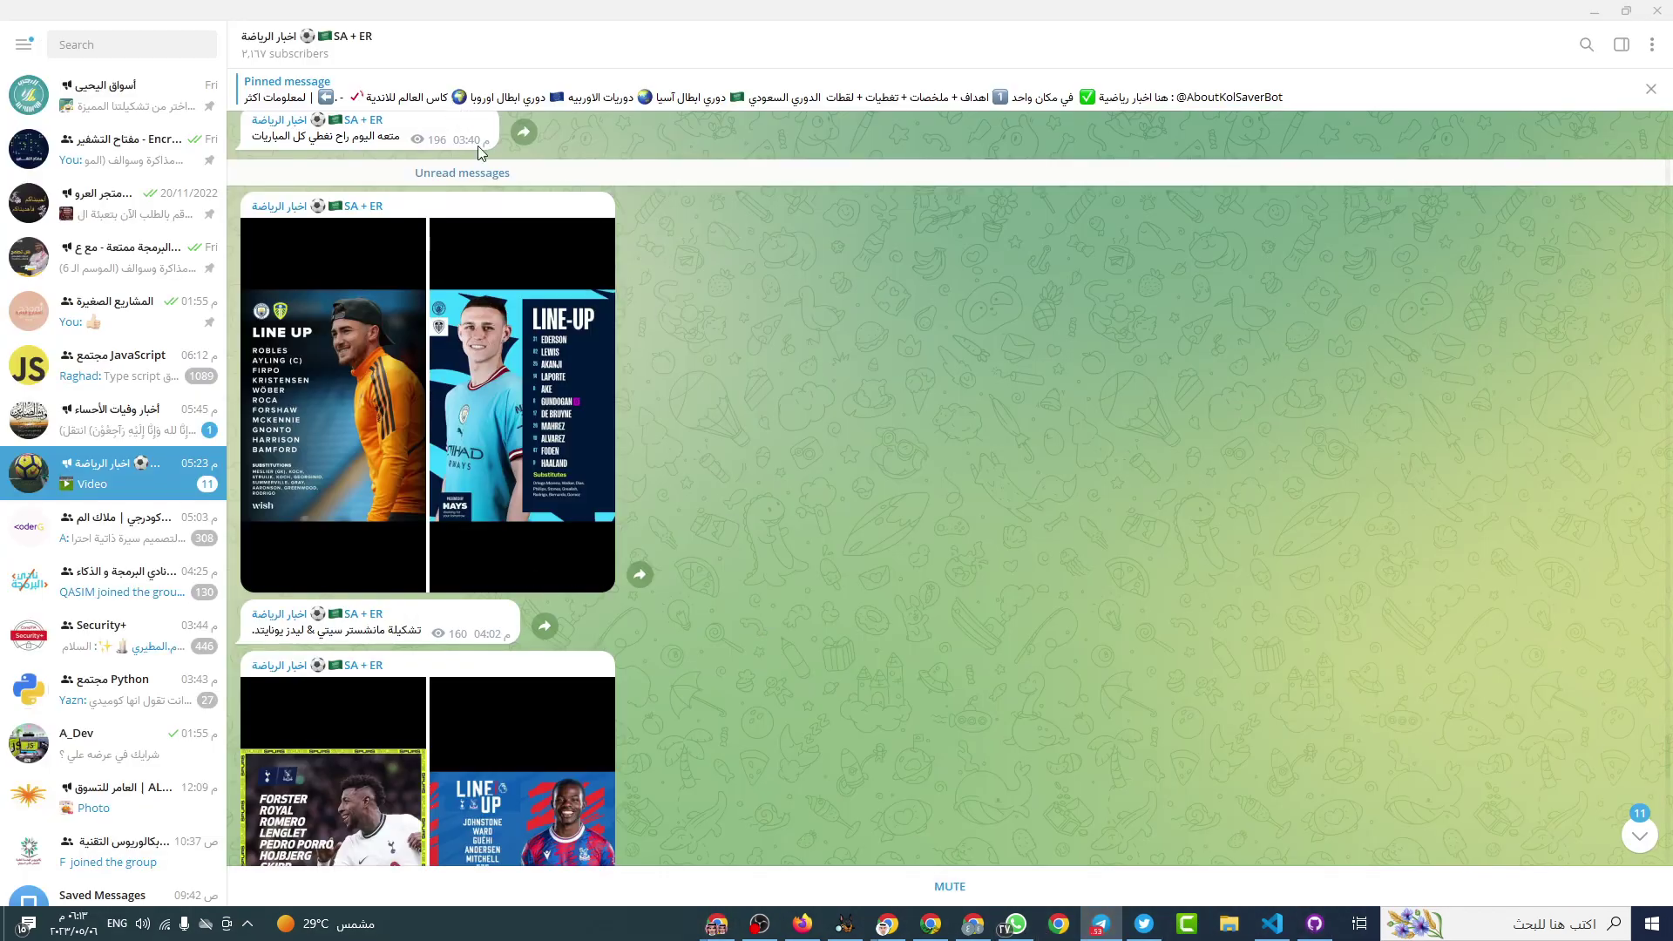
Send the copied Canva edit link to the مفتاح التشفير - Encryption Key group
left_click(102, 179)
left_click(102, 175)
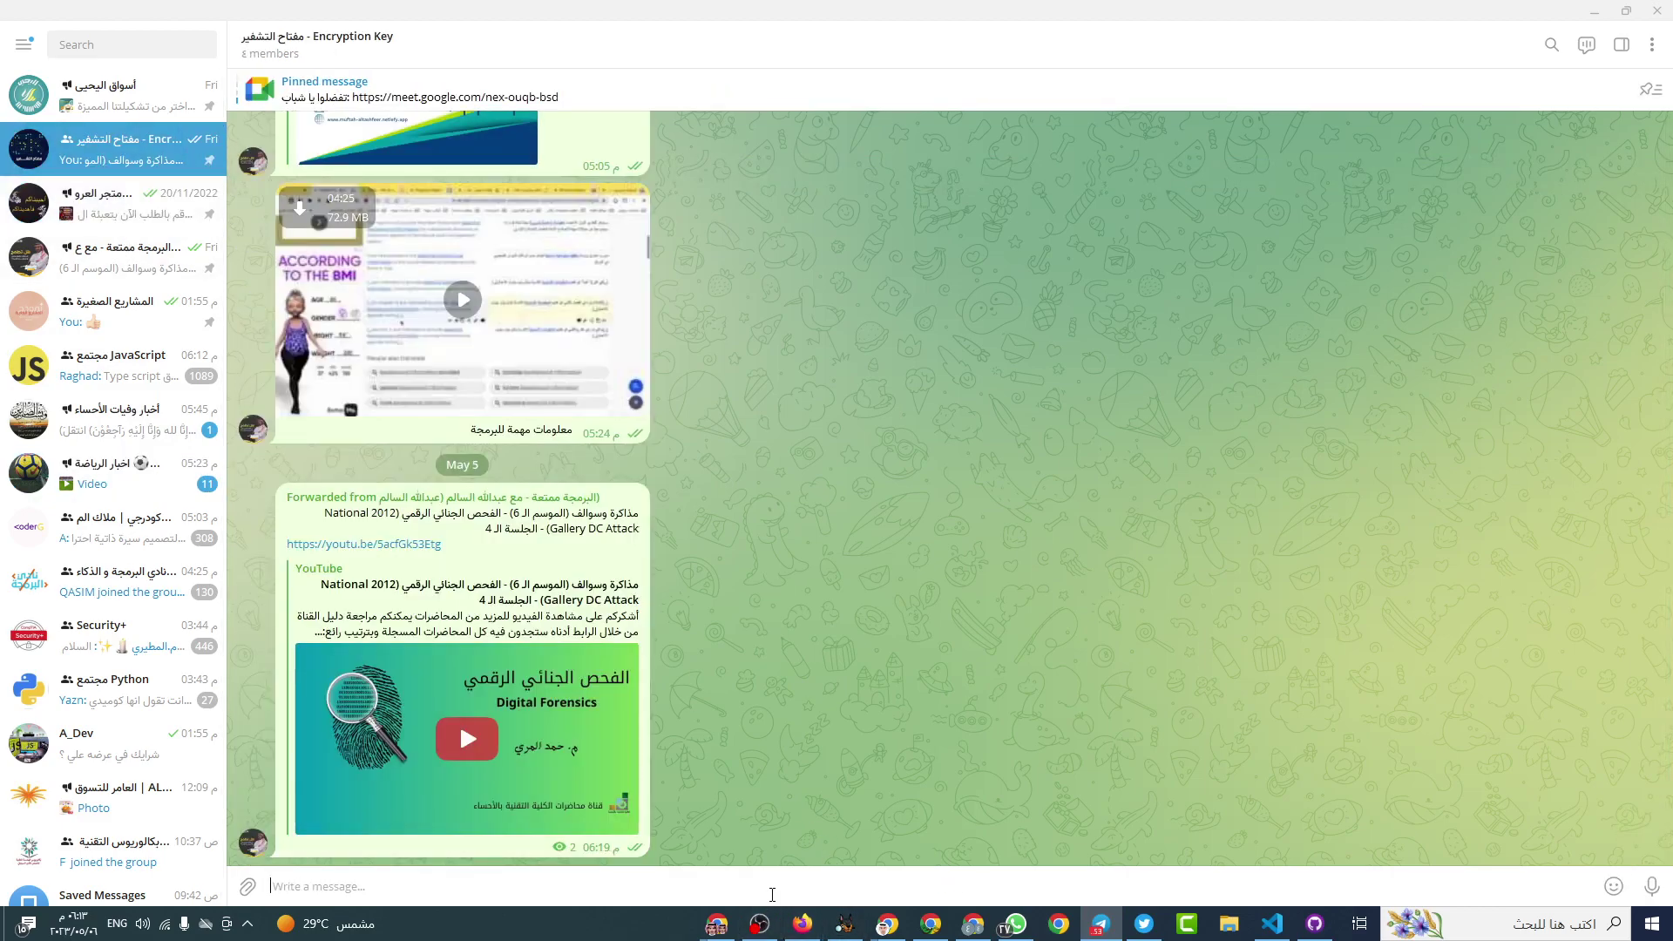
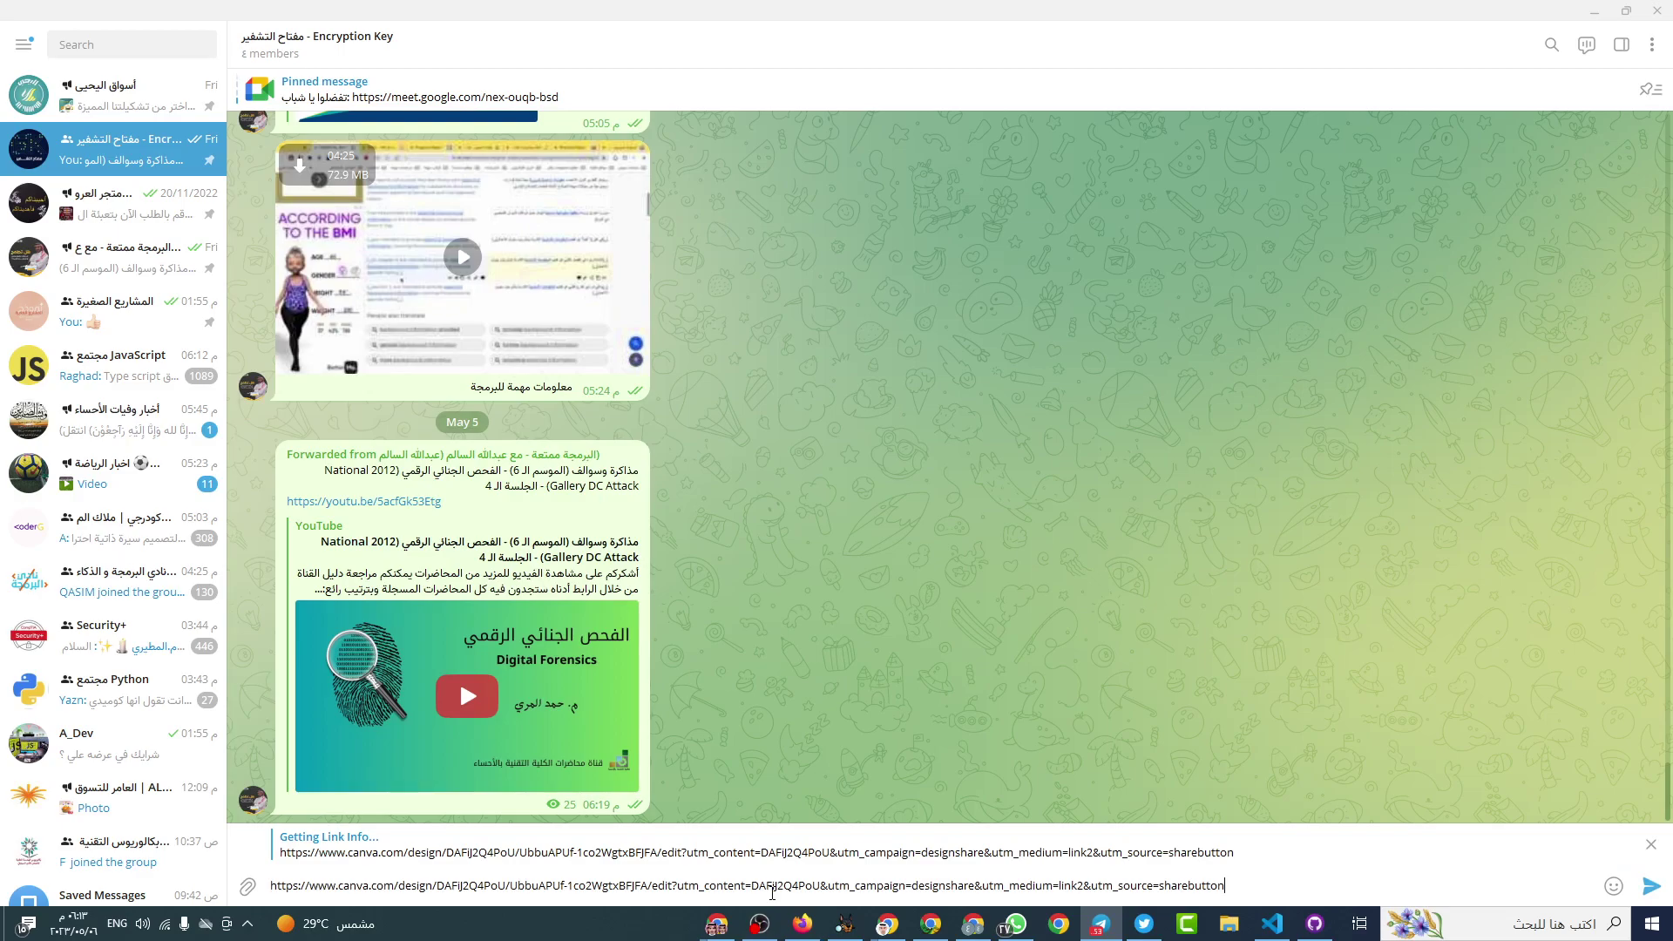
key("Return")
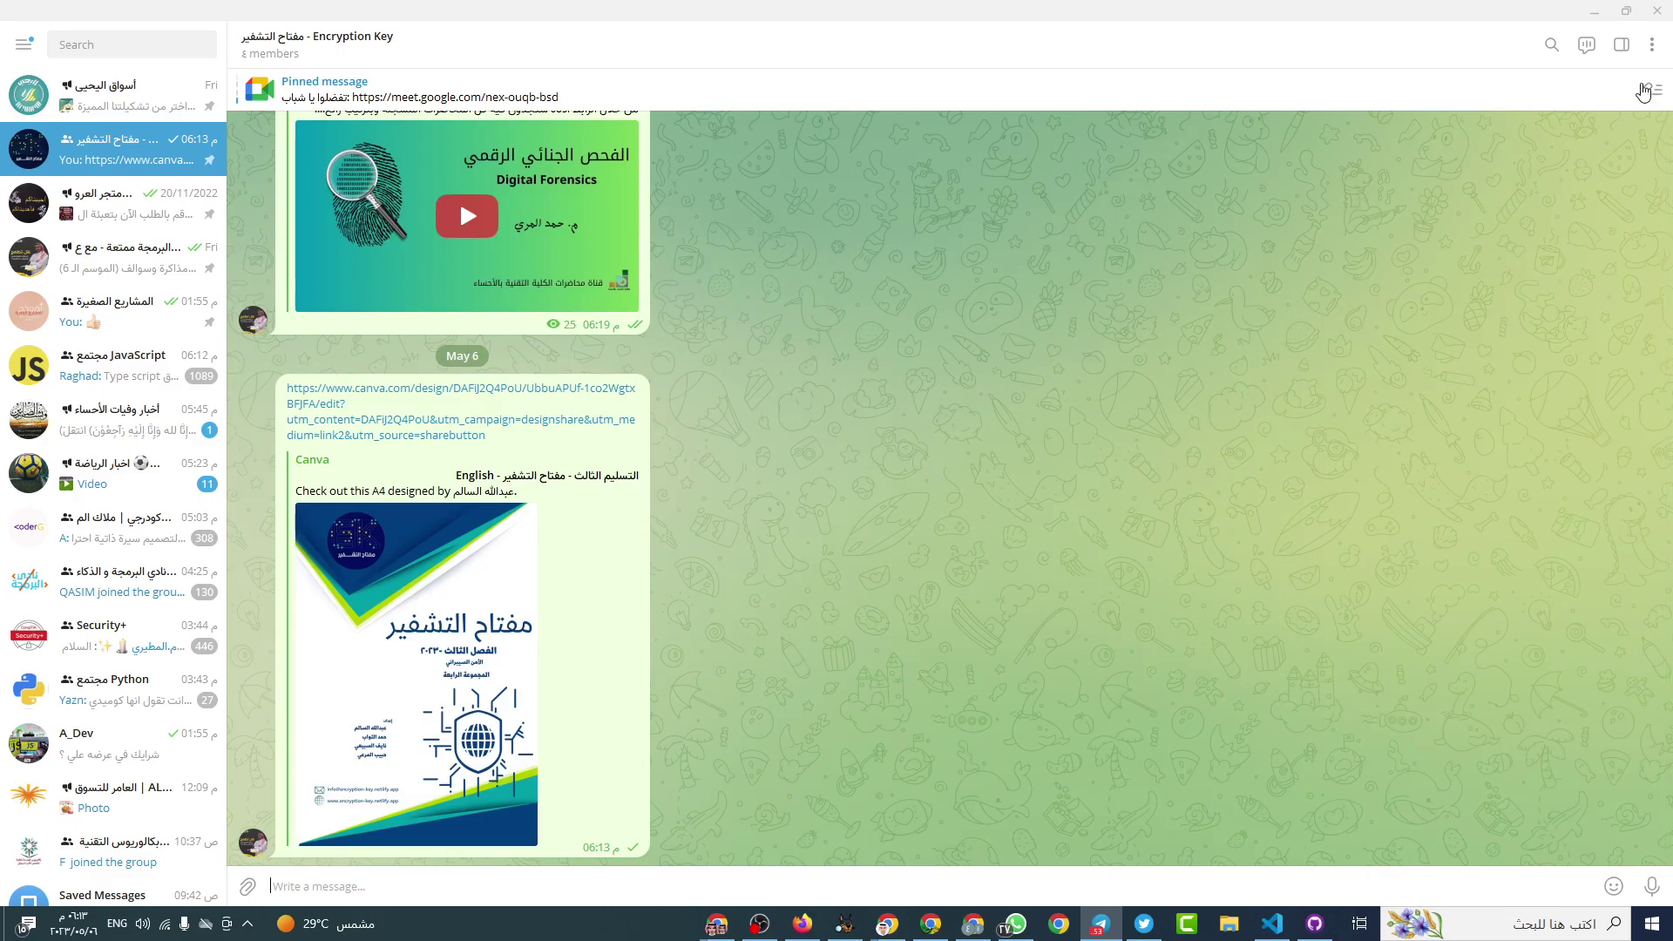
Minimize Telegram, scroll the English copy to its References page, then minimize Chrome
left_click(1603, 7)
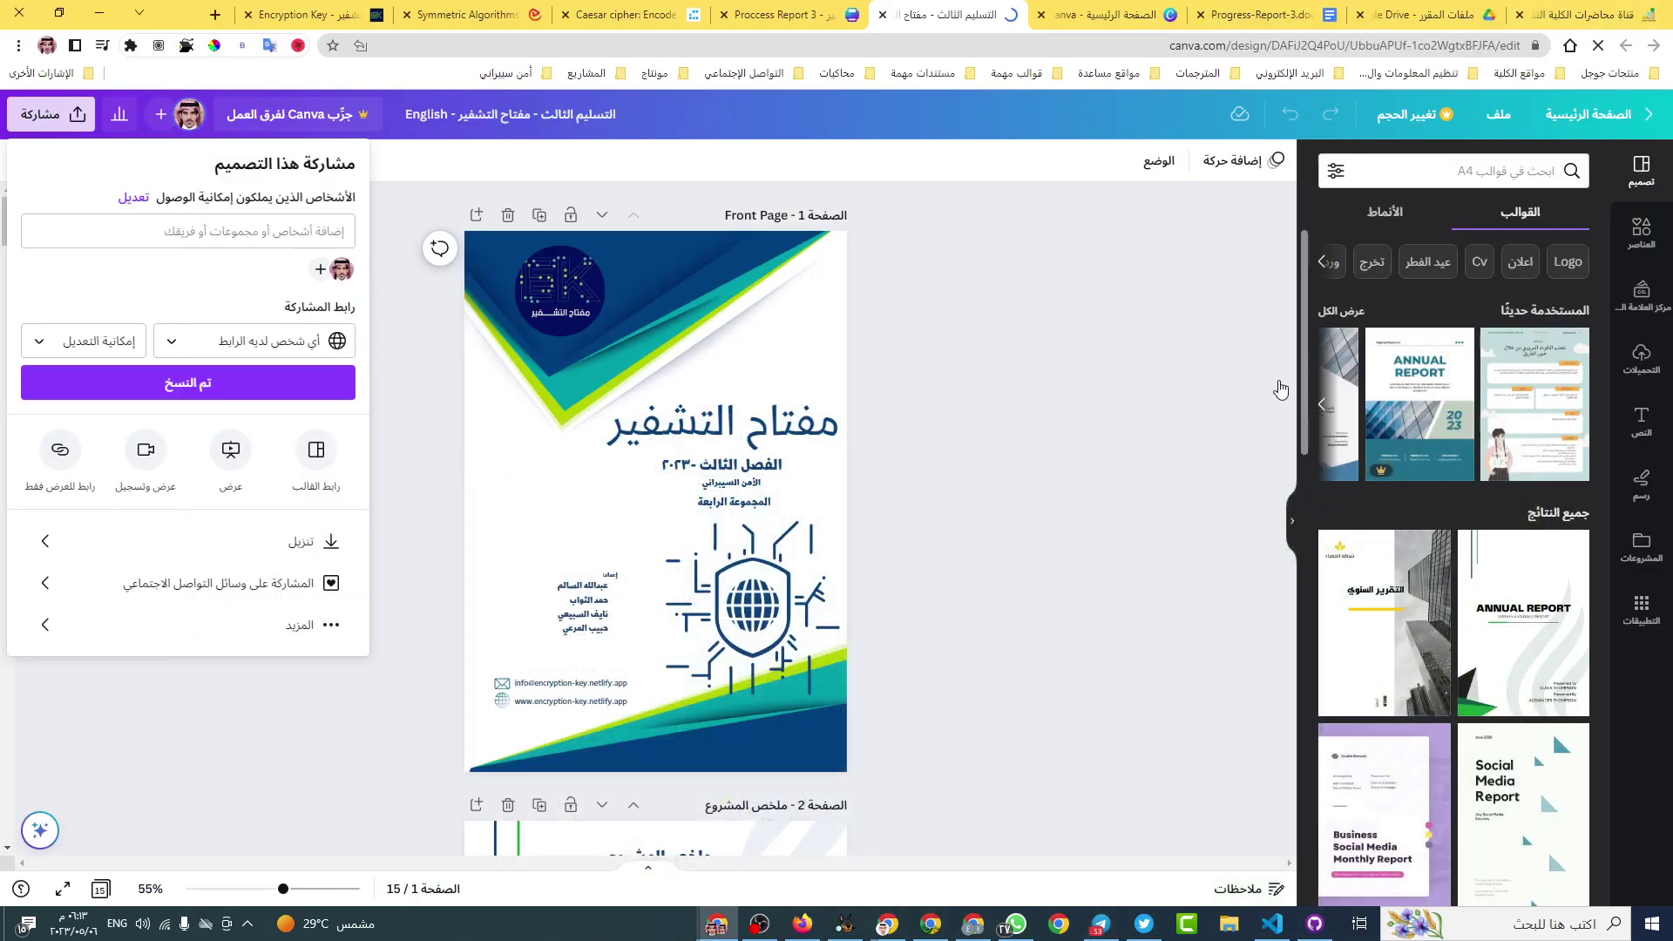
scroll(839, 522, "down", 20)
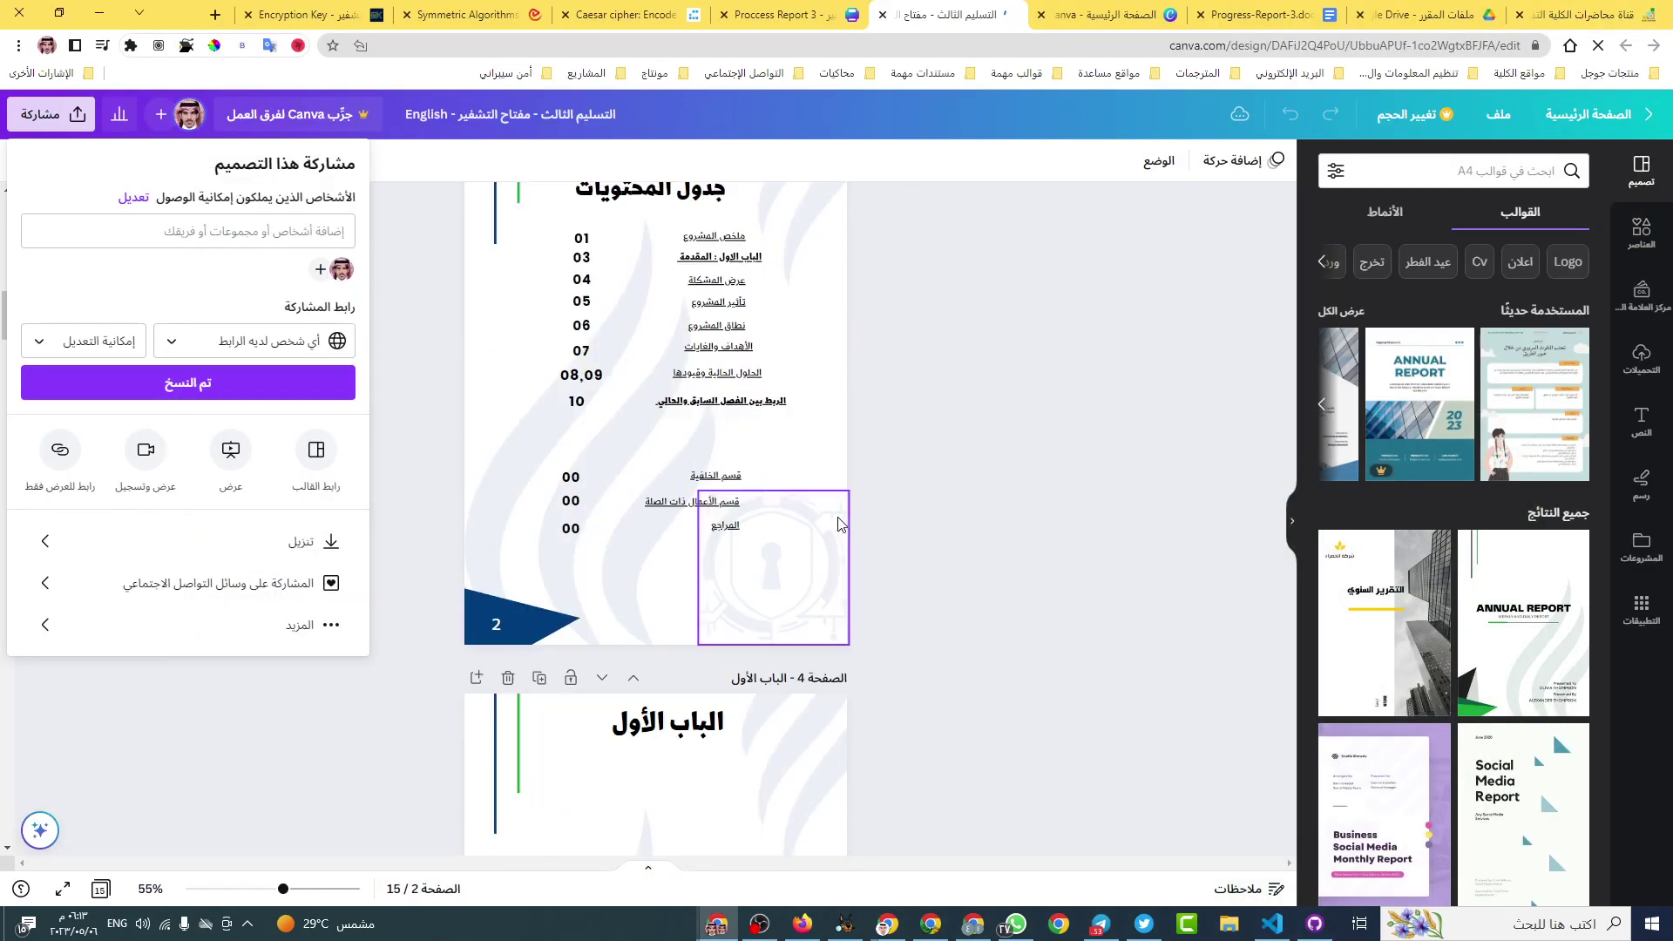
scroll(839, 523, "down", 20)
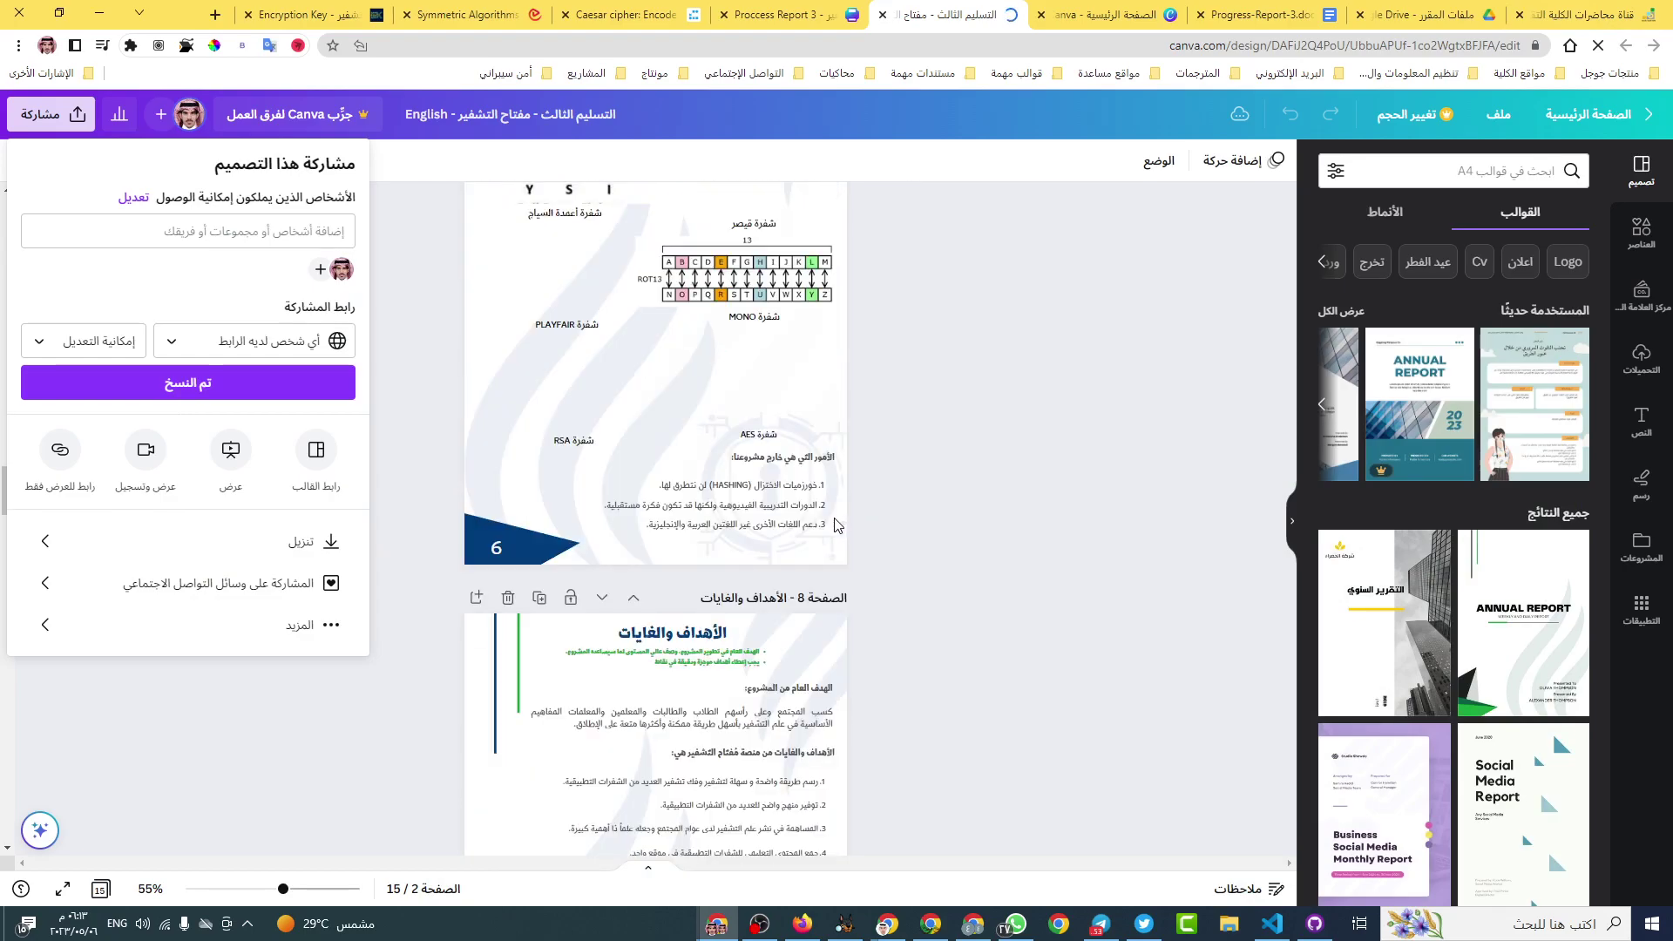
scroll(834, 523, "down", 15)
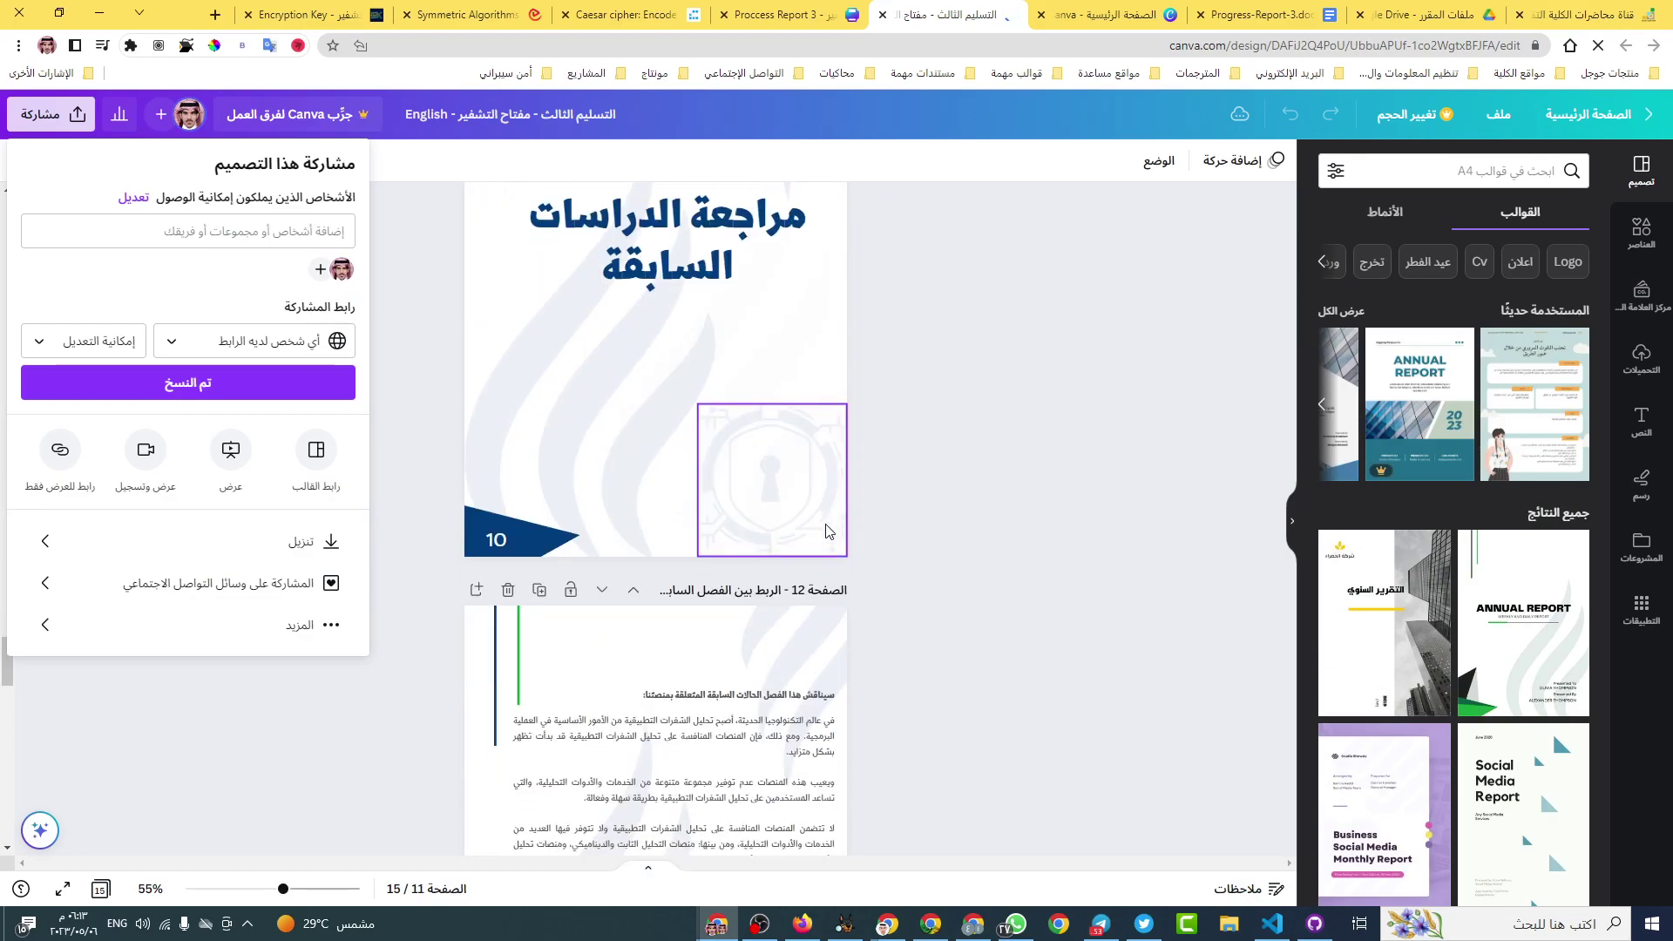
scroll(859, 562, "down", 10)
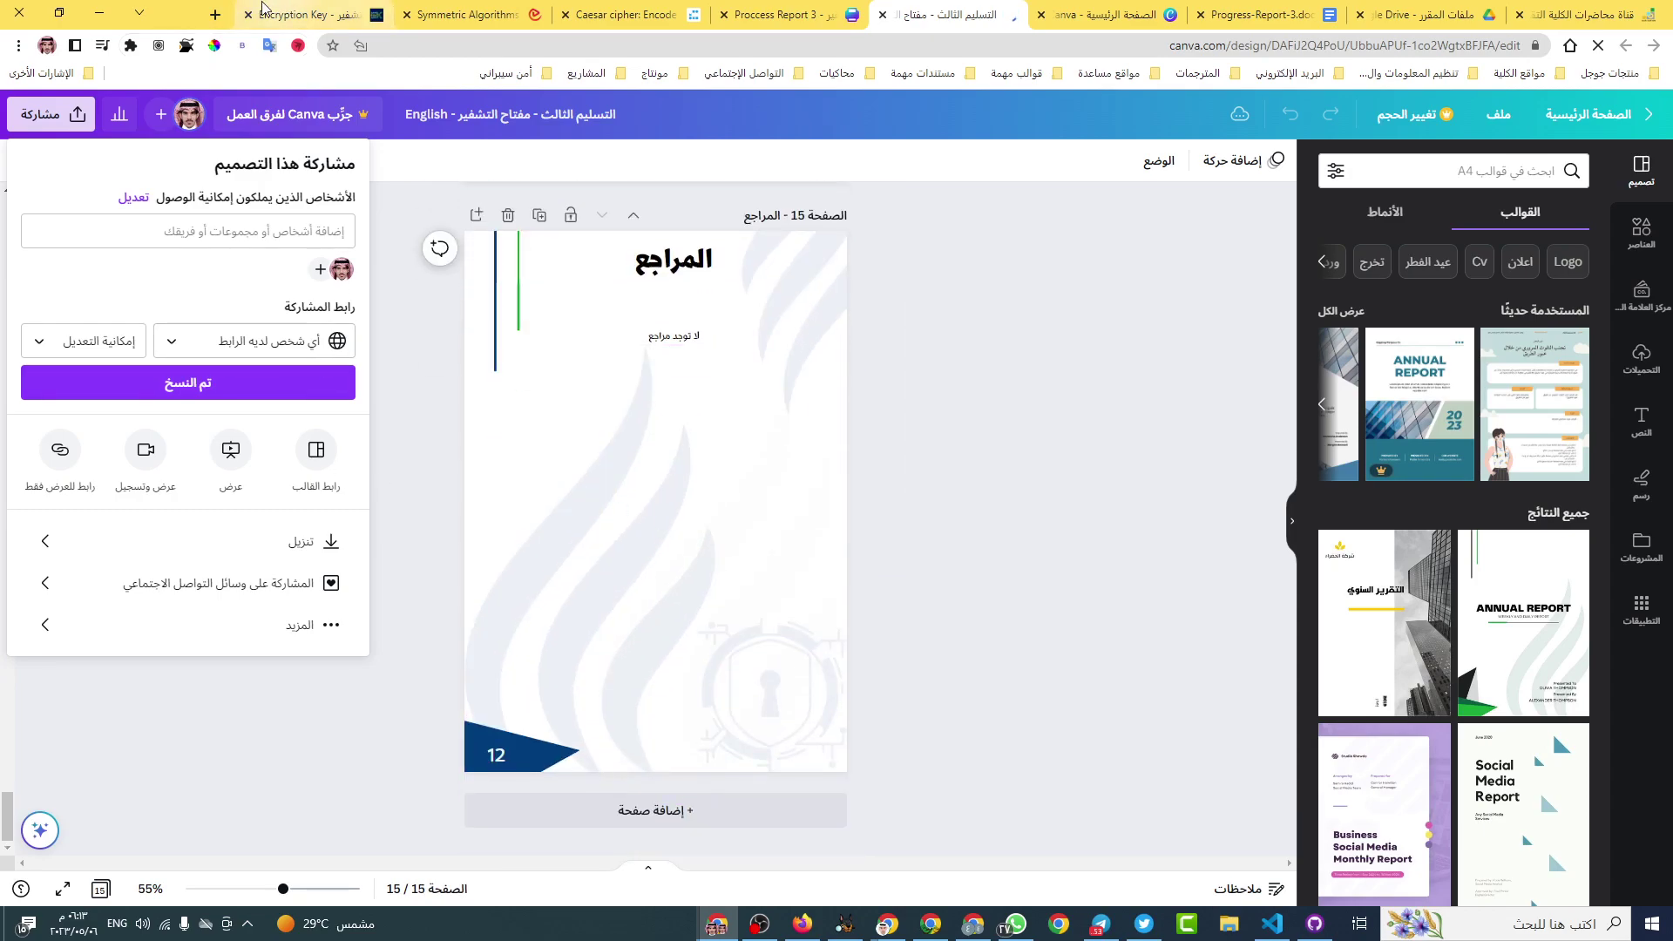
left_click(99, 14)
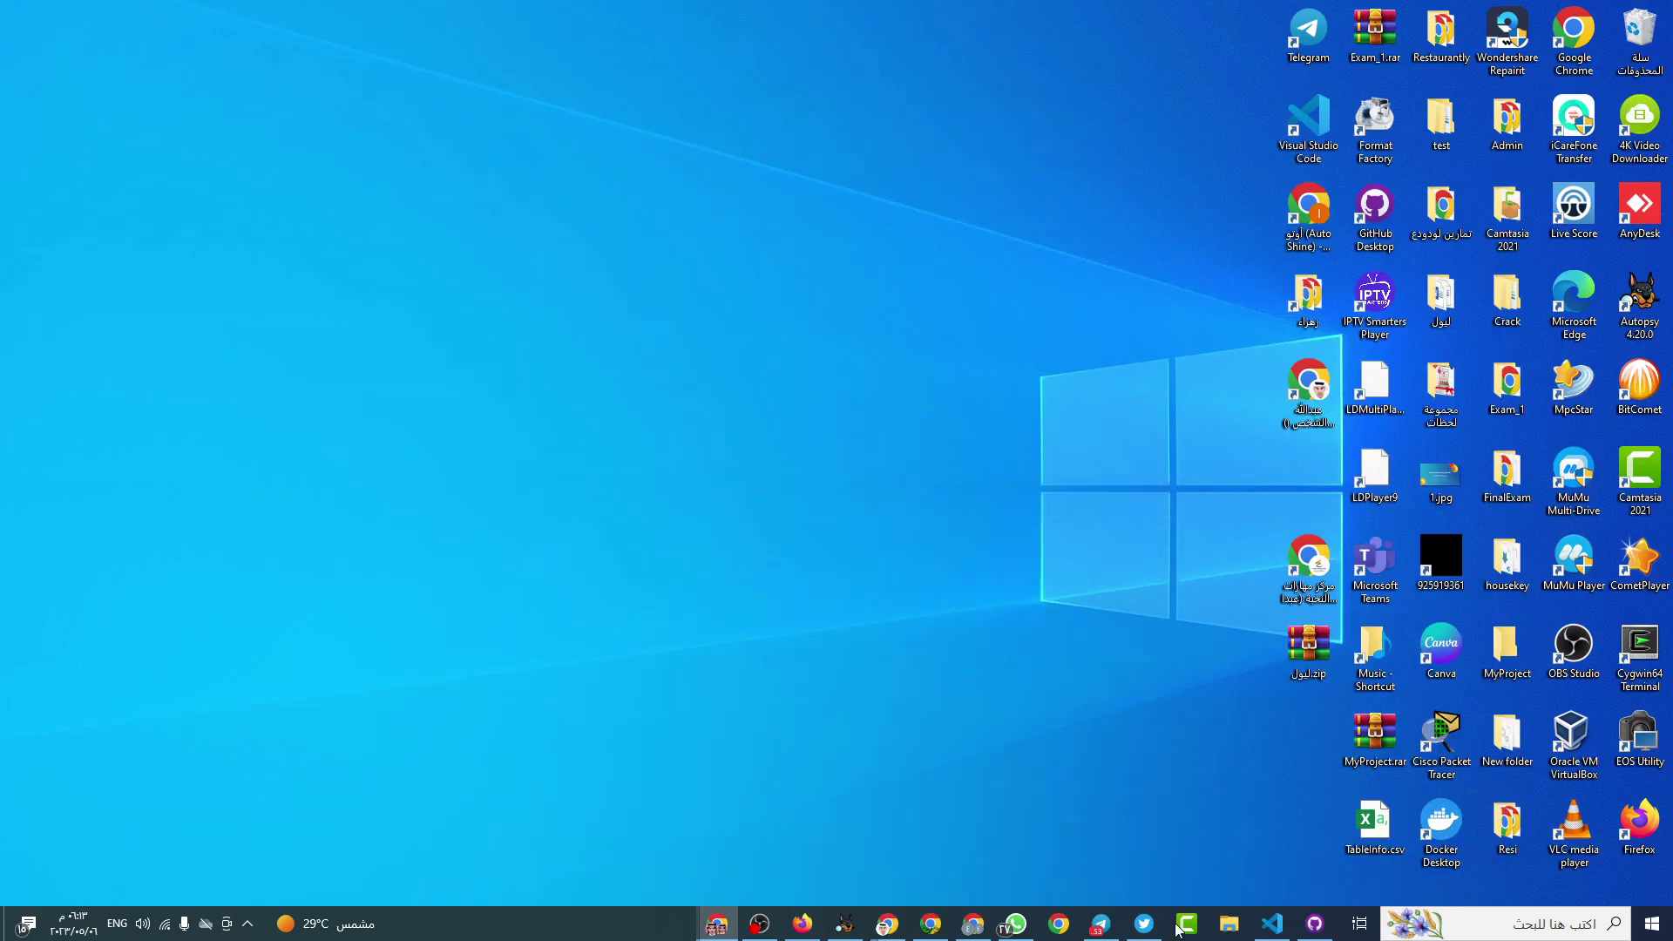